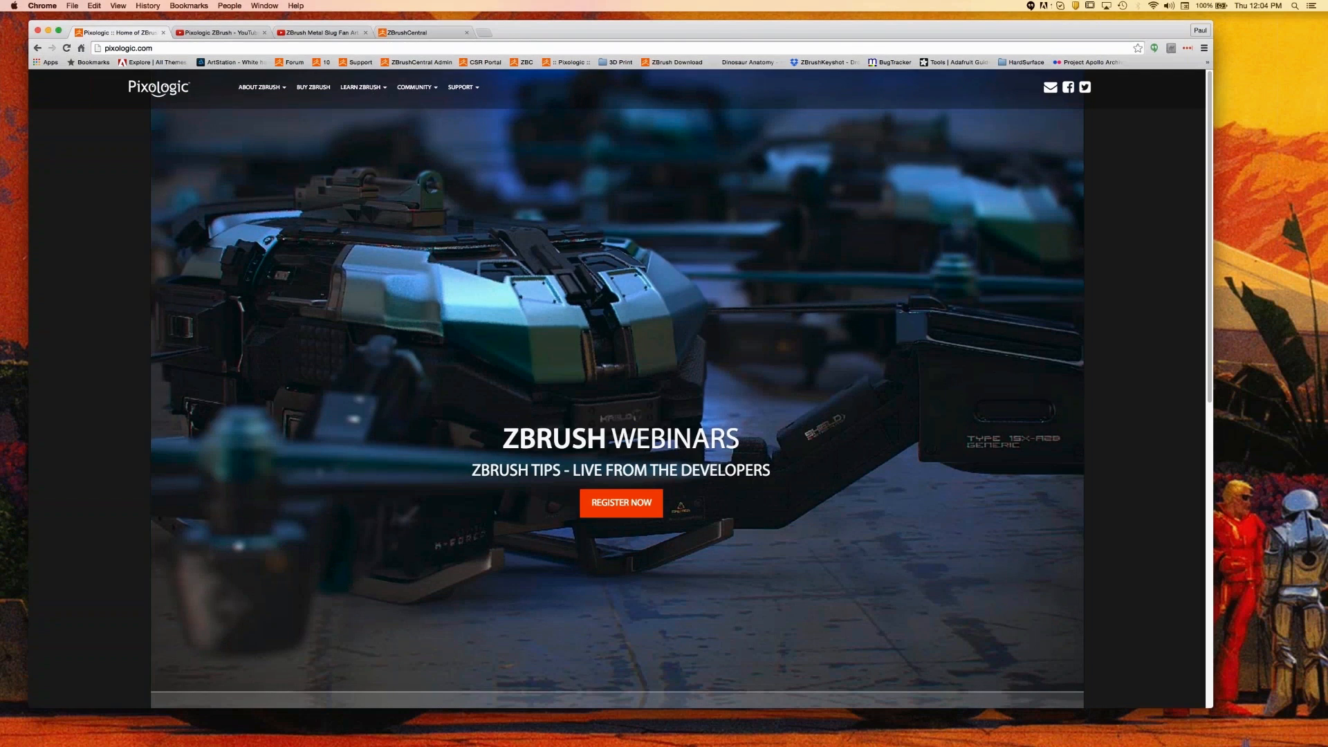
Open the video tutorials section of the Pixologic site and look over the ZClassroom landing page.
mouse_move(379, 90)
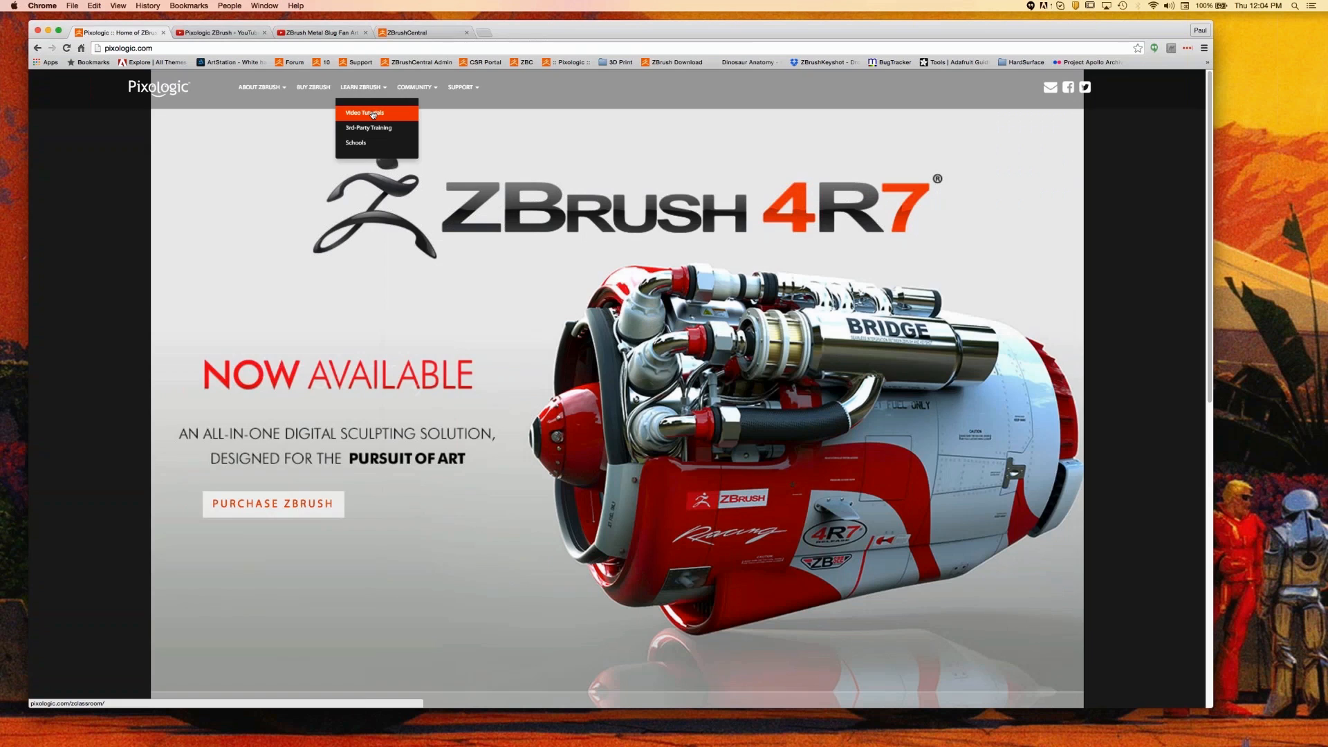
left_click(374, 114)
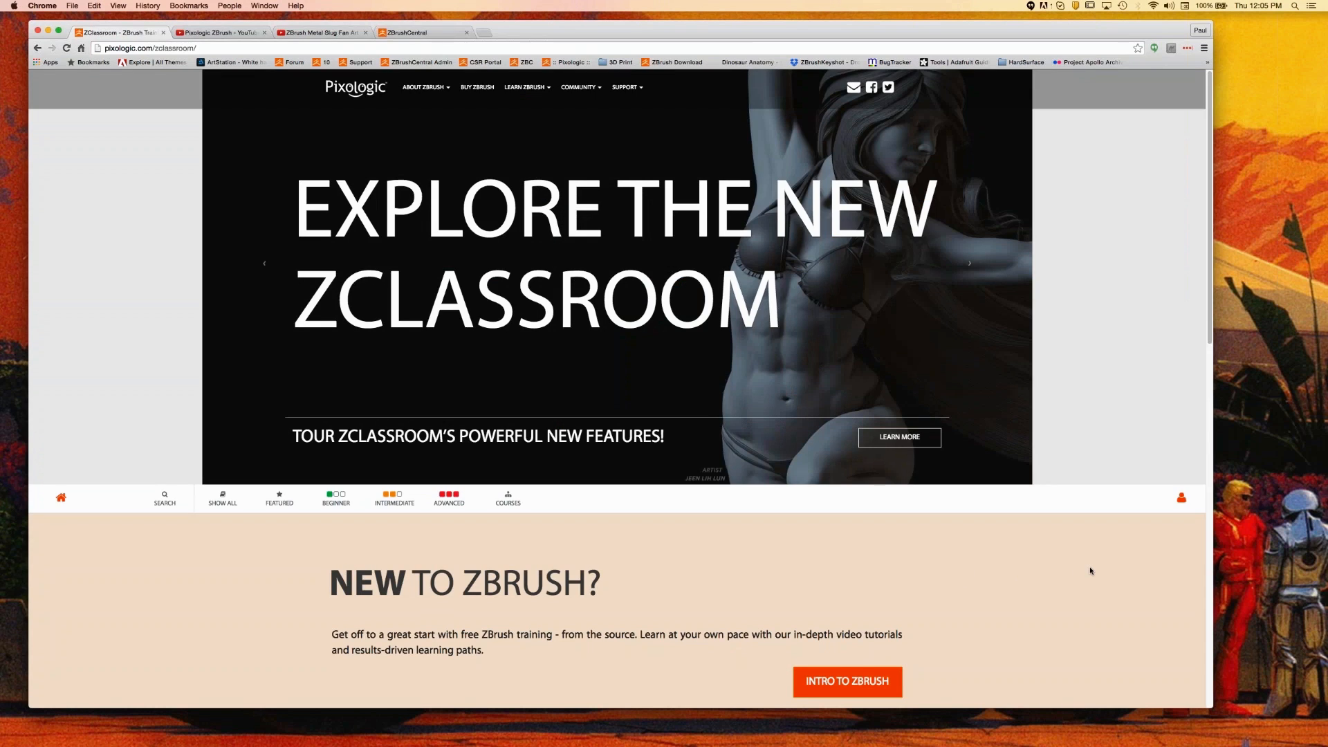
scroll(1092, 571, "down", 2)
left_click(1181, 450)
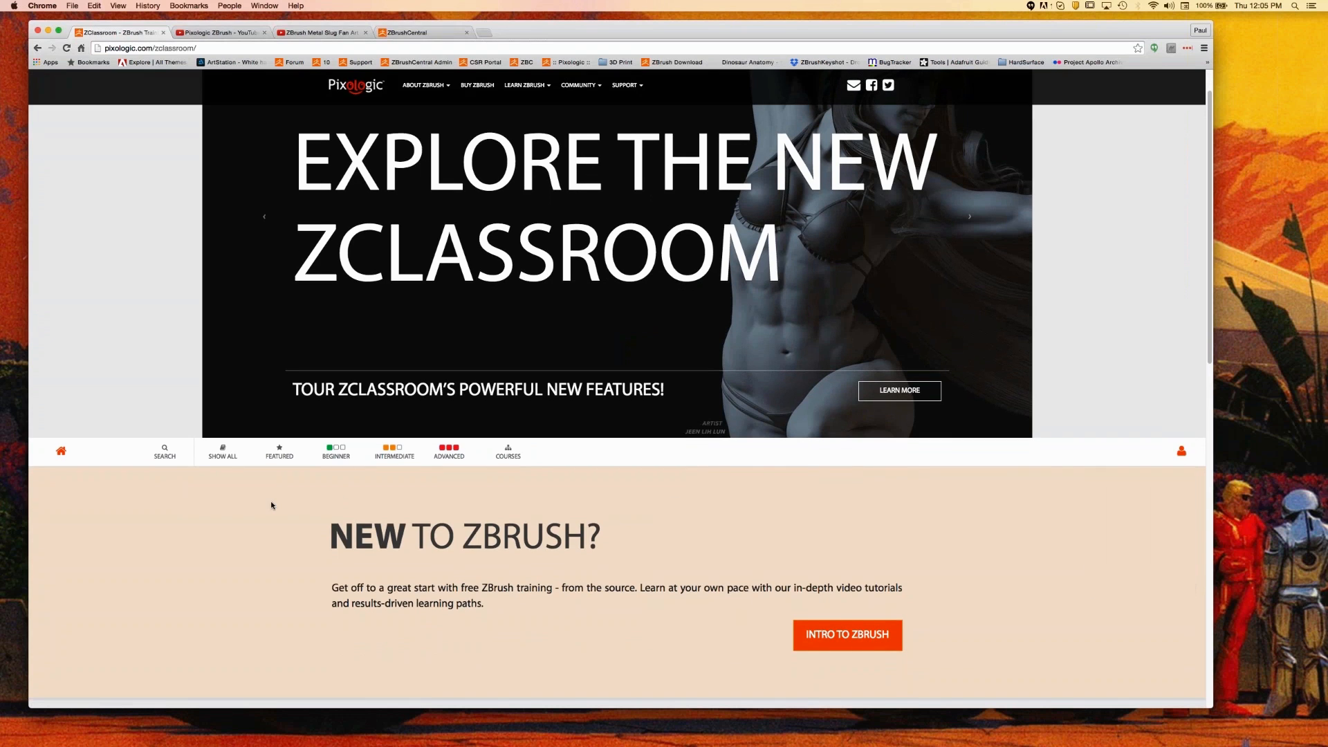
scroll(271, 505, "up", 2)
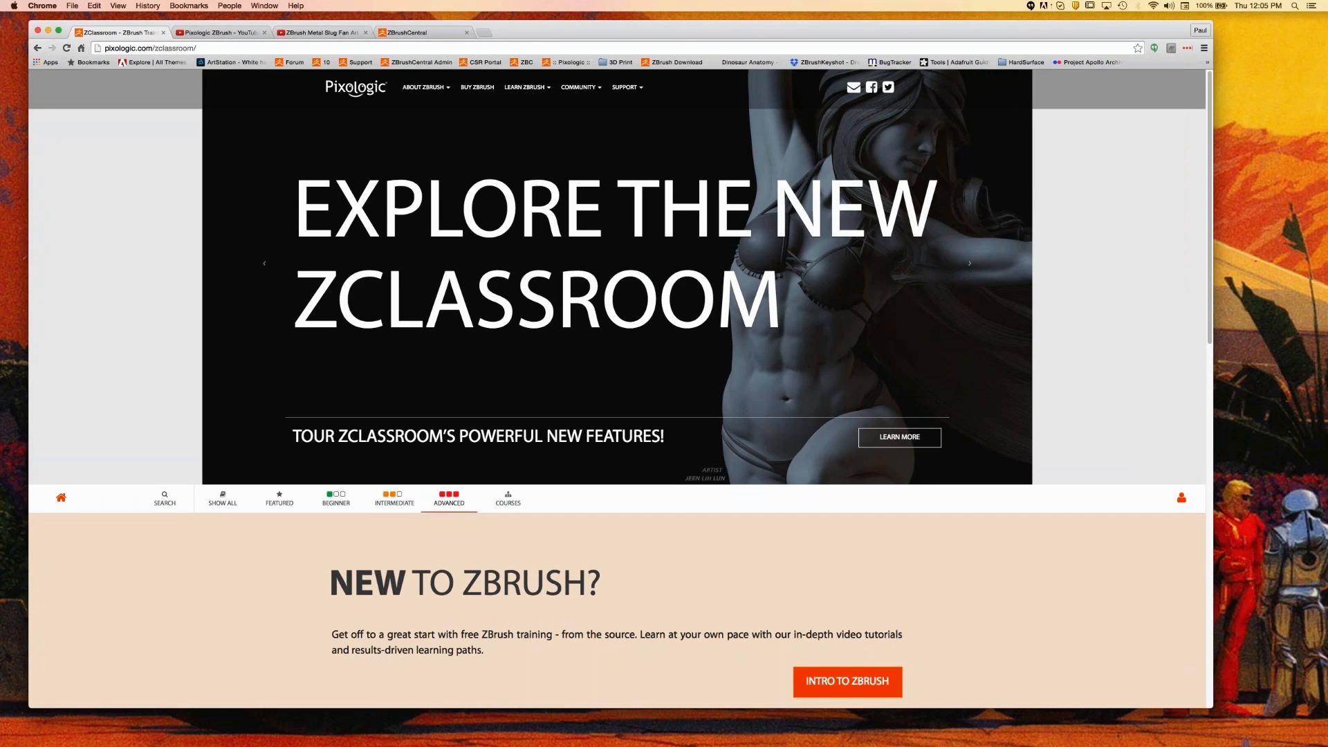
Search ZClassroom for "Insert EdgeLoop" using the suggested search term.
left_click(165, 498)
left_click(252, 498)
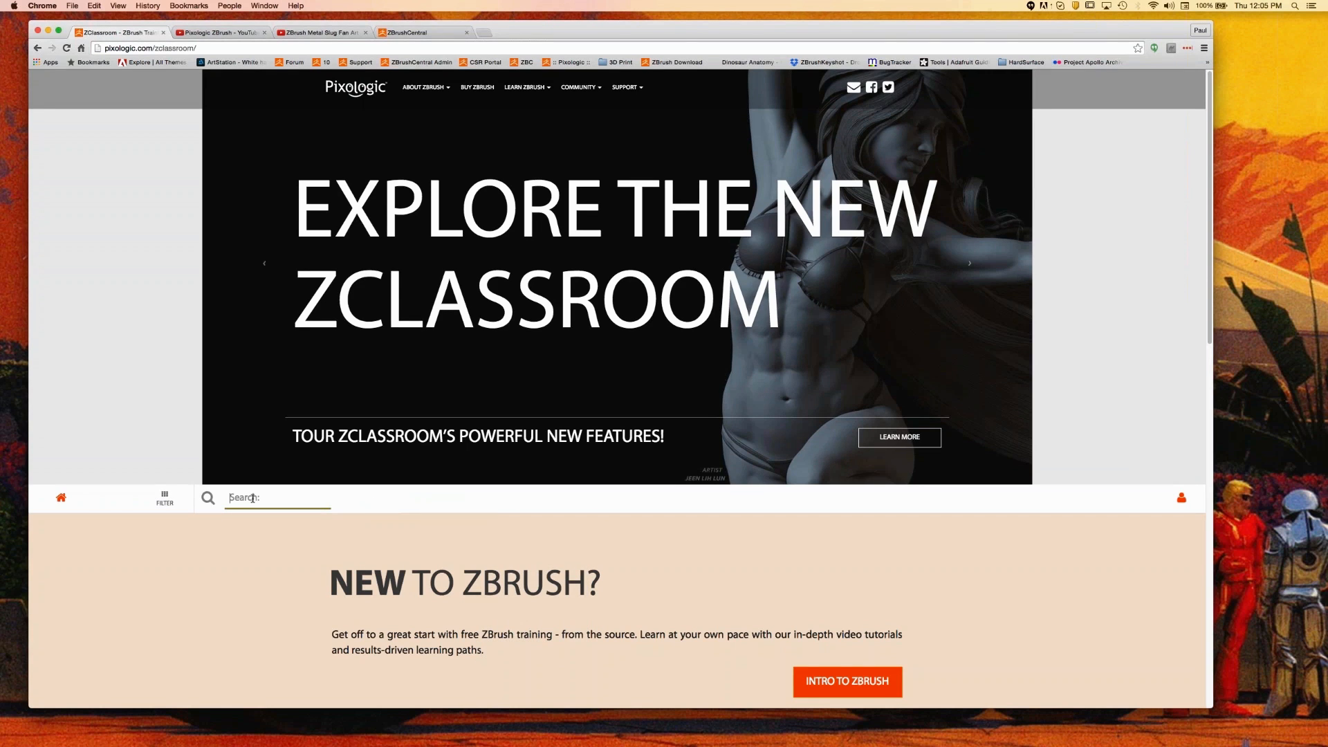
type("insertEdgeLoop")
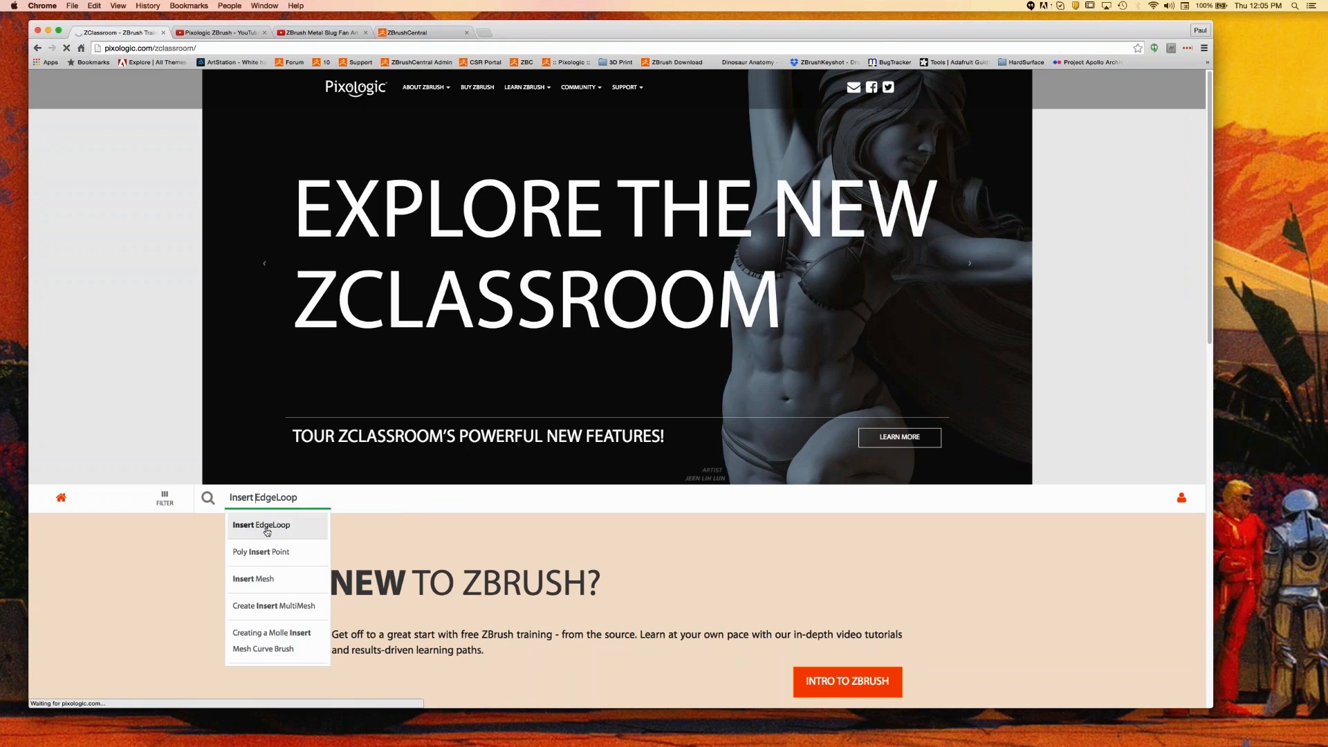
left_click(267, 529)
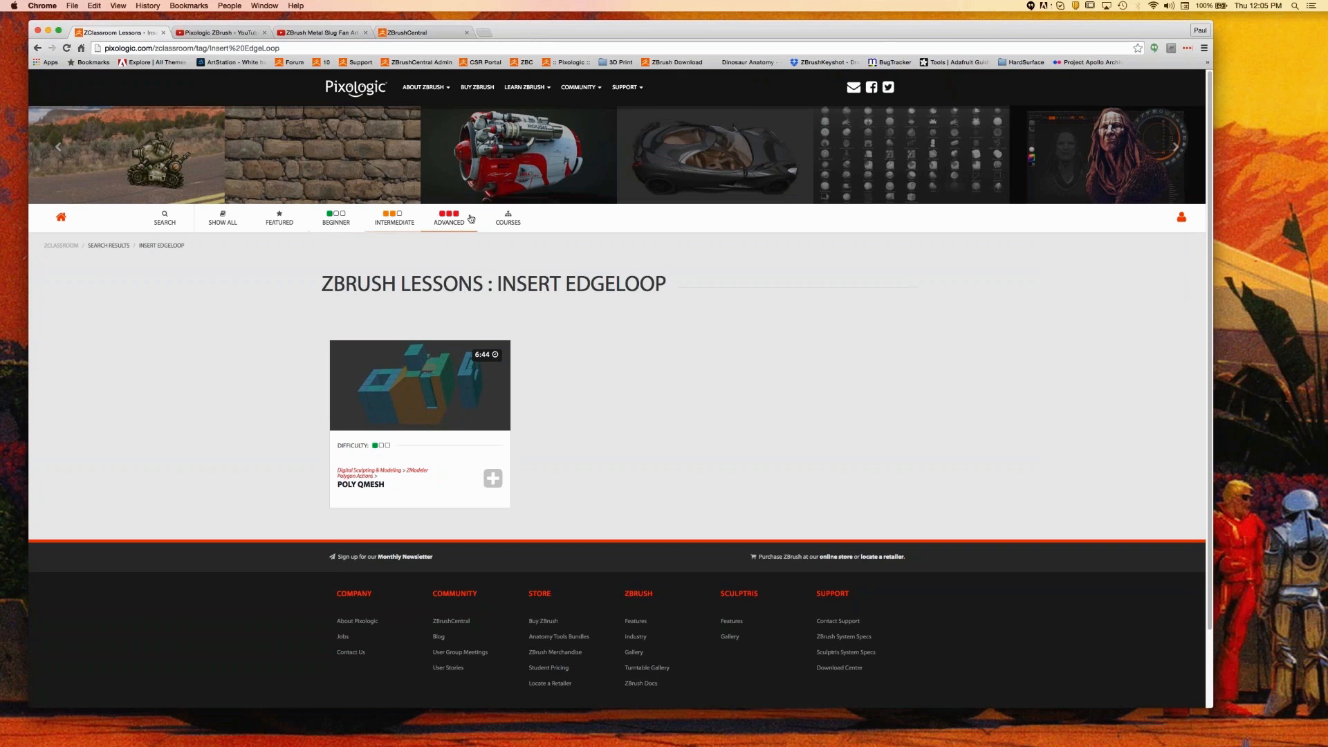
Filter the ZBrush lessons to Beginner difficulty and browse the listed lessons.
left_click(320, 222)
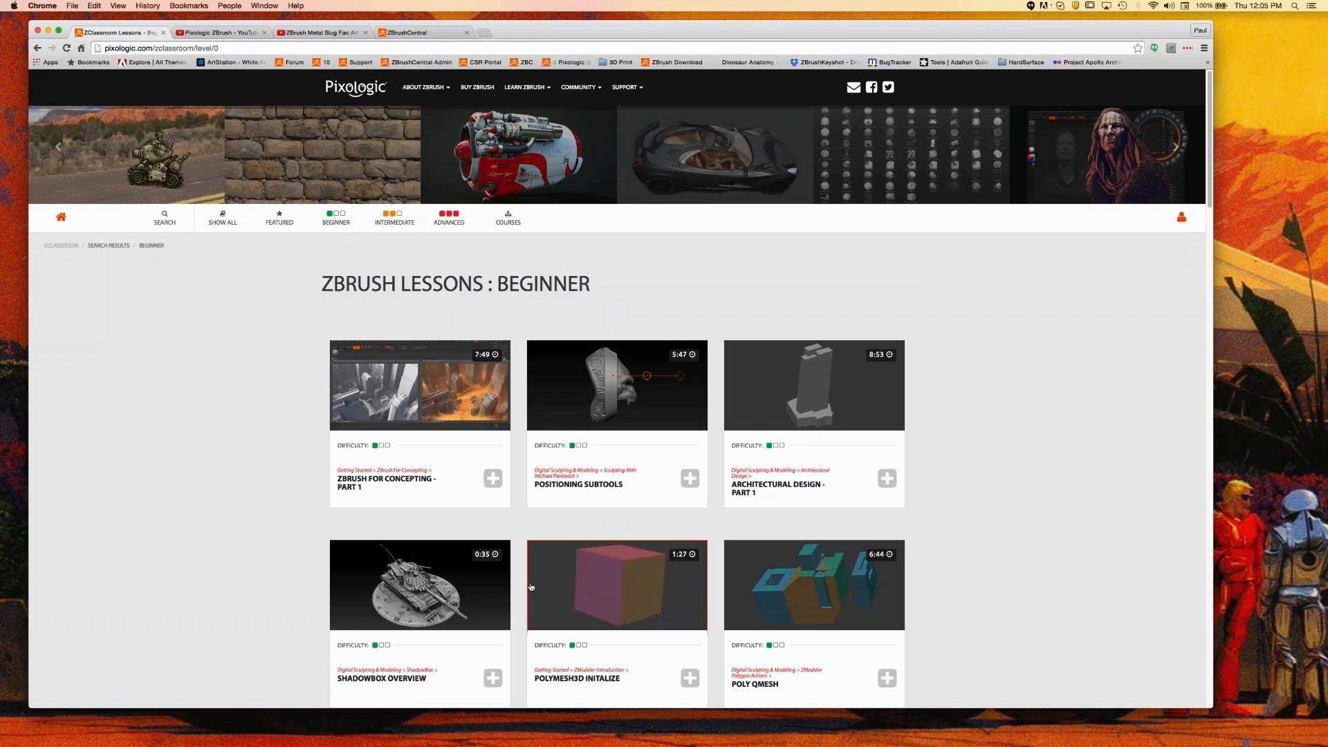
scroll(530, 587, "down", 5)
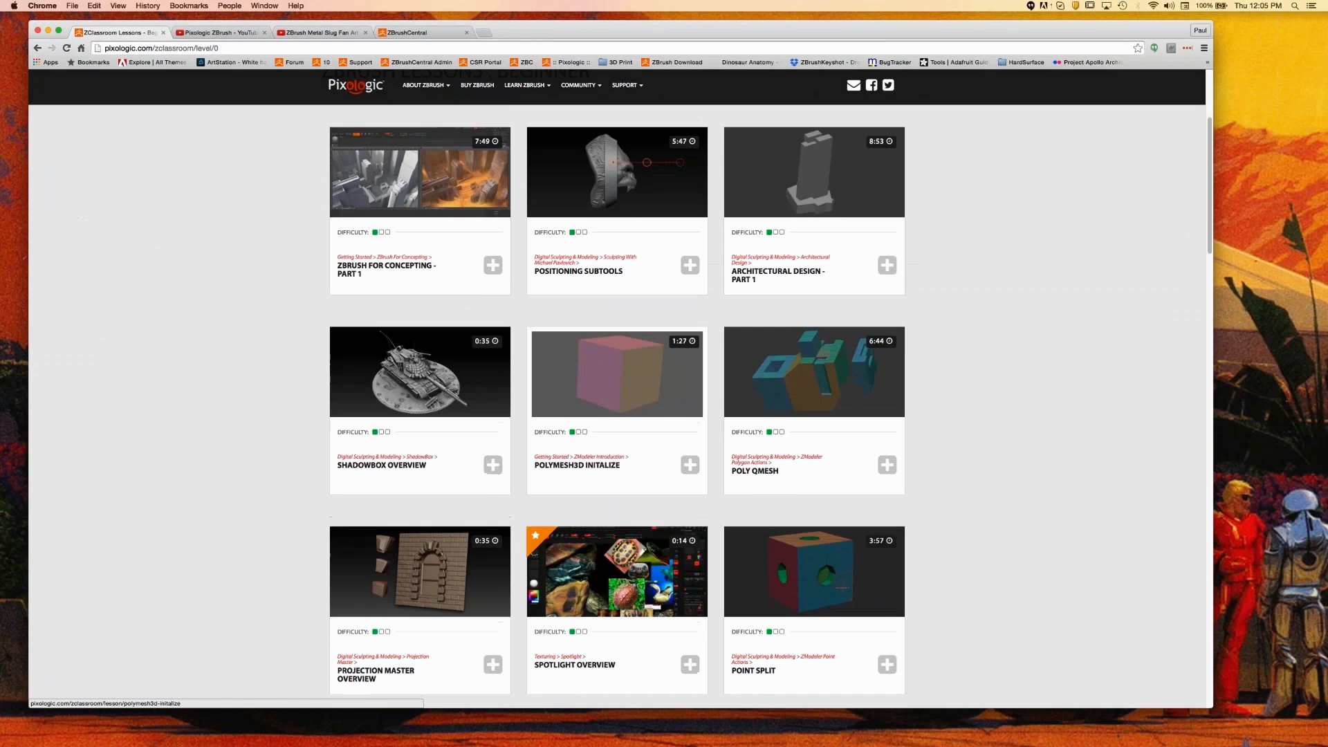
scroll(617, 415, "down", 9)
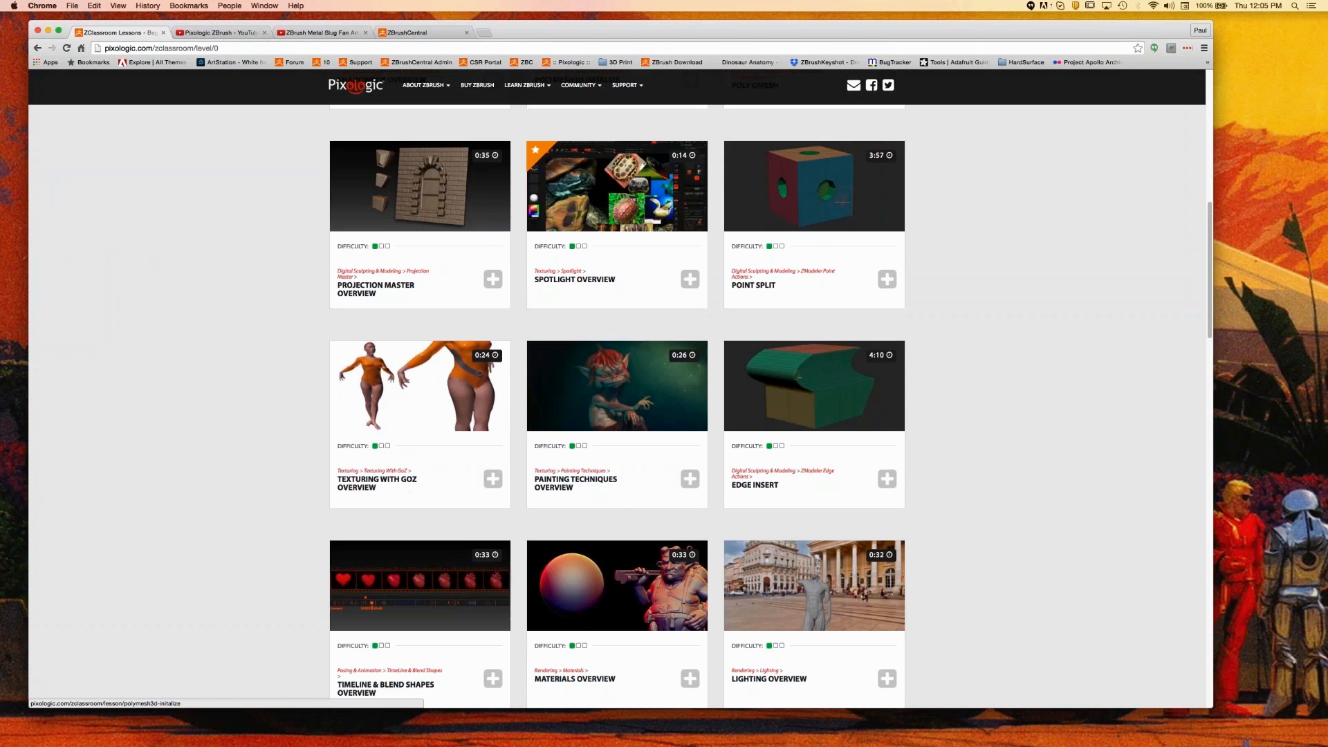
scroll(617, 415, "down", 3)
scroll(616, 415, "up", 13)
scroll(393, 277, "up", 3)
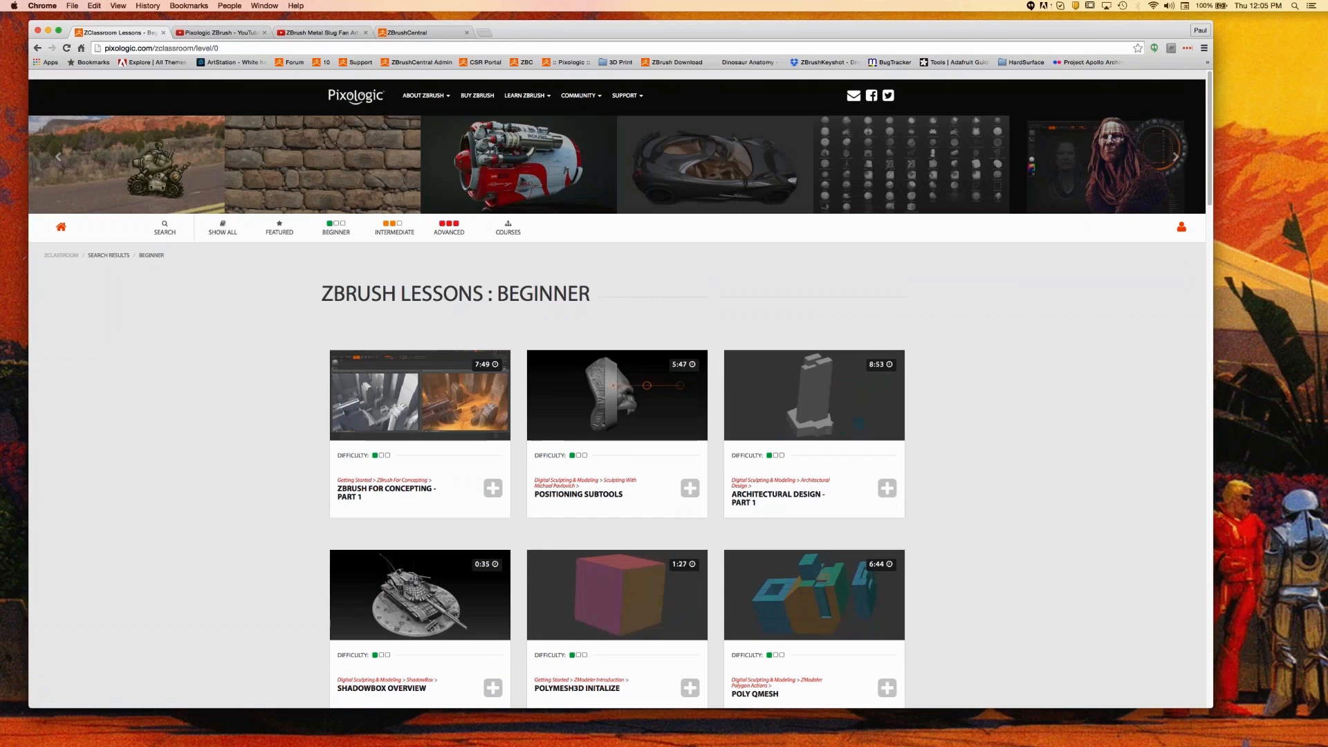
Switch the lesson filter to Intermediate and on to Advanced difficulty.
left_click(394, 222)
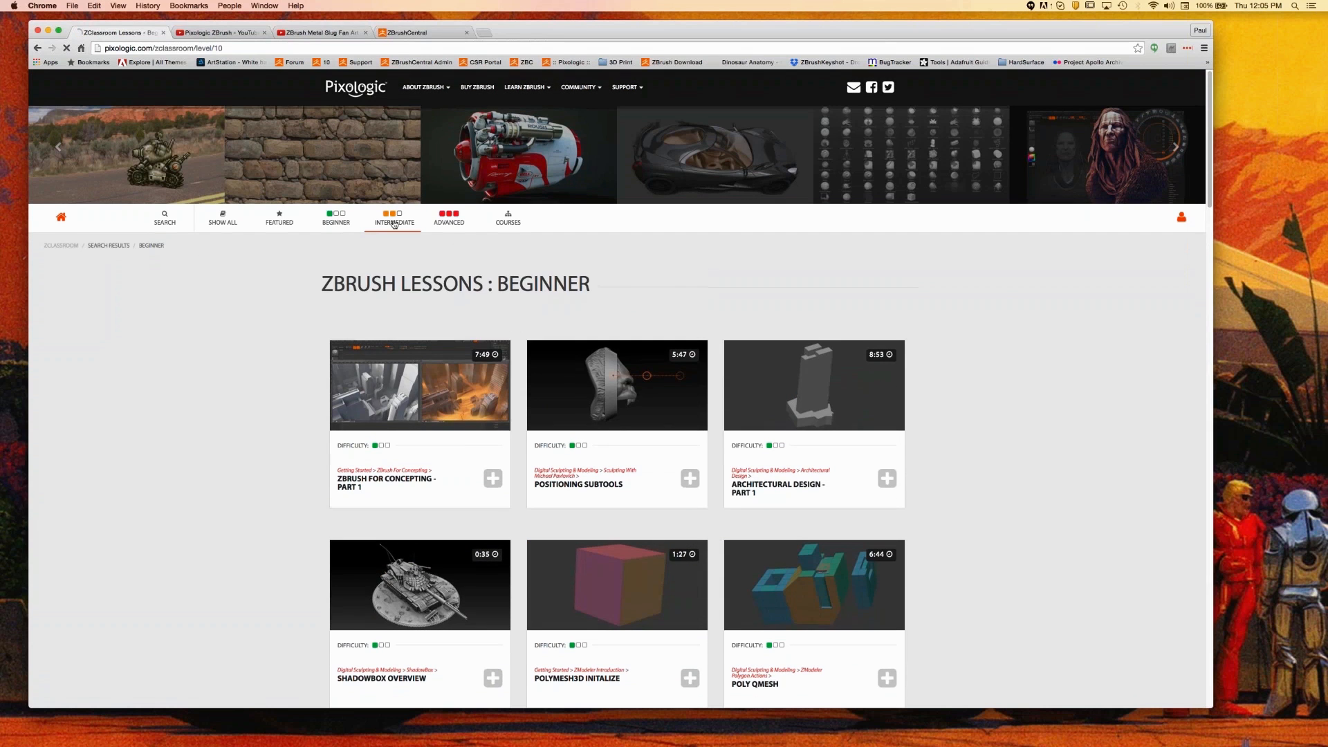
left_click(448, 219)
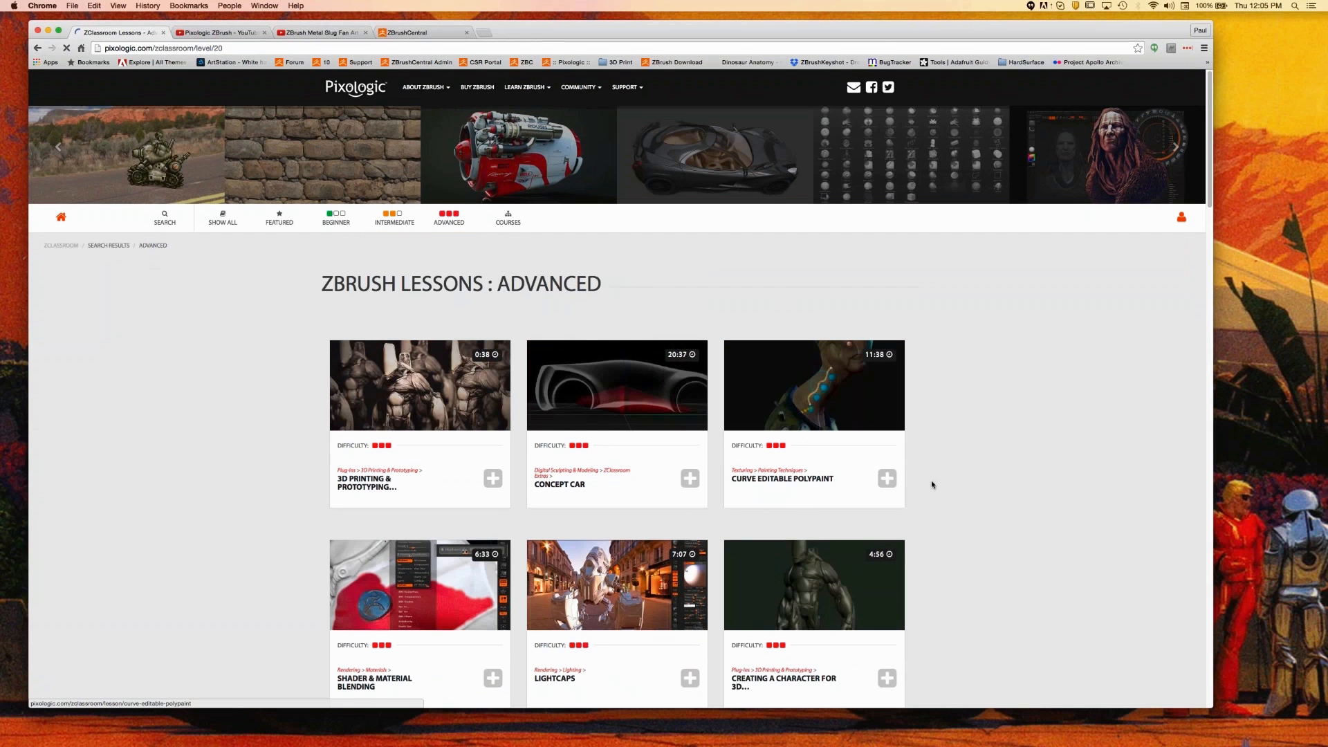
scroll(968, 478, "down", 1)
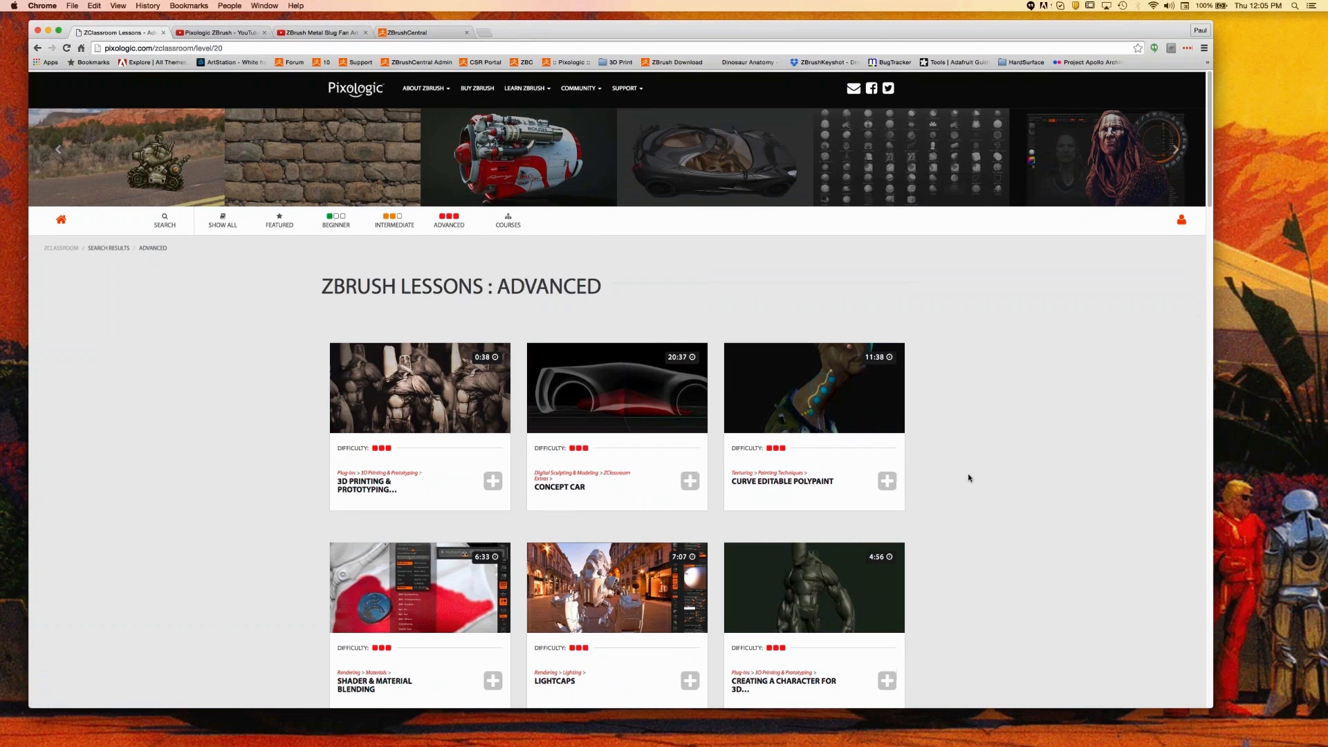
scroll(968, 477, "up", 1)
Open the account's My Homeroom page and review the bookmarked lessons.
left_click(1181, 219)
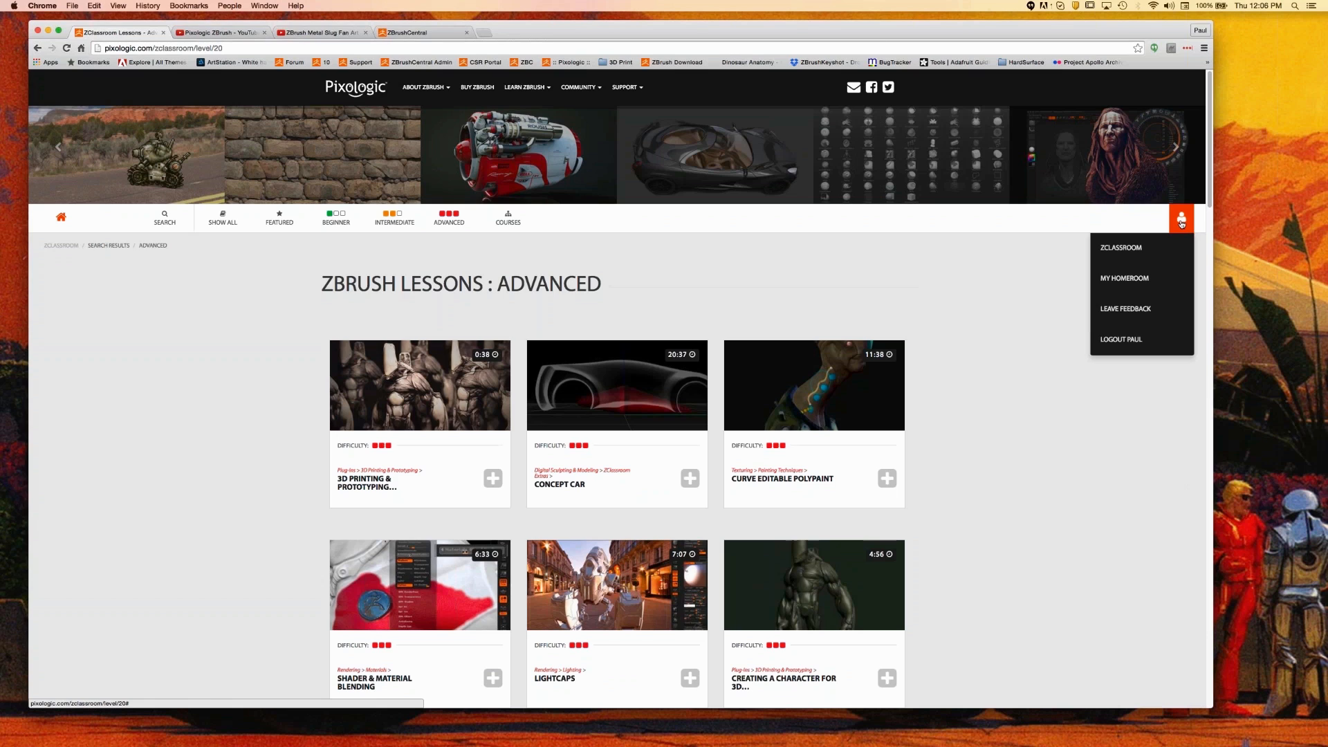
left_click(1127, 282)
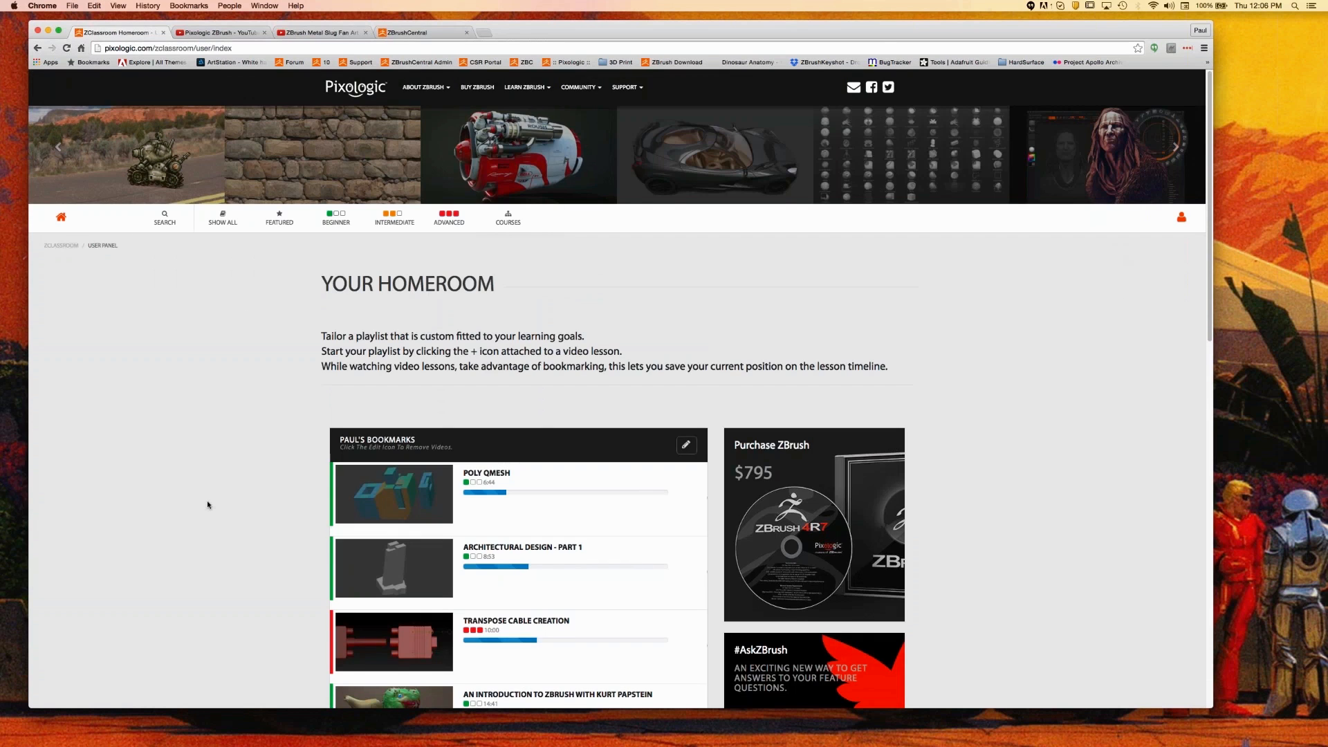
scroll(207, 504, "down", 5)
scroll(207, 505, "down", 2)
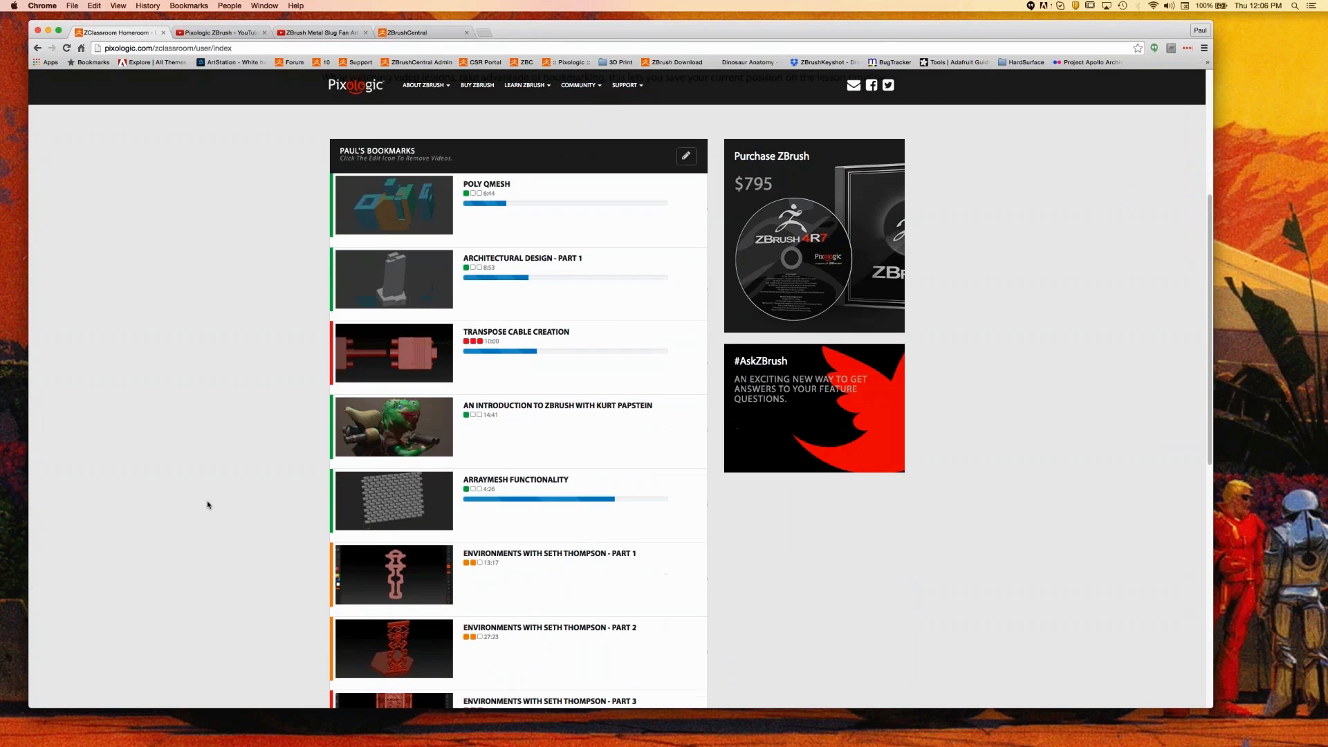
scroll(206, 504, "down", 2)
scroll(207, 504, "down", 2)
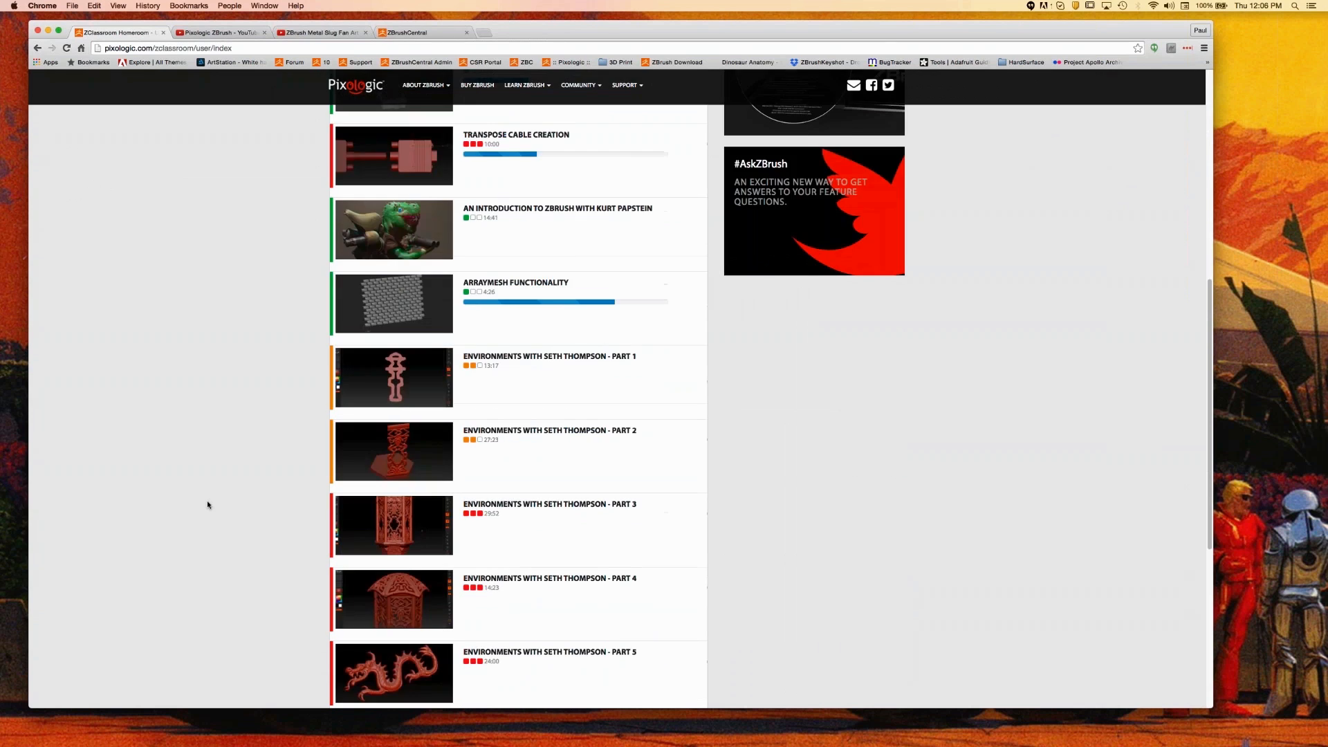
scroll(207, 504, "up", 3)
scroll(208, 505, "up", 1)
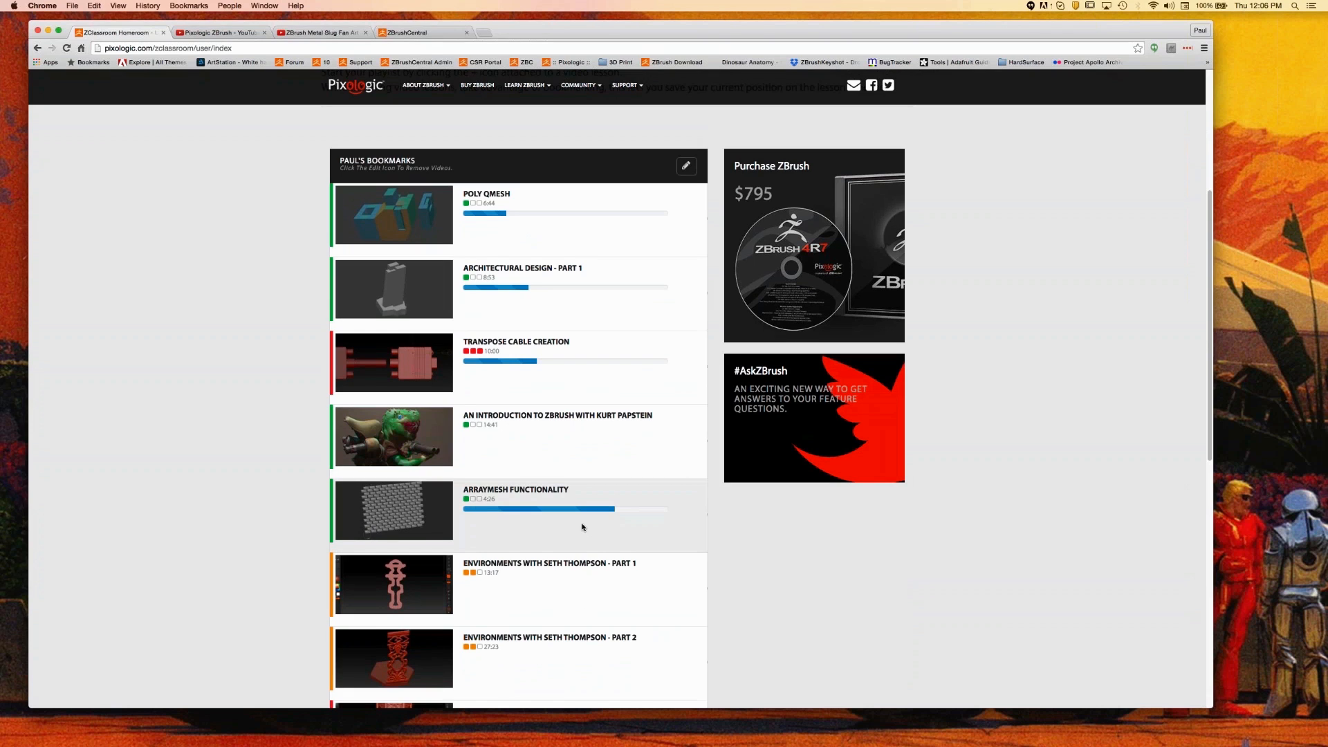
Open the bookmarked ArrayMesh Functionality lesson and play a short part of it from the saved position.
left_click(431, 524)
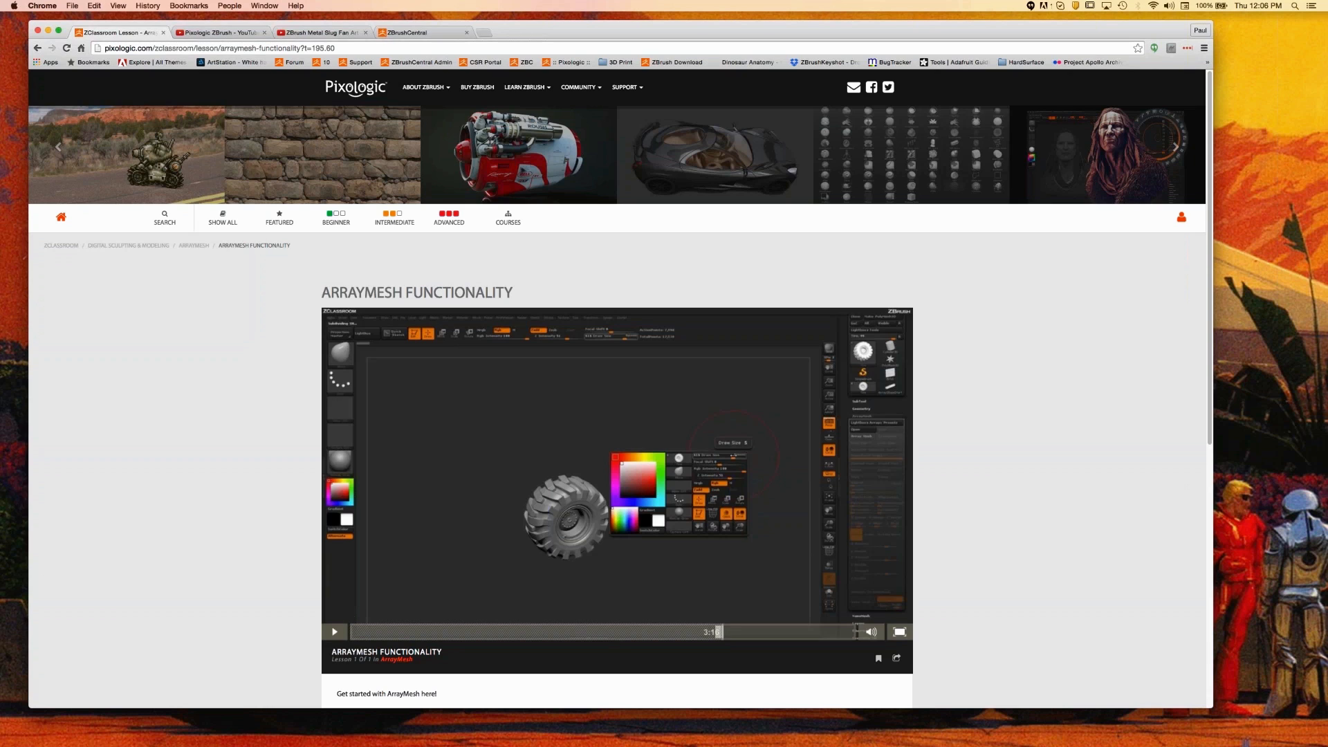
left_click(335, 631)
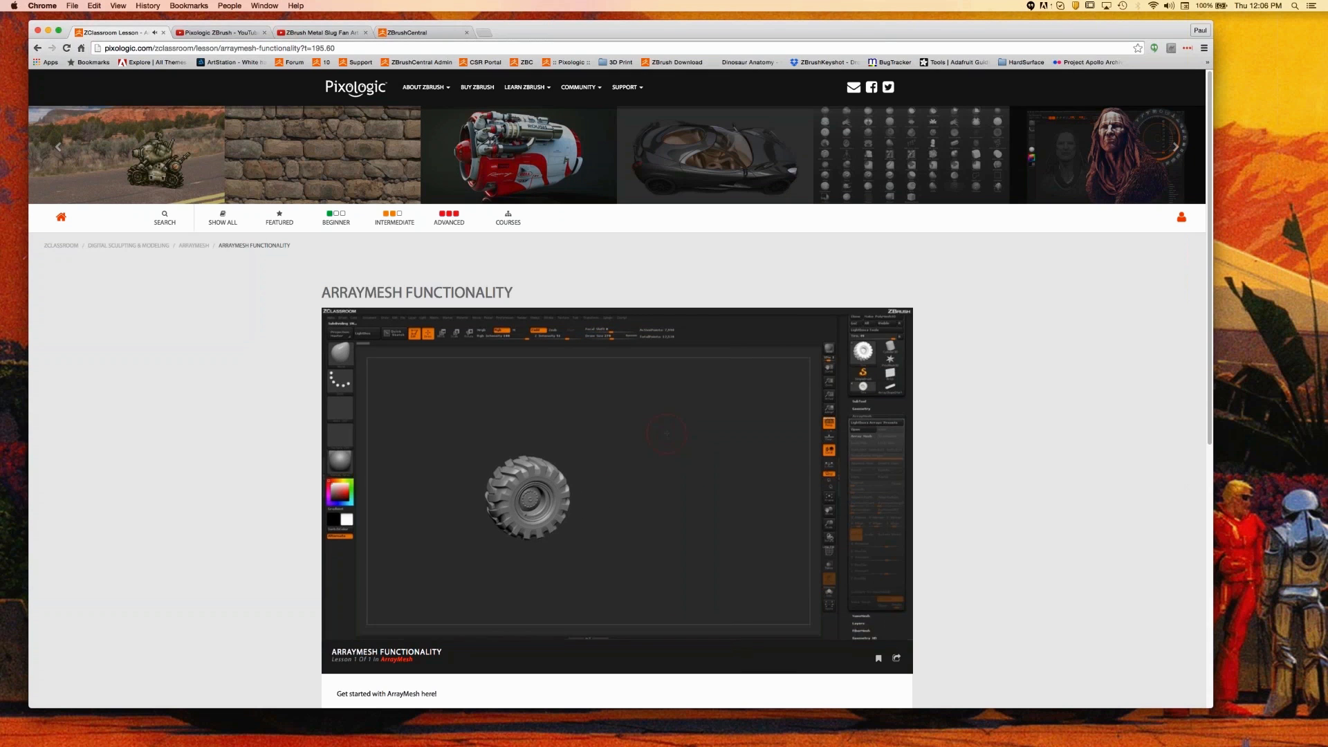
left_click(737, 631)
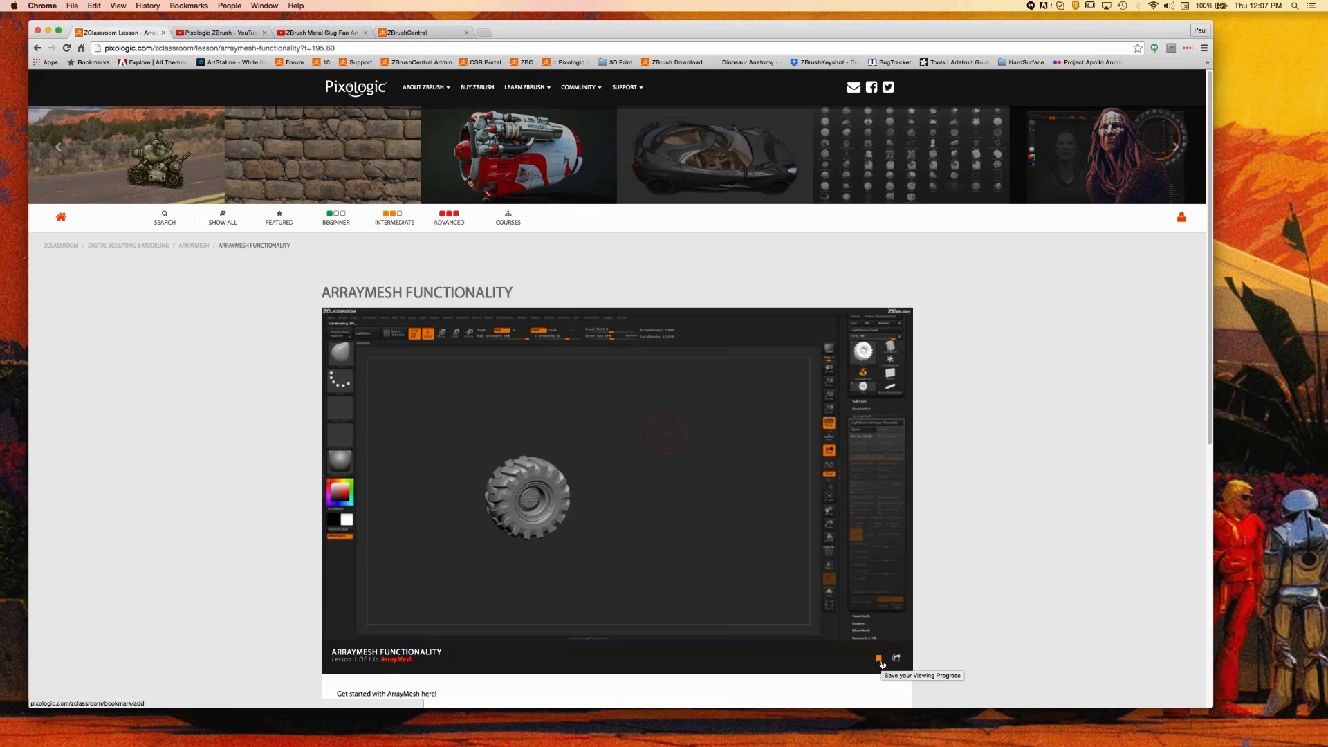
Show the social sharing options for the ArrayMesh Functionality lesson, view the content below the video, and hide the options again.
left_click(897, 660)
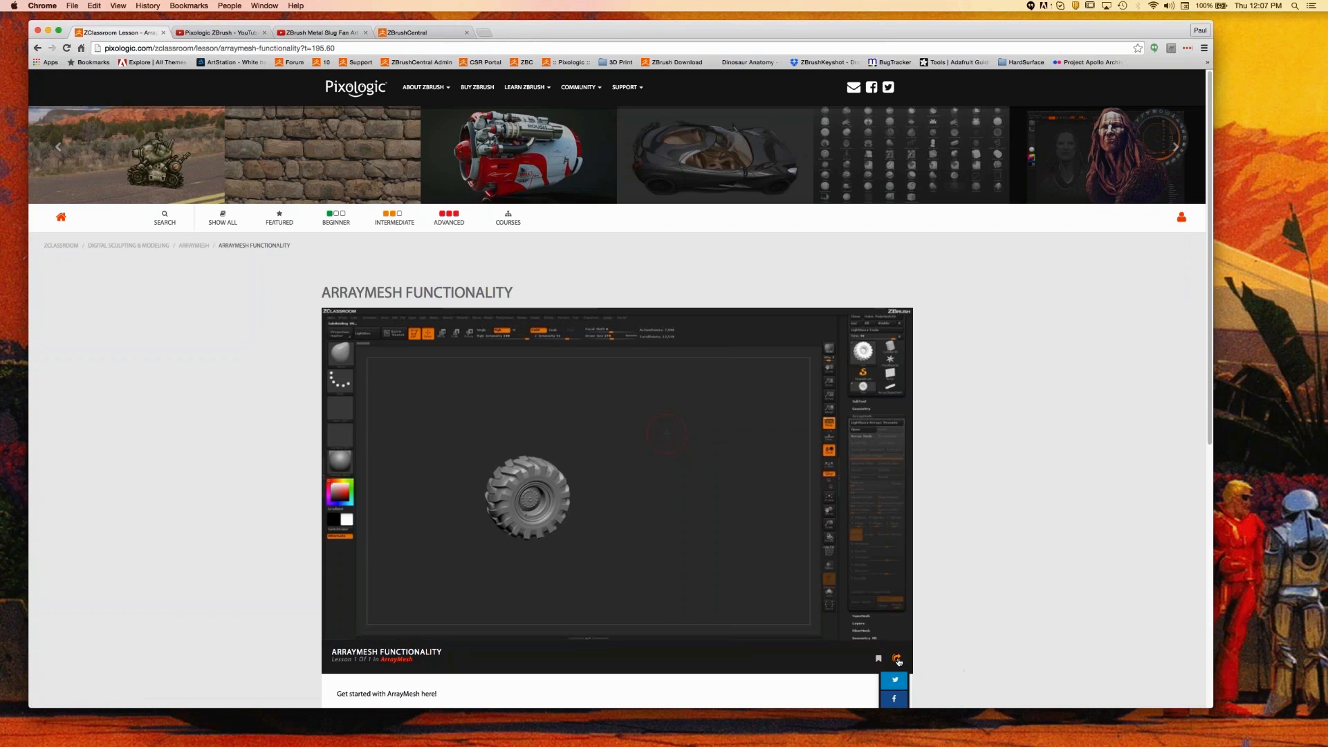
scroll(981, 629, "down", 5)
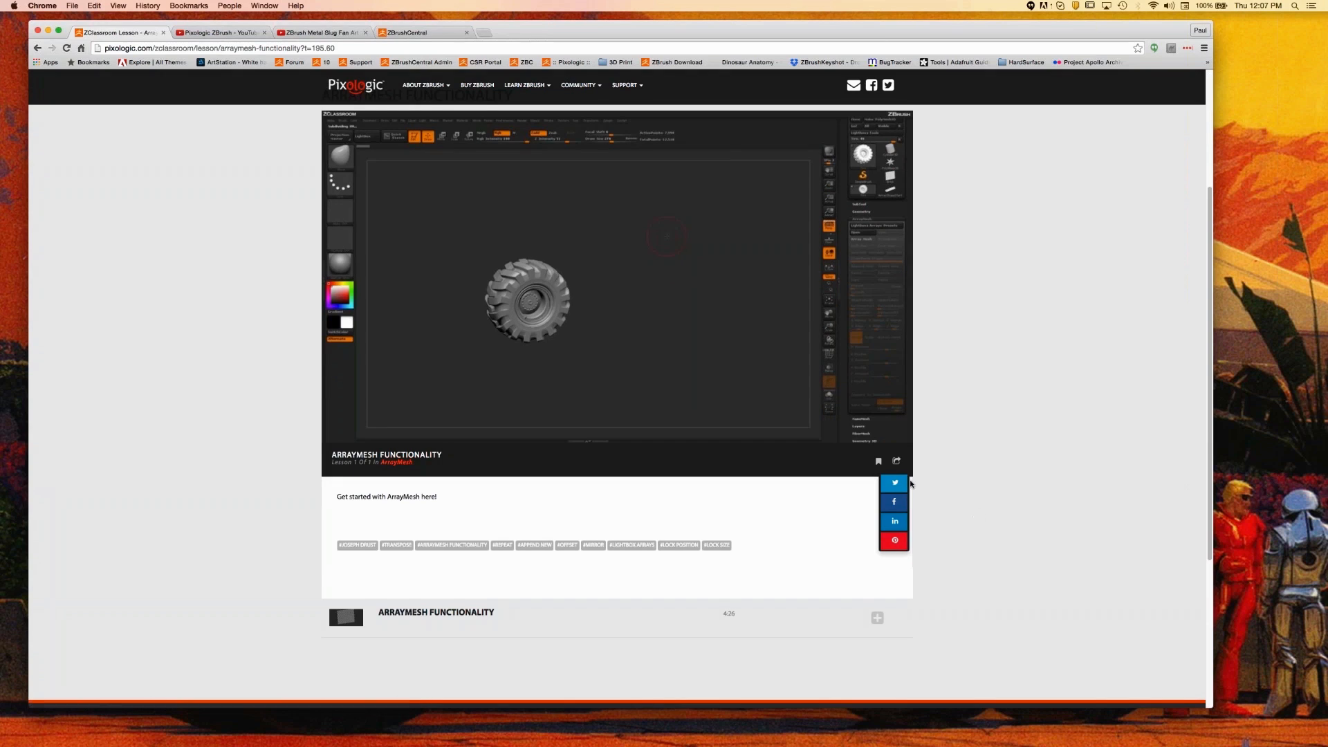
left_click(897, 461)
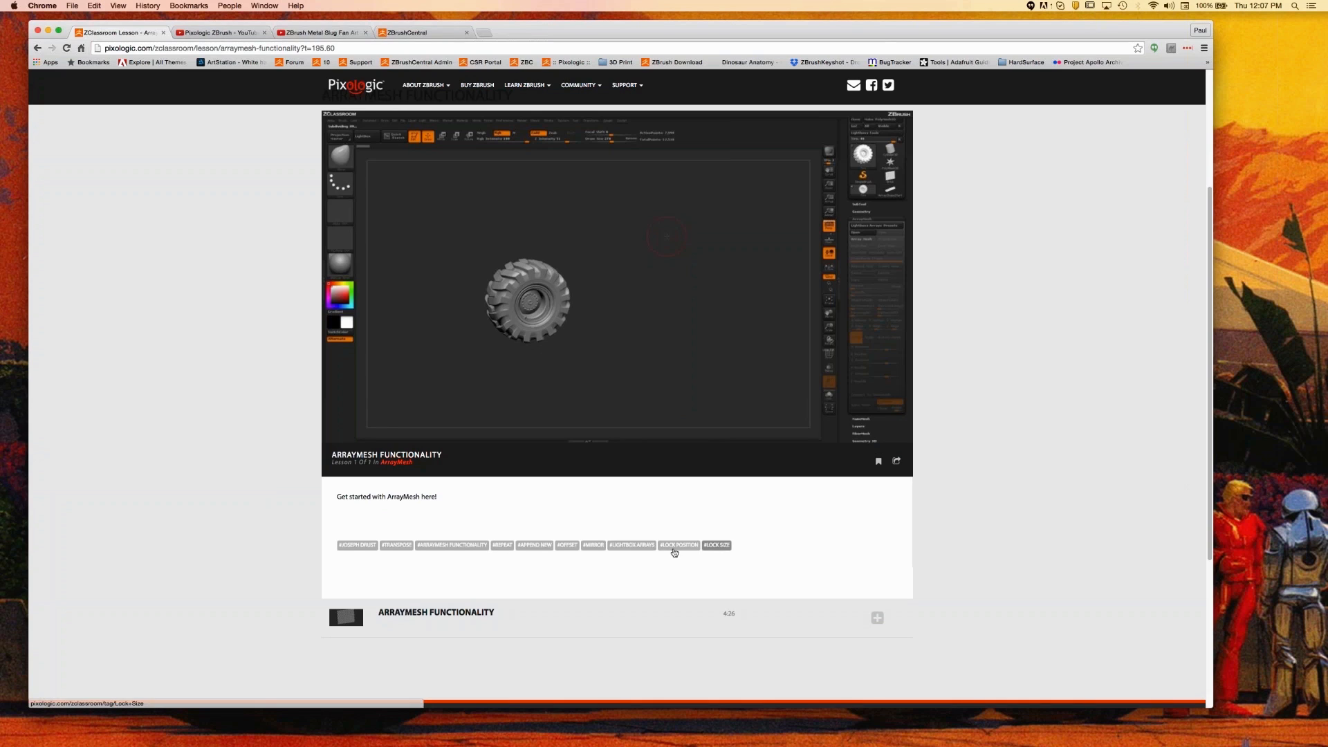
List all lessons carrying the instructor's name tag and browse through the results.
left_click(361, 545)
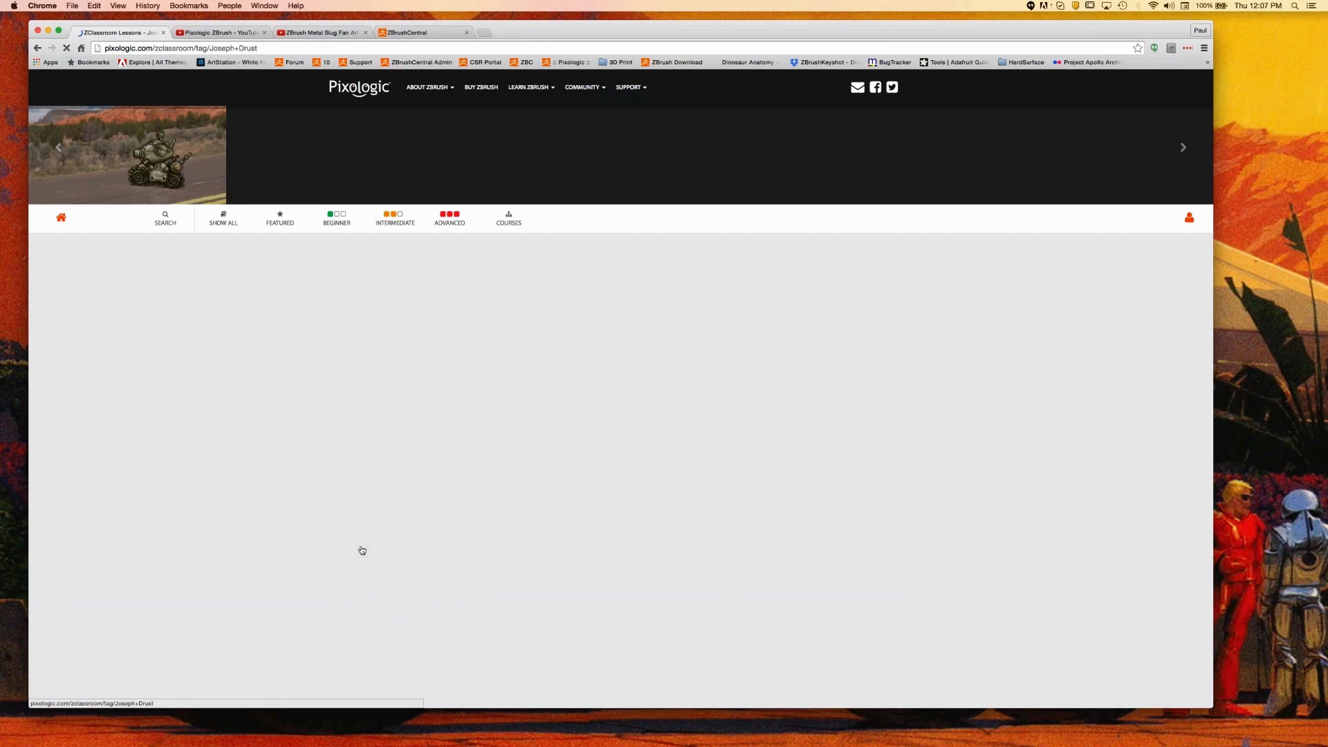
scroll(188, 467, "down", 5)
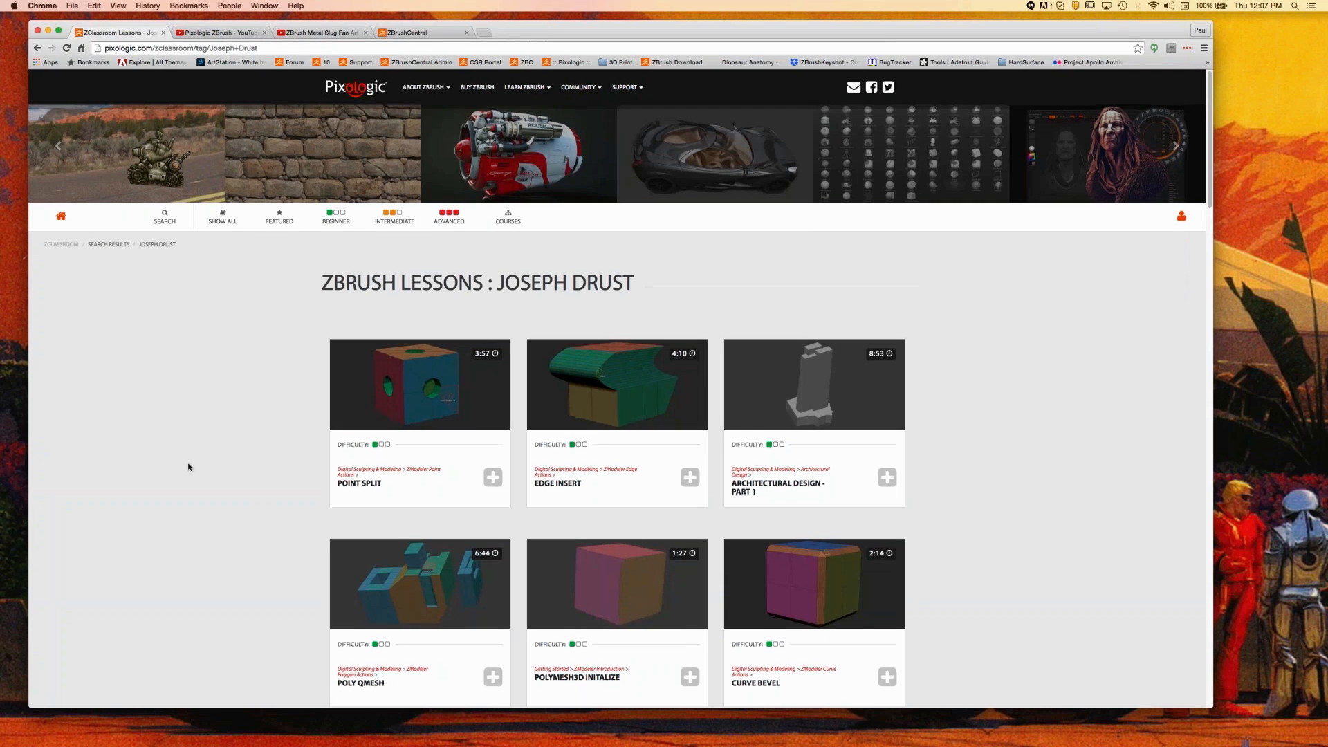
scroll(188, 467, "down", 15)
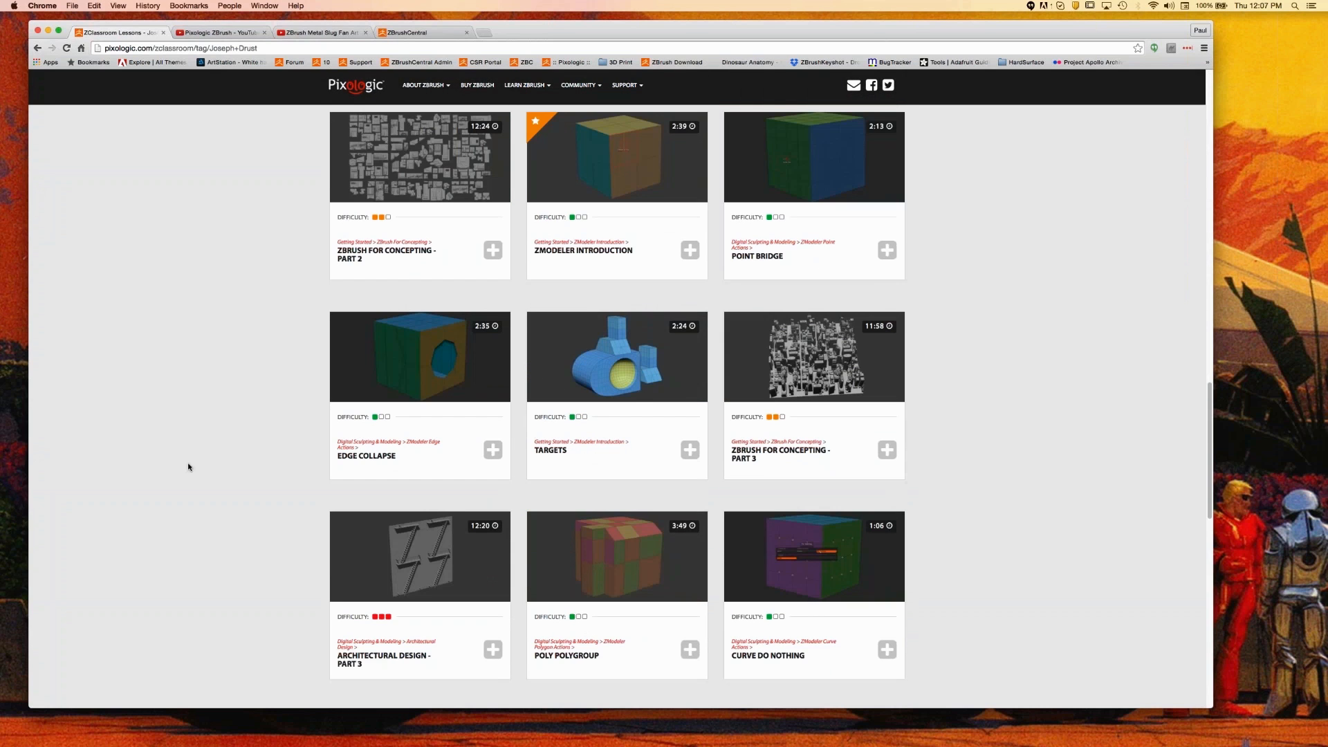
scroll(188, 466, "down", 2)
scroll(188, 467, "down", 20)
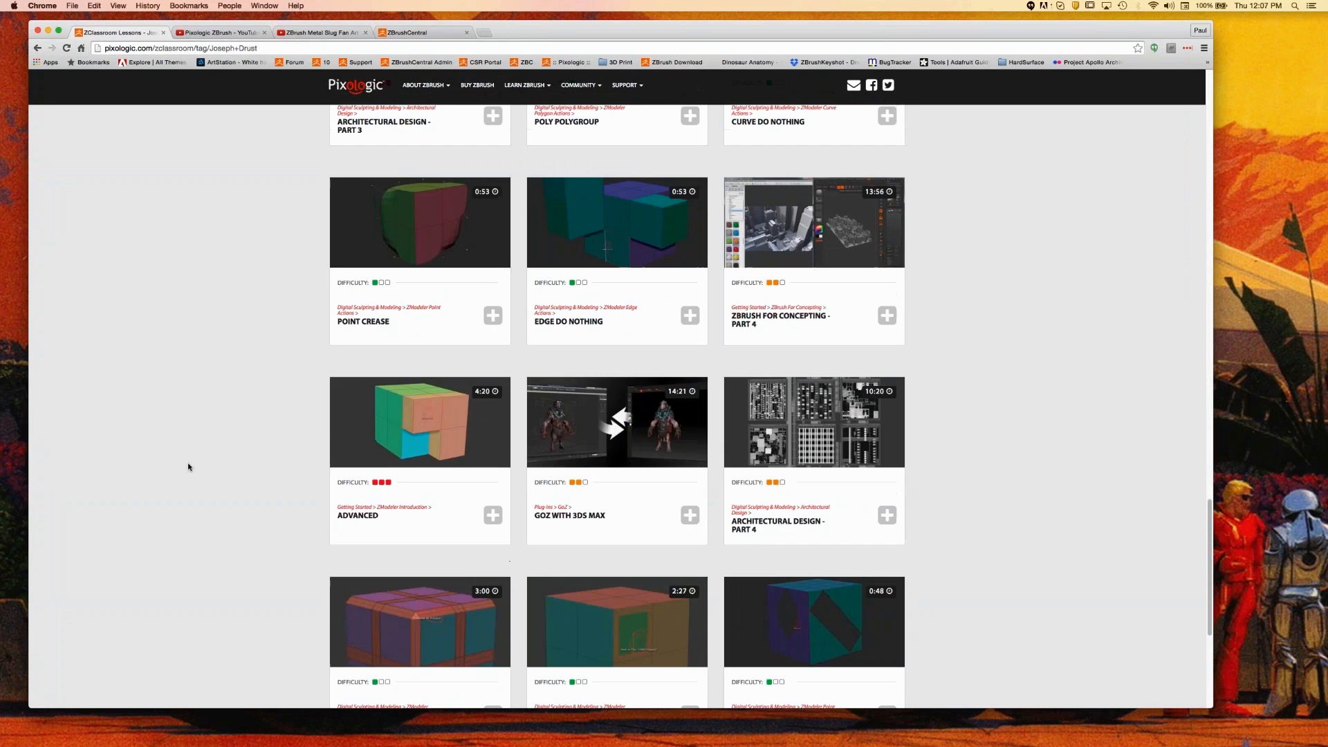
scroll(188, 467, "down", 20)
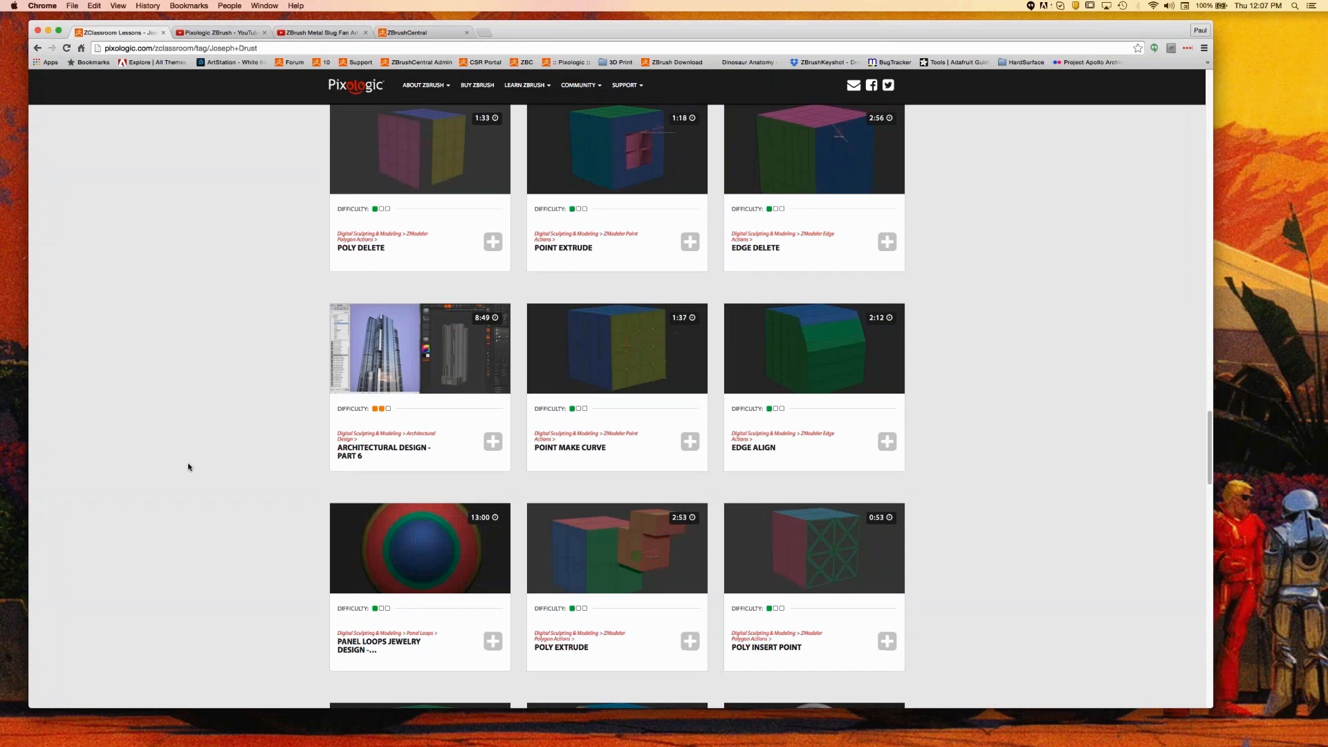
scroll(188, 467, "down", 15)
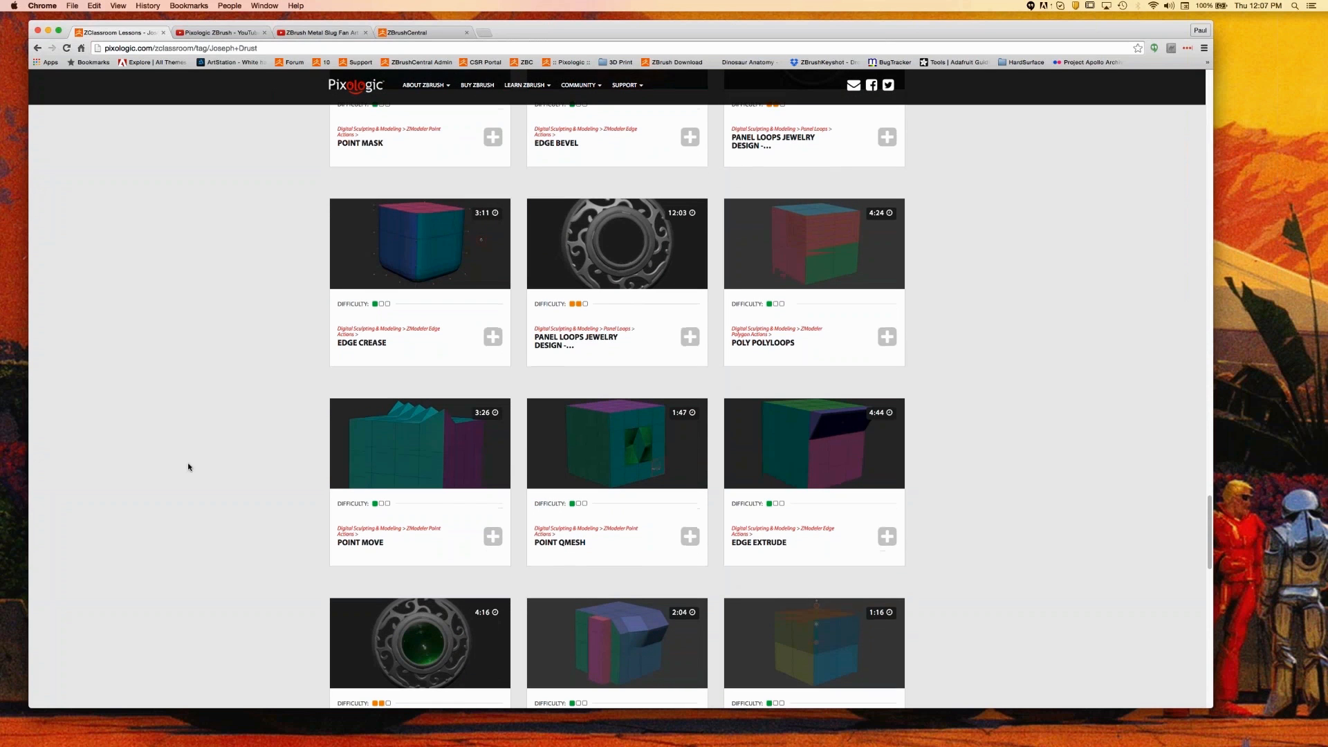
scroll(188, 466, "down", 10)
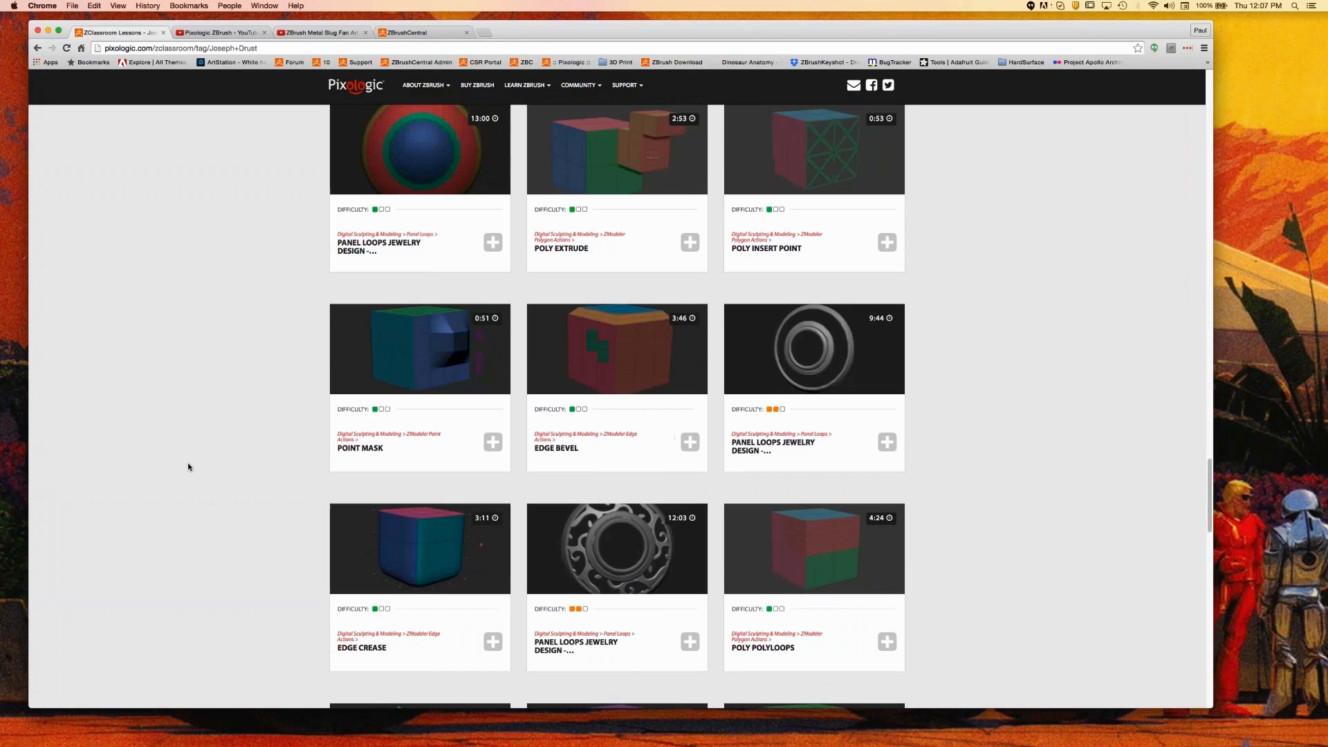
scroll(188, 467, "up", 6)
scroll(188, 467, "up", 20)
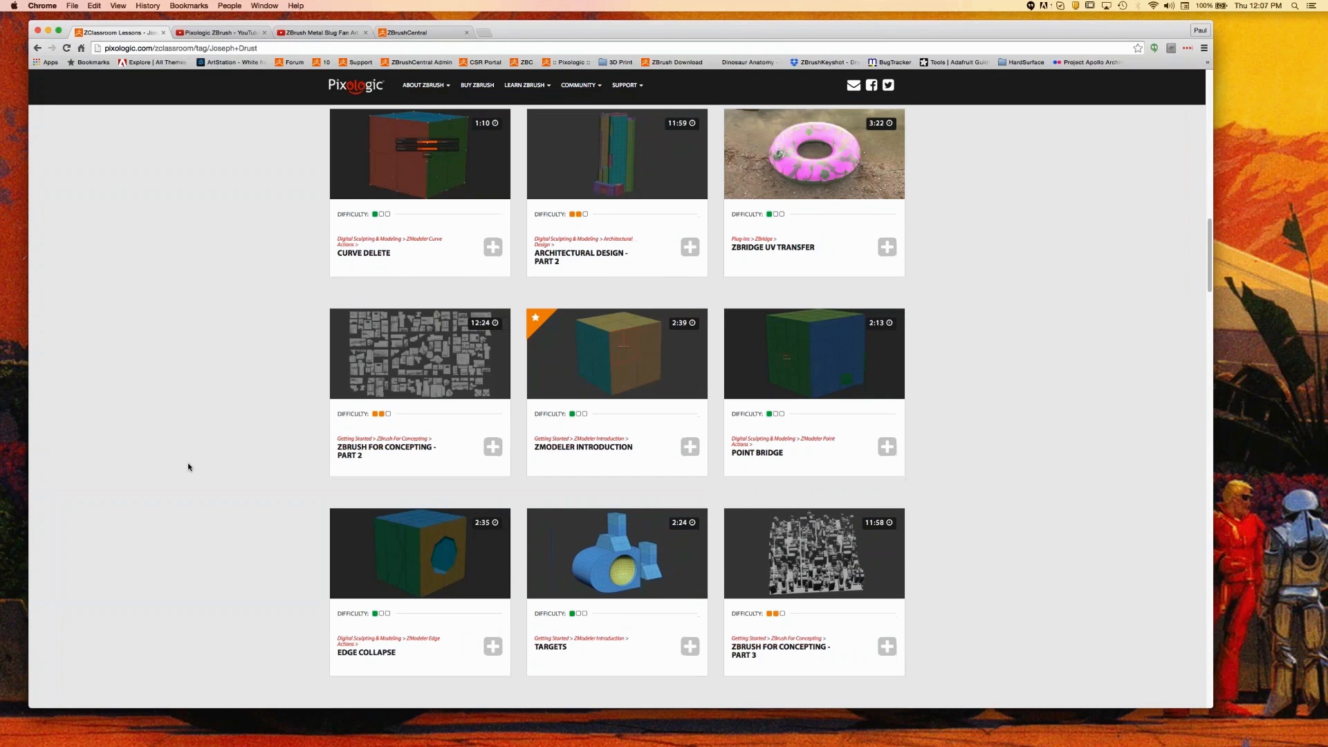
scroll(188, 467, "up", 5)
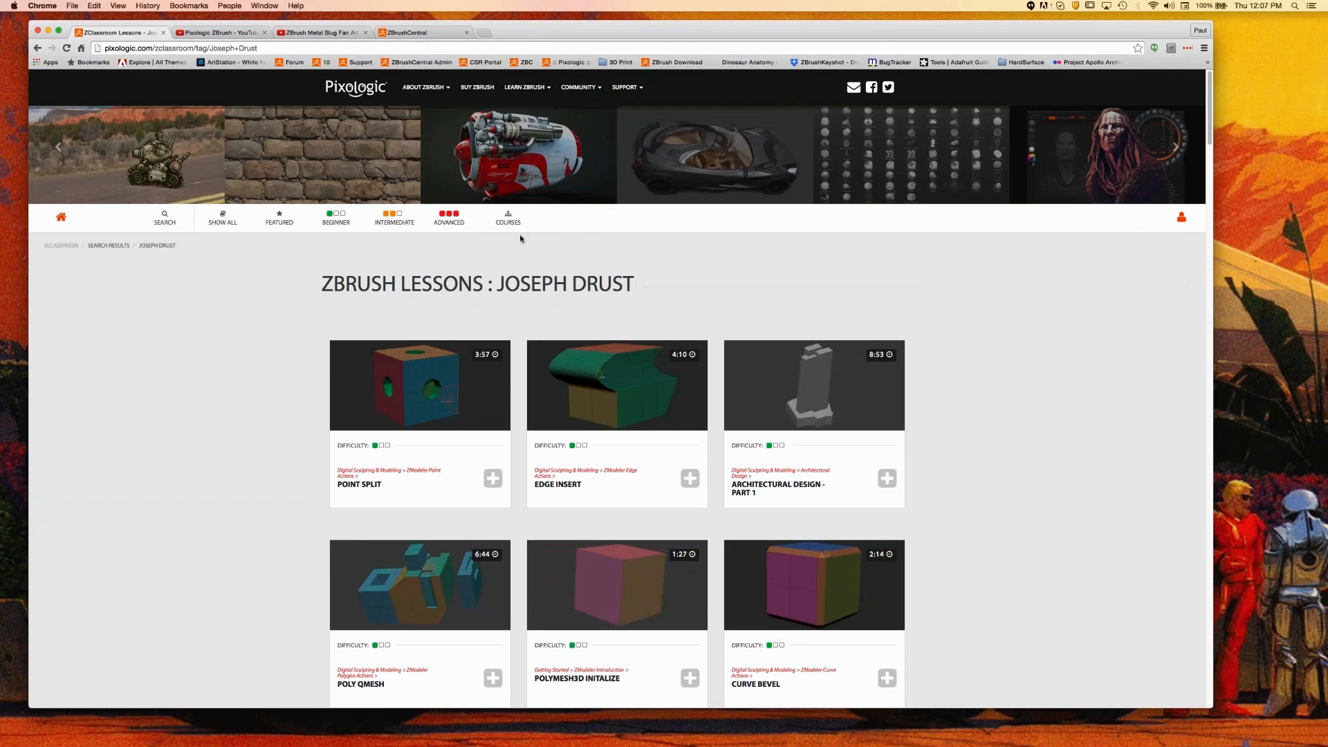
Return to the ZClassroom home page and open the lesson that tours its new features, the 2016 ZClassroom Welcome Video.
mouse_move(512, 221)
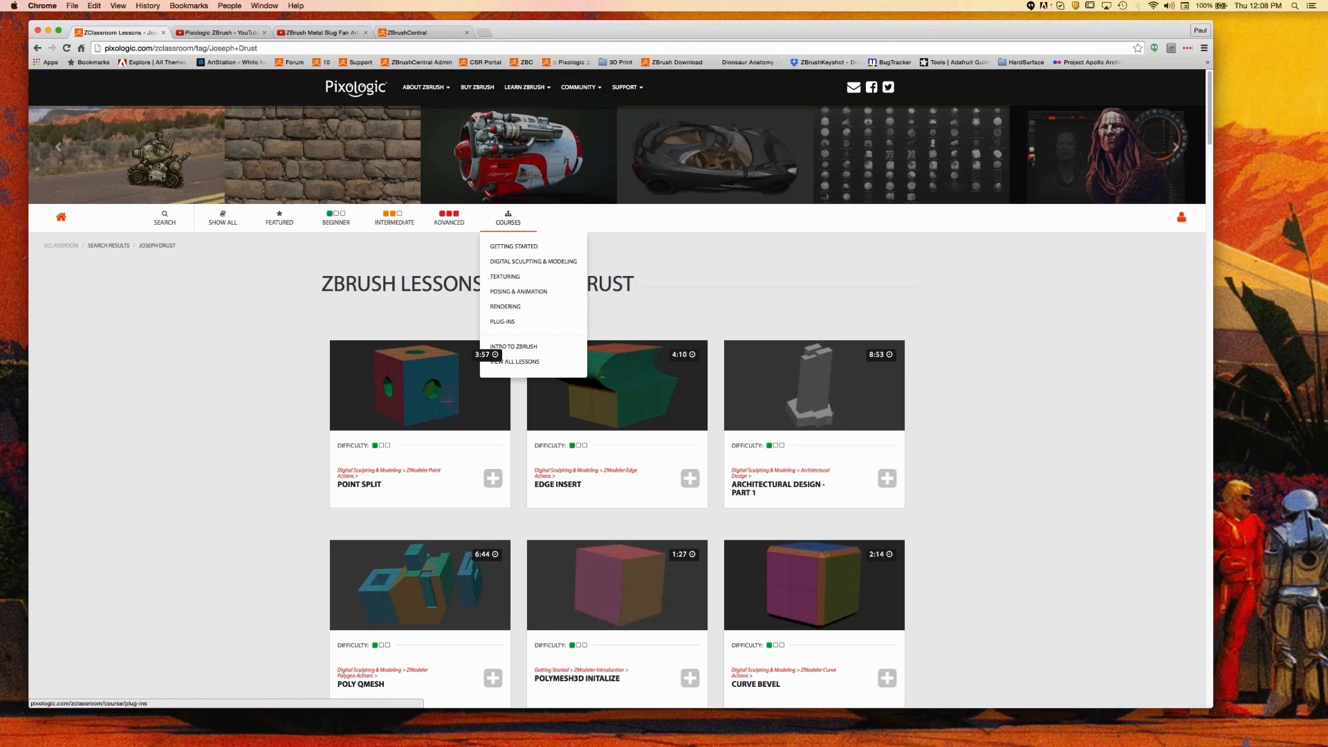
left_click(64, 220)
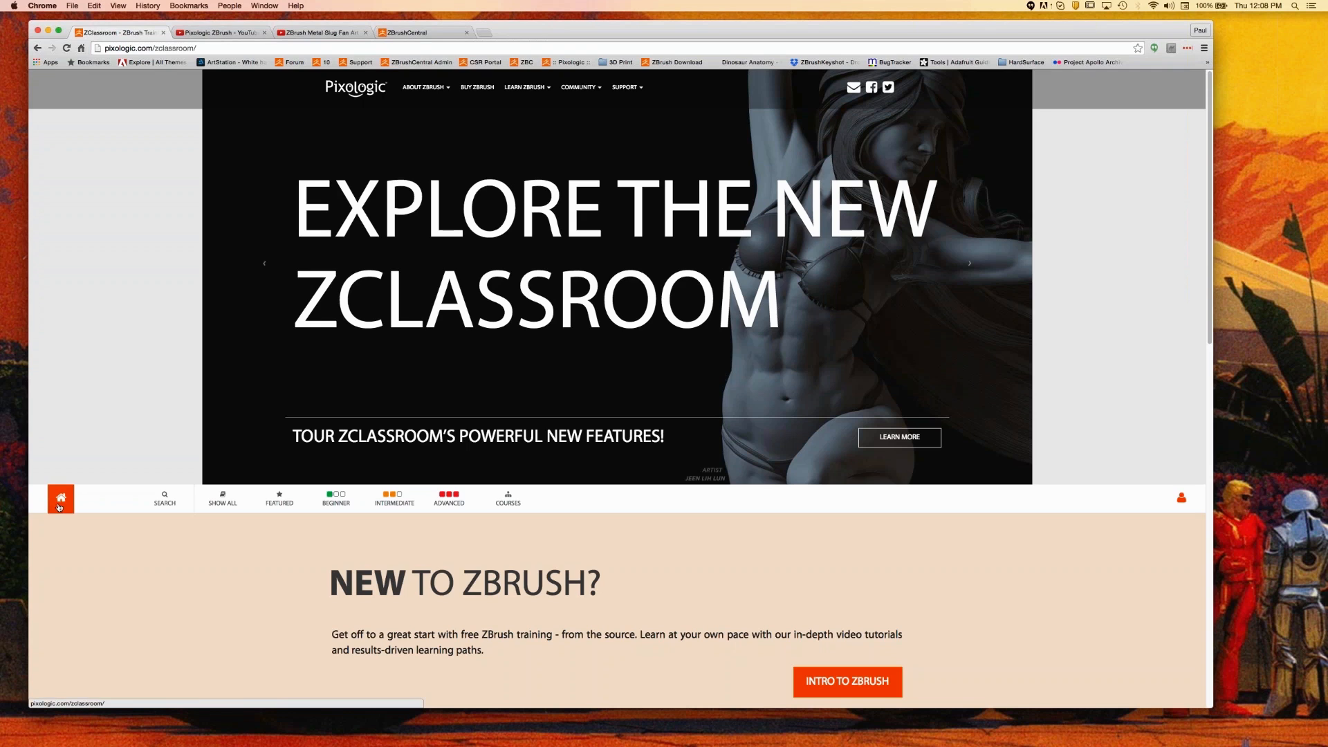
left_click(902, 438)
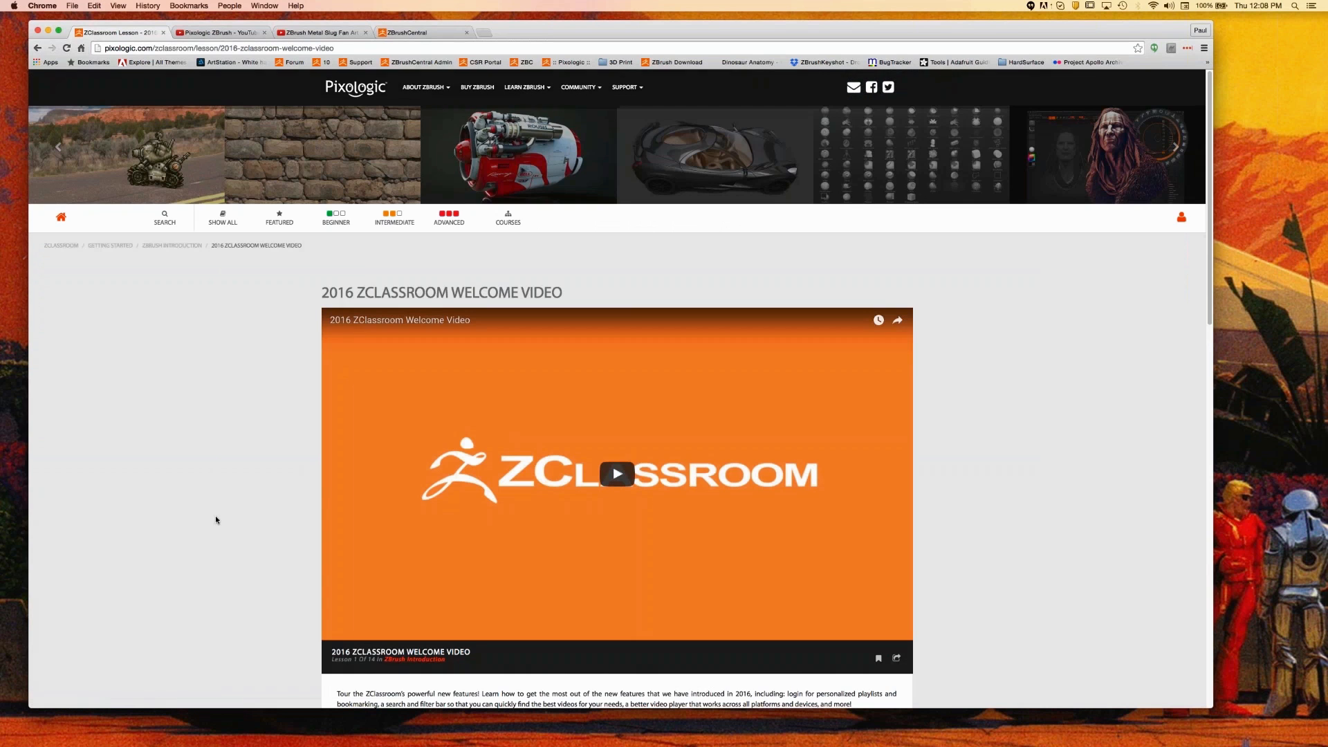
Look over the welcome video's lesson page, then show the account options and hide them again.
scroll(215, 521, "down", 2)
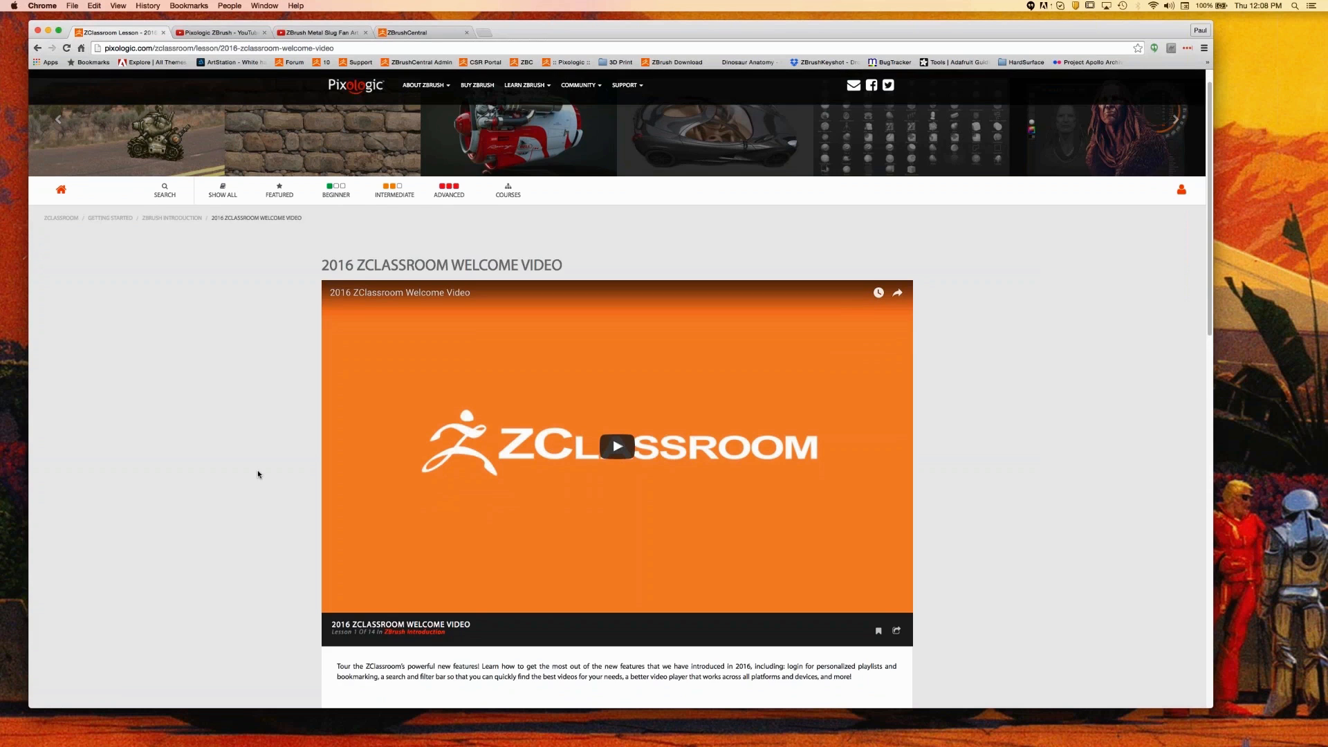
scroll(257, 472, "up", 2)
left_click(1182, 218)
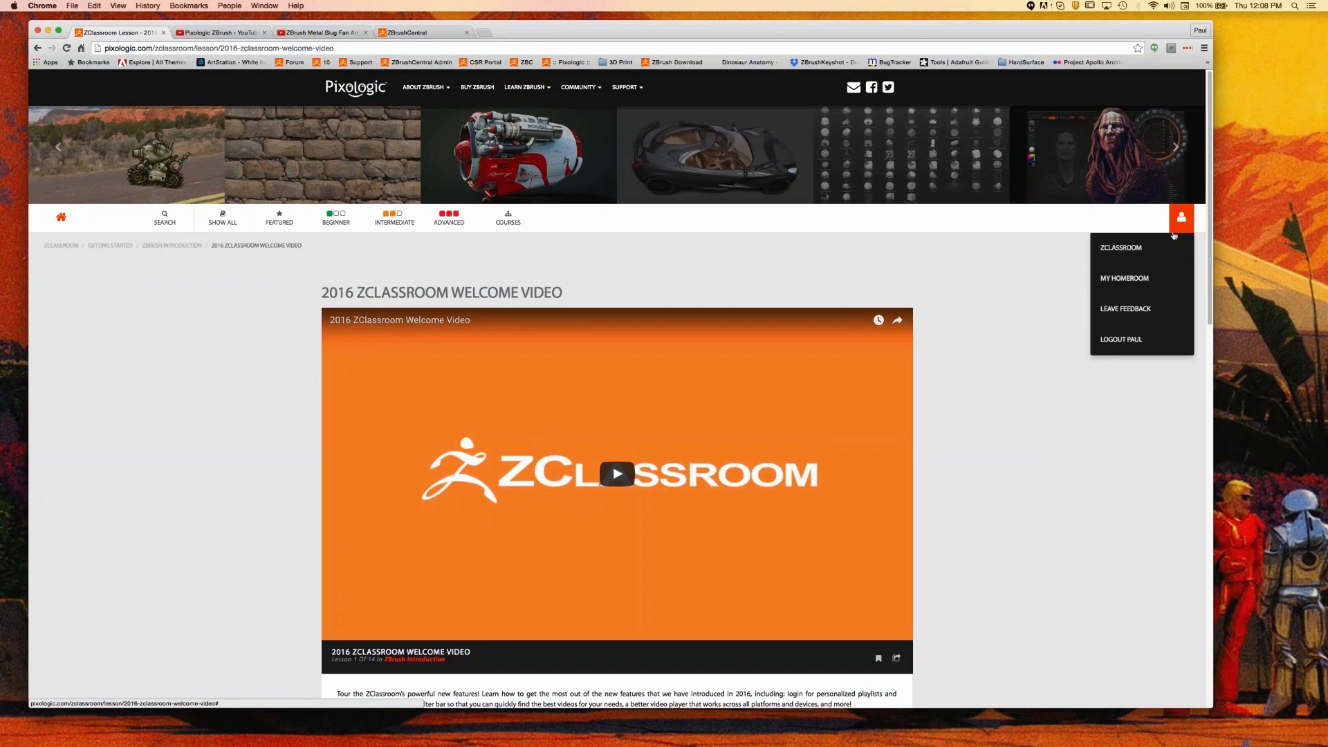
left_click(1027, 360)
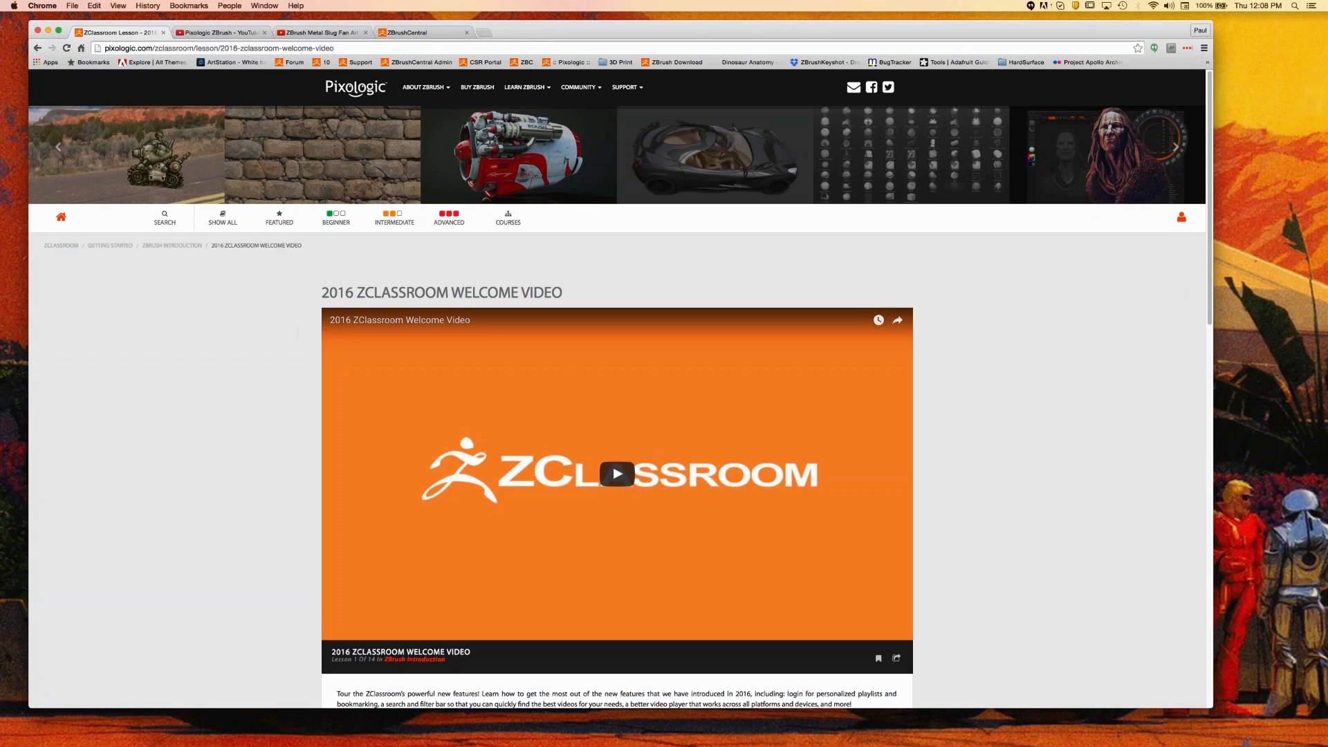
Switch to the Pixologic ZBrush YouTube channel and open its #AskZBrush playlist.
left_click(240, 33)
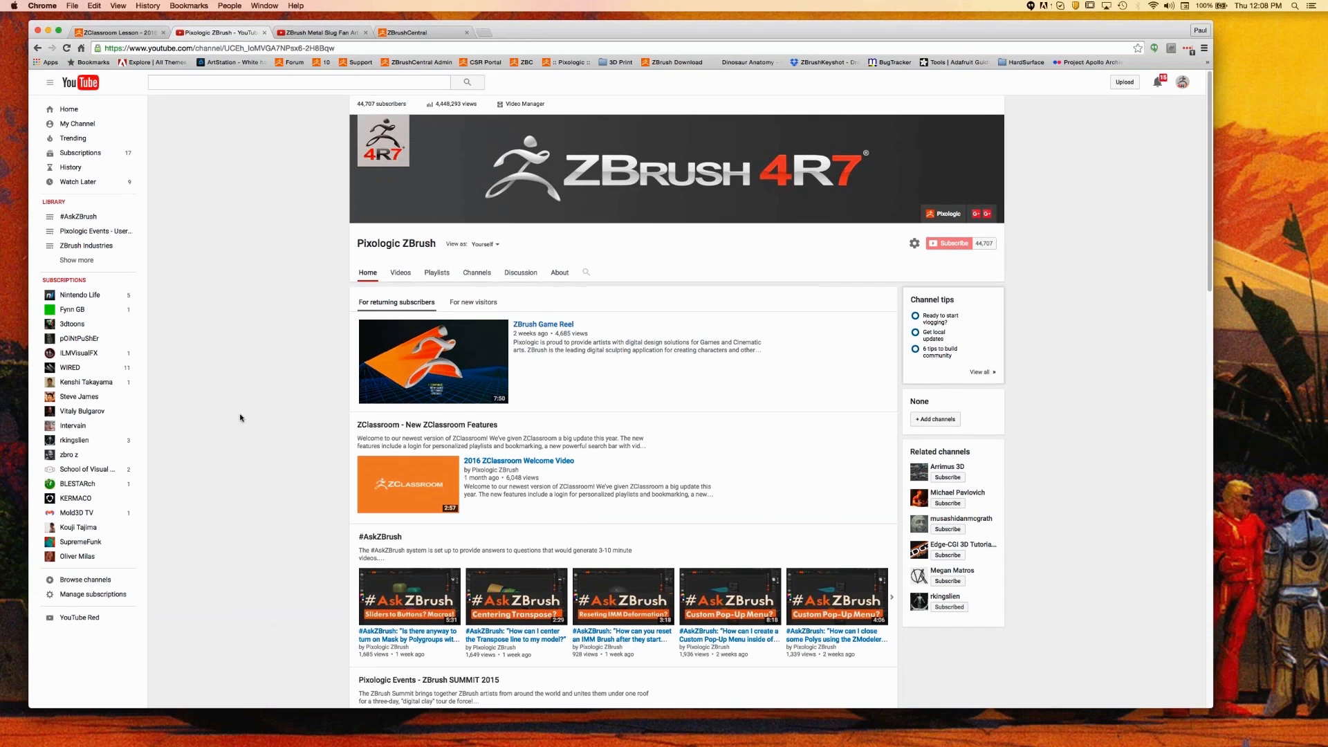
scroll(240, 416, "down", 3)
left_click(383, 413)
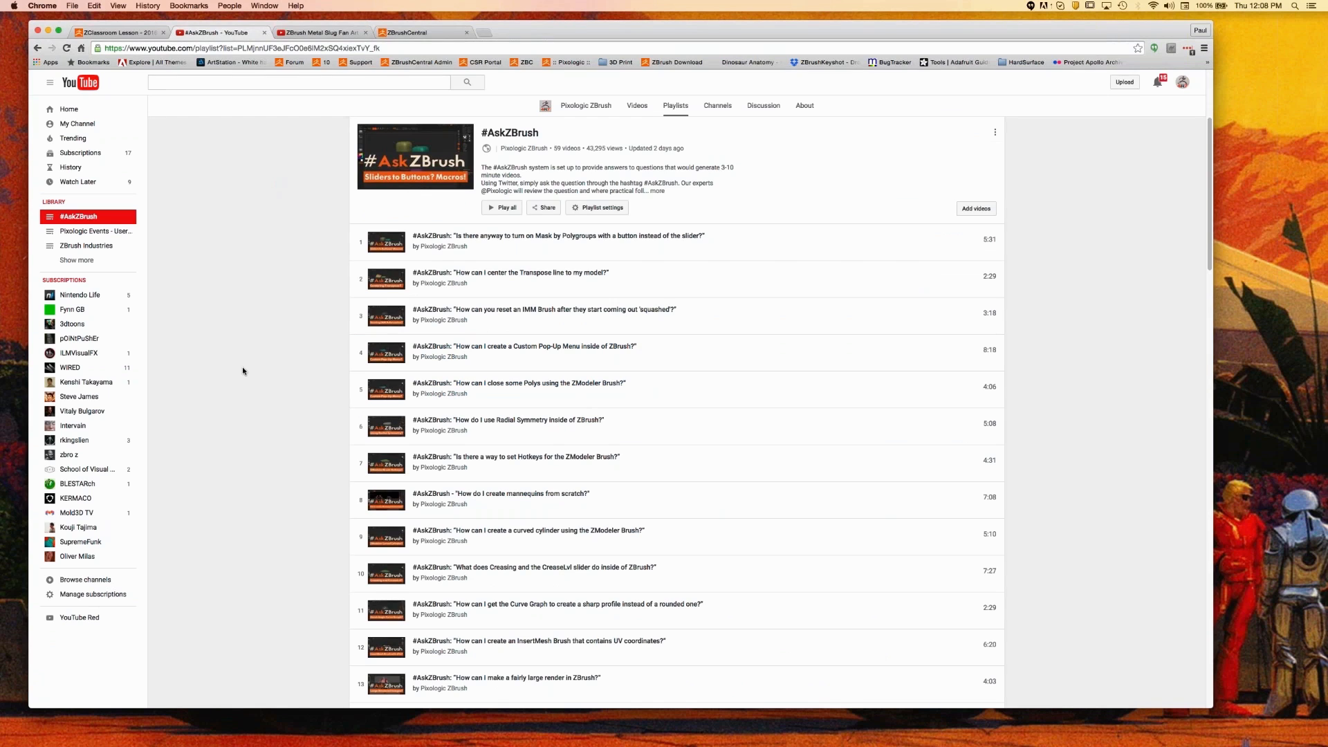
Browse the questions answered in the #AskZBrush playlist and return to the start of the list.
scroll(243, 370, "up", 3)
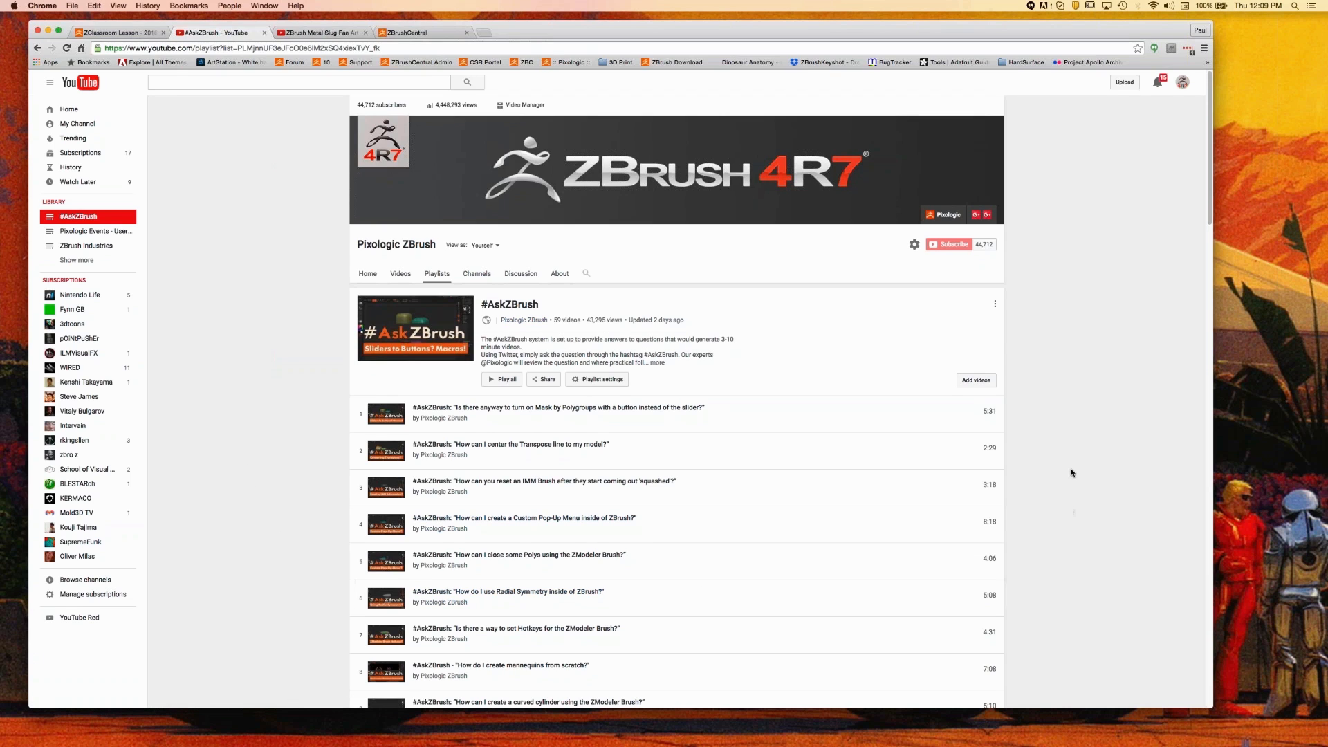
scroll(1071, 473, "down", 1)
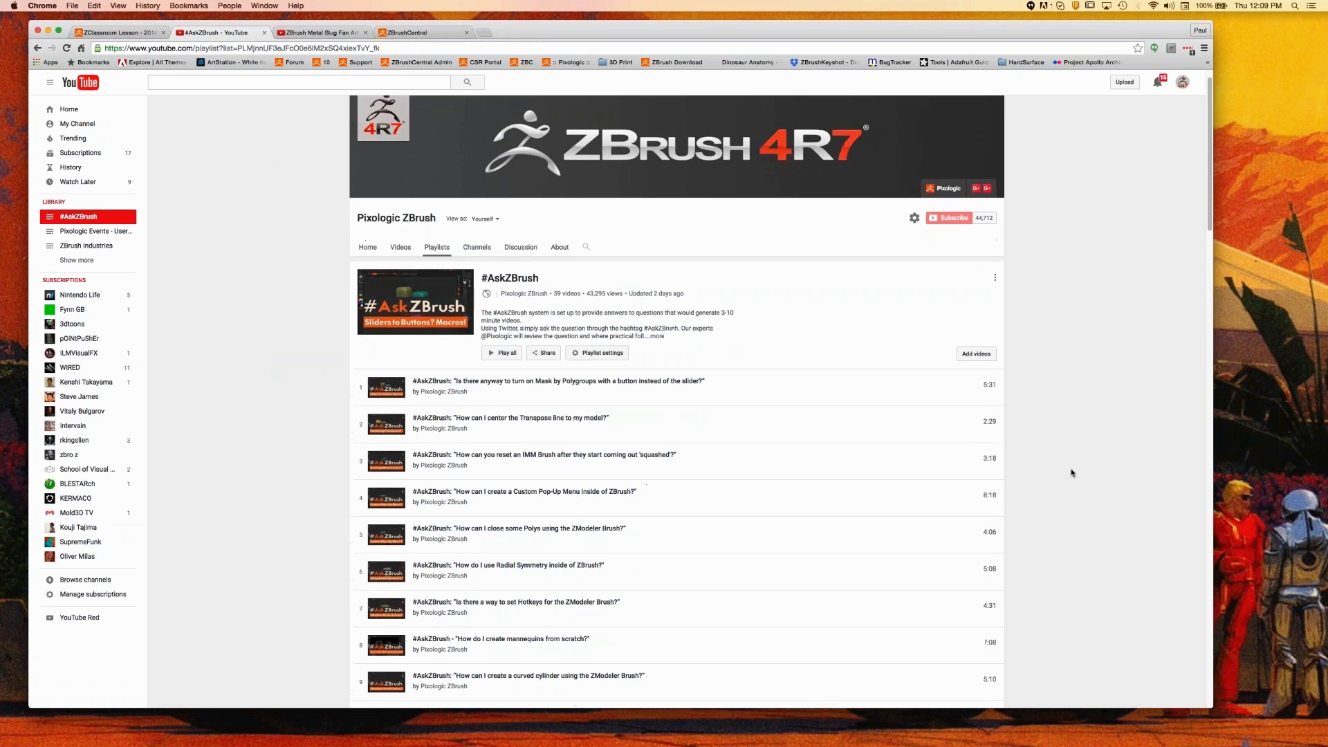
scroll(1071, 473, "down", 3)
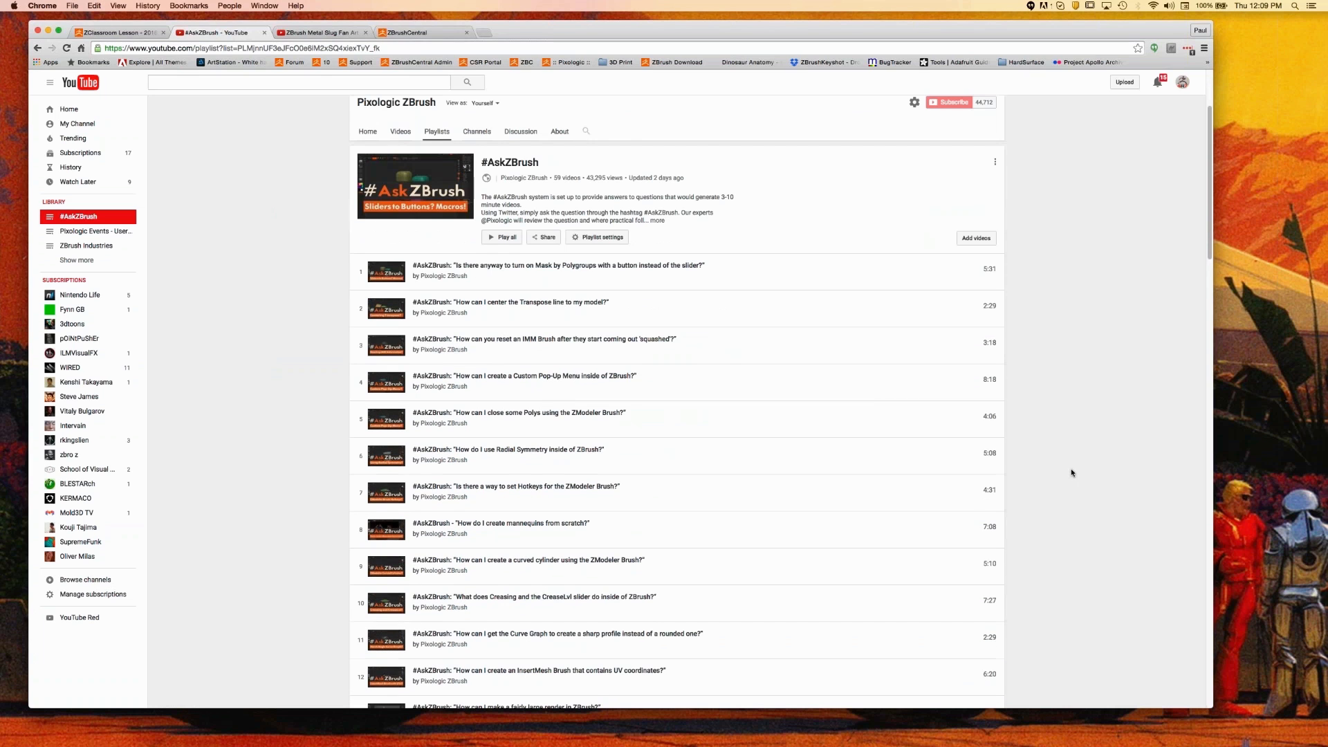
scroll(1071, 473, "down", 3)
scroll(1072, 473, "down", 10)
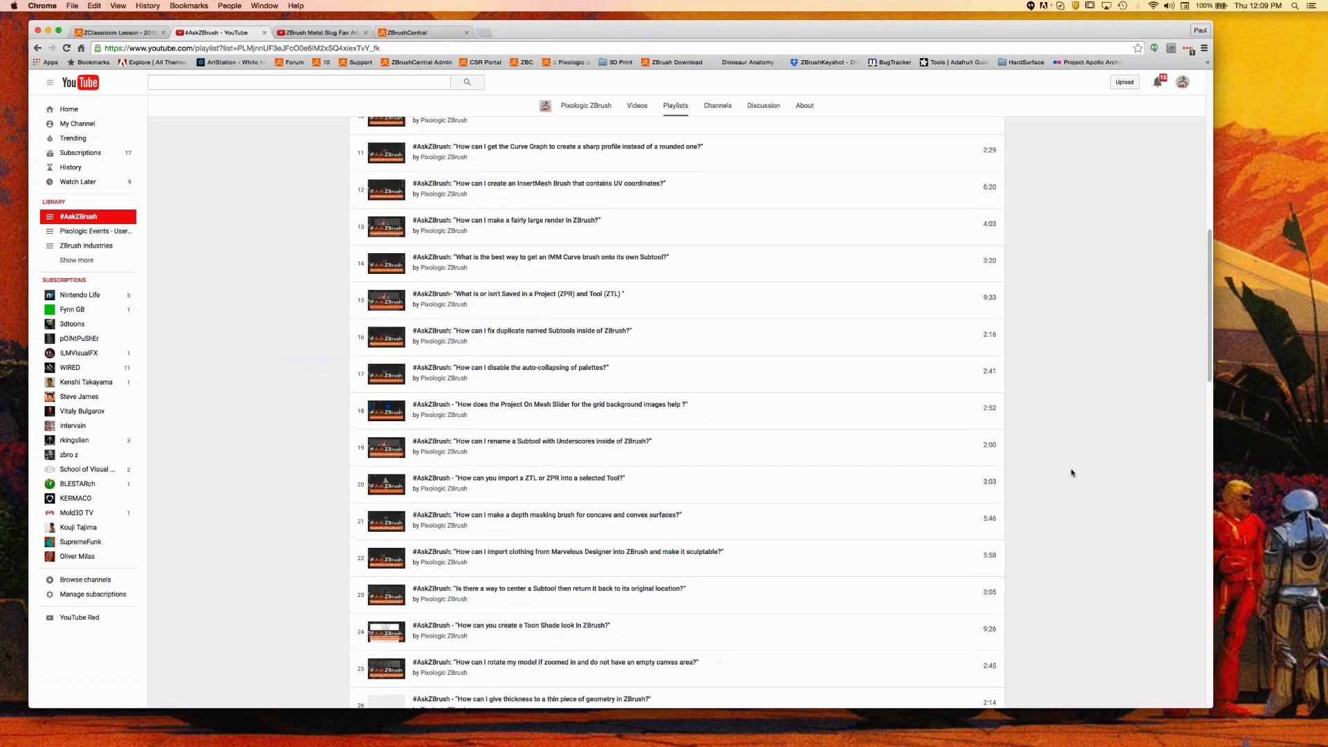
scroll(1071, 473, "up", 9)
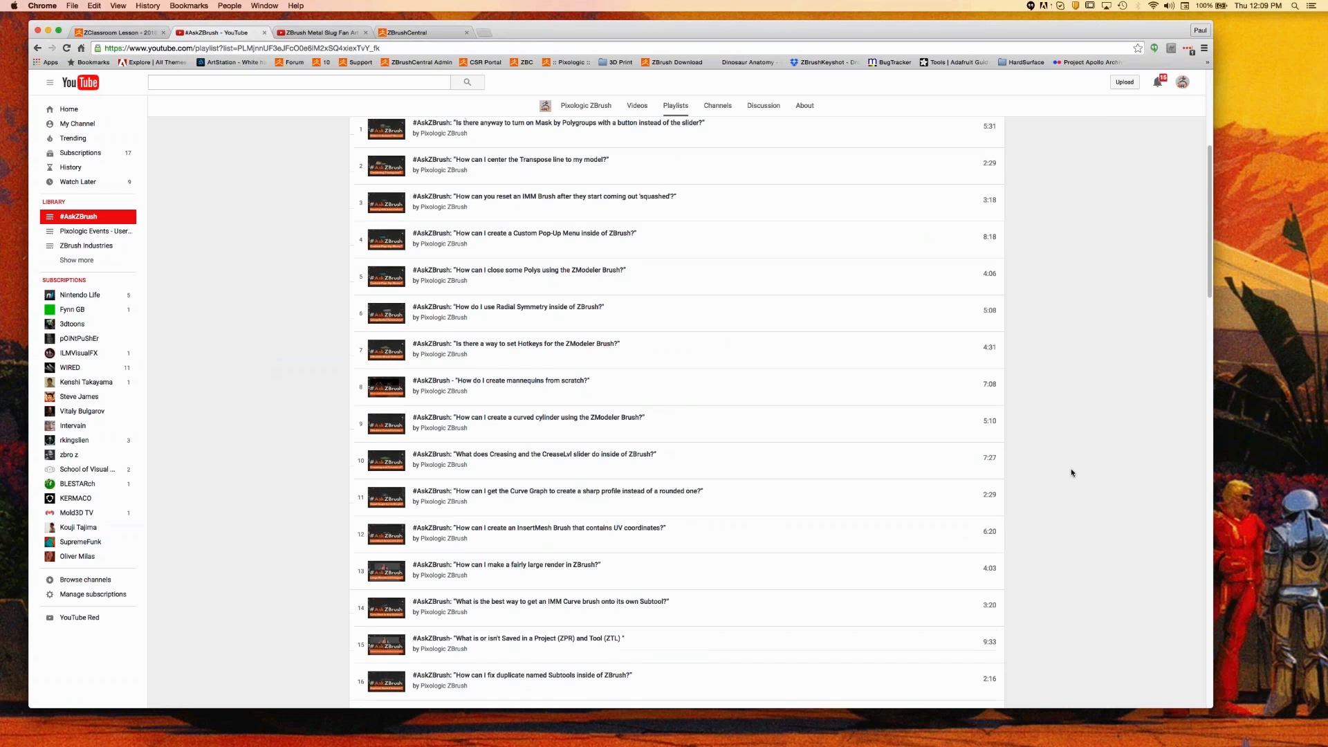
scroll(1071, 473, "up", 5)
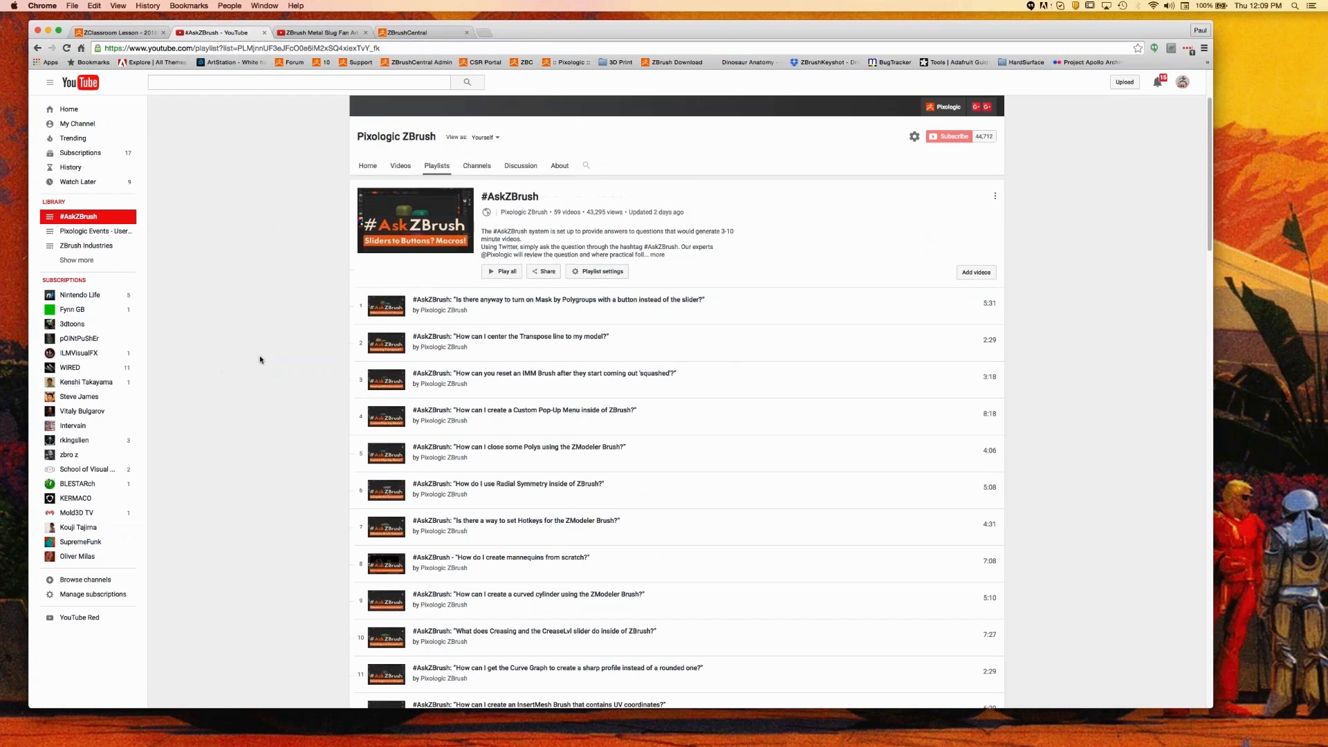
scroll(260, 359, "up", 2)
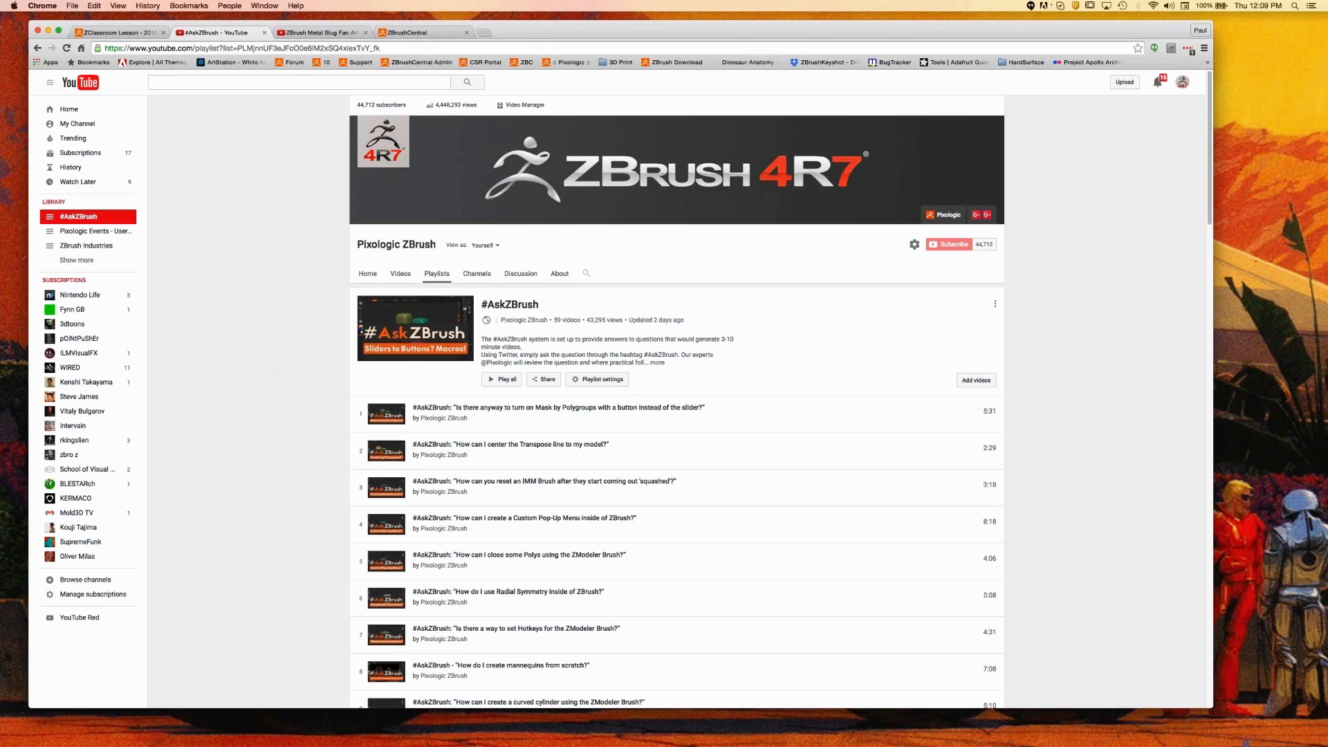
Show the YouTube video ZBrush Metal Slug Fan Art - Complete Modeling Timelapse and select its web address.
left_click(344, 35)
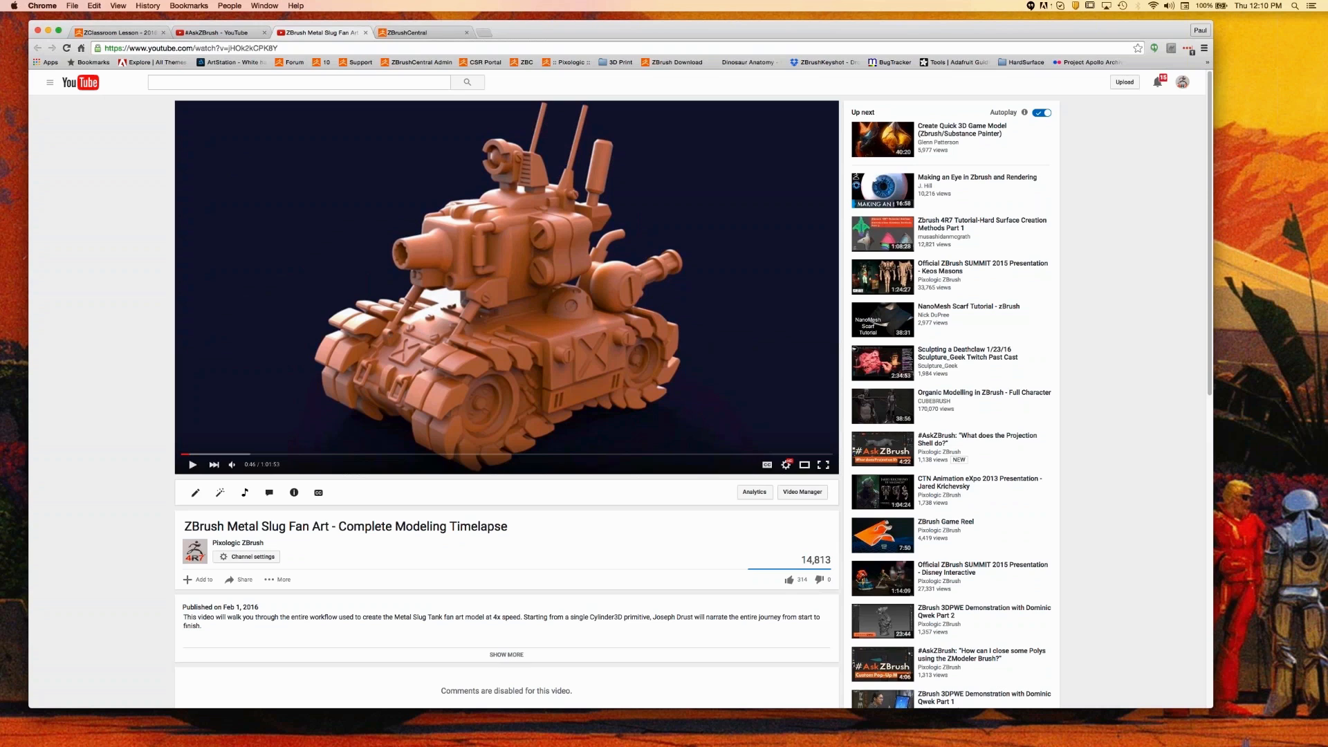
key("super+l")
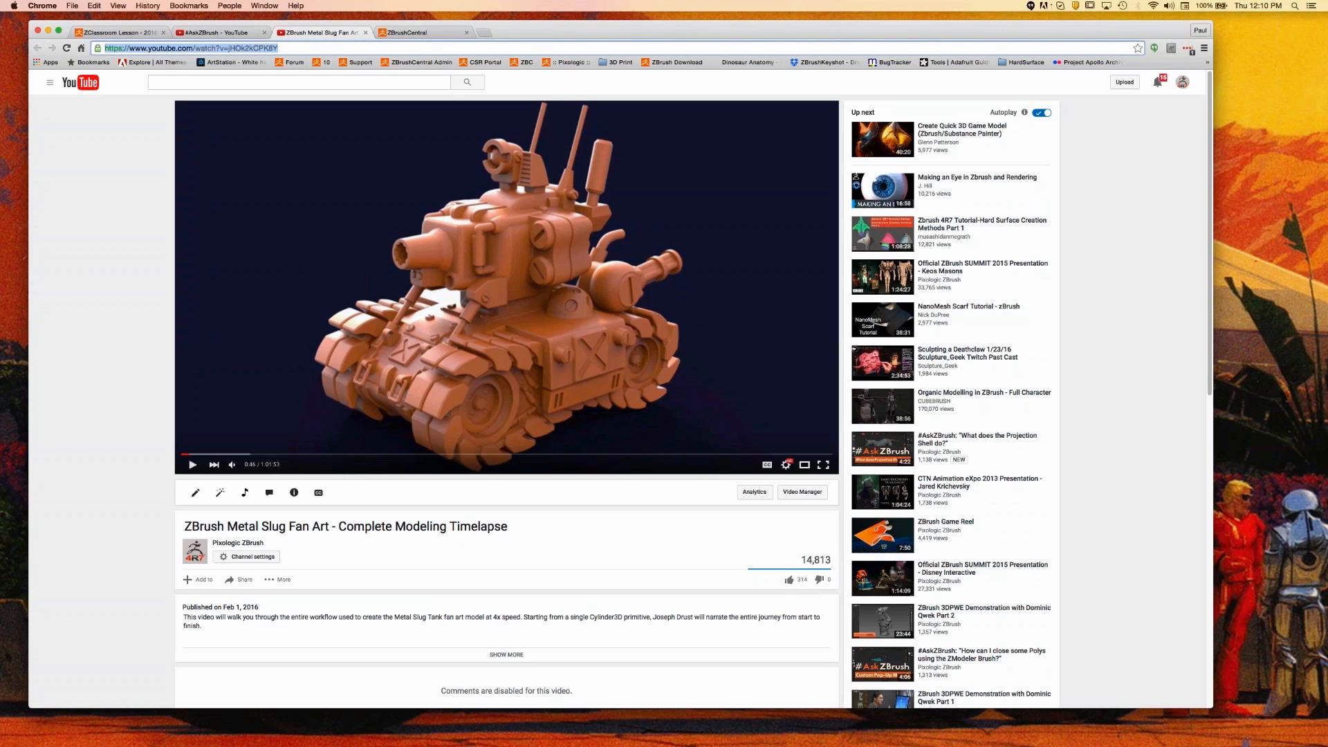
key("super+Tab")
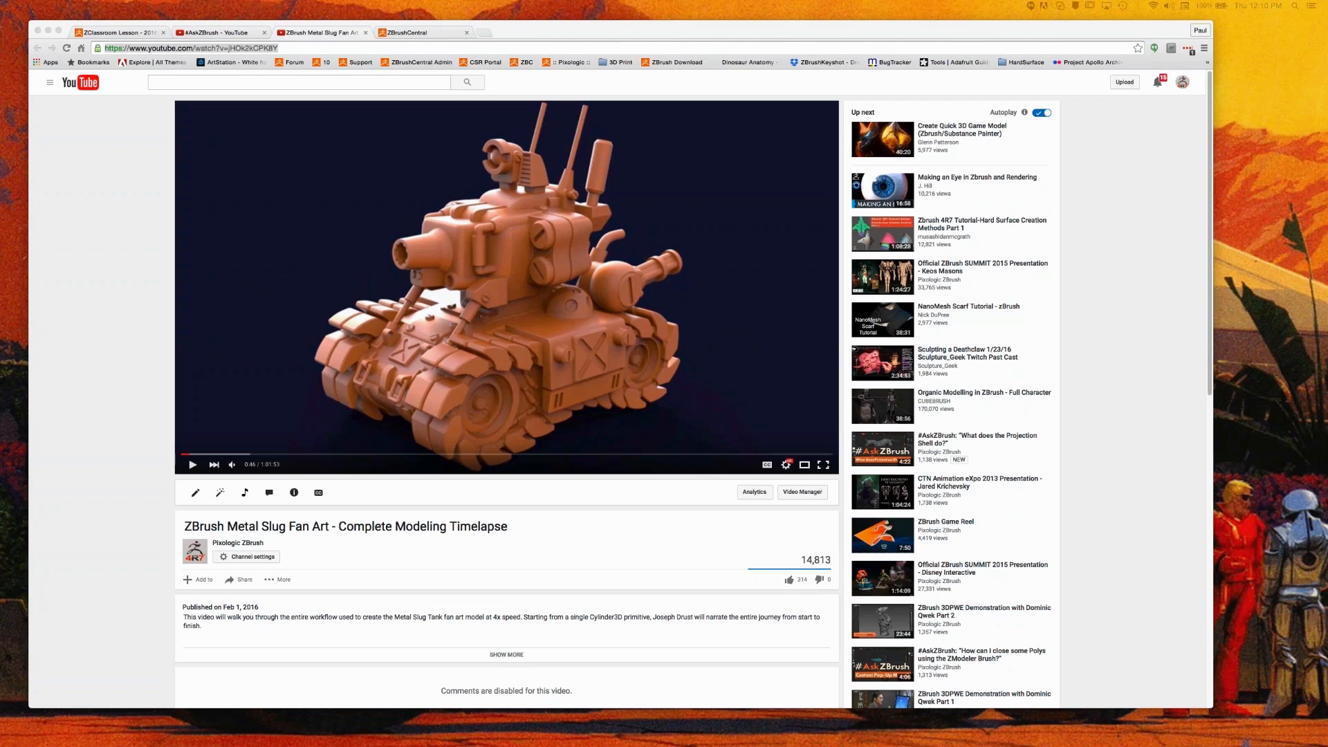
Switch to the ZBrushCentral forum and examine its front page, including the featured gallery and ZClassroom videos.
left_click(415, 37)
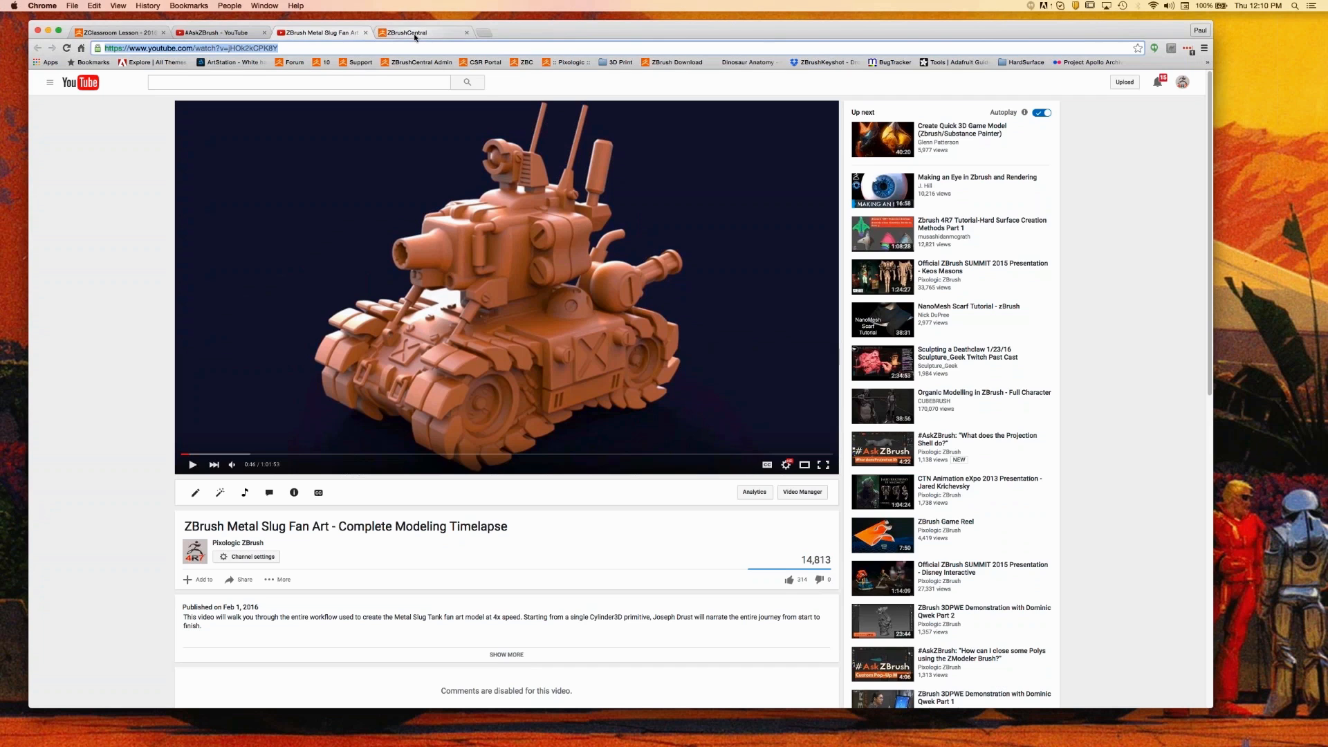
left_click(415, 38)
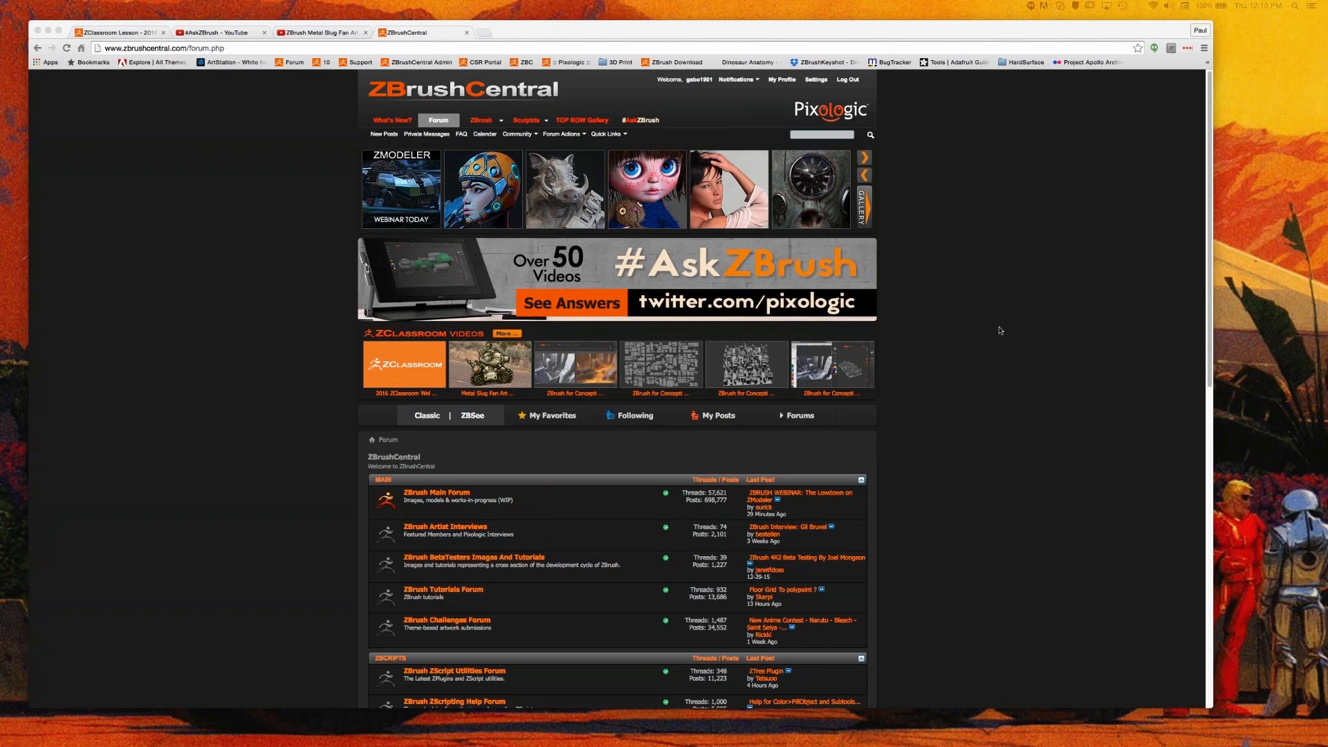
scroll(999, 331, "down", 1)
scroll(998, 331, "up", 1)
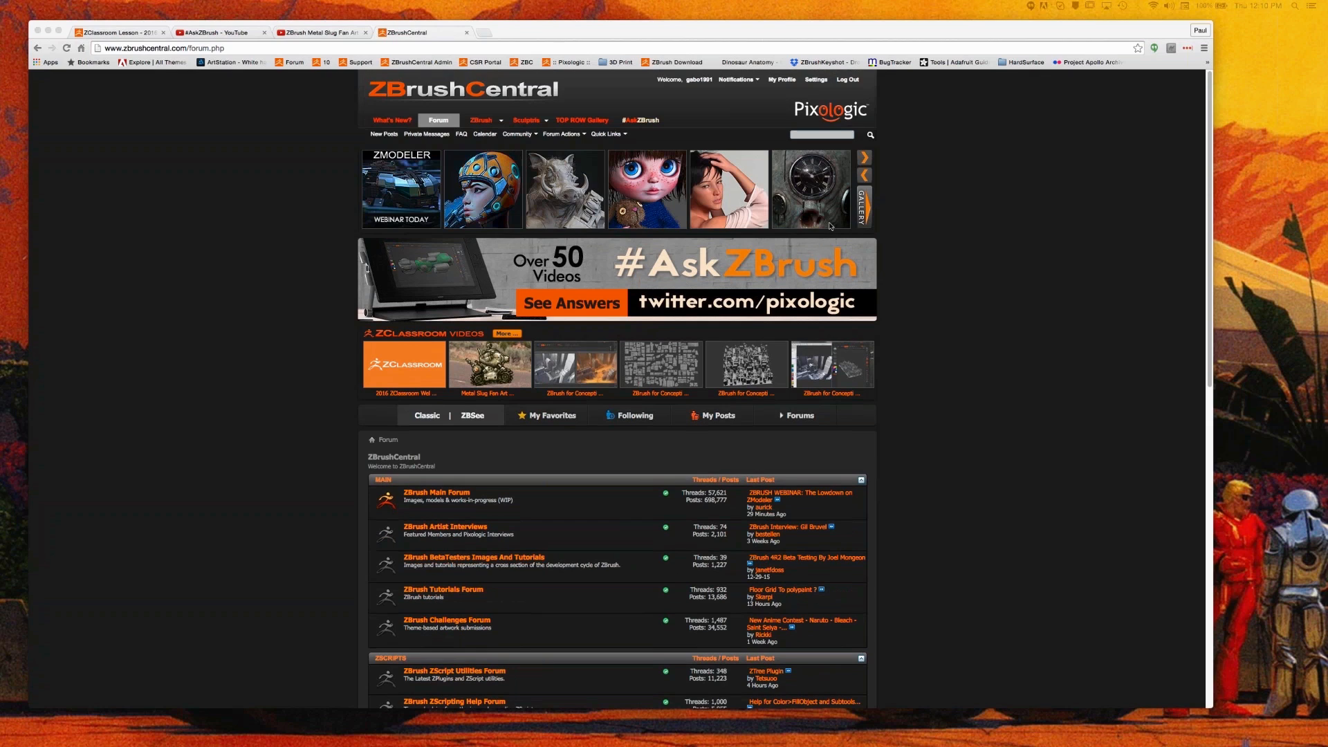
left_click(976, 230)
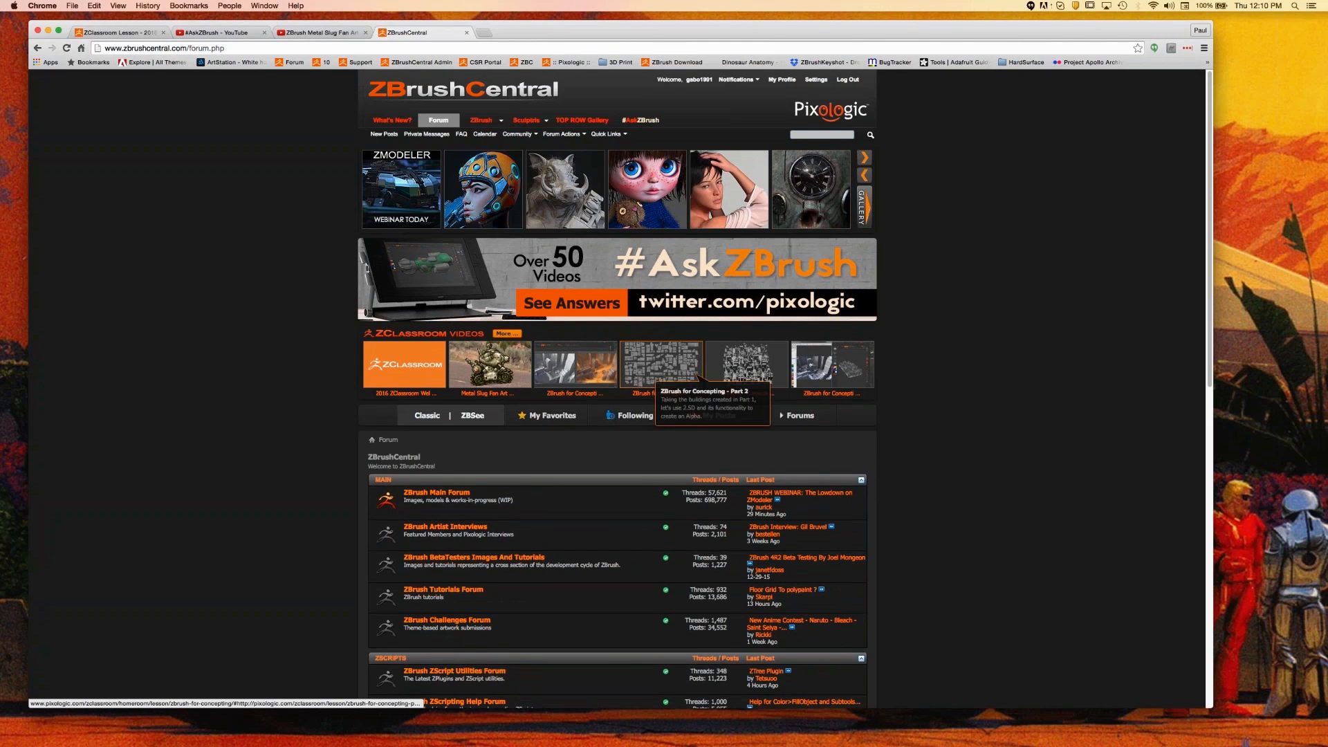
Open the ZBrush Main Forum and open the My Head Archive thread from its image gallery.
left_click(452, 494)
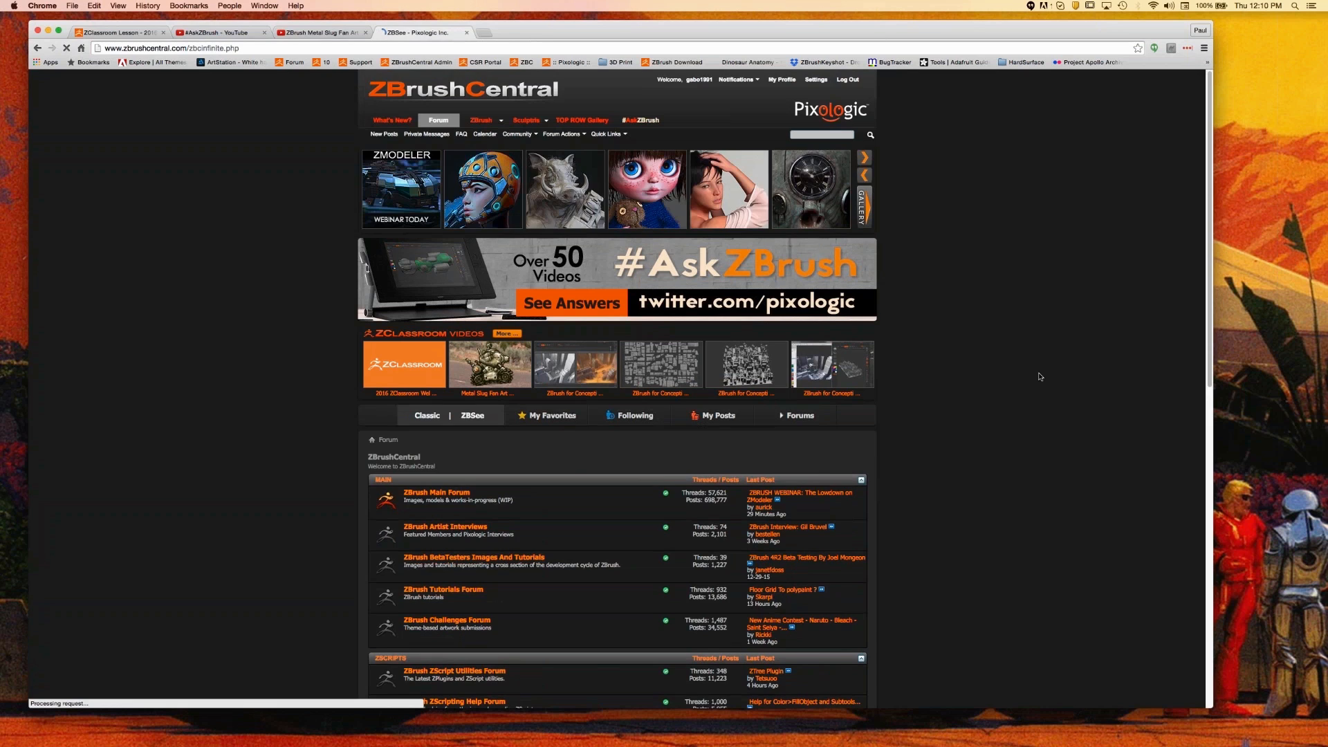
scroll(283, 590, "down", 2)
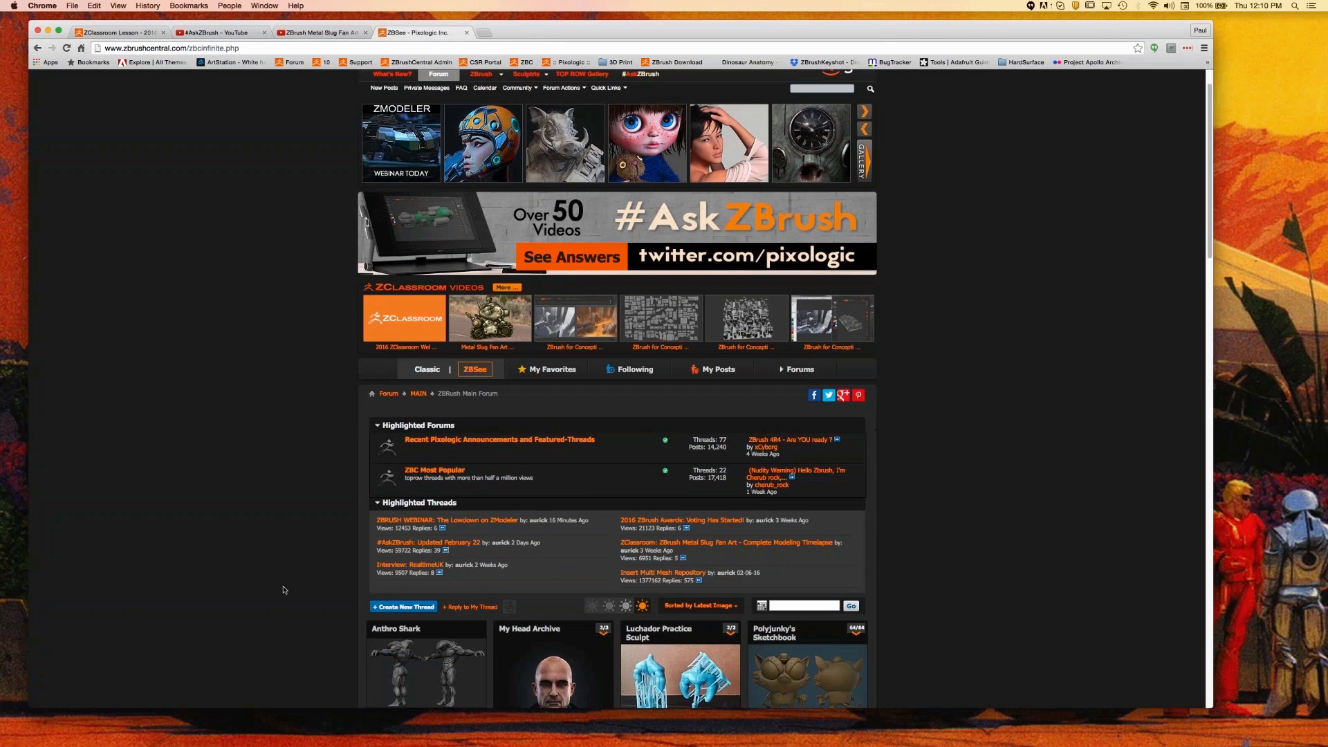
scroll(283, 589, "down", 5)
left_click(553, 450)
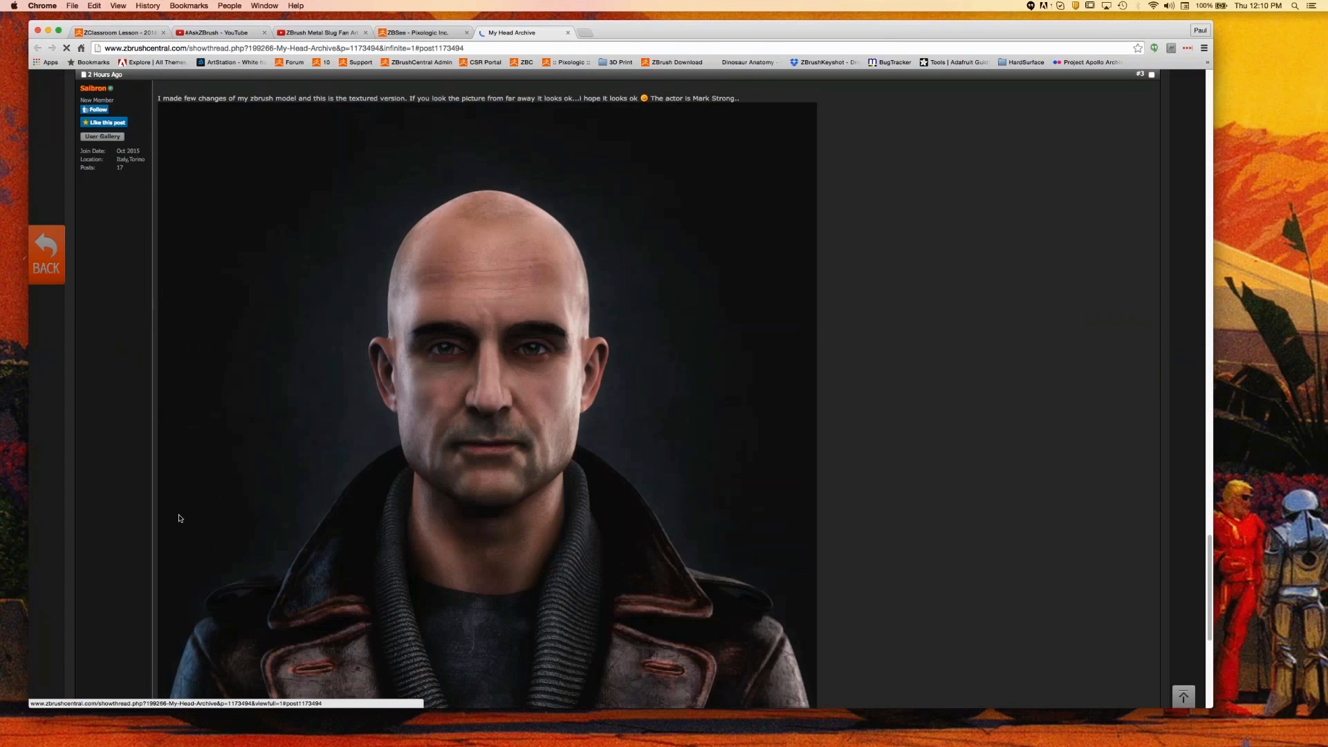
Review the images and posts in the My Head Archive thread, then close it and return to the beginning of the forum gallery.
scroll(427, 386, "up", 1)
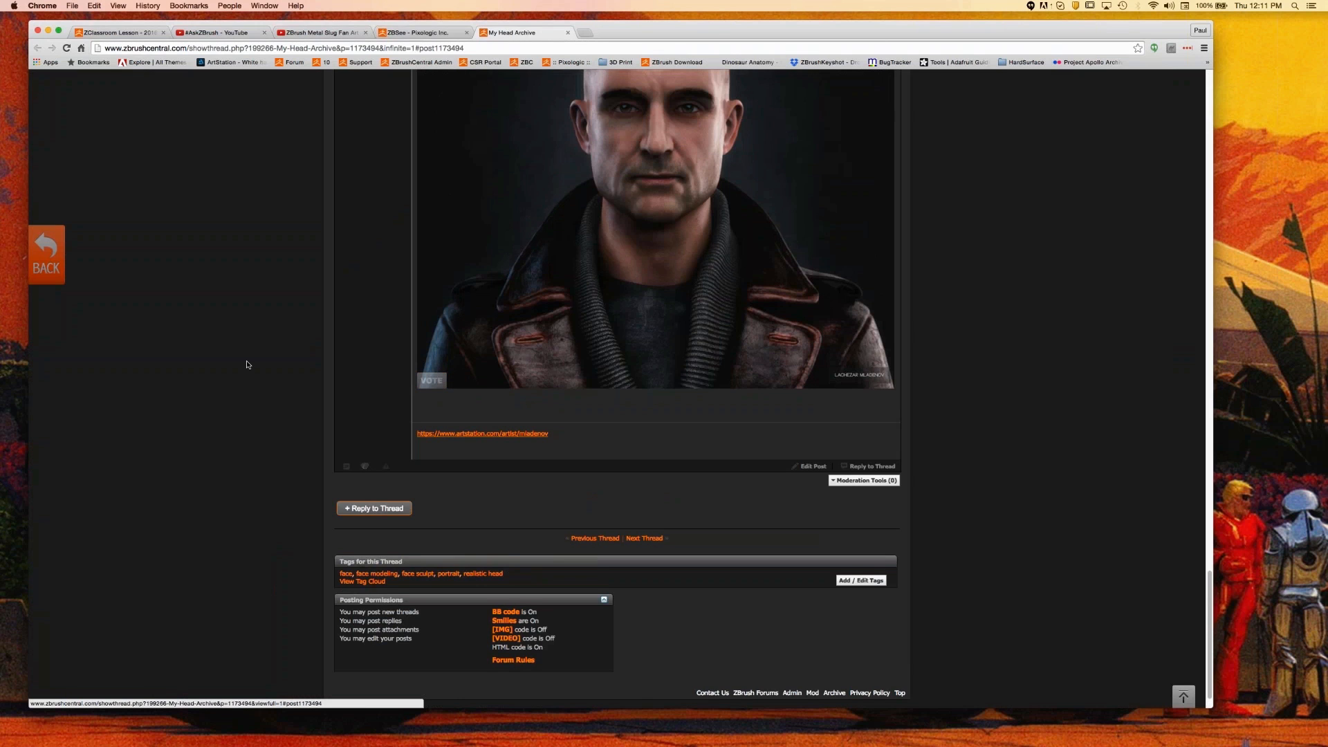
scroll(247, 365, "up", 5)
scroll(247, 364, "down", 3)
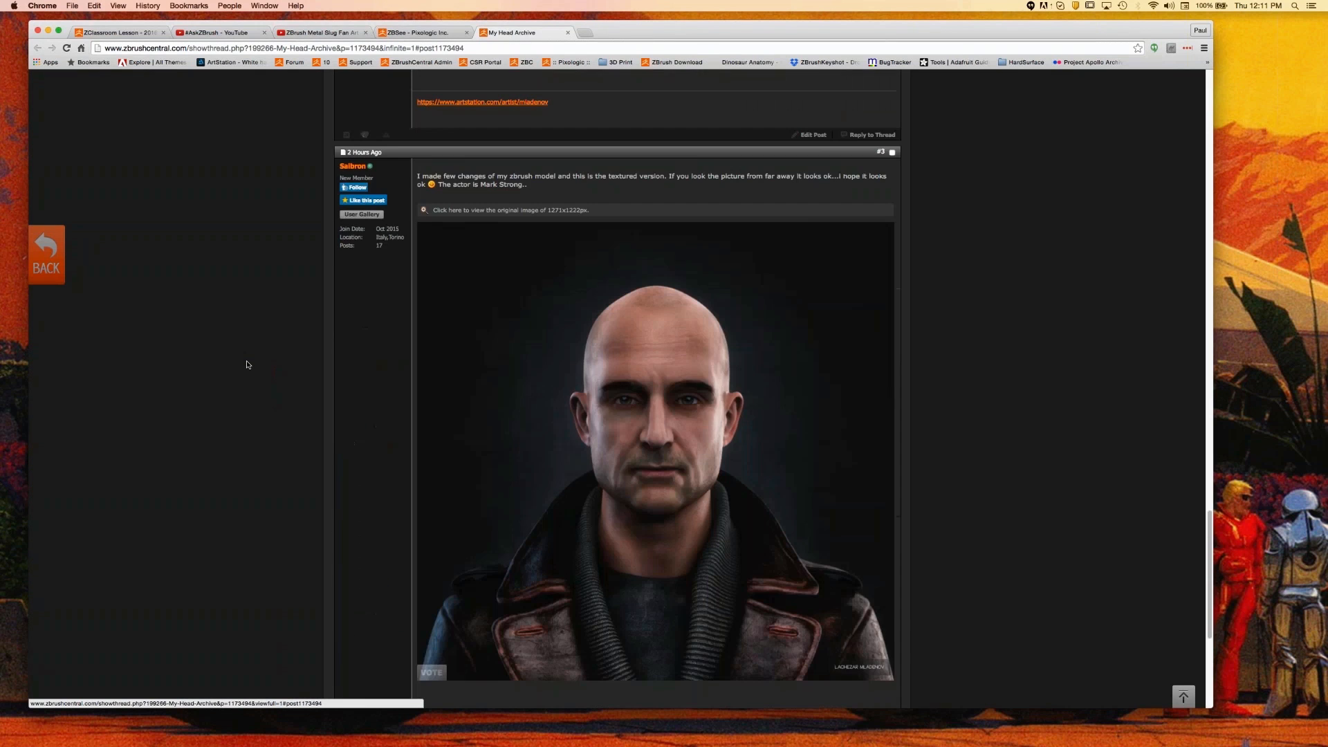
scroll(247, 364, "down", 5)
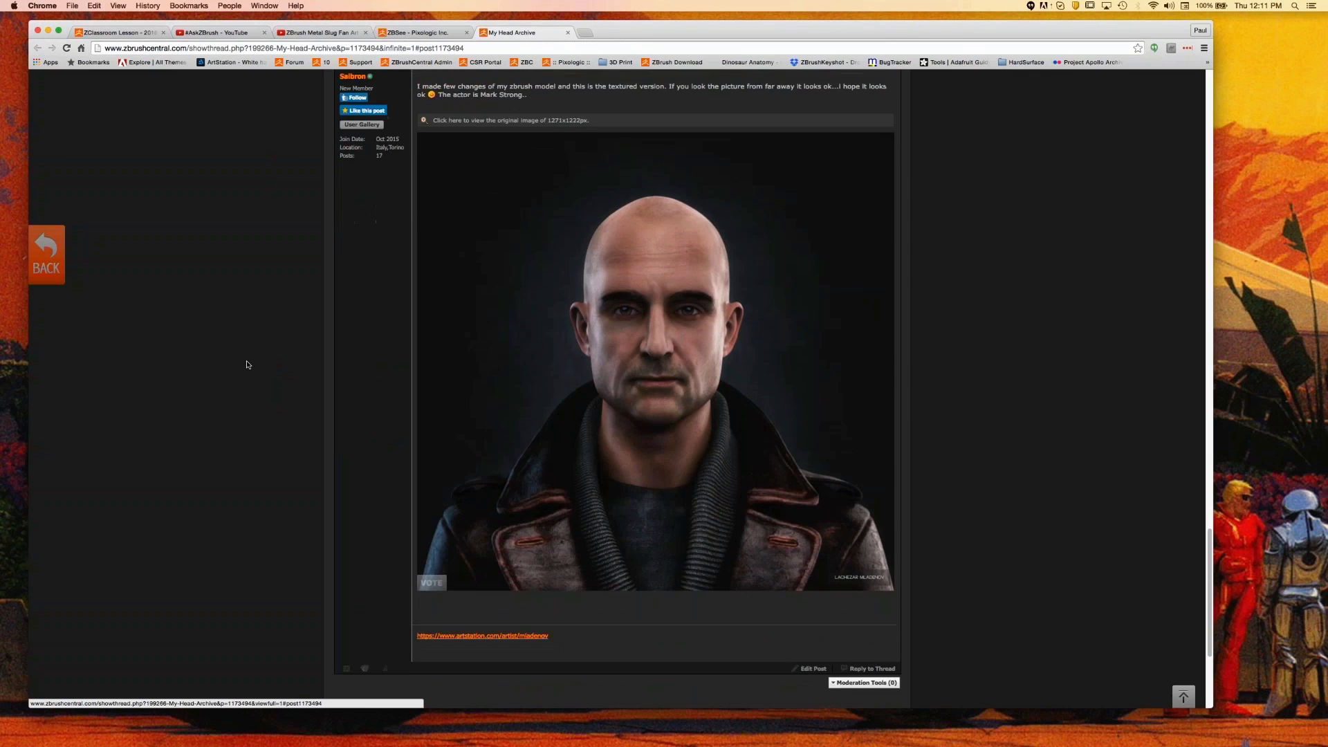
scroll(247, 365, "up", 20)
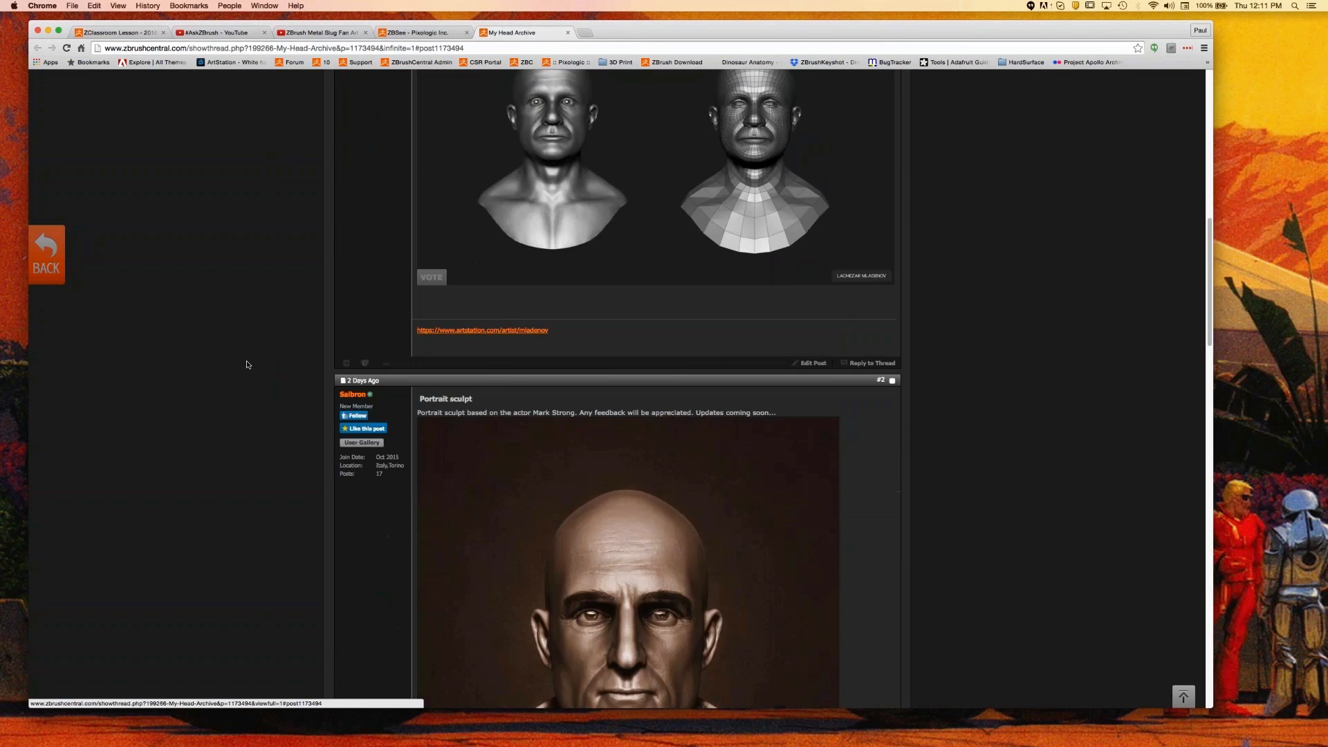
scroll(247, 364, "up", 3)
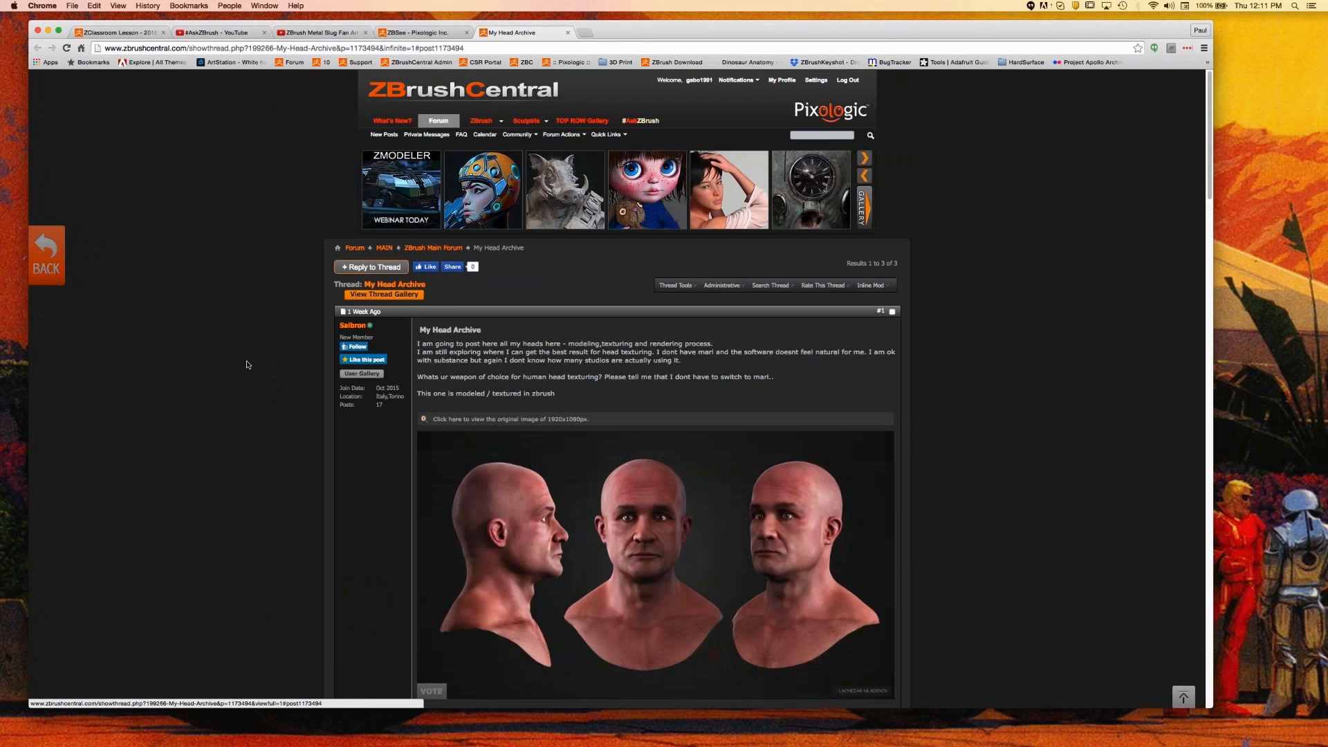
key("super+w")
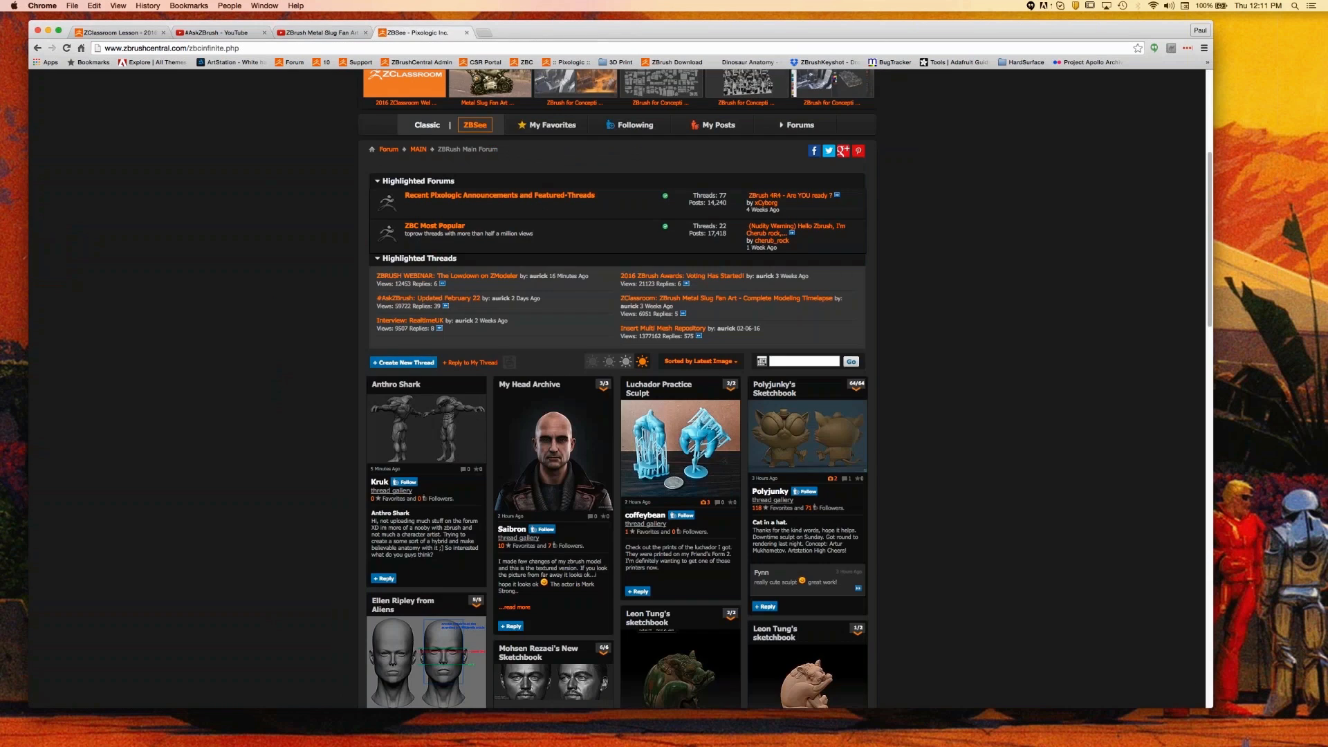
scroll(225, 374, "up", 1)
scroll(224, 375, "up", 4)
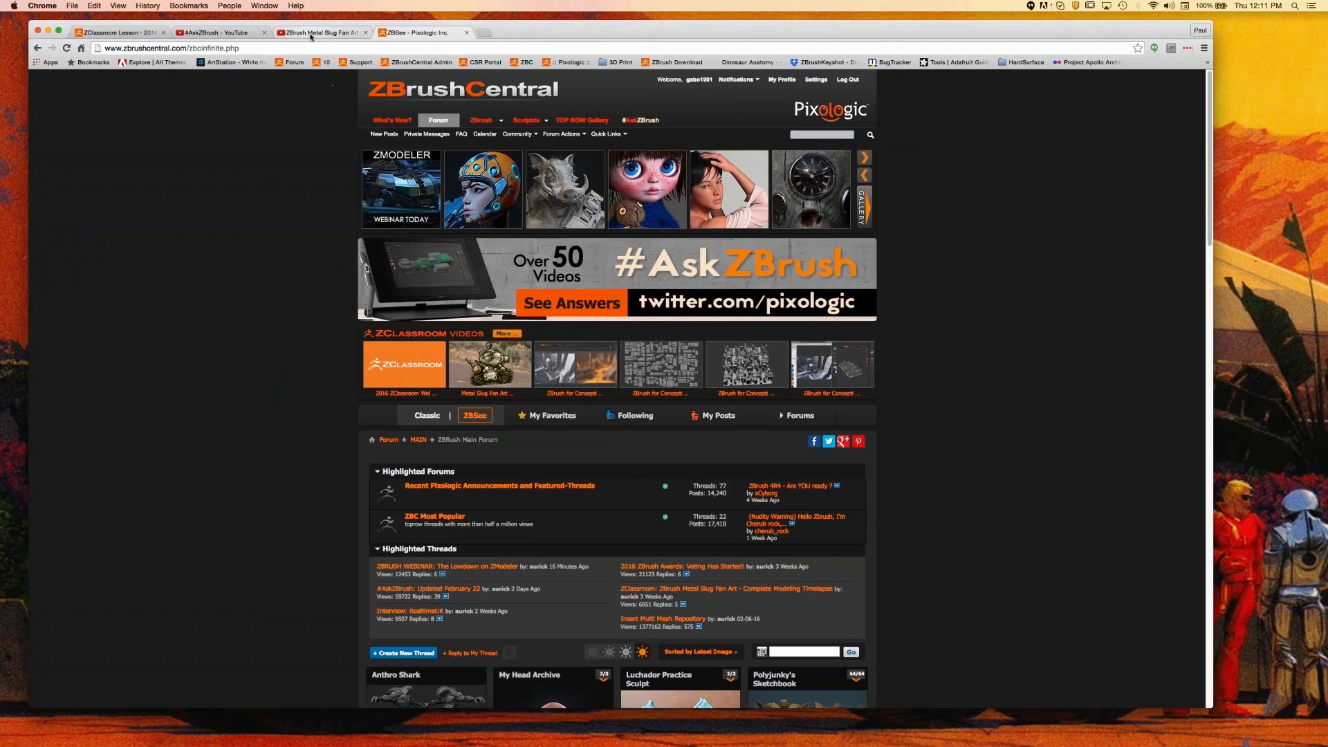
Revisit the #AskZBrush playlist and return to the 2016 ZClassroom Welcome Video lesson page.
left_click(243, 34)
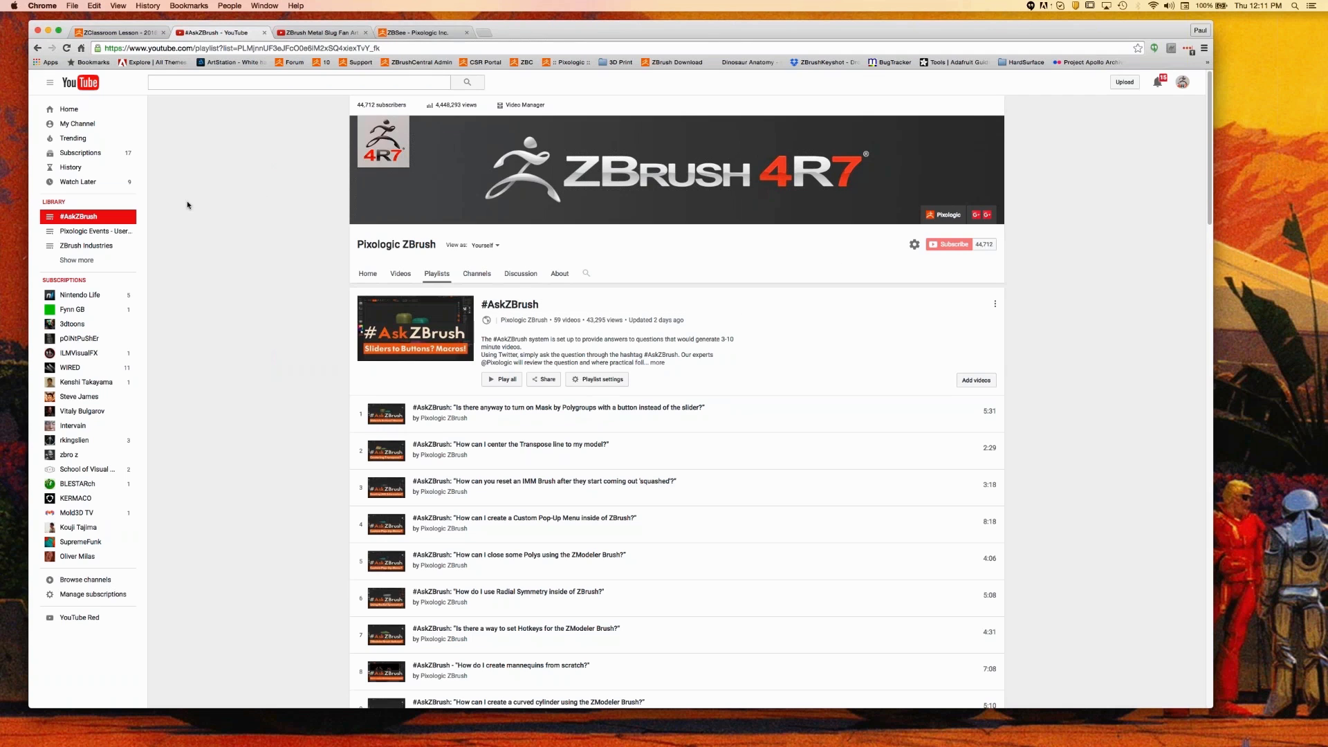
left_click(117, 33)
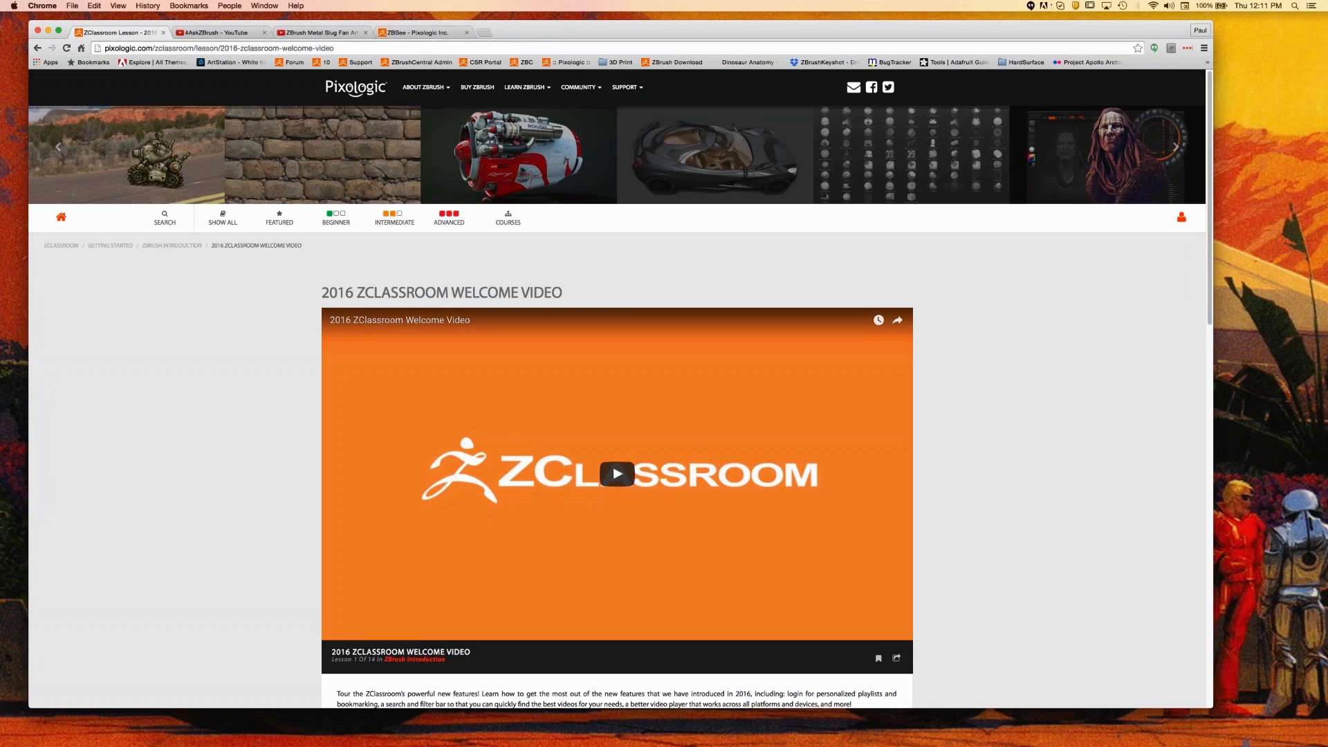
key("super+Tab")
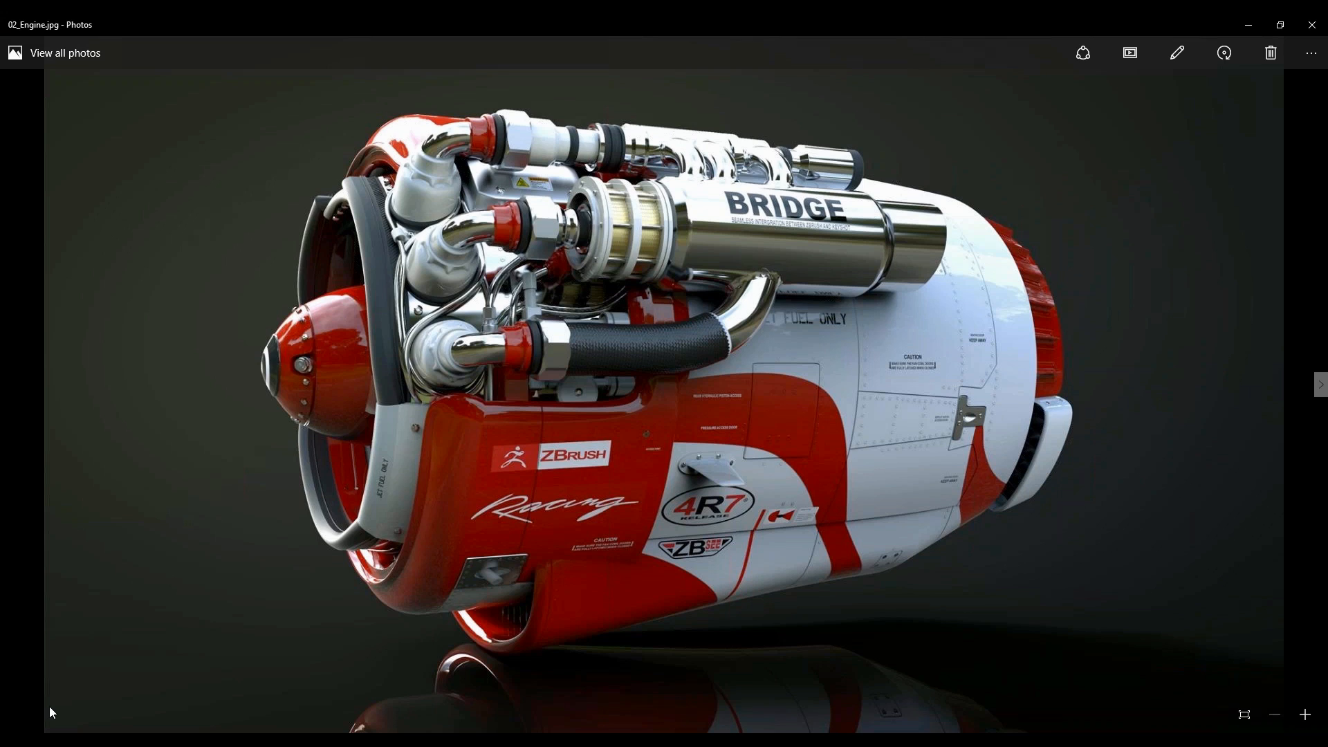
Quit Skype while the engine render is open.
right_click(221, 718)
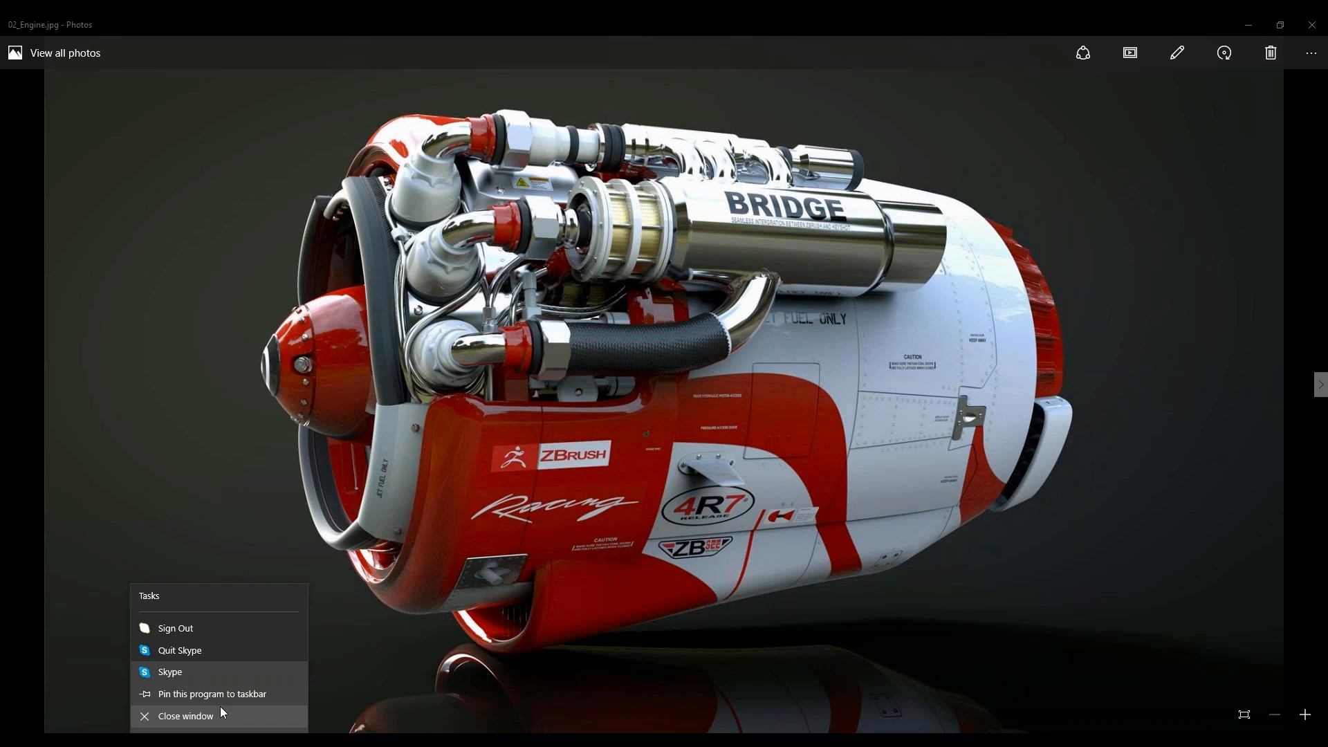
left_click(210, 651)
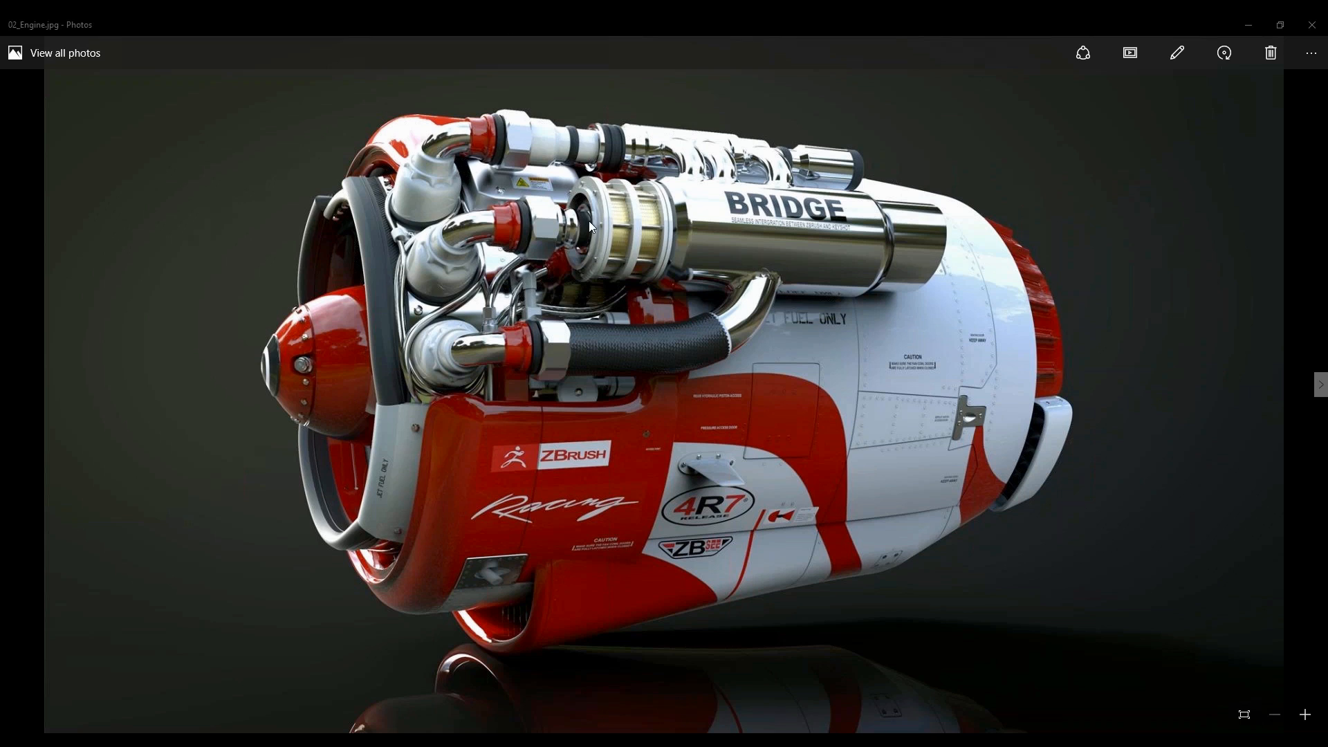
Look through the example renders from the vehicle to the coloured drones, then close the image viewer and return to ZBrush.
left_click(1321, 385)
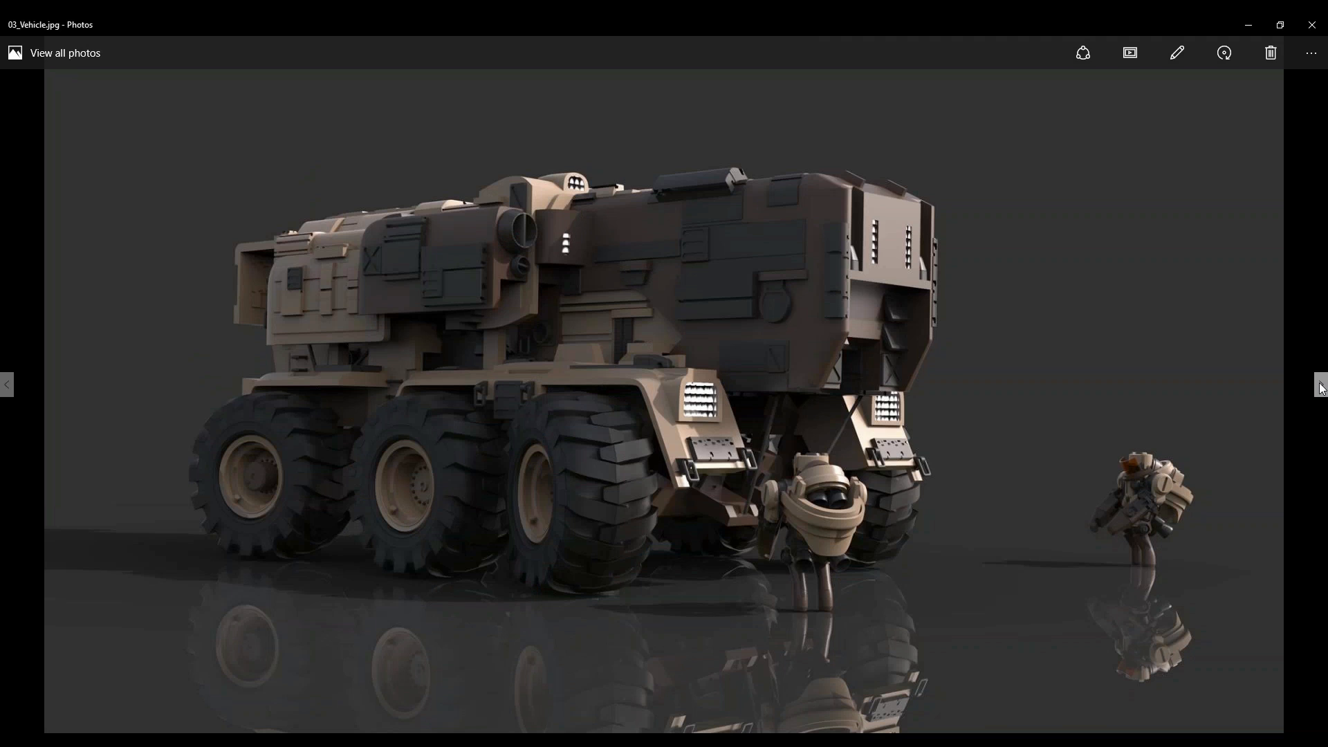
left_click(1321, 385)
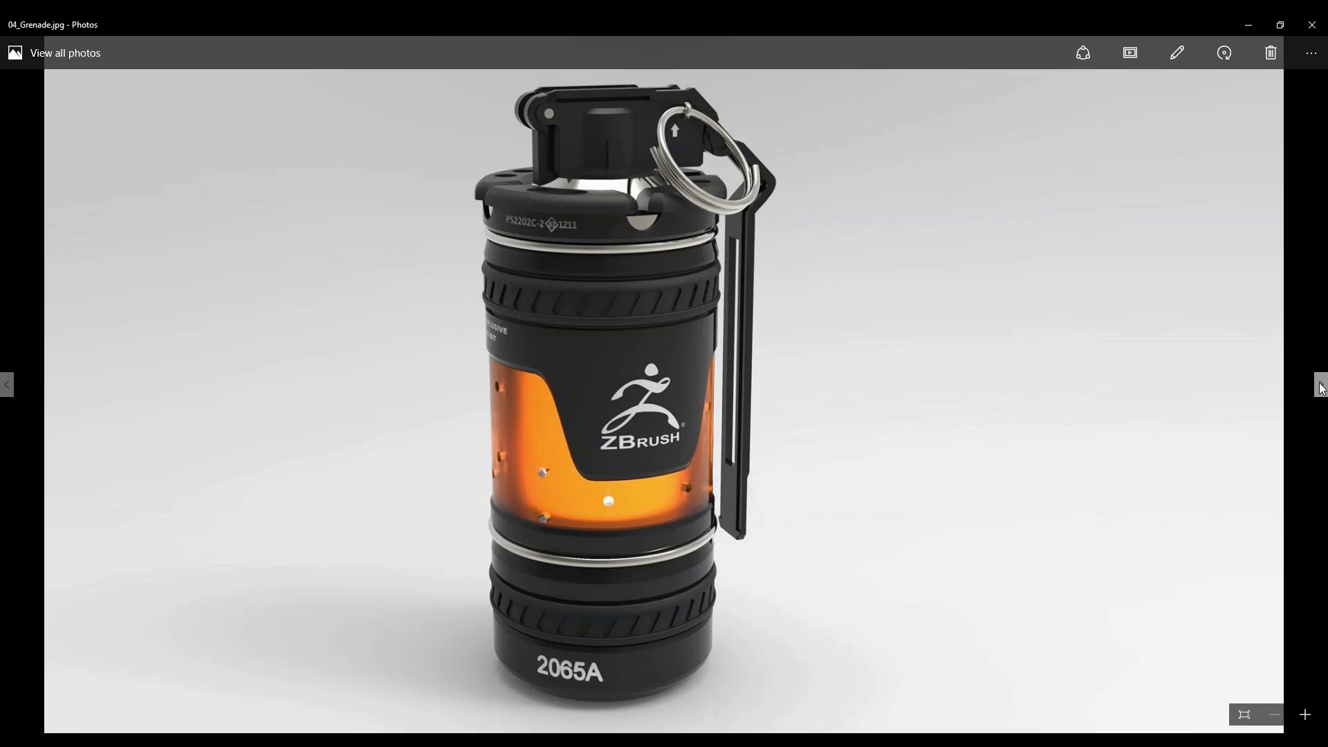
left_click(1321, 385)
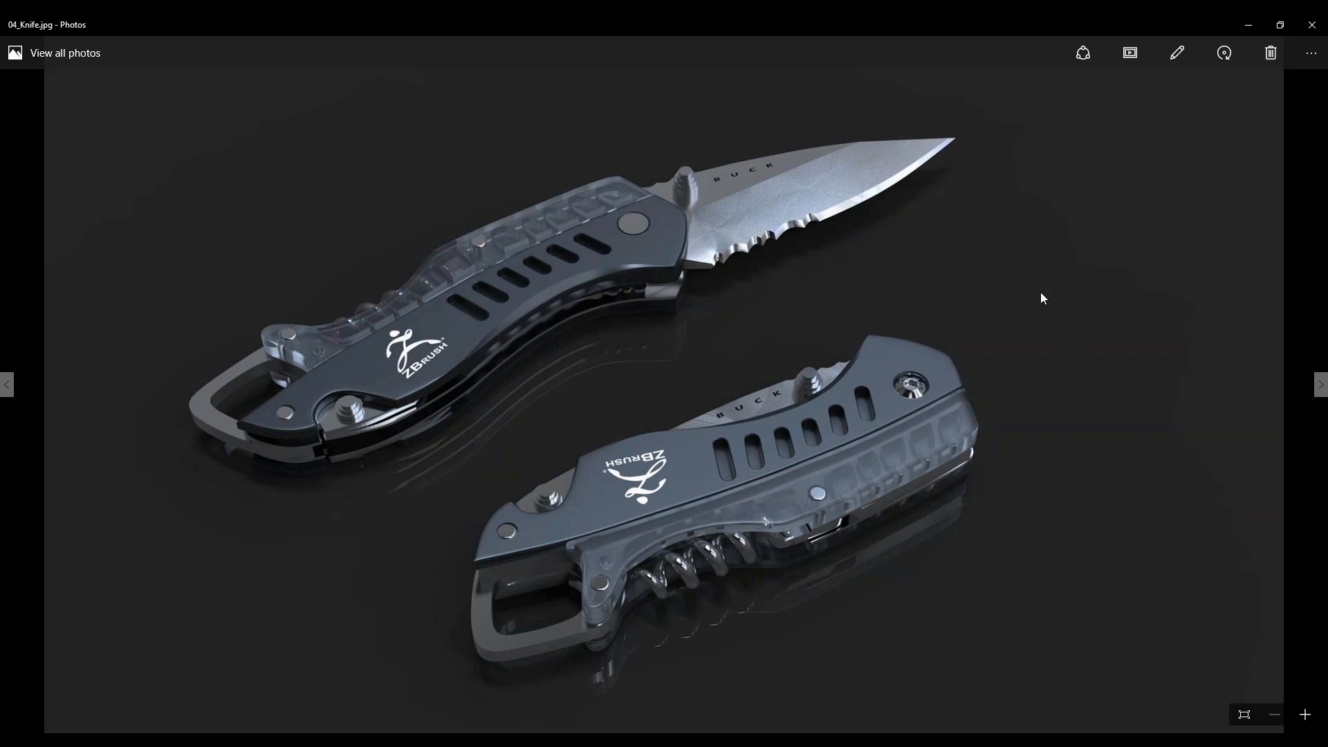
left_click(1321, 384)
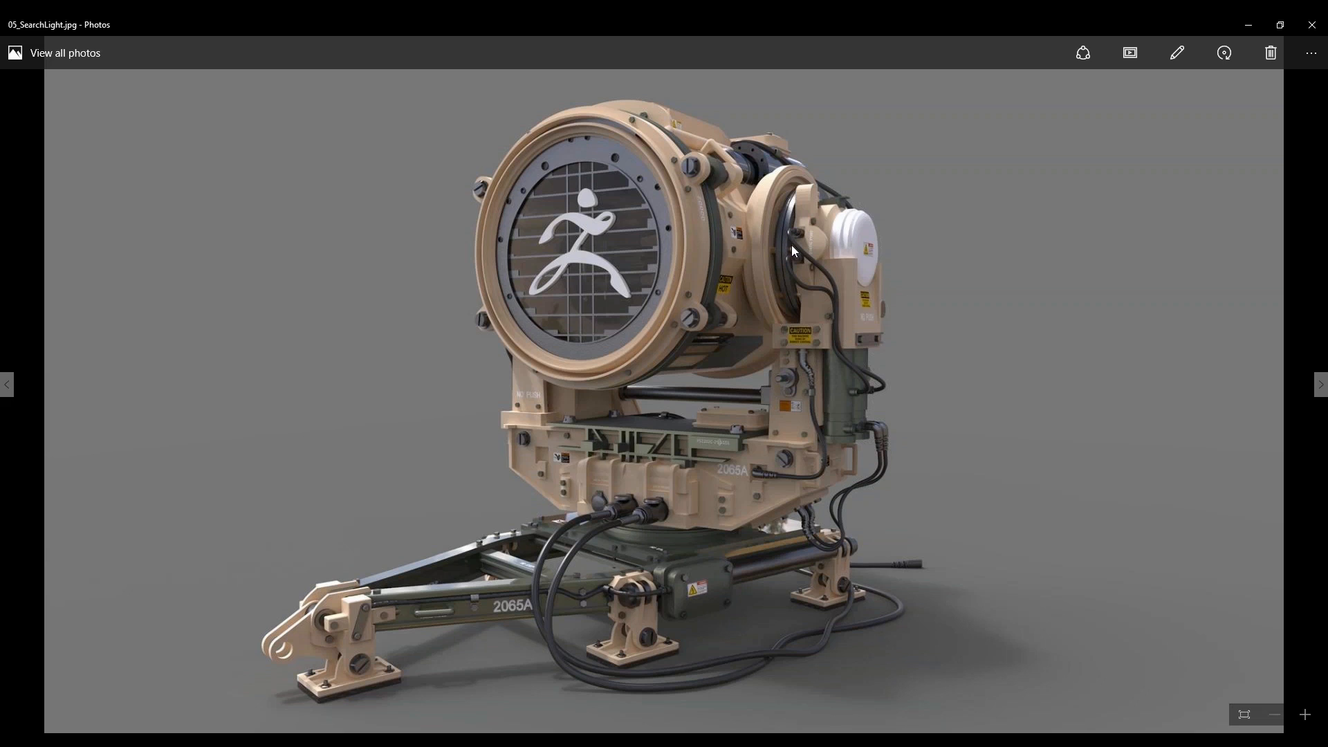
left_click(1322, 387)
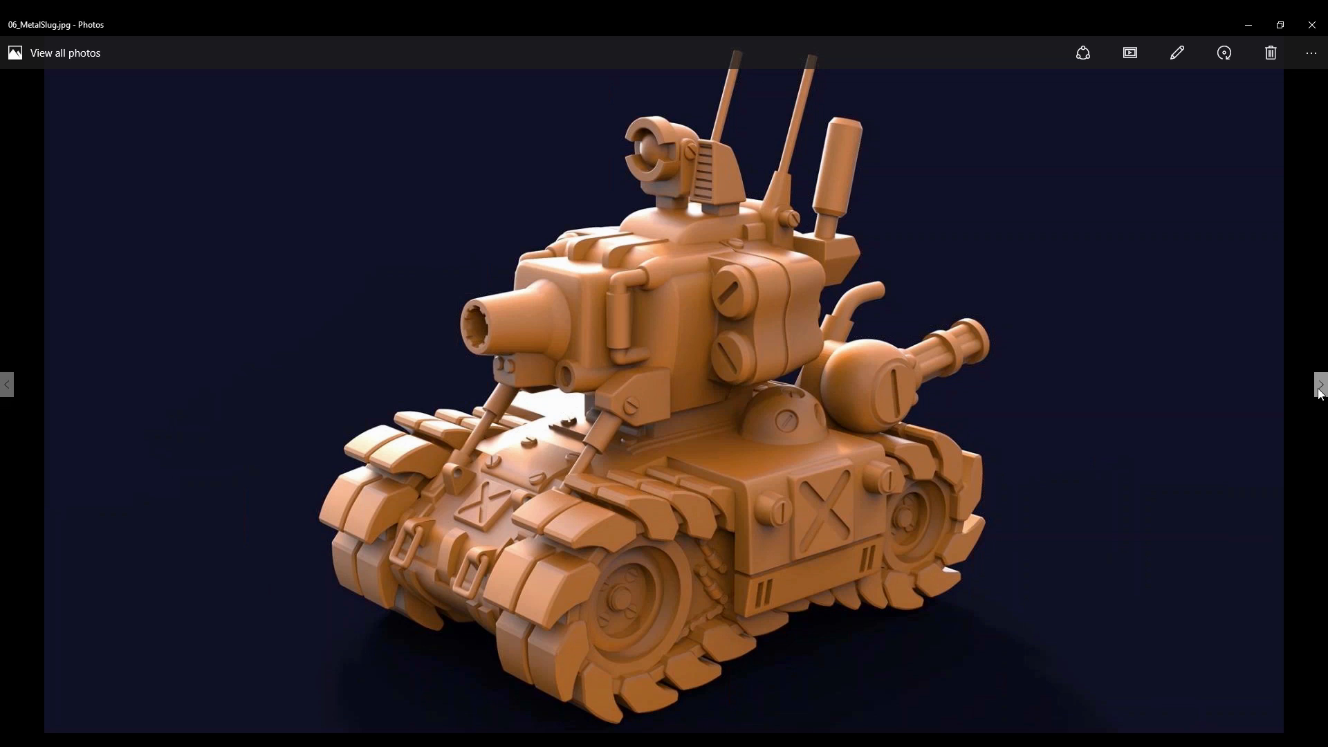
left_click(1321, 395)
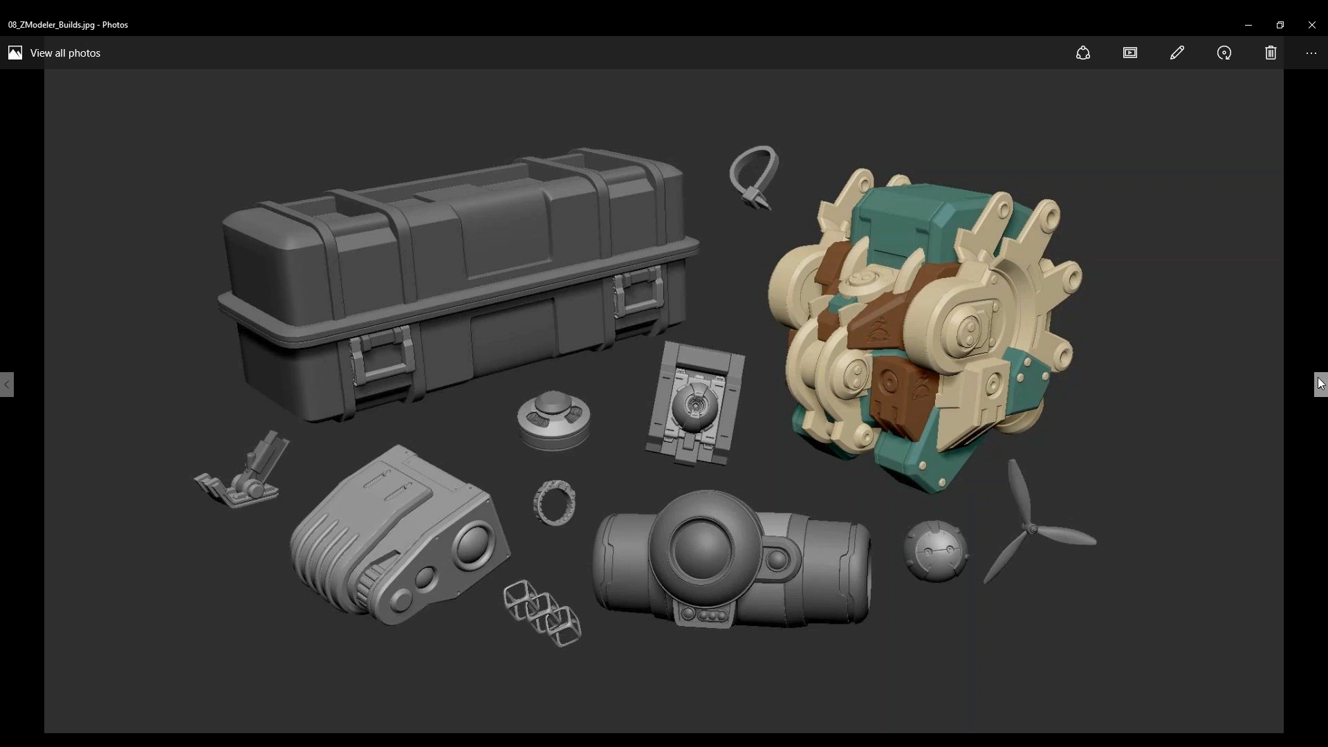
left_click(1319, 384)
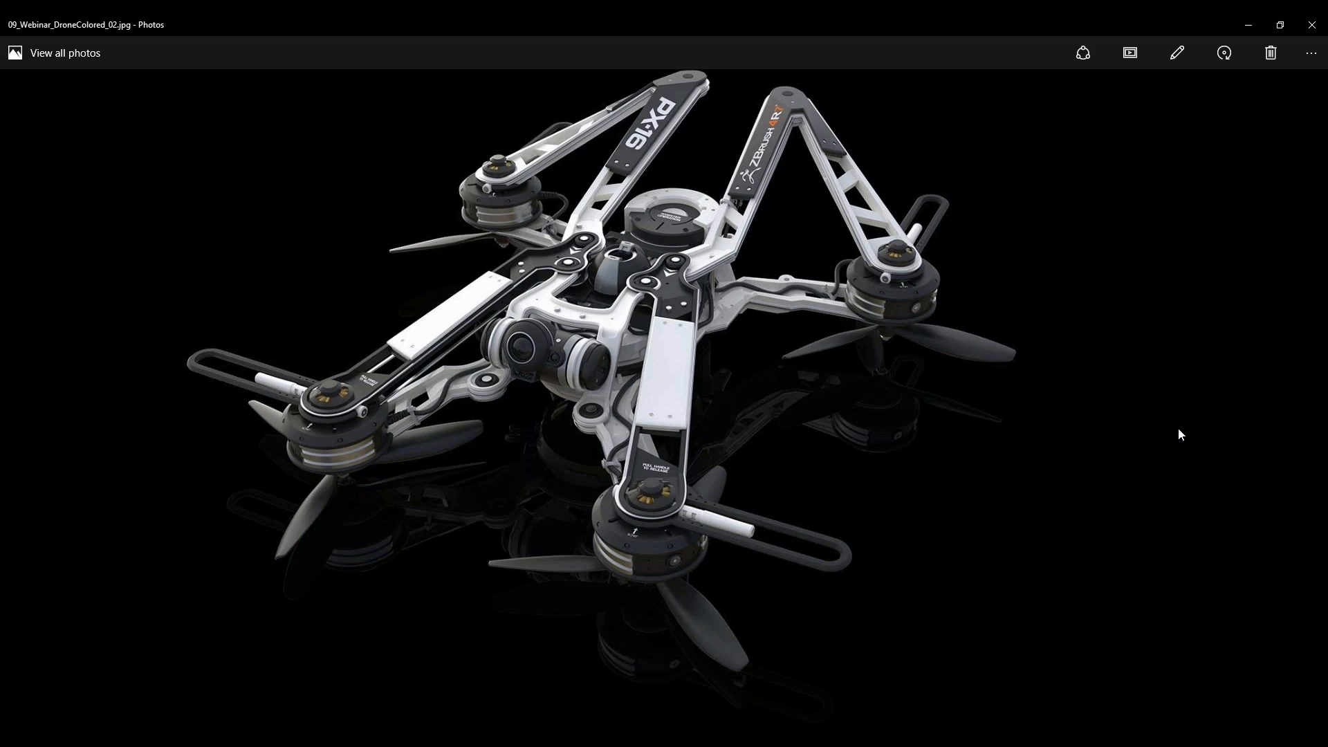
mouse_move(1160, 397)
left_click(1320, 385)
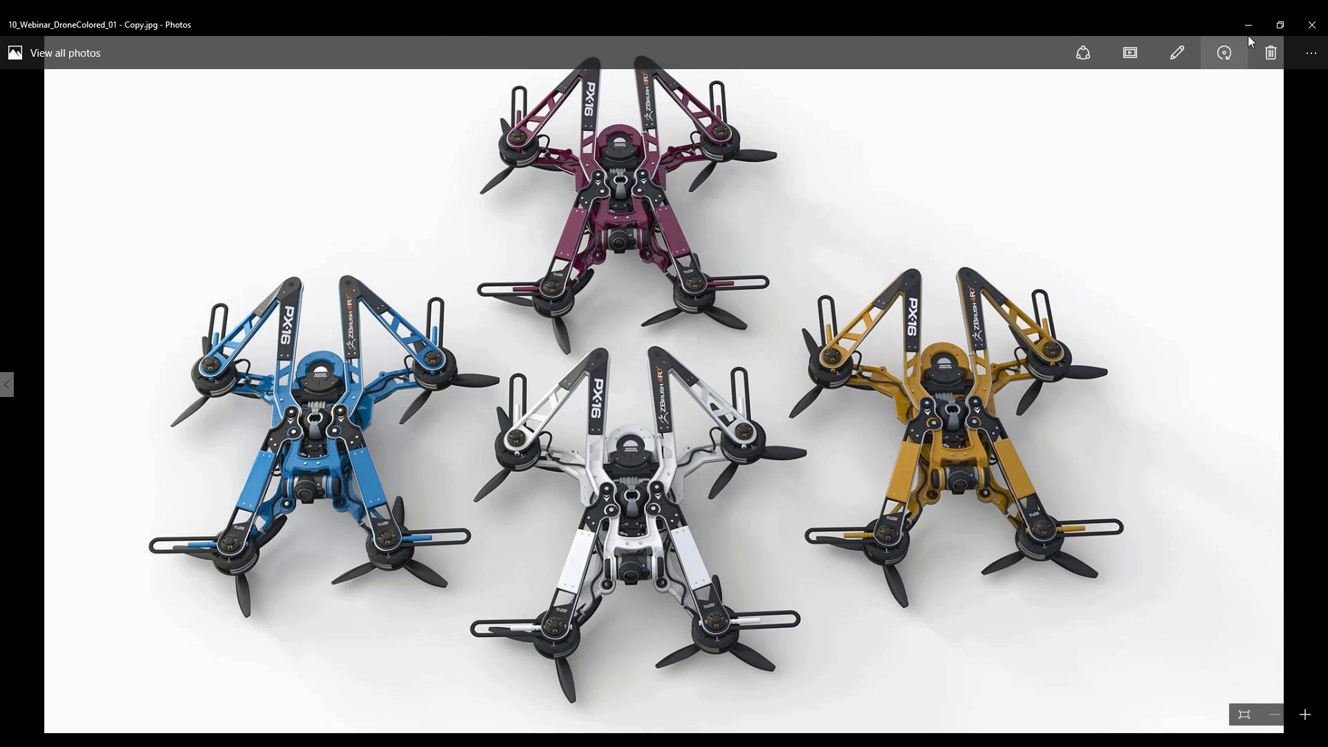
left_click(1313, 26)
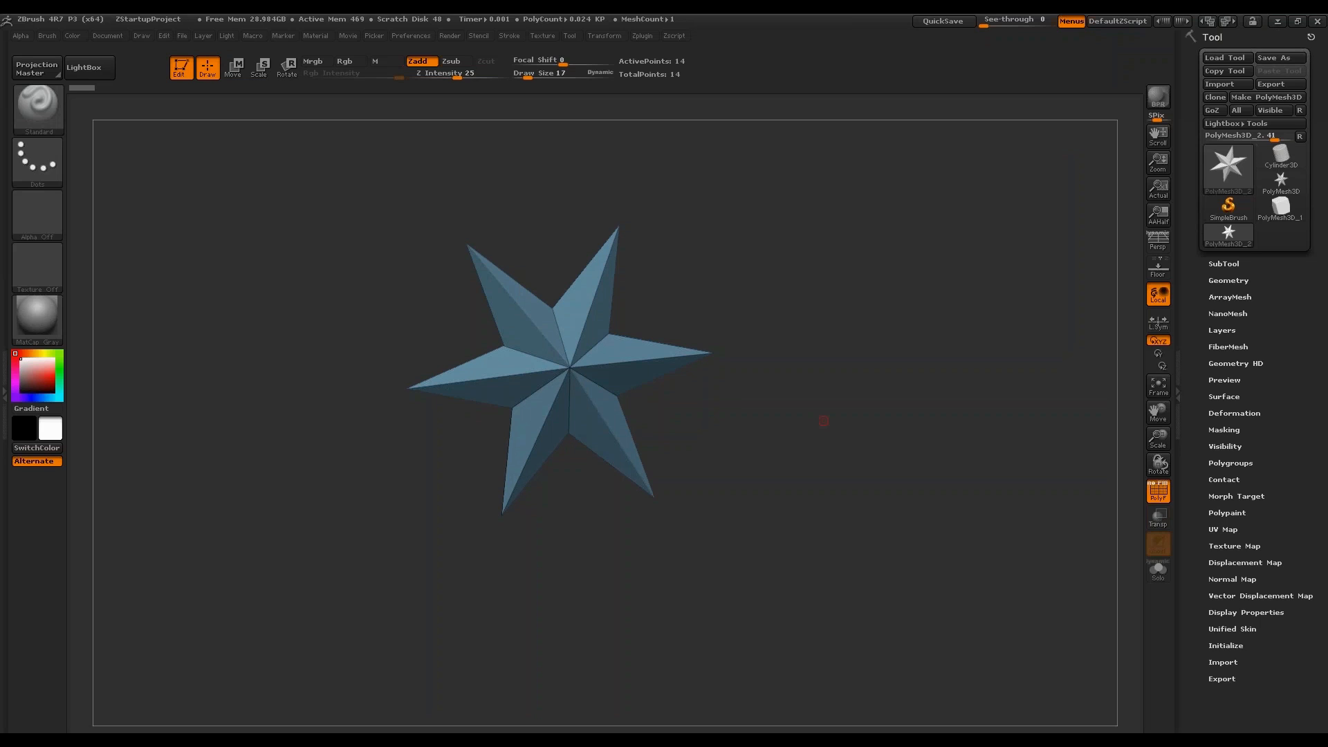
Expand the Initialize options for the star-shaped PolyMesh3D tool.
left_click_drag(827, 415, 855, 430, "alt")
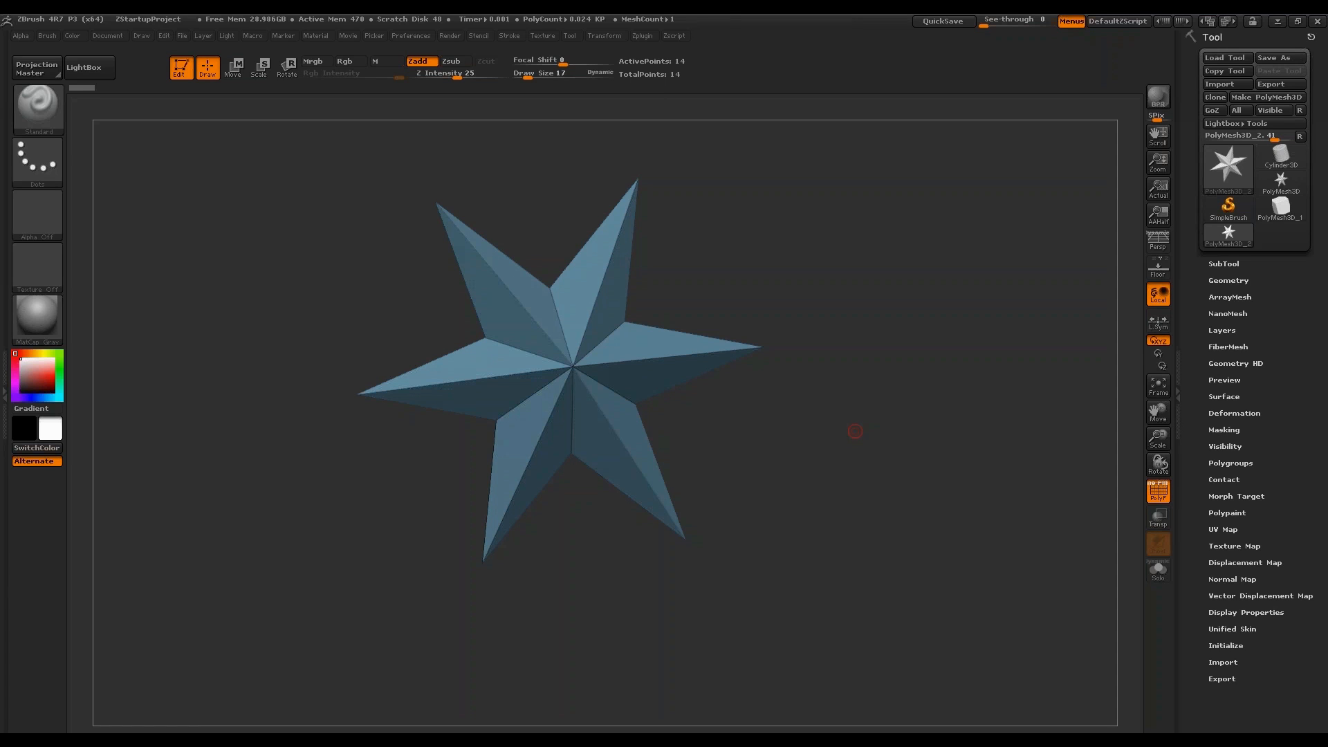
left_click_drag(898, 318, 905, 321)
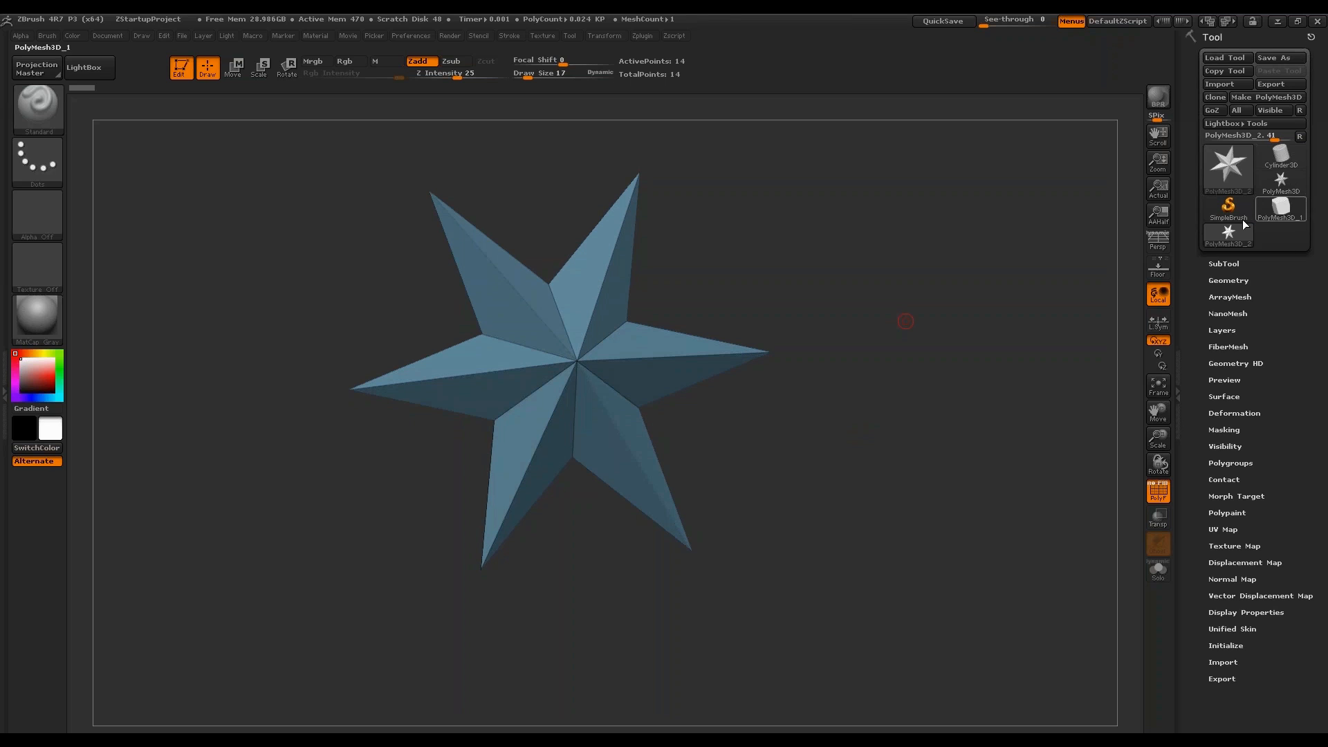
left_click(1228, 166)
left_click_drag(845, 450, 844, 415)
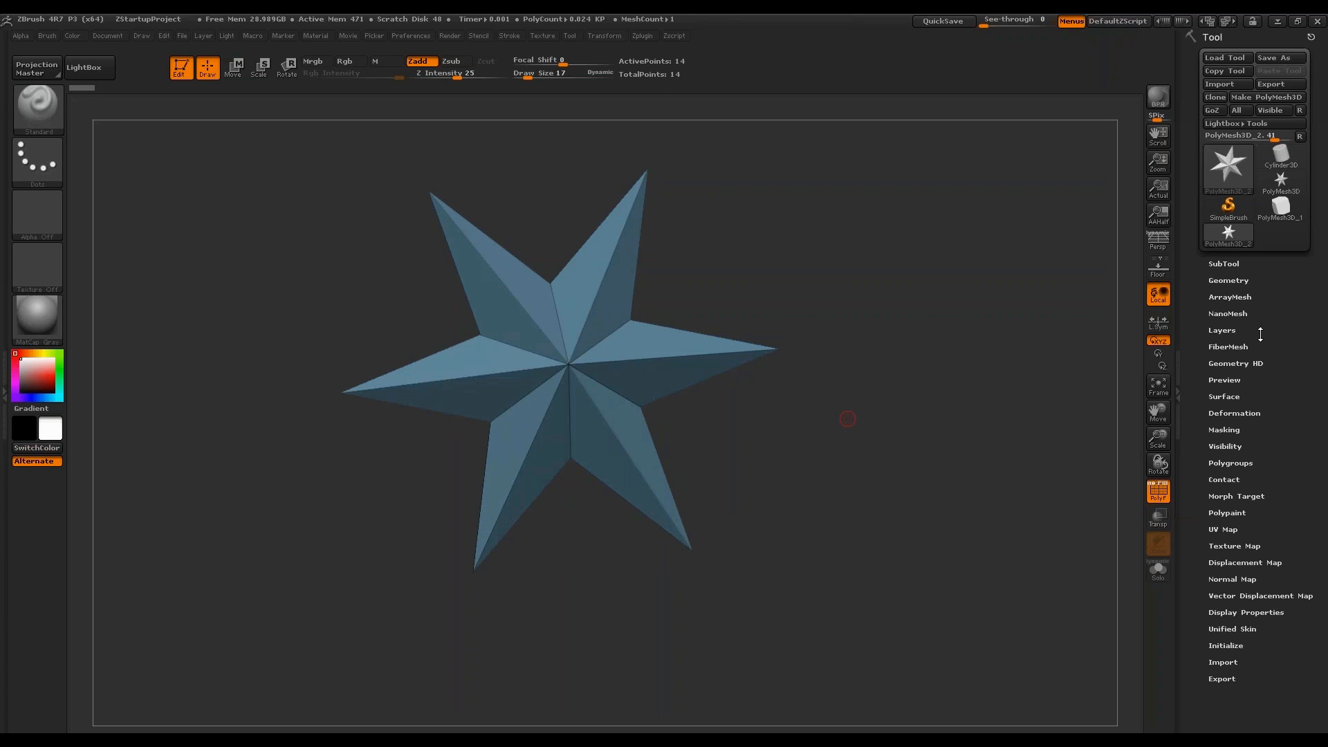
left_click(1236, 645)
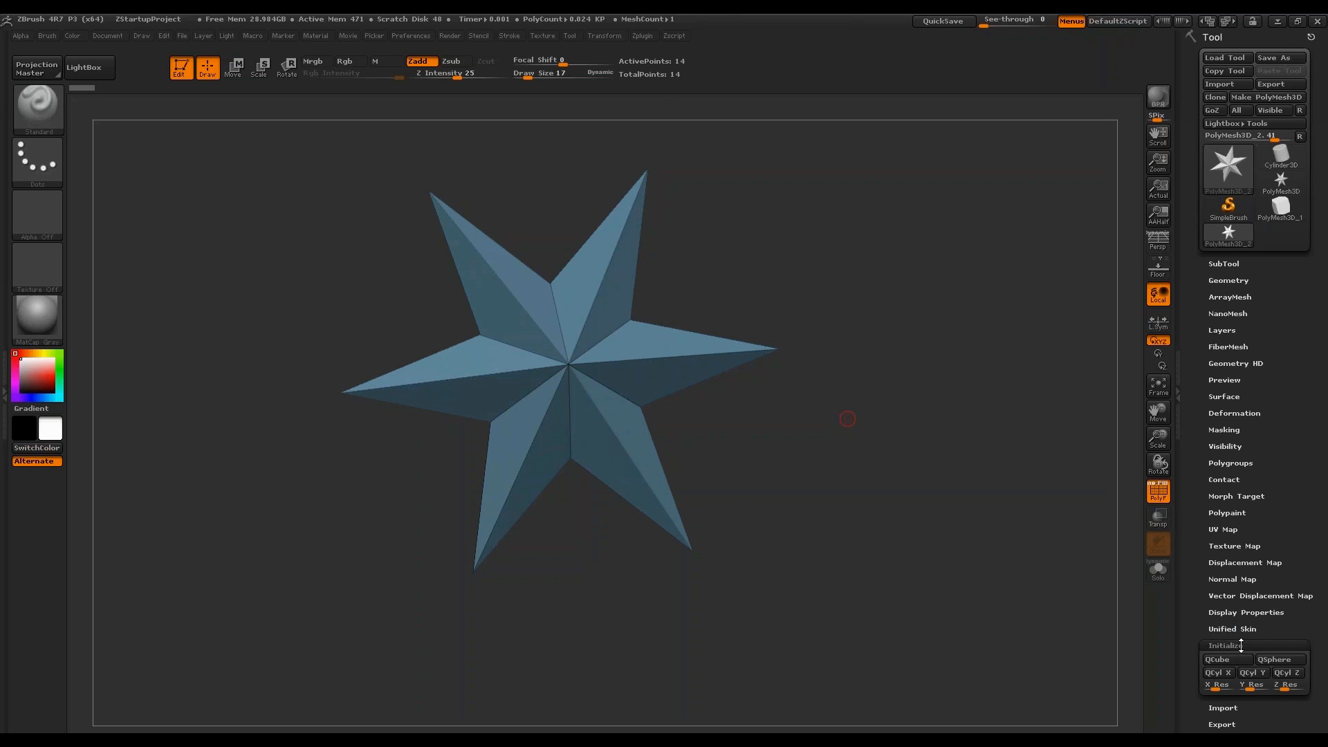
left_click_drag(1240, 646, 1239, 527)
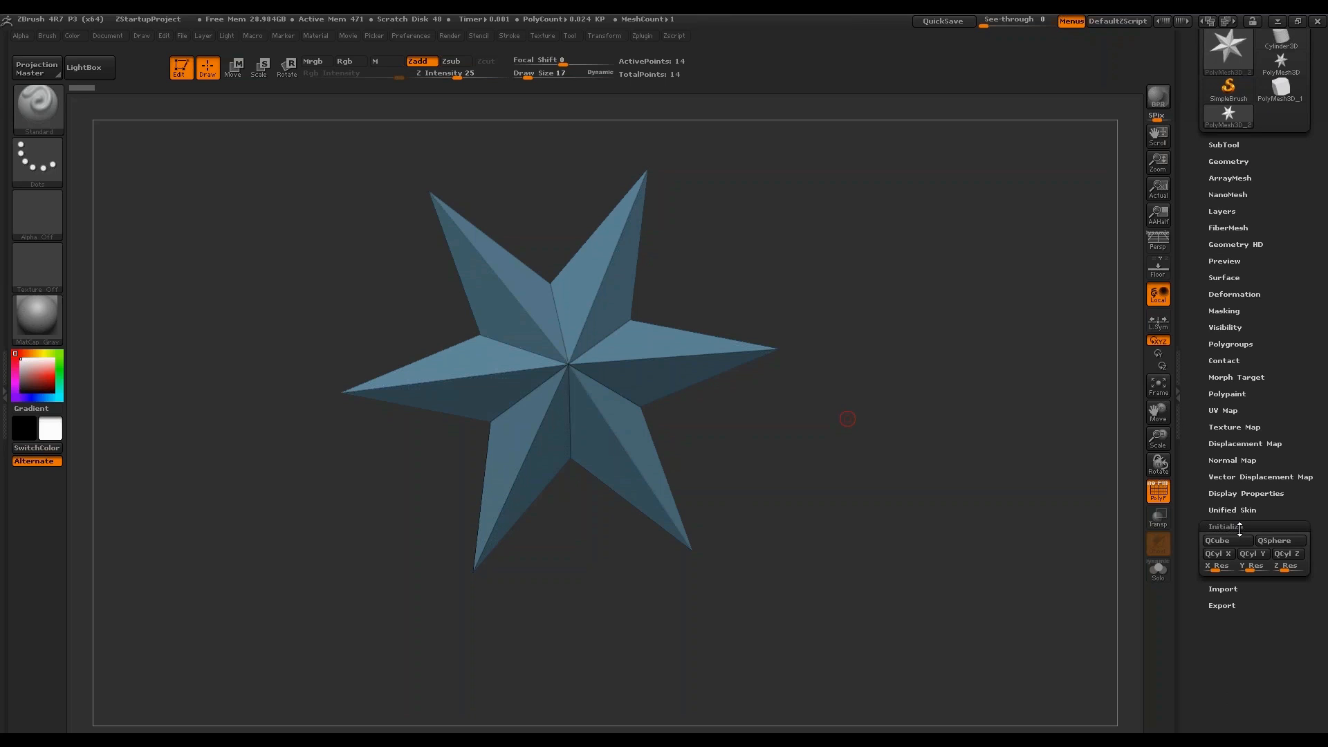
mouse_move(1299, 405)
left_mouse_down()
mouse_move(1295, 453)
mouse_move(1292, 411)
left_mouse_up()
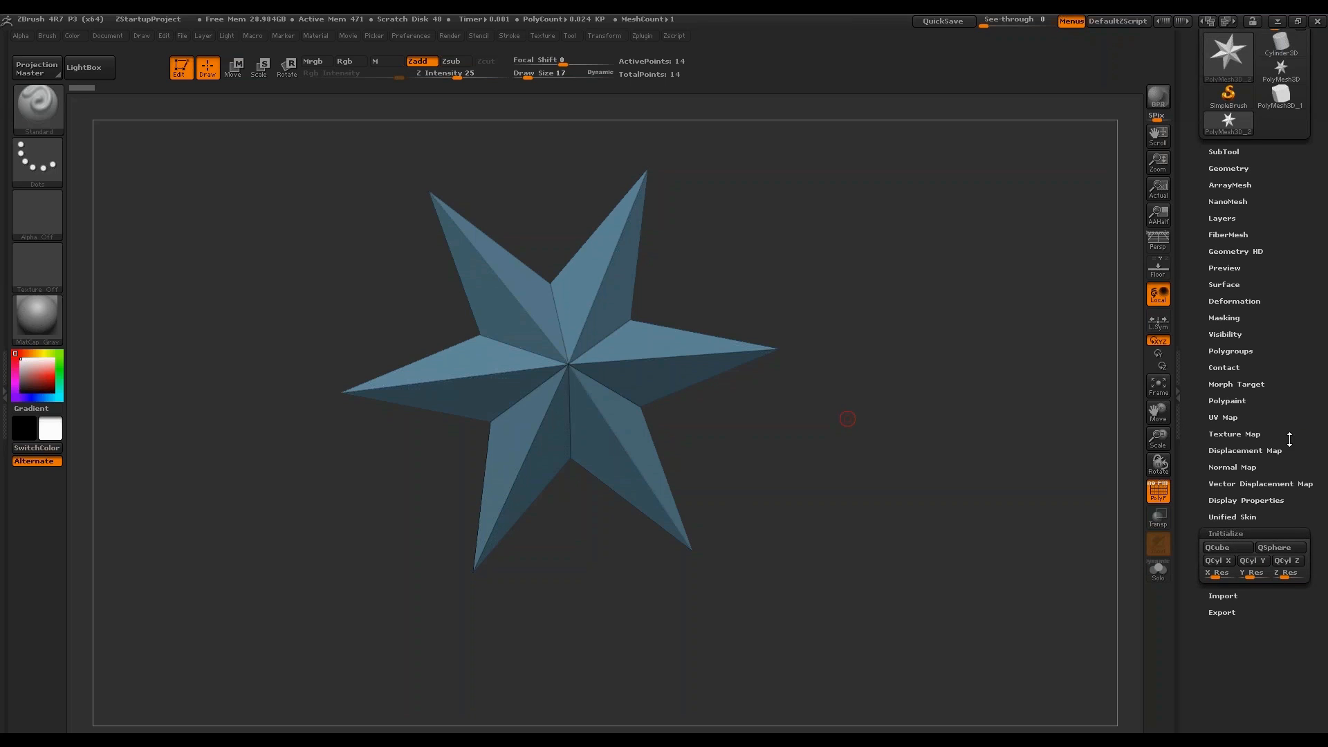
Try initializing the star mesh as a QCube, a QSphere and quick cylinders along the X, Y and Z axes.
left_click(1218, 547)
mouse_move(989, 579)
left_mouse_down()
mouse_move(999, 609)
mouse_move(996, 592)
mouse_move(965, 629)
mouse_move(1004, 595)
left_mouse_up()
left_click(1274, 547)
left_click(1224, 561)
left_click(1255, 561)
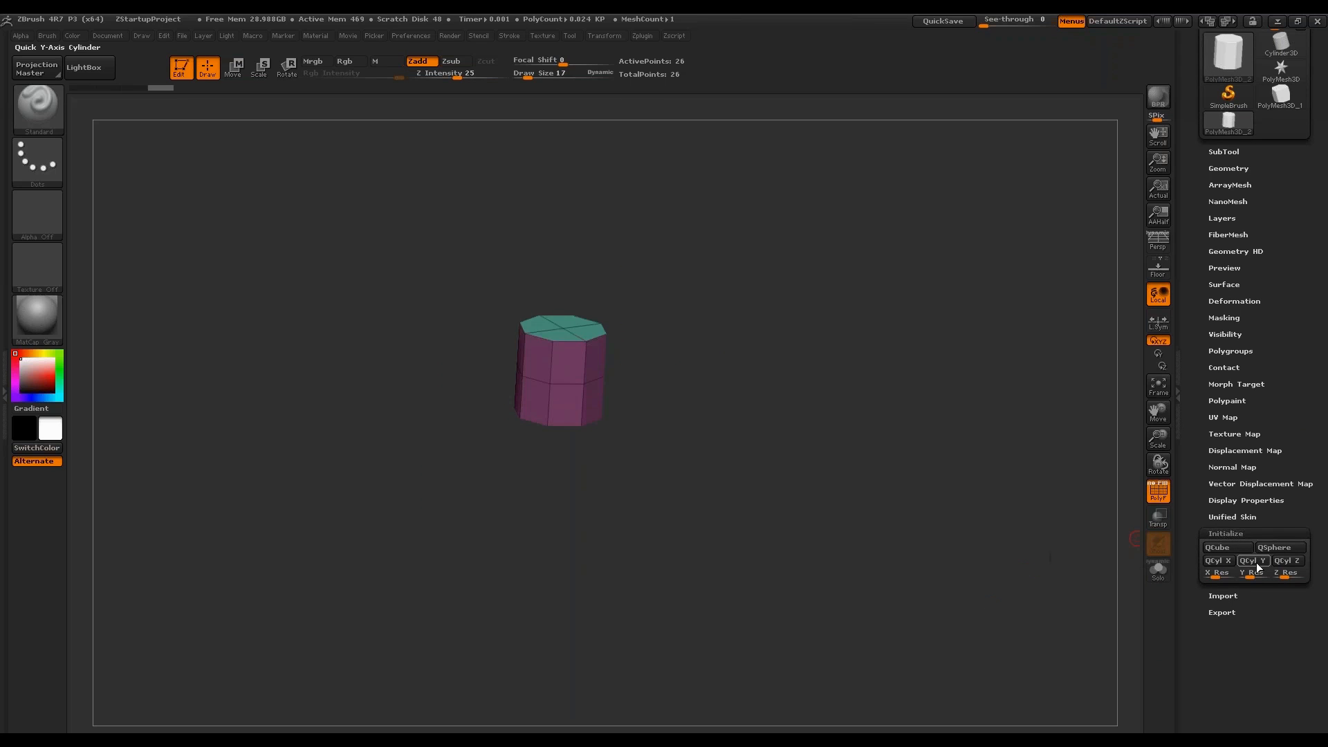
left_click(1283, 562)
left_click(1226, 561)
left_click(1253, 560)
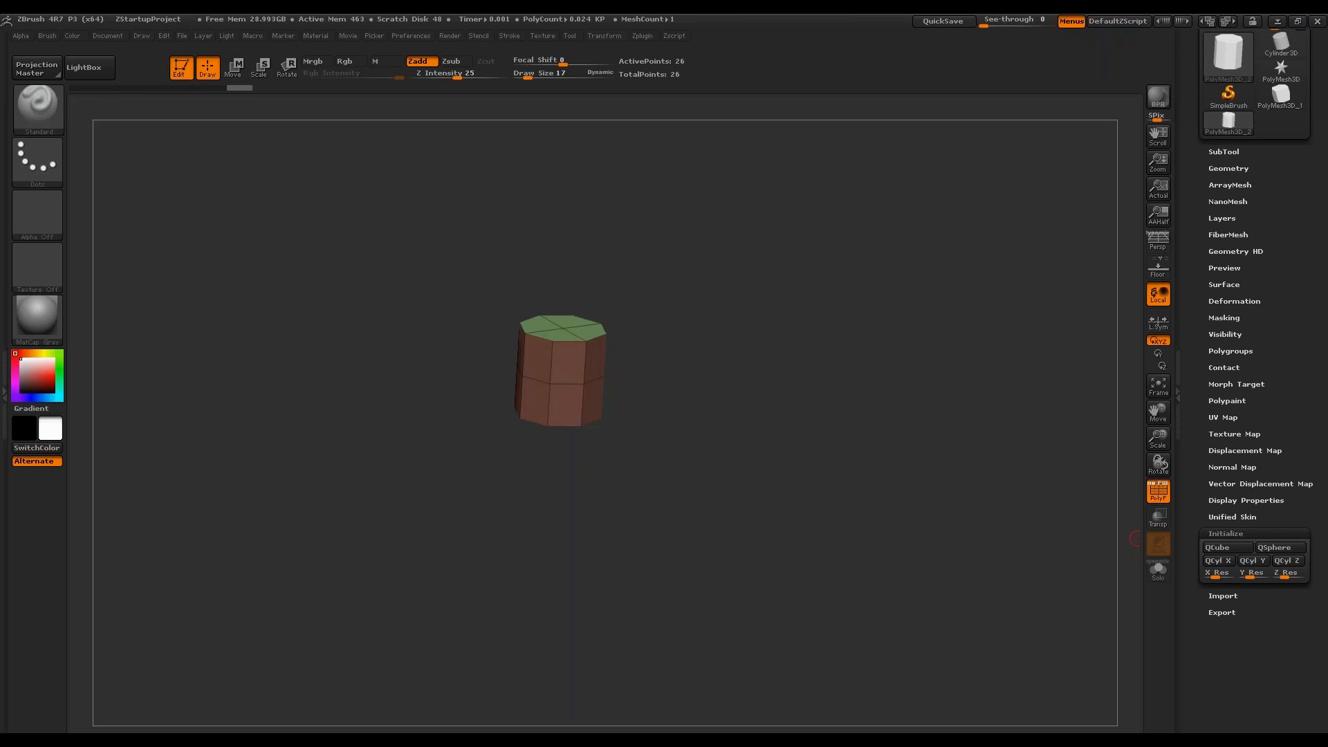
Initialize the mesh as a QCube.
left_click(1218, 547)
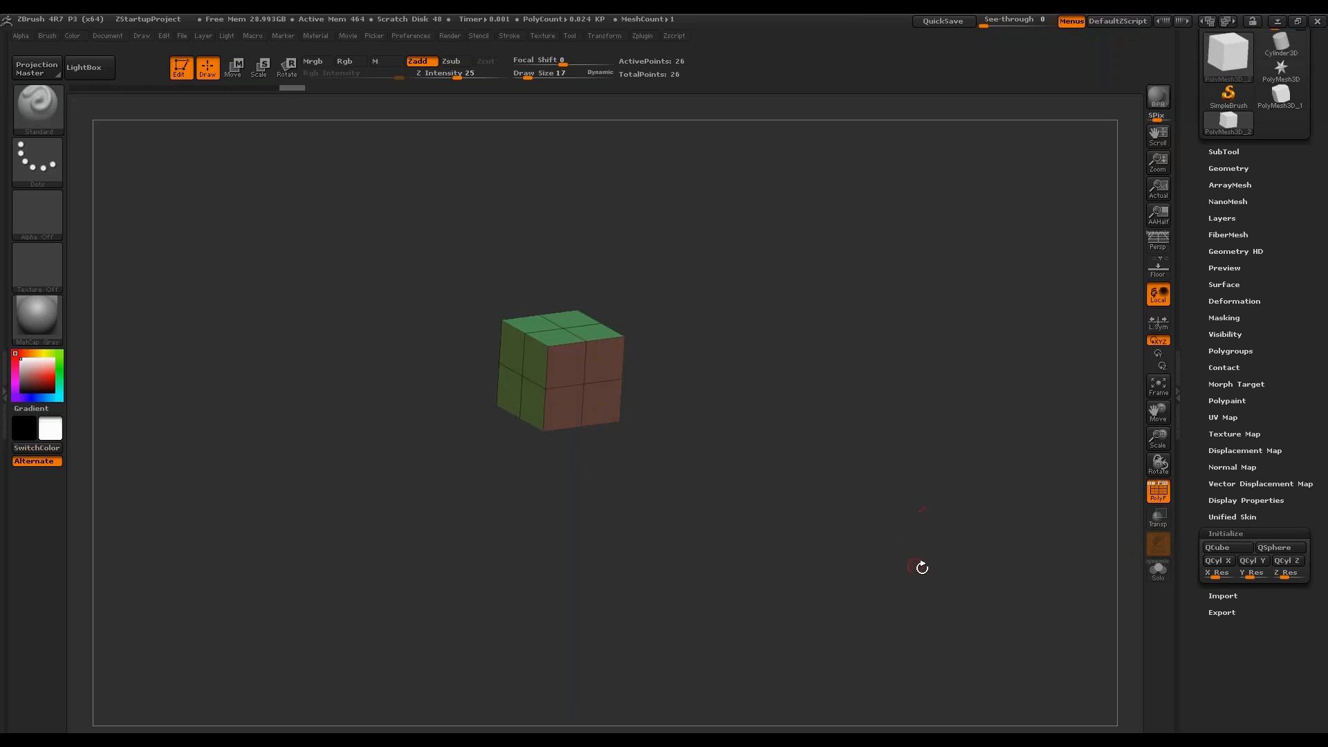
left_click_drag(922, 563, 969, 518)
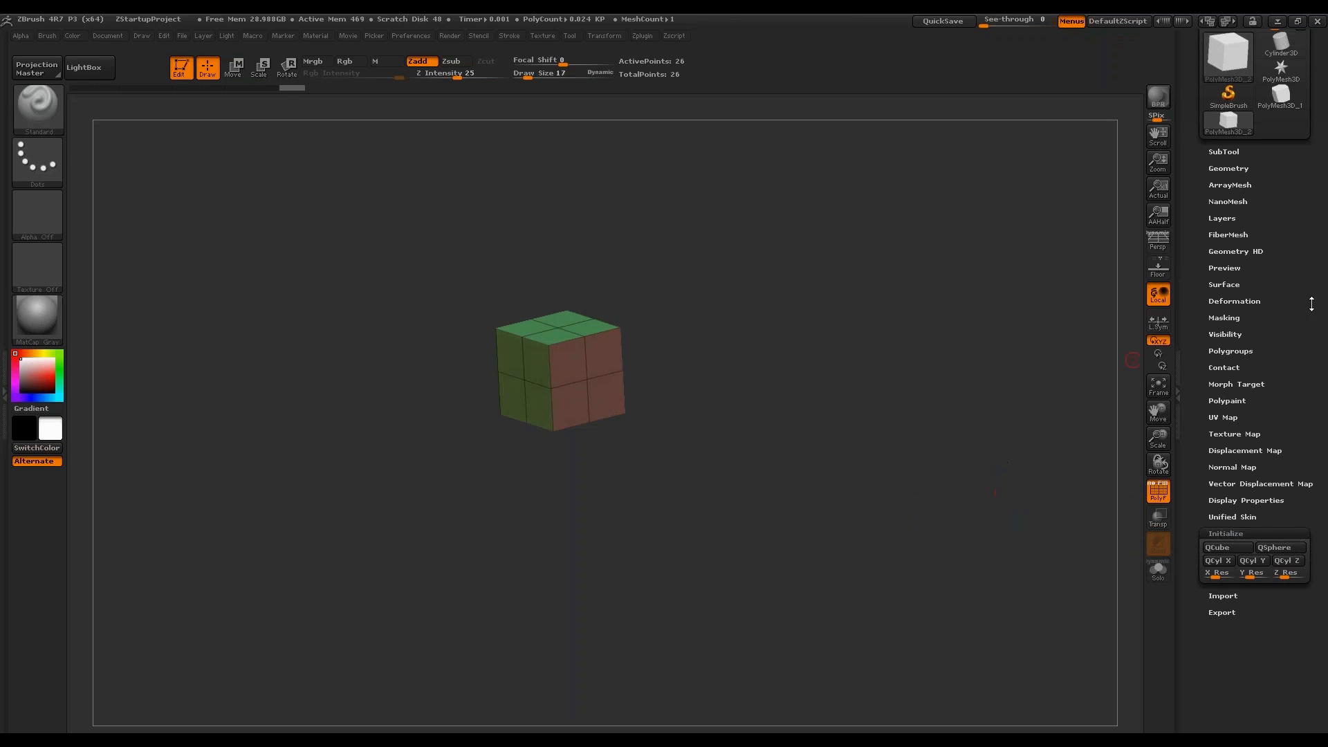
left_click_drag(978, 433, 976, 469, "alt")
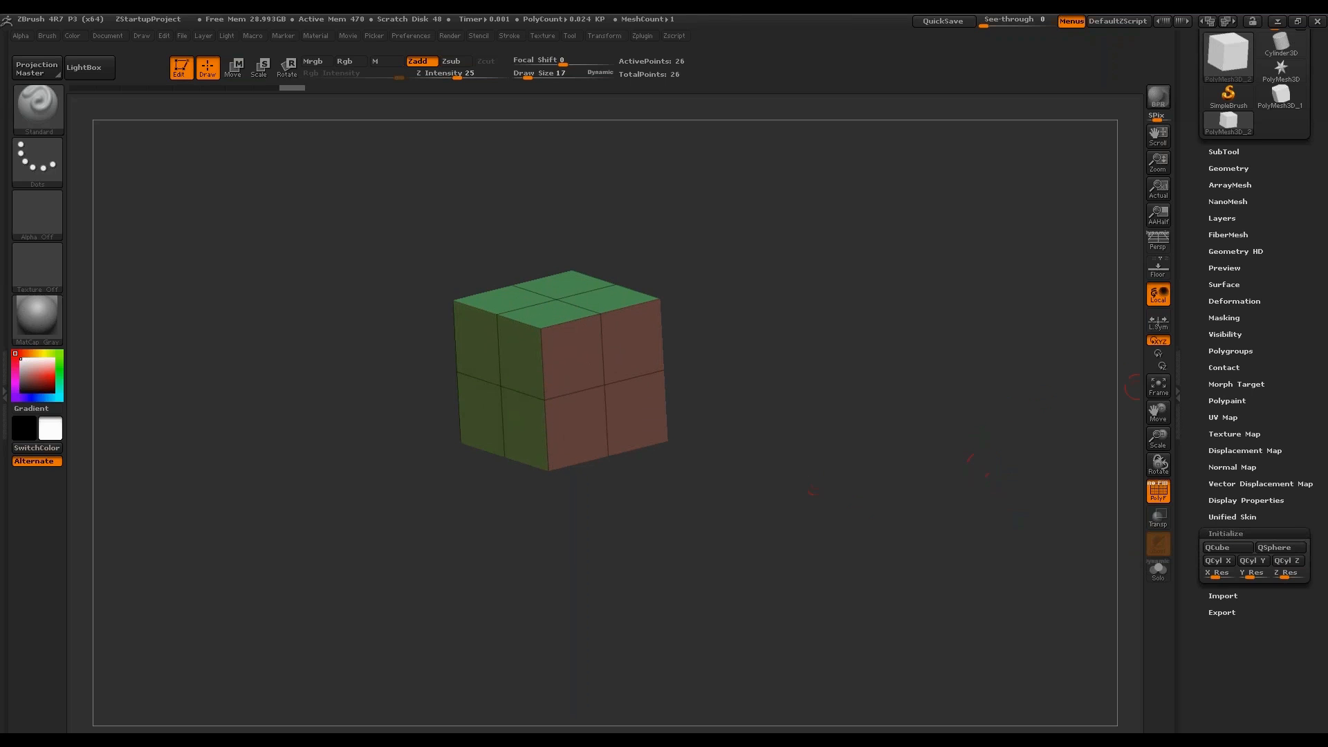
left_click_drag(1298, 352, 1293, 465)
scroll(1249, 505, "down", 3)
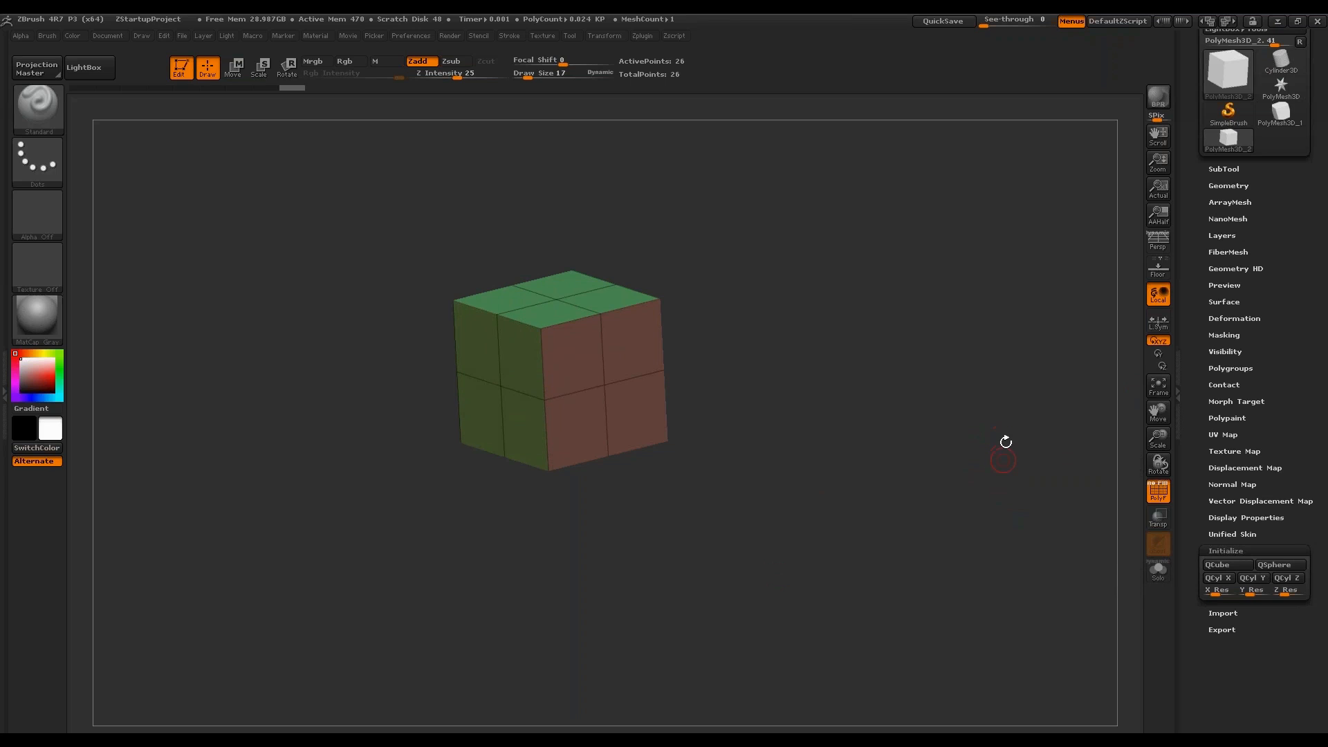
left_click_drag(1290, 435, 1295, 405)
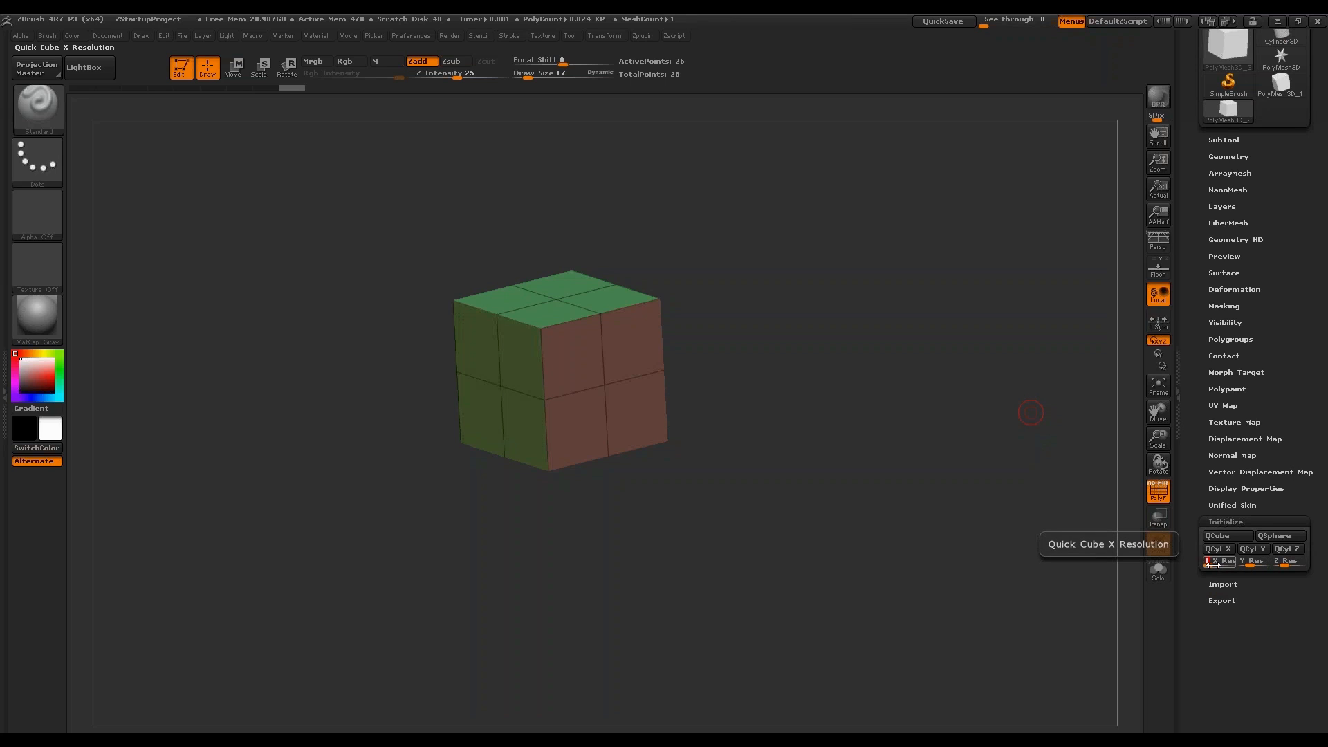
Set the quick cube's X resolution to 5 and regenerate the QCube.
left_click_drag(1215, 564, 1220, 565)
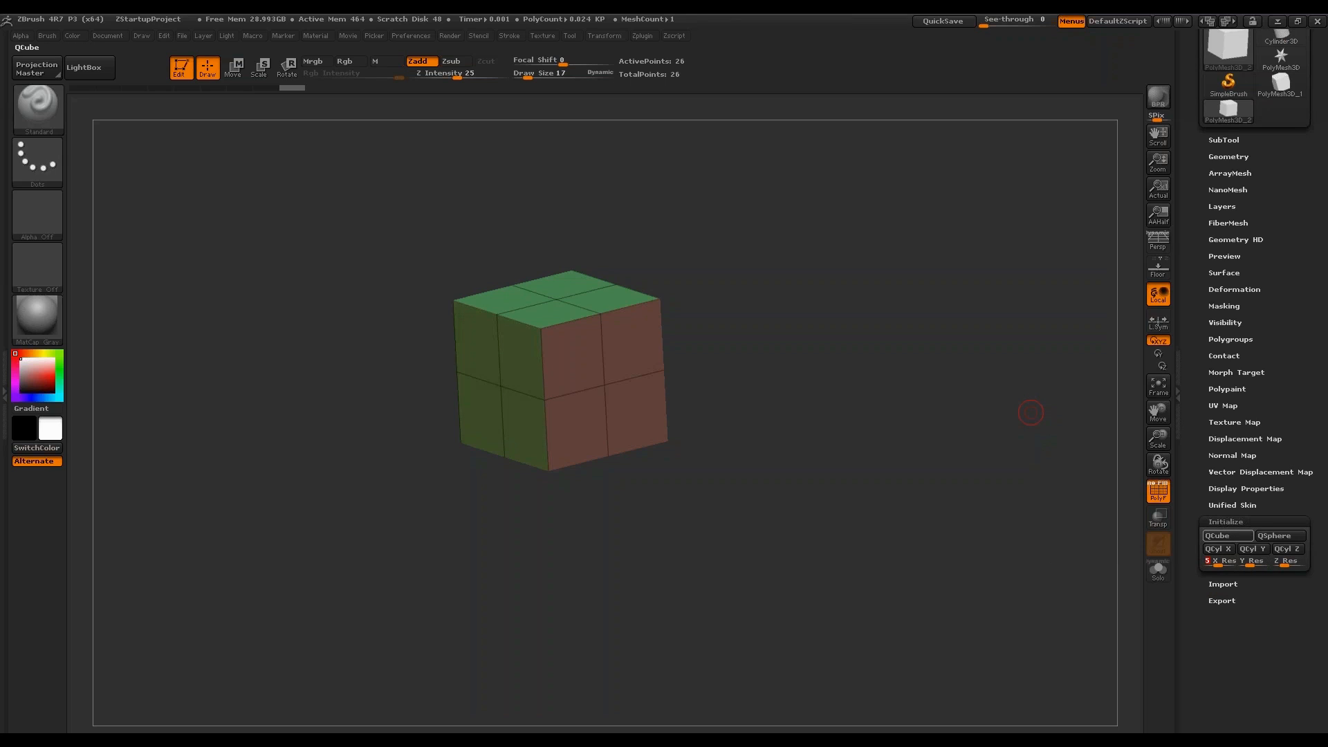
left_click(1218, 536)
mouse_move(973, 507)
left_mouse_down()
mouse_move(996, 540)
mouse_move(971, 419)
mouse_move(982, 527)
left_mouse_up()
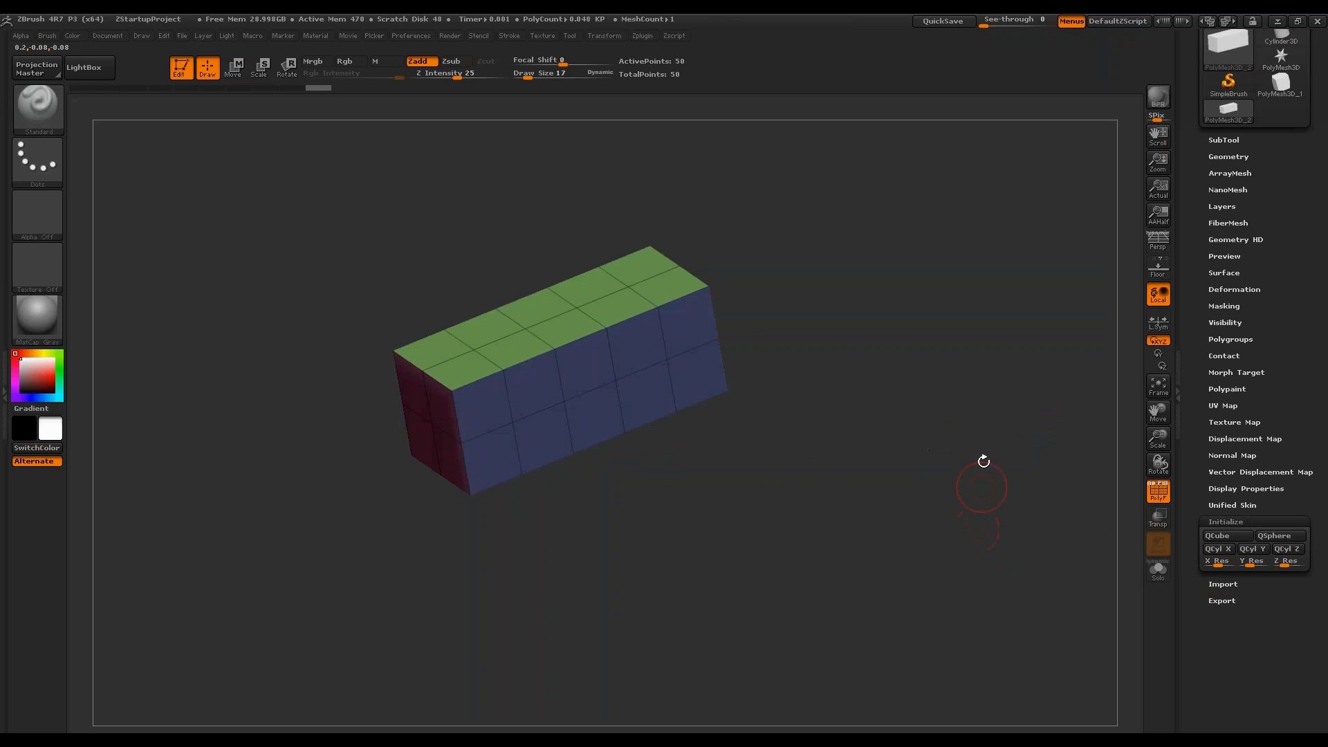
Set the quick cube's X resolution back to 2 and regenerate the QCube.
left_click(1217, 563)
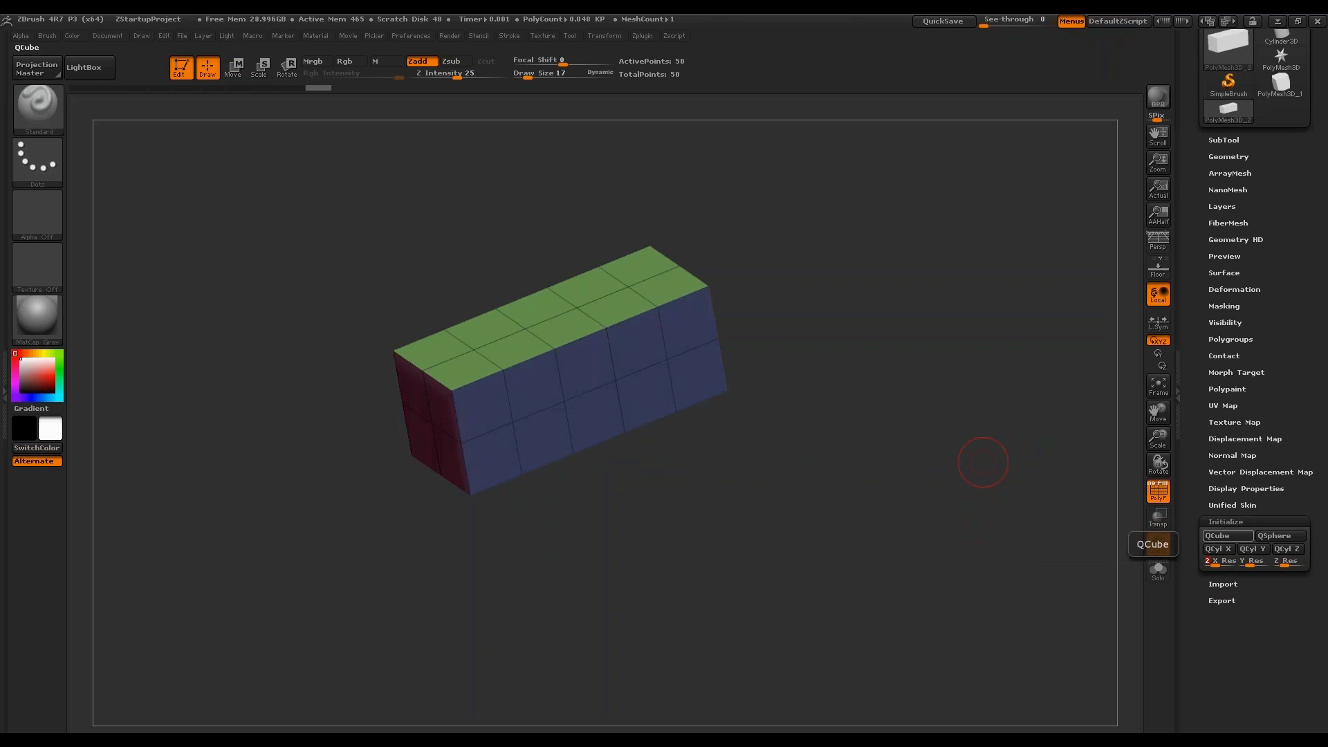
left_click(1219, 535)
left_click_drag(1129, 519, 1043, 504)
left_click_drag(806, 434, 830, 465)
left_click_drag(765, 415, 842, 400)
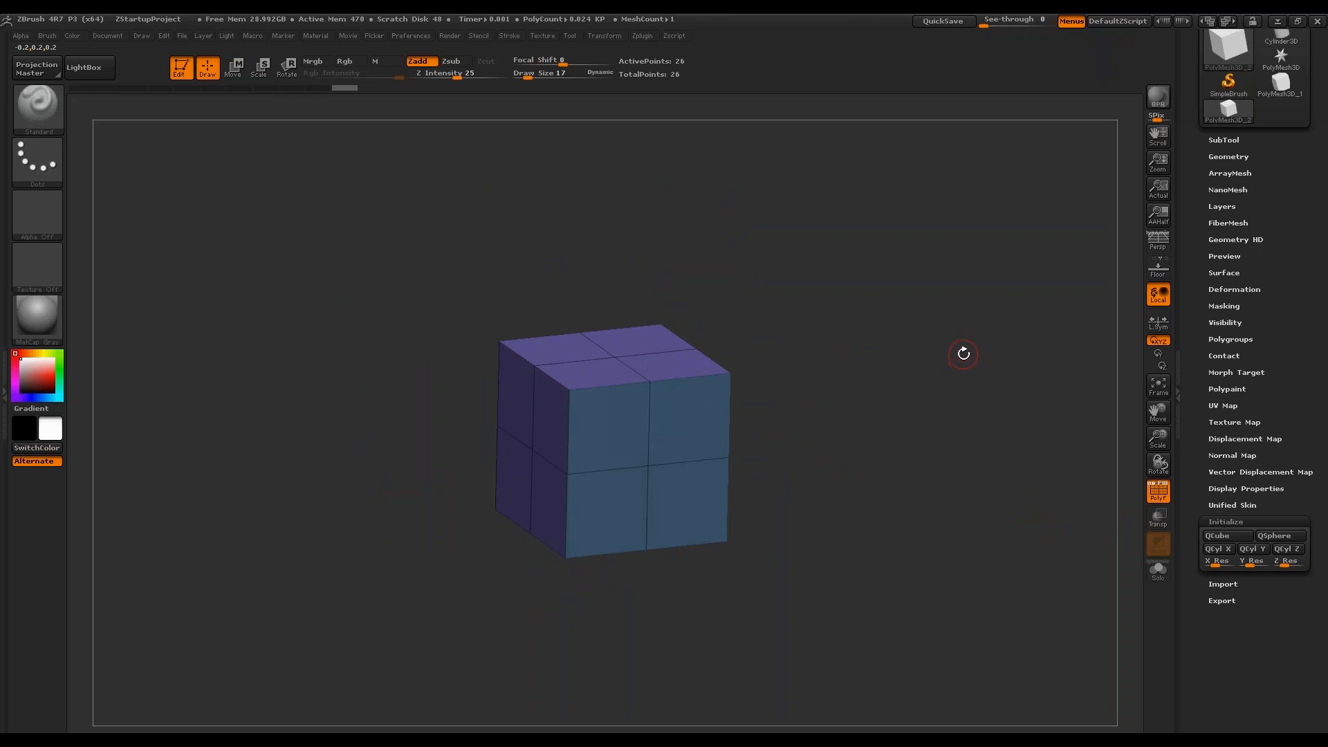
Select the ZModeler brush from the 3D sculpting brushes beginning with Z.
left_click(42, 113)
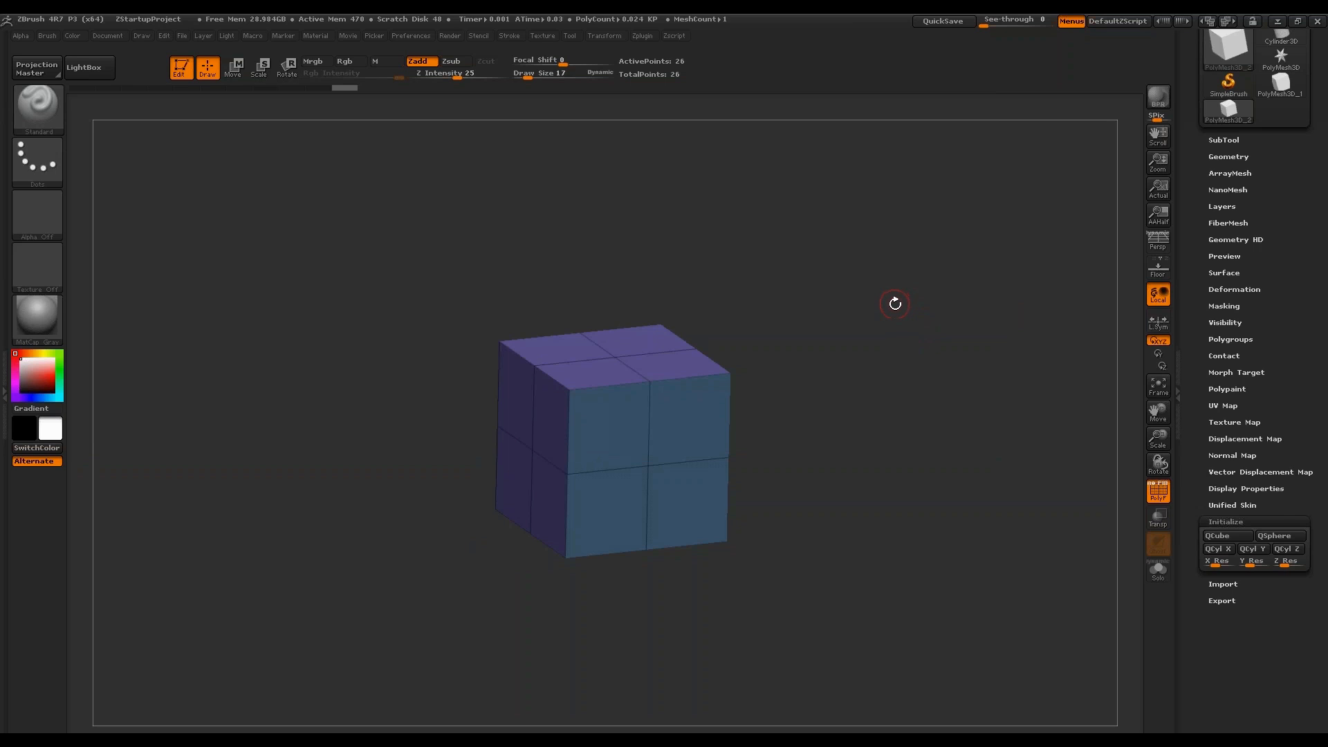
key("b")
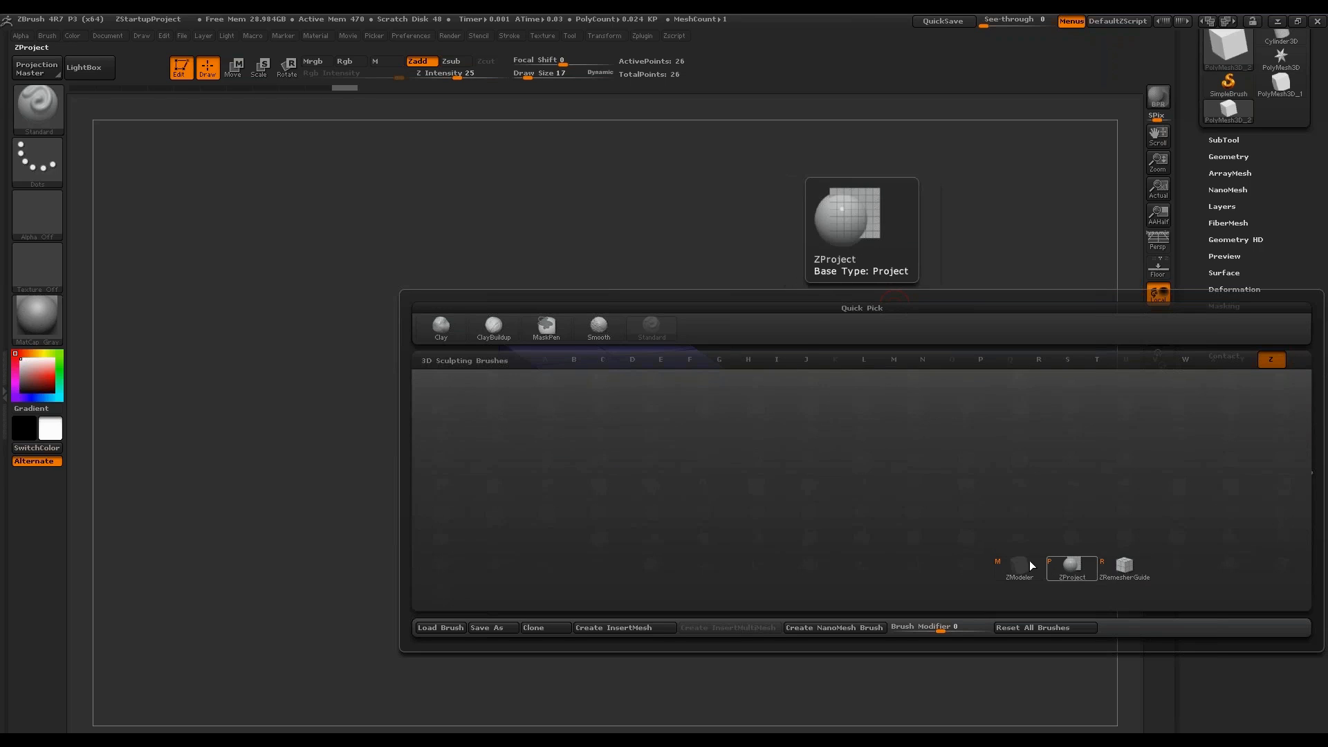
left_click(1000, 564)
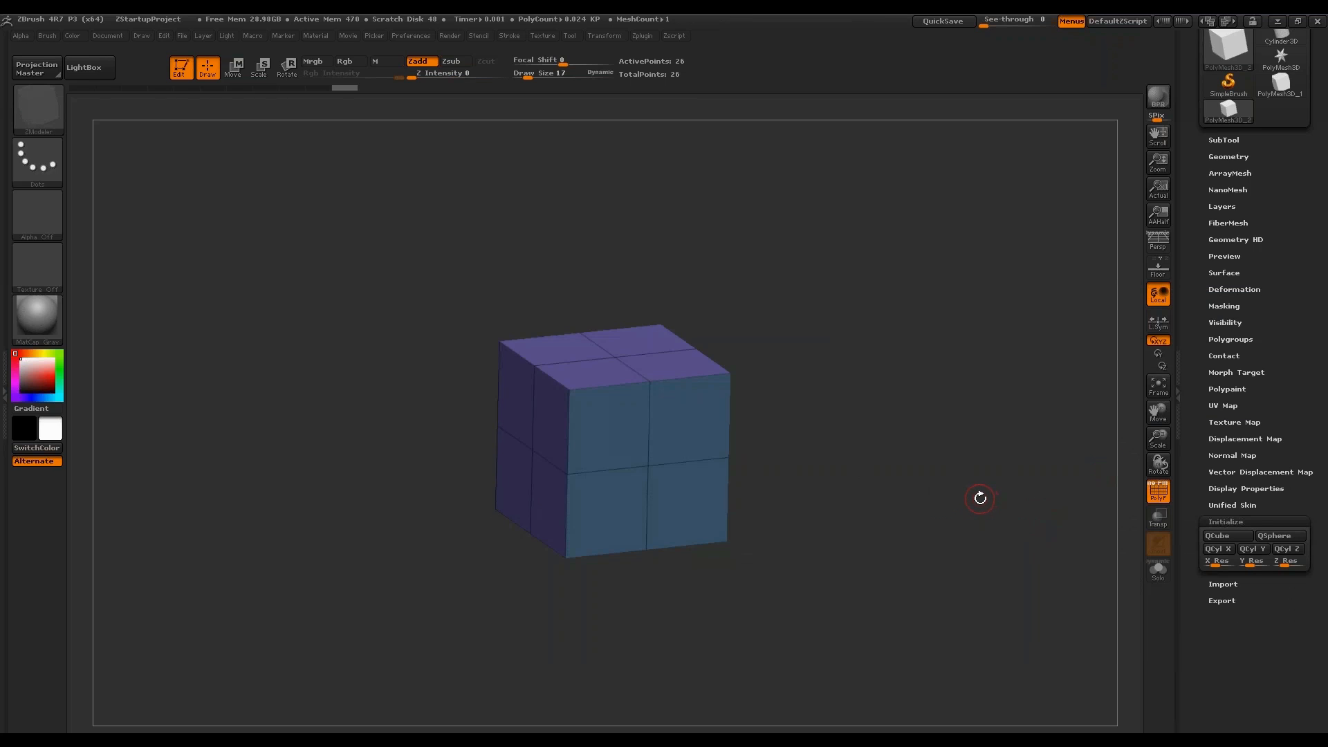
key("b")
key("z")
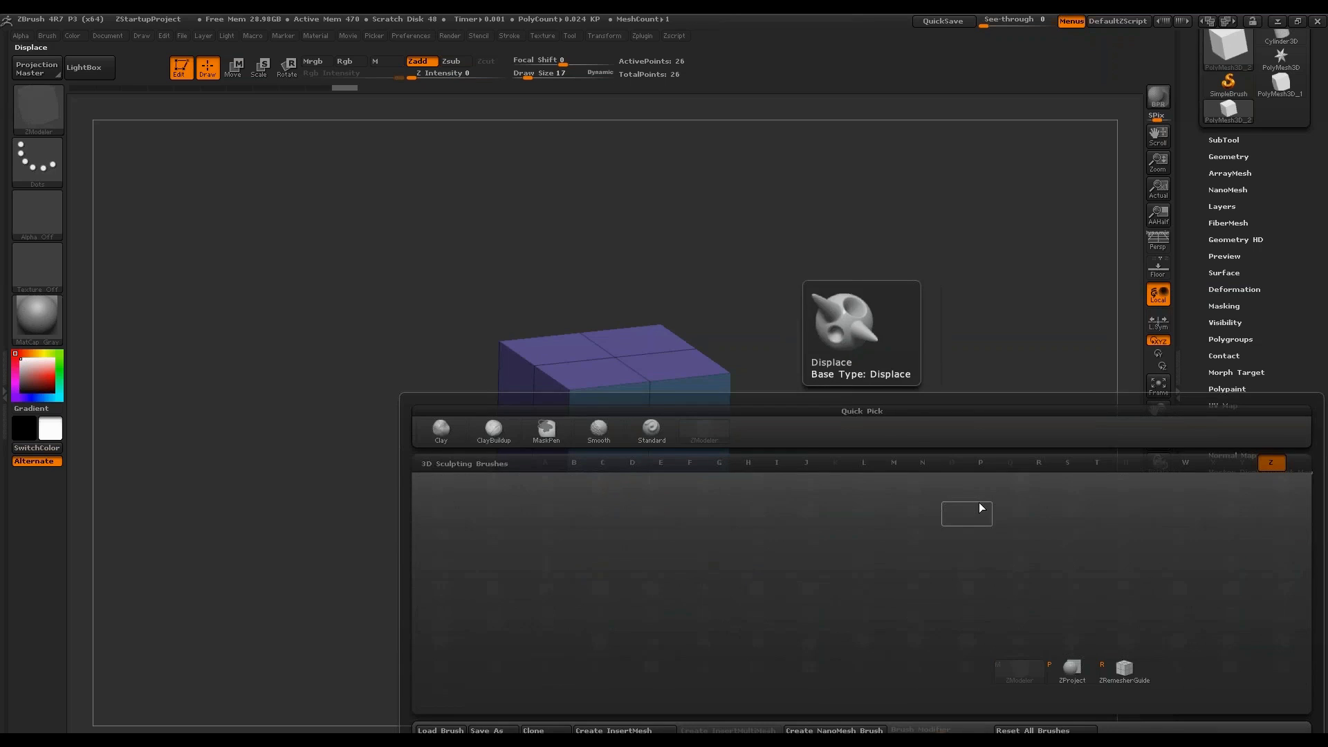
key("m")
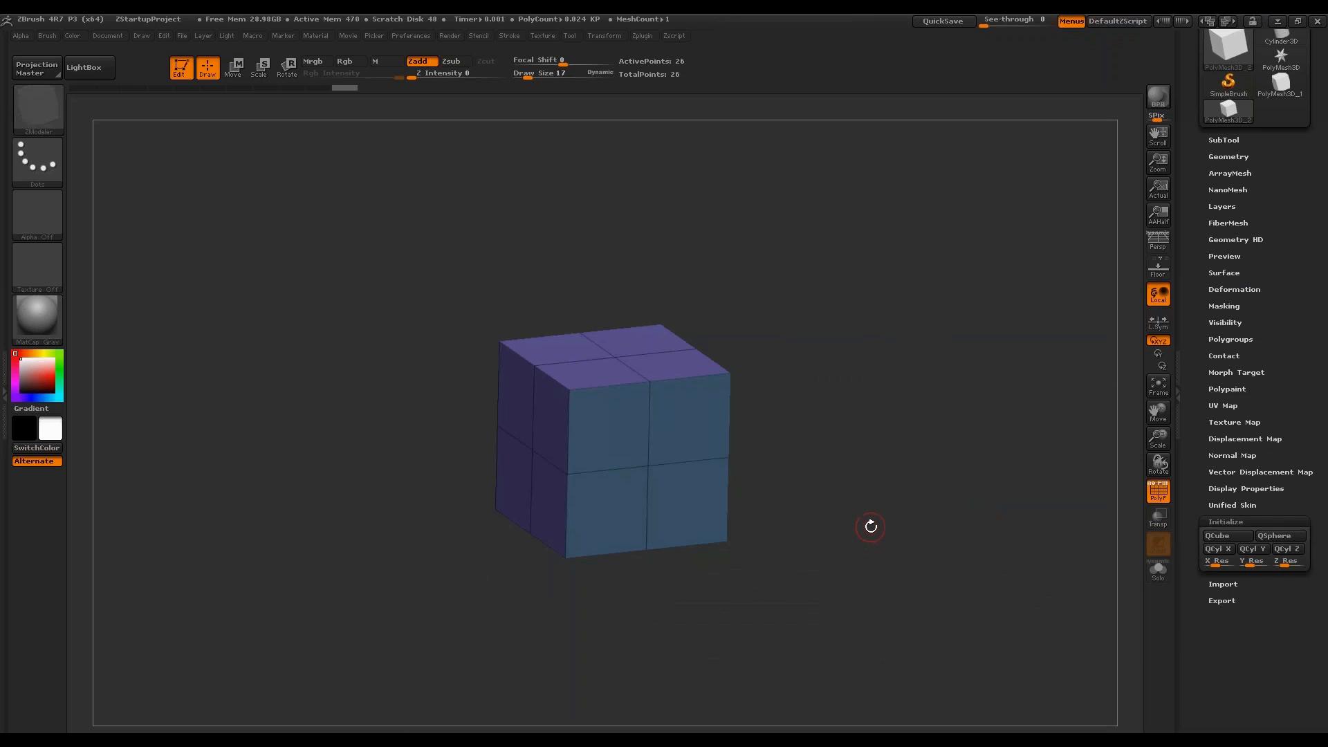
Switch to the Standard brush and back to the ZModeler brush.
key("b")
key("s")
key("t")
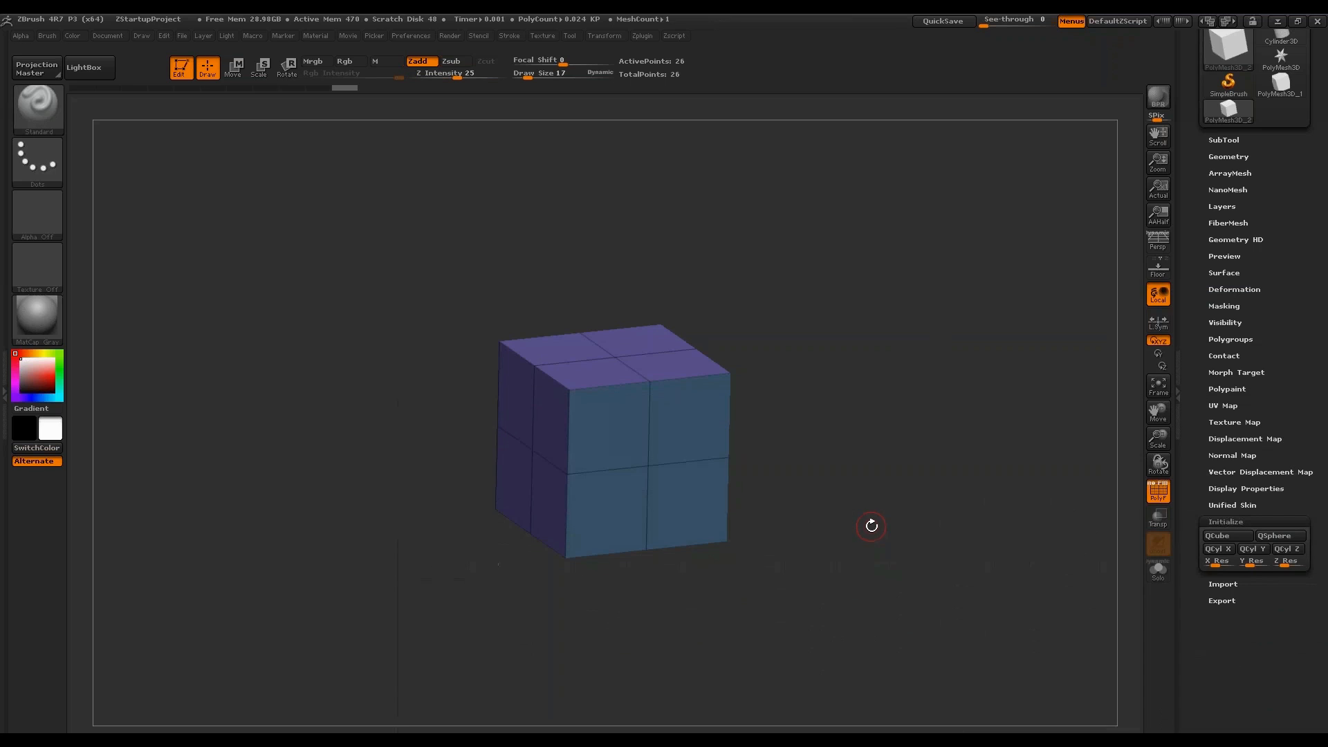
key("b")
key("z")
key("m")
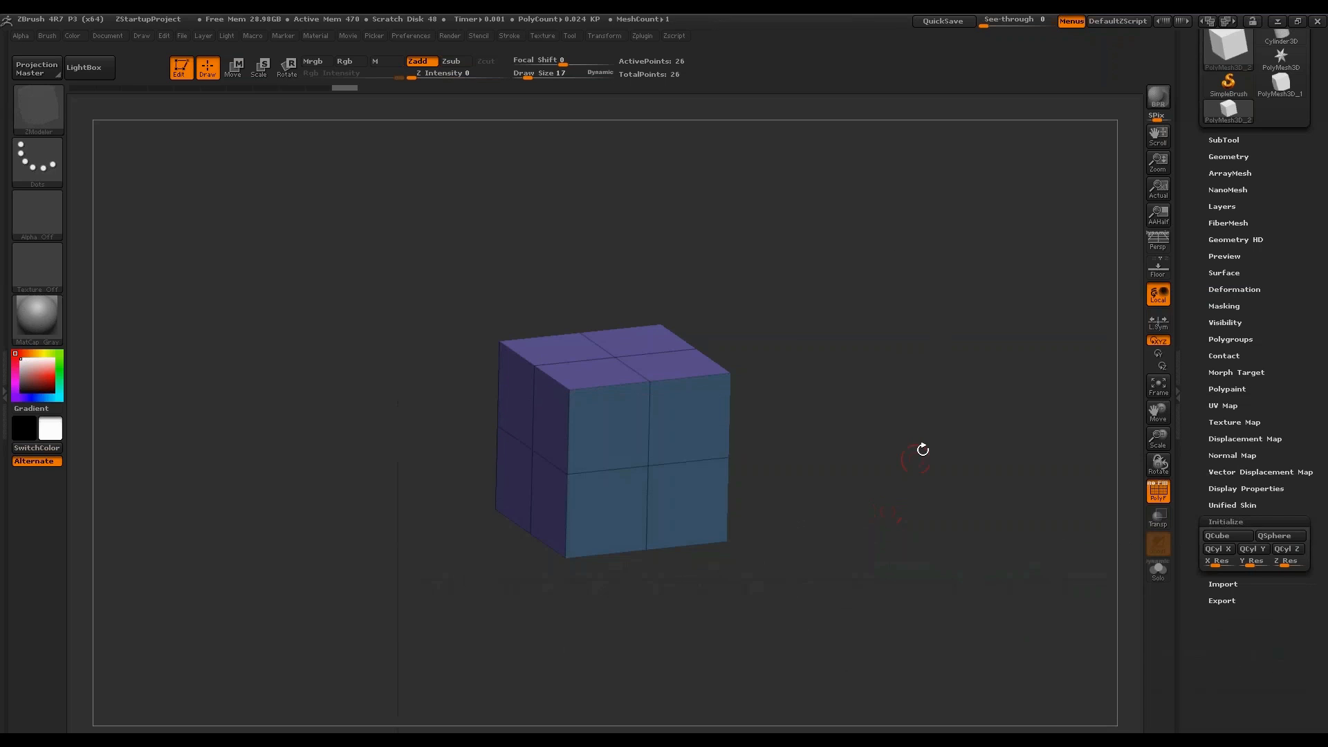
Examine the QCube from several sides and the ZModeler targets on its polygons, edges and points.
left_click_drag(904, 353, 860, 347)
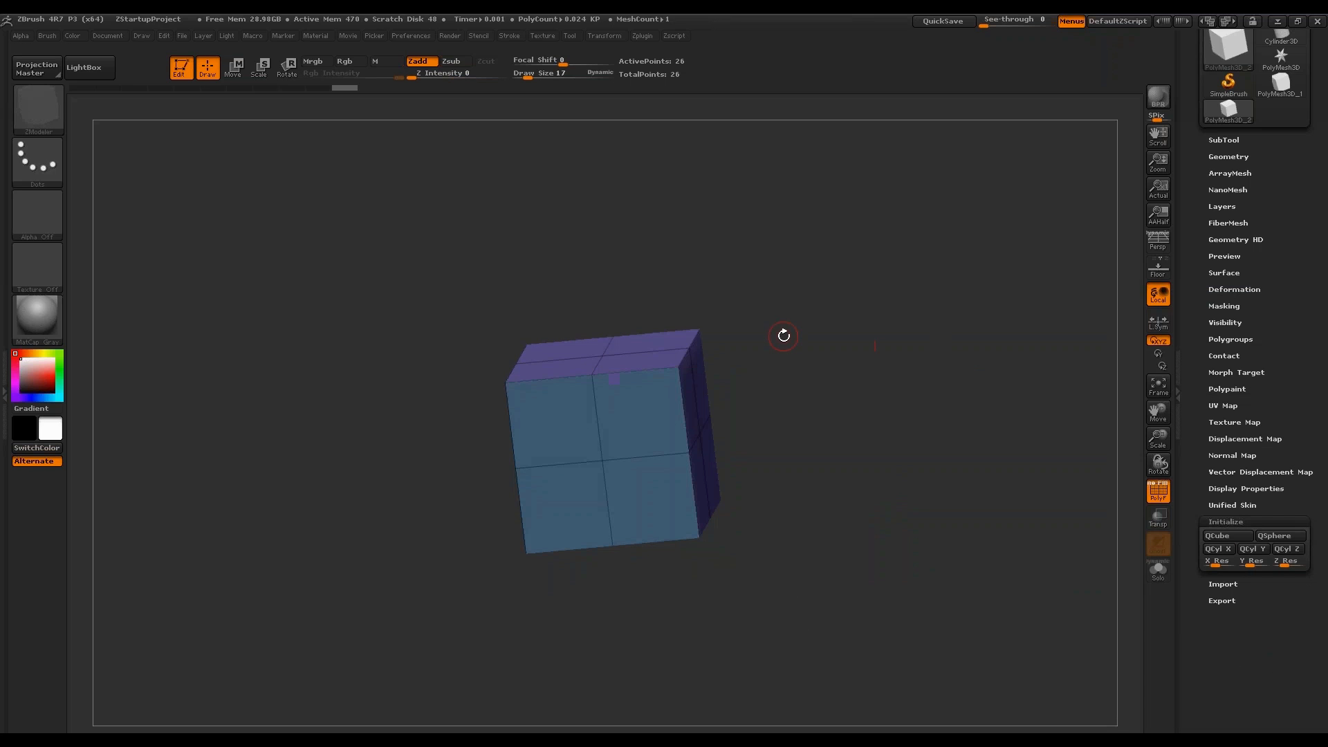
left_click_drag(944, 298, 939, 345)
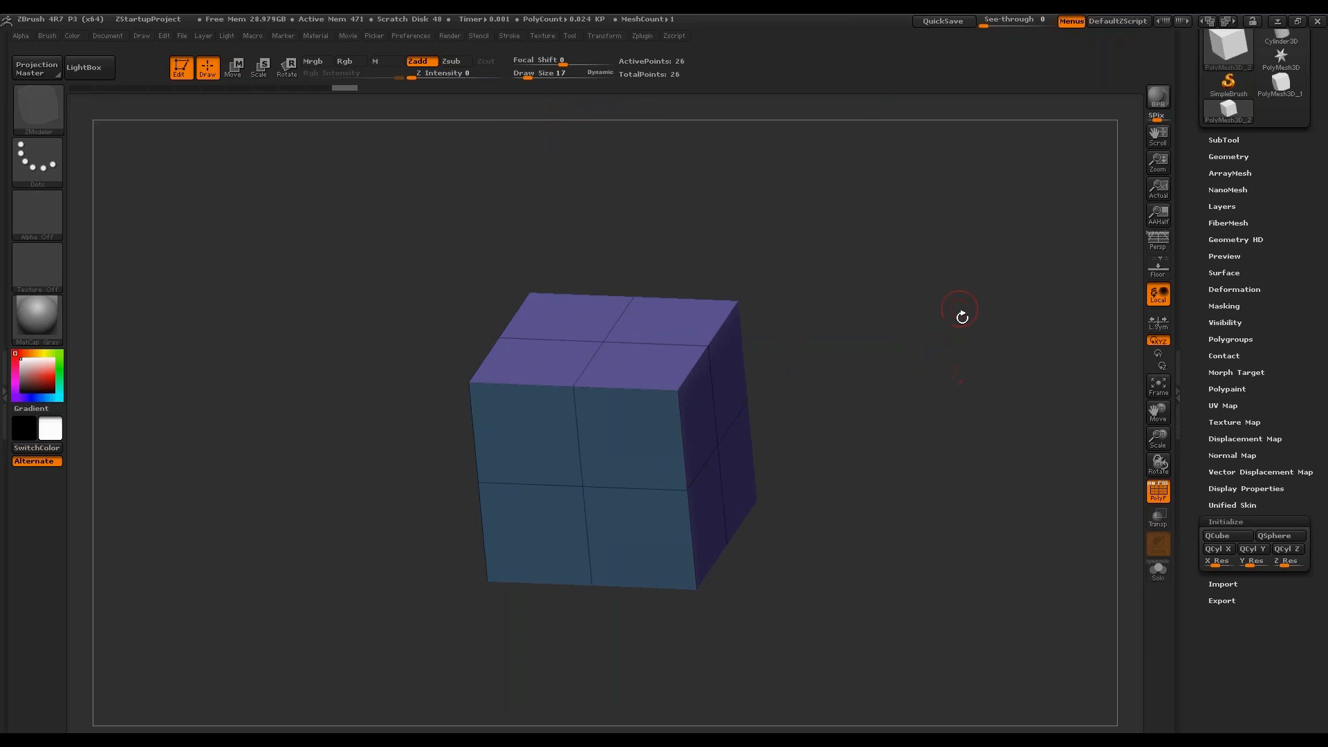
left_click_drag(926, 320, 913, 348)
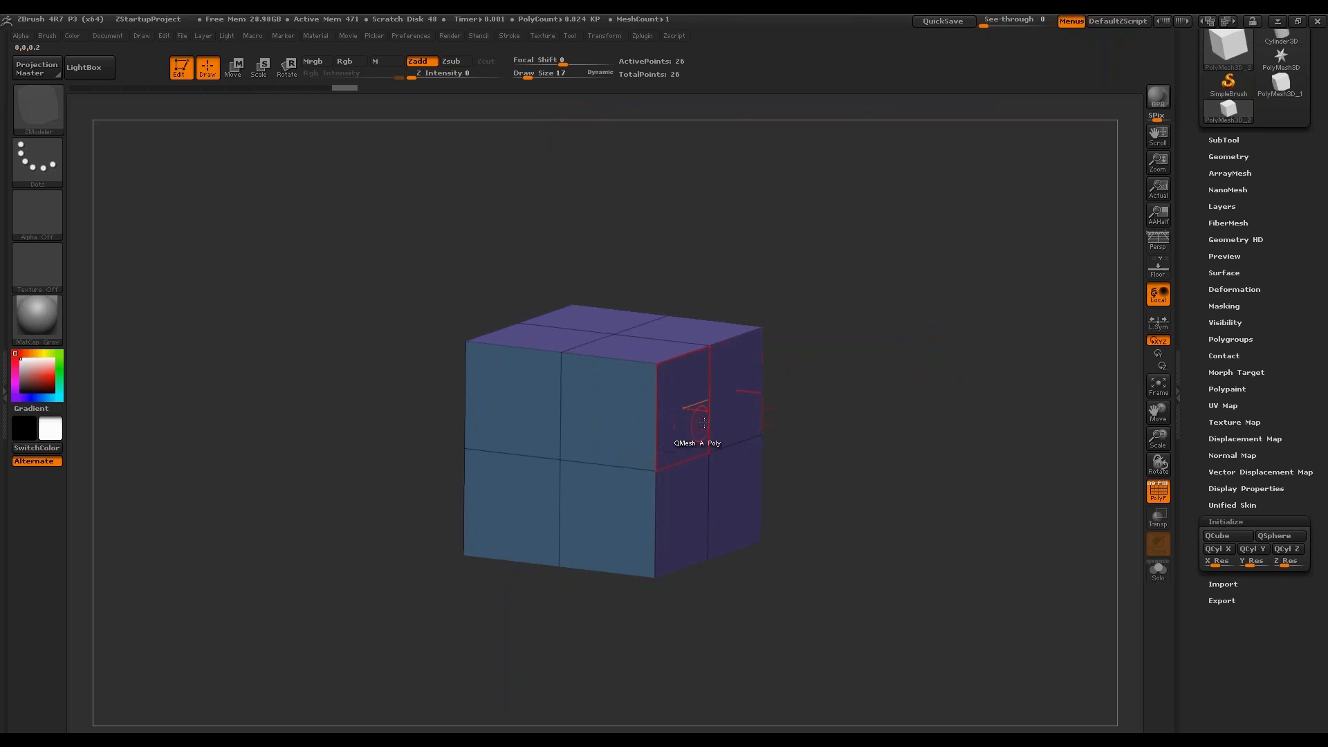
mouse_move(703, 423)
left_mouse_down()
mouse_move(733, 388)
mouse_move(725, 377)
mouse_move(688, 429)
left_mouse_up()
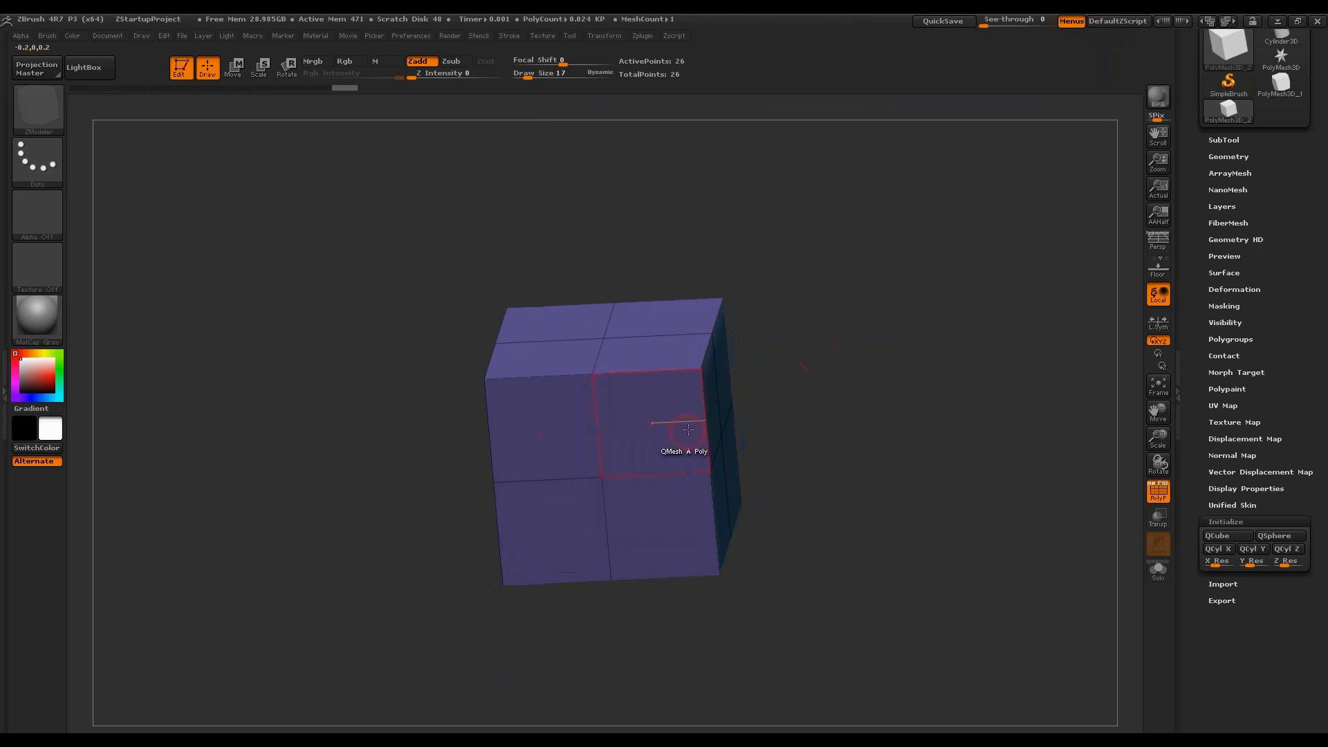
left_click_drag(776, 367, 765, 356)
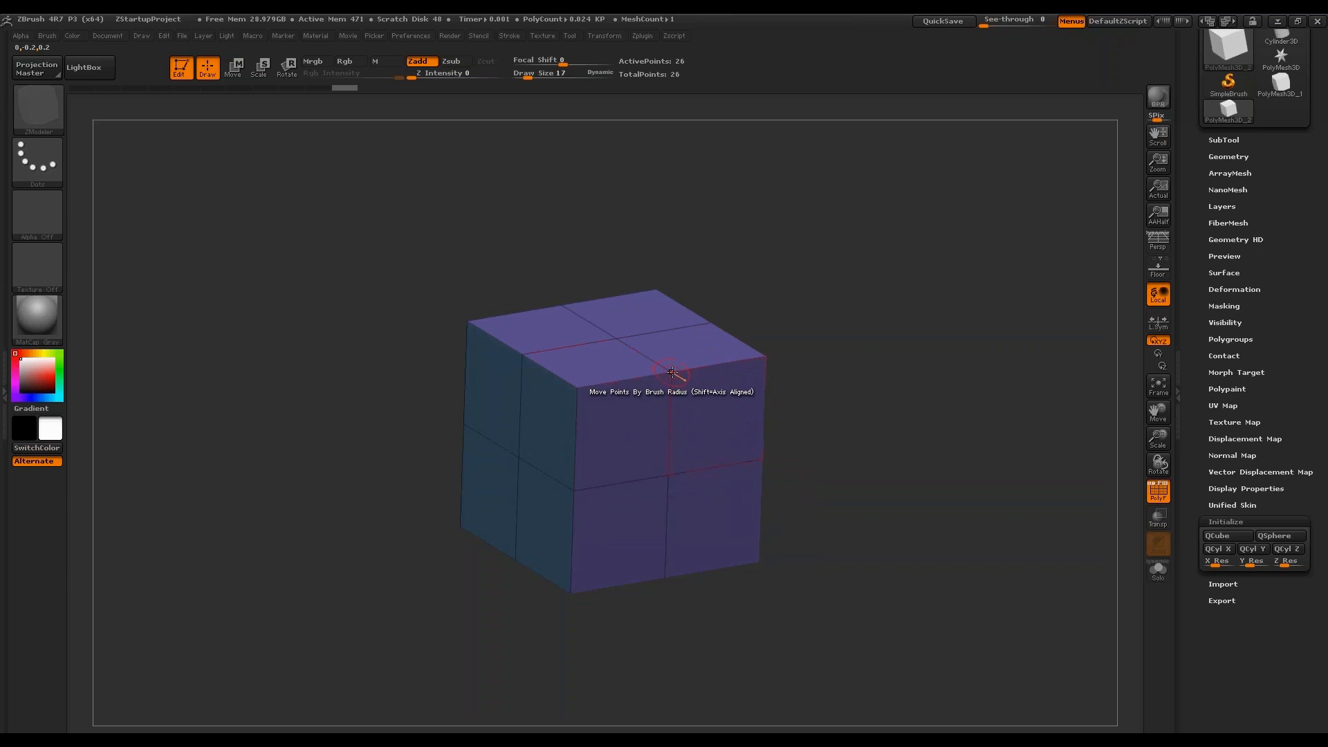
left_click_drag(892, 339, 890, 346)
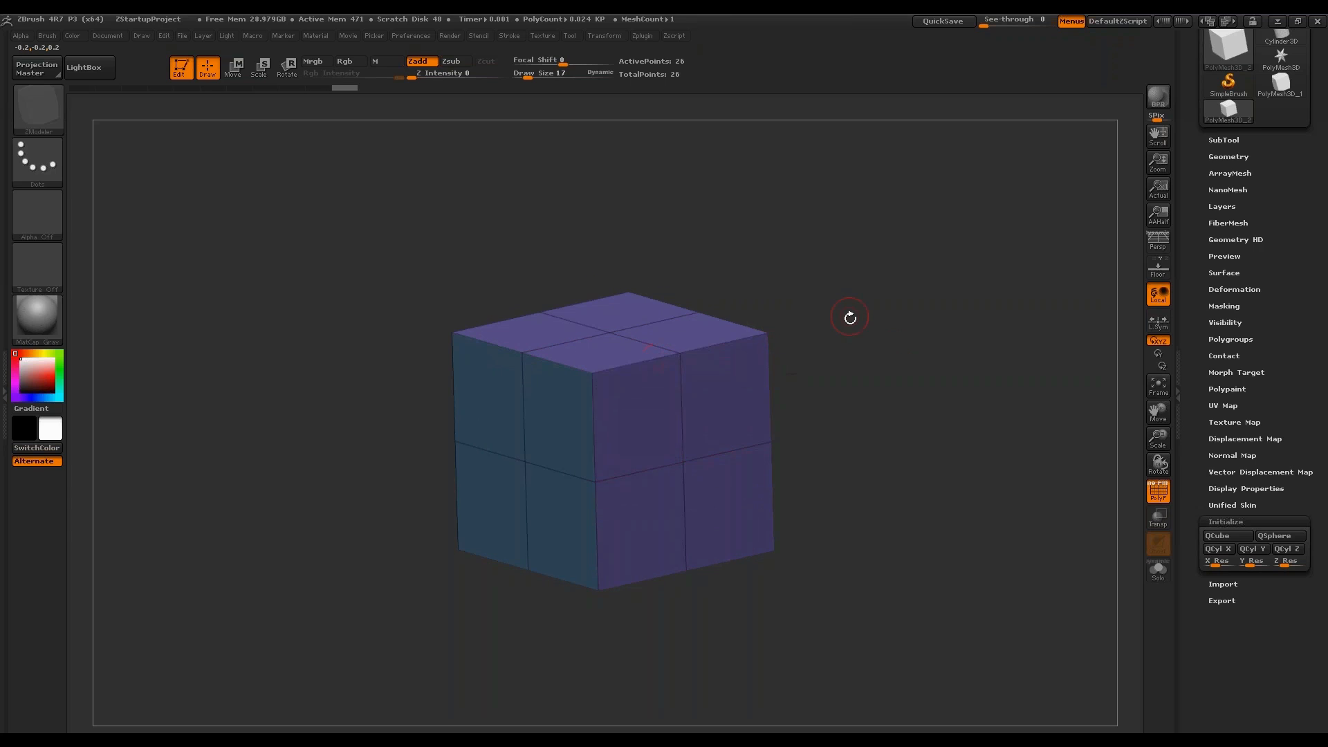
left_click_drag(851, 314, 859, 298)
left_click_drag(899, 365, 857, 373)
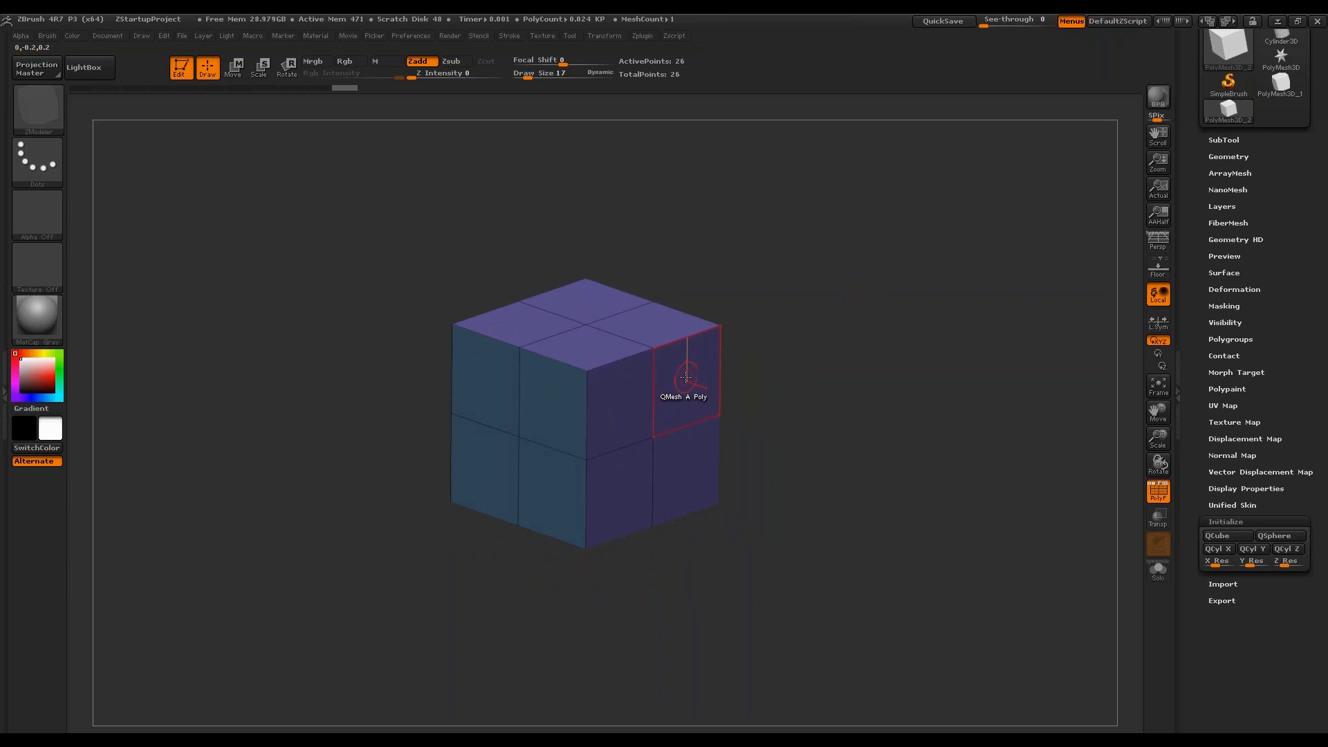
QMesh an upper side polygon of the cube outward into a long arm and insert edge loops near its far end.
left_click_drag(684, 380, 948, 430)
left_click_drag(931, 353, 957, 373)
left_click_drag(892, 412, 978, 356)
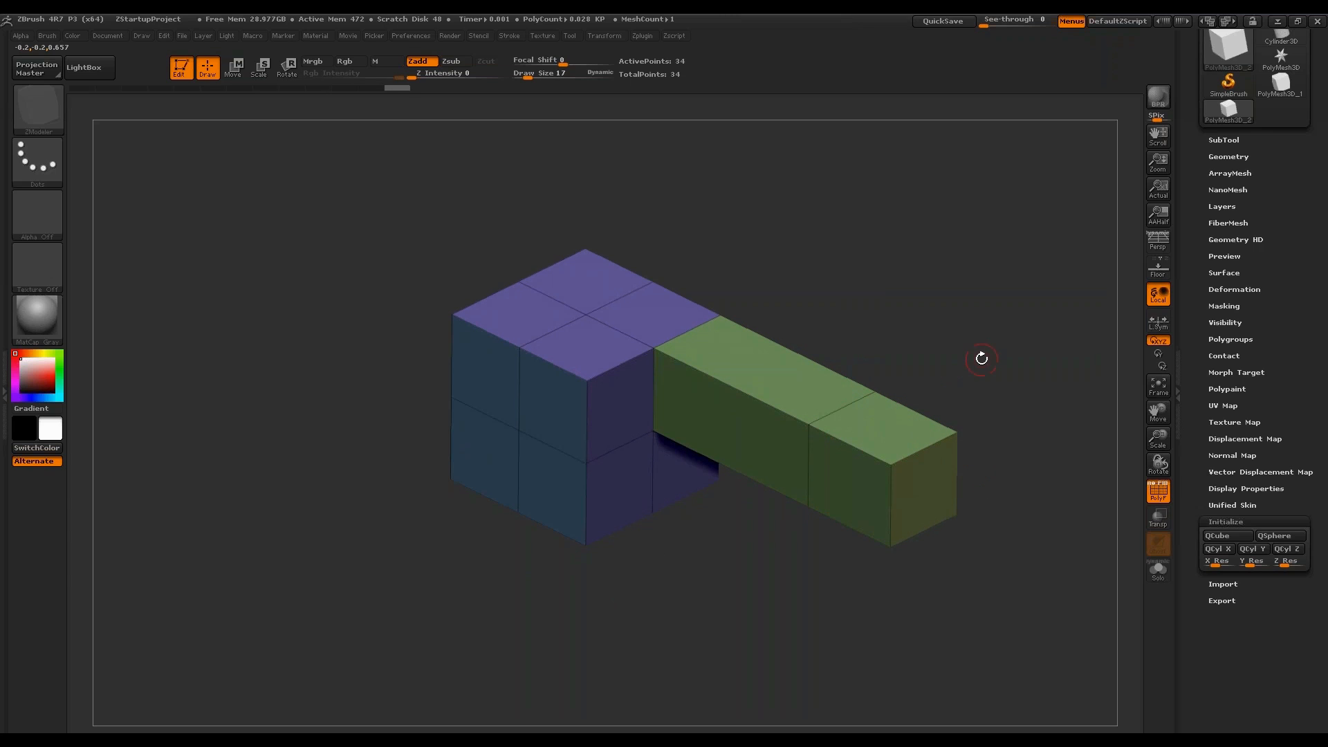
left_click(855, 448)
left_click_drag(982, 377, 989, 322)
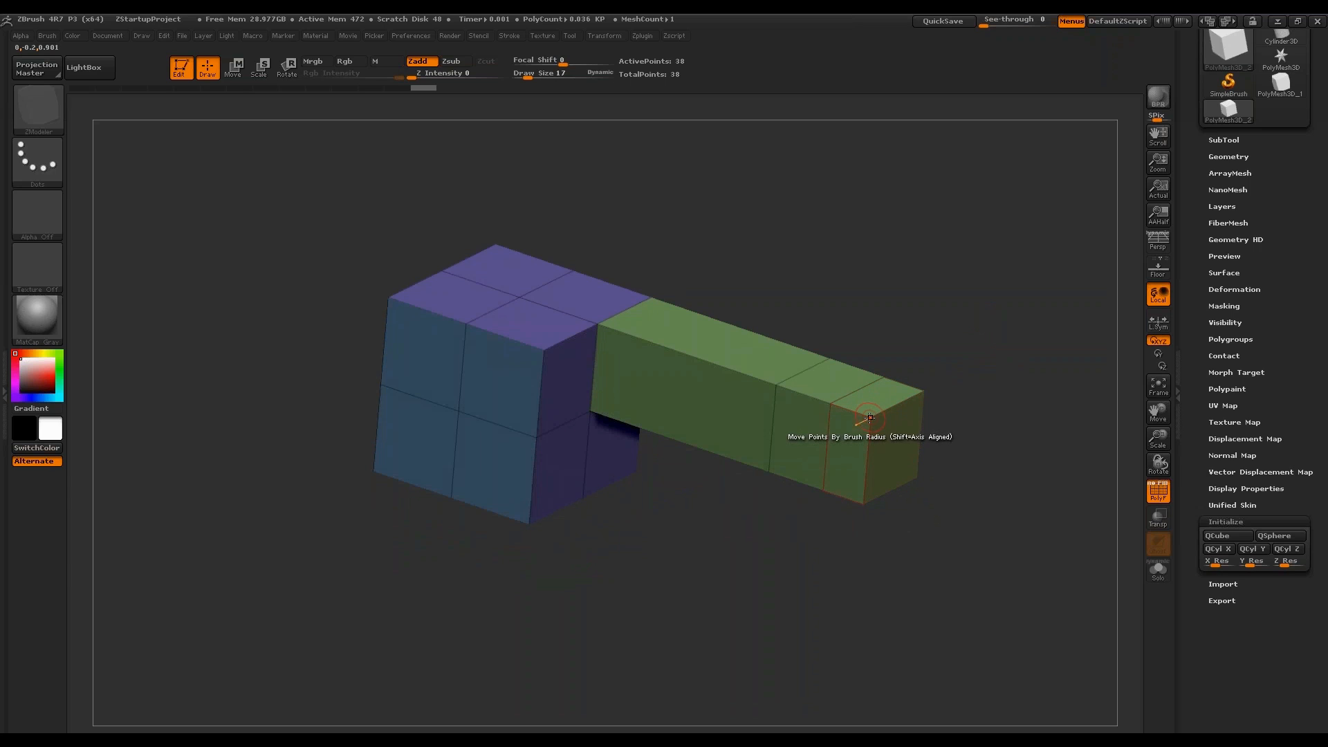
left_click_drag(870, 418, 885, 429)
key("ctrl+z")
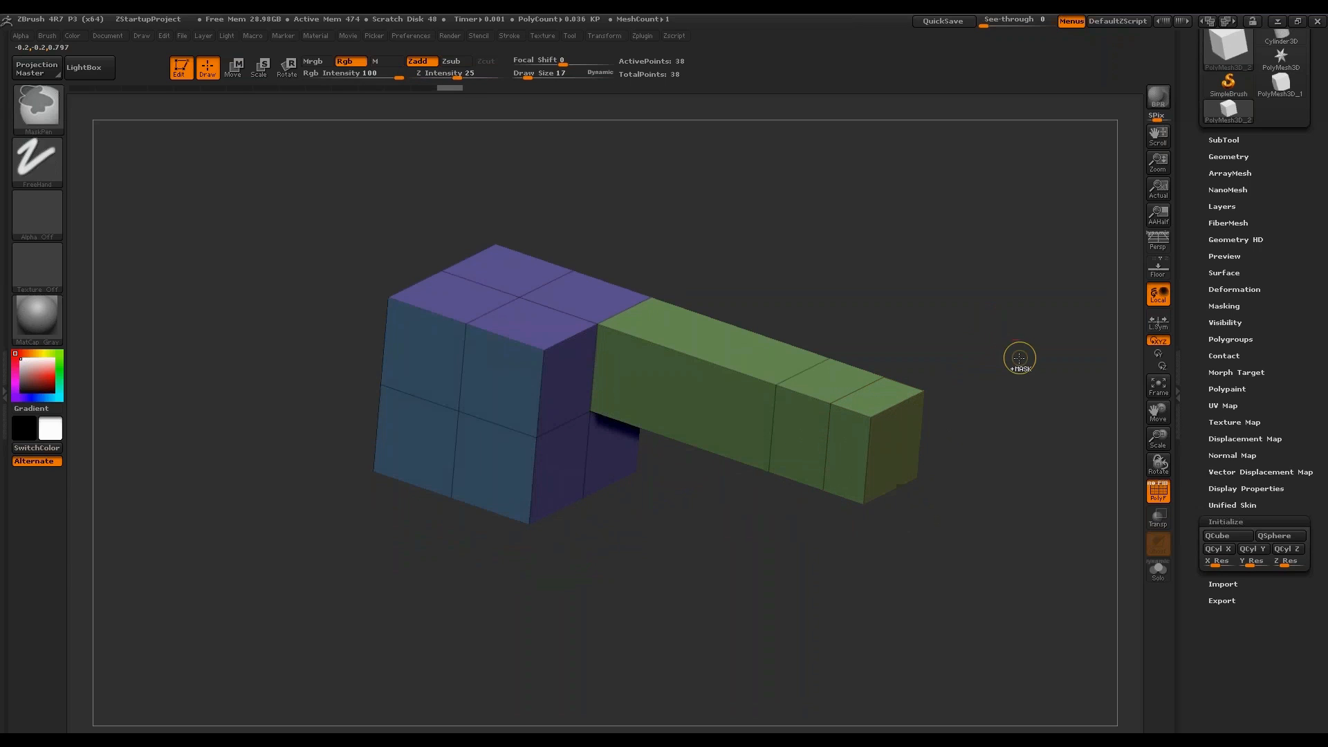
QMesh the upper polygon beside the arm outward until it aligns with the arm's first edge loop.
left_click_drag(971, 332, 982, 336)
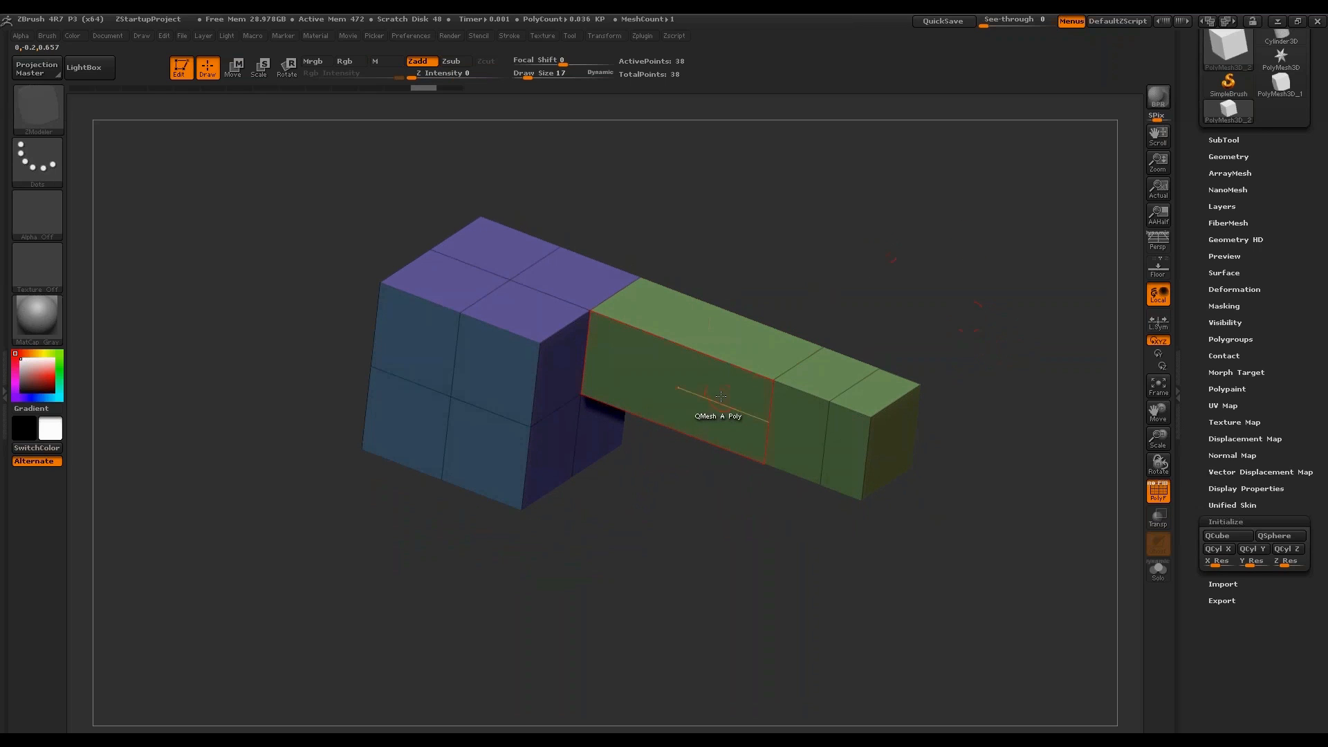
left_click_drag(740, 522, 695, 513)
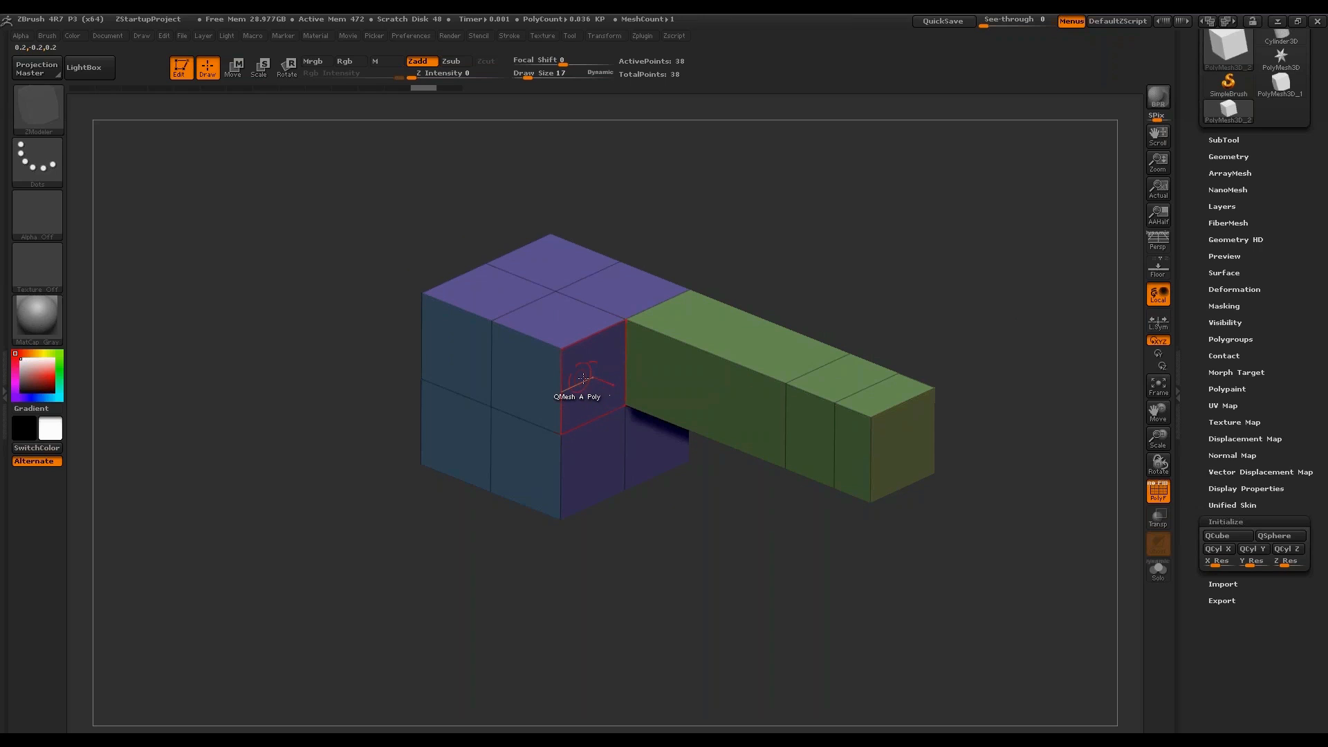
left_click_drag(588, 379, 626, 413)
left_click(677, 382)
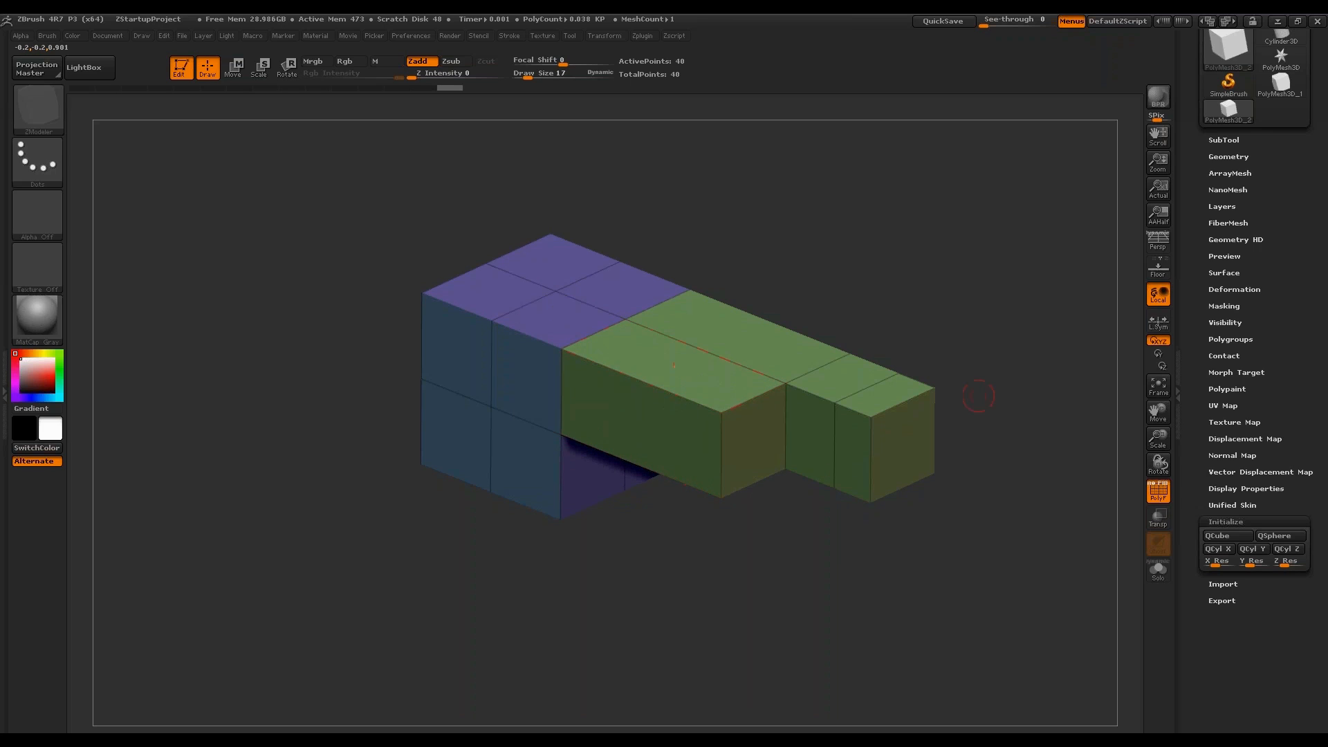
left_click_drag(978, 385, 948, 376)
QMesh the top polygons of the arm's last two segments upward to the same height.
left_click_drag(830, 391, 828, 336)
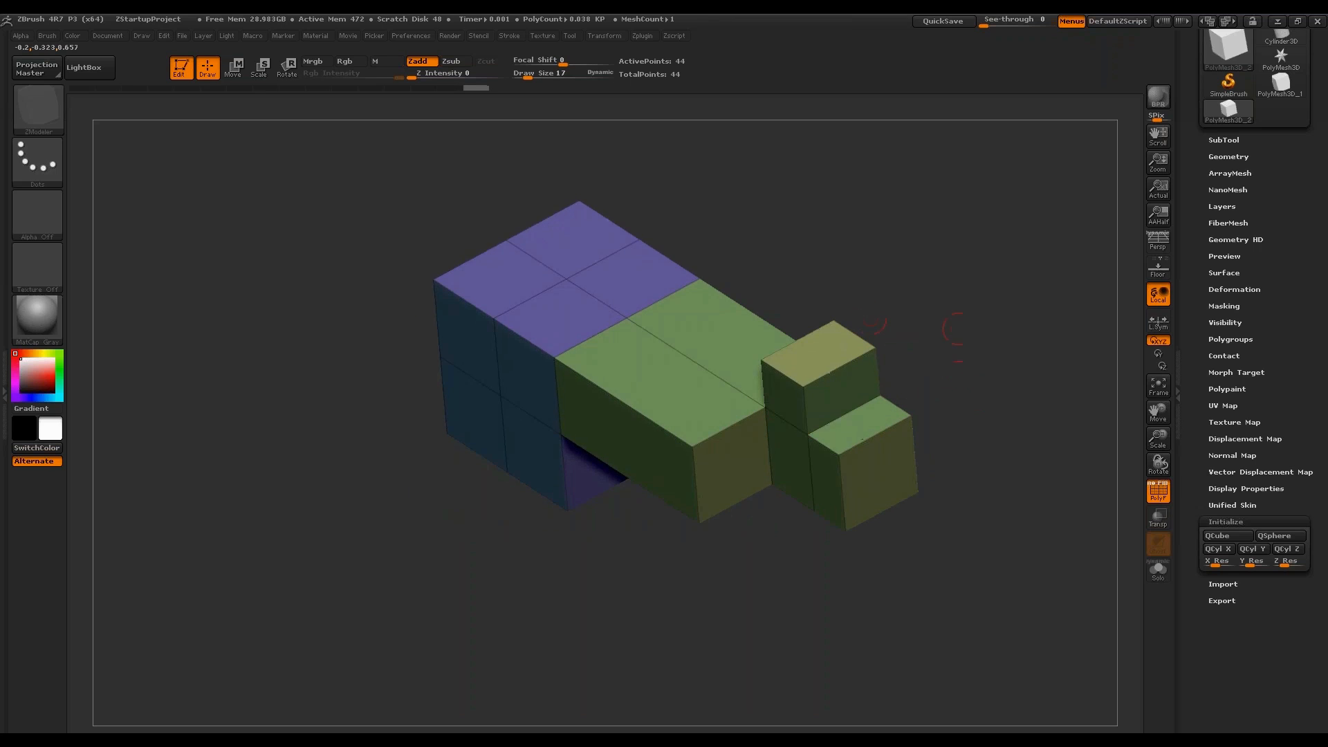
left_click_drag(958, 339, 972, 308)
left_click_drag(858, 419, 861, 354)
left_click_drag(999, 296, 1043, 341)
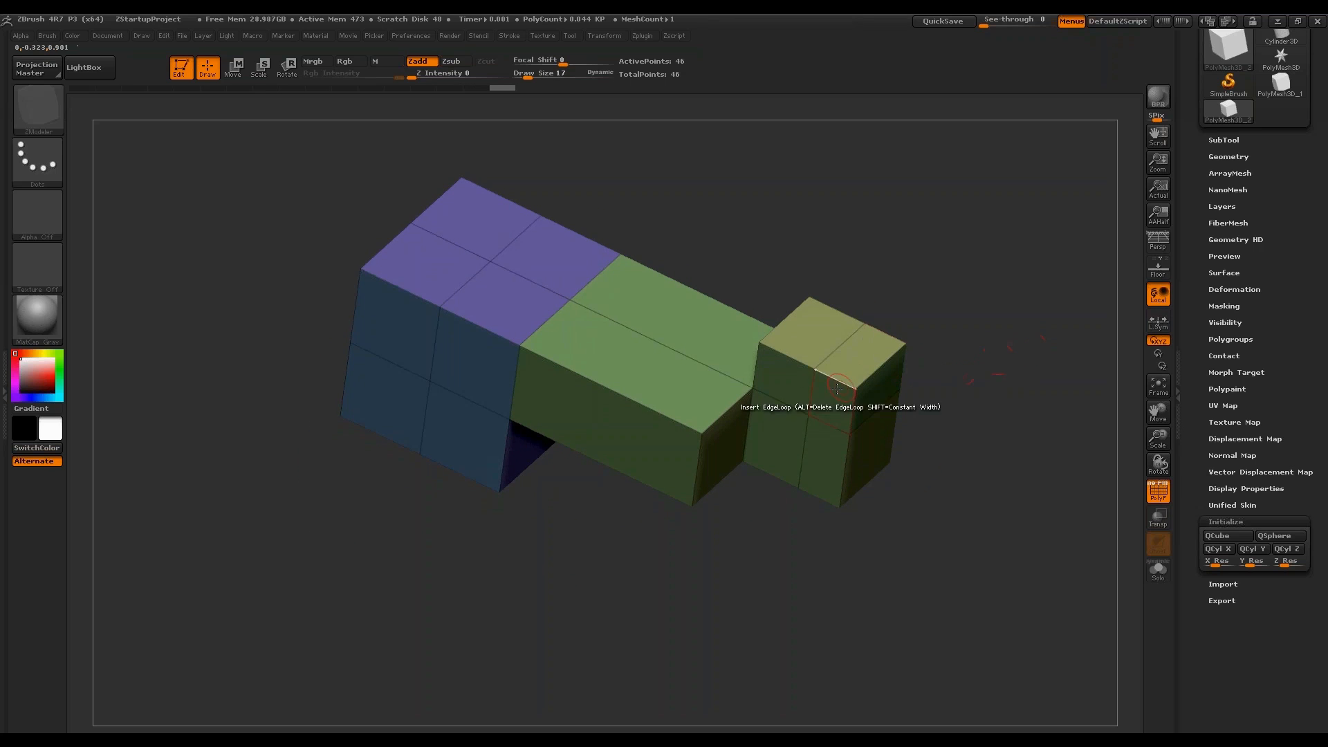
left_click_drag(958, 352, 950, 302)
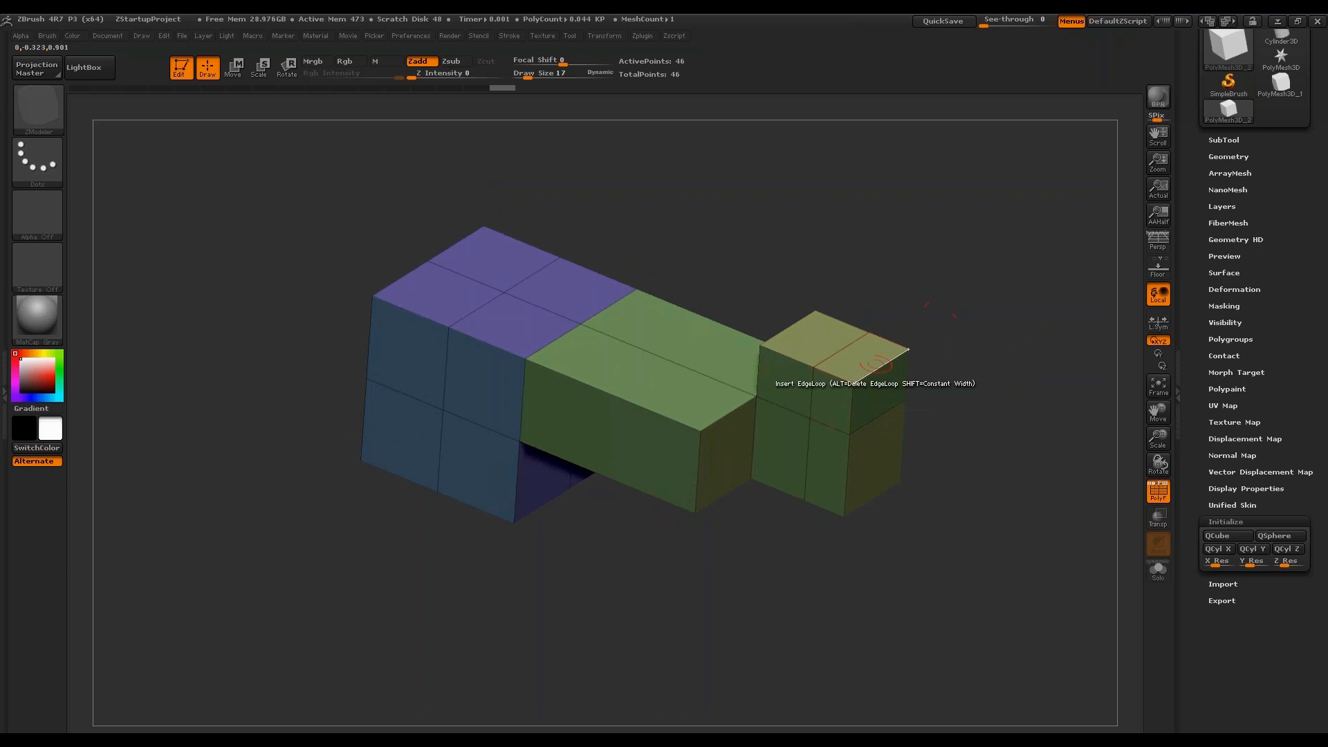
Push the raised end blocks and the block beside the arm back in with QMesh to remove them.
left_click_drag(874, 359, 869, 332)
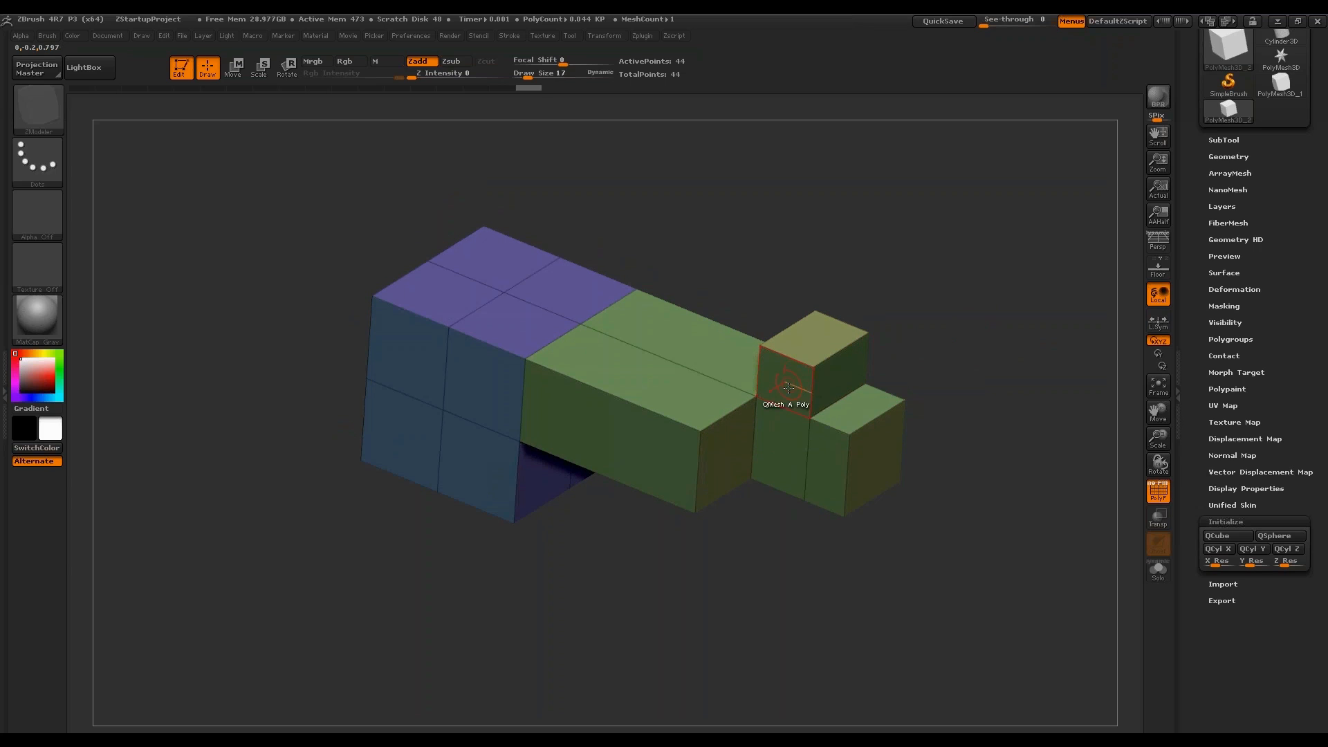
left_click_drag(786, 382, 929, 294)
left_click_drag(685, 400, 689, 551)
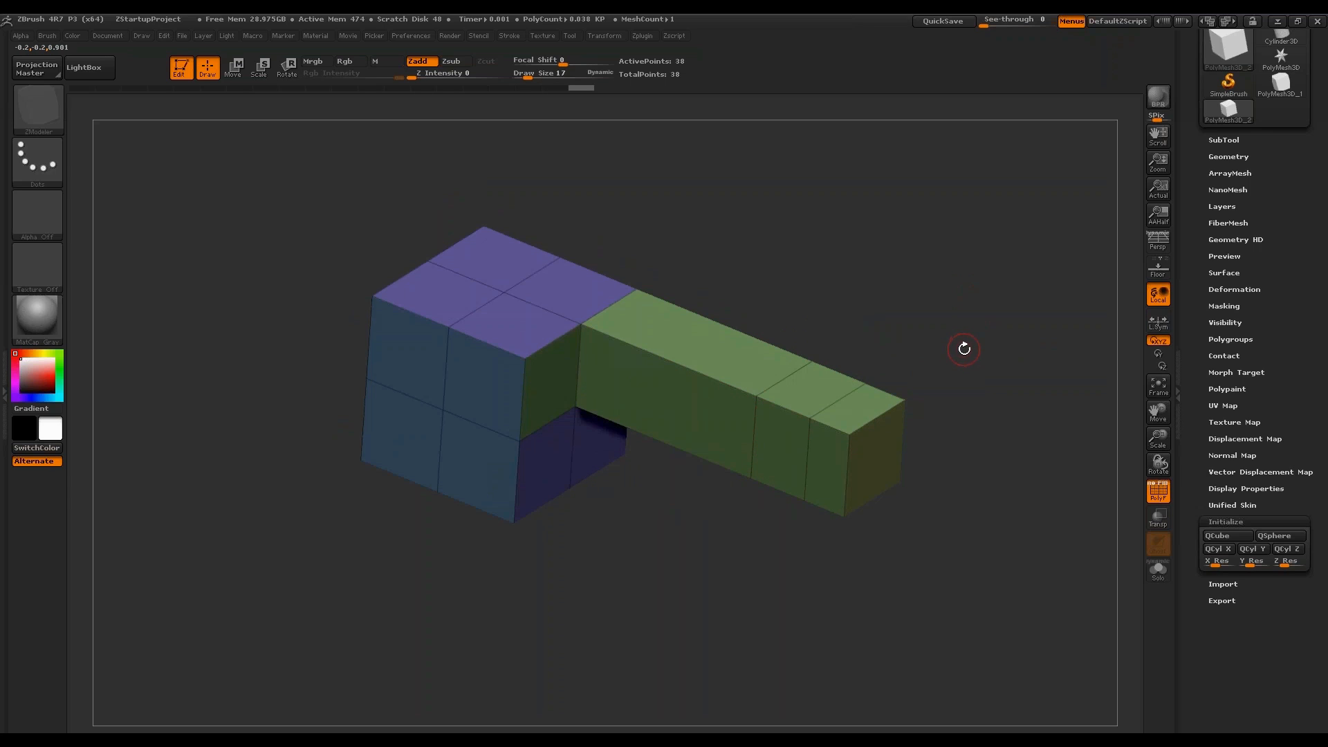
left_click_drag(950, 359, 906, 334)
Insert lengthwise edge loops along the arm and cut a notch between them at its end with QMesh.
left_click(813, 429)
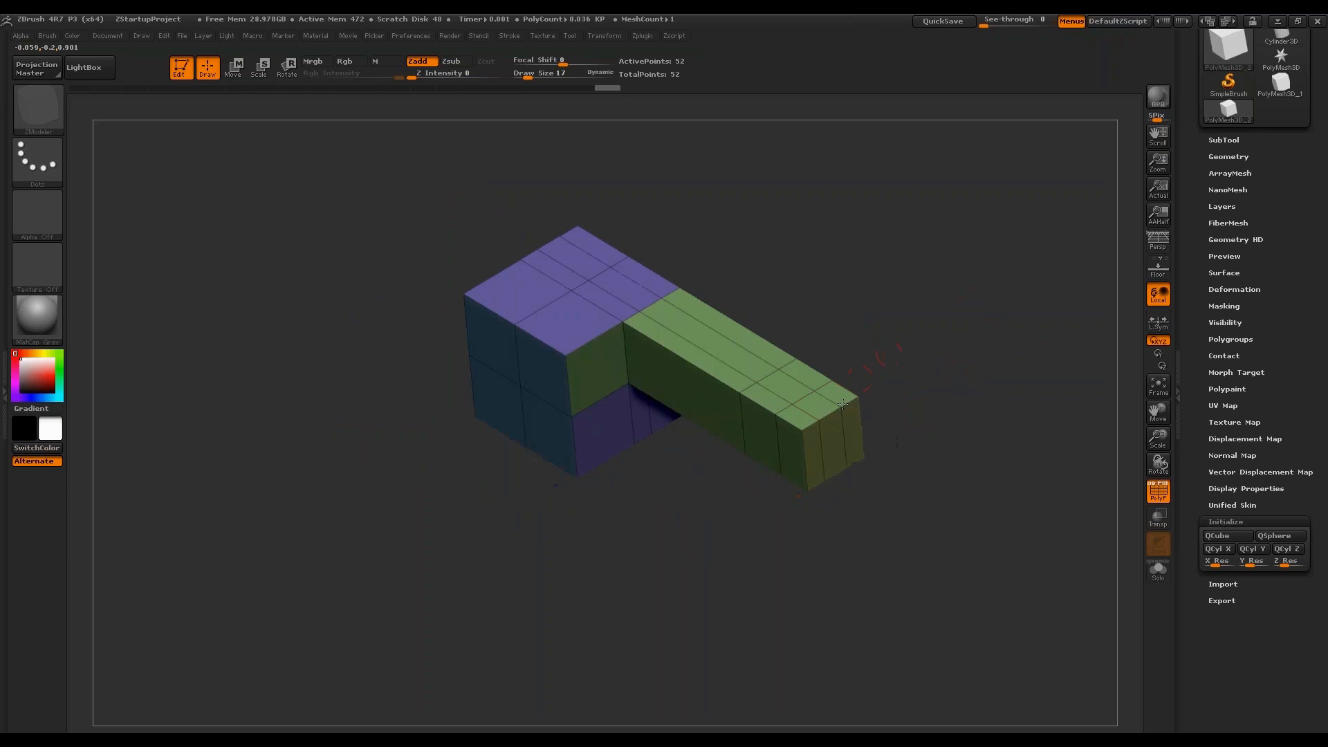
left_click(816, 415)
left_click_drag(865, 387, 871, 327)
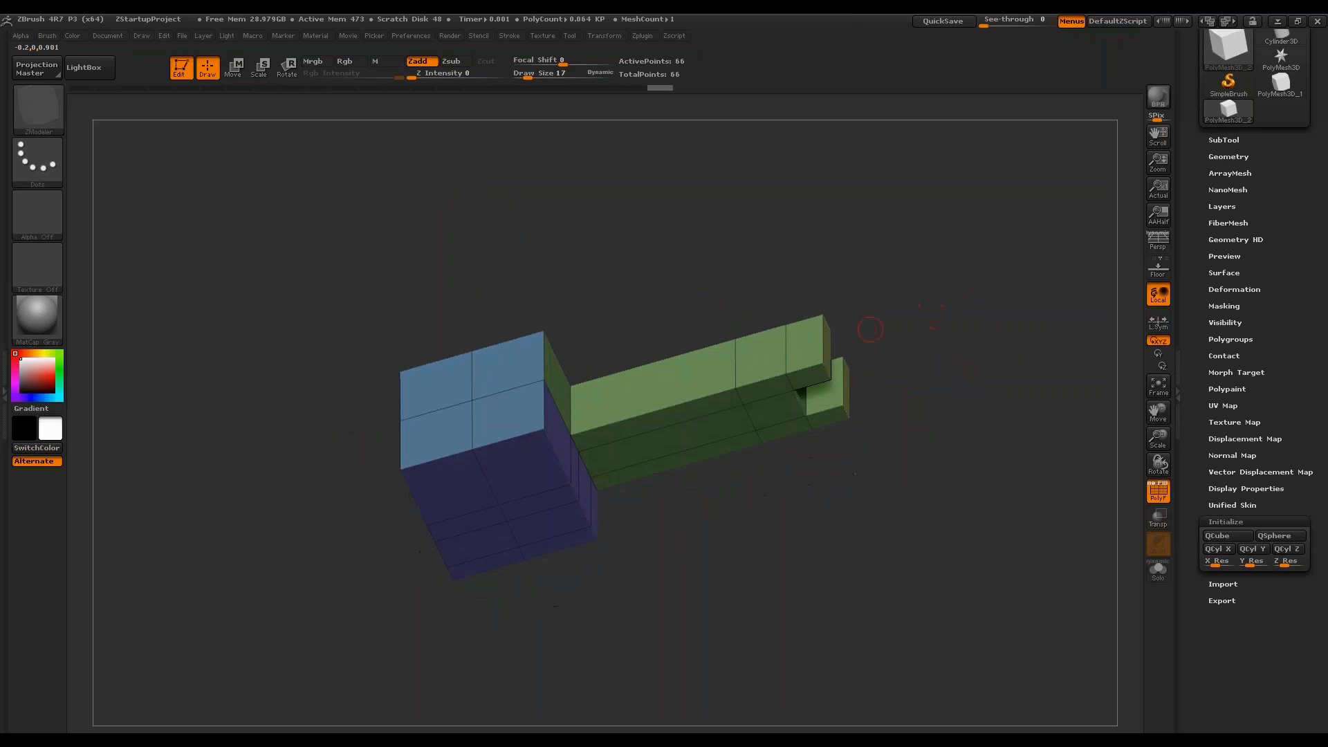
QMesh the undersides of the two prongs at the arm's end downward into legs.
left_click_drag(805, 389, 799, 425)
left_click_drag(927, 408, 954, 366)
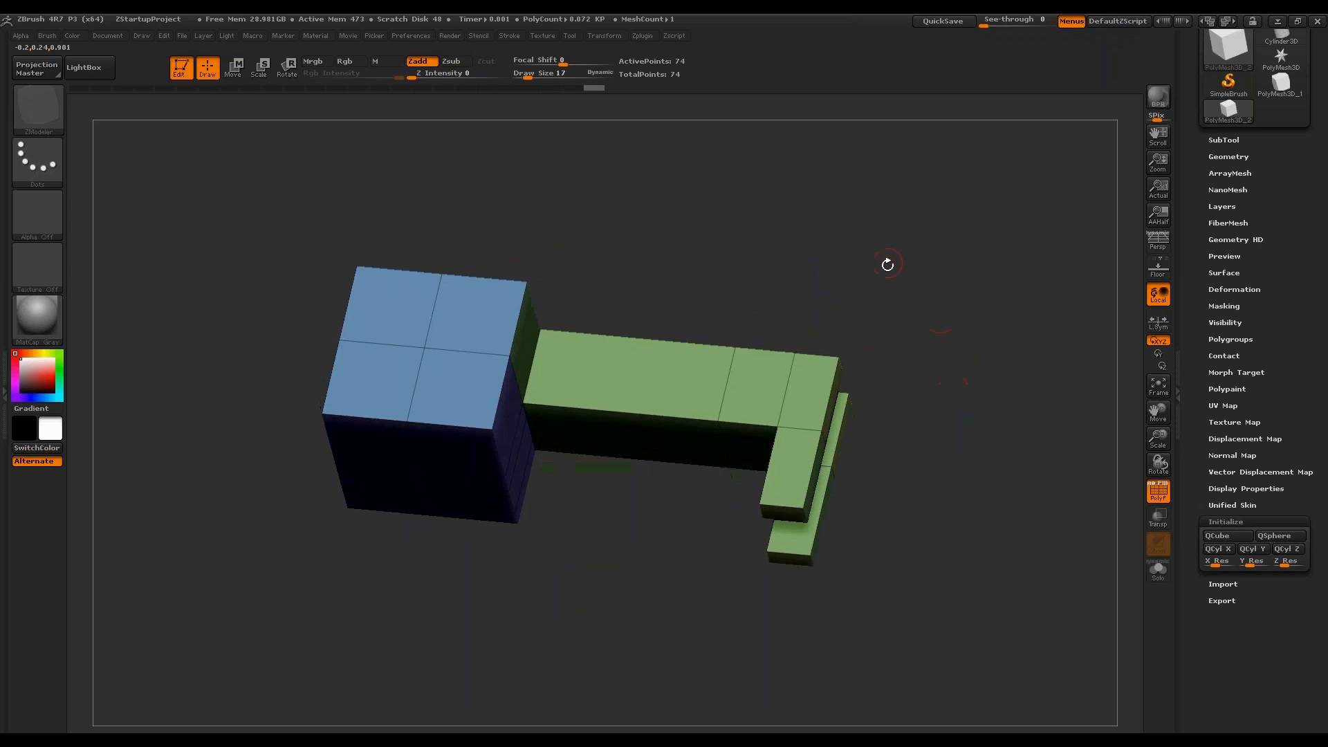
left_click_drag(938, 301, 919, 341)
Insert an edge loop across the arm and QMesh the two outer top polygons of its middle section upward.
left_click(675, 376)
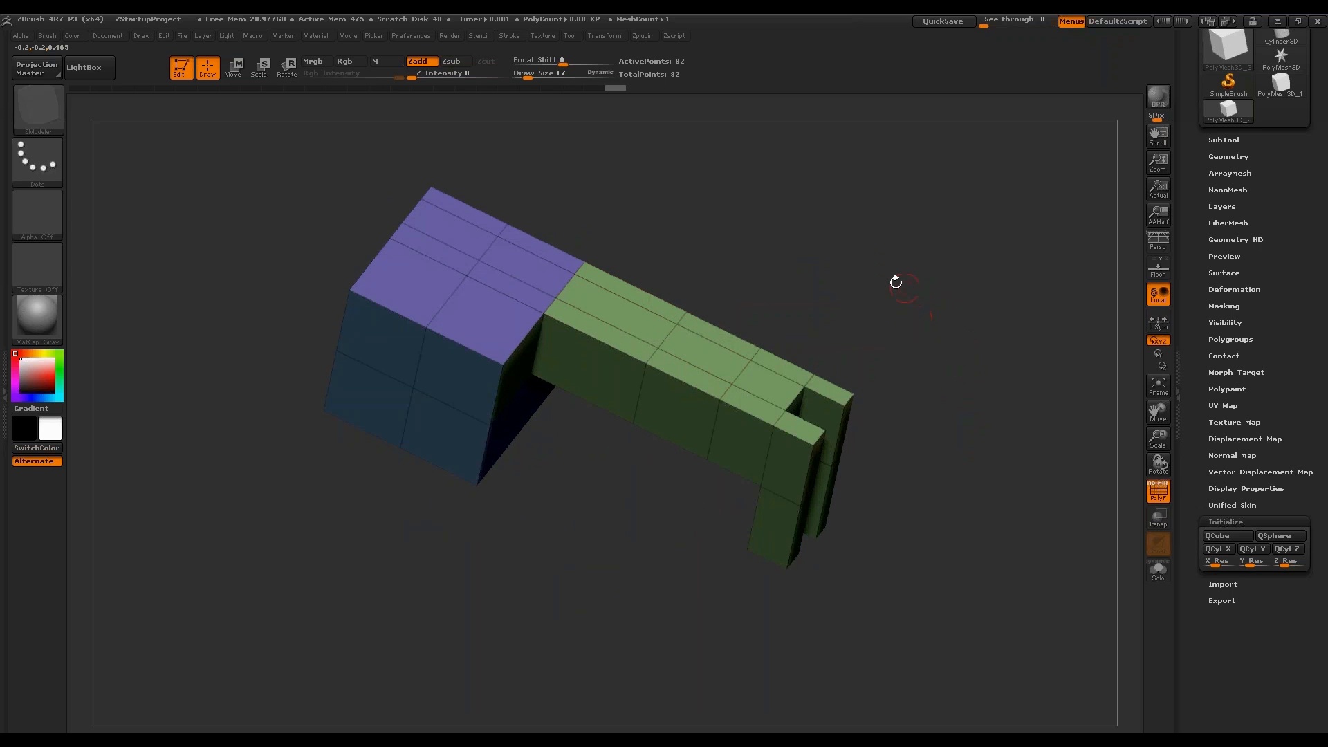
left_click_drag(891, 322, 891, 315)
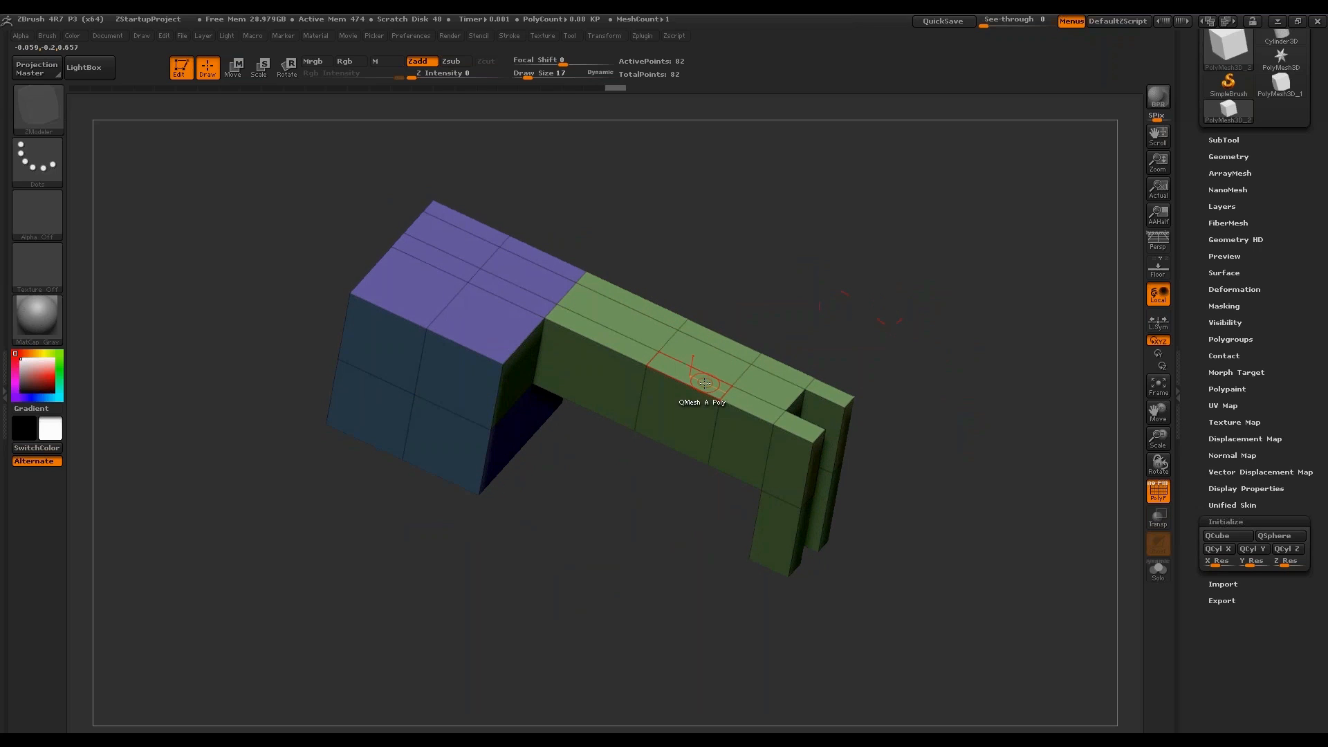
left_click_drag(688, 401, 713, 329)
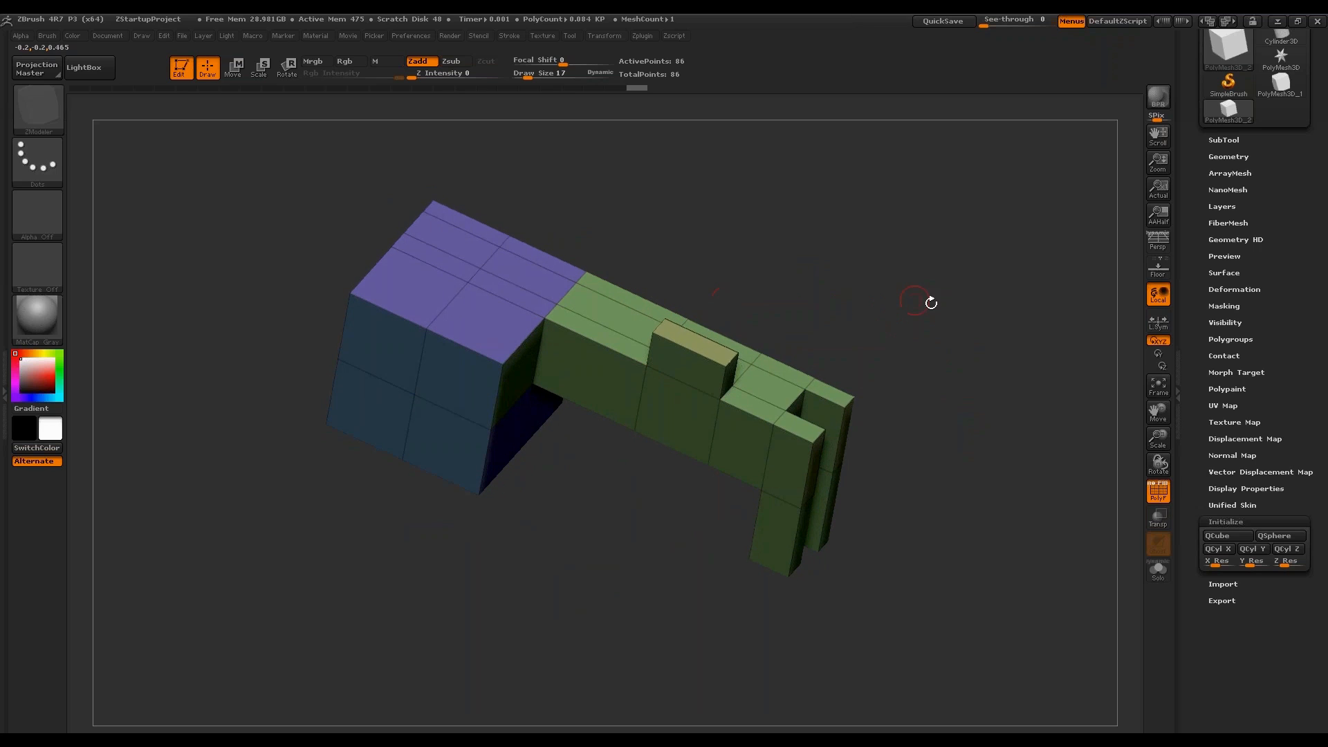
left_click_drag(967, 312, 882, 270)
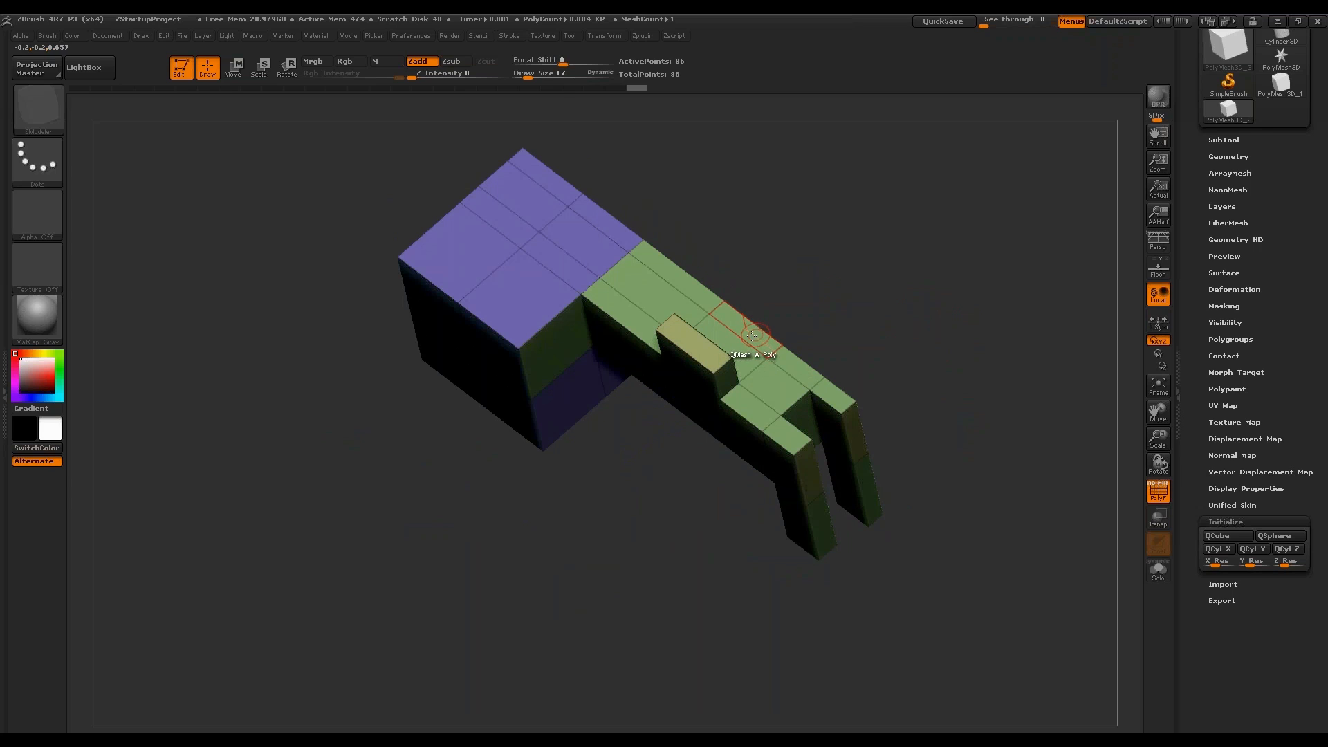
left_click_drag(749, 331, 746, 315)
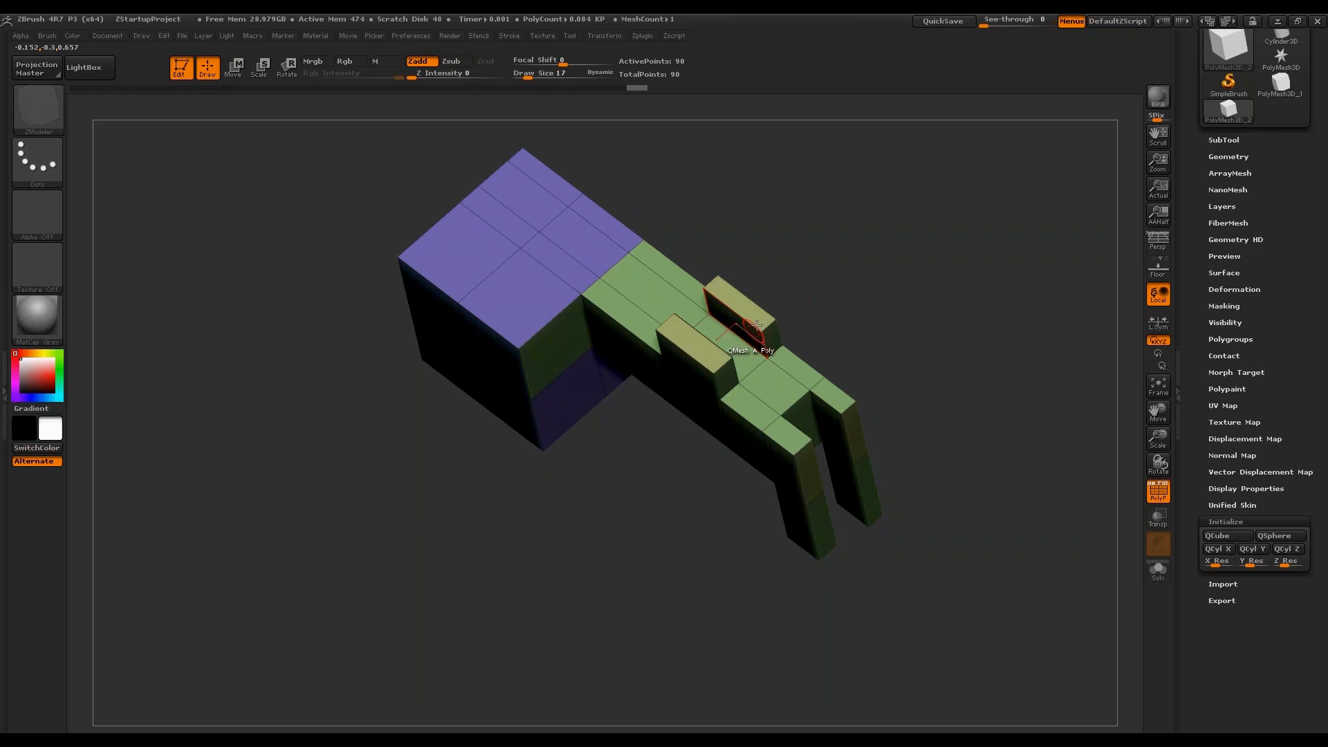
left_click_drag(910, 314, 969, 286)
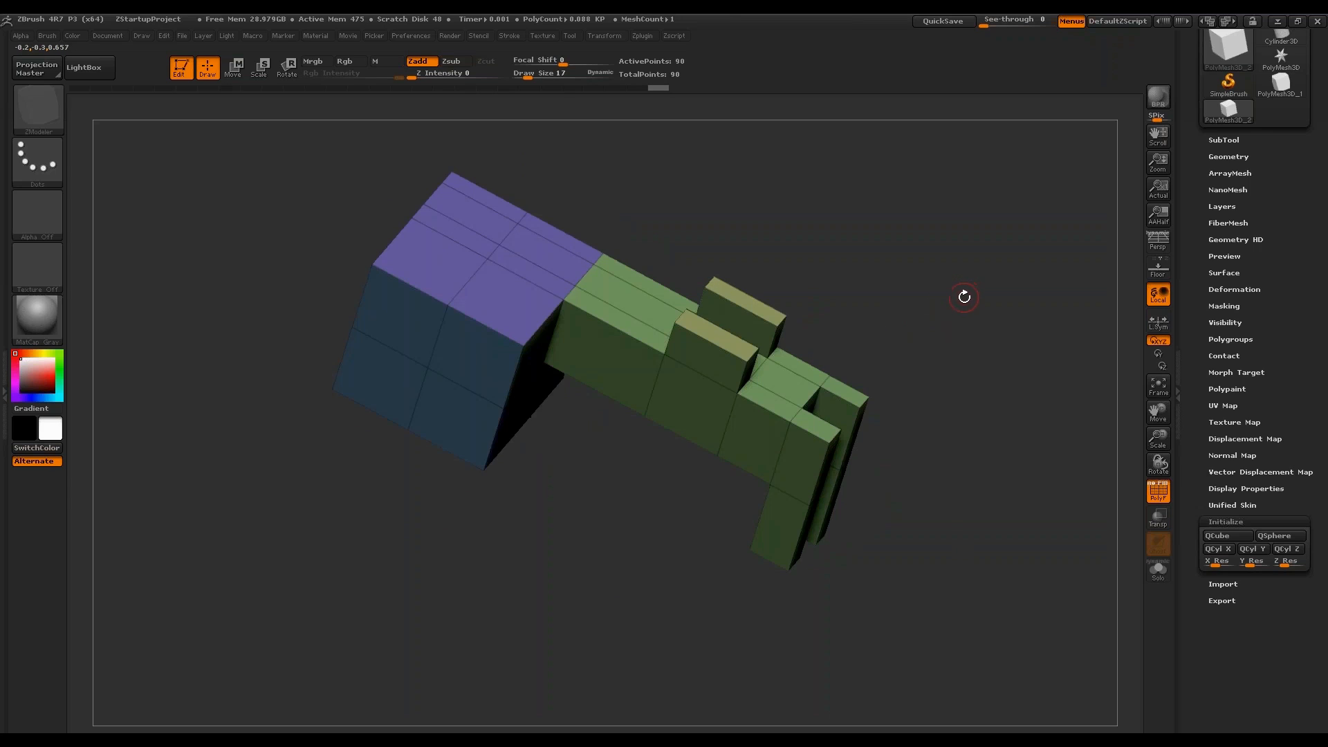
QMesh two narrow top polygons of the cube upward, in line with the raised blocks on the arm.
left_click_drag(549, 235, 532, 258)
left_click_drag(936, 336, 920, 278)
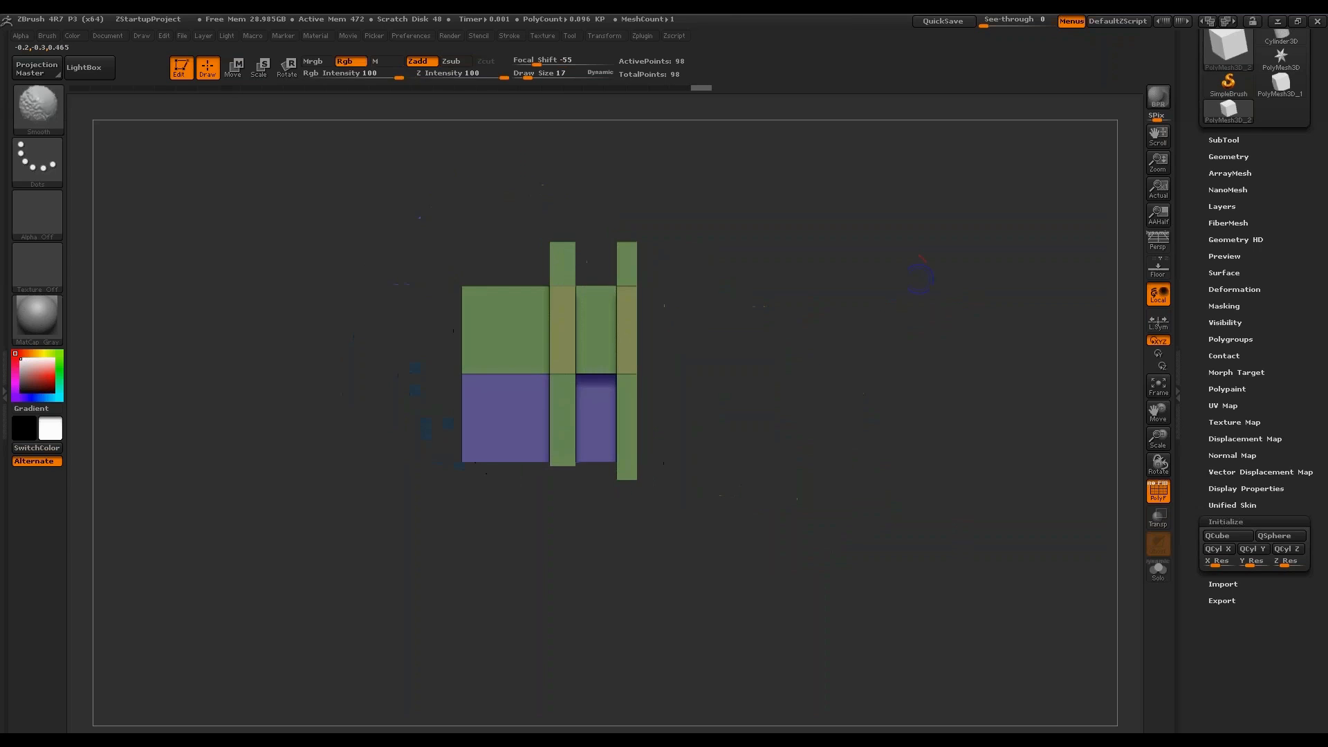
mouse_move(816, 326)
left_mouse_down()
mouse_move(961, 344)
mouse_move(920, 326)
mouse_move(972, 276)
left_mouse_up()
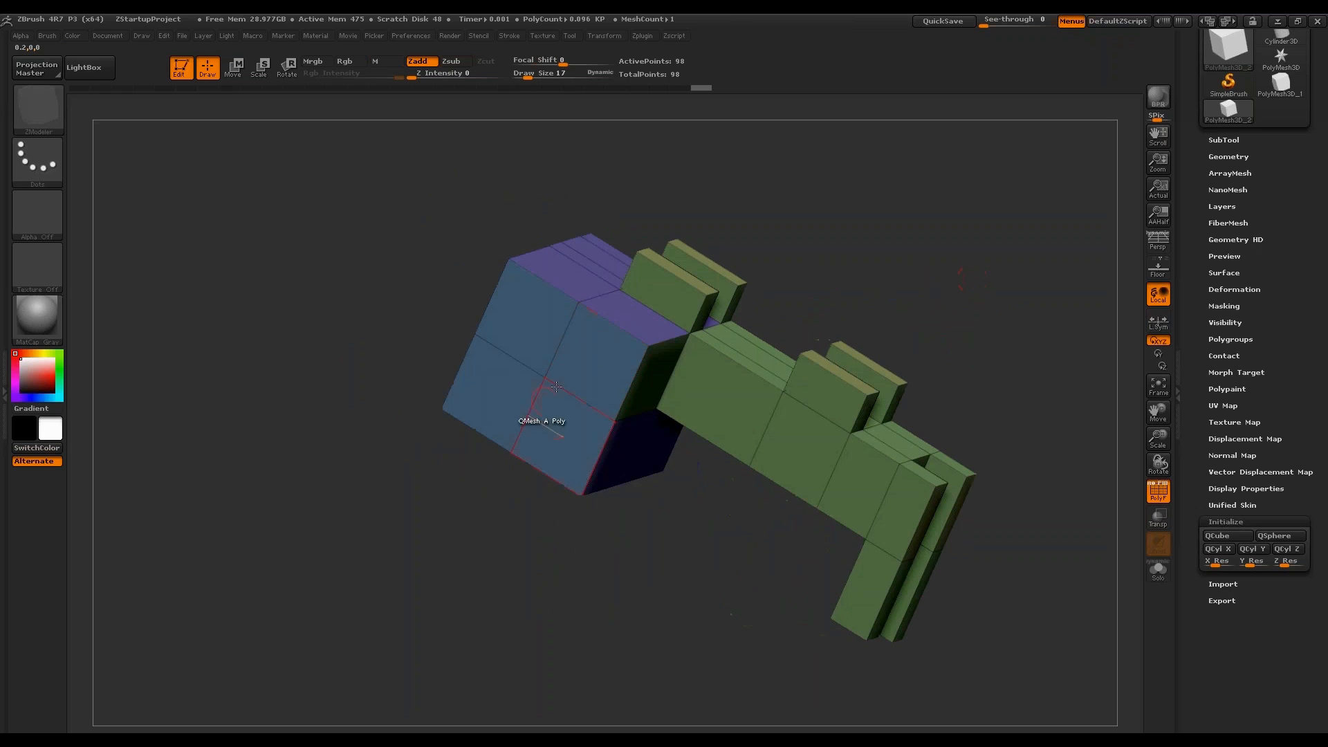
QMesh a corner polygon of the cube's blue end face outward, plus a narrow polygon on the adjoining purple face.
left_click_drag(802, 181, 789, 235)
left_click_drag(777, 184, 806, 188)
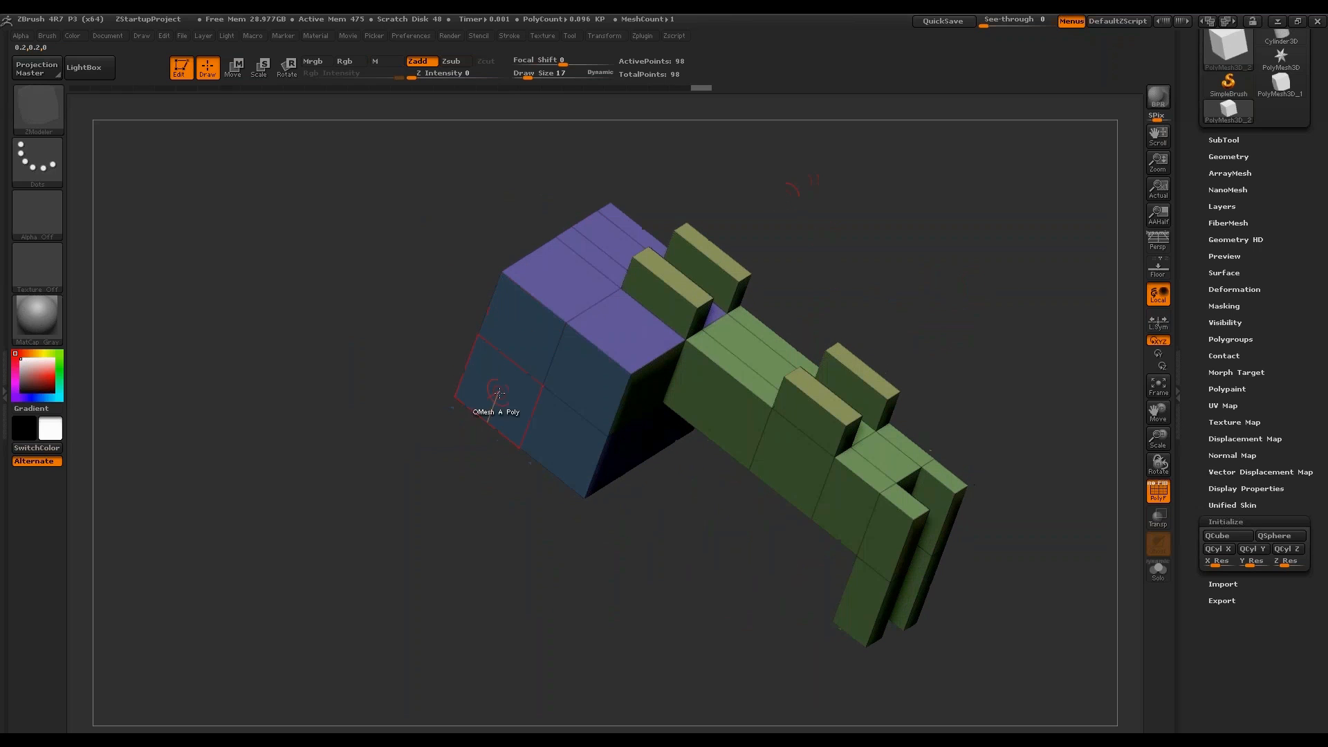
left_click_drag(499, 393, 457, 419)
left_click_drag(753, 239, 890, 283)
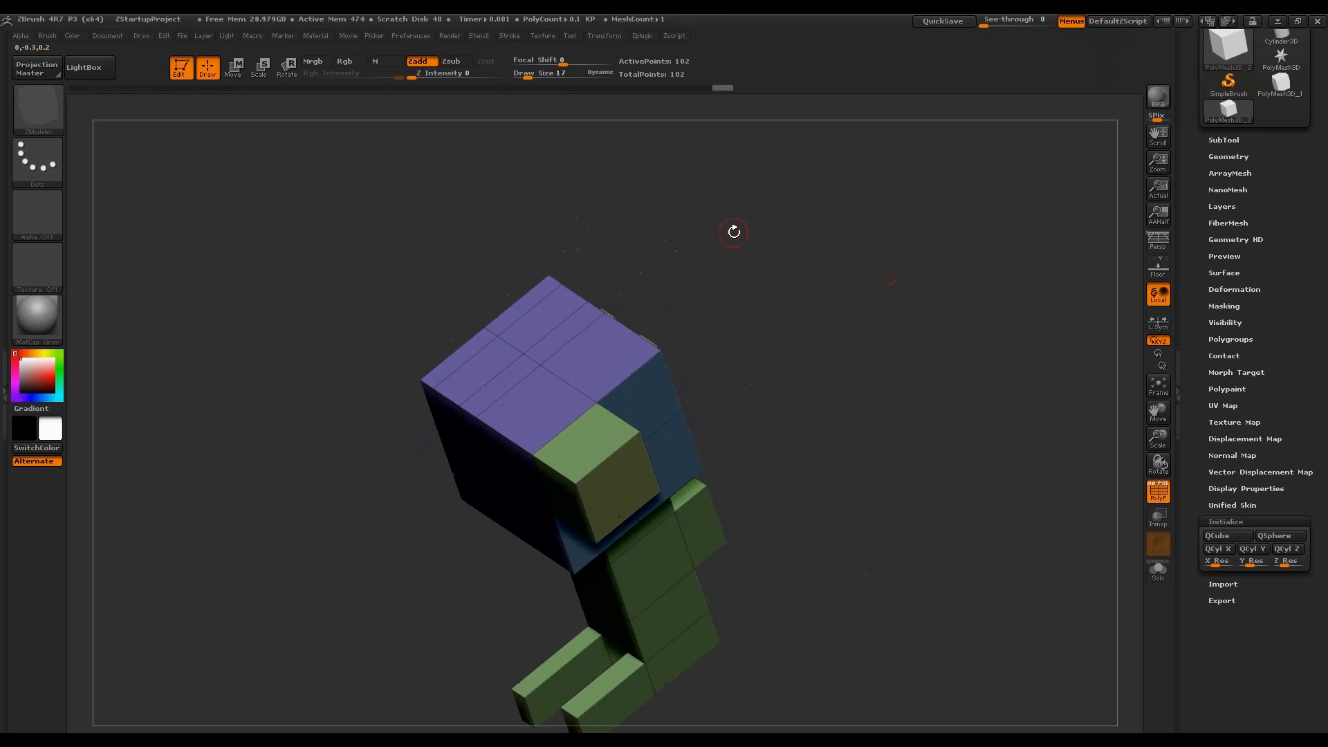
left_click_drag(460, 385, 460, 356)
left_click_drag(830, 350, 902, 276)
Undo all the QMesh and edge loop edits back to the plain cube.
key("ctrl+z")
key("ctrl+z")
key("ctrl+z")
key("ctrl+z")
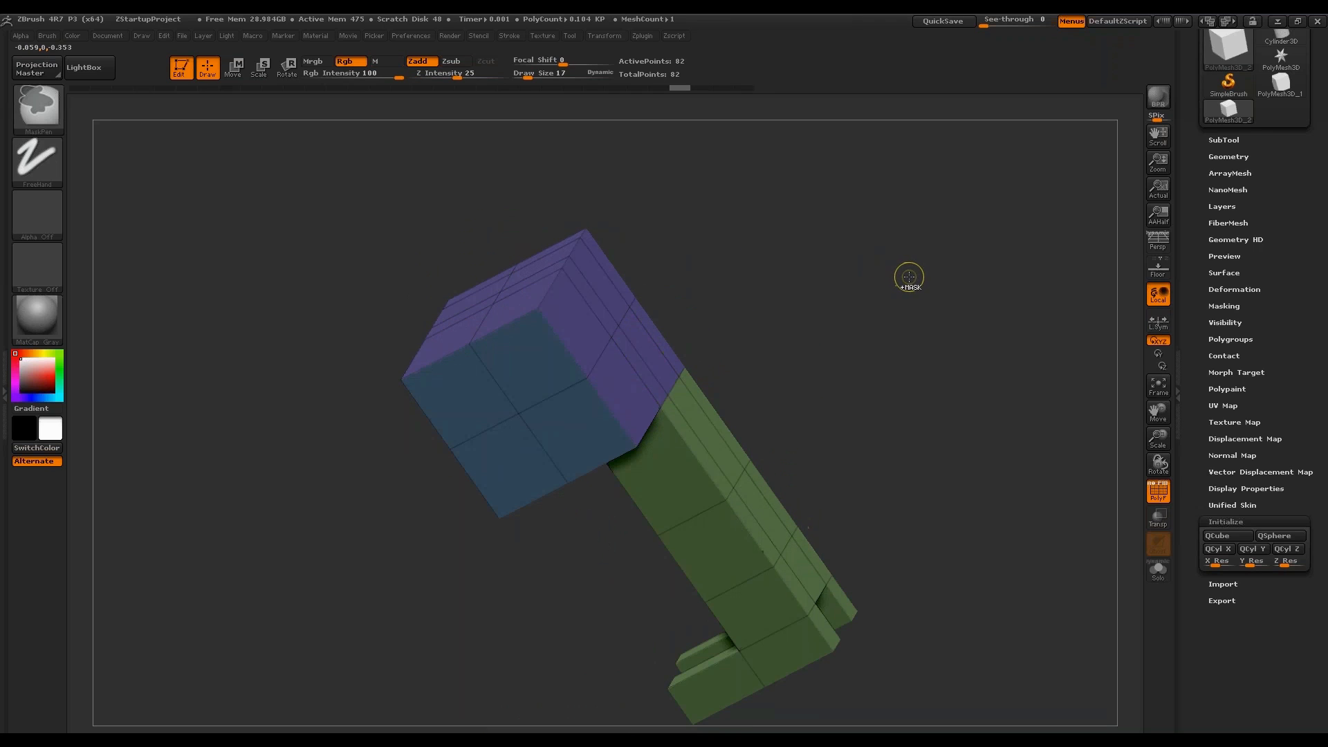
key("ctrl+z")
key("ctrl+z")
key("ctrl+z")
key("ctrl+z")
key("ctrl+z")
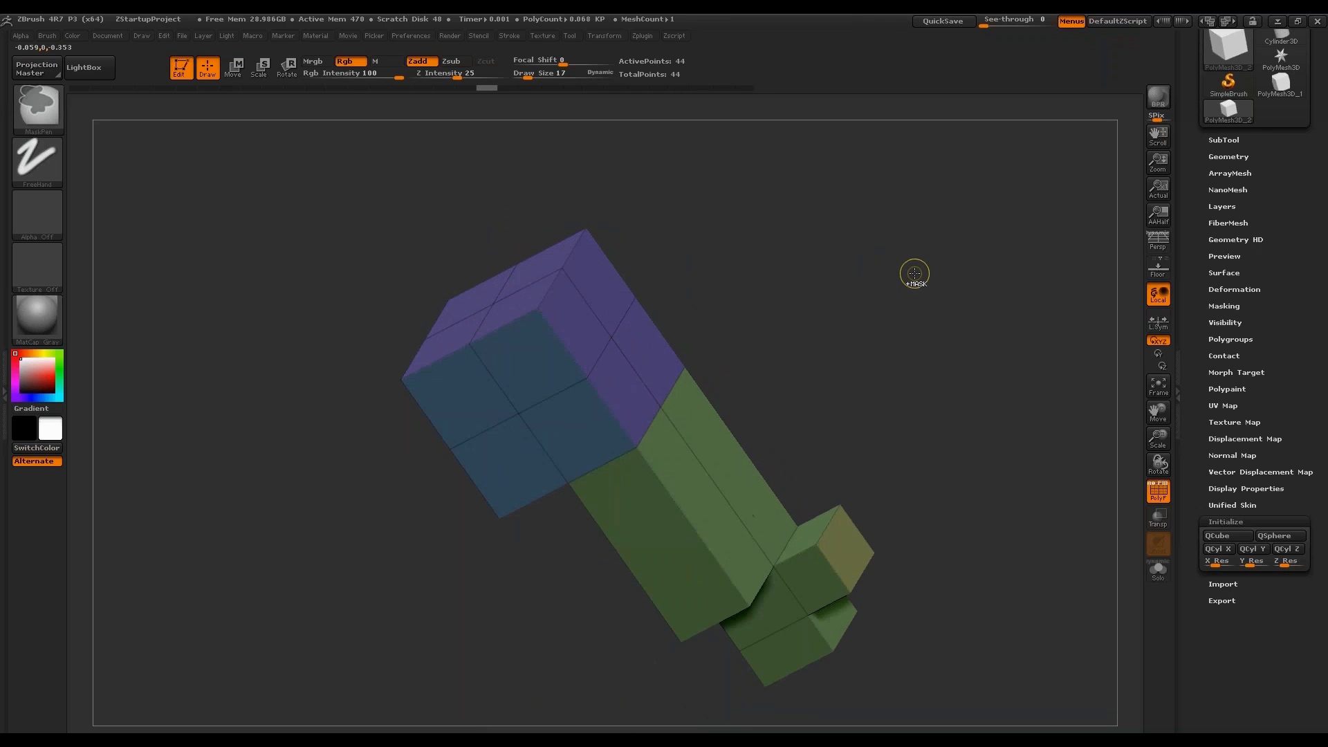
key("ctrl+z")
key("ctrl+z")
key("ctrl+z")
key("ctrl+z")
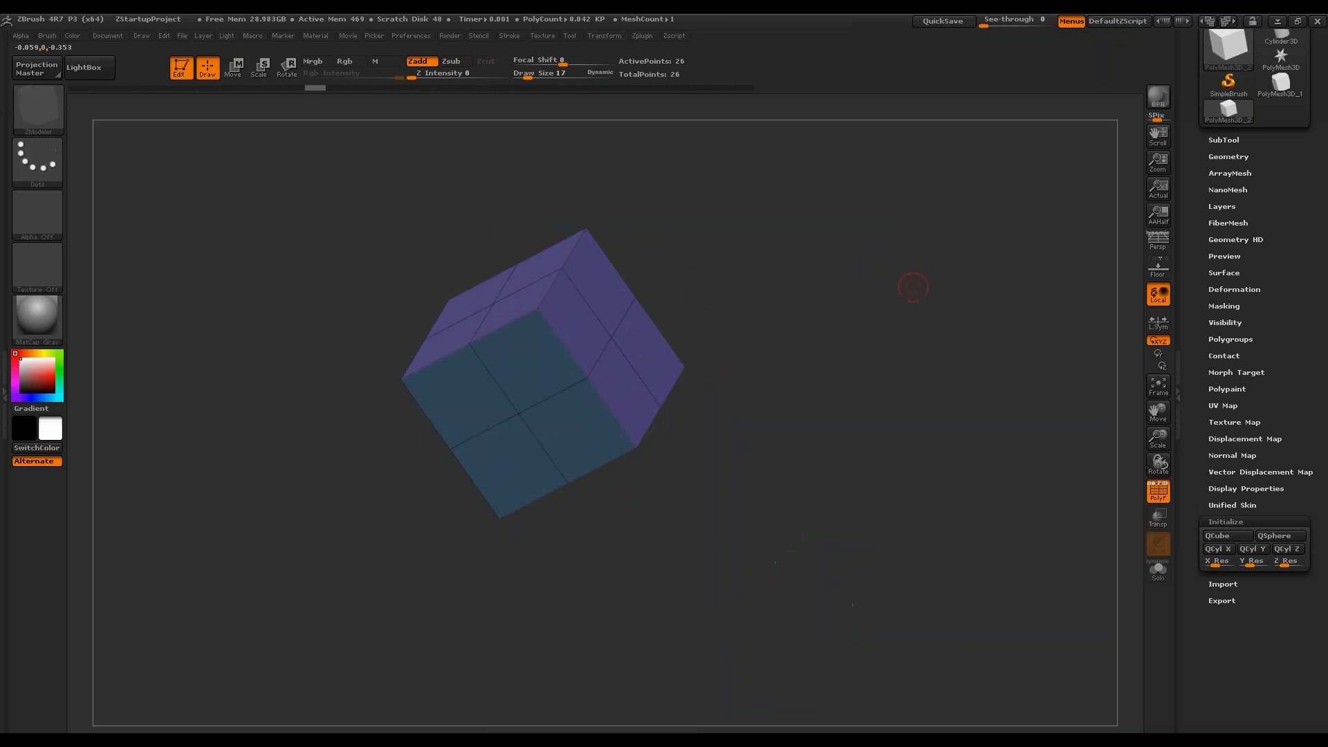
key("ctrl+z")
key("ctrl+z")
key("ctrl+z")
key("ctrl+z")
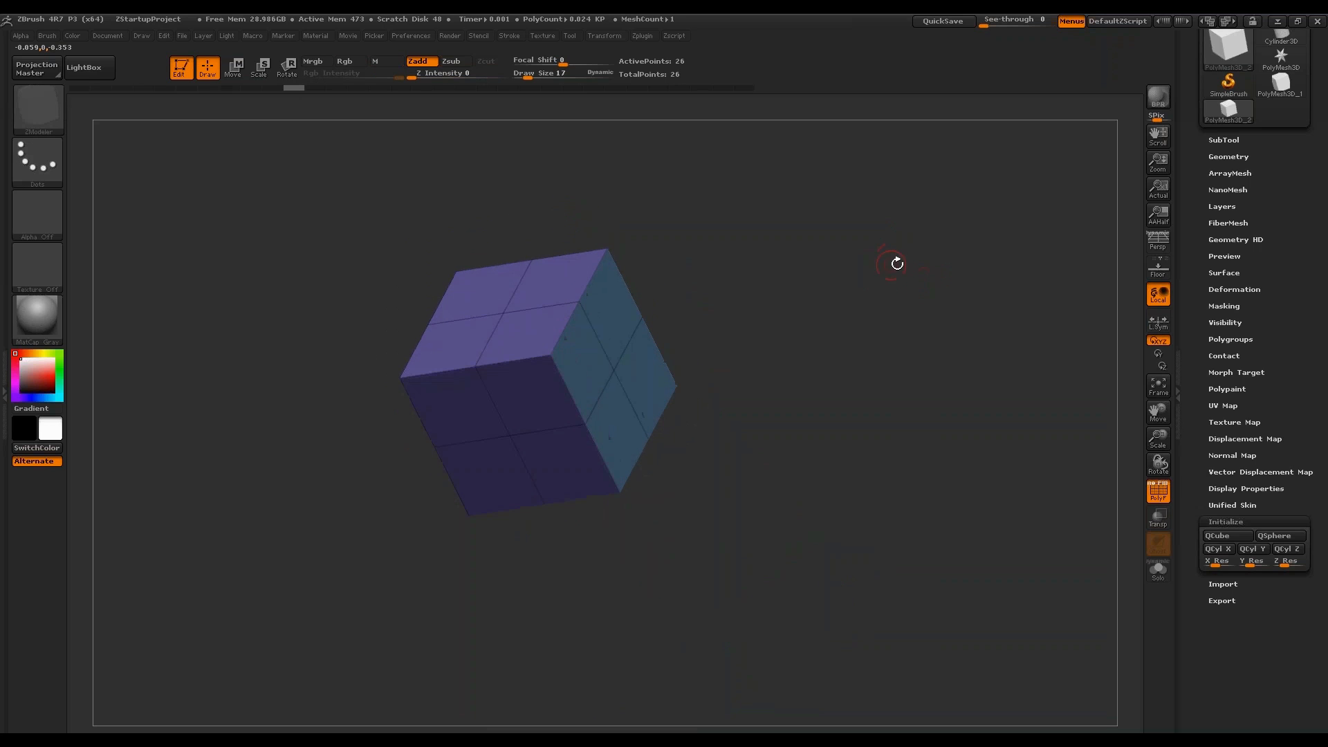
Mark separate polygons on different faces of the plain cube and QMesh the marked polygons together.
key("ctrl+z")
left_click_drag(864, 323, 863, 255)
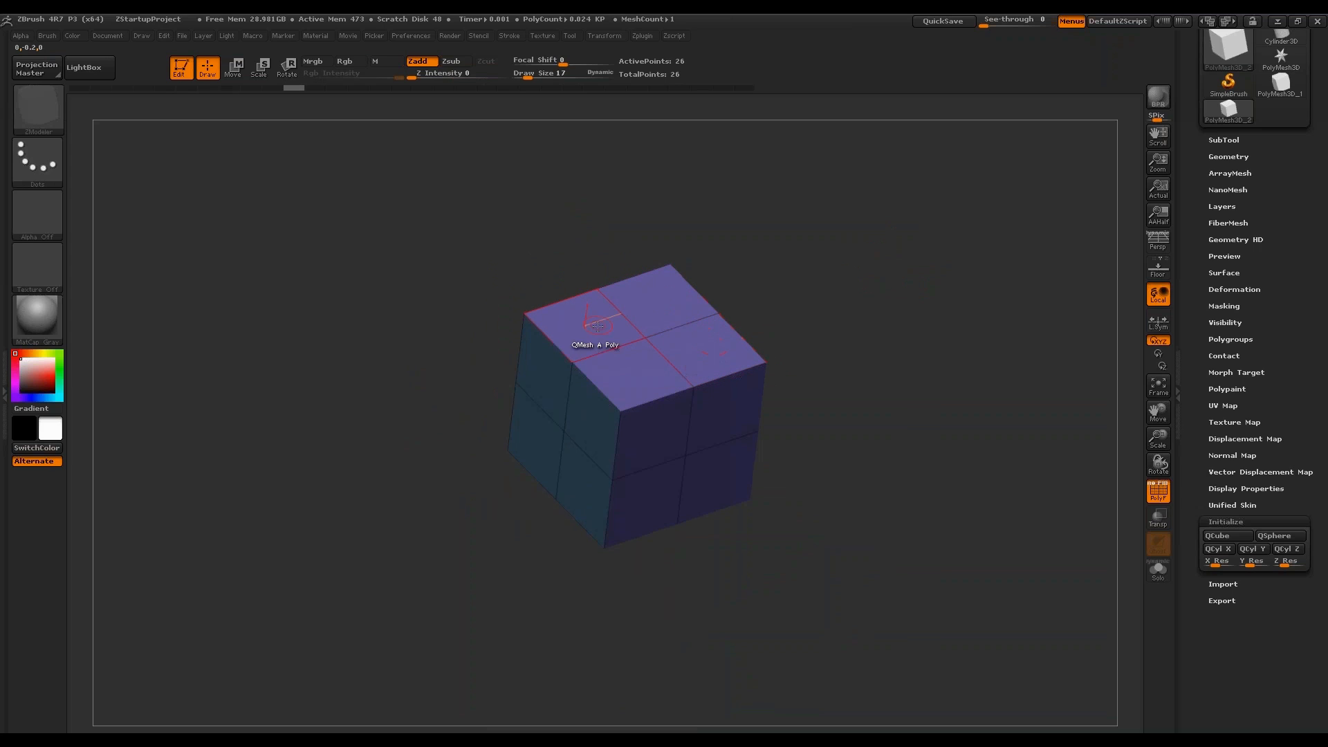
left_click(661, 303)
left_click_drag(886, 293, 591, 459)
left_click(579, 456)
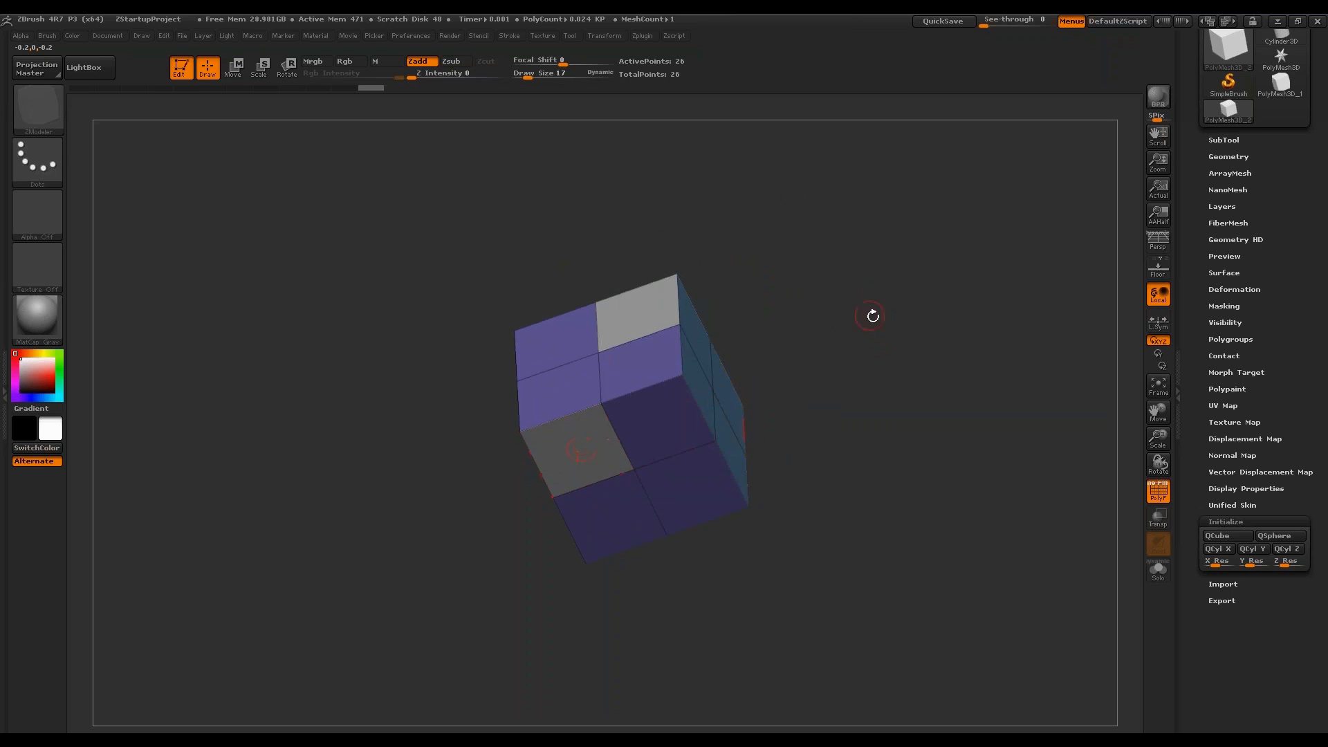
left_click_drag(871, 312, 800, 222)
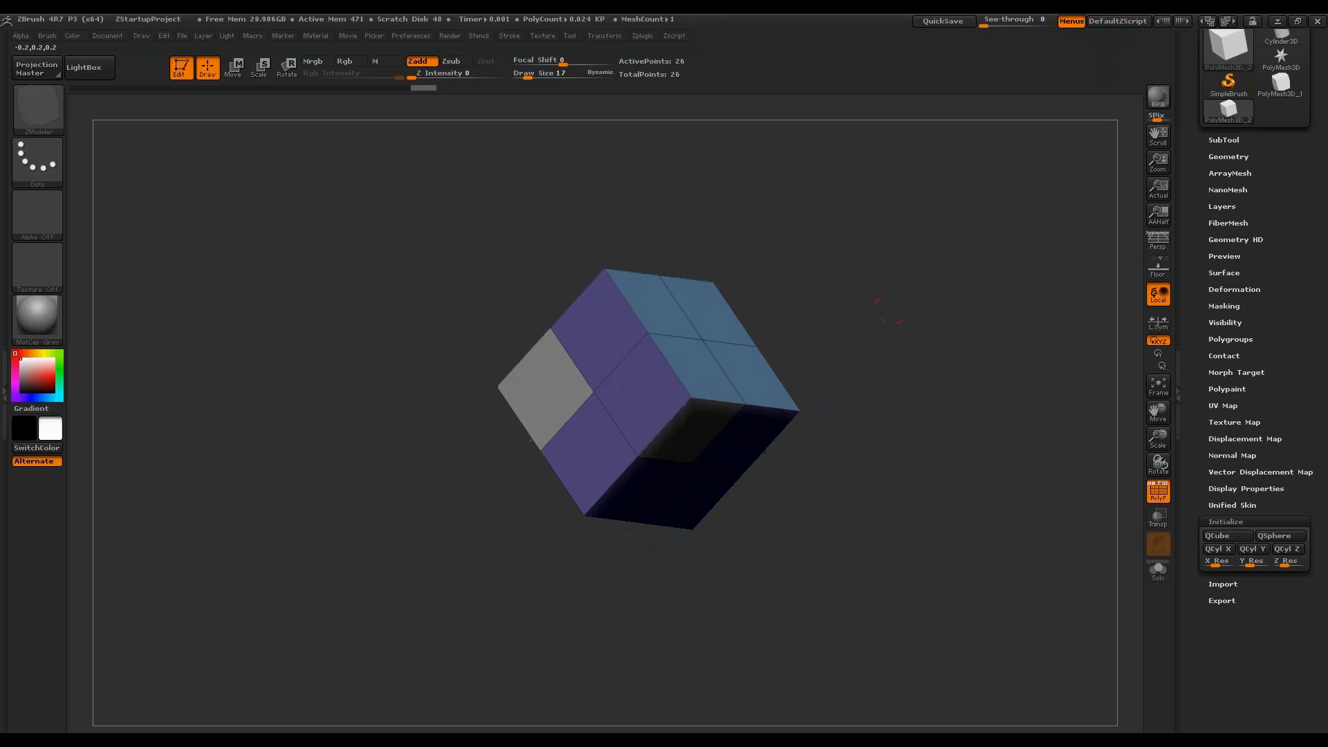
left_click_drag(886, 325, 880, 283)
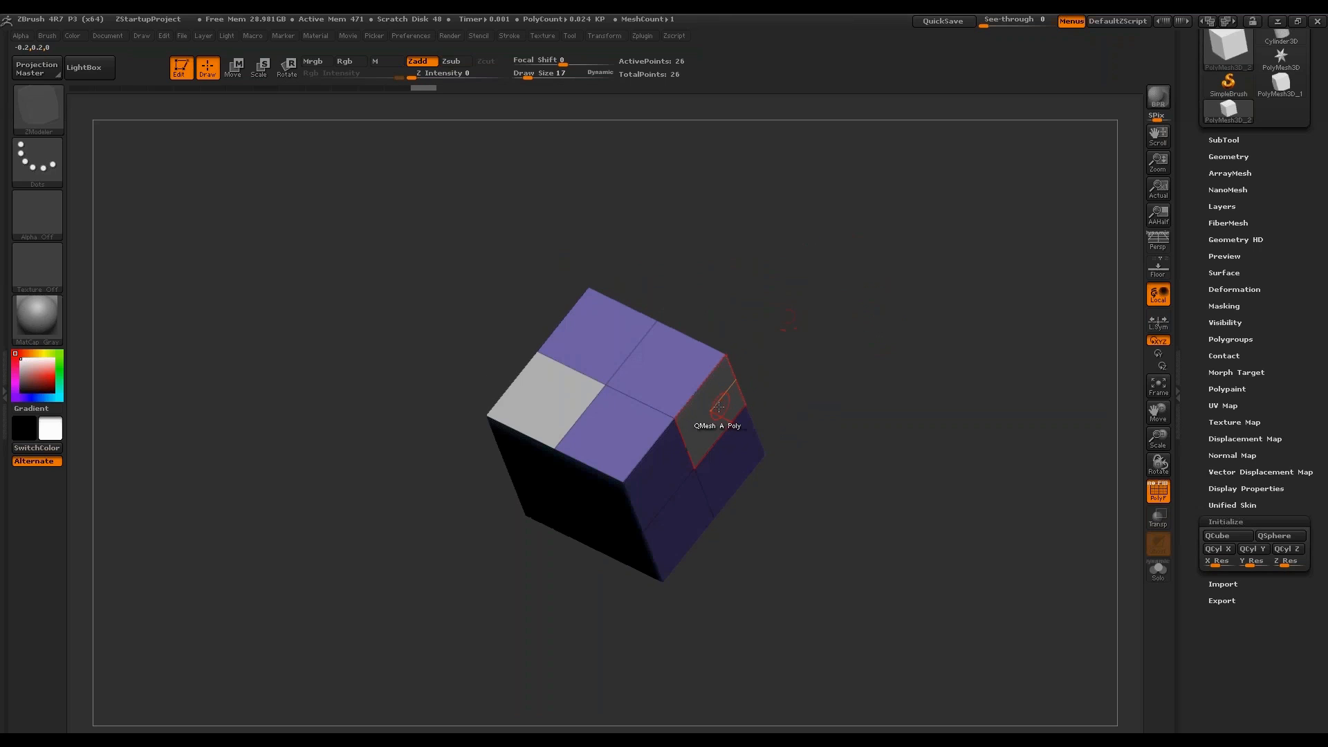
left_click_drag(726, 403, 792, 439)
left_click_drag(846, 313, 772, 331)
left_click_drag(941, 239, 854, 345)
left_click_drag(920, 304, 975, 258)
Undo the grouped QMesh and the polygon marking back to the plain cube.
key("ctrl+z")
key("ctrl+z")
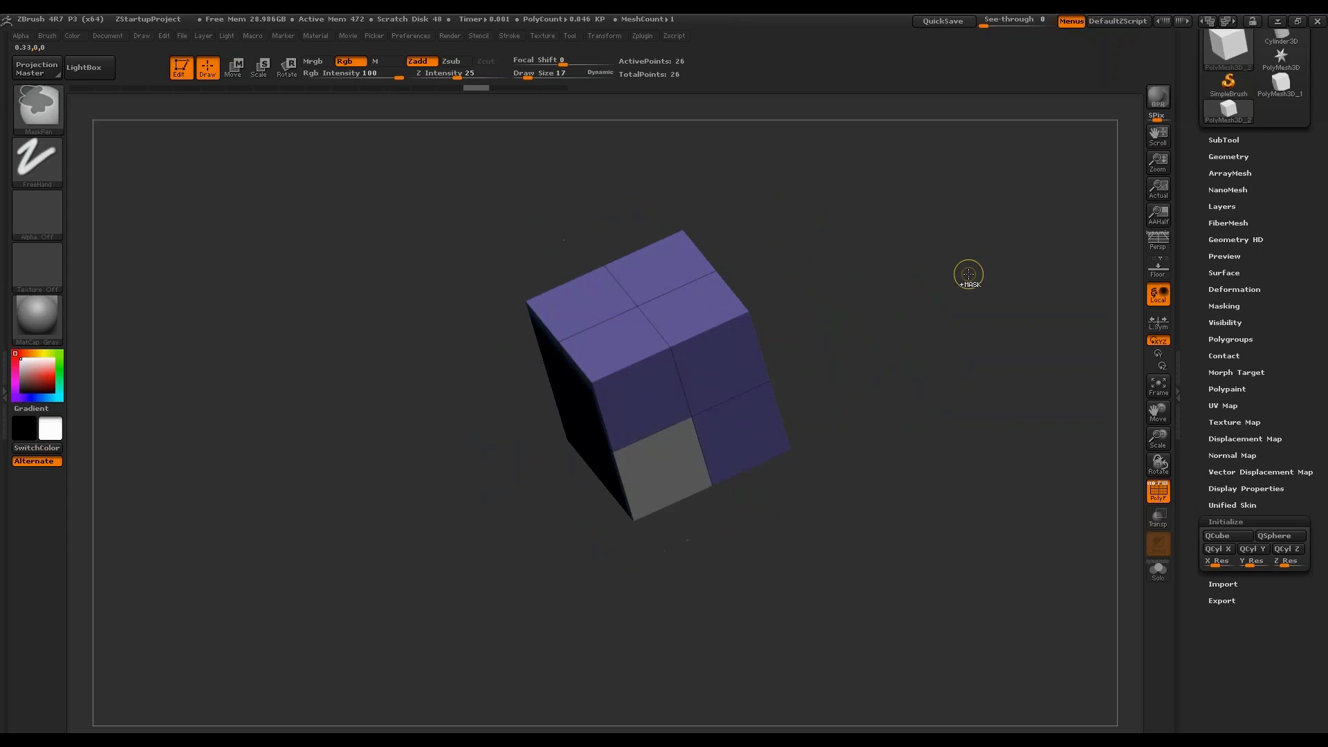
key("ctrl+z")
key("ctrl+z")
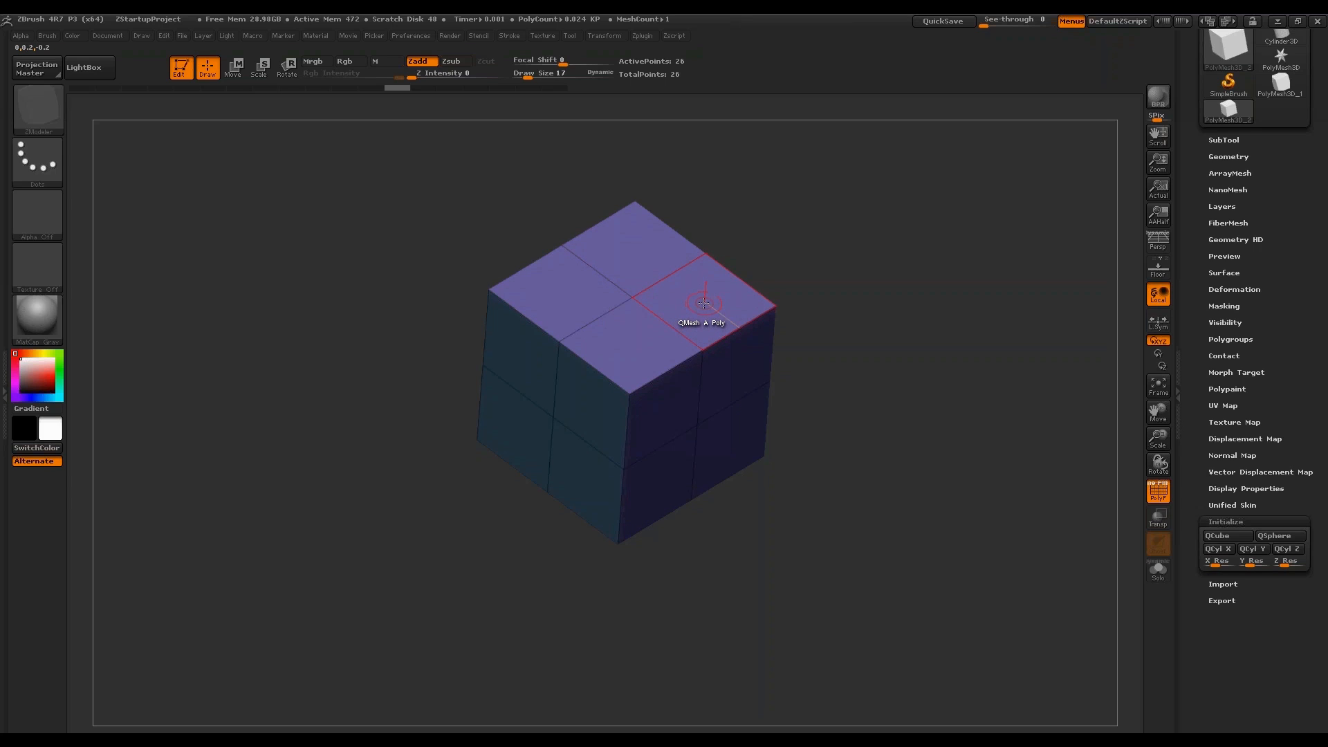
Examine the ZModeler actions, targets and modifiers offered for the cube's polygons, edges and points.
key("space")
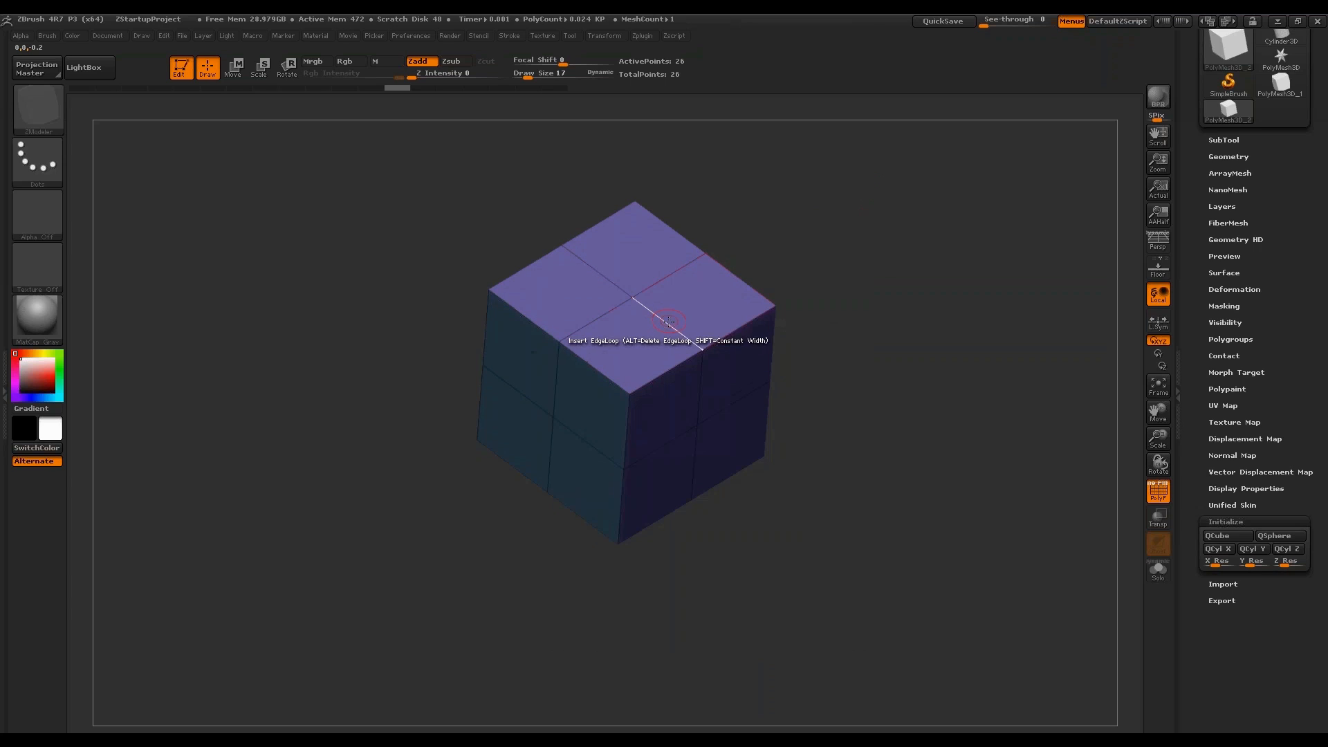
key("space")
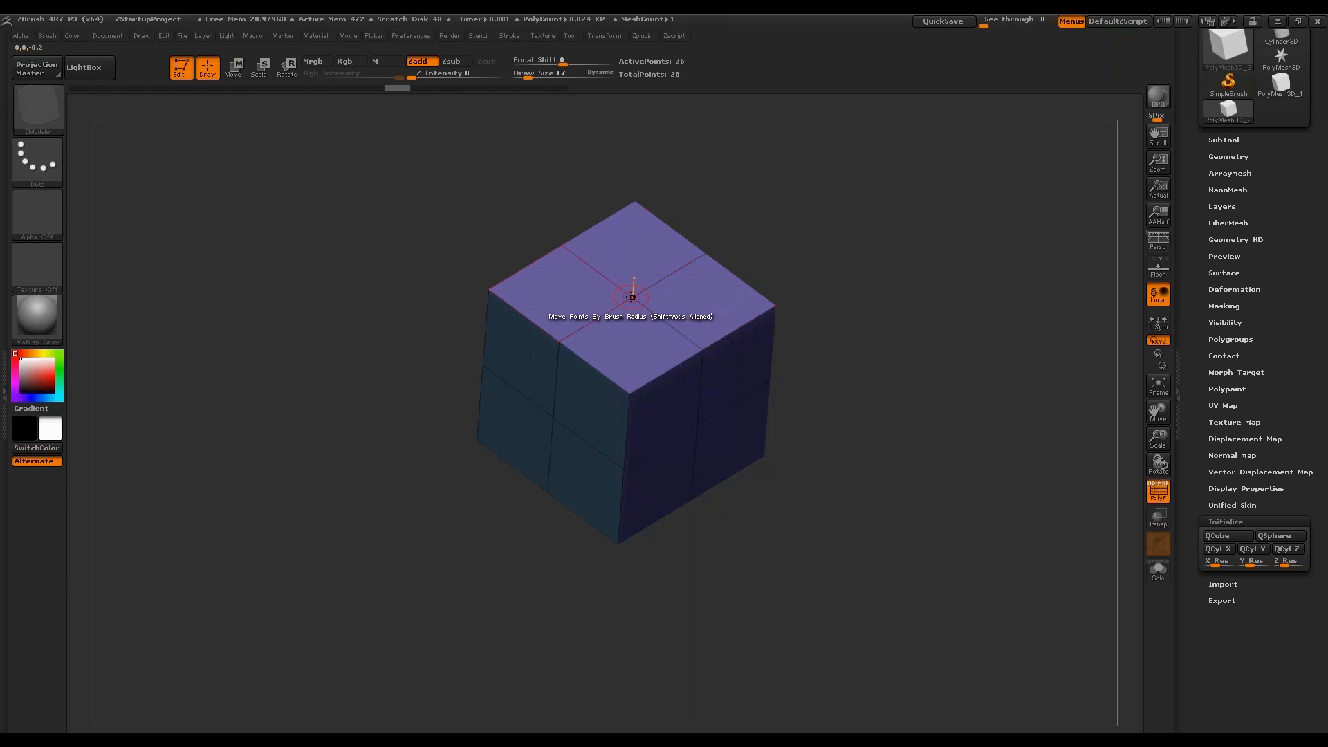
key("space")
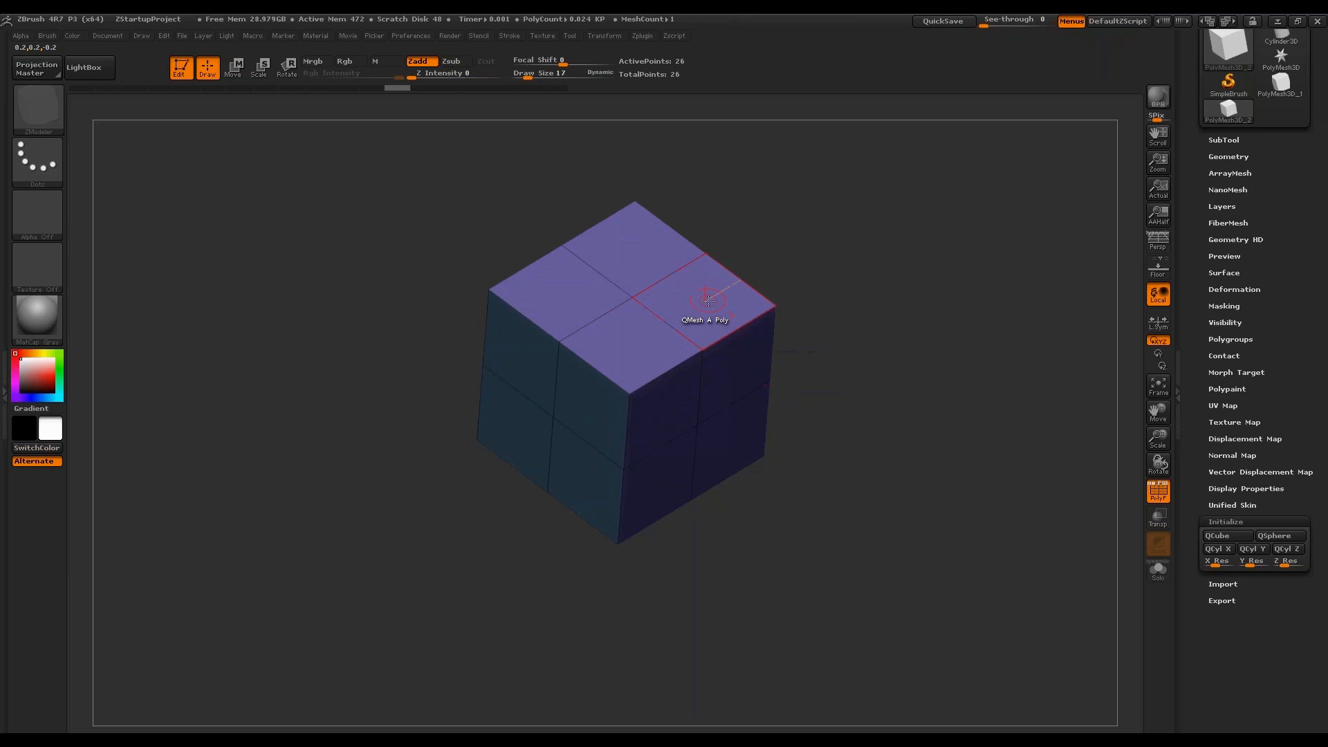
key("space")
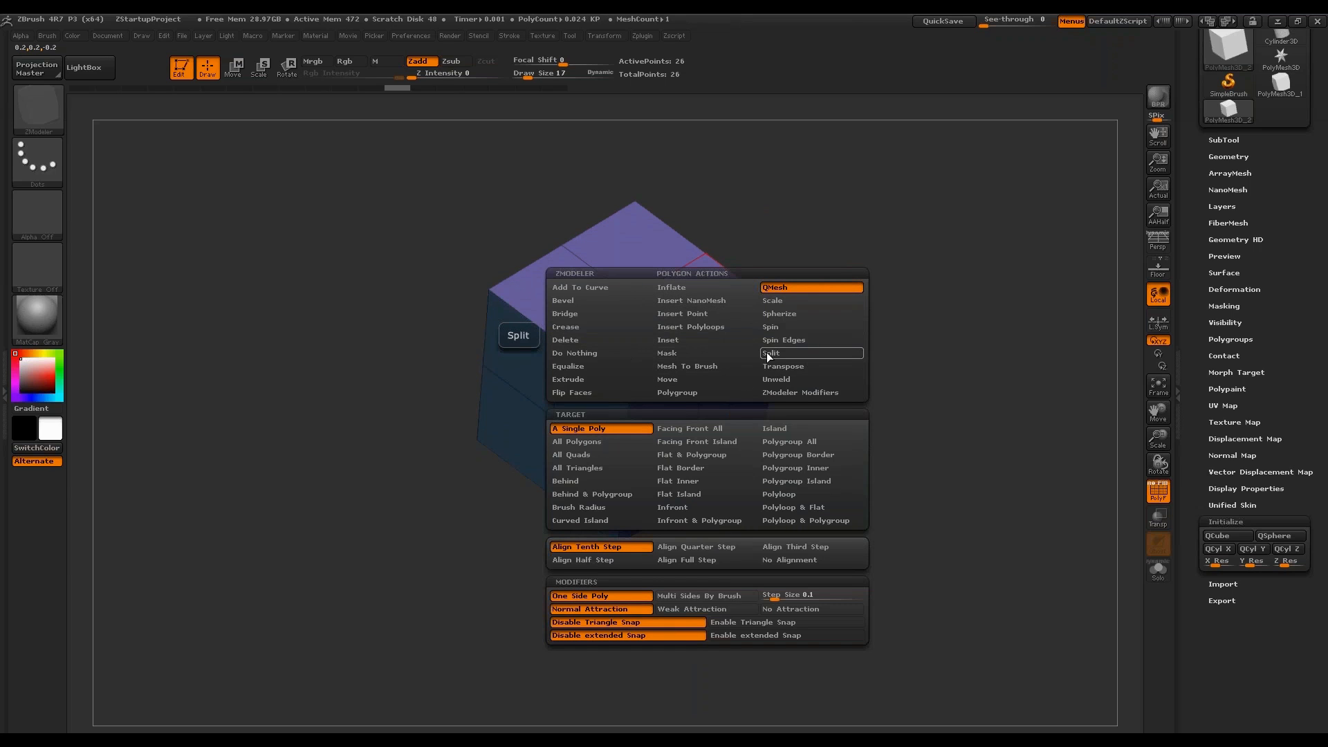
left_click_drag(932, 304, 864, 265)
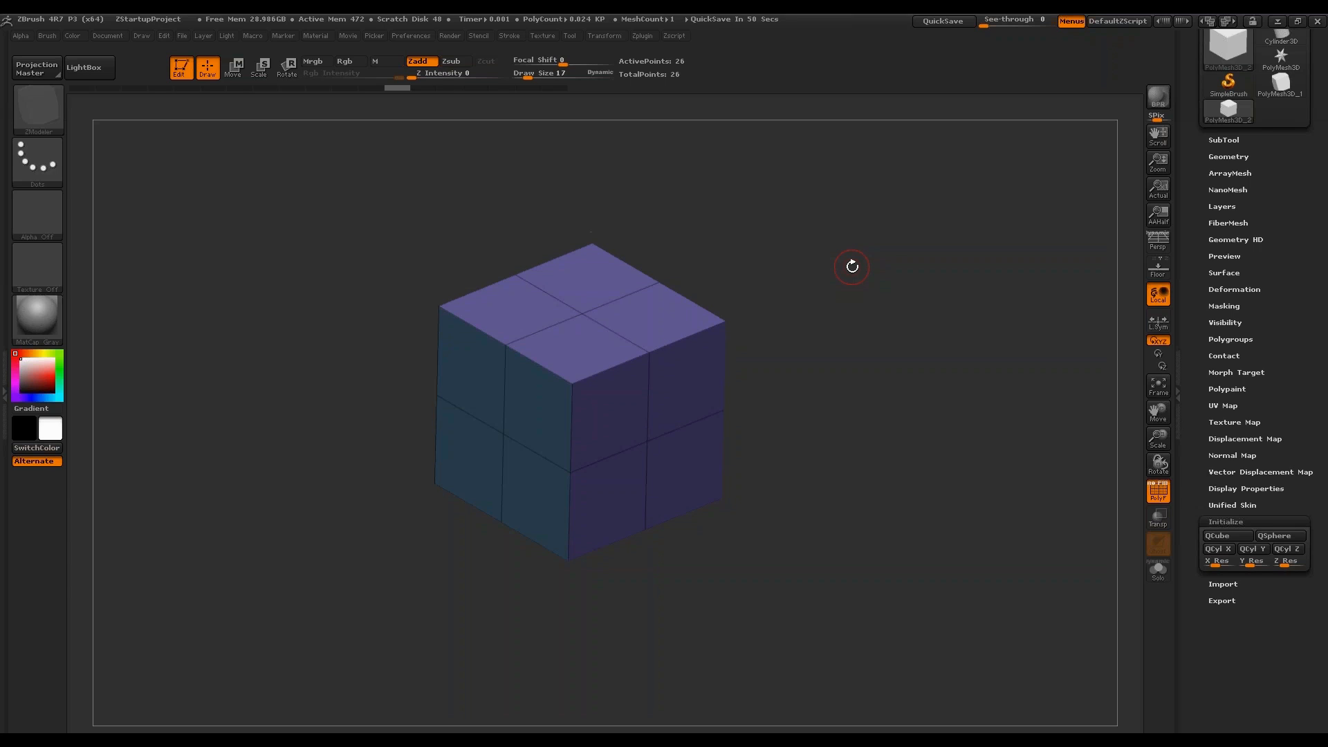
mouse_move(852, 266)
left_mouse_down()
mouse_move(859, 307)
mouse_move(864, 272)
mouse_move(922, 321)
mouse_move(933, 279)
mouse_move(892, 304)
mouse_move(928, 296)
left_mouse_up()
Turn on perspective for the canvas and view the cube from another angle.
key("ctrl")
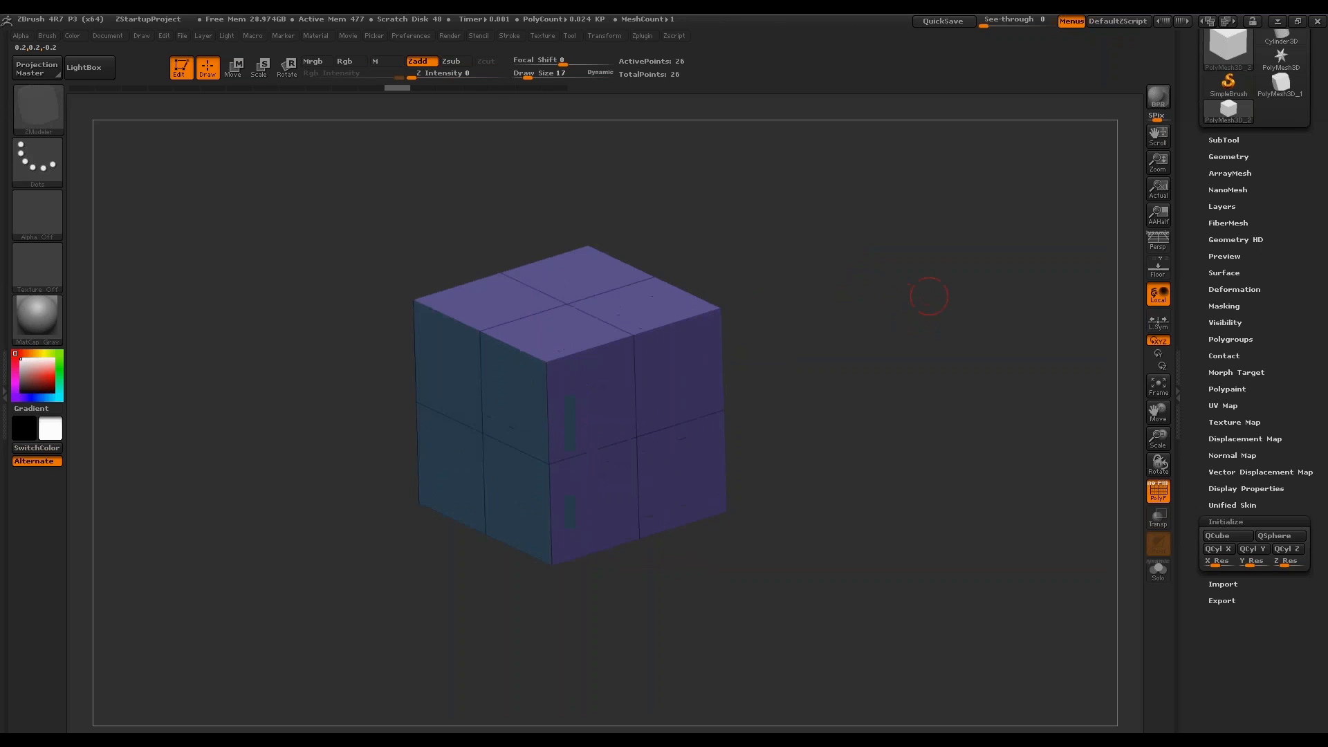
left_click(1158, 242)
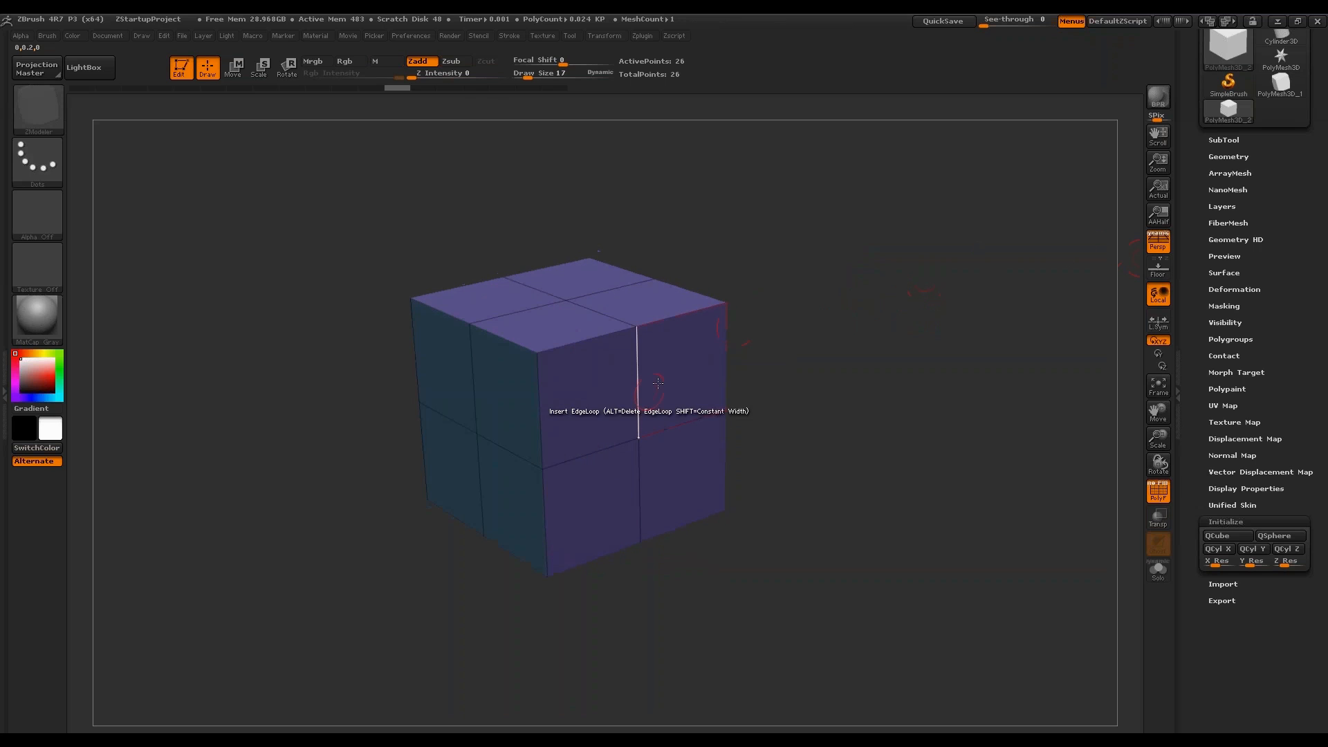
mouse_move(882, 280)
left_mouse_down()
mouse_move(839, 259)
mouse_move(913, 283)
mouse_move(934, 272)
mouse_move(795, 331)
left_mouse_up()
Load the 01_CubeEarings model and turn off the polyframe to show the three linked cubes as a clean surface.
scroll(1192, 251, "up", 3)
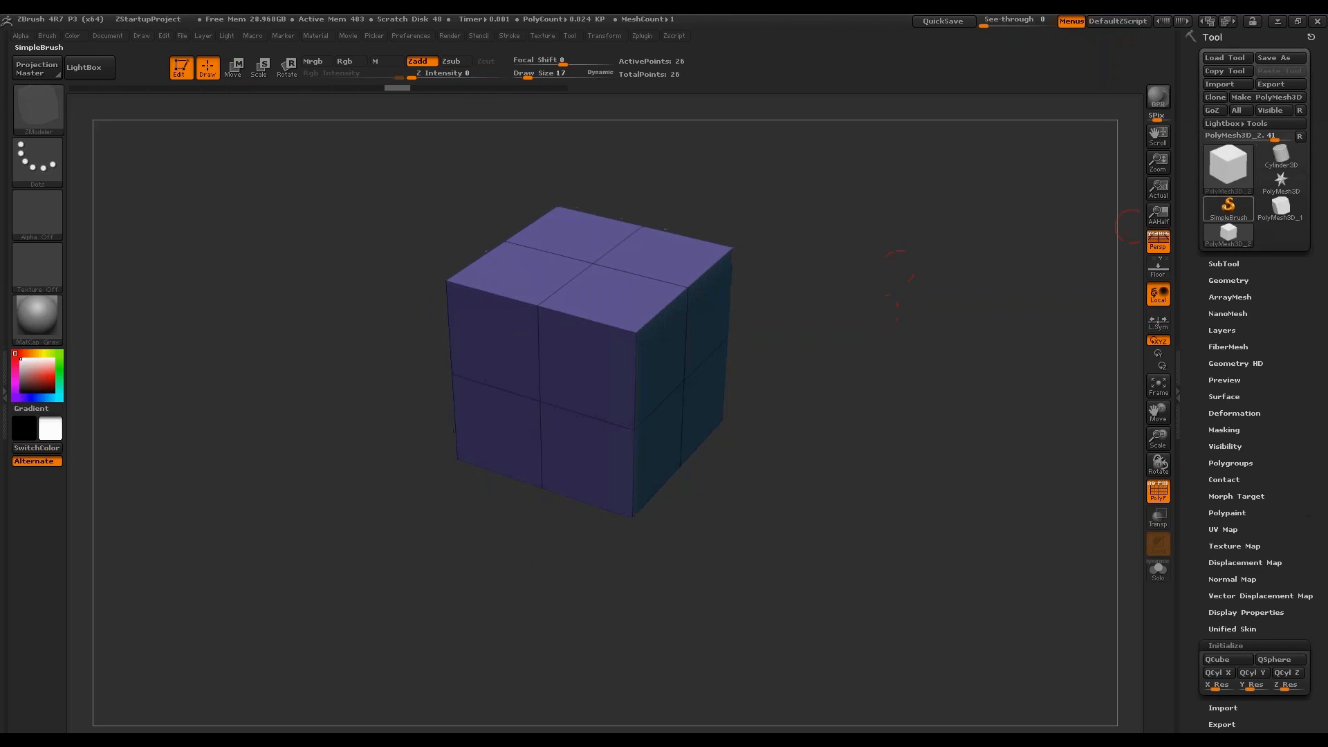
left_click(1280, 181)
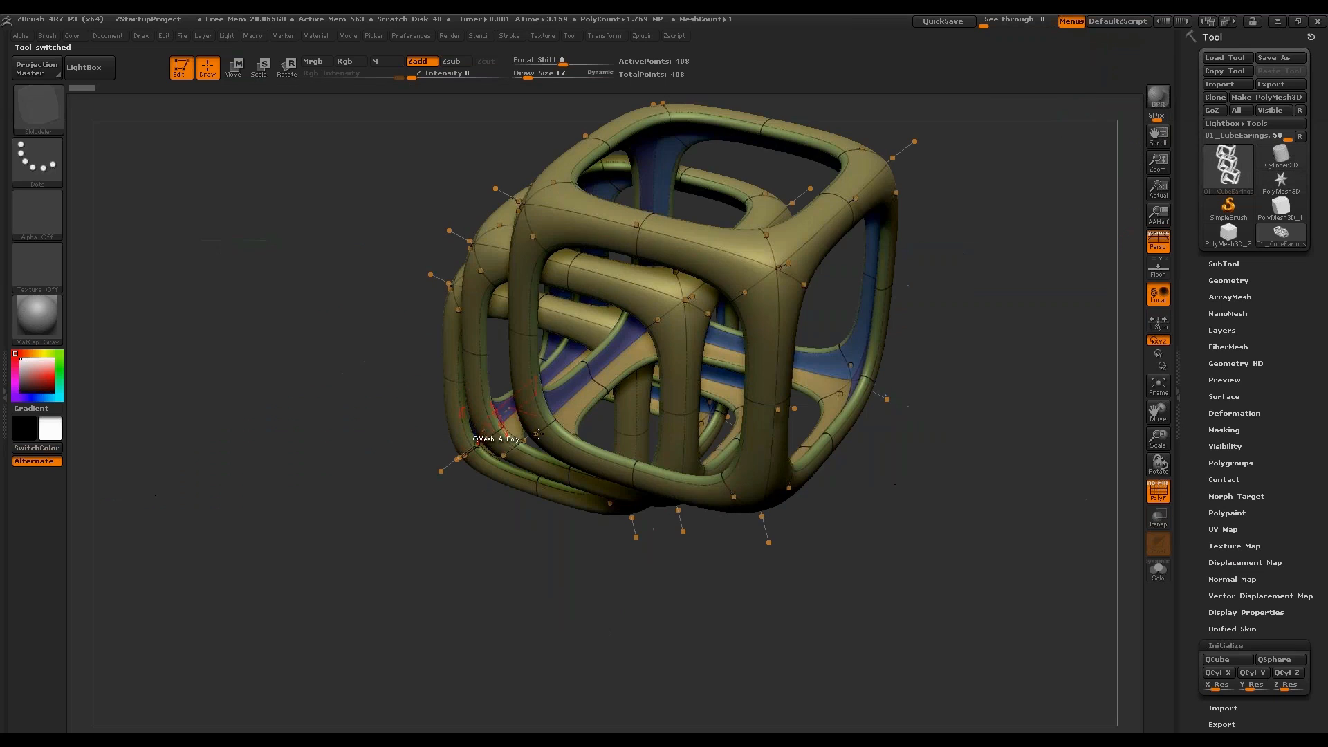
left_click(1158, 491)
left_click_drag(1020, 548, 921, 544)
mouse_move(1001, 364)
left_mouse_down()
mouse_move(951, 406)
mouse_move(1010, 414)
mouse_move(999, 368)
left_mouse_up()
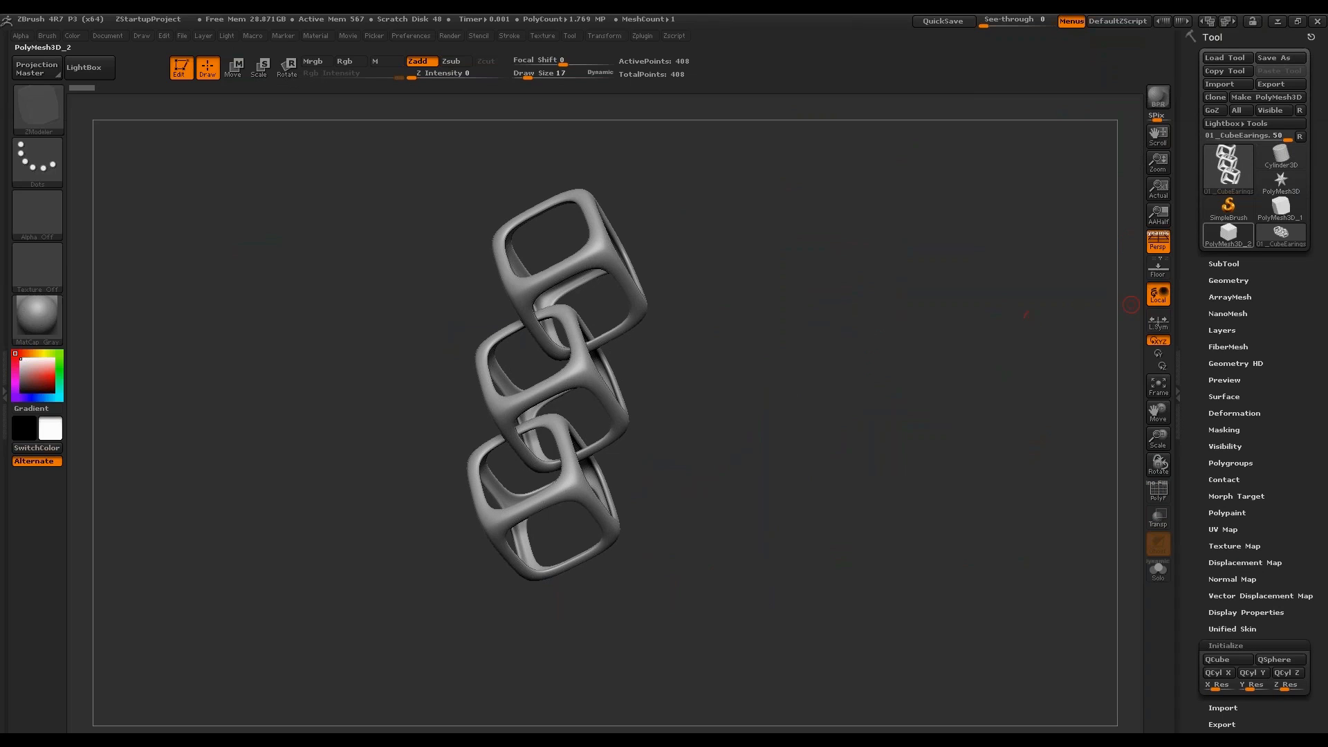
Switch back to the PolyMesh3D_2 cube with the polyframe turned on and reinitialize it as a QCube.
left_click(1228, 233)
left_click_drag(988, 477, 1008, 489)
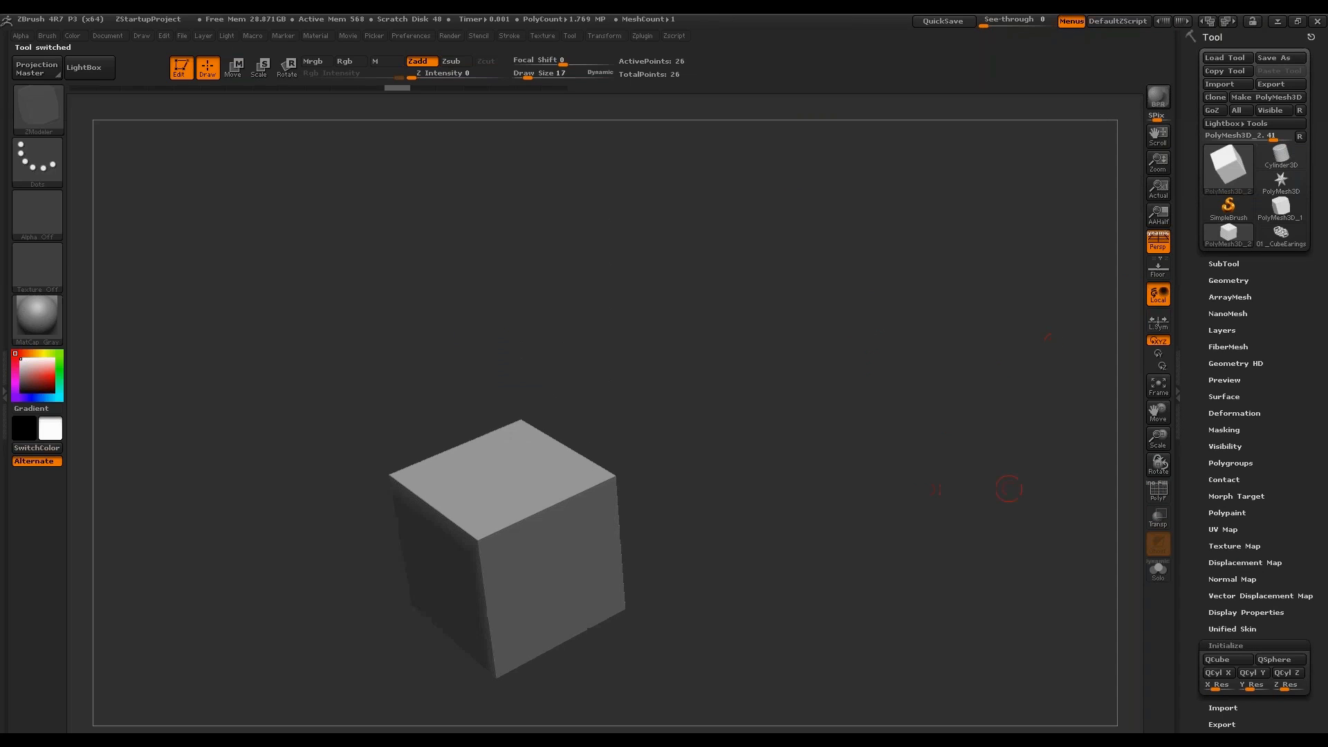
left_click(1159, 491)
left_click_drag(1134, 505, 1095, 505)
left_click(1218, 659)
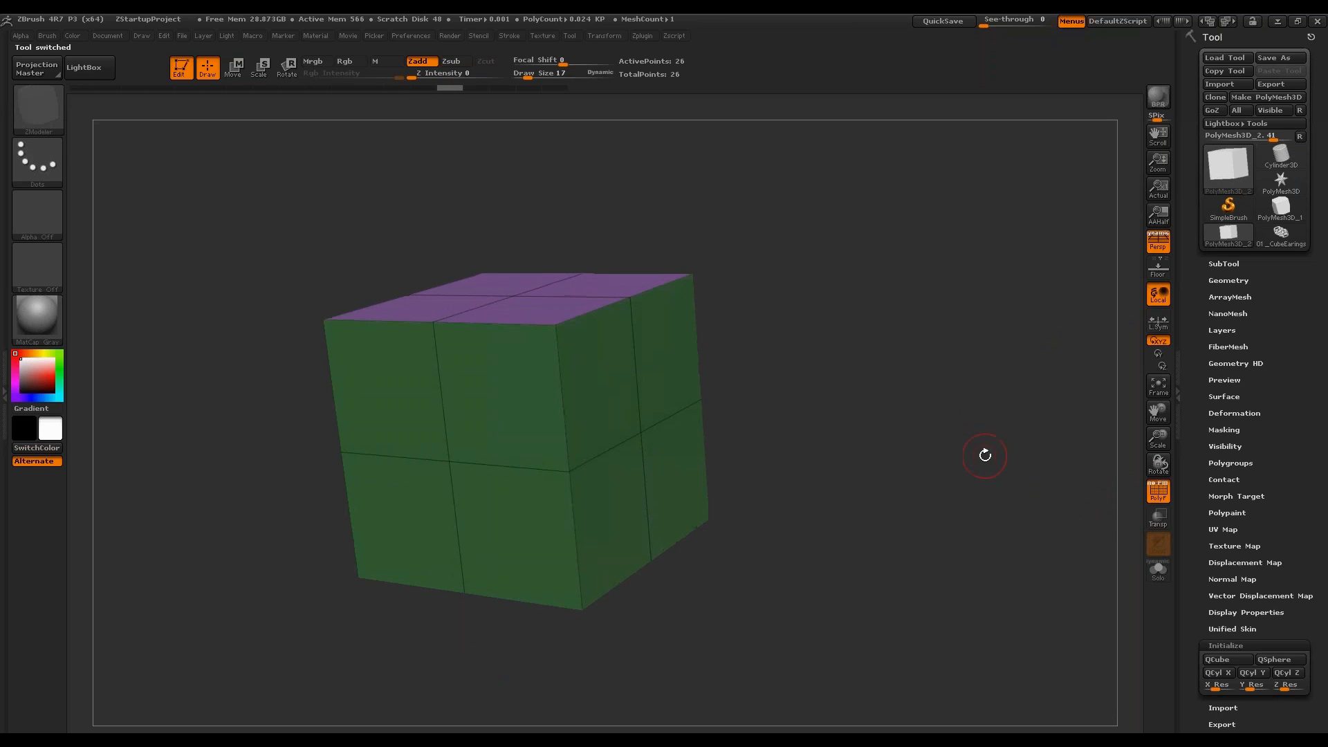
left_click_drag(985, 455, 695, 368)
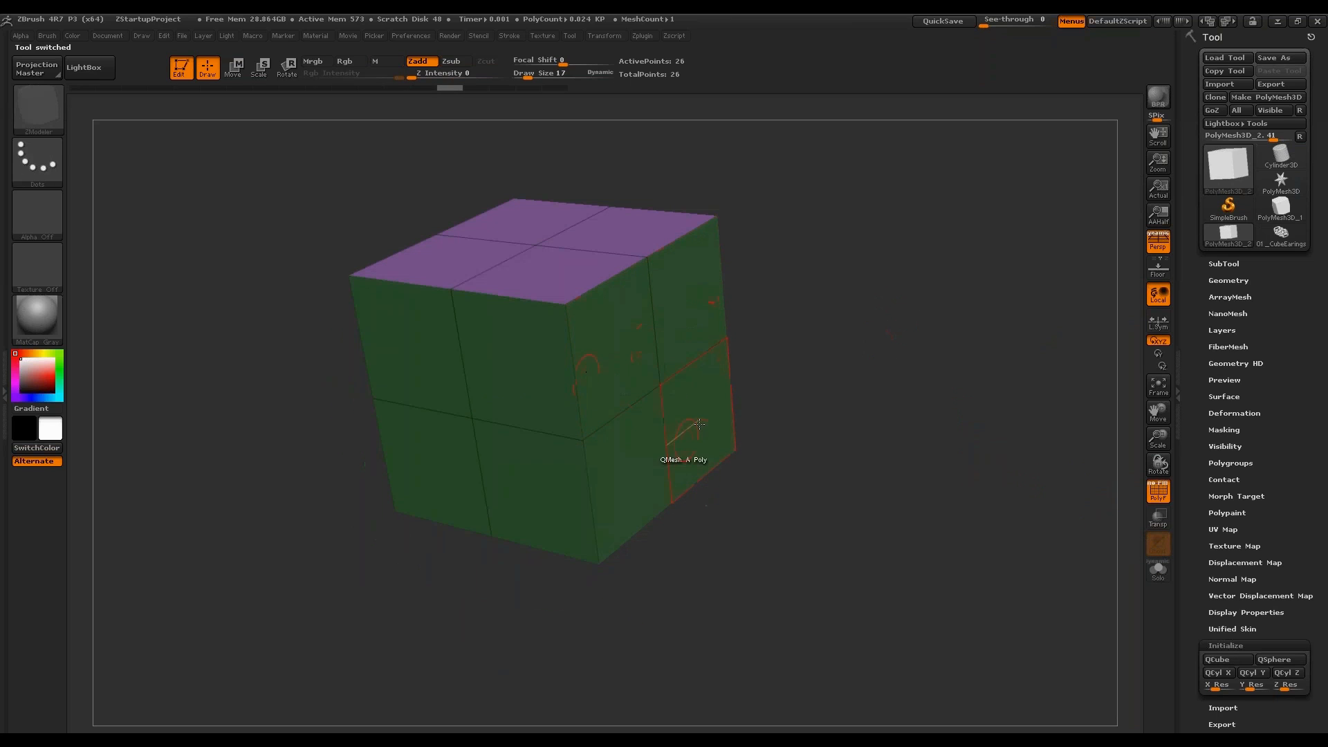
Compare the 01_CubeEarings model with the plain PolyMesh3D_2 cube, framing each one in view.
left_click(1273, 238)
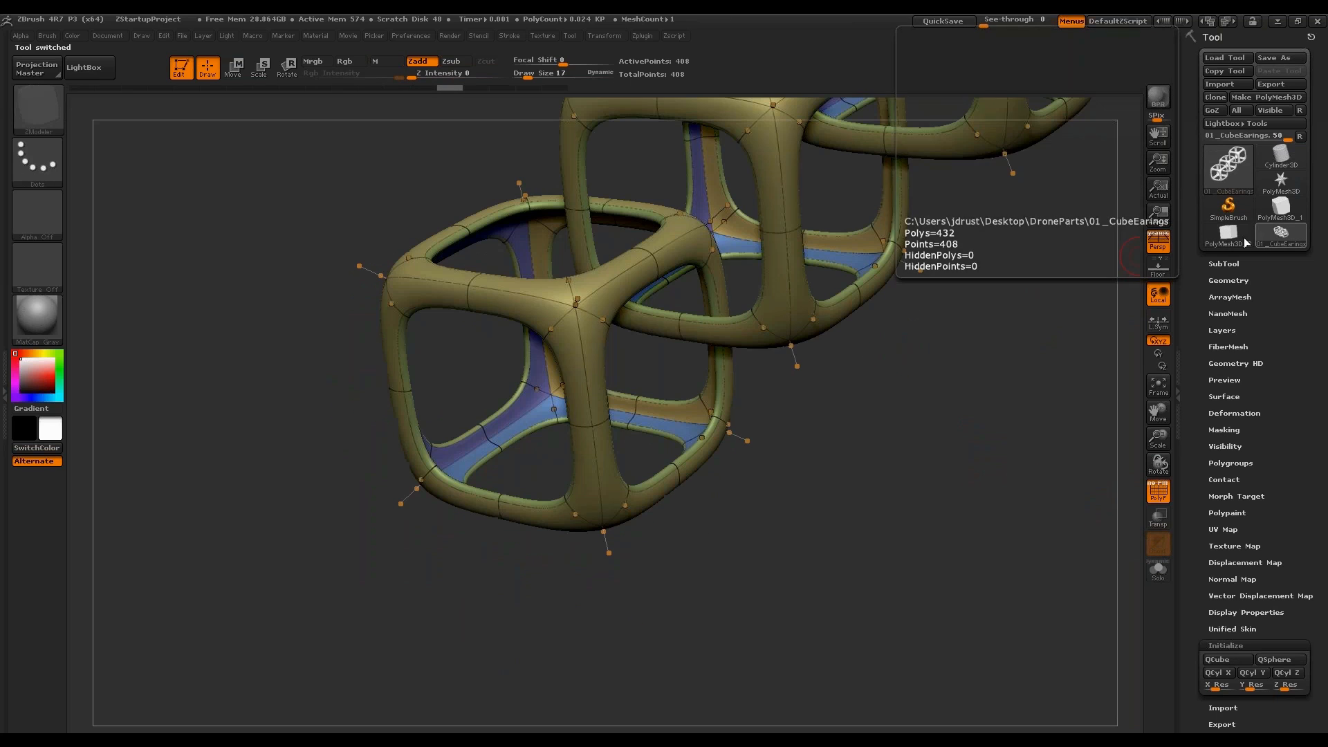
key("f")
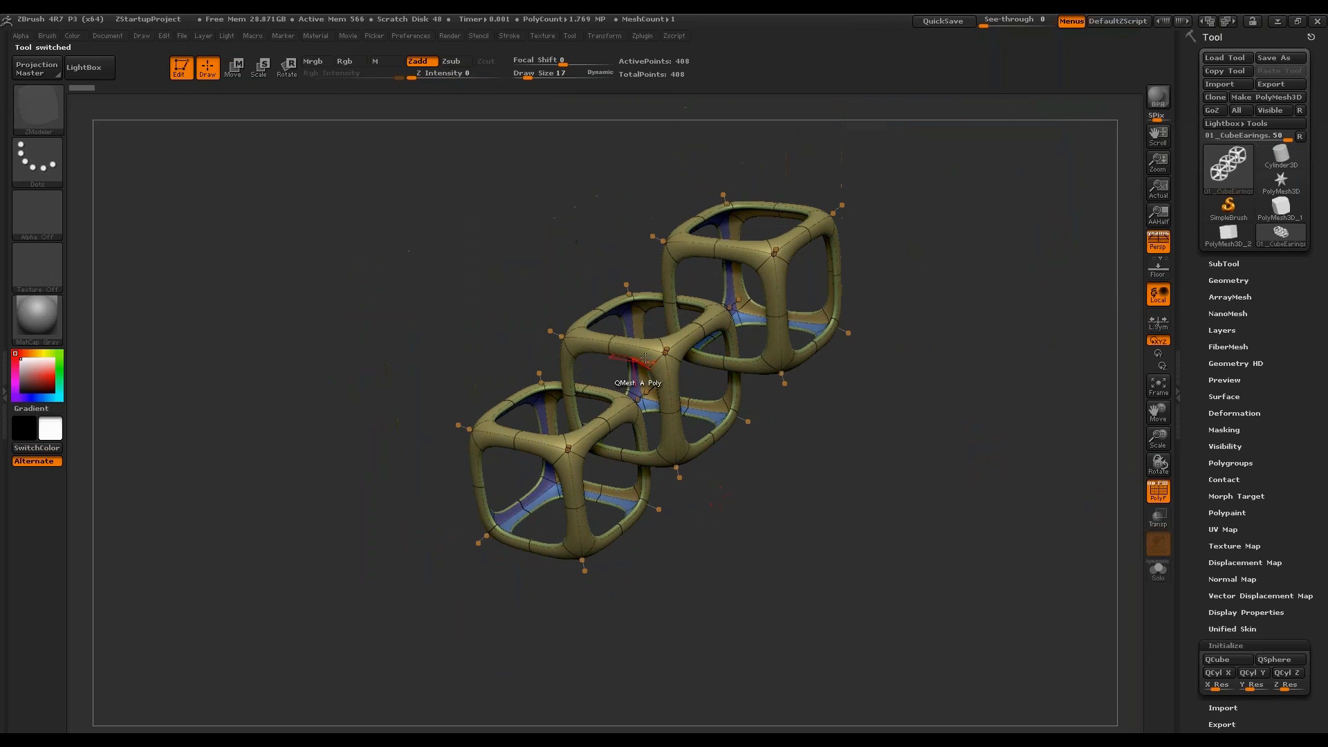
left_click(1223, 239)
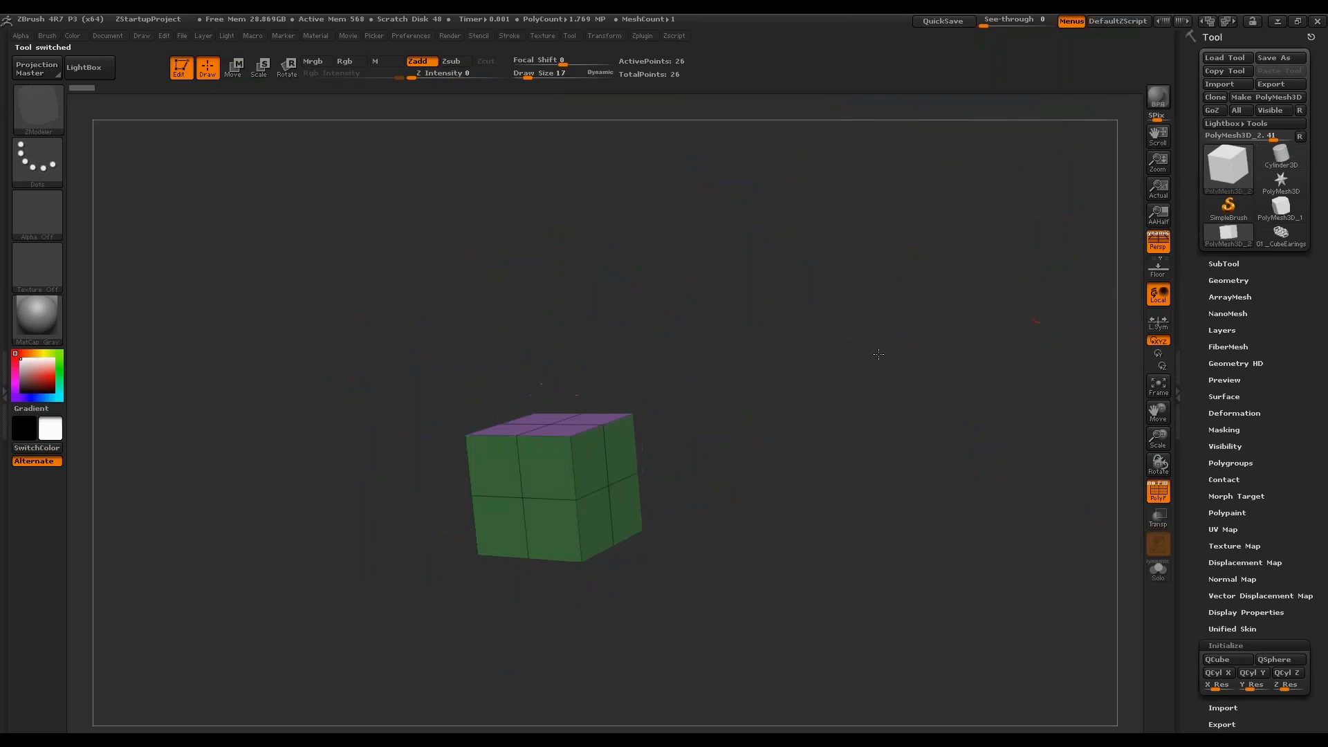
key("f")
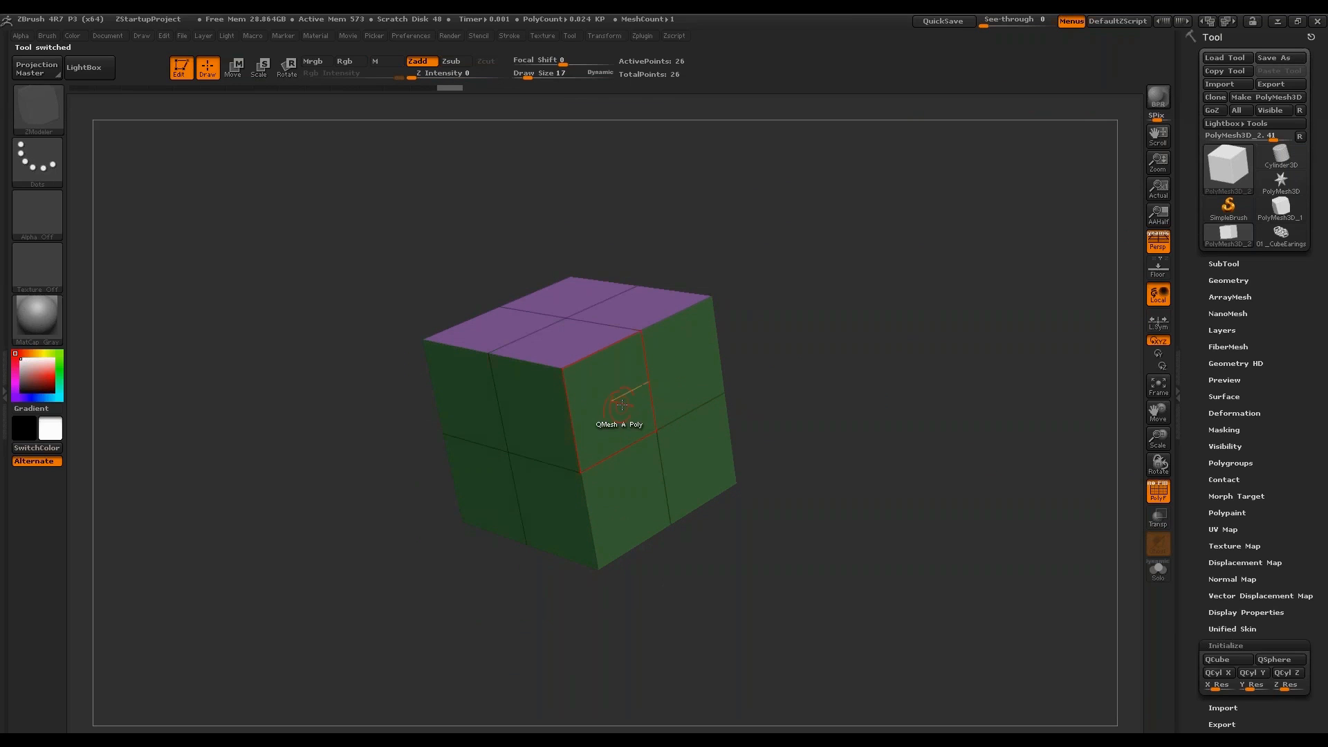
Set the polygon action to Inset with A Single Poly as target and inset the four polygons of one green side face.
key("space")
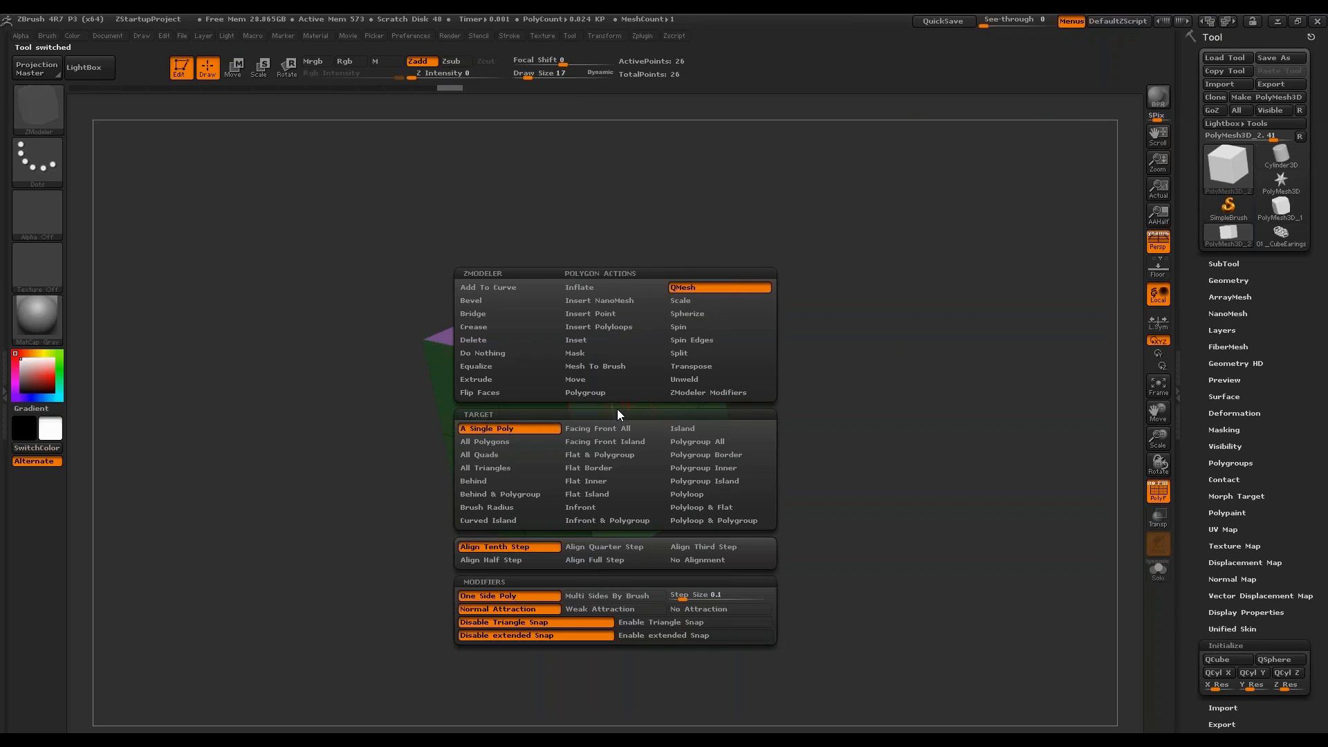
left_click(612, 341)
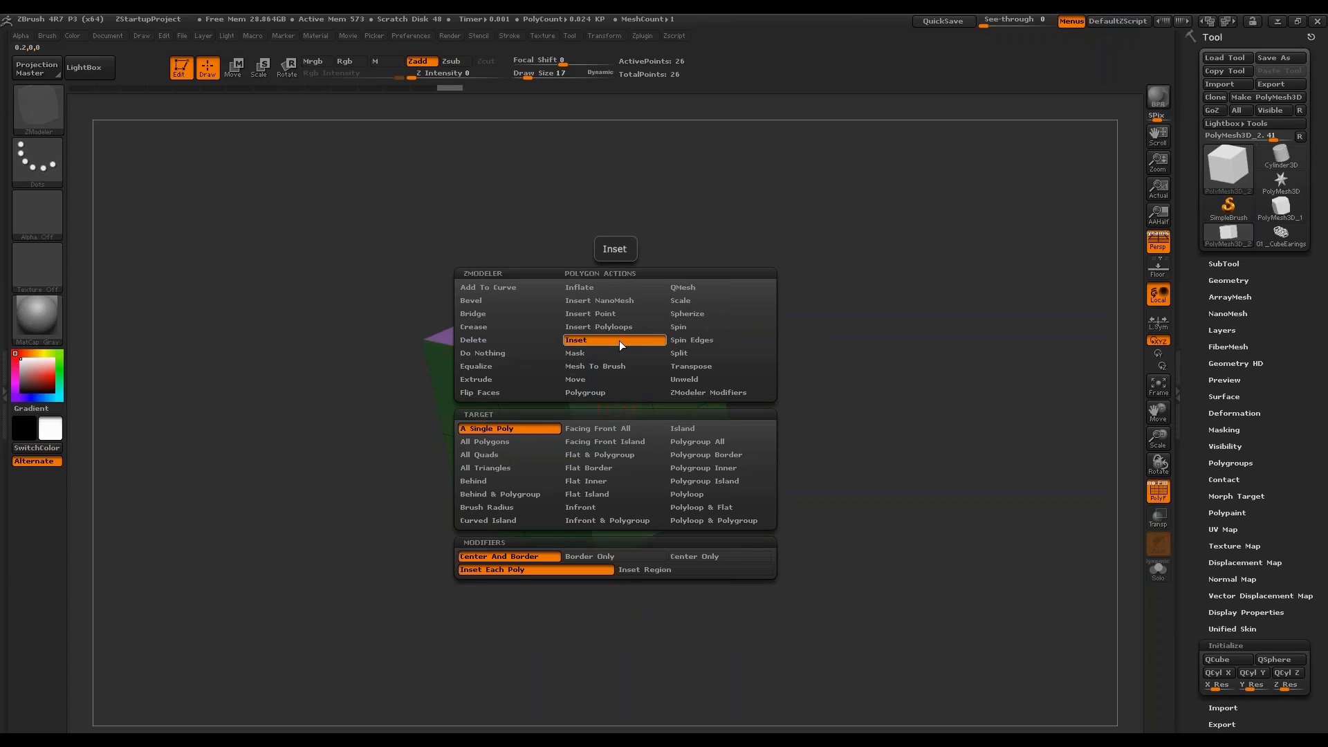
left_click(527, 428)
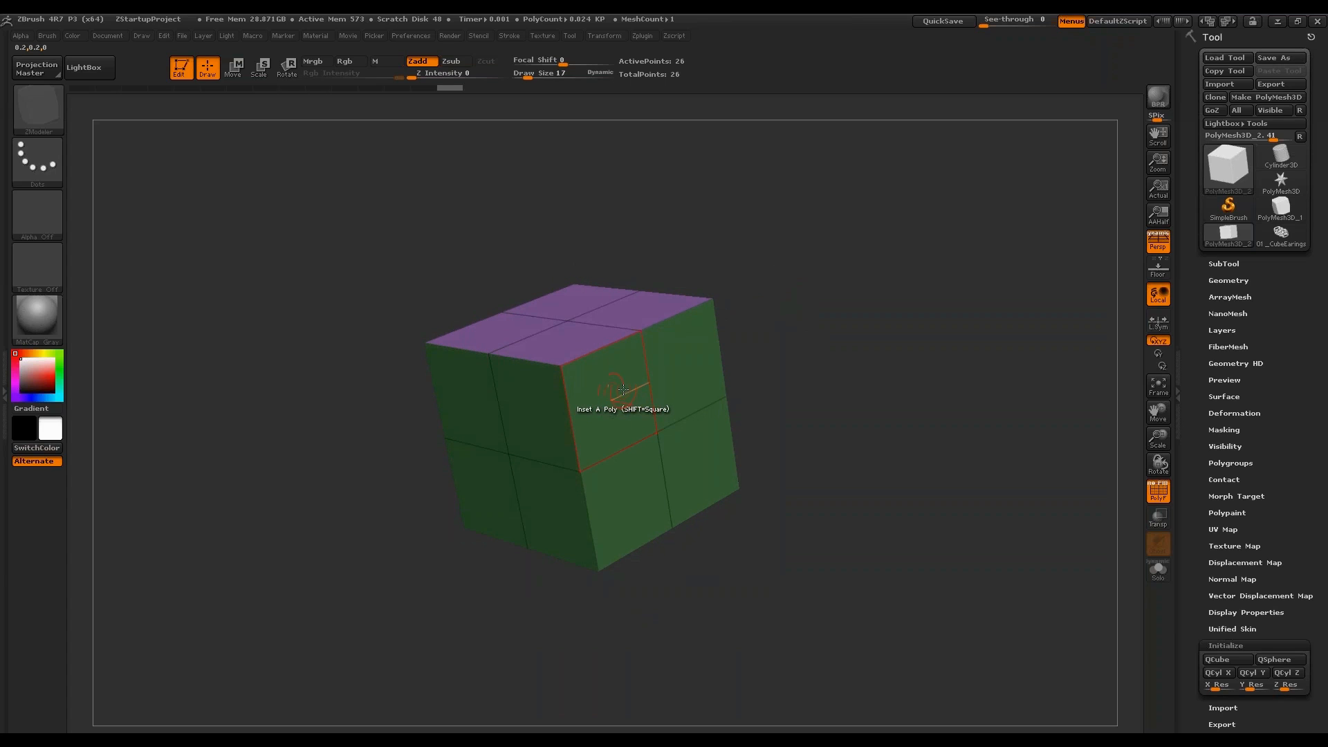
left_click_drag(622, 389, 625, 393)
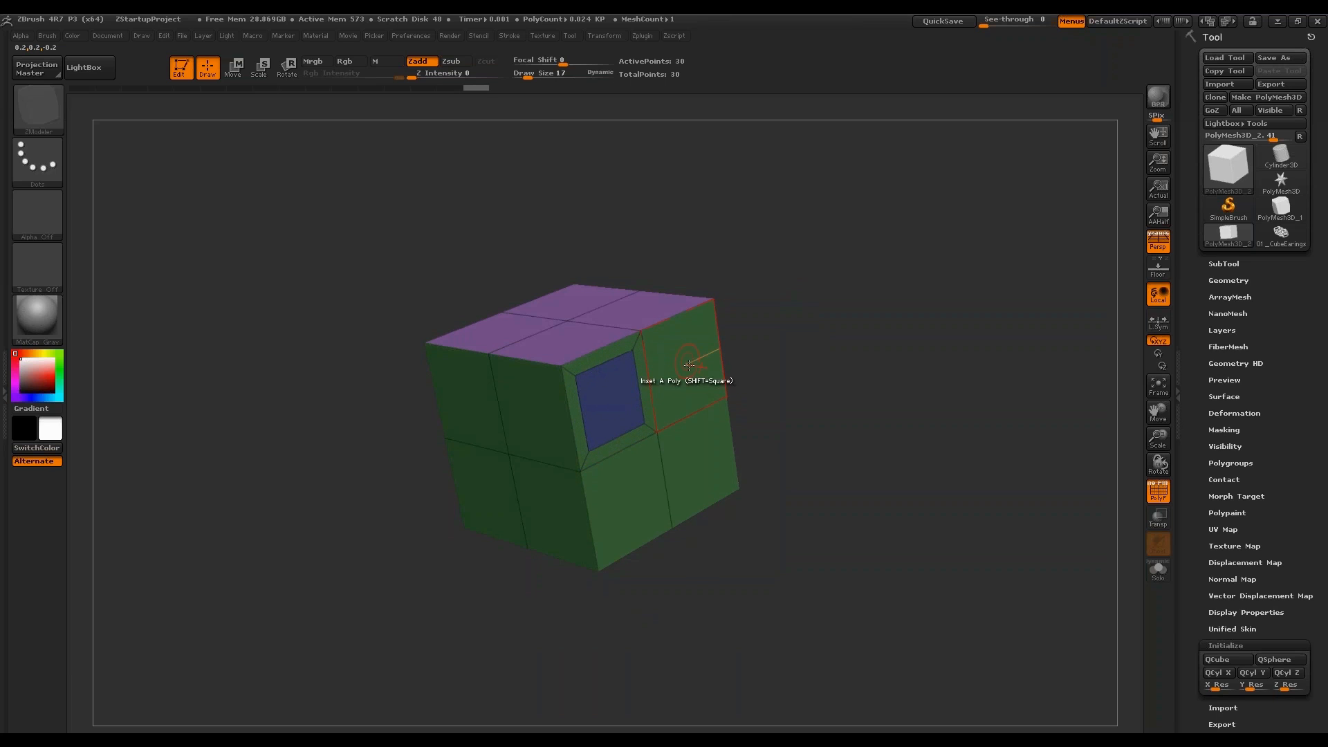
left_click_drag(686, 363, 689, 367)
left_click(714, 456)
left_click(623, 505)
Inset each of the four polygons on the adjoining green side face.
left_click_drag(795, 429, 837, 415)
left_click(719, 332)
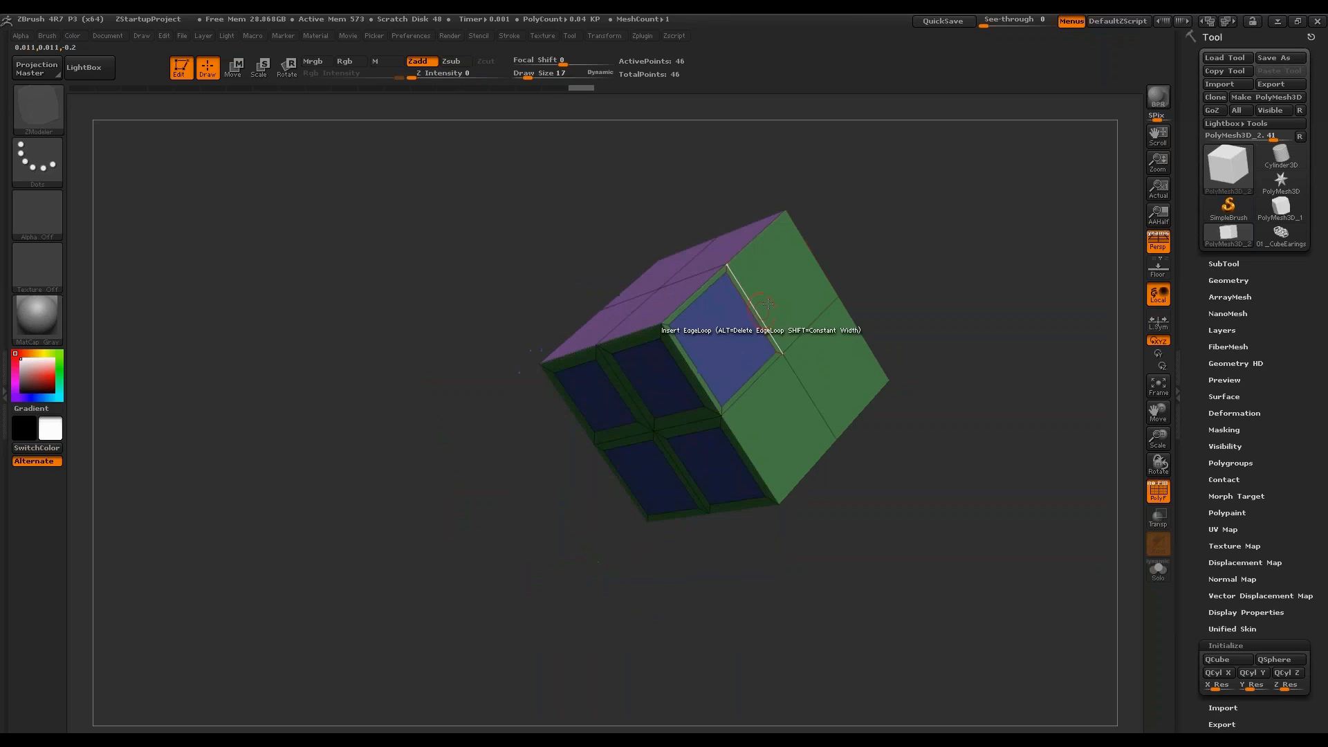
left_click(794, 304)
left_click(782, 406)
left_click(841, 366)
left_click_drag(899, 374, 999, 287)
Undo all the single-polygon insets on both green faces.
key("ctrl")
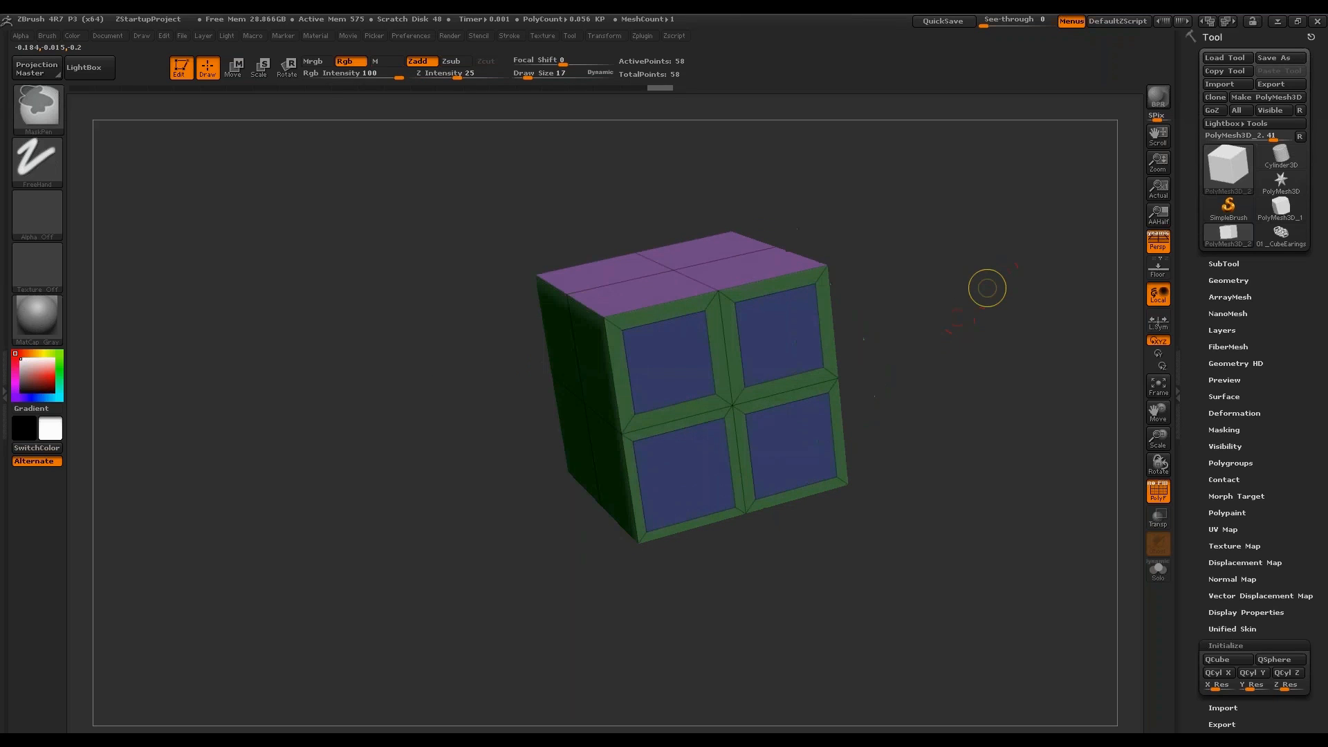
key("ctrl+z")
key("ctrl+z")
key("ctrl+z")
key("ctrl+z")
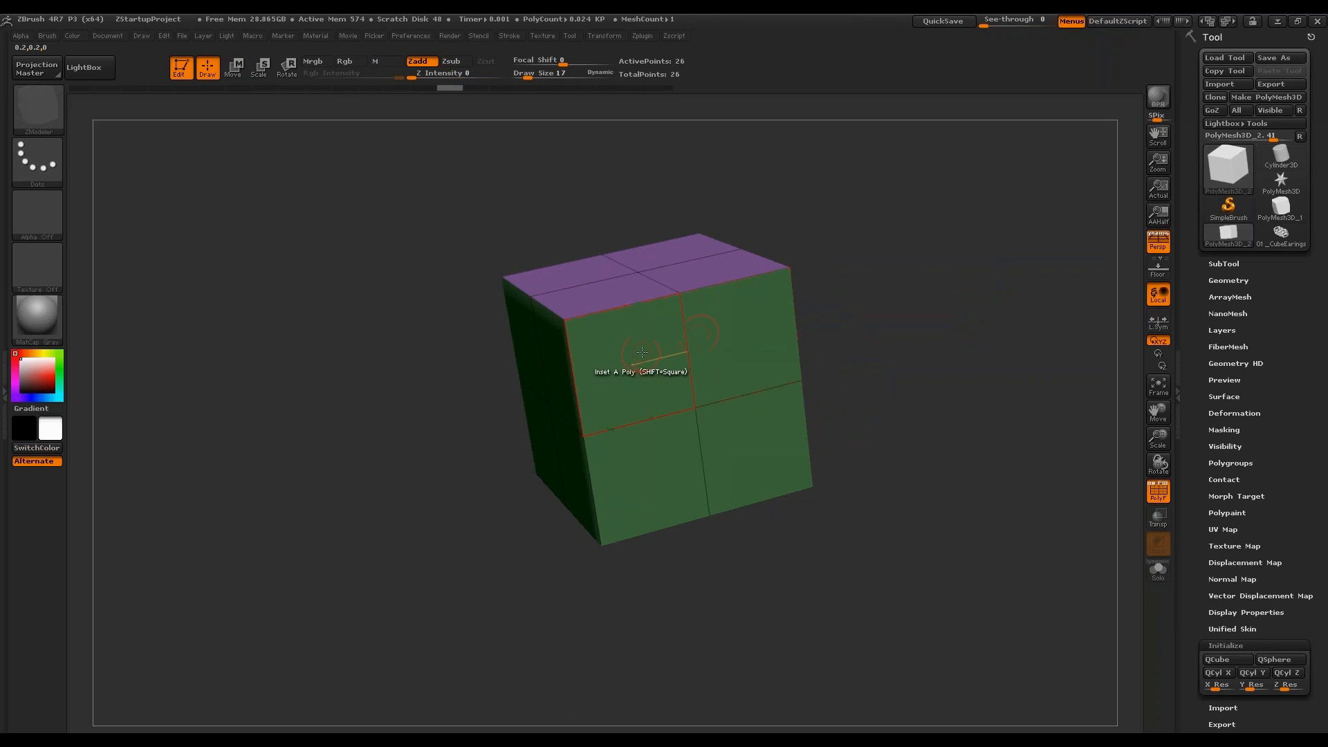
Try a Border Only inset on an upper polygon of the green face and undo it.
key("space")
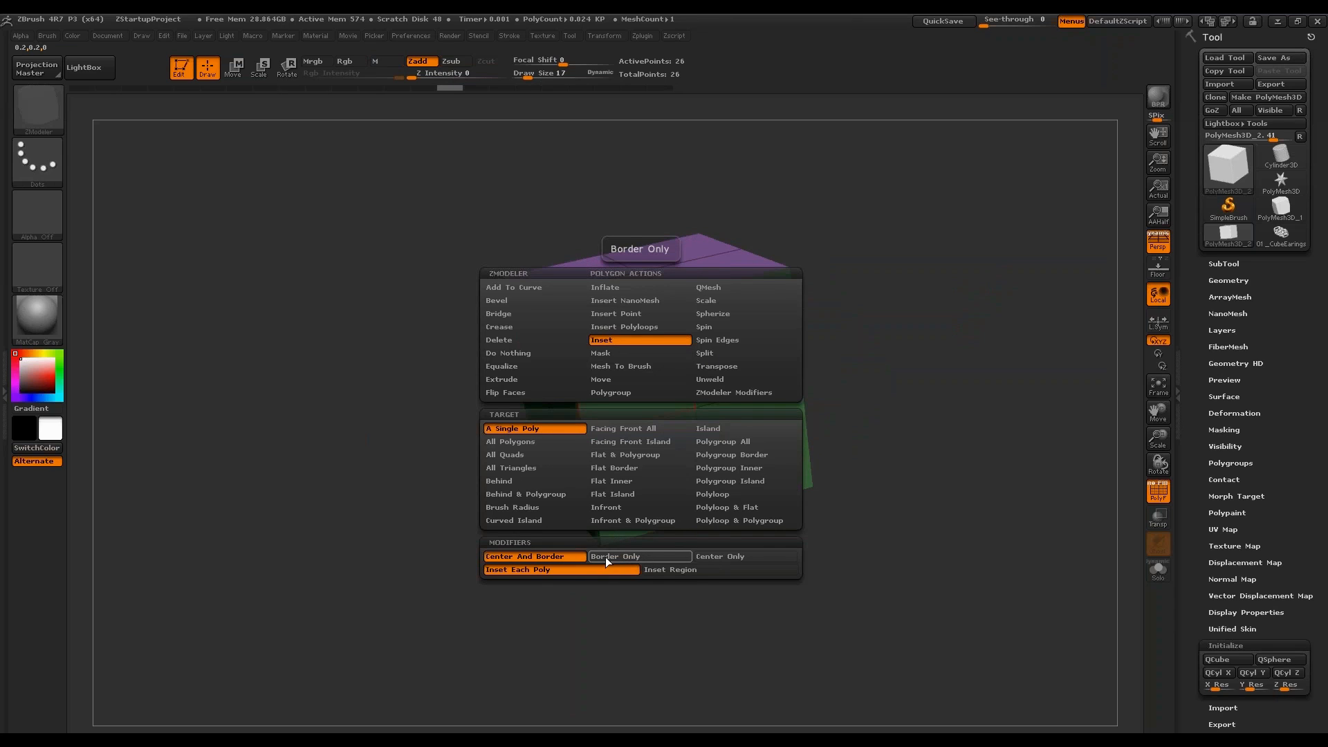
left_click(626, 556)
left_click_drag(645, 369, 672, 357)
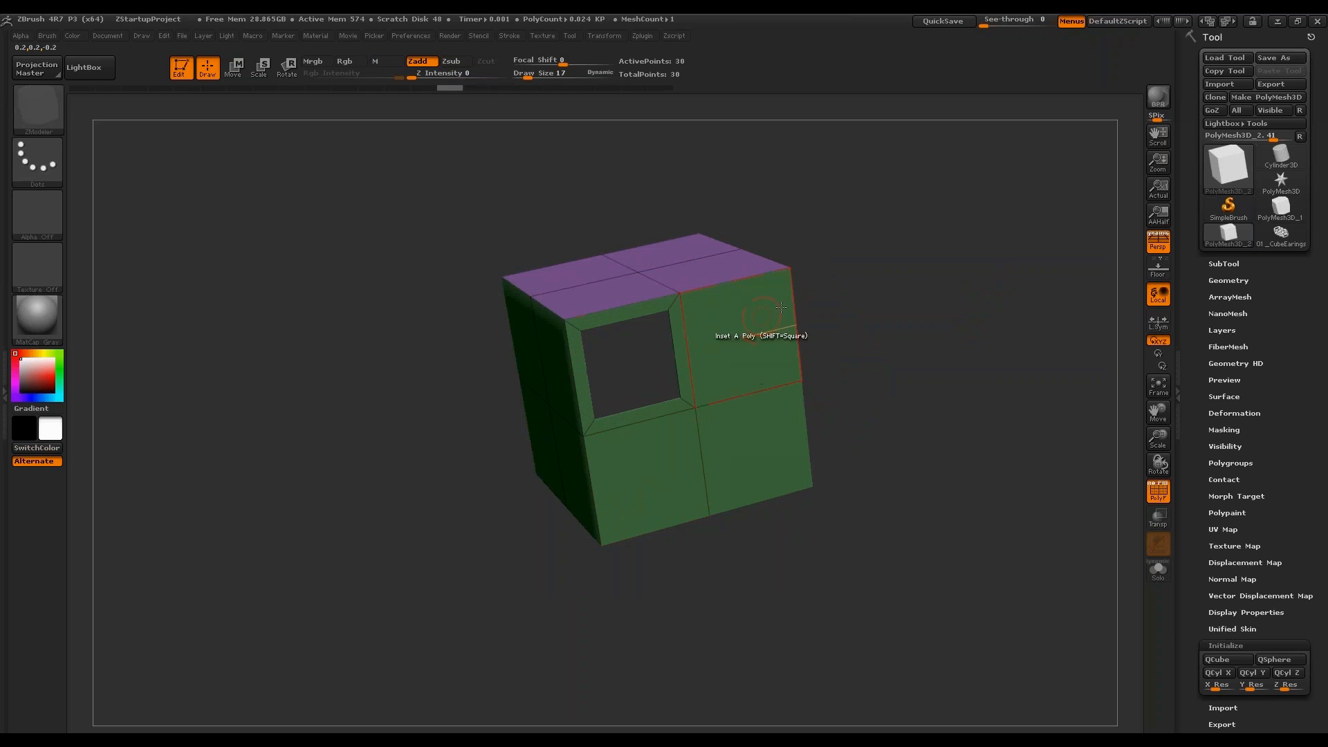
left_click_drag(826, 315, 854, 315)
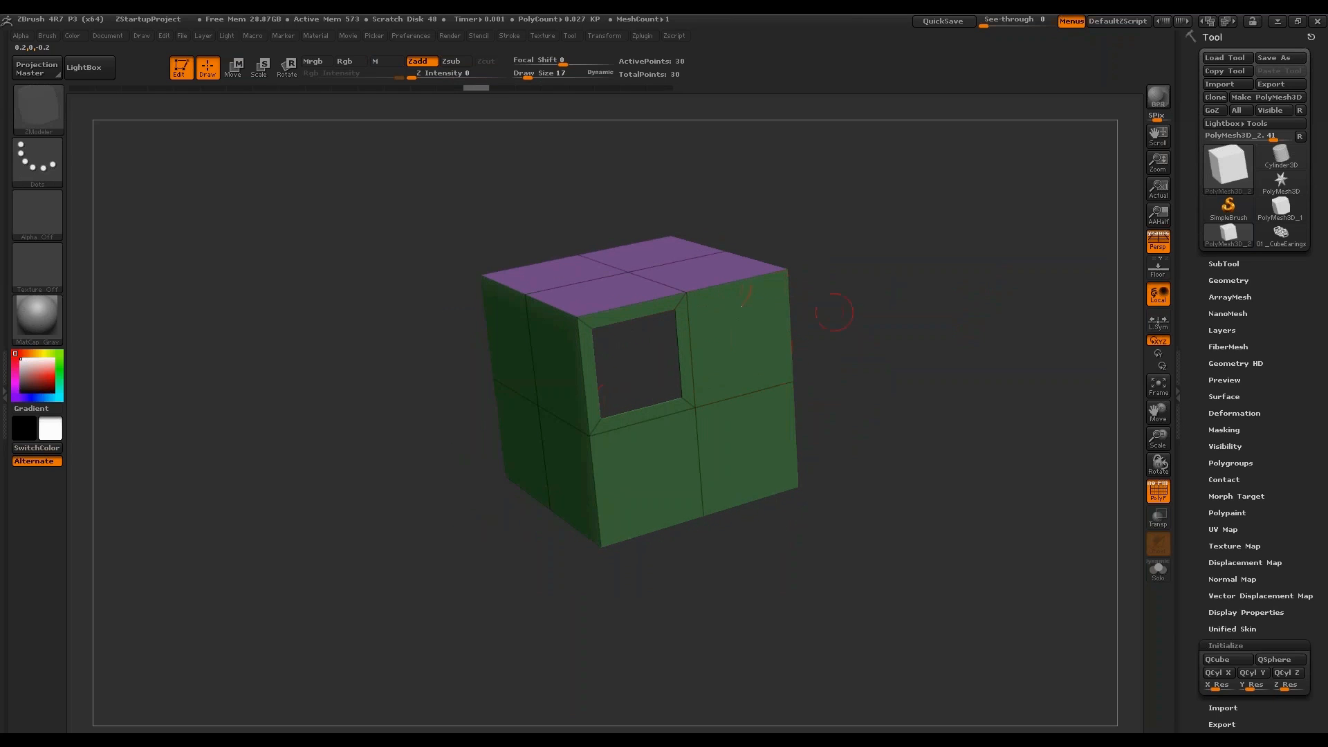
key("ctrl+z")
Set the Inset modifier to Center Only, try it on the green face's upper polygon and undo that inset.
key("space")
left_click(726, 555)
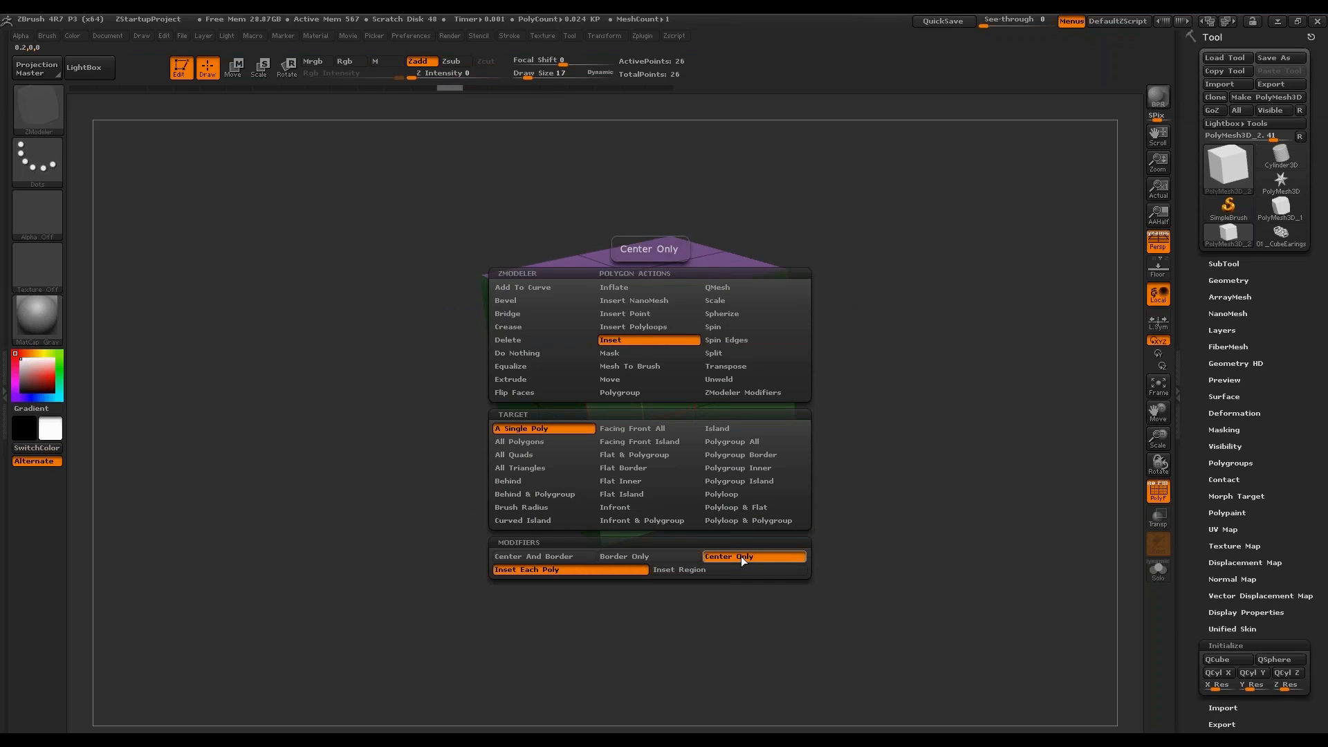
left_click_drag(637, 394, 661, 410)
mouse_move(917, 340)
left_mouse_down()
mouse_move(889, 305)
mouse_move(908, 336)
left_mouse_up()
key("ctrl+z")
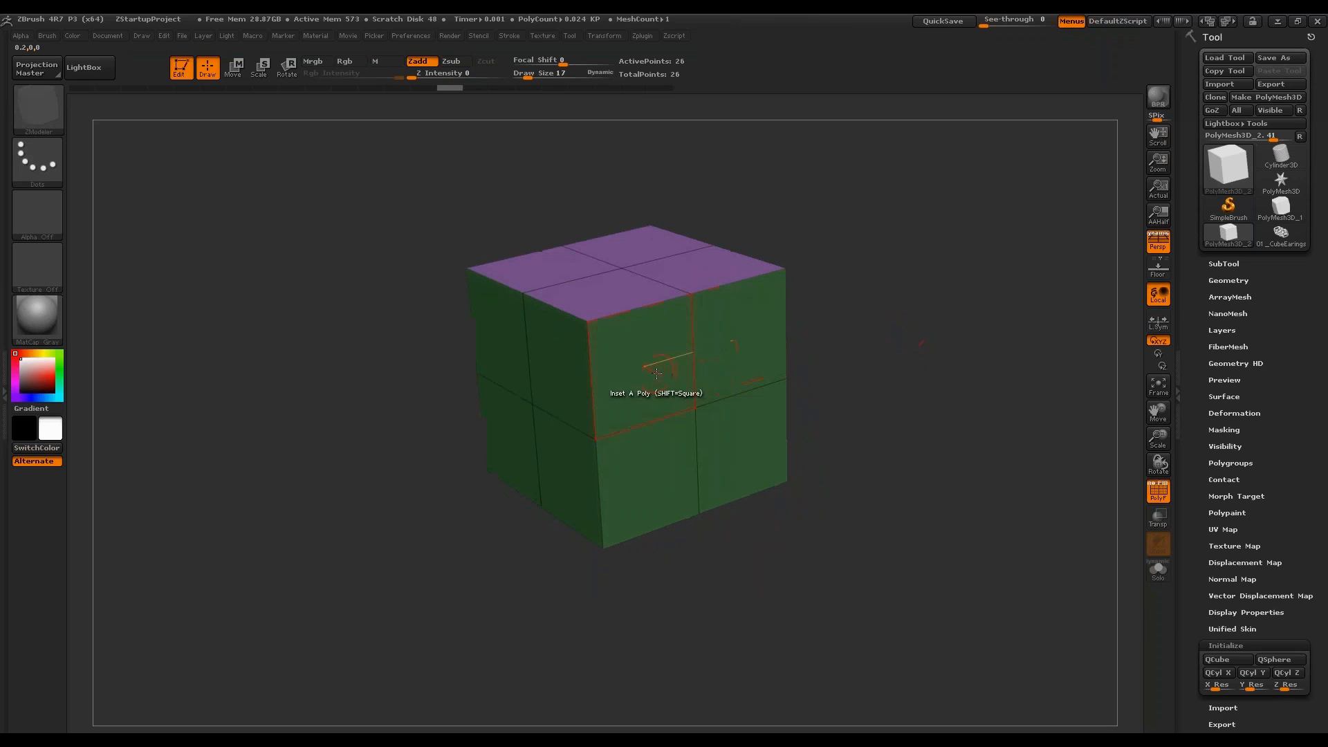
Set the polygon Inset action to target Flat Island with the Center And Border and Inset Region modifiers.
key("space")
left_click(600, 570)
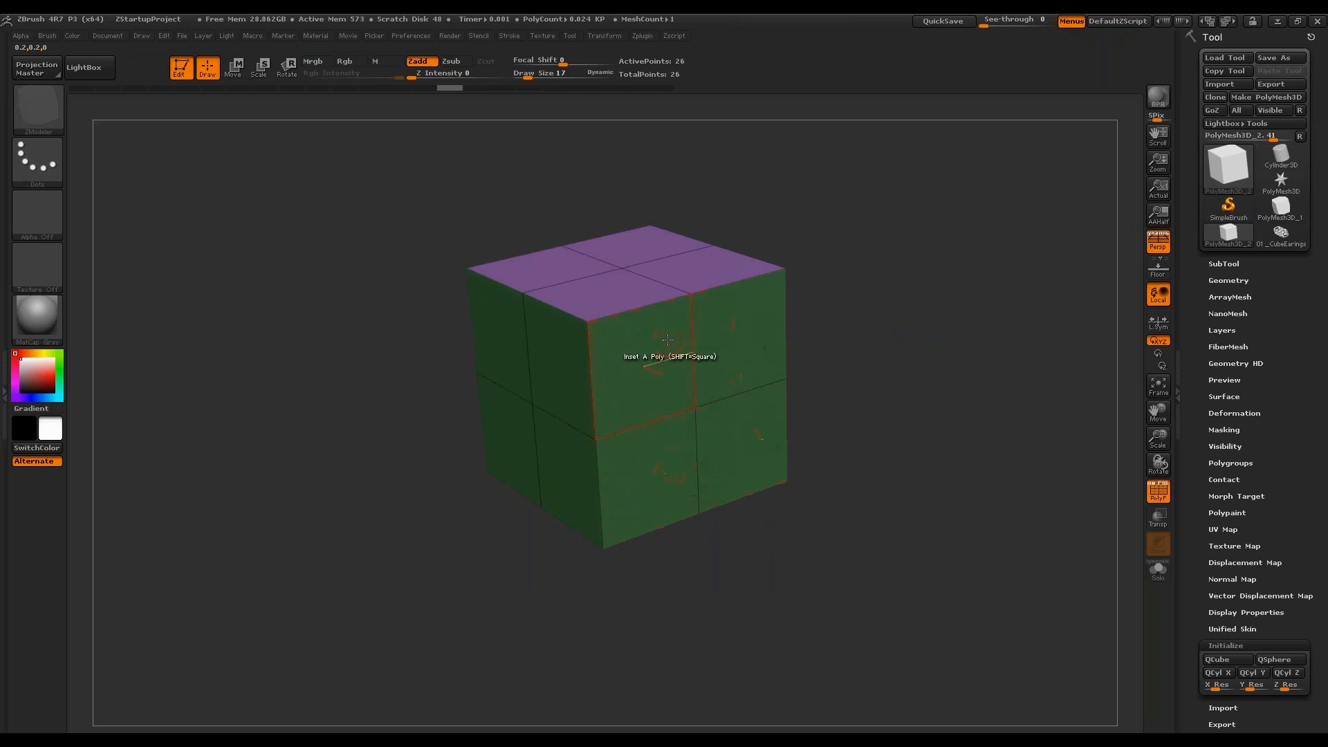
left_click_drag(838, 328, 692, 284)
key("space")
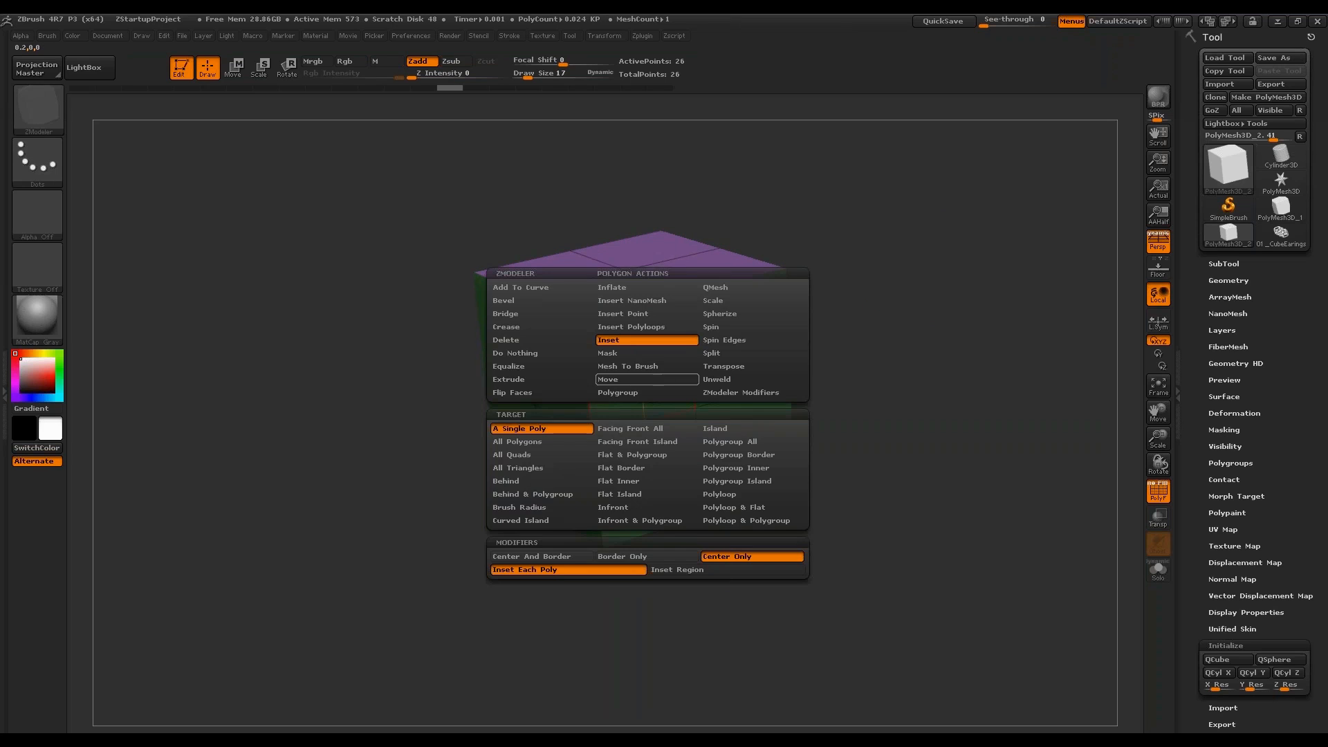
left_click(664, 494)
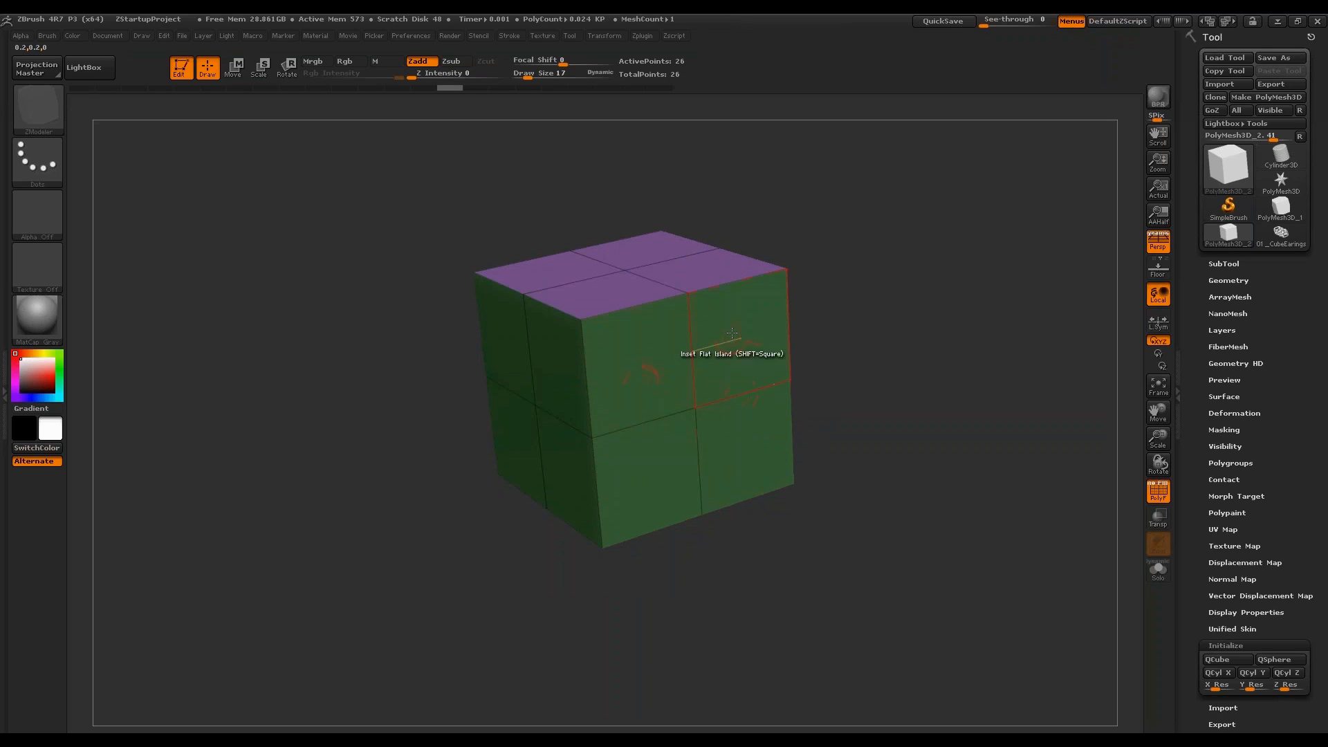
key("space")
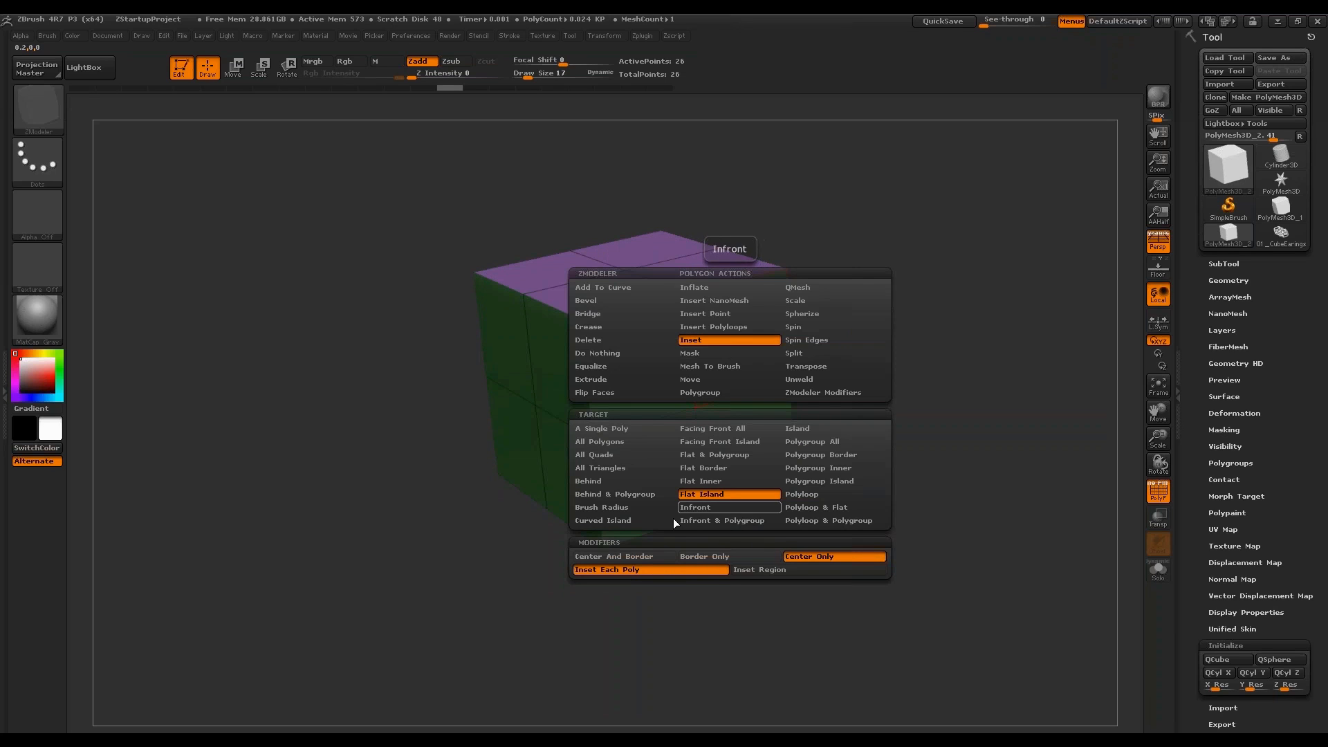
left_click(655, 557)
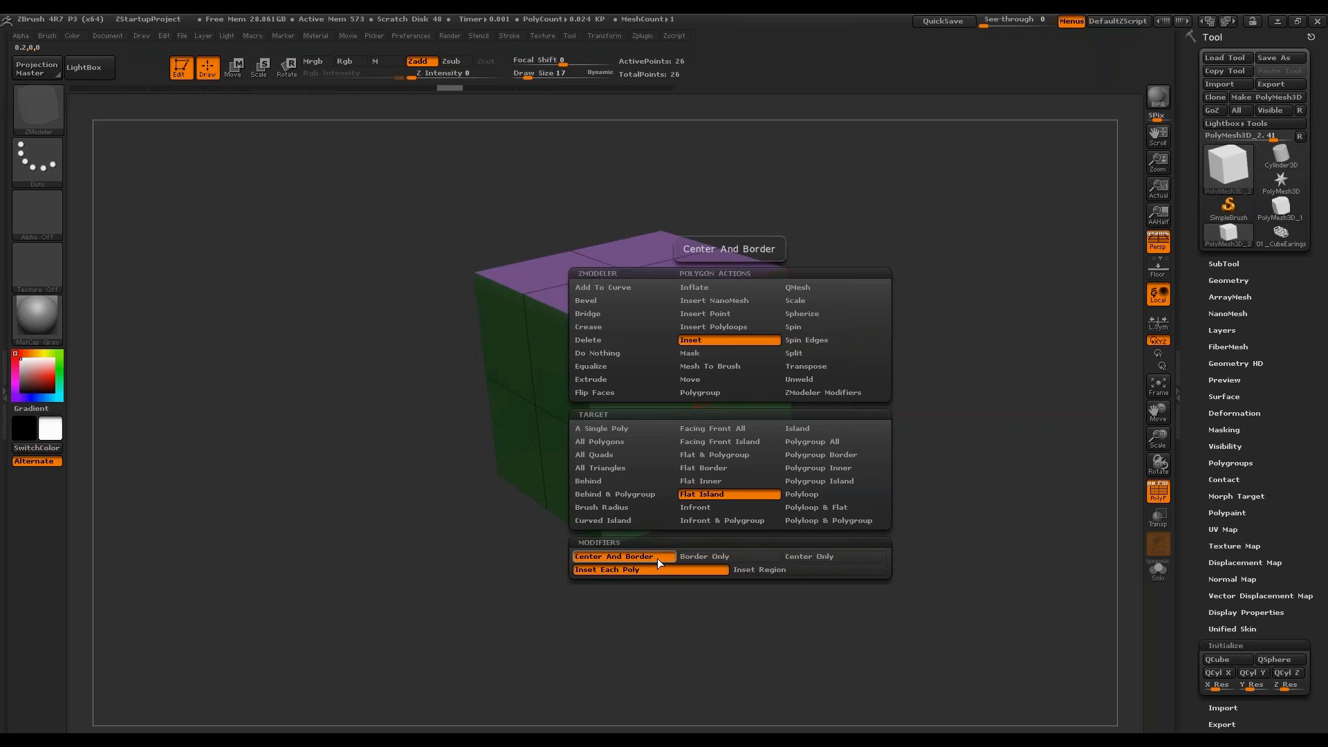
left_click(775, 571)
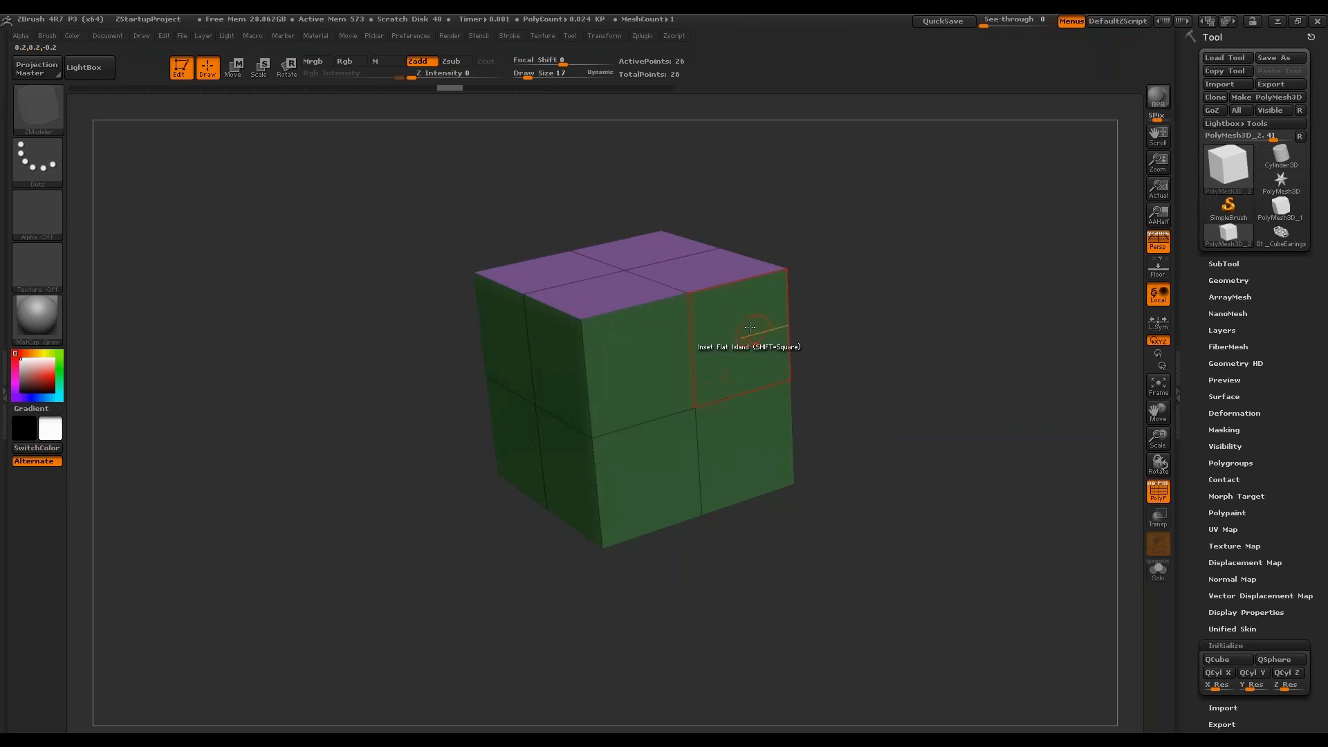
Try insetting the whole green side face as one region with Center And Border and undo it.
left_click_drag(750, 327, 755, 356)
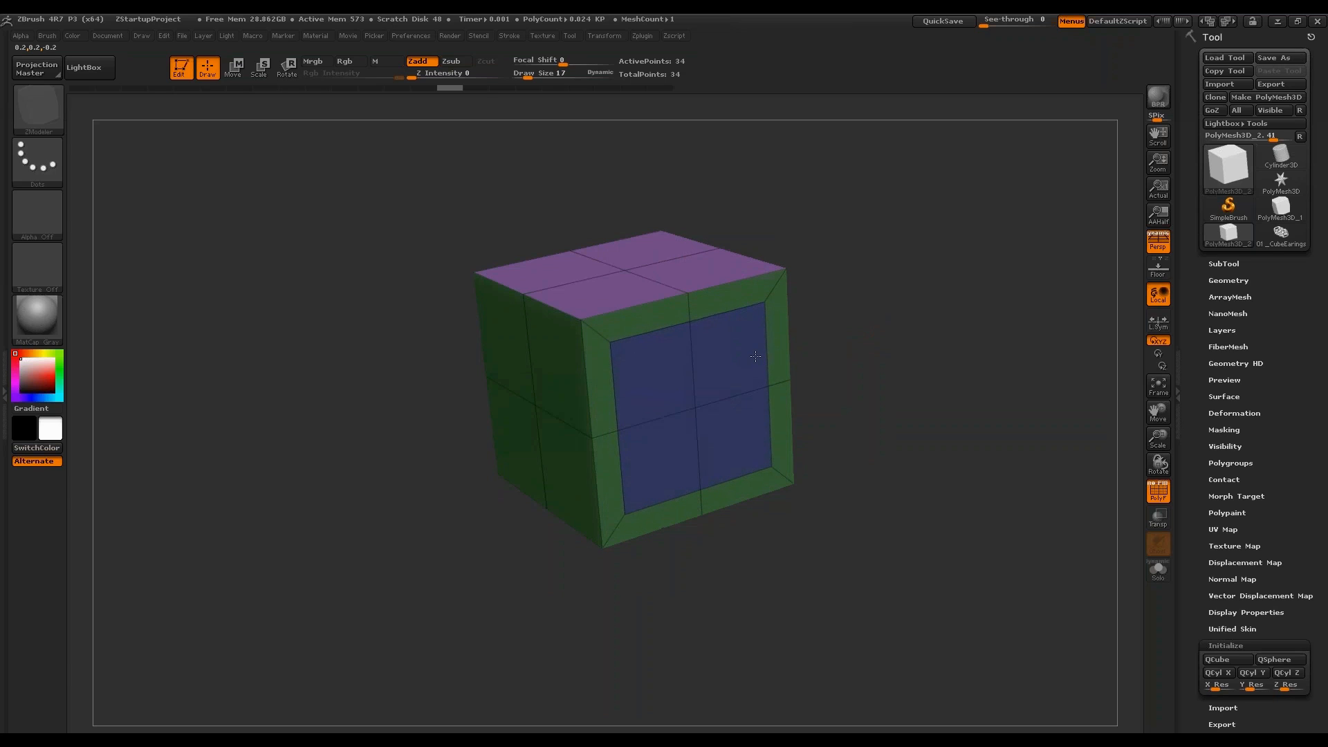
mouse_move(918, 350)
left_mouse_down()
mouse_move(913, 318)
mouse_move(899, 336)
left_mouse_up()
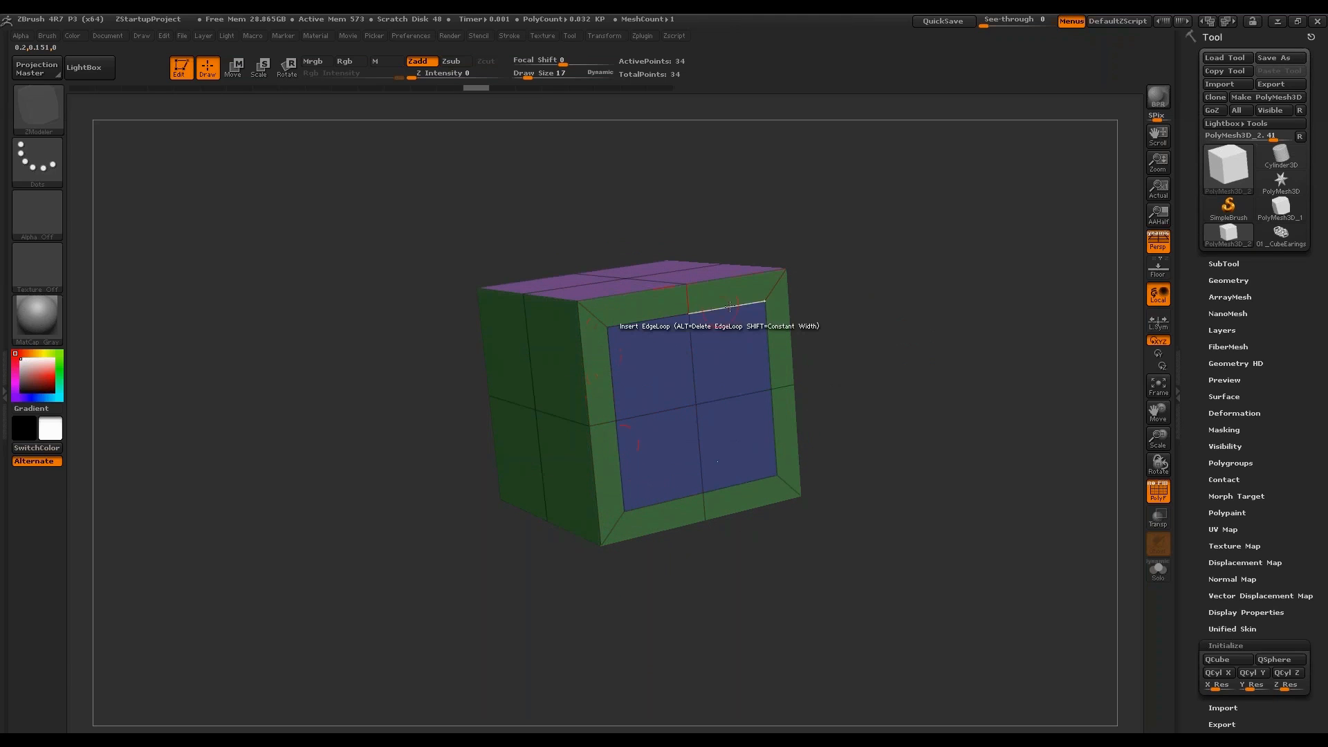
key("ctrl+z")
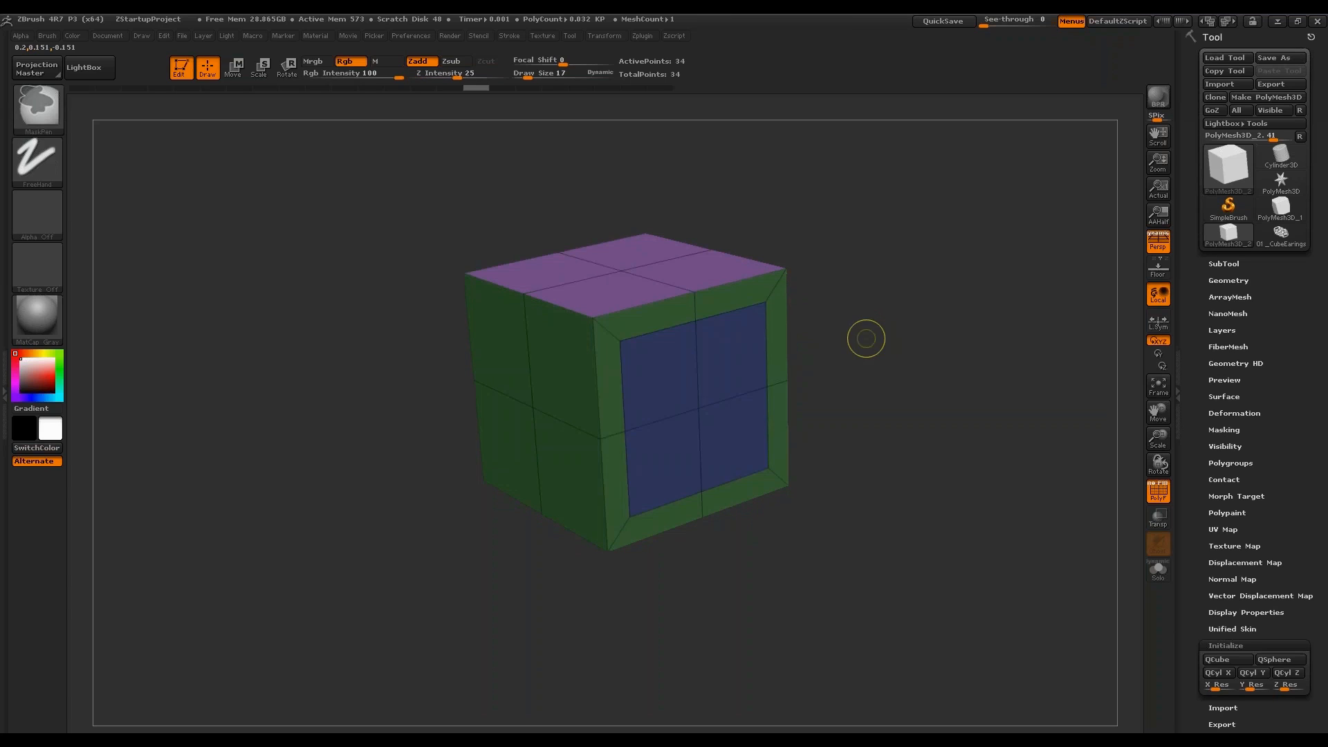
Change the Inset modifier to Border Only with Inset Region and inset the green side face to leave only its frame.
key("space")
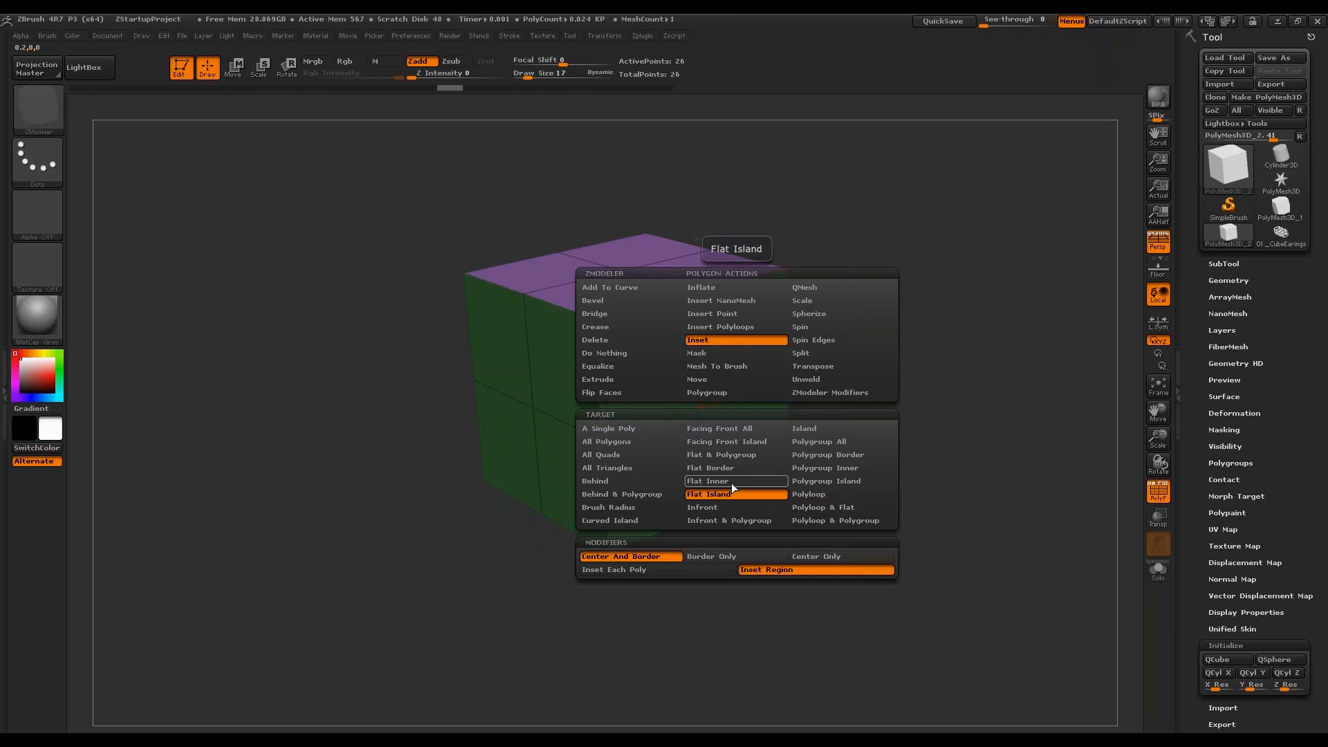
left_click(829, 454)
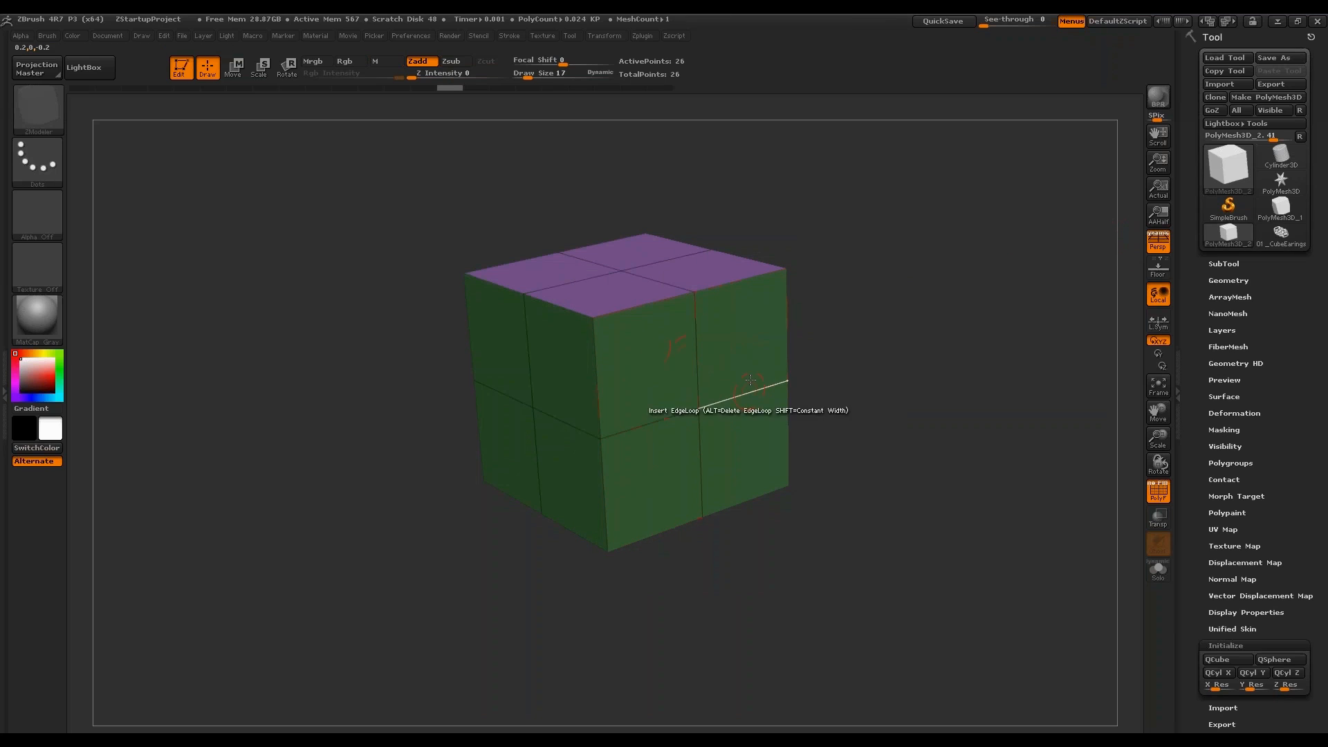
key("space")
mouse_move(730, 339)
left_click(730, 556)
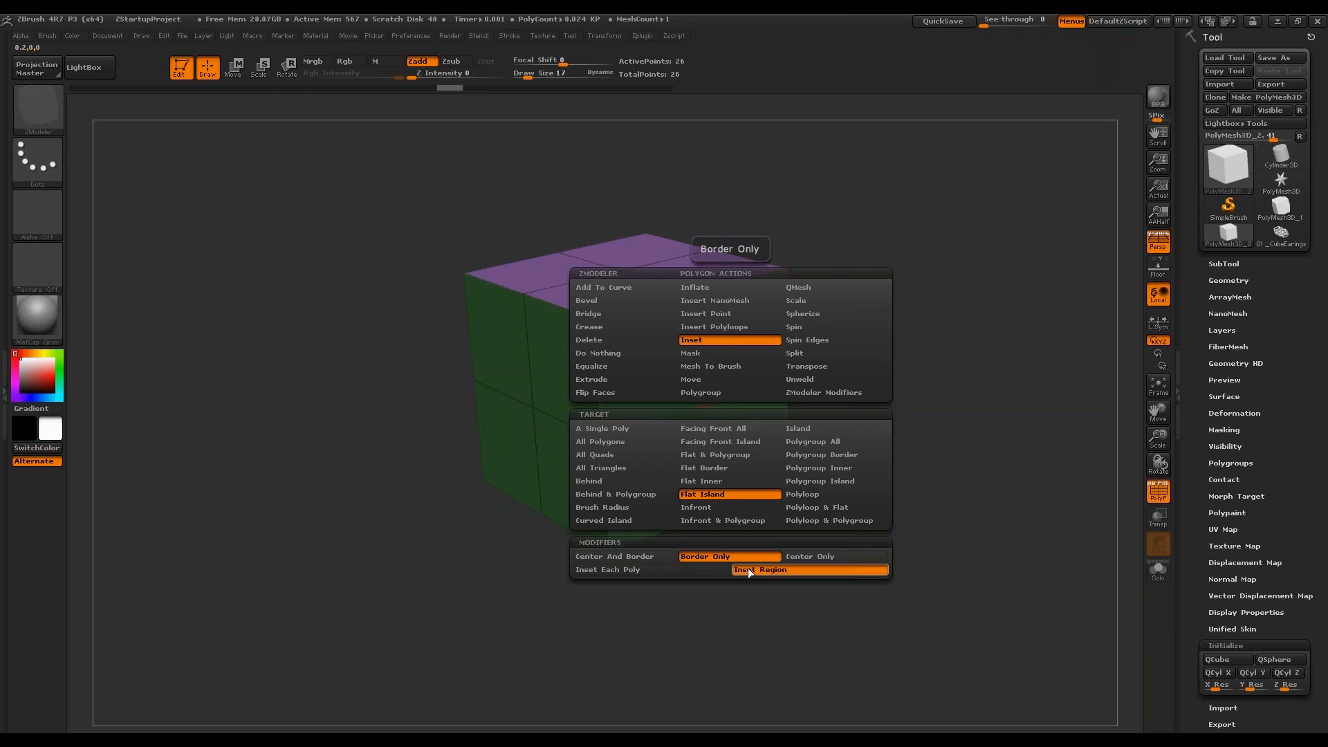
left_click(749, 571)
left_click(744, 385)
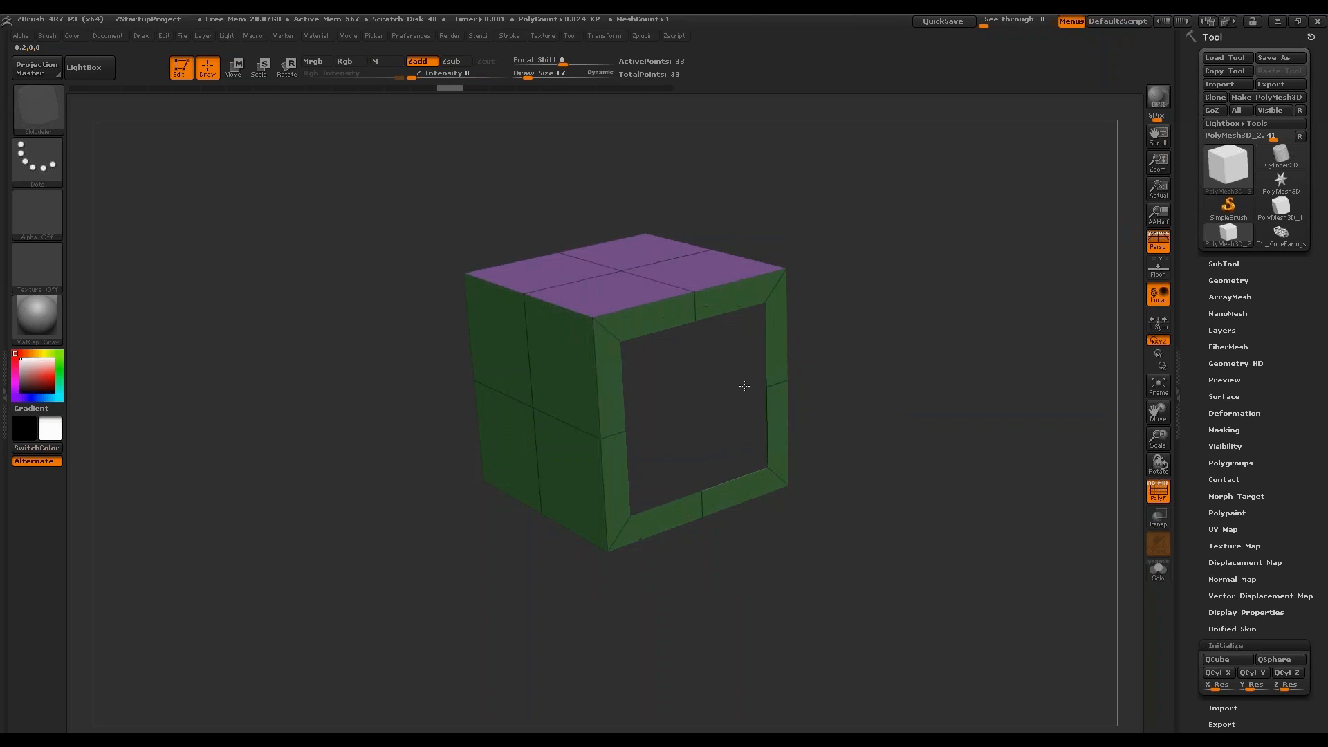
Inset the cube's remaining flat faces with Border Only so that every side becomes an open frame.
left_click_drag(963, 350, 956, 297)
left_click_drag(936, 295, 983, 312)
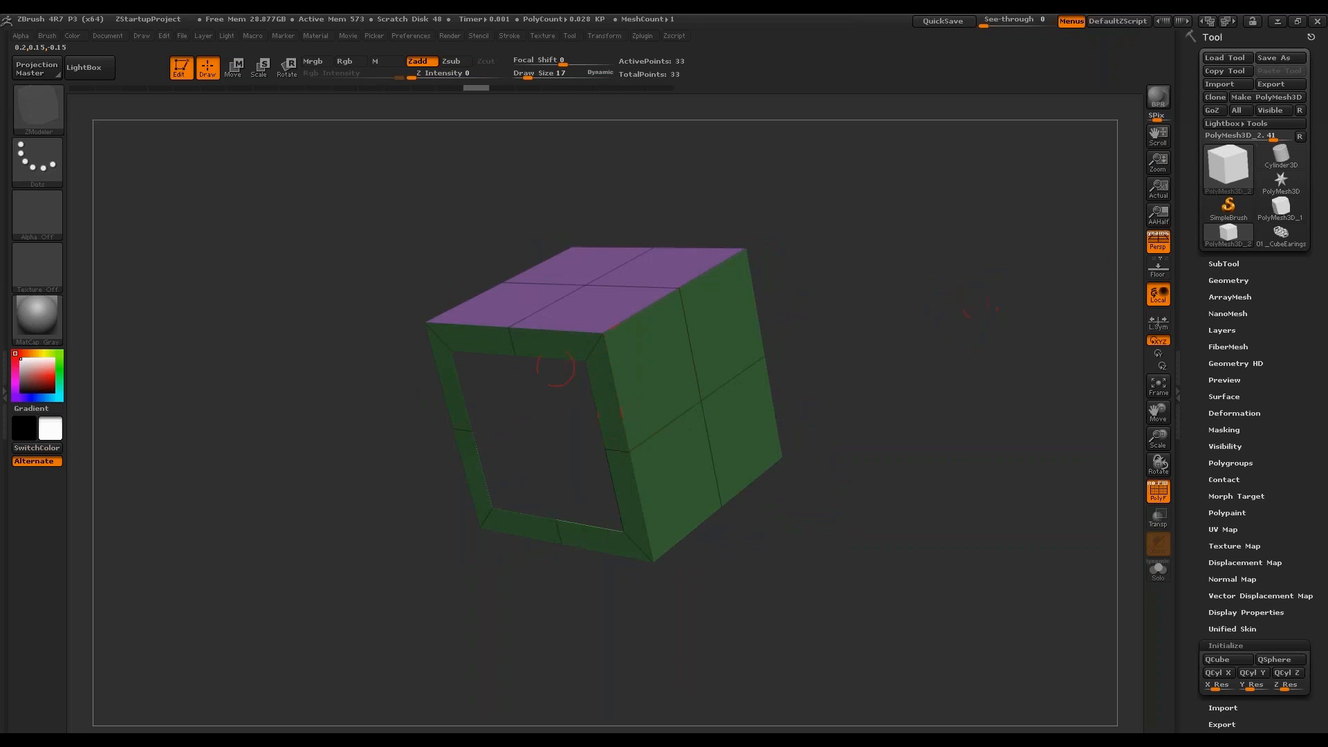
left_click_drag(894, 254, 916, 278)
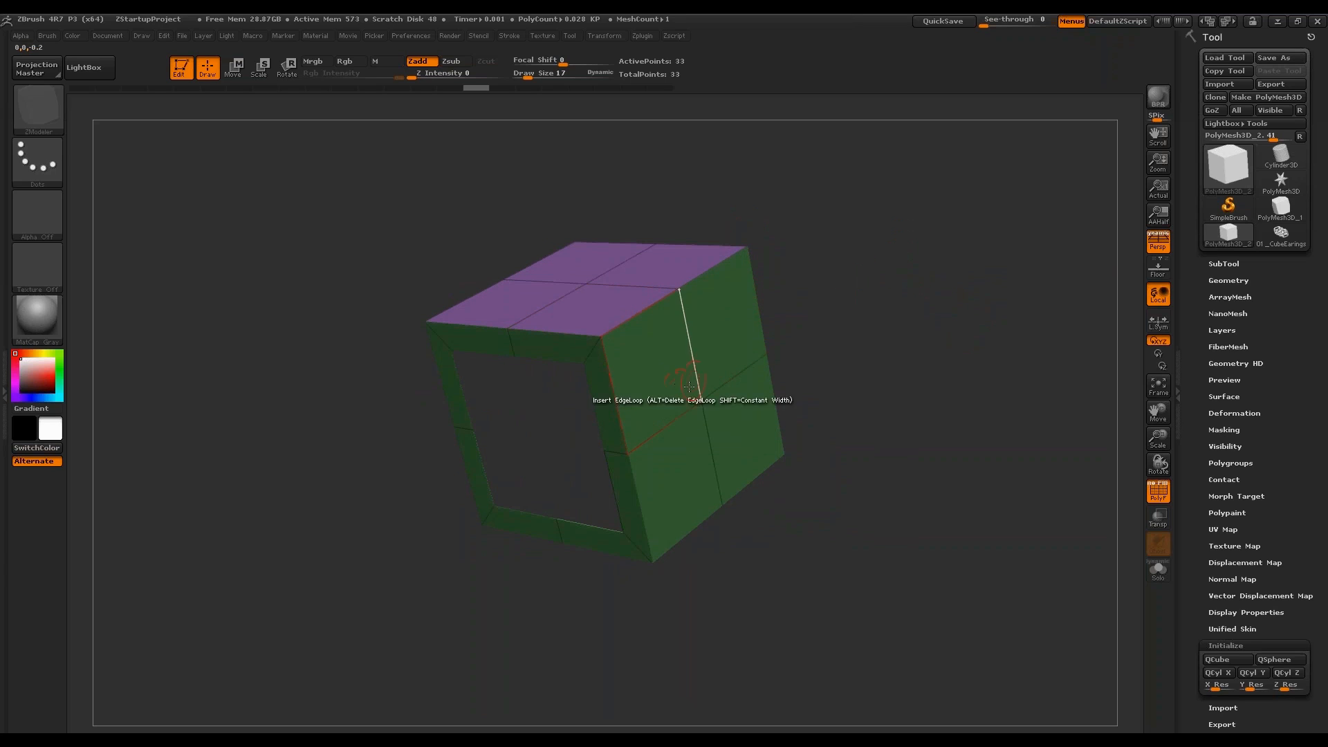
left_click_drag(676, 389, 974, 274)
left_click_drag(837, 237, 993, 334)
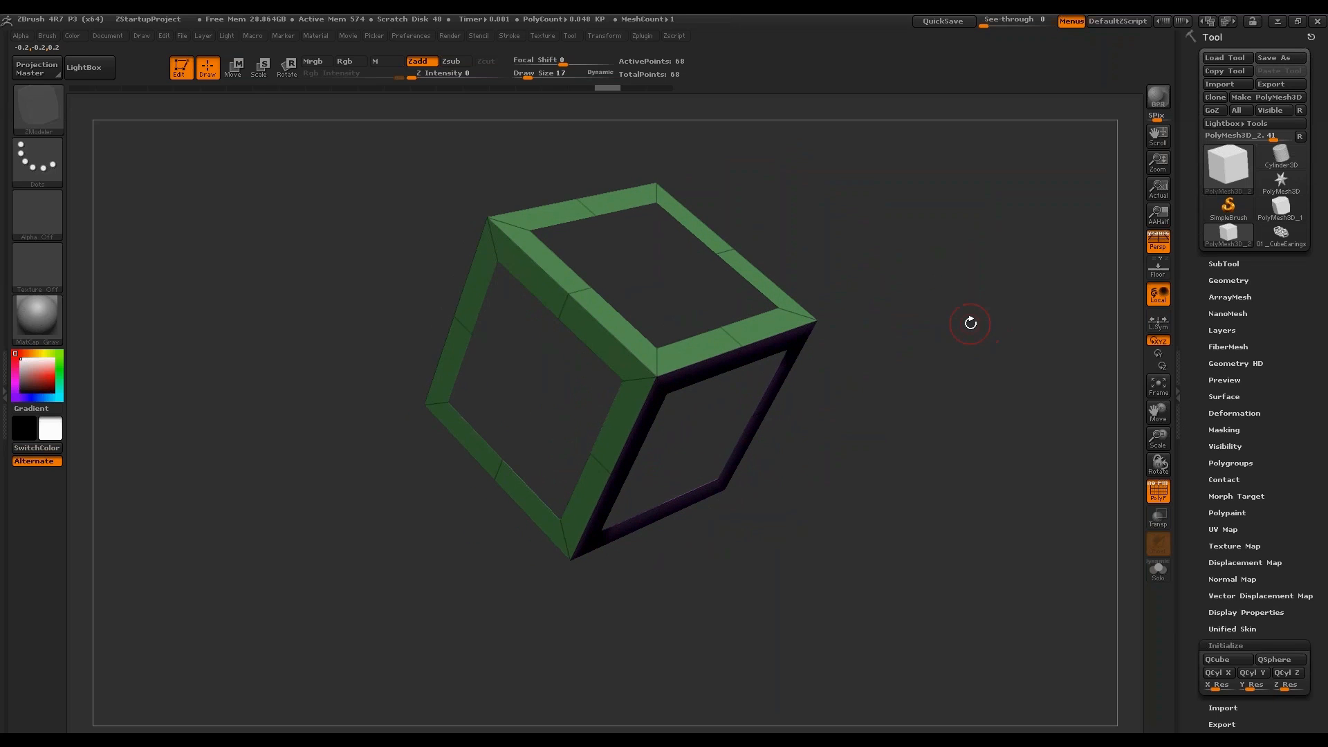
Switch the polygon action to QMesh with All Polygons as its target.
left_click_drag(930, 298, 930, 291)
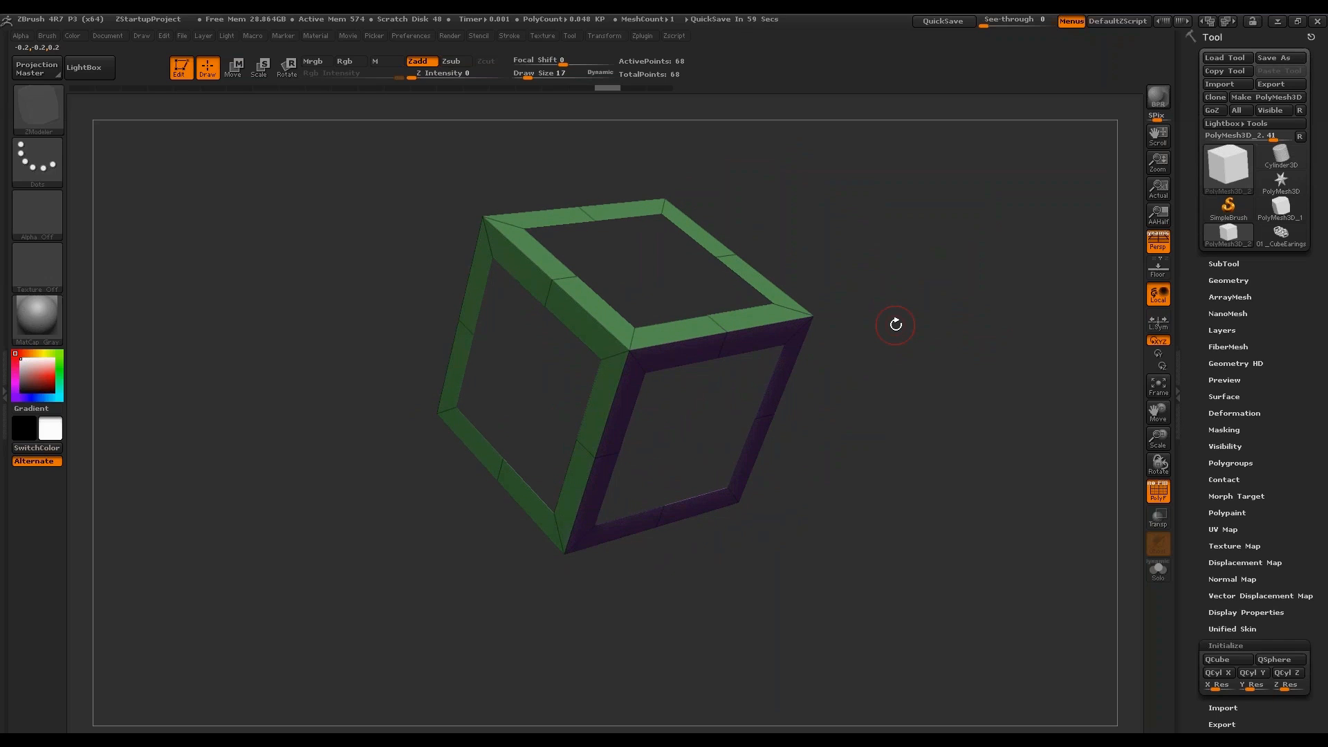
mouse_move(896, 324)
left_mouse_down()
mouse_move(911, 273)
mouse_move(925, 287)
mouse_move(919, 230)
mouse_move(831, 289)
mouse_move(908, 317)
left_mouse_up()
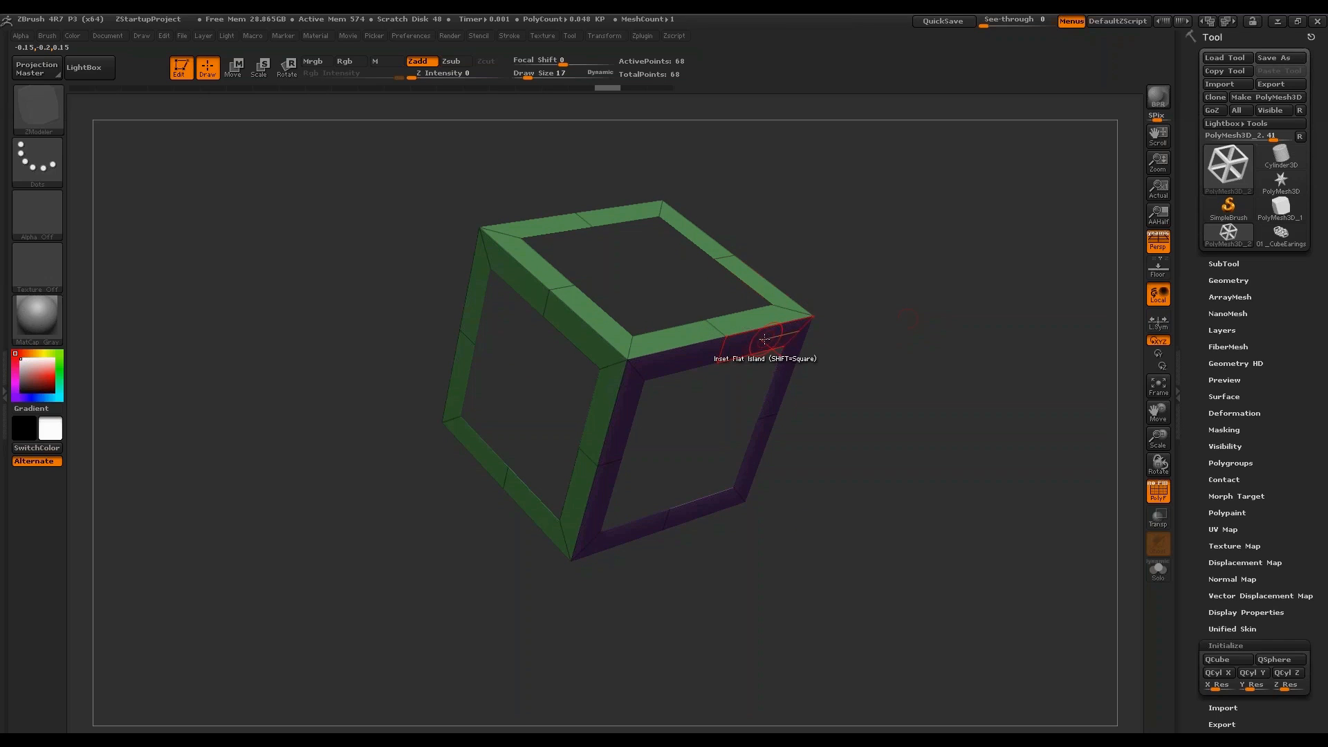
key("space")
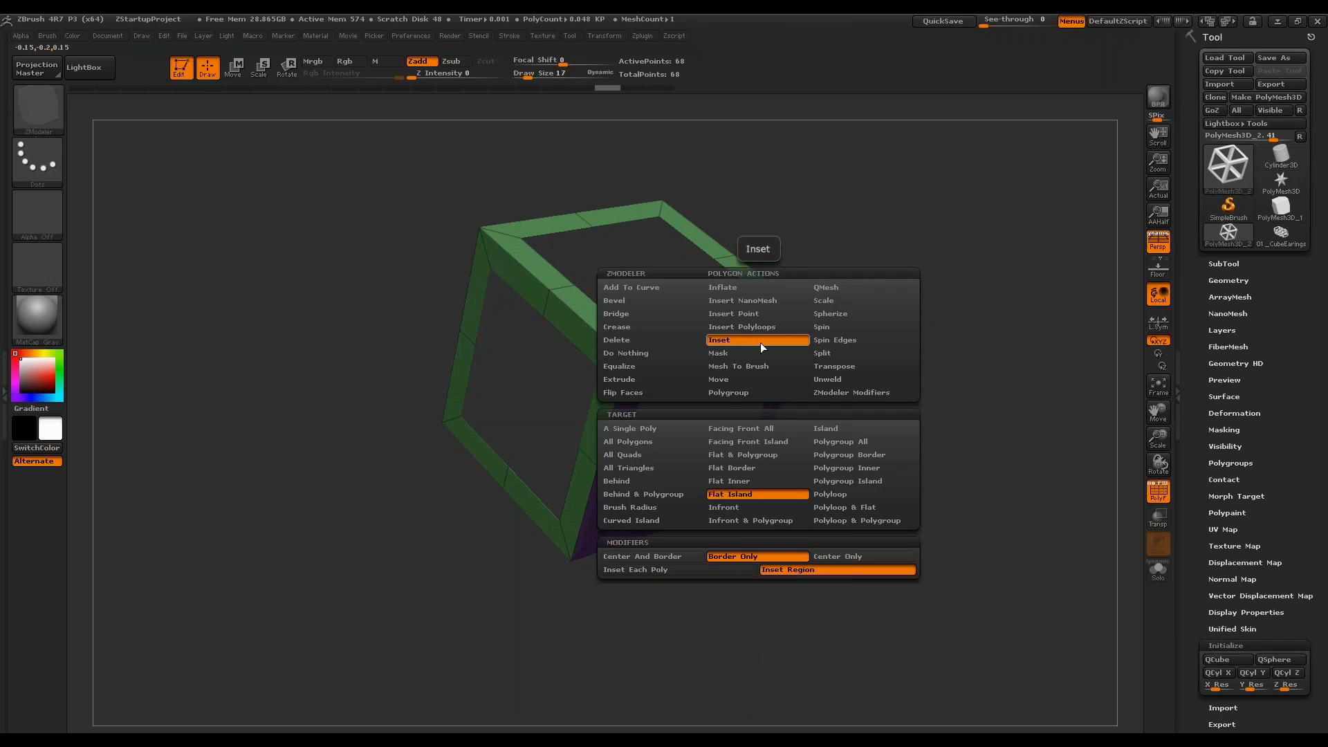
left_click(837, 288)
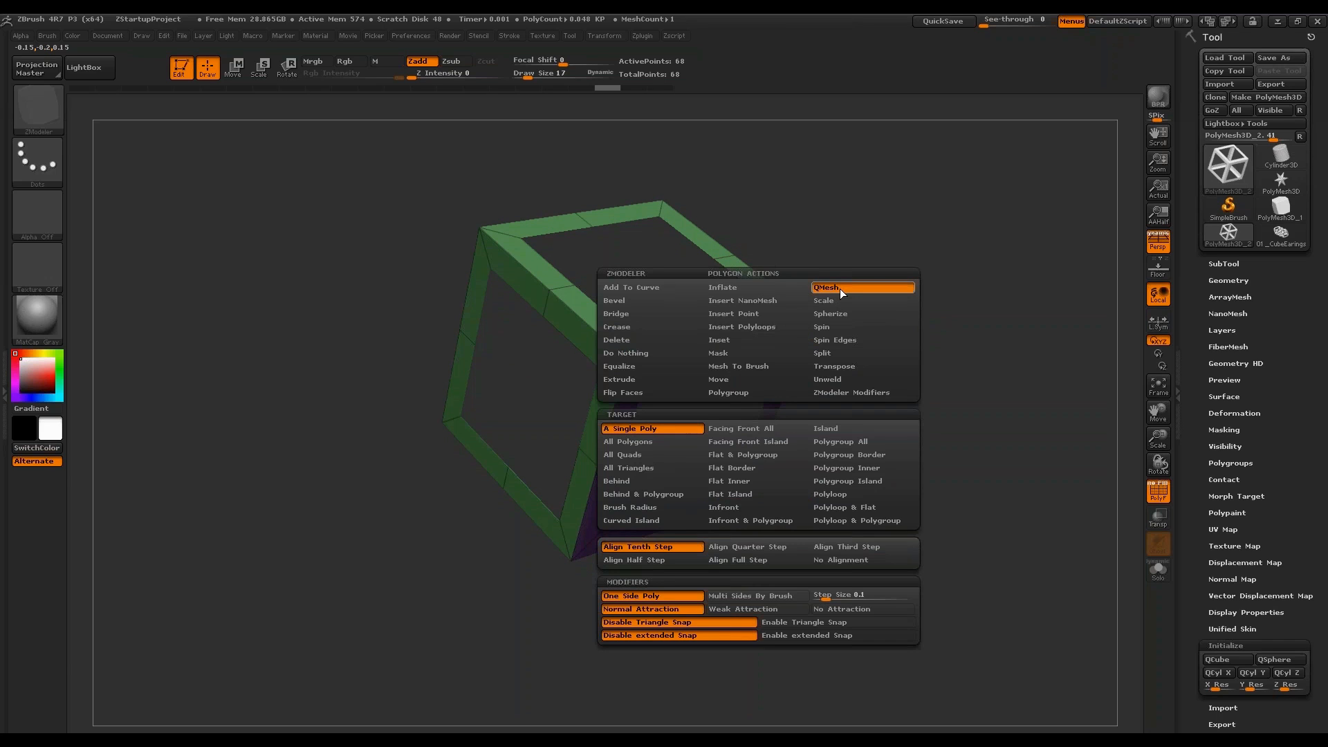
left_click(650, 442)
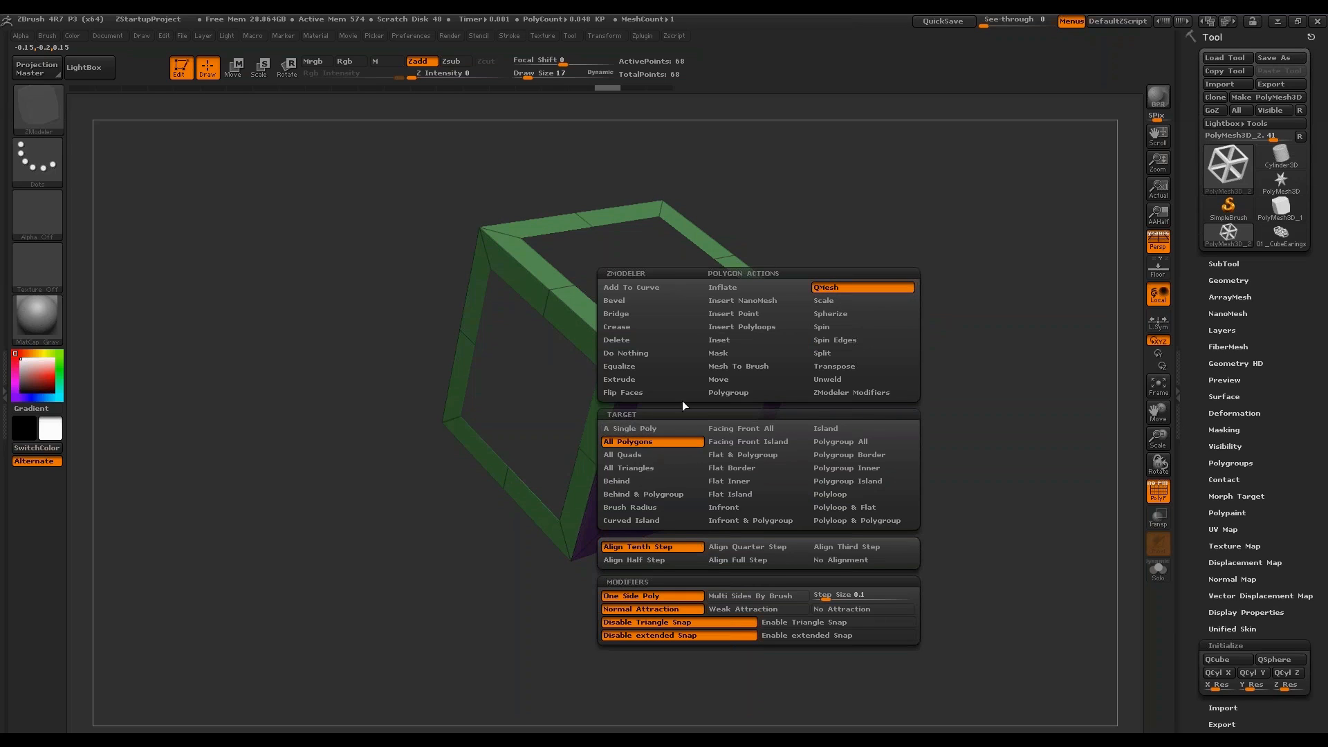
QMesh all polygons of the open cube frame outward to give its bars thickness.
left_click_drag(682, 400, 737, 328)
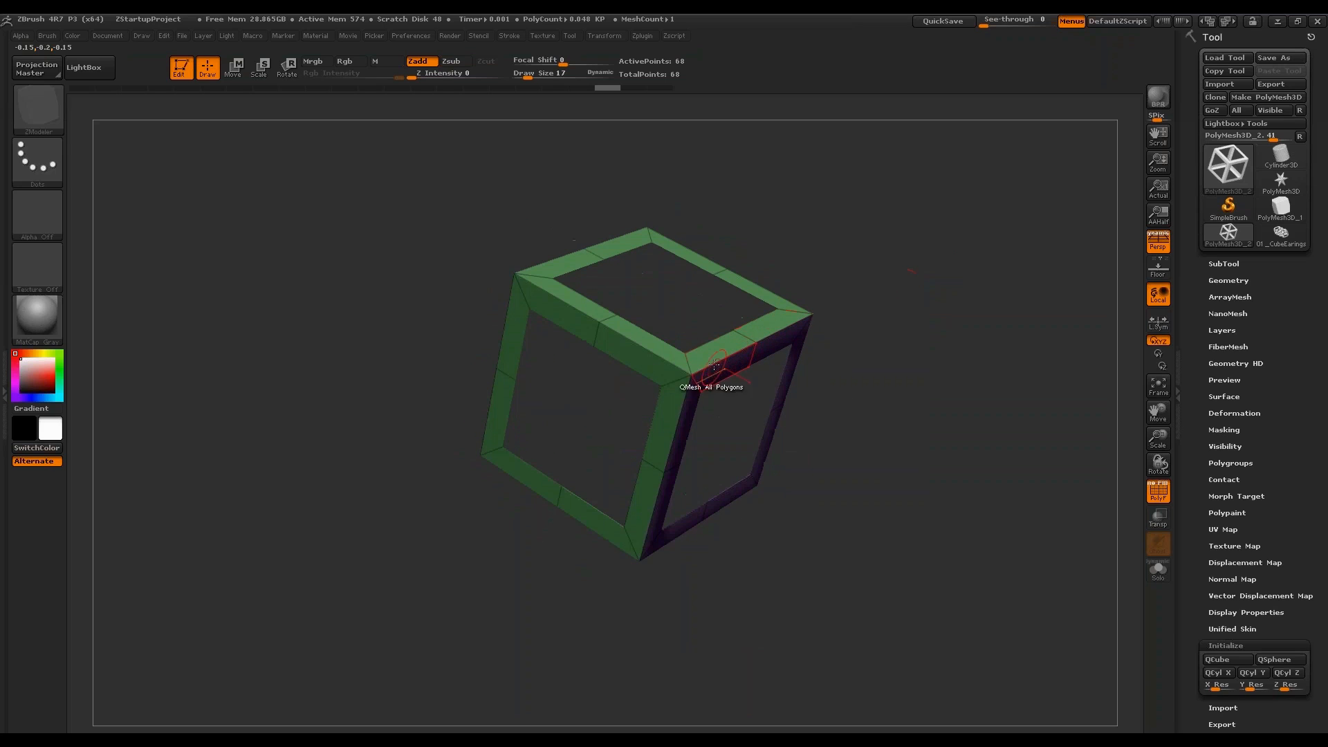
left_click_drag(904, 282, 842, 271)
left_click_drag(764, 343, 769, 304)
left_click_drag(900, 269, 948, 290)
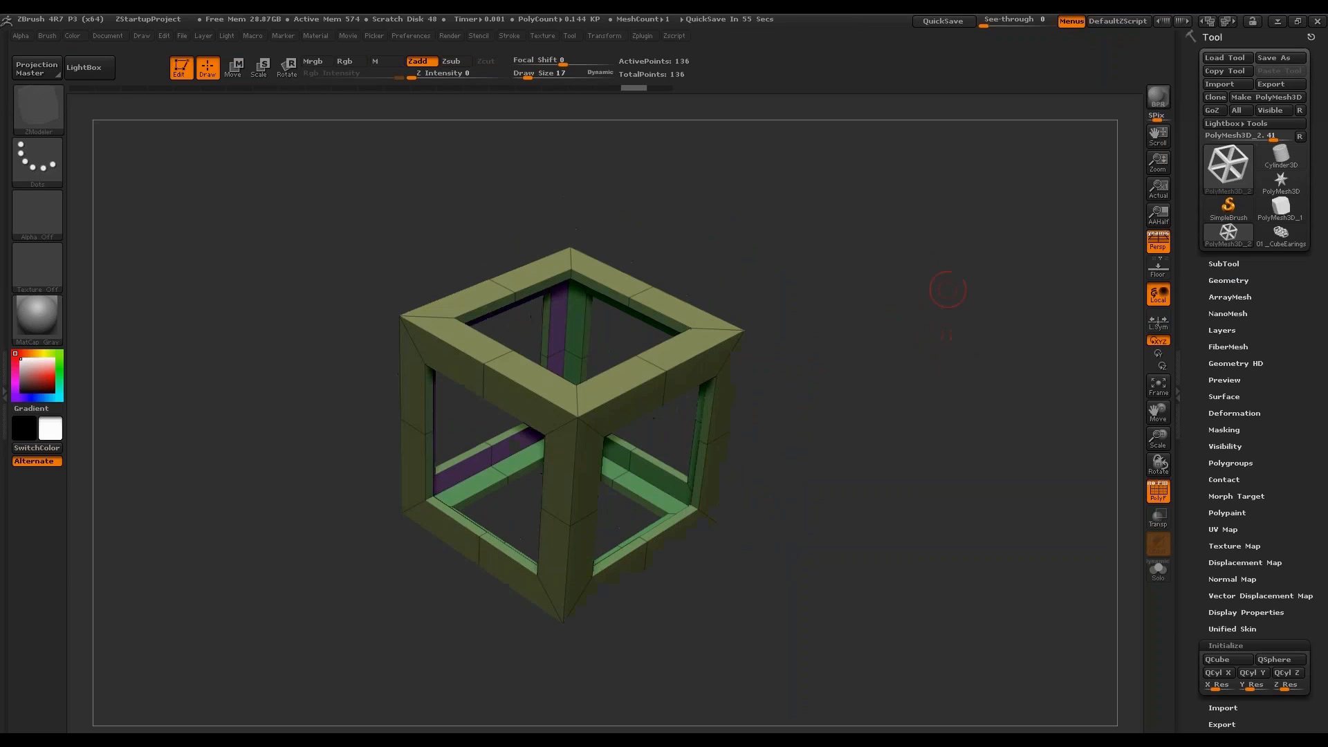
Open the mesh's Dynamic Subdiv settings under Geometry.
left_click(1241, 281)
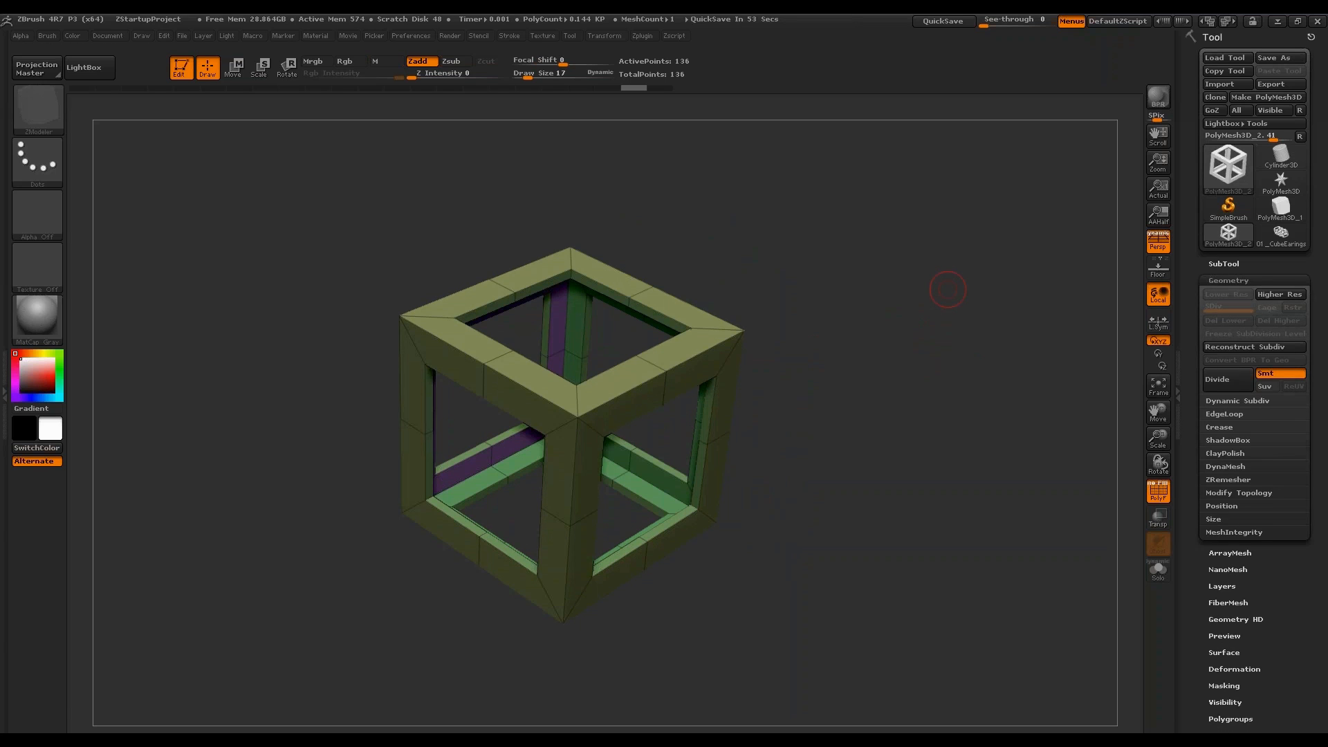
left_click(1244, 401)
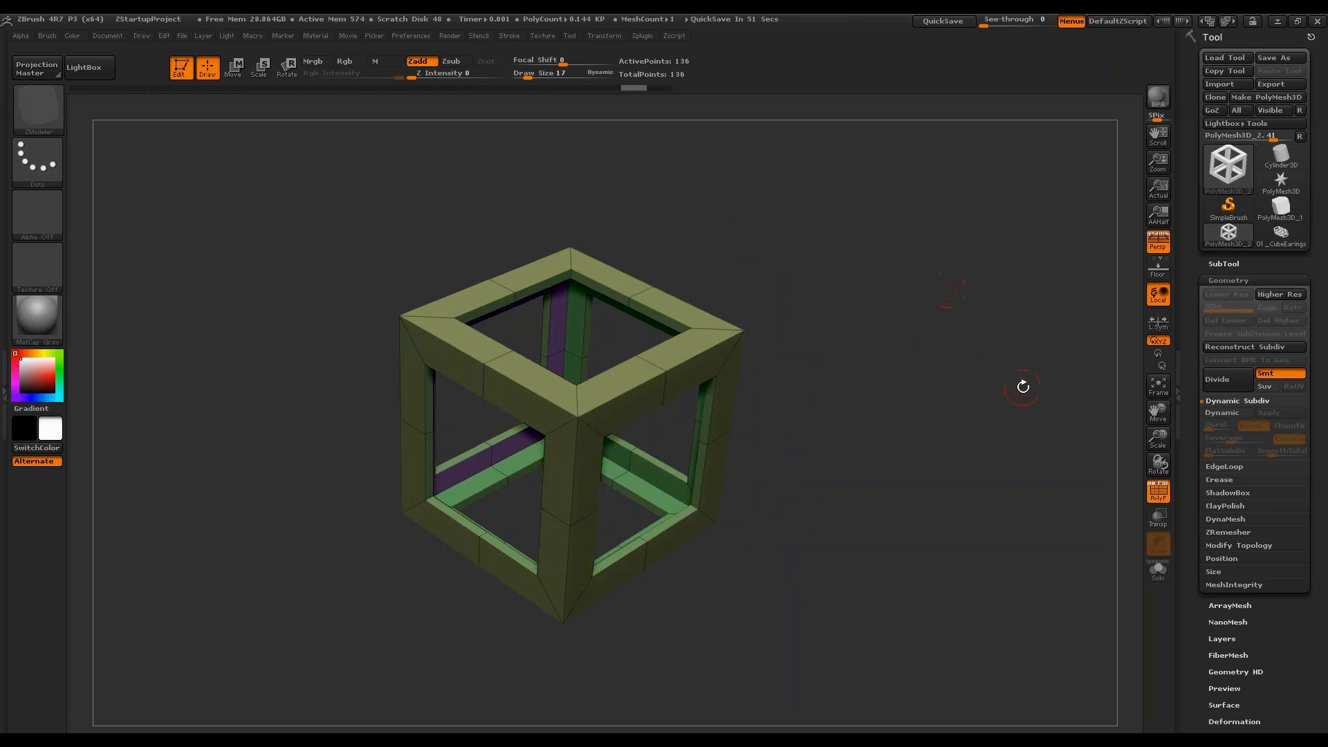
left_click_drag(943, 367, 970, 379)
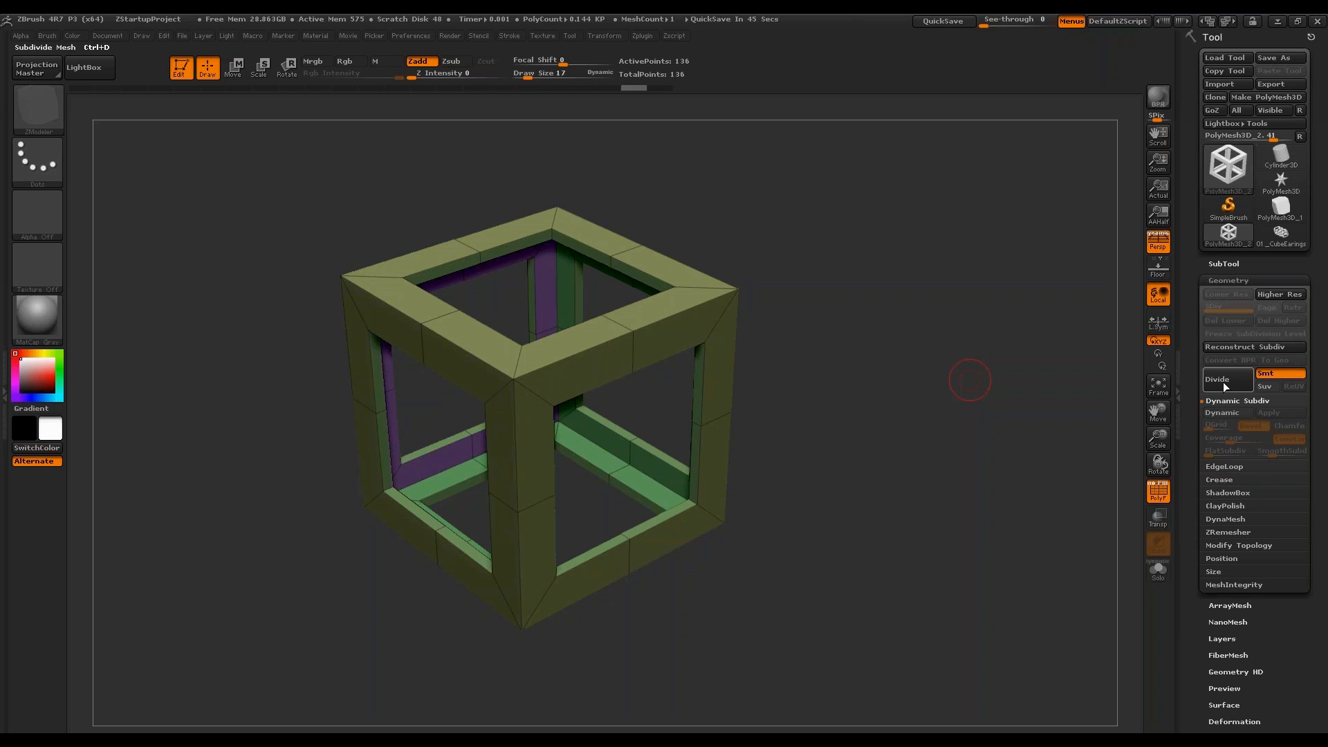
Divide the cube frame up to subdivision level 4 and inspect its smoothed shape.
left_click(1227, 382)
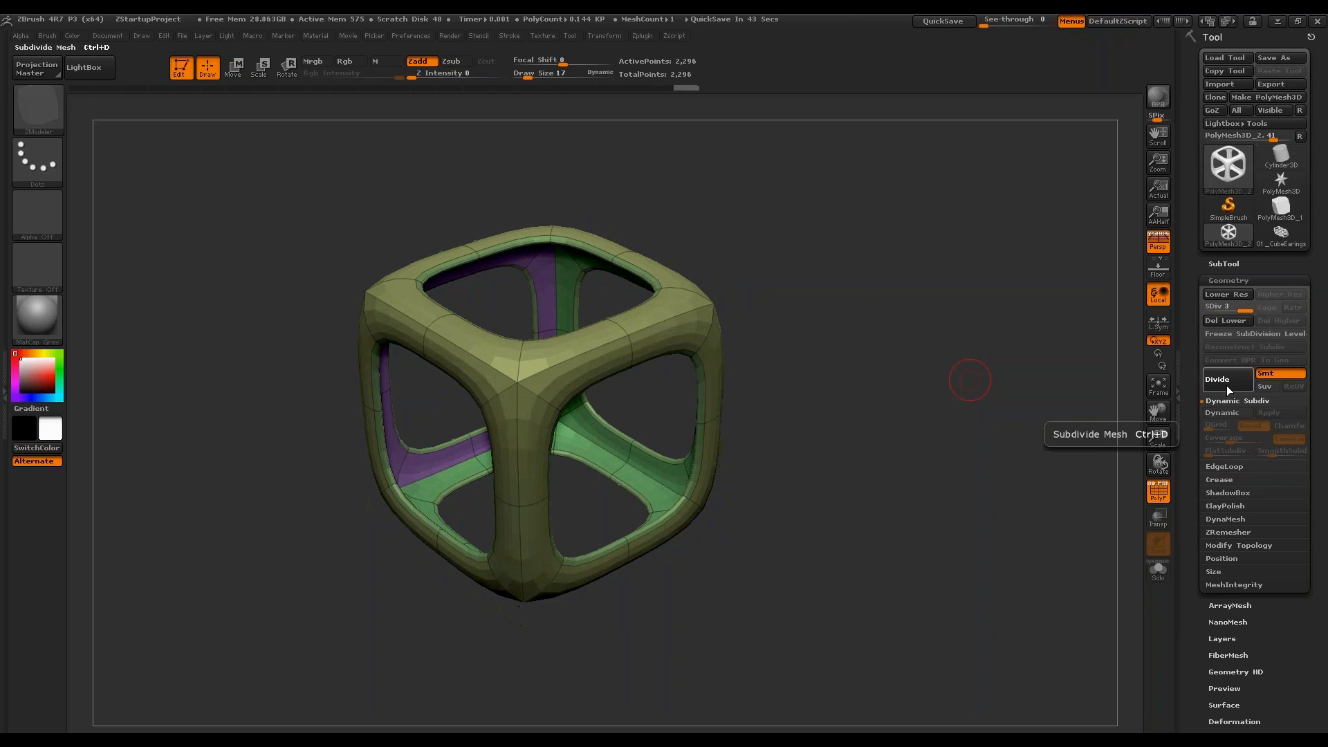
left_click(1227, 385)
left_click_drag(986, 446, 996, 484)
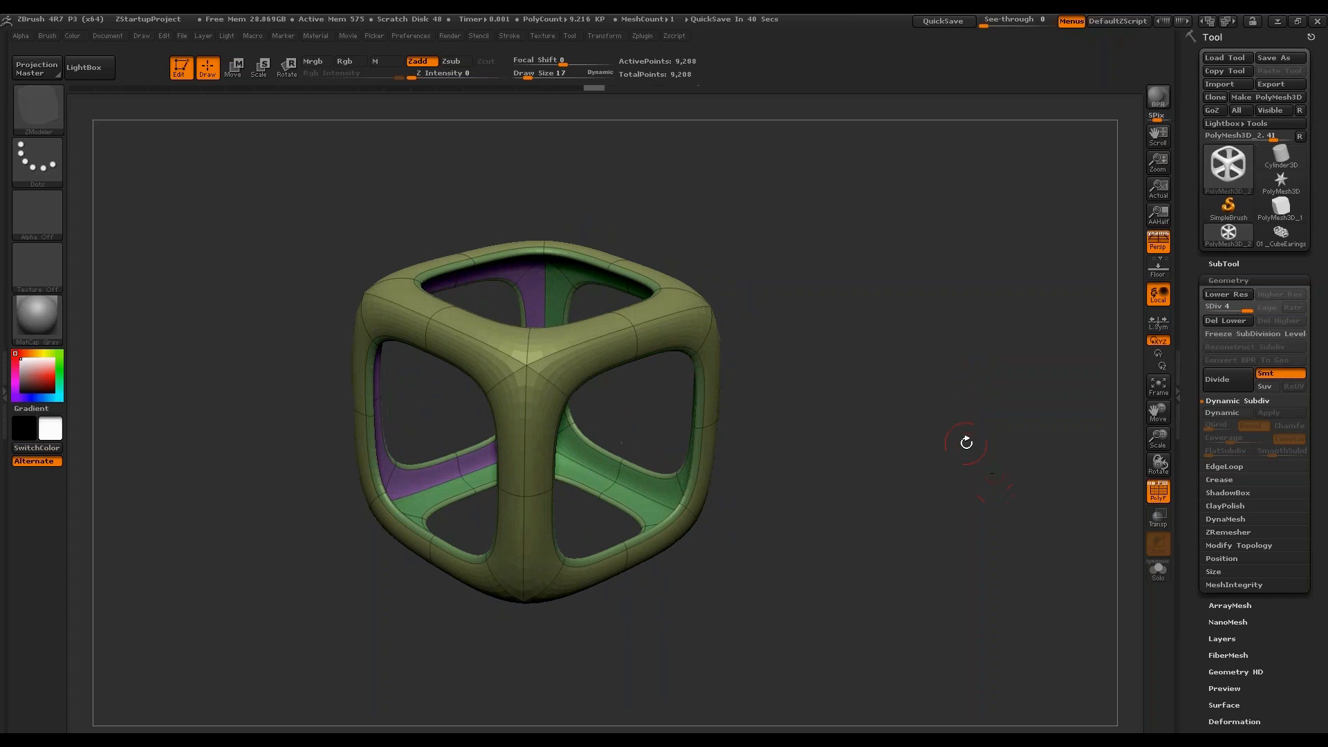
left_click_drag(970, 364, 815, 287)
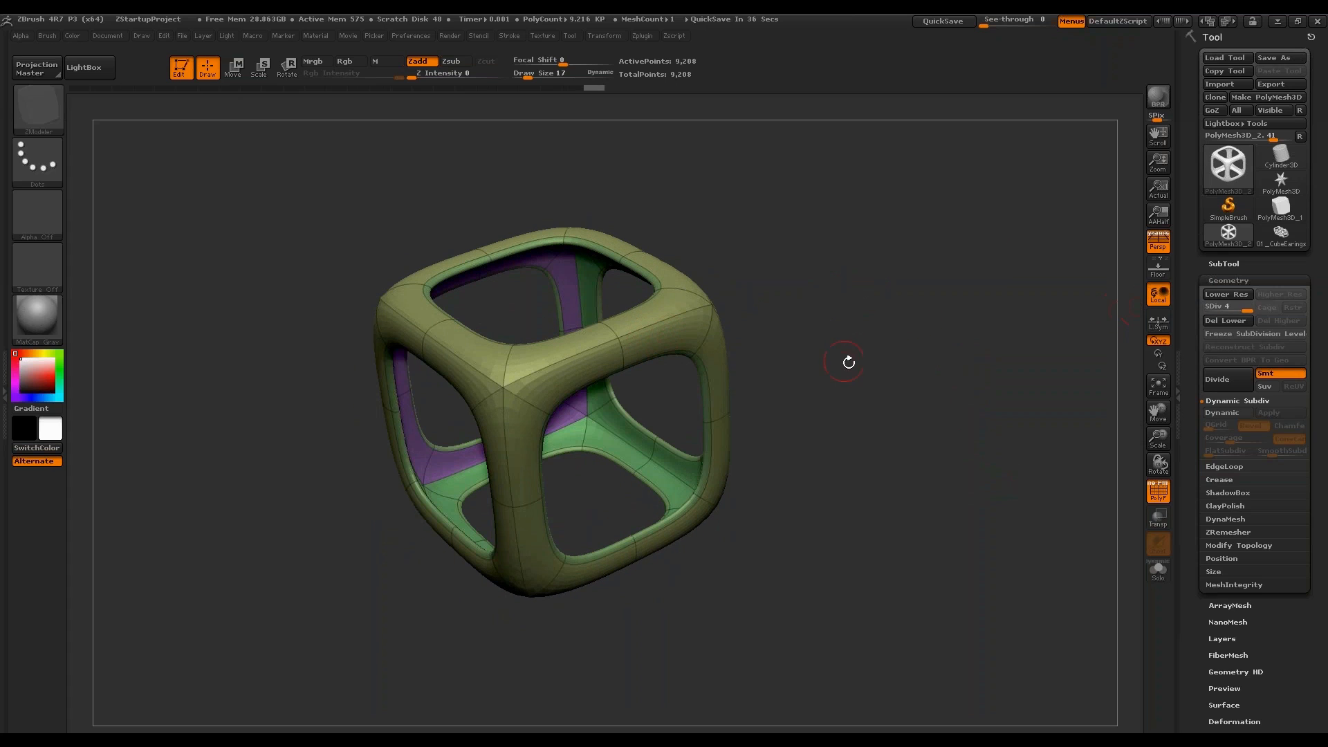
left_click_drag(847, 361, 767, 306)
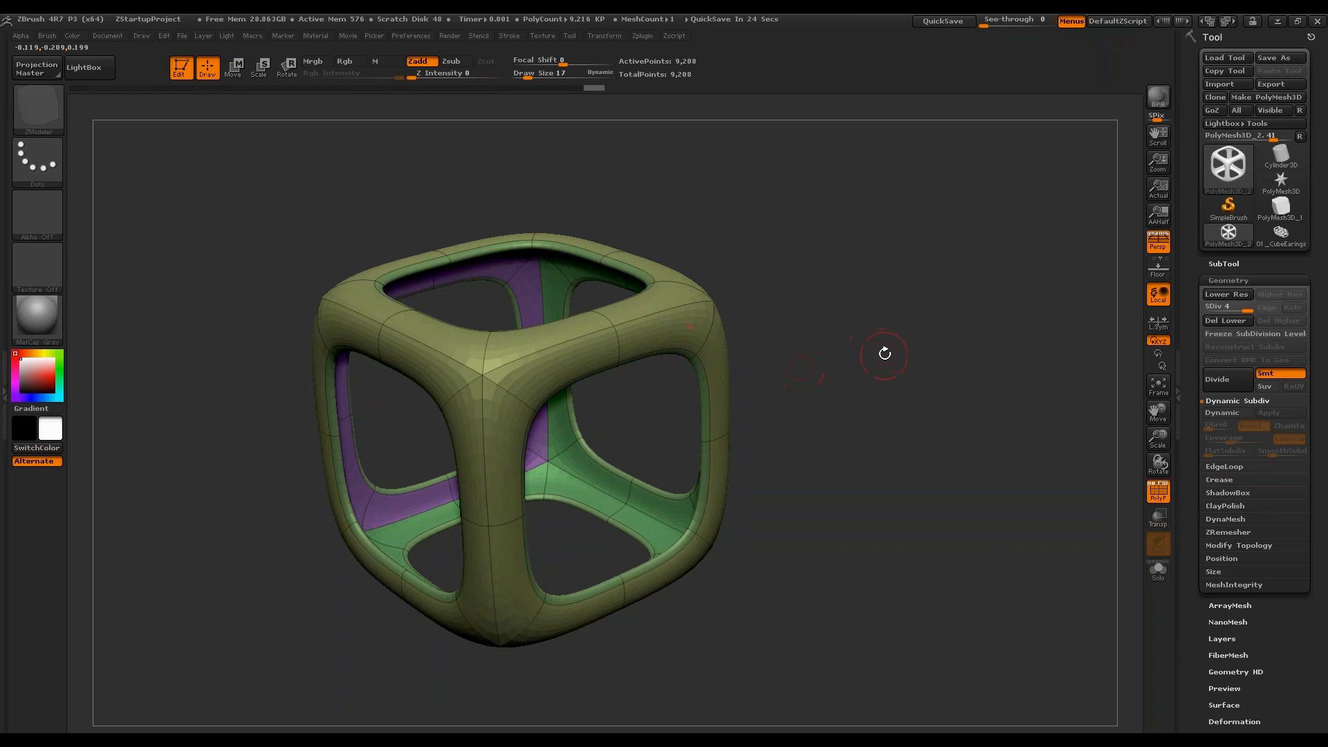
Undo the subdivisions of the cube frame to restore its undivided mesh.
key("shift+d")
key("shift+d")
key("shift+d")
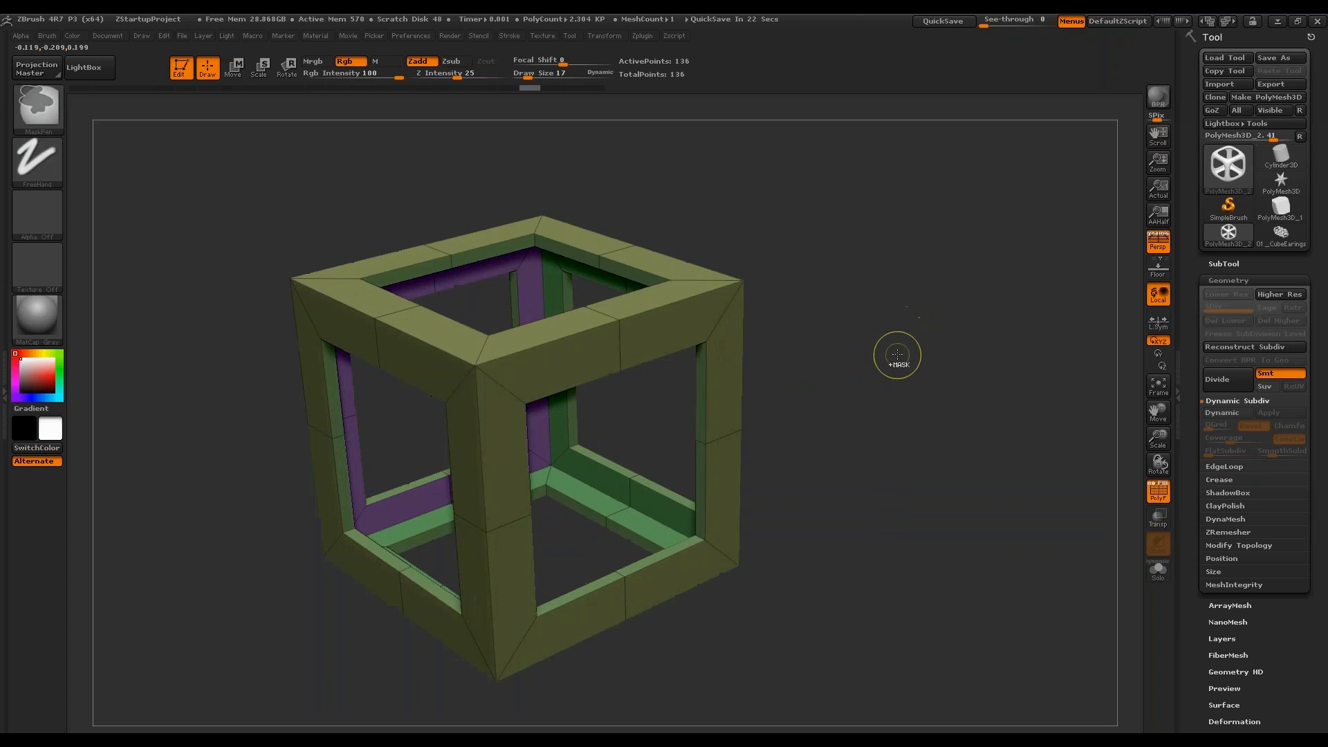
Turn on Dynamic subdivision for the cube frame and set SmoothSubdiv to 4.
left_click_drag(899, 351, 930, 271)
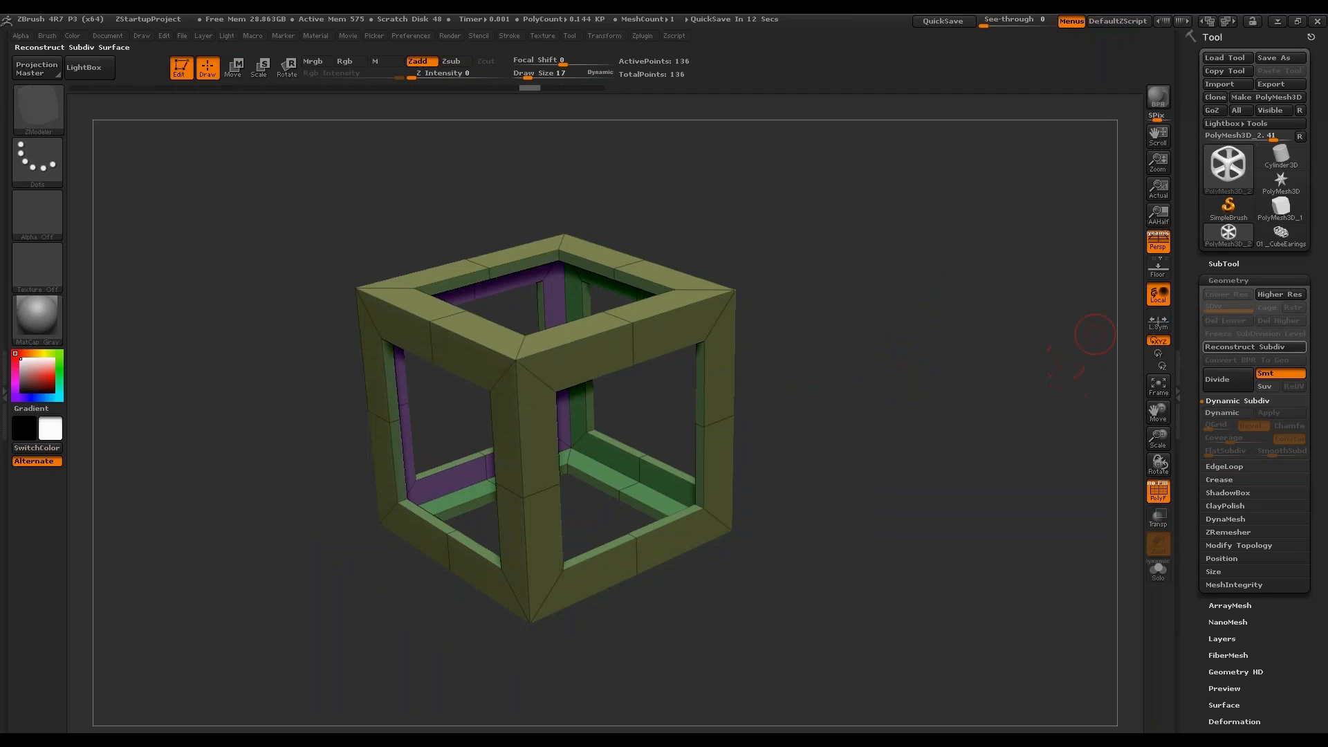
left_click(1230, 413)
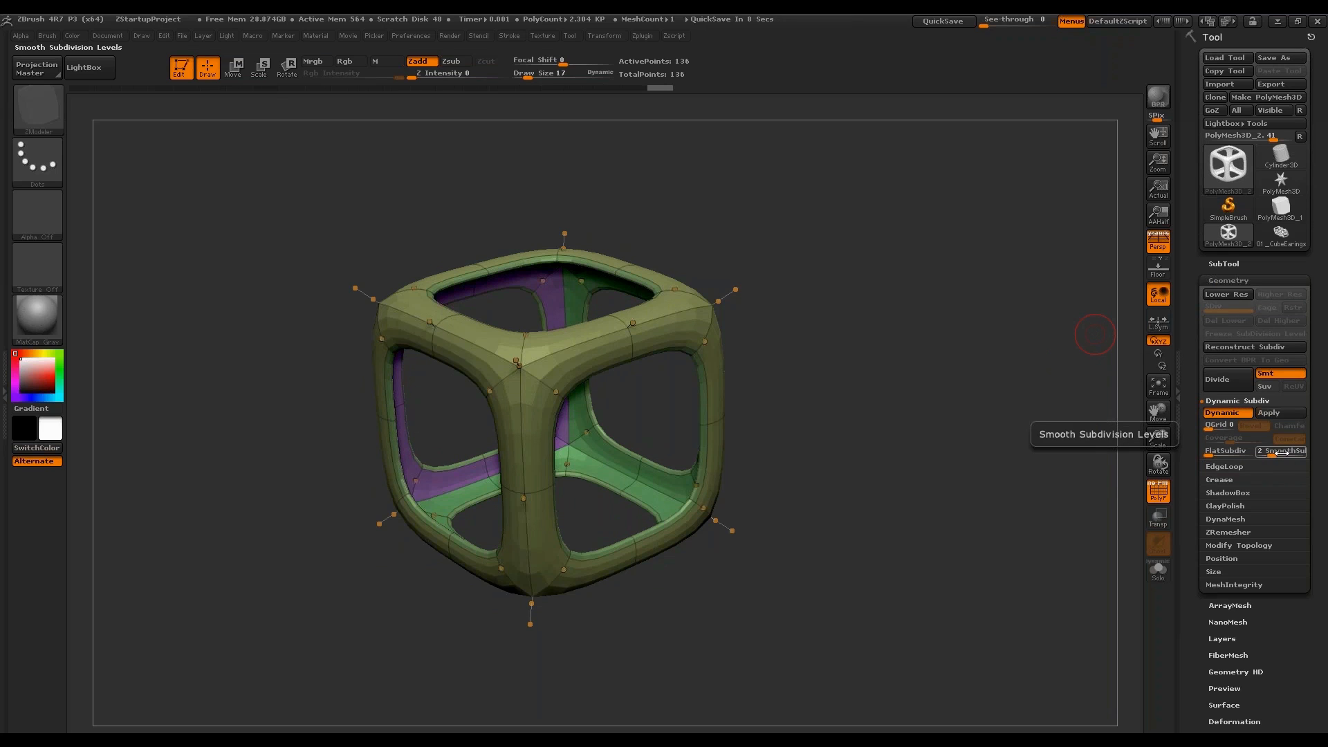
left_click_drag(1273, 455, 1273, 451)
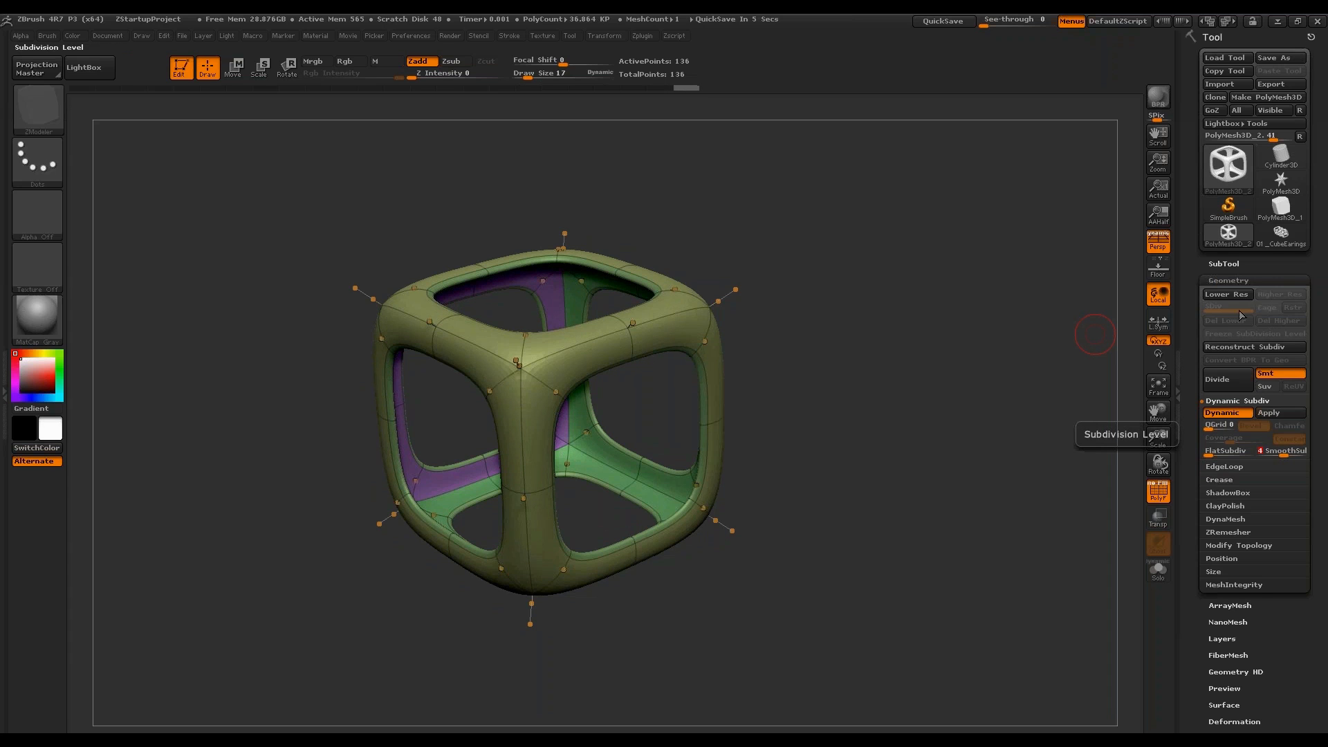
left_click_drag(963, 379, 926, 393)
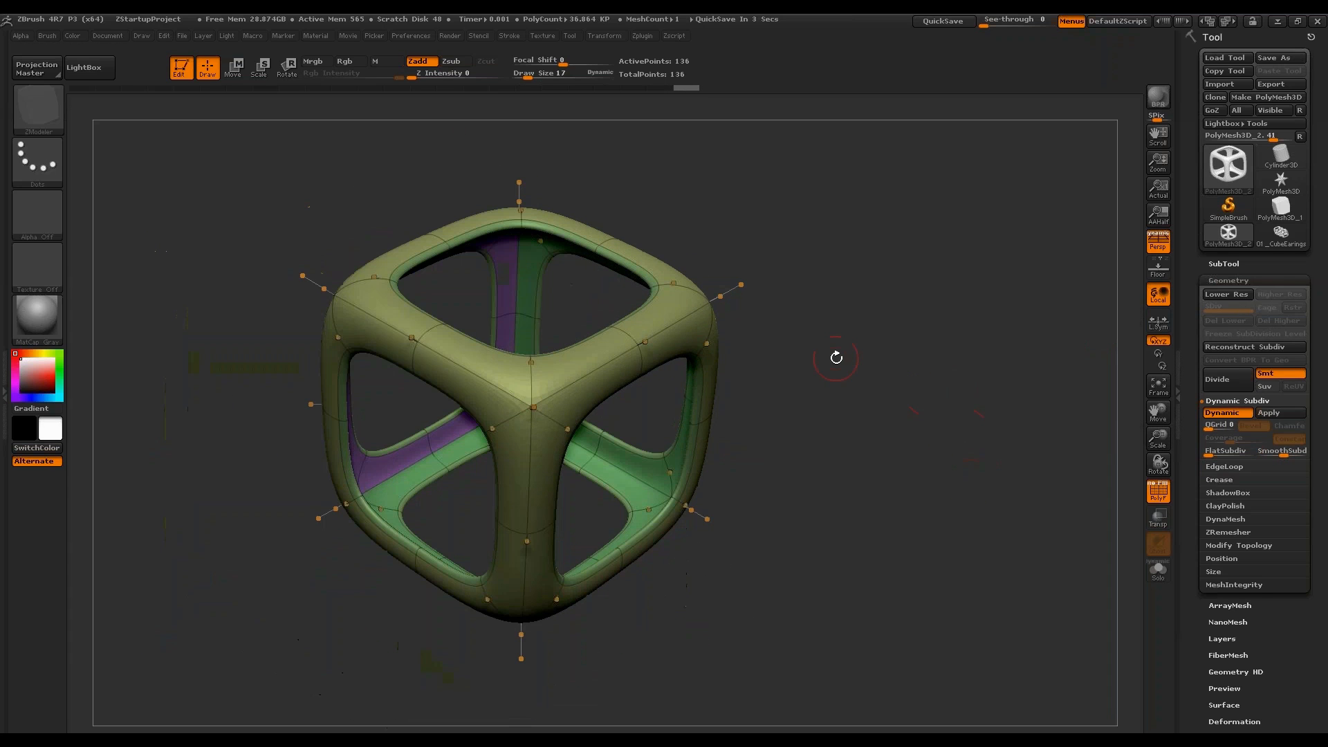
Try extruding all polygons of the smoothed cube frame with QMesh and undo it.
left_click_drag(836, 358, 1036, 358)
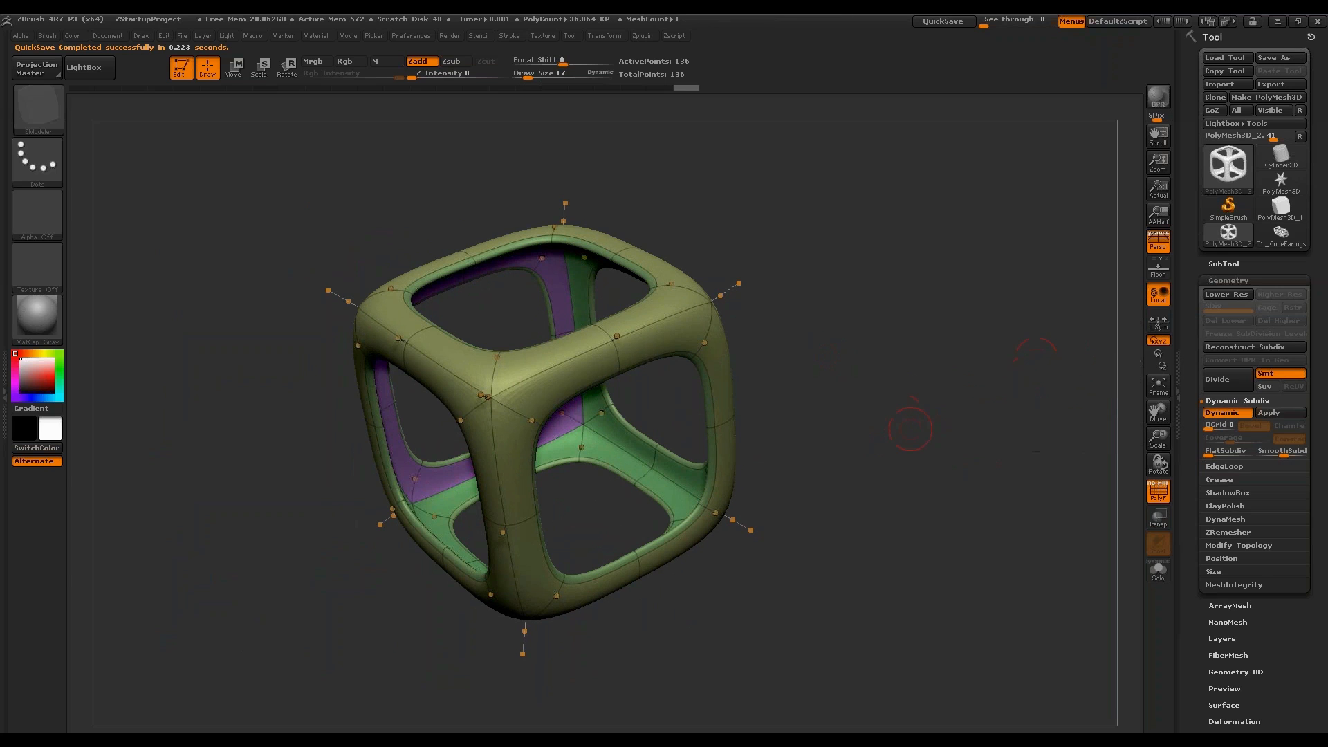
left_click_drag(906, 422, 1134, 335)
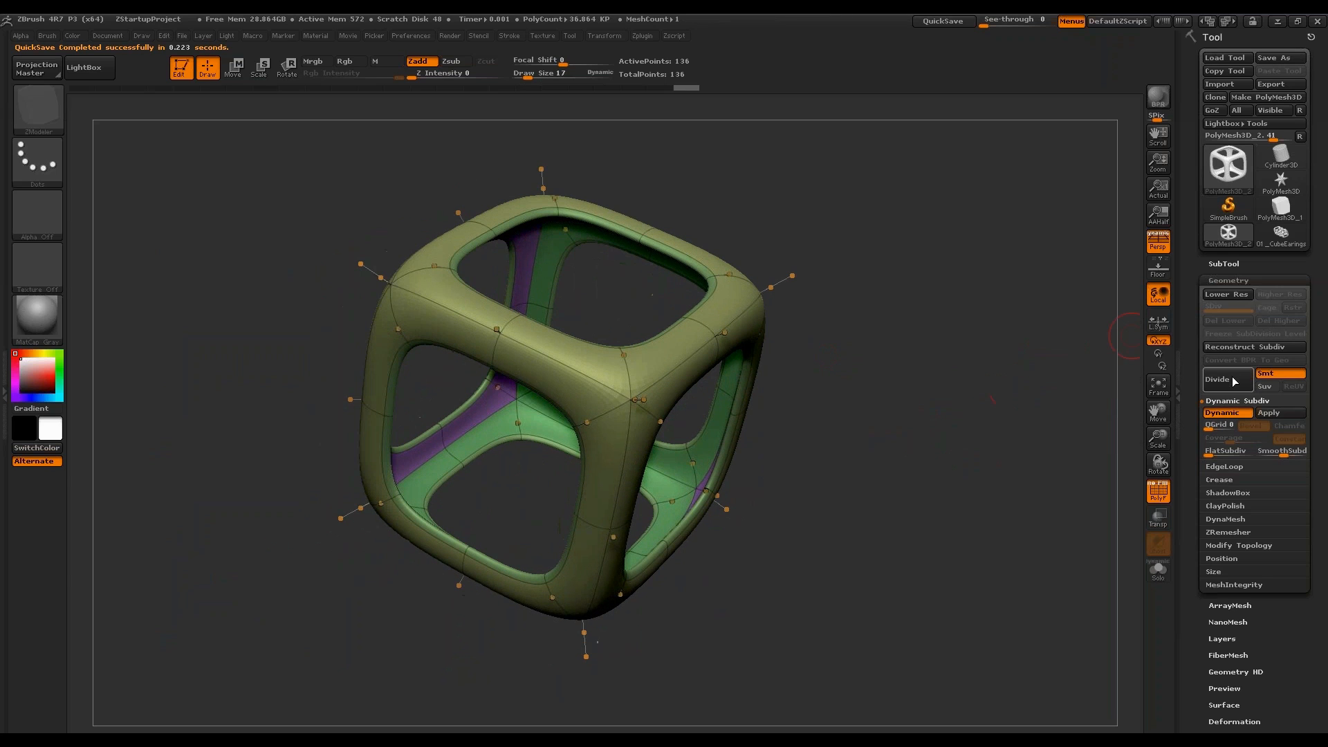
left_click_drag(1089, 398, 1048, 387)
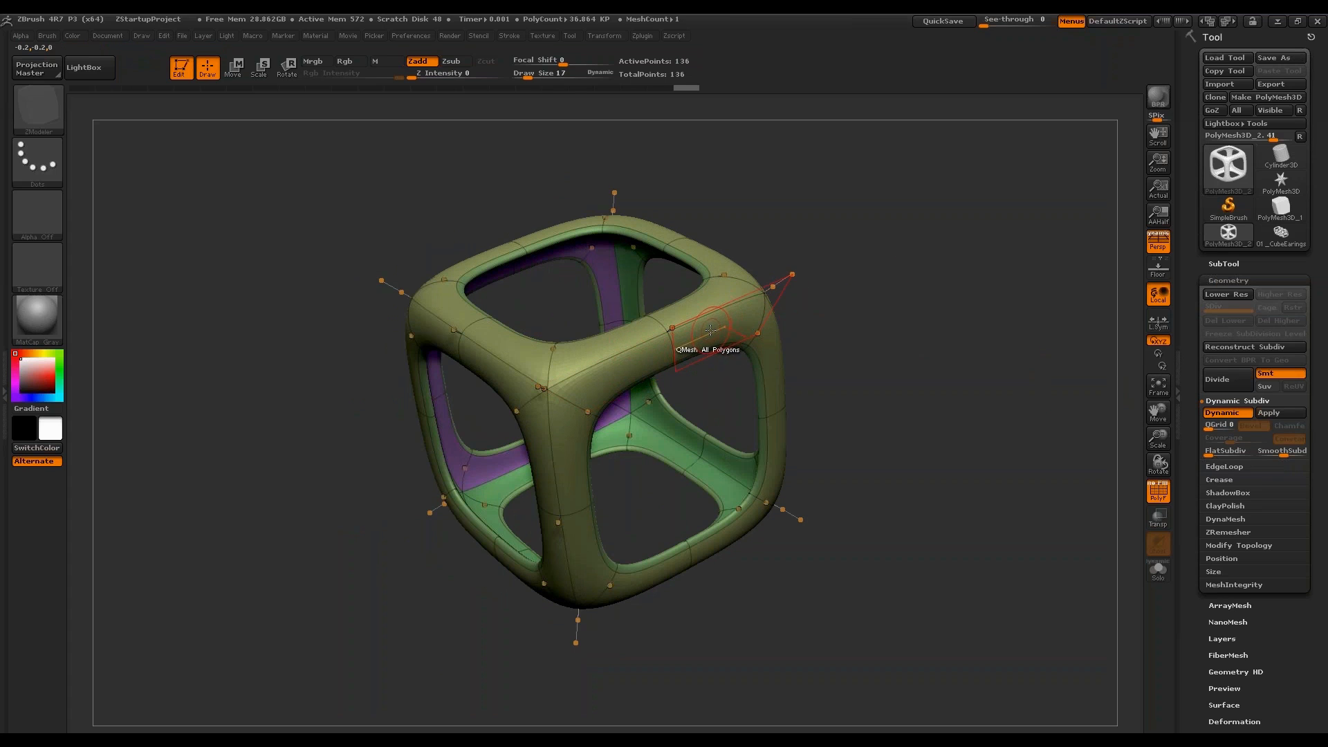
left_click_drag(710, 330, 732, 298)
key("ctrl+z")
Set the ZModeler polygon QMesh target to A Single Poly and pull two neighbouring polygons outward from the frame's upper edge.
key("space")
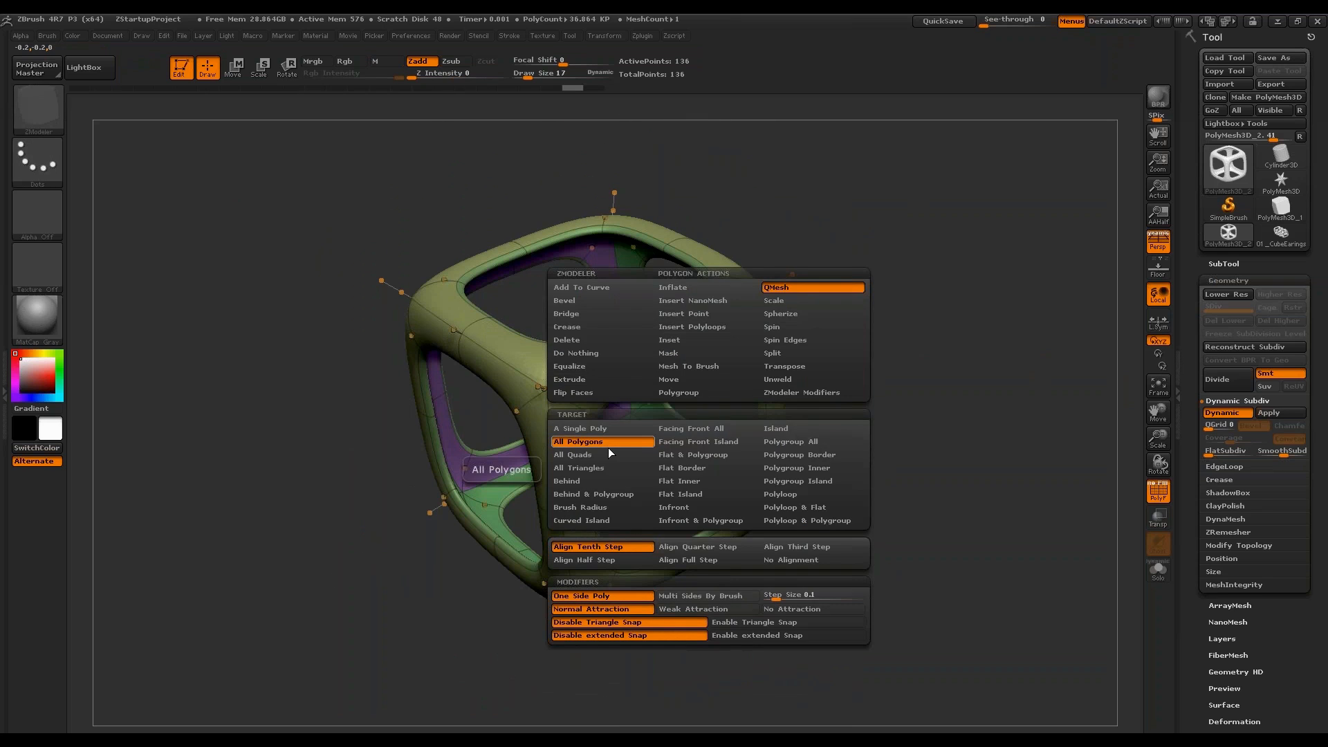
left_click(608, 429)
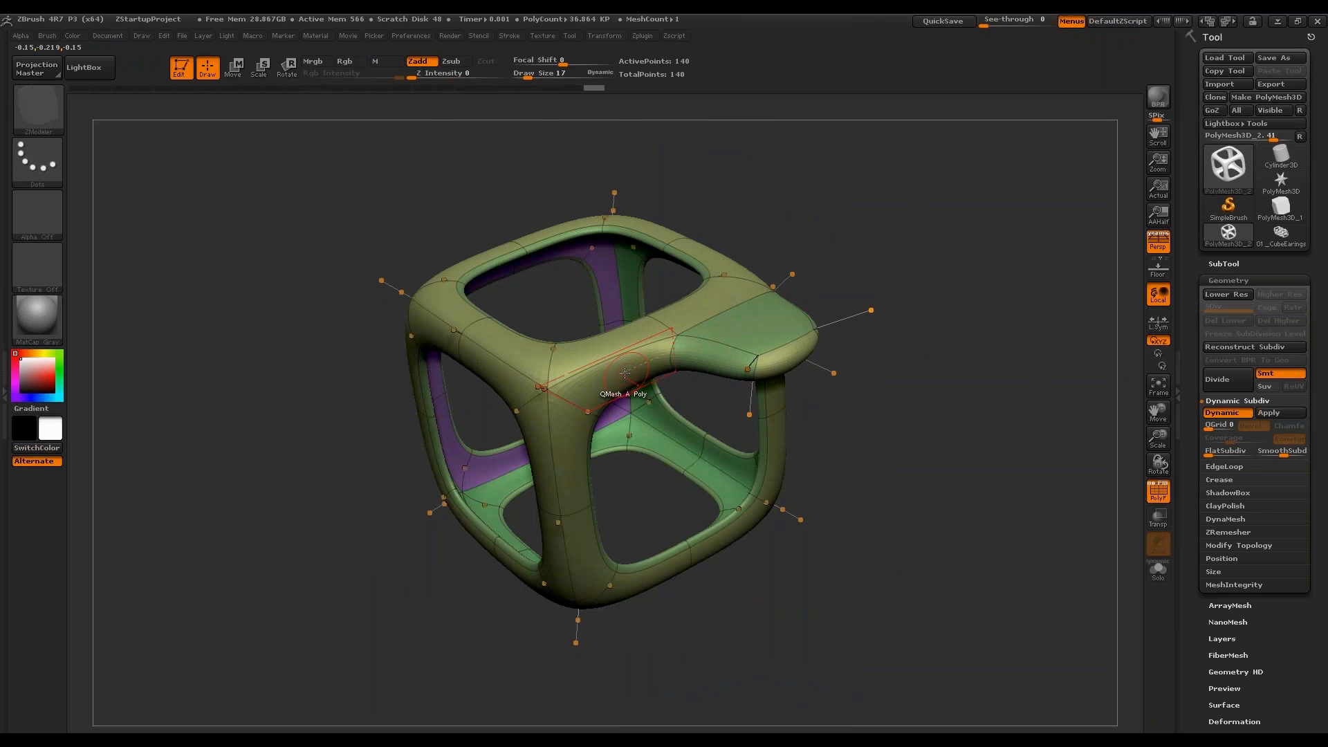
left_click_drag(625, 373, 657, 325)
left_click_drag(899, 242, 1072, 311)
Examine the extruded ledge with Dynamic subdivision off, undo the extrusions, and turn Dynamic subdivision back on.
left_click(1222, 412)
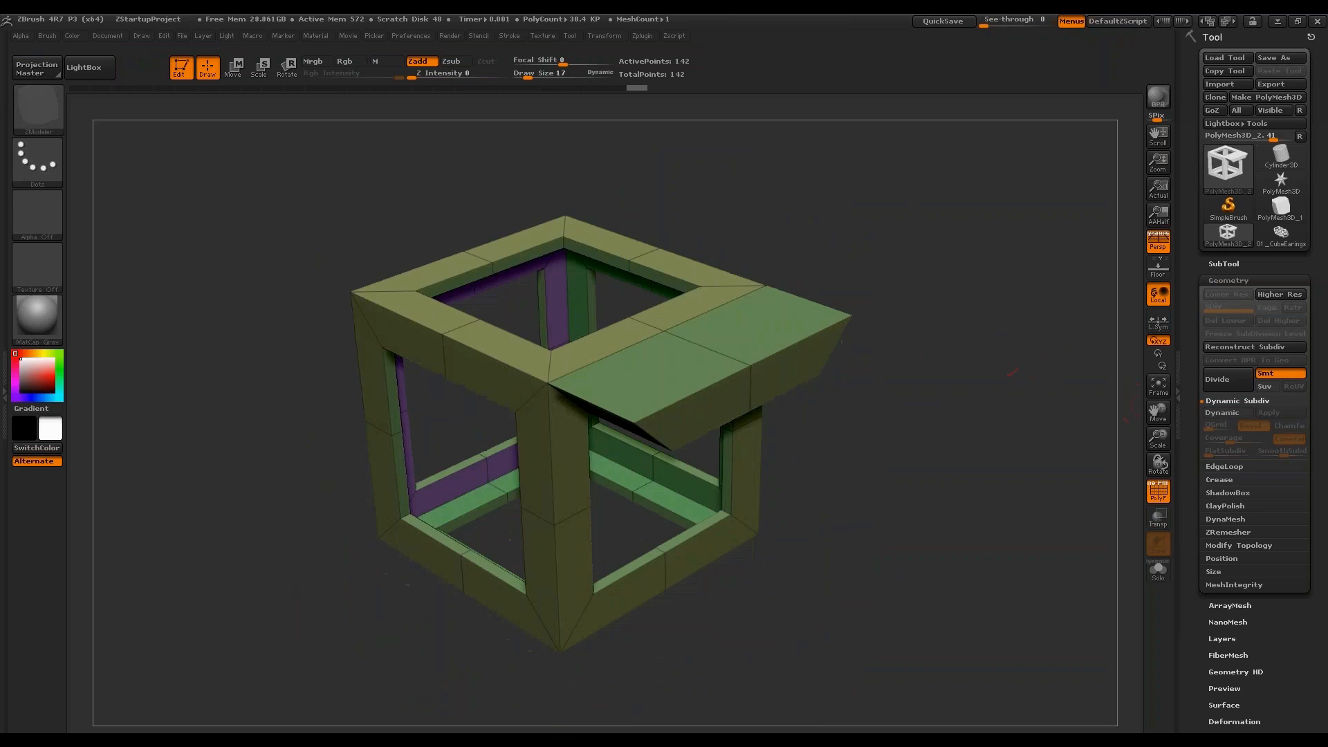
left_click_drag(985, 417, 996, 349)
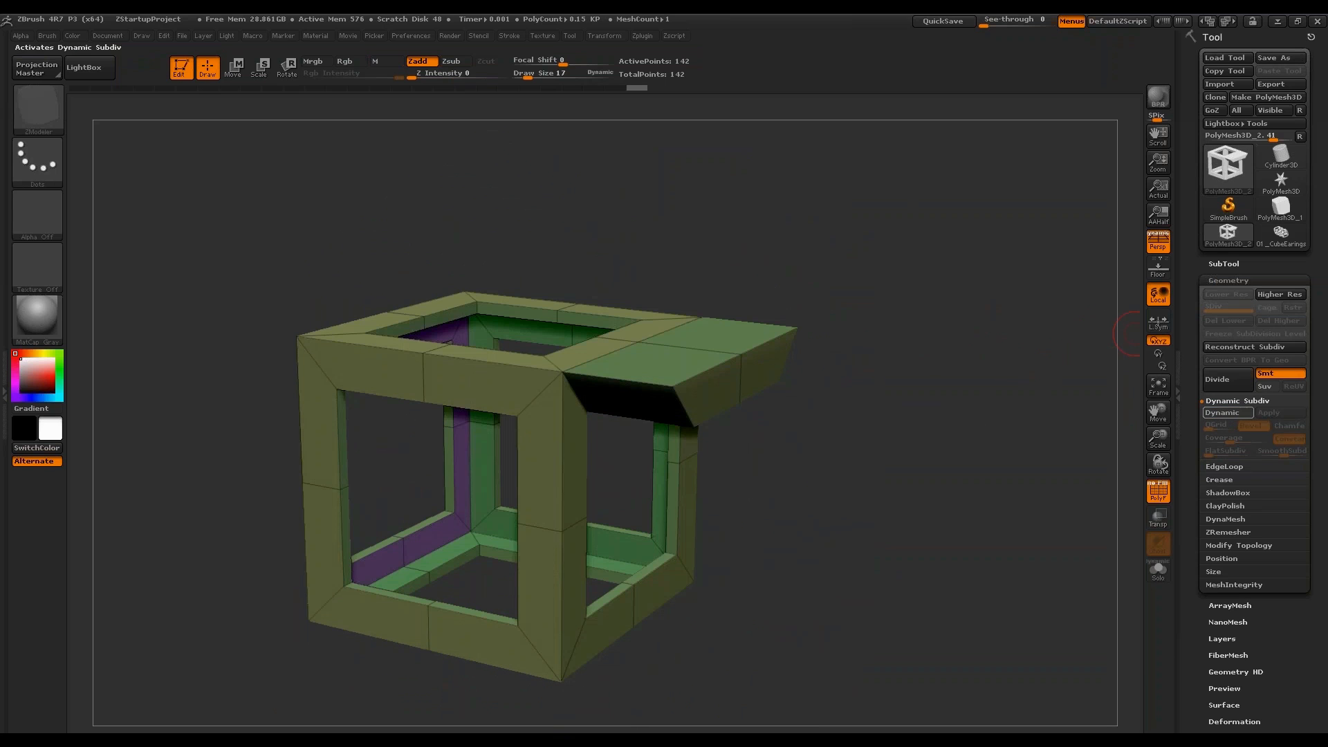
mouse_move(982, 401)
left_mouse_down()
mouse_move(947, 412)
mouse_move(955, 384)
mouse_move(1025, 305)
left_mouse_up()
key("ctrl")
key("d")
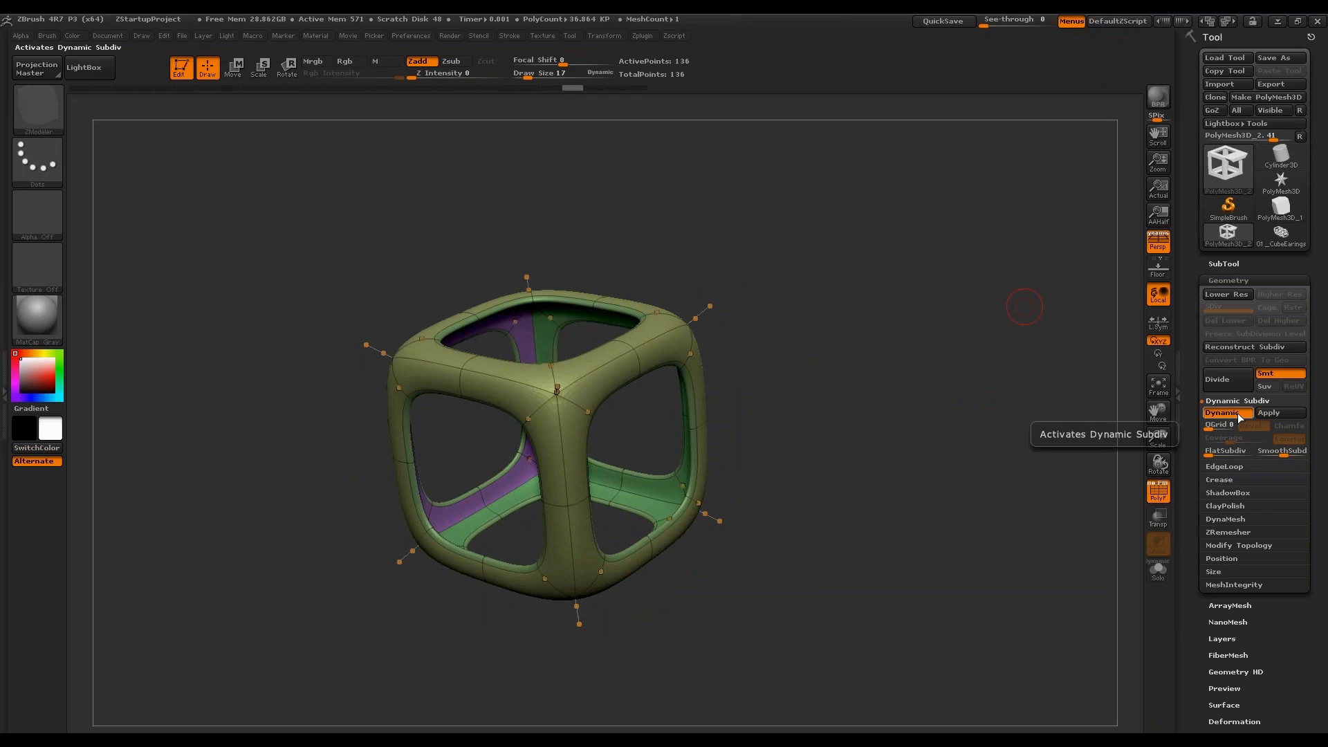
Switch from ZModeler to the ClayBuildup brush for the smoothed cube frame.
left_click_drag(691, 327, 624, 340)
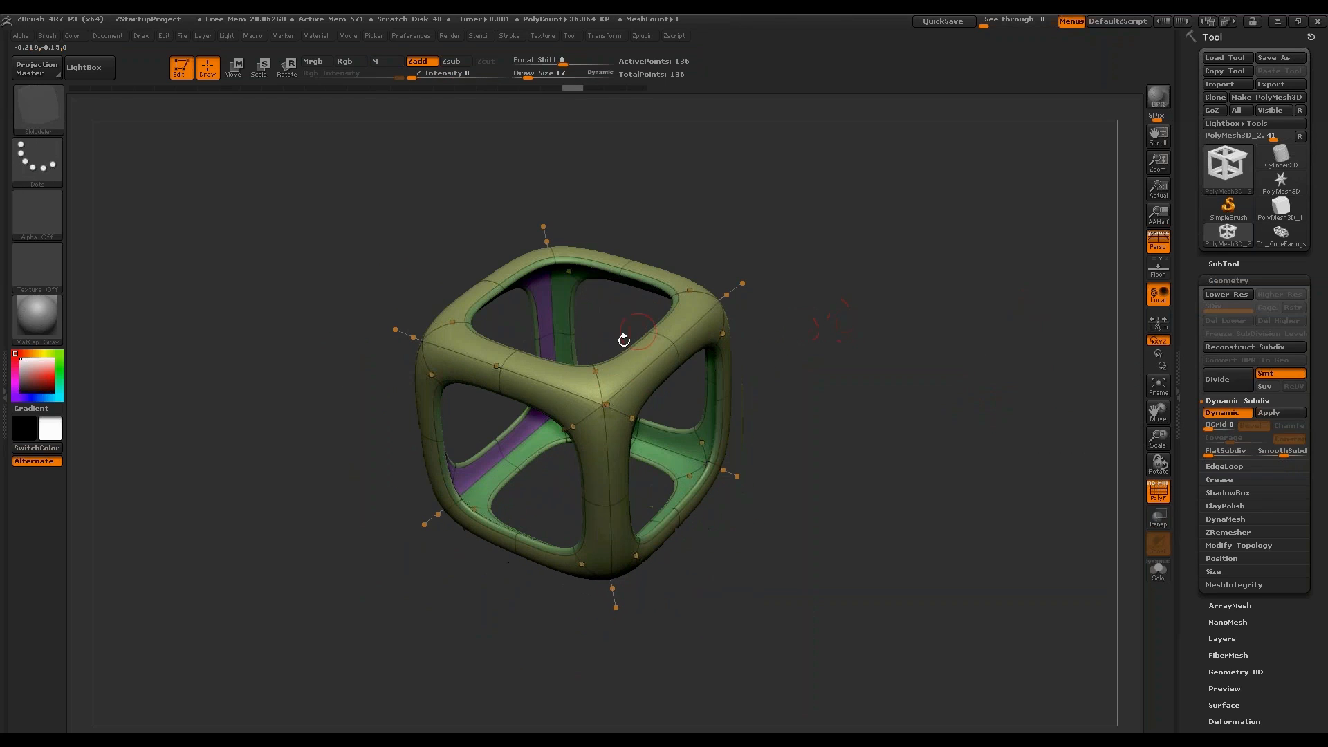
key("b")
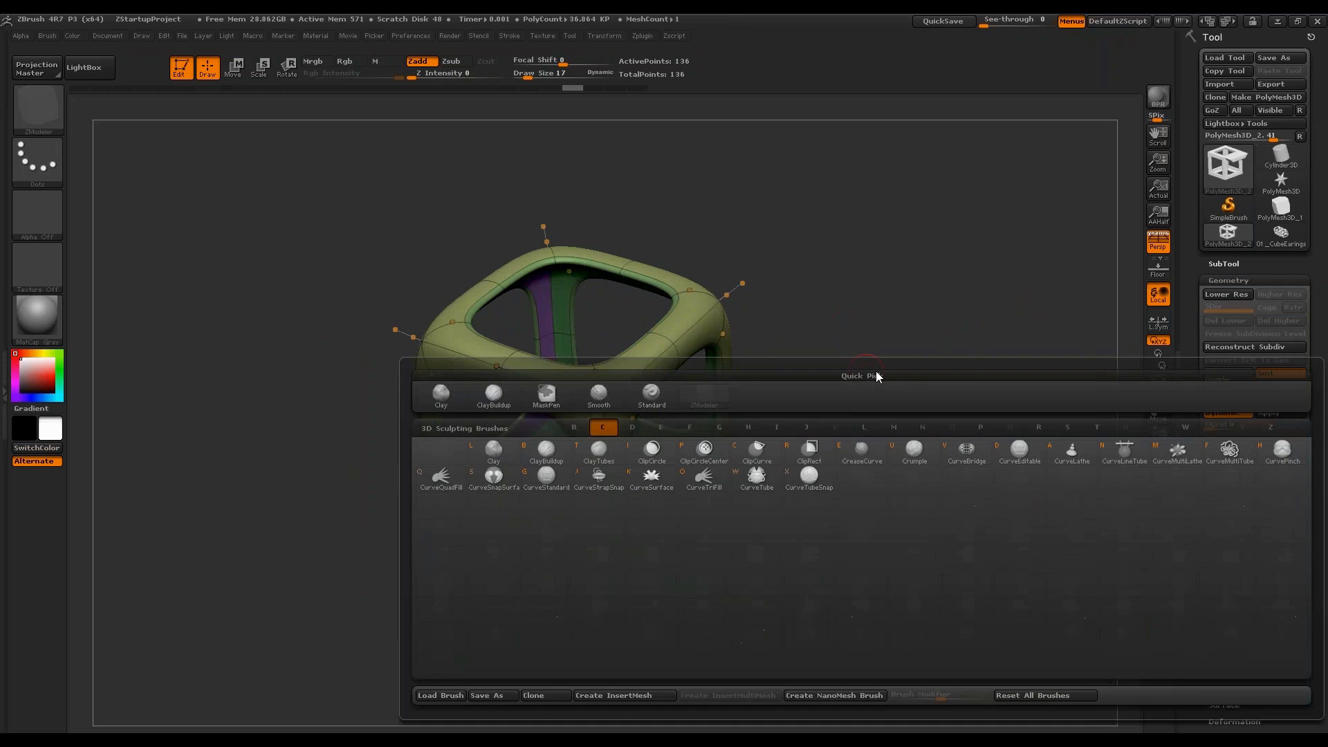
key("c")
key("b")
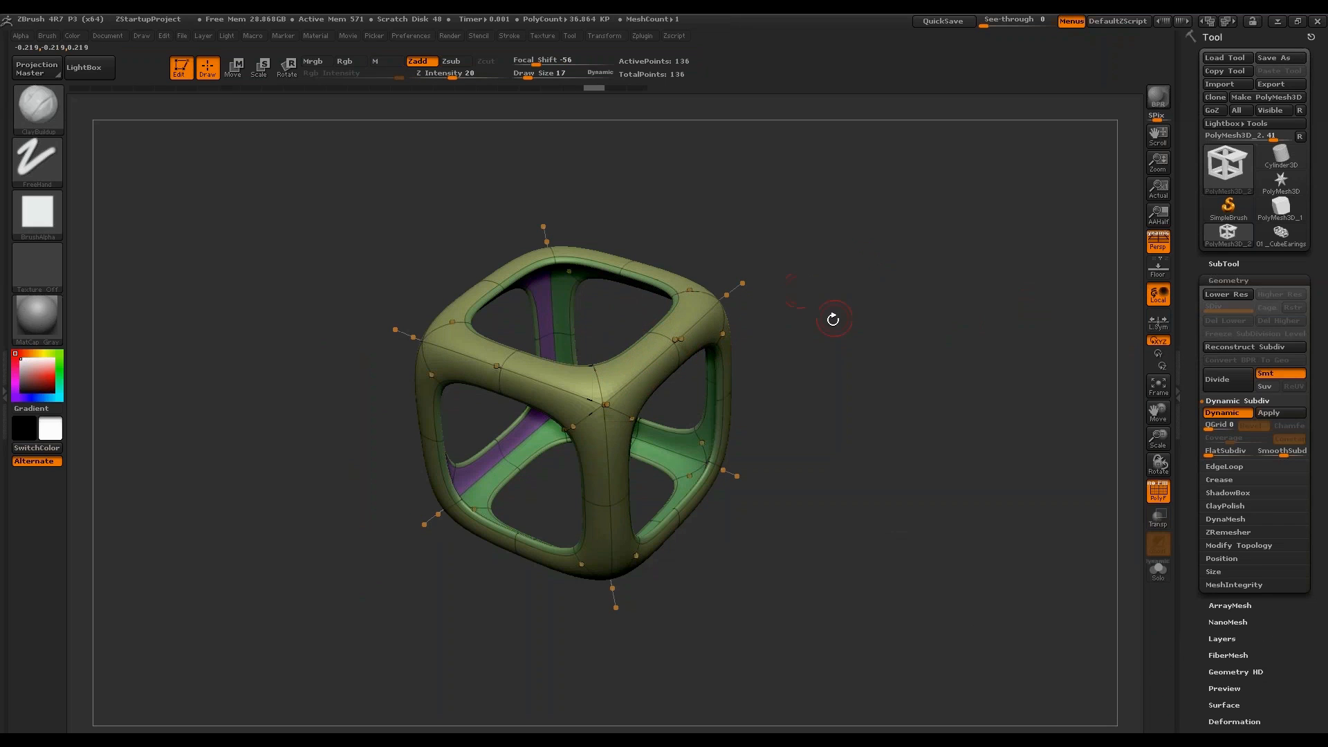
left_click_drag(850, 261, 910, 261)
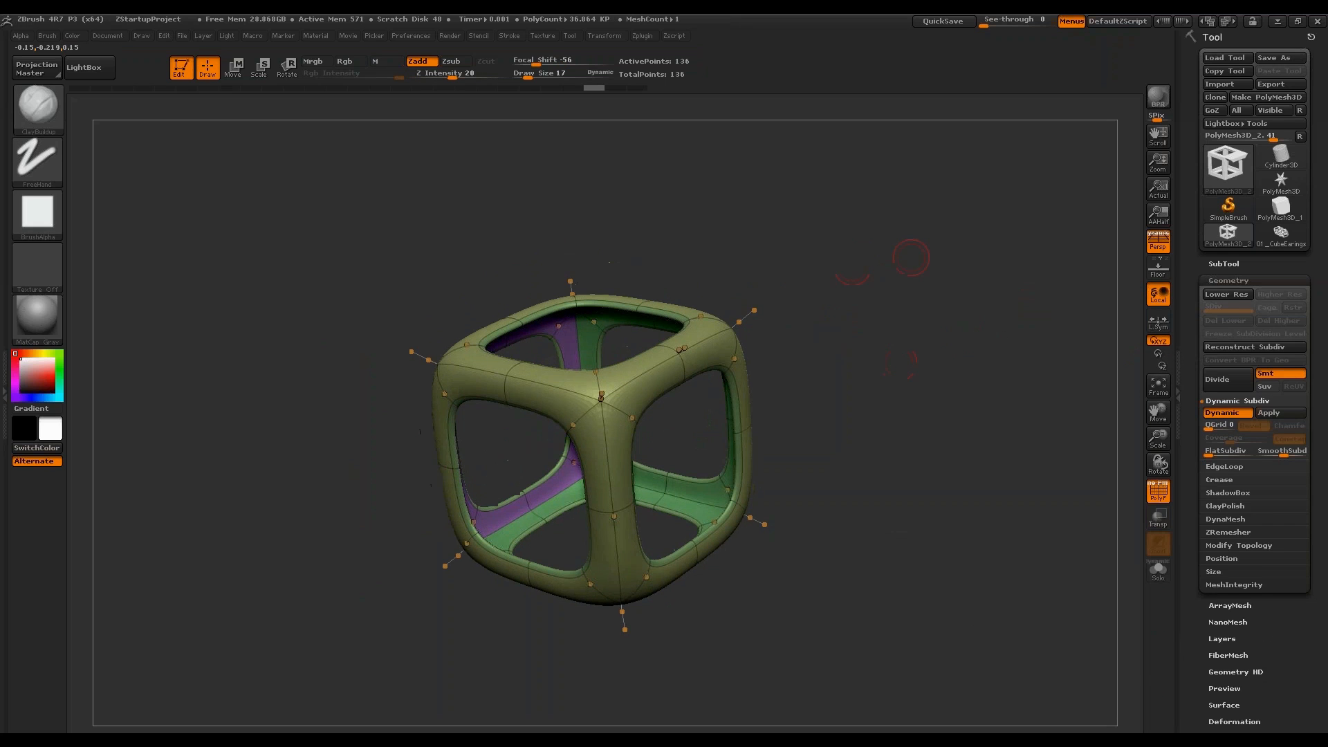
Toggle Dynamic subdivision off and back on, and examine the smoothed cube frame from several angles.
key("shift+d")
mouse_move(928, 333)
left_mouse_down()
mouse_move(902, 353)
mouse_move(937, 355)
left_mouse_up()
left_click(1223, 412)
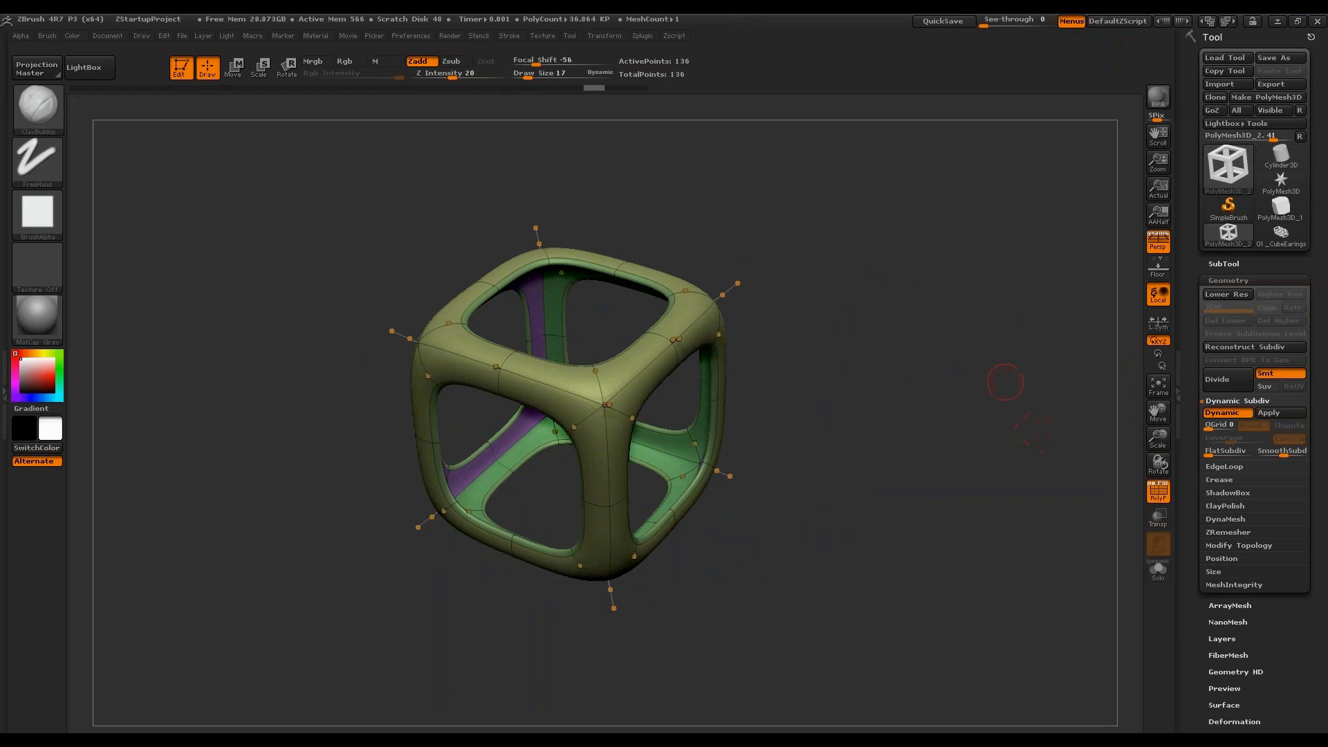
left_click_drag(1005, 382, 592, 411)
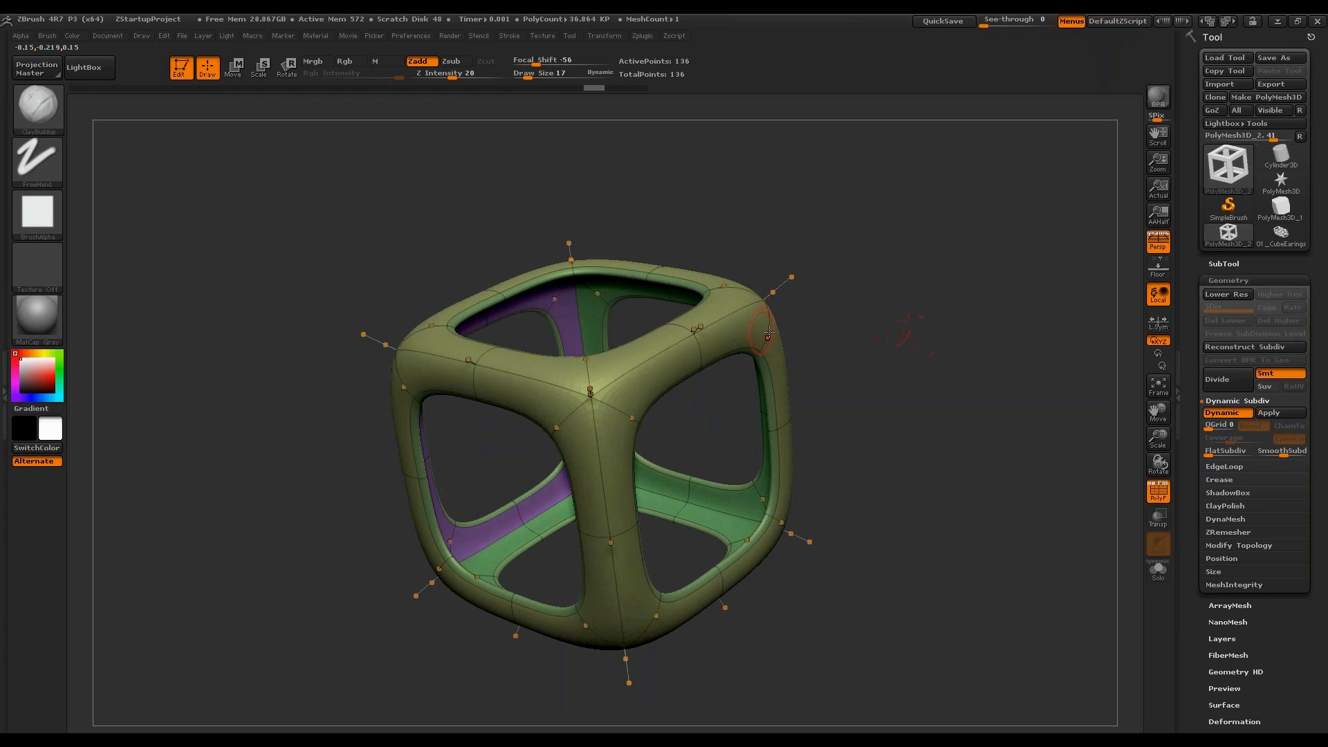
left_click_drag(967, 332, 618, 398)
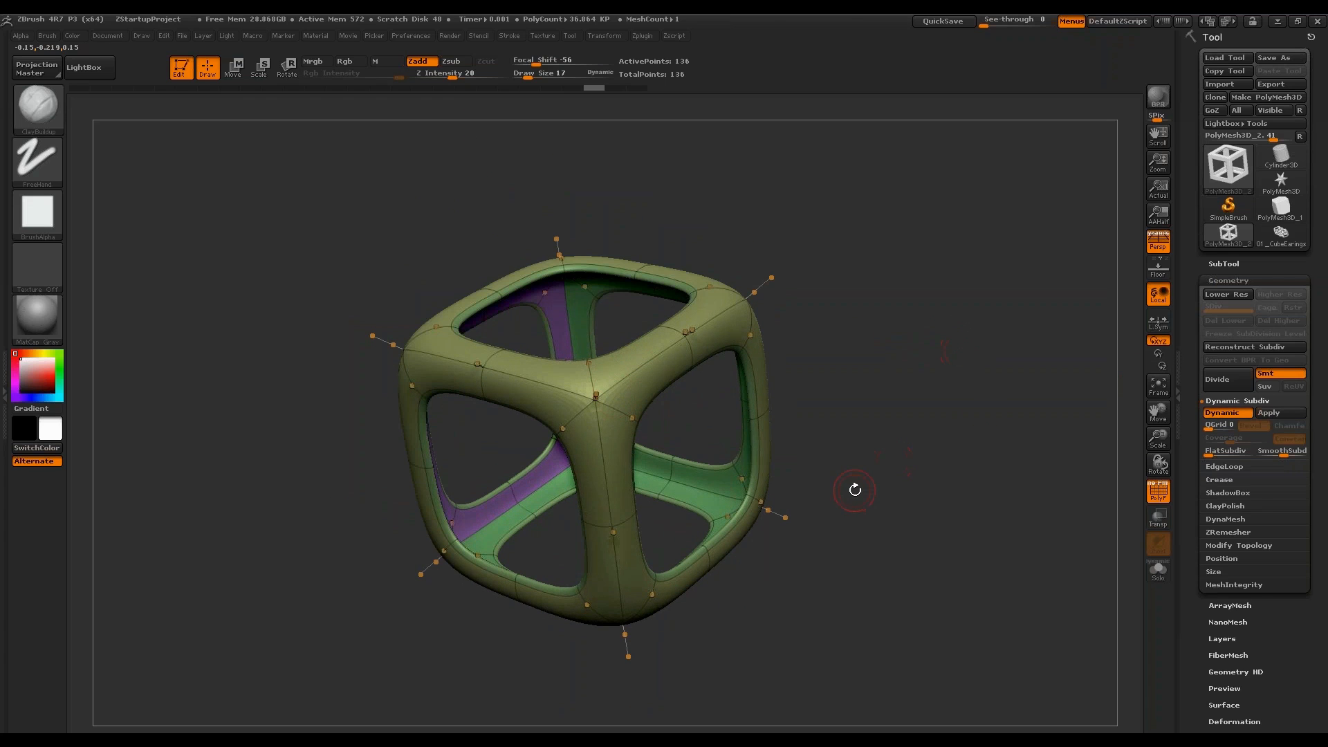
left_click_drag(924, 410, 787, 359)
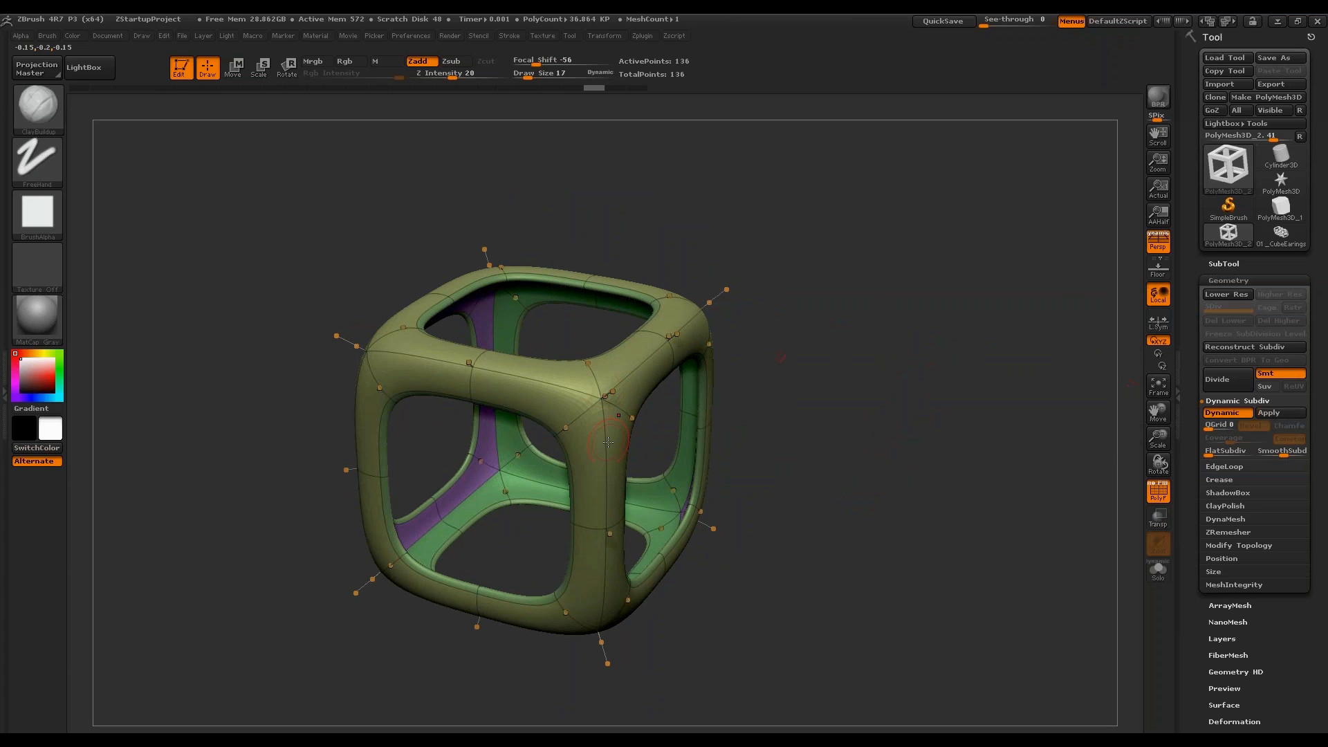
Try applying Dynamic Subdiv as real geometry with a ClayBuildup stroke across the frame's upper edge, and undo both.
left_click(1288, 414)
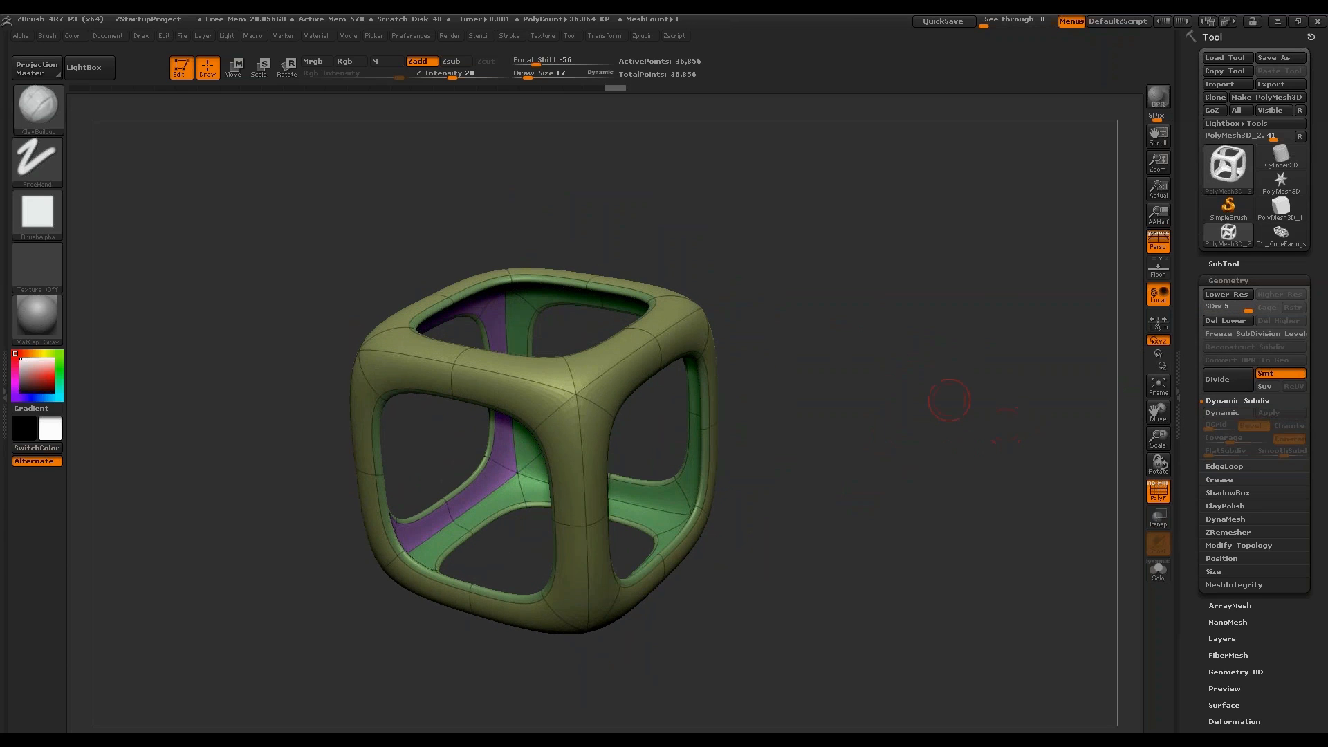
left_click_drag(948, 401, 1029, 356)
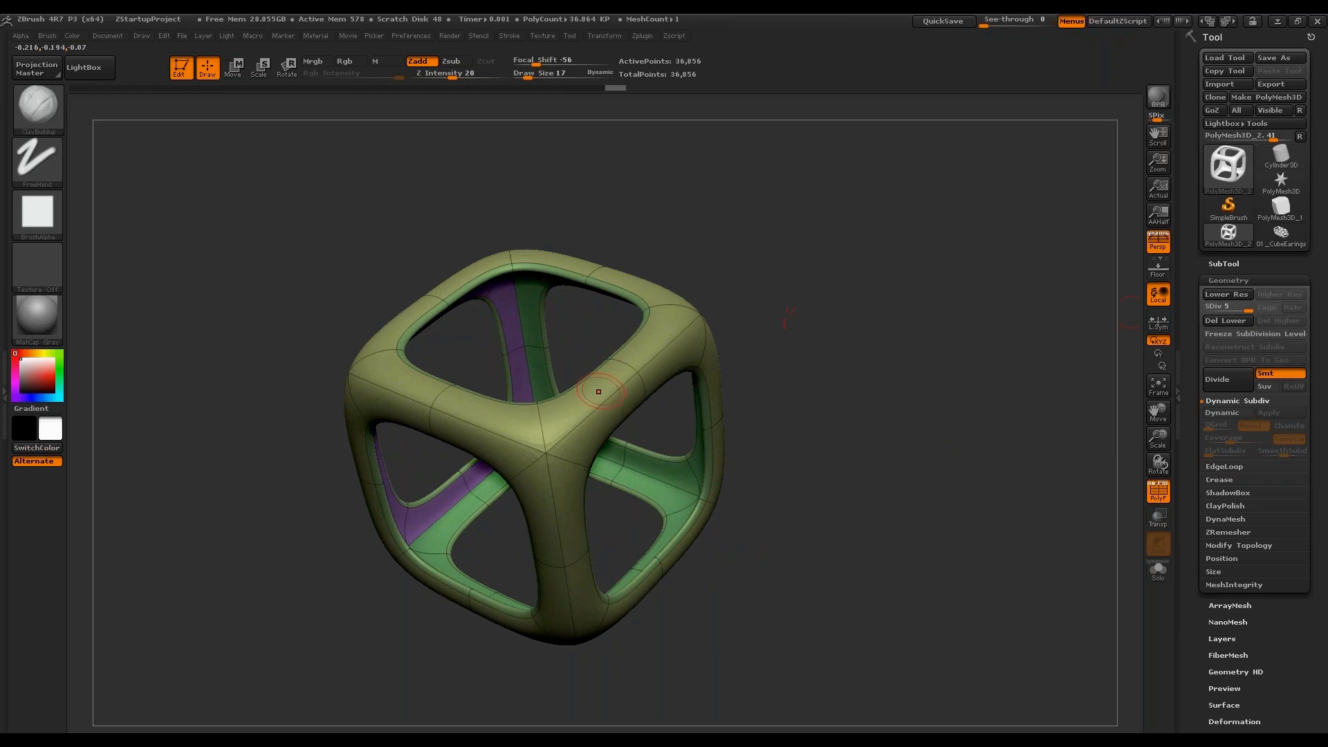
left_click_drag(645, 335, 568, 456)
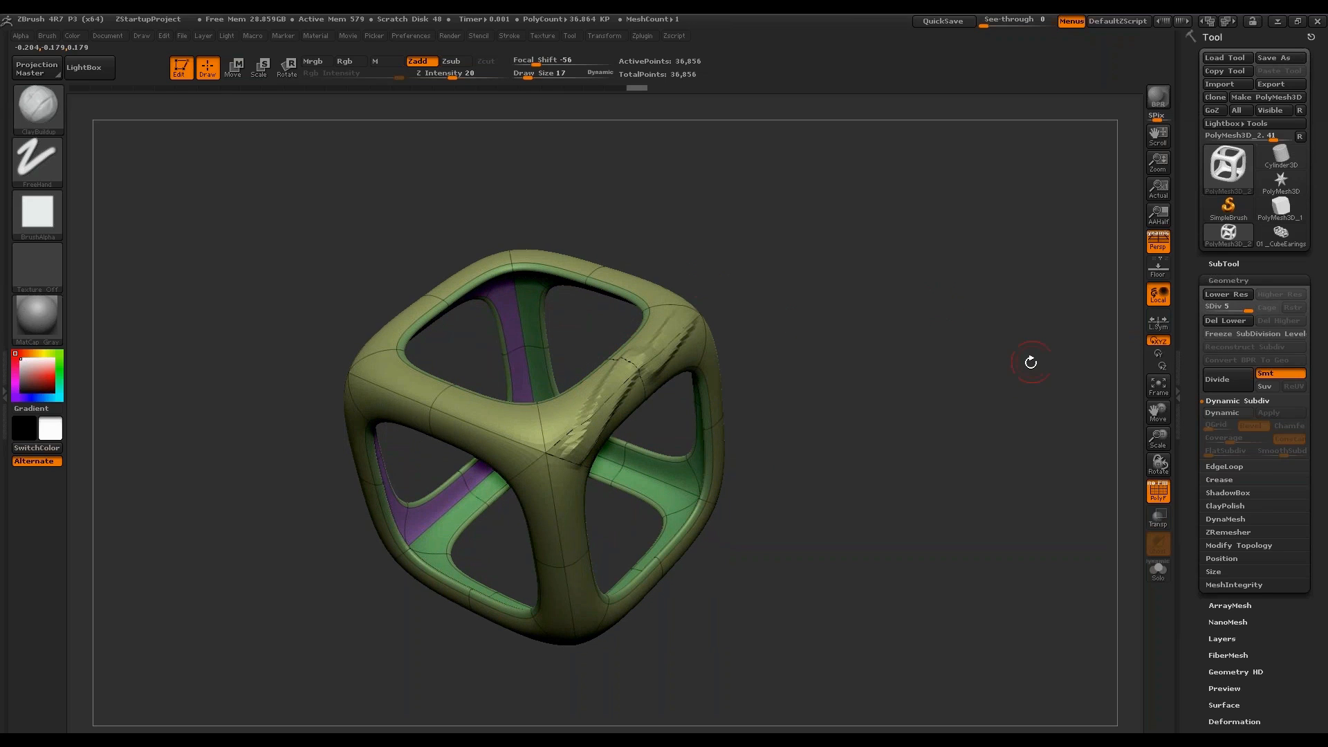
key("ctrl+z")
key("ctrl+z")
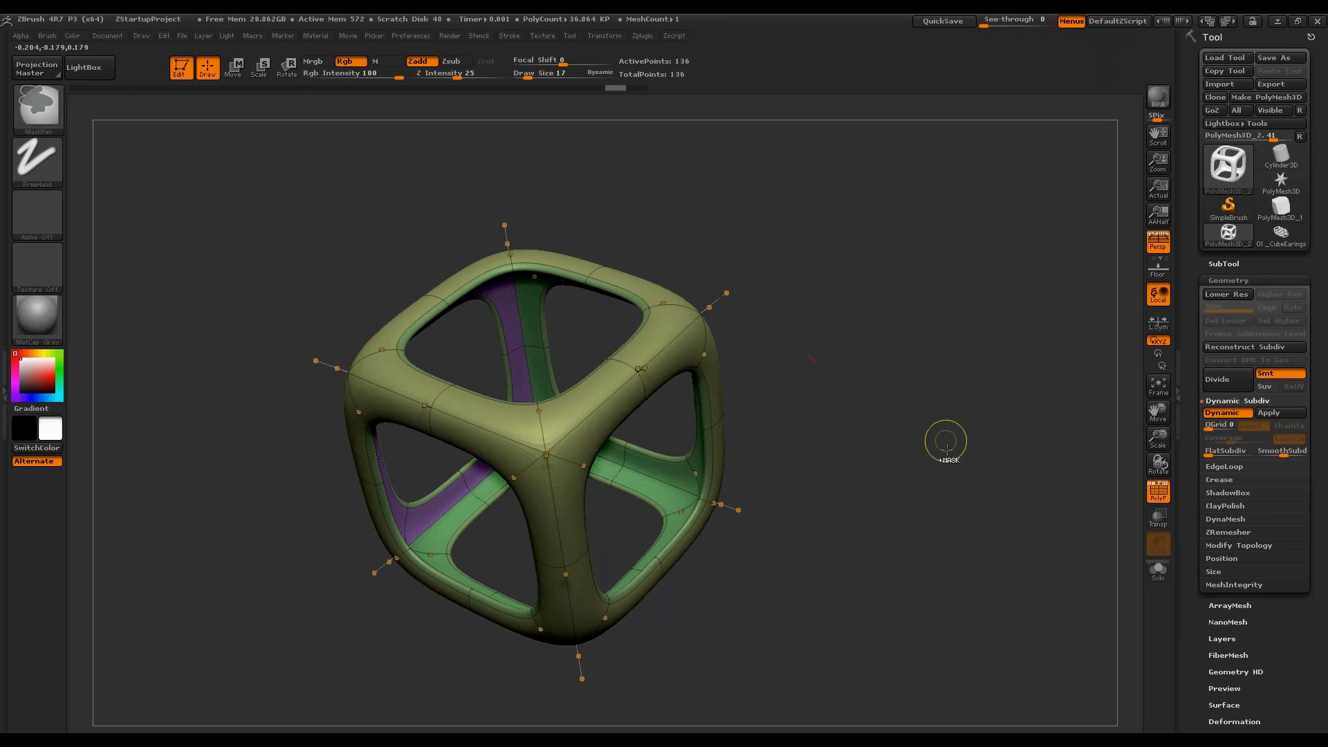
Turn off perspective, face the cube frame straight on, and set a horizontal Move transpose line from its centre.
left_click_drag(957, 497, 1029, 358)
key("p")
left_click_drag(887, 379, 885, 345)
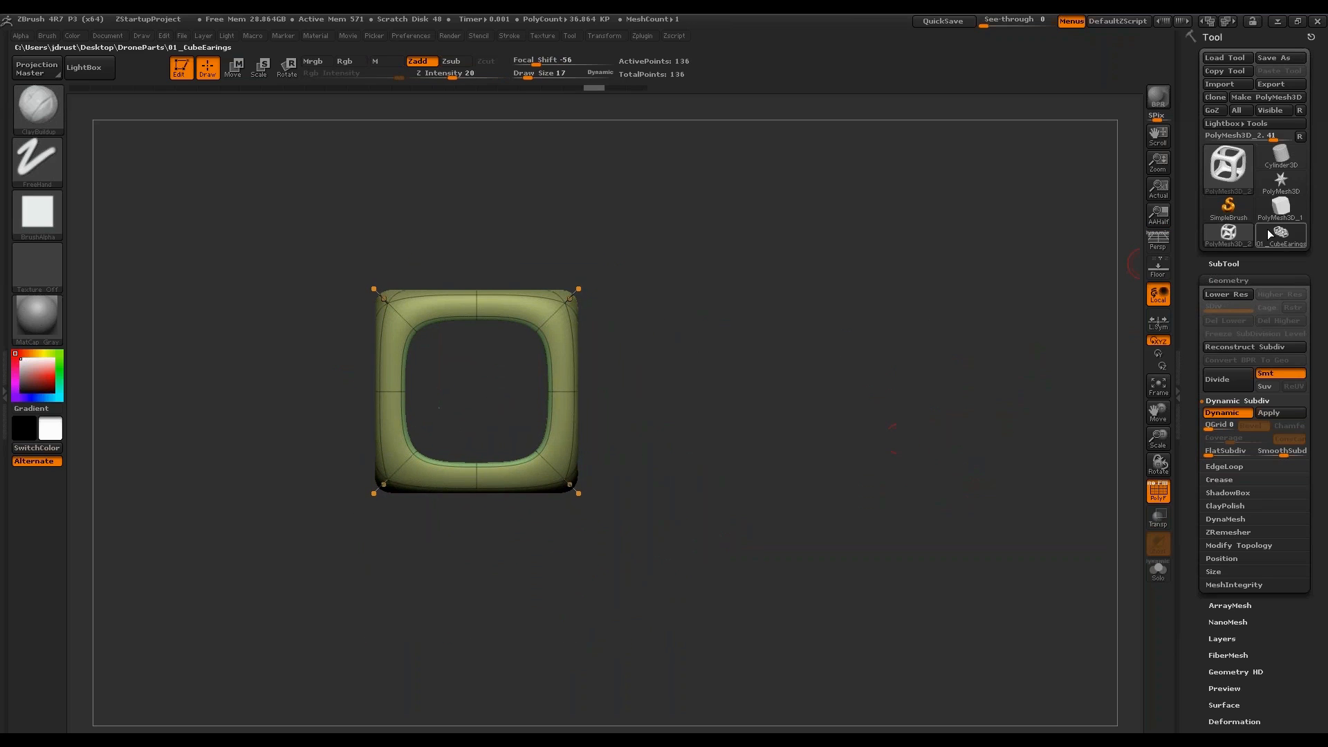
left_click_drag(942, 468, 928, 336)
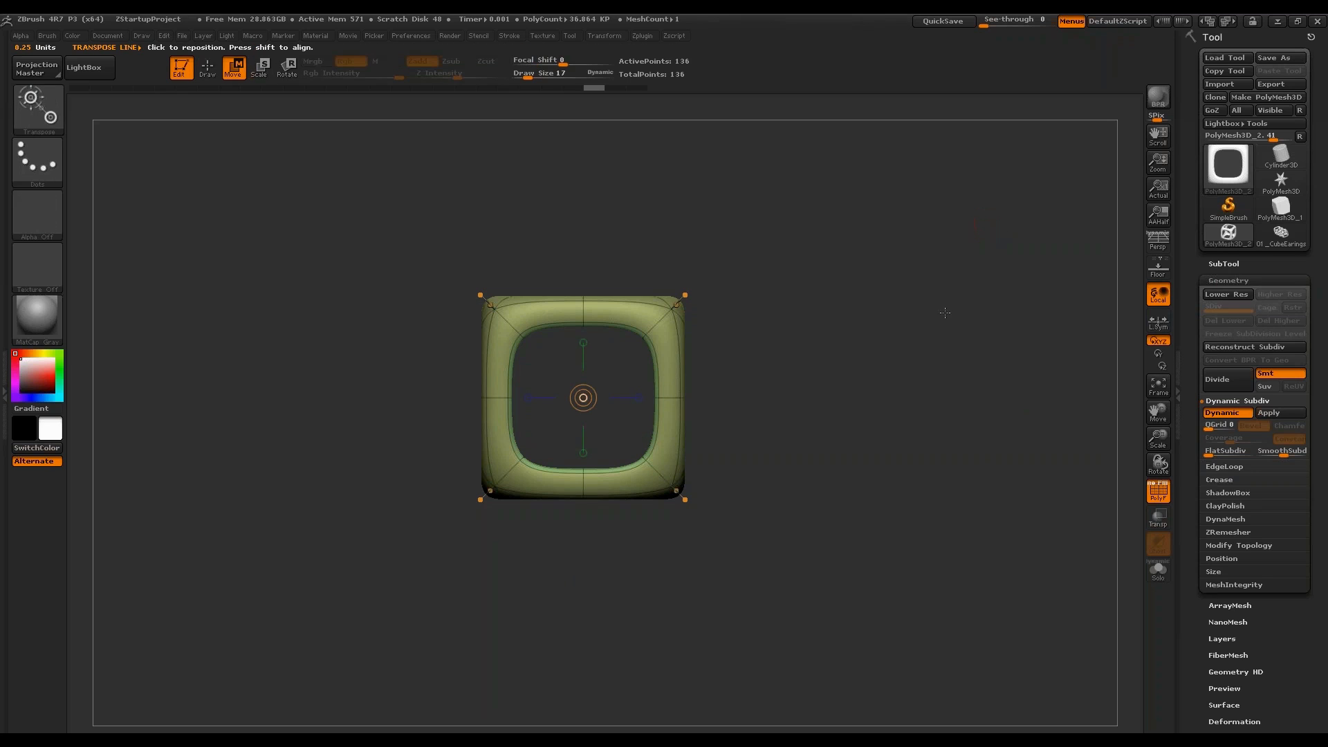
left_click(639, 397)
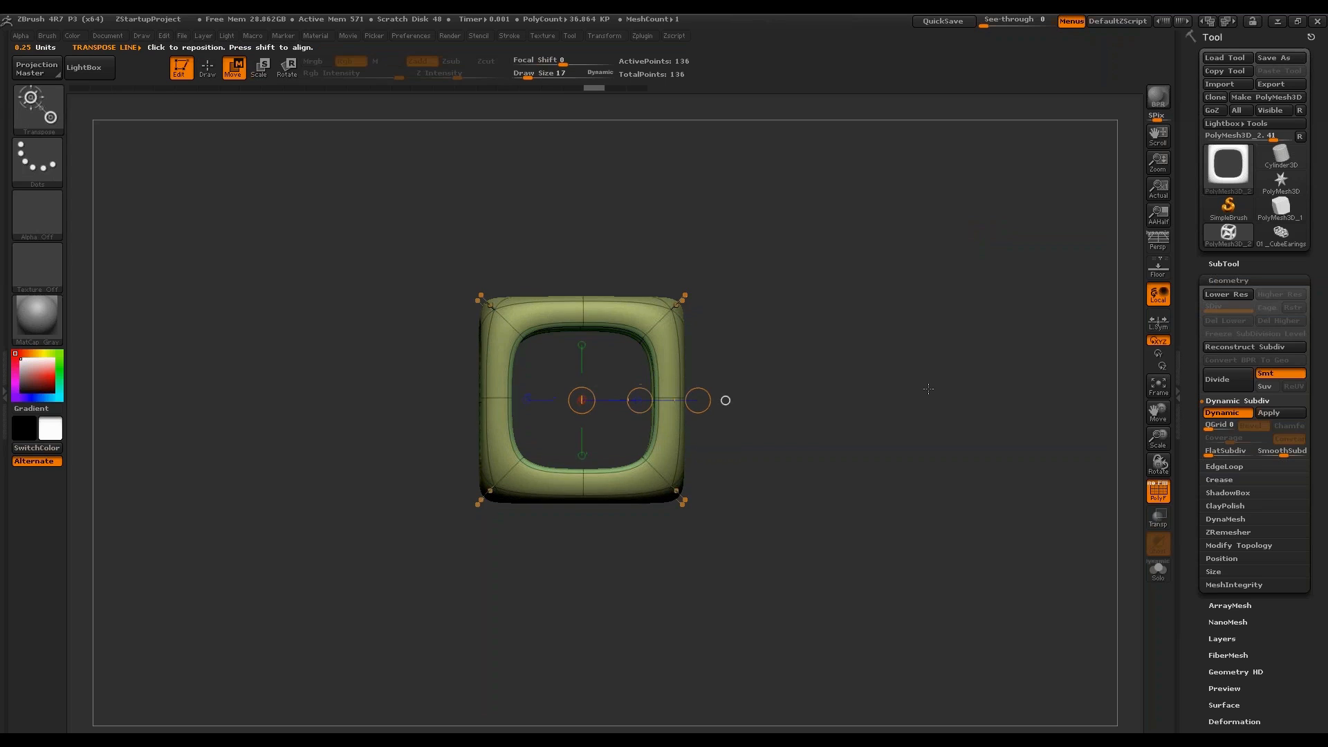
mouse_move(928, 386)
left_mouse_down()
mouse_move(925, 335)
mouse_move(938, 445)
mouse_move(918, 396)
left_mouse_up()
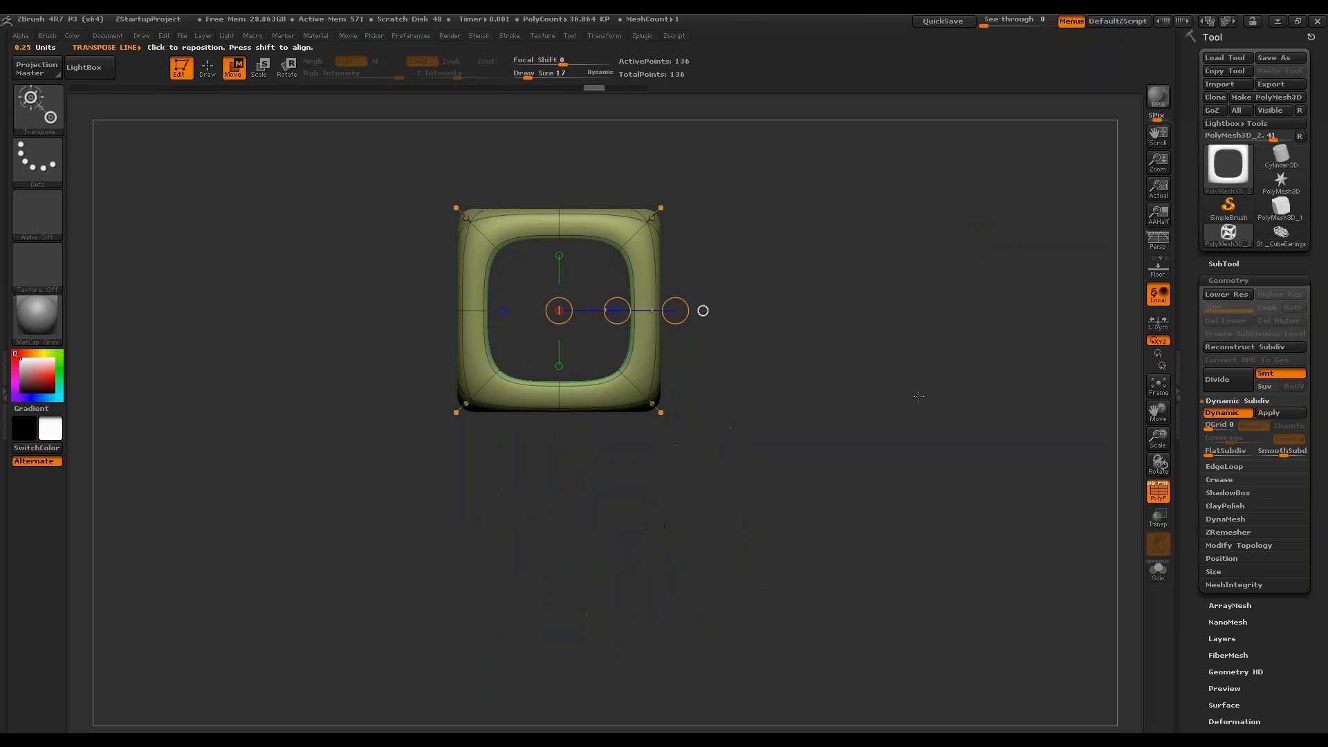
left_click_drag(898, 346, 856, 422, "alt")
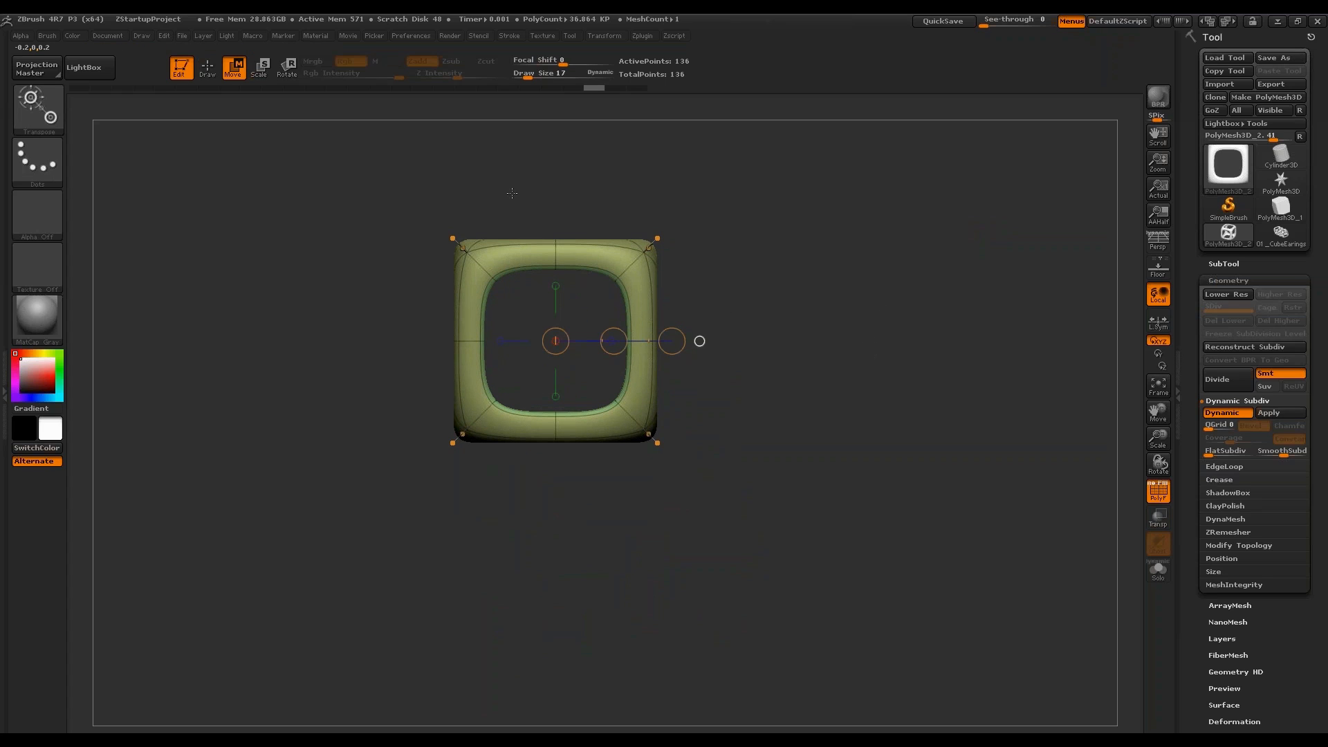
key("ctrl+shift")
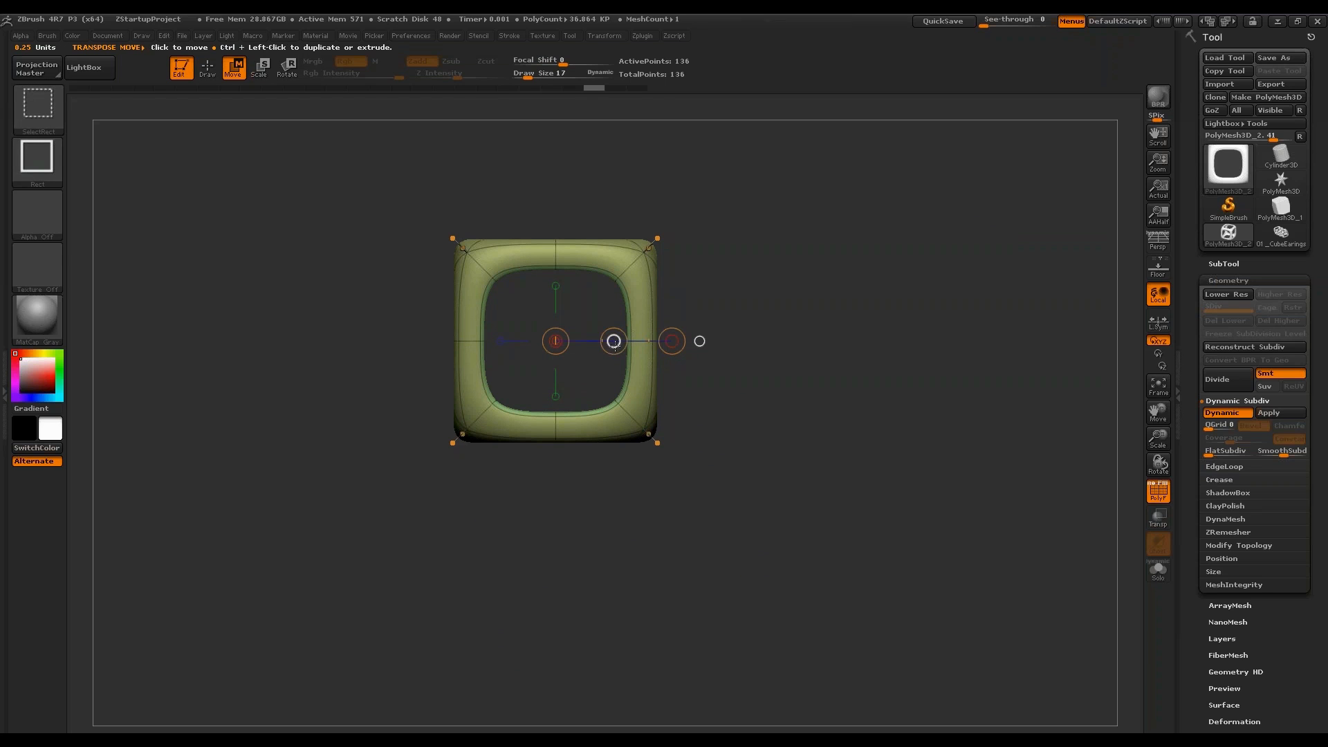
Duplicate the cube frame diagonally with Transpose Move and offset the copy in depth to interlock the two frames.
left_click_drag(614, 341, 724, 443, "ctrl")
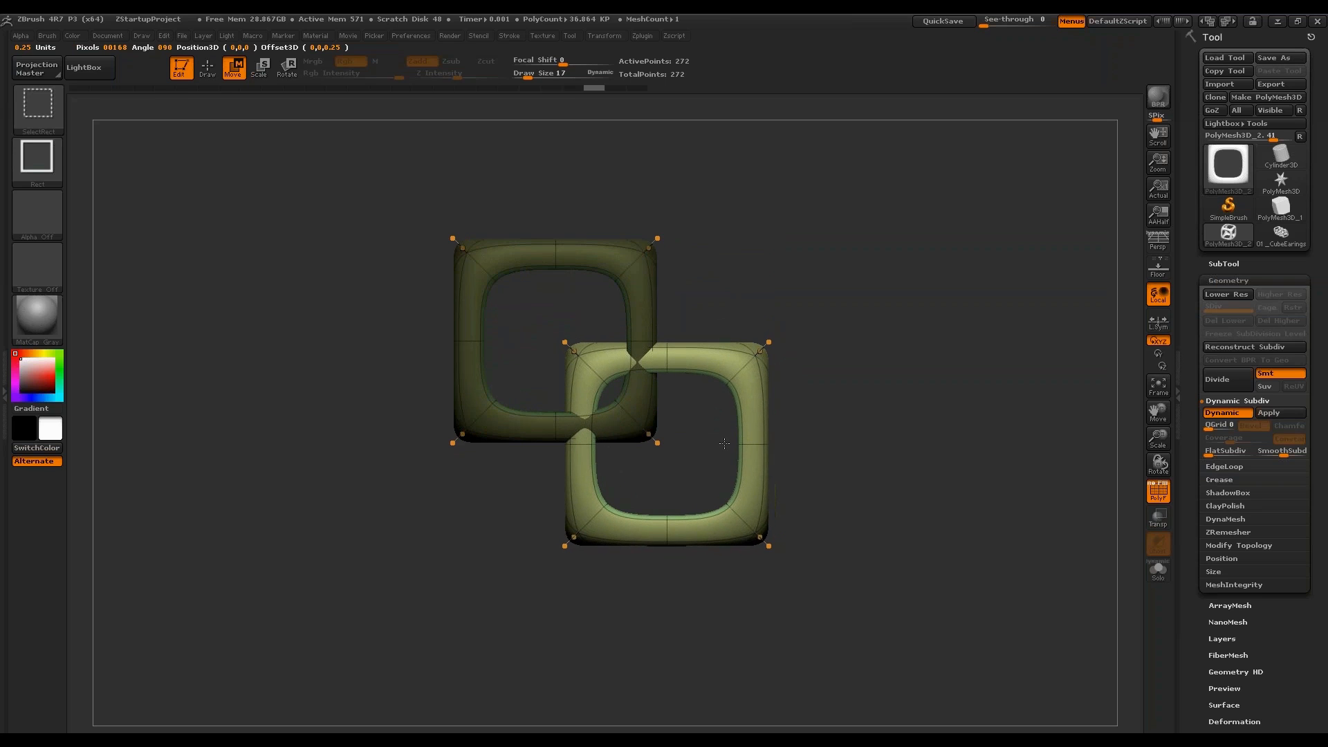
left_click_drag(613, 341, 614, 534)
left_click_drag(753, 485, 752, 350)
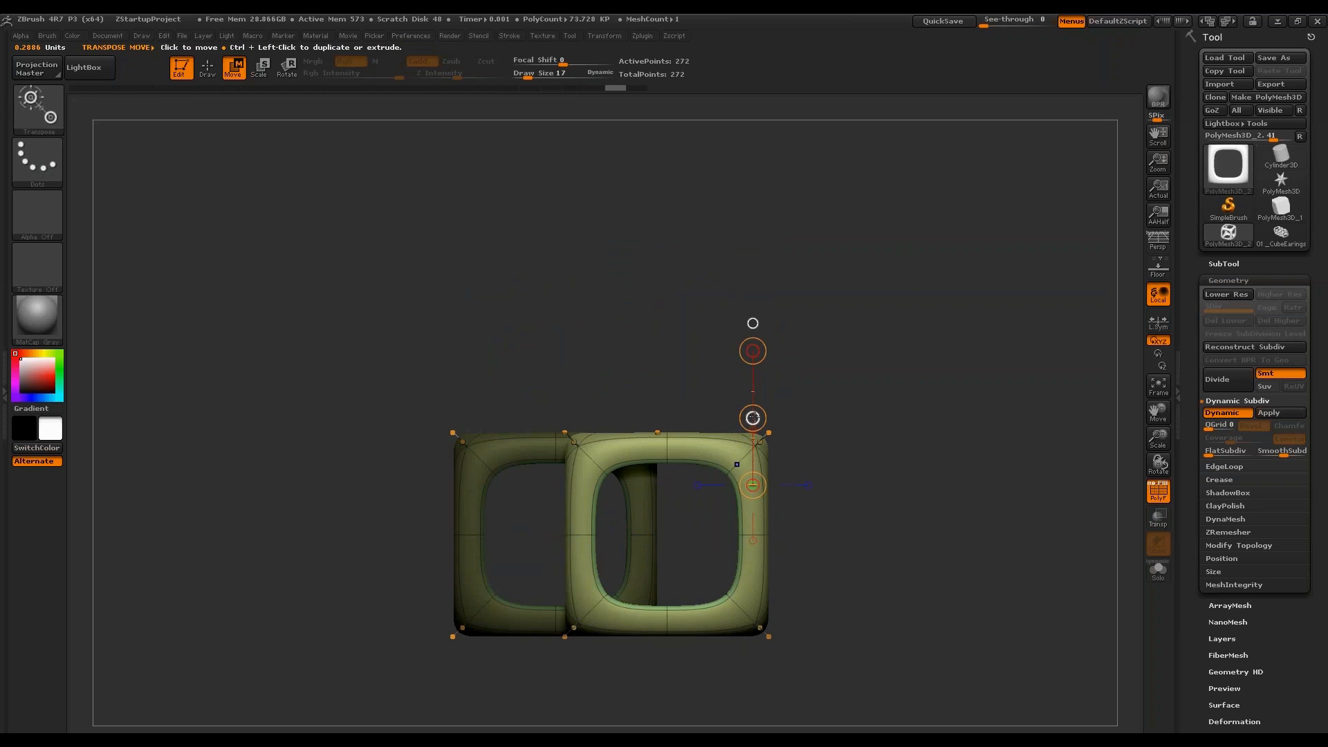
left_click_drag(752, 418, 862, 355)
Duplicate the second cube frame diagonally and shift the third frame in depth to extend the interlocking chain.
left_click_drag(753, 397, 872, 396)
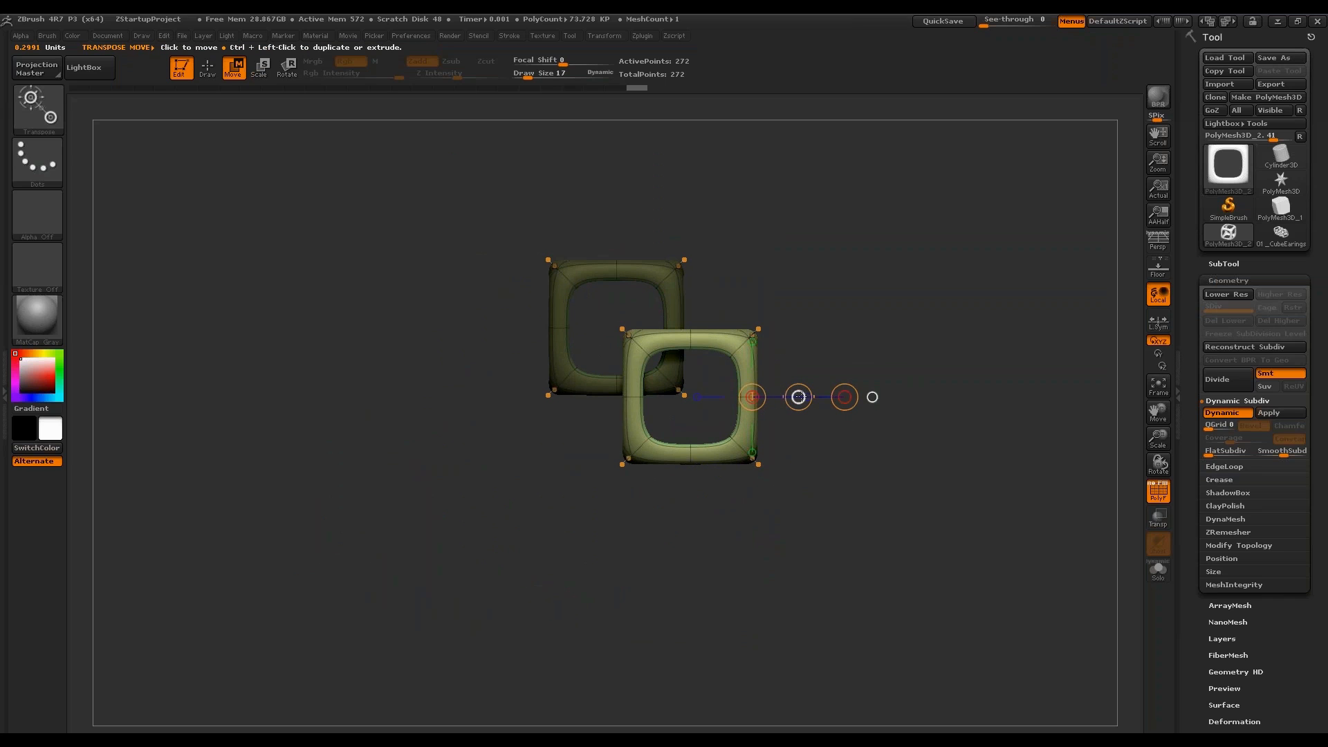
left_click_drag(798, 396, 882, 477, "ctrl")
mouse_move(899, 450)
left_mouse_down()
mouse_move(960, 331)
mouse_move(899, 387)
left_mouse_up()
left_click_drag(823, 449, 824, 308)
left_click_drag(823, 385, 822, 308)
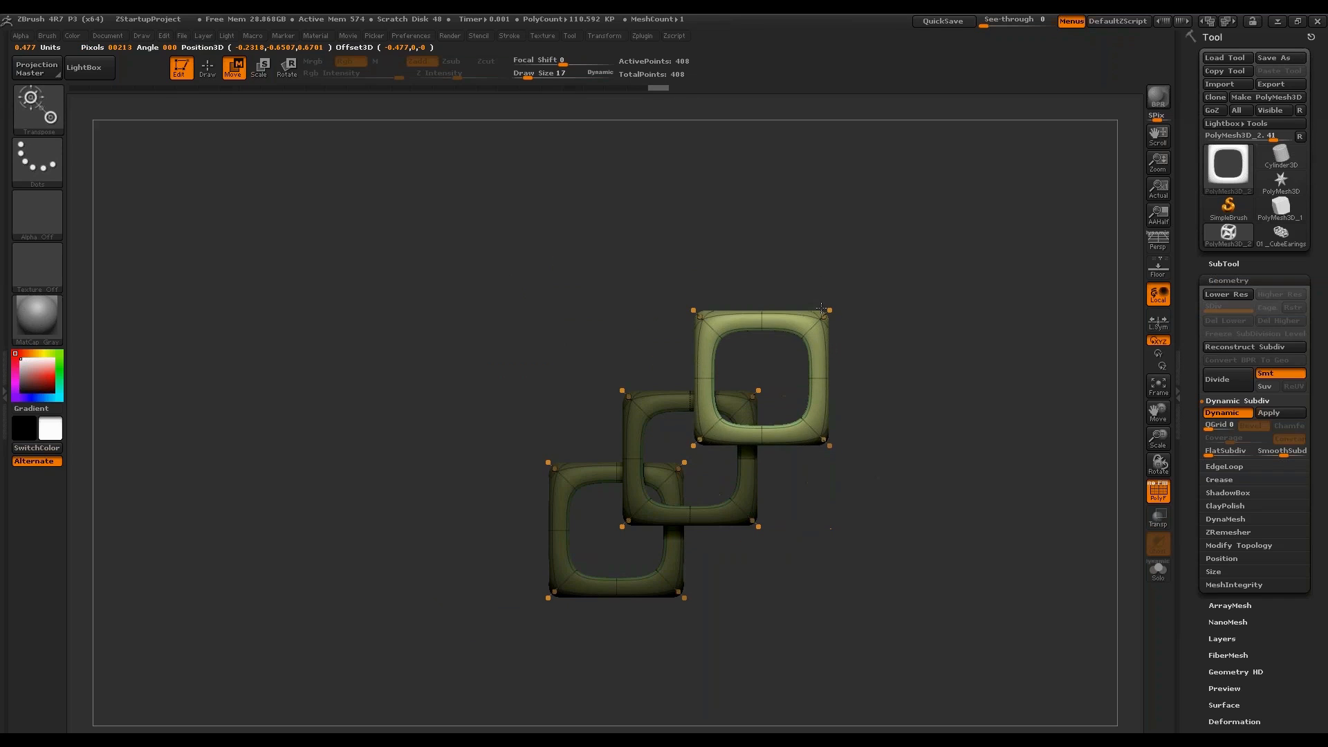
Hide the polyframe and inspect the chain of three linked cube frames at an angle.
left_click_drag(920, 325, 970, 401)
key("shift+f")
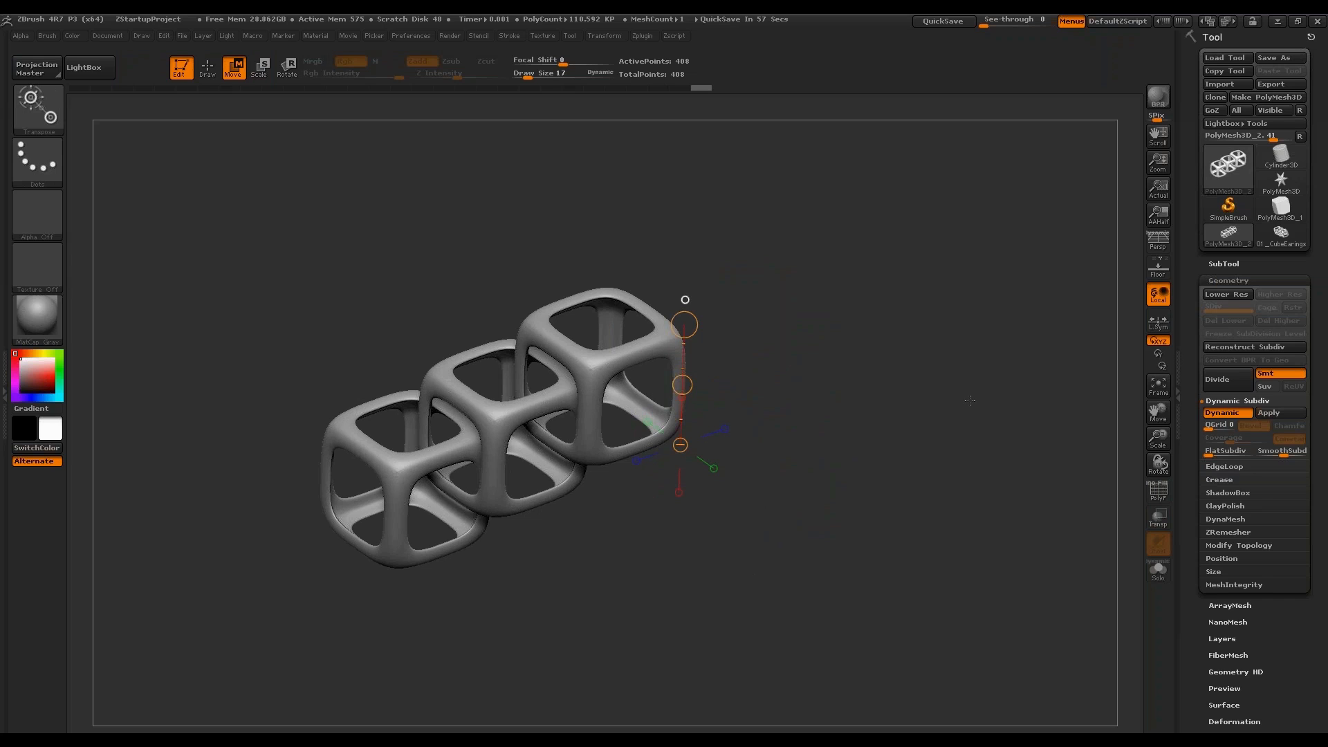
left_click_drag(970, 400, 905, 363)
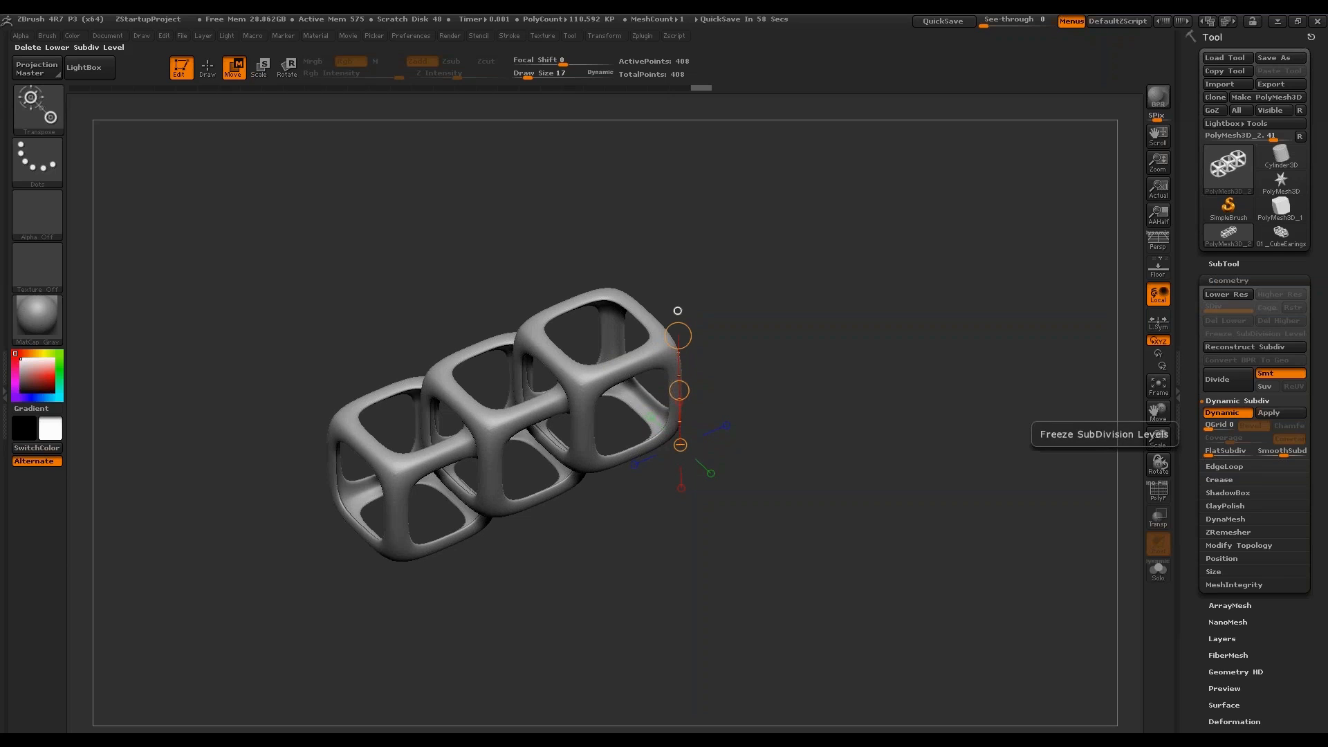
Switch to the Cylinder3D primitive, show its polyframe, and open its Initialize settings.
left_click(1280, 158)
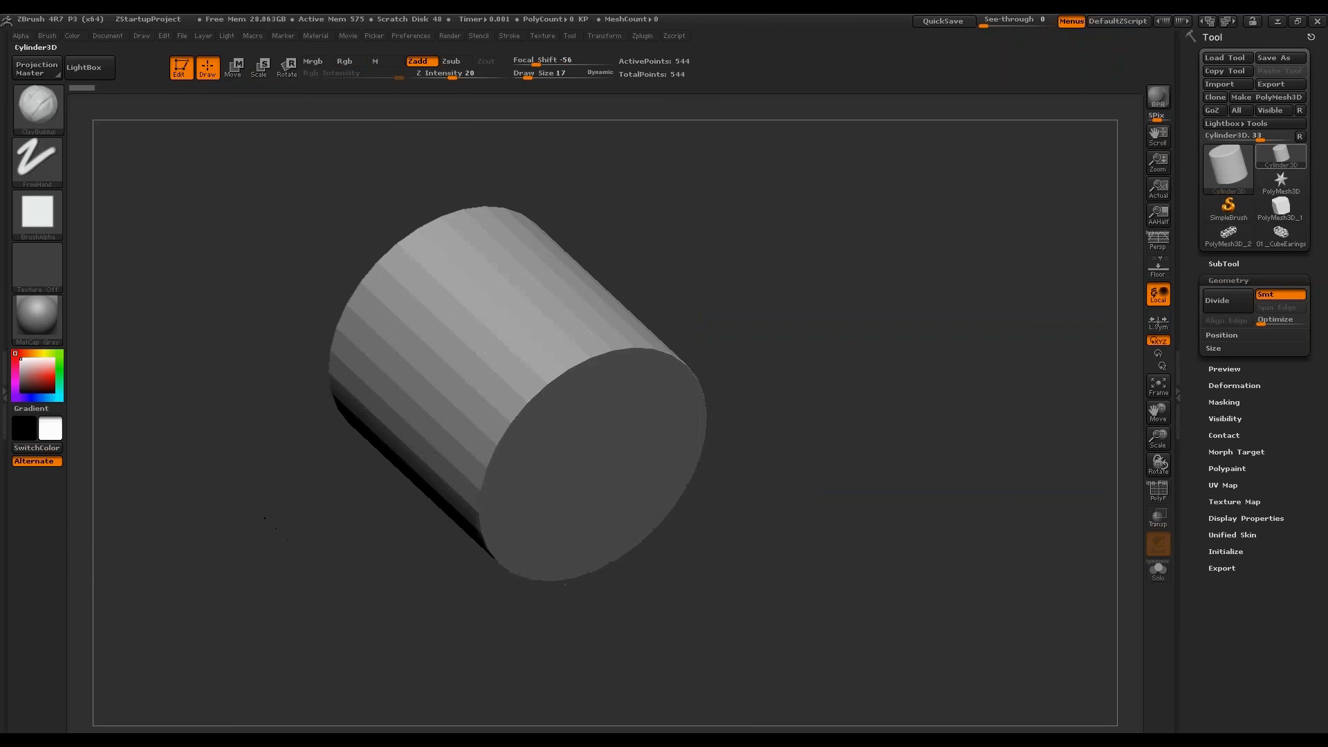
left_click_drag(984, 485, 1135, 513)
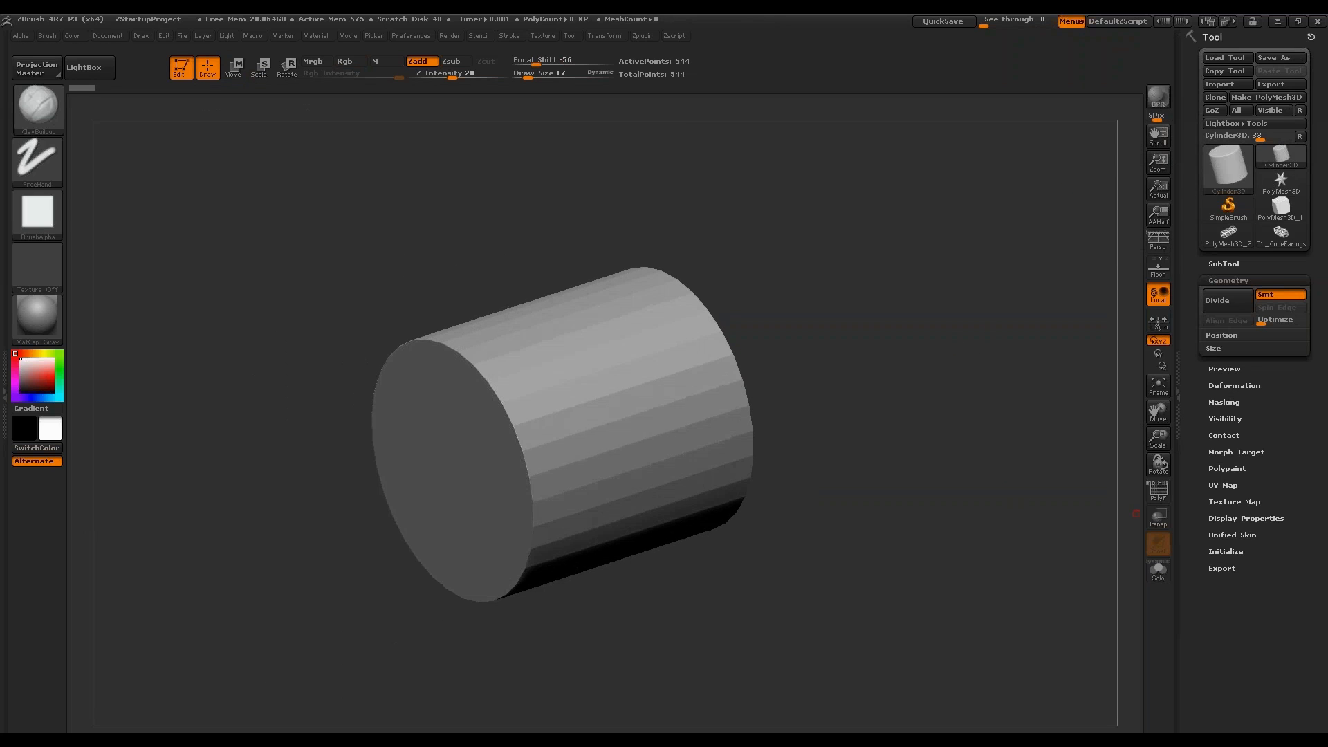
left_click(1225, 551)
key("shift+f")
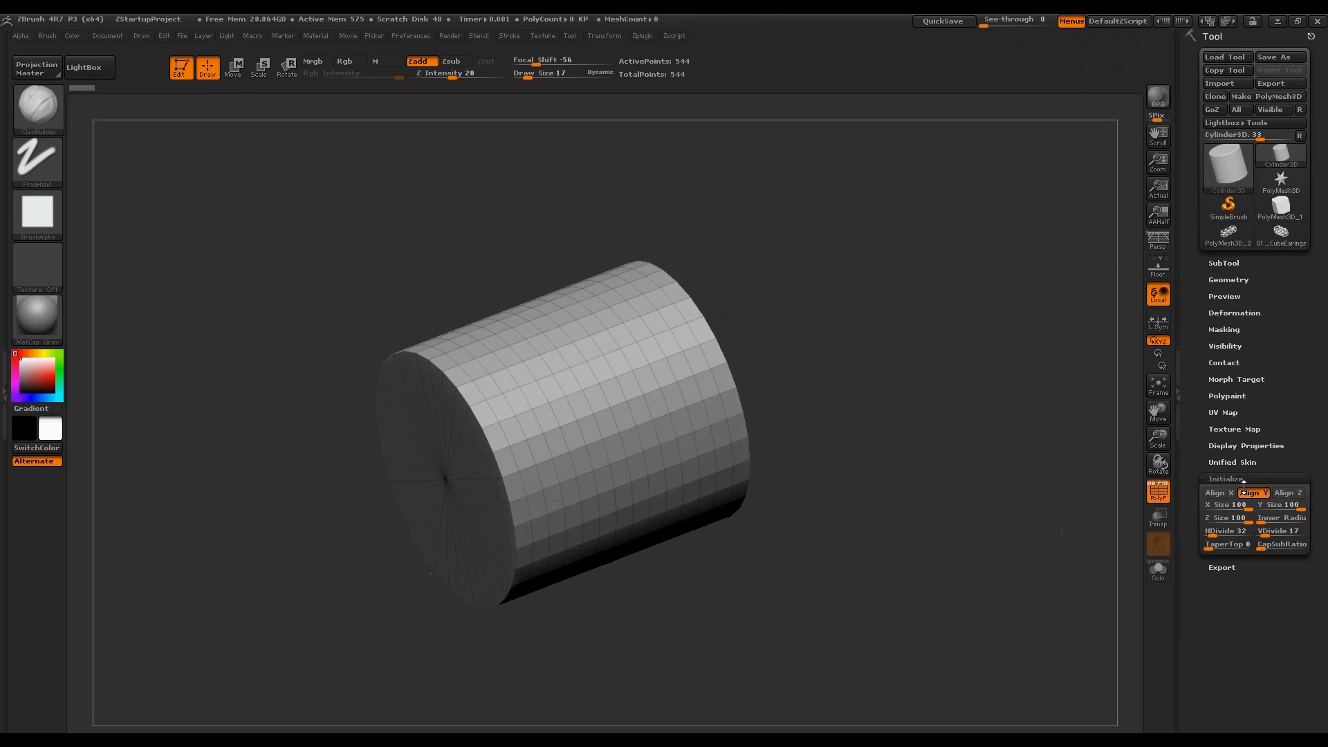
Set the cylinder's HDivide to 8 and VDivide to 4, then convert it to a PolyMesh3D.
left_click_drag(1226, 530, 1210, 561)
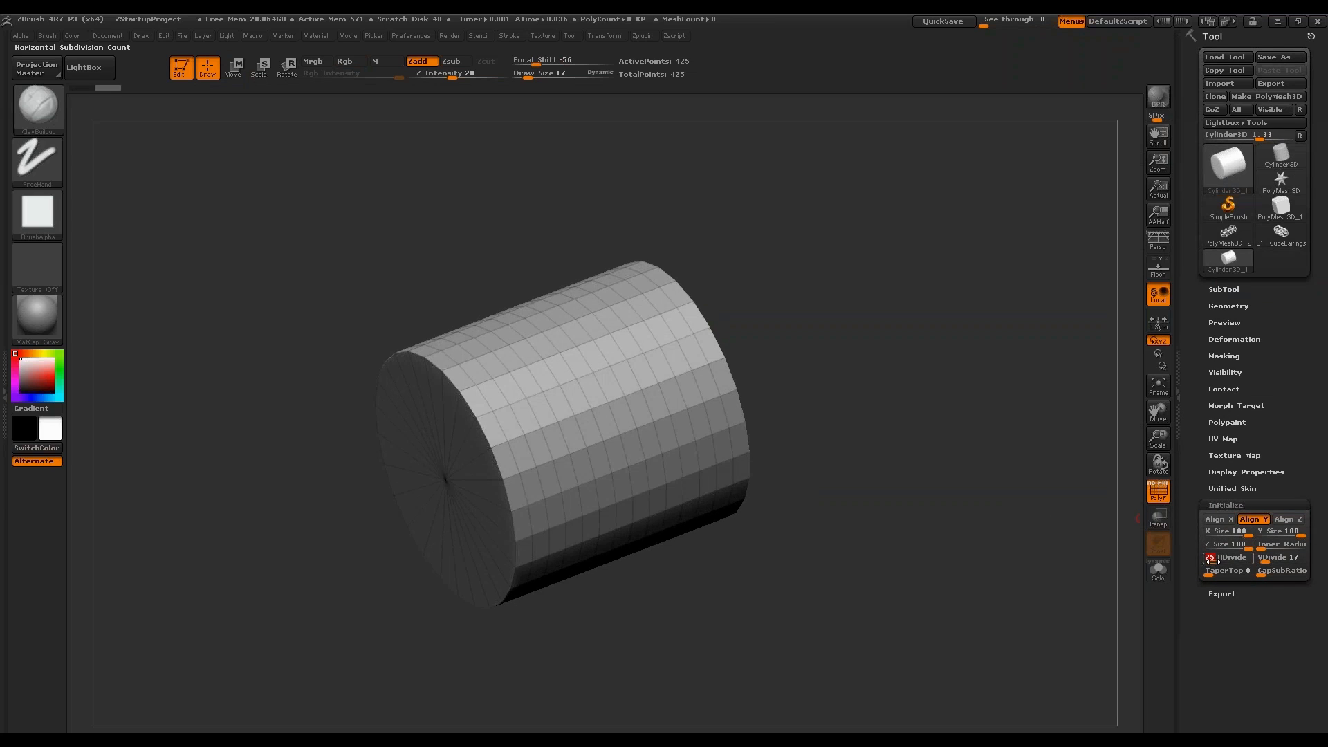
type("8")
key("Return")
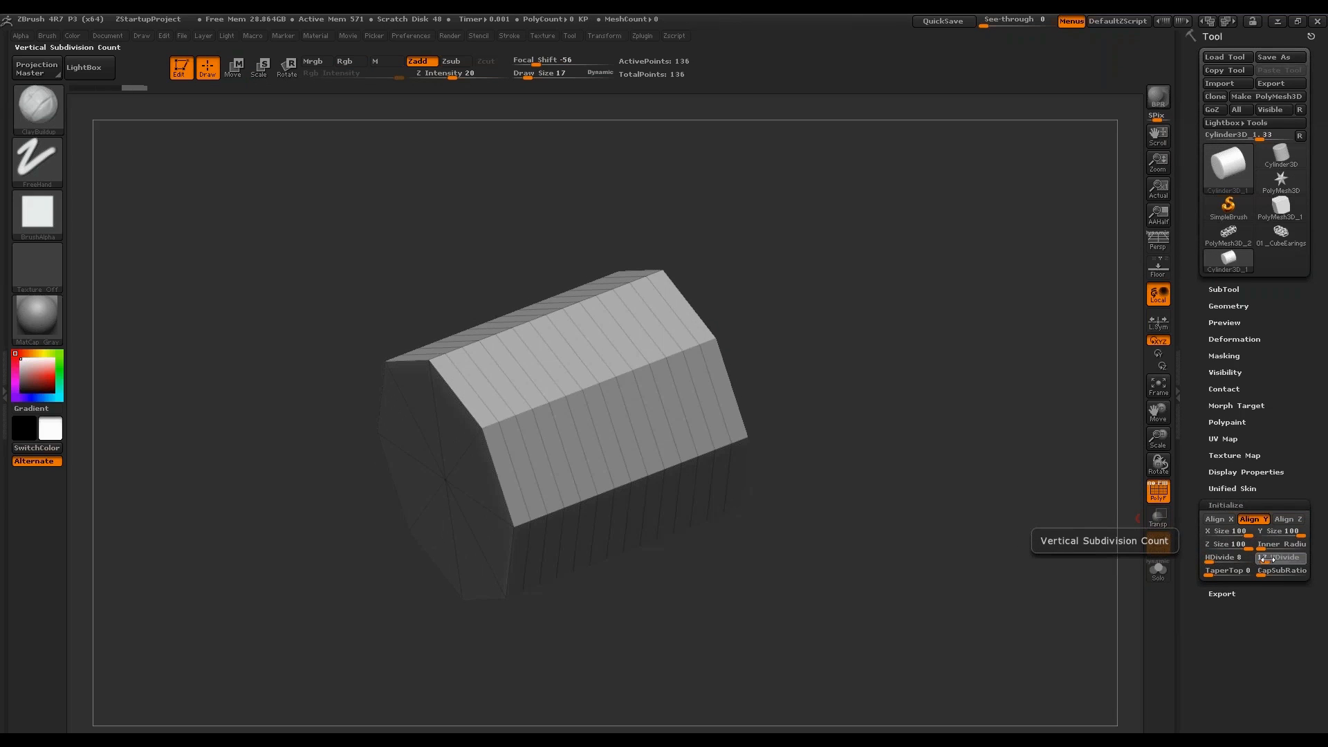
type("4")
key("Return")
left_click_drag(920, 519, 1134, 263)
left_click(1265, 96)
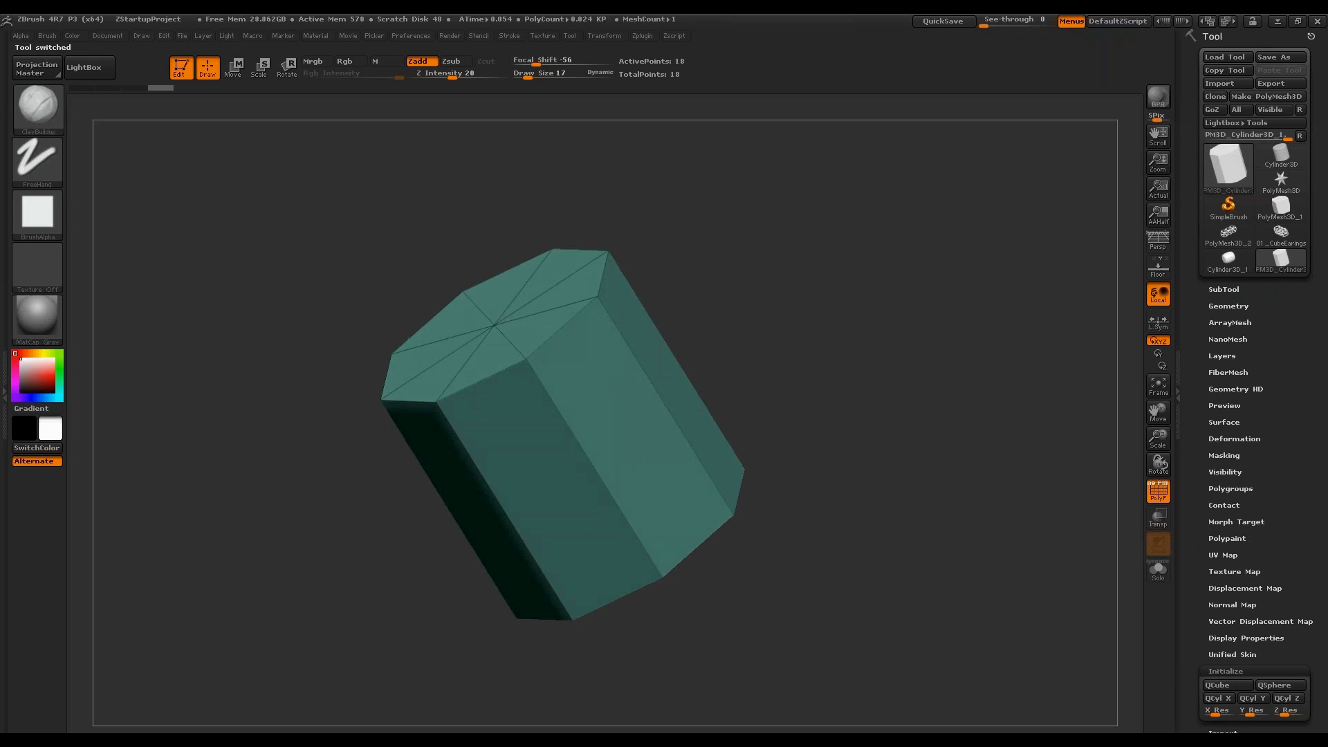
Open the Geometry settings and examine the eight-sided cylinder with its polyframe hidden and shown.
left_click_drag(982, 498, 961, 460)
left_click(1235, 306)
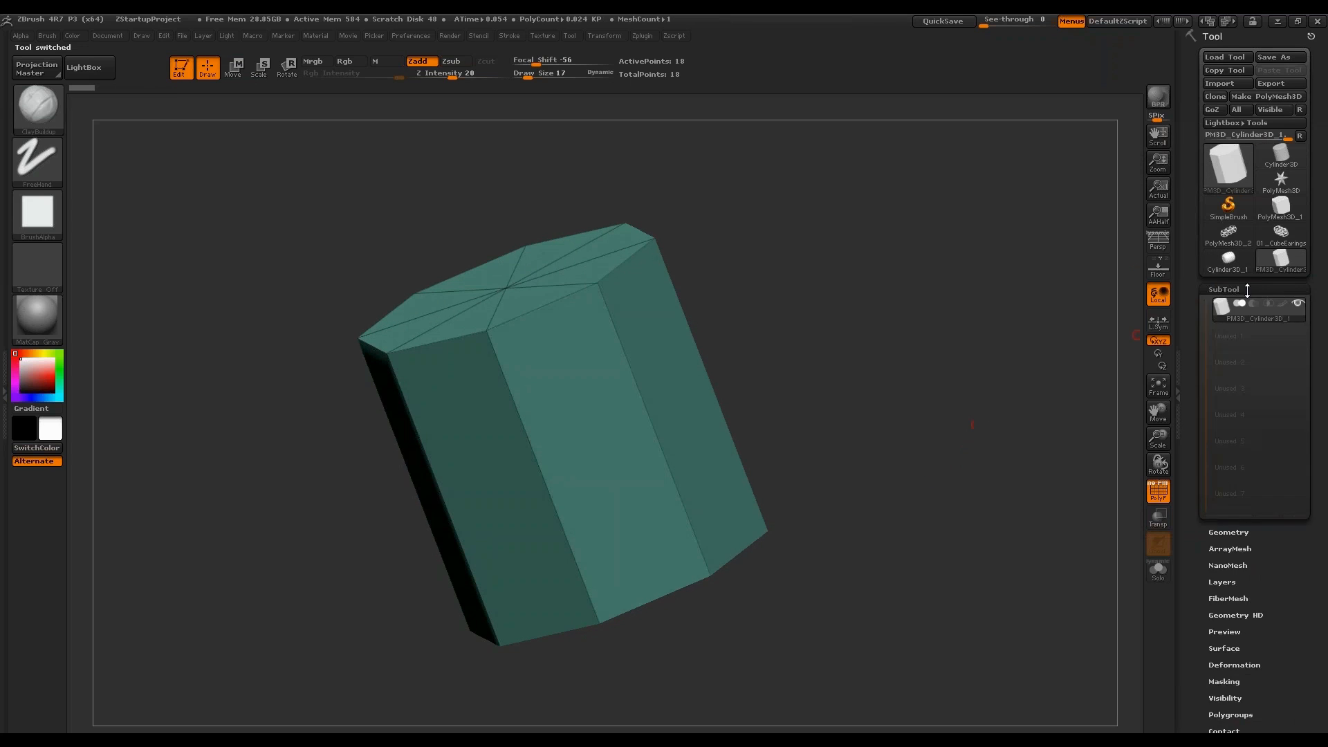
left_click(1235, 307)
left_click(1235, 306)
left_click_drag(1004, 457, 998, 383)
left_click(1158, 492)
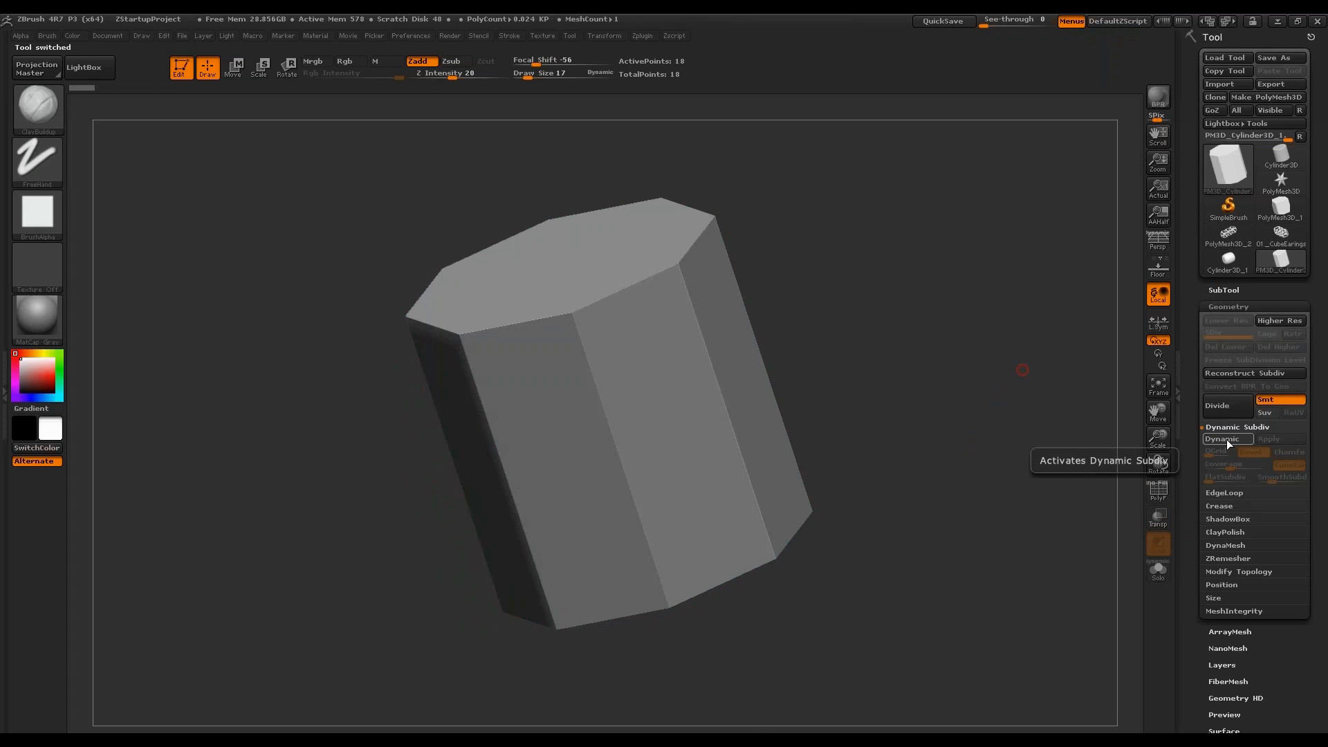
left_click(1158, 493)
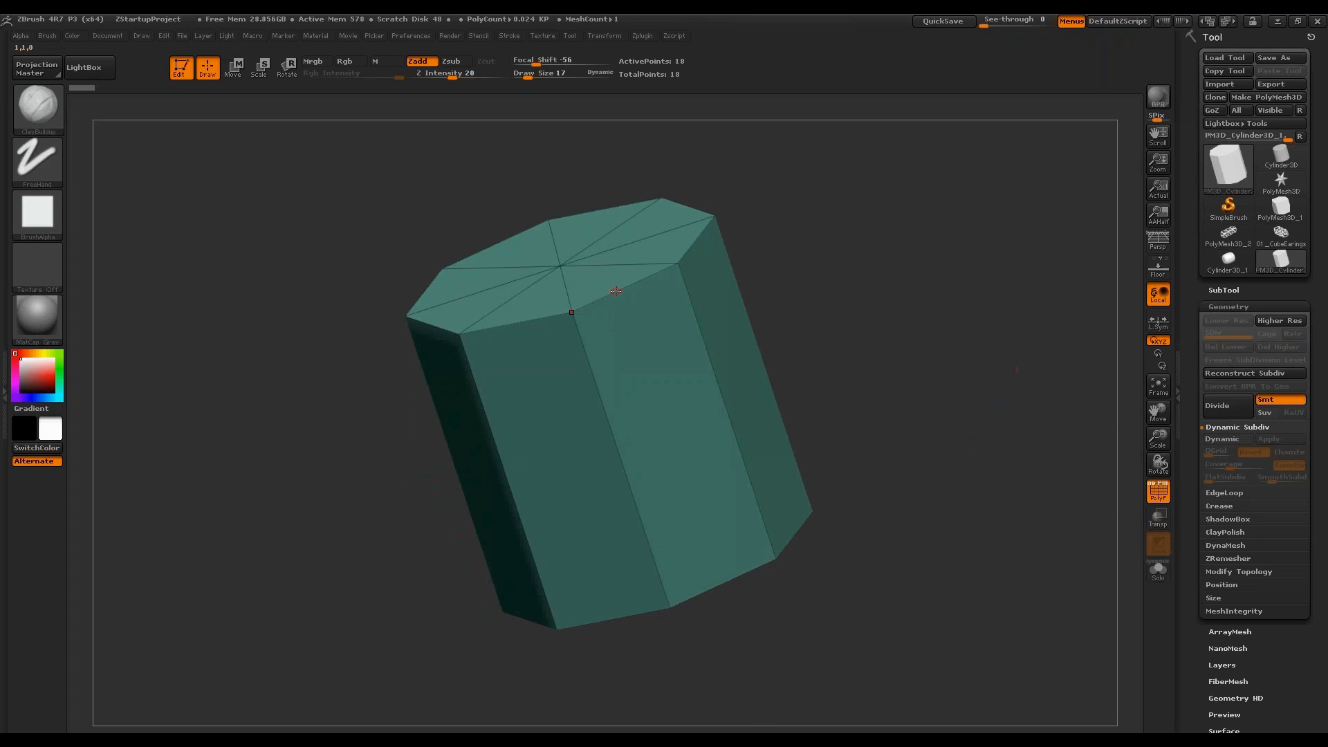
left_click_drag(731, 220, 847, 464, "shift")
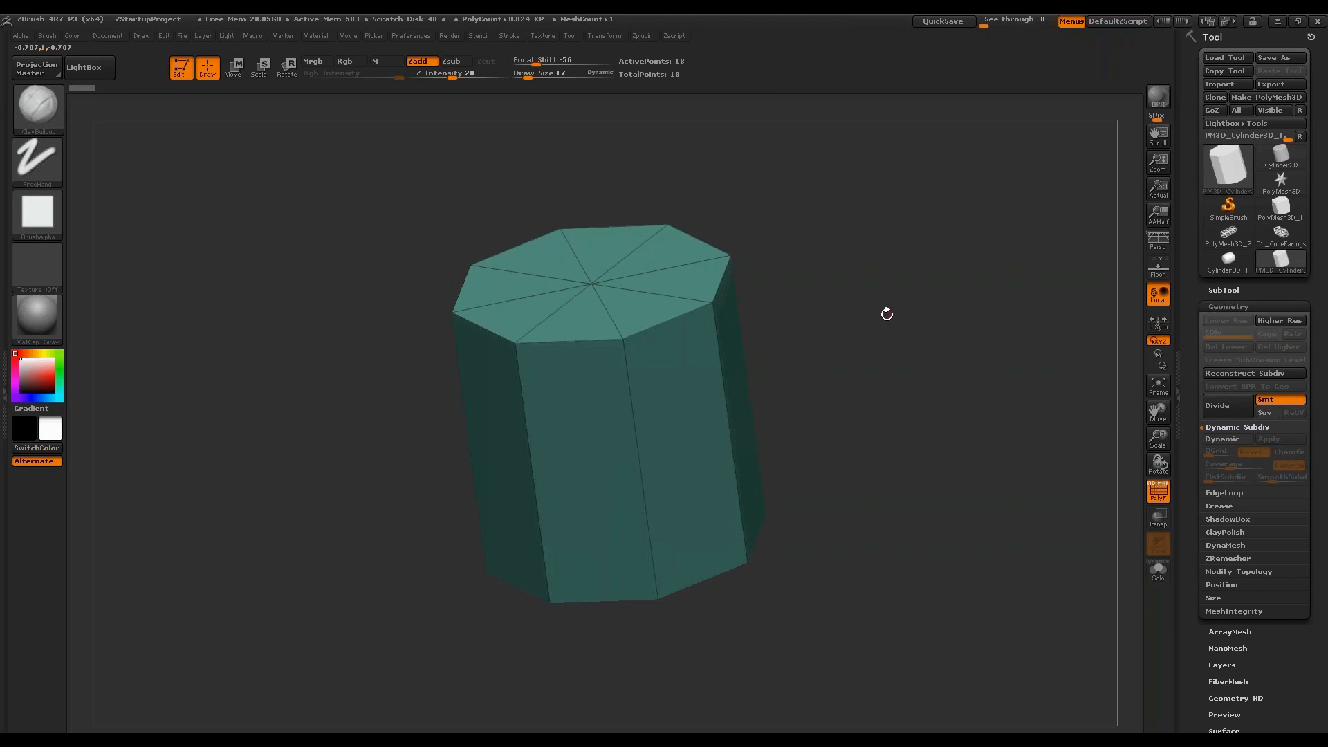
left_click_drag(748, 338, 521, 344)
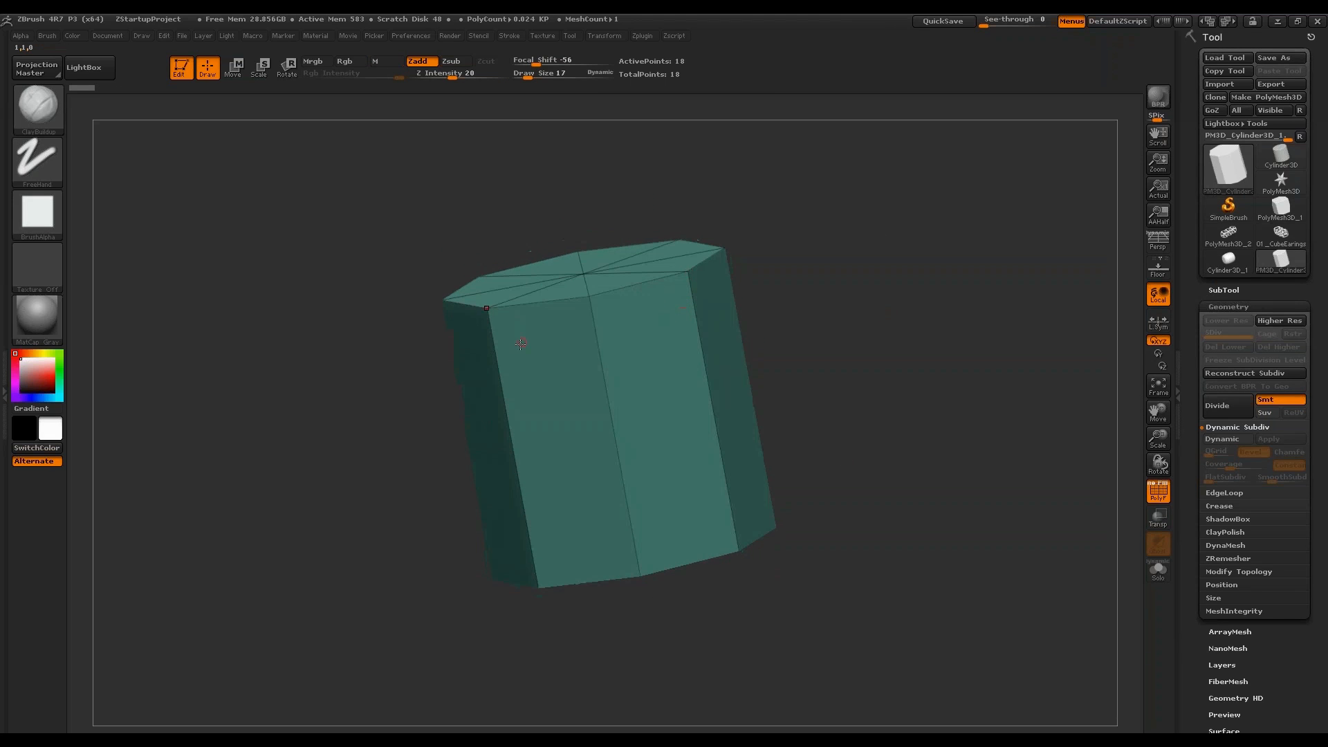
Preview the octagonal cylinder with Dynamic Subdiv at a SmoothSubdiv of 3, and turn the preview off.
left_click(1223, 439)
left_click_drag(991, 492, 1002, 438, "shift")
left_click(1284, 480)
left_click_drag(968, 311, 929, 359)
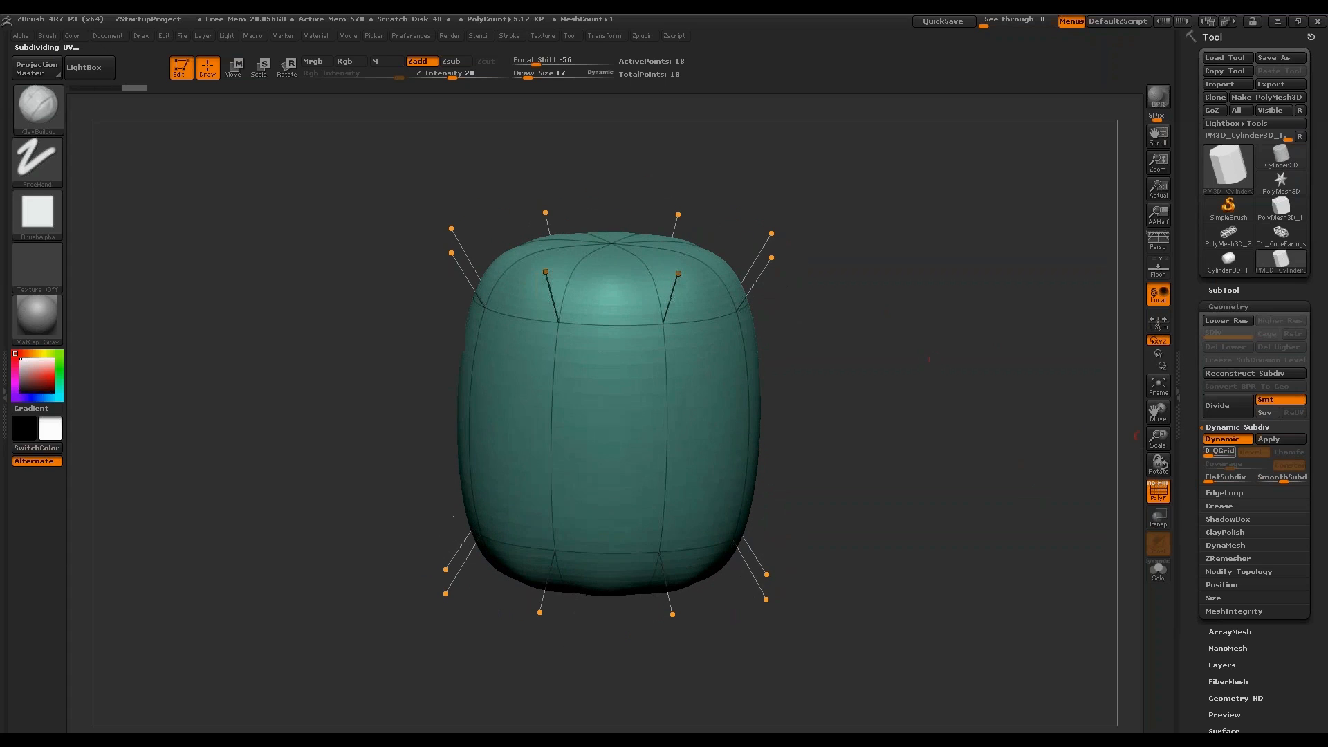
left_click_drag(1283, 480, 1277, 481)
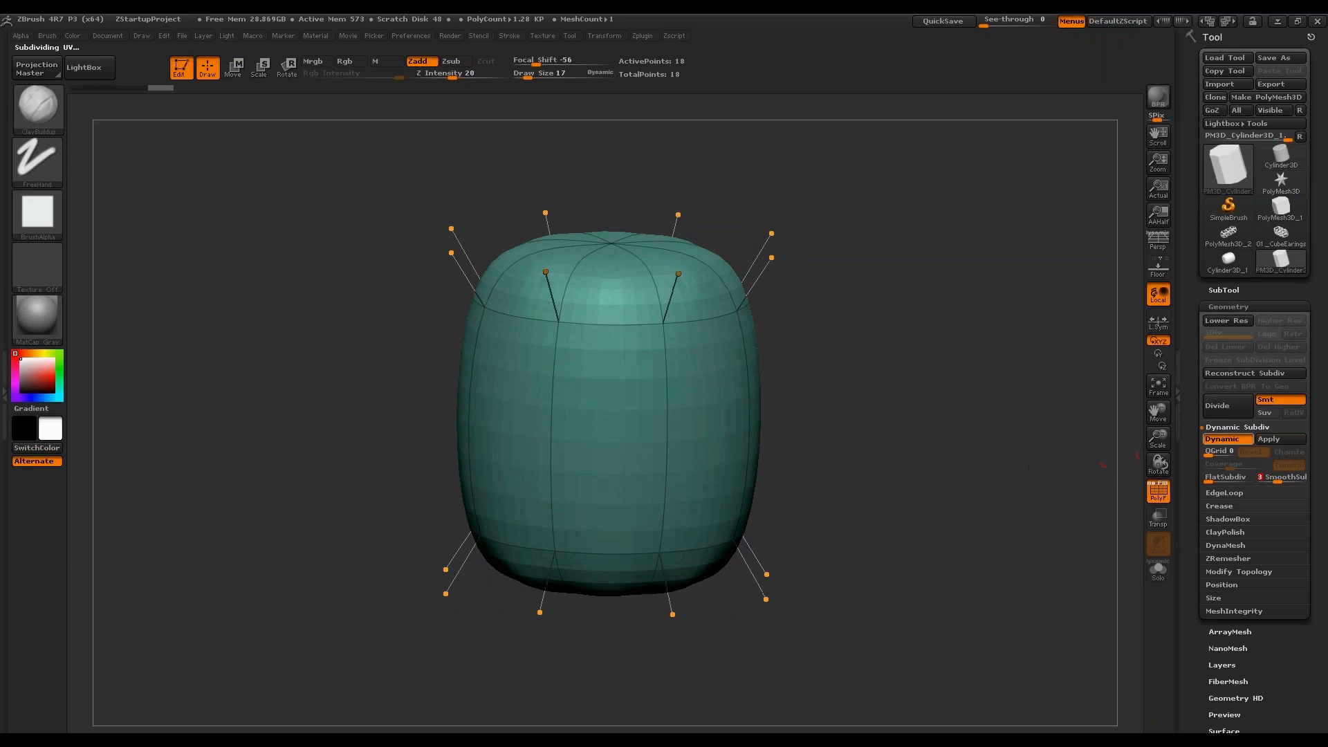
left_click(1230, 440)
left_click_drag(951, 376, 948, 404)
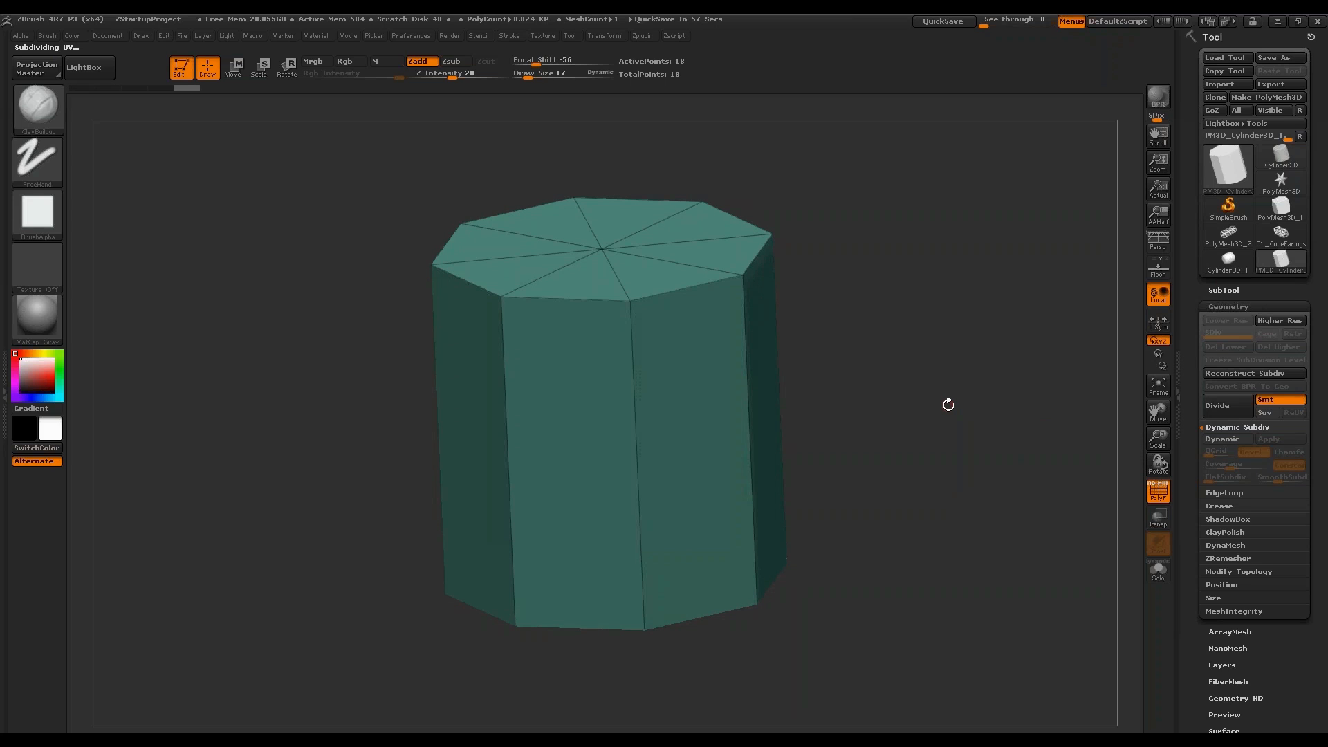
Crease the octagonal cylinder's top rim with ZModeler's edge action Crease targeting EdgeLoop Complete.
key("b")
key("z")
key("m")
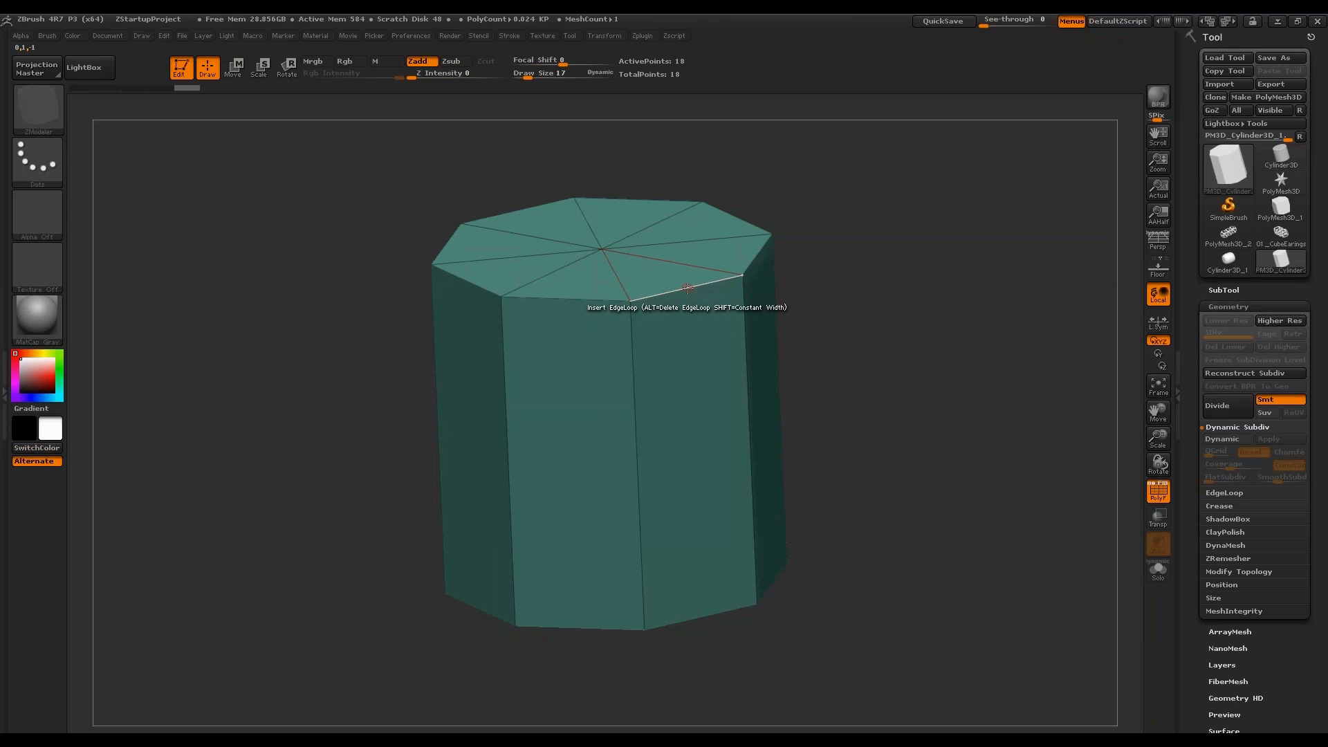
key("space")
left_click(583, 366)
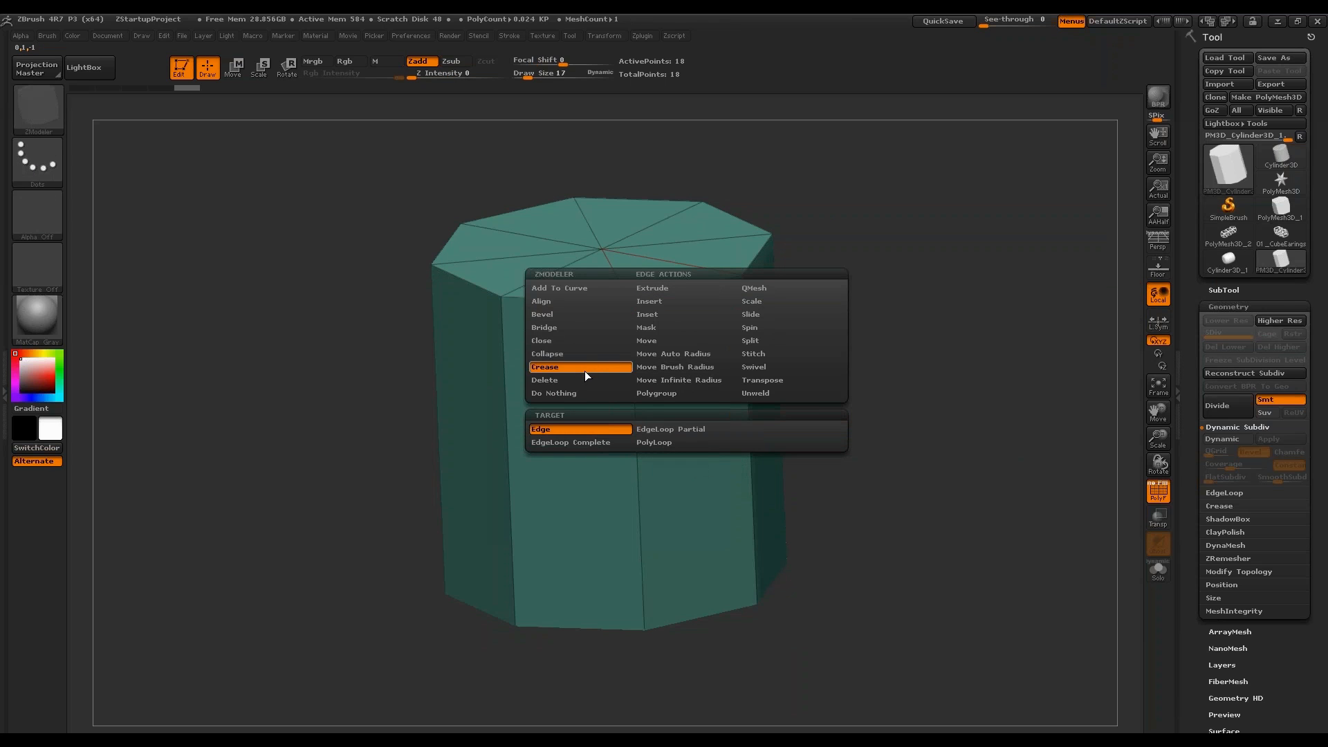
left_click(601, 444)
left_click_drag(942, 305, 1002, 166)
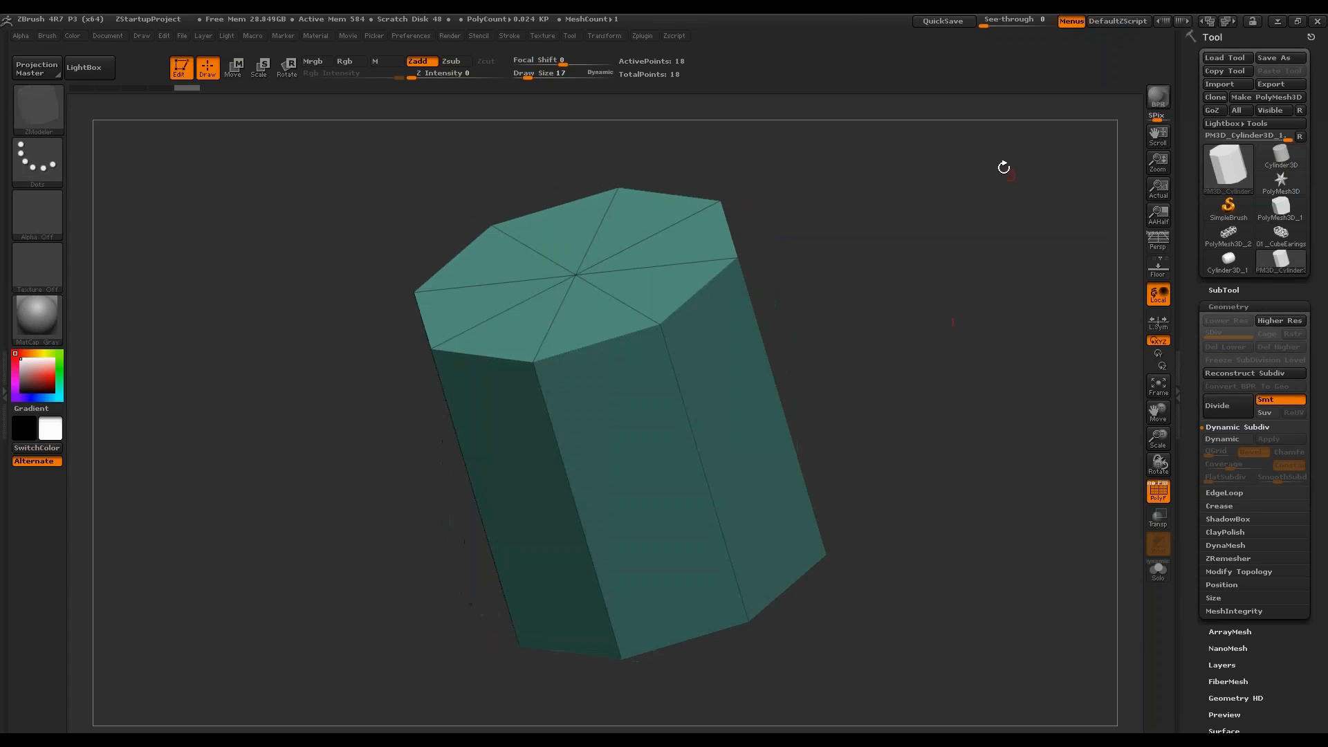
left_click(698, 292)
left_click(695, 294)
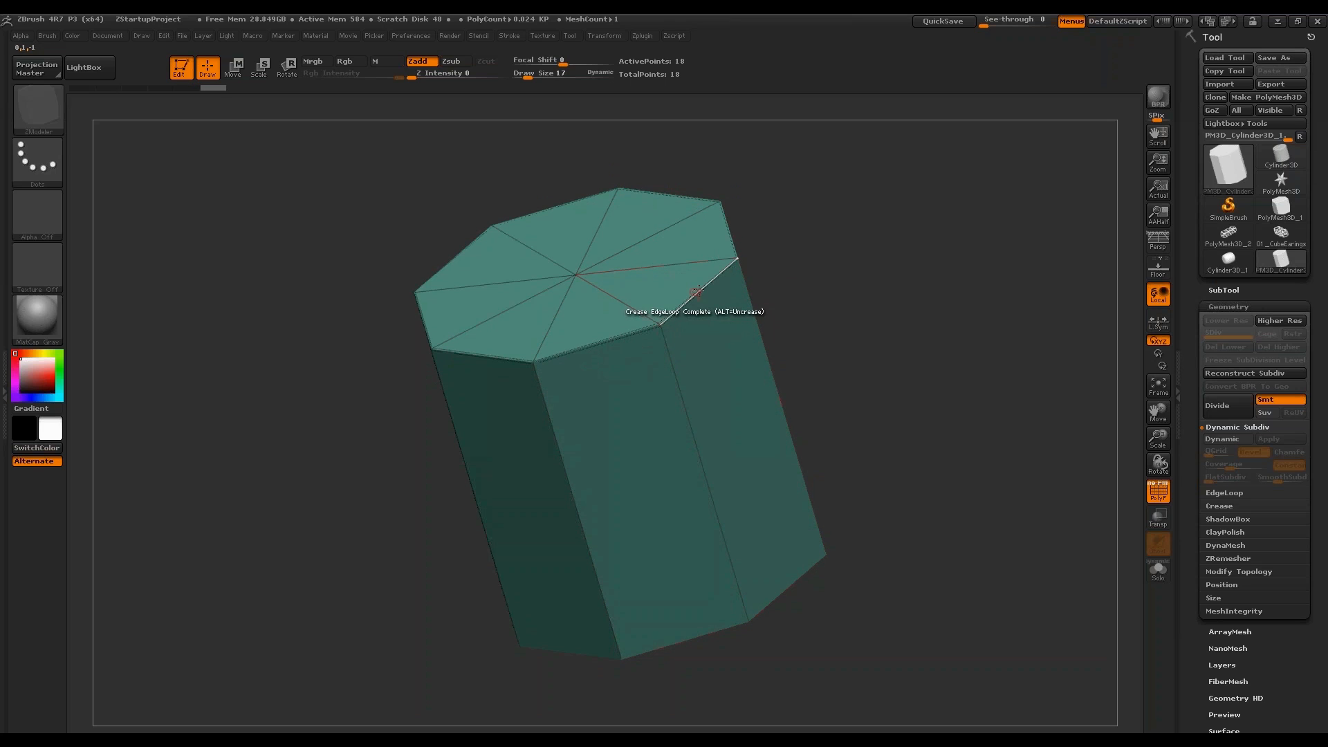
left_click_drag(816, 267, 890, 347, "alt")
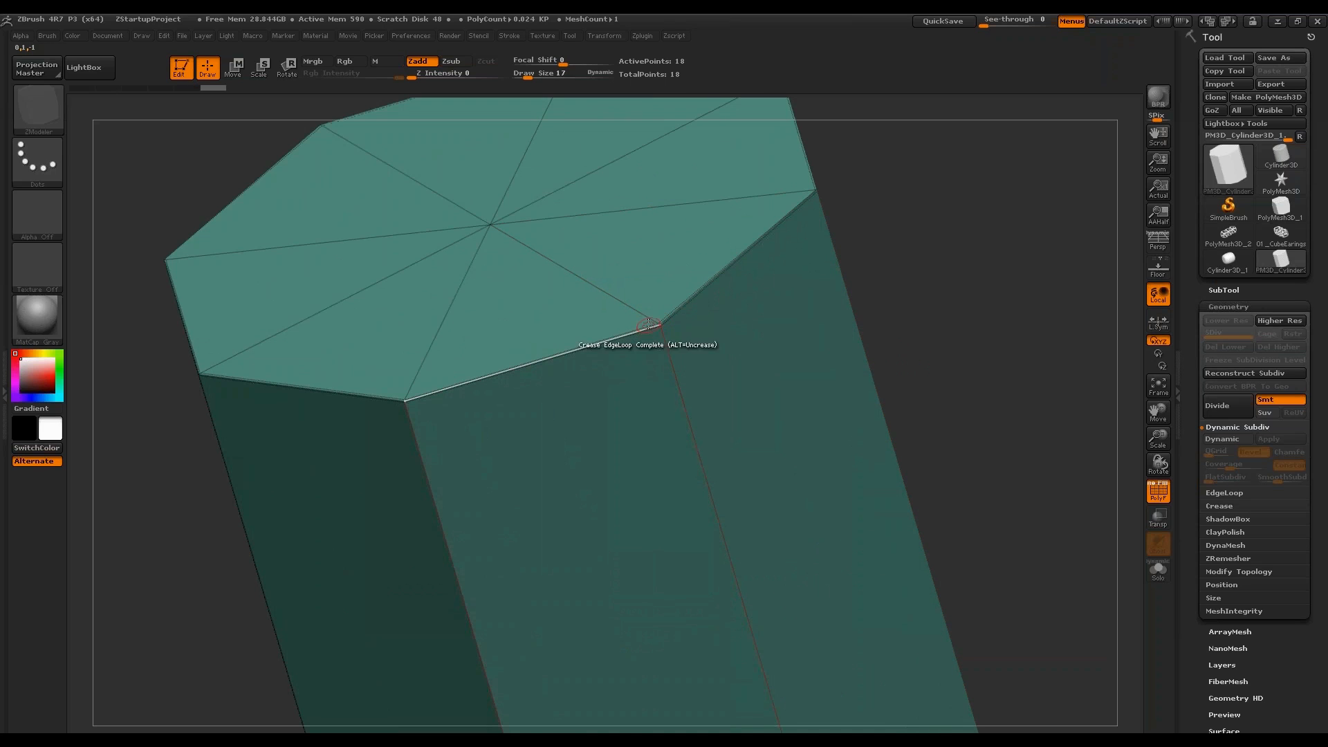
left_click_drag(938, 260, 771, 285, "alt")
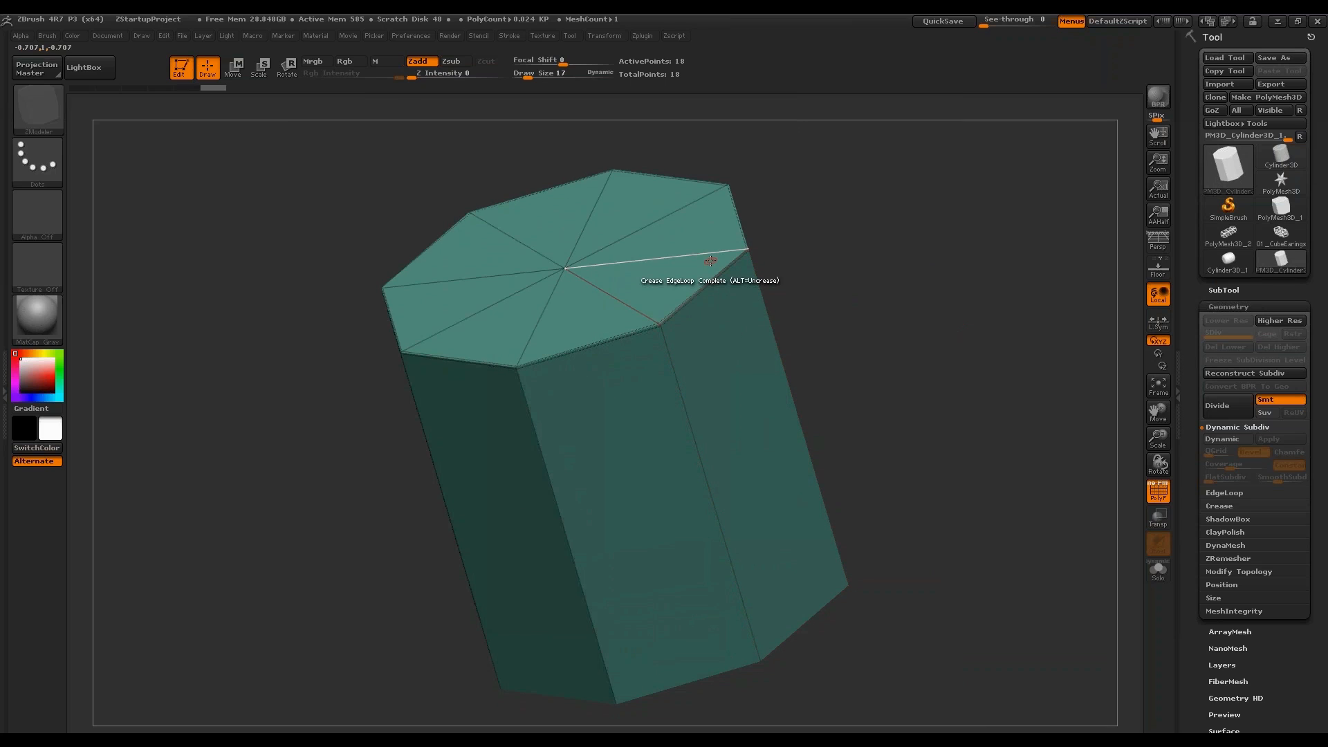
mouse_move(958, 387)
left_mouse_down()
mouse_move(964, 414)
mouse_move(955, 402)
left_mouse_up()
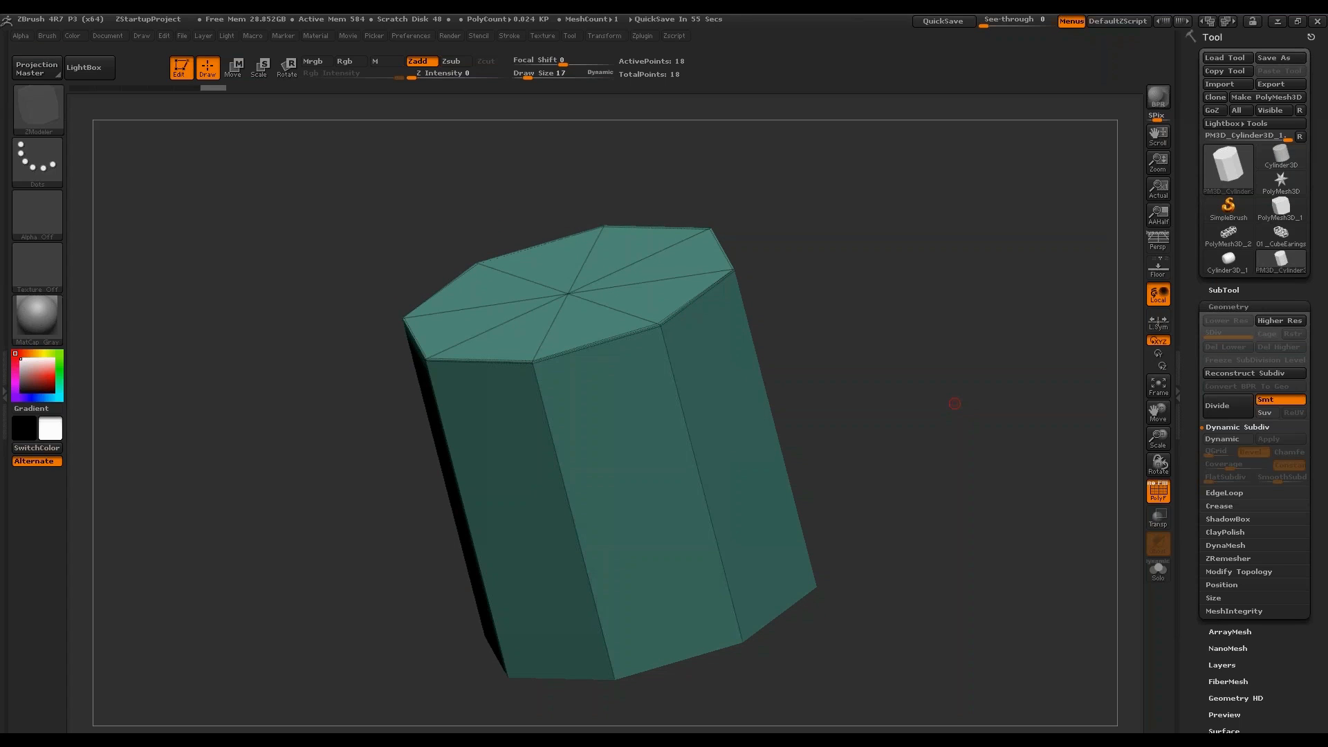
Enable Dynamic Subdiv, hide the polyframe, and compare the smoothed cylinder's creased top with its uncreased bottom.
left_click(1234, 438)
left_click_drag(998, 563, 705, 297)
left_click(1158, 491)
left_click_drag(937, 335, 1061, 467)
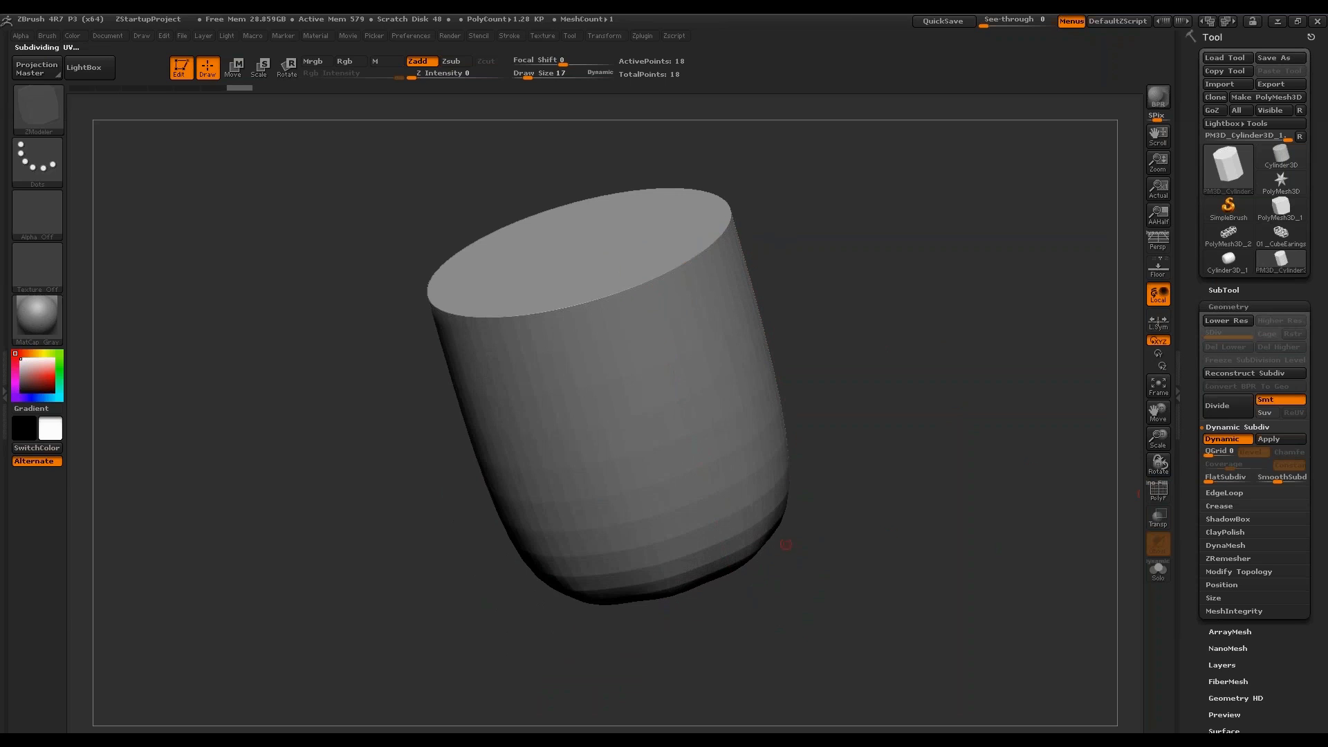
left_click_drag(948, 536, 951, 452)
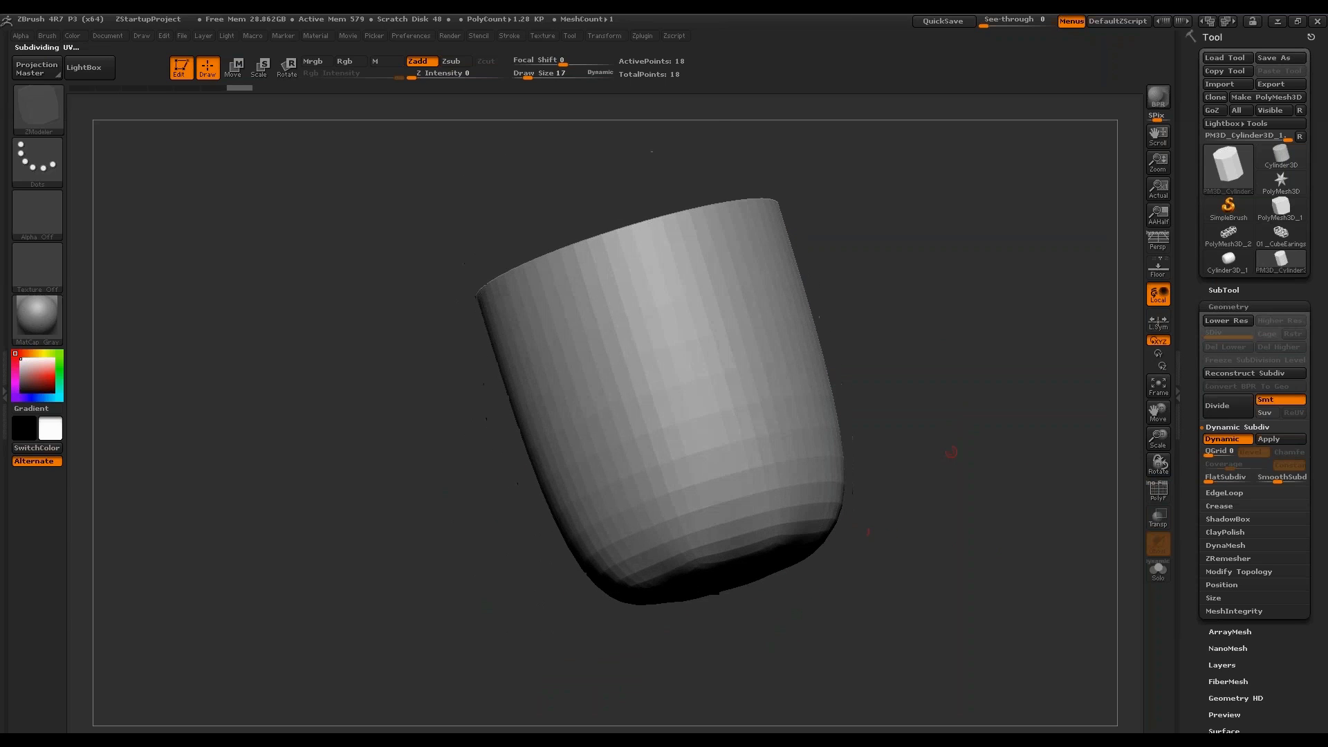
Crease the cylinder's bottom rim as well and preview it in Dynamic Subdiv with a higher SmoothSubdiv level.
left_click(1222, 440)
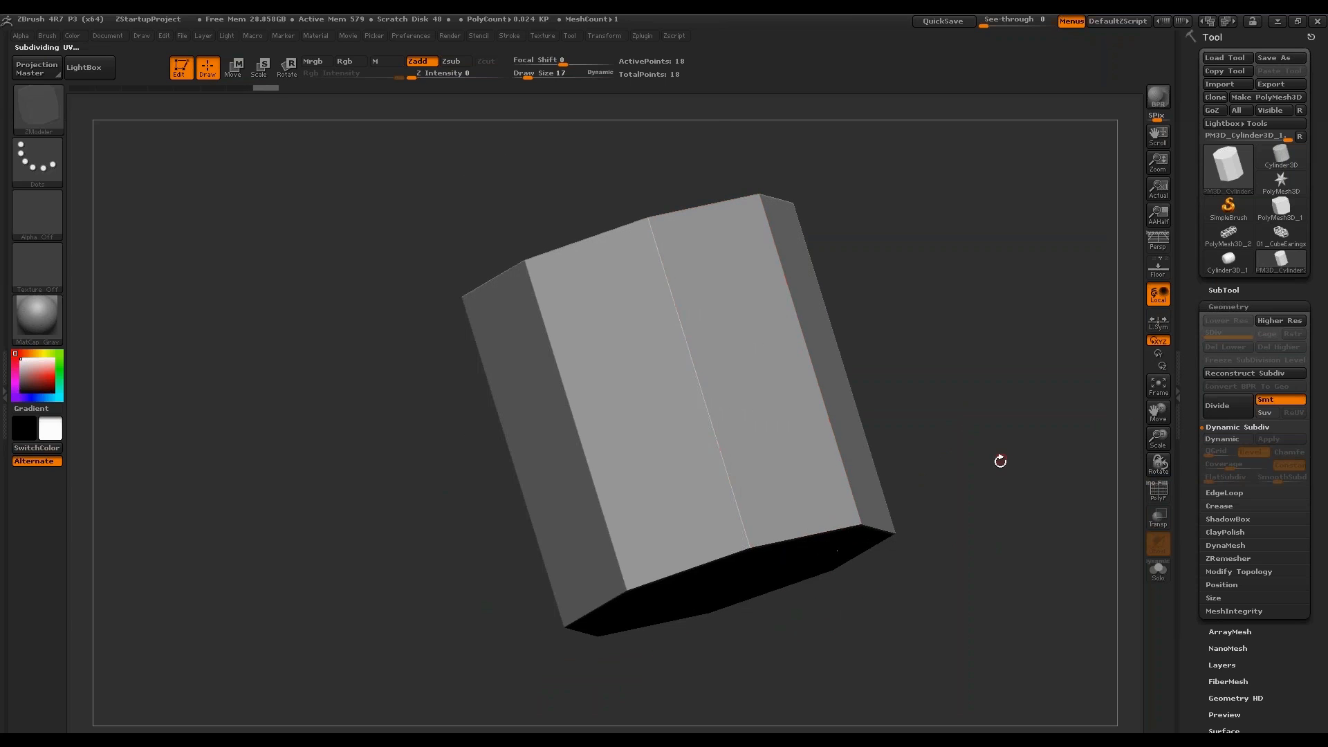
left_click(1222, 439)
left_click_drag(1003, 463, 1135, 450)
left_click(1288, 482)
left_click_drag(1031, 515, 975, 536)
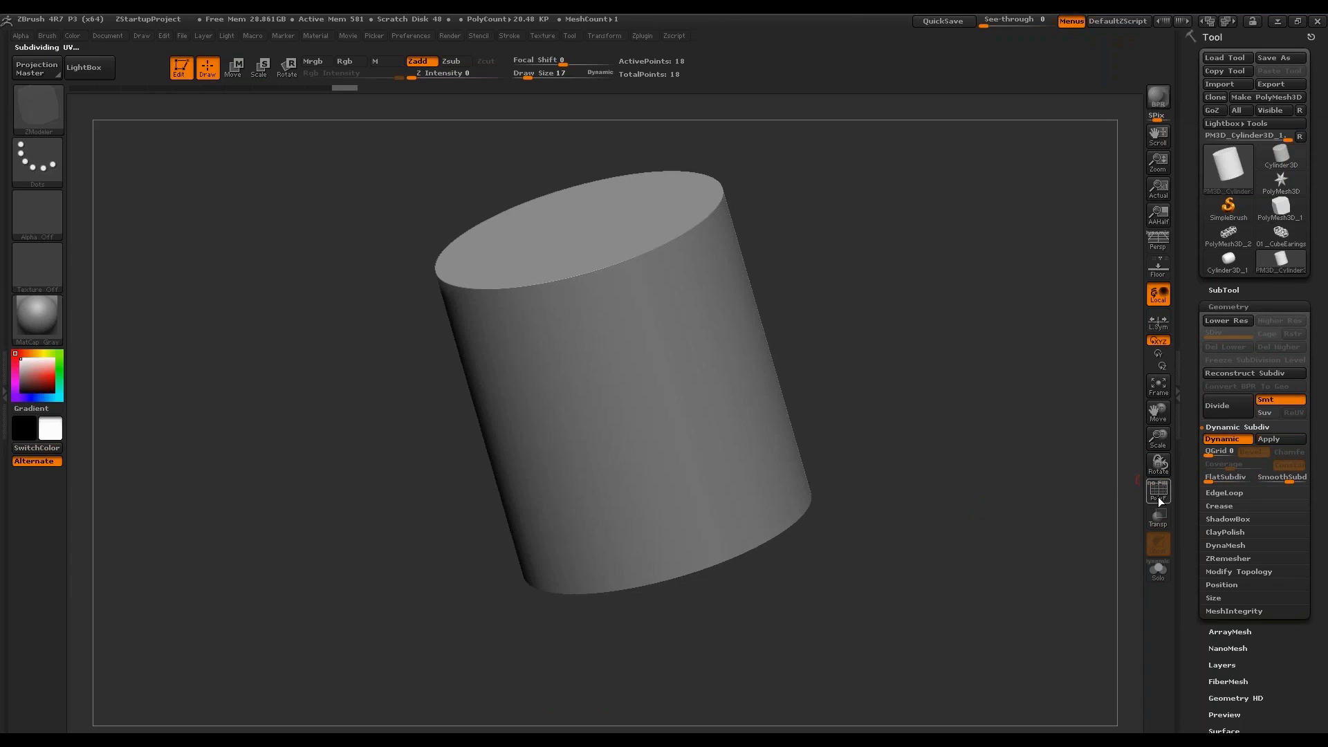
Show the polyframe, turn off Dynamic Subdiv, and bevel the complete top edge loop into a narrow single-row chamfer.
left_click(1159, 491)
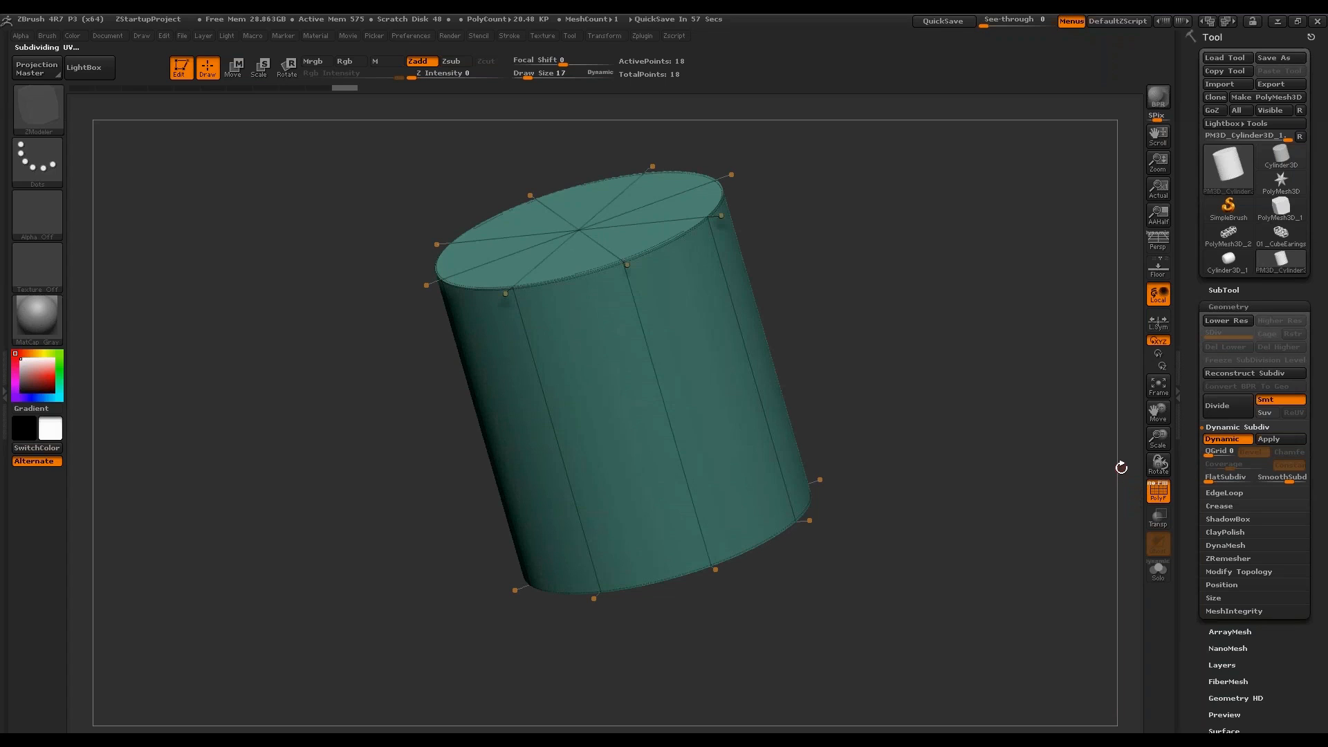
left_click_drag(890, 216, 892, 263)
key("shift+d")
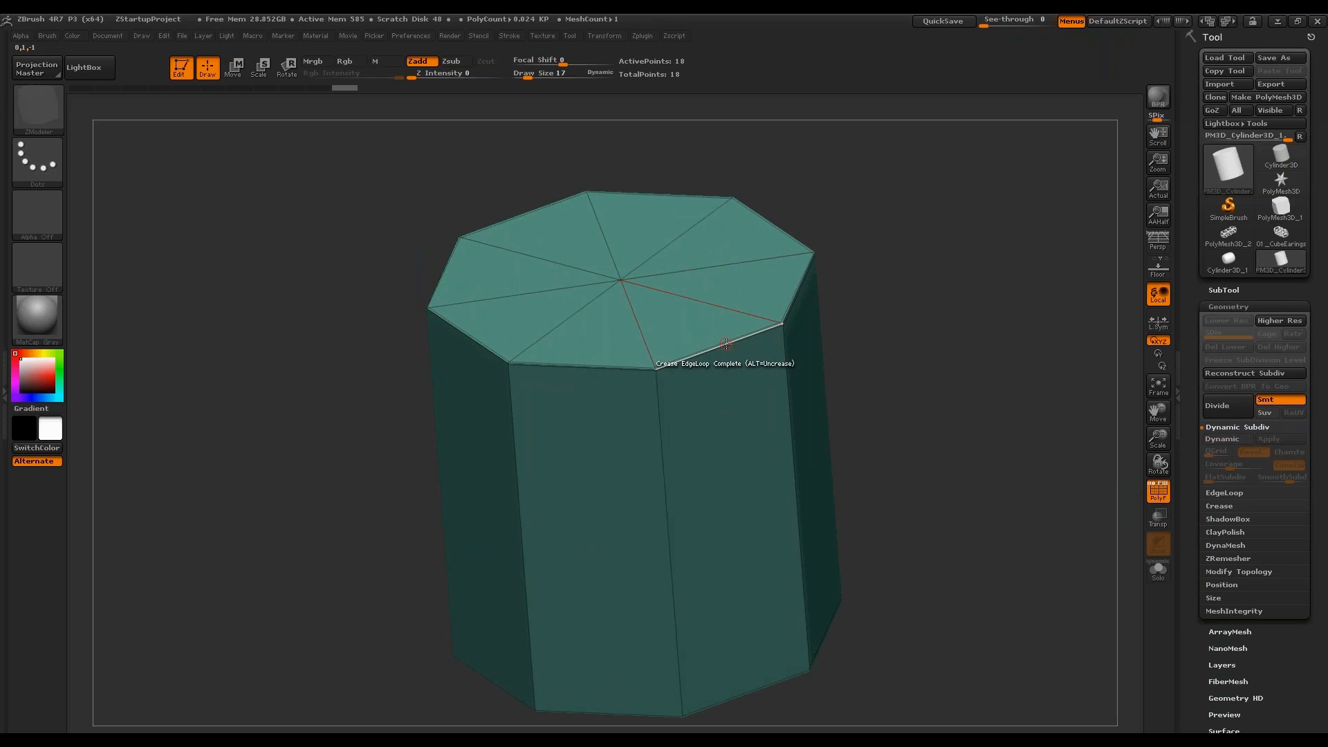
key("space")
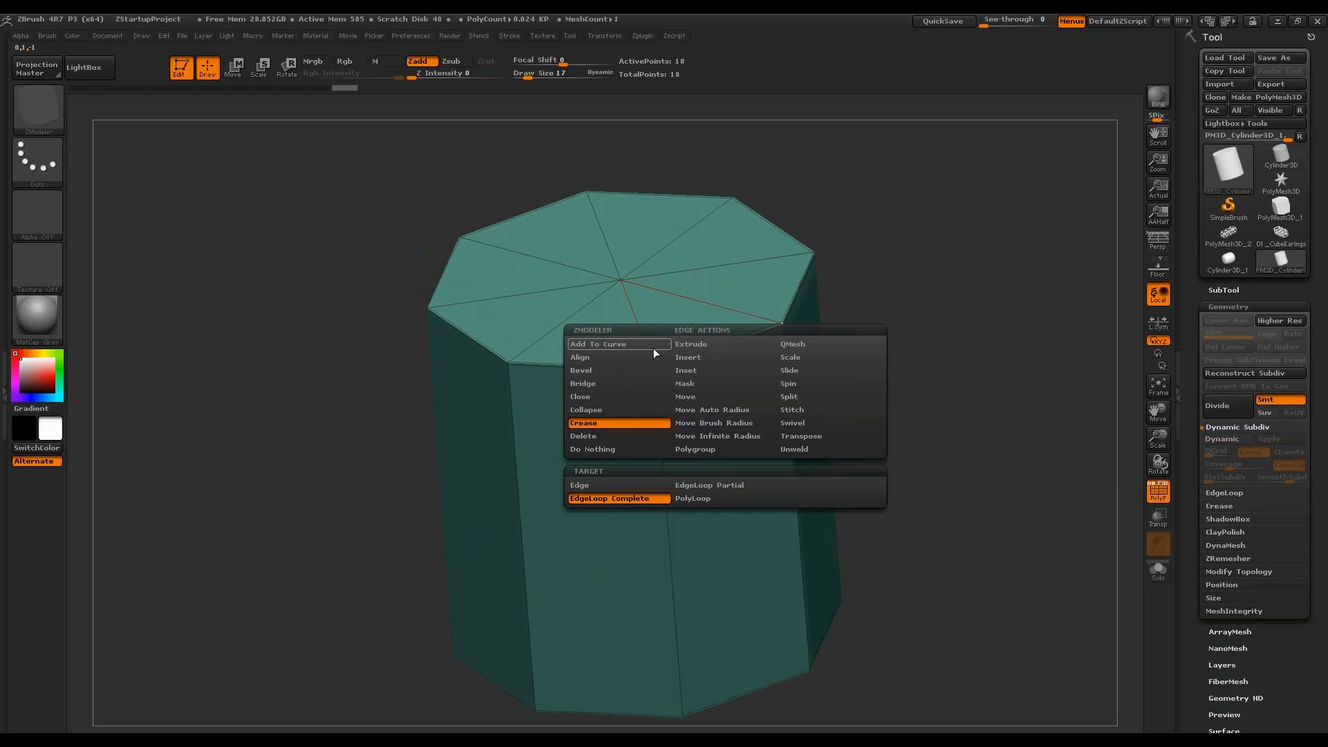
left_click(619, 371)
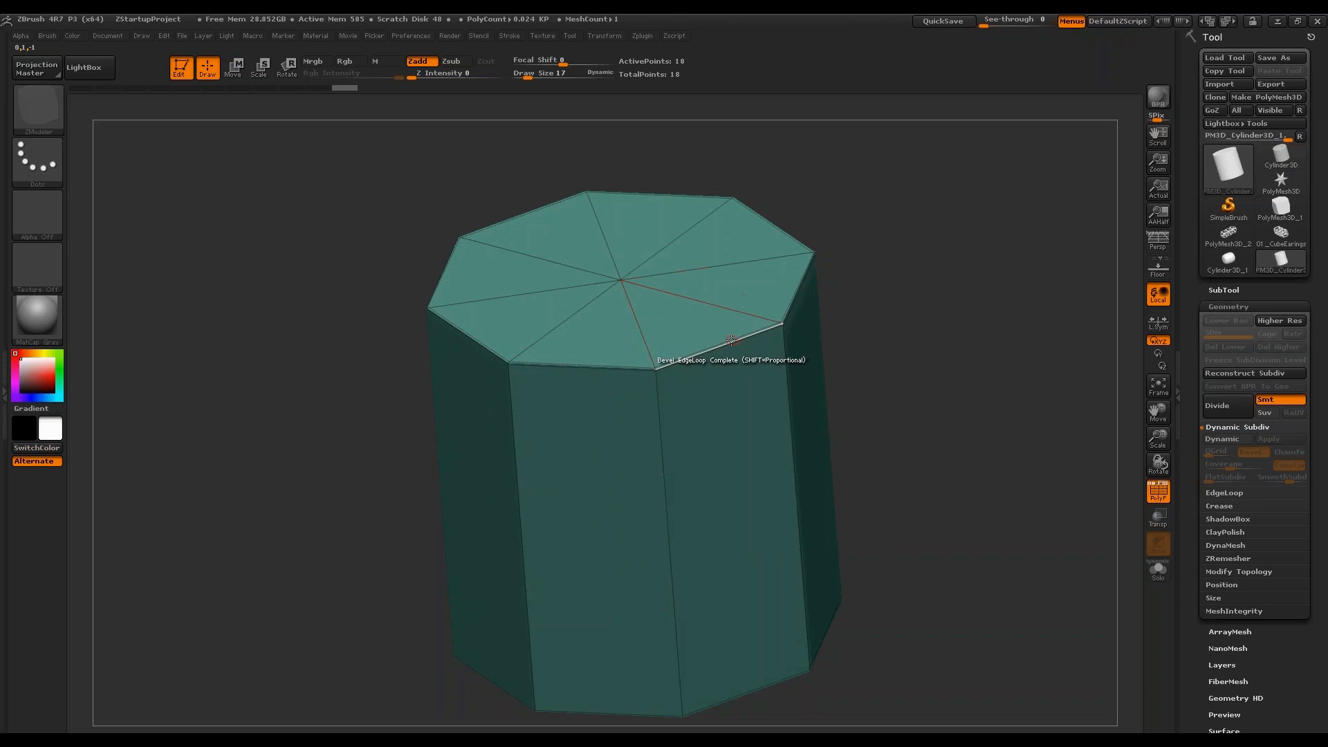
left_click_drag(731, 340, 969, 309)
Crease the complete edge loops along the top chamfer and inspect the smoothed cylinder without its polyframe.
key("space")
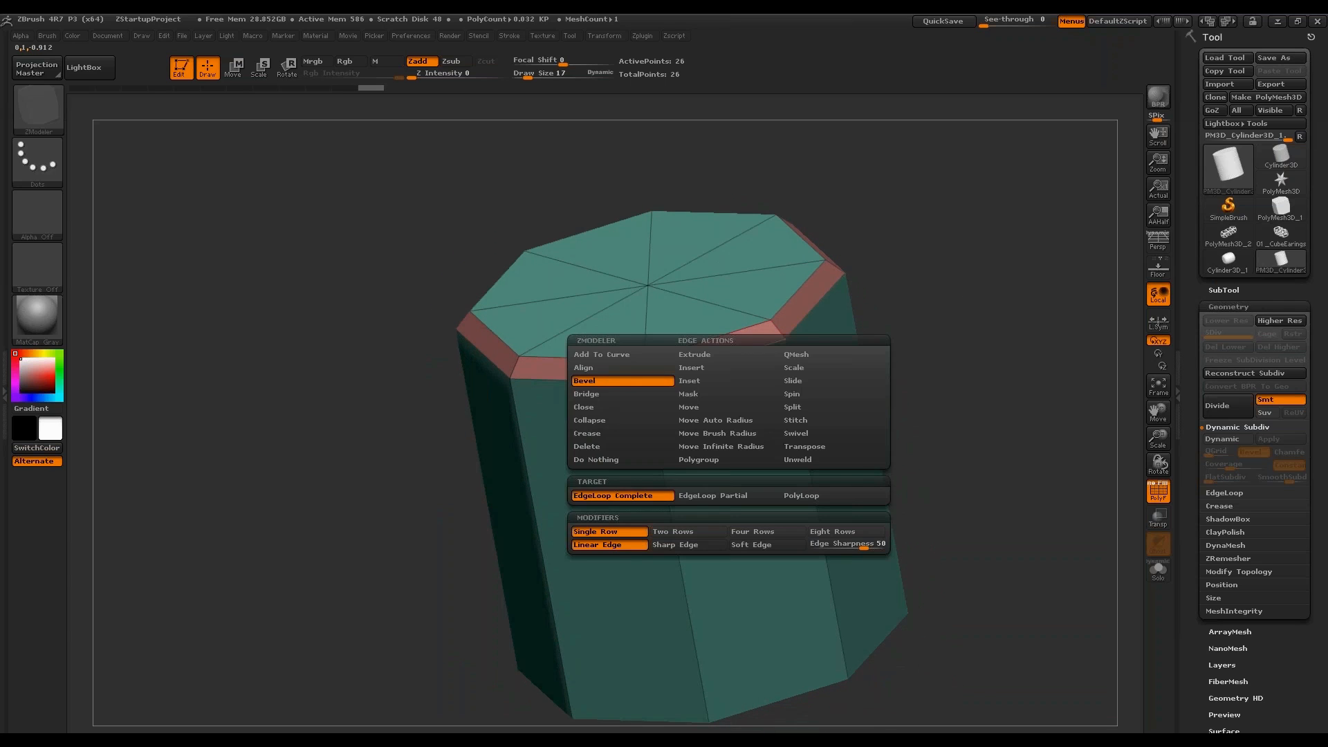
left_click(622, 433)
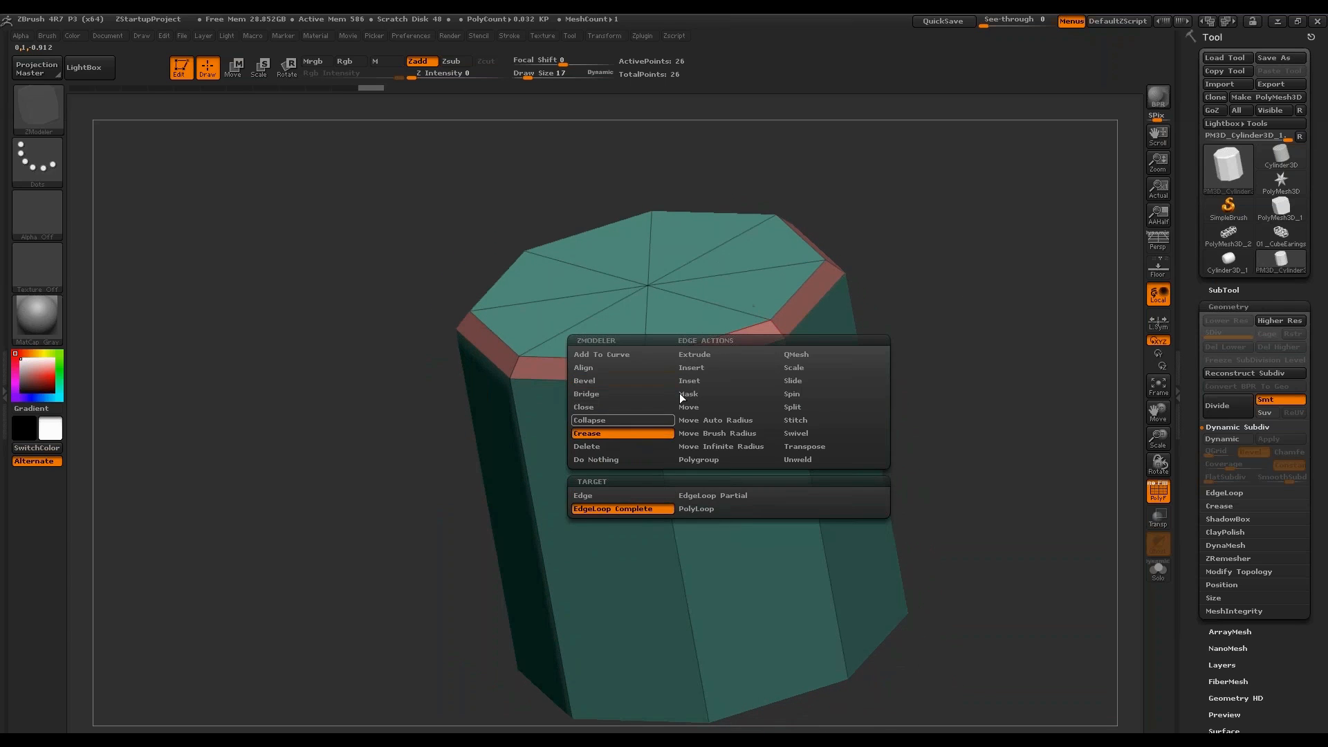
left_click(754, 362)
left_click_drag(1018, 346, 969, 313)
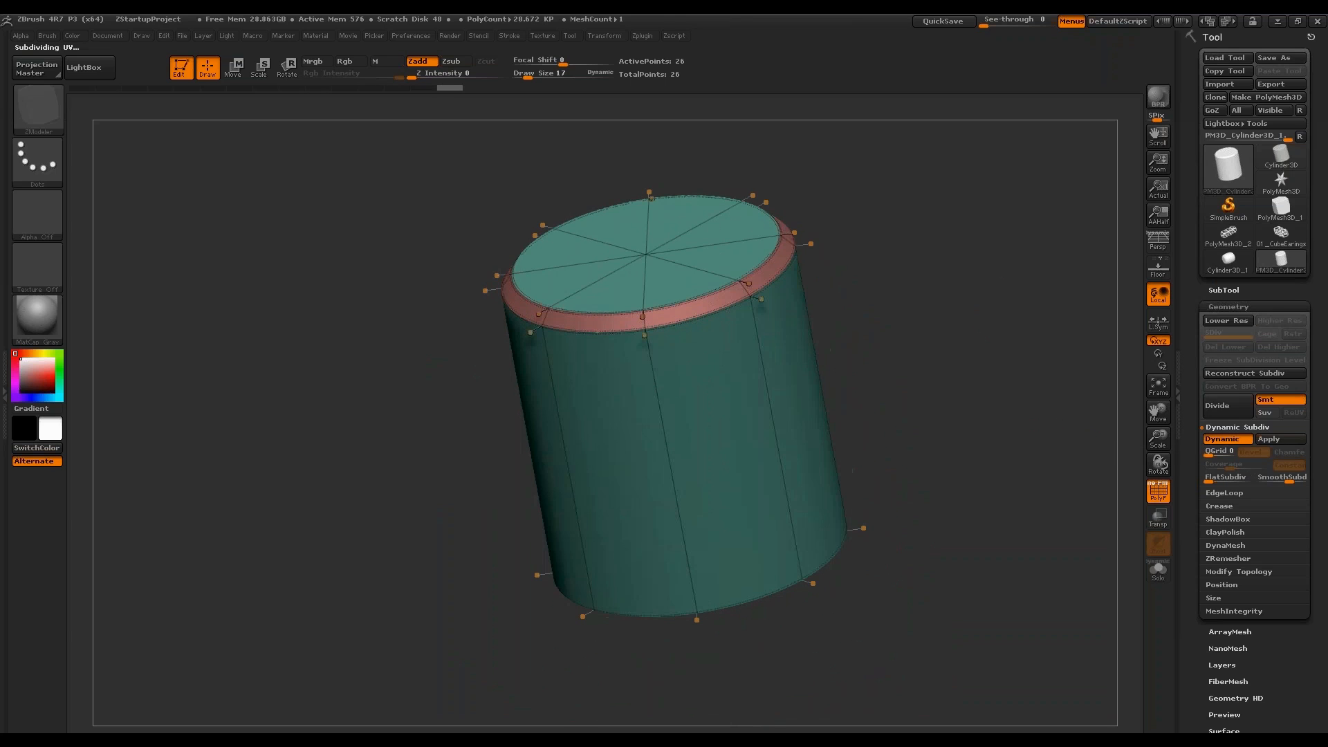
left_click(1158, 491)
left_click_drag(1024, 443, 976, 442, "alt")
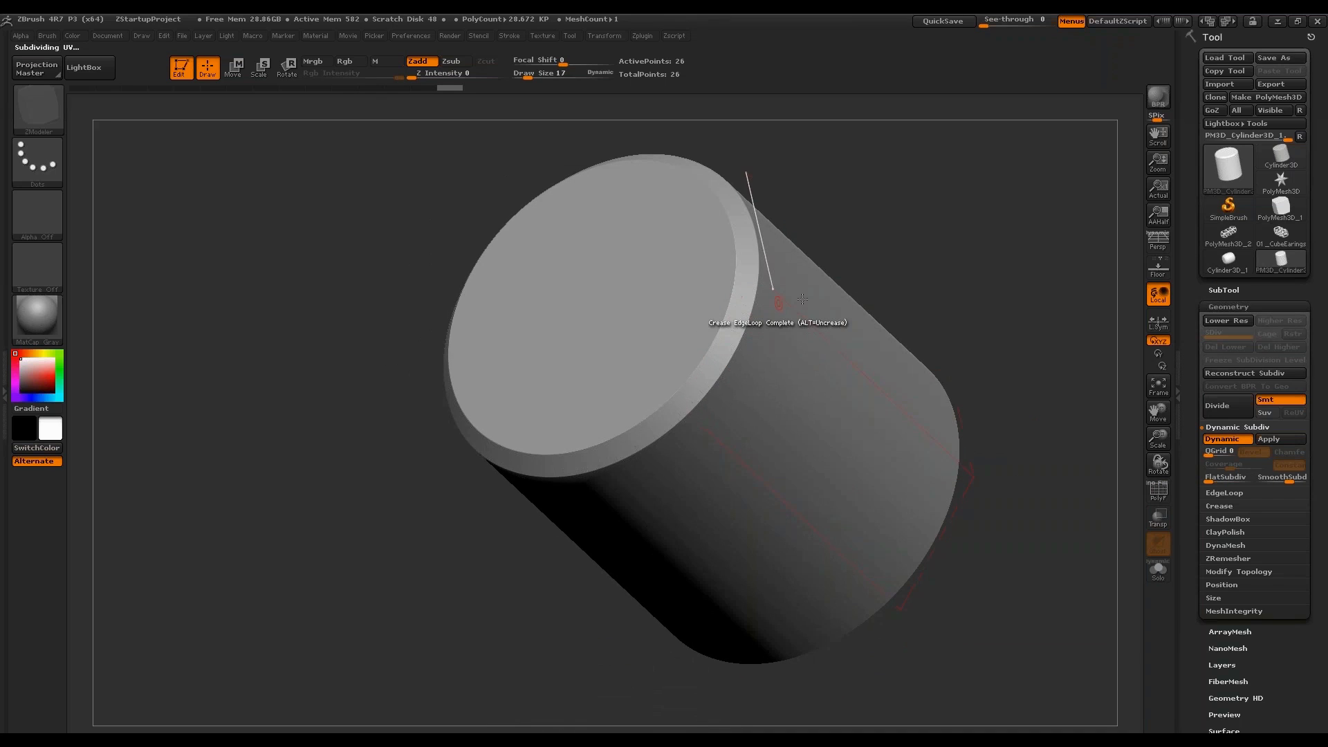
mouse_move(1017, 315)
left_mouse_down()
mouse_move(1037, 320)
mouse_move(966, 310)
mouse_move(988, 324)
mouse_move(1032, 297)
left_mouse_up()
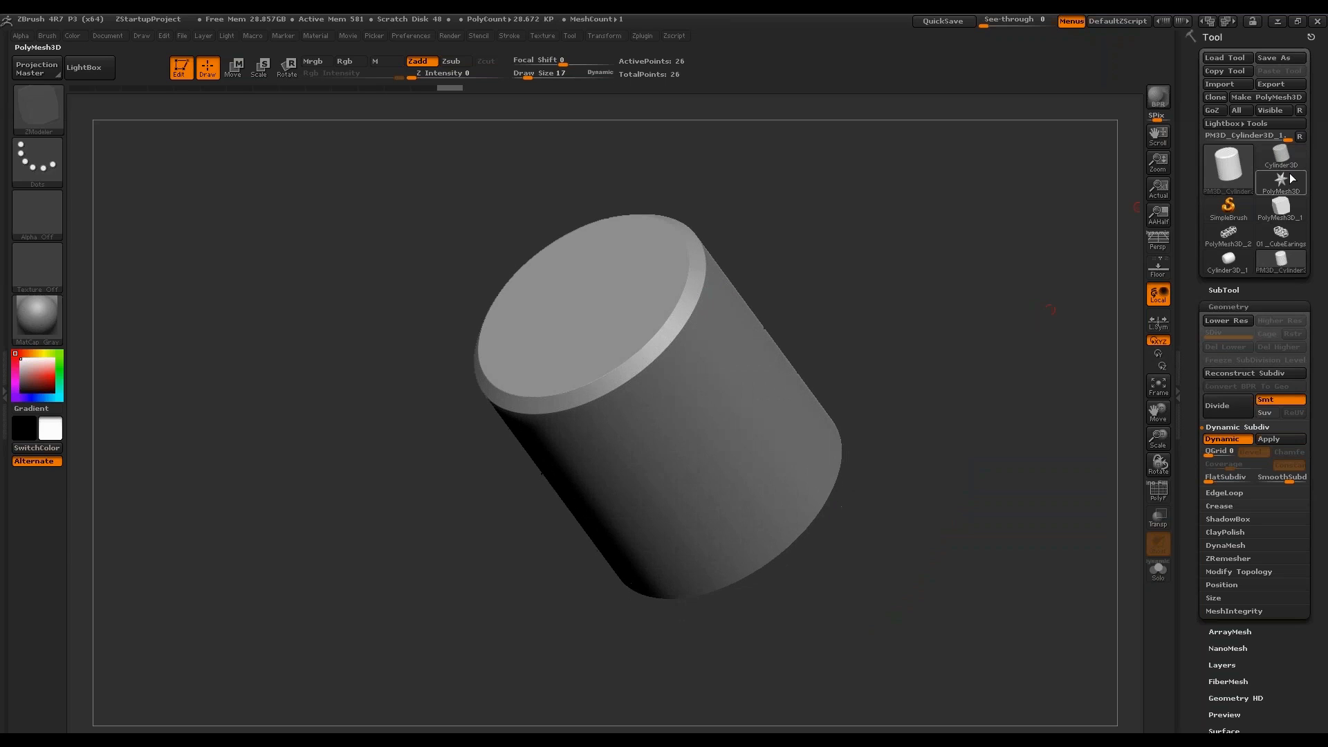
Switch to the PolyMesh3D star, initialize it as a QCube, and frame it with the polyframe shown.
left_click(1287, 180)
left_click_drag(1004, 339, 1038, 313, "shift")
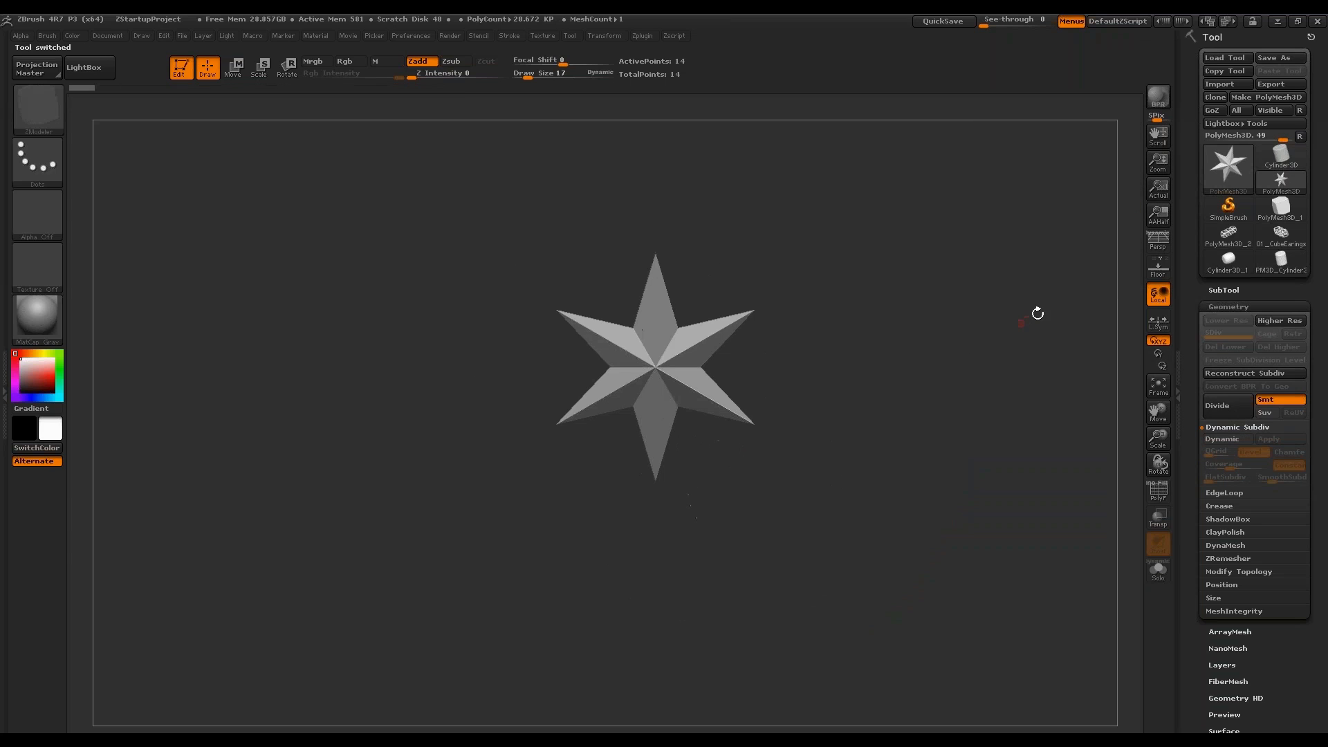
scroll(1236, 330, "down", 6)
left_click(1225, 546)
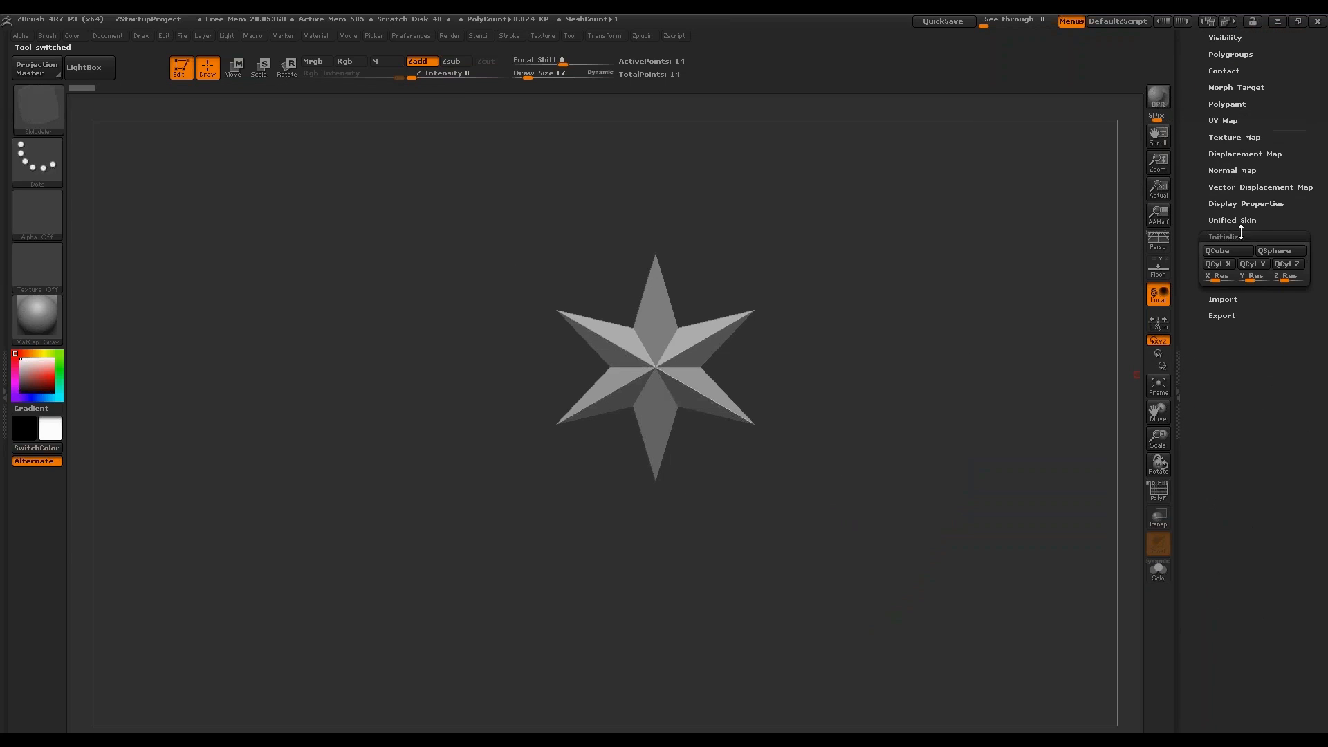
left_click(1218, 276)
key("f")
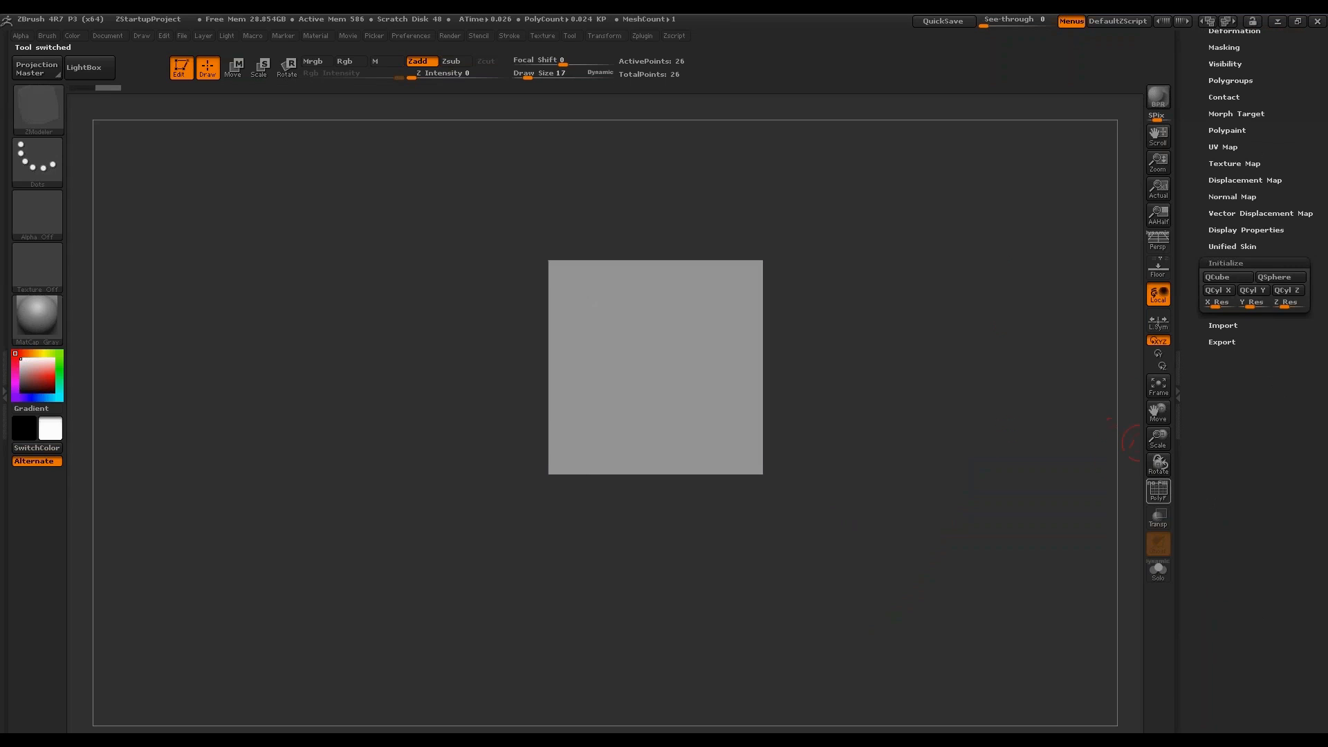
left_click(1157, 491)
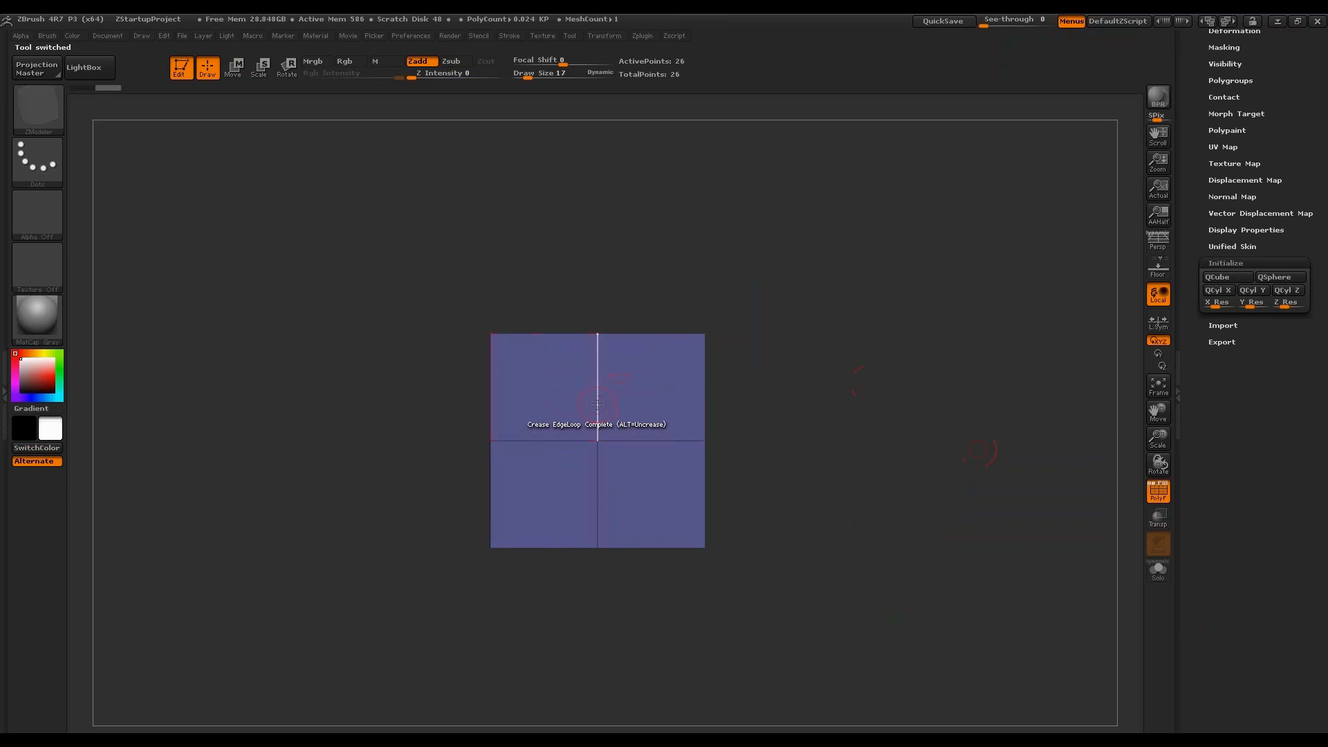
Set the edge action to Insert and delete all of the QCube's middle edge loops, leaving a plain undivided cube.
key("space")
left_click(599, 417)
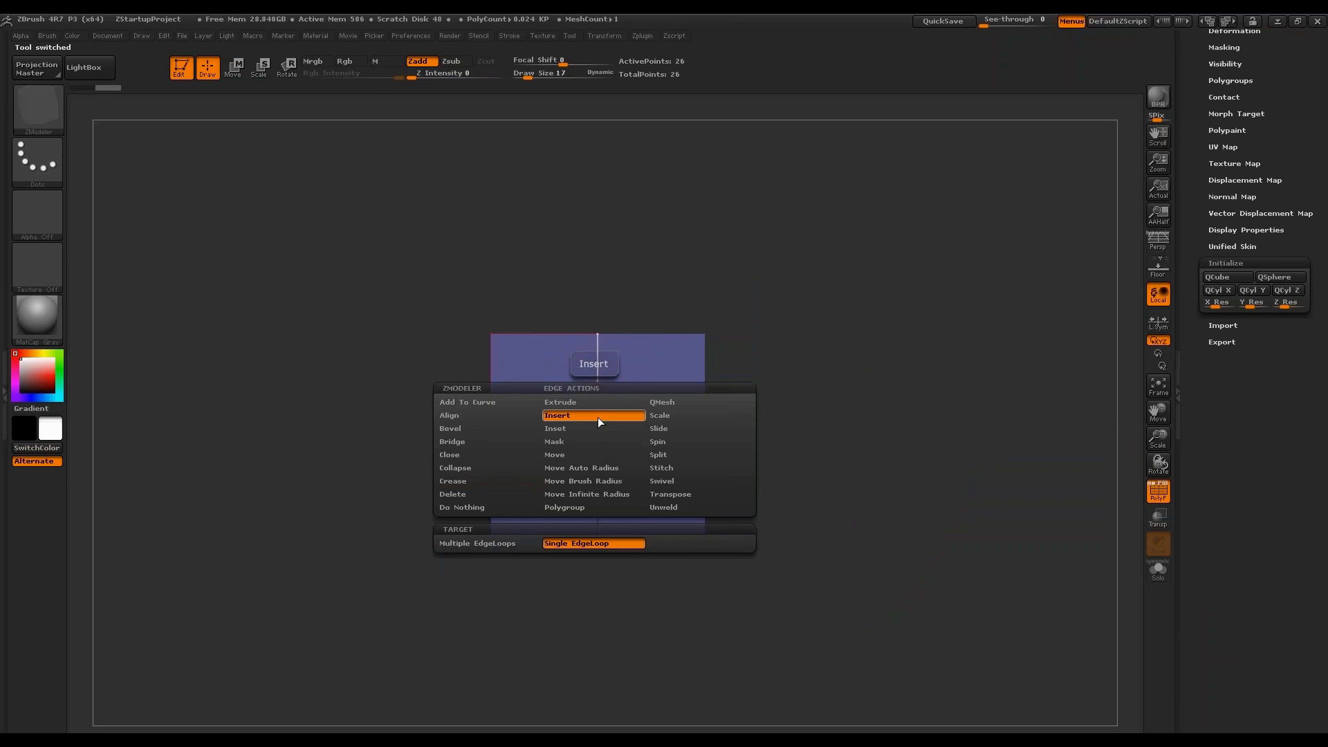
left_click_drag(769, 296, 840, 308)
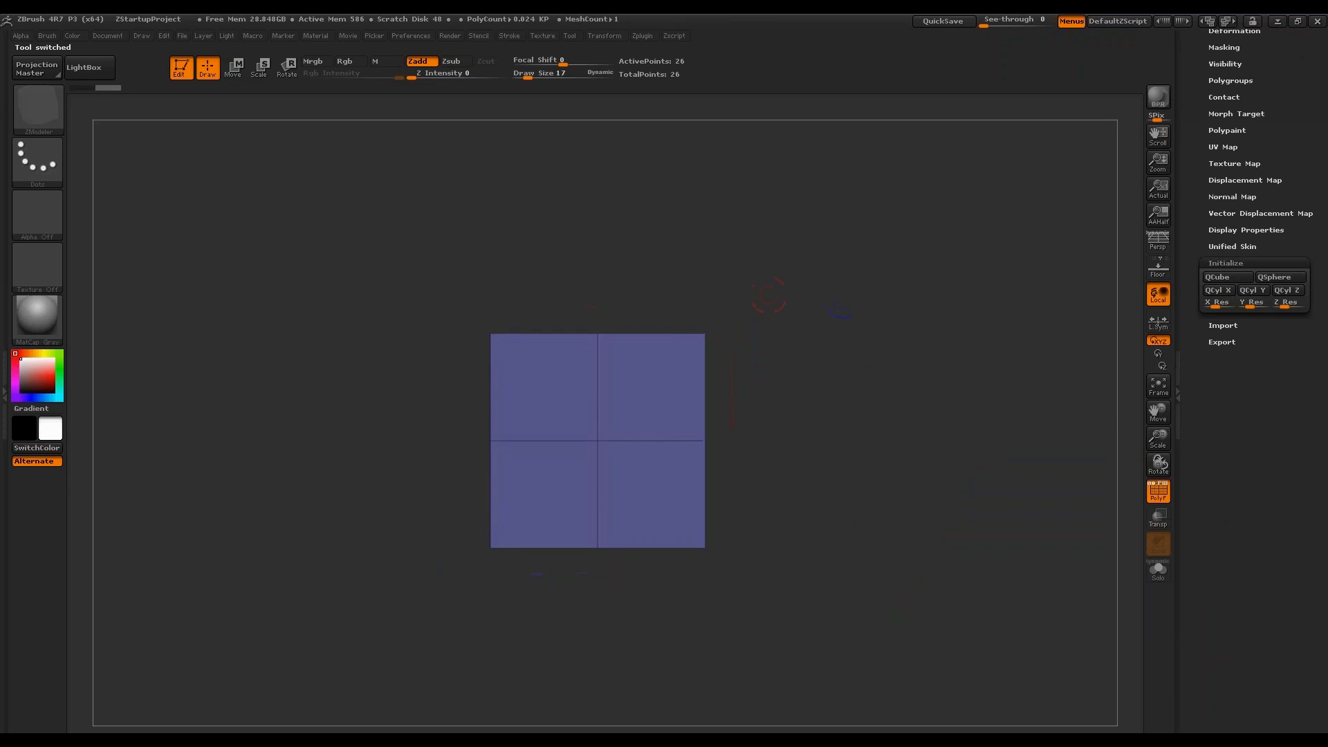
left_click(616, 439)
left_click(634, 437, "alt")
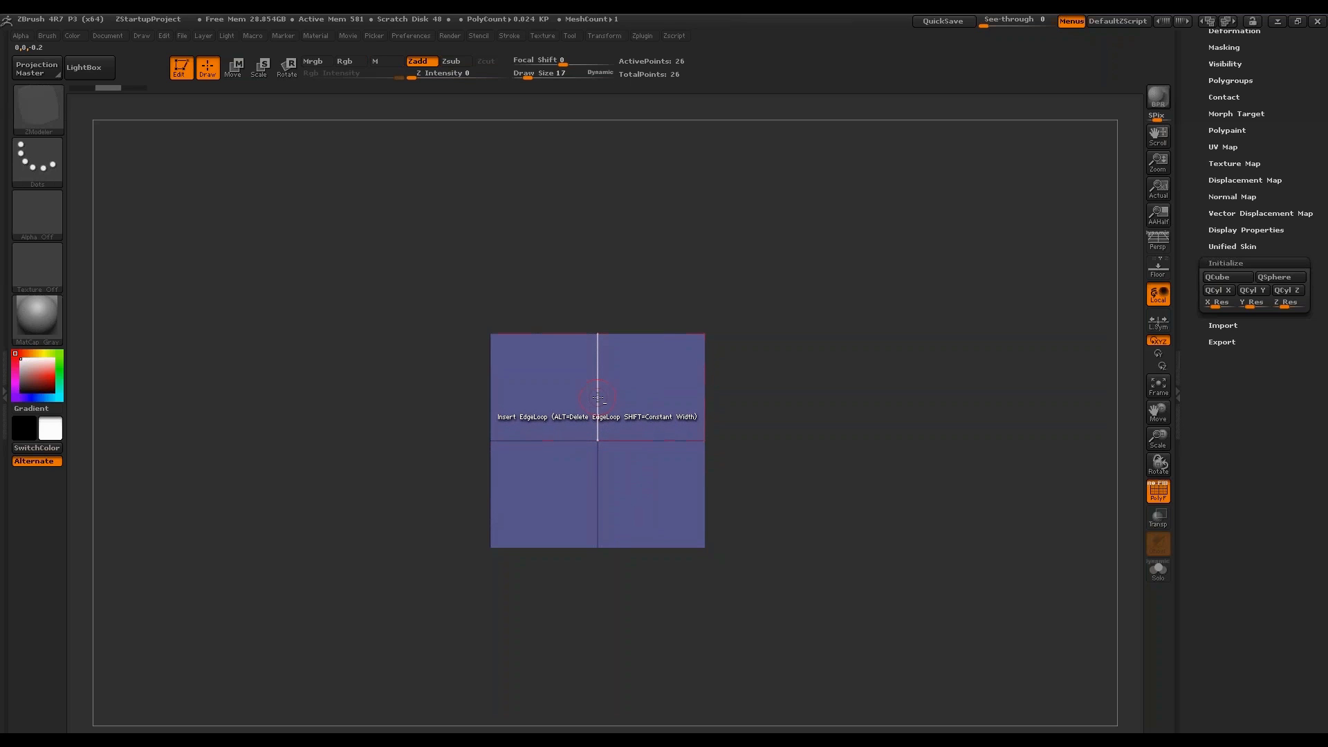
key("ctrl+z")
key("ctrl+z")
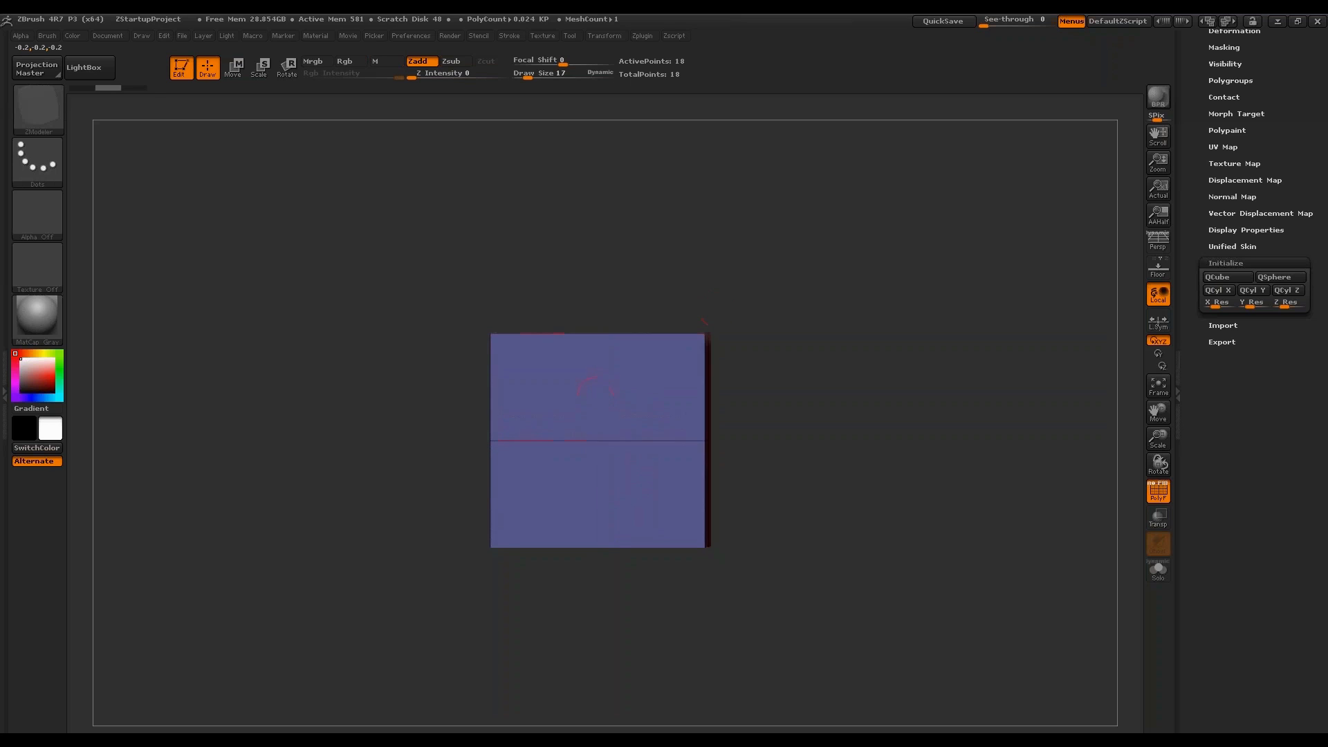
key("ctrl+z")
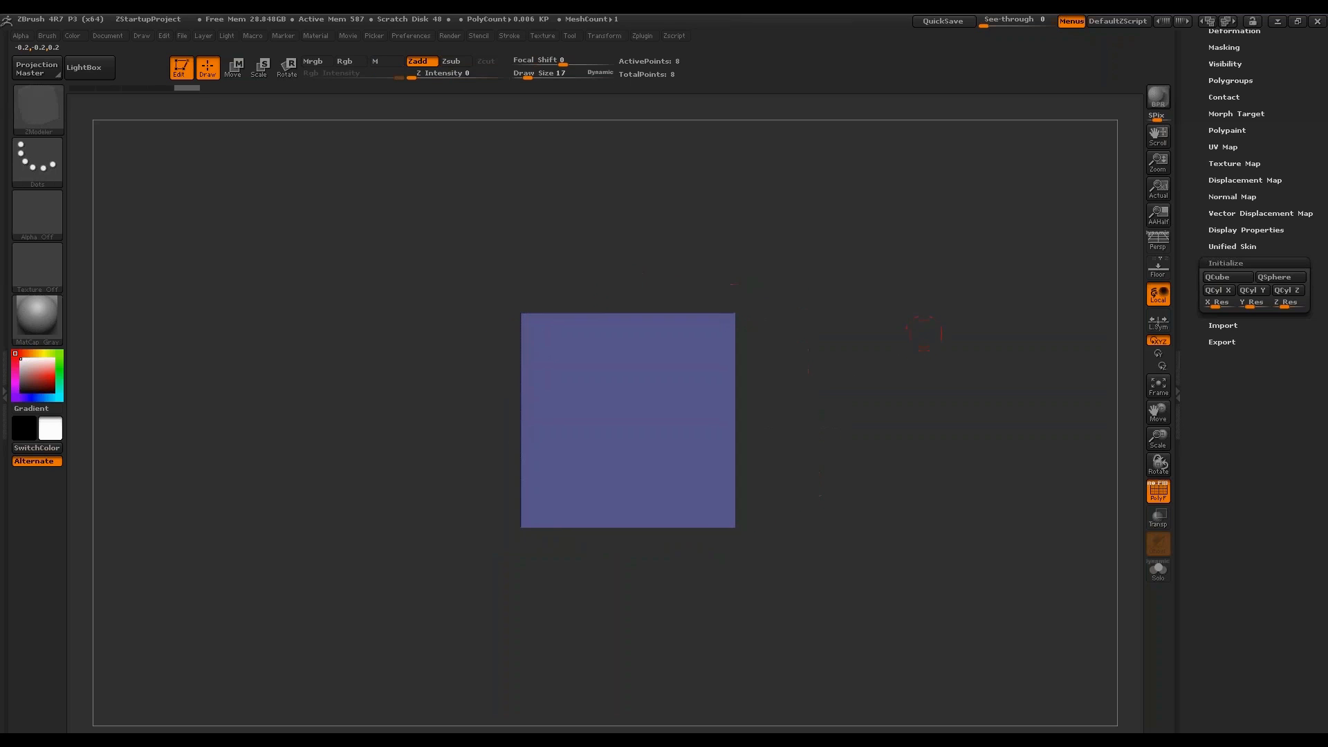
Set the polygon action to Move with A Single Poly and move a cube face to thin the cube into a slab.
left_click_drag(792, 360, 639, 396)
right_click(634, 397)
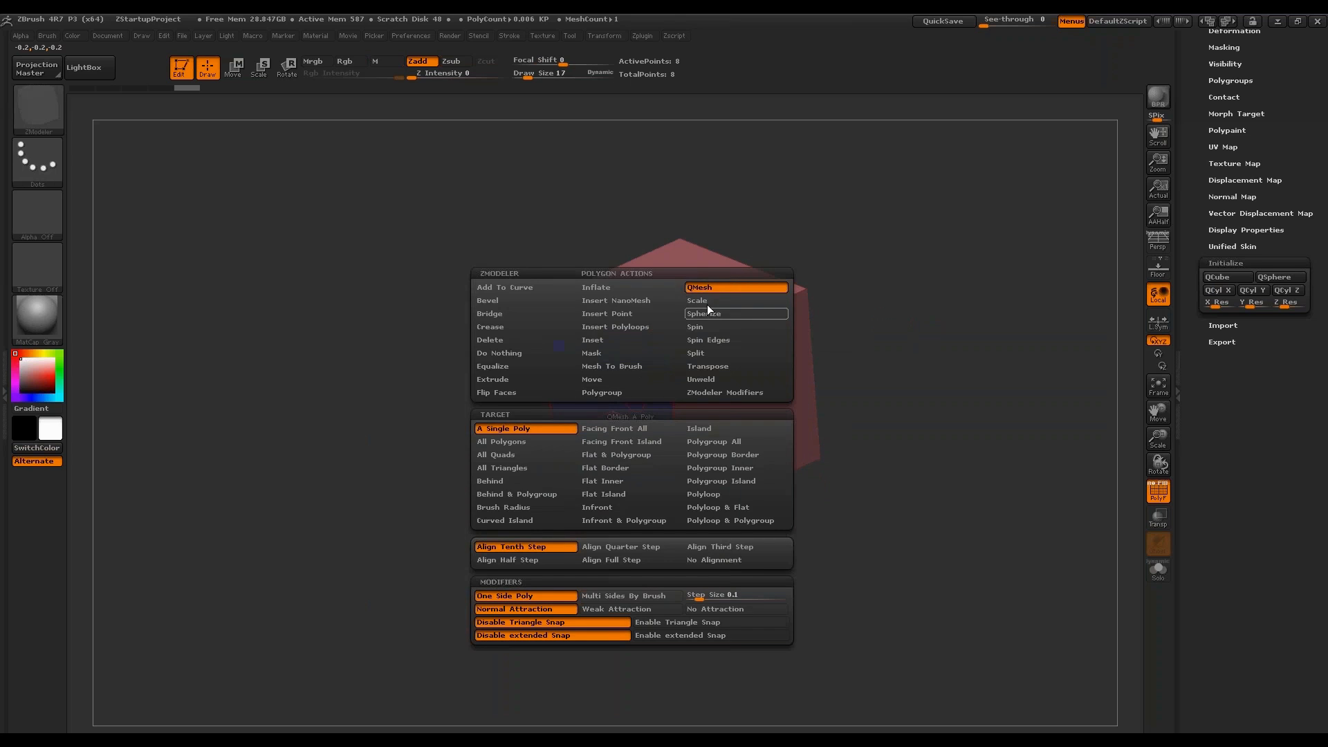
left_click(616, 379)
left_click_drag(632, 410, 960, 317)
Spin all polygons around the mesh center with Align to 15 Degrees until the square slab stands as a diamond.
key("space")
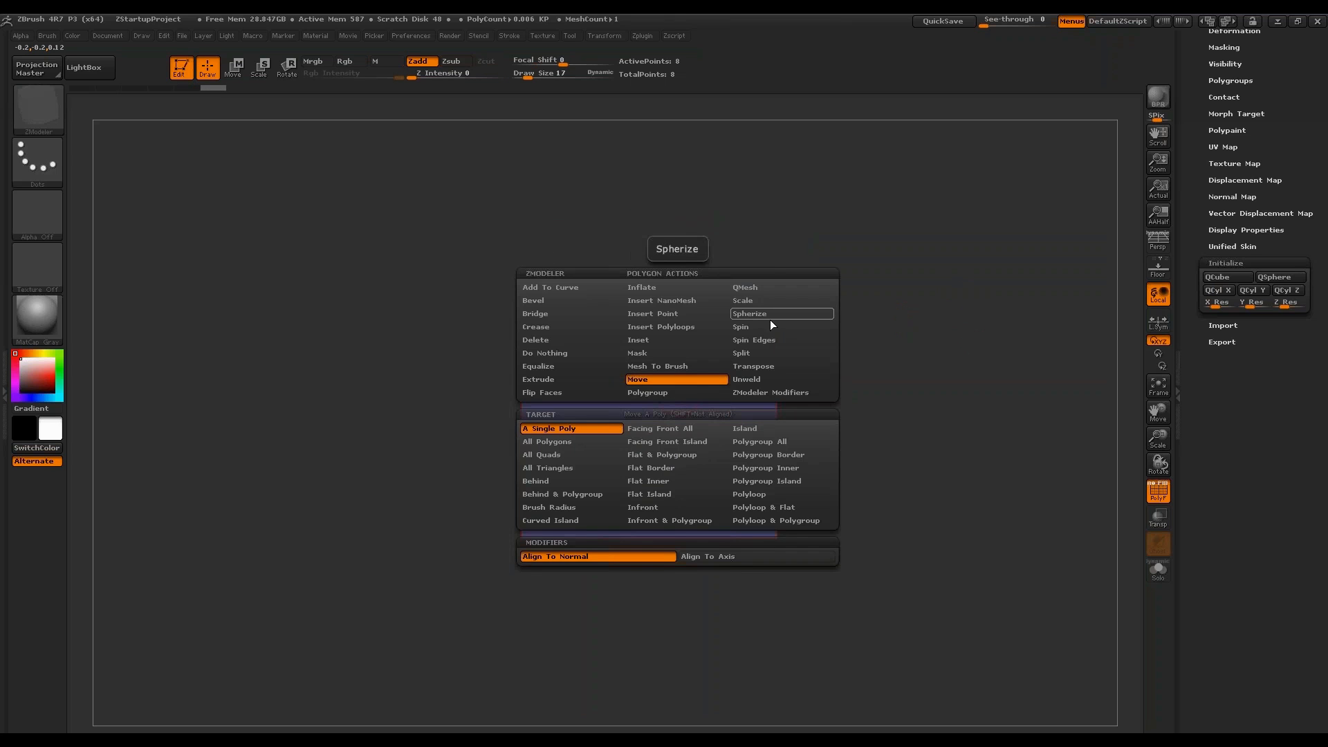
left_click(770, 325)
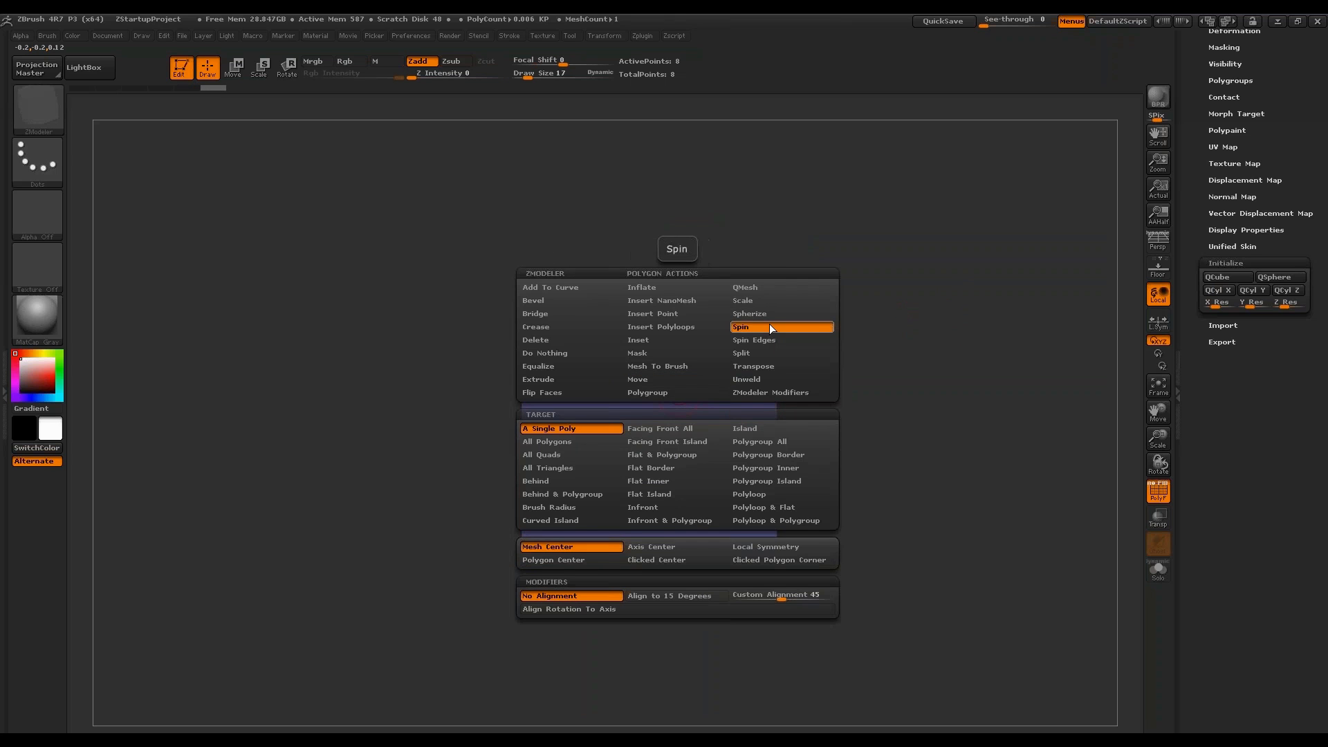
left_click(589, 442)
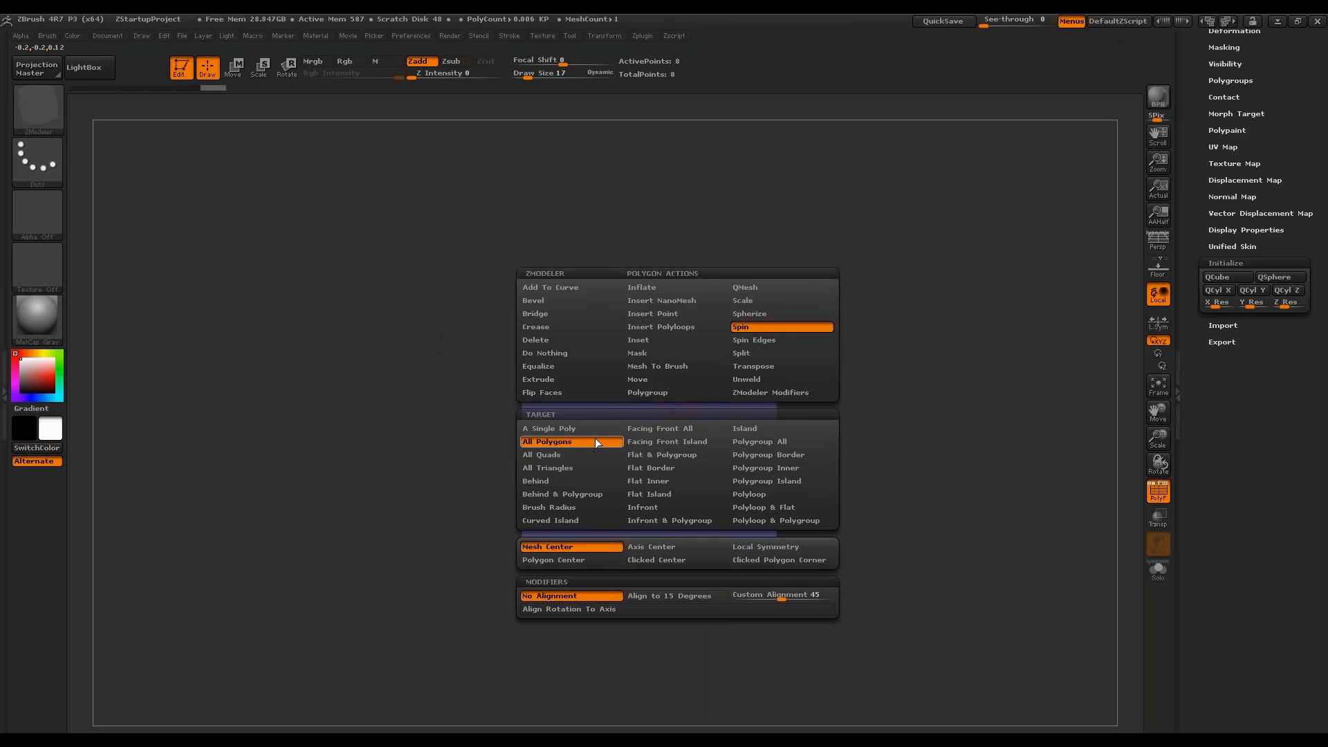
left_click(690, 595)
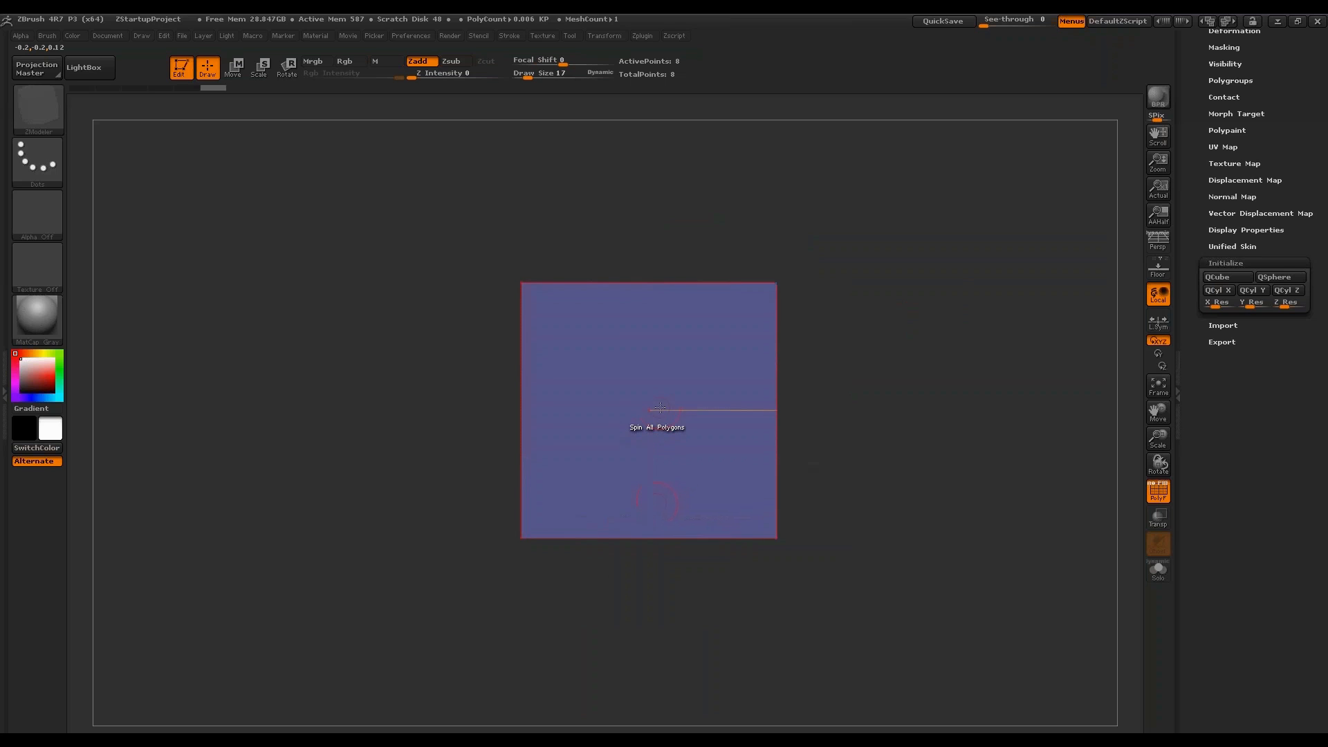
left_click_drag(666, 424, 928, 380)
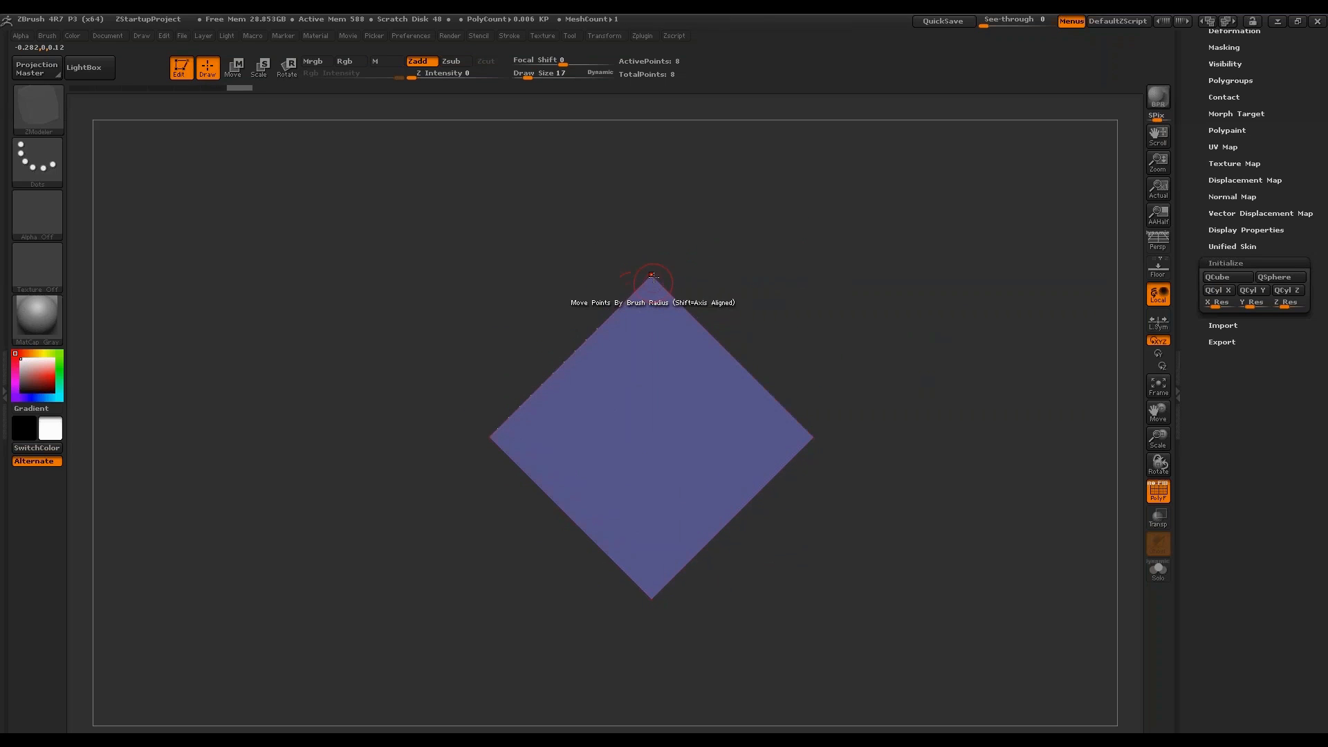
Try moving the diamond's corner points with the By Brush Radius target, undoing each trial.
key("space")
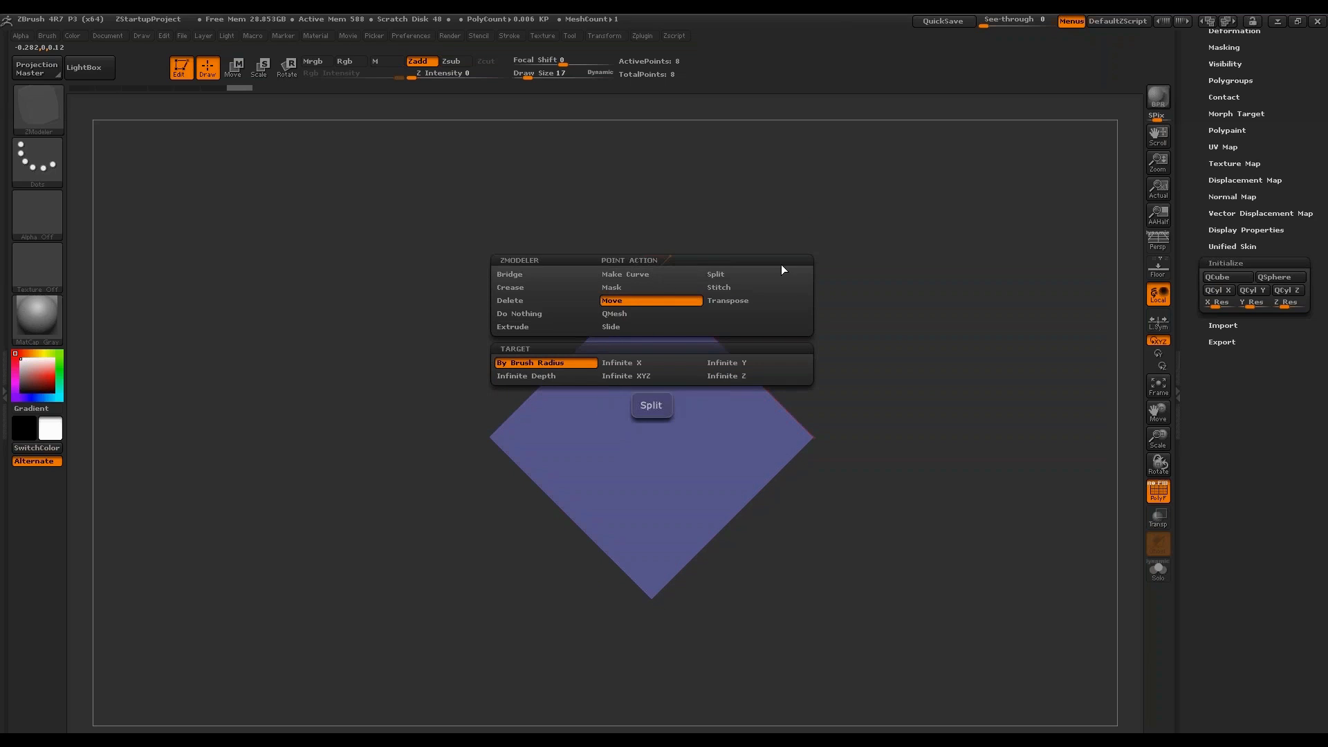
left_click(587, 362)
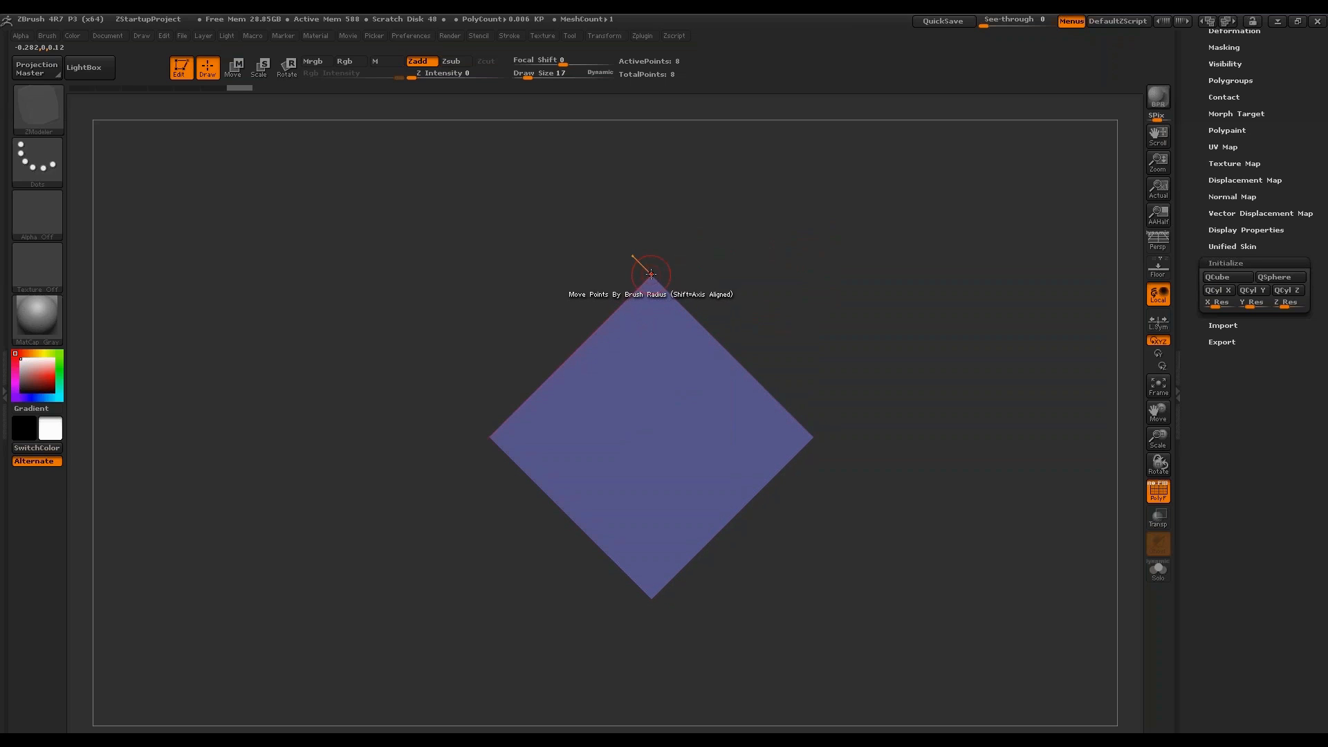
left_click_drag(651, 274, 679, 356)
key("ctrl+z")
left_click_drag(812, 437, 729, 390)
key("ctrl+z")
left_click_drag(812, 437, 764, 408)
key("ctrl+z")
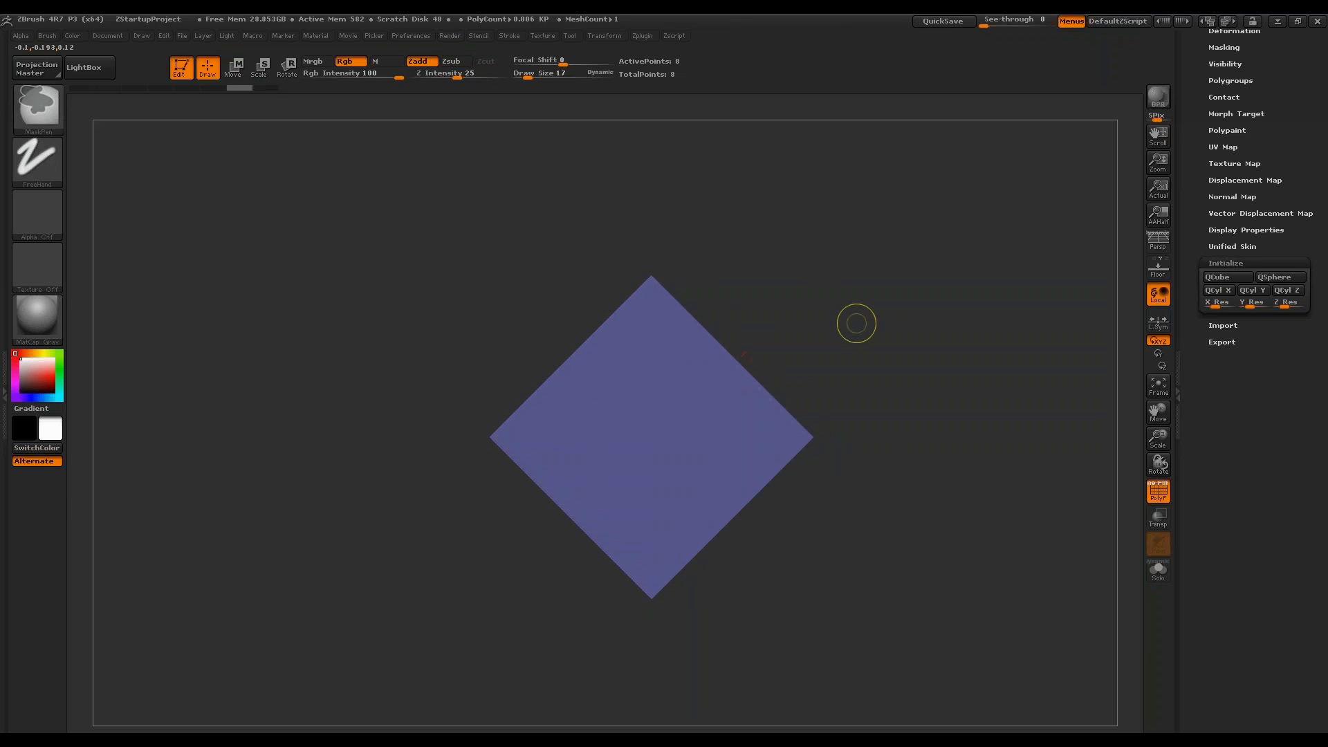
mouse_move(654, 275)
left_mouse_down()
mouse_move(725, 279)
mouse_move(774, 305)
mouse_move(830, 278)
left_mouse_up()
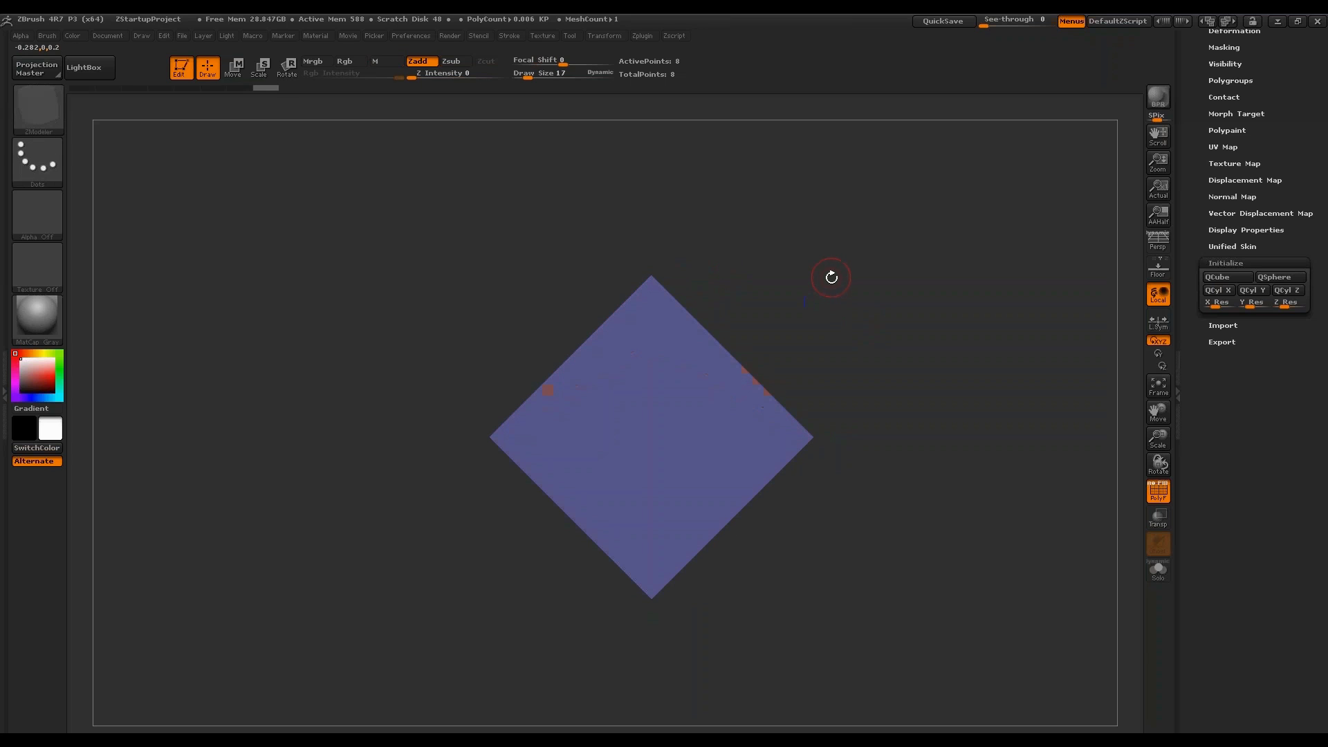
key("ctrl+z")
Set the point Move target to Infinite Depth and pull the diamond's lowest corner down into a kite shape.
key("space")
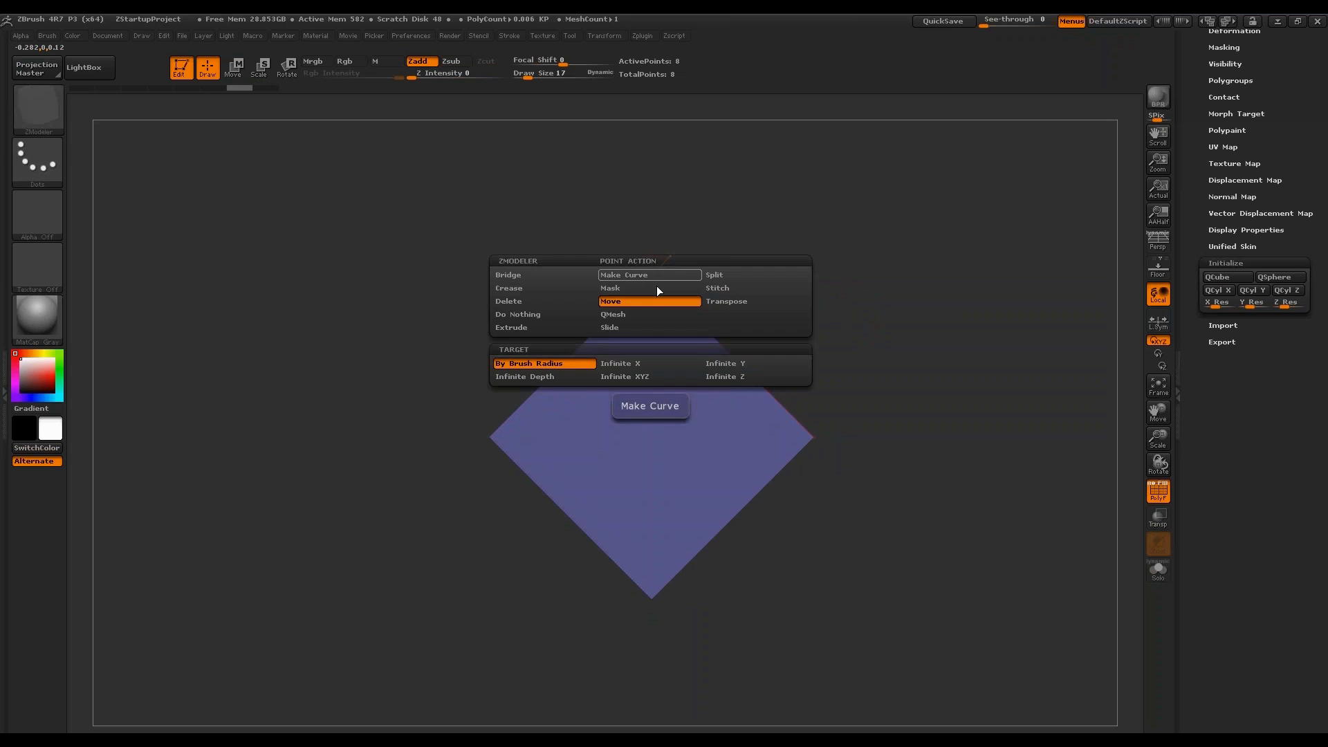
left_click(560, 376)
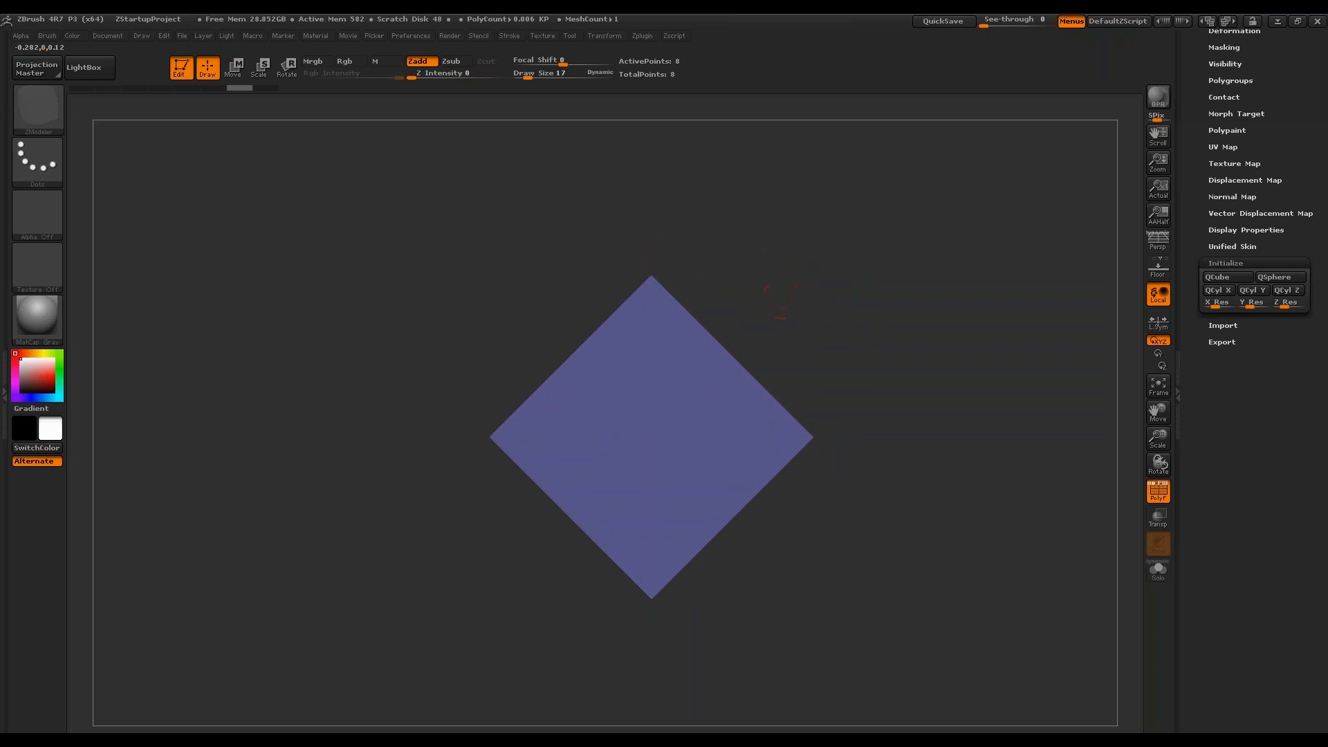
left_click_drag(779, 301, 638, 320)
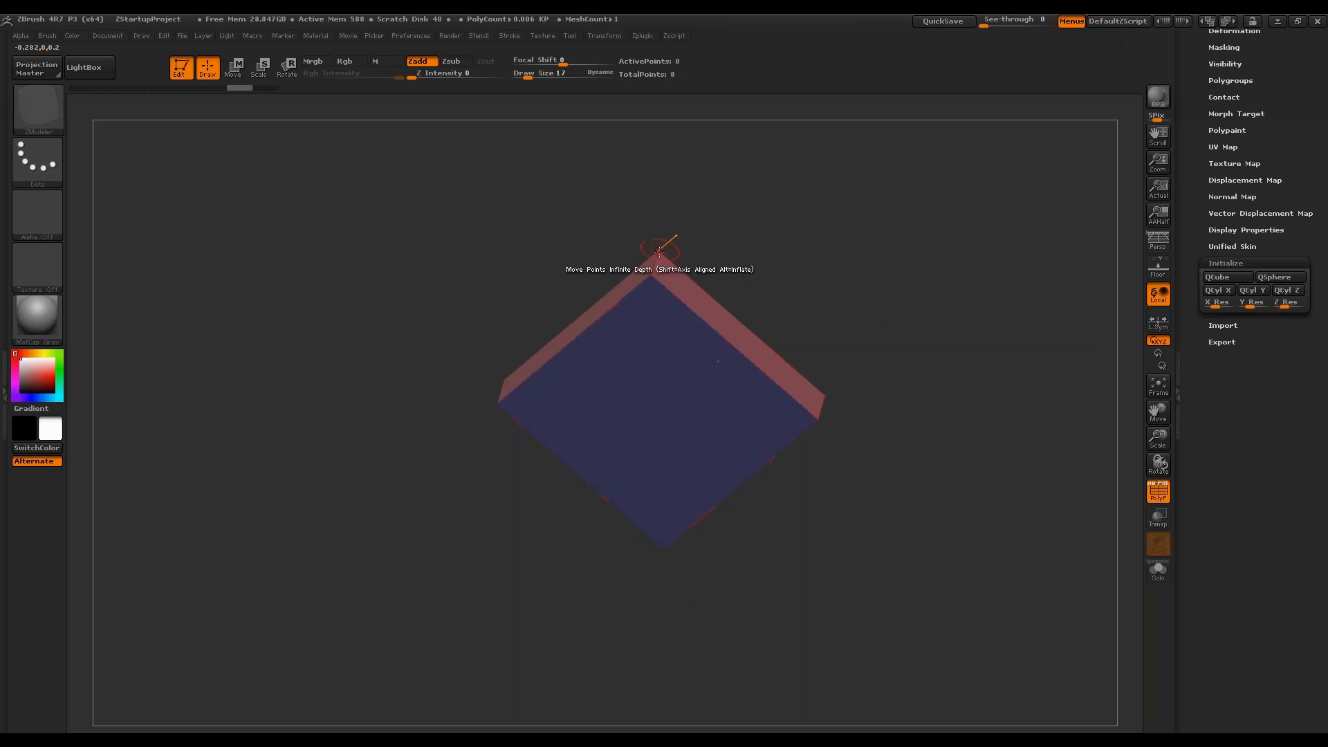
left_click_drag(747, 253, 654, 273, "shift")
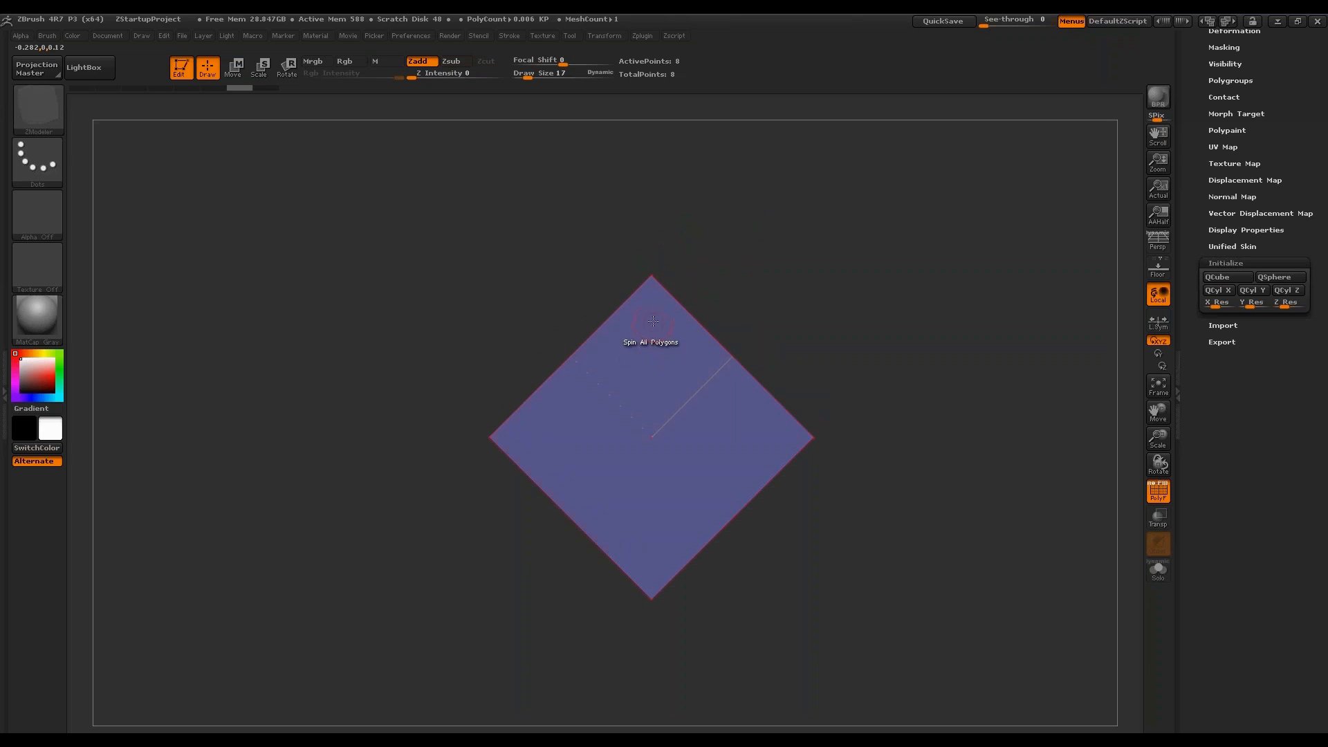
left_click_drag(837, 534, 812, 451, "alt")
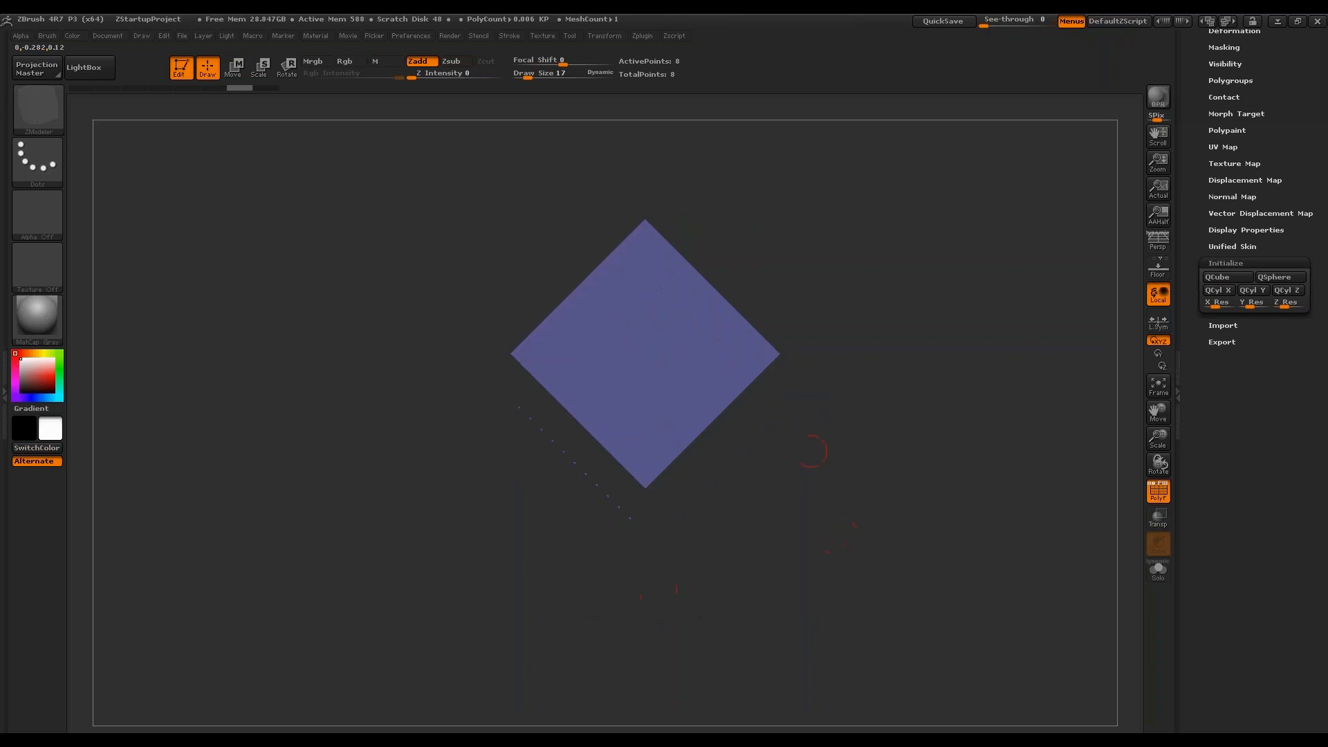
left_click_drag(646, 495, 646, 637)
Adjust the kite's side corner through its full depth to balance the outline against the opposite corner.
left_click_drag(874, 507, 776, 379)
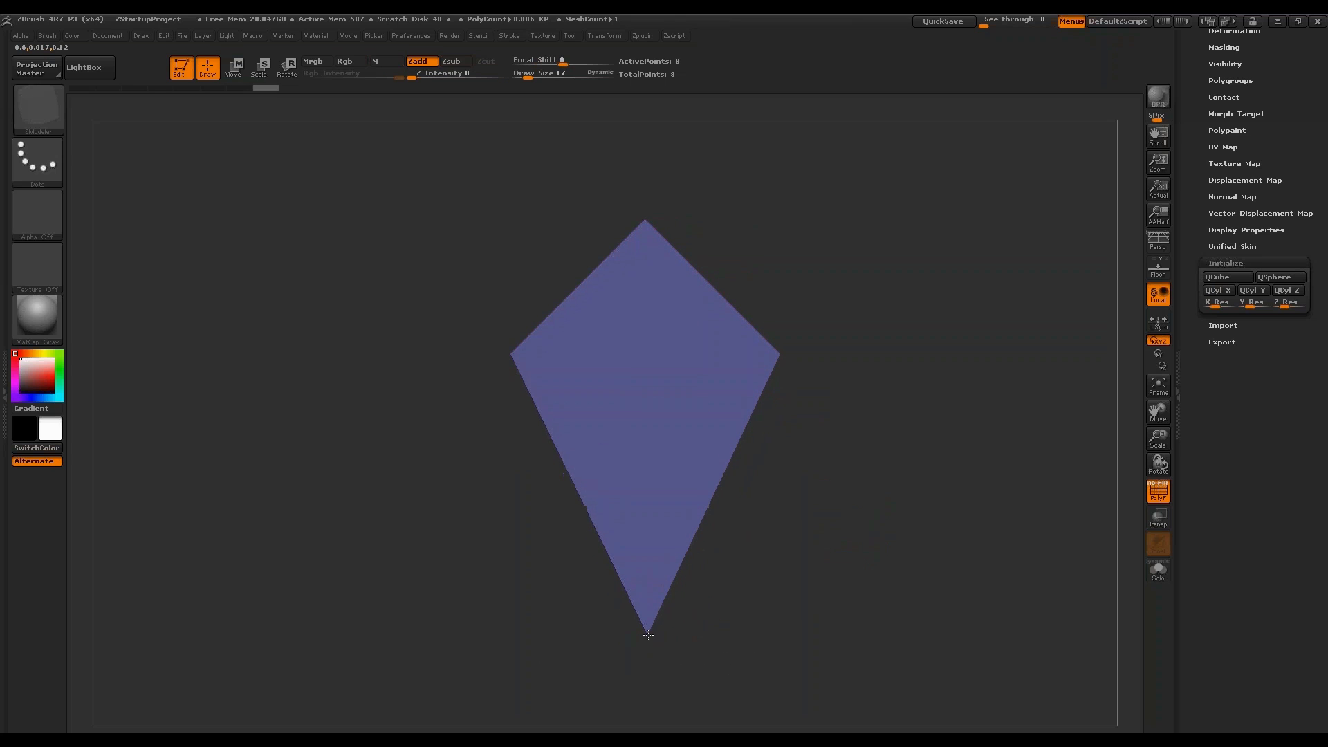
mouse_move(927, 385)
left_mouse_down()
mouse_move(989, 386)
mouse_move(919, 385)
mouse_move(932, 405)
left_mouse_up()
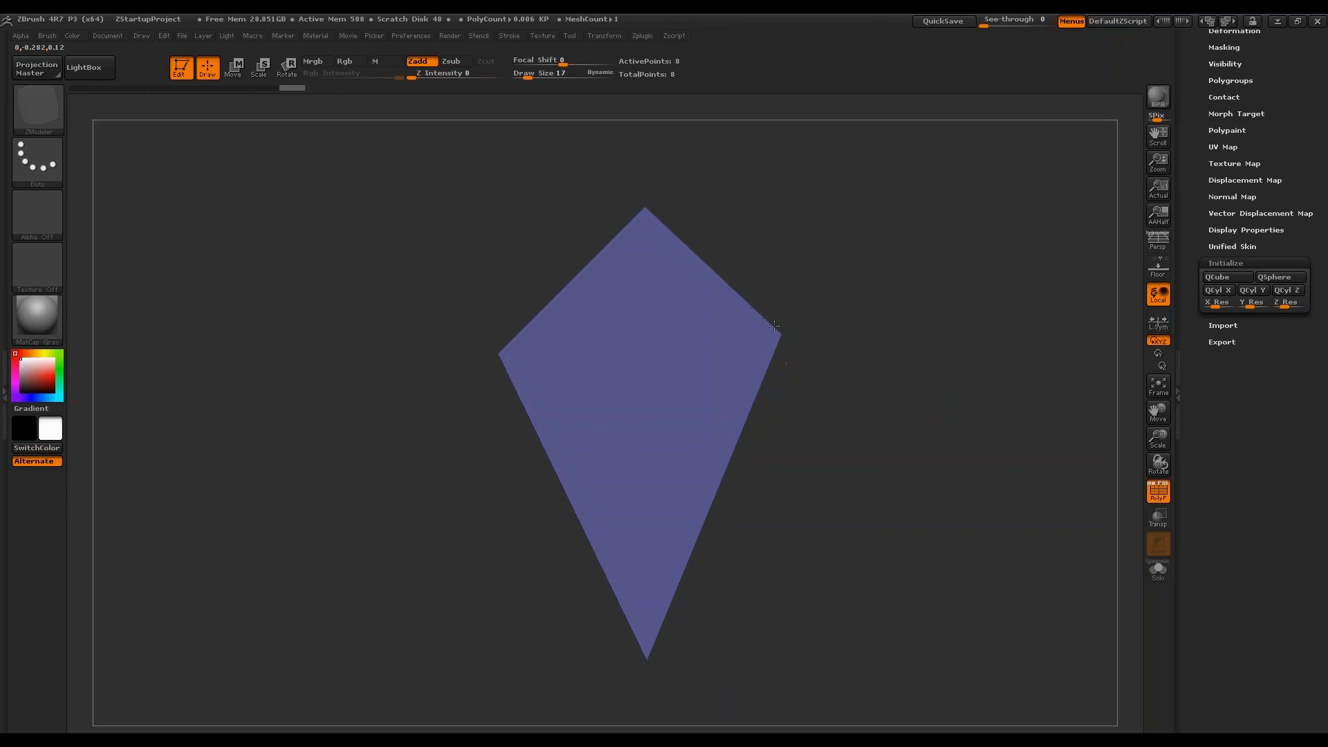
mouse_move(789, 352)
left_mouse_down()
mouse_move(798, 368)
mouse_move(794, 357)
left_mouse_up()
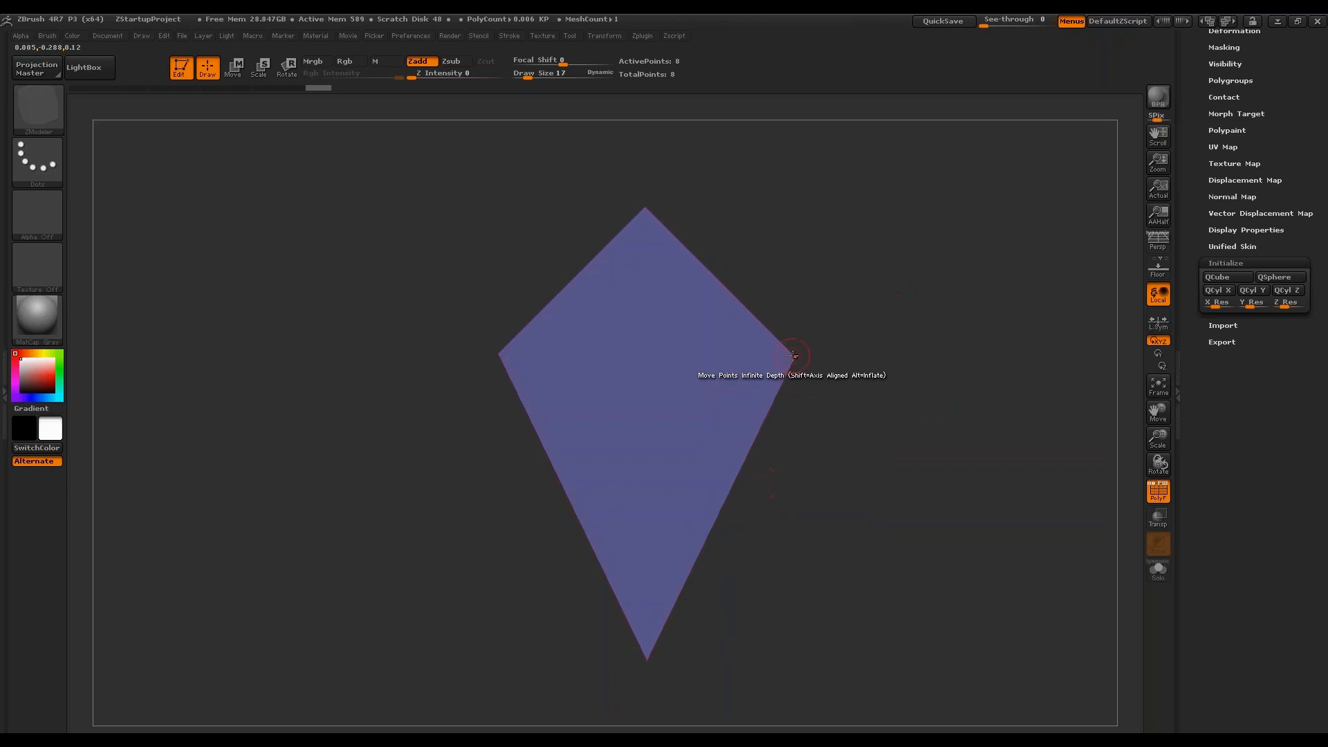
left_click_drag(917, 342, 822, 342)
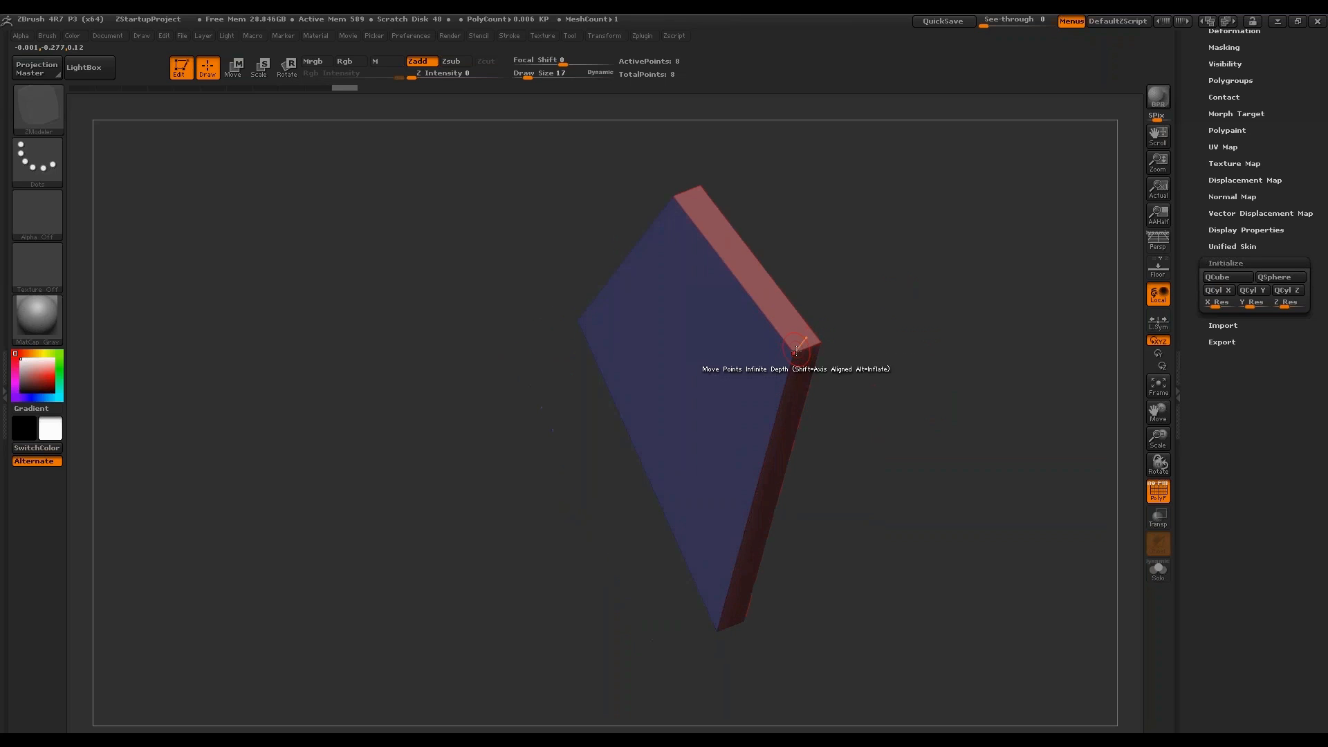
key("ctrl+z")
key("ctrl+z")
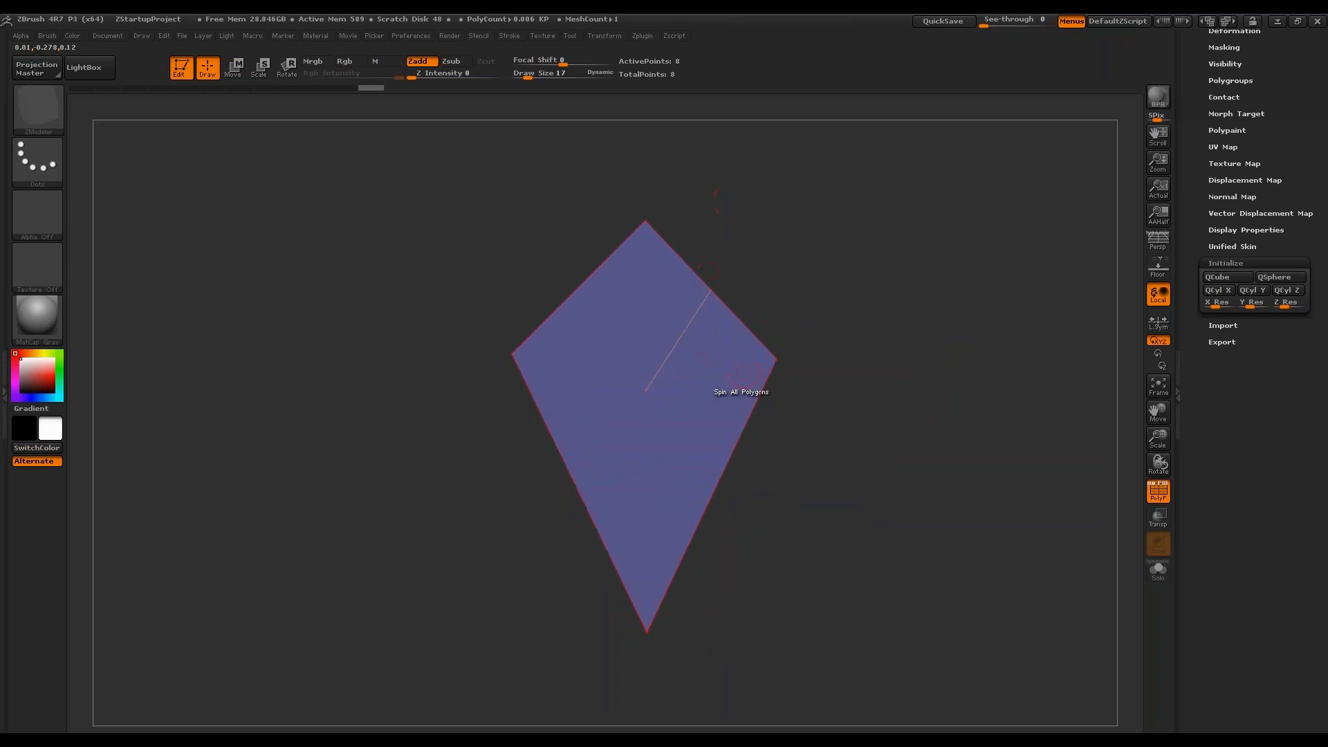
left_click_drag(688, 380, 668, 387)
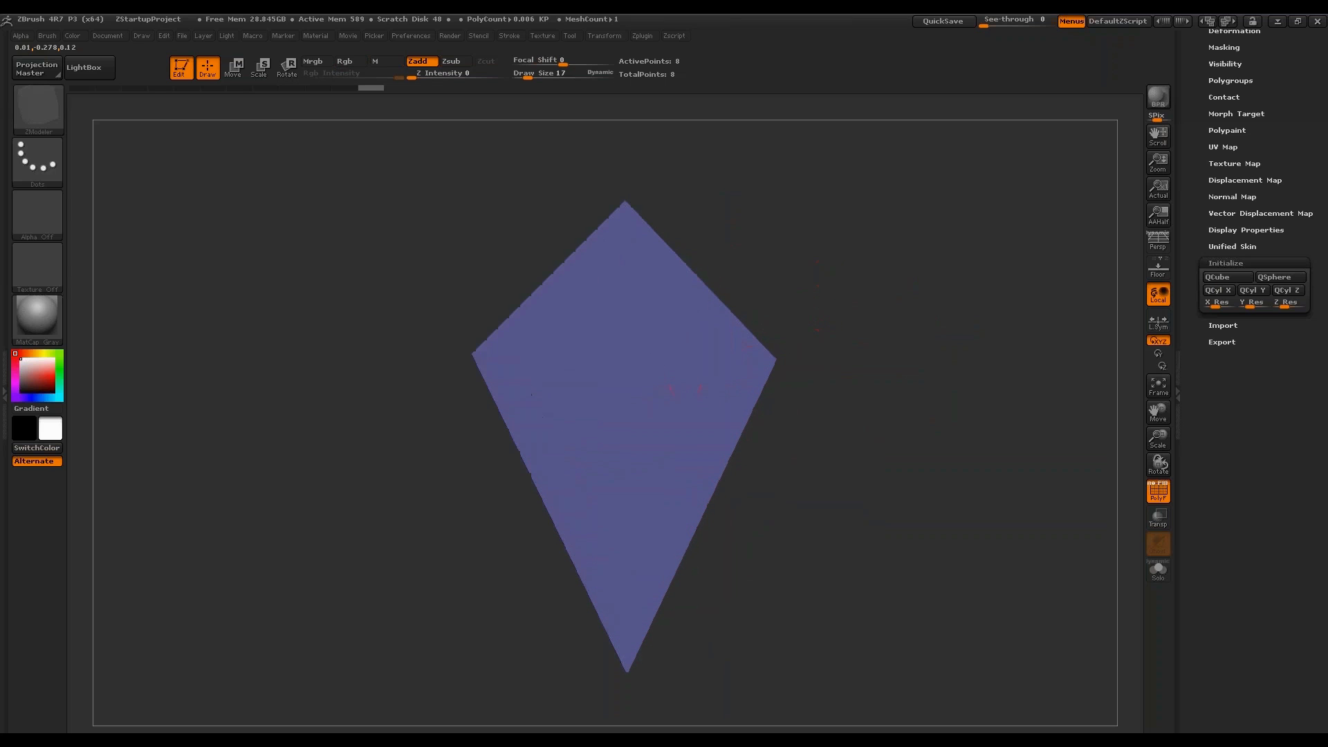
key("ctrl+z")
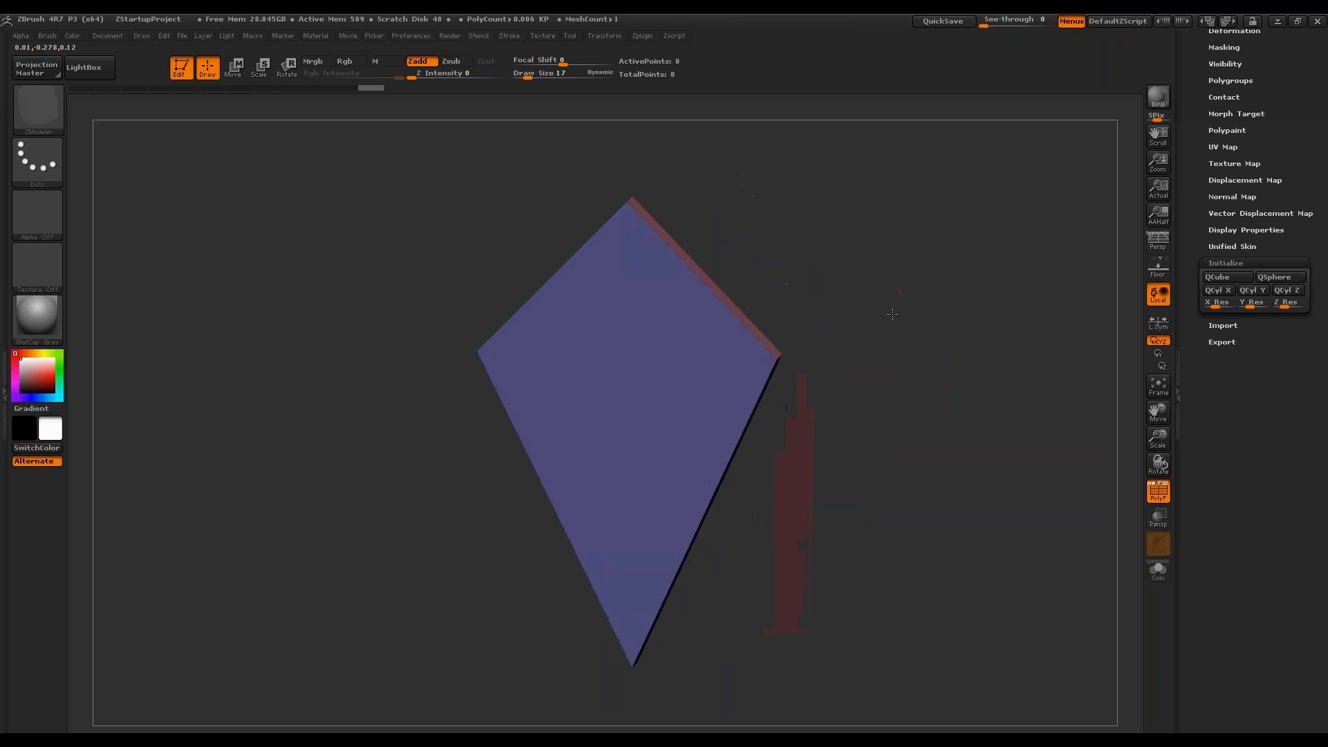
Inset the kite's front and back faces with Flat Island, Center And Border and Inset Each Poly, leaving an even narrow border.
key("space")
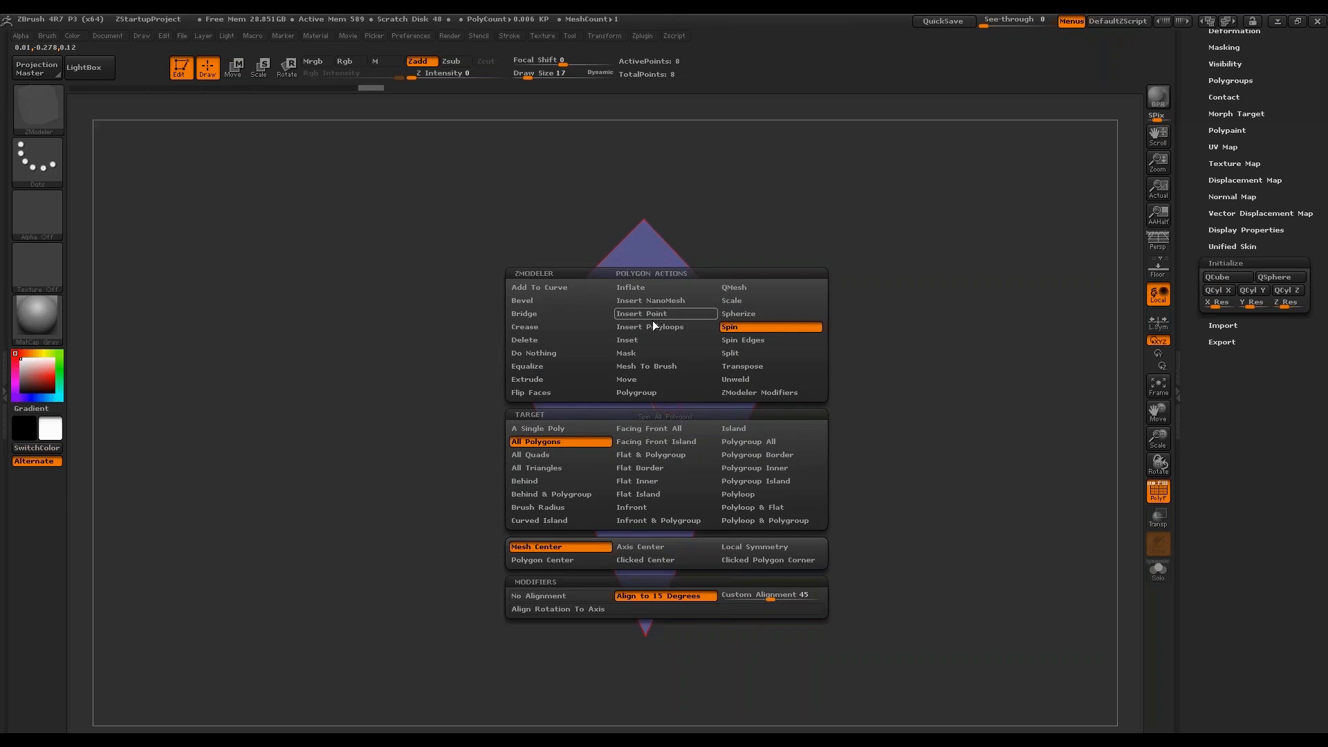
left_click(650, 339)
left_click(656, 494)
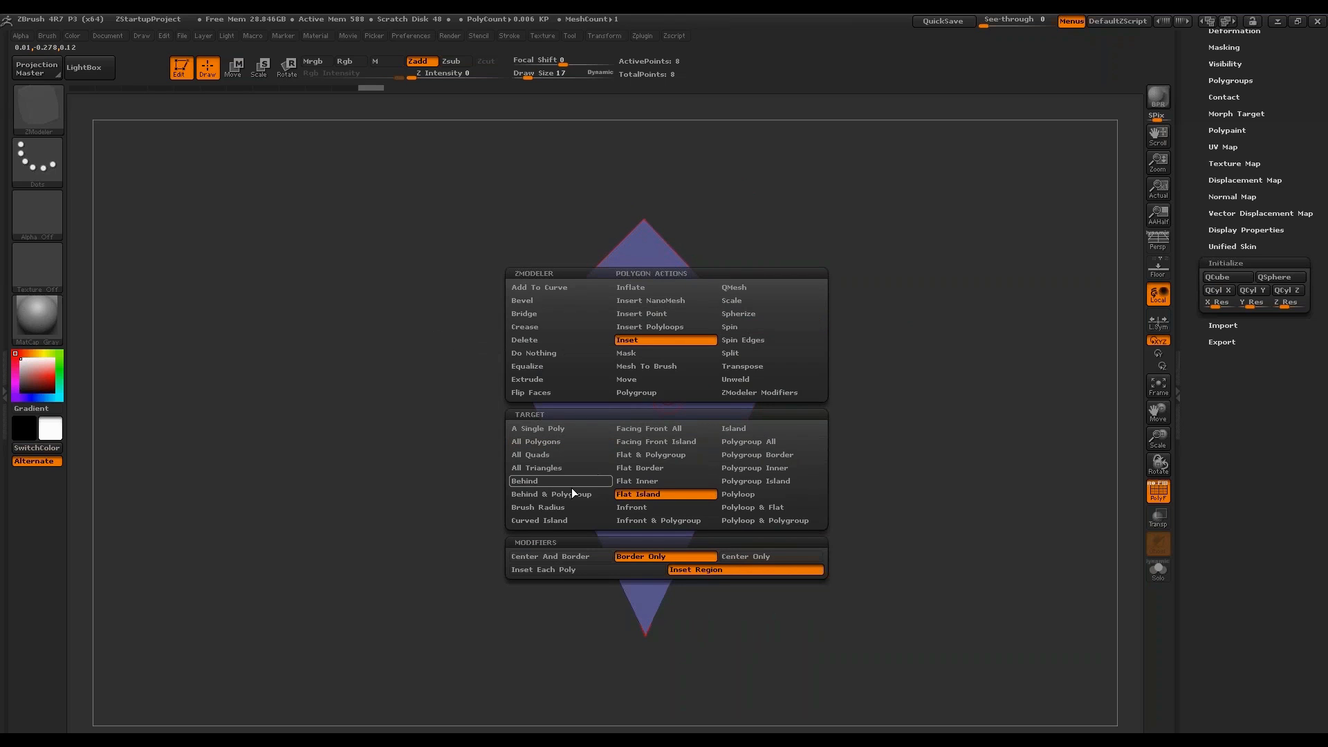
left_click(595, 558)
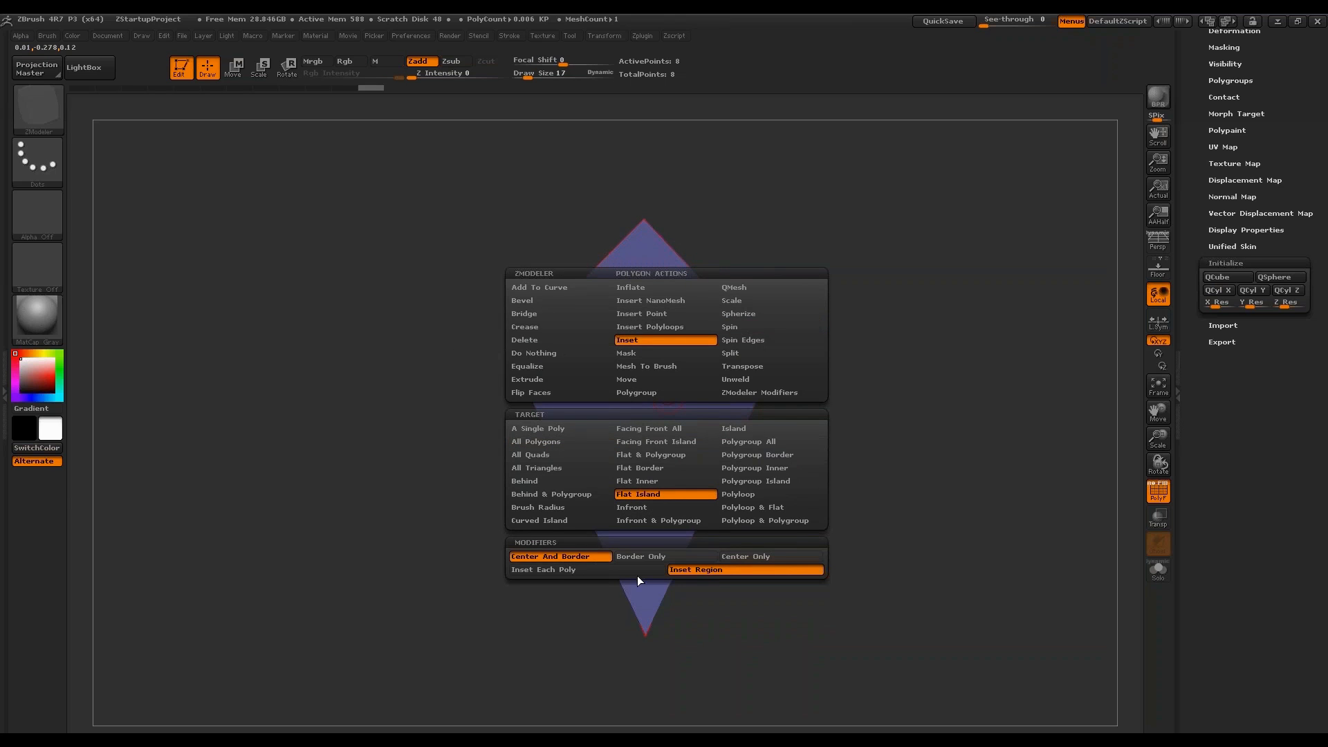
left_click(648, 570)
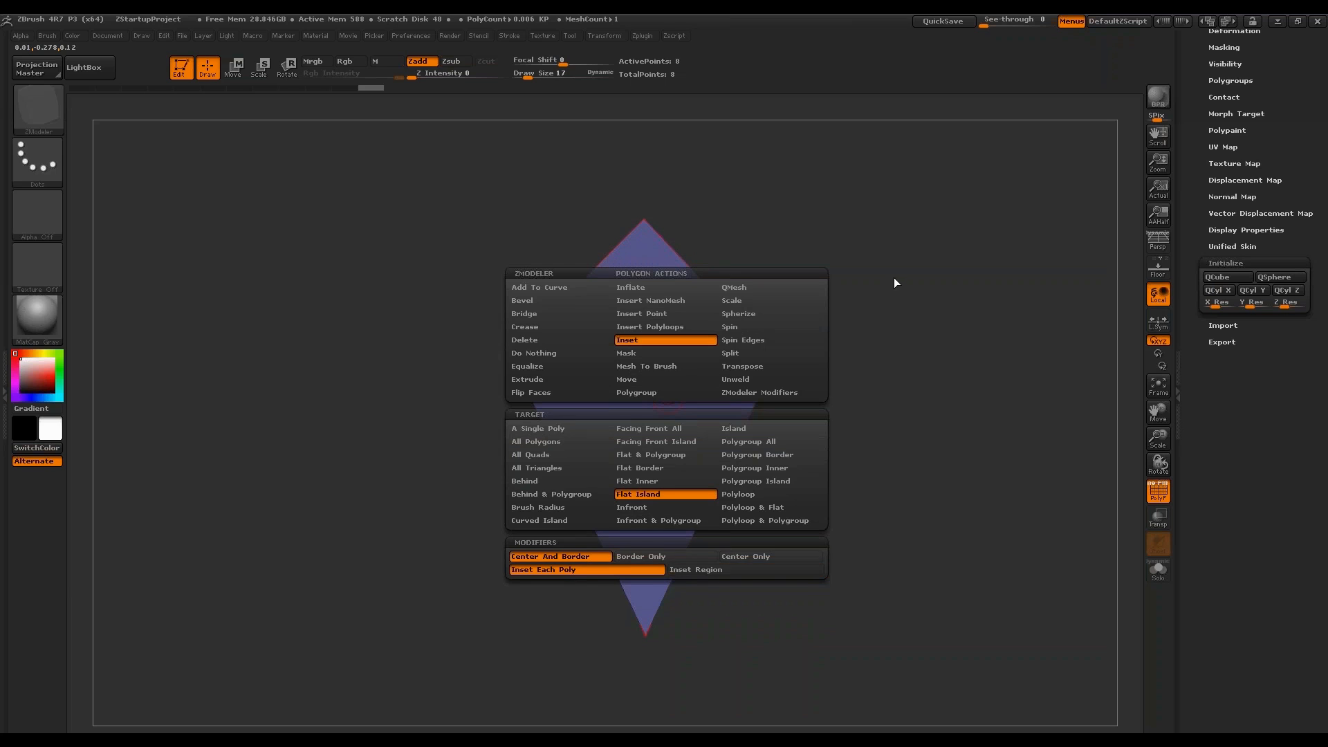
left_click_drag(668, 391, 705, 453)
left_click_drag(890, 311, 744, 363)
left_click(787, 339)
left_click_drag(951, 289, 628, 319)
left_click_drag(913, 273, 1051, 250)
left_click_drag(833, 284, 968, 257)
left_click_drag(699, 276, 830, 272)
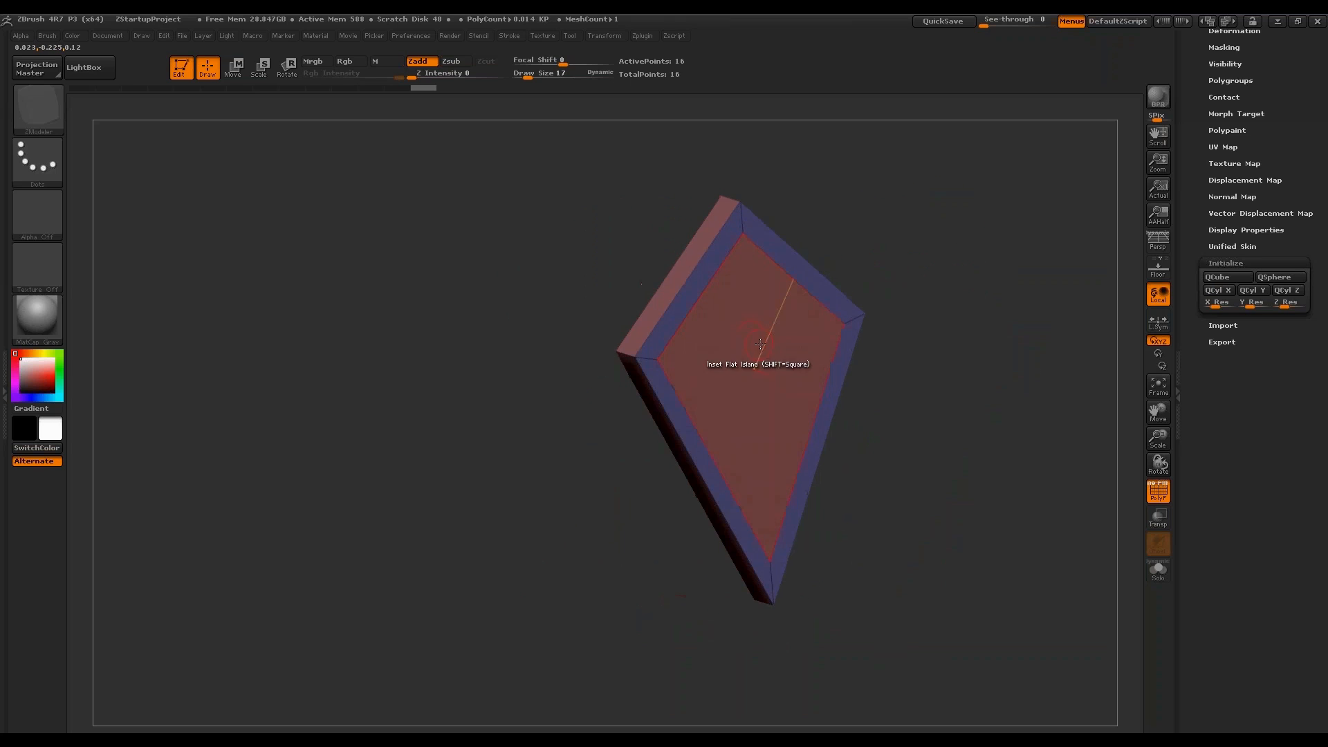
Push the inset center face through the kite with QMesh on A Single Poly to cut an open frame.
key("space")
left_click(856, 288)
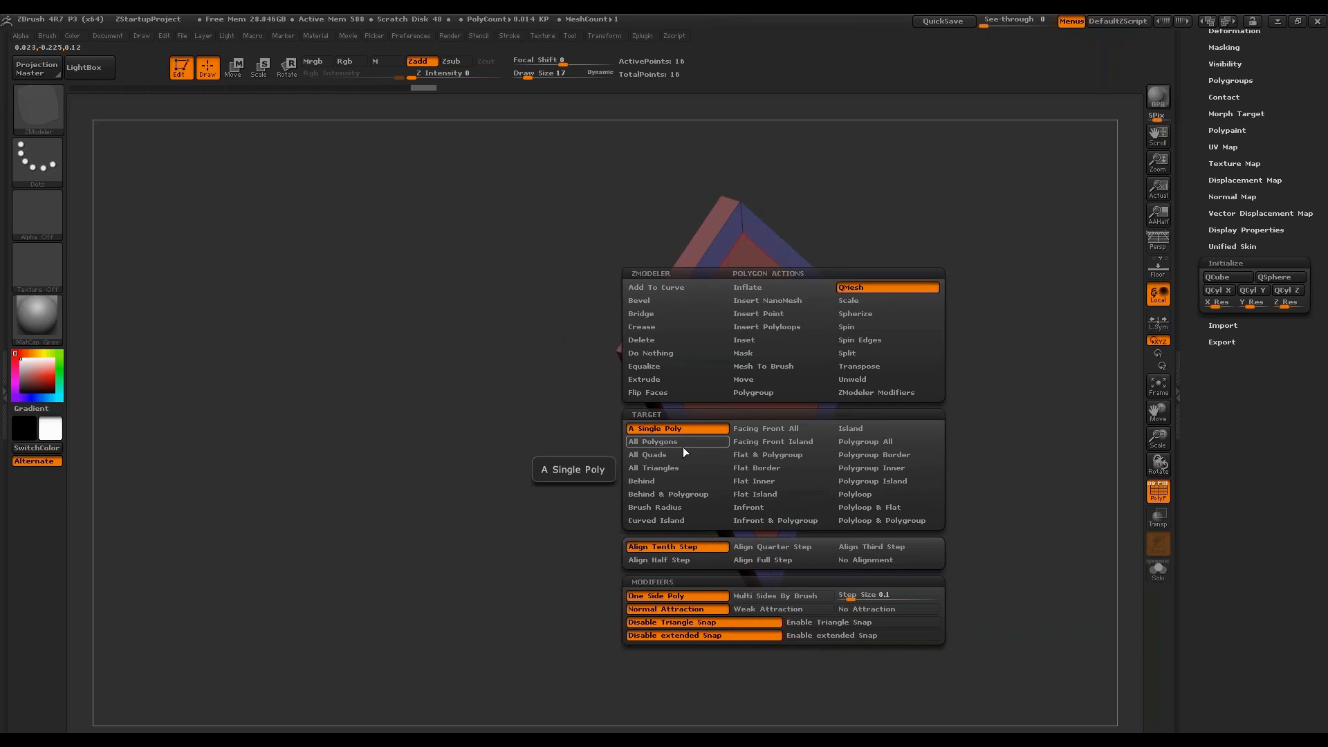
left_click_drag(591, 316, 642, 317)
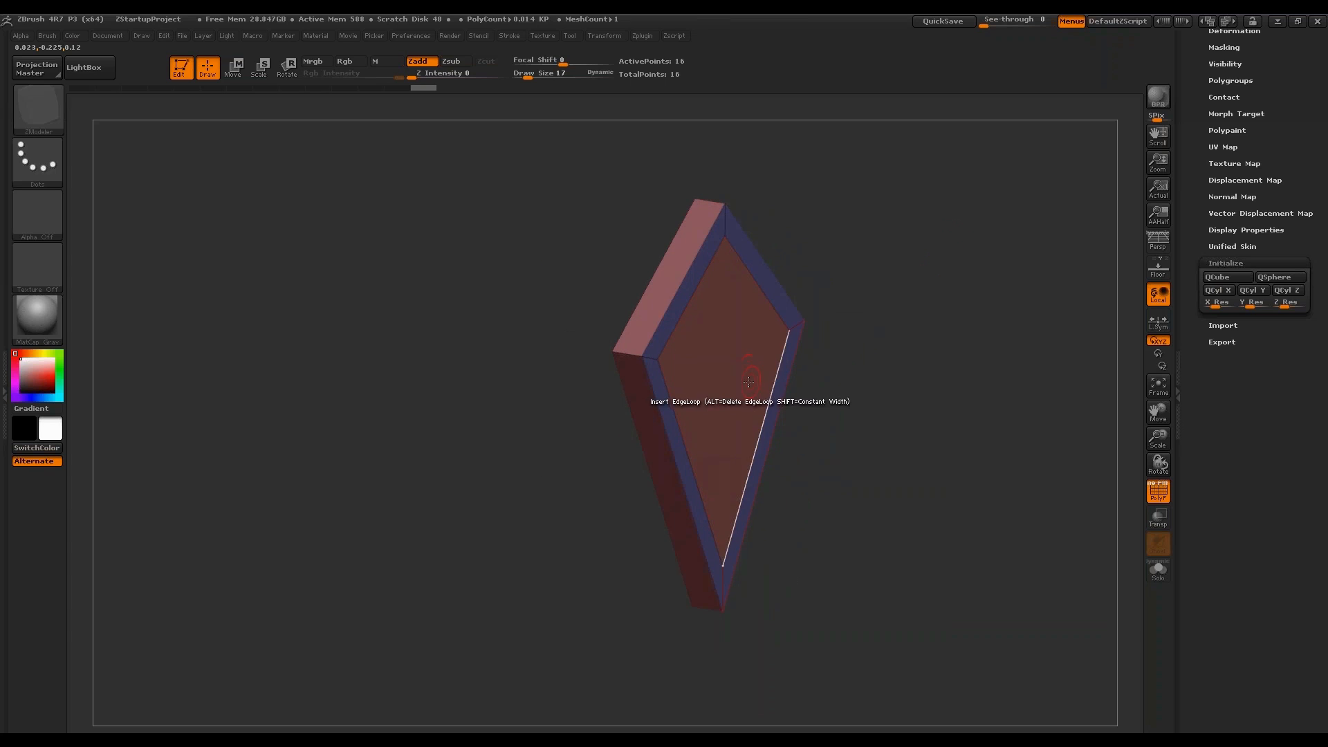
left_click(752, 380)
left_click_drag(754, 391, 921, 325)
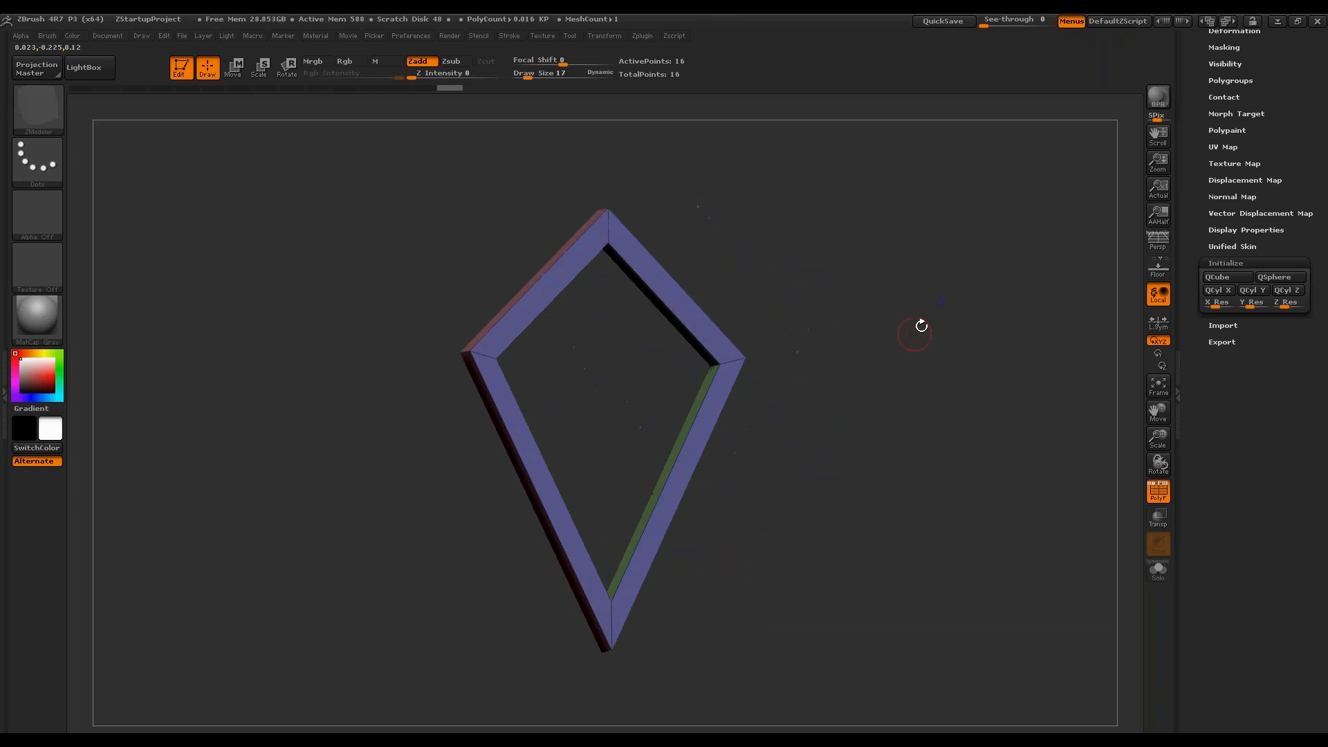
Turn on Dynamic Subdiv for the open kite frame and set SmoothSubdiv to 4.
left_click_drag(1195, 206, 1195, 607)
left_click_drag(729, 323, 1039, 275)
left_click_drag(781, 320, 935, 278)
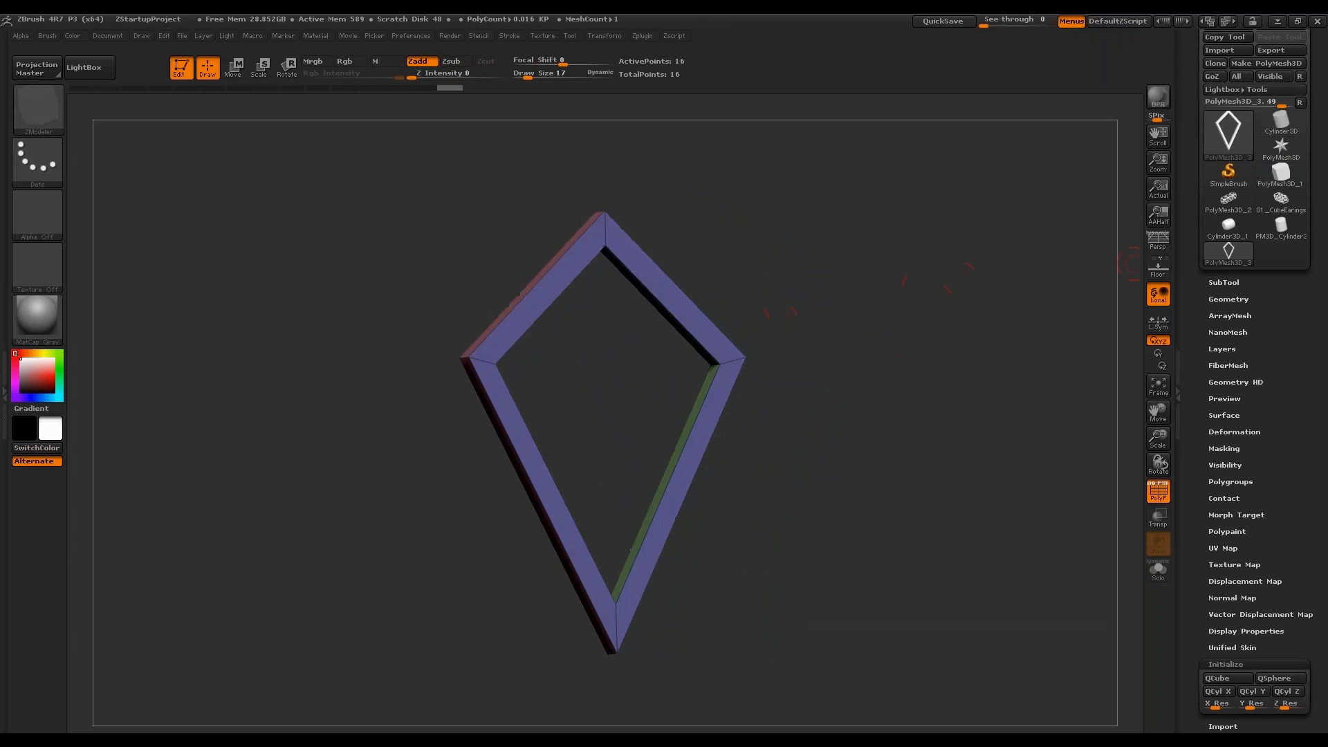
left_click(1229, 299)
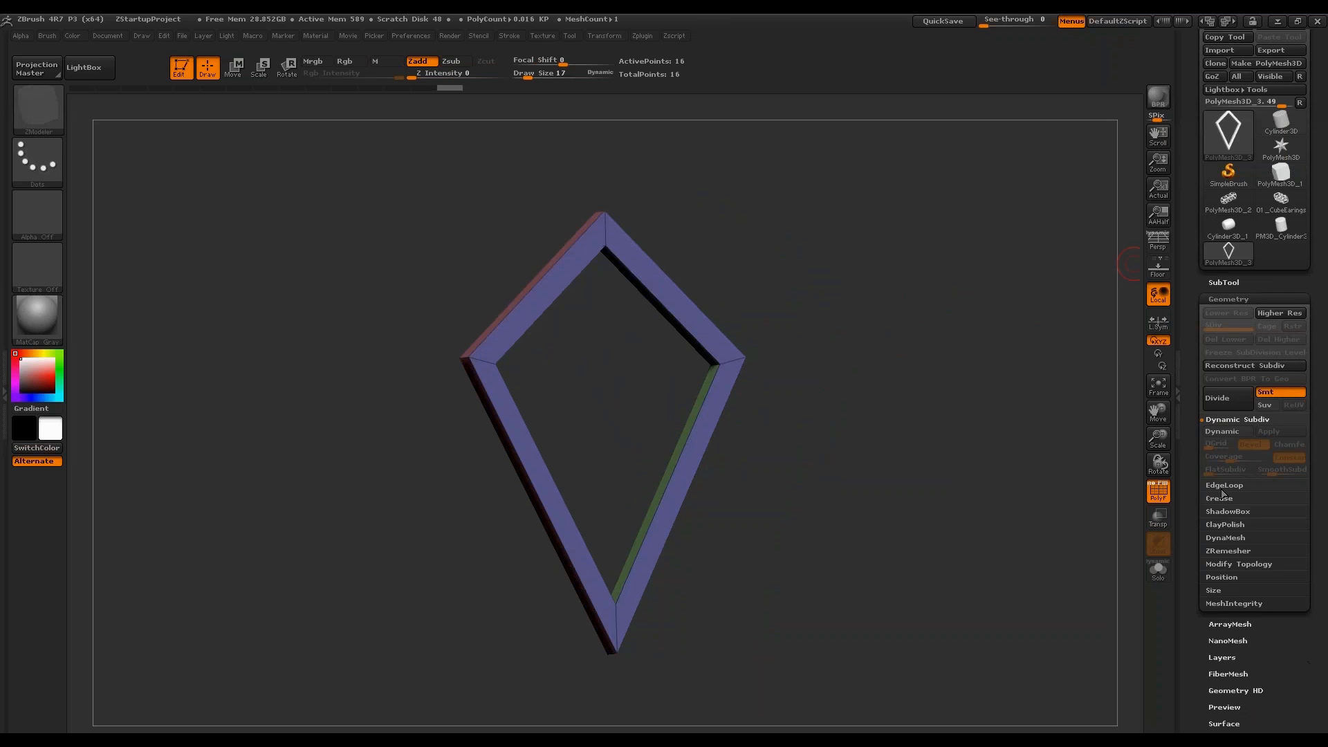
left_click(1231, 431)
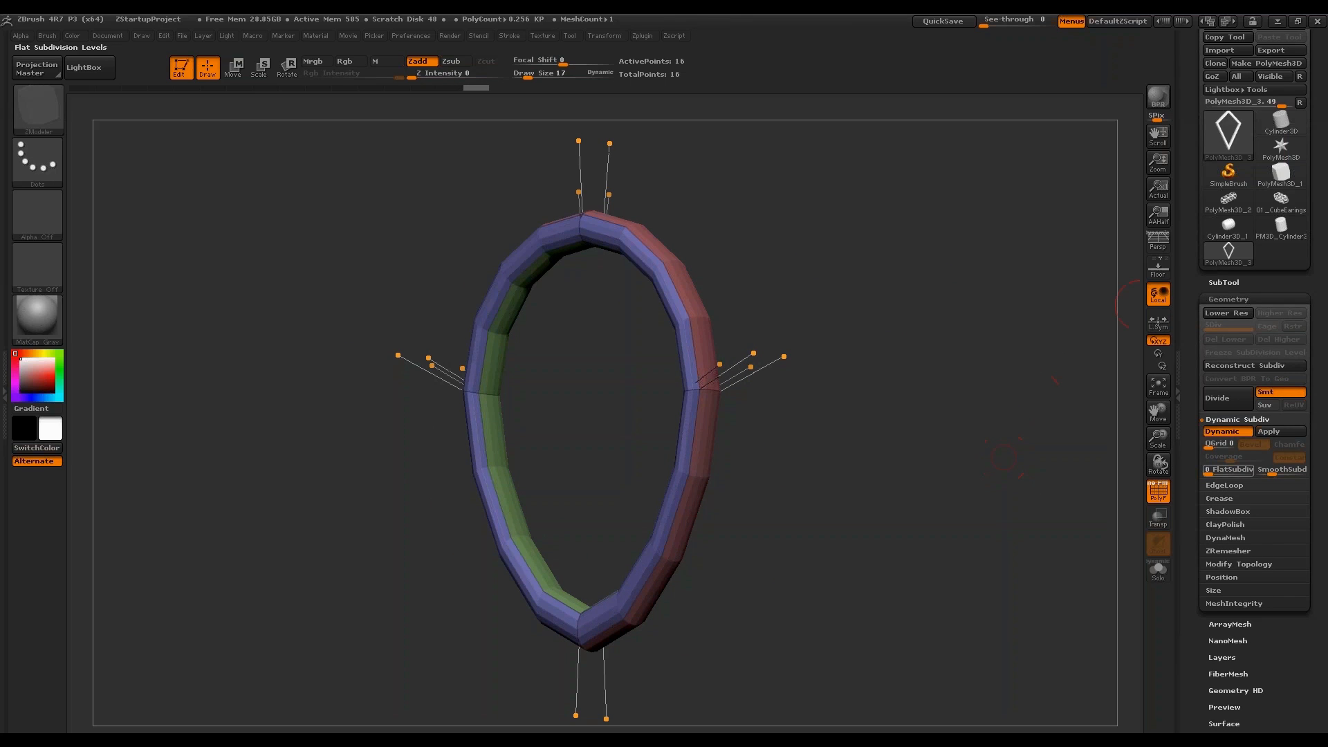
left_click_drag(757, 419, 822, 448)
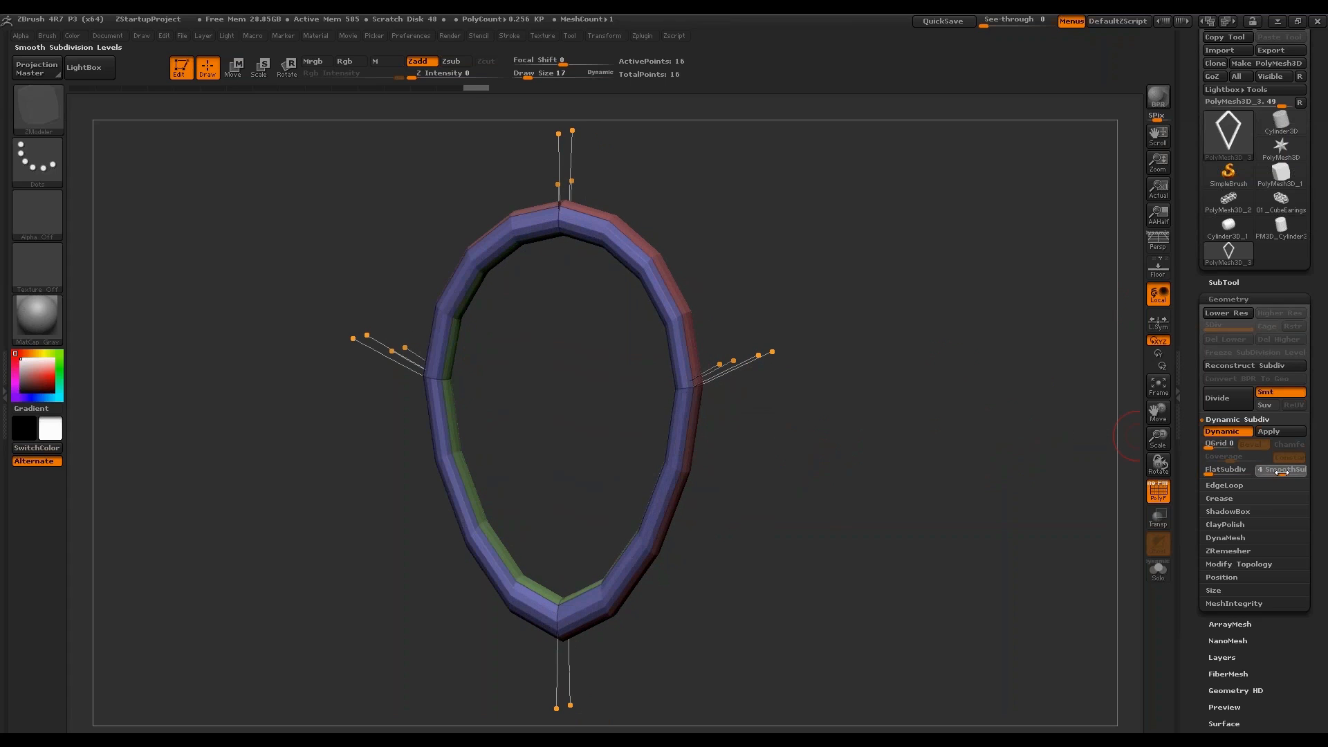
left_click_drag(1282, 473, 1283, 472)
mouse_move(1014, 445)
left_mouse_down()
mouse_move(989, 462)
mouse_move(1001, 453)
left_mouse_up()
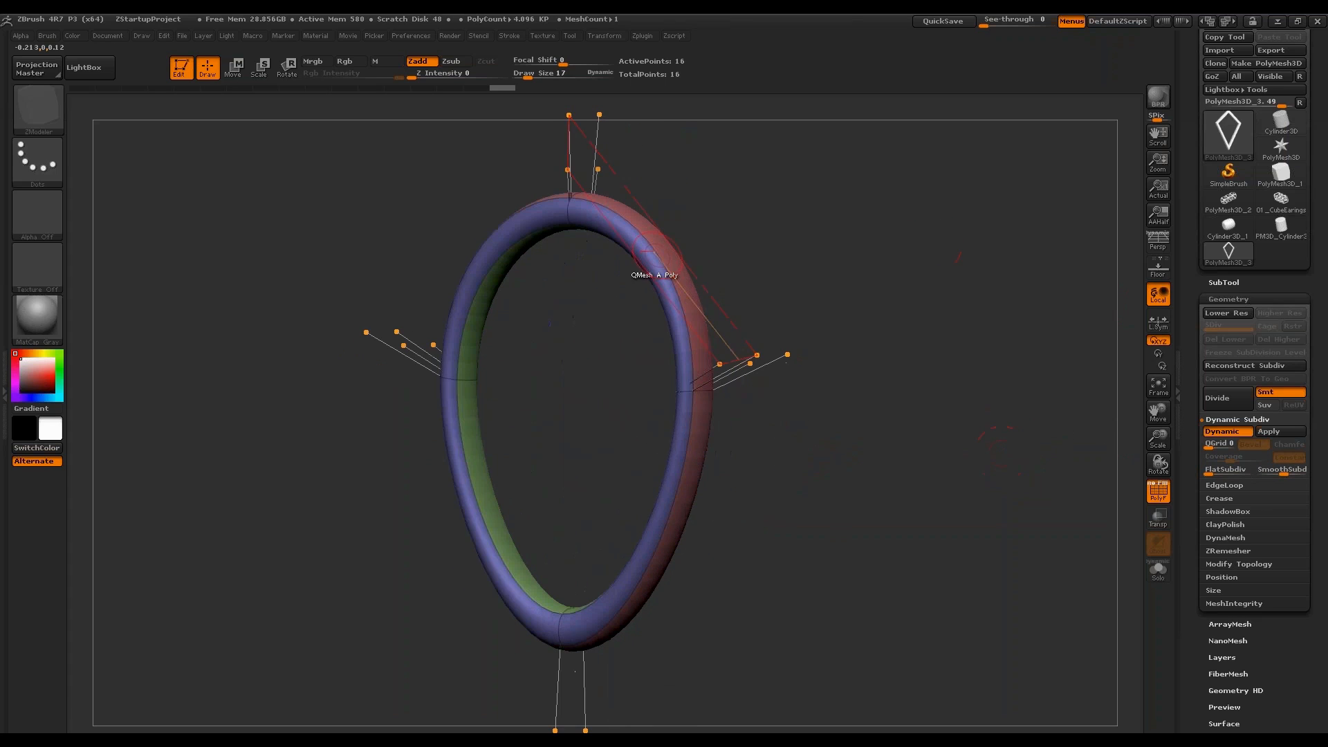
Switch off the smoothing preview and crease the frame's front and back outer edge loops with Crease on EdgeLoop Complete.
left_click_drag(878, 346, 894, 339)
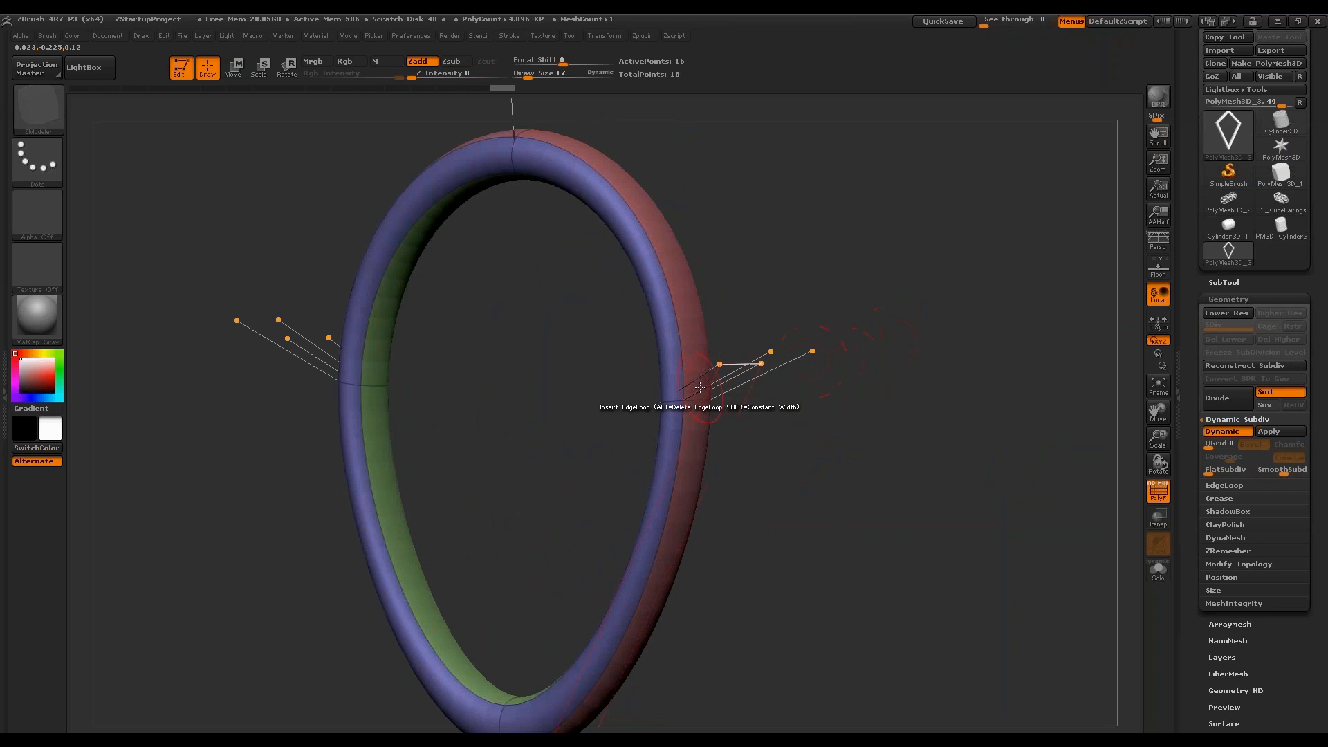
key("shift+d")
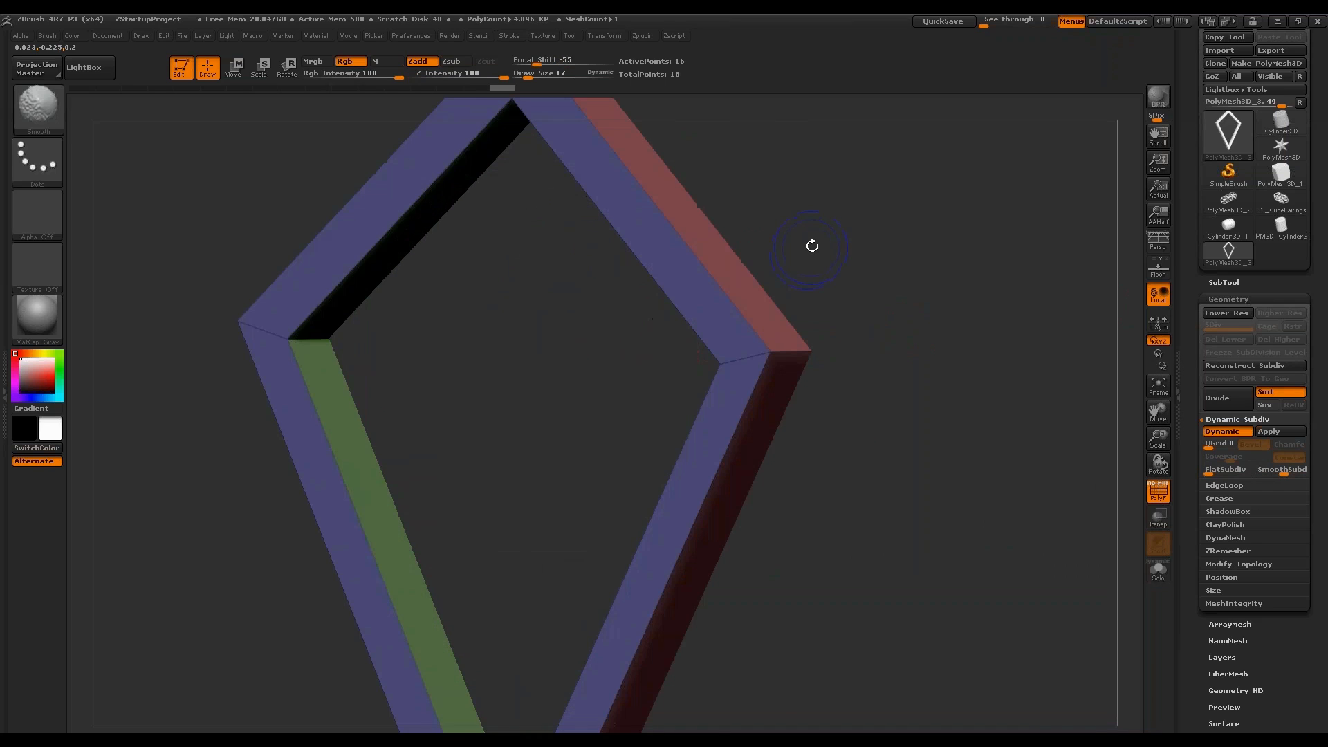
left_click_drag(810, 246, 727, 308)
key("space")
left_click(608, 384)
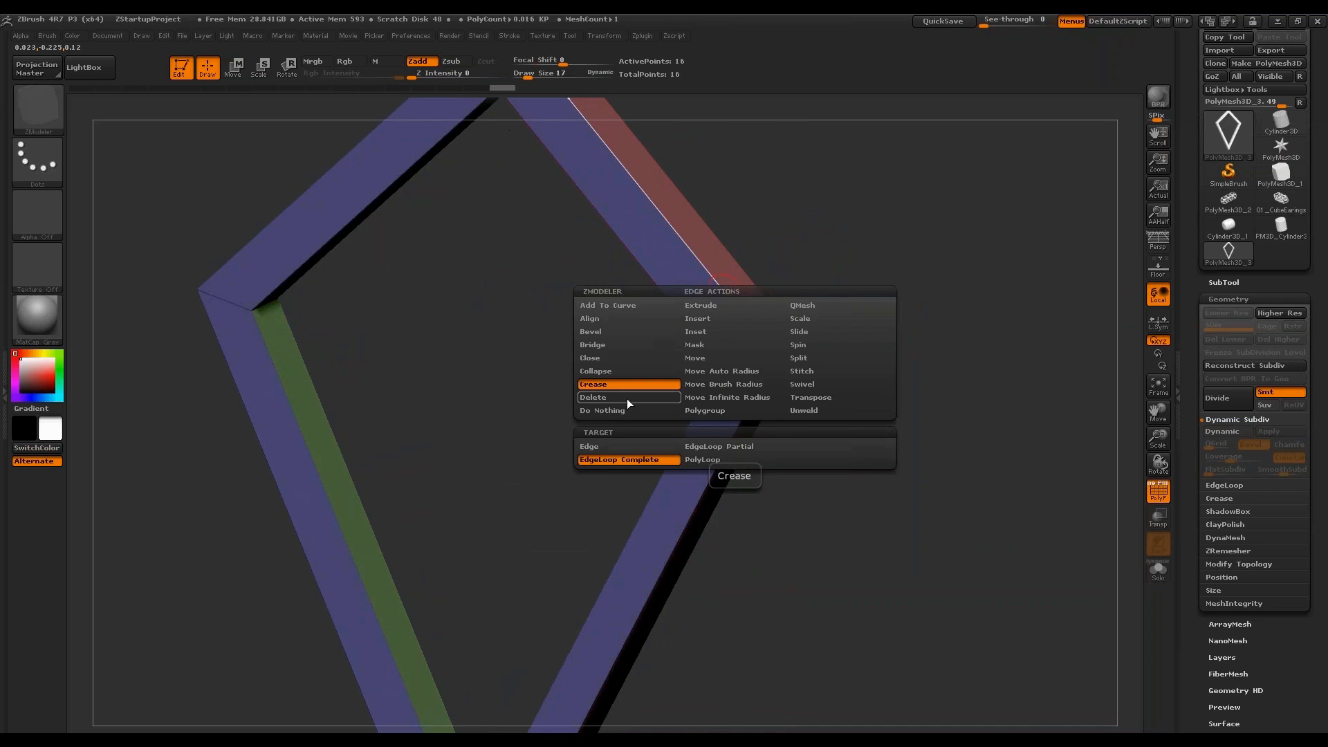
left_click_drag(850, 282, 805, 300)
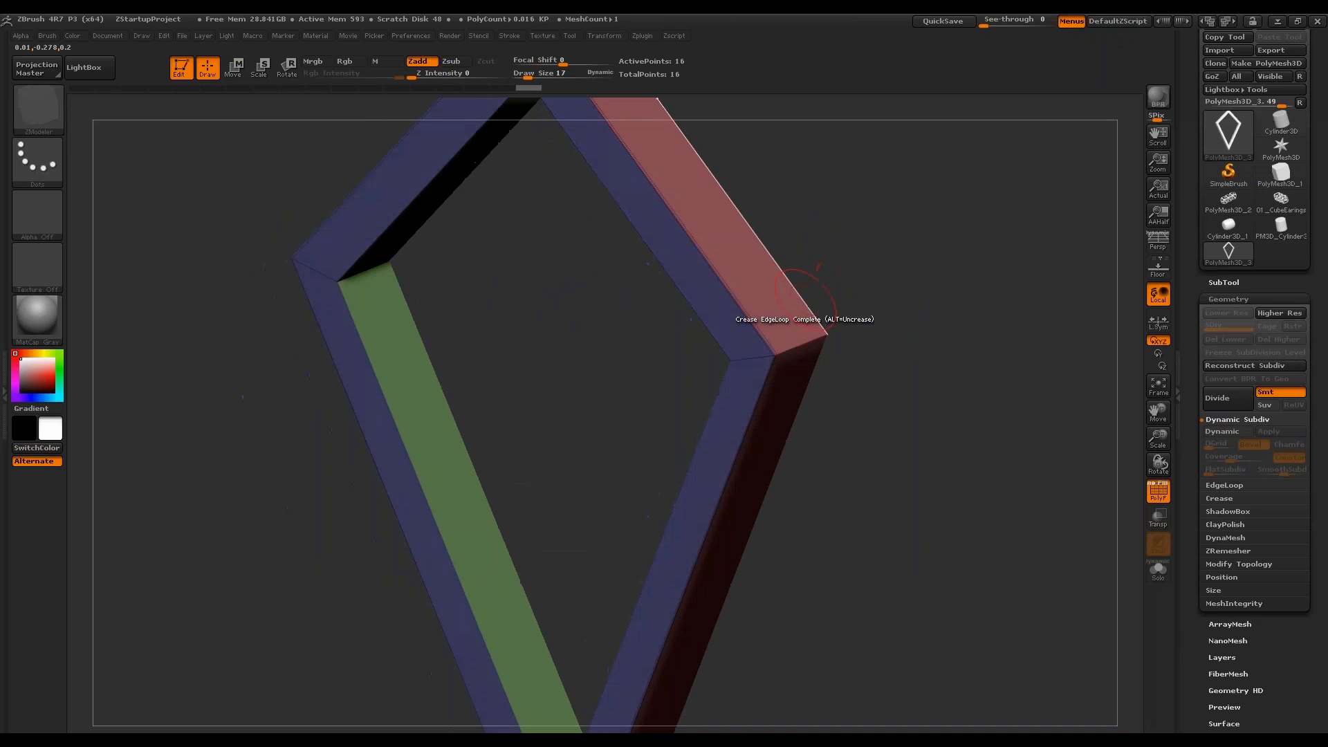
Restore the Dynamic Subdiv preview on the creased frame and hide the polyframe display to inspect the smooth surface.
key("shift+d")
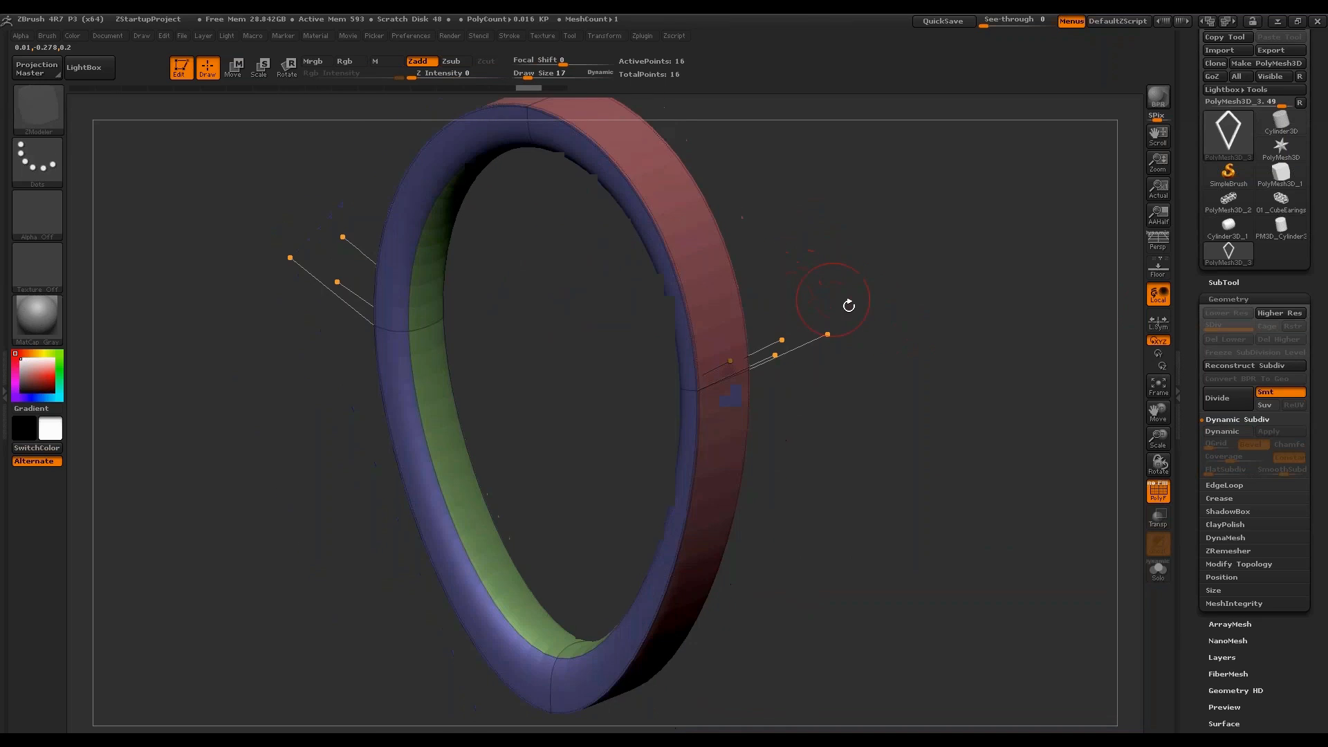
left_click_drag(918, 295, 823, 313)
key("shift+f")
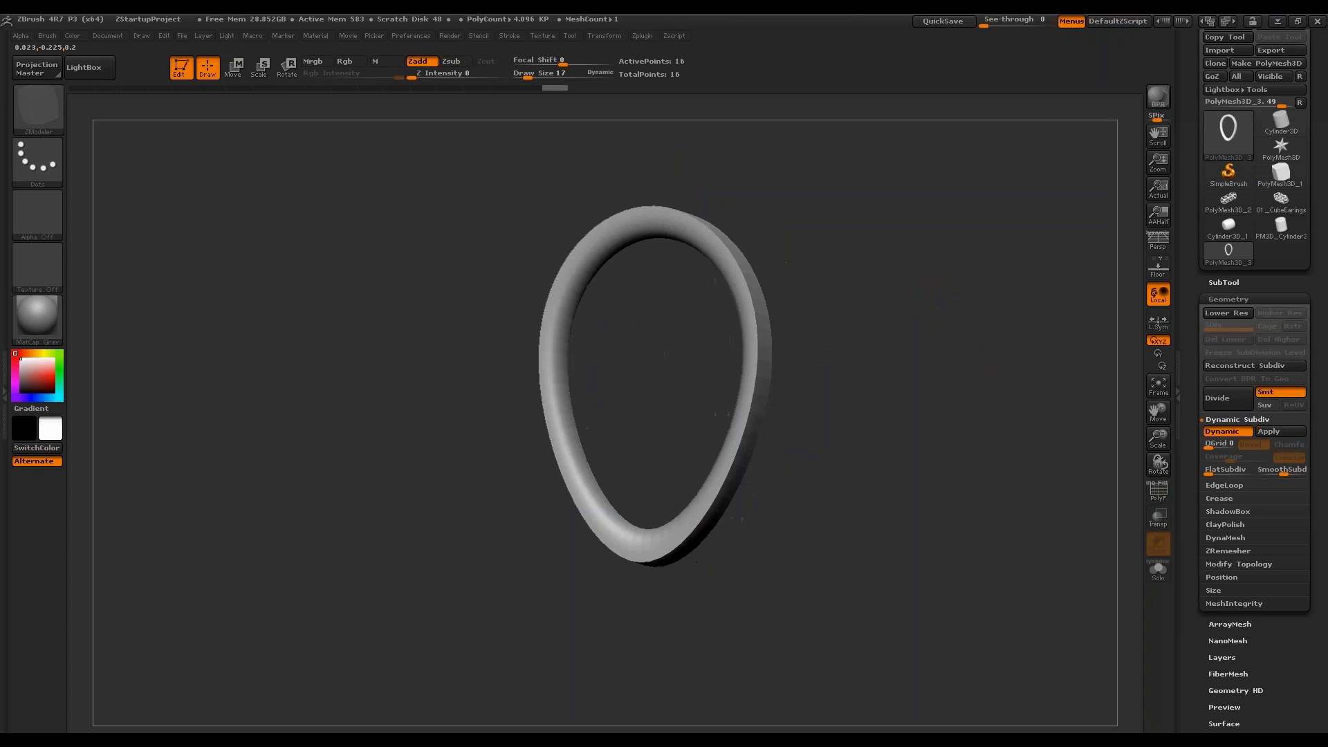
Compare the kite-shaped ring with dynamic subdivision on and off, examining its low-poly cage with the polyframe shown.
left_click_drag(921, 355, 934, 361, "shift")
key("shift+d")
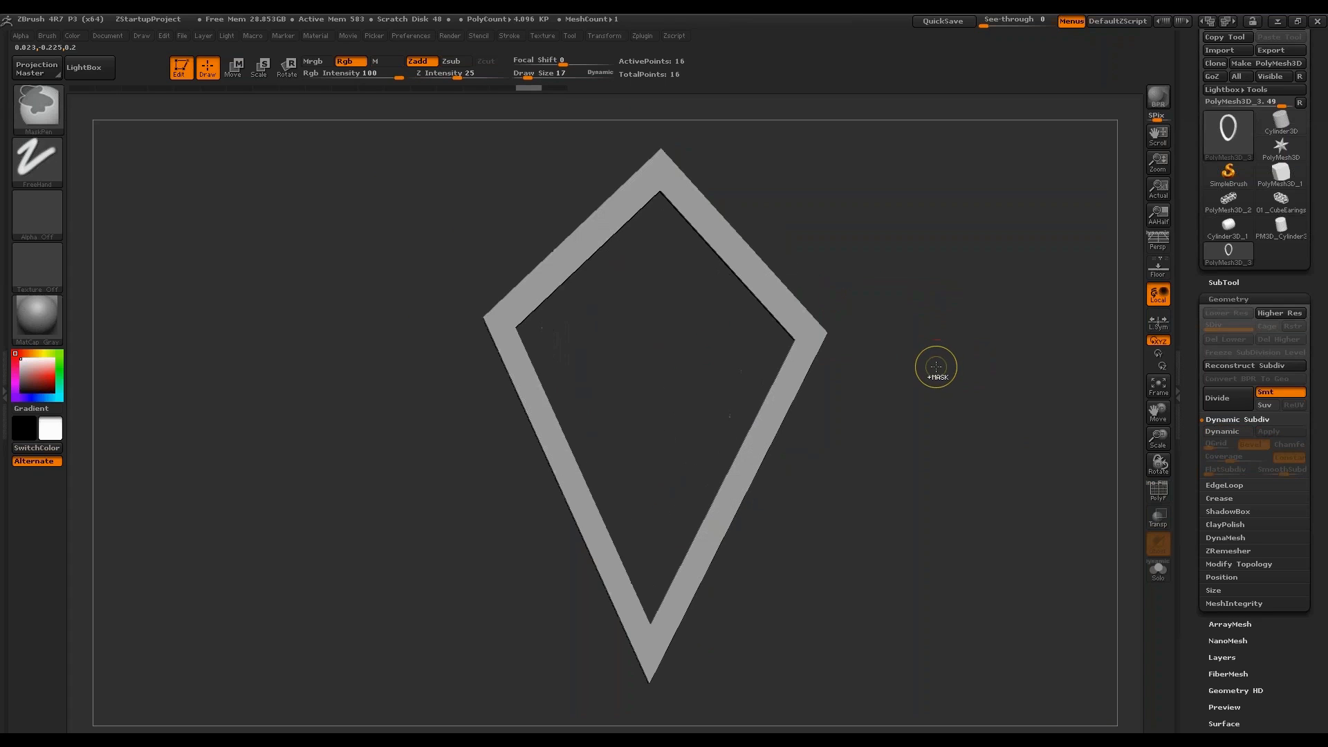
key("shift+d")
left_click(1158, 489)
left_click_drag(1079, 442, 982, 395)
left_click(1159, 490)
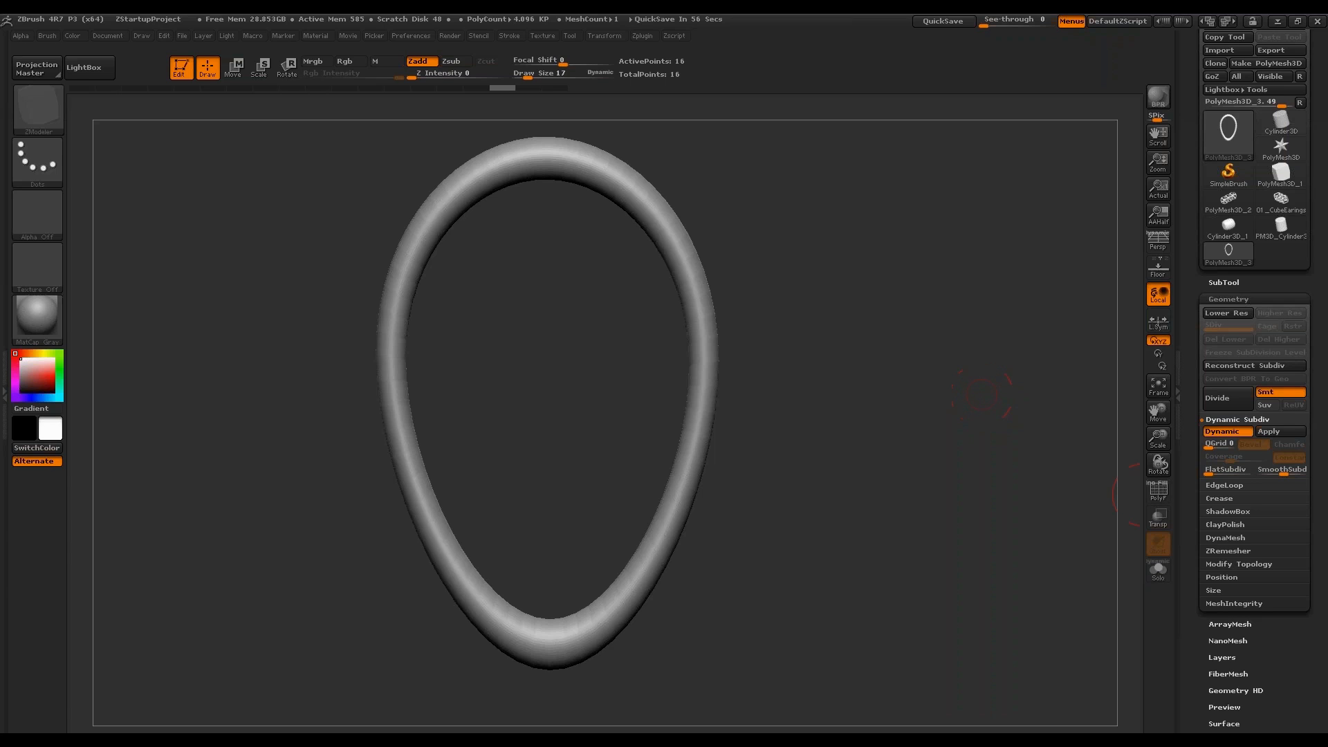
key("shift+d")
left_click(1158, 489)
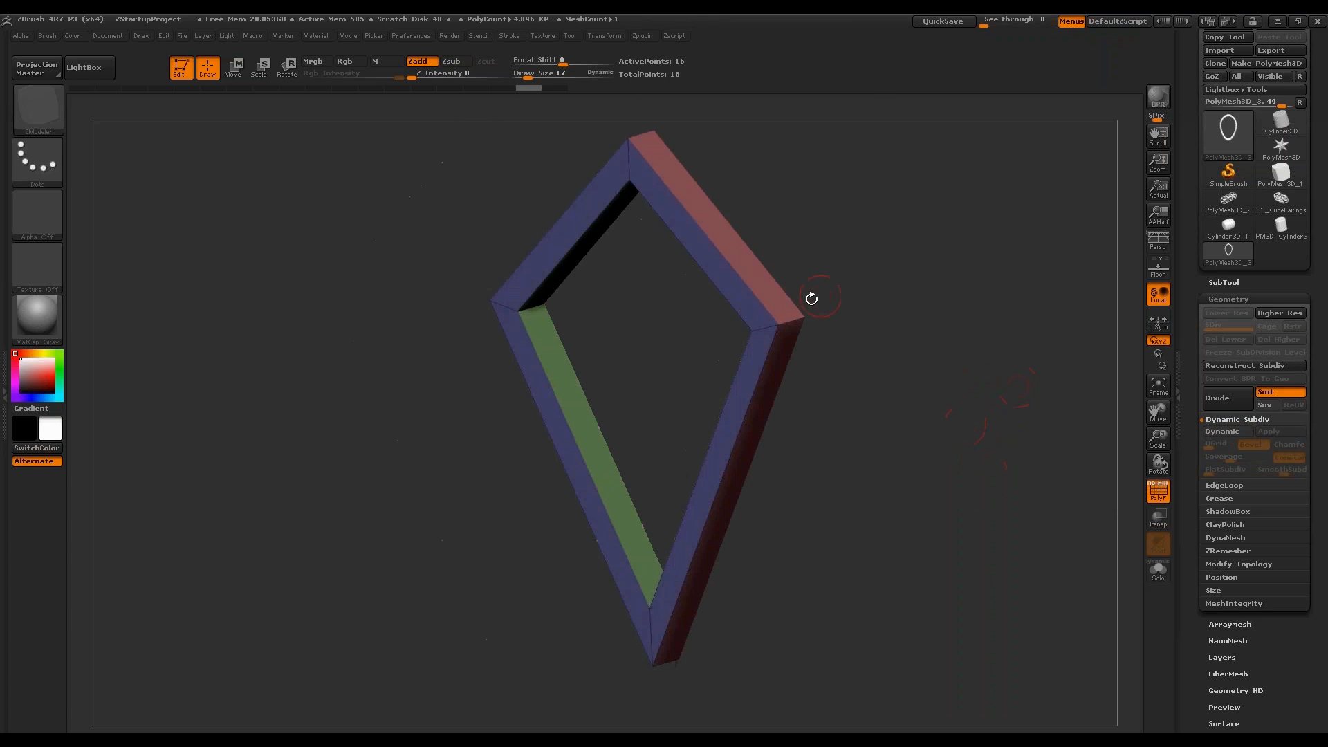
left_click_drag(859, 261, 916, 256)
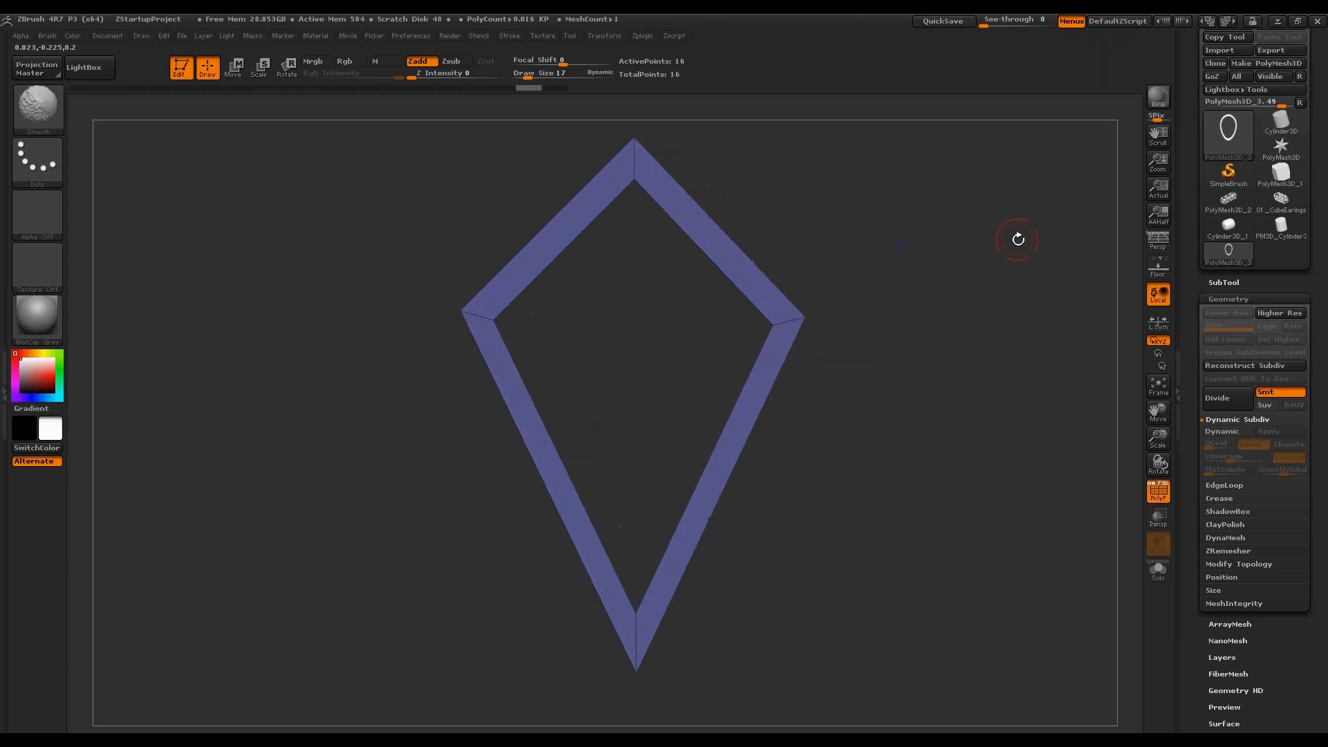
Turn on dynamic subdivision for the ring, set QGrid to 2 and hide the polyframe.
left_click(1224, 433)
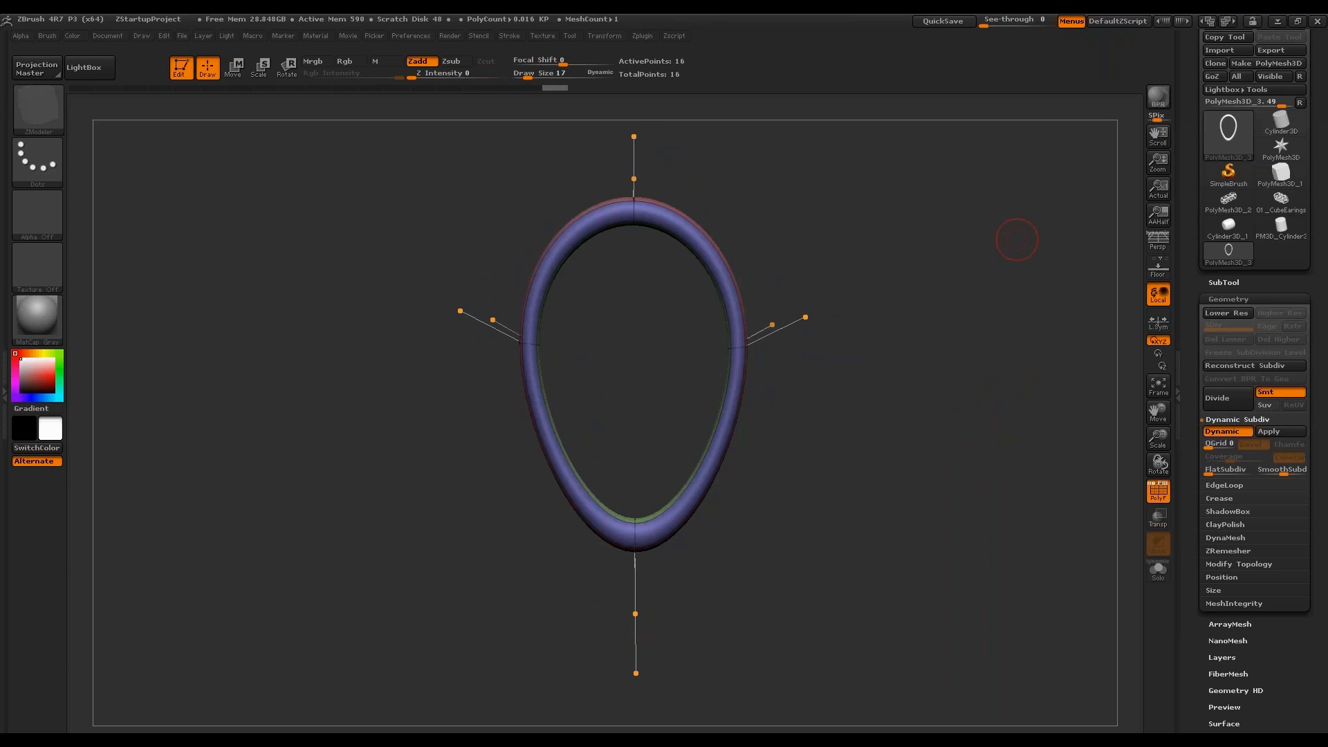
left_click_drag(1208, 447, 1210, 447)
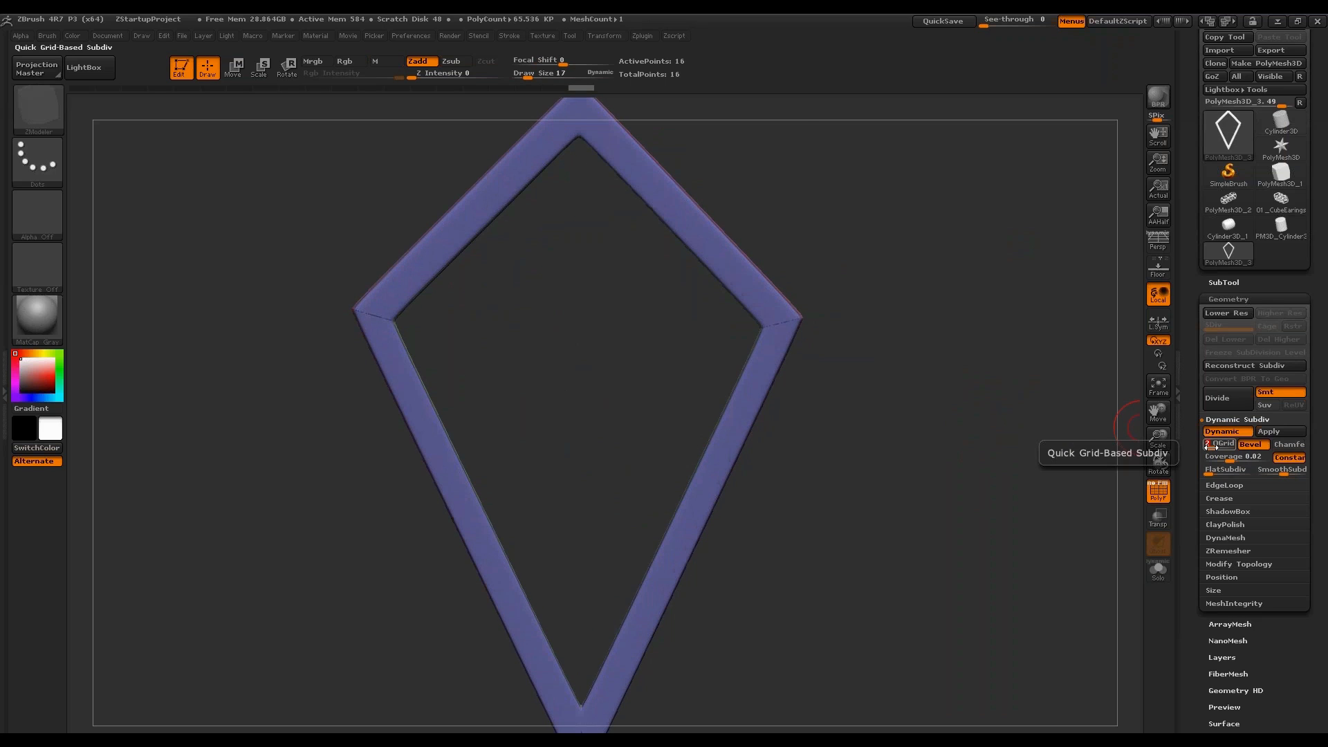
left_click(1158, 491)
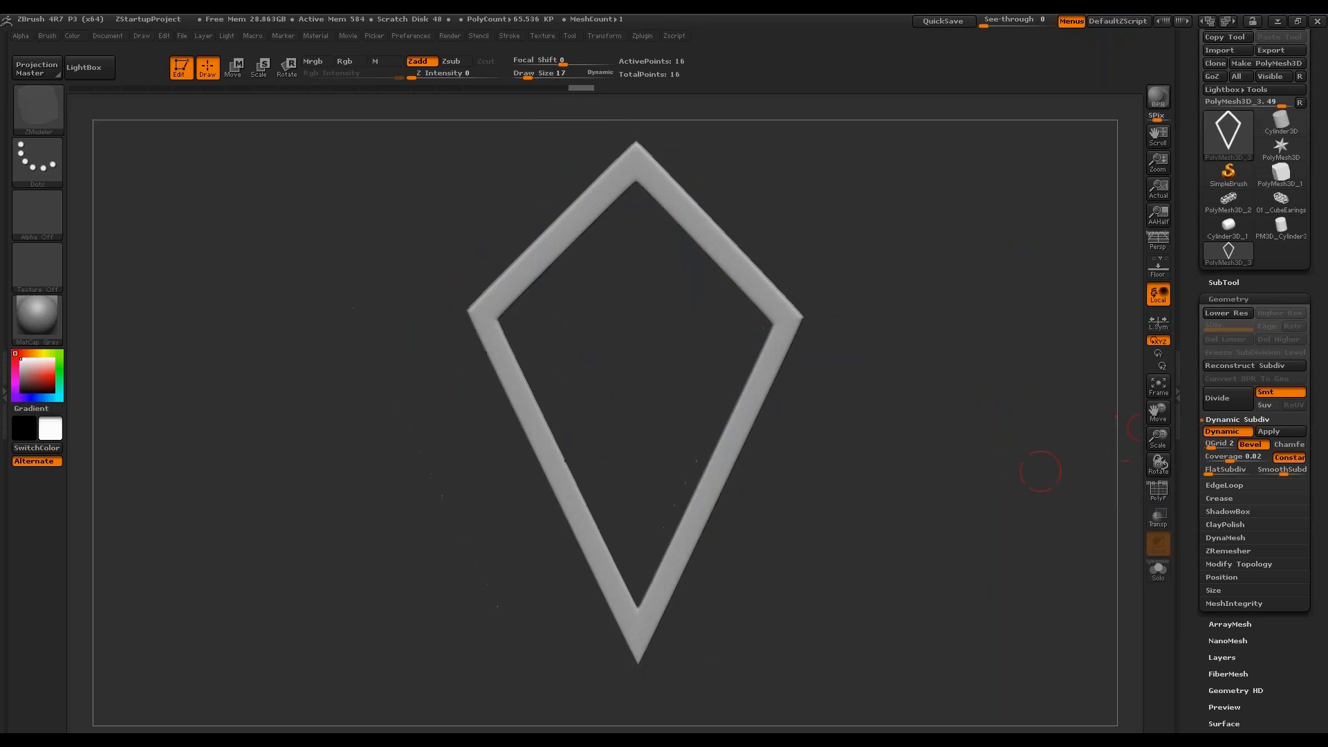
left_click_drag(1038, 460, 968, 416)
left_click_drag(864, 387, 999, 270)
Compare the ring with dynamic subdivision off and on, examining its QGrid bevelled edges from several angles.
left_click(1215, 432)
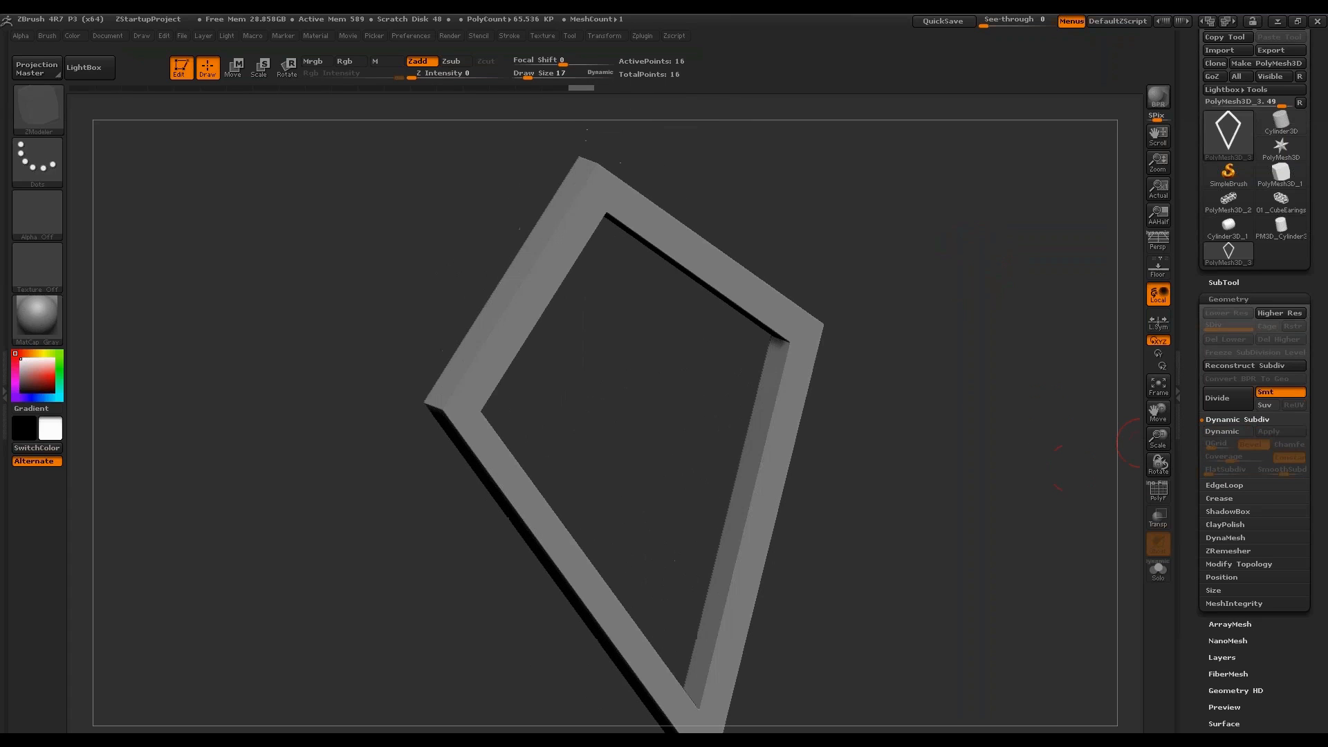
left_click(1160, 492)
left_click(1163, 498)
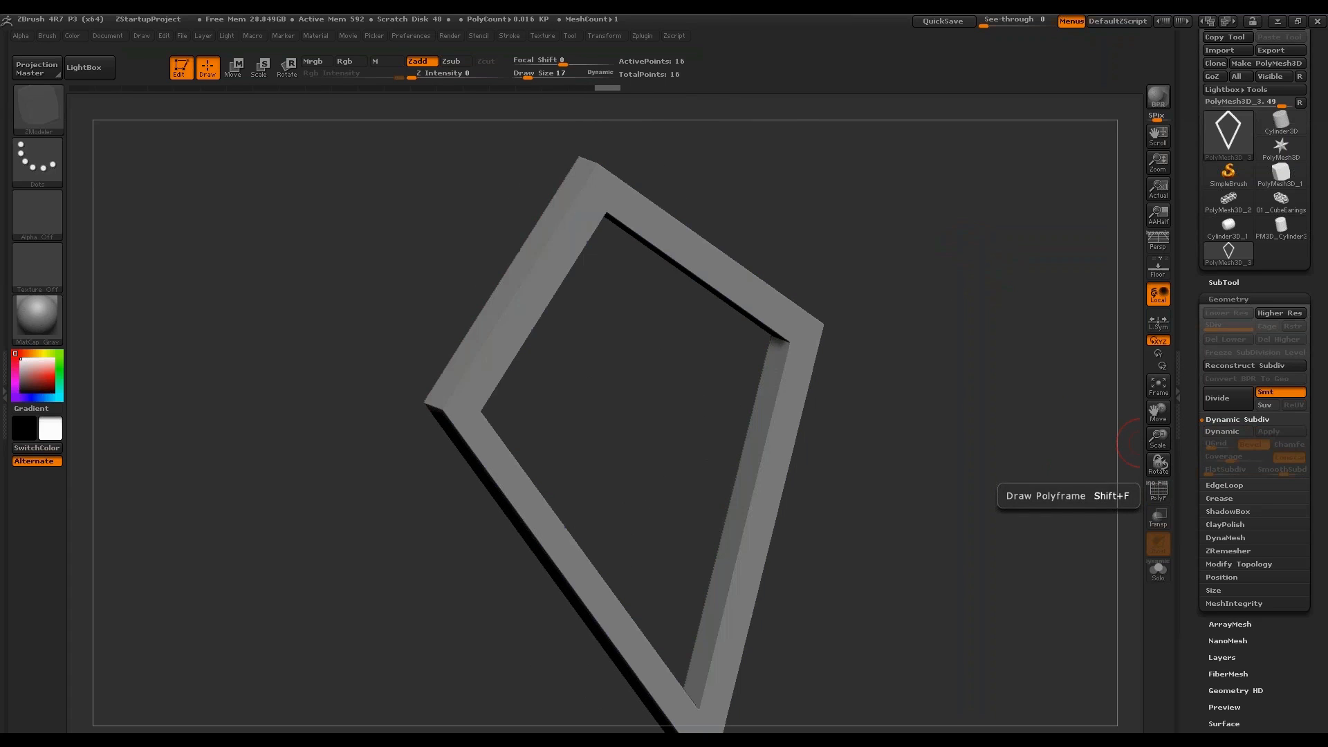
left_click(1221, 431)
left_click_drag(1024, 429, 939, 352)
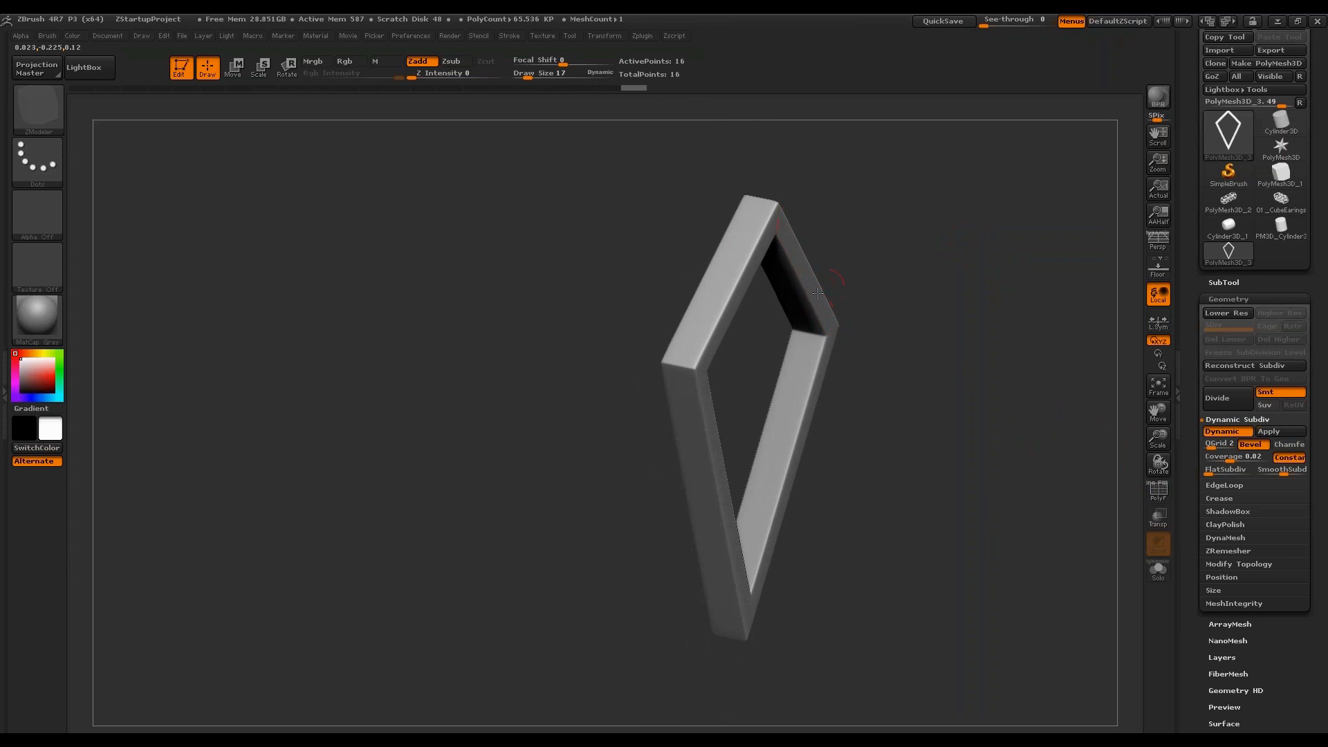
mouse_move(827, 304)
left_mouse_down()
mouse_move(1038, 439)
mouse_move(1013, 348)
mouse_move(1002, 380)
mouse_move(899, 373)
mouse_move(978, 296)
left_mouse_up()
key("ctrl")
key("ctrl+z")
left_click_drag(961, 357, 1023, 403)
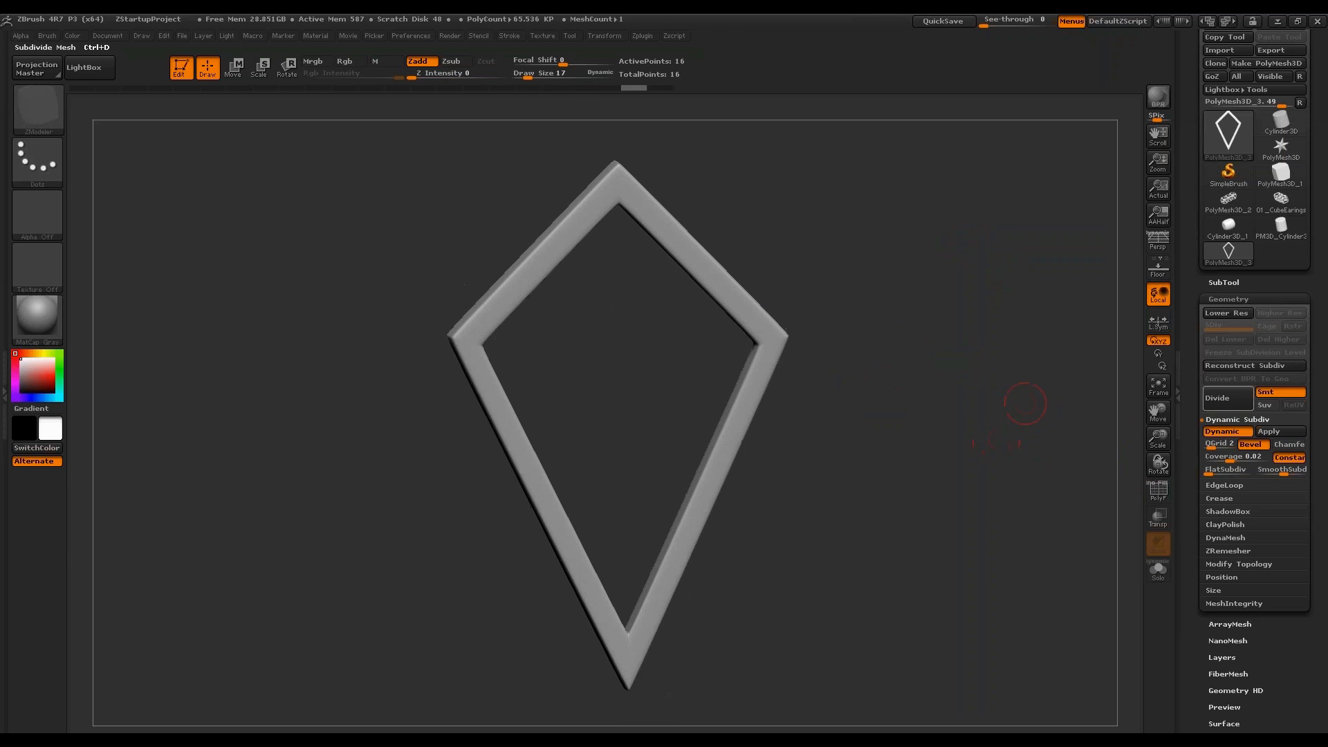
Switch the ring's QGrid subdivision to Chamfer mode and back to Bevel mode.
left_click(1281, 450)
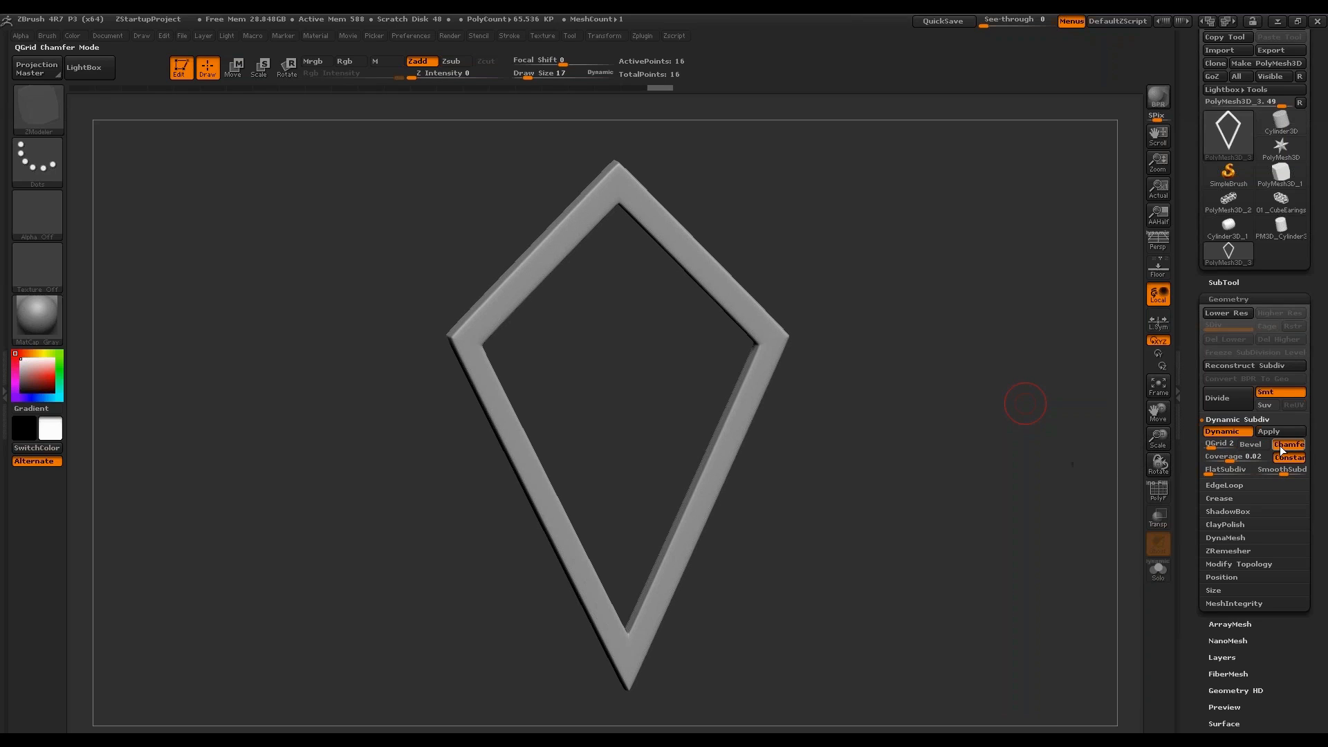
left_click(1251, 444)
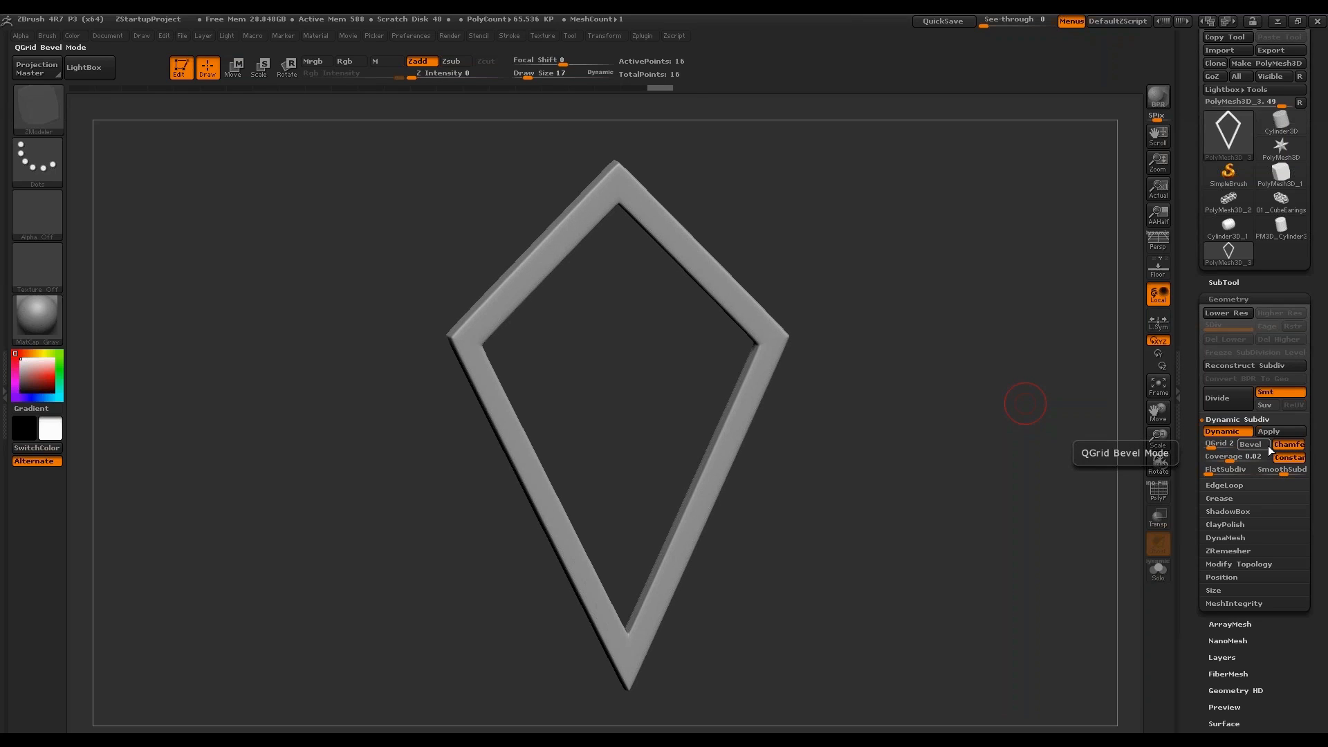
left_click(1229, 456)
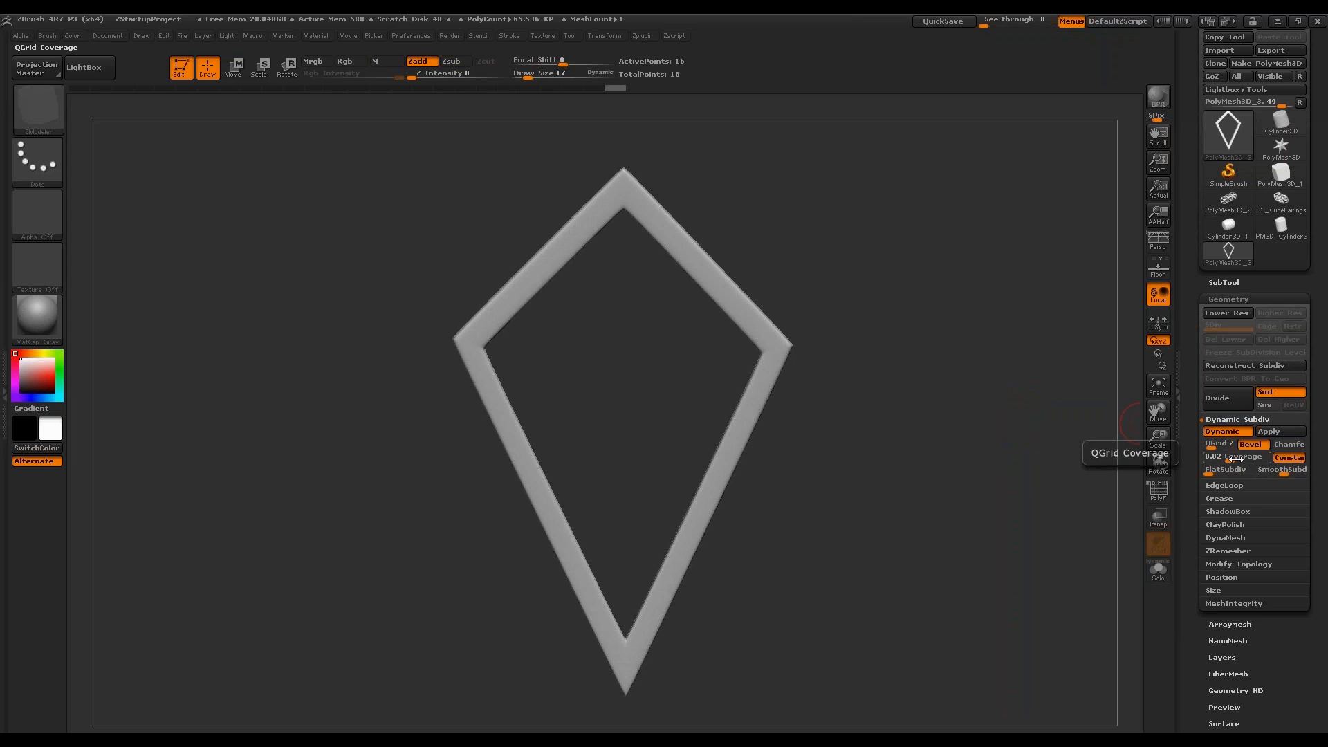
Set the ring's QGrid level to 4 and its QGrid Coverage to 0.1541 with dynamic subdivision on.
left_click(1224, 432)
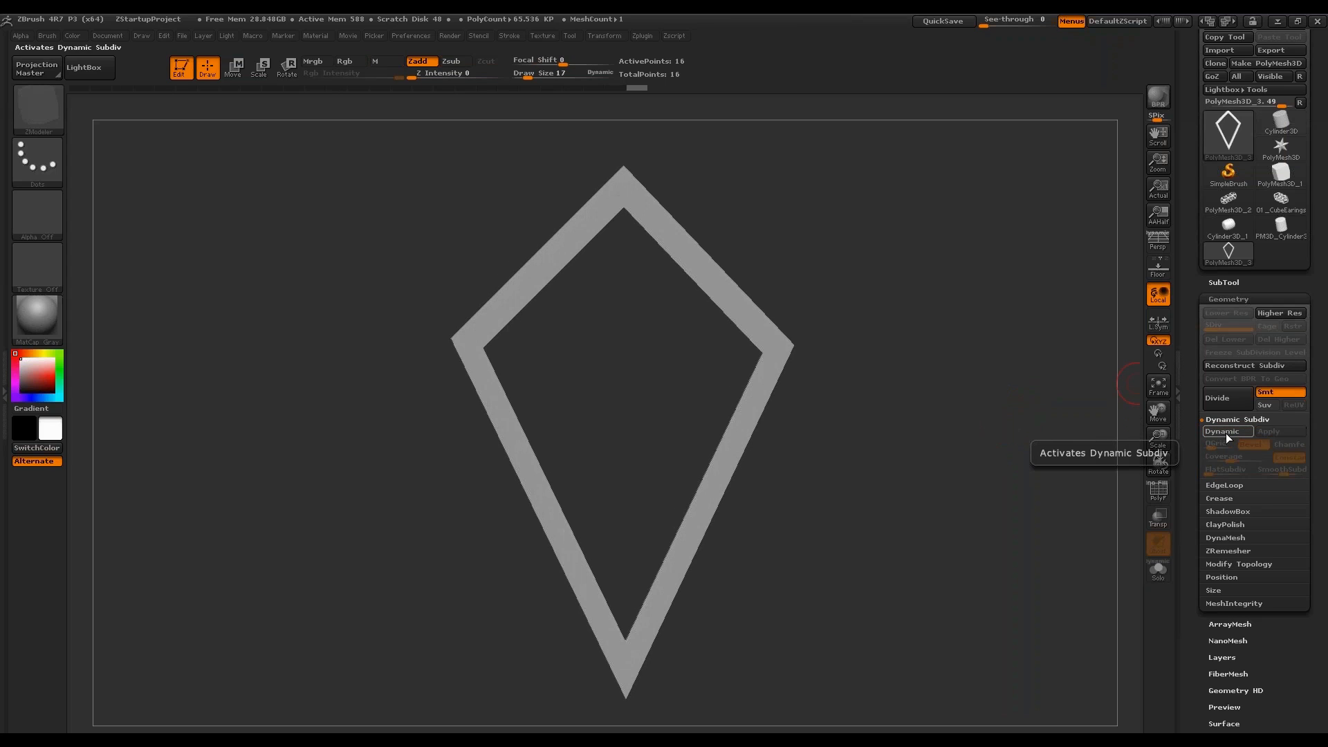
left_click(1226, 431)
mouse_move(1224, 457)
left_mouse_down()
mouse_move(1258, 458)
mouse_move(1243, 459)
left_mouse_up()
mouse_move(1037, 457)
left_mouse_down()
mouse_move(982, 460)
mouse_move(957, 484)
mouse_move(1026, 443)
left_mouse_up()
left_click_drag(1208, 444, 1213, 444)
left_click_drag(1065, 450, 1090, 424)
left_click_drag(1246, 461, 1243, 468)
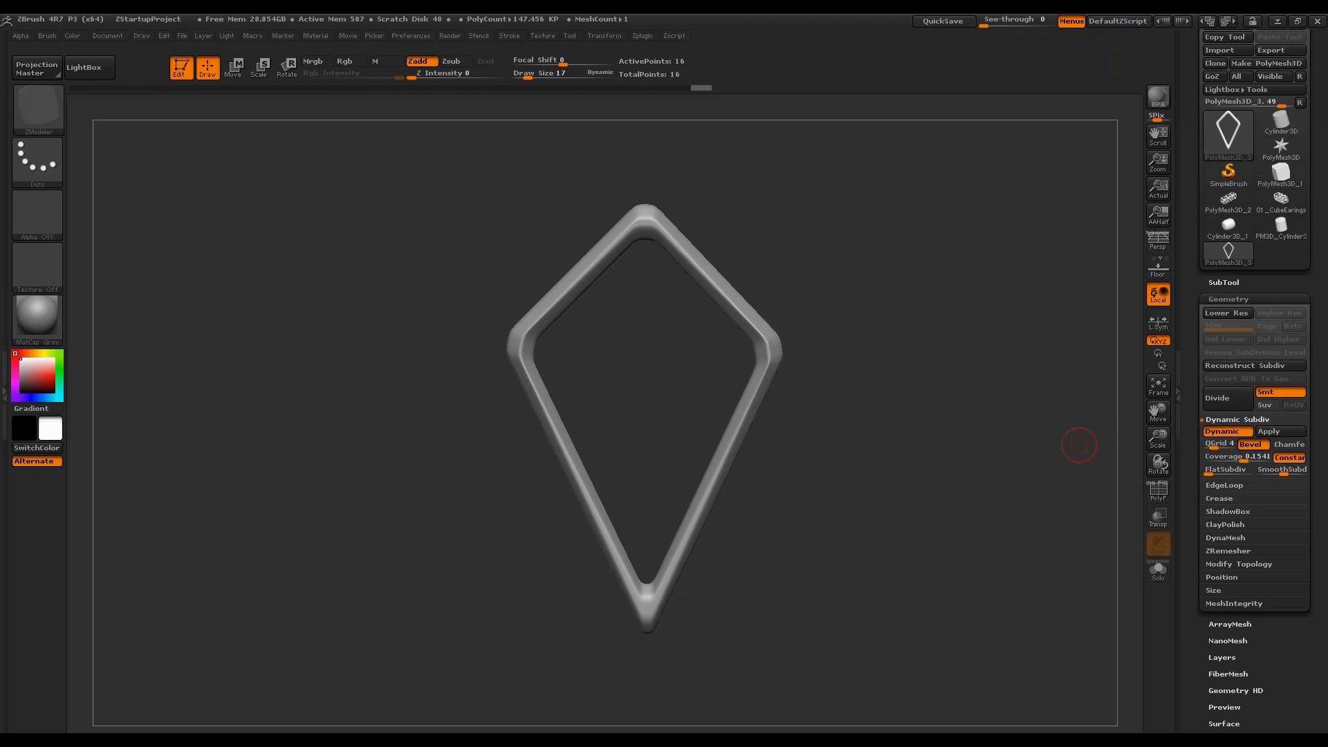
Compare the ring's wider bevel with its unsubdivided cage by toggling dynamic subdivision and viewing it at an angle.
left_click(1232, 431)
left_click_drag(1074, 445, 1121, 443, "shift")
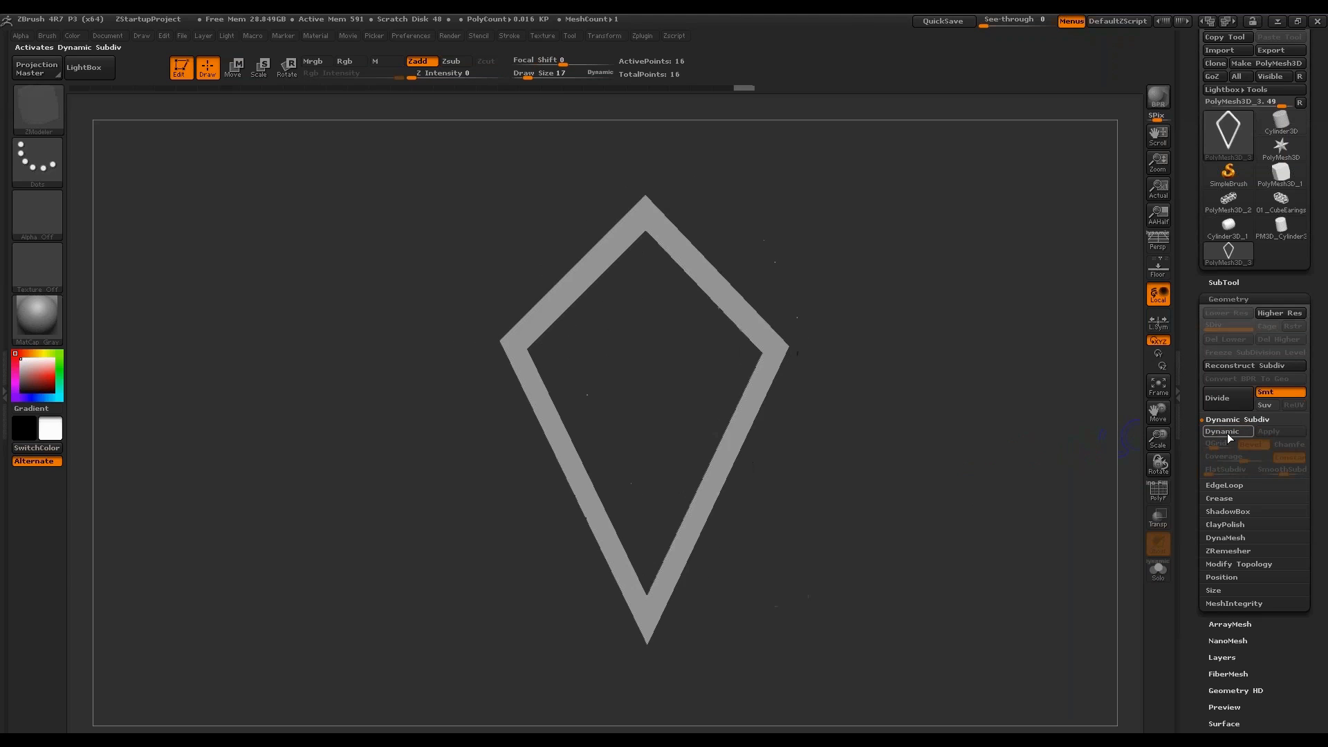
left_click(1221, 430)
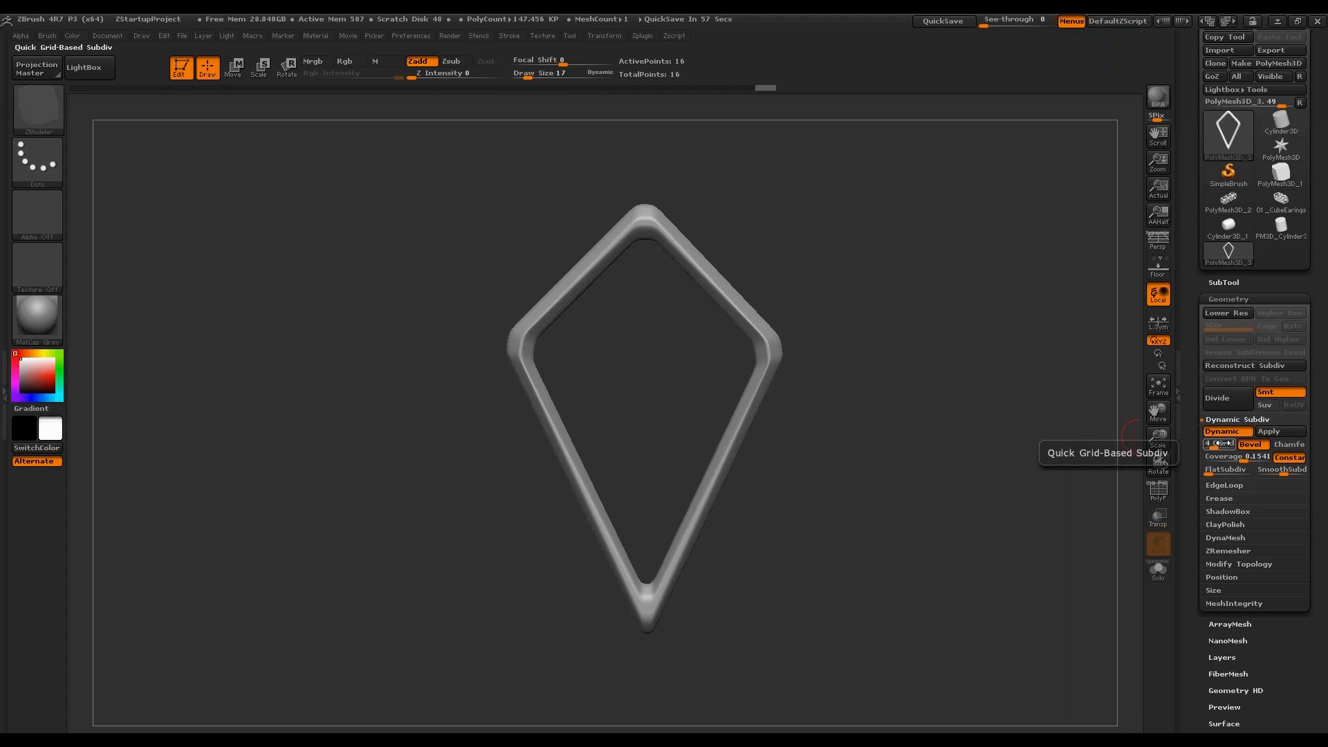
left_click_drag(1093, 425, 898, 405)
left_click_drag(1034, 359, 1105, 340)
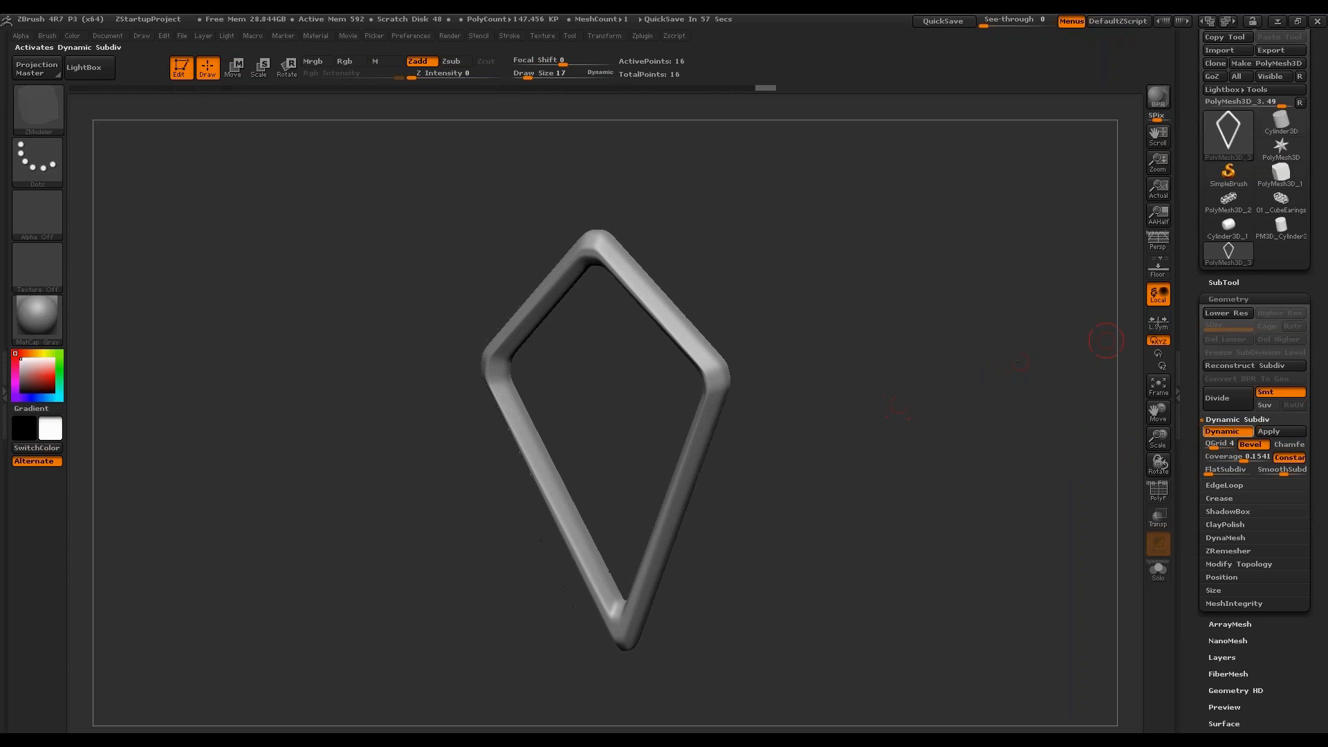
left_click(1222, 431)
left_click(1158, 491)
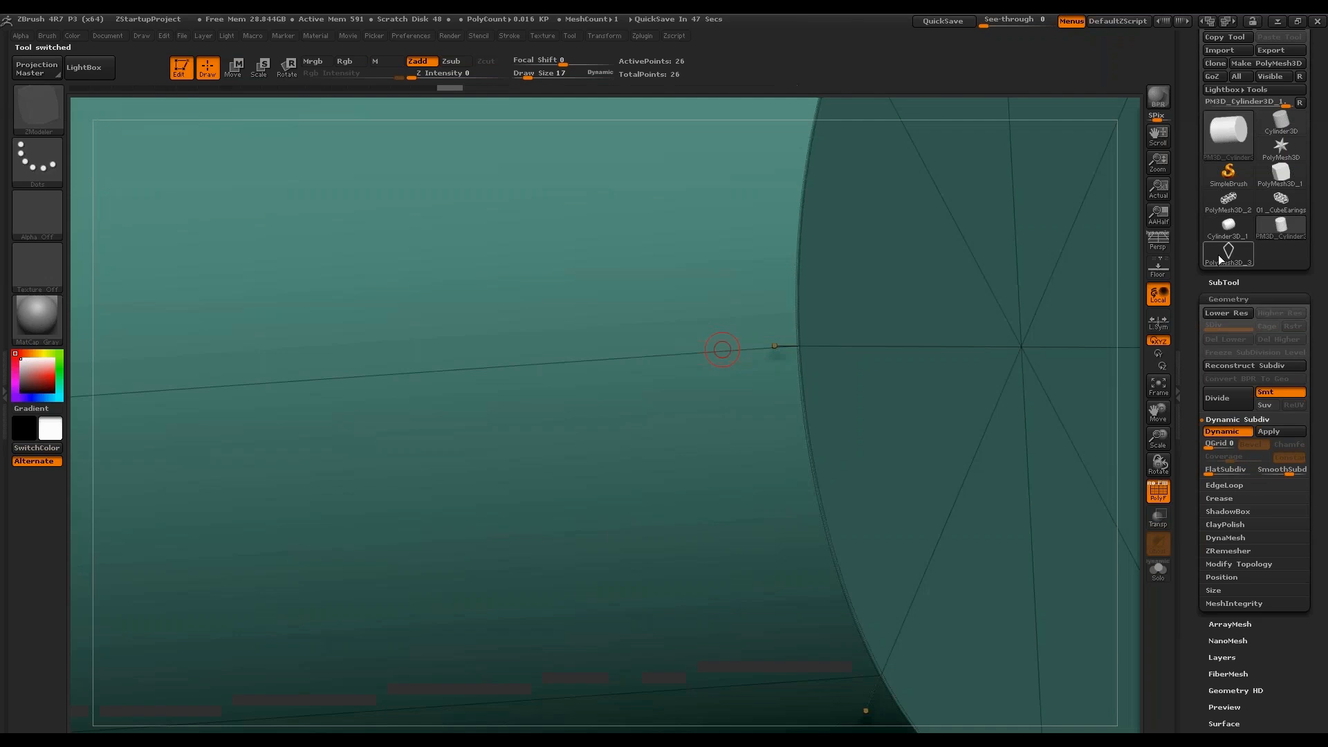
Switch to the PM3D_Cylinder3D_1 mesh, frame the whole cylinder in view and hide its polyframe.
left_click(1281, 224)
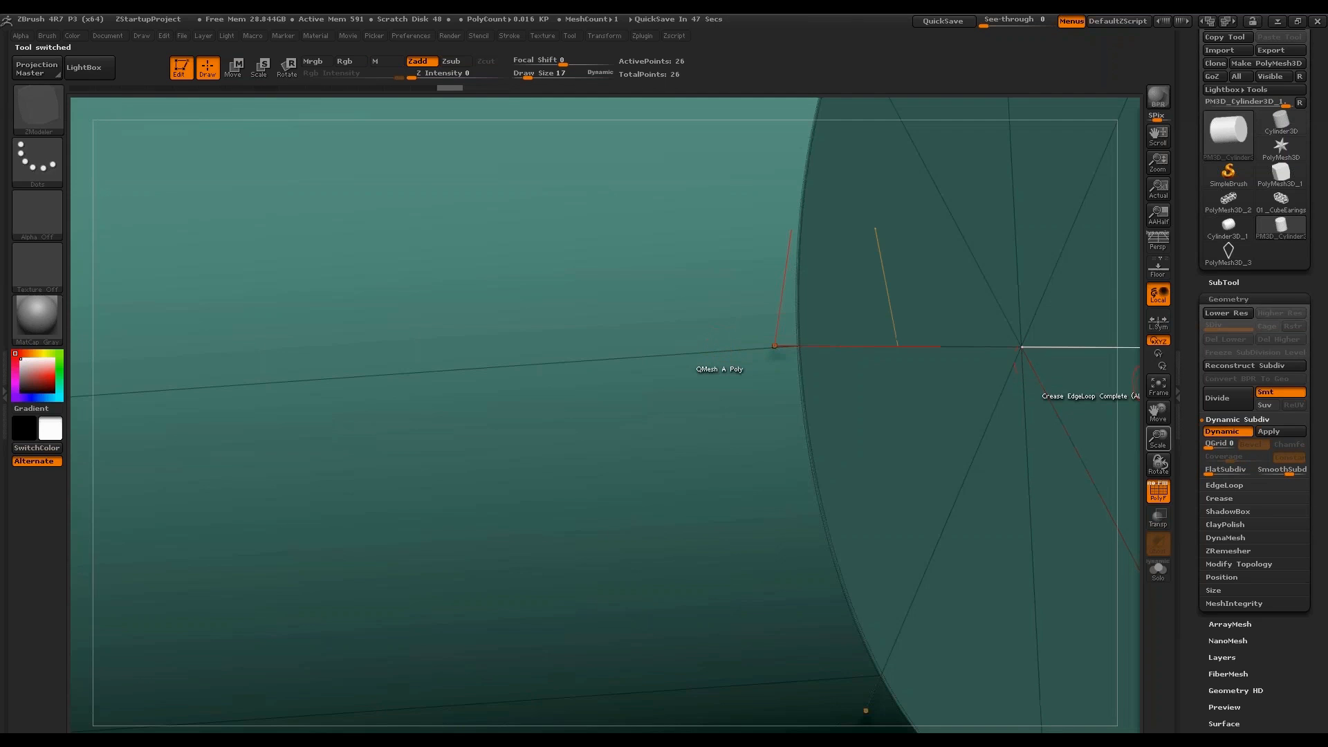
left_click(1158, 385)
mouse_move(1079, 484)
left_mouse_down()
mouse_move(1003, 388)
mouse_move(1076, 400)
mouse_move(1134, 387)
left_mouse_up()
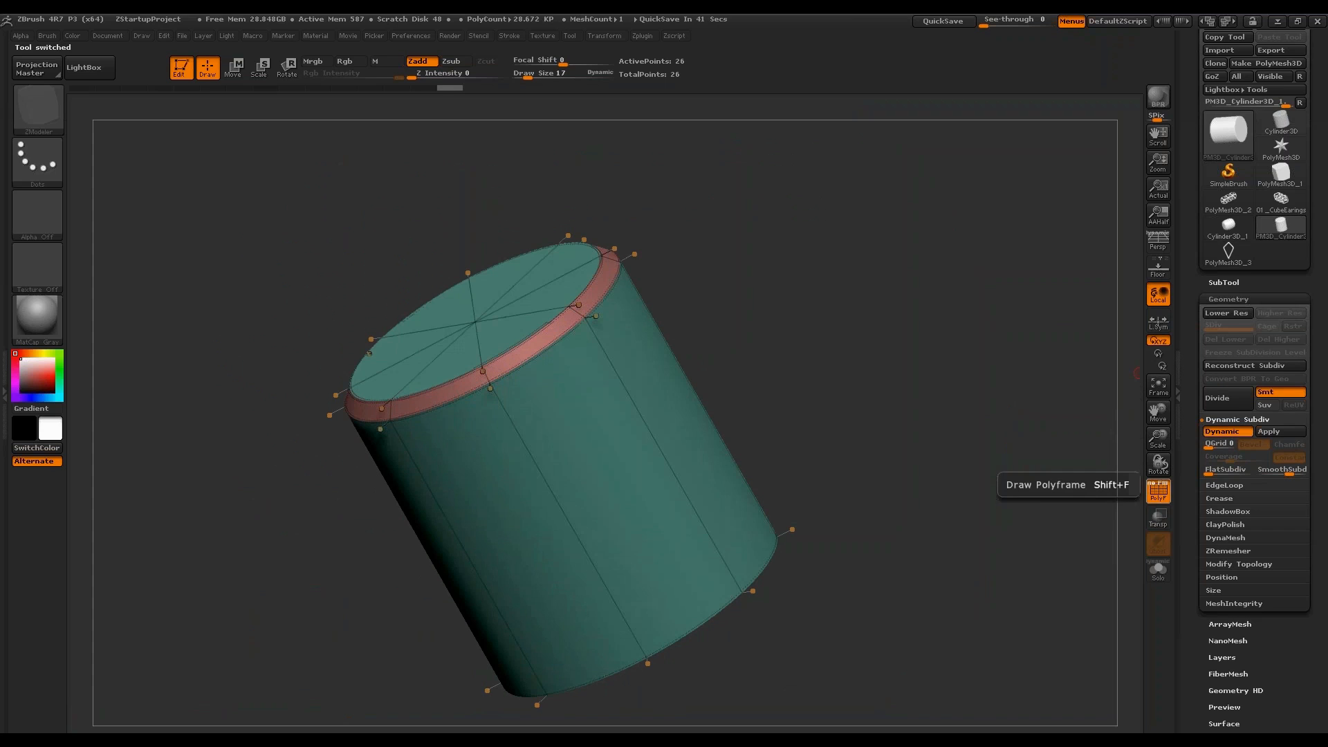
key("shift+f")
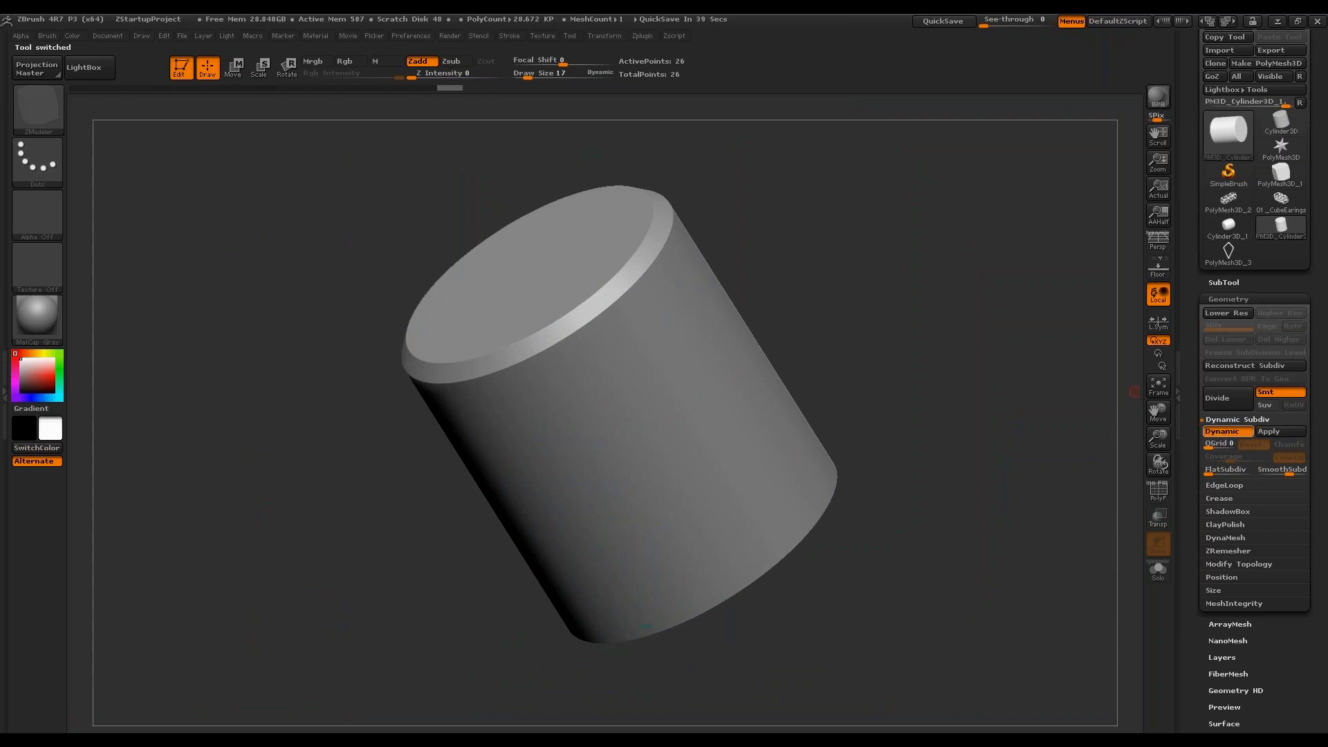
Turn off the cylinder's dynamic subdivision and examine its low-poly faces and bevelled rim with the polyframe shown.
key("shift+d")
left_click_drag(866, 290, 973, 338)
left_click(1157, 491)
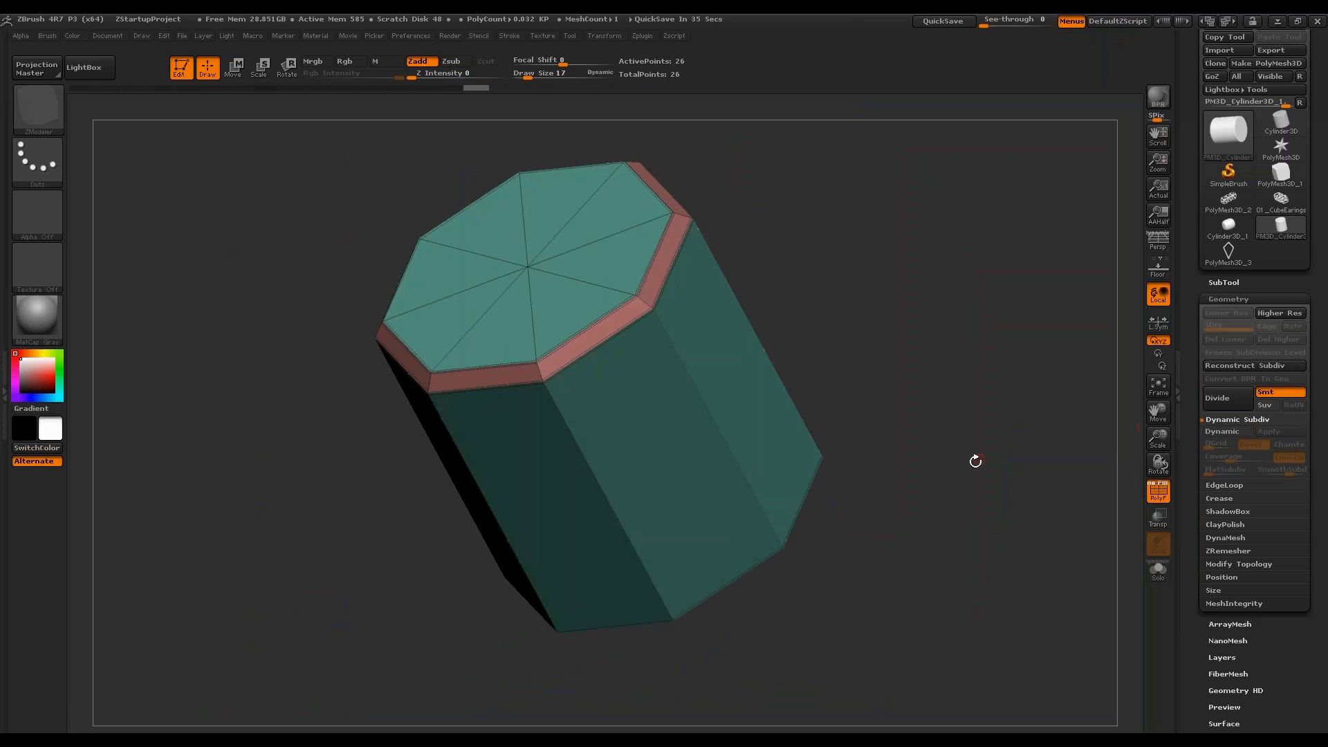
left_click_drag(975, 459, 735, 391)
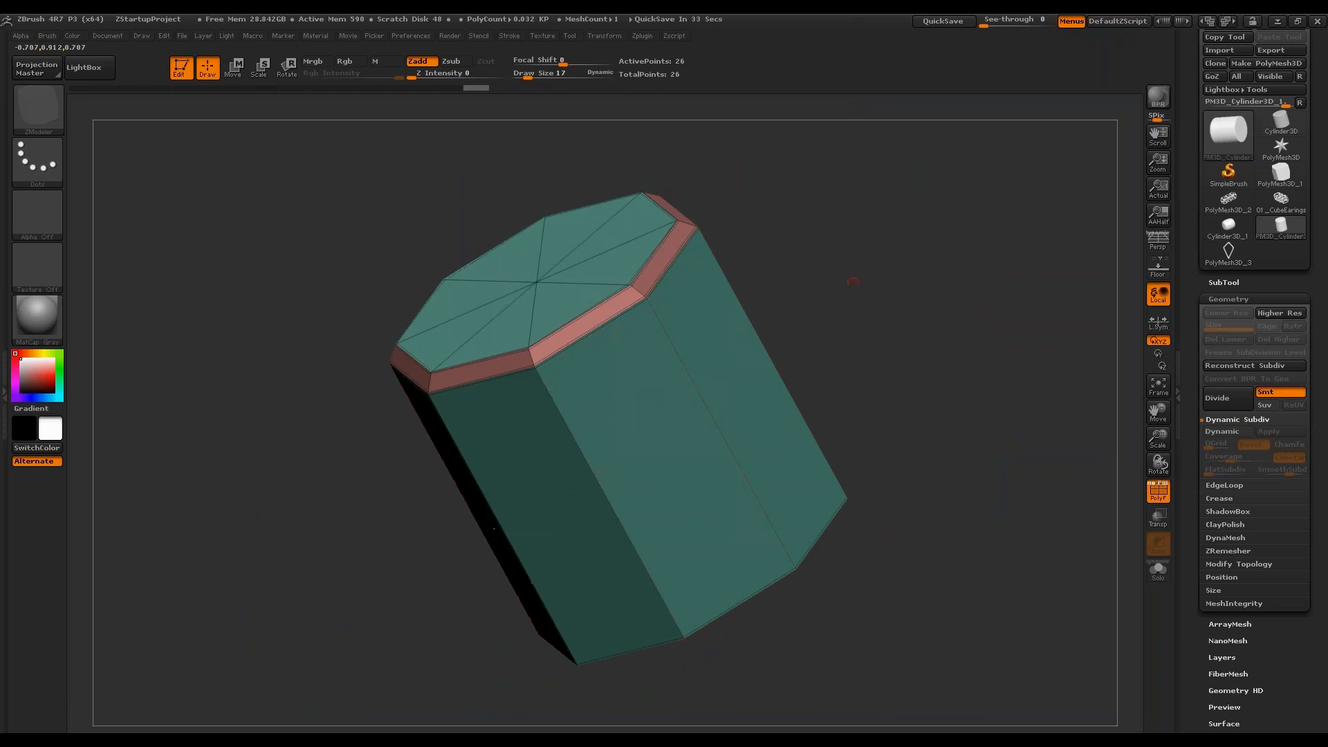
left_click_drag(775, 291, 858, 286)
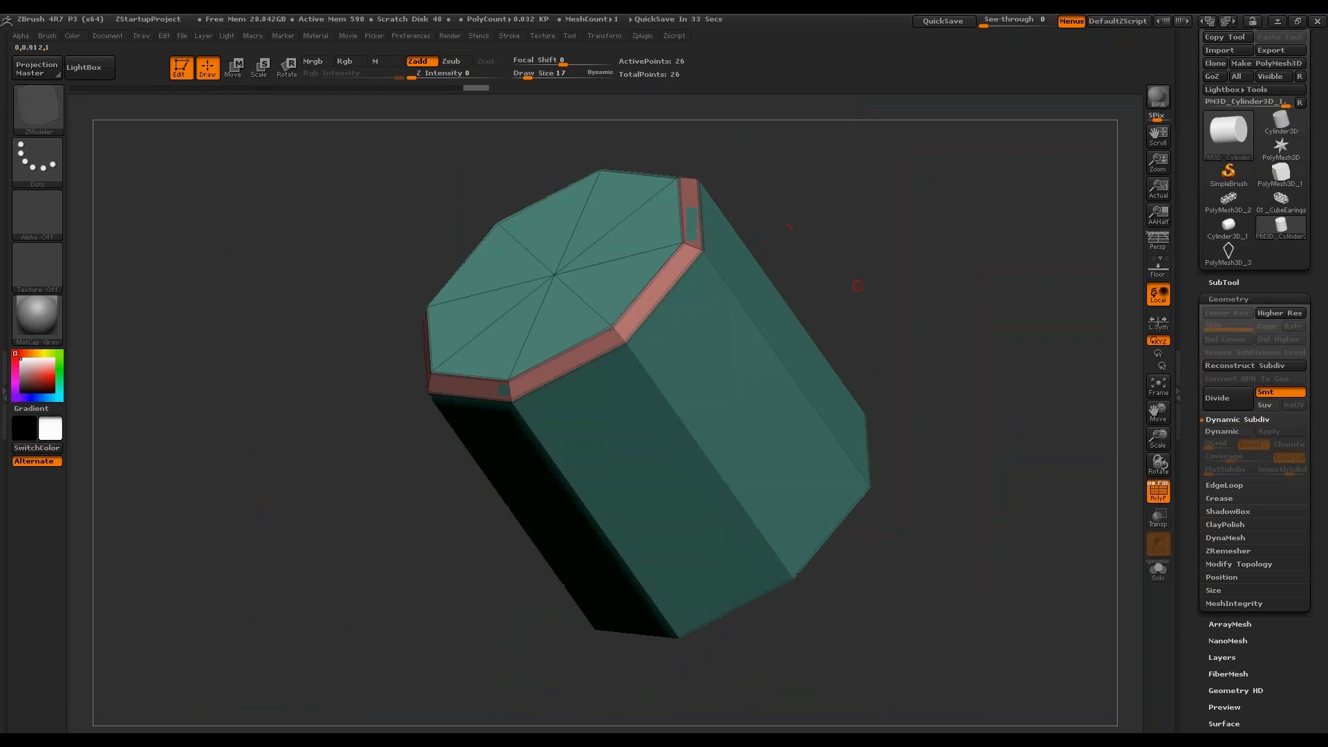
Turn on dynamic subdivision for the cylinder, hide the polyframe, and adjust QGrid to 2 and Coverage to about 0.06.
left_click(1221, 431)
left_click_drag(1212, 448, 1215, 448)
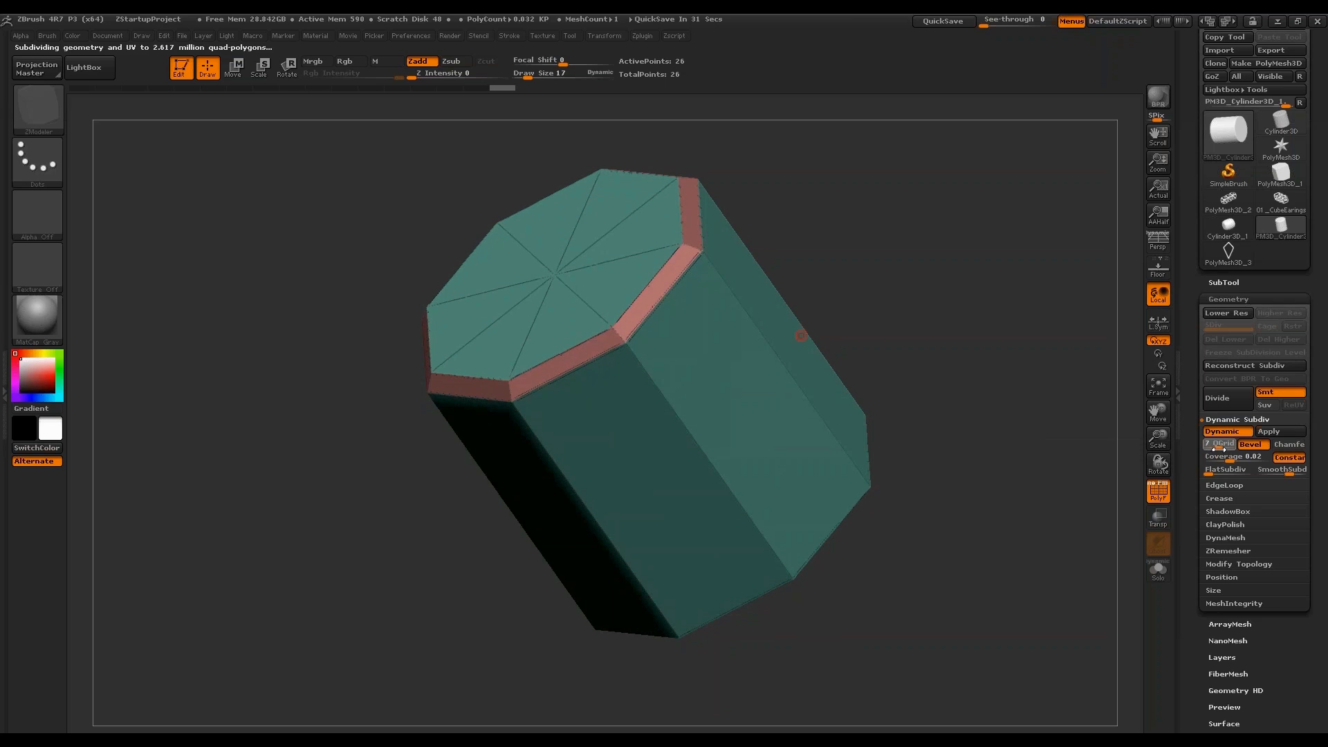
key("shift+f")
left_click_drag(1069, 487, 764, 386)
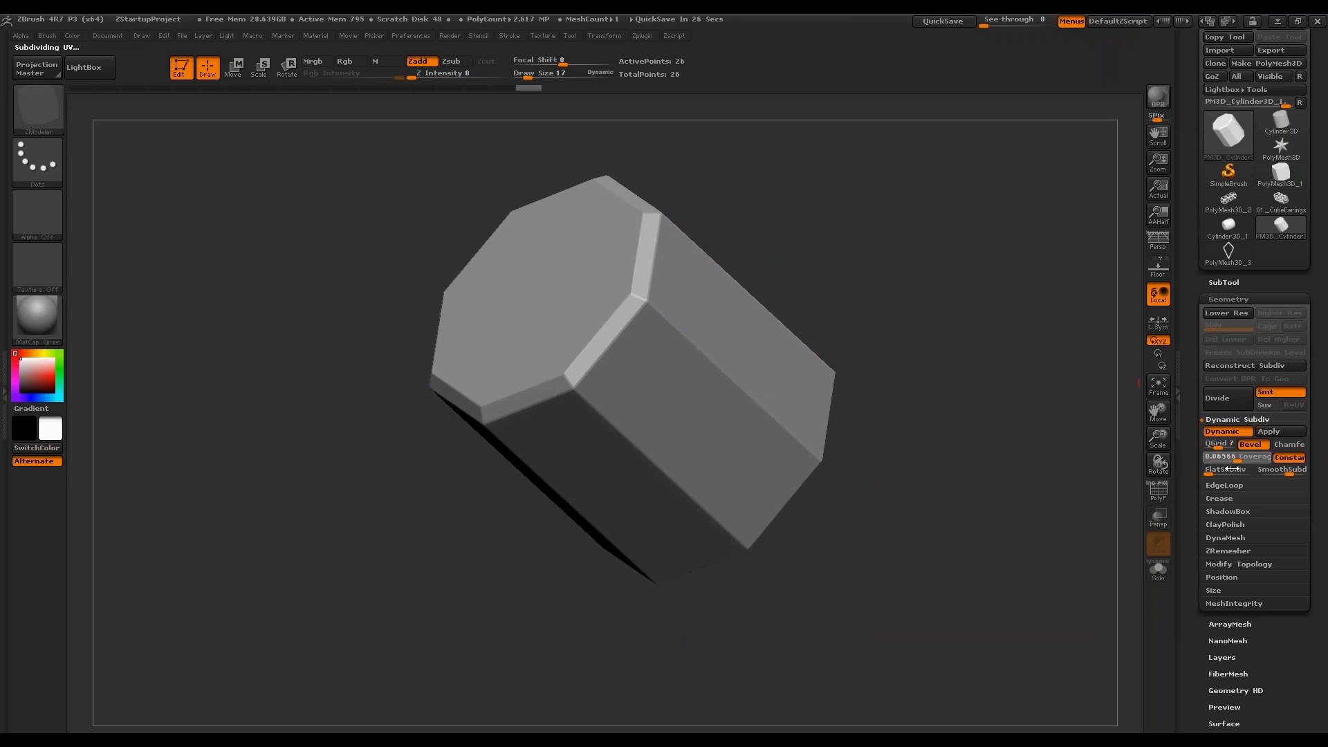
mouse_move(1227, 459)
left_mouse_down()
mouse_move(1217, 446)
mouse_move(1219, 460)
left_mouse_up()
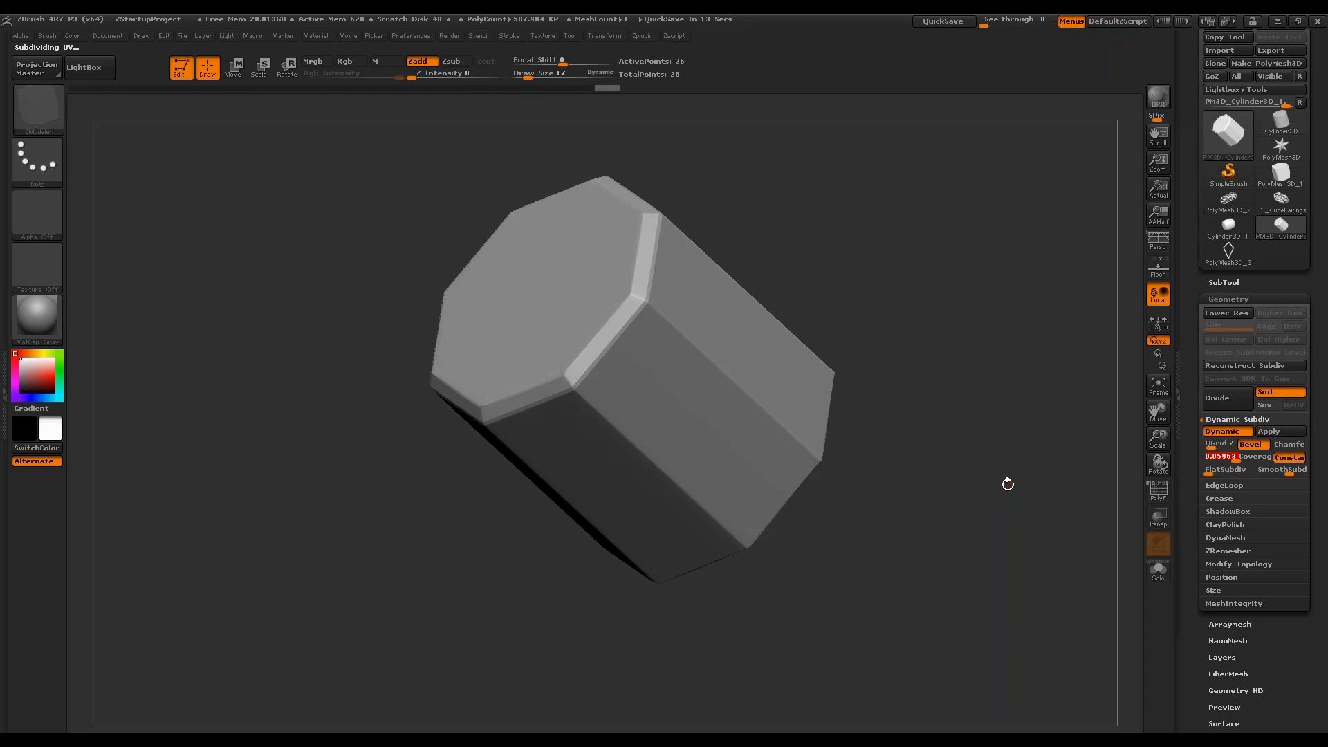
Switch to the QGridInnerCore mechanical model and display it with the SkinShade4 material.
left_click(1281, 146)
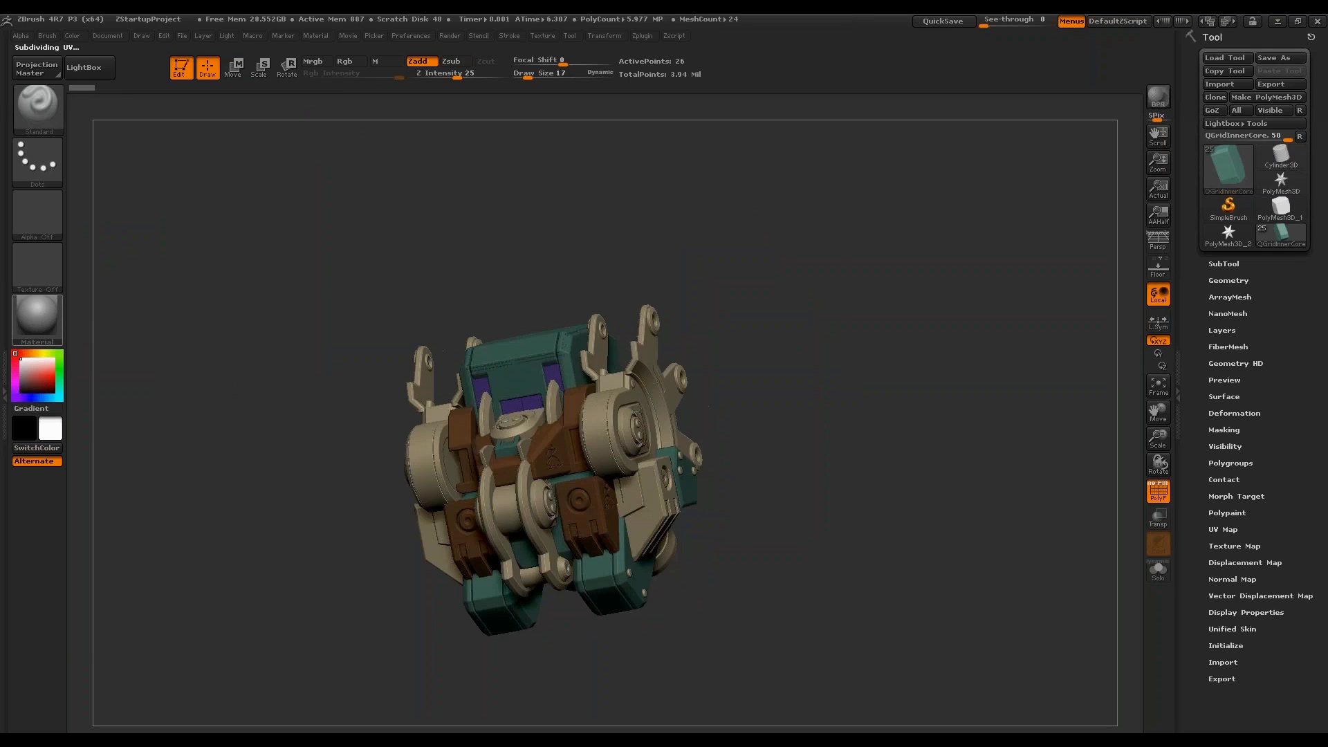
left_click(37, 318)
left_click(318, 332)
Make QGridCore, the mechanical model's upper shell, the active subtool and show its polyframe.
left_click_drag(989, 429, 934, 512)
left_click_drag(934, 459, 1056, 477)
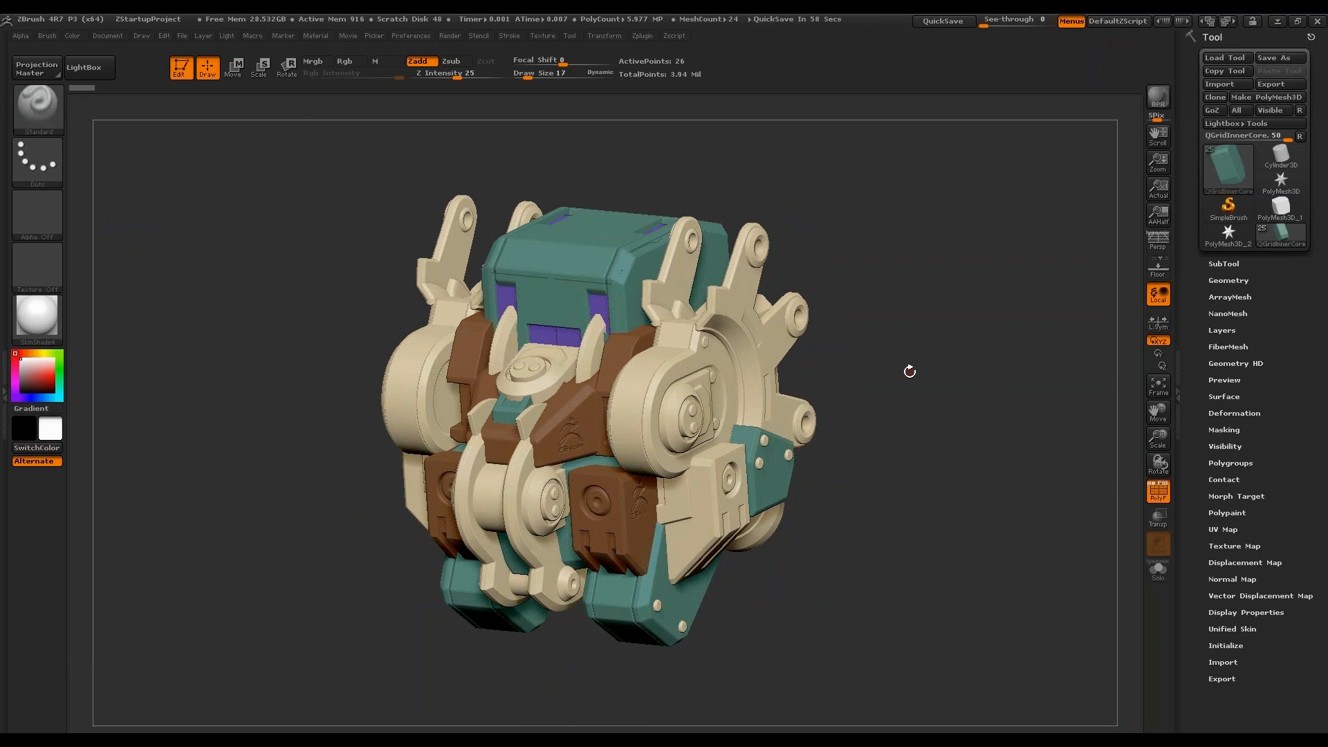
left_click_drag(908, 372, 942, 339)
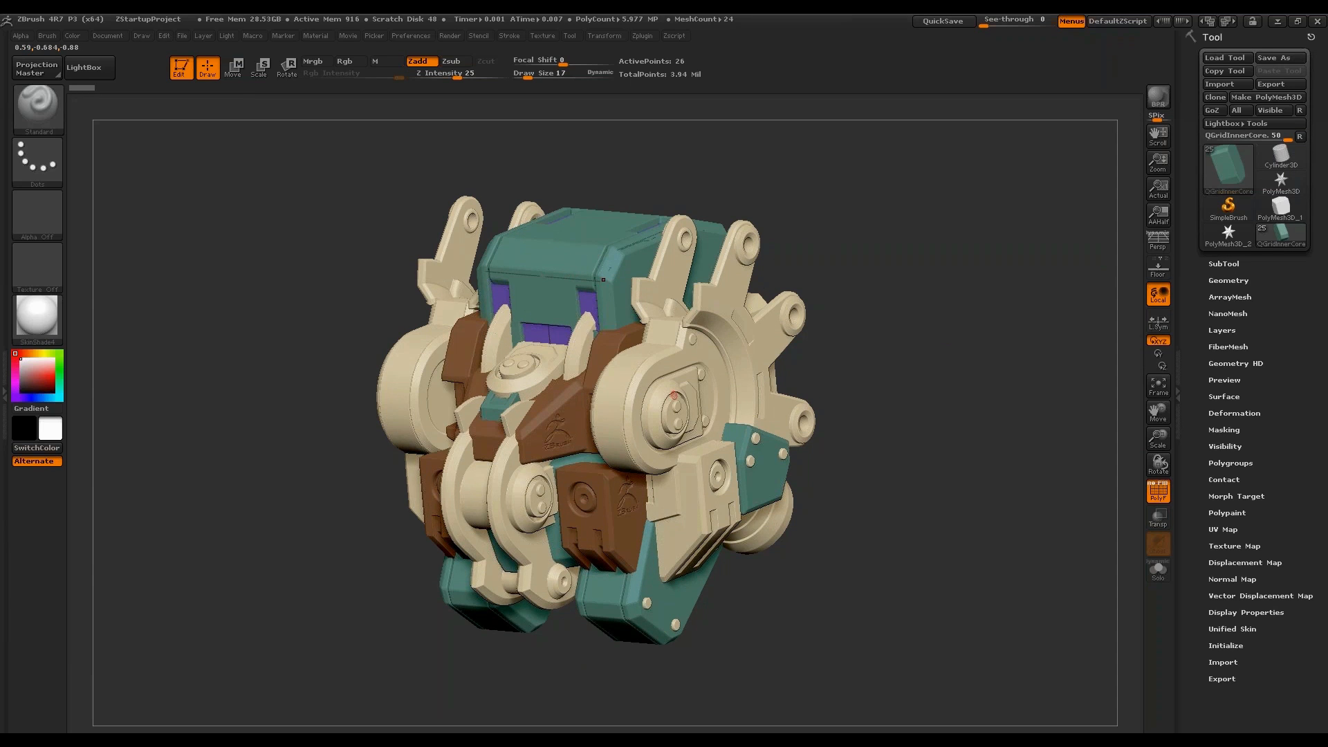
mouse_move(933, 354)
left_mouse_down()
mouse_move(909, 341)
mouse_move(923, 349)
left_mouse_up()
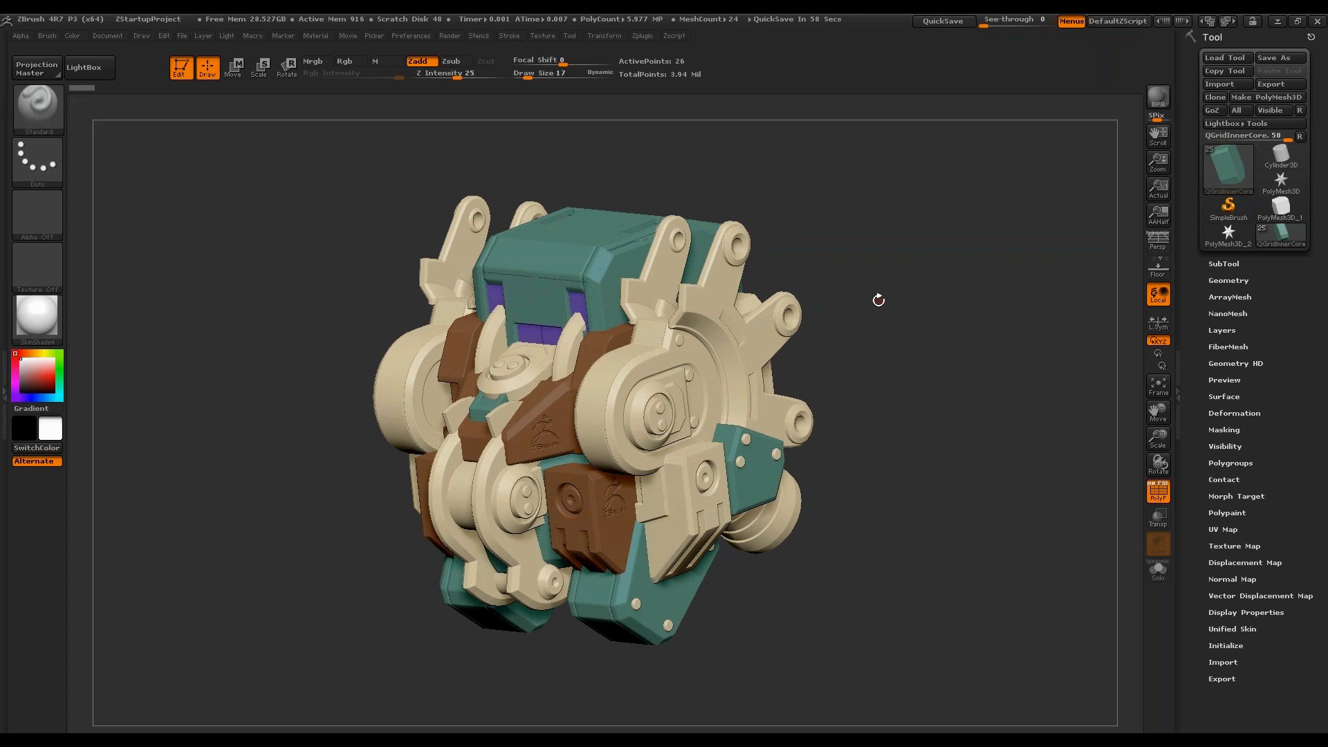
key("shift+f")
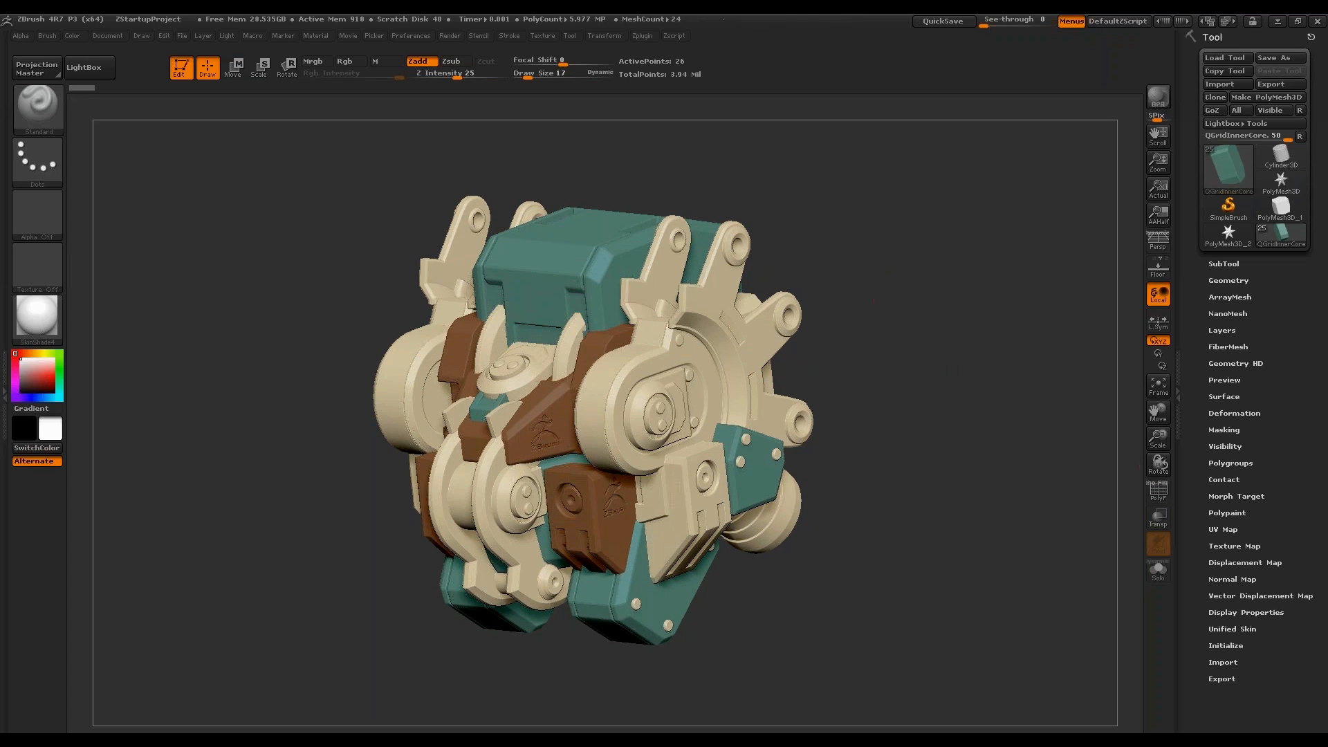
left_click(588, 296, "alt")
key("shift+f")
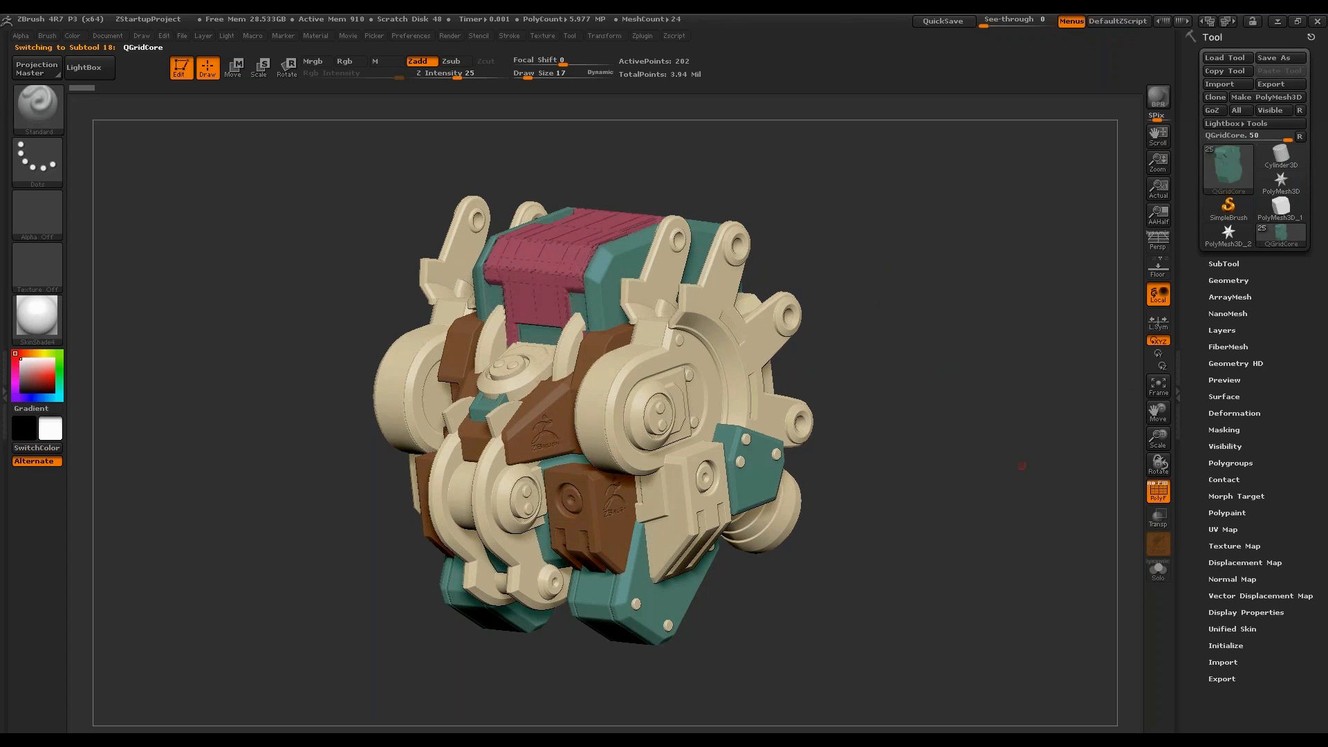
Isolate the upper shell with Solo and frame it in the view with its polyframe shown.
left_click(1158, 570)
left_click_drag(893, 387, 868, 387)
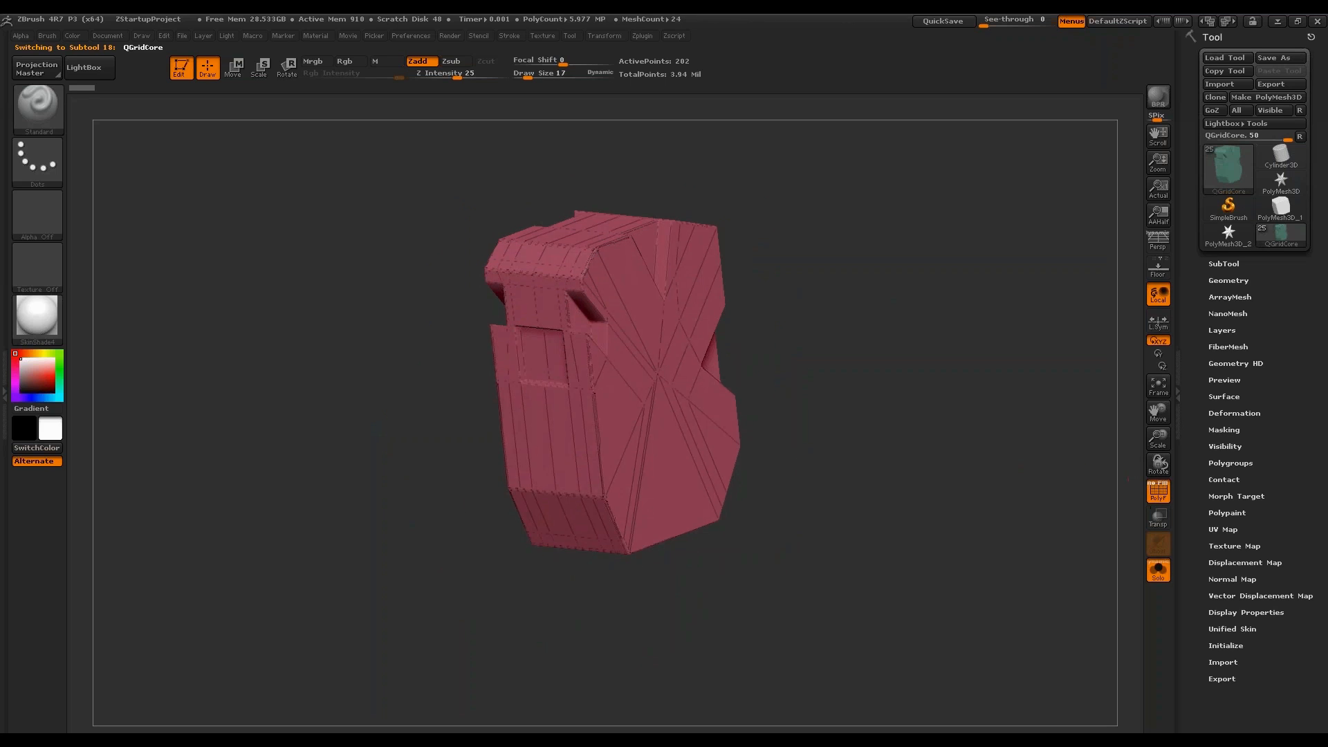
key("f")
key("shift+f")
left_click_drag(408, 280, 425, 287)
key("shift+f")
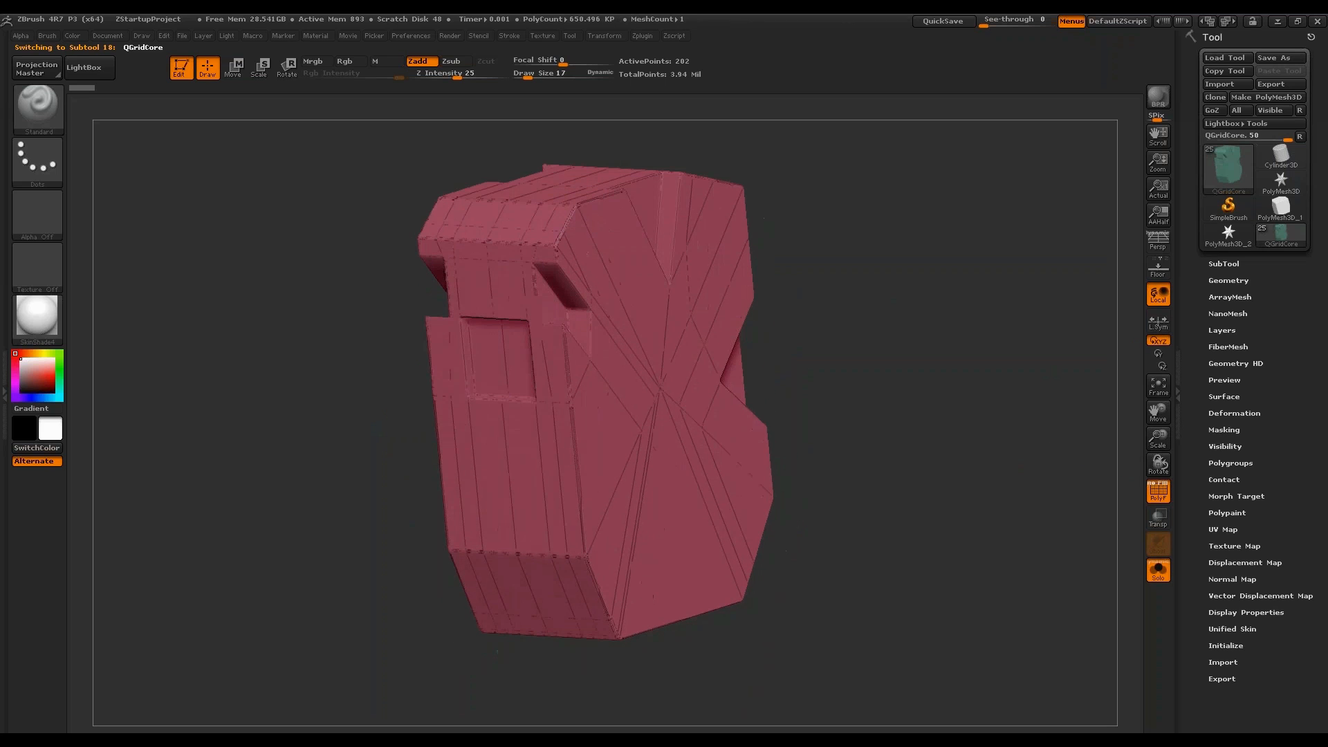
Turn off the upper shell's dynamic subdivision and examine its low-poly faces from several angles.
left_click_drag(1065, 400, 1045, 393)
left_click(1229, 280)
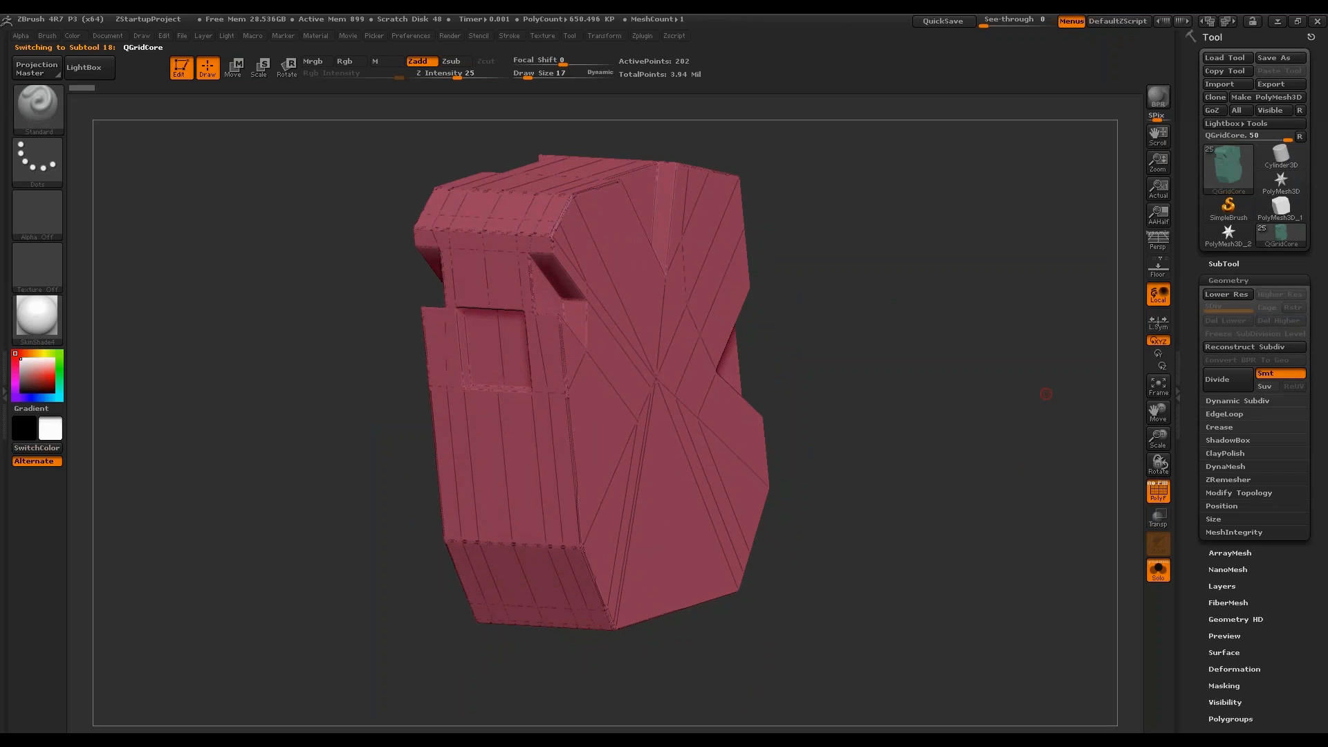
left_click(1233, 403)
left_click(1226, 414)
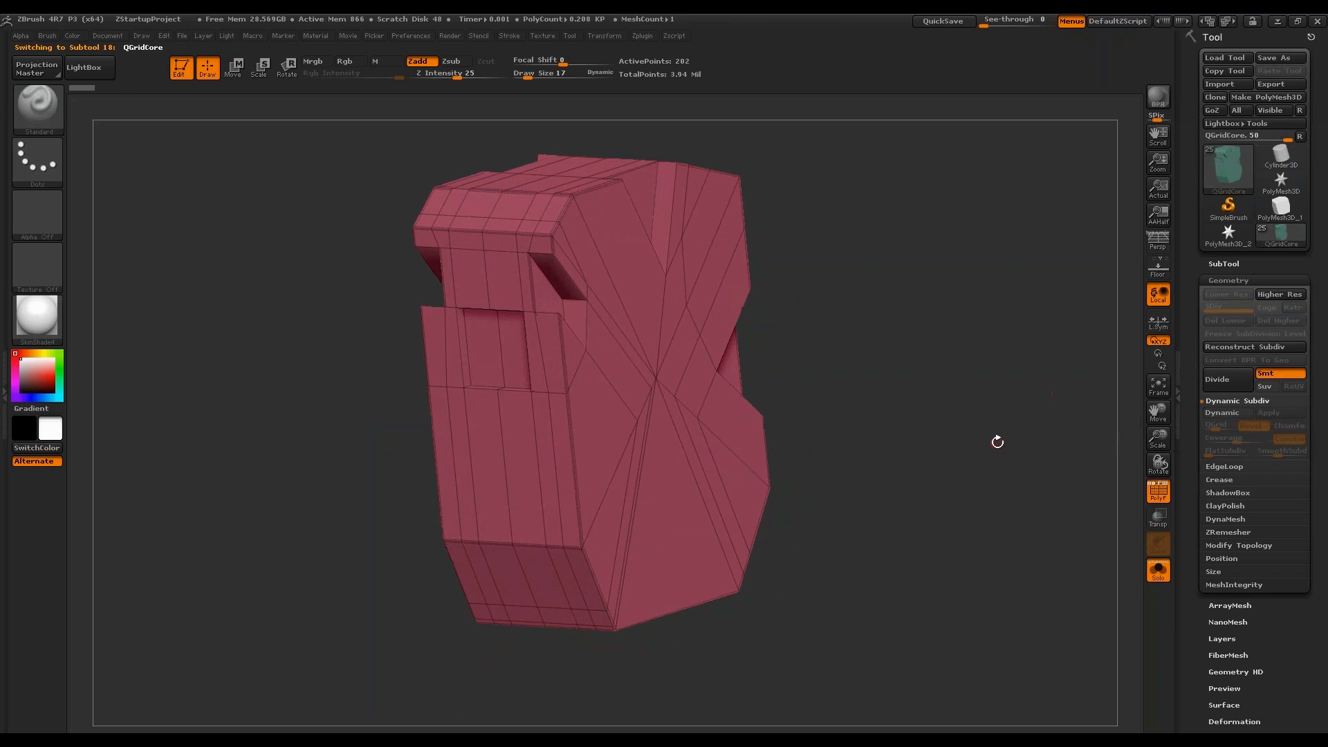
mouse_move(997, 442)
left_mouse_down()
mouse_move(1010, 424)
mouse_move(948, 405)
mouse_move(988, 429)
left_mouse_up()
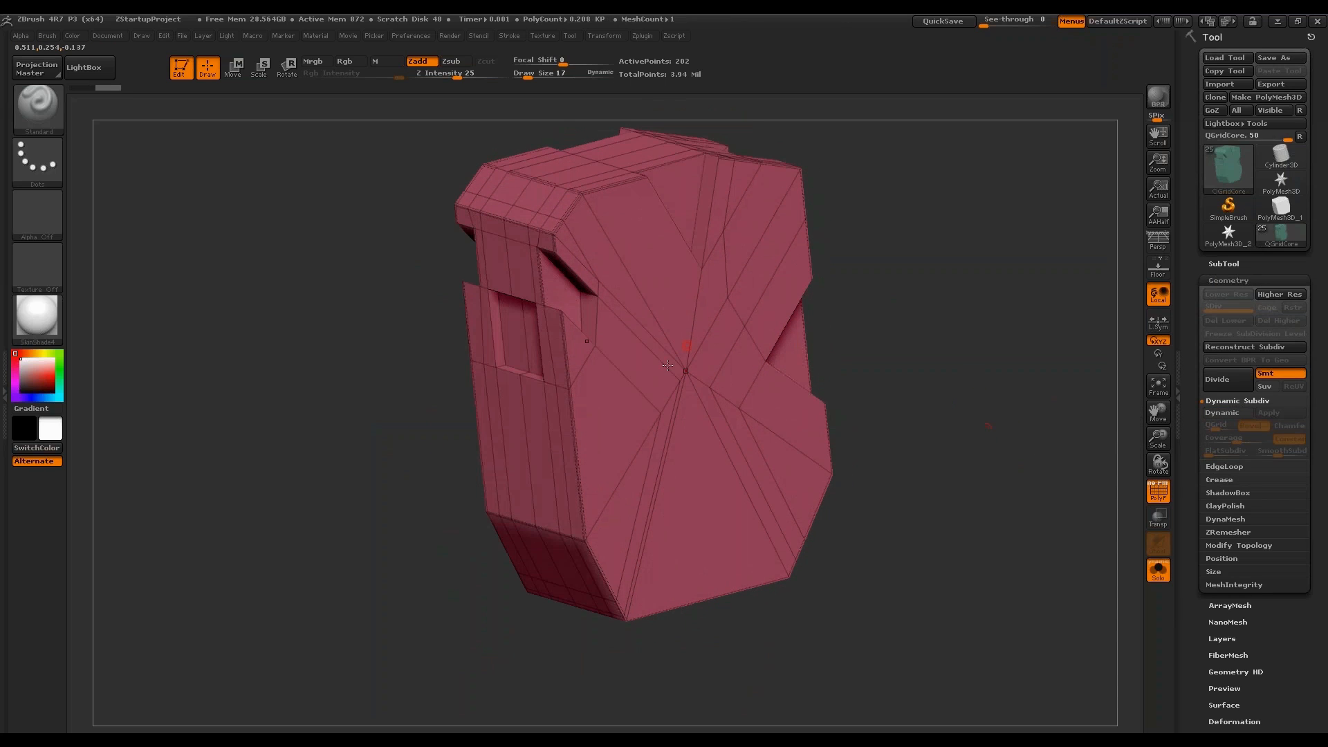
left_click_drag(666, 385, 743, 464)
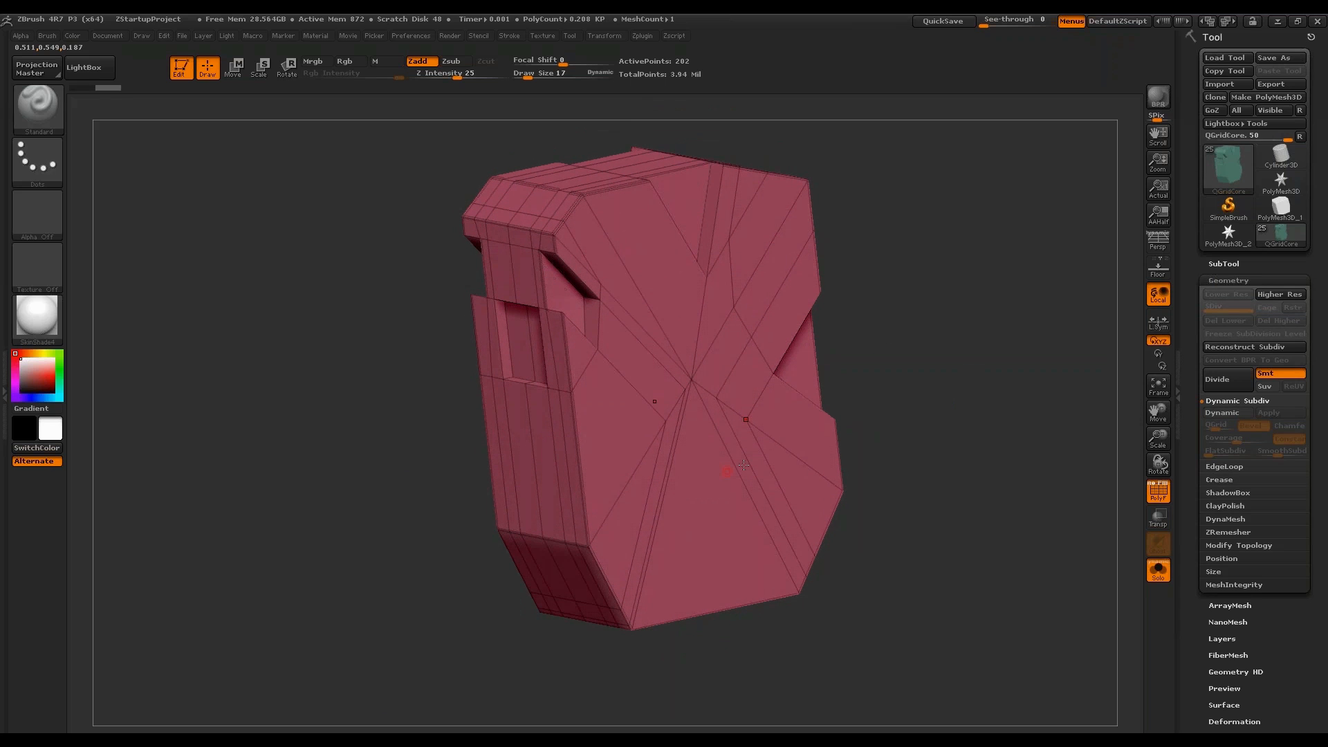
left_click_drag(897, 290, 819, 346)
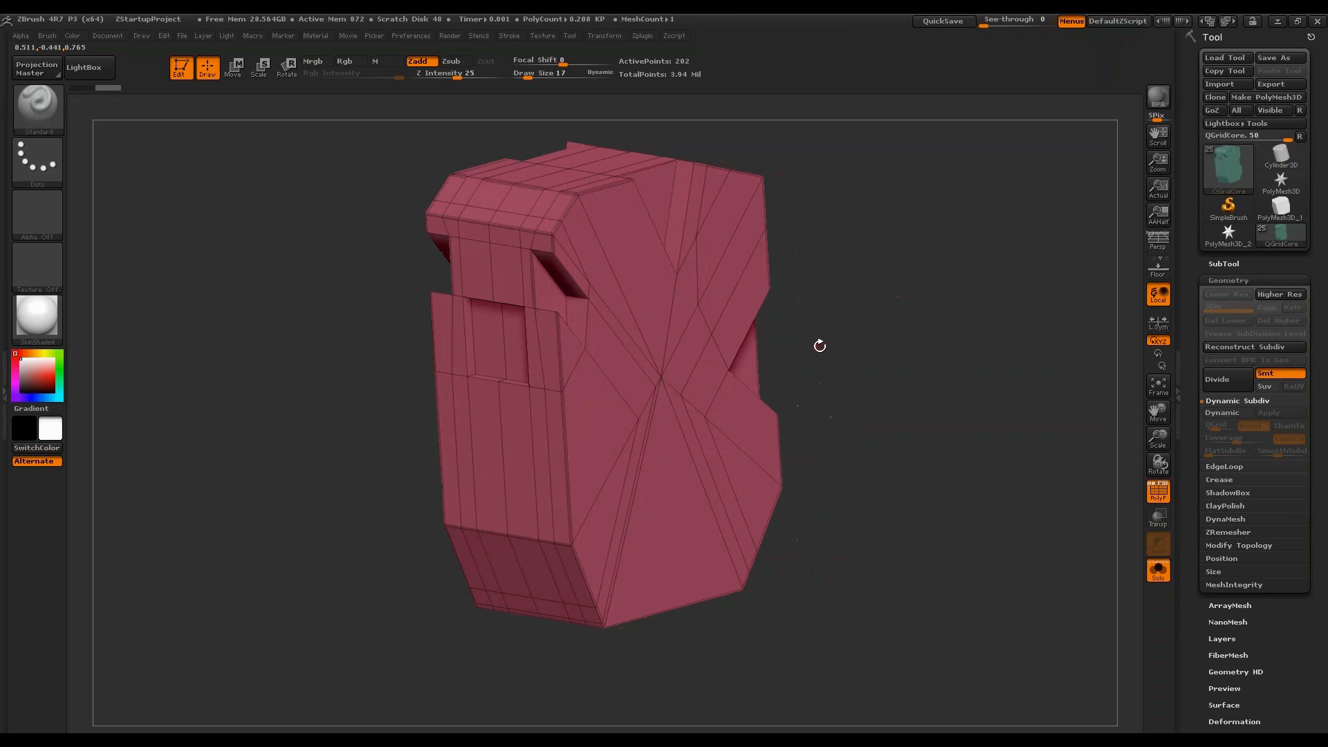
left_click_drag(939, 152, 816, 264)
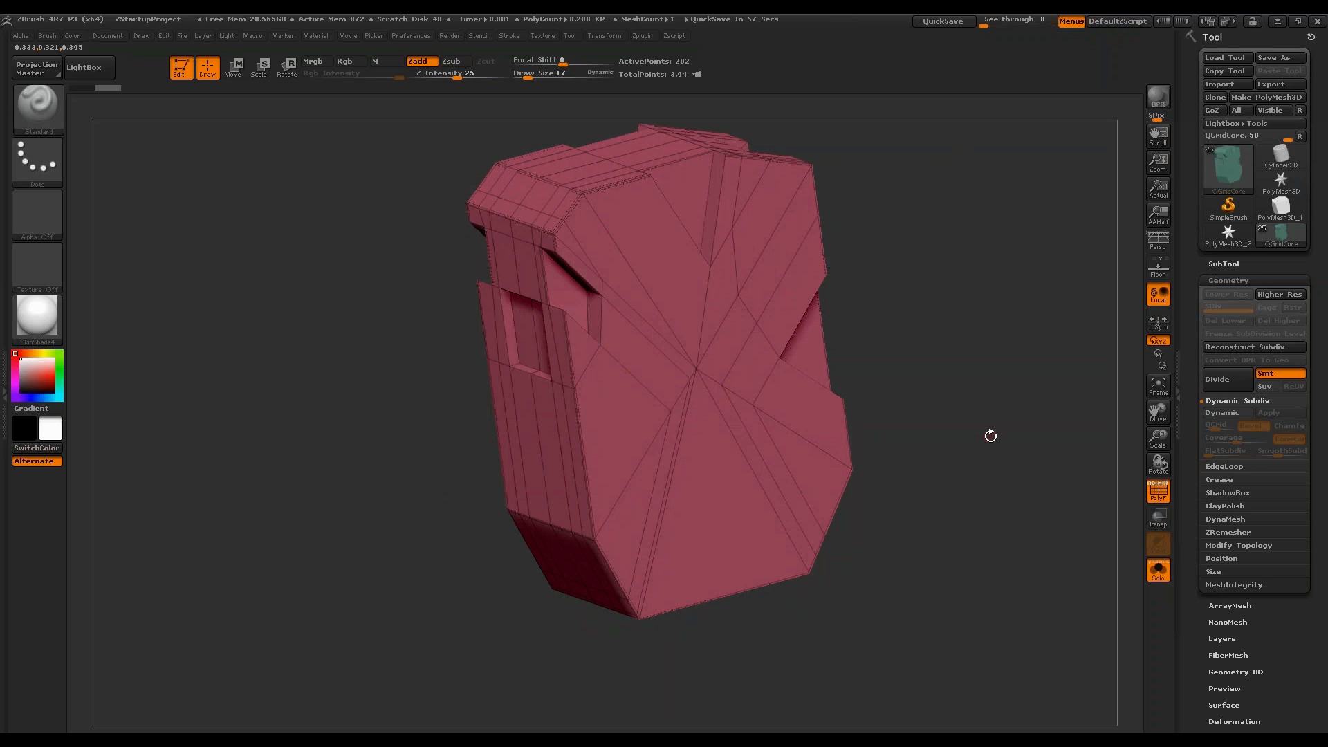
left_click_drag(1010, 439, 1023, 480)
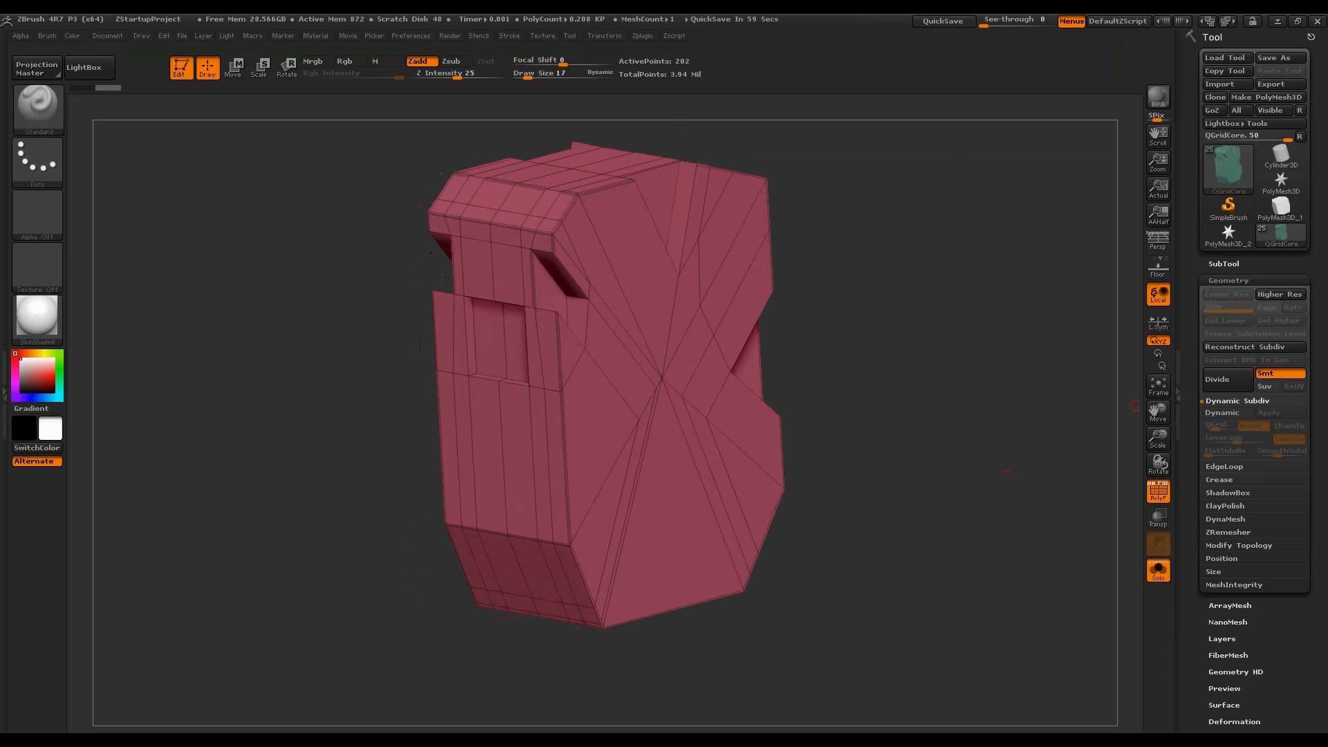
Turn on dynamic subdivision for the upper shell and hide its polyframe.
left_click(1223, 413)
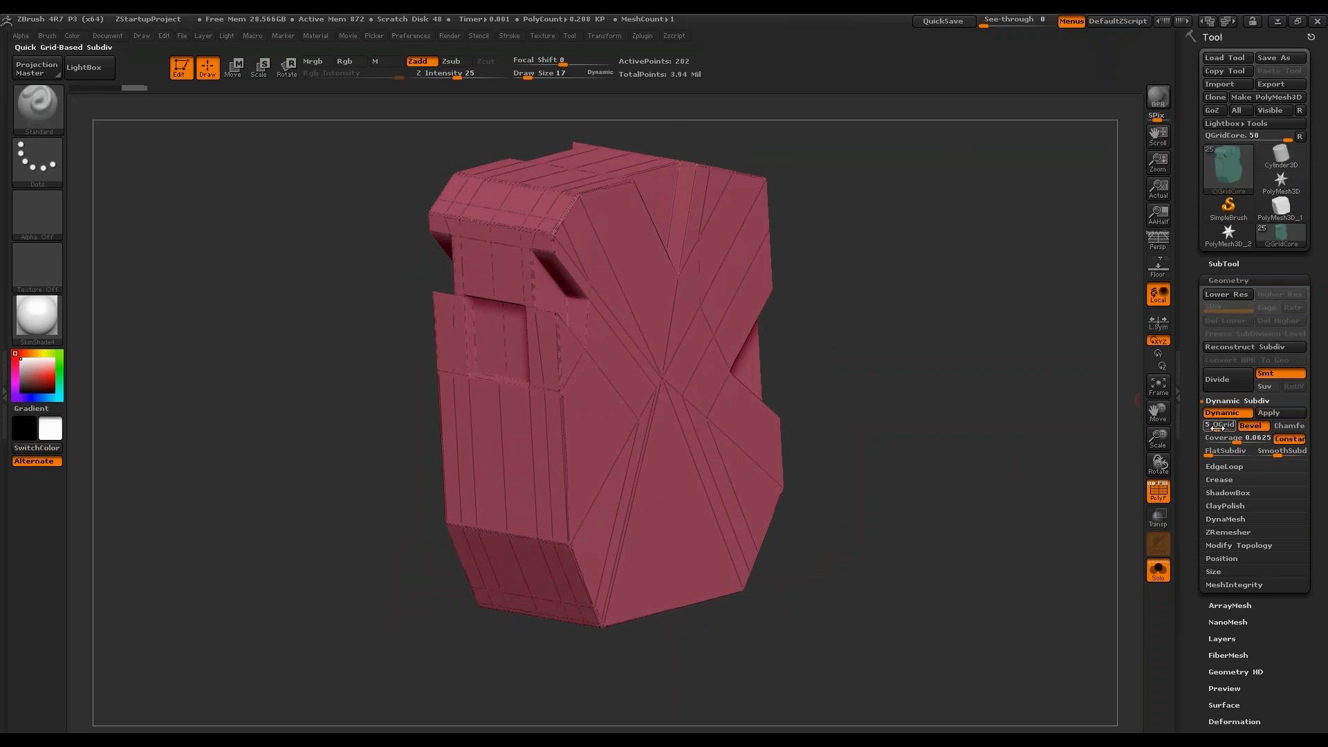
mouse_move(1003, 478)
left_mouse_down()
mouse_move(969, 506)
mouse_move(989, 484)
left_mouse_up()
left_click(1158, 491)
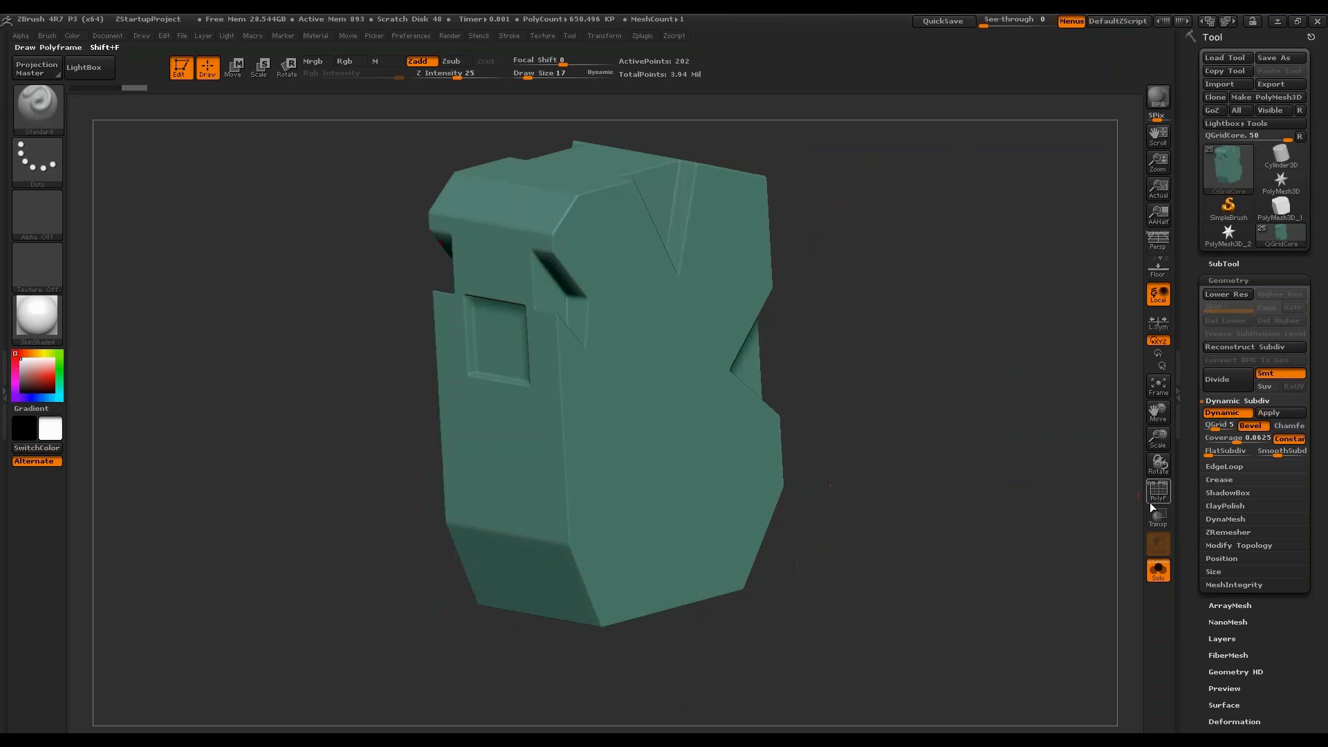
Set the upper shell's QGrid to 0 and inspect the smoothed form, including with the polyframe shown.
left_click_drag(1209, 426, 1204, 427)
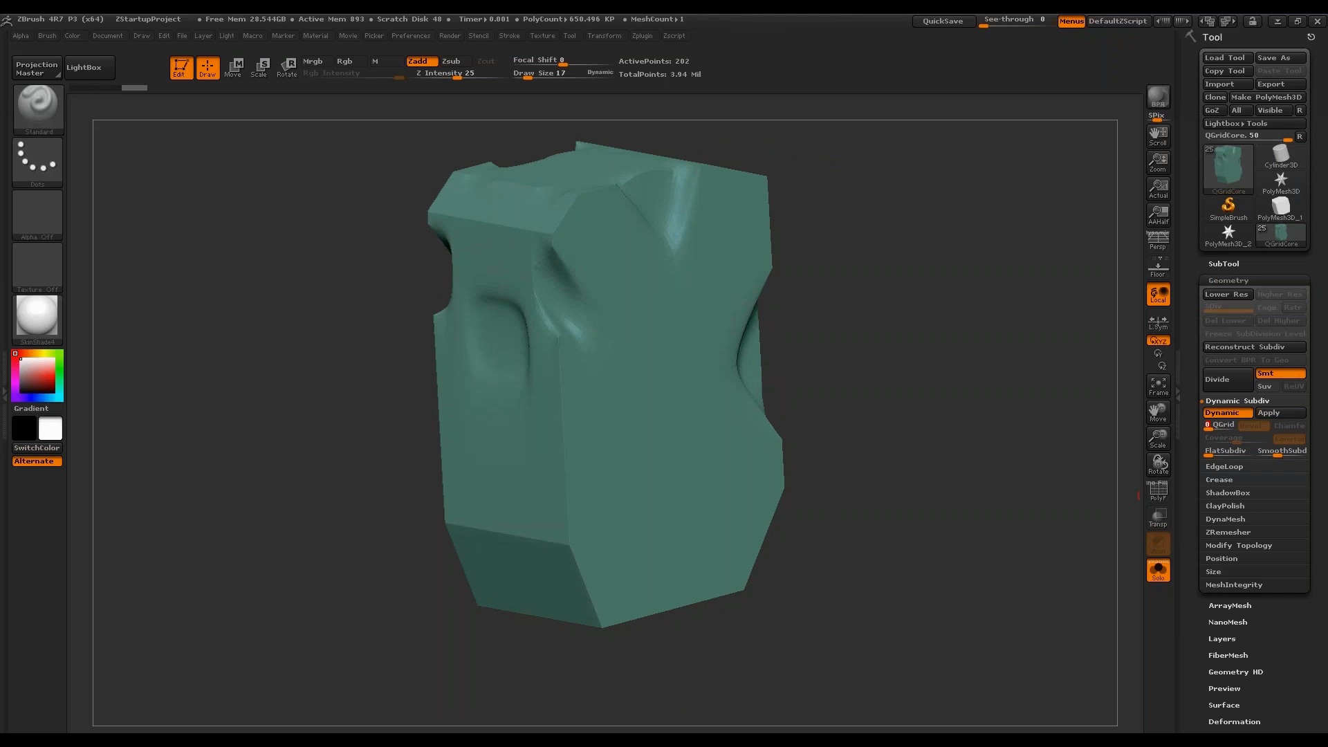
left_click_drag(1065, 462, 1059, 415)
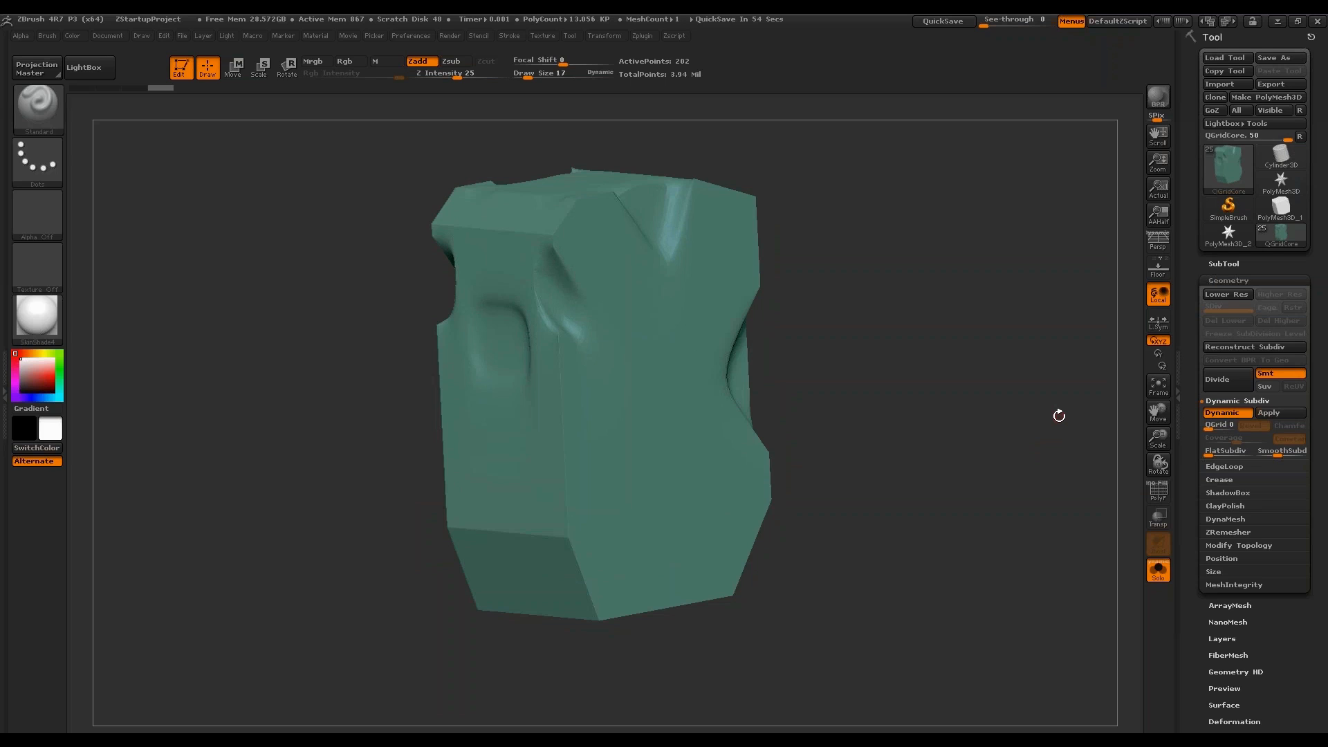
left_click_drag(928, 476, 948, 469)
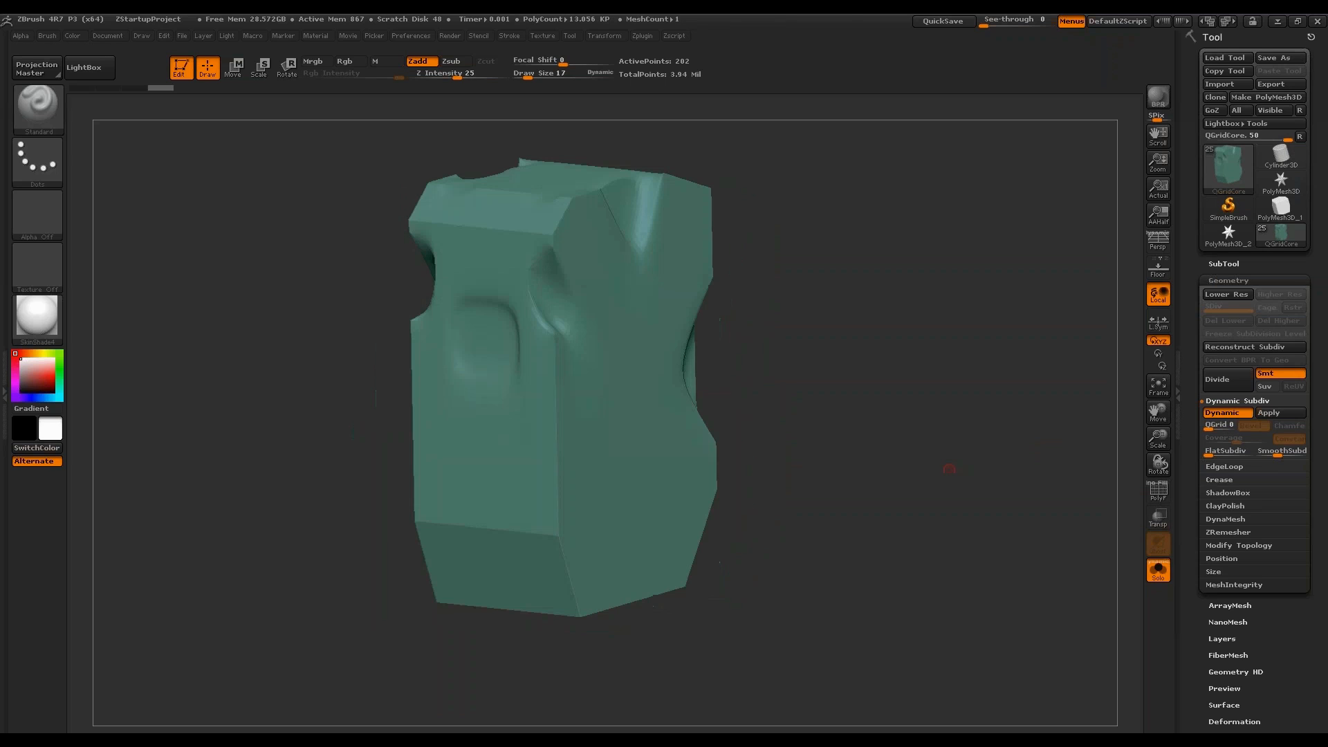
key("shift+f")
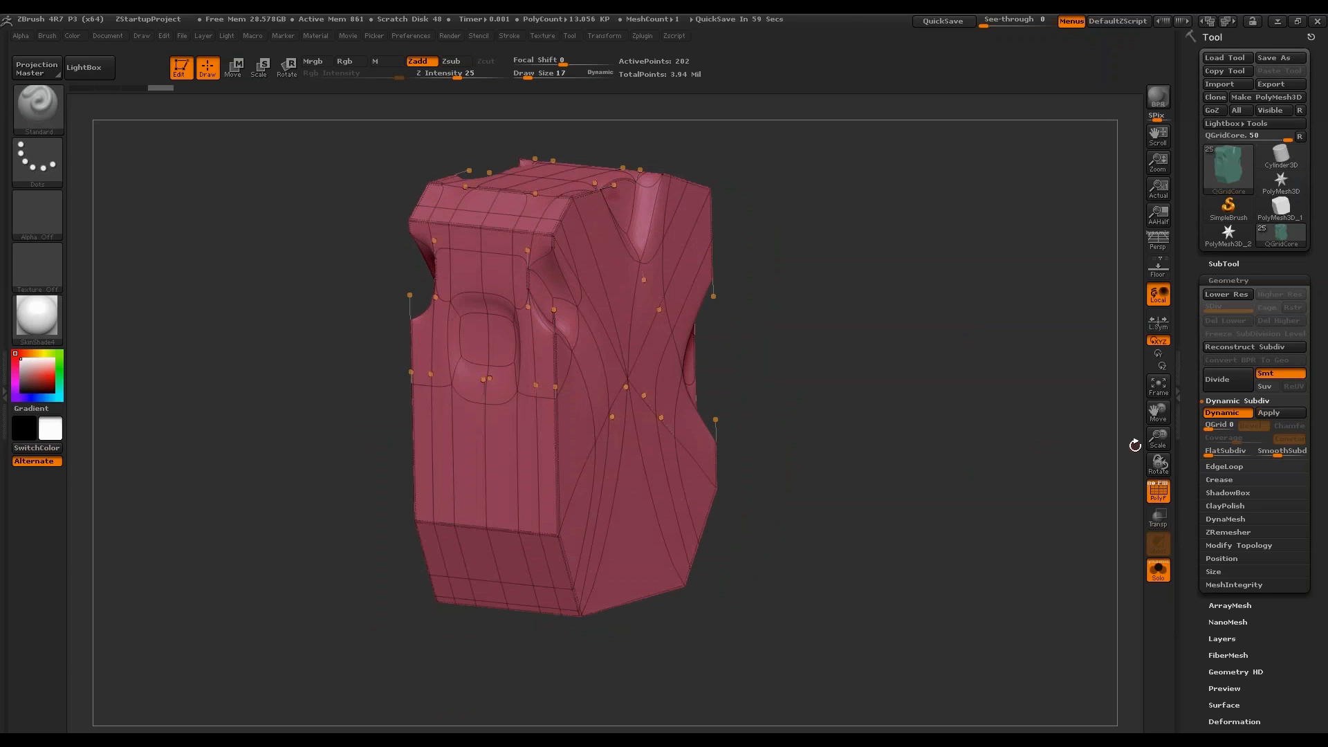
Set the upper shell's QGrid to 2 and hide the polyframe.
key("d")
key("d")
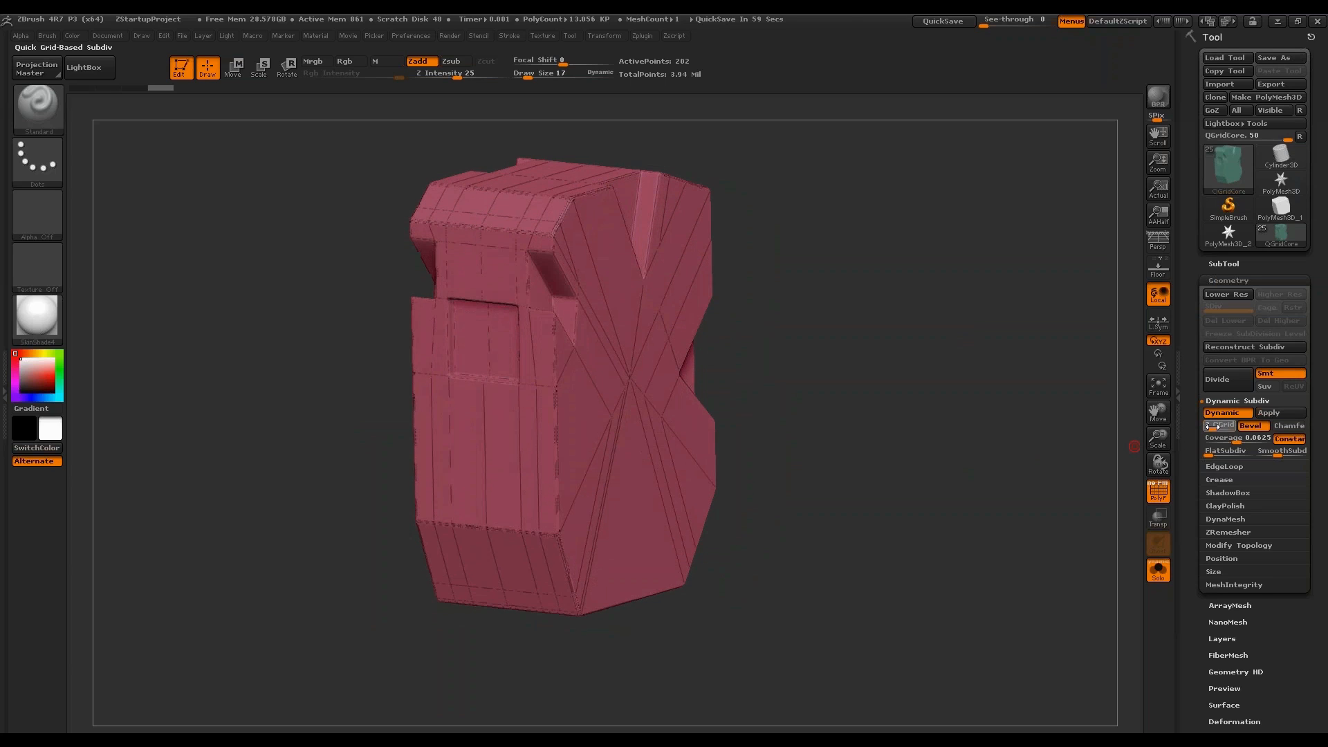
key("shift+f")
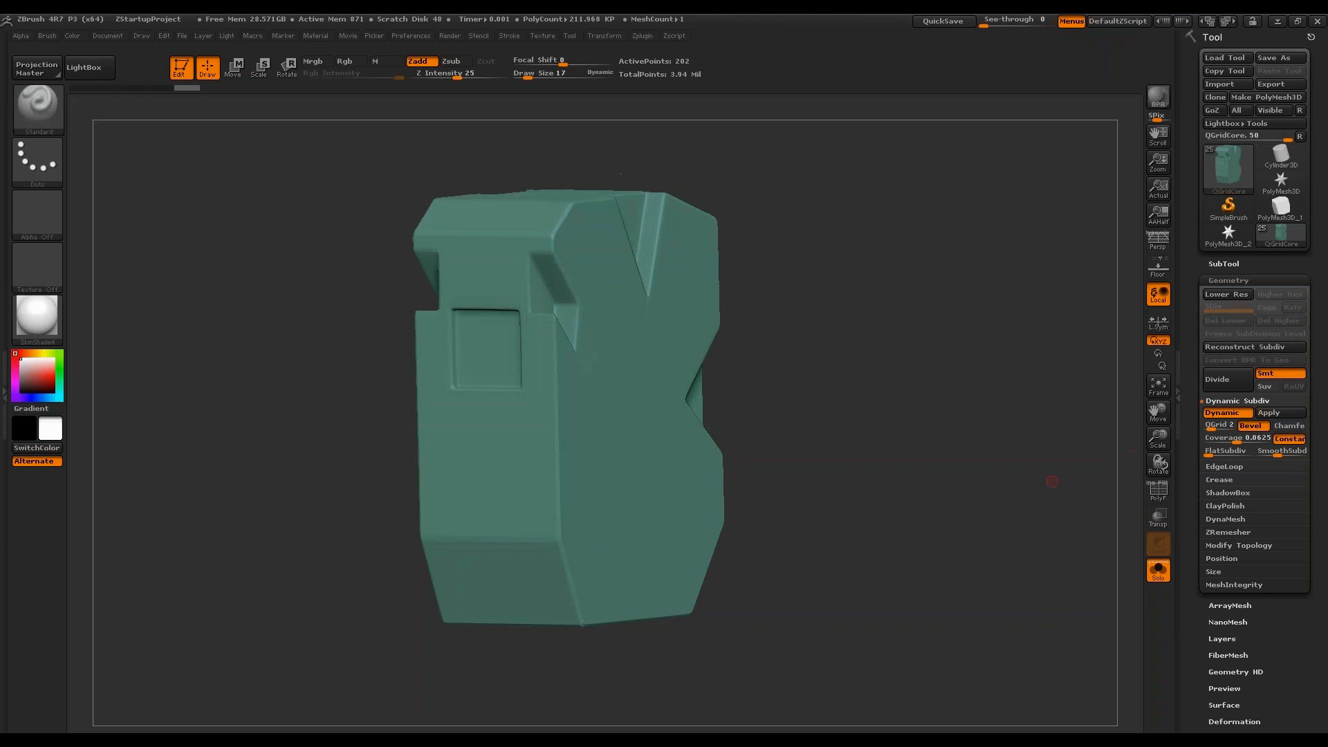
Show the whole model, make SideShells the active subtool, and isolate it with Solo and its polyframe shown.
key("shift+alt+s")
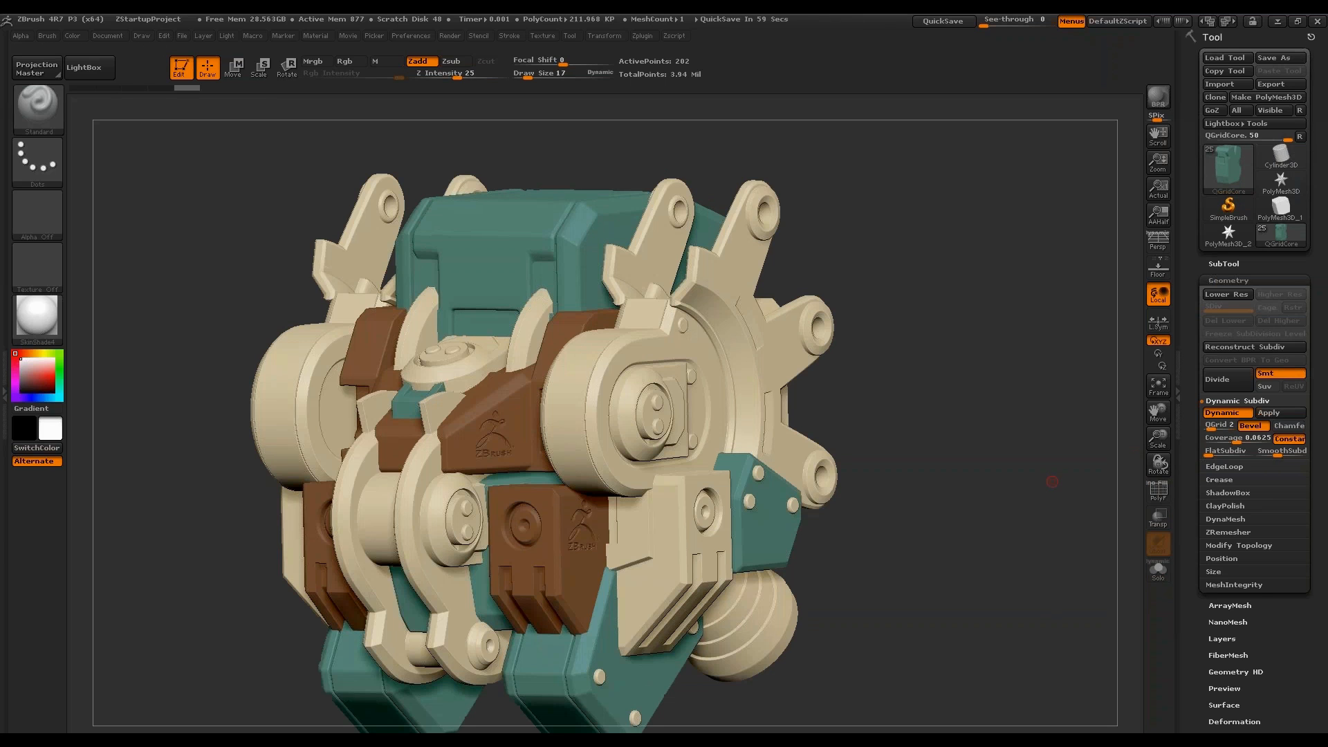
left_click(572, 427, "alt")
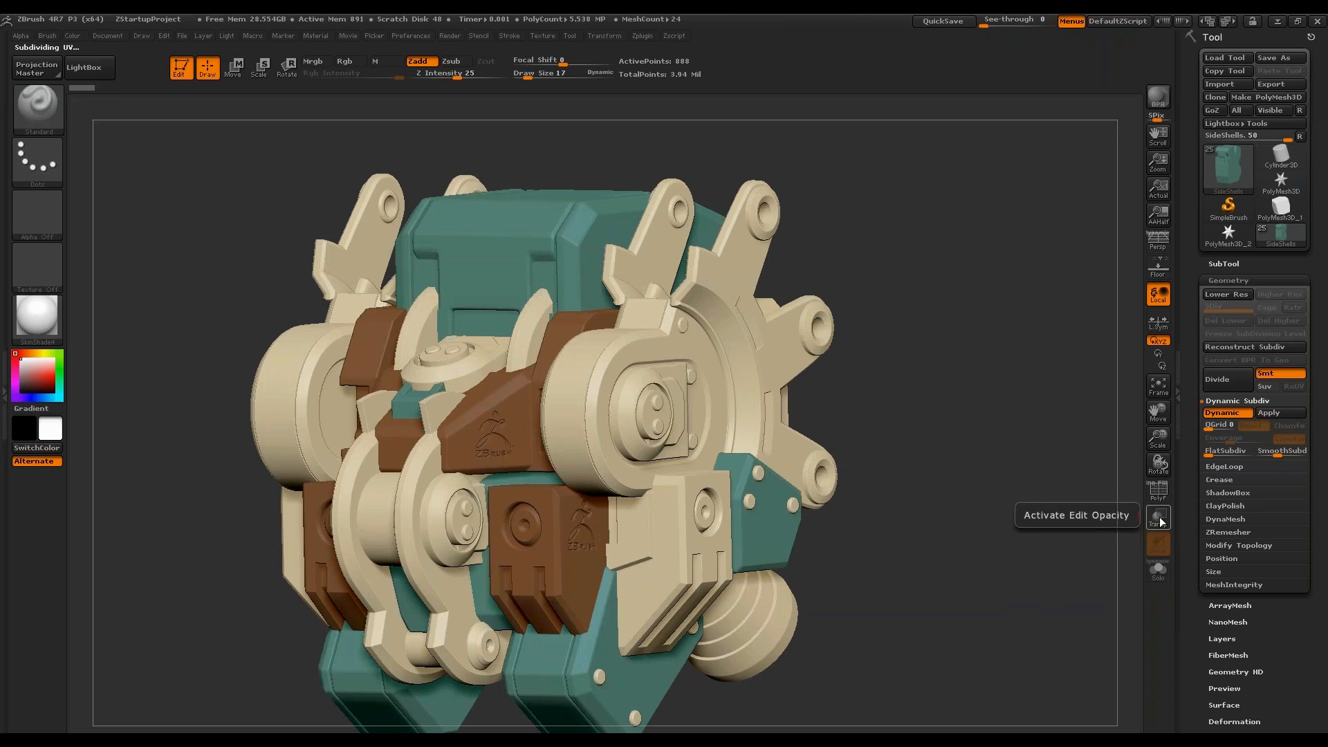
left_click(1158, 570)
key("shift+f")
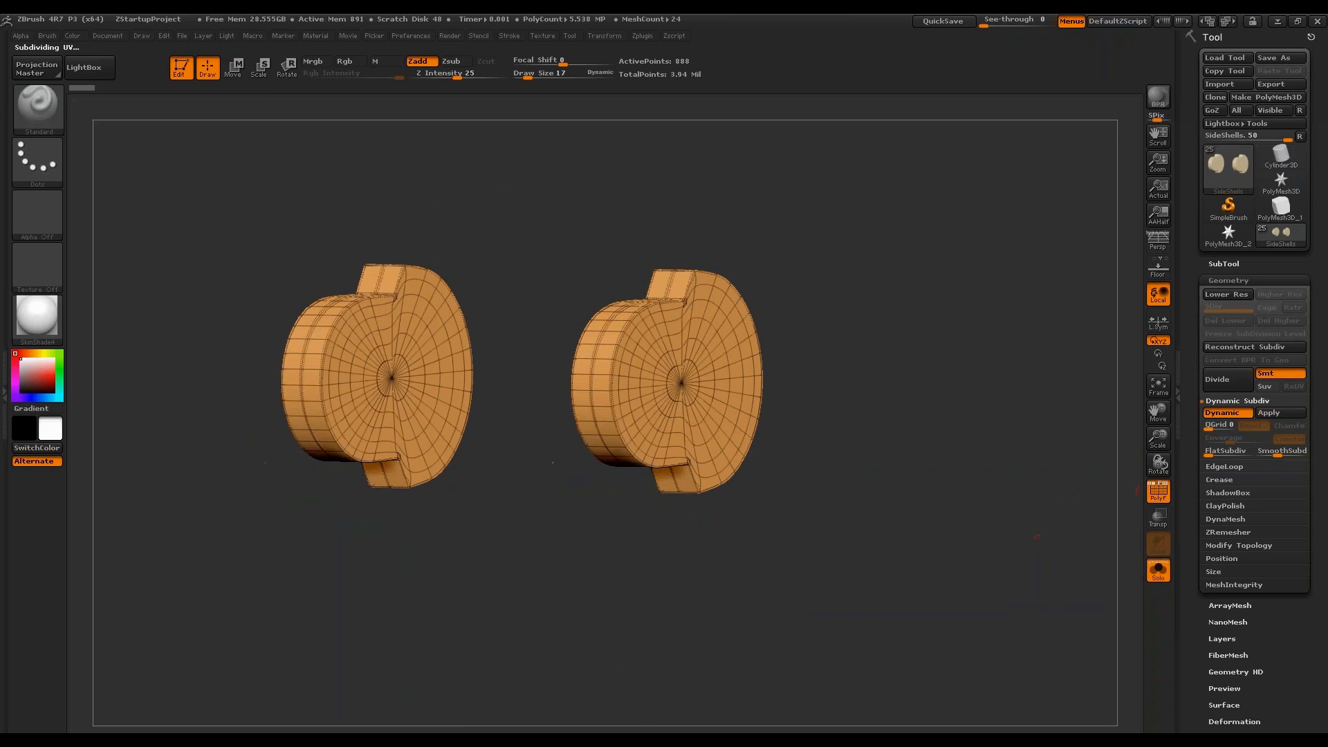
Set the side shells' QGrid to 2, hide the polyframe, and inspect the faceted rims up close.
left_click(1219, 424)
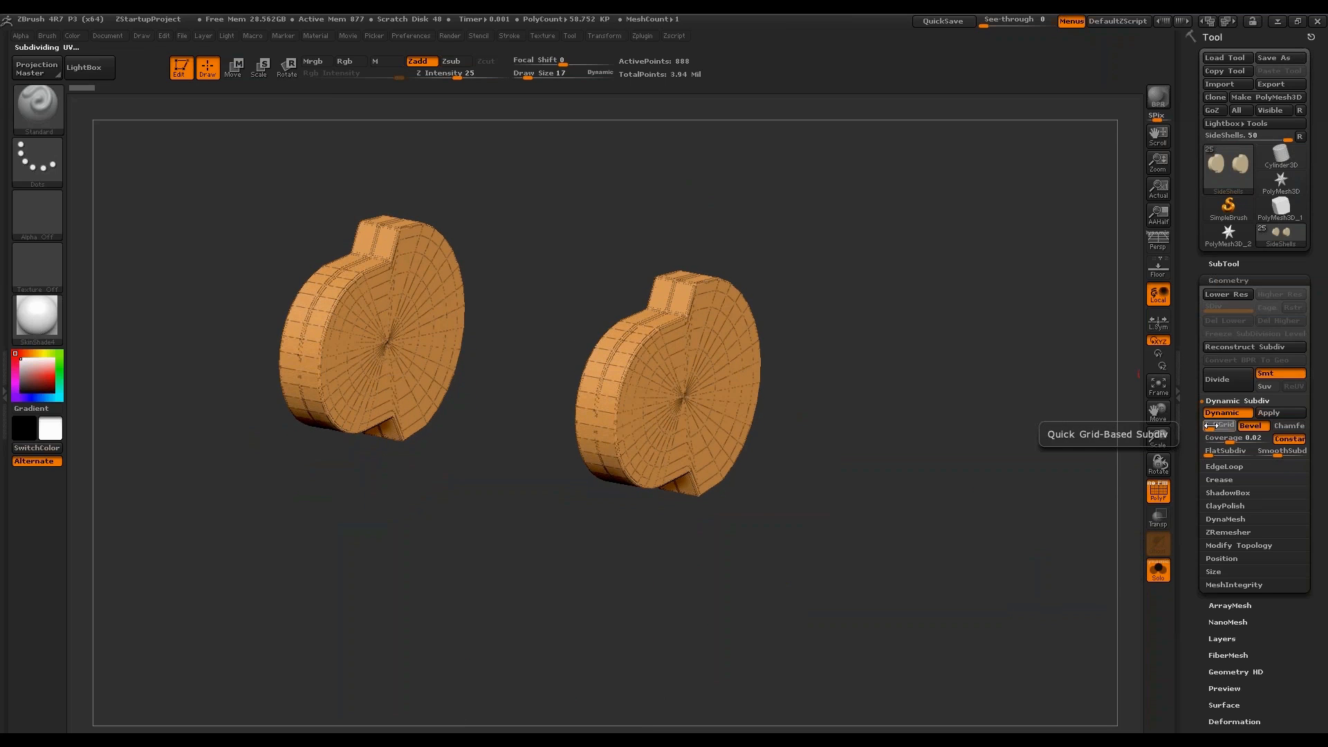
key("shift+f")
left_click_drag(1111, 501, 731, 397)
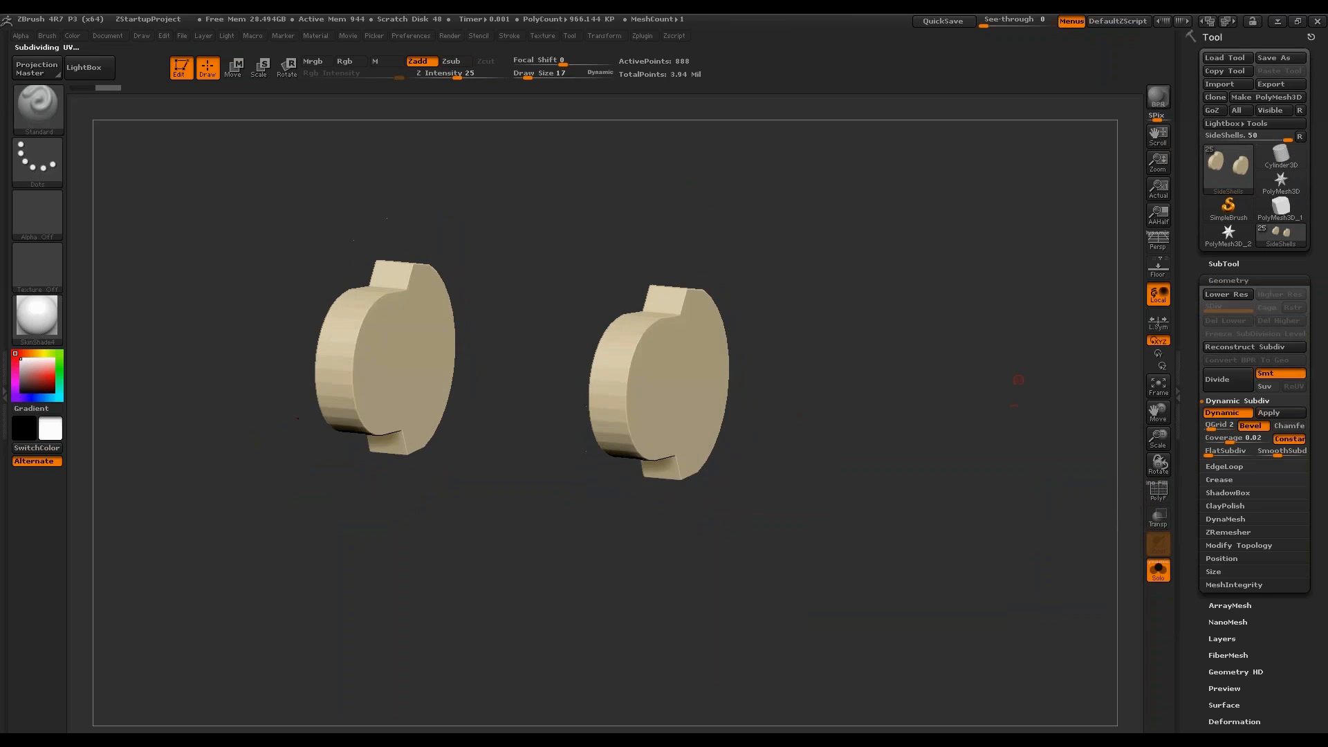
key("f")
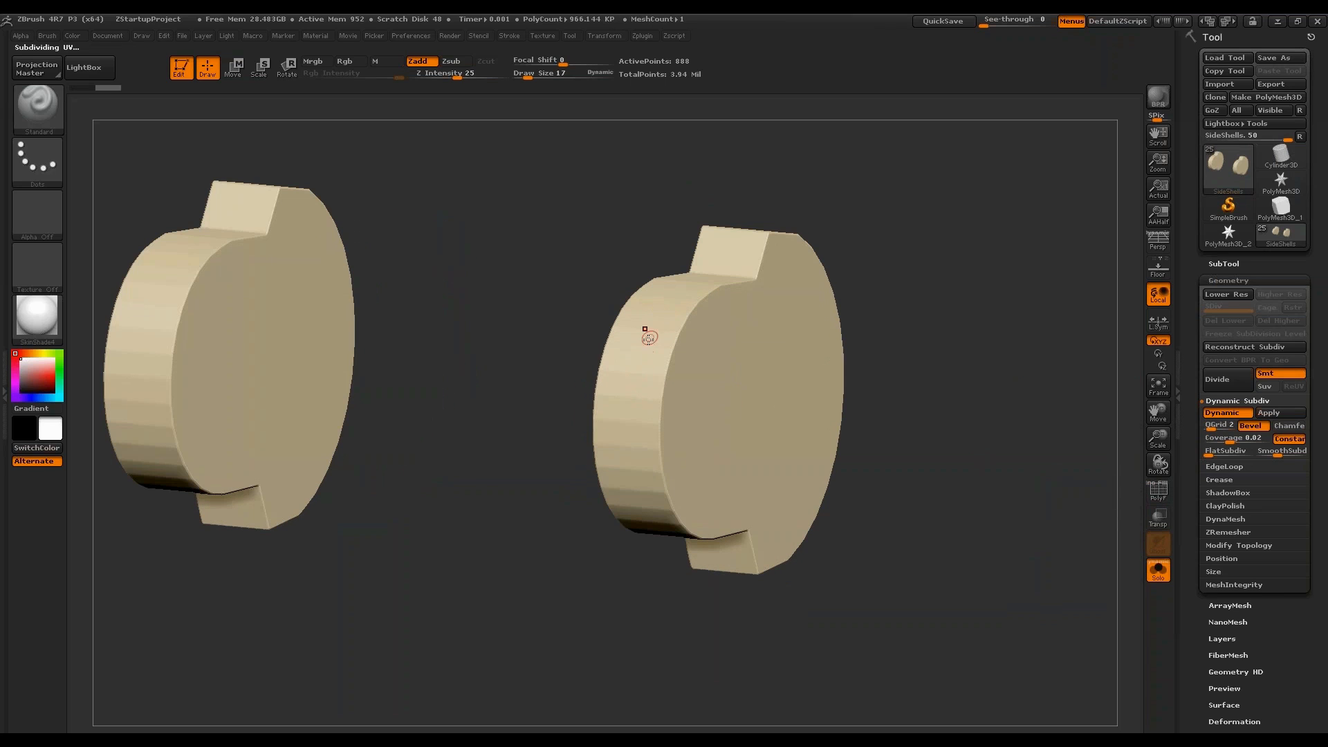
left_click_drag(899, 387, 1014, 330)
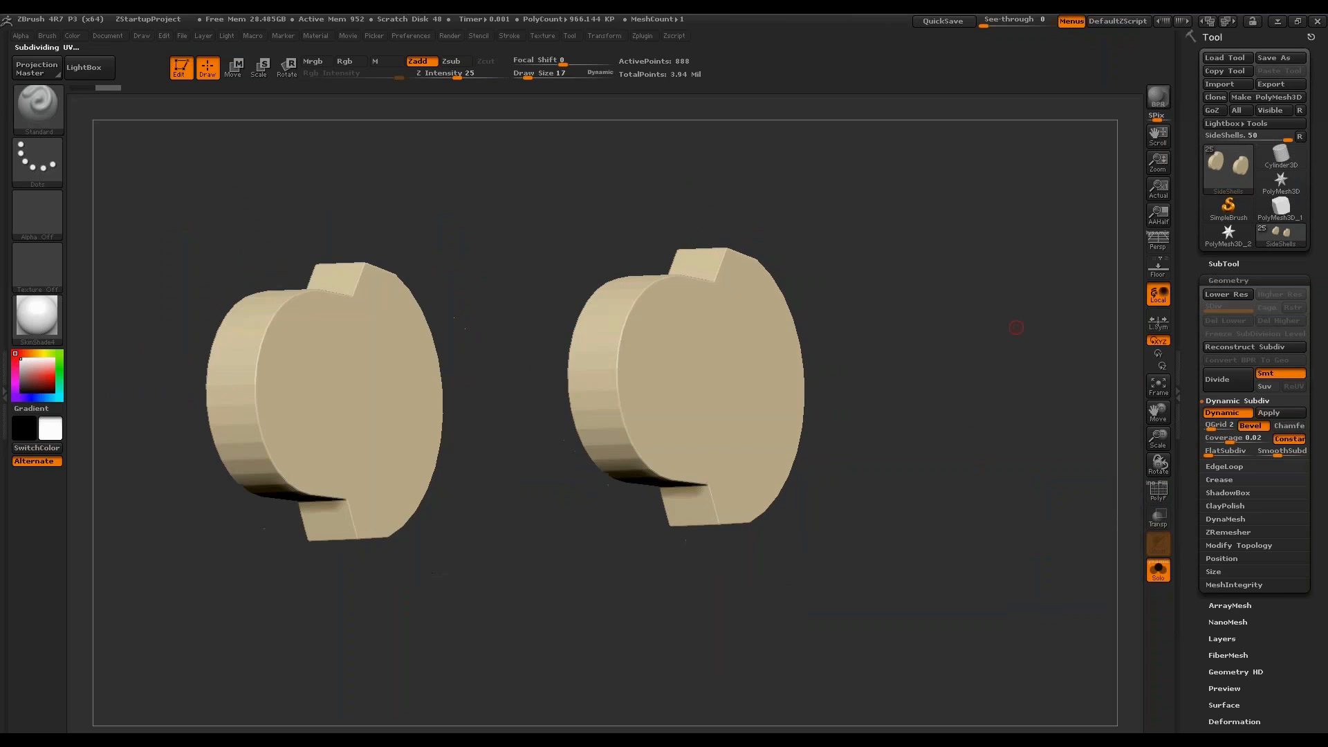
Set the side shells' QGrid to 0 and bring the whole mechanical model back into view.
left_click_drag(1210, 427, 1203, 428)
left_click_drag(989, 491, 1031, 488)
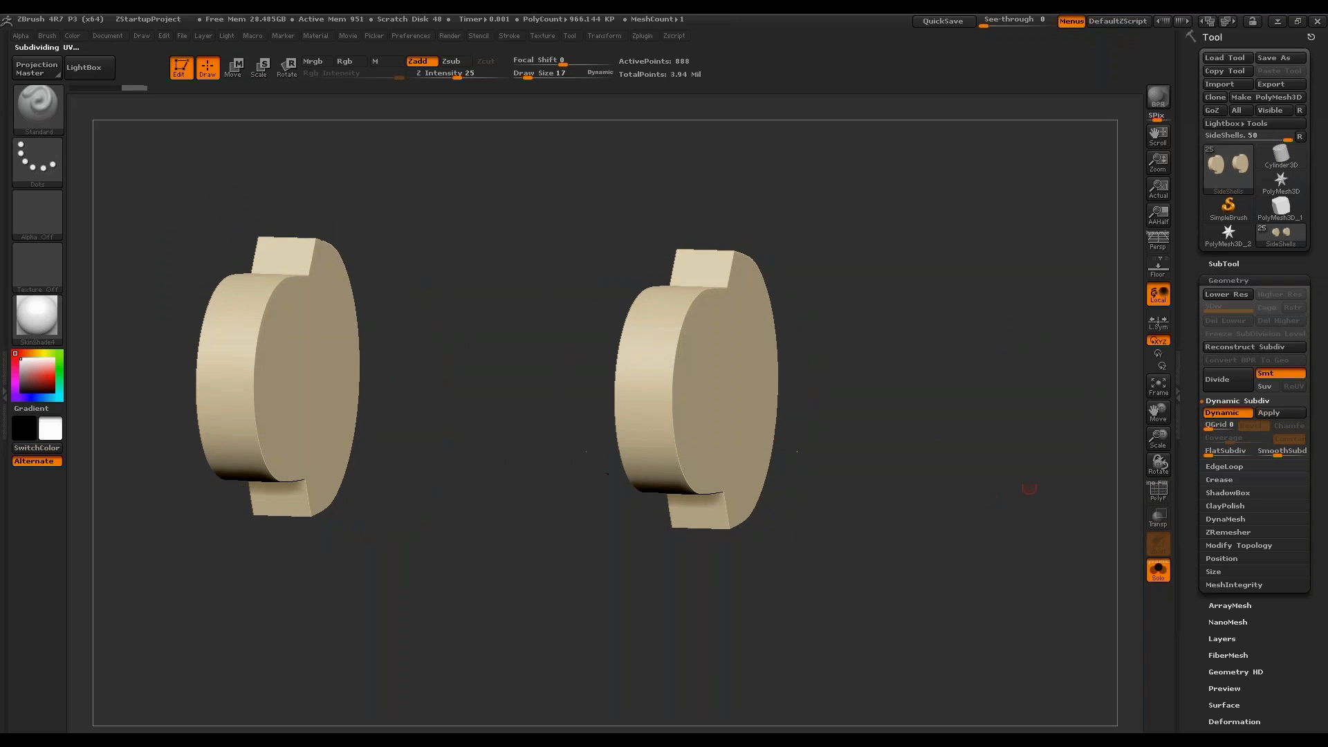
left_click_drag(892, 550, 940, 545)
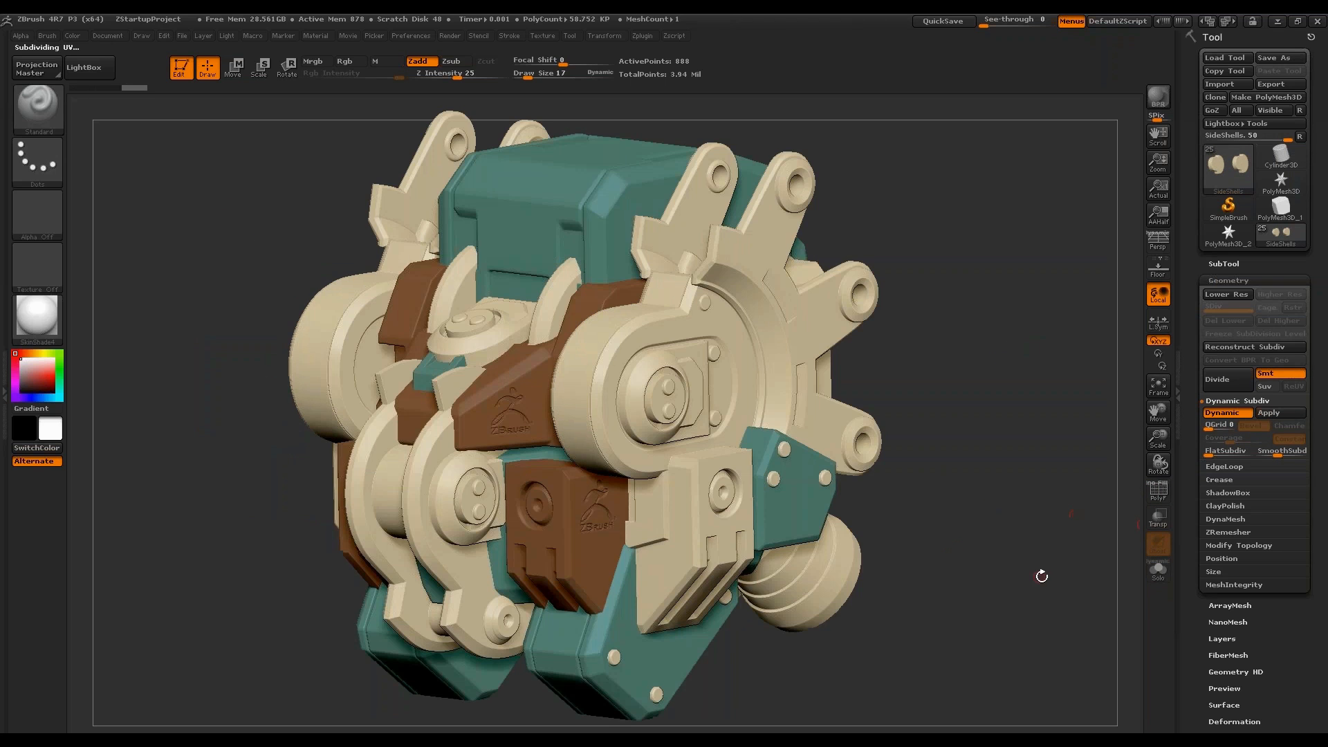
left_click_drag(1041, 576, 932, 348)
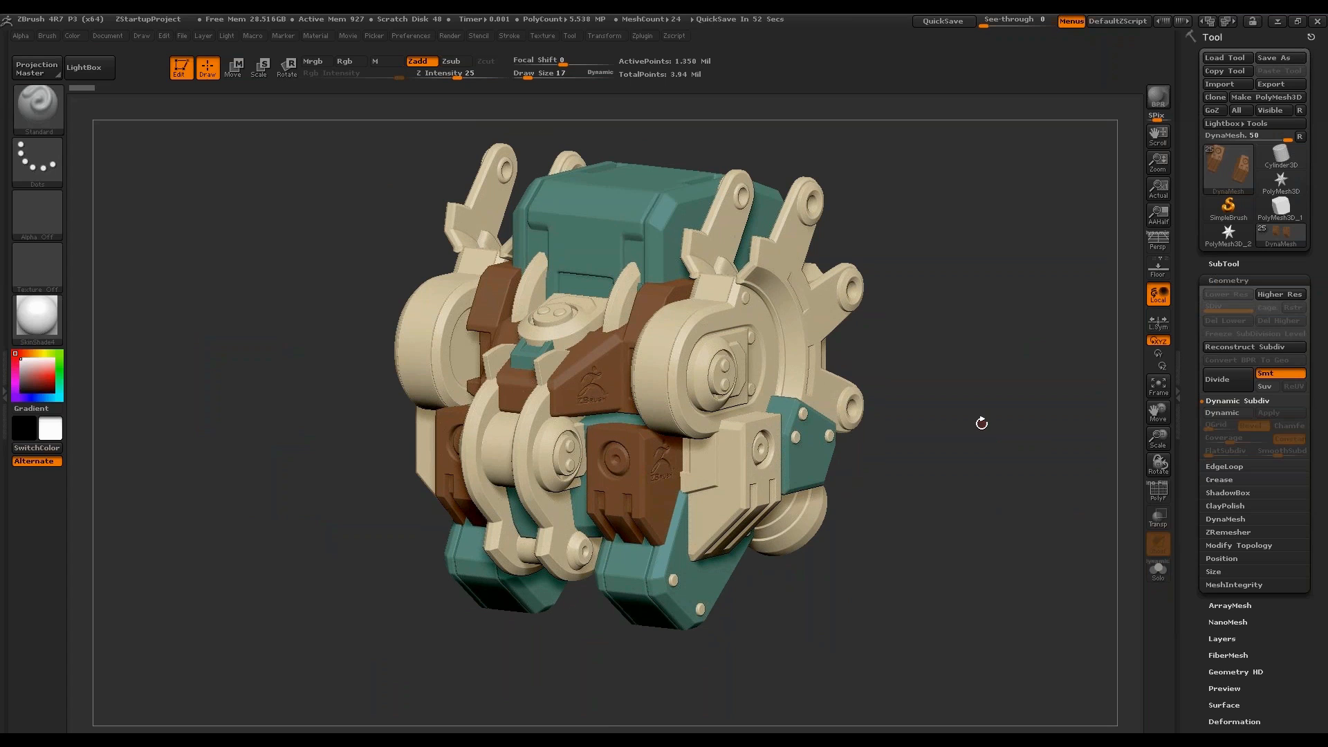
Isolate the QGridCore upper shell and apply its dynamic subdivision to create real subdivision levels.
left_click(818, 380, "alt")
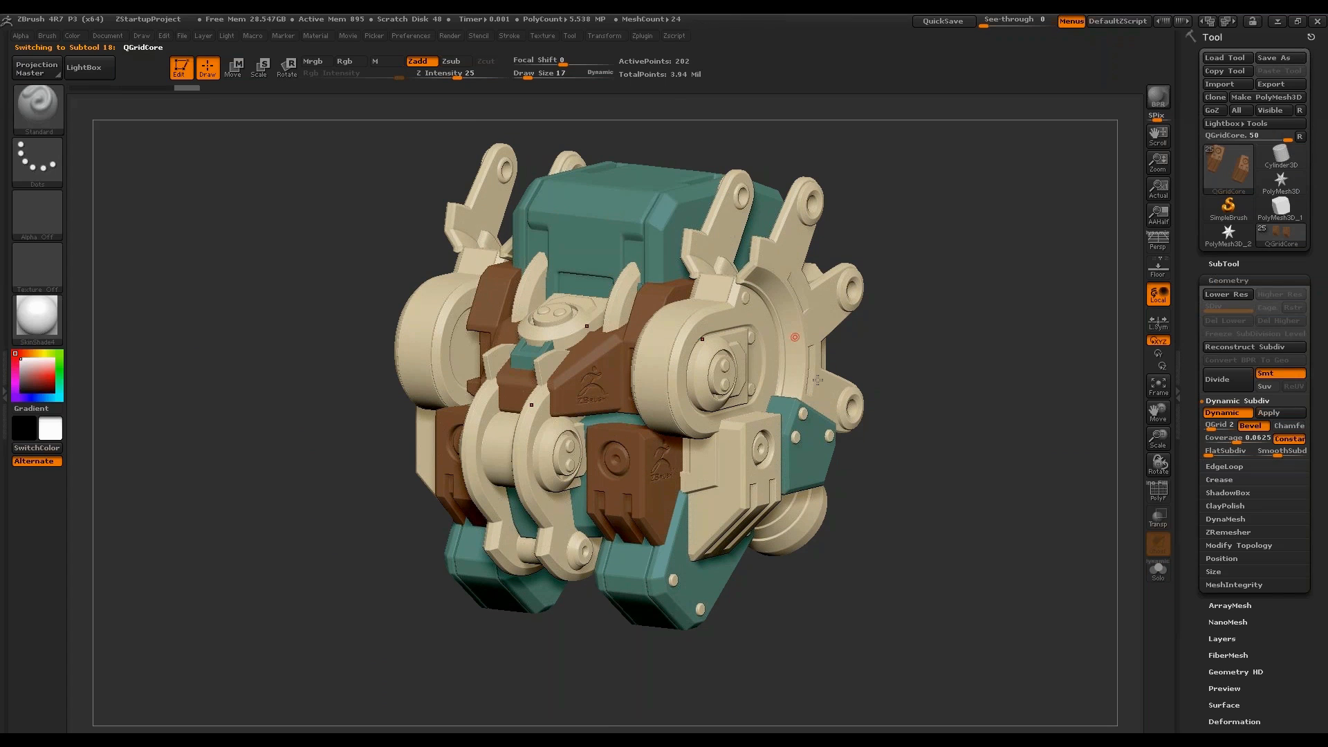
left_click(1158, 570)
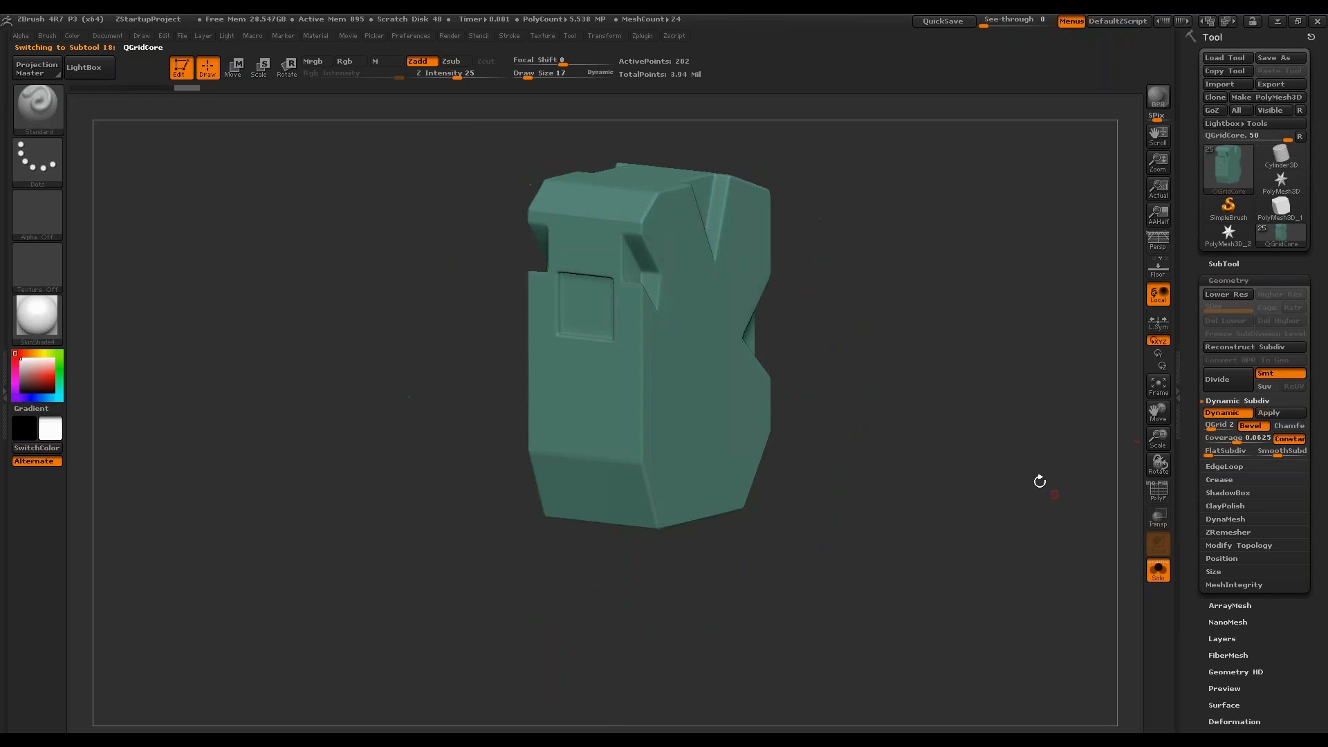
left_click(1278, 417)
left_click_drag(1022, 516, 976, 401)
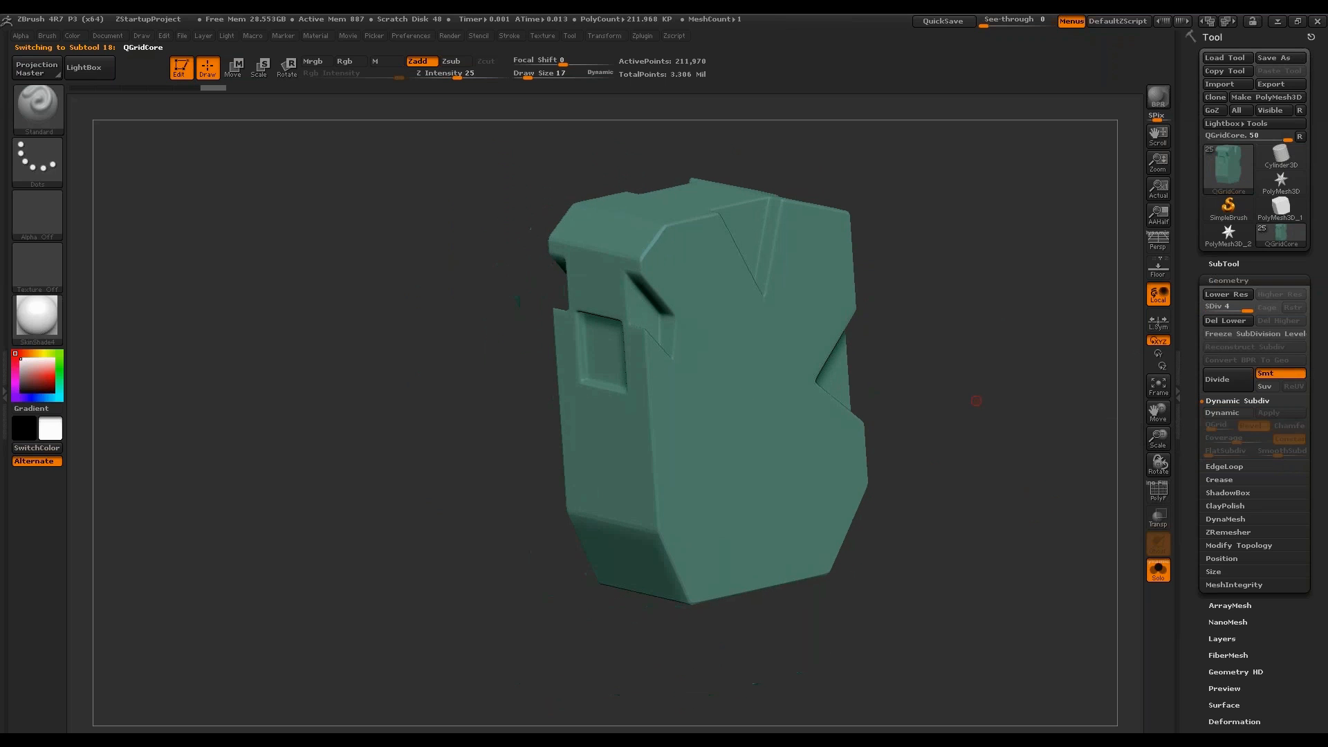
Show the polyframe and examine the dense applied geometry on the upper shell.
left_click(1158, 491)
left_click_drag(996, 498, 989, 401)
mouse_move(957, 355)
left_mouse_down()
mouse_move(892, 370)
mouse_move(948, 350)
left_mouse_up()
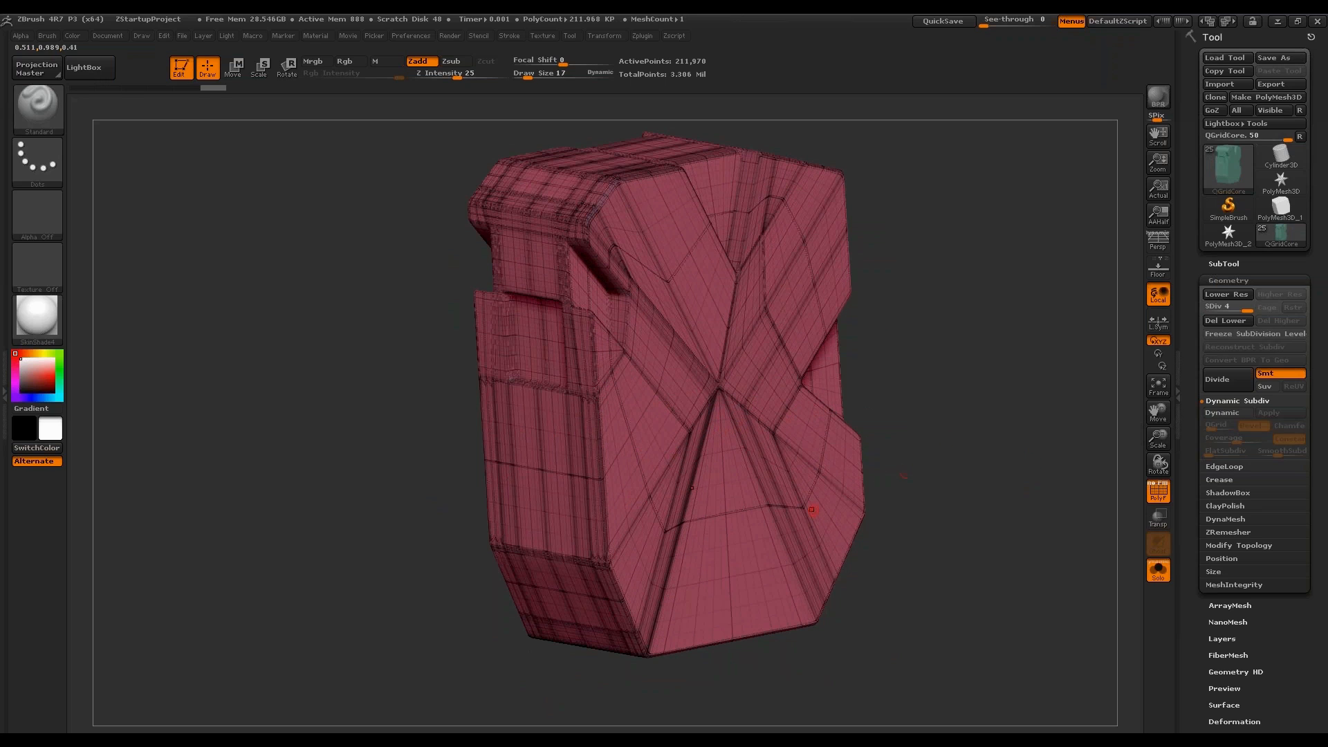
Convert the upper shell to a DynaMesh at resolution 256 with projection off, without freezing its subdivision levels.
left_click(1226, 520)
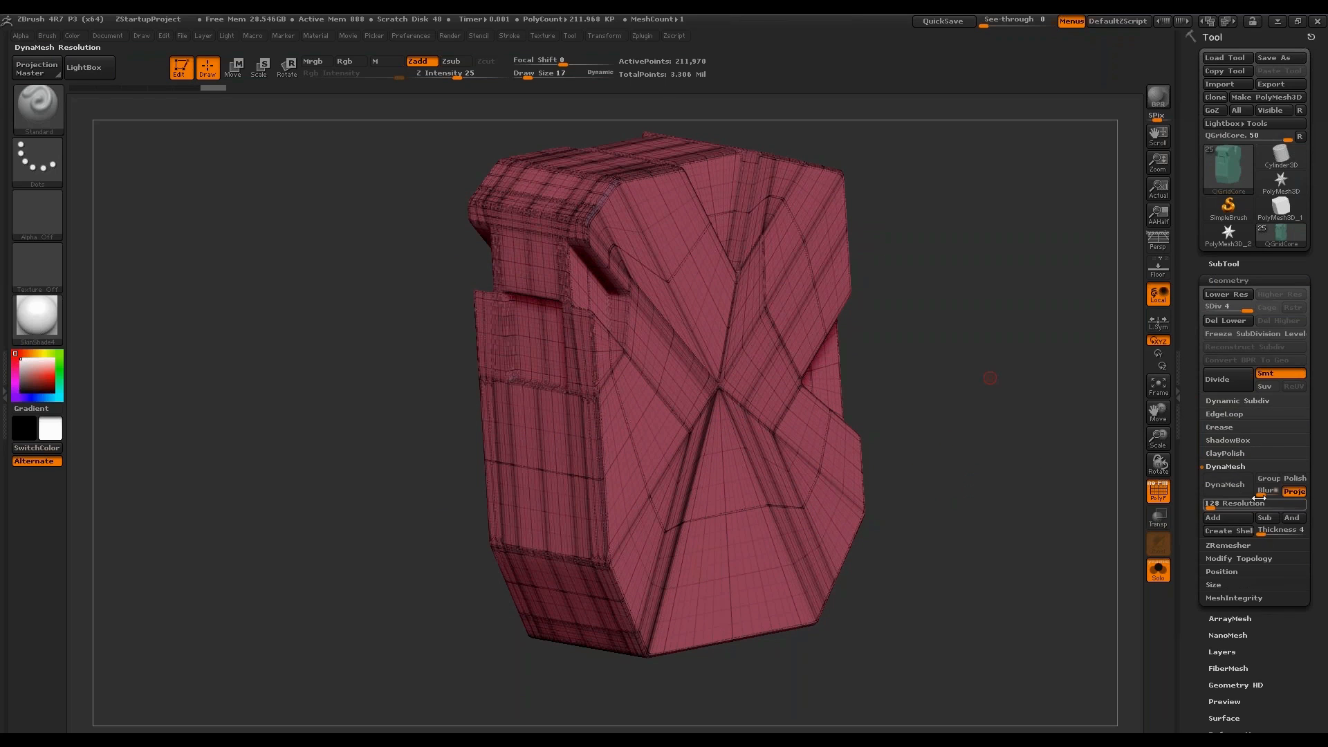
left_click(1238, 485)
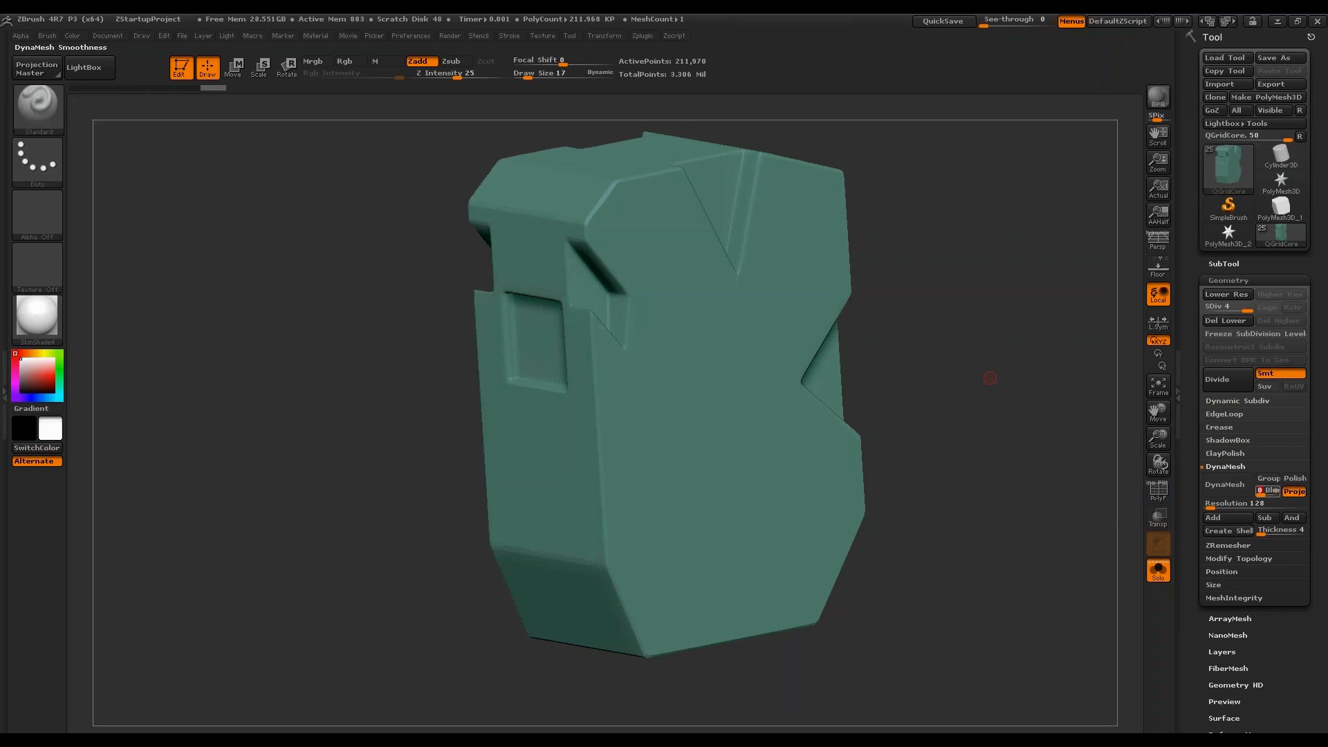
left_click(1224, 504)
type("256")
key("Return")
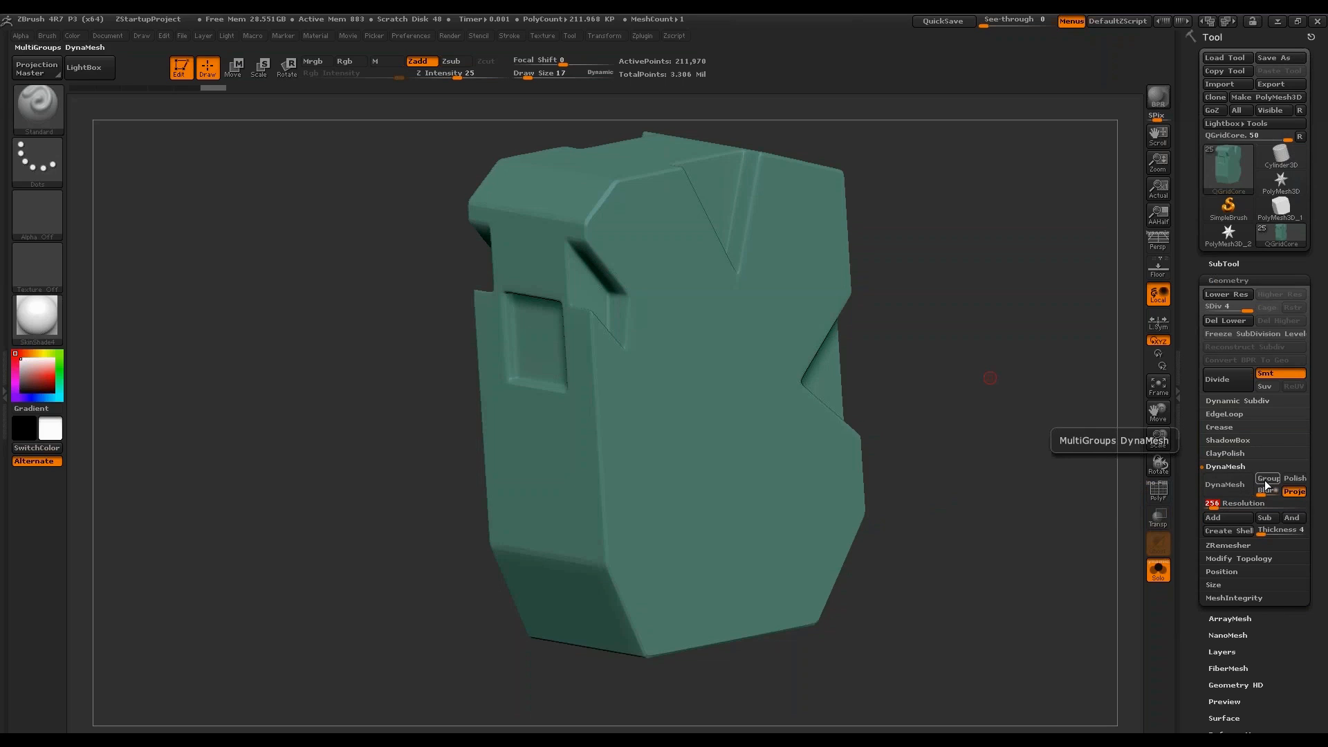
left_click(1294, 491)
left_click(1224, 491)
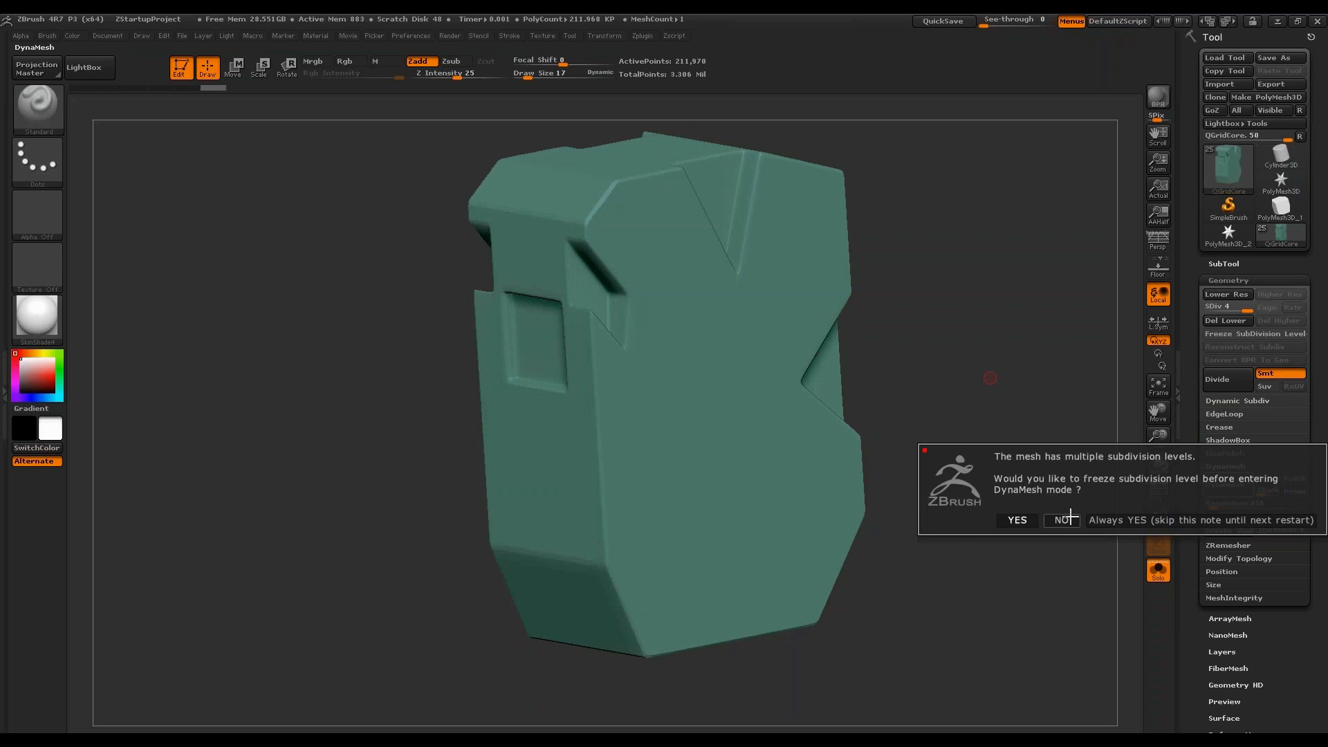
left_click(1067, 517)
left_click_drag(1008, 536, 1012, 494, "alt")
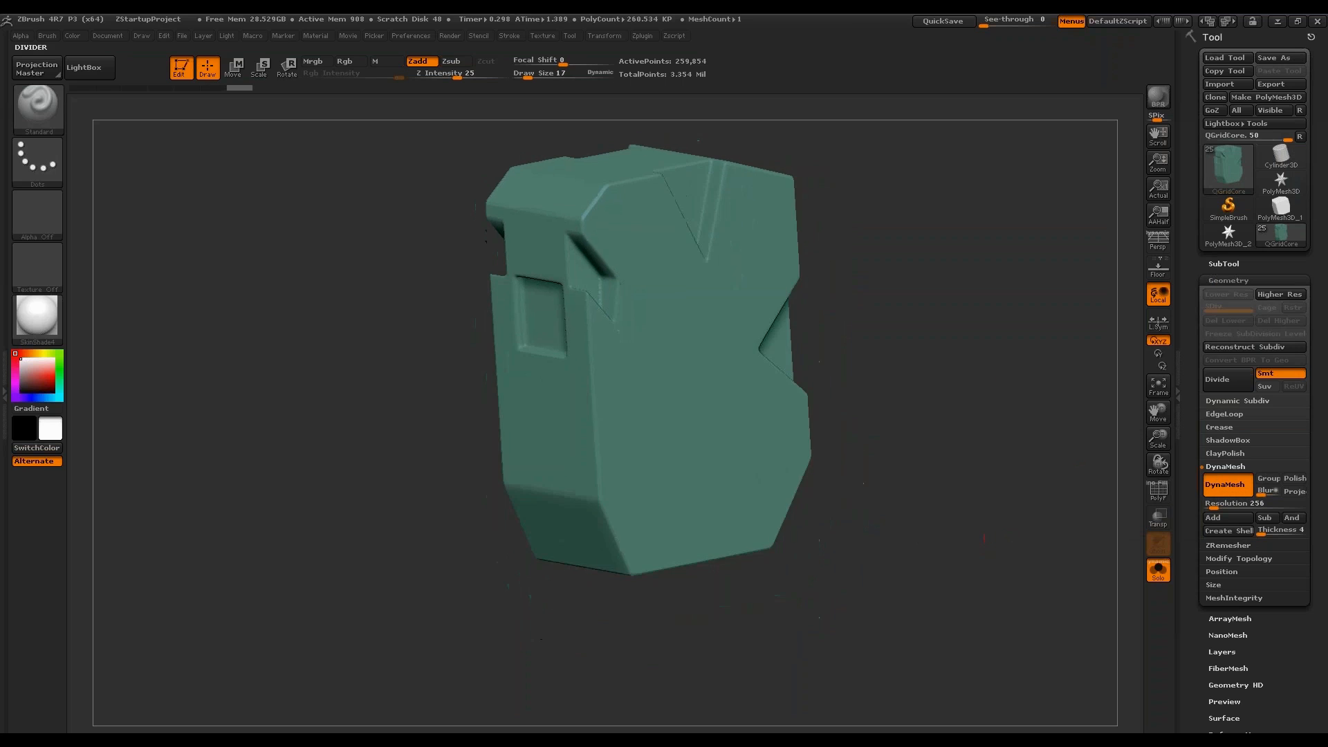
Inspect the DynaMesh topology of the upper shell with the polyframe, and hide the polyframe again.
left_click(1159, 493)
mouse_move(935, 473)
left_mouse_down()
mouse_move(1029, 476)
mouse_move(1022, 466)
mouse_move(1018, 477)
left_mouse_up()
key("shift+f")
Choose the ClayBuildup brush with draw size 33 and sculpt a test stroke on the shell's upper front edge.
key("b")
key("c")
key("b")
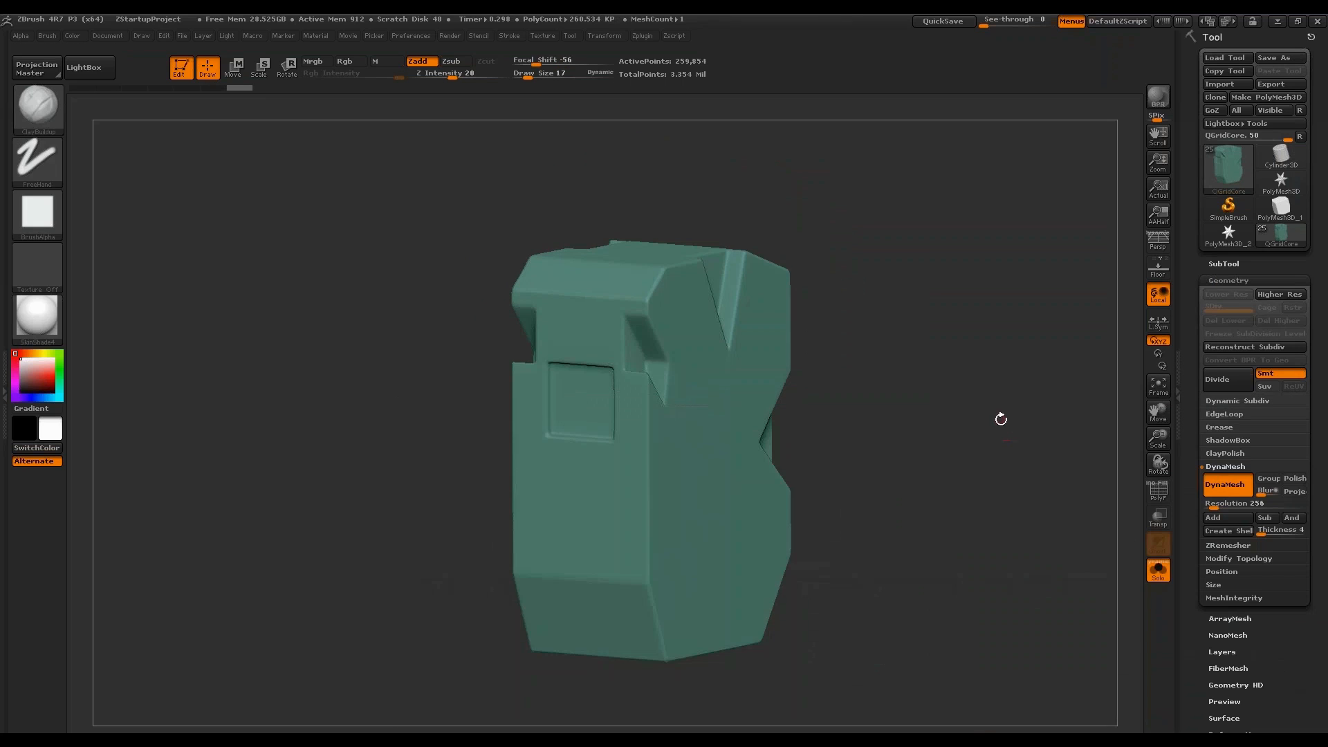
left_click_drag(1003, 418, 884, 348)
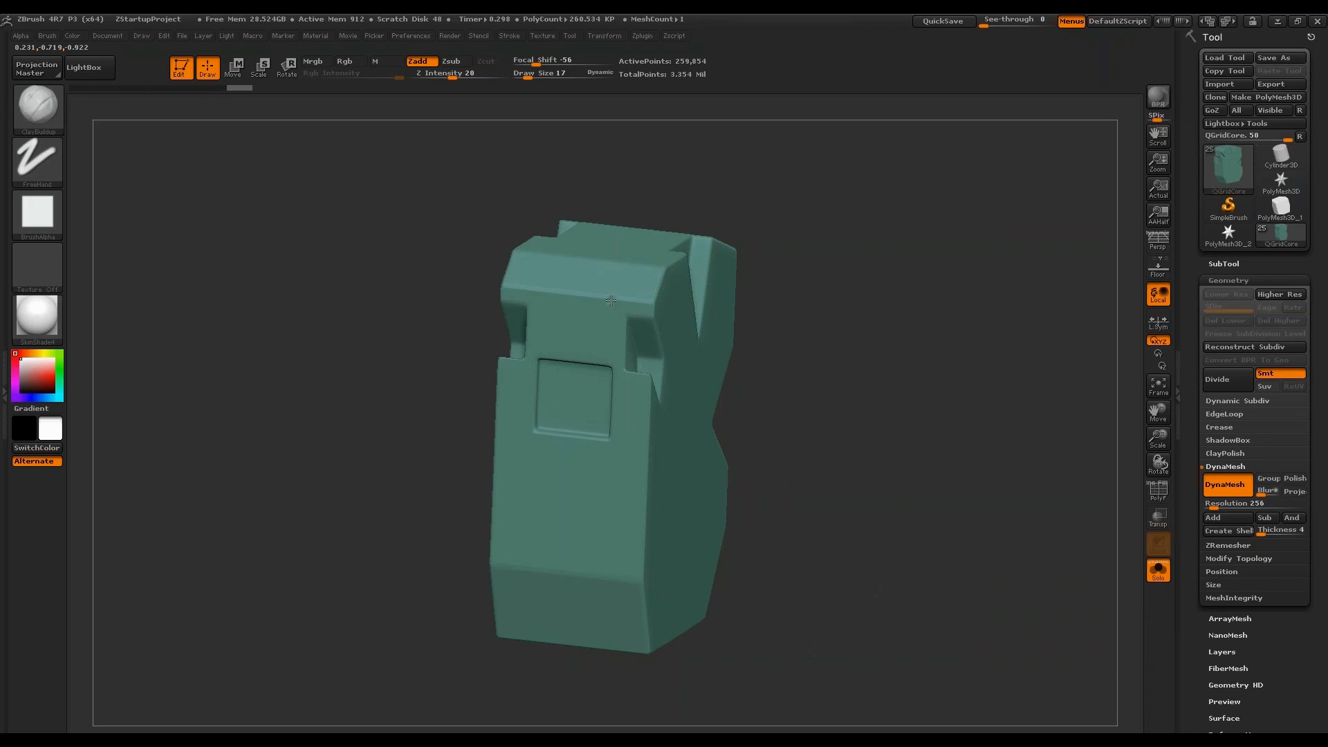
key("space")
left_click_drag(784, 234, 789, 233)
left_click_drag(799, 187, 812, 216)
mouse_move(611, 286)
left_mouse_down()
mouse_move(597, 332)
mouse_move(592, 308)
left_mouse_up()
Bring back the whole mechanical model and sculpt more ClayBuildup strokes along the upper shell's top front edge.
left_click(1159, 570)
mouse_move(578, 253)
left_mouse_down()
mouse_move(598, 264)
mouse_move(518, 289)
left_mouse_up()
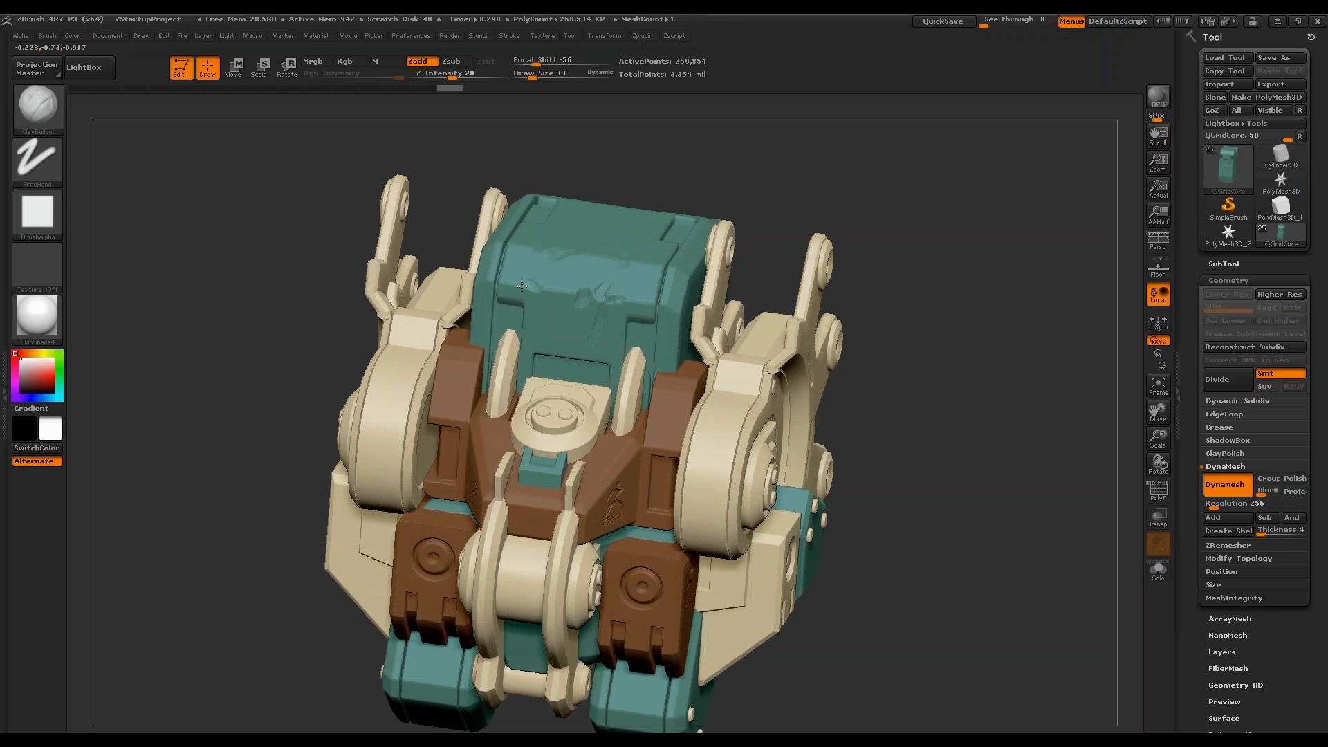
left_click_drag(707, 218, 652, 270)
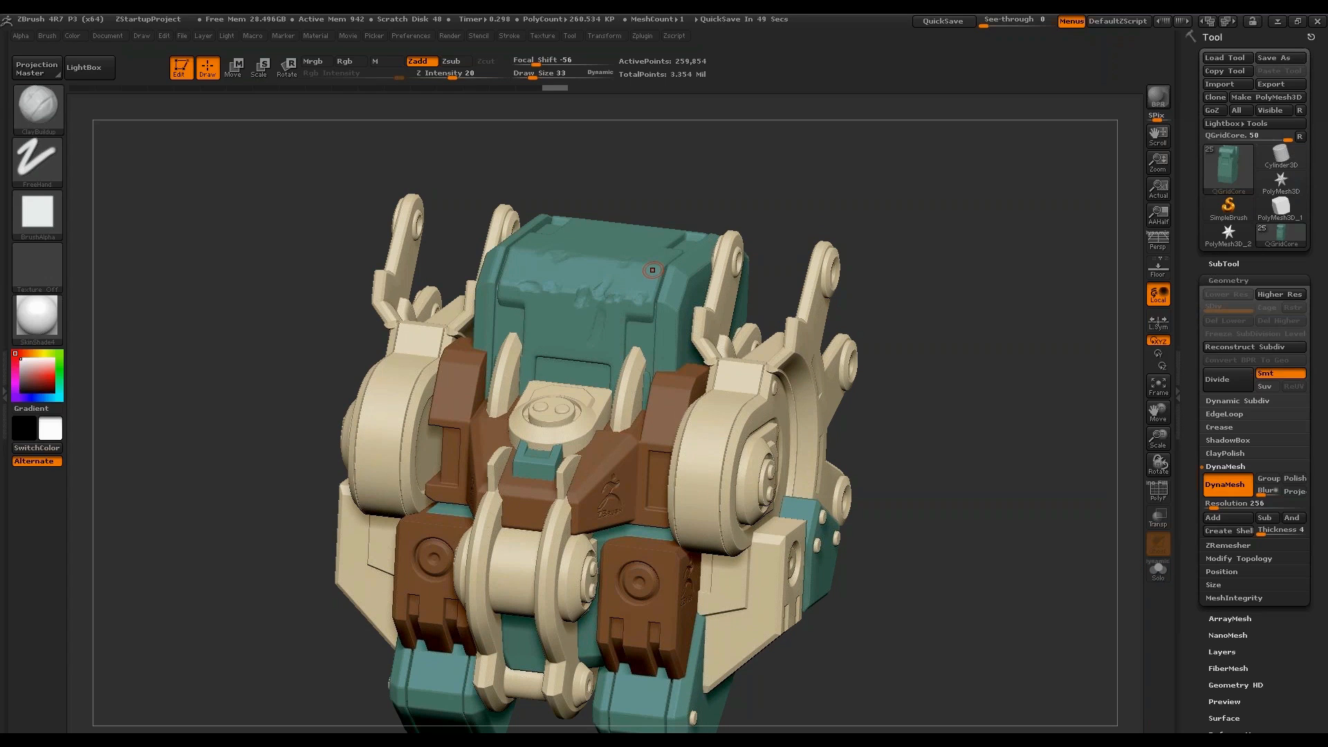
left_click_drag(957, 332, 977, 311)
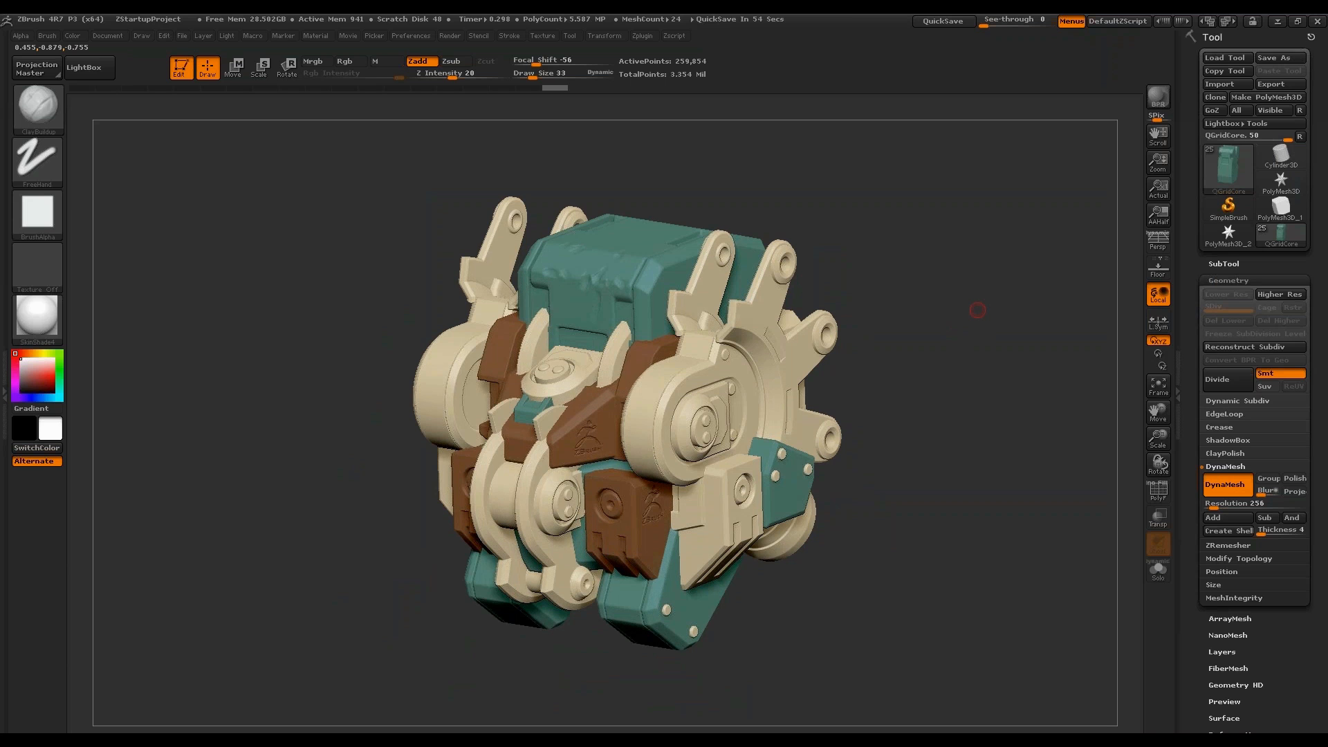
left_click_drag(945, 282, 947, 275)
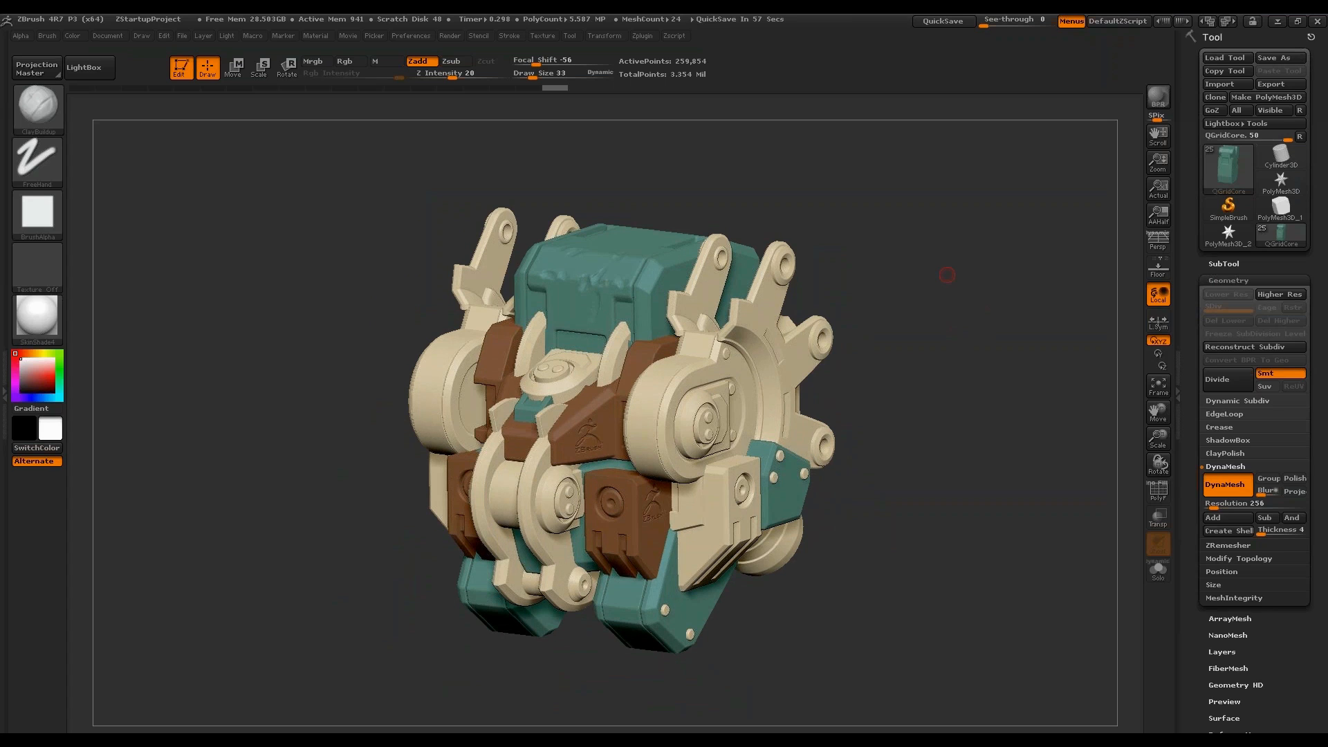
Switch to the quadcopter drone model, show it whole in perspective and expand its list of subtools.
left_click(1281, 181)
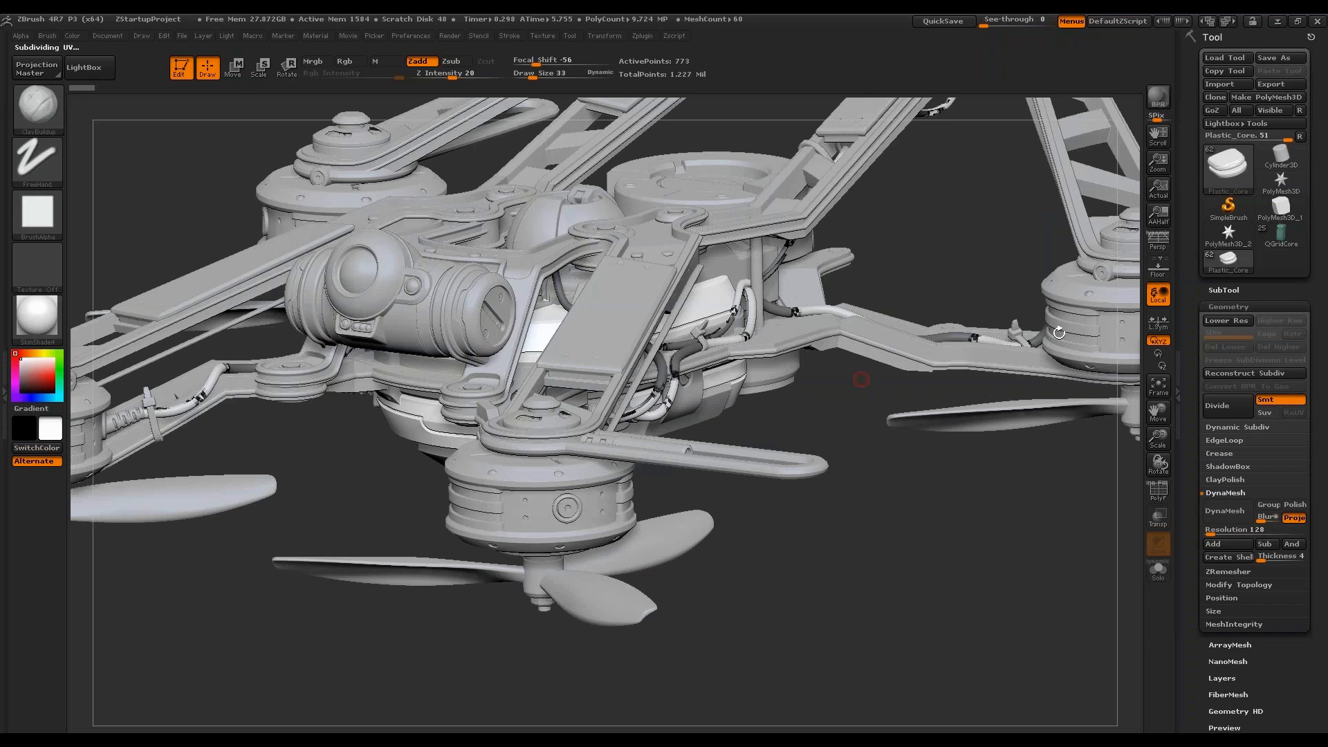
left_click_drag(996, 551, 1045, 380, "alt")
key("p")
left_click(1223, 290)
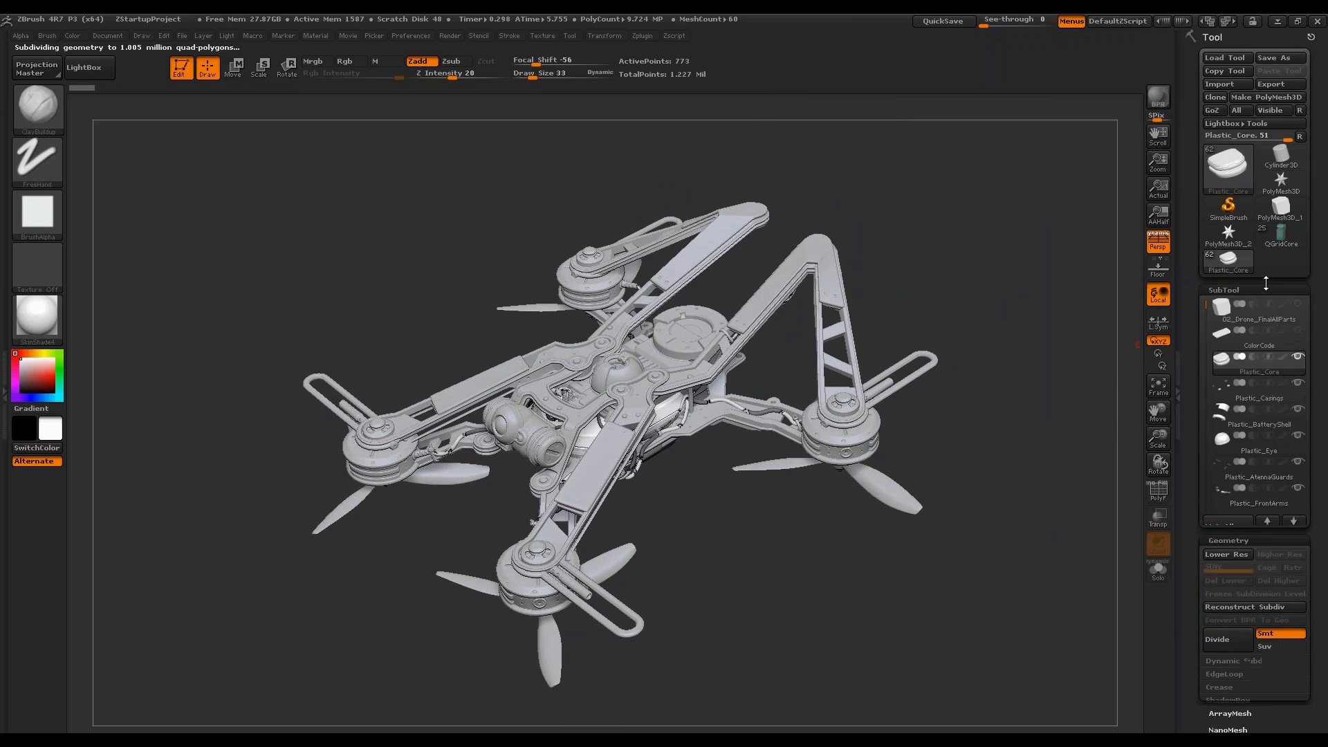
Change the drone's display material to MatCap Gray.
left_click_drag(1017, 346, 1033, 316)
left_click(38, 316)
left_click(528, 383)
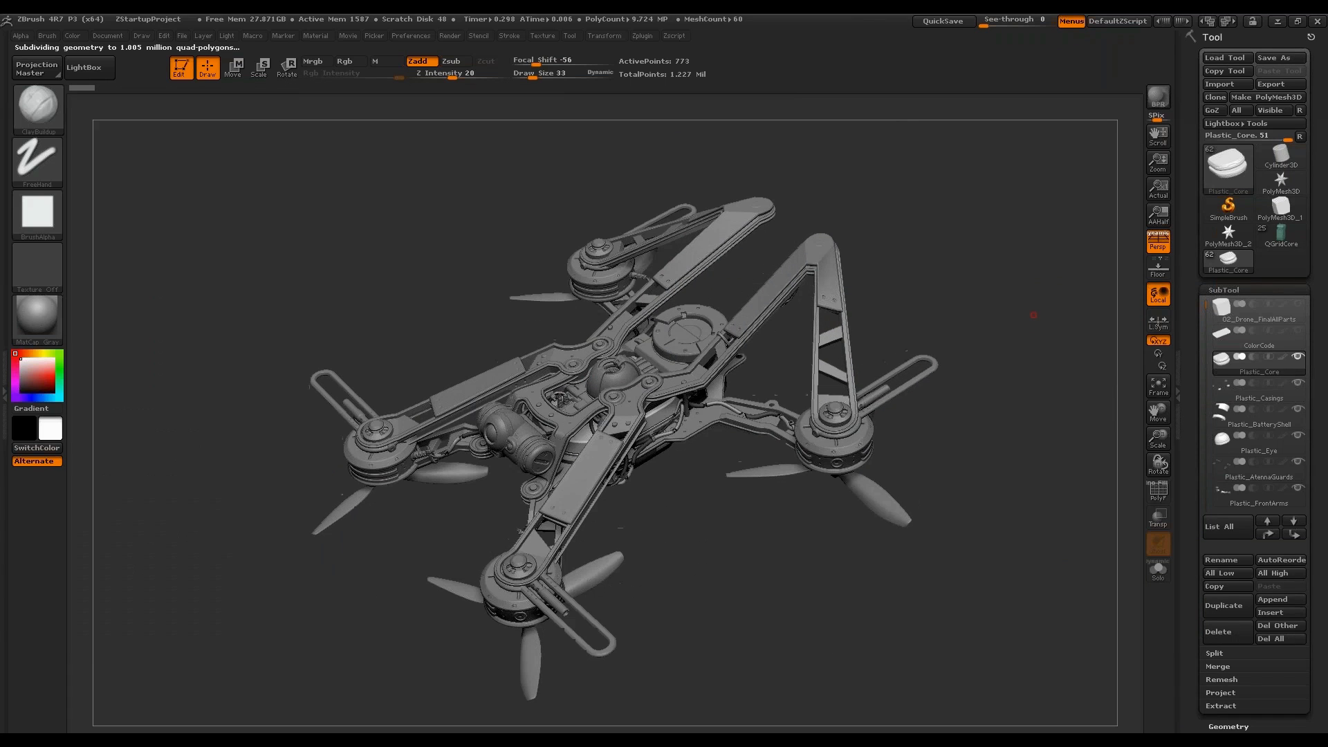
Show the dynamic subdivision settings of the drone's Plastic_Core subtool.
left_click_drag(1195, 456, 1195, 172)
left_click(1227, 442)
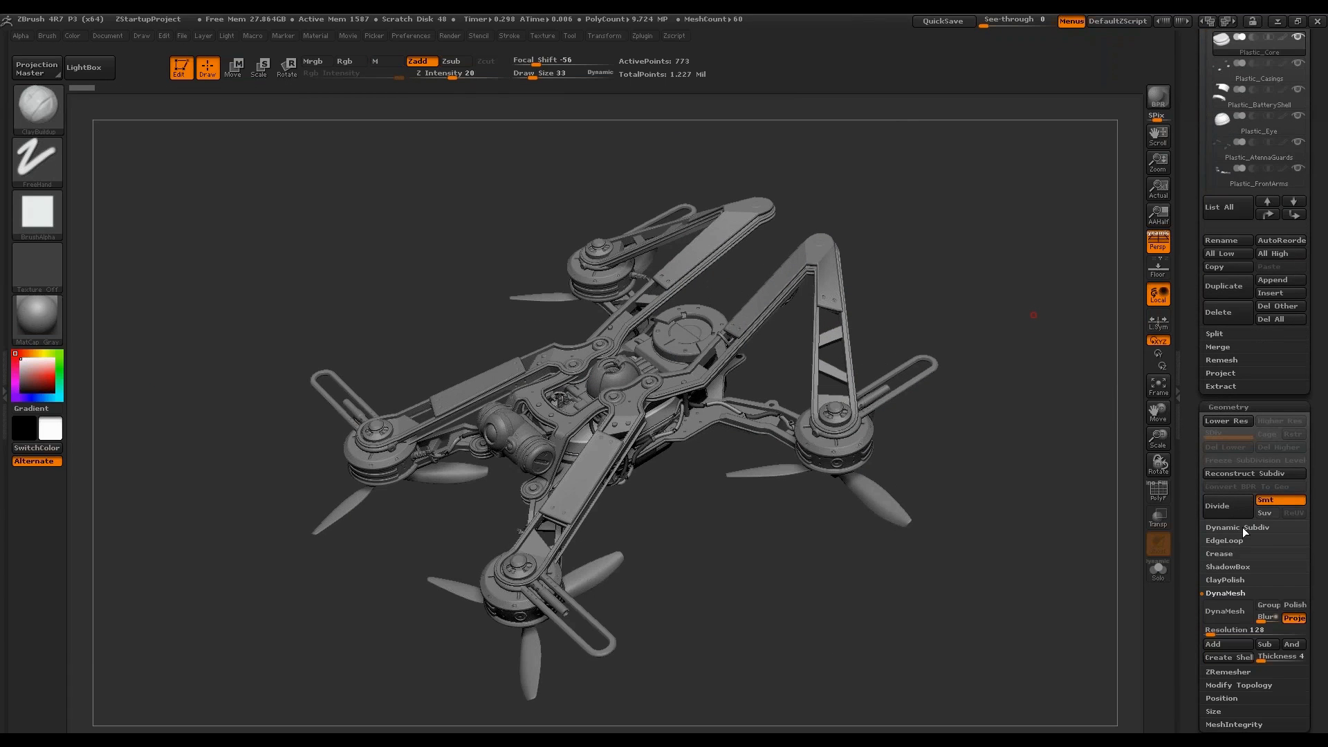
left_click(1242, 527)
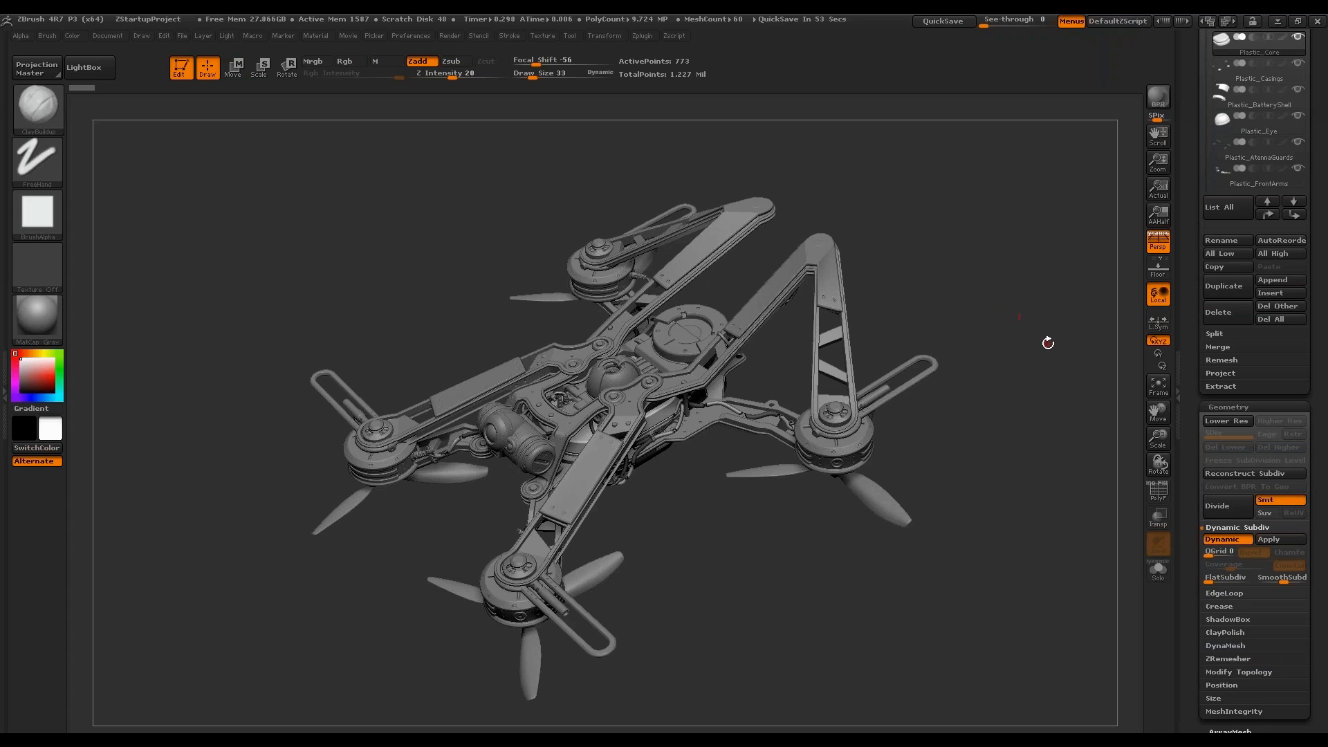
Examine the dynamically subdivided drone from several angles and check the polygon and point counts of Plastic_Core.
left_click_drag(1040, 347, 1052, 318)
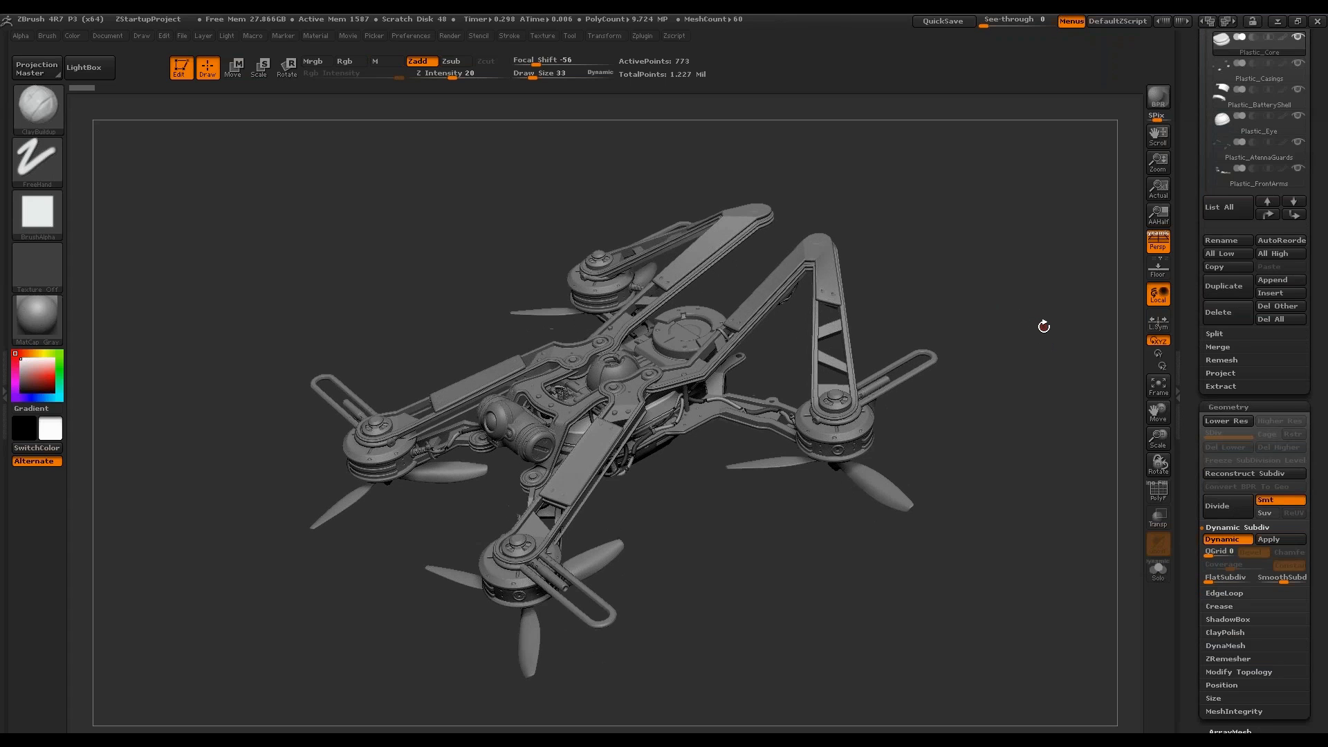
left_click_drag(1033, 411, 993, 172)
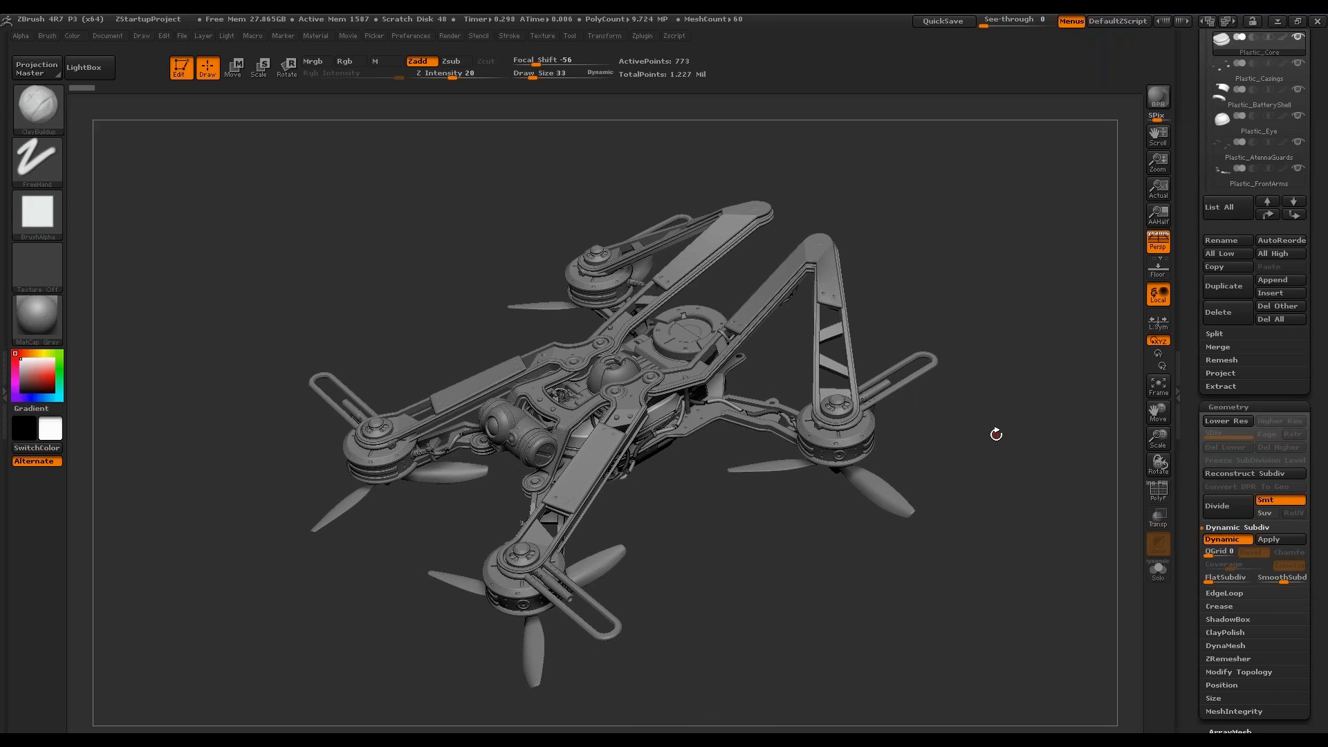
scroll(1193, 382, "up", 5)
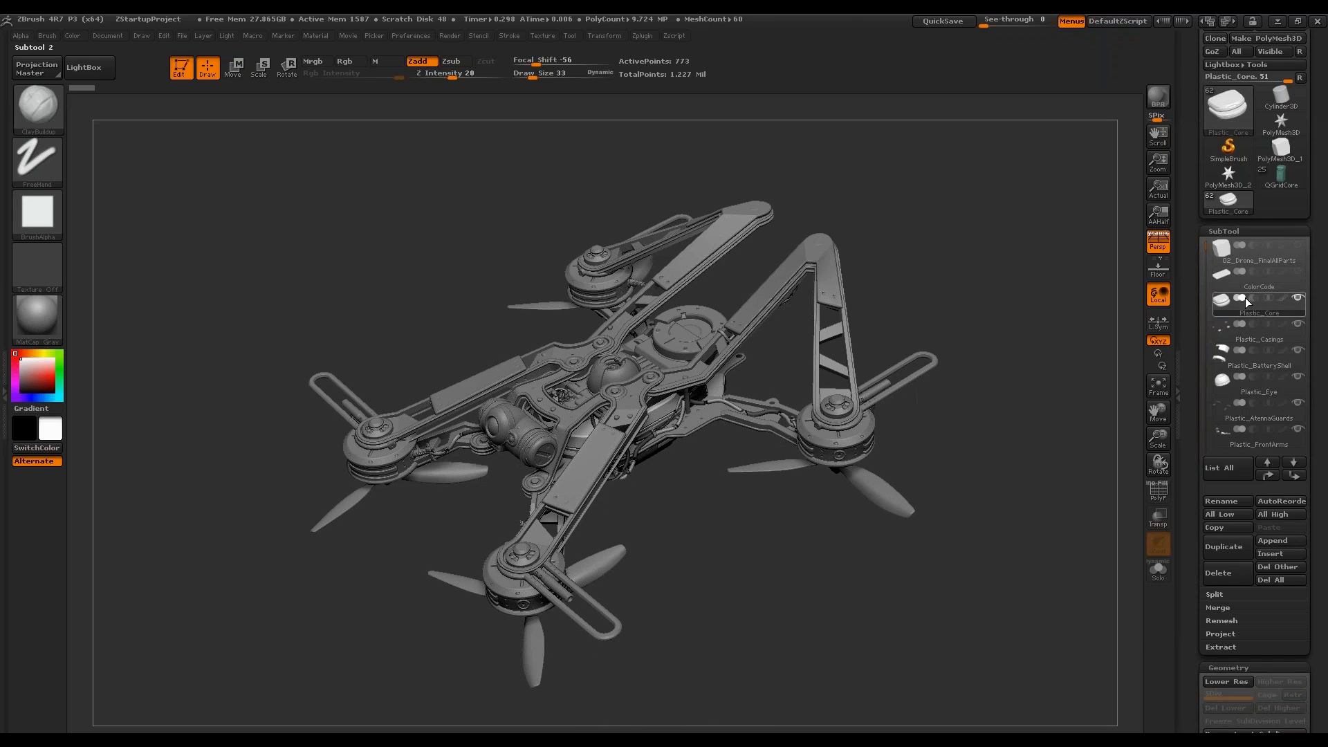
scroll(1194, 383, "down", 5)
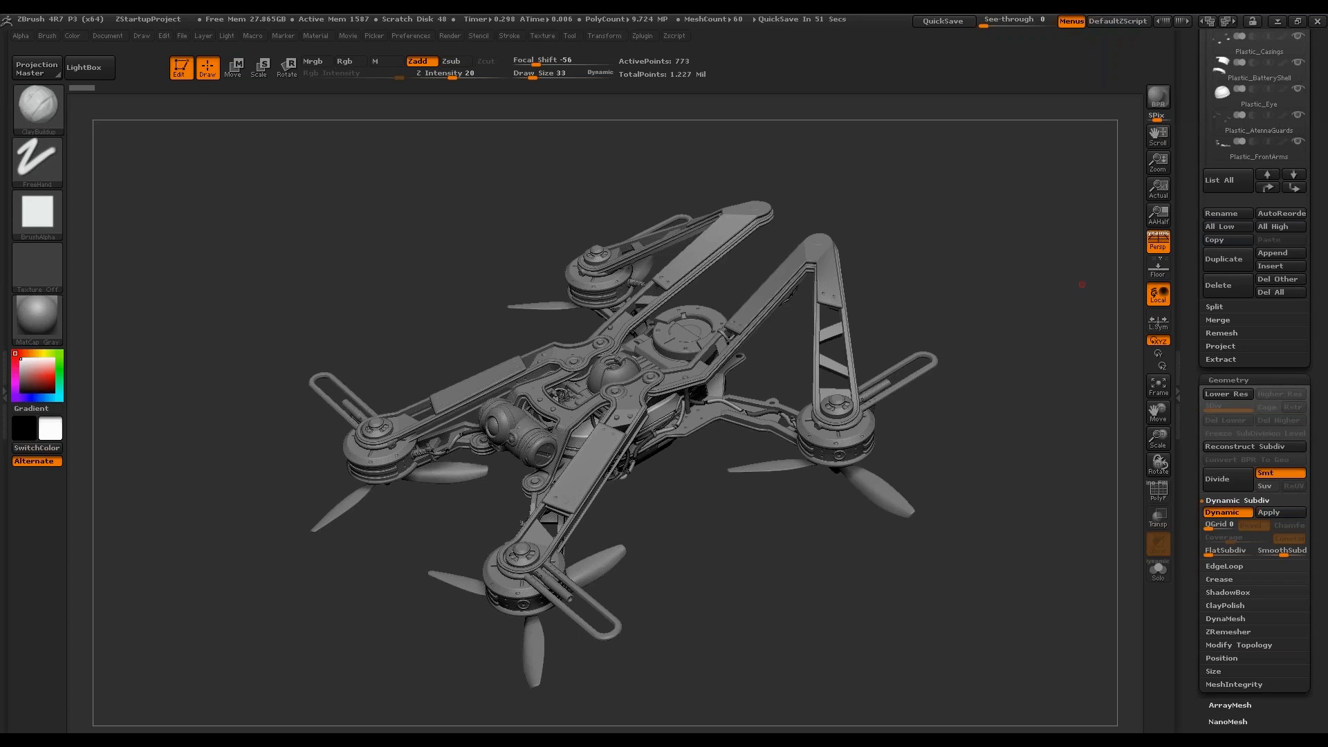
left_click_drag(980, 429, 1021, 344)
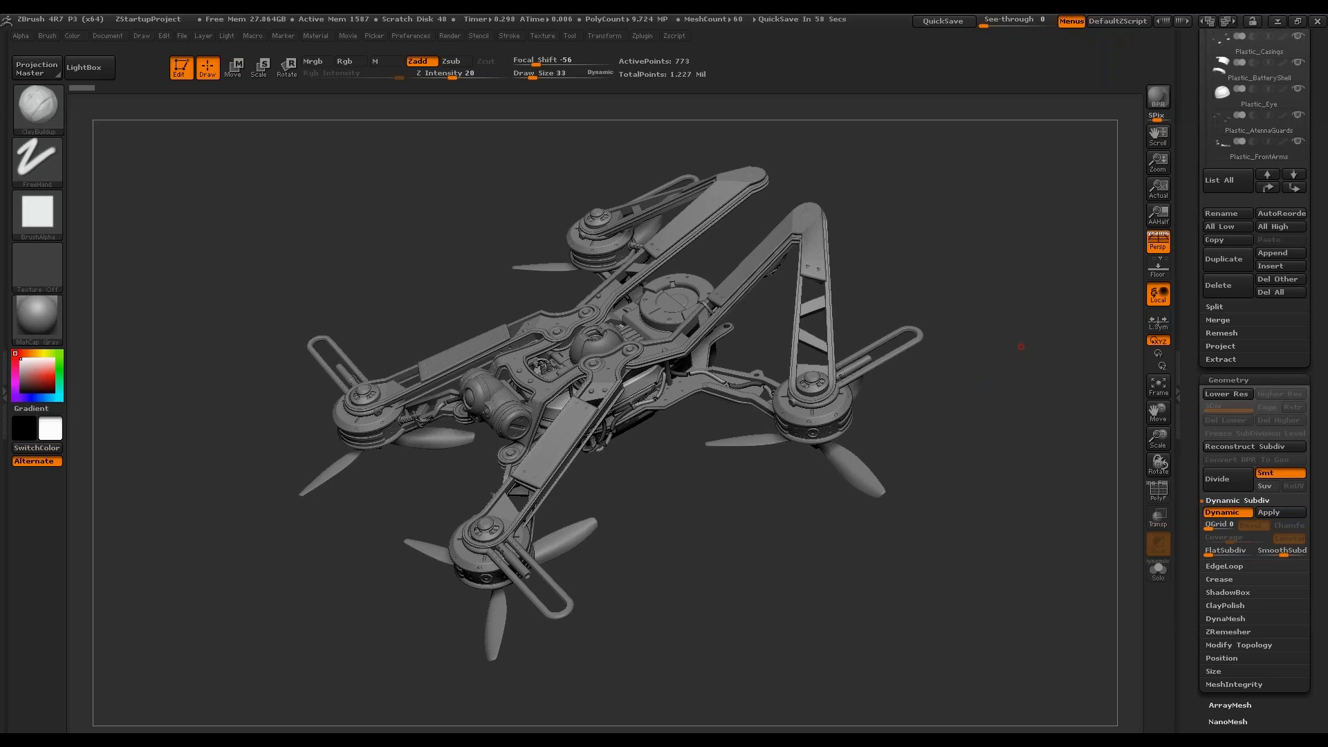
left_click_drag(1021, 347, 1003, 373)
left_click_drag(997, 347, 1024, 330)
scroll(1206, 362, "up", 5)
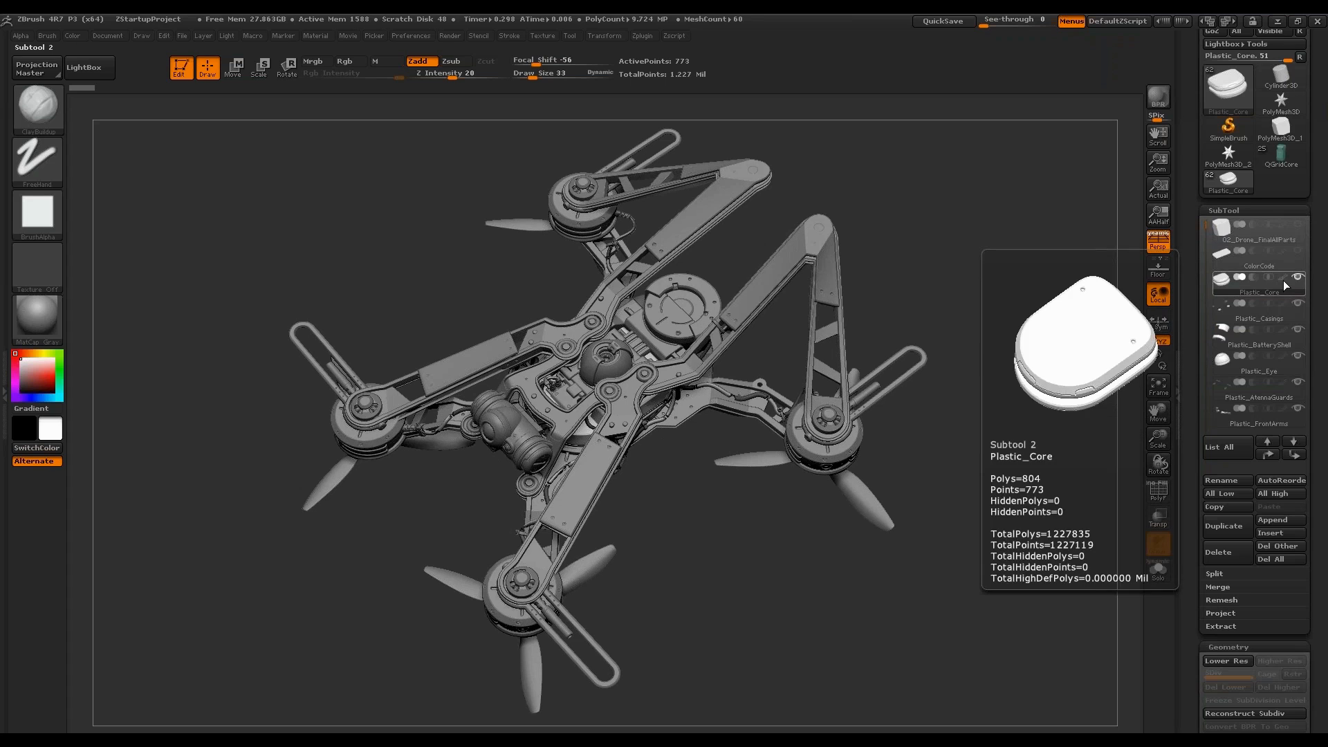
mouse_move(1270, 344)
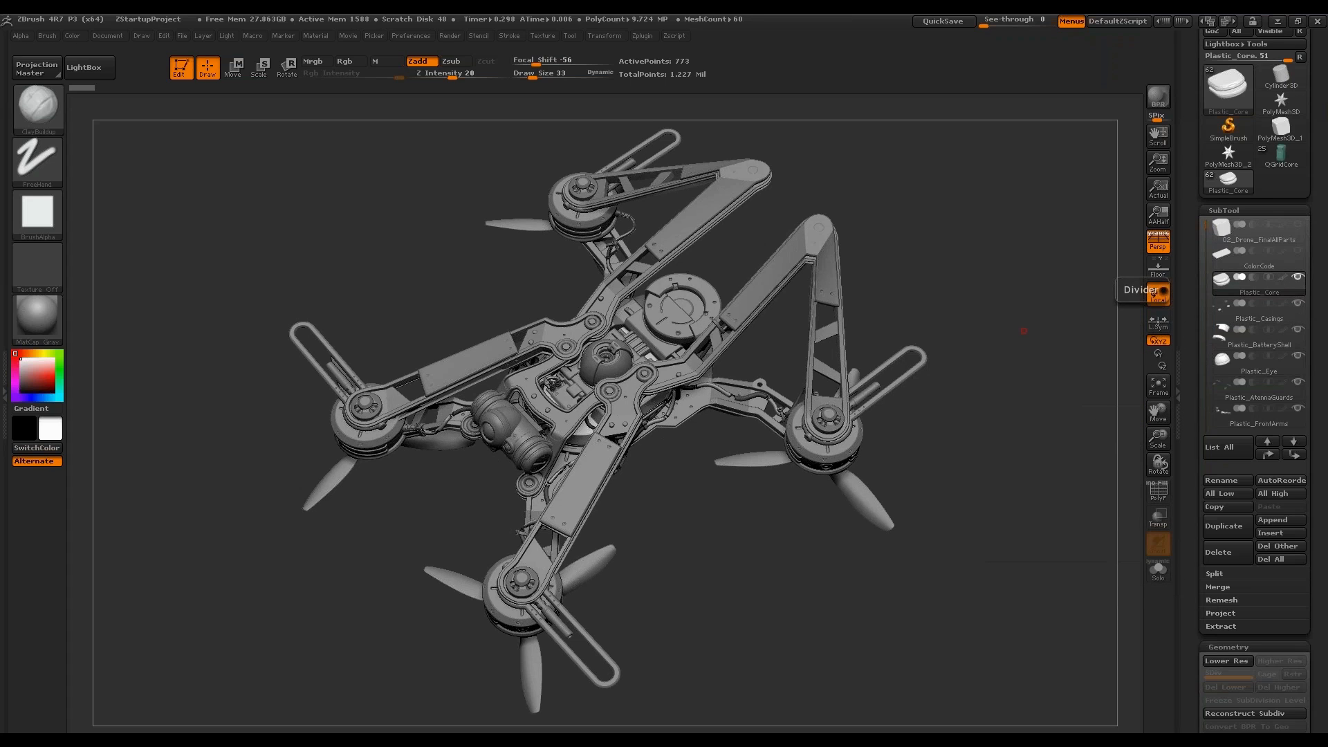
scroll(1255, 304, "up", 1)
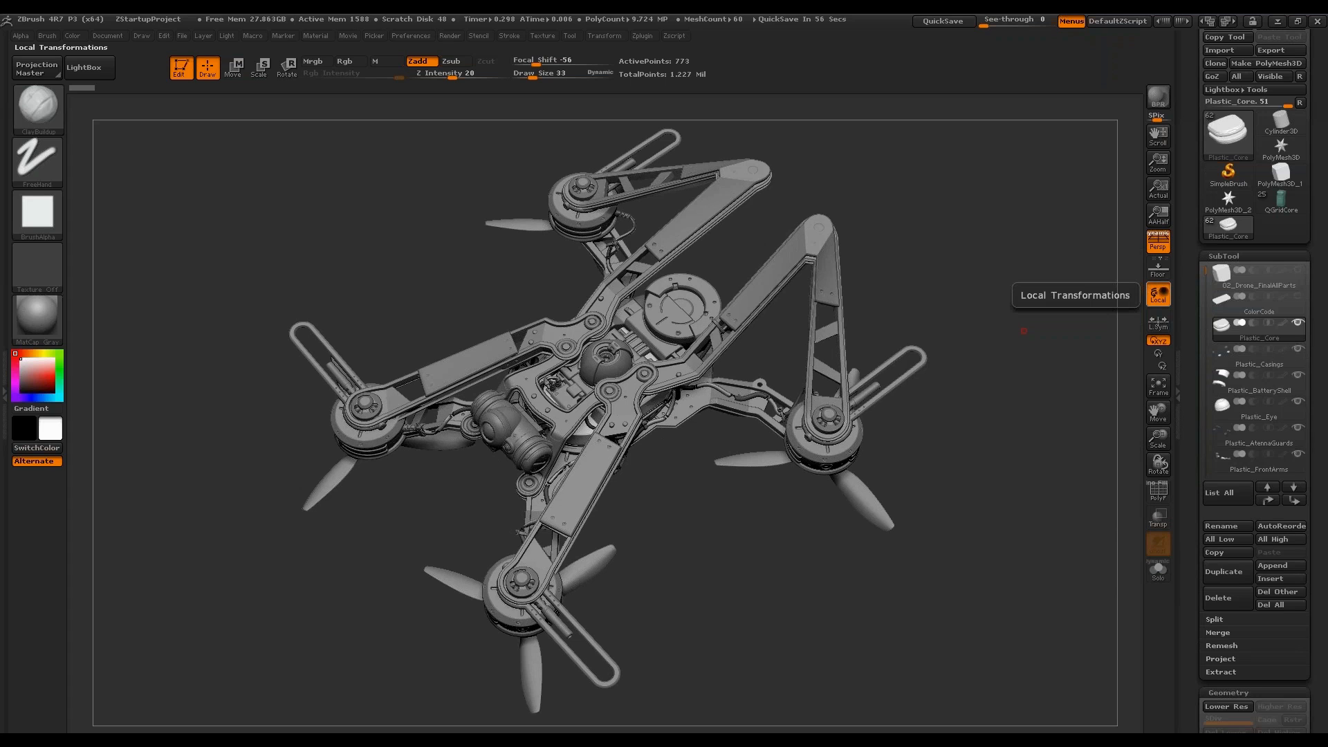
left_click_drag(1024, 331, 1016, 280)
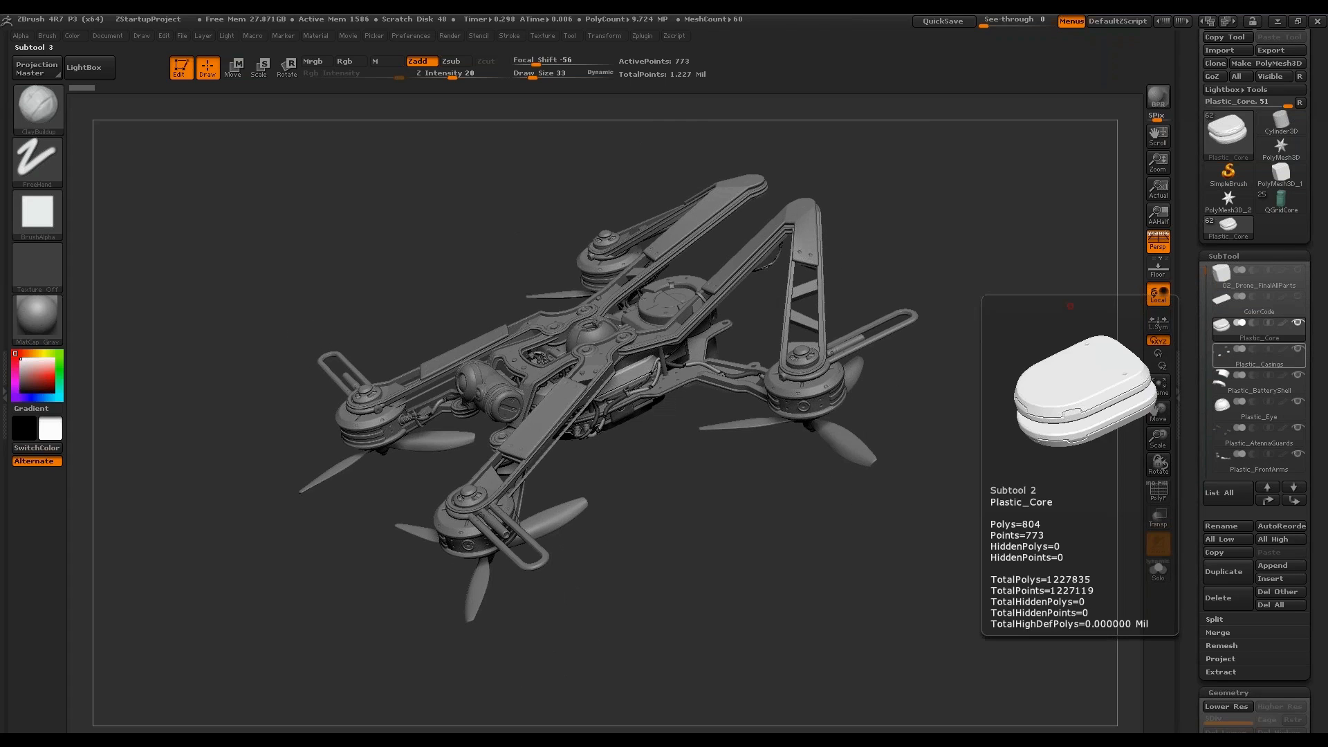
View the drone's parts isolated one by one from Plastic_Core through Metal_Camera, and bring the whole drone back.
left_click(1159, 568)
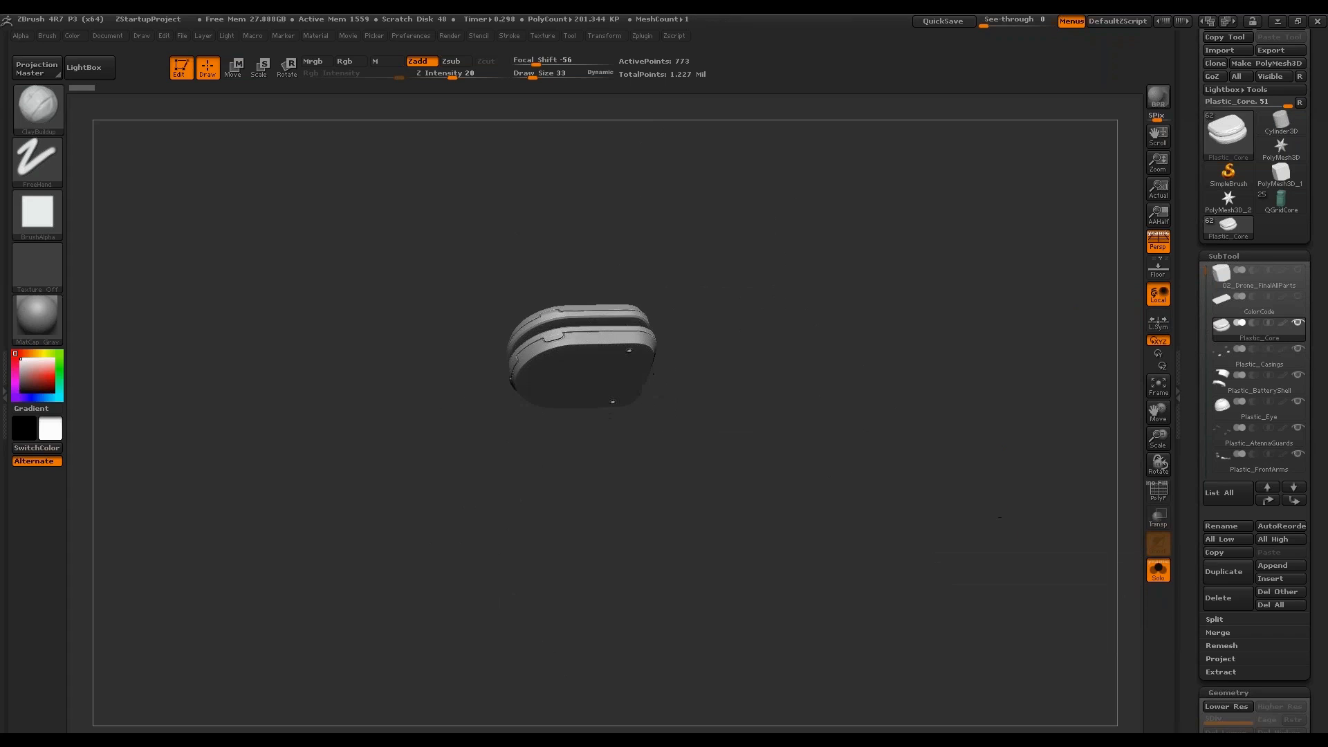
key("alt+Down")
key("alt+Down")
key("alt+Down")
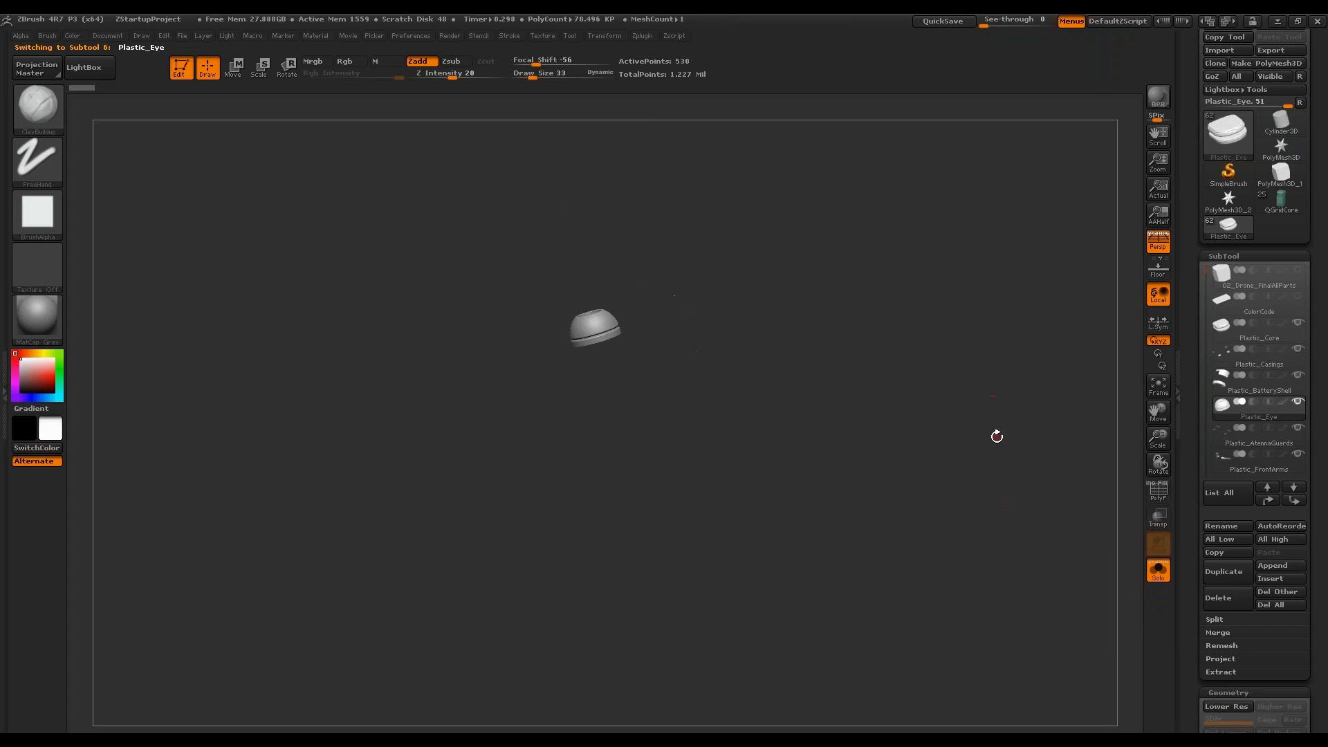
key("alt+Down")
key("alt+Down")
key("alt+Down")
key("alt+Down")
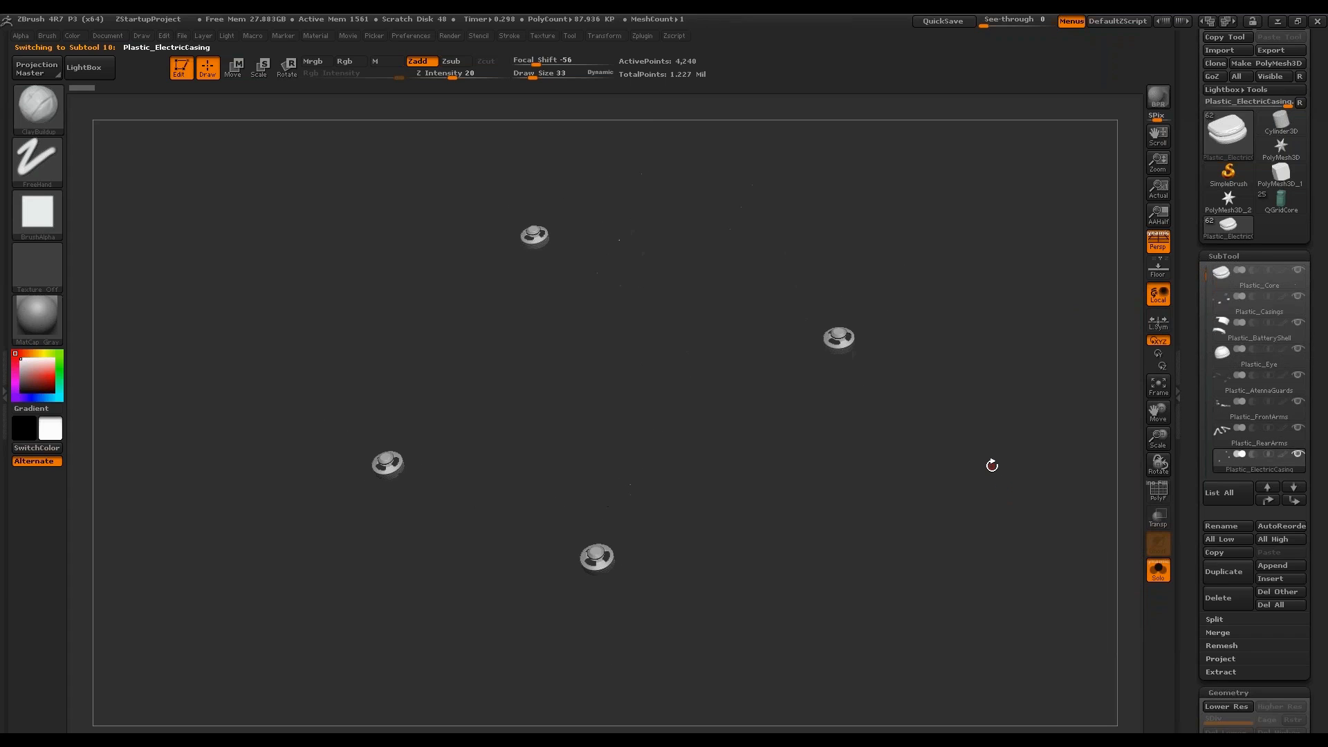
key("alt+Down")
key("alt+Down")
key("alt+Down")
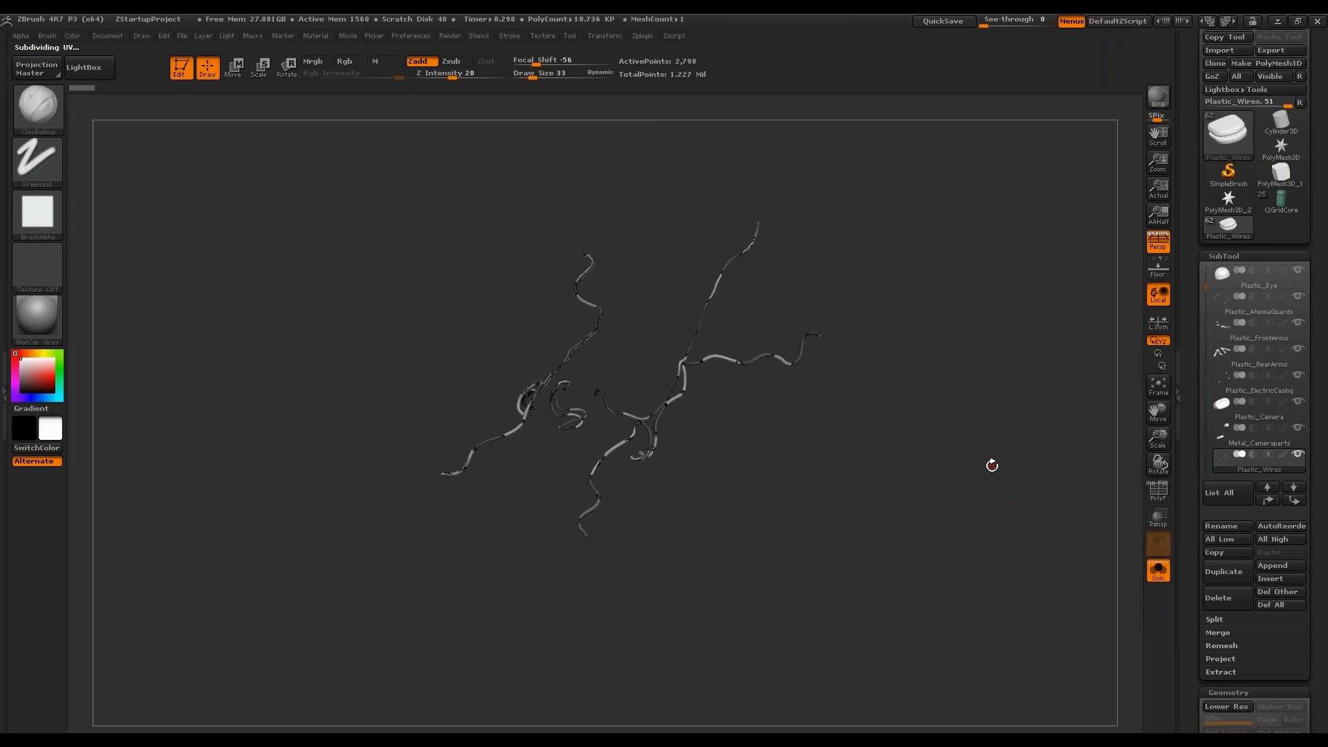
key("alt+Down")
key("alt+Down")
key("alt+Down")
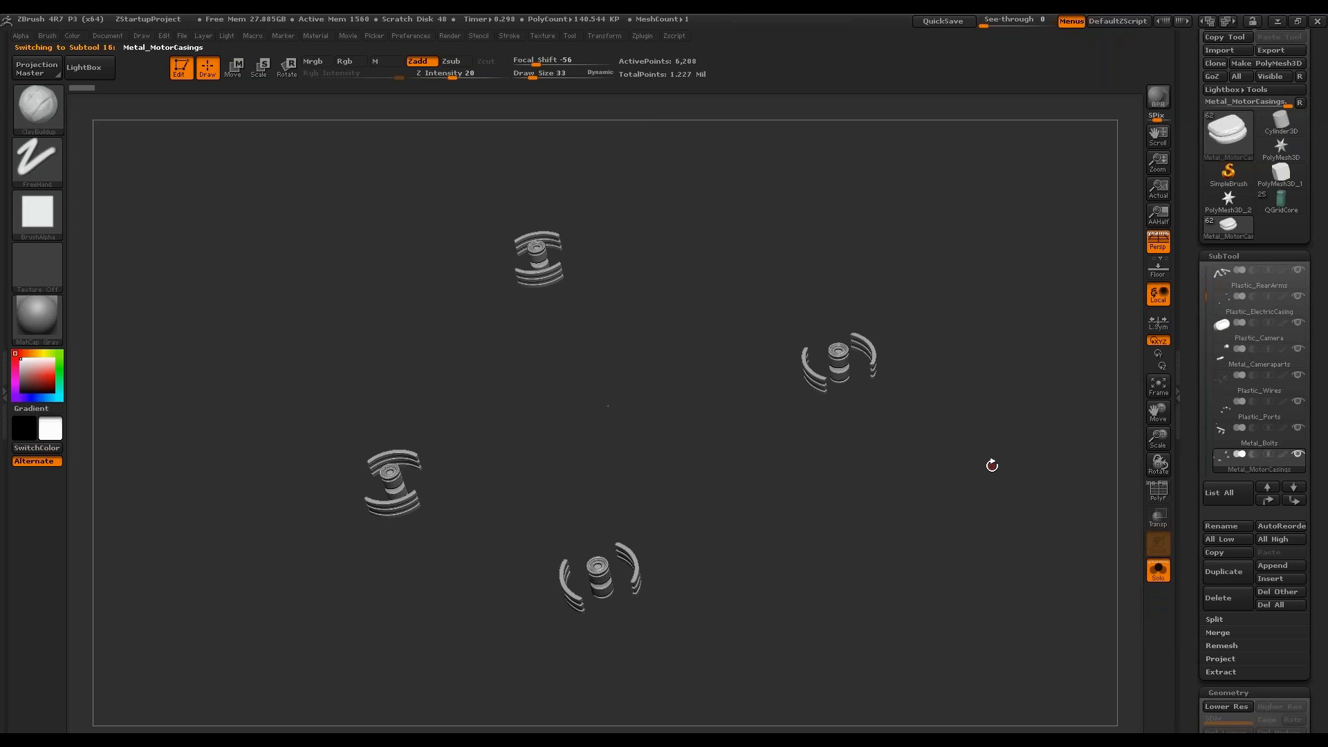
key("alt+Down")
key("alt+Down")
key("alt+Down")
key("alt+Down")
key("alt+Down")
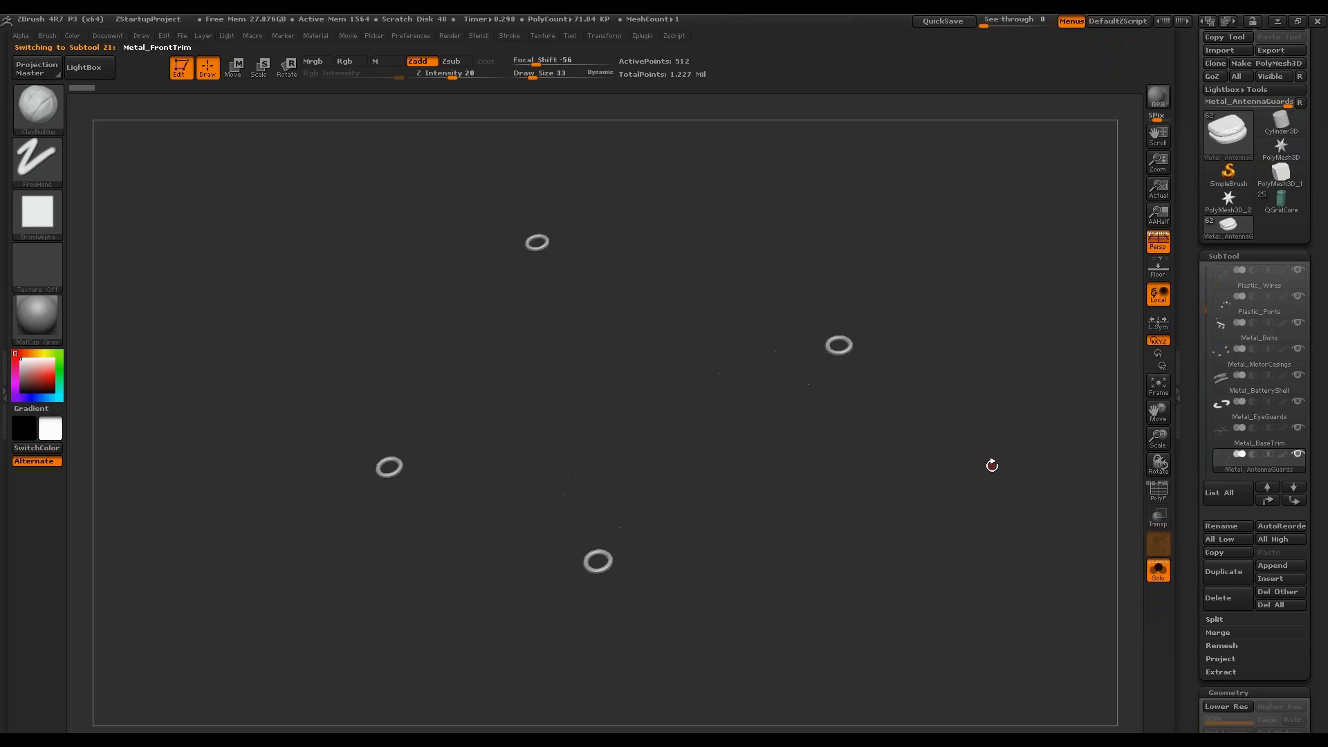
key("alt+Down")
key("alt+Down")
key("alt+Down")
key("alt+Down")
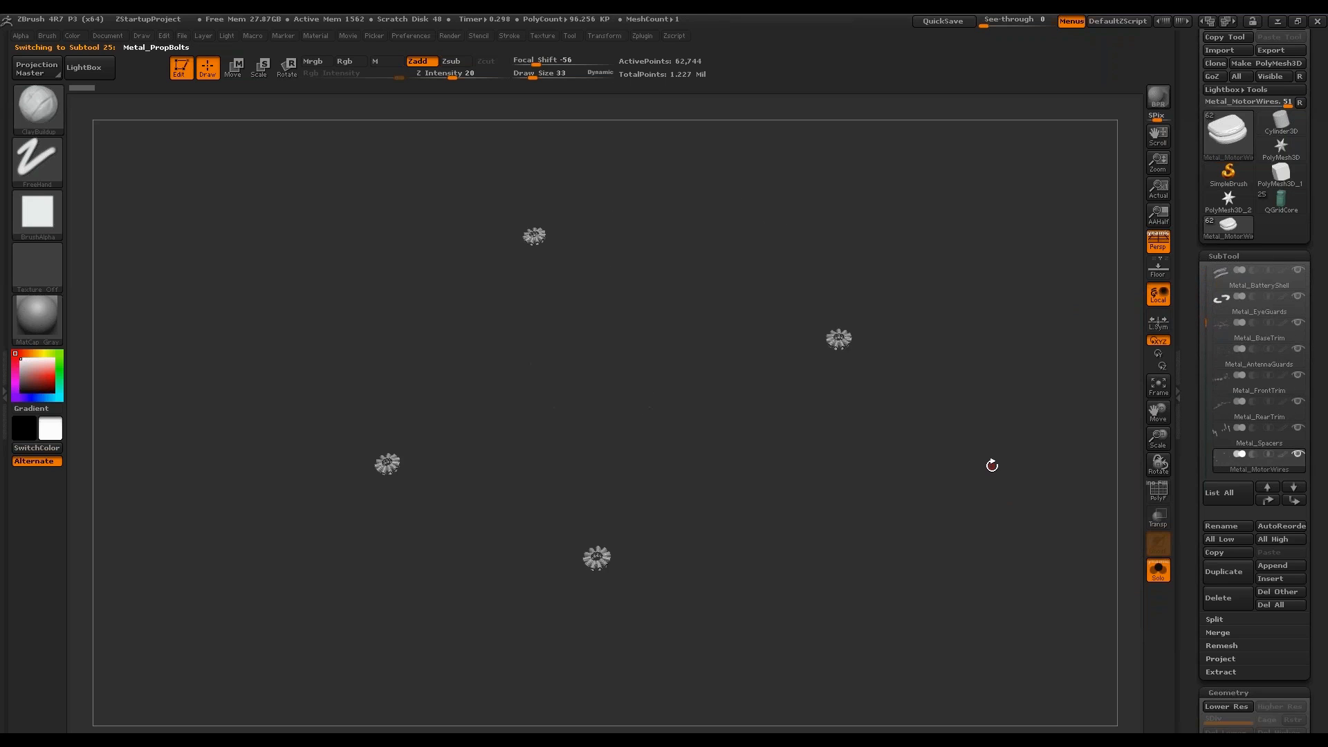
key("alt+Down")
key("alt+Down")
key("alt+s")
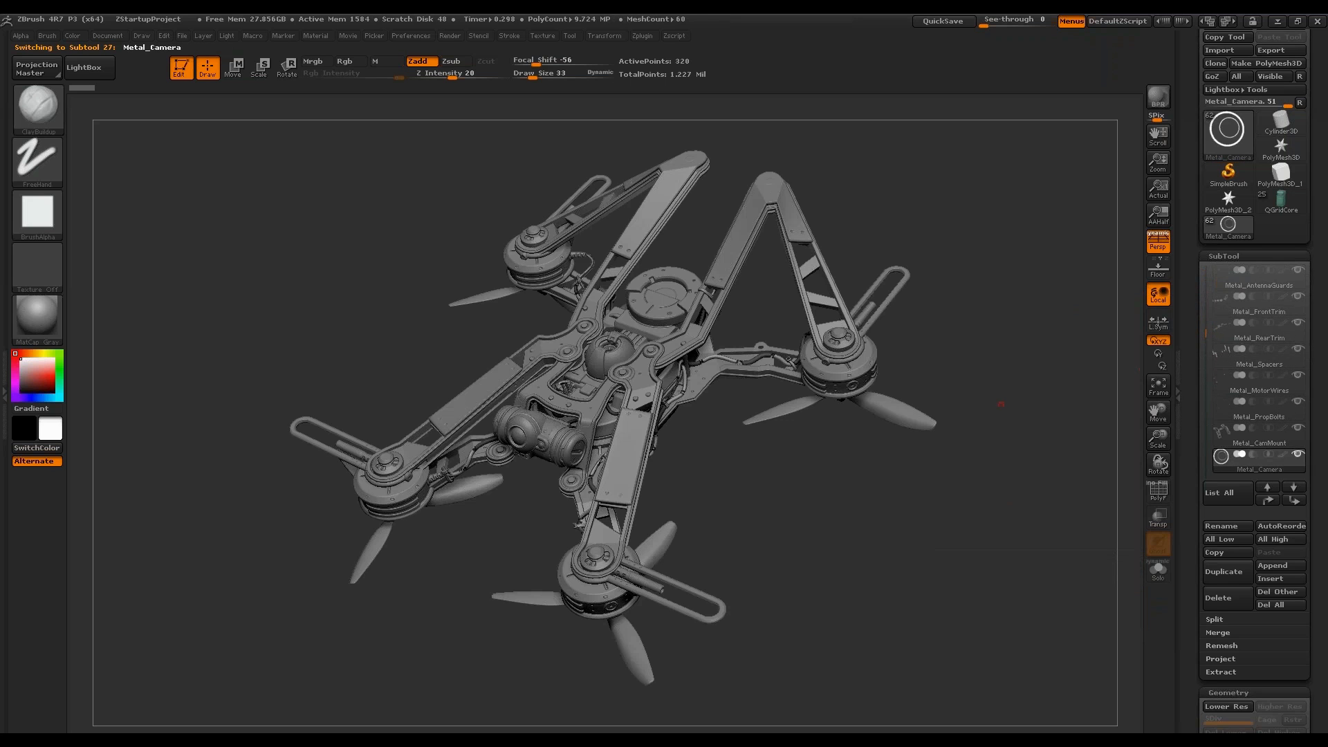
Select the Frame_Motor subtool on the drone.
left_click_drag(1000, 403, 1025, 436)
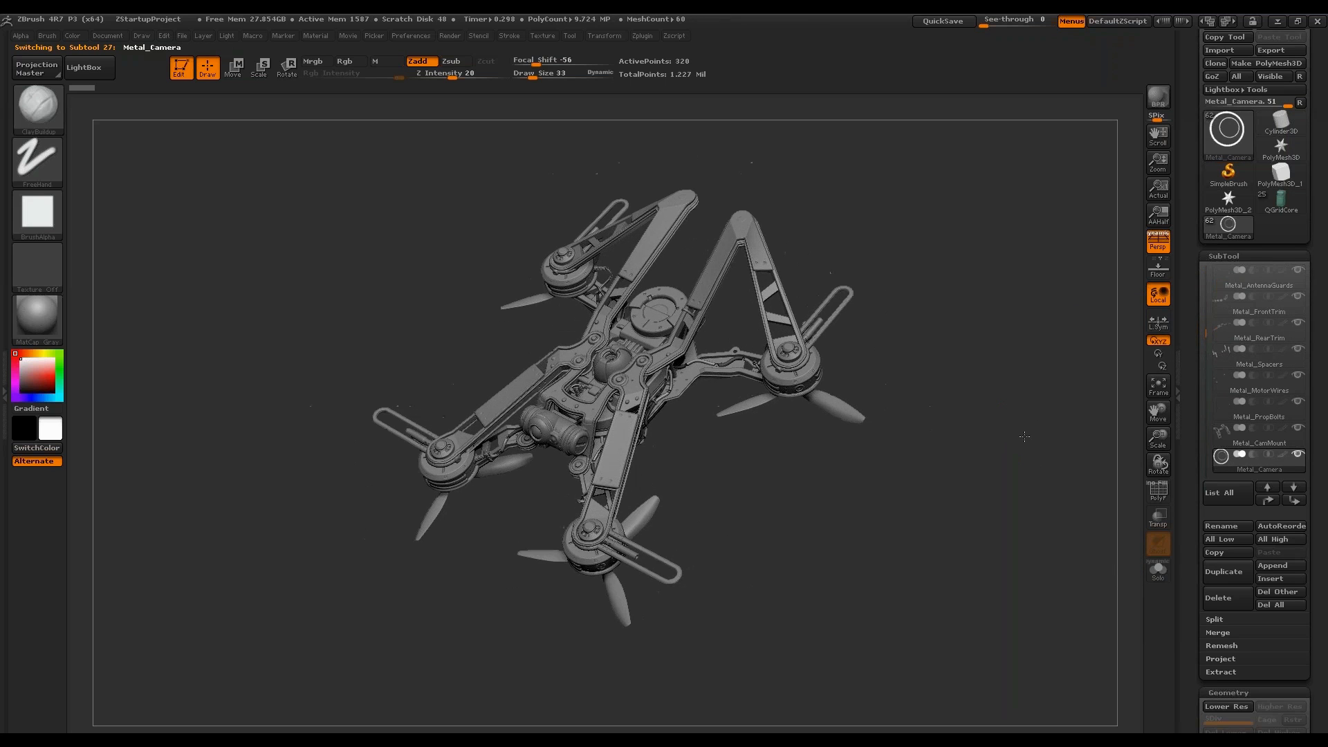
scroll(1024, 436, "up", 2)
left_click(839, 355, "alt")
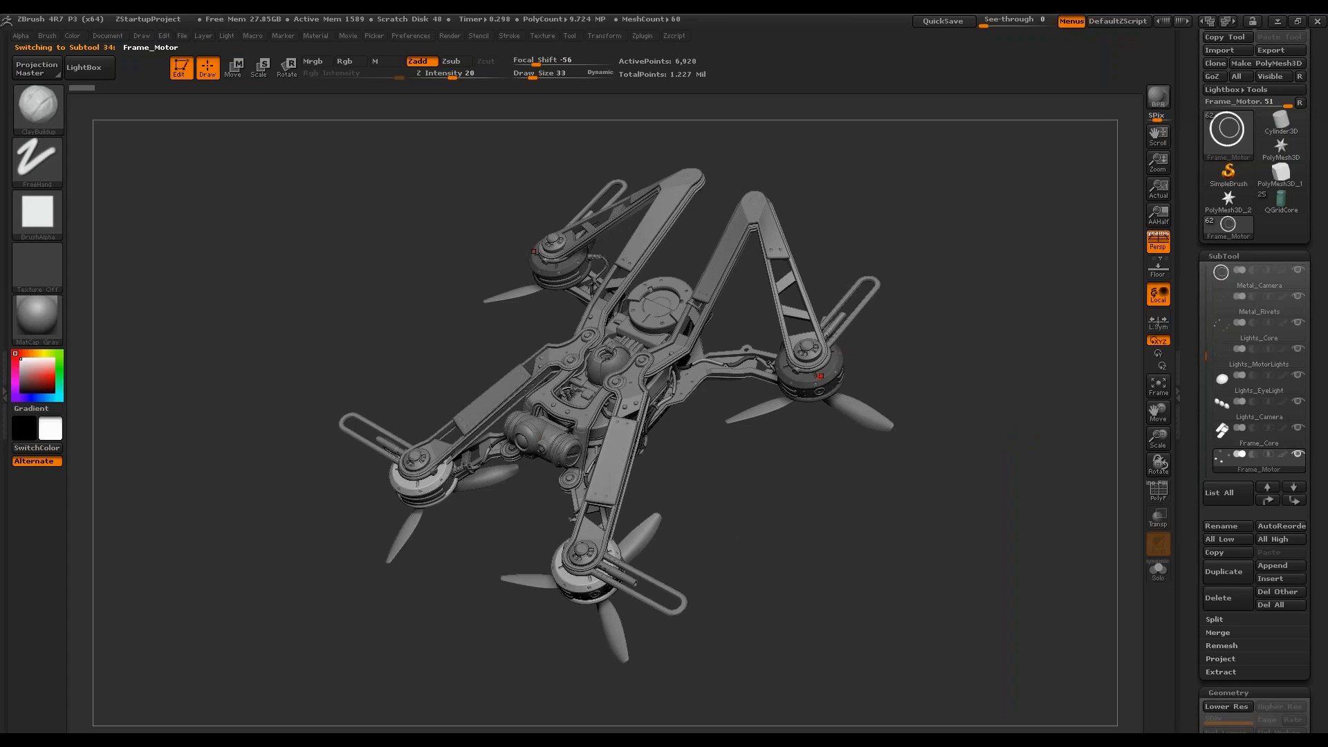
Switch to the Motors model, frame it closely, and display its polygroup colours and wireframe.
left_click(1281, 147)
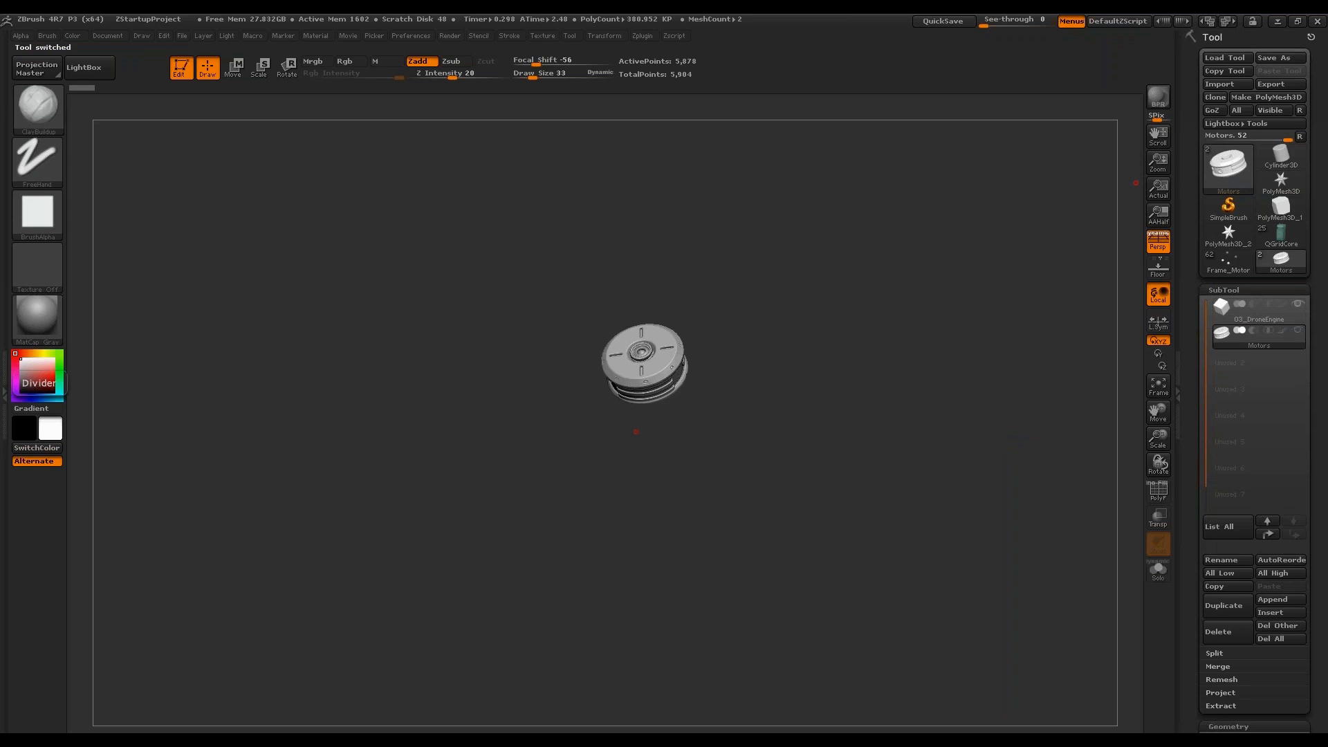
left_click_drag(881, 363, 1037, 498)
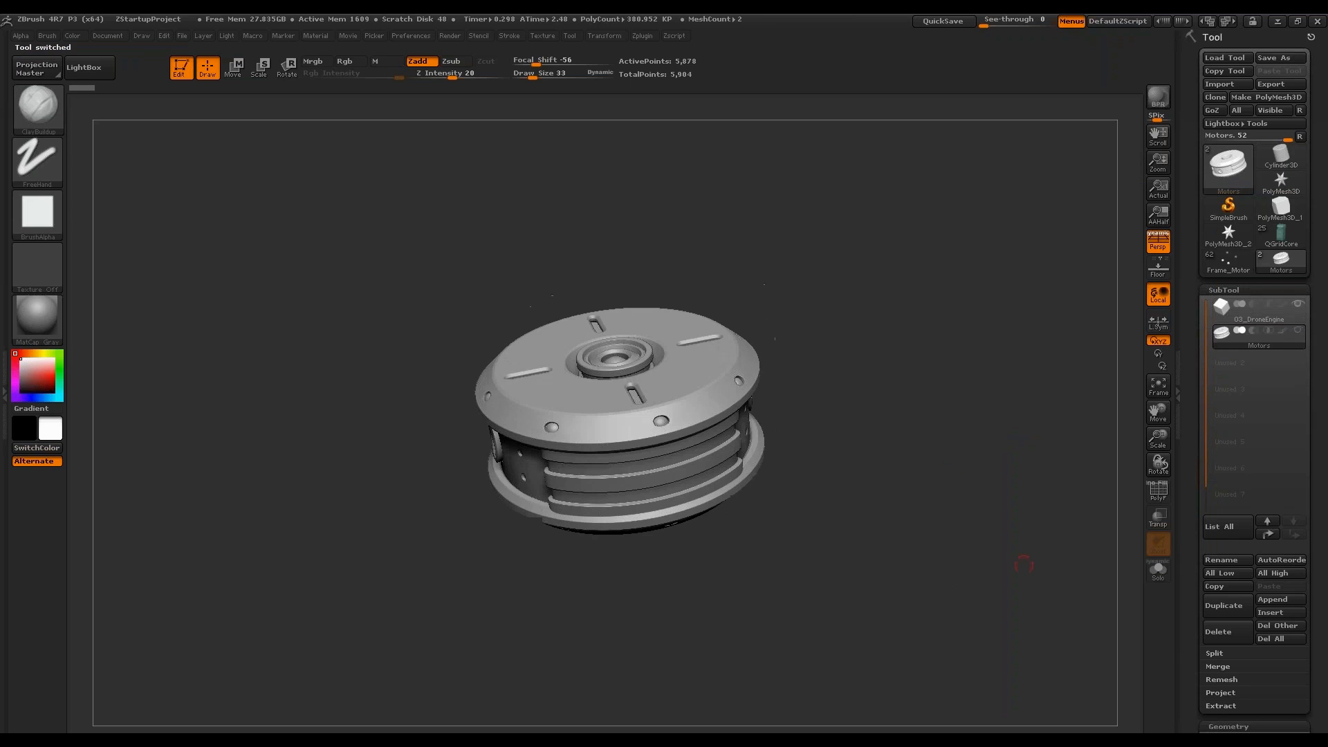
left_click_drag(947, 434, 1020, 446)
key("shift+f")
key("shift+f")
left_click(1157, 491)
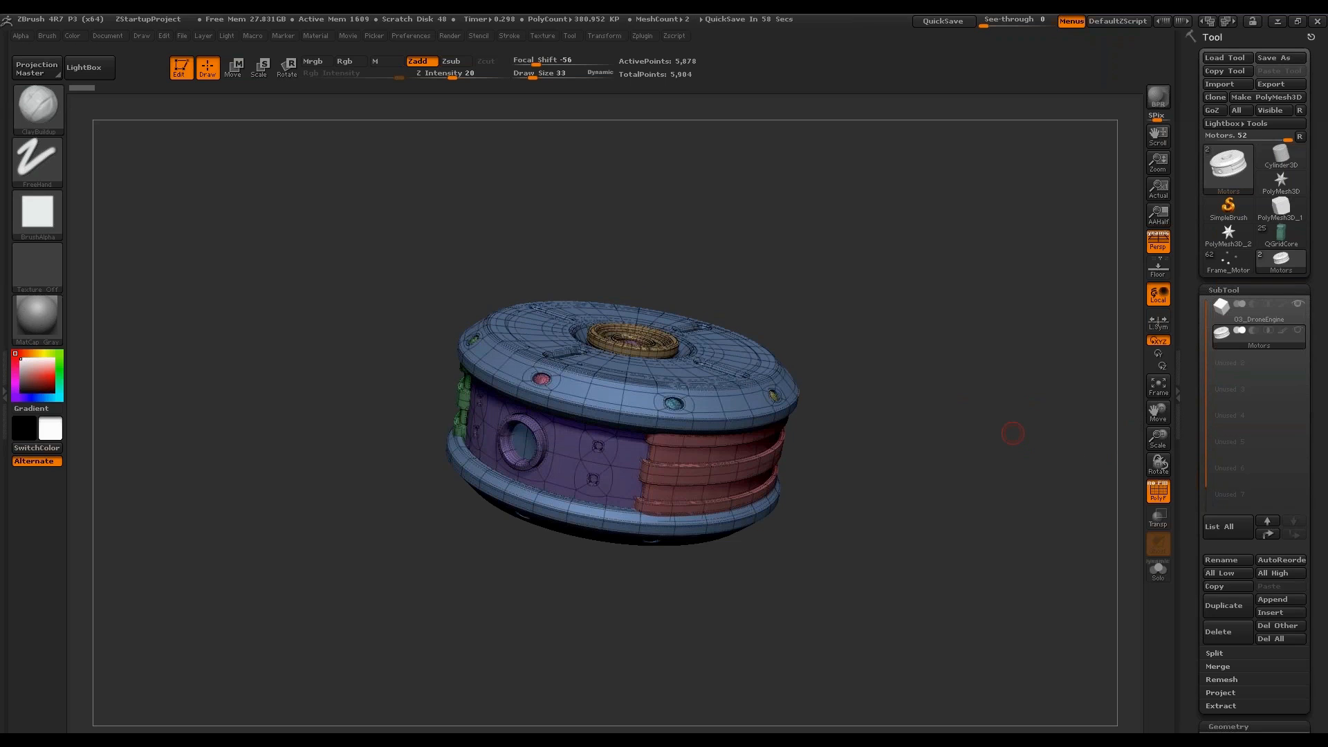
Examine the motor's wireframe from several angles, isolating one polygroup and restoring the whole motor.
left_click_drag(1012, 433, 870, 423)
left_click_drag(842, 290, 839, 346)
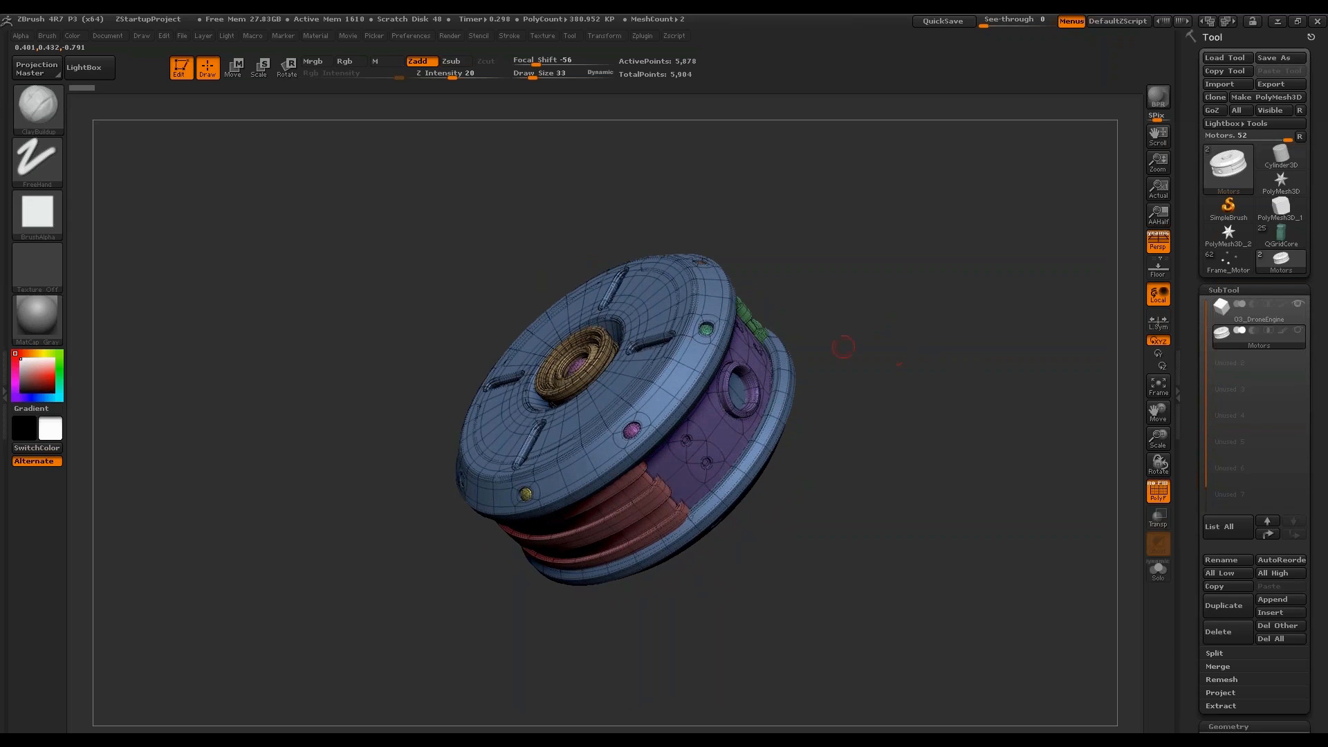
left_click(732, 425, "ctrl+shift")
left_click(907, 379, "ctrl+shift")
left_click_drag(907, 380, 880, 385)
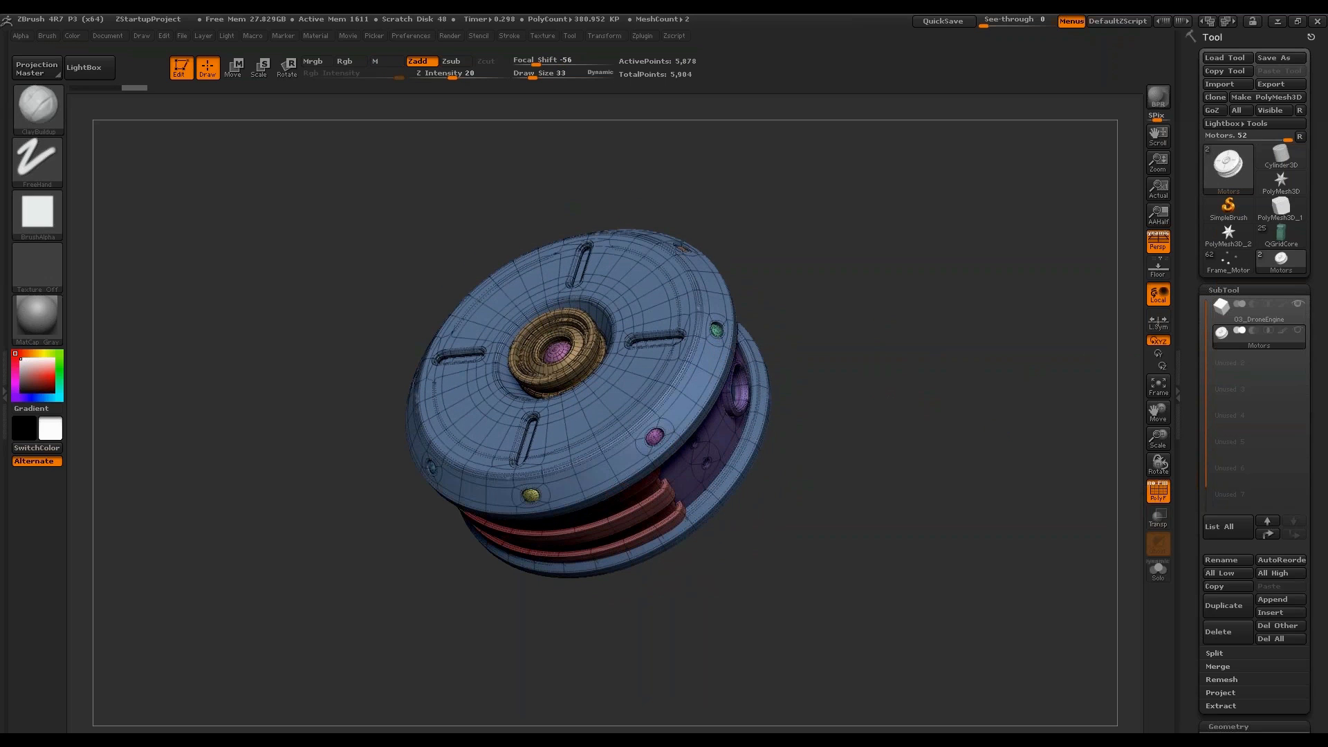
Turn off the motor's wireframe display and perspective, and view the motor straight from the side.
left_click_drag(910, 406, 1050, 406)
key("shift+f")
key("p")
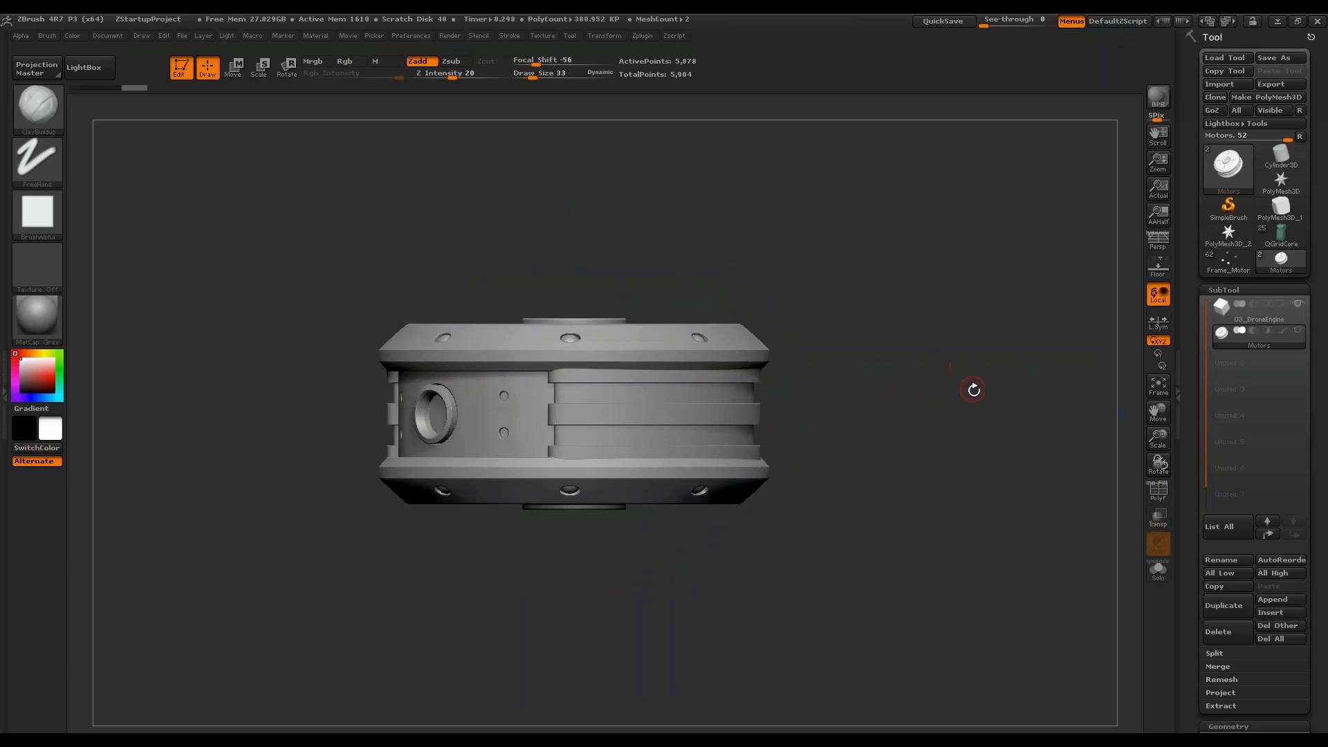
left_click_drag(921, 339, 900, 401)
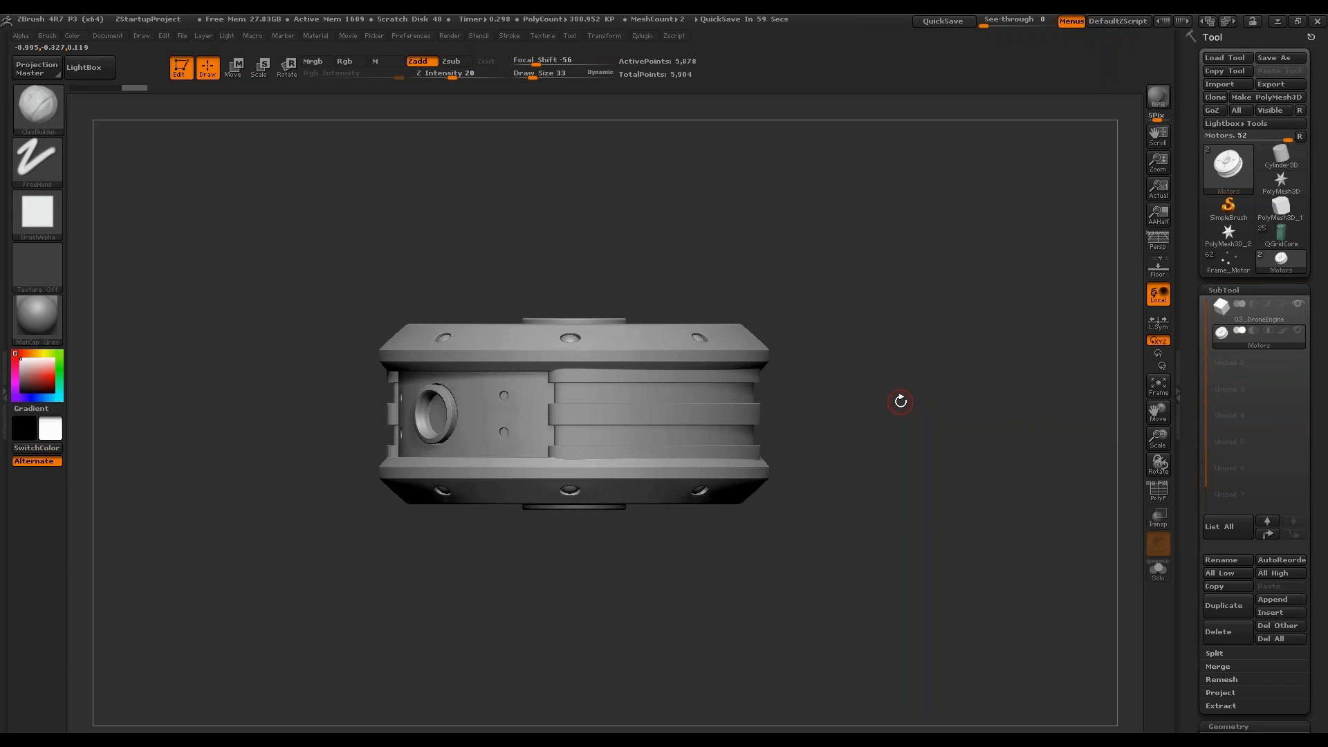
mouse_move(925, 330)
left_mouse_down()
mouse_move(932, 346)
mouse_move(907, 350)
left_mouse_up()
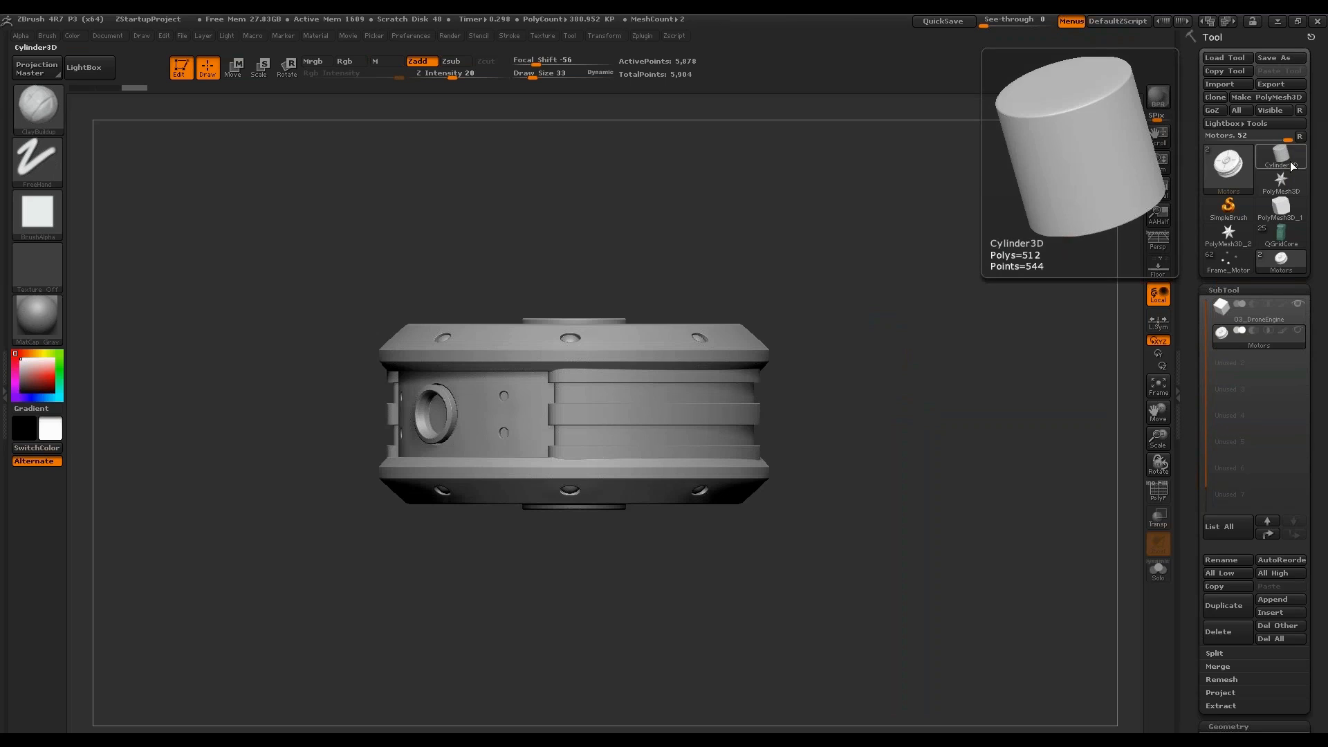
Load the Cylinder3D primitive, display its wireframe, and convert it to a PolyMesh3D.
left_click(1291, 161)
left_click_drag(952, 438, 1150, 415)
left_click(1158, 489)
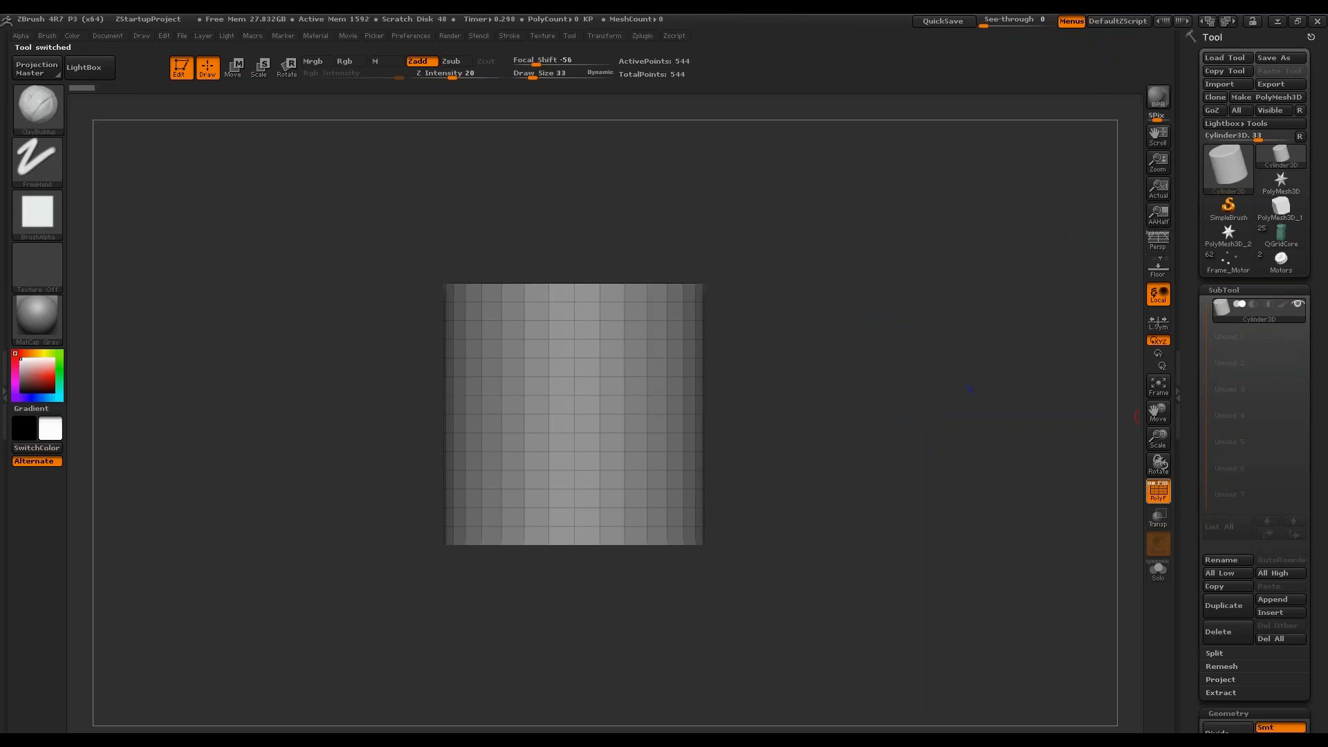
left_click(1277, 98)
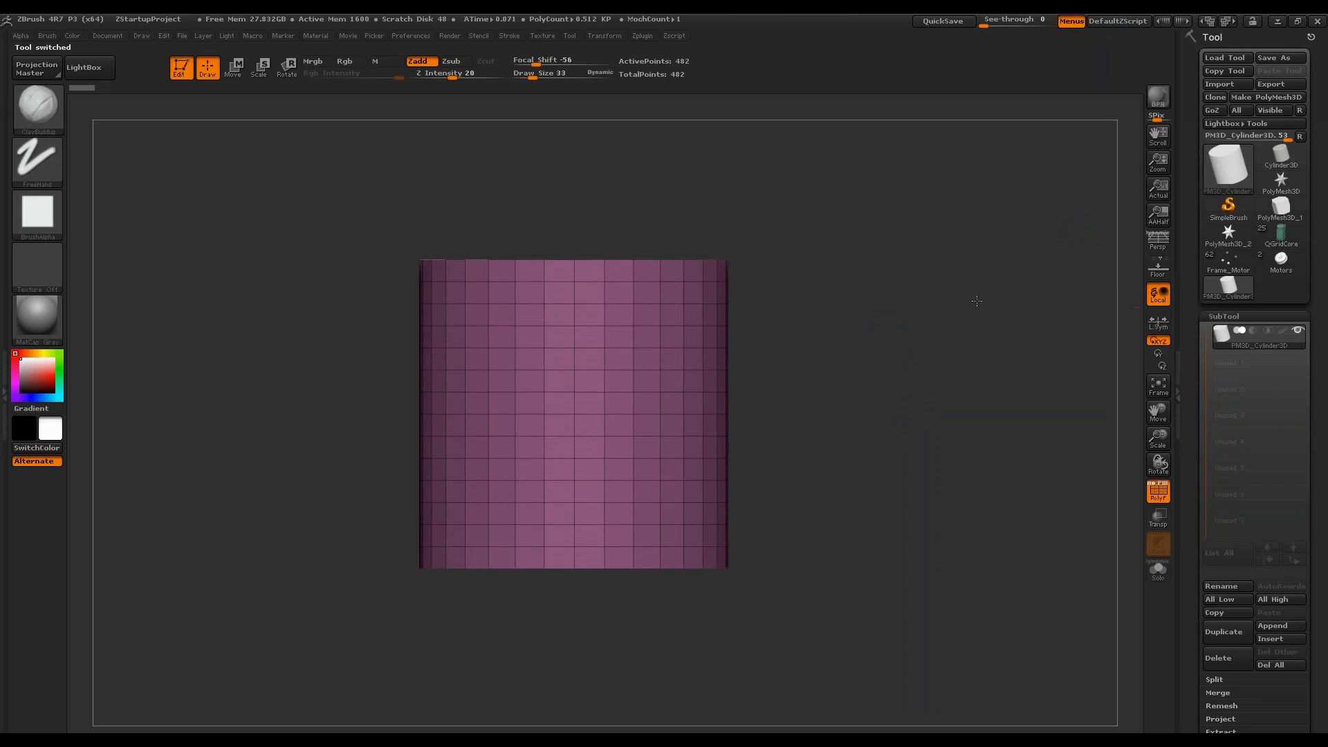
left_click_drag(977, 301, 972, 366)
Remove the cylinder's unneeded horizontal edge loops with Delete Loops at an angle of 45.
scroll(1204, 223, "down", 7)
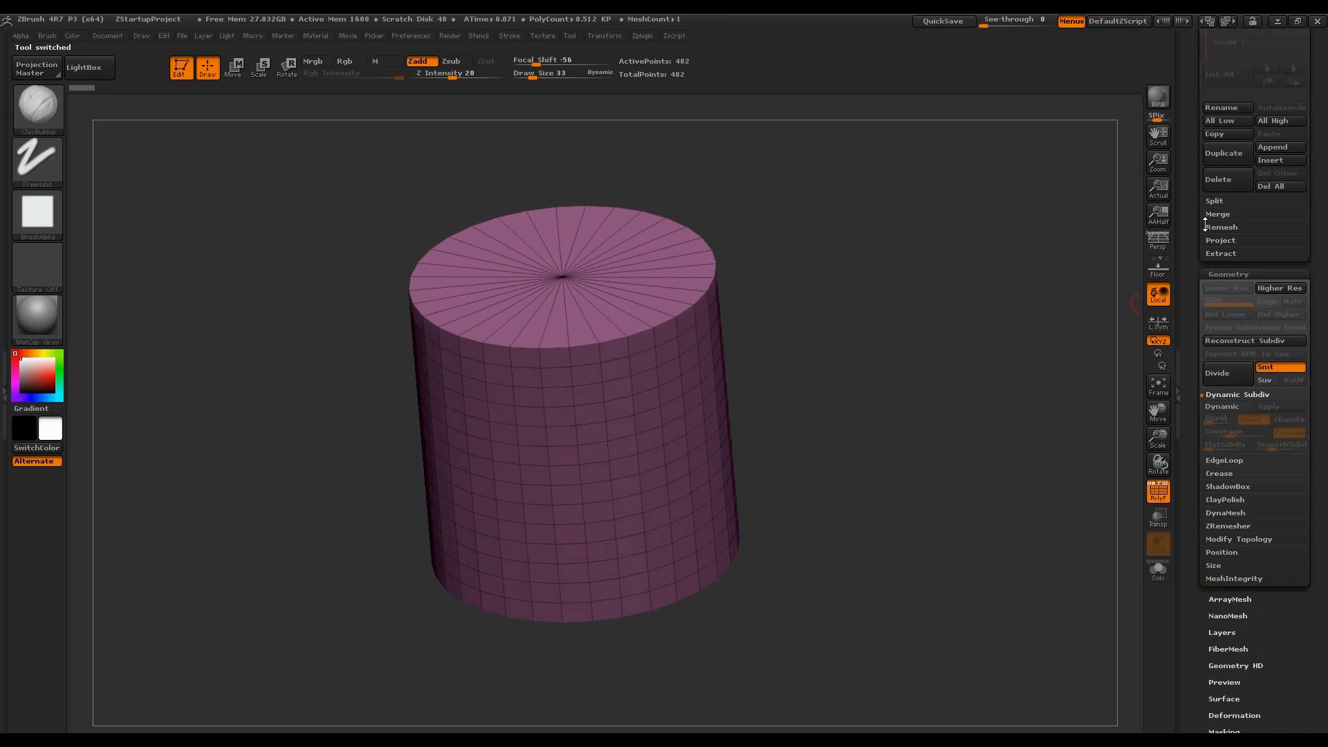
scroll(1205, 222, "down", 2)
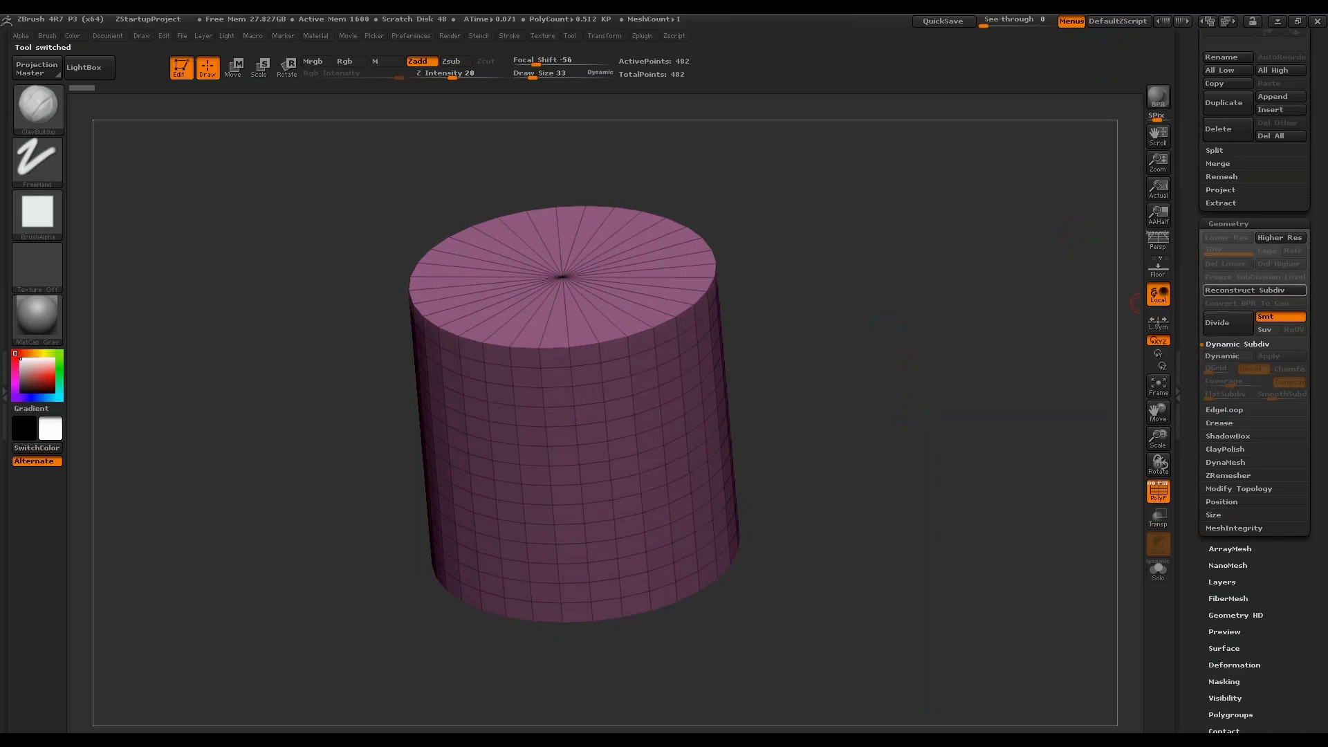
left_click(1235, 411)
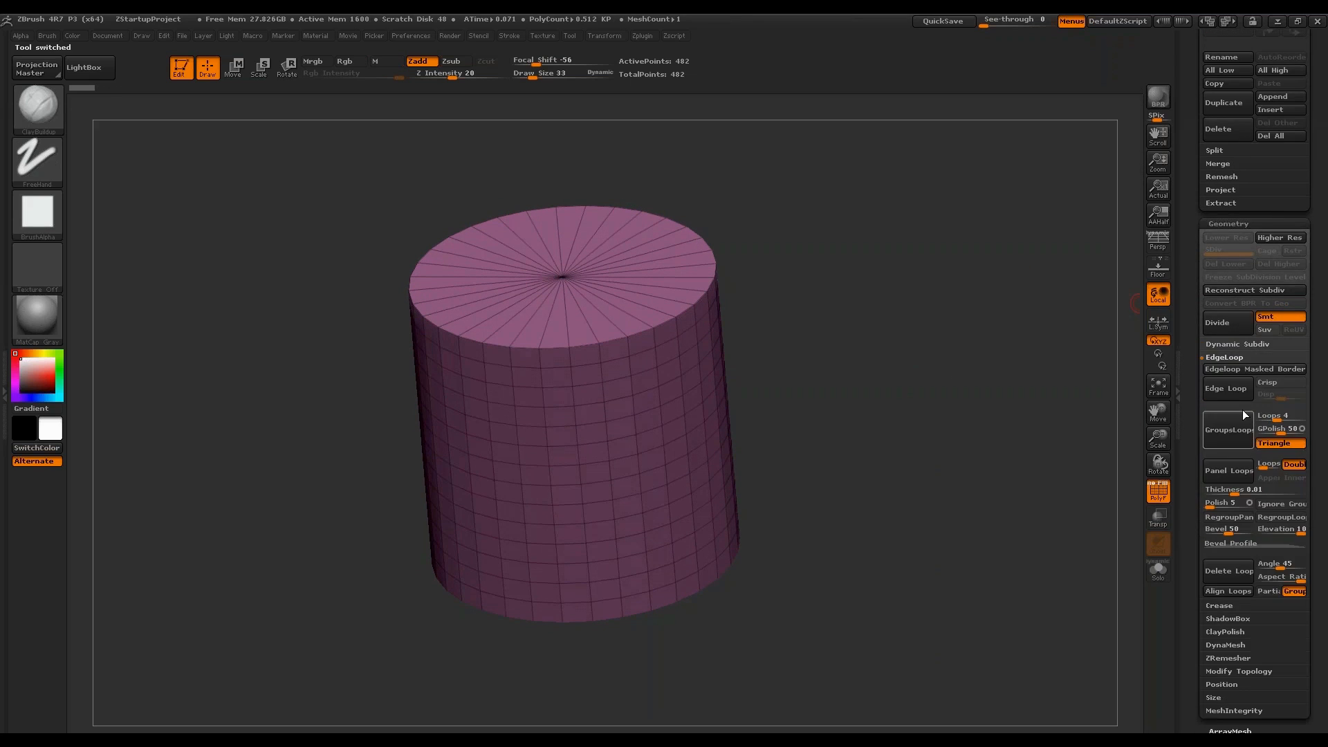
left_click(1231, 571)
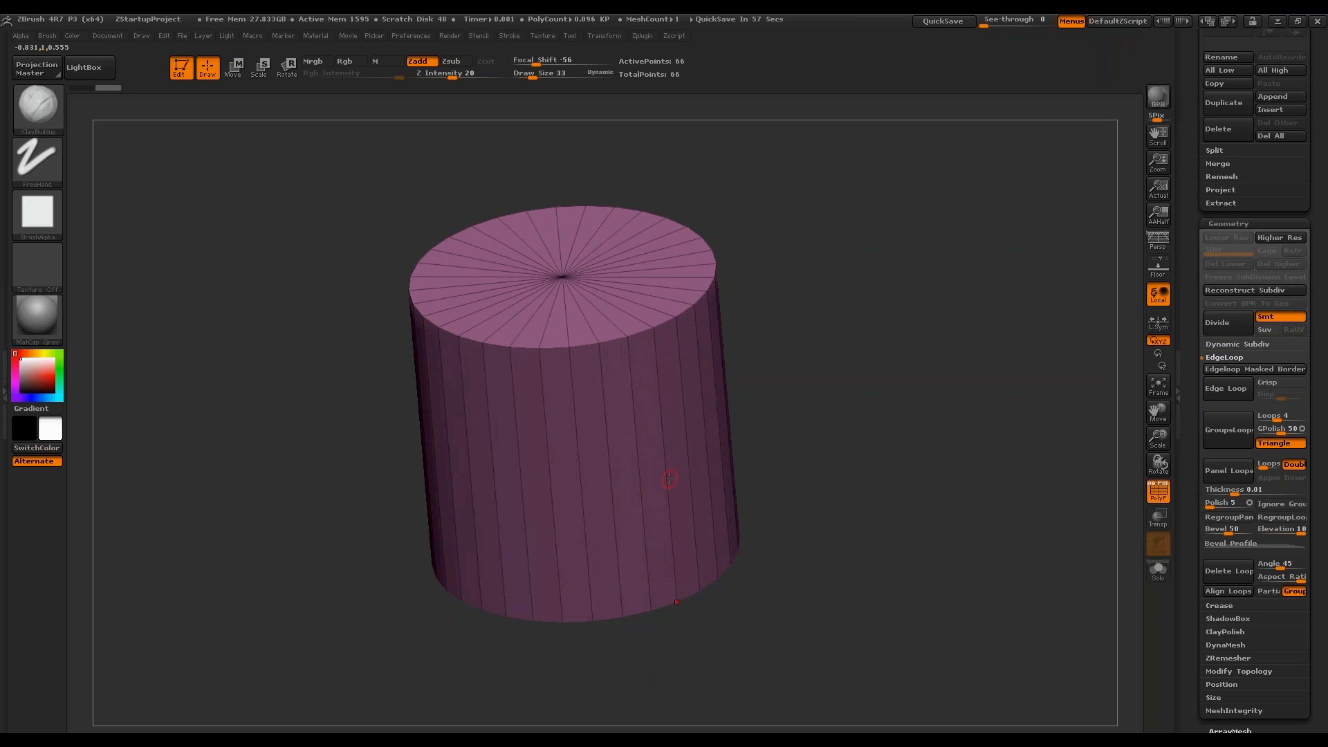
left_click_drag(781, 475, 907, 325)
left_click_drag(786, 368, 864, 515)
left_click_drag(947, 351, 989, 337, "shift")
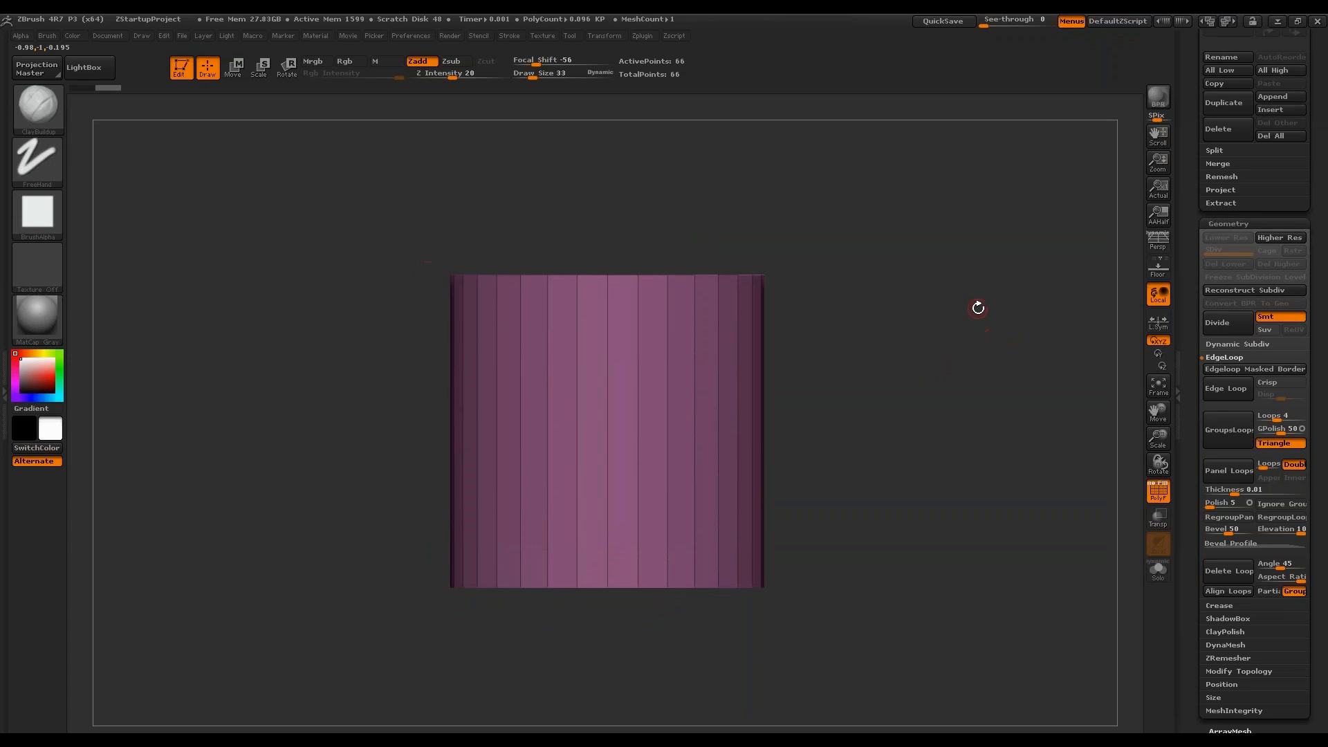
key("alt+Tab")
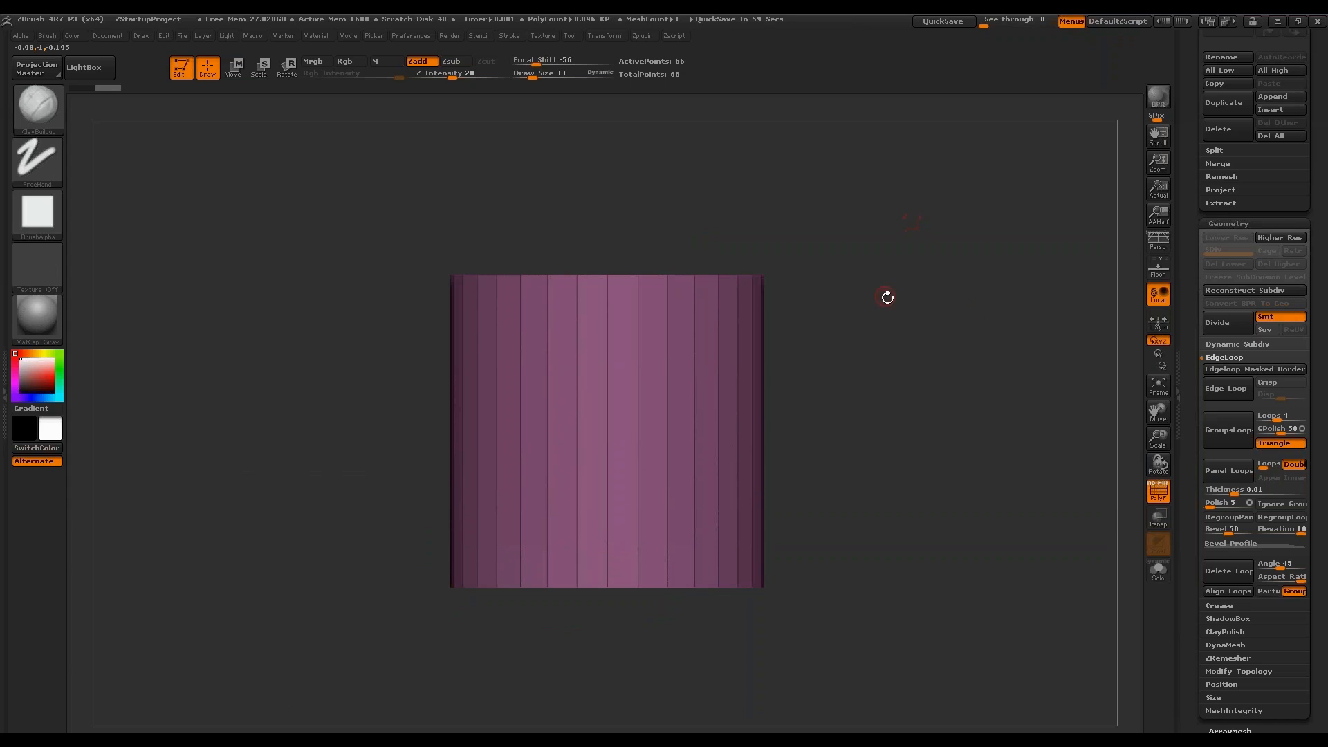
left_click_drag(887, 296, 903, 301)
View the Motors model without its wireframe for reference, and return to PM3D_Cylinder3D with the wireframe displayed.
scroll(1195, 316, "up", 5)
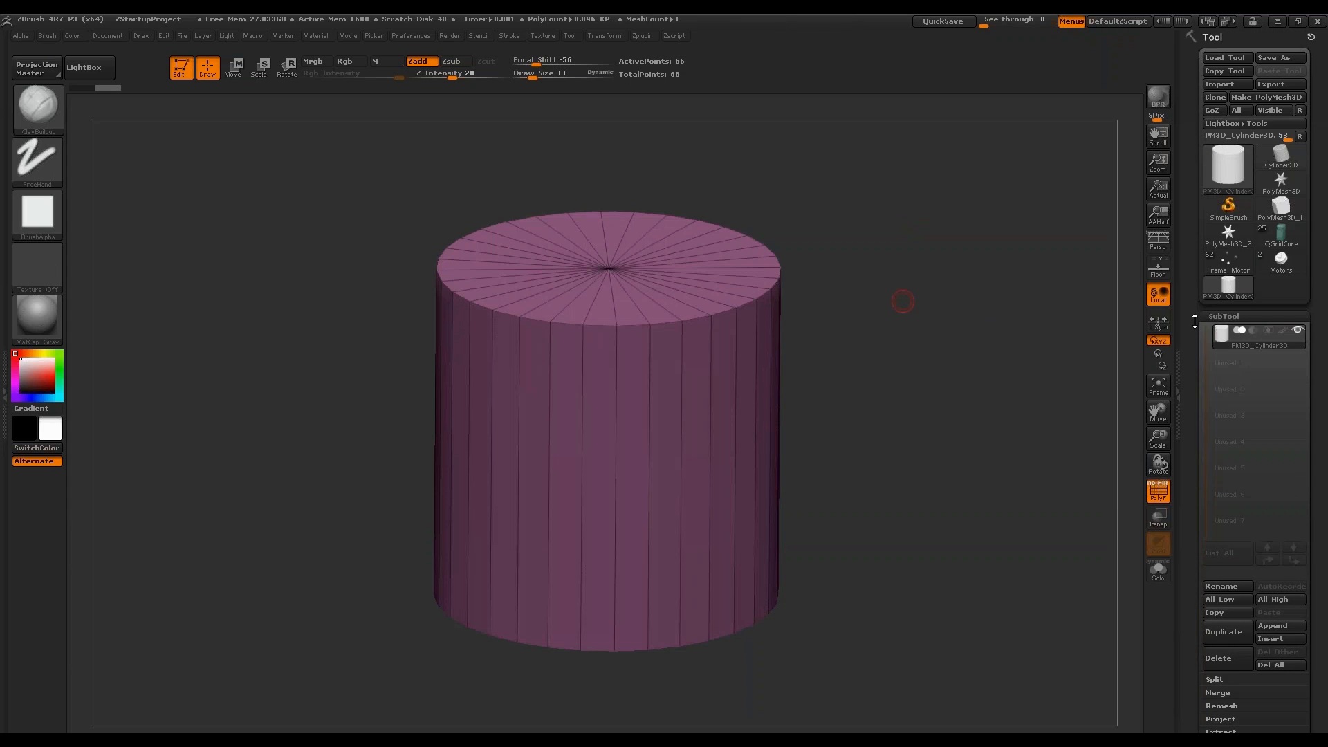
left_click(1285, 270)
mouse_move(865, 371)
left_mouse_down()
mouse_move(922, 359)
mouse_move(936, 338)
mouse_move(878, 305)
mouse_move(930, 336)
left_mouse_up()
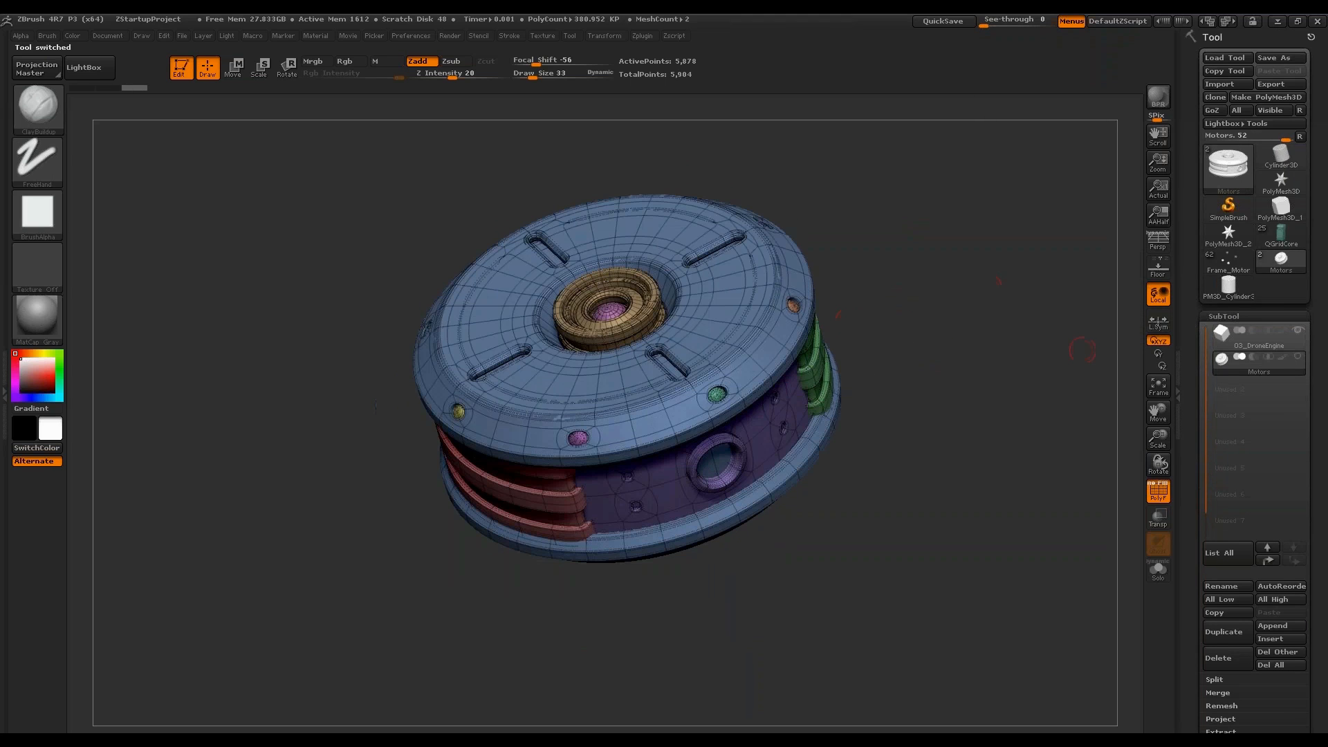
left_click(1158, 491)
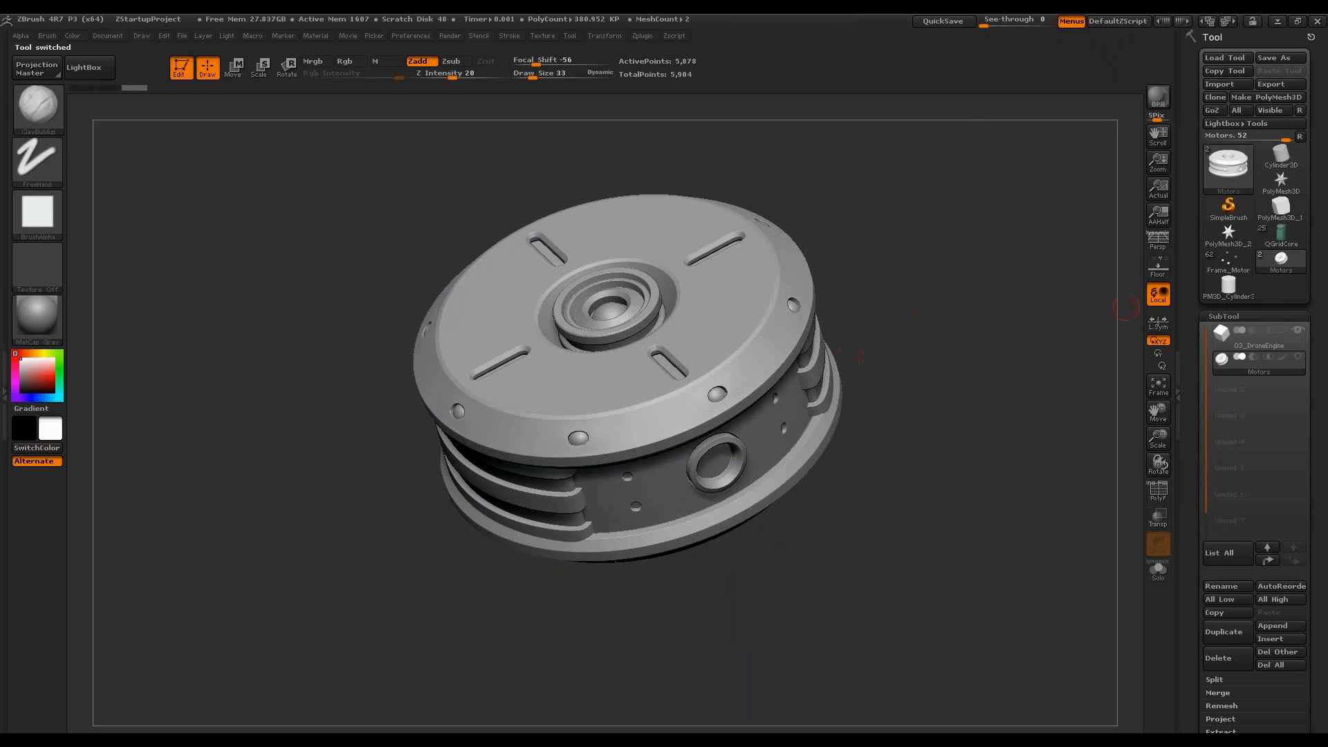
left_click(1231, 292)
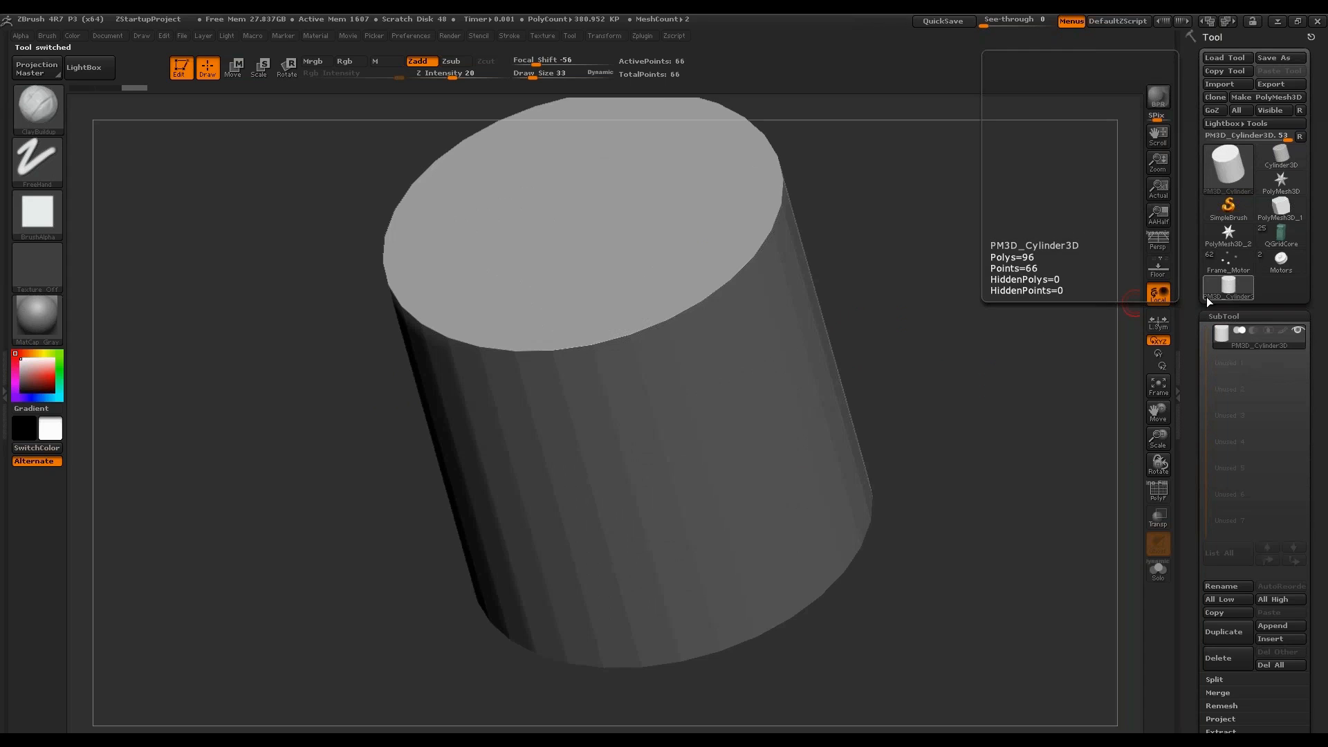
mouse_move(1010, 305)
left_mouse_down()
mouse_move(1008, 332)
mouse_move(989, 309)
left_mouse_up()
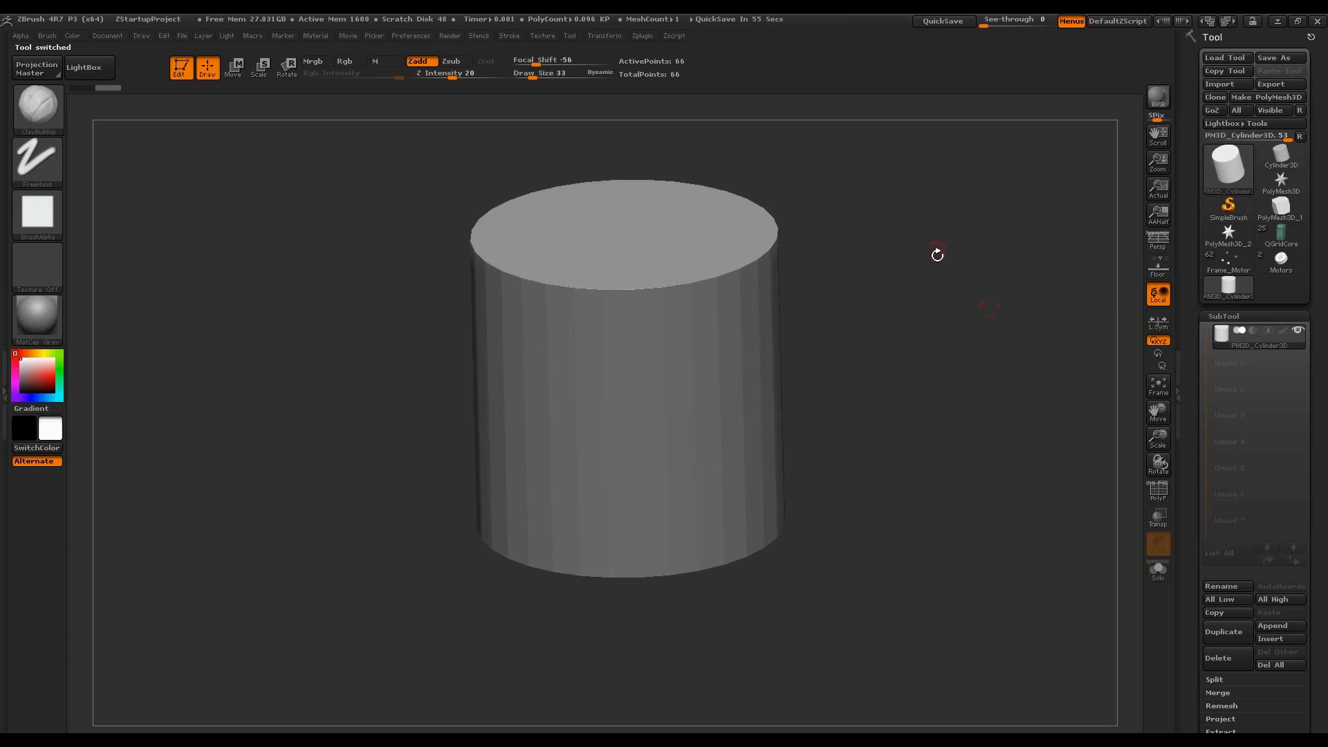
left_click_drag(937, 255, 989, 335)
left_click(1158, 492)
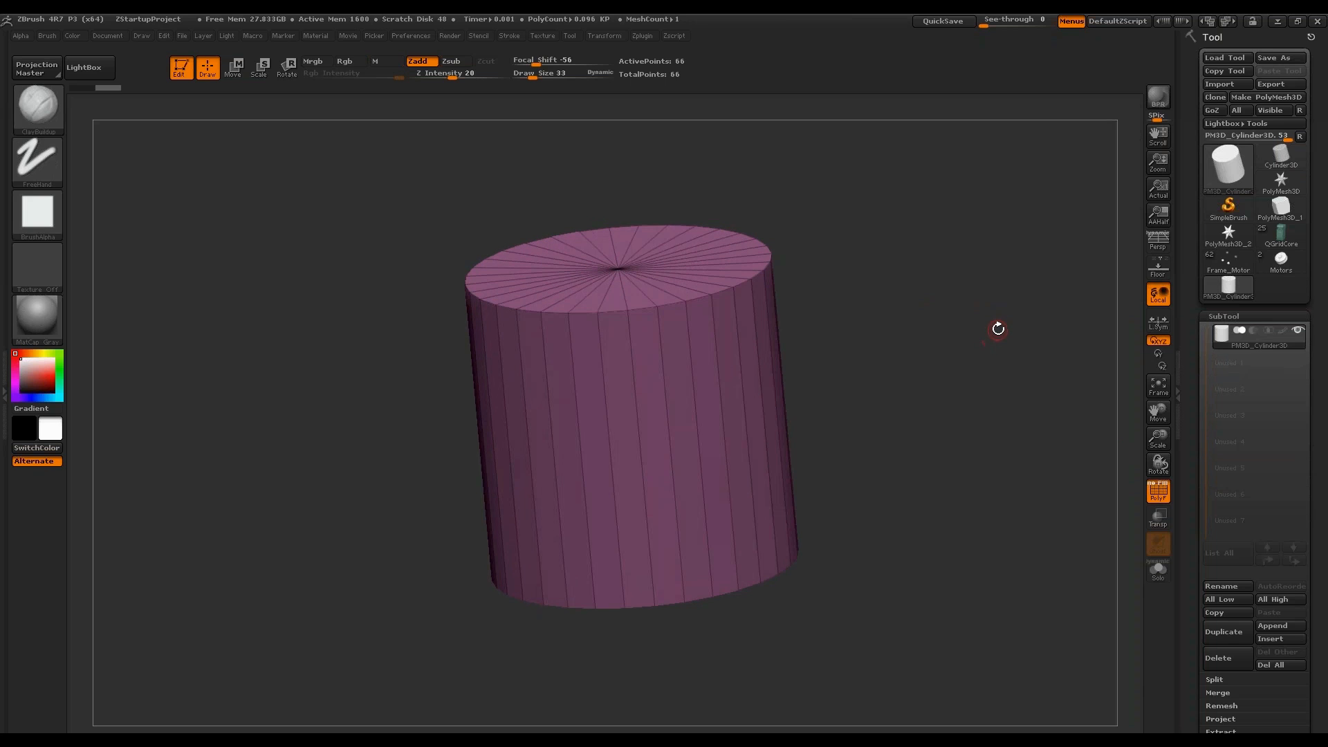
Activate the ZModeler brush and open its polygon actions on the cylinder's top cap.
key("b")
key("z")
key("m")
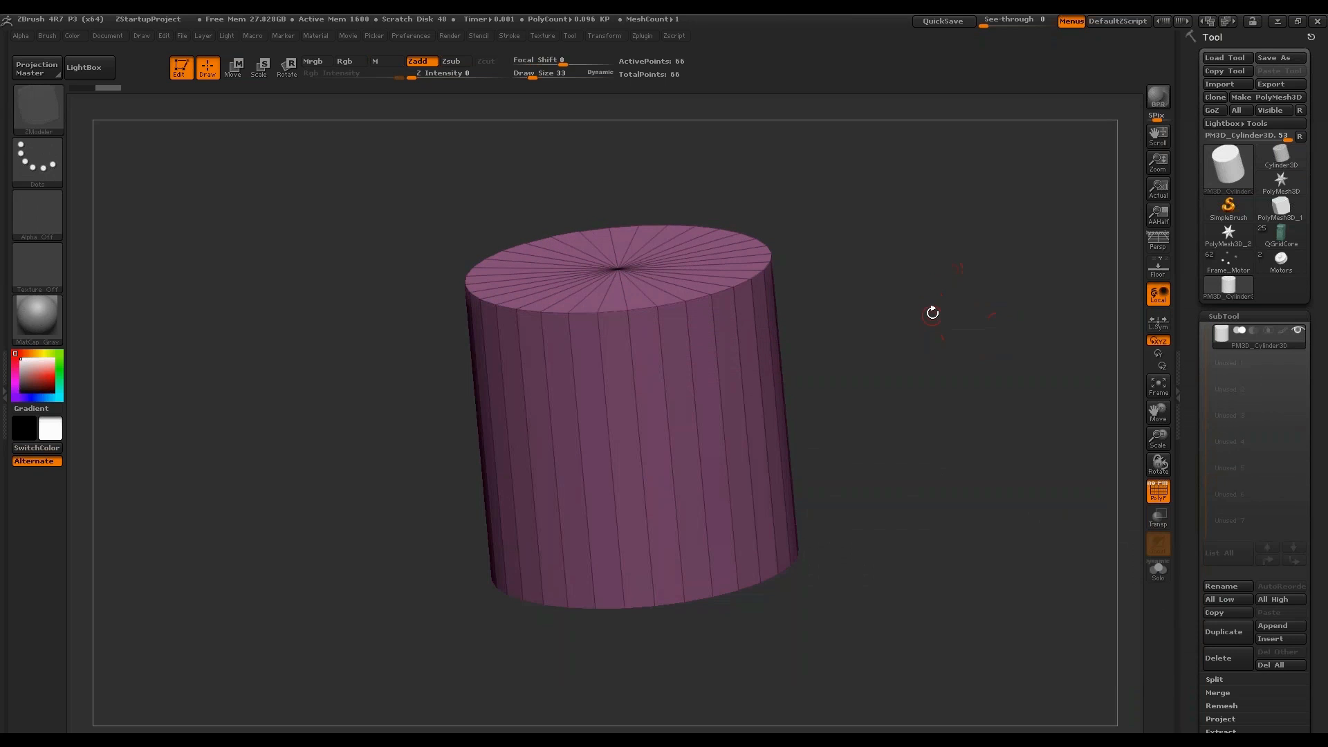
left_click_drag(927, 297, 948, 296)
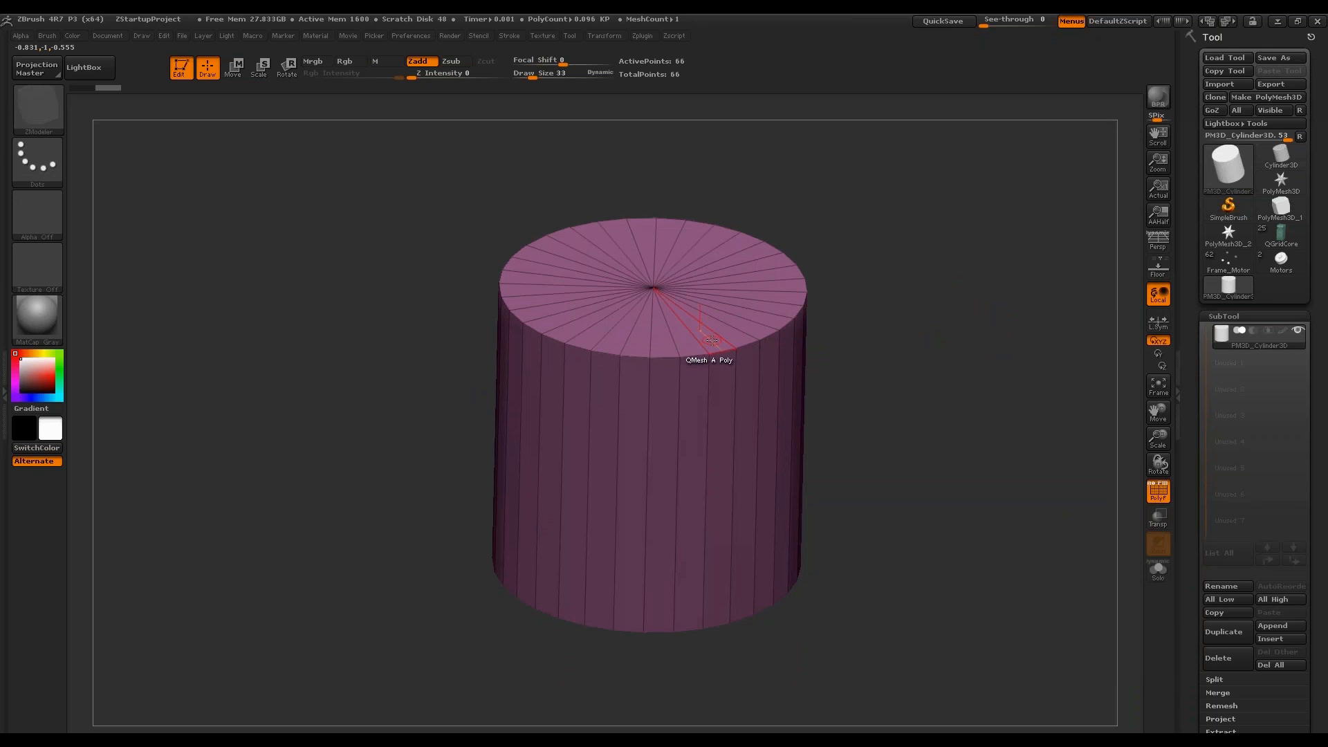
key("space")
Draw a Move transpose line about 1.84 units long from the cylinder's centre in side view, and align it horizontally.
mouse_move(879, 341)
left_mouse_down()
mouse_move(870, 314)
mouse_move(864, 325)
left_mouse_up()
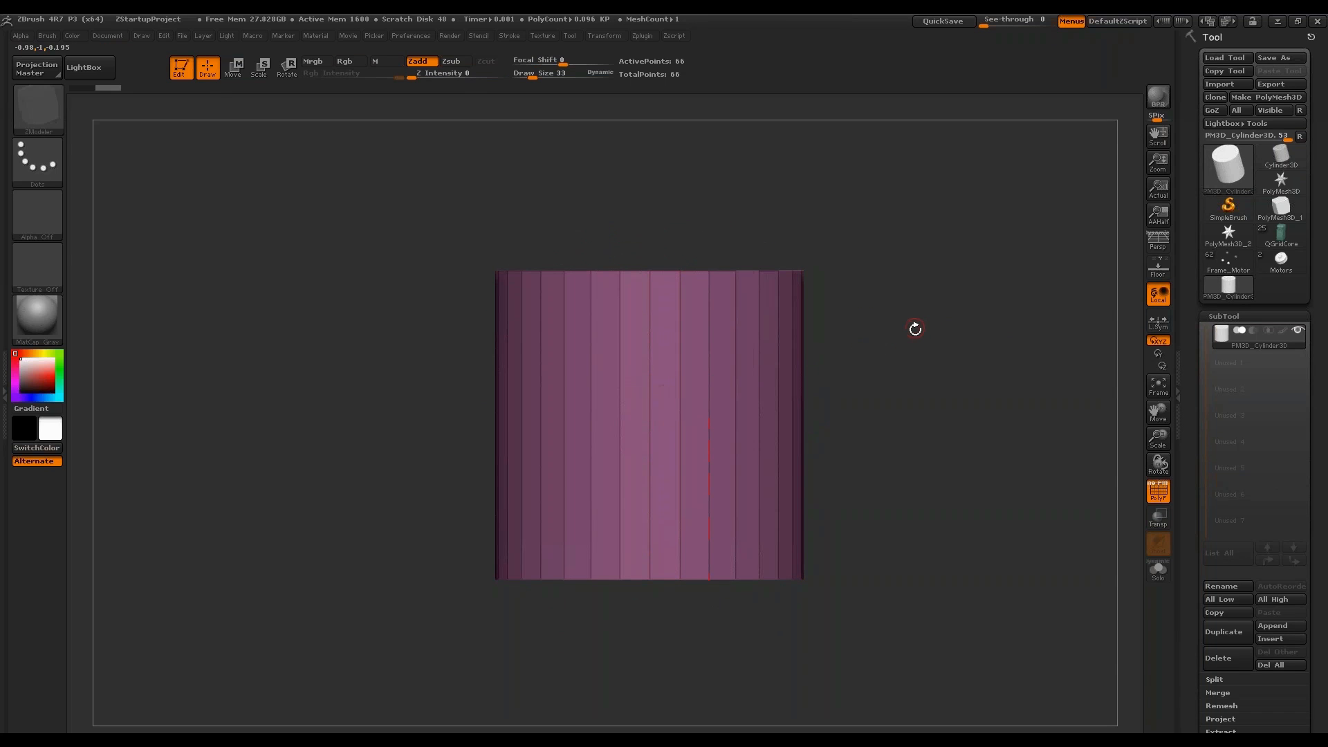
key("w")
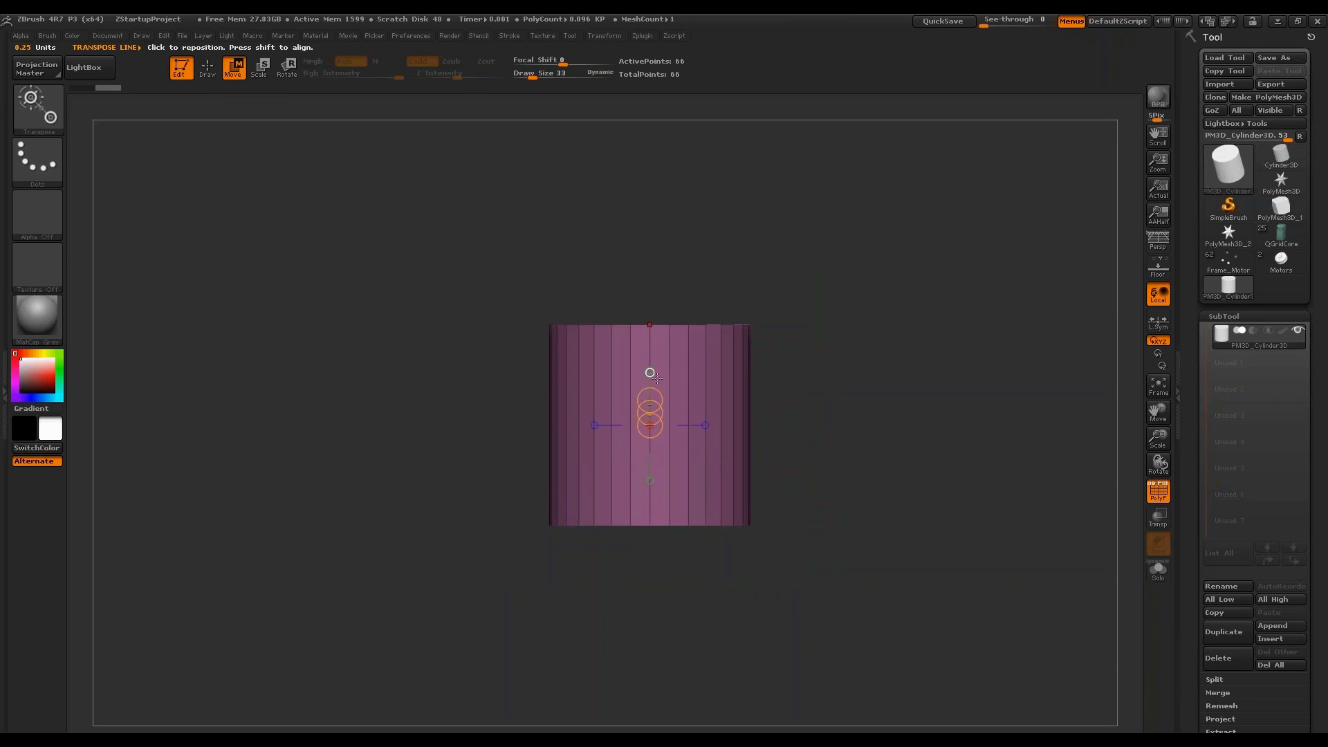
left_click_drag(662, 395, 653, 239)
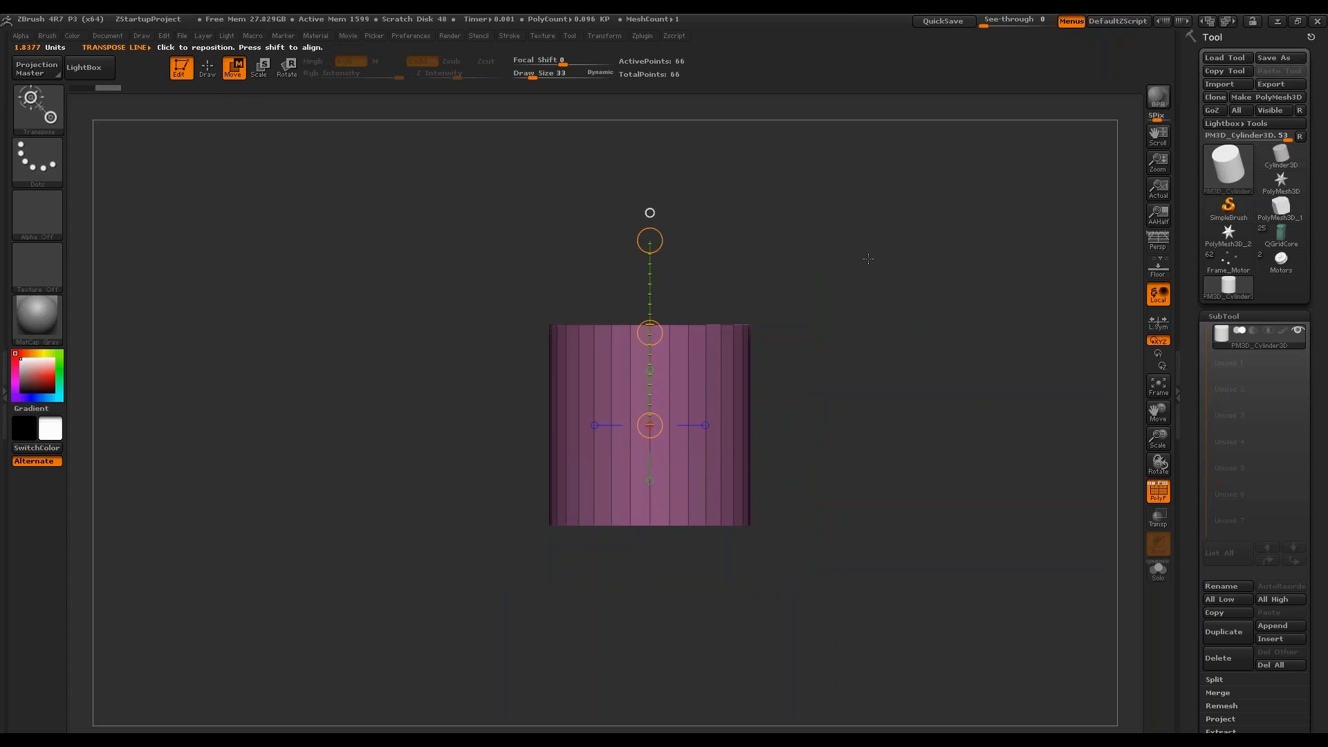
left_click_drag(649, 240, 833, 425, "shift")
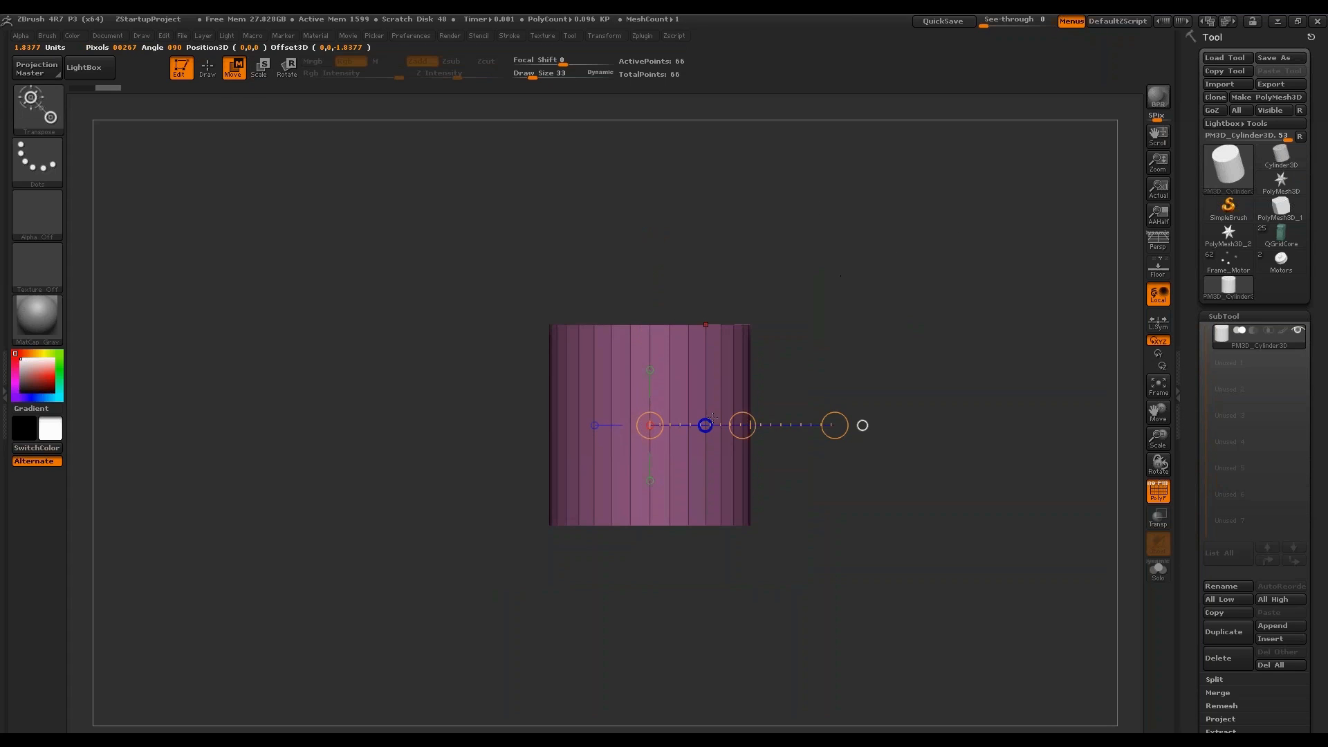
Draw horizontal transpose lines from off-centre points on the cylinder's side.
mouse_move(673, 370)
left_mouse_down("shift")
mouse_move(822, 368)
mouse_move(940, 345)
left_mouse_up("shift")
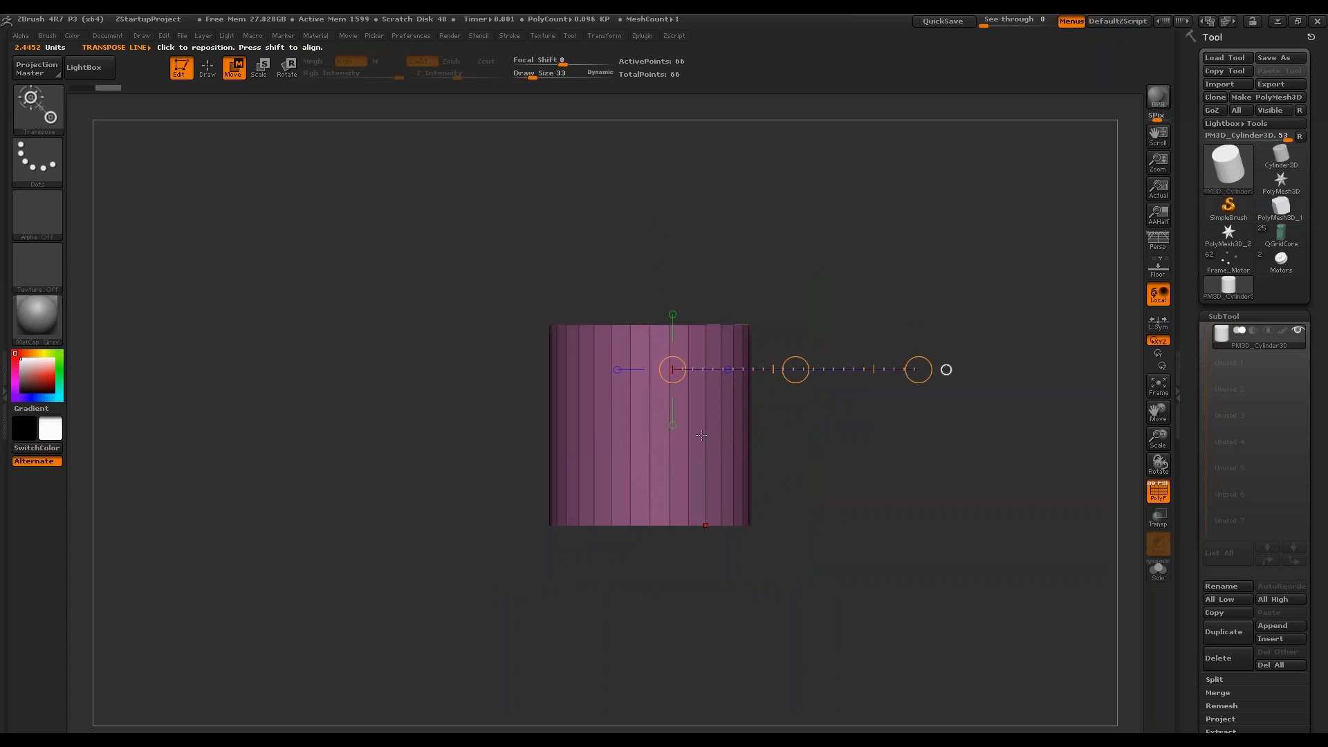
mouse_move(703, 437)
left_mouse_down()
mouse_move(786, 237)
mouse_move(496, 347)
mouse_move(854, 372)
left_mouse_up()
left_click_drag(643, 401, 861, 401, "shift")
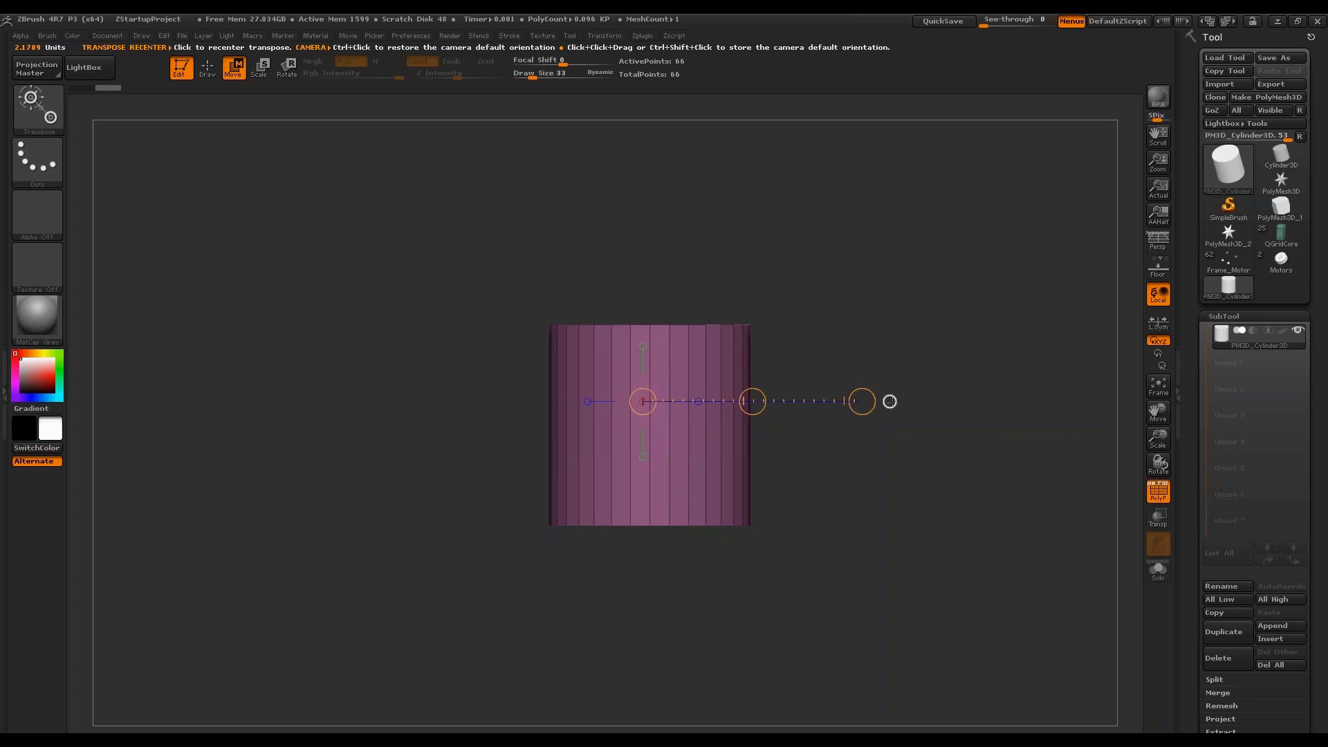
Align the transpose line vertically from the cylinder's centre and stretch the cylinder down to about half its height.
left_click_drag(649, 424, 597, 212)
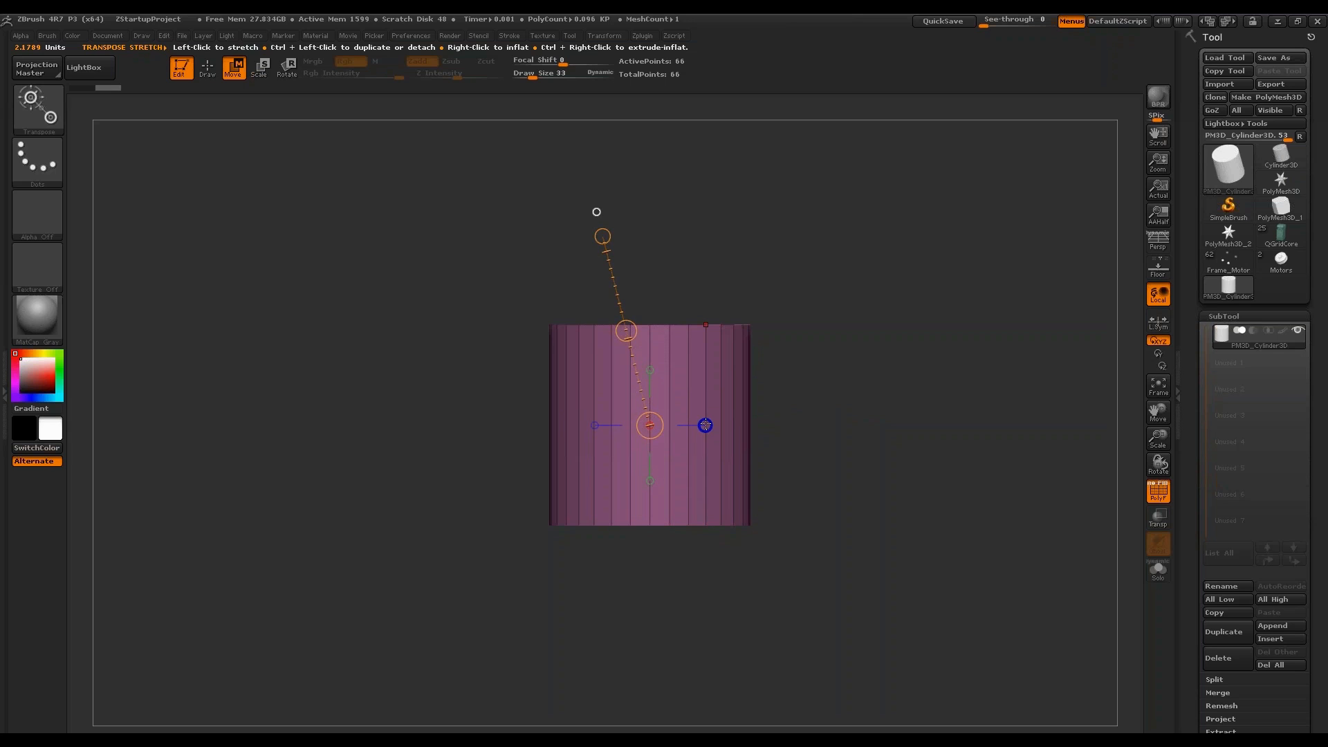
left_click(649, 478, "shift")
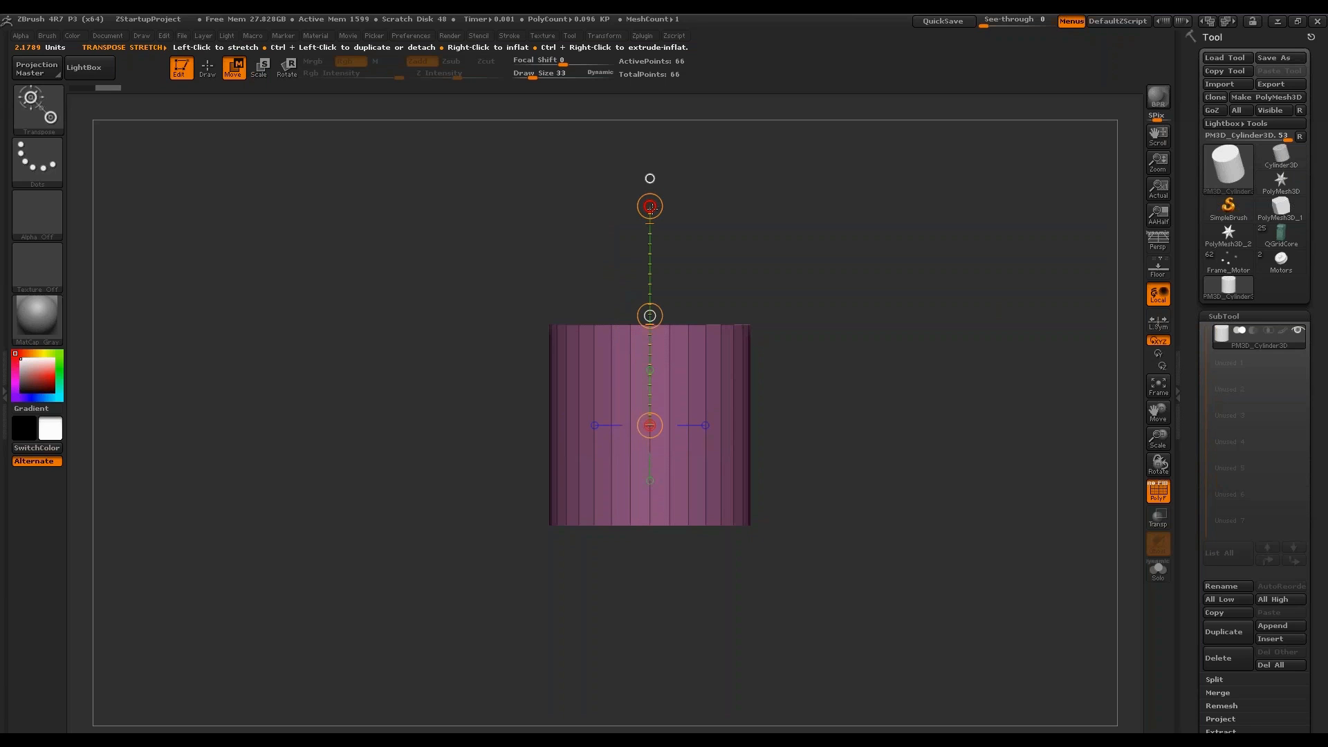
left_click_drag(650, 206, 662, 317)
left_click_drag(949, 345, 913, 429)
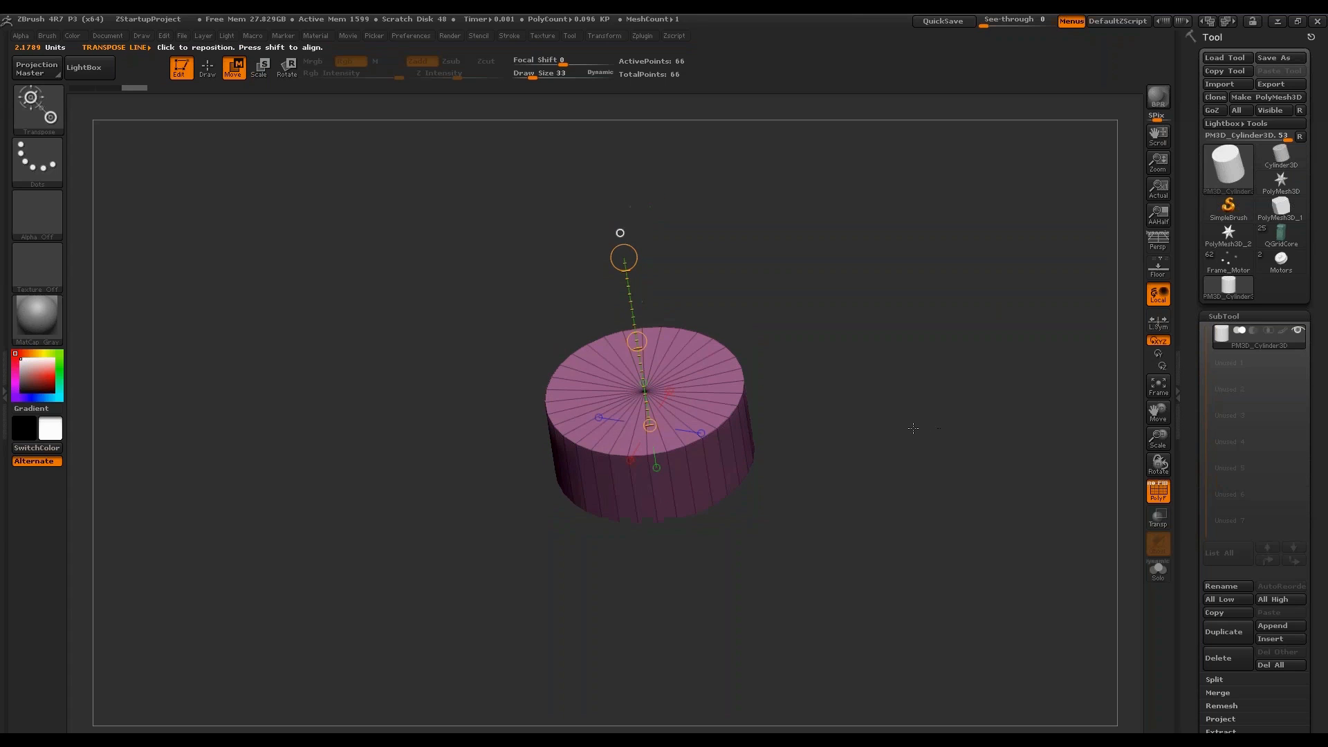
left_click_drag(899, 372, 835, 356, "shift")
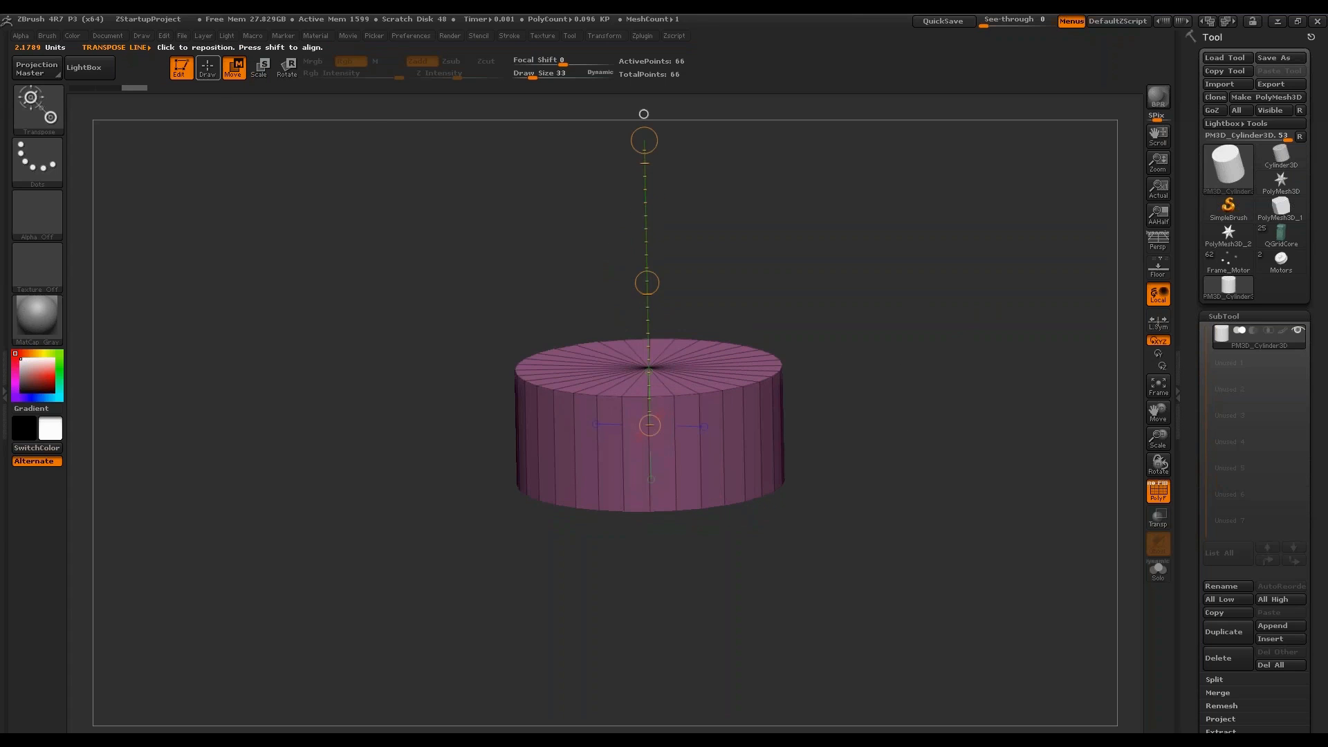
Insert one edge loop around the cylinder's side just below the upper rim and another on the top cap.
key("q")
mouse_move(975, 270)
left_mouse_down()
mouse_move(978, 365)
mouse_move(989, 350)
mouse_move(978, 339)
mouse_move(1015, 309)
left_mouse_up()
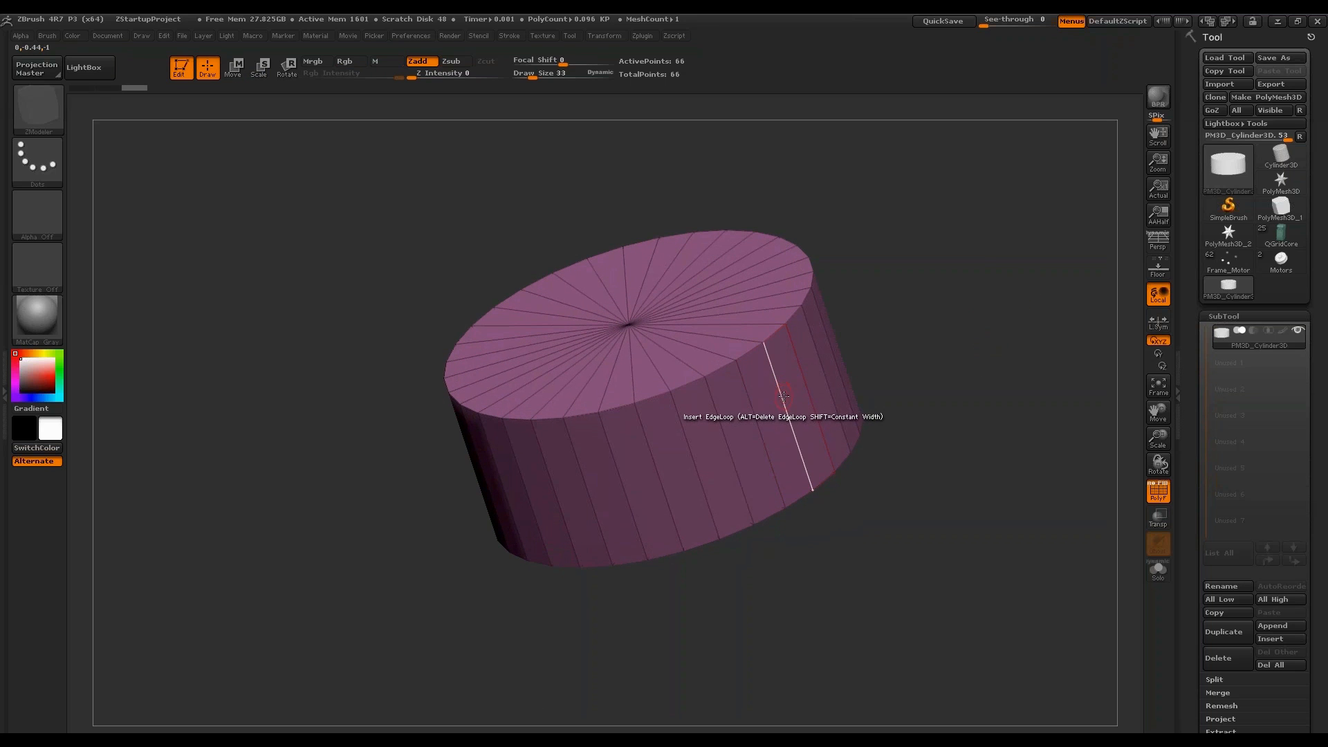
left_click_drag(895, 296, 910, 296)
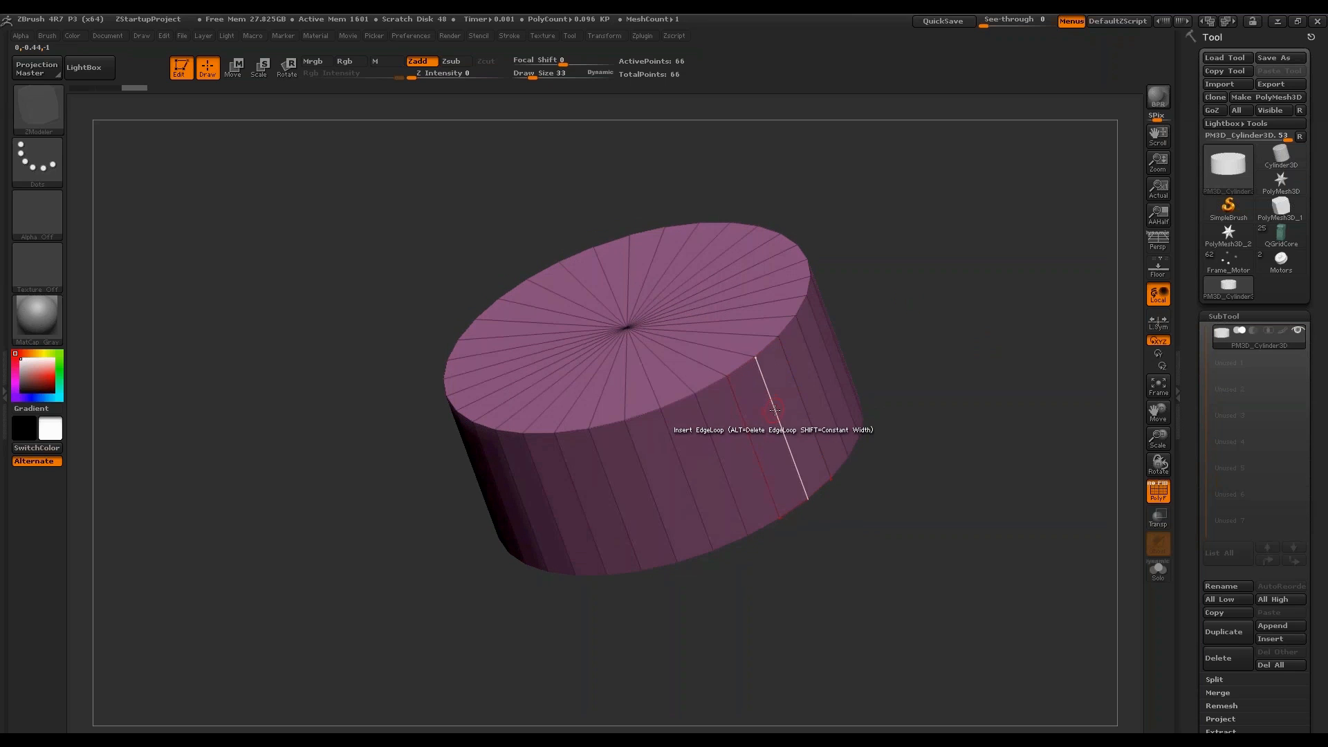
key("space")
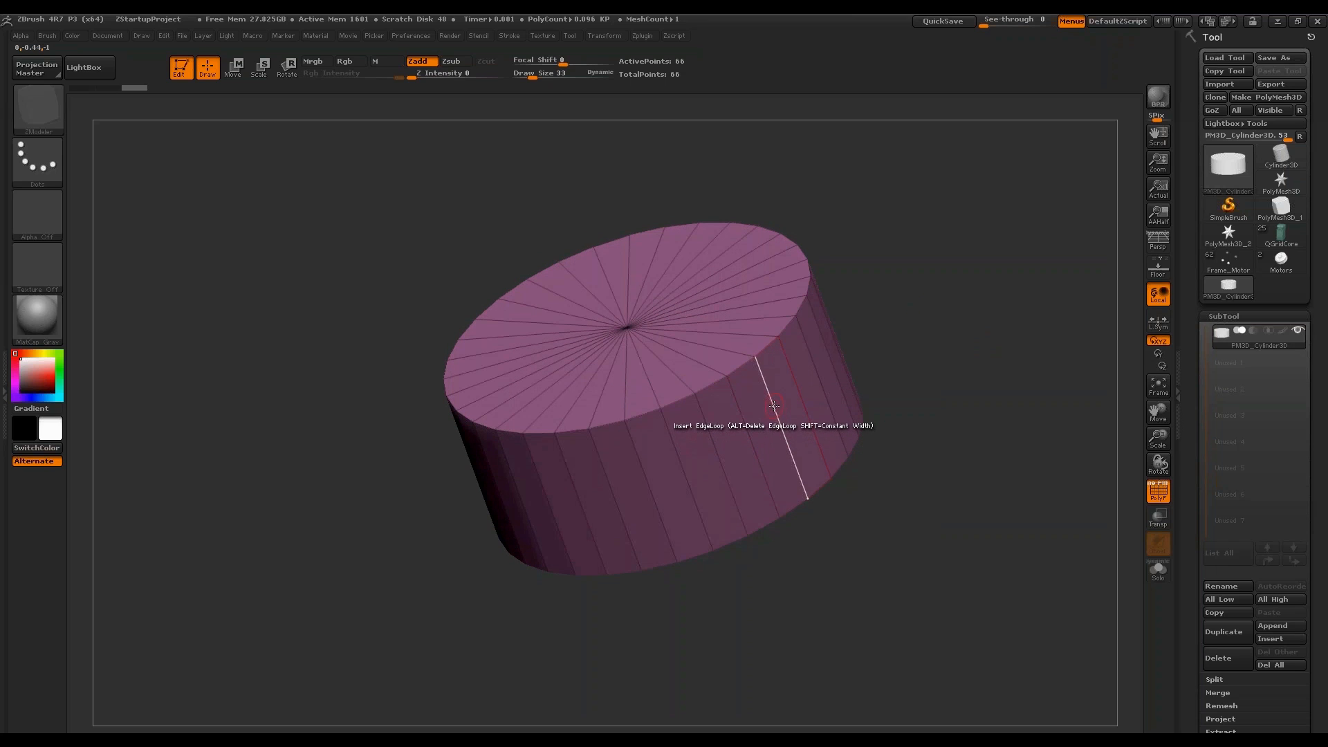
left_click(777, 414)
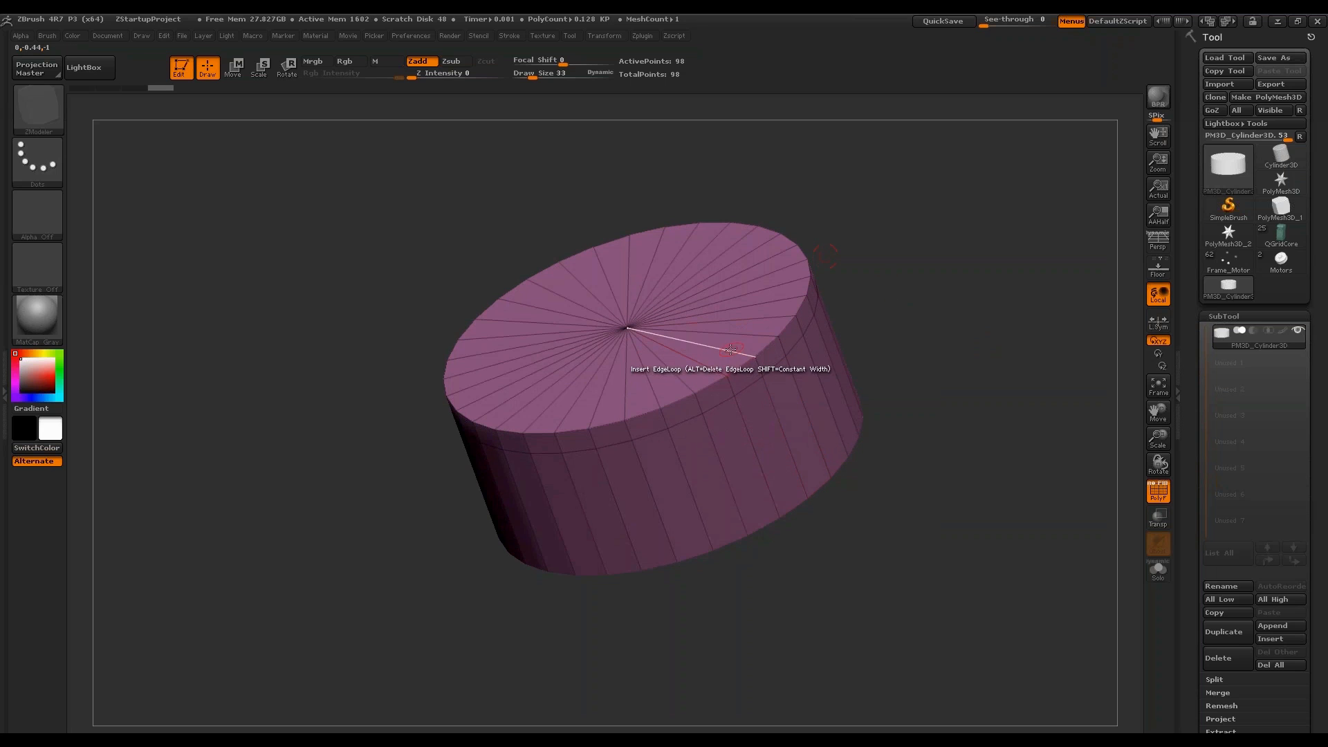
left_click(763, 319)
Mirror and weld the cylinder vertically so the lower half matches the edge loops of the upper half.
left_click_drag(854, 324, 912, 328)
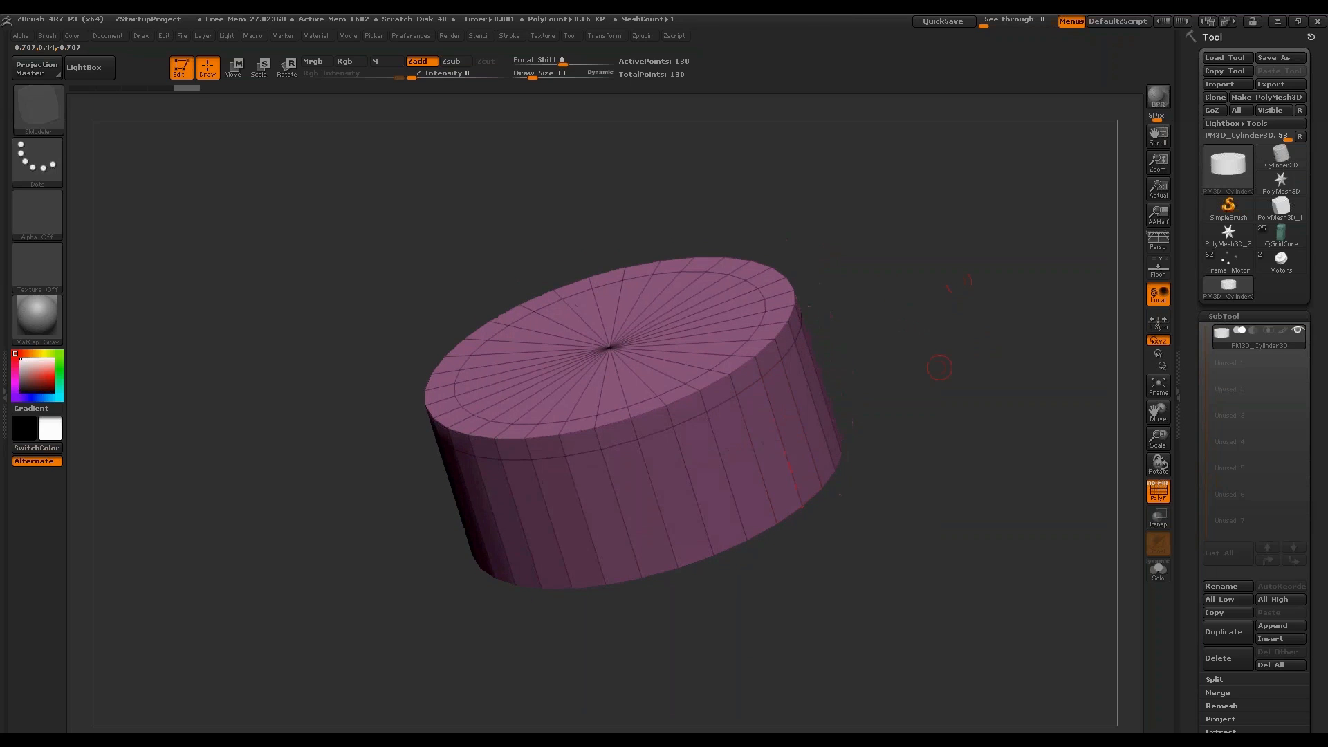
scroll(1238, 415, "down", 15)
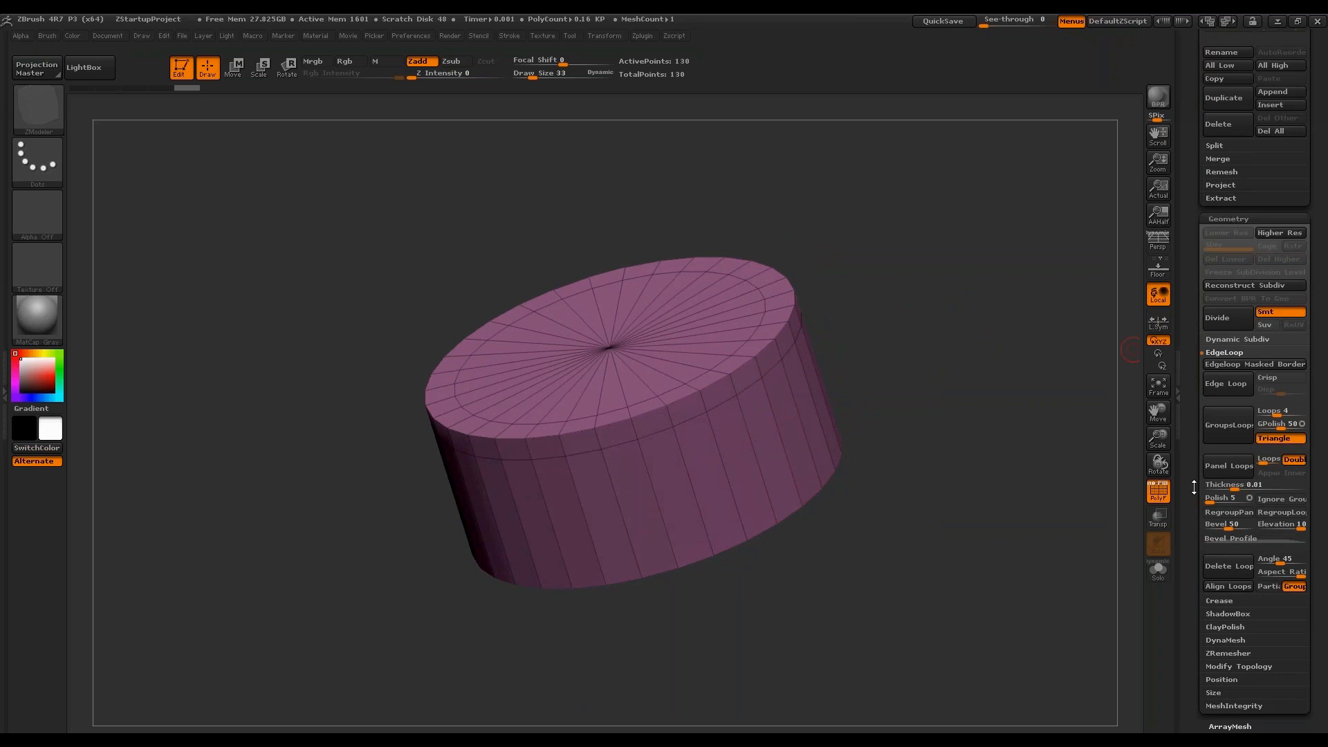
scroll(1238, 415, "down", 3)
left_click(1238, 547)
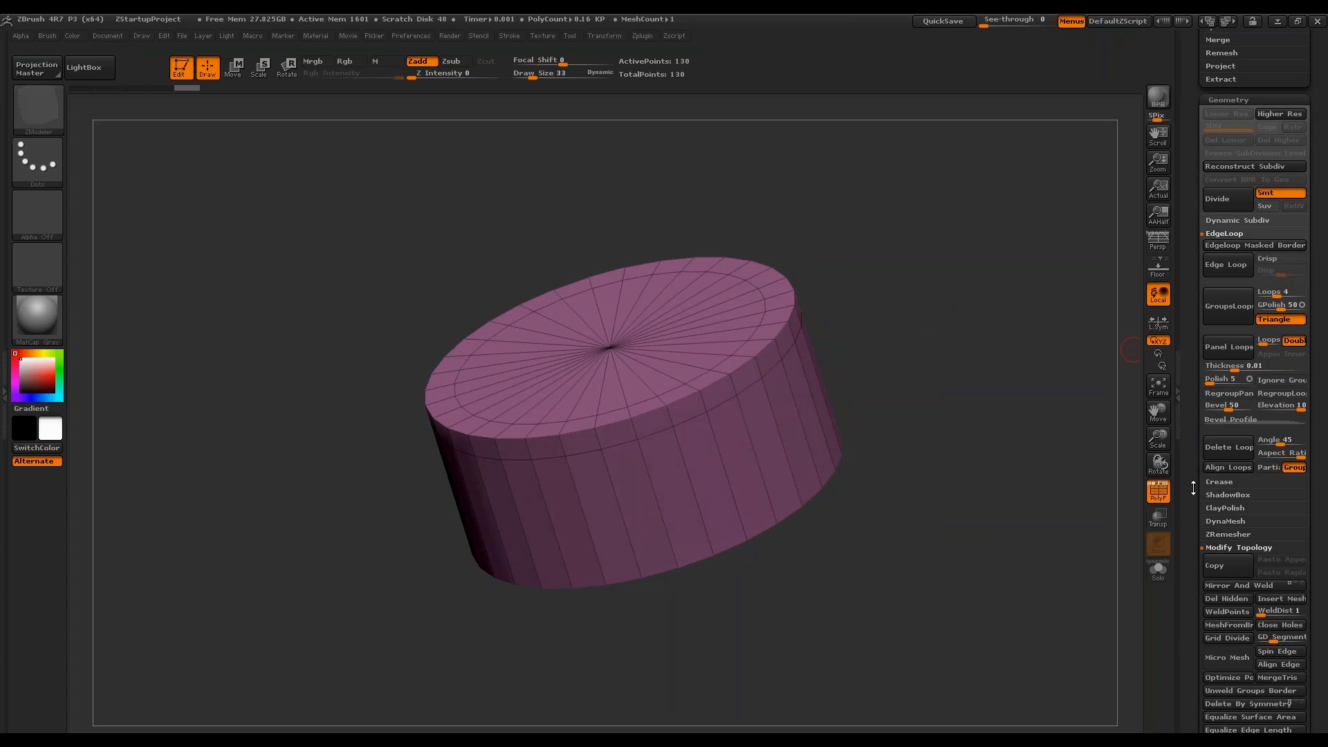
scroll(1193, 488, "down", 3)
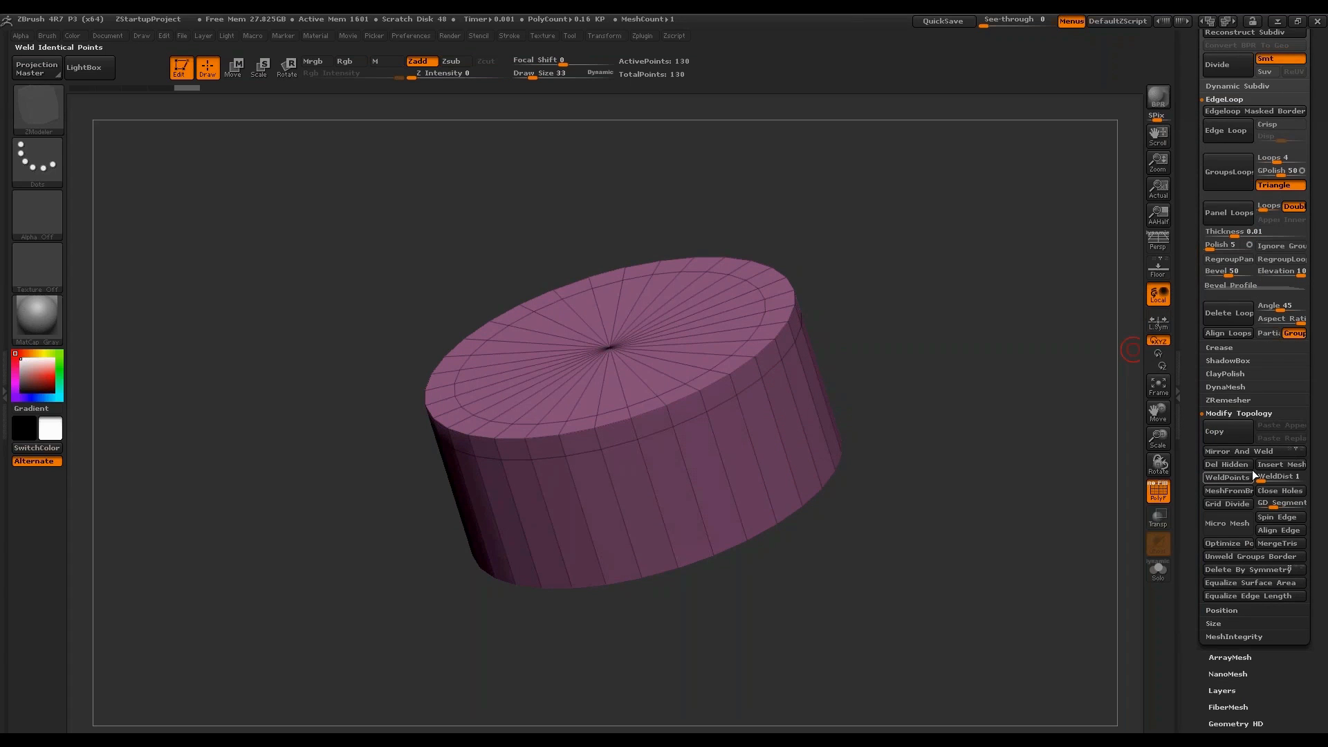
scroll(1187, 290, "down", 1)
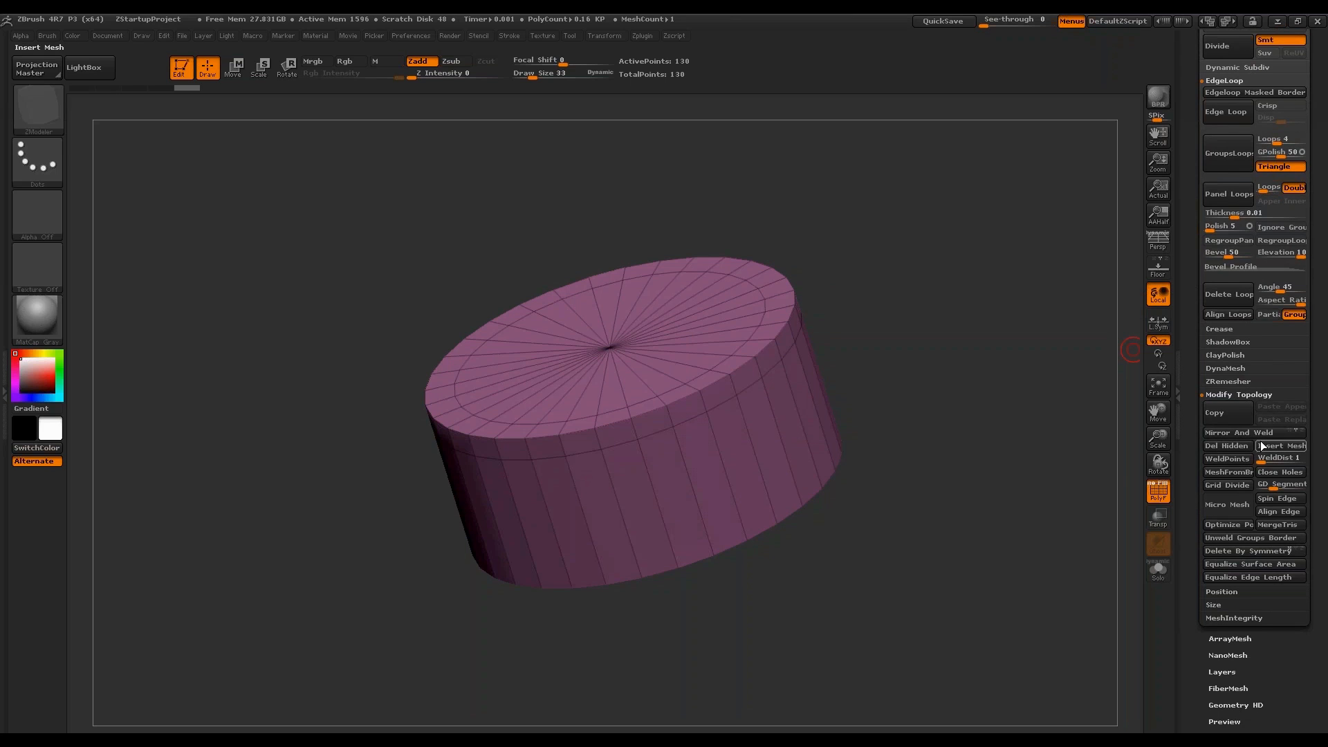
left_click(1281, 436)
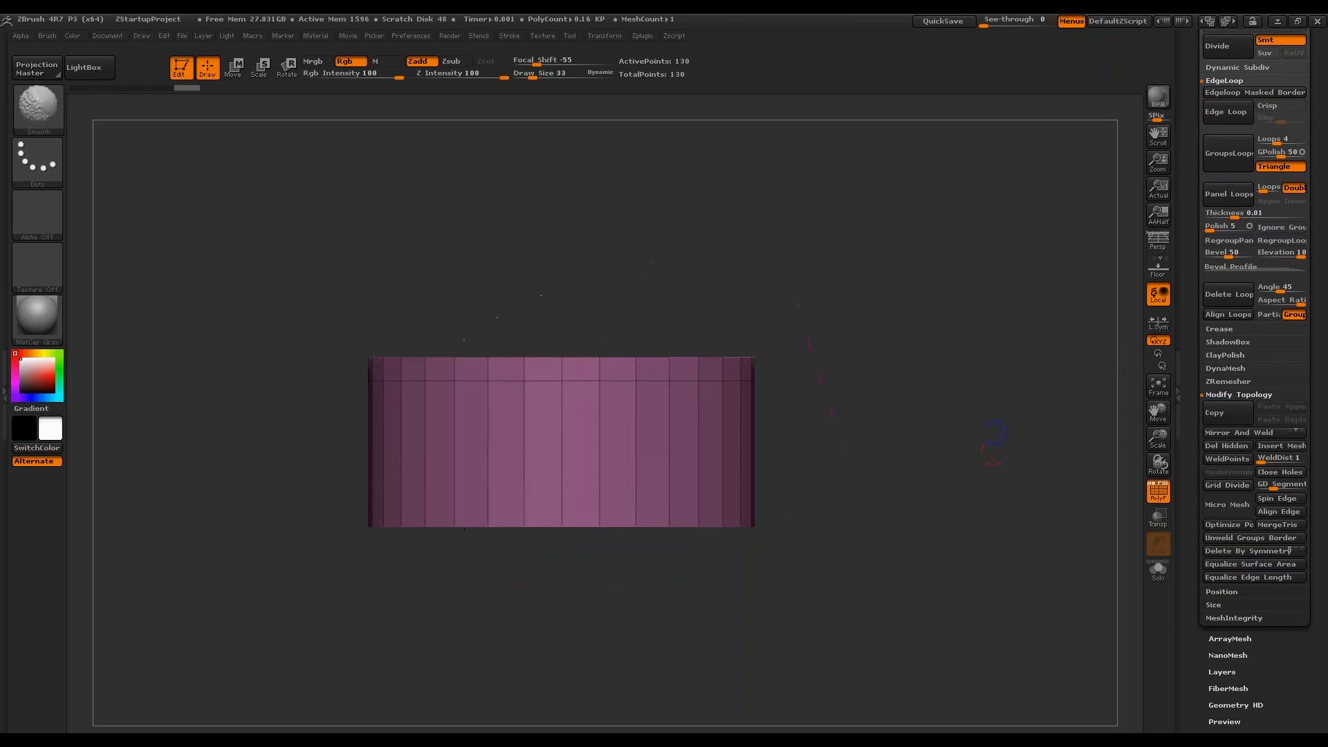
left_click_drag(775, 494, 992, 339)
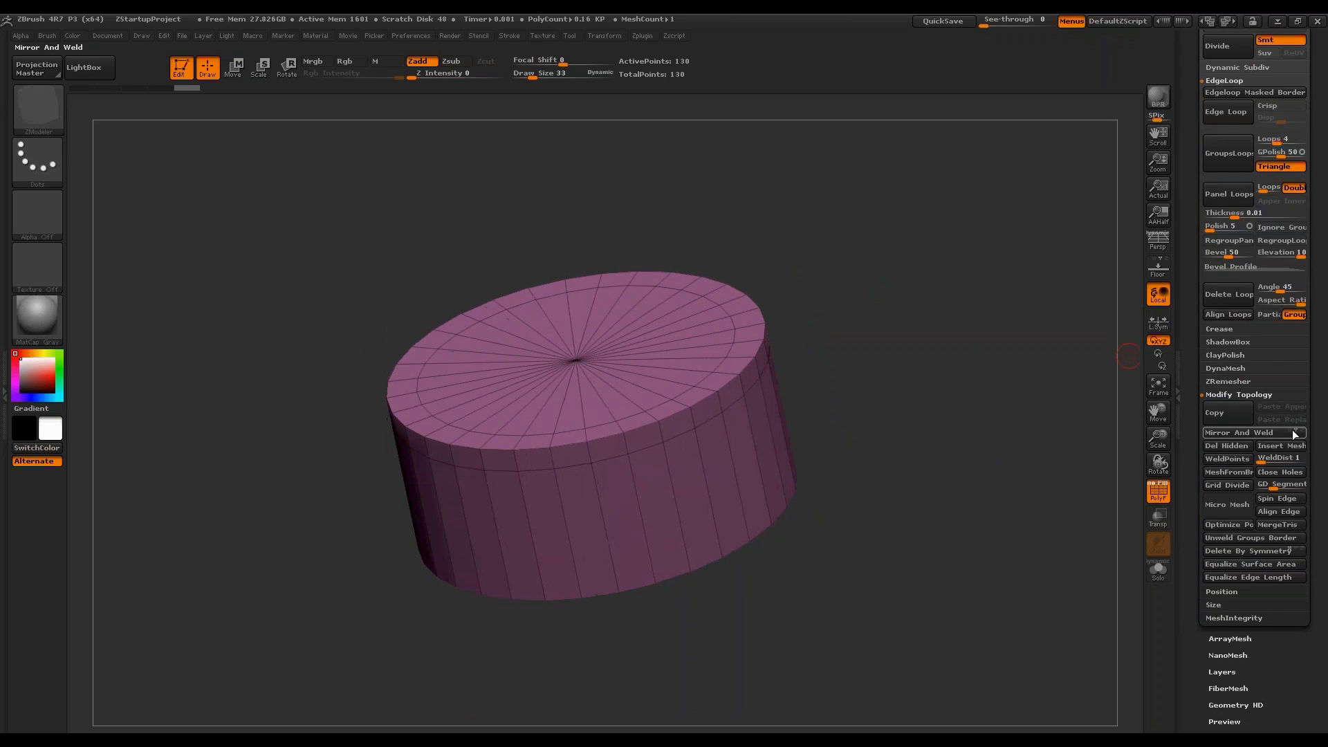
left_click(1257, 436)
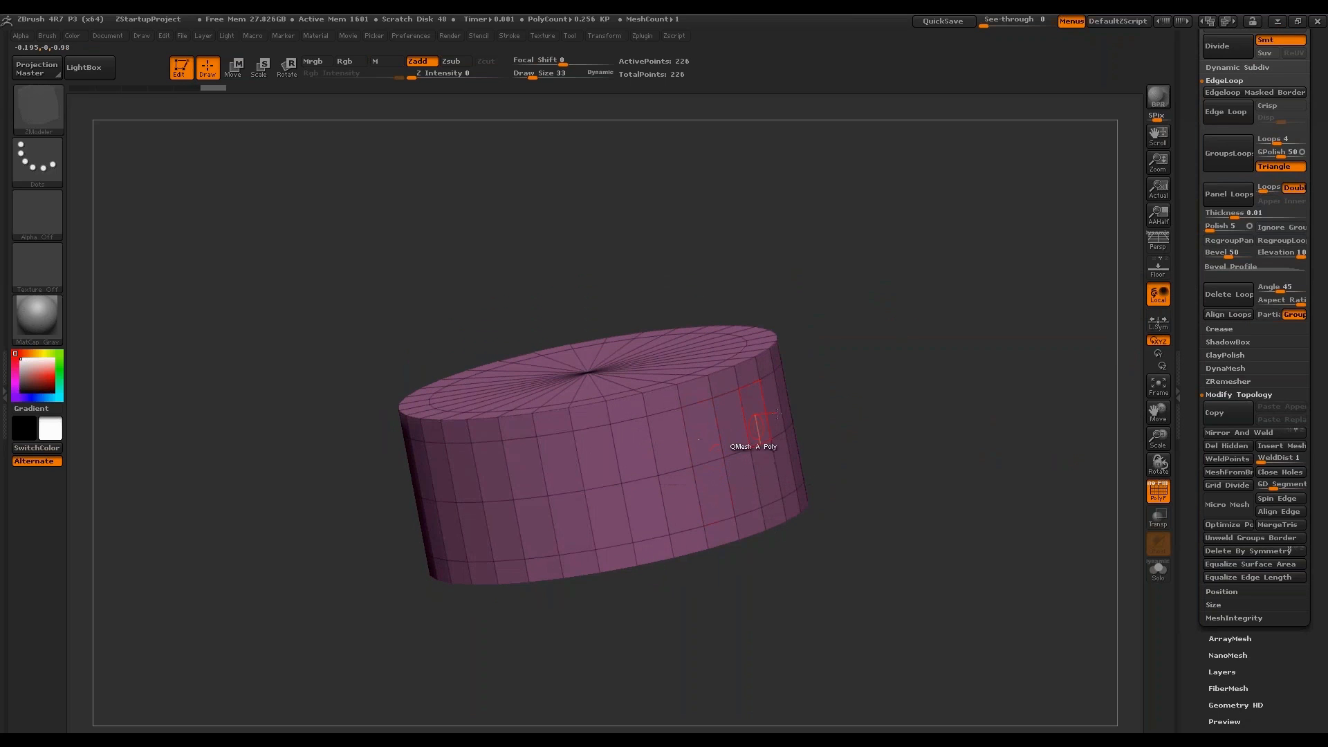
Slide the edge loop on the top cap inward with ZModeler, away from the rim.
left_click_drag(851, 443, 907, 339)
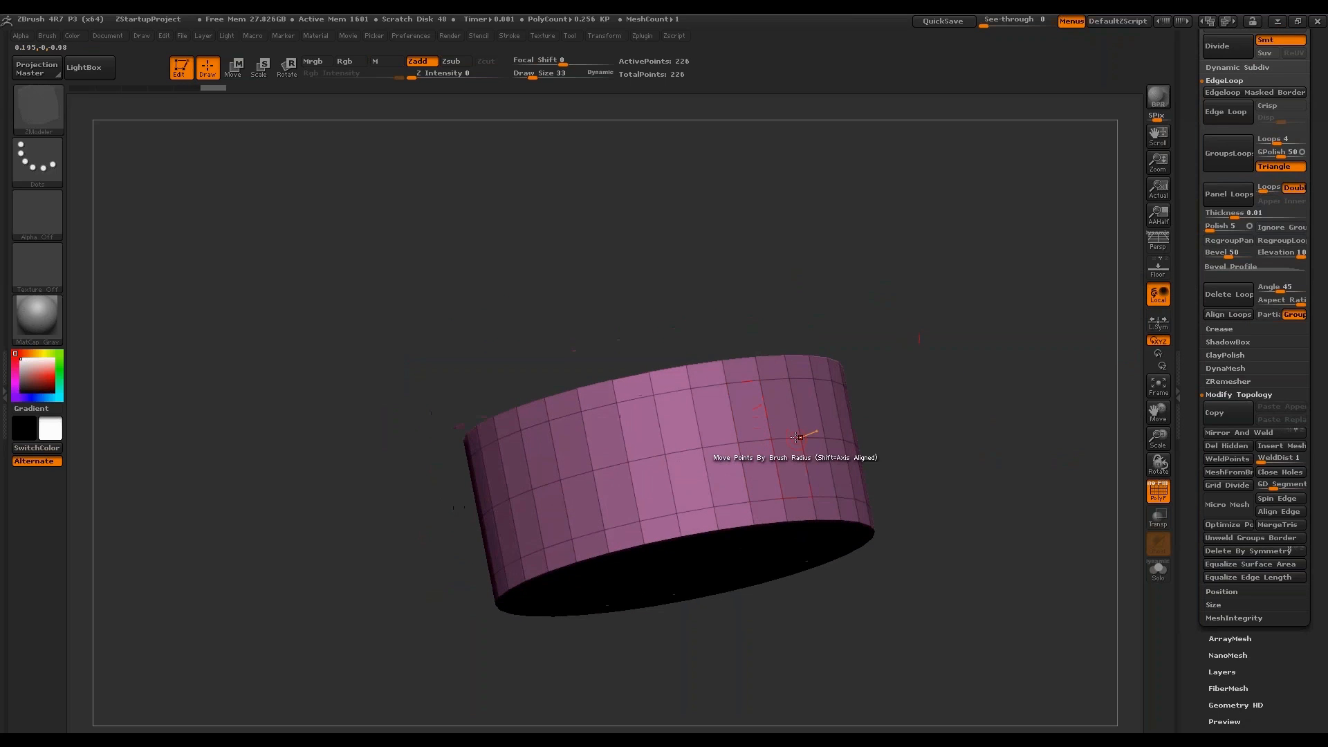
left_click_drag(954, 379, 913, 429)
left_click_drag(892, 484, 987, 340)
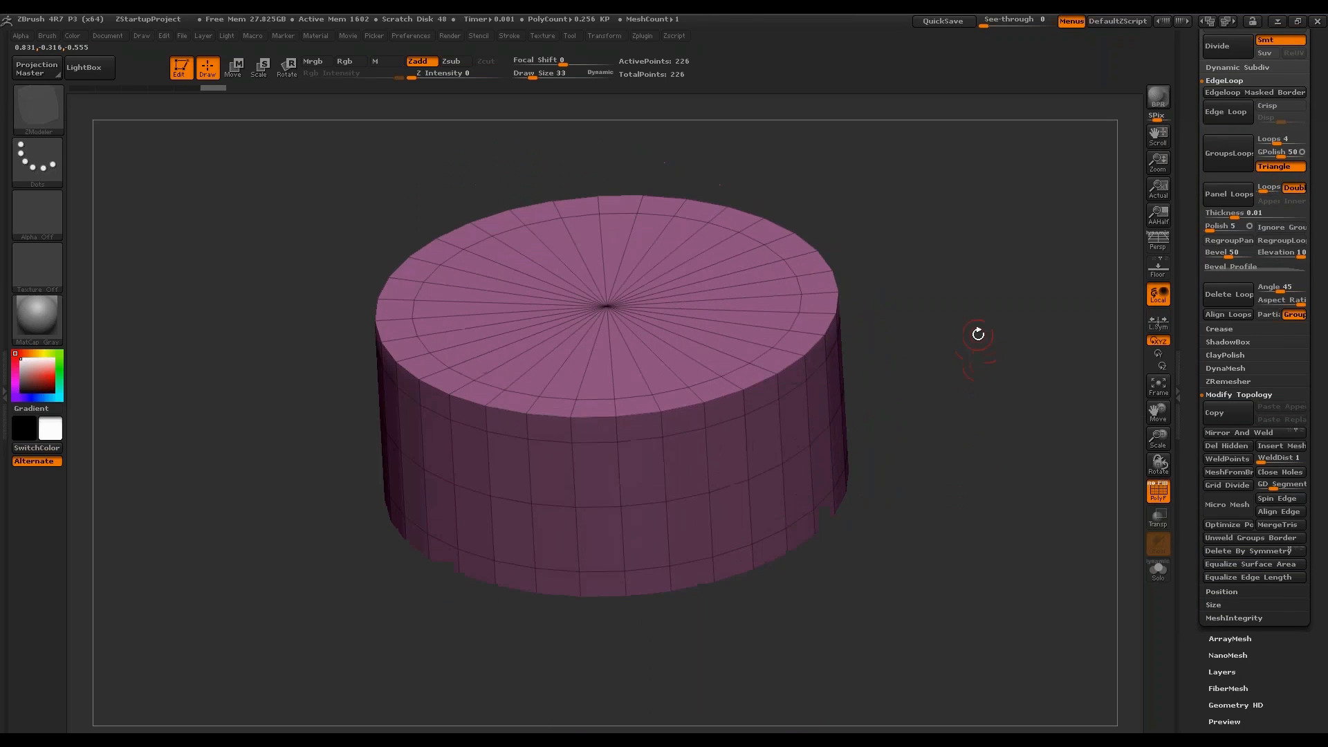
left_click_drag(986, 295, 992, 210)
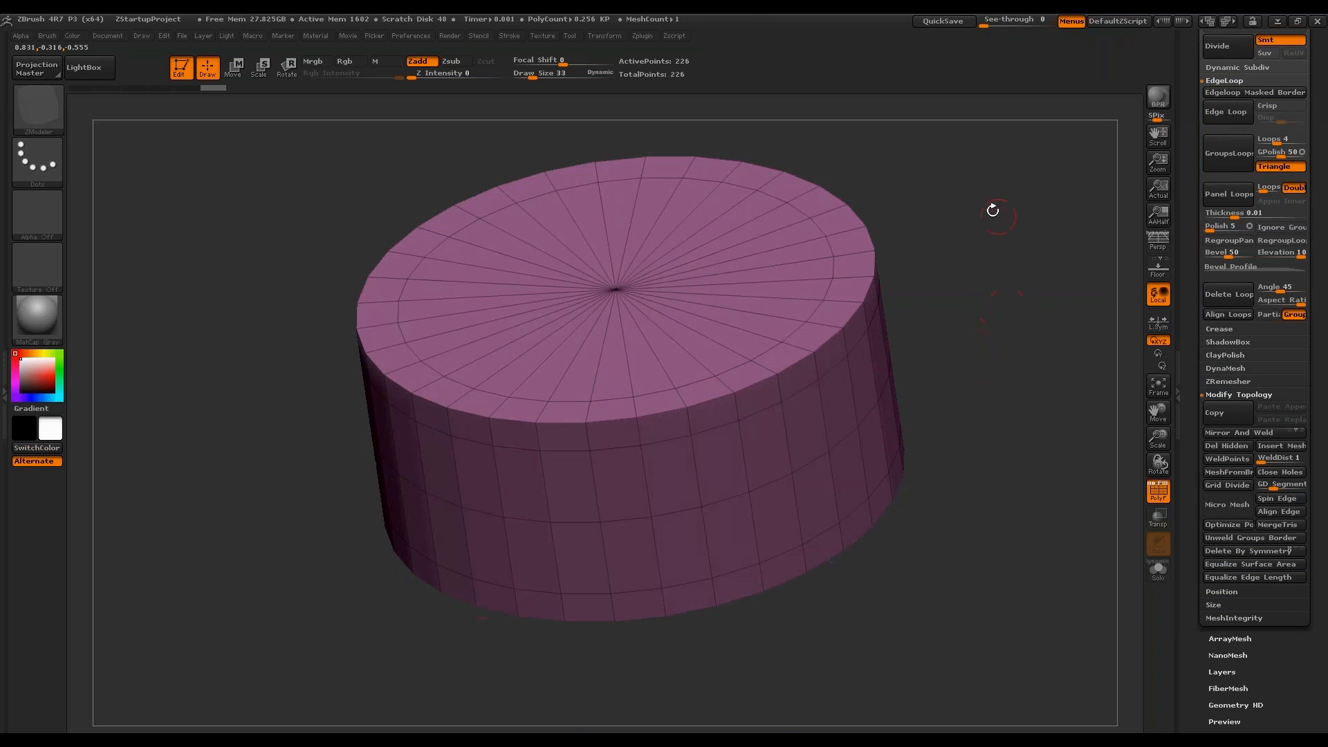
left_click_drag(998, 272, 927, 260)
left_click_drag(892, 325, 937, 280)
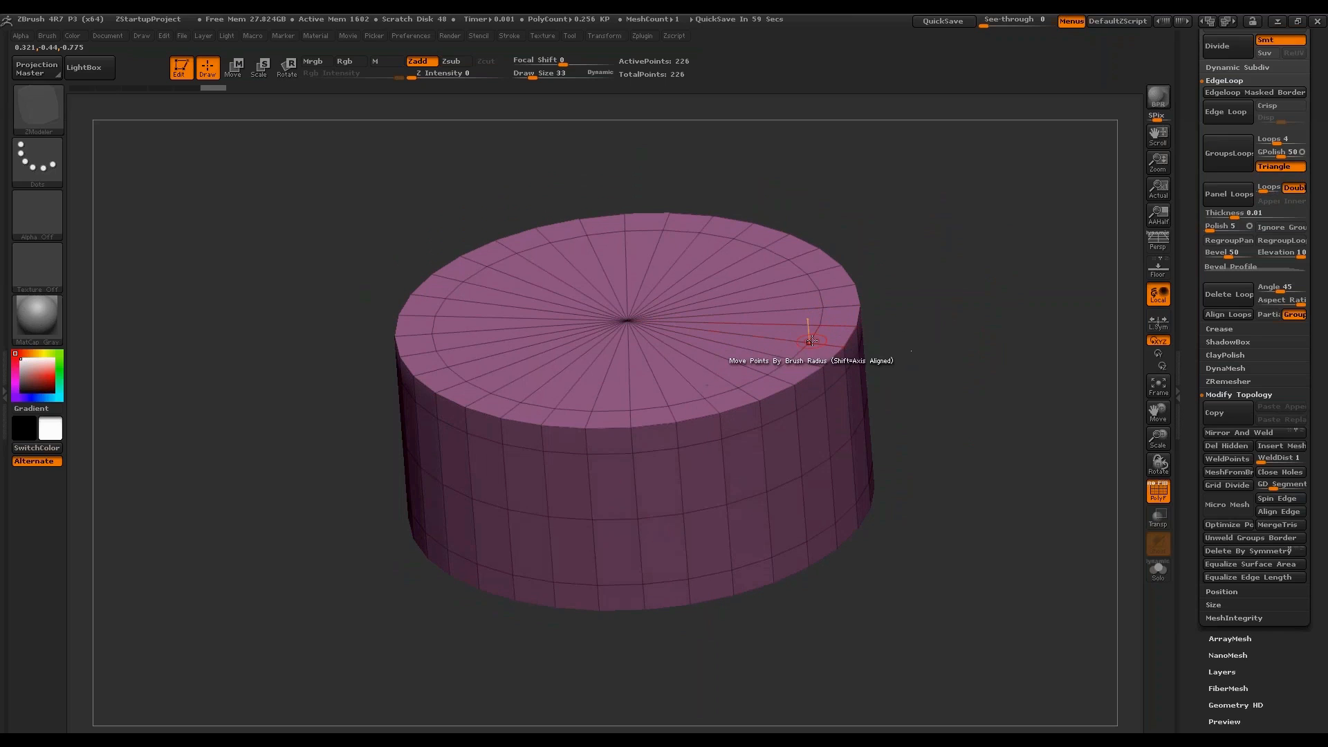
key("space")
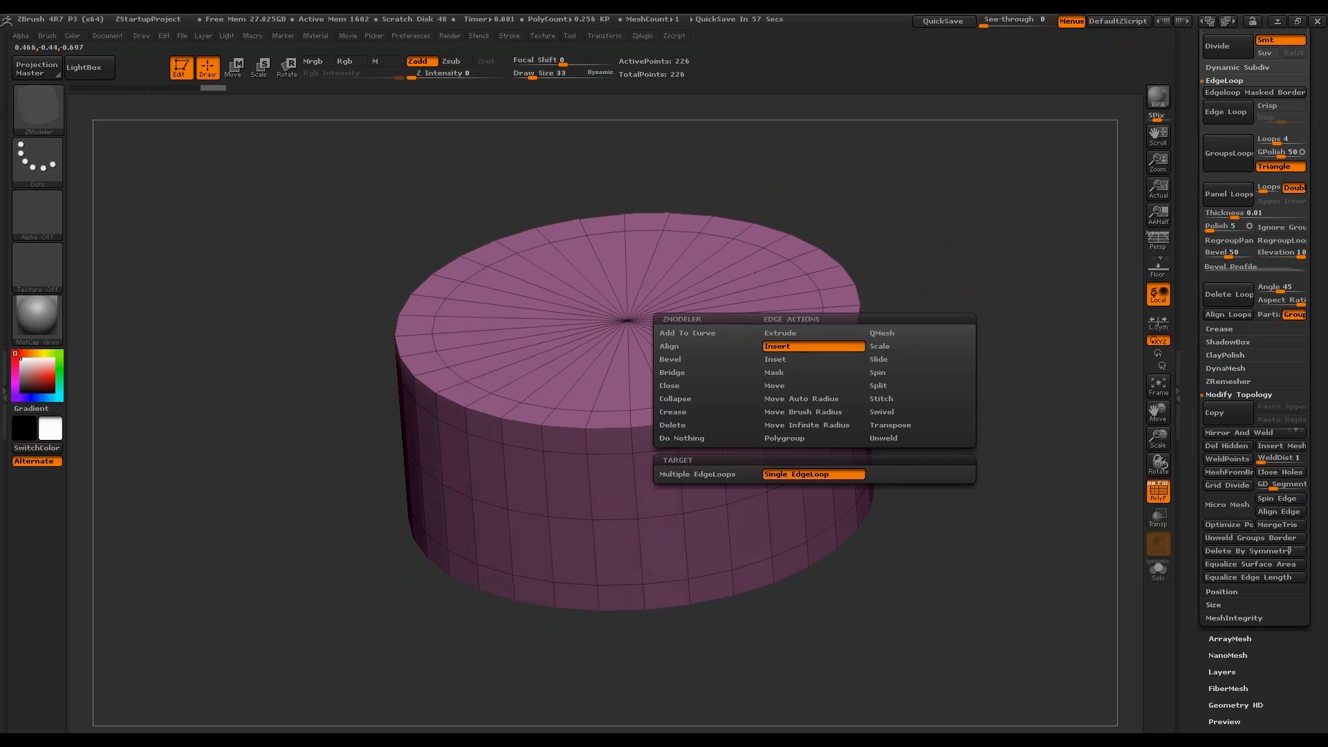
left_click(891, 360)
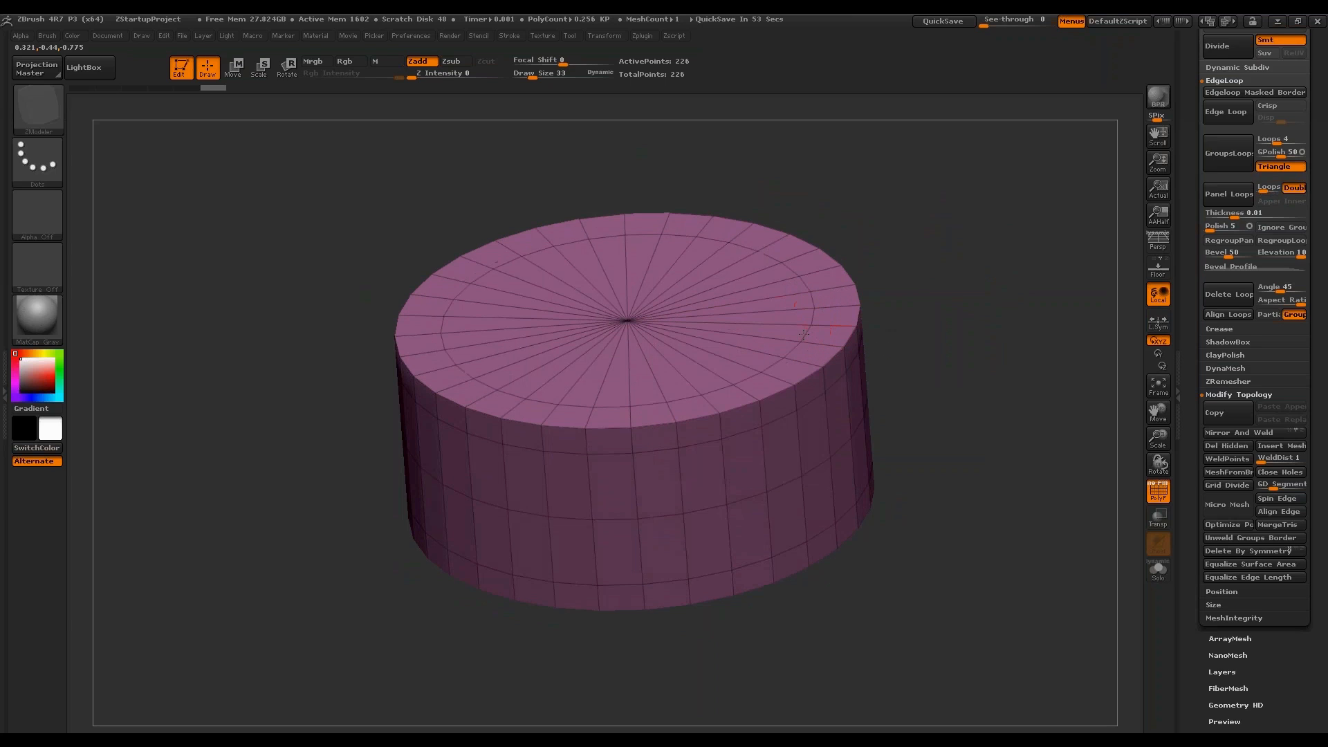
left_click_drag(764, 319, 795, 349)
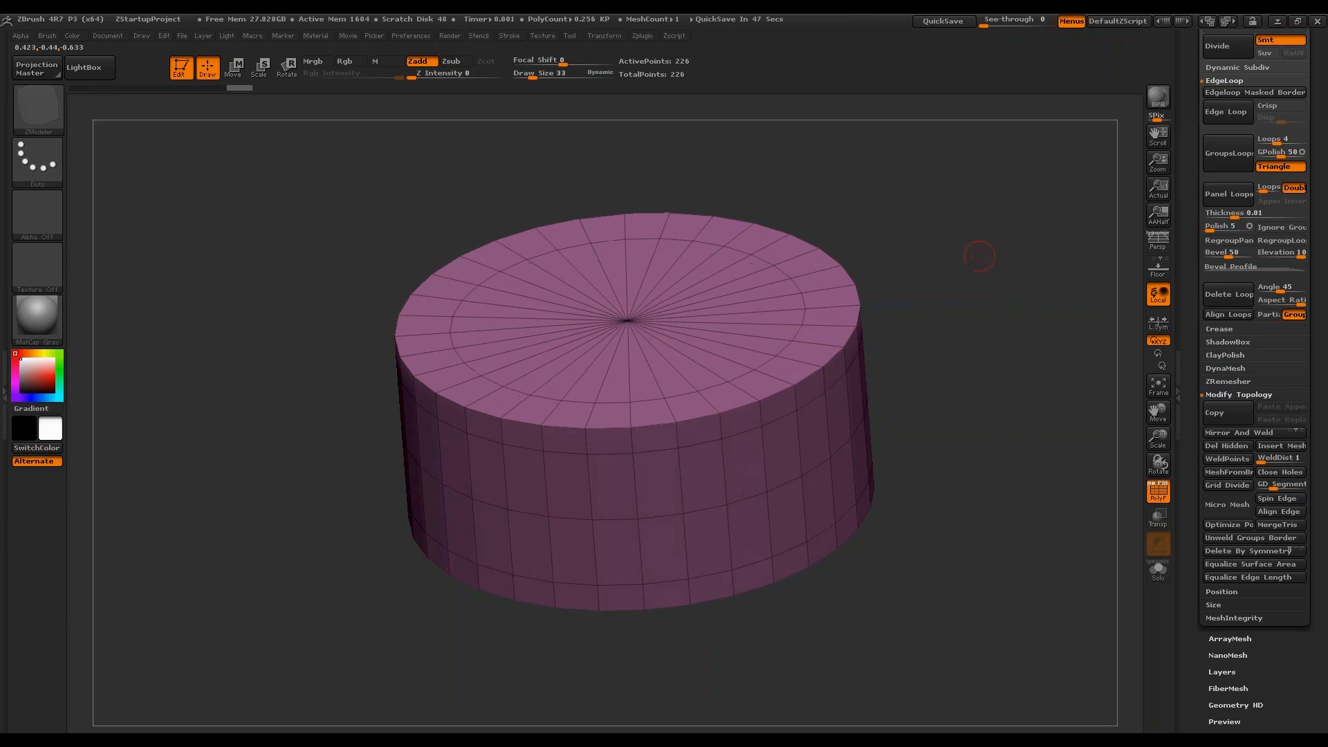
Delete the cylinder's upper rim edge loop to form a bevel, and mirror and weld it onto the lower half.
left_click_drag(979, 257, 830, 360)
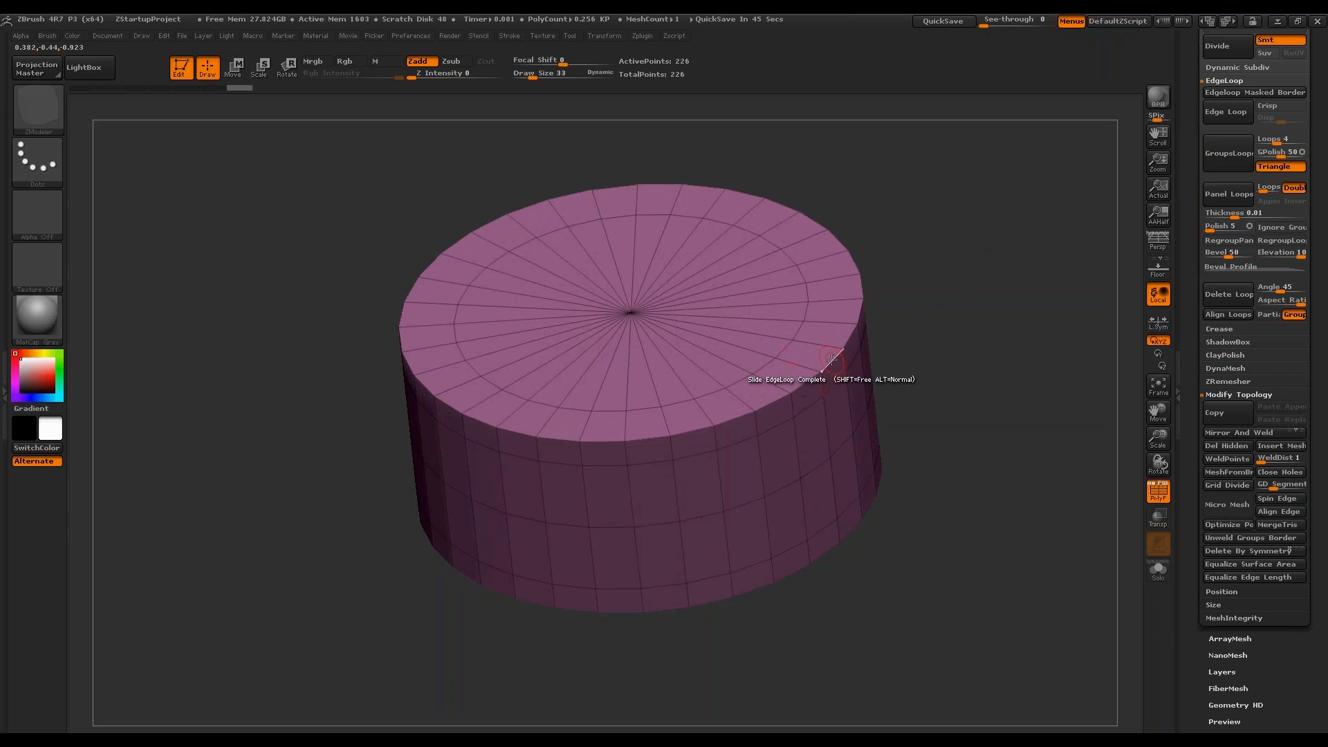
left_click_drag(832, 360, 829, 377)
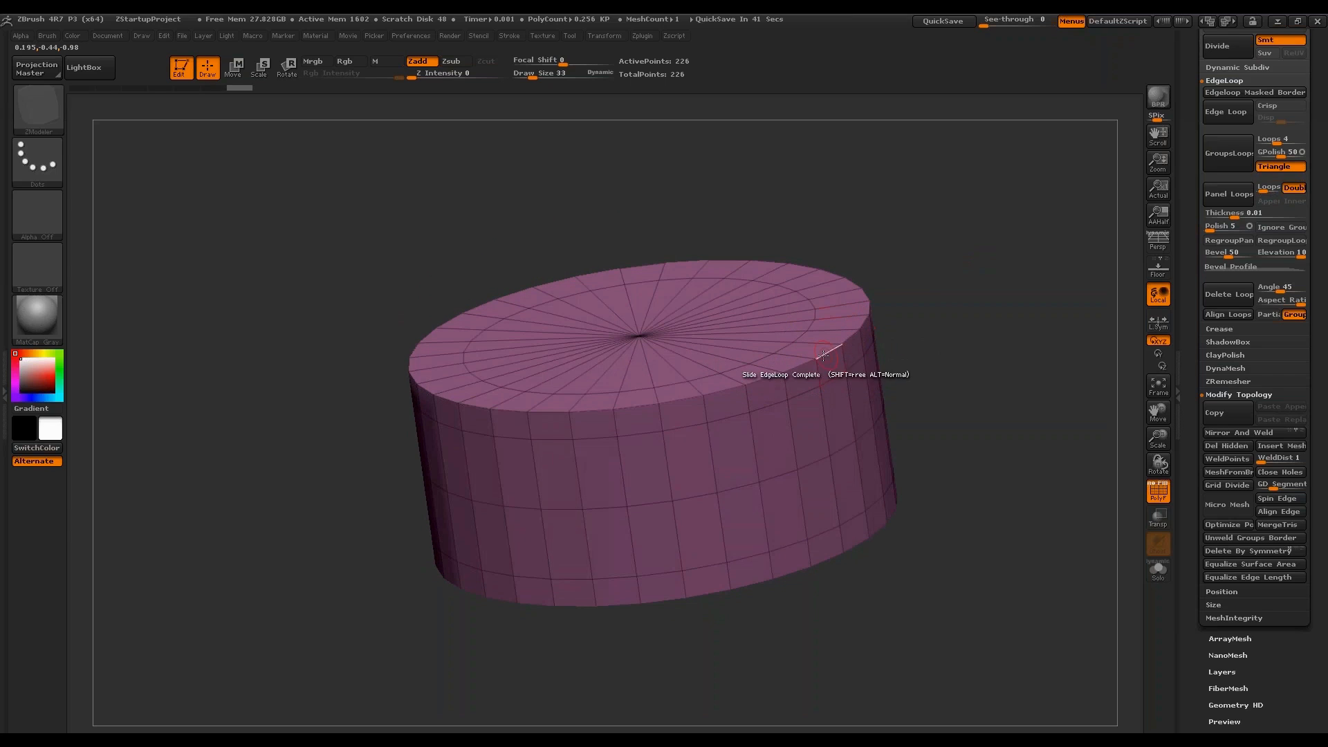
key("space")
left_click(820, 364)
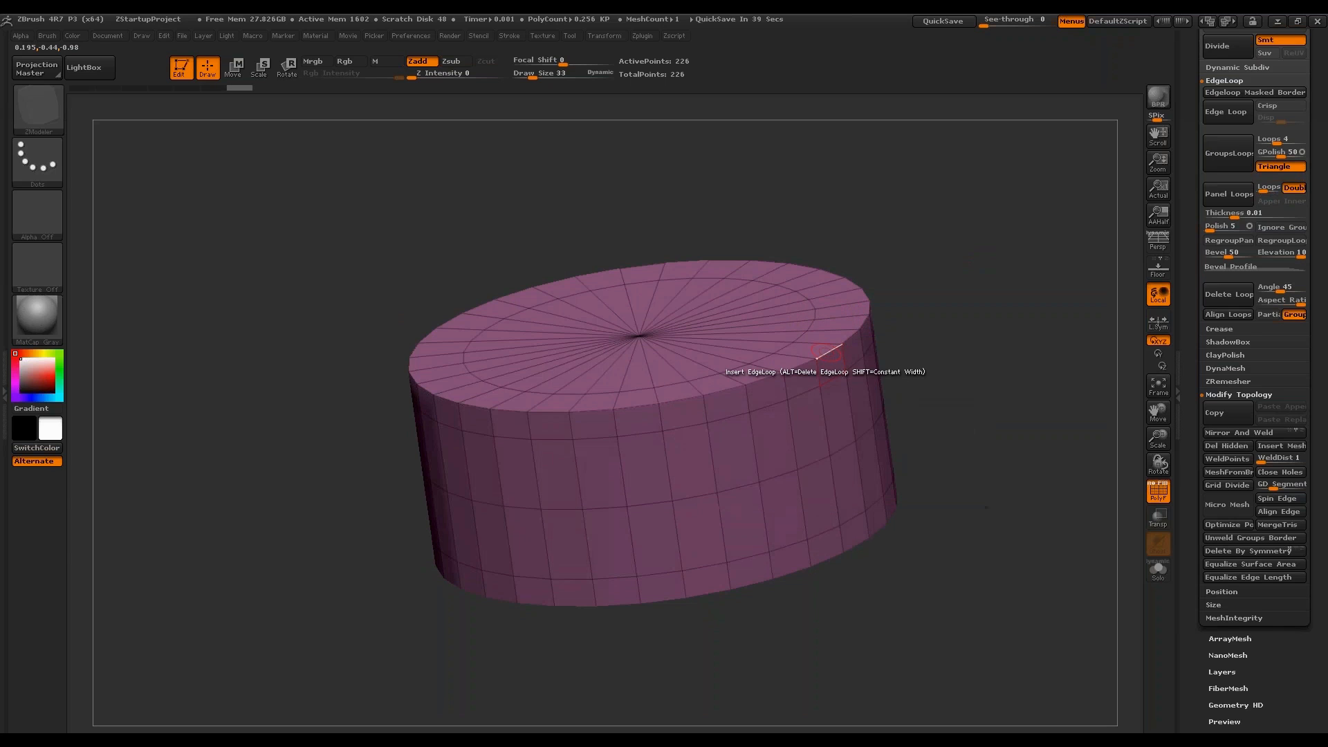
left_click(828, 352, "alt")
left_click_drag(958, 331, 960, 322)
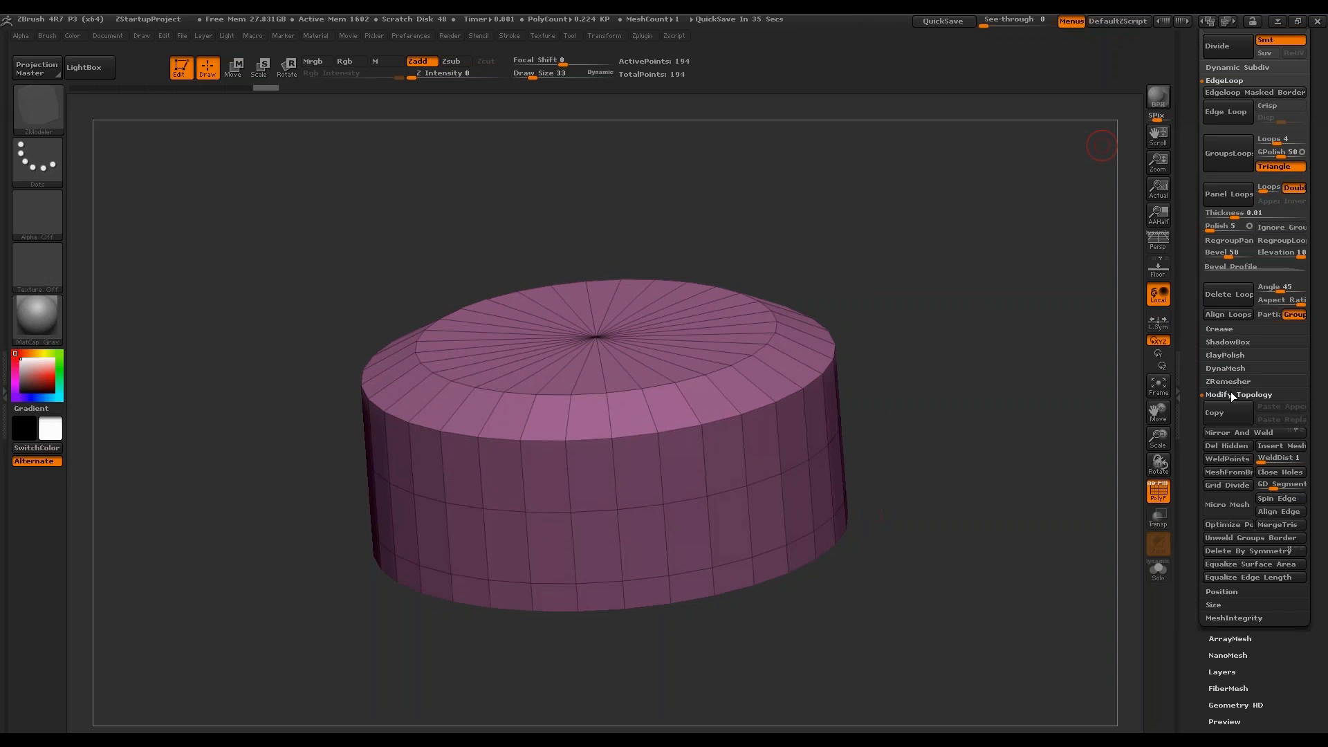
left_click(1238, 433)
left_click_drag(978, 489, 989, 429)
Insert an edge loop around the side just below the upper bevel, and mirror and weld it onto the lower half.
left_click_drag(865, 410, 964, 379)
key("space")
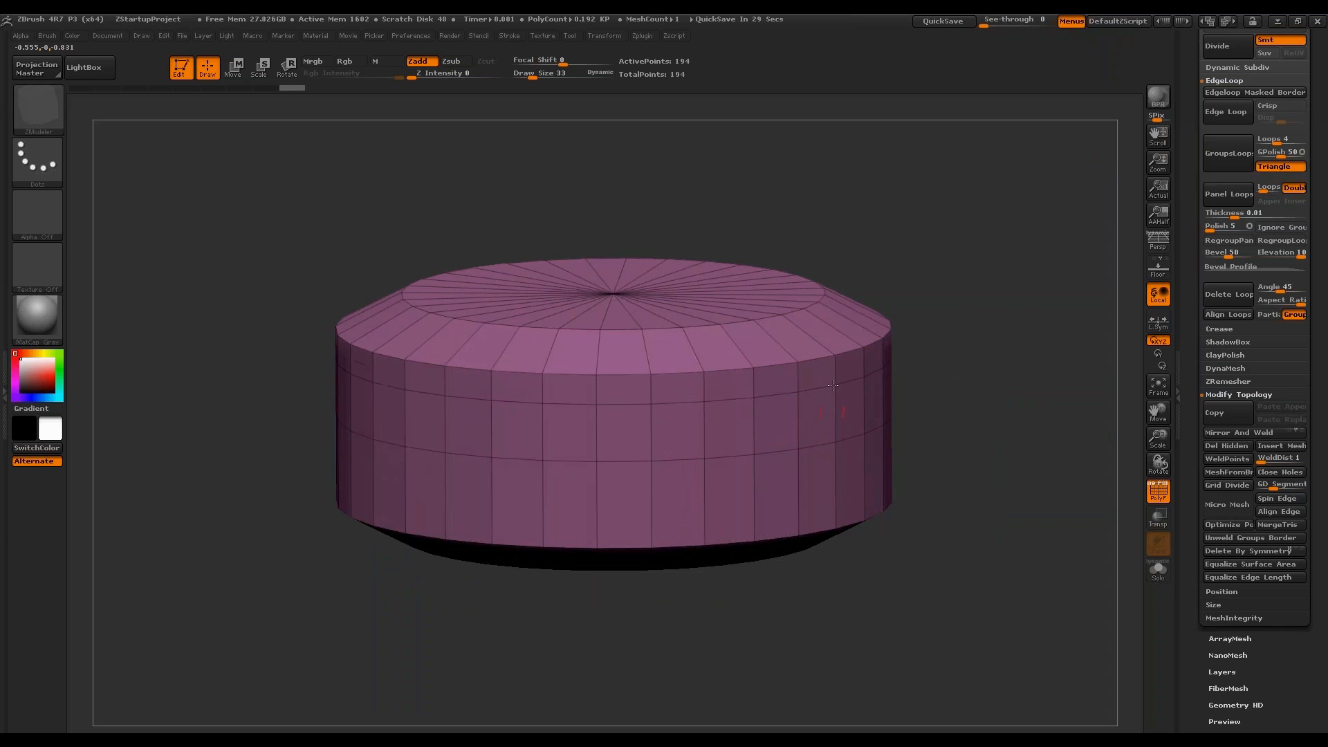
left_click(832, 391)
left_click_drag(920, 359, 992, 283)
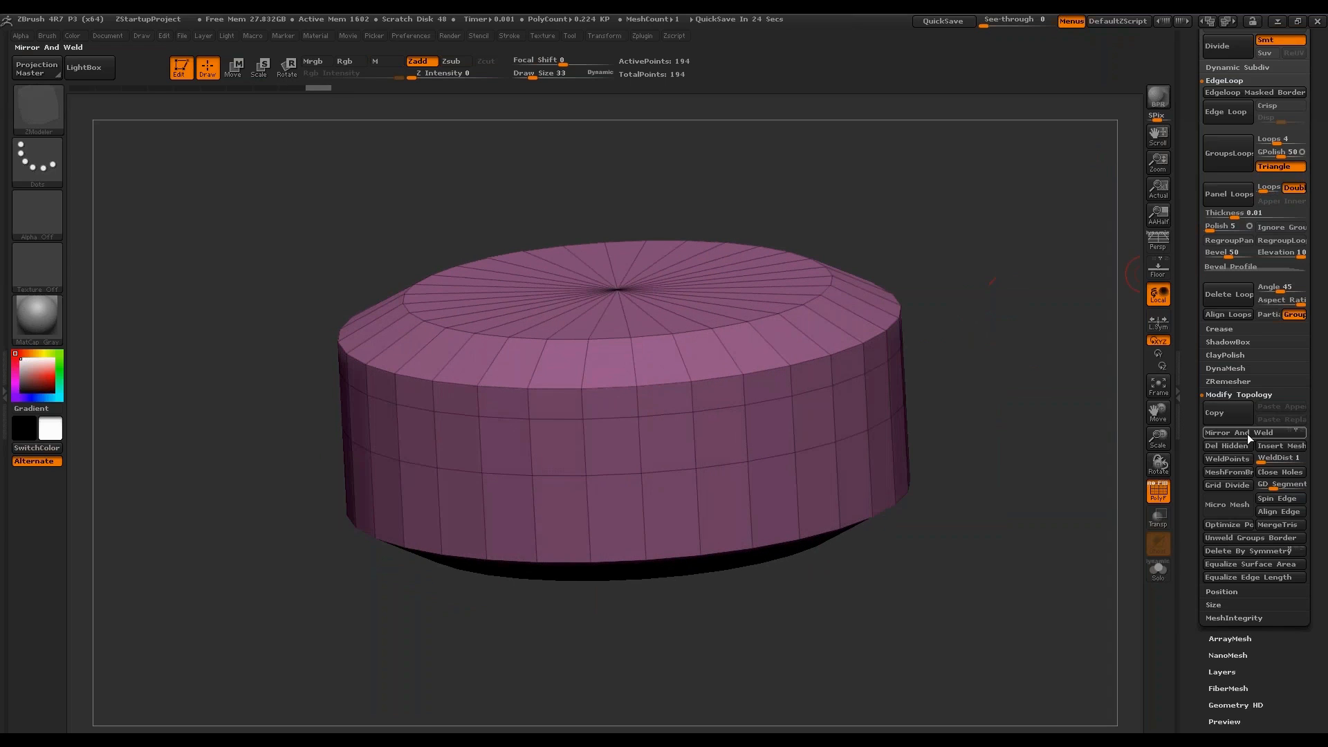
mouse_move(1093, 415)
left_mouse_down("shift")
mouse_move(1038, 391)
mouse_move(808, 397)
left_mouse_up("shift")
key("f")
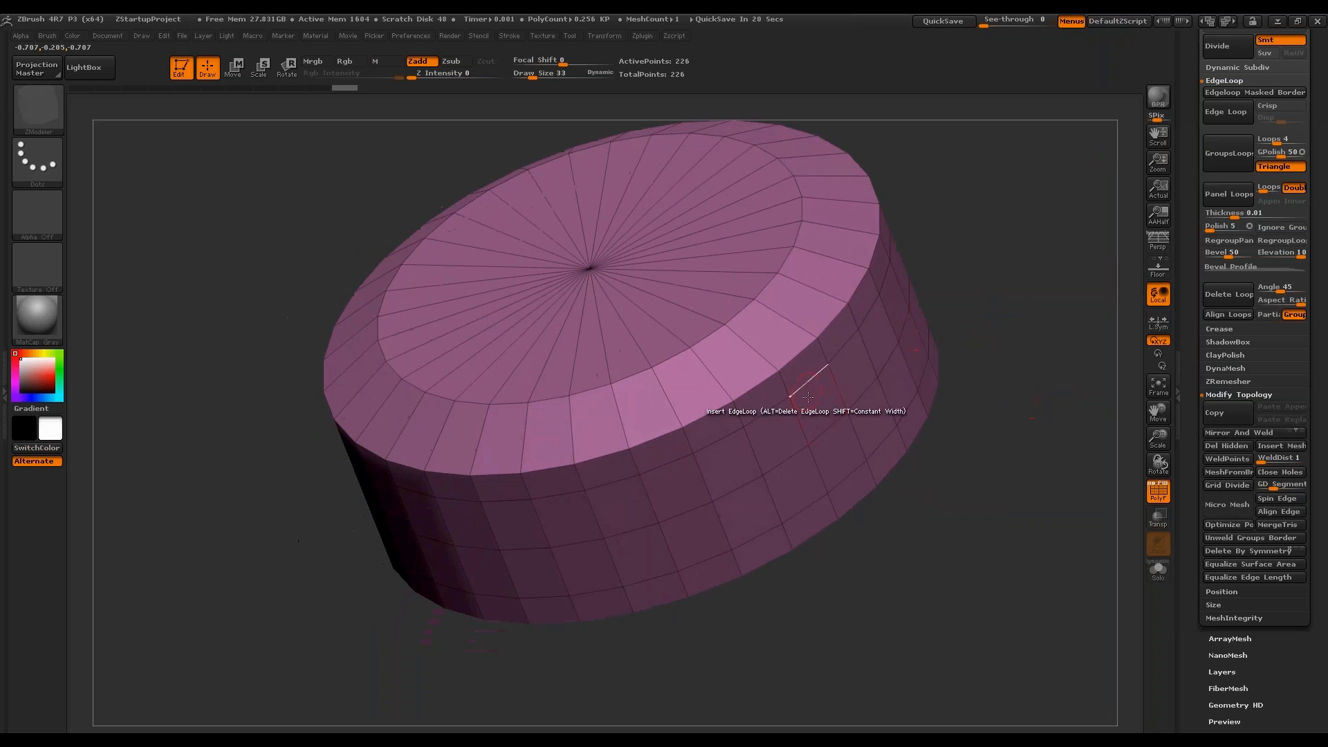
Set the ZModeler edge action to Polygroup with the PolyLoop target, and assign the two middle side bands a new polygroup.
left_click_drag(968, 305, 961, 325)
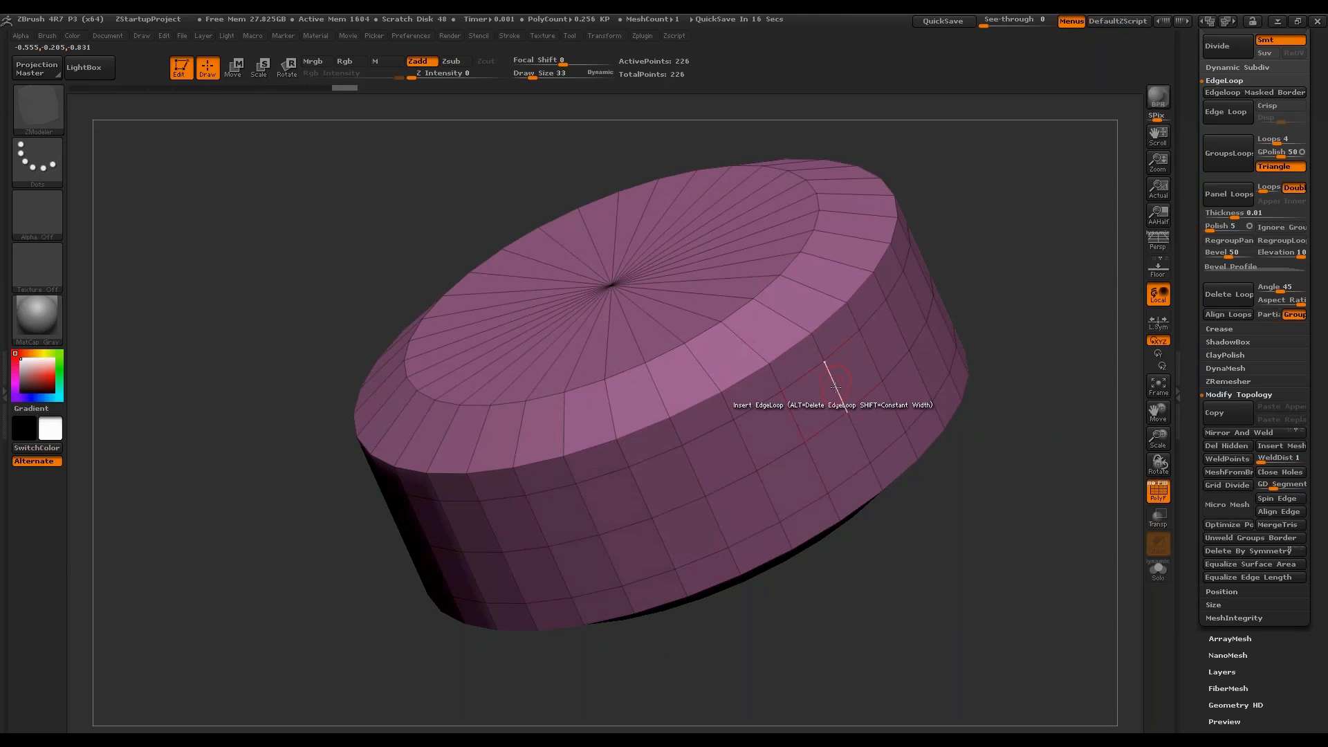
key("space")
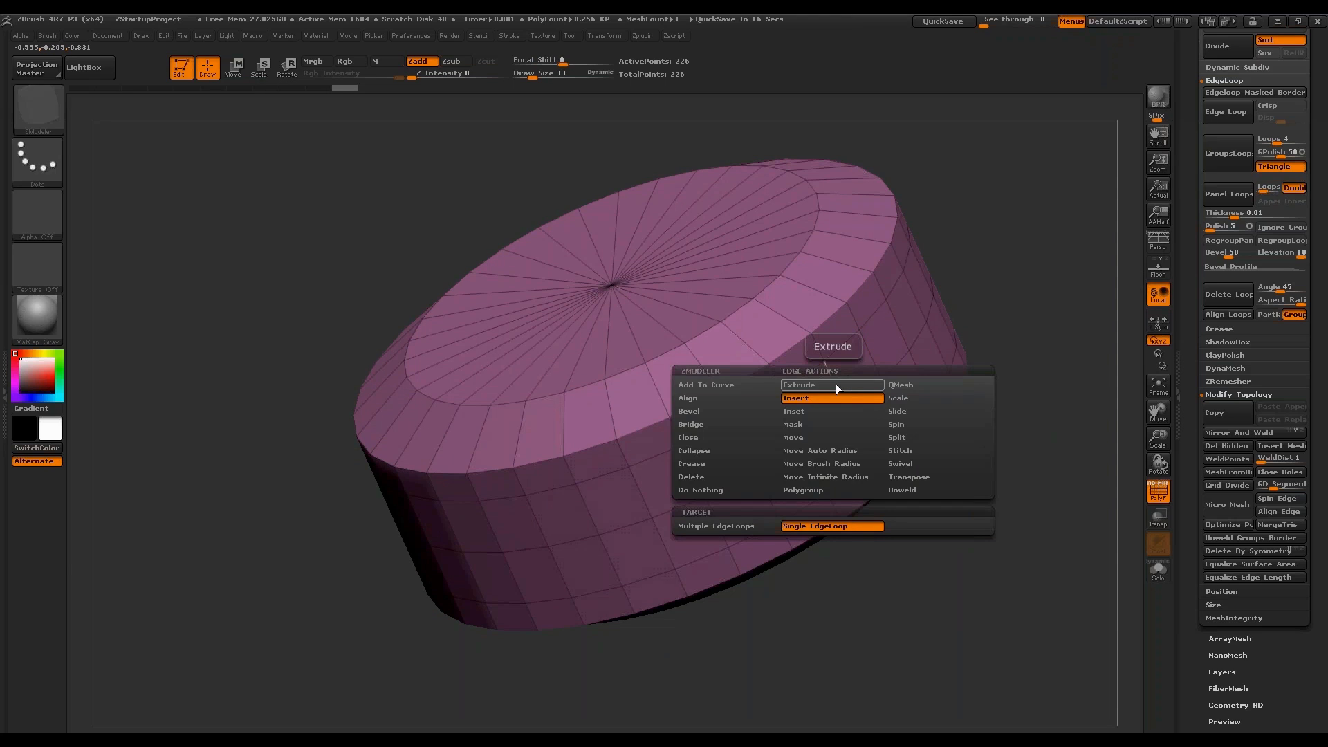
left_click(822, 491)
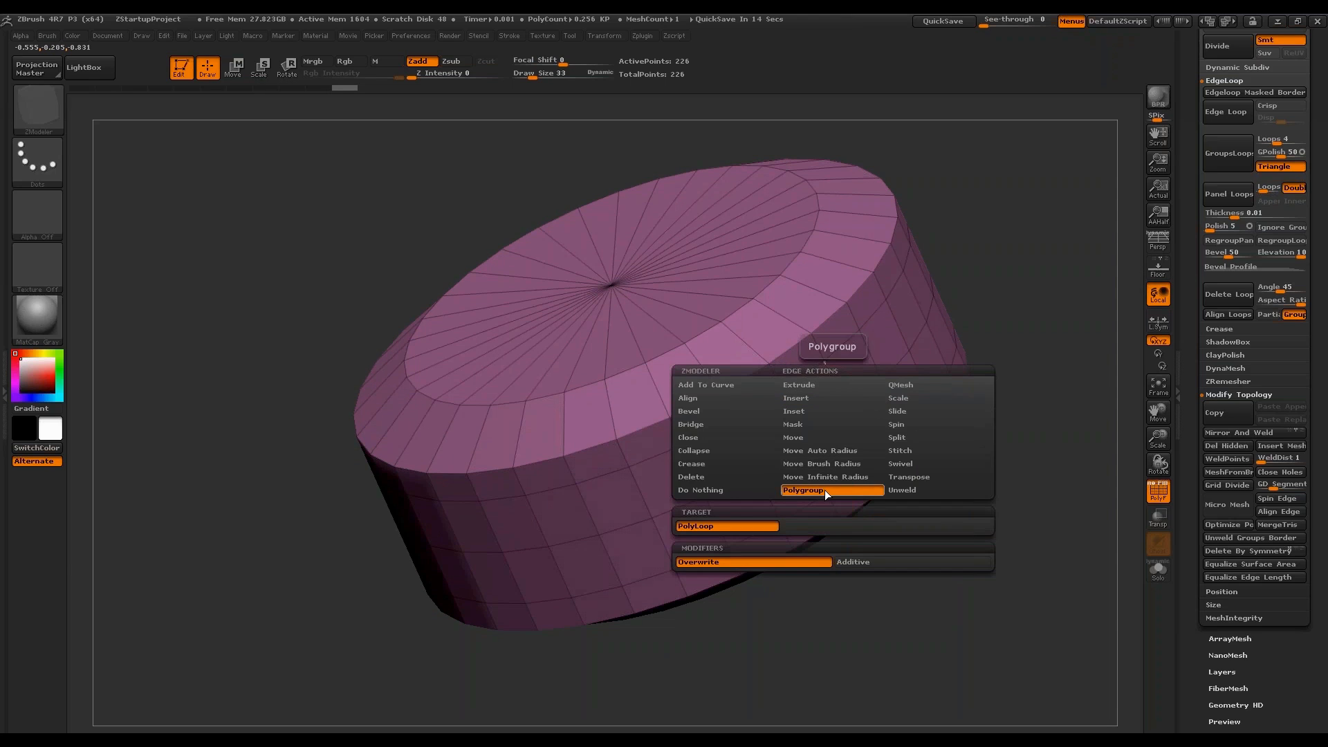
left_click(752, 526)
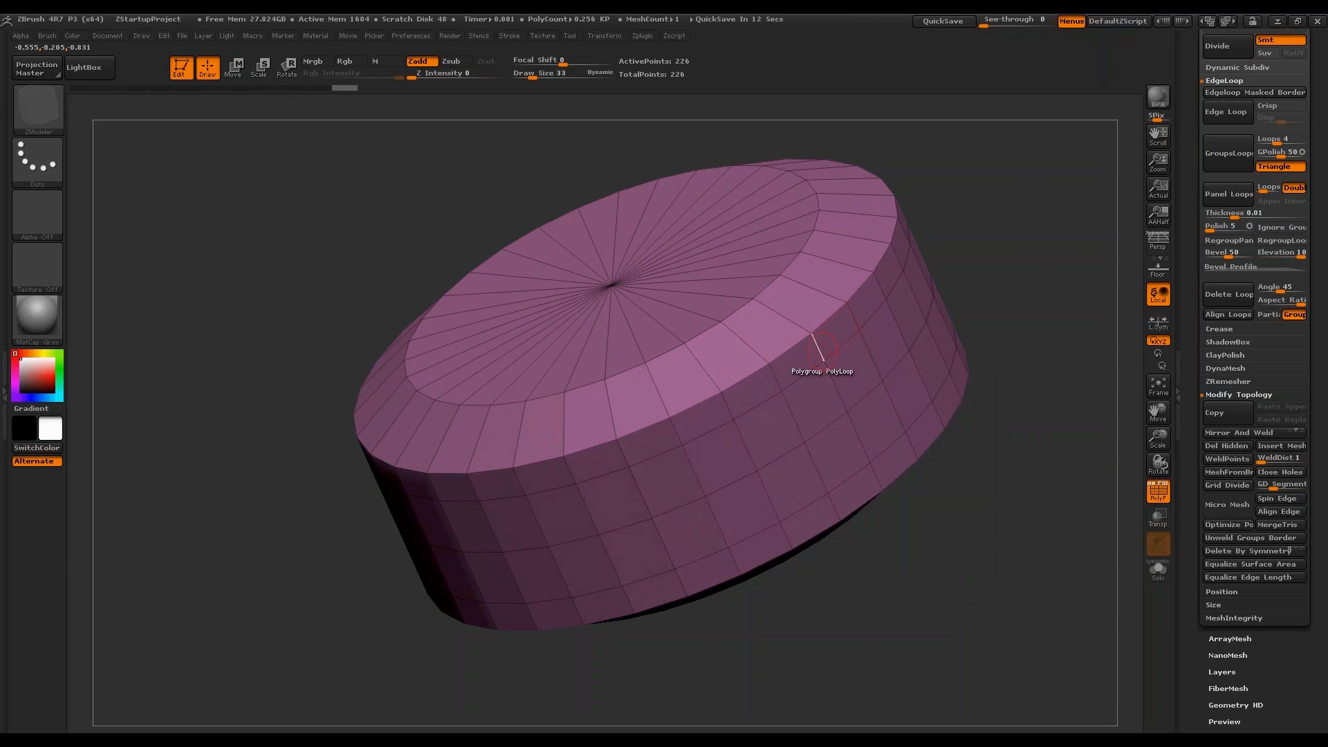
left_click(836, 387)
left_click(836, 387)
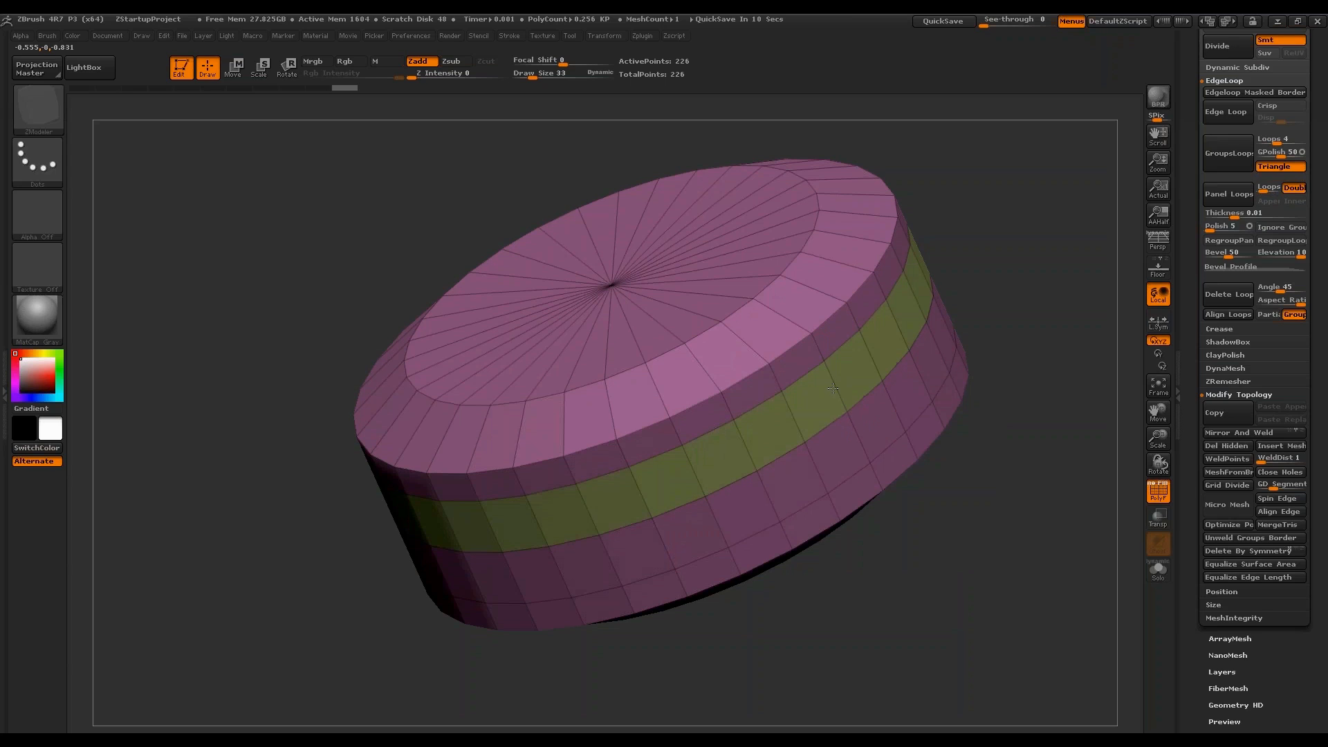
left_click(858, 440)
Review the ZModeler QMesh target options for polygons of the grouped side band, including Polygroup Border and Polygroup All.
left_click_drag(1003, 374, 979, 335, "alt")
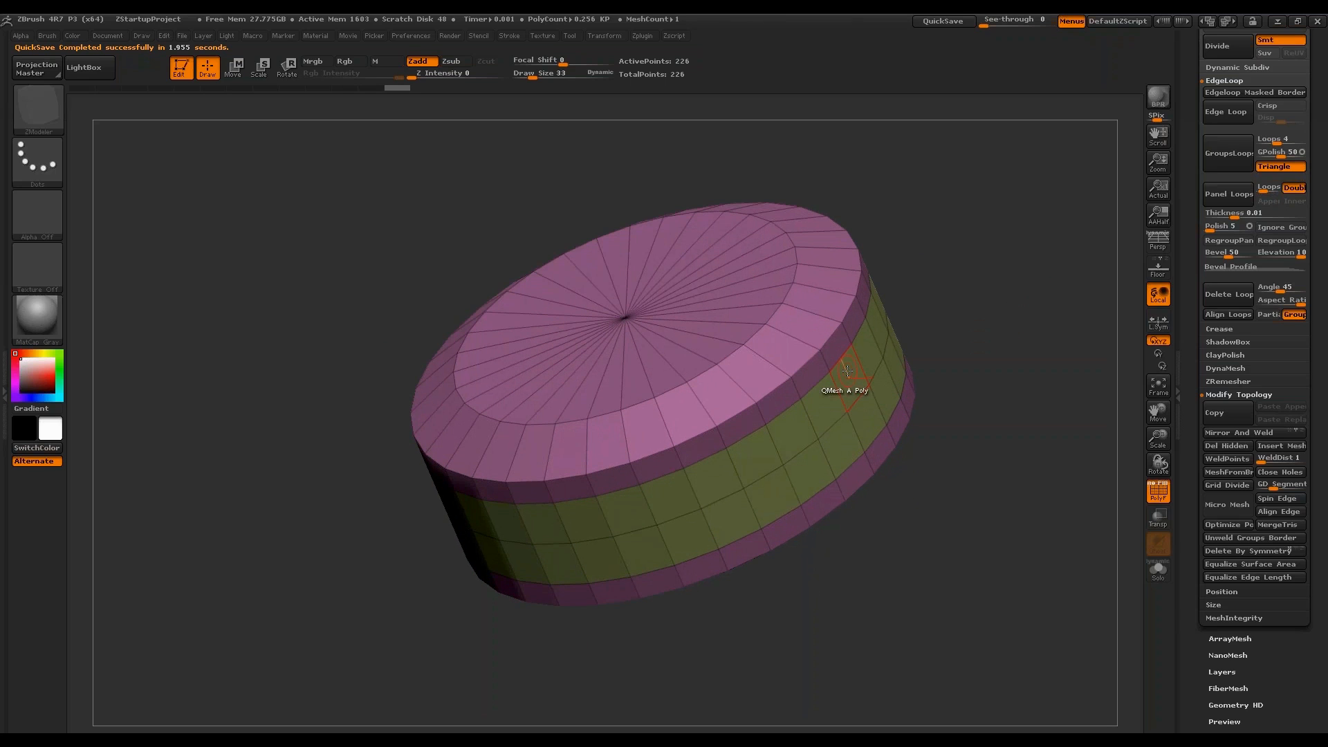
key("space")
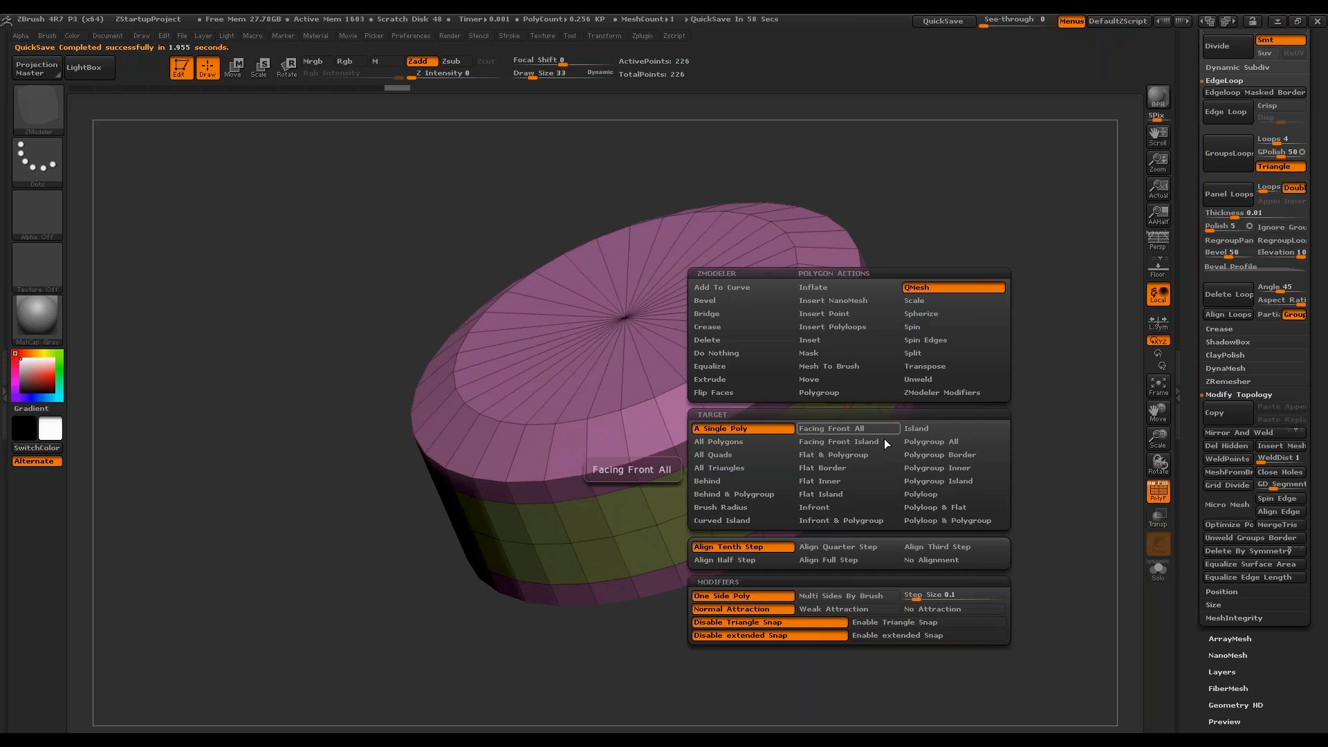
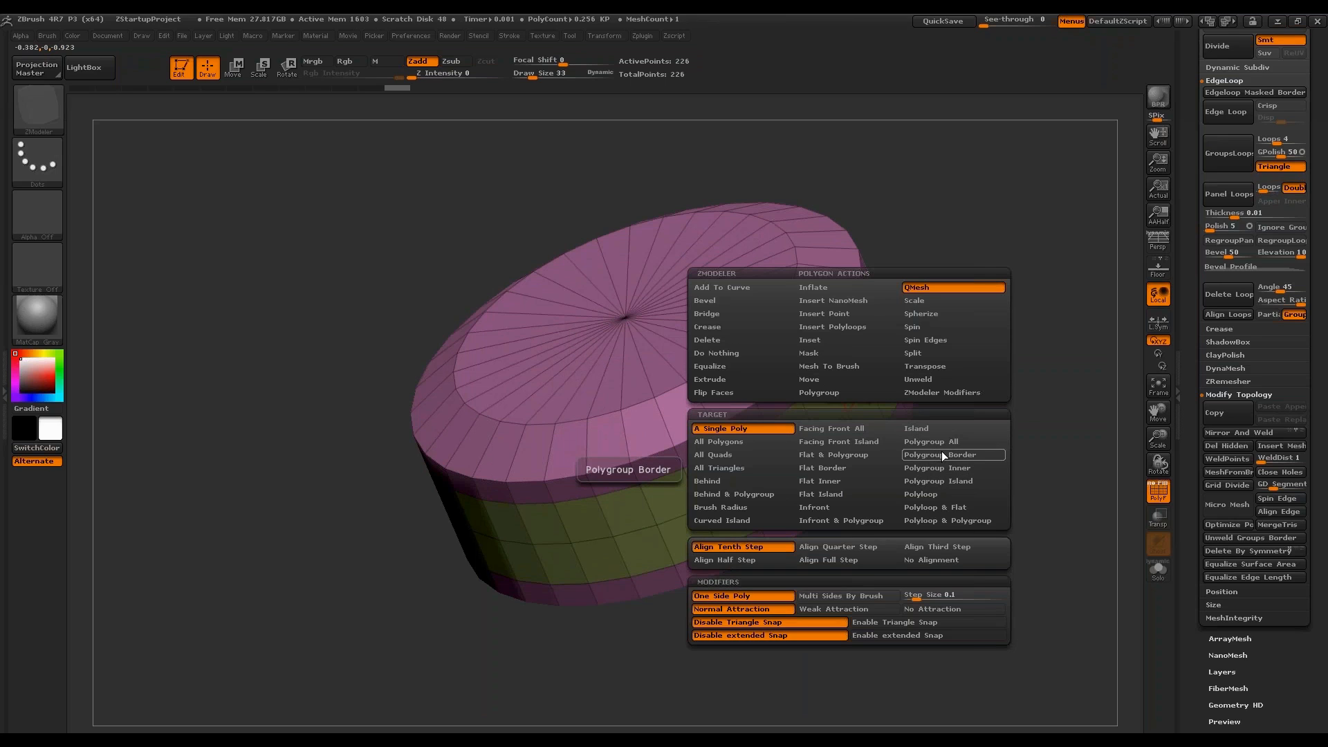
key("space")
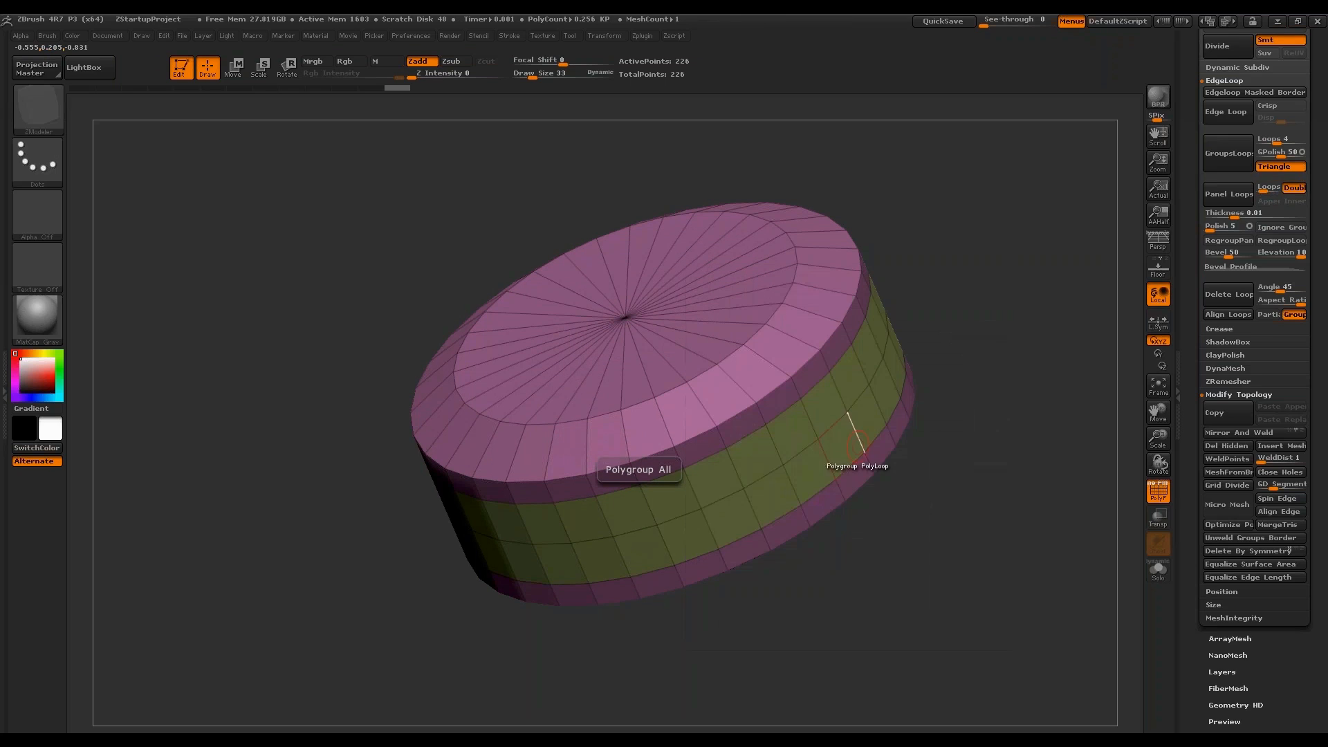
Set the ZModeler polygon action to QMesh with the Polygroup All target, and push the grouped side band inward to form a recessed neck.
key("space")
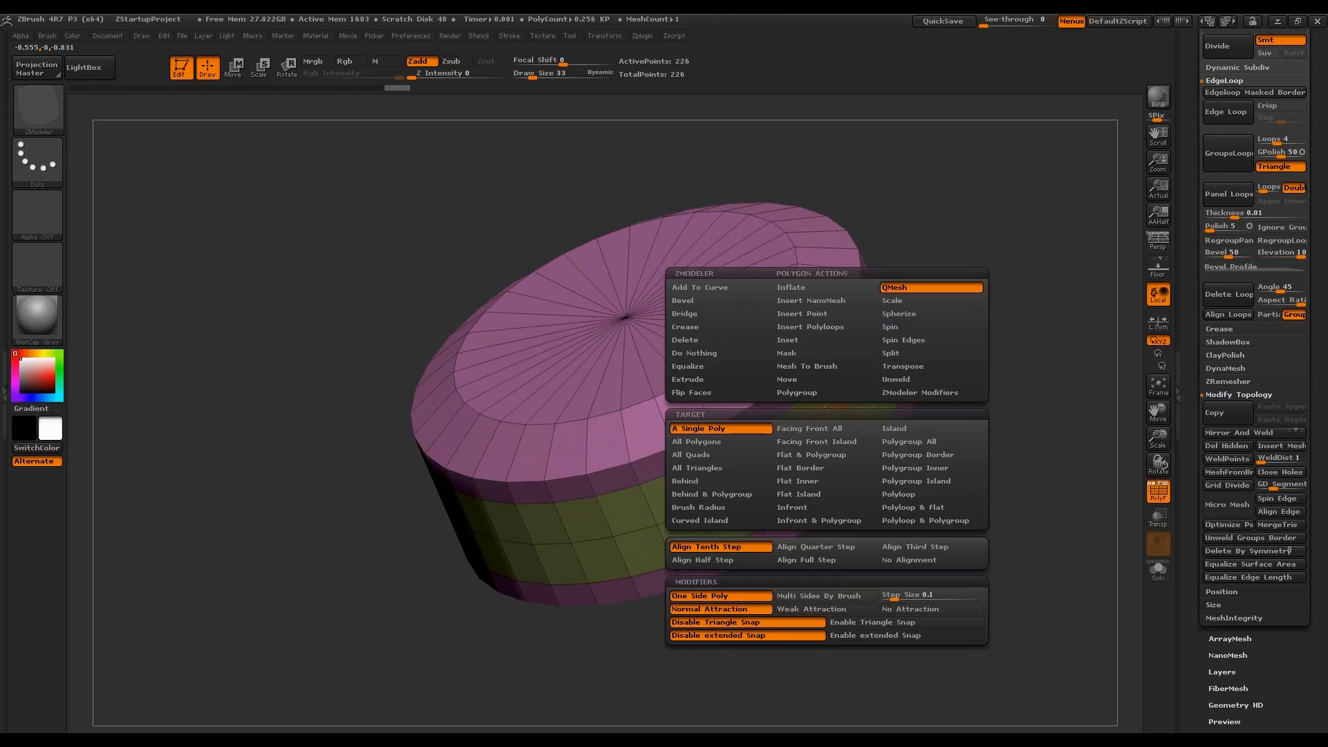
left_click(940, 442)
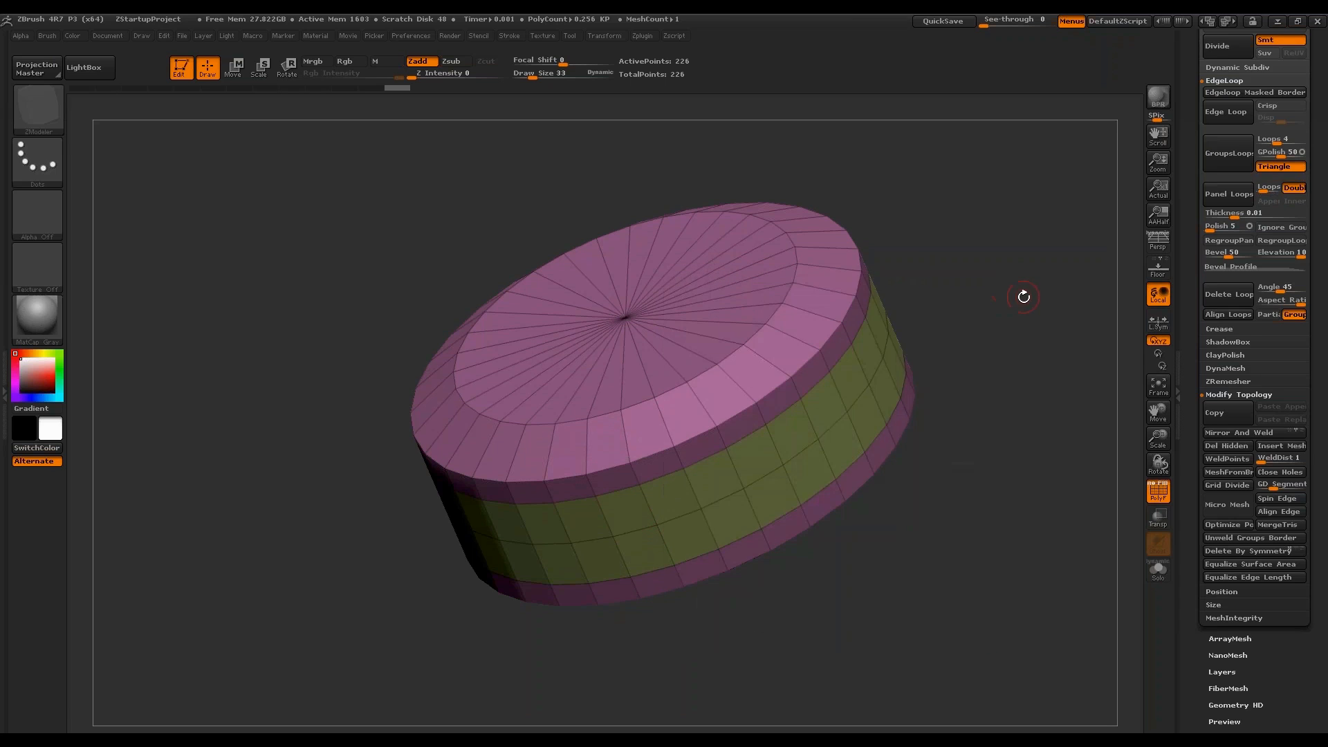
left_click_drag(814, 394, 795, 403)
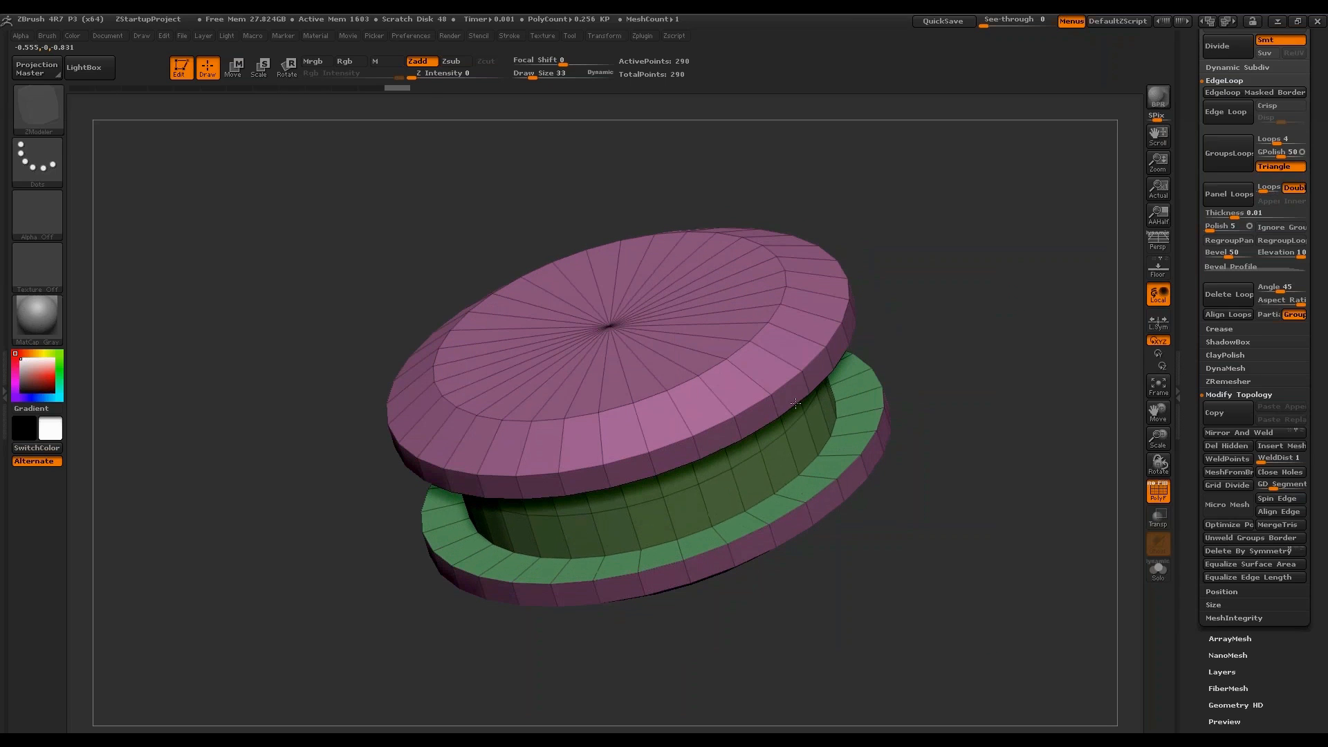
Set the ZModeler edge action to Insert and add two concentric edge loops around the centre of the top cap.
left_click_drag(892, 377, 982, 255)
key("space")
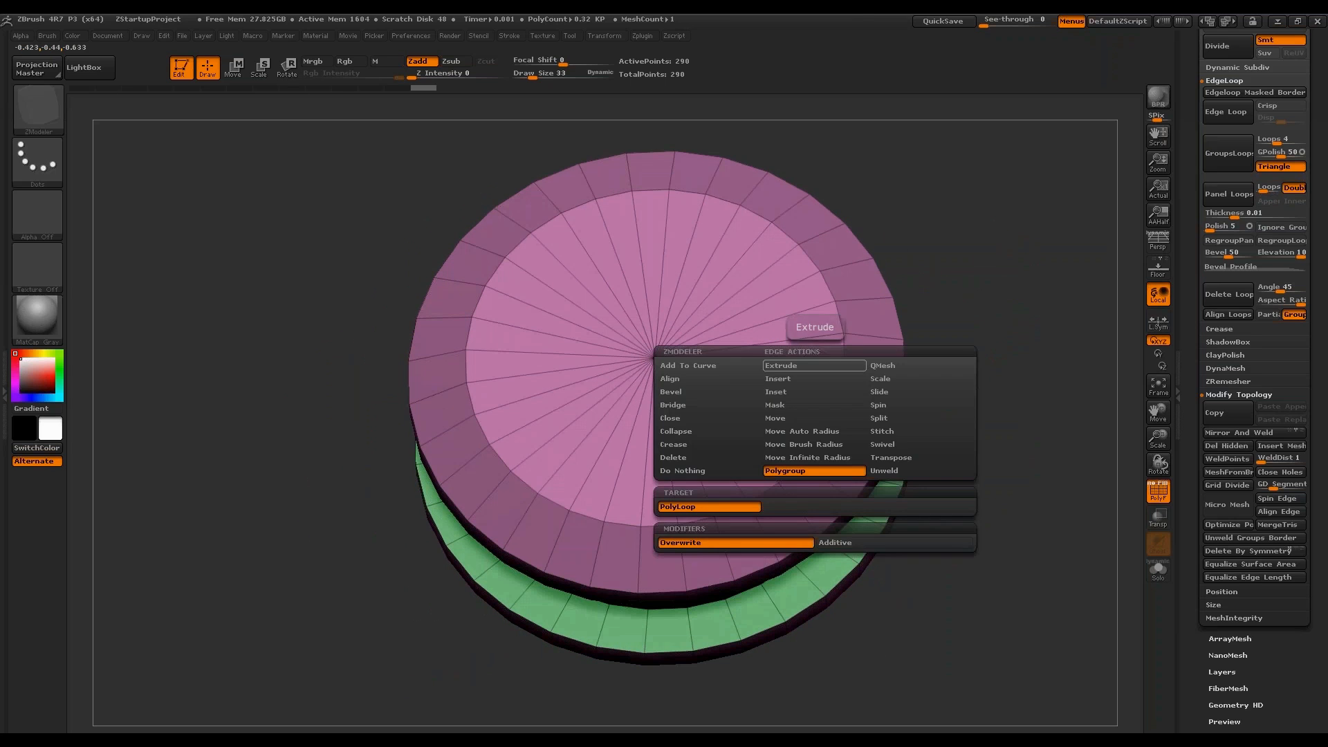
left_click(811, 378)
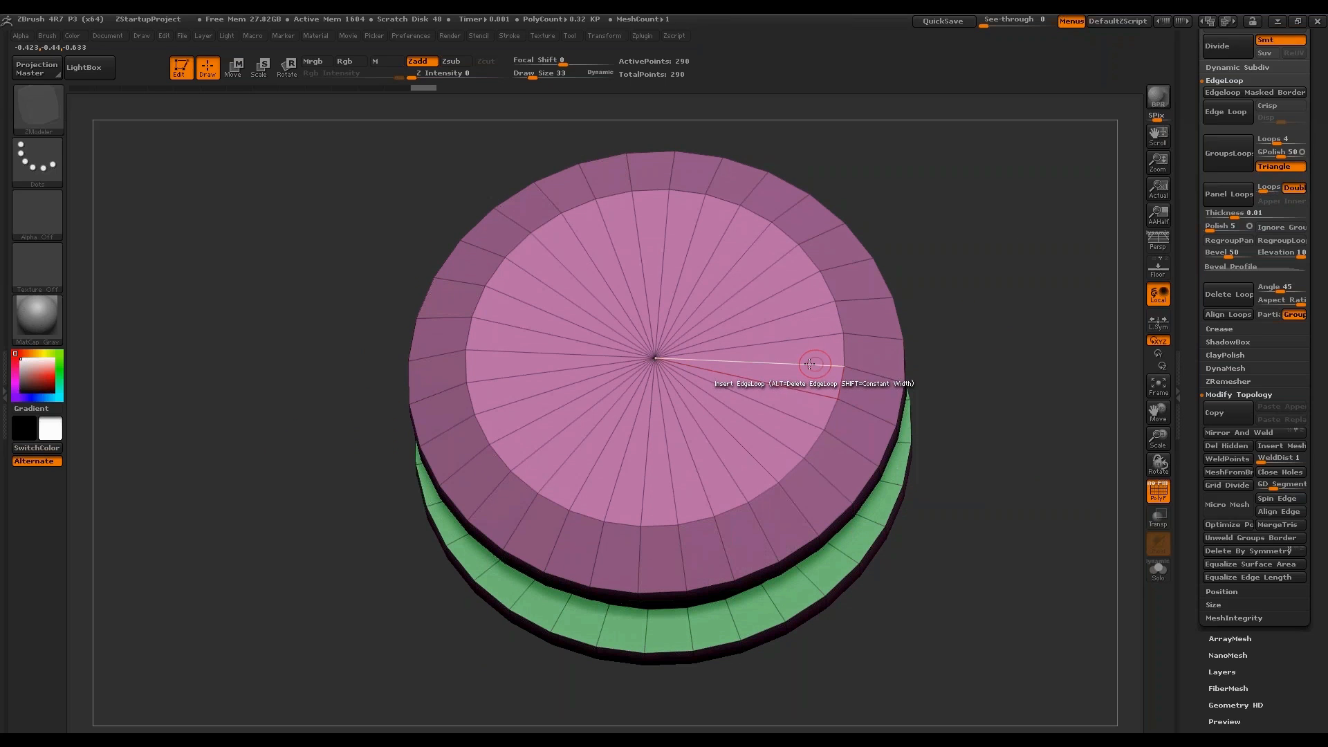
left_click_drag(809, 364, 738, 359)
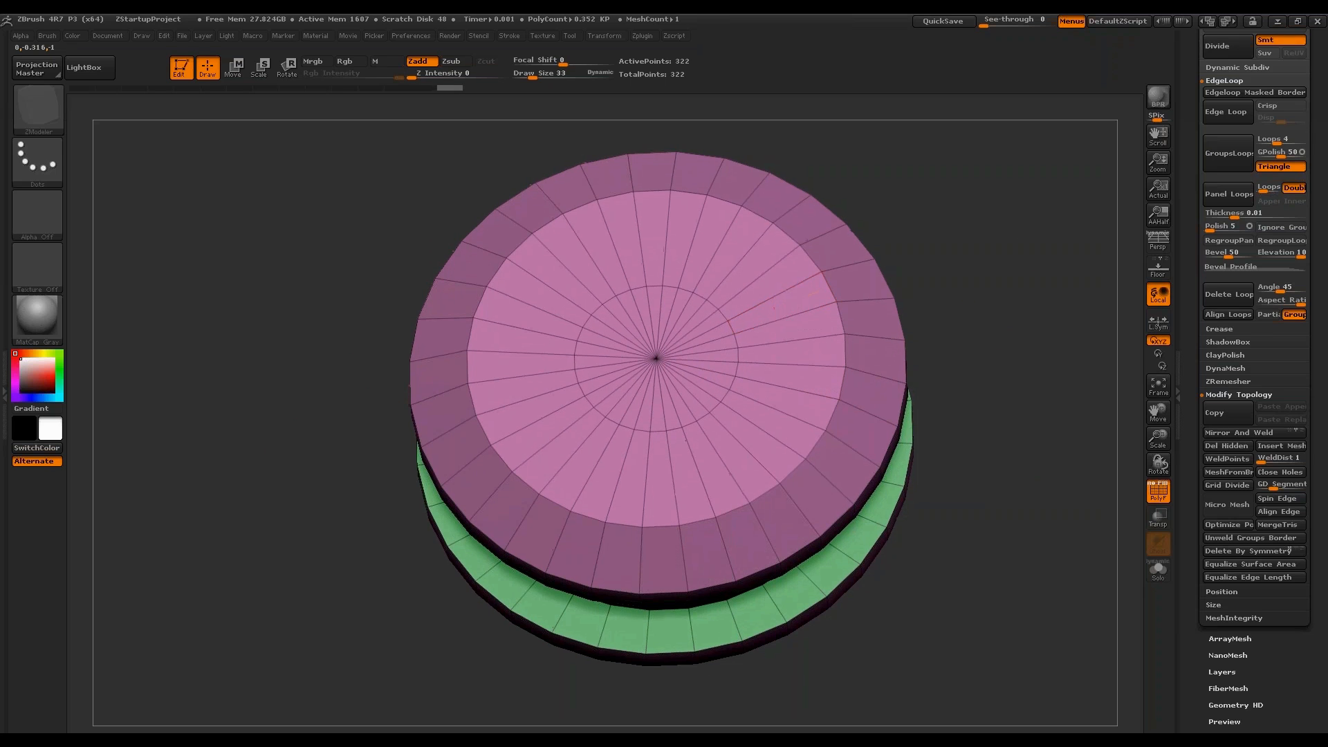
left_click_drag(936, 258, 1002, 255)
left_click(716, 376)
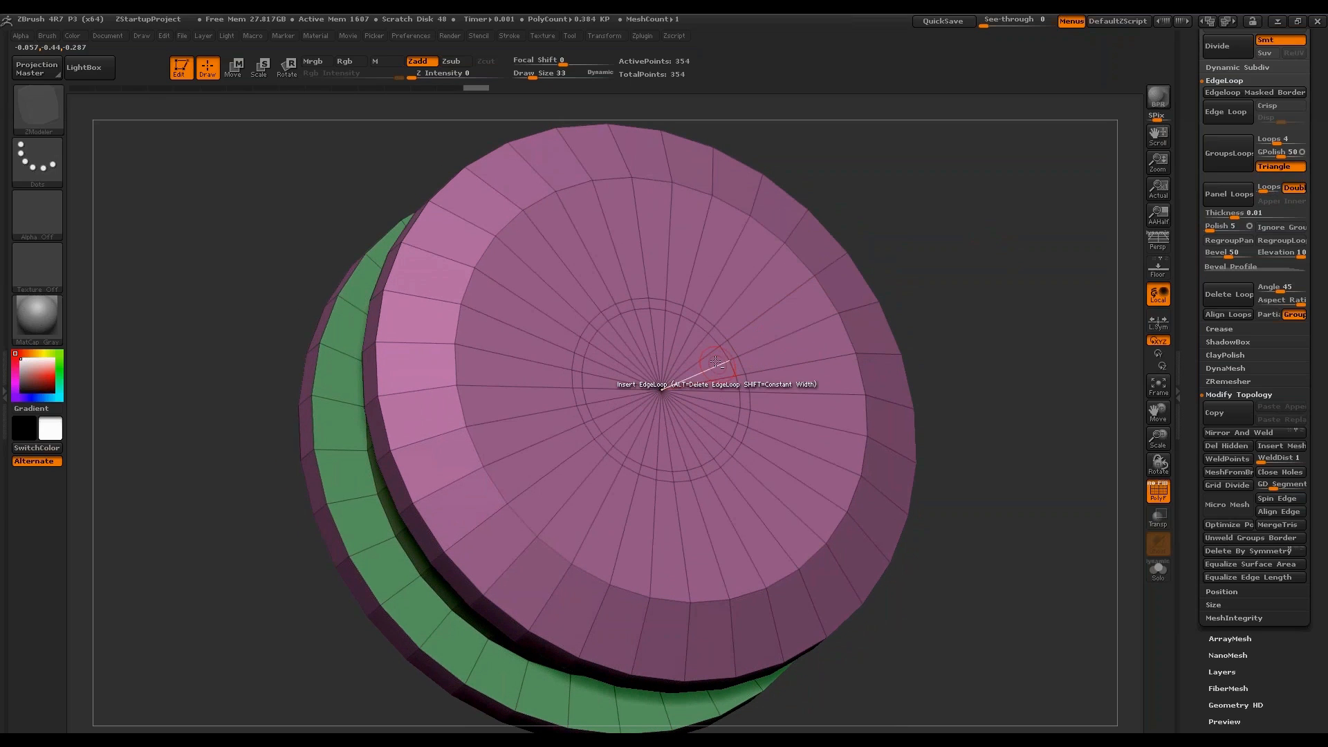
Mark the inner disc of the top cap as a temporary polygroup and QMesh it inward to form a round recess.
mouse_move(694, 351)
left_mouse_down()
mouse_move(664, 312)
mouse_move(602, 335)
mouse_move(633, 462)
mouse_move(690, 435)
mouse_move(733, 376)
mouse_move(802, 384)
left_mouse_up()
left_click_drag(955, 297, 962, 232)
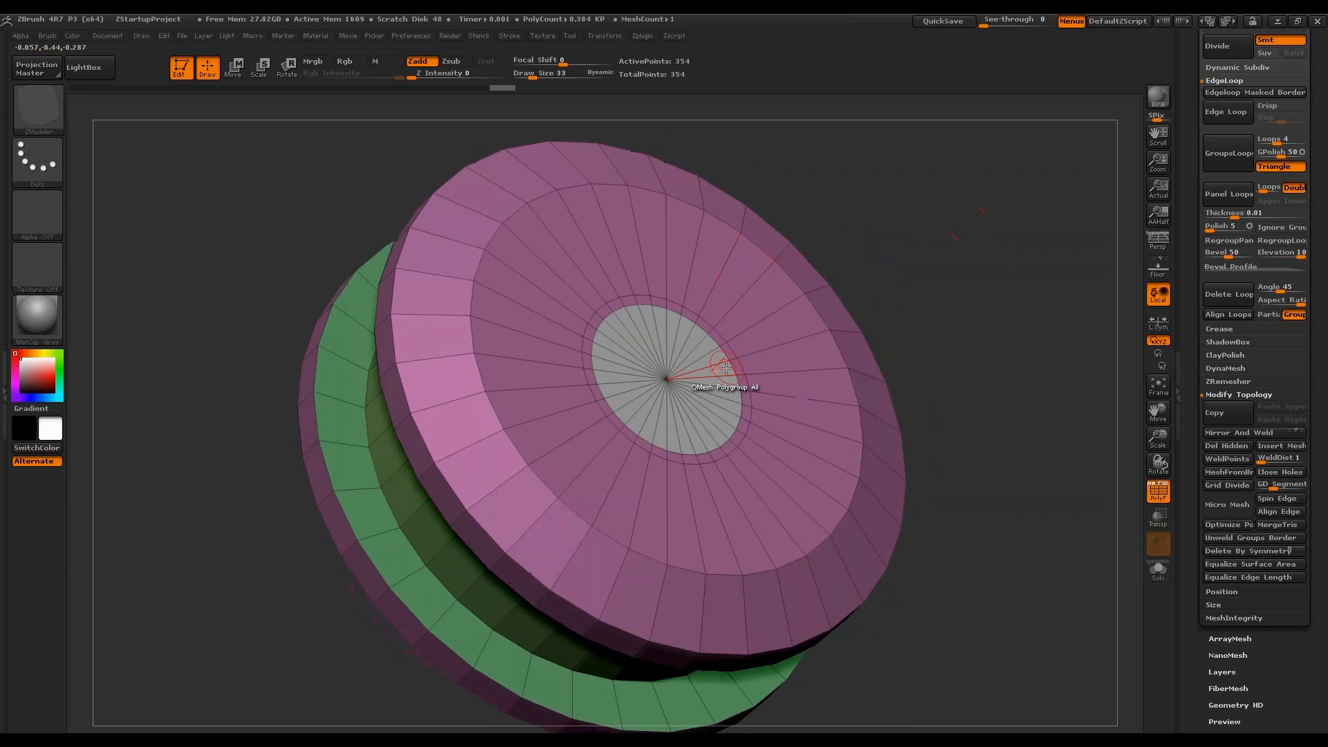
left_click_drag(724, 368, 740, 390)
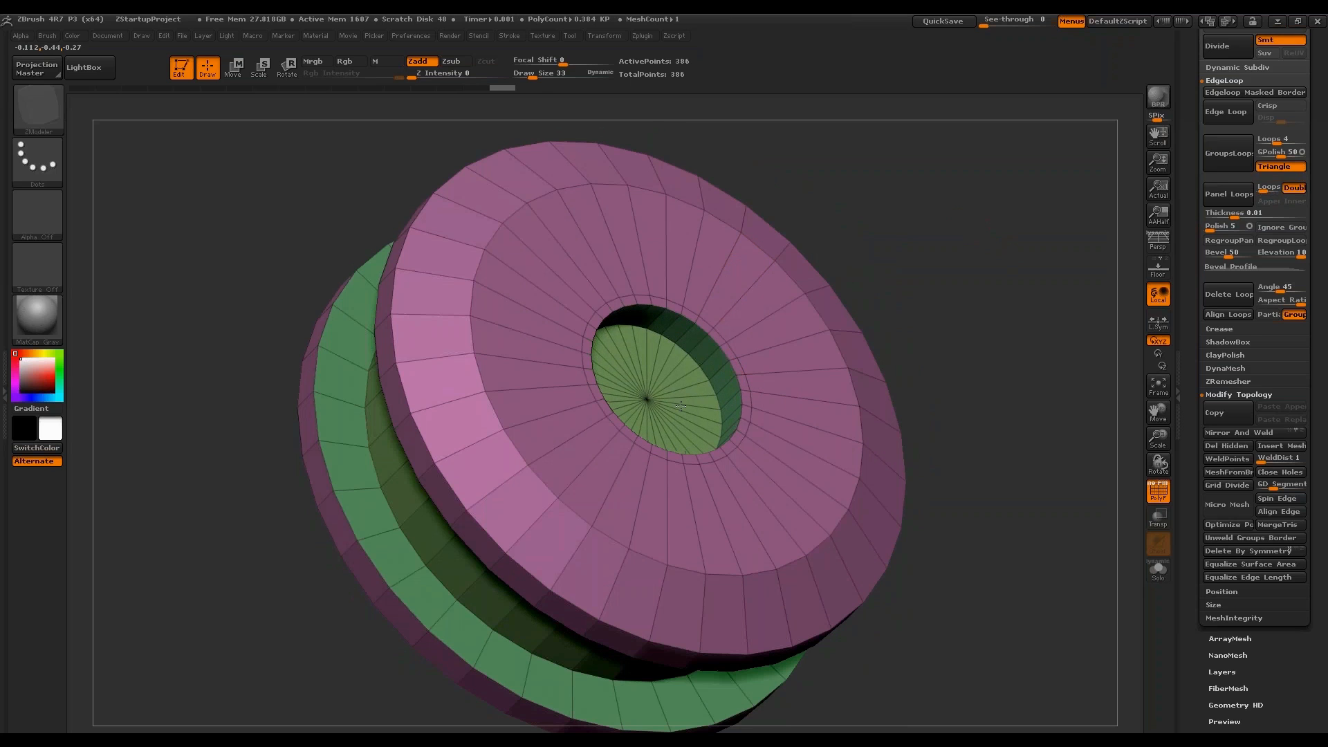
Set the edge action to Bevel with the EdgeLoop Complete target, and bevel the rim and floor edge loops of the central recess.
left_click_drag(913, 332, 947, 353)
key("space")
left_click(654, 396)
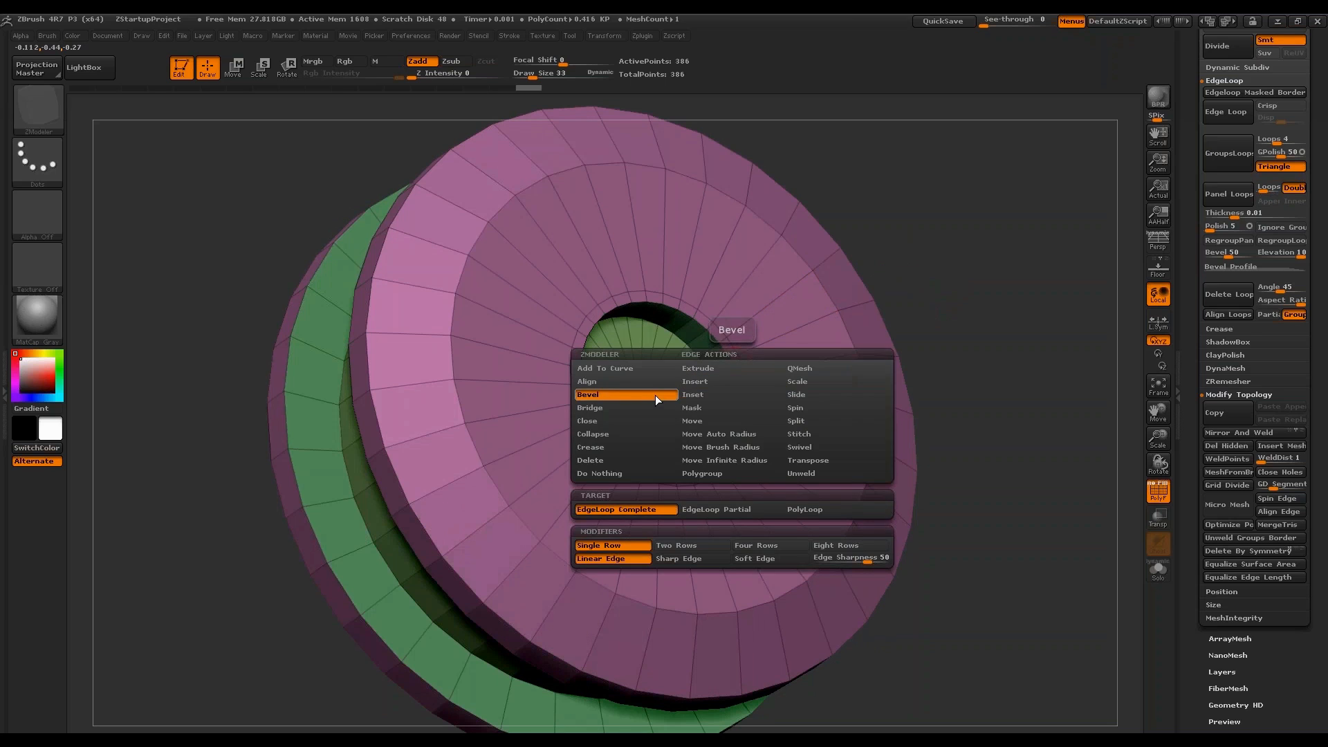
left_click(733, 365)
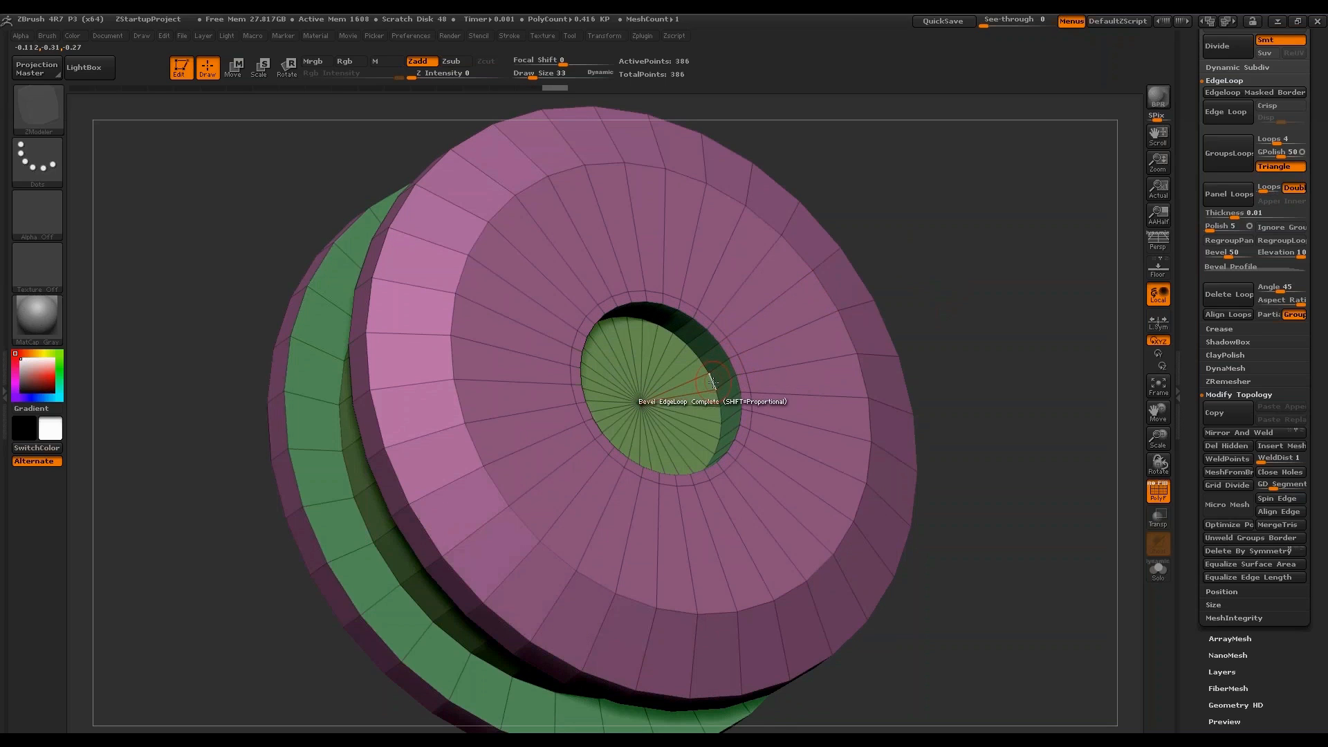
left_click_drag(735, 364, 731, 363)
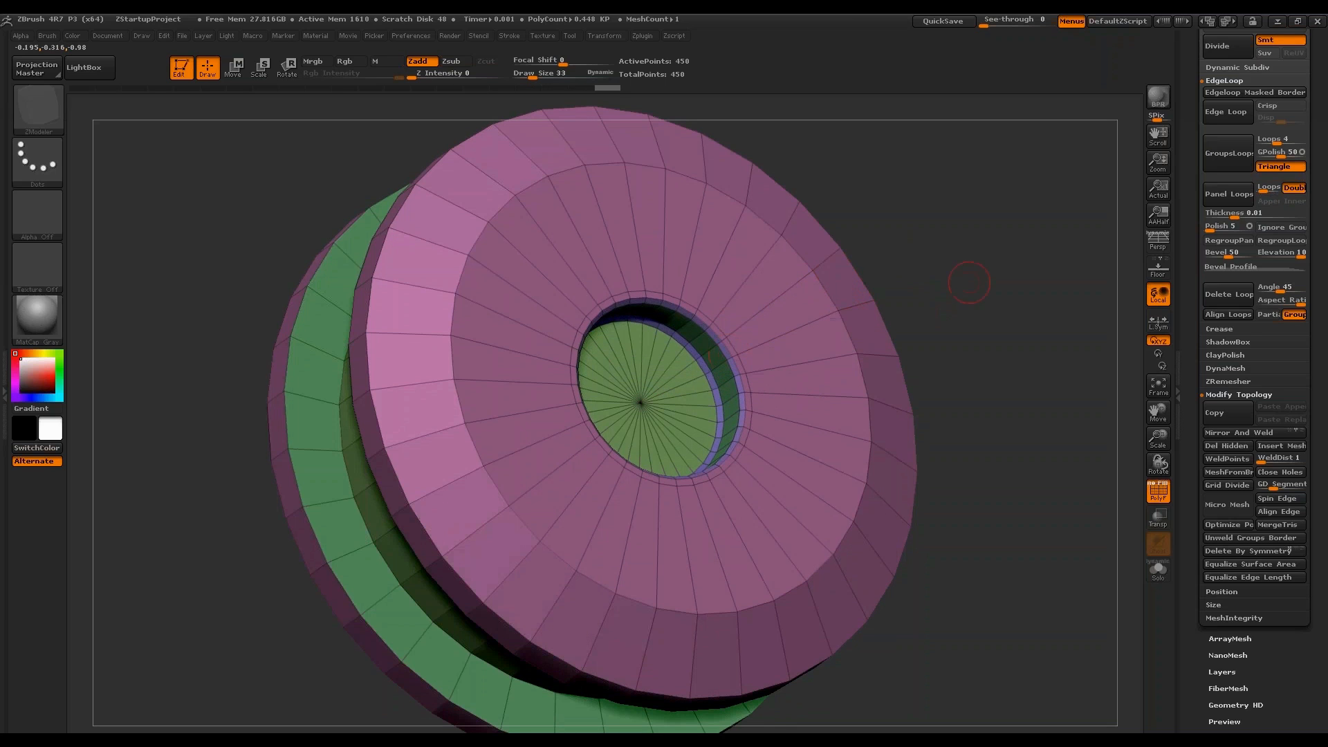
Bevel the outer rim edge loops of the upper flange with the EdgeLoop Complete target.
left_click_drag(969, 282, 1005, 160)
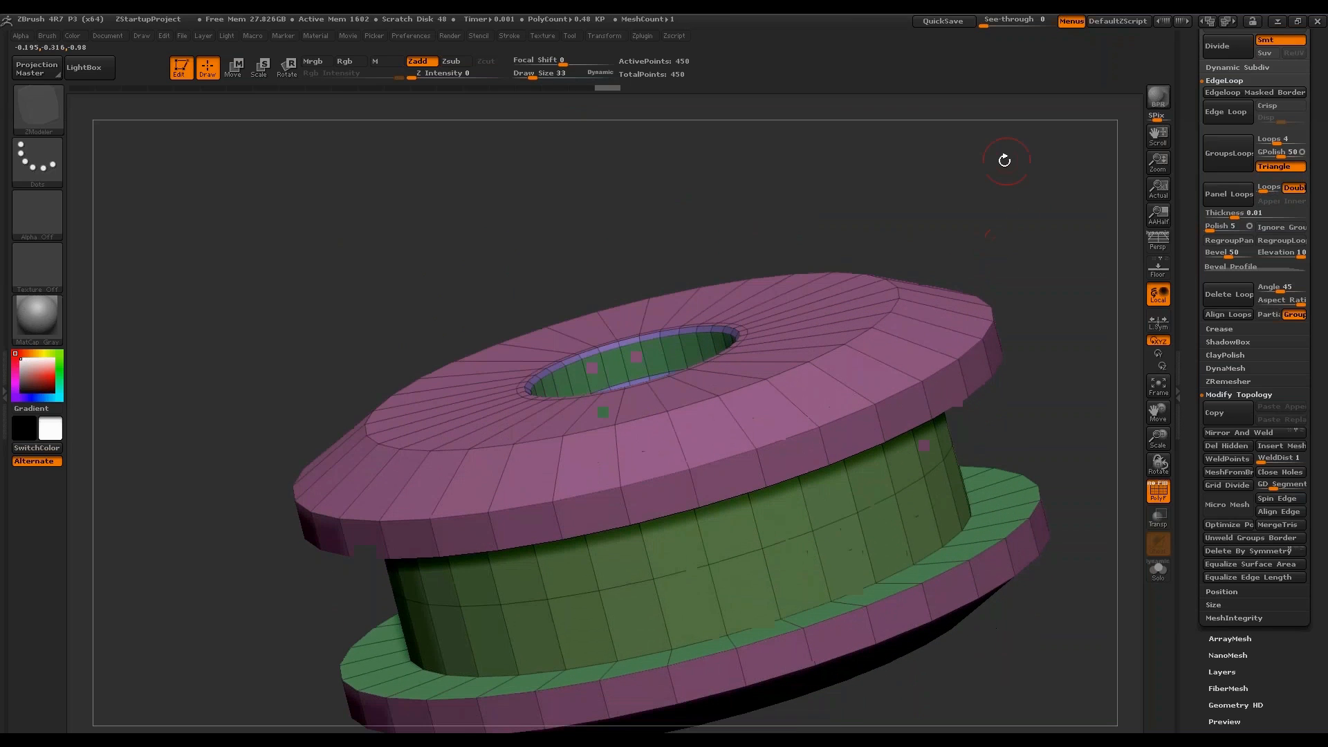
left_click(943, 369)
left_click_drag(1051, 308, 1022, 283)
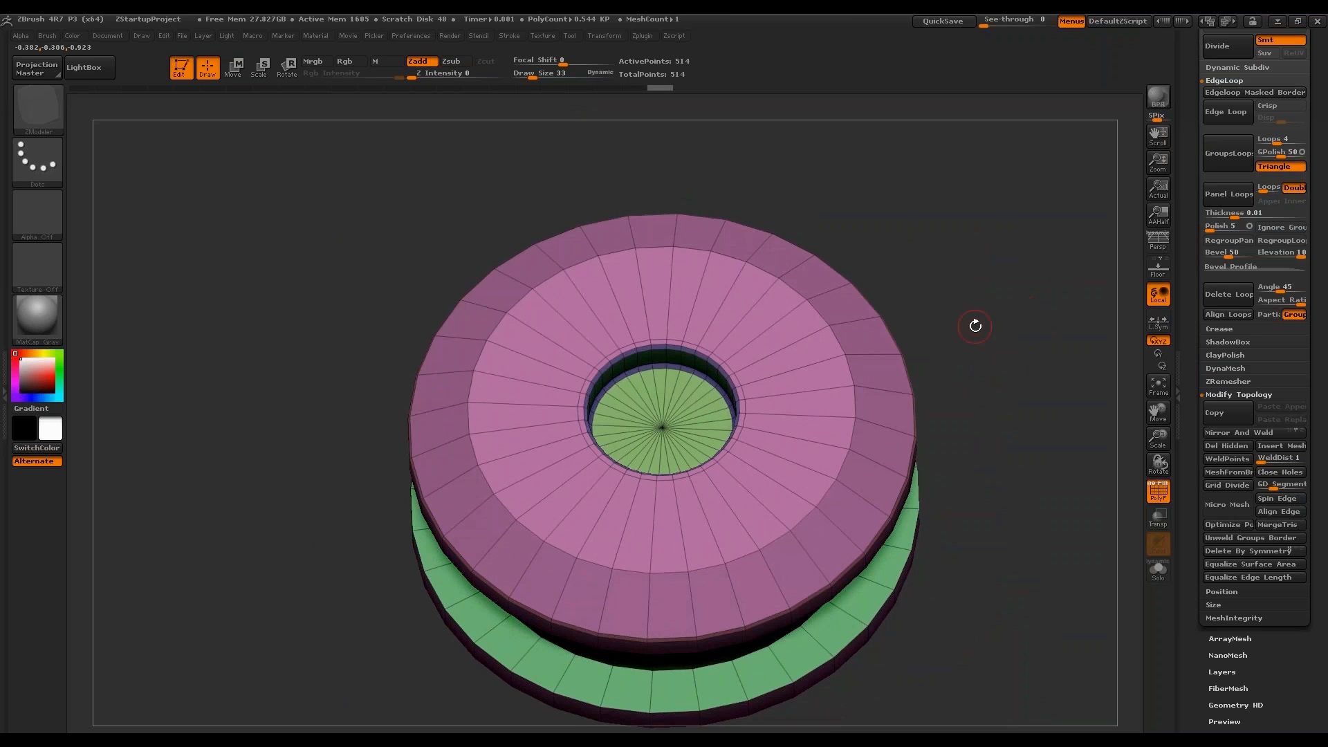
left_click_drag(1004, 349, 965, 320)
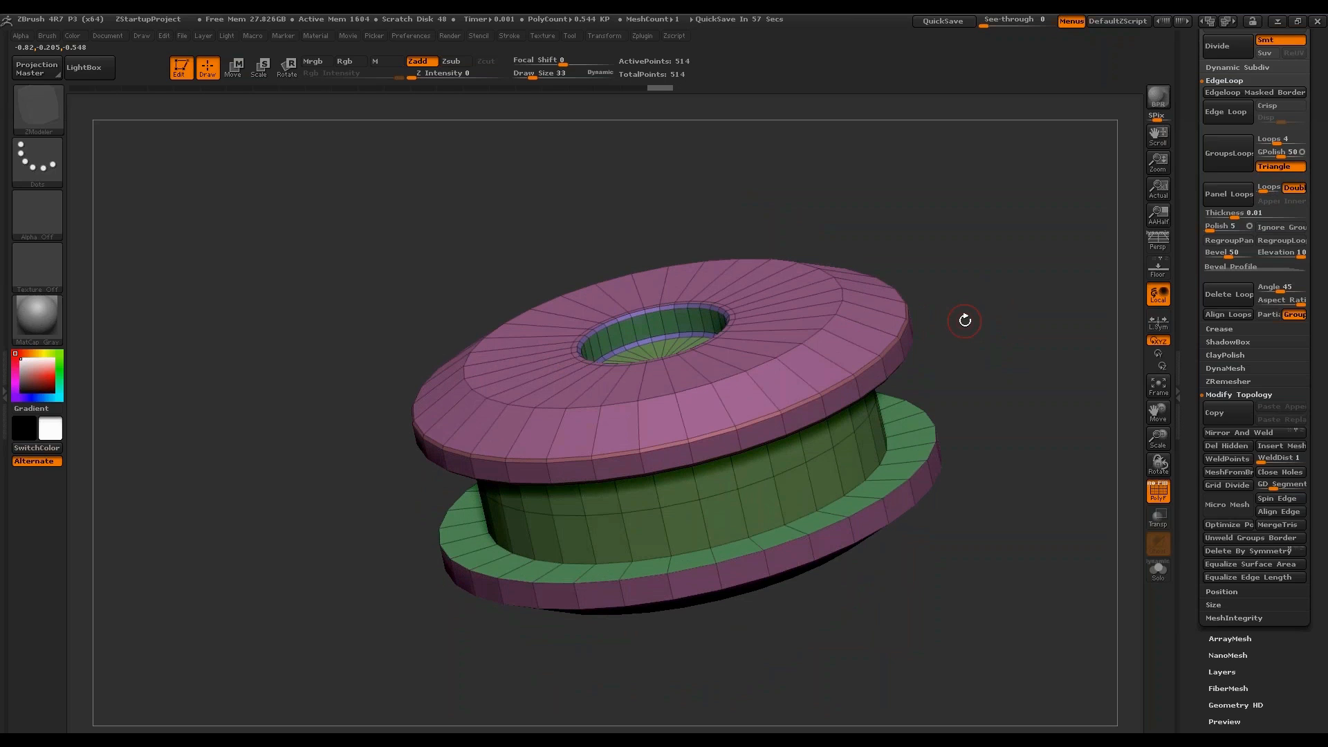
left_click_drag(1007, 287, 900, 387)
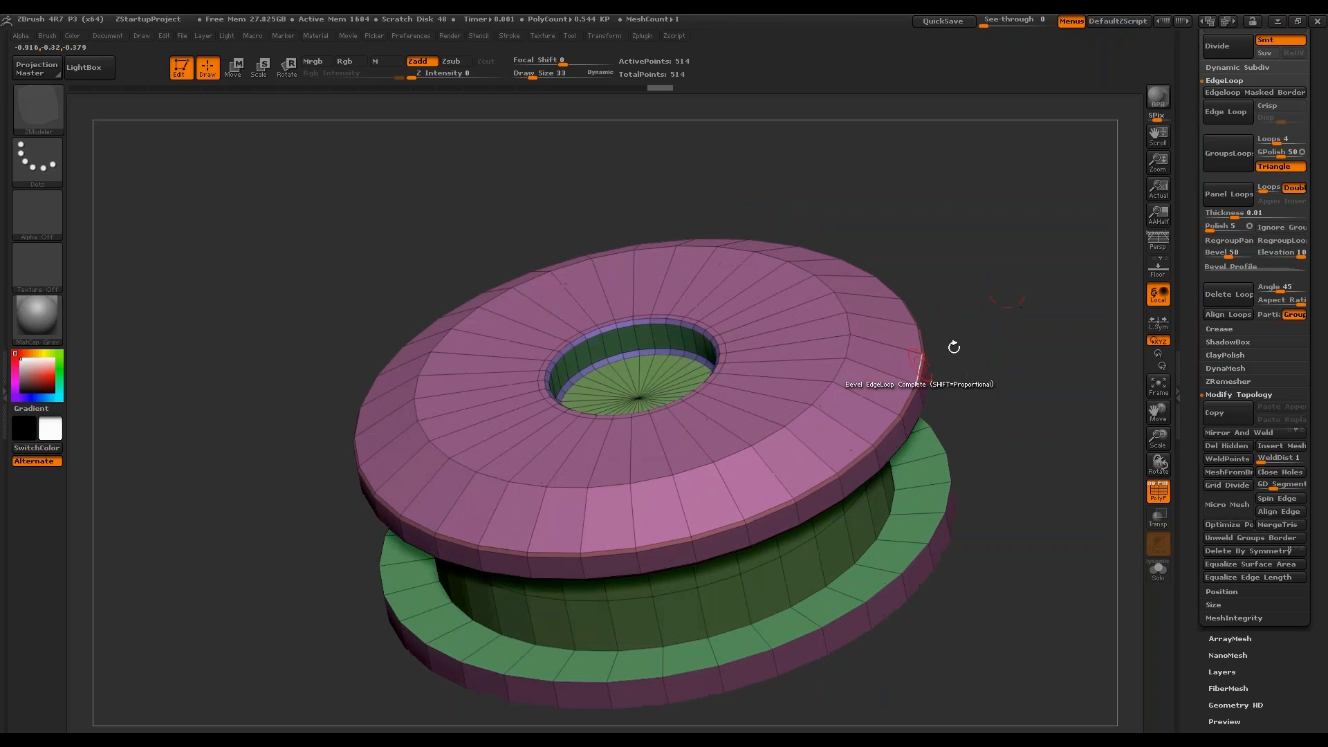
Set the edge action to Insert with the Single EdgeLoop target, and add a concentric edge loop to the central recess's floor.
left_click_drag(1000, 299, 1031, 250)
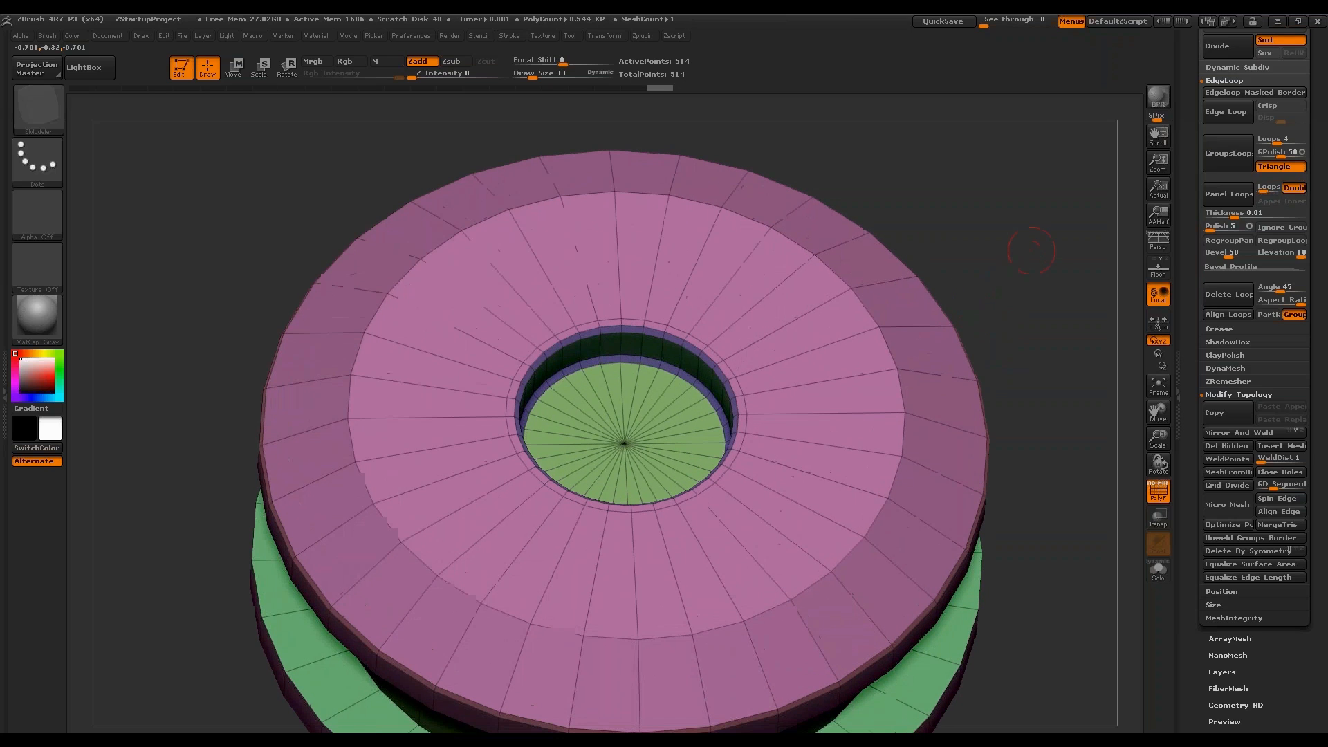
key("space")
left_click(681, 417)
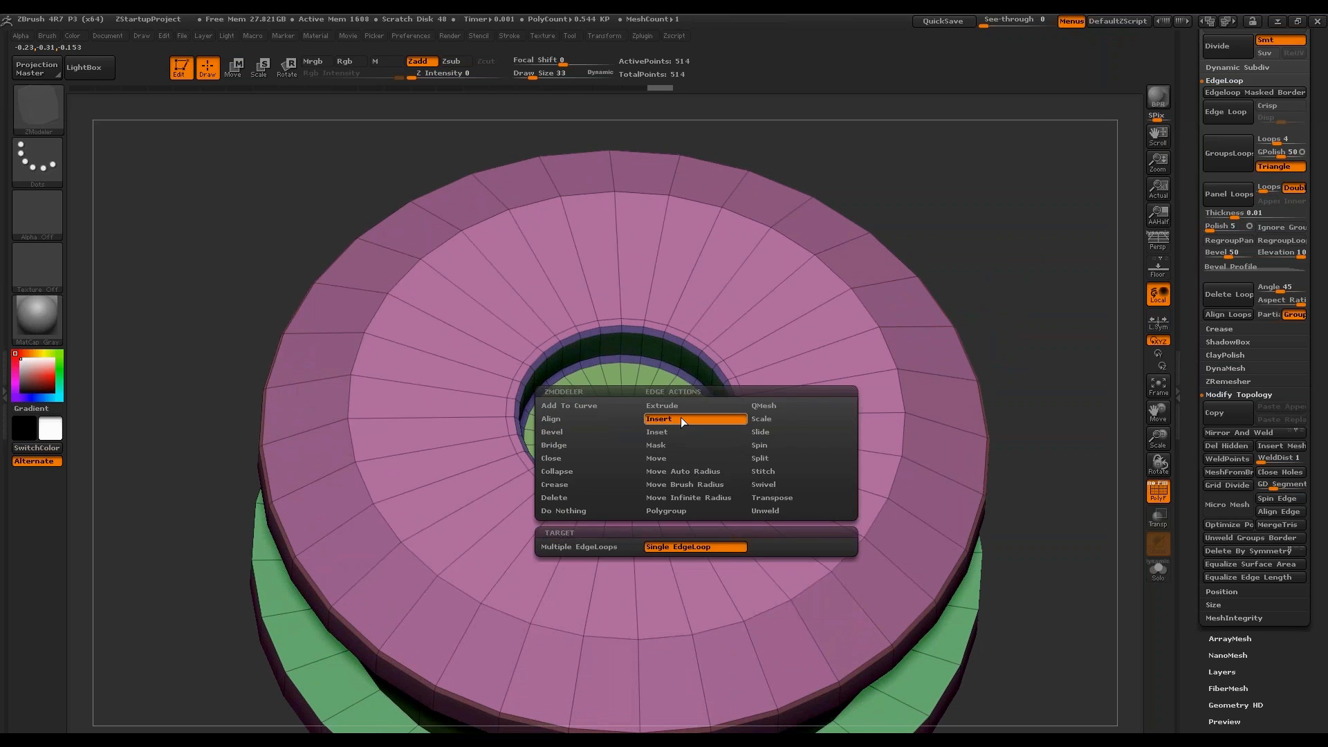
left_click(694, 421)
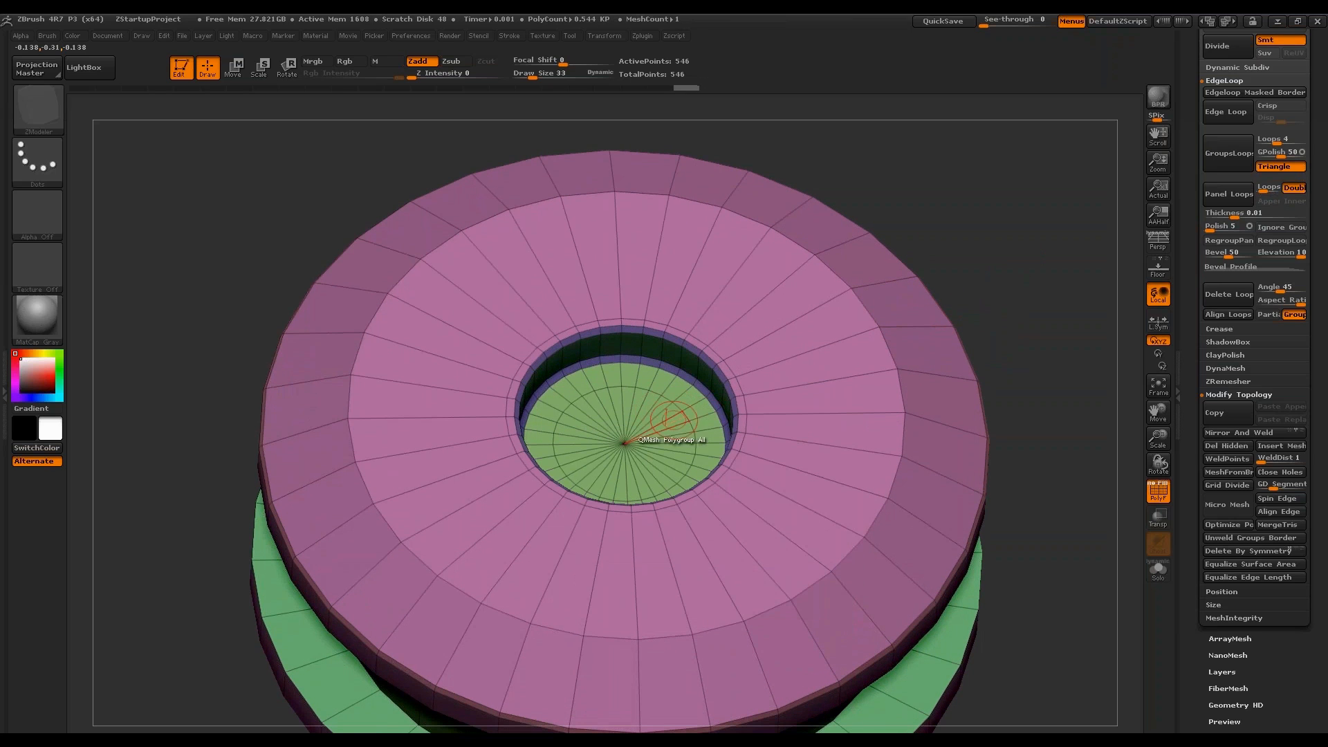
Mark the inner disc of the recess floor as a temporary polygroup and QMesh it outward into a central boss.
left_click(683, 430, "alt")
mouse_move(685, 430)
left_mouse_down()
mouse_move(588, 408)
mouse_move(588, 487)
mouse_move(680, 442)
left_mouse_up()
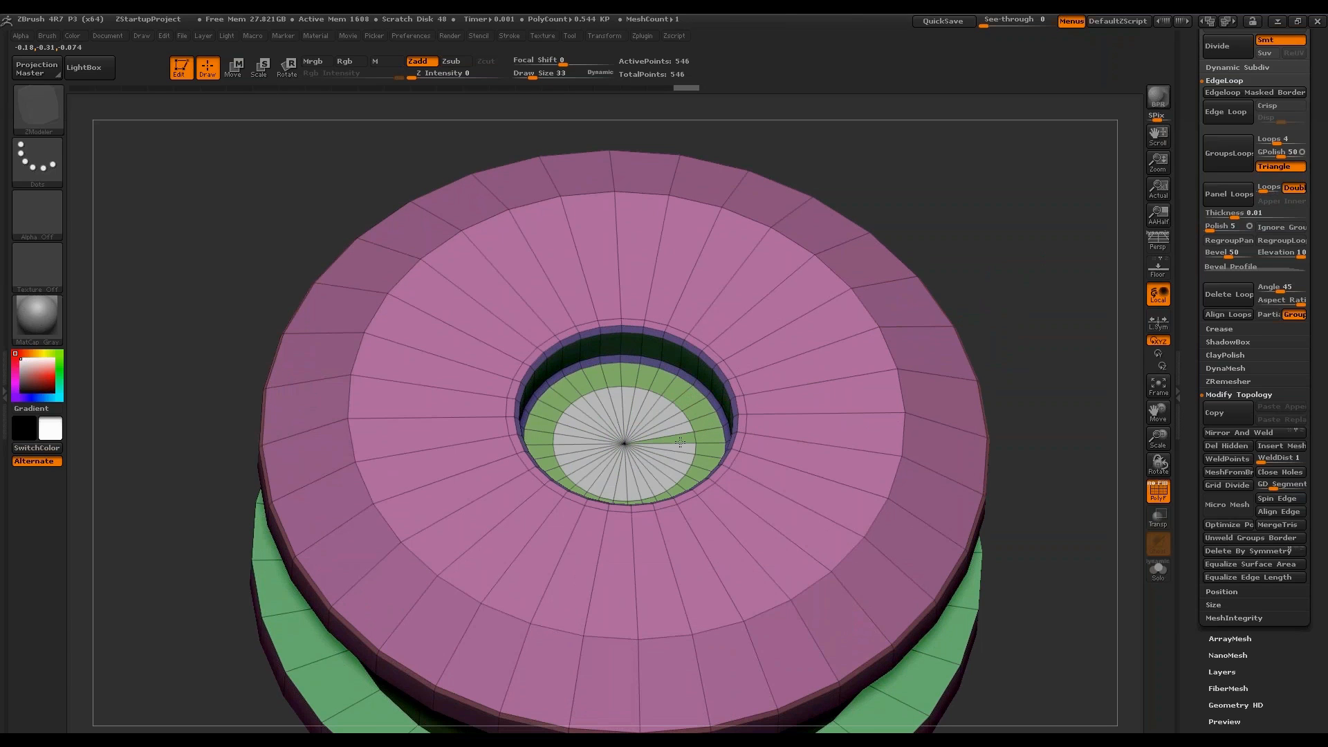
left_click_drag(927, 202, 964, 202)
left_click_drag(681, 439, 726, 386)
Insert an edge loop on the boss's top face, then mark its inner disc as a temporary polygroup and QMesh it inward into a hole.
left_click_drag(969, 270, 983, 242)
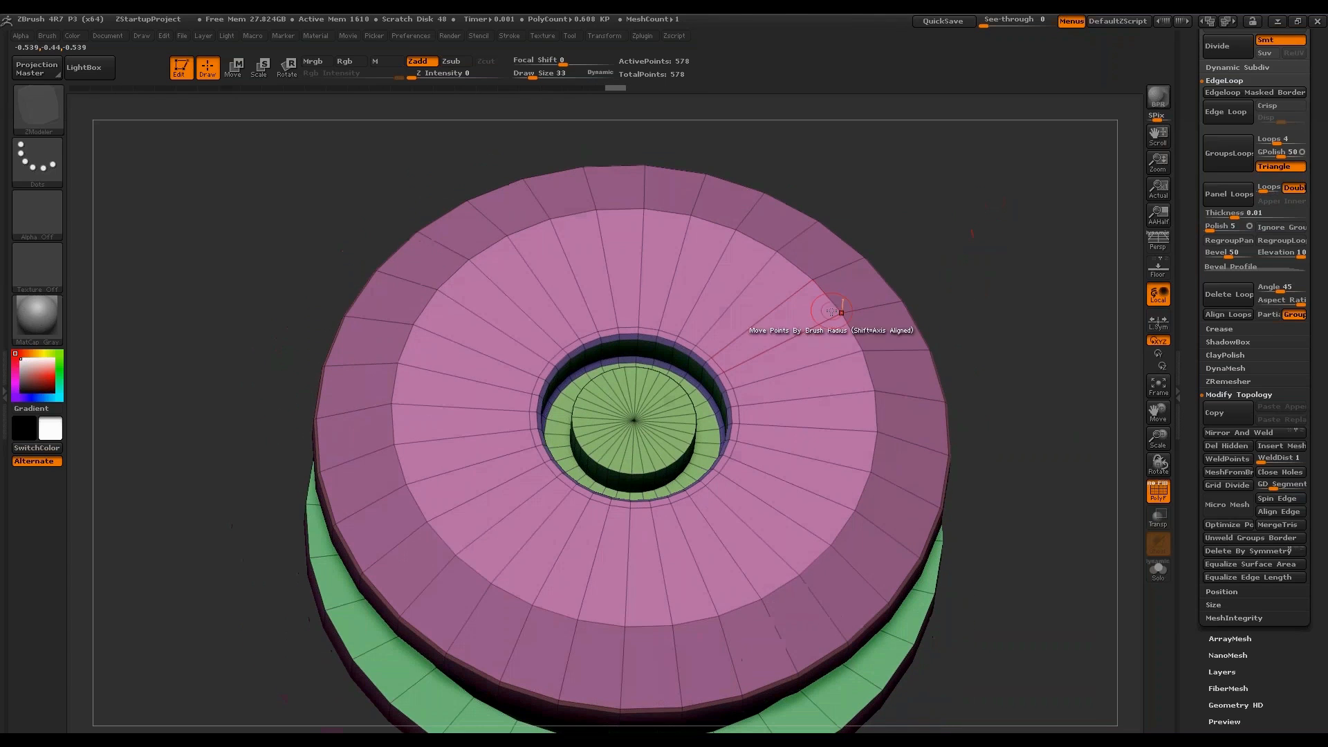
left_click(676, 441)
left_click_drag(986, 199, 954, 230)
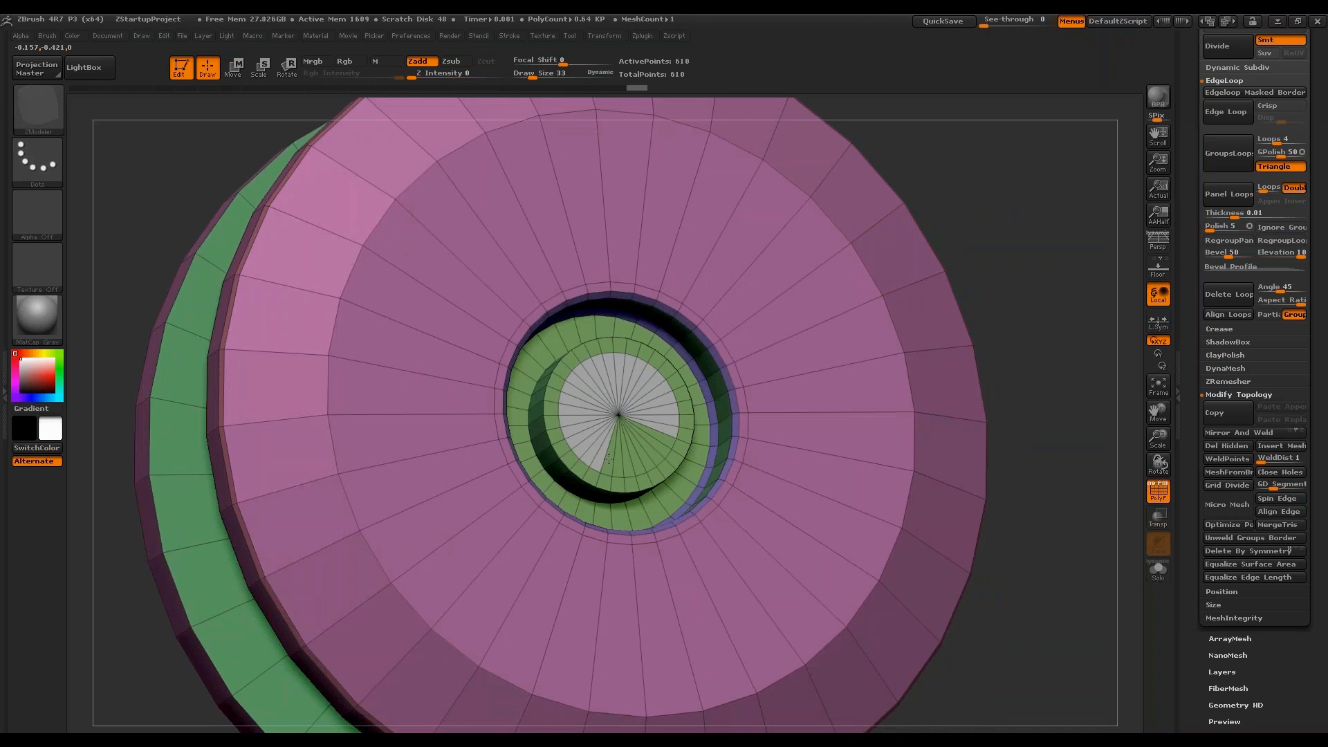
left_click_drag(674, 401, 674, 401)
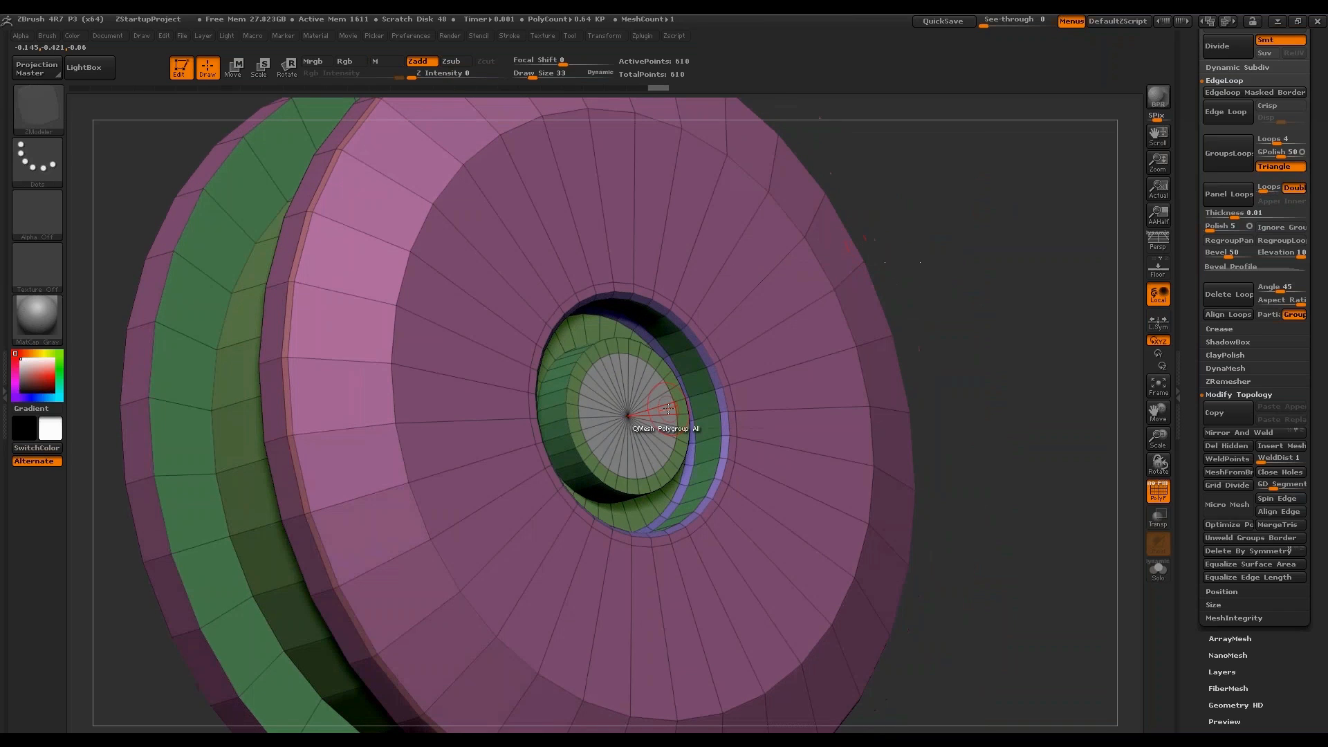
left_click(638, 417)
Set the edge action to Bevel EdgeLoop Complete, and bevel the two edge loops of the boss's hole and the boss's outer rim.
right_click_drag(630, 399, 588, 415, "ctrl")
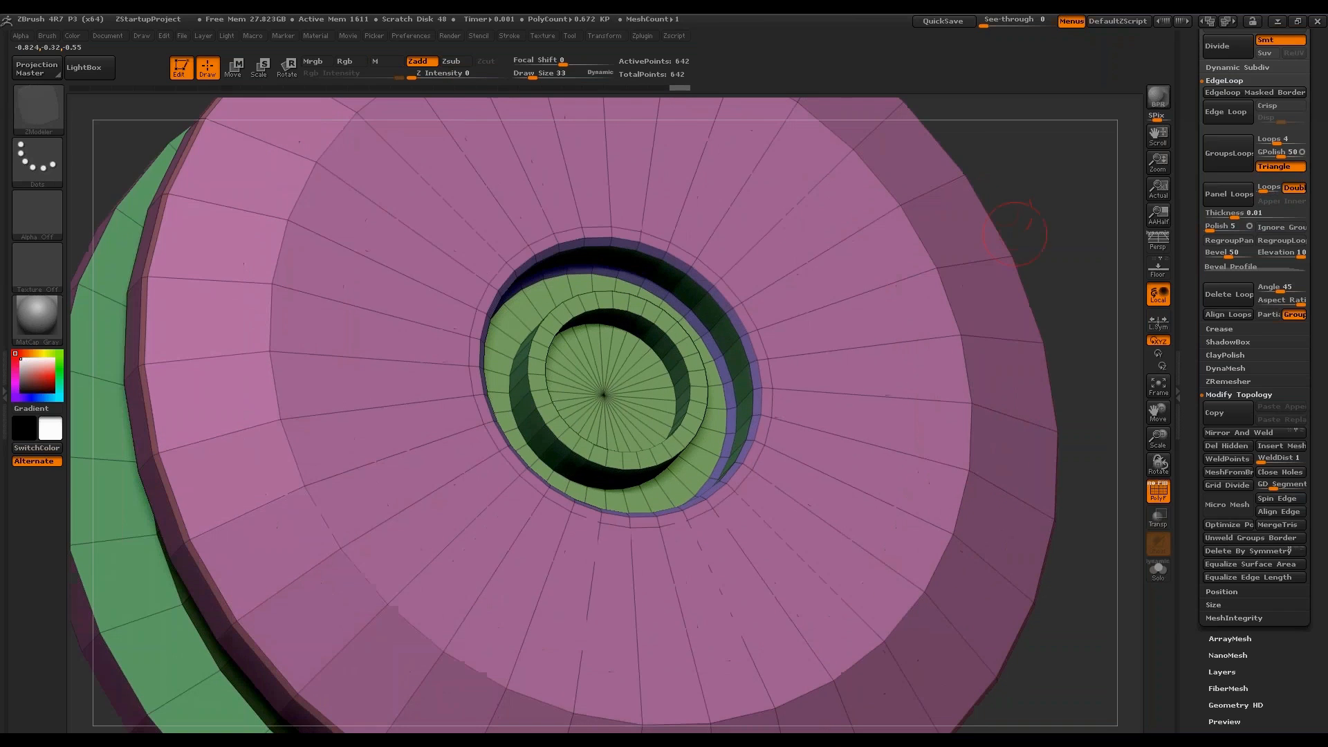
key("space")
left_click(527, 404)
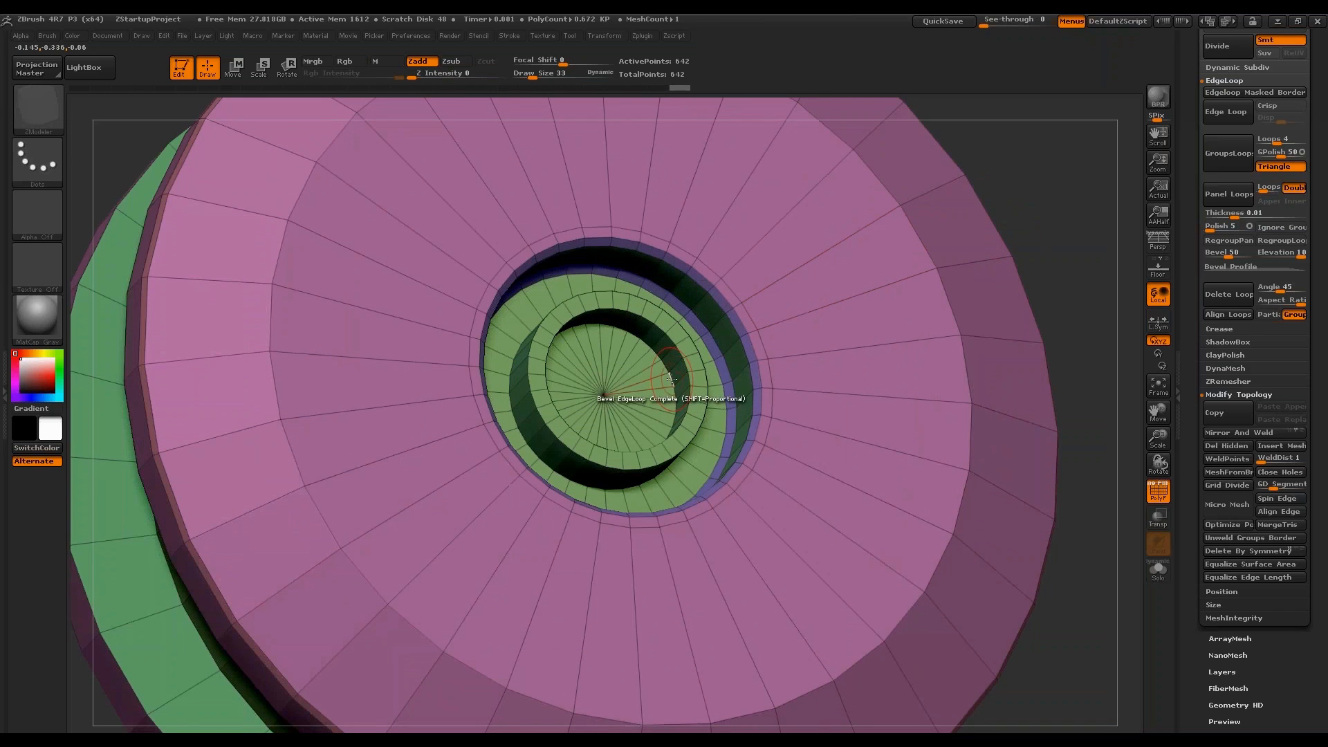
left_click(685, 364)
left_click(686, 356)
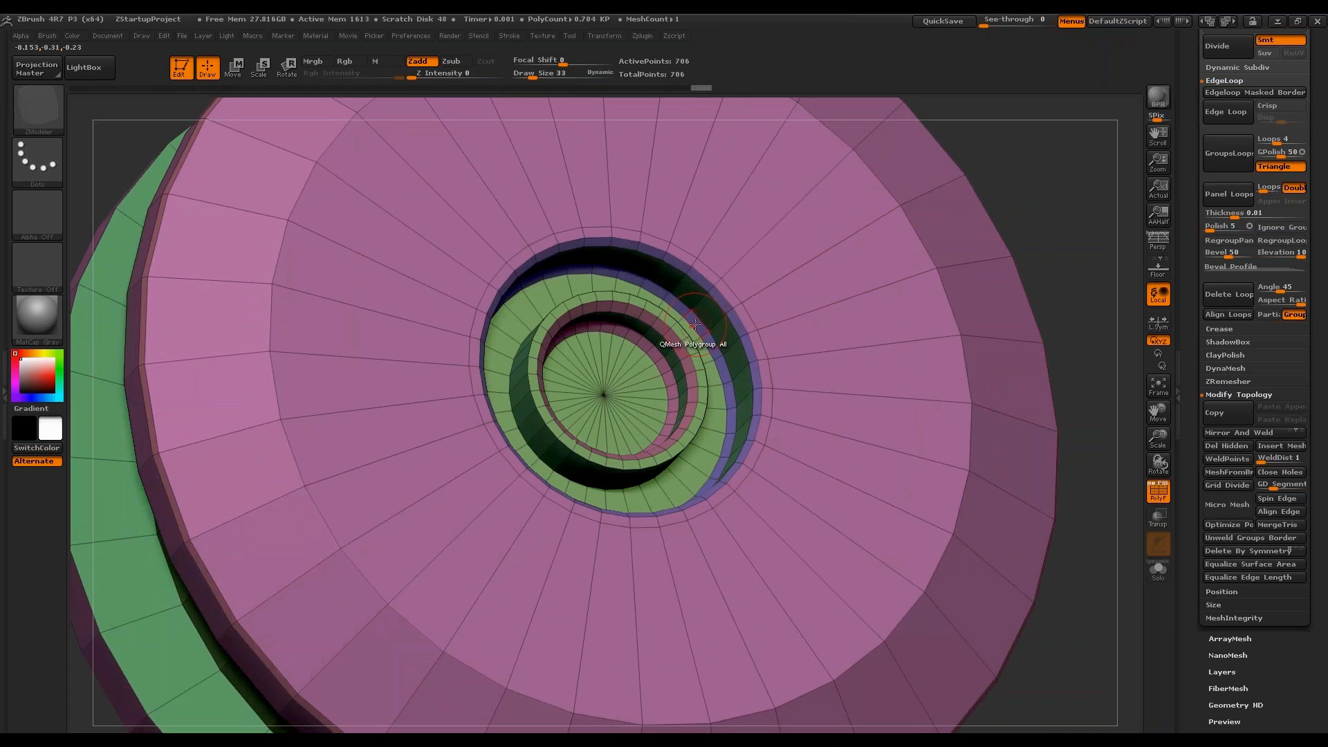
left_click_drag(1055, 237, 711, 400)
left_click(711, 400)
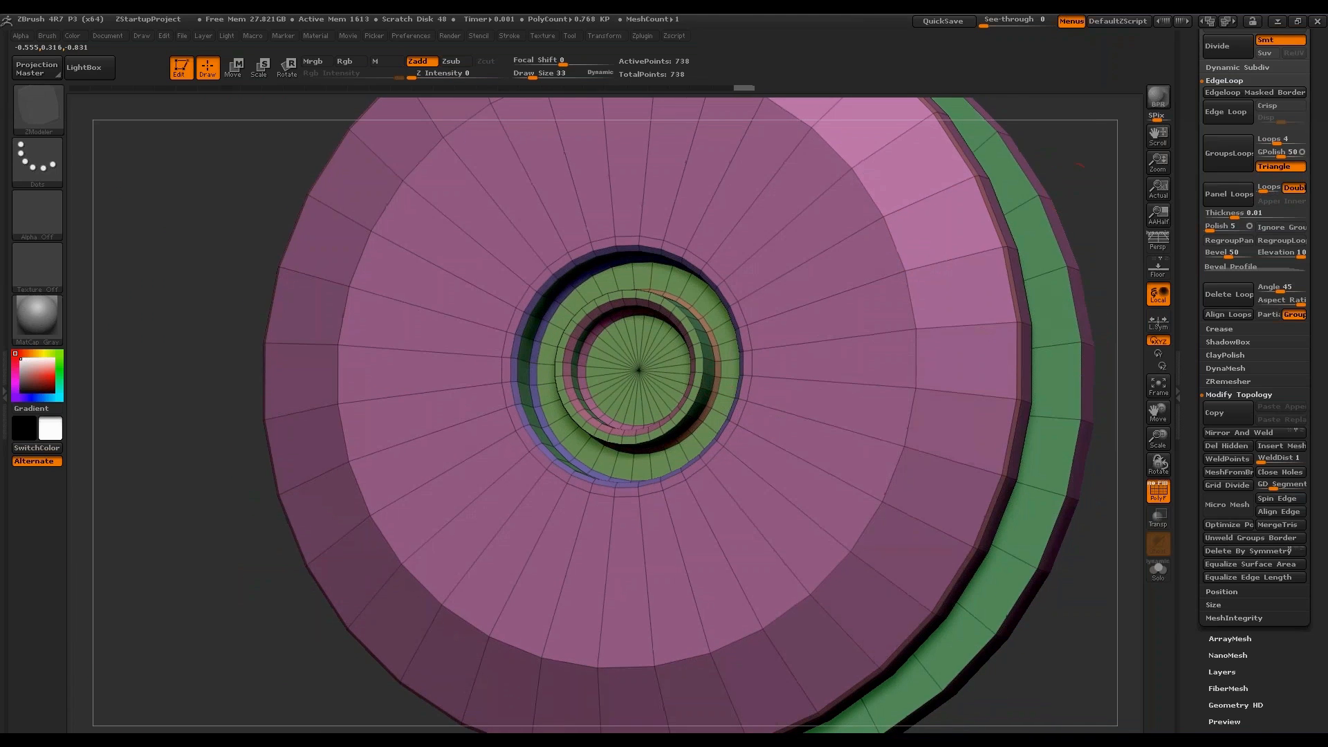
Set the ZModeler point action to Transpose, move the centre point of the boss's hole inward into a cone, and return to Draw mode.
left_click_drag(1097, 235, 1041, 221)
mouse_move(999, 299)
left_mouse_down()
mouse_move(1030, 285)
mouse_move(951, 305)
left_mouse_up()
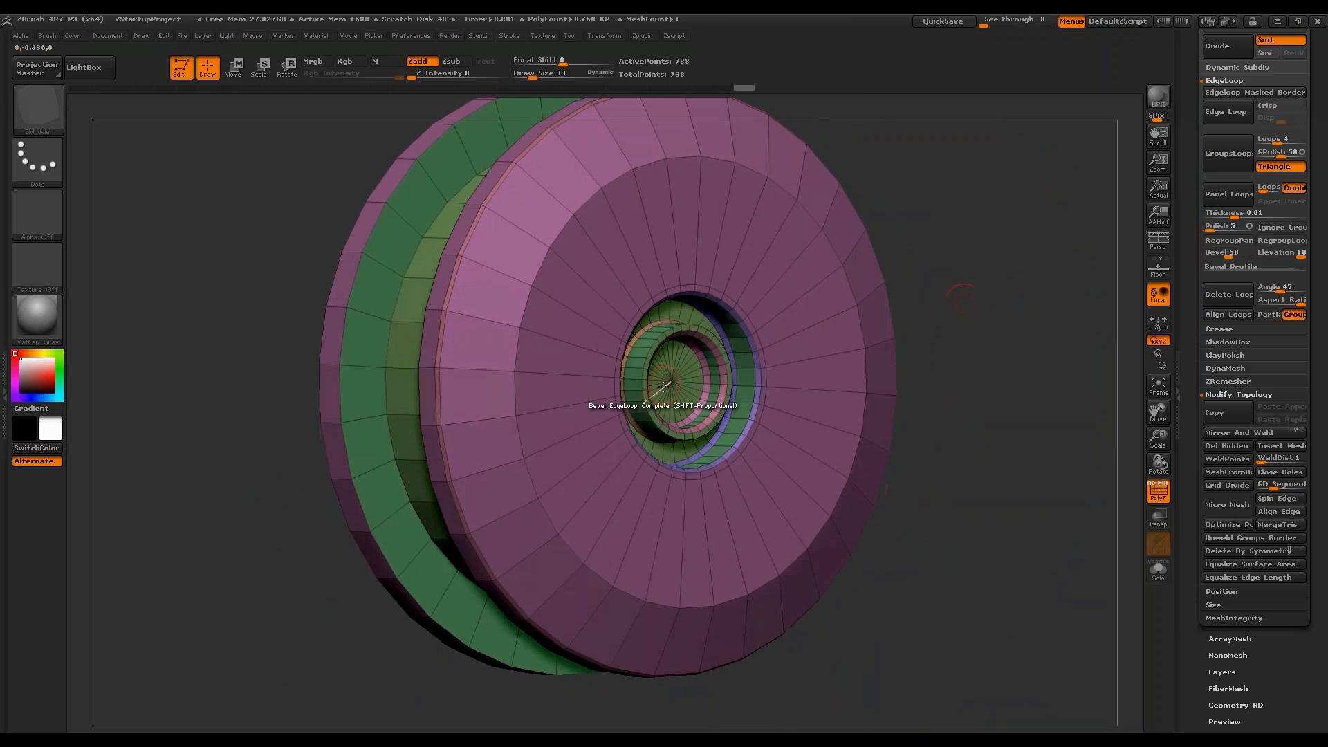
key("space")
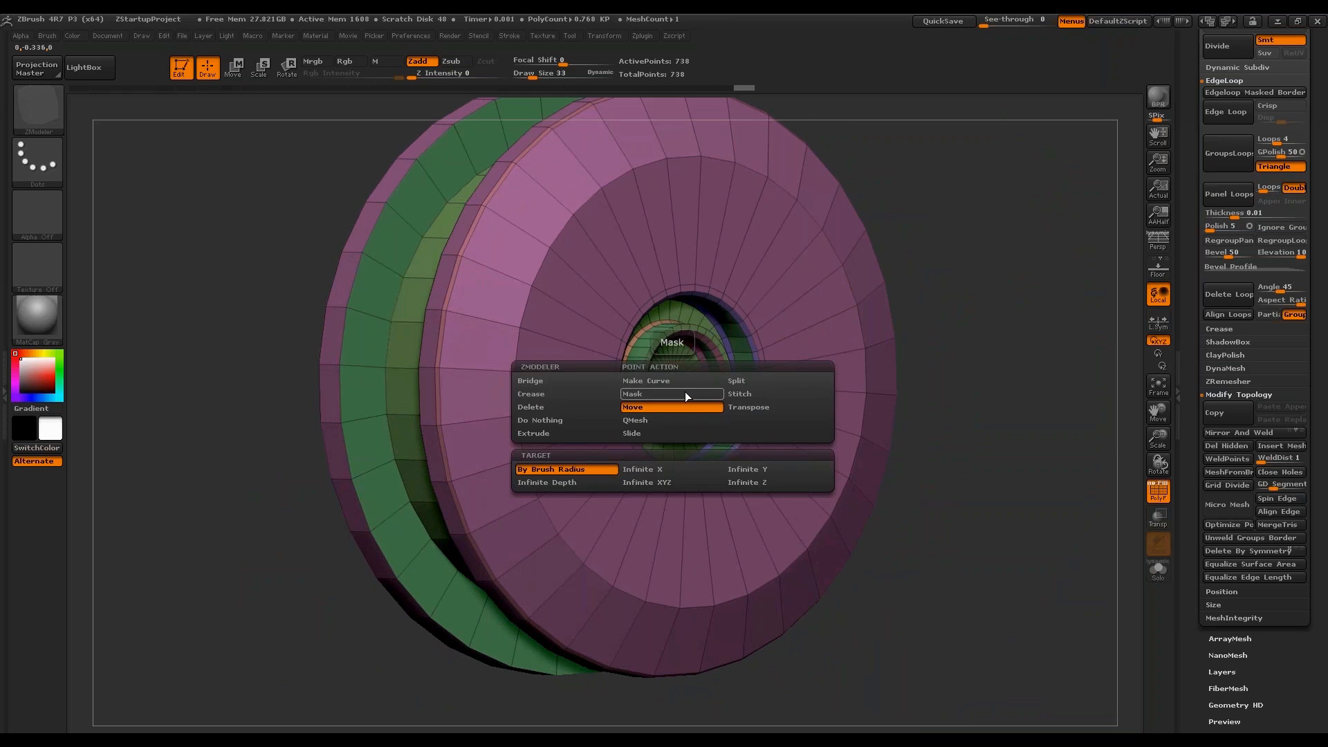
left_click(768, 406)
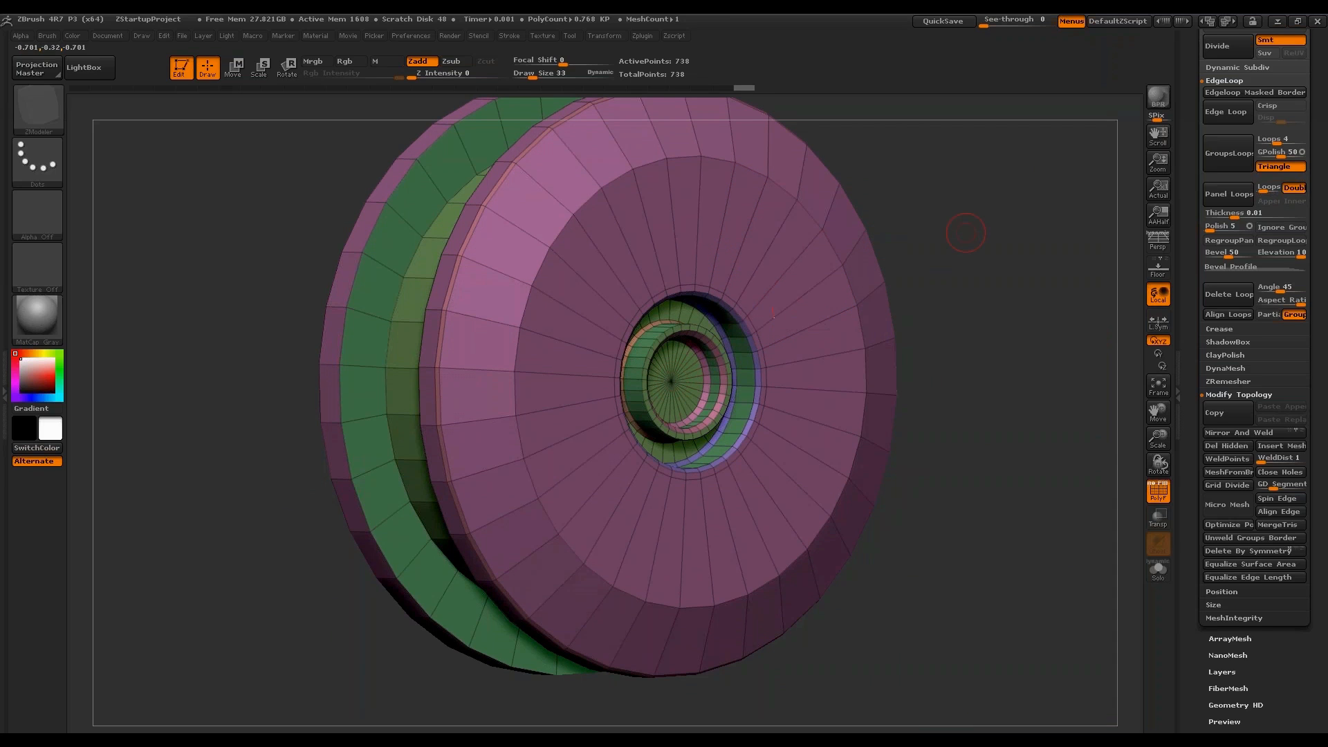
left_click_drag(965, 233, 864, 270)
left_click(667, 378)
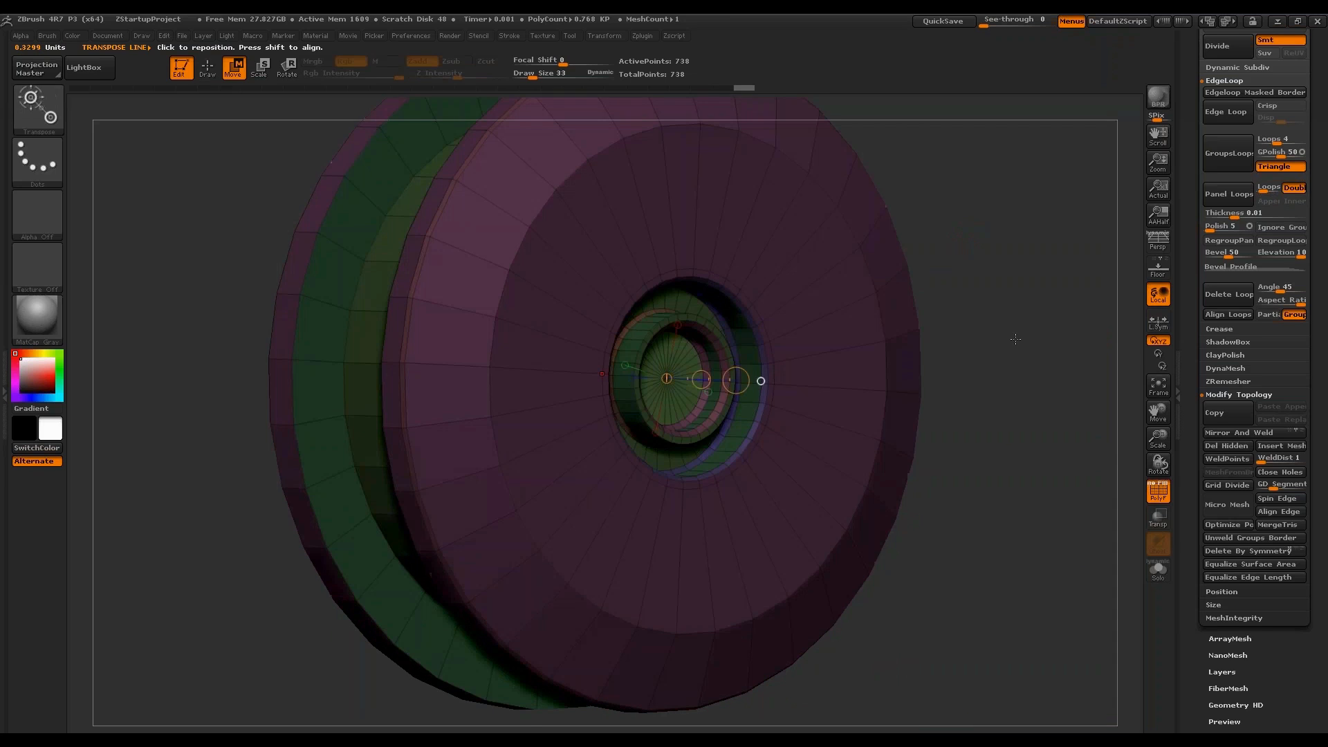
left_click_drag(1016, 359, 778, 352)
left_click_drag(709, 383, 695, 379)
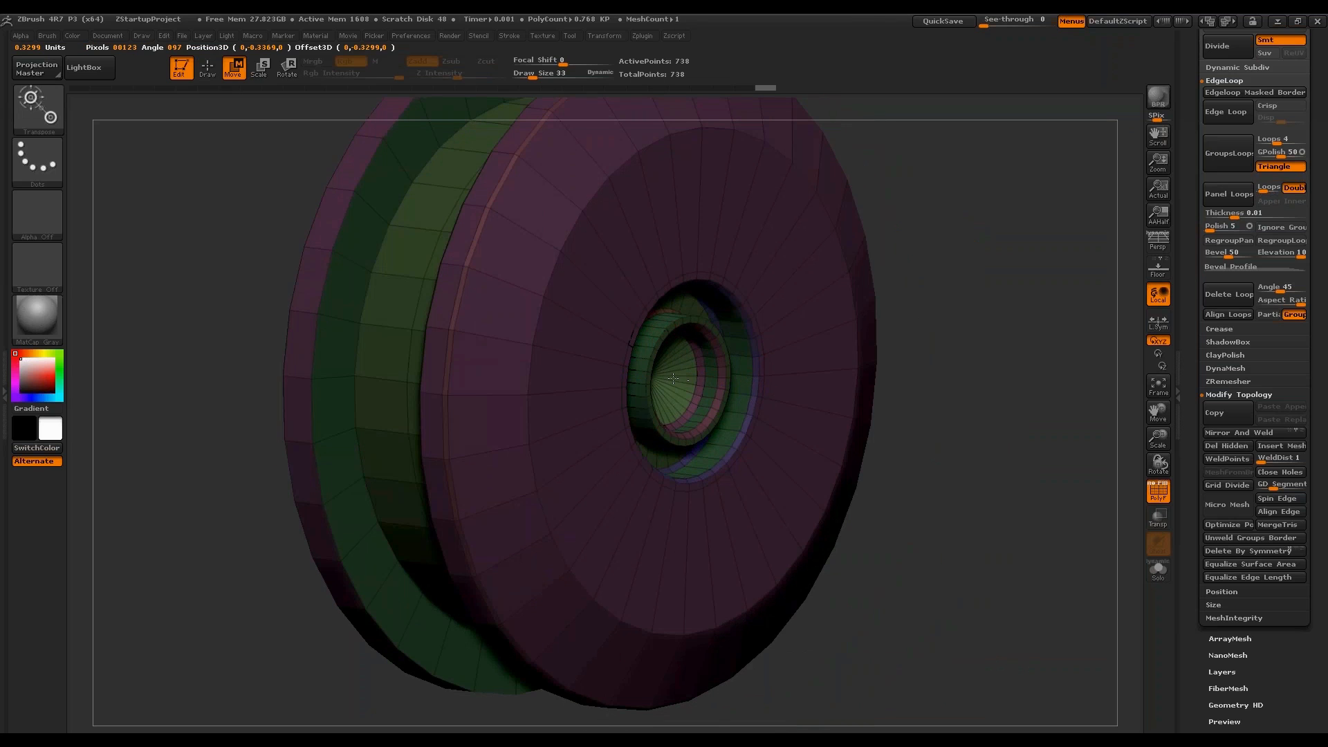
mouse_move(954, 305)
left_mouse_down()
mouse_move(995, 274)
mouse_move(1030, 310)
mouse_move(996, 212)
mouse_move(1006, 303)
mouse_move(1039, 250)
mouse_move(1024, 276)
mouse_move(989, 267)
left_mouse_up()
left_click(207, 67)
Set the edge action back to Insert and add an edge loop around the outer wall of the central boss.
mouse_move(1037, 181)
left_mouse_down()
mouse_move(1069, 198)
mouse_move(1055, 214)
mouse_move(1022, 189)
left_mouse_up()
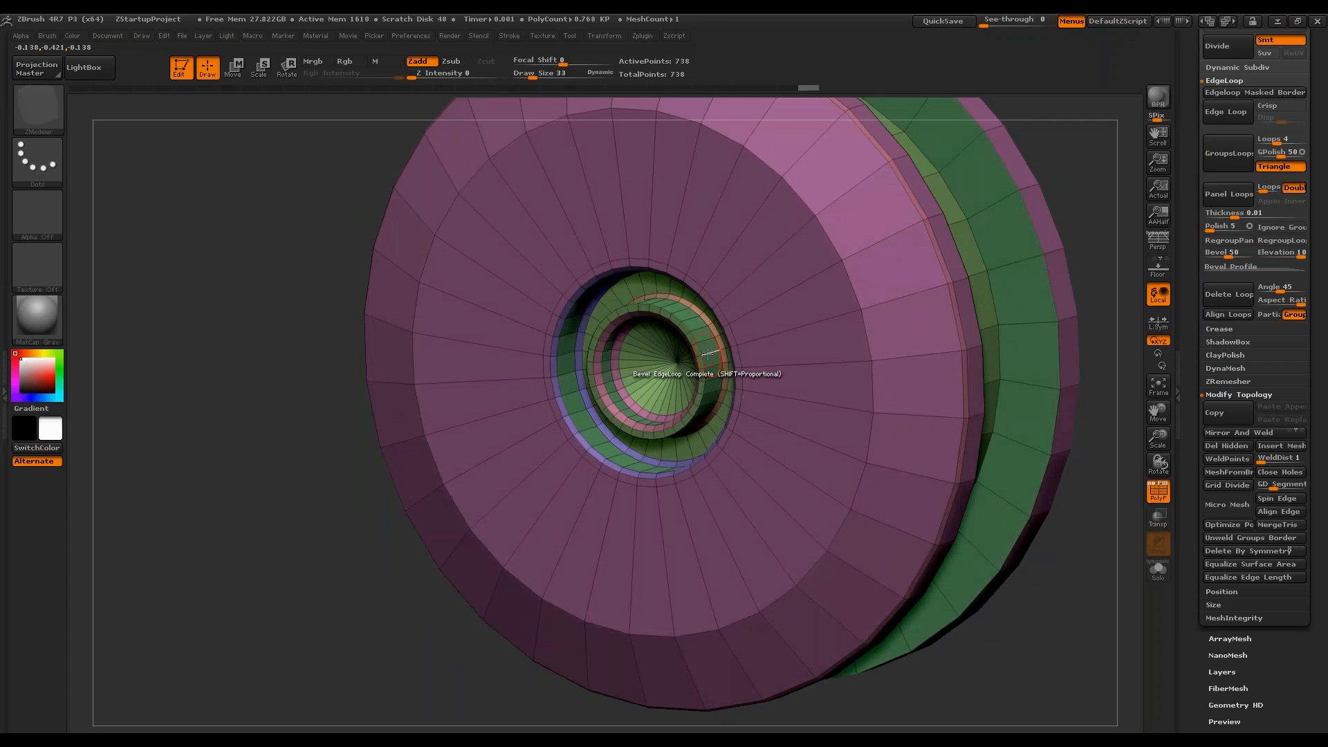
key("space")
left_click(681, 371)
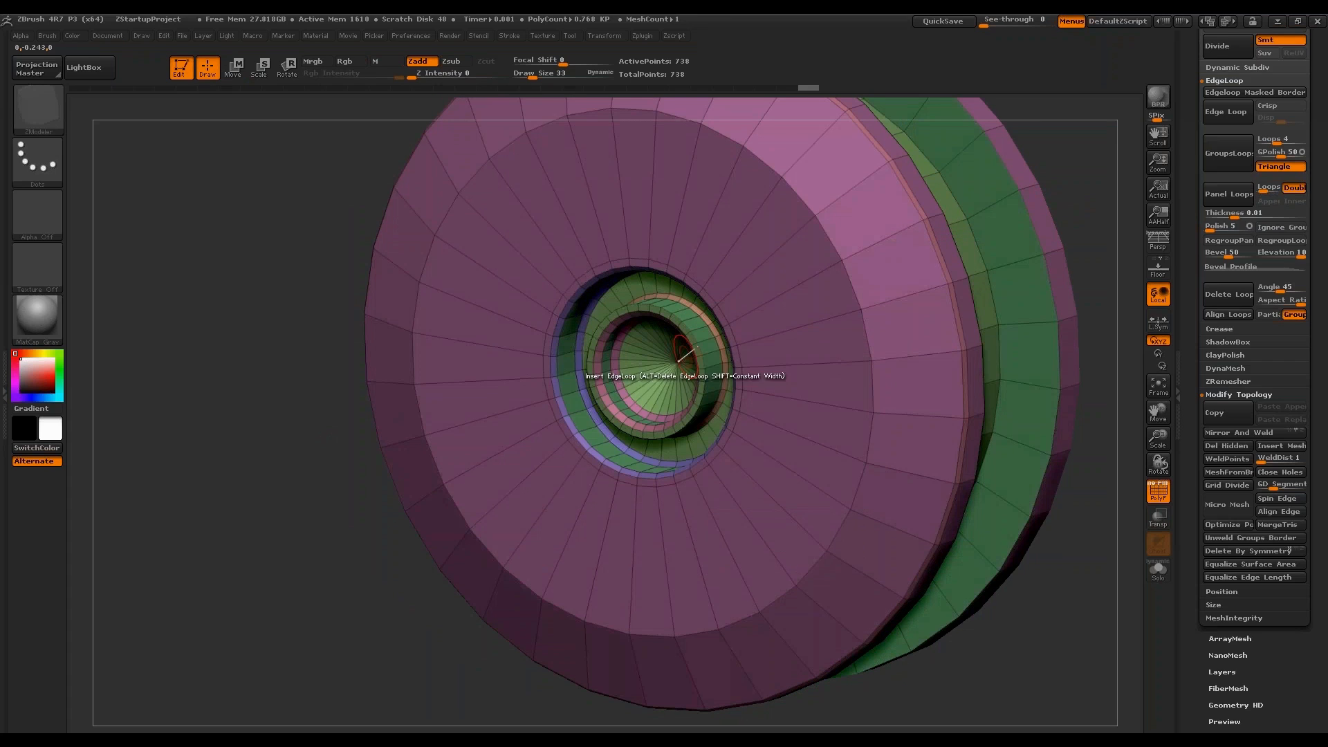
left_click(720, 354)
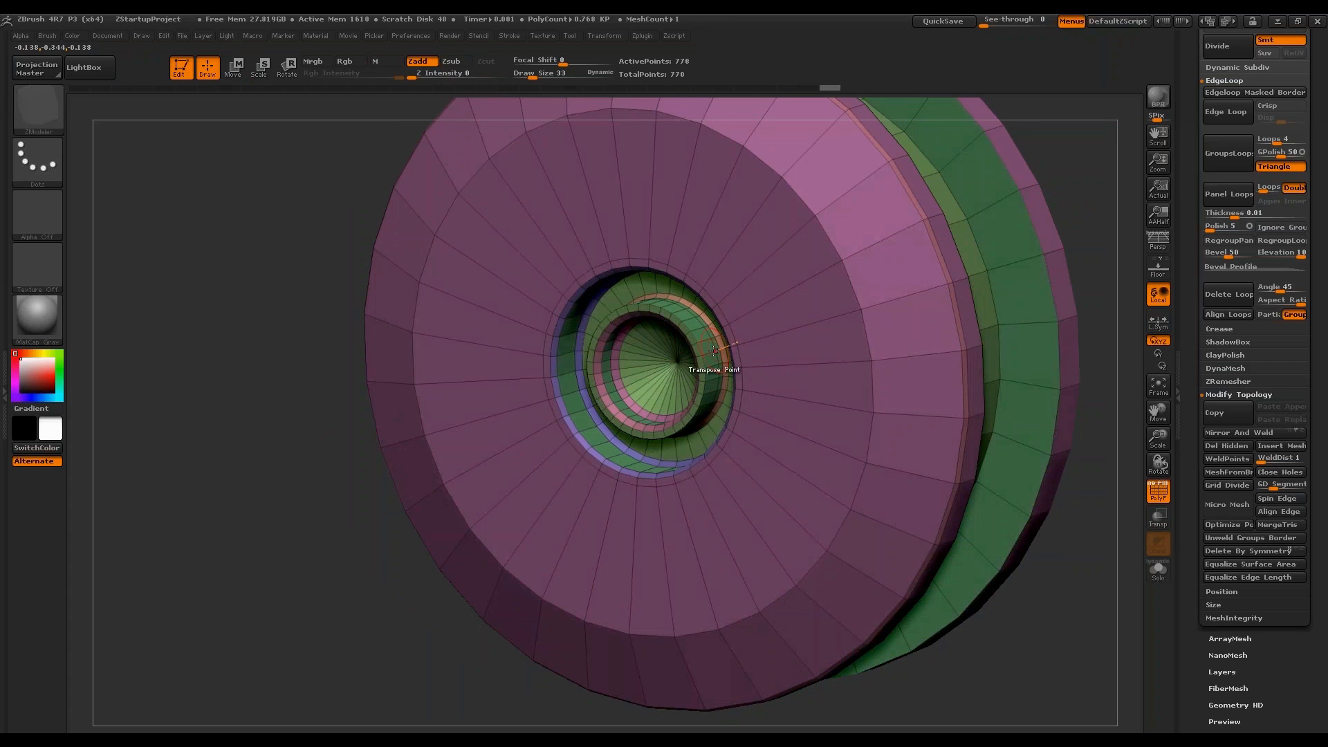
Undo the last edge loop and set the ZModeler edge Insert action to Multiple EdgeLoops with Interactive Elevation.
left_click_drag(1093, 173, 1079, 207, "alt")
key("ctrl+z")
left_click_drag(336, 514, 356, 529)
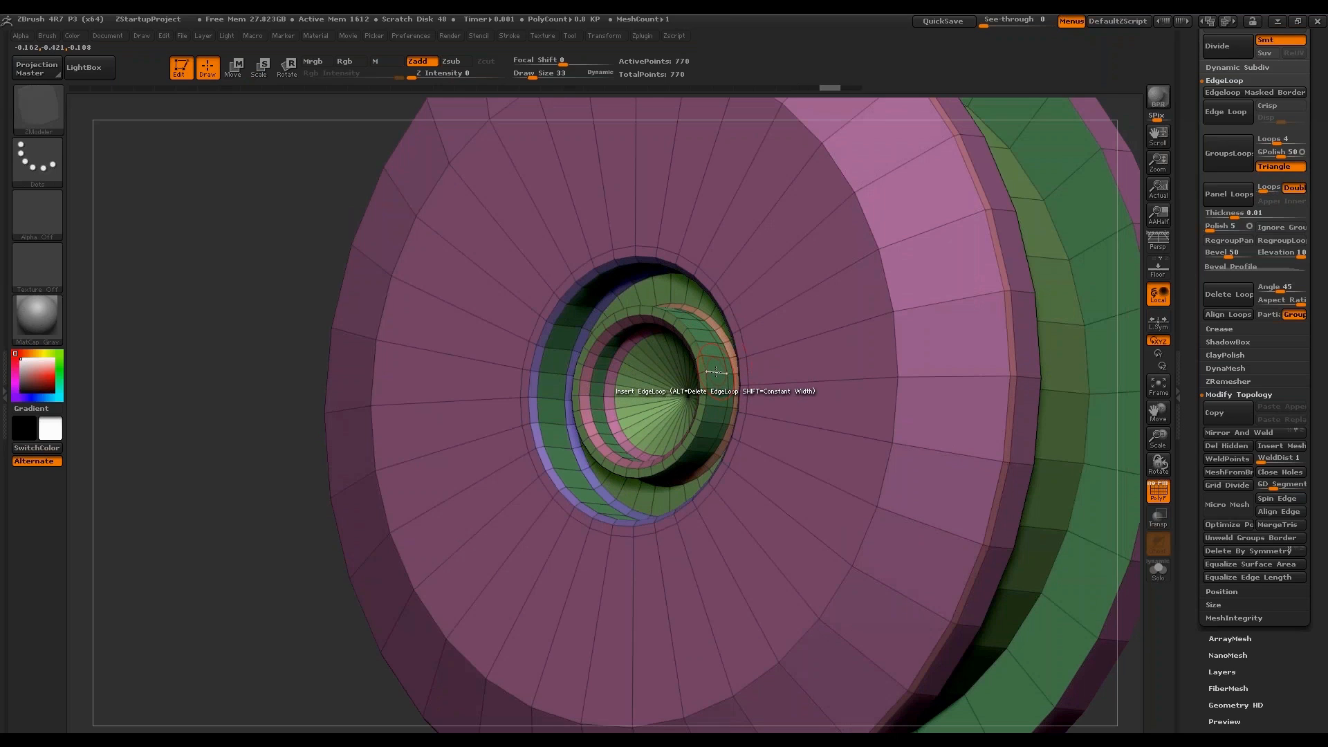
key("space")
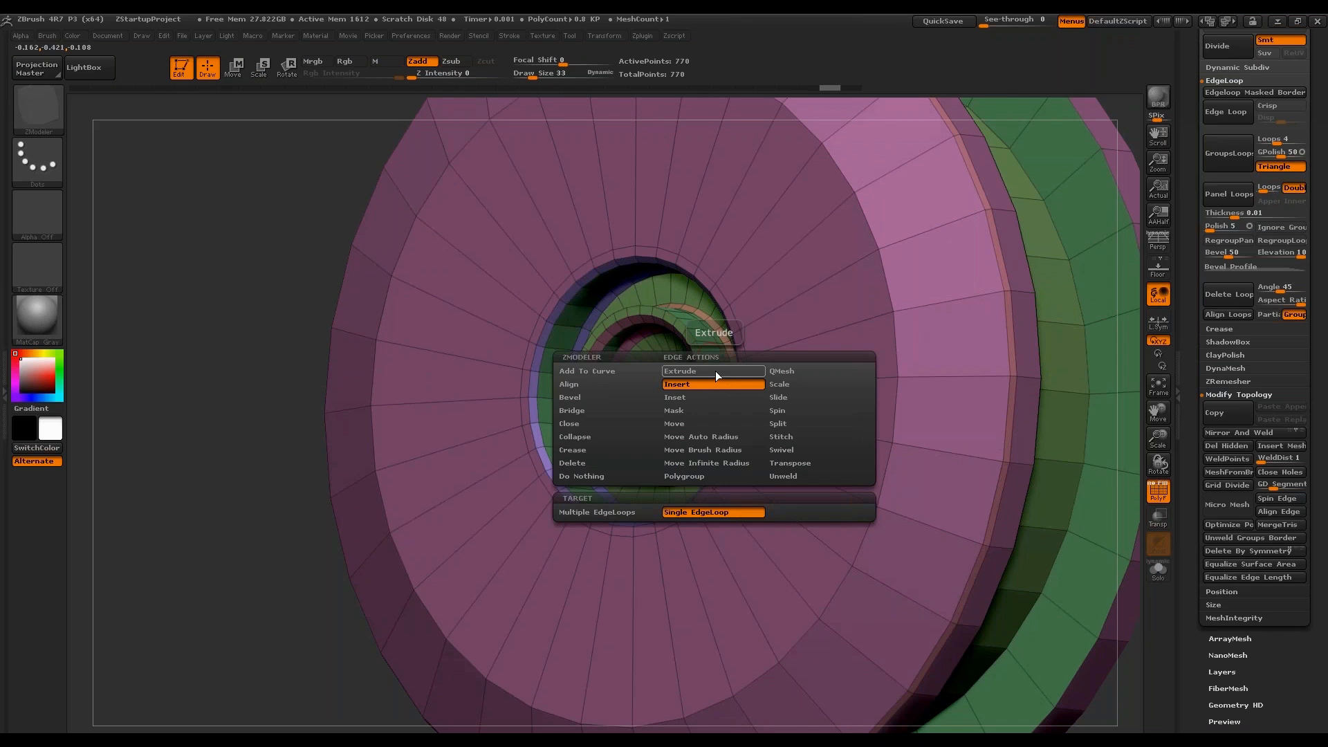
left_click(641, 513)
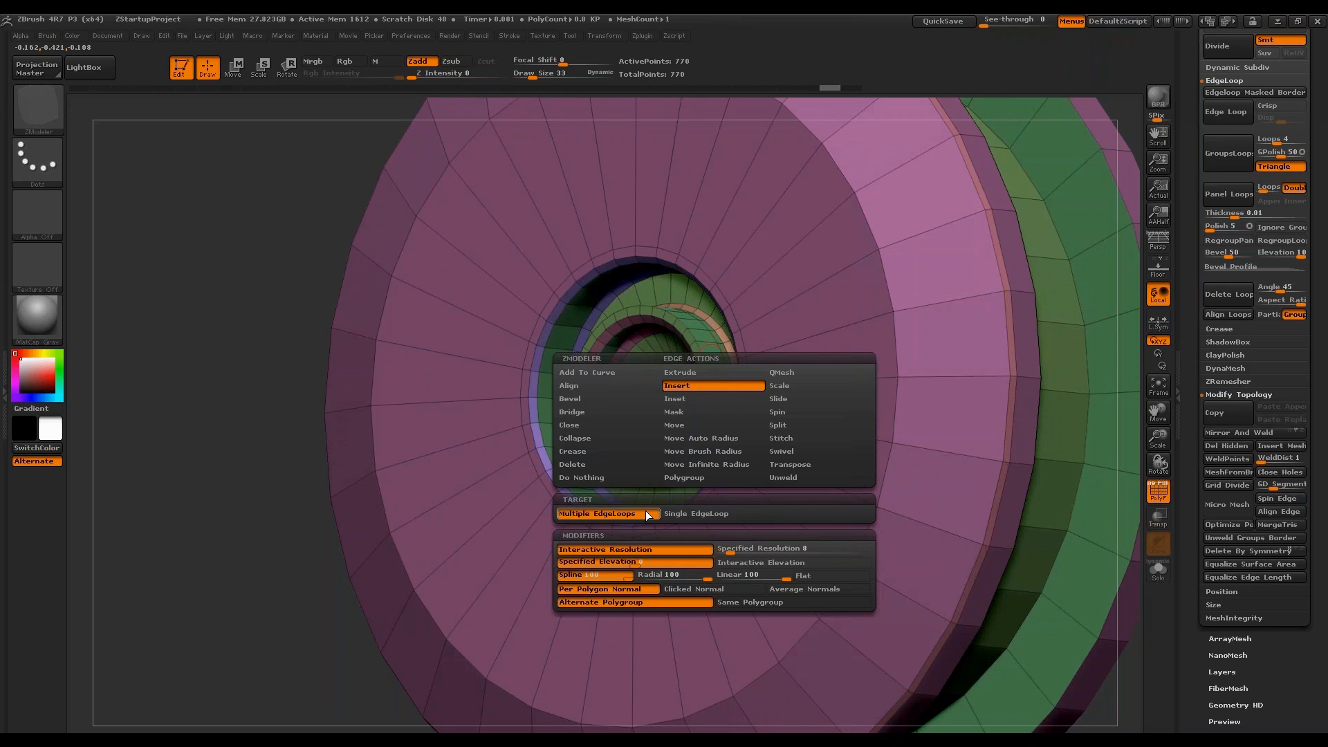
left_click(761, 564)
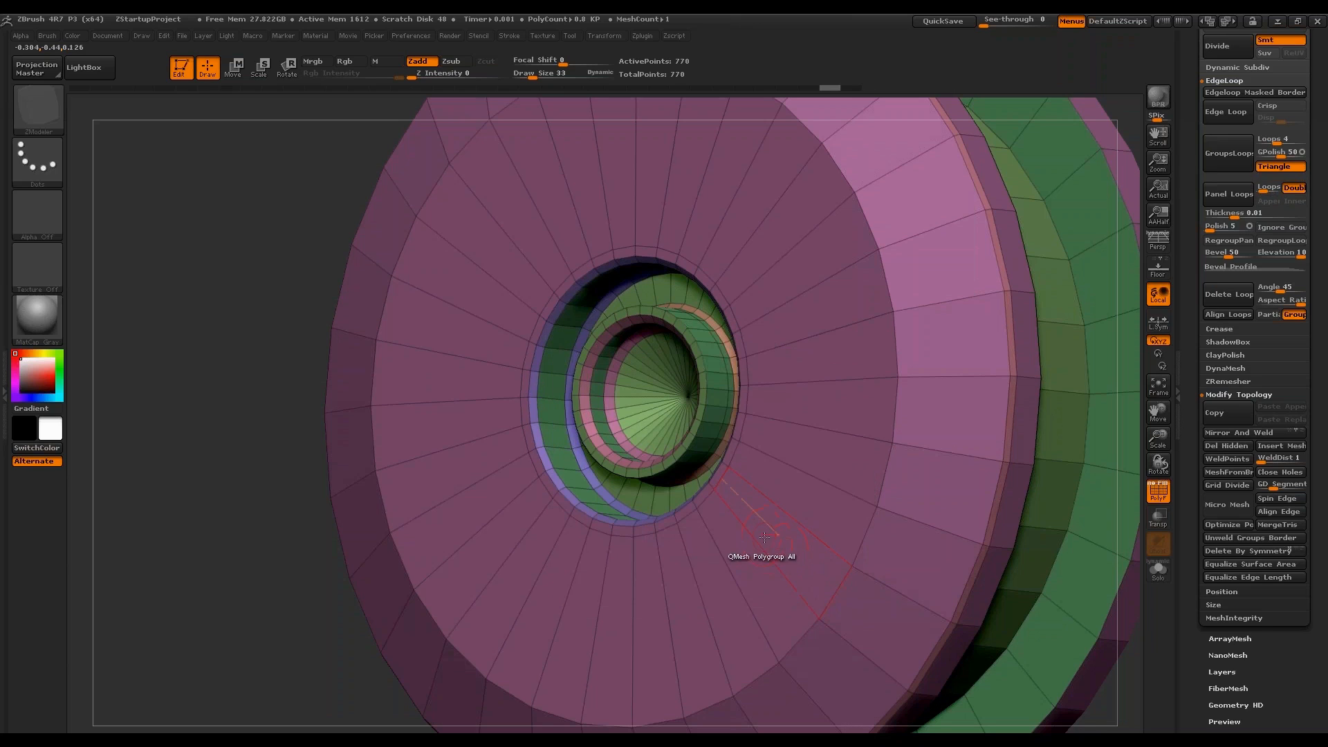
Insert multiple edge loops around the central boss's outer wall so that it bulges into a rounded ring.
left_click_drag(285, 581, 720, 361)
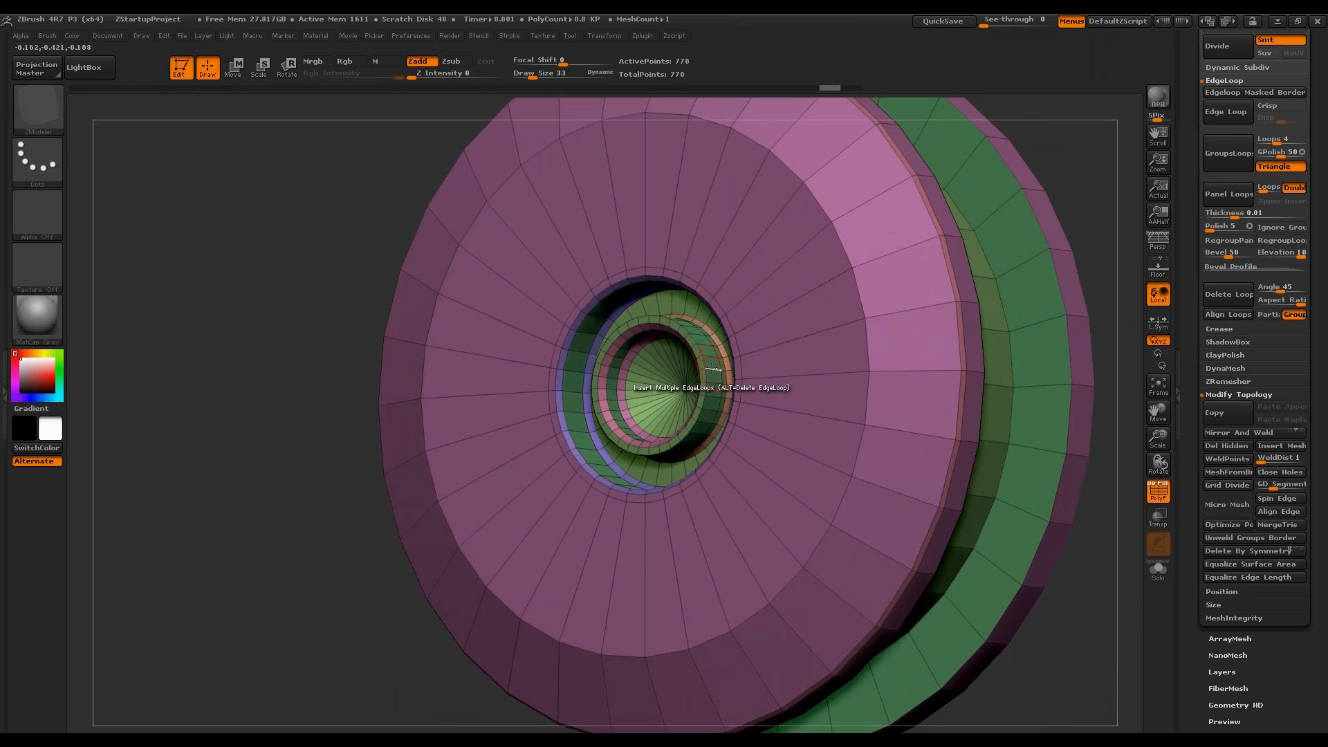
left_click(712, 367)
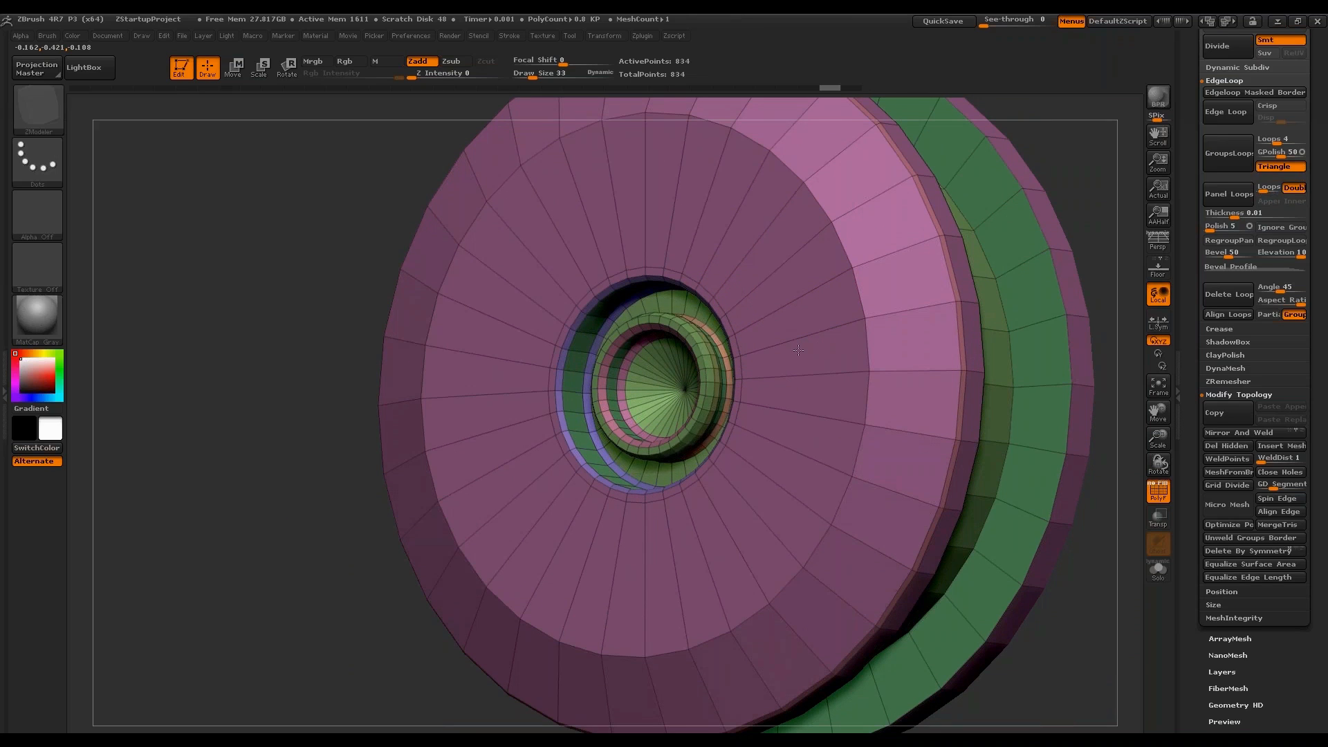
left_click_drag(819, 365, 828, 330)
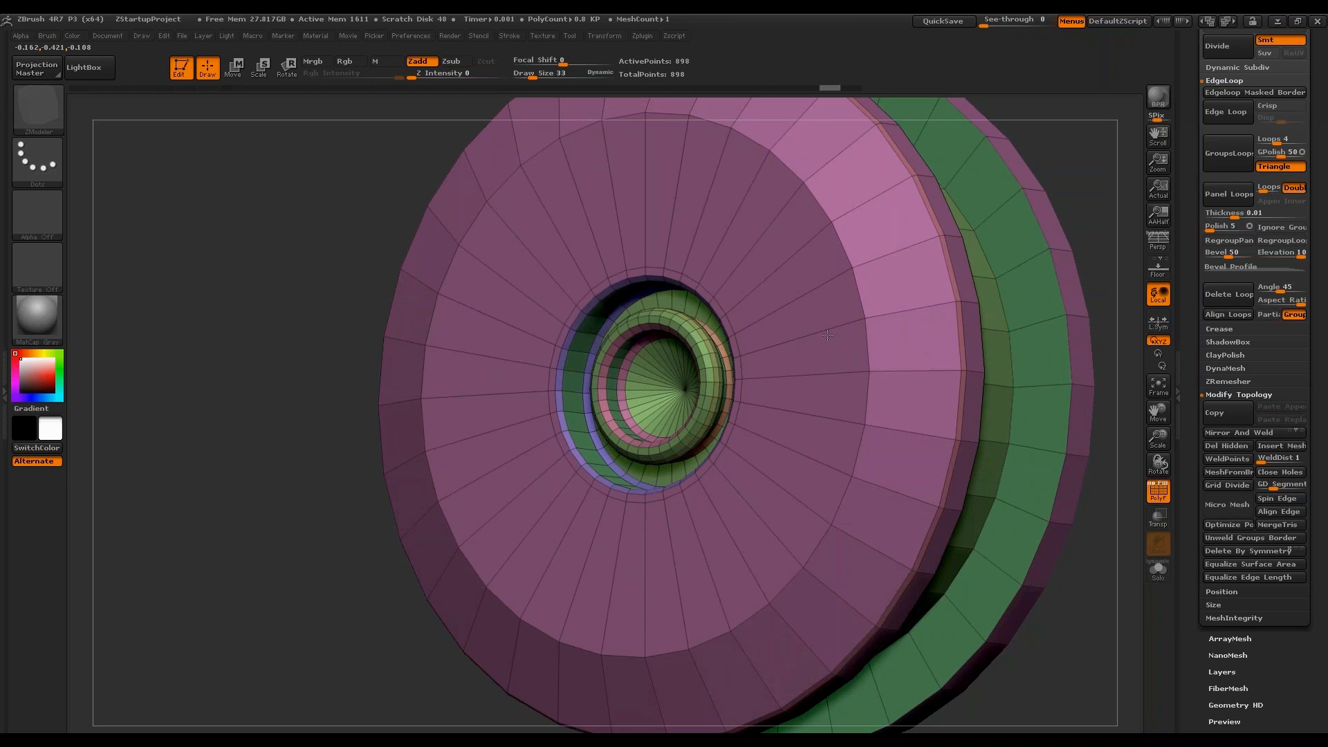
Try inserting multiple edge loops around the front disc's thin outer rim.
left_click_drag(1079, 222, 1086, 182)
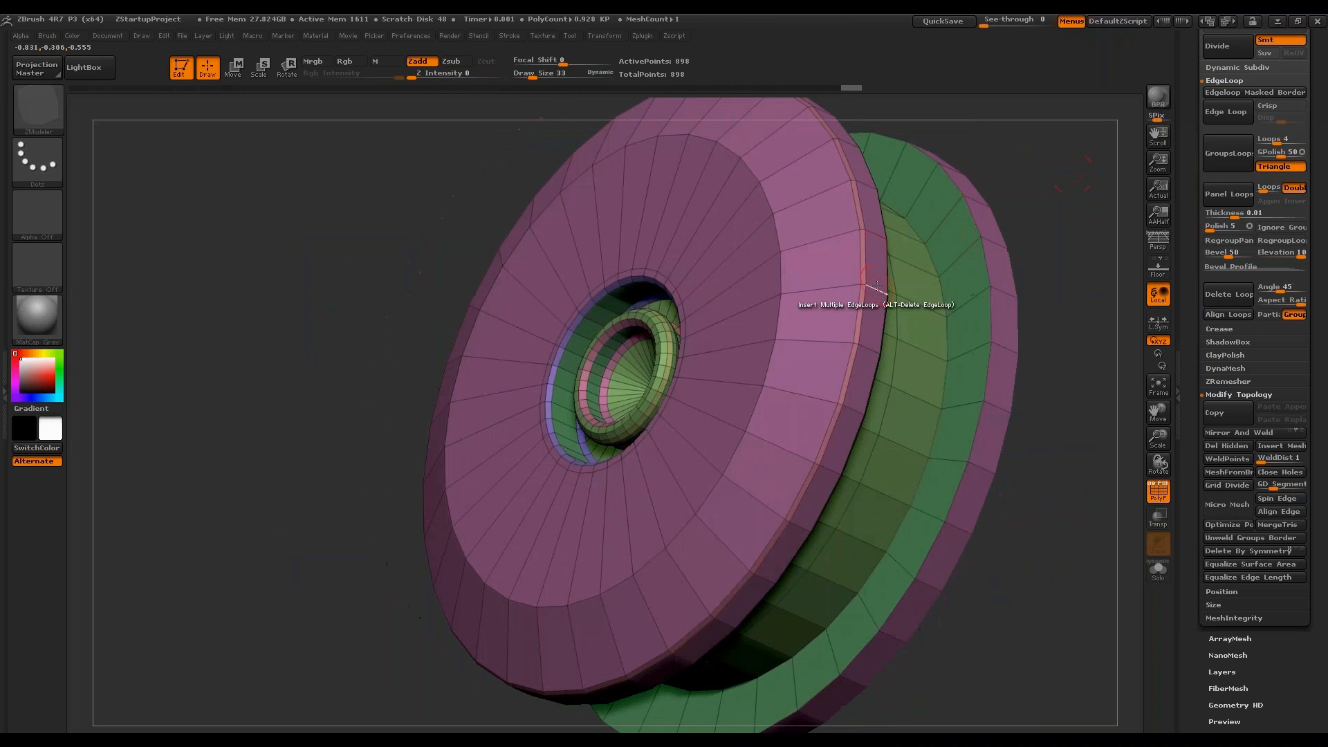
left_click_drag(875, 288, 1048, 236)
key("ctrl+z")
key("ctrl+z")
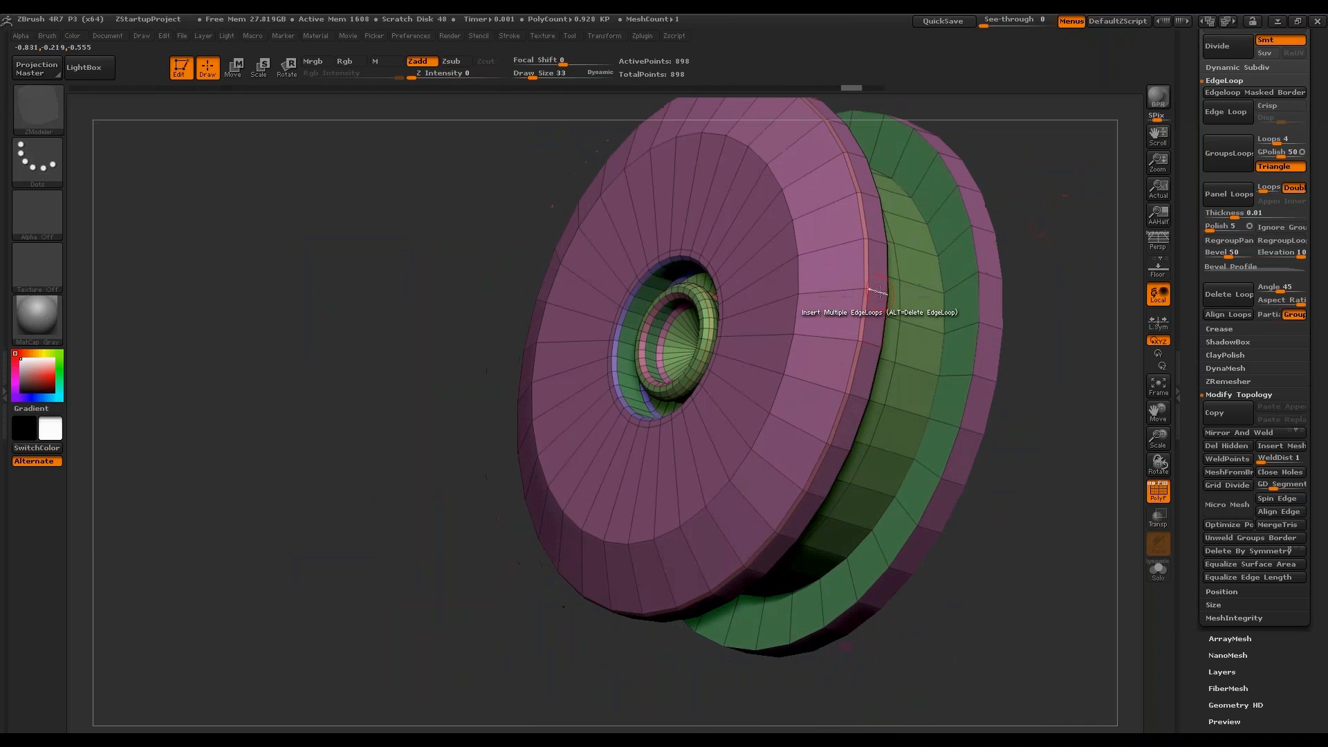
Set the edge Insert target to Single EdgeLoop and add one edge loop around the front disc's sloped outer band.
key("space")
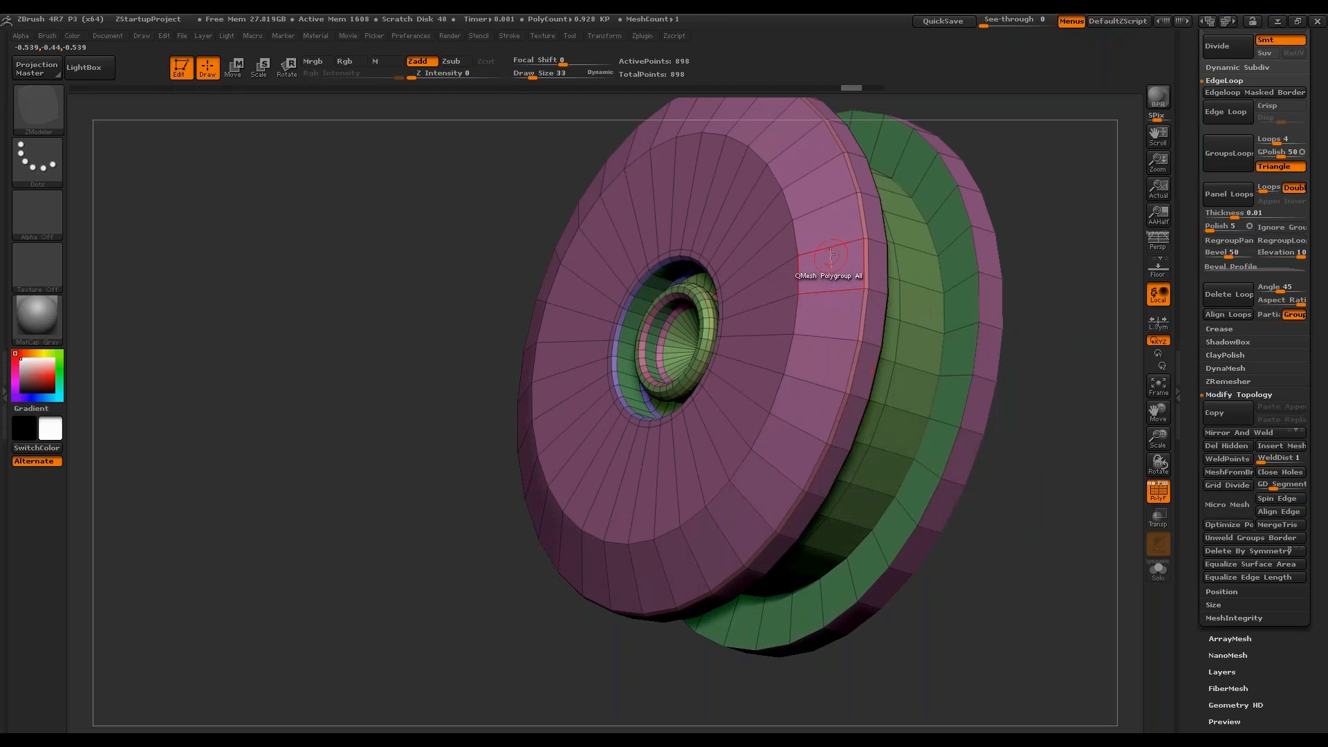
left_click_drag(1051, 207, 1034, 183)
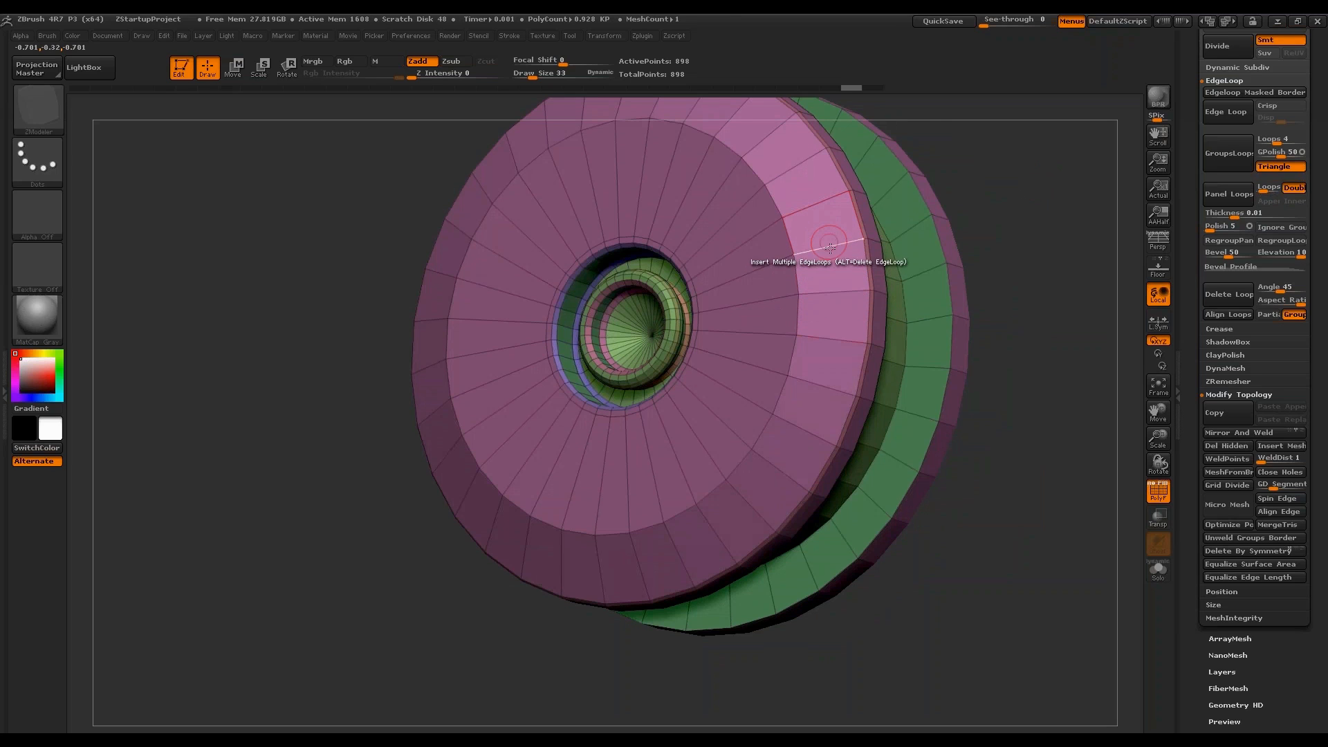
key("space")
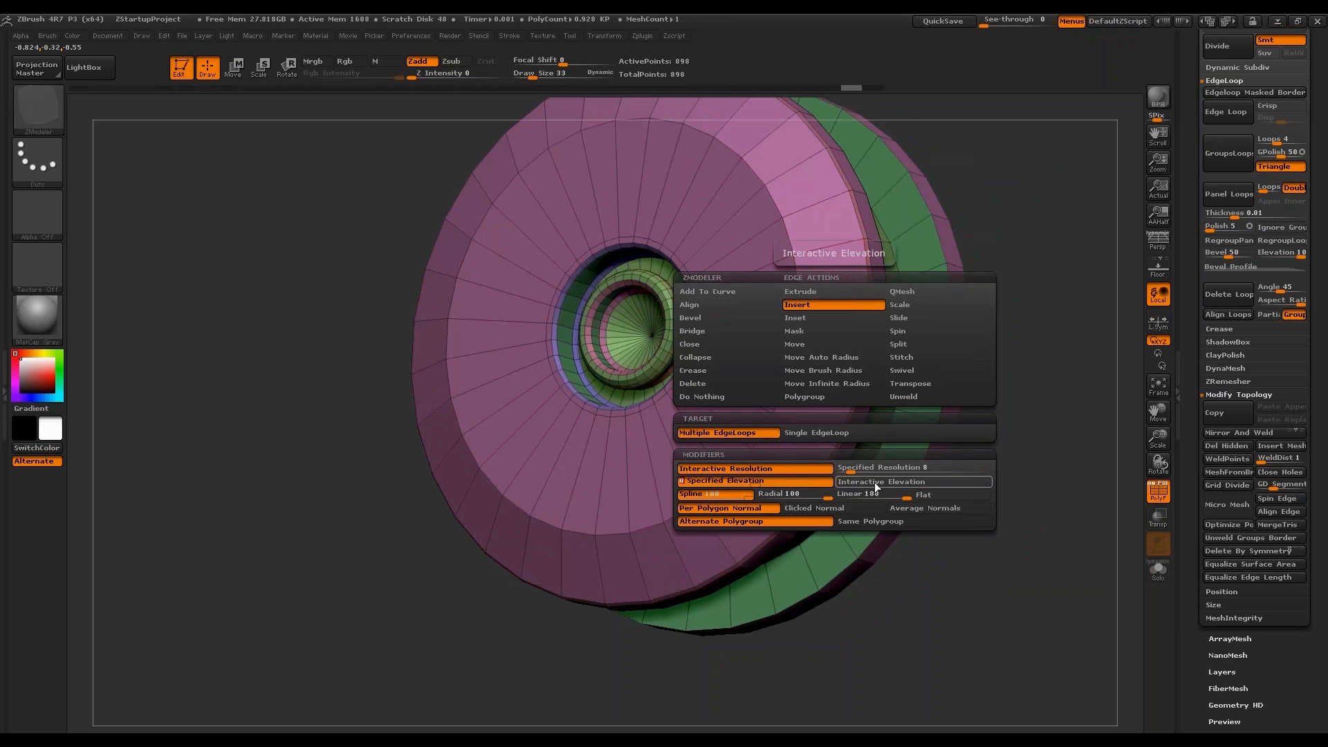
left_click(833, 335)
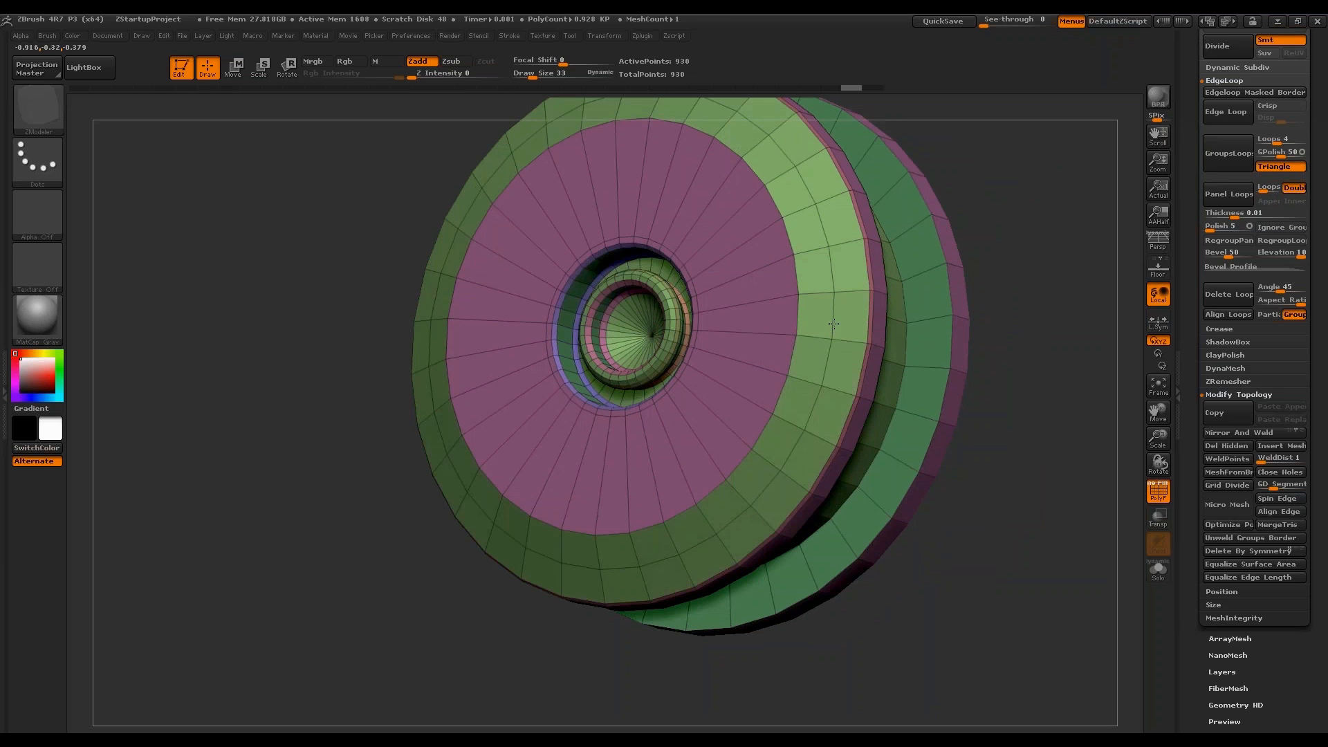
left_click(834, 323)
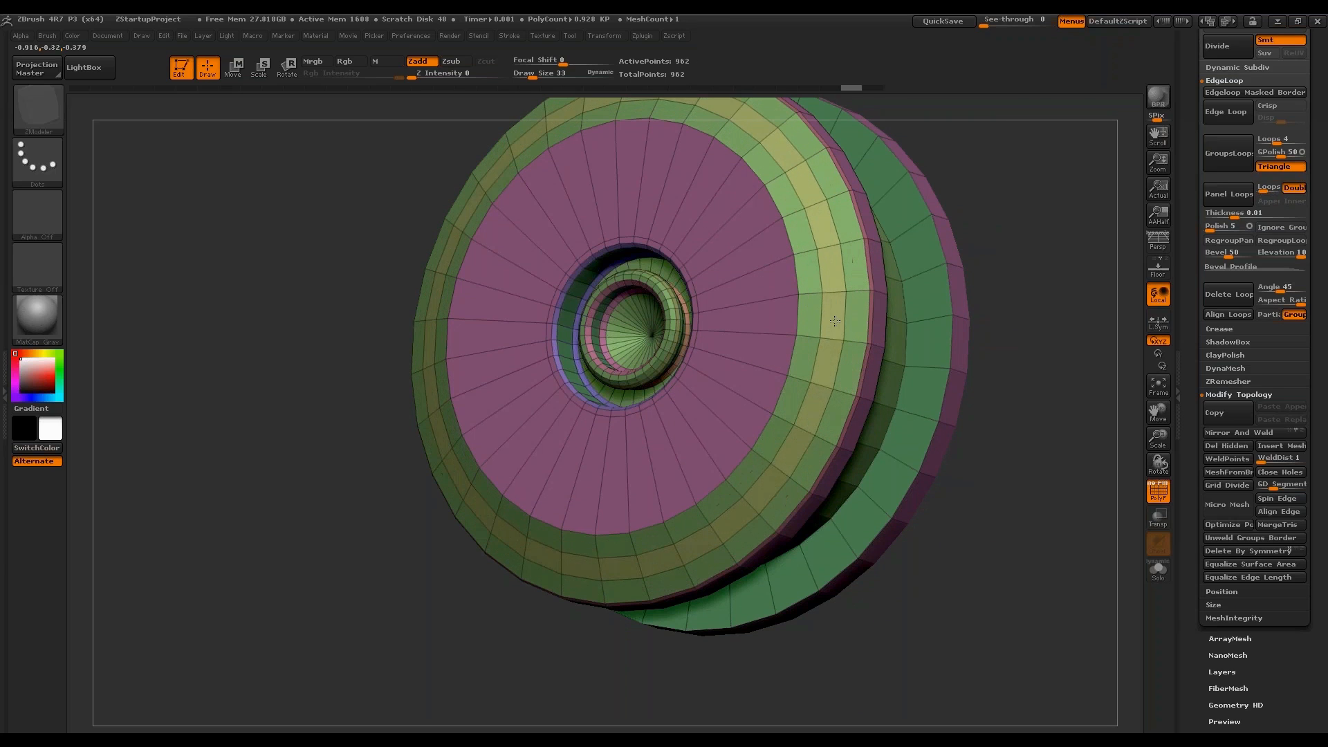
key("ctrl+z")
Insert an edge loop just inside the front face's outer border, and apply Mirror And Weld to the mesh.
left_click_drag(1037, 267, 956, 263)
left_click_drag(1035, 288, 1036, 339)
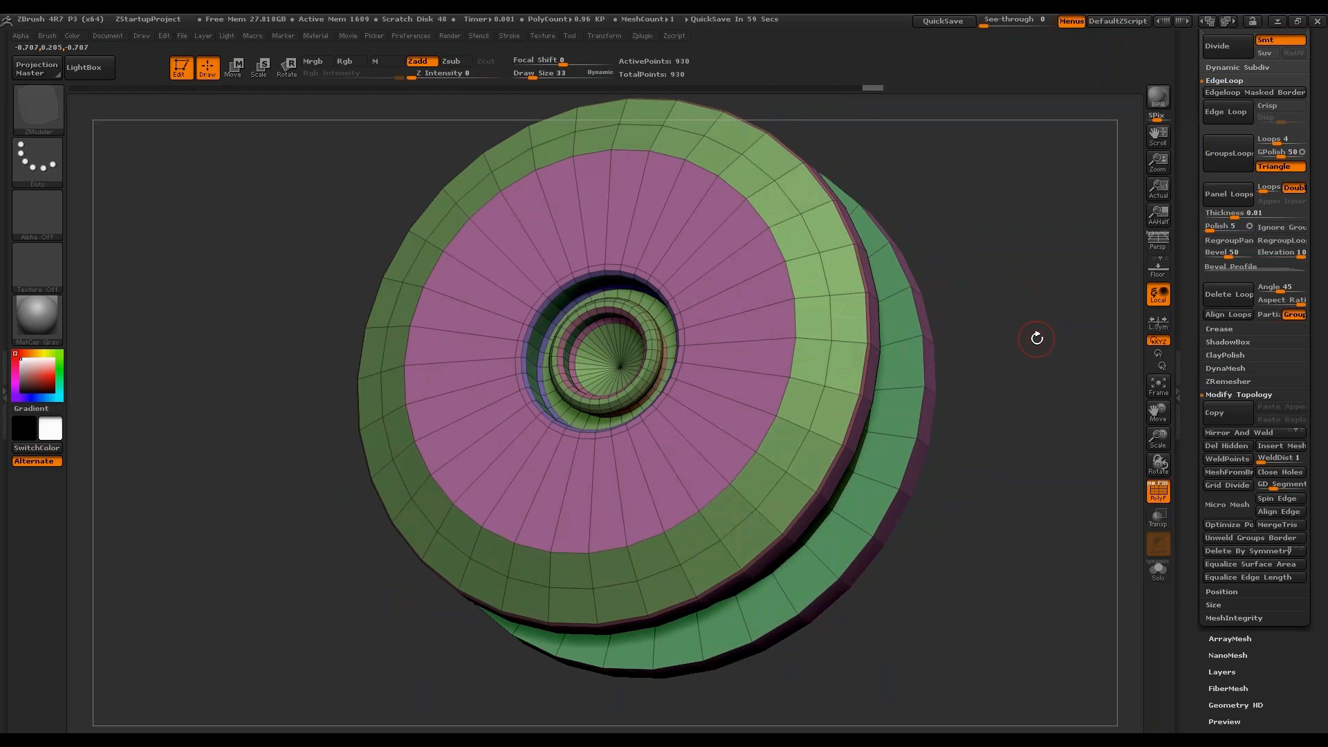
left_click_drag(1035, 314, 794, 311)
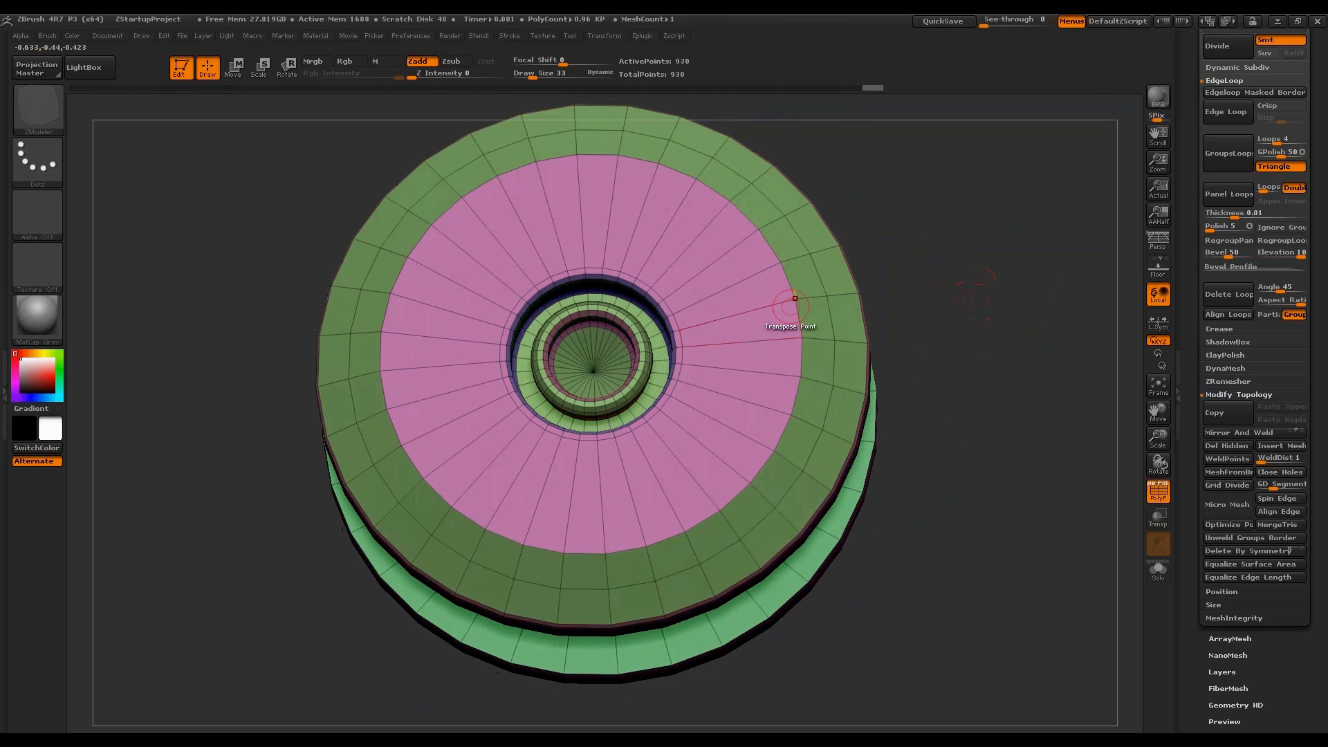
key("space")
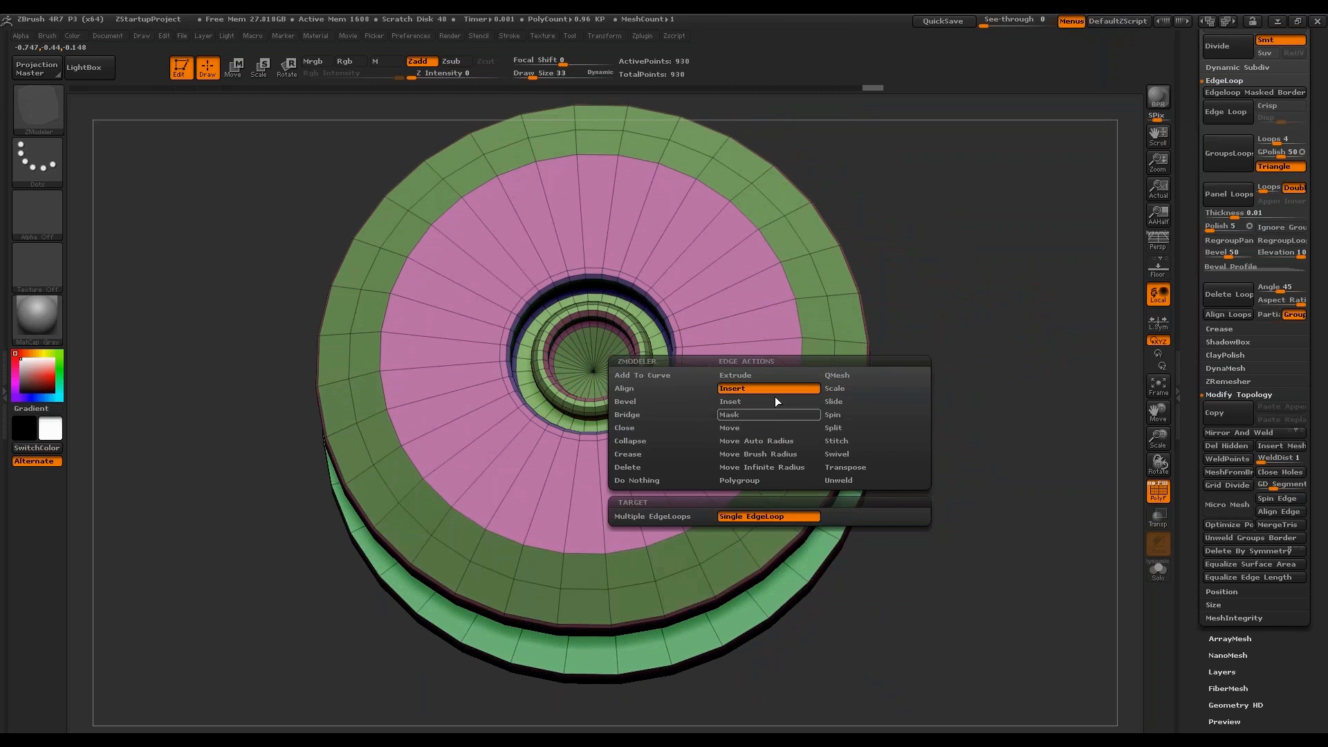
left_click(791, 380)
left_click_drag(968, 270, 1061, 424)
left_click(1257, 434)
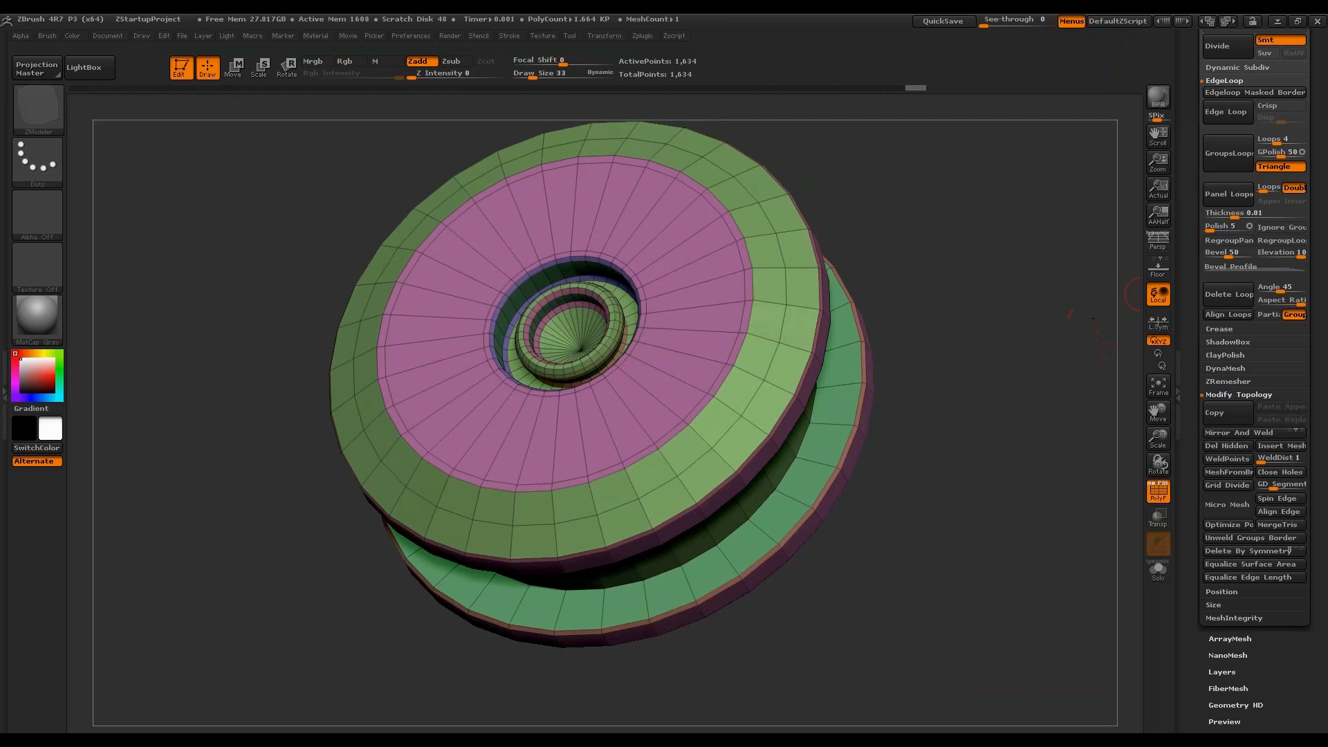
Turn on Dynamic Subdivision, hide the polyframe, and inspect the smoothed motor from several angles.
left_click_drag(1195, 323, 1195, 411)
left_click(1253, 155)
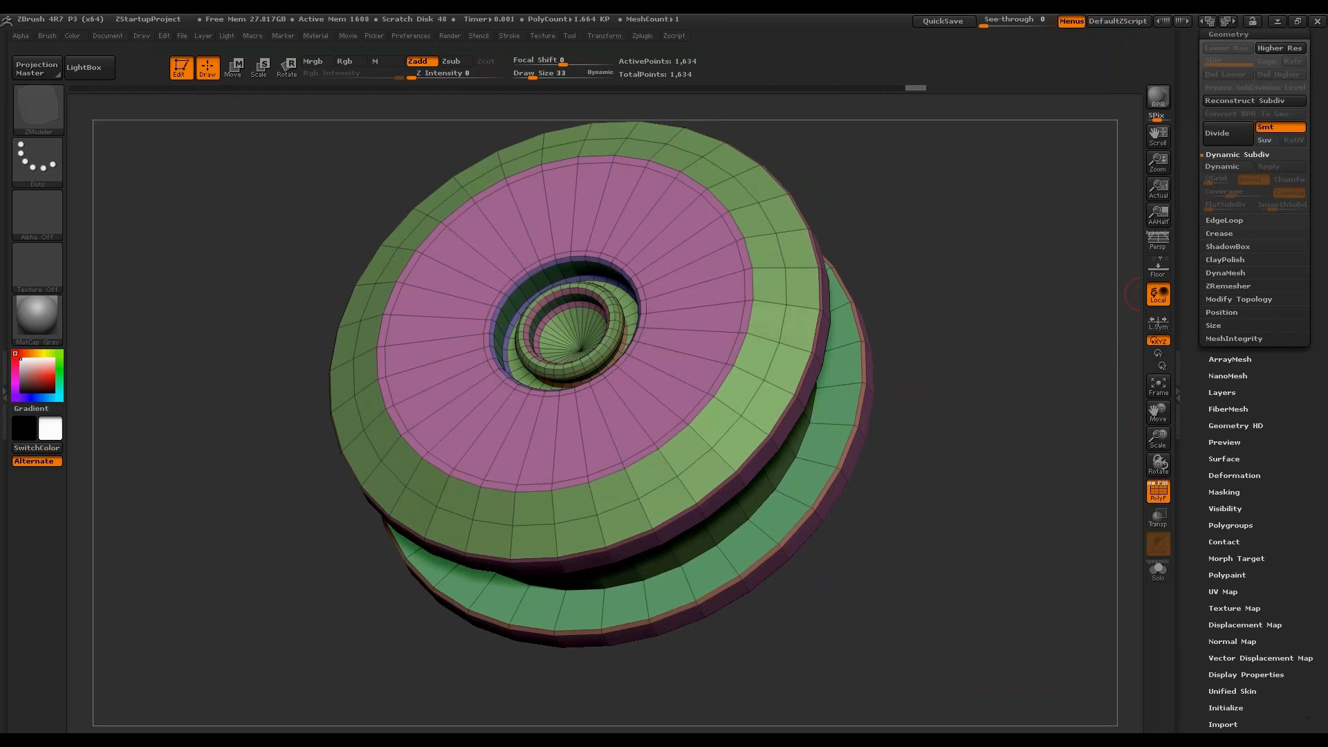
left_click(1221, 167)
key("shift+f")
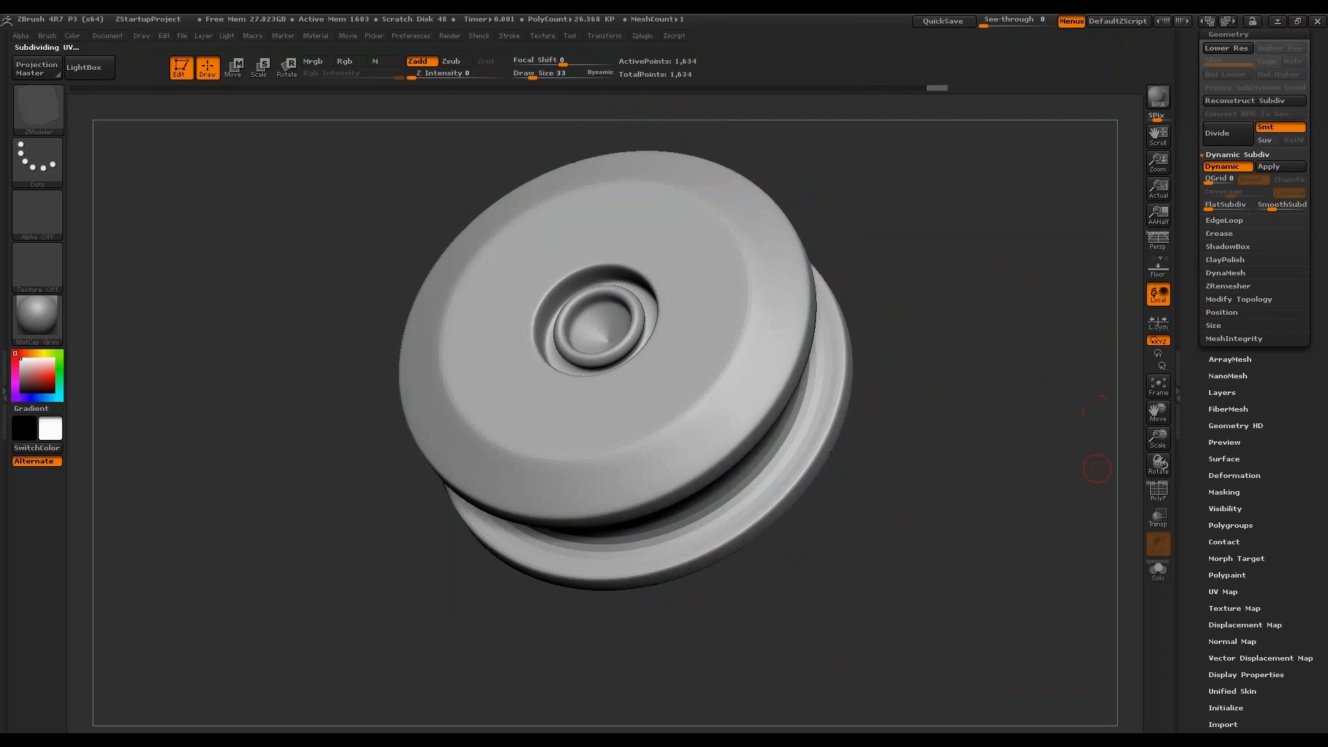
left_click_drag(1004, 438, 1075, 423)
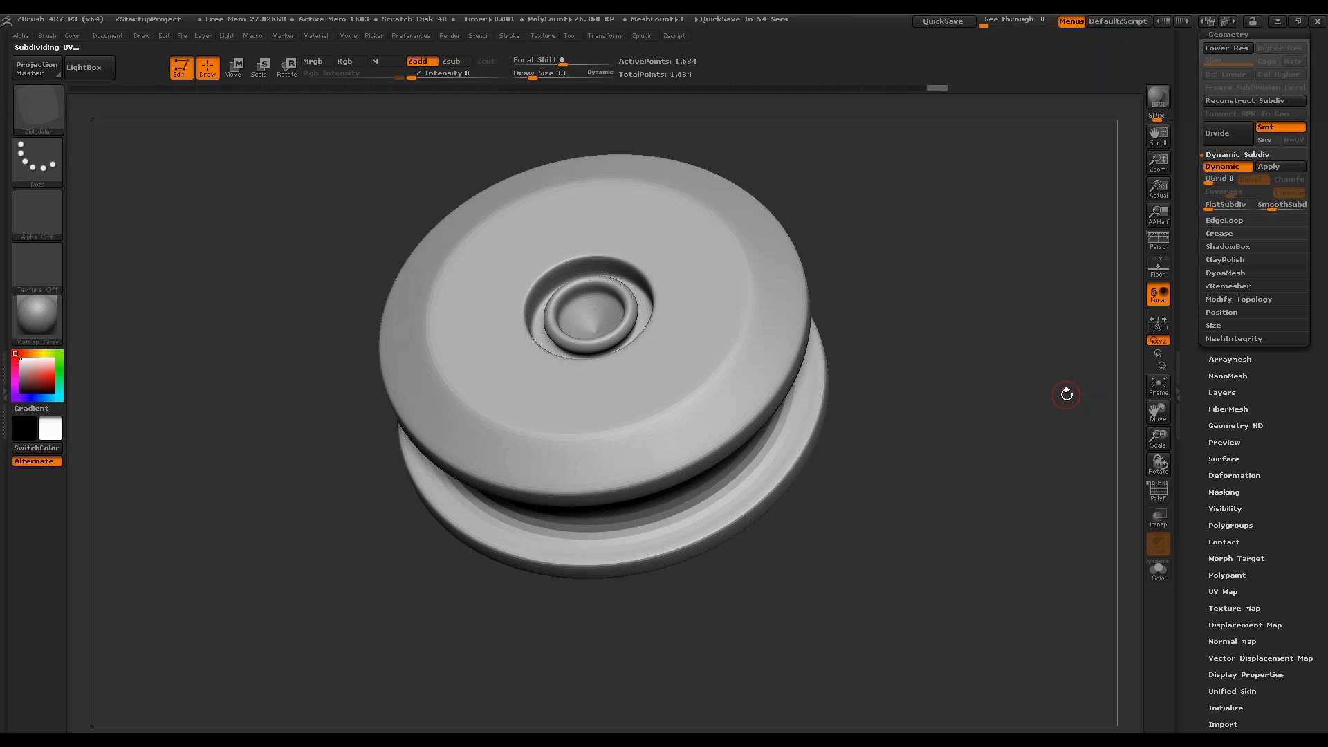
left_click_drag(1066, 394, 1027, 284)
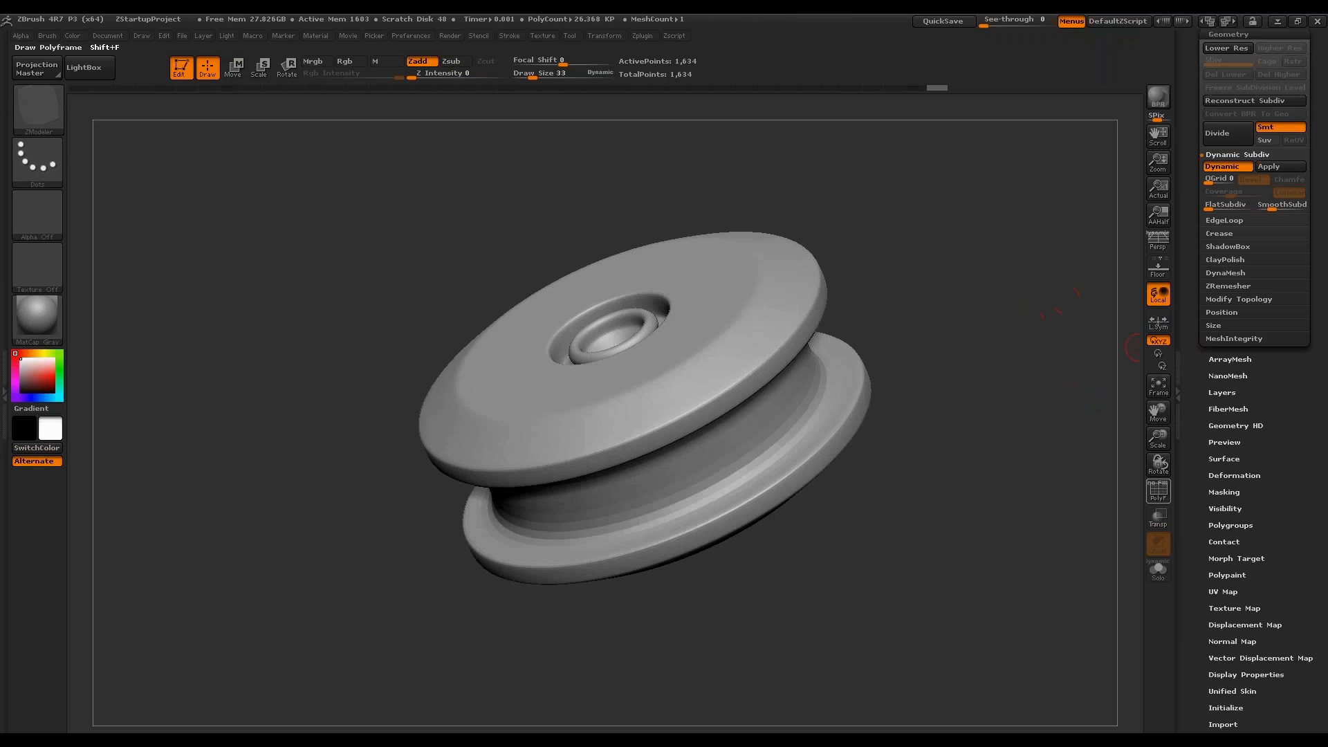
Show the polyframe with Dynamic Subdivision off, set the edge action to Crease EdgeLoop Complete, and crease the front disc's rim loop.
left_click(1158, 489)
key("shift+d")
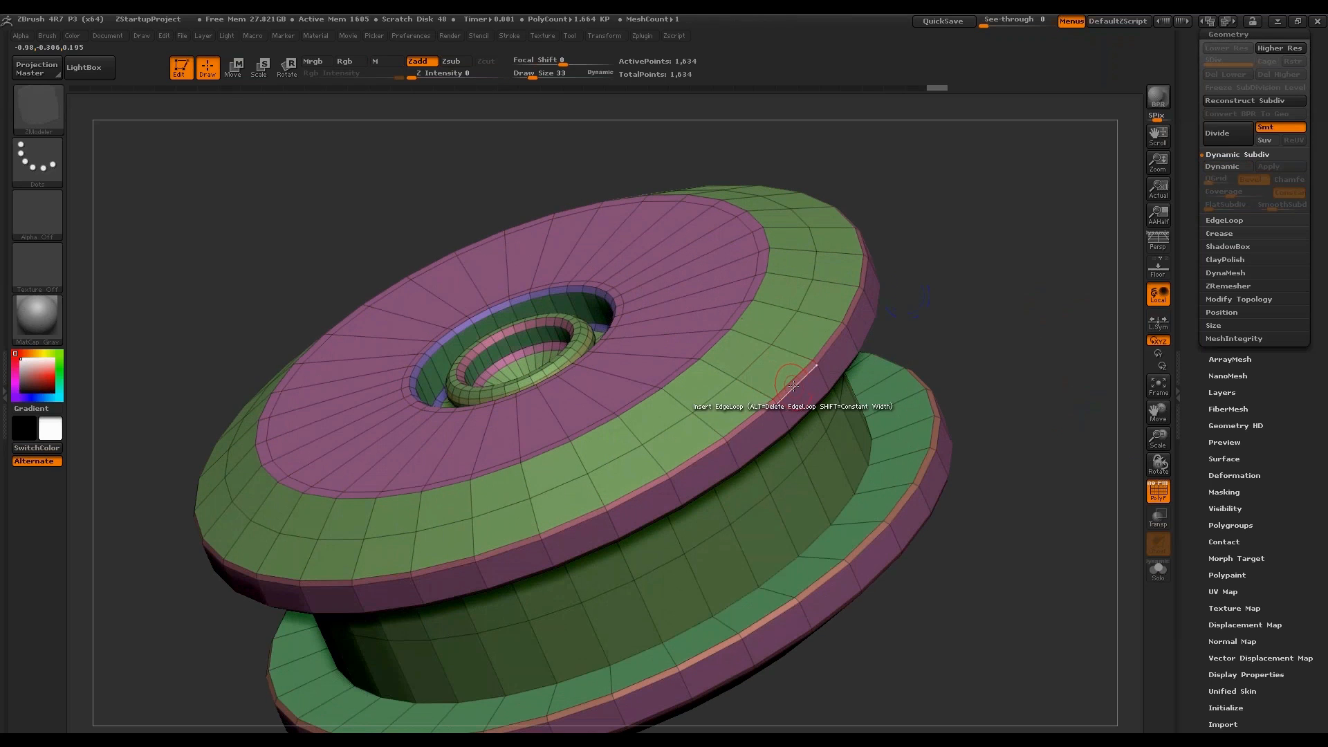
key("space")
left_click(591, 422)
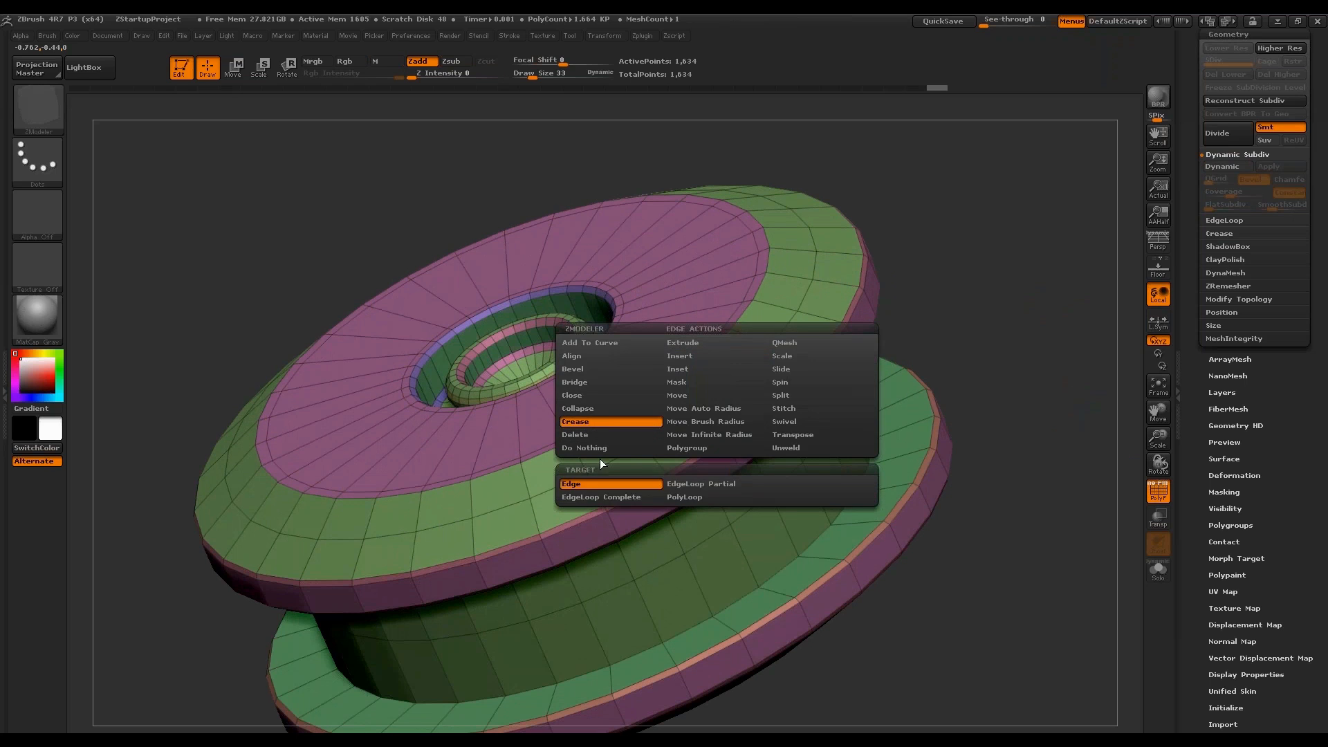
left_click(600, 496)
left_click(793, 385)
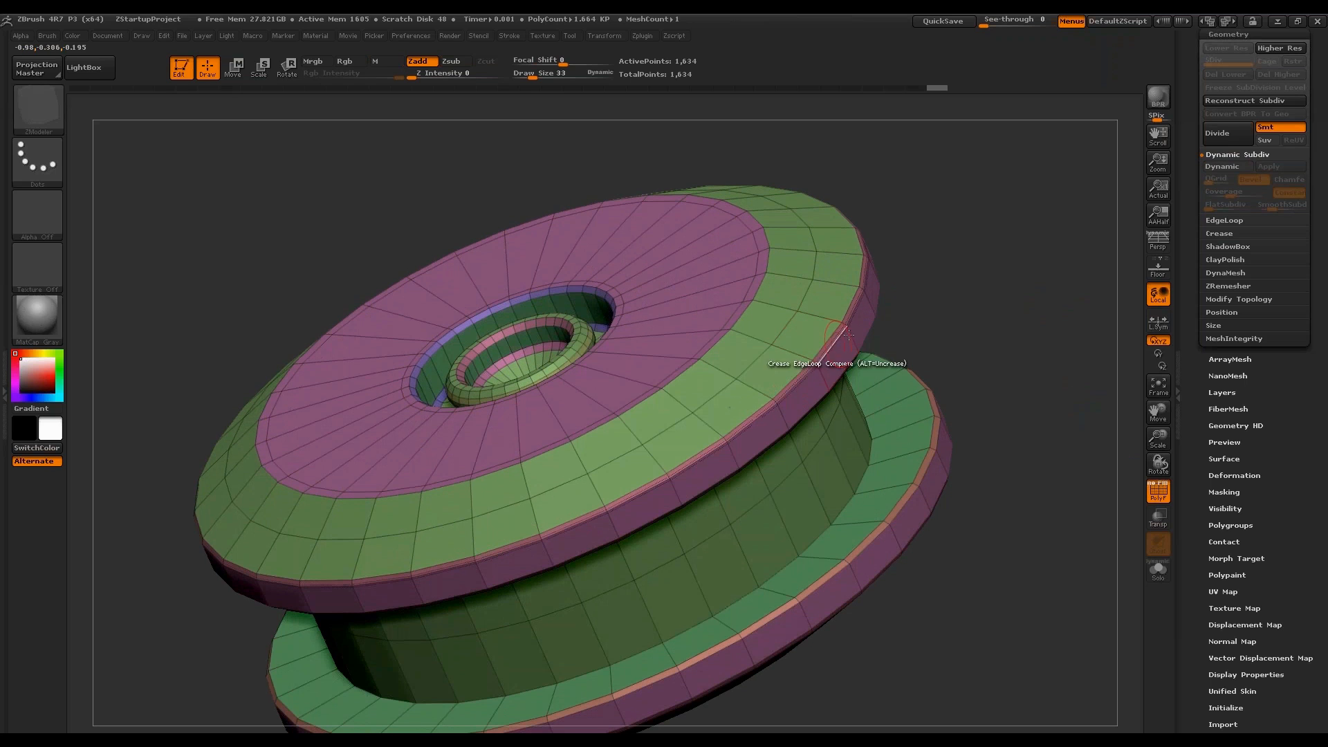
Lower CTolerance in the Crease settings and crease the mesh's edges with that tolerance.
key("d")
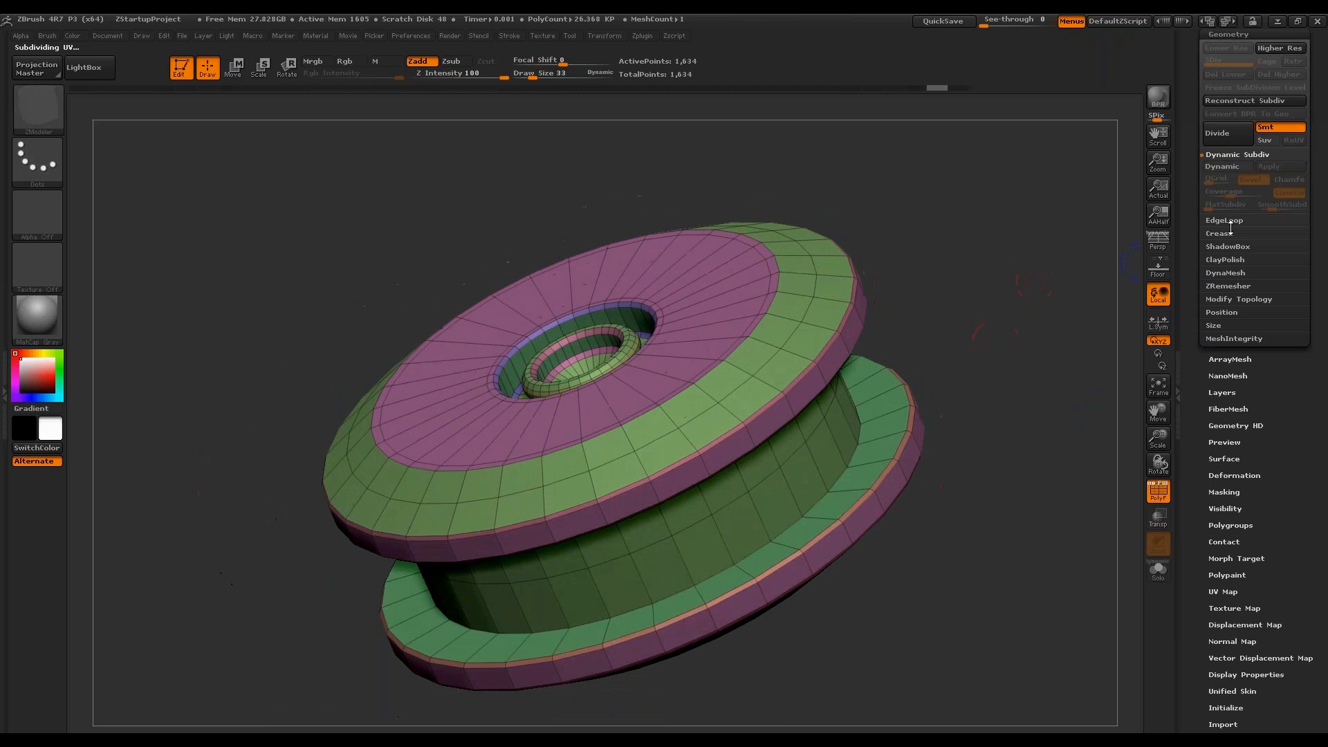
left_click_drag(1231, 188, 1233, 238)
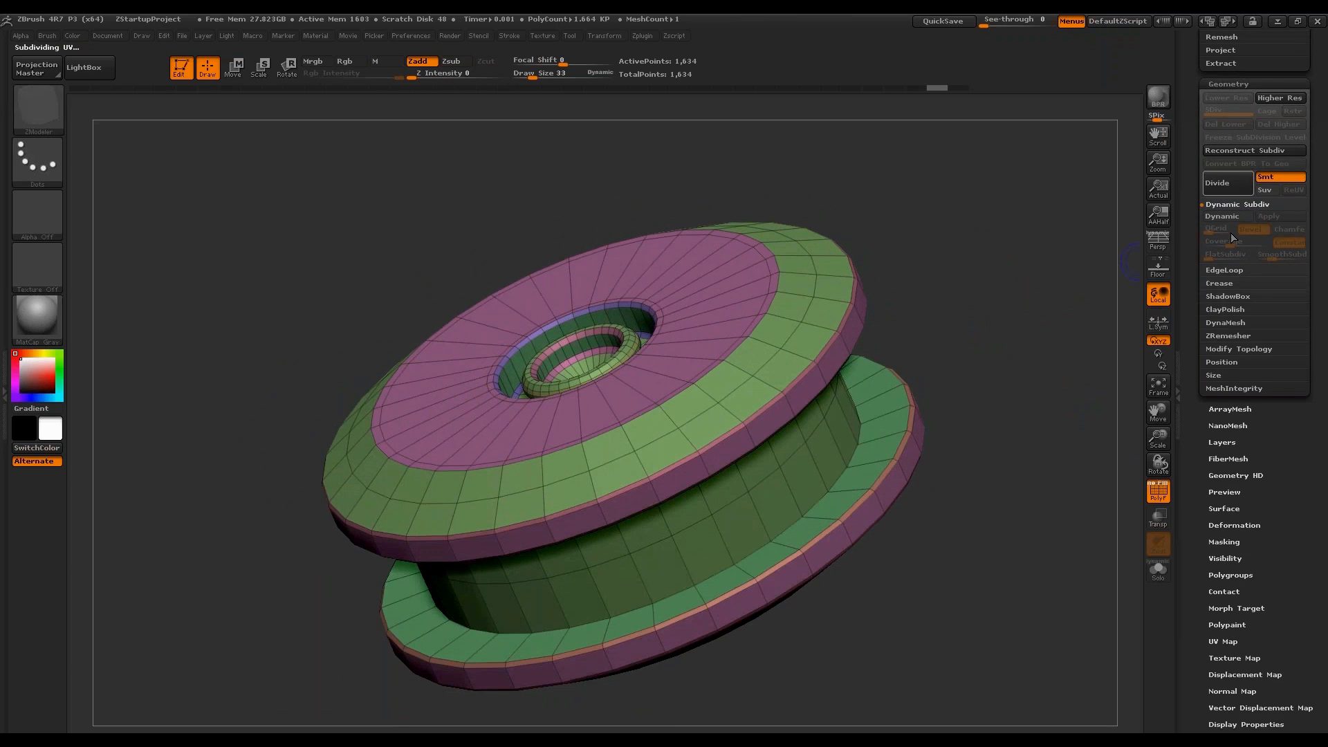
left_click(1232, 284)
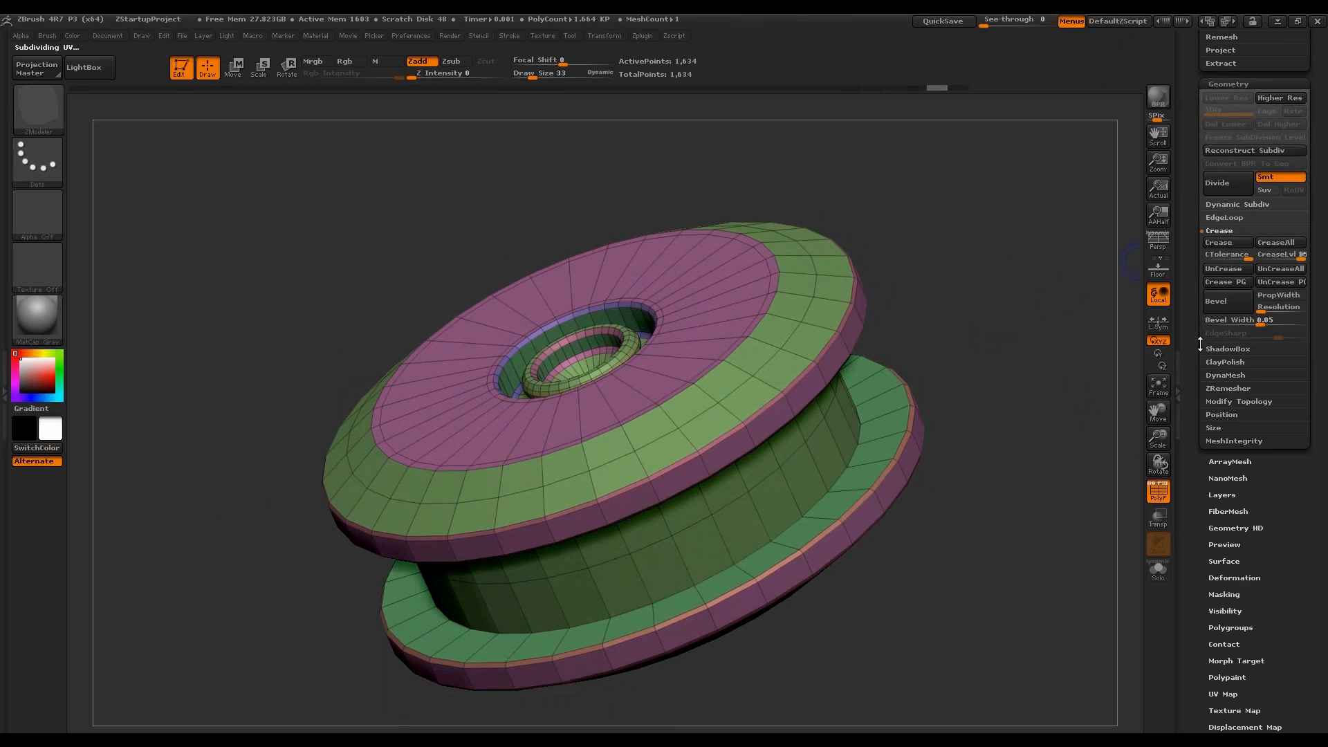
left_click(1234, 243)
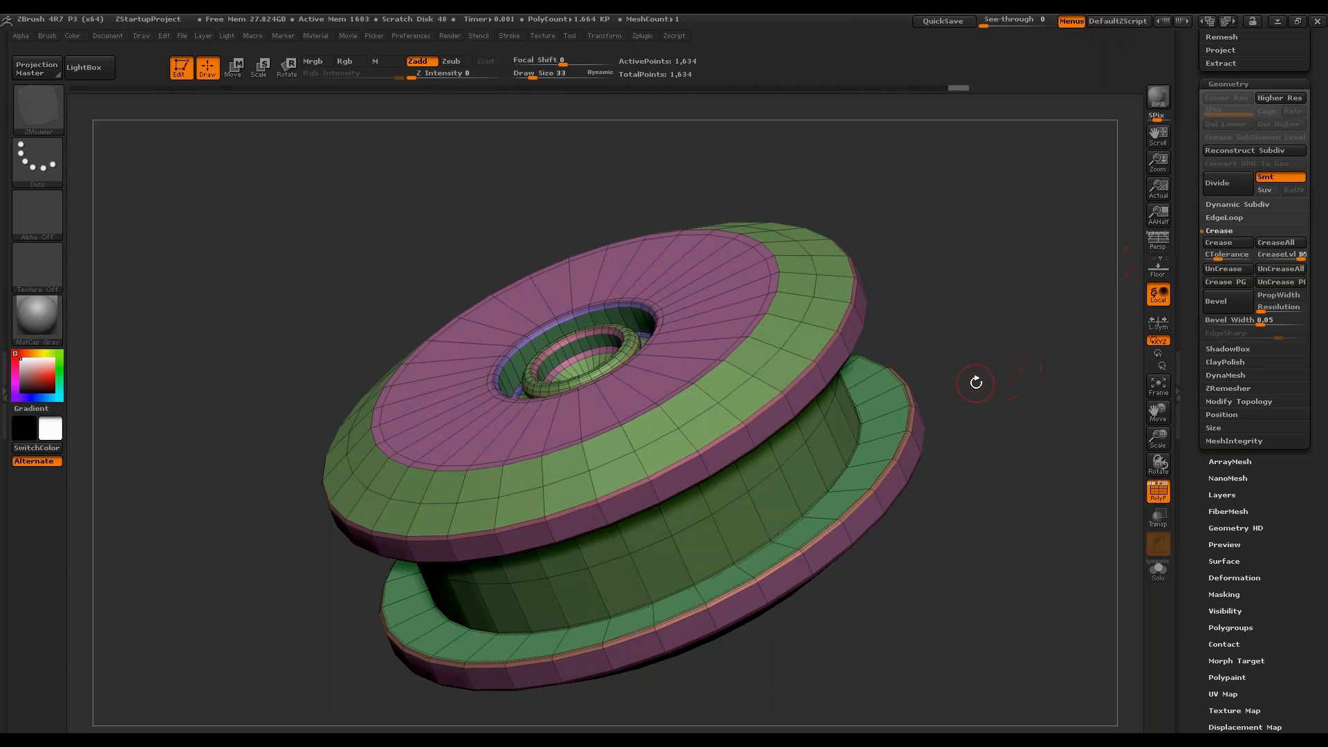
Turn Dynamic Subdivision back on and inspect the creased motor with and without the polyframe.
left_click_drag(968, 484, 865, 425)
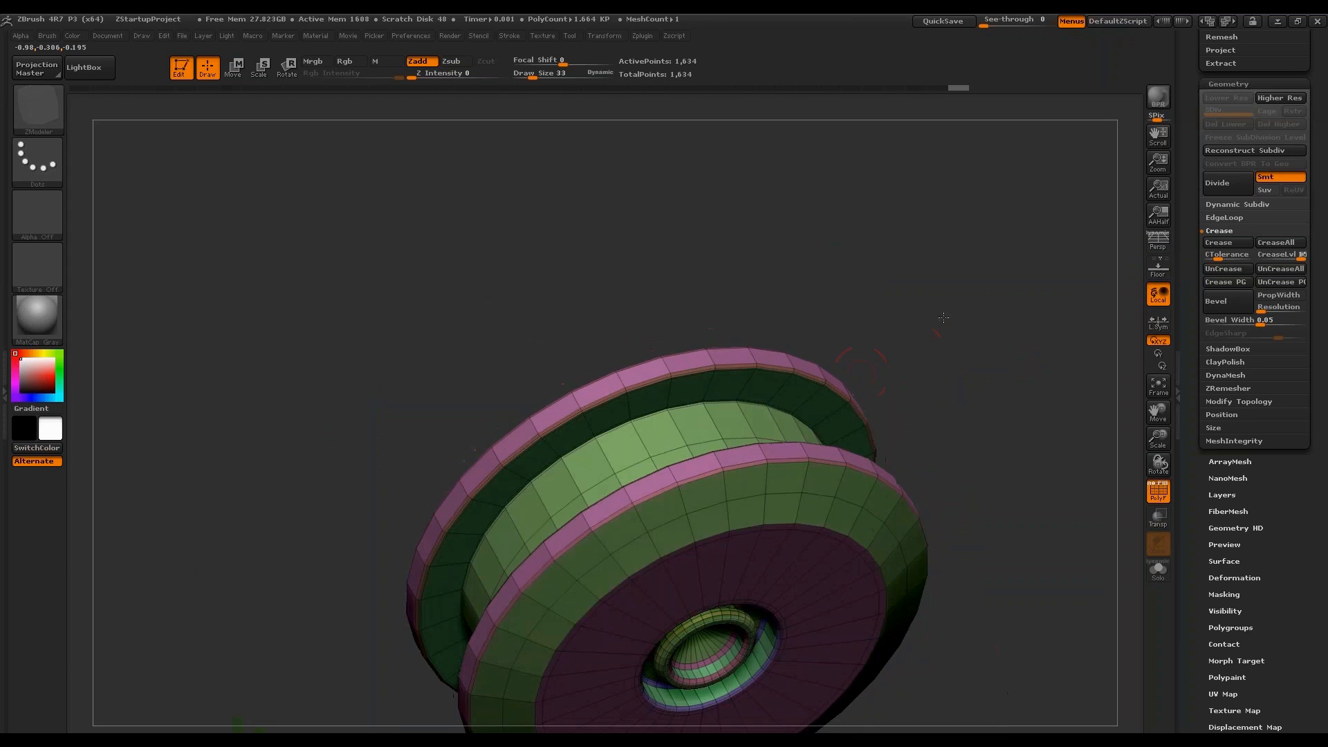
left_click_drag(943, 317, 963, 429)
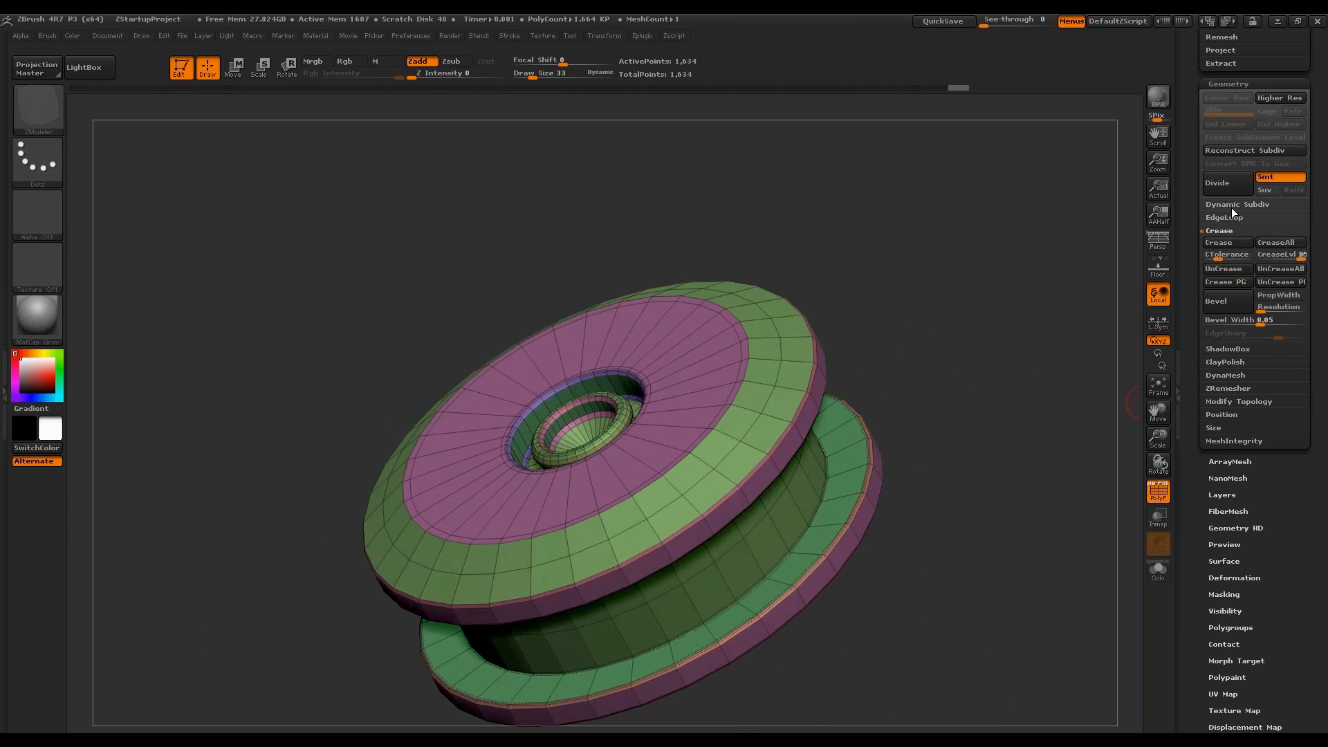
left_click(1231, 204)
left_click(1228, 216)
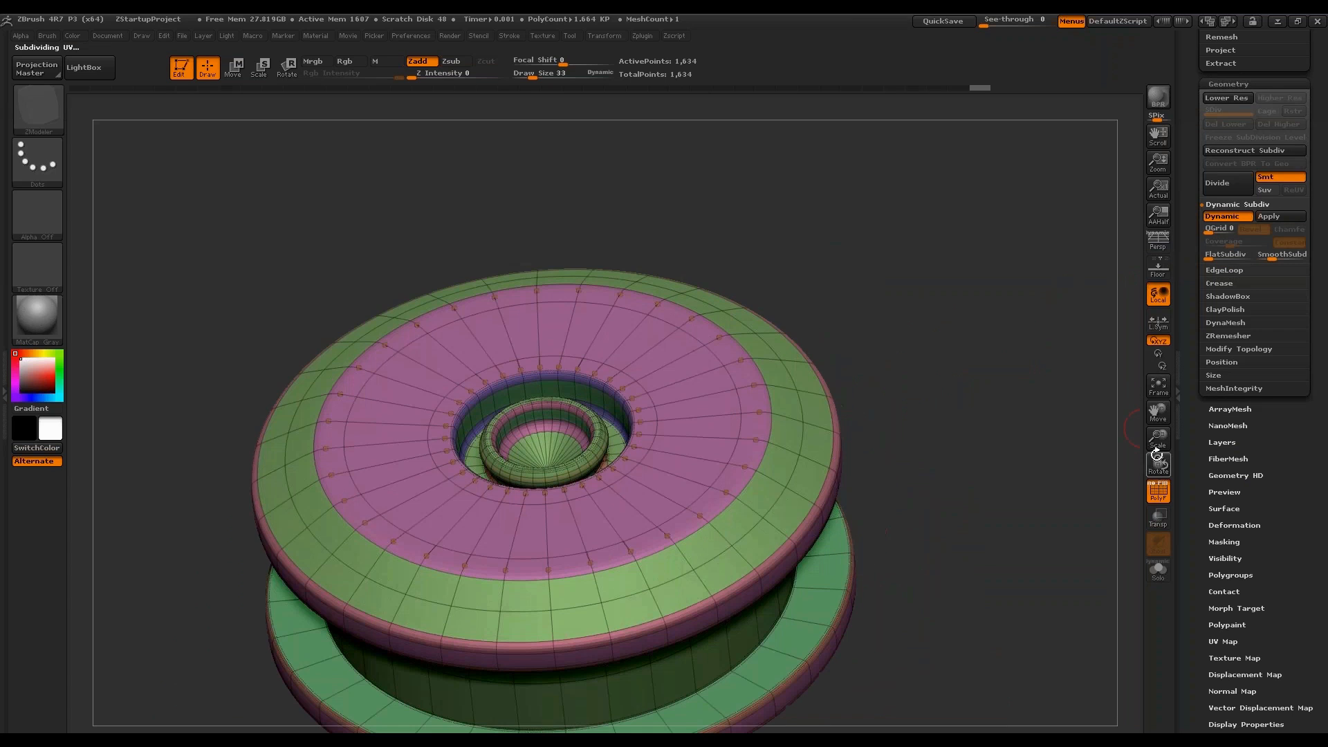
key("shift+f")
left_click_drag(1058, 294, 1050, 429)
key("shift+f")
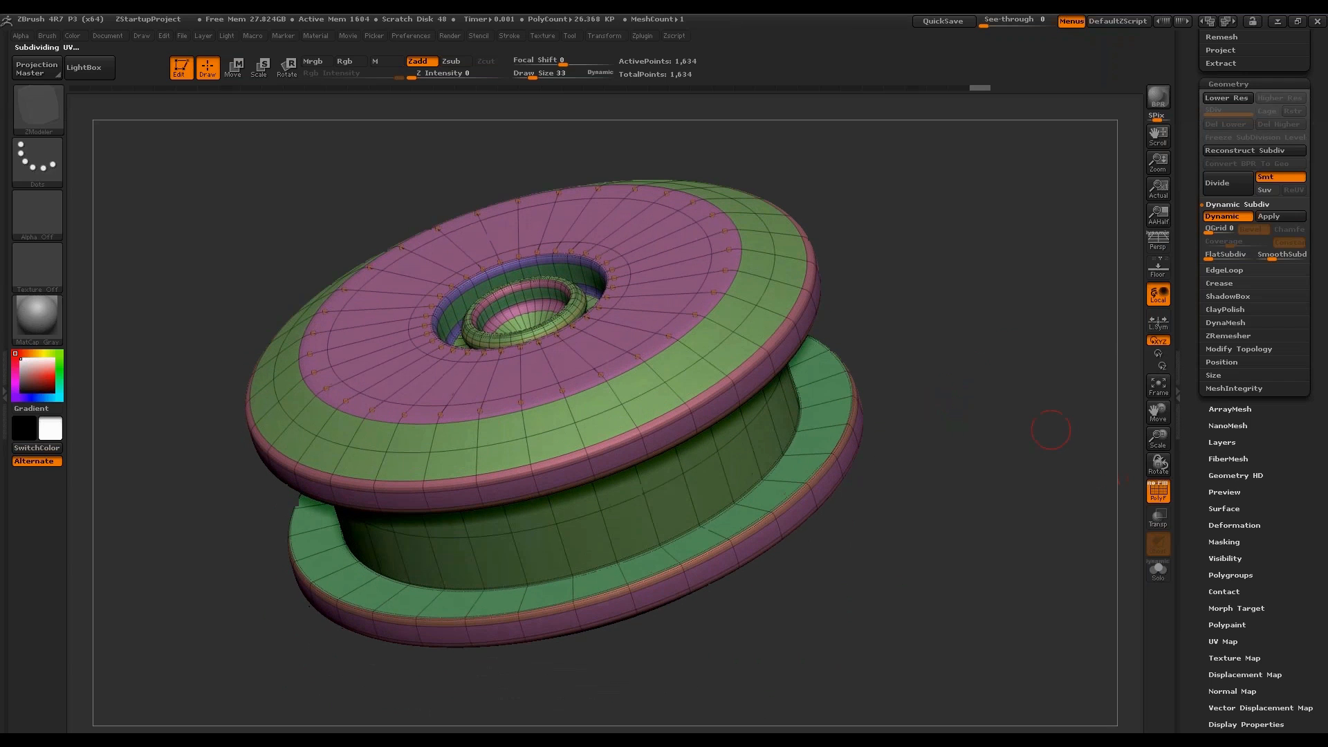
Uncrease the mesh's polygroup borders using the Crease settings.
left_click_drag(762, 376, 858, 329)
left_click(1220, 283)
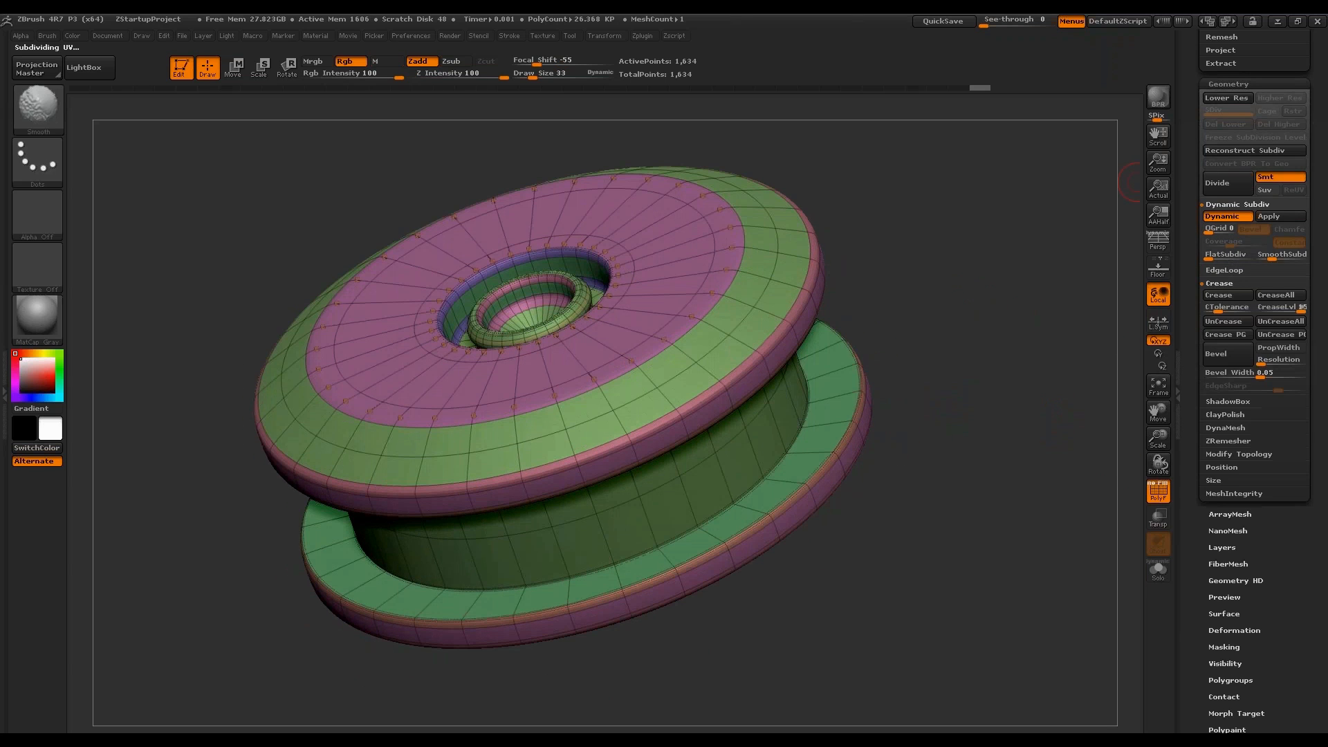
left_click(1285, 334)
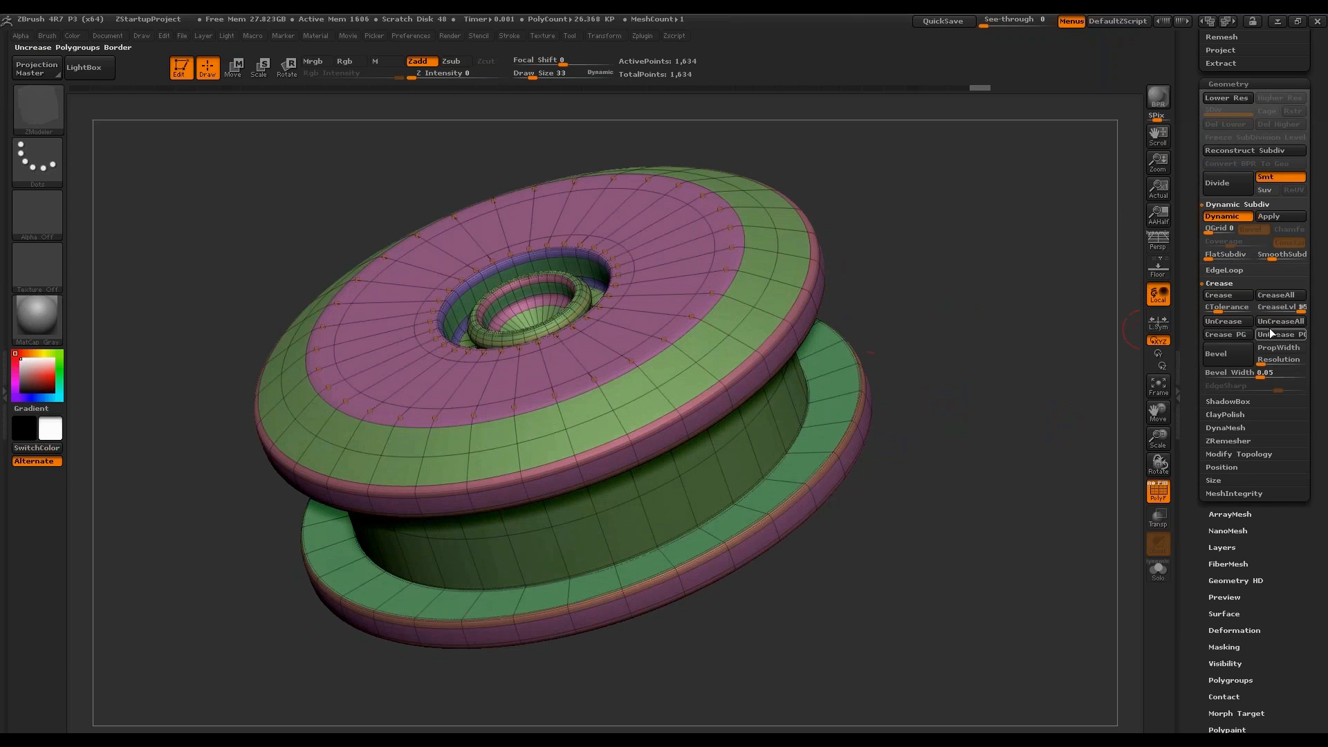
Crease the mesh's polygroup borders using the Crease settings and check the motor with and without the polyframe.
left_click(1244, 336)
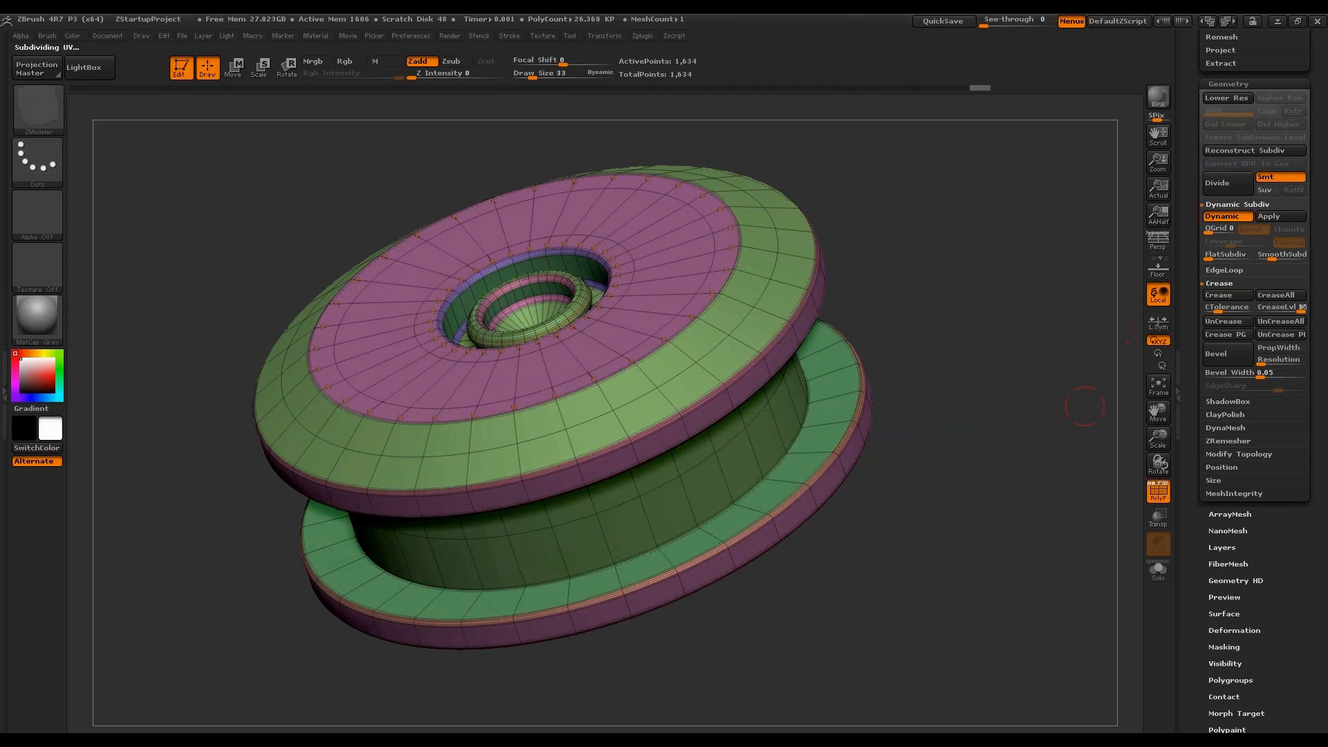
left_click_drag(1059, 415, 975, 397)
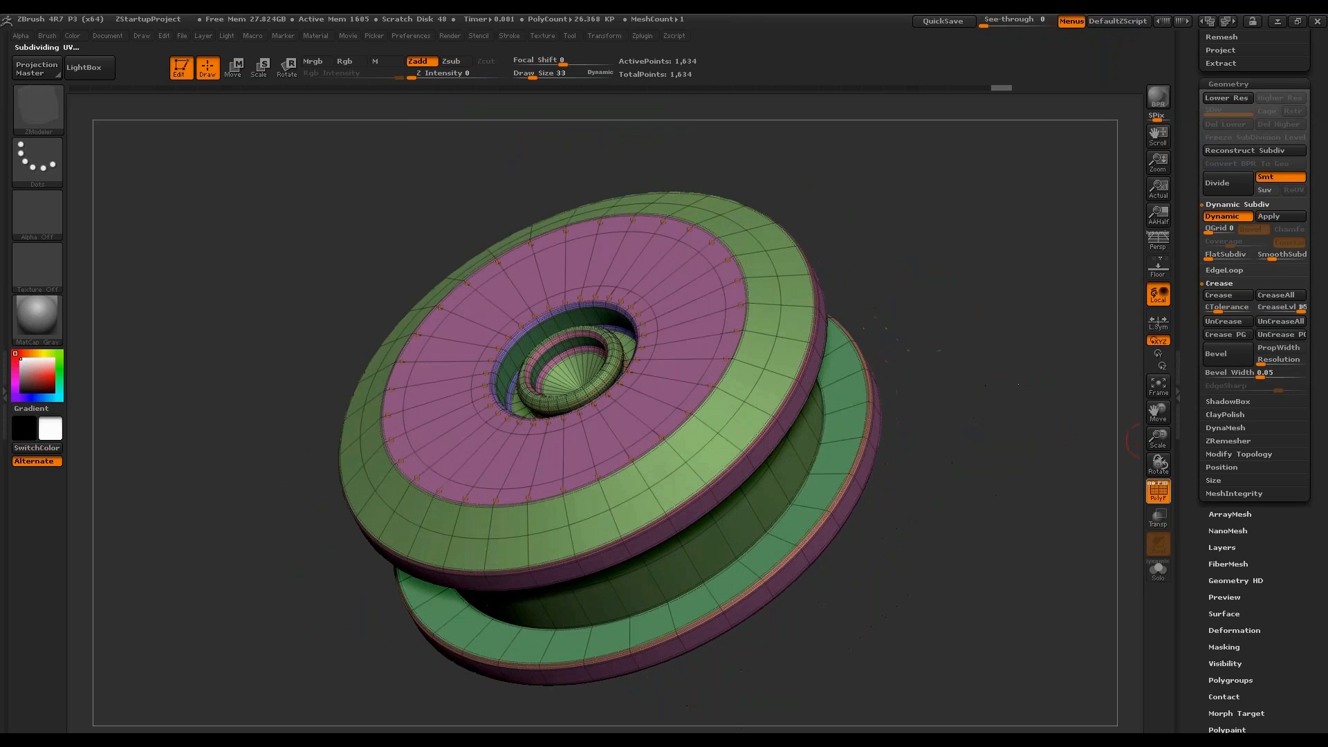
left_click(1158, 491)
left_click_drag(1140, 436, 1003, 429)
left_click(1158, 491)
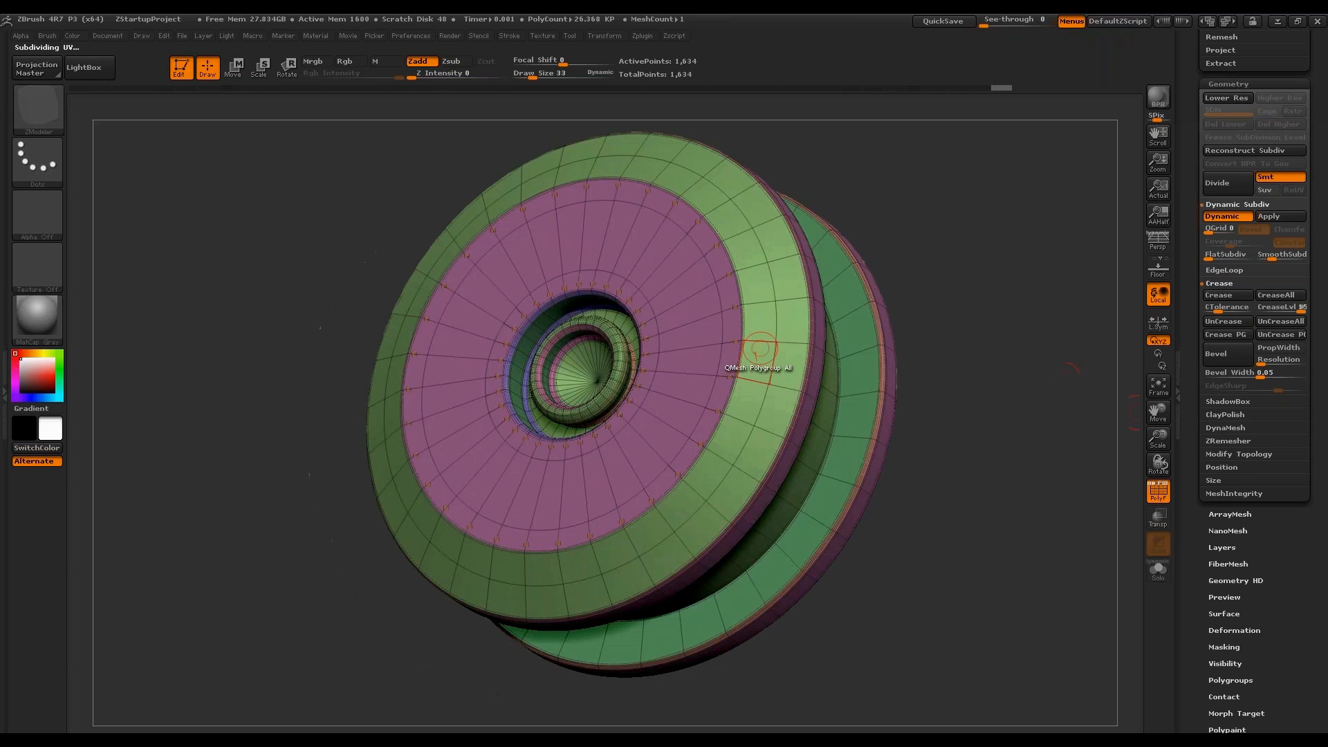
Examine the creased front disc and its central hub up close, with and without the polyframe.
left_click_drag(899, 321, 890, 324)
left_click_drag(1015, 296, 1037, 387)
left_click_drag(1158, 439, 1156, 468)
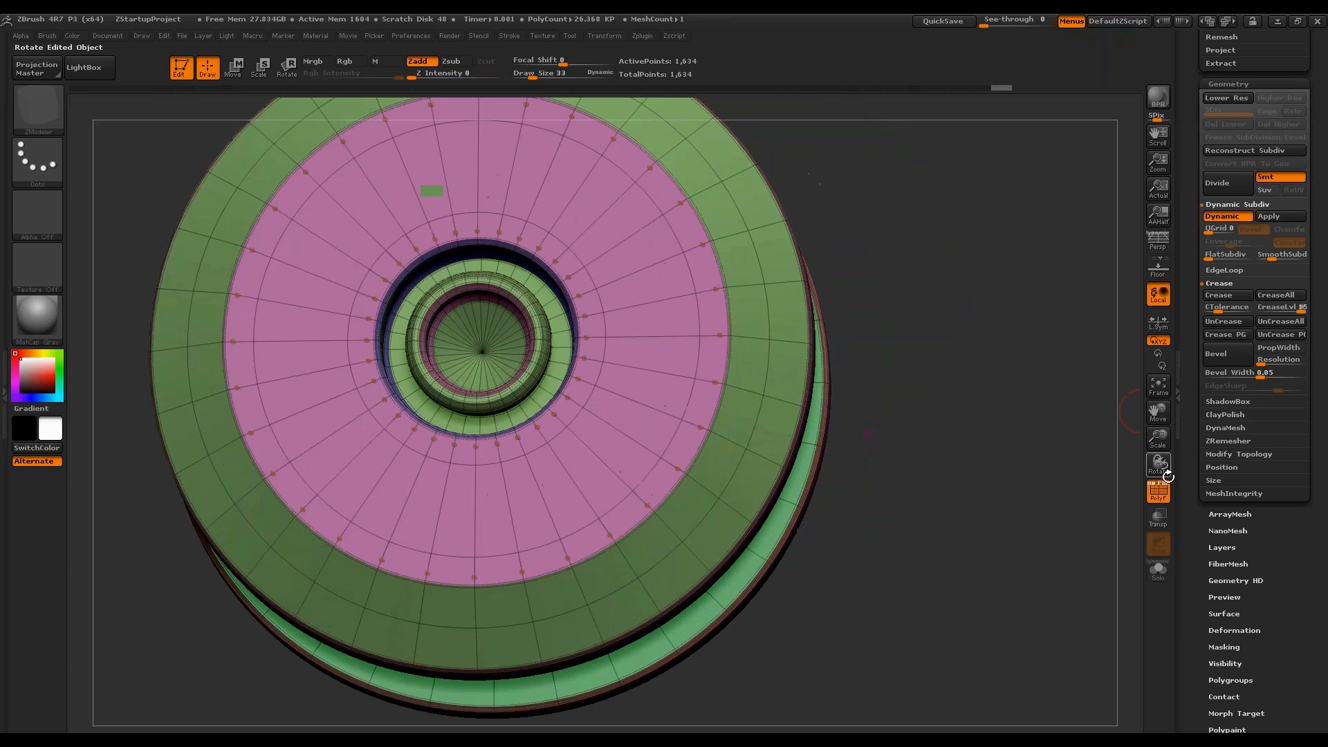
left_click(1158, 491)
left_click_drag(1114, 508, 1033, 385)
left_click(1158, 491)
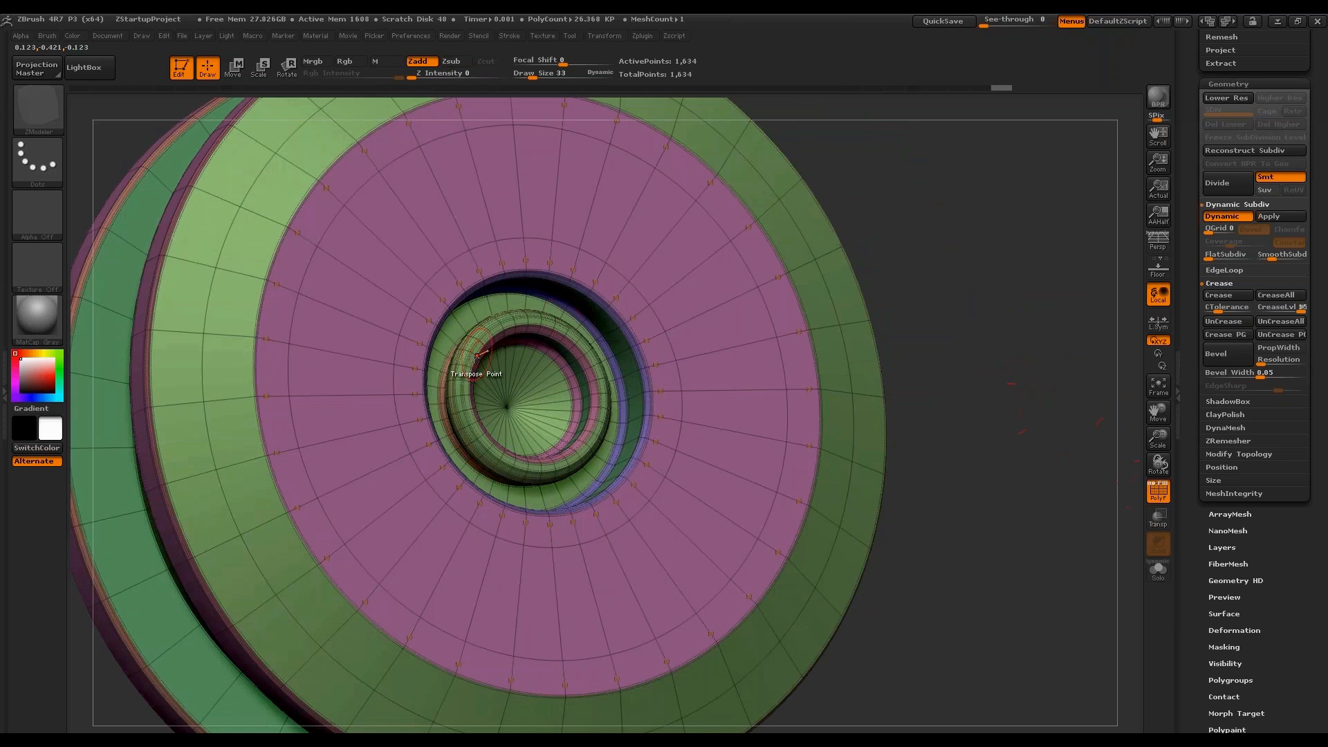
key("space")
left_click(467, 359)
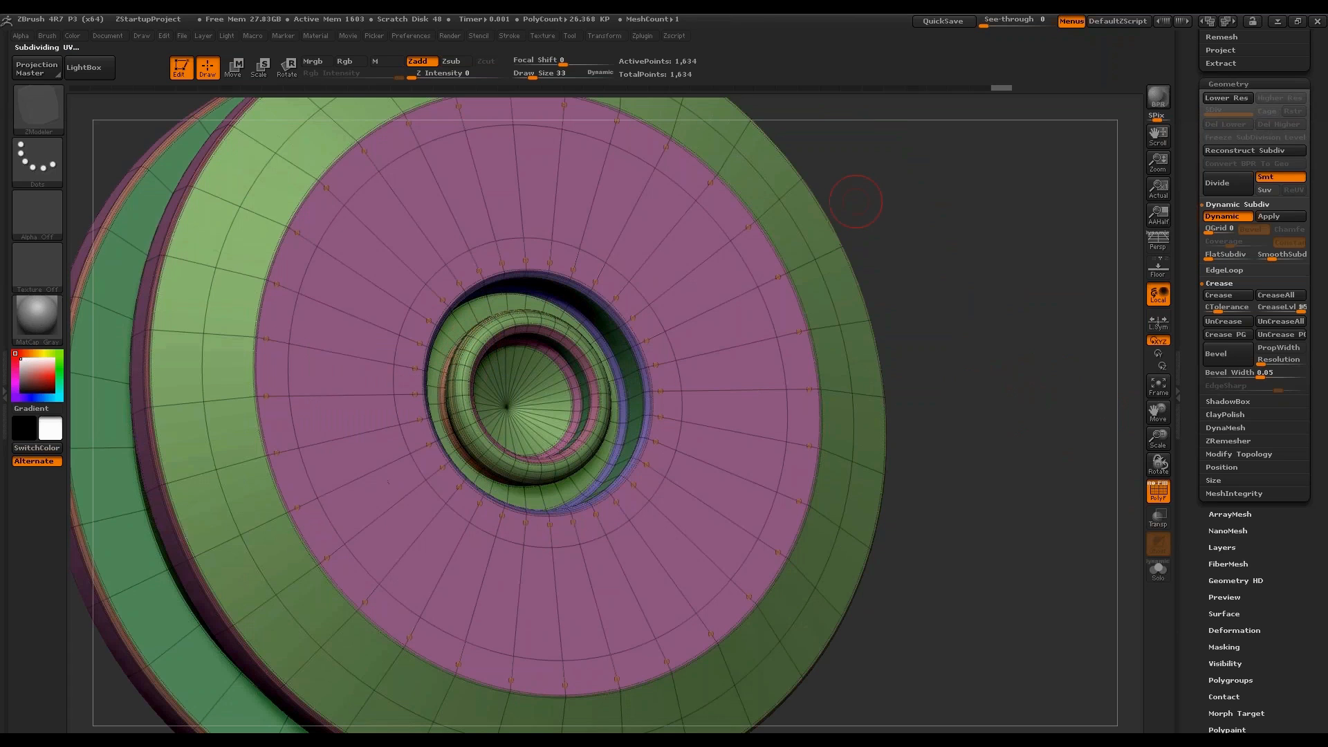
left_click_drag(851, 193, 809, 194)
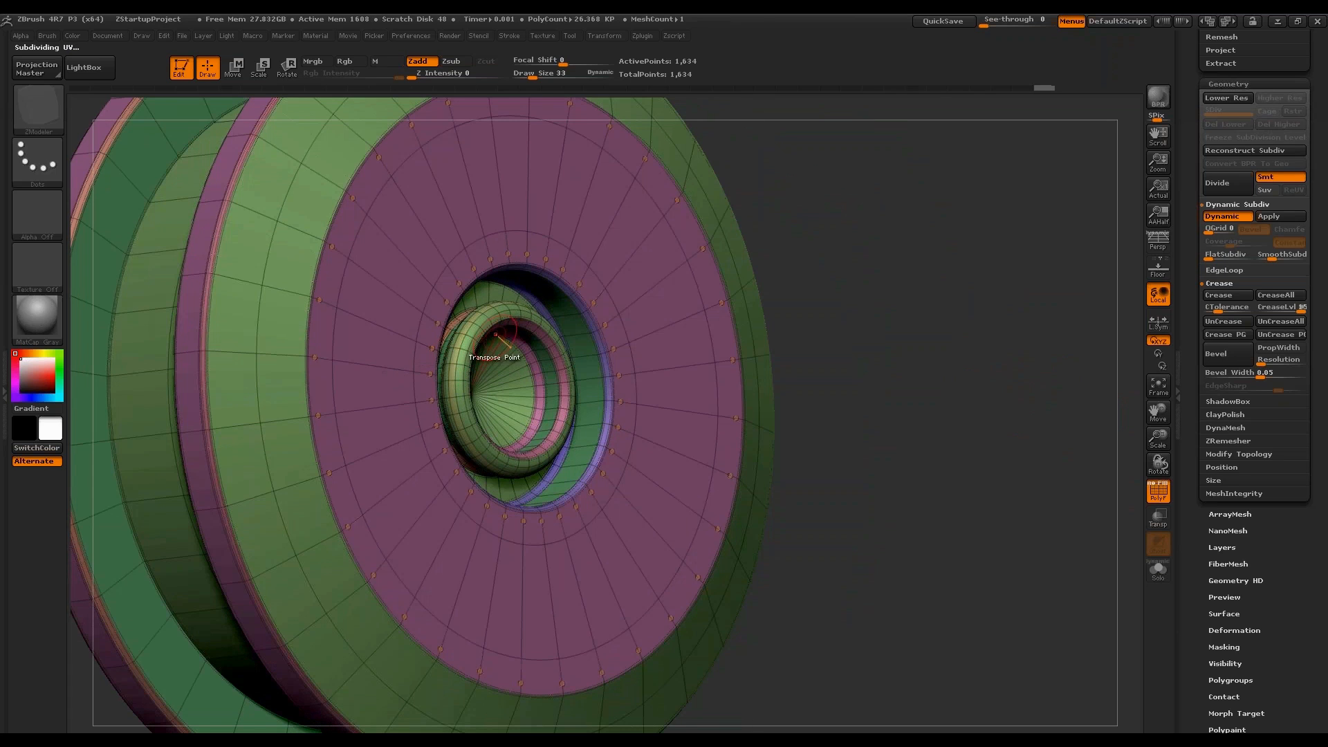
left_click_drag(495, 335, 573, 389)
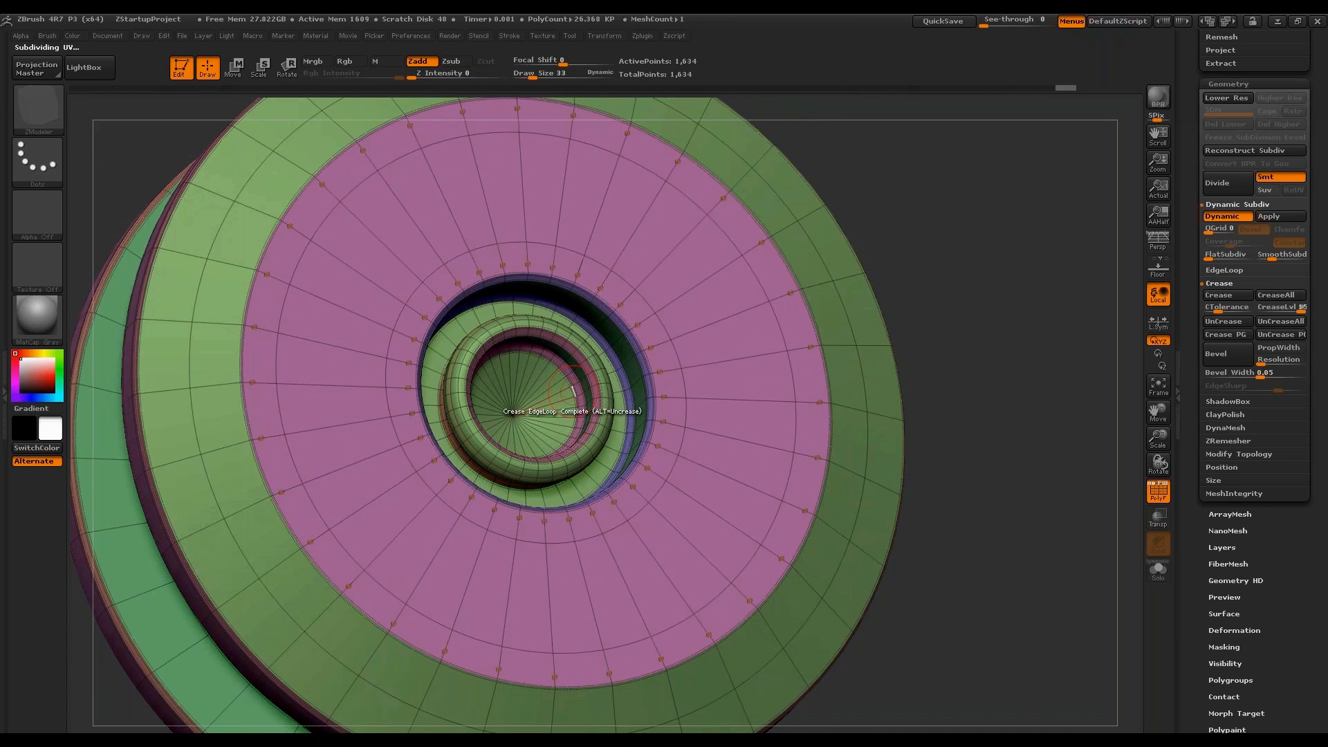
left_click(1158, 491)
left_click_drag(954, 415, 1058, 374)
key("shift+f")
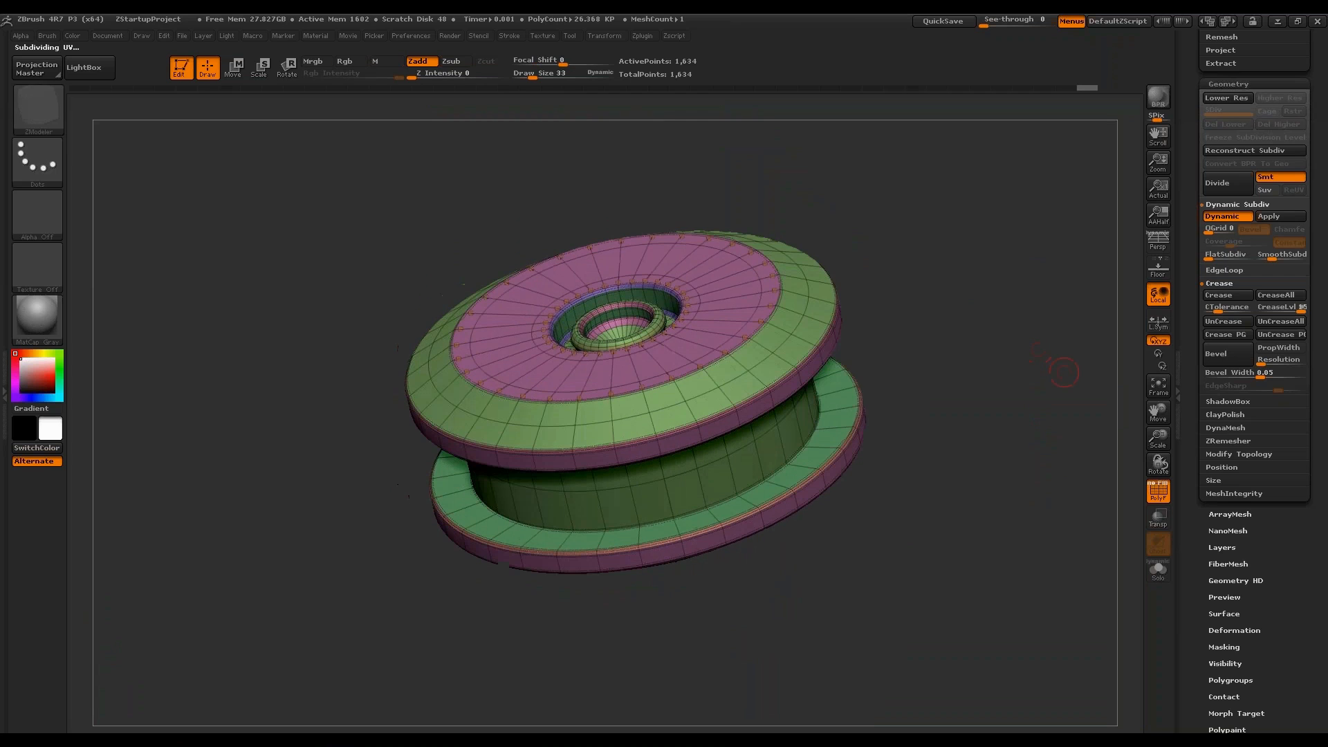
Turn off Dynamic Subdivision and switch to the finished Motors tool to review its side construction.
key("shift+d")
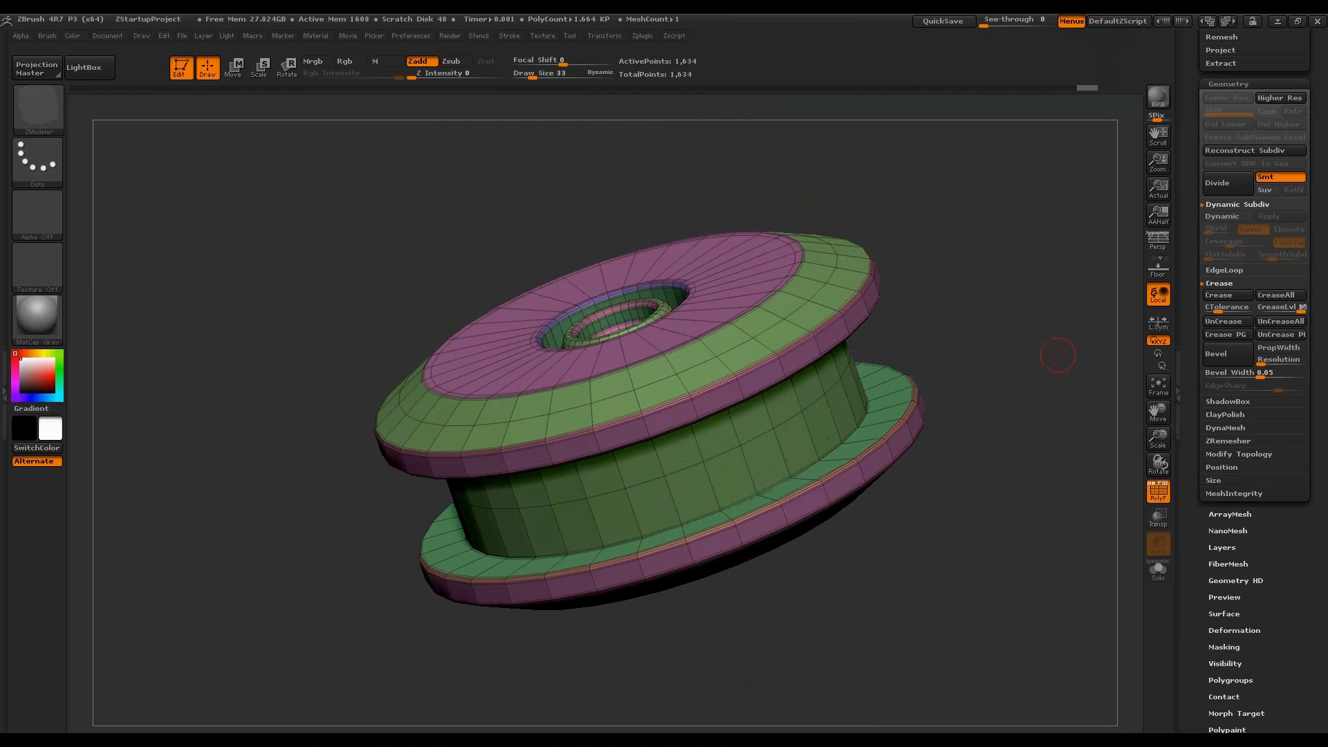
key("F1")
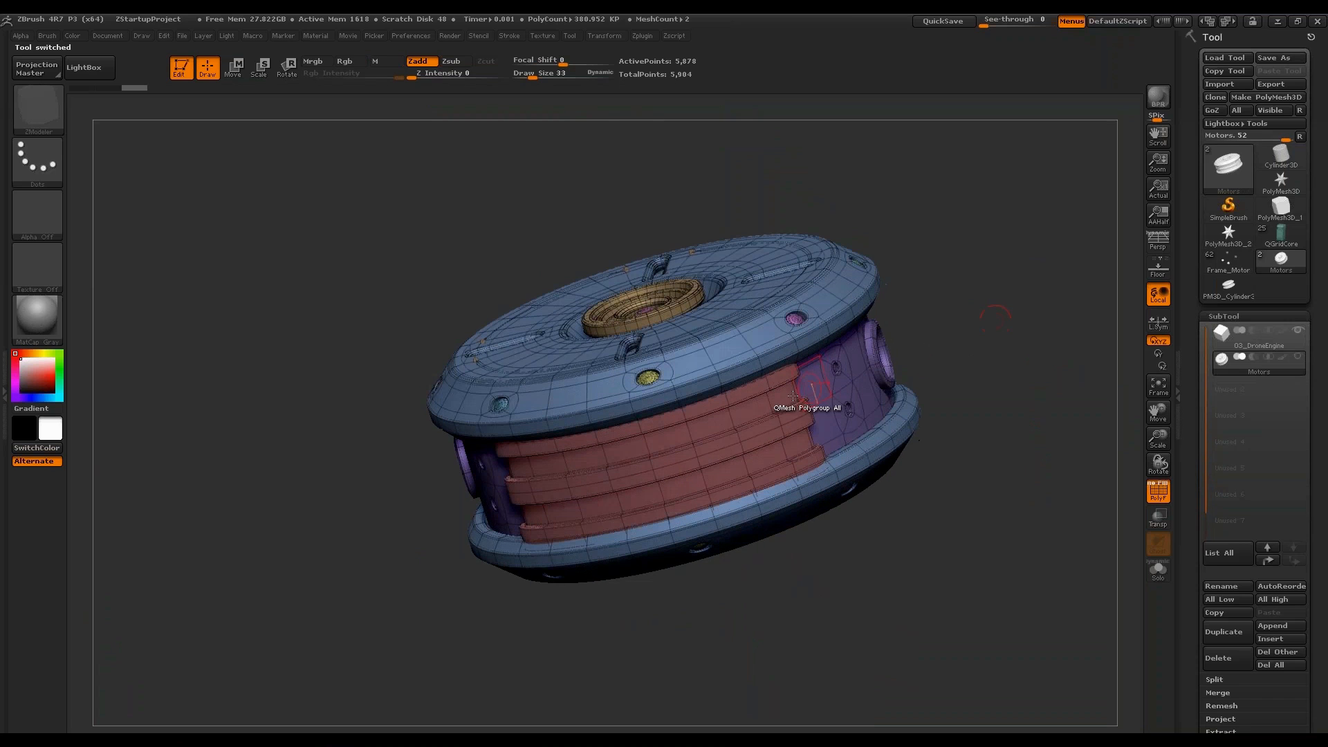
left_click_drag(886, 354, 751, 334)
left_click_drag(993, 187, 989, 250)
left_click_drag(700, 280, 761, 412)
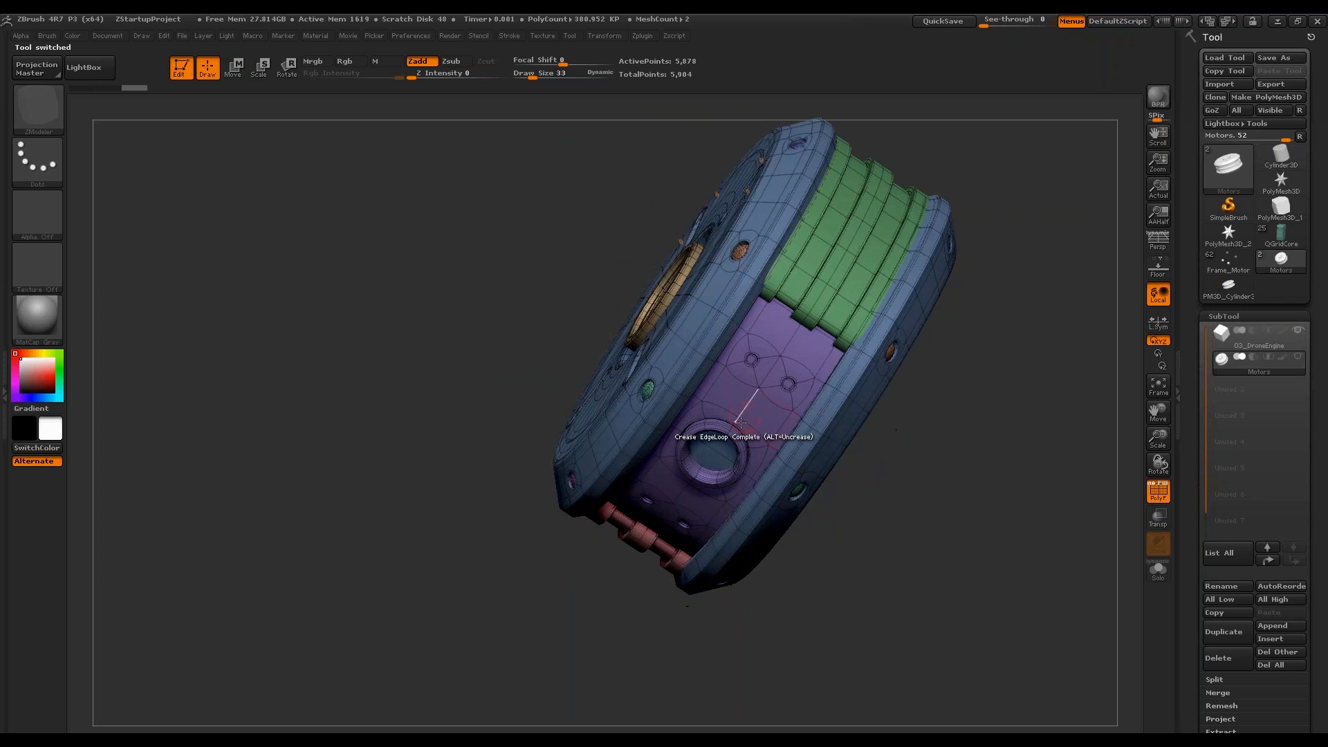
Isolate the central ring polygroup of the finished motor, inspect it, and show the whole motor again.
left_click(757, 389, "ctrl+shift")
left_click_drag(857, 346, 1034, 300)
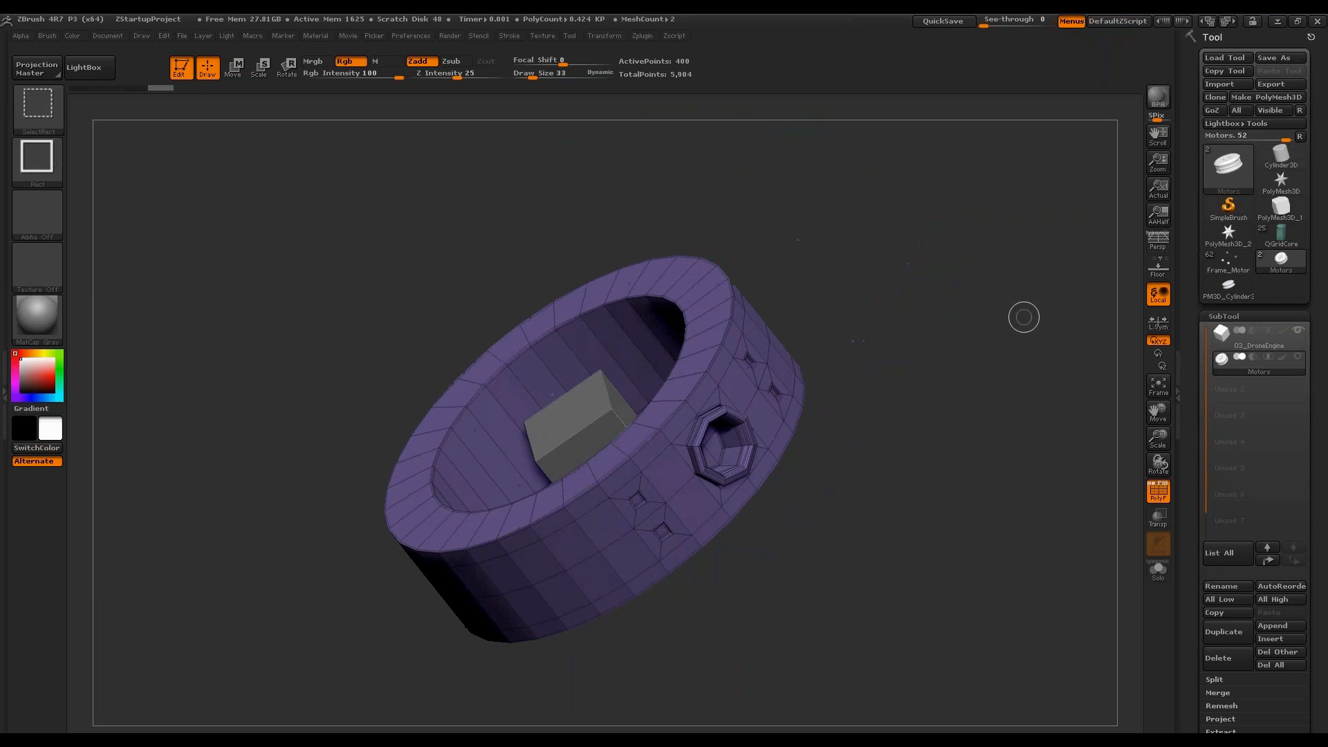
left_click(1022, 317, "ctrl+shift")
left_click_drag(938, 379, 899, 355)
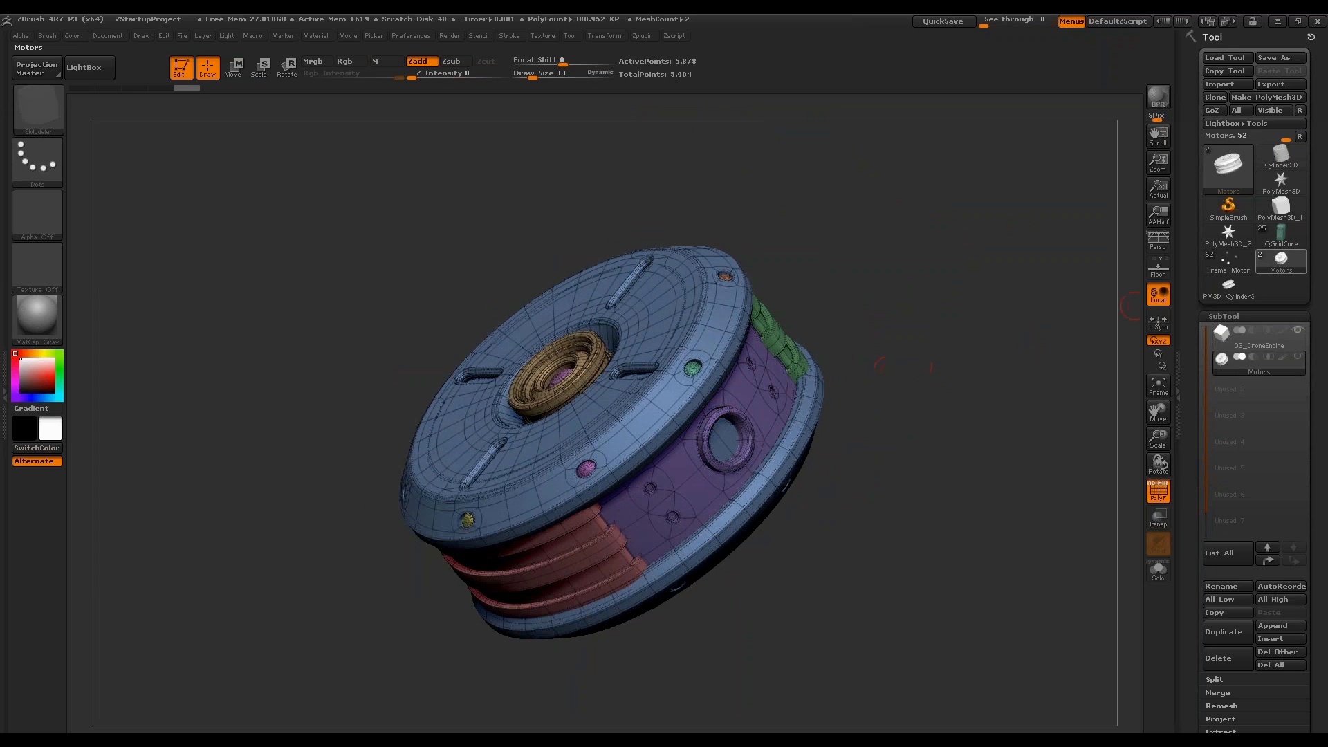
Switch back to the low-poly PM3D_Cylinder3D motor tool and view its central band from the side.
left_click(1234, 292)
left_click_drag(1028, 450, 1028, 376)
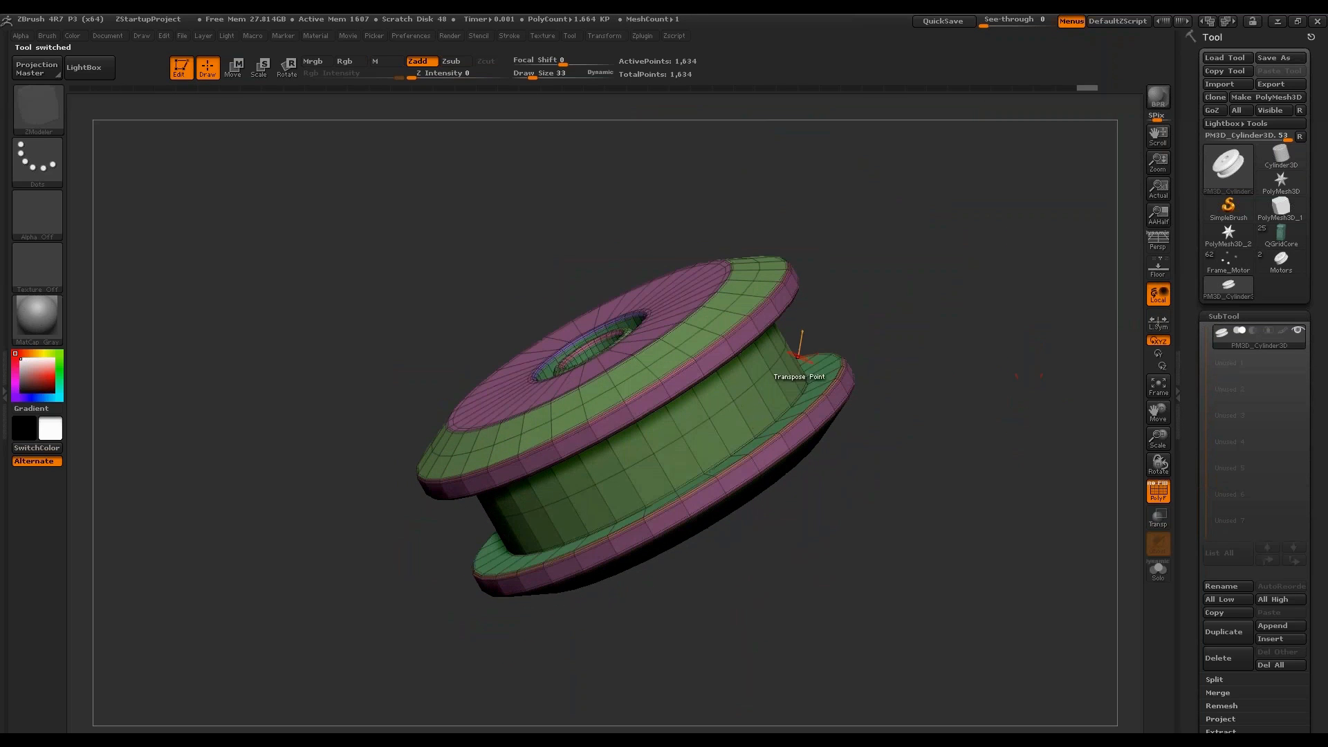
left_click_drag(899, 415, 760, 387)
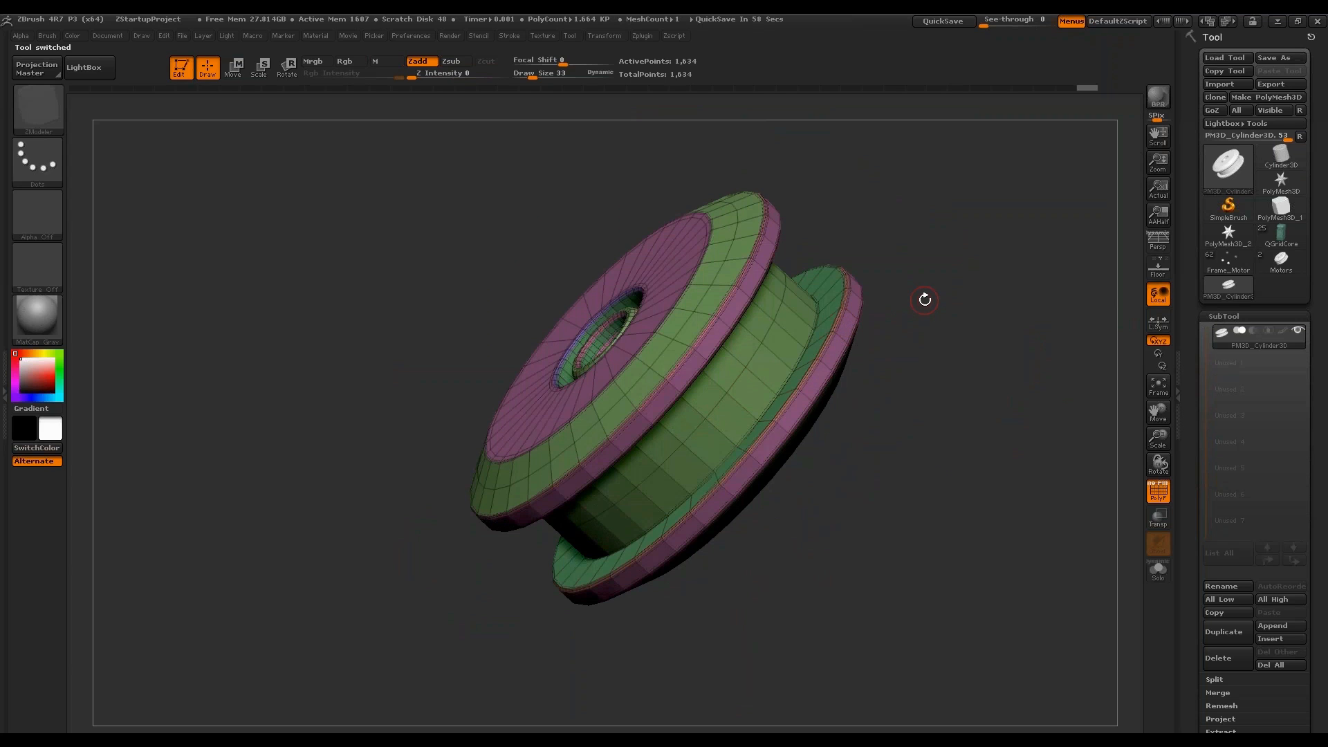
left_click_drag(962, 301, 747, 380)
Set the edge action to Polygroup and assign both polyloops of the central band to one new polygroup.
key("space")
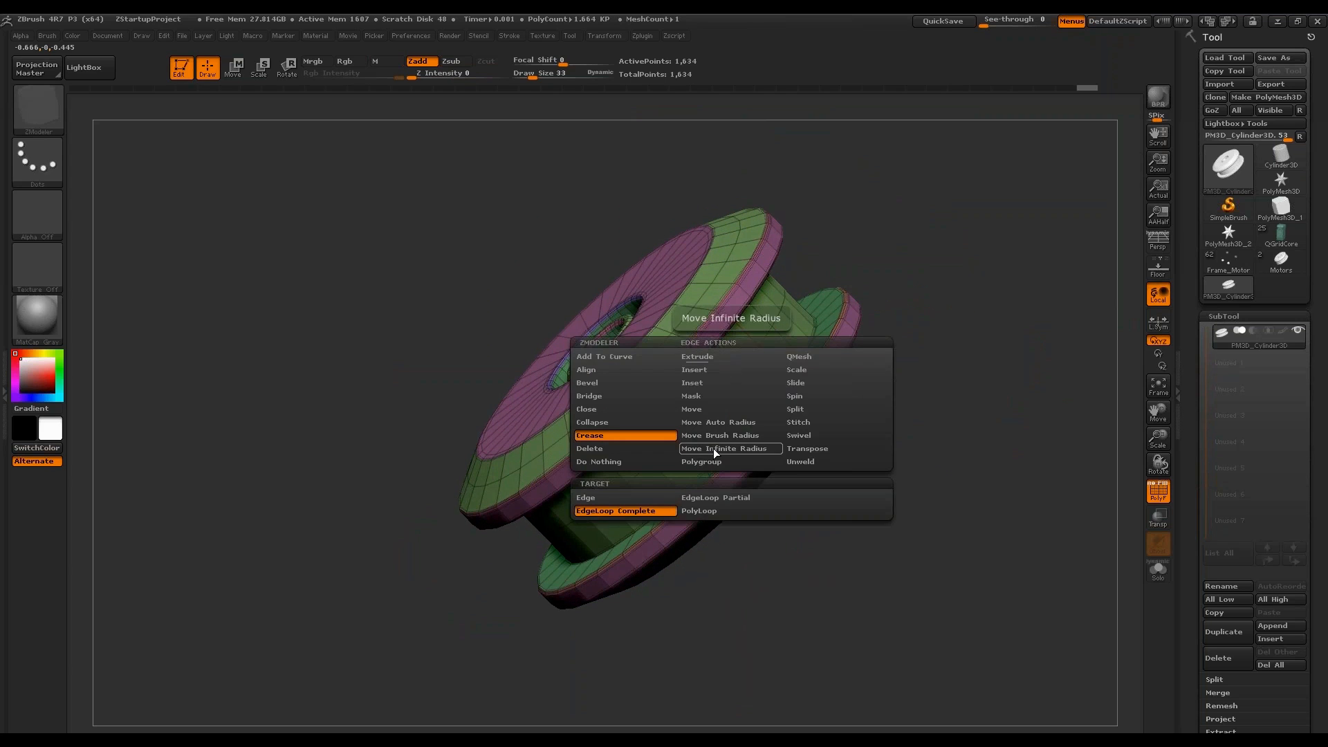
left_click(724, 462)
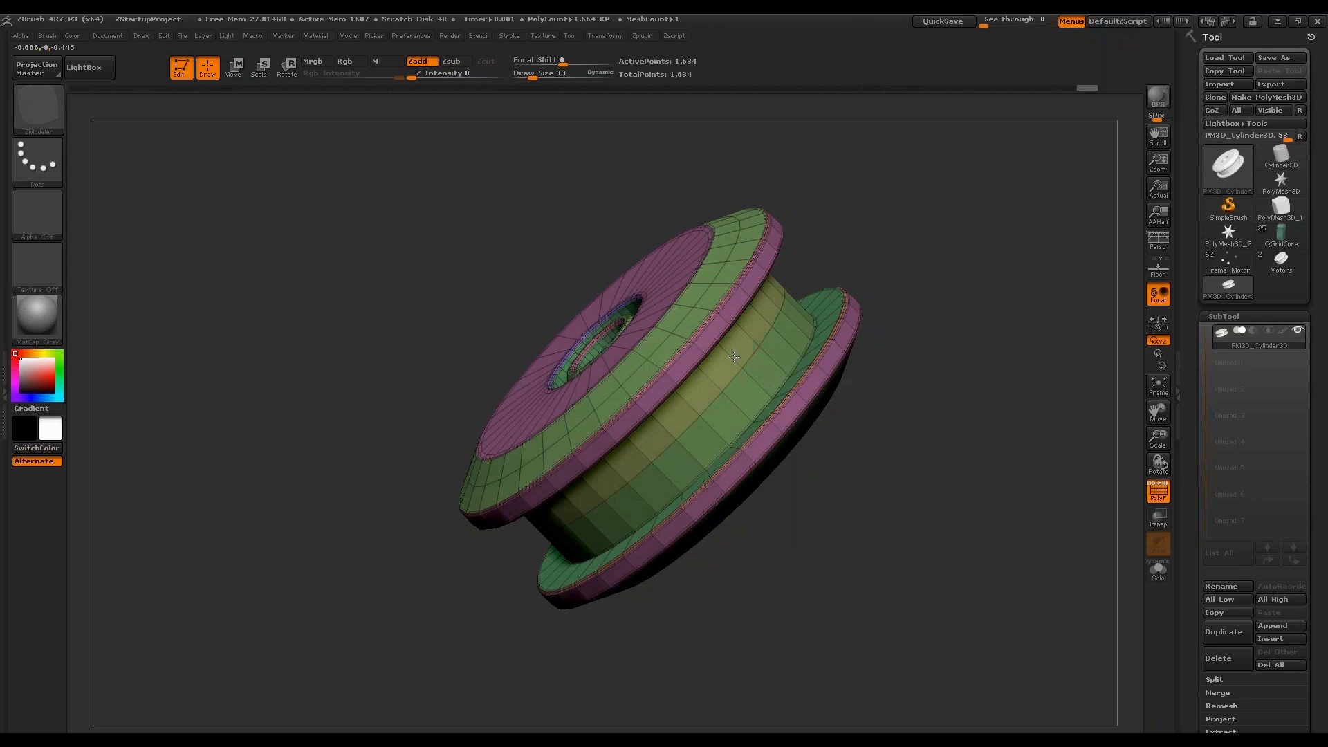
left_click(734, 357)
left_click(754, 379)
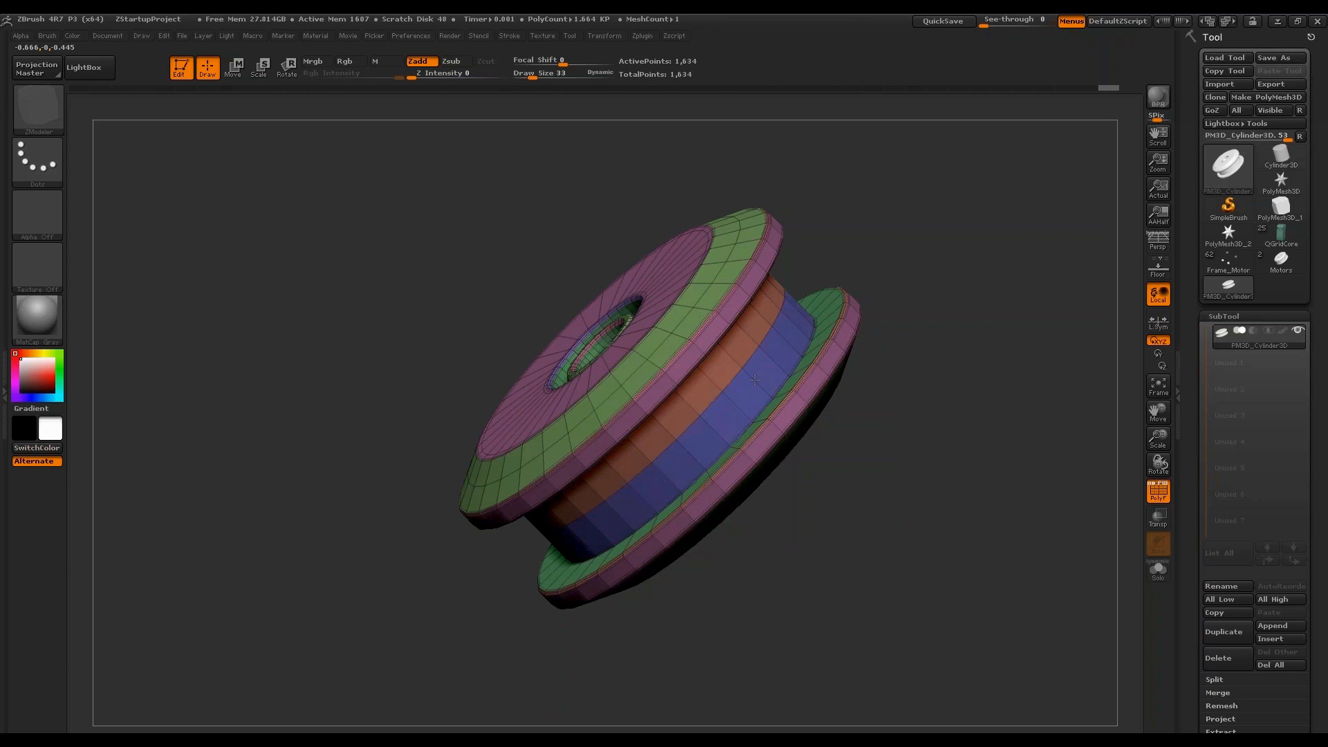
left_click(730, 356)
mouse_move(975, 288)
left_mouse_down()
mouse_move(957, 222)
mouse_move(972, 284)
left_mouse_up()
Set the polygon action to QMesh Polygroup Island and pull the central band outward as a detached copy.
key("space")
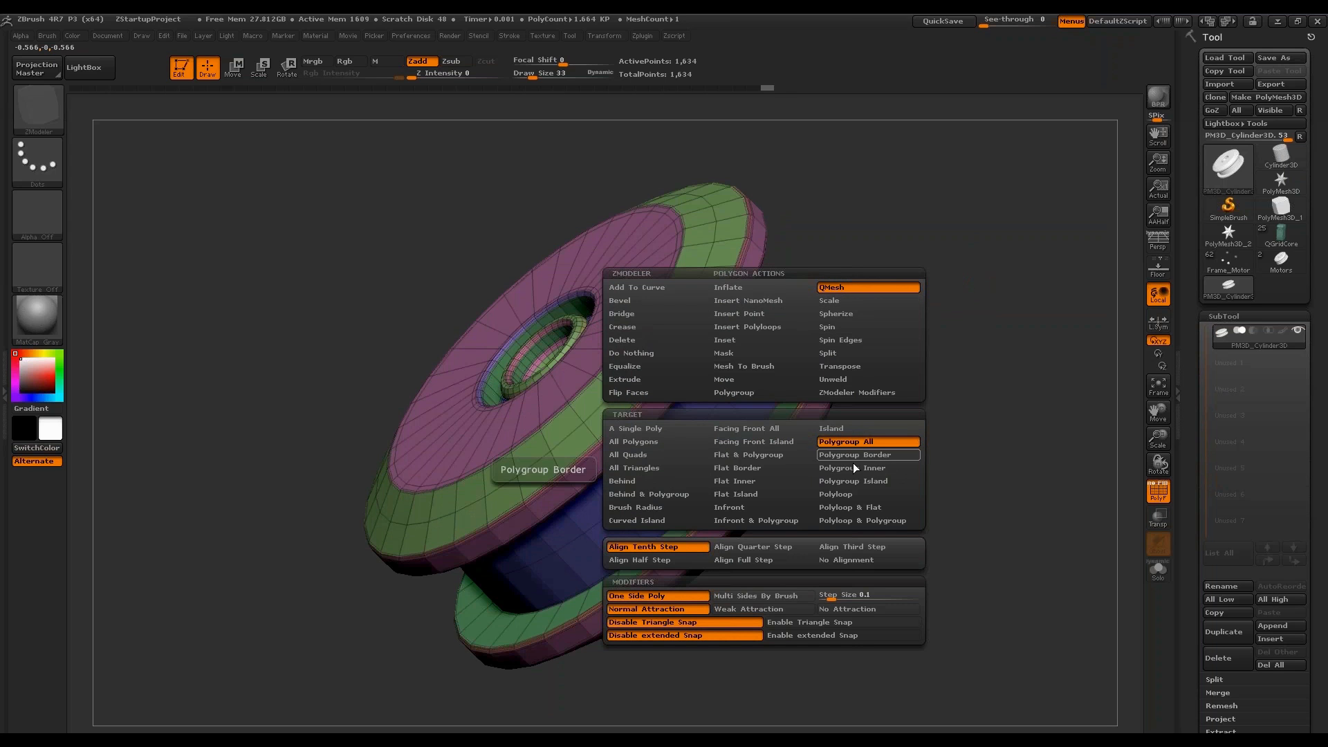
left_click(866, 481)
left_click(899, 455)
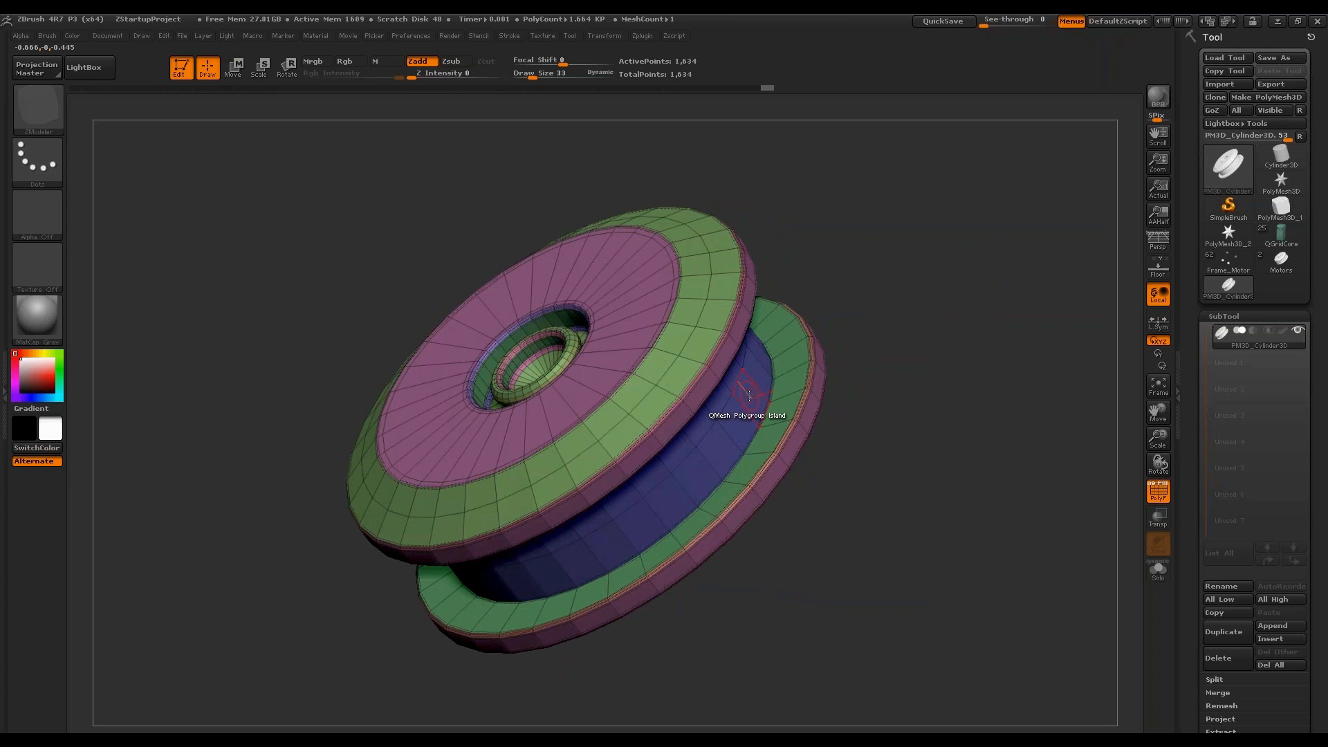
mouse_move(749, 395)
left_mouse_down()
mouse_move(841, 377)
mouse_move(740, 392)
left_mouse_up()
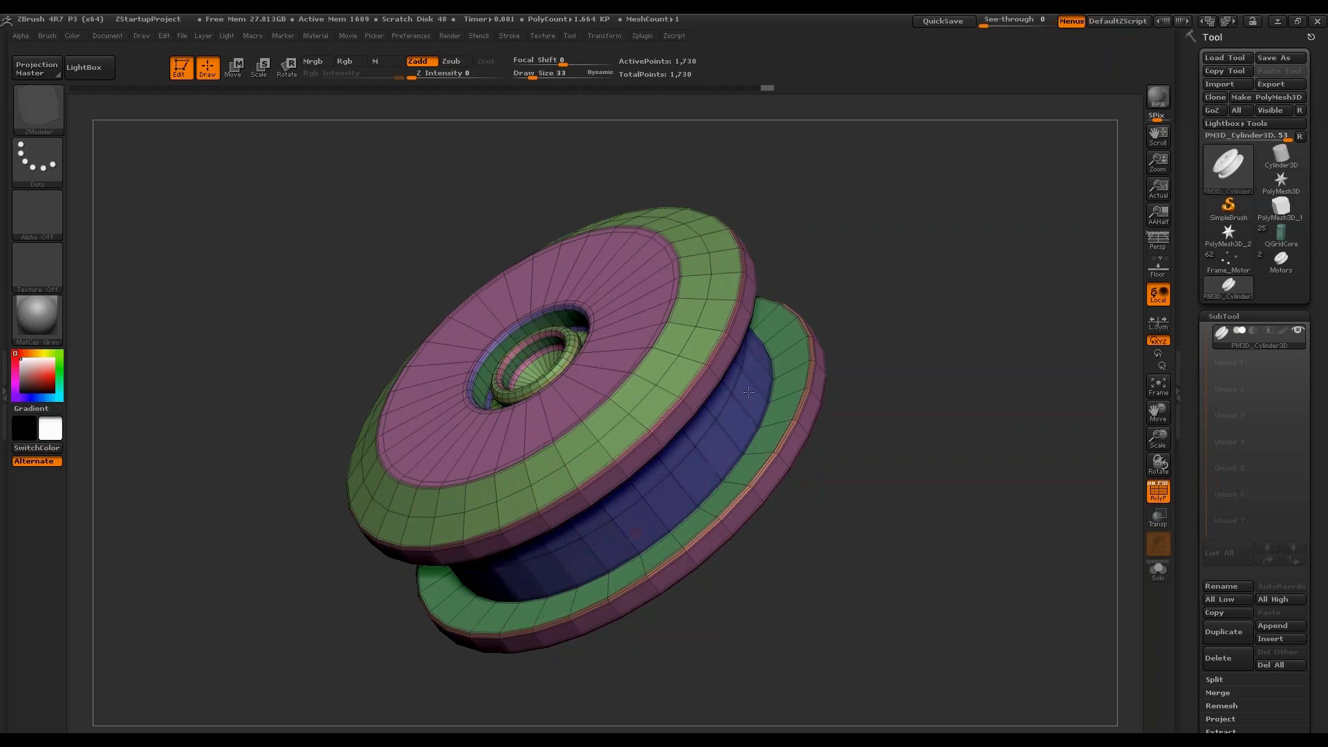
left_click_drag(840, 372, 767, 387)
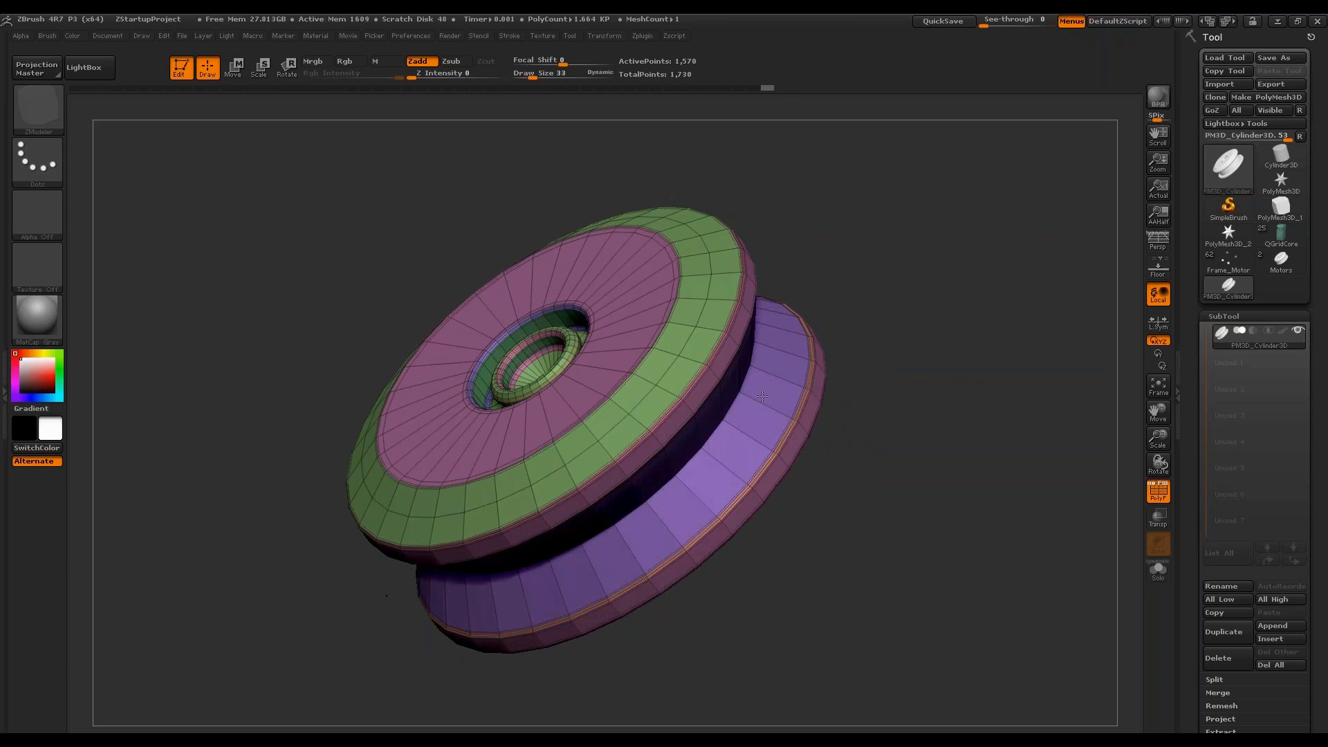
mouse_move(768, 393)
left_mouse_down()
mouse_move(864, 377)
mouse_move(769, 396)
mouse_move(857, 377)
mouse_move(781, 389)
left_mouse_up()
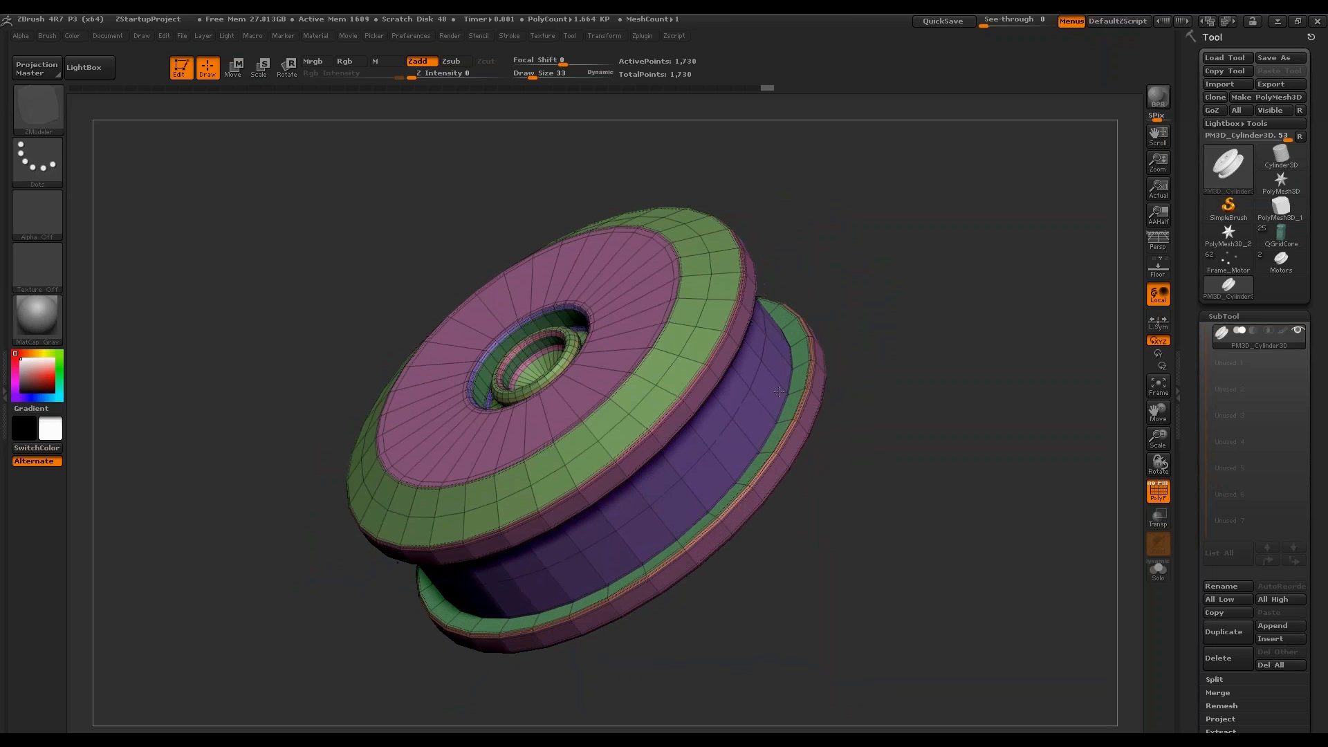
left_click_drag(786, 389, 935, 307)
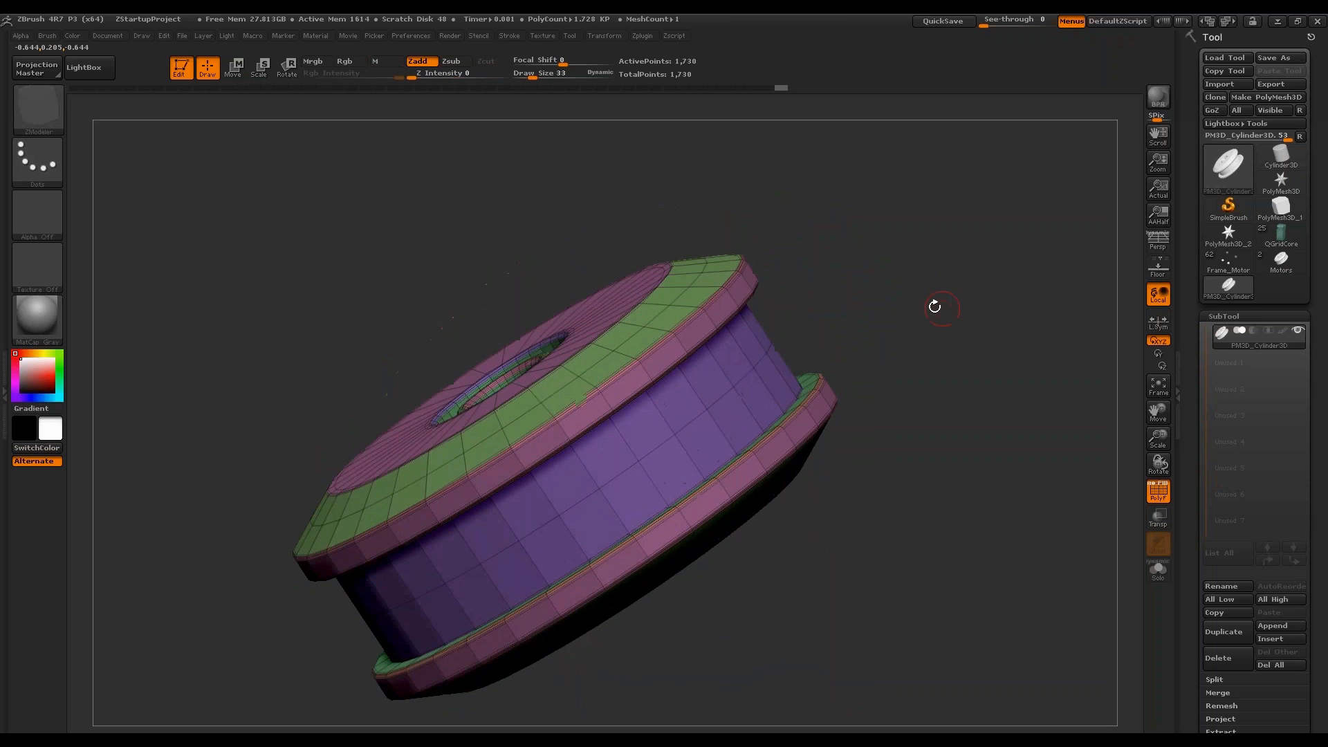
Isolate the polygroup of the detached outer band so that only this band is shown.
key("ctrl+shift")
left_click_drag(842, 305, 805, 392)
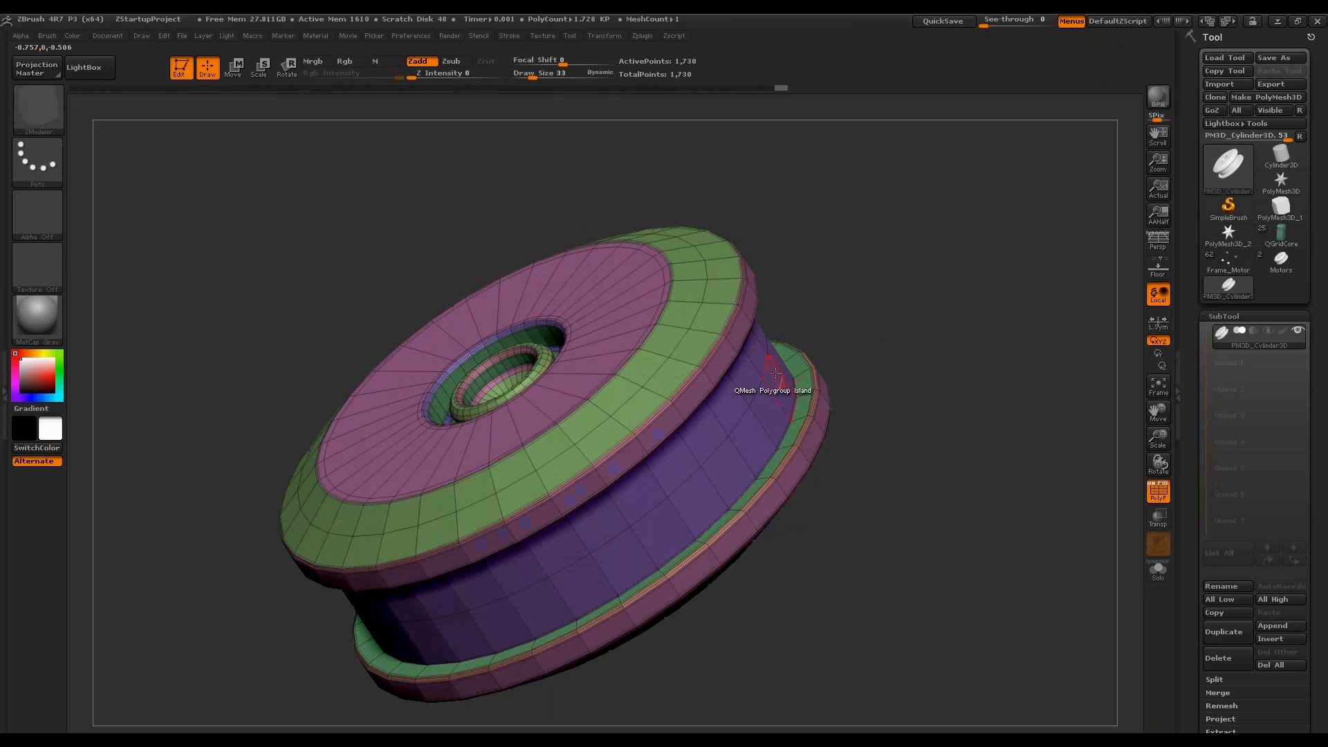
key("ctrl+shift")
left_click(762, 379, "ctrl+shift")
left_click_drag(807, 338, 948, 321)
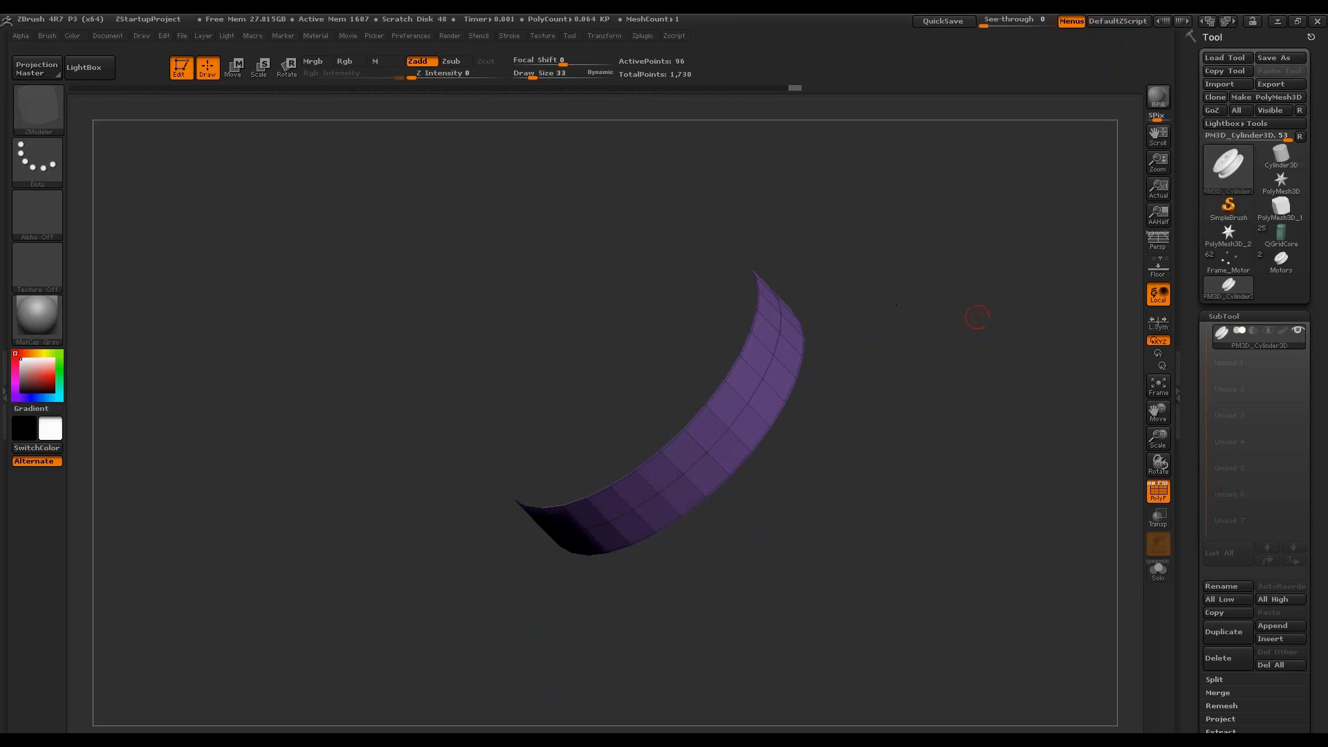
Separate the isolated band from the rest of the motor into its own subtool with Split Hidden.
scroll(1255, 346, "down", 4)
key("shift")
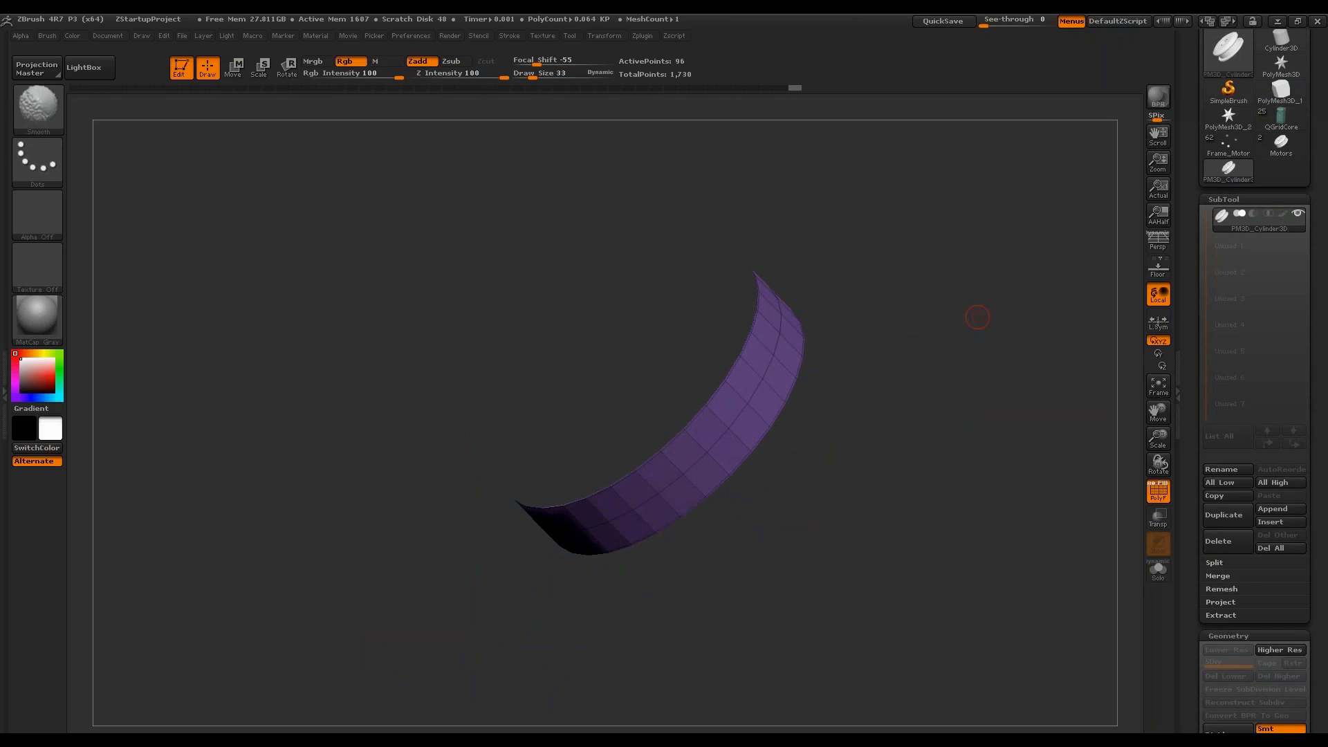
left_click(1214, 562)
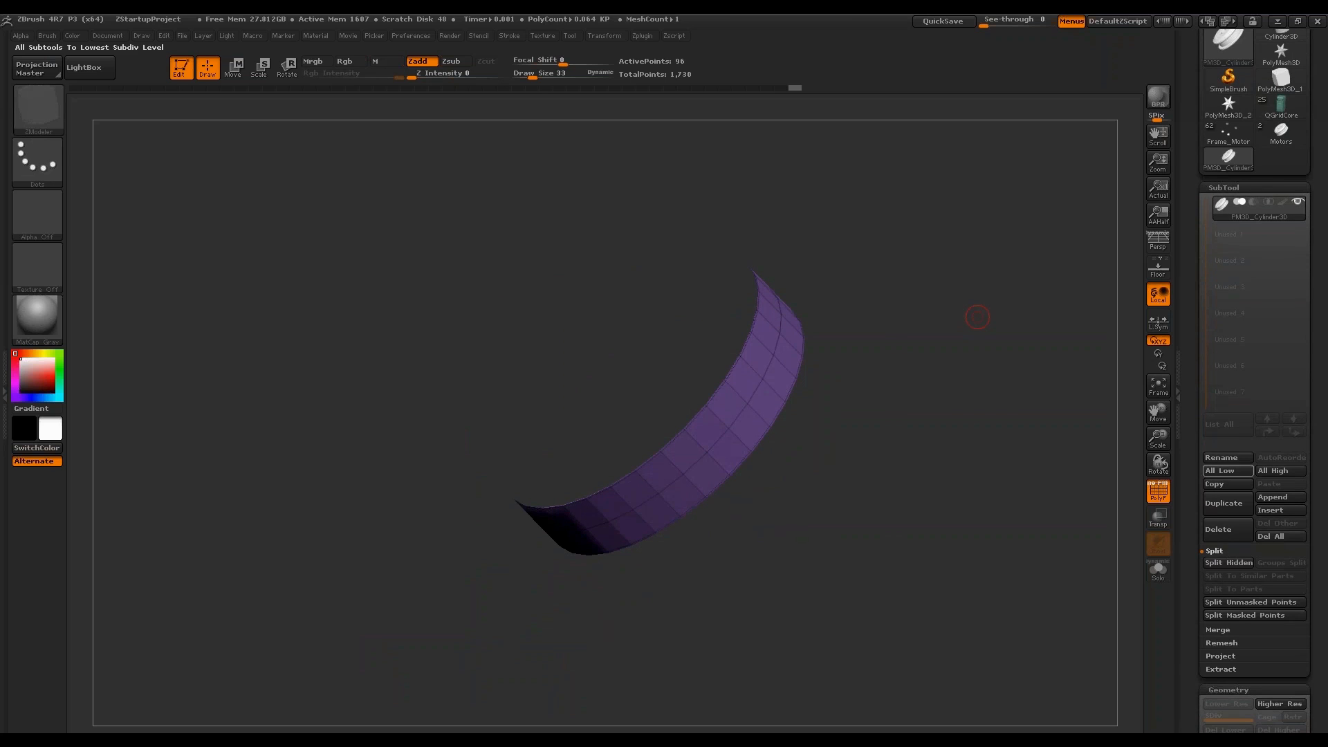
left_click(1231, 563)
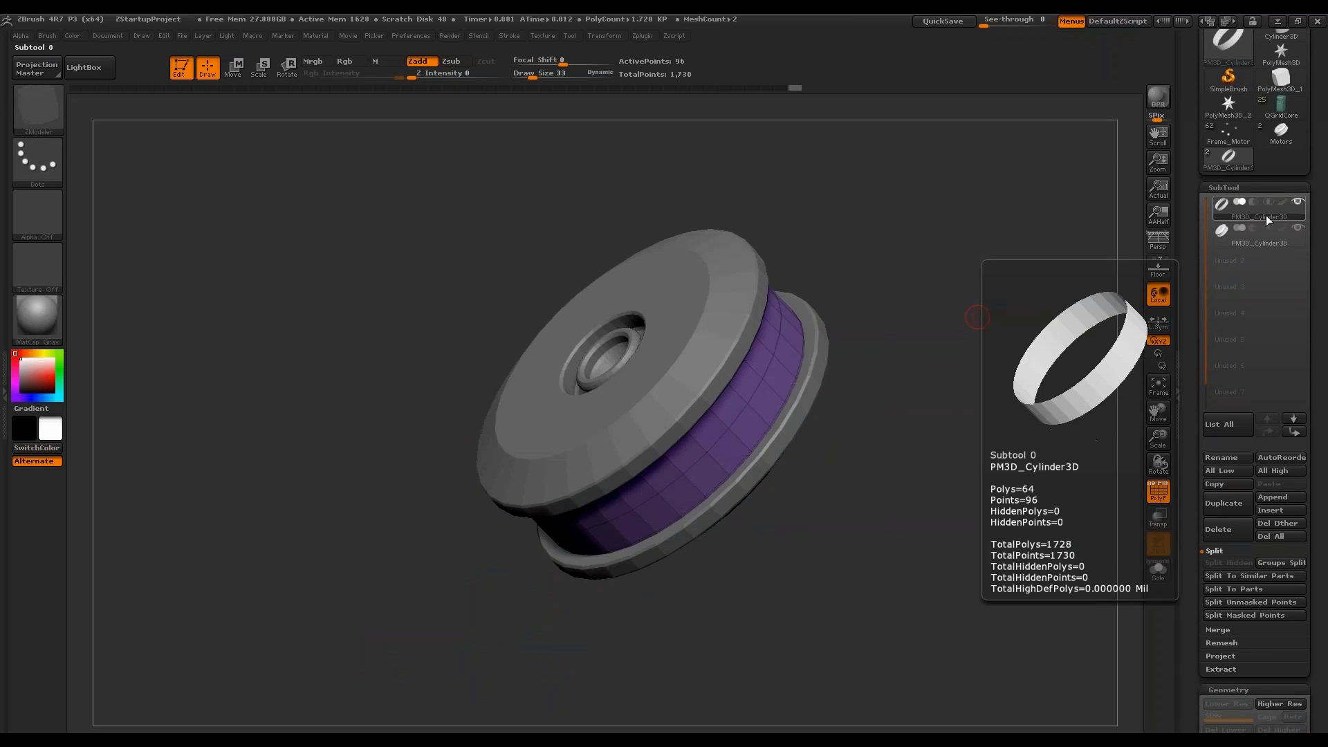
left_click_drag(1093, 308, 1136, 383)
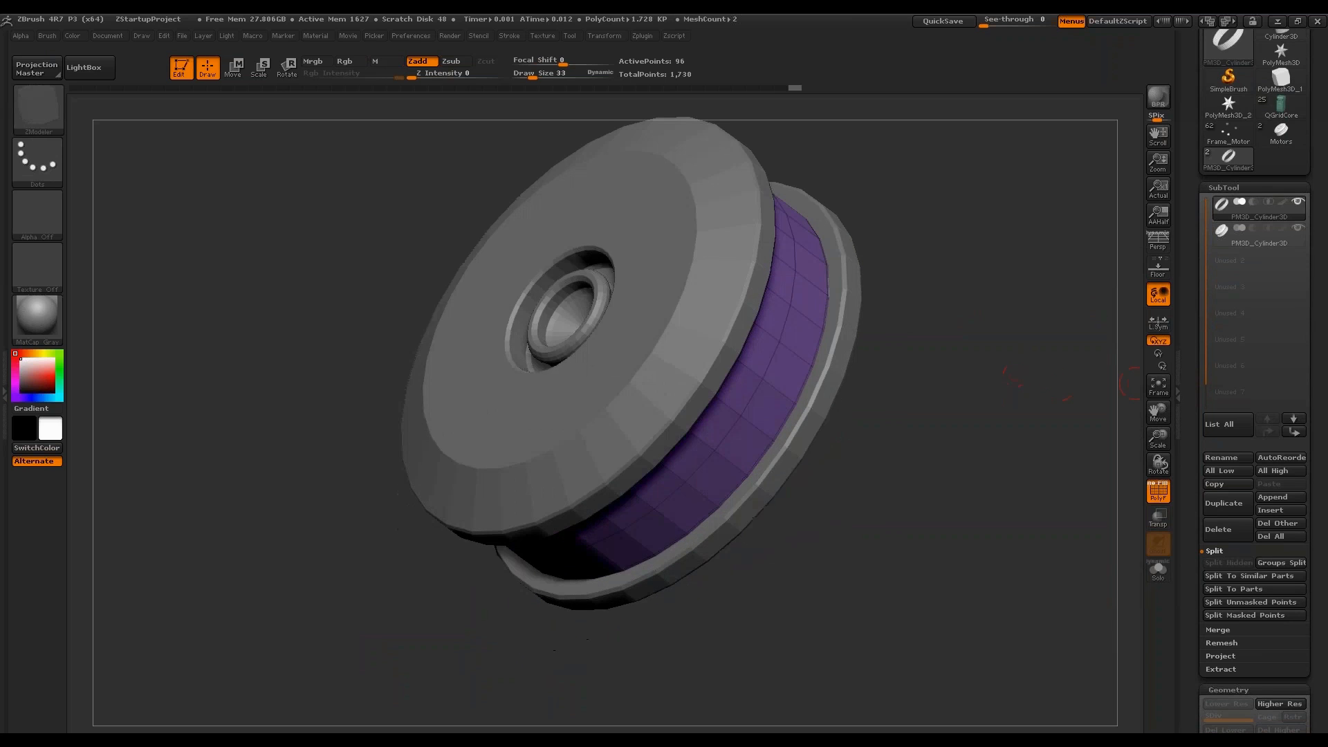
Preview the main body subtool with Dynamic Subdivision, and make the separated band the active subtool.
left_click(1263, 239)
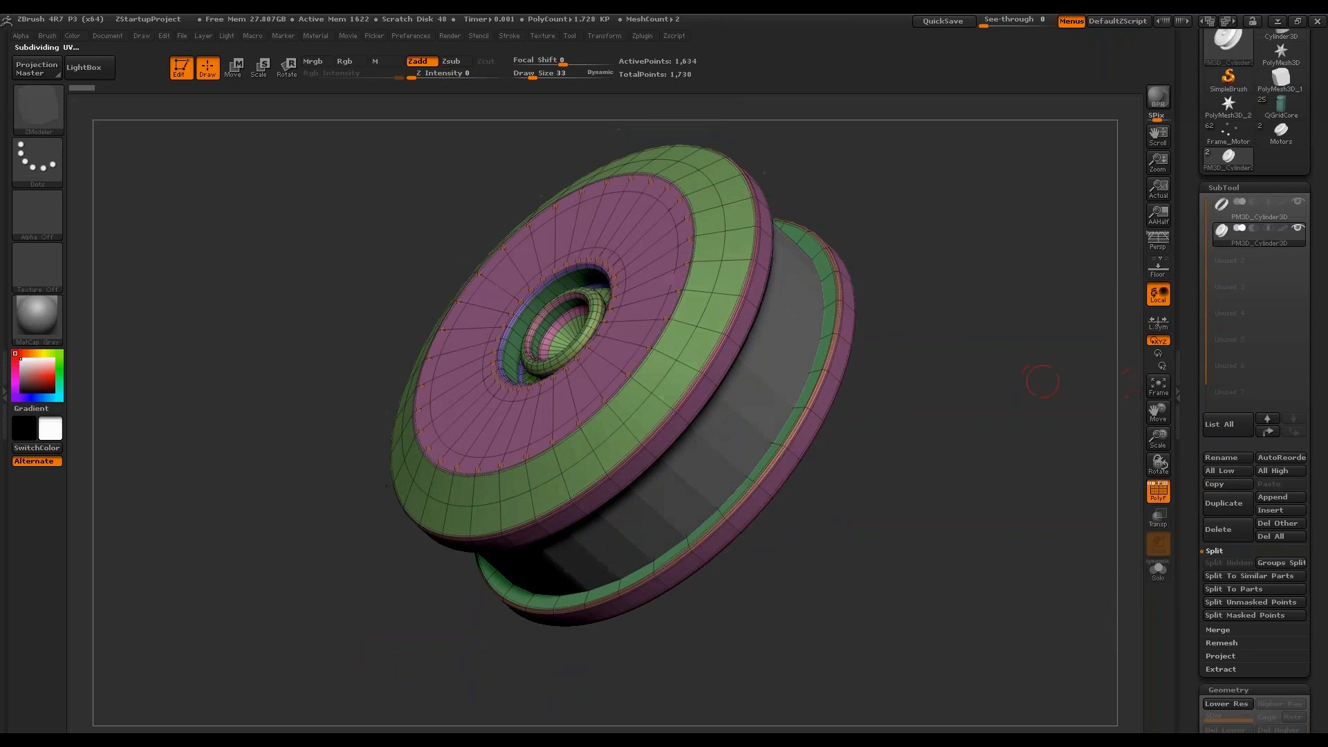
left_click_drag(1031, 380, 1015, 379)
left_click(1263, 207)
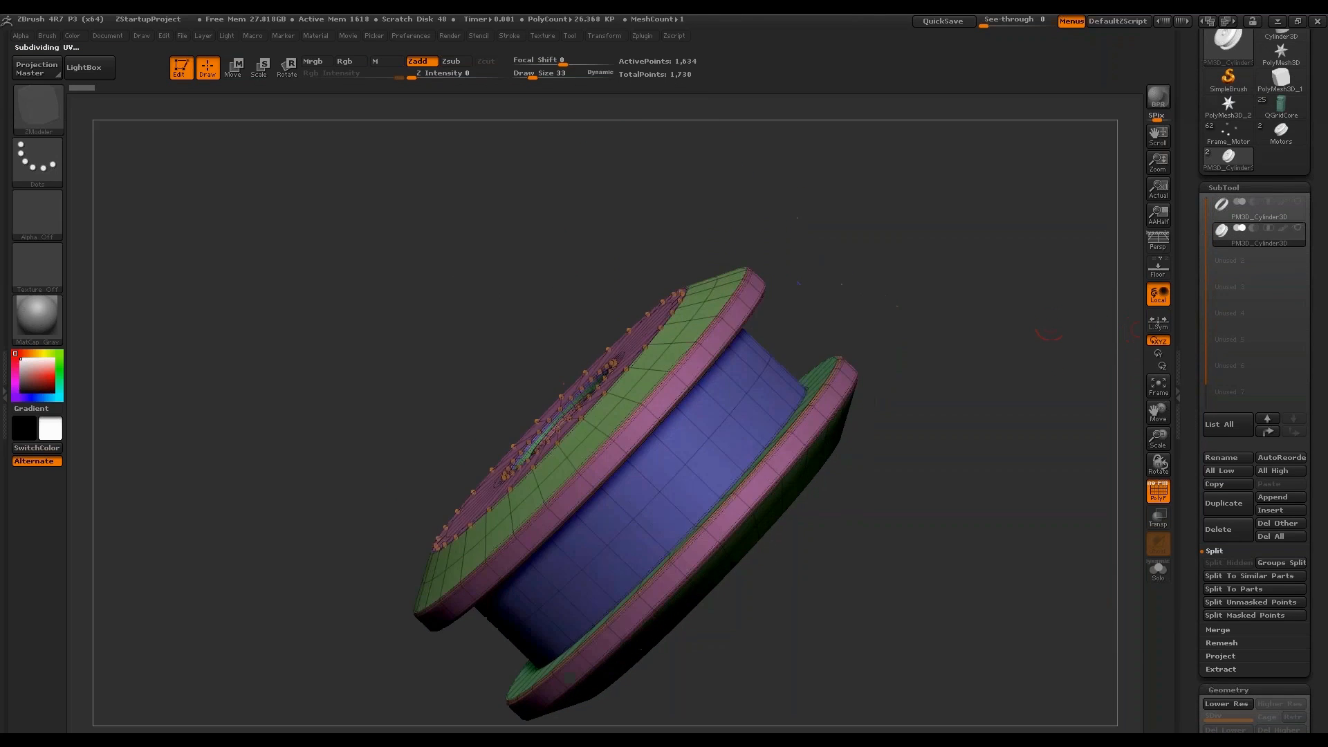
left_click_drag(1079, 346, 1044, 384)
left_click(1262, 220)
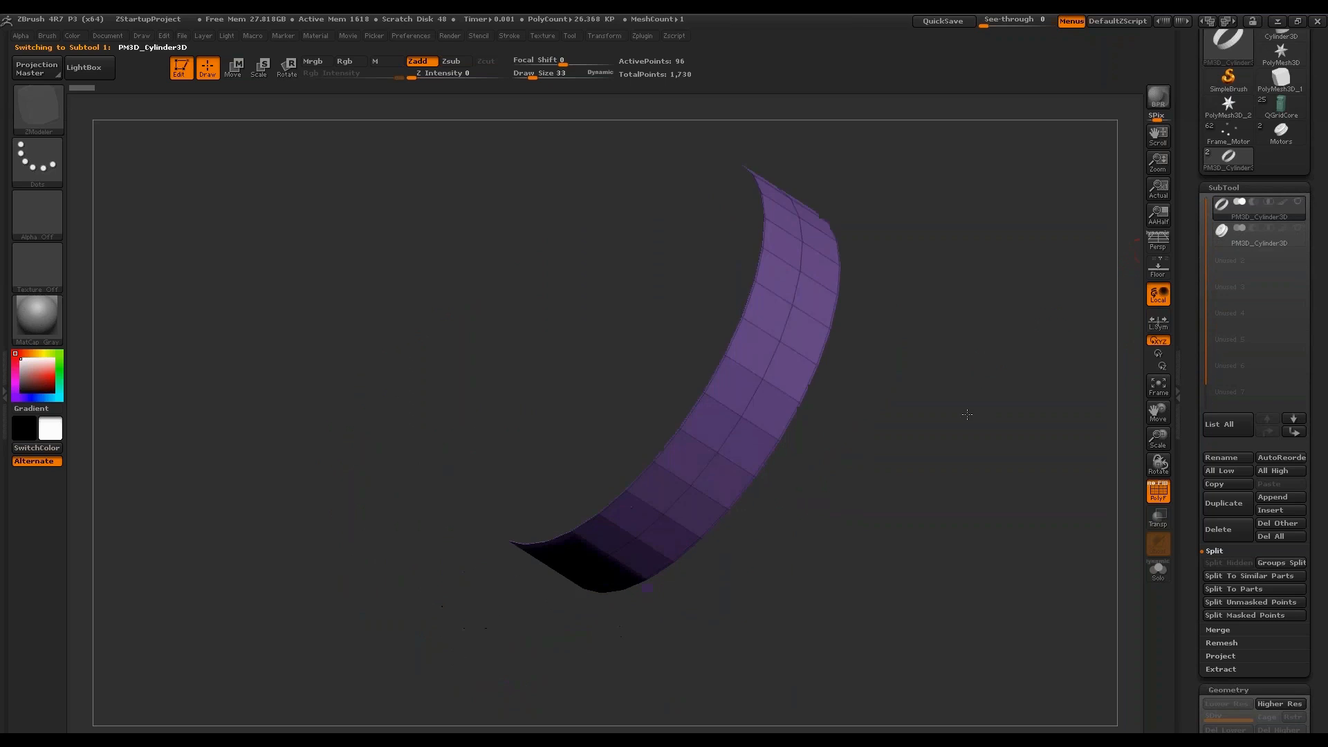
left_click_drag(1195, 681, 1195, 297)
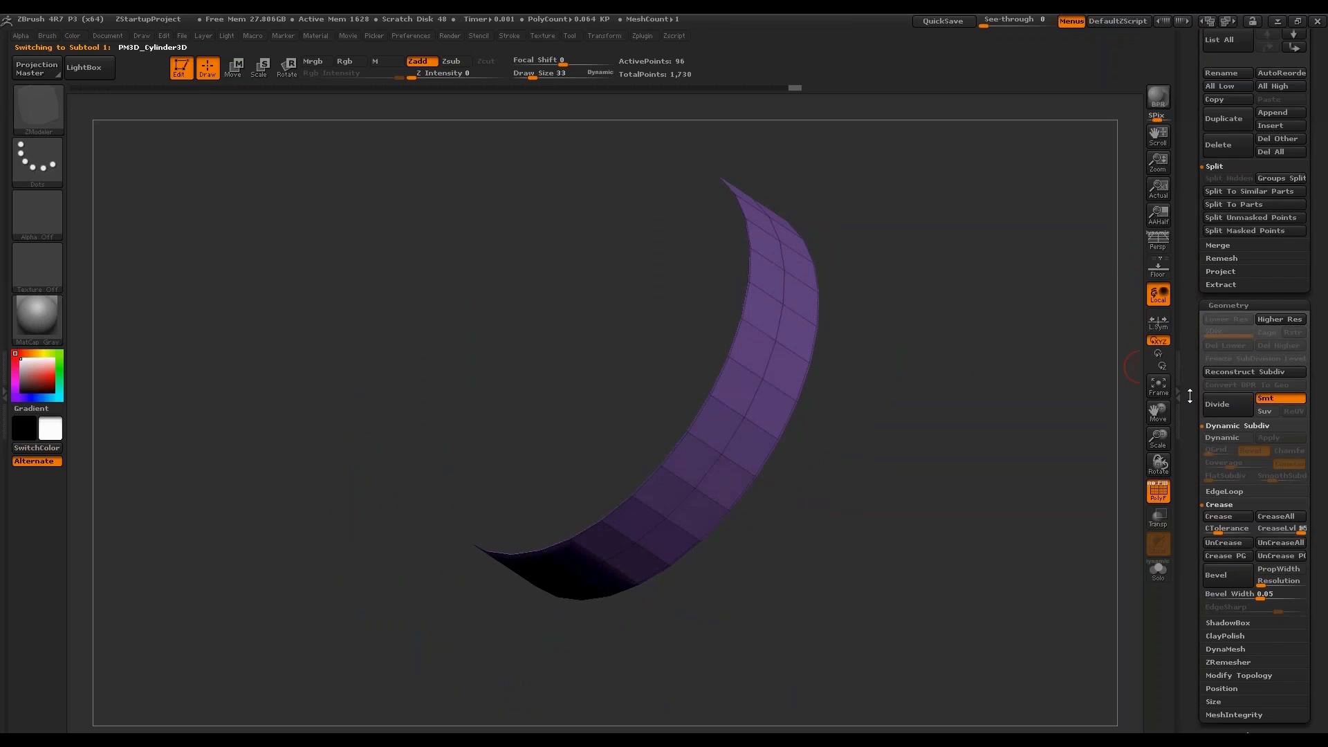
Try to delete the band's hidden geometry with Del Hidden in the Modify Topology options.
left_click(1235, 675)
left_click(1227, 469)
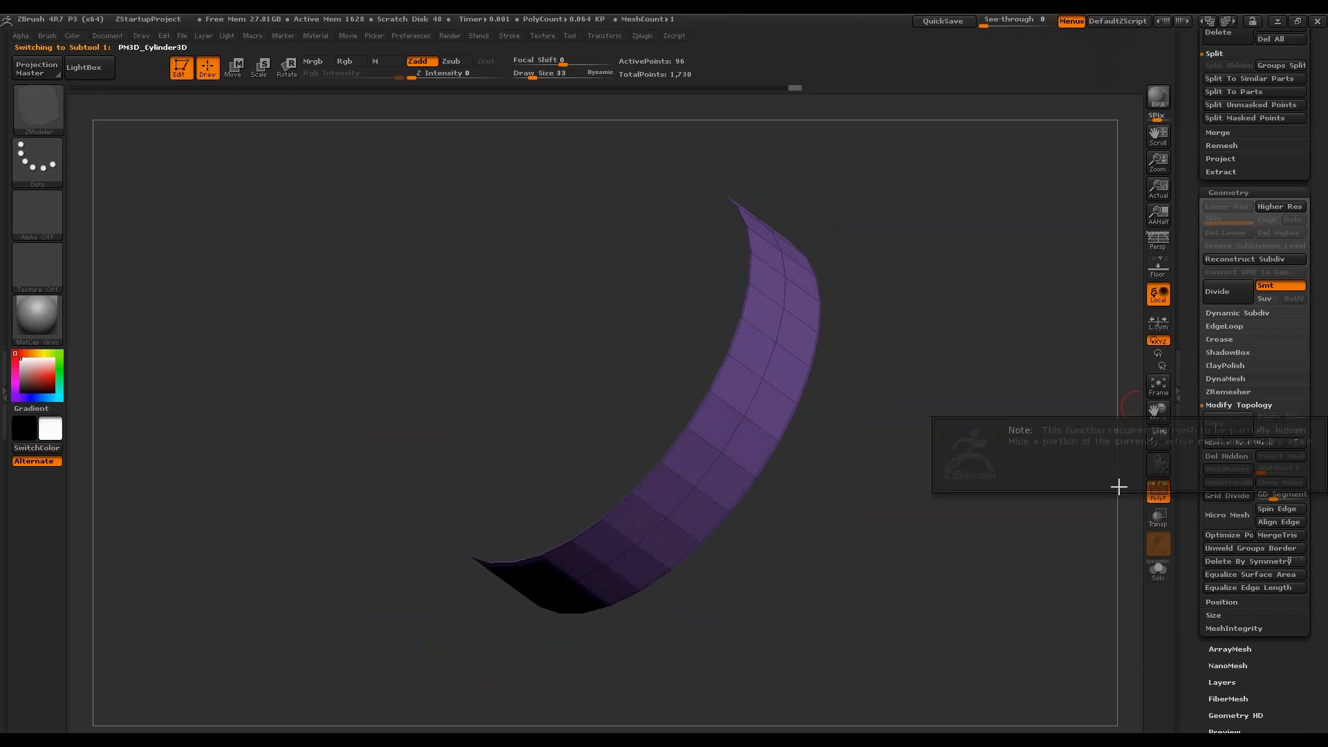
left_click_drag(1118, 483, 1141, 312)
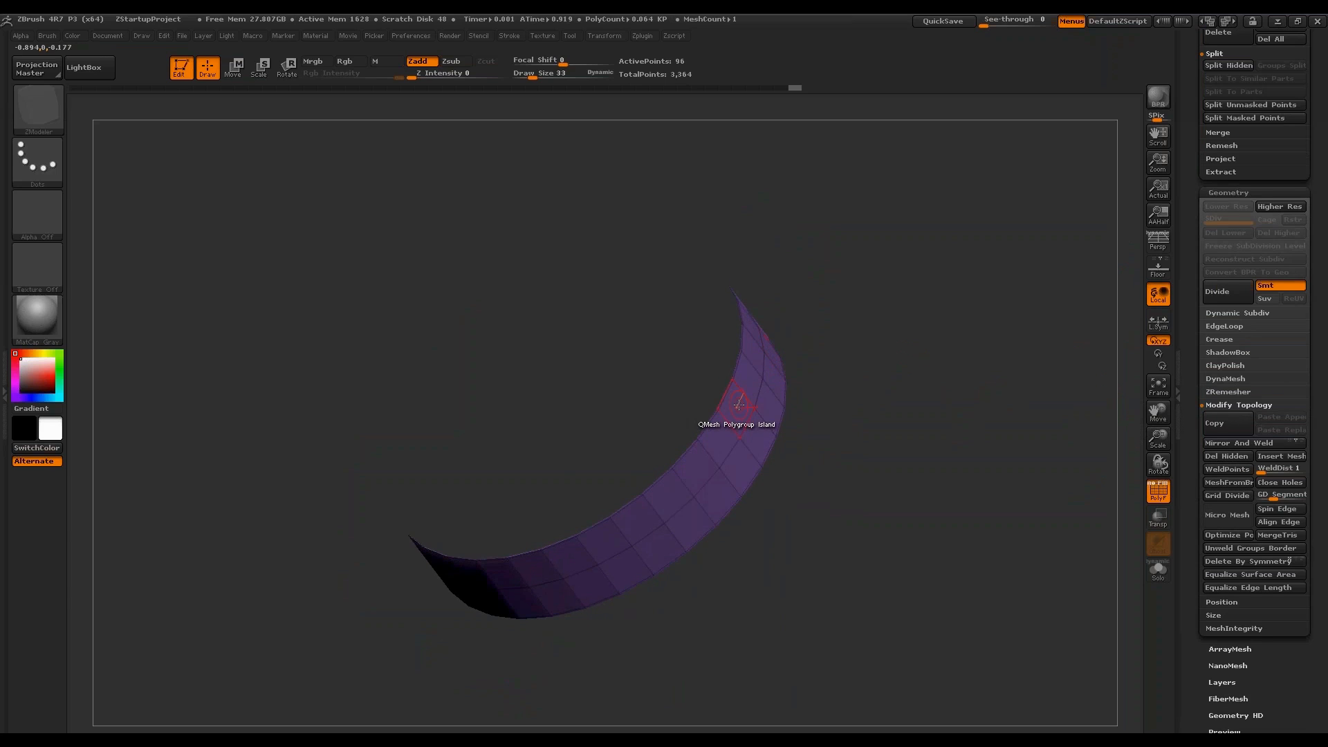
Set the polygon action to QMesh All Polygons and pull the whole band outward to give it thickness.
left_click_drag(735, 394, 756, 354)
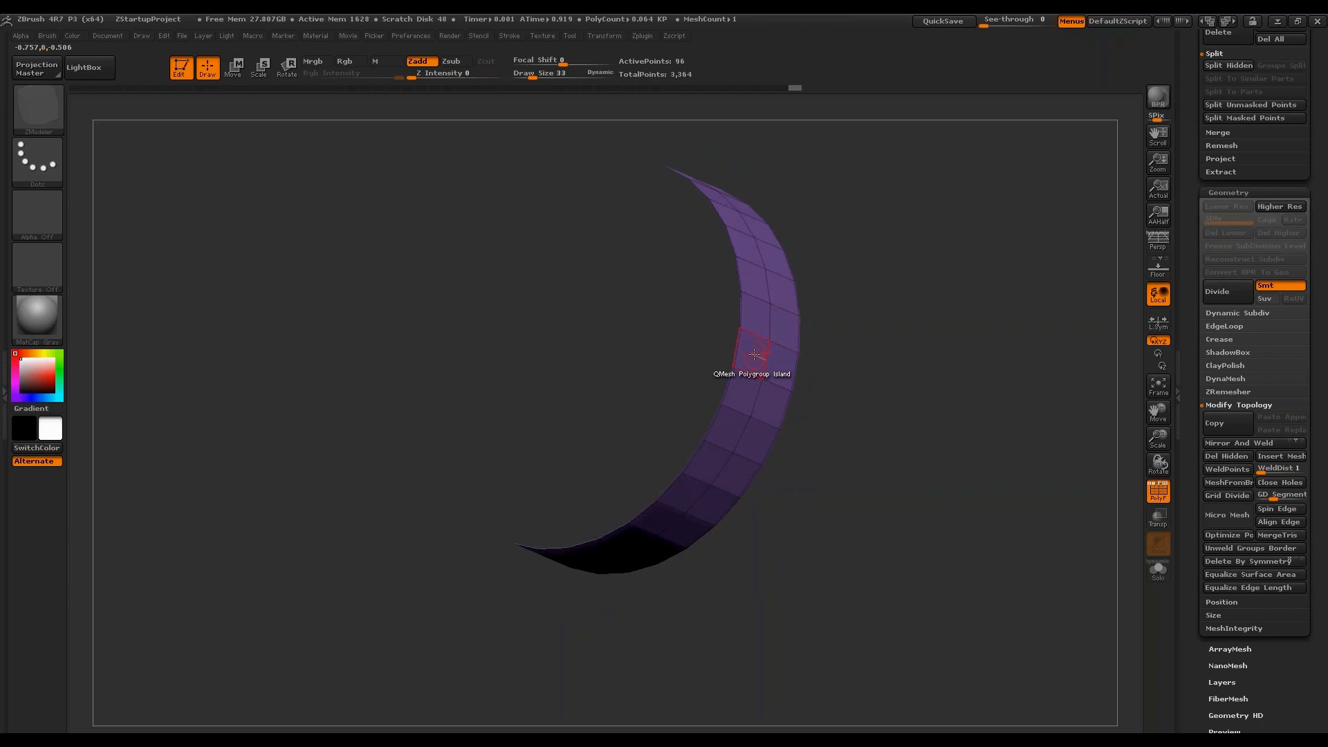
key("space")
left_click(668, 440)
left_click_drag(886, 301, 788, 335)
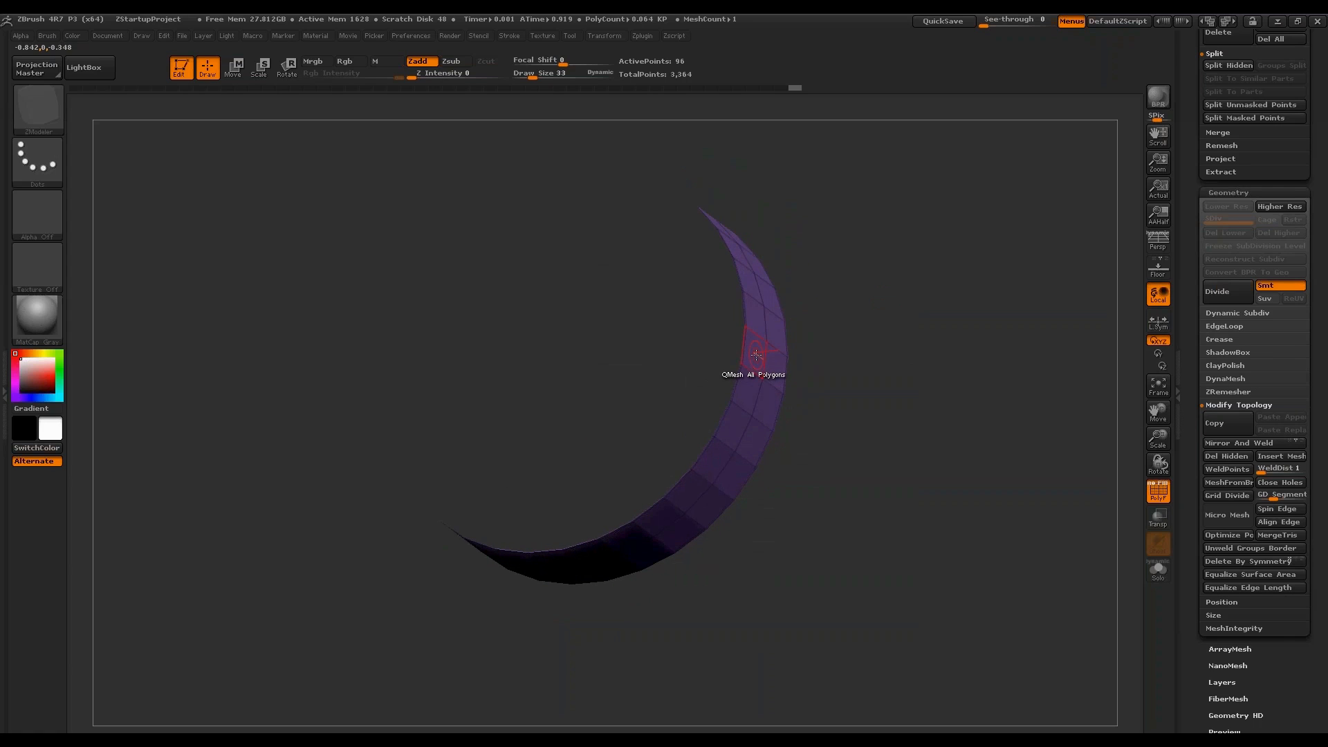
left_click_drag(755, 354, 779, 360)
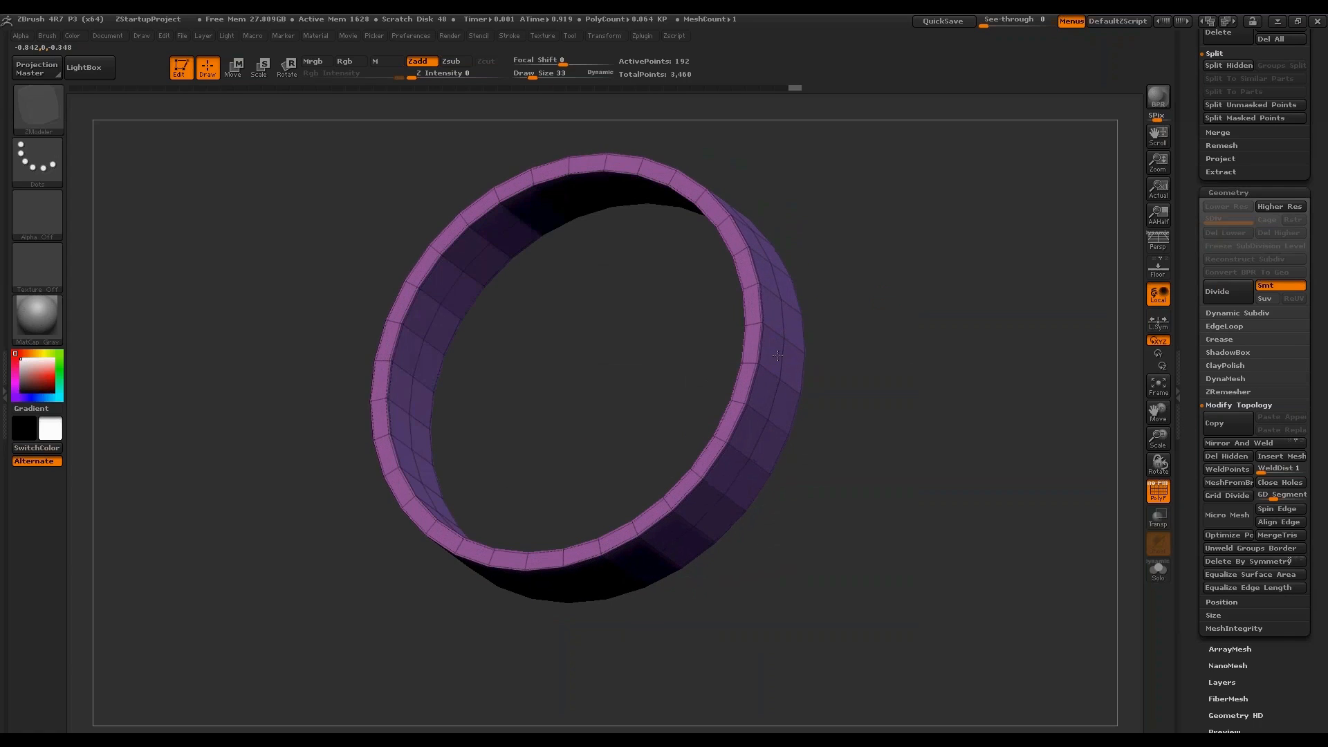
Show the main body subtool to compare it with the thickened ring, and isolate the ring again in Solo mode.
left_click_drag(882, 287, 1029, 302)
left_click_drag(1191, 298, 1195, 451)
left_click(1298, 120)
left_click_drag(1135, 312, 1130, 191)
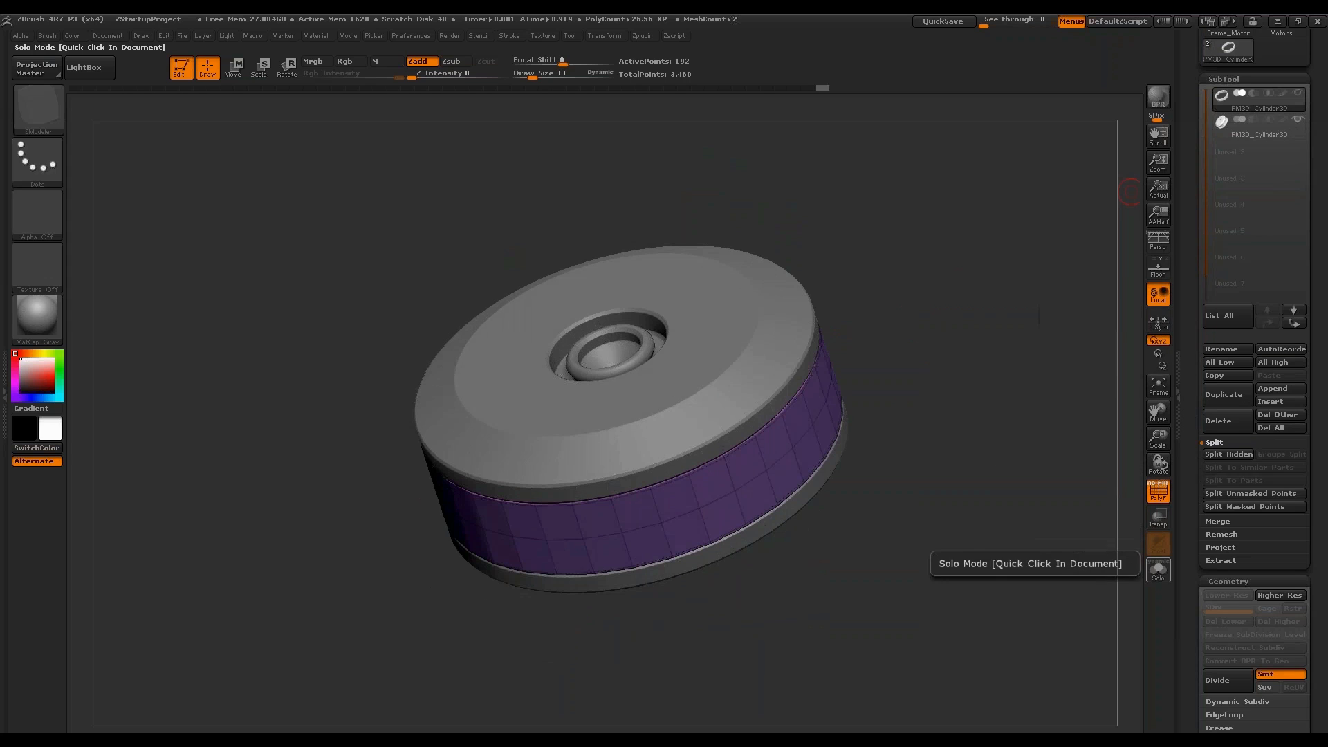
left_click(1158, 569)
left_click_drag(1085, 512, 1045, 454)
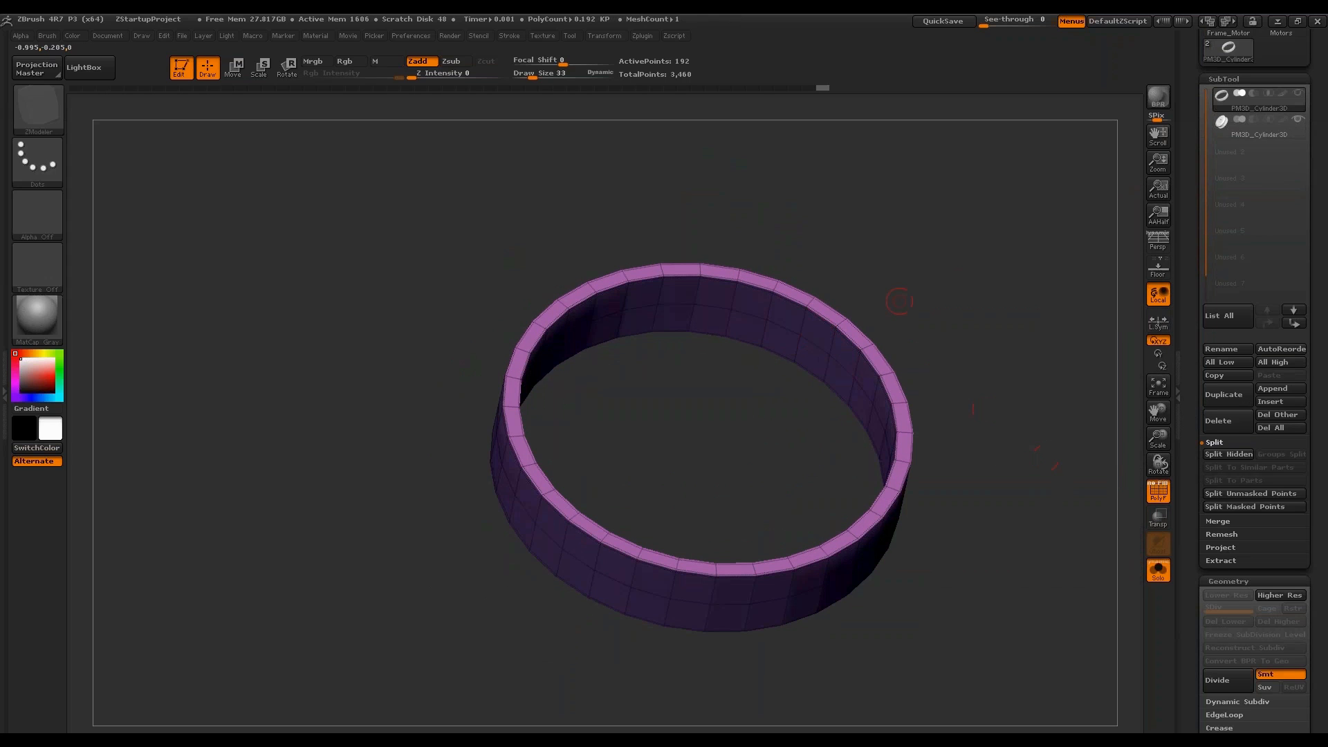
left_click_drag(899, 301, 830, 323)
key("space")
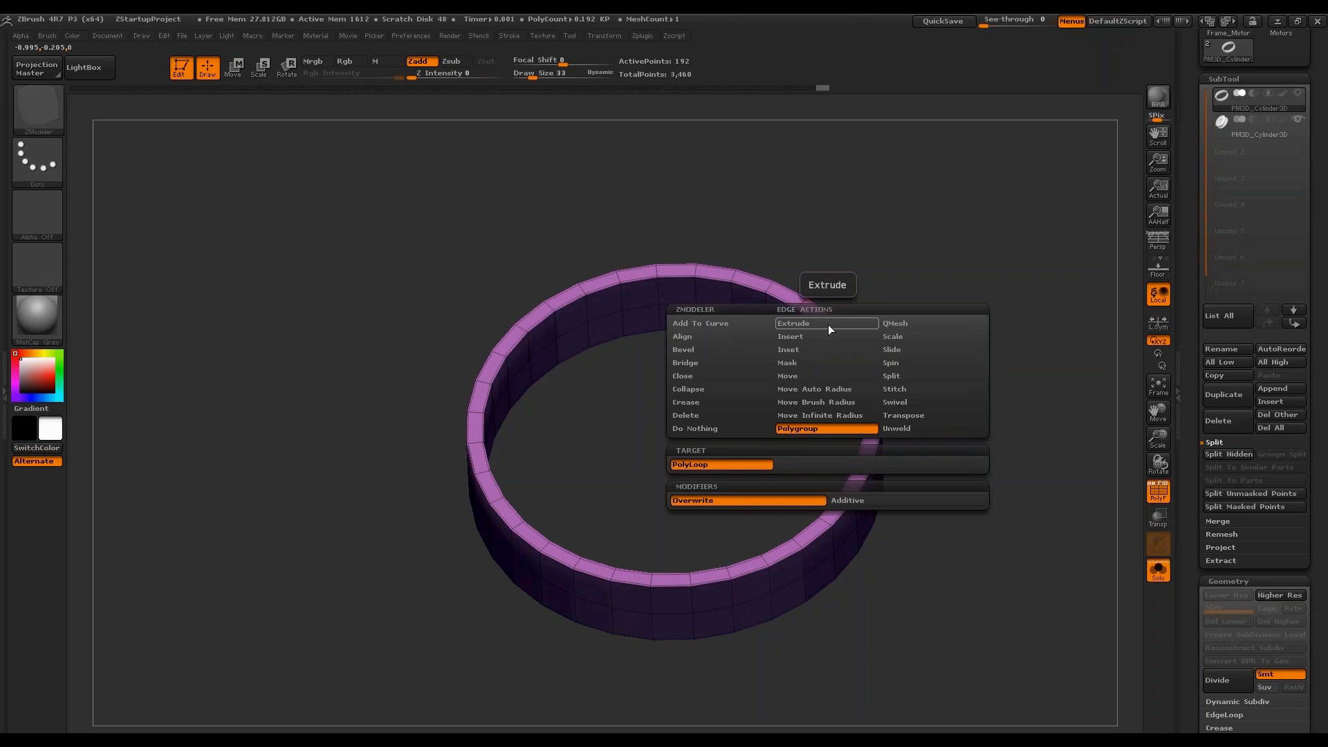
left_click(827, 323)
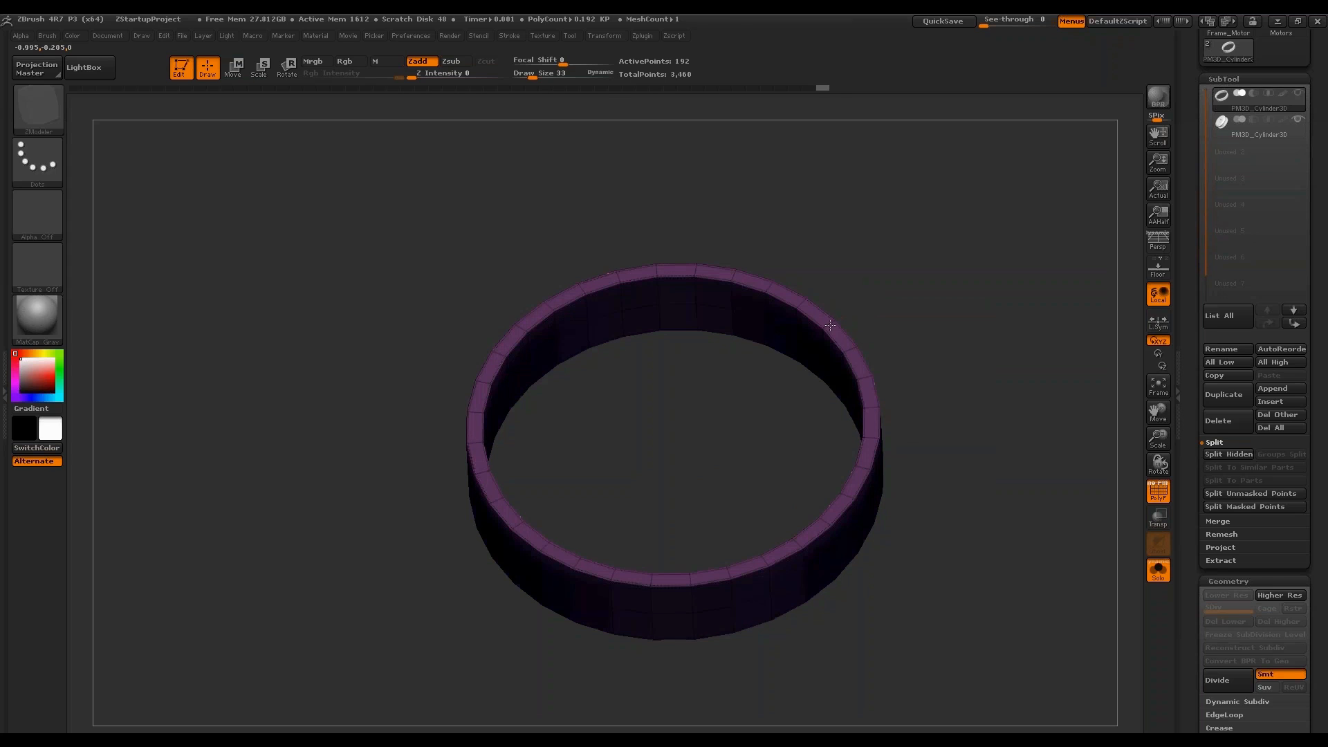
key("w")
left_click(830, 323)
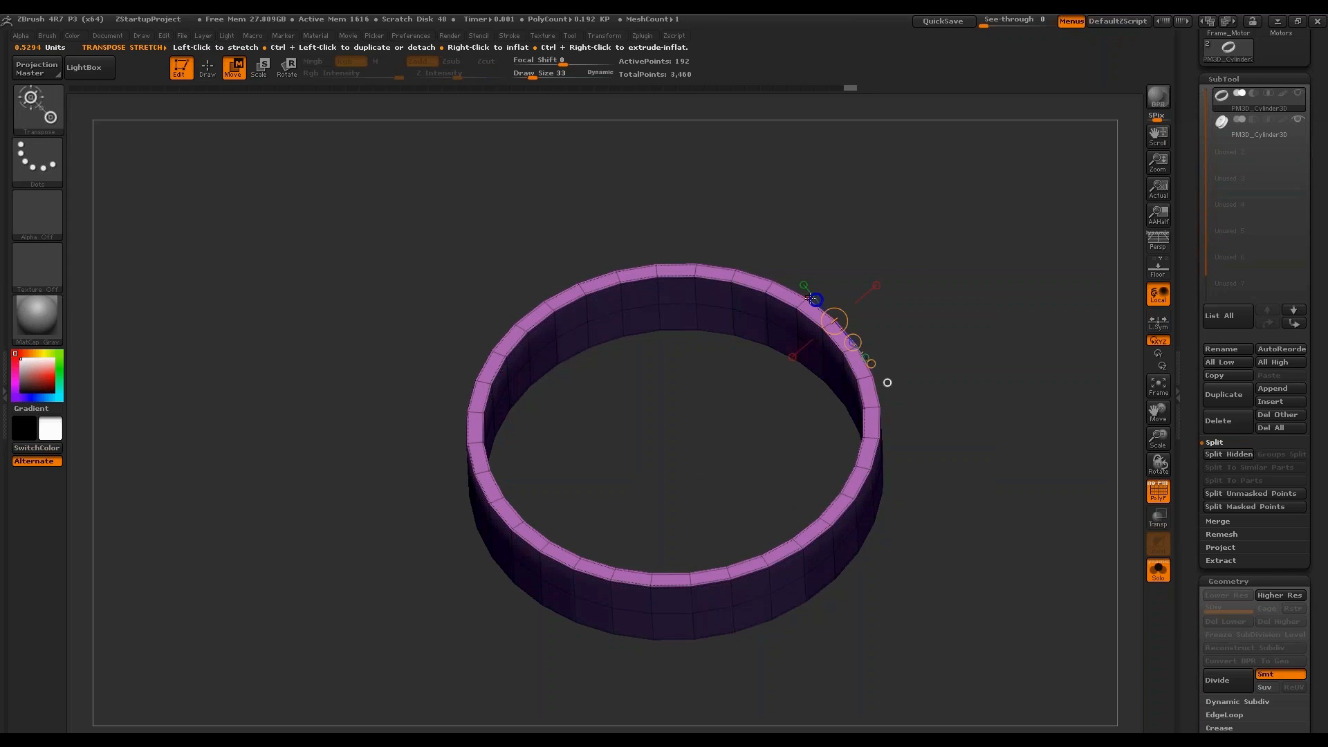
key("q")
key("space")
key("ctrl+a")
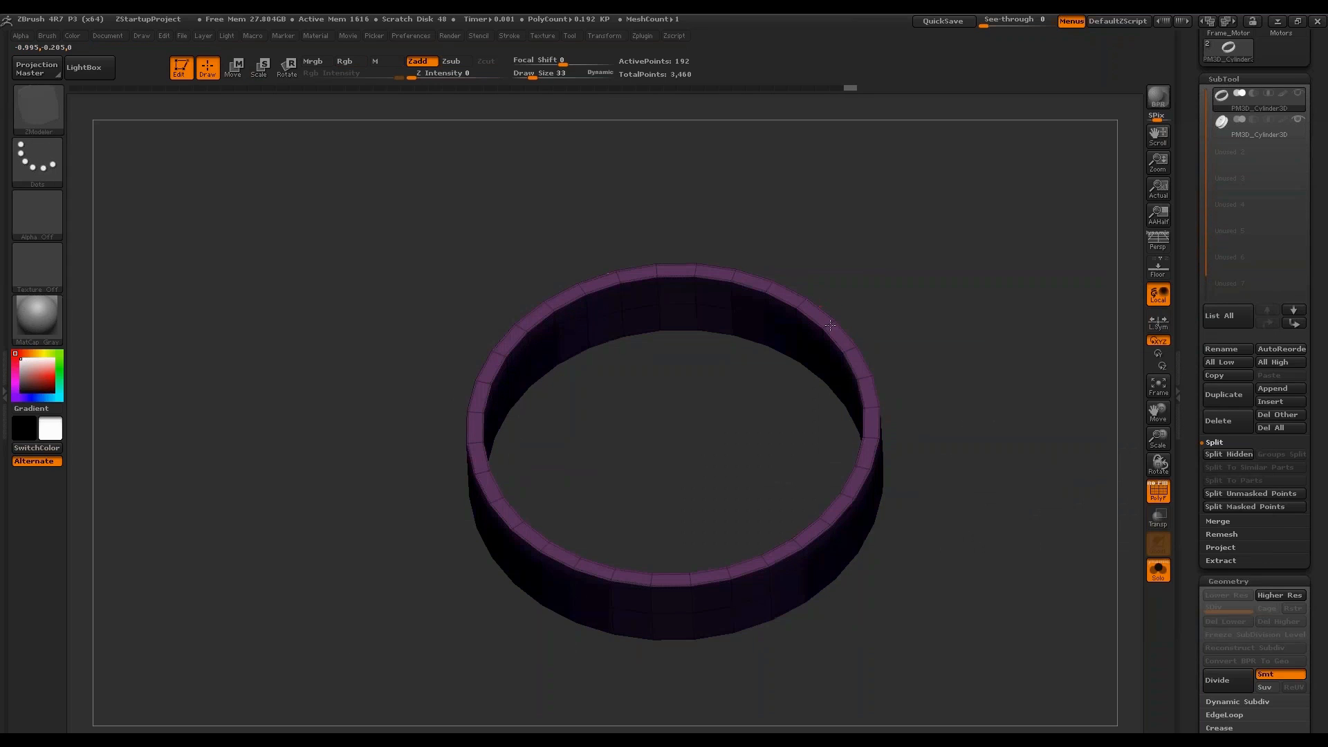
key("w")
left_click(494, 207, "ctrl")
key("q")
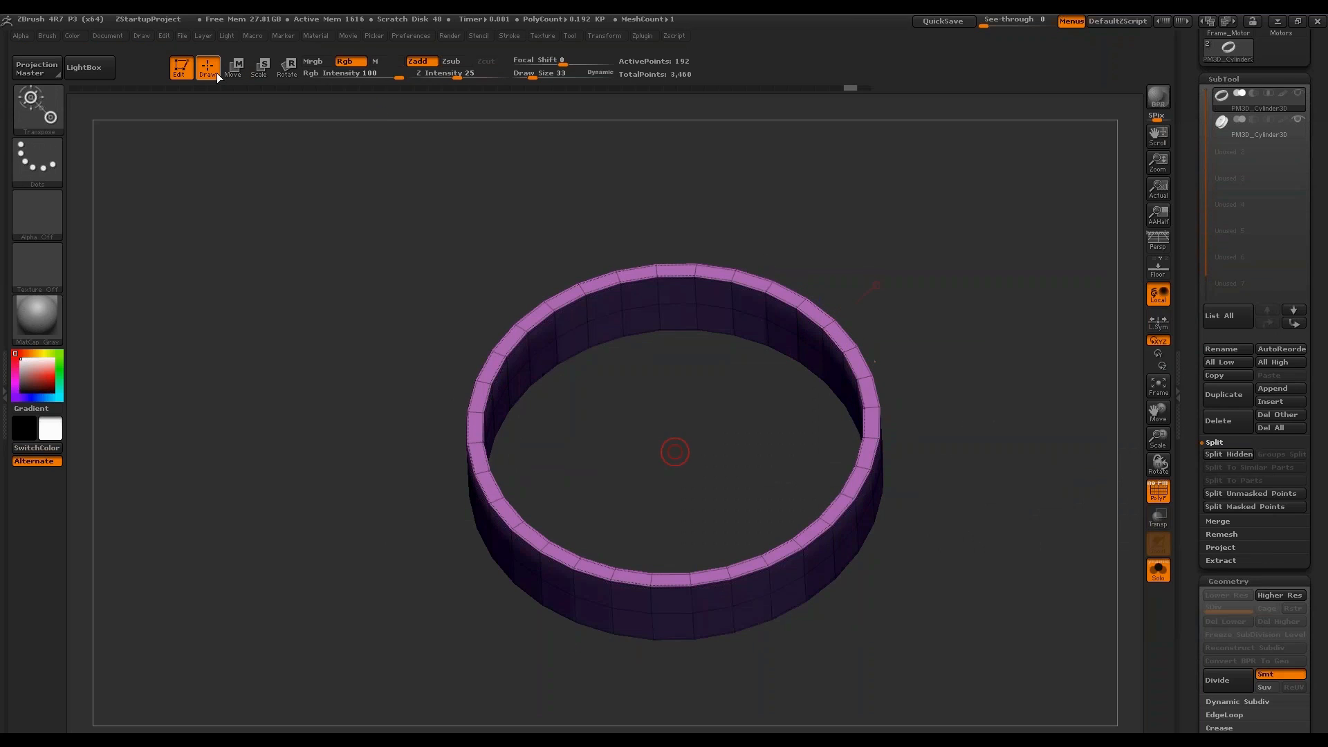
key("b")
key("z")
key("m")
key("b")
key("Escape")
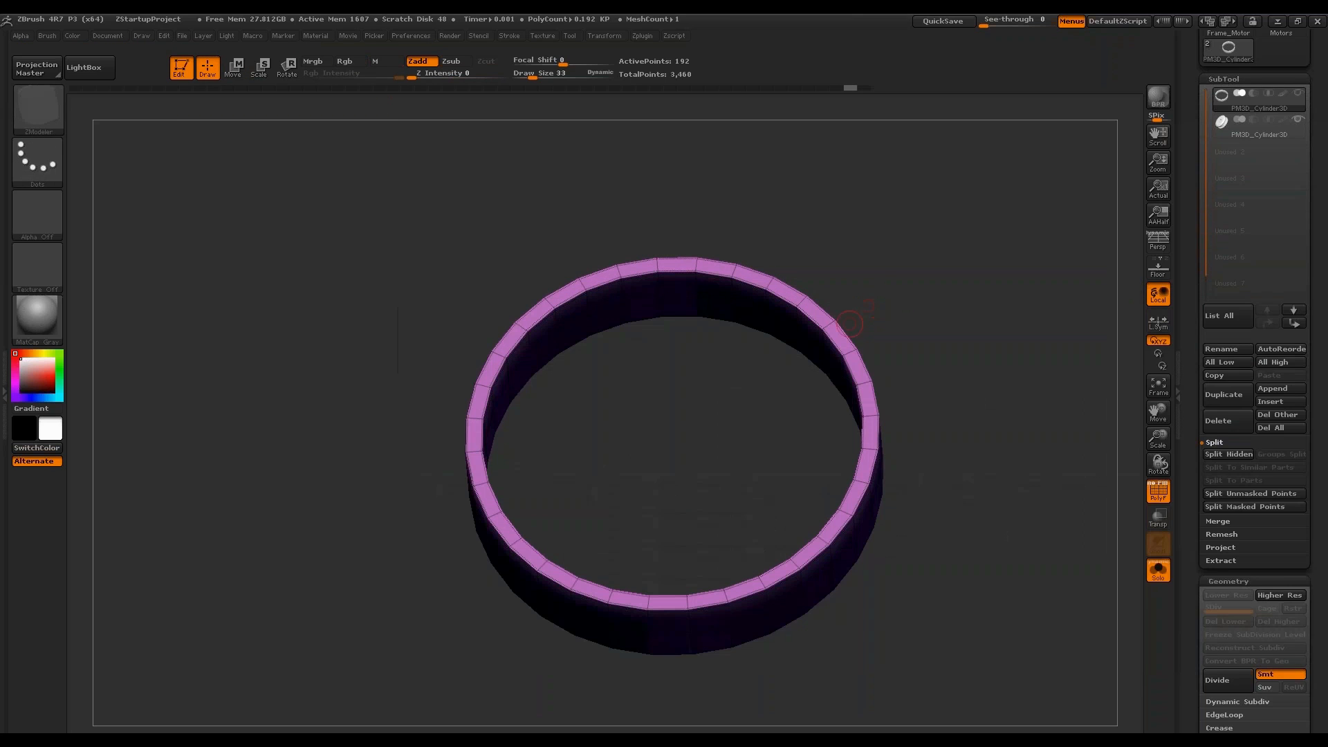
Set the ZModeler point action to Move and try it on a point of the ring's rim.
key("space")
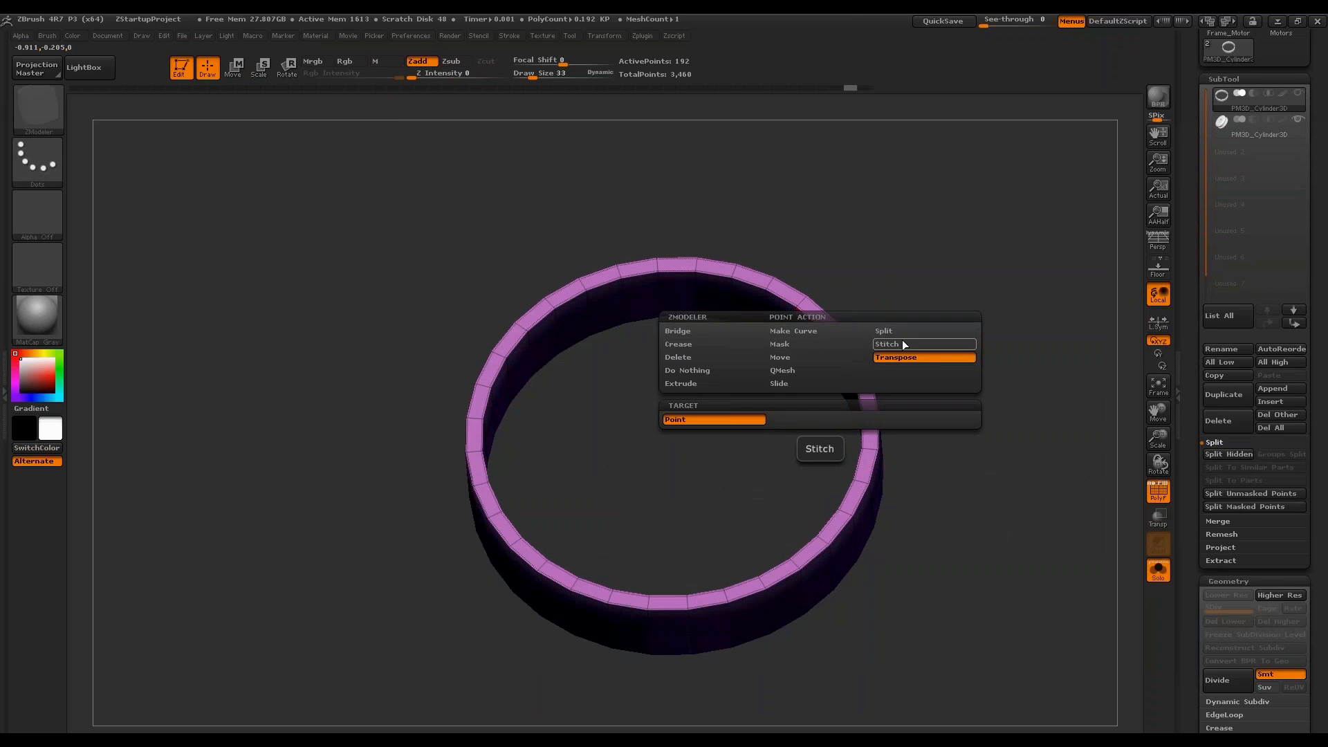
left_click(782, 358)
left_click_drag(904, 252, 835, 317)
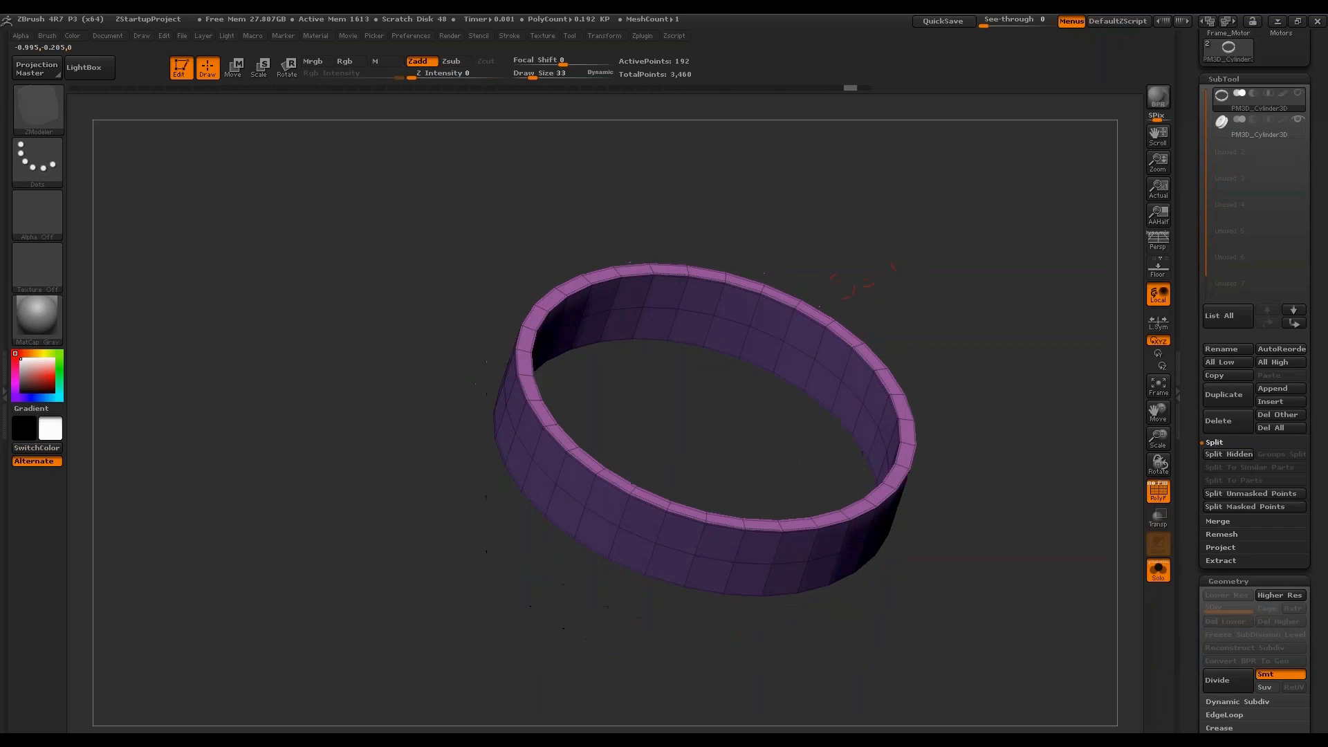
left_click(832, 324)
mouse_move(862, 285)
left_mouse_down()
mouse_move(828, 325)
mouse_move(879, 252)
left_mouse_up()
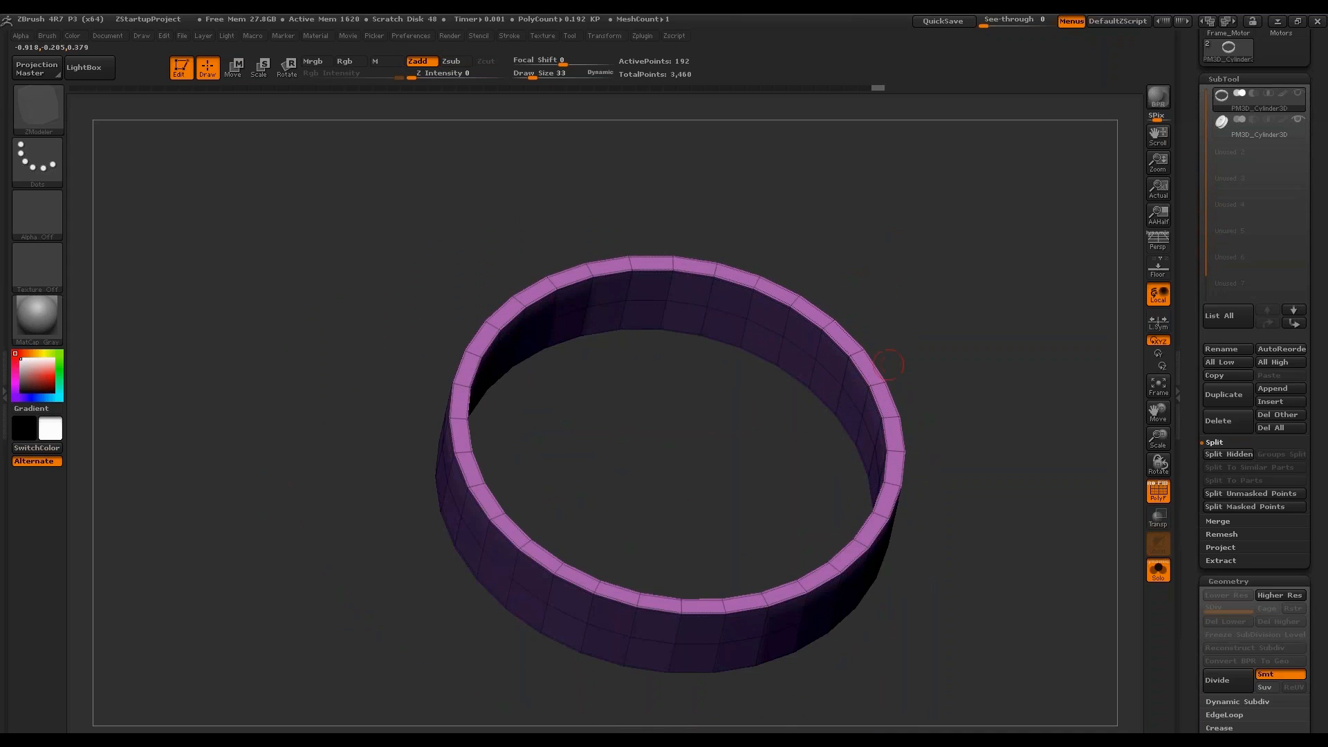
left_click_drag(971, 278, 952, 320)
key("b")
key("ctrl+z")
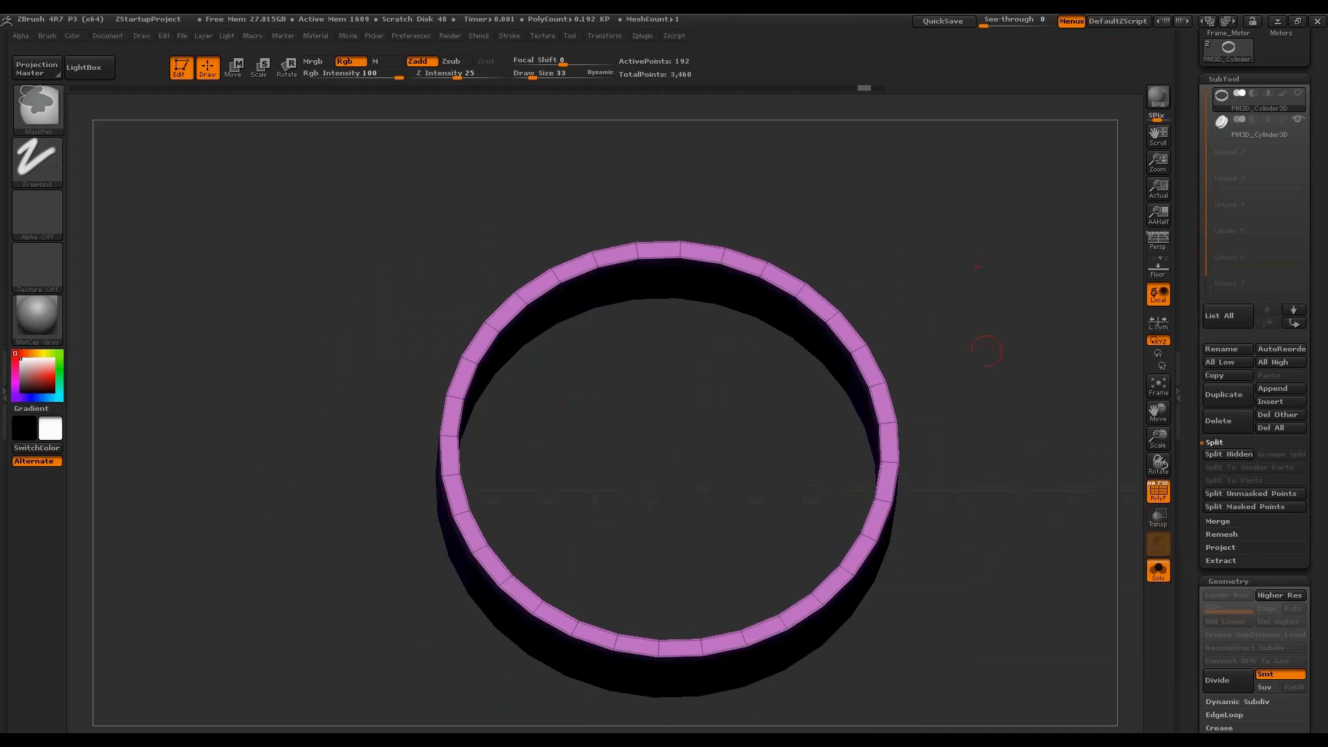
Use Polygroup PolyLoop to give both outer loops of the ring one polygroup and both inner loops another.
left_click_drag(857, 347, 900, 348)
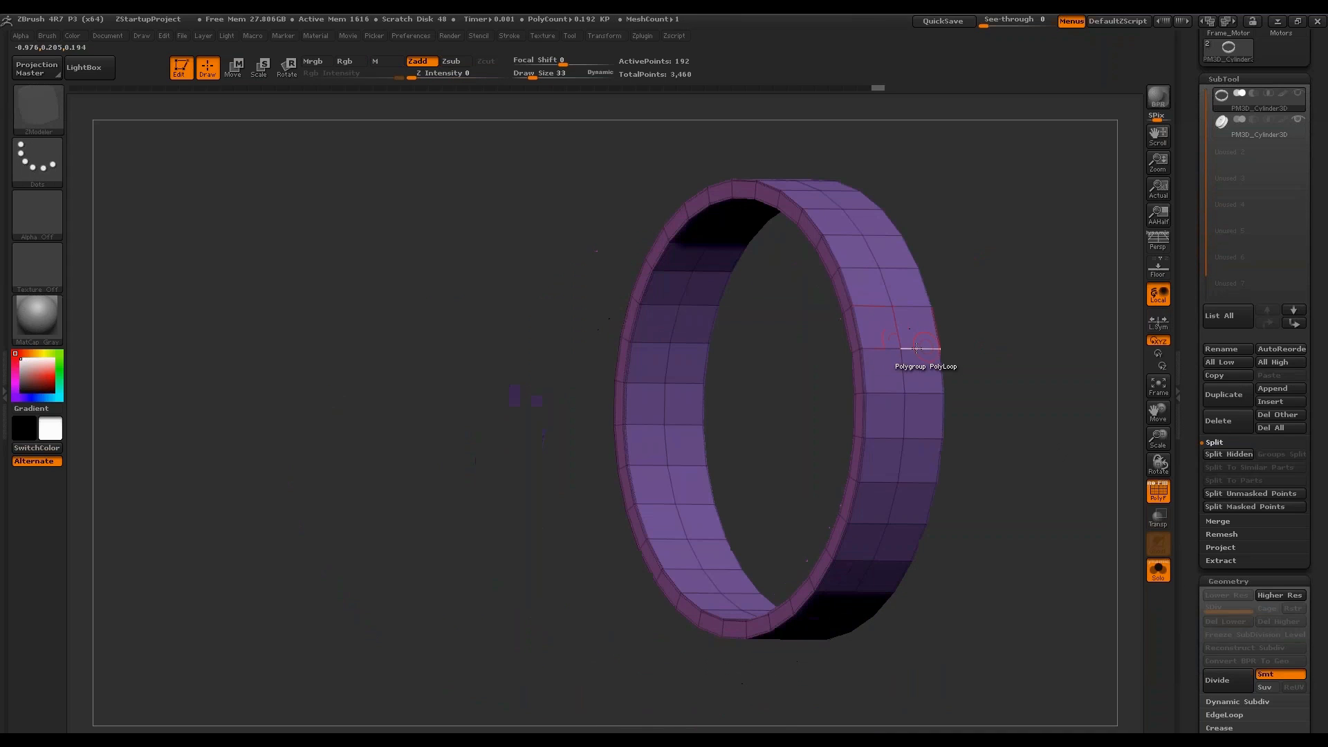
left_click(919, 347)
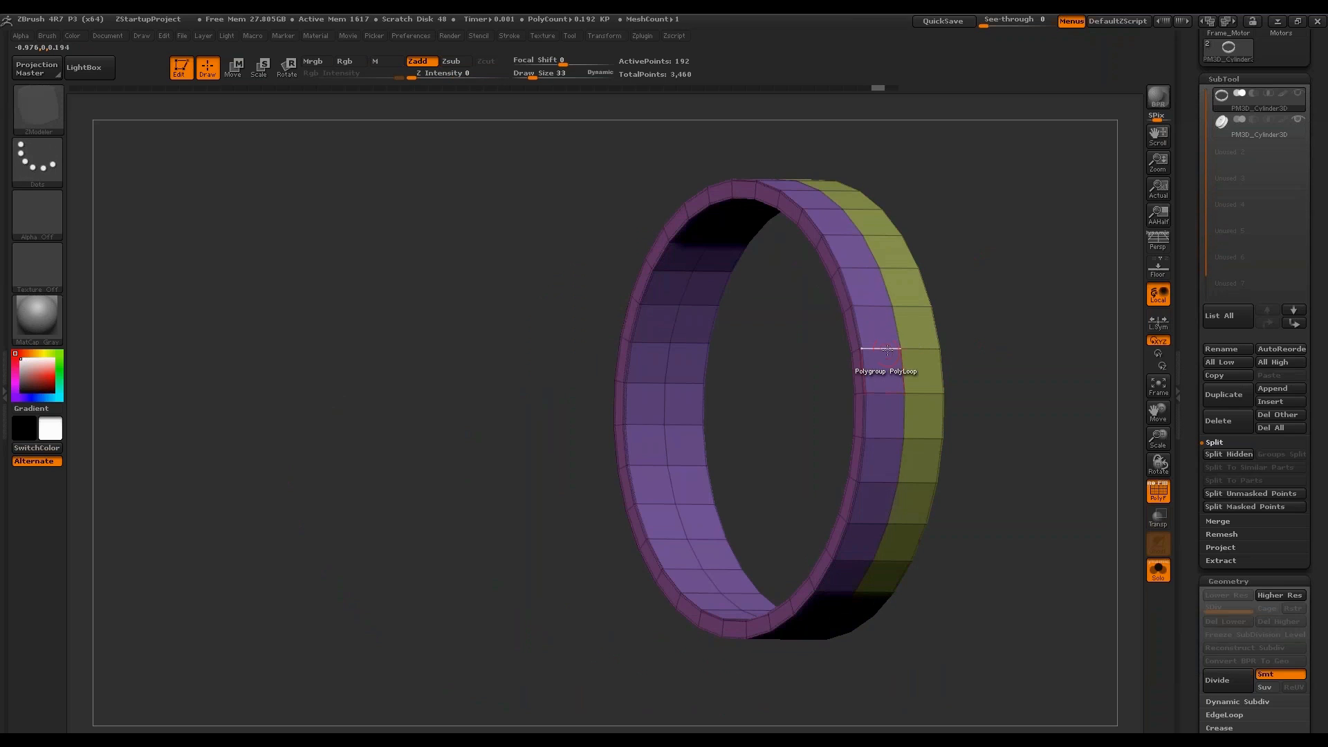
left_click(888, 350)
left_click_drag(830, 340, 974, 256)
left_click(914, 346)
key("alt")
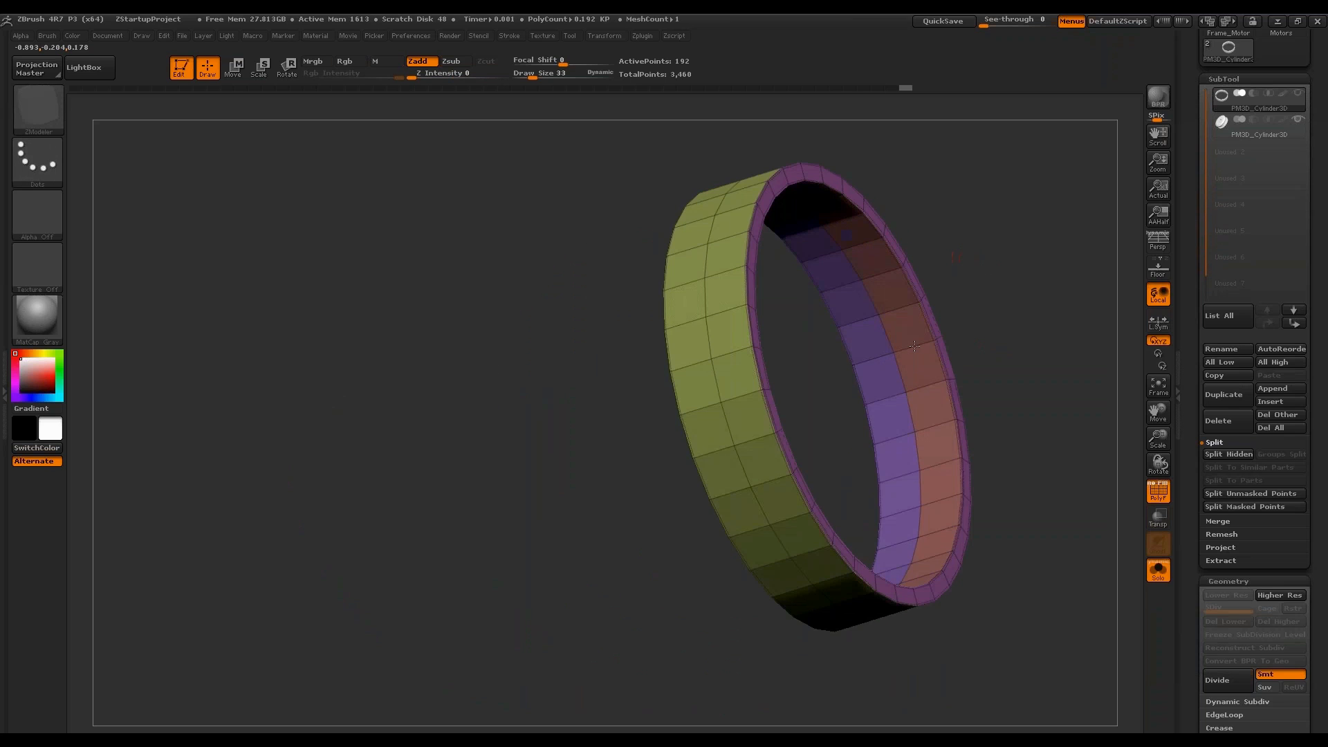
left_click_drag(1020, 303, 934, 281)
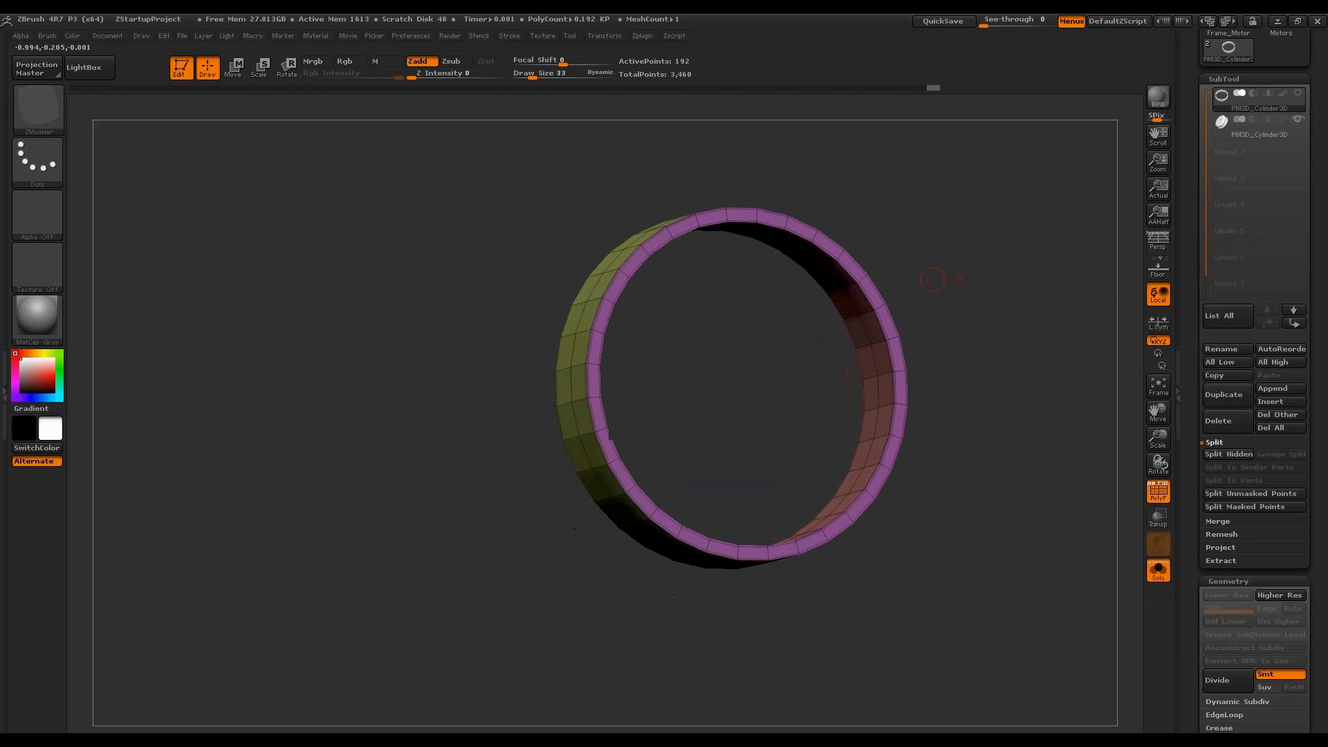
Remove the ring subtool's leftover hidden geometry with Del Hidden.
mouse_move(857, 302)
left_mouse_down()
mouse_move(849, 309)
mouse_move(880, 300)
left_mouse_up()
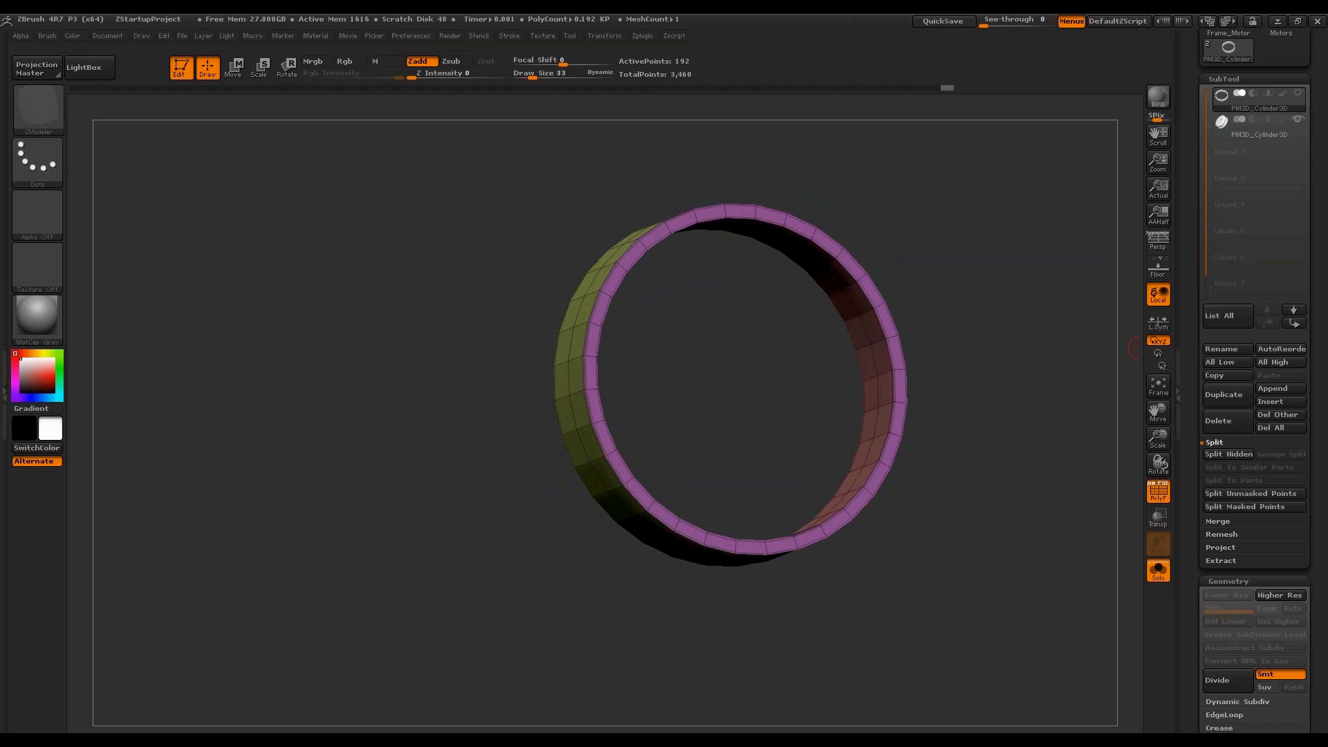
scroll(1288, 391, "down", 8)
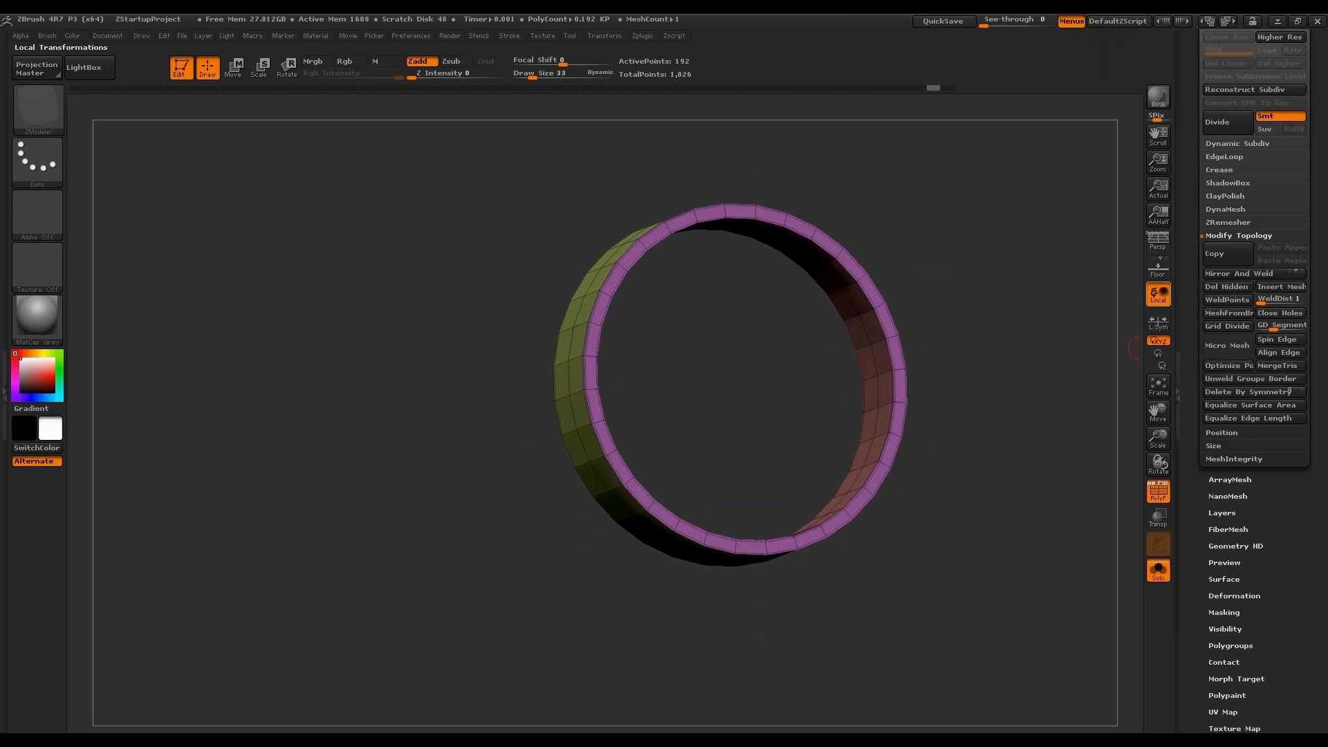
left_click_drag(899, 312, 857, 297)
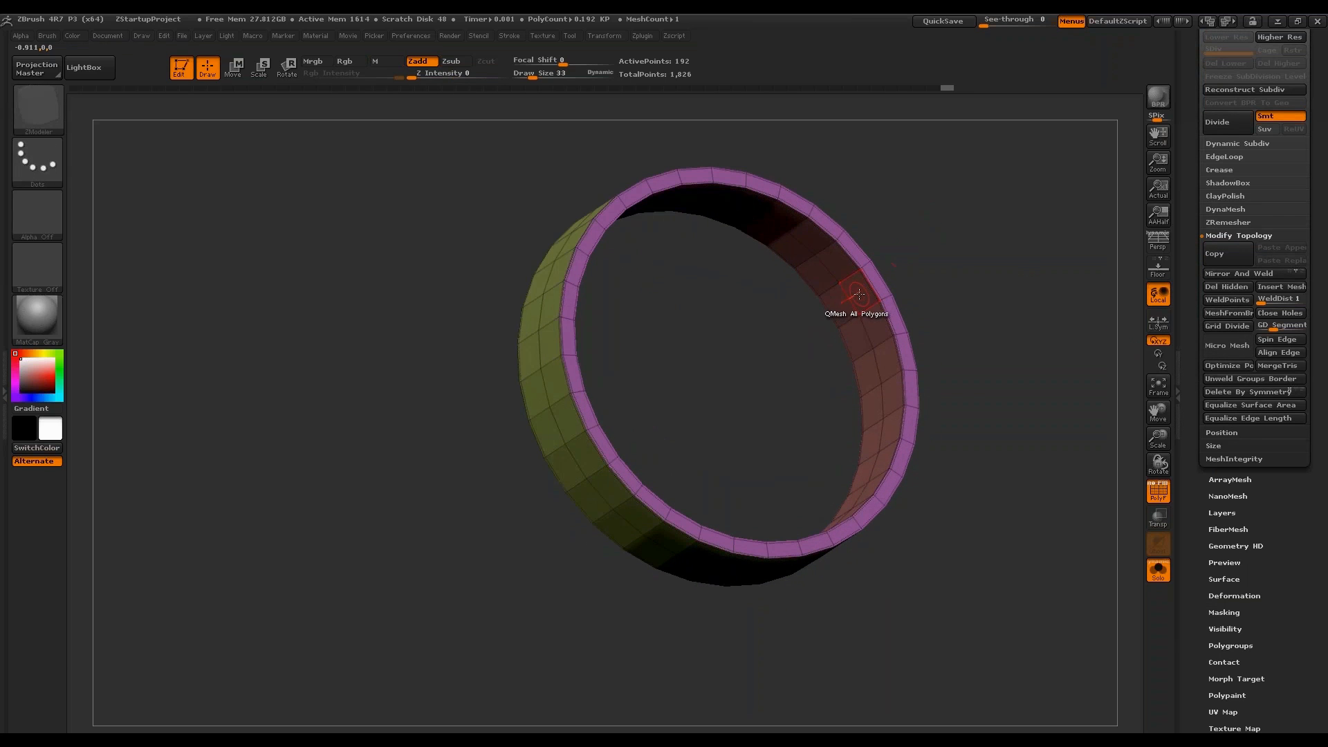
Set the polygon action to QMesh Polygroup All and pull the ring's inner wall to thicken the ring.
key("space")
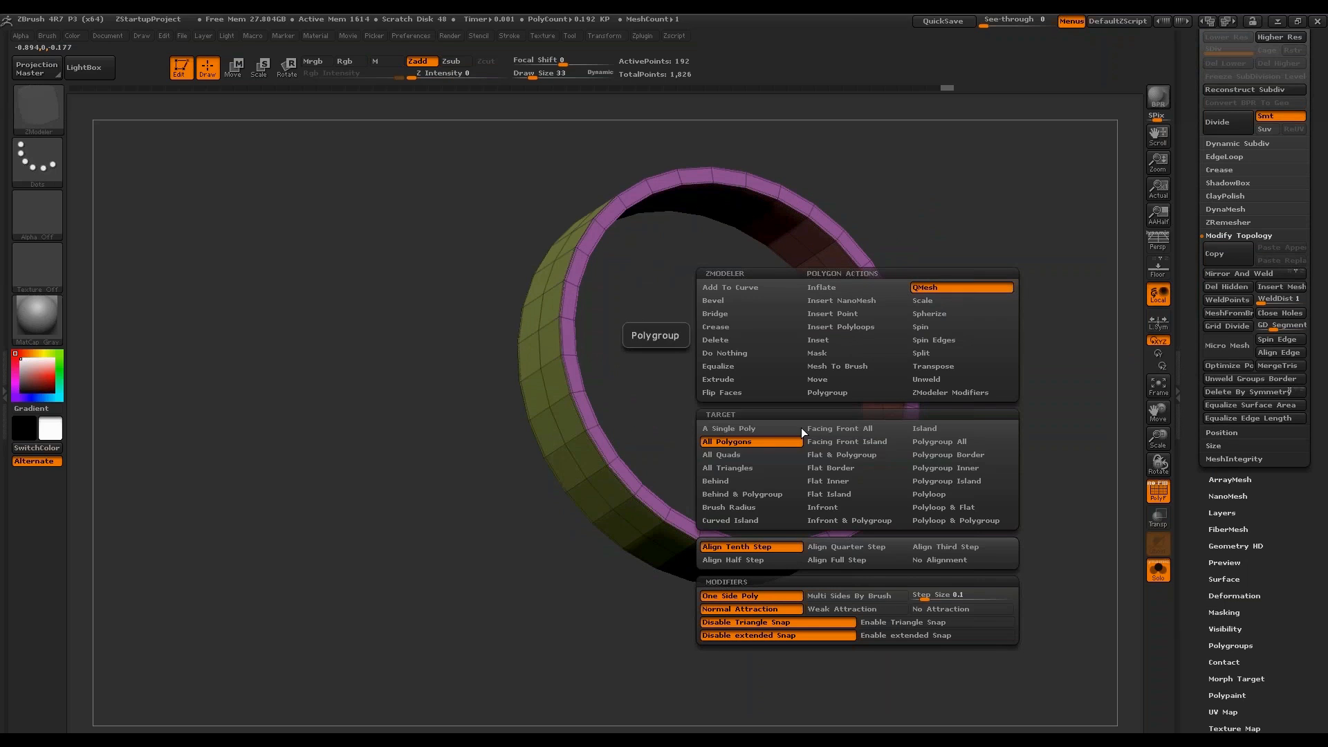
left_click(965, 470)
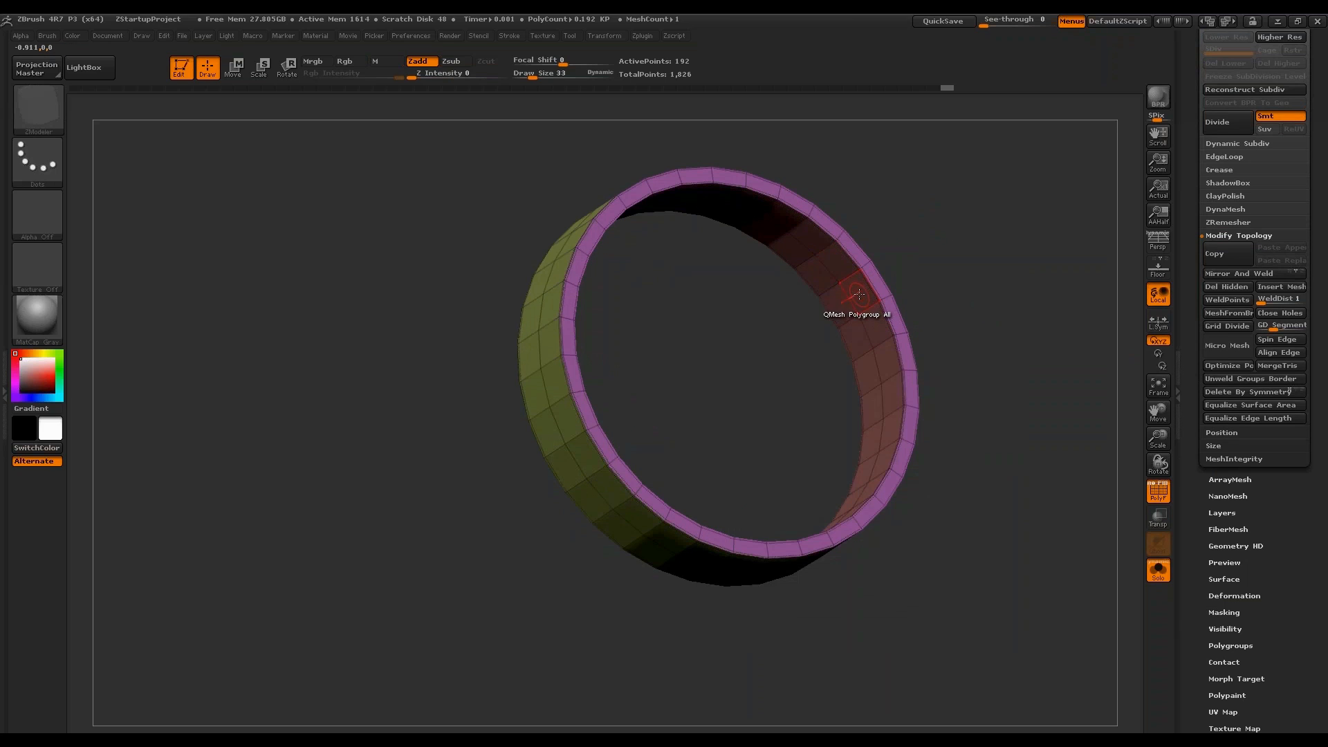
mouse_move(832, 315)
left_mouse_down()
mouse_move(903, 275)
mouse_move(864, 305)
left_mouse_up()
left_click_drag(1204, 567, 1204, 303)
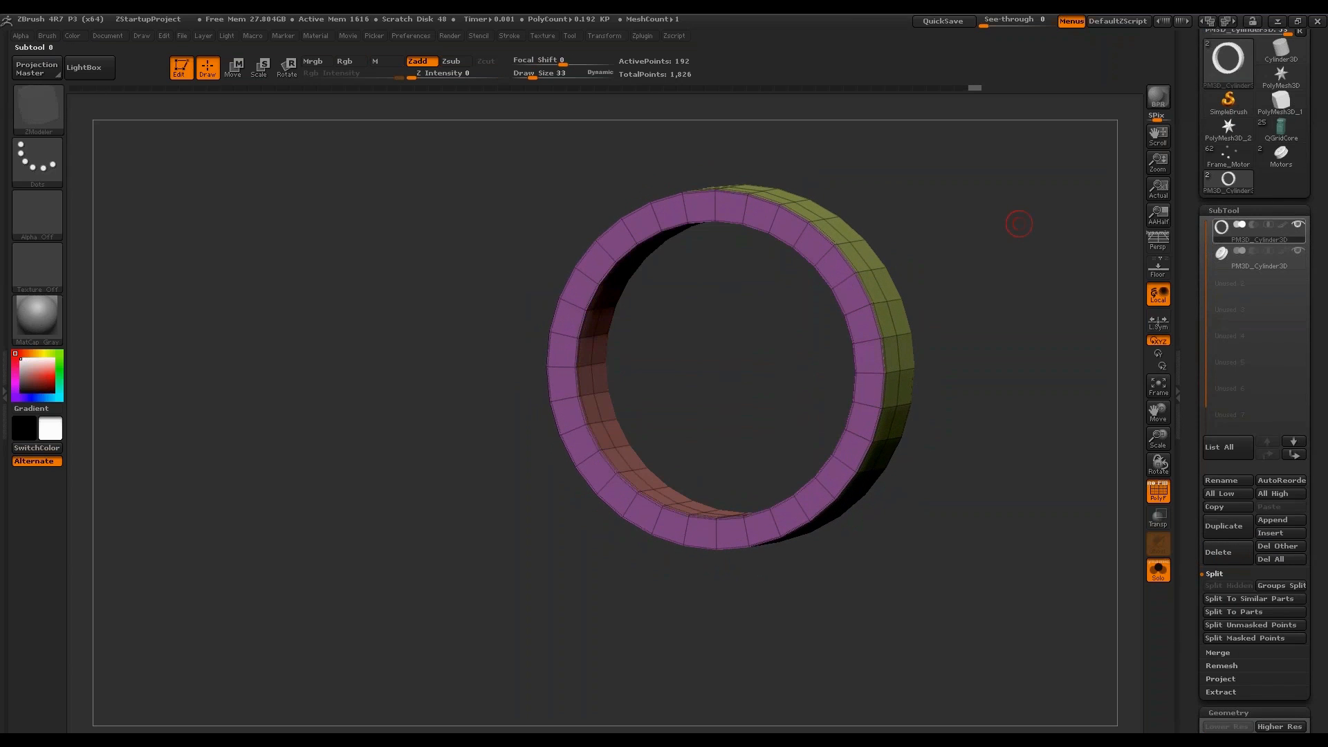
Leave Solo mode and push the ring's outer wall inward so it sits recessed between the motor's two flanges.
left_click(1158, 571)
left_click_drag(1040, 450, 896, 380)
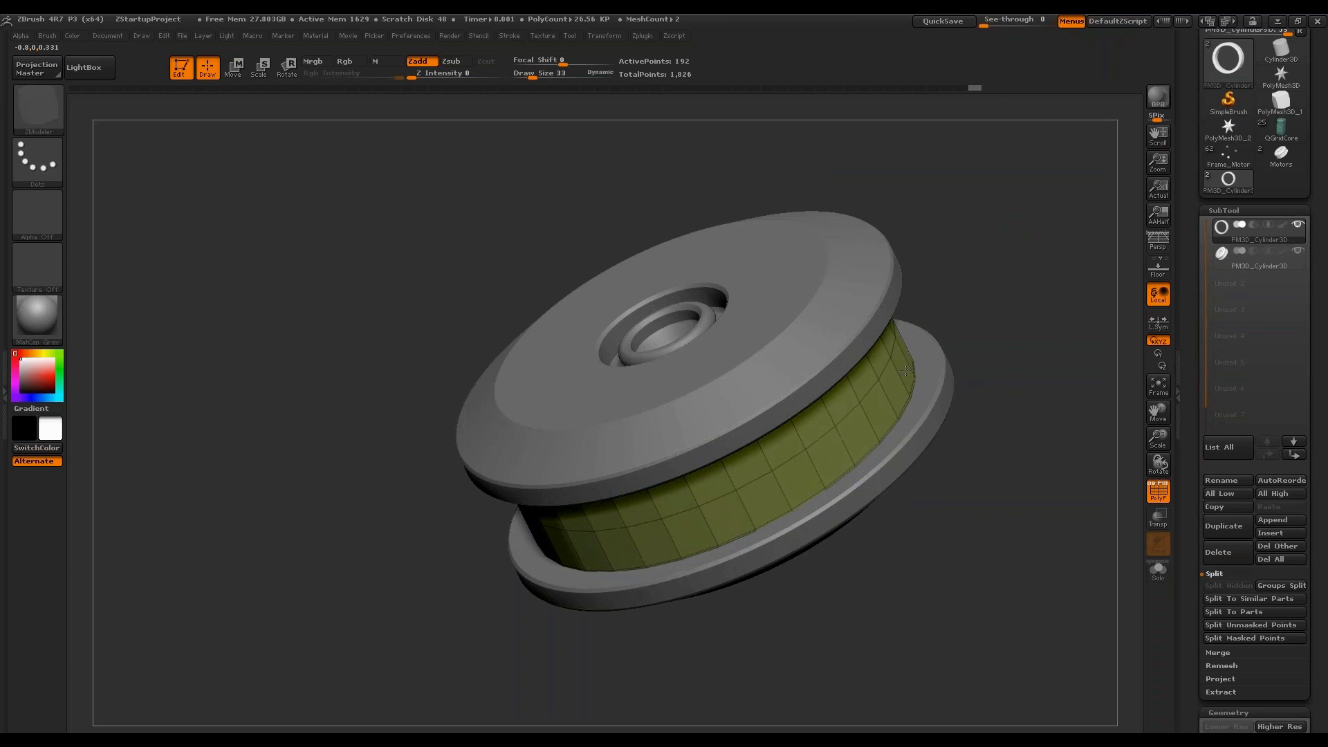
Turn on dynamic subdivision for the recessed ring and duplicate its subtool.
left_click_drag(1024, 360, 1083, 352)
key("ctrl+d")
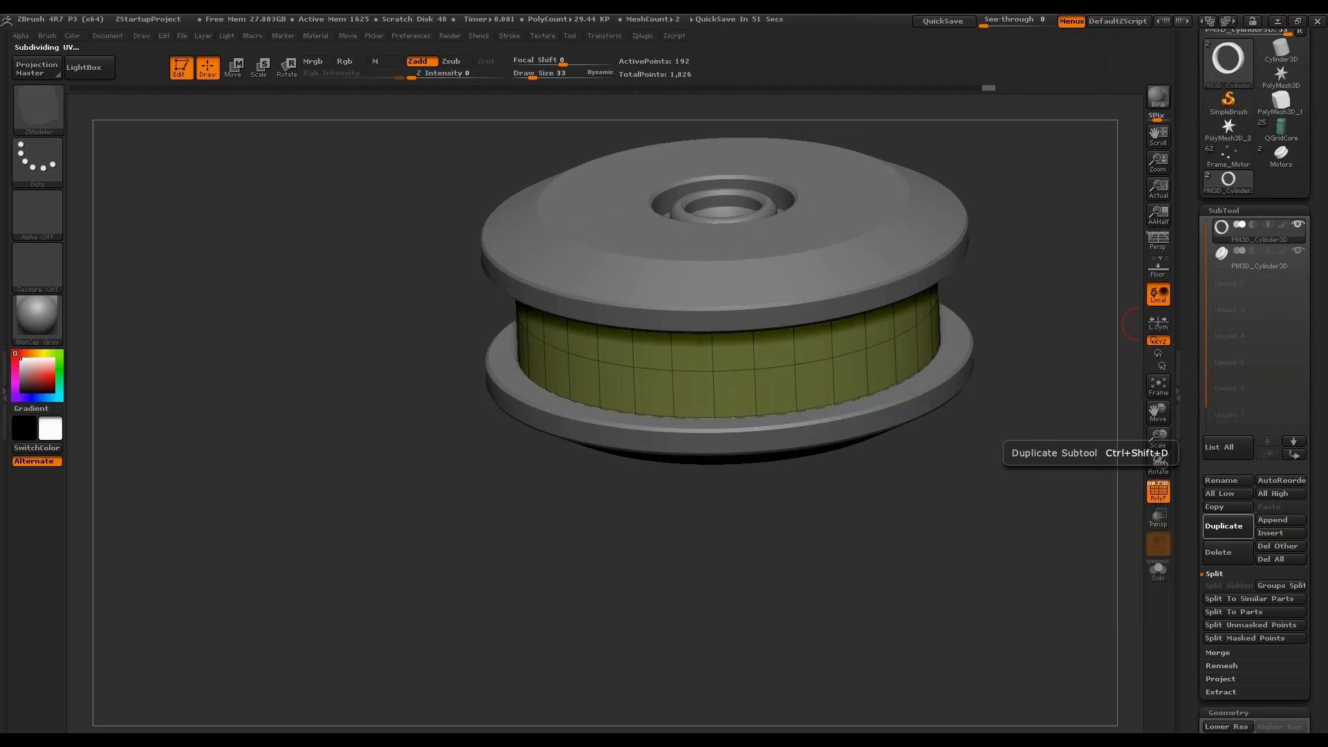
left_click(1217, 525)
Align the view straight onto the active ring and isolate it in Solo mode with its wireframe shown.
left_click_drag(1065, 325, 1054, 346, "shift")
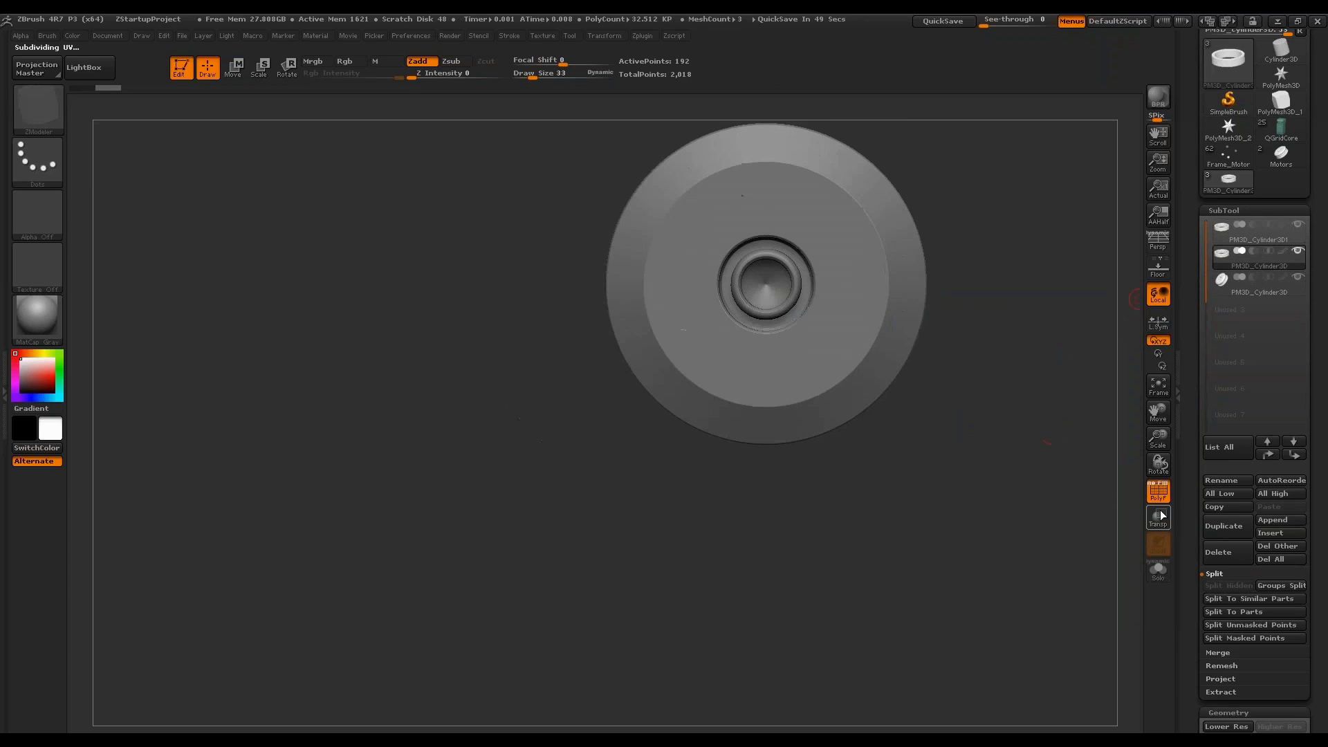
left_click(1157, 570)
left_click(1157, 490)
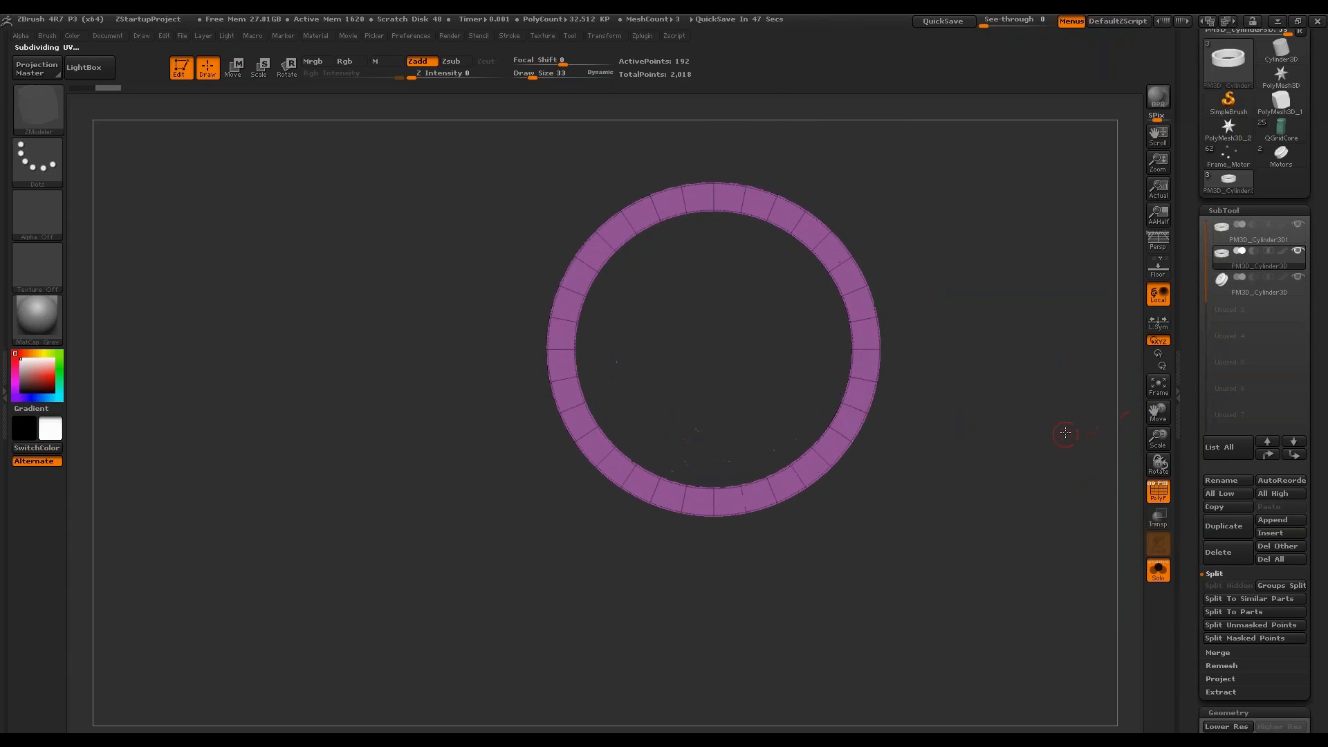
Switch to the finished Motors tool to examine its side band details, and return to the ring tool.
left_click_drag(1061, 433, 1049, 272)
left_click(1281, 153)
left_click_drag(969, 360, 936, 272)
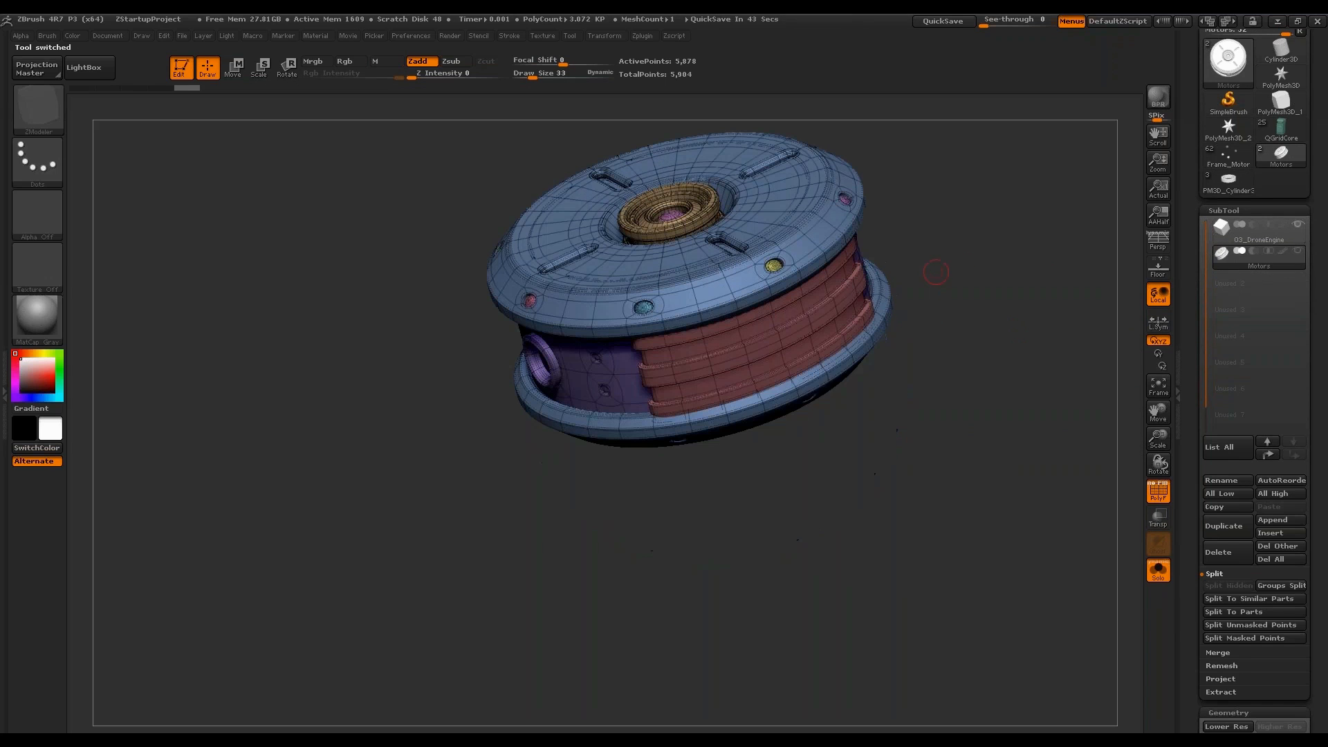
left_click(1228, 182)
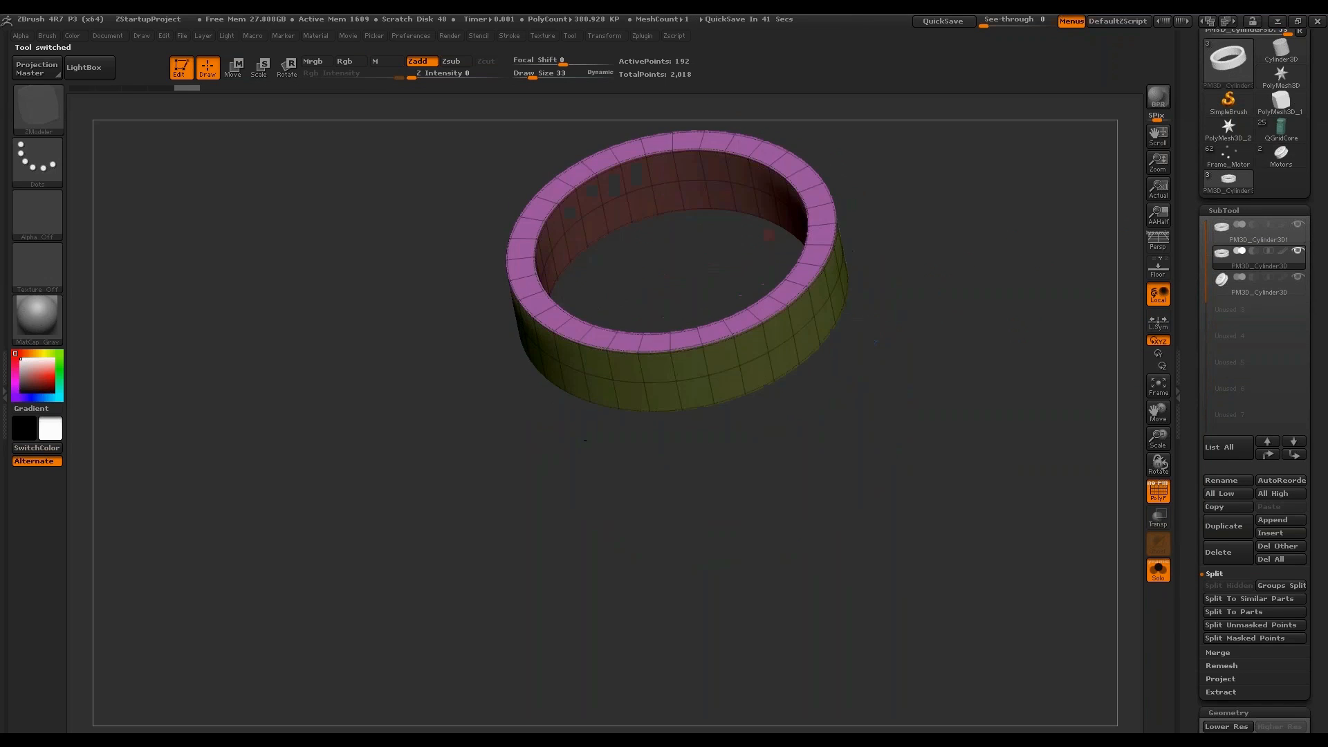
Turn off dynamic subdivision, then hide a straight strip across the ring's middle and delete the hidden polygons to split it into two arcs.
left_click_drag(982, 325, 948, 366, "shift")
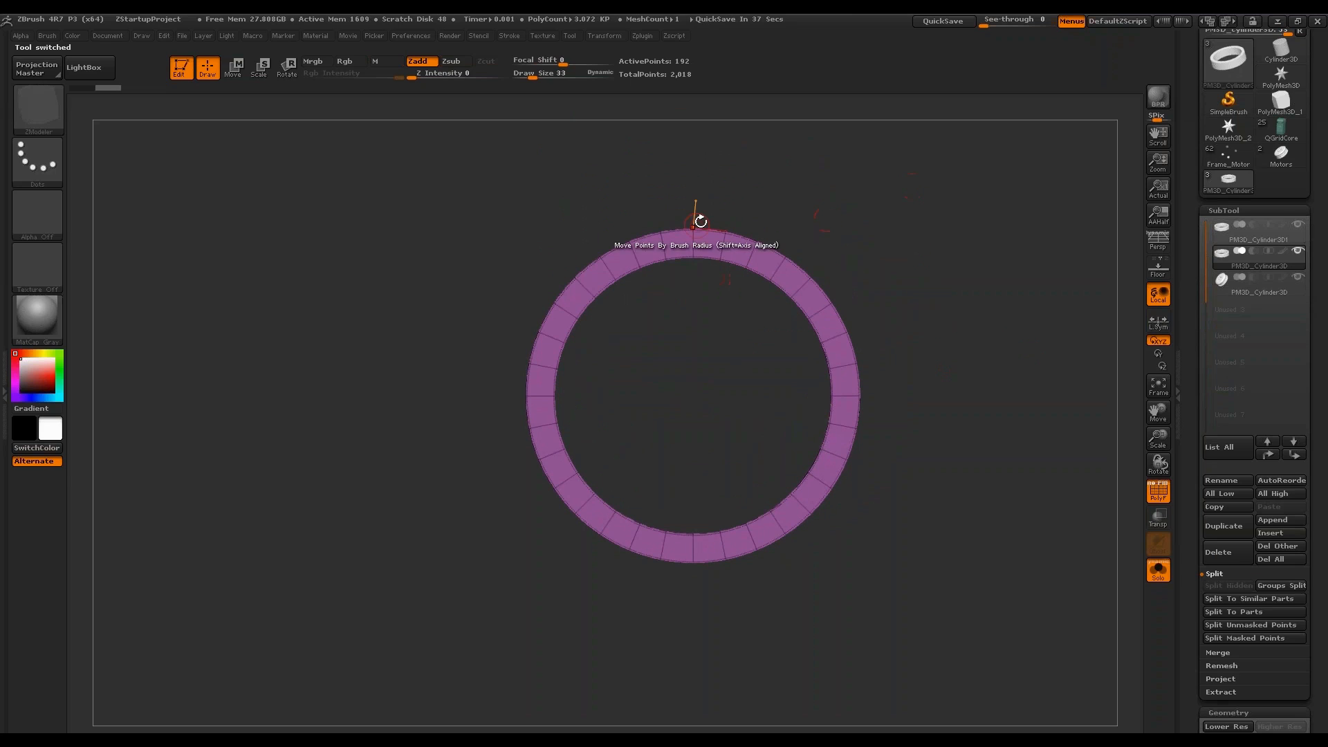
key("ctrl+shift")
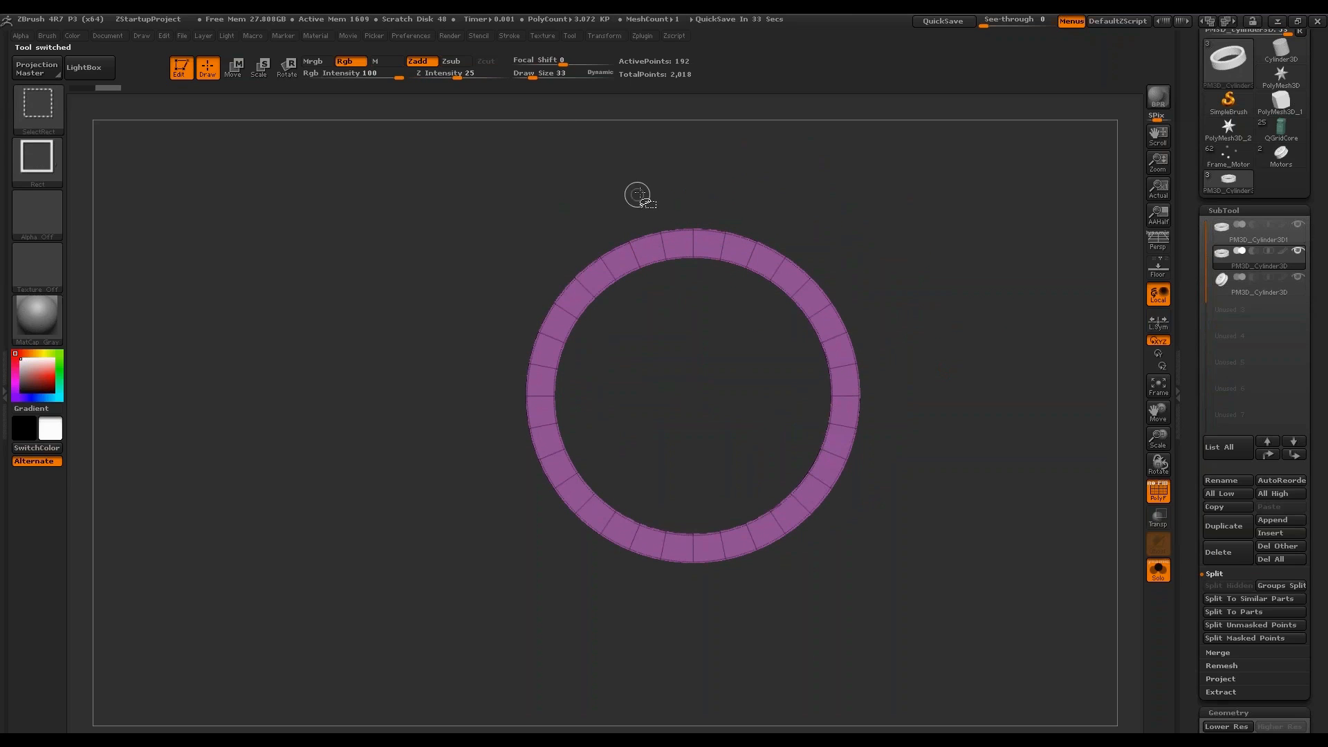
key("shift+d")
left_click_drag(620, 197, 763, 617, "ctrl+shift")
left_click_drag(1002, 427, 1011, 346)
left_click_drag(1194, 330, 1195, 119)
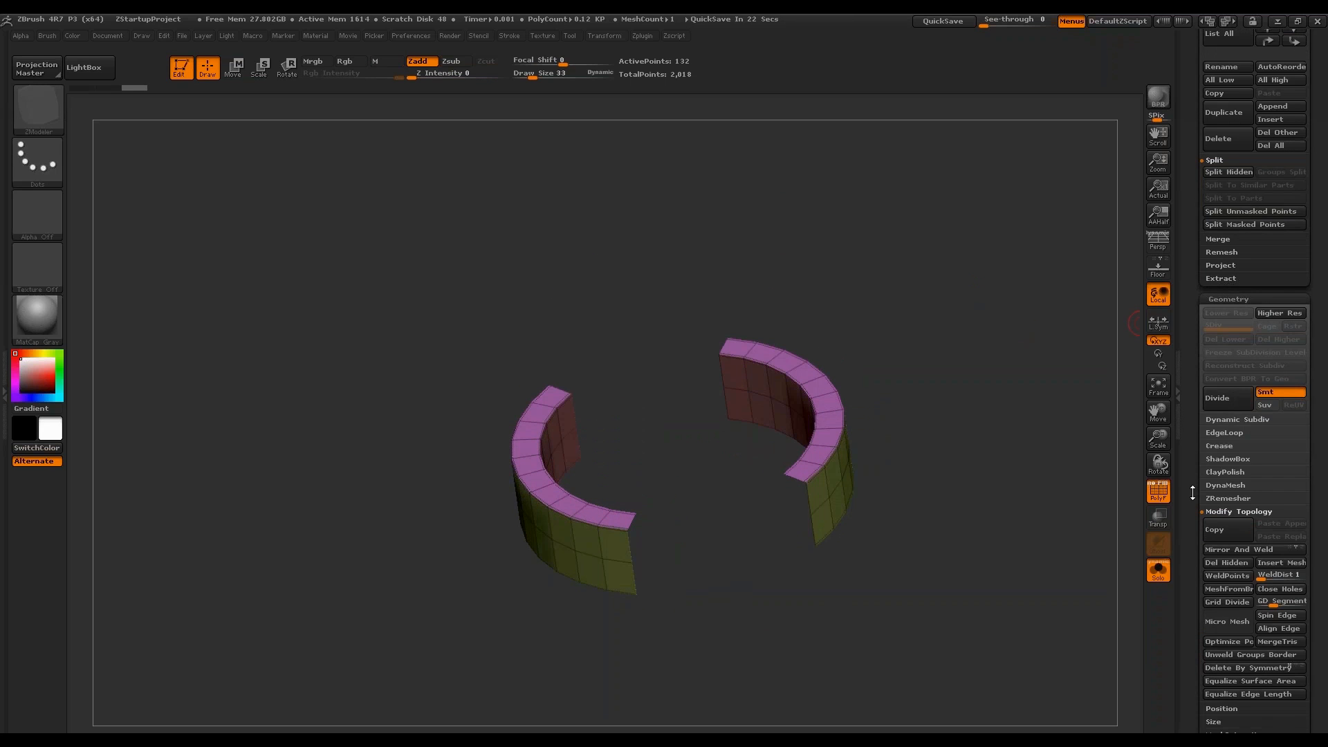
left_click(1226, 562)
Set the ZModeler edge action to Bridge with the Edges target and cap the first open end of one arc.
left_click_drag(1022, 549, 1030, 492)
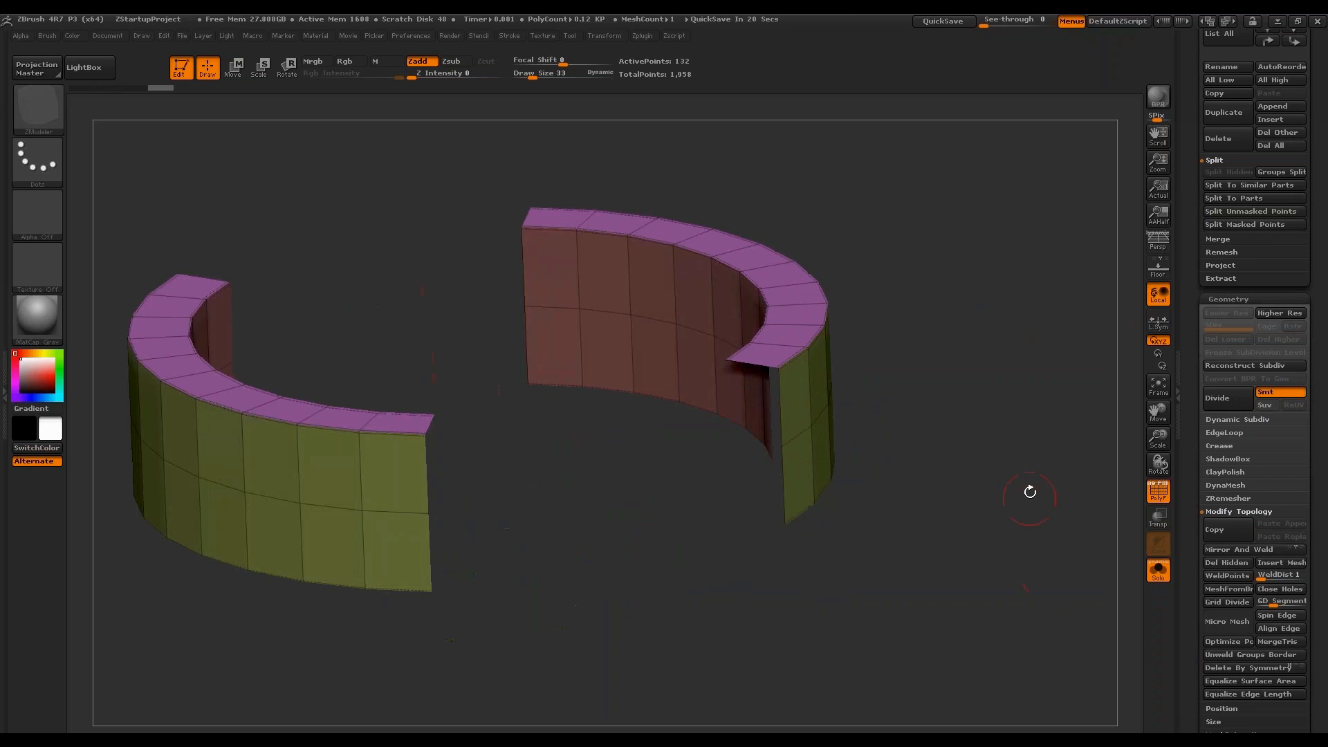
left_click_drag(871, 353, 911, 362)
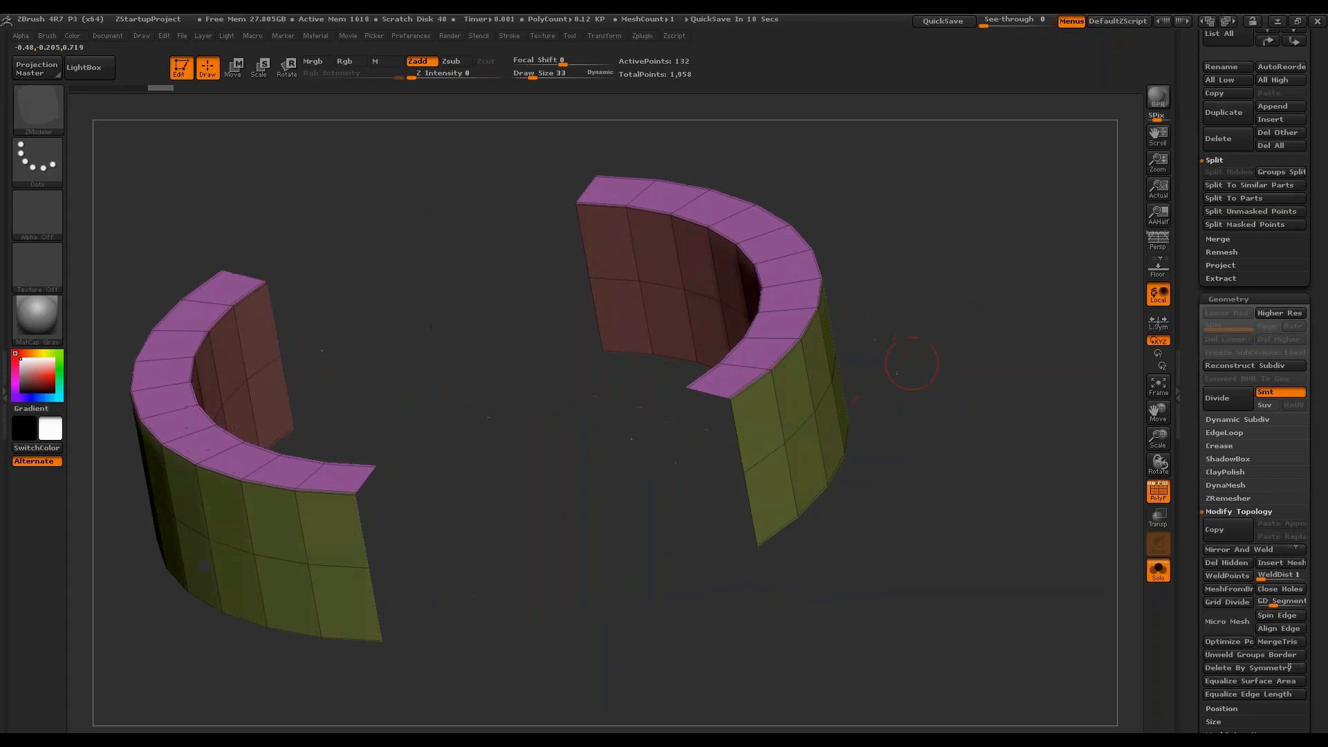
key("space")
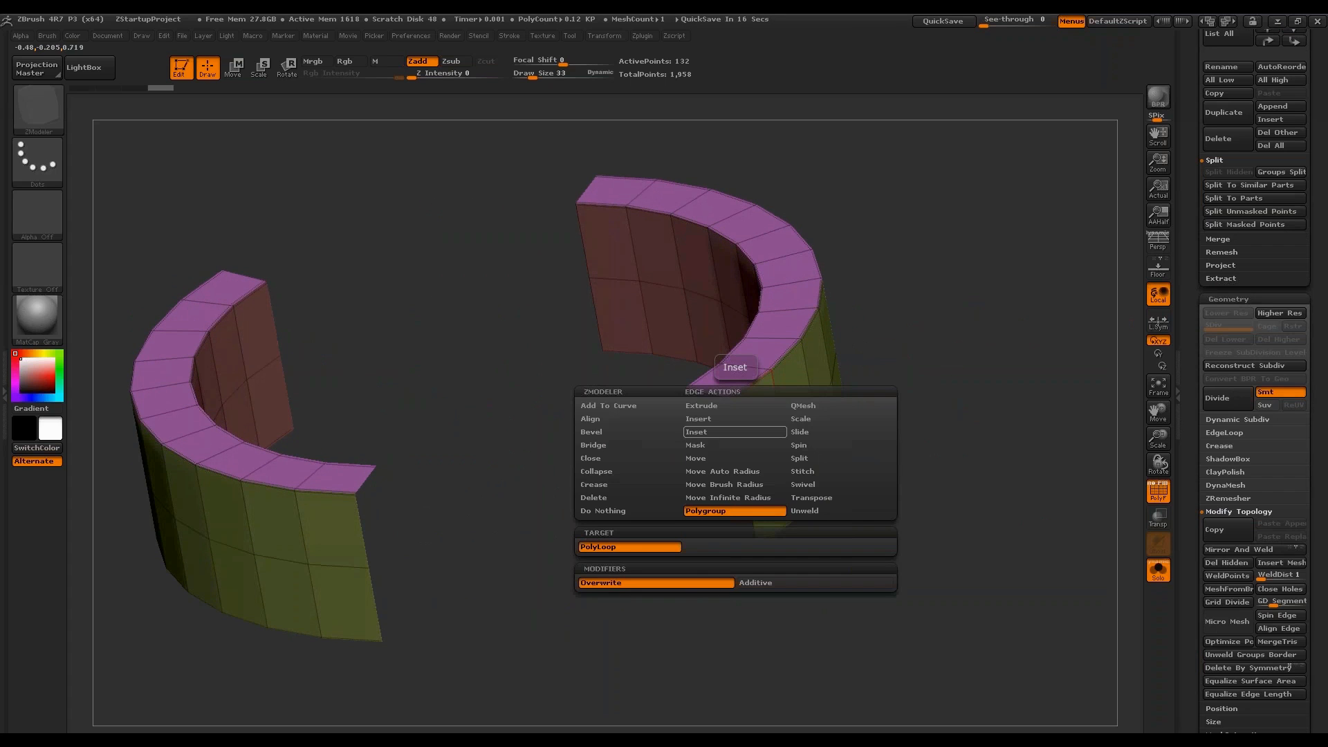
left_click(637, 446)
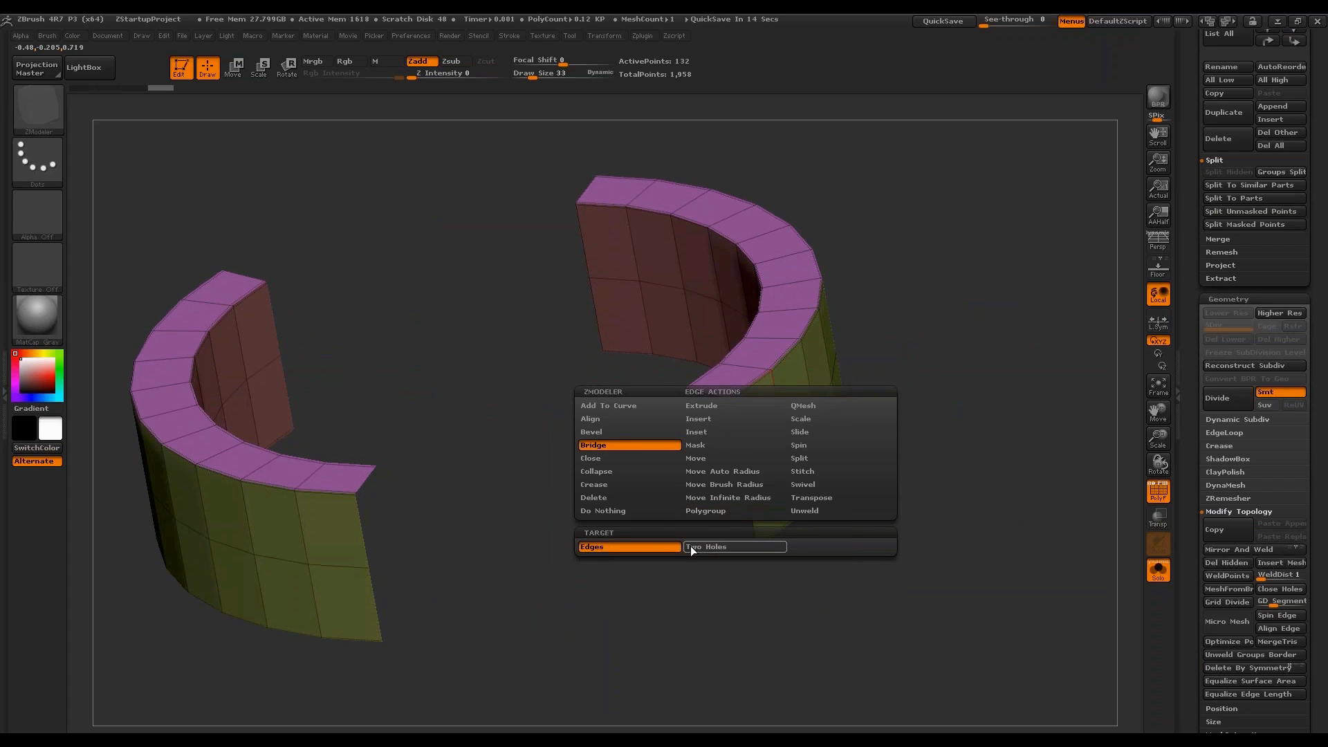
left_click(662, 547)
left_click_drag(820, 321, 802, 373)
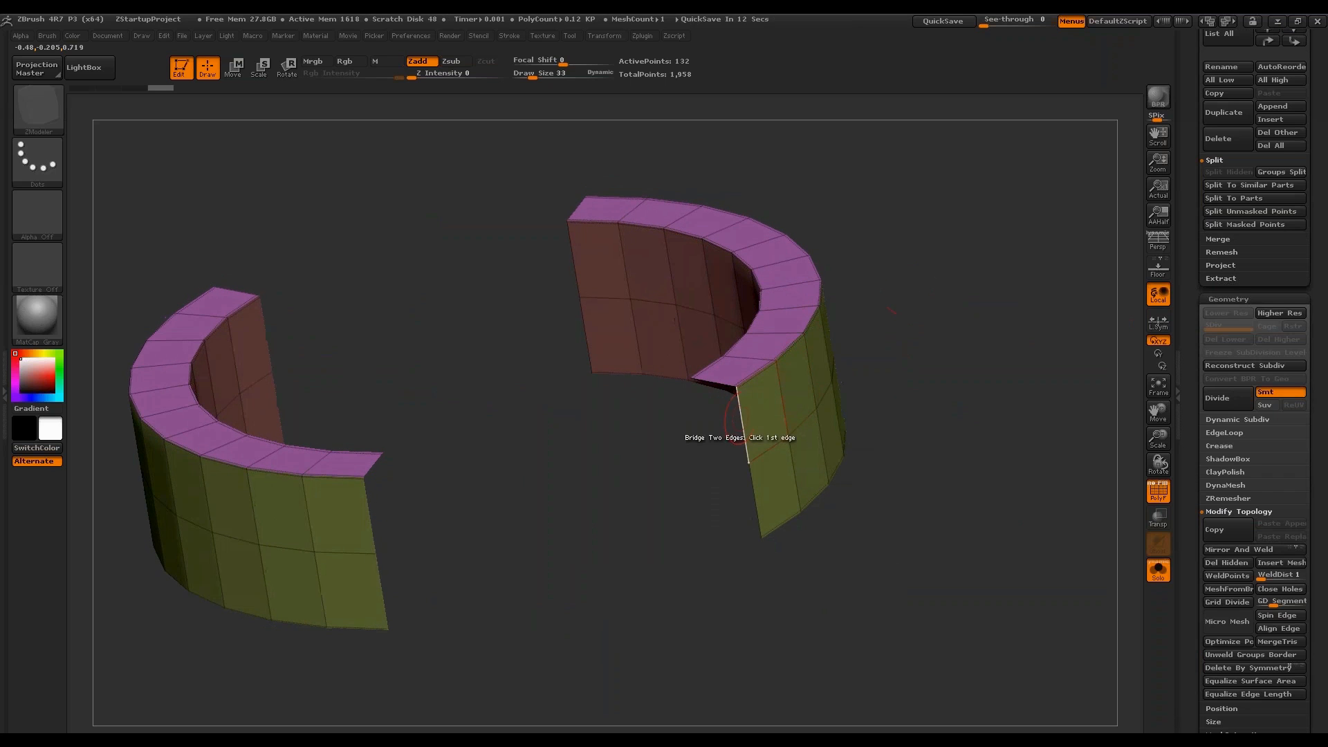
left_click_drag(957, 300, 869, 272)
left_click(716, 410)
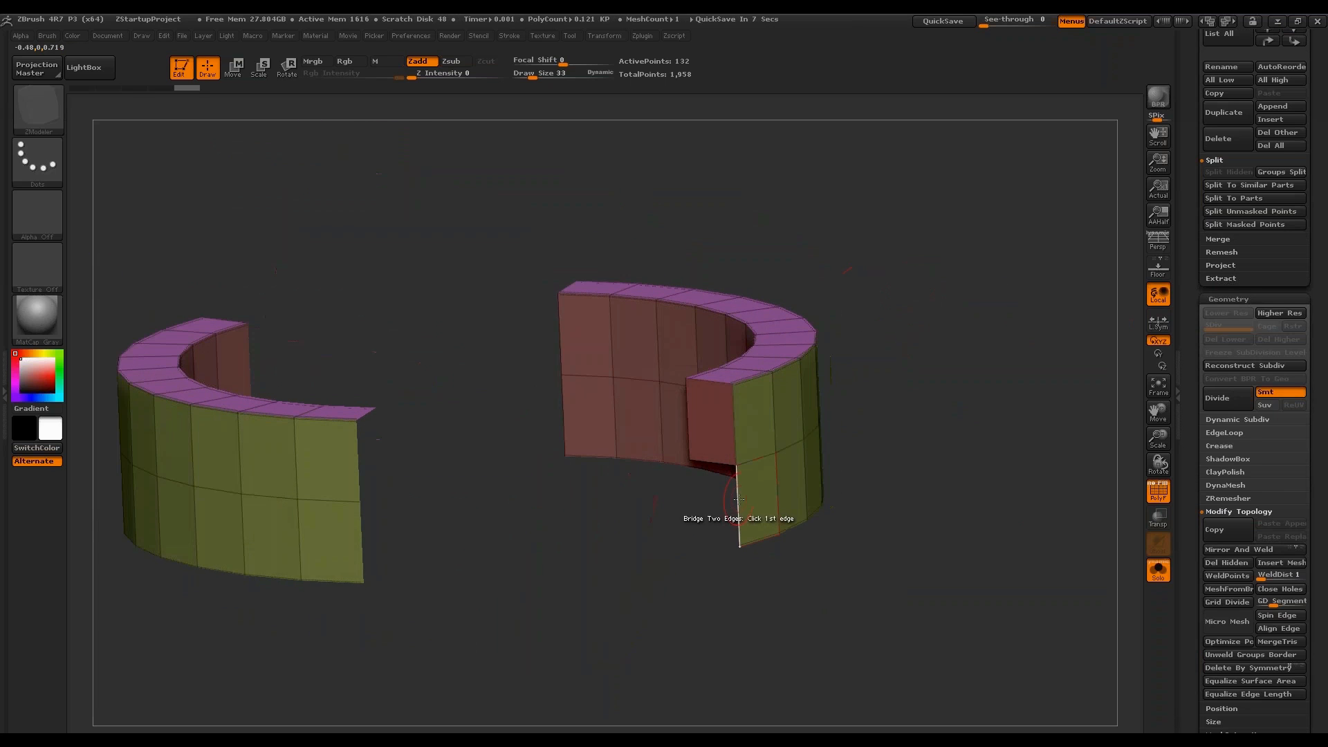
left_click_drag(782, 420, 842, 379)
left_click(668, 484)
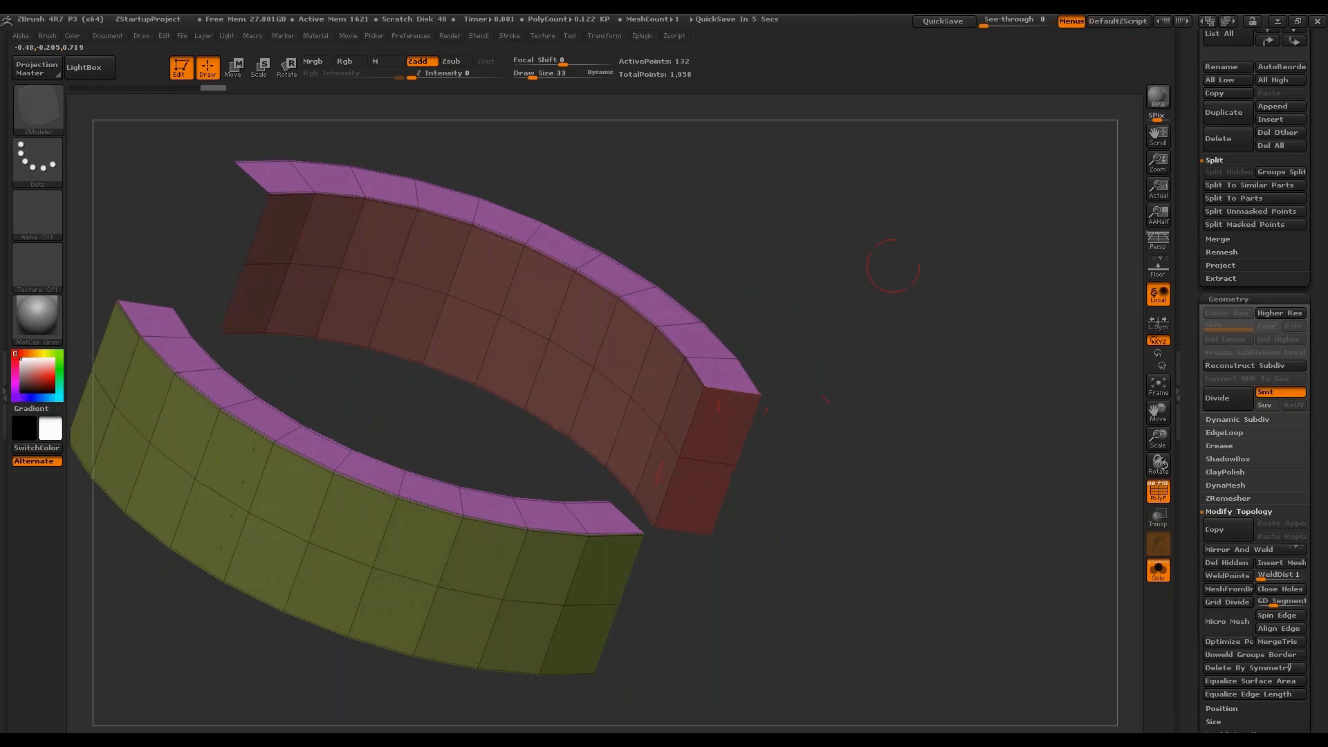
Bridge the inner and outer wall edges at two more open arc ends to cap them.
left_click_drag(883, 261, 484, 304)
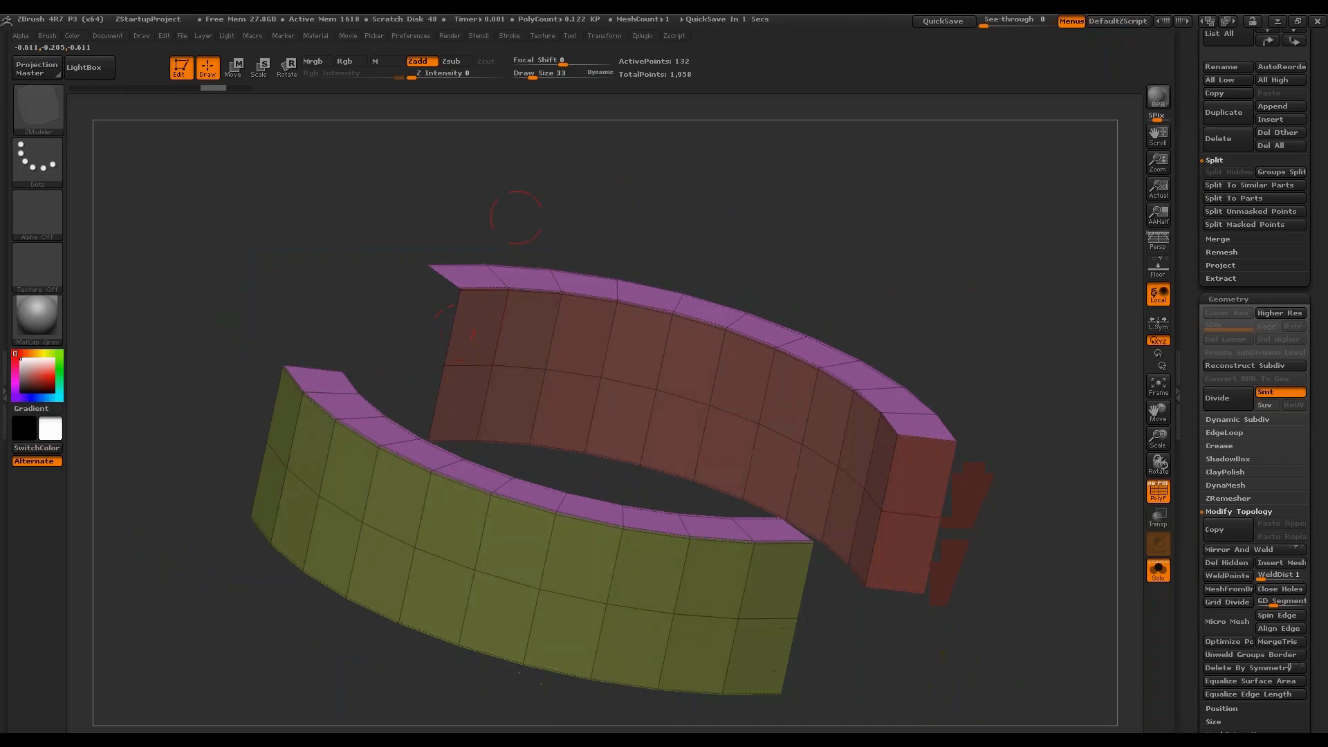
left_click_drag(504, 208, 712, 213)
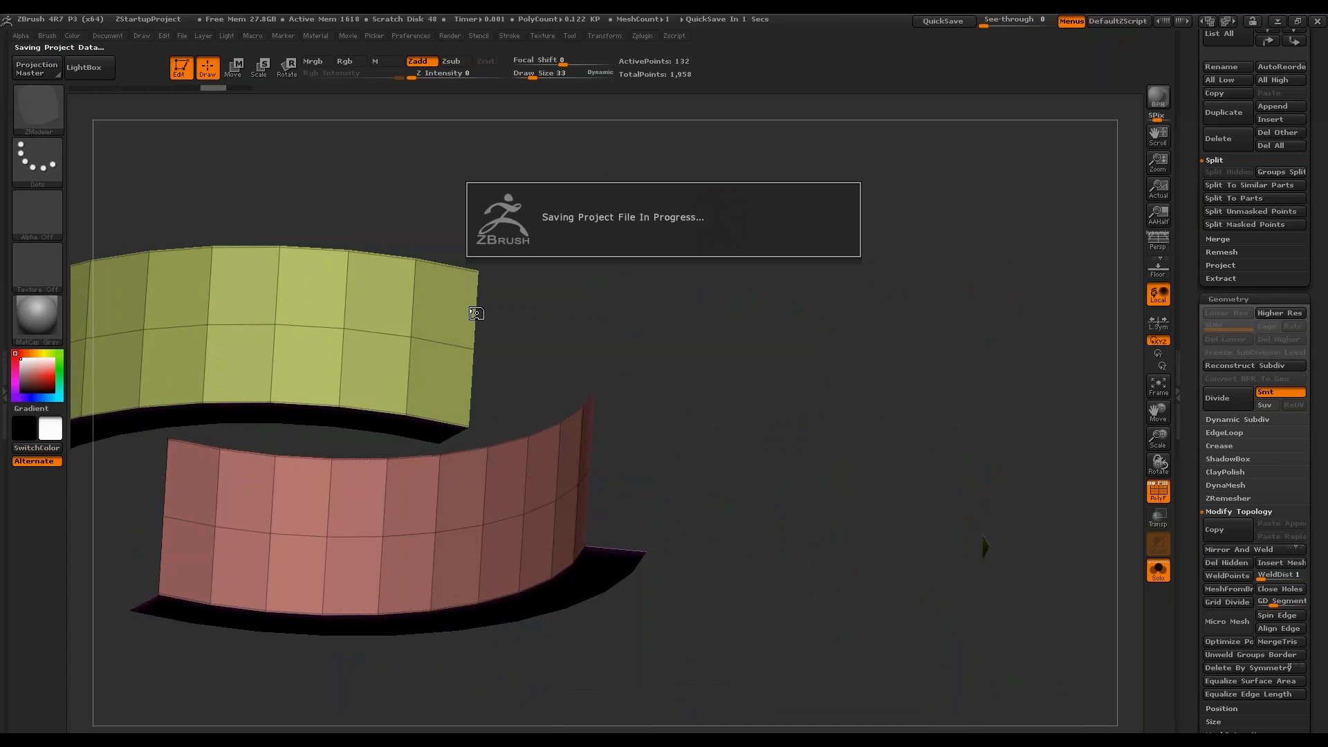
left_click_drag(484, 334, 527, 194)
left_click_drag(484, 415, 591, 275)
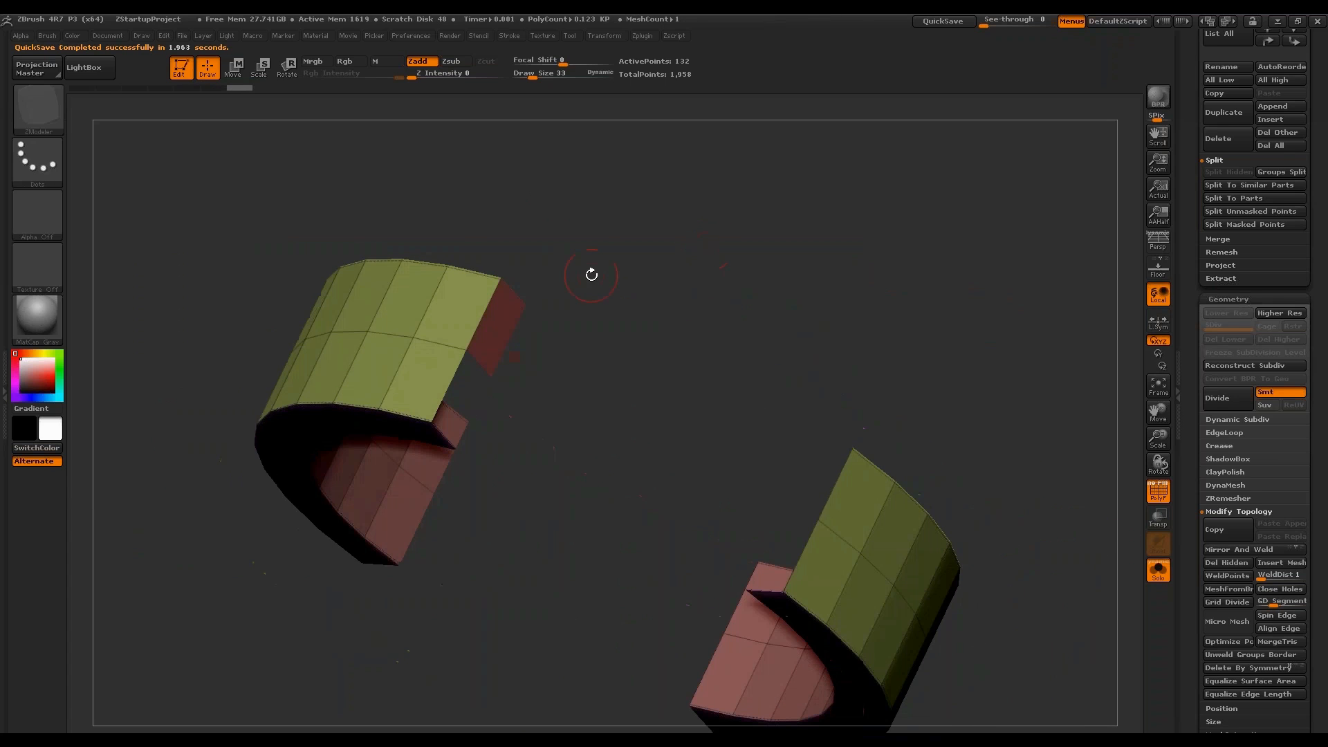
left_click(453, 377)
left_click_drag(692, 311, 770, 484)
left_click(816, 501)
left_click(763, 498)
Cap the last open arc end by bridging its upper and lower pairs of inner and outer wall edges.
left_click_drag(816, 415, 862, 392)
left_click_drag(707, 498, 675, 523)
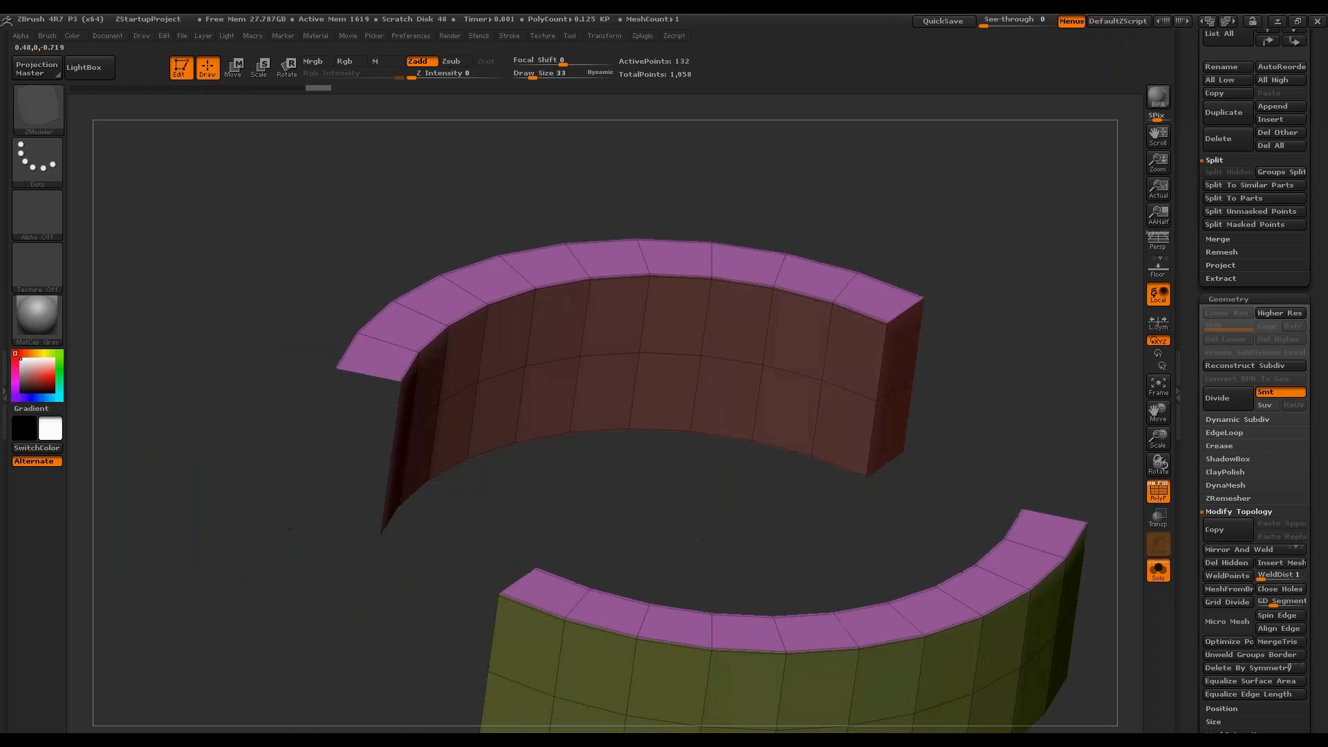
left_click(397, 413)
left_click_drag(476, 492, 608, 494)
left_click(331, 409)
left_click_drag(373, 552, 354, 467)
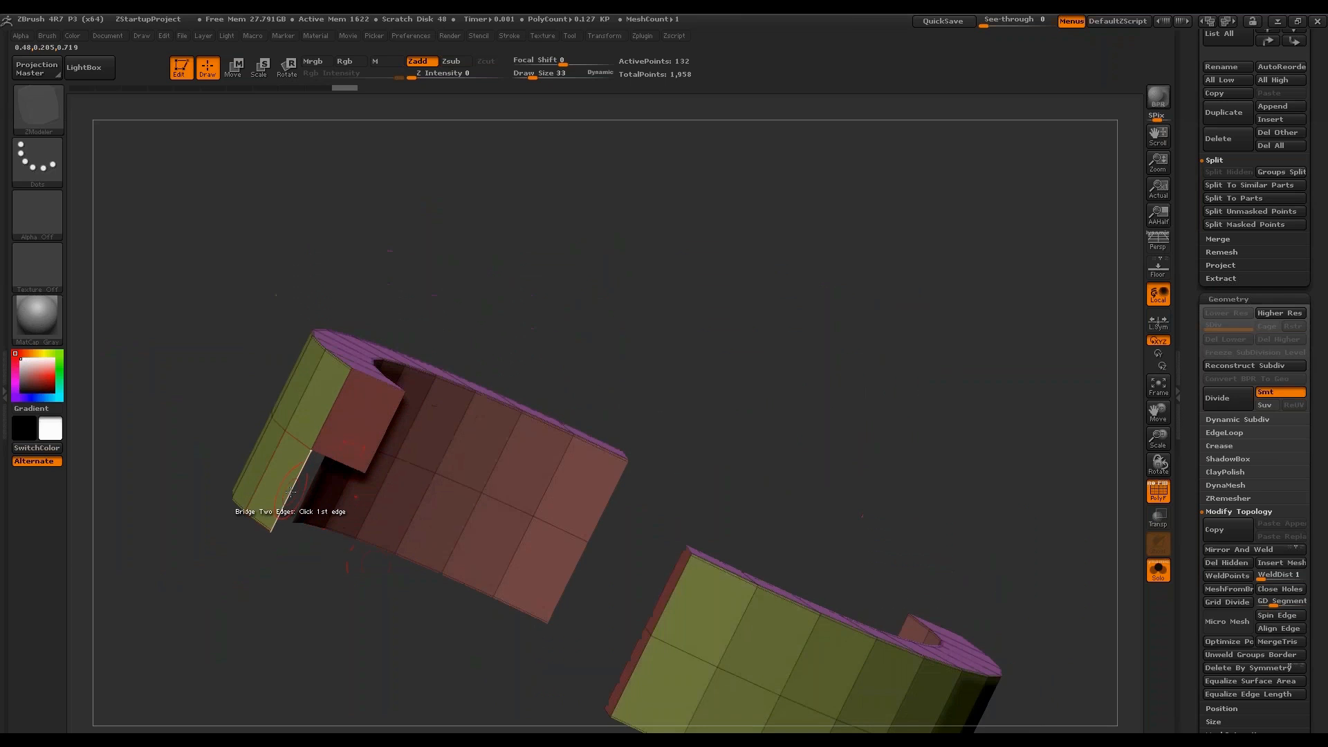
left_click_drag(379, 297, 504, 266)
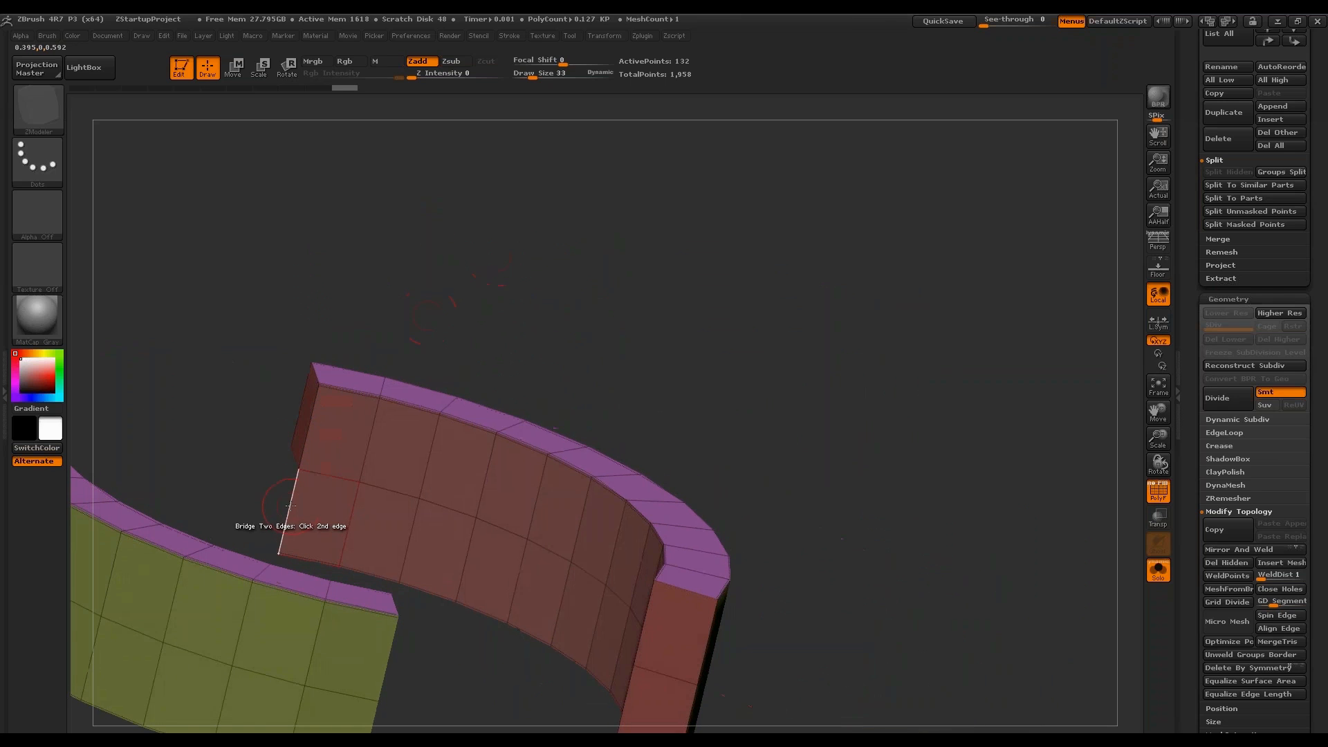
left_click_drag(754, 388, 1037, 240, "alt")
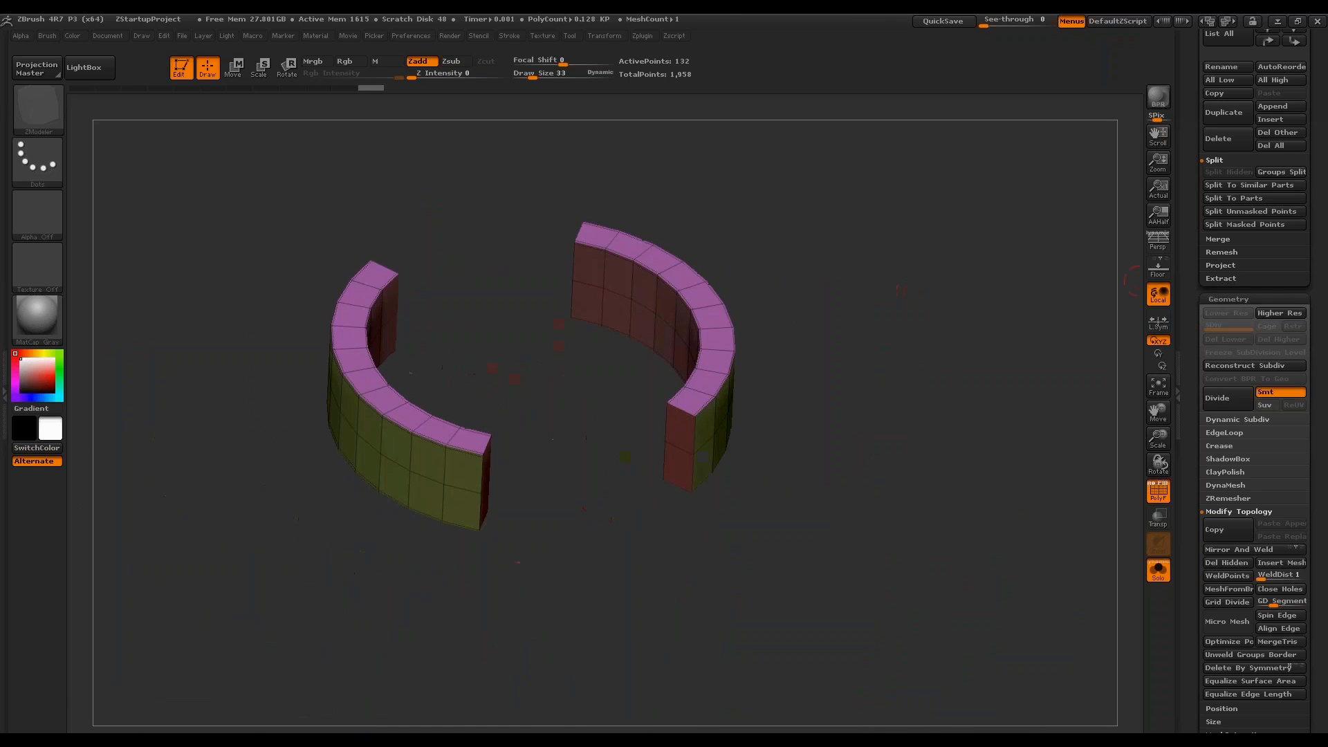
Leave solo mode and move the two curved side panels outward until they stand out from the central core.
left_click(1159, 570)
left_click_drag(1134, 281, 1003, 443)
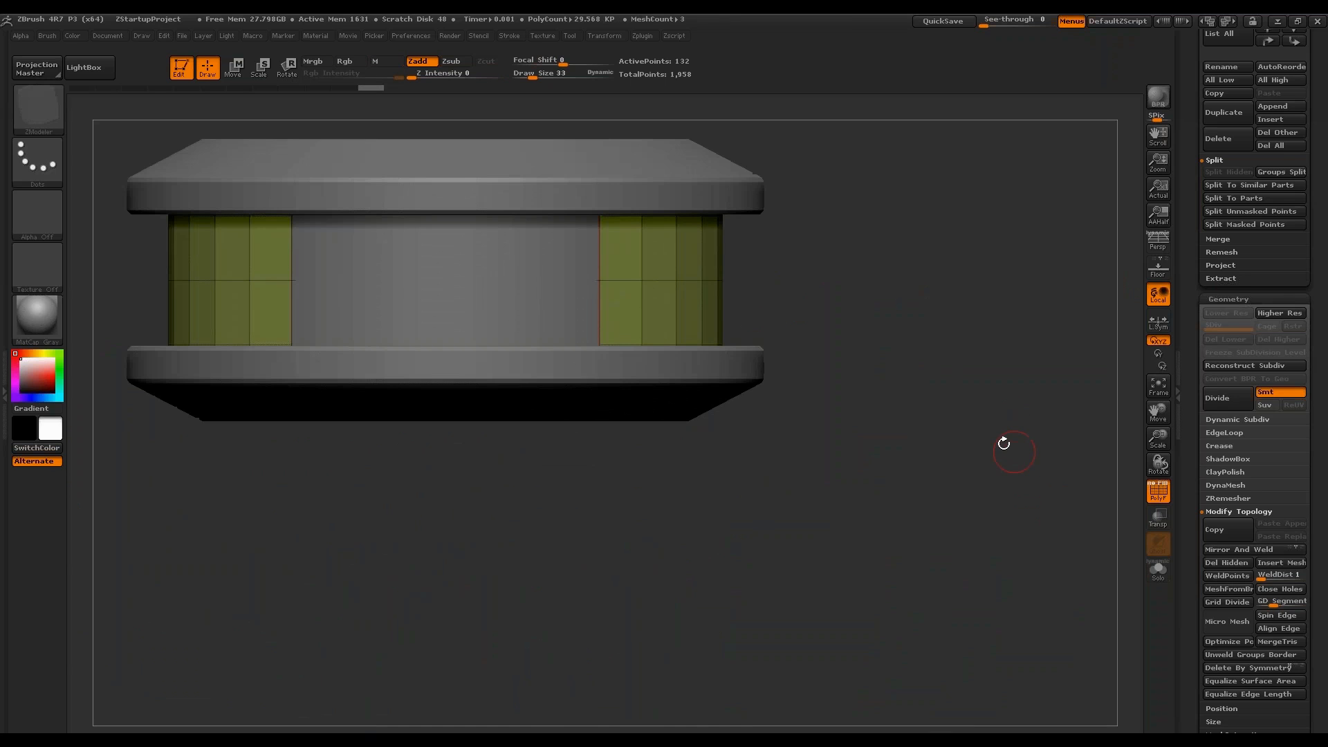
left_click_drag(689, 256, 721, 253)
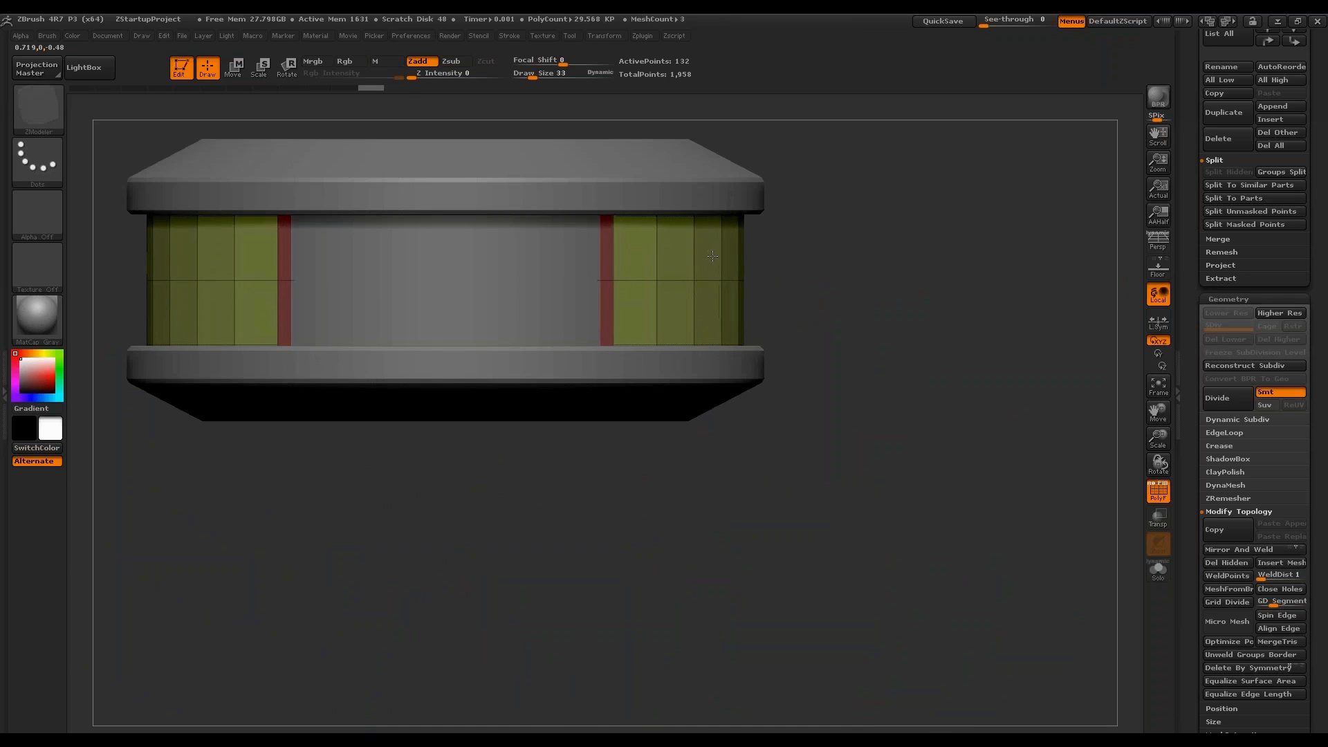
Inspect the enlarged panels from several angles and compare them with the finished Motors reference model.
right_click_drag(893, 301, 903, 215, "ctrl")
left_click_drag(903, 216, 860, 347)
left_click(1157, 491)
left_click(1157, 491)
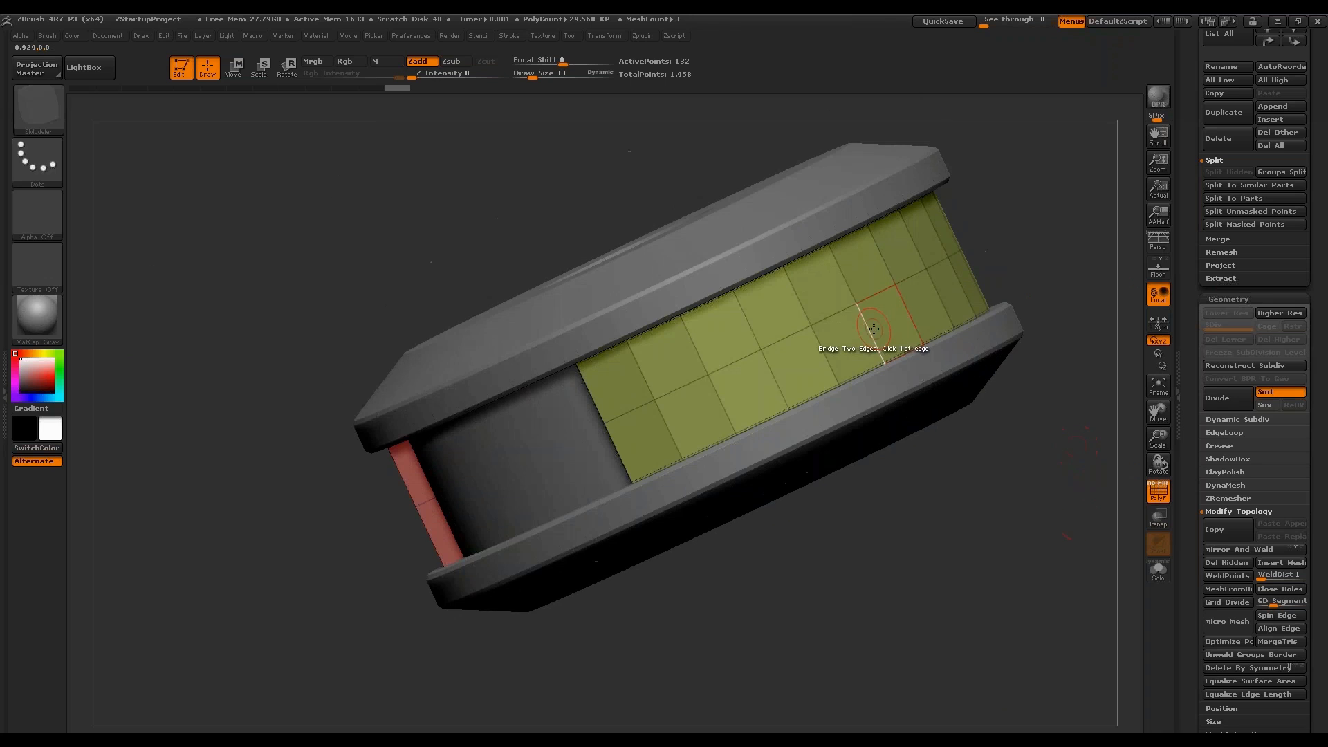
key("f")
left_click_drag(1035, 453, 1022, 374)
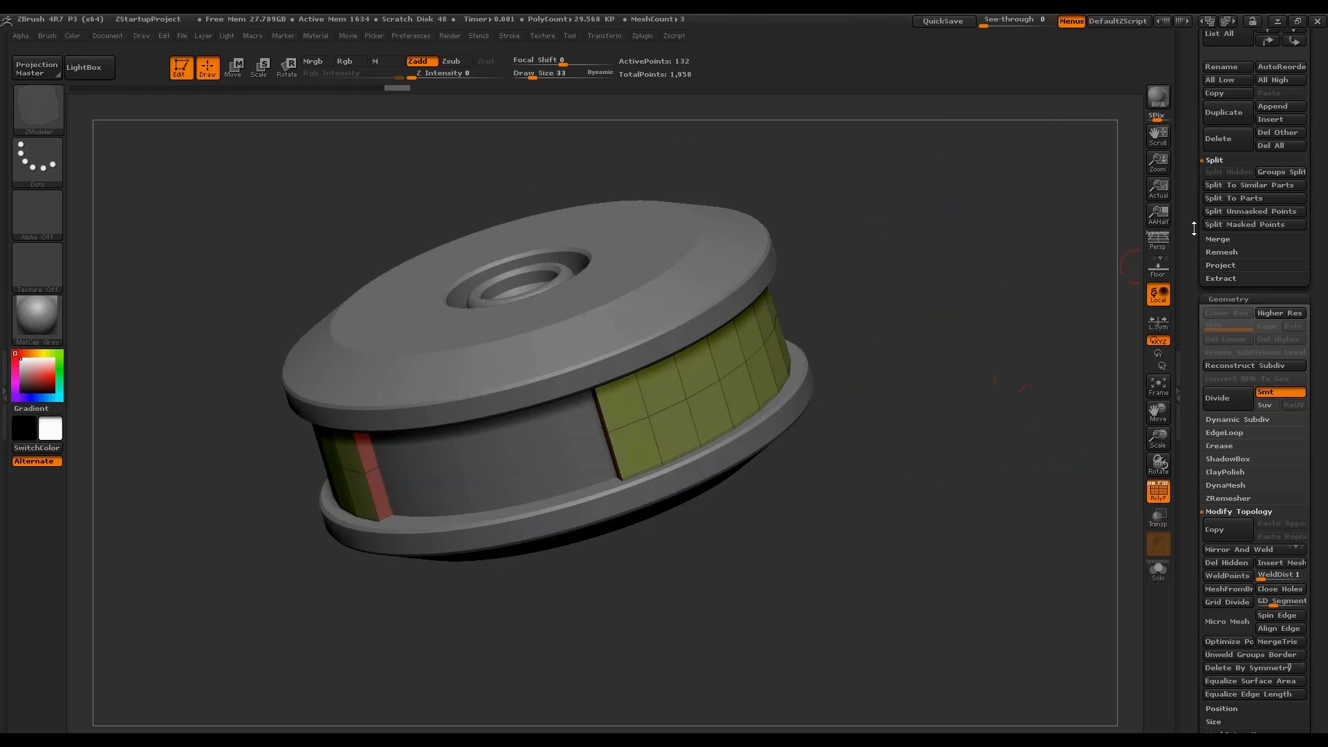
scroll(1194, 229, "up", 5)
left_click(1285, 87)
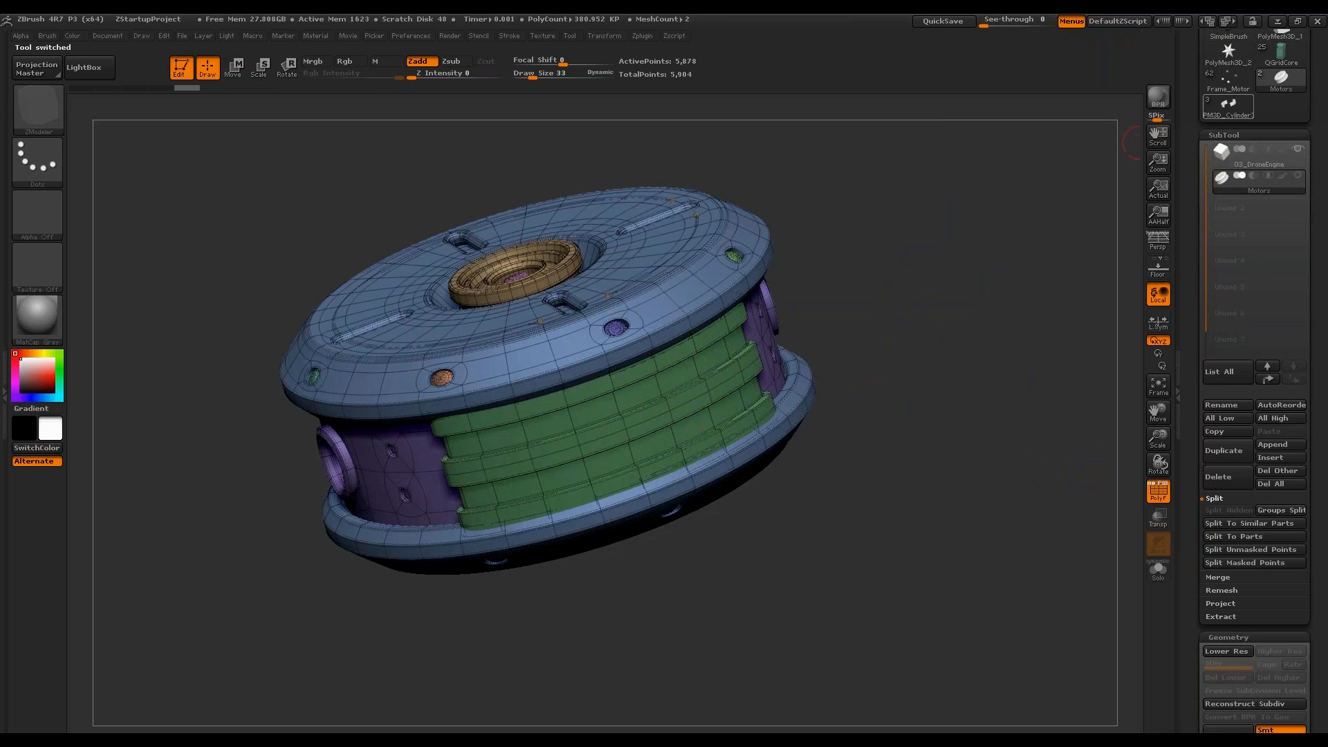
left_click(1228, 105)
Set the edge action to Insert and delete the middle horizontal edge loop from both curved panels.
key("space")
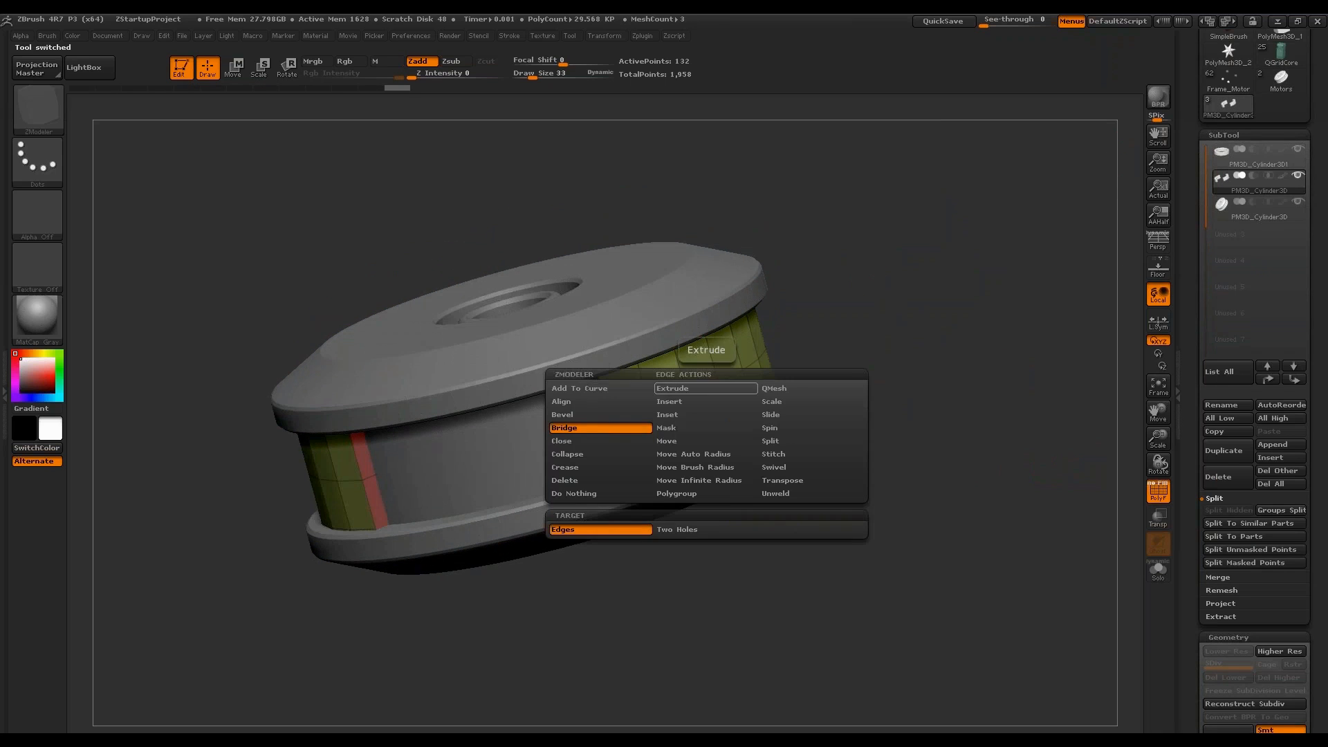
left_click(701, 403)
left_click(699, 405)
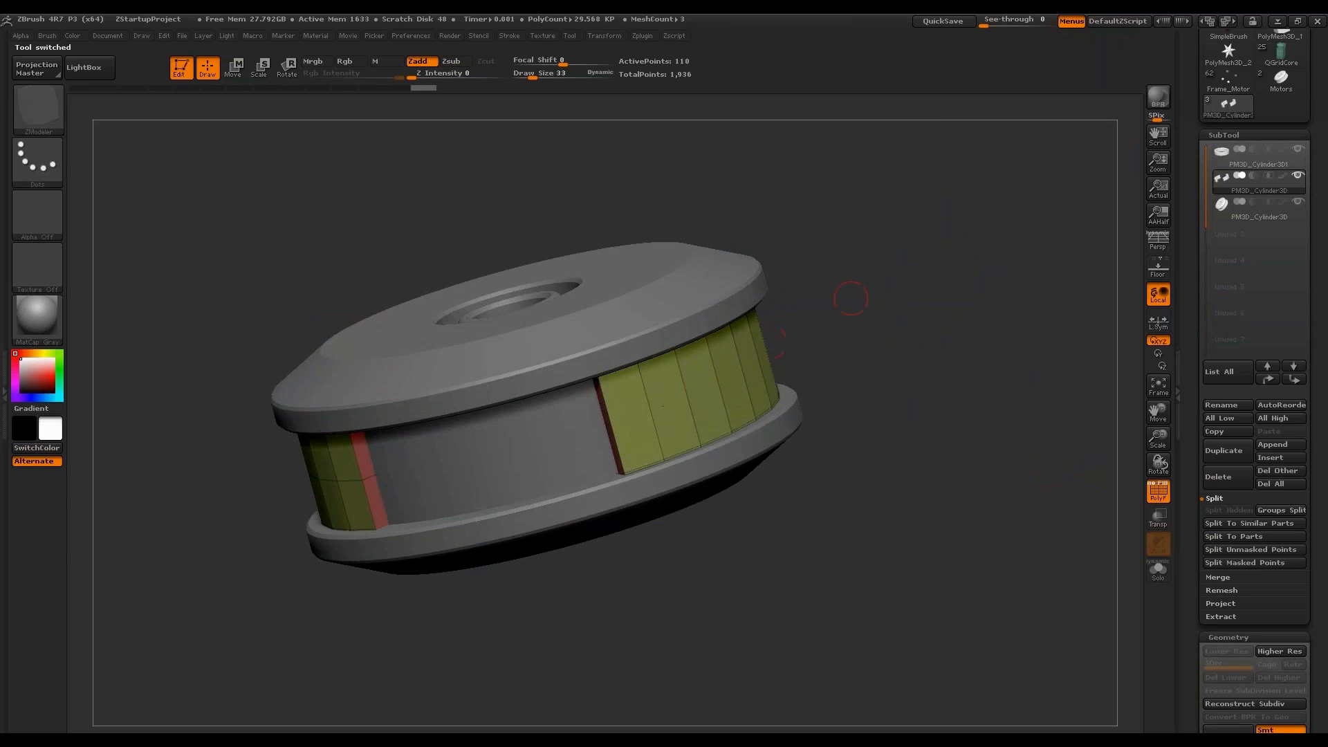
left_click_drag(857, 304, 892, 360)
left_click(515, 460, "alt")
Insert five evenly spaced horizontal edge loops in the curved panels, using Multiple EdgeLoops with the Same Polygroup option.
key("space")
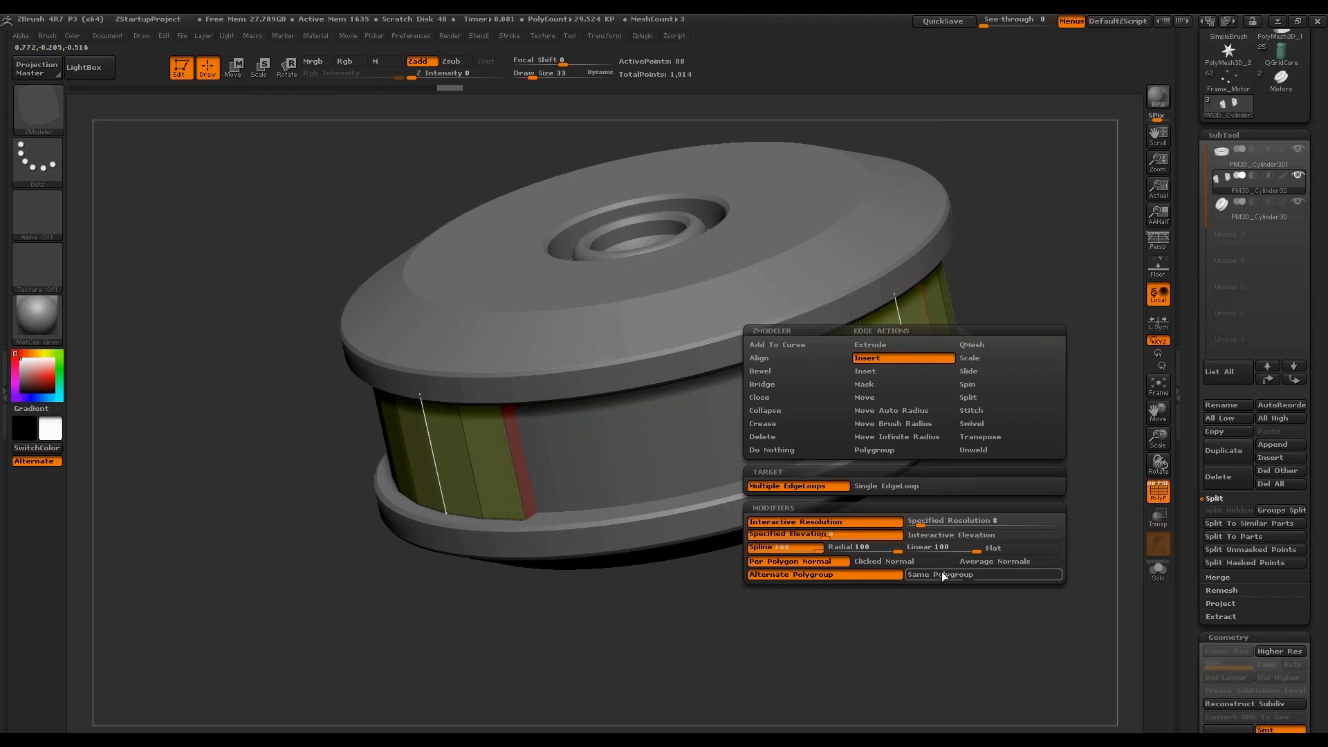
key("space")
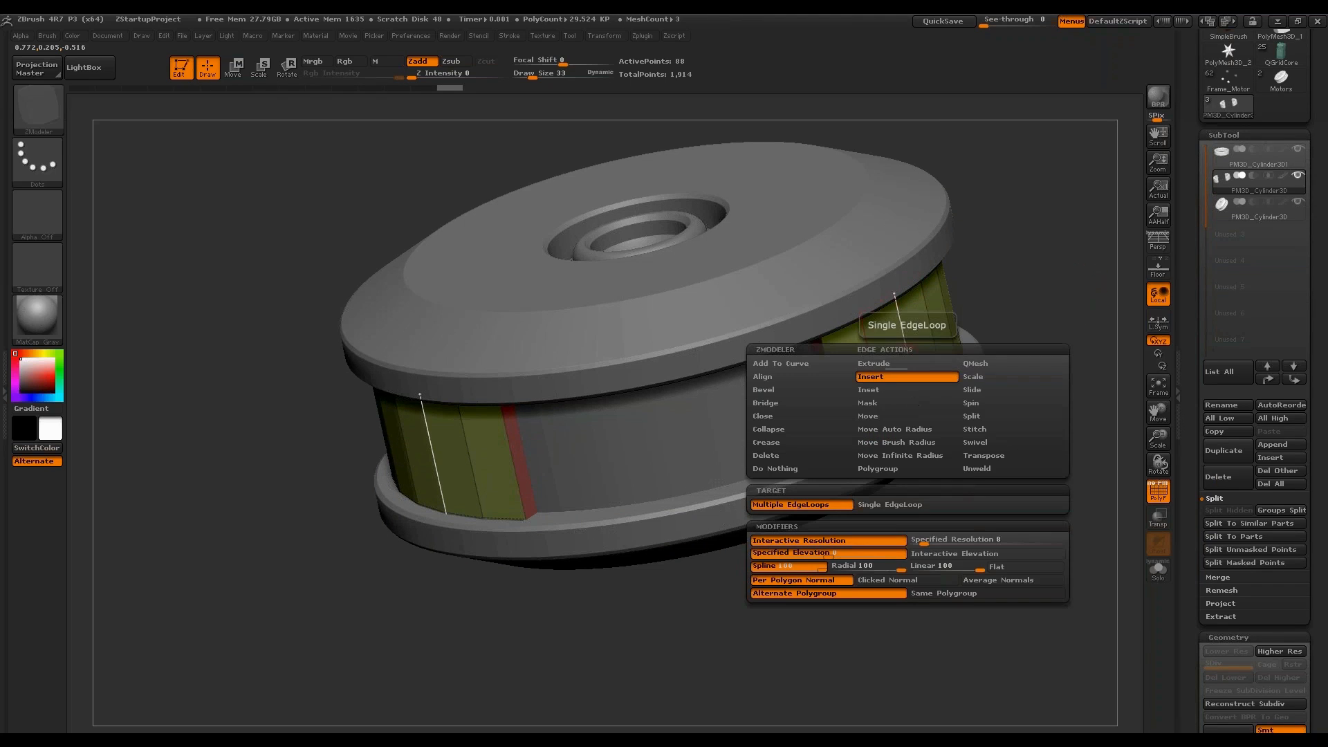
key("space")
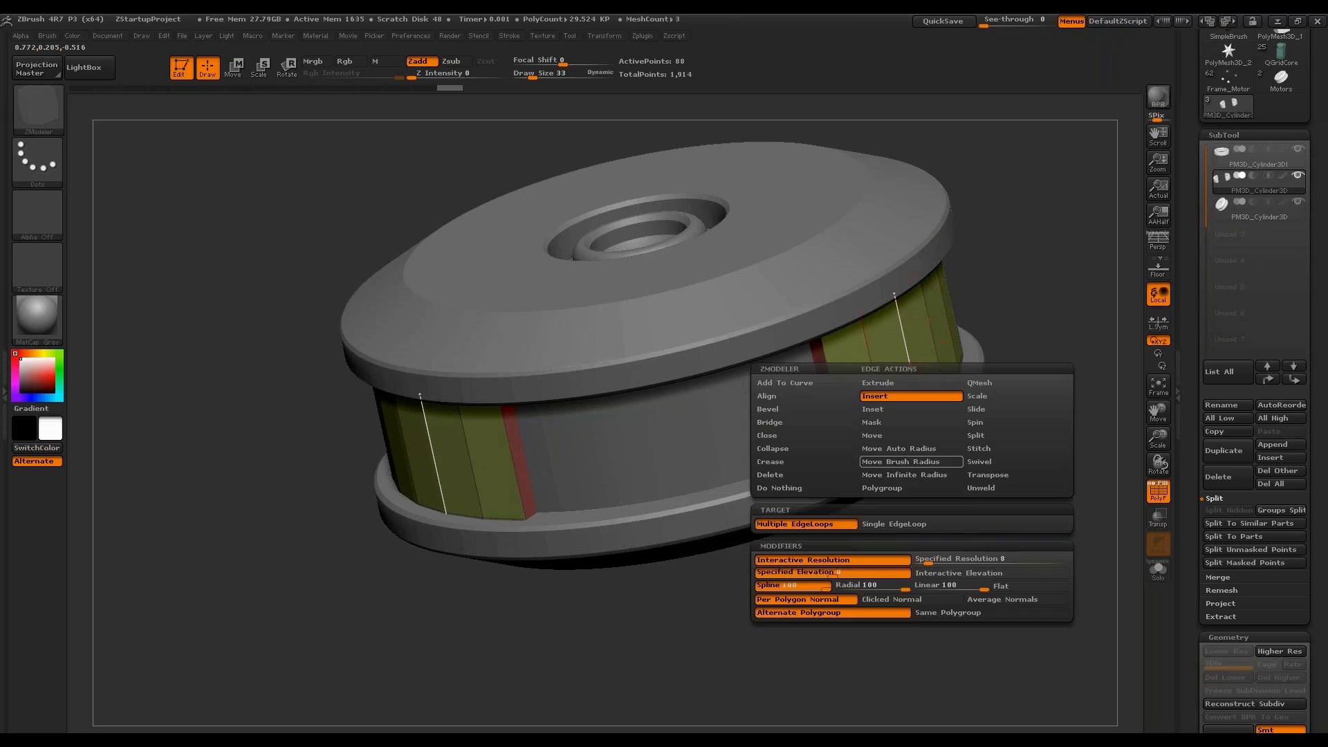
left_click(946, 612)
left_click_drag(892, 363, 1039, 317)
Remove all creases from the curved panels with UnCreaseAll.
left_click(1228, 636)
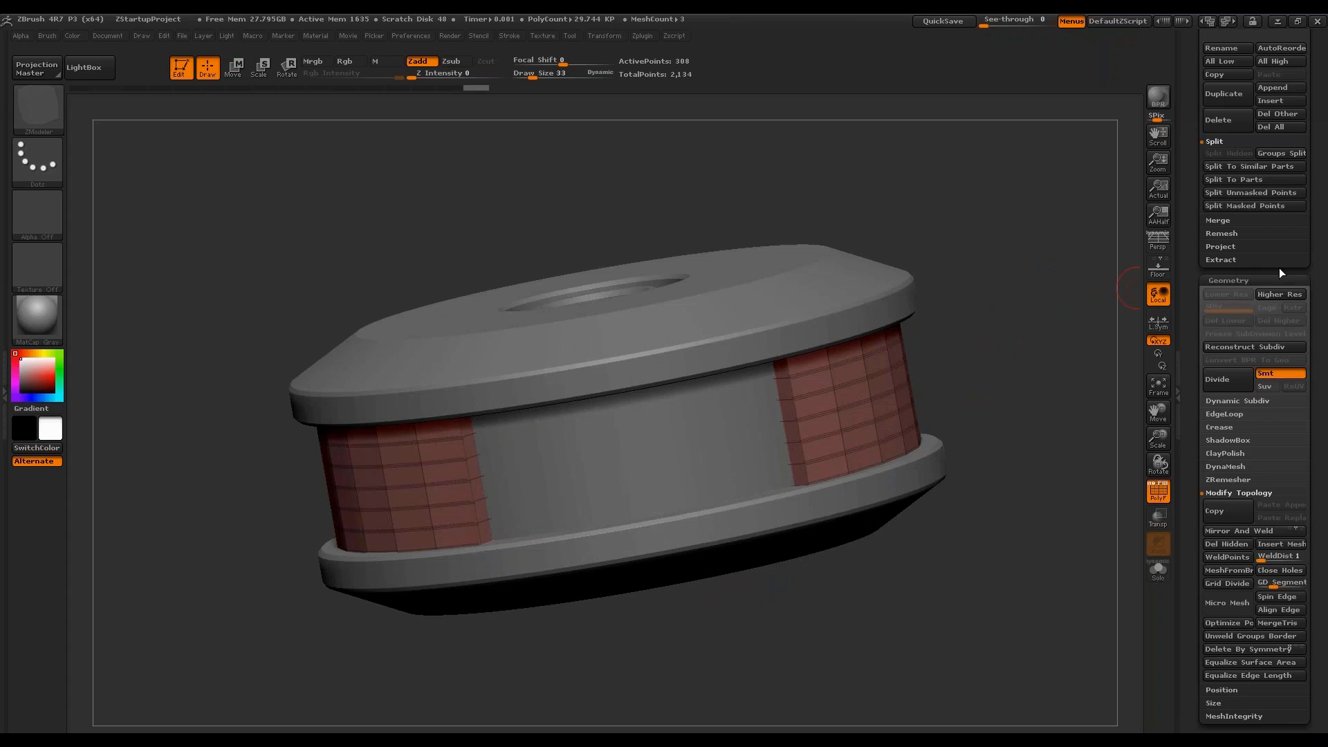
left_click(1256, 399)
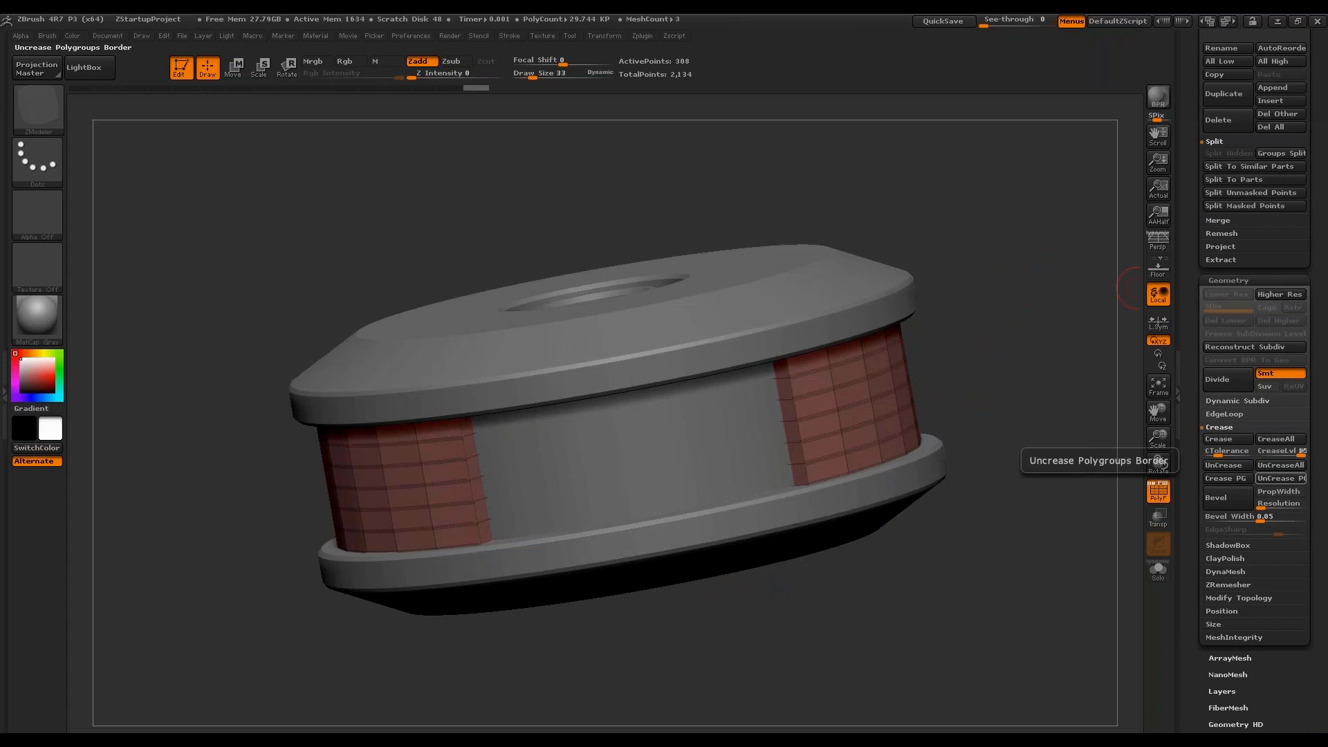
left_click(1275, 467)
Assign a separate polygroup to the uppermost, two middle and lowest face rows of the panels with Polygroup PolyLoop.
left_click_drag(1037, 346, 1023, 402, "alt")
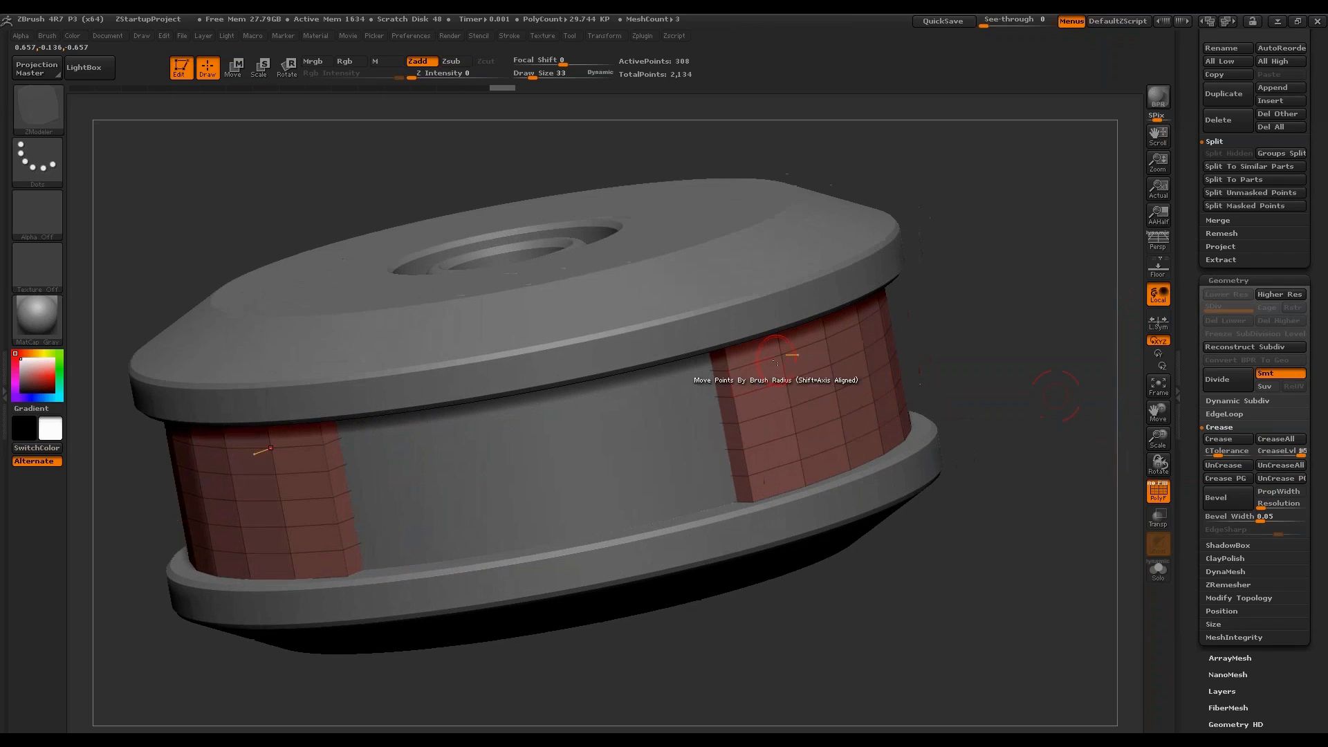
right_click_drag(892, 317, 948, 283)
left_click_drag(996, 242, 800, 510)
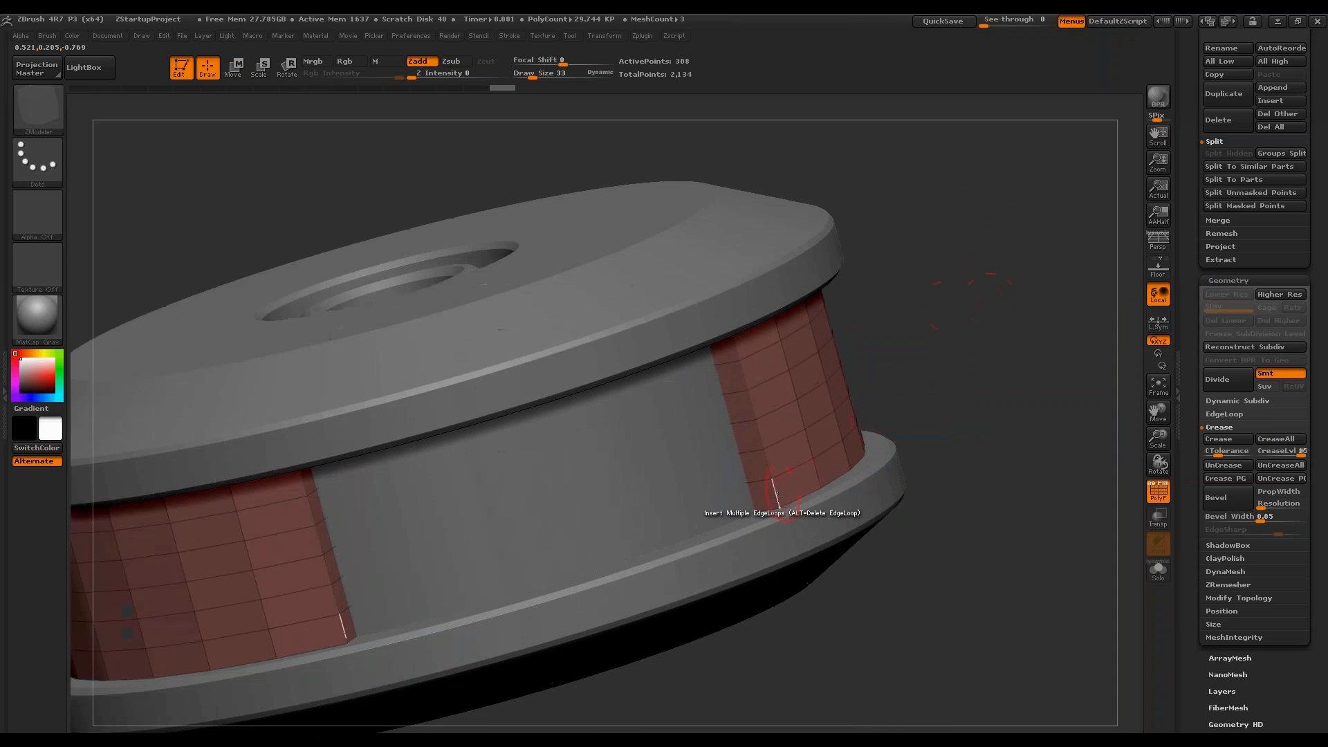
key("space")
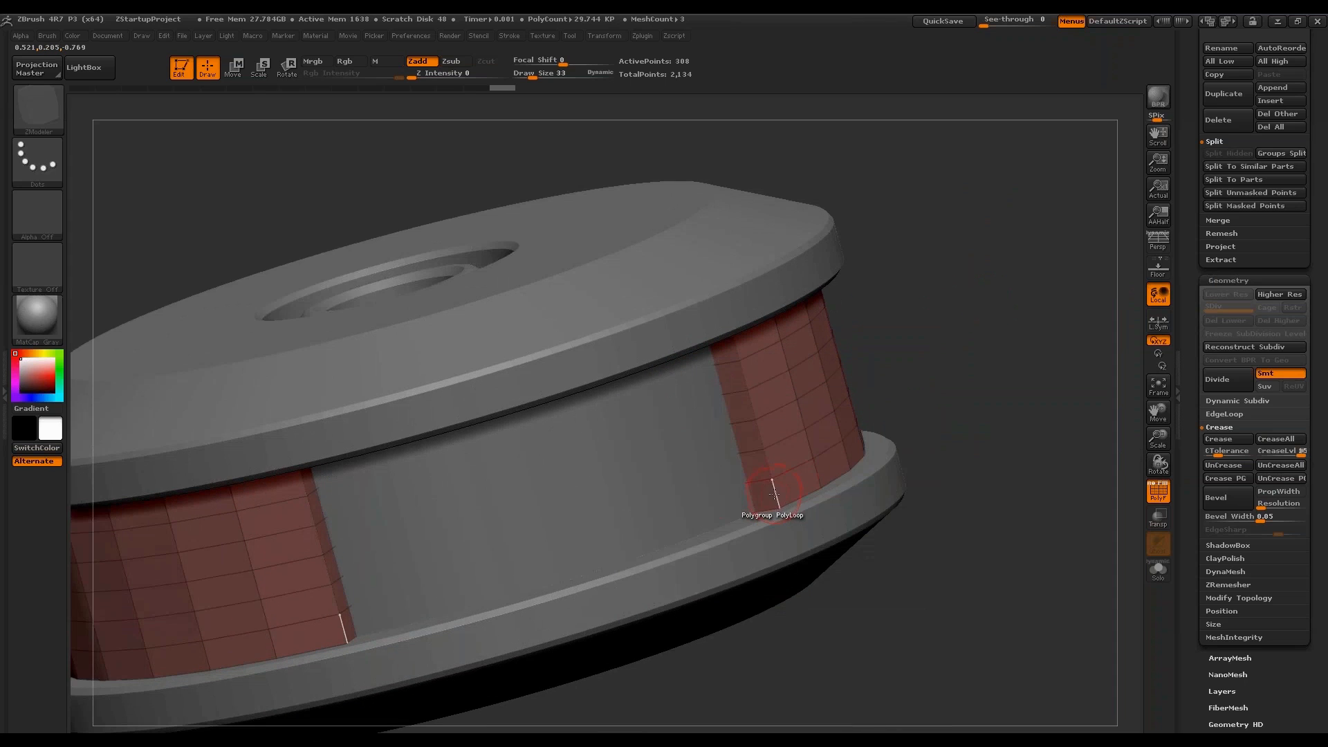
left_click(775, 494)
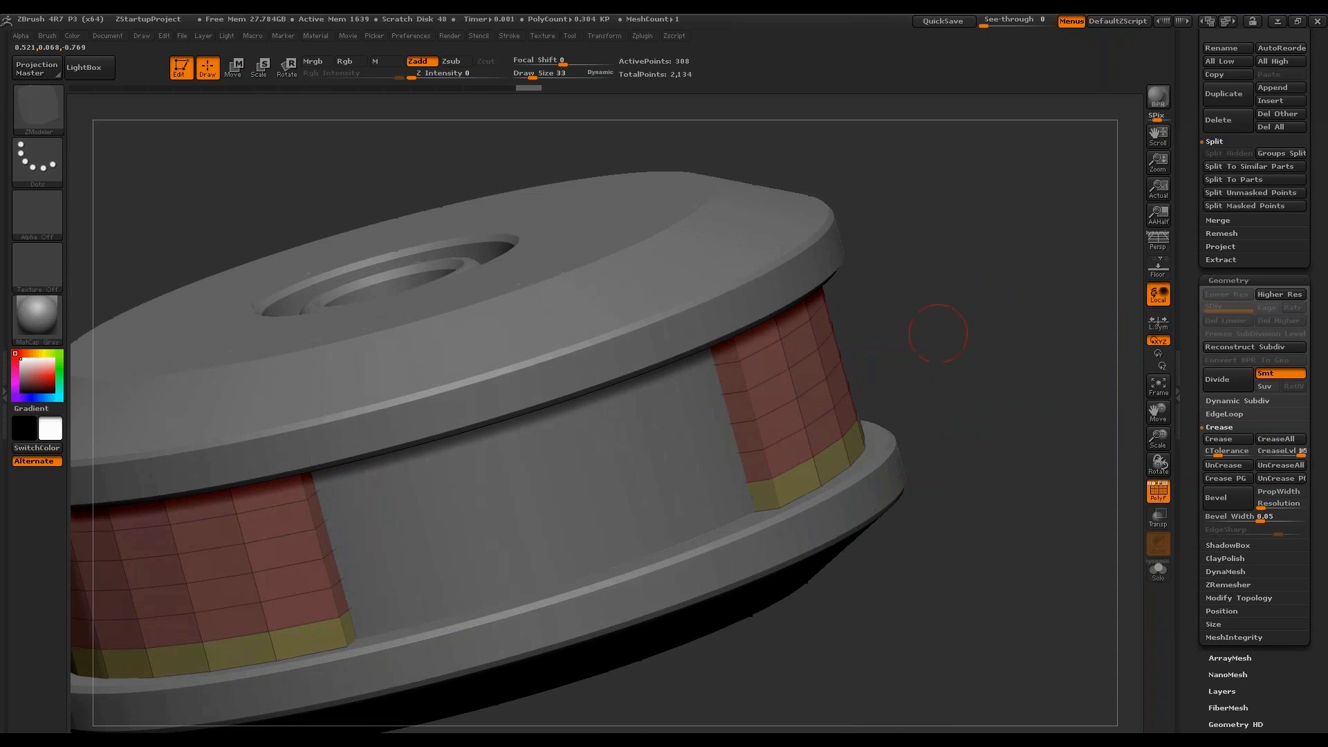
left_click(754, 408)
left_click_drag(928, 287, 917, 242)
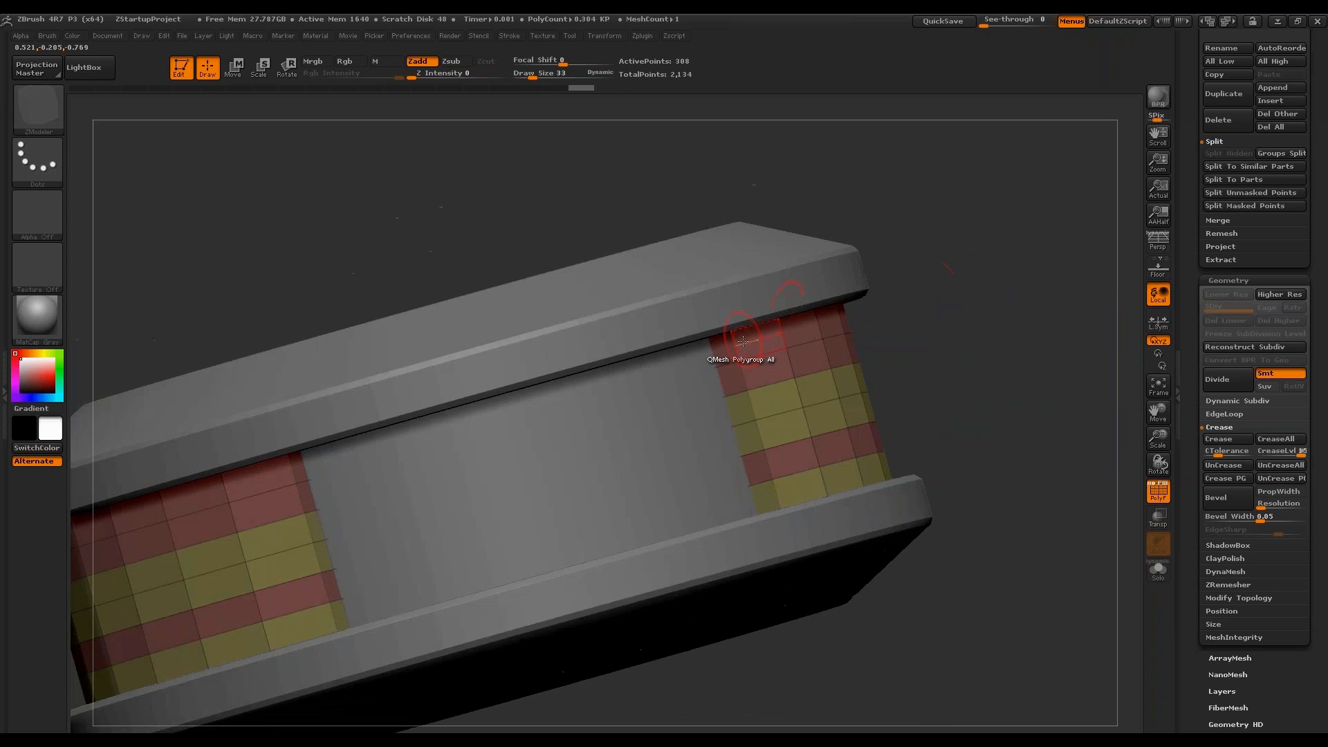
left_click(780, 328)
Extrude the newly grouped face rows outward as raised bands using QMesh with the Polygroup All target.
key("f")
left_click_drag(1011, 263, 1013, 325)
key("space")
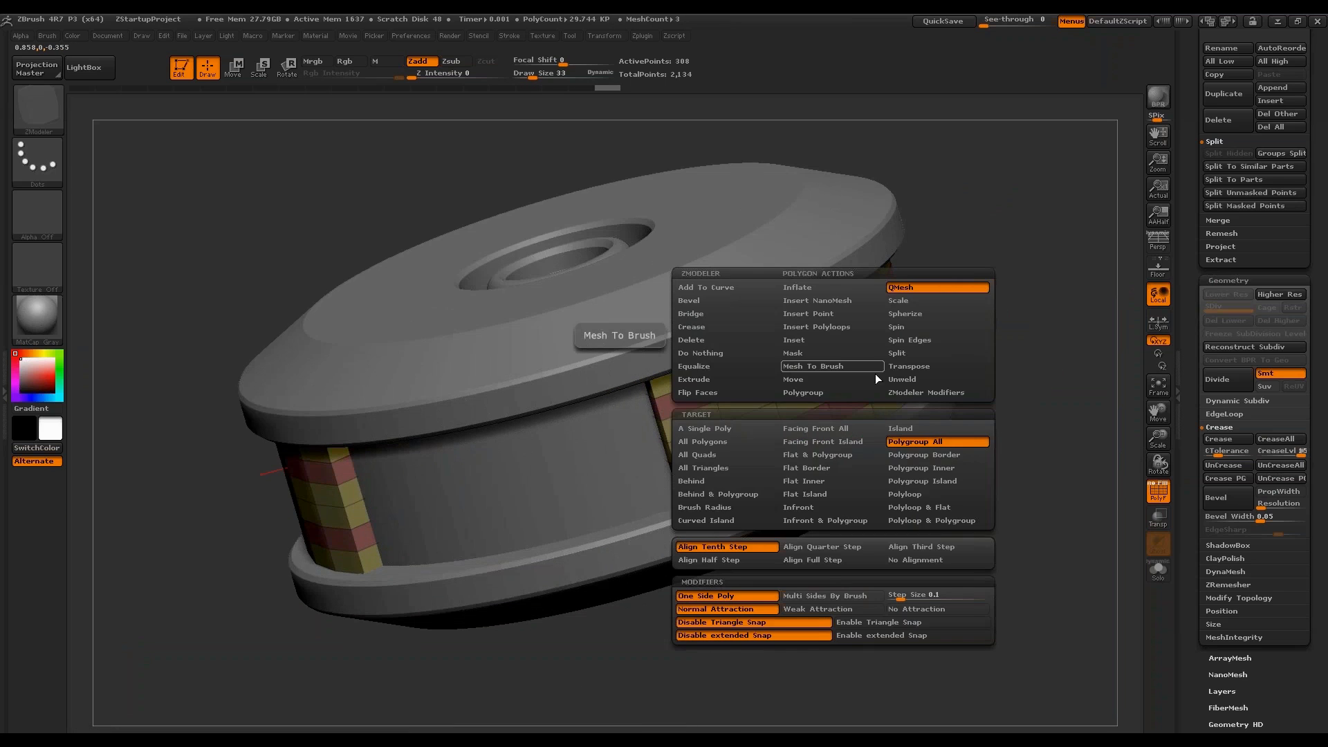
left_click_drag(855, 371, 854, 360)
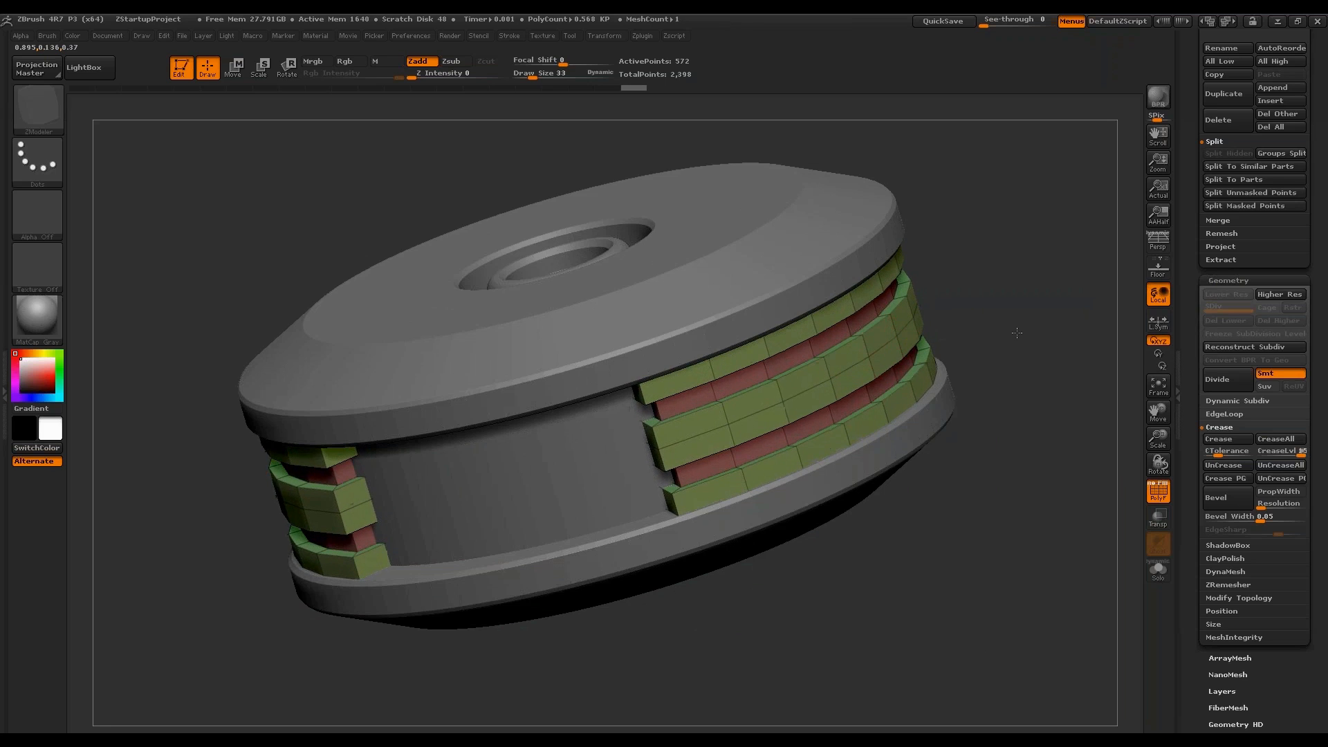
key("f")
left_click_drag(1015, 331, 1030, 284)
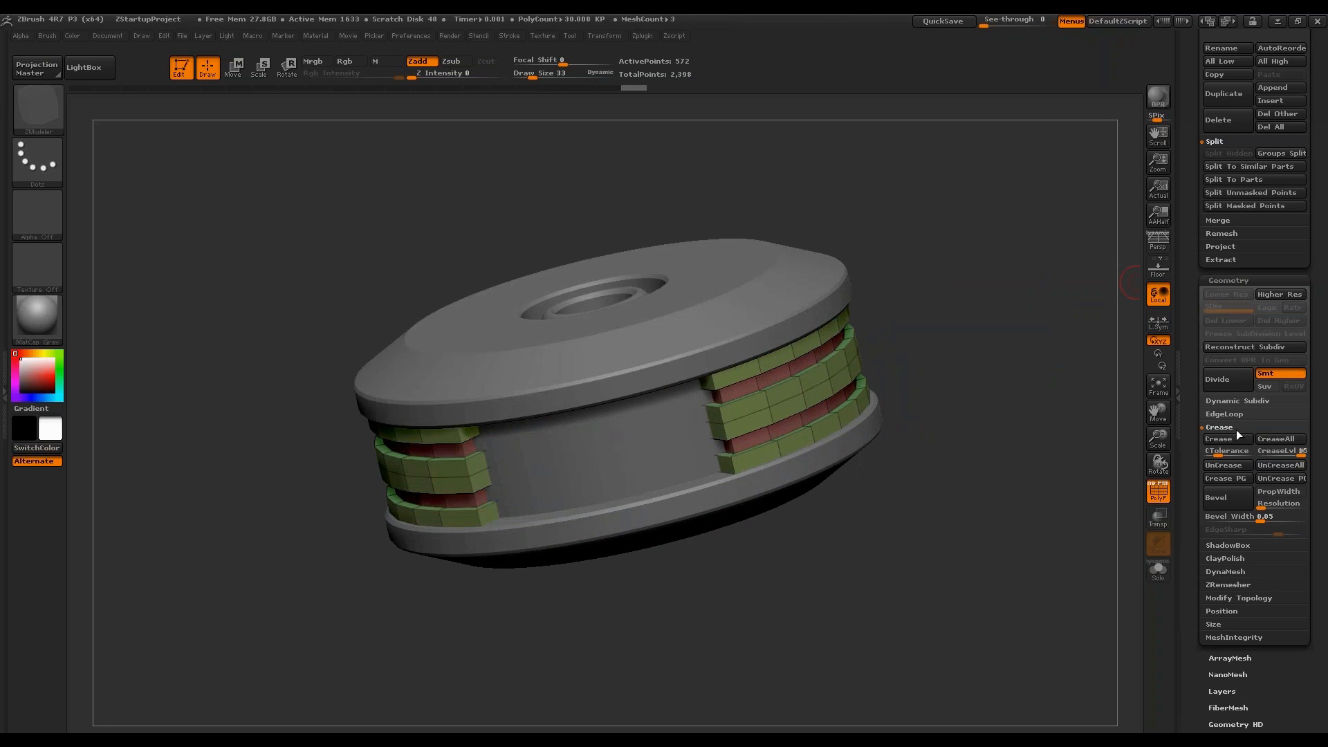
Turn on Dynamic Subdivision for the banded panels.
left_click_drag(1035, 454, 1137, 379)
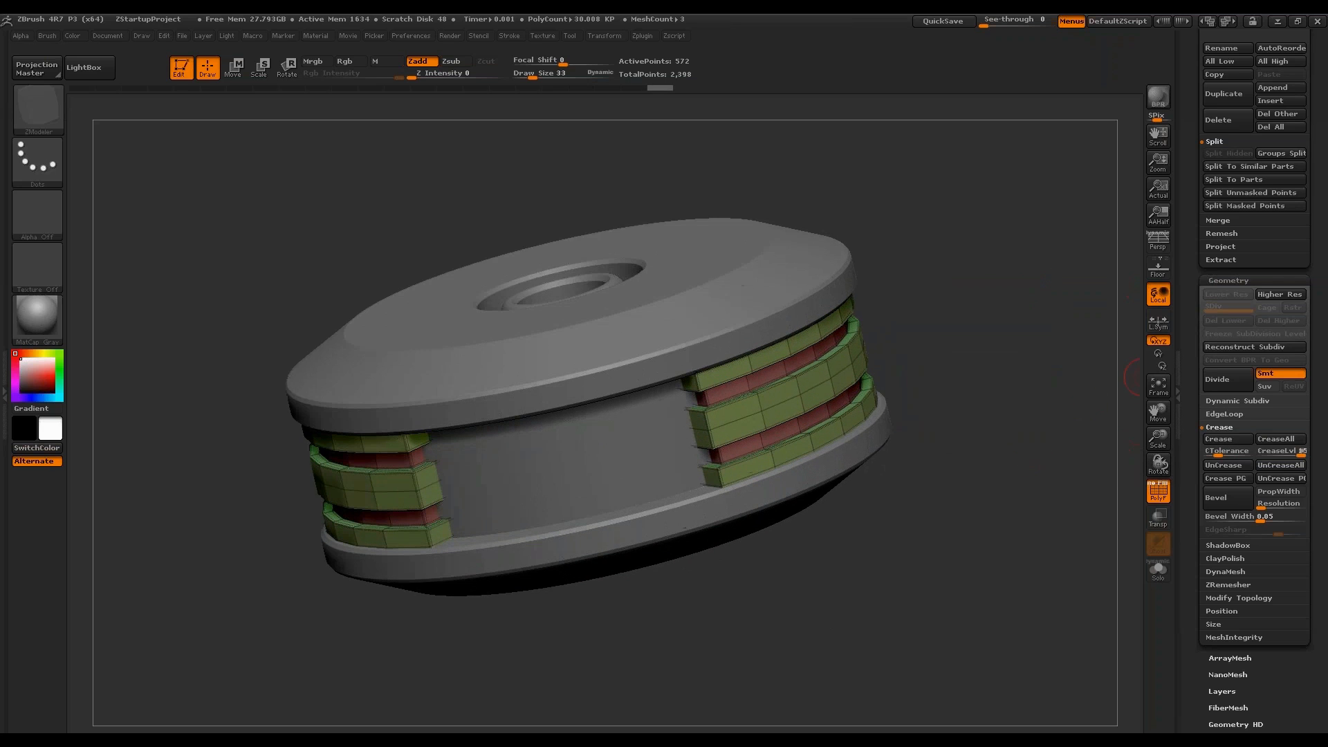
left_click(1241, 400)
left_click(1223, 412)
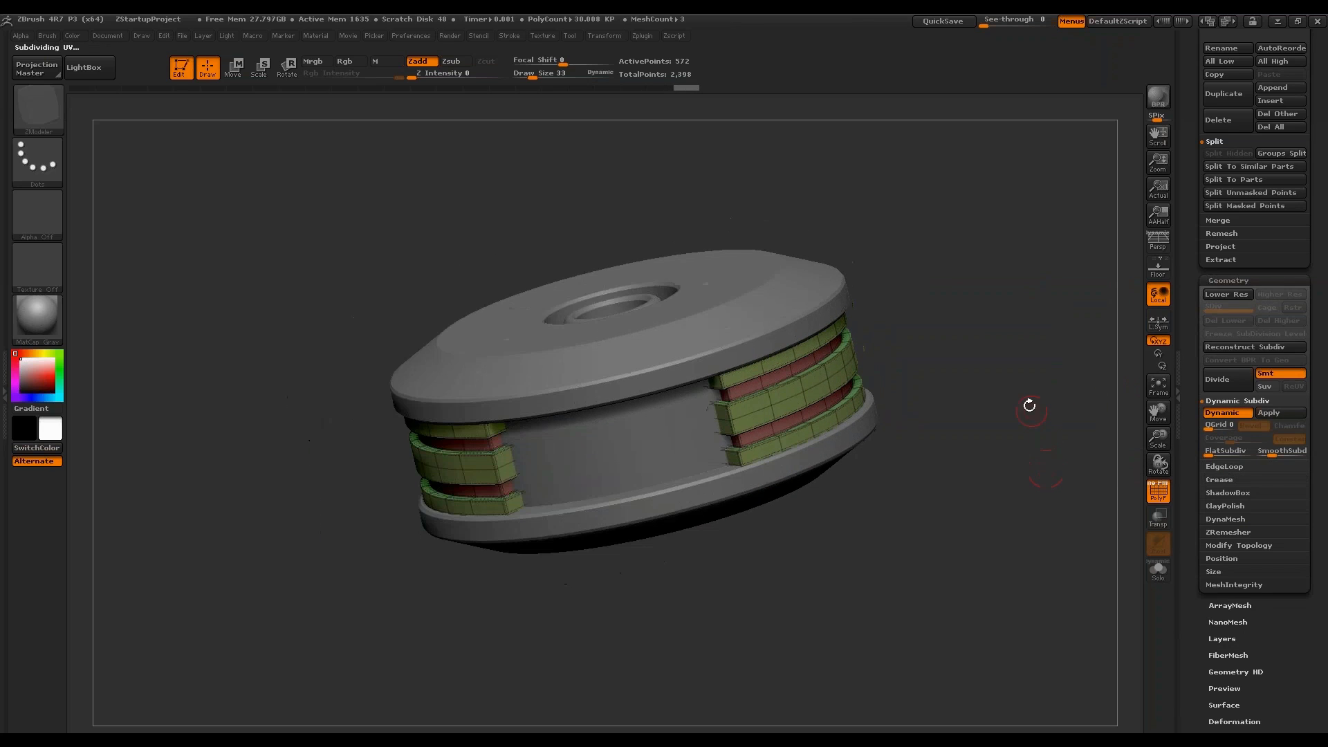
Set the edge action to Crease with the Edge target and crease the vertical end edges of the raised bands.
left_click_drag(1044, 456, 1034, 377, "alt")
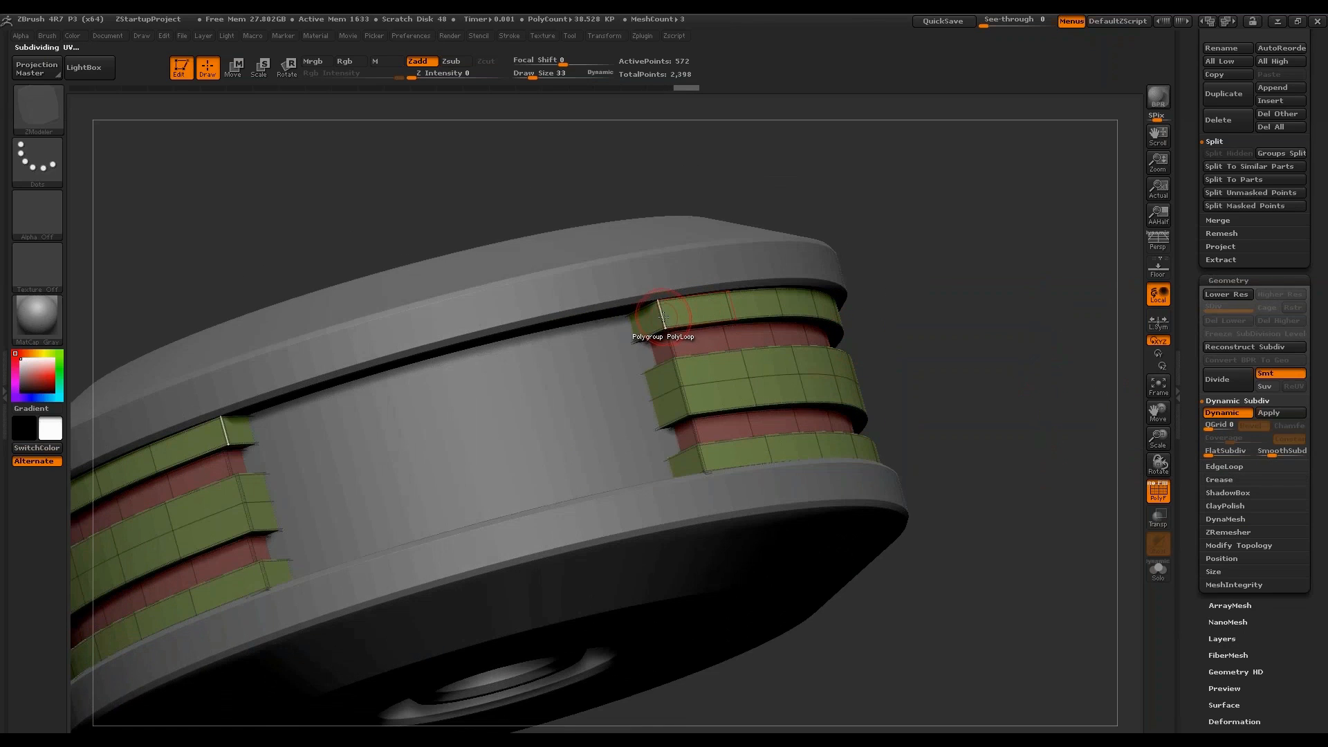
key("space")
left_click(551, 386)
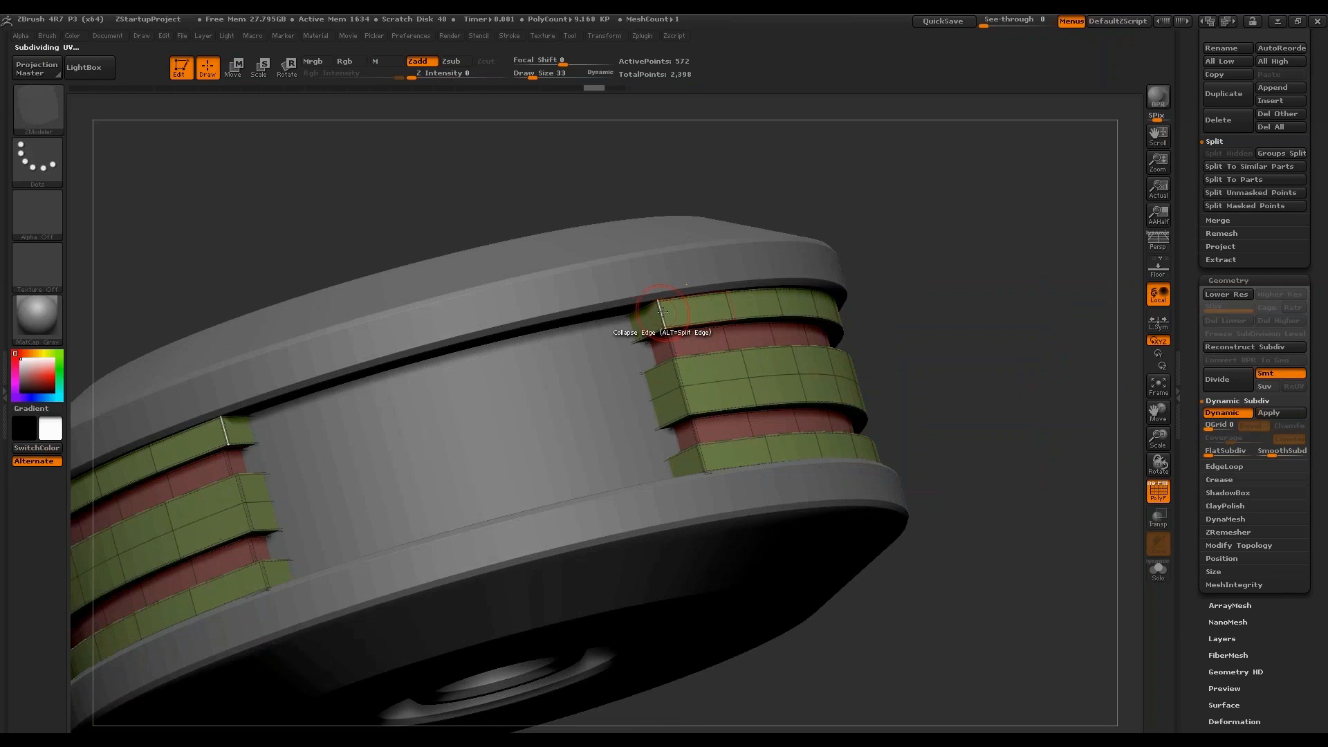
key("space")
left_click(550, 396)
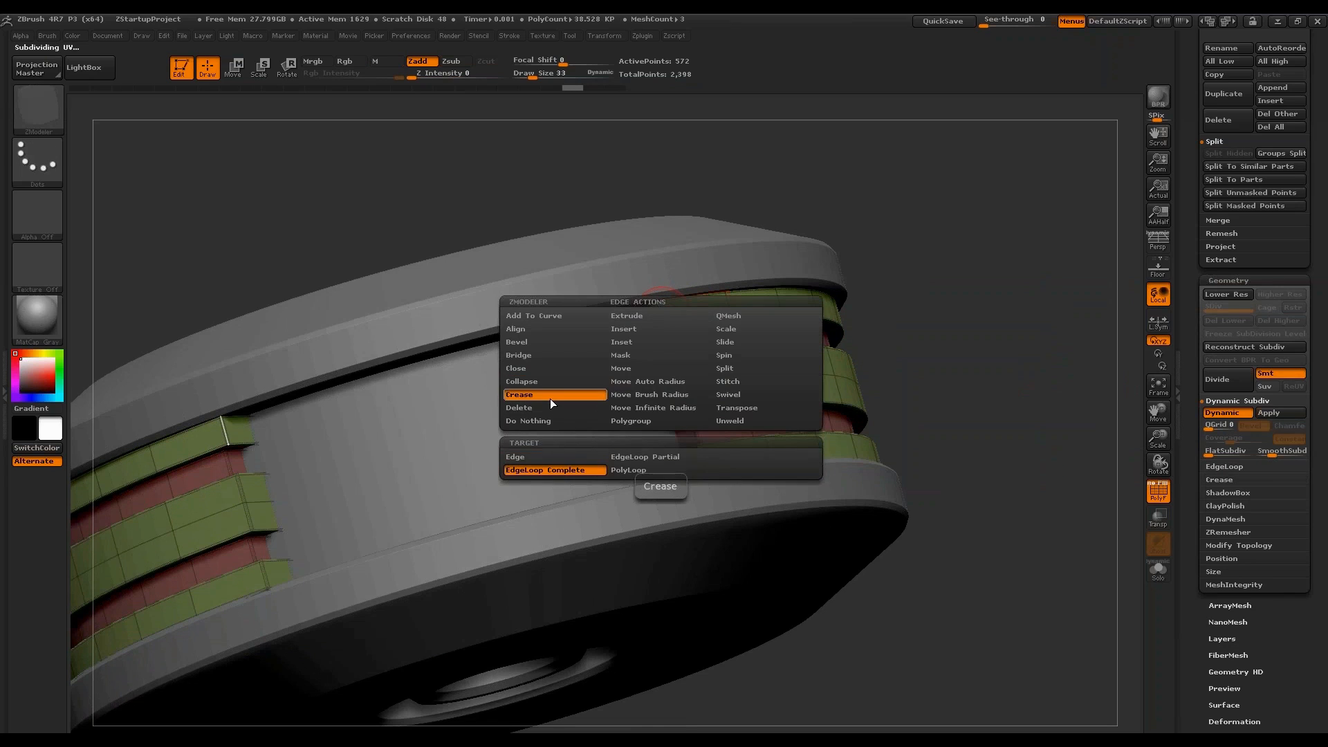
left_click(572, 455)
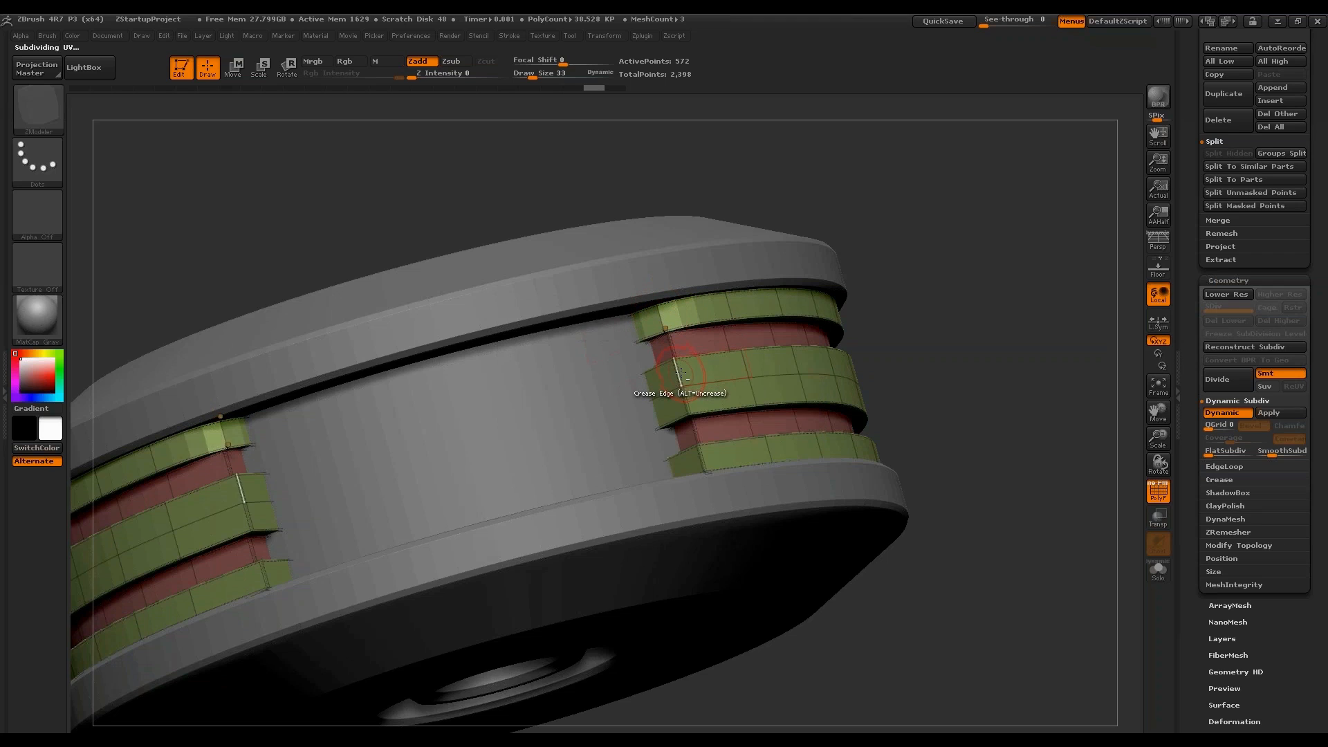
left_click_drag(681, 457, 700, 333)
left_click_drag(892, 354, 947, 299)
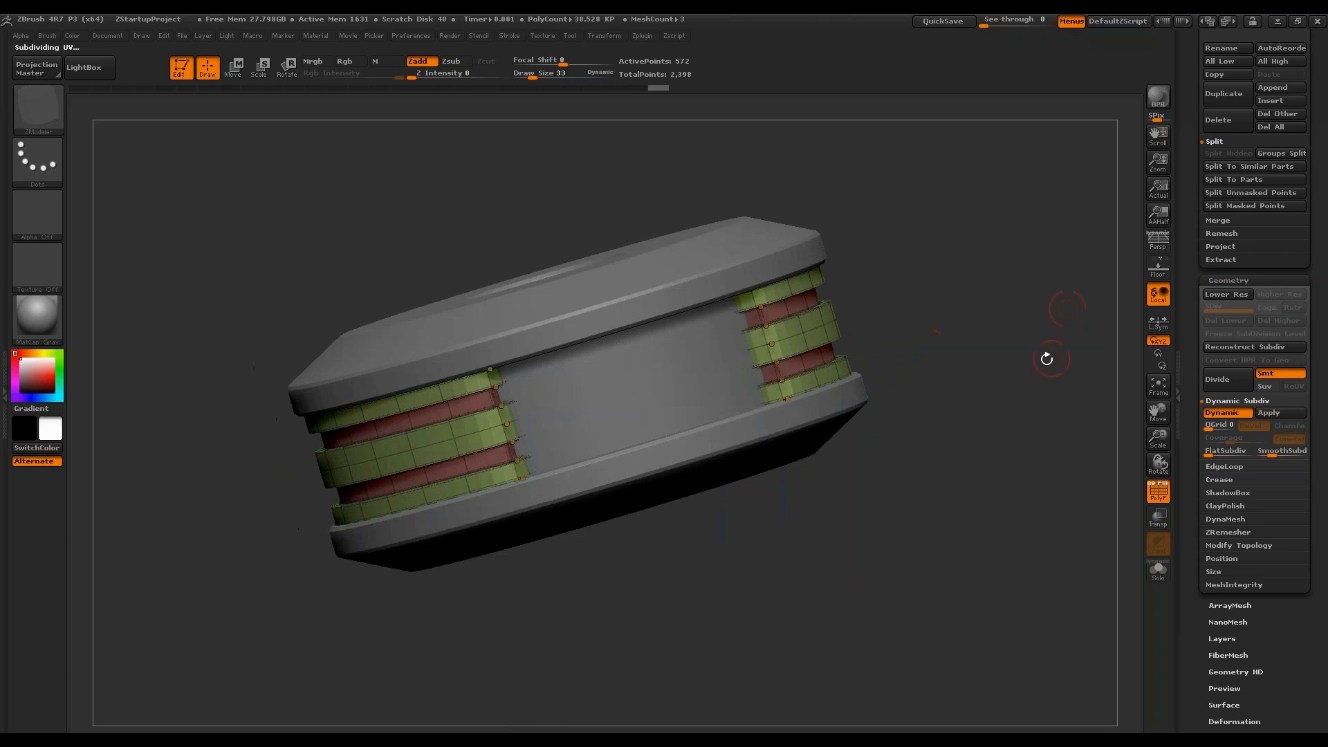
Raise the SmoothSubdiv level of the banded panels, check them without the polyframe, and enable perspective.
left_click_drag(1046, 358, 1134, 384)
left_click_drag(1275, 452, 1278, 452)
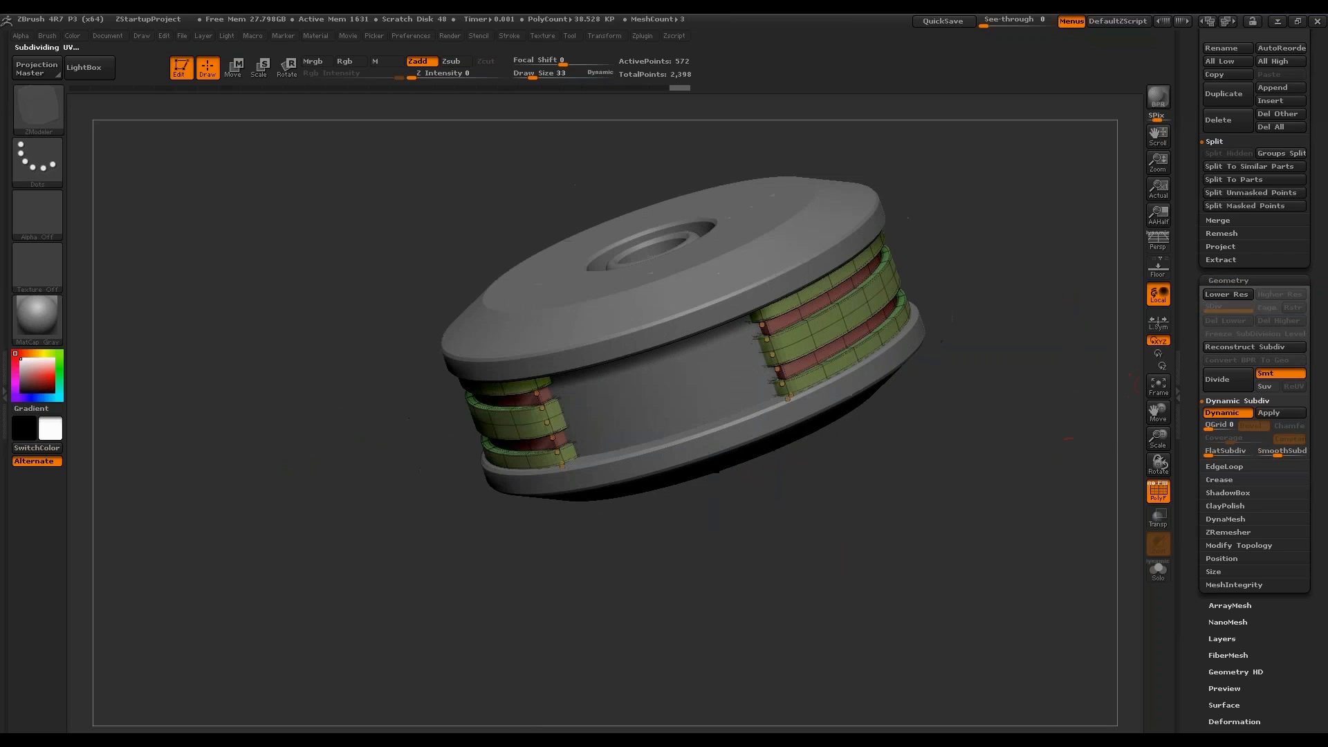
left_click(1158, 491)
left_click_drag(1093, 484, 1085, 323)
key("p")
left_click(1158, 491)
Select the central core subtool and apply Split Point twice at its front centre vertex to form two concentric octagons.
left_click_drag(1079, 422, 884, 468)
left_click(892, 403, "alt")
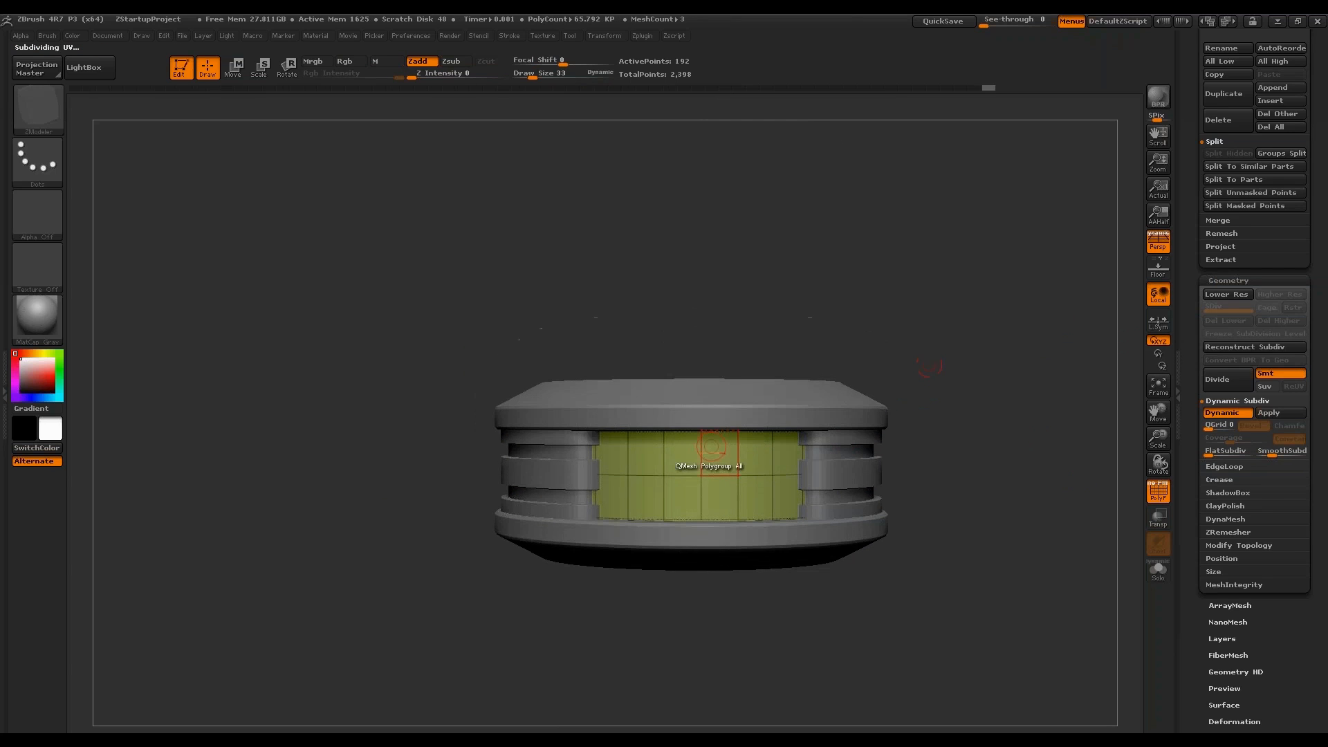
key("space")
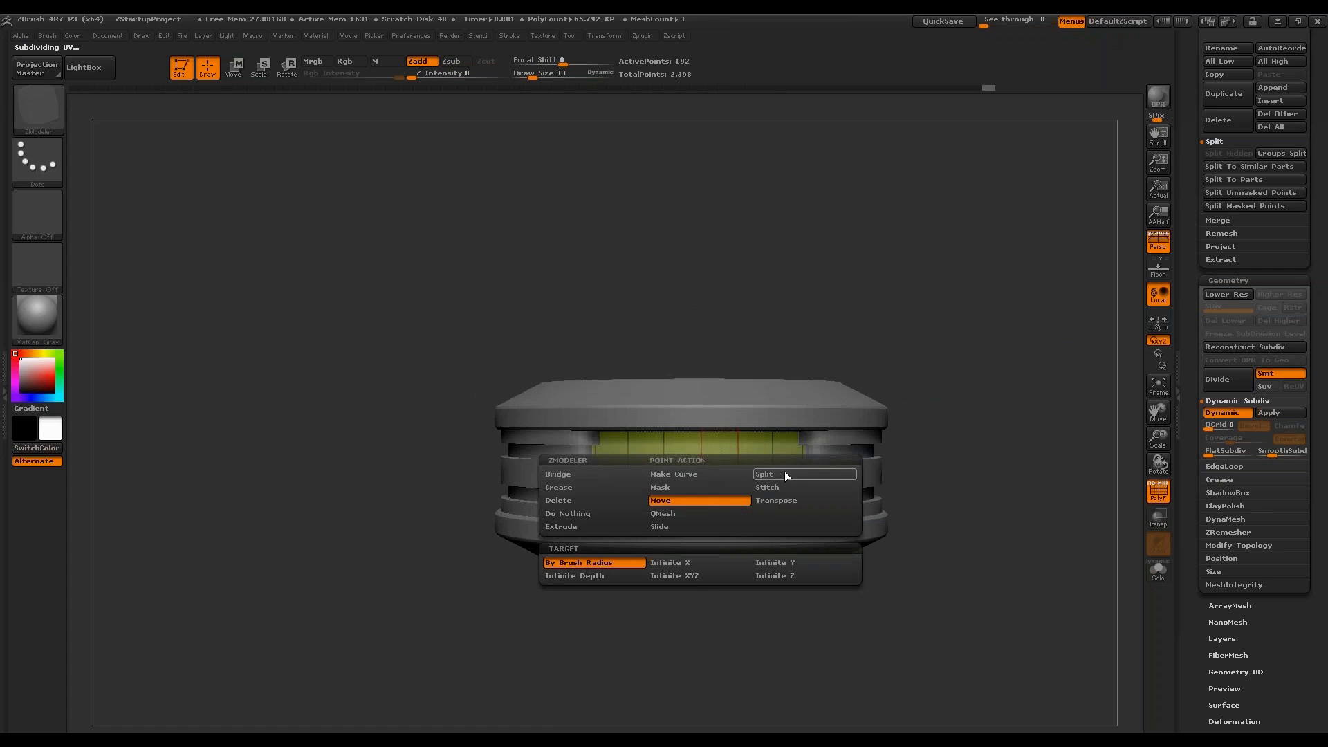
left_click(784, 475)
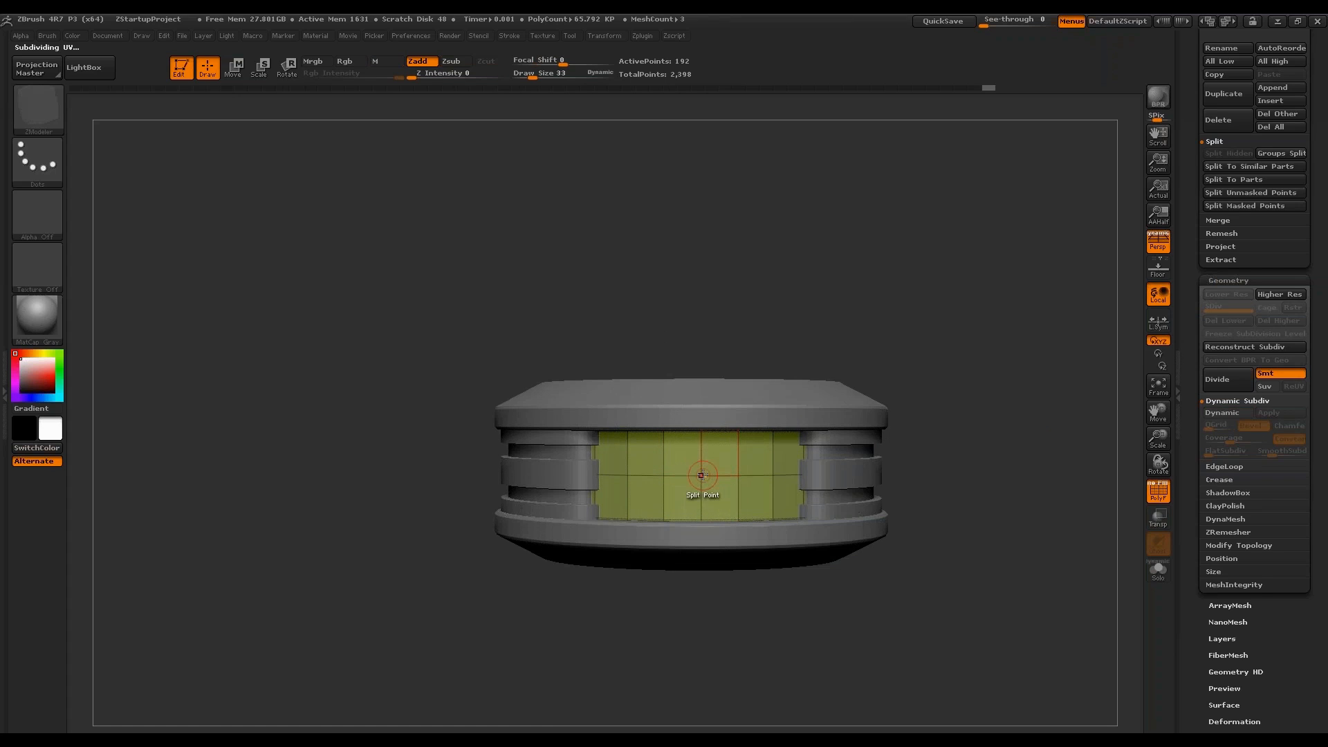
left_click(702, 475)
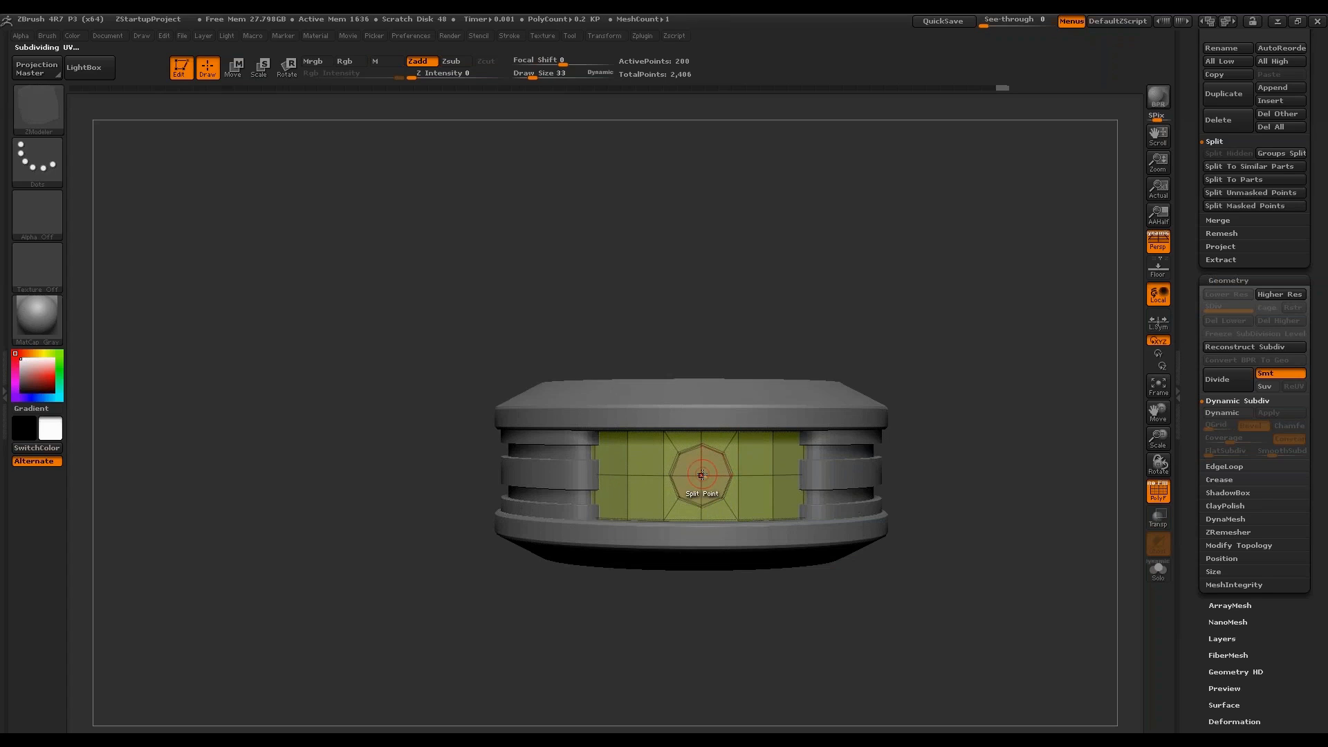
left_click(709, 490)
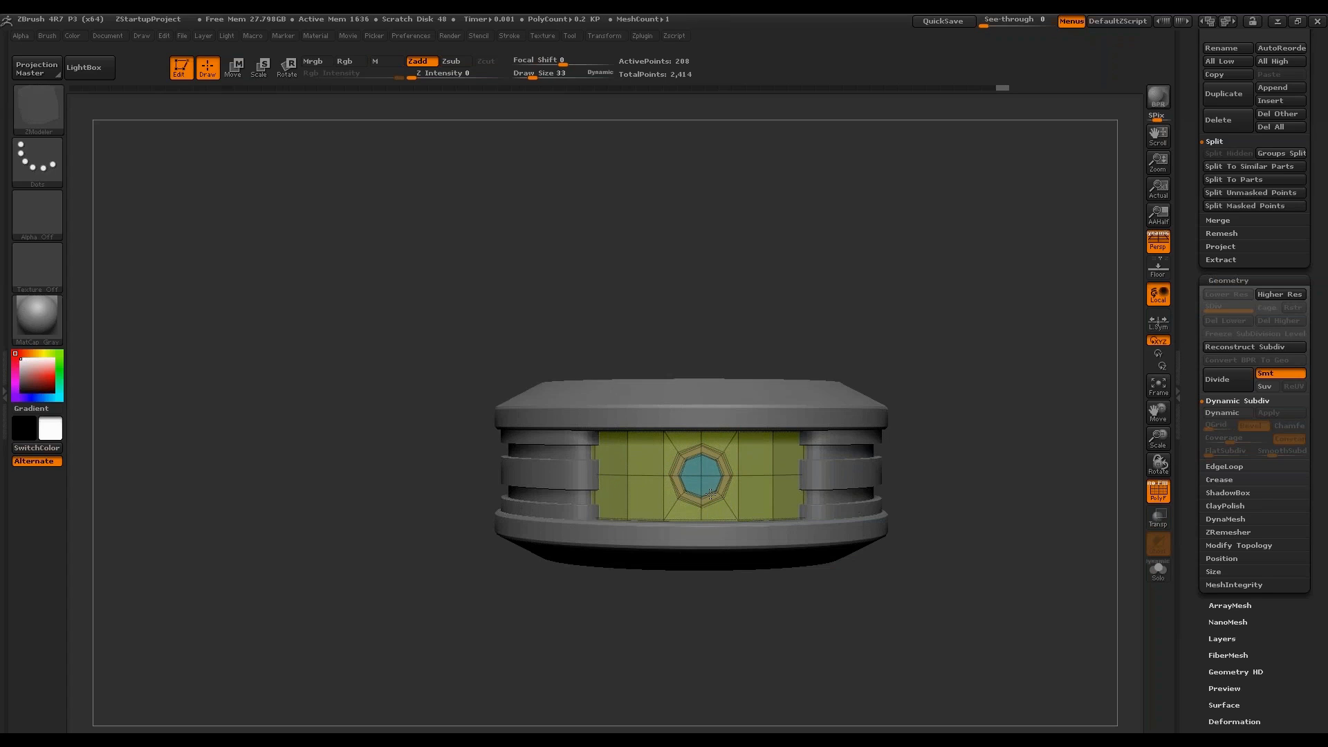
Set the polygon action to QMesh with the A Single Poly target and push the central octagon into the core as a recess.
left_click_drag(969, 317, 910, 386)
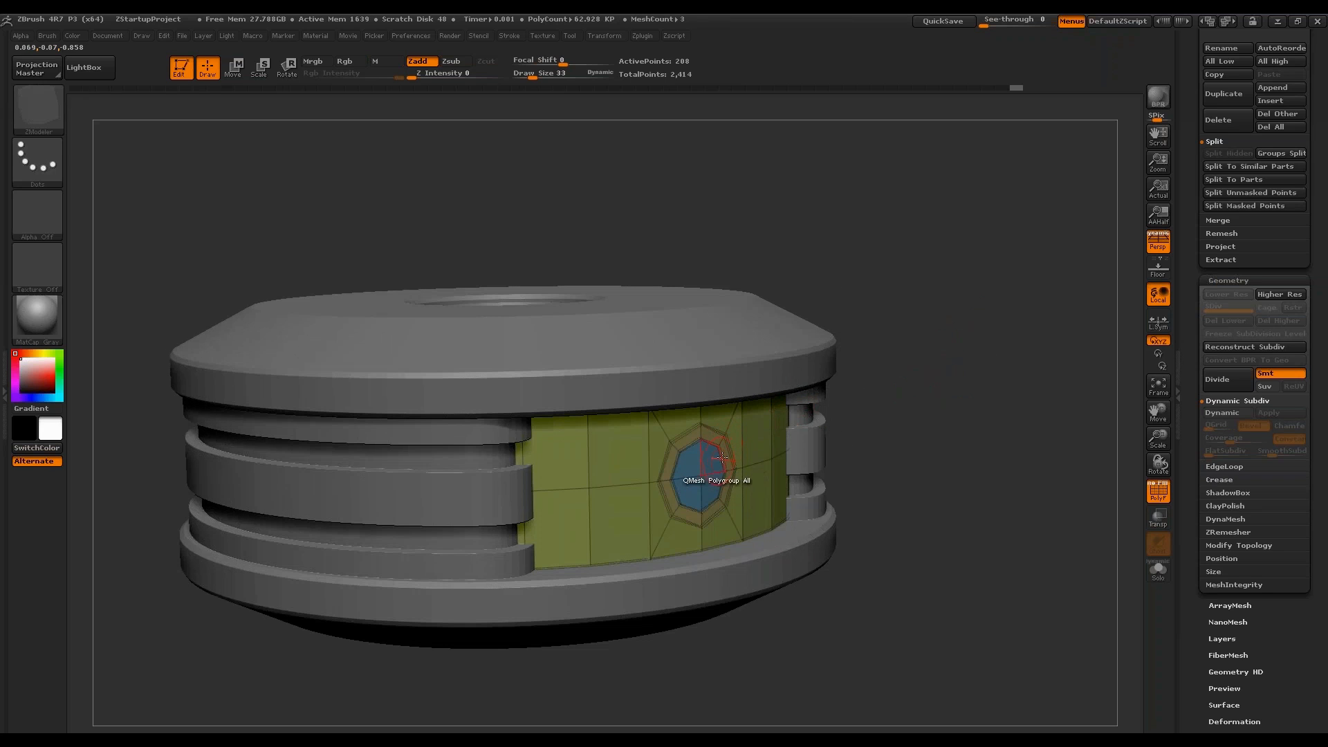
key("space")
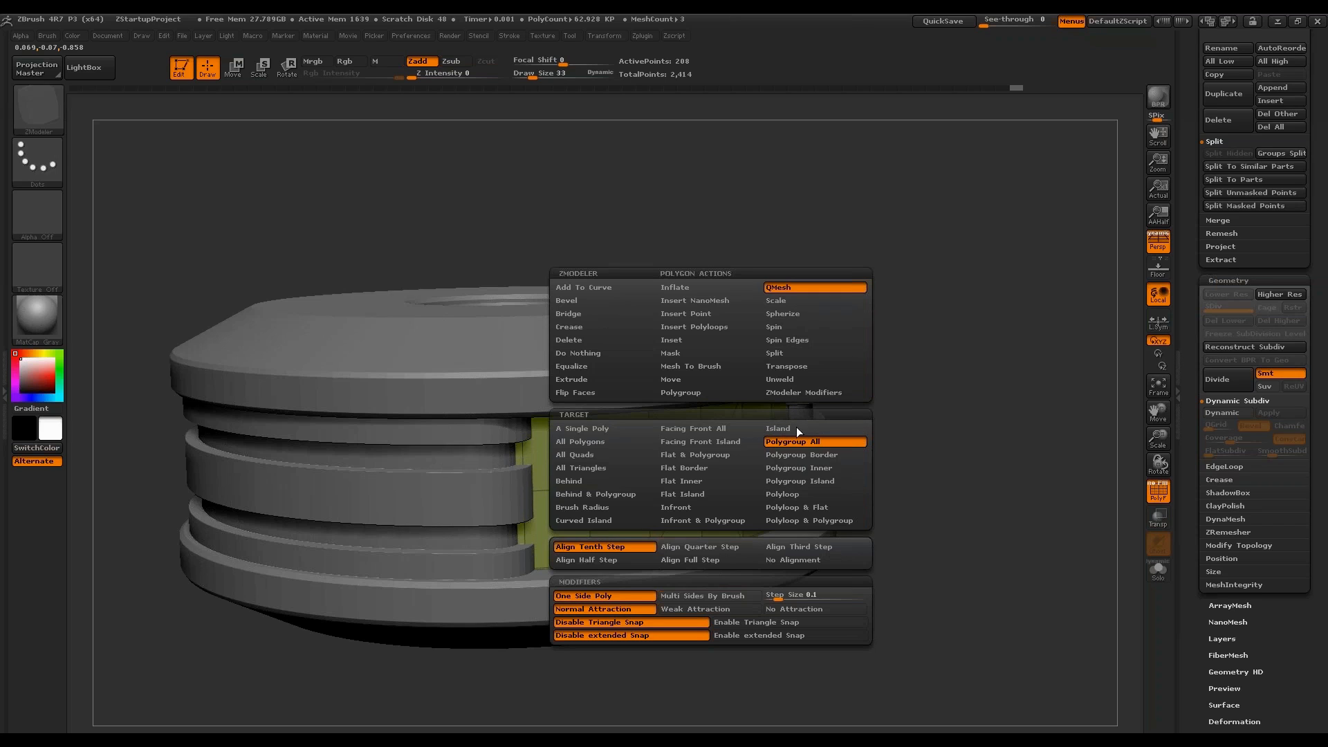
left_click(608, 430)
right_click_drag(704, 460, 705, 451, "shift")
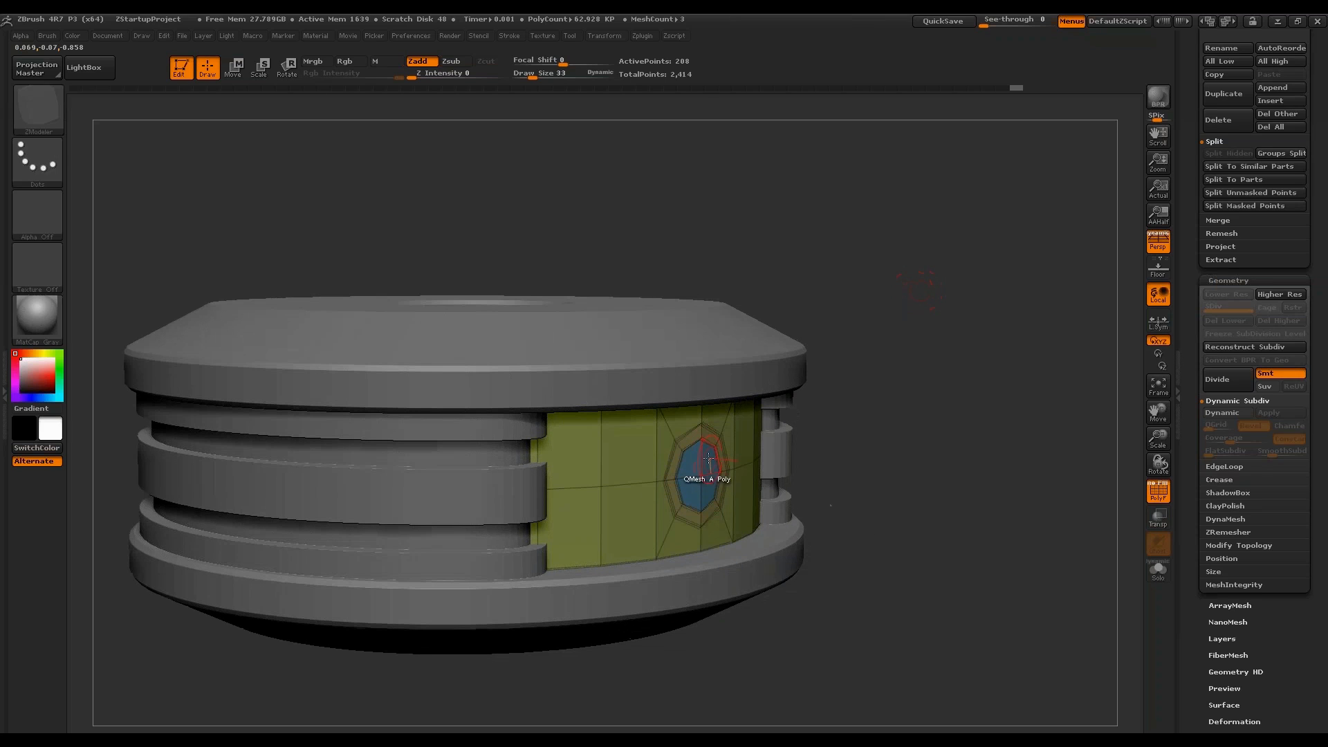
left_click_drag(709, 462, 692, 476)
Set the QMesh target to Polygroup All and pull the octagonal ring around the recess outward into a raised tube.
left_click_drag(913, 315, 957, 300)
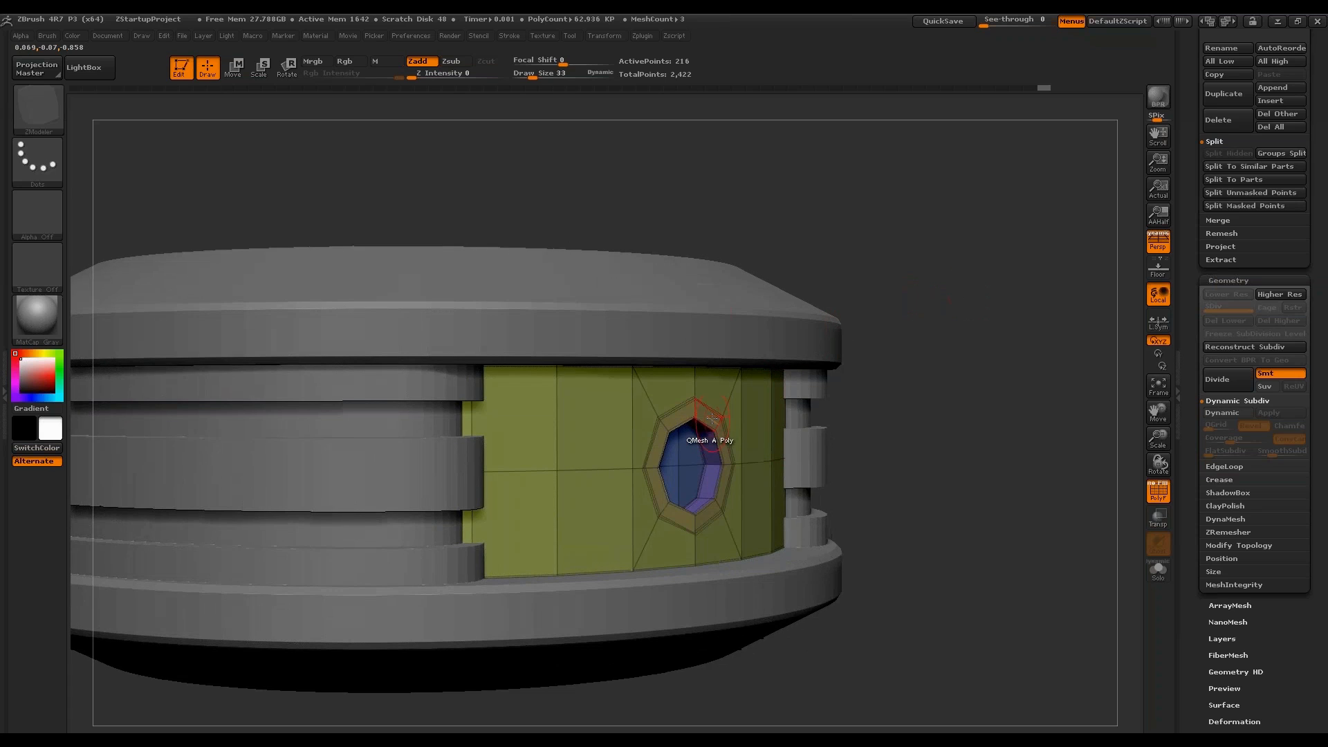
key("space")
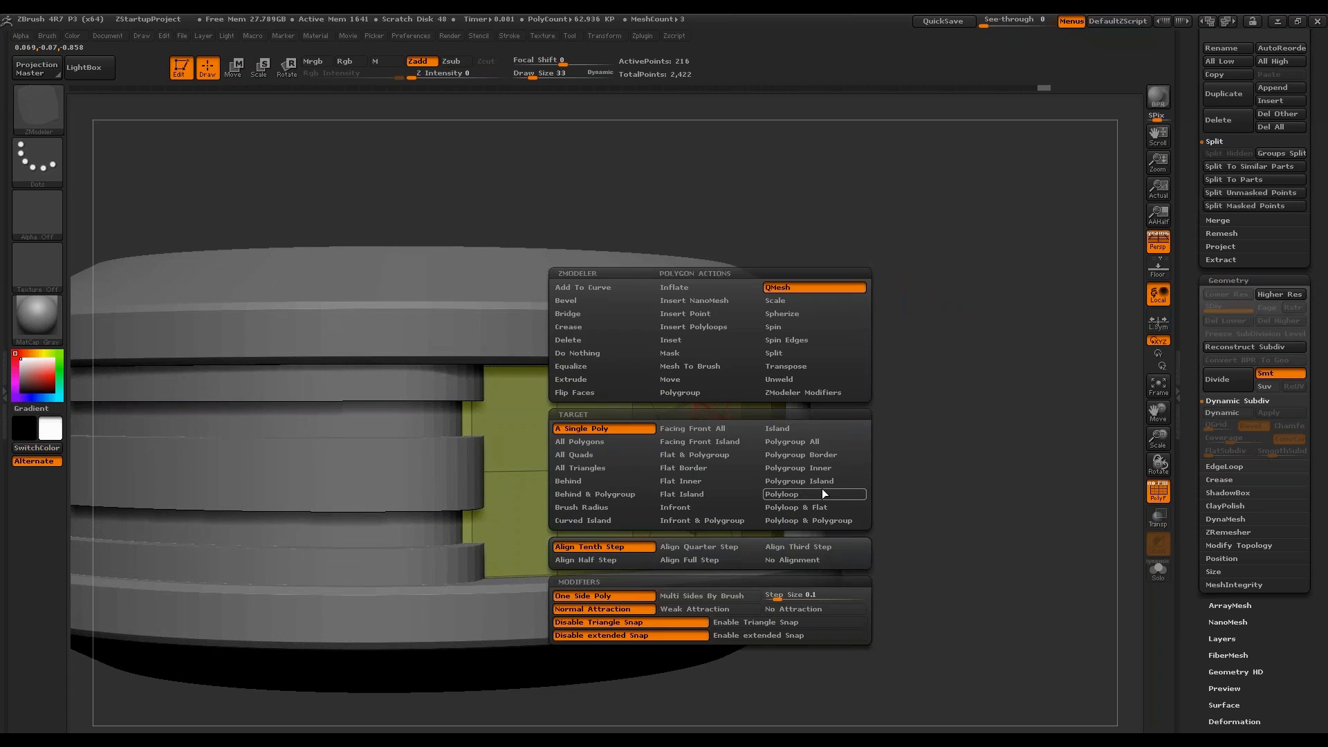
left_click(818, 439)
left_click_drag(713, 416, 827, 430)
View the motor from above and choose ClipCurve as the active selection brush.
left_click_drag(899, 408, 851, 348)
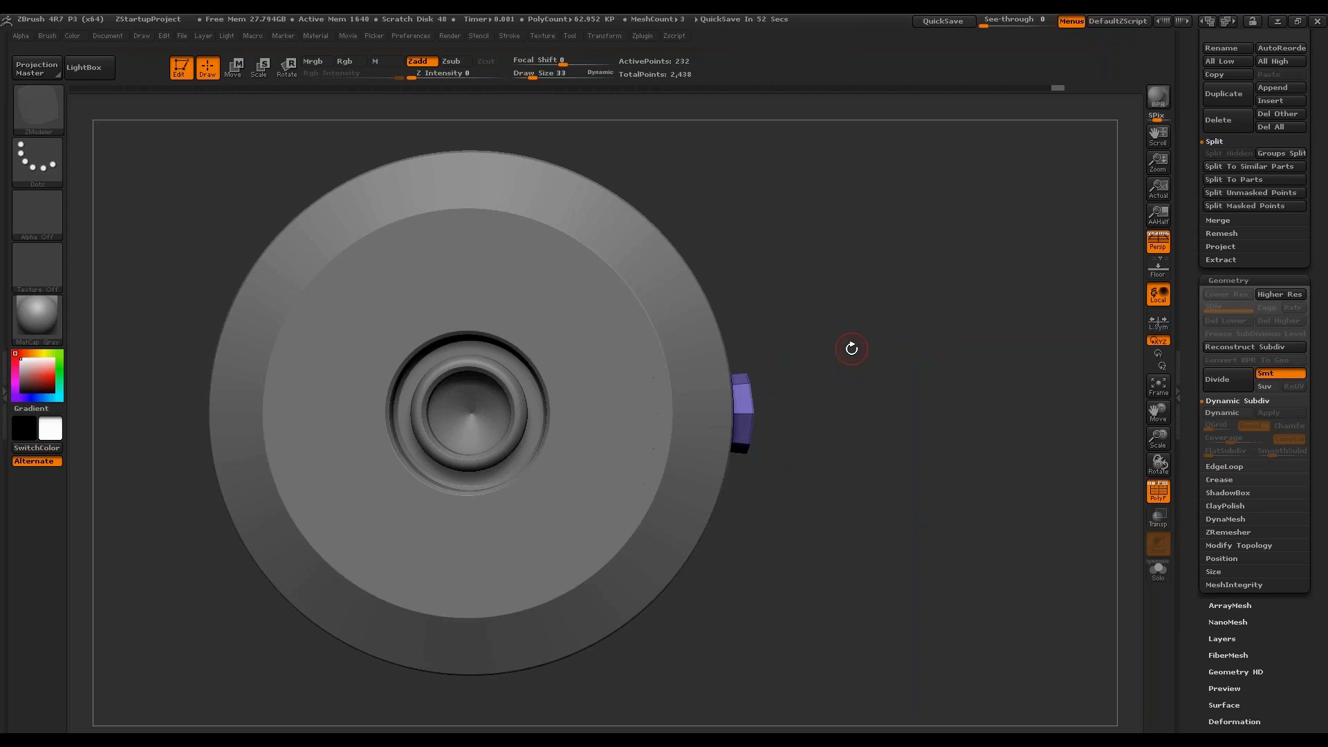
key("b")
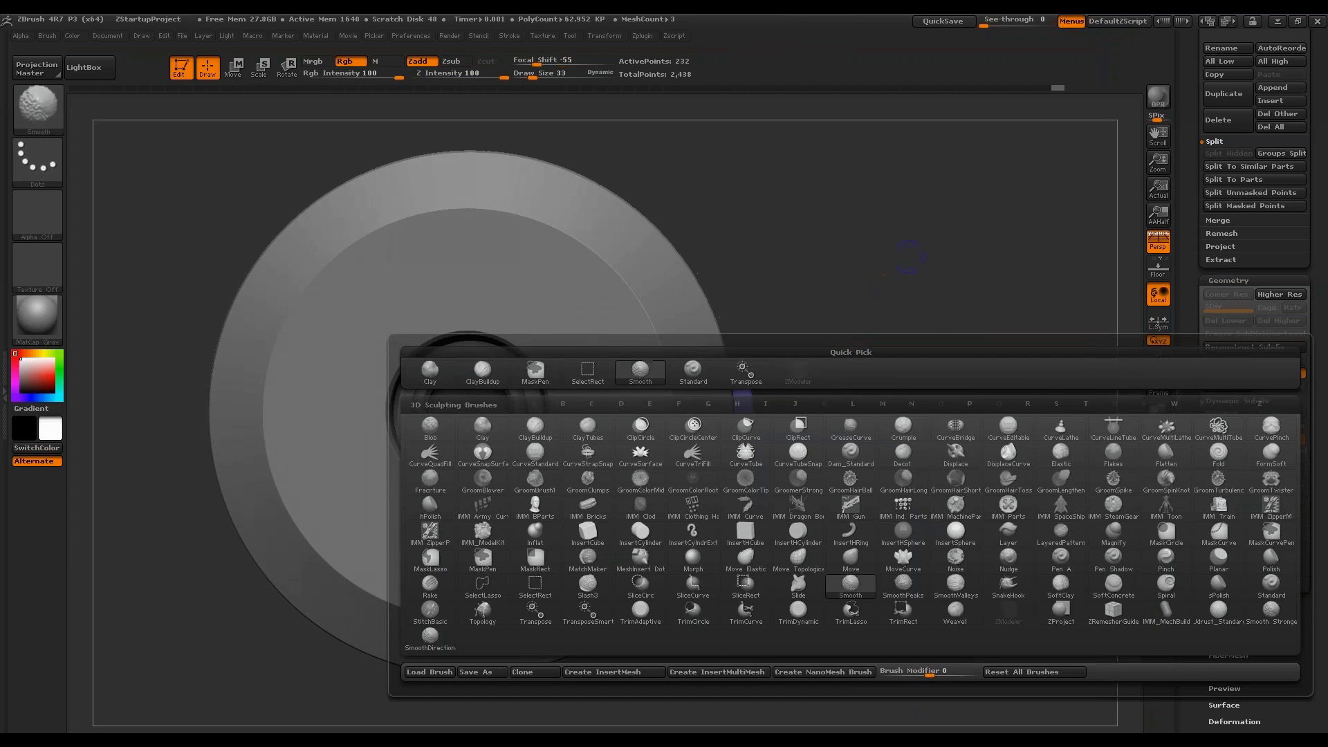
key("c")
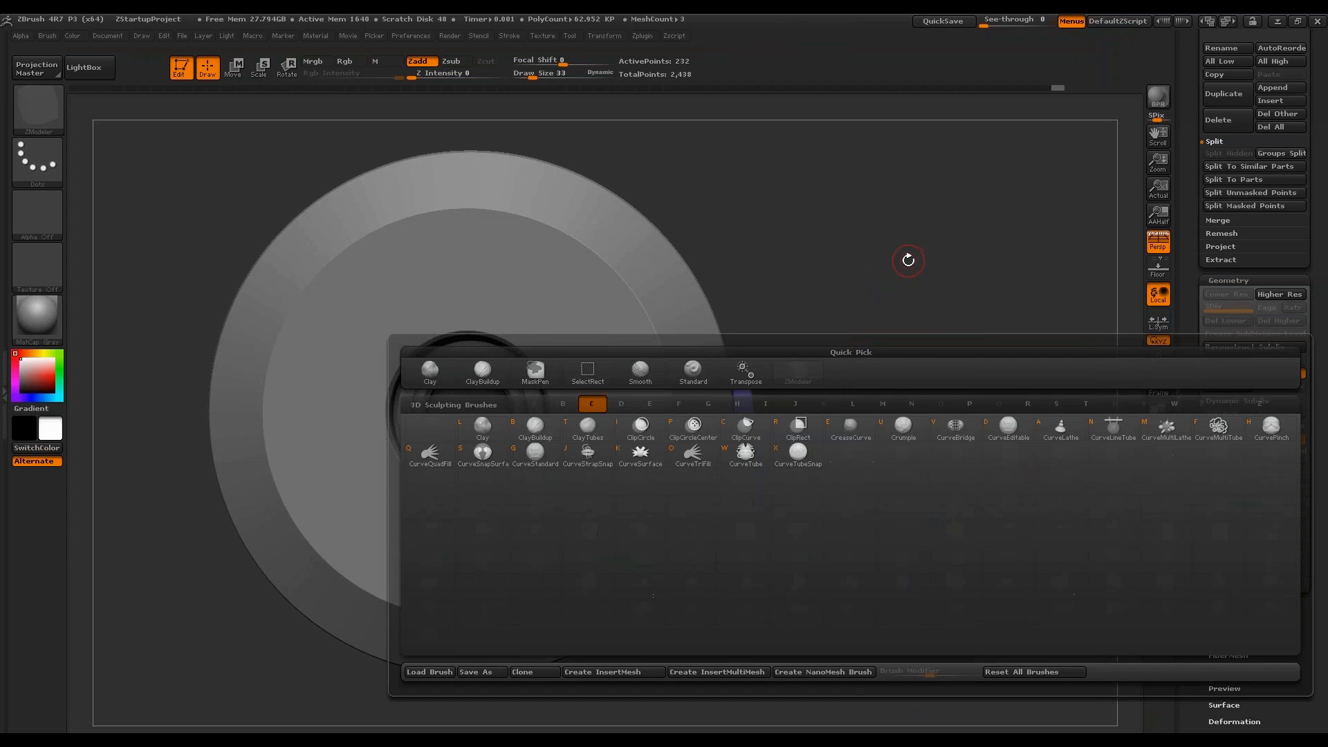
left_click(755, 429)
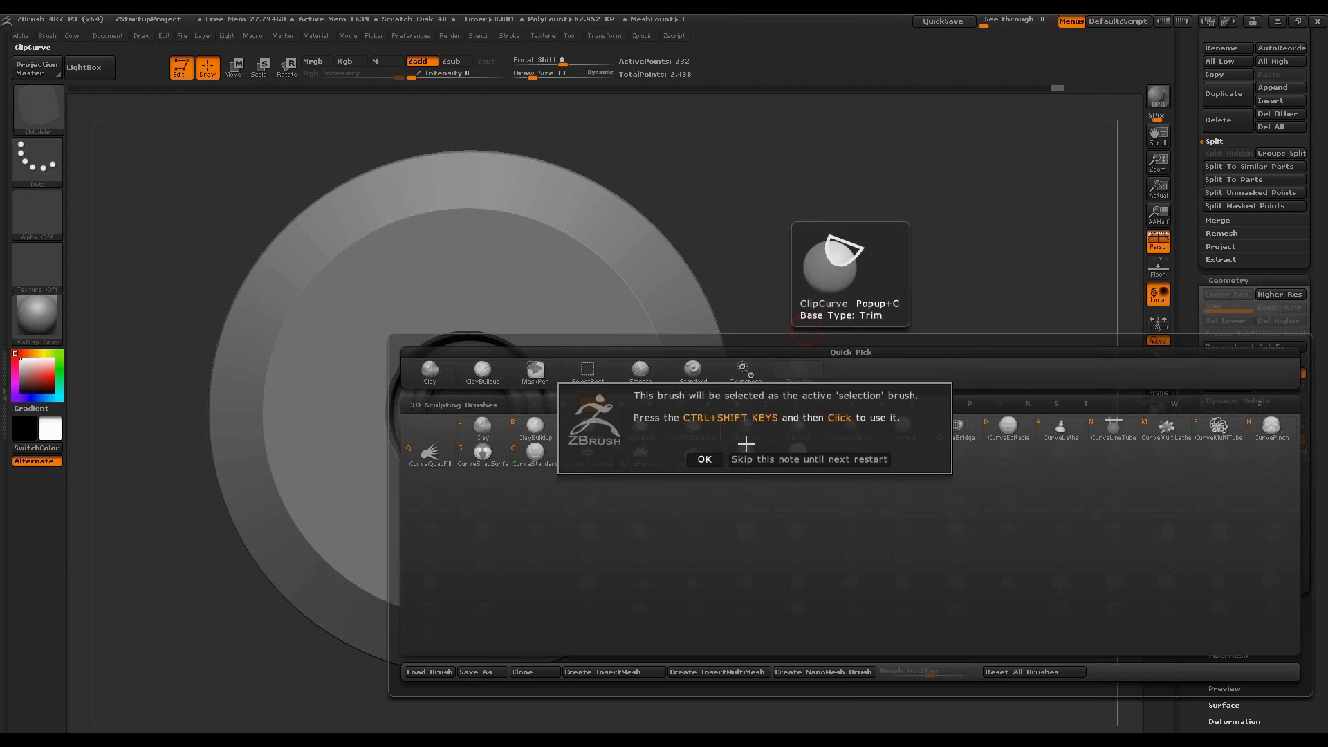
left_click(692, 458)
Clip the outer end of the raised octagonal tube flat with a ClipCurve line drawn from the top view.
left_click_drag(973, 347, 941, 334, "alt")
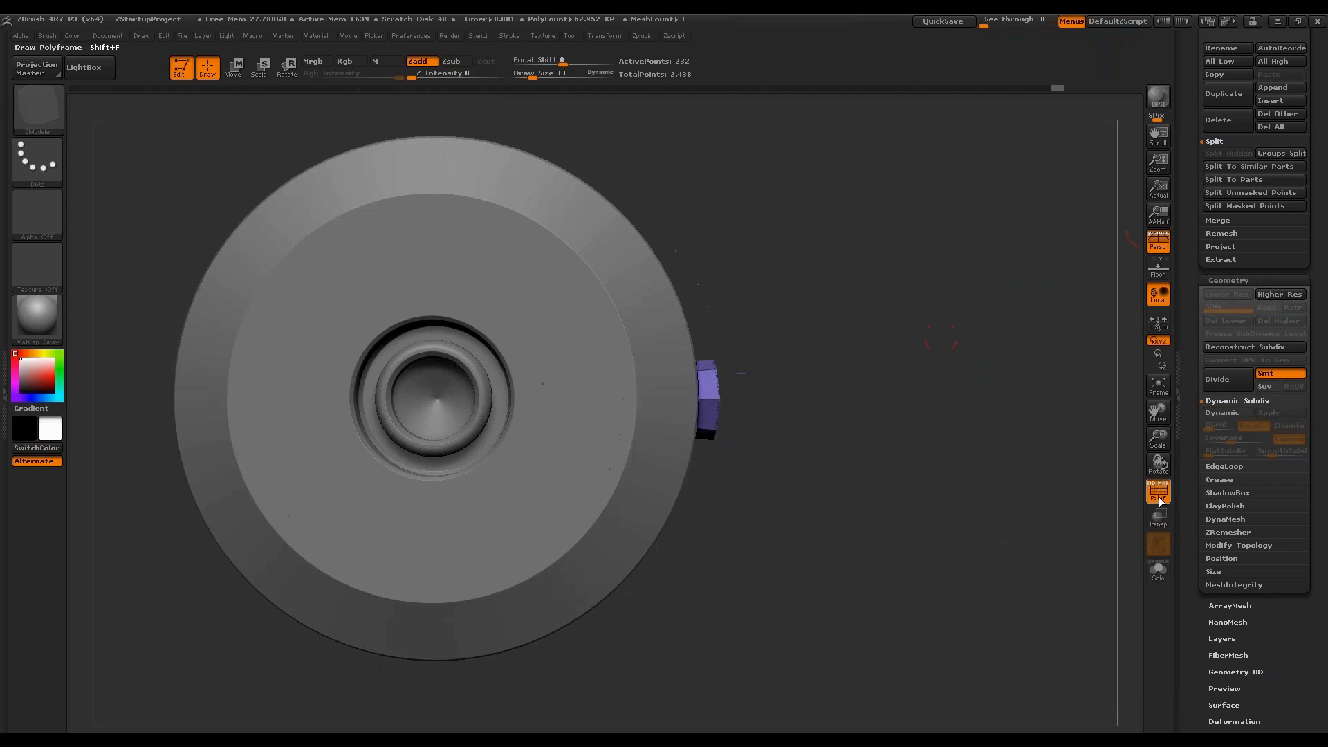
left_click_drag(1009, 518, 828, 357)
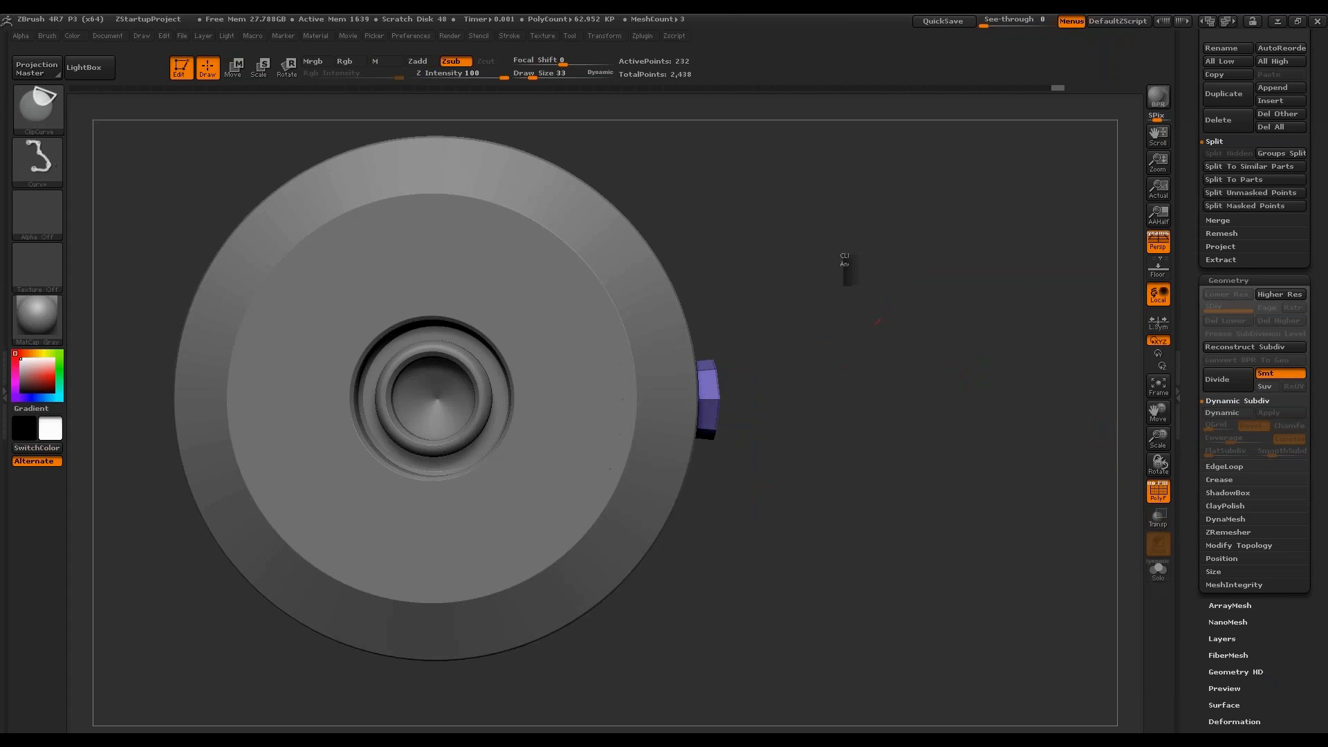
mouse_move(846, 266)
left_mouse_down("ctrl+shift")
mouse_move(850, 630)
mouse_move(857, 569)
mouse_move(709, 579)
mouse_move(770, 569)
mouse_move(712, 563)
mouse_move(708, 549)
left_mouse_up("ctrl+shift")
mouse_move(972, 455)
left_mouse_down()
mouse_move(892, 408)
mouse_move(955, 397)
mouse_move(966, 382)
mouse_move(984, 447)
left_mouse_up()
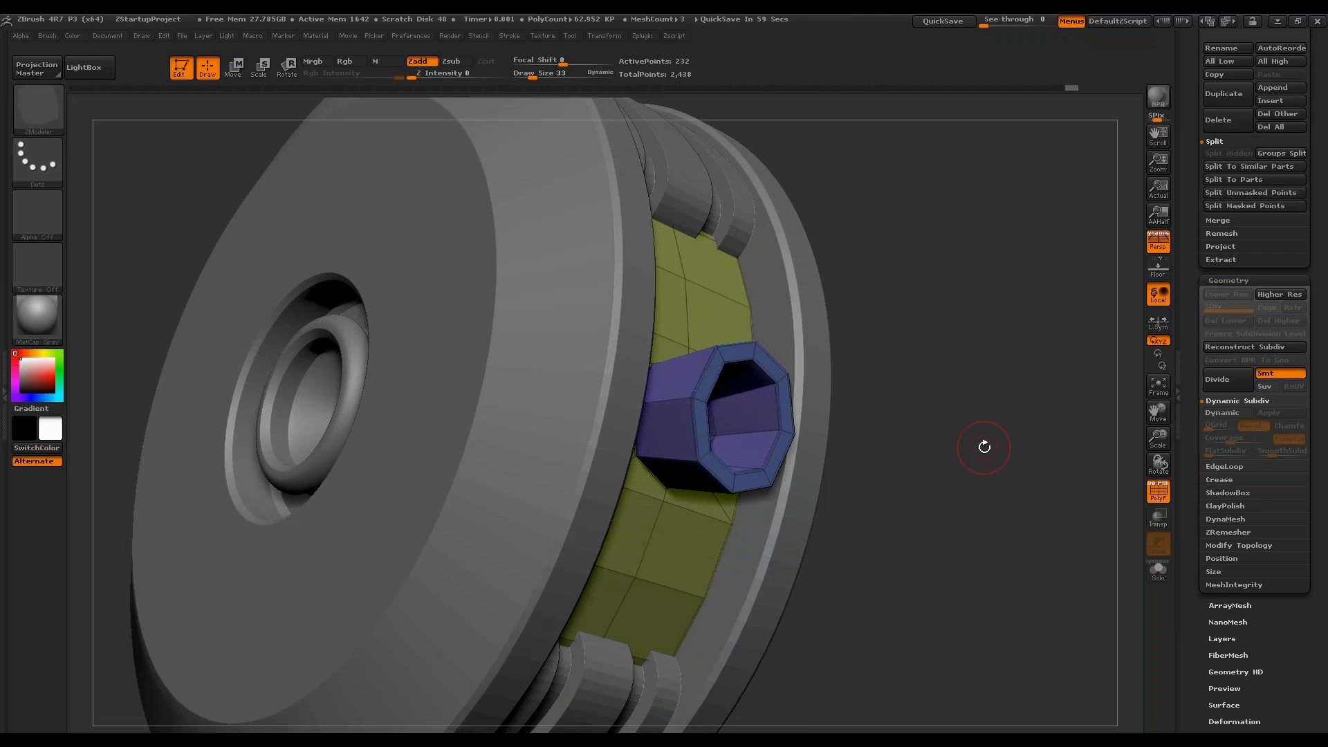
left_click_drag(984, 447, 823, 410)
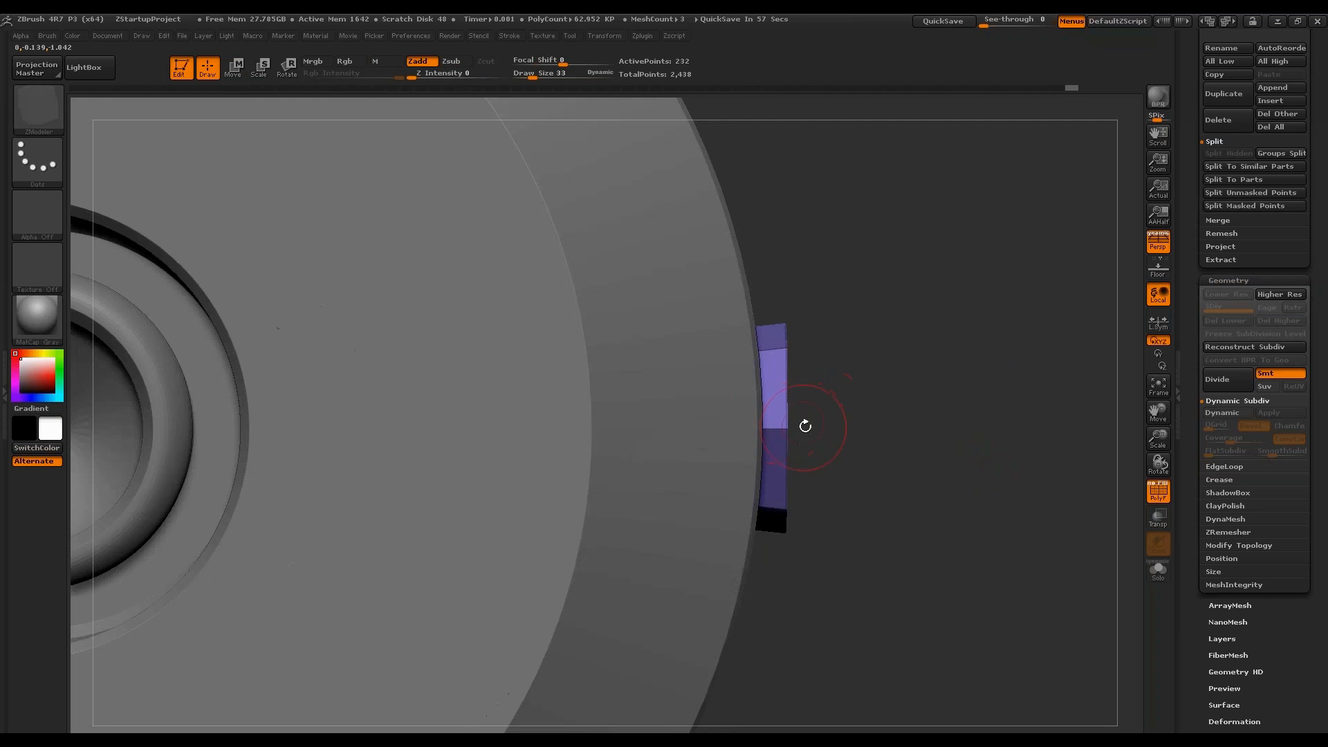
mouse_move(967, 500)
left_mouse_down()
mouse_move(956, 535)
mouse_move(899, 484)
left_mouse_up()
mouse_move(819, 180)
left_mouse_down("ctrl+shift")
mouse_move(819, 304)
mouse_move(741, 625)
left_mouse_up("ctrl+shift")
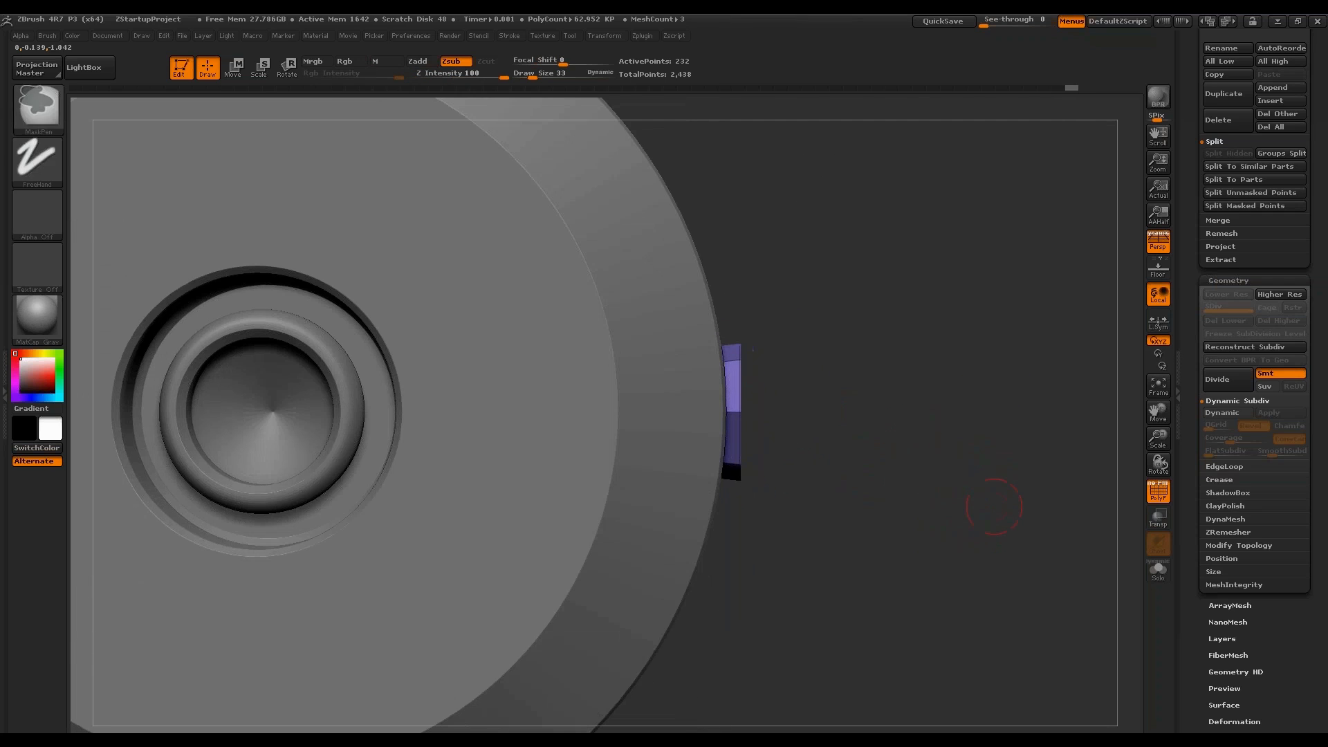
left_click_drag(993, 504, 814, 354)
mouse_move(968, 325)
left_mouse_down()
mouse_move(1009, 346)
mouse_move(977, 314)
left_mouse_up()
Preview the tube with Dynamic Subdivision and no polyframe, and return to the unsmoothed mesh with the polyframe shown.
key("shift+f")
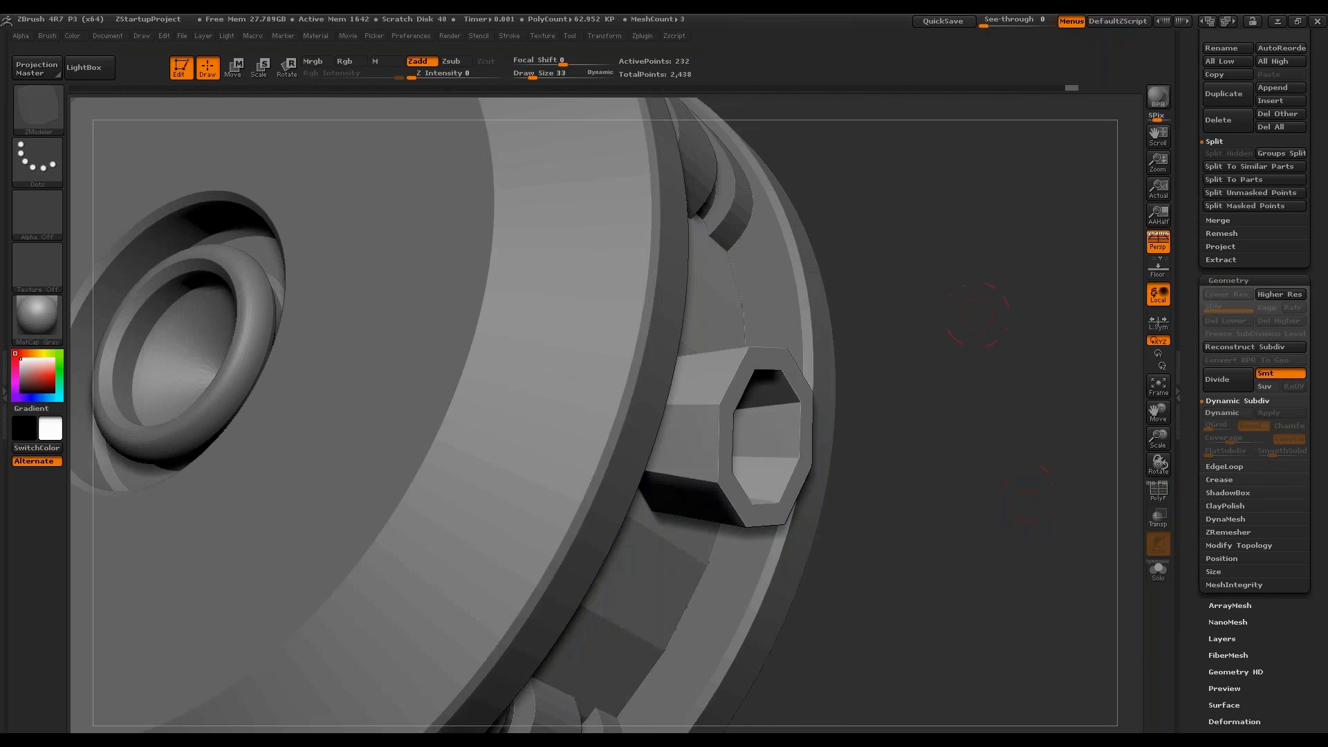
left_click_drag(1029, 495, 1076, 459)
key("d")
key("shift+d")
key("shift+f")
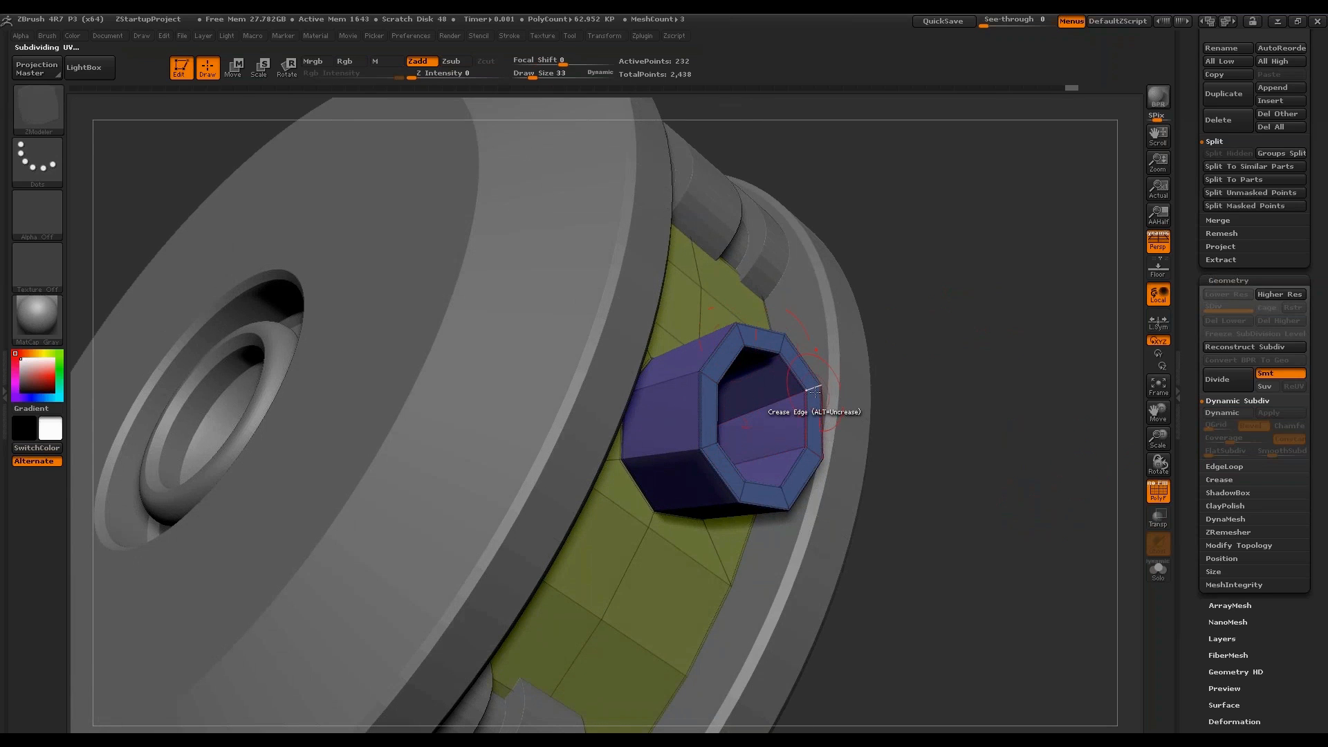
Isolate the tube's outer end with a mask and move it inward toward the core to shorten the tube.
key("space")
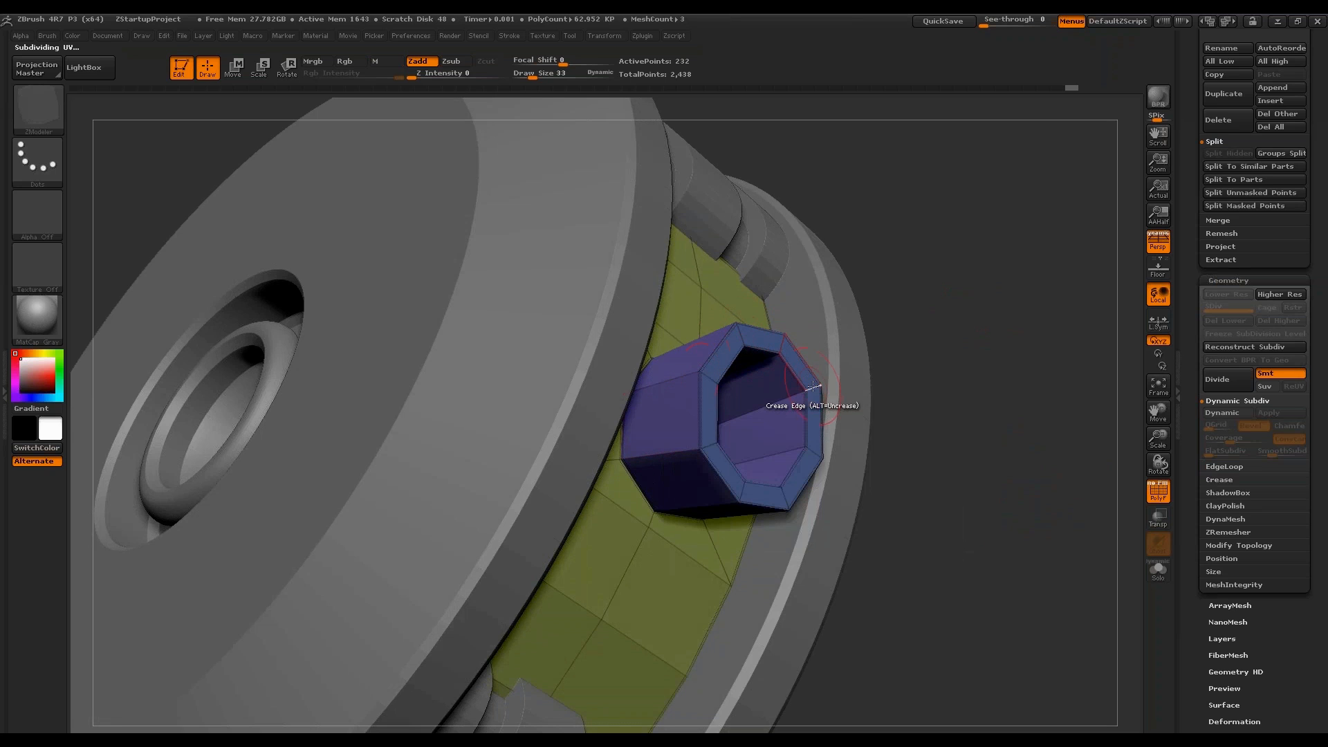
left_click_drag(906, 415, 910, 498, "shift")
left_click_drag(891, 550, 757, 268, "ctrl")
key("w")
left_click_drag(917, 351, 841, 354)
left_click_drag(828, 423, 769, 423)
left_click_drag(965, 319, 865, 298)
key("q")
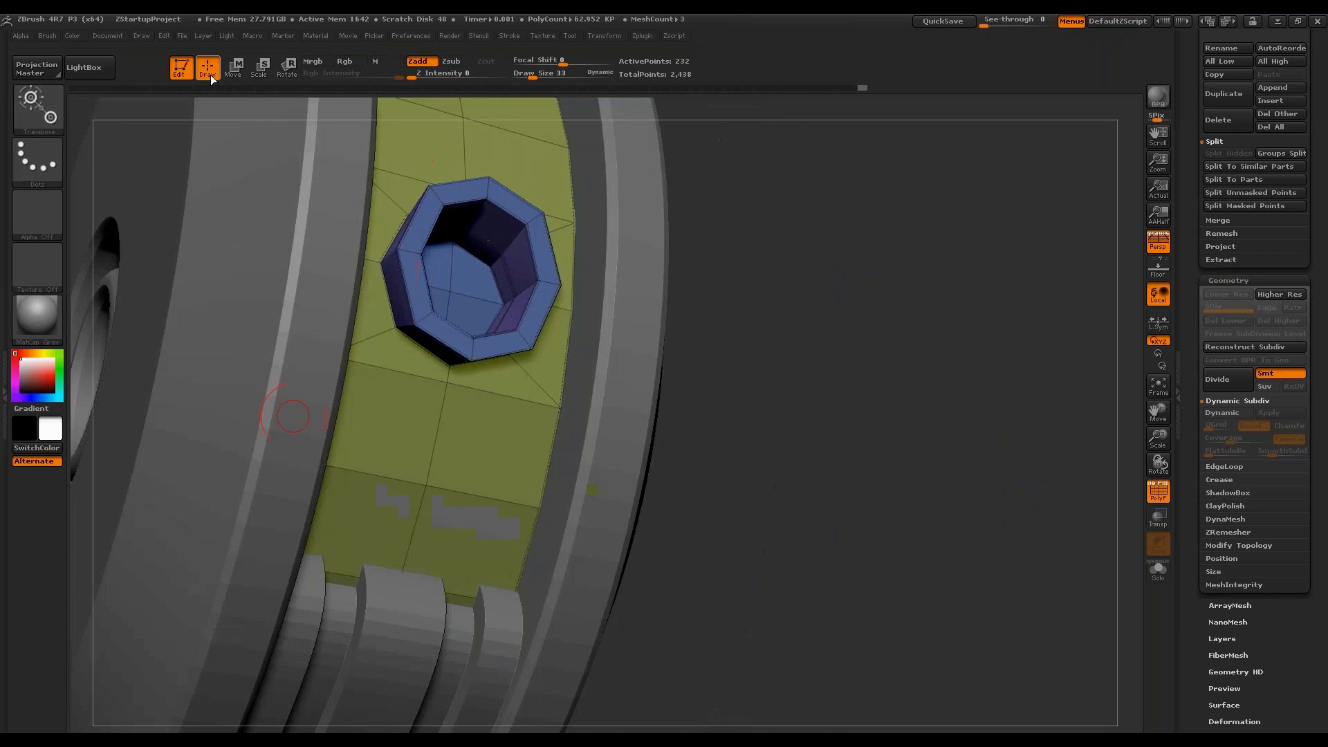
Return to the ZModeler brush and insert multiple edge loops with Interactive Elevation around the tube's front rim to round it.
key("b")
key("z")
key("m")
left_click_drag(969, 346, 776, 332)
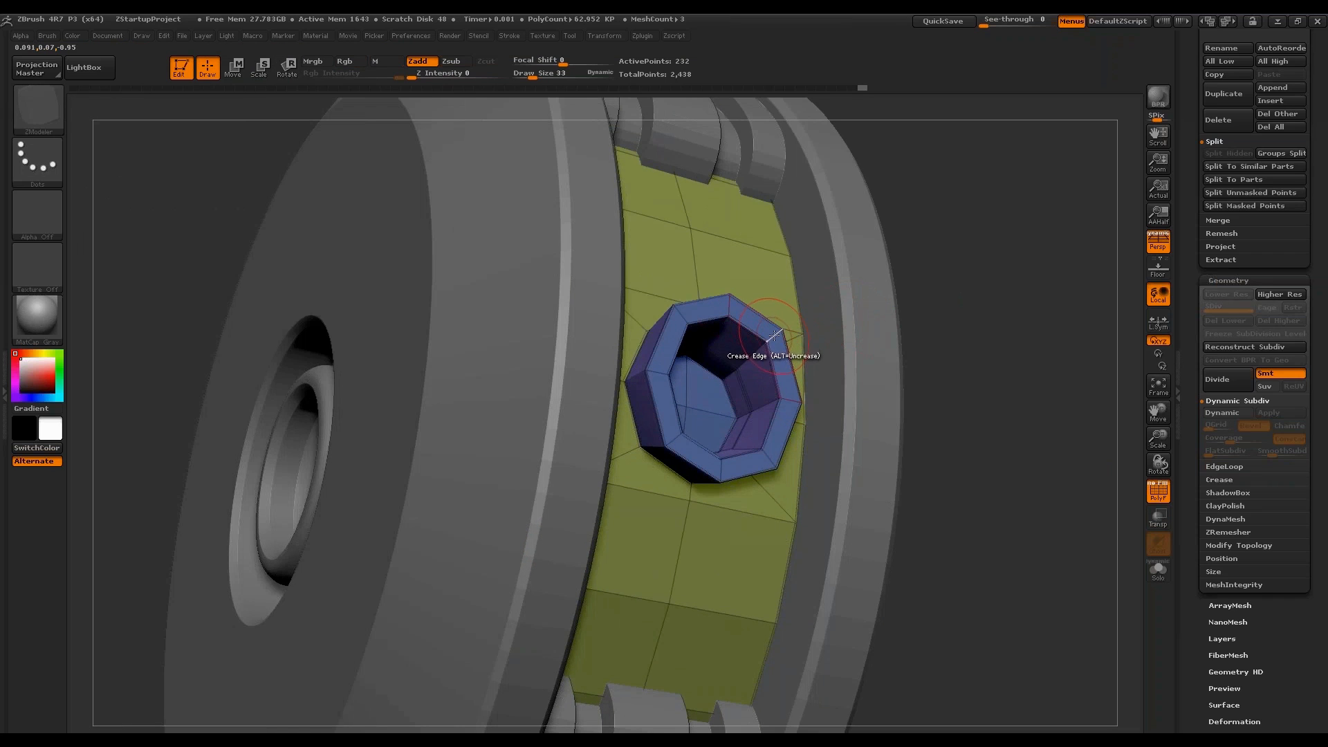
key("space")
left_click(765, 349)
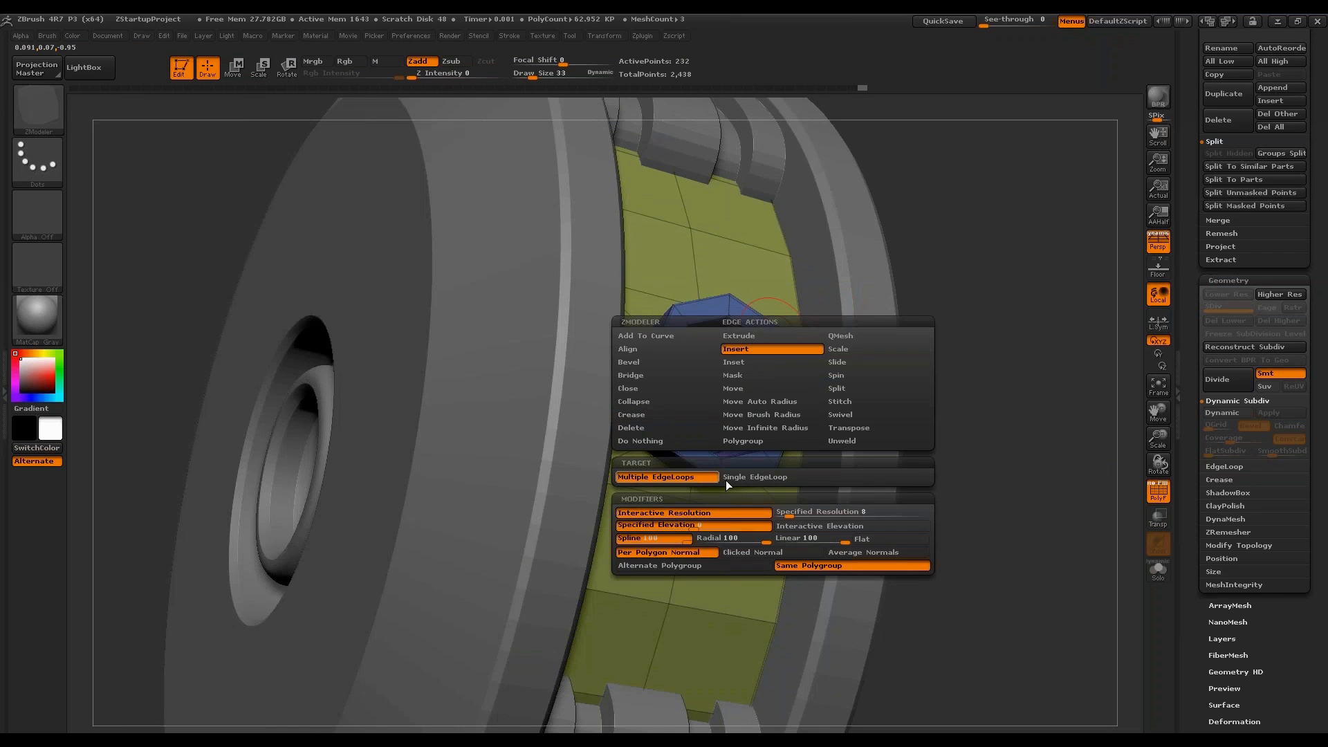
left_click(805, 527)
right_click_drag(830, 498, 875, 464)
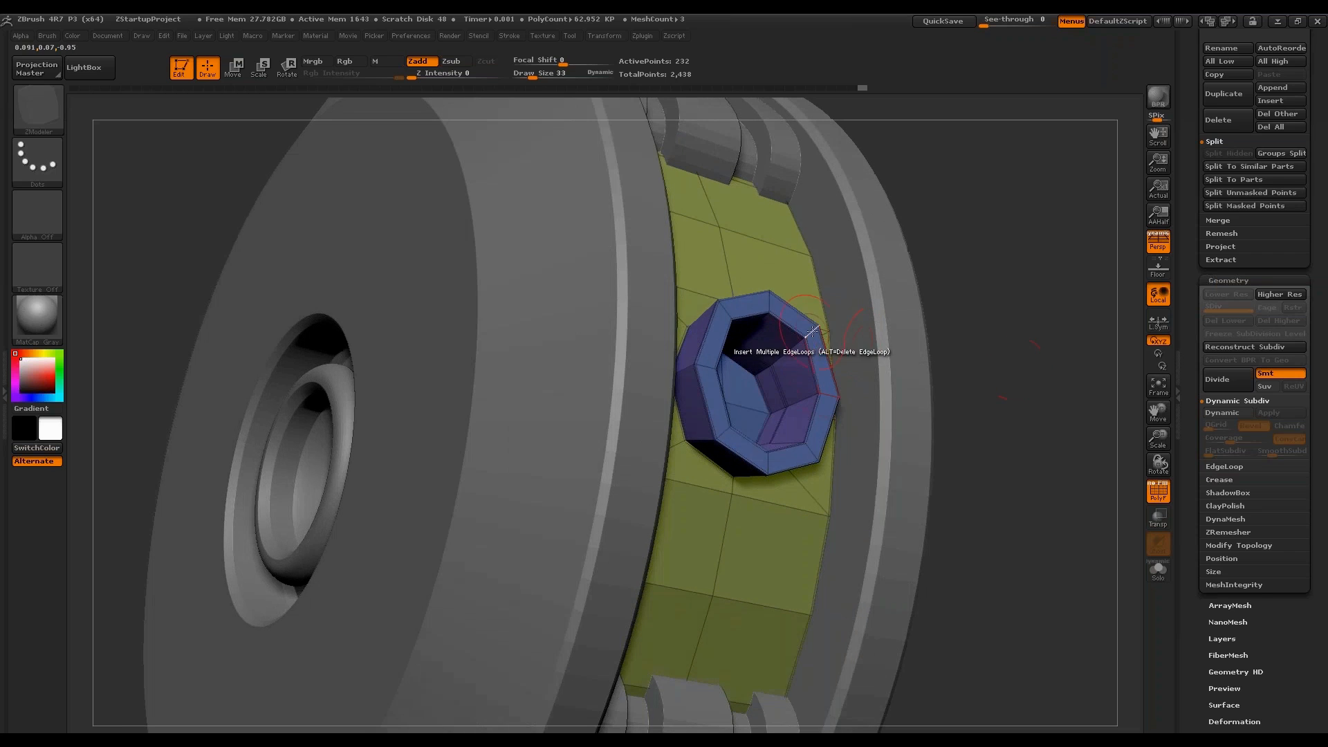
left_click_drag(815, 333, 934, 295)
right_click_drag(937, 295, 996, 387, "ctrl")
Turn on Dynamic Subdivision for the core, check the tube without the polyframe, and show the polyframe again.
left_click(1157, 491)
right_click_drag(1120, 494, 1072, 496)
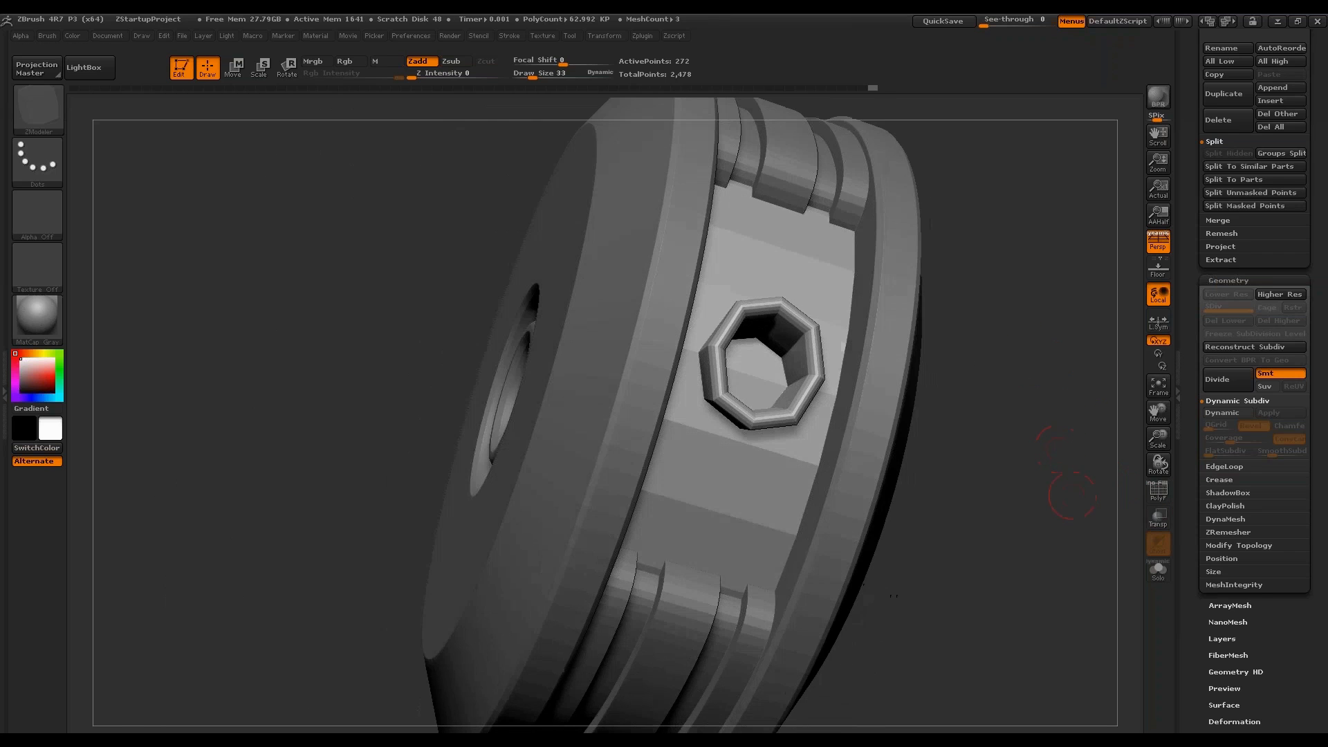
left_click(1228, 412)
right_click_drag(1051, 428, 1034, 406)
key("shift+f")
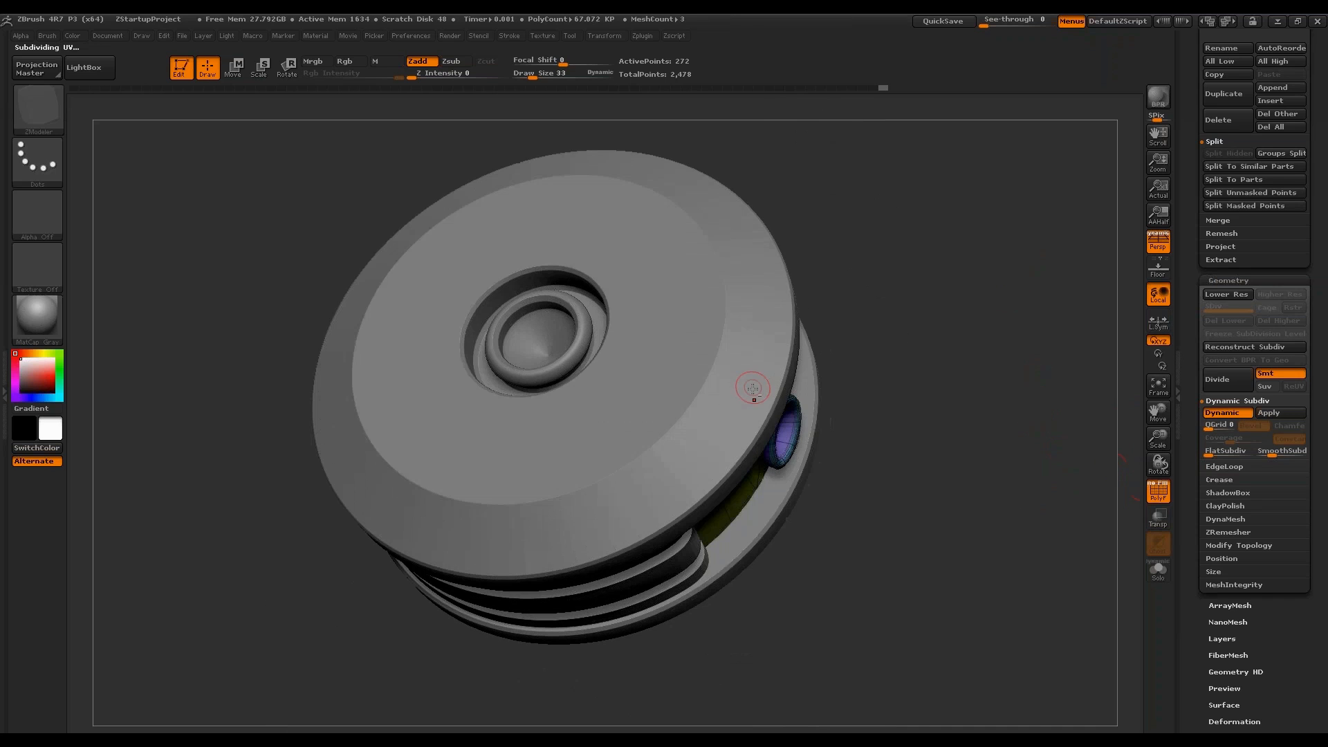
Select the outer housing subtool in top view and activate radial symmetry about the Y axis with a RadialCount of 8.
right_click_drag(749, 385, 861, 354)
right_click_drag(1017, 446, 1058, 443, "shift")
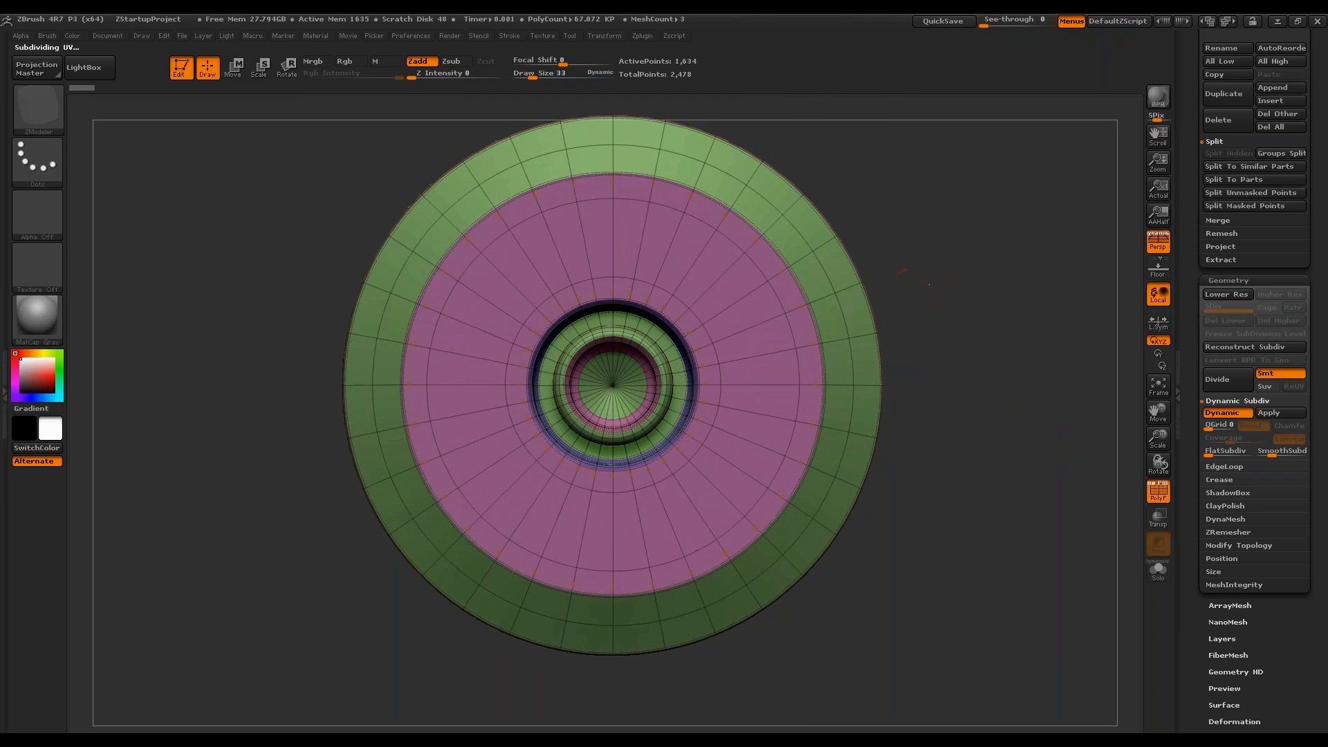
right_click_drag(964, 258, 964, 283, "alt")
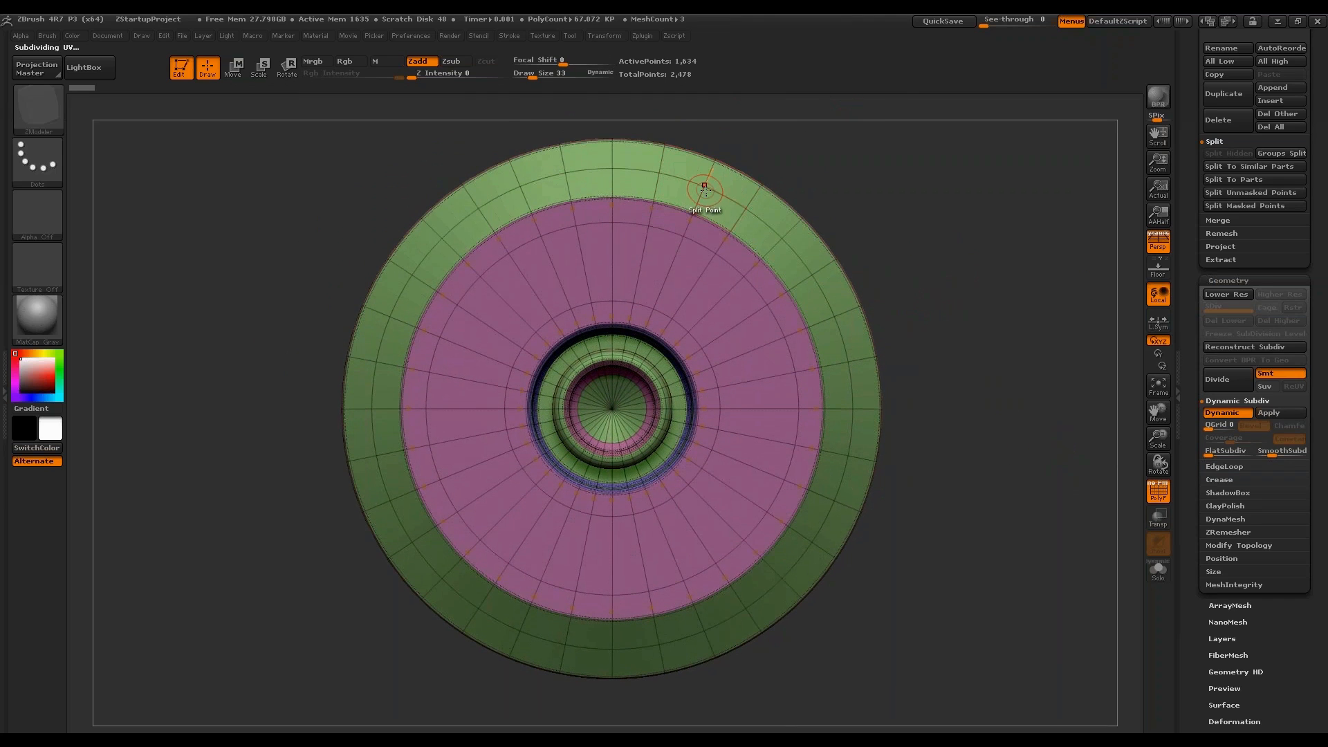
left_click(603, 36)
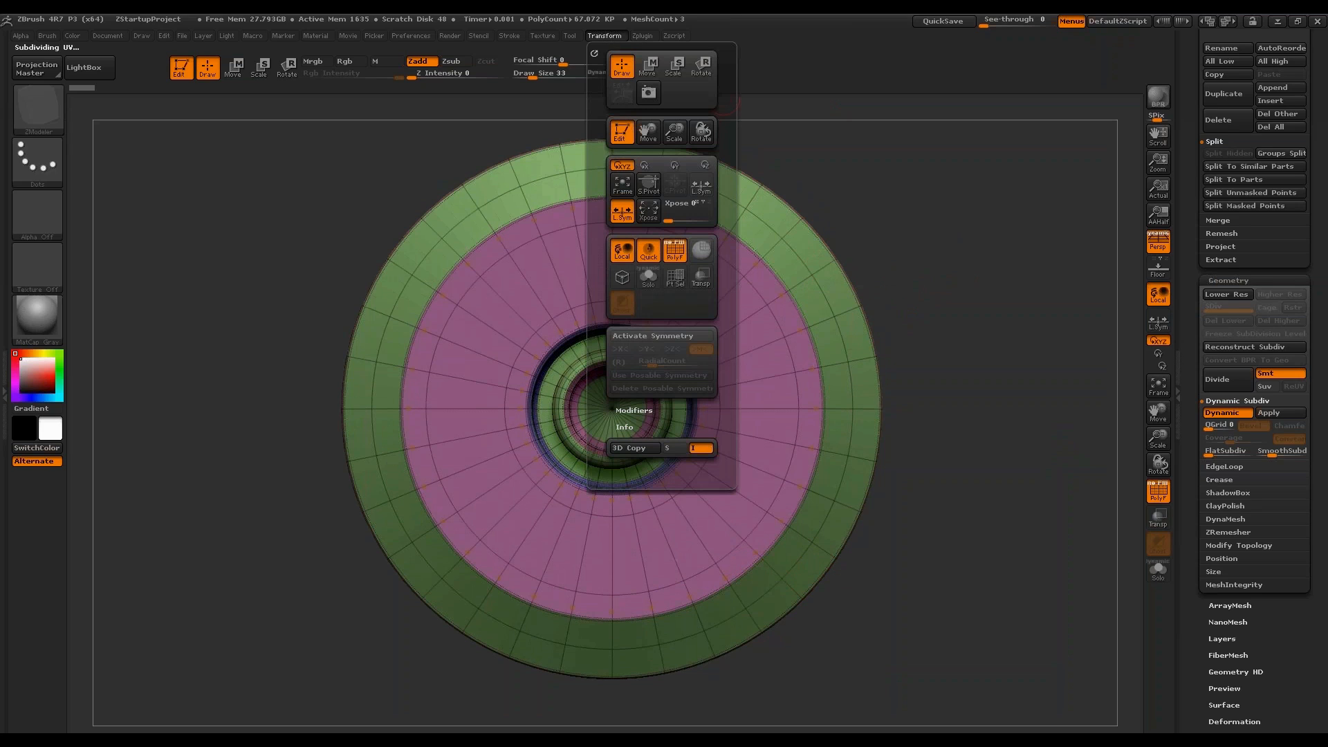
left_click(657, 335)
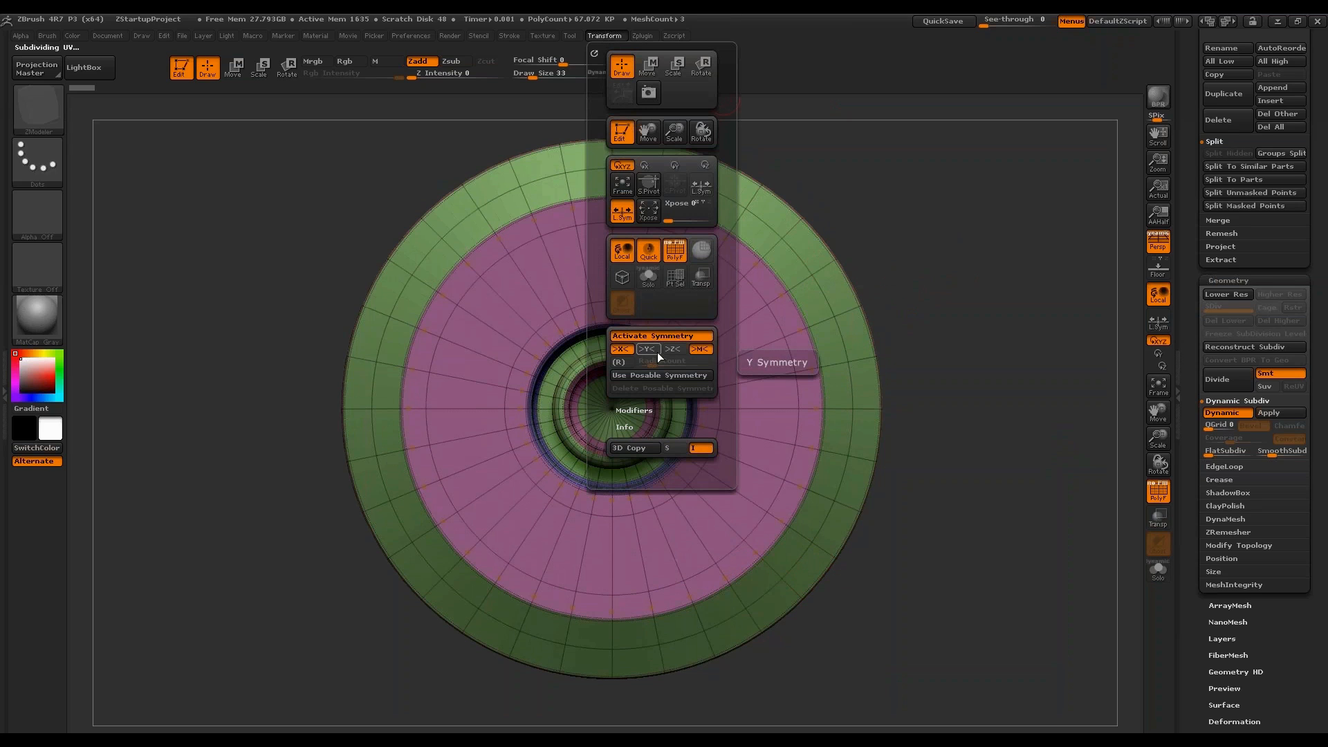
left_click(620, 359)
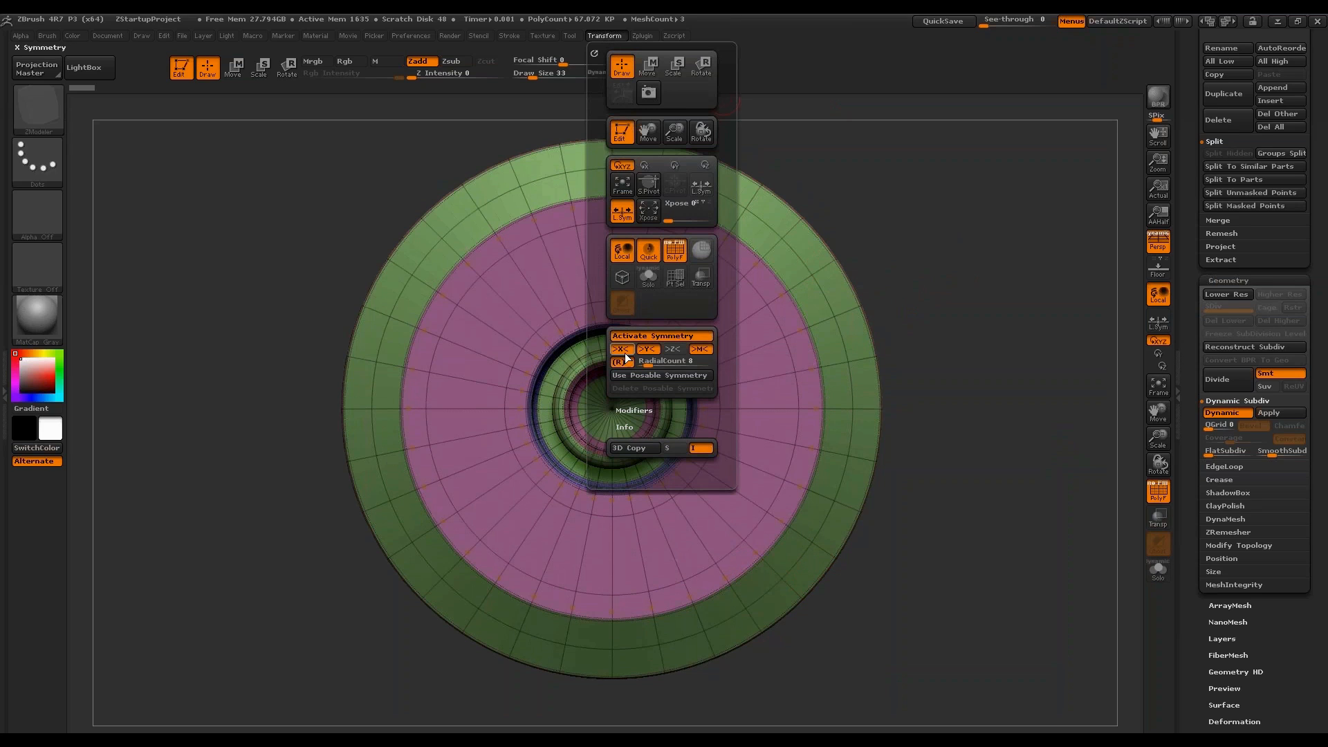
left_click_drag(934, 316, 713, 99)
left_click(603, 35)
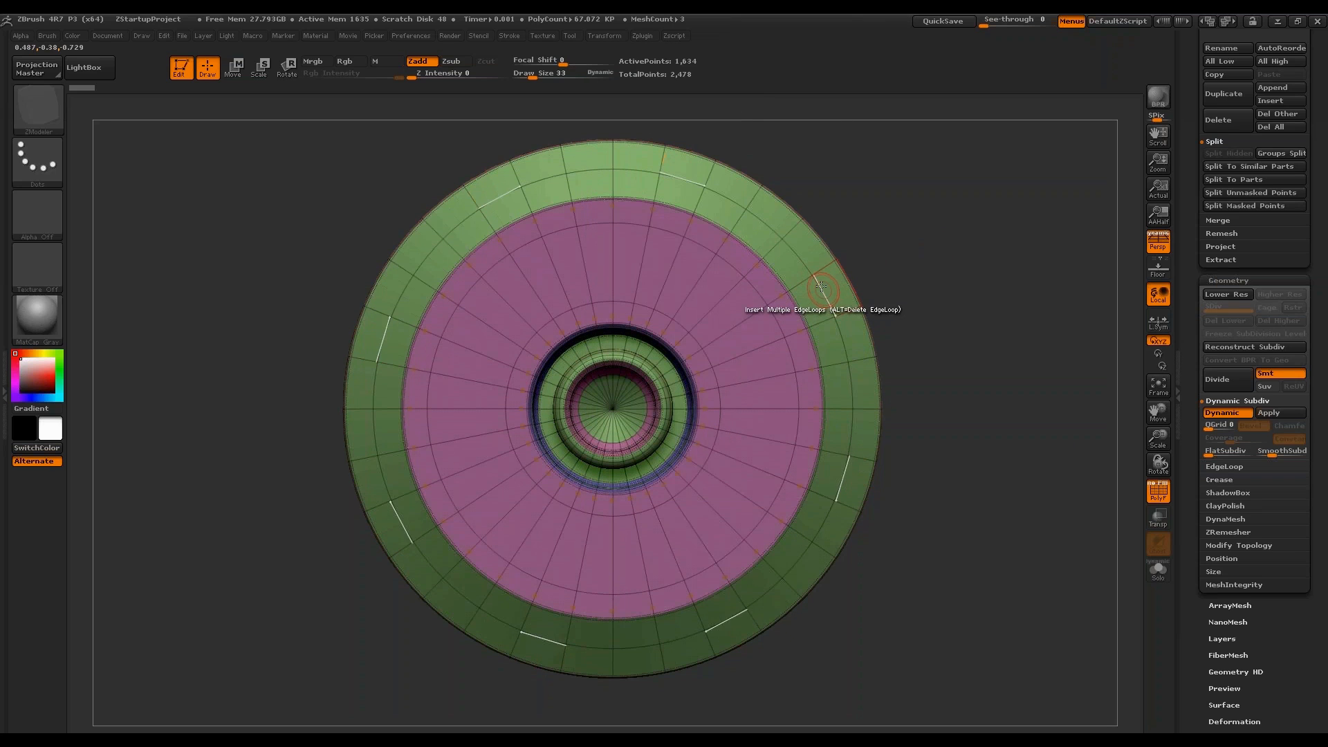
Set the edge action to Insert with Single EdgeLoop, delete the bevelled outer ring's middle loop, and turn off Dynamic Subdivision.
left_click_drag(821, 286, 821, 320)
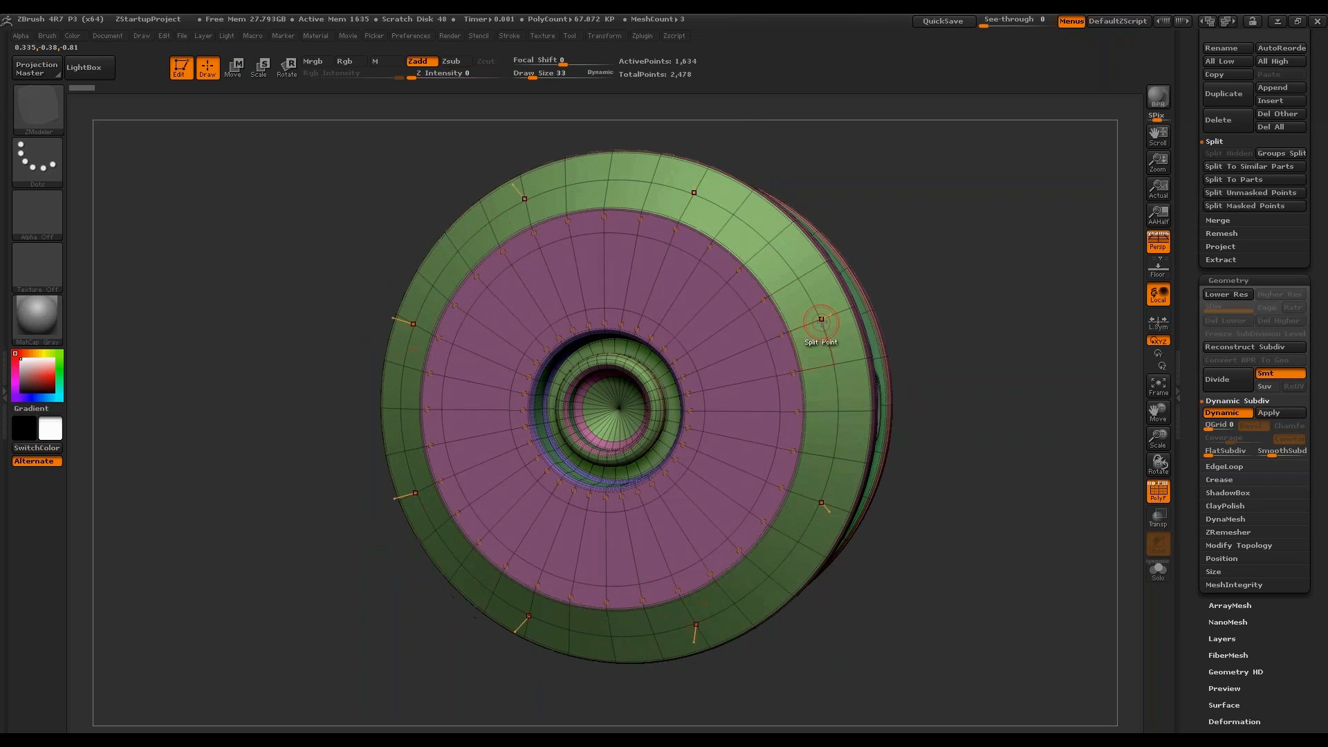
key("space")
key("space")
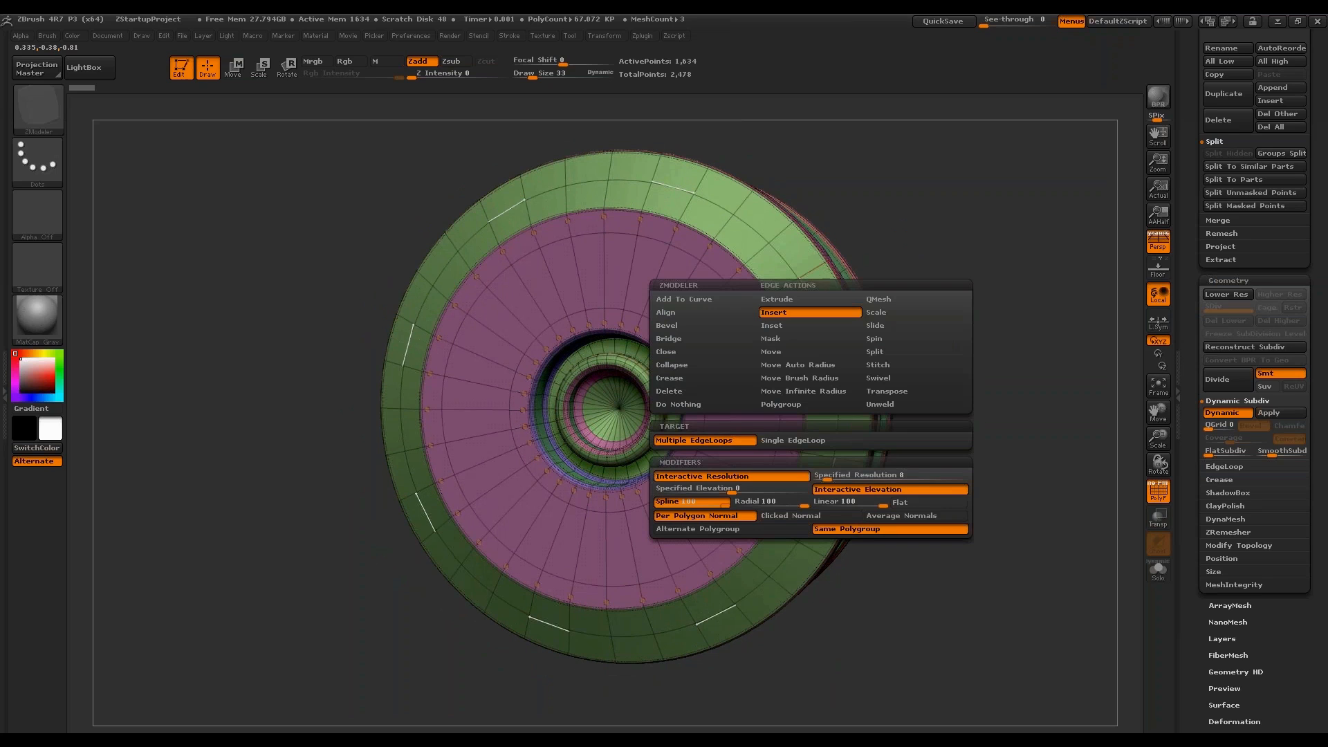
left_click(795, 440)
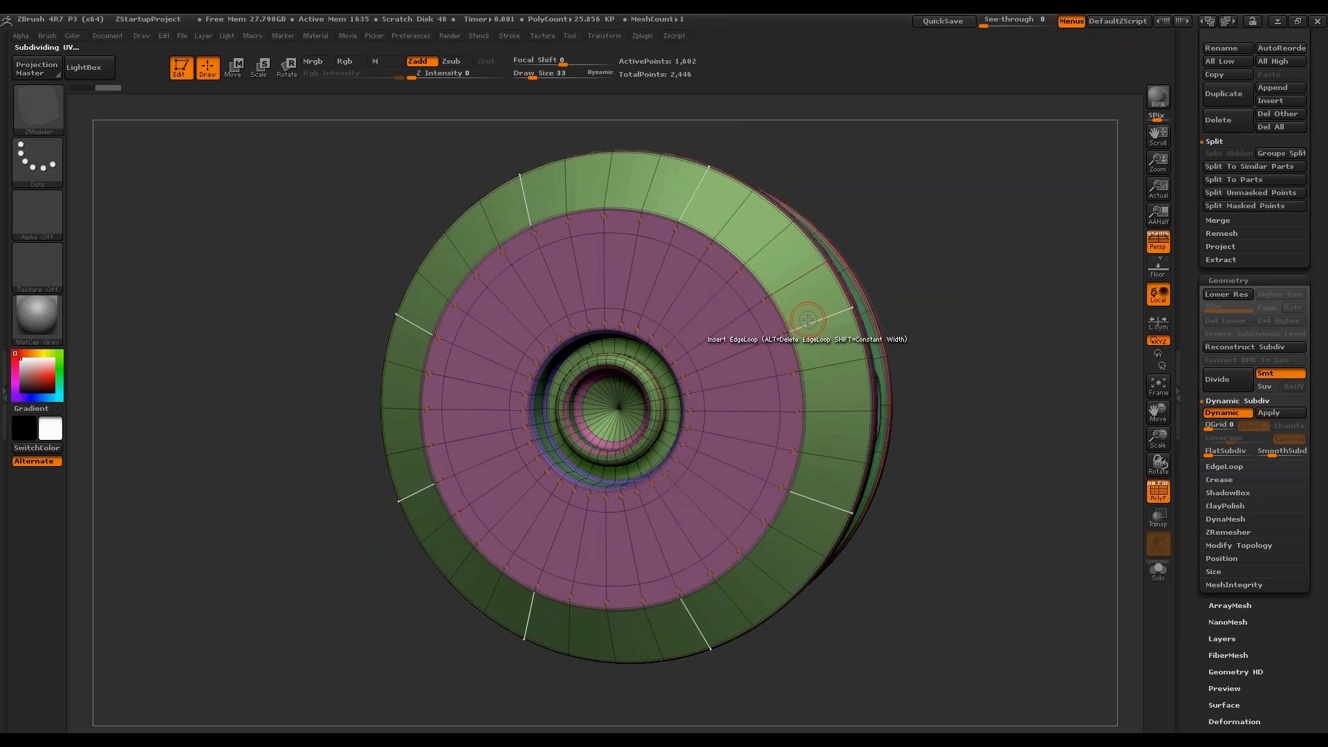
left_click(806, 322)
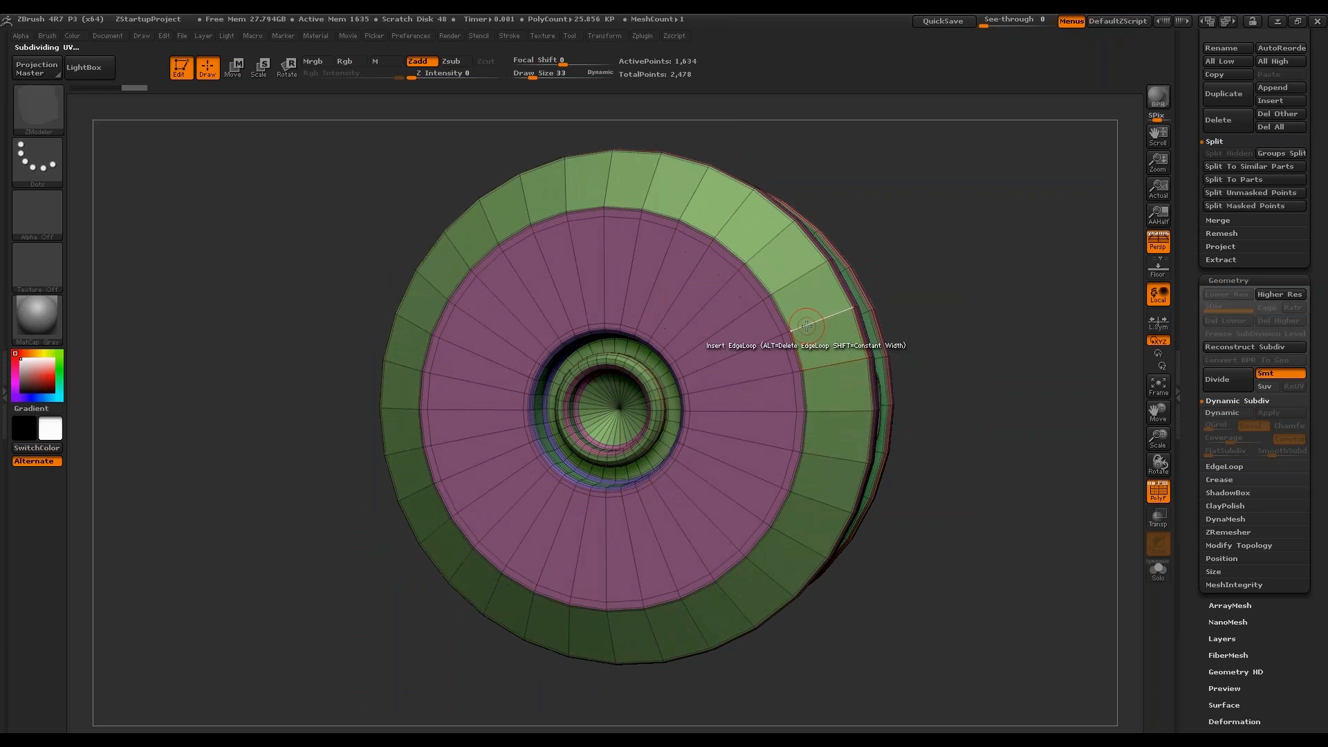
Inset a single polygon on the outer green ring, repeated at eight positions by the radial symmetry.
left_click_drag(898, 251, 917, 240)
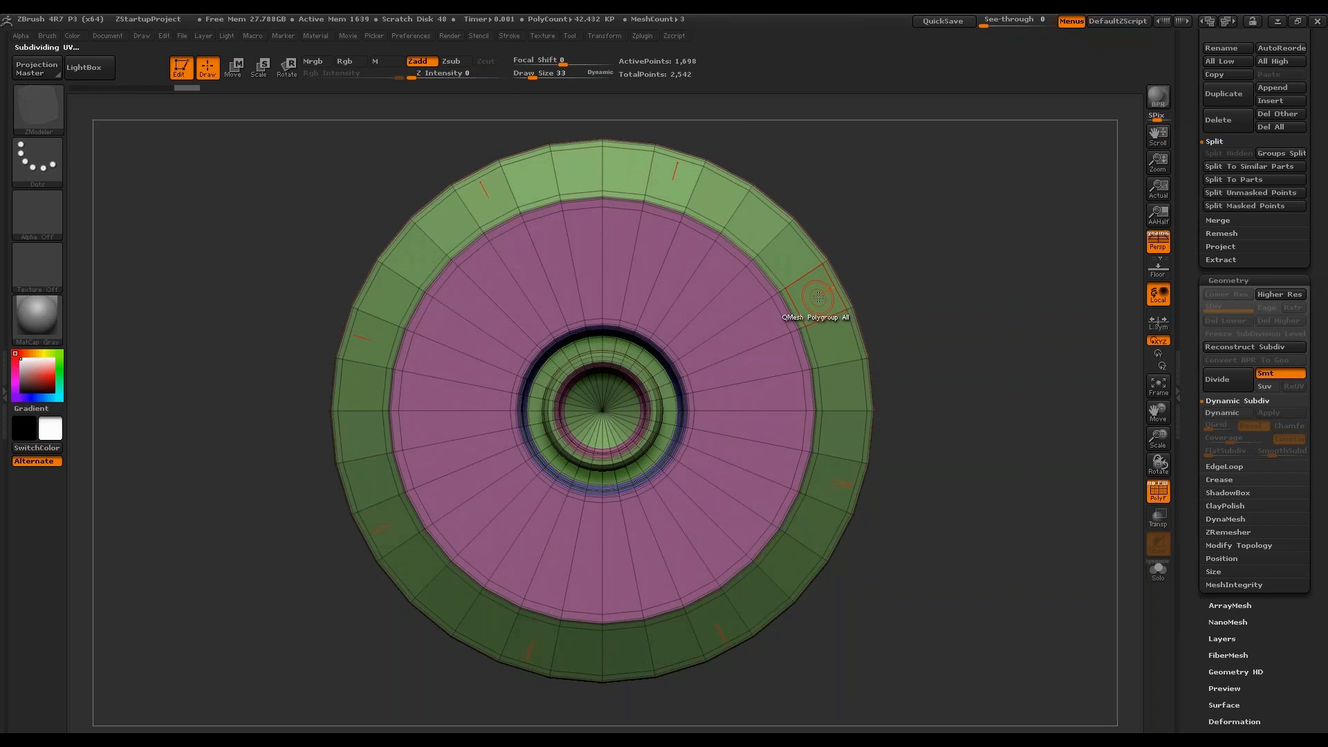
key("space")
left_click(808, 300)
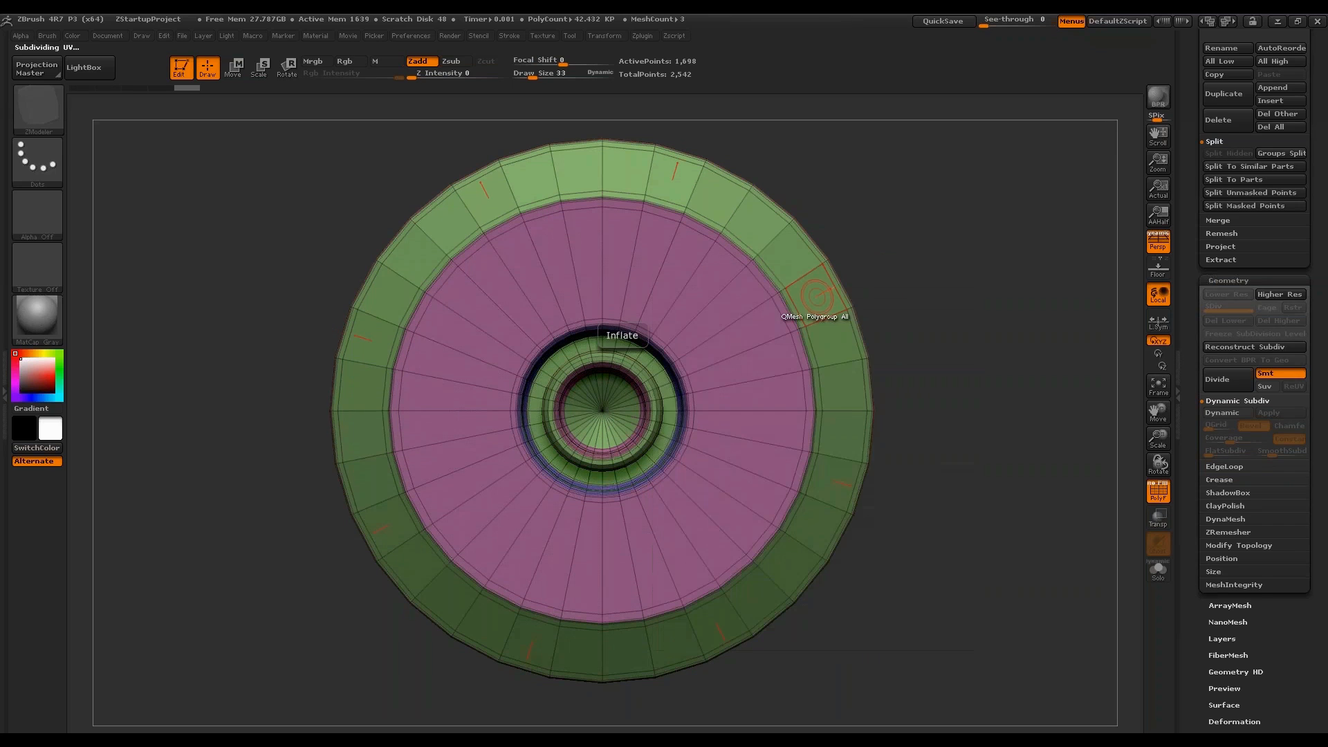
key("space")
left_click(795, 339)
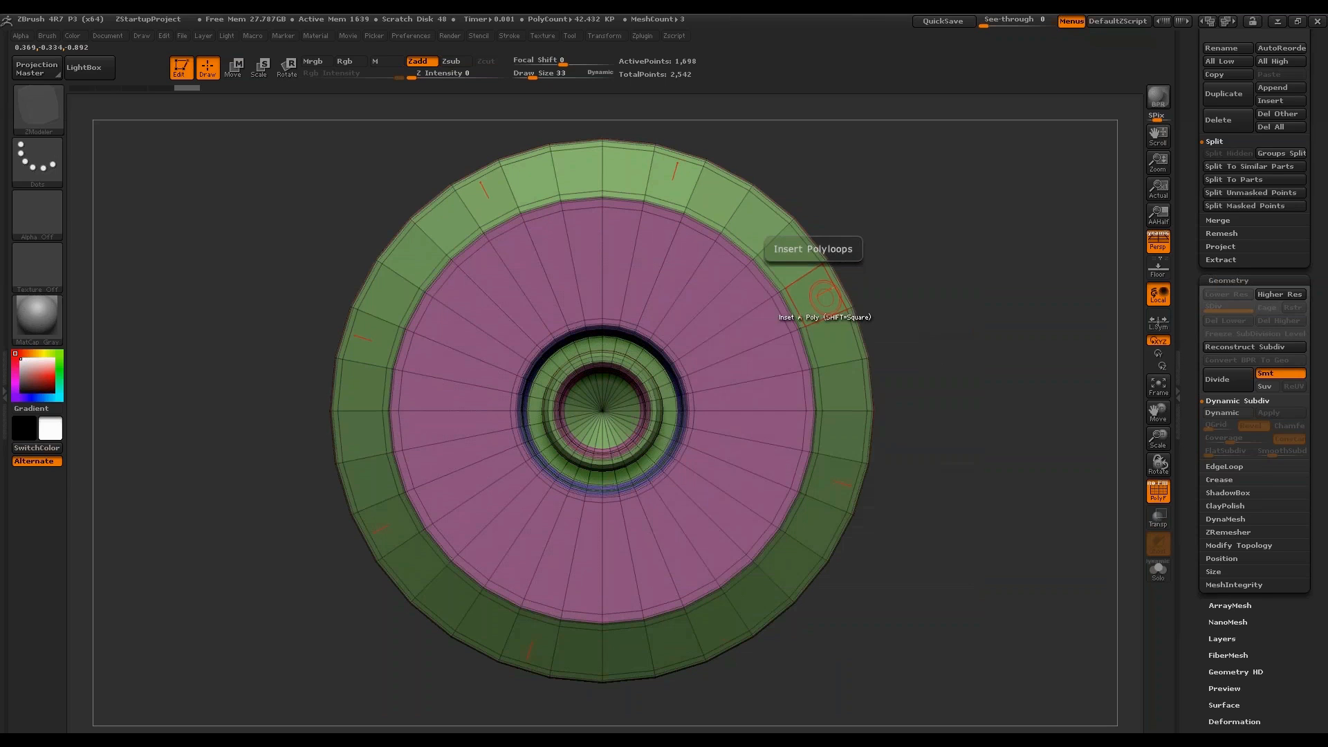
left_click_drag(818, 288, 978, 268)
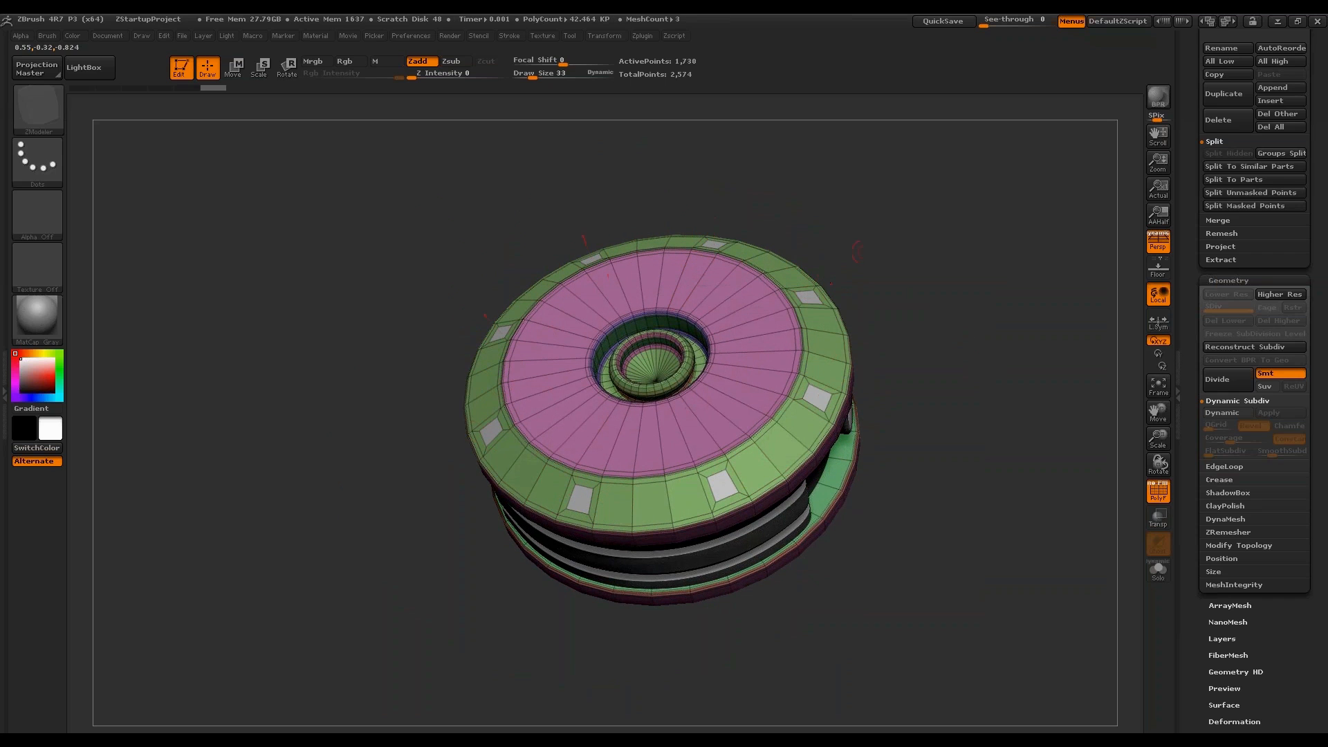
left_click_drag(931, 245, 965, 338)
left_click_drag(899, 291, 899, 228, "alt")
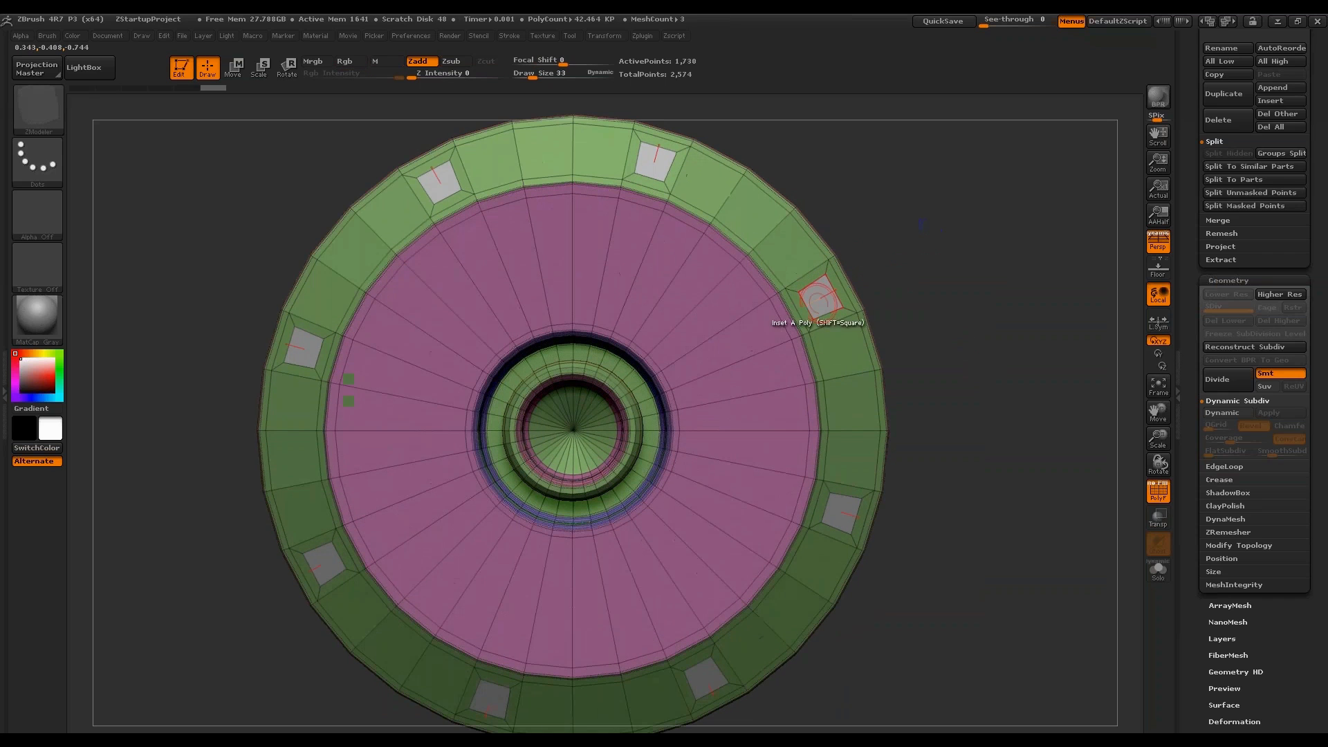
key("space")
left_click(698, 327)
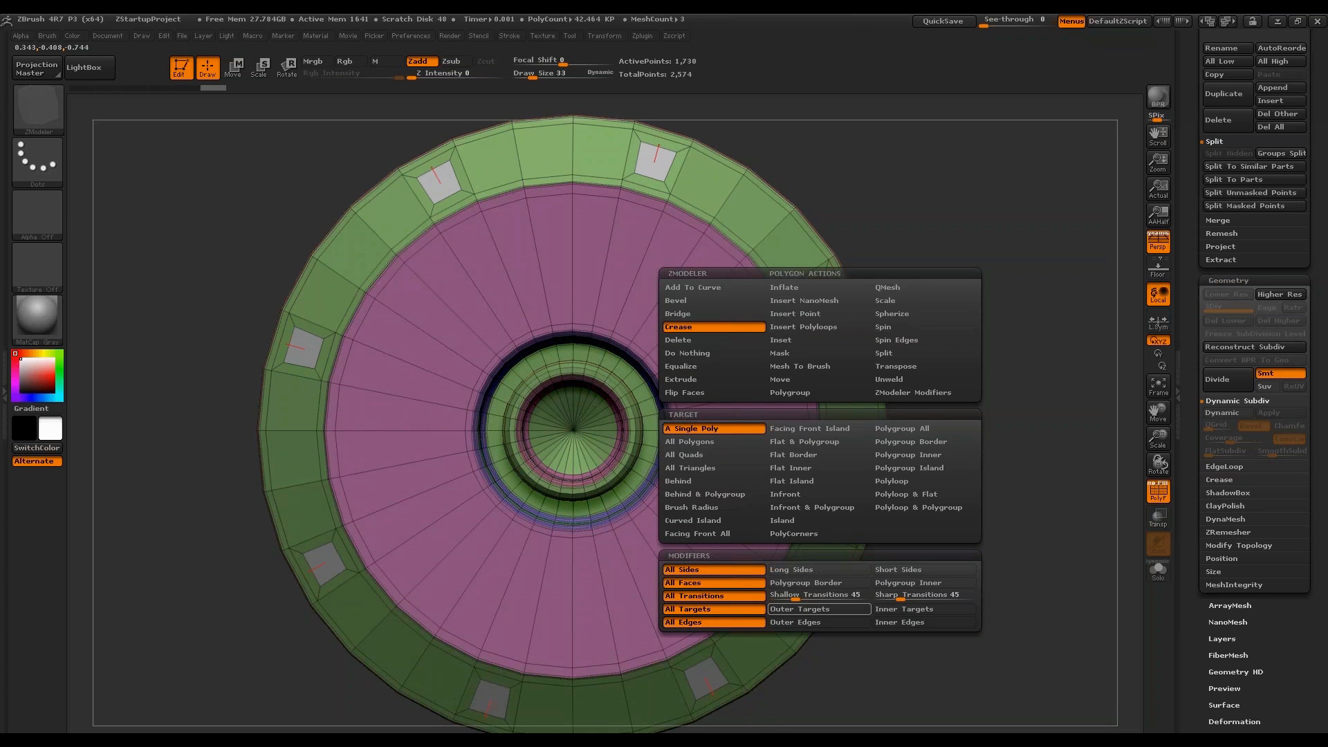
left_click(800, 609)
left_click_drag(895, 316, 934, 261)
Set the polygon action to QMesh with A Single Poly and push the eight inset squares inward as recesses.
key("space")
left_click(899, 288)
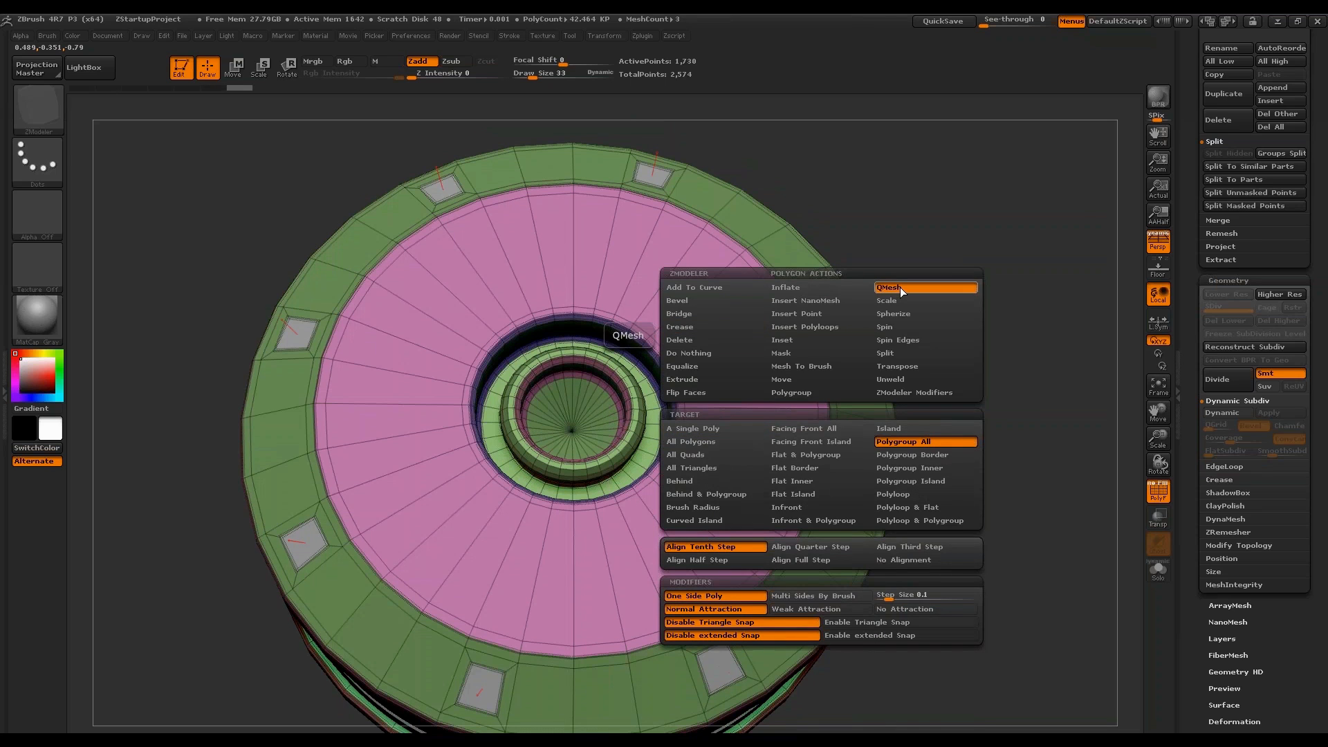
left_click(733, 430)
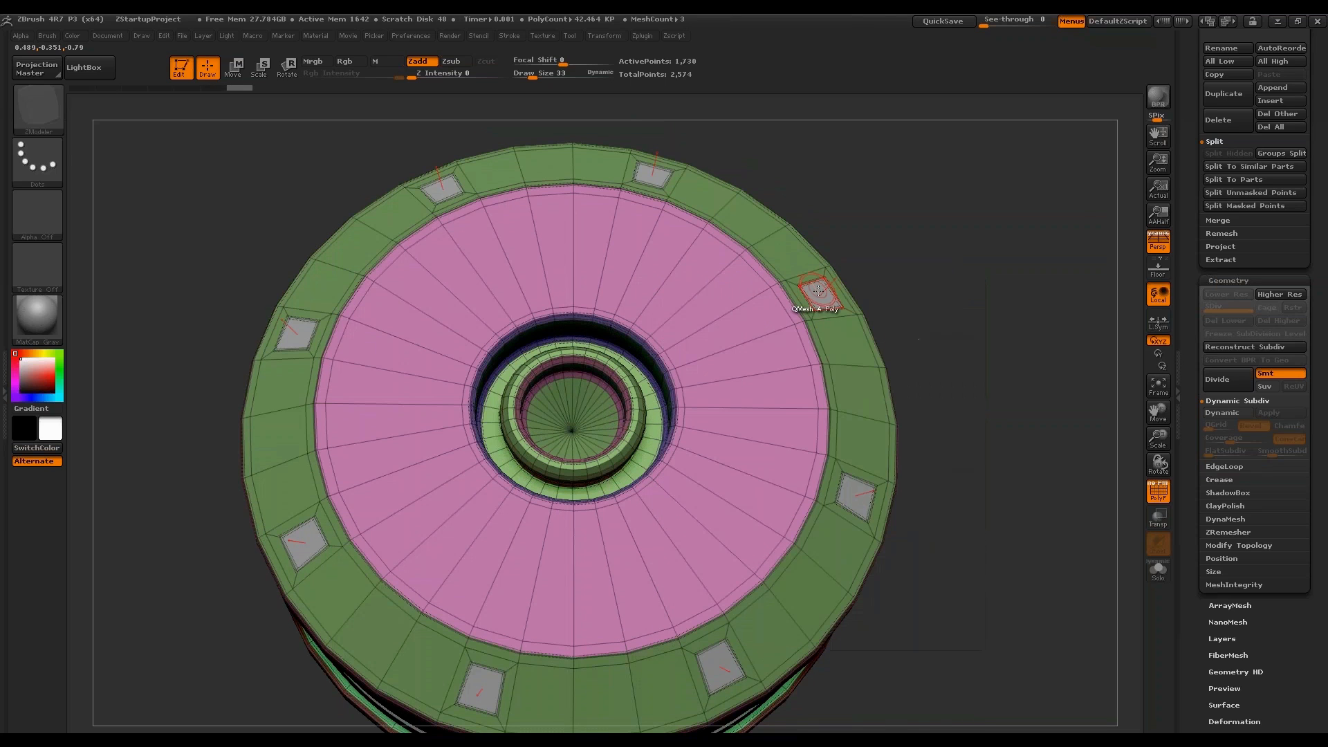
left_click_drag(816, 299, 827, 307)
key("f")
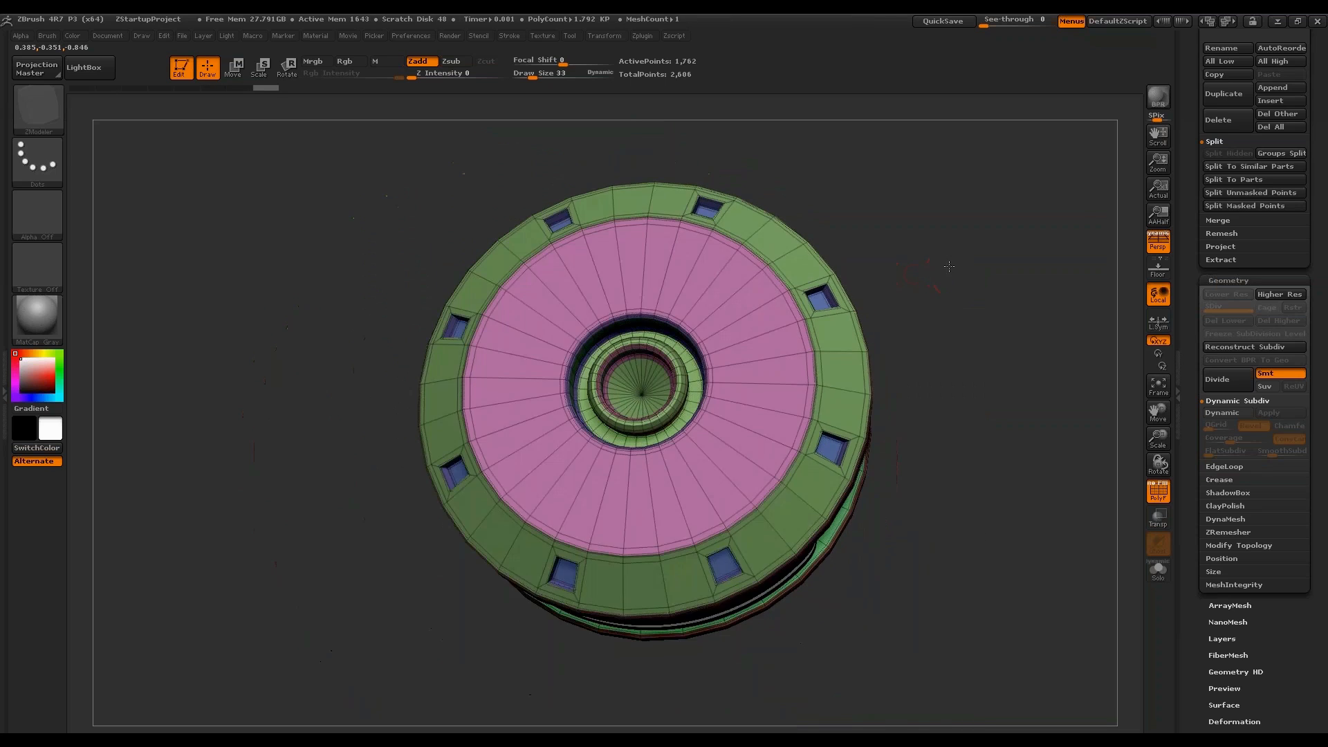
Turn on Dynamic Subdivision for the housing and check the eight recesses with the polyframe toggled.
left_click_drag(948, 261, 1022, 395)
key("d")
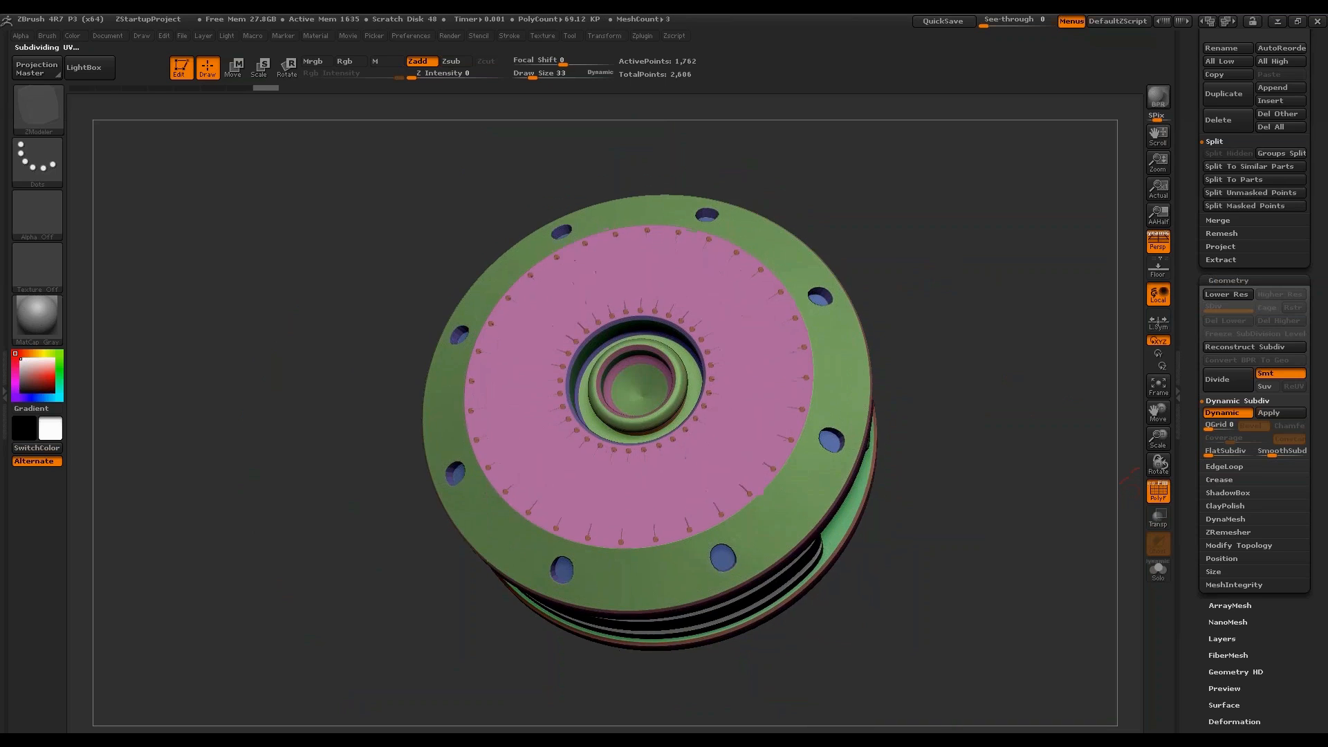
mouse_move(1158, 462)
left_mouse_down()
mouse_move(1044, 450)
mouse_move(1075, 471)
mouse_move(1010, 433)
left_mouse_up()
left_click(1159, 491)
left_click(1159, 491)
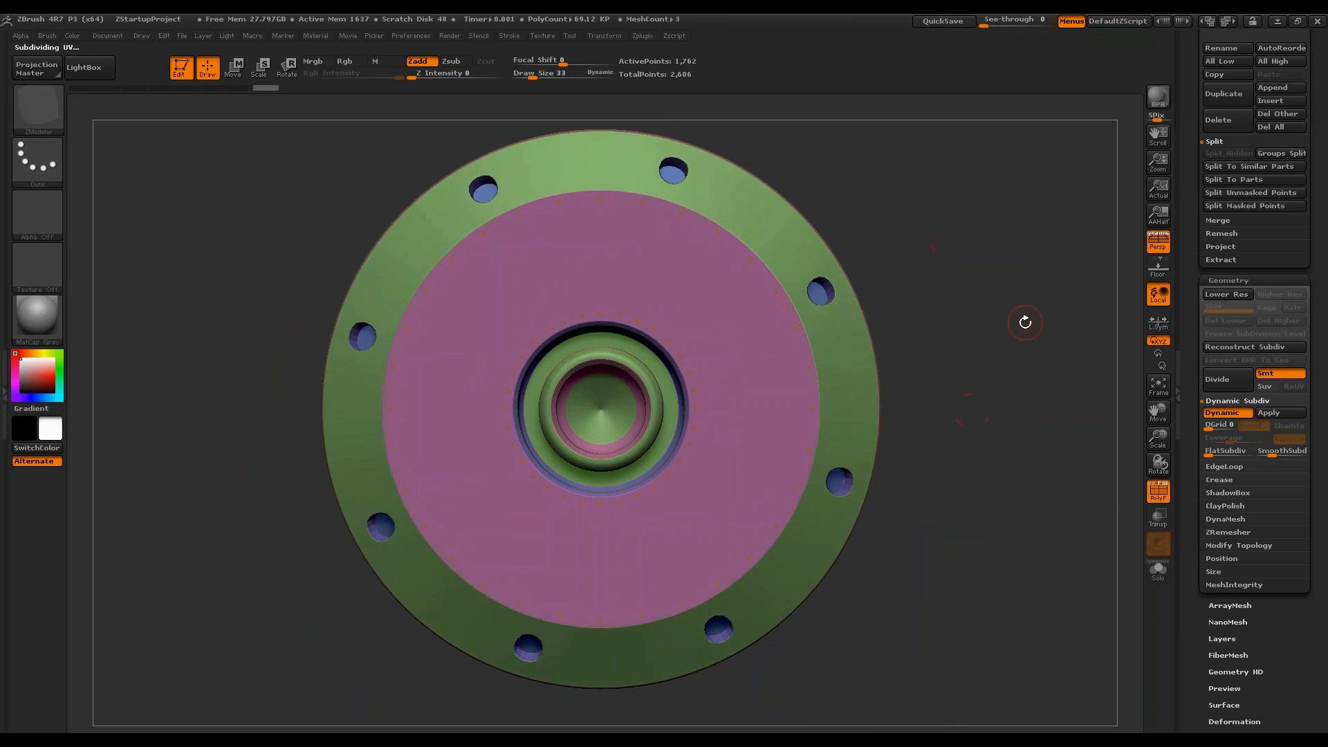
left_click_drag(1025, 322, 1025, 334)
Choose the IMM_ModelKit brush and select its Fasteners_9 insert mesh.
key("b")
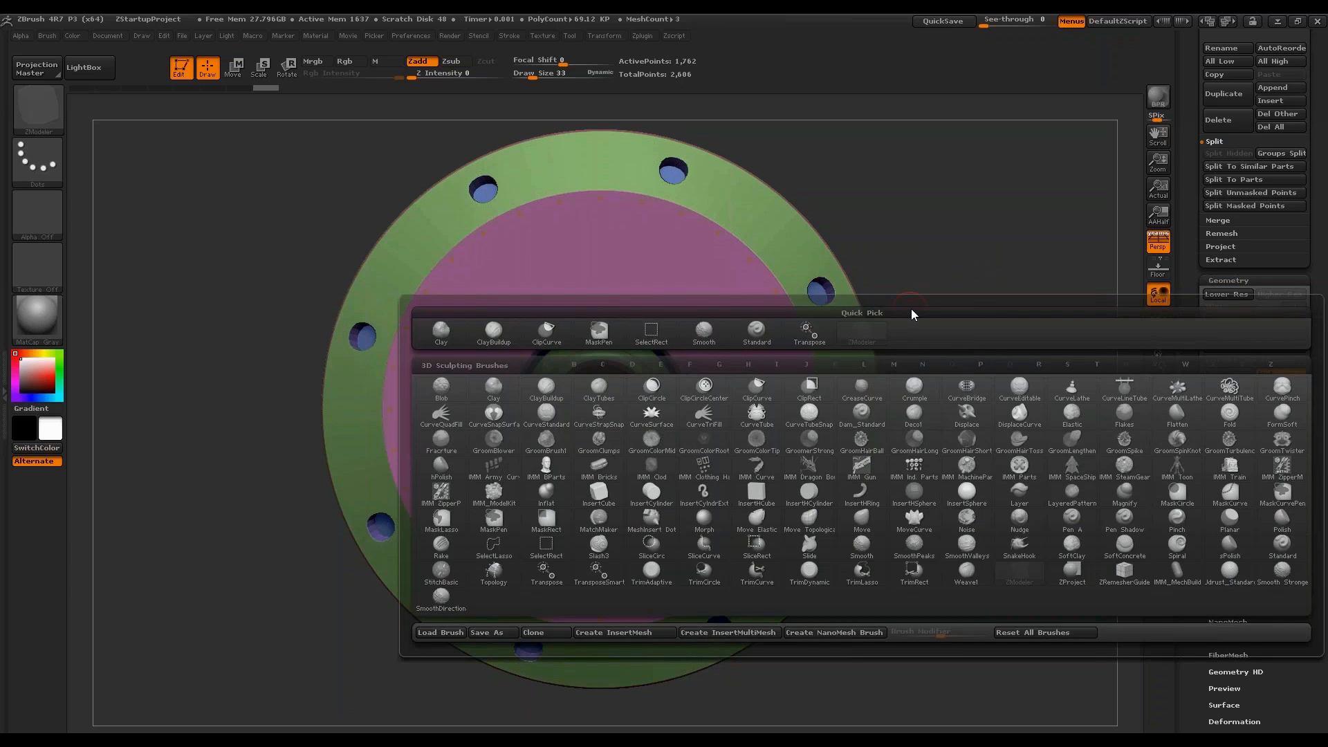
left_click(494, 494)
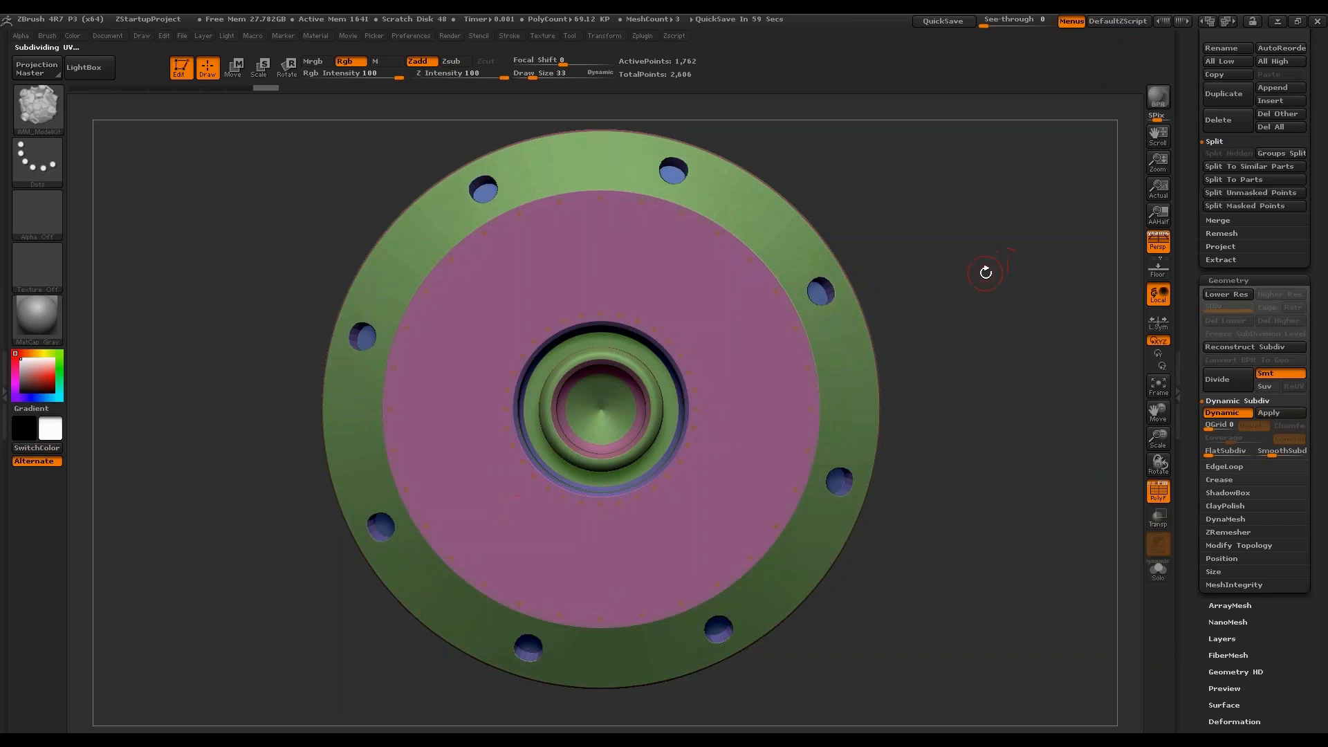
key("b")
key("Escape")
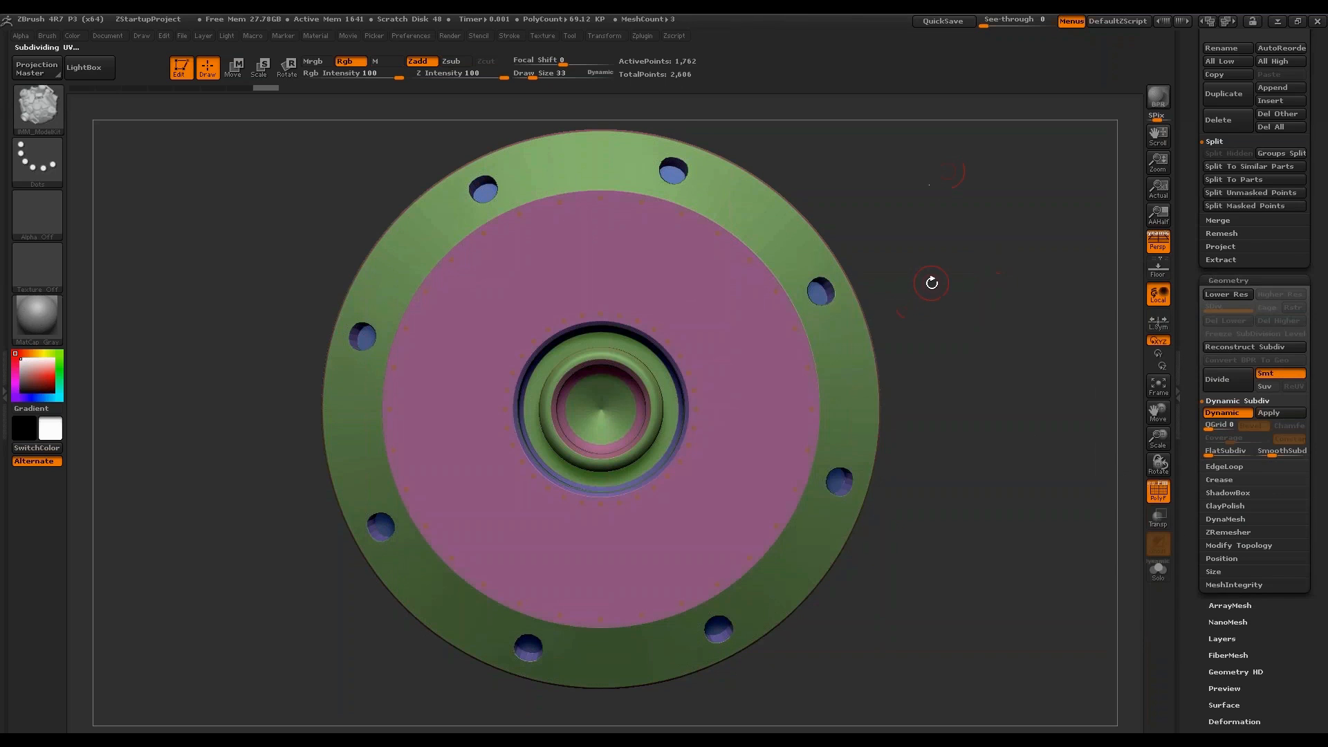
key("m")
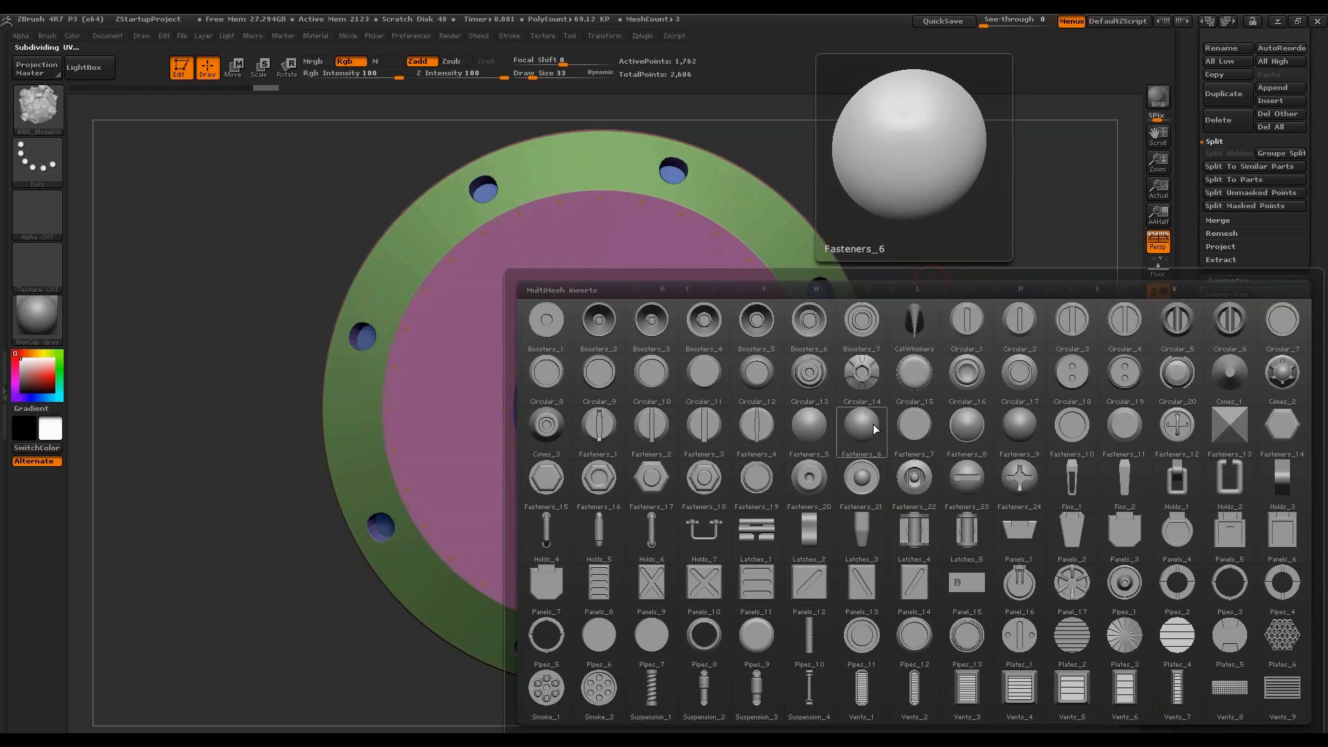
mouse_move(1026, 434)
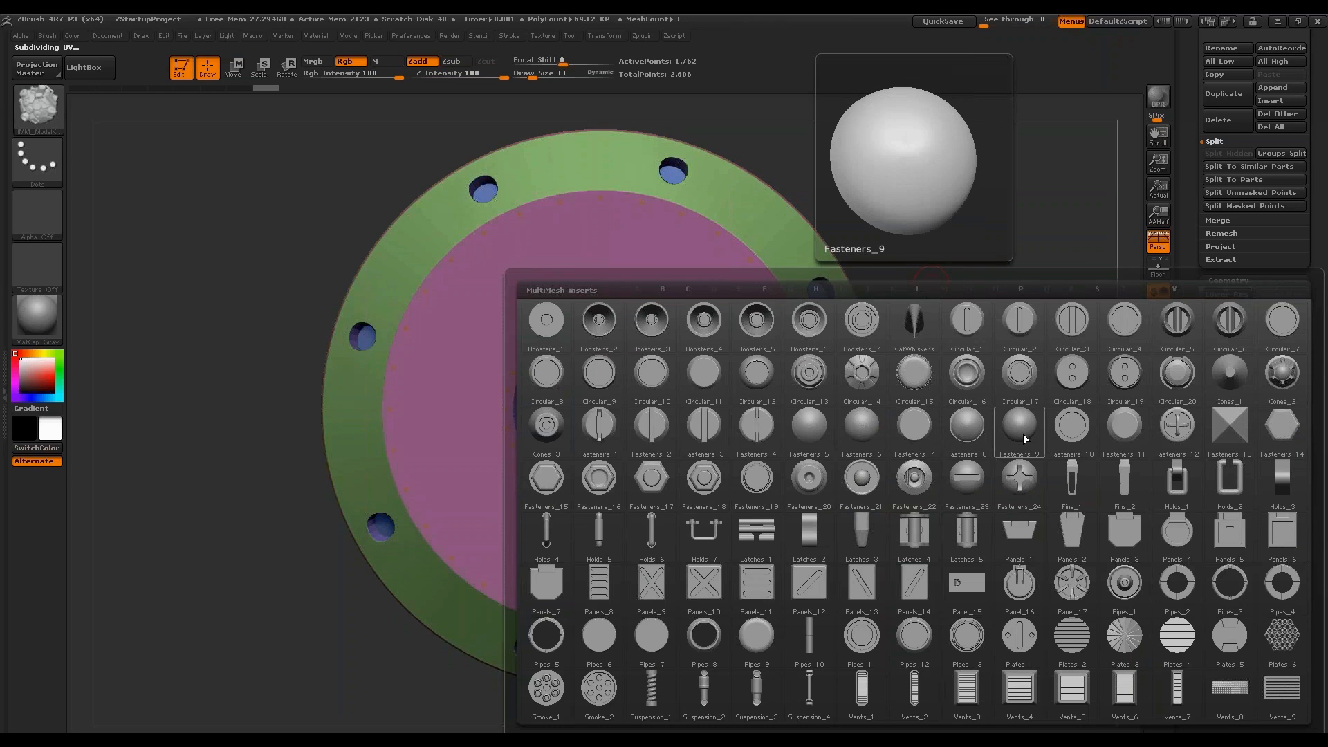
left_click(1021, 428)
Insert a Fasteners_9 dome sized to fit inside the ring's recess, repeated in all eight recesses, and clear the mask.
left_click_drag(1029, 356, 821, 295)
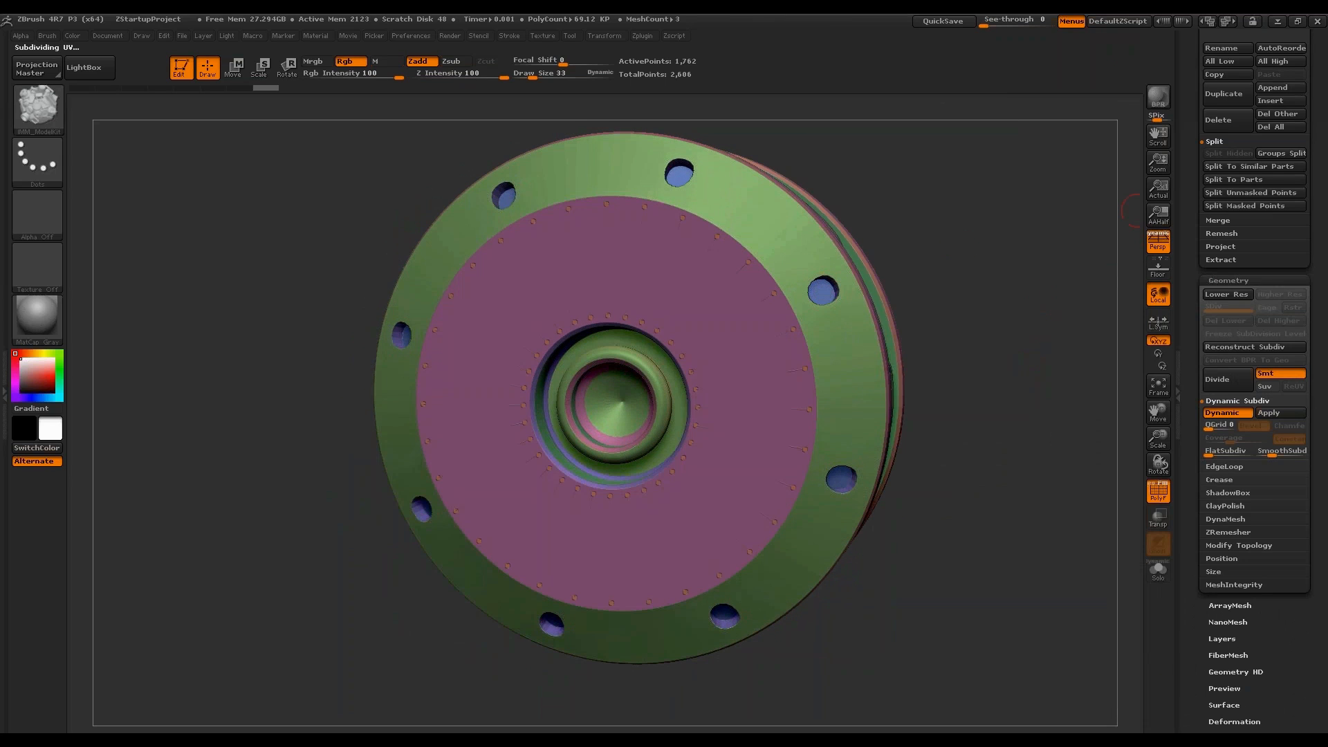
scroll(1255, 443, "up", 1)
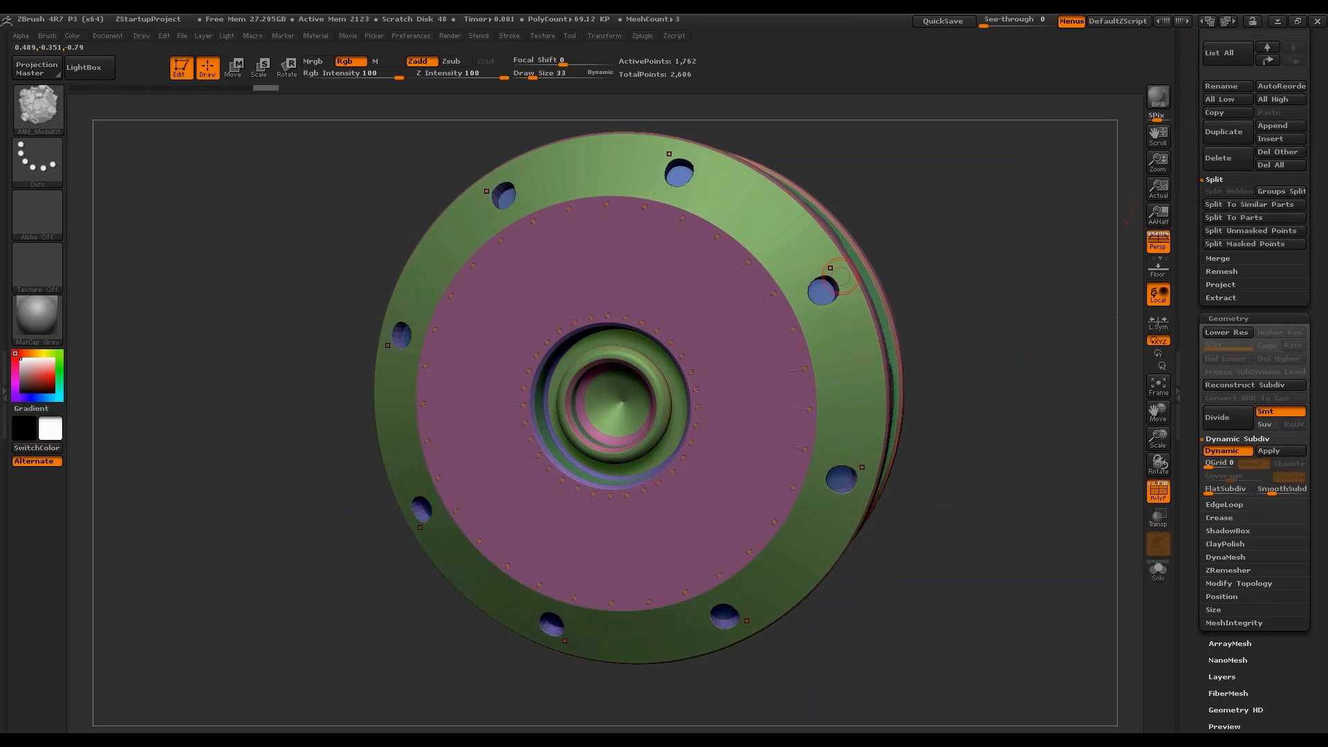
left_click(821, 292)
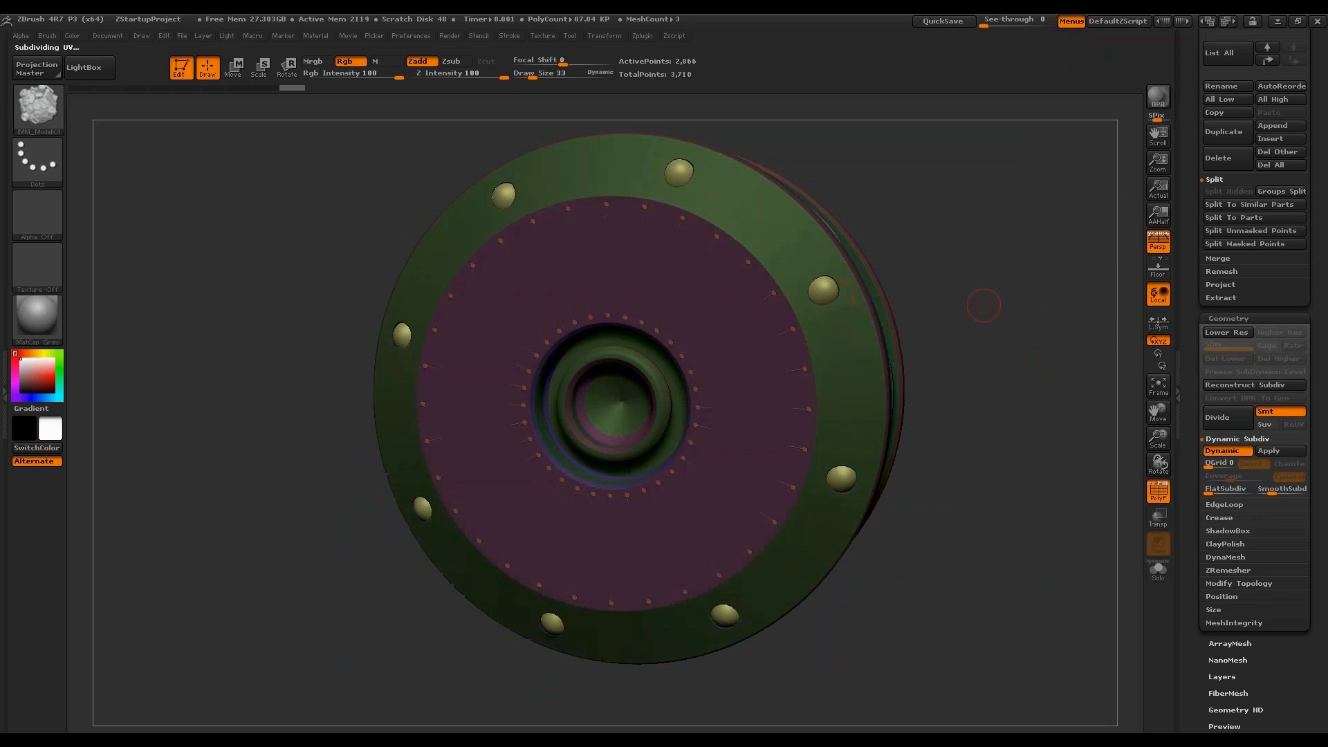
mouse_move(978, 296)
left_mouse_down("shift")
mouse_move(1017, 231)
mouse_move(845, 208)
mouse_move(954, 291)
mouse_move(1023, 384)
mouse_move(977, 374)
mouse_move(985, 464)
left_mouse_up("shift")
key("w")
key("q")
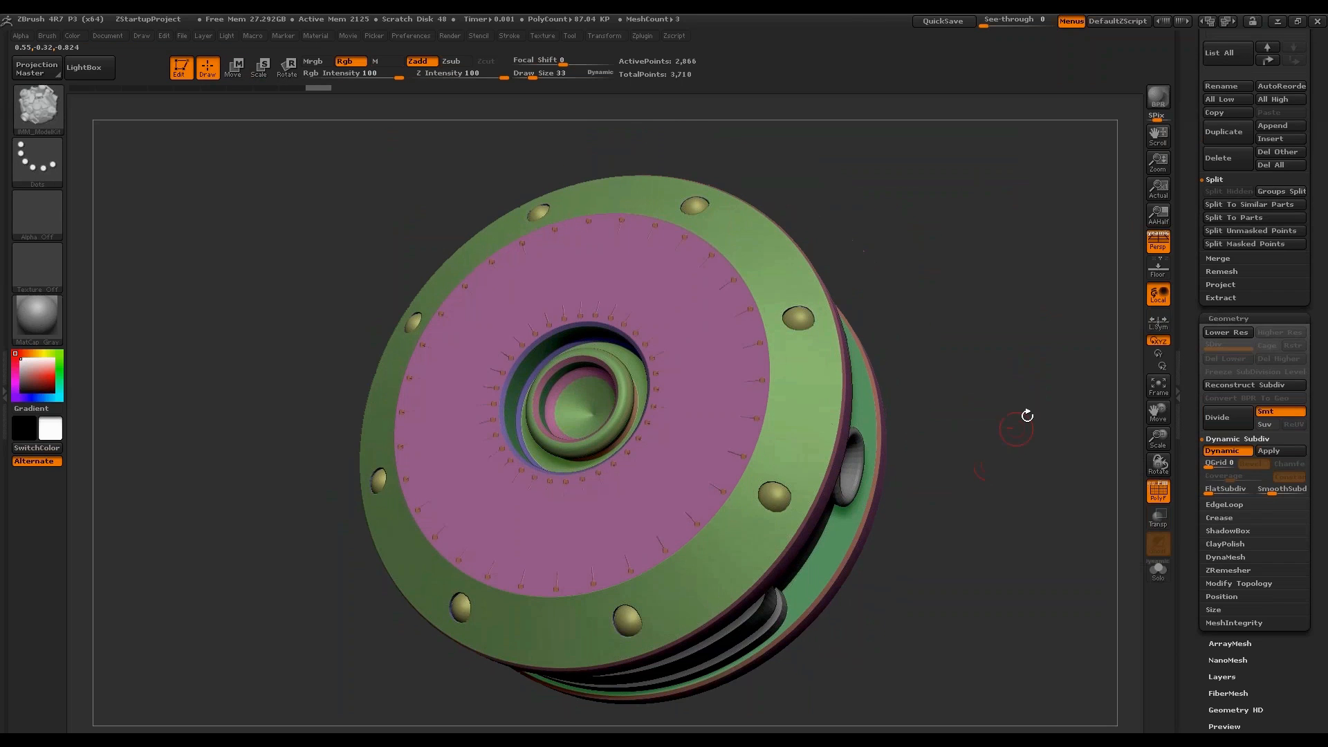
Turn off Dynamic Subdivision for the housing, check it without the polyframe, and show the polyframe again.
left_click(1159, 491)
left_click_drag(1159, 463, 1026, 385)
left_click(1158, 491)
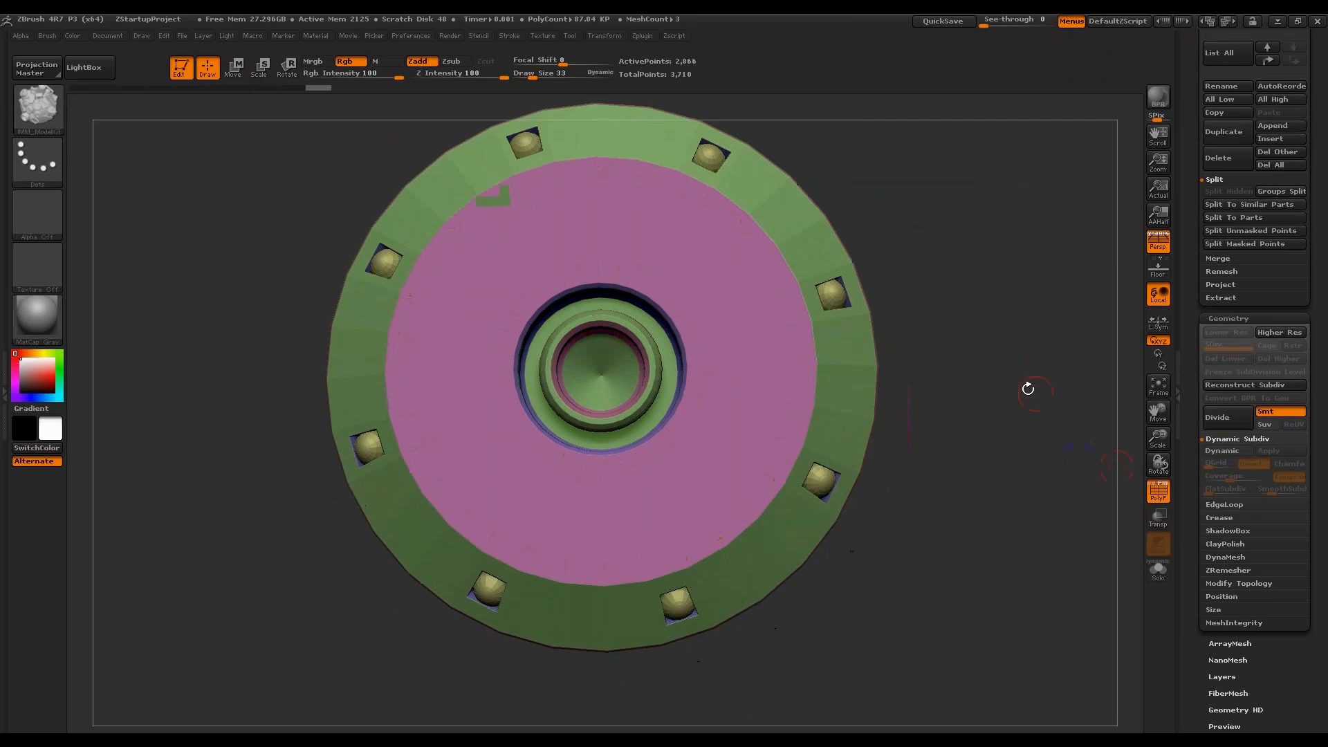
key("shift+d")
left_click(1153, 488)
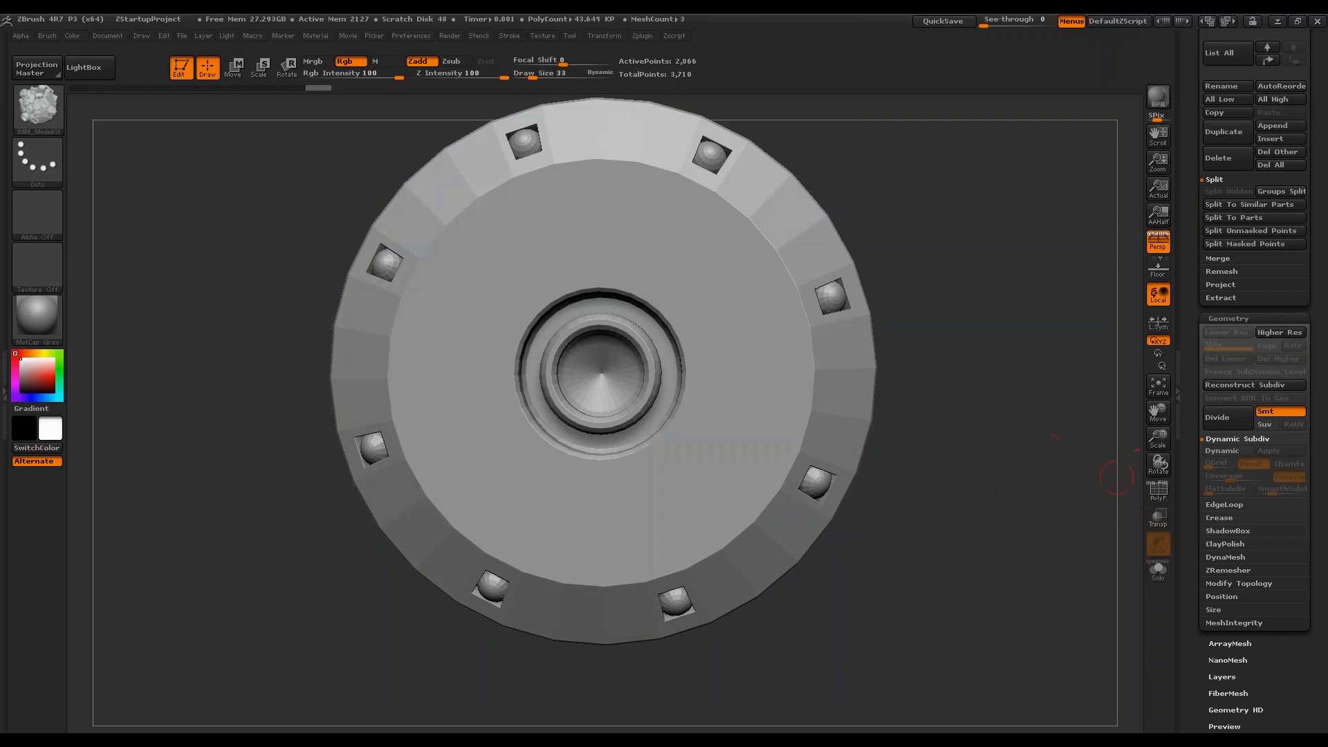
left_click(1154, 489)
key("f")
left_click_drag(1078, 460, 1041, 374, "alt")
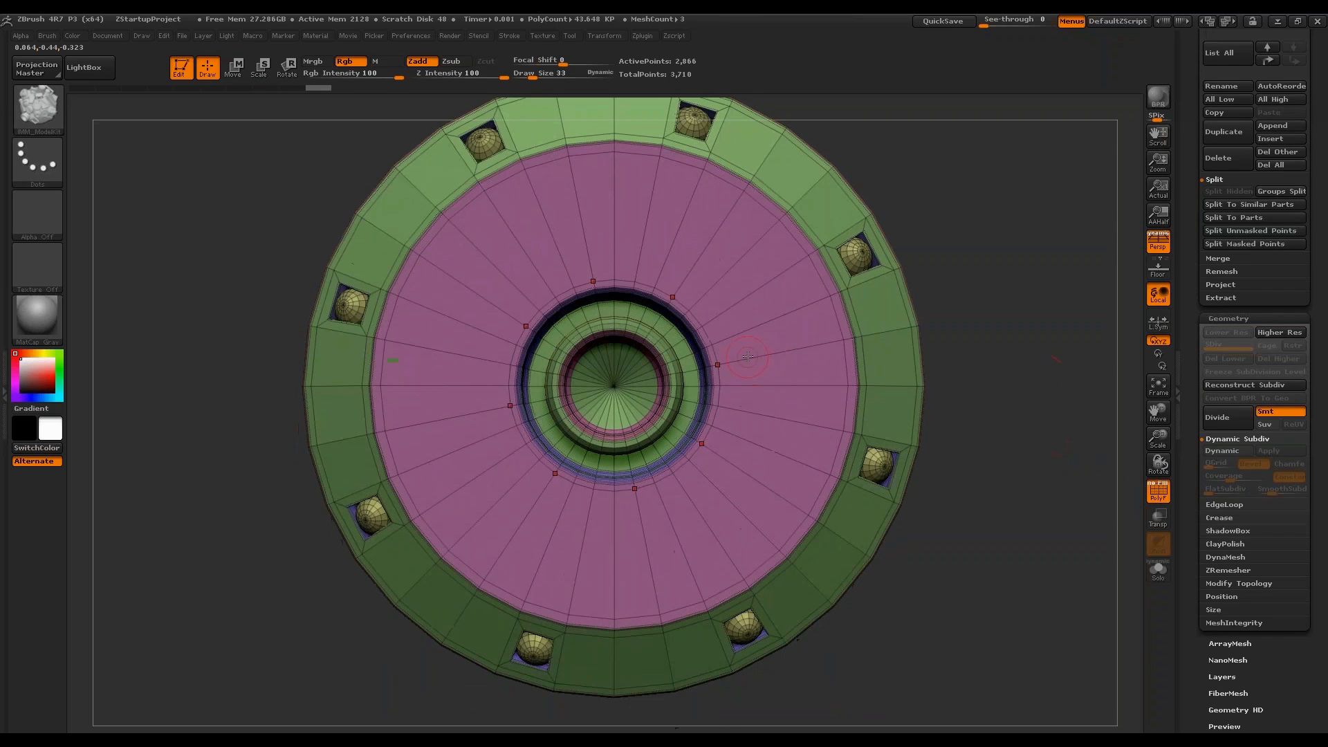
Return to the ZModeler brush and turn off the radial symmetry.
key("b")
key("z")
key("m")
left_click(599, 36)
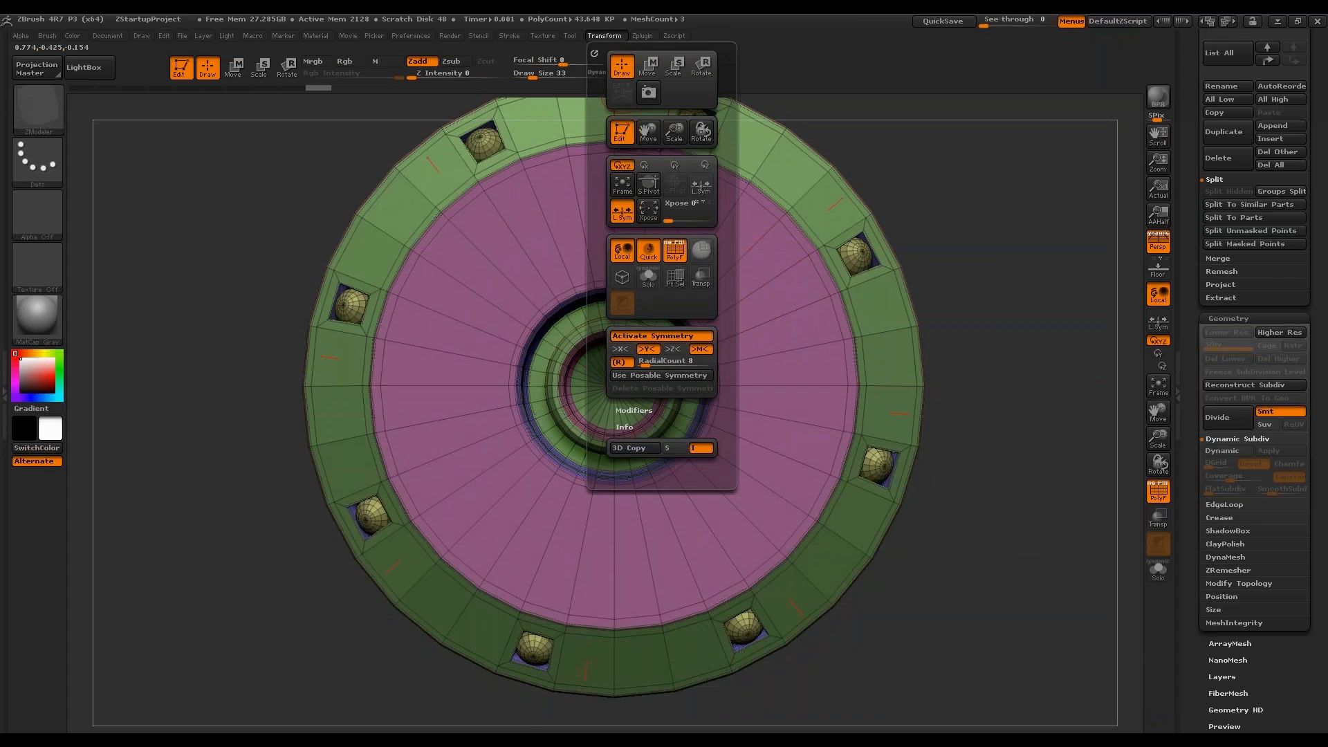
left_click(626, 365)
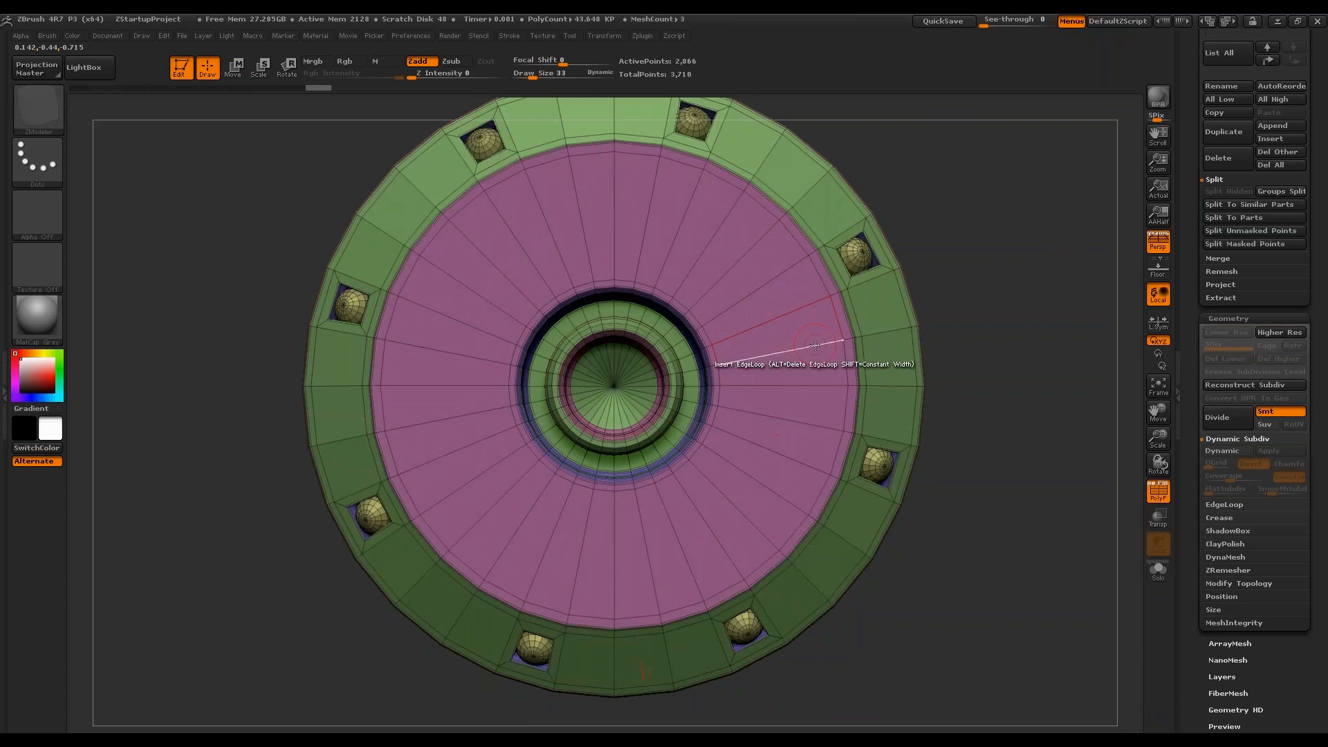
Insert two single edge loops around the pink face, one near its outer rim and one near the central opening.
key("space")
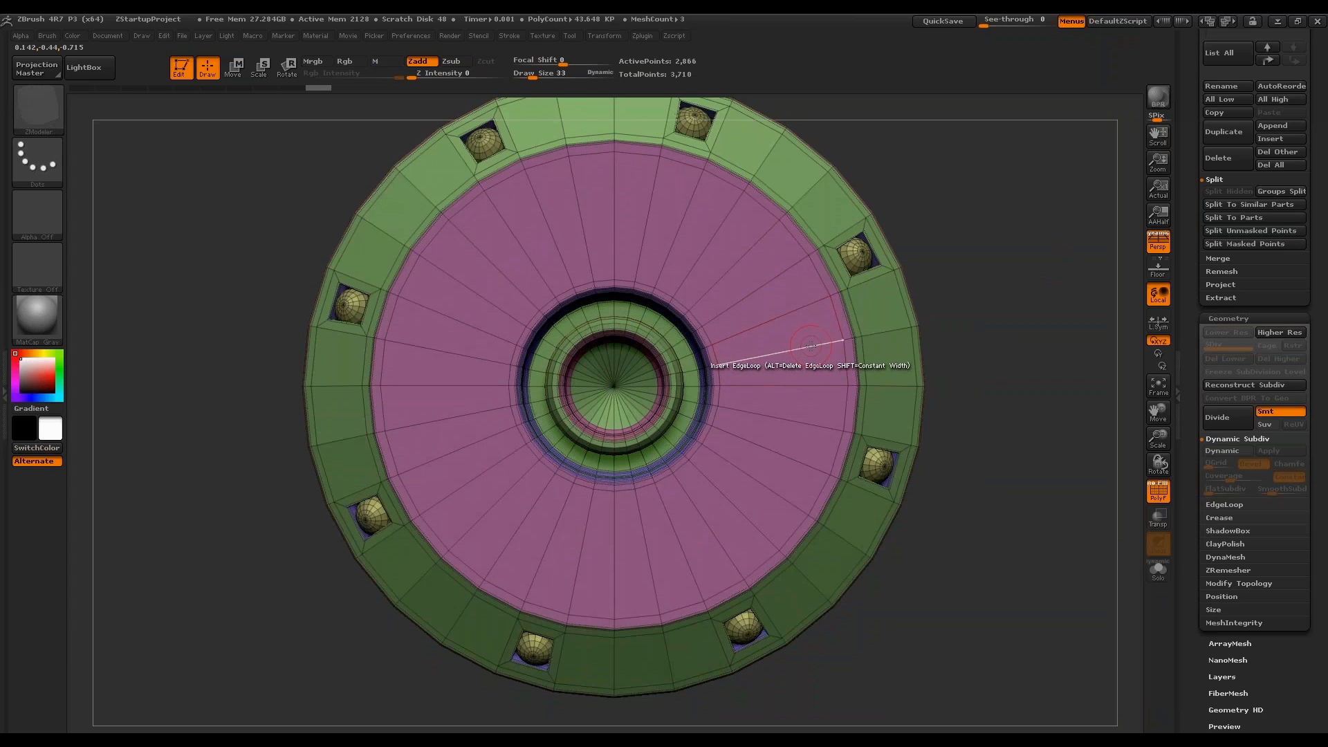
left_click(808, 346)
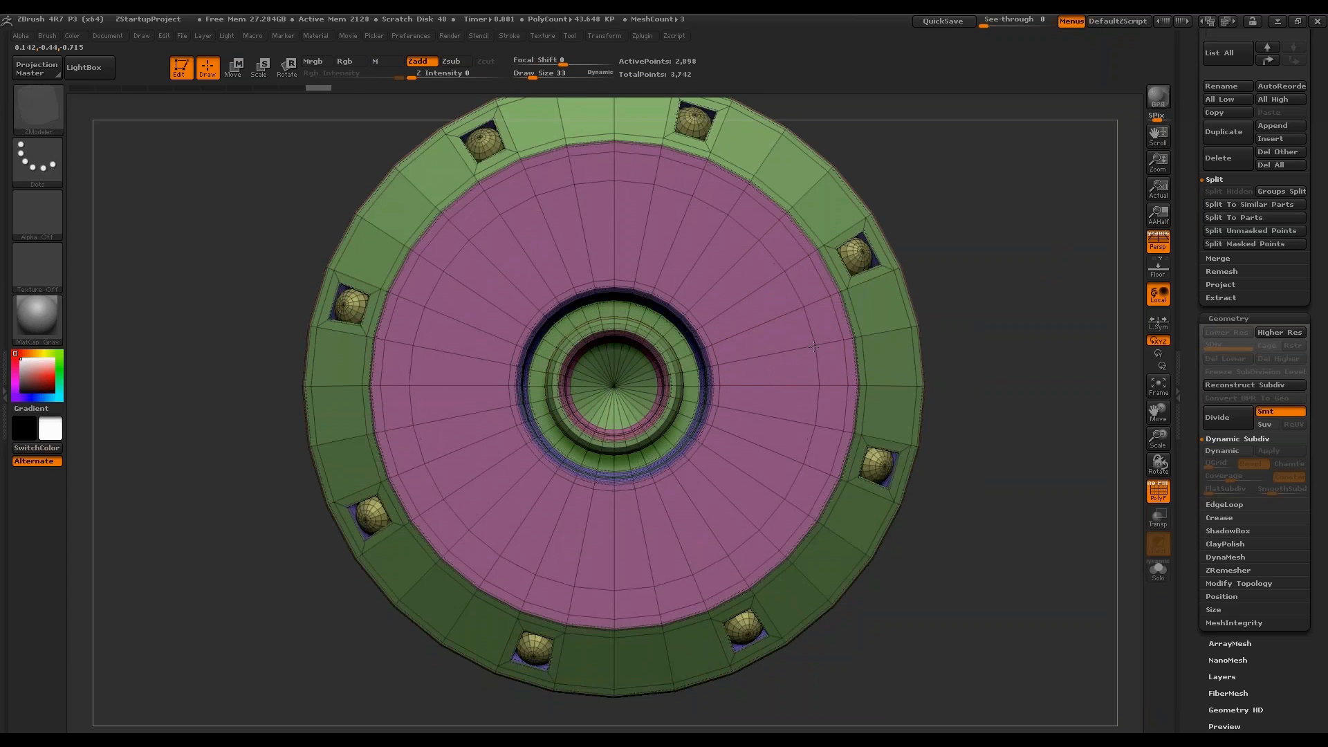
left_click(737, 376)
key("f")
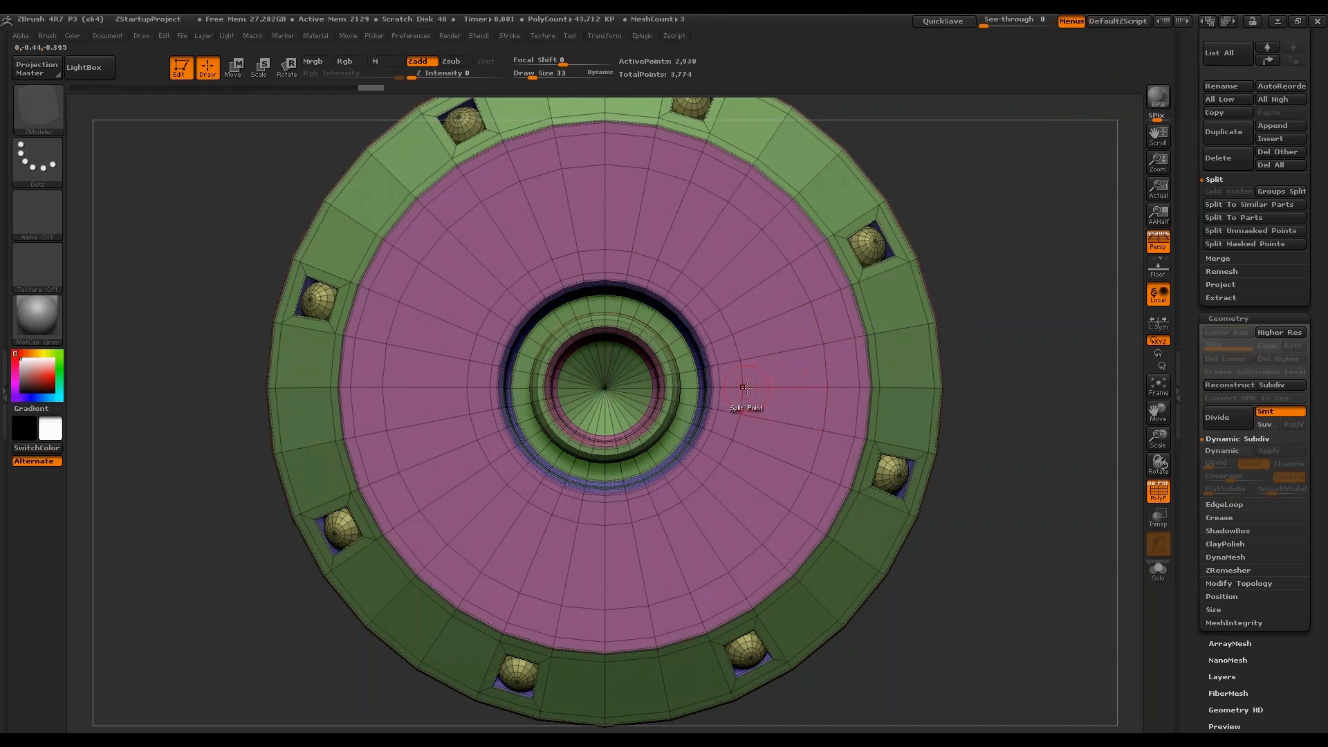
Split the outer and inner edge-loop points along one radial edge of the pink face into octagonal polygons.
left_click(829, 389)
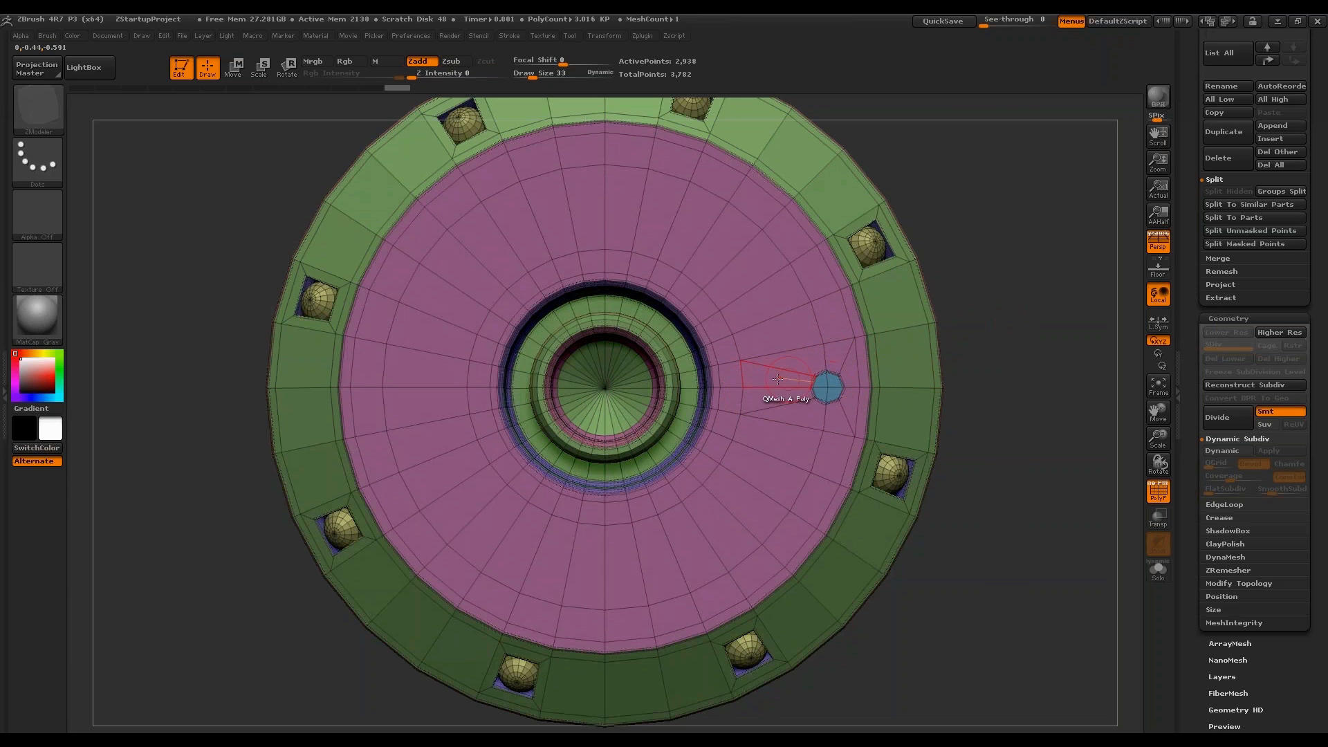
left_click(742, 386)
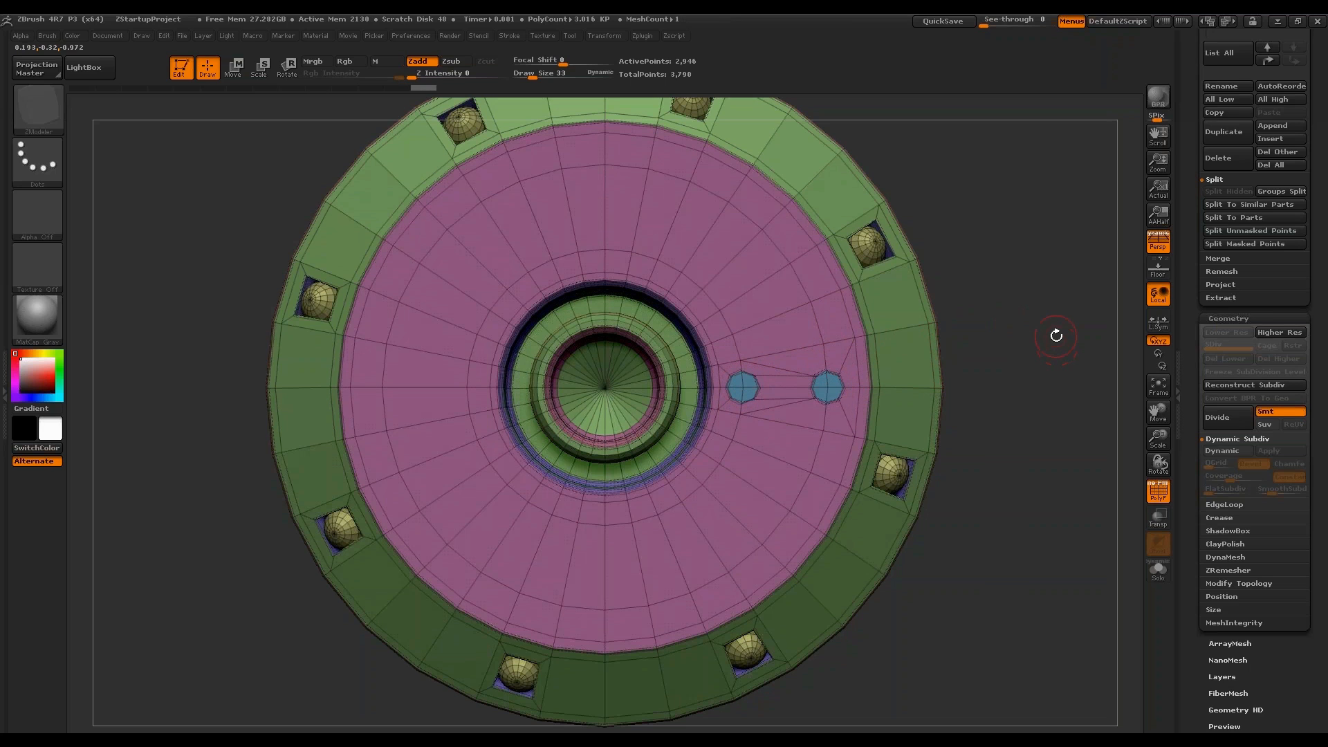
left_click_drag(1015, 277, 1020, 307, "alt")
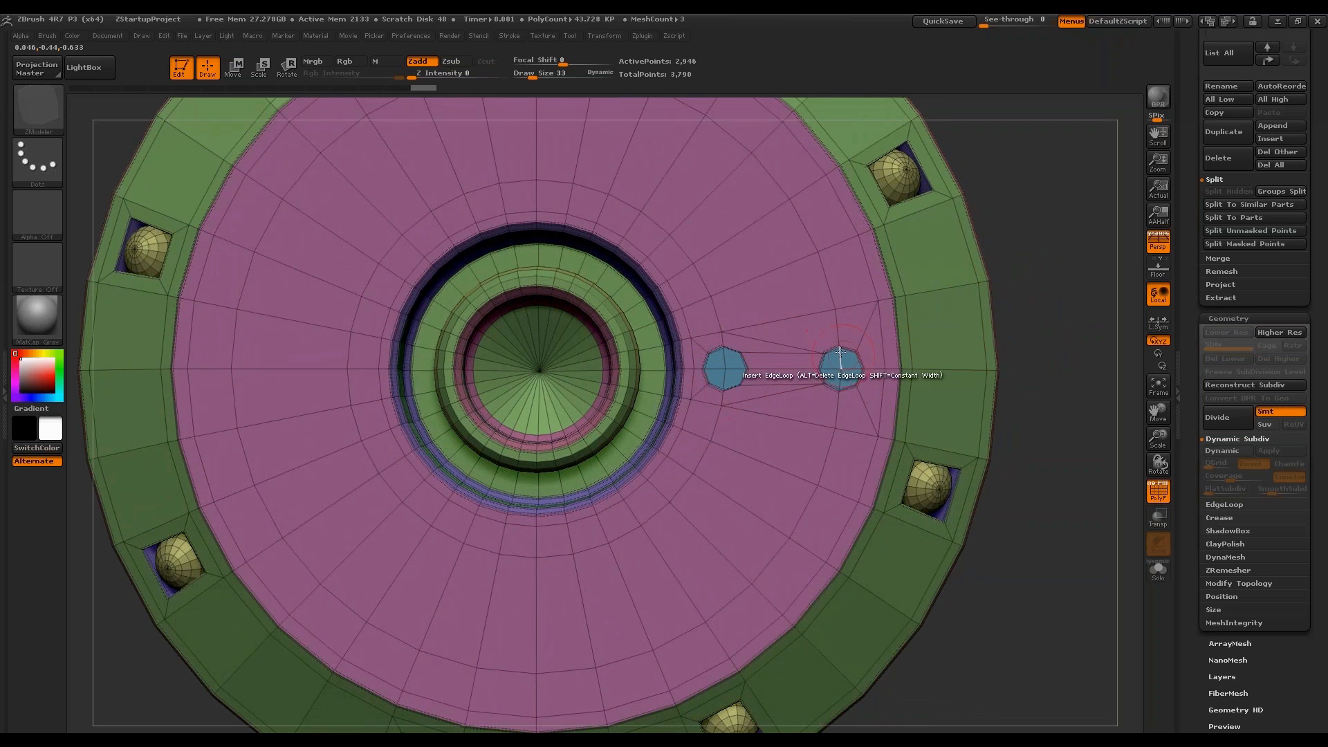
Switch to the finished Motors tool for reference and return to the cylinder model.
scroll(1242, 153, "up", 4)
left_click(1280, 60)
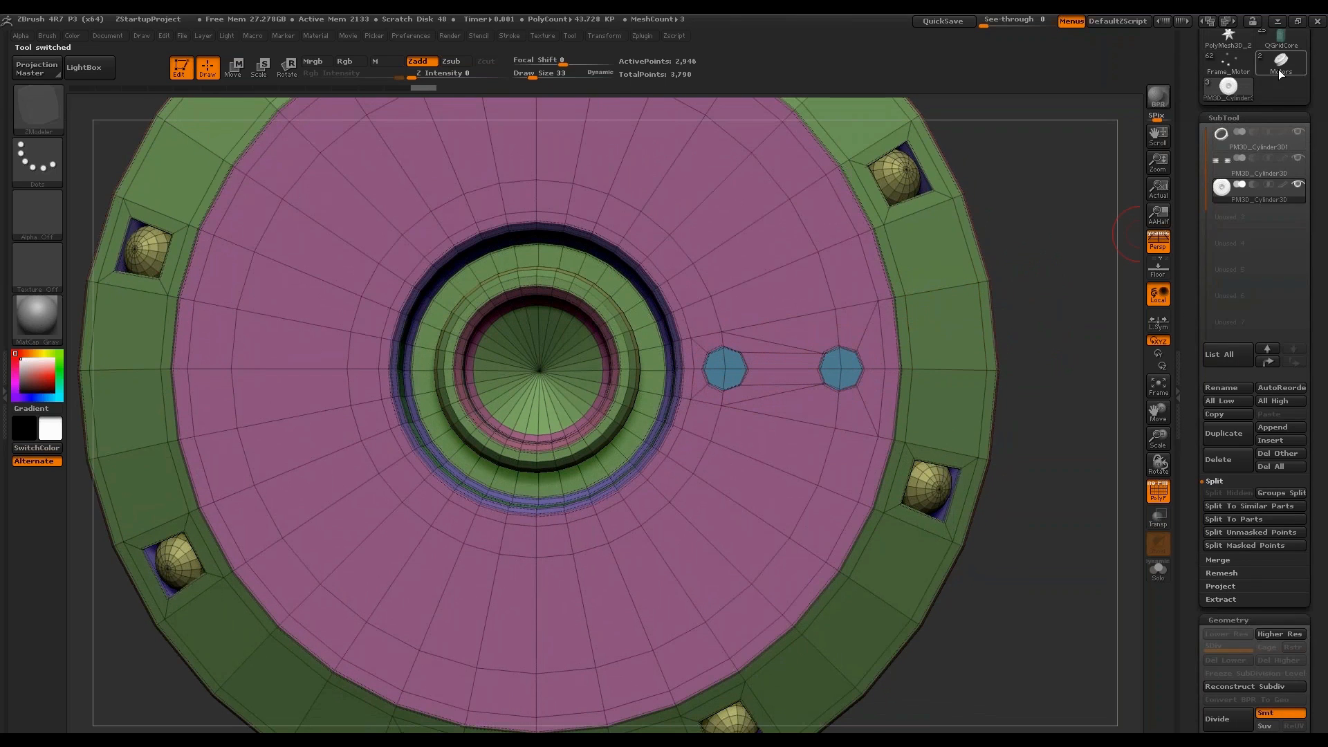
left_click(1228, 88)
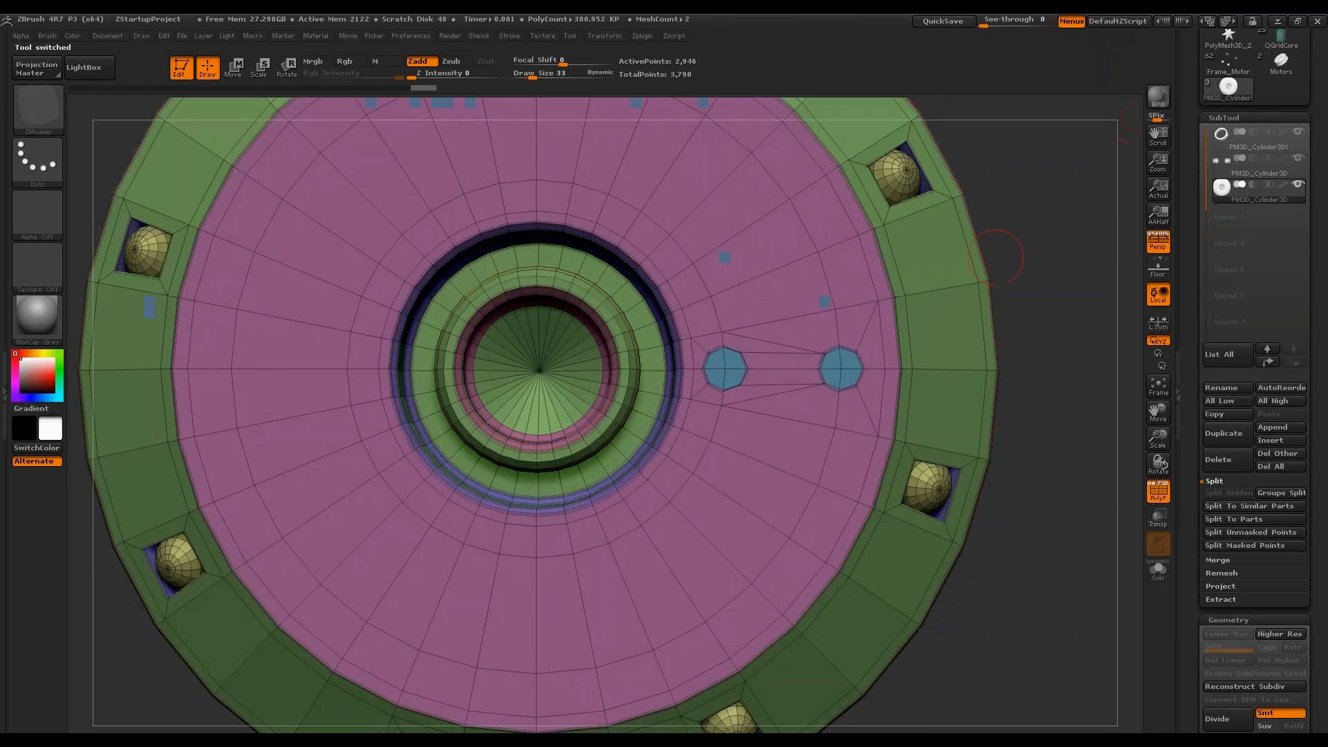
Collapse the edges on the facing sides of the two octagons to turn them into the ends of a straight slot.
left_click_drag(1019, 261, 1021, 299, "alt")
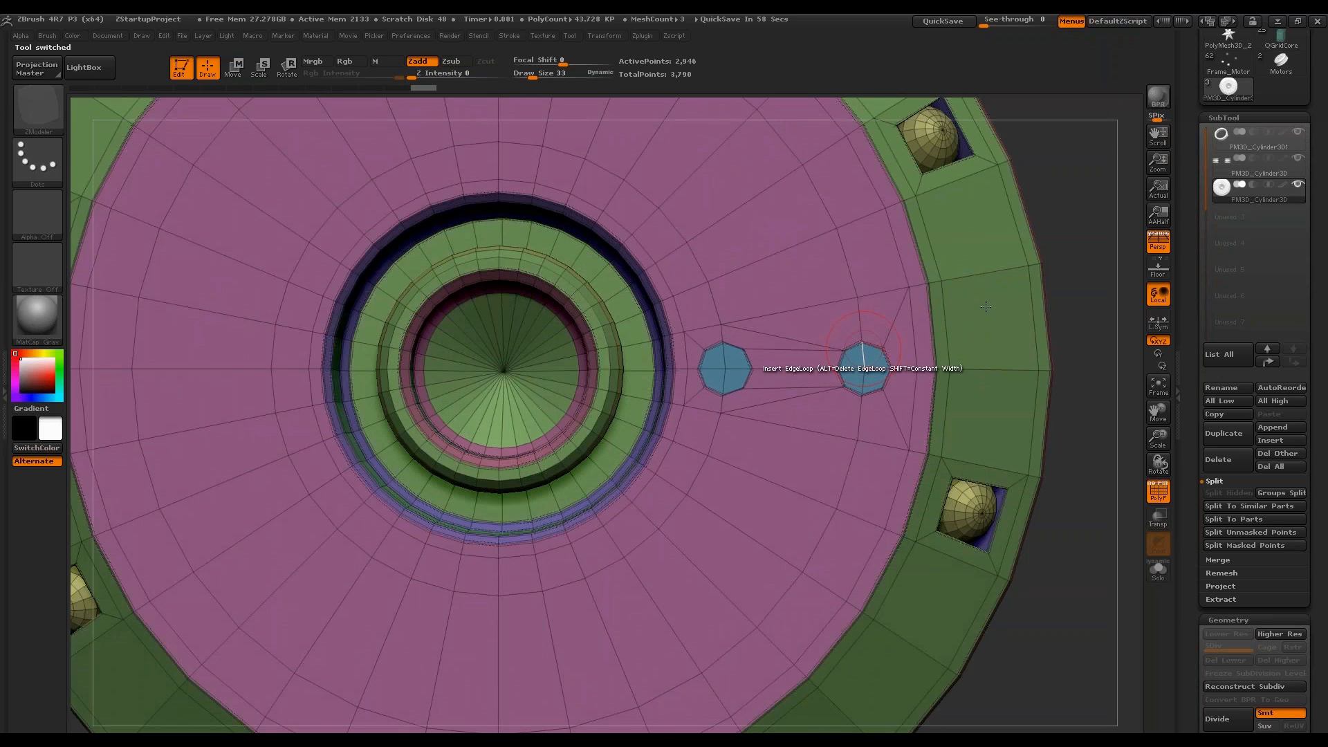
key("space")
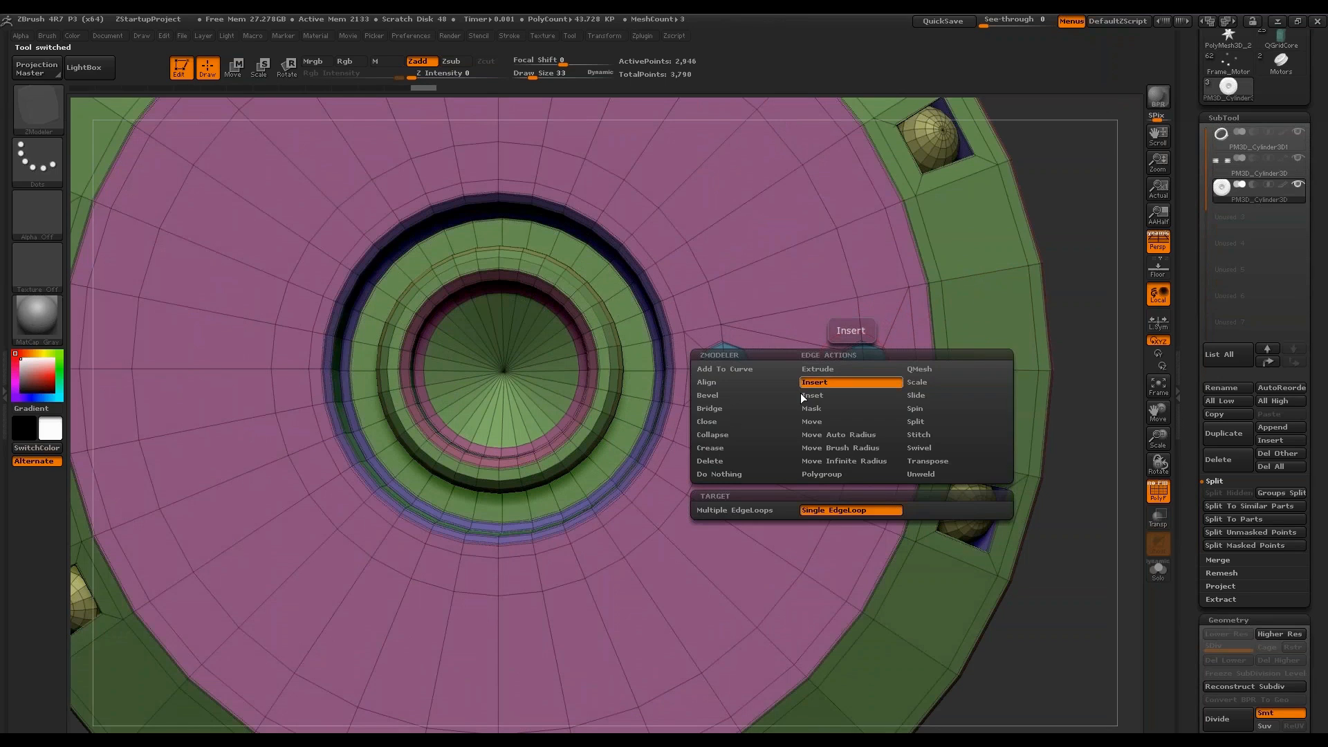
left_click(734, 436)
left_click(747, 511)
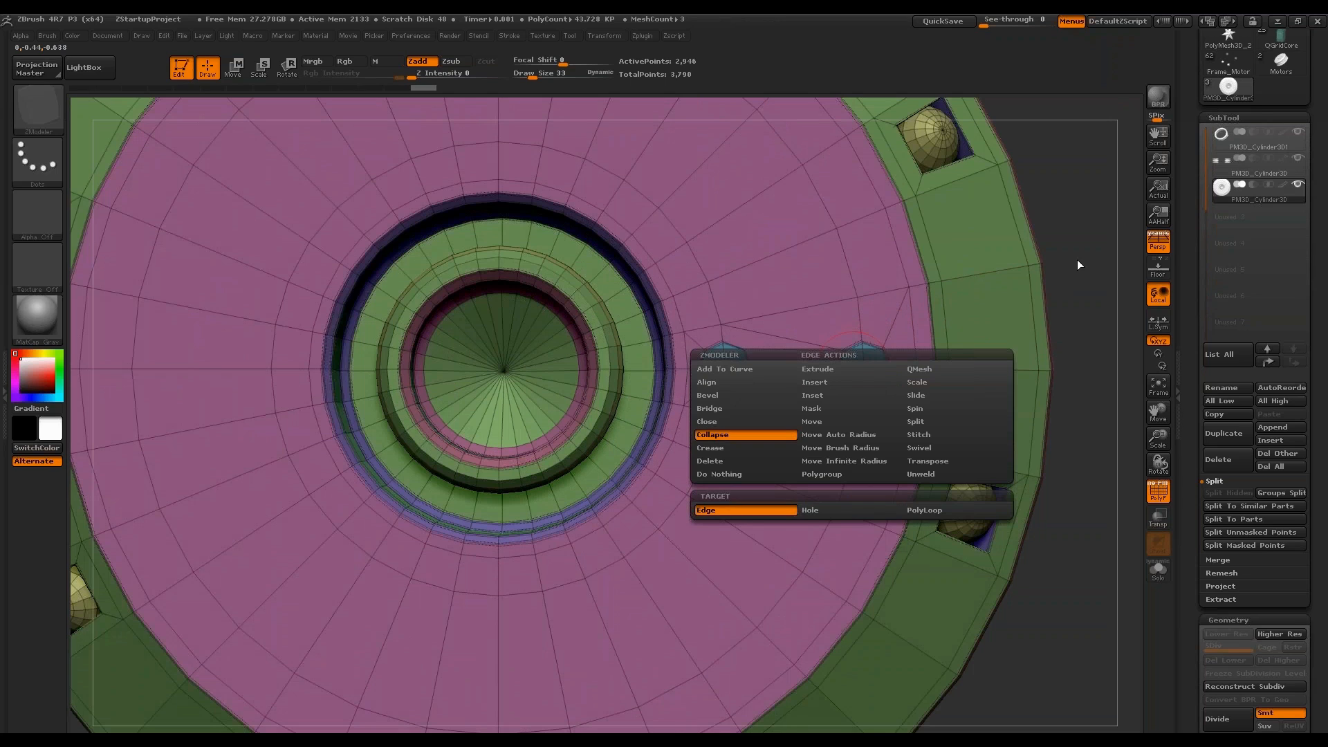
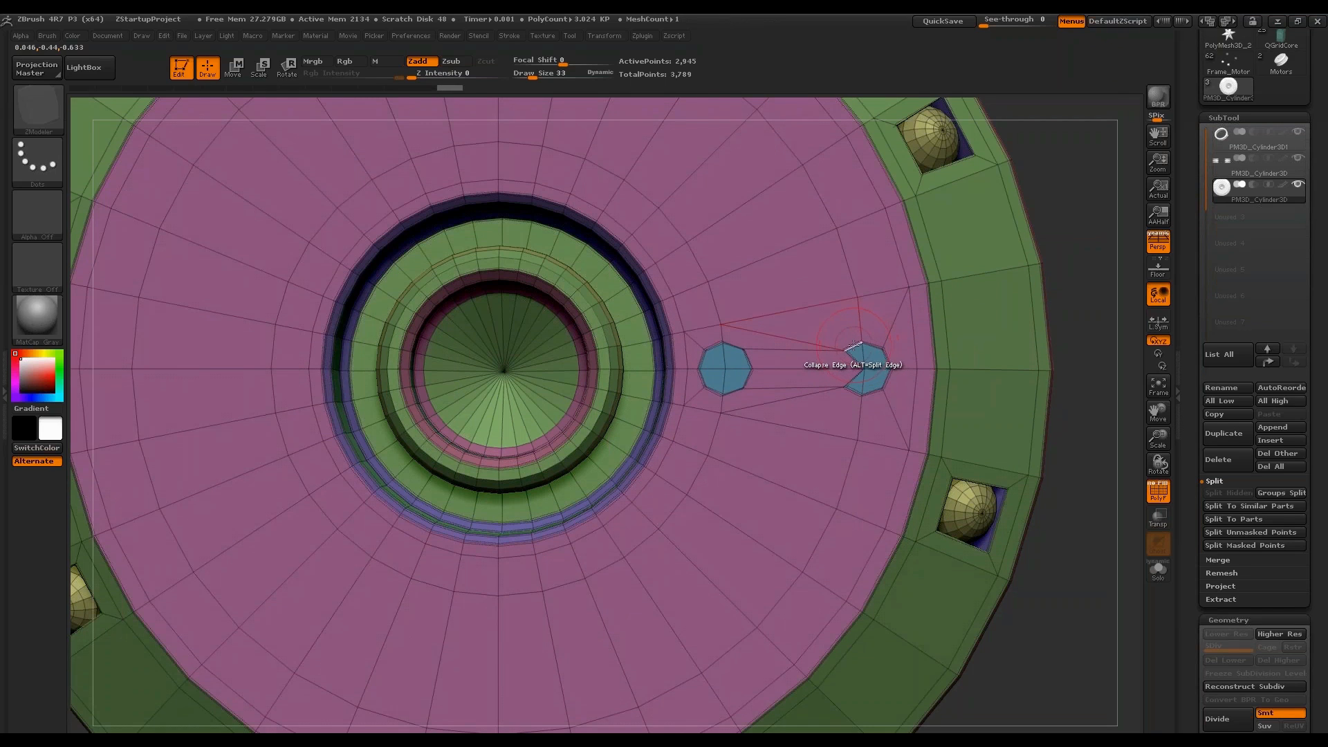
left_click(834, 370)
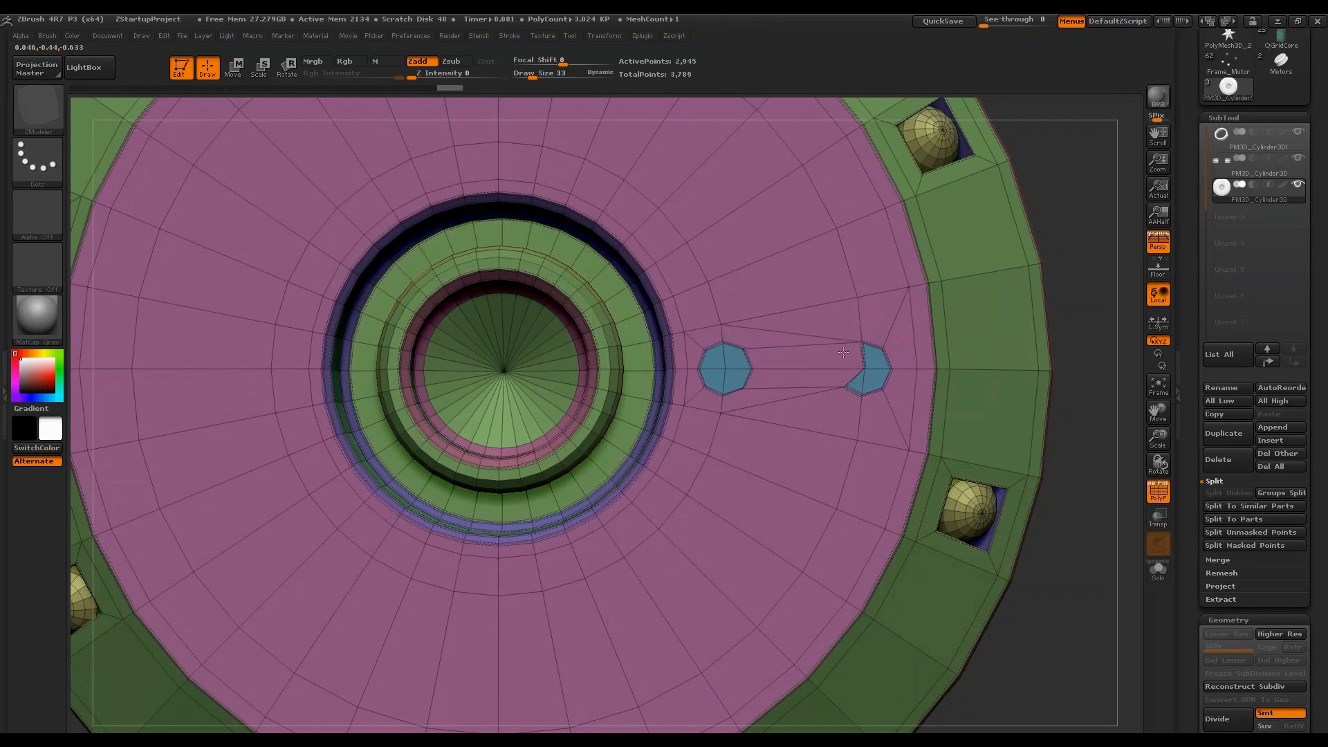
left_click(743, 389)
left_click(740, 346)
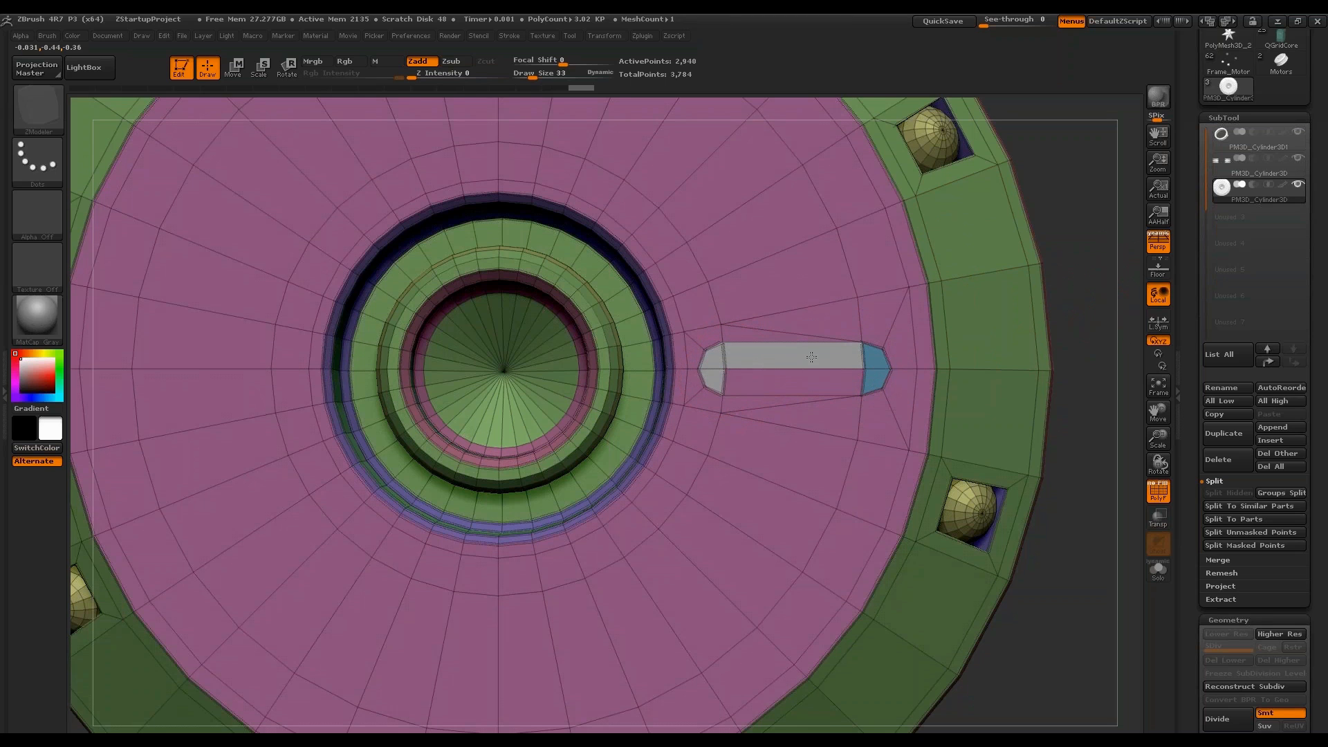
Recess the slot polygons into the pink face and delete the leftover slanted edges along the slot's two long sides.
left_click_drag(875, 369, 830, 296)
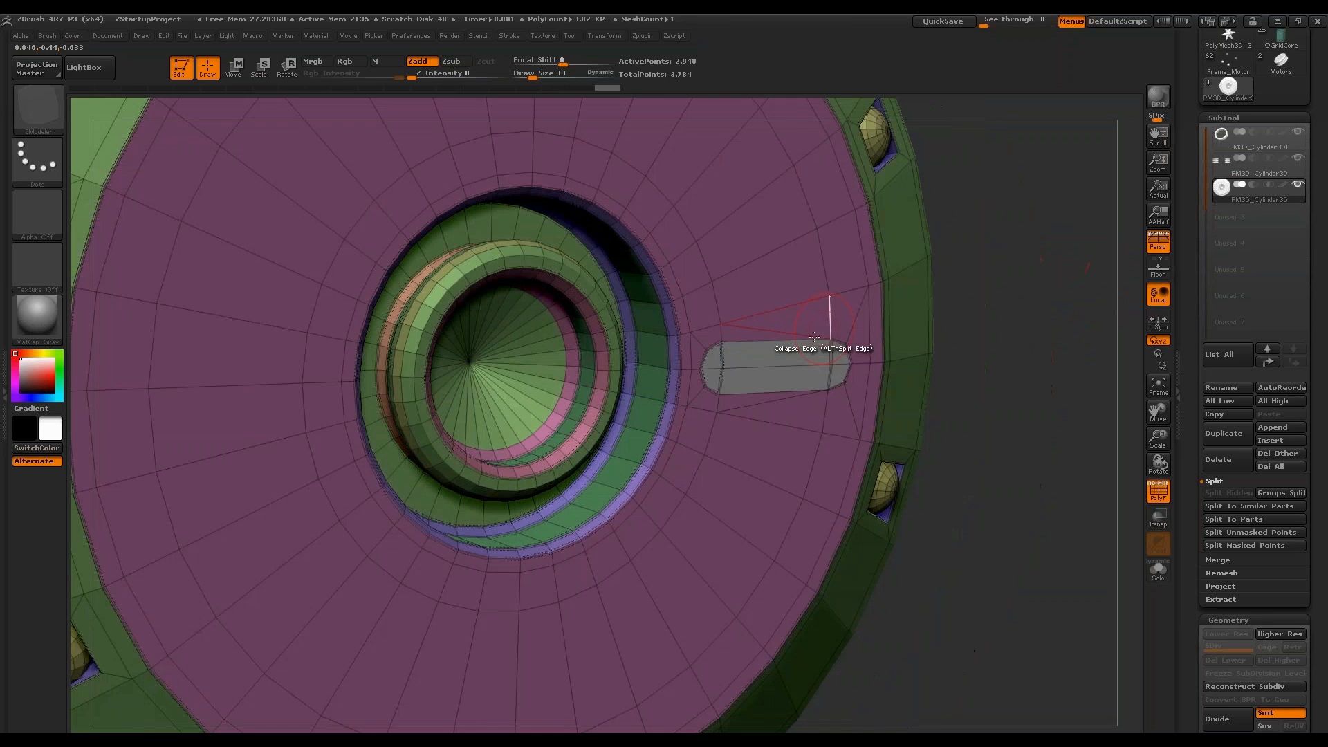
left_click_drag(808, 353, 809, 373)
left_click_drag(1031, 296, 927, 316)
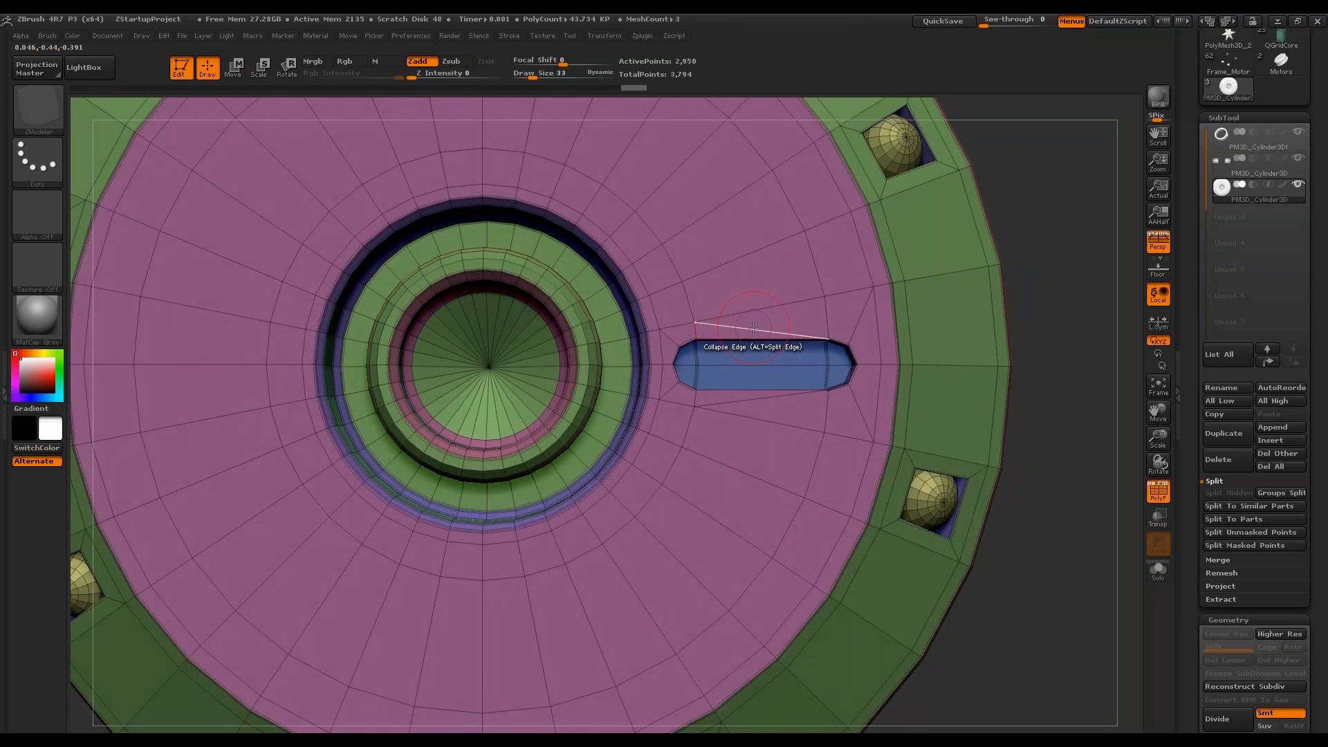
key("space")
left_click(638, 419)
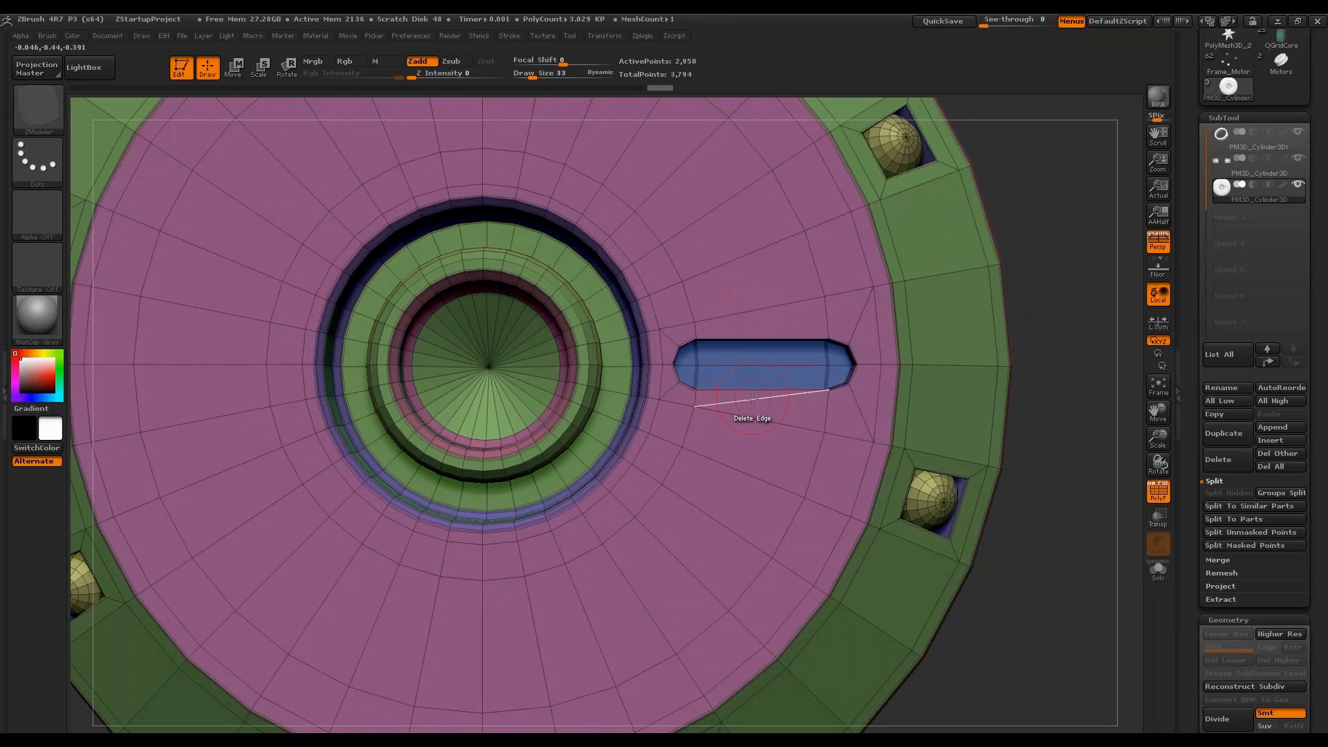
Set the edge action to Crease with the single-edge target and uncrease the edges at the slot's inner end.
left_click_drag(1016, 290, 1041, 247)
key("space")
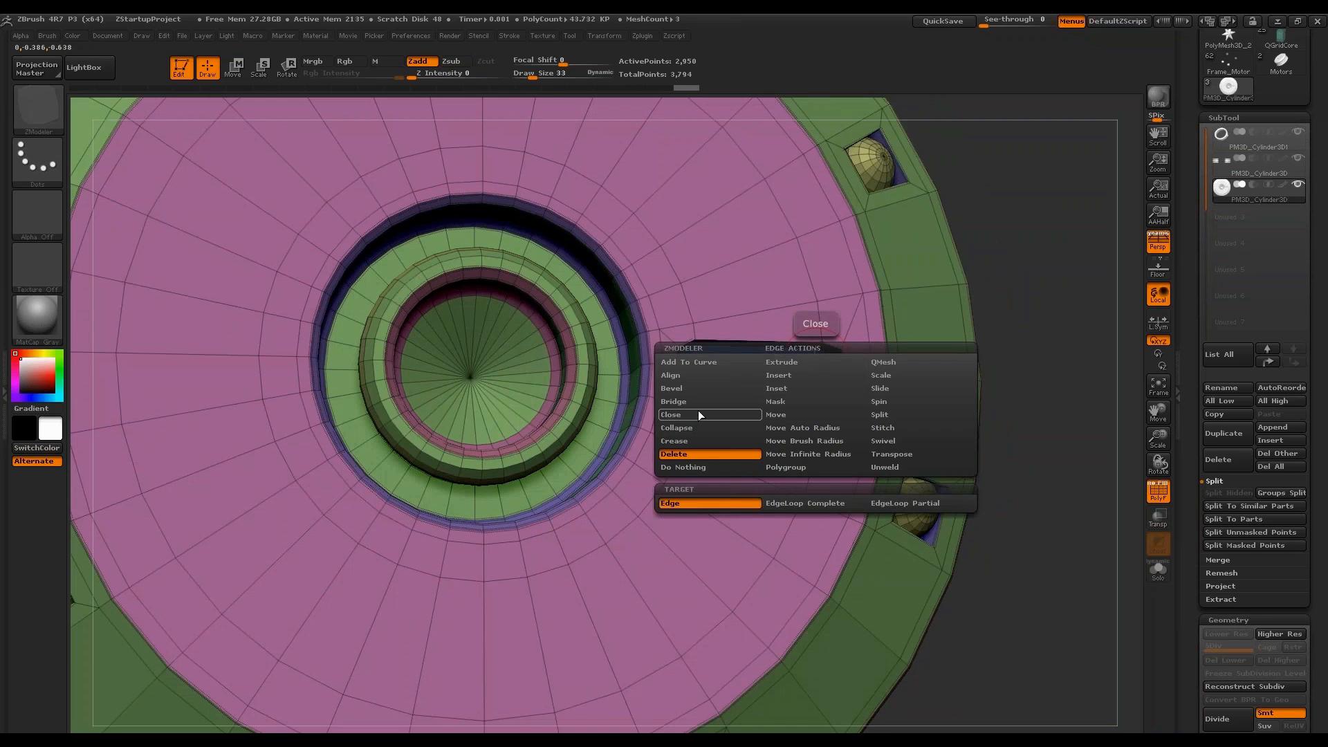
left_click(709, 441)
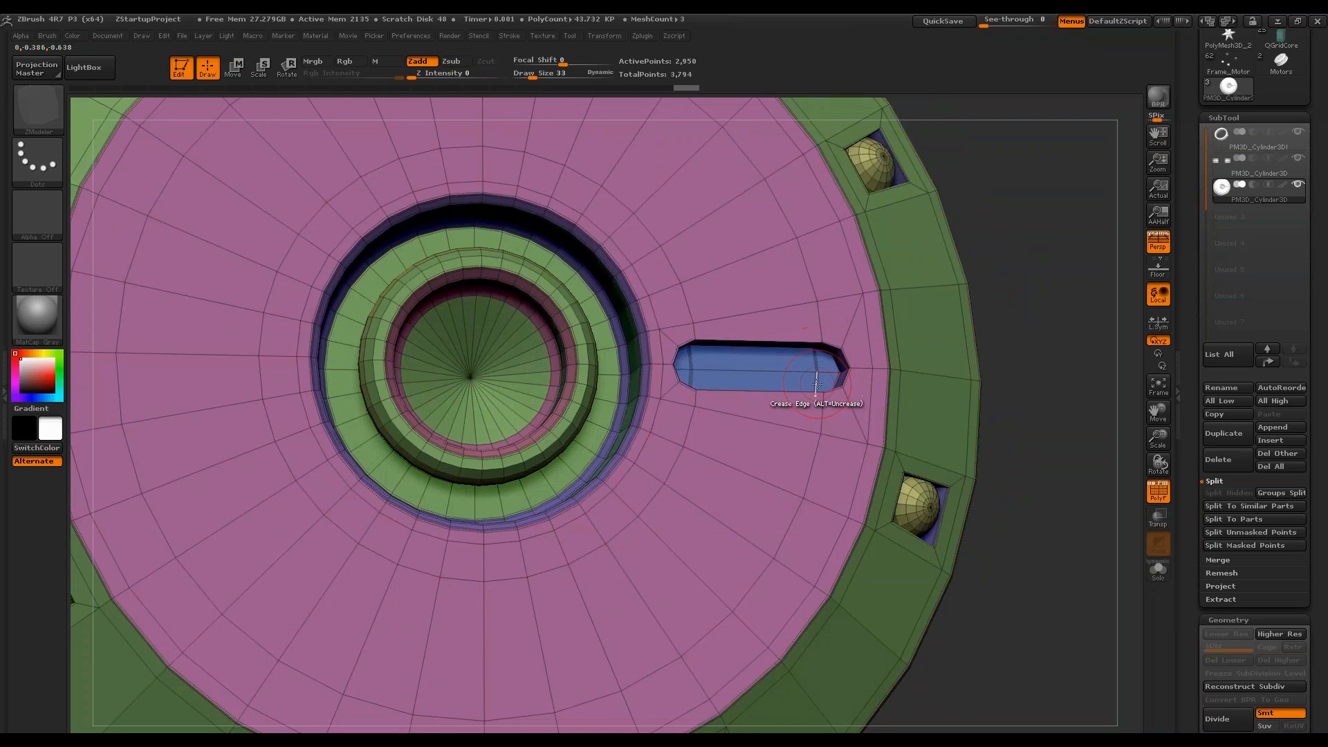
left_click_drag(1037, 276, 968, 273)
left_click(692, 358, "alt")
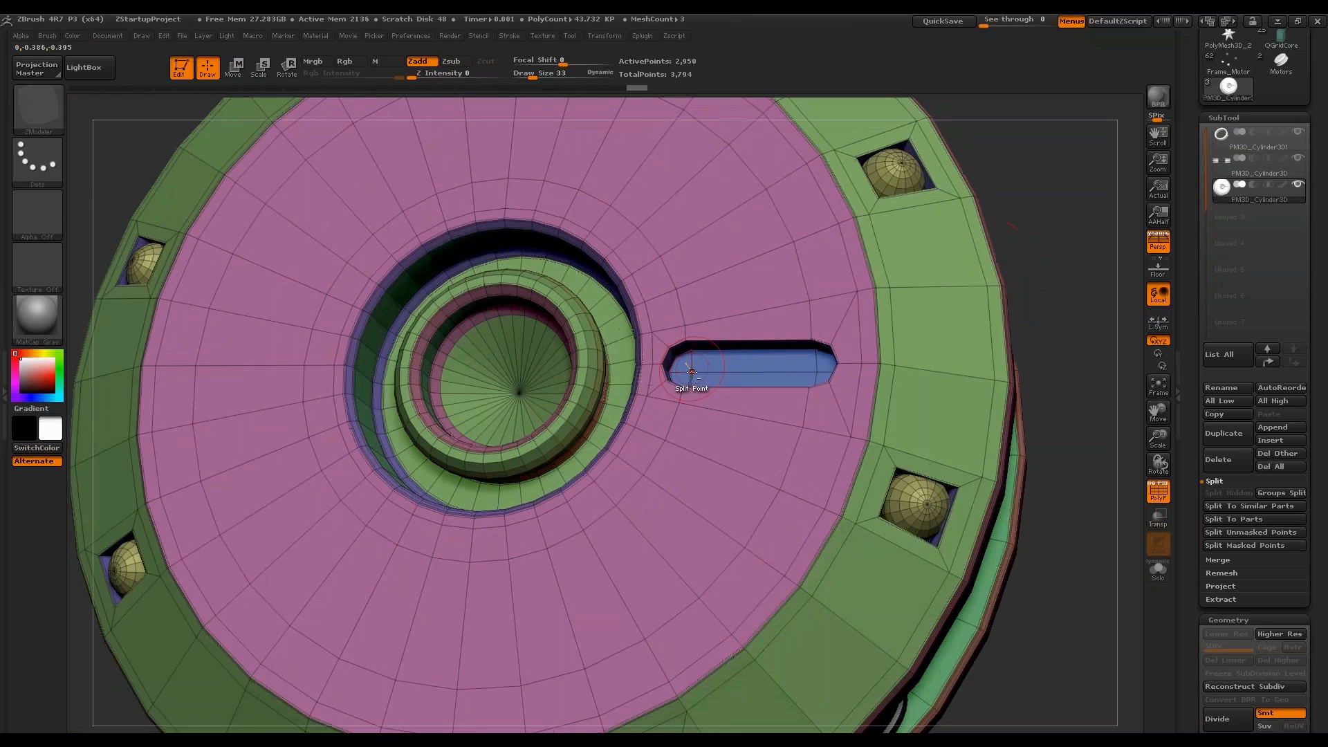
left_click(691, 366, "alt")
left_click(693, 381, "alt")
Crease the slot's rim with the EdgeLoop Complete target and preview the subdivided result with and without the wireframe.
left_click_drag(1048, 206, 913, 235)
key("space")
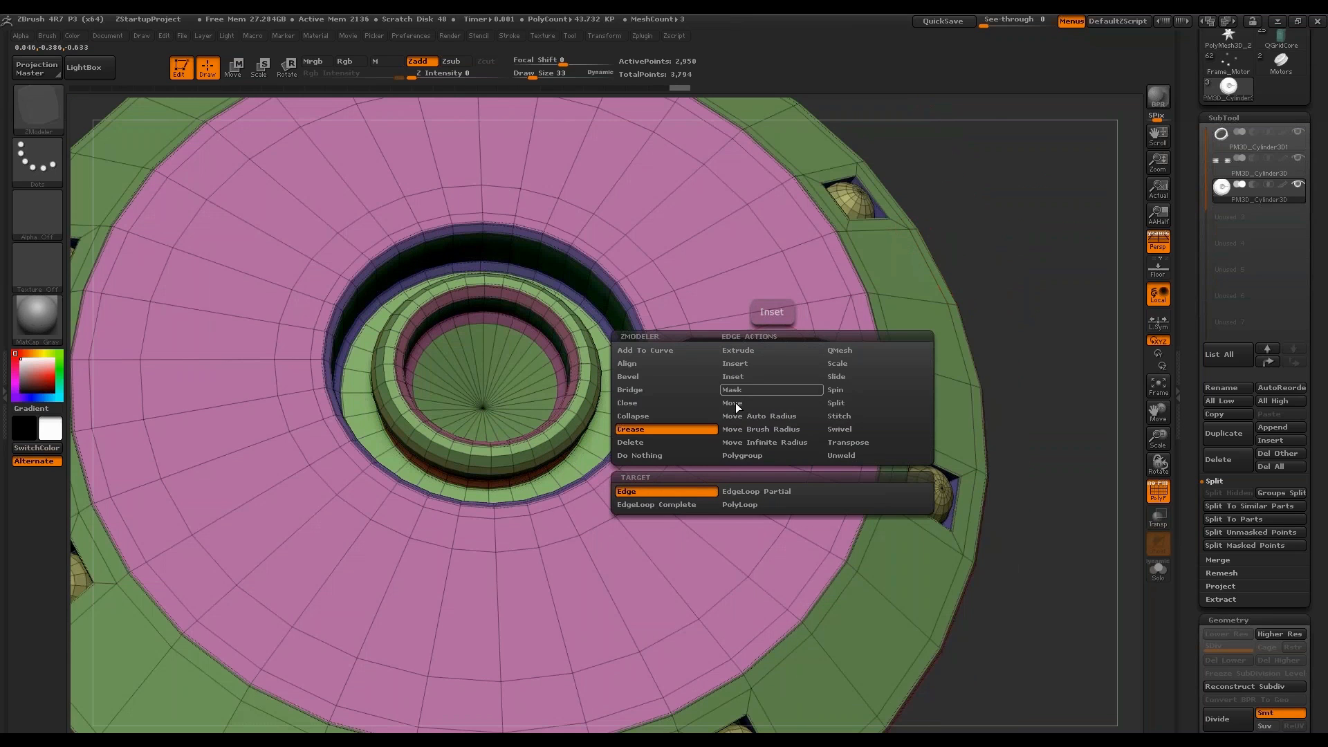
left_click(688, 507)
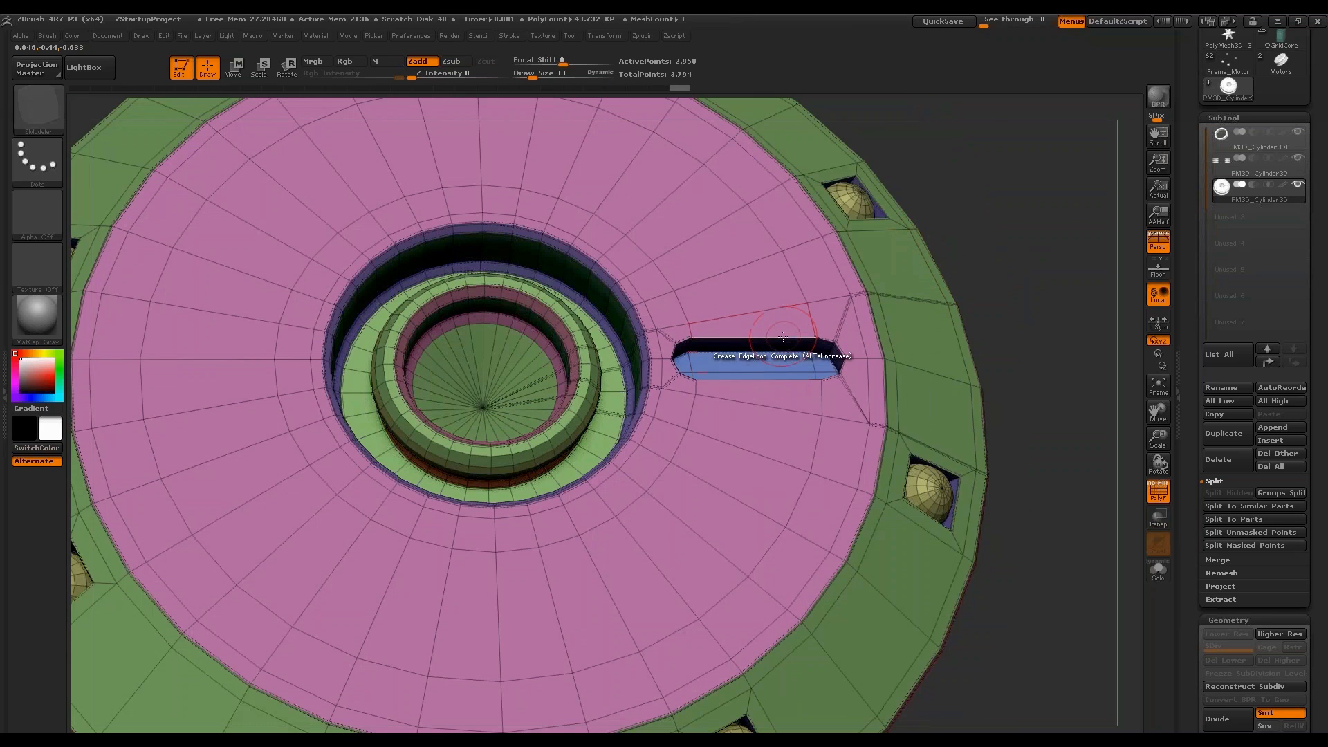
left_click_drag(985, 217, 1050, 239, "alt")
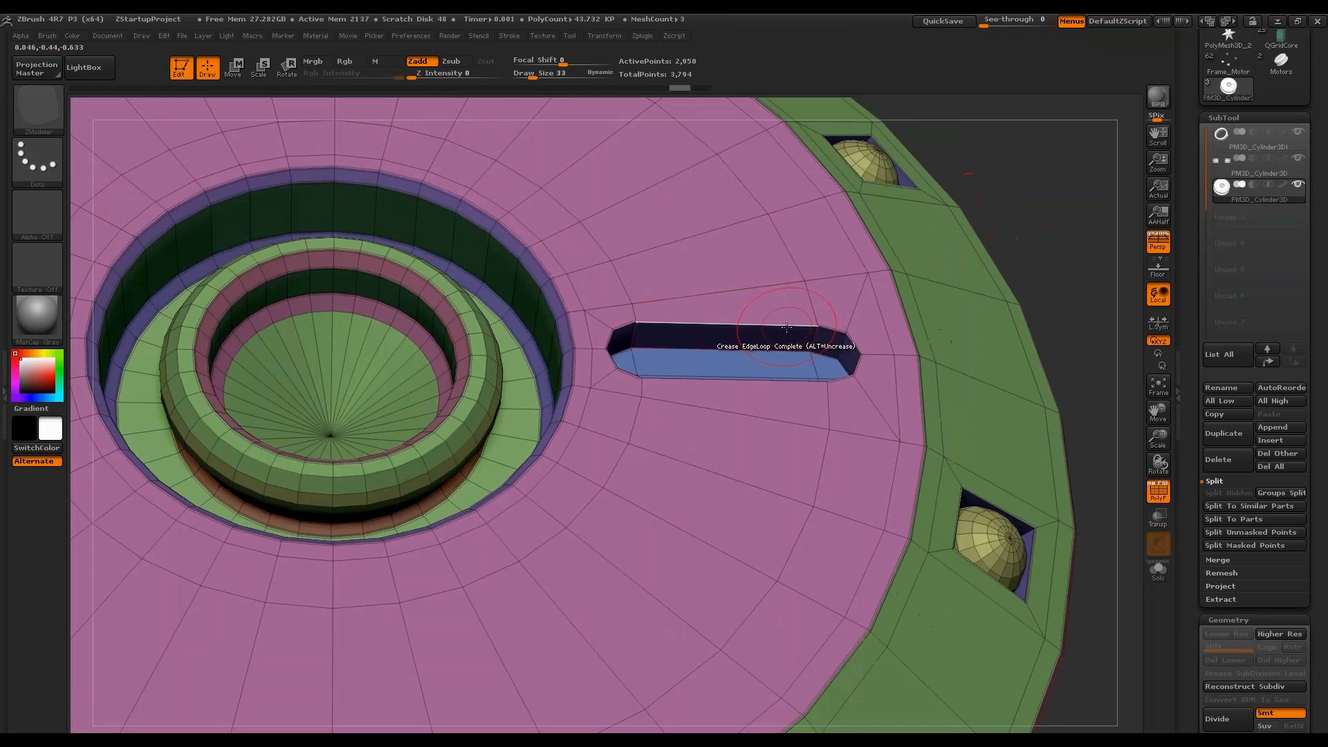
key("ctrl+d")
key("f")
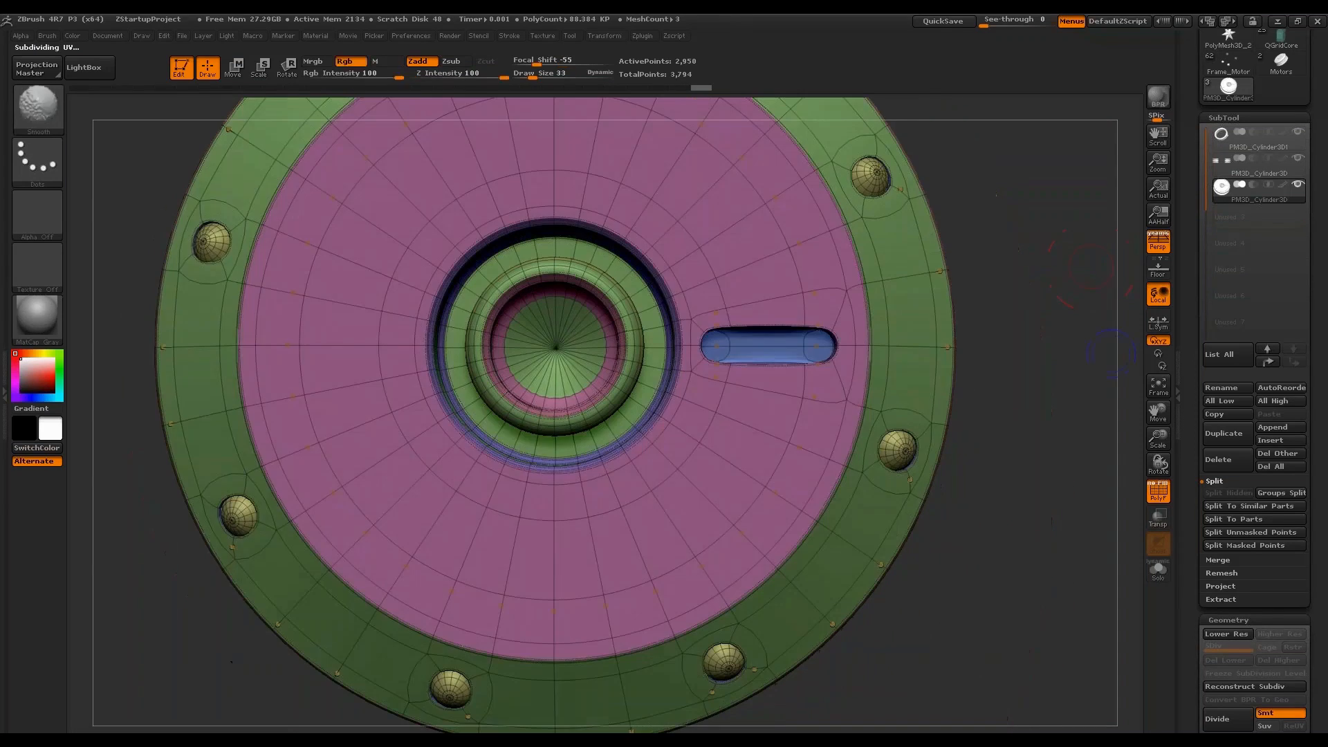
key("shift+f")
key("shift+d")
left_click_drag(1072, 395, 1124, 423)
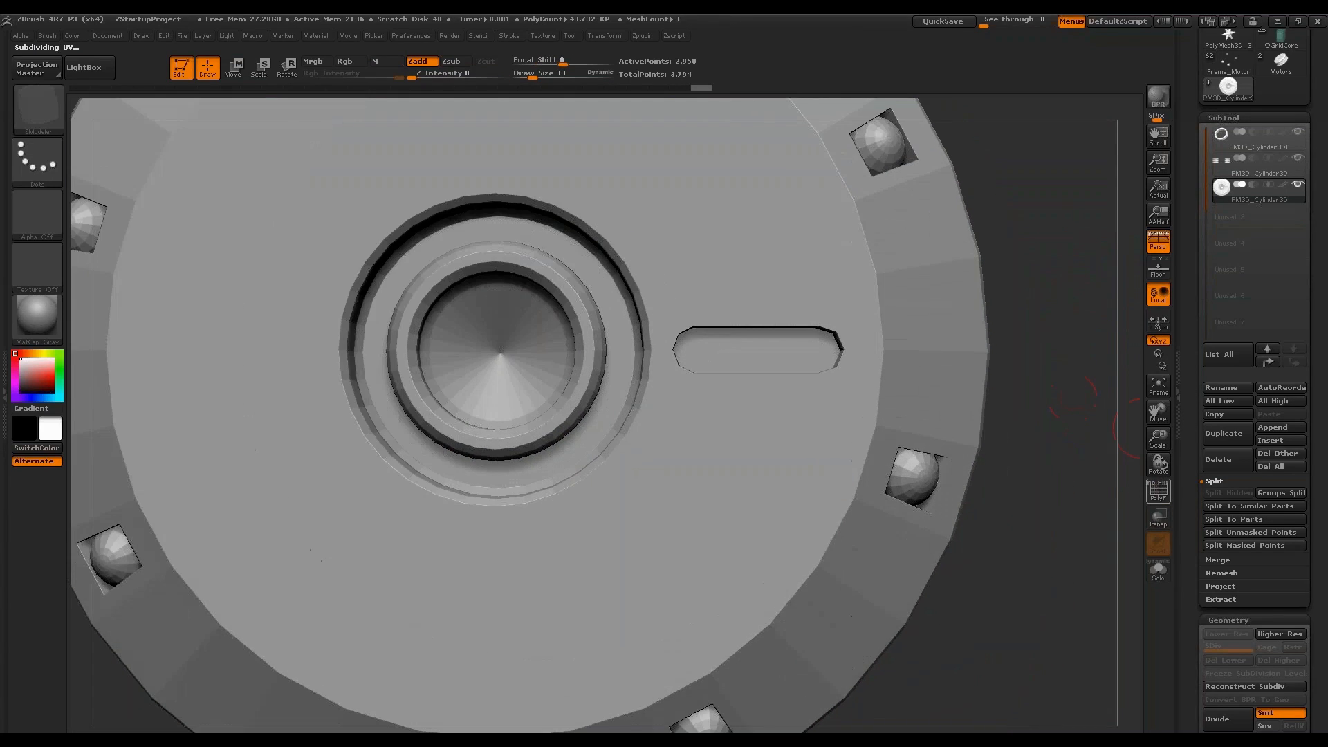
key("shift+f")
Insert two single edge loops around the pink face, one near each end of the slot, and preview the smoothed shape.
key("space")
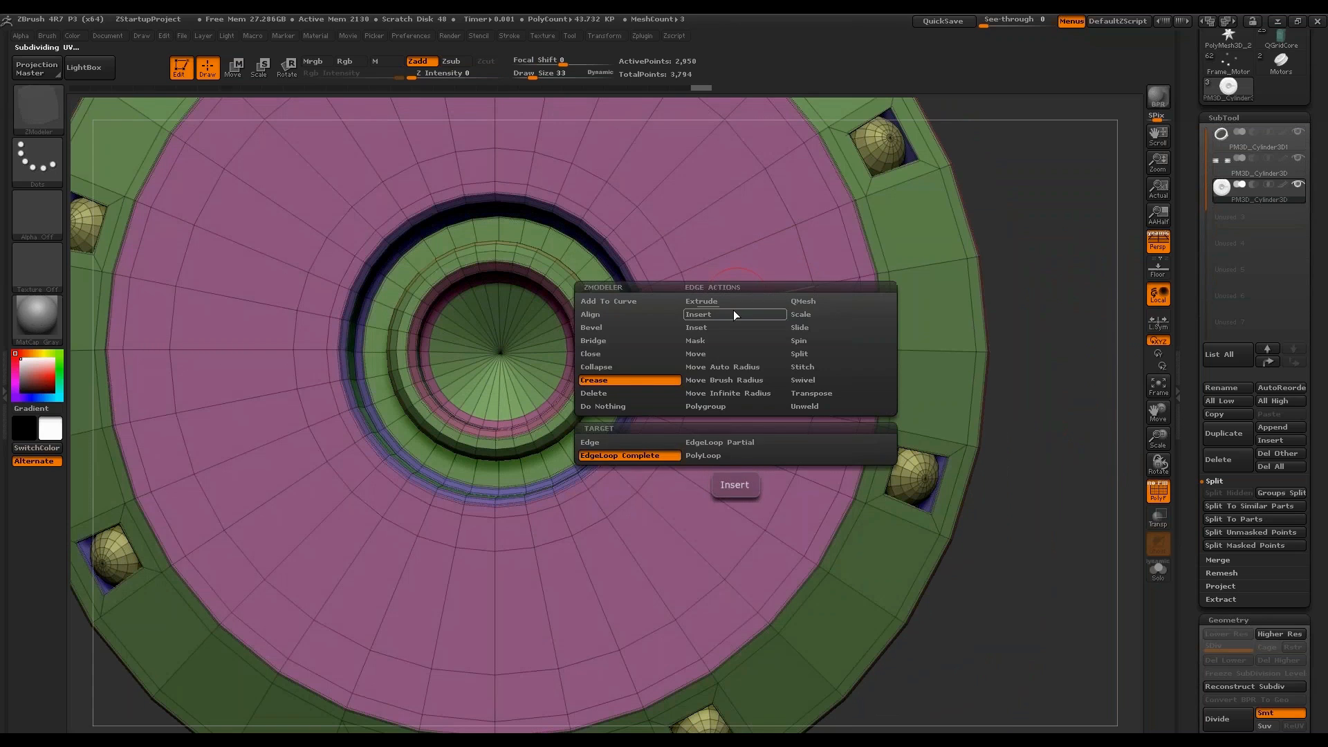
left_click(735, 314)
left_click(747, 299)
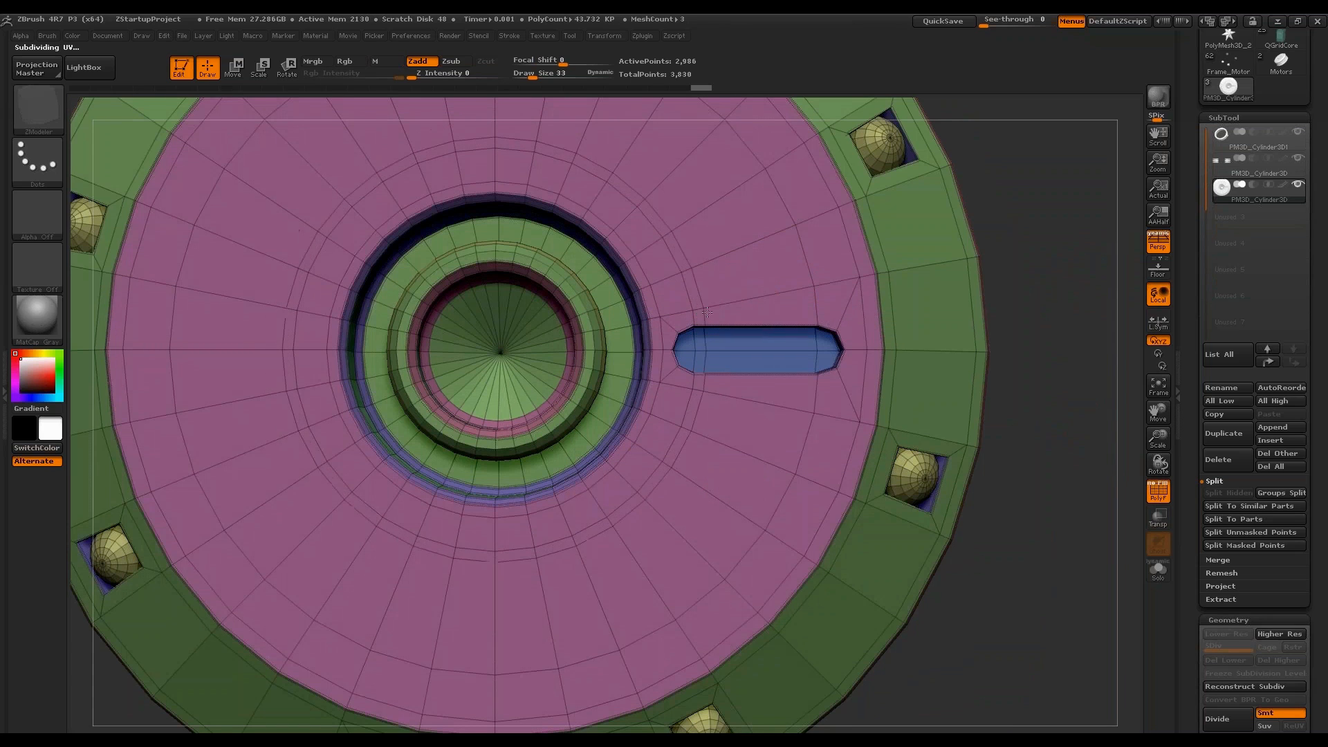
left_click(809, 290)
key("d")
left_click_drag(1002, 291, 1113, 449, "alt")
key("shift+f")
key("shift+d")
left_click(1158, 491)
Crease the slot's wall polygons with the Flat Island target and Outer Targets modifier, and inspect the smoothed motor.
key("space")
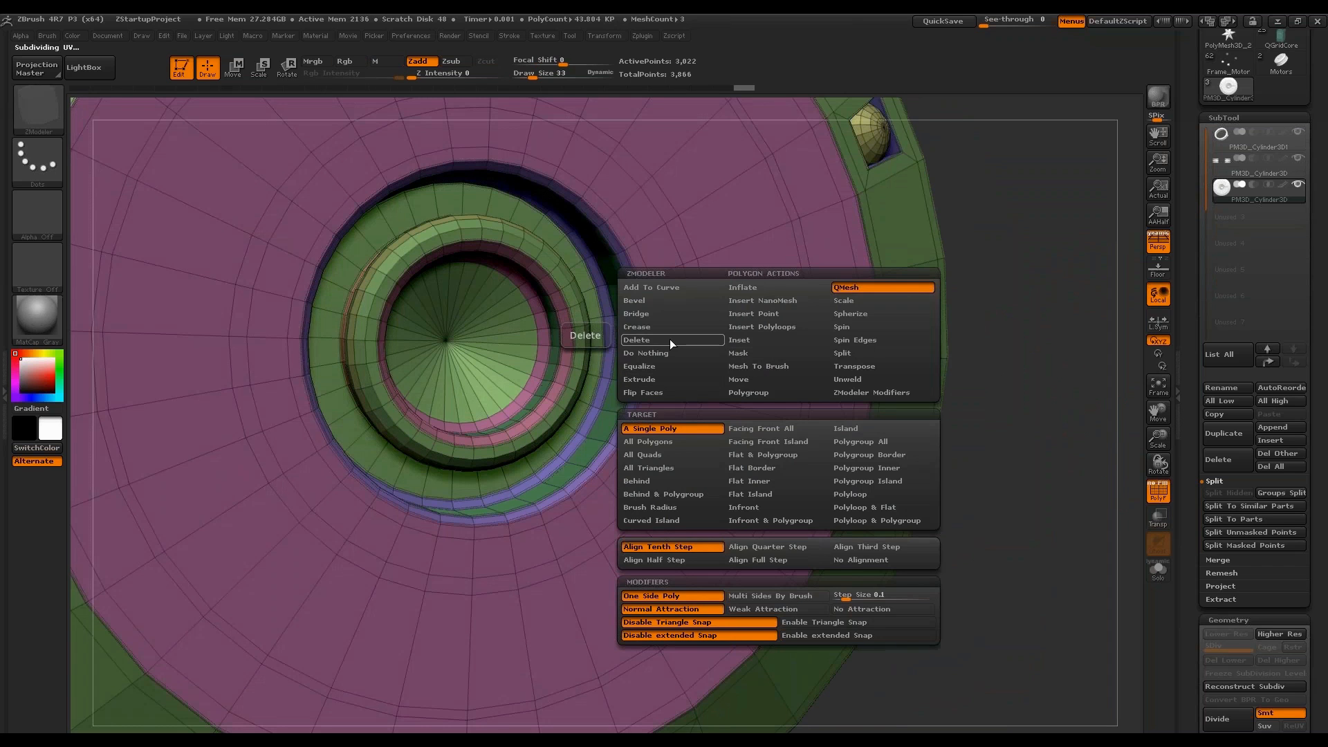
left_click(671, 327)
left_click(775, 610)
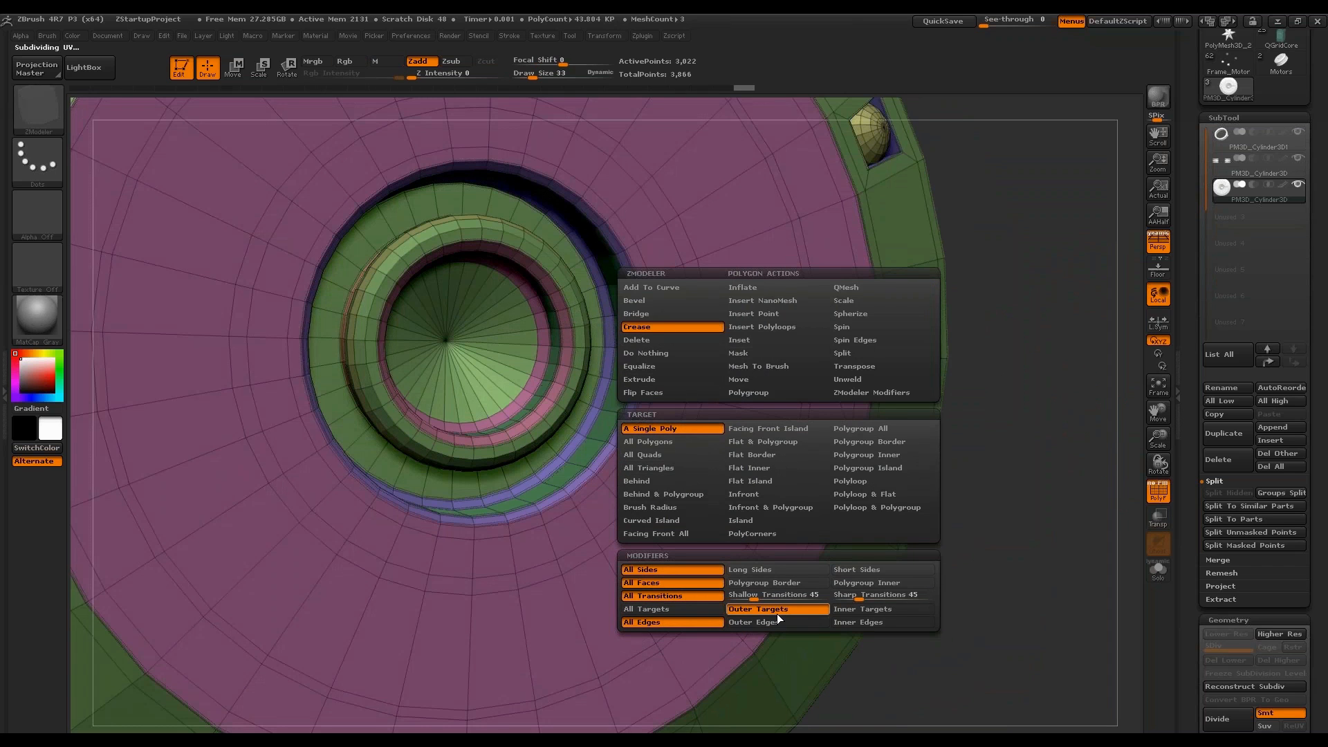
left_click(796, 481)
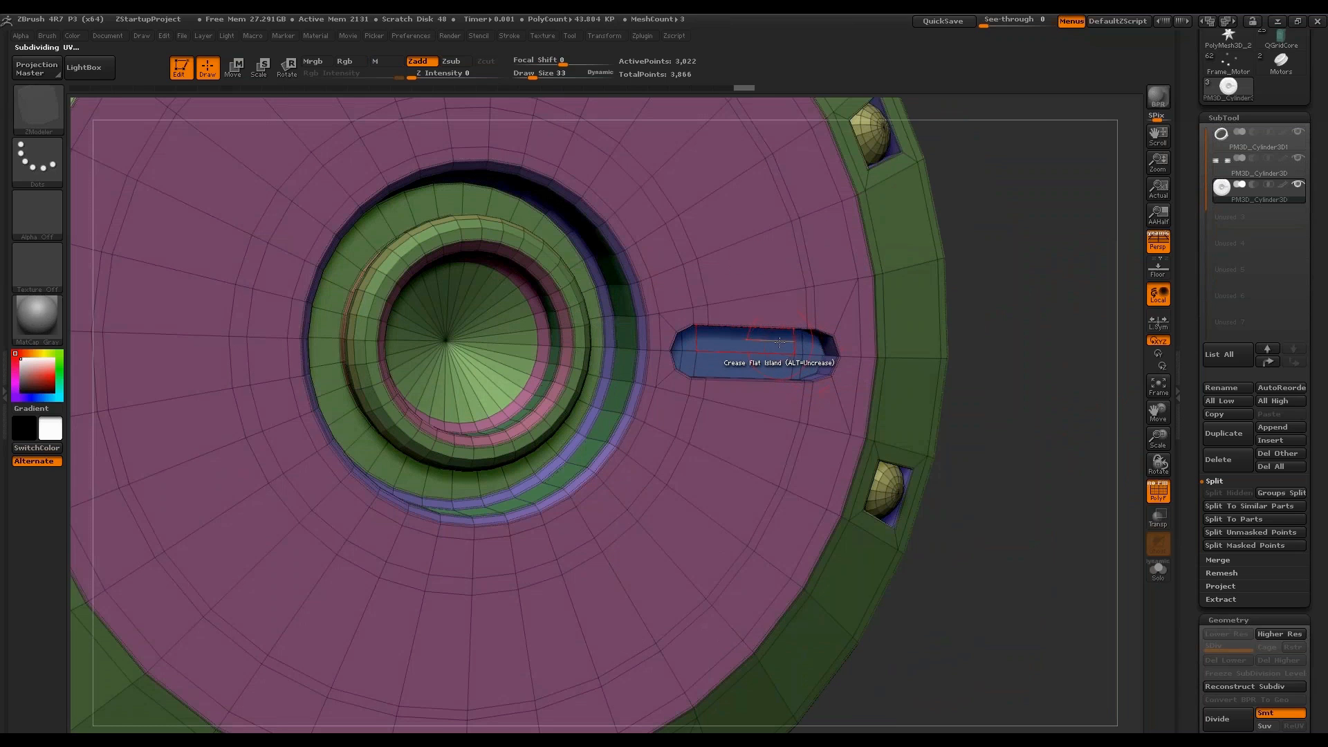
left_click_drag(1003, 415, 1061, 419)
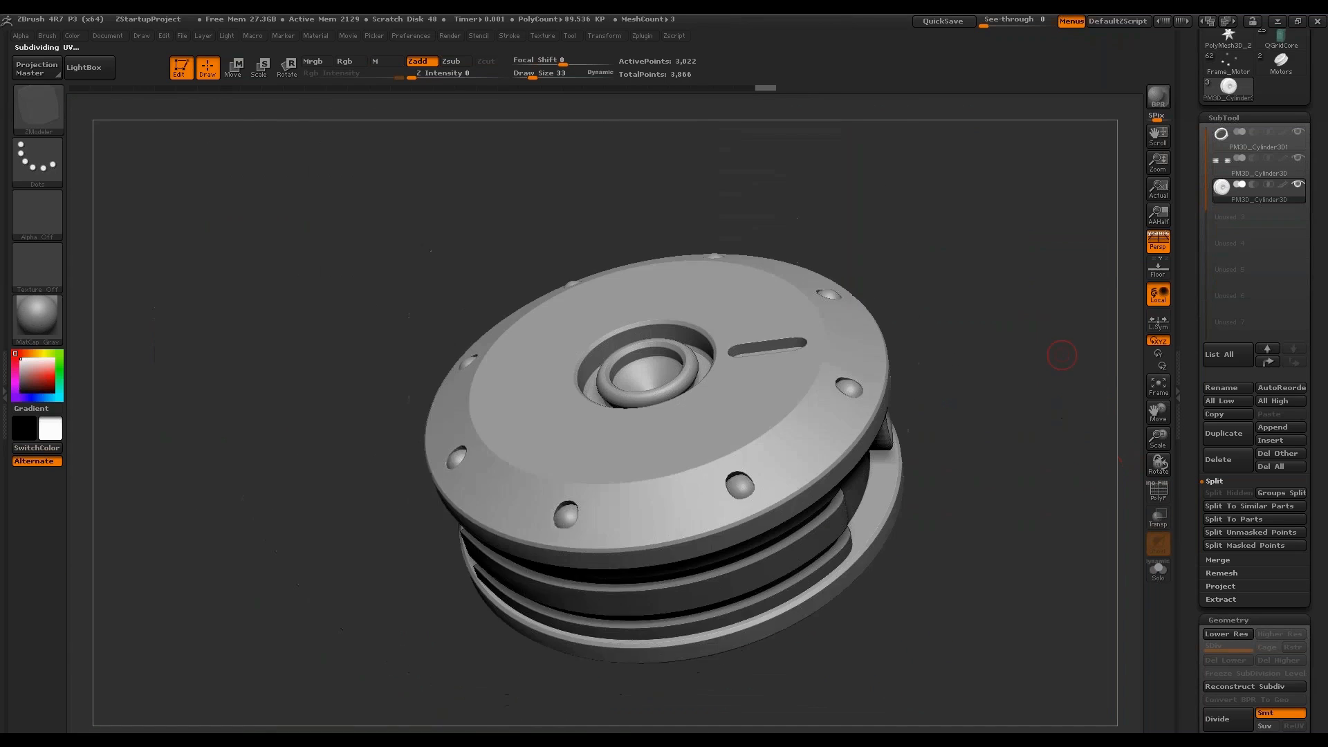
key("shift+f")
left_click_drag(1065, 424, 1083, 332, "shift")
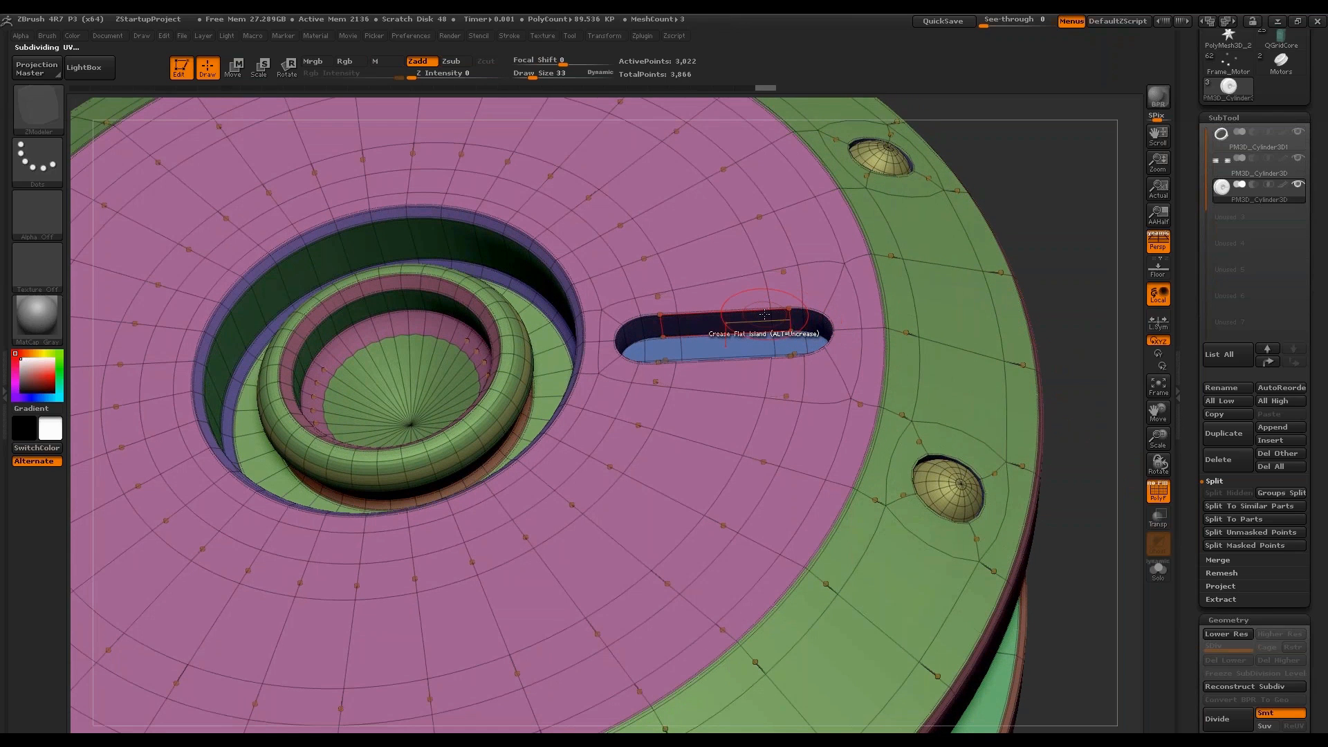
left_click_drag(1036, 193, 1032, 205)
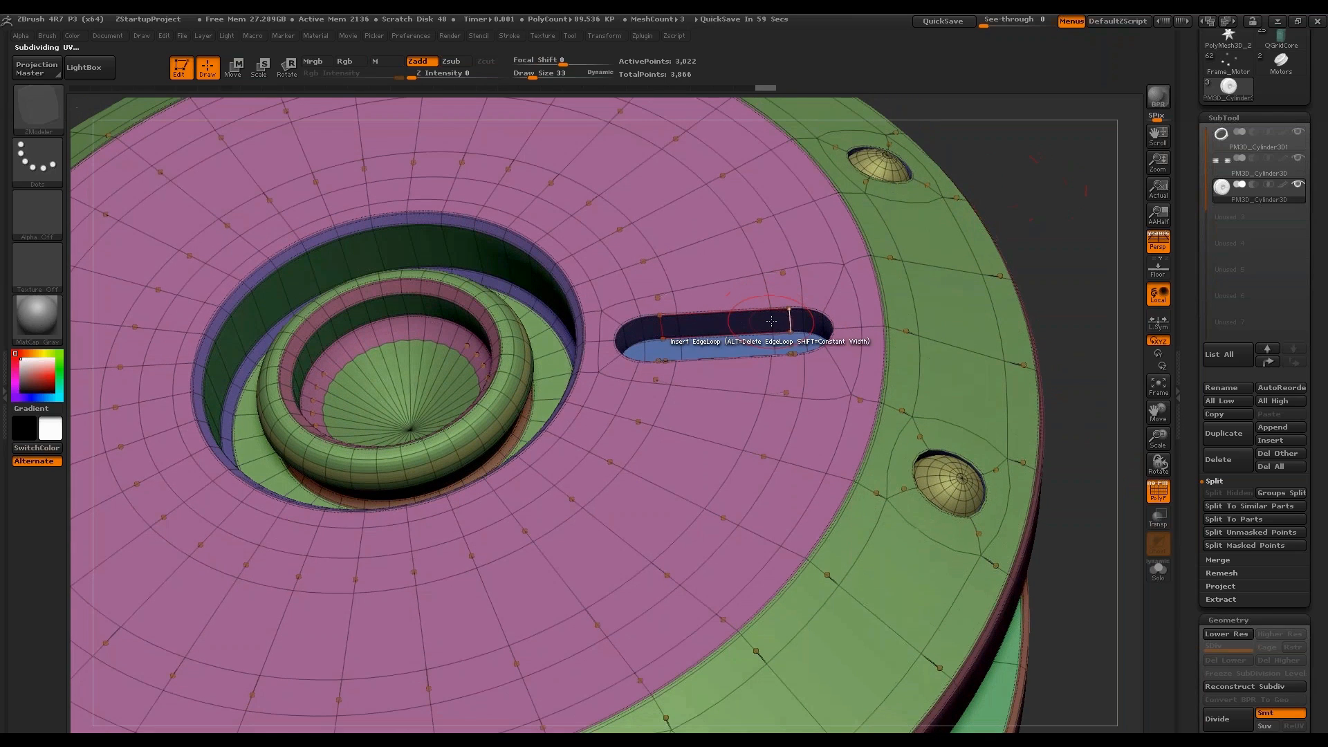
key("shift+d")
Insert multiple edge loops around the slot's inner wall.
key("space")
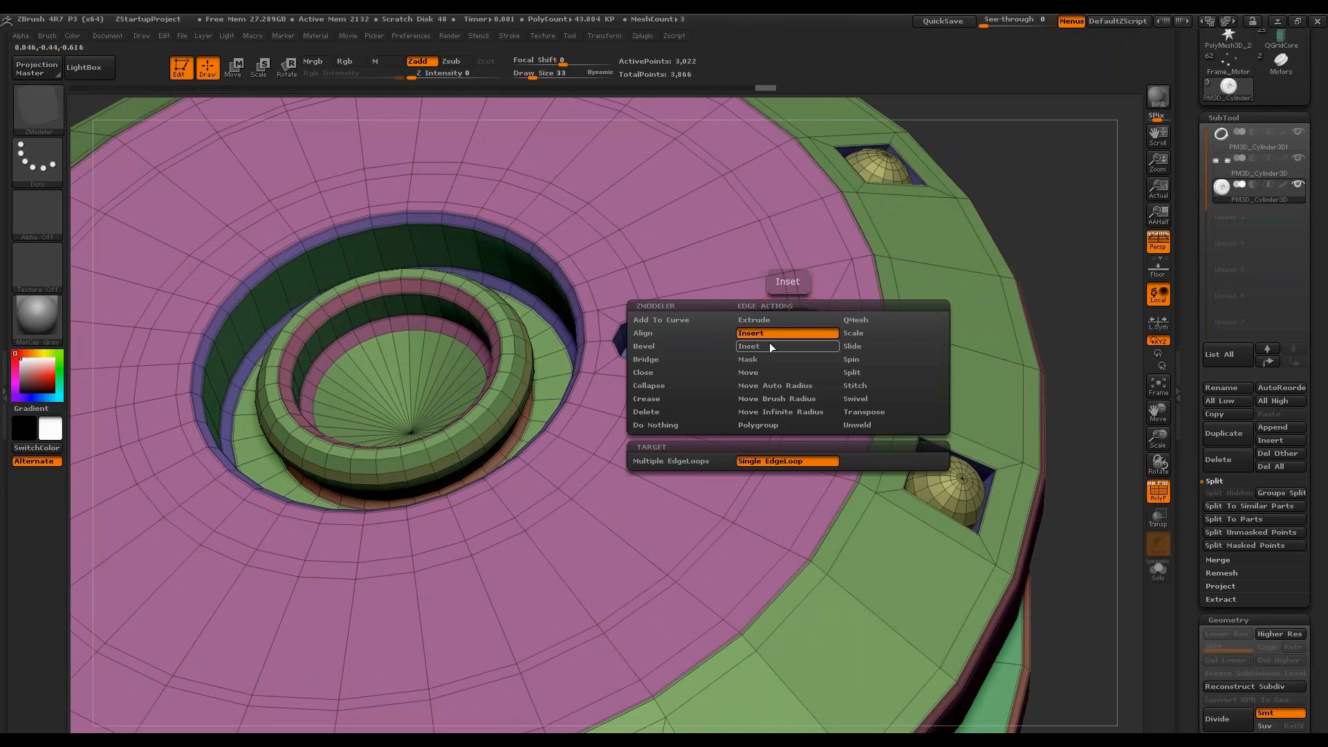
left_click(705, 463)
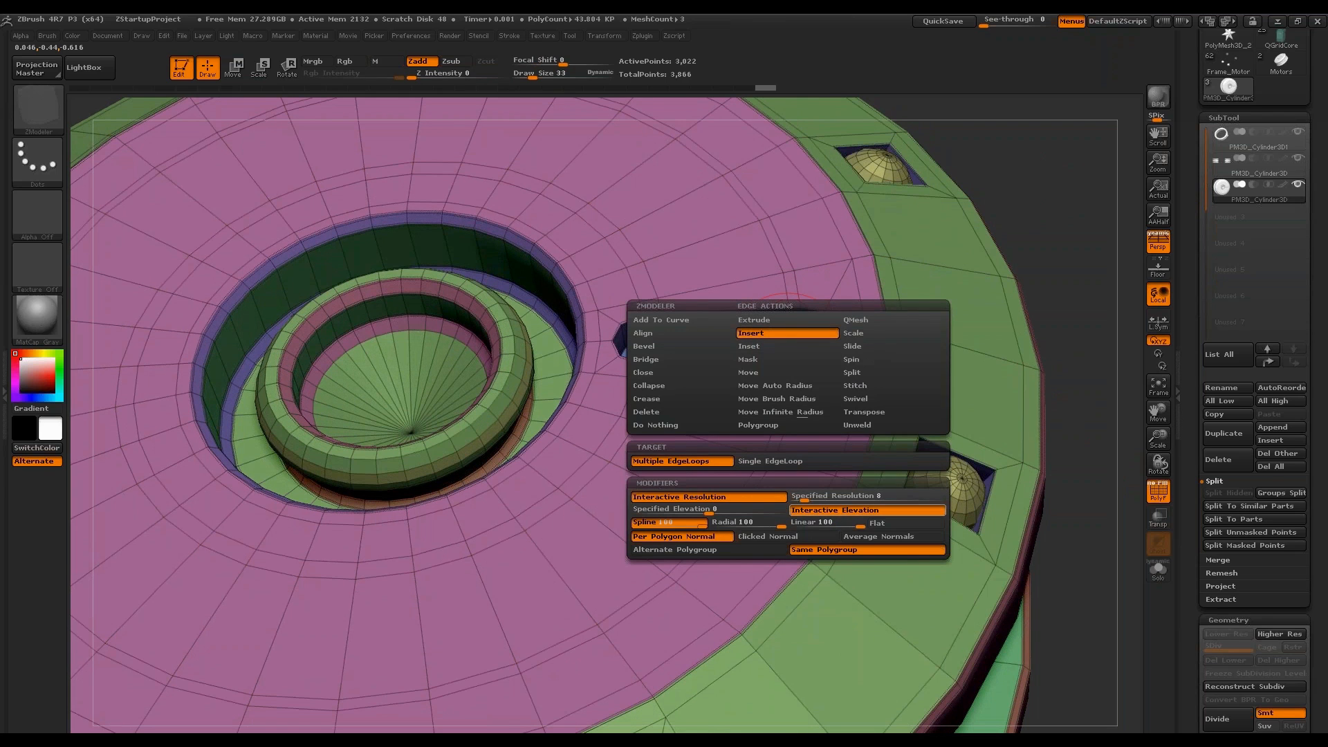
left_click_drag(1070, 200, 1066, 196)
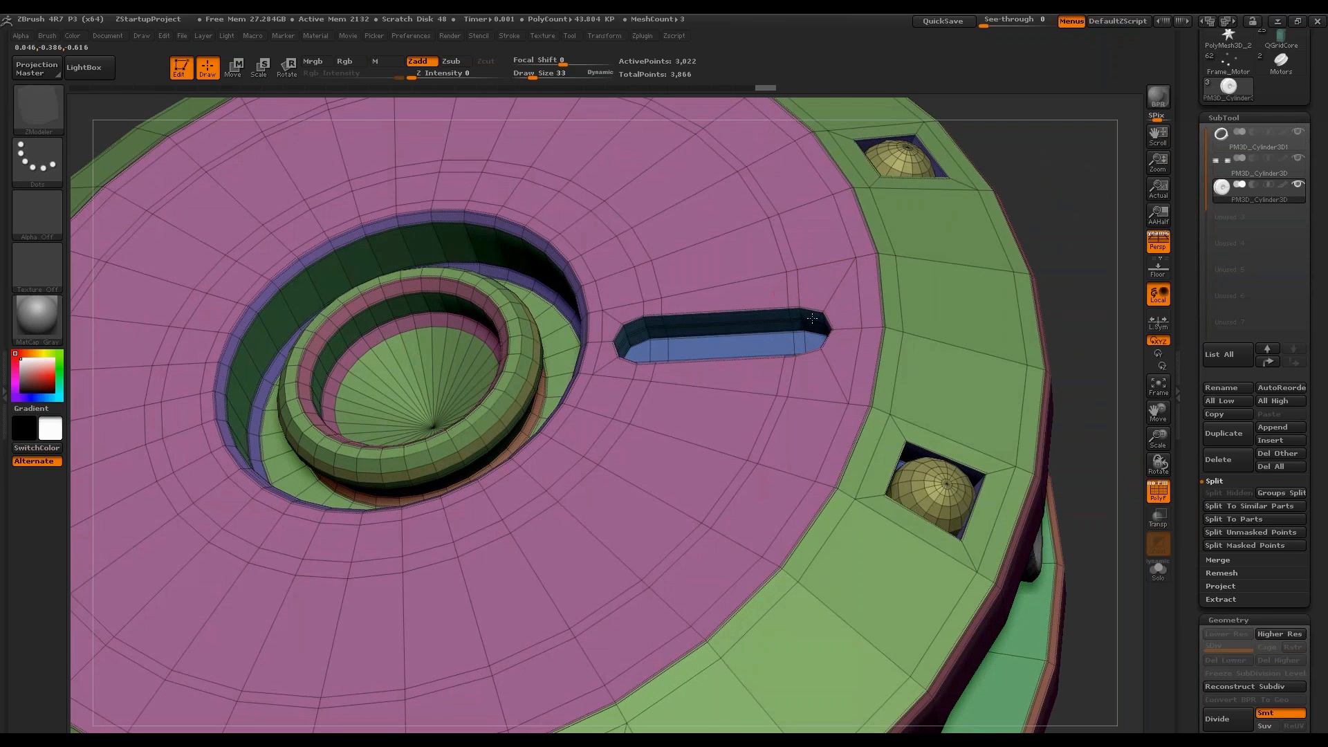
left_click(790, 322)
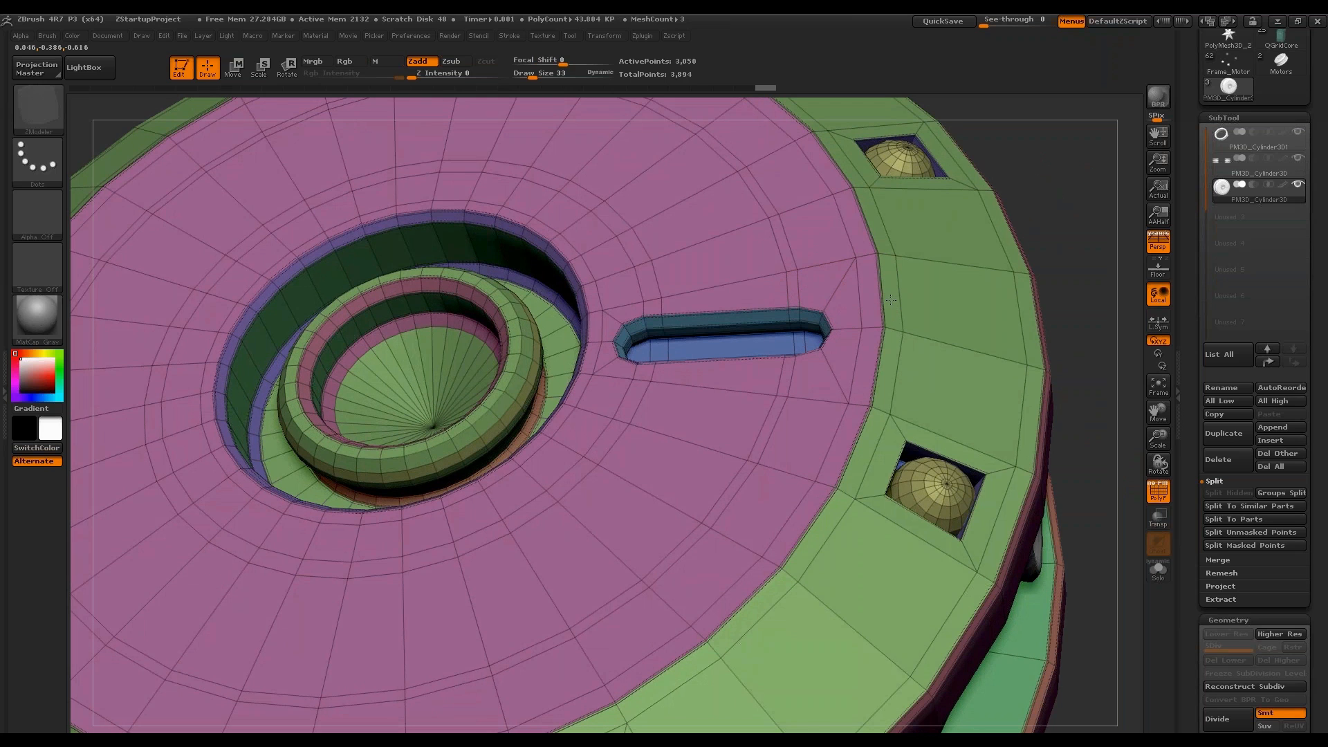
Inspect the slot and motor face under dynamic subdivision, with and without the wireframe, and return to the unsmoothed mesh.
left_click_drag(903, 299, 1073, 225, "shift")
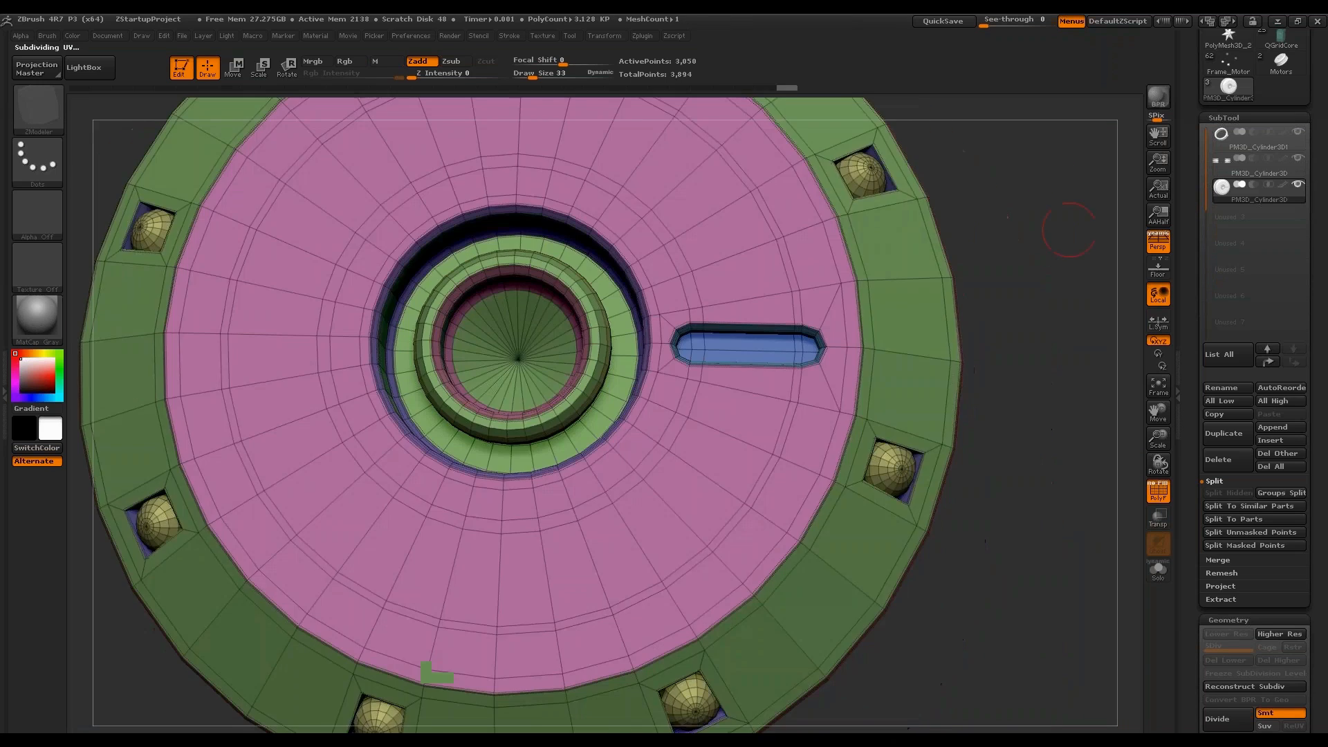
key("d")
left_click(1158, 491)
left_click_drag(1099, 312, 1082, 435)
key("f")
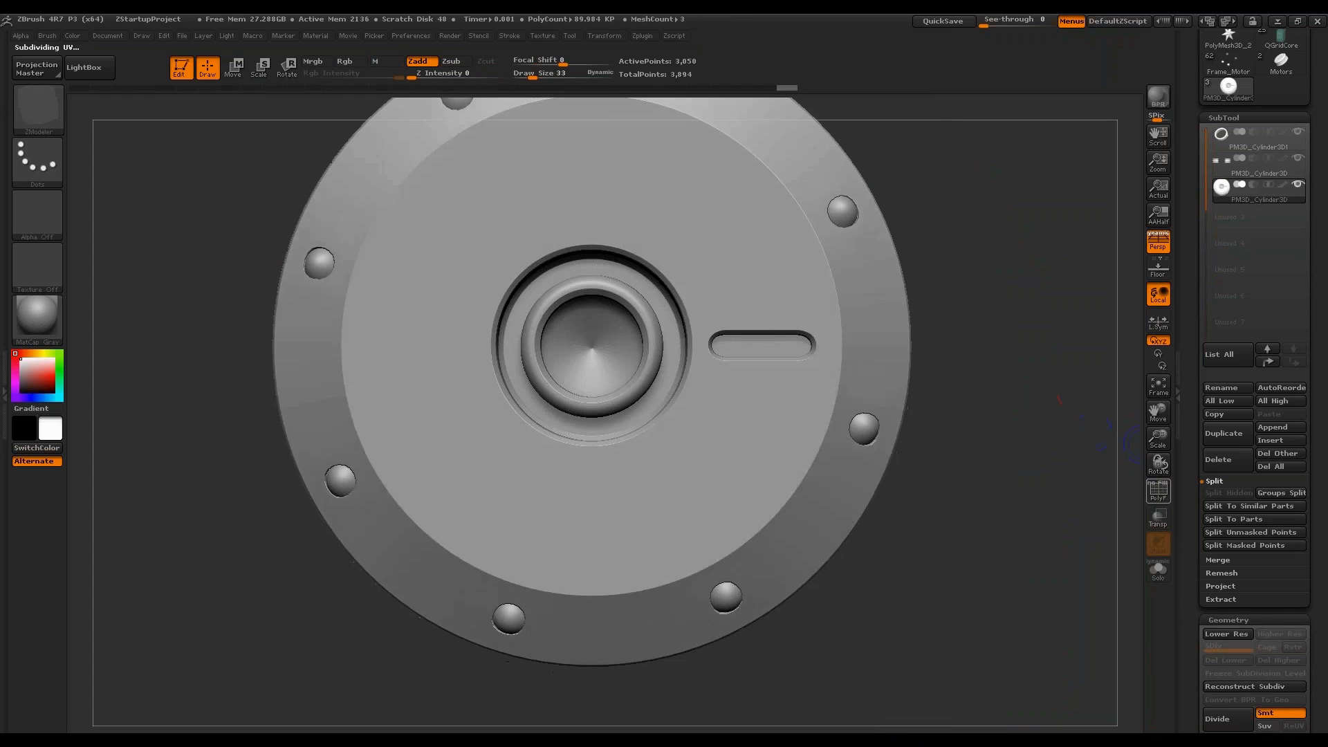
key("shift+f")
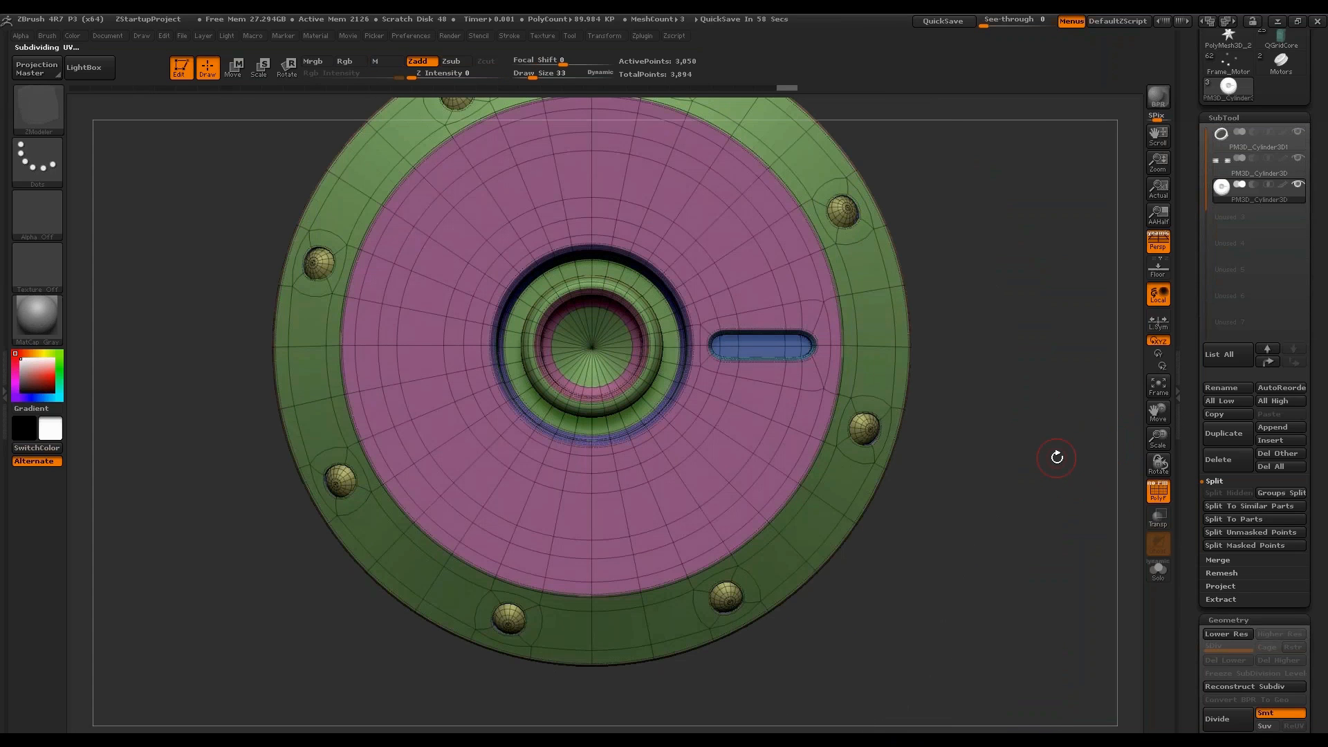
mouse_move(1027, 312)
left_mouse_down()
mouse_move(1032, 325)
mouse_move(1037, 308)
mouse_move(1045, 318)
mouse_move(1027, 301)
left_mouse_up()
key("shift+d")
key("ctrl+d")
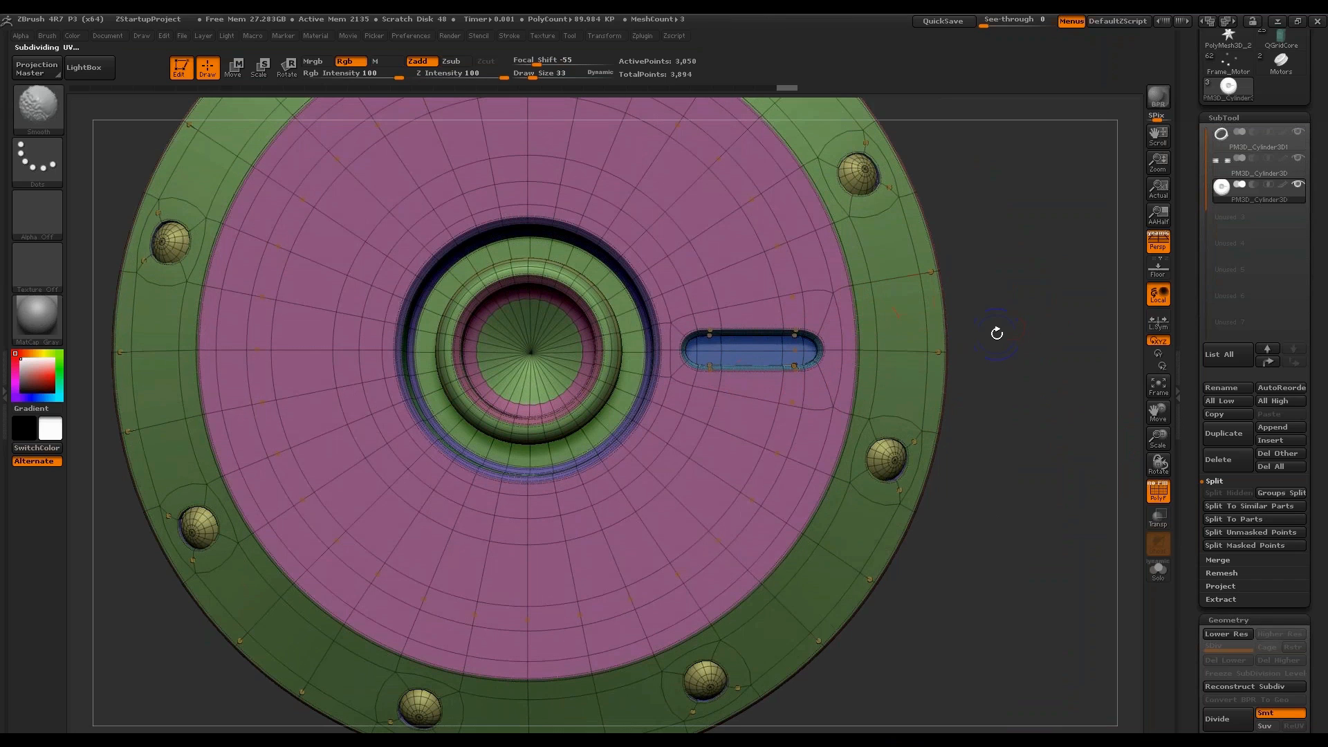
key("shift+d")
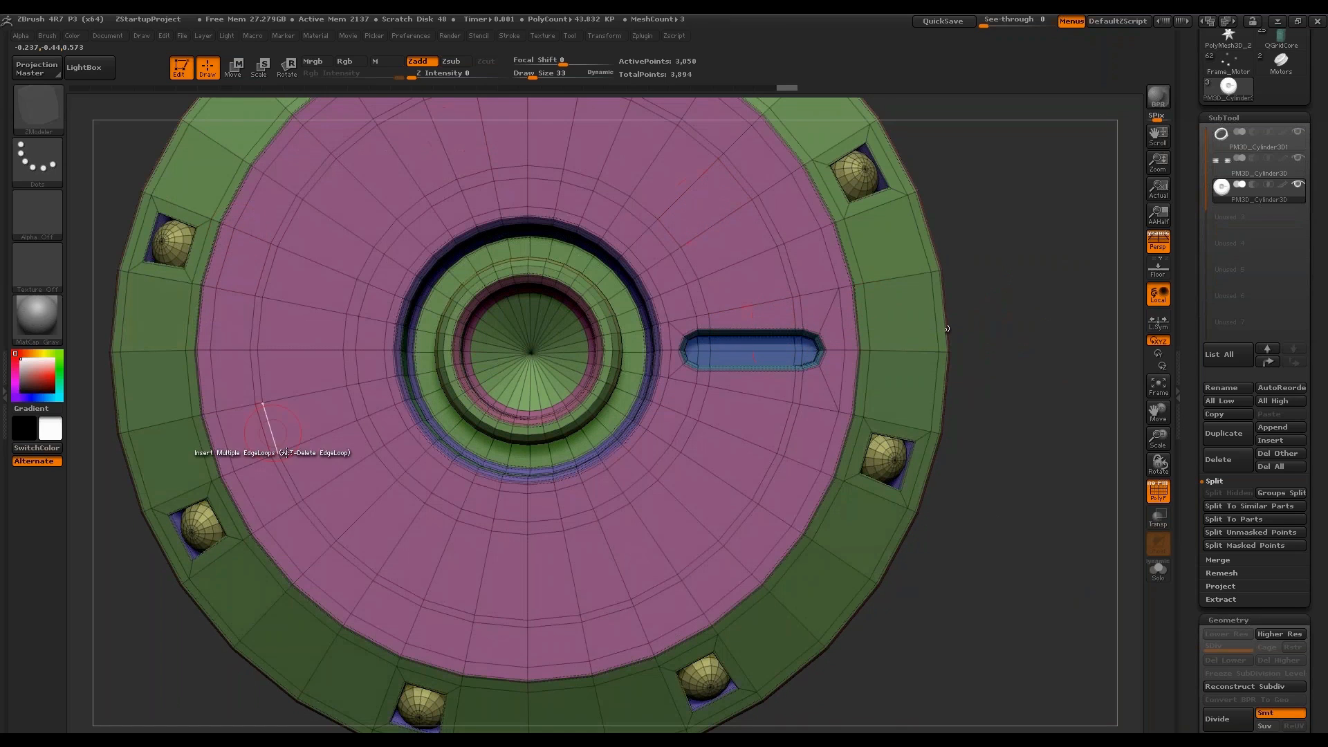
left_click_drag(1025, 297, 1020, 296, "alt")
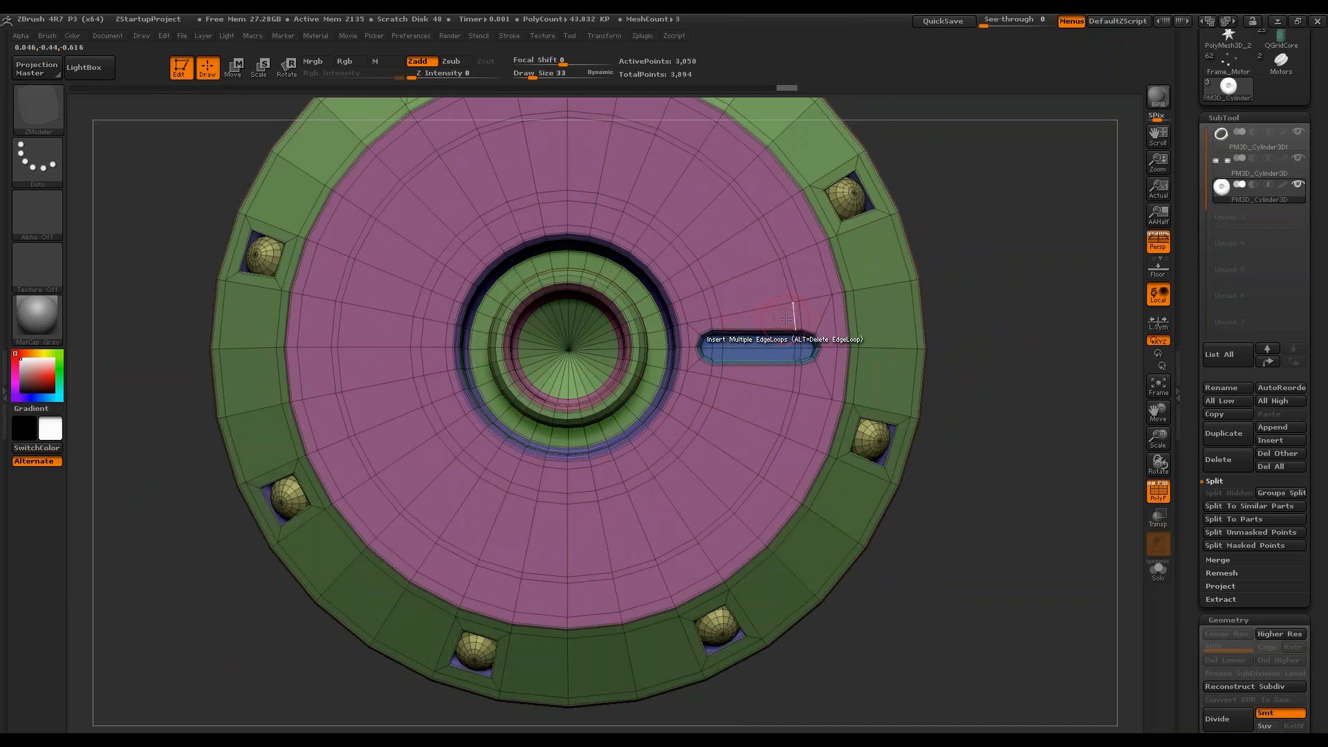
Duplicate the motor body subtool and hide all subtools except the duplicate.
left_click_drag(1008, 260, 1113, 197, "alt")
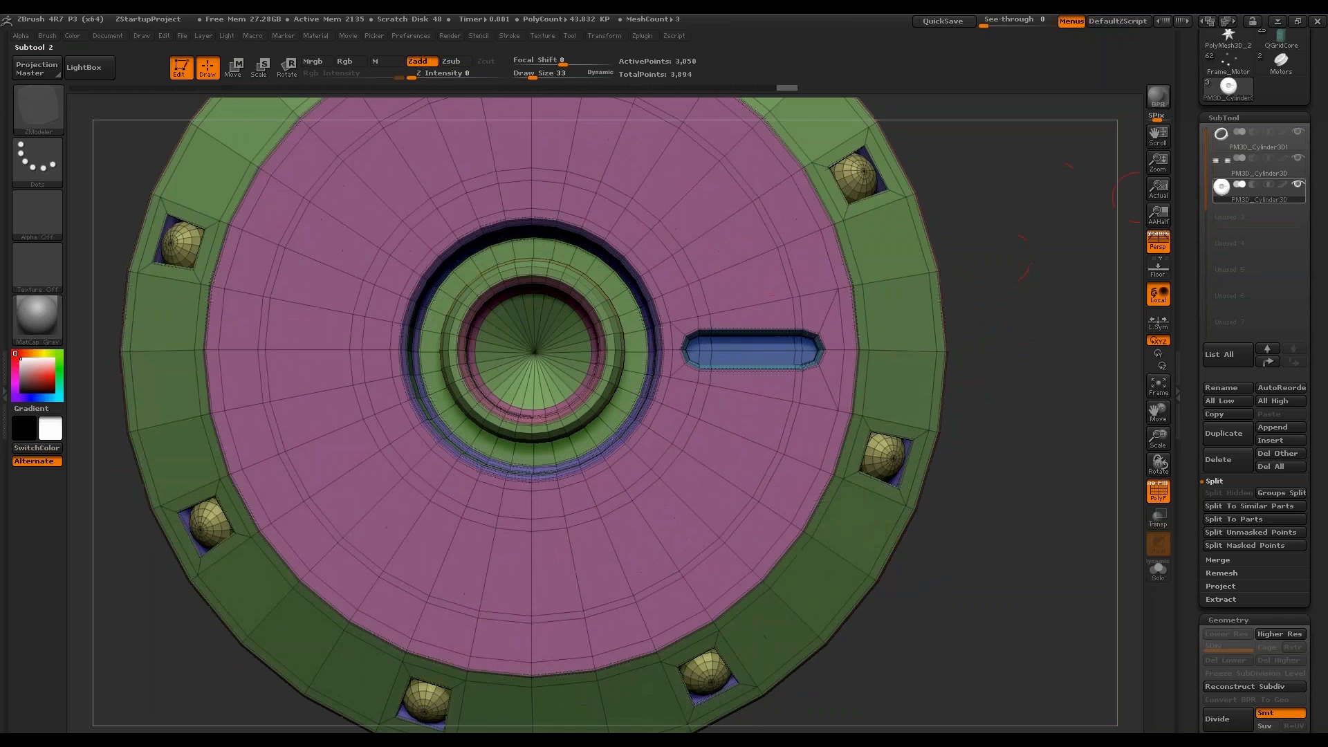
left_click(1224, 433)
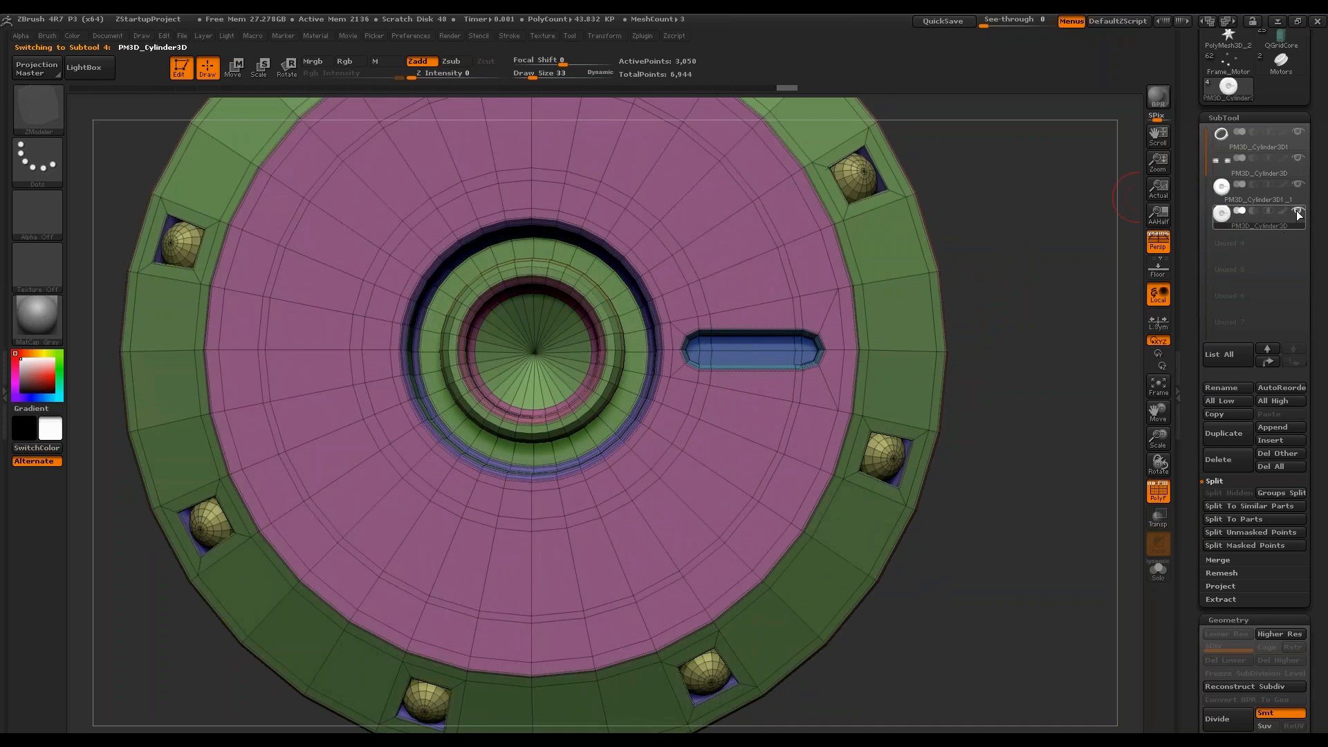
left_click(1299, 212, "shift")
left_click_drag(1017, 180, 1037, 249)
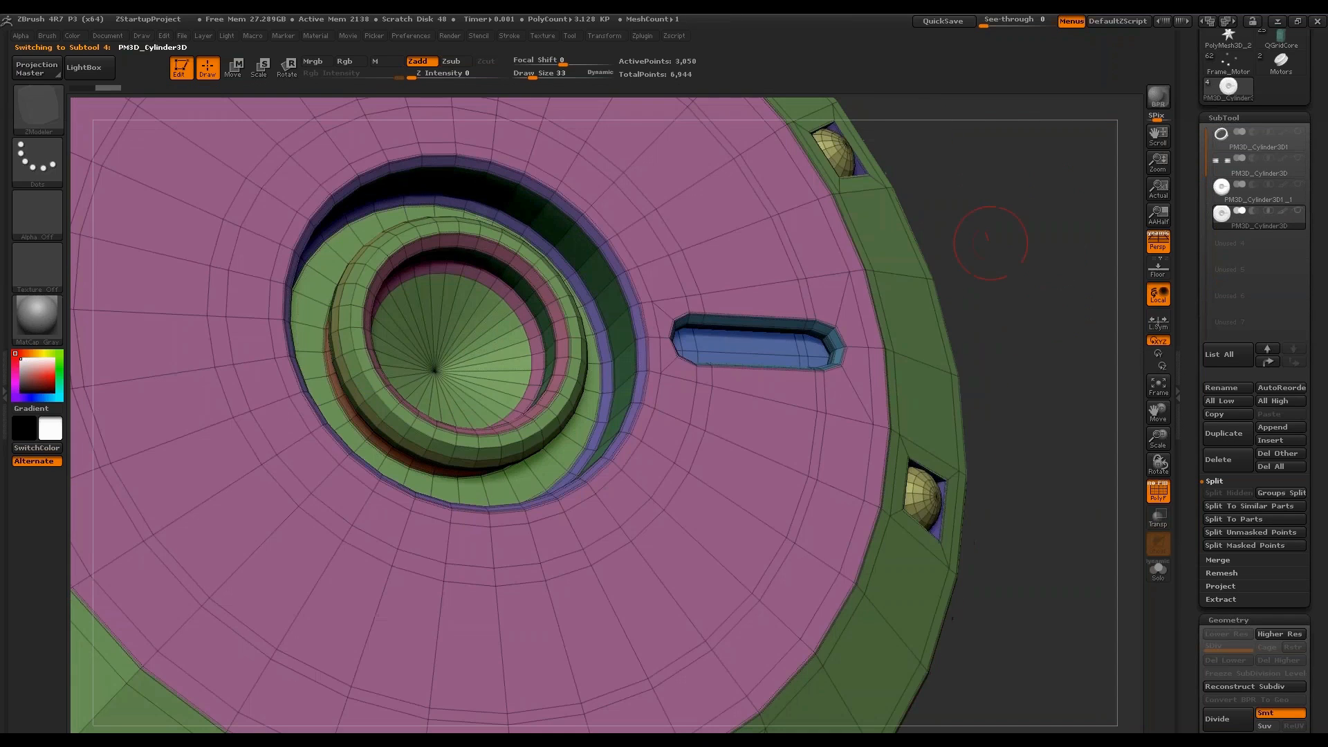
key("ctrl+shift")
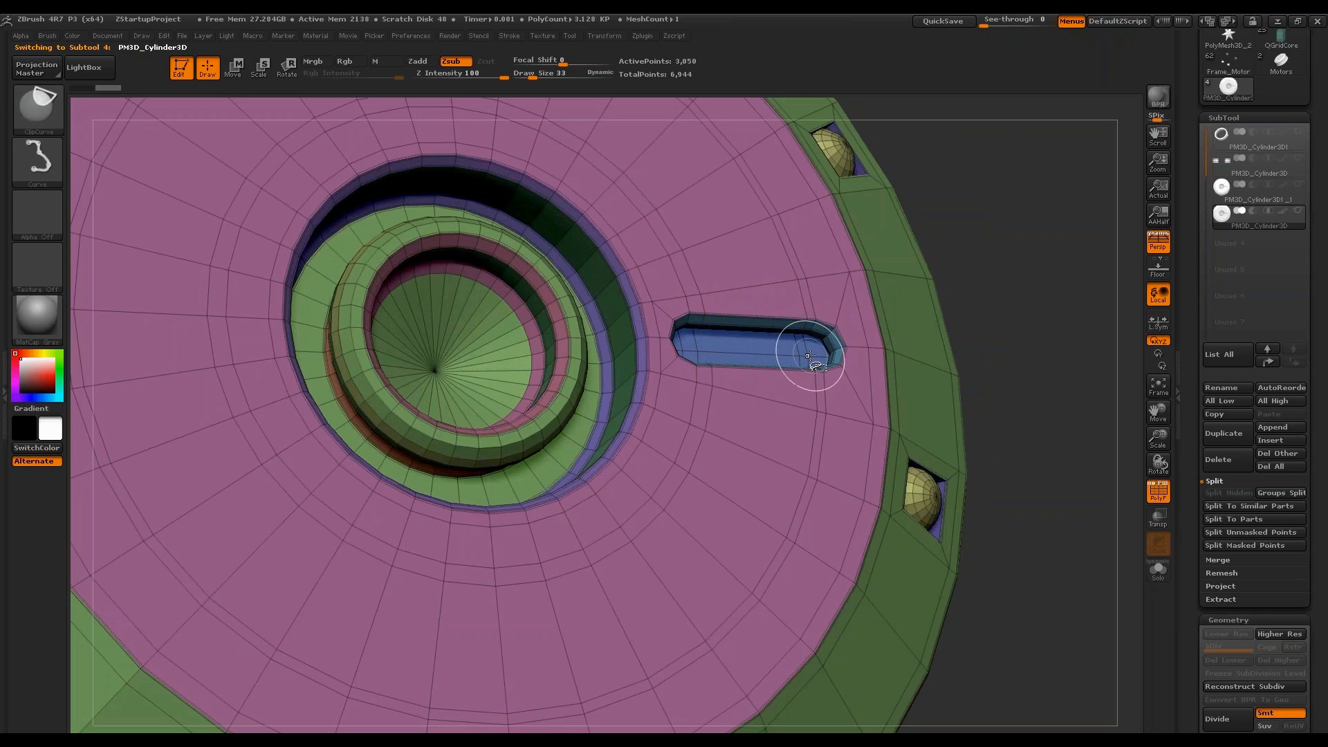
left_click(808, 356, "ctrl+shift")
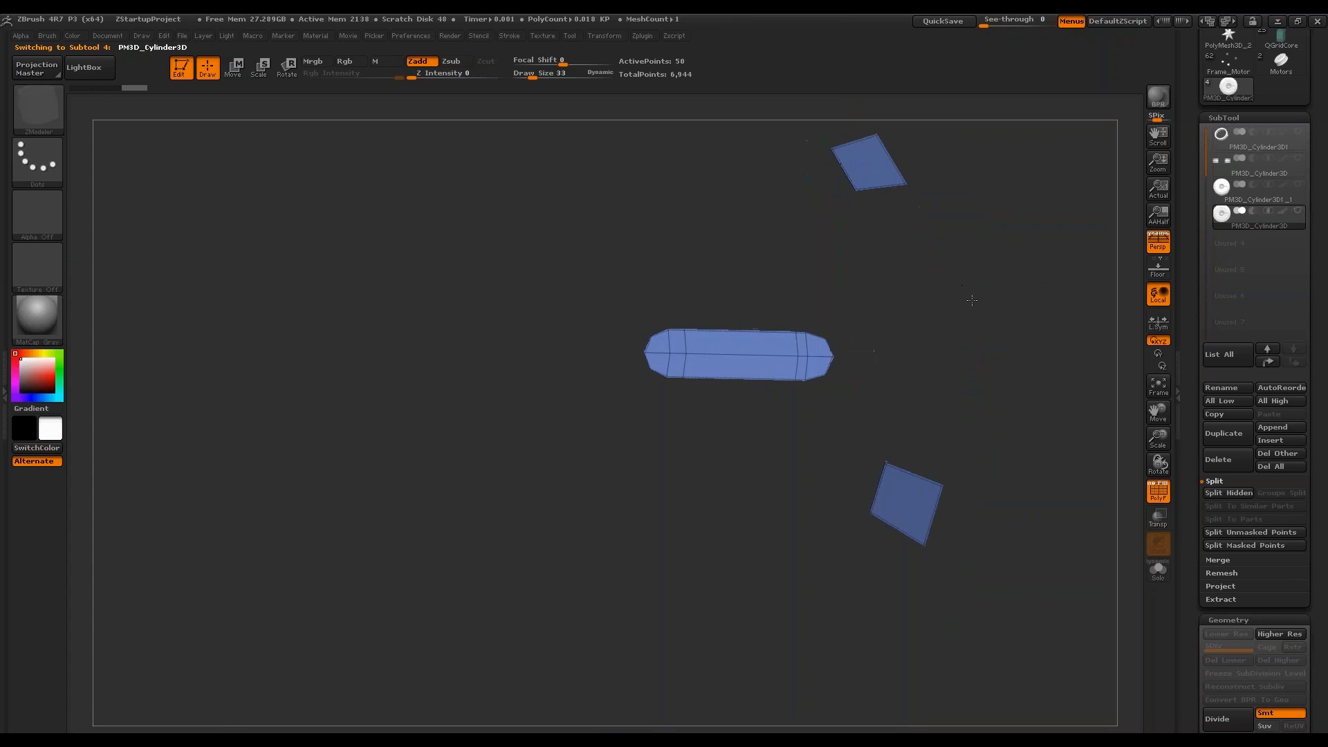
left_click_drag(615, 293, 1094, 286, "ctrl+shift")
key("ctrl+shift")
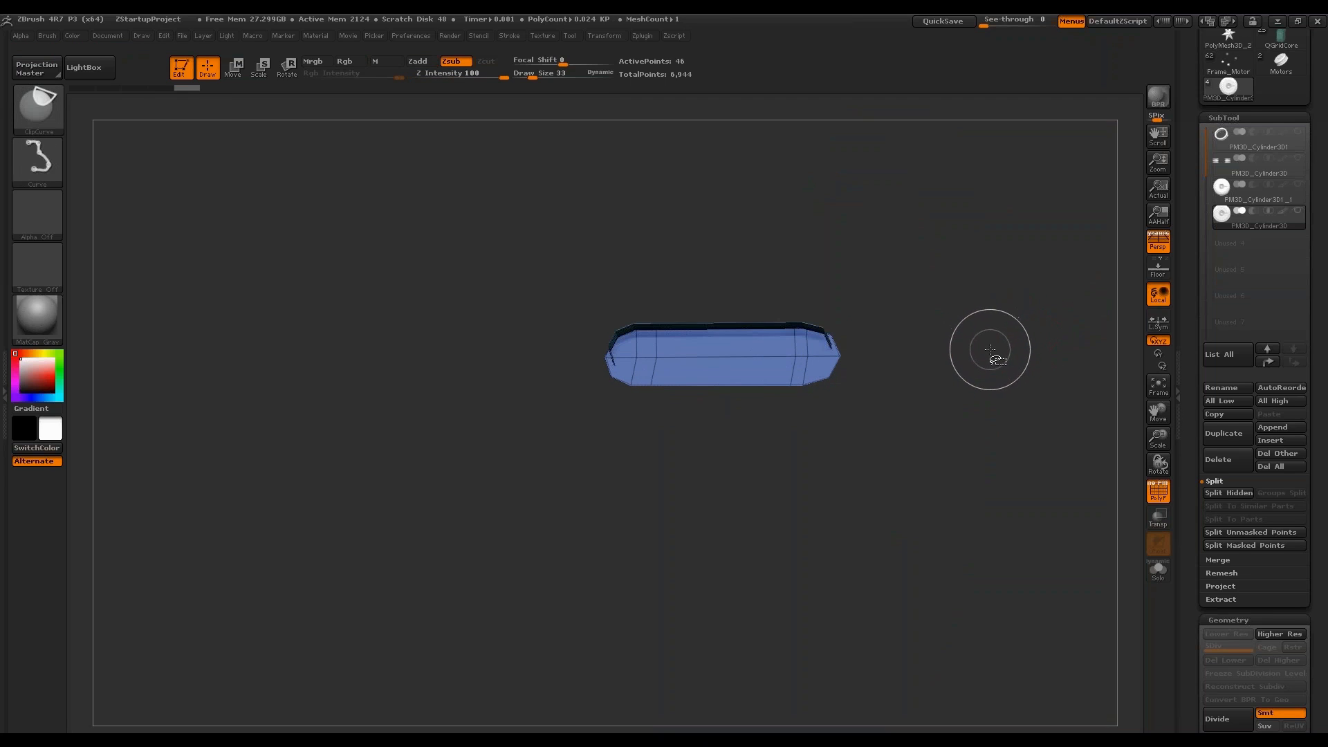
left_click(1002, 293, "ctrl+shift")
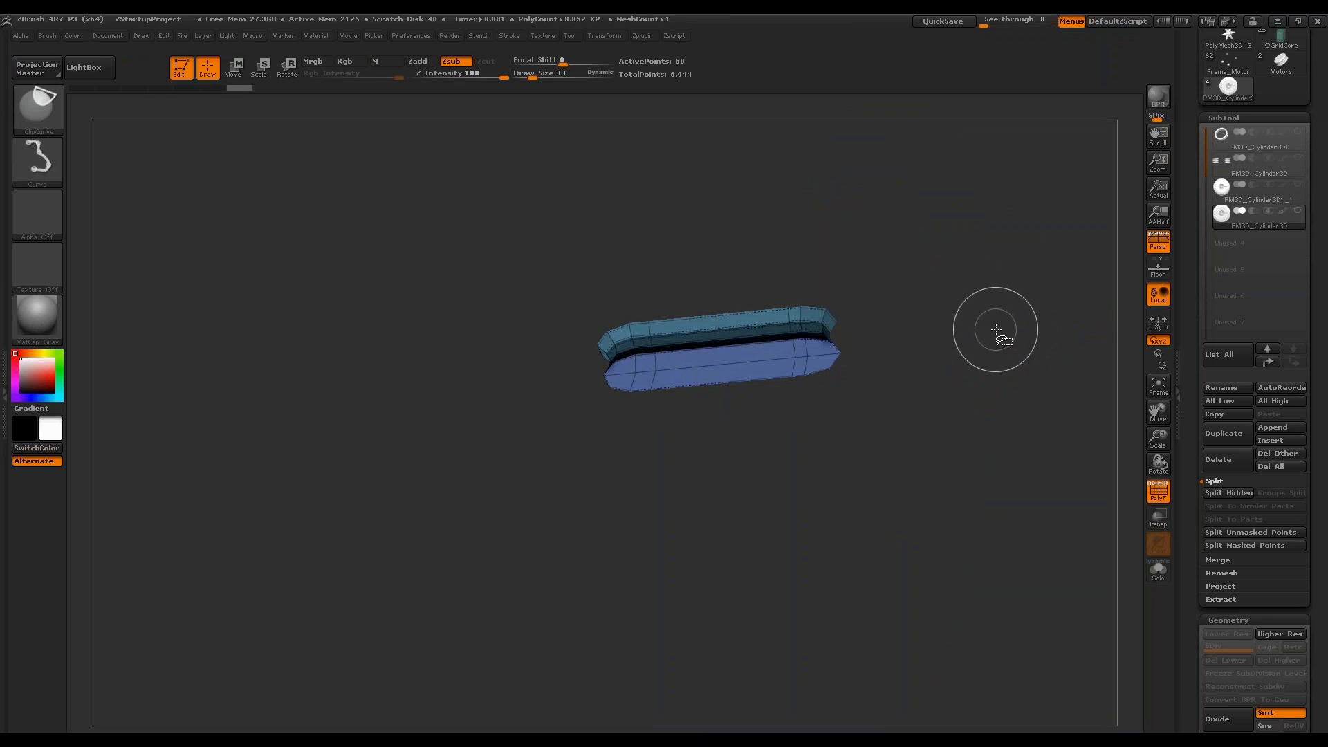
left_click_drag(1000, 332, 987, 337)
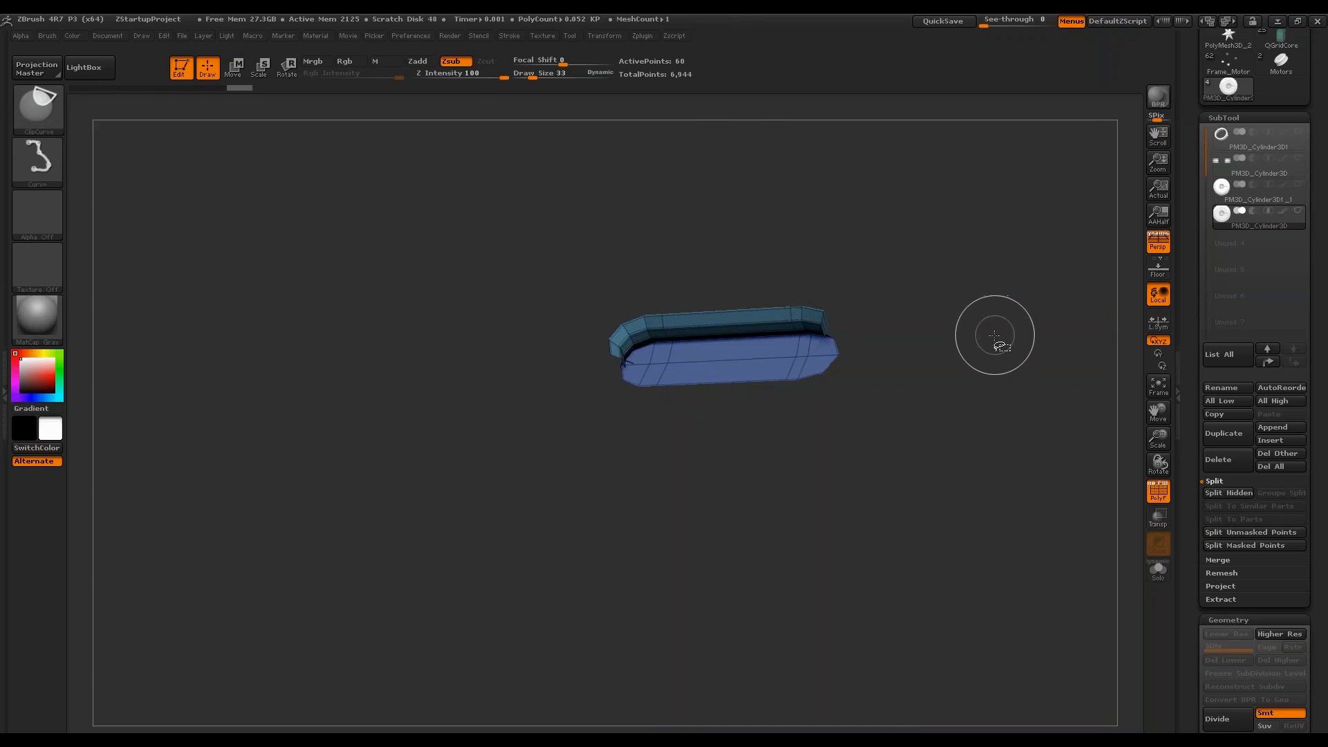
left_click(996, 335, "ctrl+shift")
left_click_drag(974, 283, 993, 326)
left_click(990, 325, "ctrl+shift")
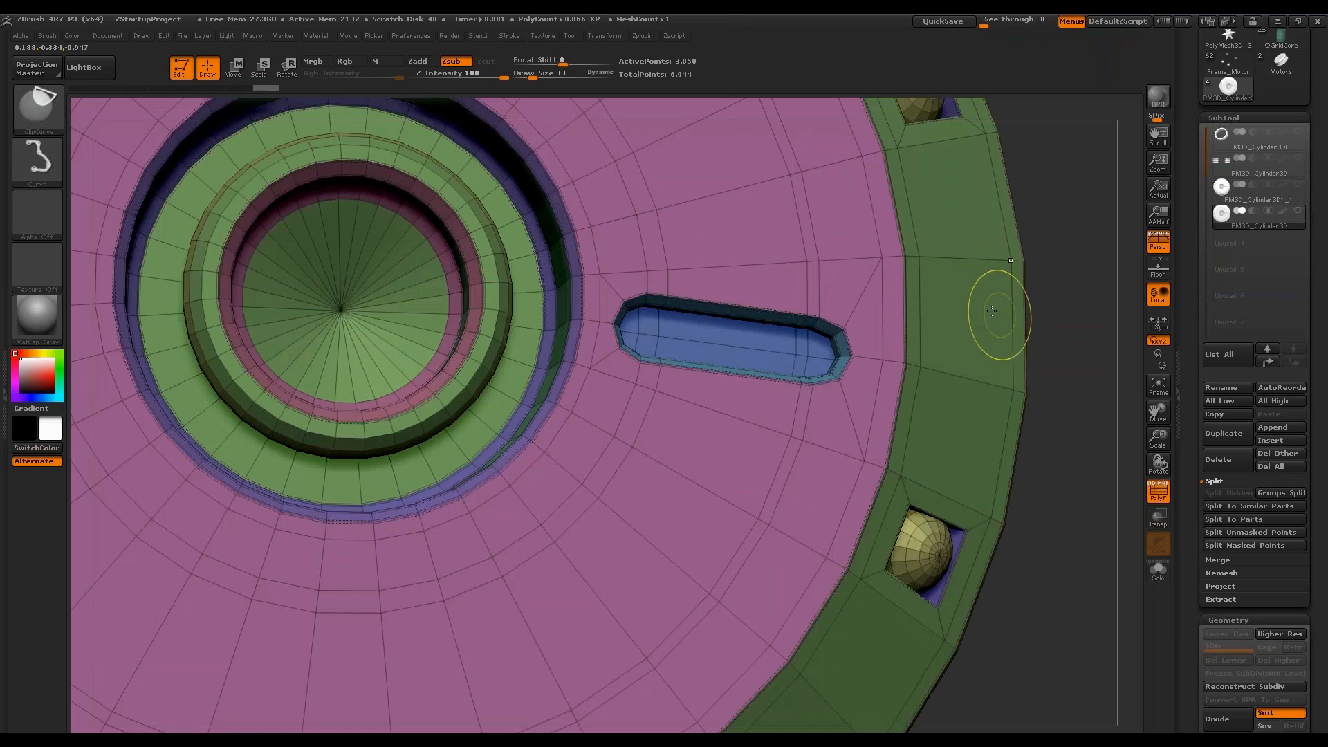
Isolate the slot by showing only its blue floor polygons and expanding the visible area to include its walls.
left_click(800, 350, "ctrl+shift")
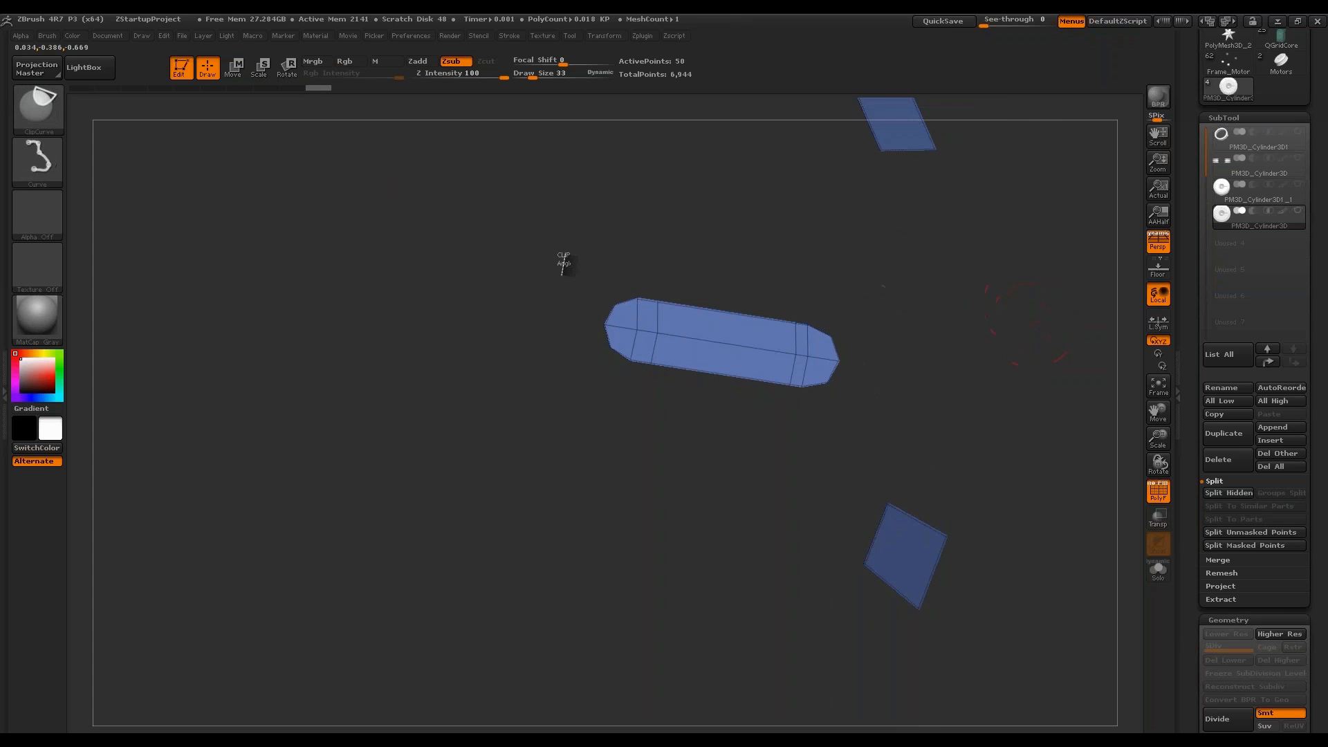
left_click_drag(563, 252, 869, 427, "ctrl+shift")
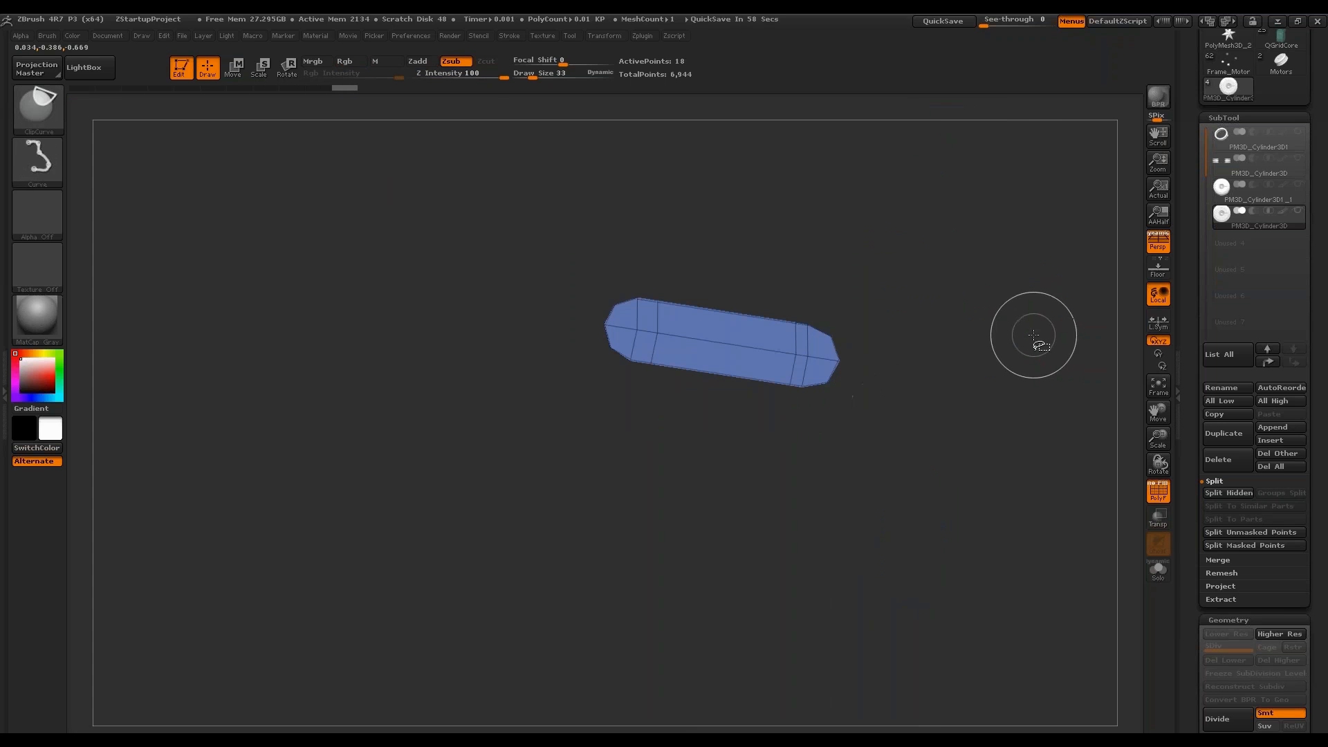
key("ctrl+e")
mouse_move(1033, 354)
left_mouse_down()
mouse_move(1031, 199)
mouse_move(1027, 357)
mouse_move(1027, 293)
mouse_move(1022, 376)
mouse_move(1008, 372)
left_mouse_up()
key("ctrl+e")
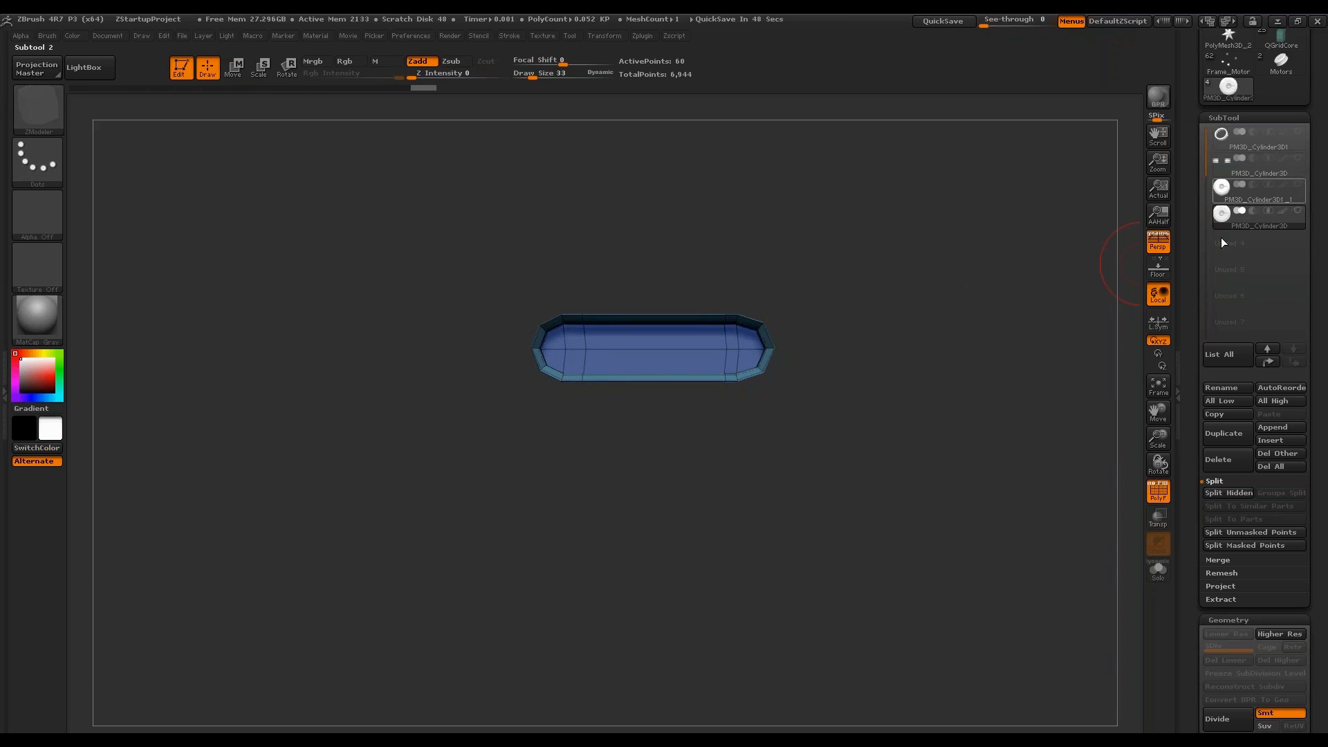
Delete the hidden geometry of the duplicated subtool so only the slot mesh is kept.
scroll(1199, 270, "down", 2)
scroll(1199, 269, "down", 1)
scroll(1191, 296, "down", 6)
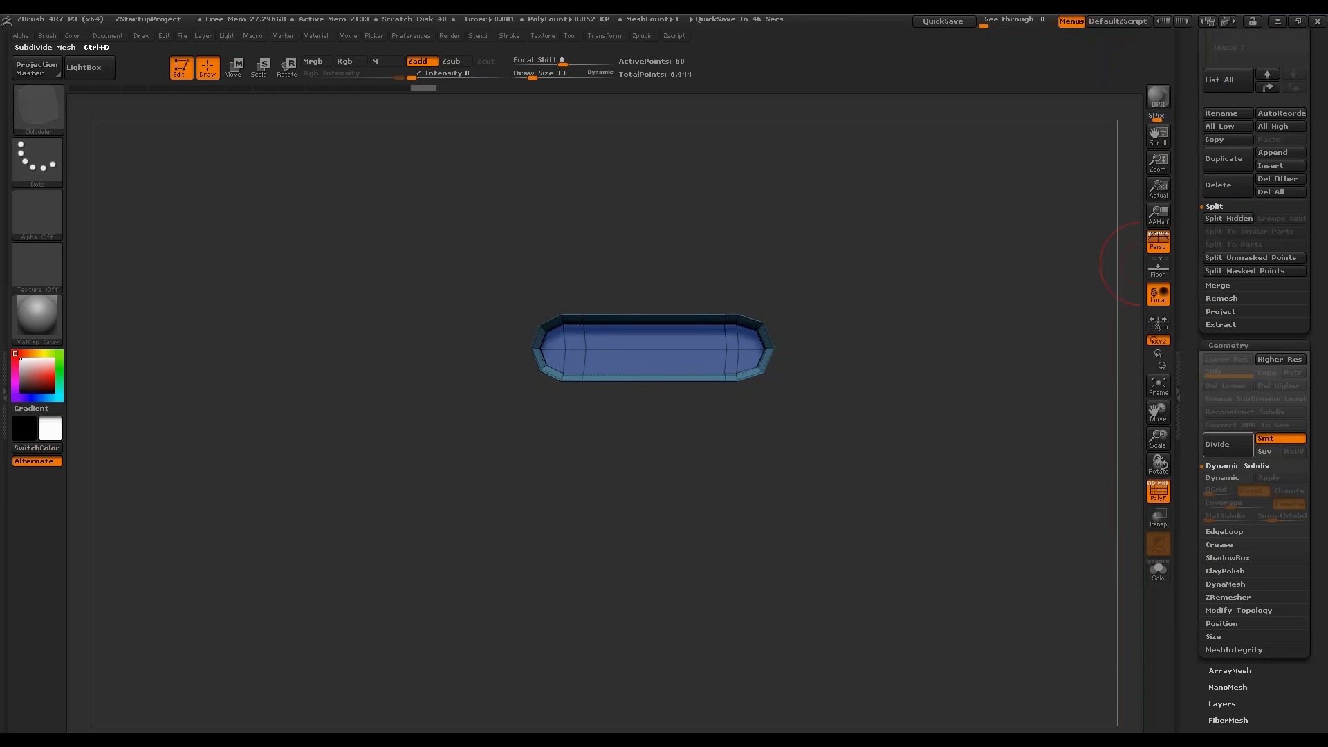
left_click(1236, 611)
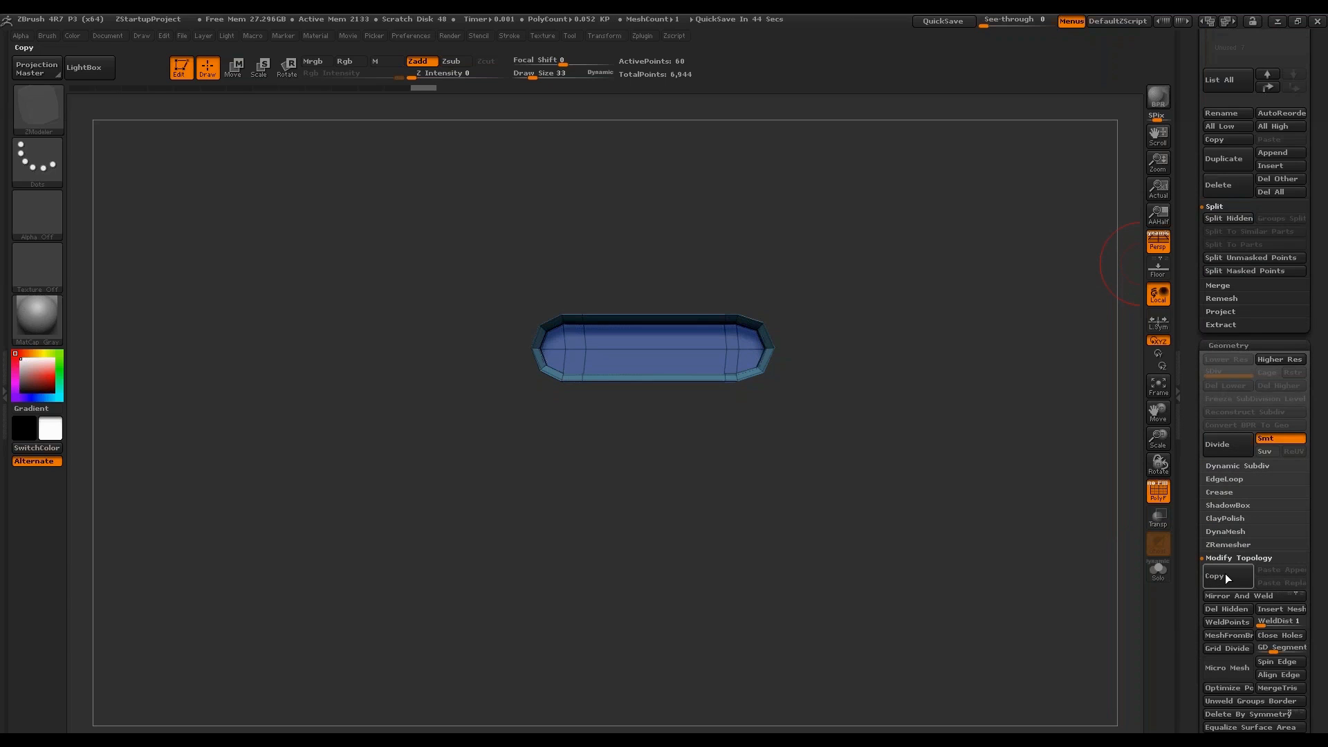
left_click(1228, 610)
Orient the slot mesh upright facing the view, with Draw Size 14 and perspective turned off.
mouse_move(990, 434)
left_mouse_down()
mouse_move(968, 415)
mouse_move(968, 512)
mouse_move(965, 437)
left_mouse_up()
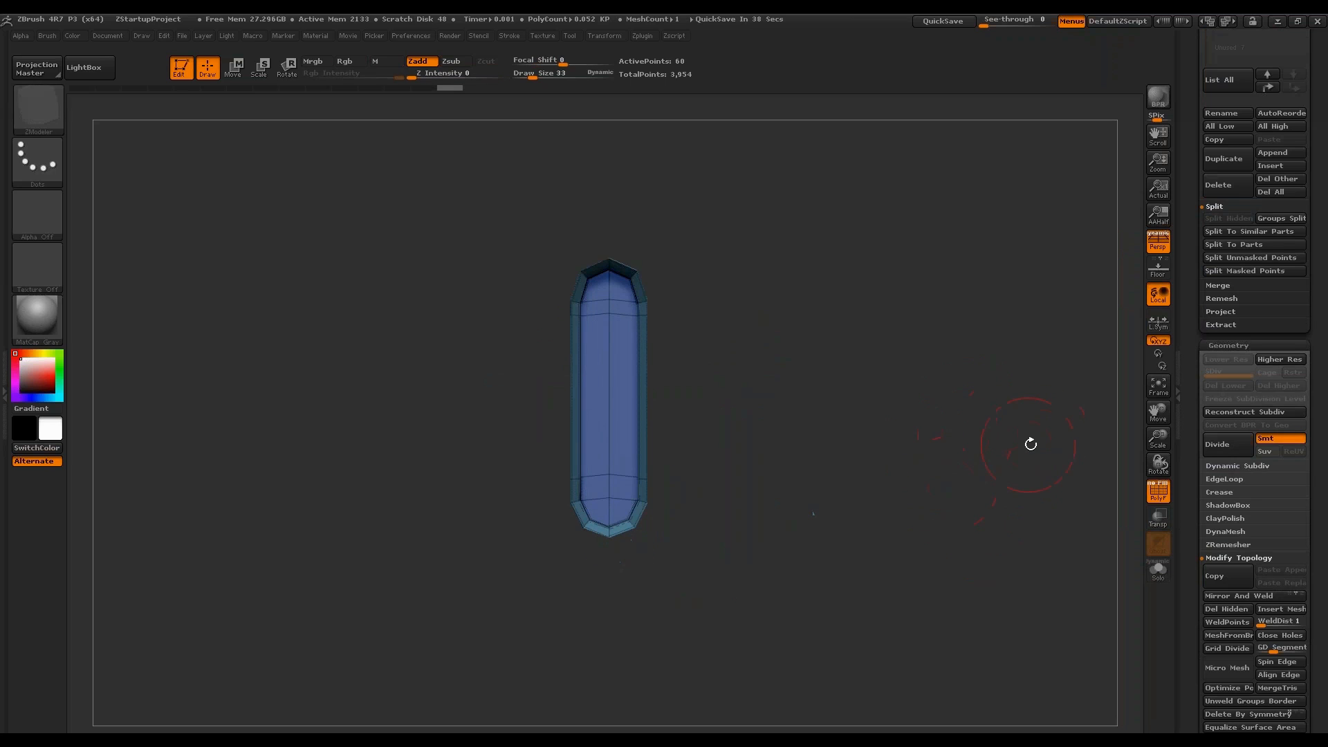
key("space")
left_click(1030, 443)
mouse_move(1029, 401)
left_mouse_down("alt")
mouse_move(998, 448)
mouse_move(1003, 423)
left_mouse_up("alt")
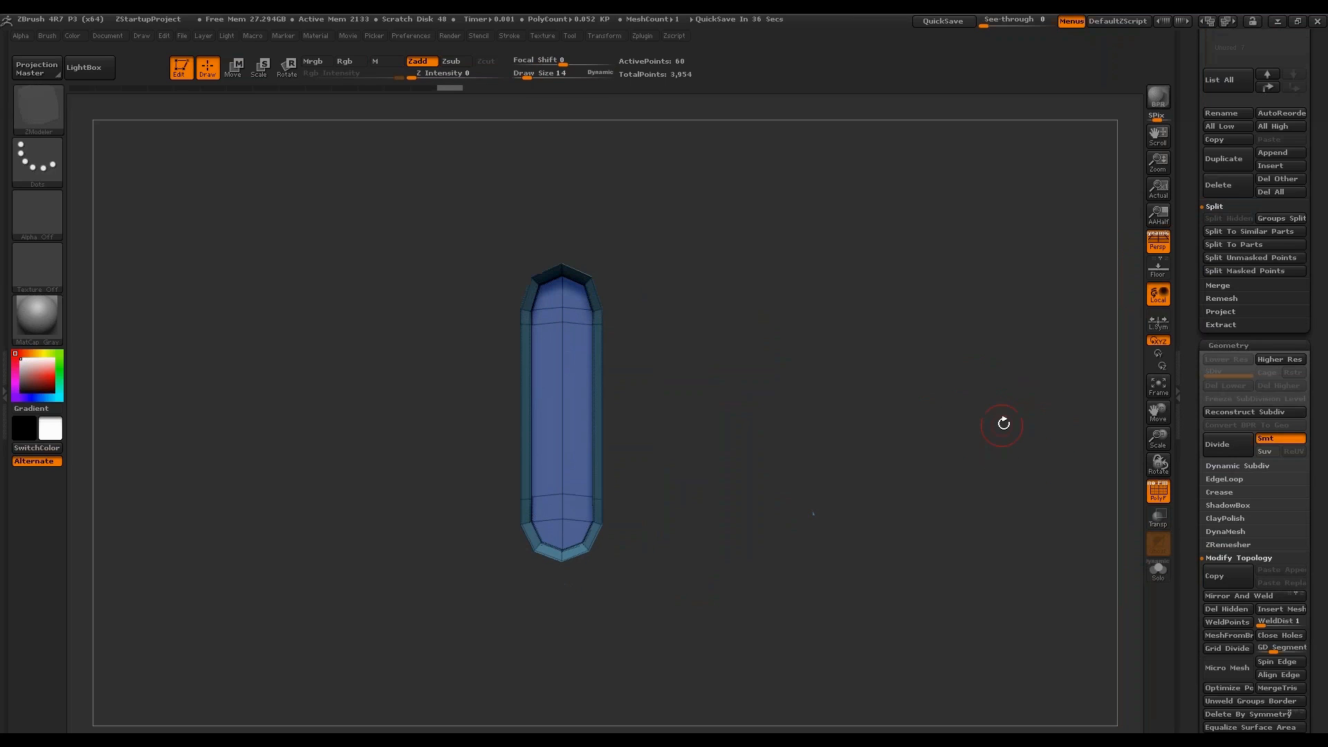
key("p")
left_click_drag(925, 380, 955, 384, "alt")
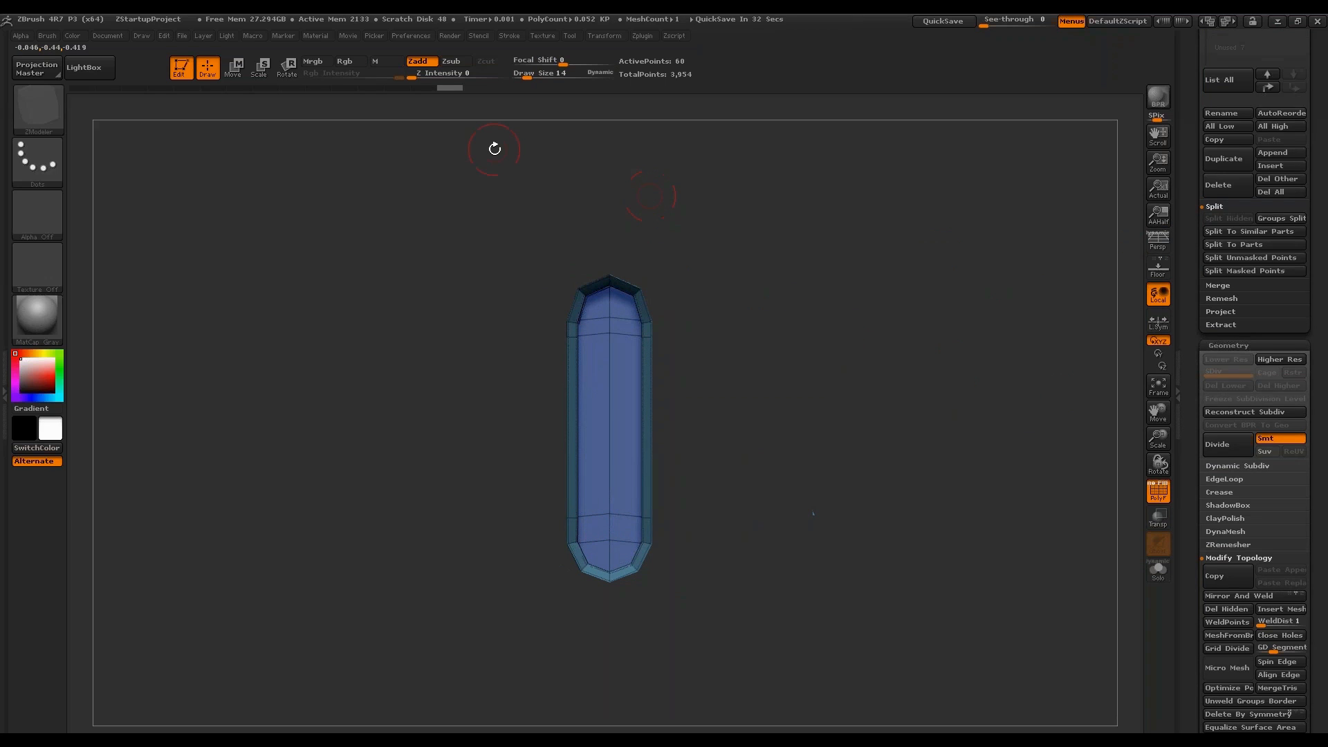
Create a new InsertMesh brush from the slot mesh instead of appending to the current brush.
left_click(48, 39)
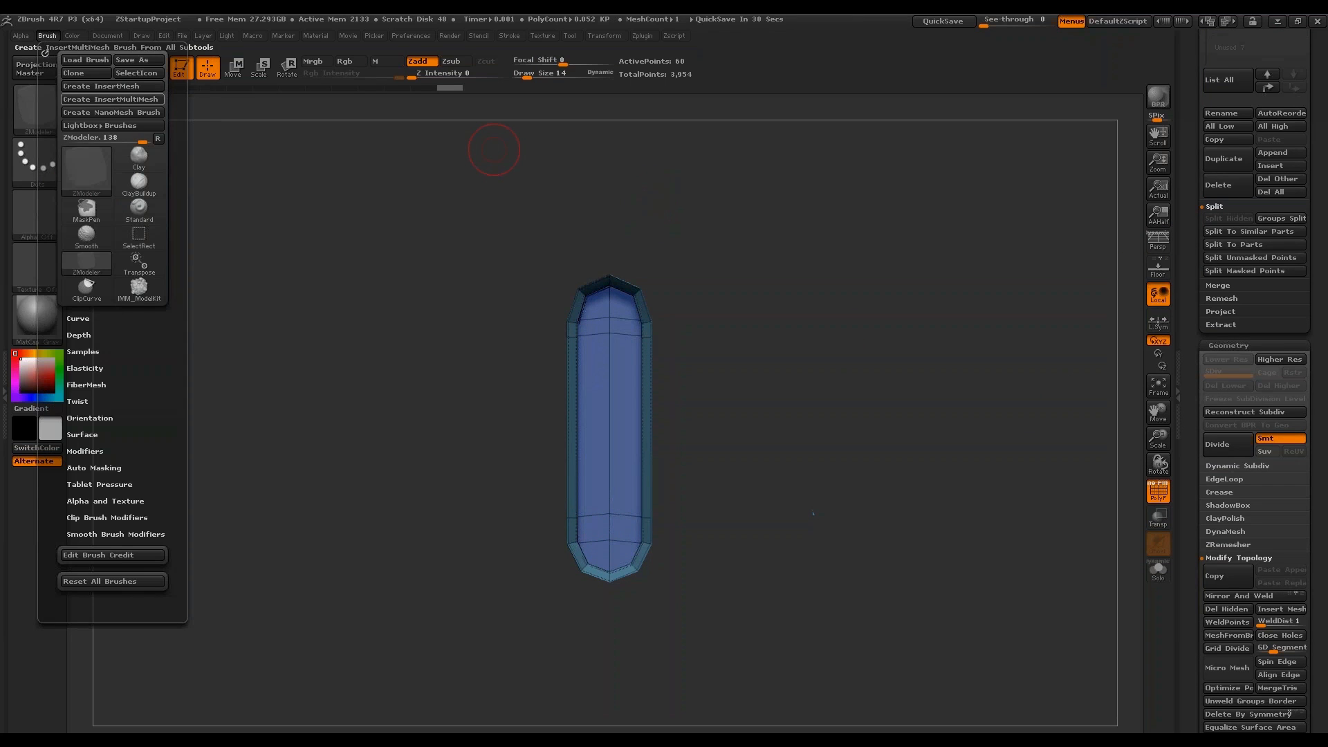
left_click(129, 87)
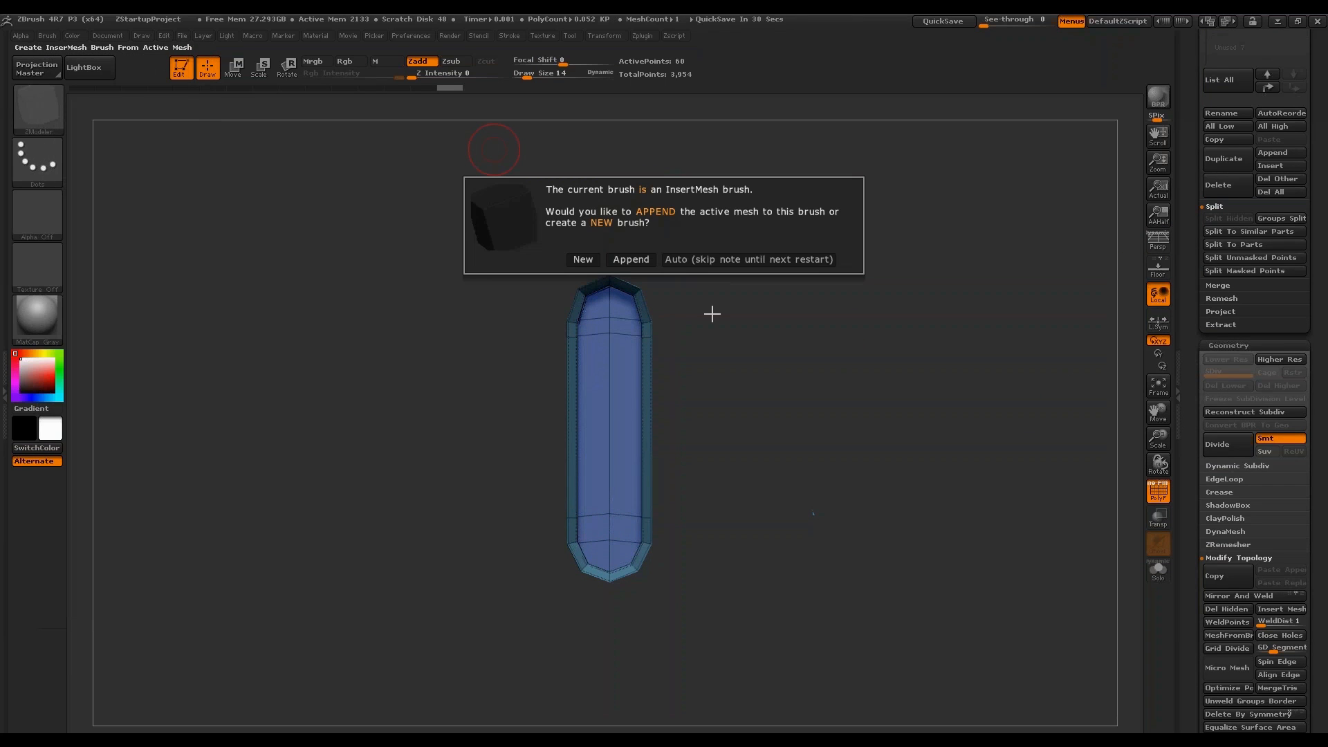
left_click(584, 260)
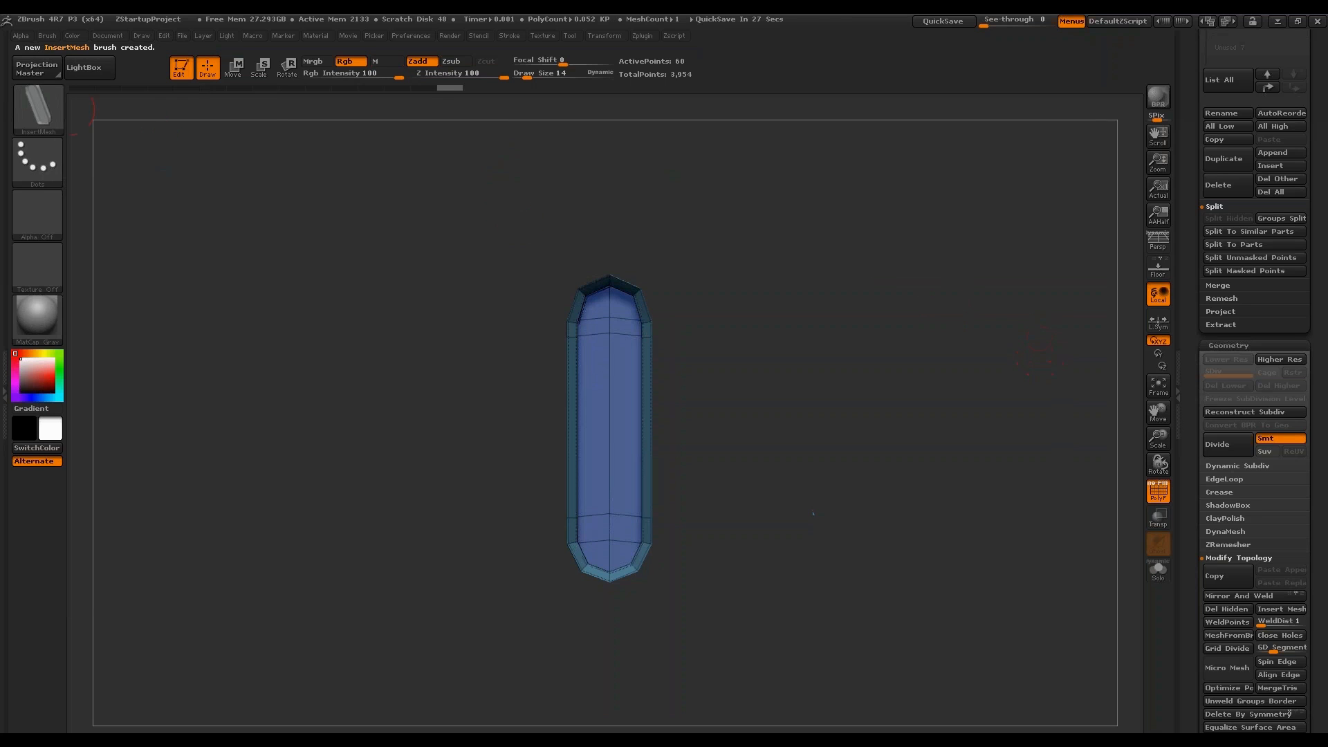
Select the motor body subtool PM3D_Cylinder3D1_1 and frame the whole motor face.
scroll(1255, 311, "up", 5)
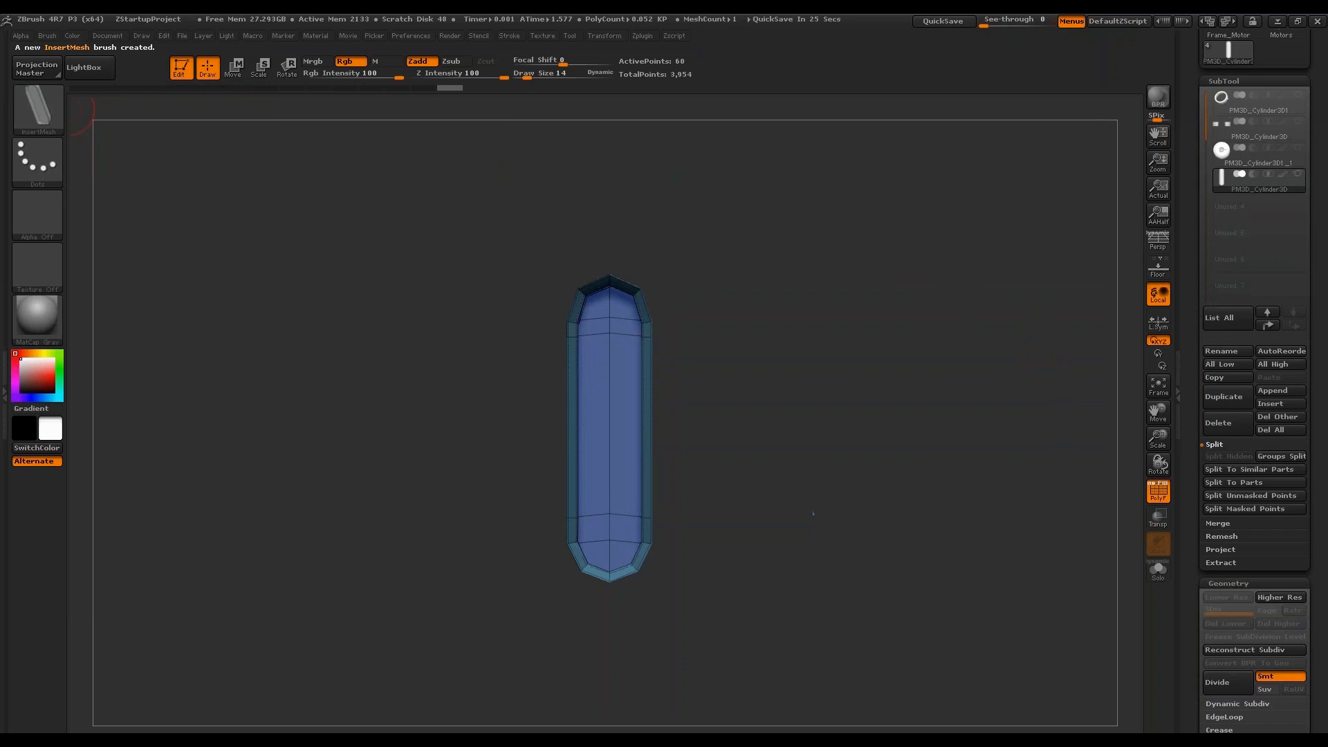
left_click(1283, 153)
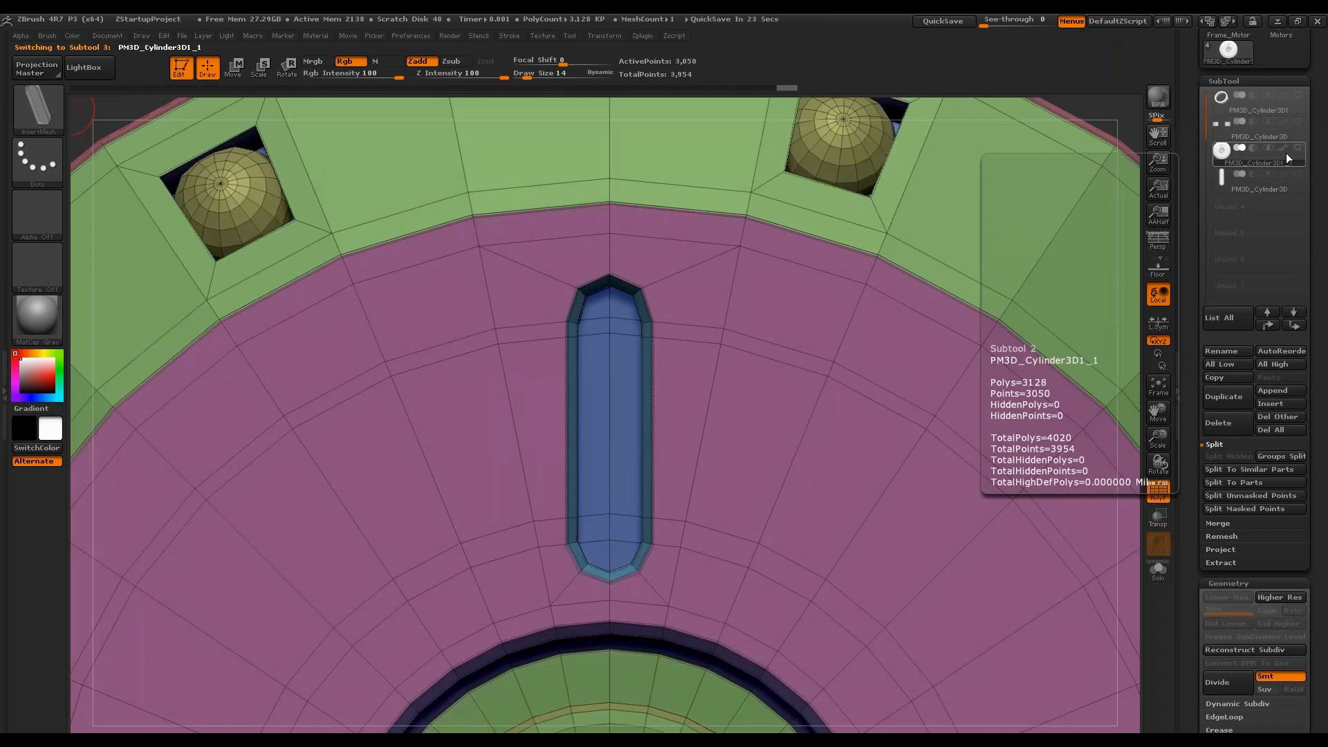
left_click(1159, 384)
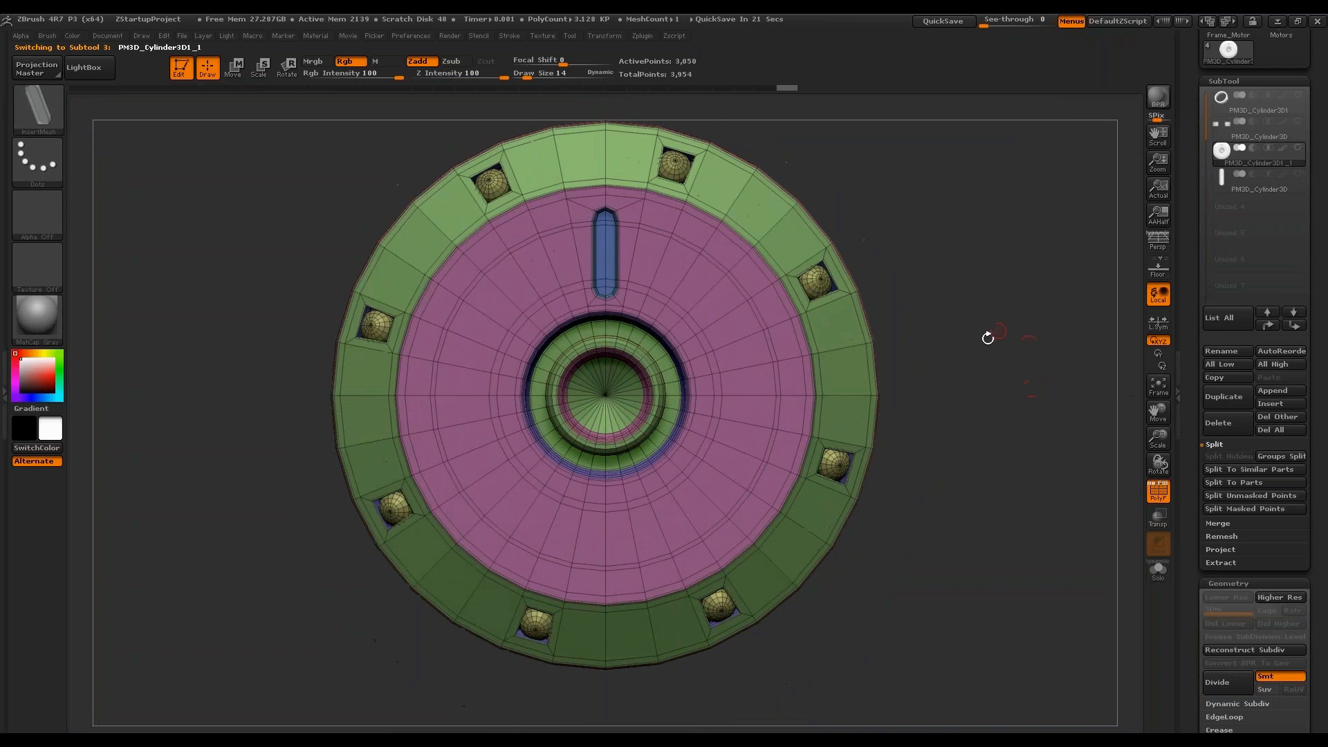
Try inserting a slot mesh on the pink face beside the central hub, and undo the insertion.
left_click_drag(753, 397, 832, 332)
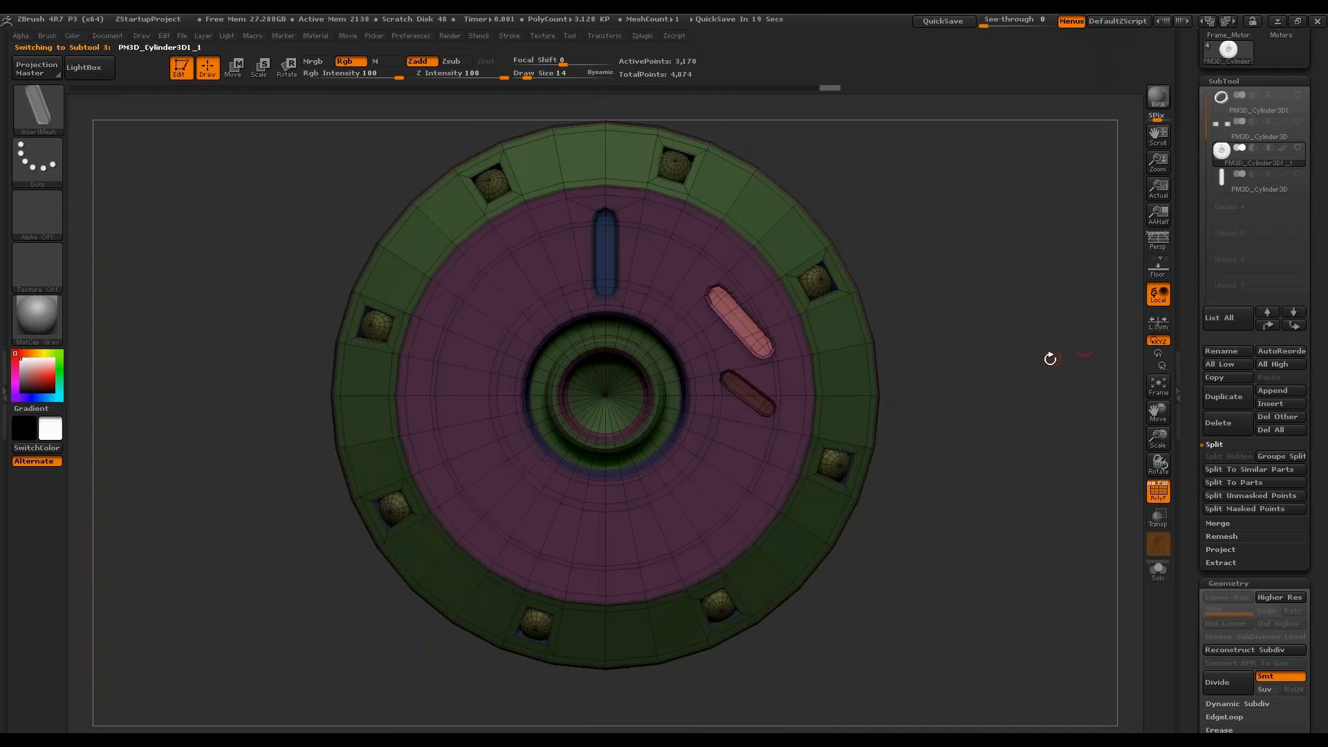
left_click_drag(1050, 358, 1002, 307)
mouse_move(994, 313)
left_mouse_down()
mouse_move(1016, 297)
mouse_move(999, 305)
left_mouse_up()
key("ctrl+z")
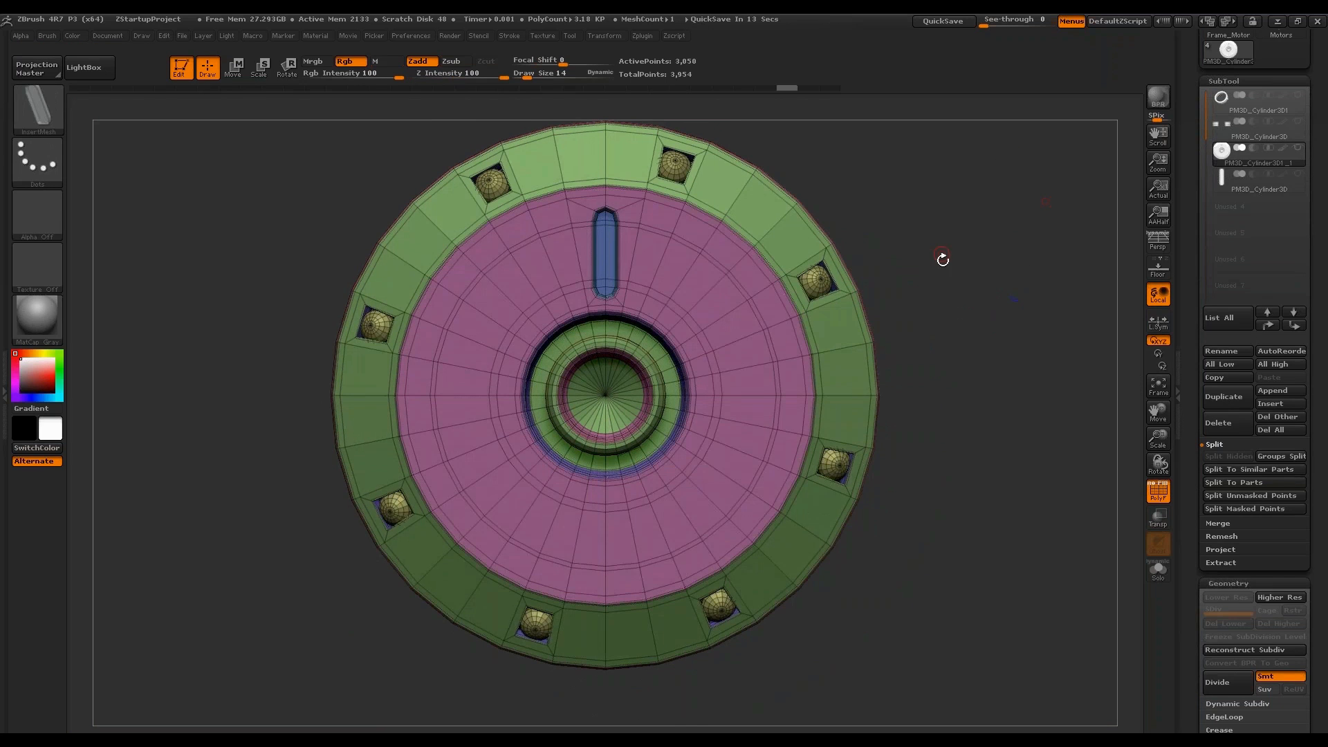
Adjust the InsertMesh brush's Imbed depth, try inserting a slot on the pink face again, and undo the insertion.
left_click(44, 35)
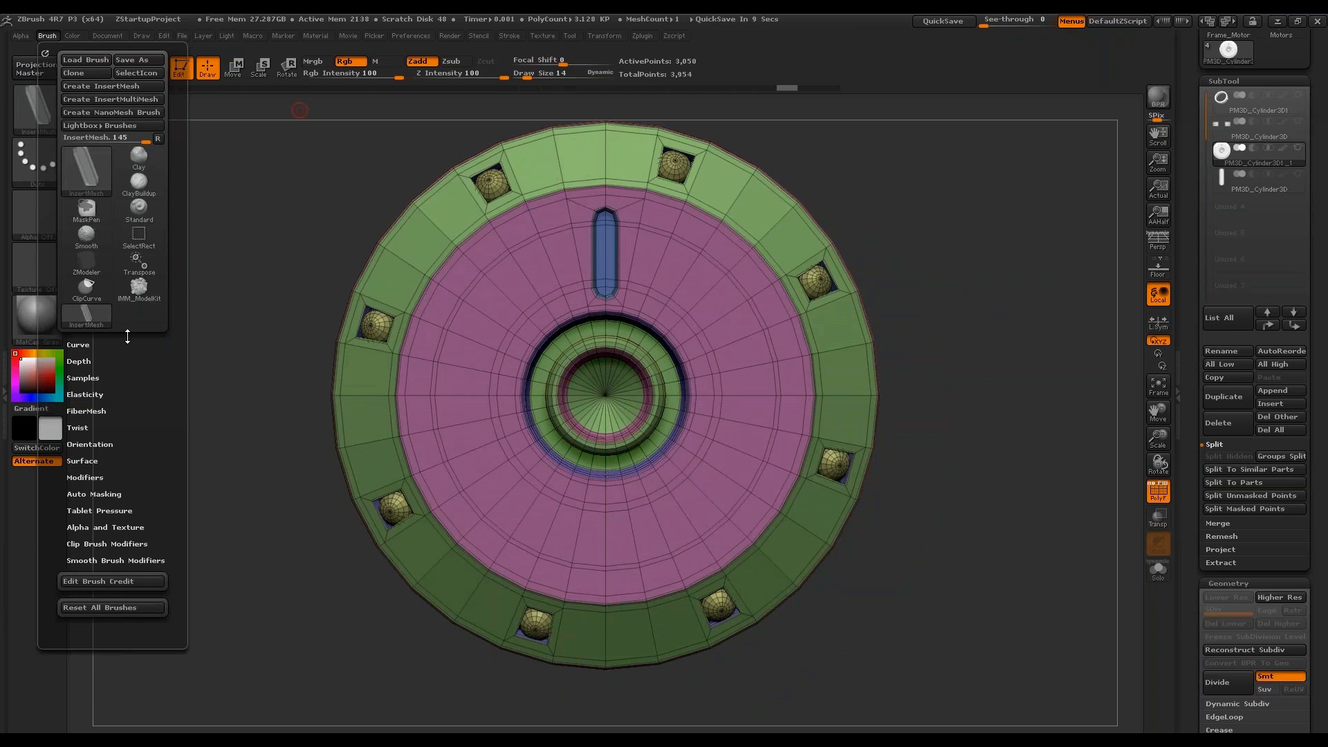
left_click(122, 357)
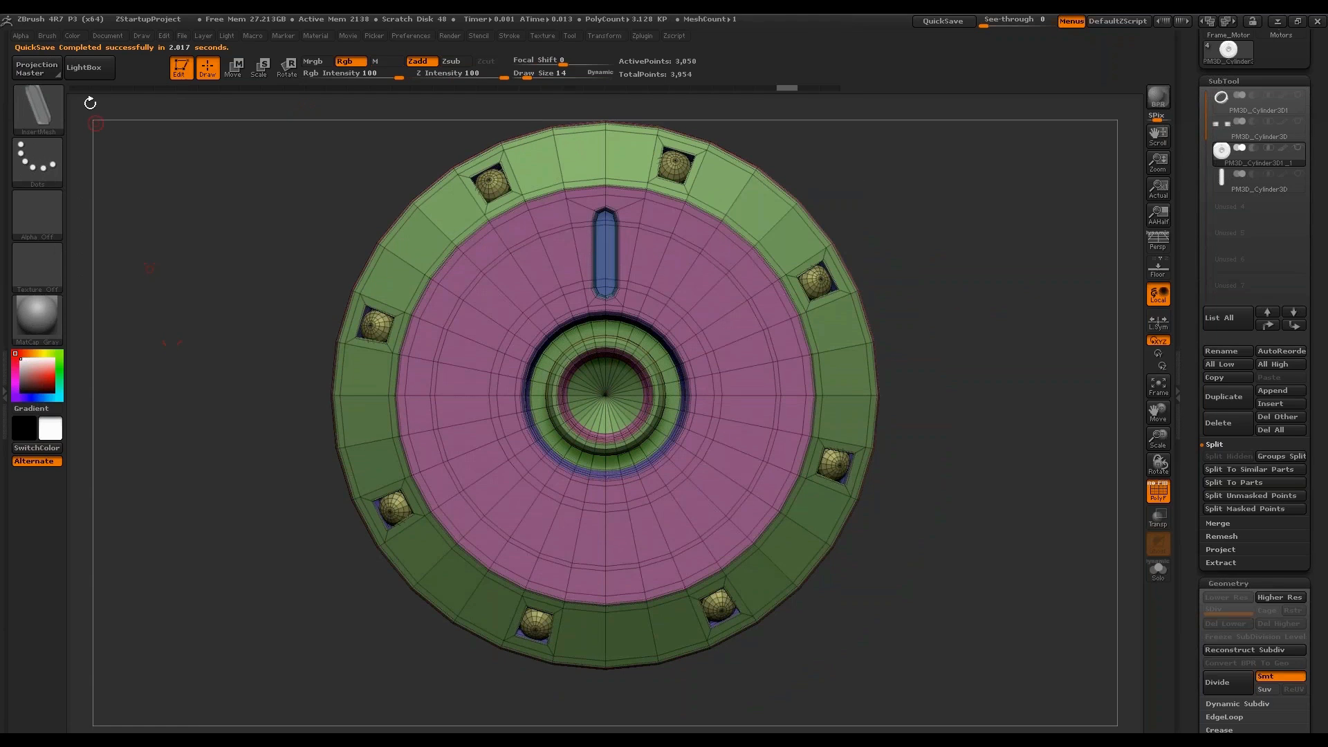
left_click(45, 35)
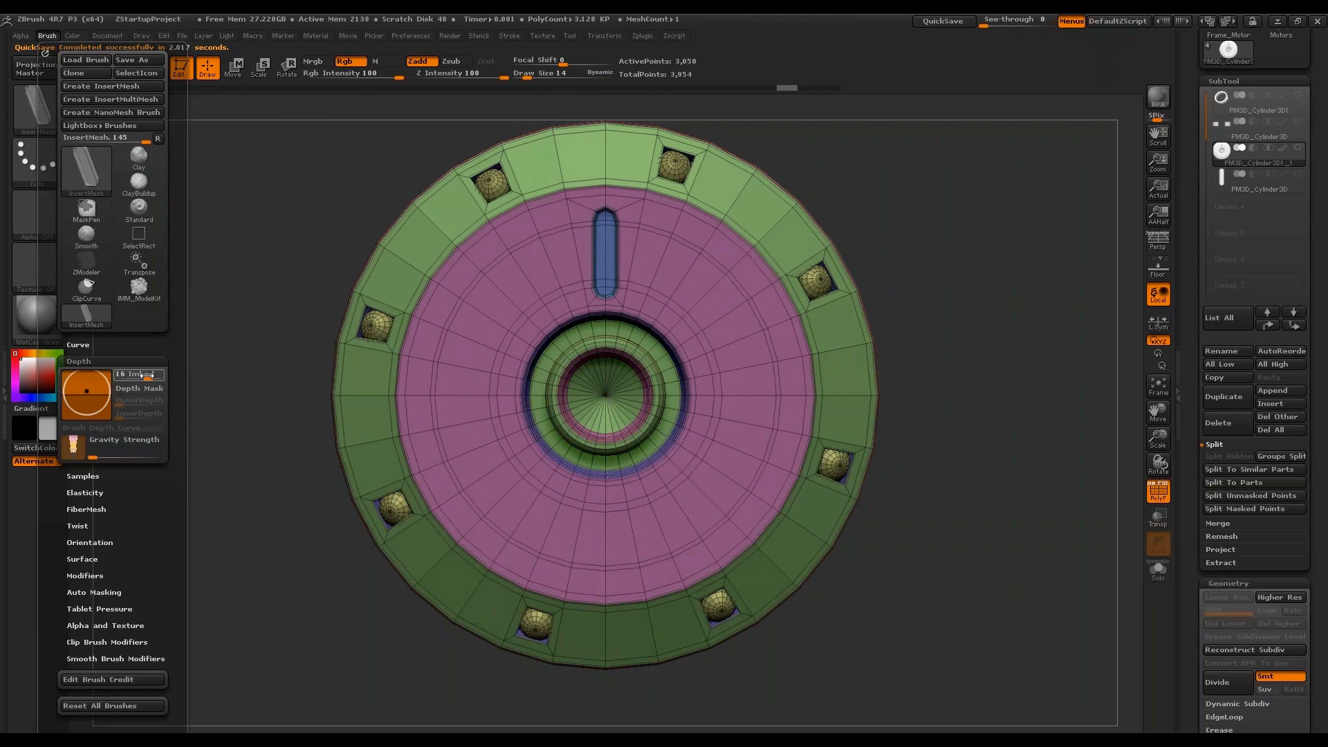
left_click_drag(146, 375, 145, 373)
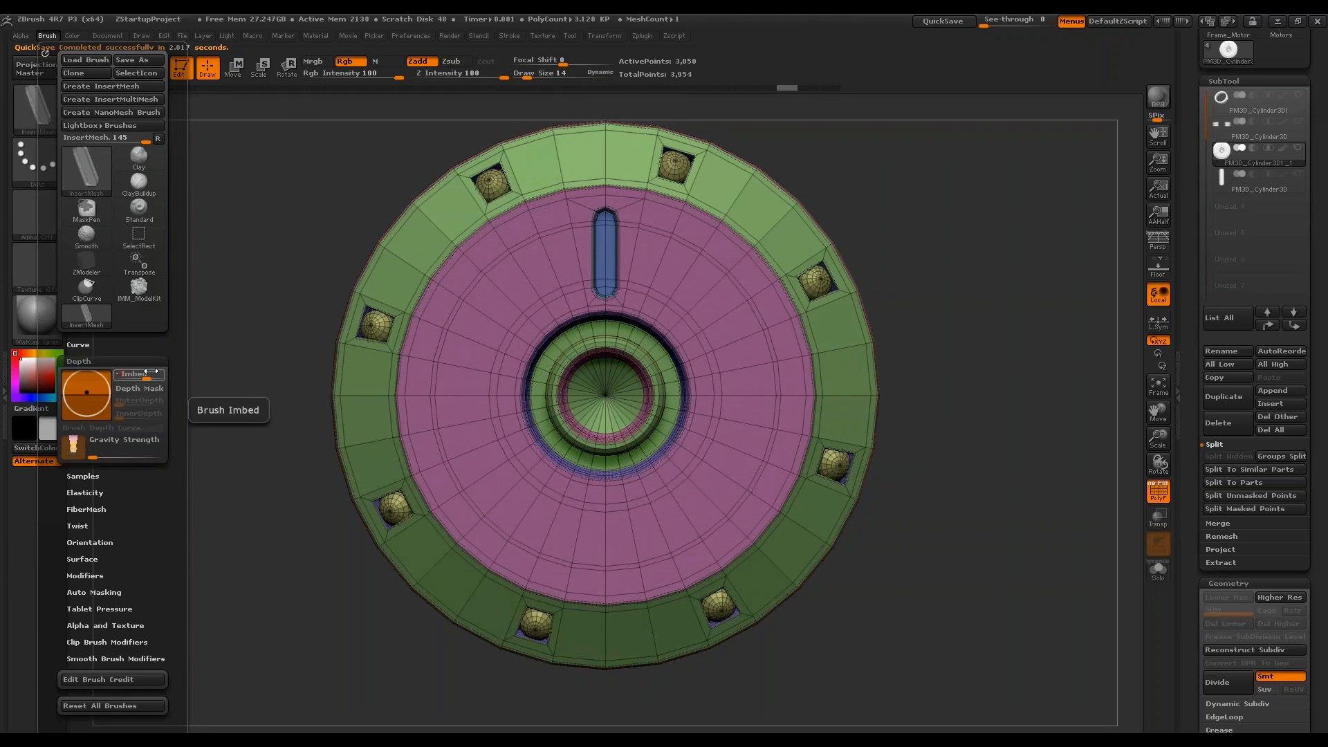
left_click_drag(151, 372, 147, 373)
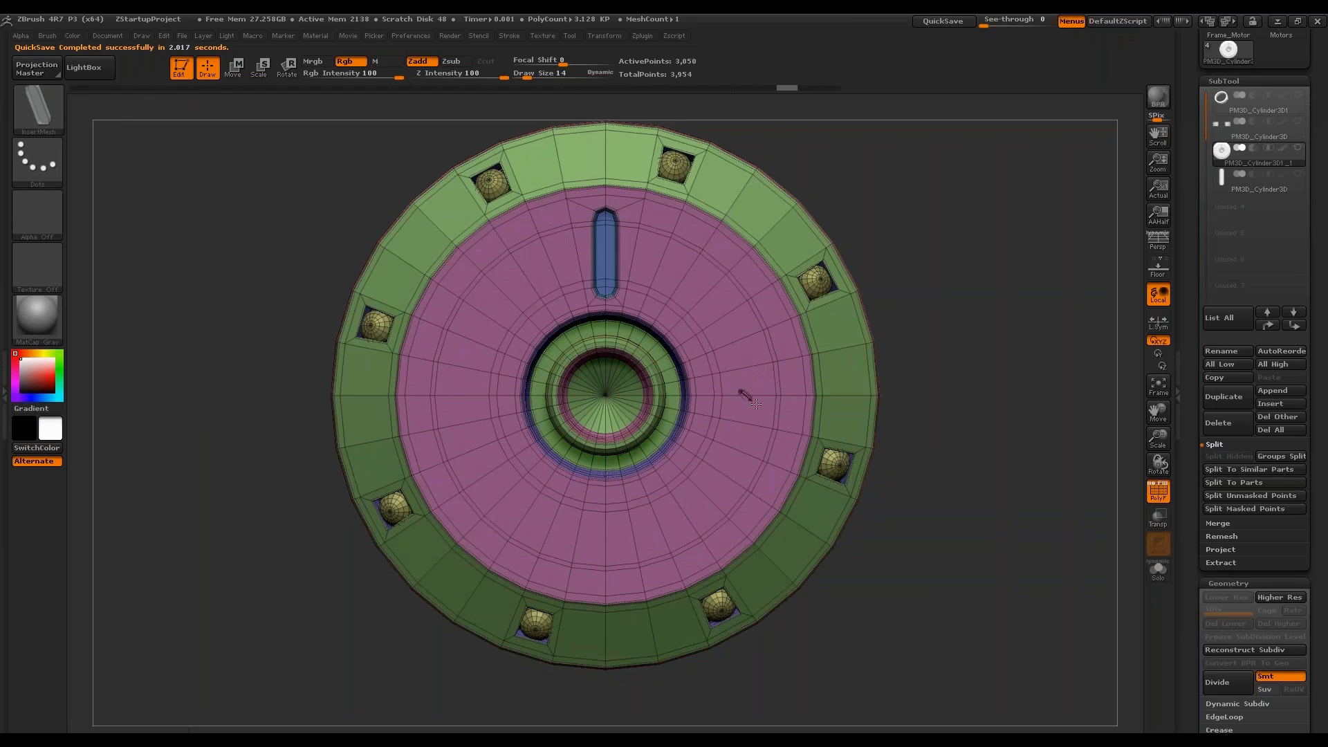
left_click_drag(754, 402, 780, 396)
left_click_drag(1001, 373, 1020, 305)
key("ctrl+z")
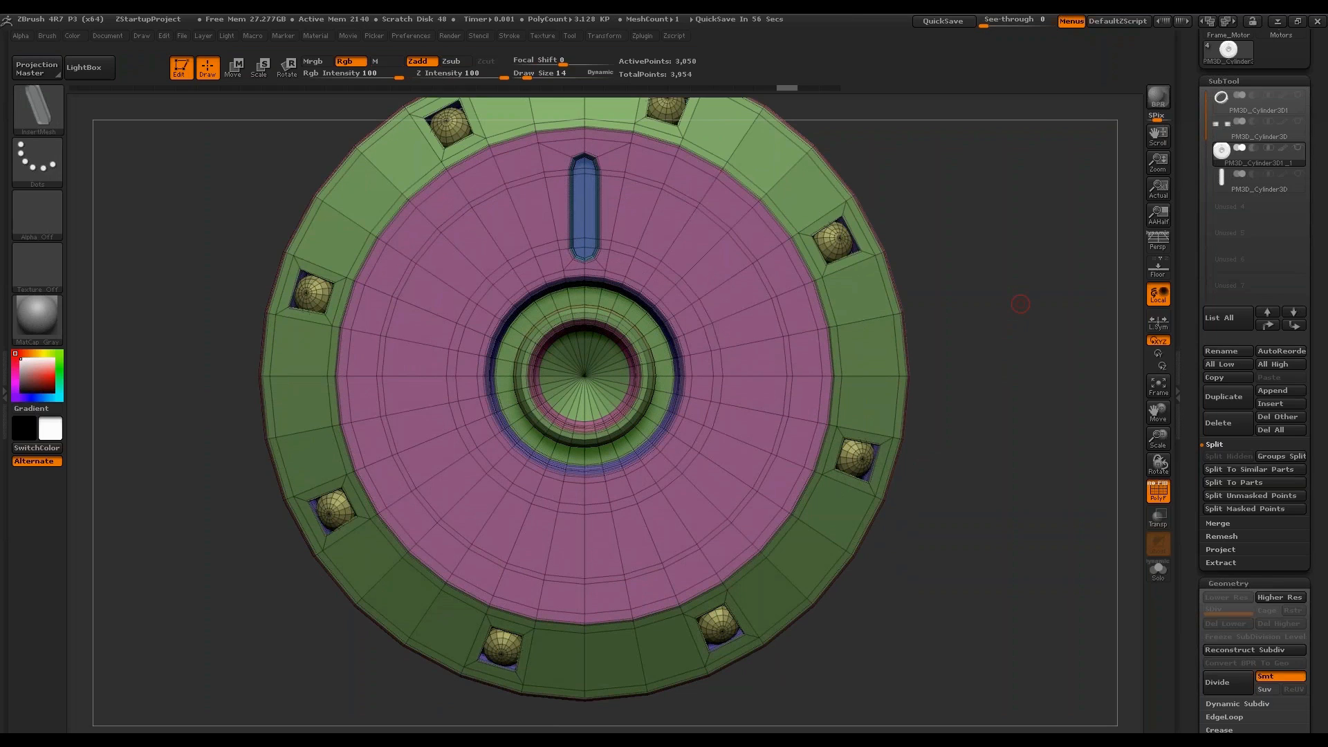
Assign the wedge of pink polygons opposite the existing slot, below the hub, to a new polygroup with ZModeler's Polygroup A Single Poly.
left_click_drag(1019, 305, 1027, 326, "alt")
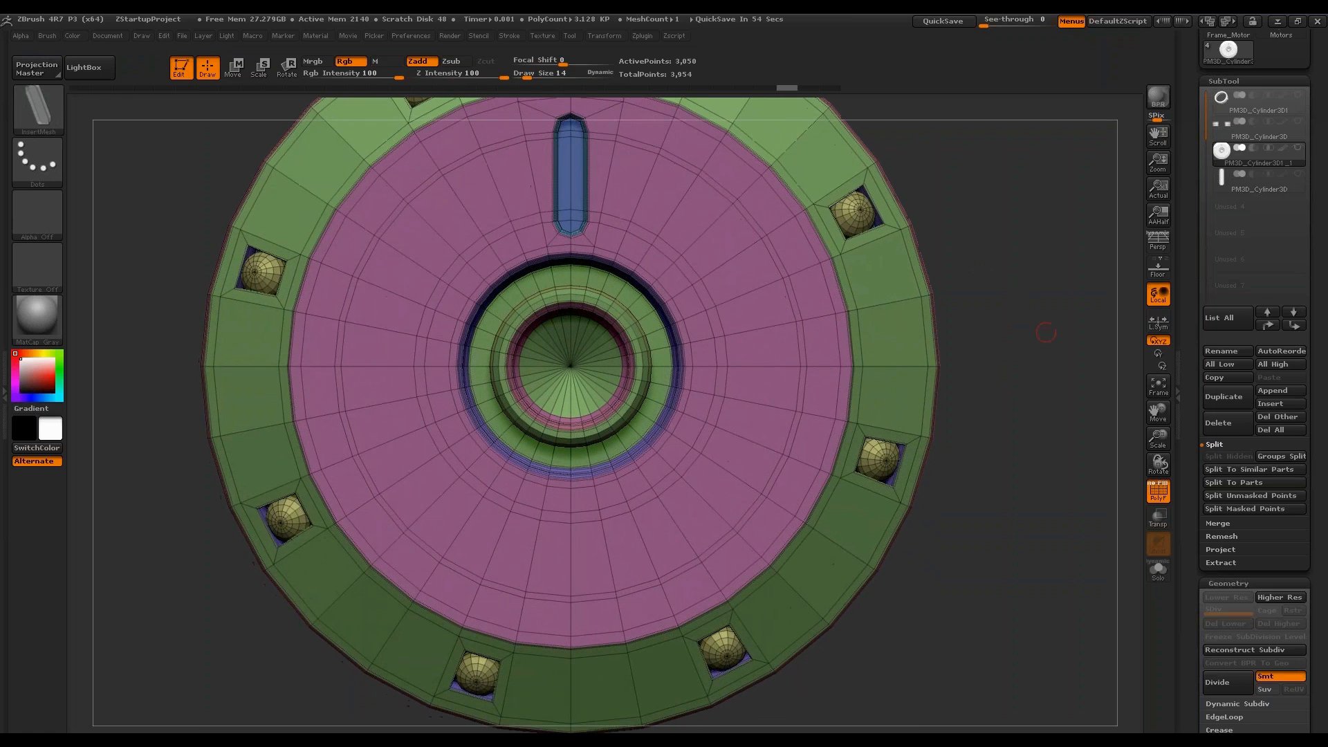
scroll(1061, 294, "down", 1)
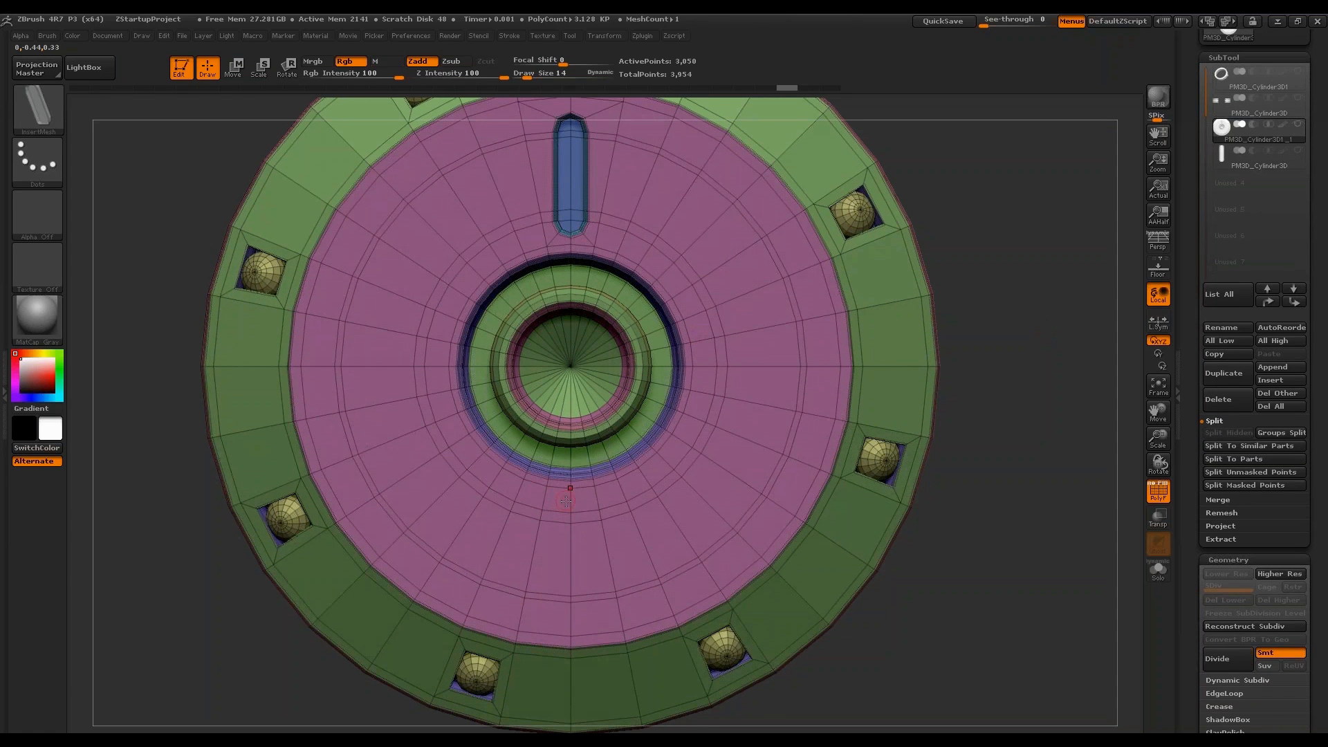
key("b")
key("z")
key("m")
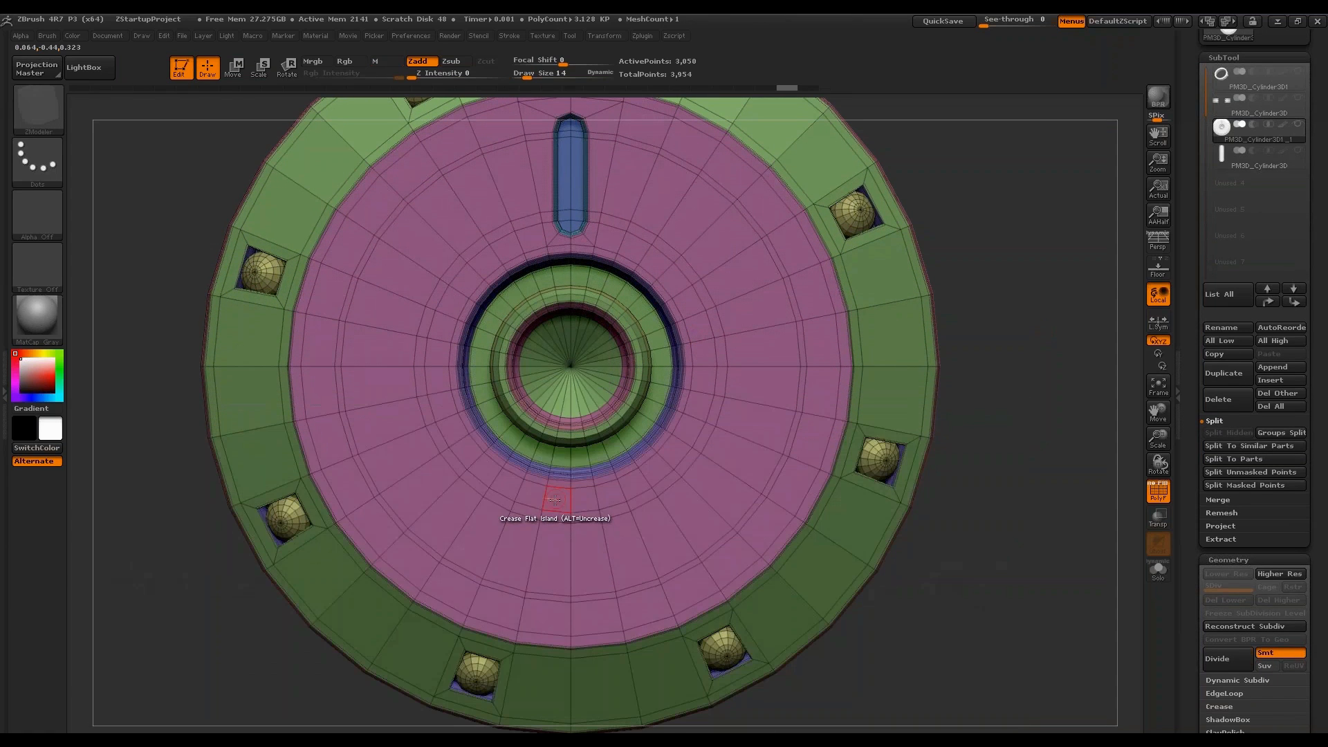
key("space")
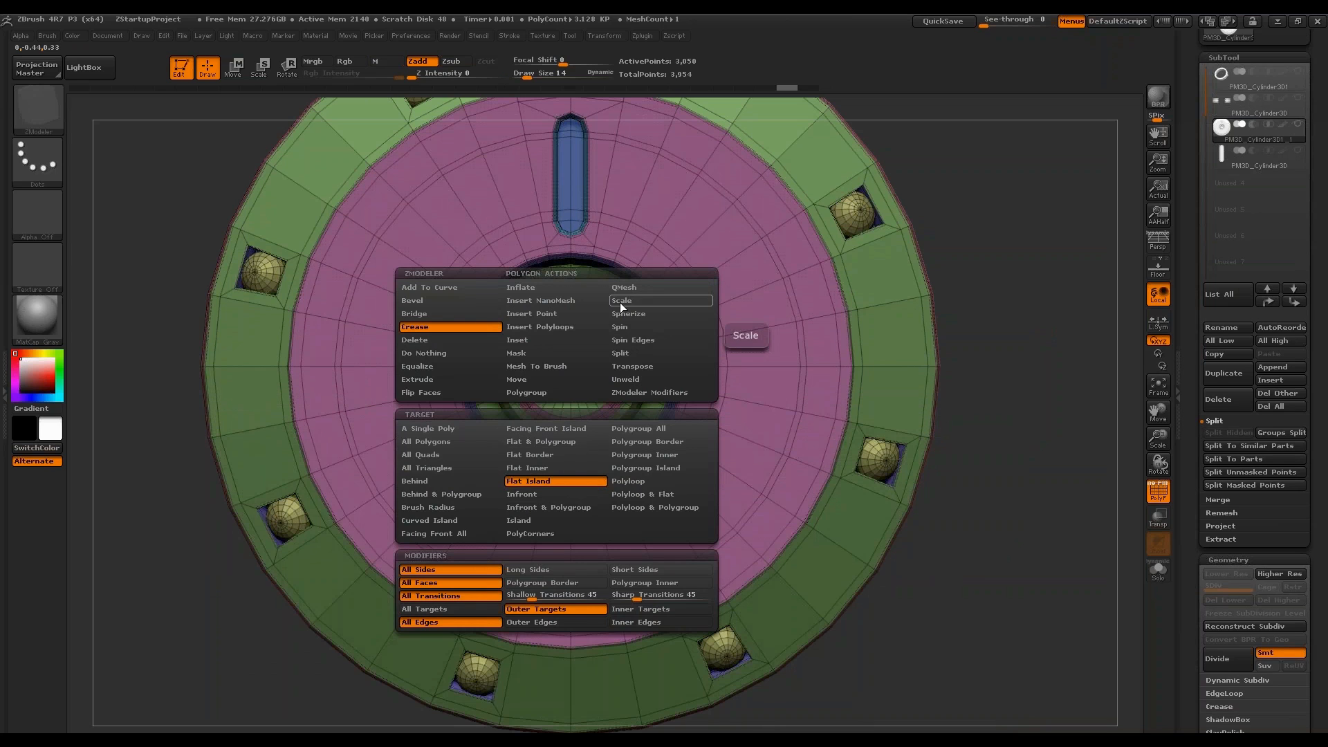
left_click(529, 391)
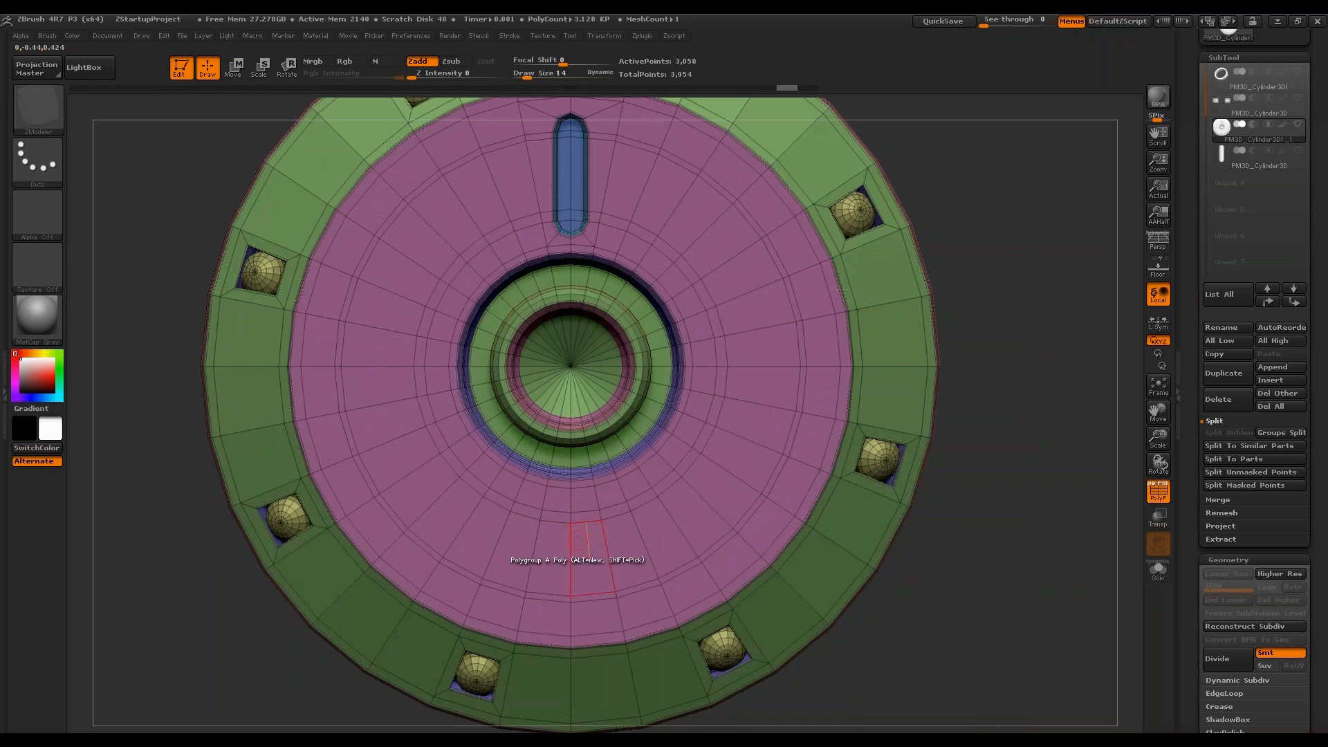
left_click_drag(973, 335, 986, 311)
mouse_move(593, 484)
left_mouse_down()
mouse_move(577, 576)
mouse_move(616, 579)
left_mouse_up()
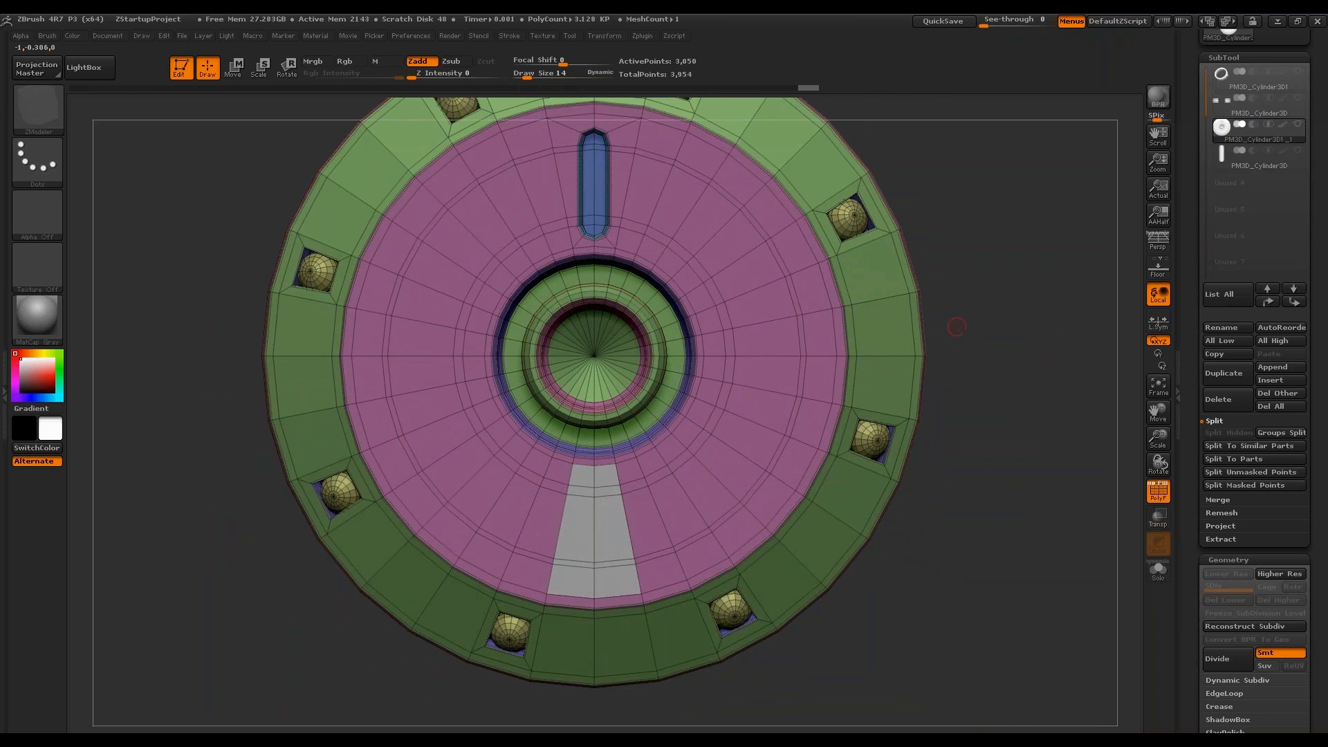
left_click_drag(957, 326, 994, 308)
left_click(622, 532)
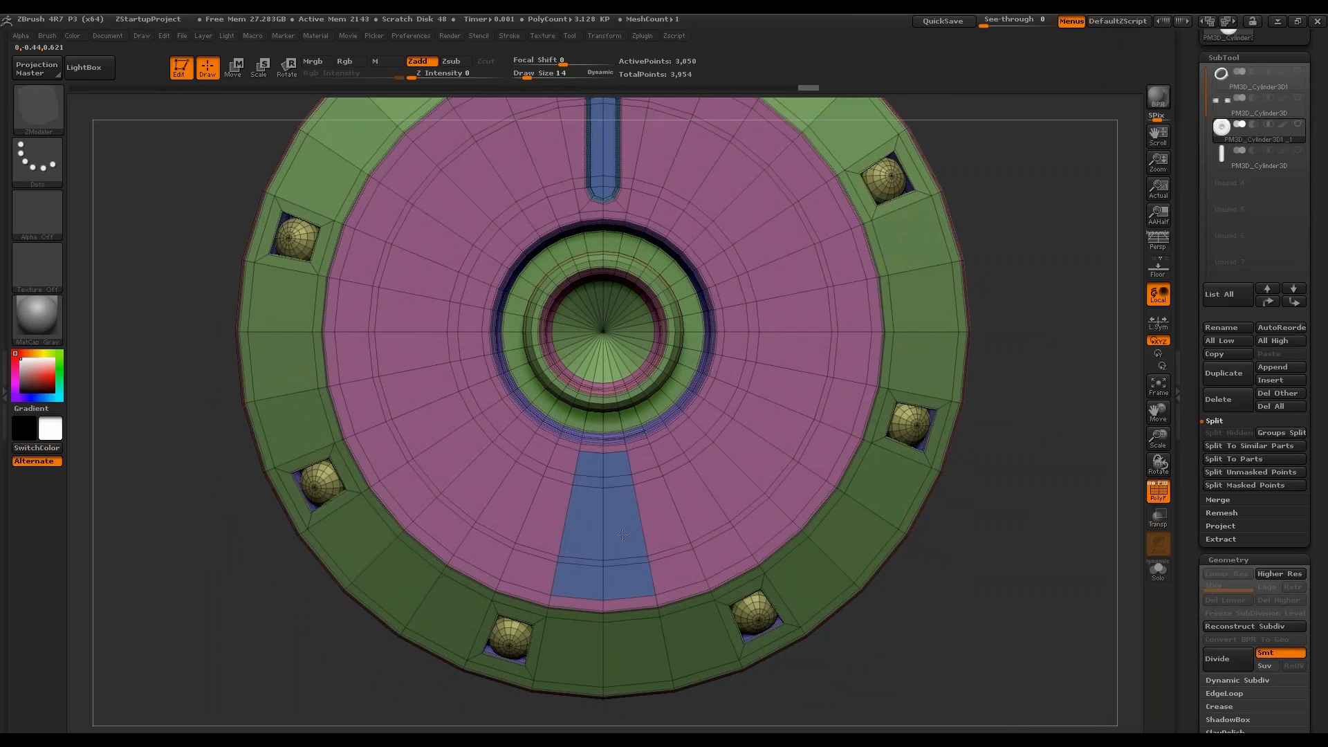
Insert a slot mesh with the InsertMesh brush on the newly grouped wedge below the hub, aligned with the slot above.
key("f")
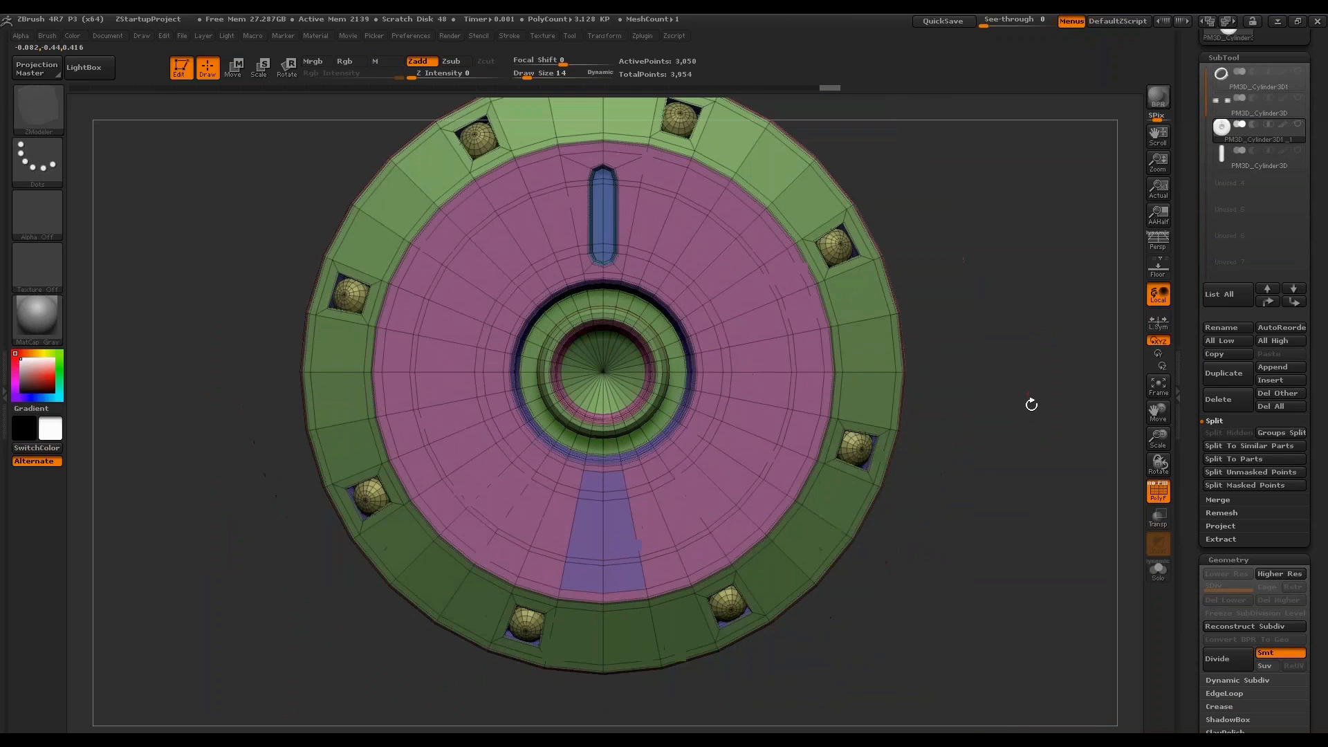
left_click_drag(1032, 433, 1070, 368)
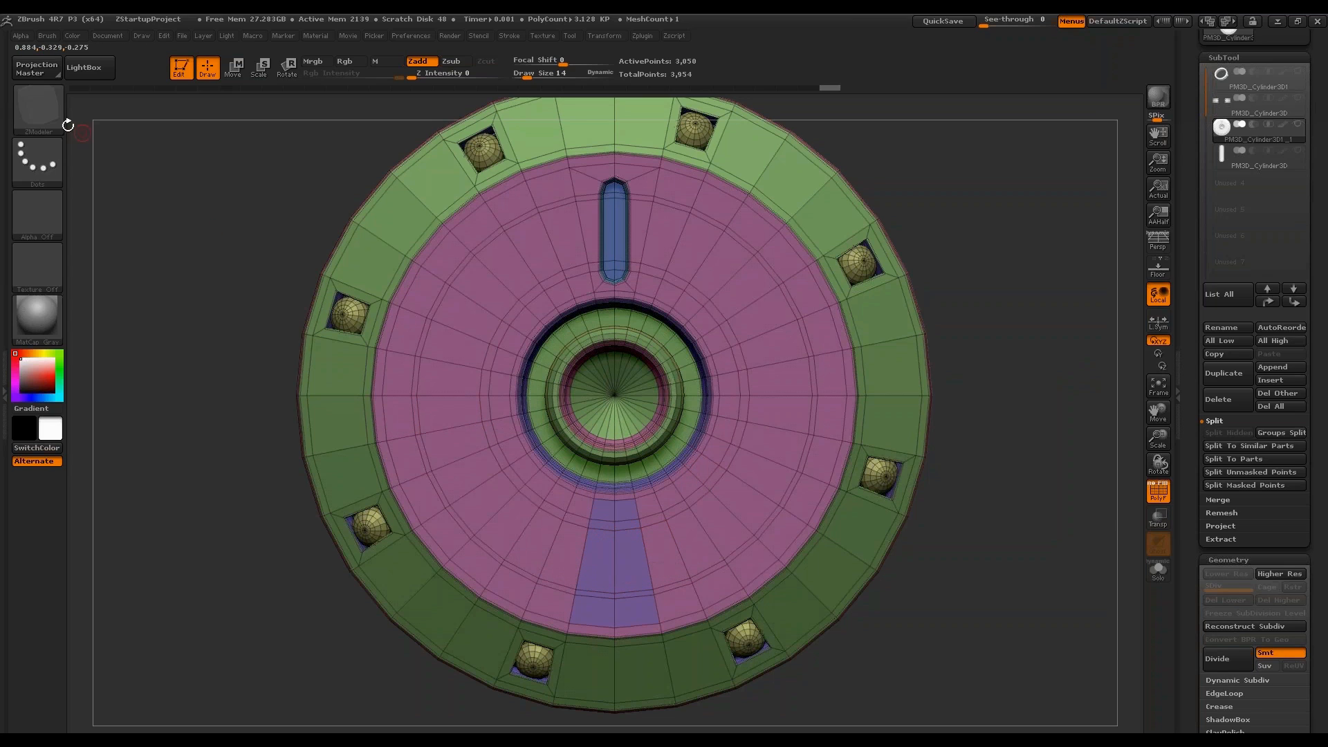
left_click(45, 114)
left_click(628, 125)
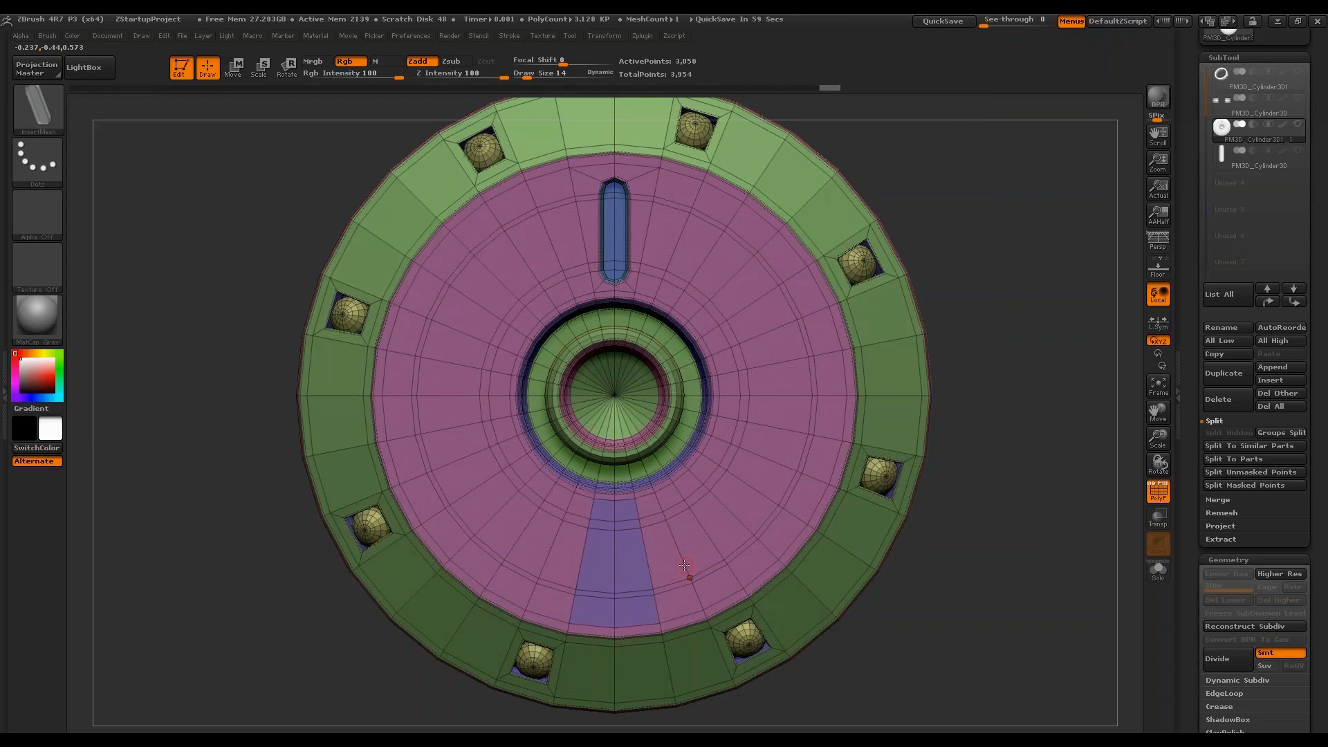
left_click_drag(613, 562, 615, 613)
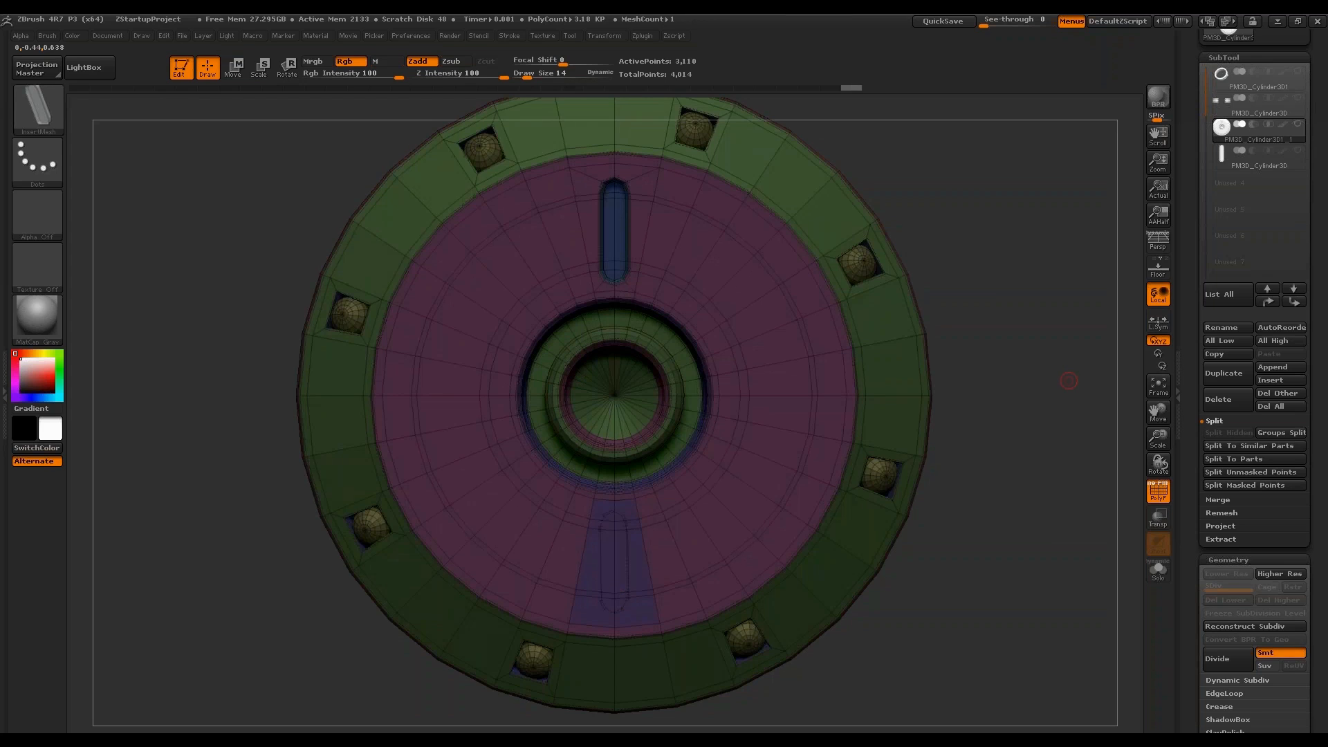
Try clearing the mask and fusing the inserted slot into the wedge with Smt enabled, and undo the fusion.
key("ctrl")
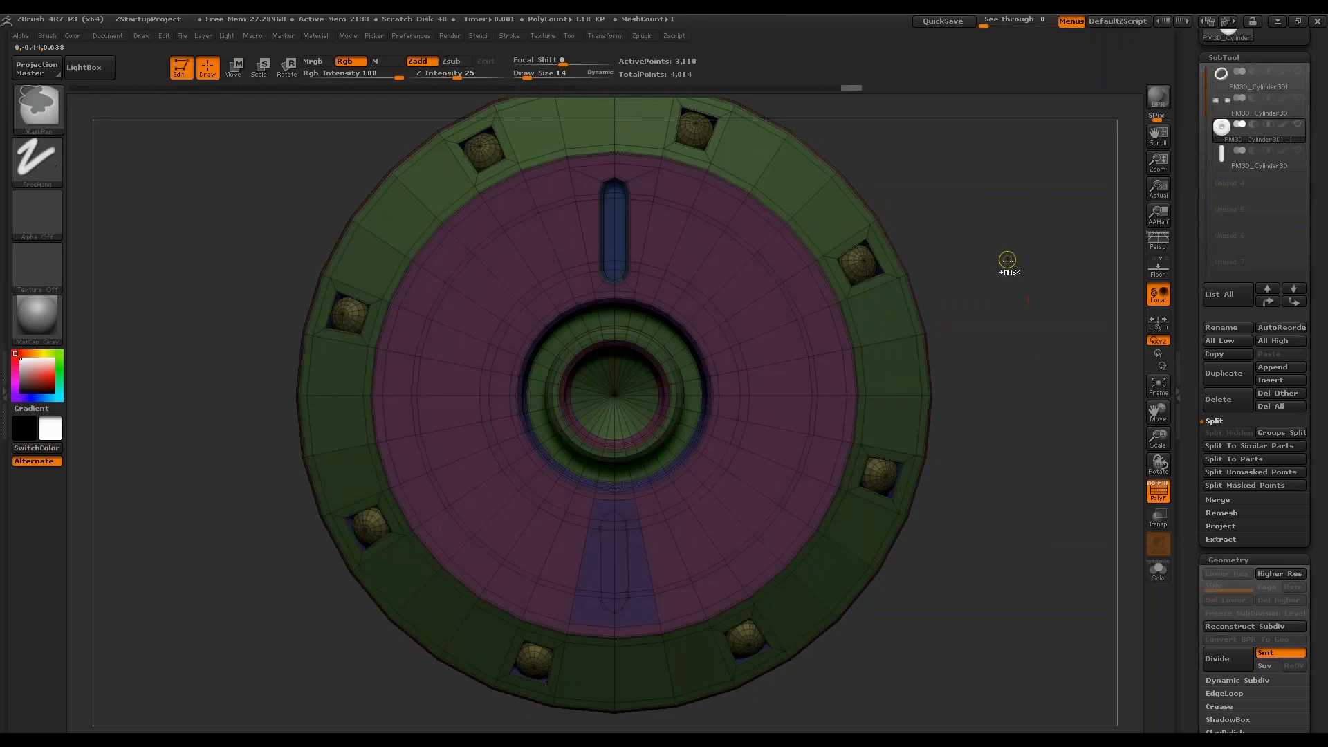
left_click_drag(1007, 260, 1046, 451, "ctrl")
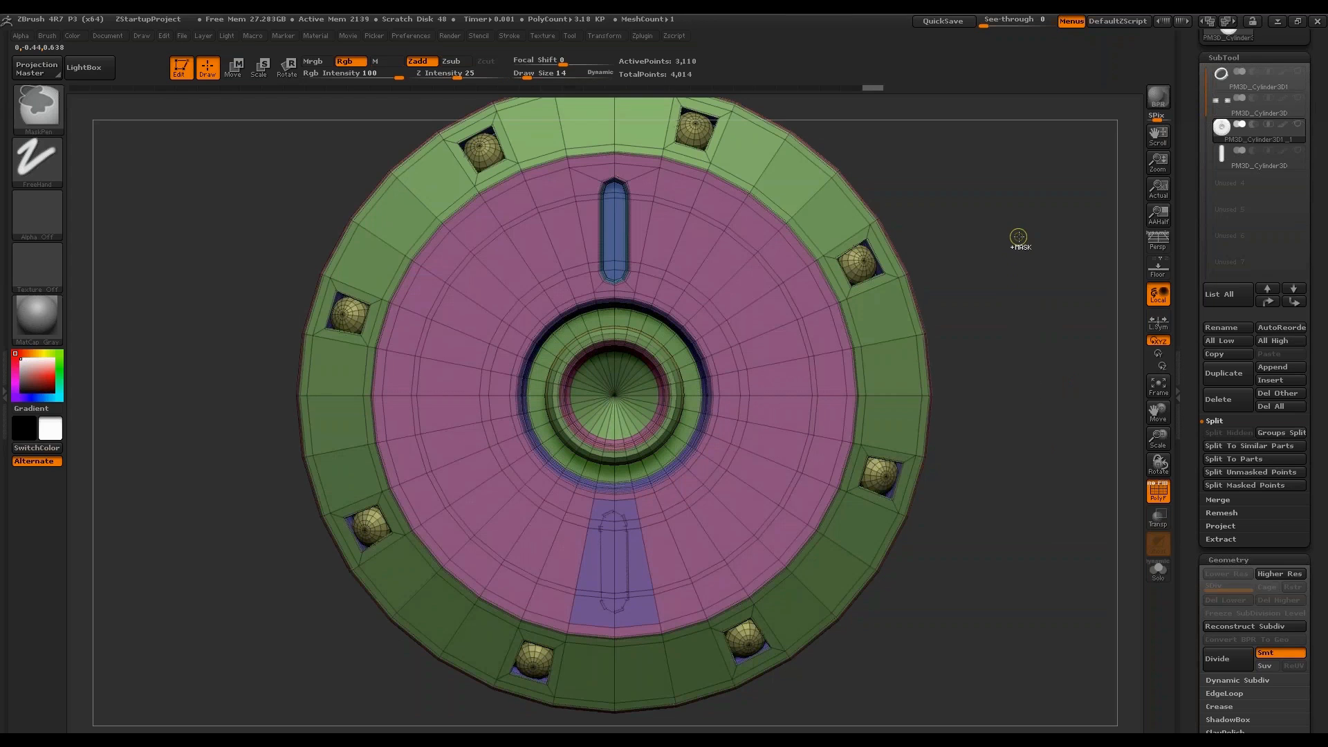
left_click_drag(1020, 239, 1080, 400, "ctrl")
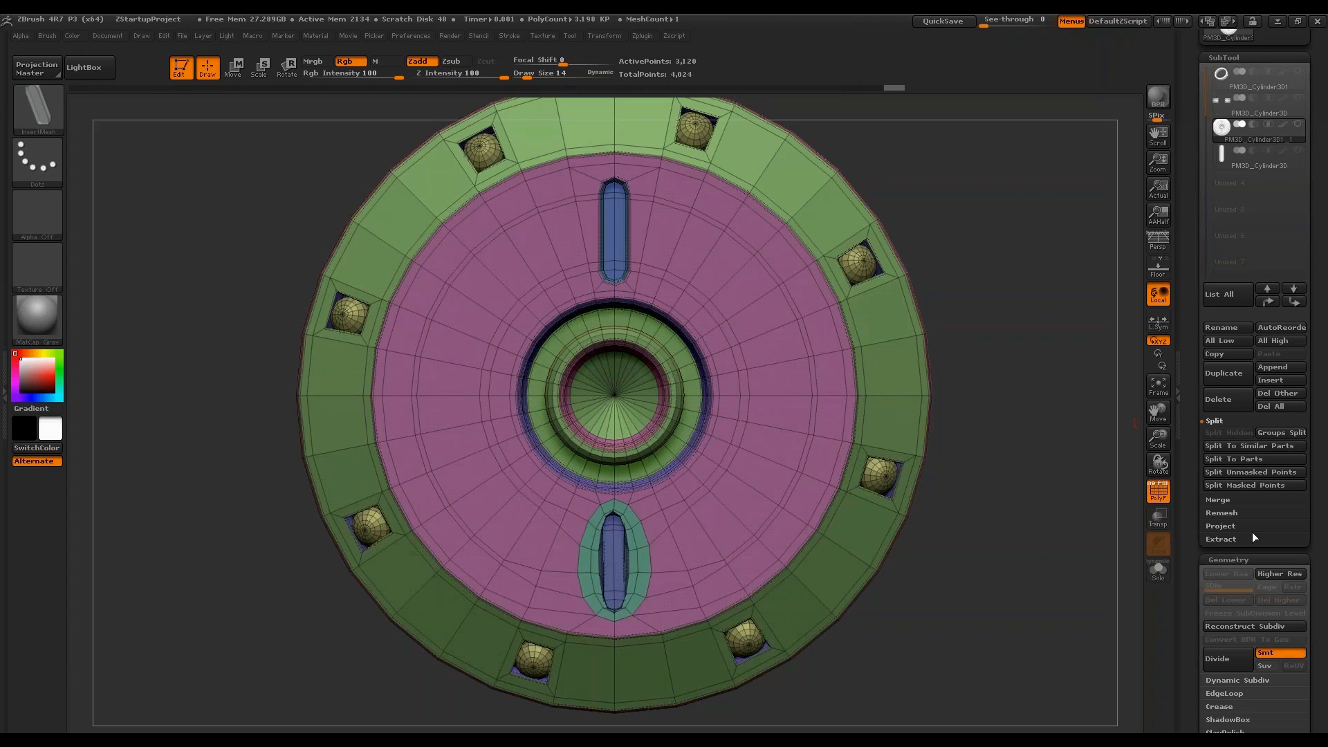
scroll(1252, 575, "down", 3)
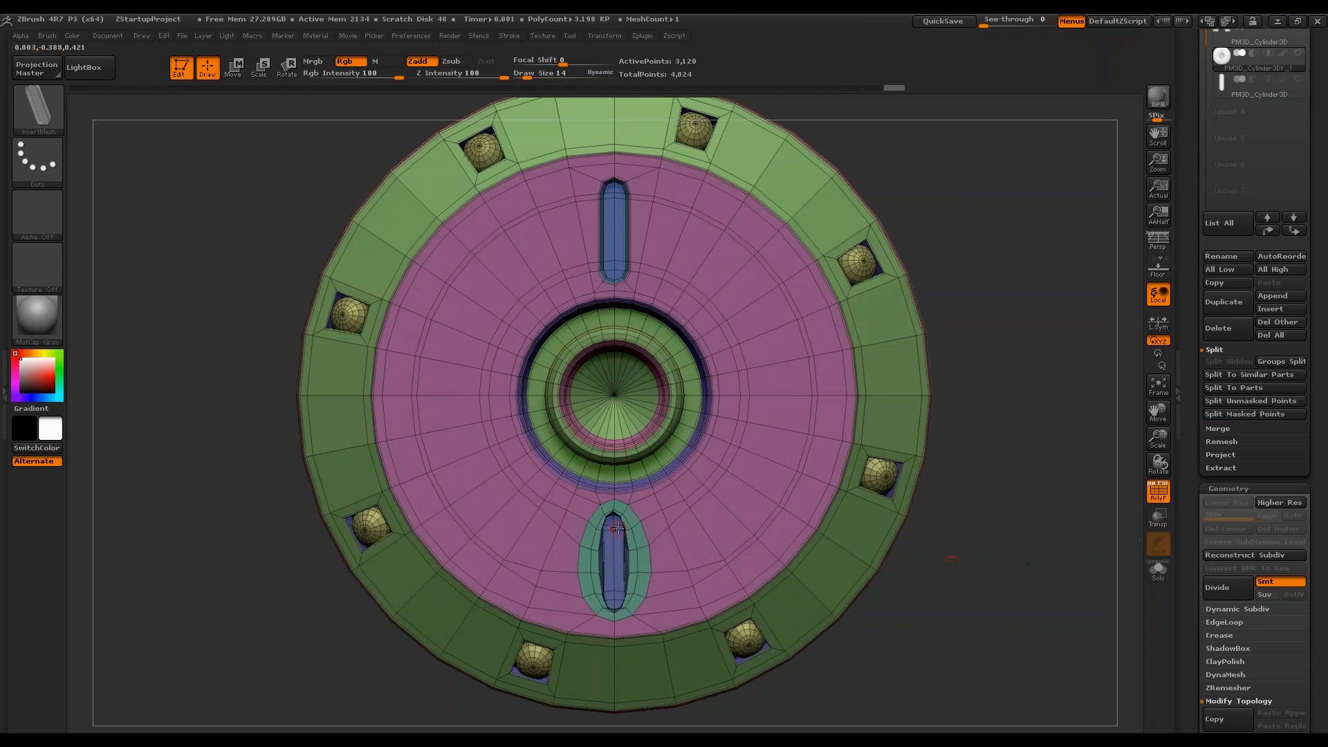
key("ctrl+z")
key("ctrl+a")
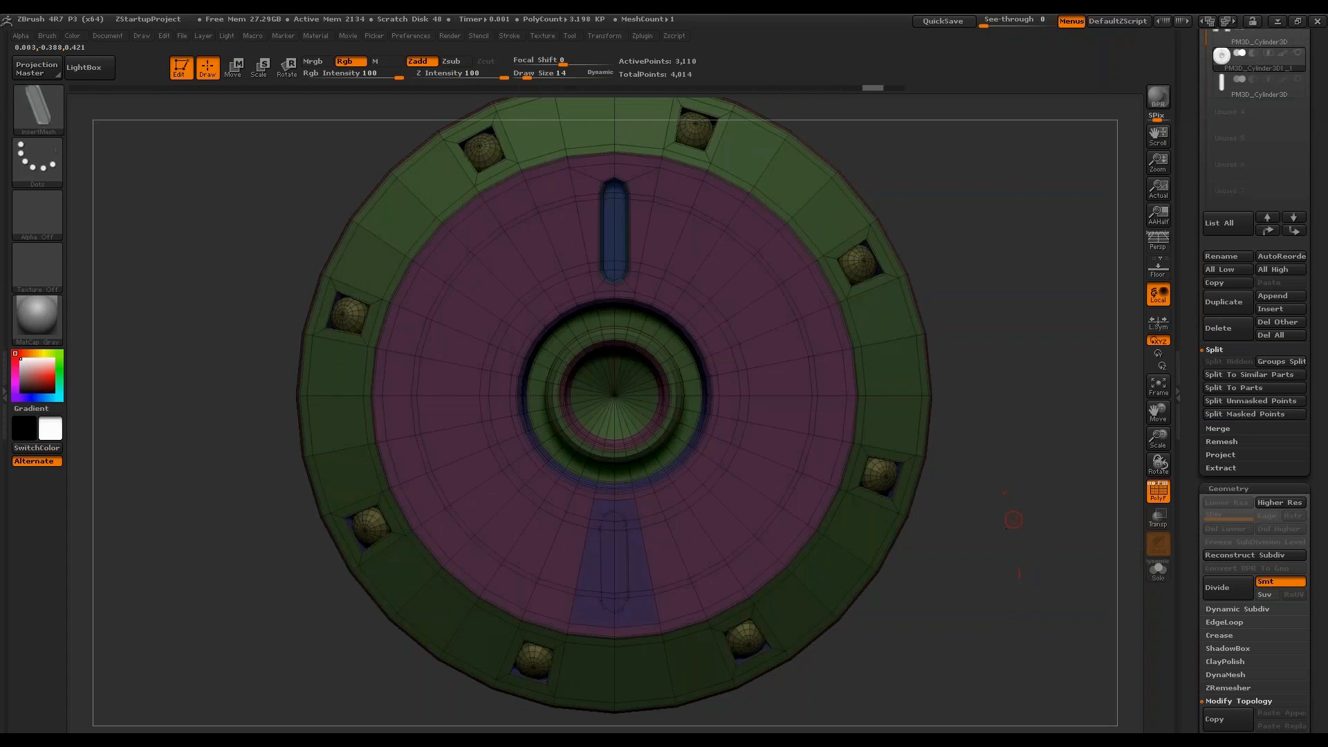
Clear the mask, turn off Smt subdivision smoothing, and fuse the inserted slot into the wedge below the hub.
left_click(1013, 519, "ctrl")
left_click(1280, 581)
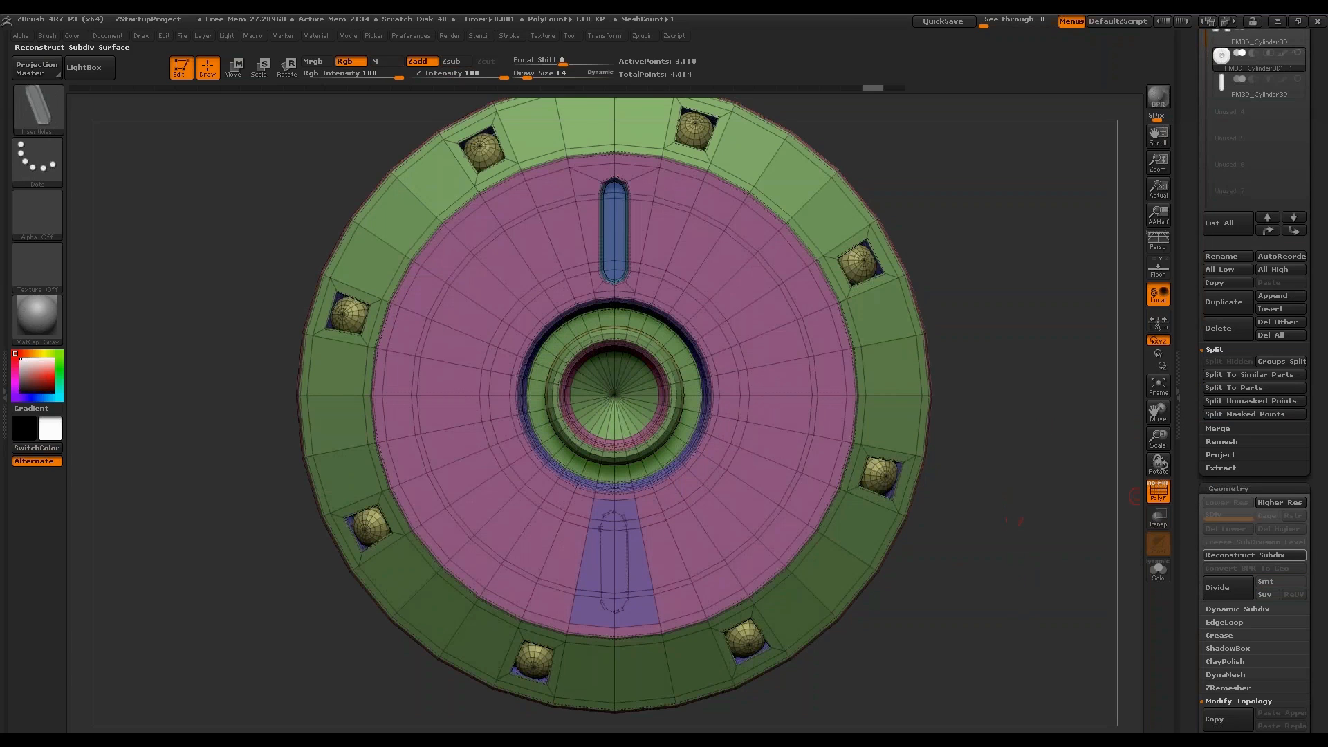
key("ctrl+shift+z")
mouse_move(1030, 692)
left_mouse_down("alt")
mouse_move(1033, 567)
mouse_move(696, 442)
left_mouse_up("alt")
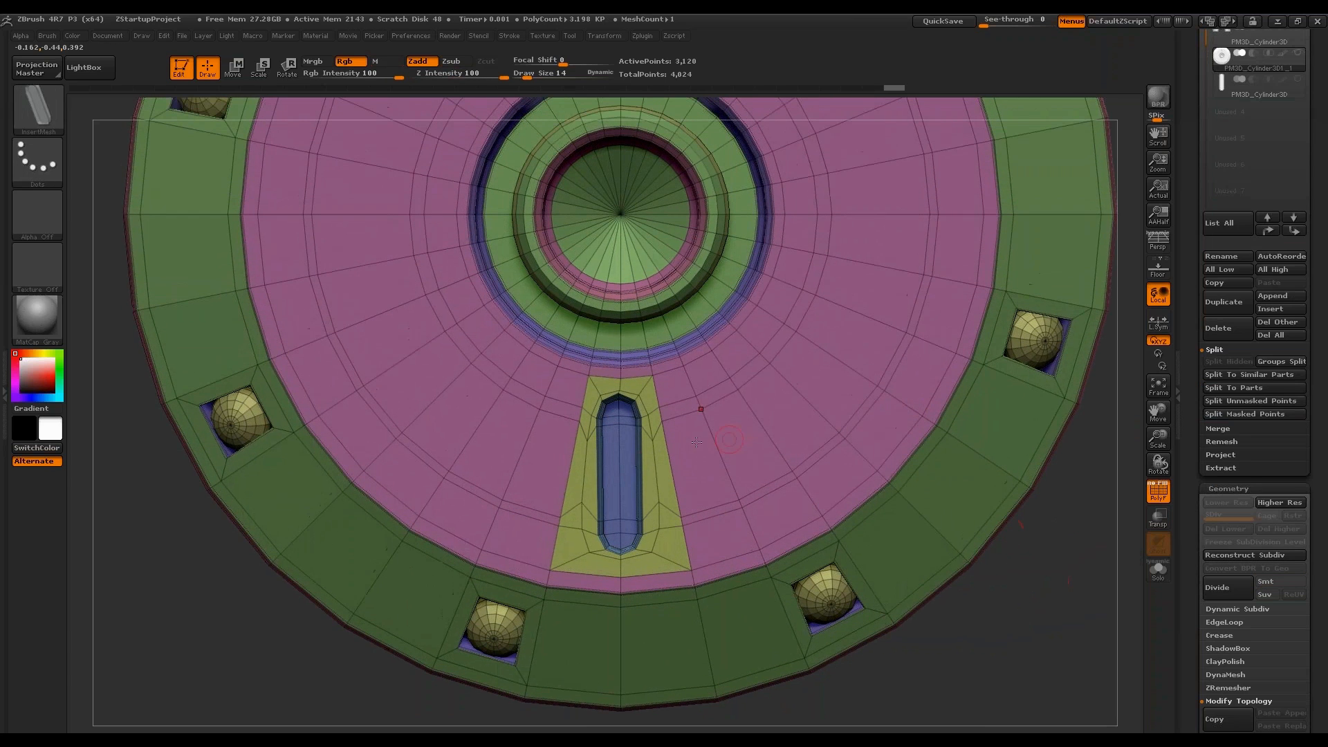
Remove the extra edge loop around the lower slot using ZModeler's edge Insert action with the Single EdgeLoop target.
key("b")
key("z")
key("m")
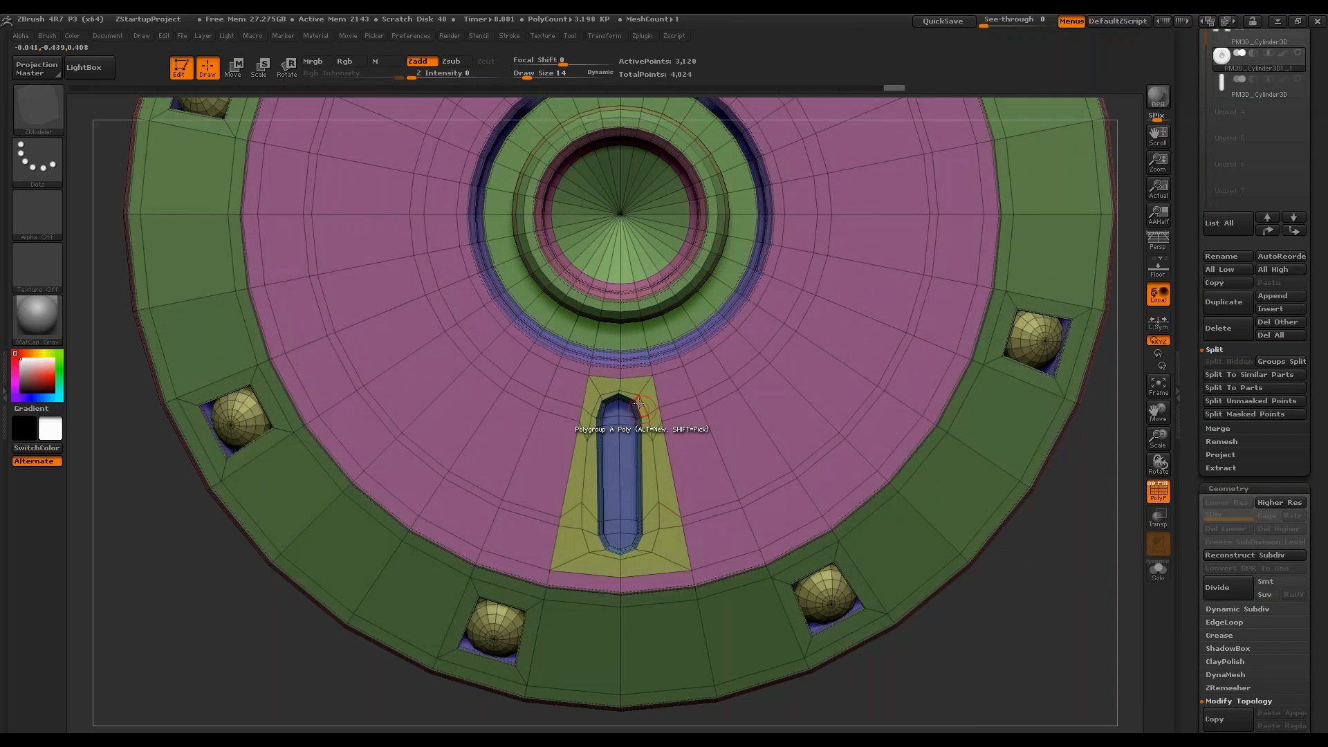
key("space")
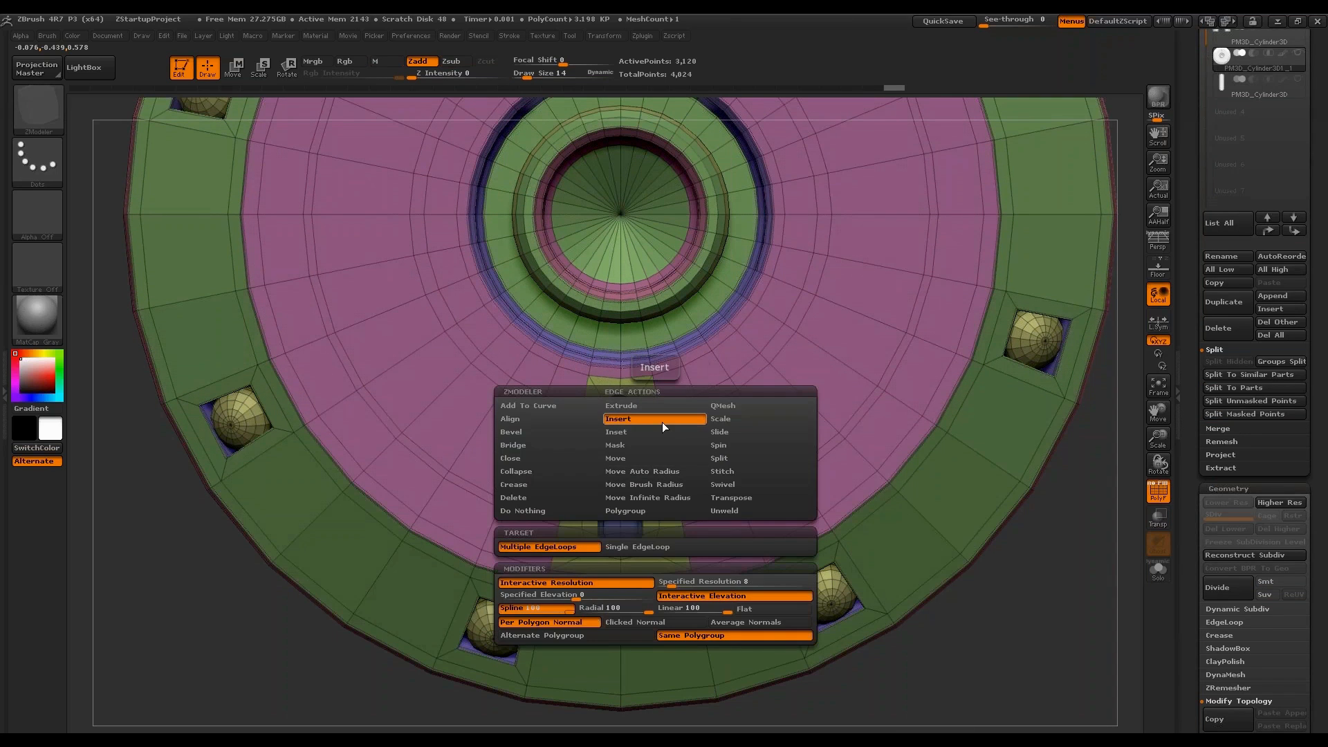
left_click(646, 546)
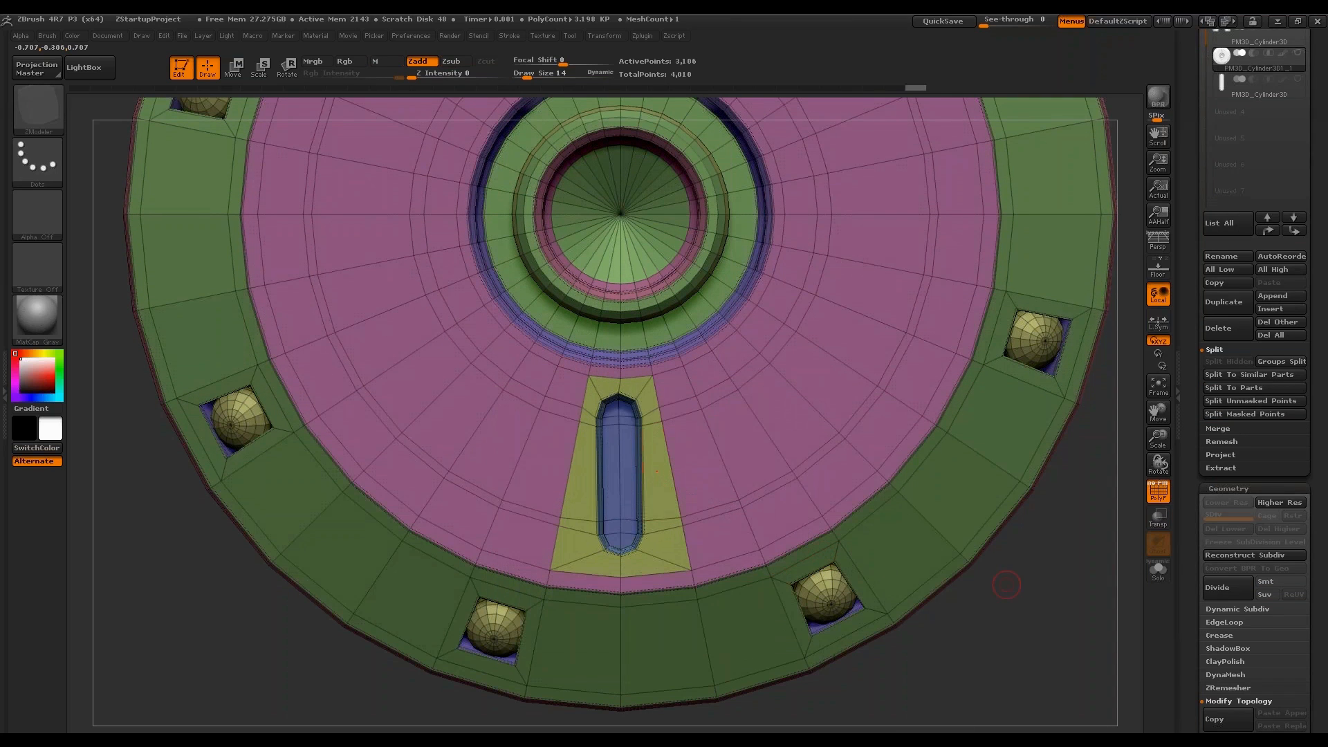
Preview the two slots on the motor face with subdivision smoothing, with and without polyframe, and return to the unsmoothed mesh.
key("f")
key("ctrl+d")
key("ctrl+d")
key("shift+f")
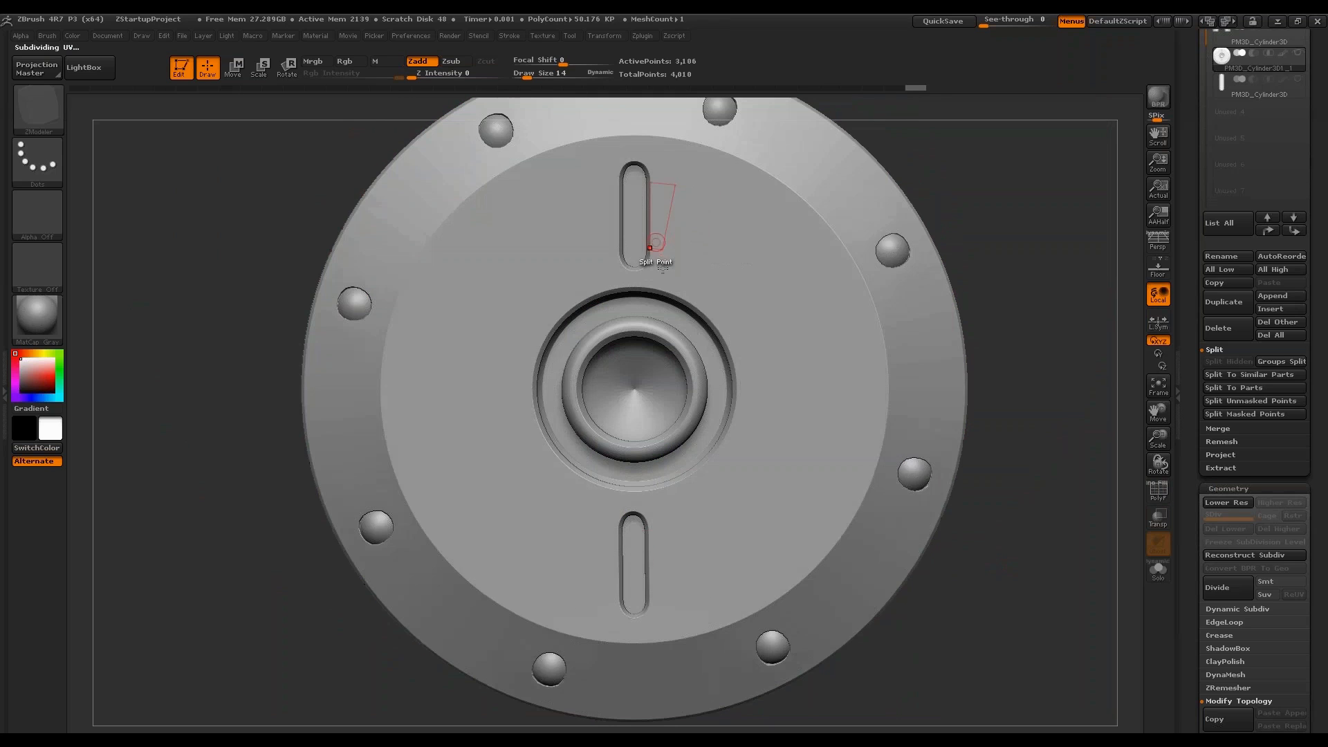
key("shift+f")
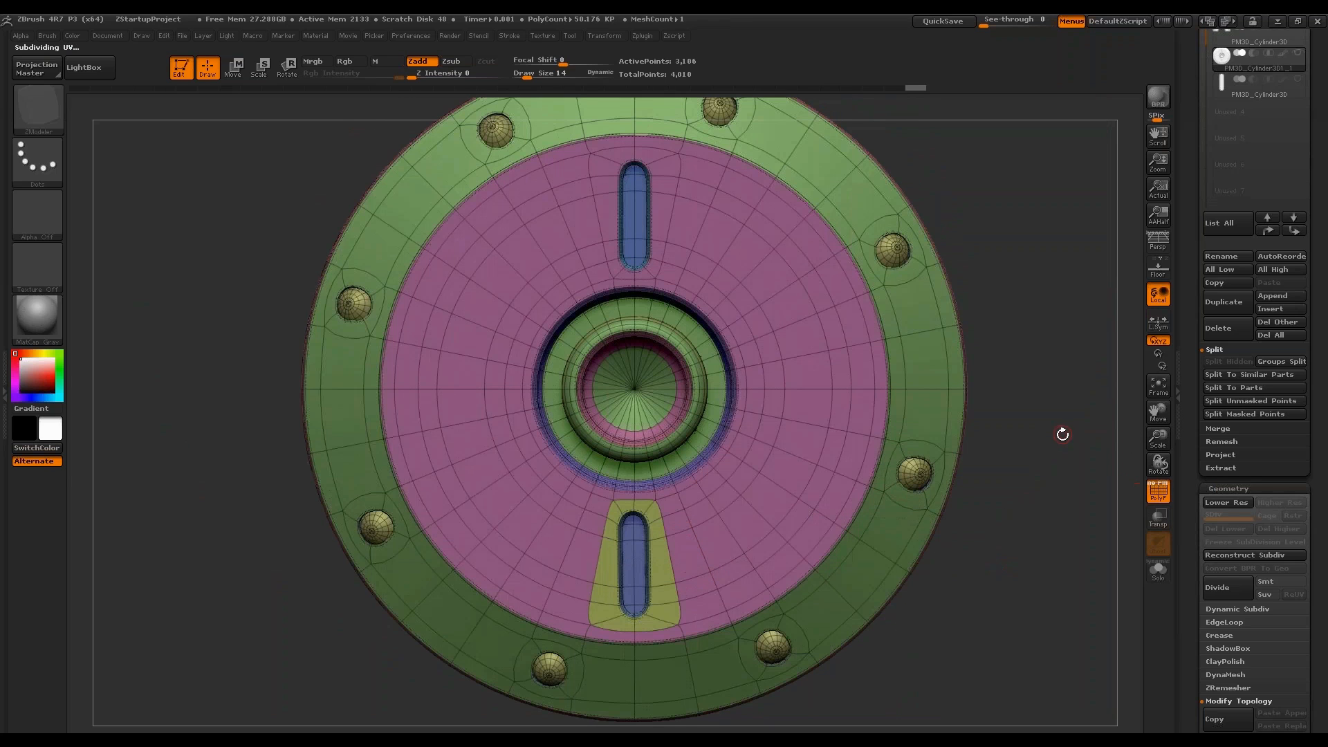
left_click_drag(1059, 442, 1072, 408)
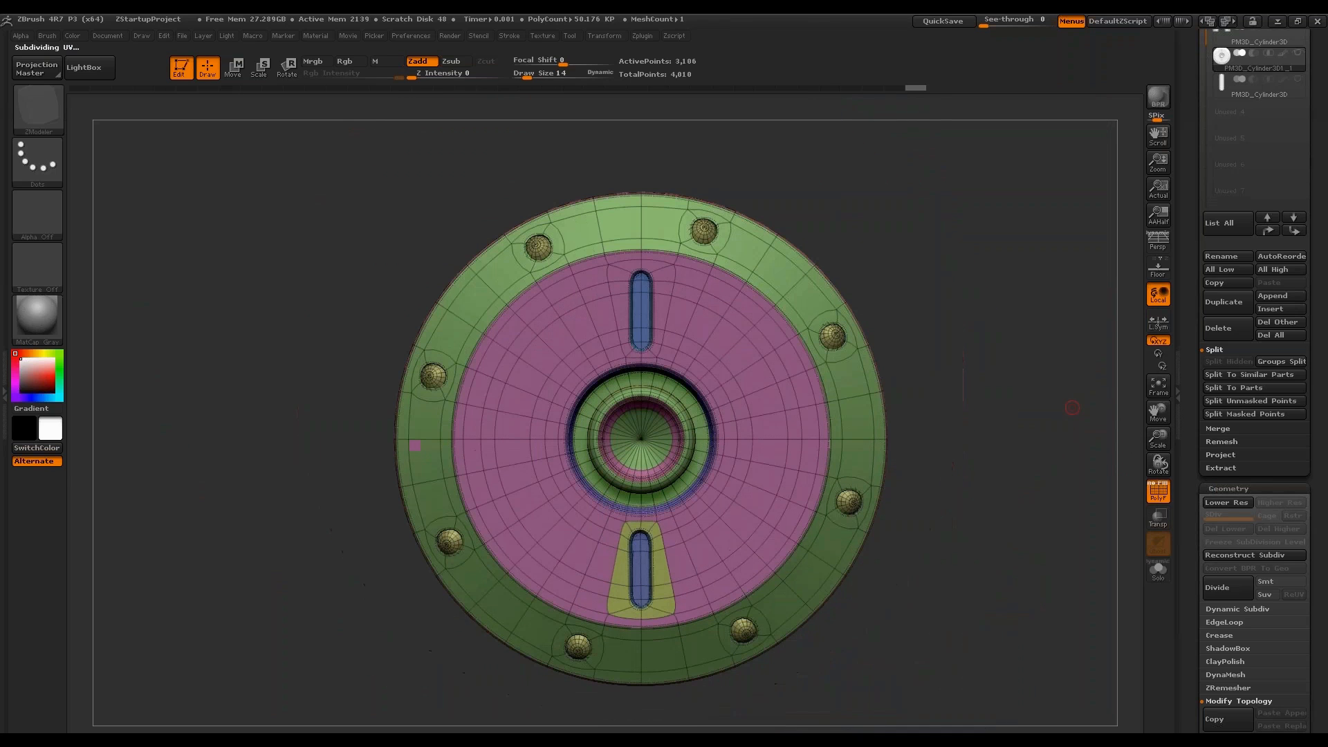
left_click_drag(1012, 354, 1023, 388)
key("shift+f")
key("shift+f")
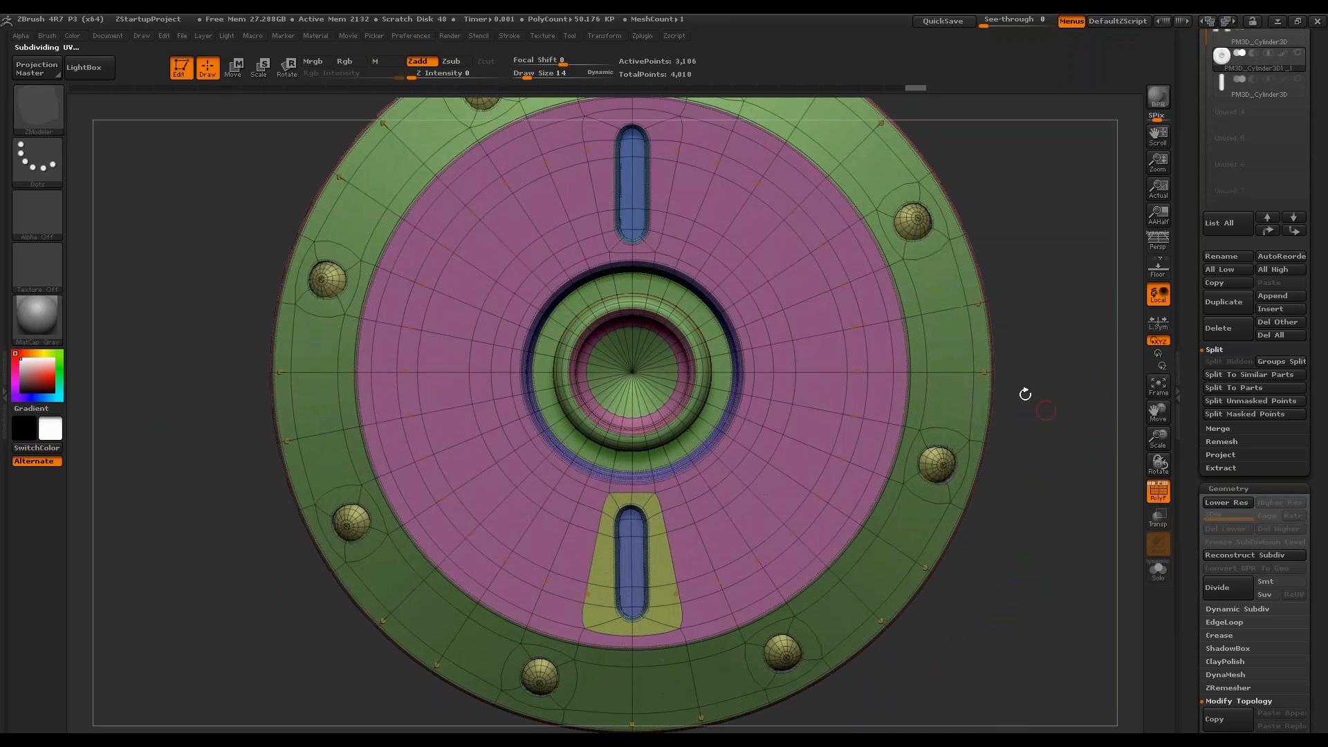
key("shift+d")
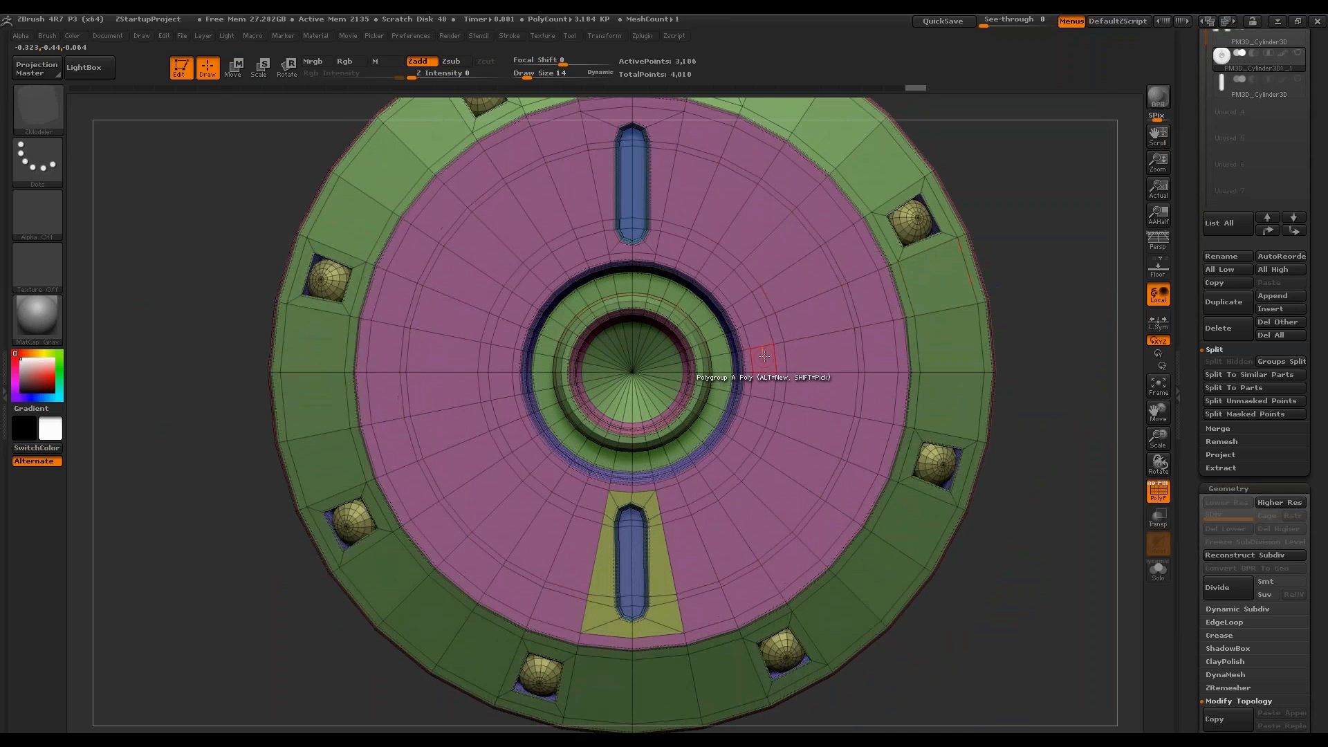
Assign the wedge of pink polygons to the right of the hub to a new polygroup.
left_click_drag(763, 356, 877, 370)
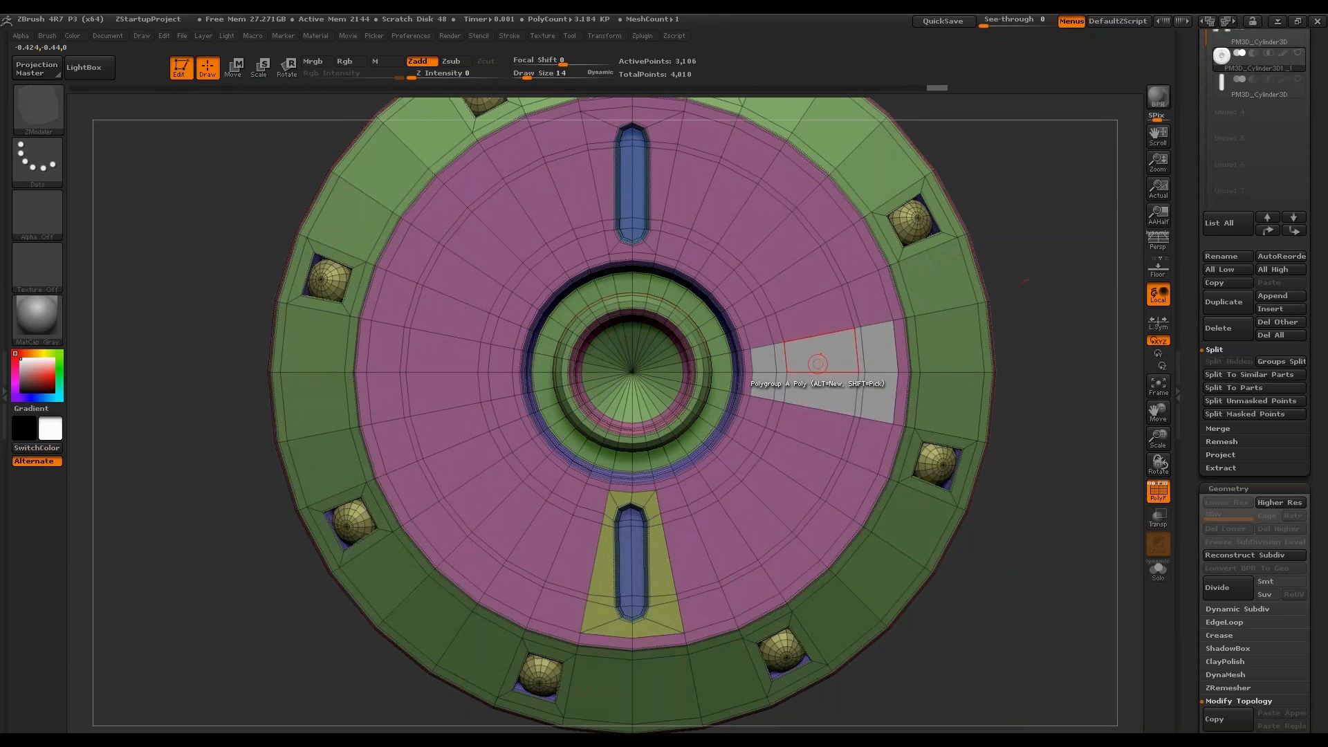
key("ctrl+z")
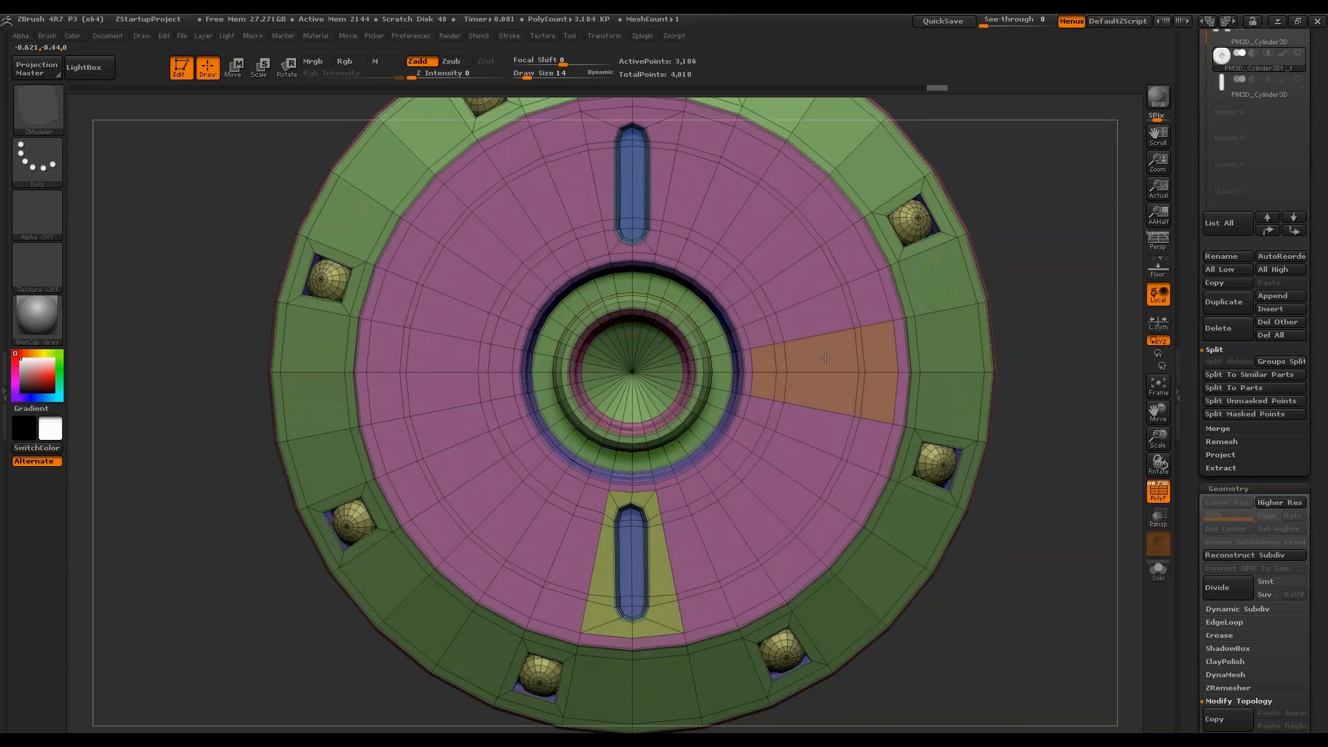
left_click(827, 368)
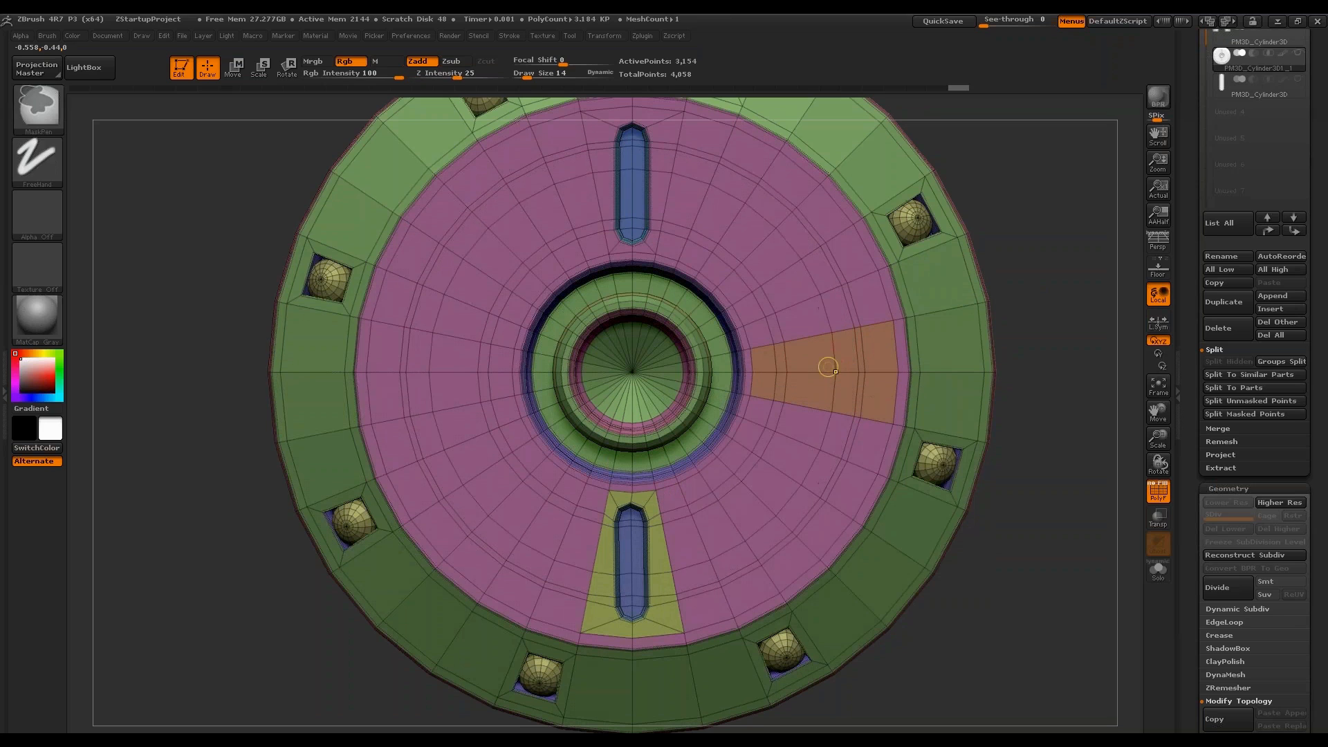
key("ctrl+z")
Insert a slot mesh pointing outward on the wedge to the right of the hub, clear the mask and fuse it in.
key("b")
left_click(844, 372)
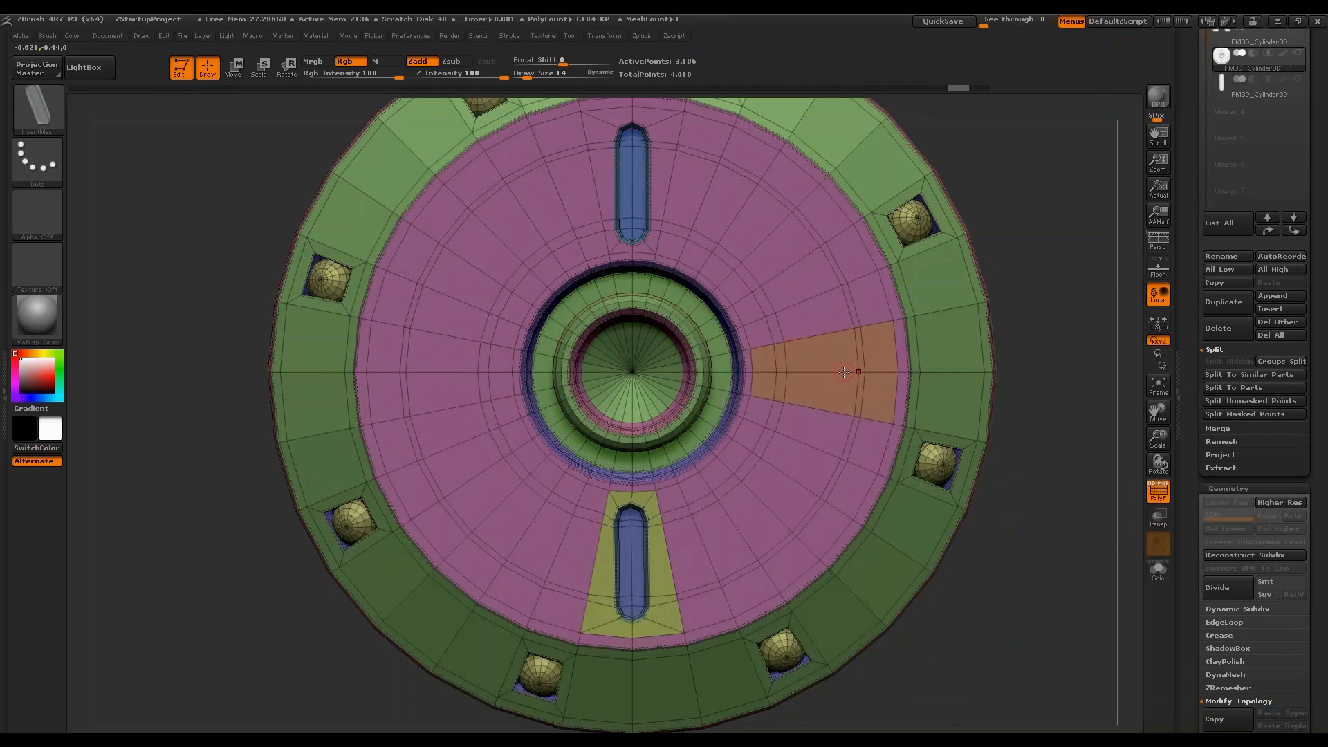
left_click_drag(826, 370, 870, 372)
left_click(1022, 234, "ctrl")
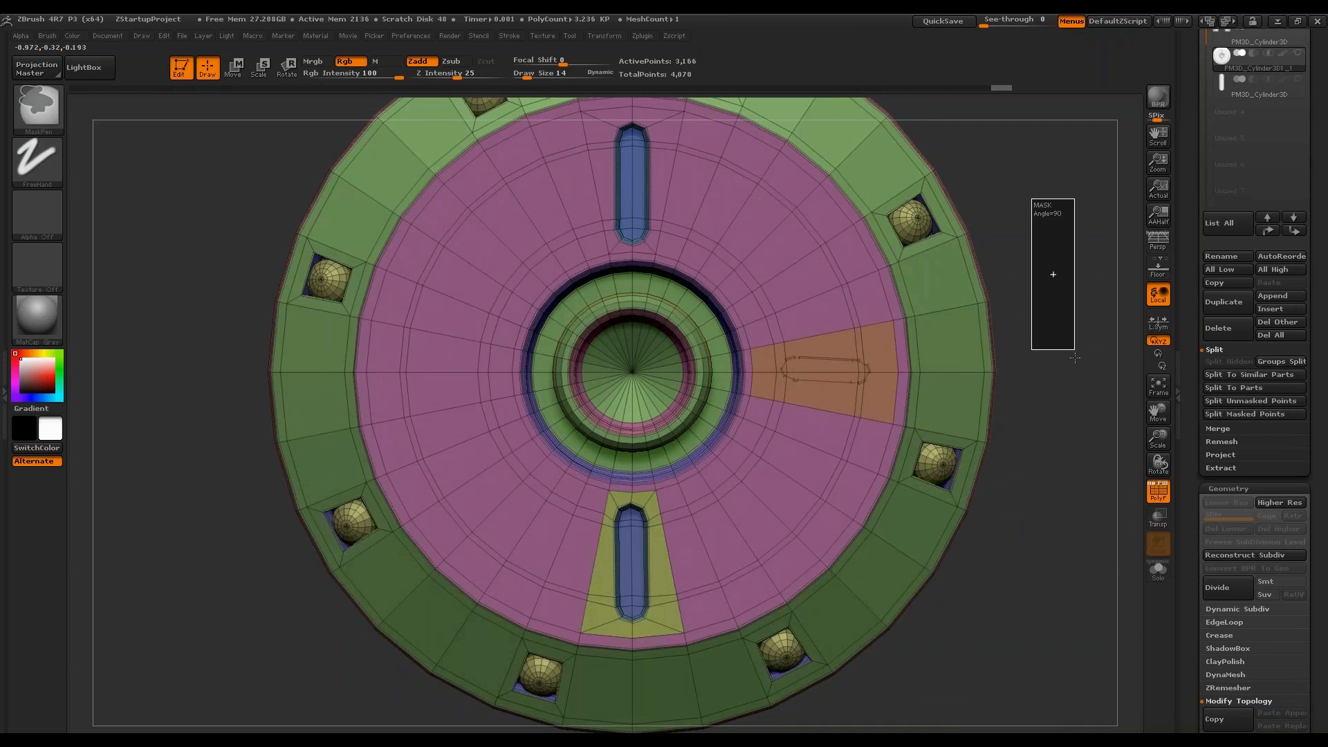
Remove the extra edge loop around the right slot with ZModeler, and preview the motor smoothed with polyframe off.
key("b")
key("z")
key("m")
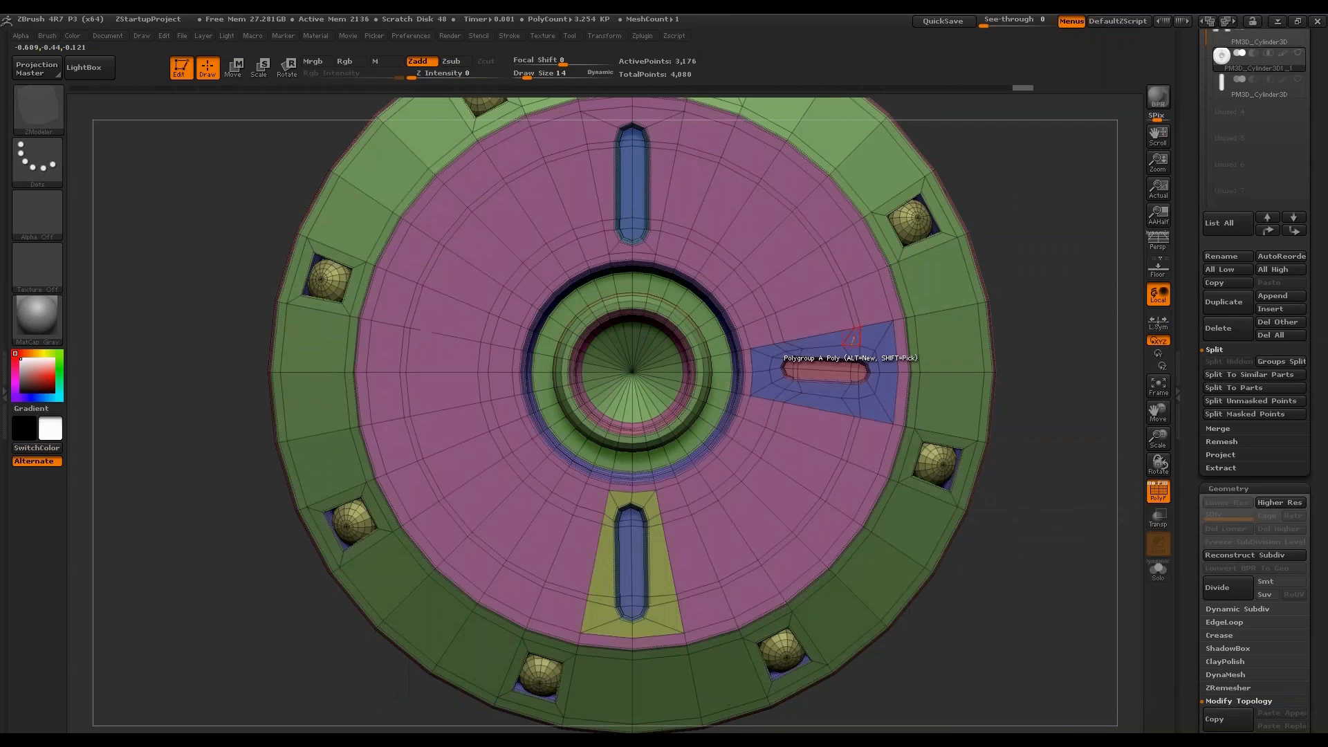
key("ctrl+d")
left_click(1159, 491)
left_click_drag(1068, 494, 1038, 431, "alt")
Switch from the motor to the full drone tool with the Guards subtool.
left_click_drag(1186, 322, 1186, 504)
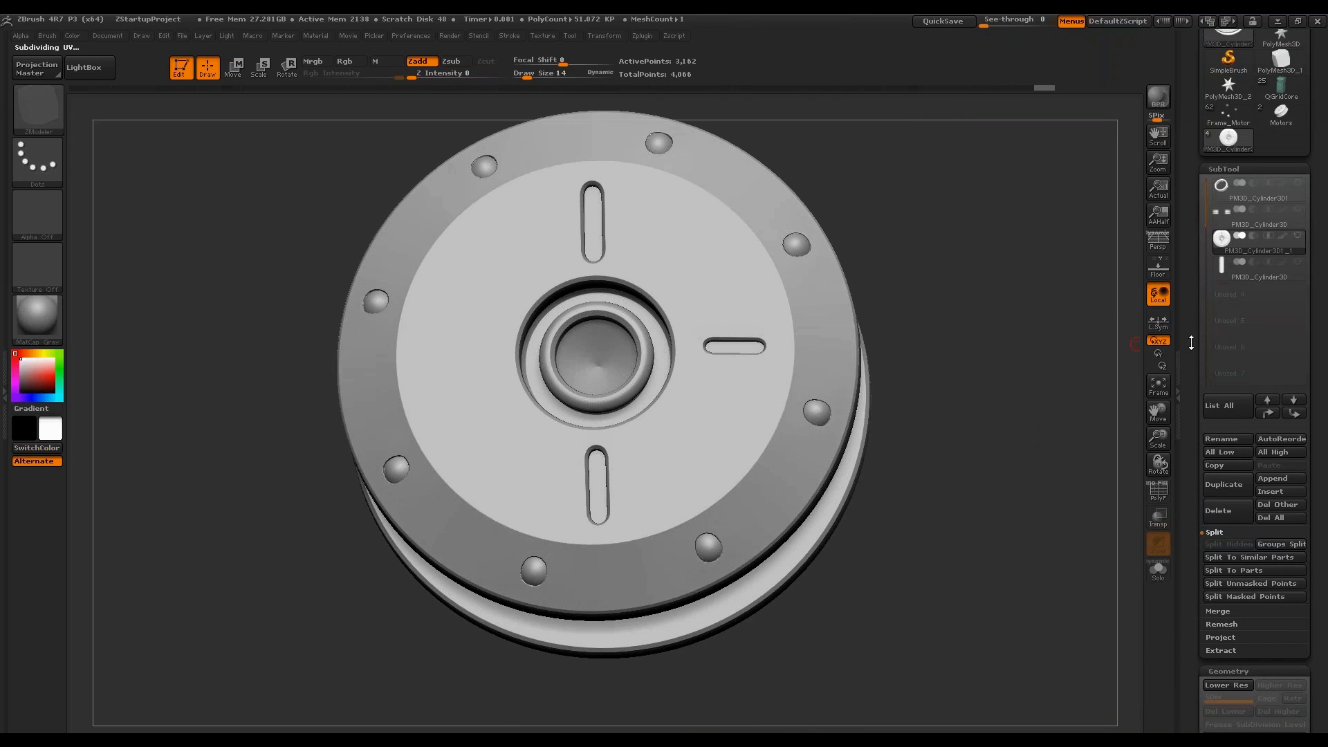
left_click_drag(1191, 343, 1191, 490)
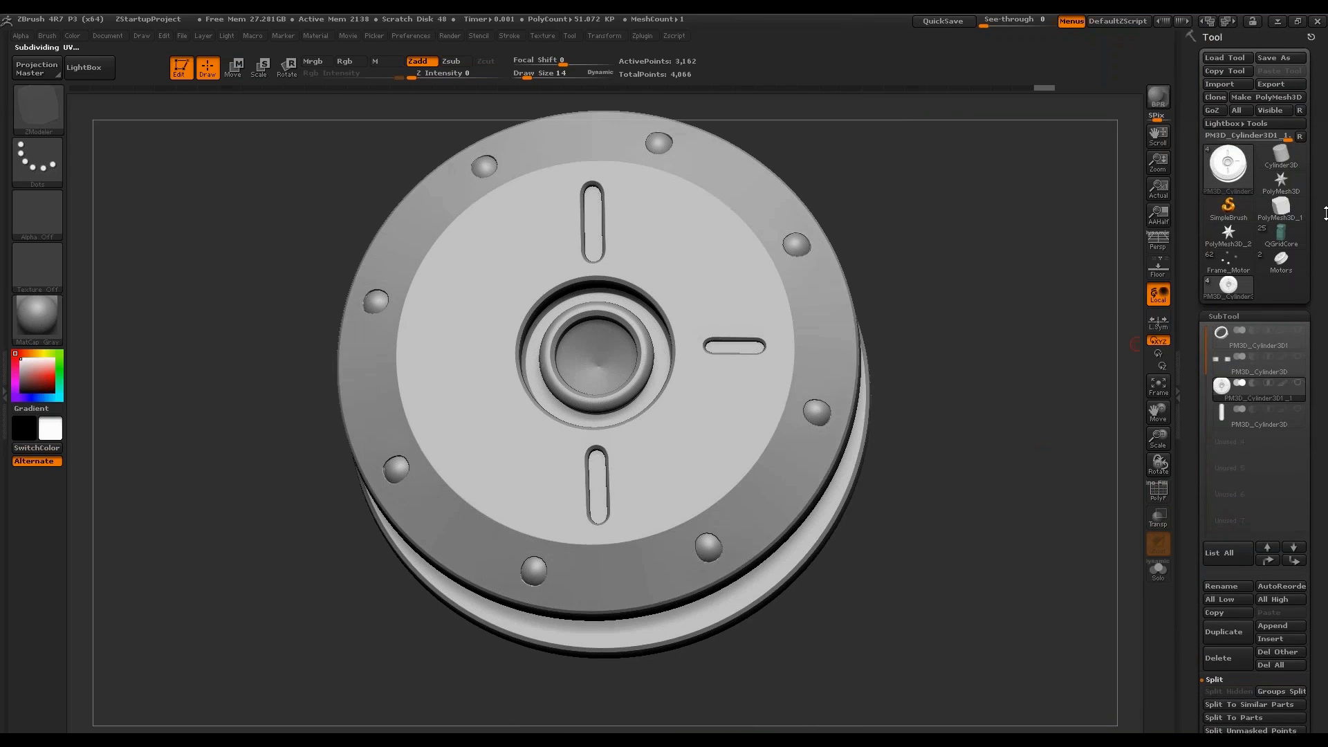
left_click(1287, 192)
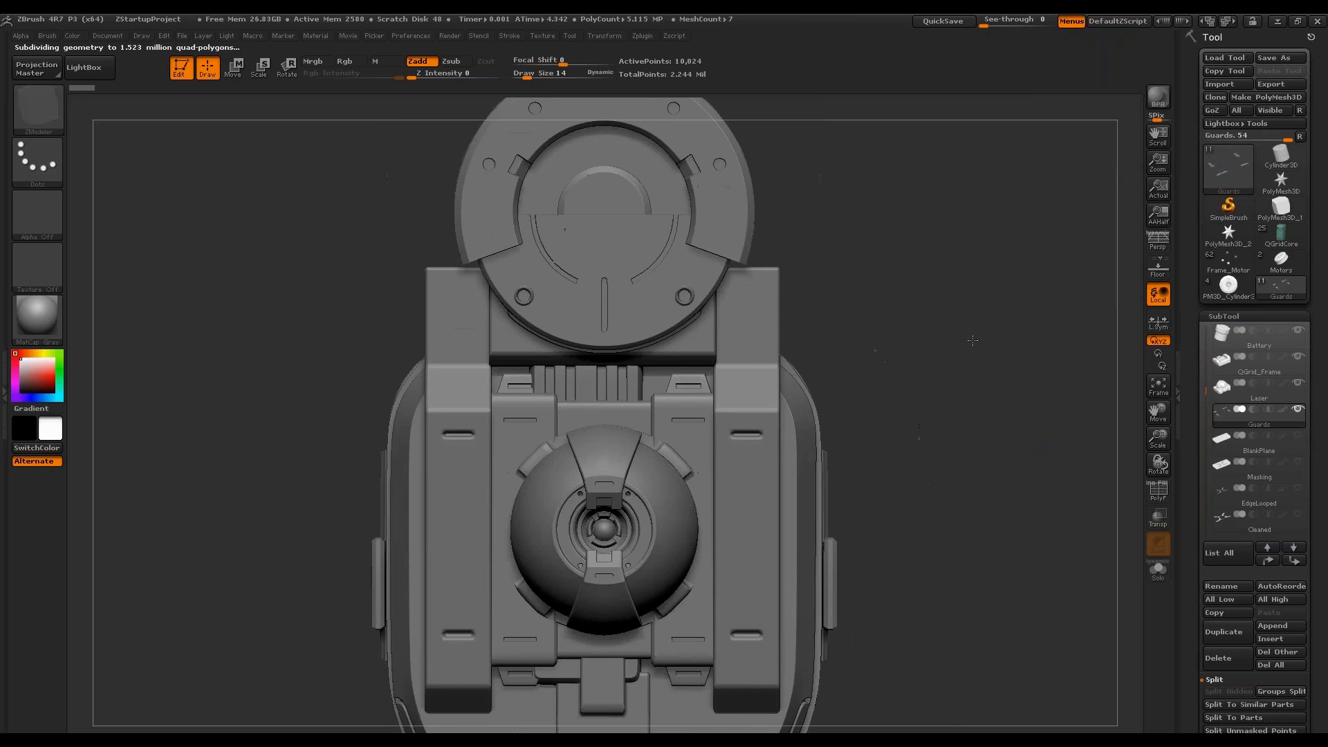
Examine the full drone assembly from above and at an angle, including the body, four motors and guards.
left_click_drag(972, 341, 996, 363, "alt")
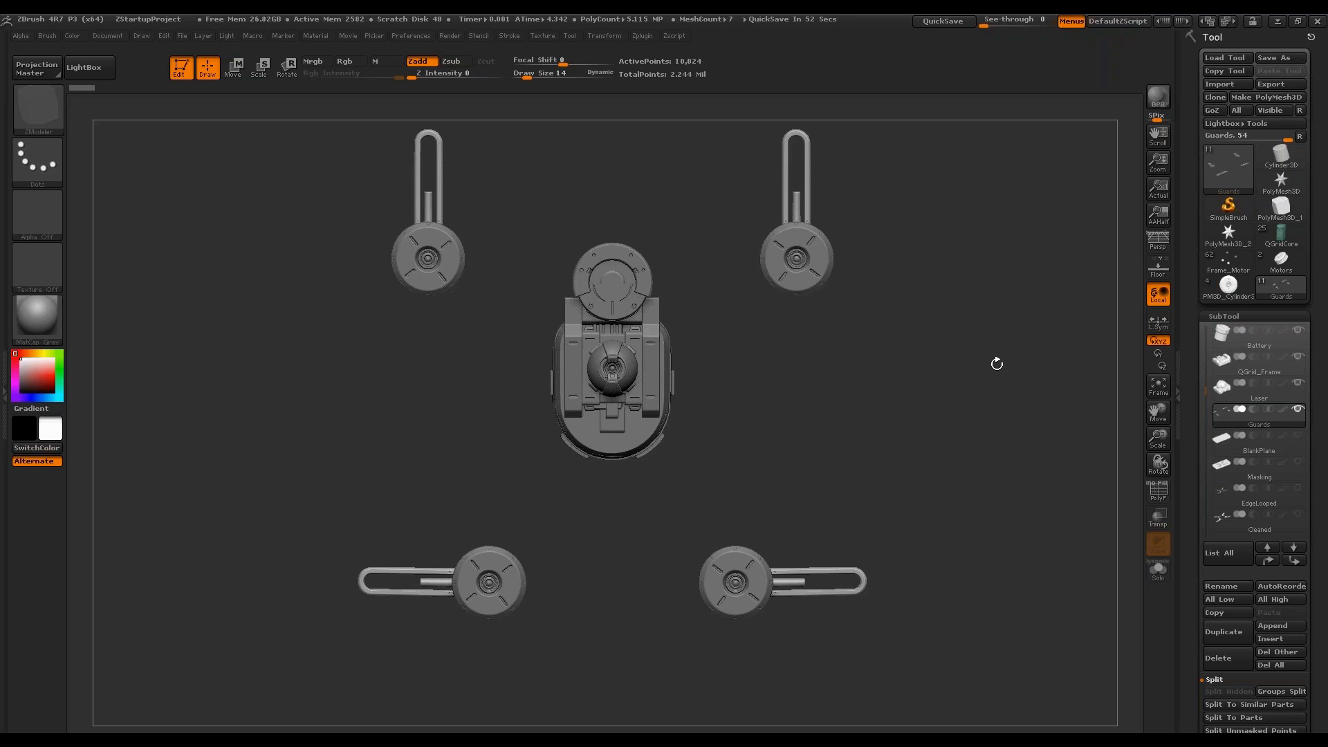
mouse_move(970, 337)
right_mouse_down("alt")
mouse_move(974, 449)
mouse_move(974, 407)
right_mouse_up("alt")
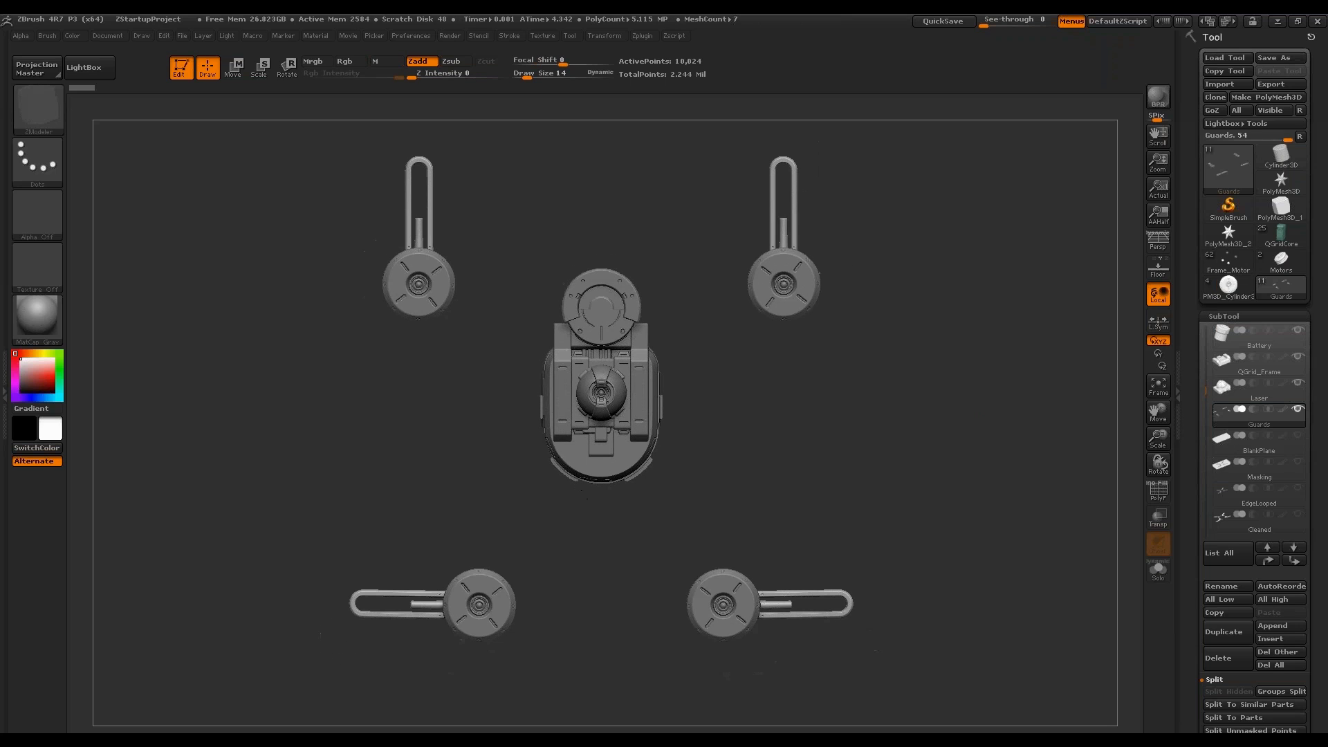
left_click_drag(1003, 399, 957, 309)
left_click_drag(874, 377, 900, 344, "shift")
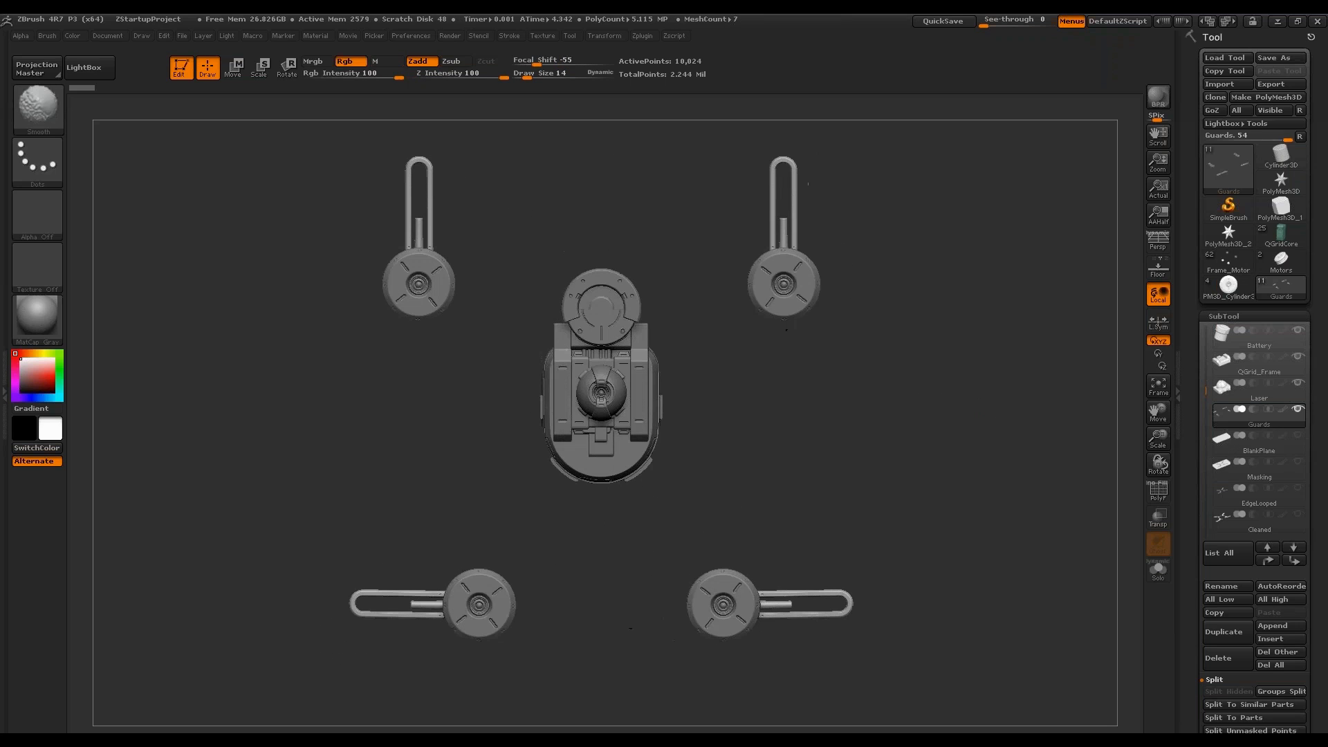
left_click_drag(841, 305, 854, 278)
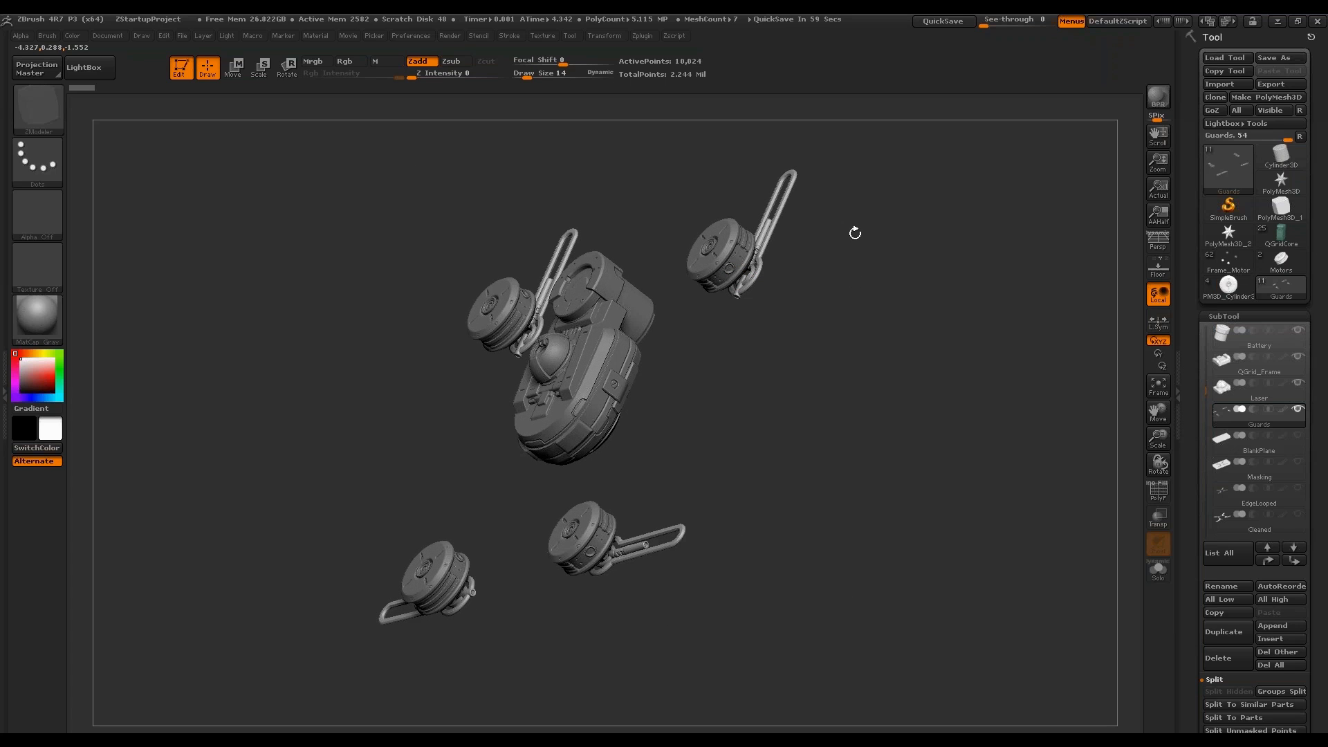
left_click_drag(919, 295, 922, 395, "shift")
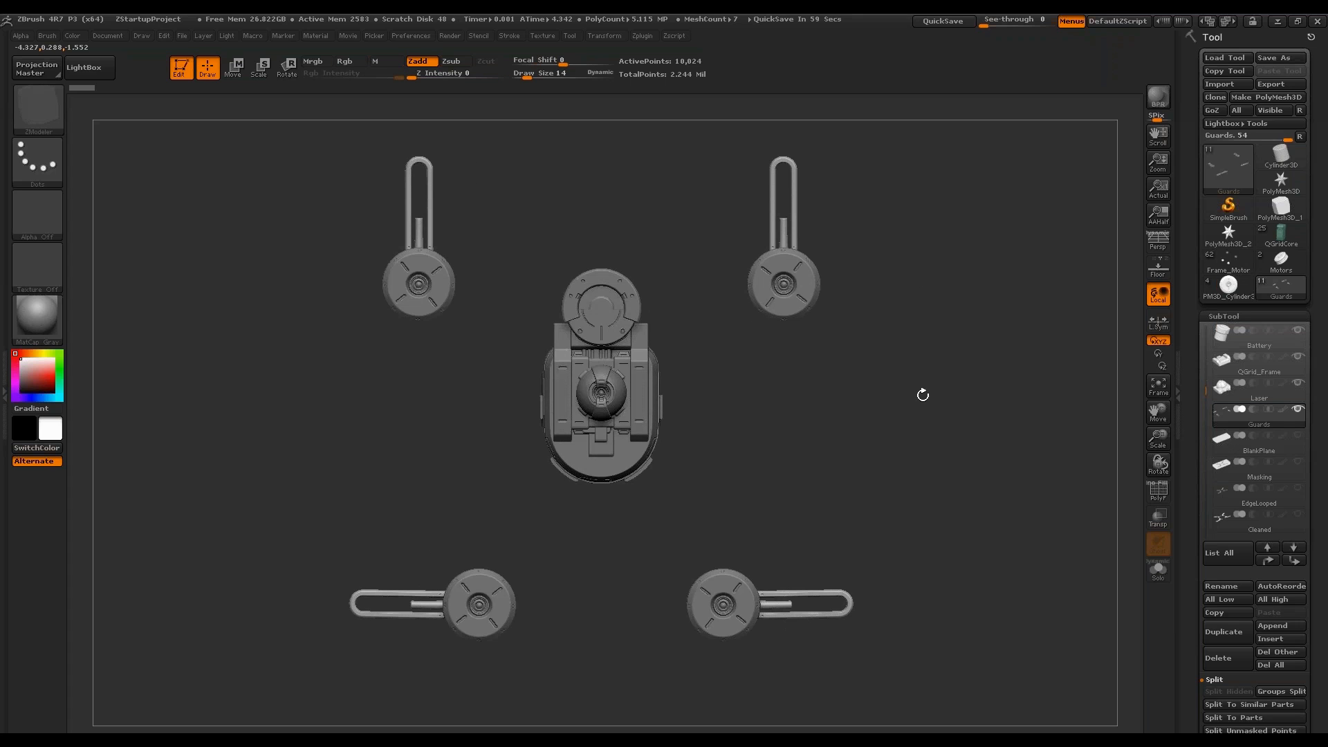
left_click_drag(961, 285, 954, 387)
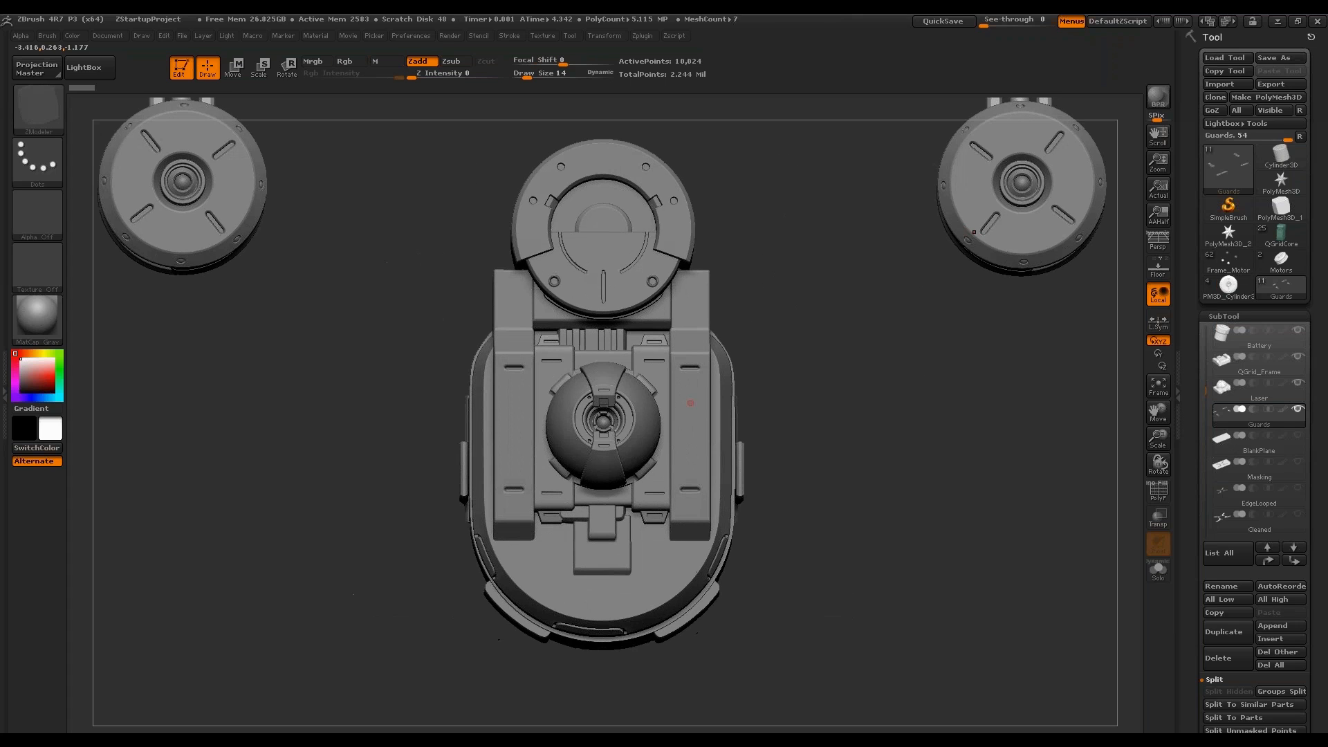
Make the QGrid_Frame subtool active, show its polyframe and isolate it with the unsmoothed base mesh displayed.
left_click(688, 316, "alt")
left_click(1158, 491)
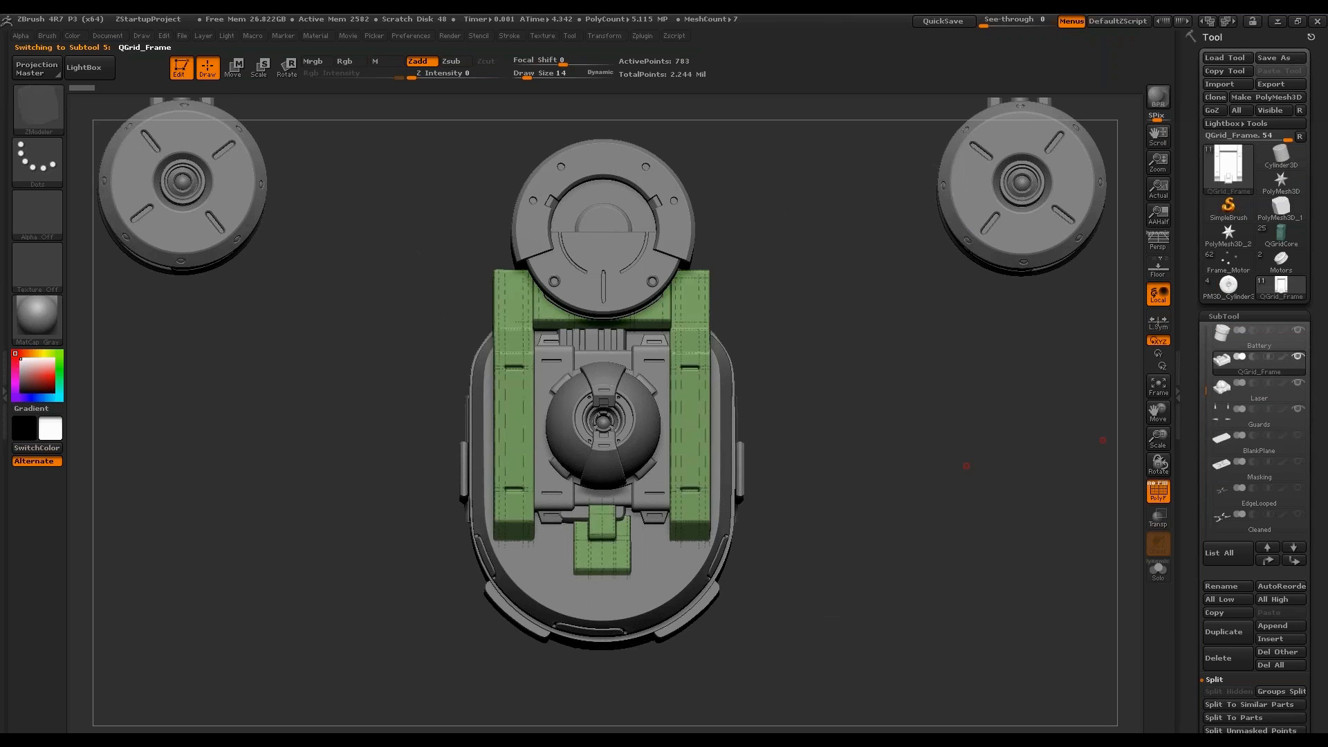
mouse_move(1079, 463)
left_mouse_down()
mouse_move(1009, 448)
mouse_move(1027, 504)
mouse_move(994, 517)
mouse_move(1092, 371)
left_mouse_up()
key("shift+s")
key("f")
mouse_move(937, 500)
left_mouse_down()
mouse_move(1126, 520)
mouse_move(919, 346)
mouse_move(996, 362)
mouse_move(912, 334)
left_mouse_up()
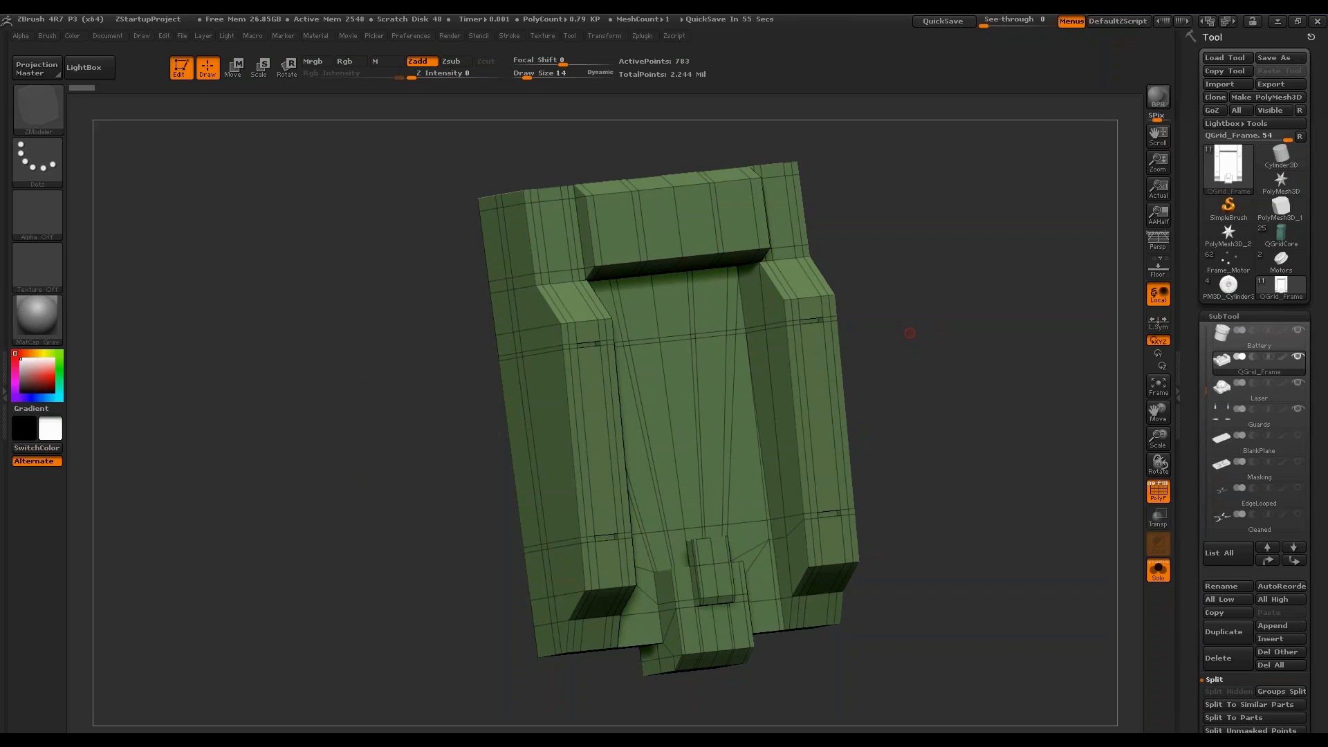
Turn on Dynamic Subdiv for the isolated frame and compare it with the base mesh with polyframe hidden.
scroll(1253, 415, "down", 10)
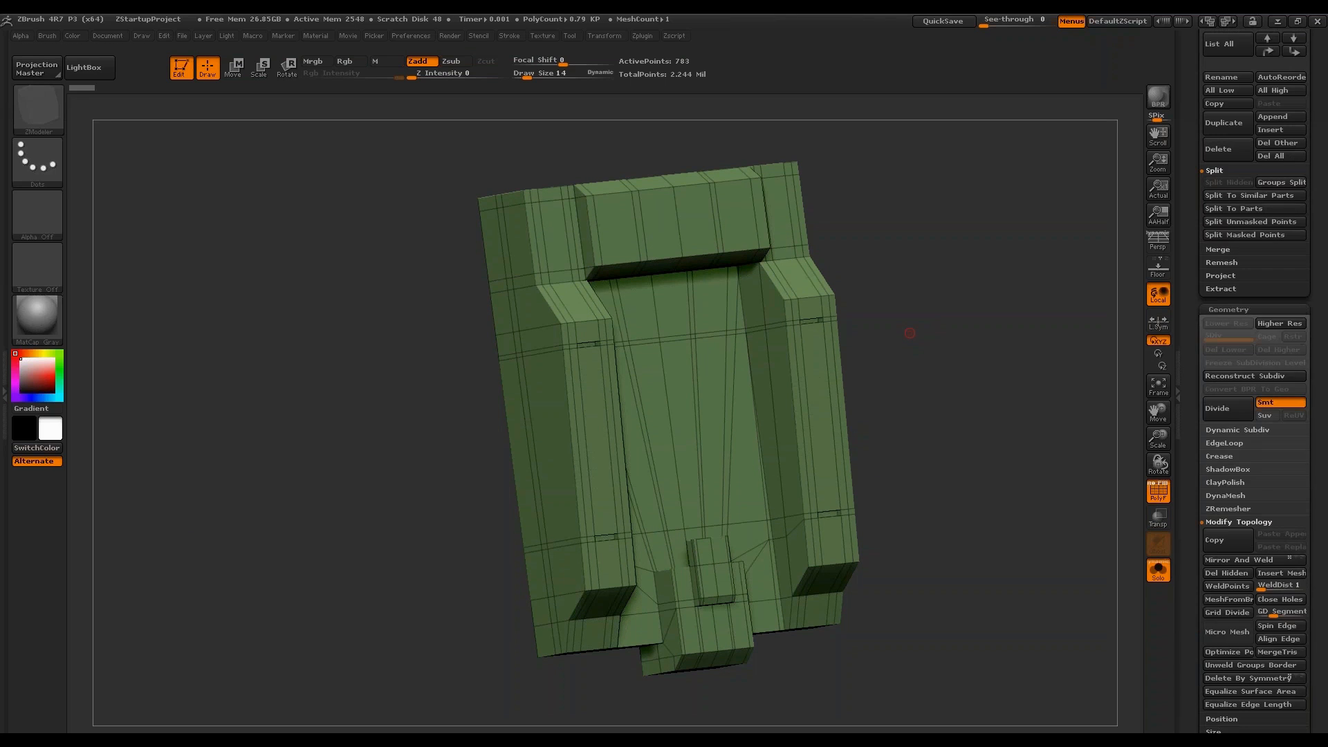
left_click(1237, 430)
left_click(1222, 441)
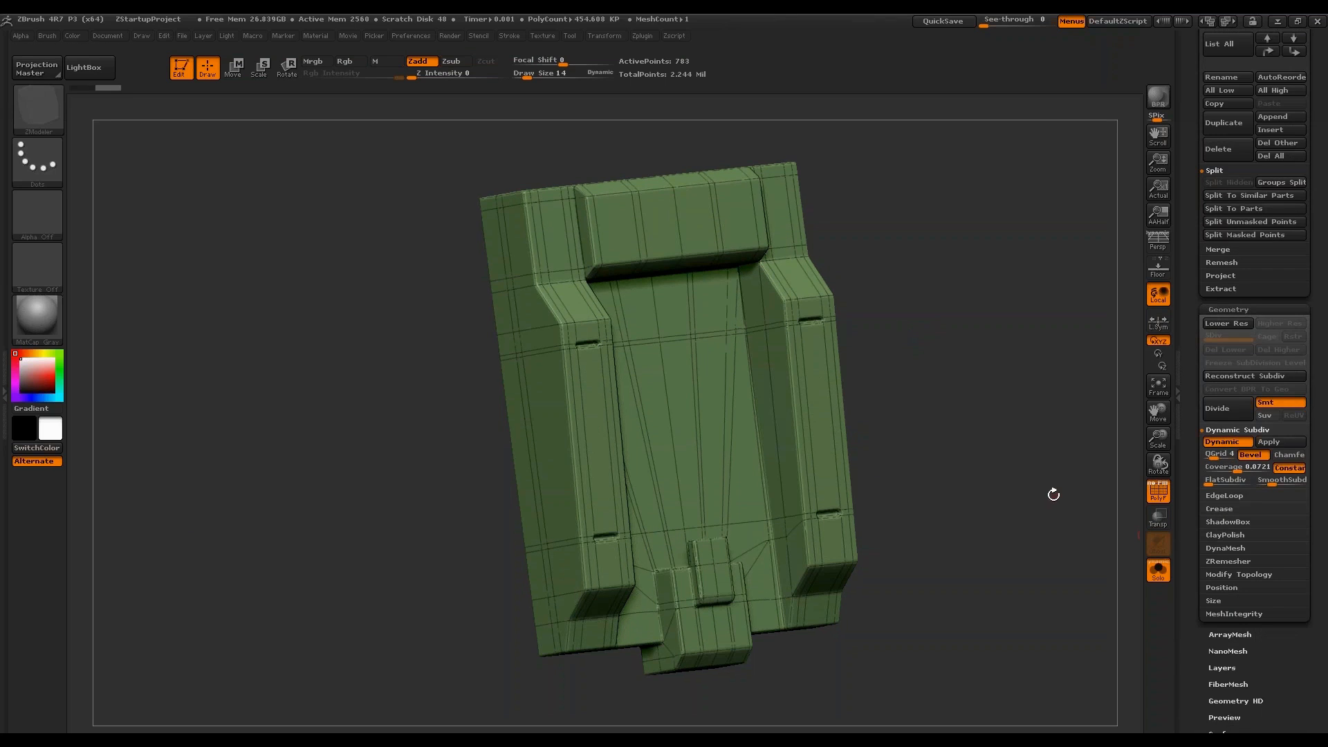
mouse_move(1053, 494)
left_mouse_down()
mouse_move(984, 508)
mouse_move(961, 477)
mouse_move(1010, 533)
mouse_move(912, 393)
left_mouse_up()
key("shift+f")
left_click(1215, 442)
left_click(1230, 441)
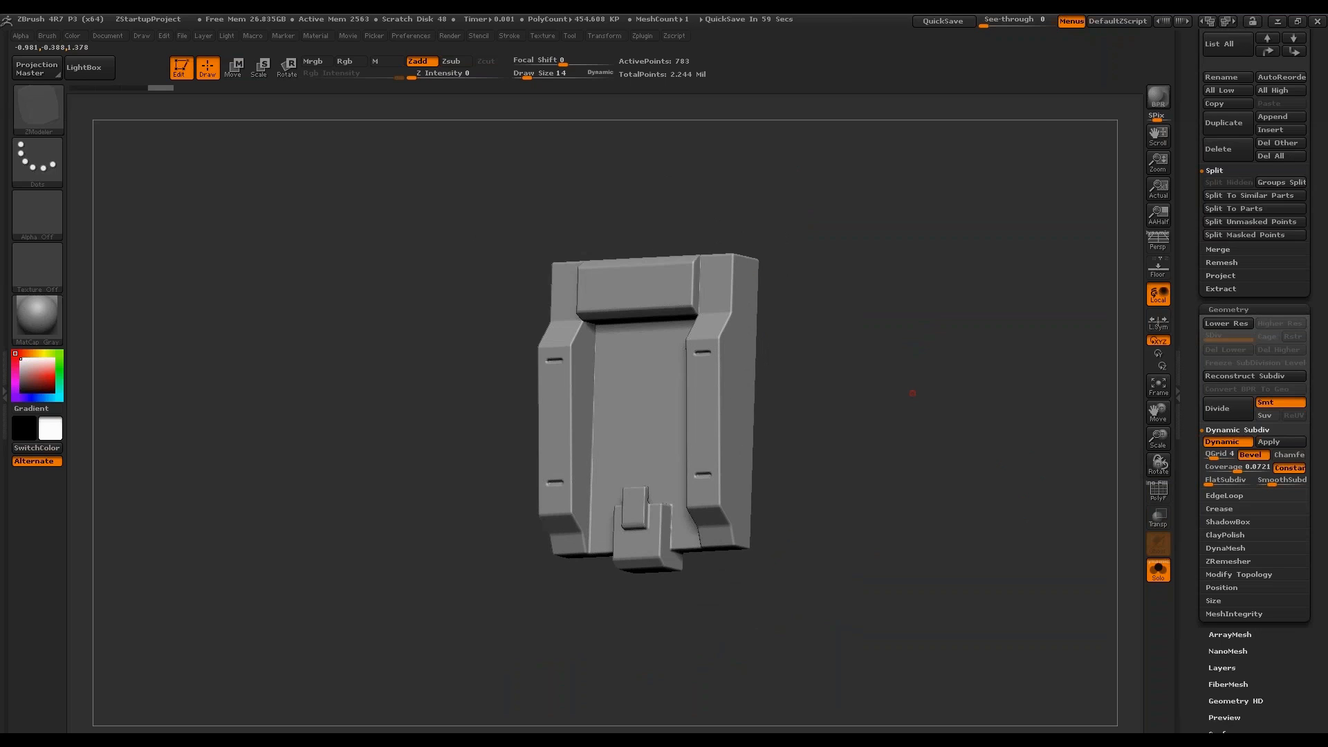
left_click_drag(912, 392, 934, 375, "shift")
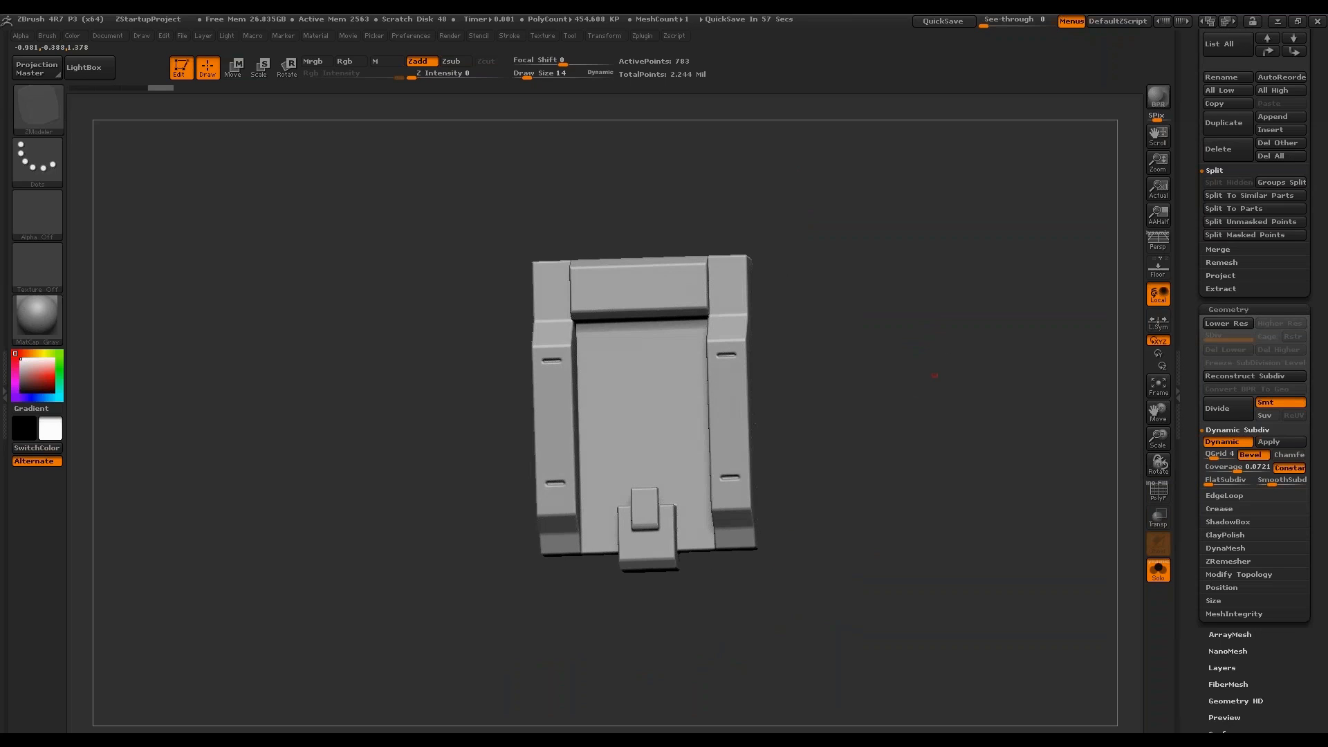
Turn off isolation and bring the whole drone assembly back into view from above.
left_click(1158, 569)
key("f")
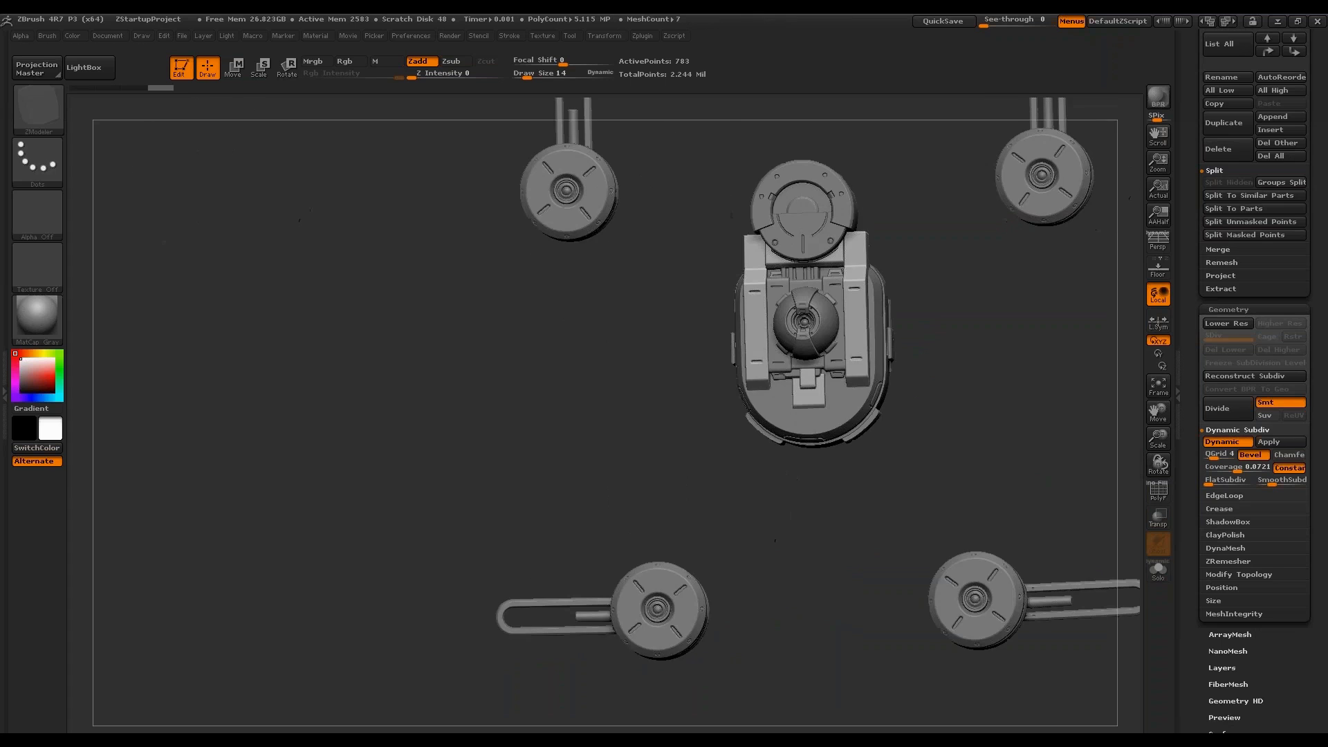
mouse_move(1106, 353)
left_mouse_down("alt")
mouse_move(969, 359)
mouse_move(989, 393)
mouse_move(1011, 376)
mouse_move(966, 417)
mouse_move(1058, 304)
mouse_move(1092, 314)
mouse_move(875, 415)
mouse_move(854, 447)
left_mouse_up("alt")
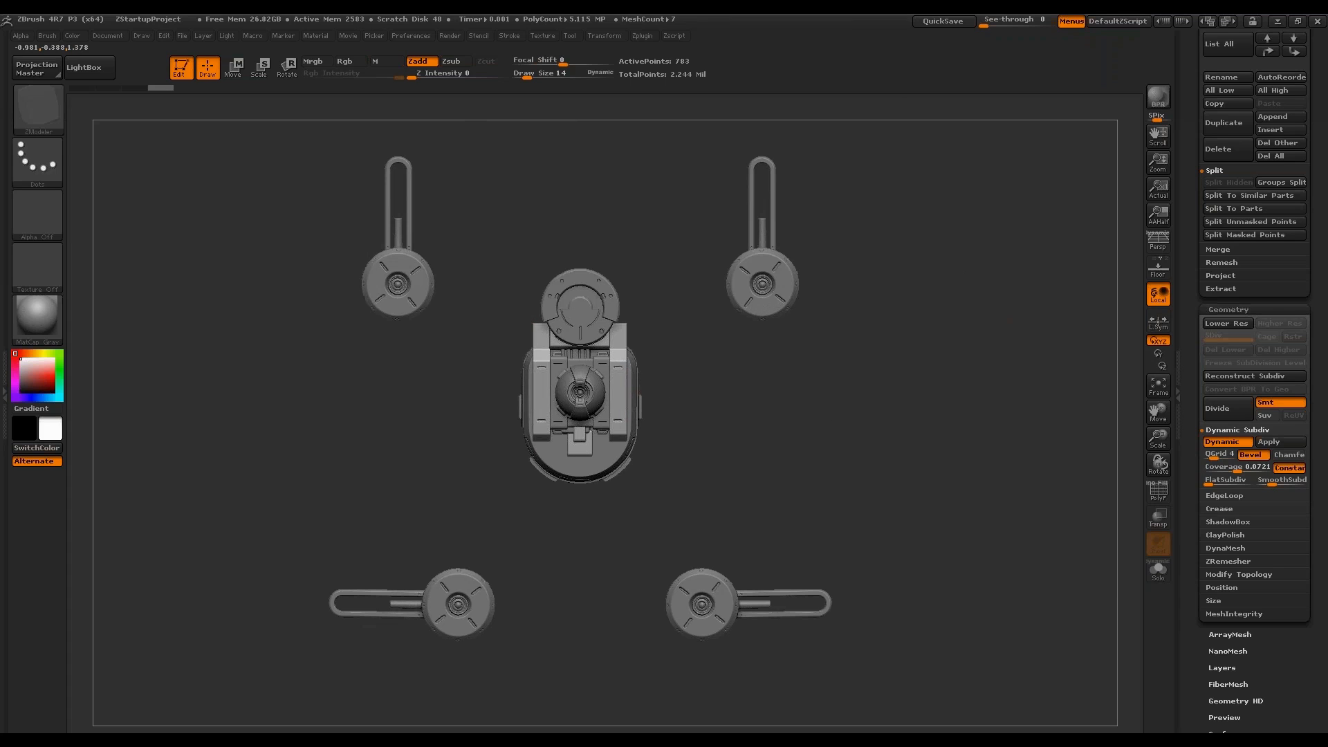
left_click_drag(858, 339, 897, 360, "alt")
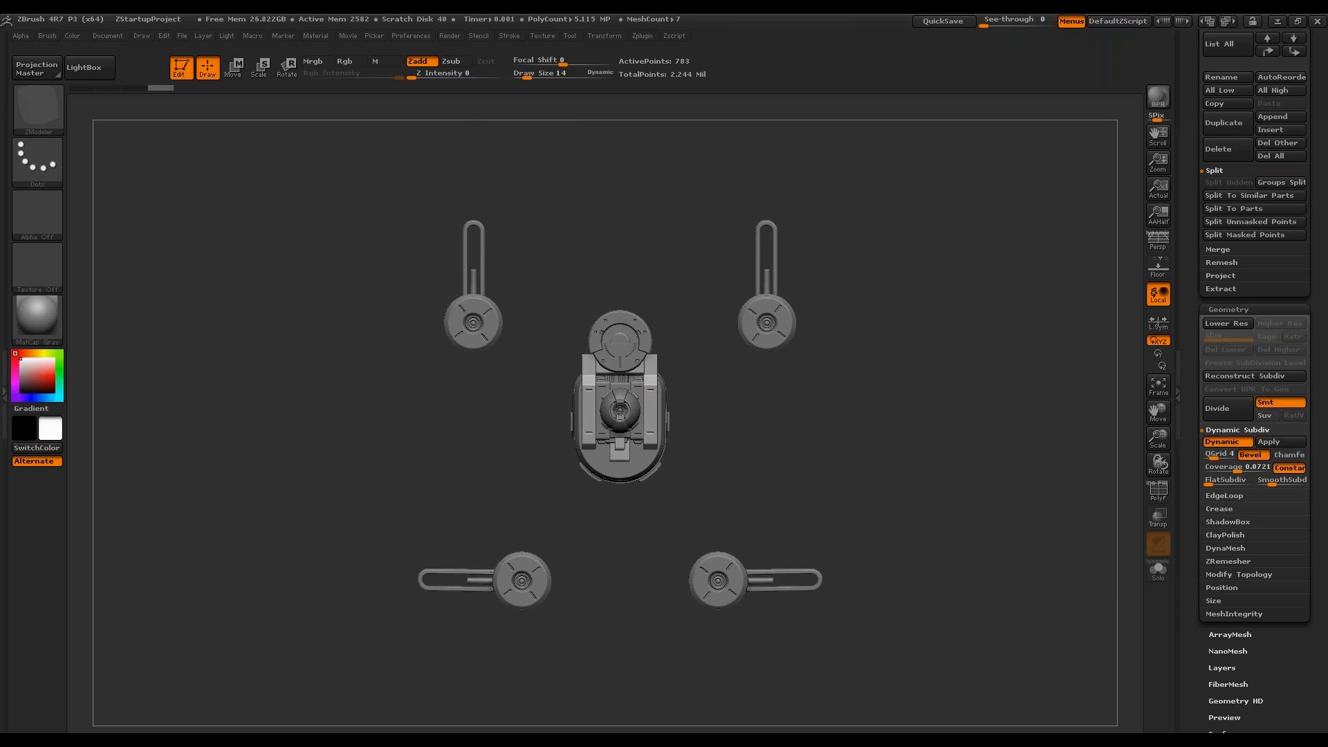
Switch to a new Plane3D primitive as the current tool.
scroll(1192, 282, "up", 5)
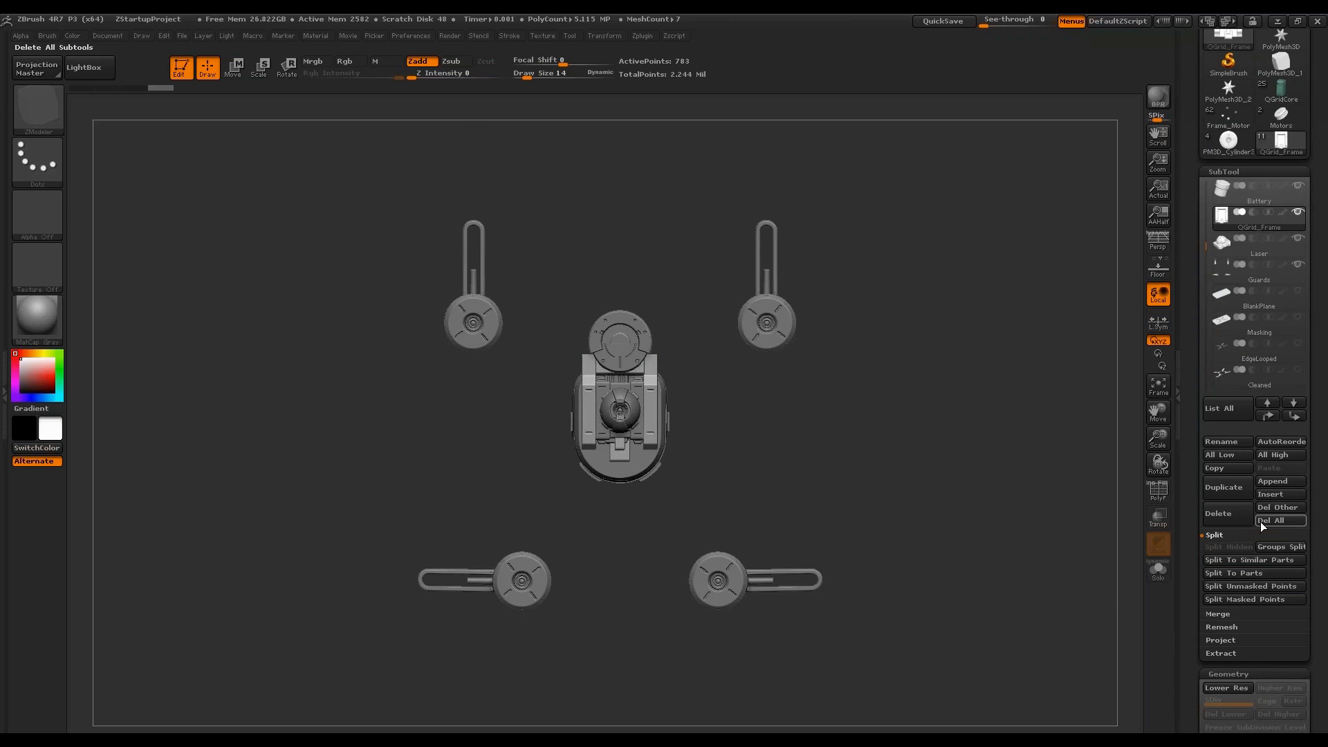
left_click(1281, 484)
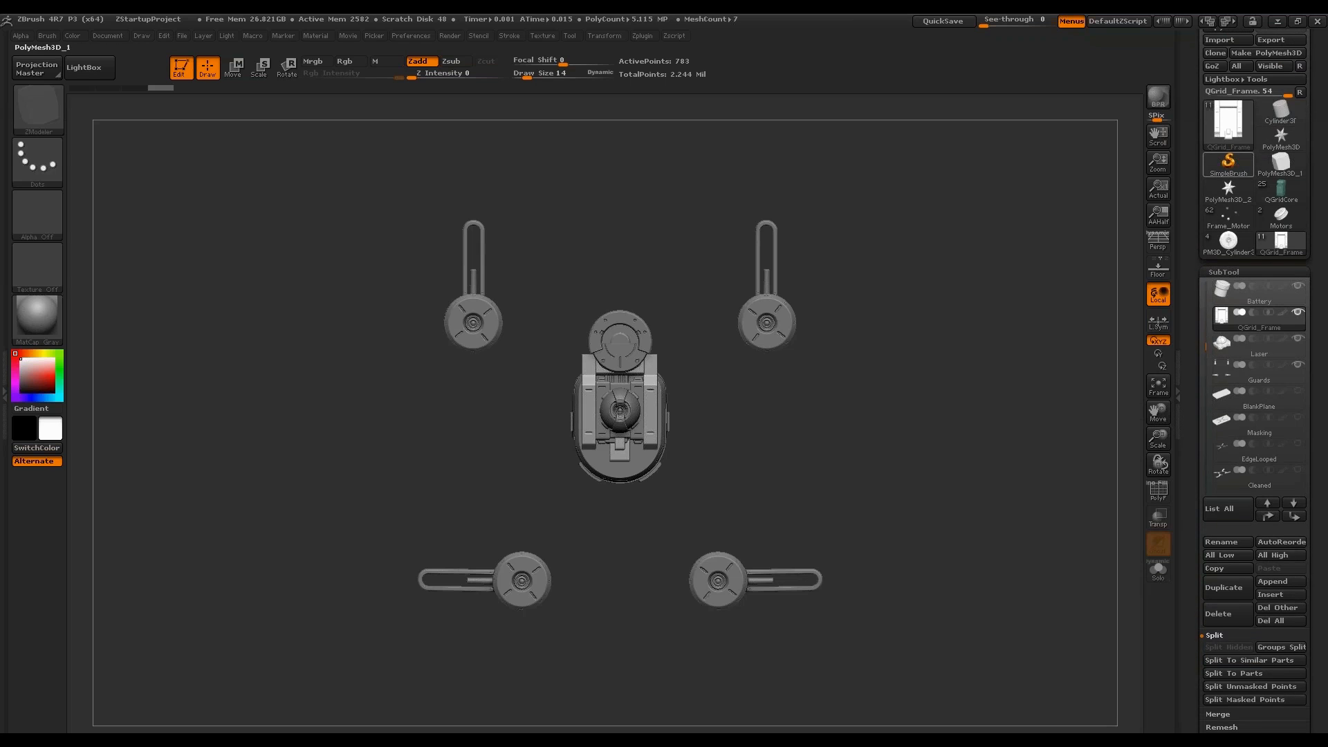
left_click_drag(1188, 157, 1187, 132)
left_click(1281, 138)
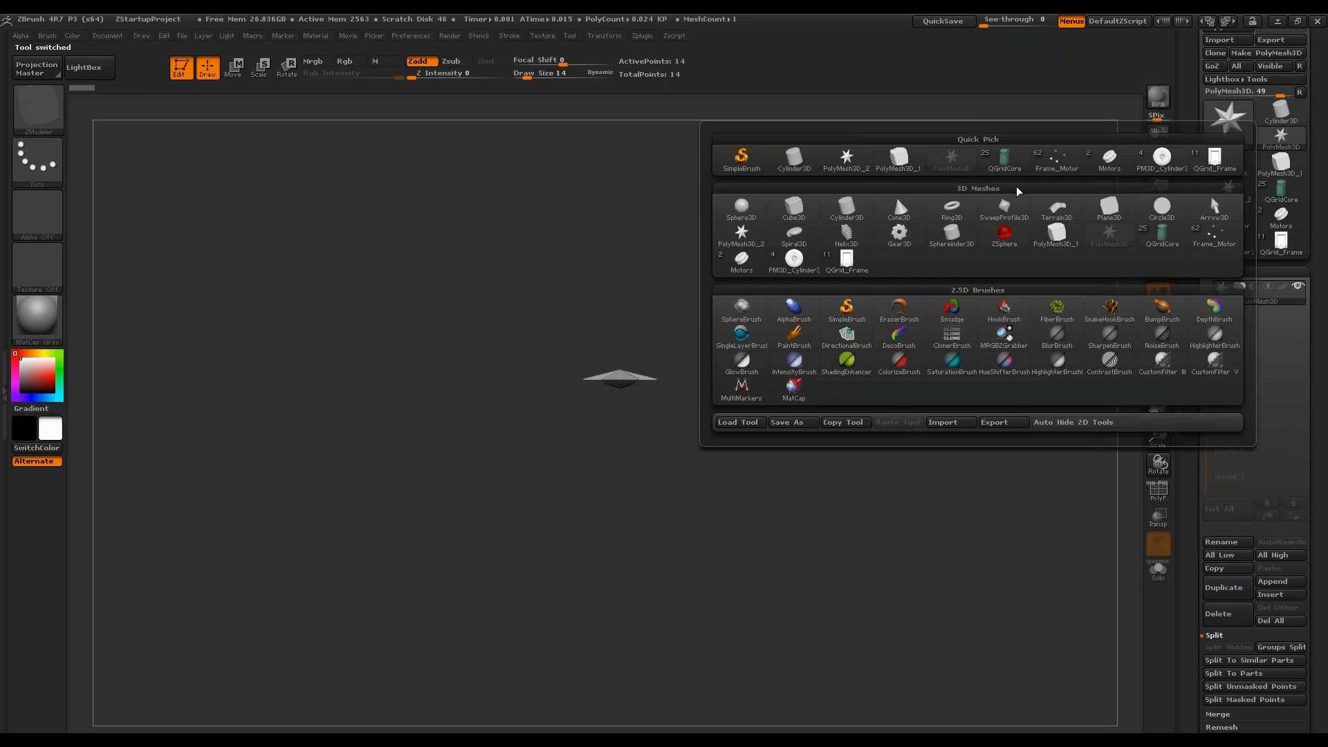
left_click(1114, 211)
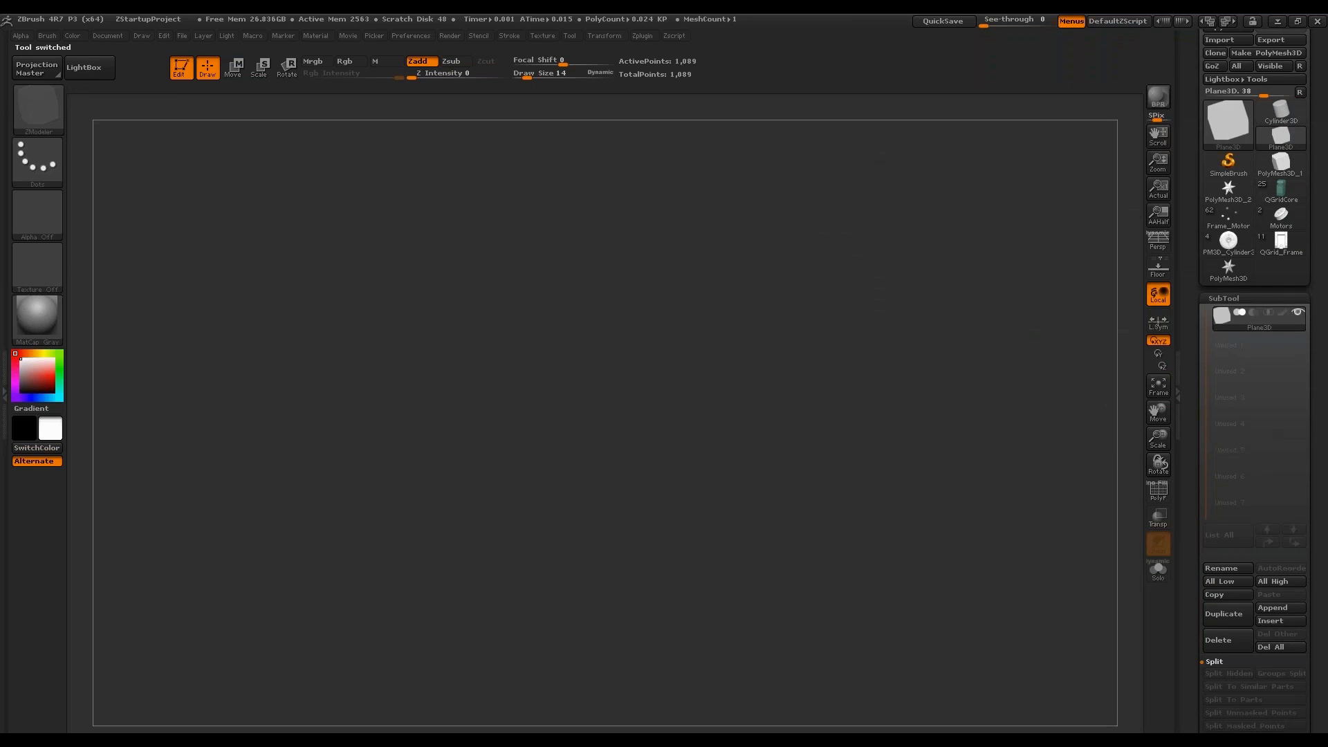
Initialize the plane aligned to the Y axis and convert it to a PolyMesh3D.
left_click(1224, 298)
left_click(1227, 413)
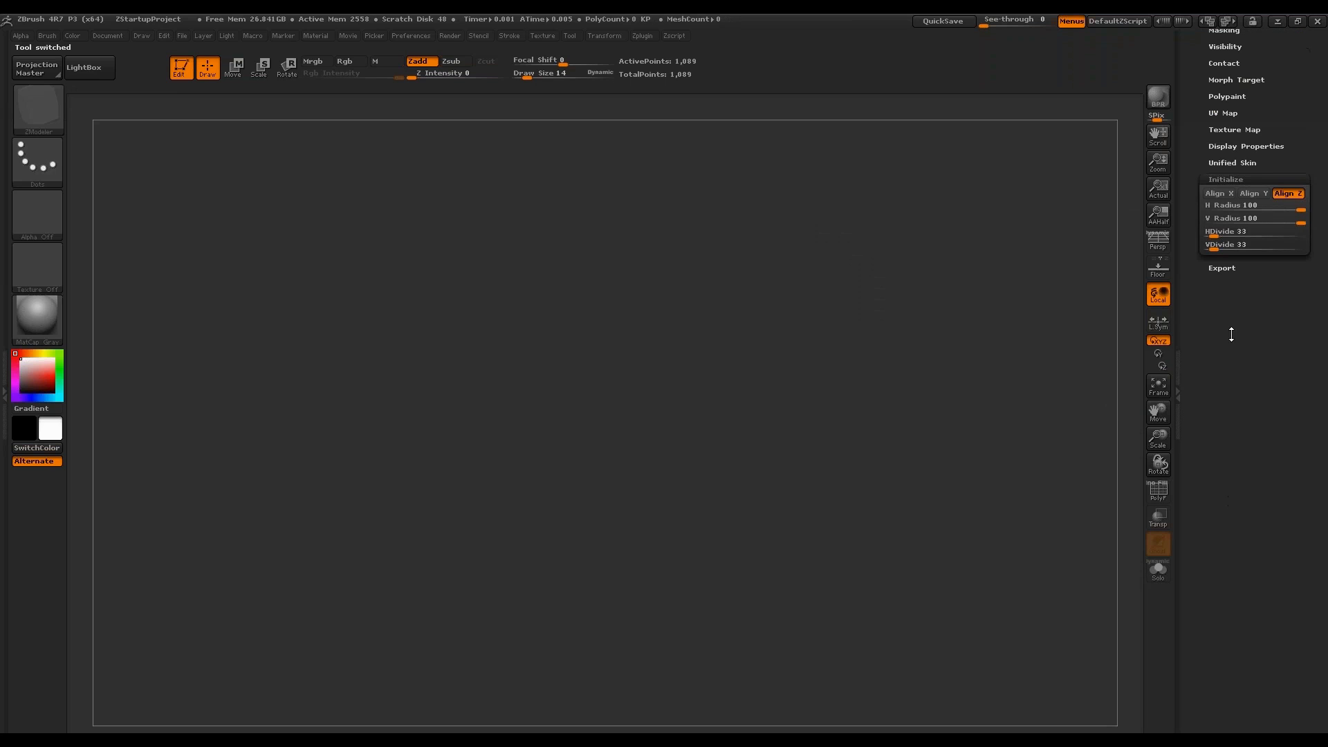
left_click(1249, 194)
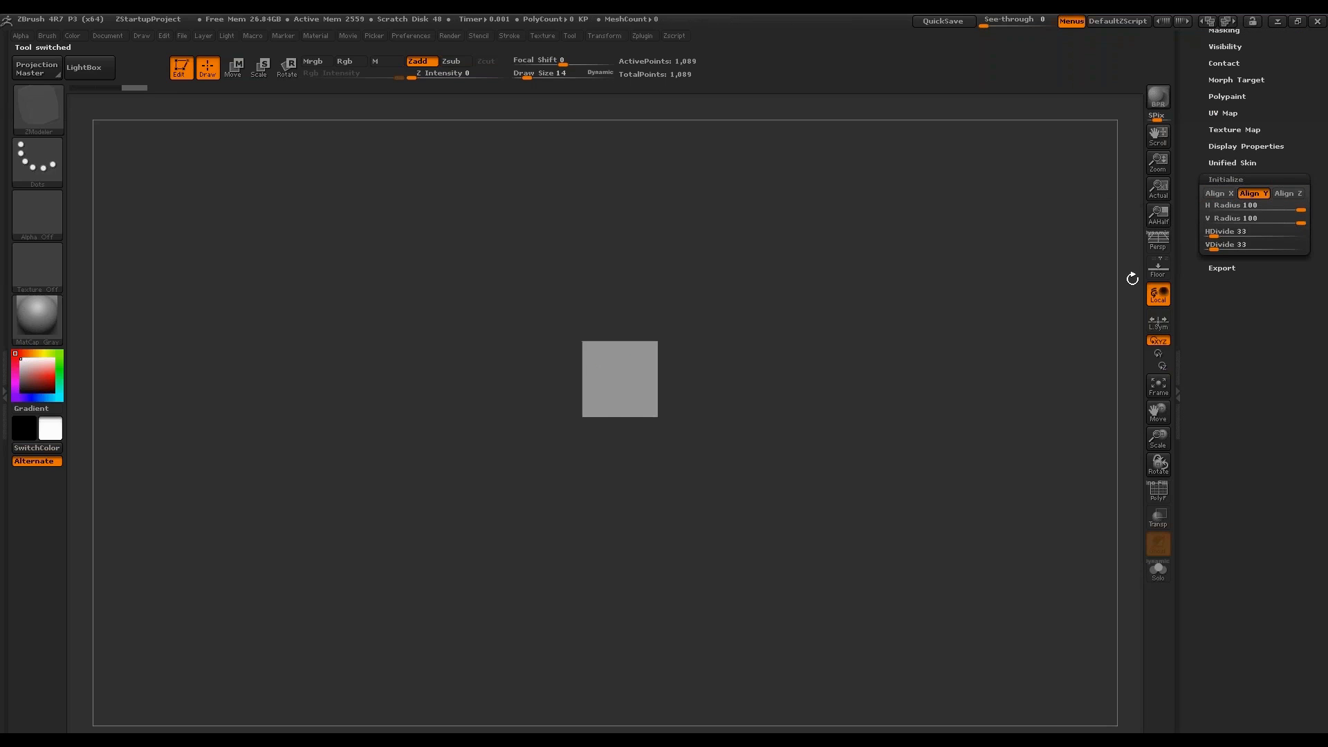
scroll(1264, 333, "up", 6)
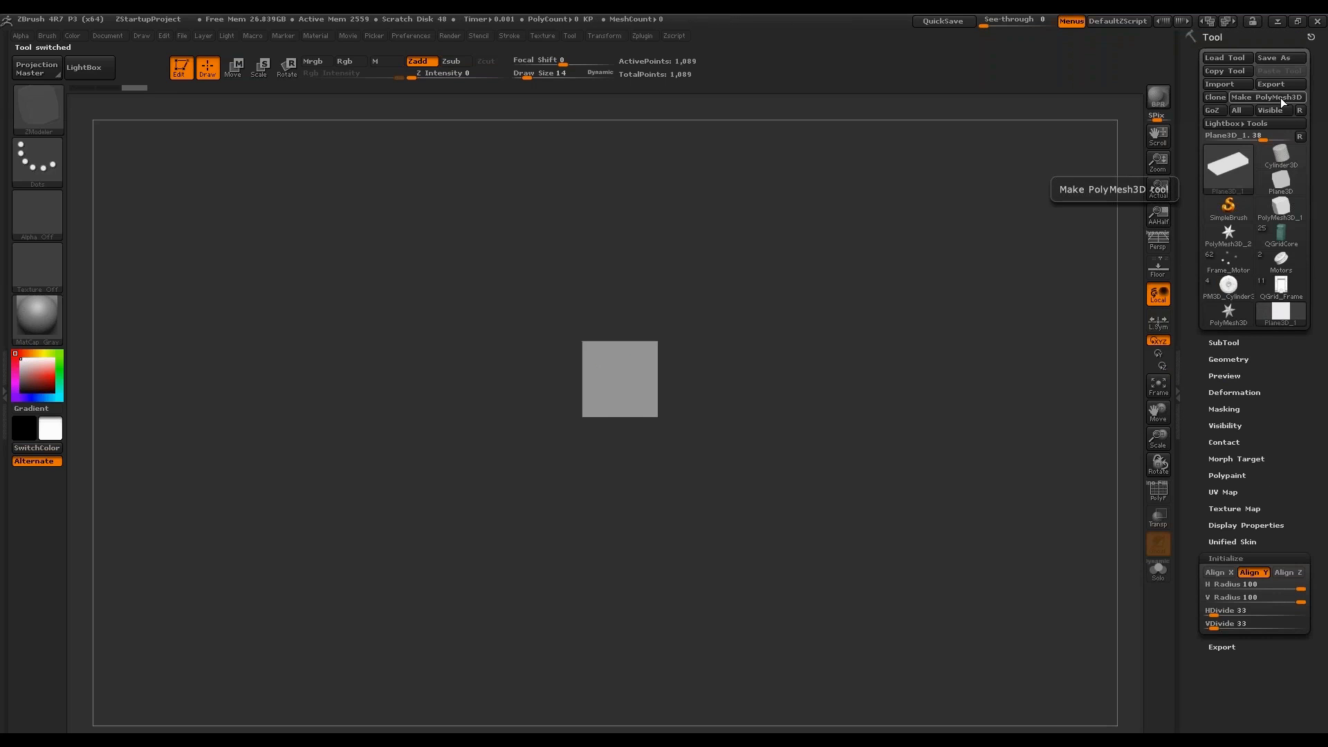
left_click(1280, 97)
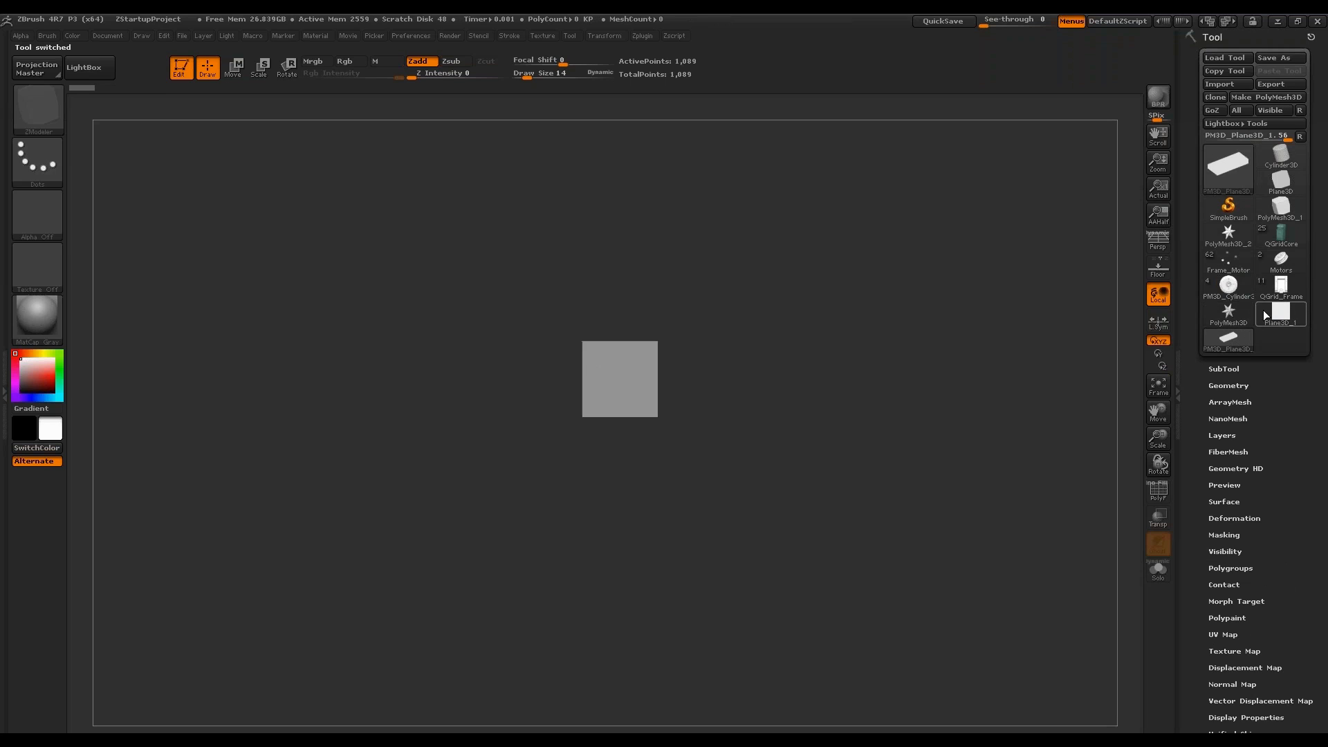
Return to the QGrid_Frame drone tool and append the PM3D_Plane3D_1 mesh as a subtool.
left_click(1280, 290)
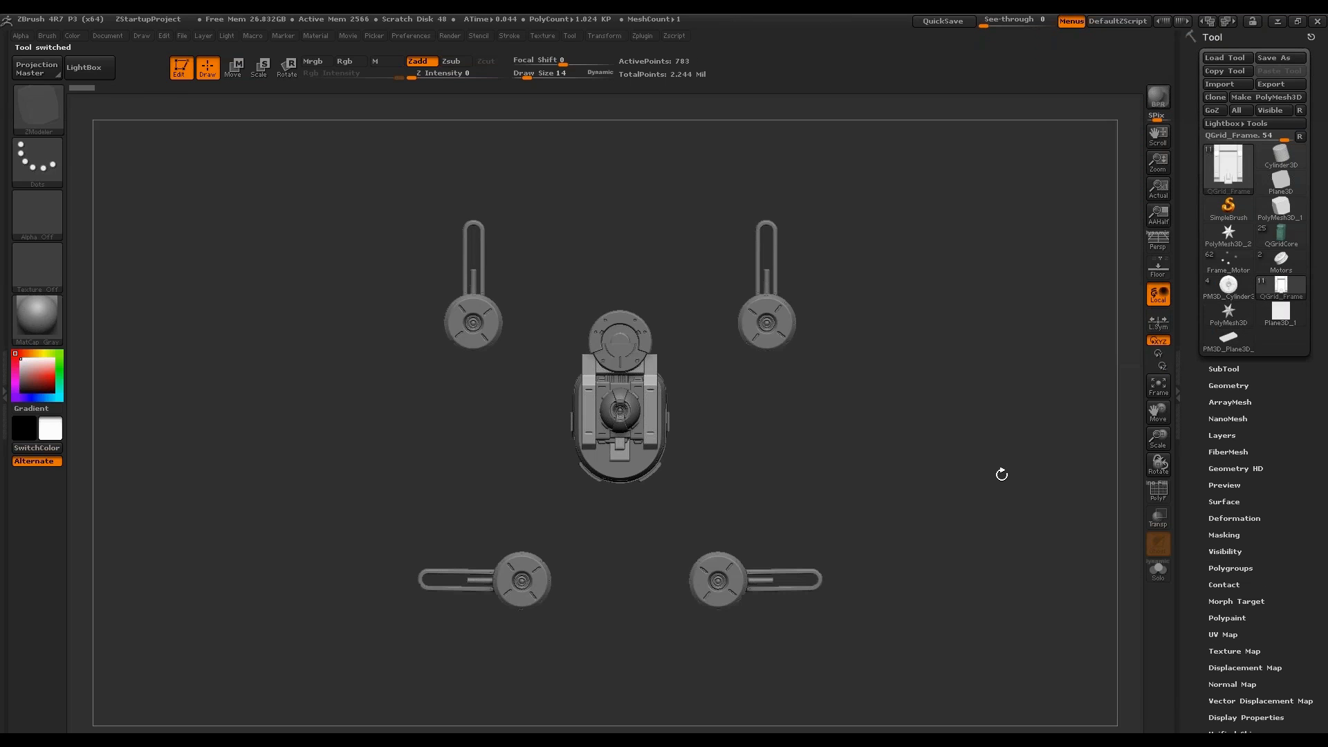
left_click(1223, 368)
left_click(1272, 551)
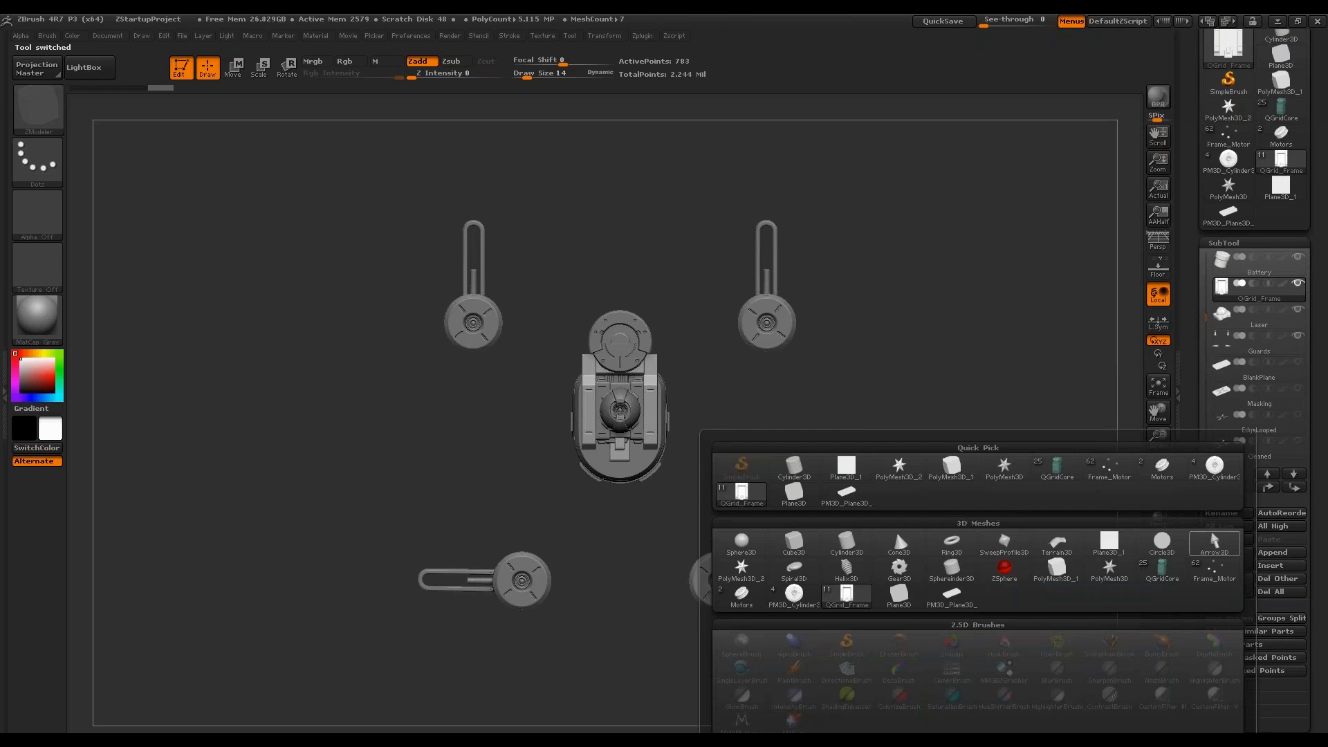
left_click(847, 495)
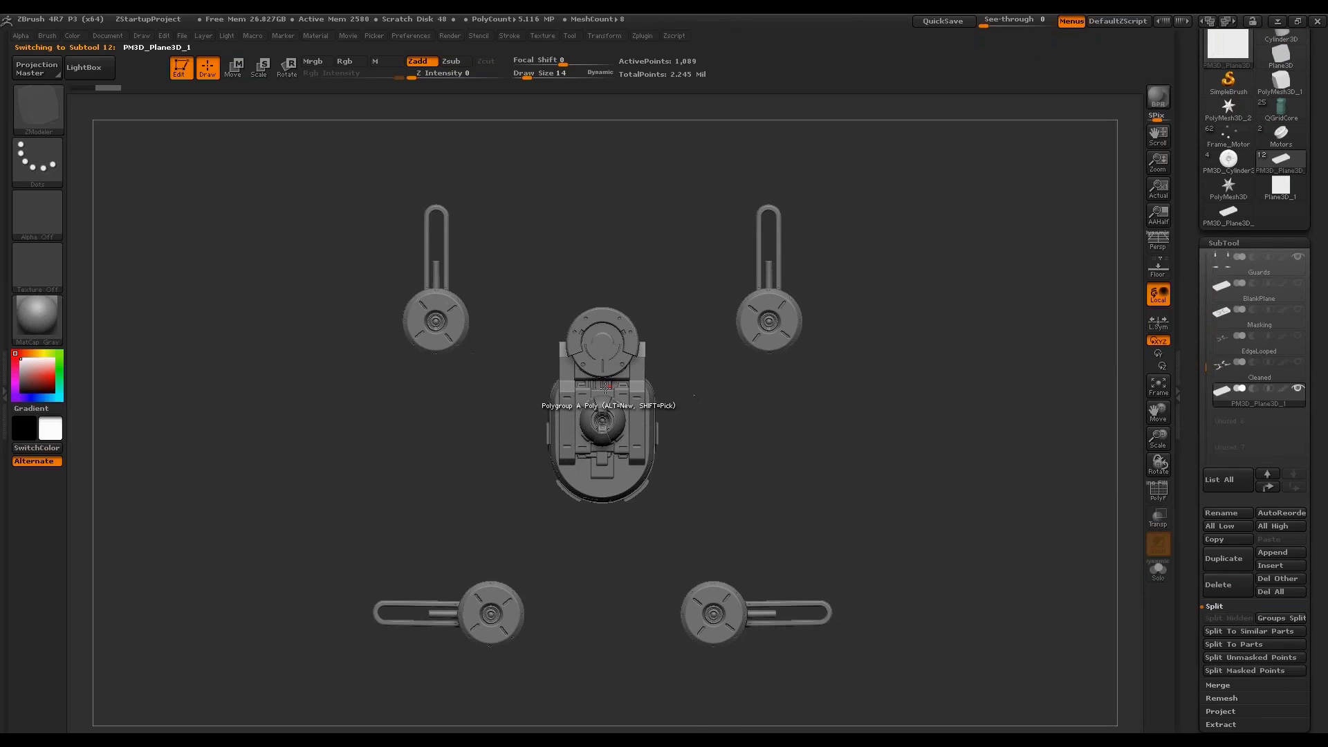
Open the Deformation settings for the appended plane subtool.
left_click_drag(914, 444, 940, 431, "alt")
left_click_drag(1186, 434, 1191, 256)
left_click_drag(1266, 239, 1252, 255)
left_click(1255, 244)
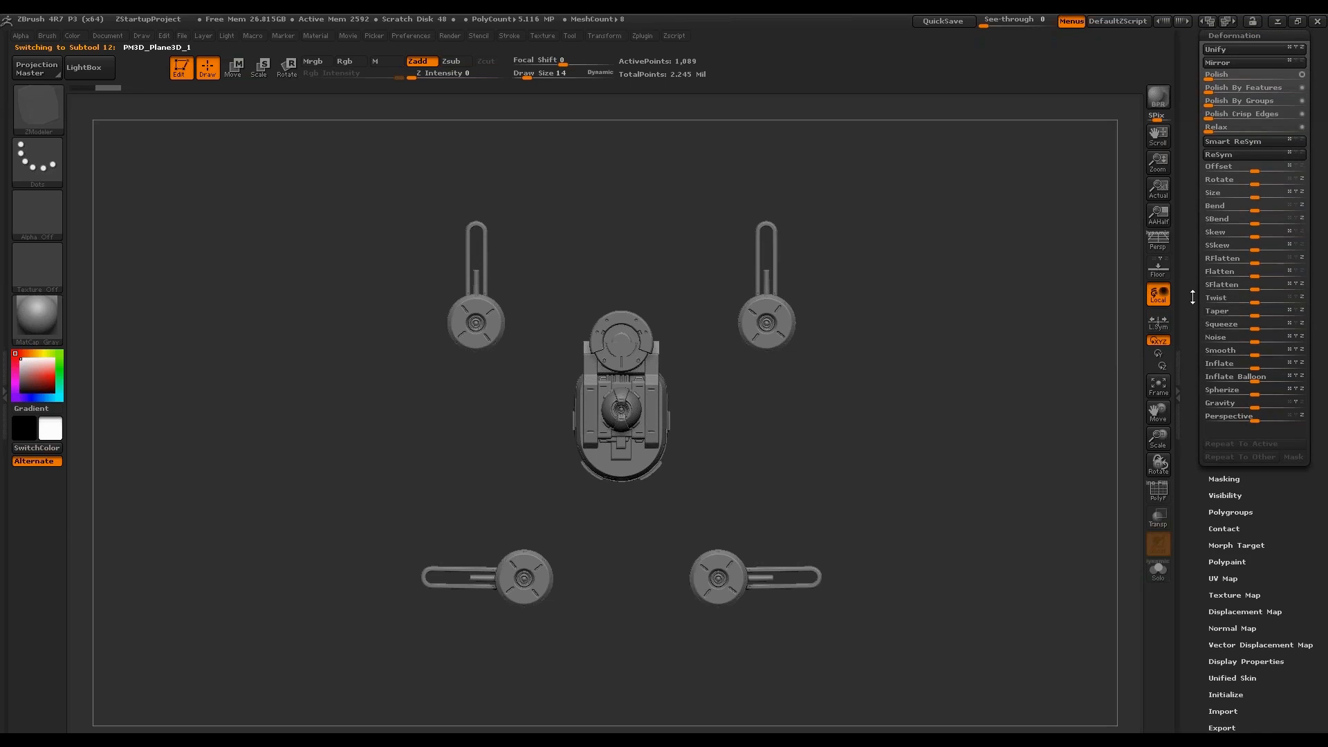
left_click(1249, 186)
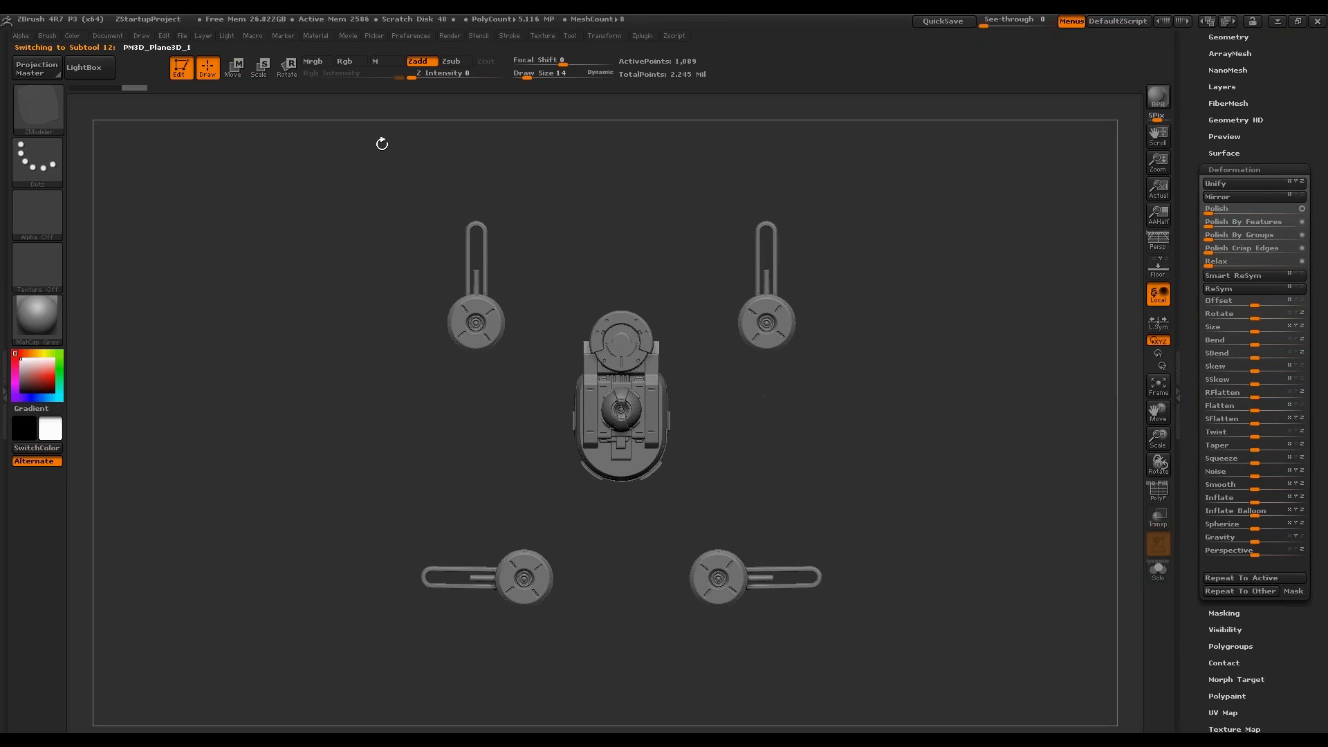
Scale the plane up uniformly from its centre with a transpose line, repeating the enlargement until it extends past all four motors.
left_click(233, 67)
left_click_drag(621, 379, 742, 379)
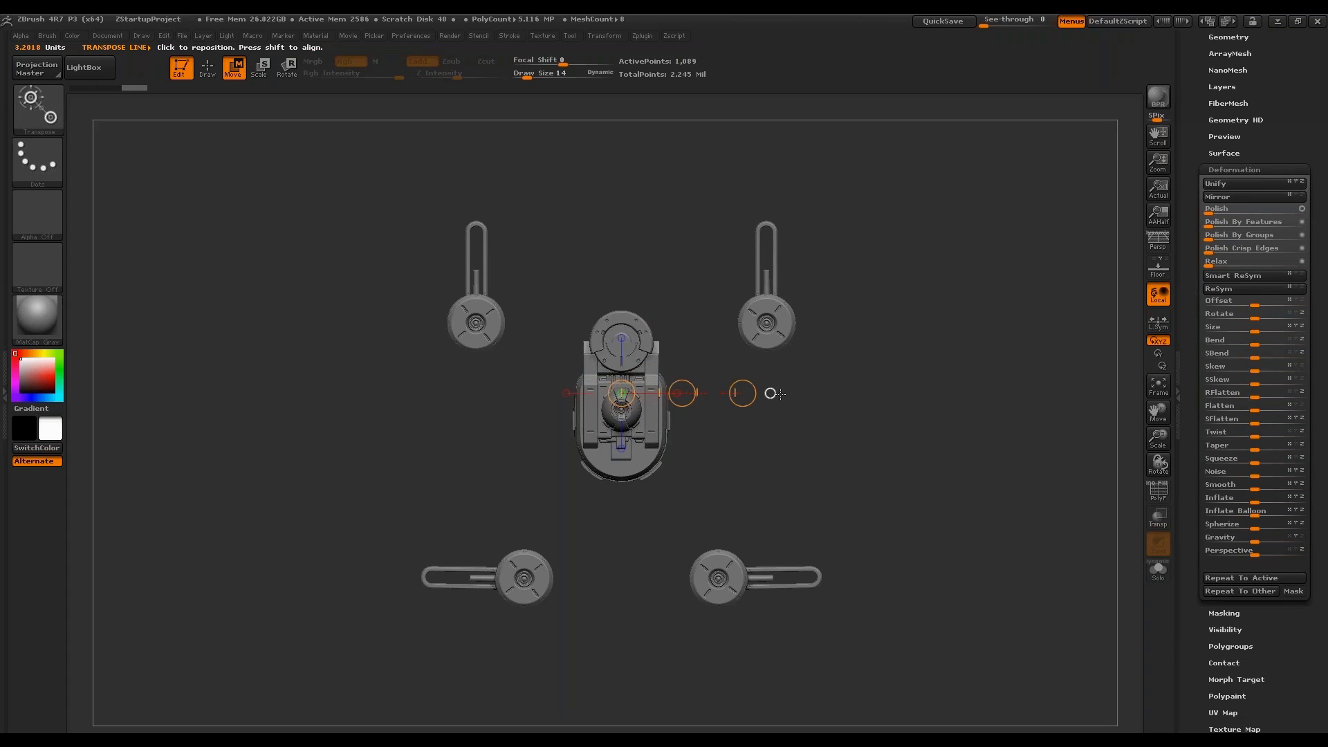
key("e")
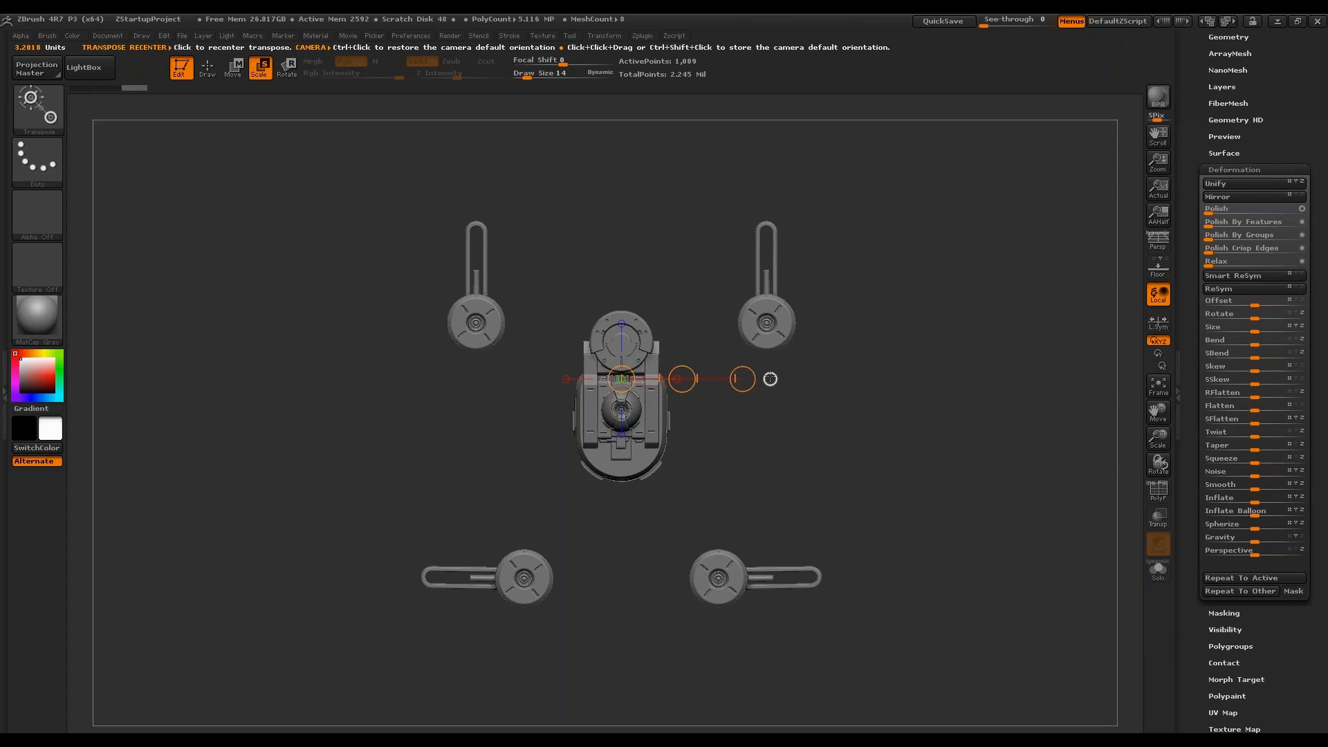
left_click(769, 379)
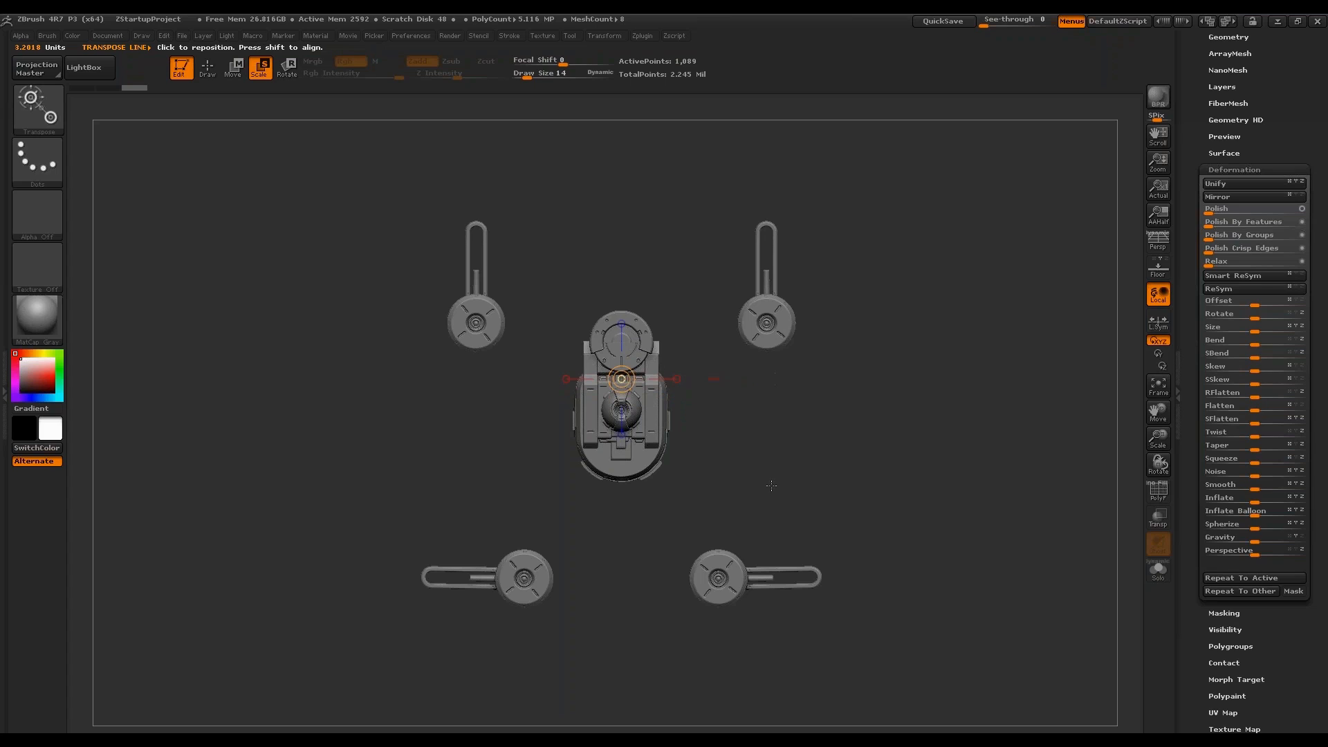
left_click(677, 379)
left_click_drag(744, 379, 1045, 350)
key("1")
key("1")
key("1")
key("1")
key("1")
key("1")
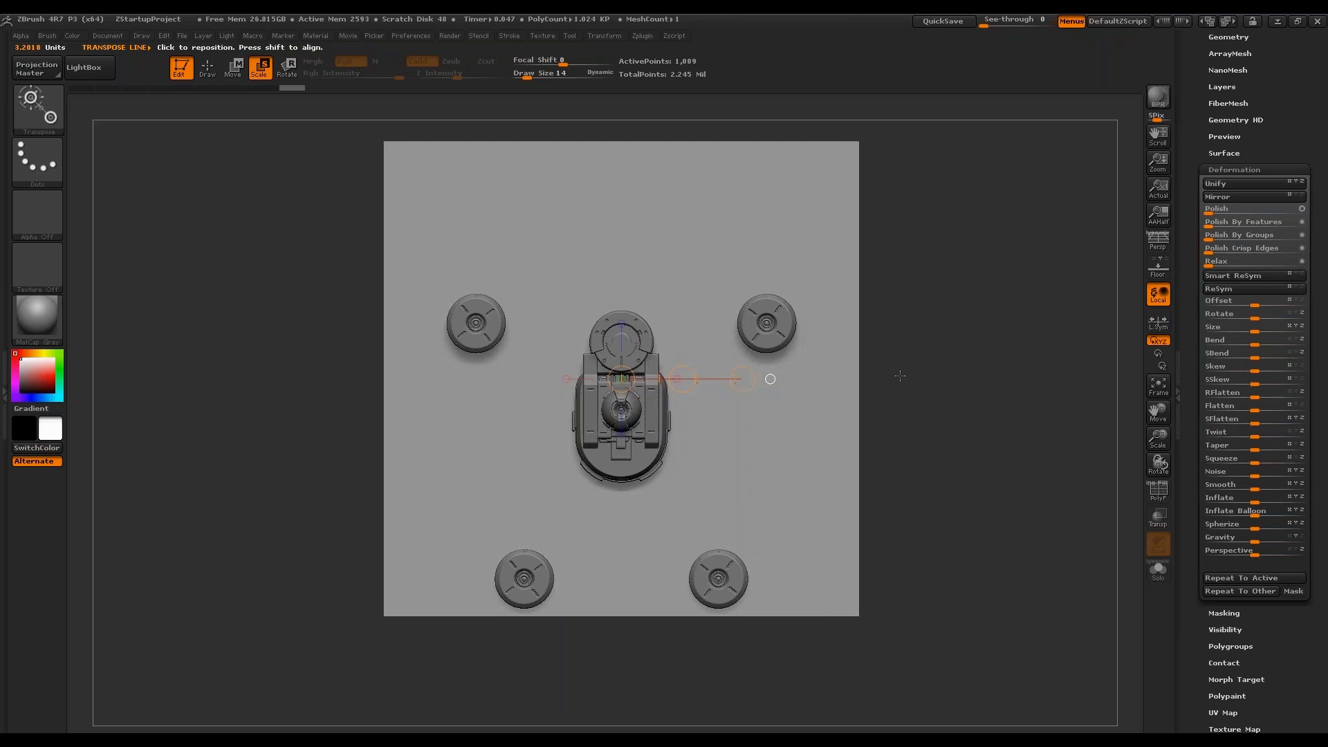
key("1")
left_click_drag(1002, 383, 1007, 357, "alt")
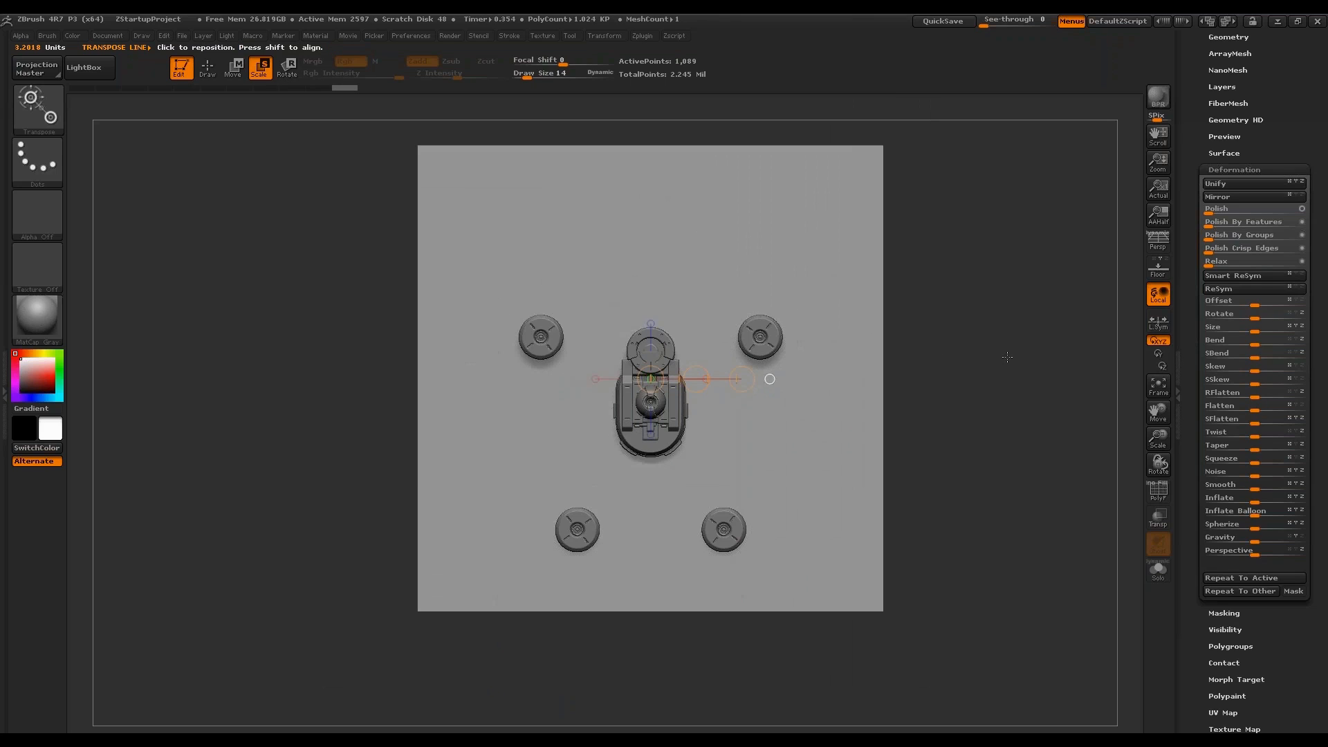
Move the plane behind the drone along its thickness axis in side view to clear the guards, and return to Draw mode.
key("w")
left_click_drag(899, 228, 975, 280)
left_click_drag(734, 406, 911, 406)
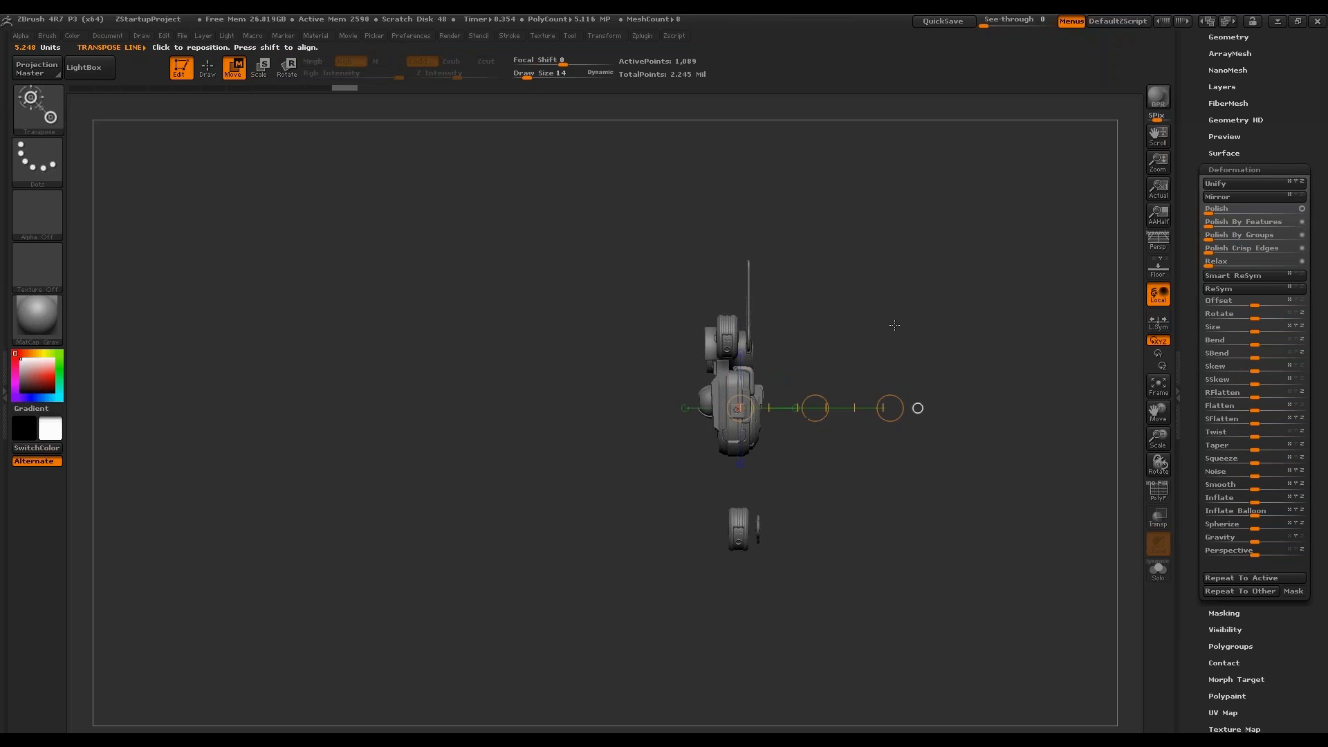
mouse_move(956, 298)
left_mouse_down()
mouse_move(989, 304)
mouse_move(951, 316)
left_mouse_up()
key("q")
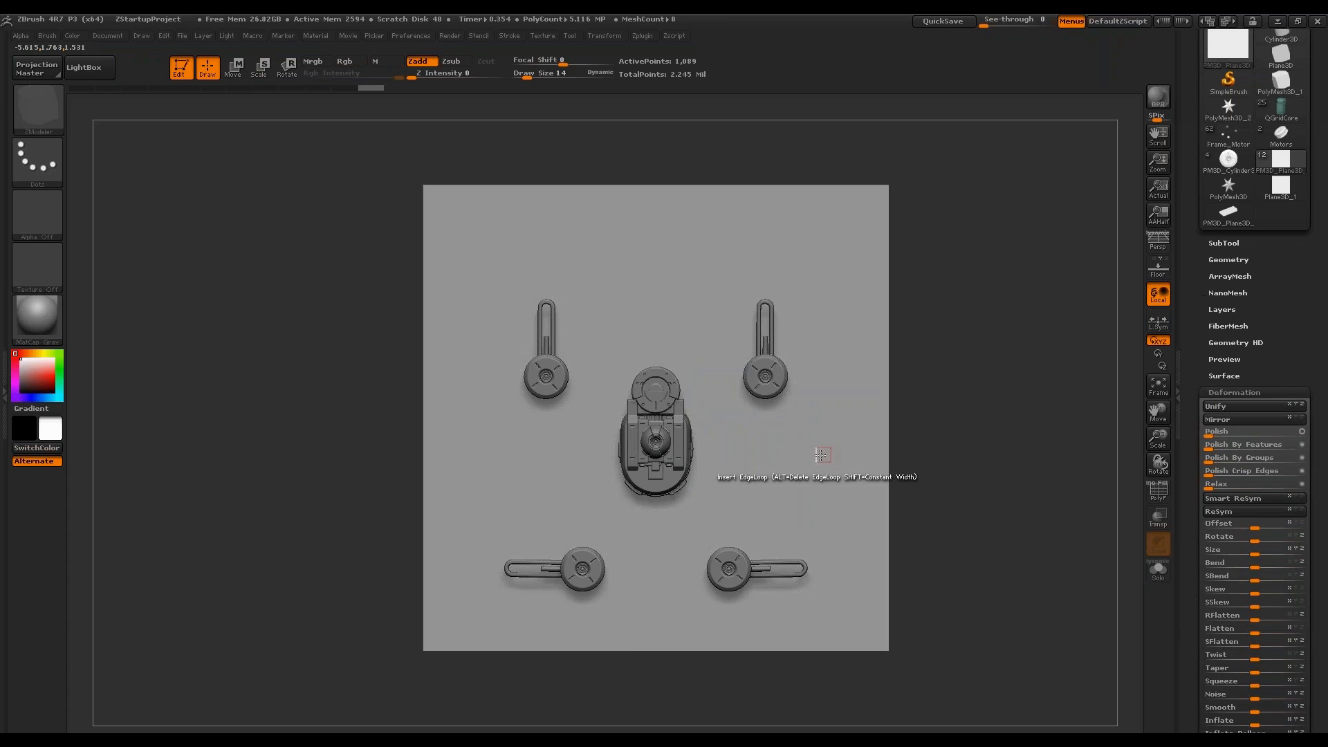
Turn off subdivision smoothing and subdivide the backdrop plane up to level 6.
left_click(1234, 392)
left_click(1229, 259)
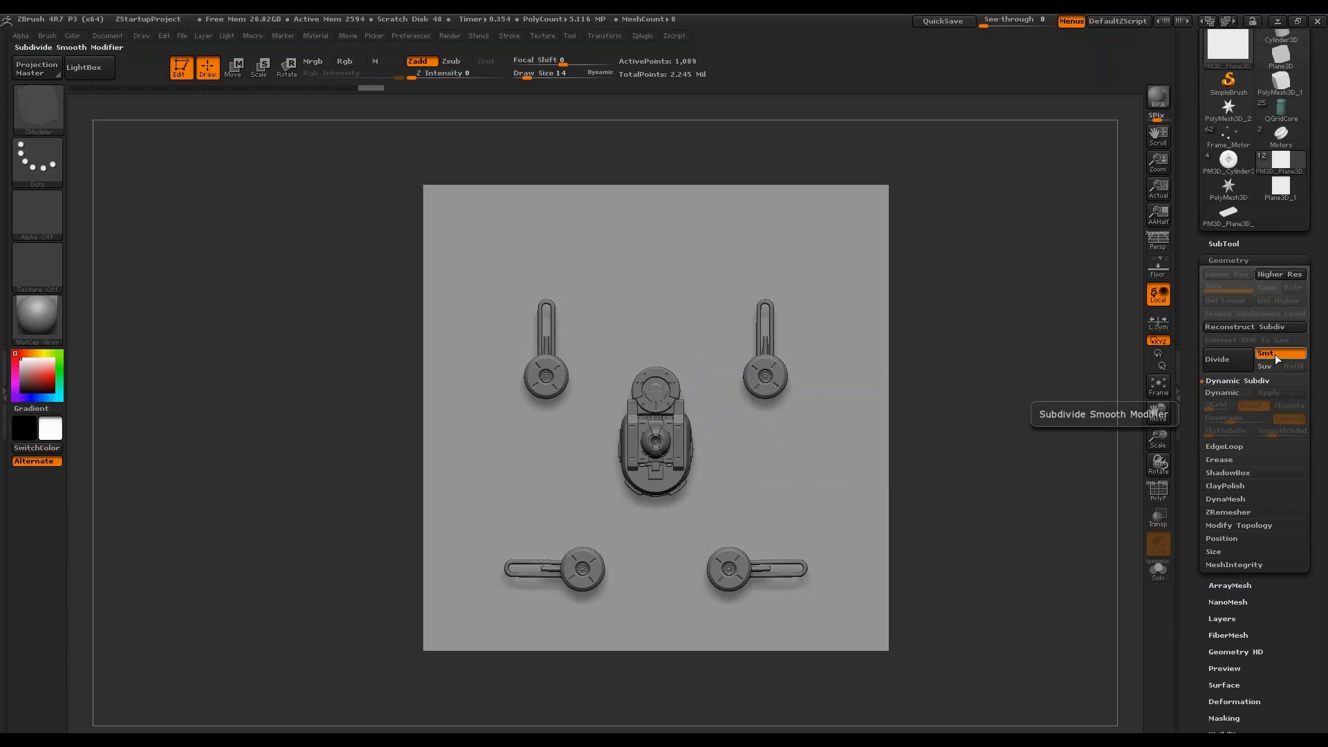
left_click(1219, 366)
left_click(1219, 364)
left_click(1219, 365)
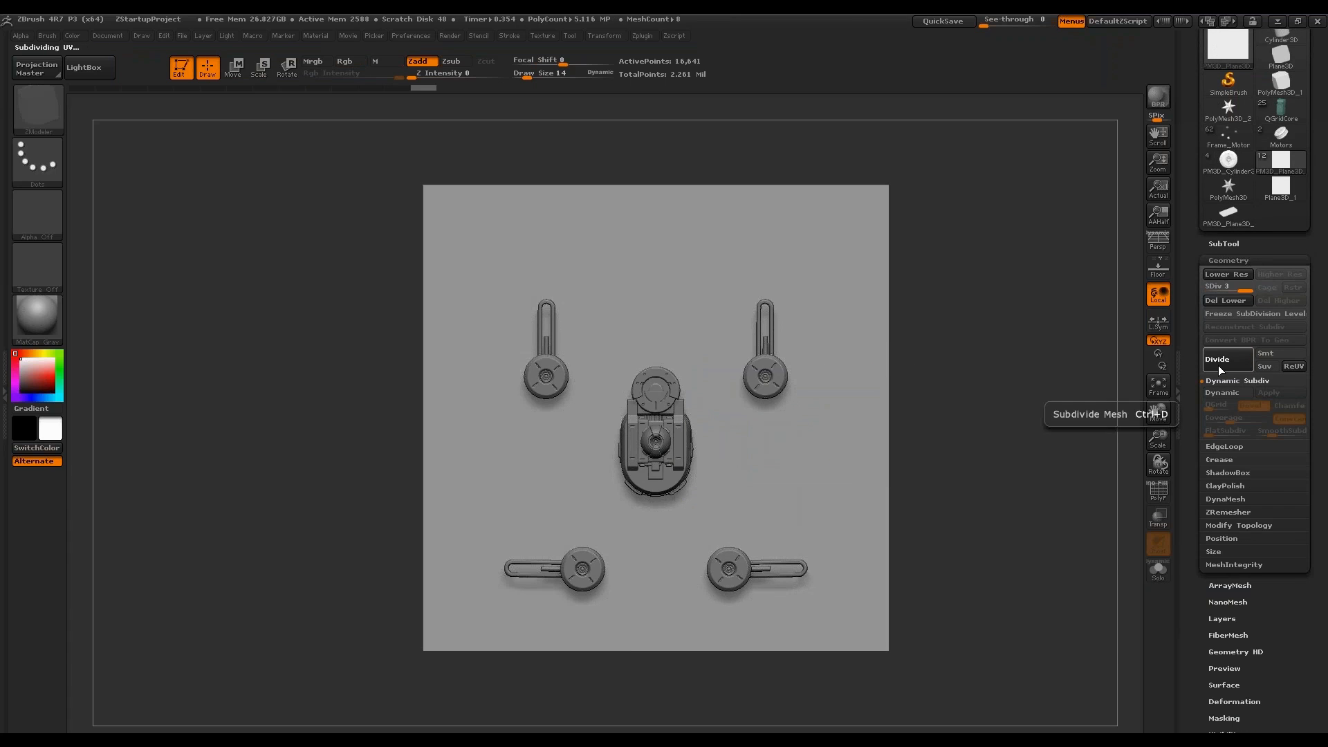
left_click(1218, 367)
left_click(1219, 366)
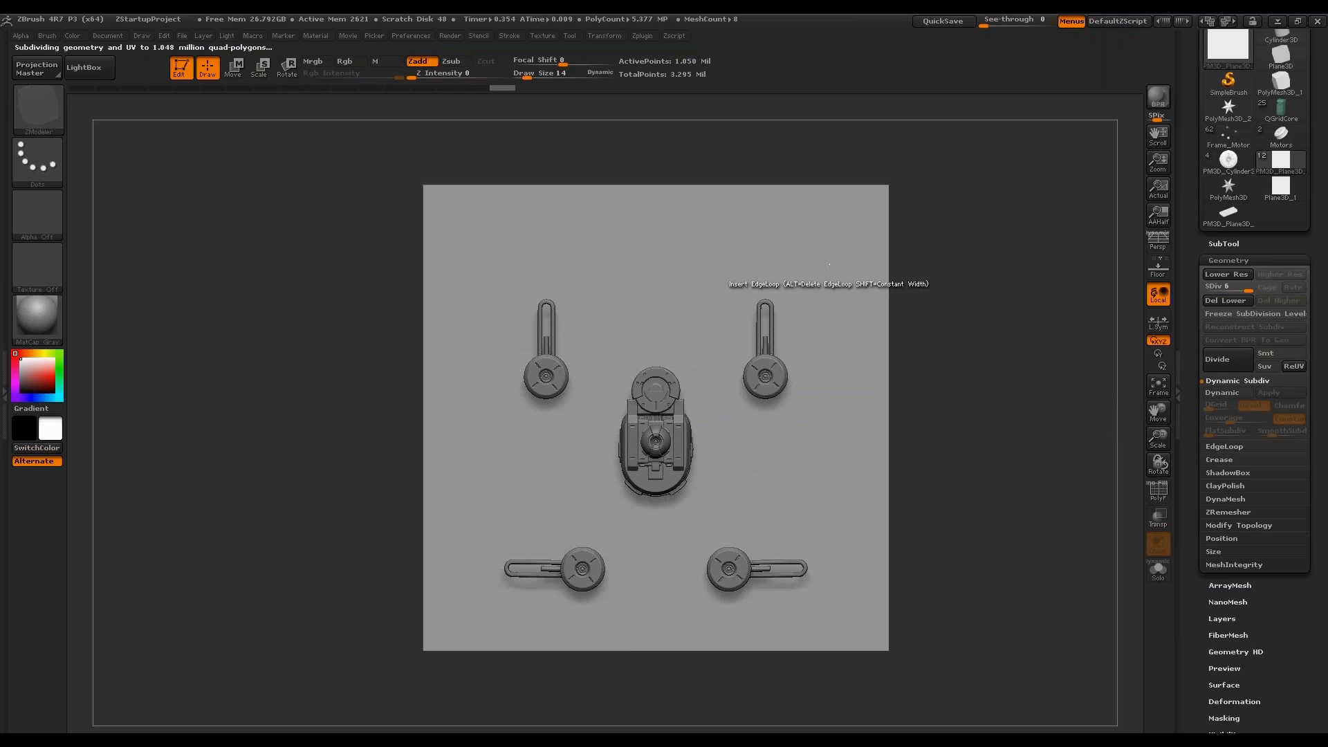
left_click_drag(859, 279, 854, 270)
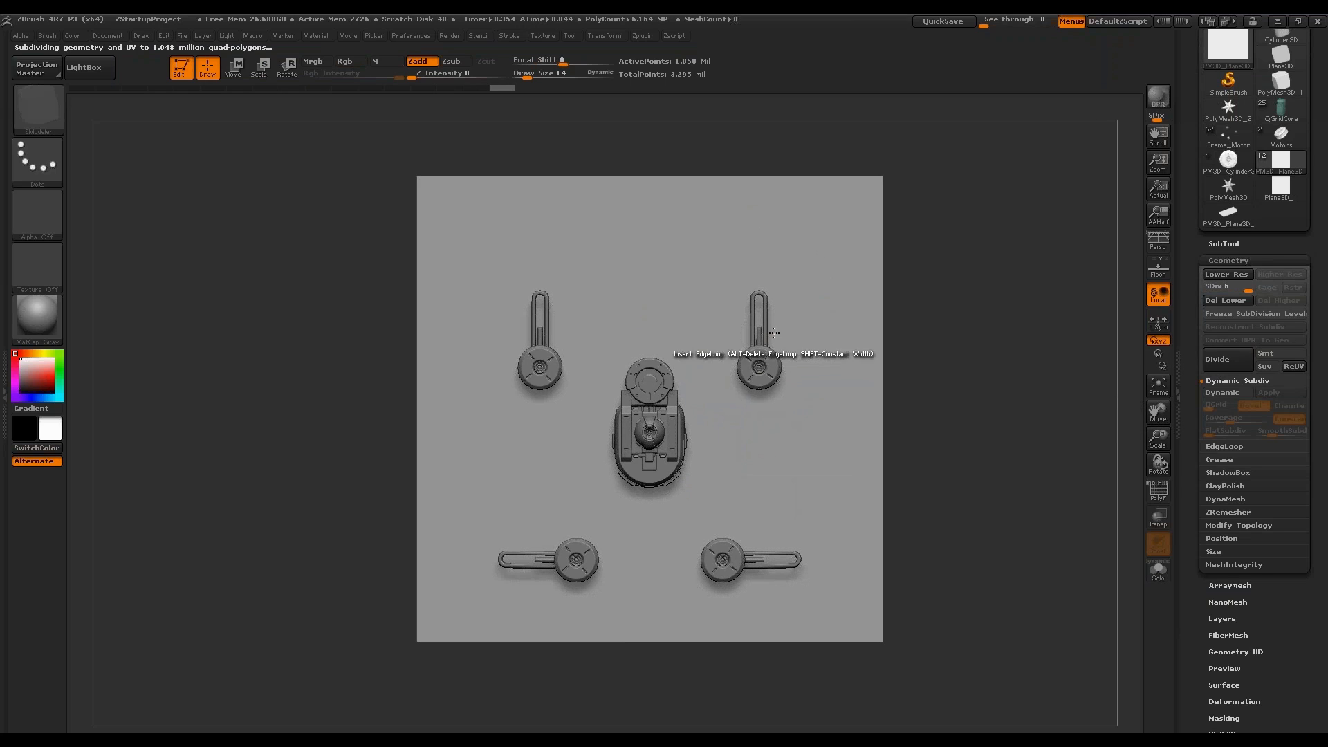
Switch to the ClayBuildup brush and enlarge its draw size to 274.
key("b")
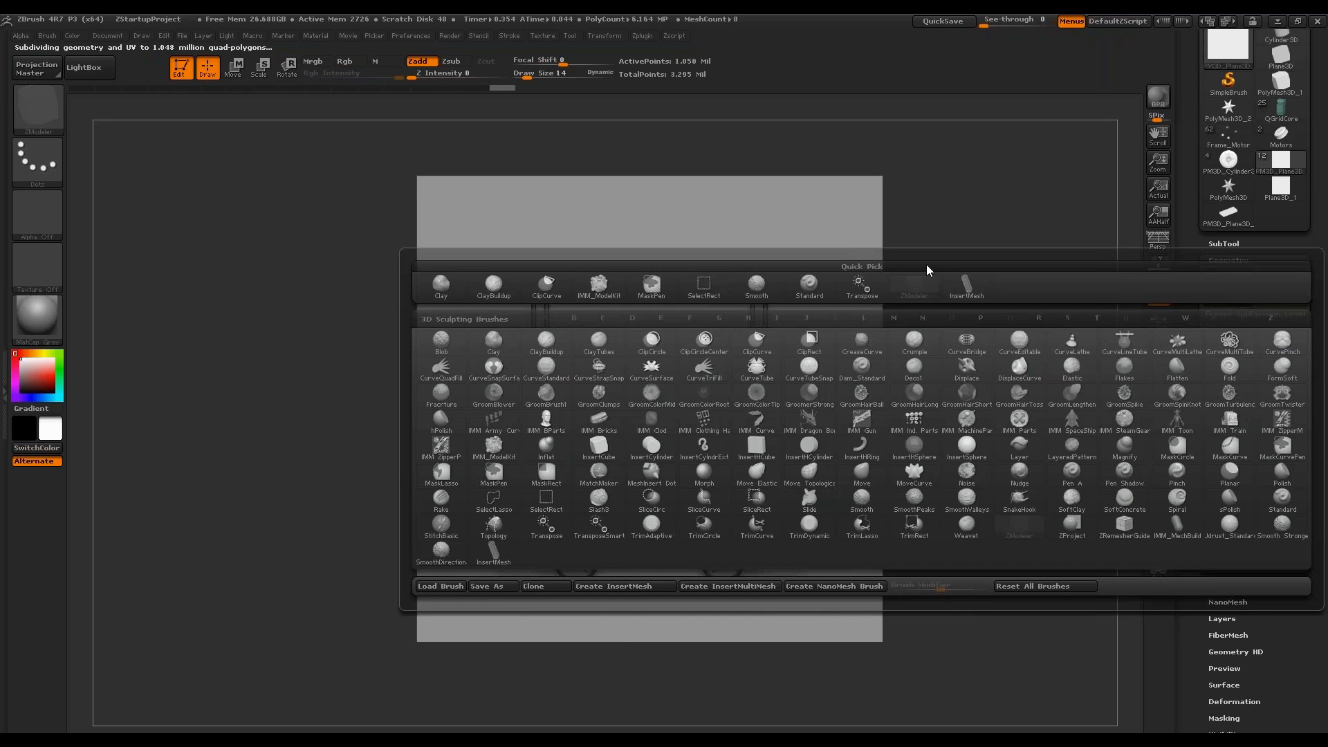
key("c")
key("b")
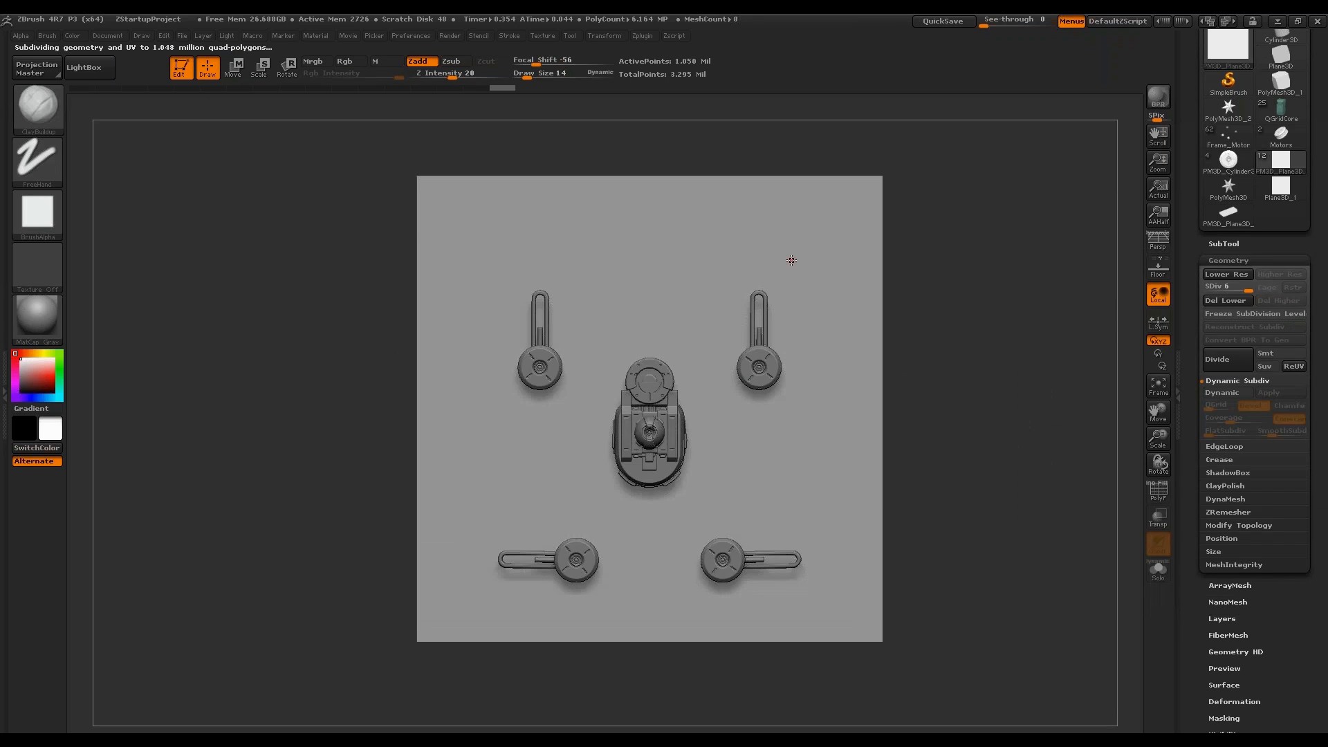
key("space")
left_click_drag(929, 239, 937, 241)
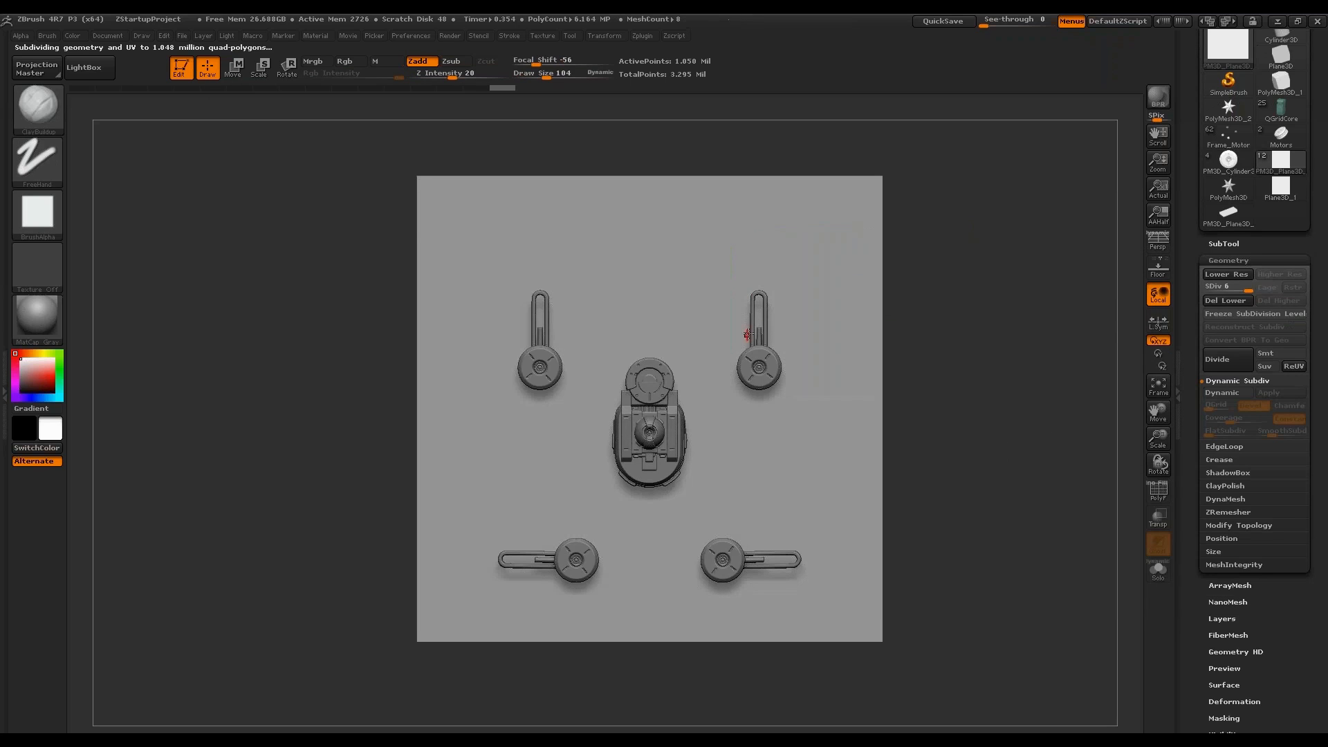
key("space")
left_click_drag(859, 276, 881, 276)
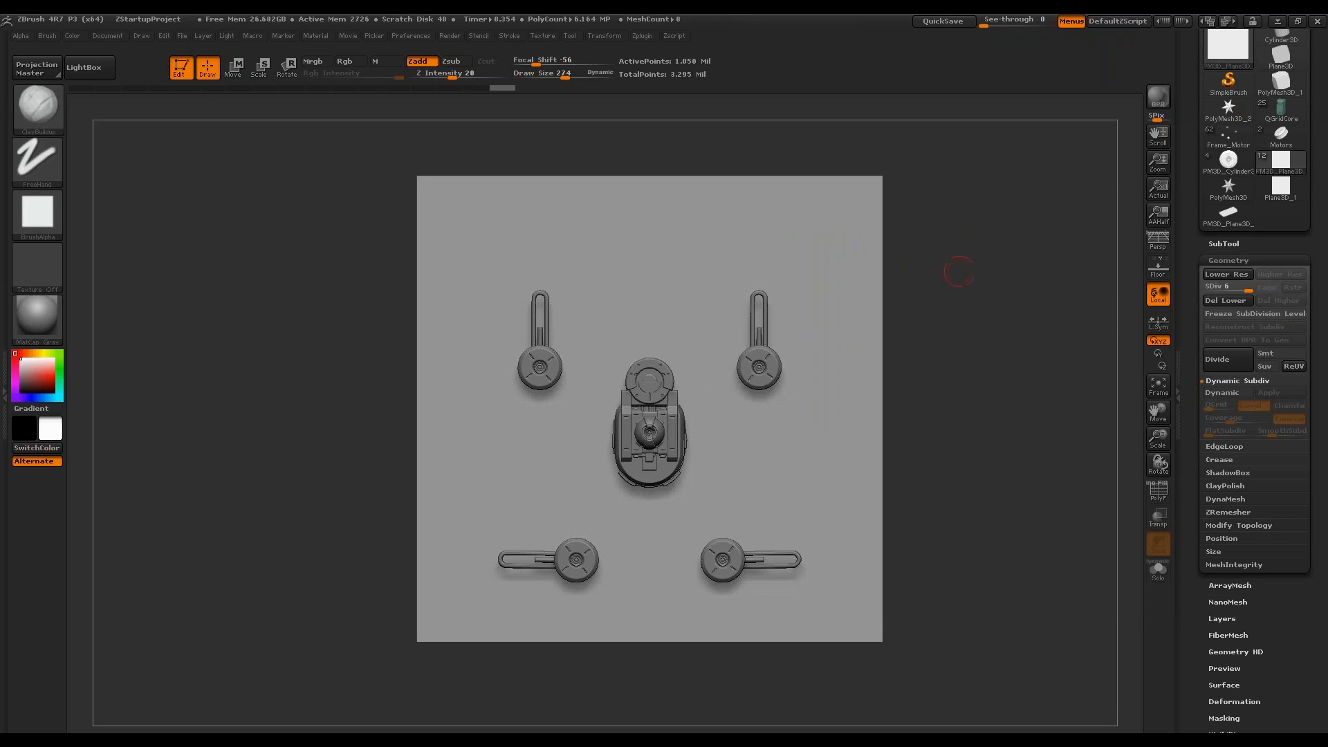
Turn on transparency and mask four curved arms on the plane linking the motors to the body, using a draw size of 186.
key("plus")
key("plus")
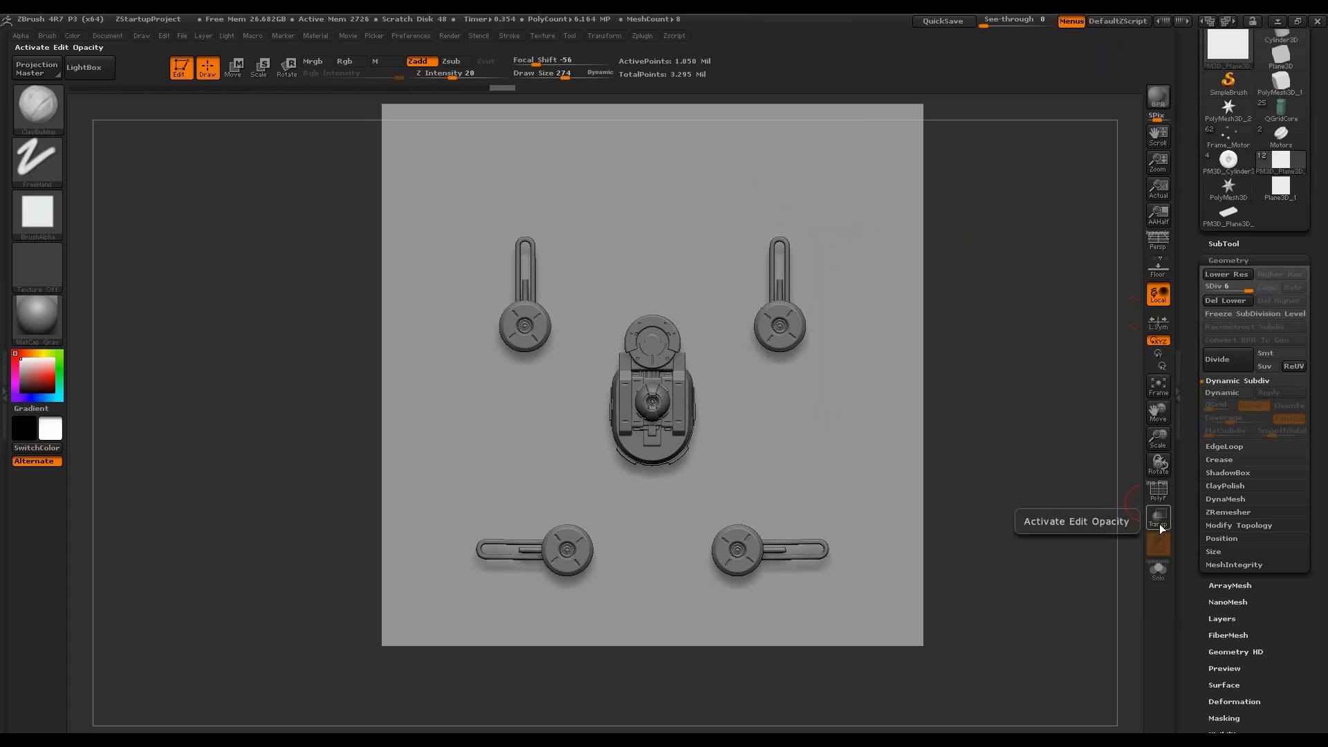
left_click(1158, 522)
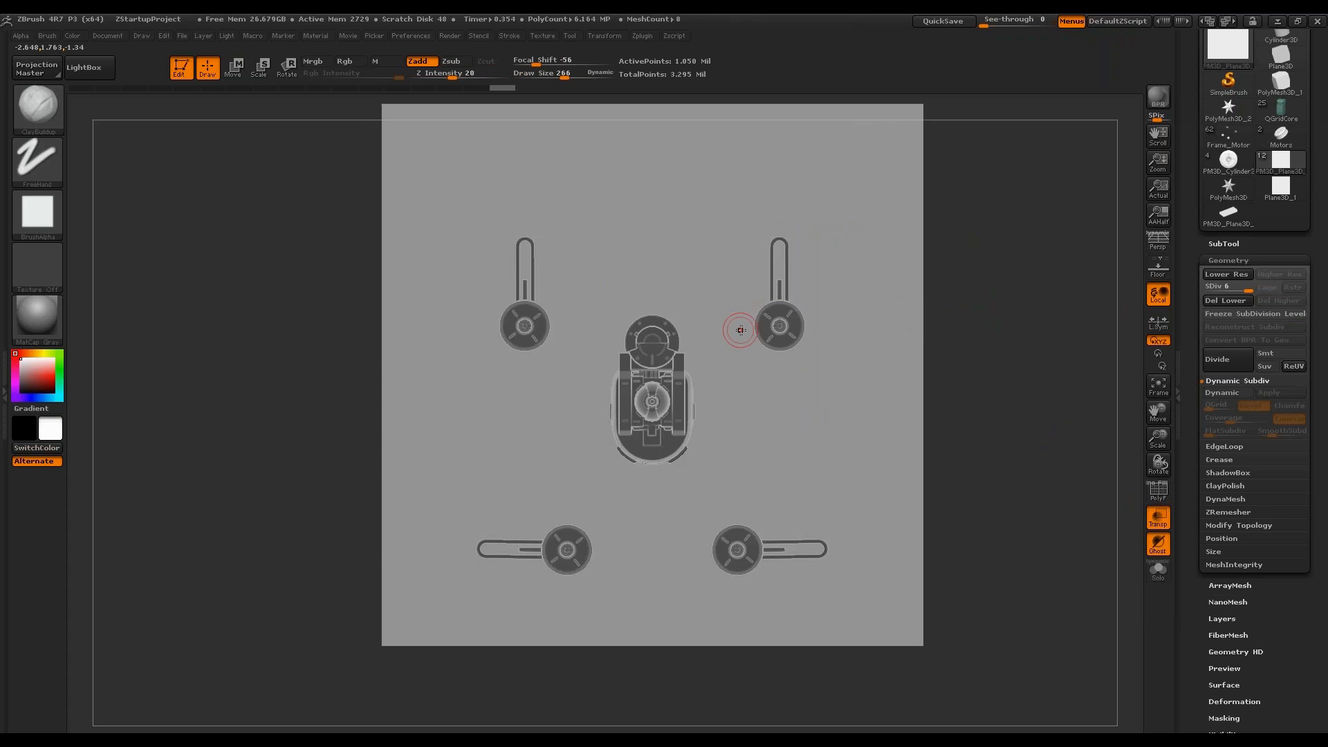
key("bracketleft")
mouse_move(767, 325)
left_mouse_down("ctrl")
mouse_move(720, 340)
mouse_move(688, 398)
mouse_move(734, 547)
left_mouse_up("ctrl")
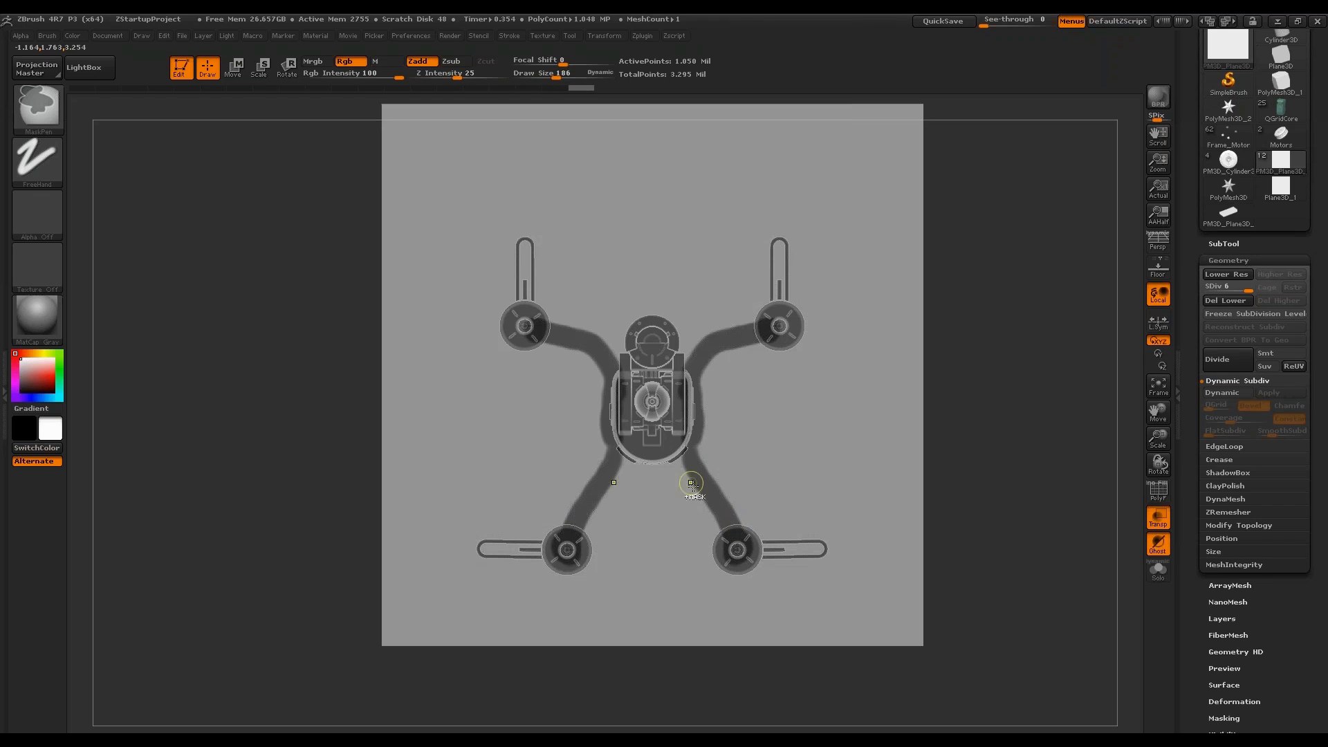
mouse_move(690, 474)
left_mouse_down("ctrl")
mouse_move(672, 454)
mouse_move(695, 499)
left_mouse_up("ctrl")
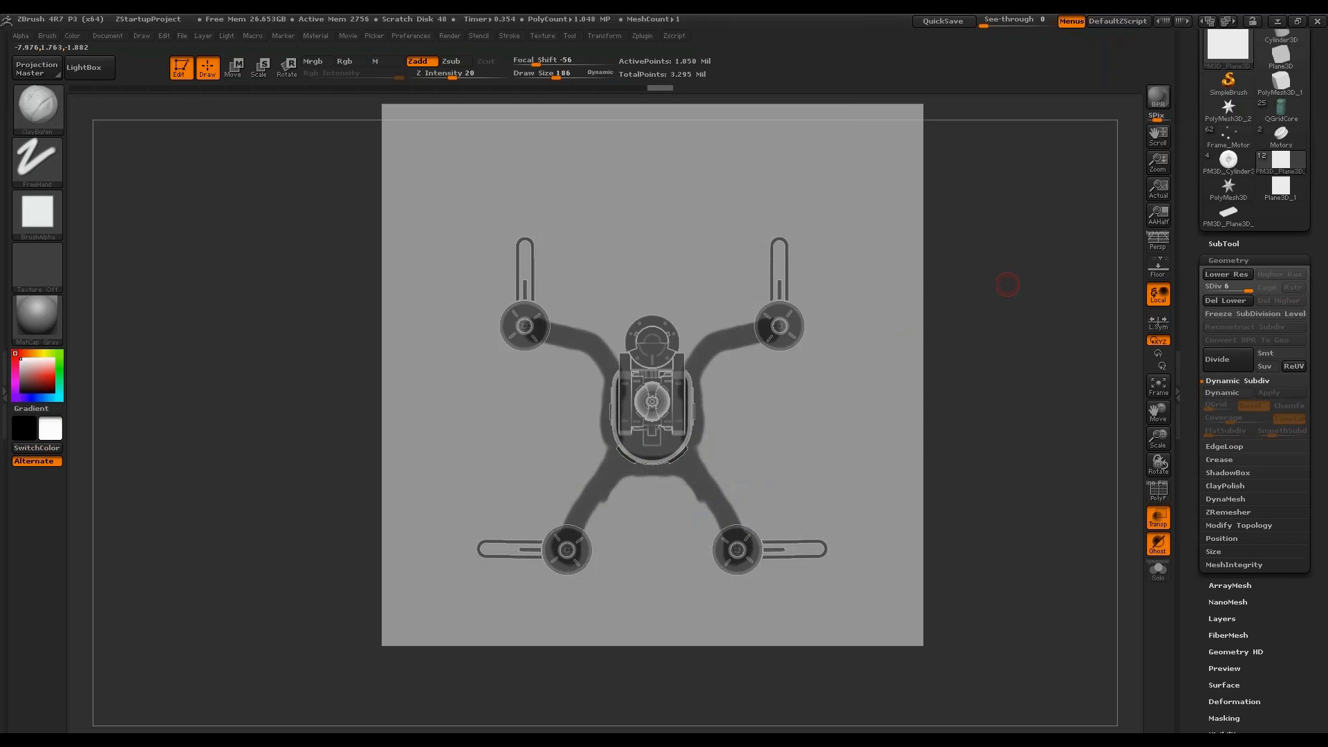
Reduce the draw size to 129, mask bumps along the rear arms, and square off the mask along the body's sides.
key("space")
key("ctrl")
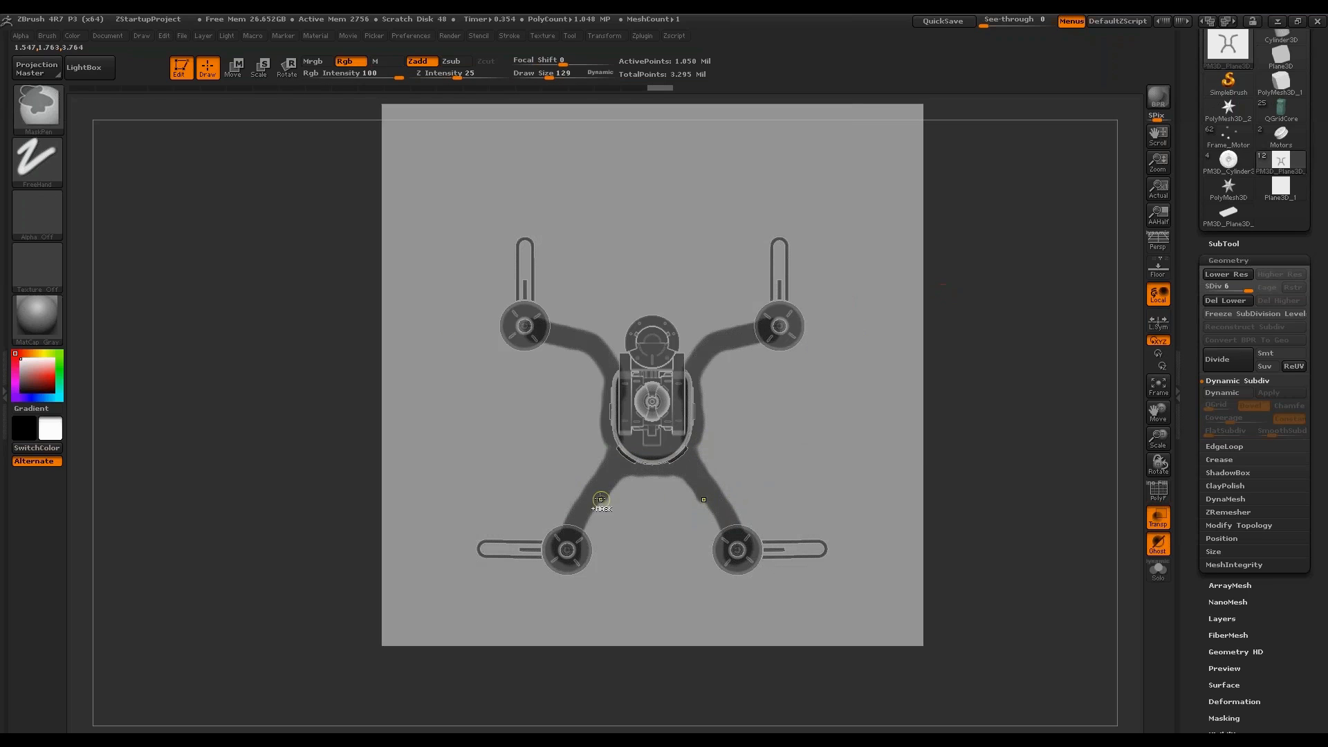
mouse_move(601, 498)
left_mouse_down("ctrl")
mouse_move(613, 487)
mouse_move(596, 476)
left_mouse_up("ctrl")
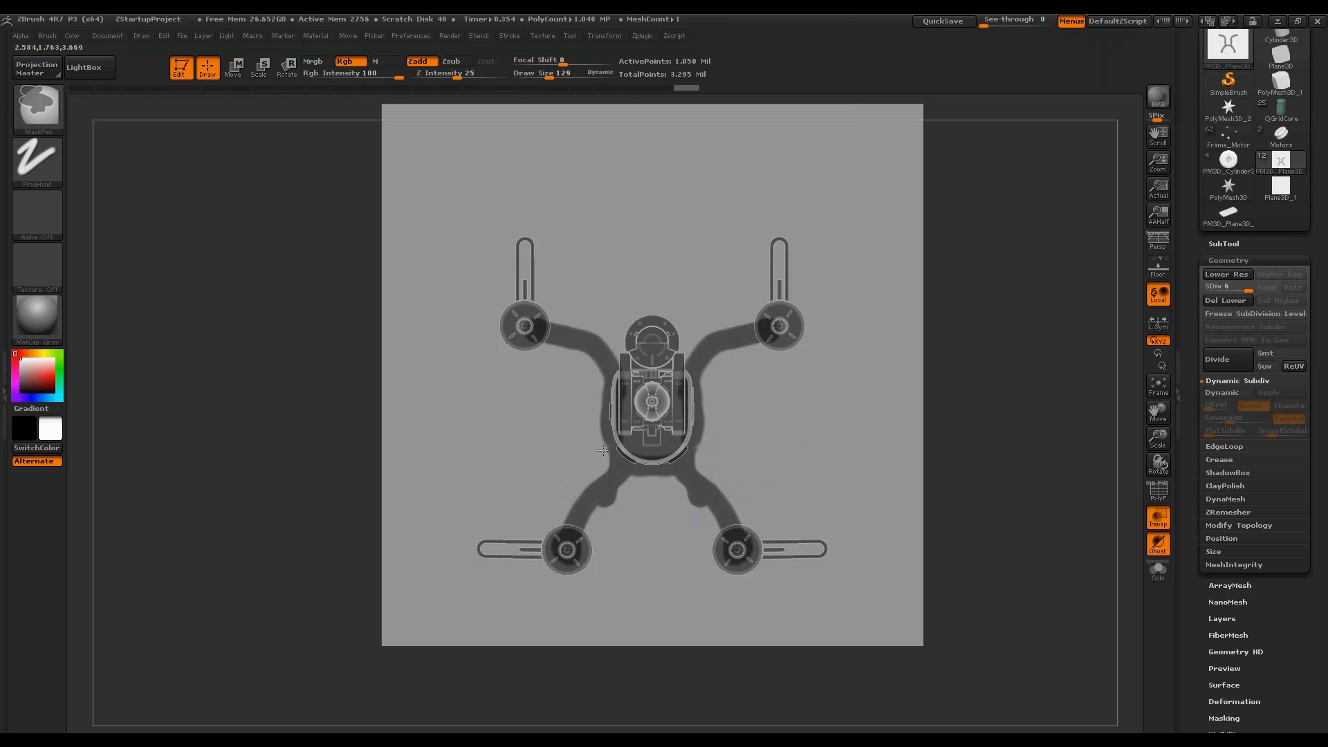
mouse_move(700, 450)
left_mouse_down("ctrl")
mouse_move(704, 398)
mouse_move(704, 453)
mouse_move(712, 413)
mouse_move(702, 371)
left_mouse_up("ctrl")
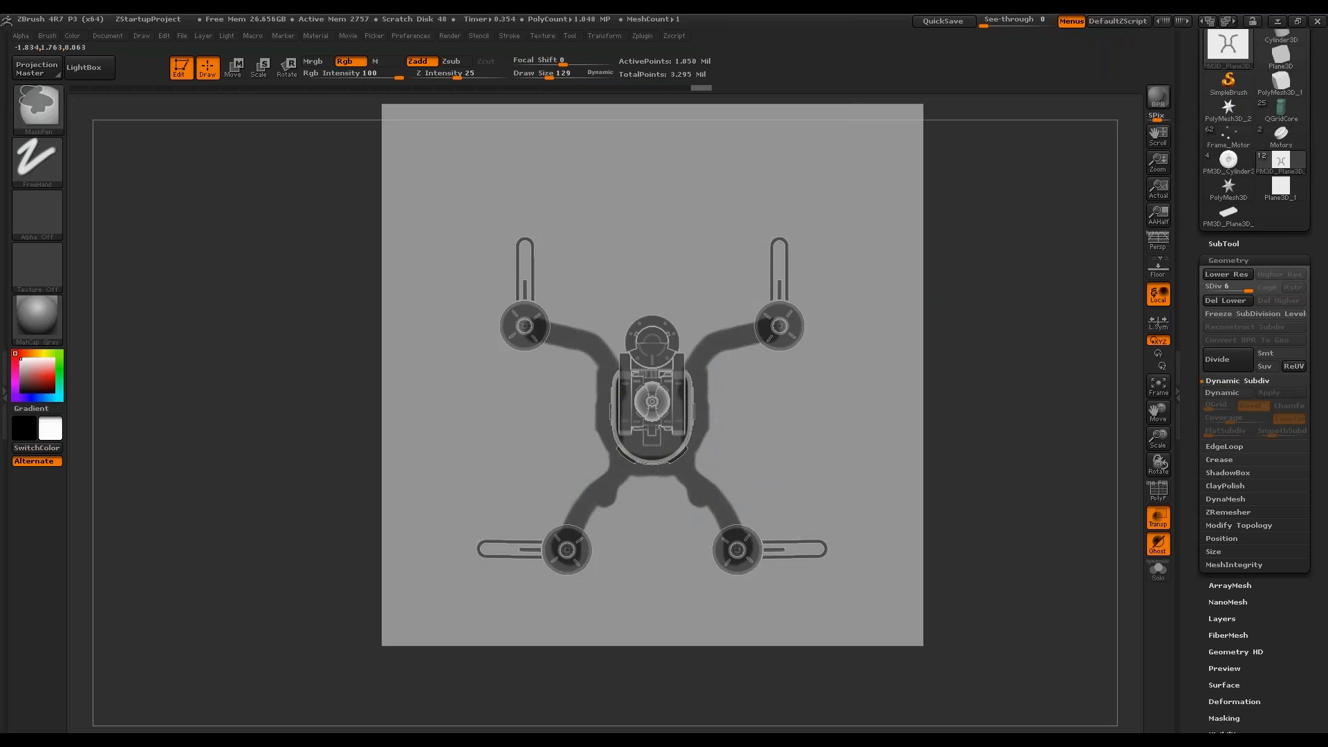
Mask a short prong on each side of the drone's nose and thicken the front arms with added bumps.
left_click_drag(699, 358, 677, 303, "ctrl")
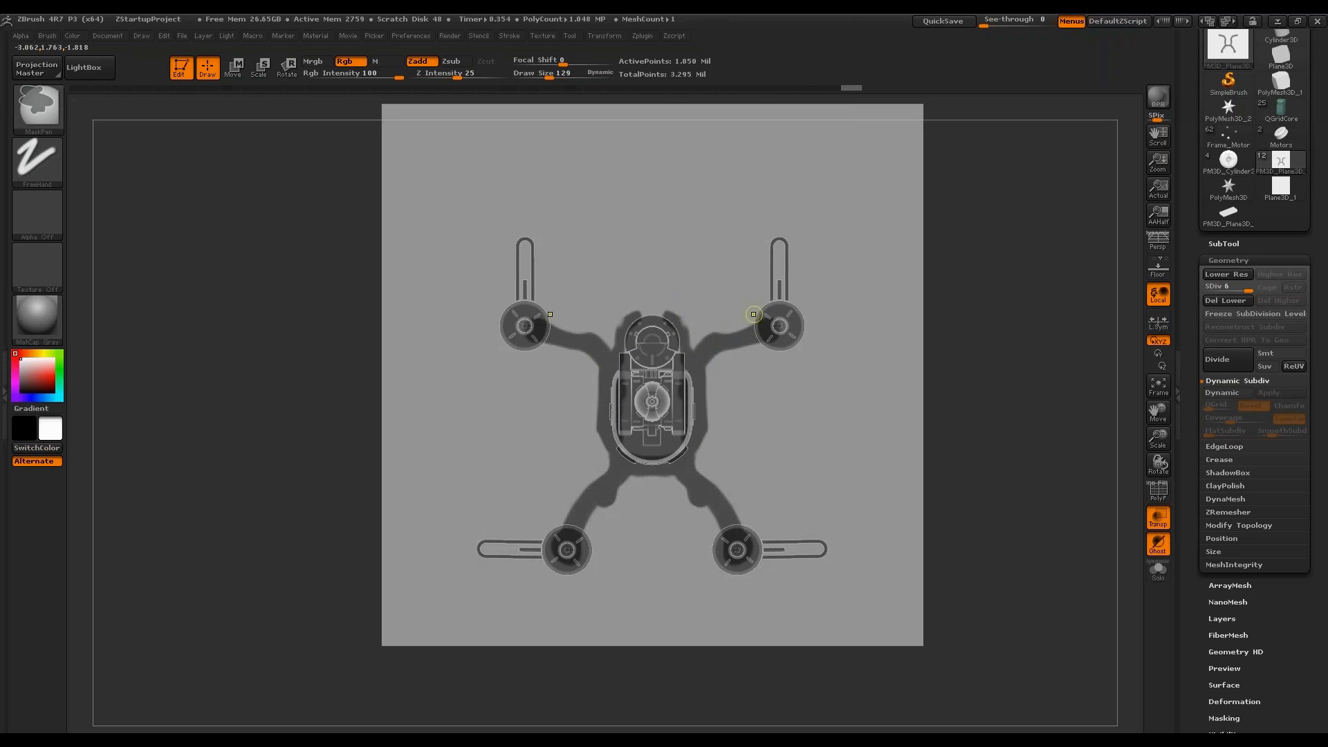
mouse_move(719, 339)
left_mouse_down("ctrl")
mouse_move(756, 318)
mouse_move(781, 330)
mouse_move(726, 361)
left_mouse_up("ctrl")
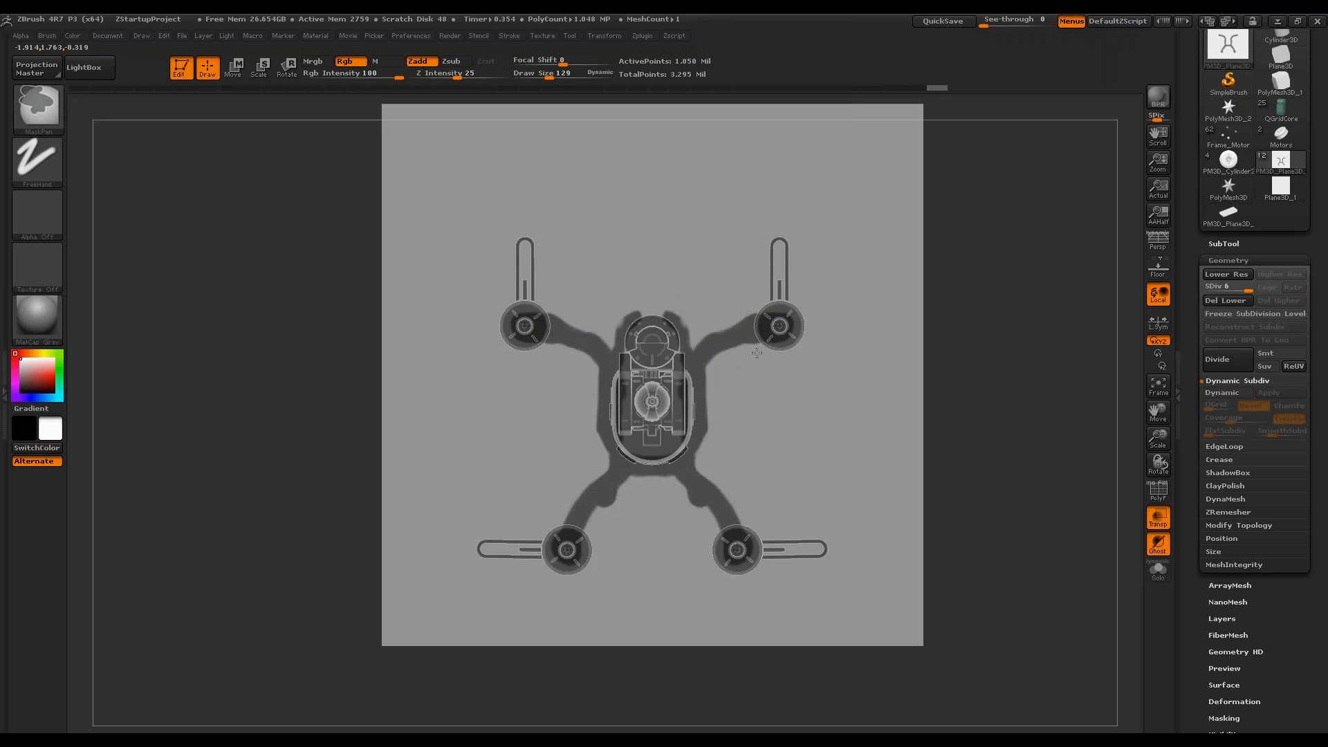
left_click_drag(780, 324, 747, 315, "ctrl")
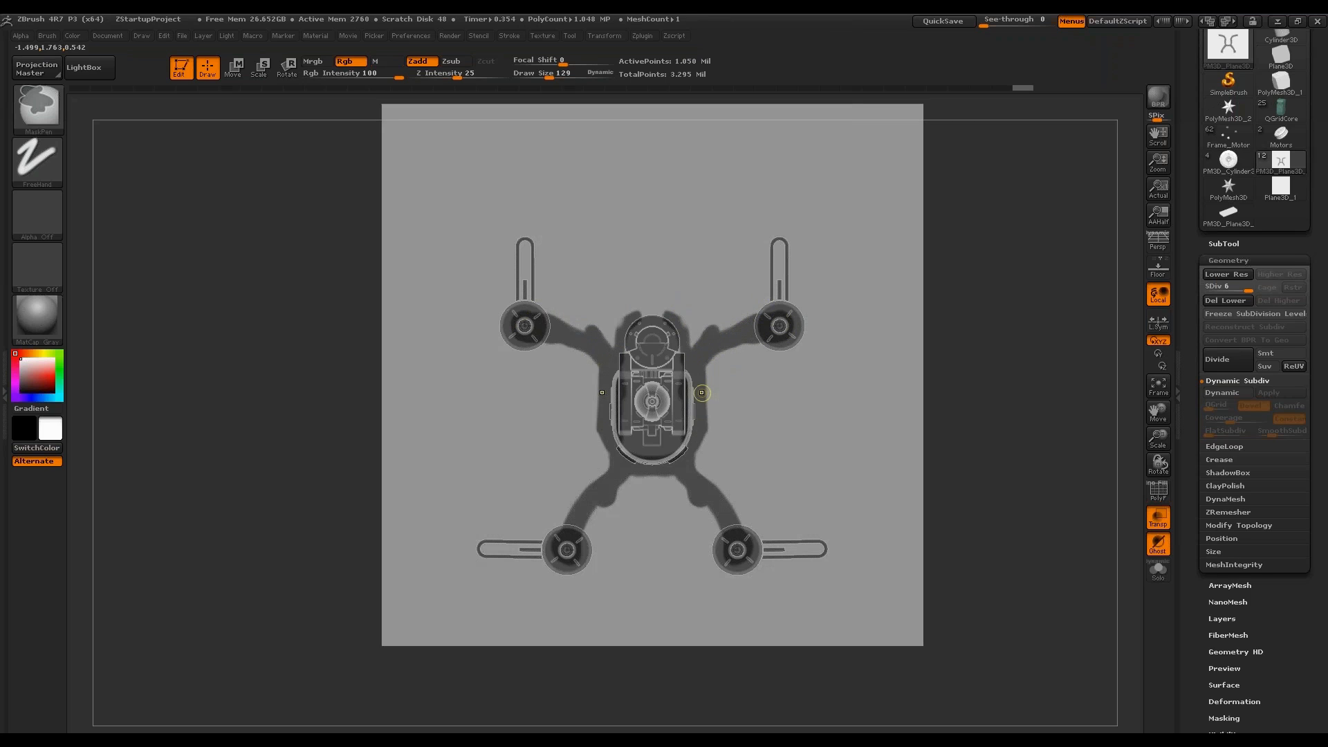
Touch up the mask along the body's sides and rear edge, undoing the unwanted strokes.
left_click_drag(703, 379, 702, 439, "ctrl+alt")
key("ctrl+z")
left_click(699, 455, "ctrl")
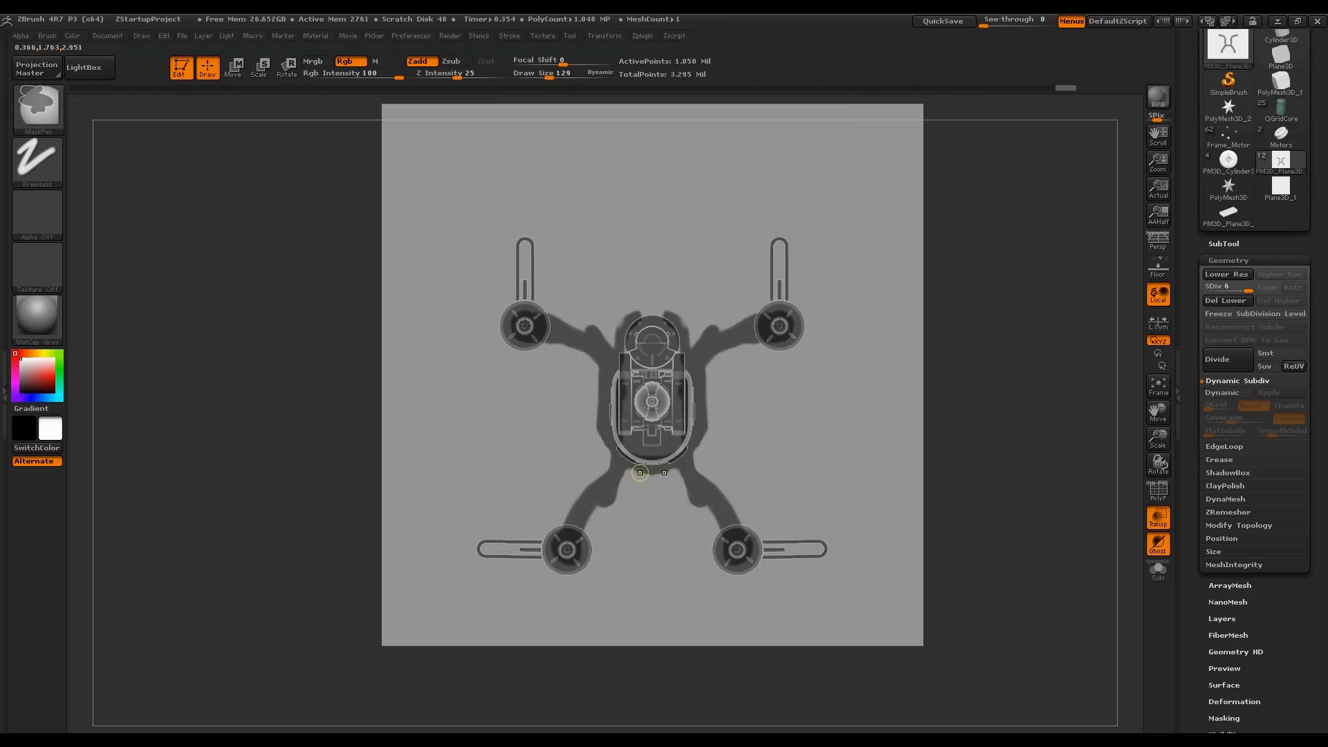
left_click(631, 459, "ctrl")
key("ctrl+z")
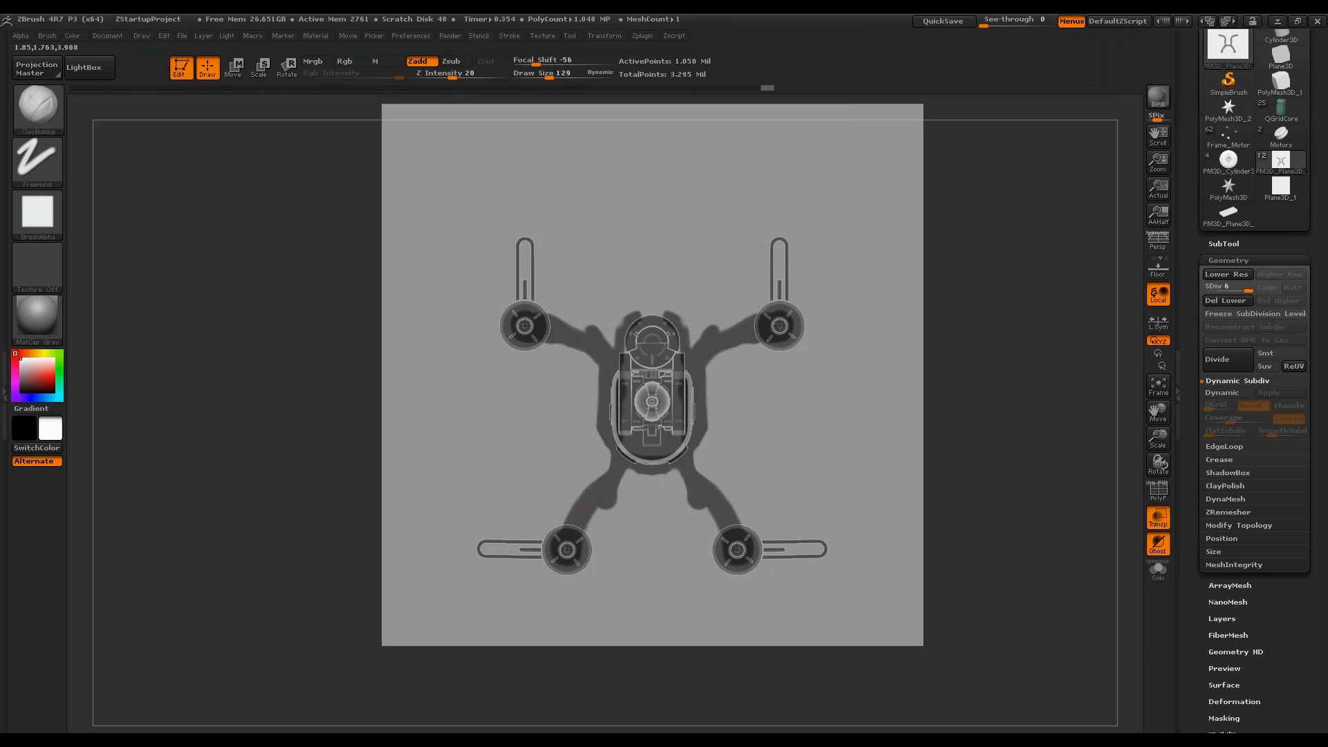
Switch to the Masking subtool and hide the PM3D_Plane3D_1 plane.
mouse_move(986, 450)
left_mouse_down("alt")
mouse_move(975, 388)
mouse_move(986, 434)
left_mouse_up("alt")
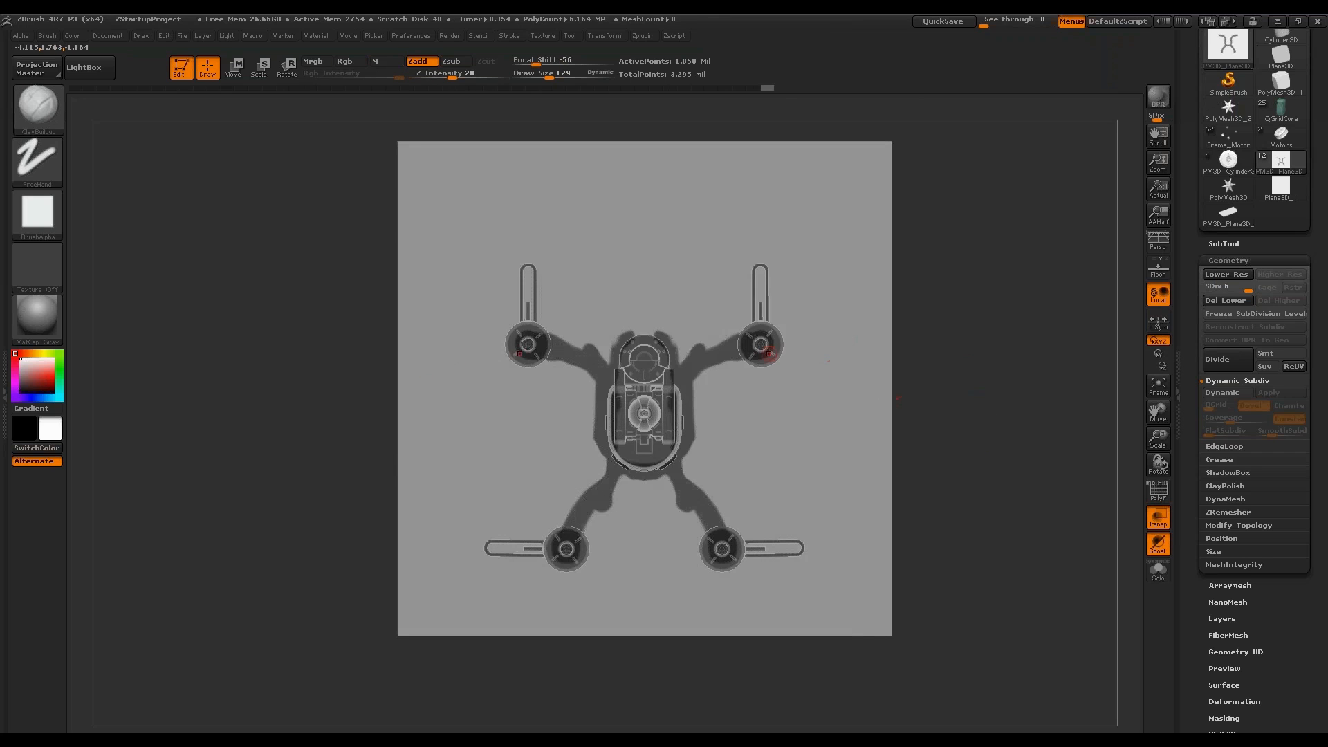
left_click(1238, 244)
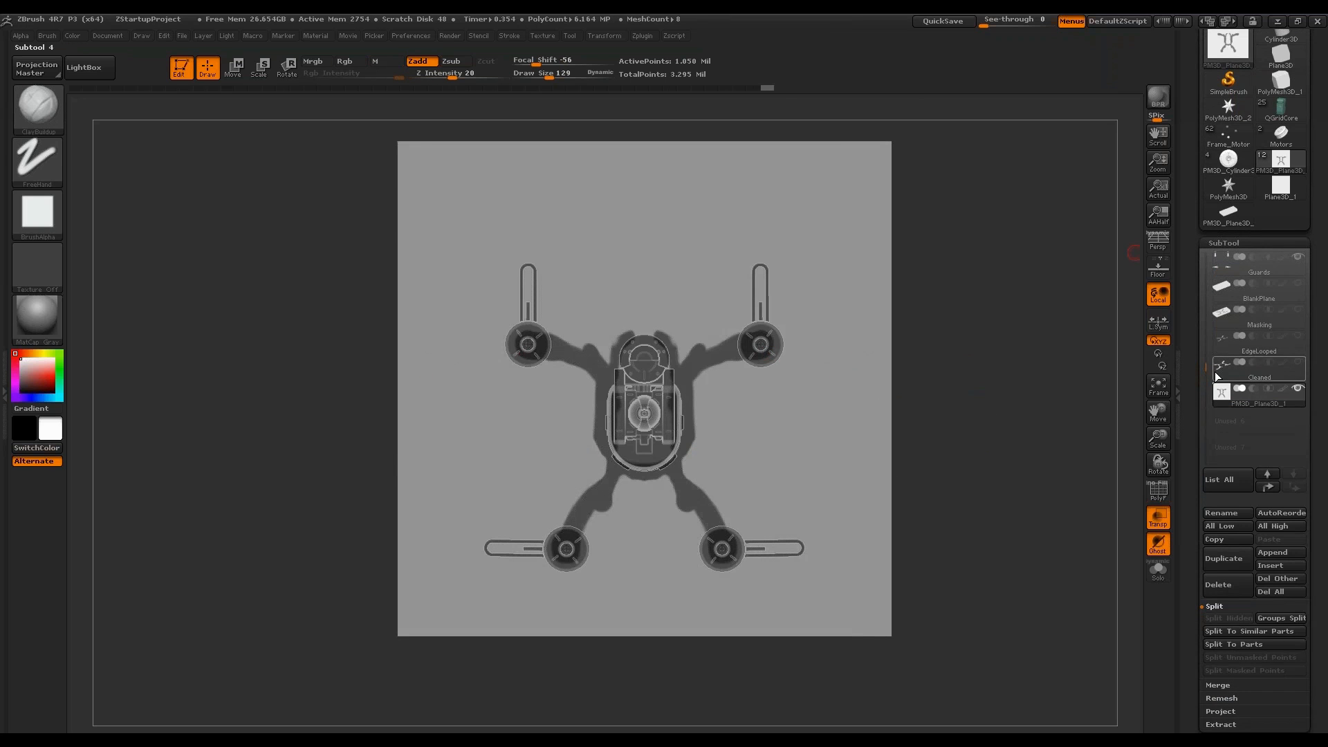
scroll(1238, 367, "up", 2)
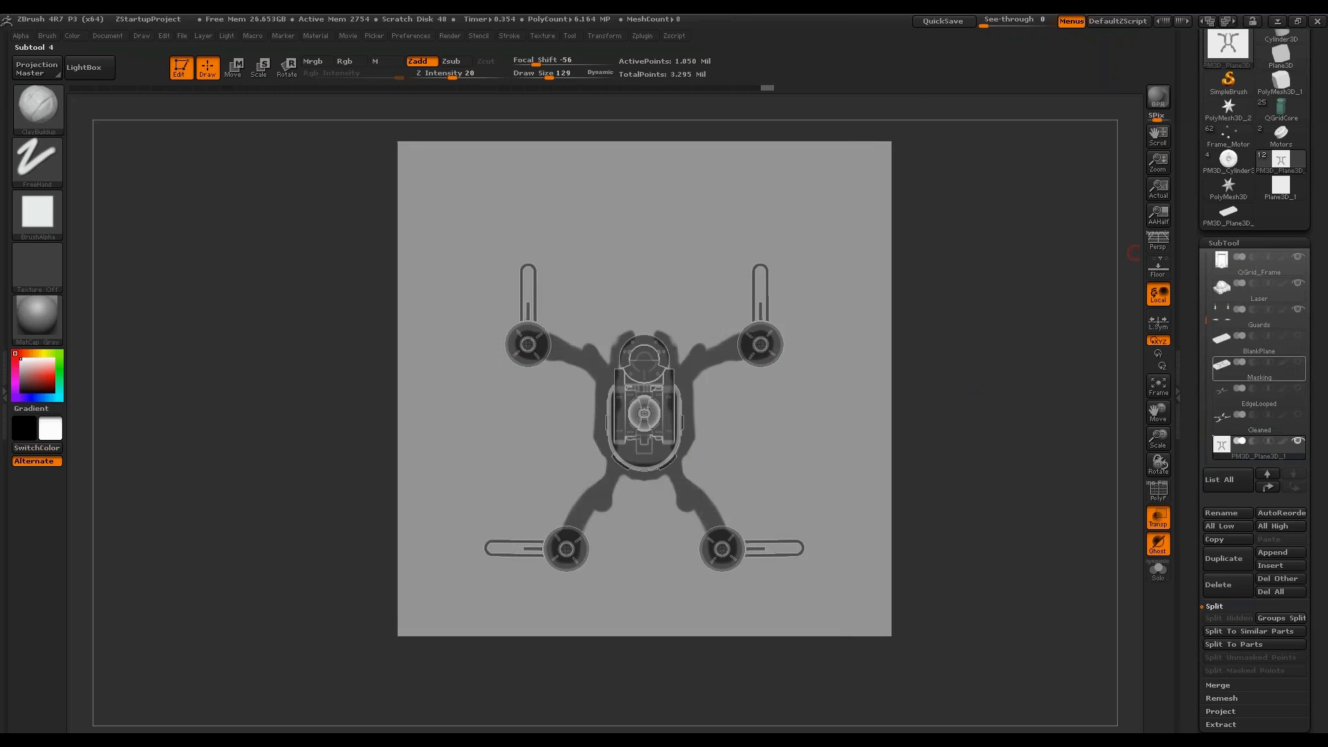
left_click(1279, 371)
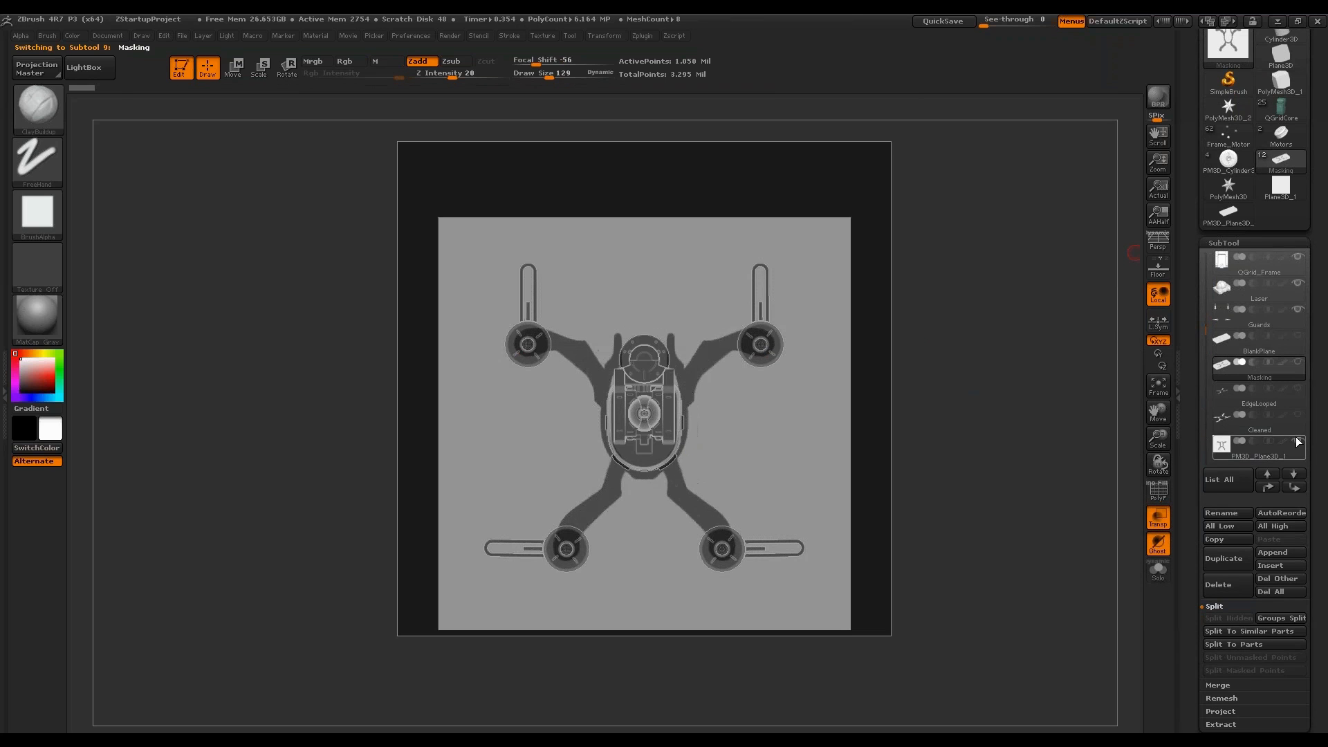
left_click_drag(992, 478, 998, 454, "alt")
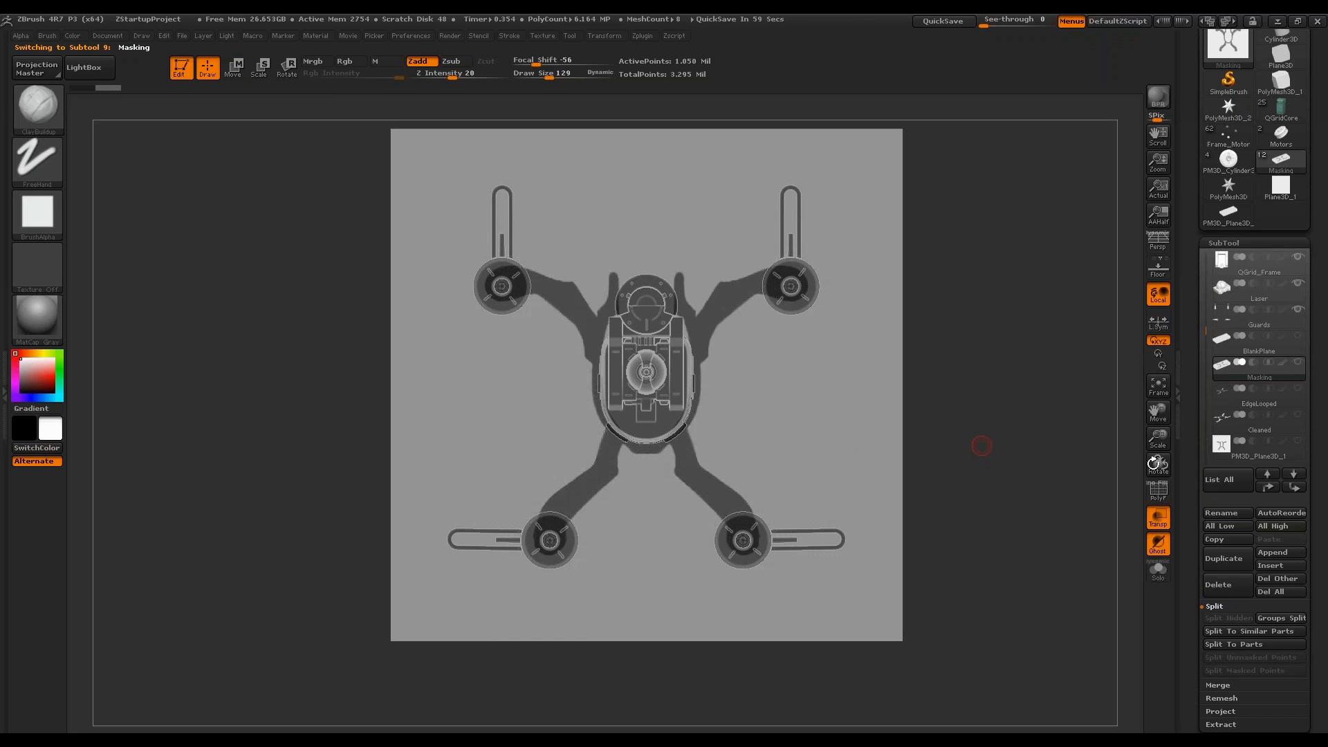
Display the polyframe on the Masking plane to examine its mesh density against the masked arm shape.
left_click(1158, 489)
left_click_drag(1061, 480, 1023, 504)
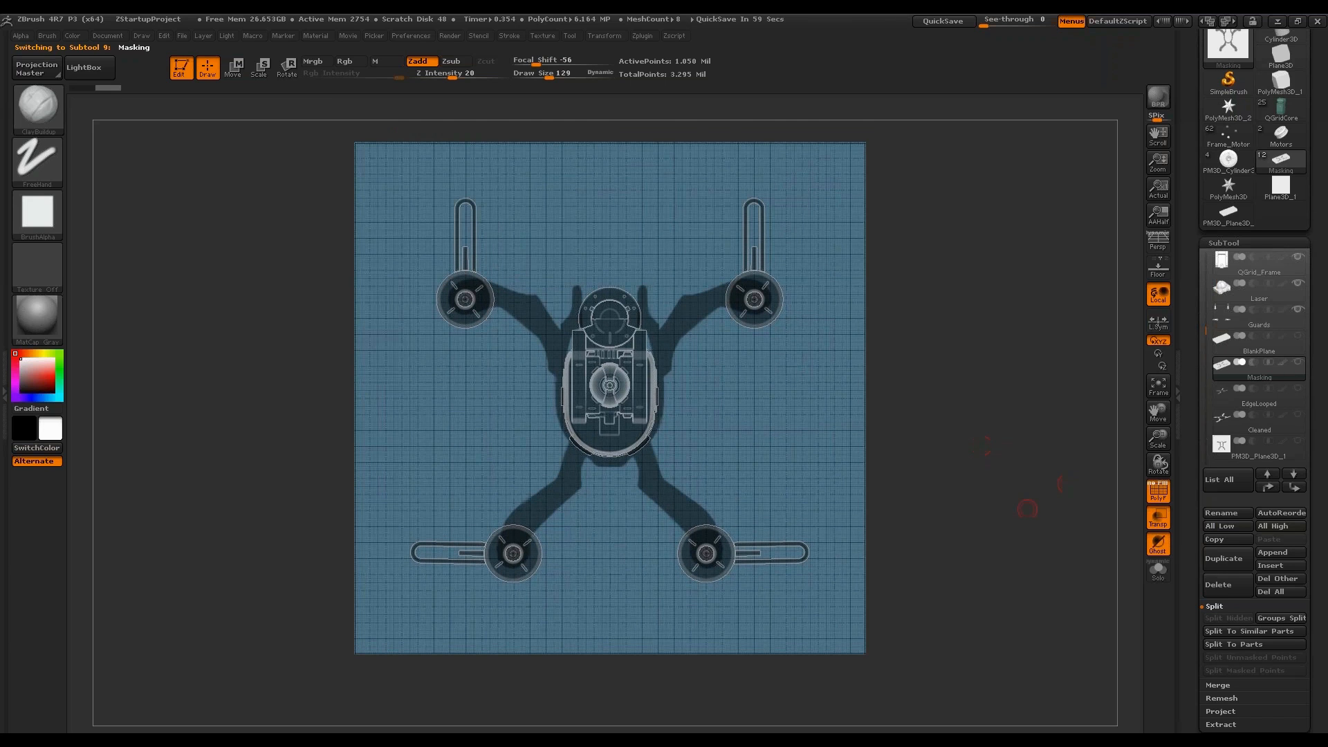
left_click(1164, 495)
left_click_drag(994, 401, 1001, 399)
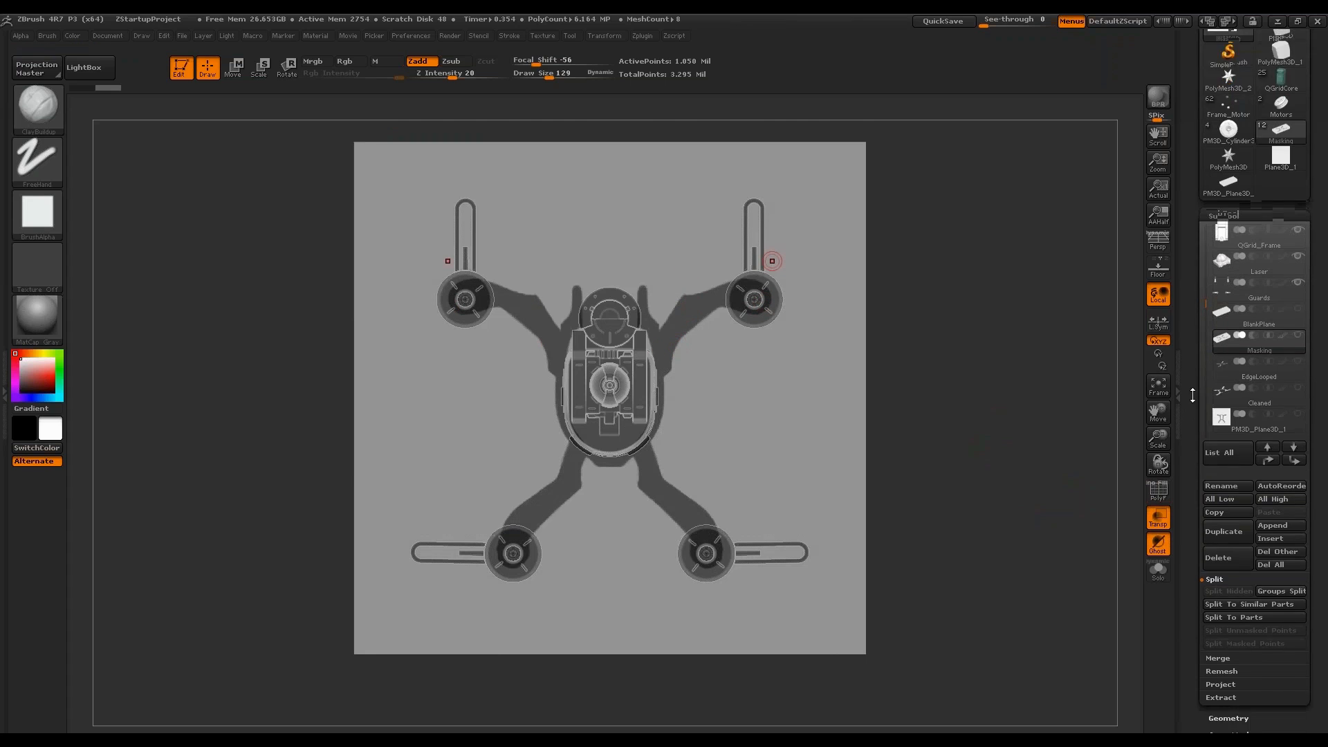
key("ctrl")
key("shift+f")
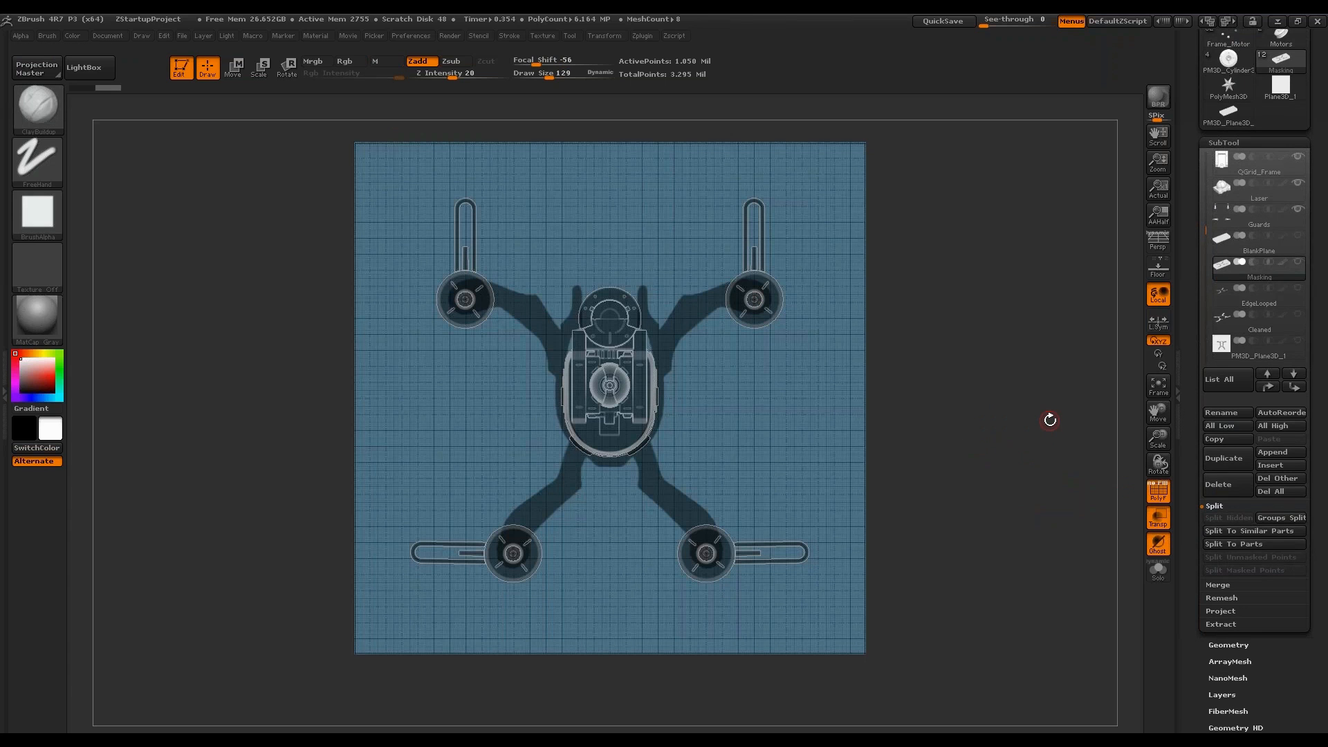
Insert an edge loop along the plane's mask outline with Edgeloop Masked Border, deleting the lower subdivision levels to allow it.
left_click(1228, 644)
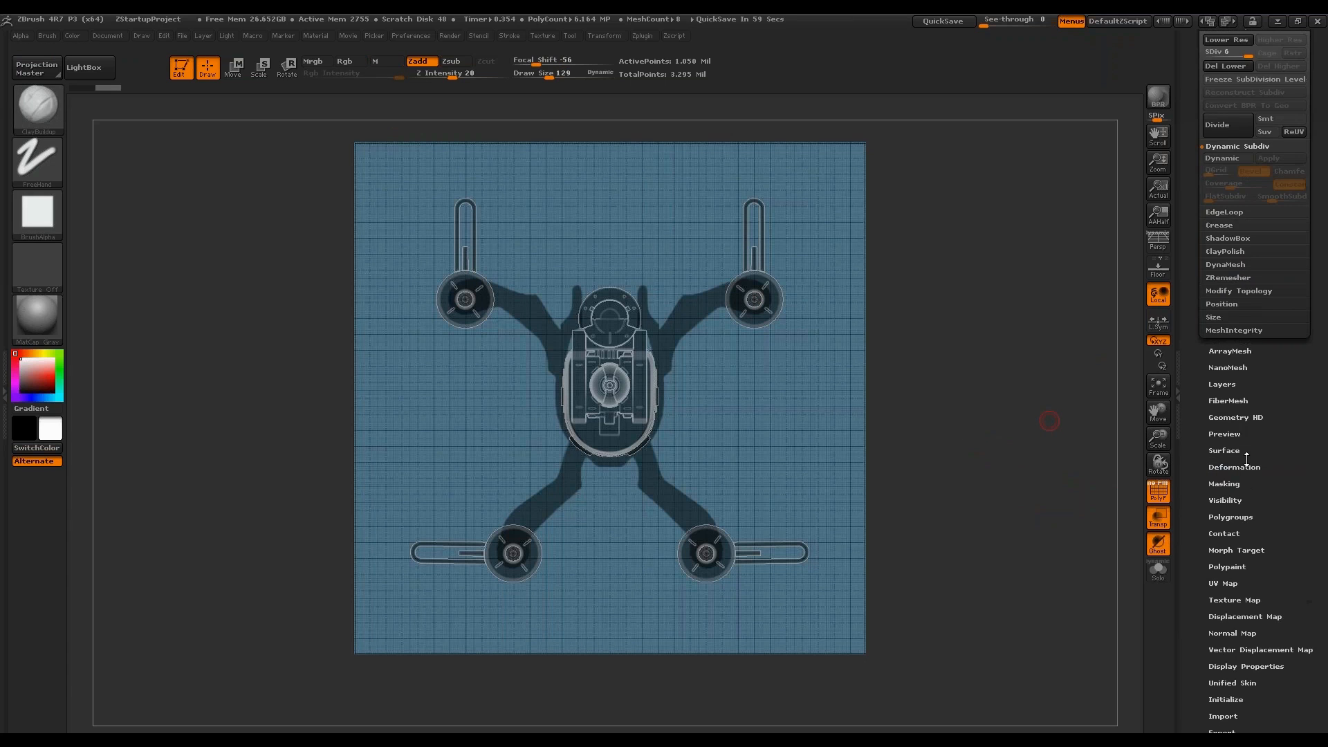
left_click(1224, 212)
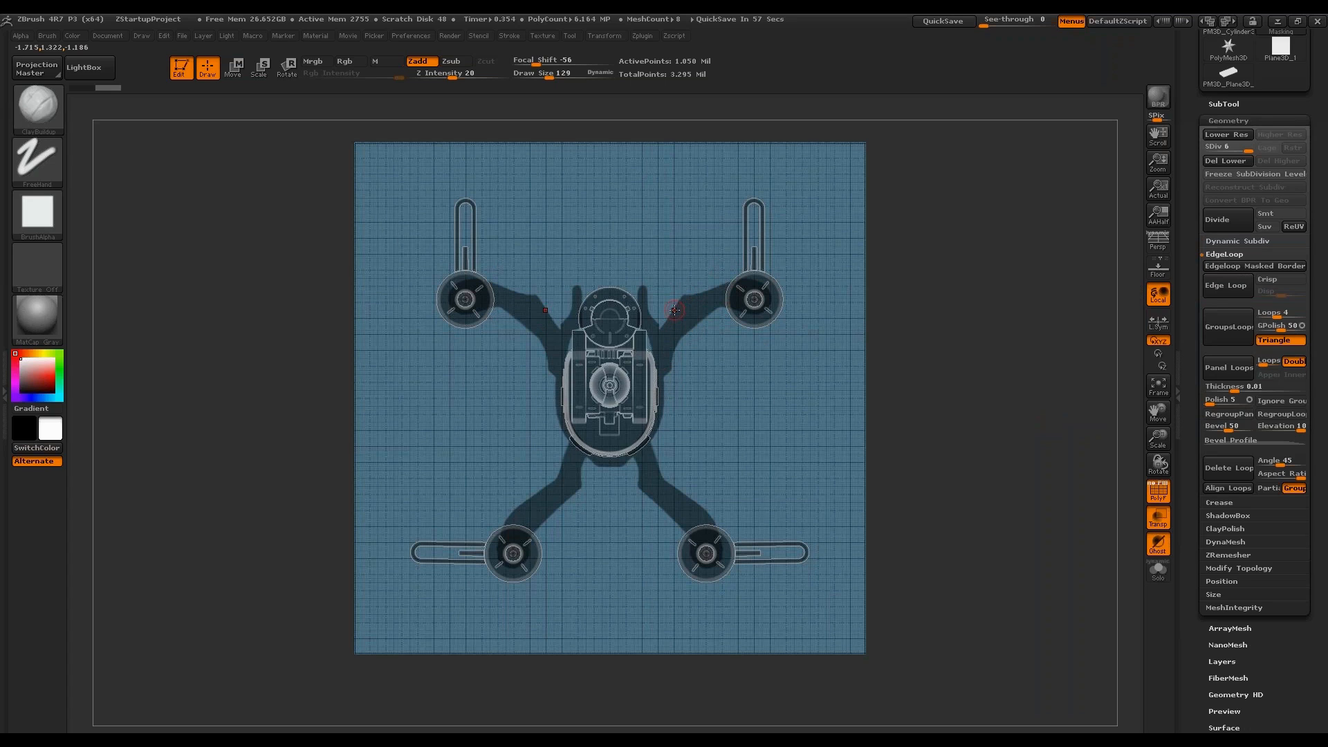
left_click(1263, 265)
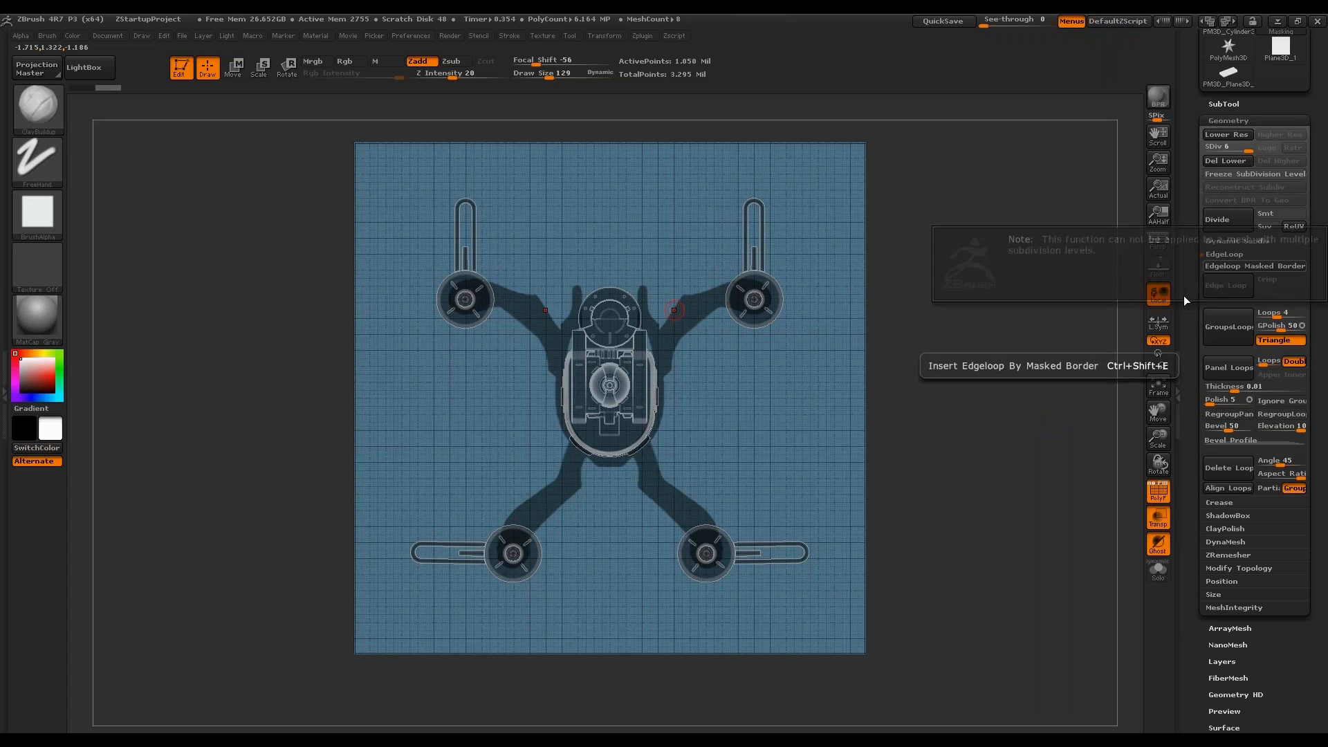
left_click(1224, 162)
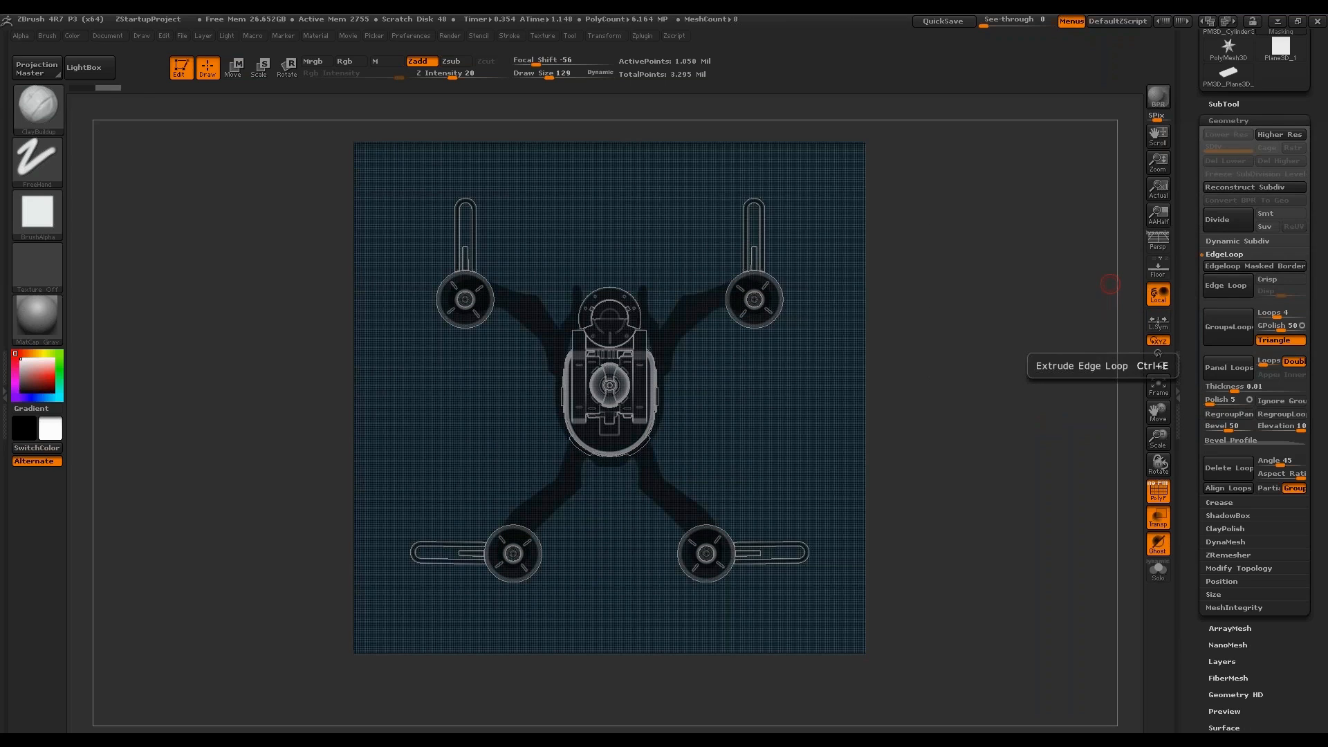
left_click(1158, 517)
left_click(1255, 267)
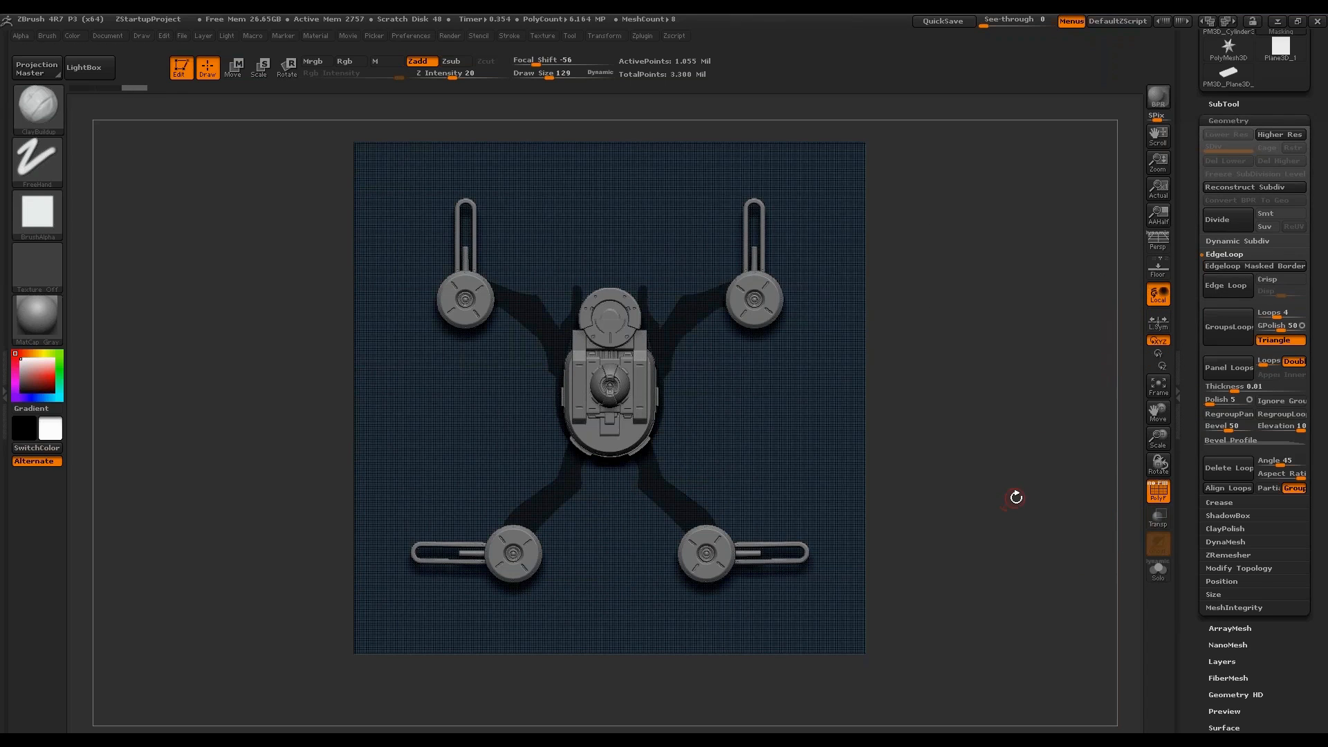
Isolate the plane in Solo mode with its polyframe displayed to examine the topology around the masked frame shape.
left_click(1158, 491)
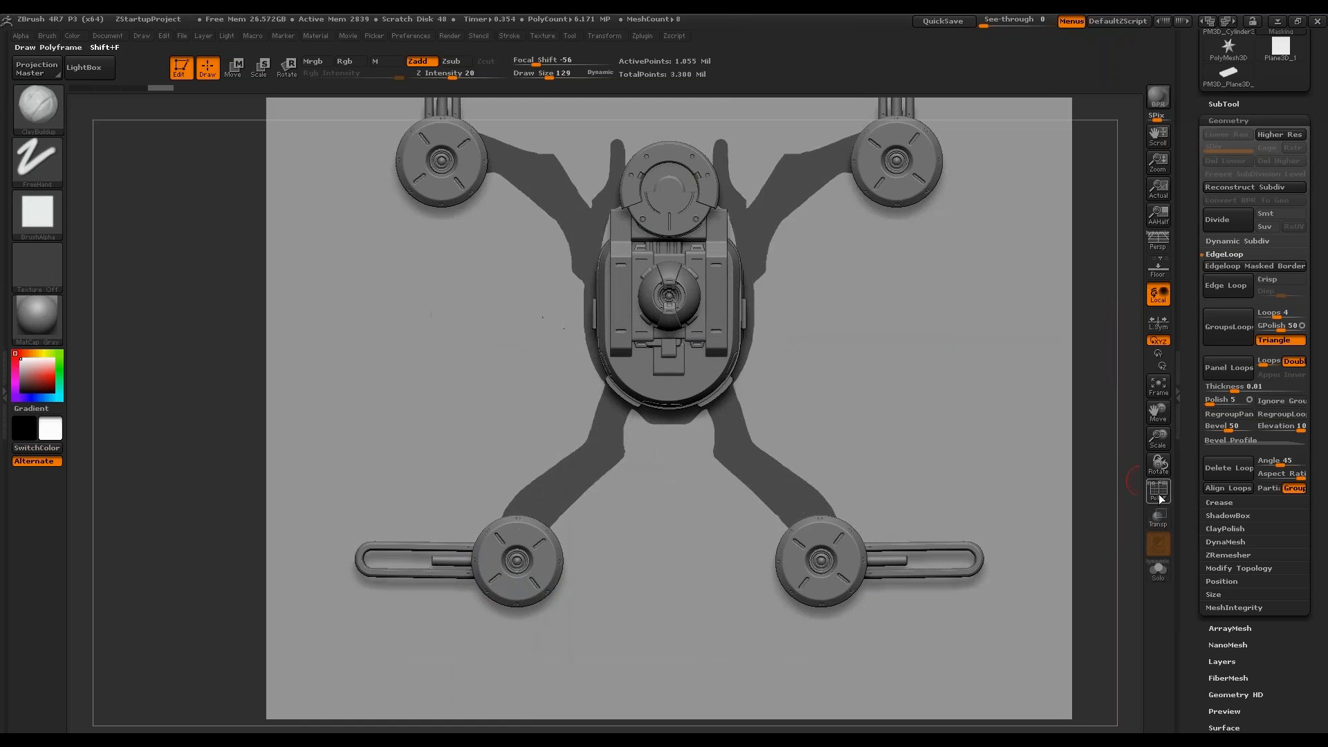
left_click(1158, 491)
left_click(1158, 569)
left_click_drag(1107, 415, 1128, 475)
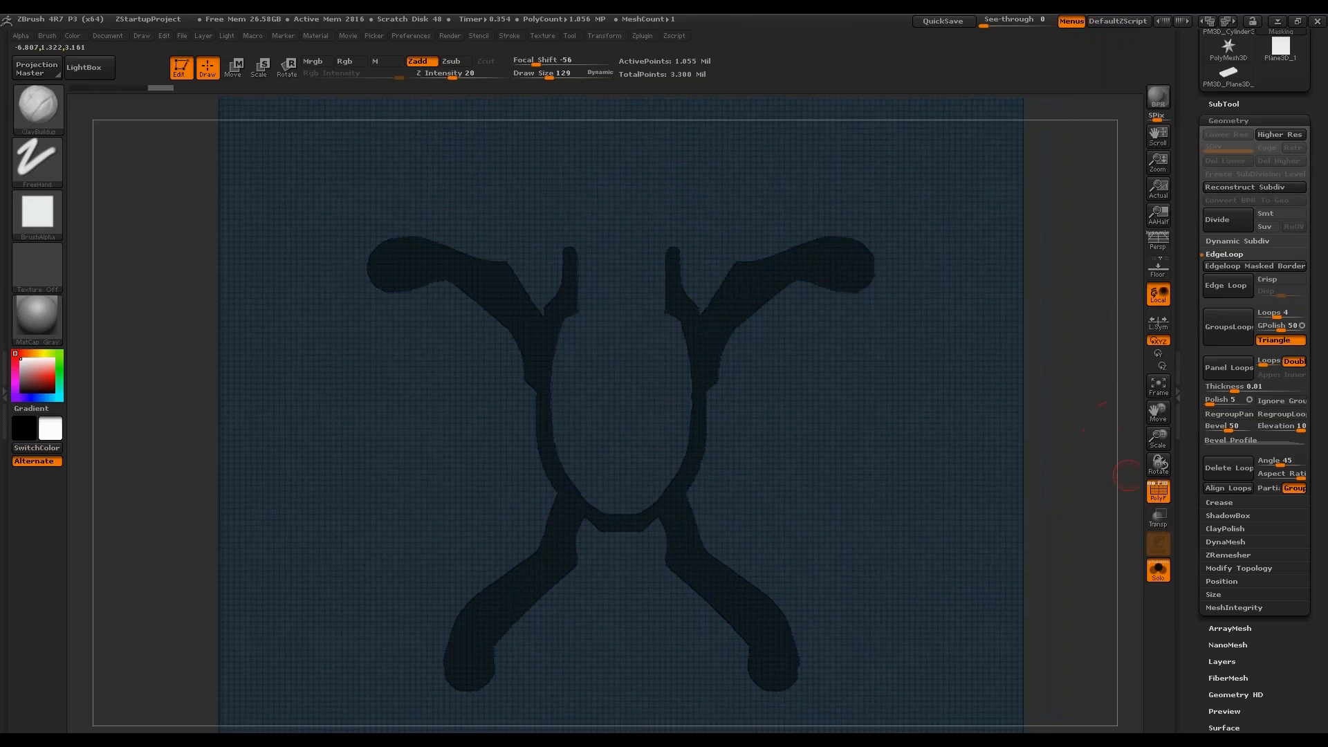
Turn the masked arm frame shape into its own polygroup and isolate it with the polyframe displayed.
left_click(1157, 491)
key("ctrl")
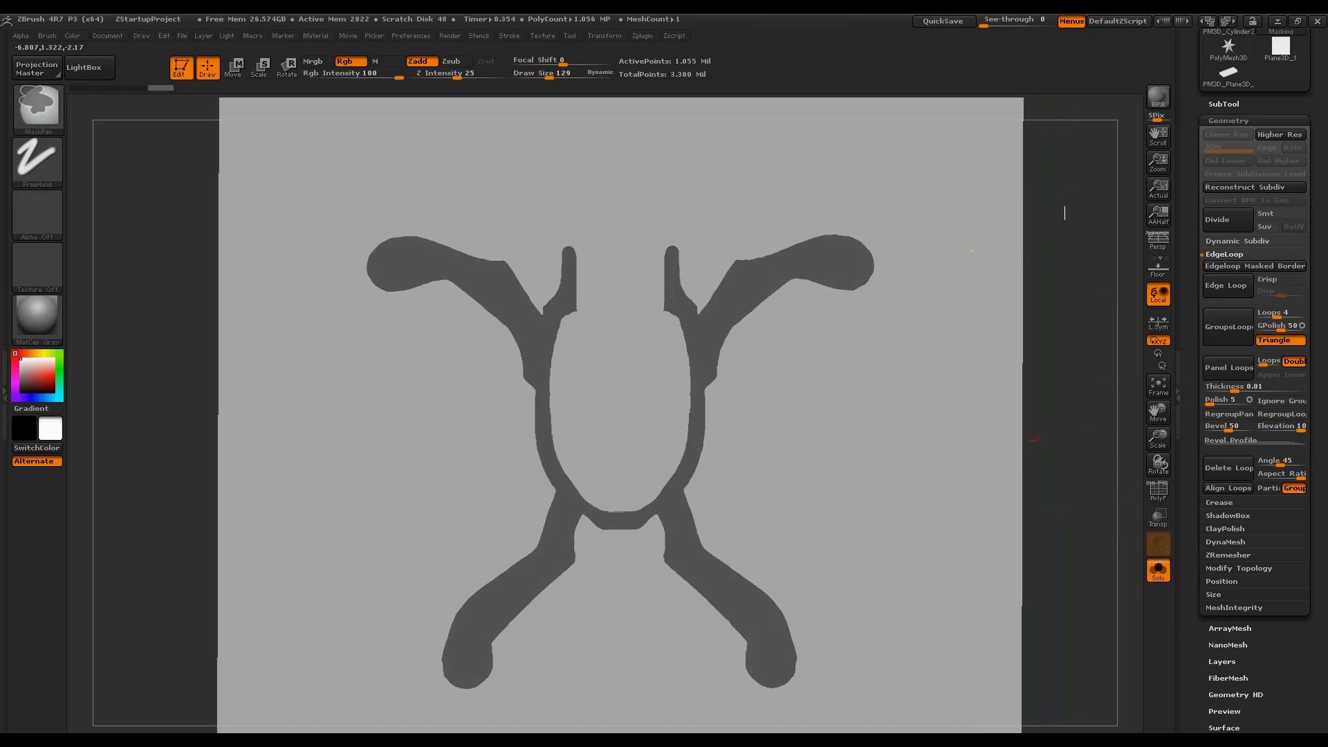
key("ctrl+w")
left_click(749, 284, "ctrl+shift")
left_click_drag(968, 359, 1043, 459)
left_click(1158, 491)
Inspect the isolated frame's border topology and delete the hidden remainder of the plane with Del Hidden.
mouse_move(987, 354)
left_mouse_down("alt")
mouse_move(993, 543)
mouse_move(1006, 367)
mouse_move(993, 453)
mouse_move(954, 454)
left_mouse_up("alt")
key("space")
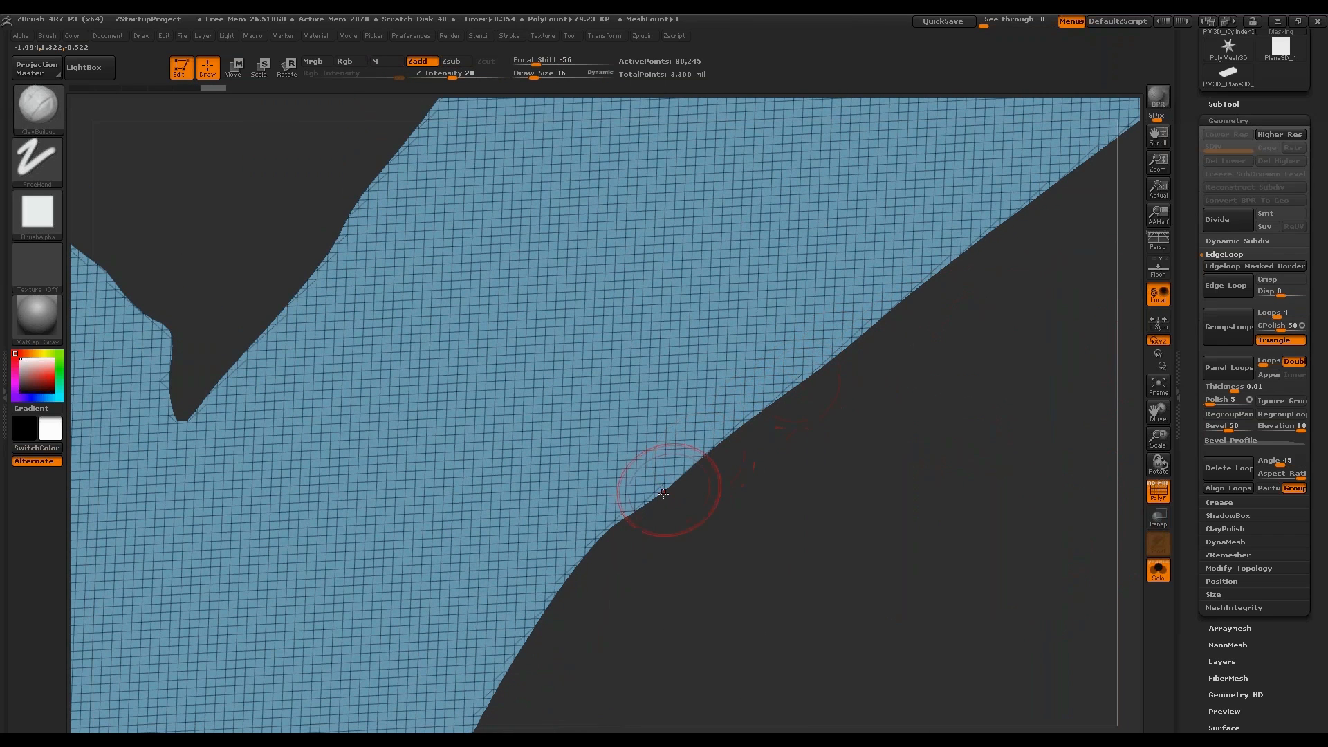
left_click_drag(664, 493, 599, 538)
left_click_drag(746, 549, 978, 559, "alt")
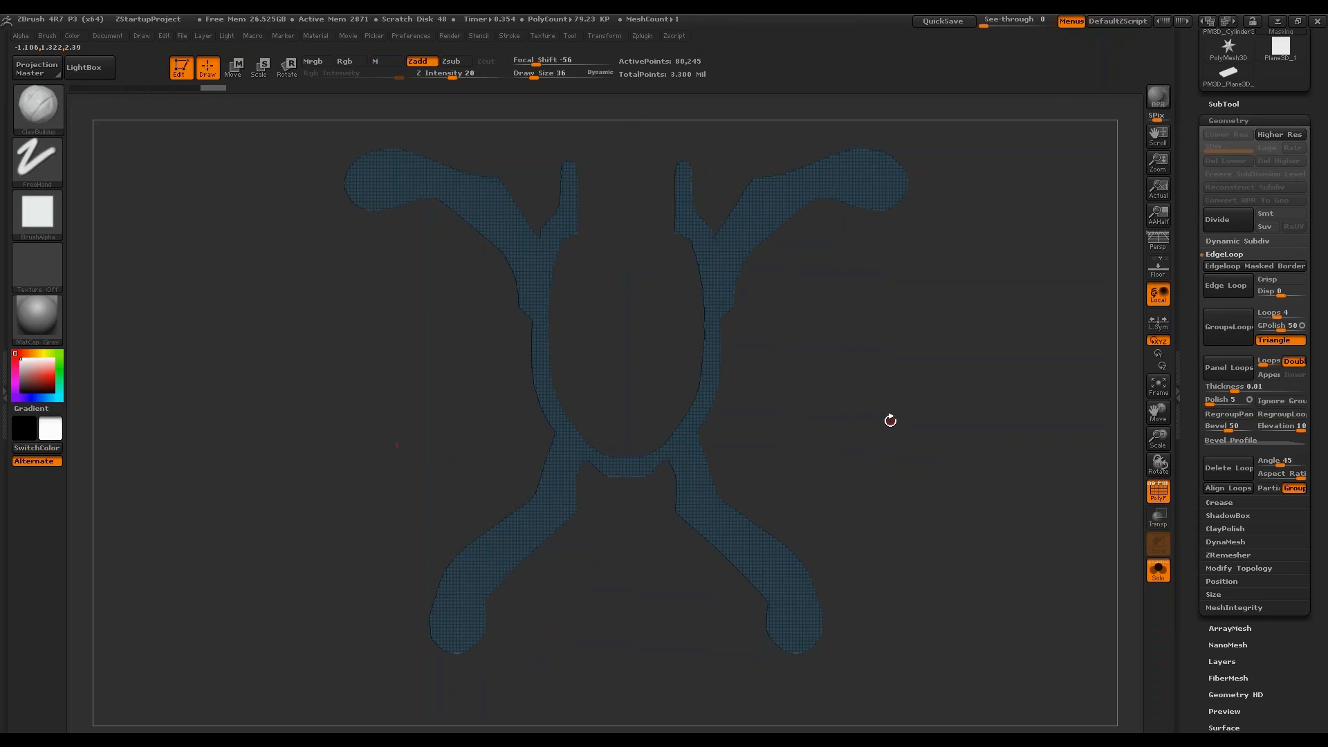
left_click(1250, 569)
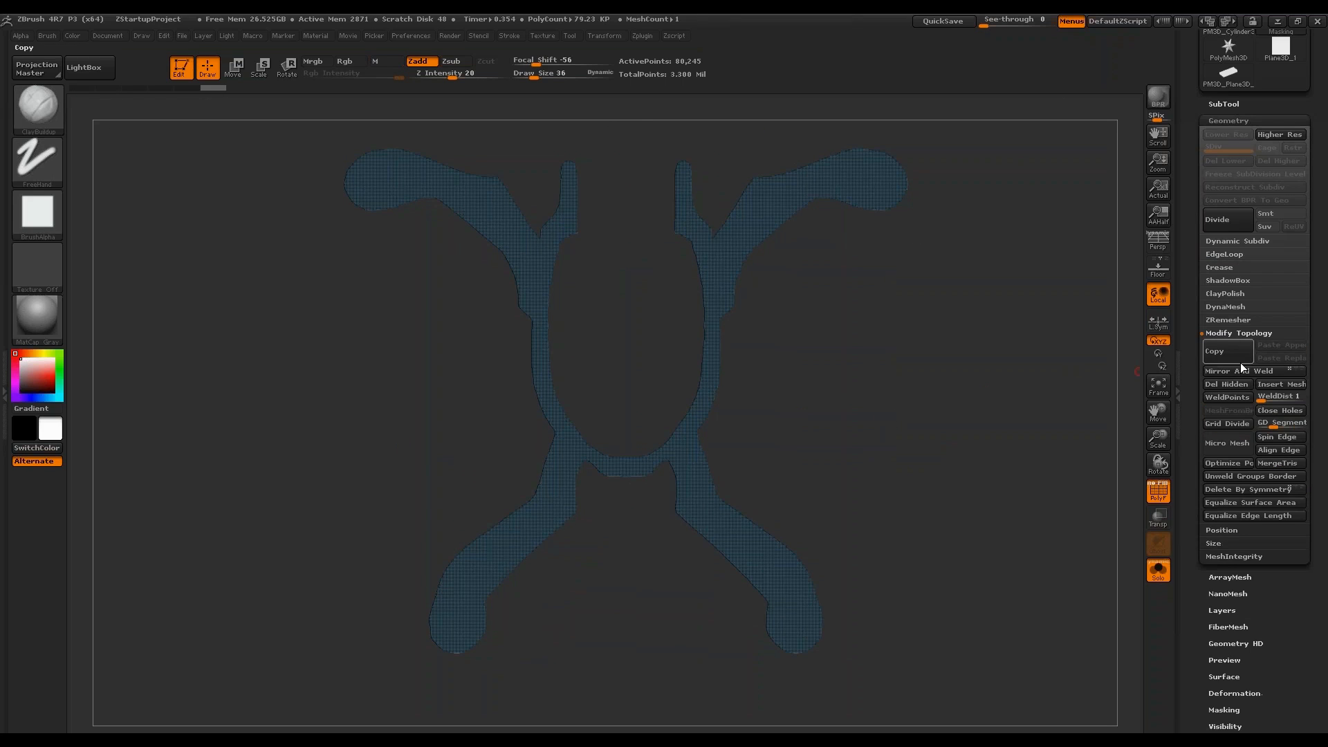
left_click(1226, 385)
left_click_drag(851, 628, 869, 350)
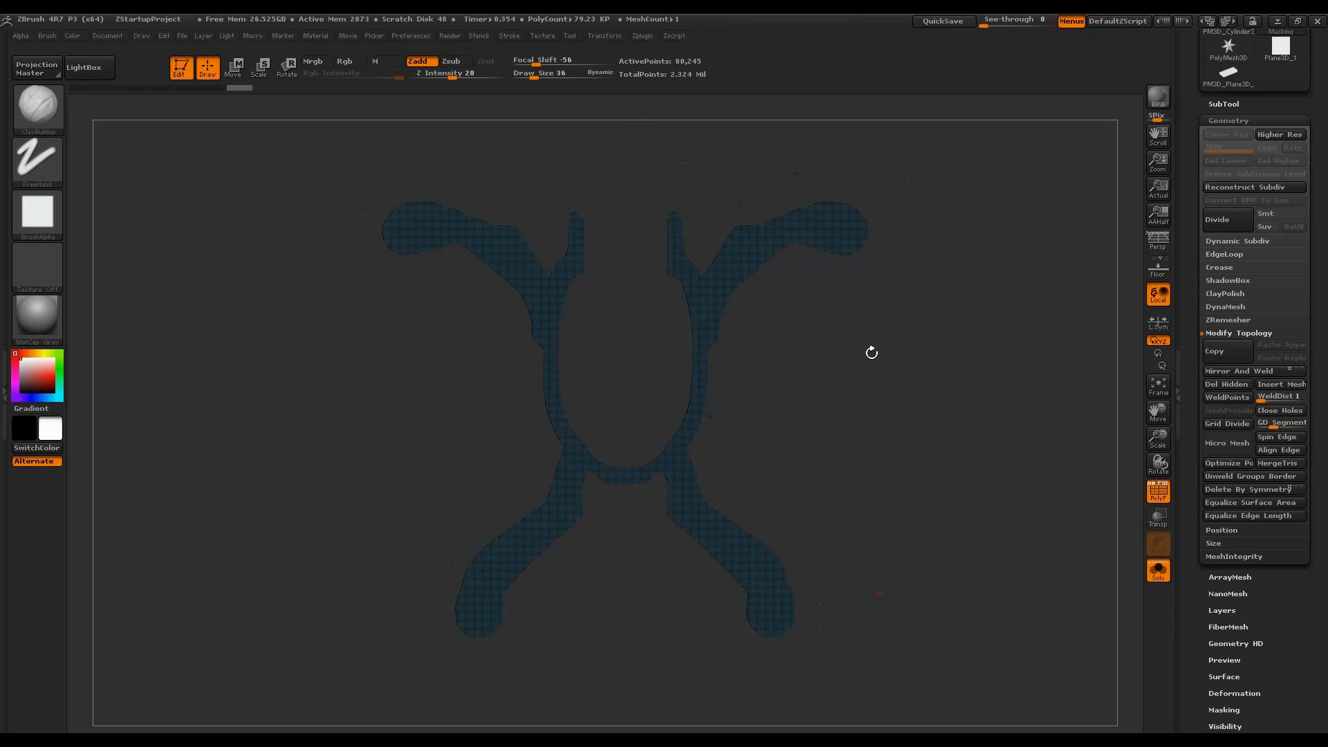
Remesh the frame with ZRemesher, enabling KeepGroups and lowering Smooth Groups to its minimum.
key("shift+f")
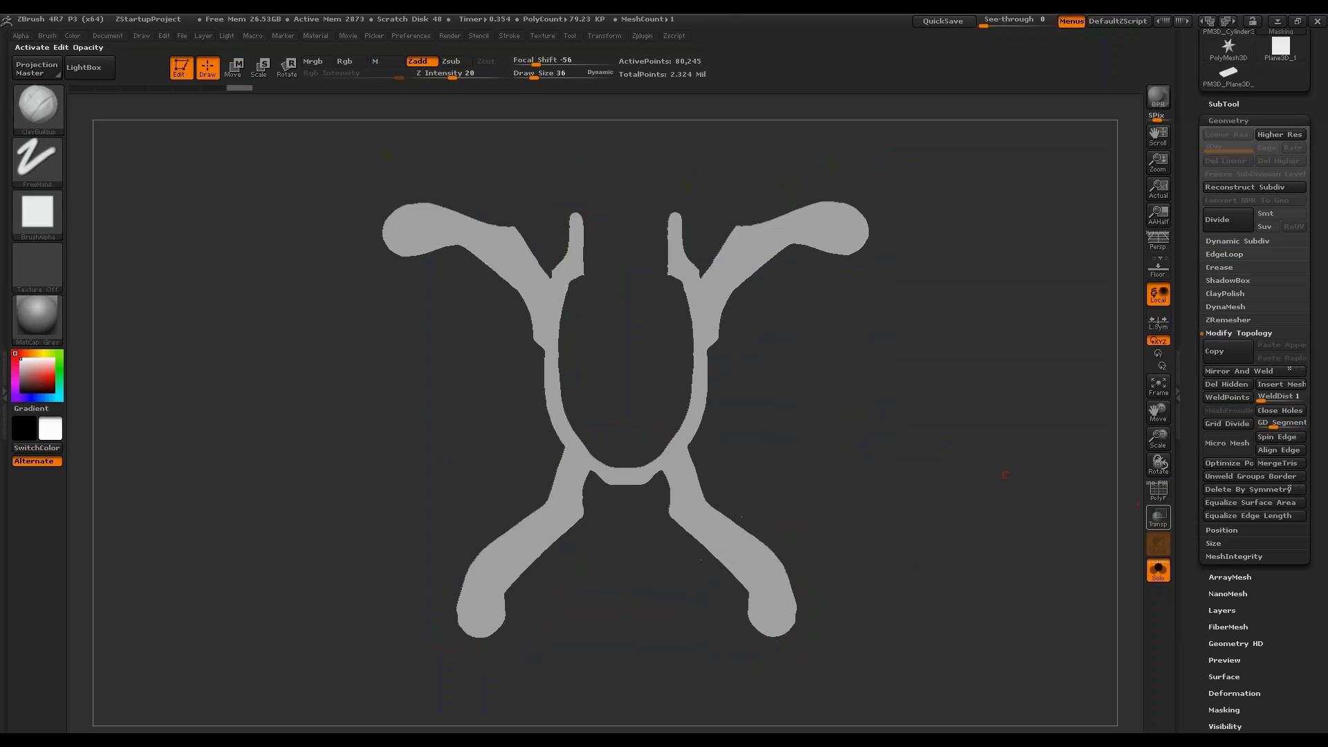
key("shift+f")
key("shift+f")
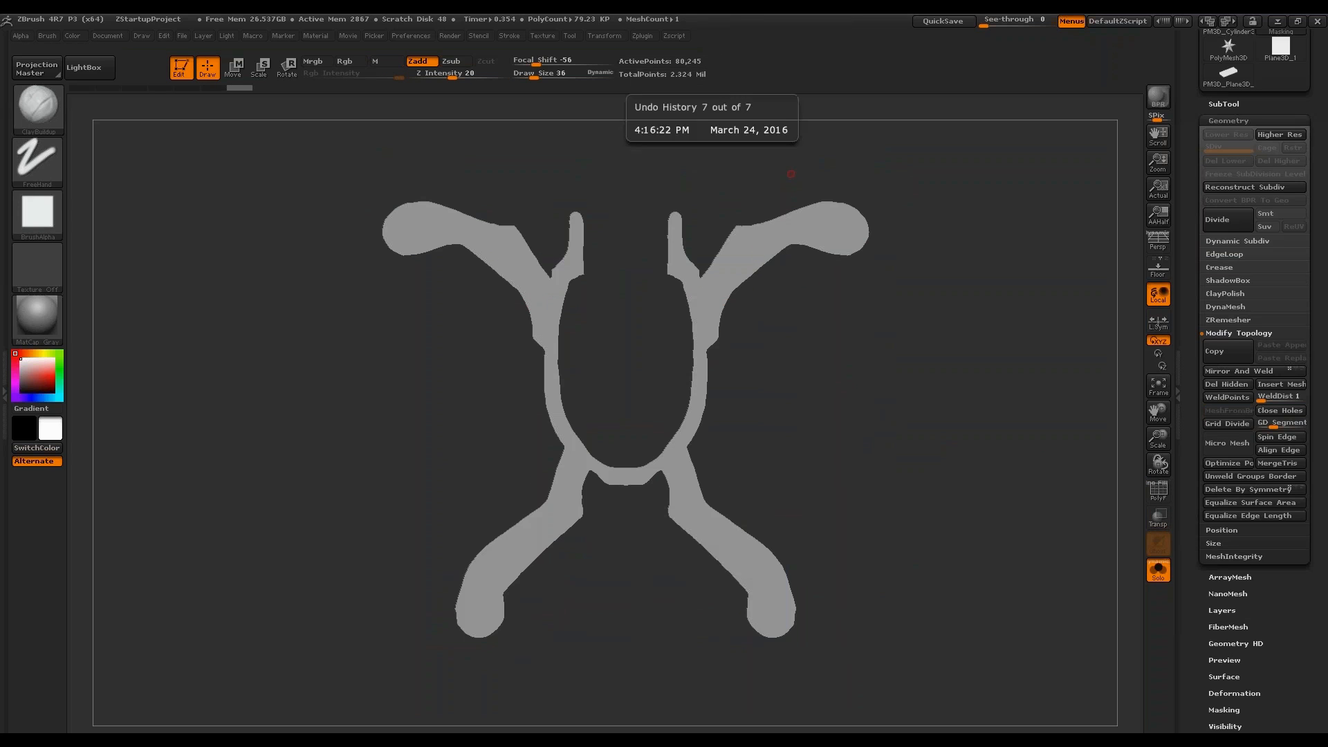
mouse_move(960, 395)
left_mouse_down()
mouse_move(978, 403)
mouse_move(963, 419)
left_mouse_up()
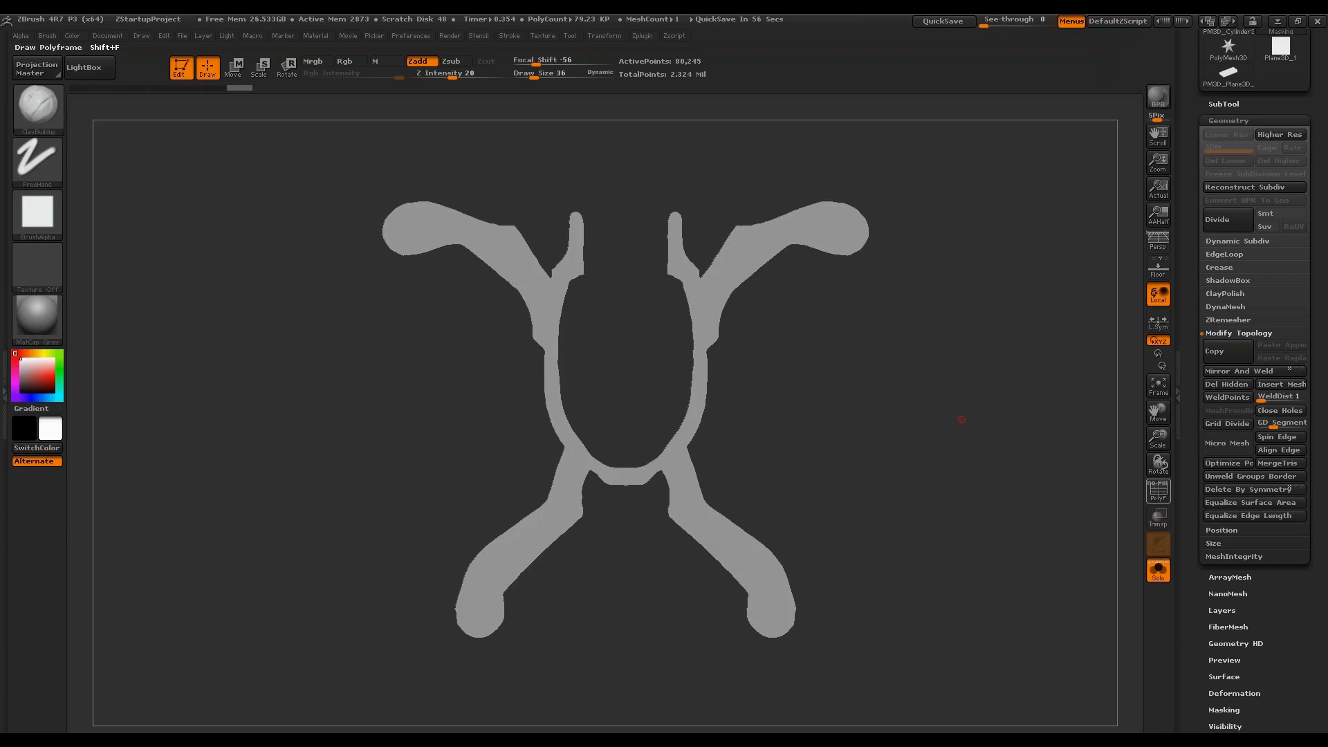
left_click(1158, 490)
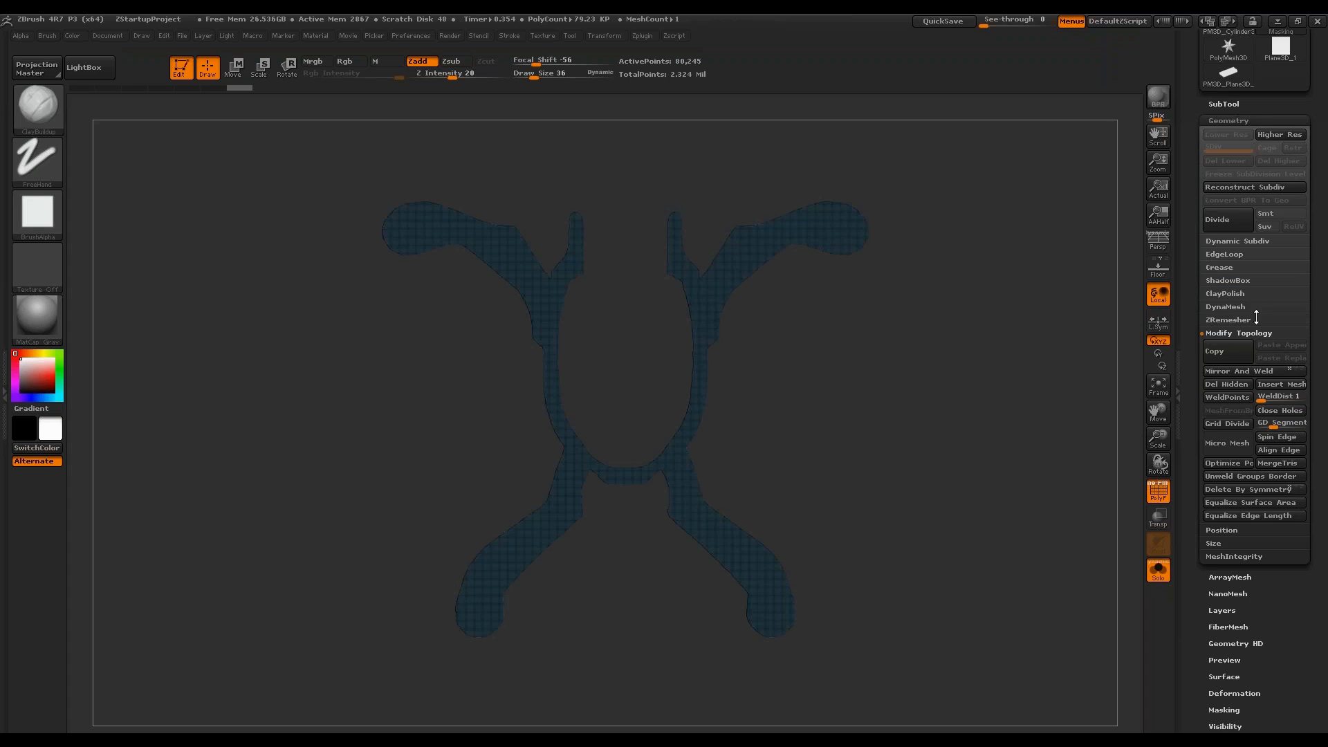
left_click(1228, 320)
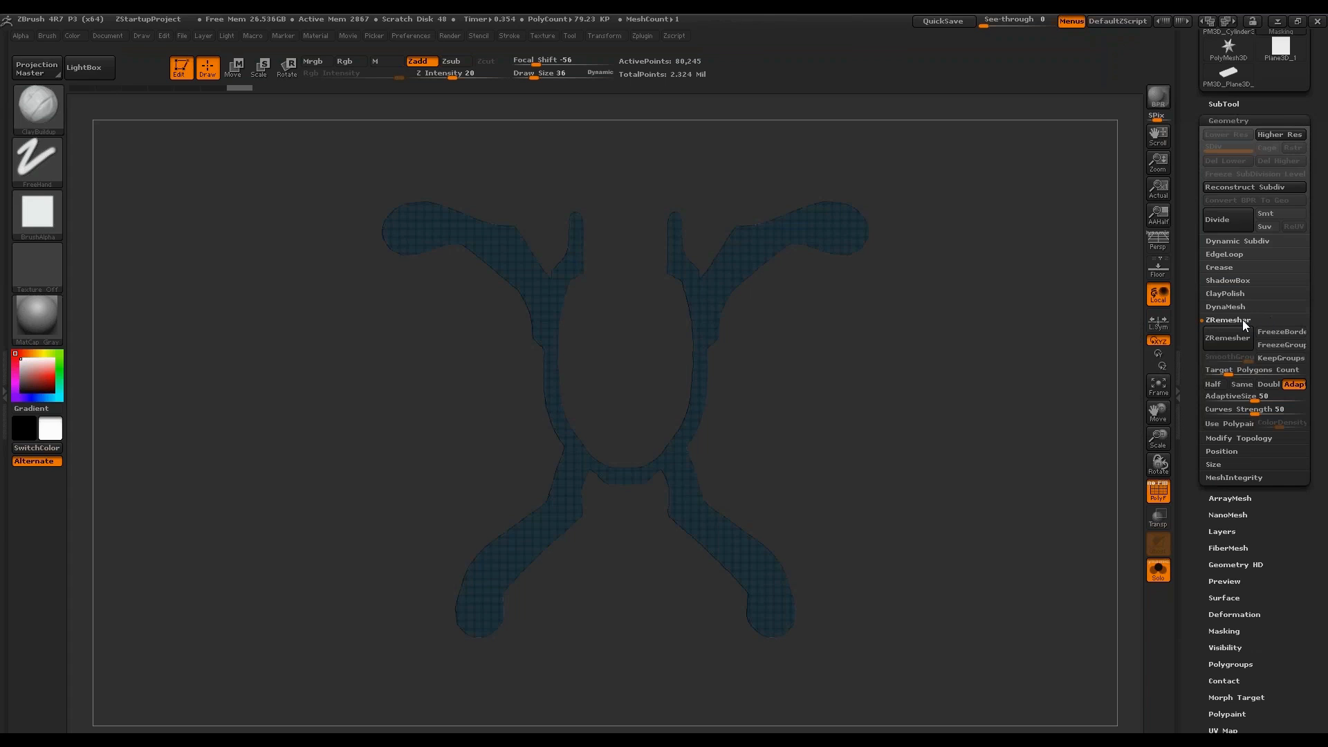
left_click(1278, 357)
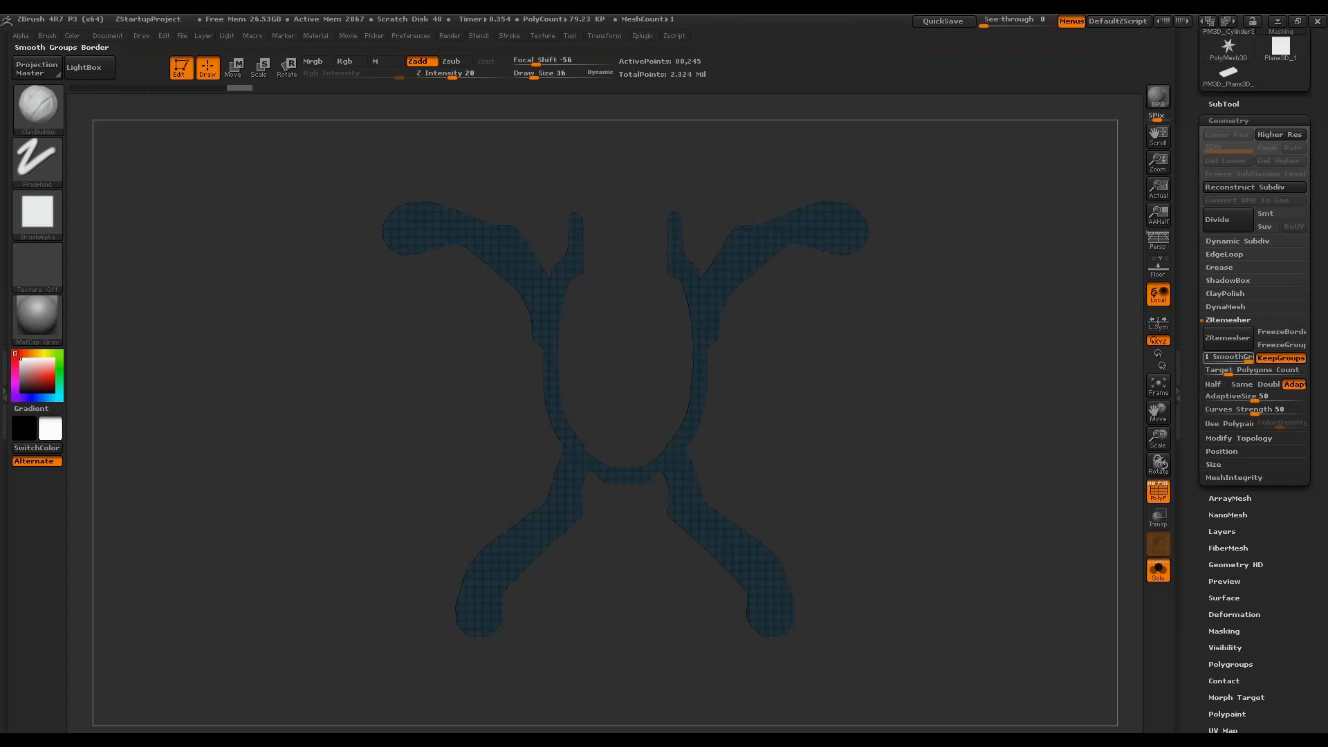
left_click(1255, 358)
left_click_drag(1249, 358, 1235, 358)
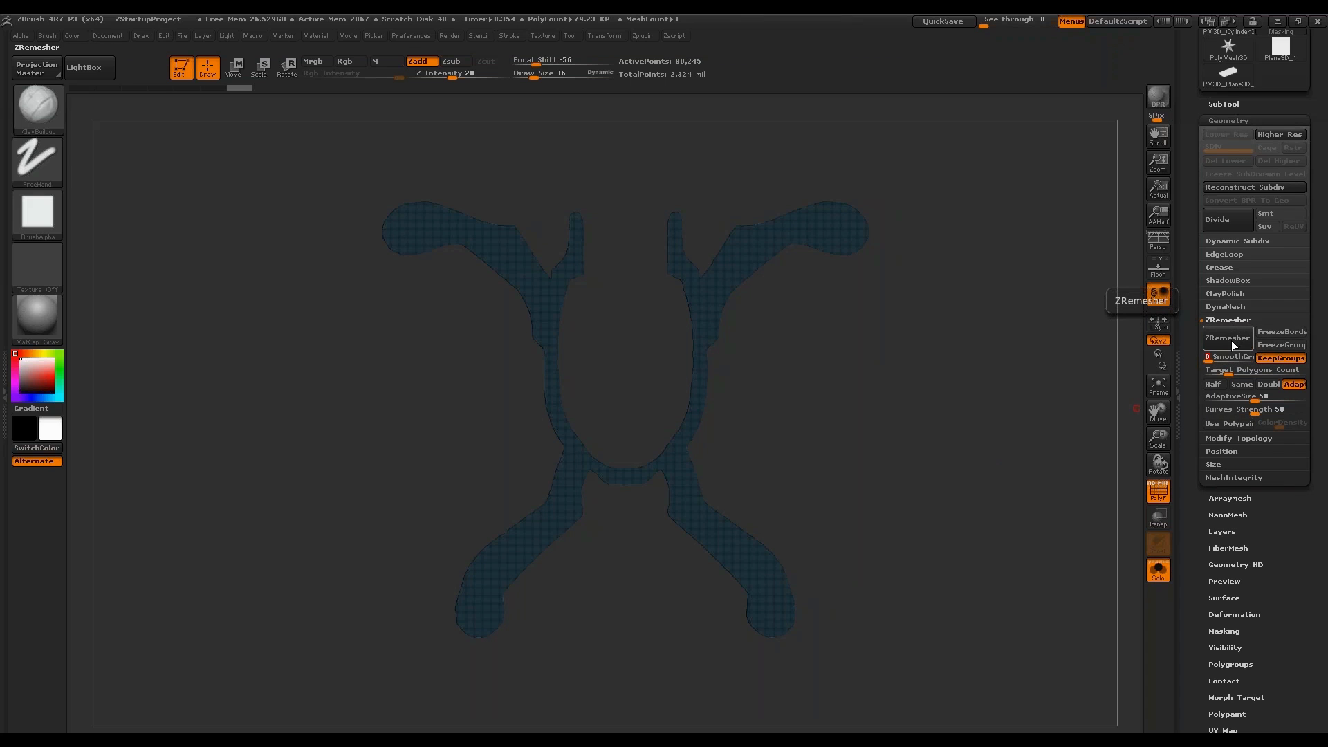
left_click(1231, 340)
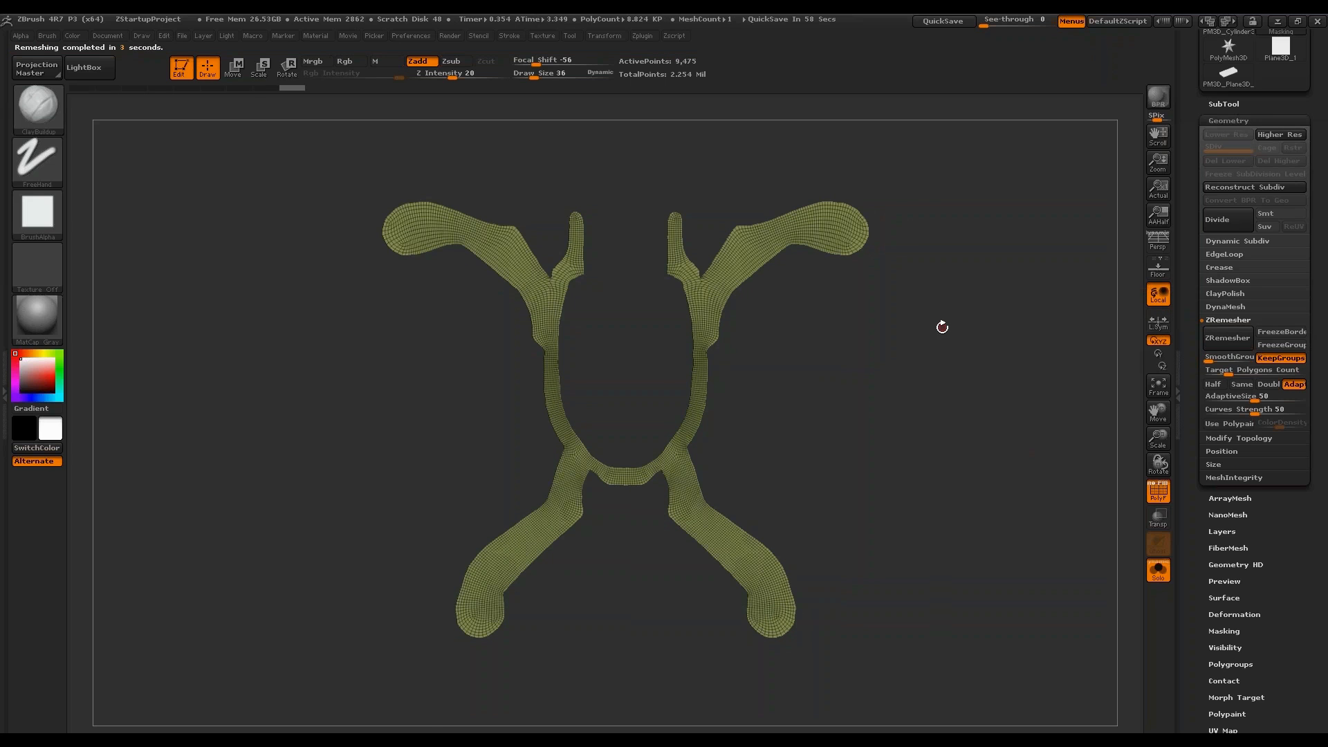
Reduce the frame to a coarse mesh by repeatedly running ZRemesher with Half enabled and adaptive density off.
left_click_drag(942, 326, 745, 521)
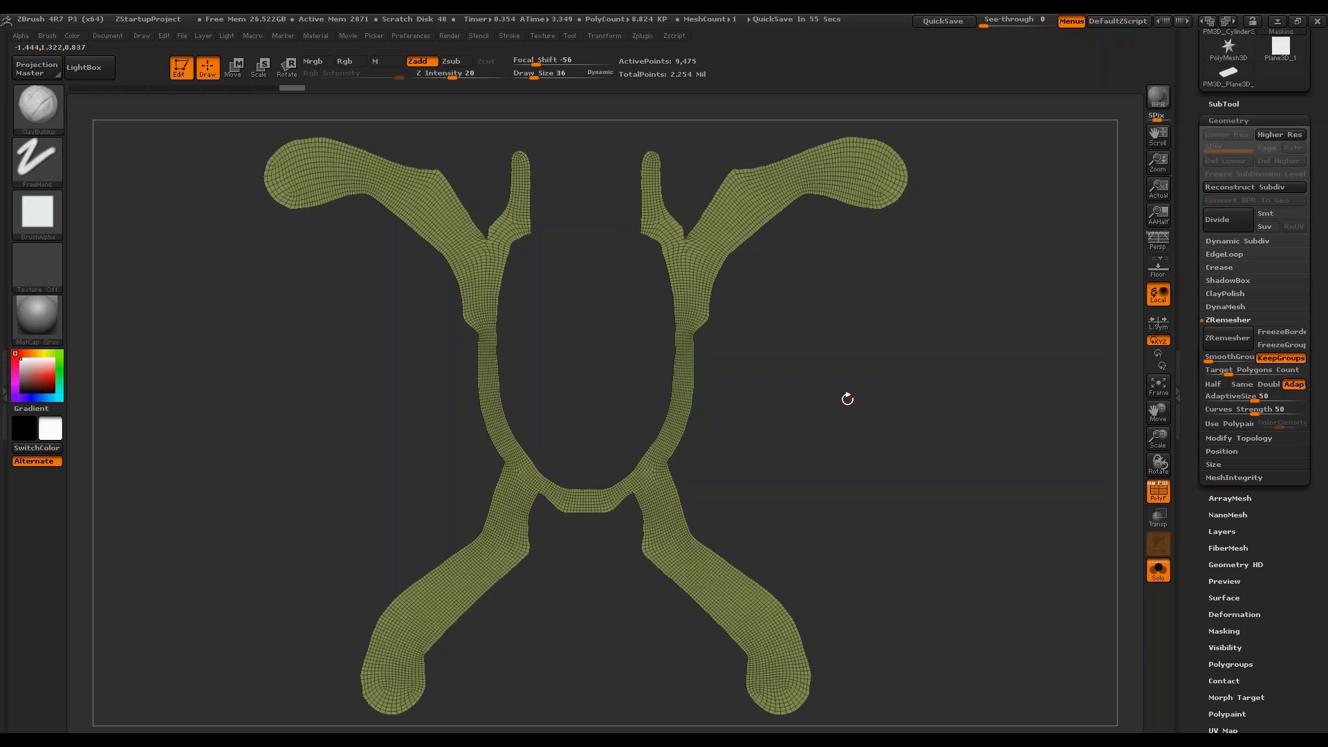
left_click_drag(823, 423, 777, 348)
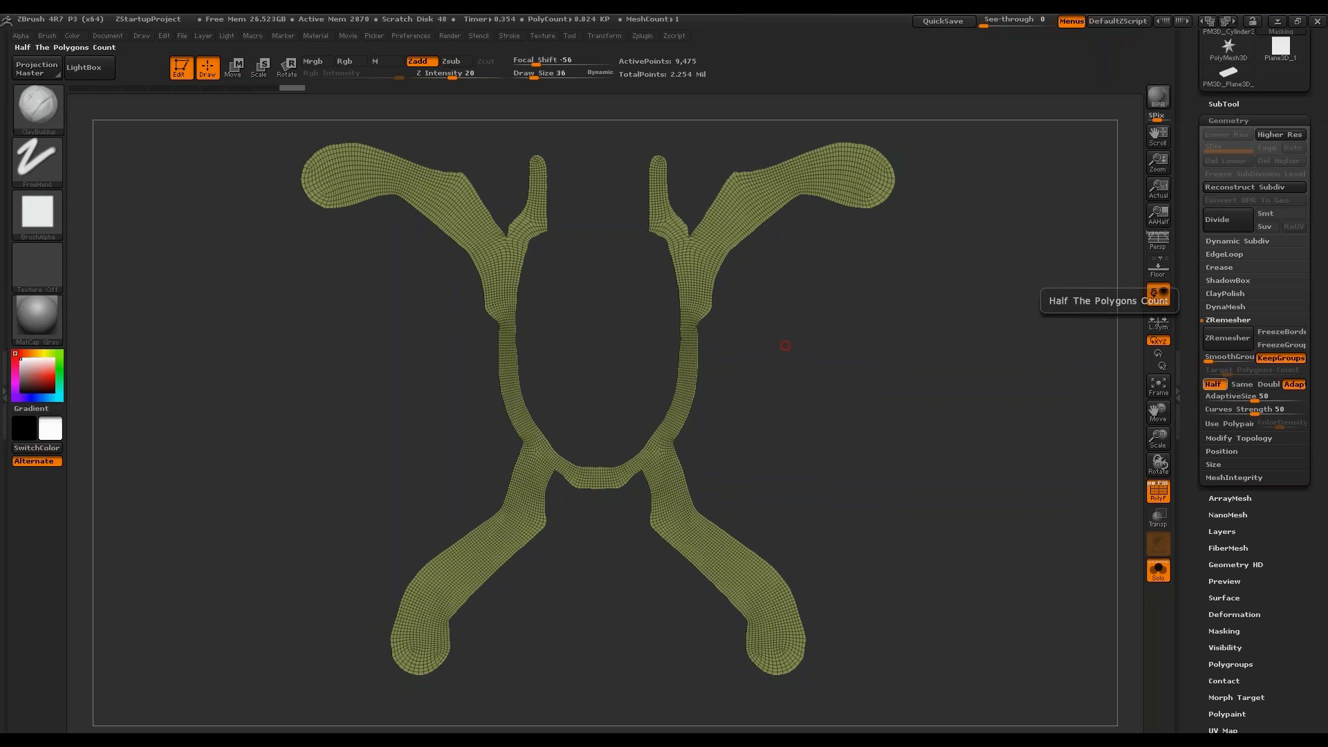
left_click(1213, 384)
left_click(1294, 384)
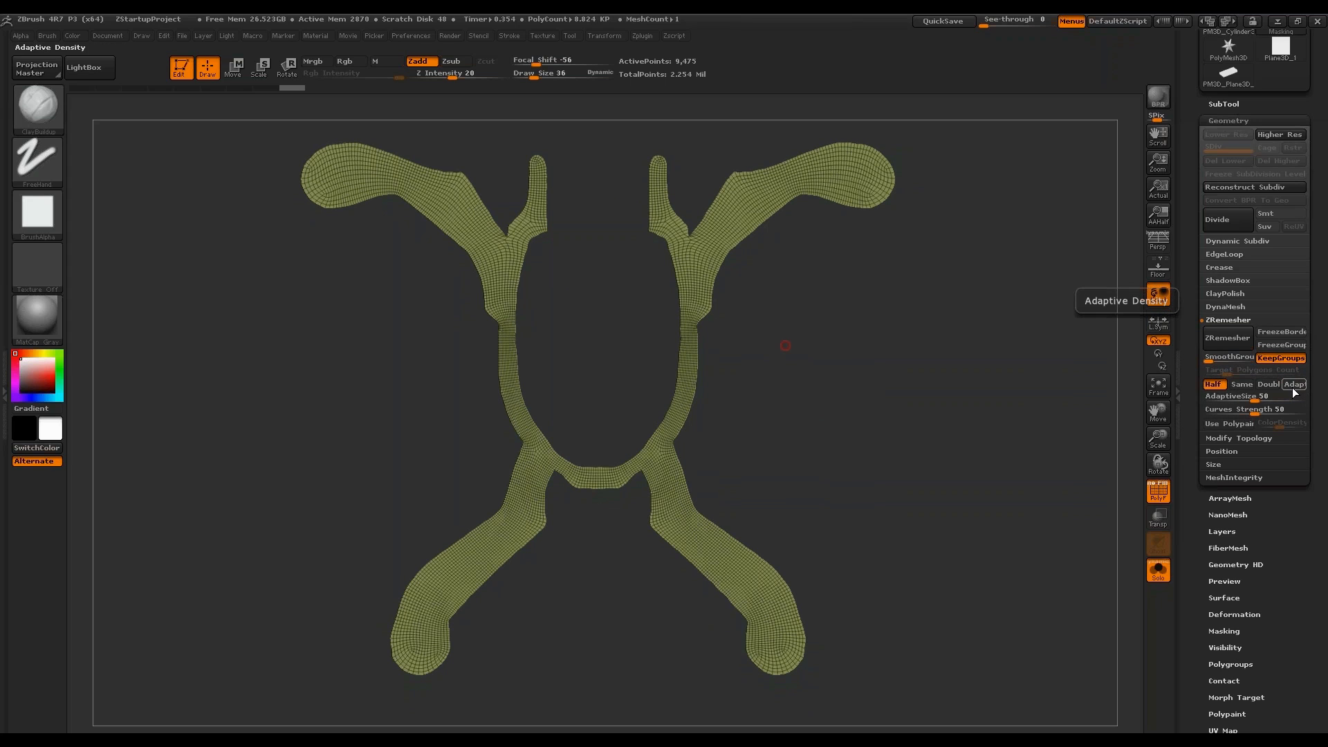
left_click(1224, 337)
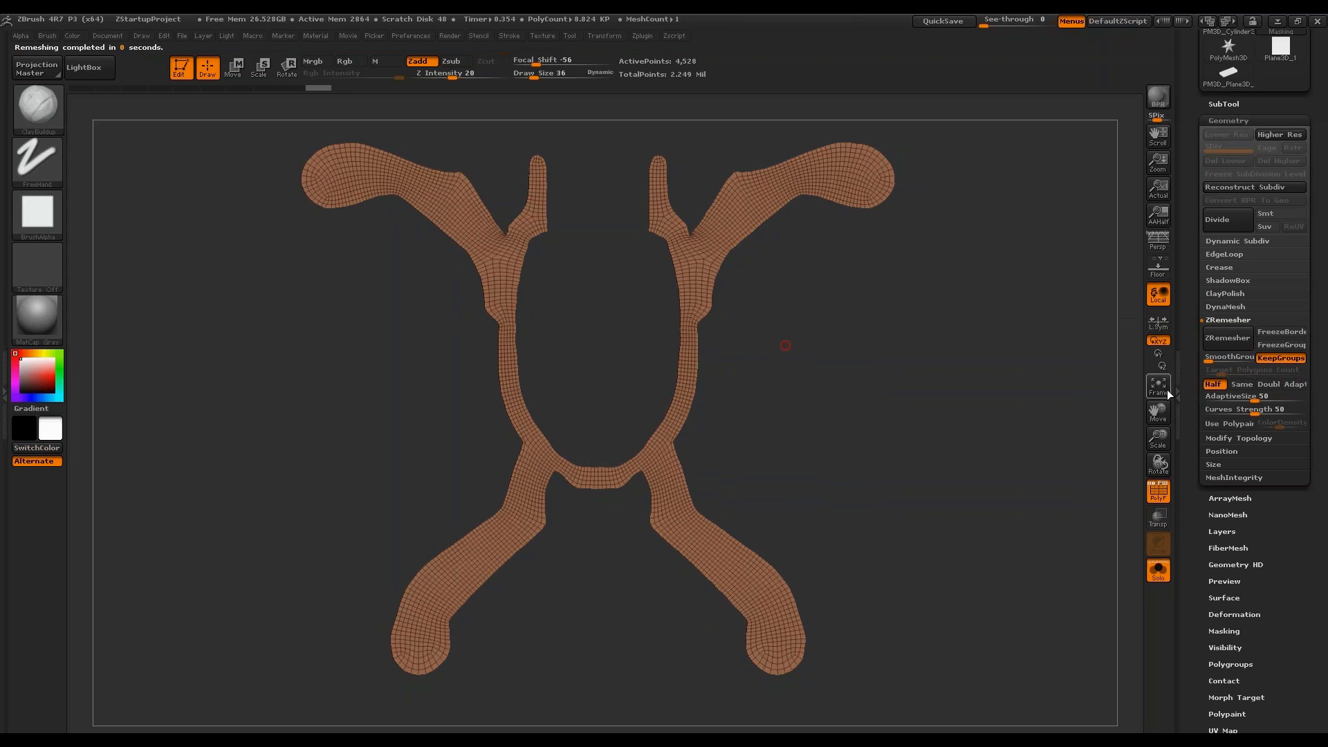
left_click(1227, 337)
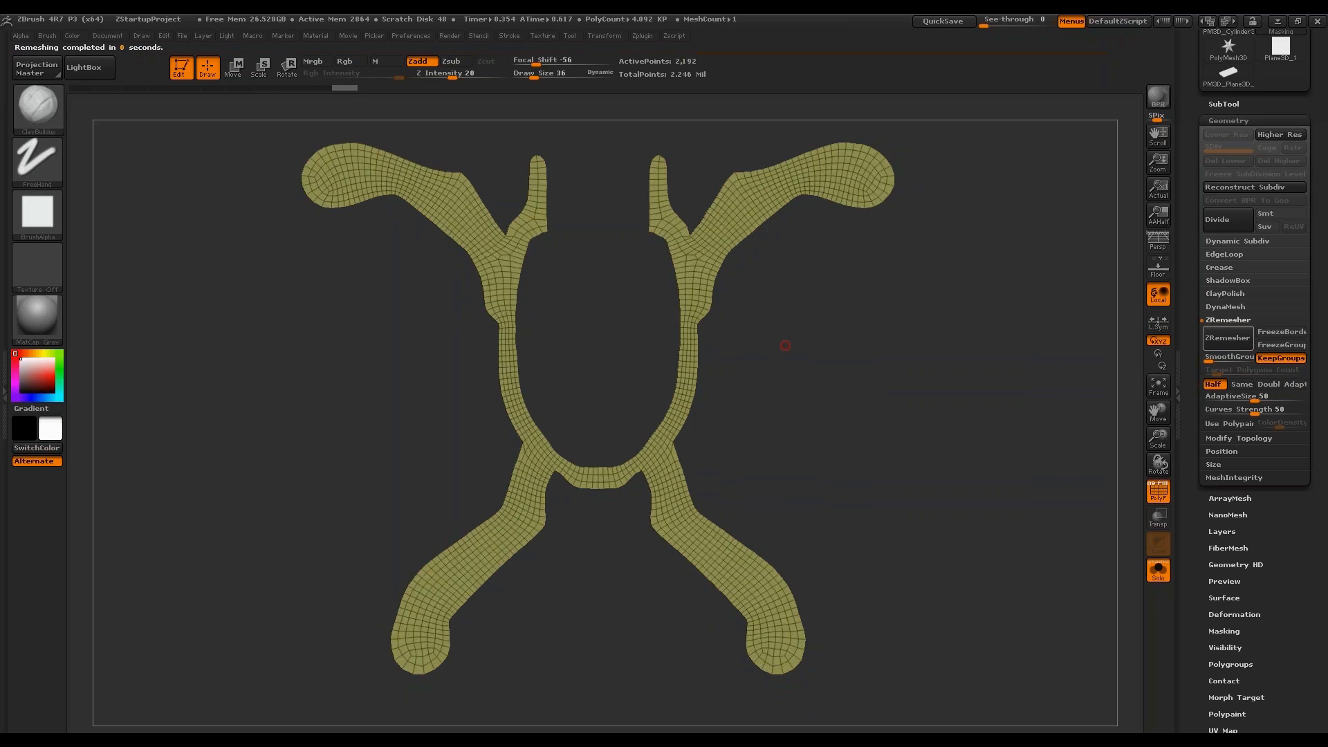
left_click(1221, 338)
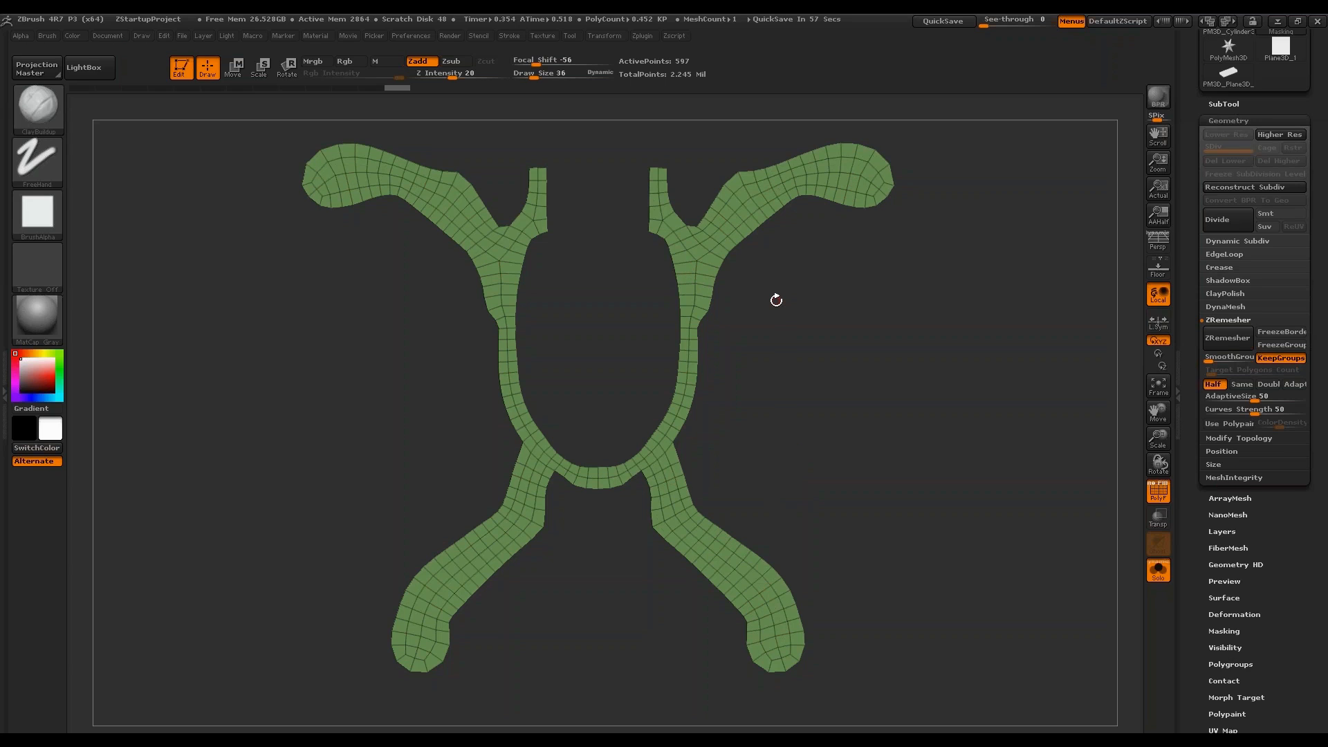
Use the ZModeler brush to delete surplus crosswise edge loops along the ring's sides, just below the upper arms.
key("b")
key("z")
key("m")
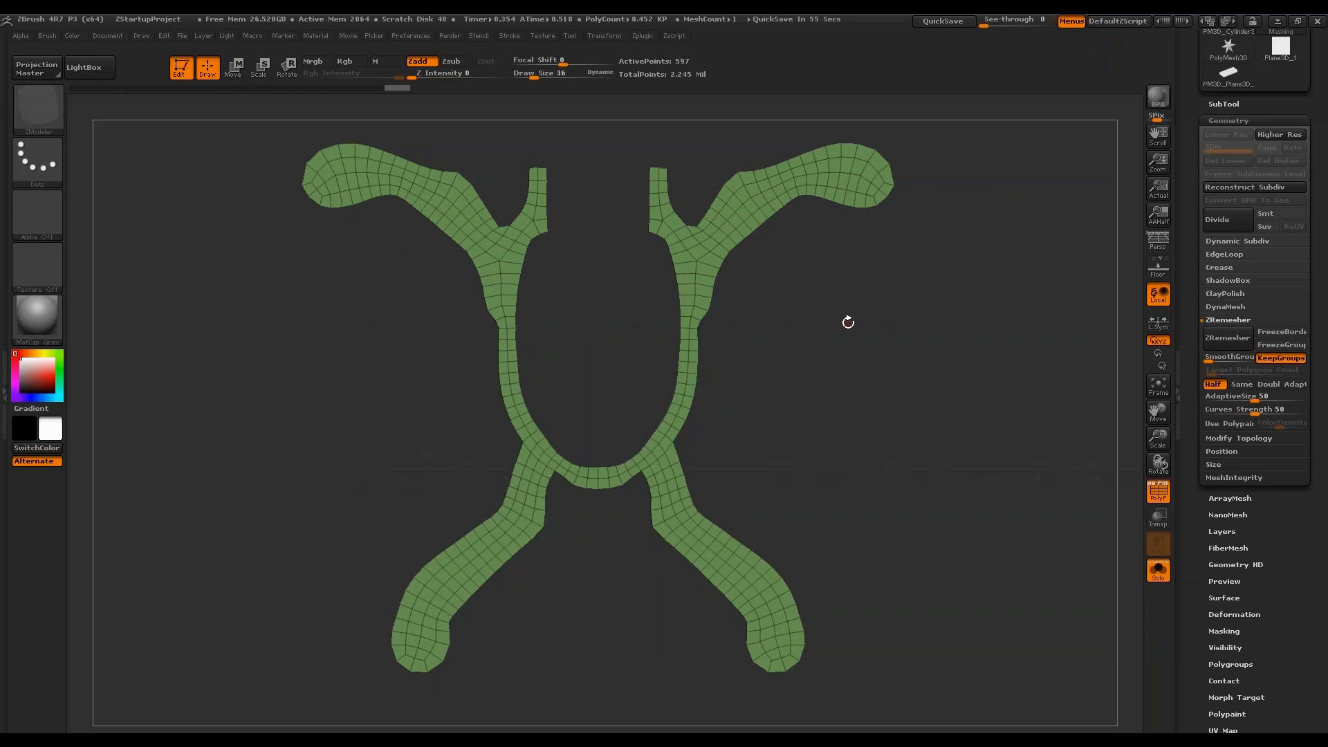
left_click_drag(845, 323, 805, 357, "alt")
key("space")
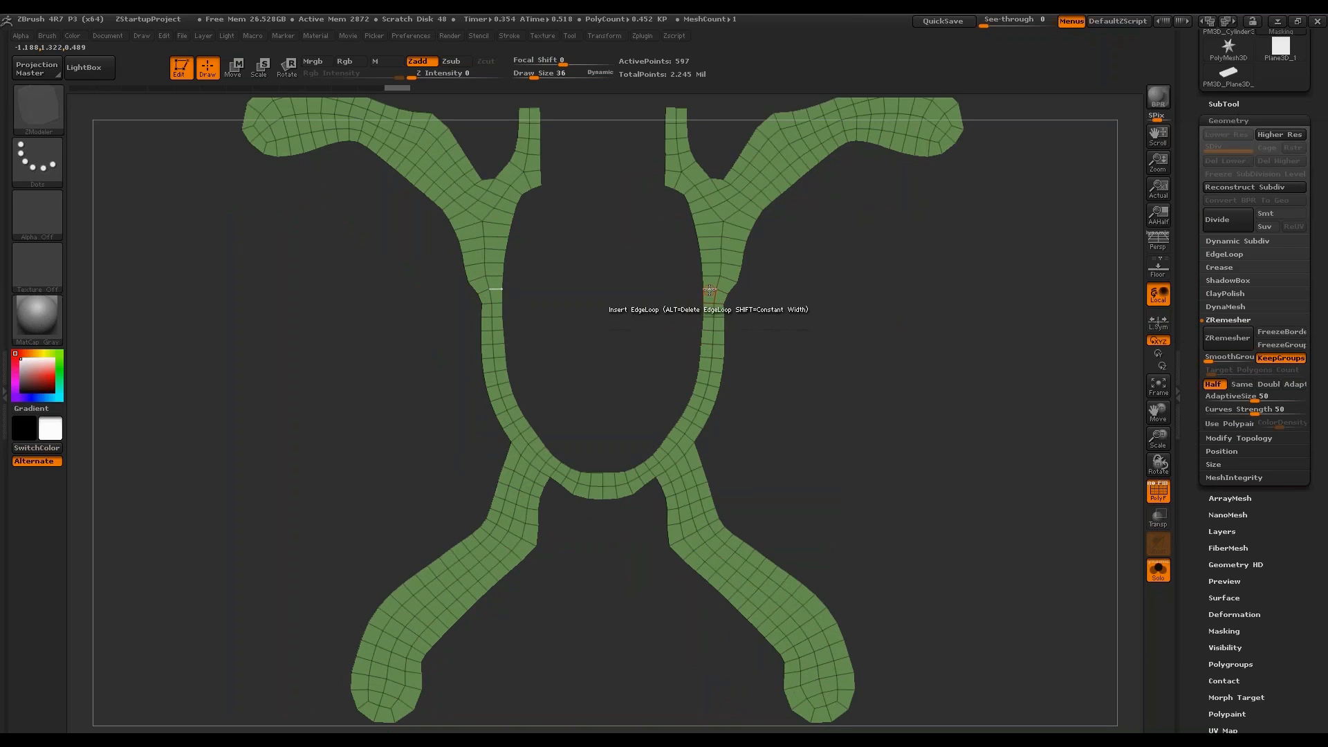
left_click(711, 289, "alt")
left_click(711, 261, "alt")
left_click(712, 244, "alt")
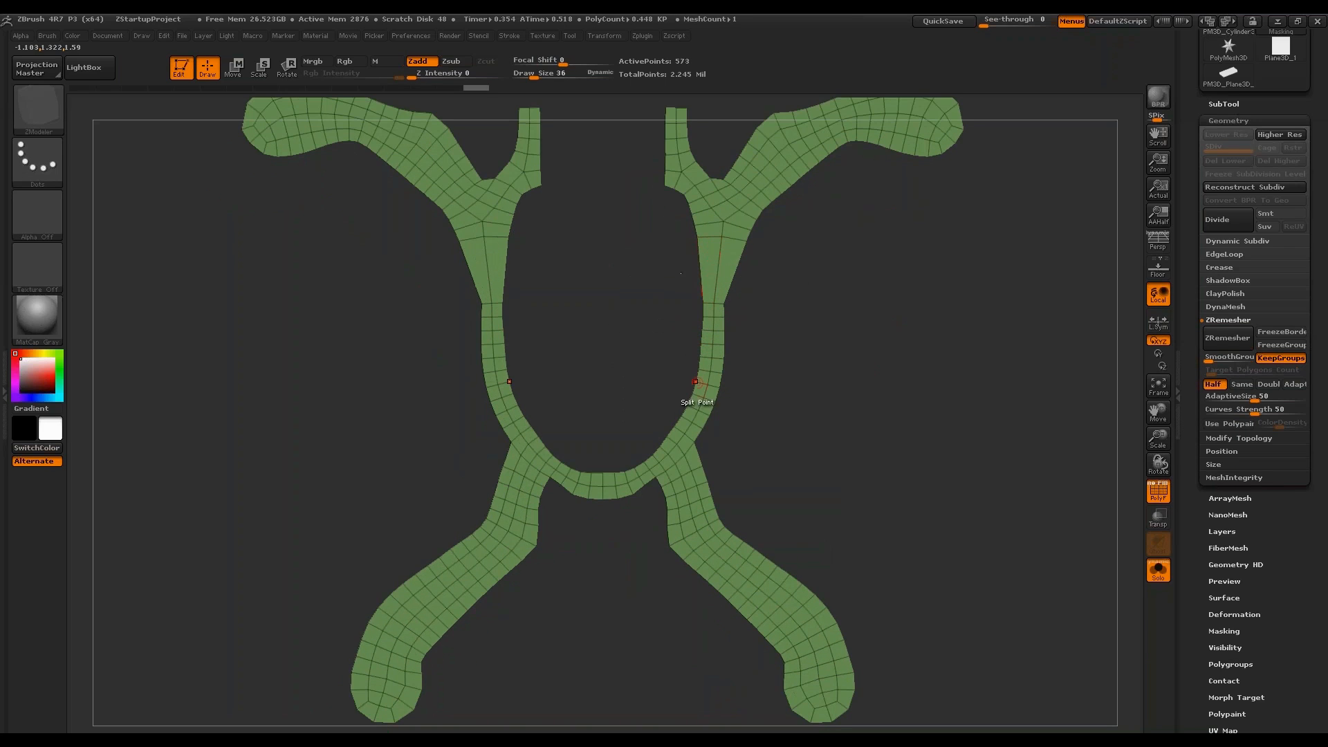
left_click(706, 344, "alt")
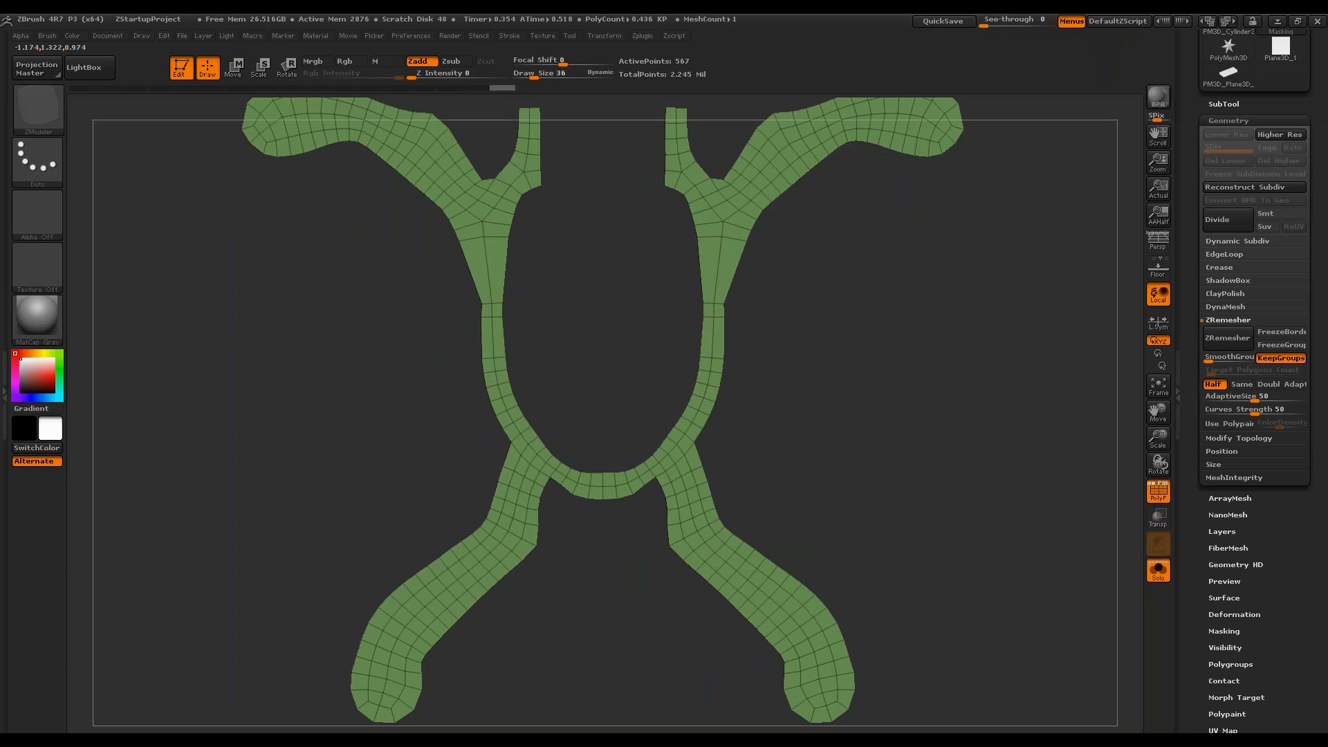
Insert a crosswise edge loop below each upper arm and move its outer point outward using Move with Infinite Depth.
left_click(718, 283, "alt")
key("space")
left_click(728, 311)
left_click(655, 386)
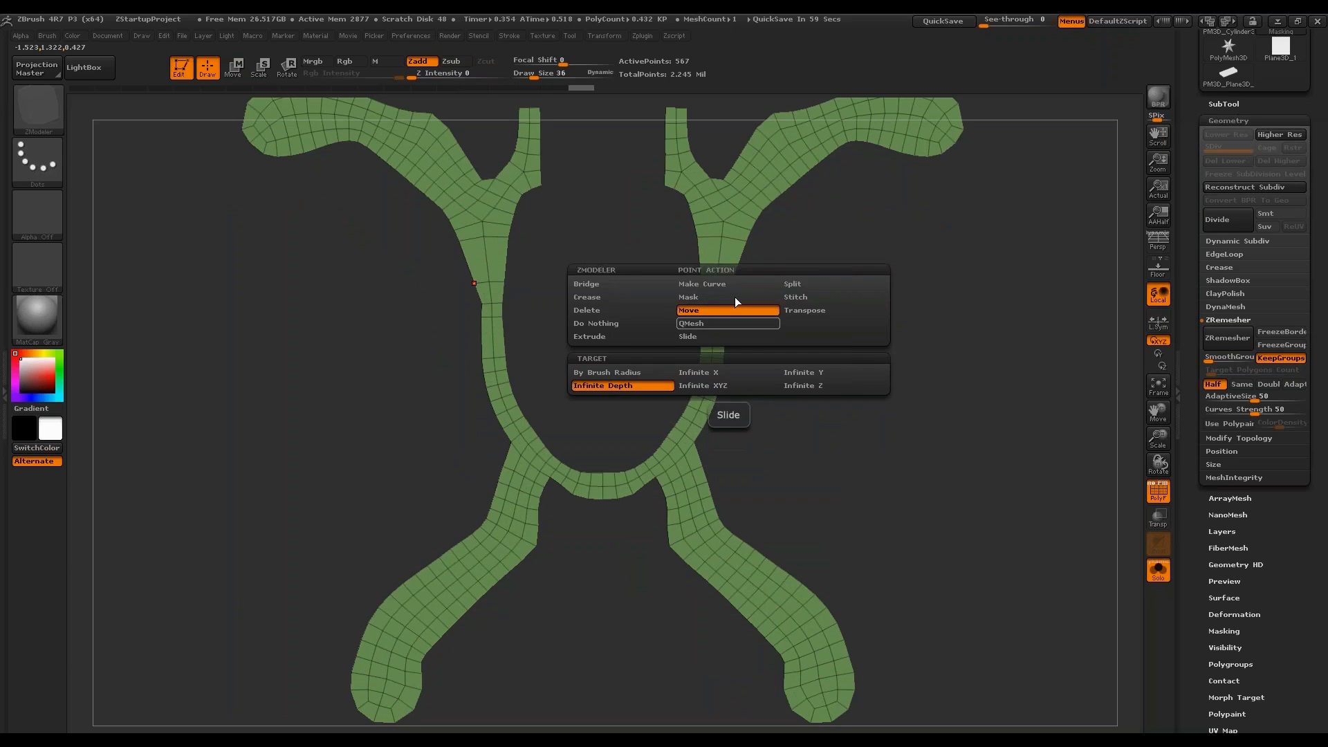
left_click_drag(723, 283, 744, 283)
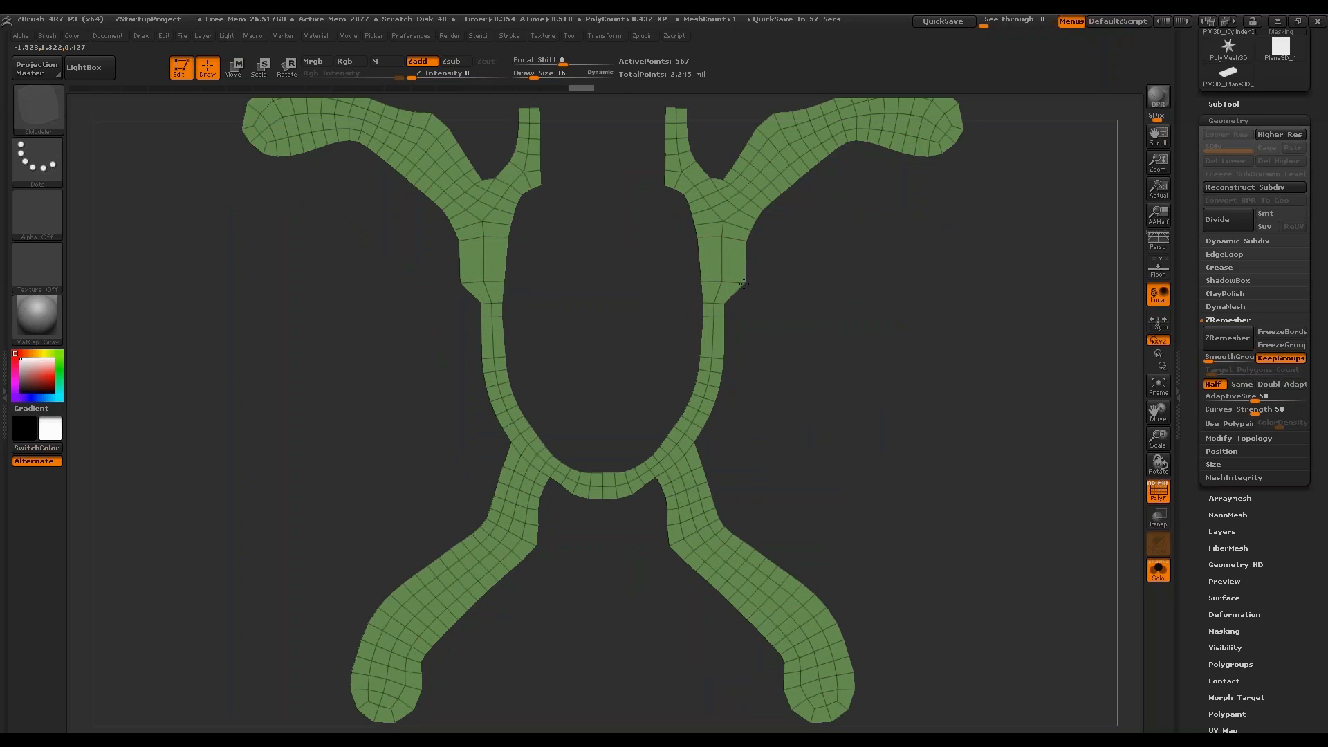
Delete surplus lengthwise edge loops along the lower arms with ZModeler and undo the last change.
key("space")
left_click(681, 368)
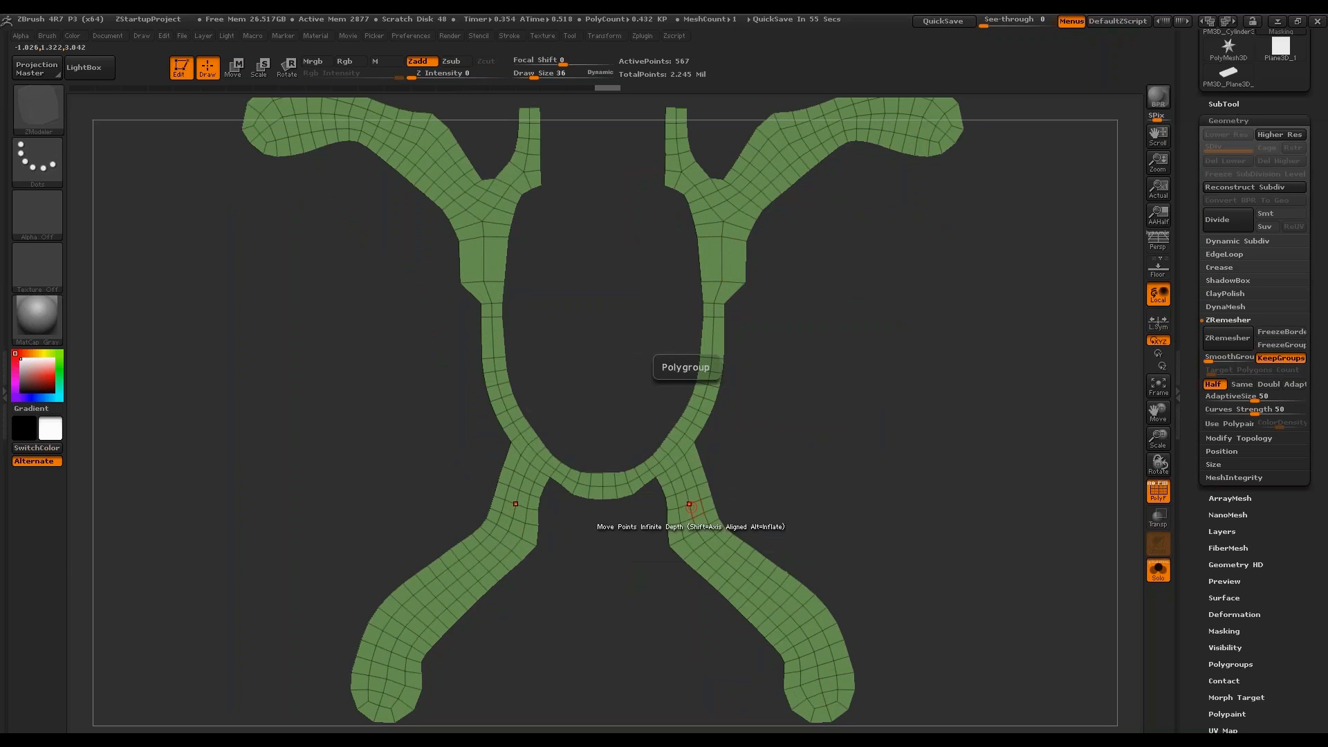
left_click_drag(797, 483, 795, 391, "alt")
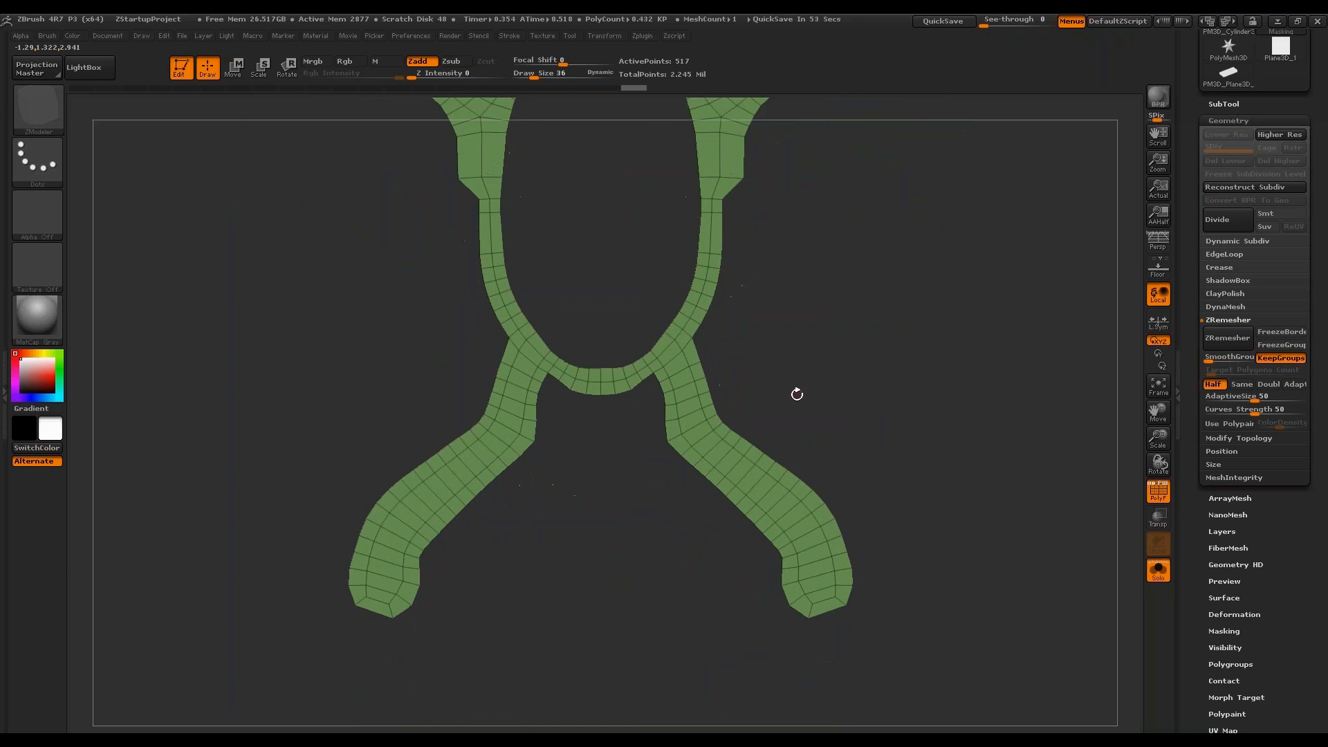
key("ctrl+z")
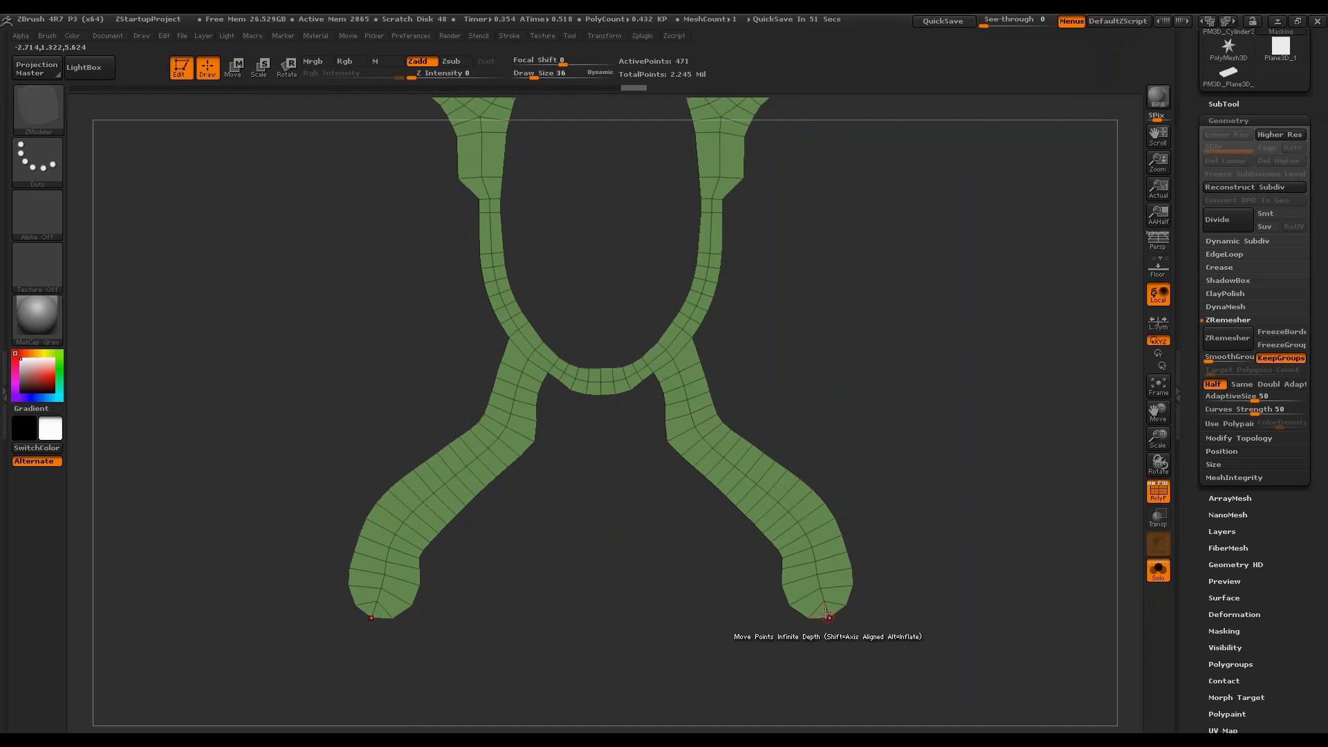
left_click_drag(868, 529, 877, 481, "alt")
left_click_drag(869, 388, 856, 537, "alt")
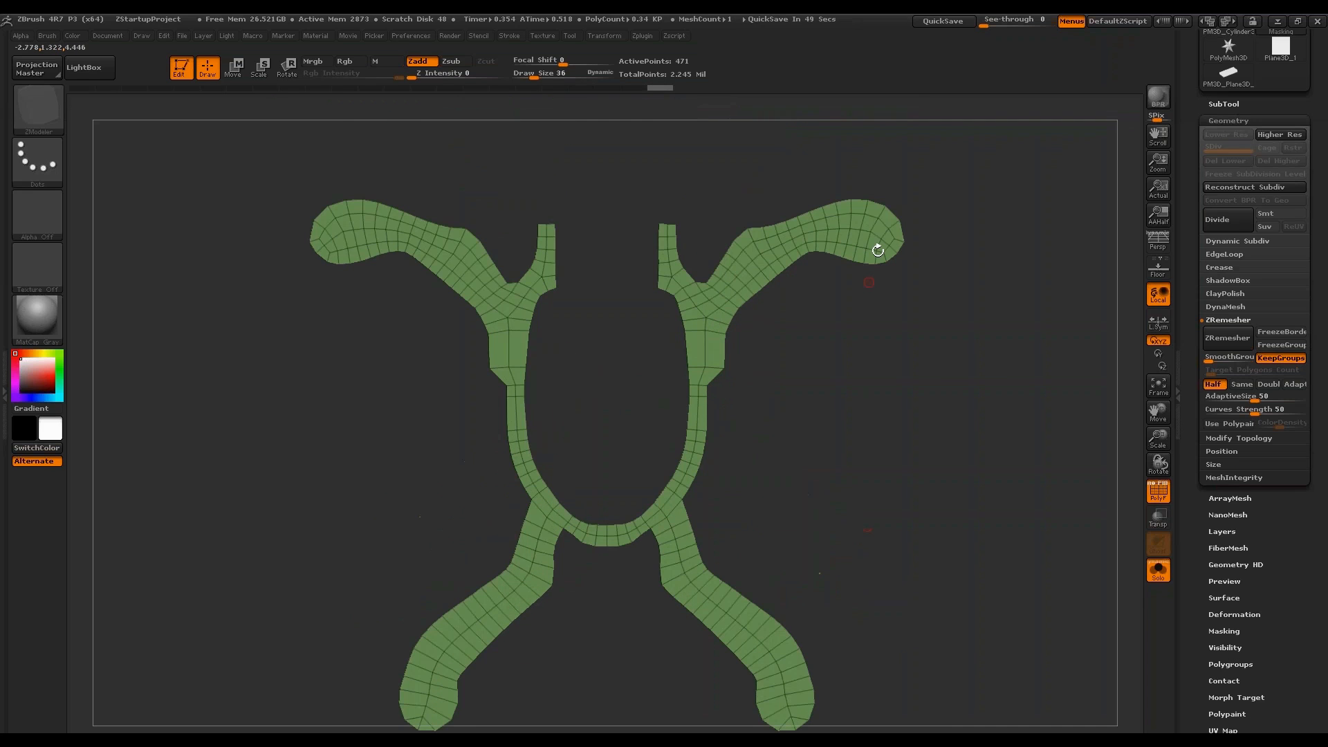
left_click_drag(864, 409, 861, 305, "alt")
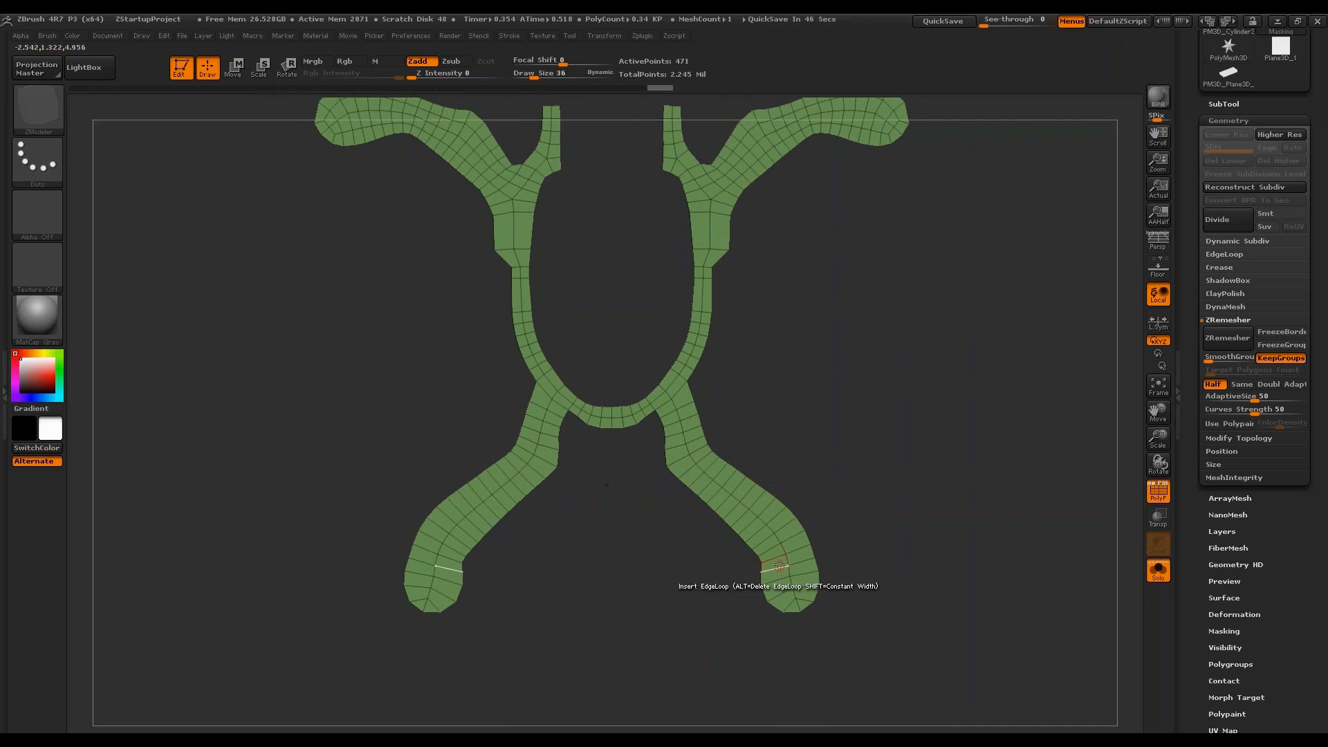
Hide the rounded tips of both lower arms to leave them with straight cut ends.
key("ctrl+shift")
left_click_drag(848, 639, 741, 577, "ctrl+shift")
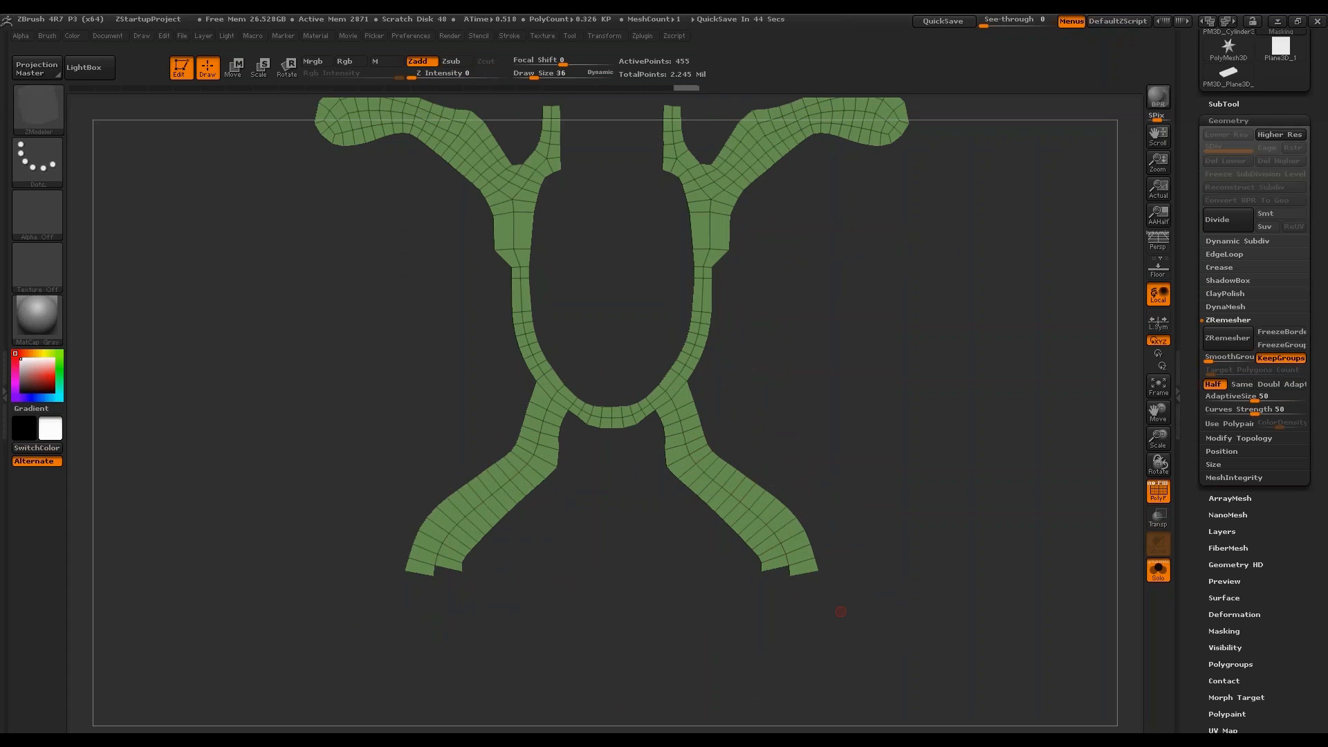
left_click_drag(842, 609, 780, 567, "ctrl+shift")
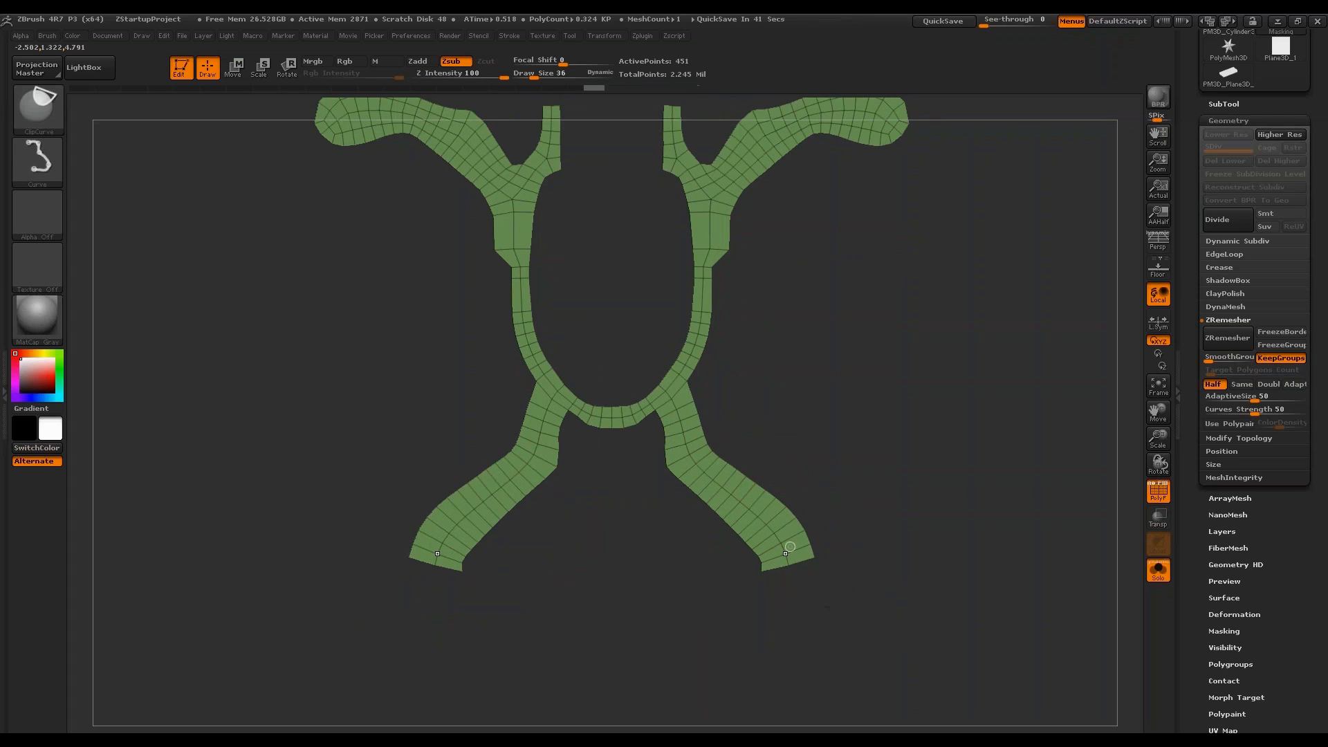
Hide the rounded tips of both upper arms and delete all hidden geometry from the frame.
left_click_drag(882, 478, 883, 509, "alt")
left_click_drag(890, 294, 876, 342, "alt")
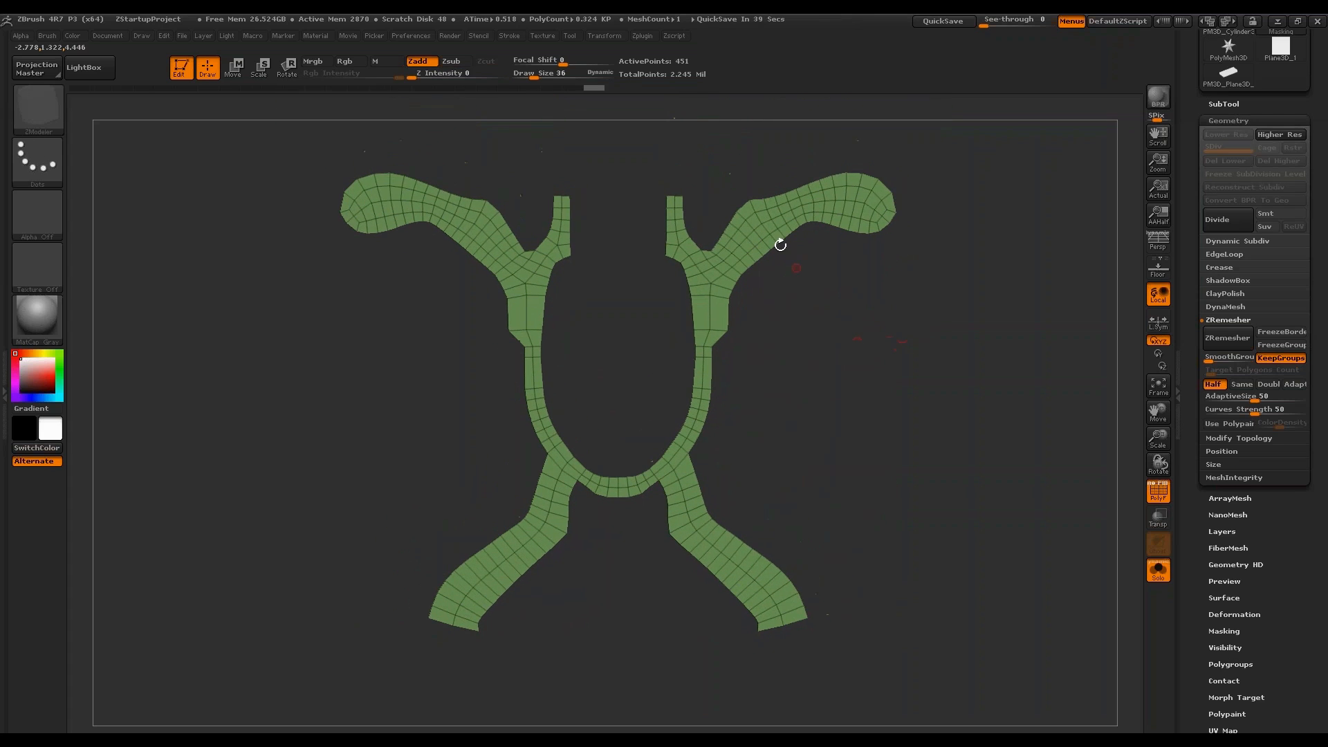
mouse_move(919, 269)
left_mouse_down("alt")
mouse_move(936, 242)
mouse_move(928, 295)
mouse_move(872, 191)
left_mouse_up("alt")
left_click_drag(903, 290, 862, 222, "ctrl+shift")
left_click(1210, 438)
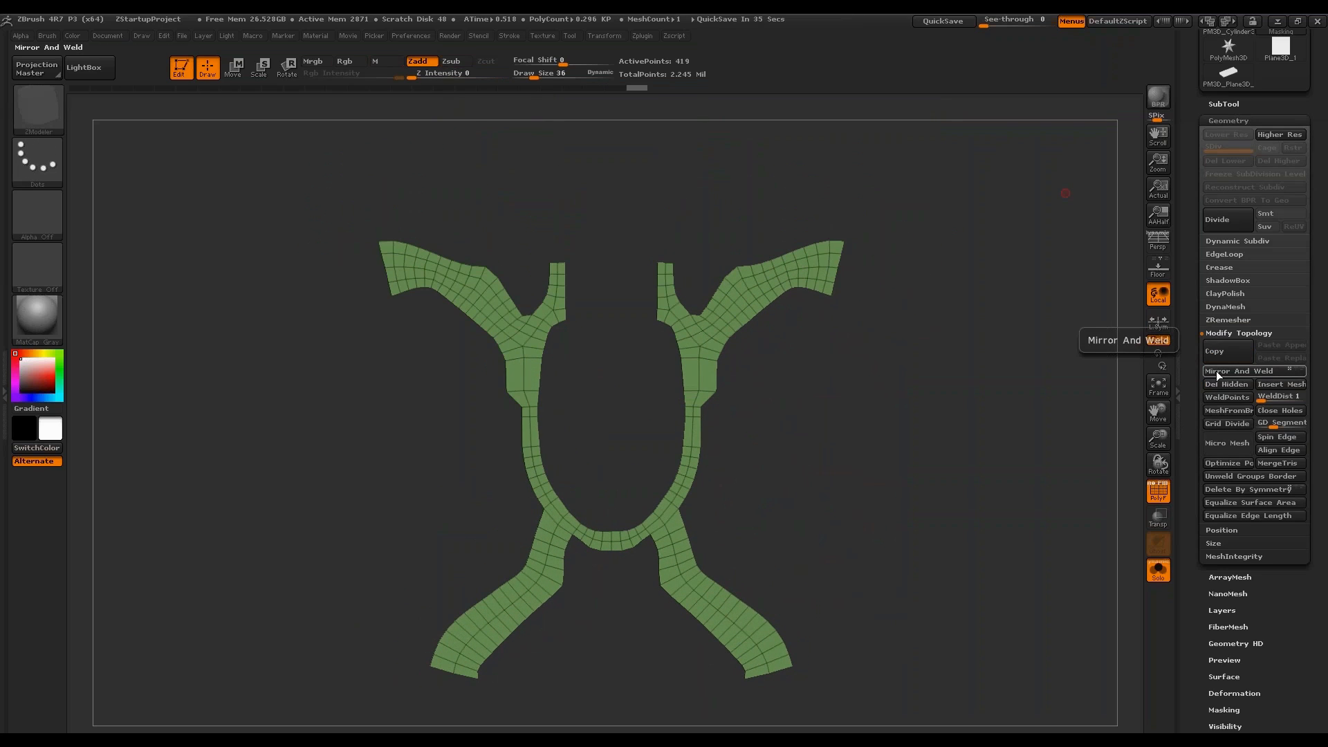
left_click_drag(1047, 371, 1004, 373, "alt")
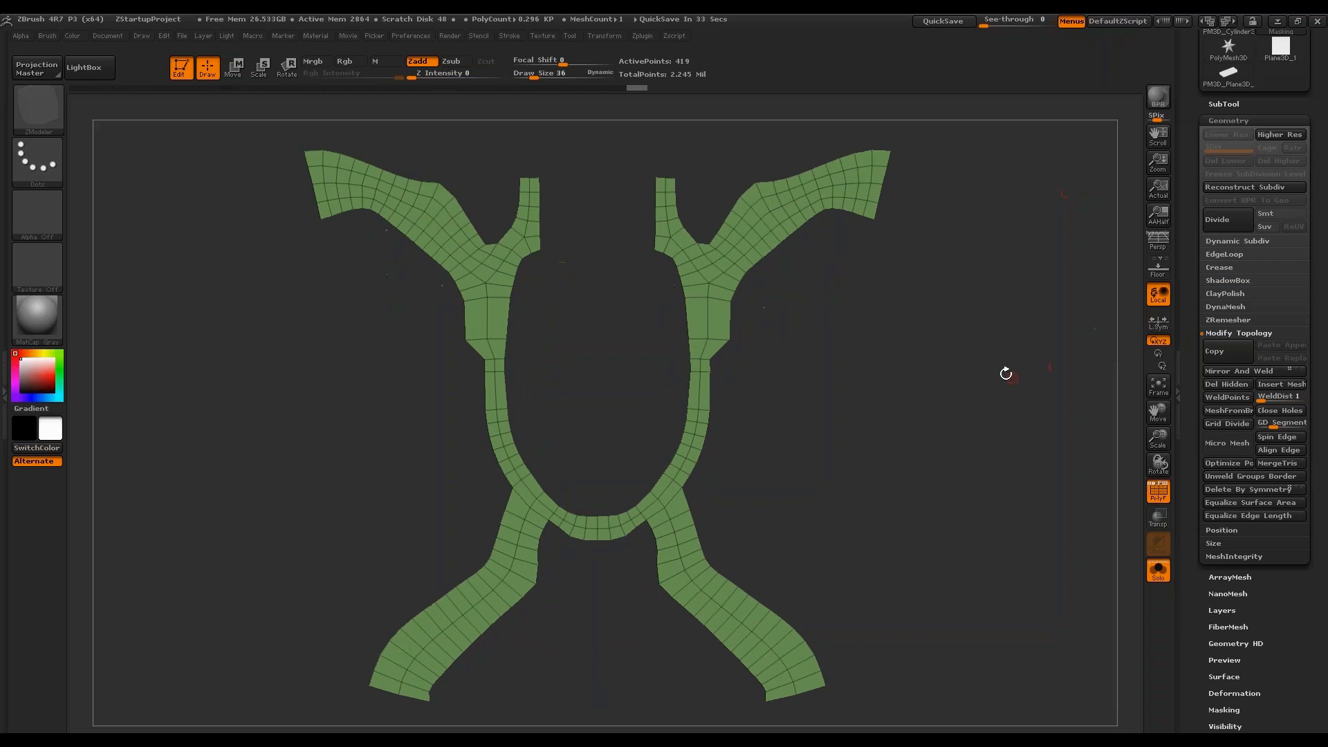
Delete surplus lengthwise edge loops along the upper arms with ZModeler and remove any hidden geometry from the frame.
left_click(726, 245, "alt")
left_click(728, 253, "alt")
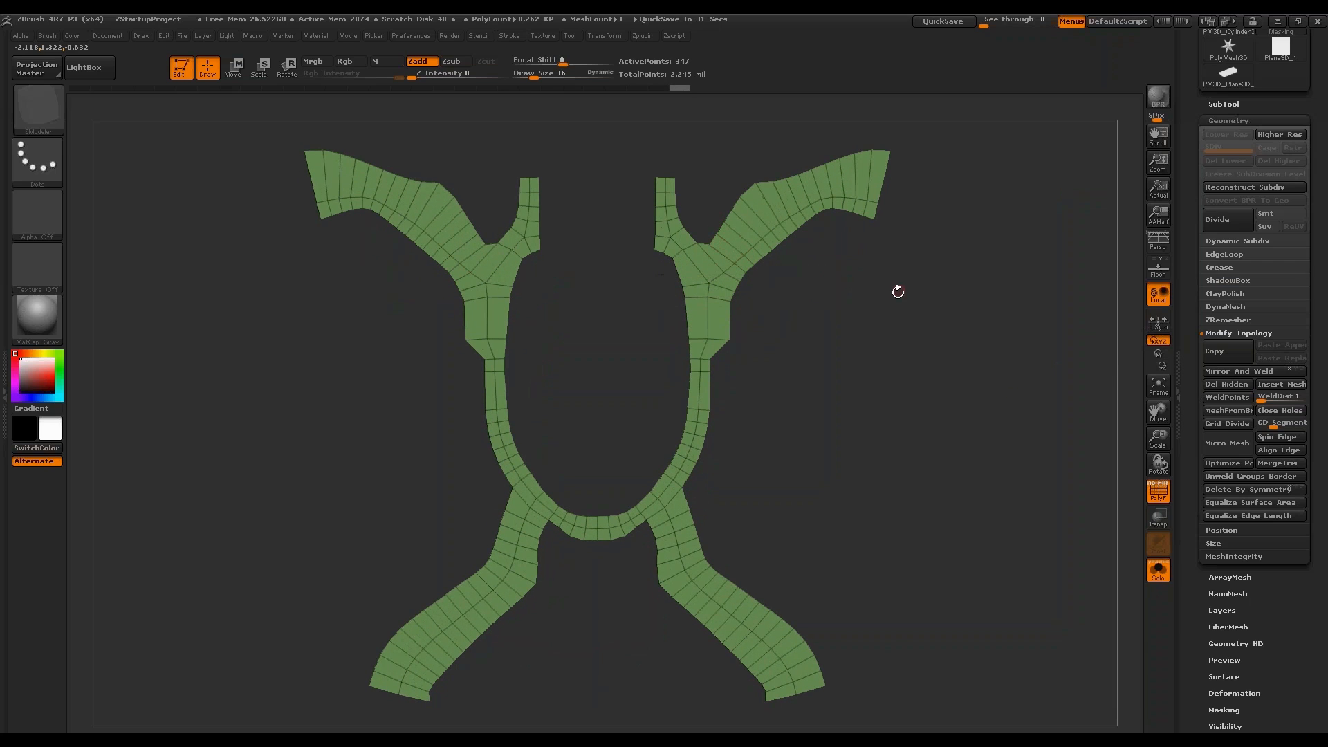
left_click_drag(898, 290, 1035, 285)
left_click(1226, 384)
key("f")
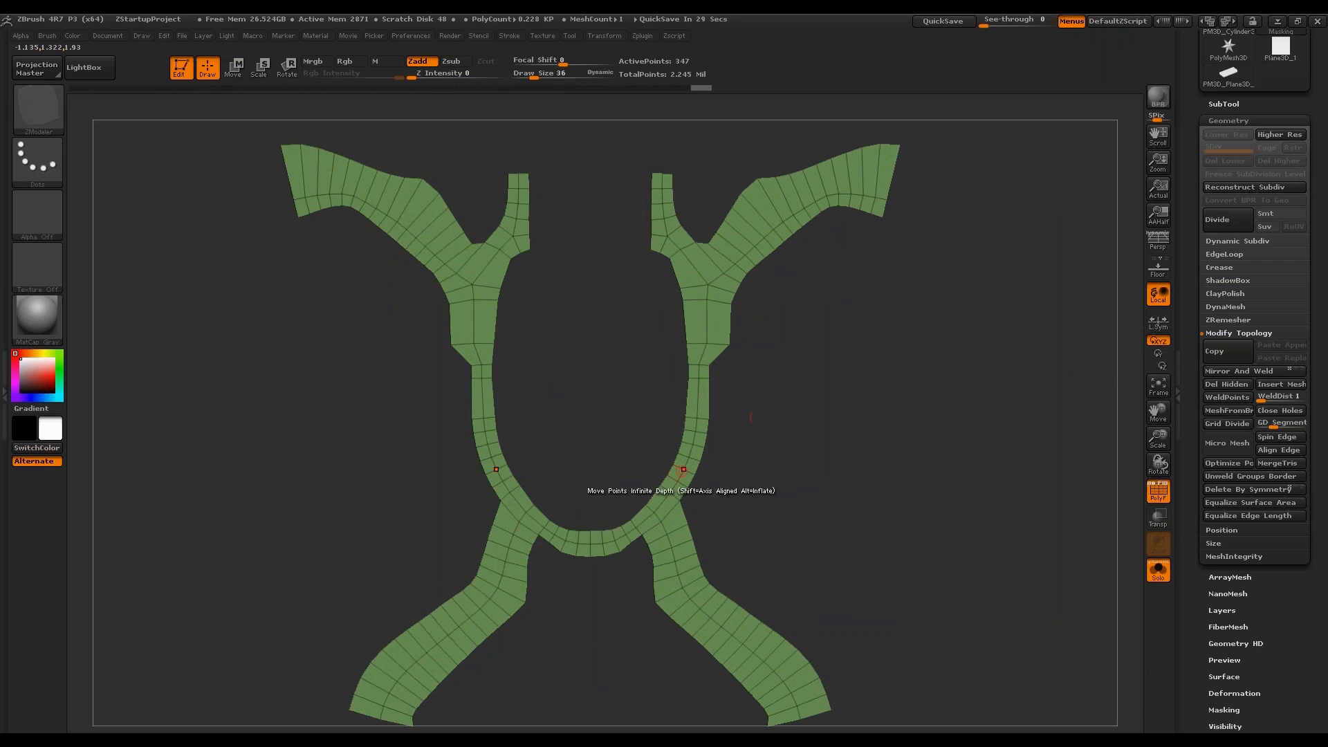
Delete surplus crosswise edge loops along the sides and bottom of the central ring and on the short inner prongs.
left_click(691, 433, "alt")
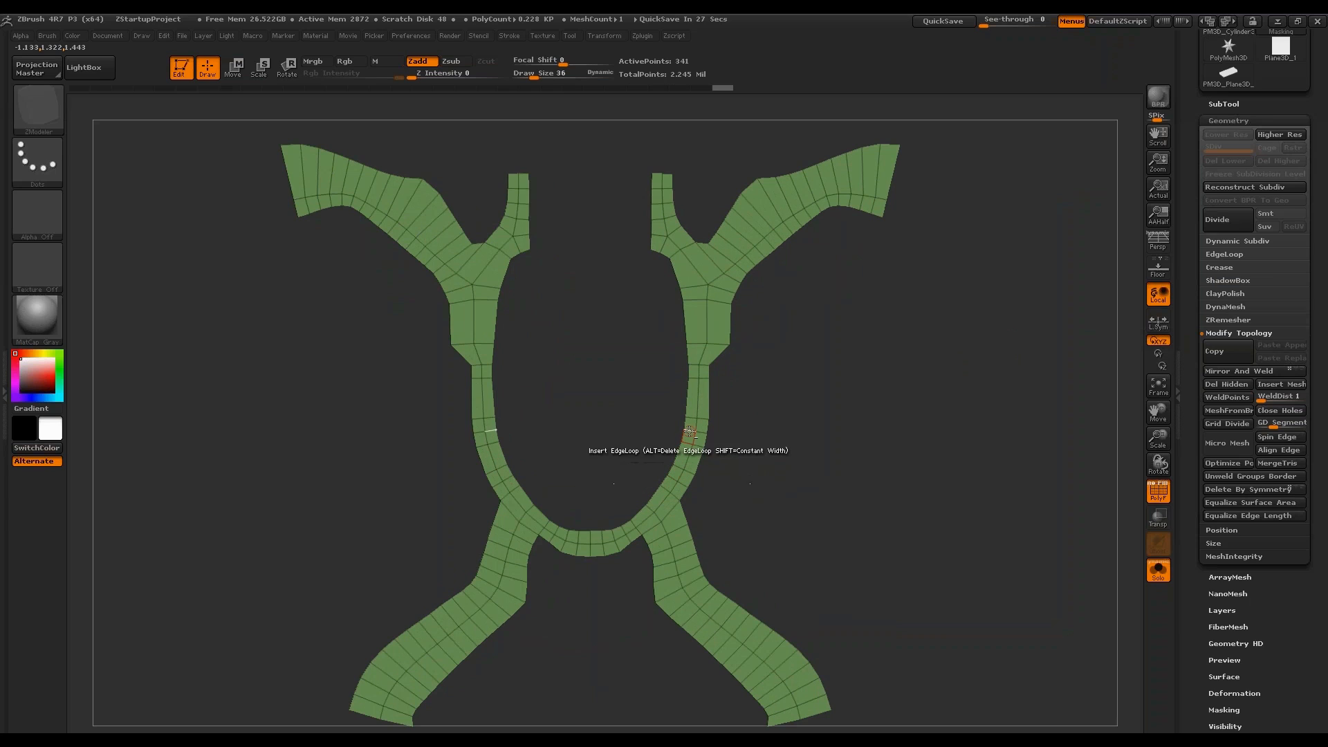
left_click(594, 538, "alt")
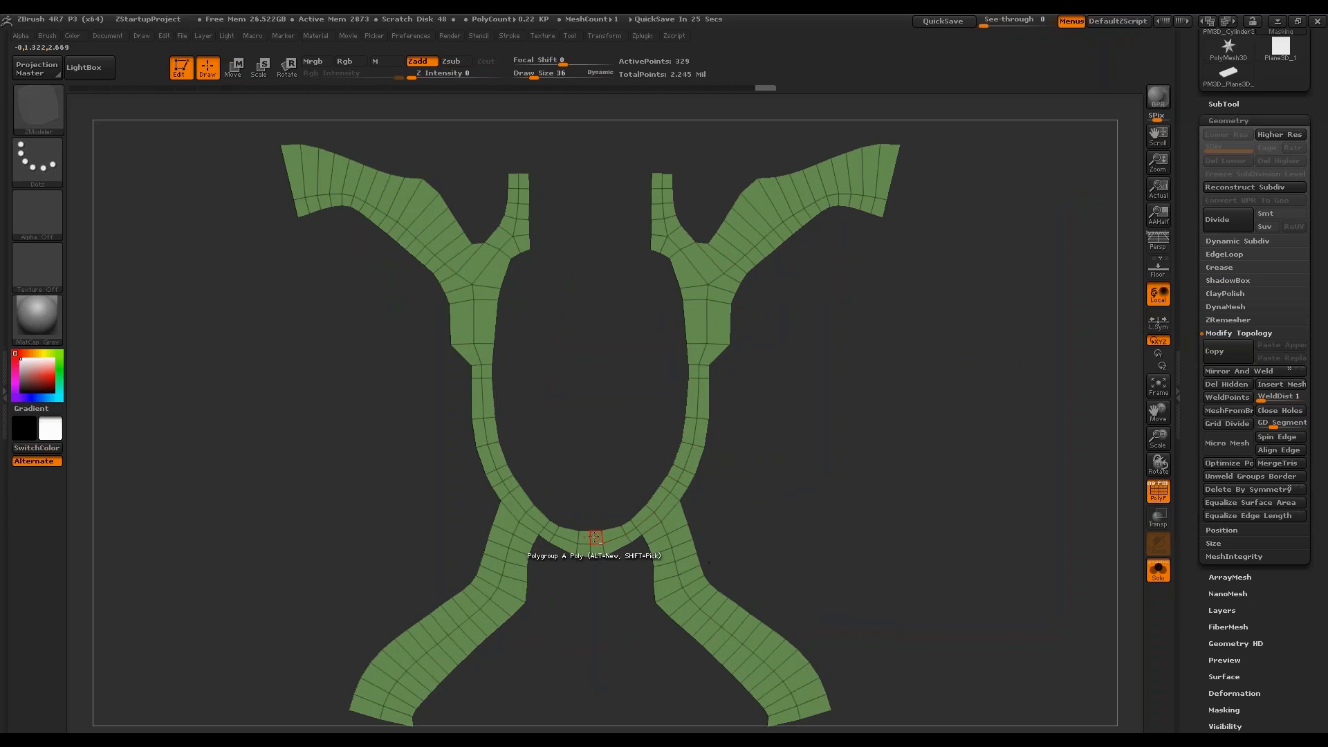
left_click(612, 534, "alt")
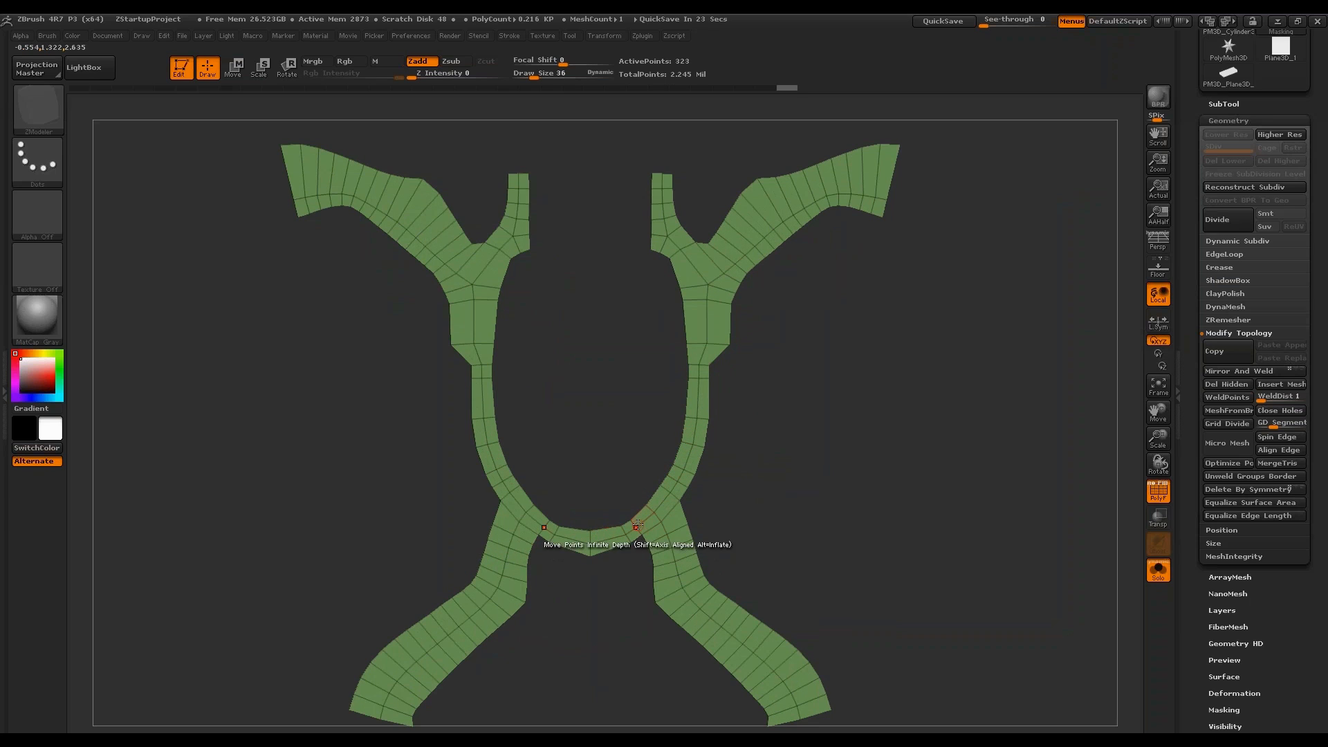
left_click(624, 531, "alt")
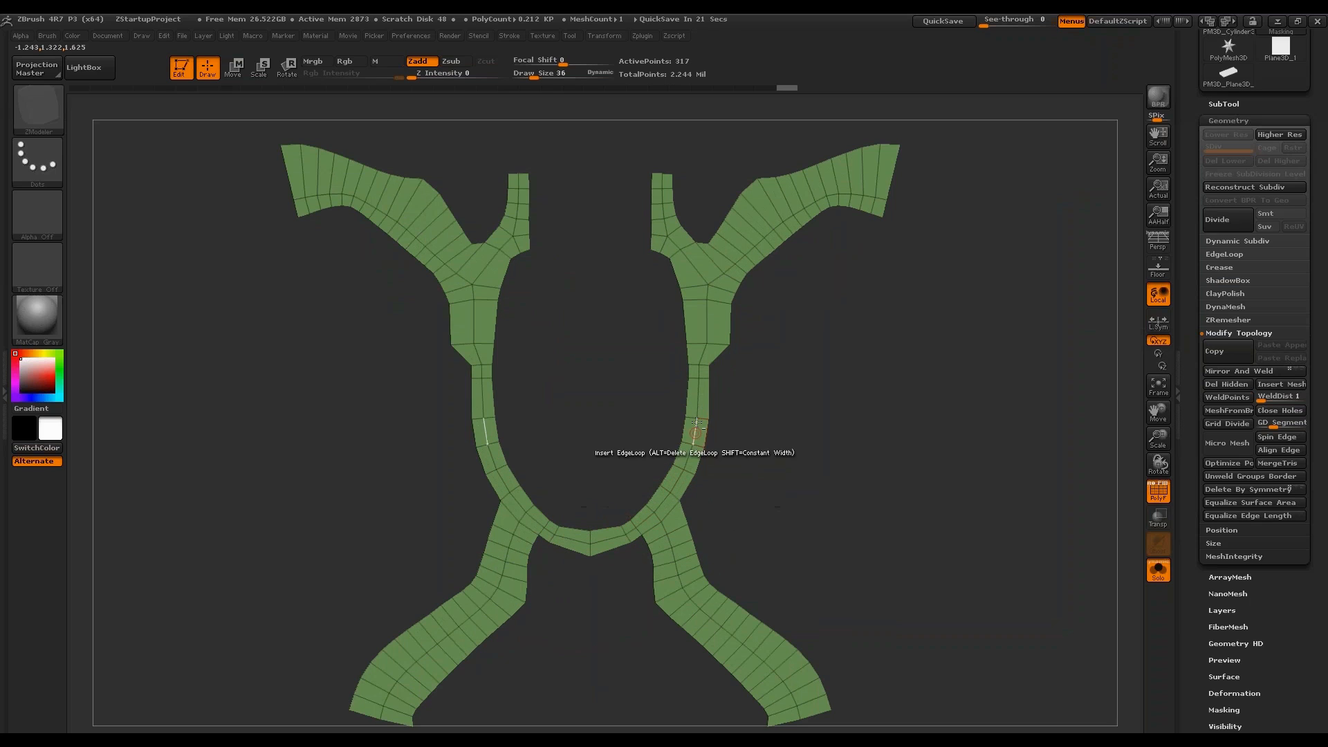
left_click(687, 440, "alt")
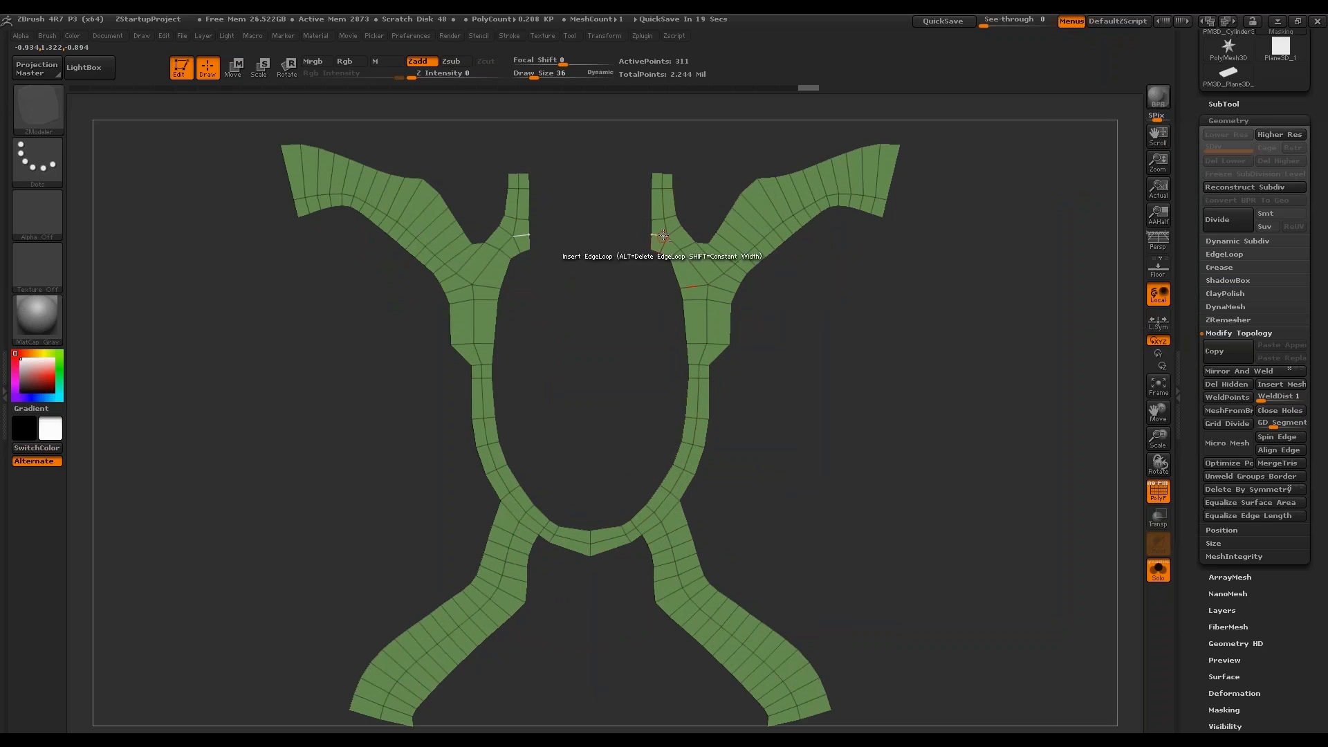
left_click(666, 188, "alt")
Delete surplus crosswise edge loops along both lower arms, from their middle sections up to the ring.
left_click_drag(829, 471, 837, 366, "alt")
left_click(731, 518, "alt")
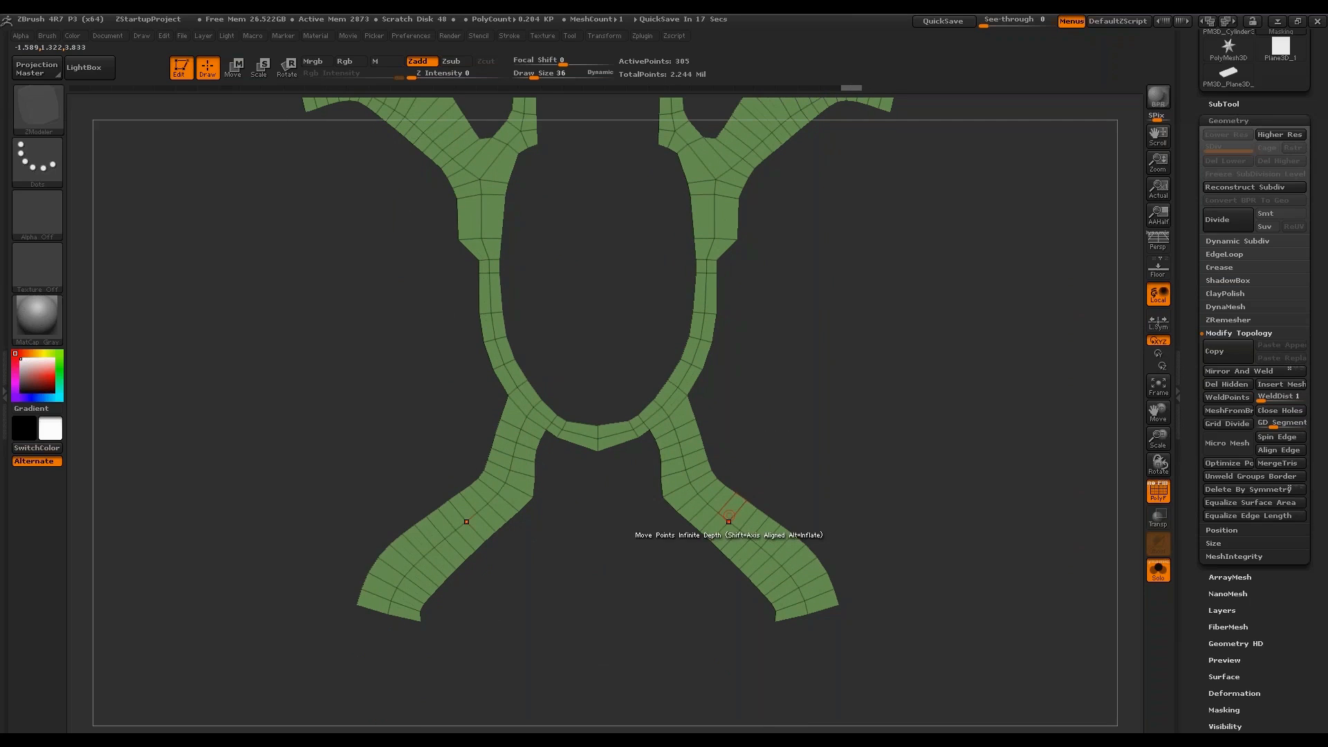
left_click(749, 521, "alt")
left_click(769, 540, "alt")
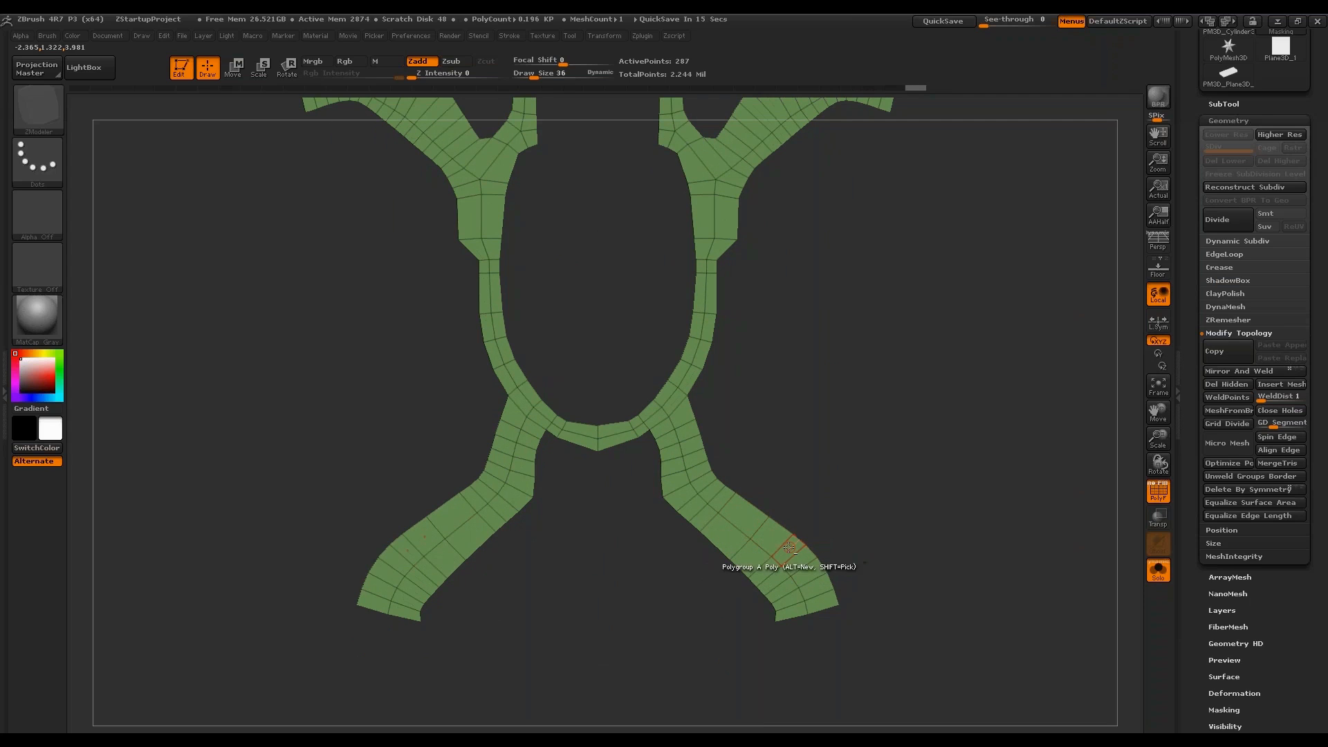
left_click(788, 549, "alt")
left_click(796, 552, "alt")
left_click(734, 500, "alt")
left_click(694, 453, "alt")
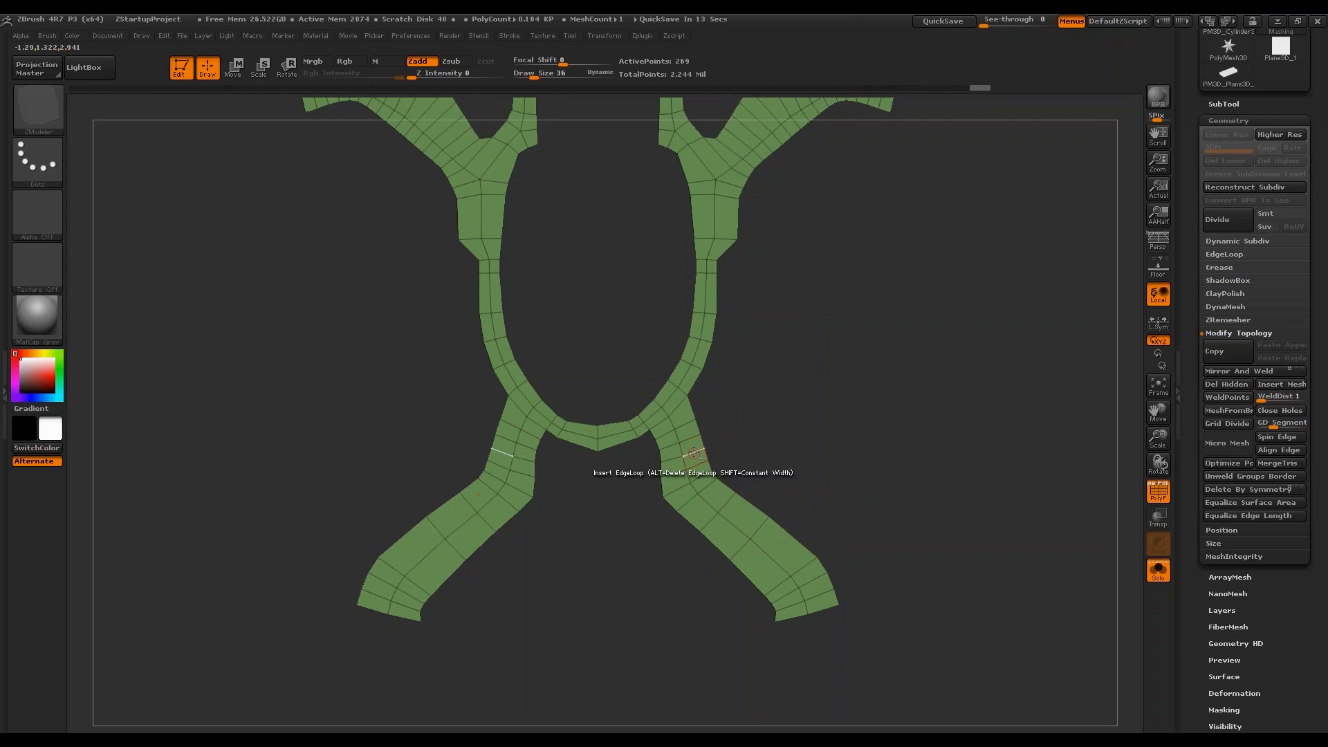
left_click(689, 441, "alt")
Thin out the crosswise edge loops along both upper arms, from the bend out to the cut ends.
left_click_drag(812, 341, 652, 314, "alt")
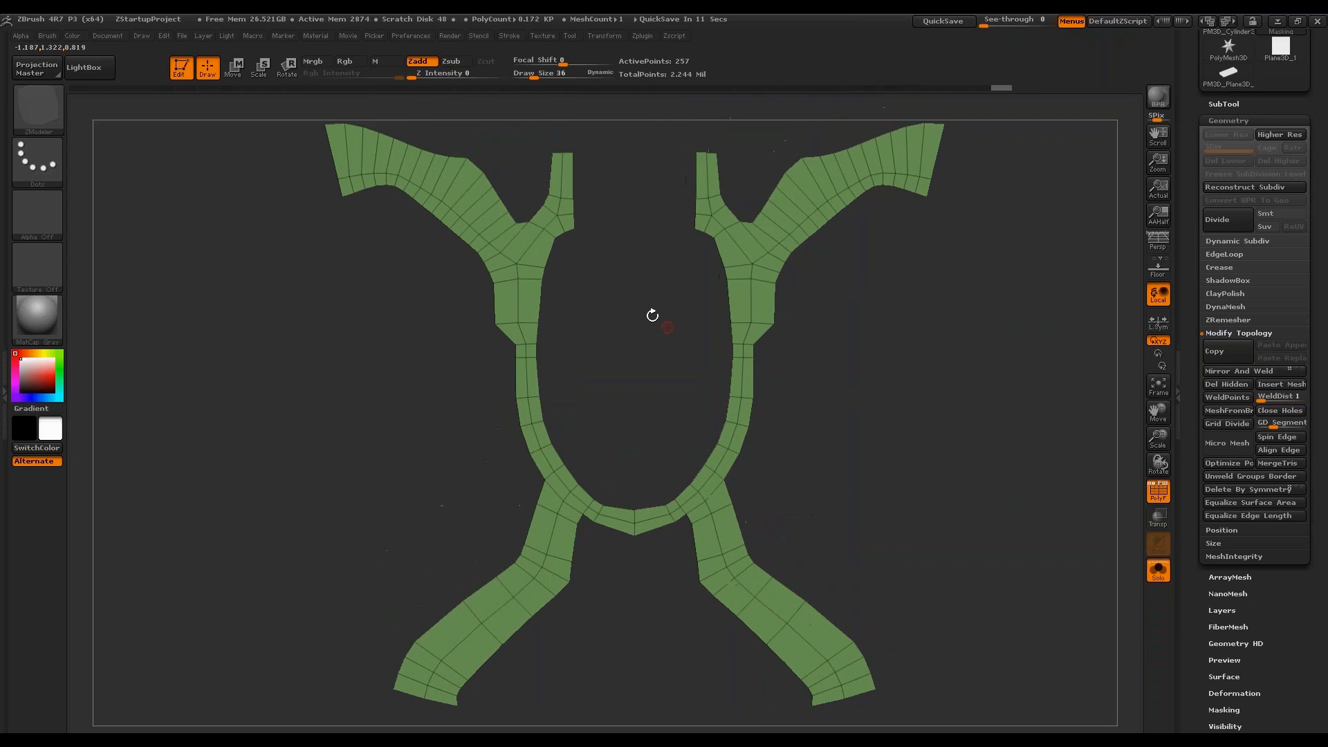
left_click(481, 198, "alt")
left_click(423, 165, "alt")
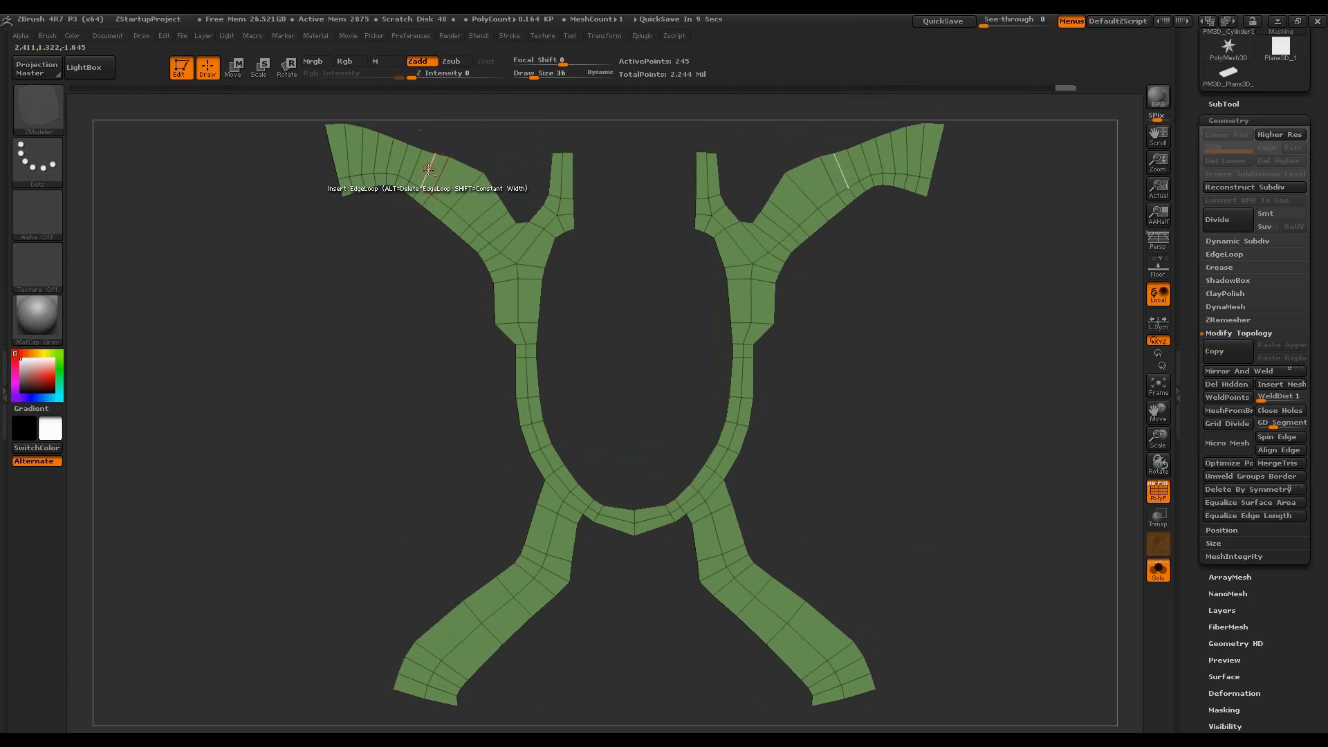
left_click(405, 161, "alt")
left_click(386, 158, "alt")
left_click(361, 157, "alt")
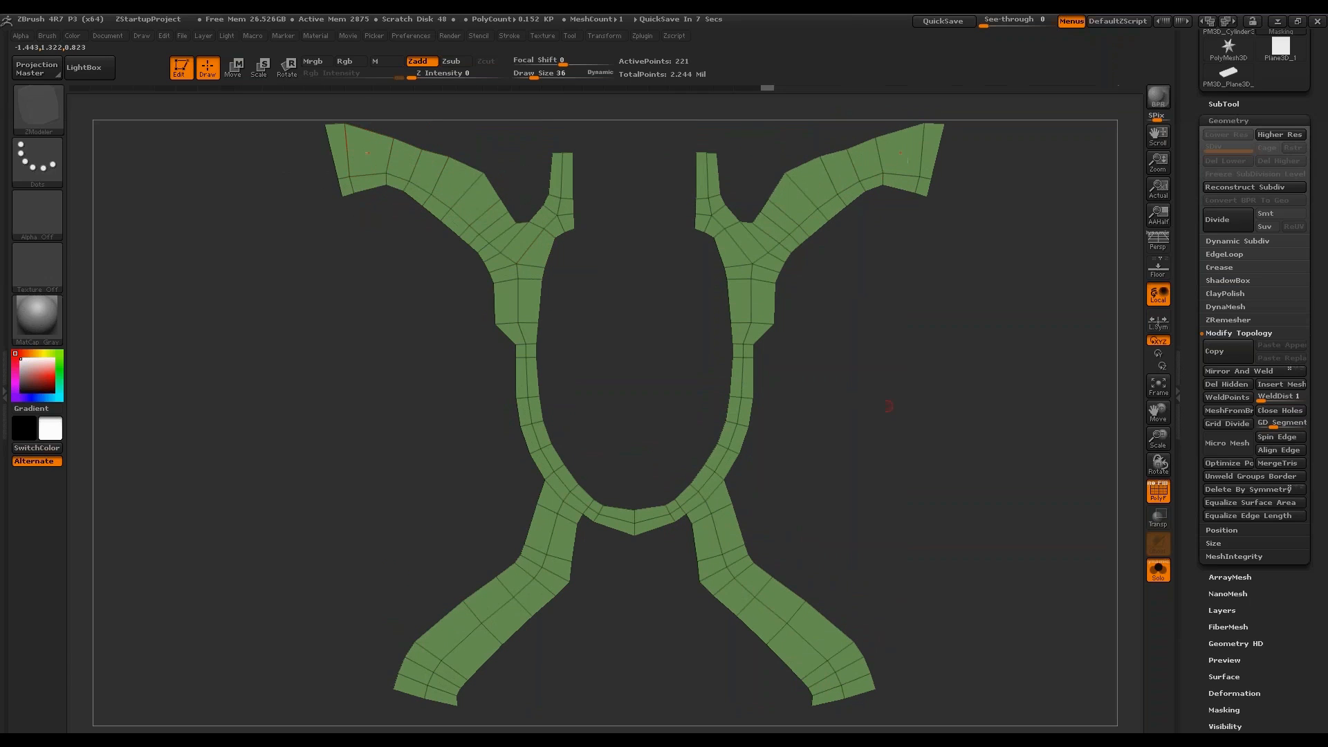
Mask everything except the inner edges below the upper arms, straighten those edges vertically with ClipCurve, and clear the mask.
left_click_drag(823, 304, 861, 296)
left_click_drag(789, 327, 944, 340)
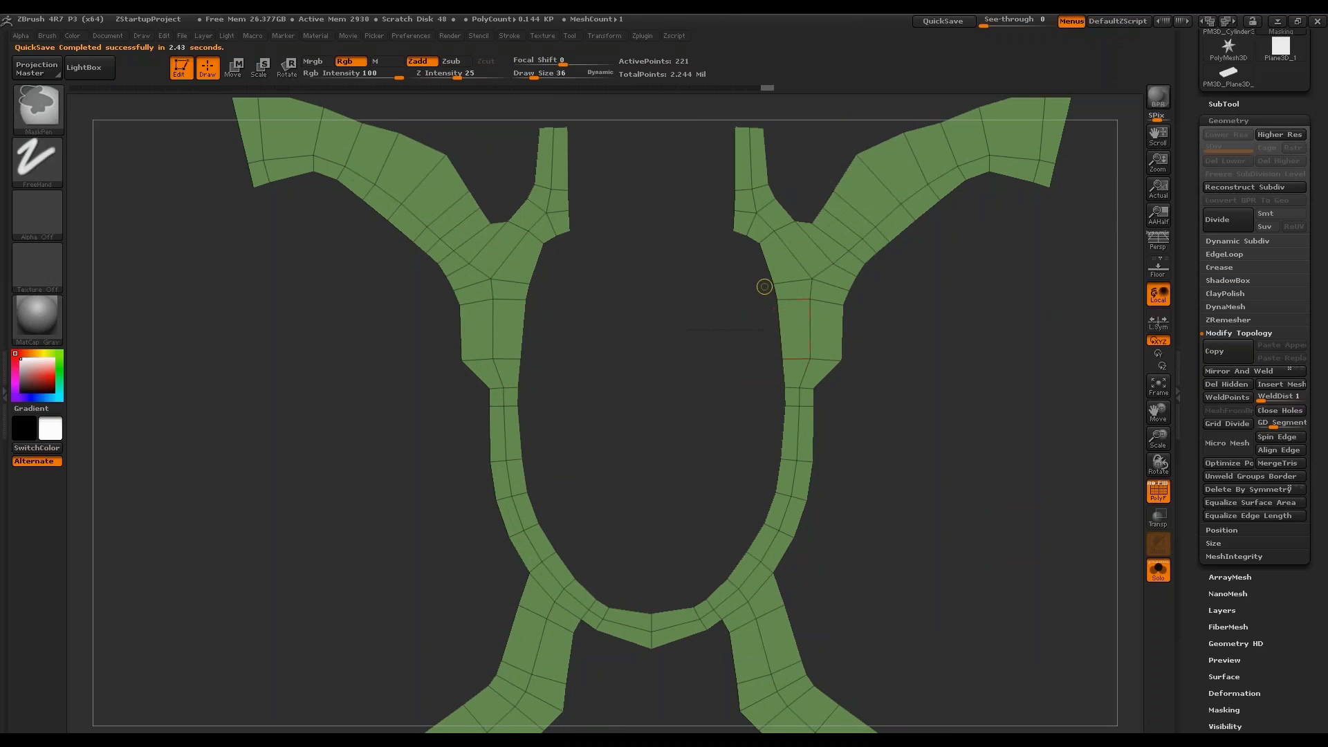
left_click_drag(759, 271, 790, 418, "ctrl")
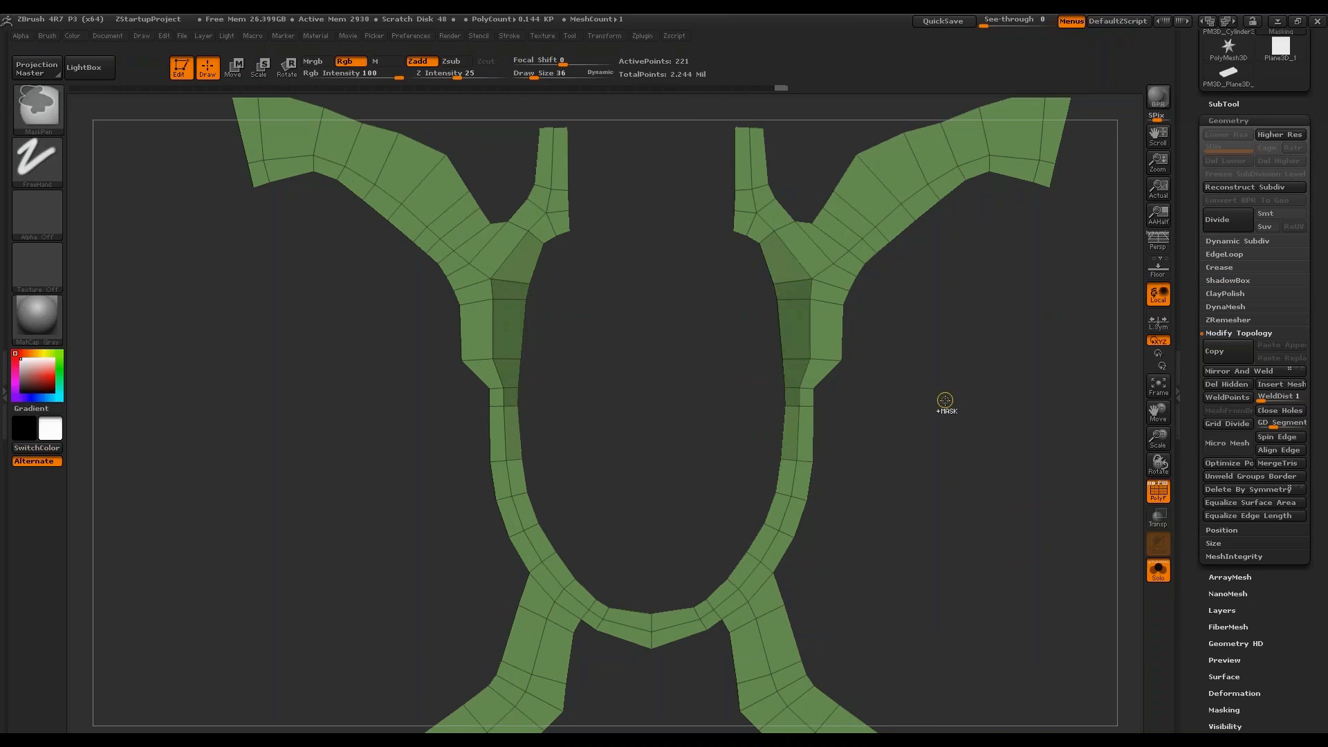
left_click(944, 403, "ctrl")
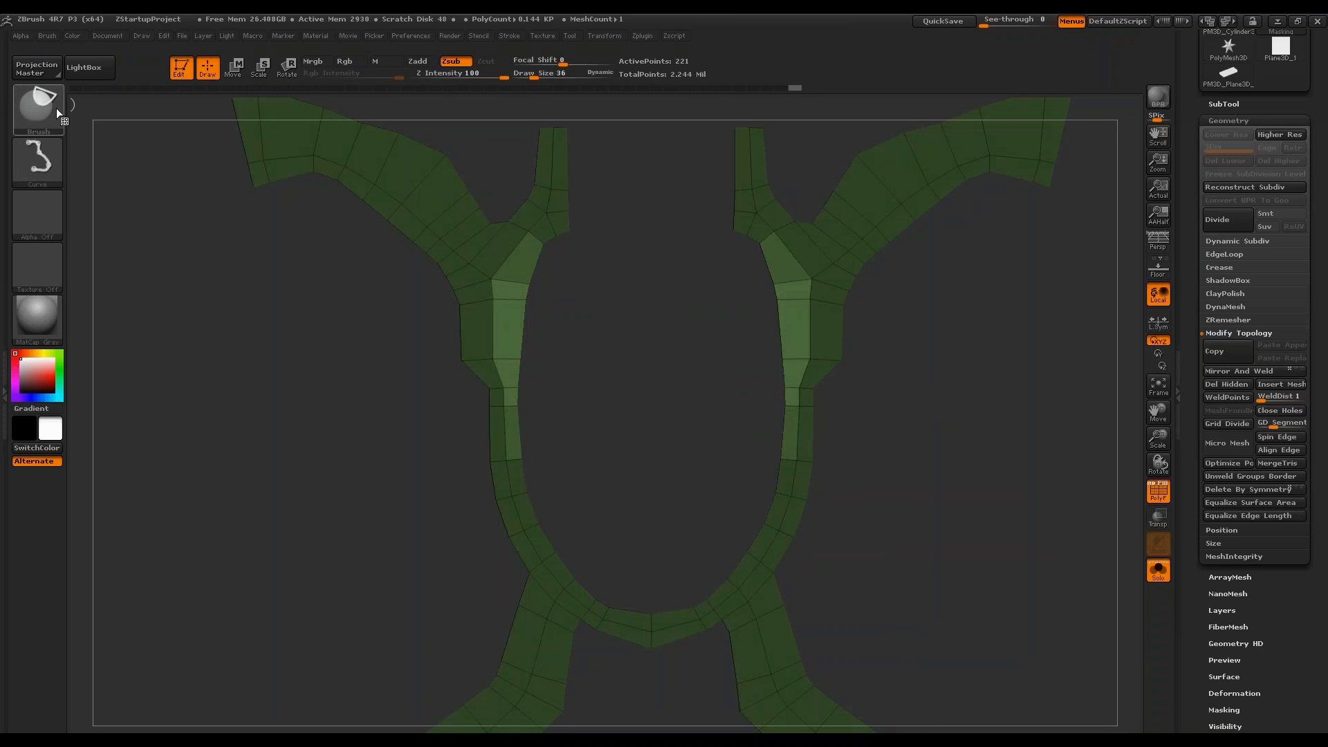
left_click_drag(770, 245, 765, 489, "ctrl+shift")
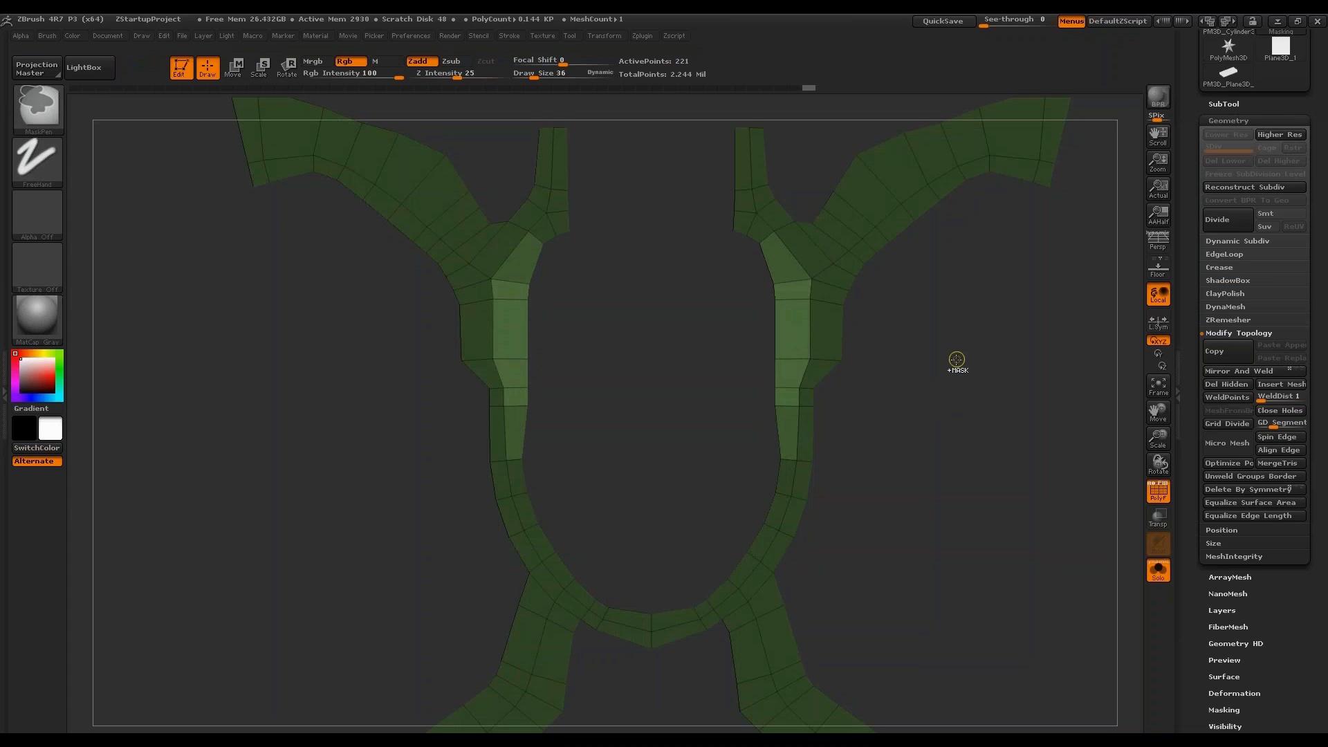
left_click_drag(917, 341, 952, 414, "ctrl")
Isolate the outer edges of the wide blocks below the upper arms with an inverted mask, clip them straight, and clear the mask.
left_click_drag(836, 379, 802, 292, "ctrl")
left_click(868, 317, "ctrl")
left_click_drag(834, 414, 808, 465, "ctrl+shift")
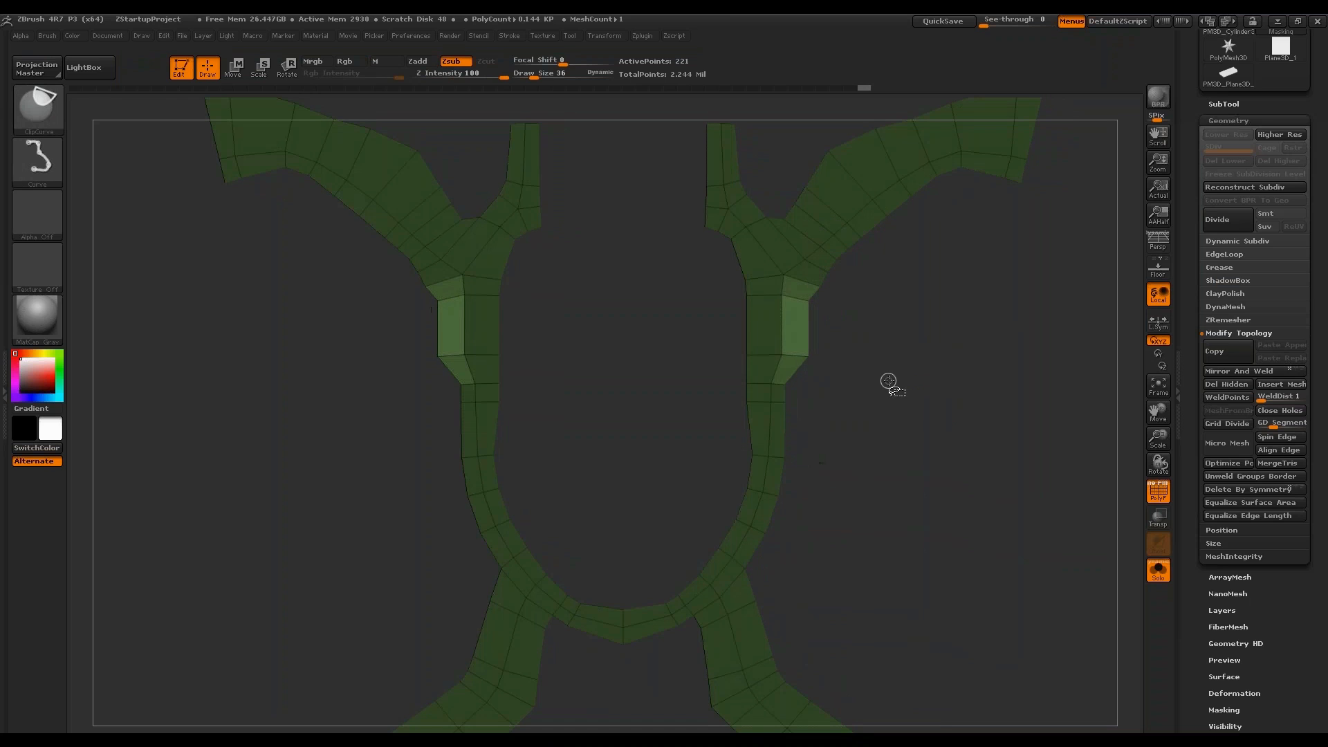
left_click_drag(899, 382, 942, 389, "ctrl")
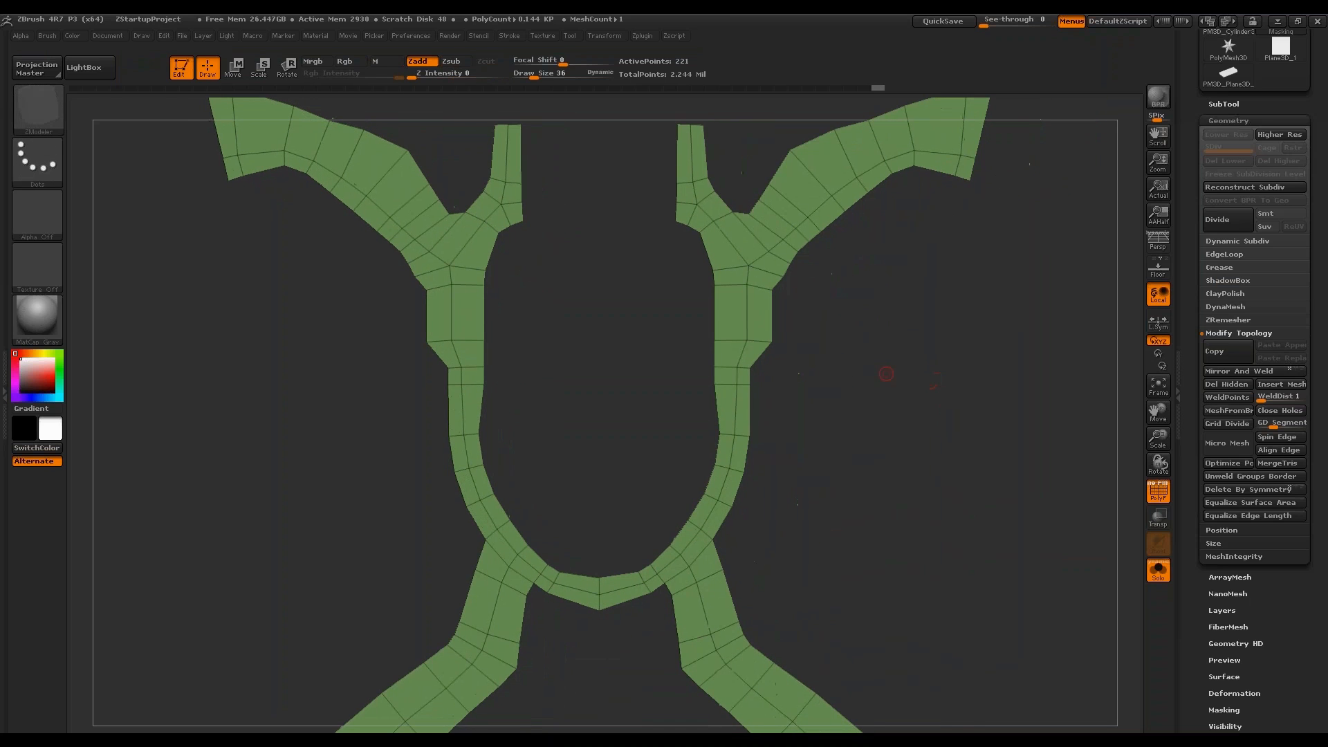
Isolate the wide blocks on the ring's sides with an inverted mask, clip their lower edge row straight, and clear the mask.
left_click_drag(822, 363, 665, 324, "ctrl")
left_click(848, 326, "ctrl")
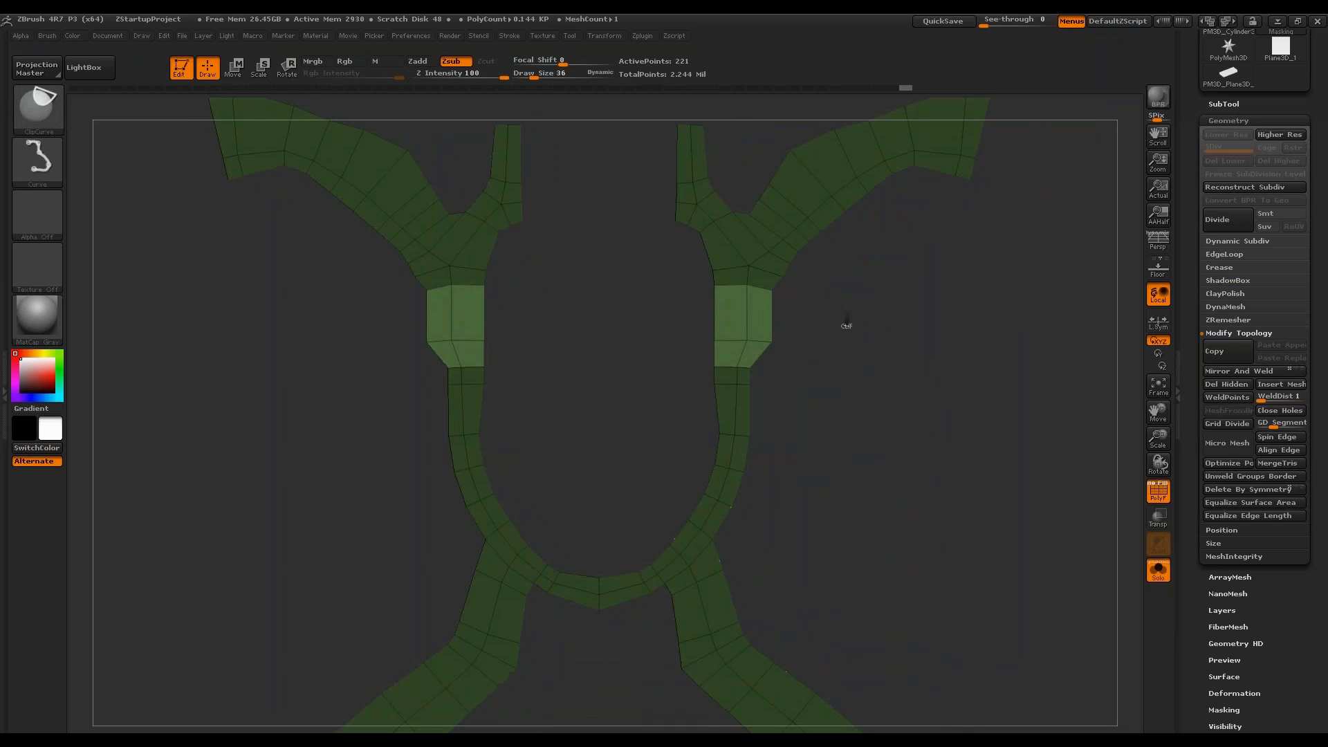
left_click_drag(801, 353, 684, 347, "ctrl+shift")
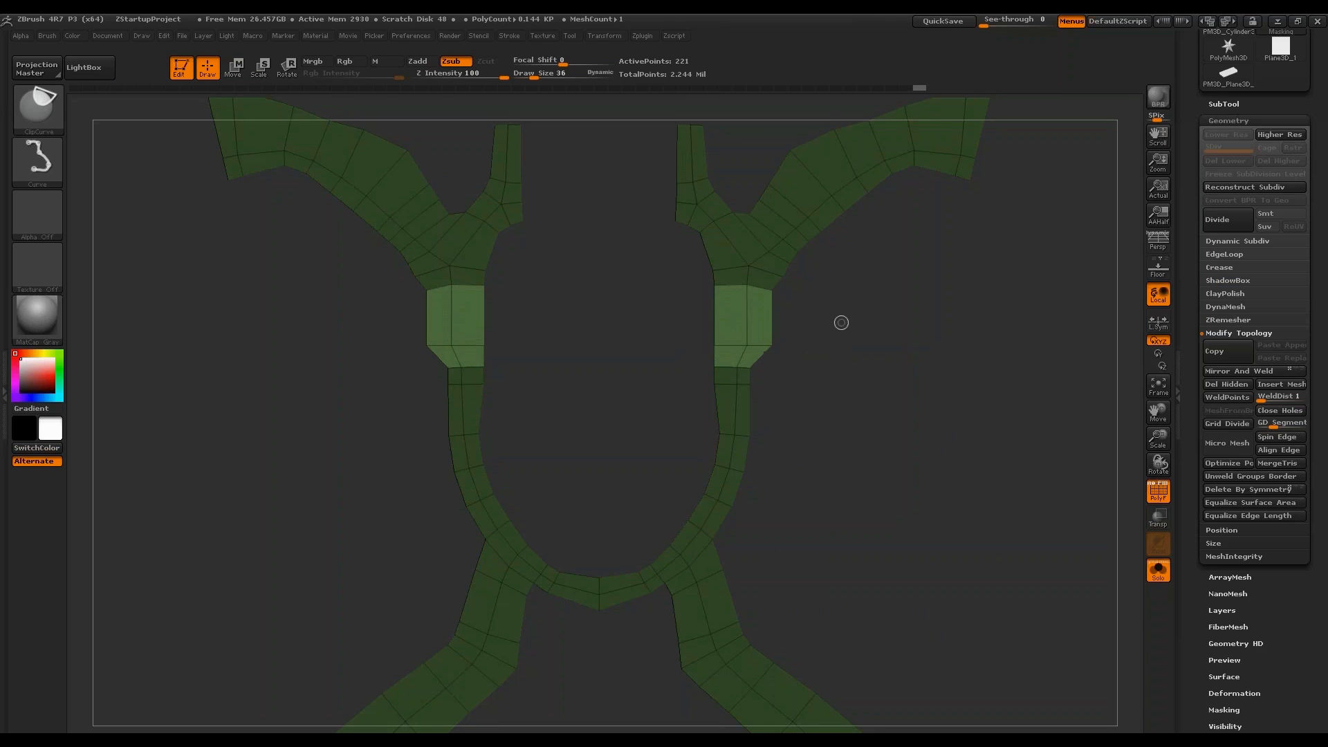
left_click_drag(916, 296, 933, 325, "ctrl")
left_click_drag(930, 339, 884, 380, "alt")
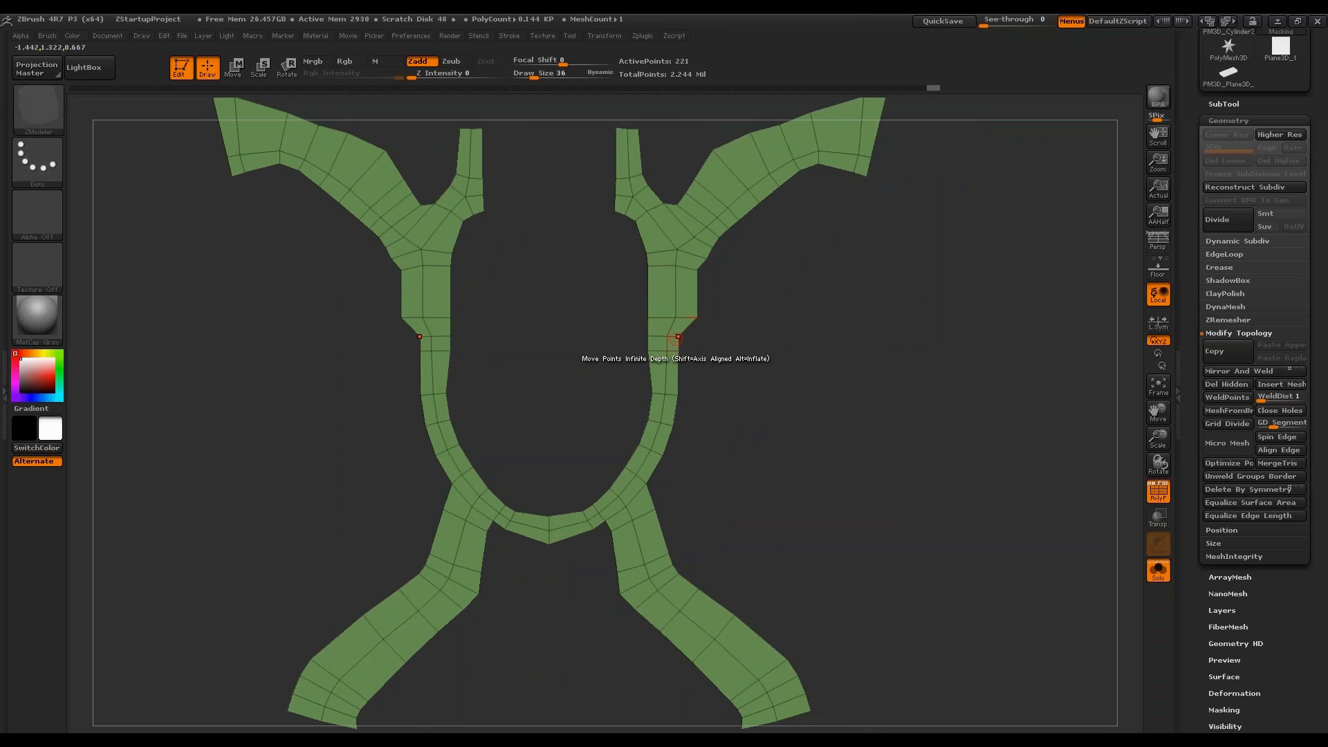
Use the point action Slide by brush radius to reposition the centre-line points along the upper arms for more even polygons.
left_click_drag(871, 289, 860, 376, "alt")
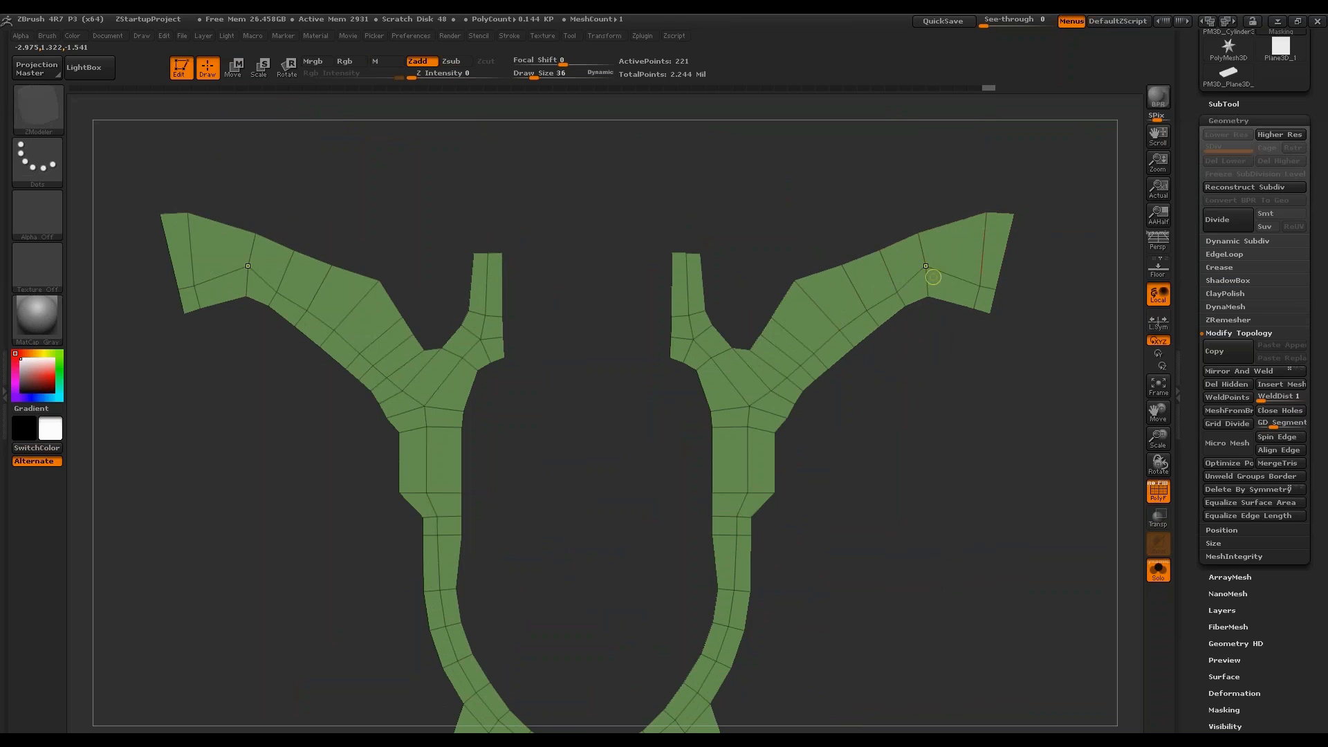
key("space")
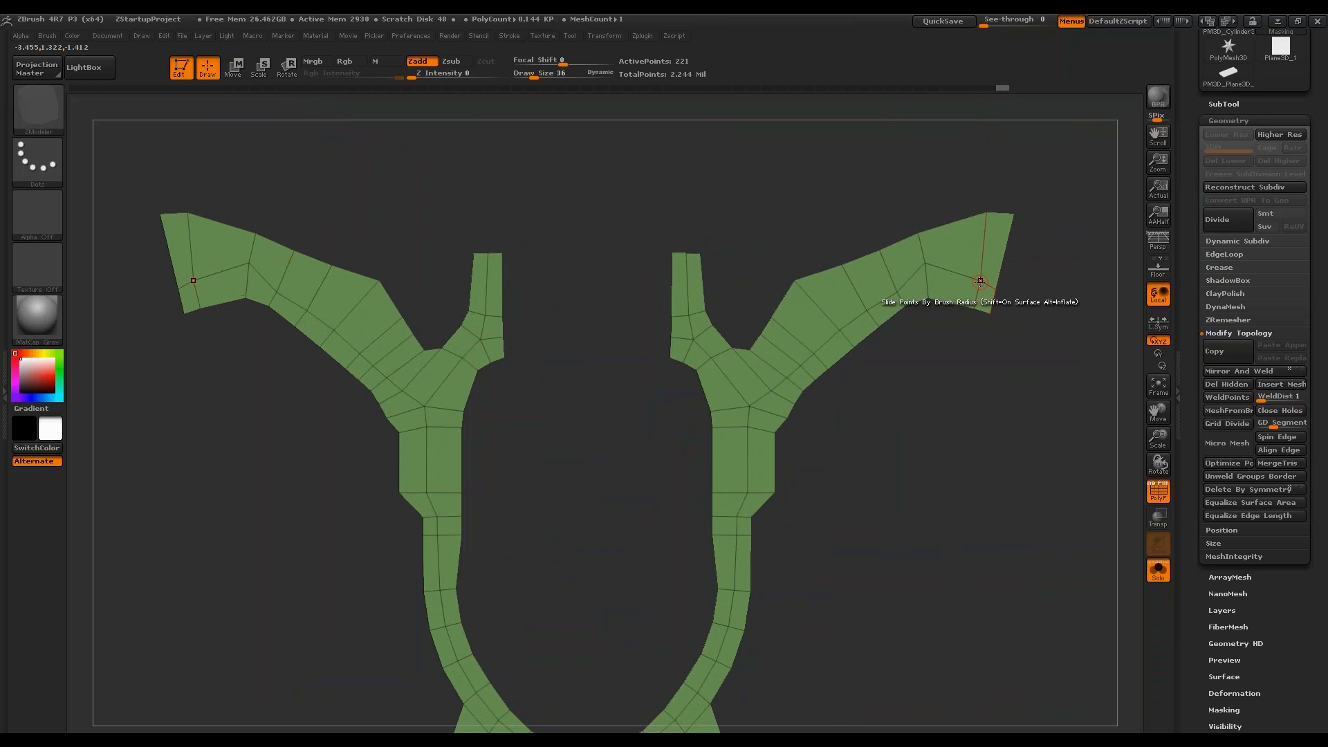
left_click_drag(979, 286, 984, 243)
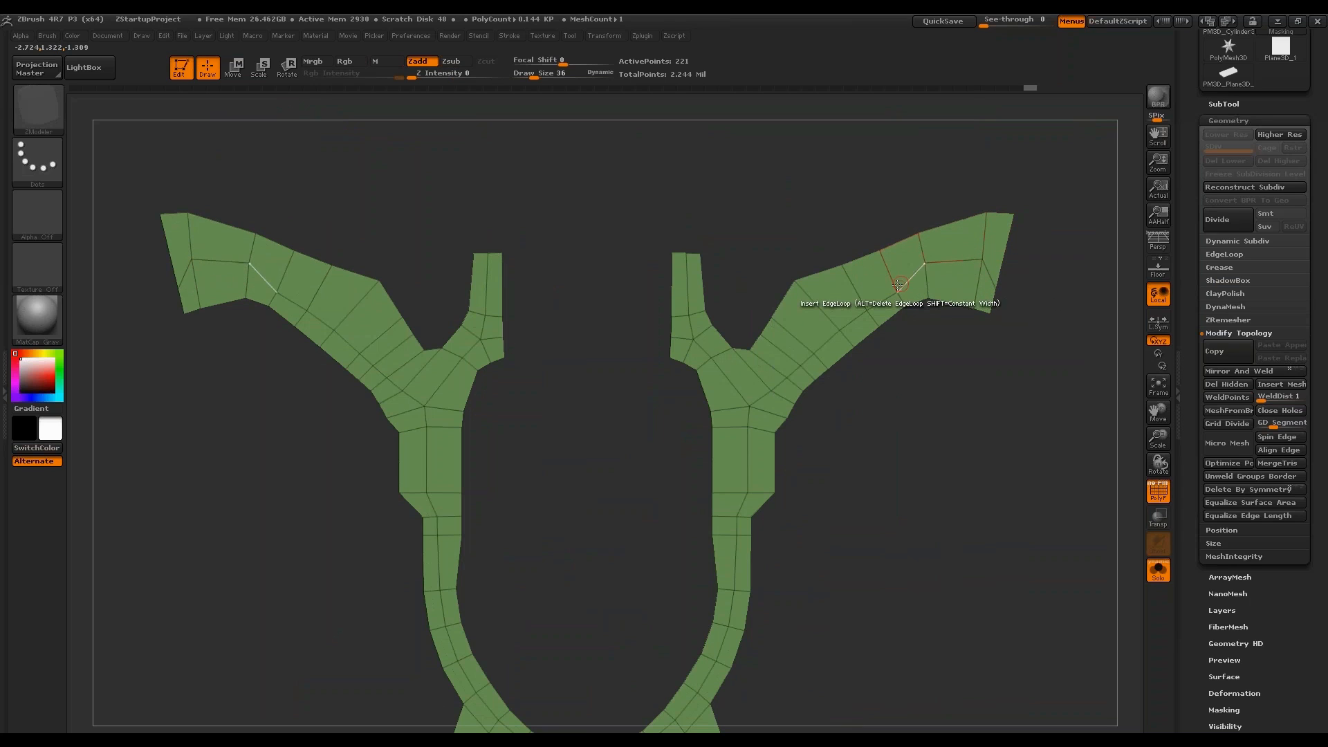
left_click_drag(897, 292, 757, 374)
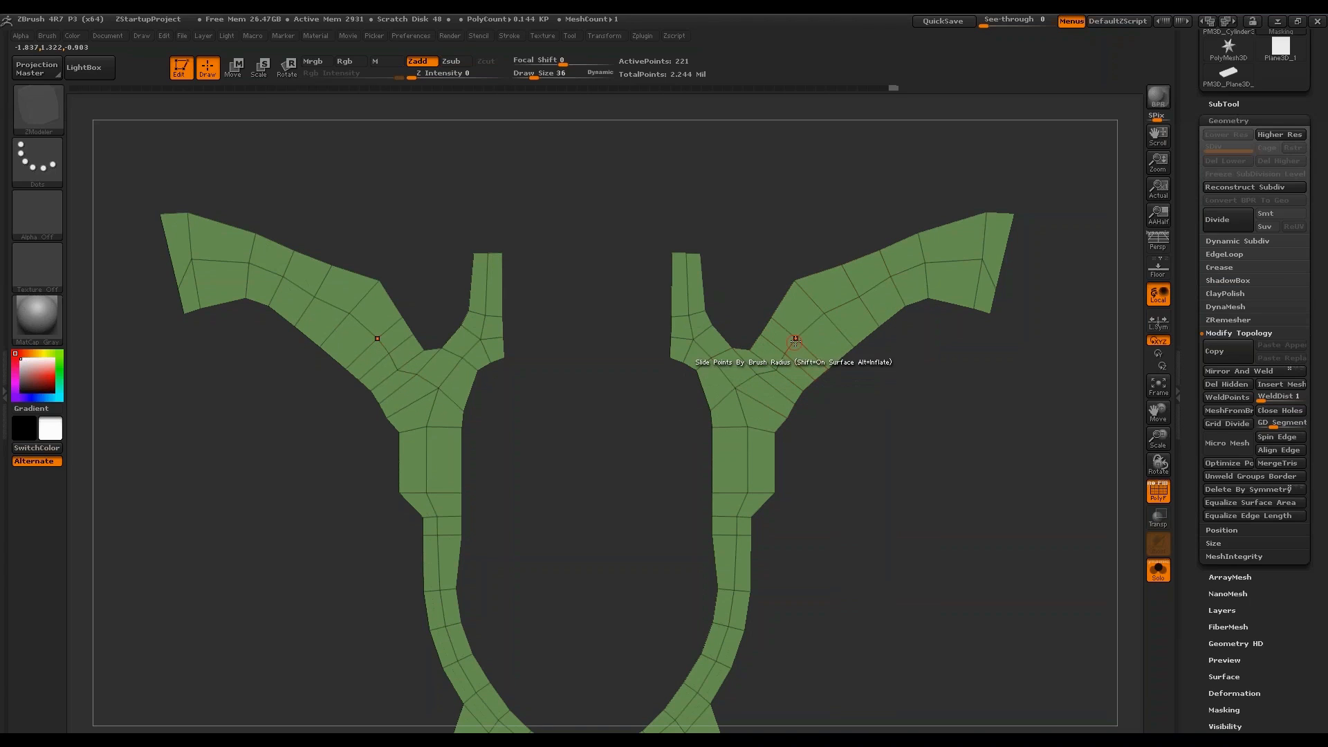
left_click(966, 262)
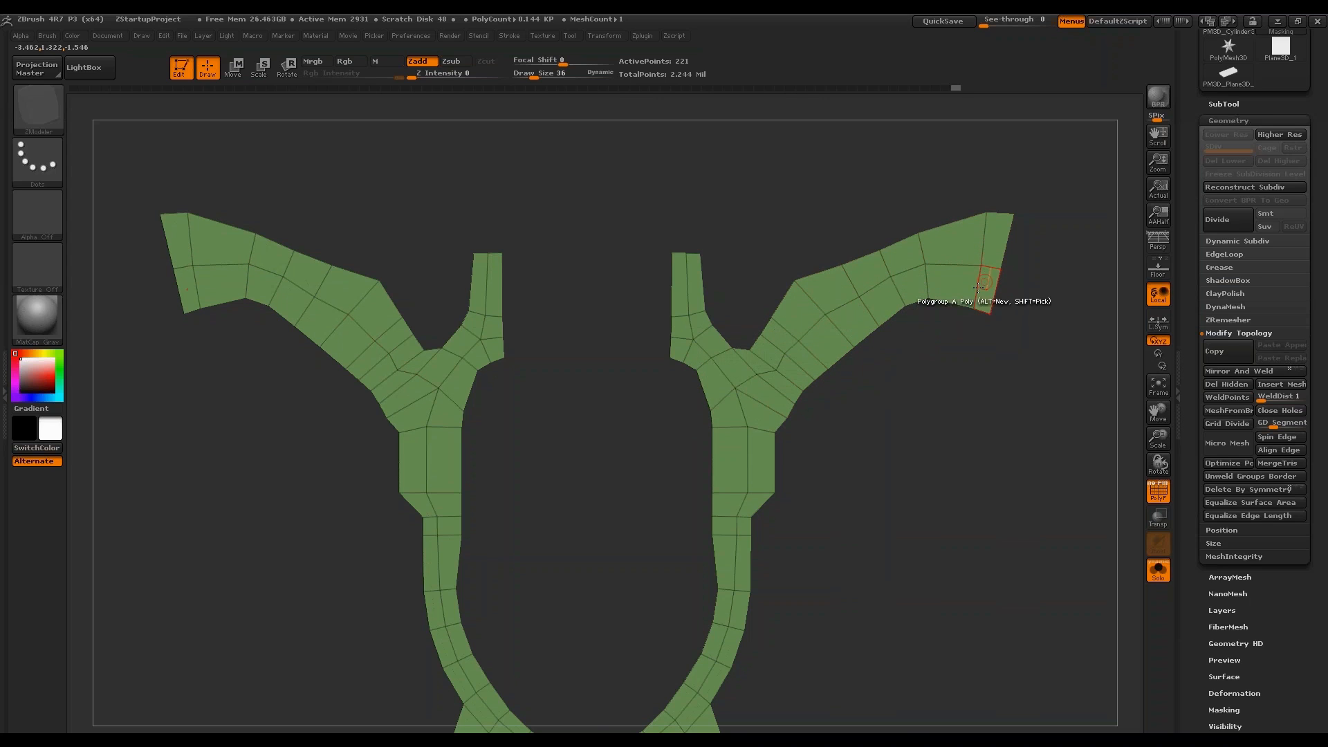
Isolate the ends of the short upper stubs with an inverted mask, clip their end edges flat, and clear the mask.
mouse_move(978, 288)
right_mouse_down("ctrl")
mouse_move(920, 266)
mouse_move(847, 321)
right_mouse_up("ctrl")
left_click_drag(676, 229, 759, 277, "ctrl")
left_click(773, 241, "ctrl")
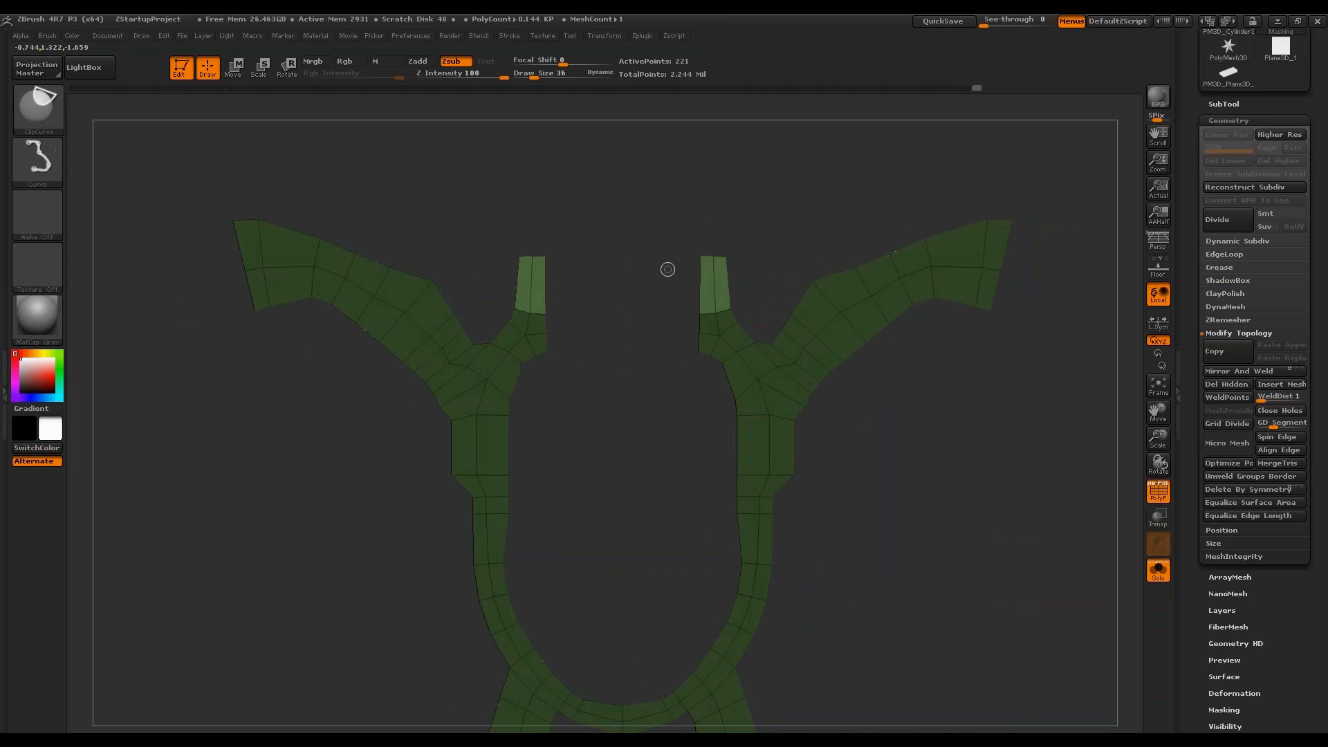
mouse_move(667, 269)
left_mouse_down("ctrl")
mouse_move(794, 266)
mouse_move(806, 235)
left_mouse_up("ctrl")
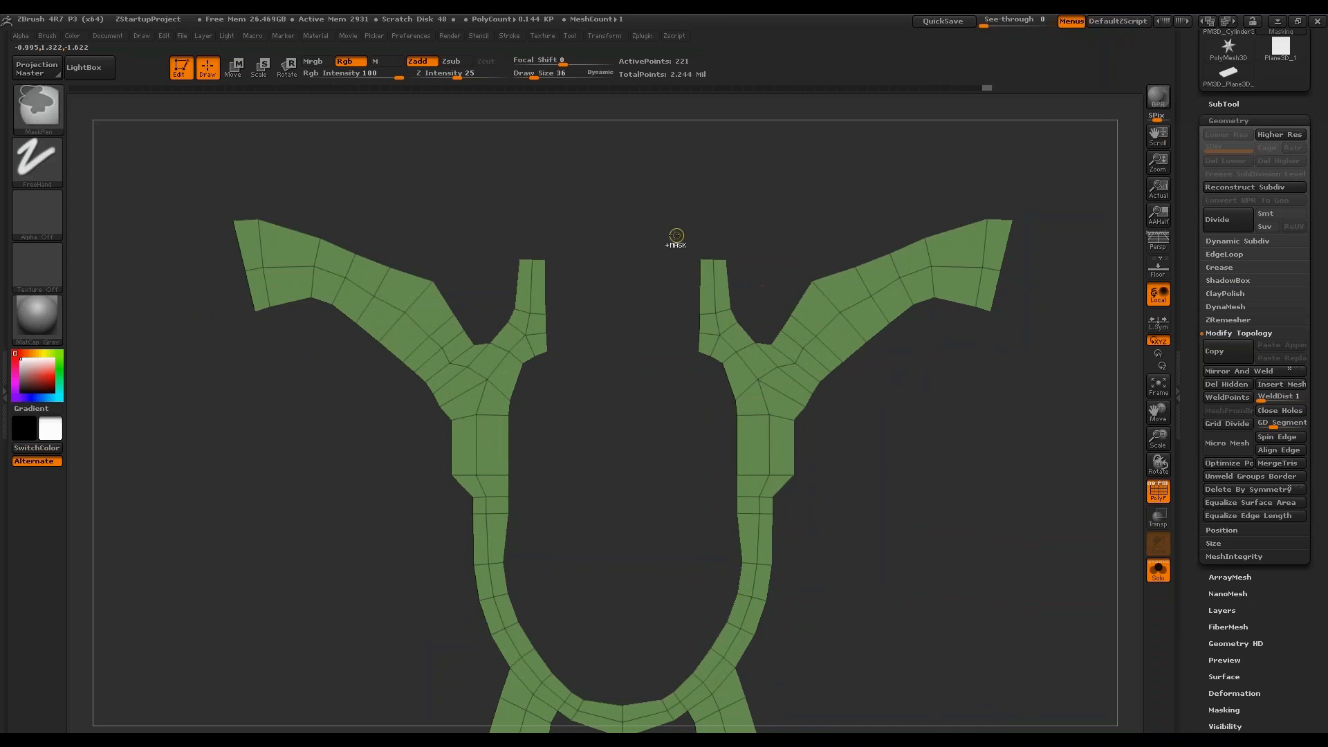
Isolate the inner edges of the short stubs with an inverted mask, clip them to a straight vertical line, and clear the mask.
mouse_move(676, 235)
left_mouse_down("ctrl")
mouse_move(709, 388)
mouse_move(693, 274)
mouse_move(694, 413)
left_mouse_up("ctrl")
left_click(709, 387, "ctrl")
left_click_drag(768, 226, 795, 277, "ctrl")
left_click_drag(850, 429, 782, 429, "alt")
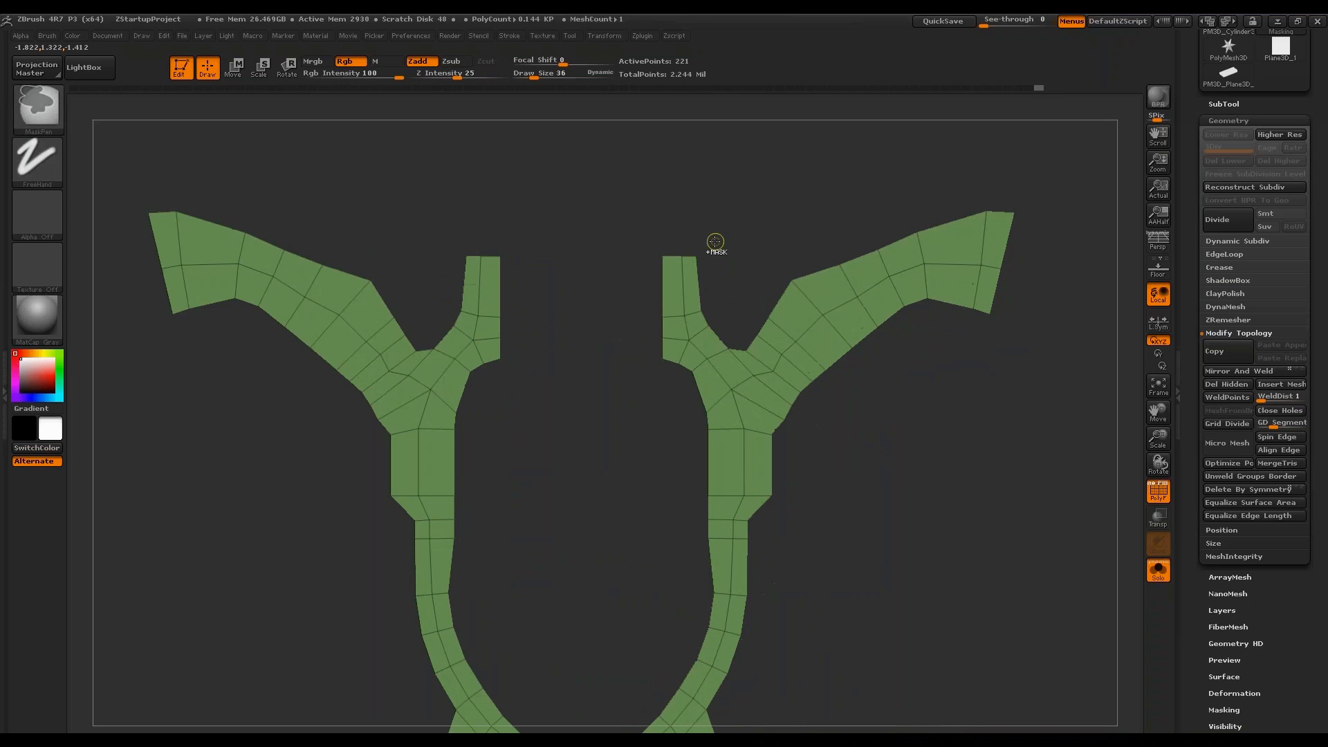
Mask all but the outer columns of the short stubs, clip their outer edges vertically straight, and clear the mask.
left_click_drag(715, 242, 685, 321, "ctrl")
left_click(712, 300, "ctrl")
mouse_move(717, 203)
left_mouse_down("ctrl+shift")
mouse_move(704, 310)
mouse_move(721, 345)
mouse_move(693, 386)
left_mouse_up("ctrl+shift")
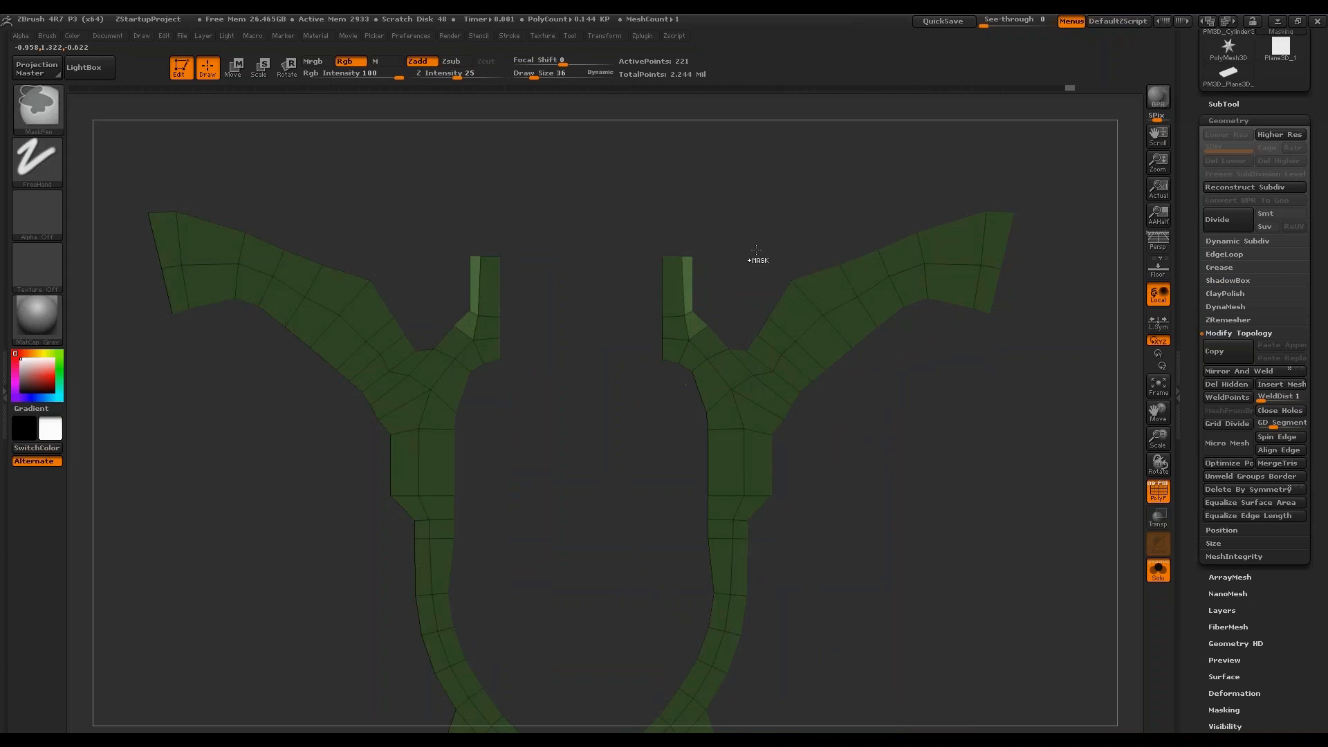
left_click_drag(756, 252, 766, 276, "ctrl")
Isolate the outer edge points of the short stubs with a mask, move them horizontally outward, and return to drawing mode.
mouse_move(707, 236)
left_mouse_down("ctrl")
mouse_move(685, 324)
mouse_move(691, 292)
mouse_move(746, 293)
mouse_move(721, 293)
left_mouse_up("ctrl")
left_click(724, 270, "ctrl")
key("w")
left_click_drag(751, 235, 754, 244, "ctrl")
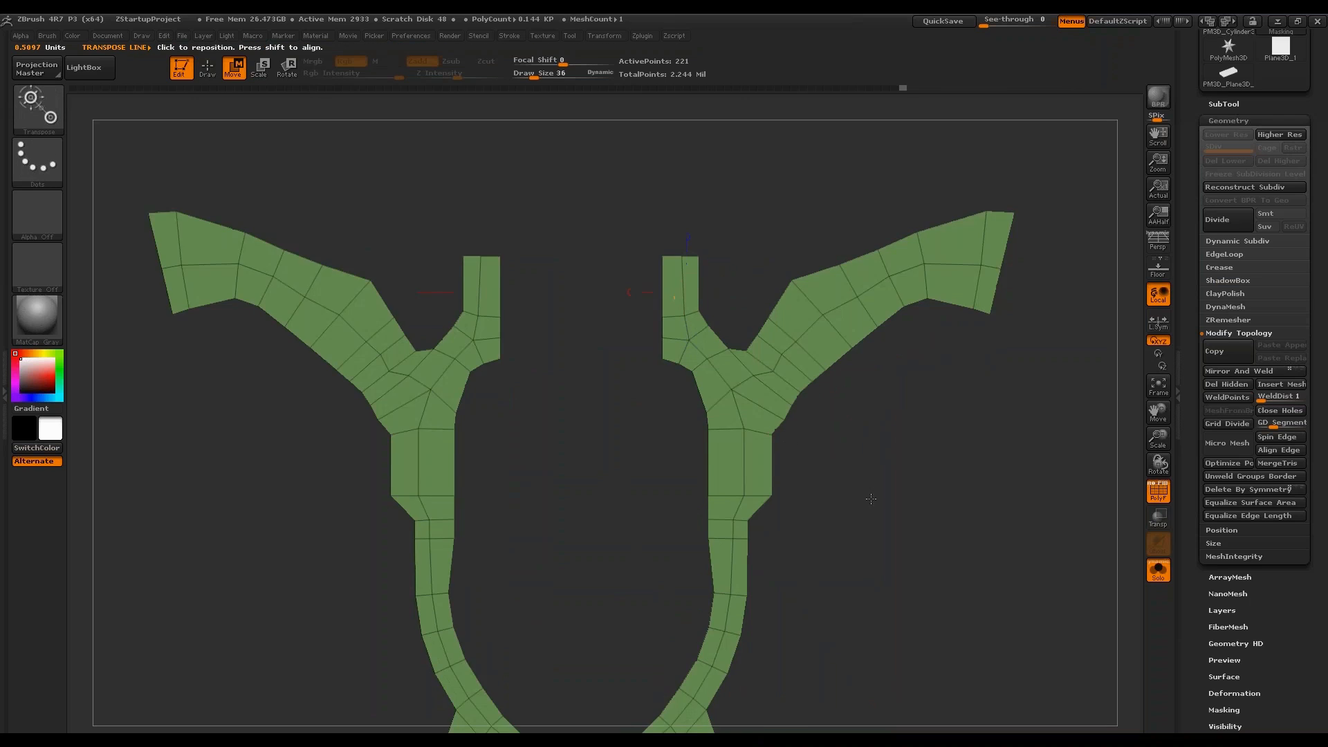
left_click_drag(868, 498, 802, 429, "alt")
left_click_drag(618, 363, 714, 353, "alt")
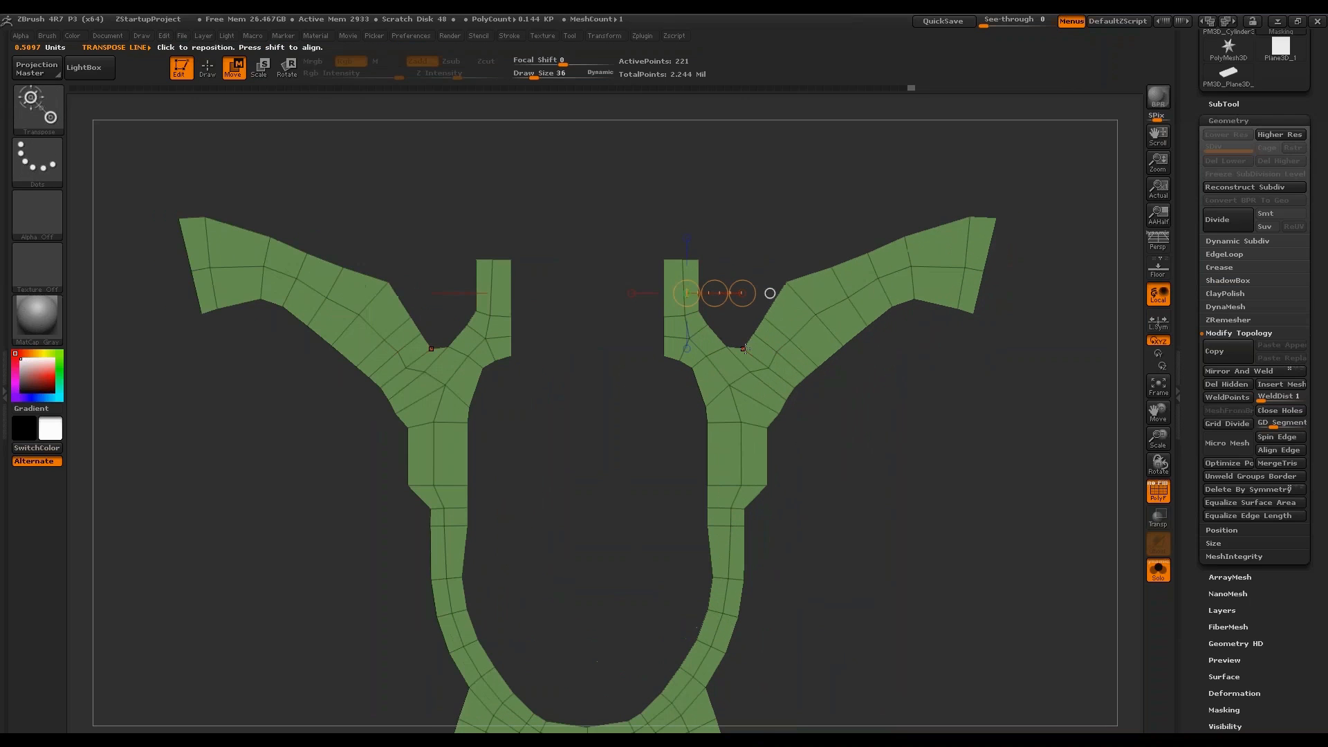
key("q")
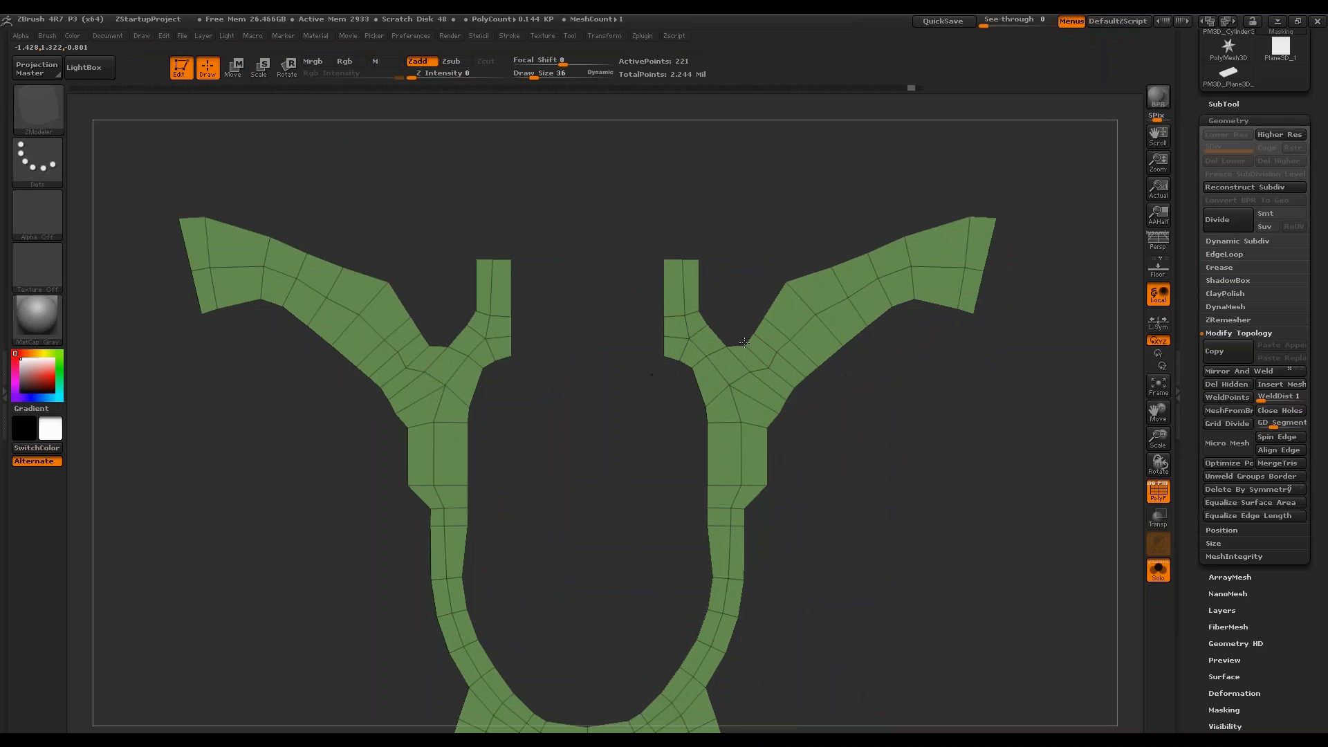
Slide the points along the ring's lower curve to even out the strip.
left_click_drag(871, 451, 968, 429, "alt")
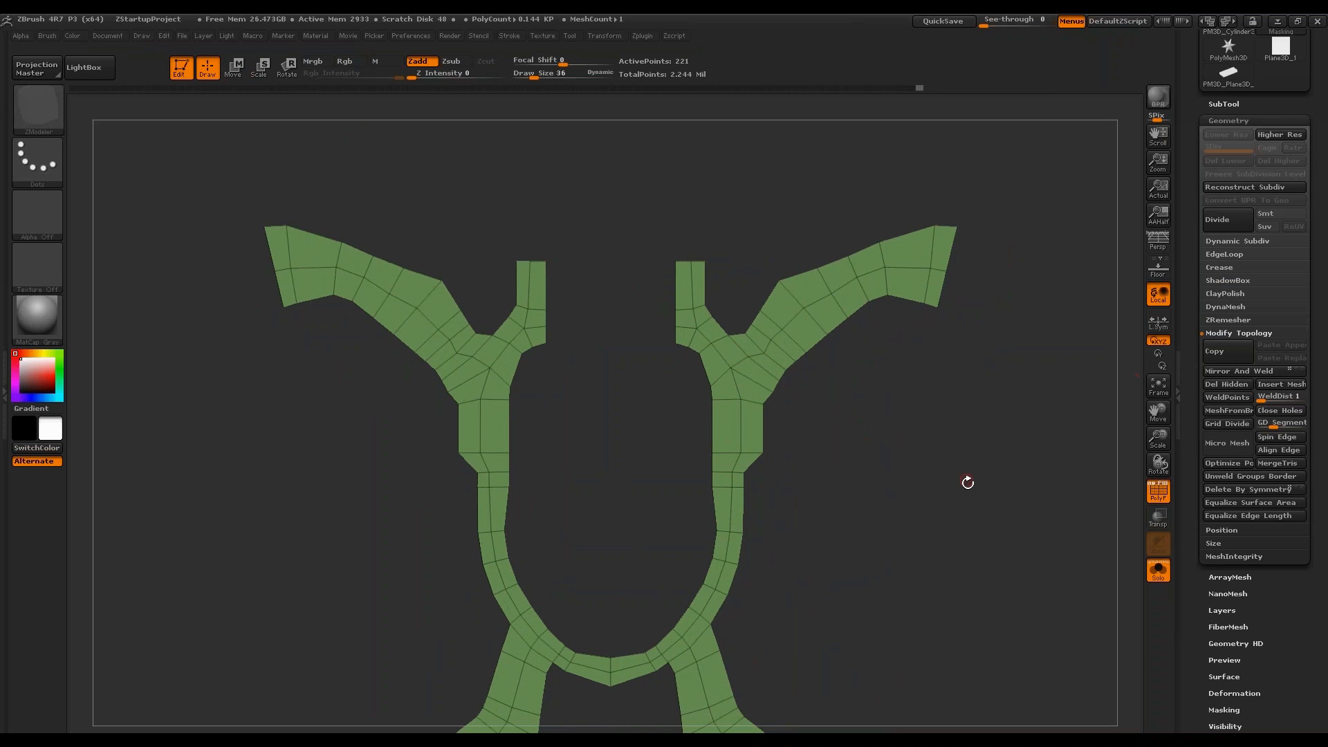
left_click_drag(968, 482, 993, 282, "alt")
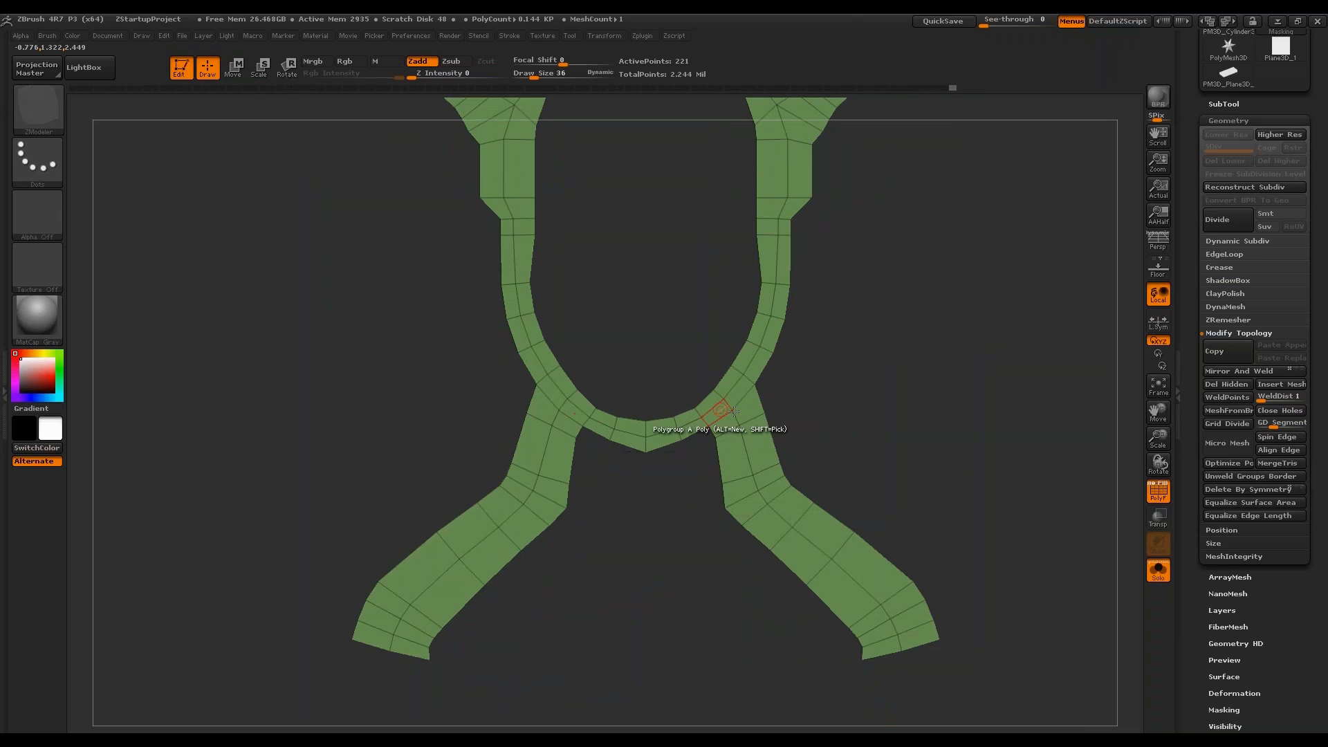
left_click_drag(733, 411, 657, 443)
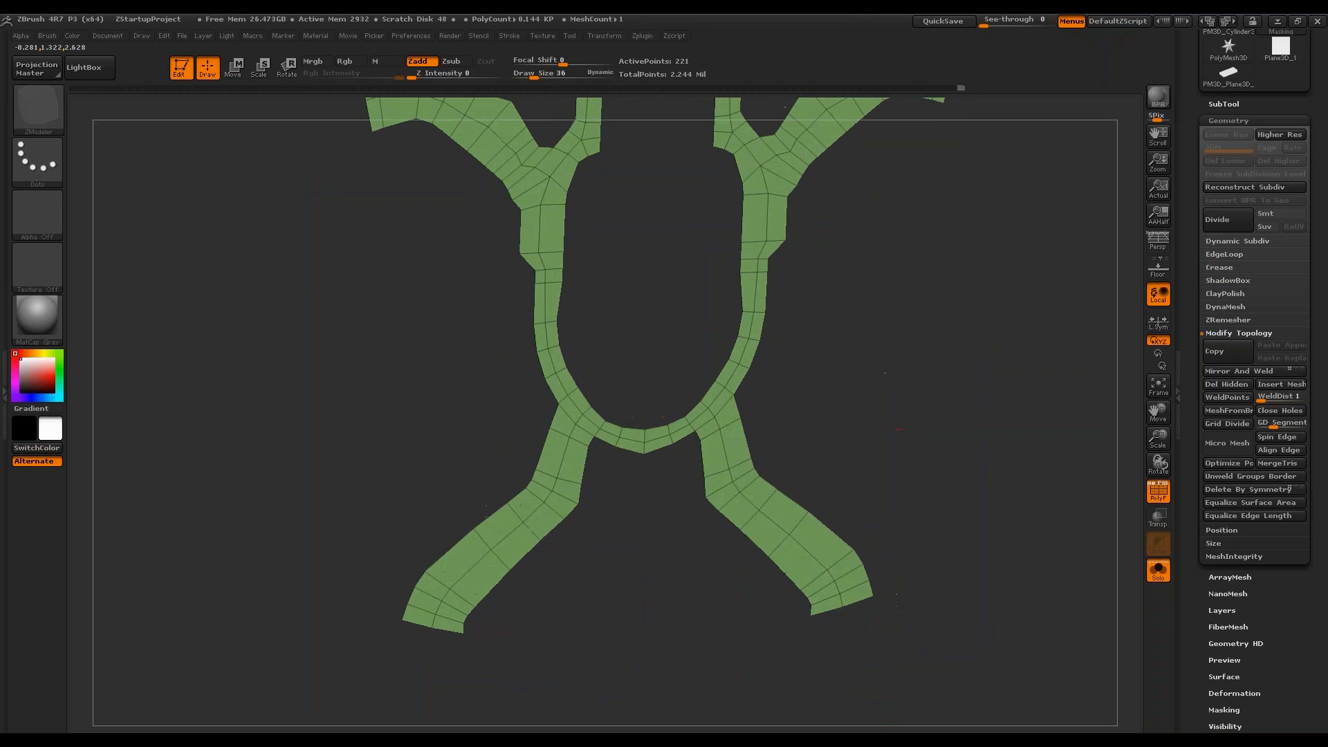
mouse_move(974, 506)
left_mouse_down("alt")
mouse_move(951, 540)
mouse_move(821, 525)
mouse_move(855, 419)
mouse_move(844, 435)
left_mouse_up("alt")
mouse_move(837, 498)
left_mouse_down("ctrl+alt")
mouse_move(808, 440)
mouse_move(850, 423)
mouse_move(794, 477)
mouse_move(898, 420)
left_mouse_up("ctrl+alt")
left_click_drag(904, 475, 865, 341)
left_click_drag(691, 471, 885, 397)
left_click_drag(885, 398, 883, 415)
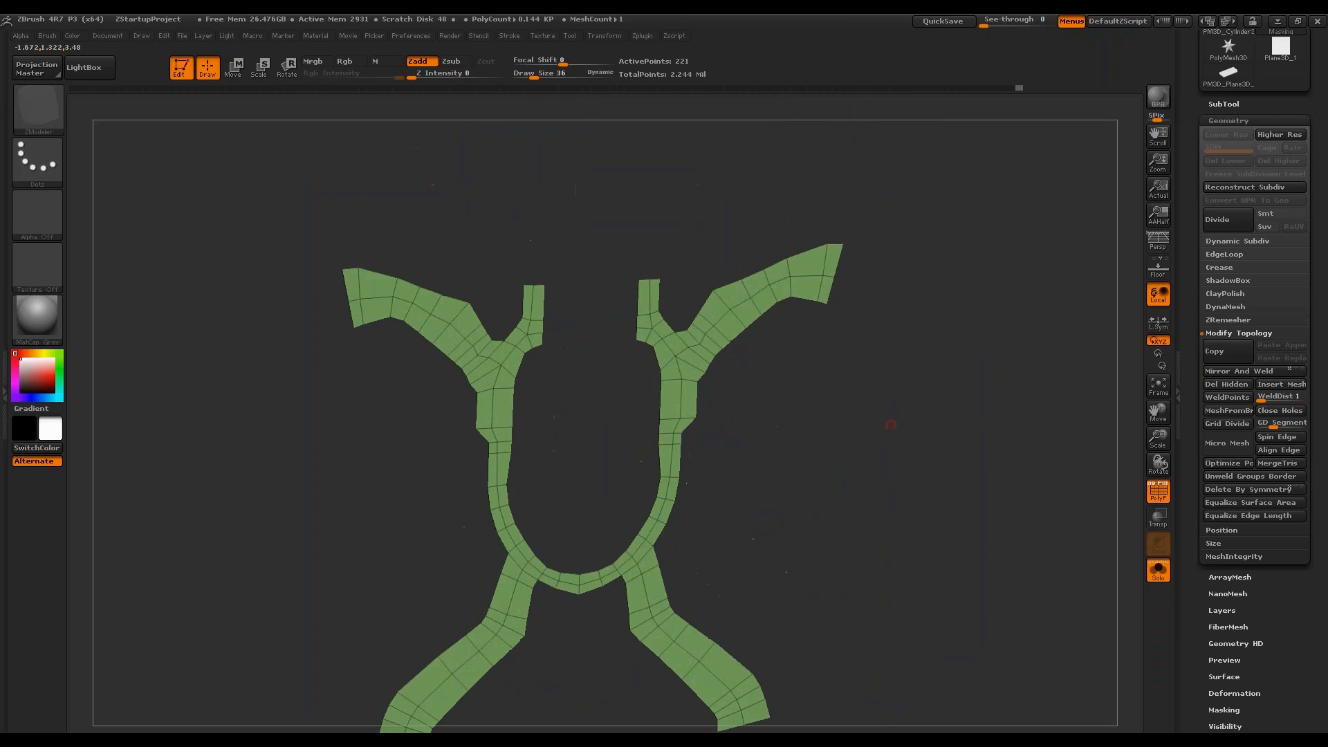
Isolate the upper arm tips with an inverted mask, clip their end edges straight, and clear the mask.
left_click_drag(881, 216, 823, 332, "ctrl")
mouse_move(845, 271)
left_mouse_down("ctrl")
mouse_move(833, 370)
mouse_move(841, 291)
left_mouse_up("ctrl")
left_click(887, 277, "ctrl")
mouse_move(874, 190)
left_mouse_down("ctrl+shift")
mouse_move(836, 415)
mouse_move(795, 394)
mouse_move(883, 439)
mouse_move(905, 475)
mouse_move(894, 494)
mouse_move(913, 478)
mouse_move(931, 510)
left_mouse_up("ctrl+shift")
left_click(875, 346, "ctrl")
Mirror and weld the mesh, and delete the extra edge loops at the upper forks with the ZModeler brush.
key("b")
key("z")
key("m")
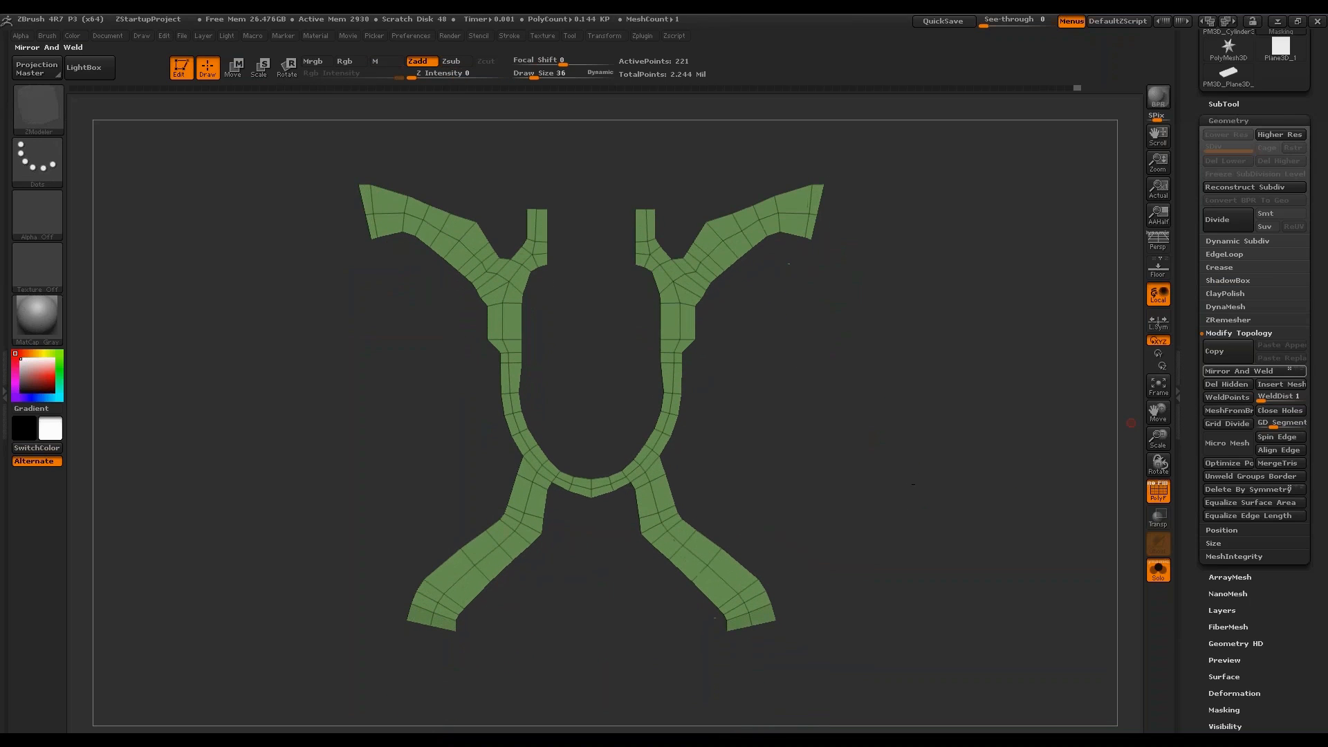
left_click(1245, 371)
left_click_drag(955, 456, 964, 441)
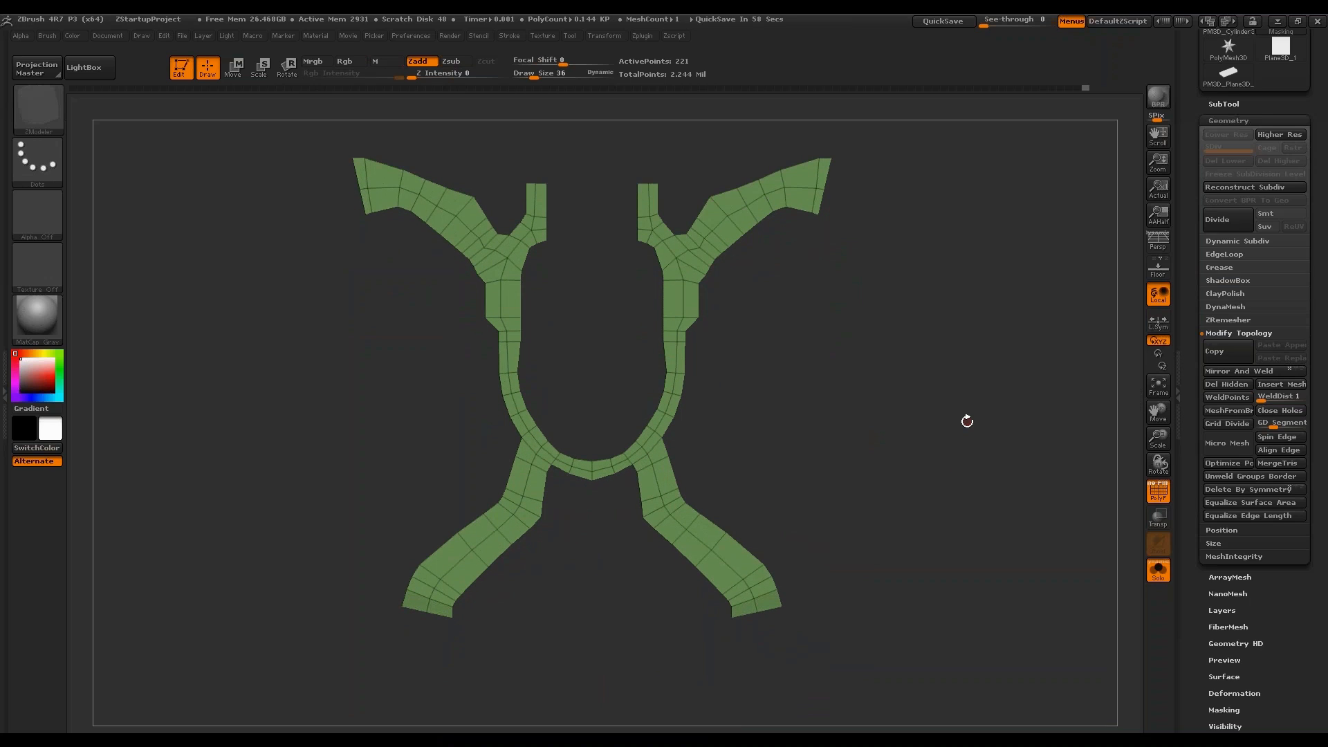
left_click(491, 238, "alt")
left_click(517, 222, "alt")
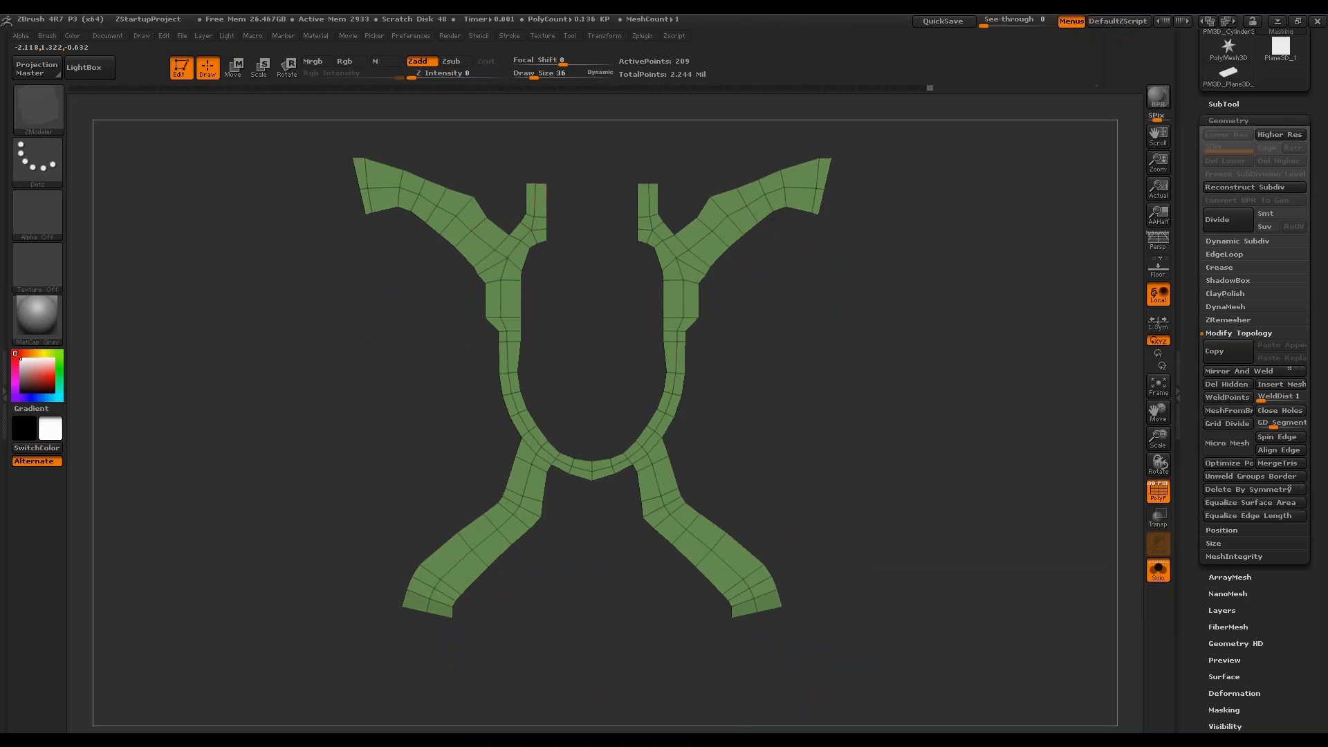
Give the flat strip thickness by extruding every face with the QMesh action set to All Polygons.
left_click_drag(899, 450, 738, 287)
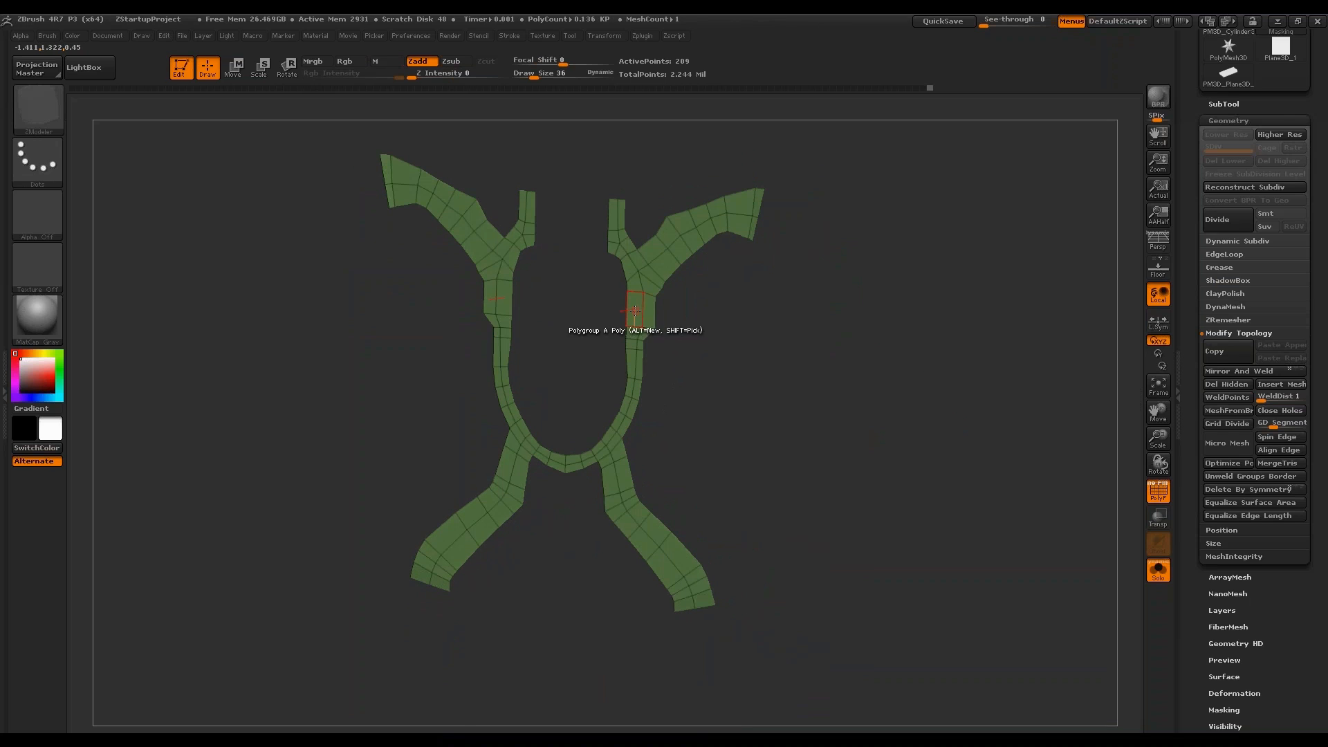
key("space")
left_click(702, 287)
left_click(525, 441)
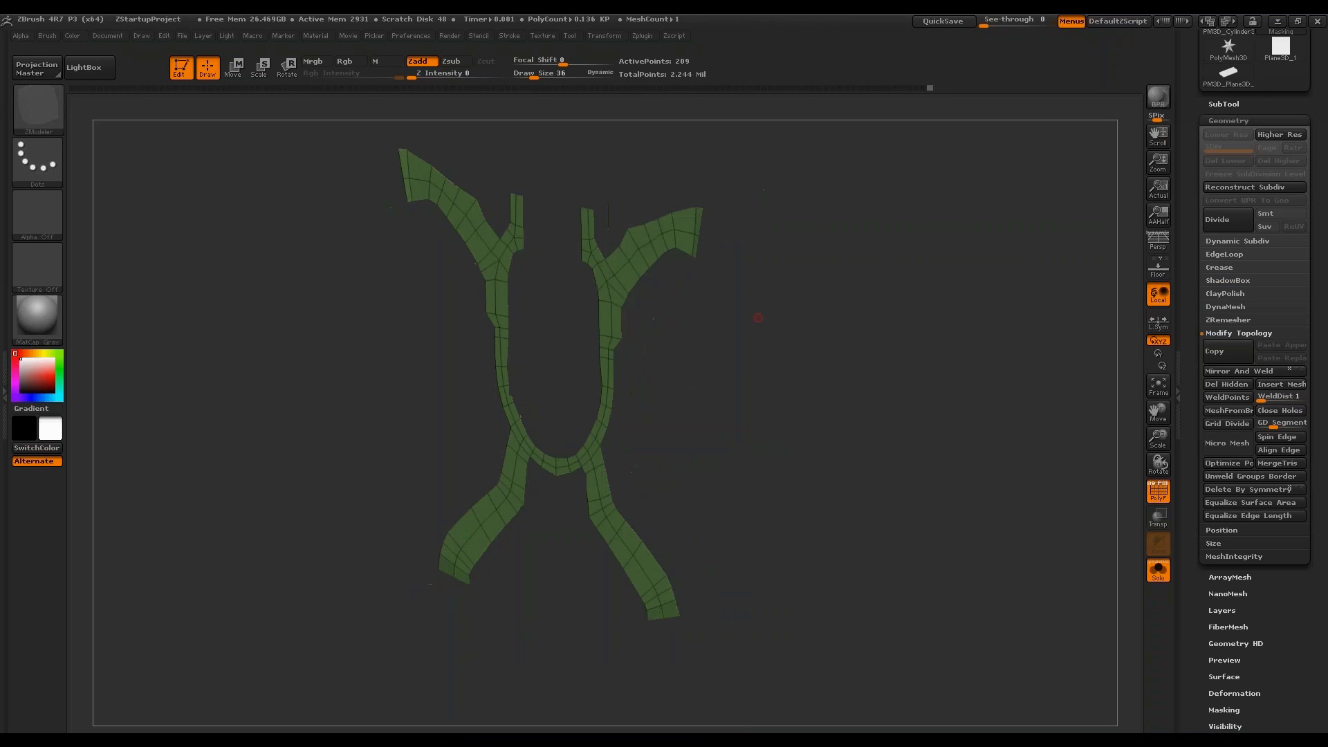
left_click_drag(587, 340, 587, 329)
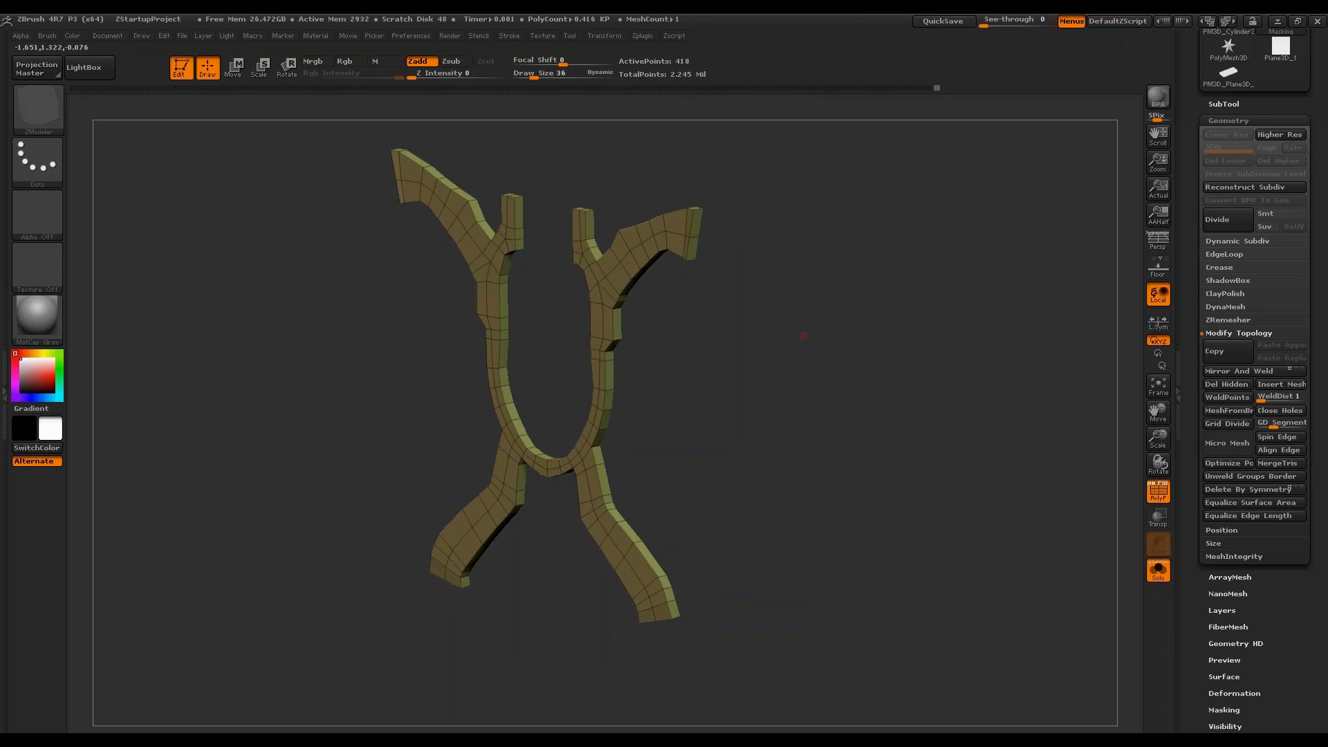
left_click_drag(776, 303, 815, 219)
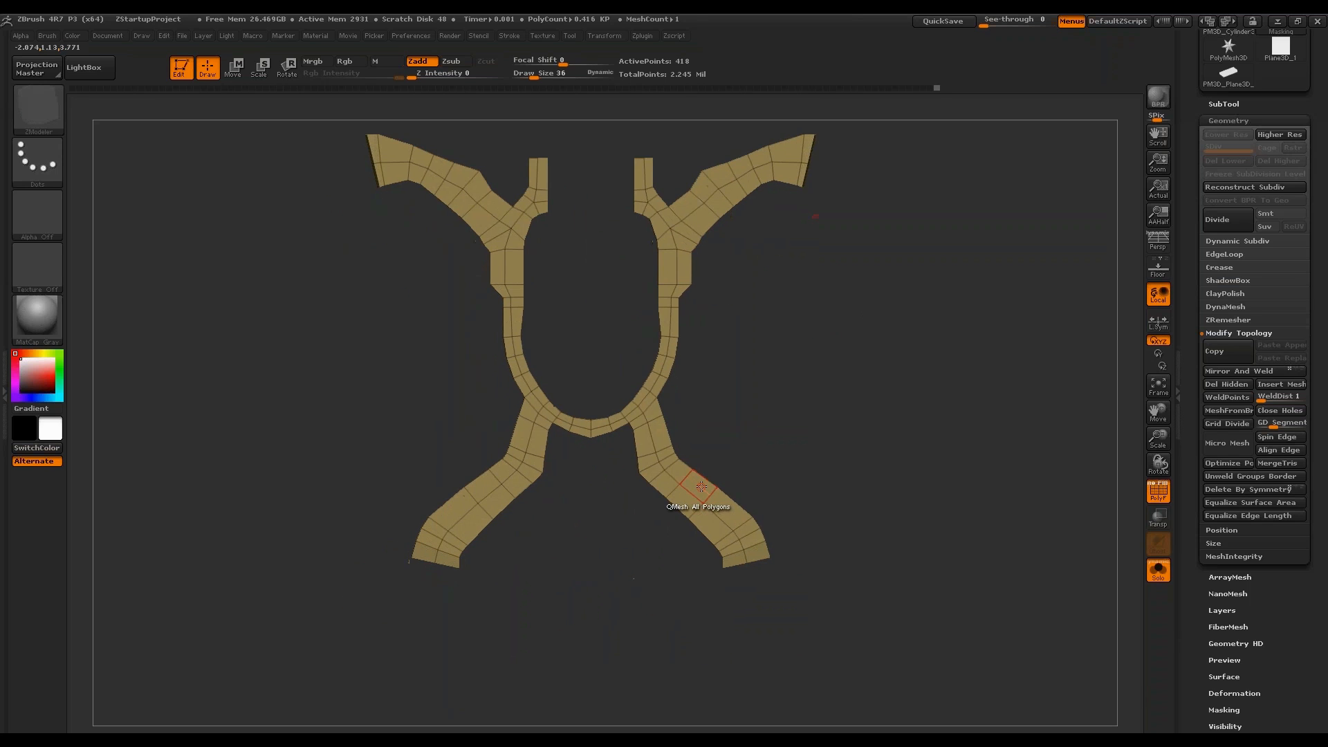
Try insetting the front surface with the Flat Island target and Inset Region option, and undo the inset.
key("space")
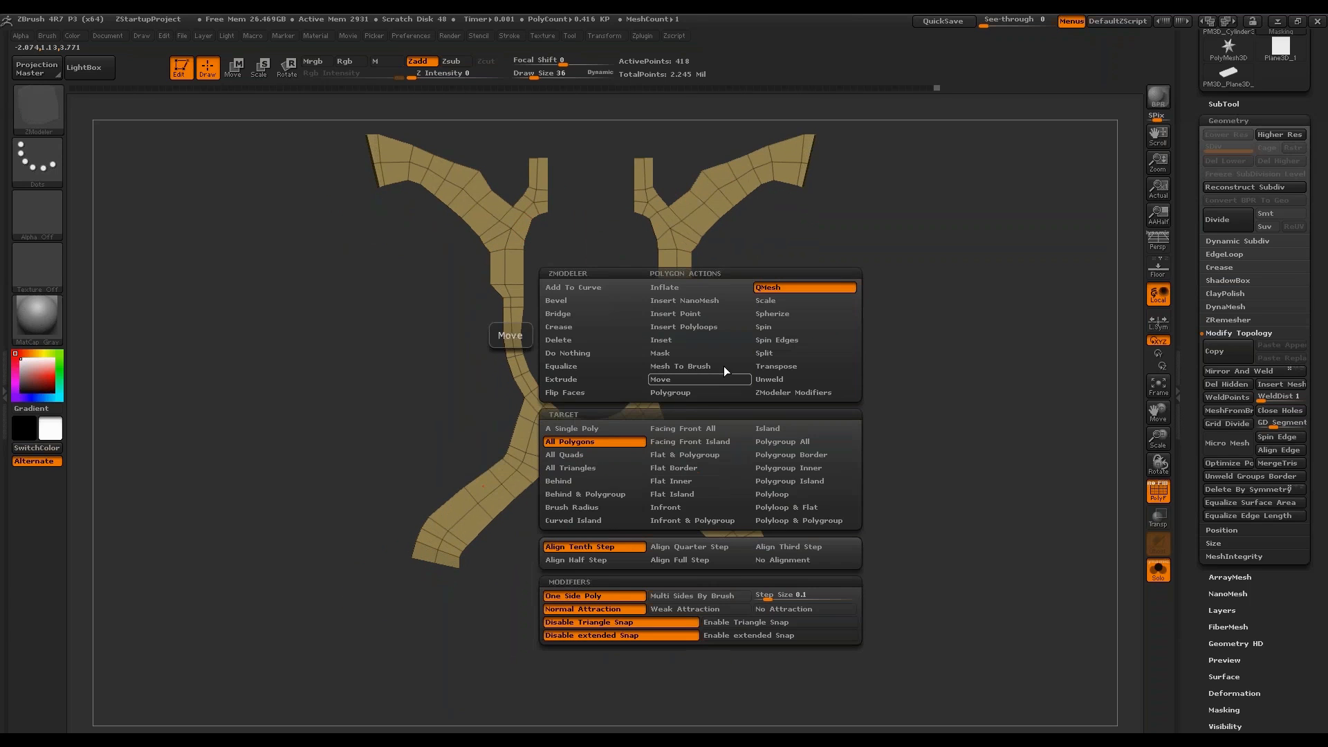
left_click(695, 343)
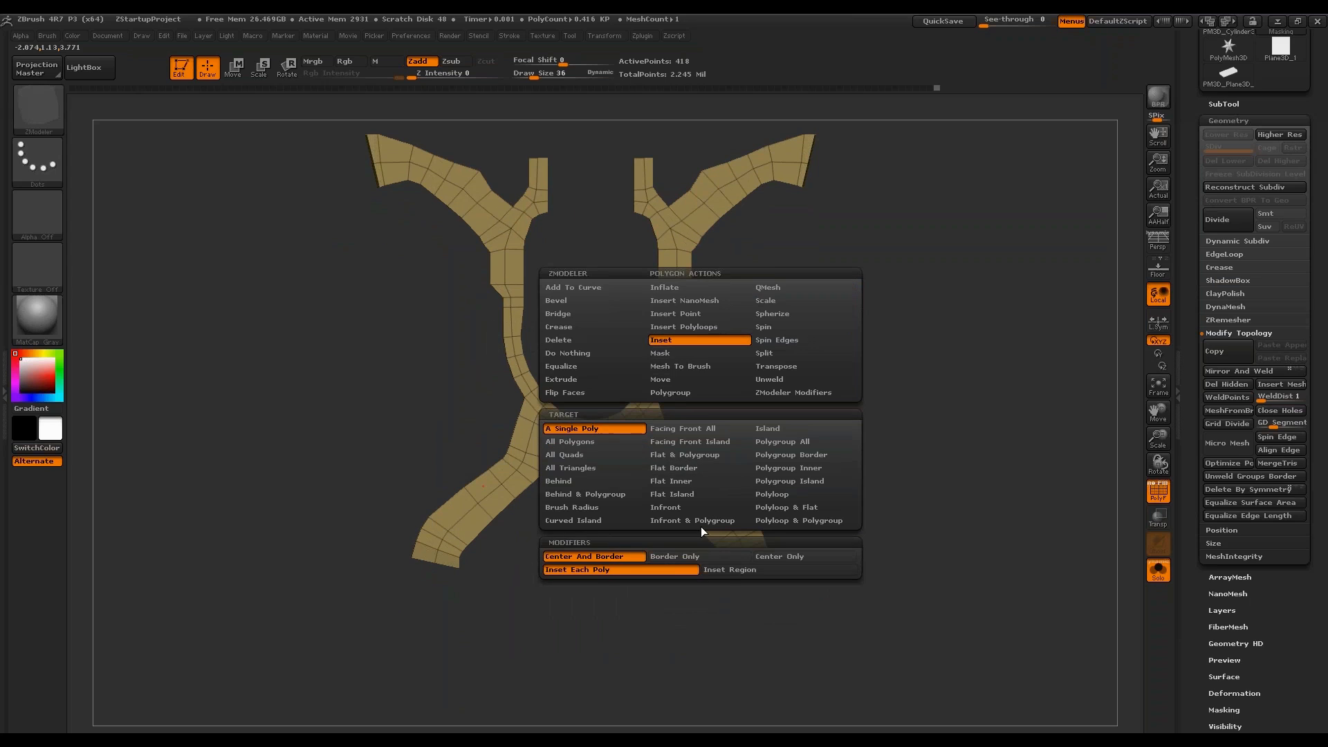
left_click(690, 482)
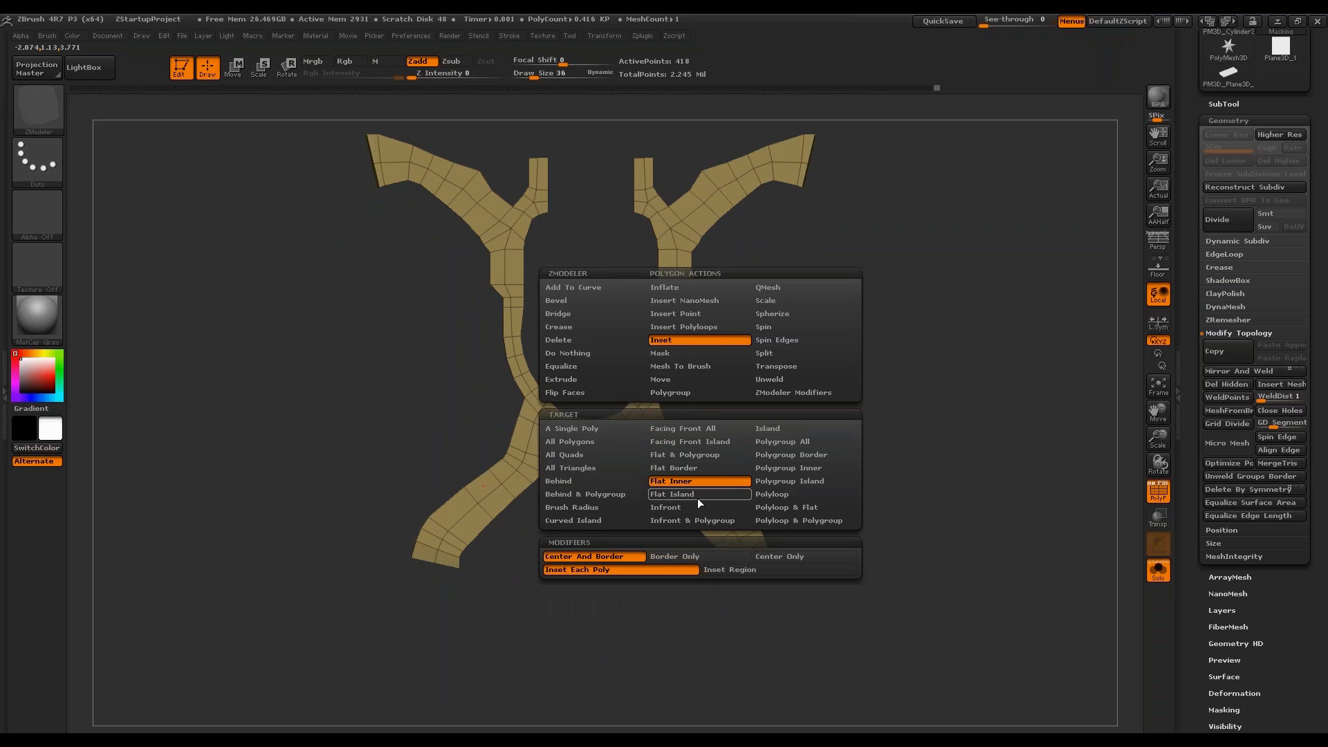
left_click(724, 567)
left_click_drag(700, 484, 701, 493)
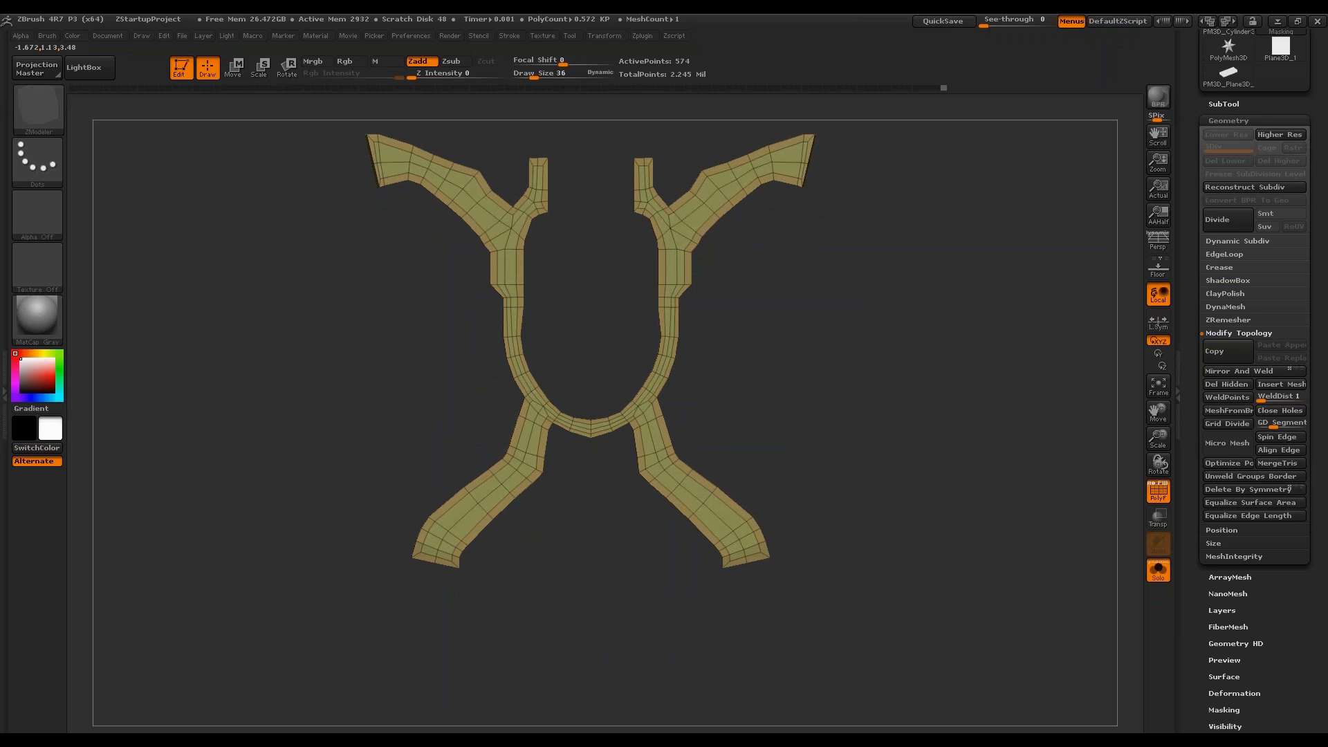
left_click_drag(798, 443, 890, 391, "alt")
key("ctrl+z")
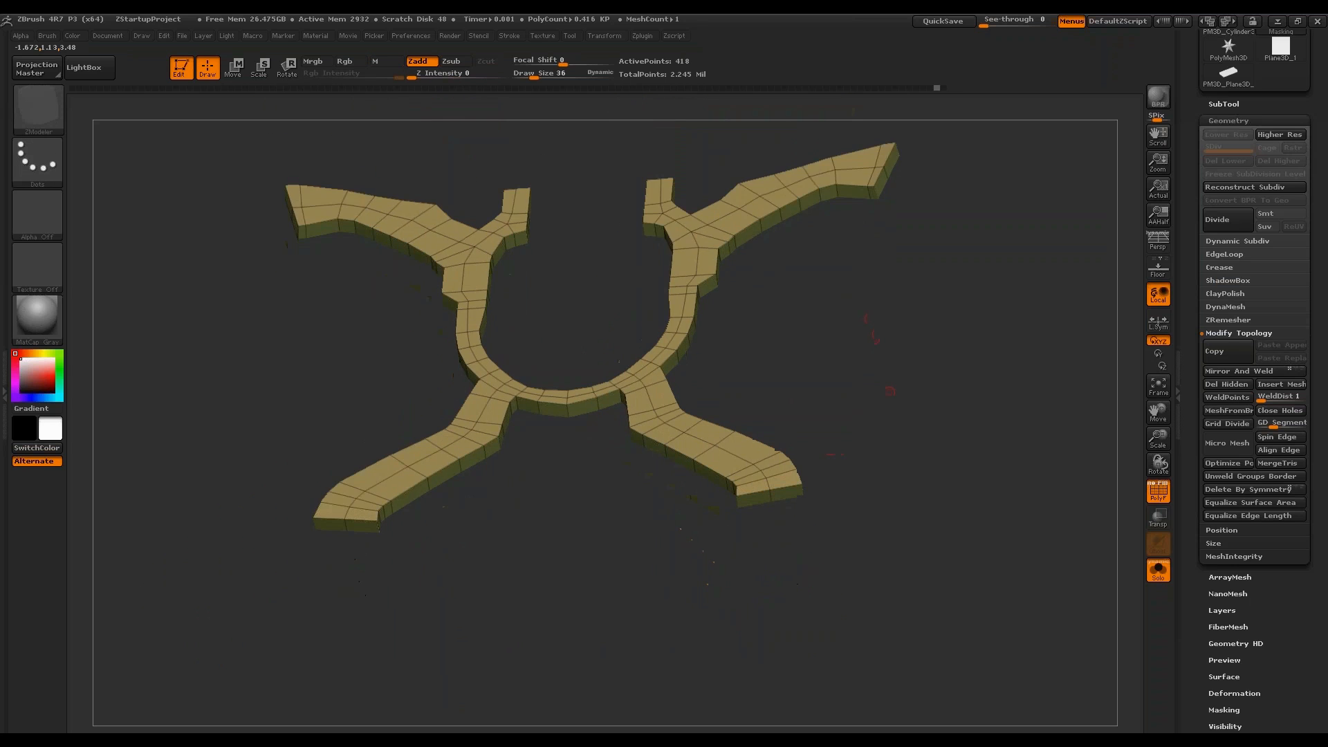
Round off the lower arm ends by bridging their connected end polygons with the Align To Normal and Triangles Sides options.
left_click_drag(880, 314, 873, 402)
left_click_drag(872, 402, 864, 352)
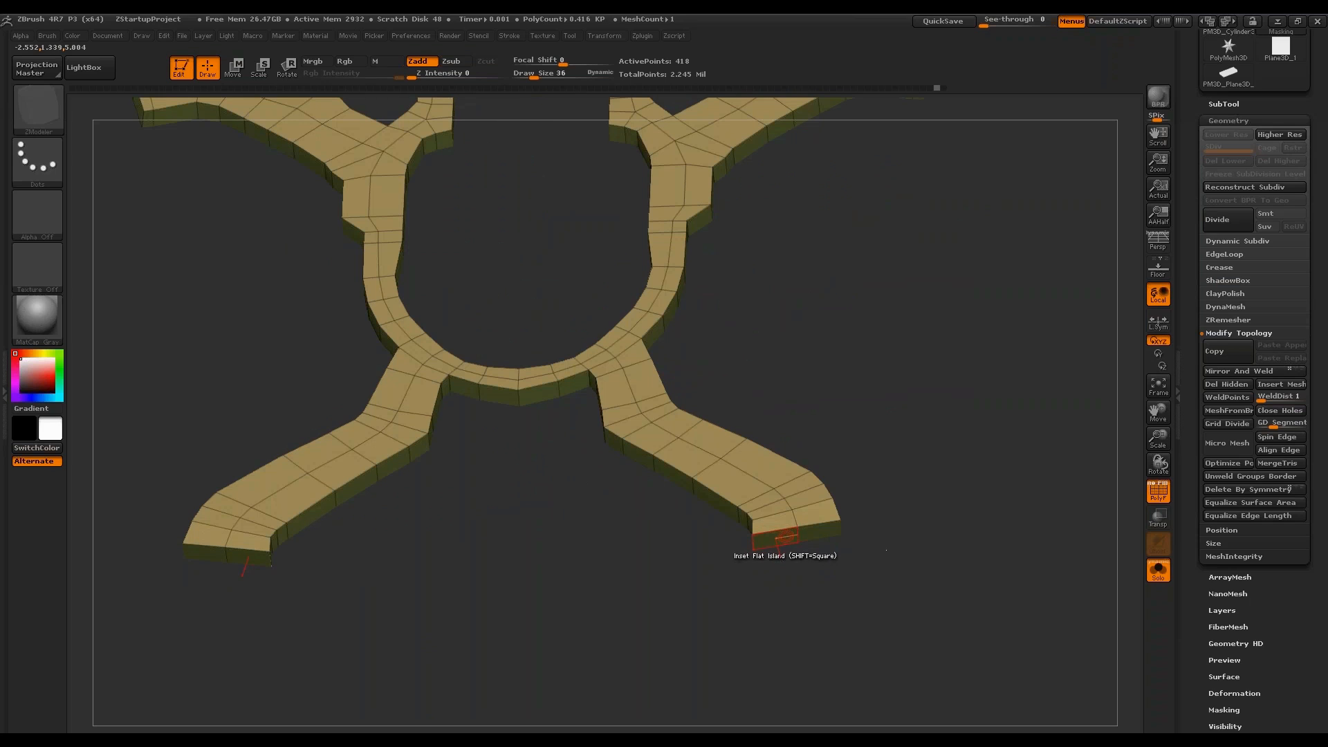
key("space")
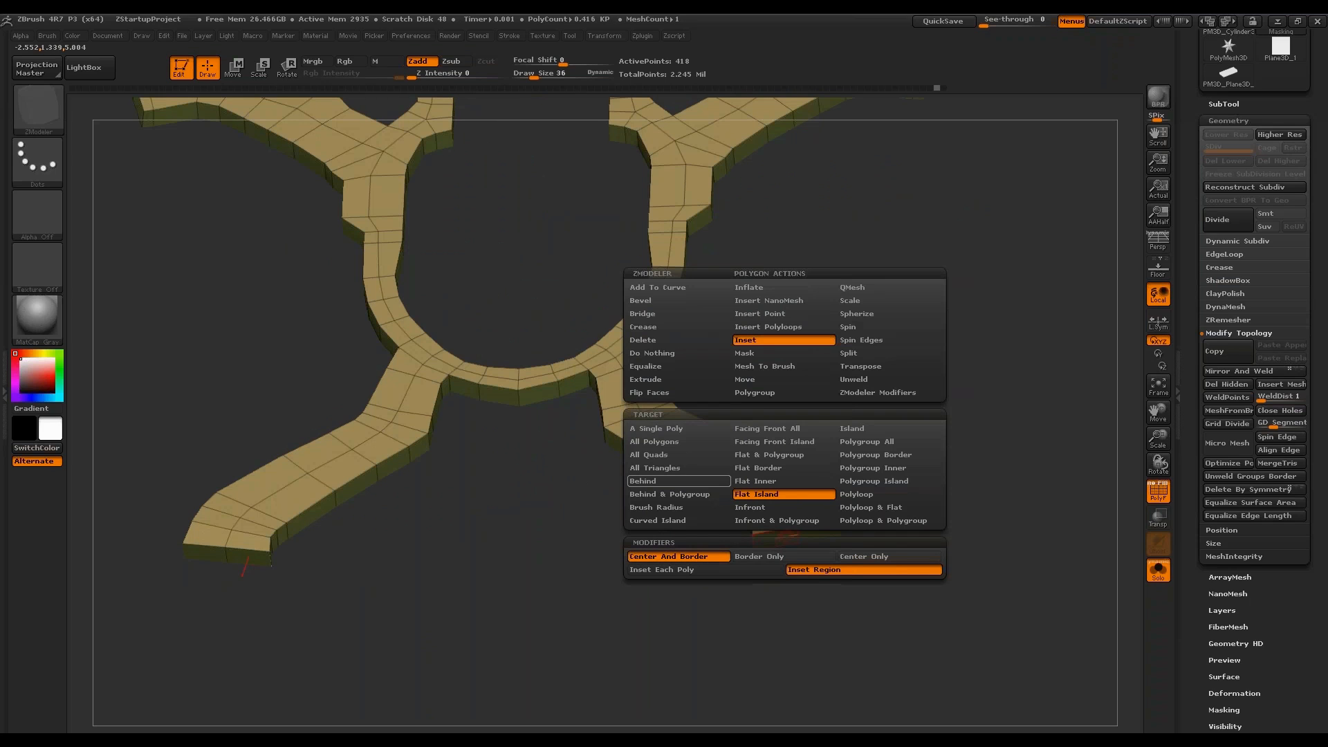
left_click(673, 313)
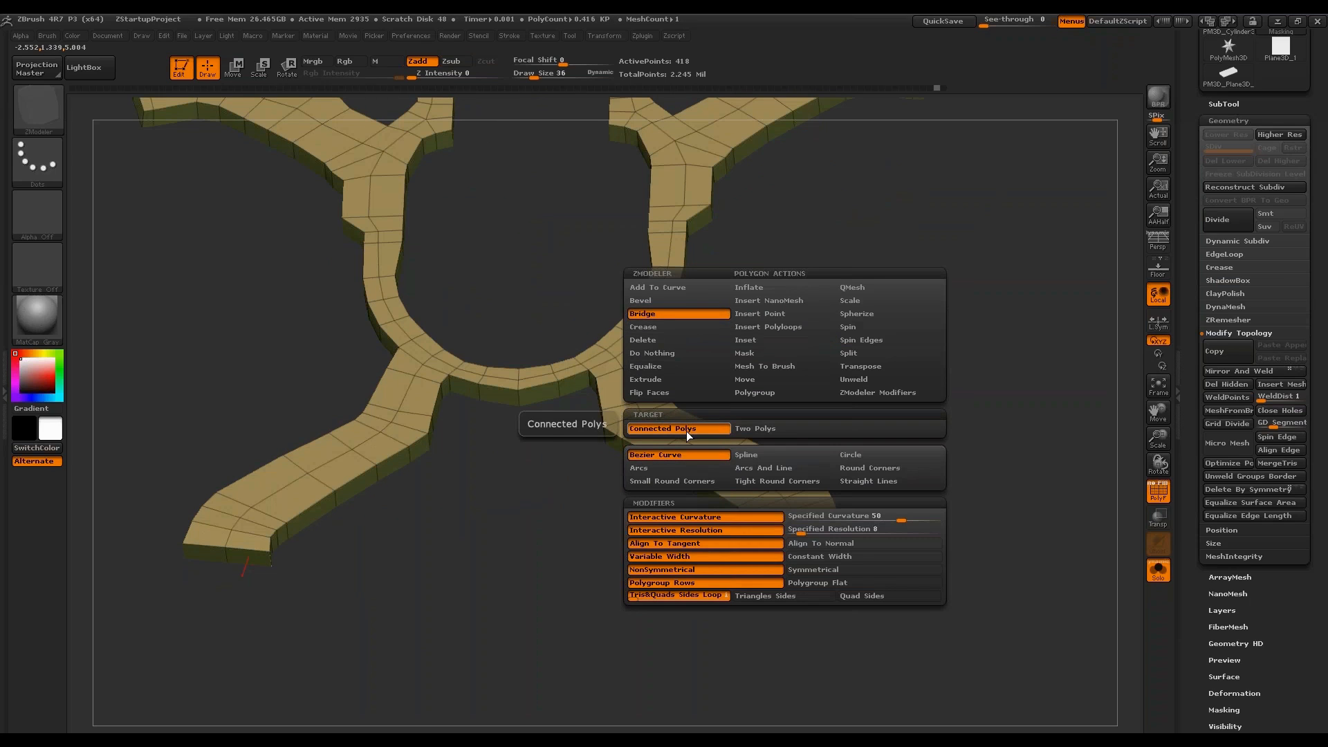
left_click(829, 542)
left_click(811, 581)
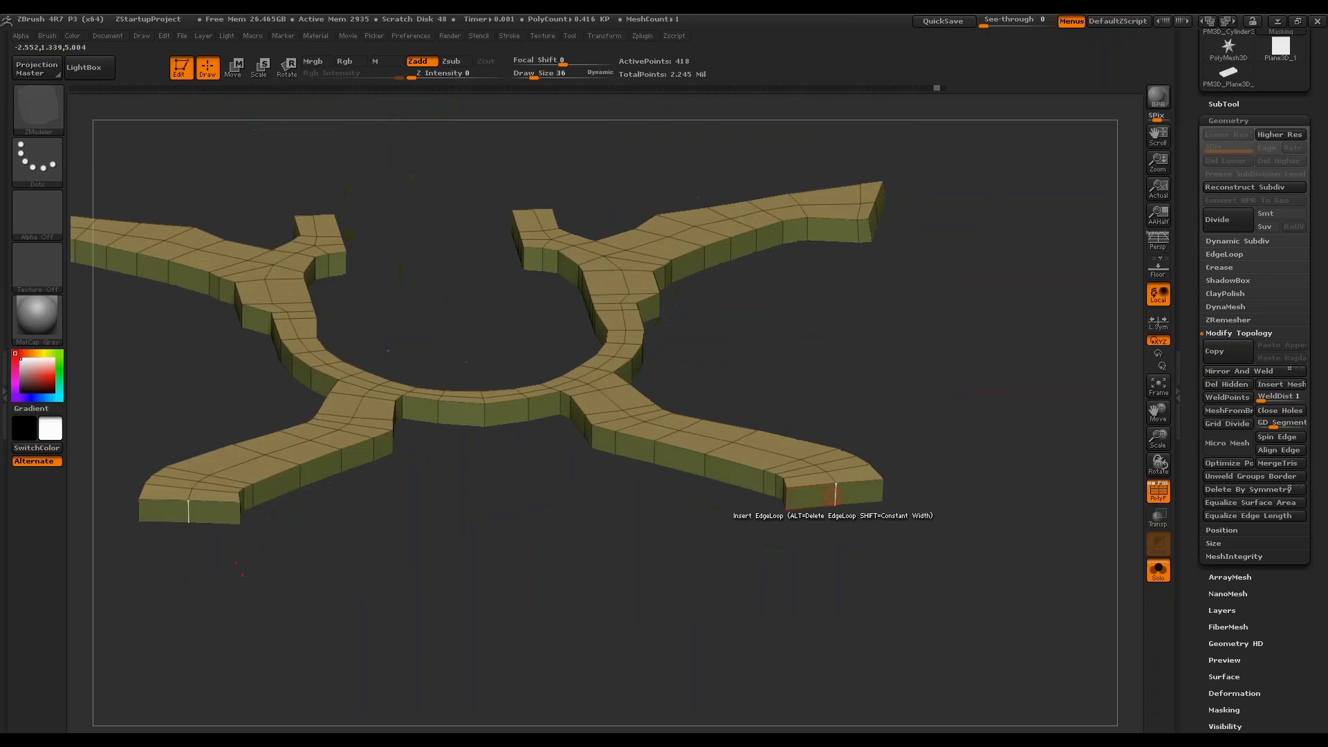
left_click(833, 494)
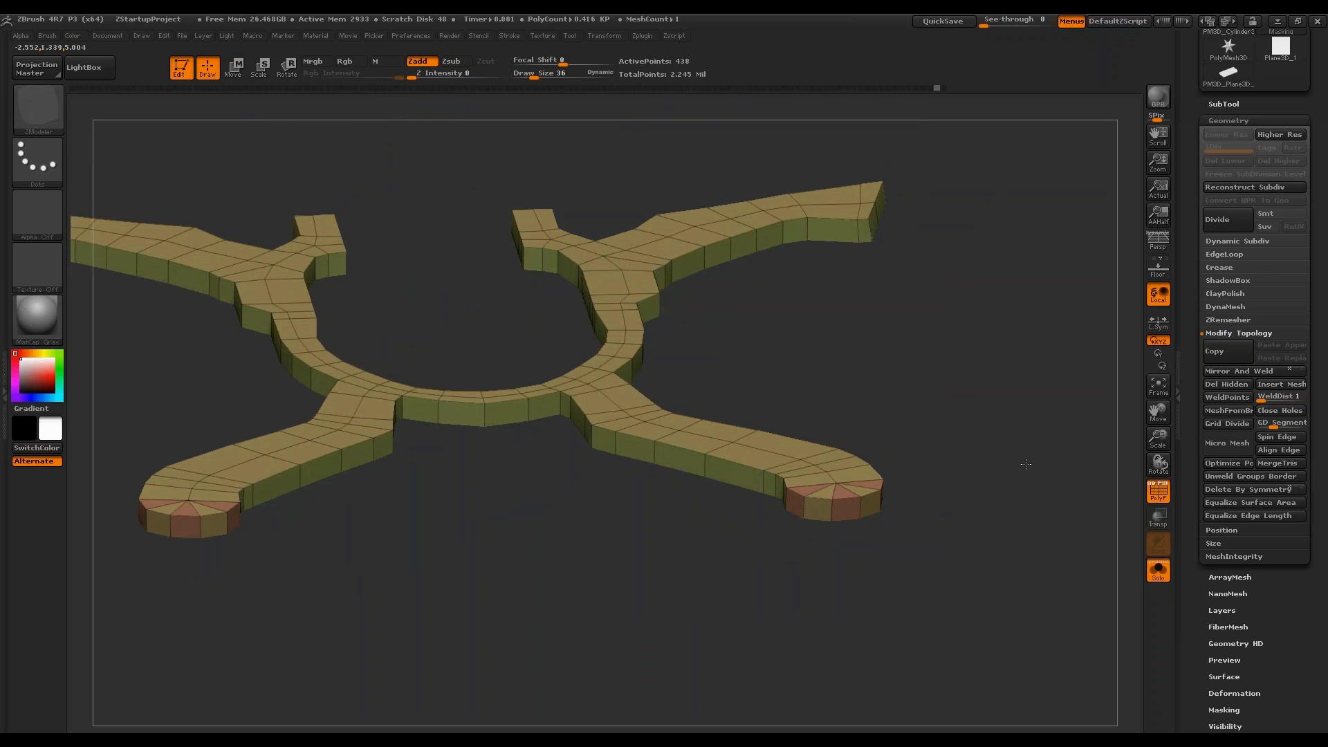
Round off the upper arm ends and the inner prong tips with the same Connected Polys bridge.
left_click_drag(1026, 464, 1003, 485)
left_click_drag(1002, 332, 832, 298, "alt")
left_click_drag(747, 282, 726, 300)
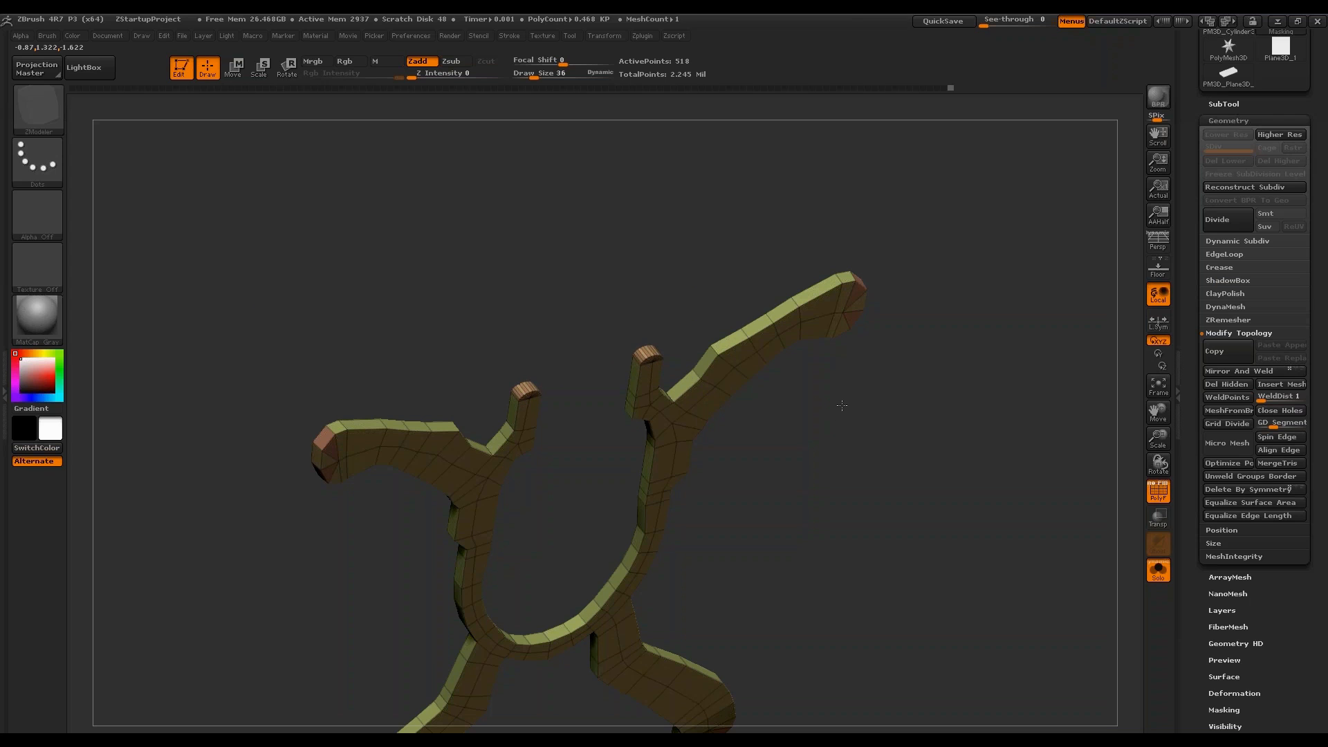
mouse_move(927, 474)
left_mouse_down("shift")
mouse_move(950, 484)
mouse_move(963, 372)
left_mouse_up("shift")
mouse_move(963, 373)
left_mouse_down()
mouse_move(969, 500)
mouse_move(798, 222)
mouse_move(786, 352)
left_mouse_up()
left_click(654, 342)
left_click_drag(652, 357, 841, 242)
Isolate a single flat surface of the part by hiding the remaining thickness from the side view, and delete the hidden geometry.
left_click_drag(928, 572, 932, 411, "alt")
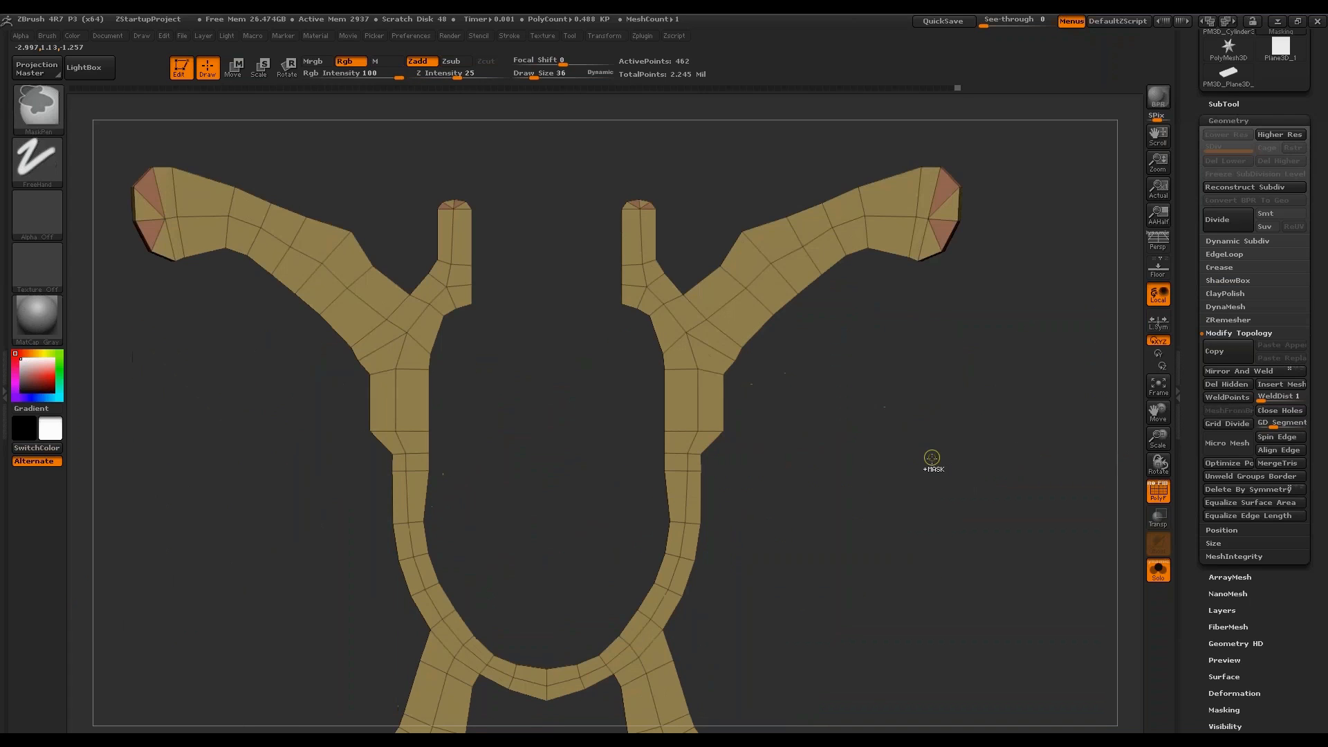
left_click_drag(927, 495, 937, 438, "alt")
left_click_drag(804, 309, 785, 411)
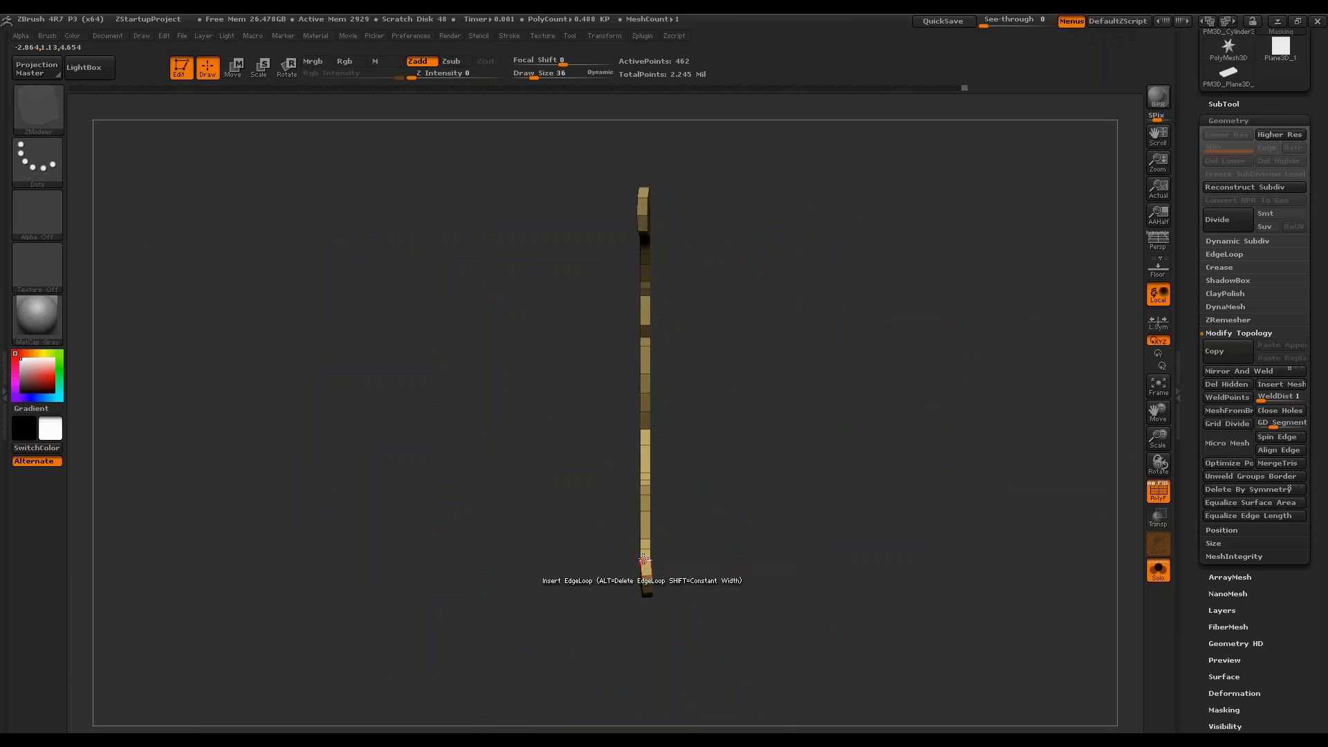
mouse_move(698, 558)
left_mouse_down()
mouse_move(792, 551)
mouse_move(777, 541)
left_mouse_up()
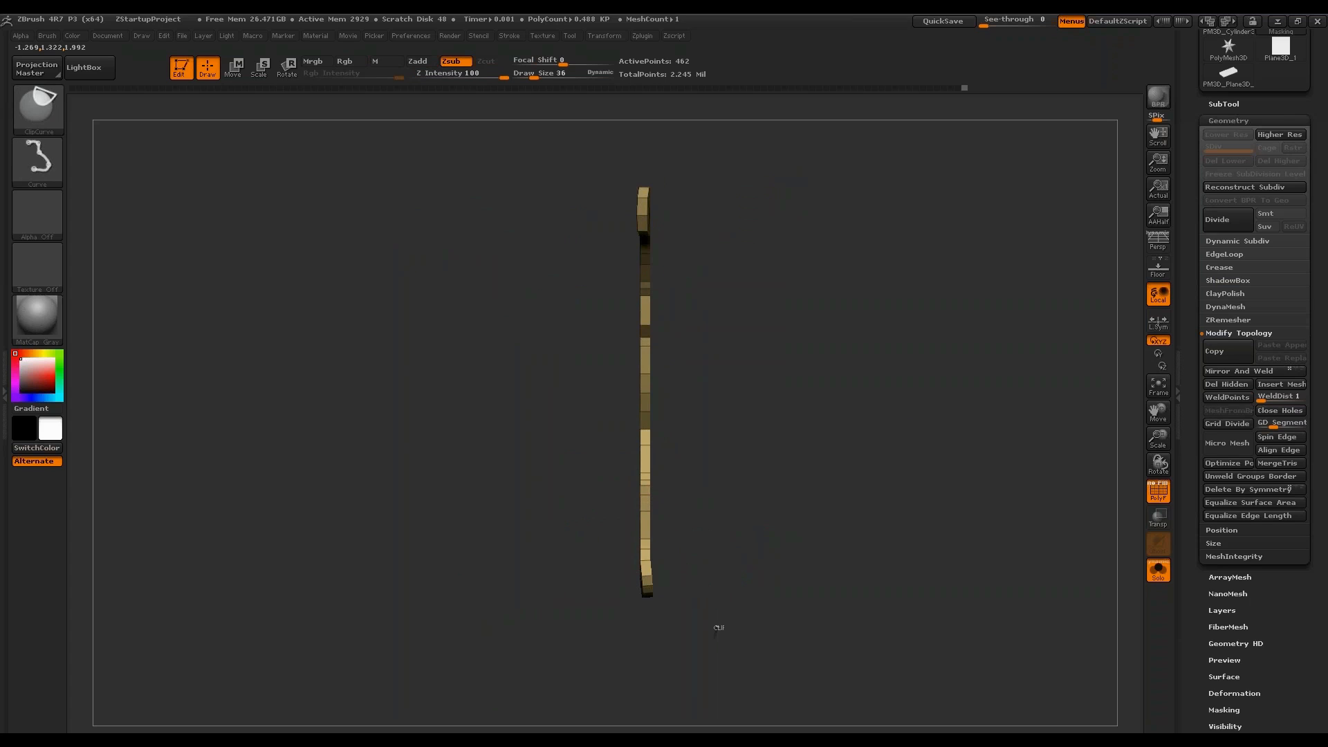
mouse_move(717, 625)
left_mouse_down("ctrl+shift")
mouse_move(644, 526)
mouse_move(652, 353)
left_mouse_up("ctrl+shift")
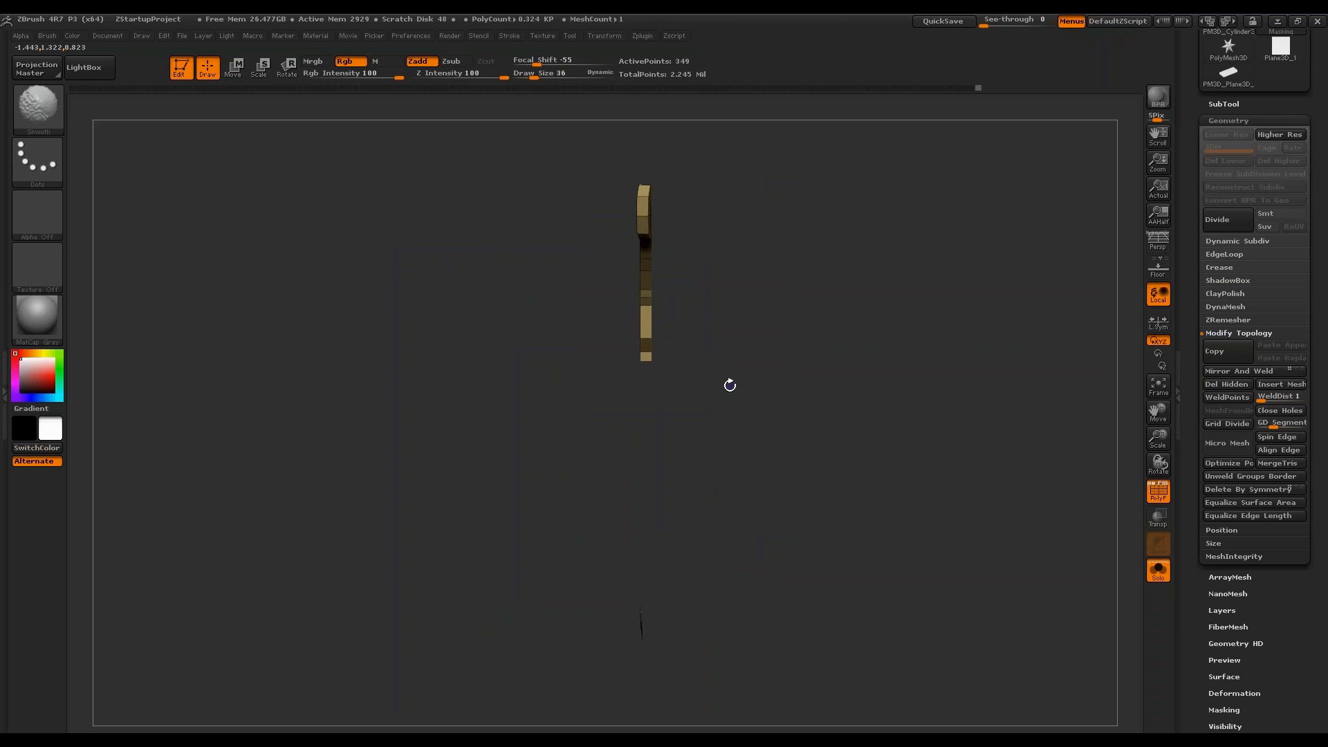
mouse_move(733, 407)
left_mouse_down("ctrl+shift")
mouse_move(641, 179)
mouse_move(664, 182)
left_mouse_up("ctrl+shift")
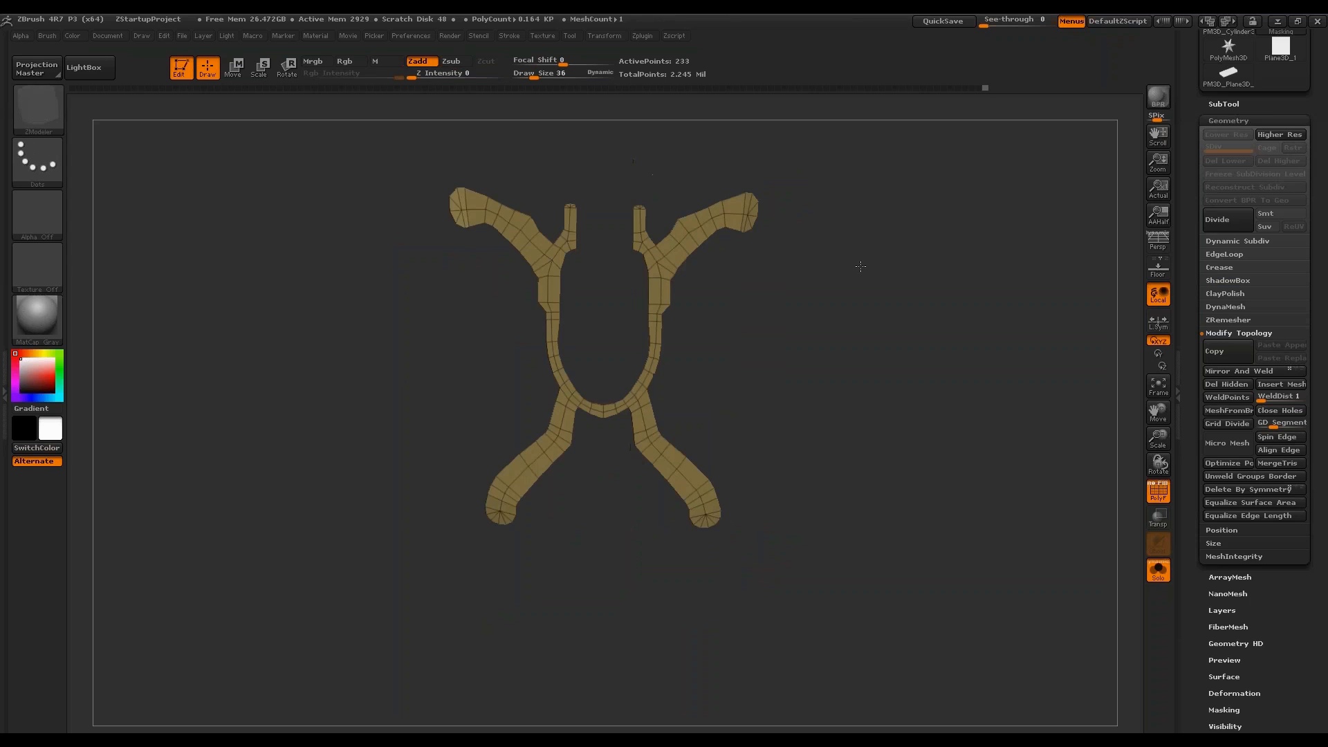
left_click(1235, 384)
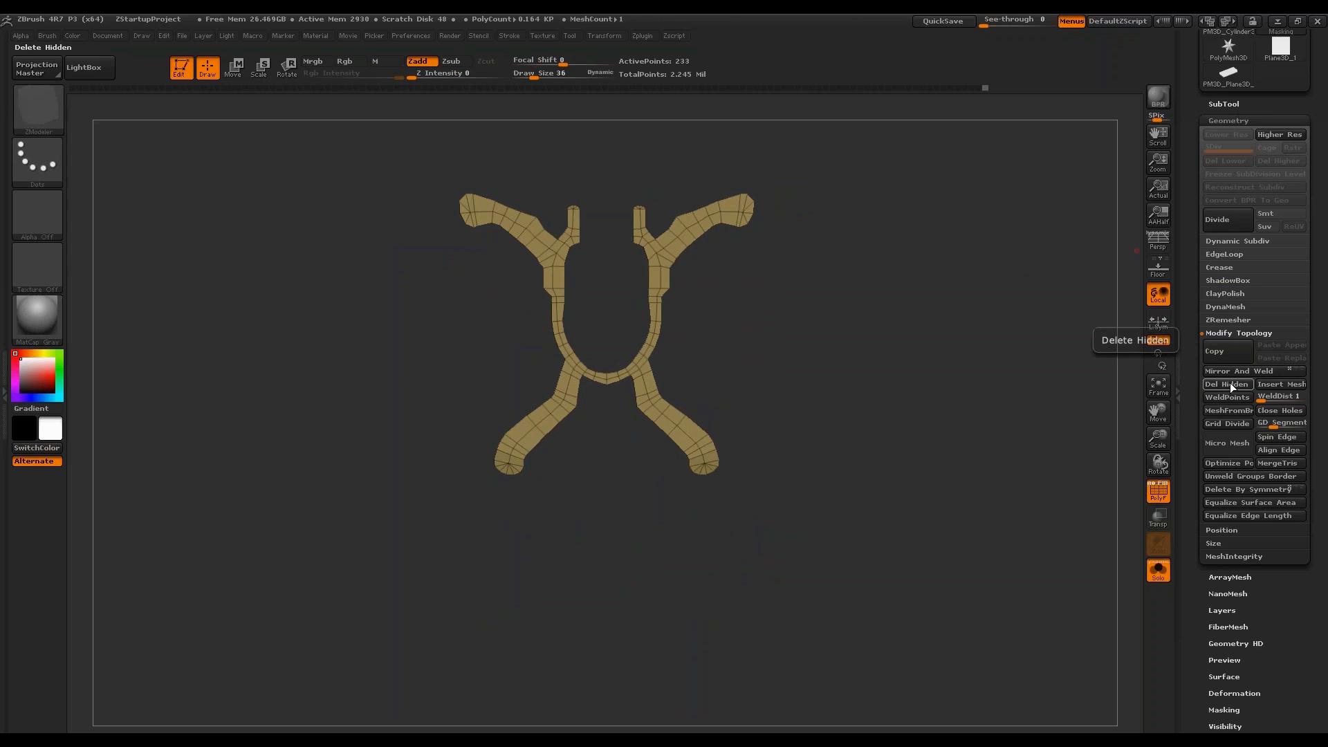
left_click_drag(864, 311, 637, 228, "shift")
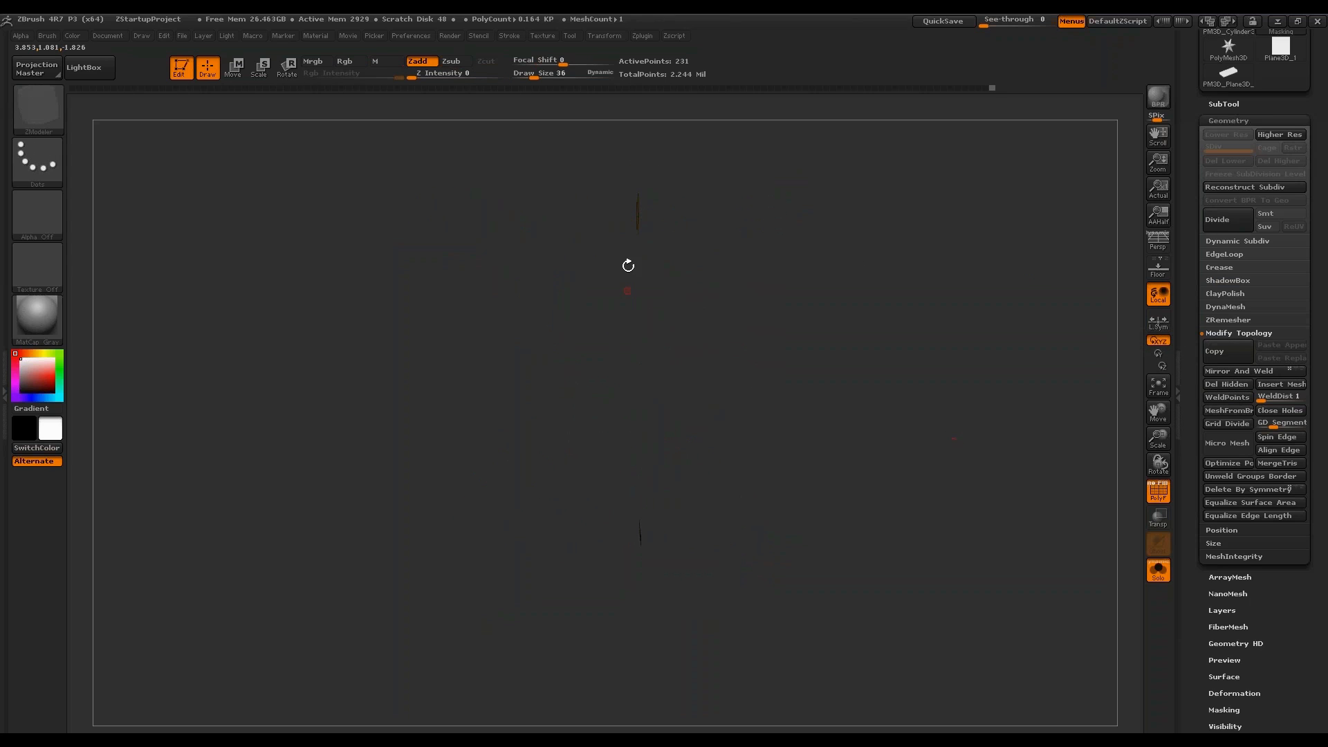
mouse_move(604, 166)
left_mouse_down("ctrl+shift")
mouse_move(604, 658)
mouse_move(642, 662)
left_mouse_up("ctrl+shift")
Inset the whole flat surface slightly with the Inset action on the Flat Island target.
mouse_move(859, 386)
left_mouse_down("shift")
mouse_move(821, 435)
mouse_move(841, 328)
mouse_move(827, 391)
left_mouse_up("shift")
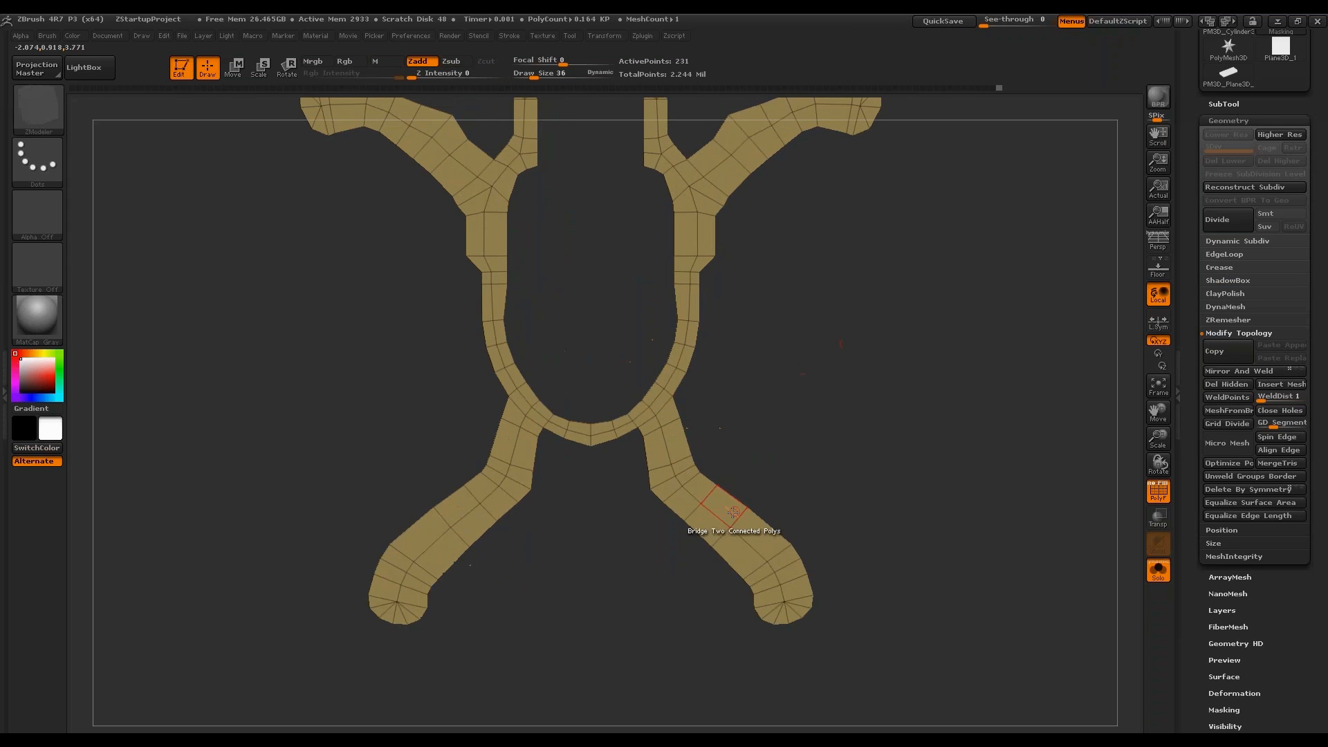
key("space")
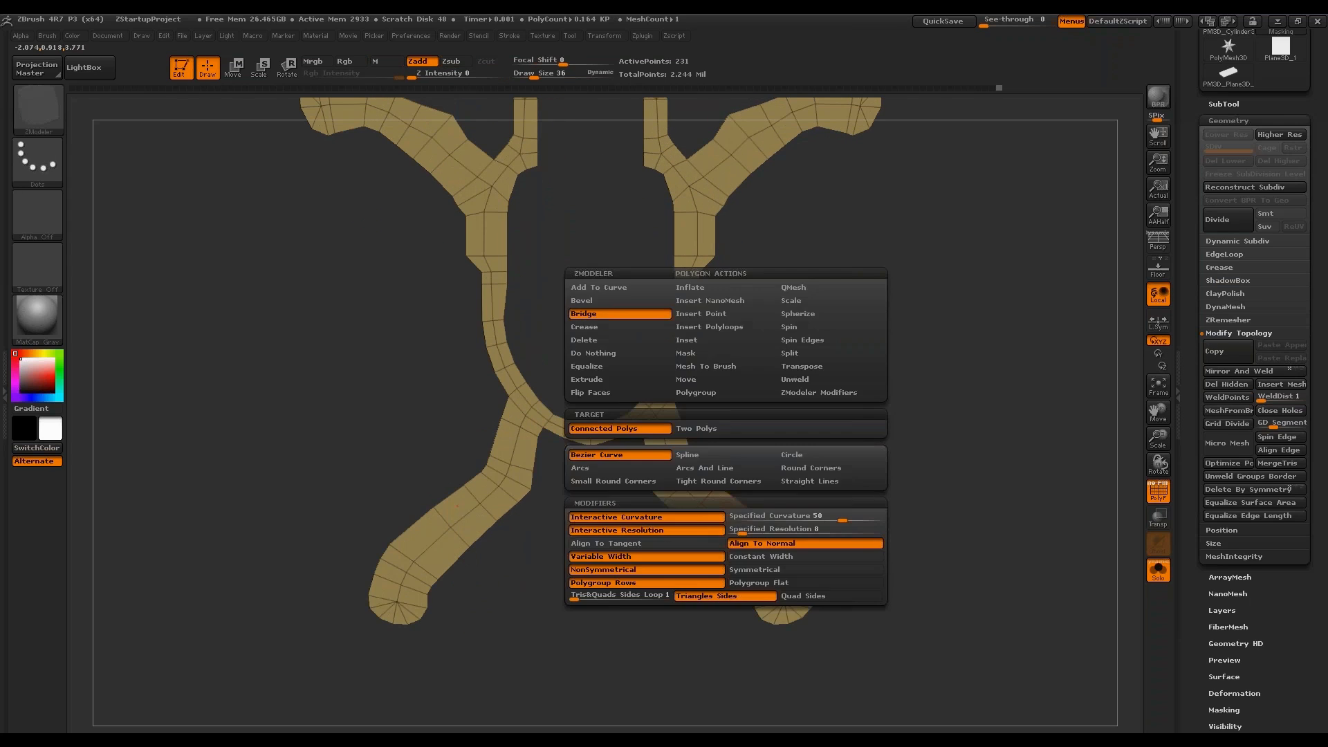
left_click(700, 338)
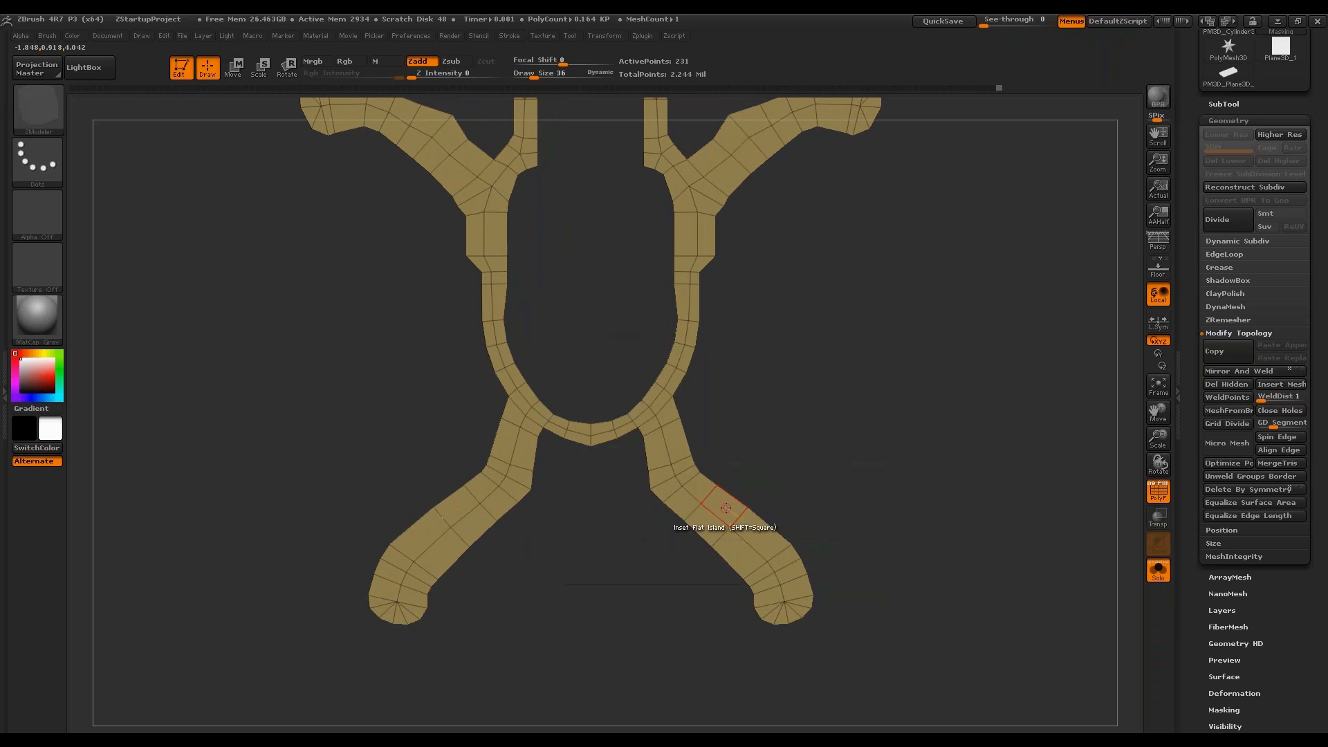
left_click_drag(723, 516, 733, 517)
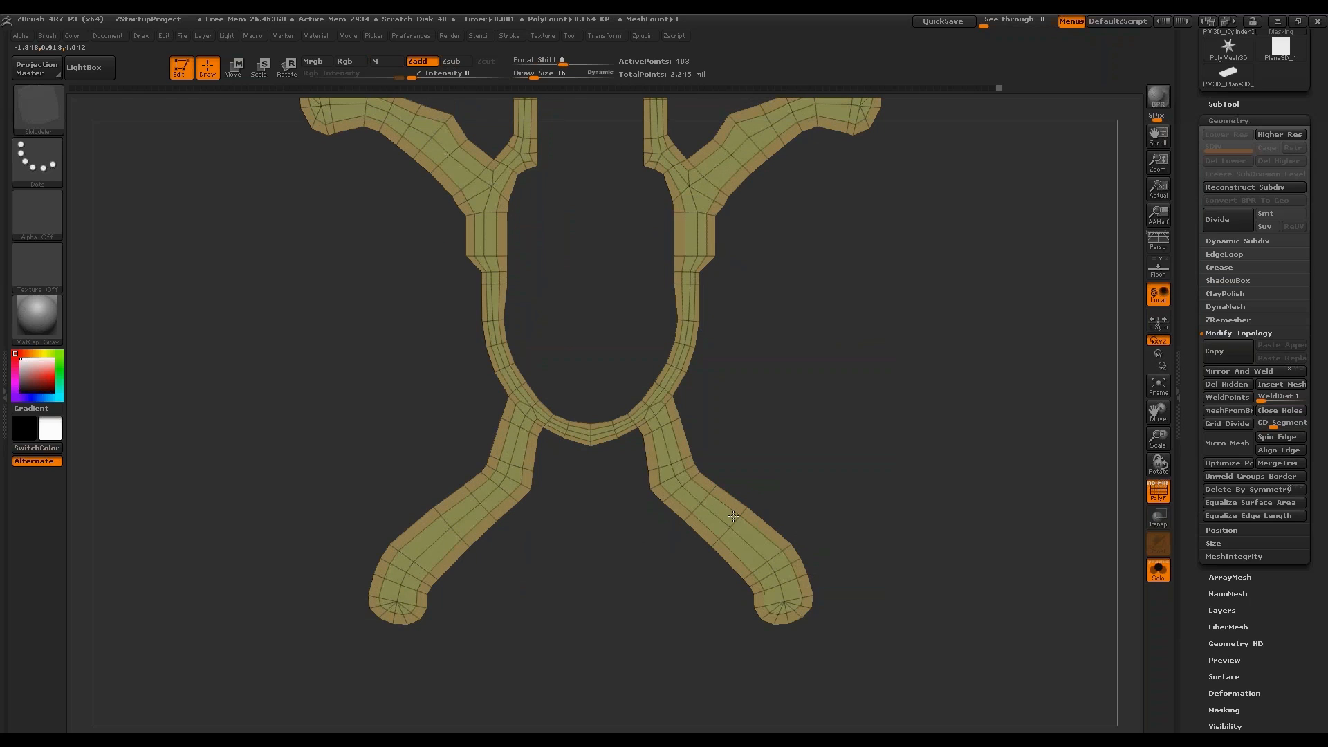
Collapse the short extra edges where the lower arms join the curved strip, using the Collapse edge action.
left_click_drag(794, 355, 762, 370, "alt")
key("space")
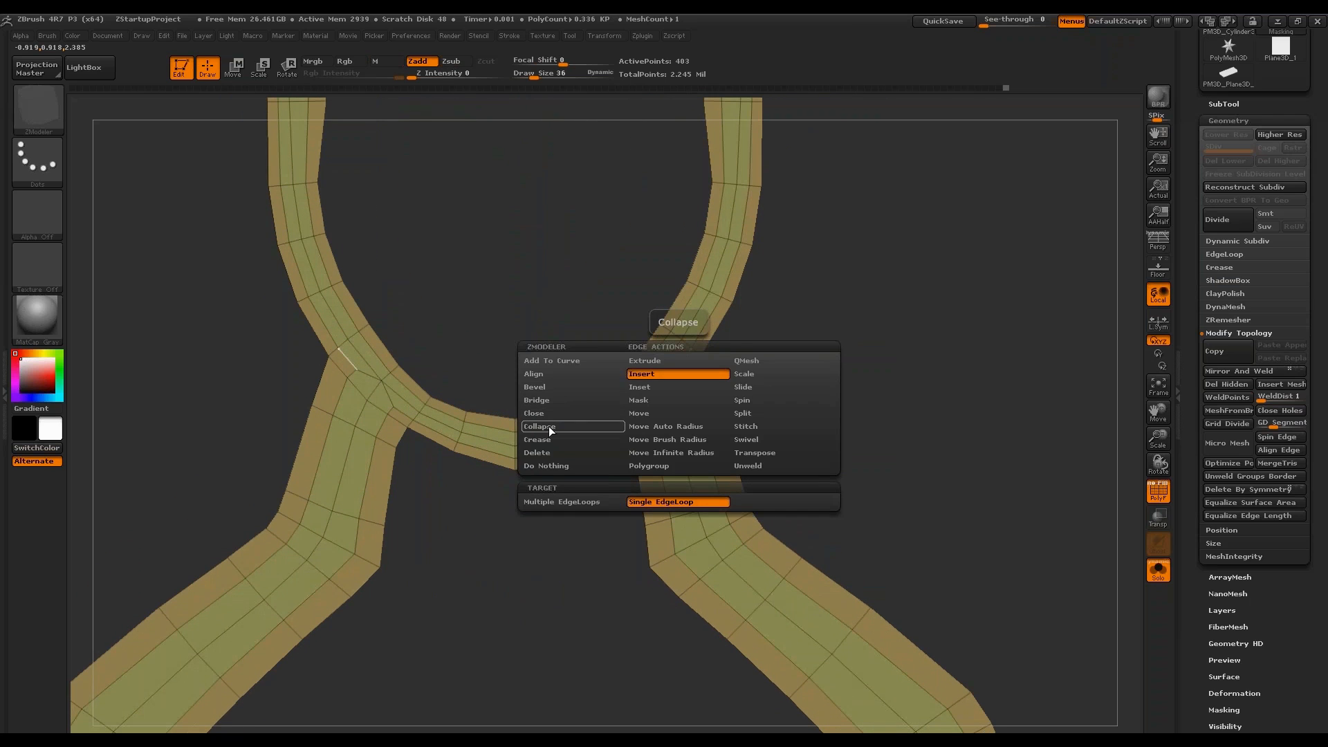
left_click(549, 426)
left_click(682, 355)
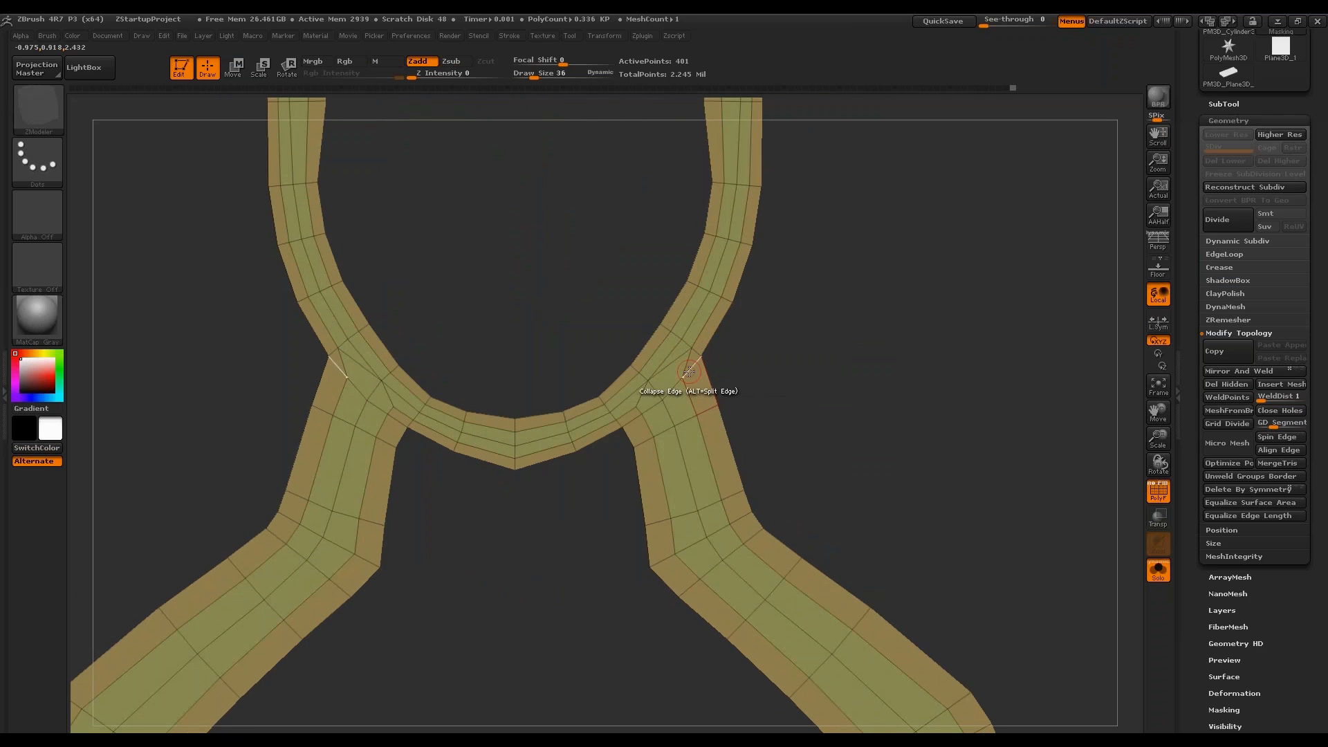
left_click(640, 410)
Thicken the inset sheet into a solid by extruding it with the QMesh action set to All Polygons.
left_click_drag(857, 390, 758, 507, "alt")
key("space")
left_click(851, 284)
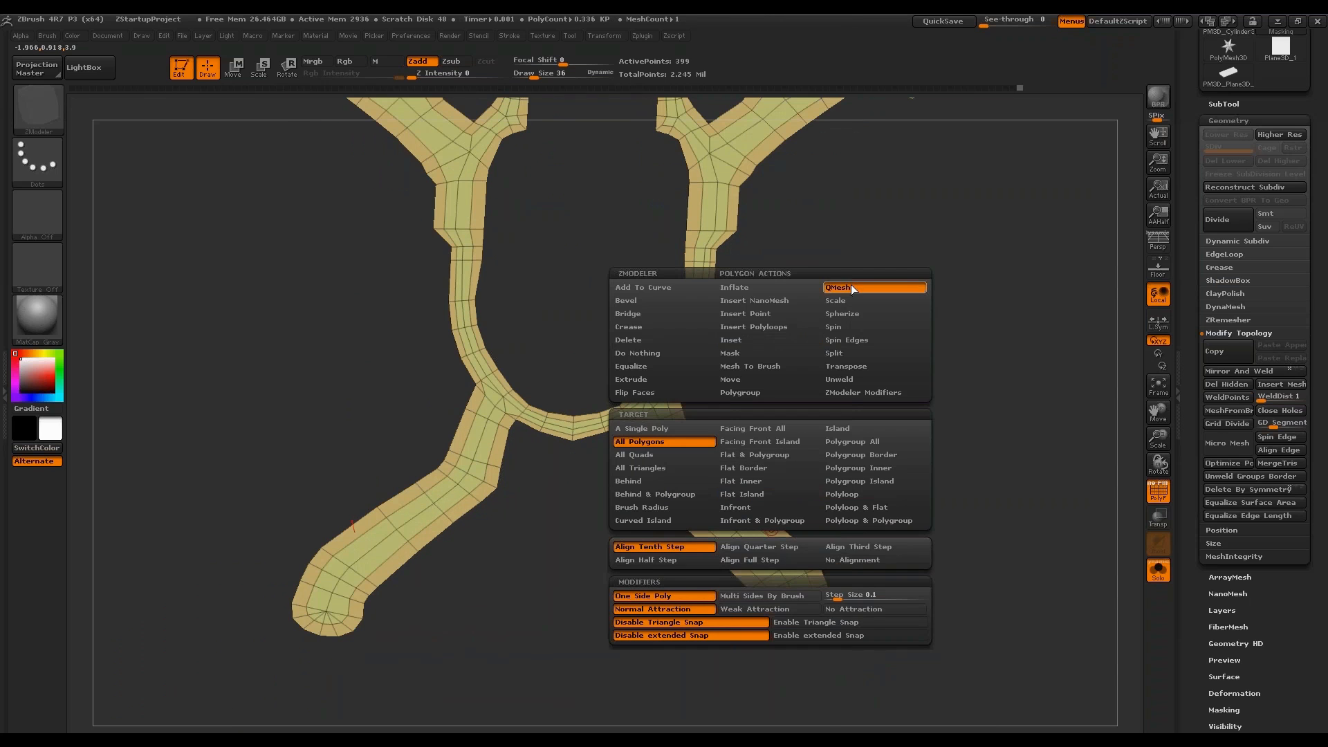
left_click_drag(680, 437, 664, 432)
left_click_drag(781, 430, 747, 428)
Examine the thickened part and compare it with the EdgeLooped and Cleaned versions among the subtools.
scroll(1260, 265, "up", 5)
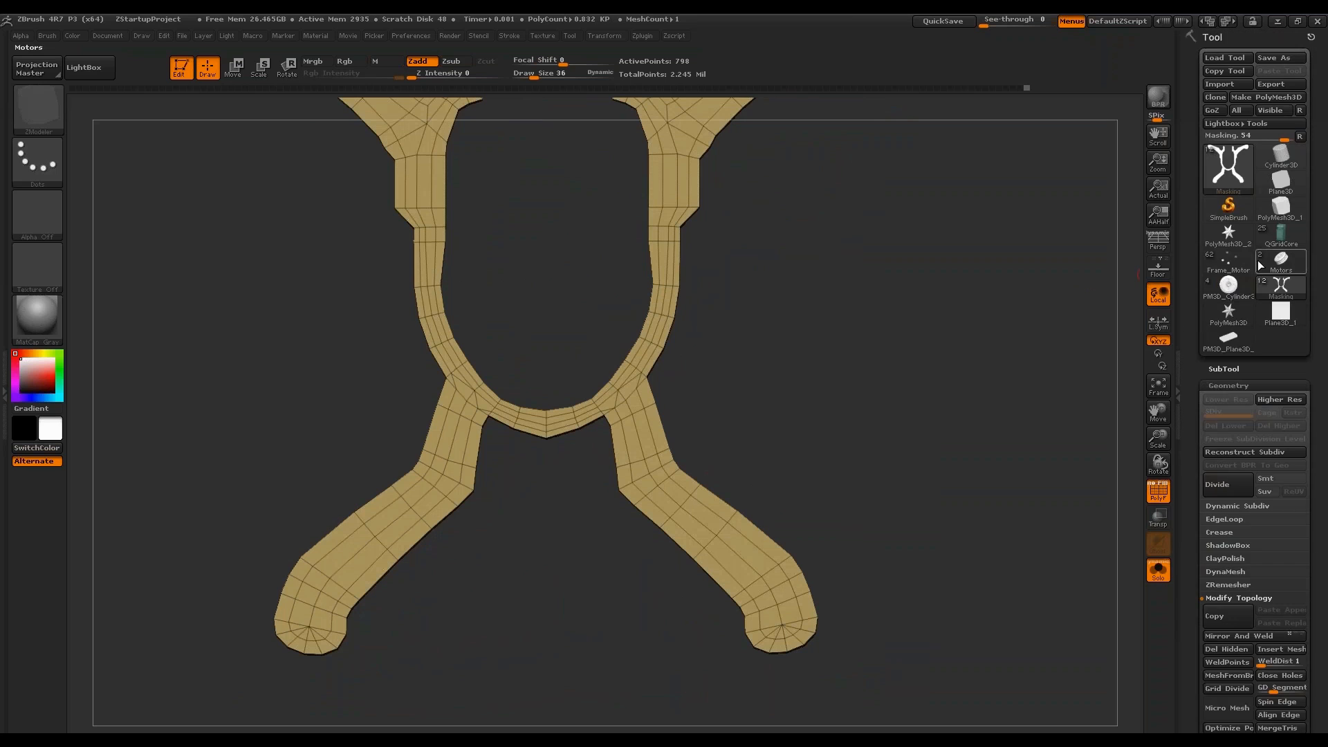
left_click(1230, 370)
mouse_move(1002, 526)
left_mouse_down("alt")
mouse_move(985, 482)
mouse_move(998, 523)
left_mouse_up("alt")
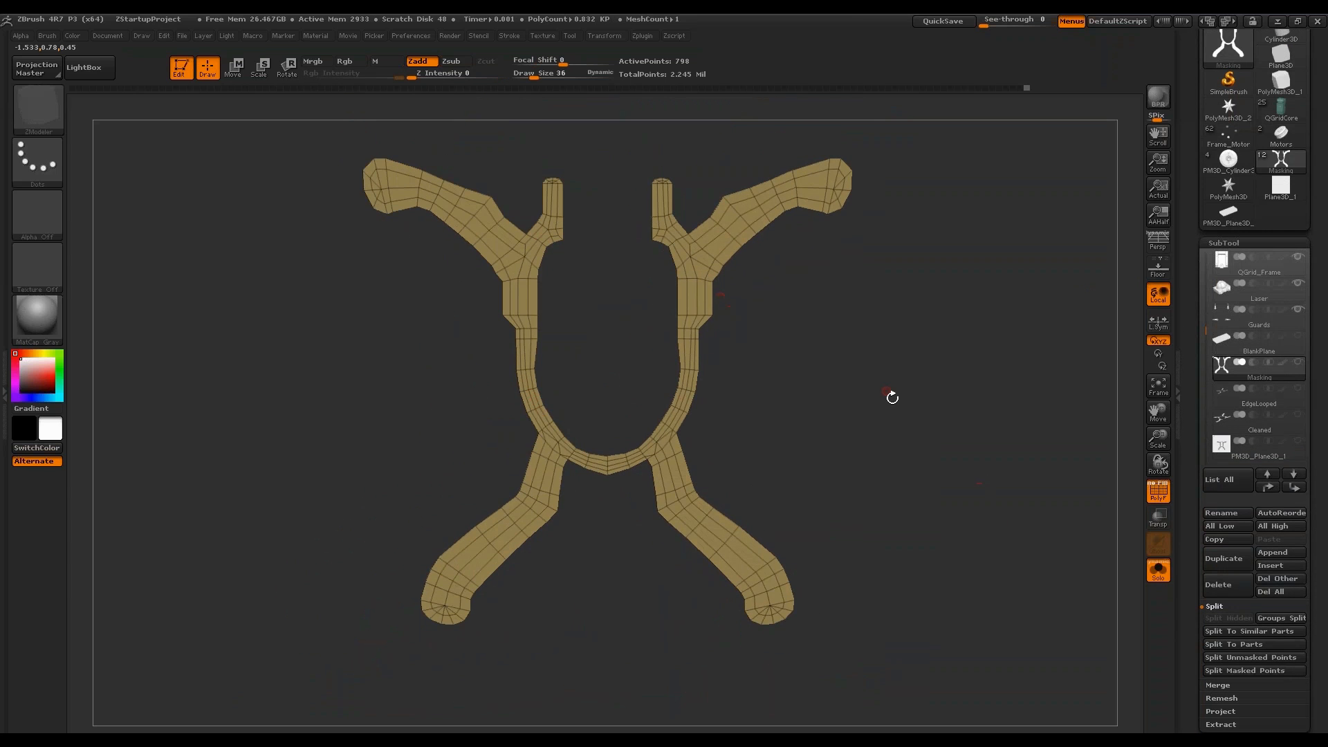
left_click_drag(892, 397, 841, 427)
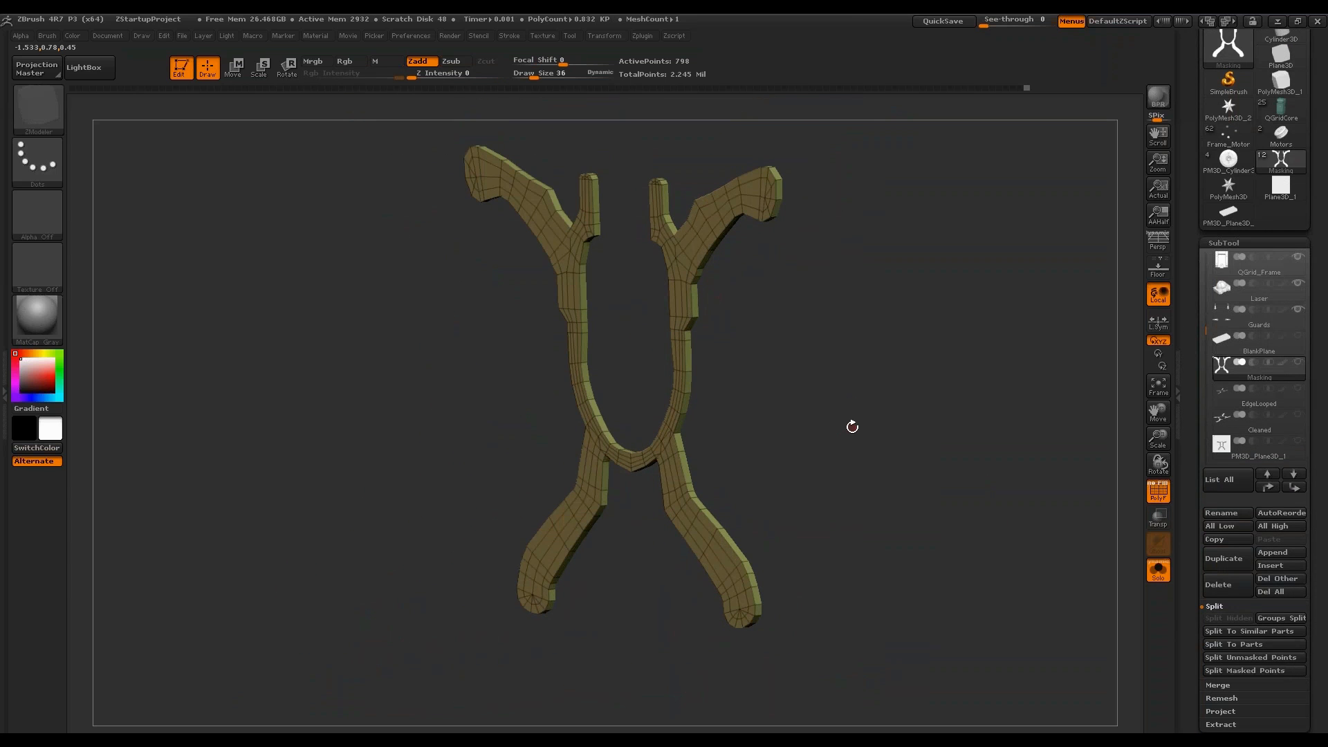
left_click(1248, 396)
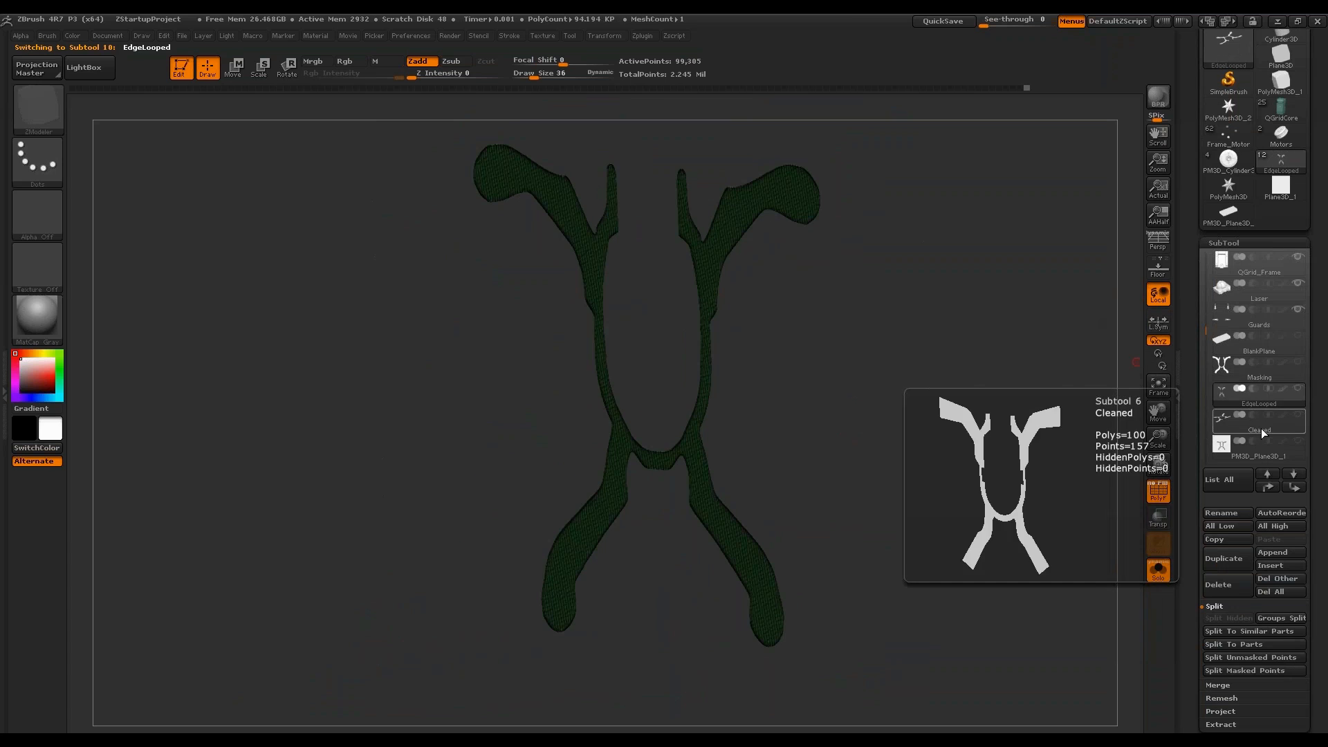
left_click(1263, 432)
key("f")
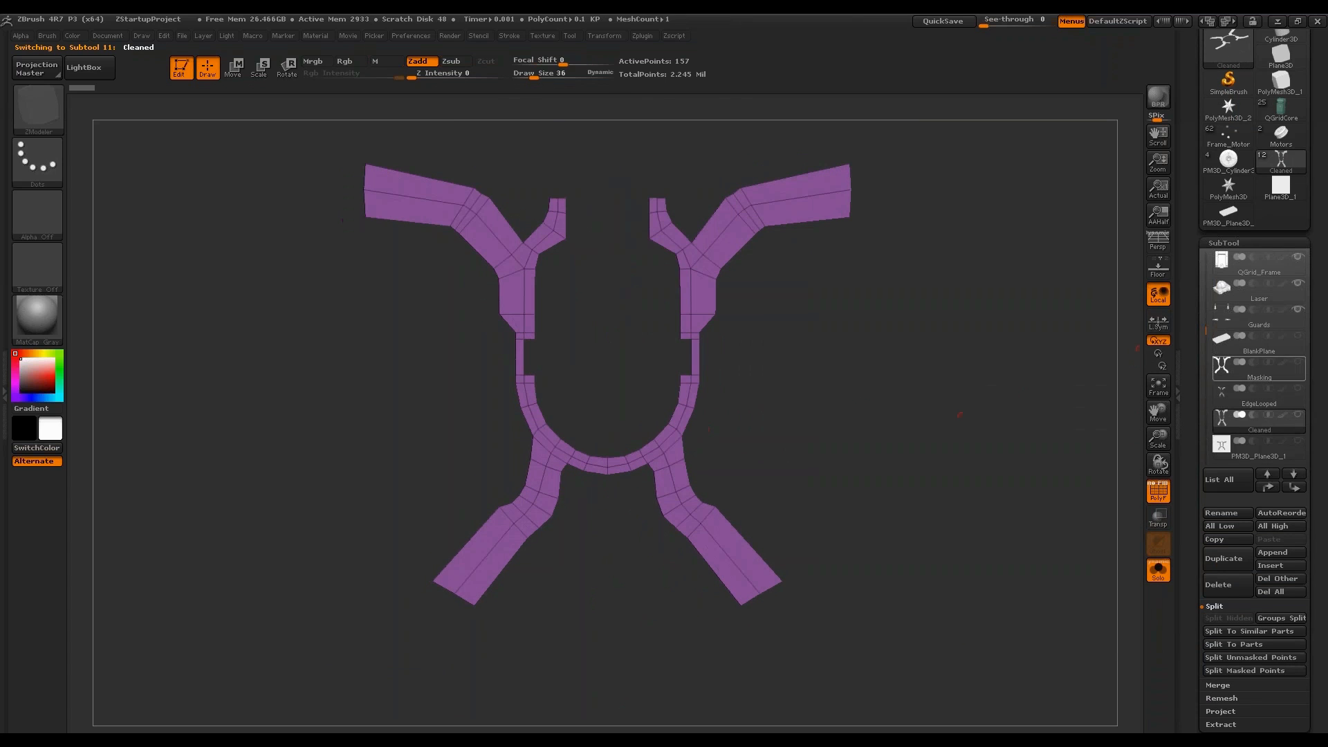
scroll(1250, 396, "down", 1)
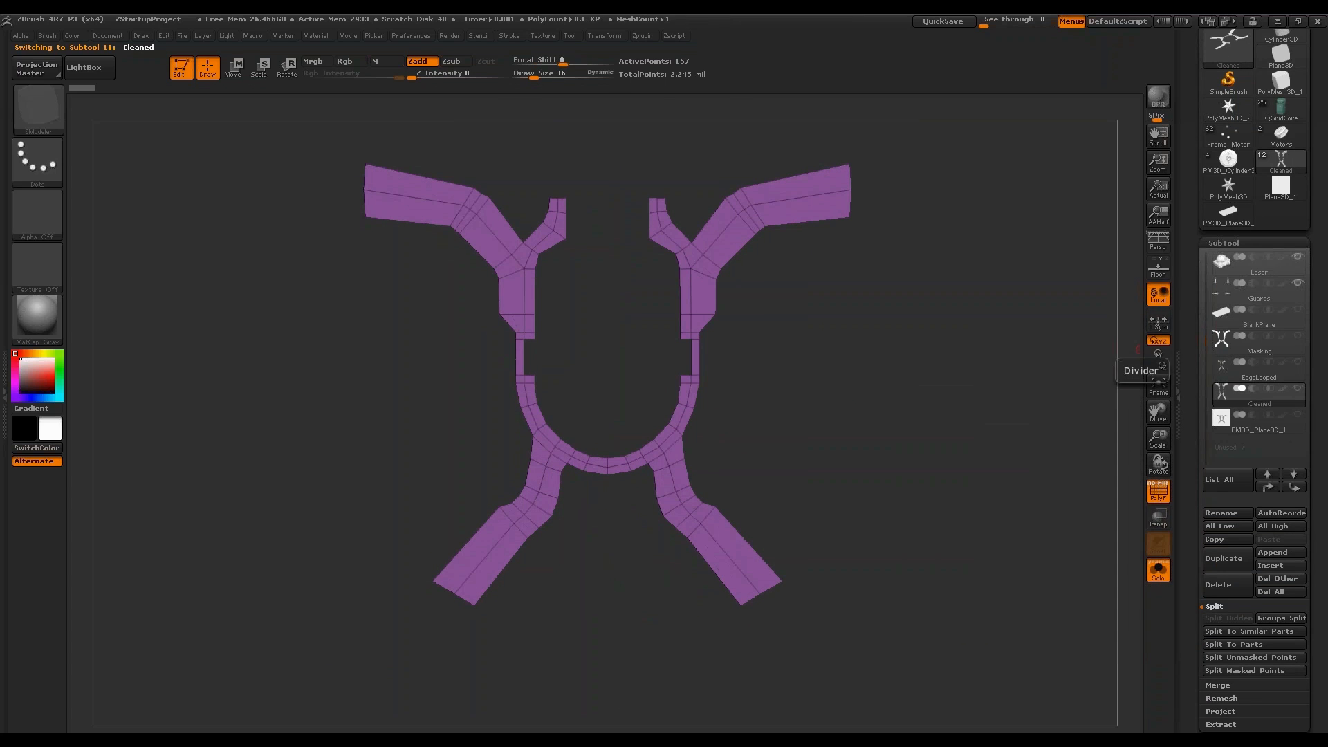
left_click_drag(1132, 321, 1099, 361, "alt")
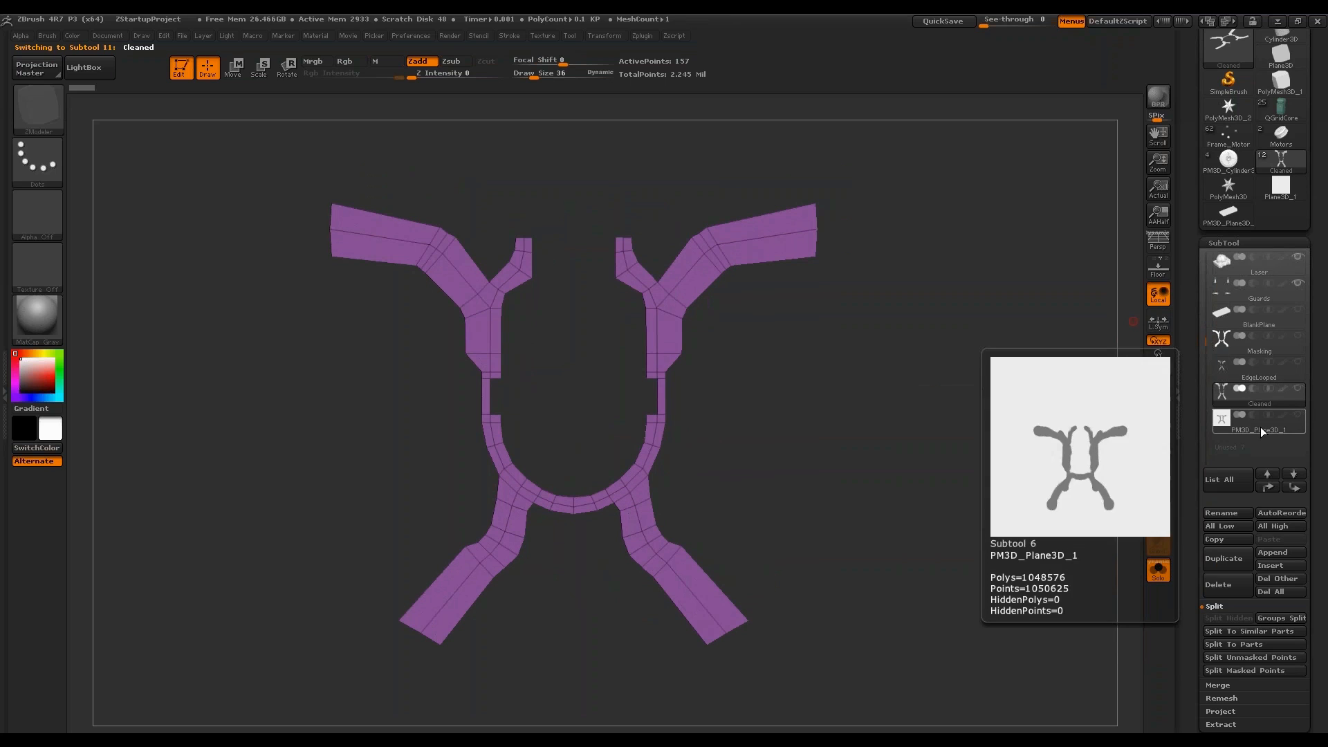
mouse_move(930, 420)
left_mouse_down("alt")
mouse_move(934, 453)
mouse_move(942, 429)
left_mouse_up("alt")
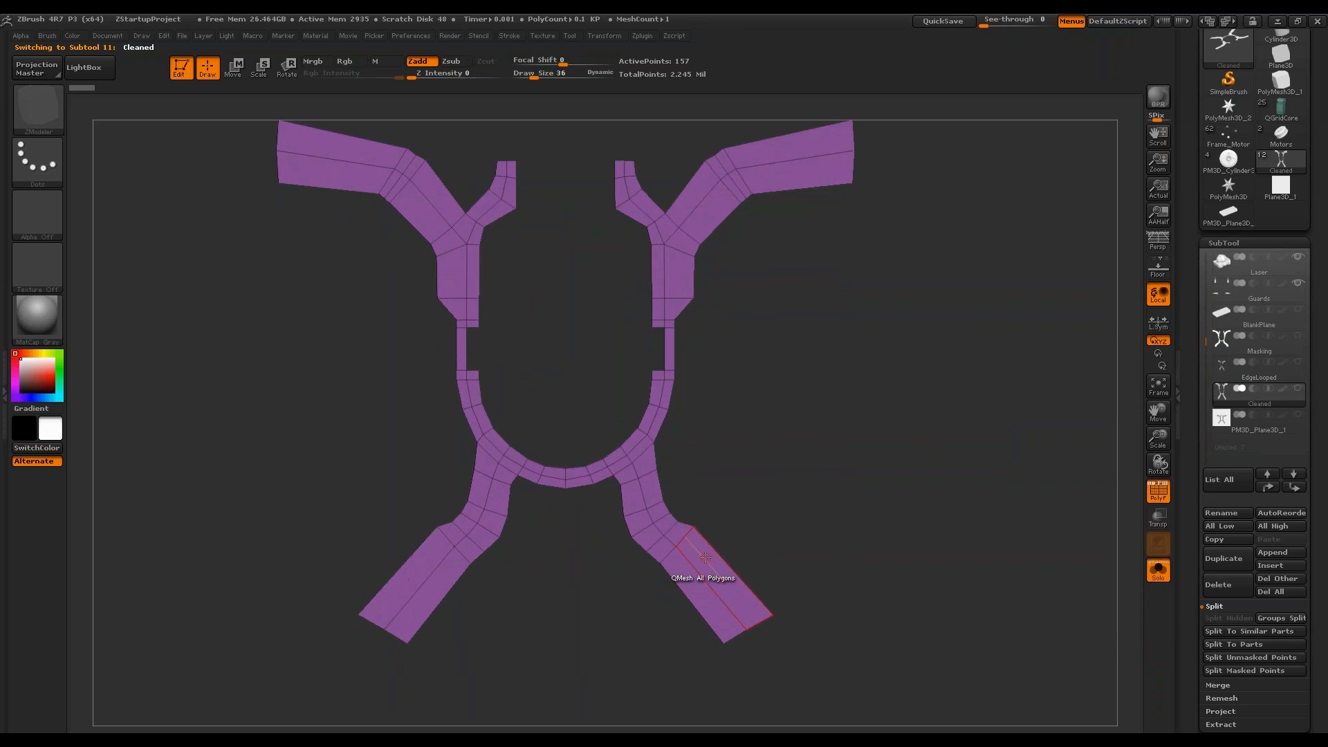
scroll(1194, 252, "up", 2)
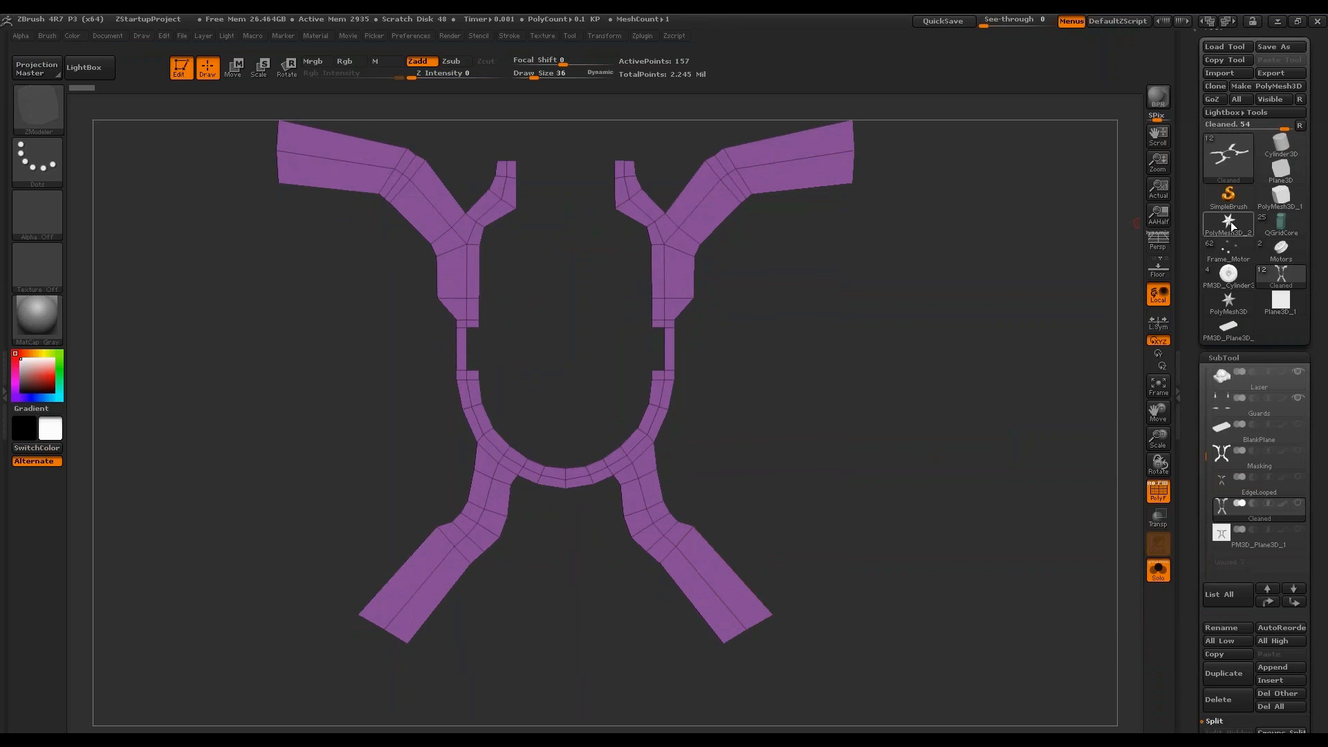
Switch to the tool containing FrontFrame, turn off Solo, and examine the FrontFrame and RearFrame topology on the full drone.
left_click(1229, 223)
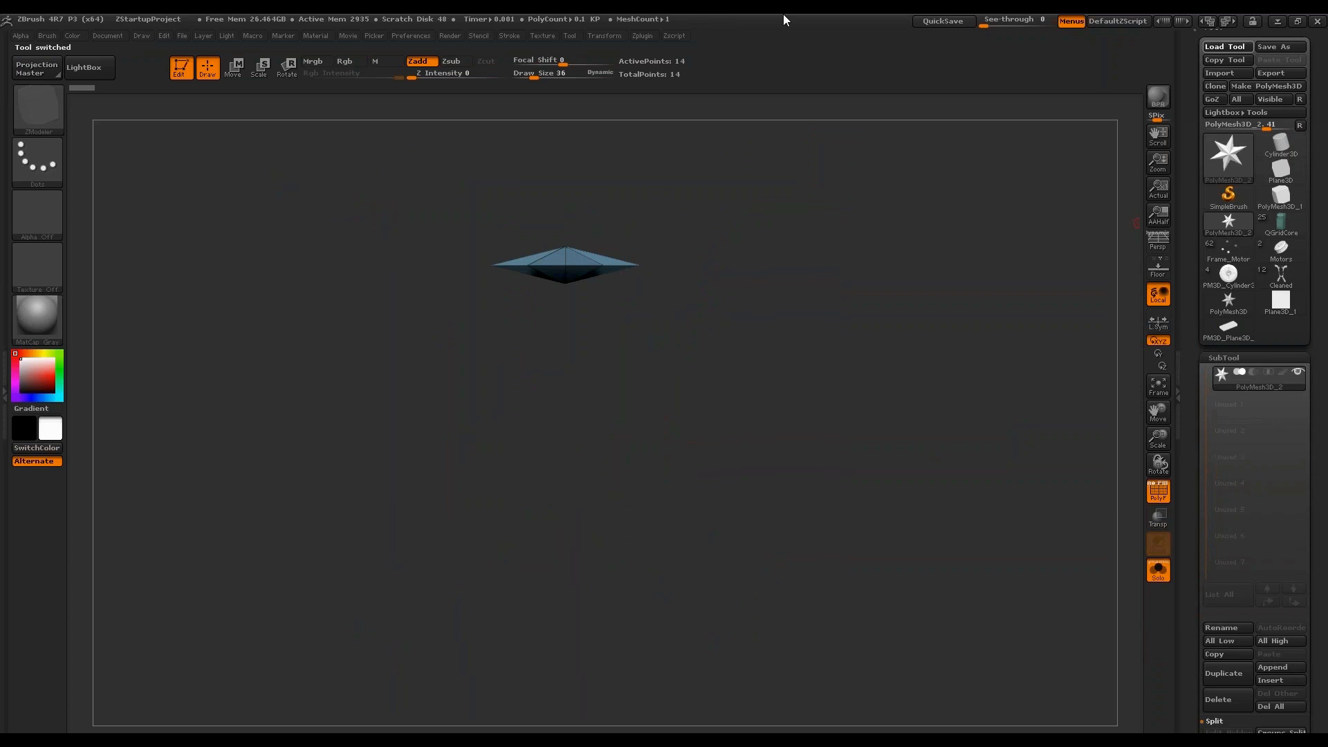
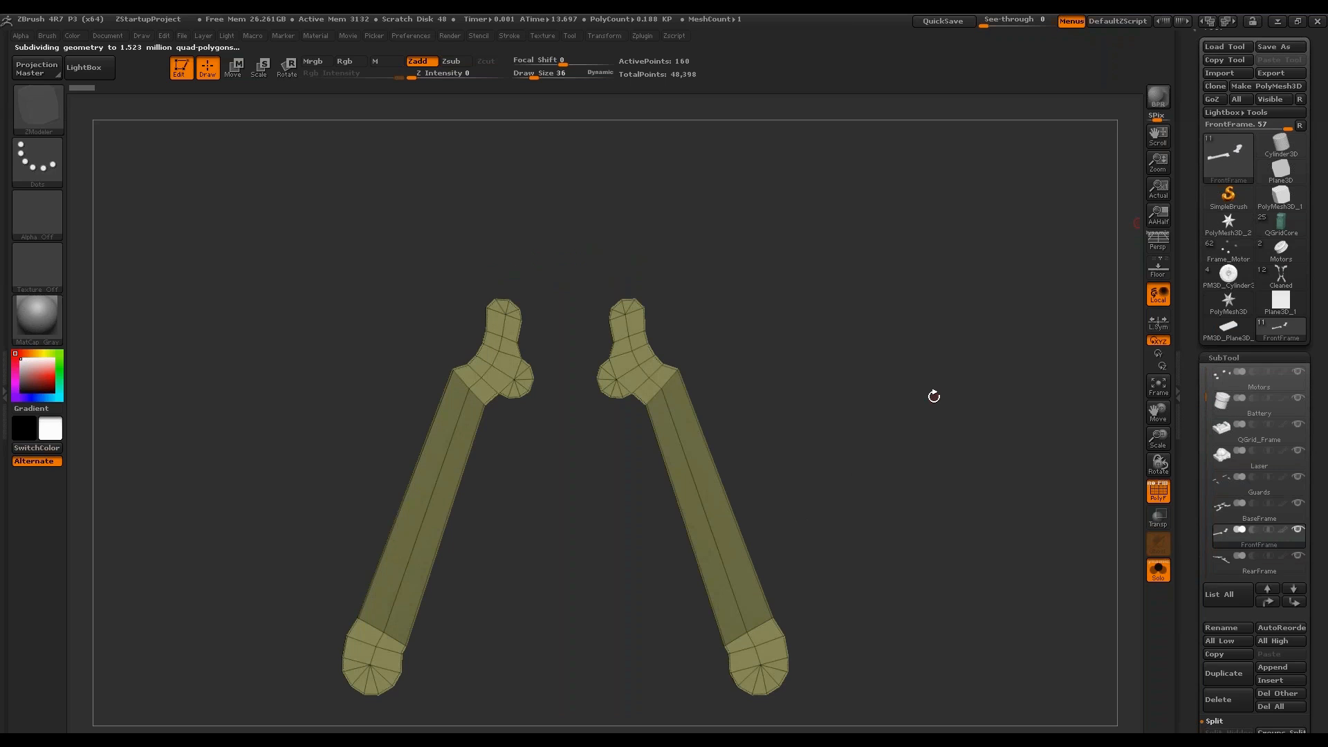
left_click(1158, 491)
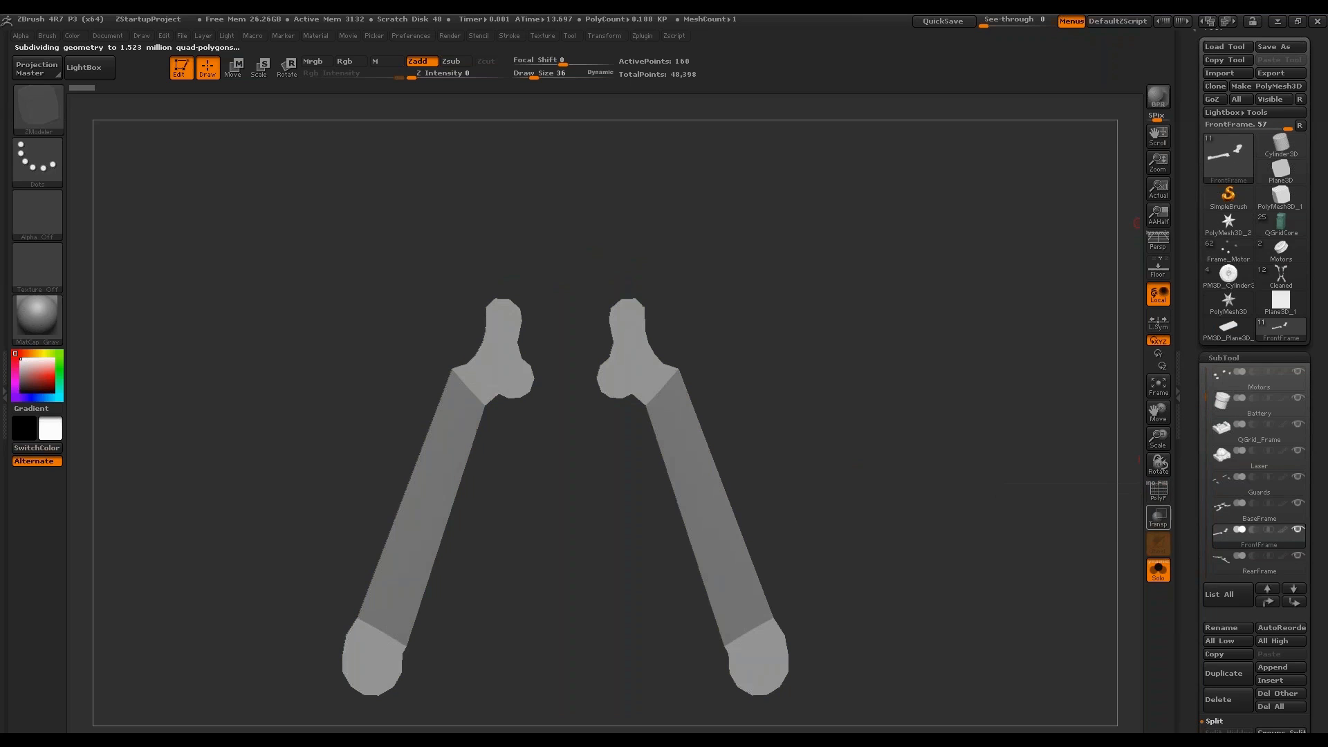
left_click(1160, 579)
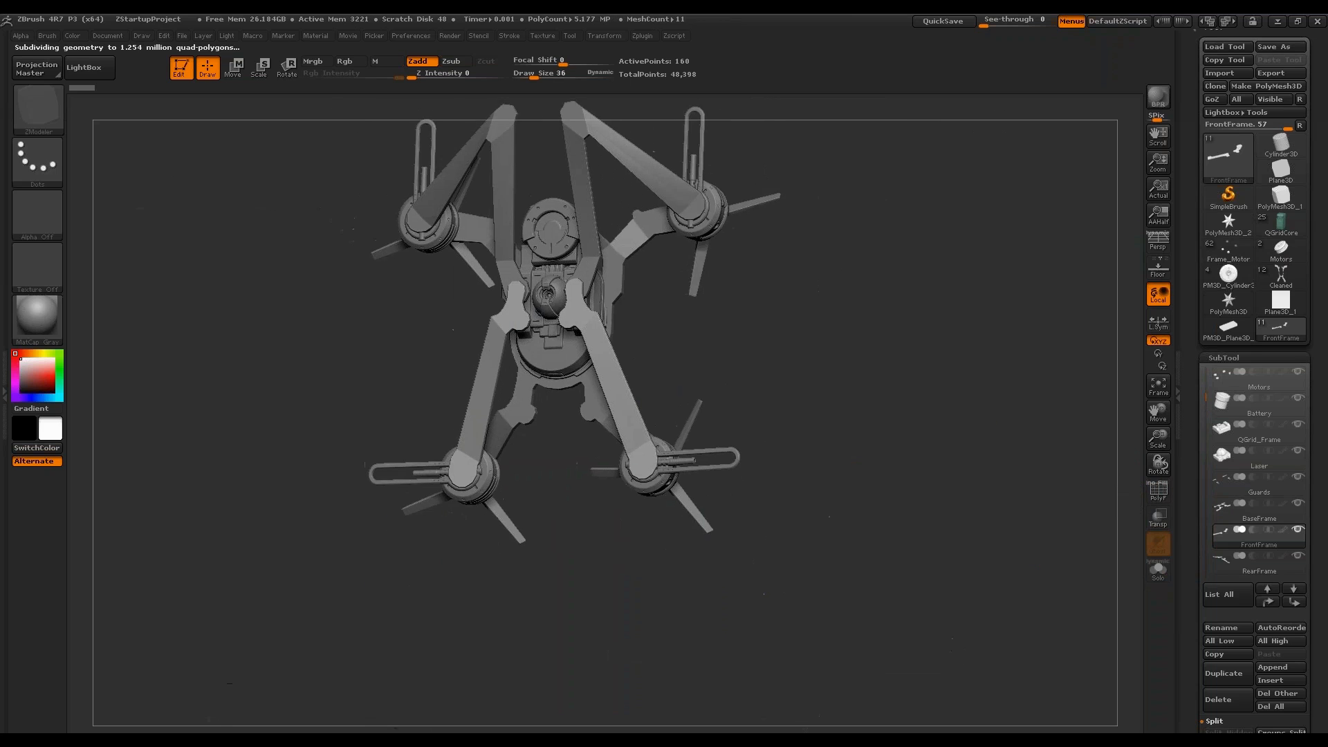
key("shift+f")
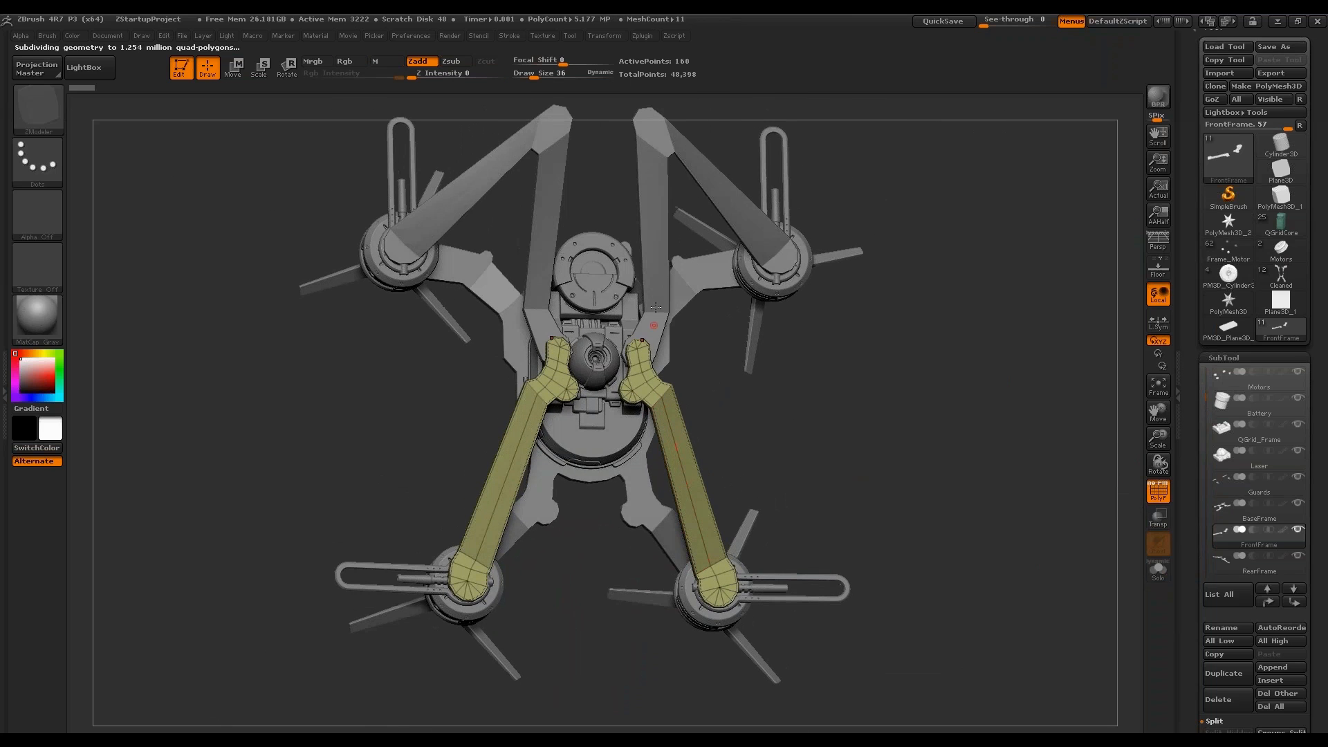
left_click(650, 272, "alt")
left_click_drag(964, 222, 930, 211, "shift")
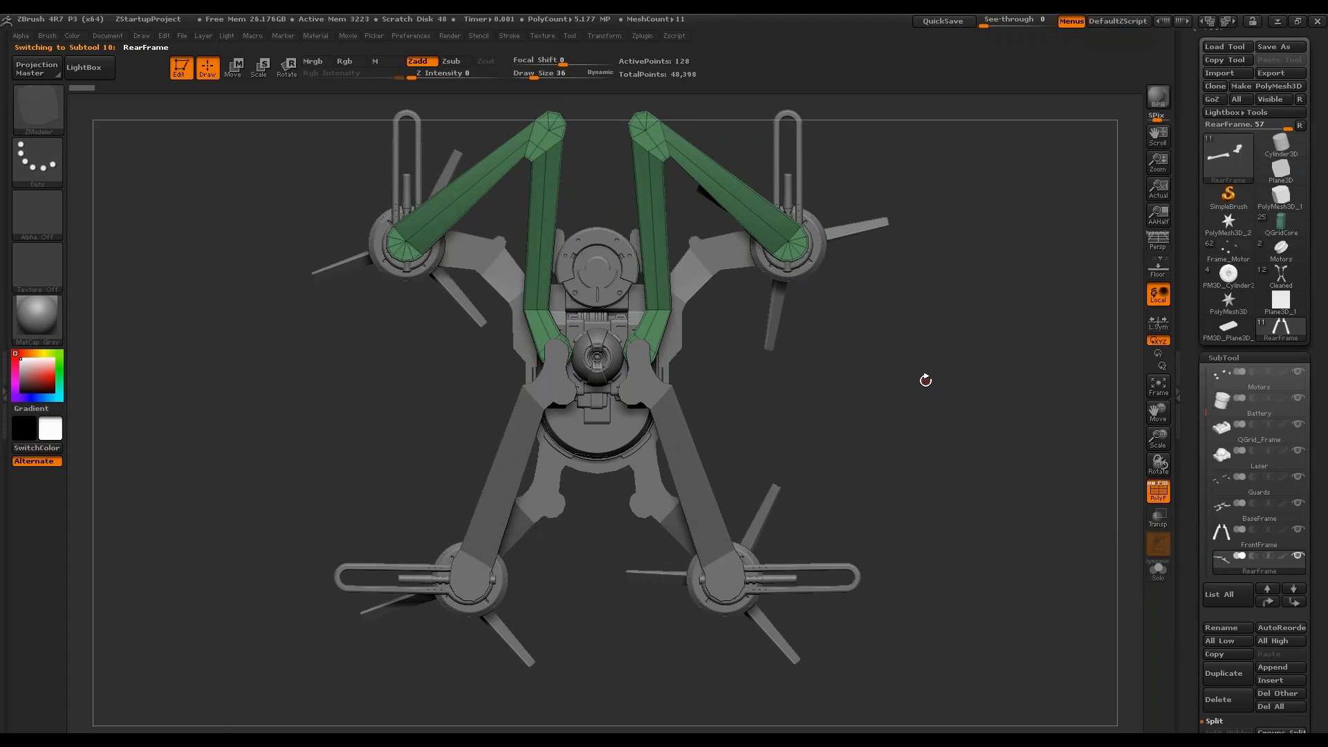
Select the FrontFrame subtool on the drone and examine the topology of its two arms from several angles.
left_click_drag(926, 380, 938, 377, "alt")
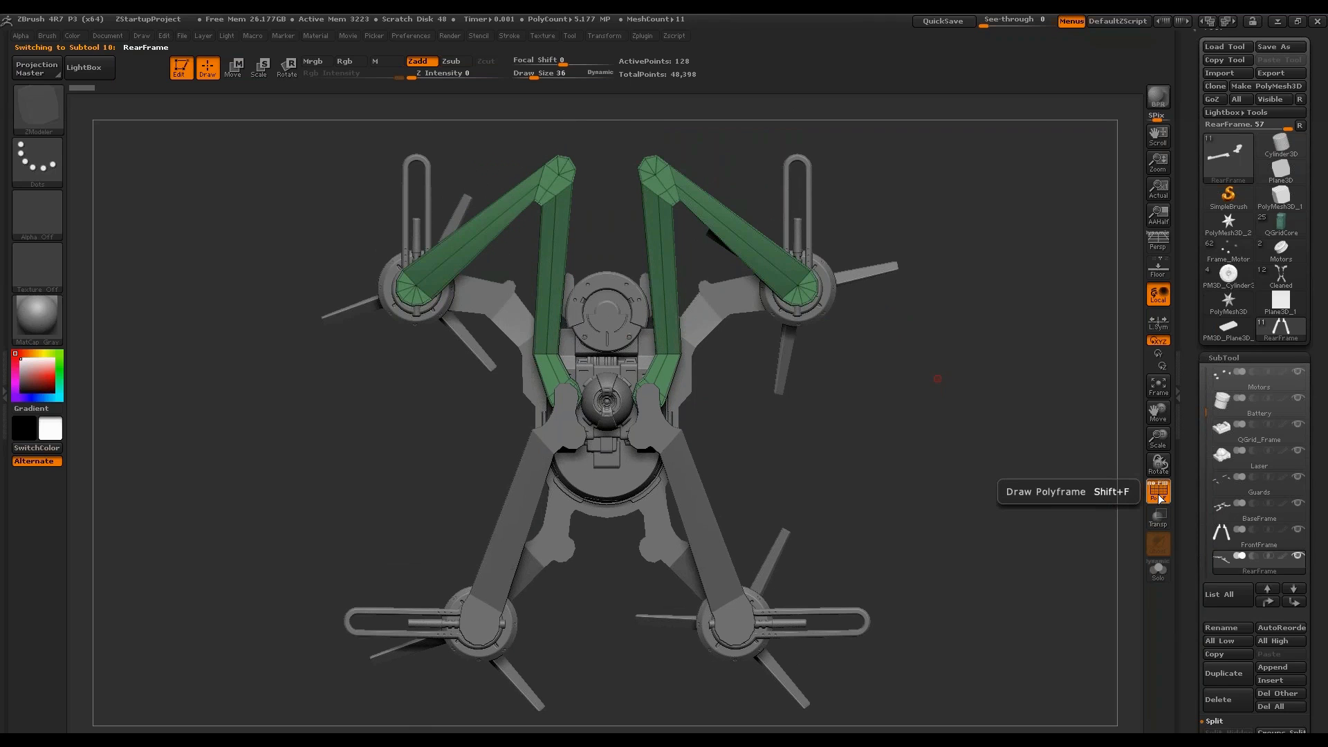
left_click_drag(980, 496, 993, 422)
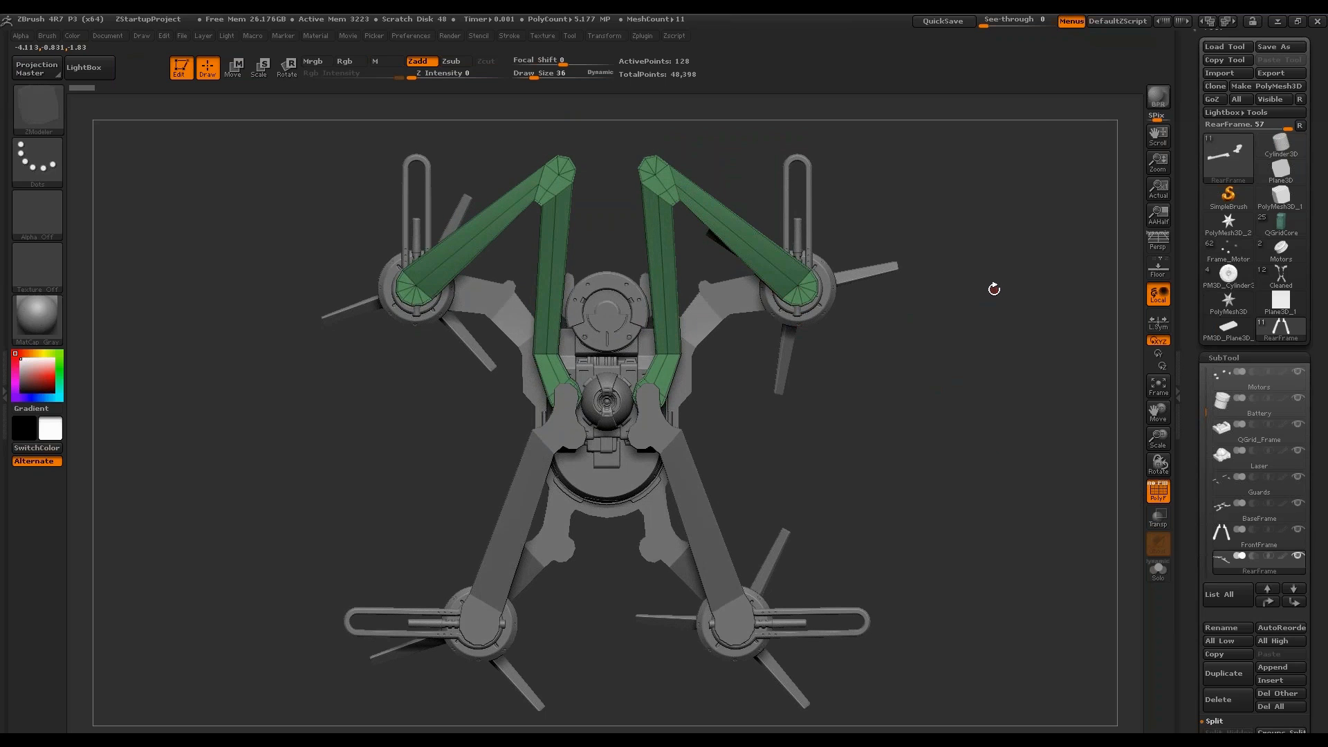
left_click(681, 480, "alt")
mouse_move(917, 403)
left_mouse_down()
mouse_move(878, 420)
mouse_move(906, 420)
left_mouse_up()
left_click_drag(906, 419, 969, 405, "alt")
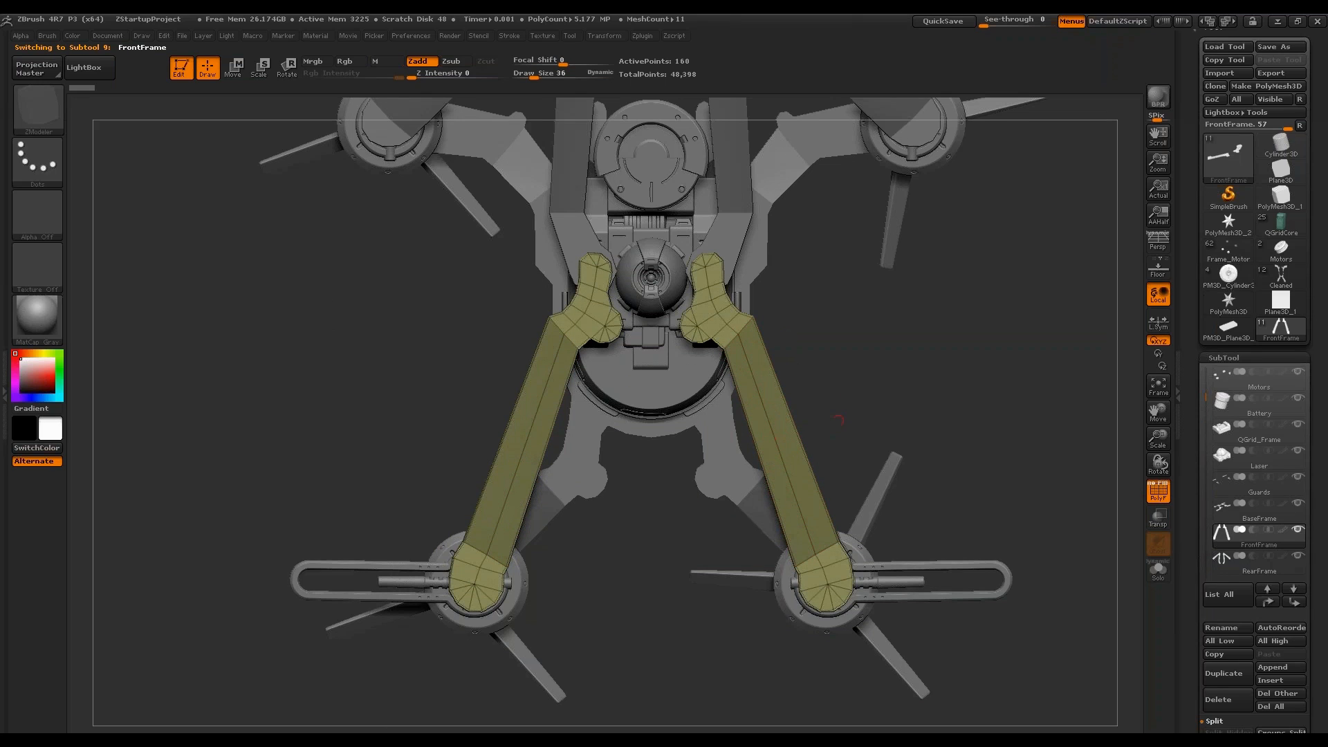
mouse_move(1023, 499)
left_mouse_down()
mouse_move(1001, 491)
mouse_move(1016, 485)
left_mouse_up()
left_click_drag(1010, 387, 975, 379)
left_click_drag(823, 336, 873, 295, "shift")
mouse_move(1009, 485)
left_mouse_down("alt")
mouse_move(1007, 433)
mouse_move(998, 492)
left_mouse_up("alt")
left_click_drag(972, 432, 916, 347)
key("space")
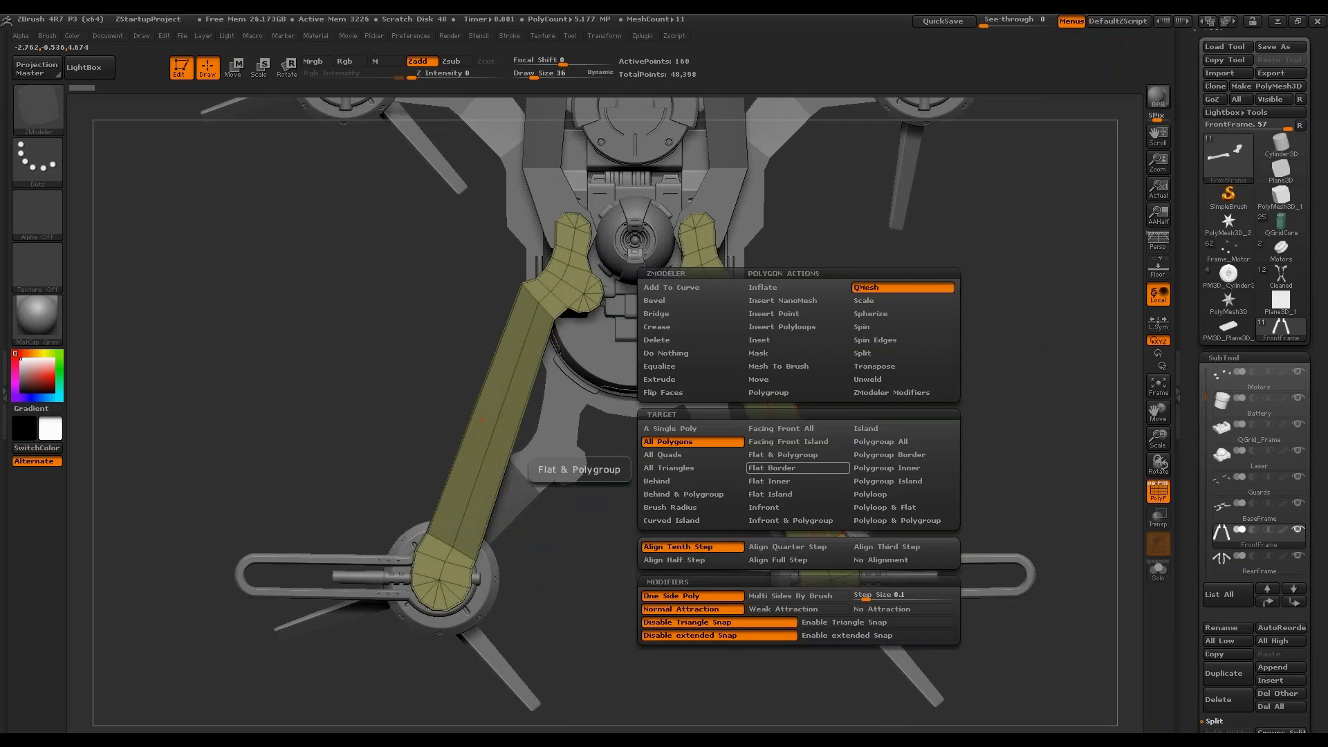
left_click_drag(910, 324, 858, 336)
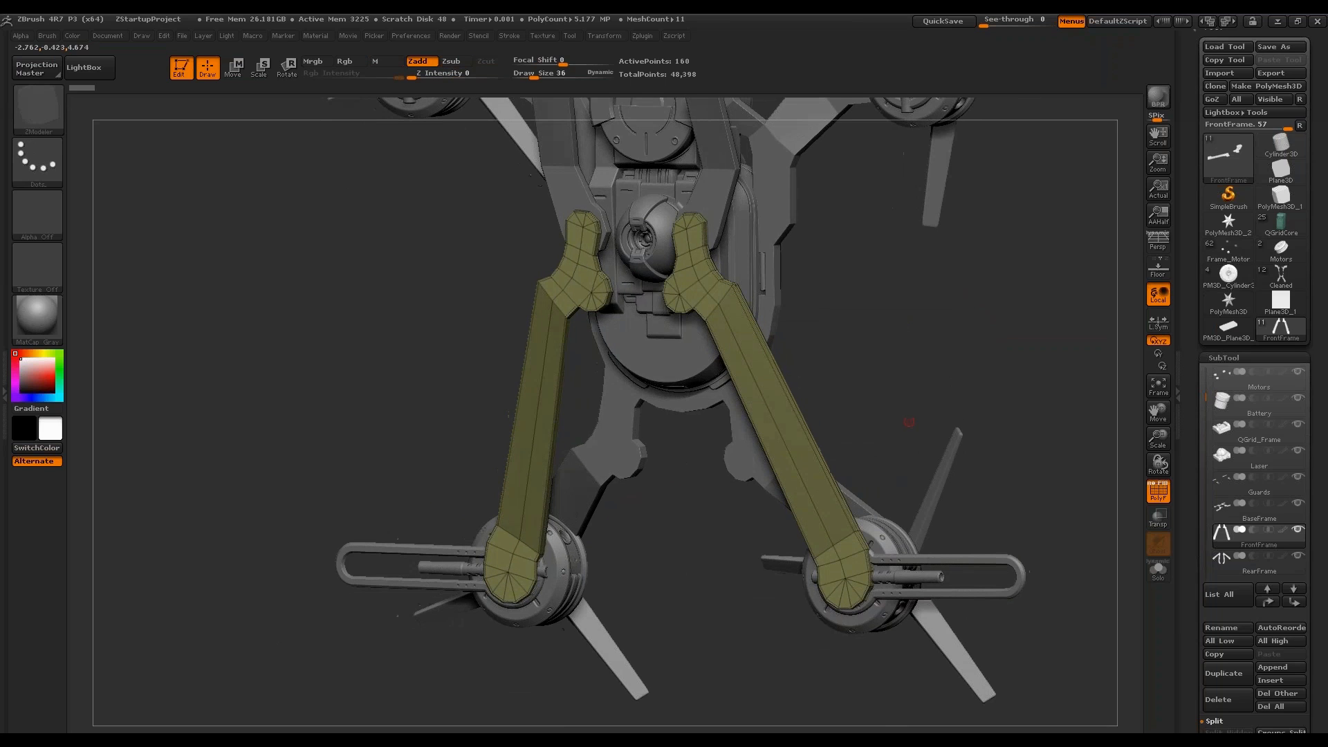
left_click_drag(904, 477, 811, 348)
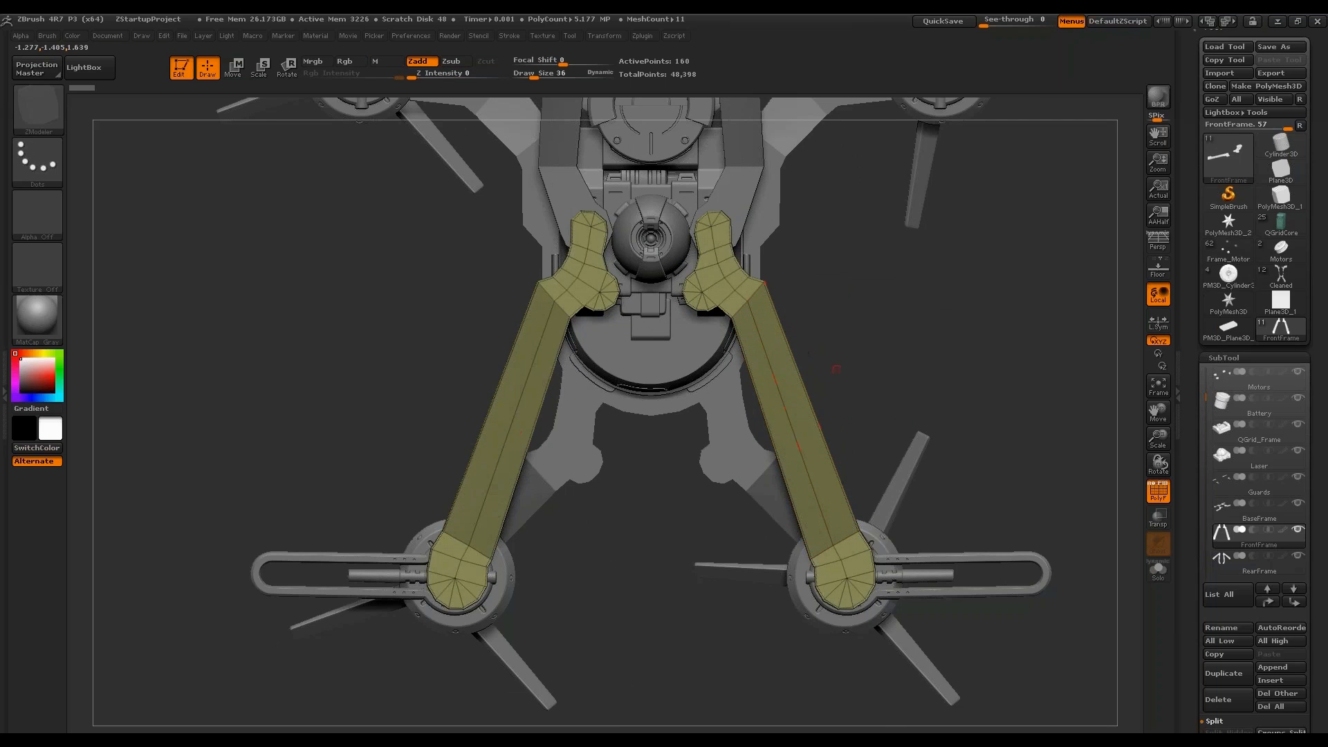
Switch to the tool containing Frame_Motor, isolate the Plastic_FrontArms subtool in Solo, and examine the finished cut-out arms.
mouse_move(1286, 279)
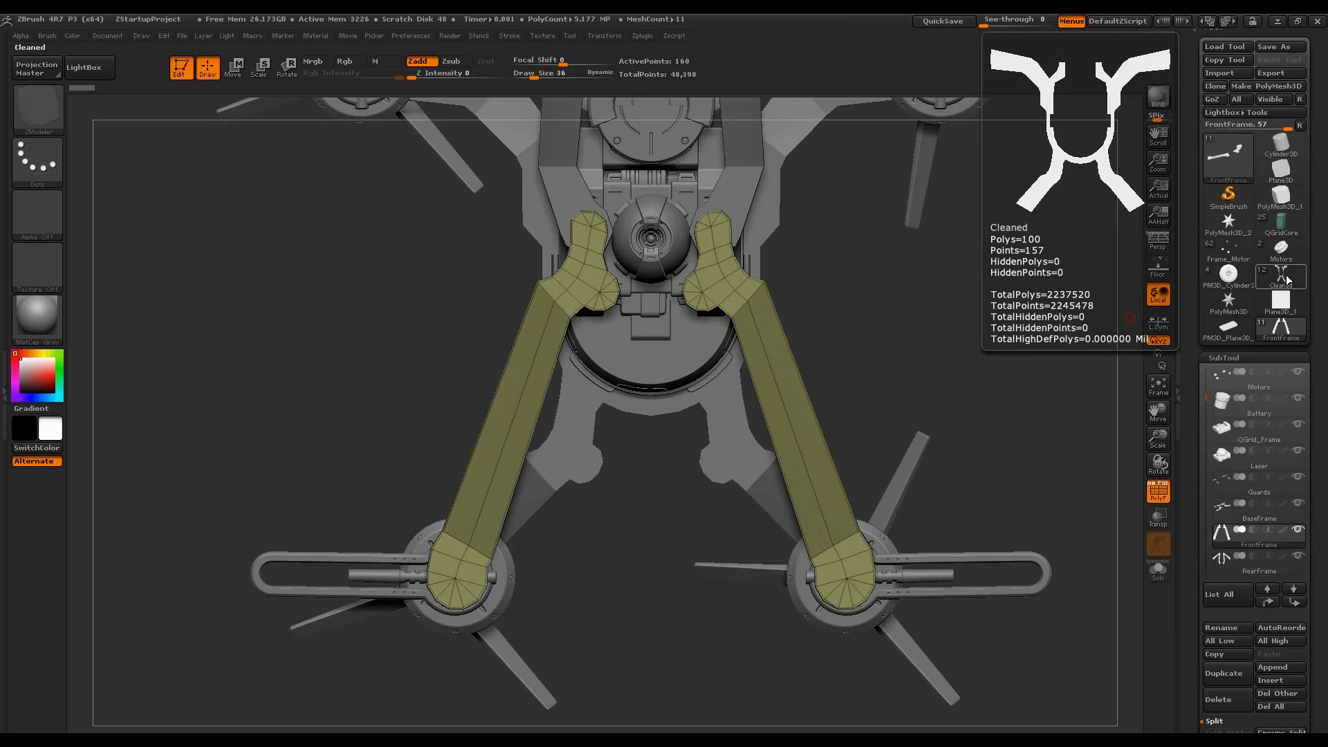
left_click(1238, 256)
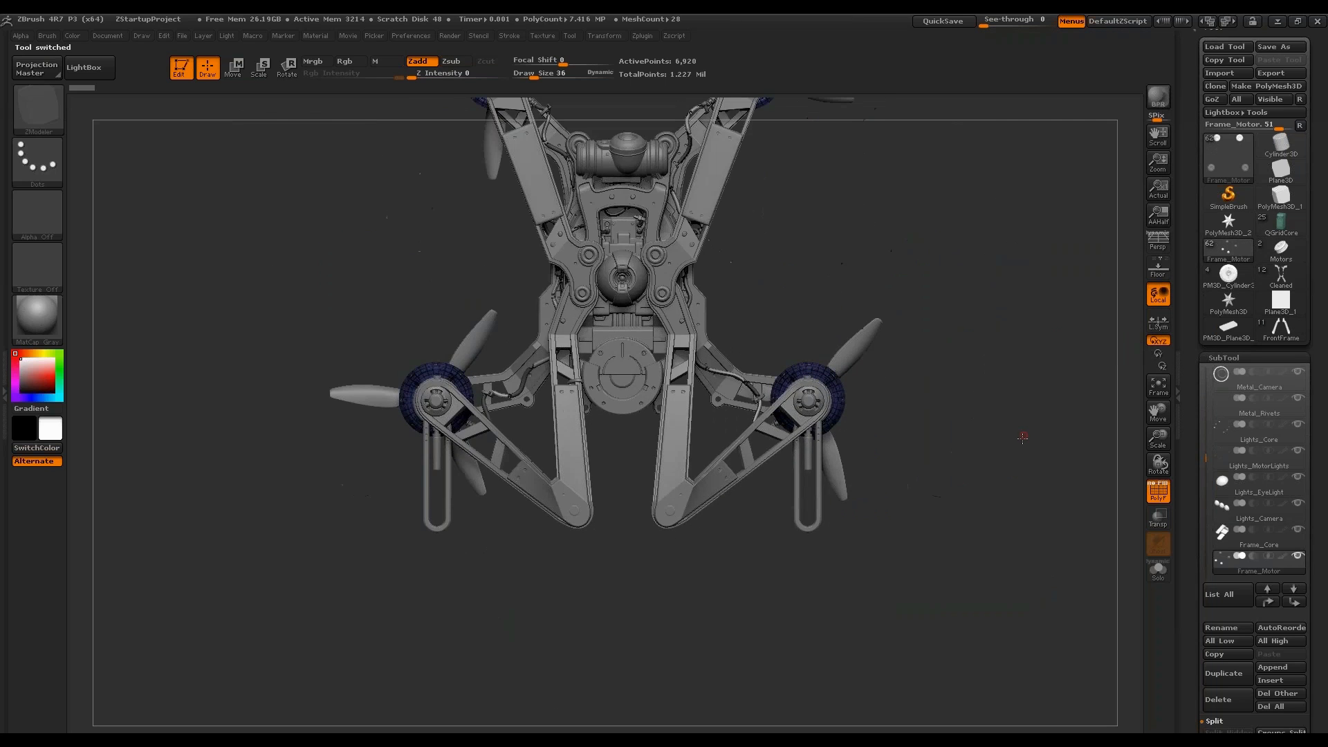
left_click_drag(766, 563, 718, 256)
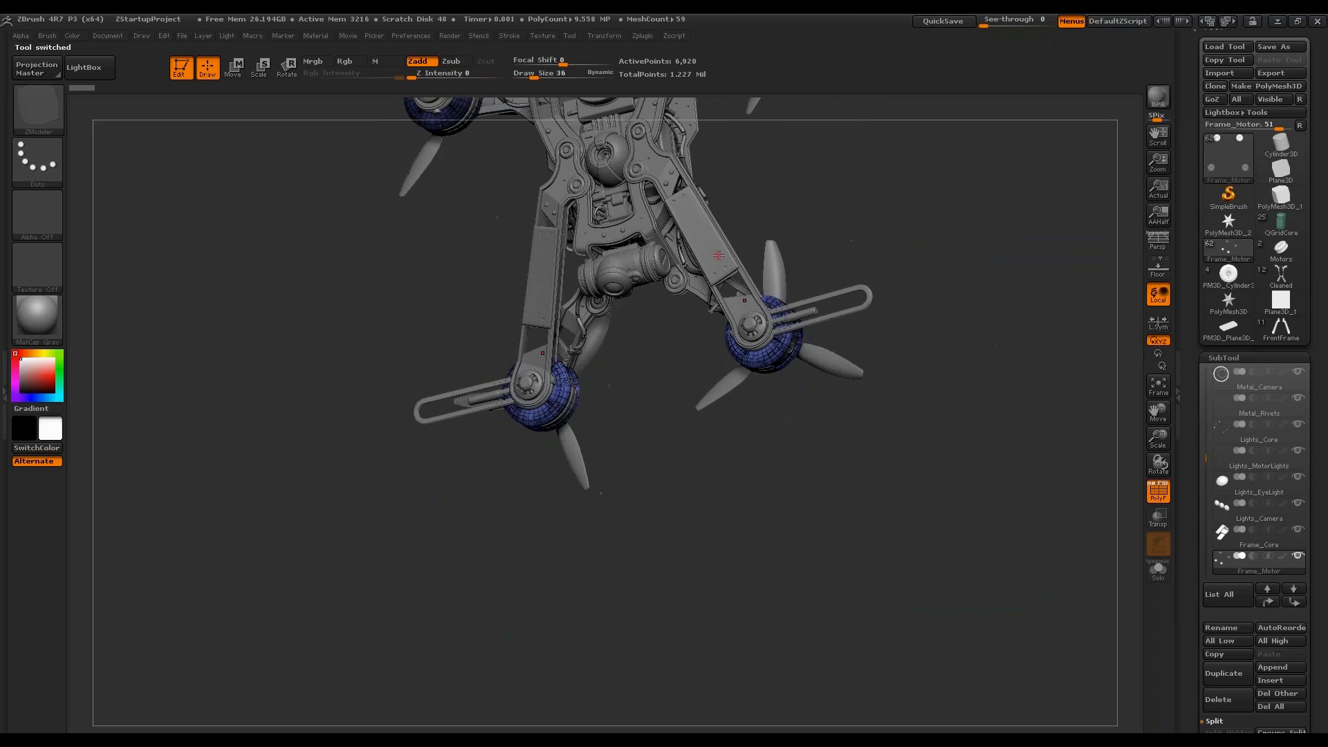
left_click(746, 280, "alt")
key("ctrl+shift+s")
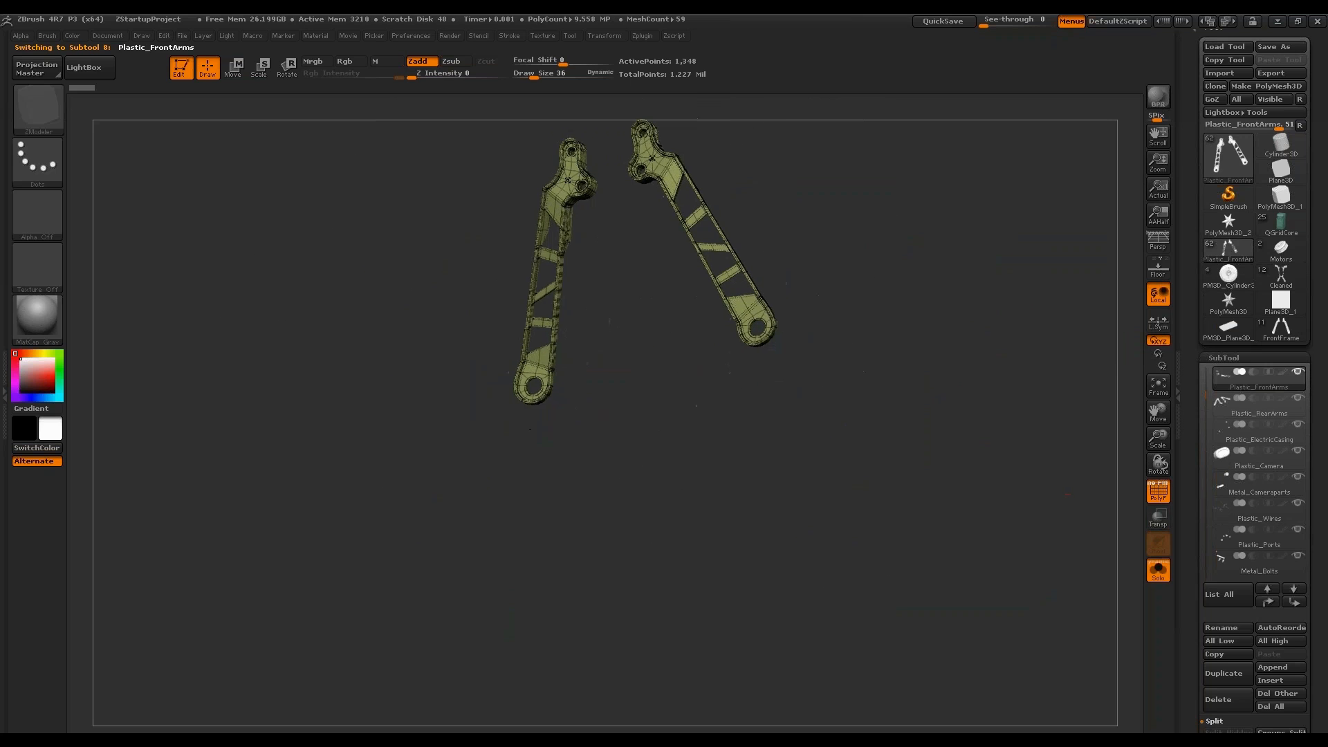
key("f")
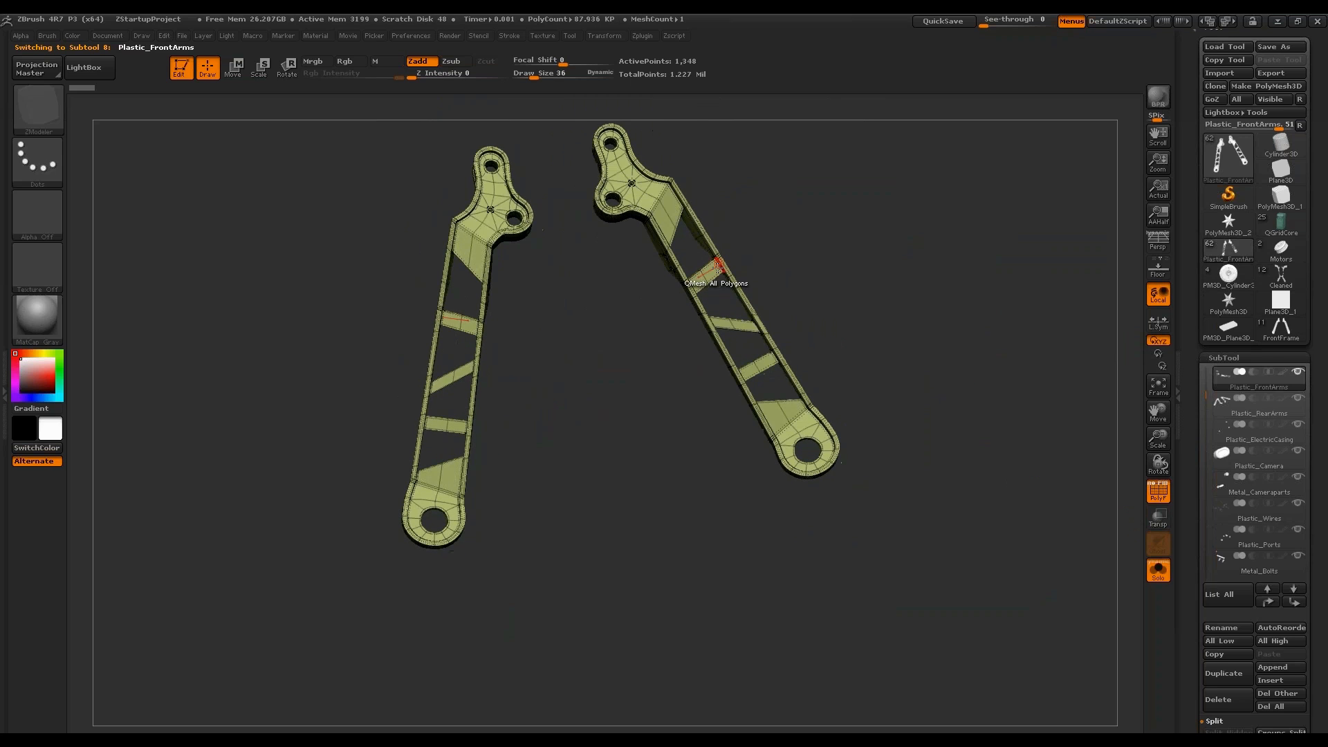
left_click_drag(763, 339, 801, 371)
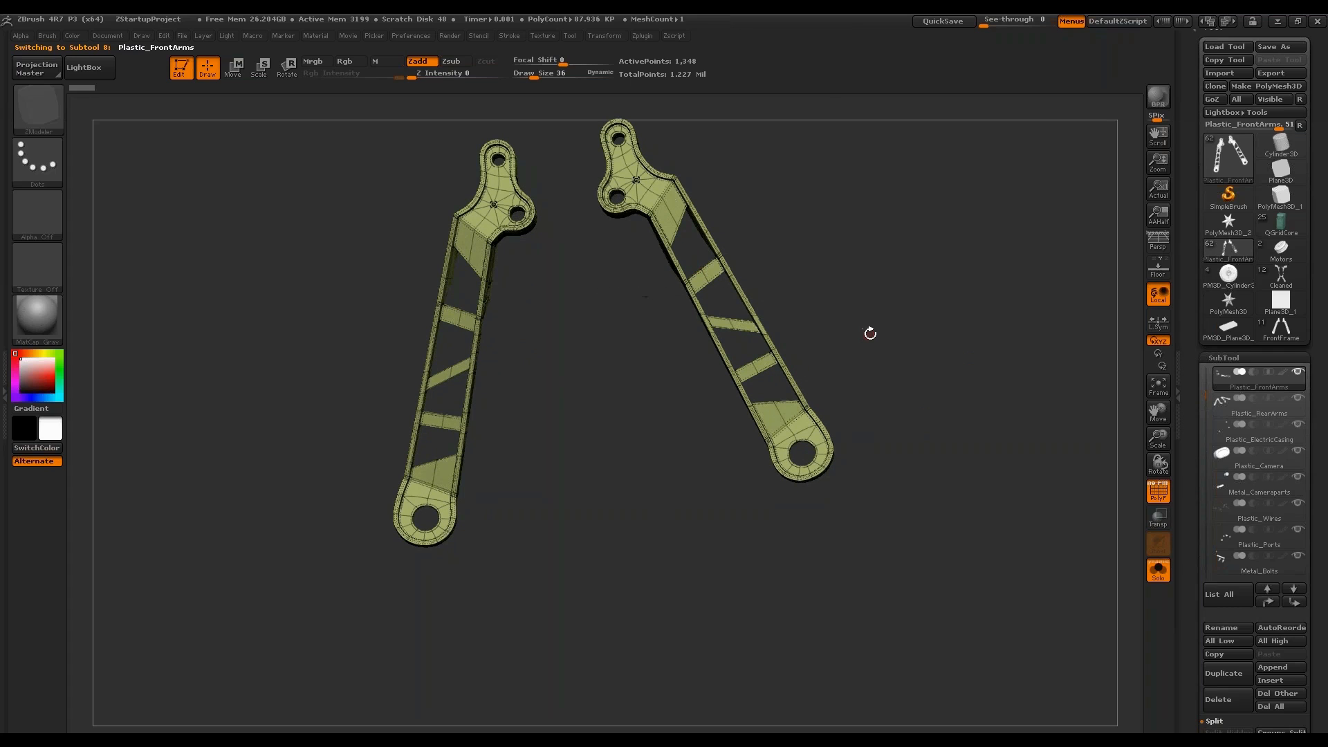
Switch back to the FrontFrame tool, isolate the FrontFrame arms in Solo, and frame them with the polyframe shown.
left_click(1280, 335)
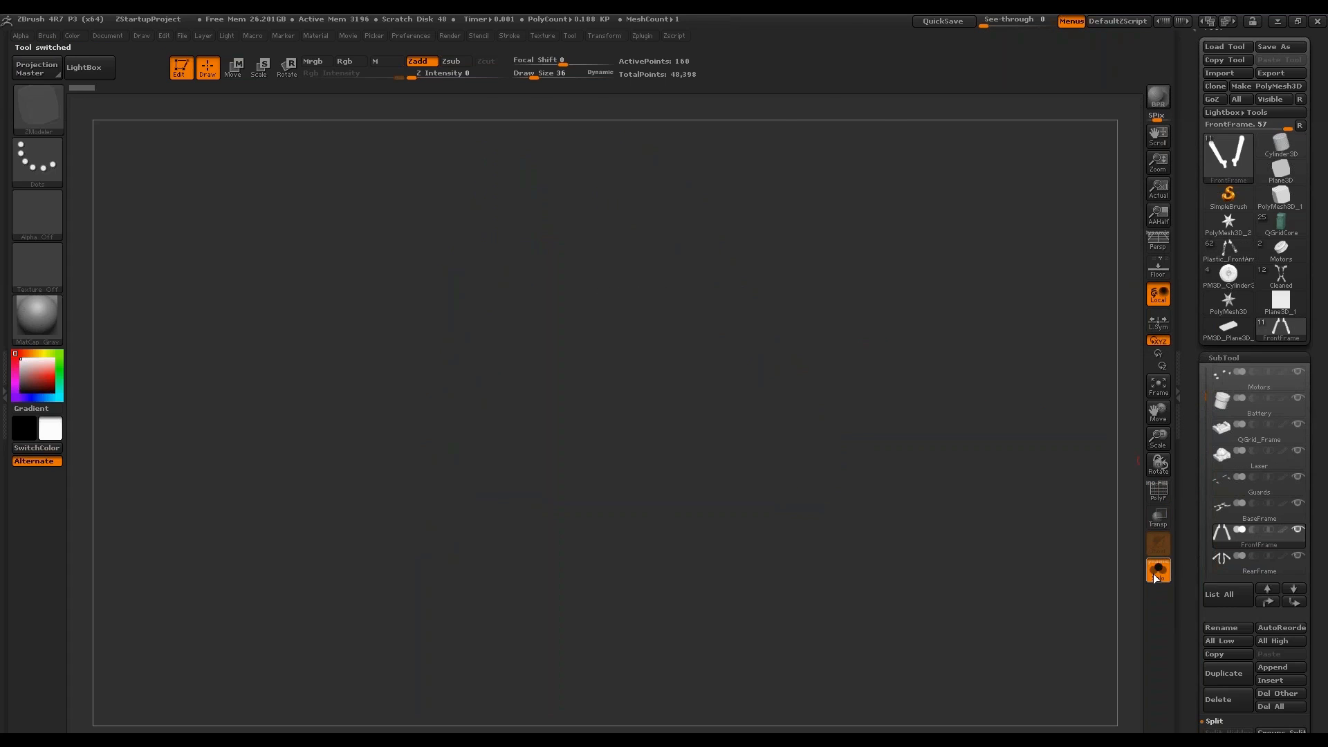
left_click(1155, 577)
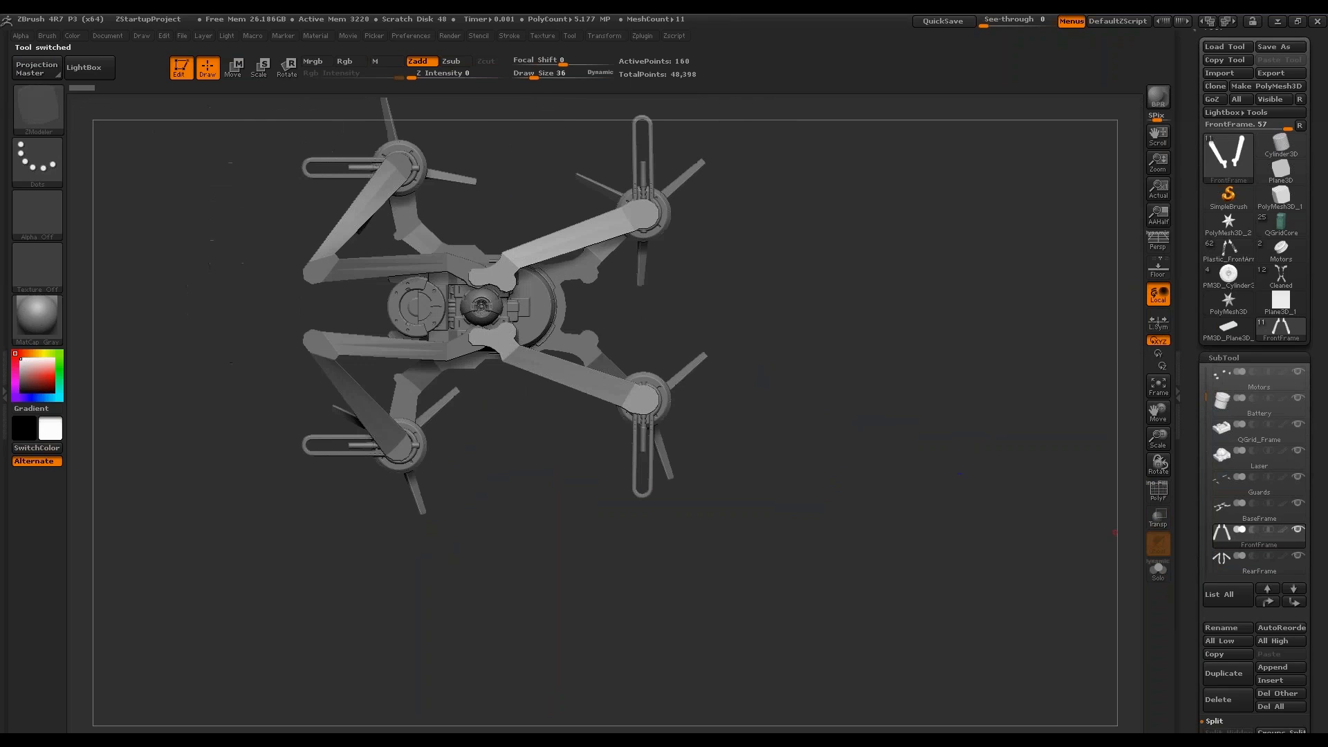
left_click(1159, 576)
left_click_drag(969, 512, 934, 472)
key("f")
key("shift+f")
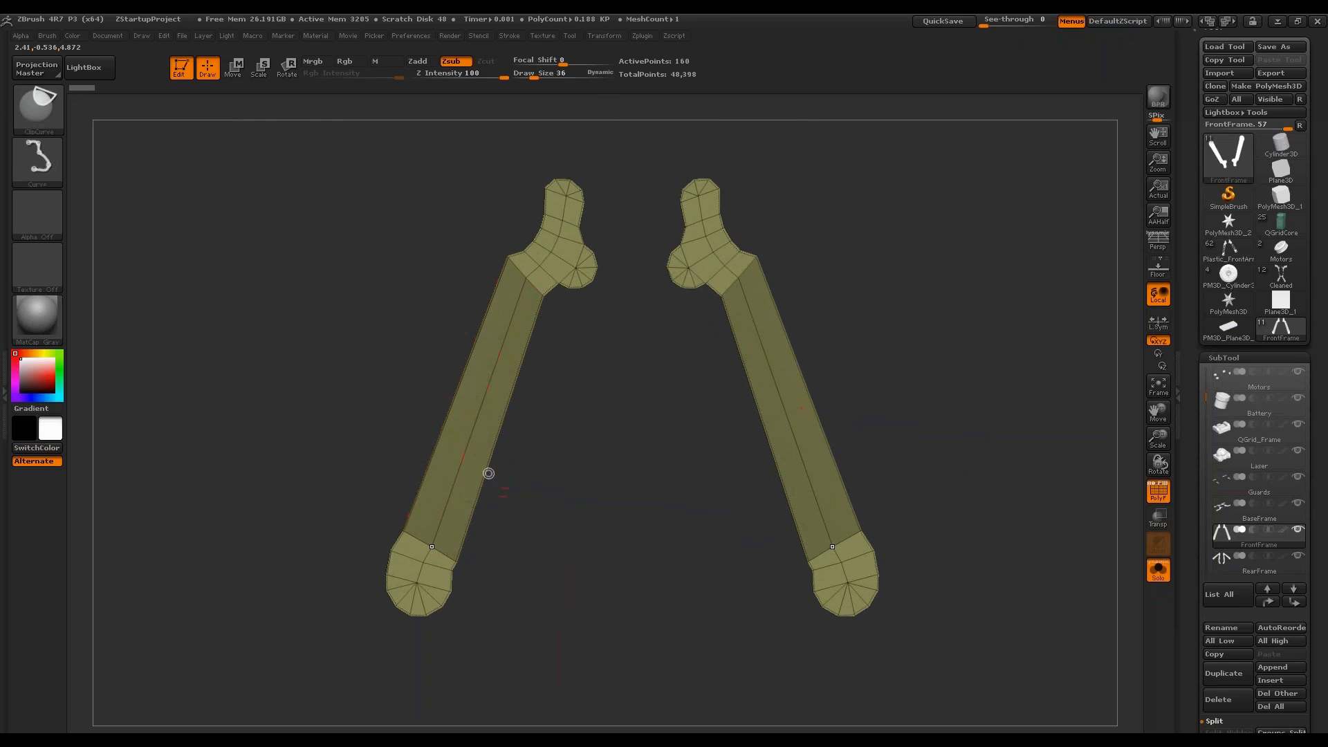
Try slicing bands across one arm just above its rounded motor end with the SliceCurve brush.
key("b")
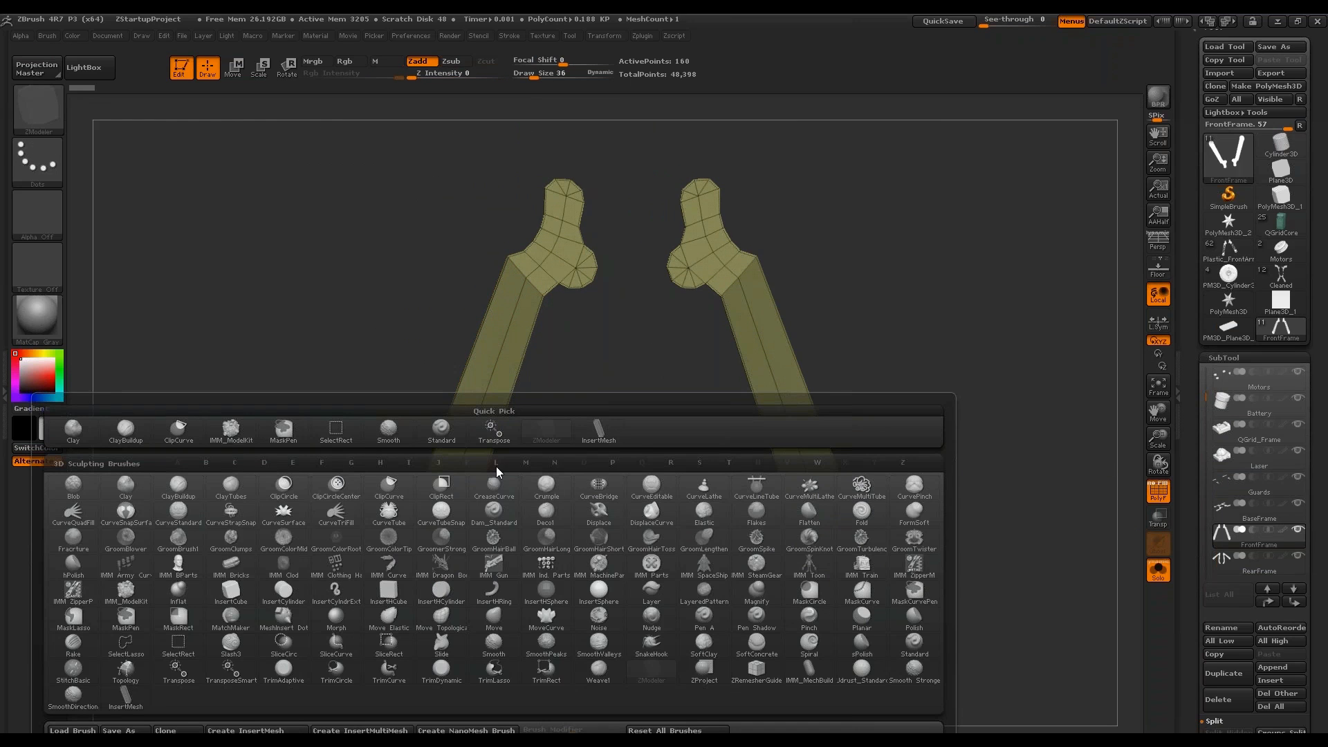
key("s")
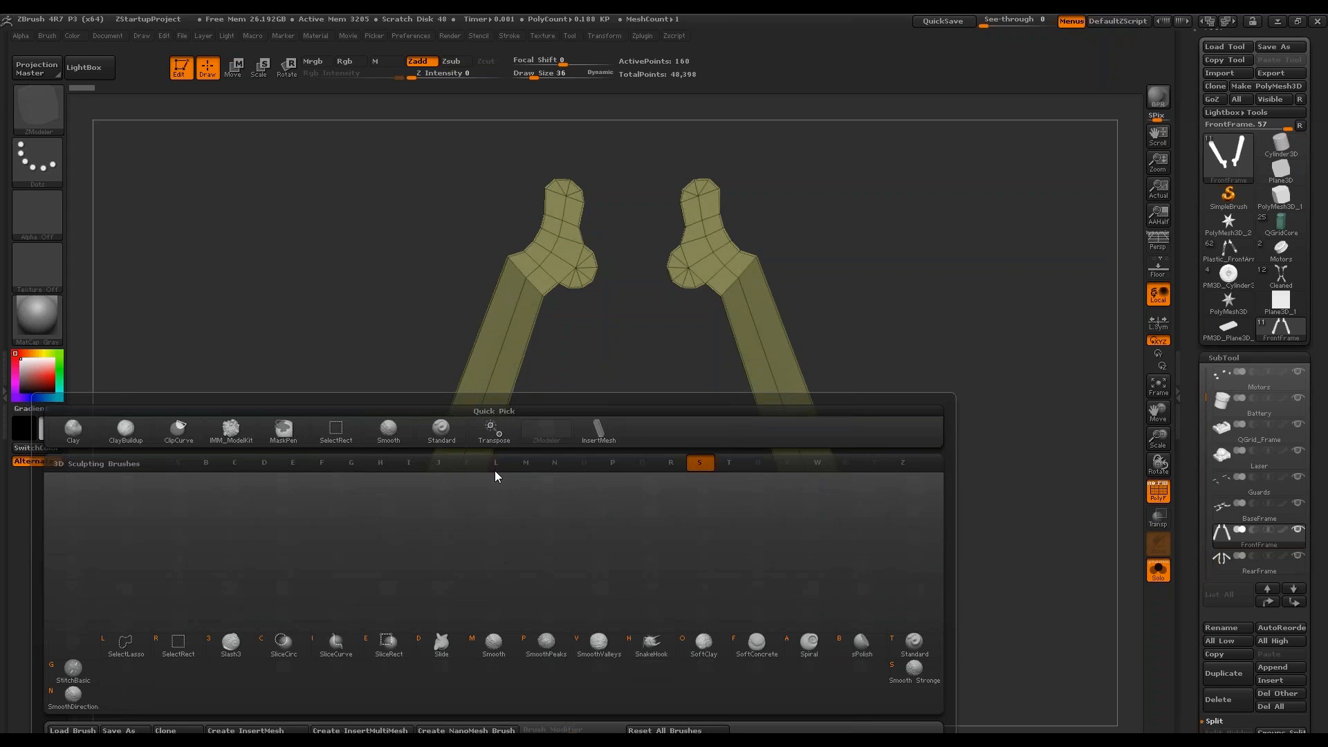
left_click(342, 646)
left_click(325, 671)
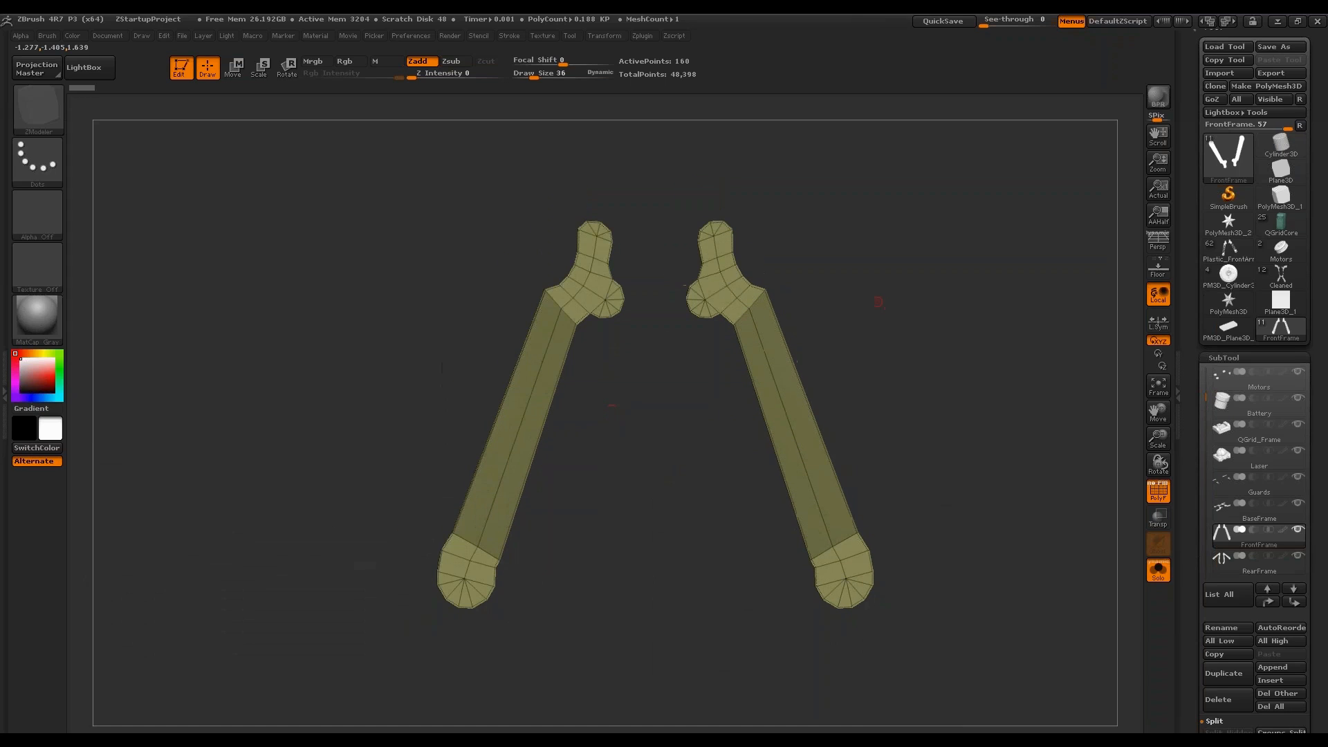
mouse_move(400, 487)
left_mouse_down("ctrl+shift")
mouse_move(616, 569)
mouse_move(607, 596)
left_mouse_up("ctrl+shift")
mouse_move(408, 440)
left_mouse_down("ctrl+shift")
mouse_move(549, 509)
mouse_move(624, 578)
mouse_move(621, 593)
mouse_move(637, 507)
mouse_move(642, 524)
left_mouse_up("ctrl+shift")
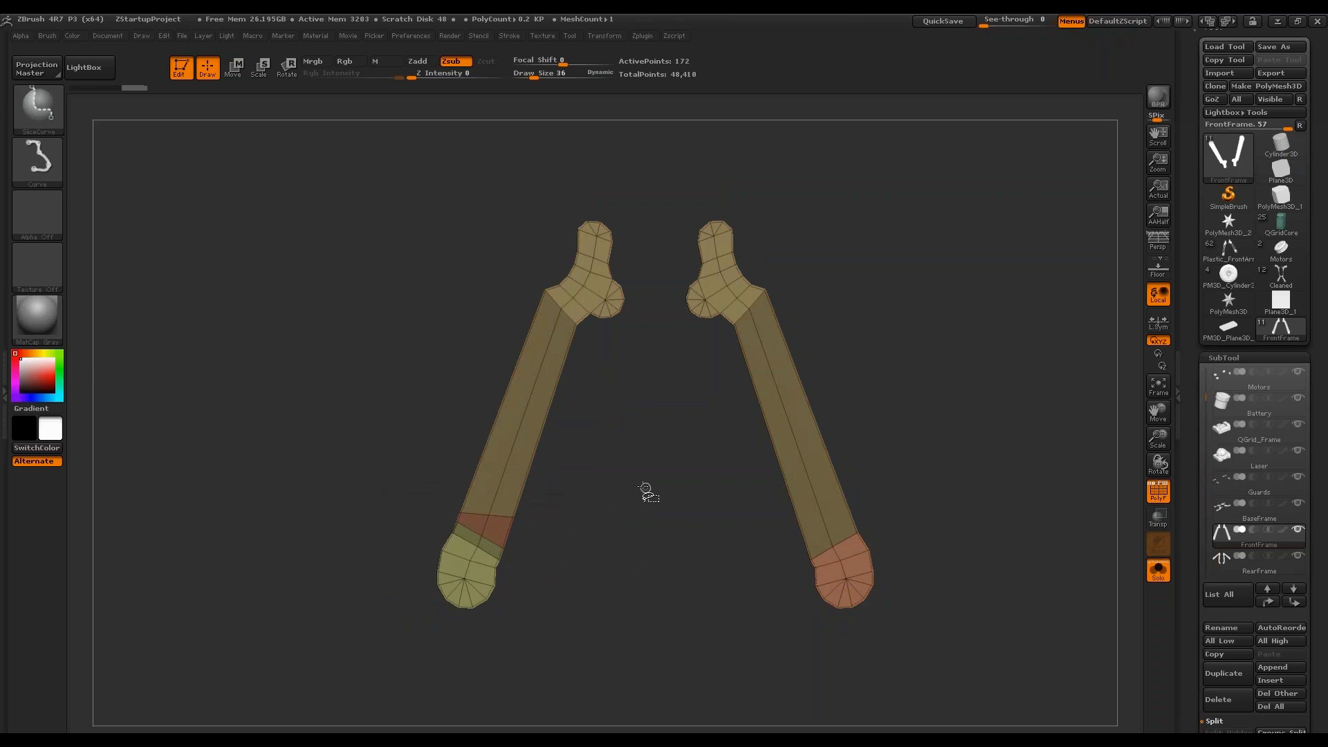
left_click_drag(443, 422, 599, 557, "ctrl+shift")
mouse_move(587, 502)
left_mouse_down("ctrl+shift")
mouse_move(448, 430)
mouse_move(451, 399)
left_mouse_up("ctrl+shift")
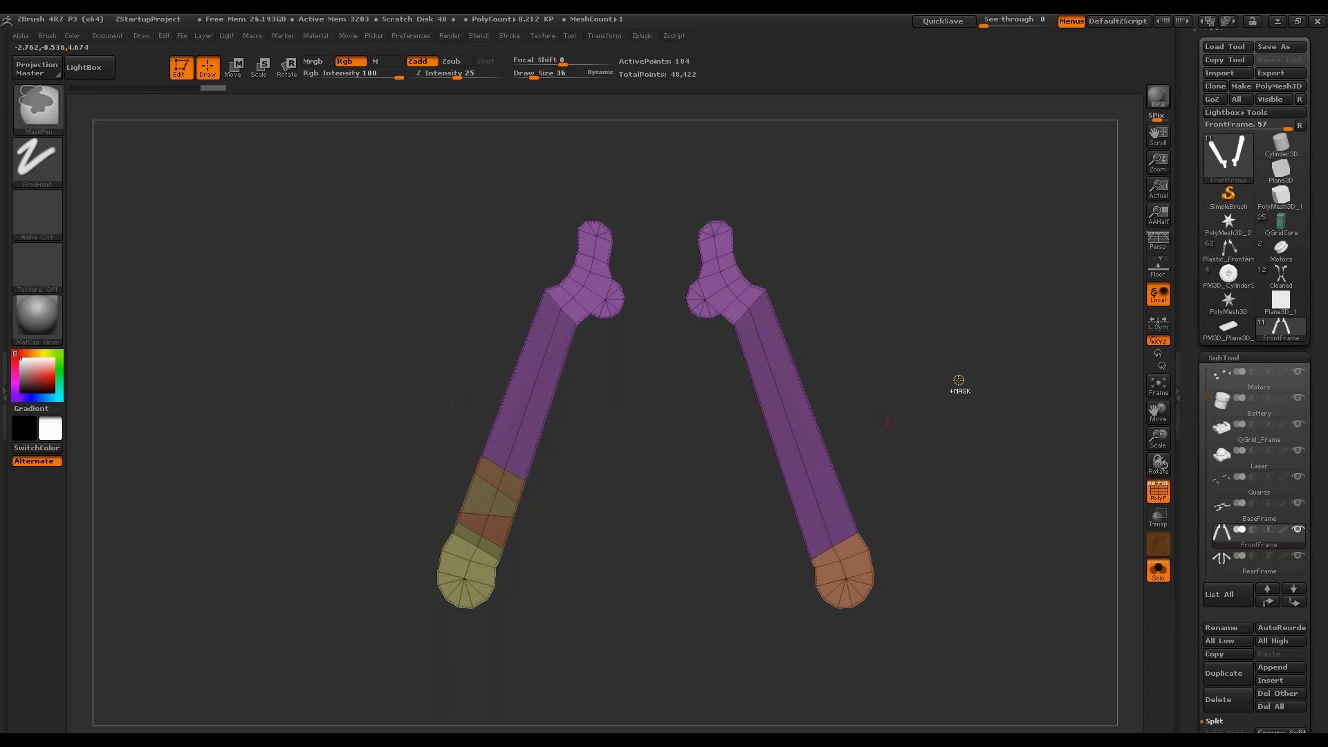
Undo the slices made across the arm.
key("ctrl+z")
key("ctrl+z")
key("ctrl+z")
key("ctrl+z")
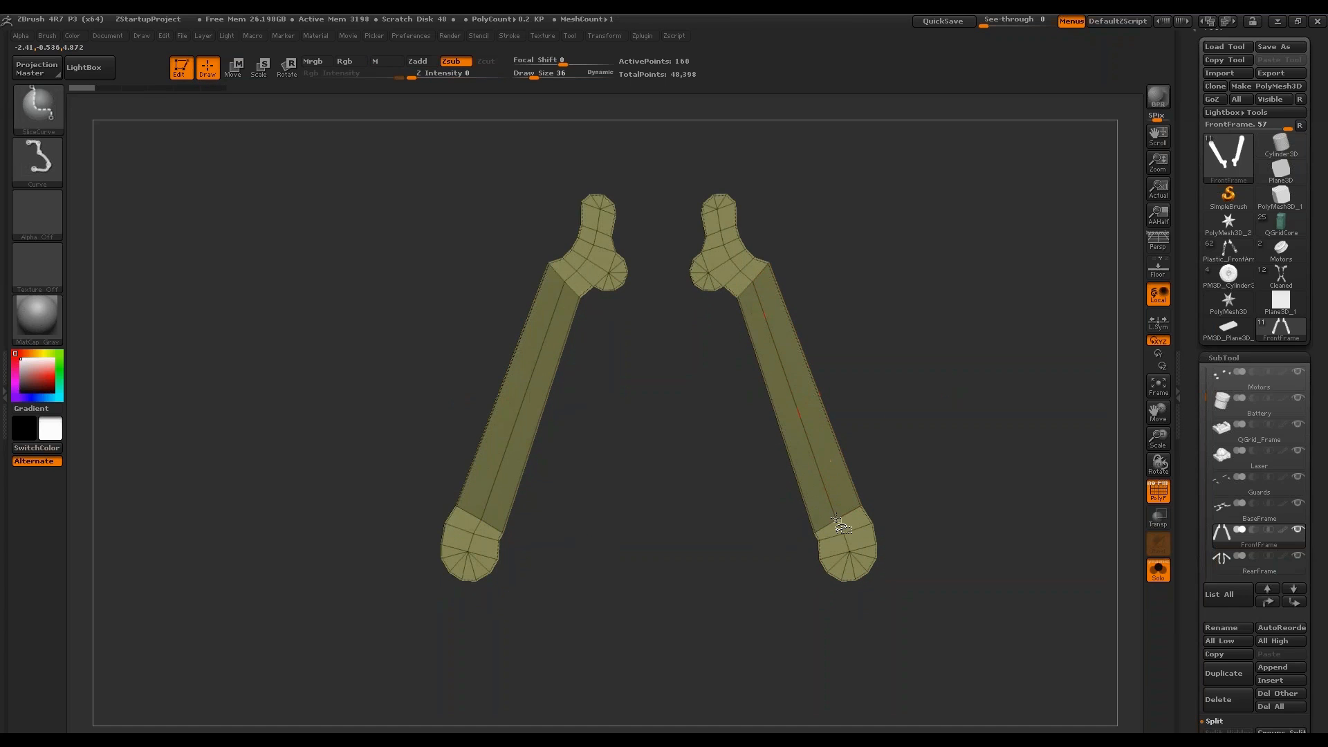
Set the ZModeler edge action to Polygroup with the PolyLoop target and the Overwrite modifier.
mouse_move(858, 449)
left_mouse_down()
mouse_move(891, 380)
mouse_move(922, 380)
mouse_move(838, 517)
left_mouse_up()
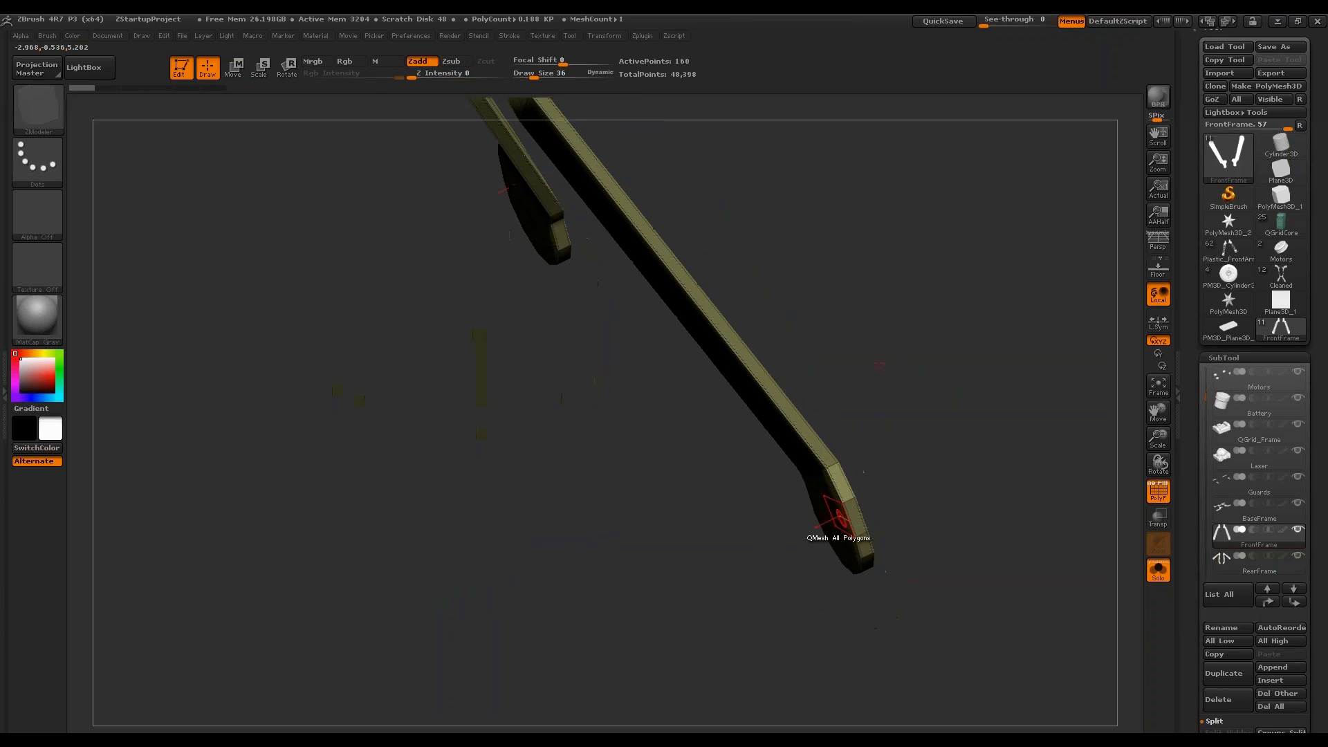
key("space")
left_click(822, 420)
left_click(829, 510)
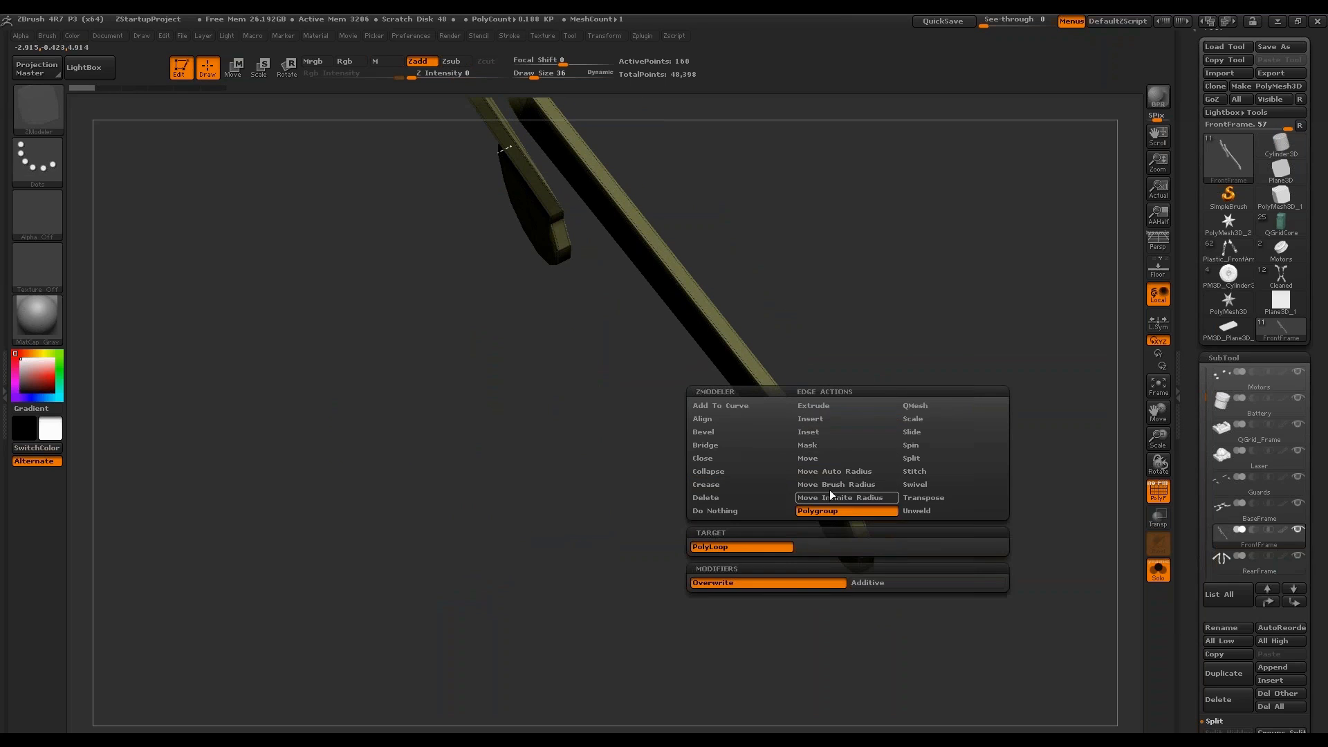
mouse_move(832, 462)
left_mouse_down()
mouse_move(871, 415)
mouse_move(847, 515)
left_mouse_up()
Assign a separate polygroup to each FrontFrame arm with Auto Groups.
mouse_move(924, 485)
left_mouse_down("alt")
mouse_move(943, 367)
mouse_move(1134, 414)
left_mouse_up("alt")
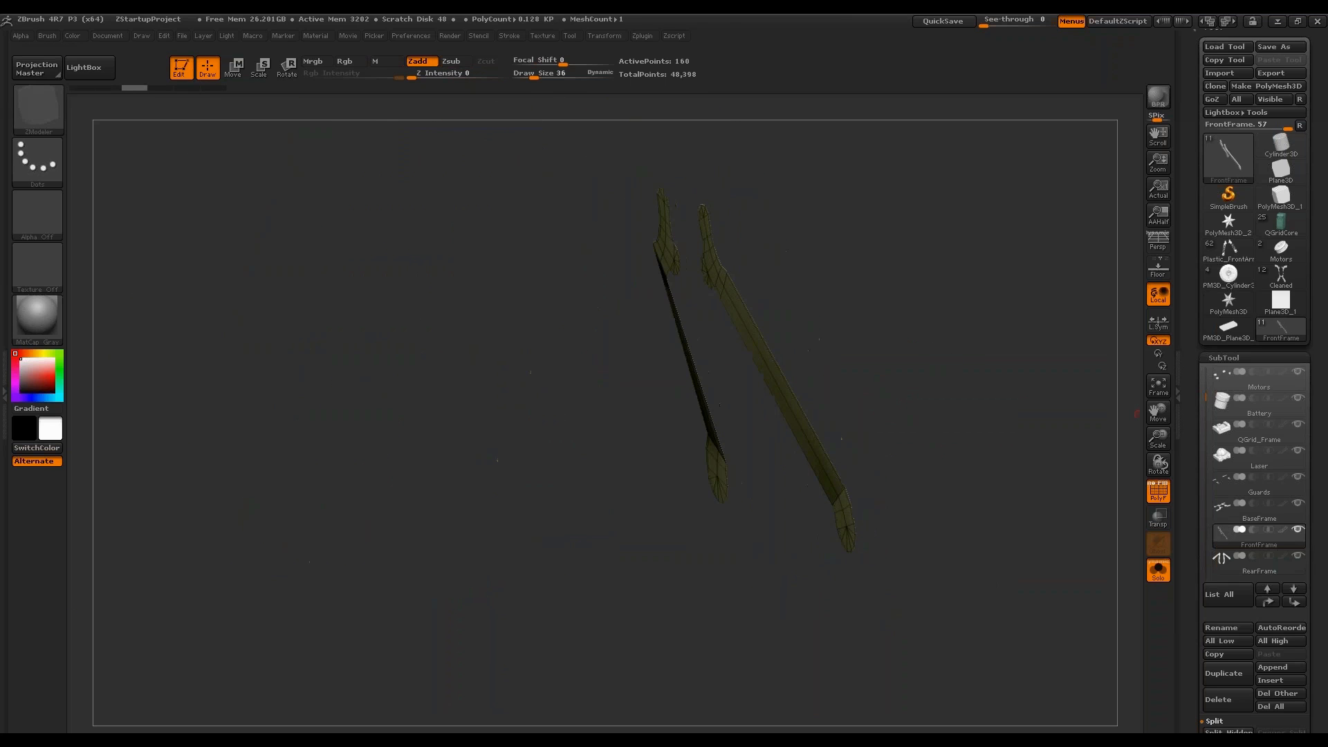
left_click_drag(1188, 453, 1200, 229)
left_click(1231, 267)
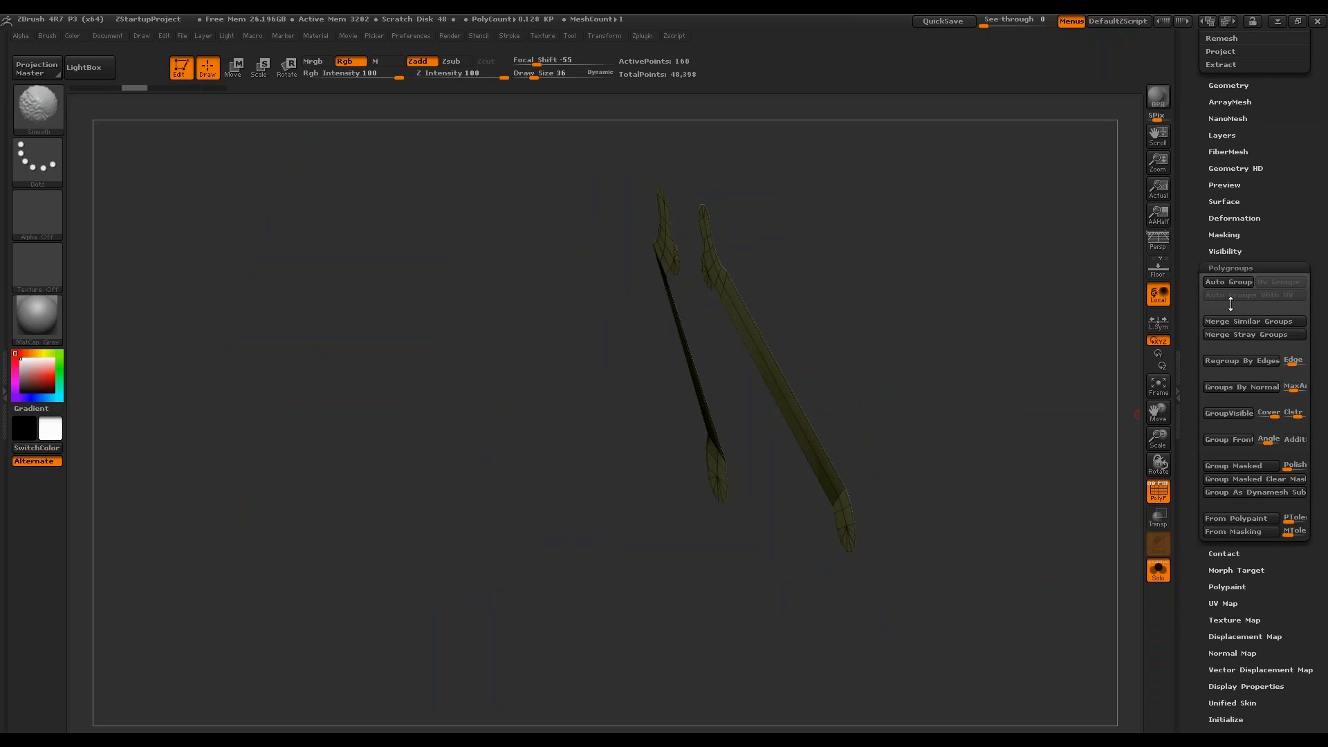
left_click(1228, 282)
left_click_drag(1138, 418, 960, 438, "shift")
right_click(851, 490)
left_click_drag(727, 468, 526, 525)
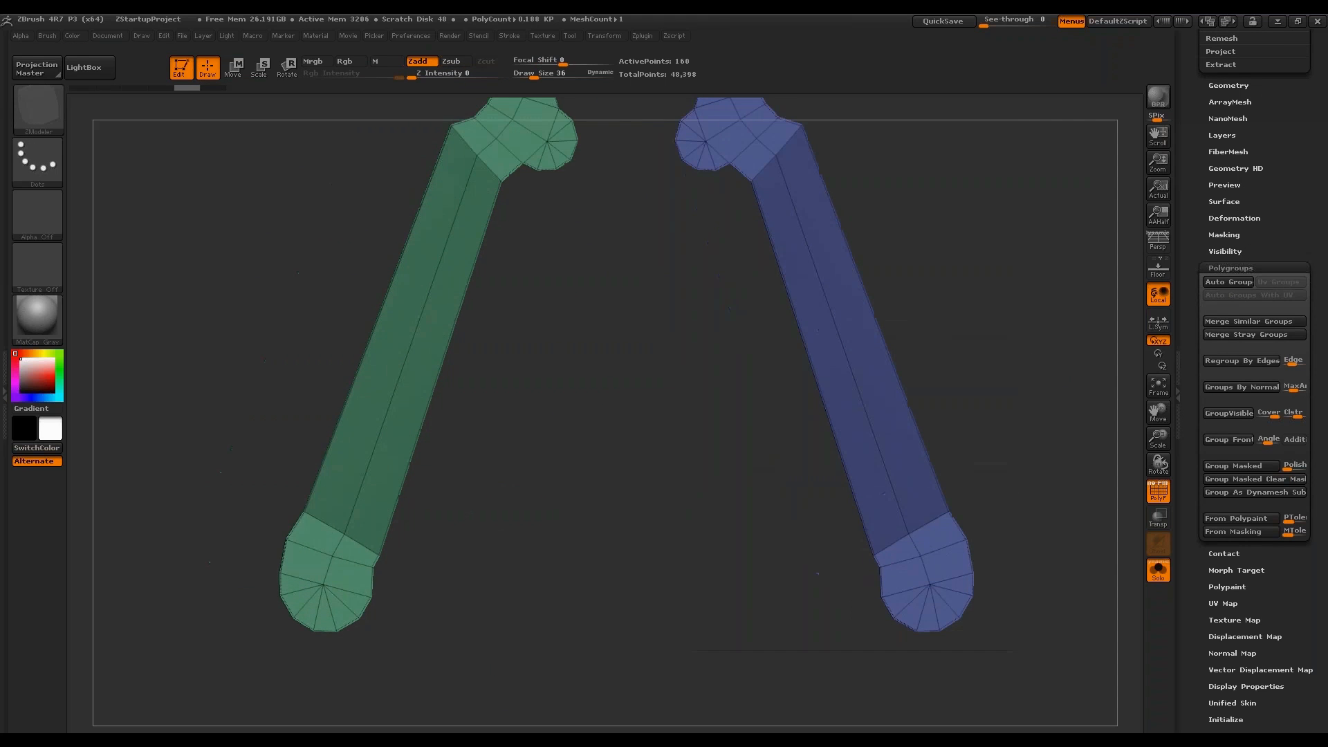
Inset the faces of both arms with a narrow border using the Inset polygon action targeting Polygroup All.
right_click(355, 552)
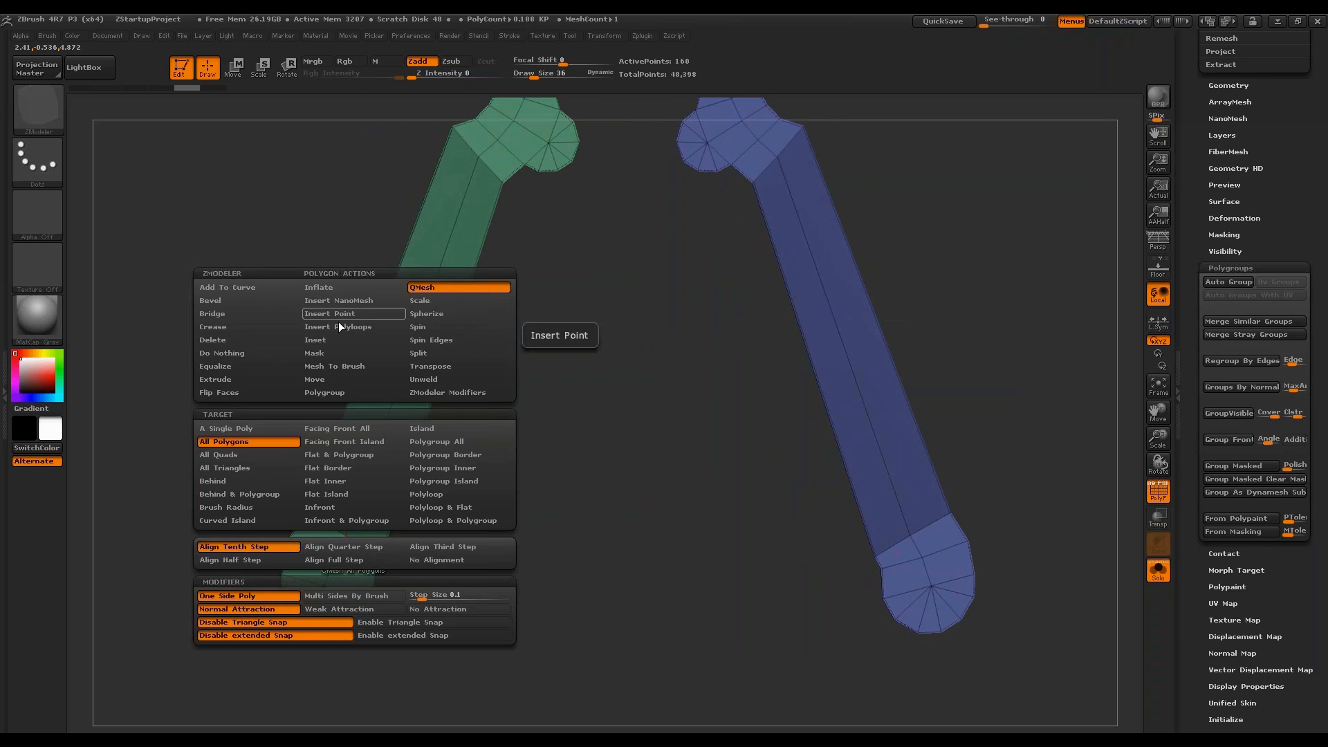
left_click(331, 340)
left_click(451, 455)
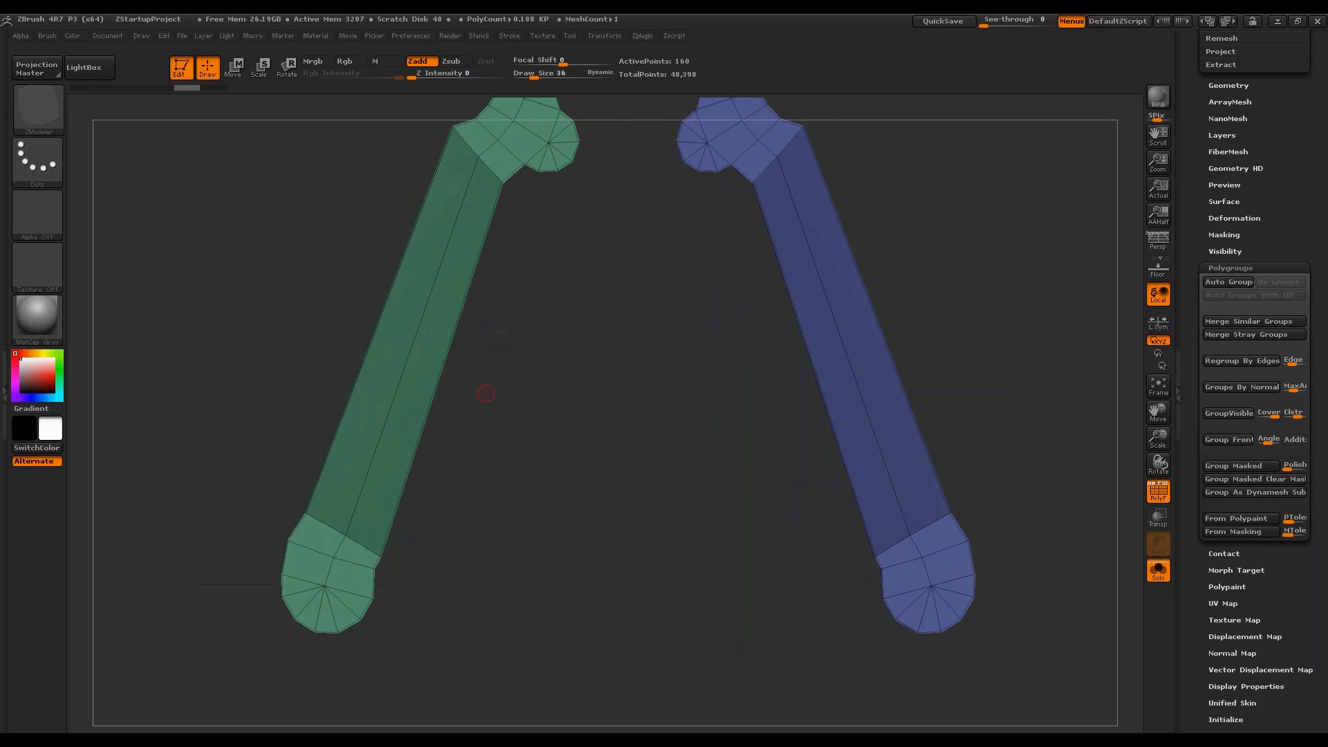
left_click_drag(418, 382, 420, 396)
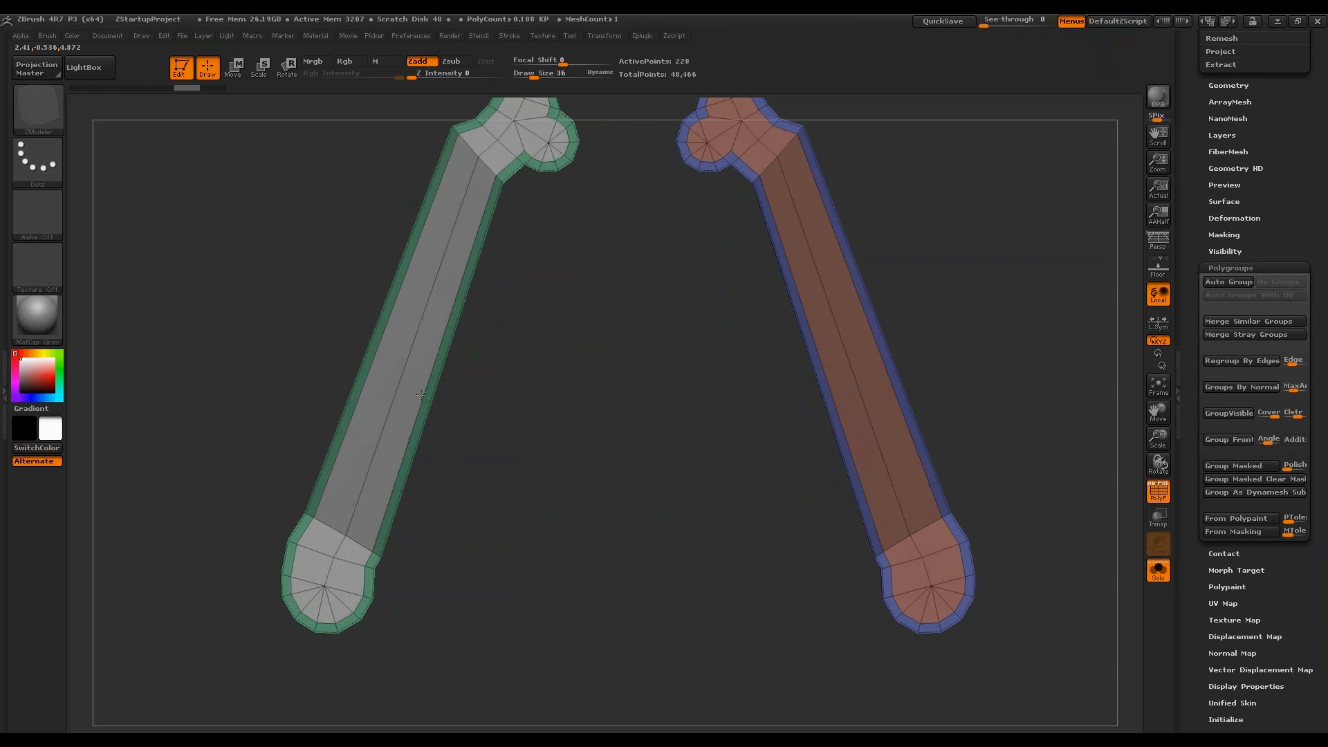
Try insetting the narrow border faces with the Inset action targeting Polygroup Island, and undo it.
left_click_drag(644, 477, 704, 422)
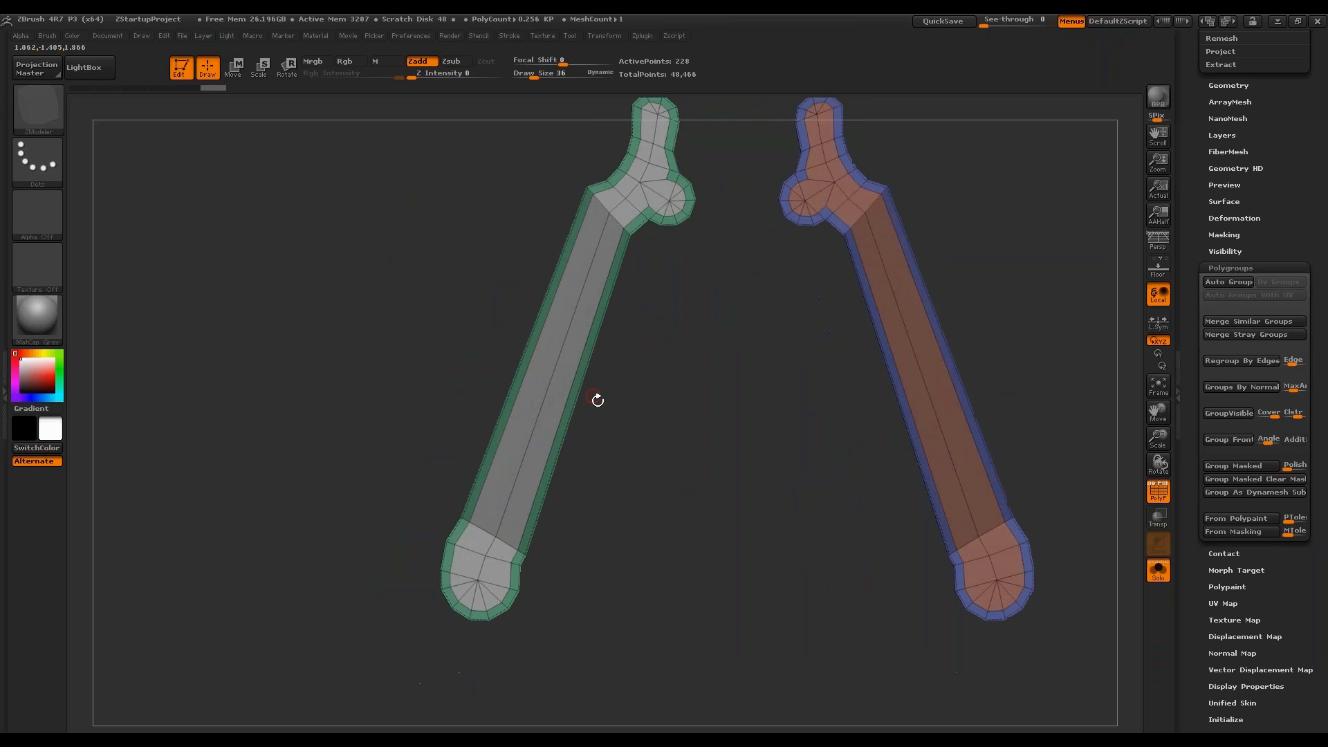
left_click_drag(597, 400, 667, 396)
left_click_drag(540, 492, 573, 438)
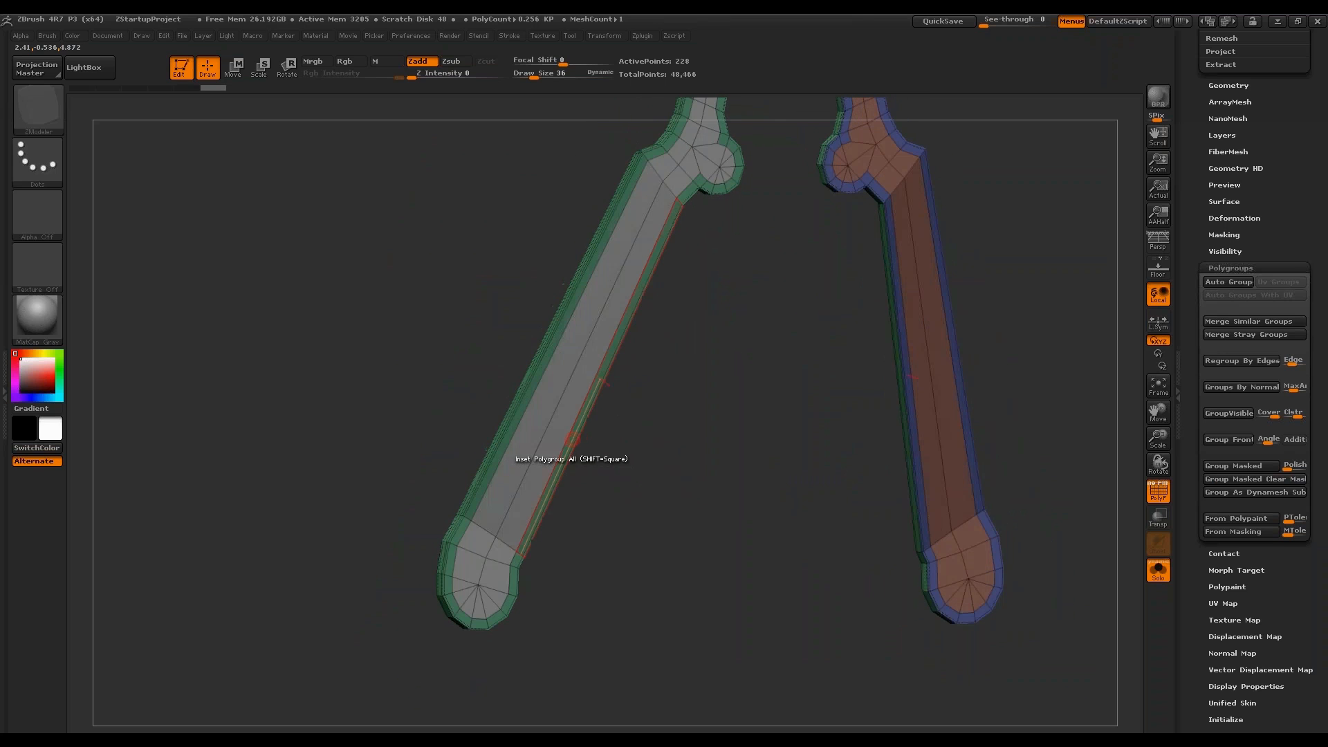
key("space")
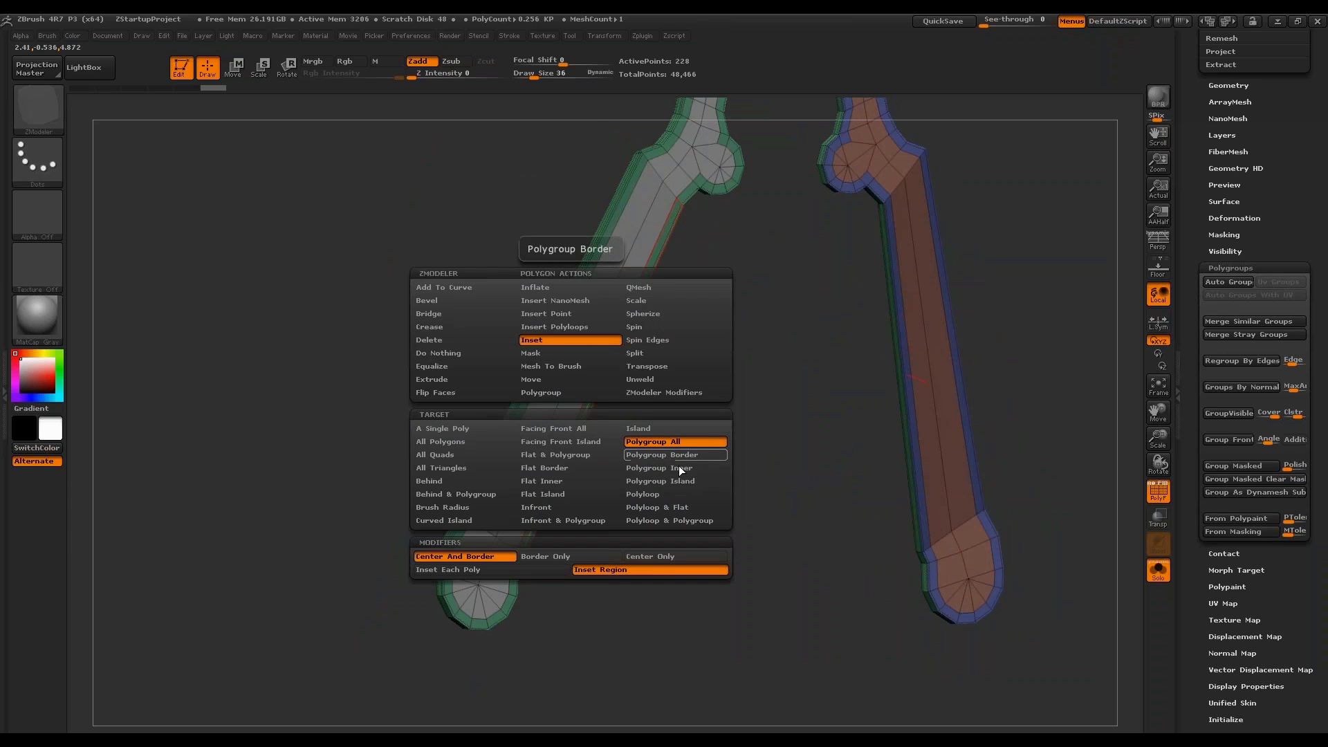
left_click(680, 470)
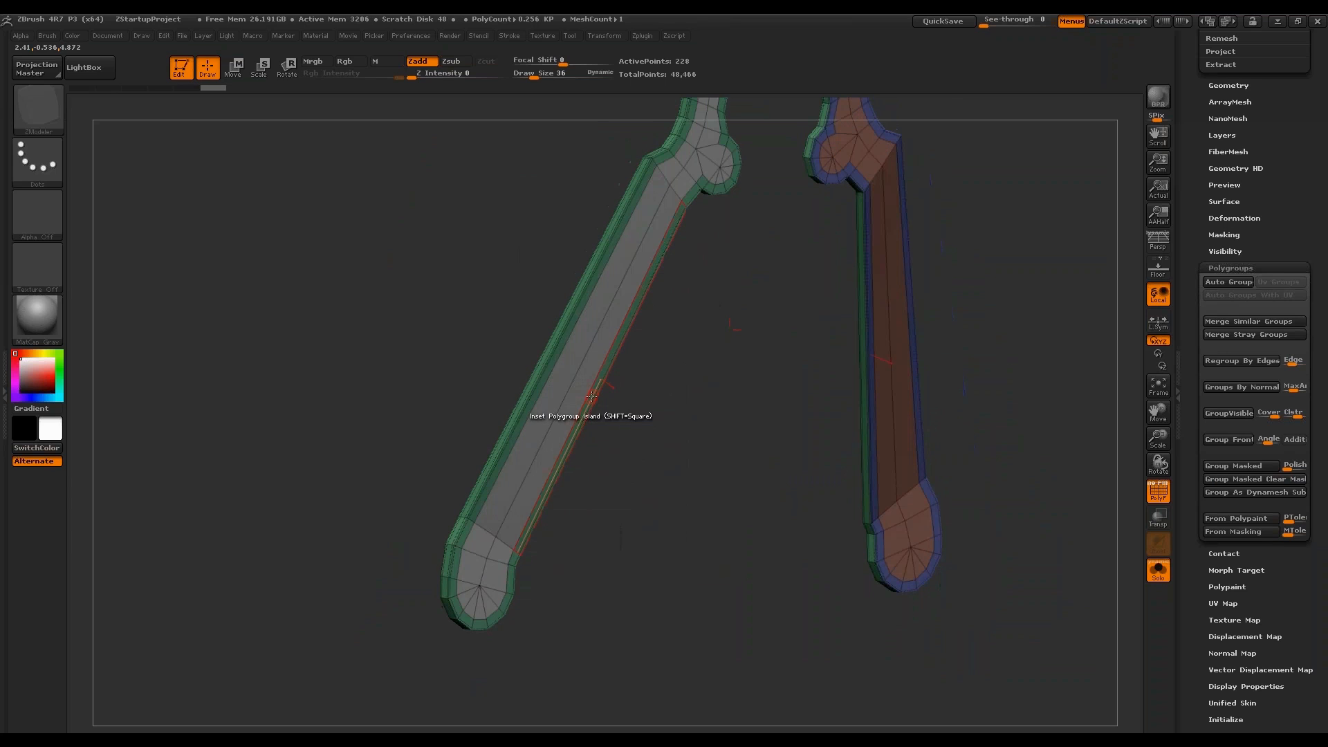
left_click_drag(592, 396, 608, 400)
key("ctrl+z")
Recess the inset faces of both arms below their rims using the QMesh polygon action targeting Polygroup Island.
key("space")
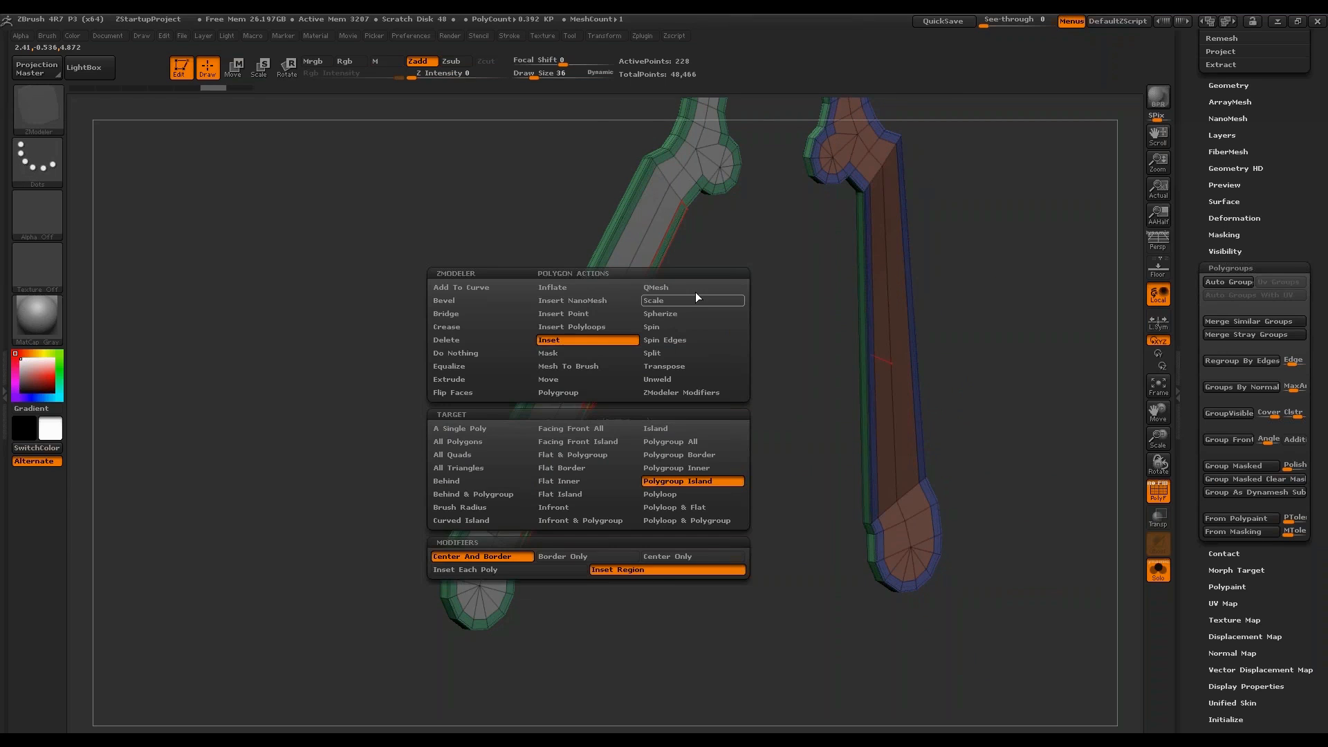
left_click(691, 288)
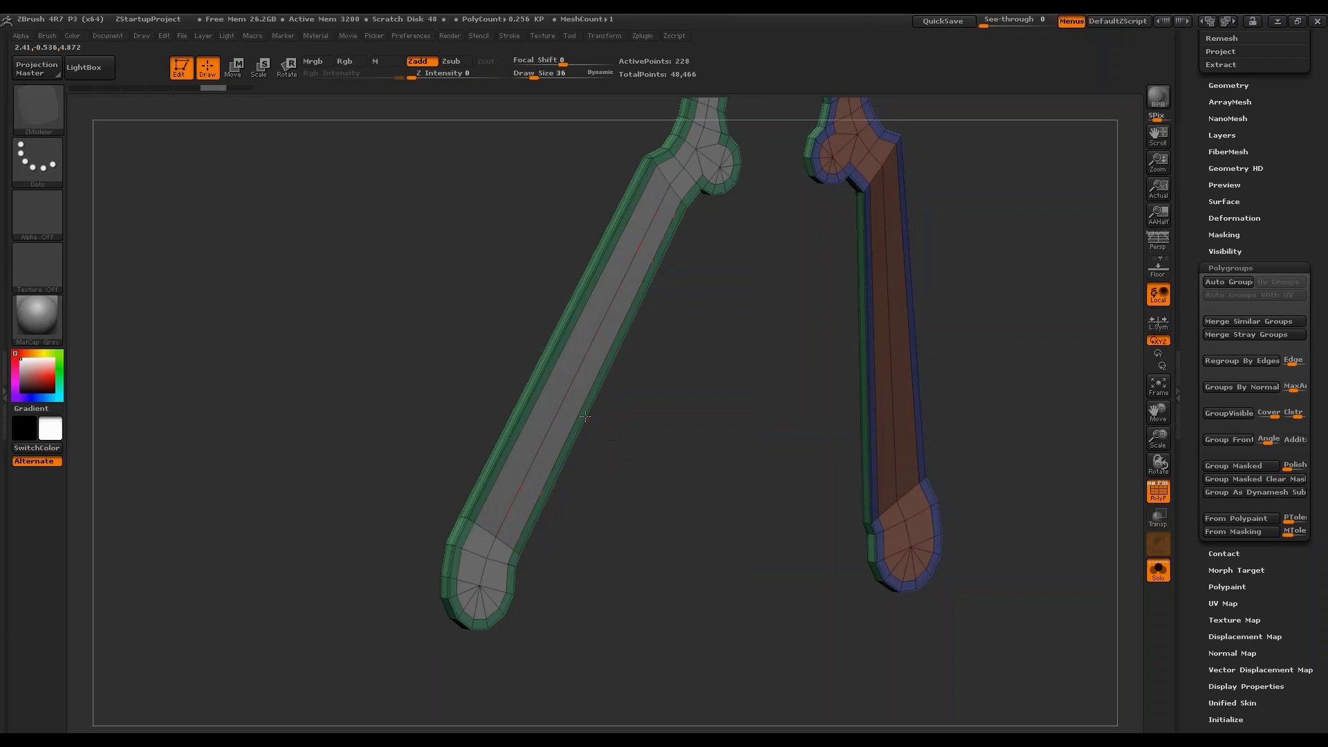
left_click_drag(585, 413, 615, 424)
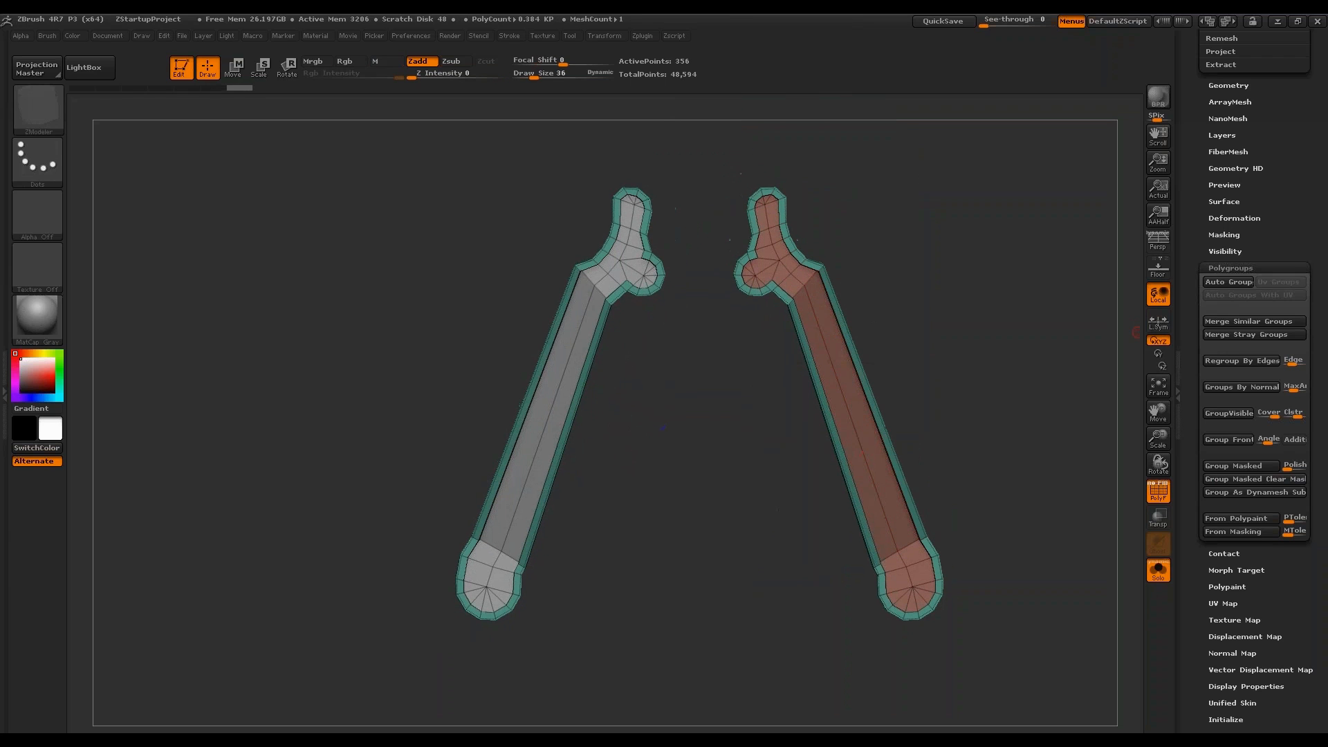
left_click_drag(1189, 349, 1189, 465)
left_click_drag(1001, 390, 671, 542, "alt")
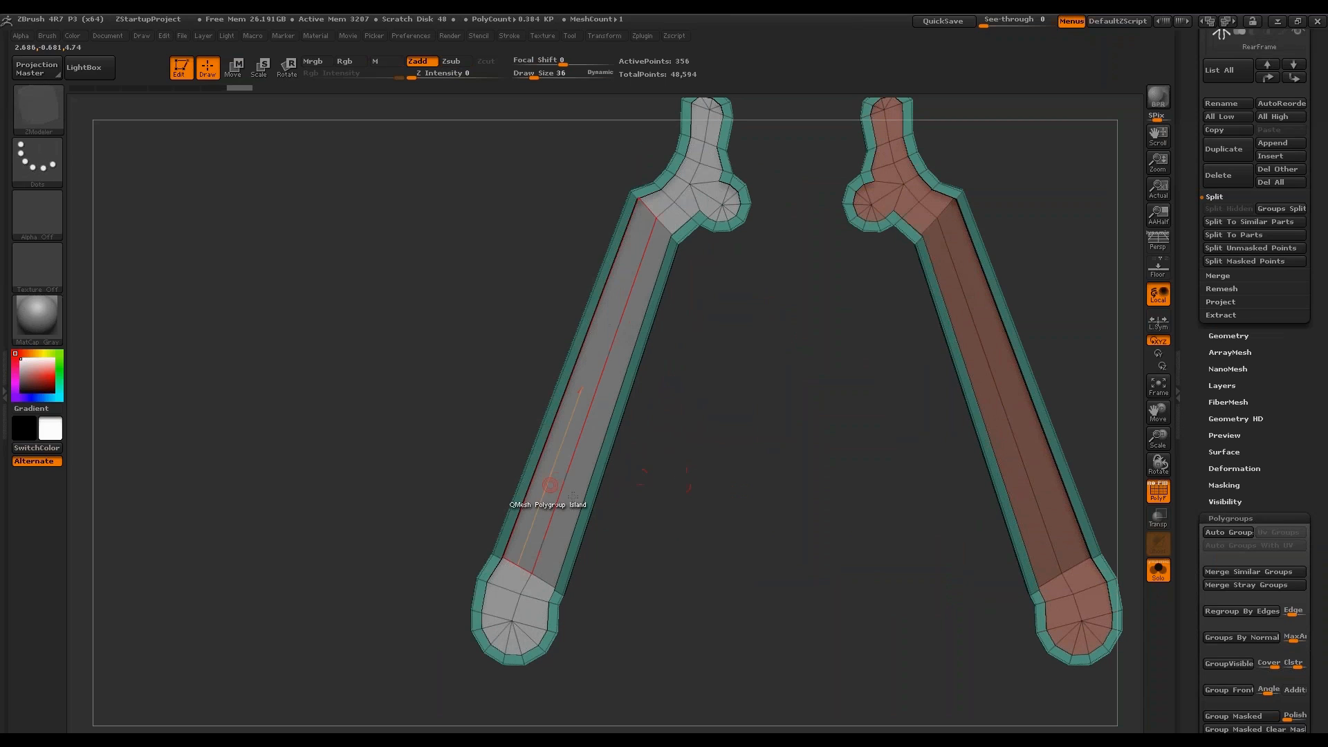
Slice one arm crosswise with SliceCurve into wide panels separated by narrow, partly slanted strips.
mouse_move(461, 493)
left_mouse_down("ctrl+shift")
mouse_move(658, 563)
mouse_move(663, 630)
left_mouse_up("ctrl+shift")
left_click_drag(441, 480, 690, 477, "ctrl+shift")
mouse_move(538, 430)
left_mouse_down("ctrl+shift")
mouse_move(729, 371)
mouse_move(698, 575)
mouse_move(741, 438)
mouse_move(732, 484)
left_mouse_up("ctrl+shift")
mouse_move(477, 390)
left_mouse_down("ctrl+shift")
mouse_move(750, 460)
mouse_move(729, 527)
mouse_move(732, 504)
left_mouse_up("ctrl+shift")
mouse_move(489, 350)
left_mouse_down("ctrl+shift")
mouse_move(747, 439)
mouse_move(738, 480)
left_mouse_up("ctrl+shift")
mouse_move(489, 338)
left_mouse_down("ctrl+shift")
mouse_move(735, 379)
mouse_move(700, 469)
left_mouse_up("ctrl+shift")
mouse_move(529, 294)
left_mouse_down("ctrl+shift")
mouse_move(735, 445)
mouse_move(723, 466)
left_mouse_up("ctrl+shift")
right_click(756, 396)
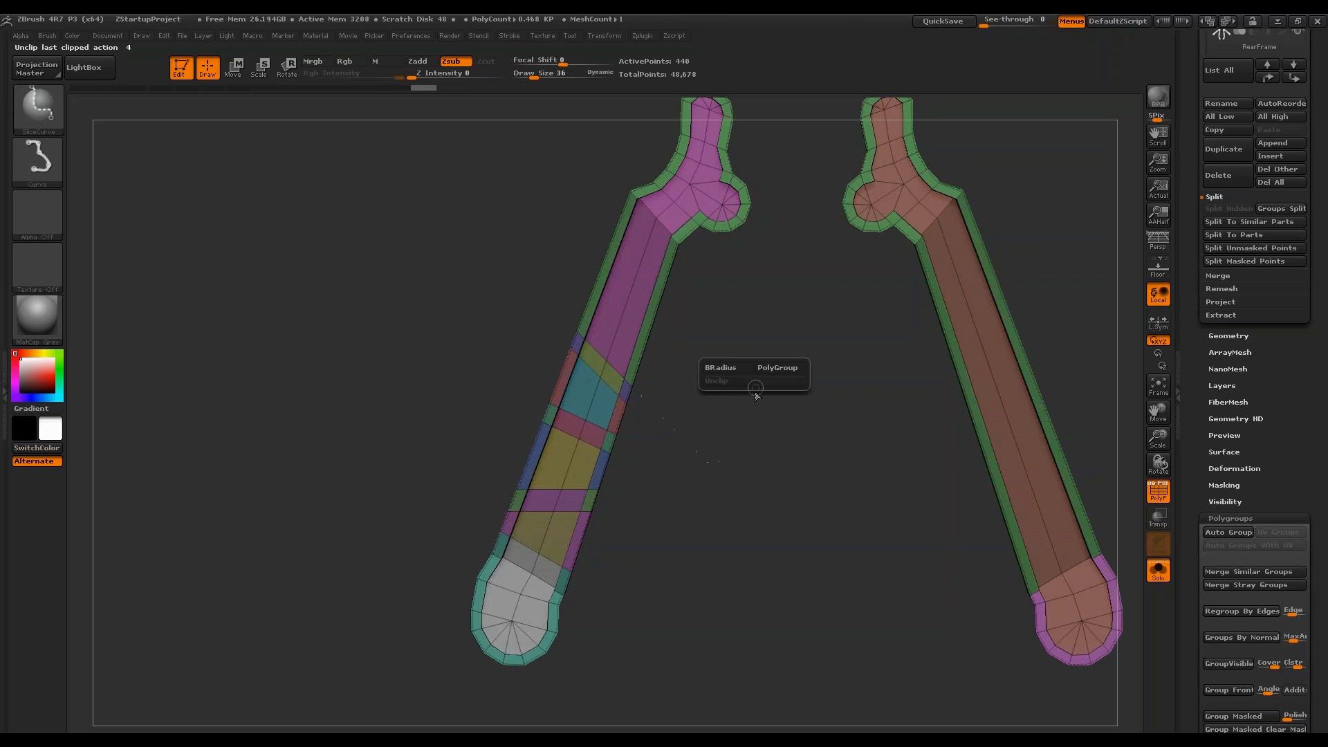
mouse_move(562, 237)
left_mouse_down("ctrl+shift")
mouse_move(765, 350)
mouse_move(776, 312)
mouse_move(740, 320)
mouse_move(777, 320)
mouse_move(769, 342)
mouse_move(777, 330)
mouse_move(785, 341)
left_mouse_up("ctrl+shift")
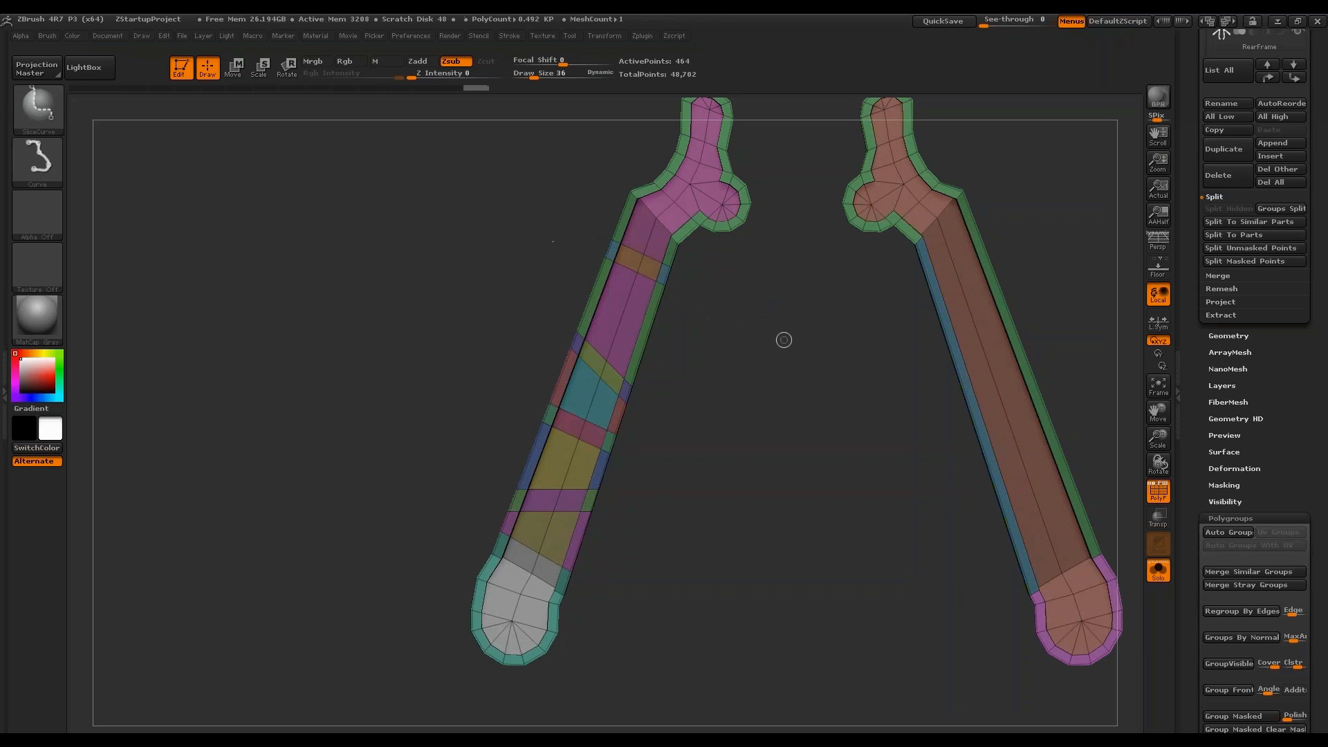
Try insetting the lowest wide panel of the sliced arm with the Inset polygon action targeting Polygroup Island, and undo it.
key("f")
left_click_drag(1034, 373, 1119, 374)
left_click_drag(623, 298, 693, 276)
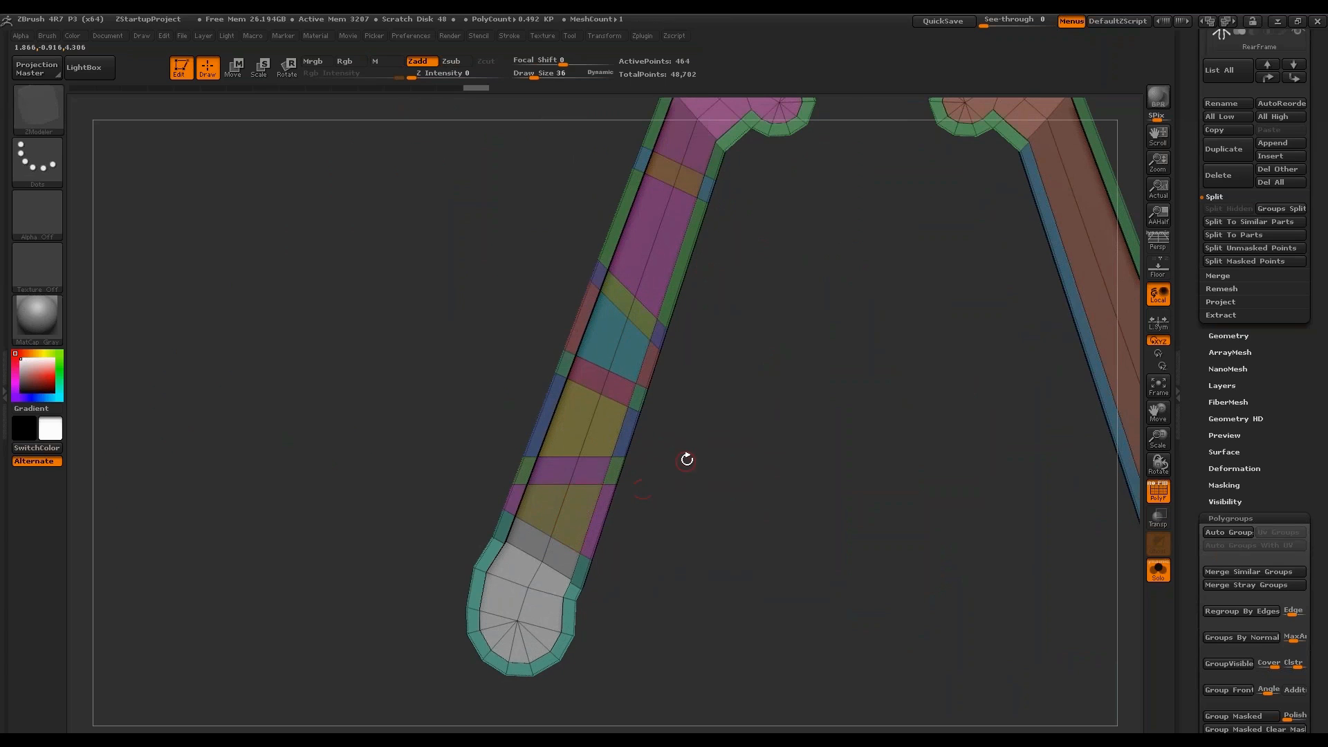
left_click_drag(686, 459, 564, 508)
key("space")
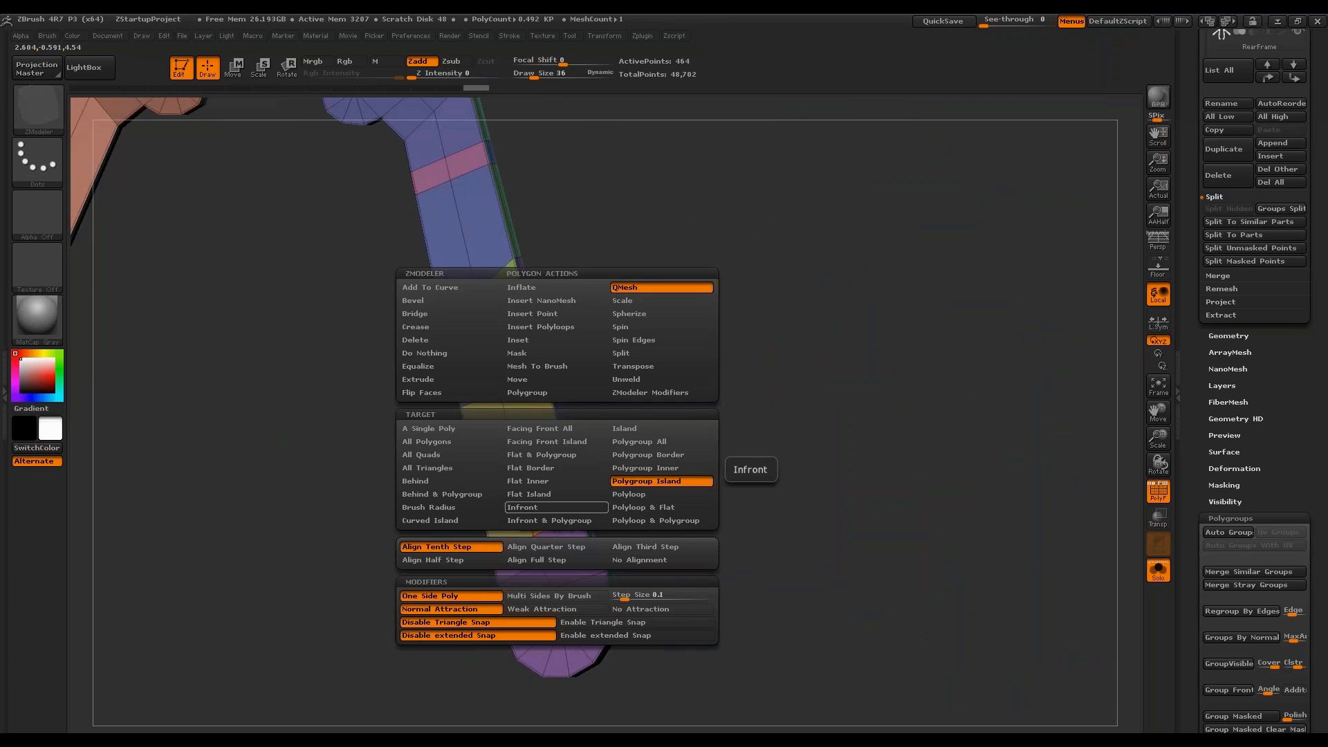
left_click(538, 338)
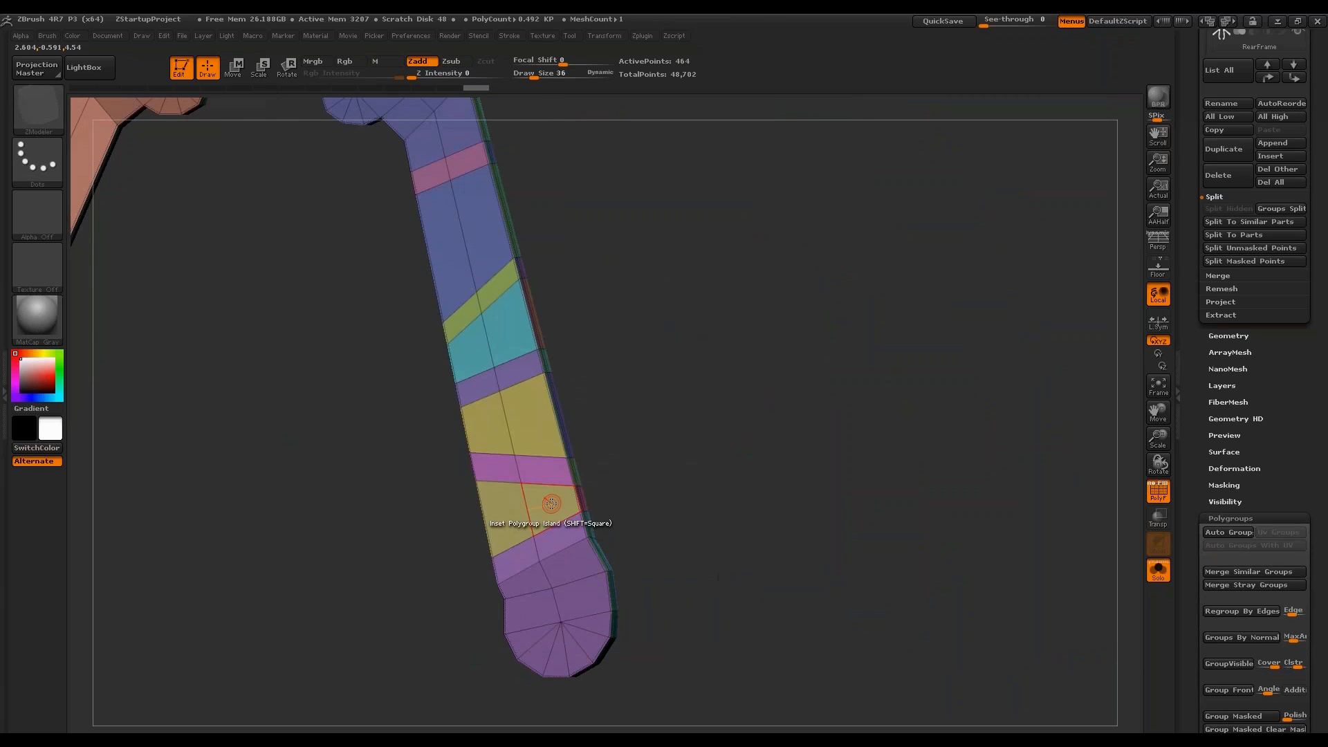
left_click_drag(551, 504, 562, 527)
key("ctrl+z")
Set the ZModeler polygon action to QMesh with the Polygroup All target.
left_click_drag(750, 371, 785, 346, "shift")
key("space")
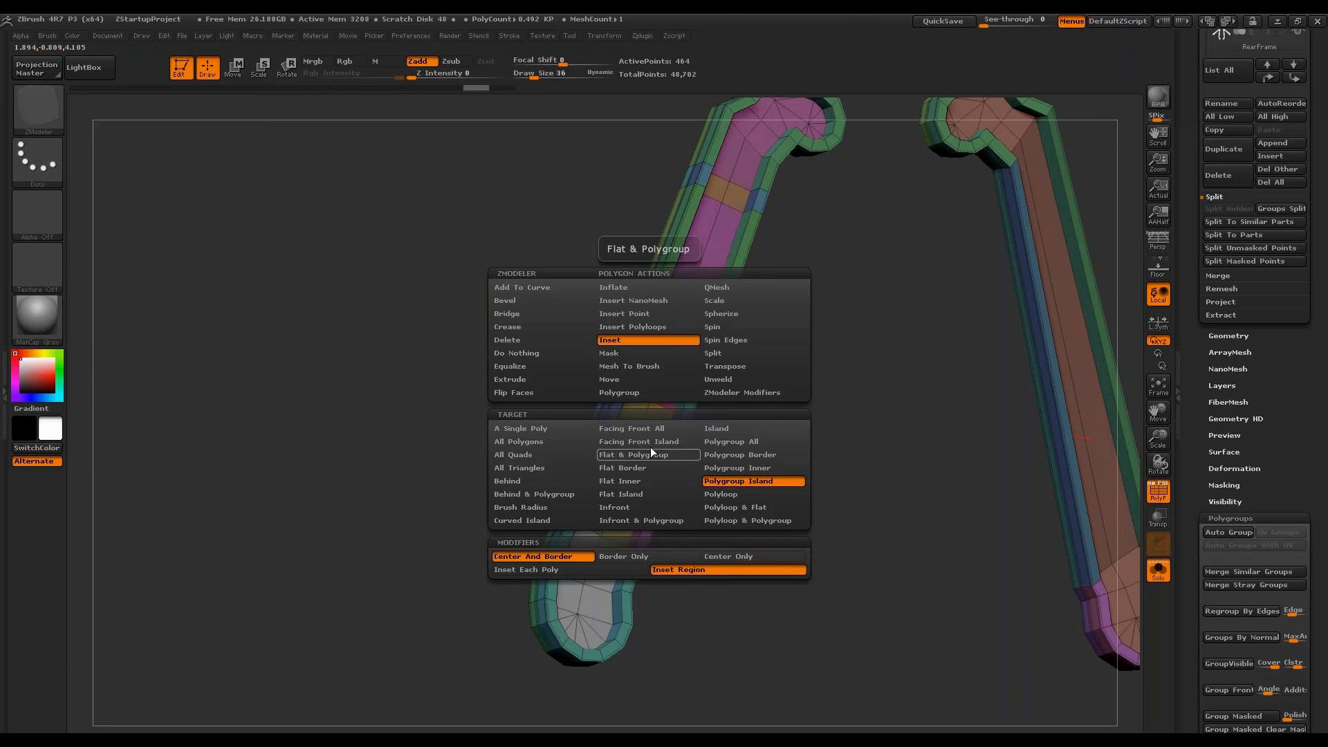
left_click_drag(767, 446, 667, 438)
key("space")
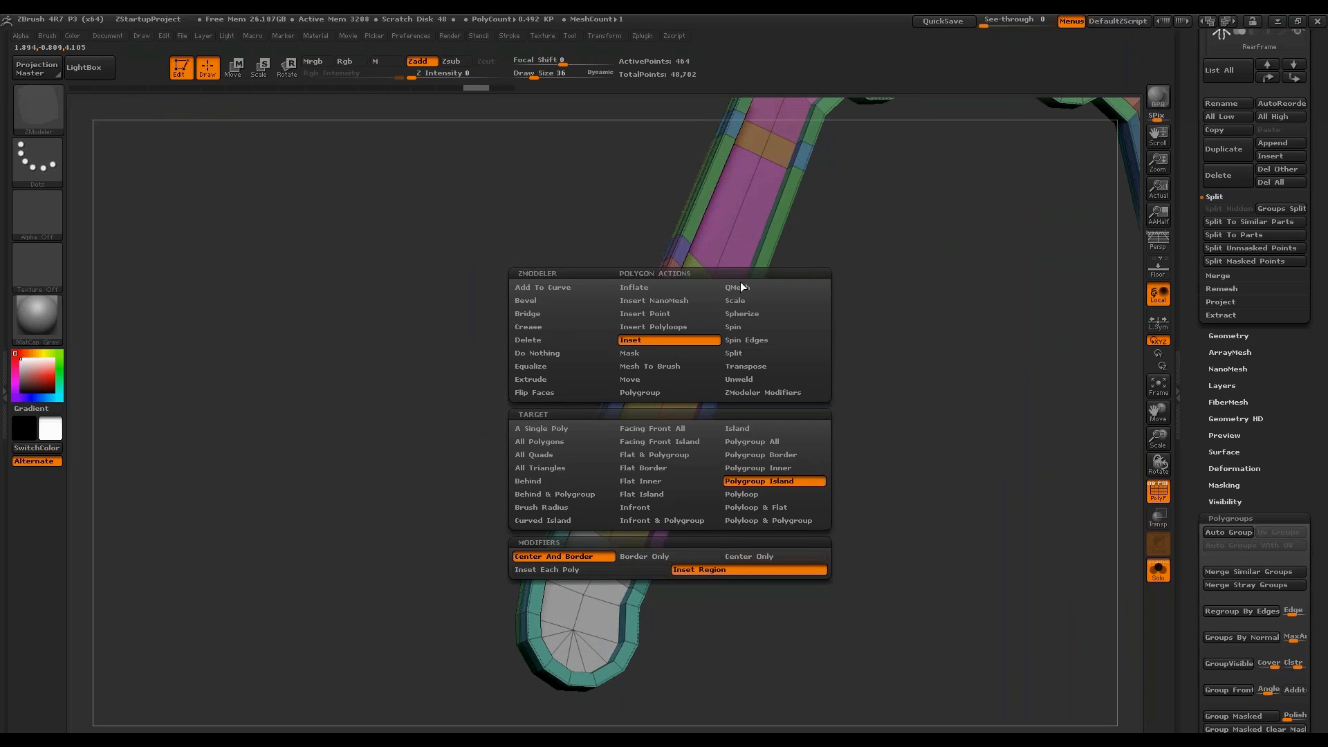
left_click(738, 287)
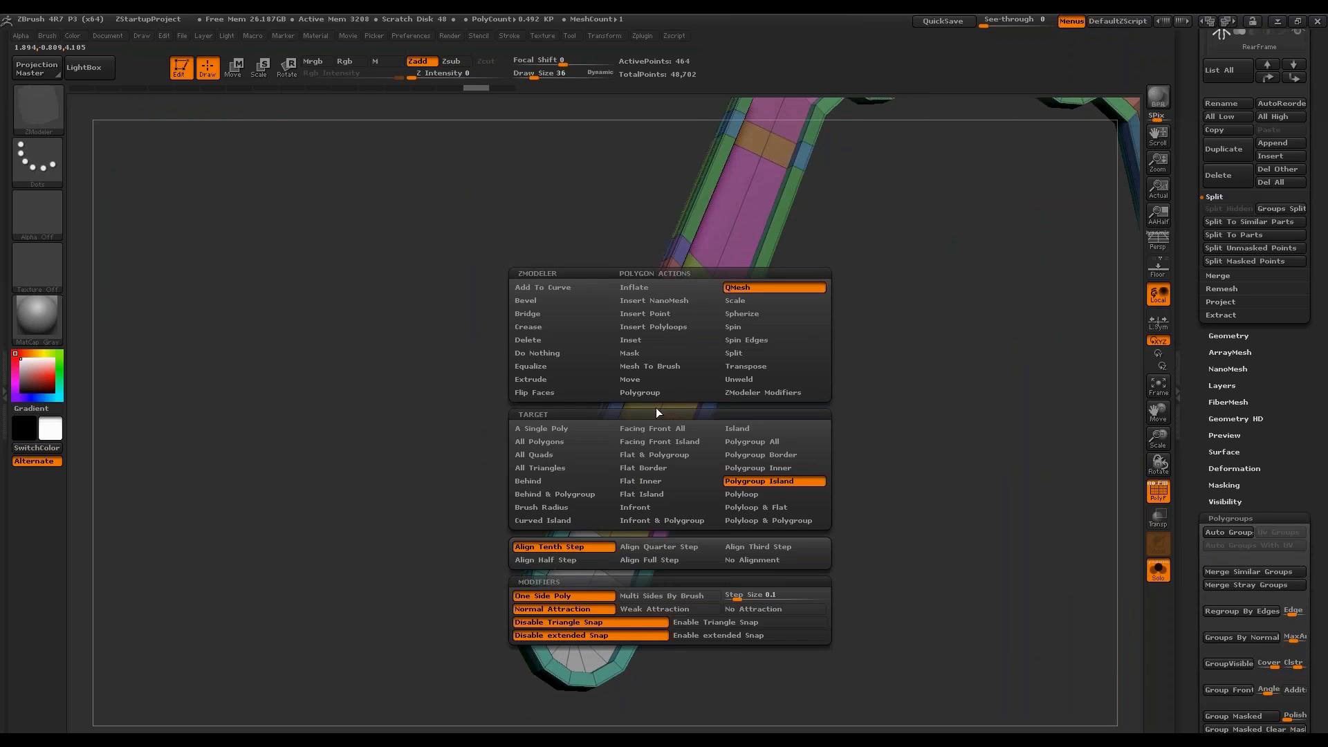
left_click(774, 443)
Try cutting two wide panels out of the sliced arm with QMesh, and undo the cuts.
left_click_drag(661, 425, 664, 408)
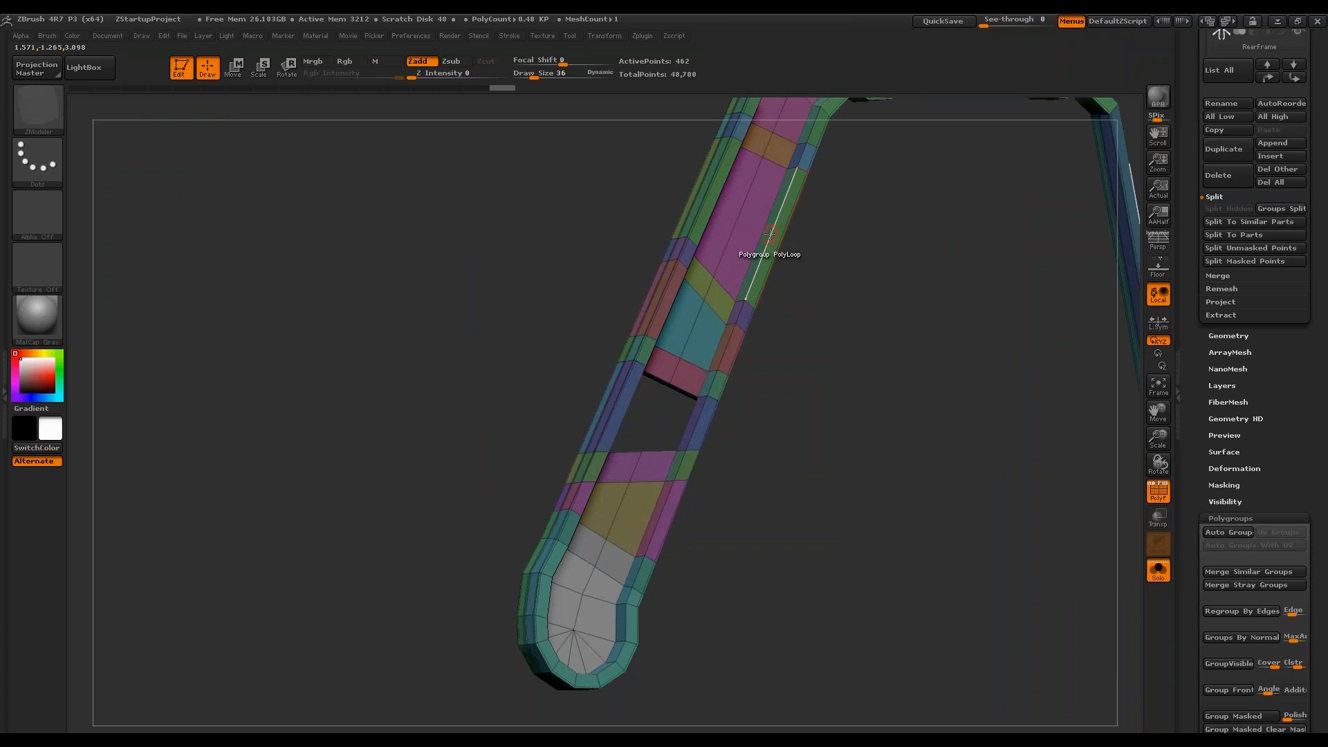
left_click_drag(749, 227, 756, 210)
left_click_drag(853, 333, 798, 408, "alt")
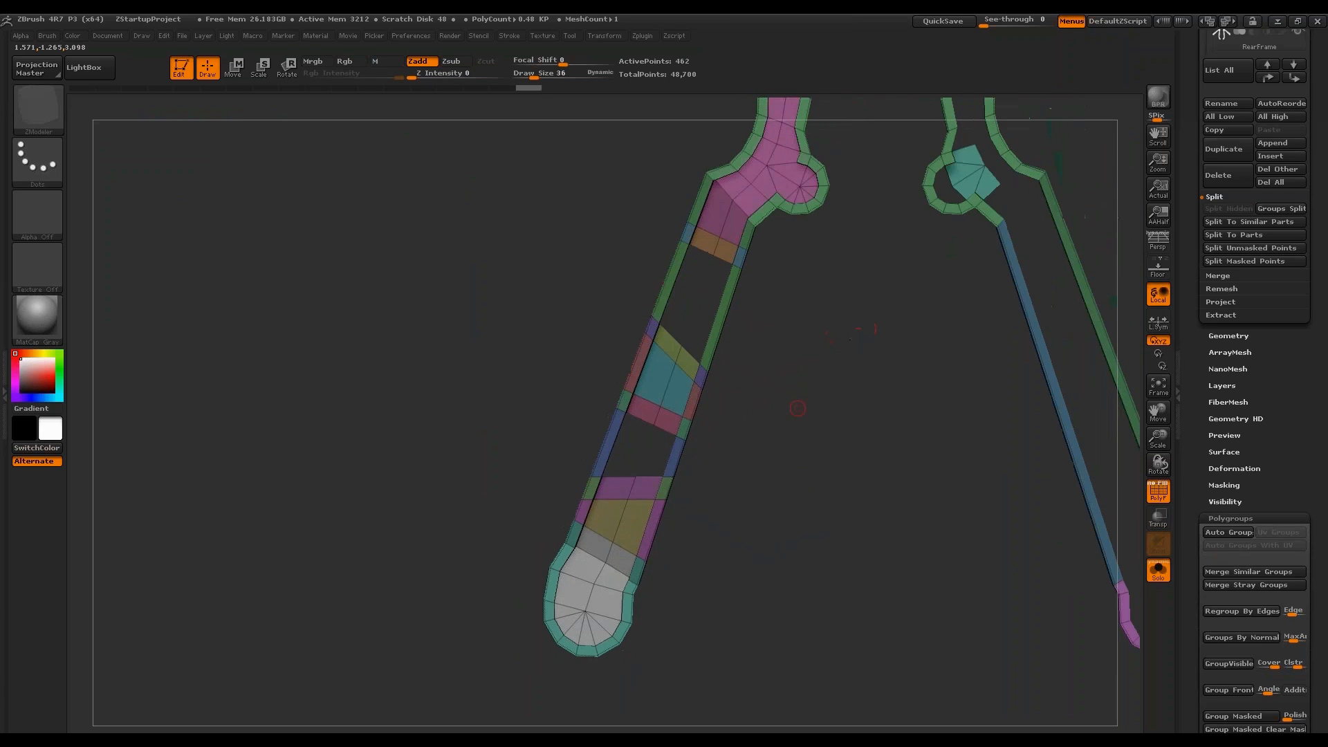
key("ctrl+z")
key("ctrl+z")
key("ctrl+z")
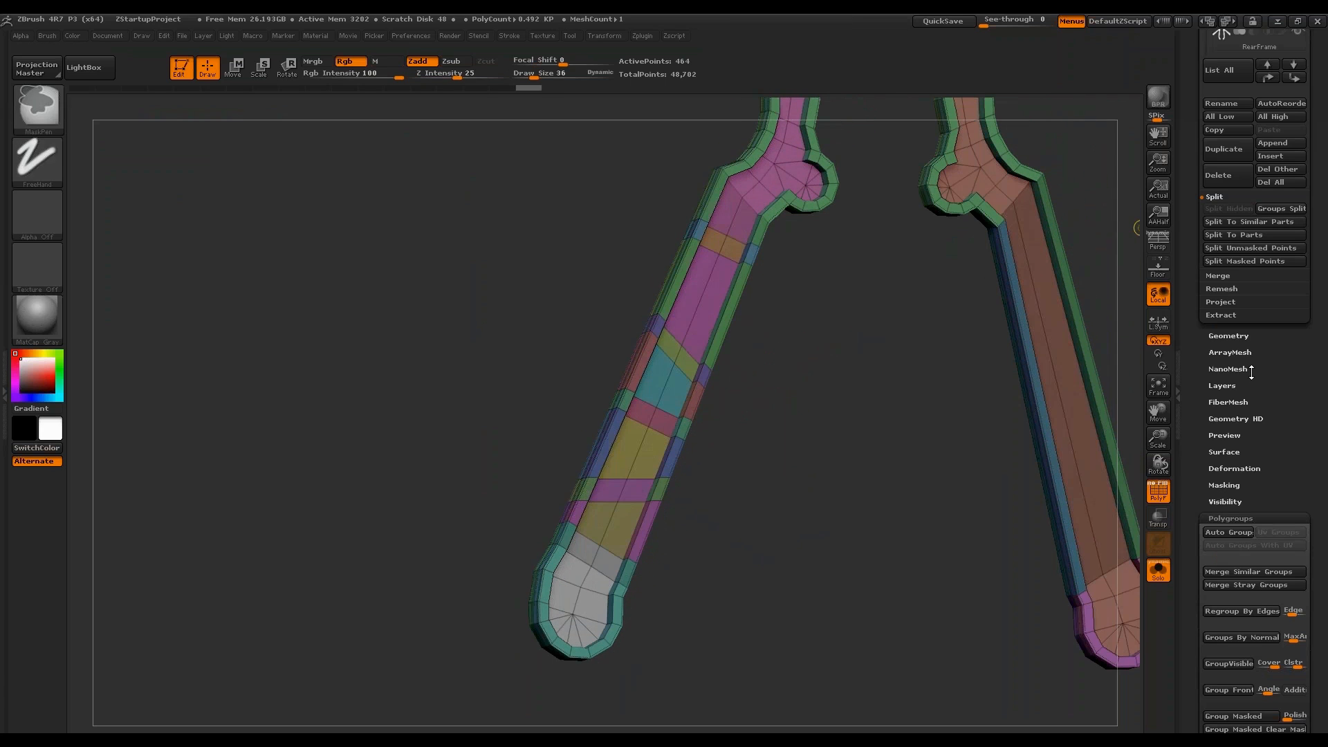
Flip the mesh with the Mirror deformation and apply Mirror And Weld to give both arms the same sliced panels.
left_click_drag(1252, 372, 1271, 487)
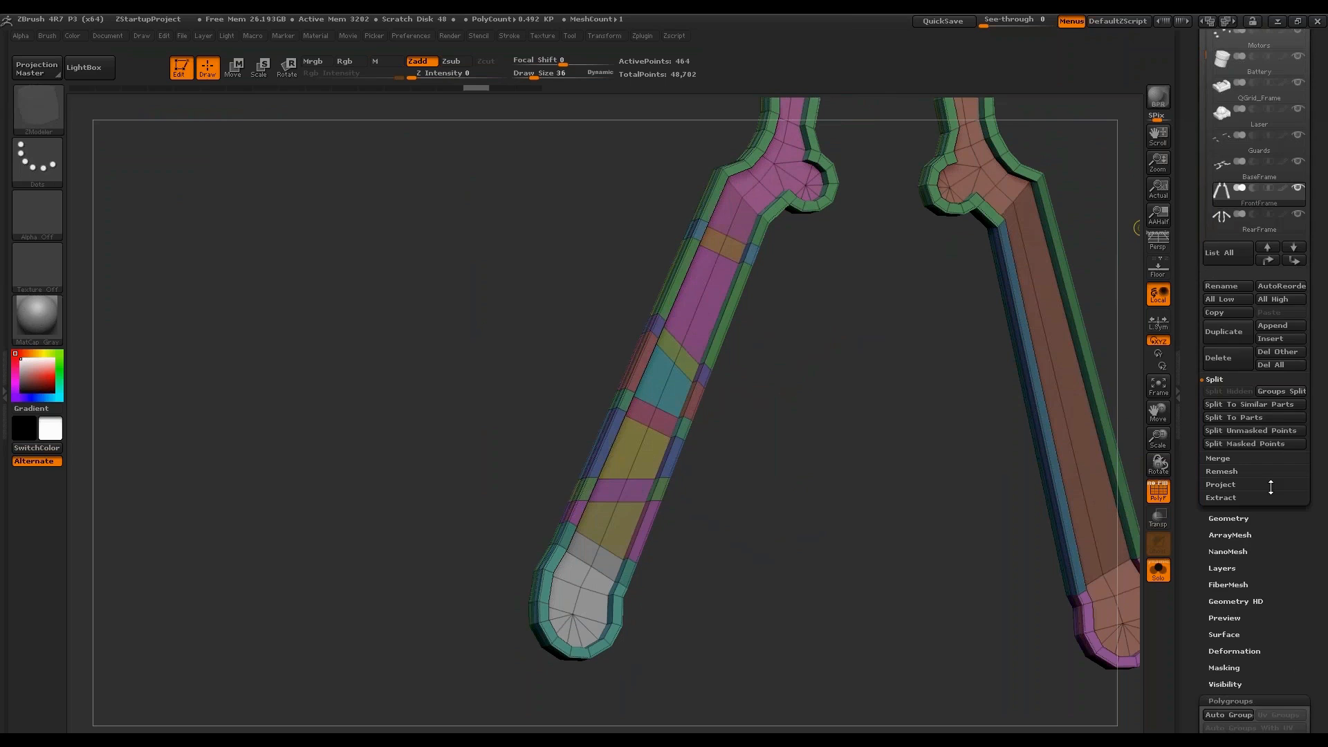
left_click(1228, 518)
left_click(1251, 537)
key("ctrl+z")
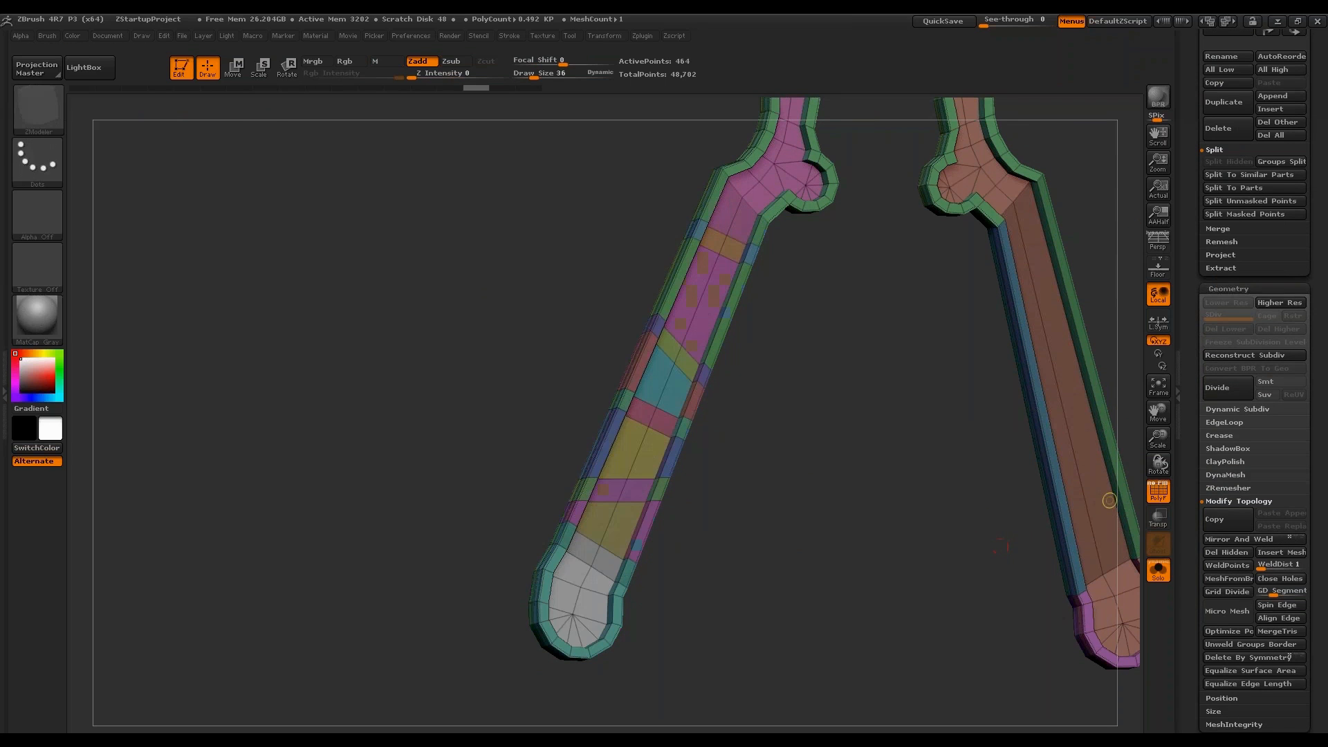
left_click_drag(1201, 720, 1201, 367)
left_click(1259, 507)
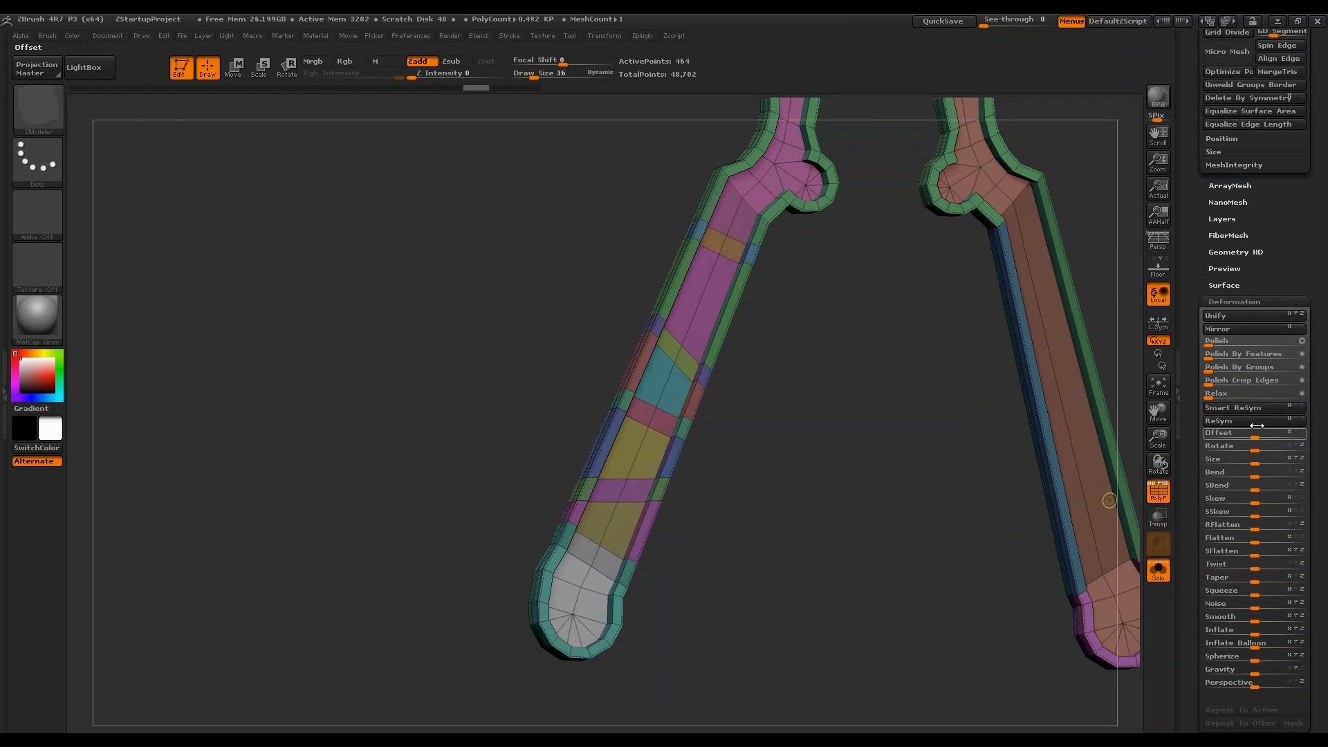
left_click(1257, 329)
scroll(1257, 325, "up", 3)
left_click(1245, 177)
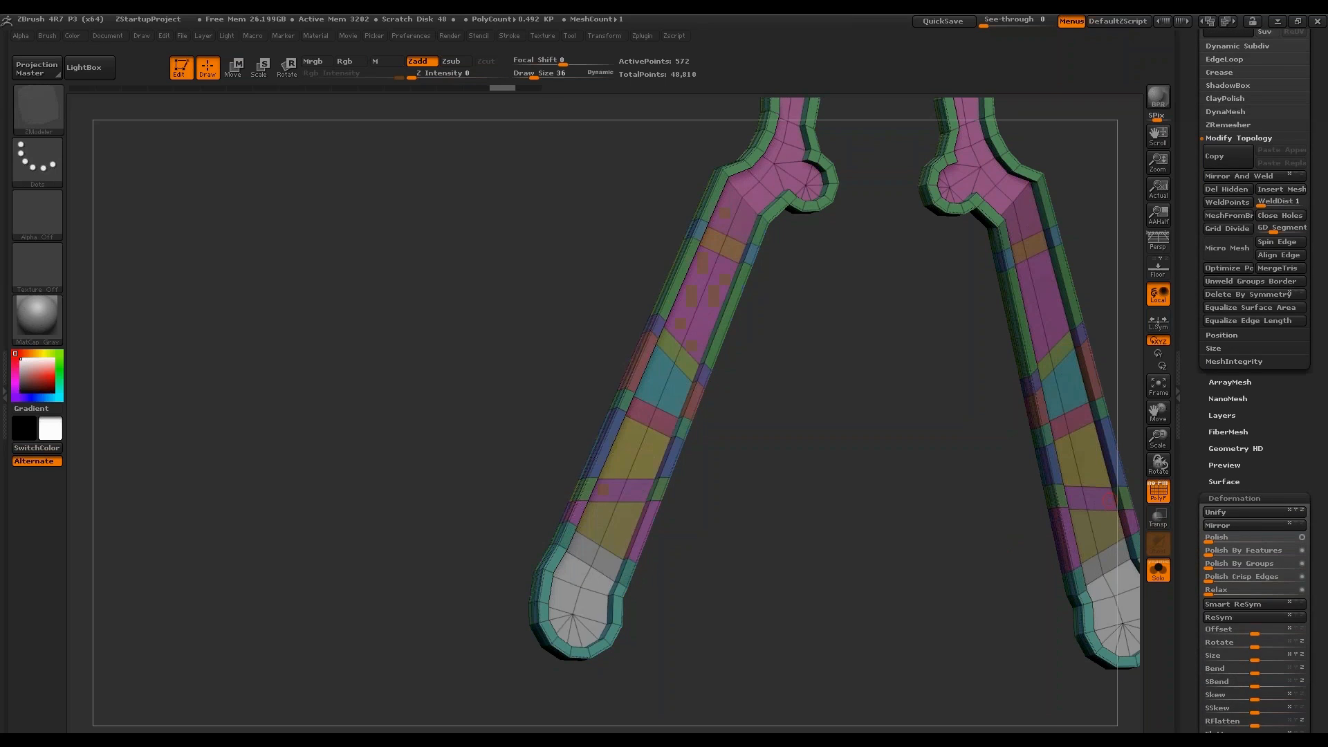
Cut the four wide panels out of both arms with QMesh Polygroup All, leaving the narrow cross braces.
left_click(717, 343)
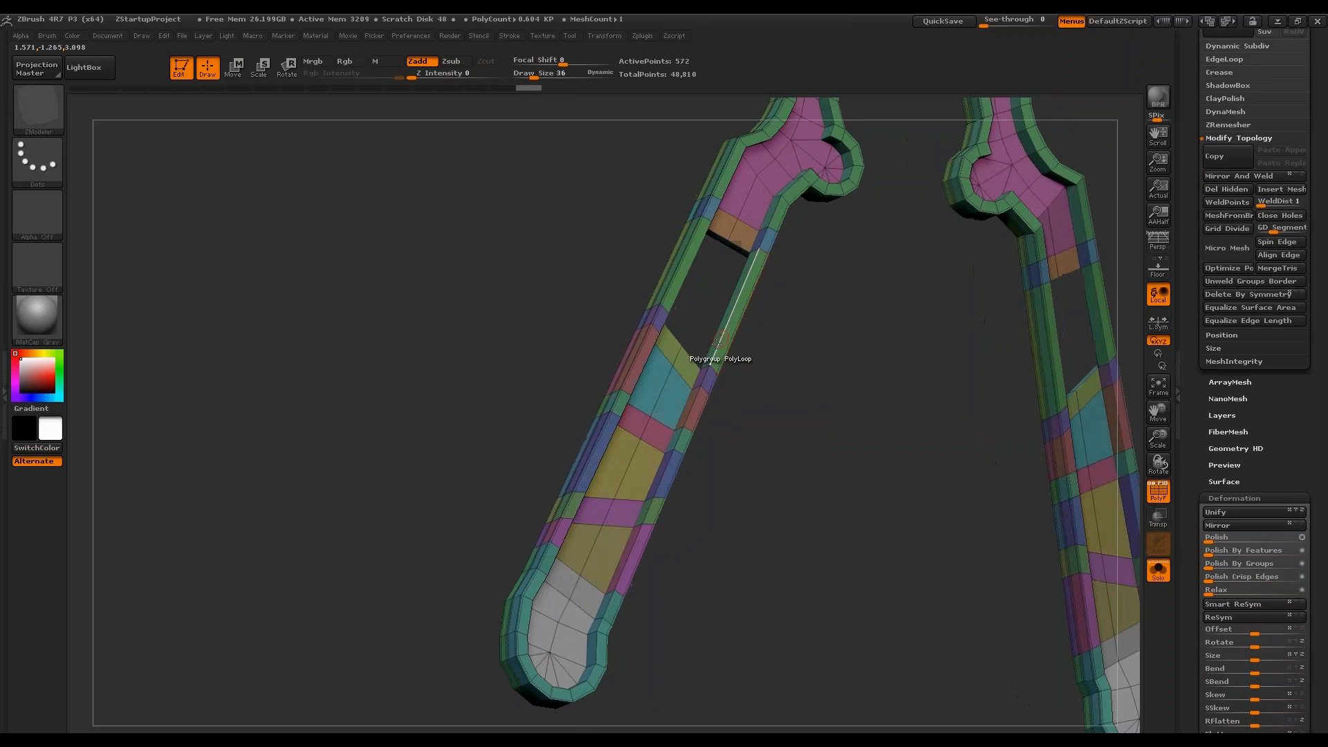
left_click_drag(674, 392, 711, 426)
left_click(638, 473)
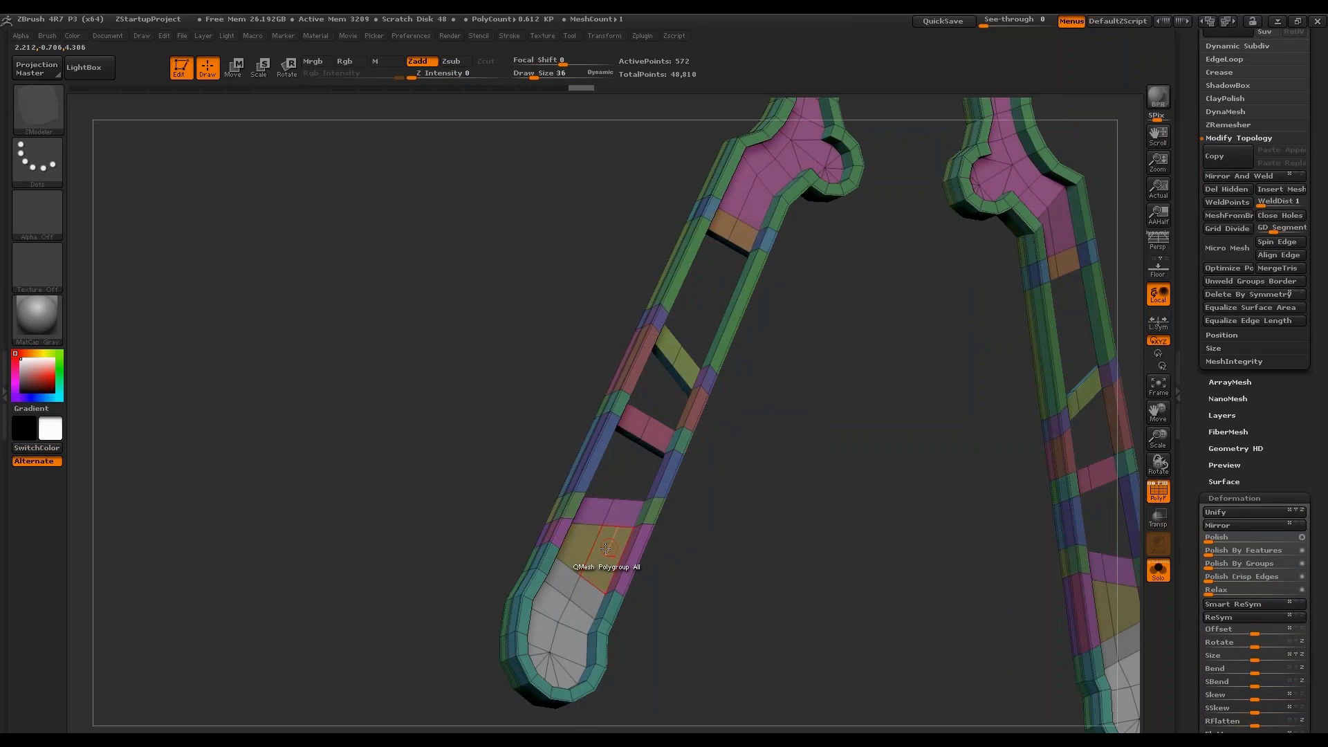
left_click(606, 536)
left_click(1158, 385)
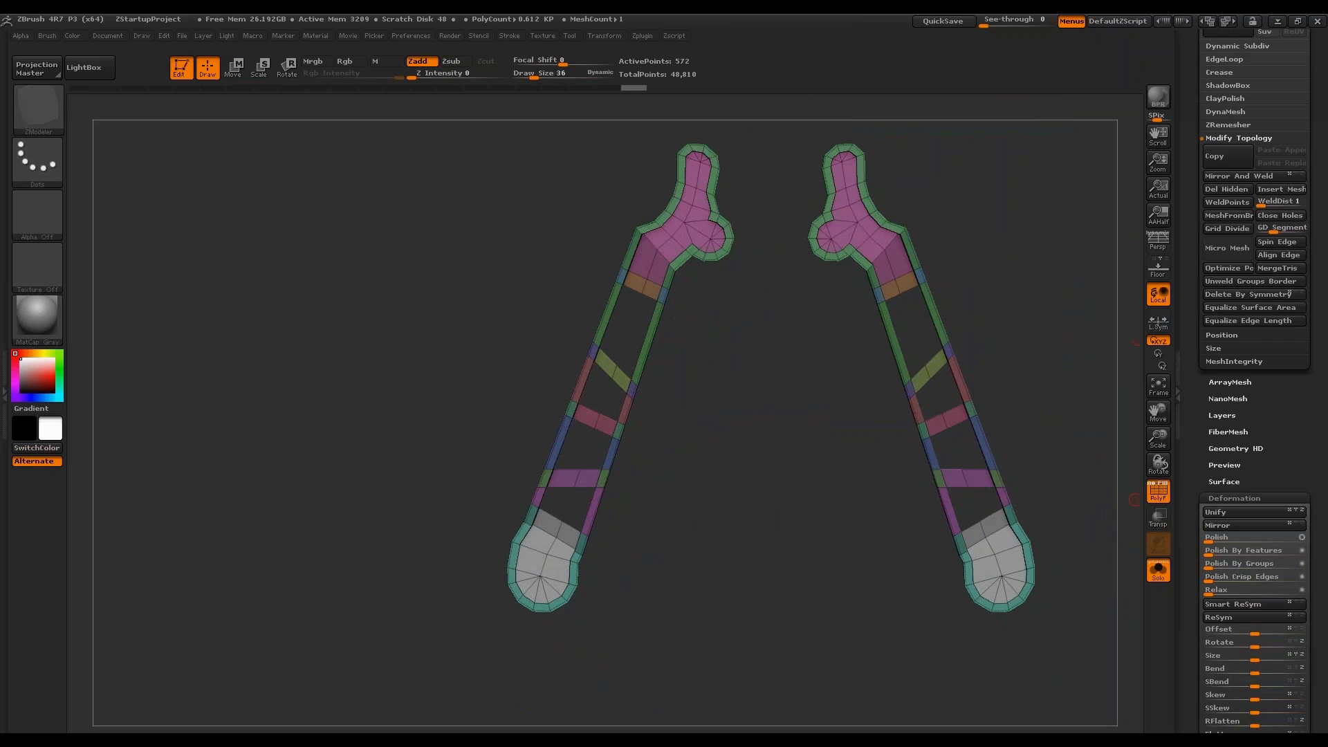
left_click(1158, 491)
left_click_drag(1106, 512, 982, 525)
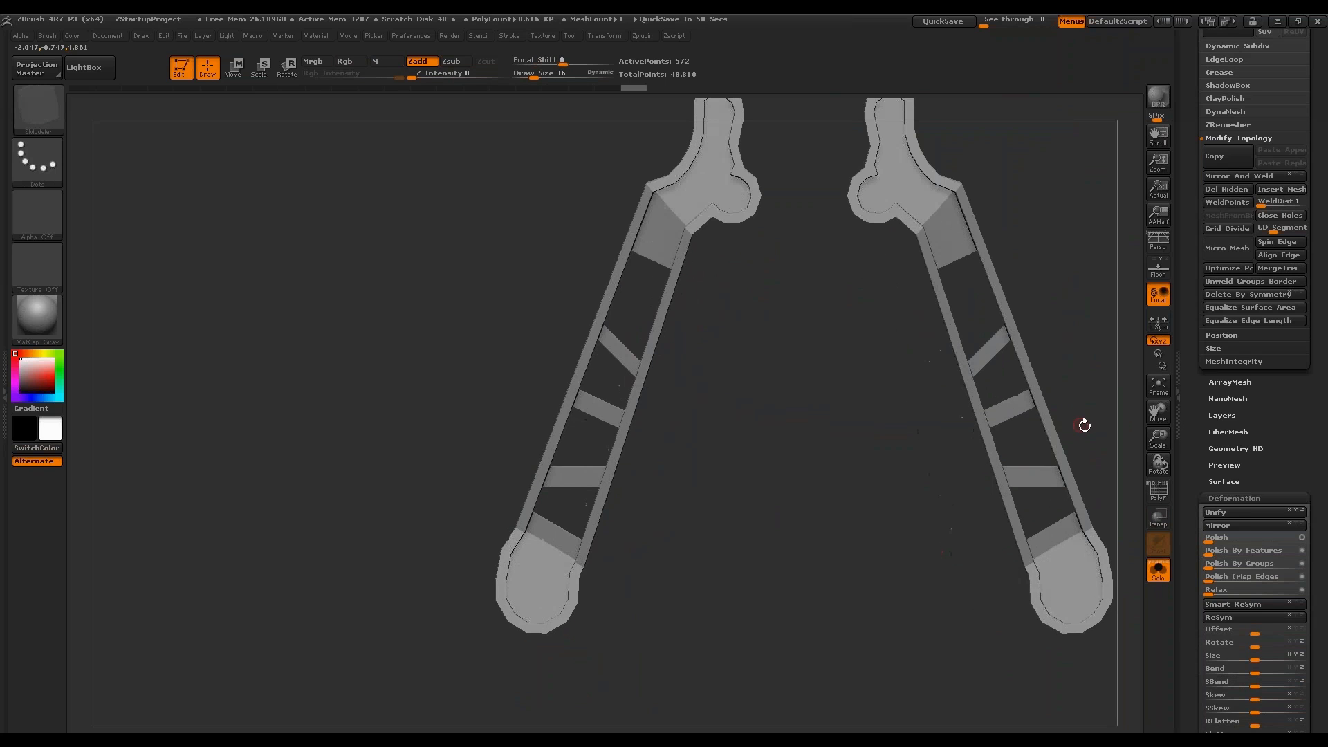
Add supporting edge loops beside the cross braces along the arms with the Insert edge action targeting Multiple EdgeLoops.
key("shift+f")
left_click_drag(1082, 424, 1019, 377)
left_click_drag(1185, 473, 1187, 608)
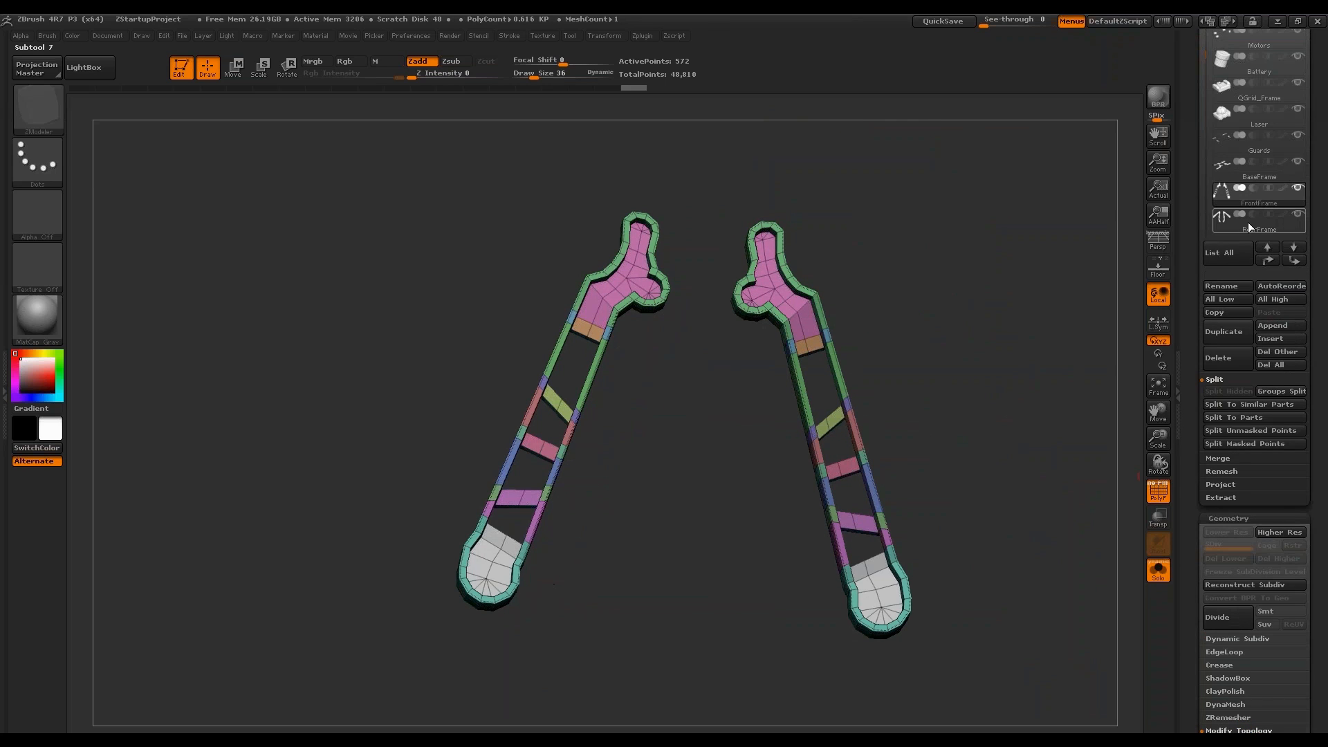
left_click_drag(981, 373, 1017, 368)
left_click_drag(1017, 369, 1031, 301, "alt")
left_click_drag(959, 343, 920, 249)
key("space")
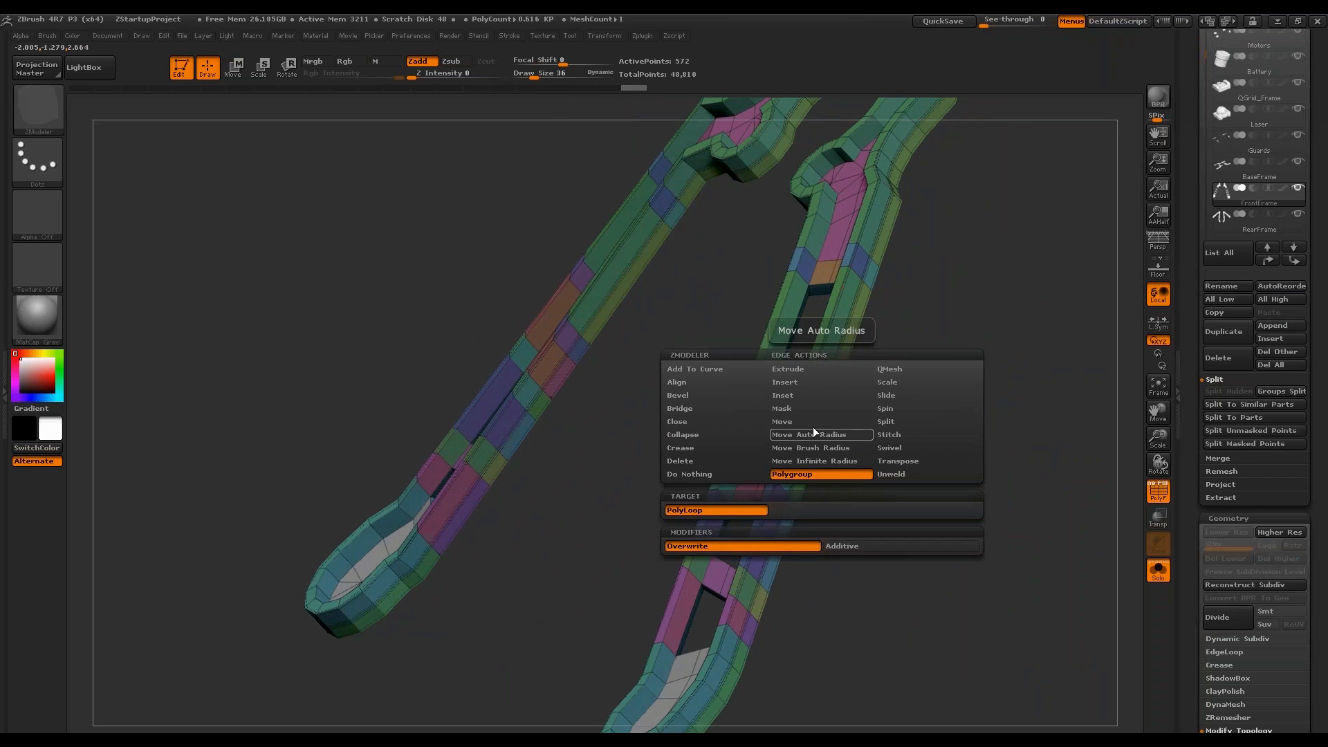
left_click(809, 381)
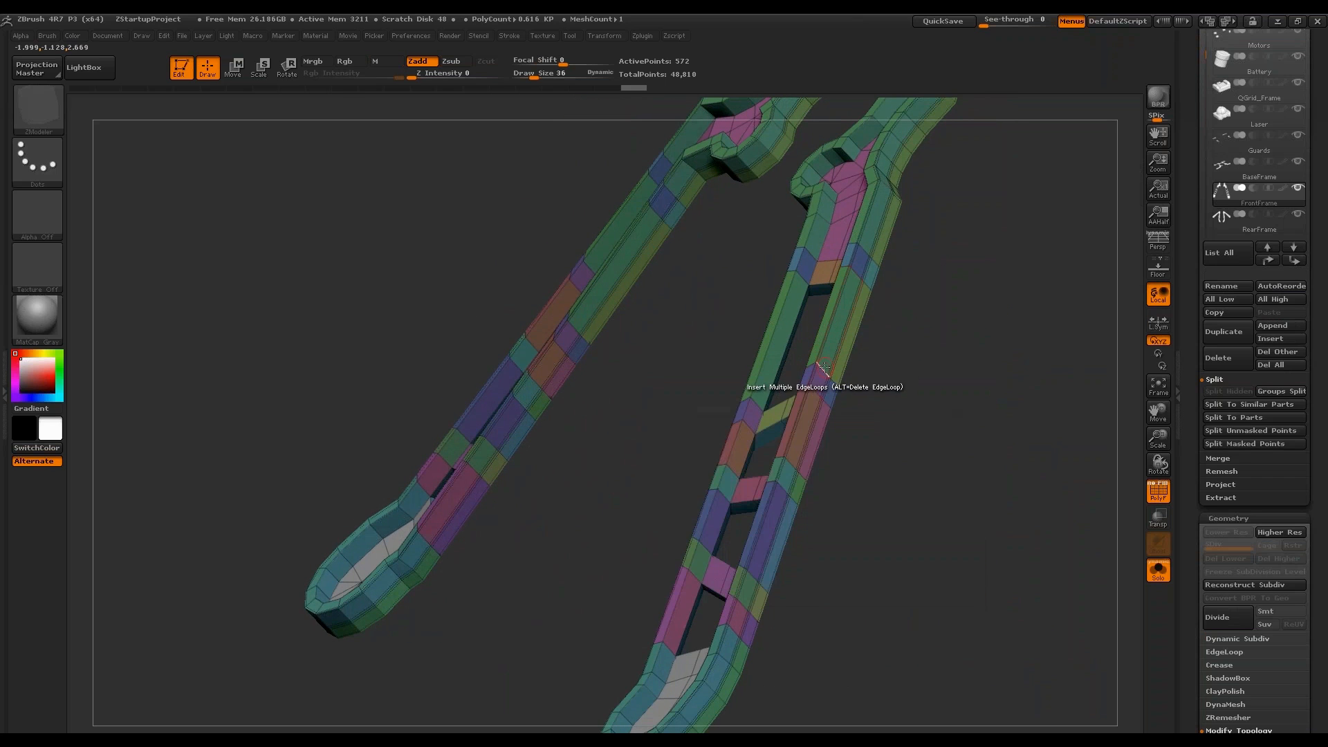
left_click_drag(823, 366, 1114, 434)
Hide the polyframe and preview the arms with dynamic subdivision, and switch the preview off again.
key("shift+f")
key("ctrl+d")
key("ctrl+d")
key("ctrl+d")
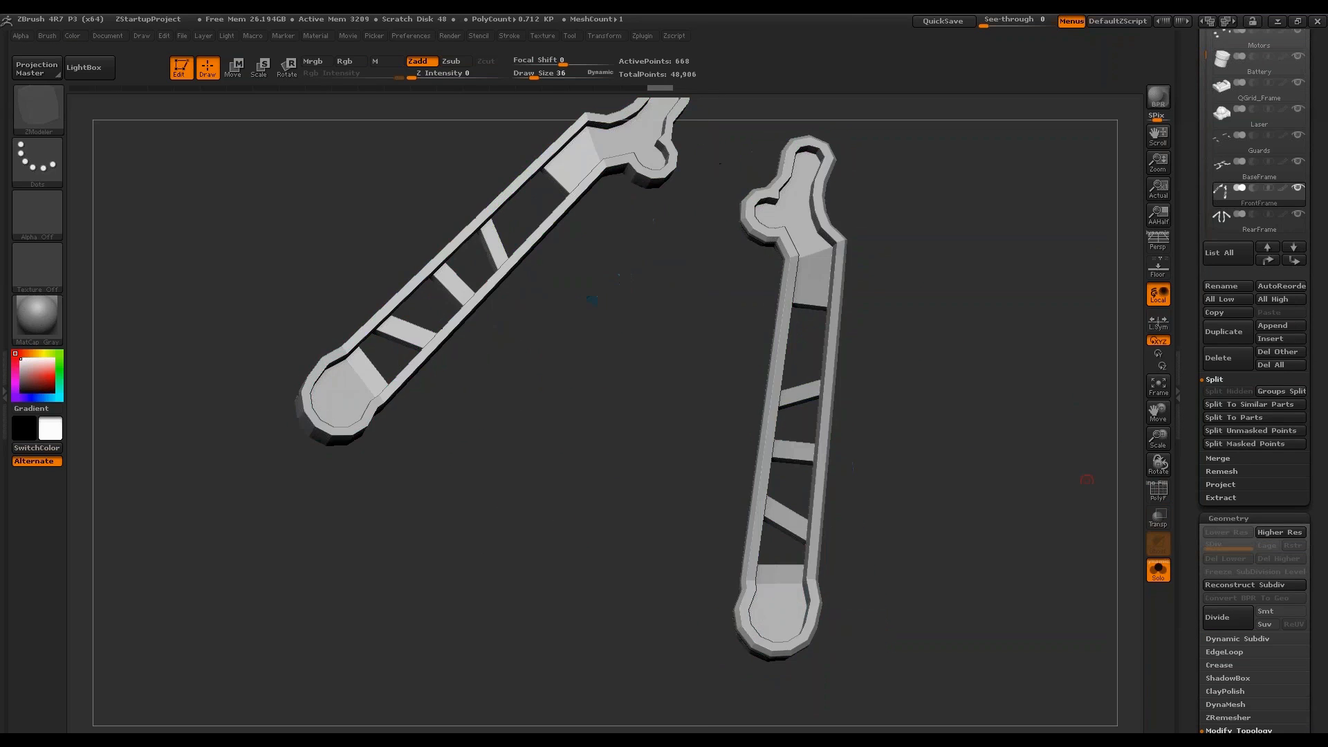
left_click_drag(1079, 484, 1019, 477)
key("shift+d")
key("shift+d")
key("shift+d")
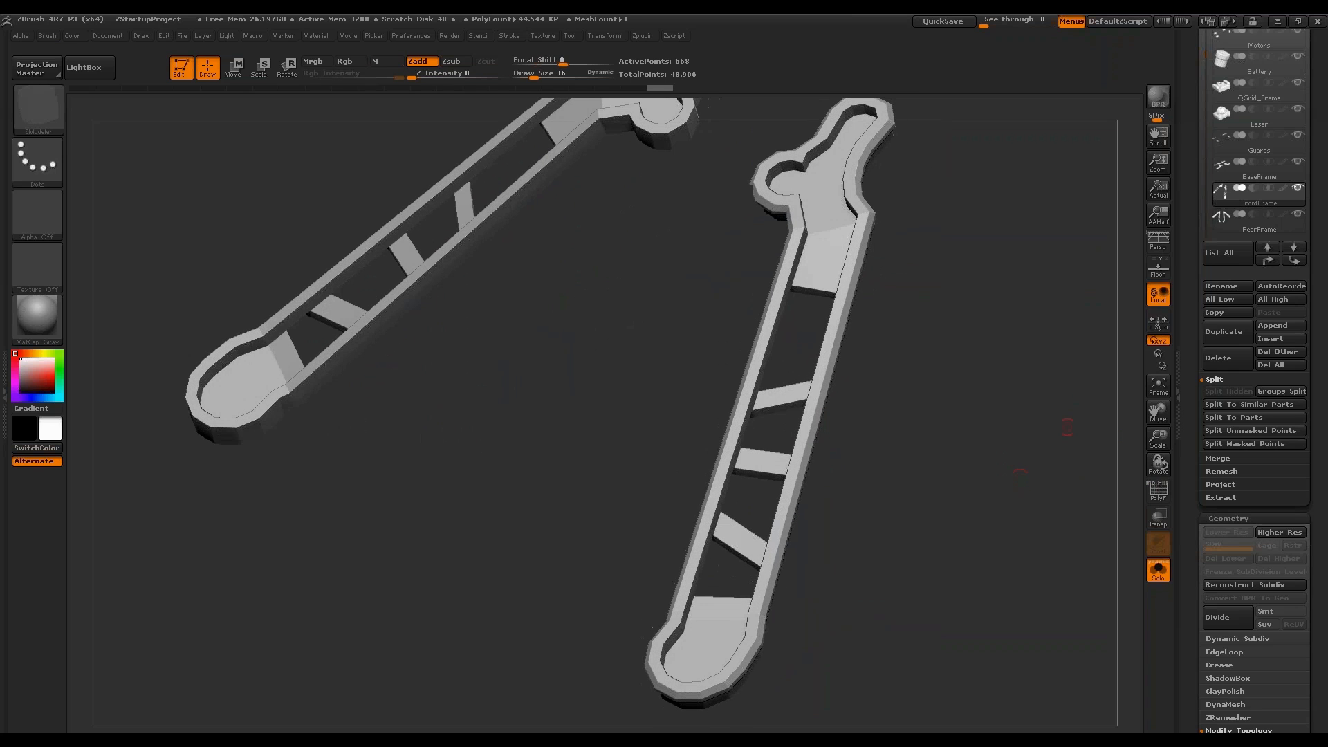
Crease the arms' hard edges with a tolerance of 45 and turn on dynamic subdivision smoothing.
scroll(1223, 475, "down", 3)
left_click(1221, 481)
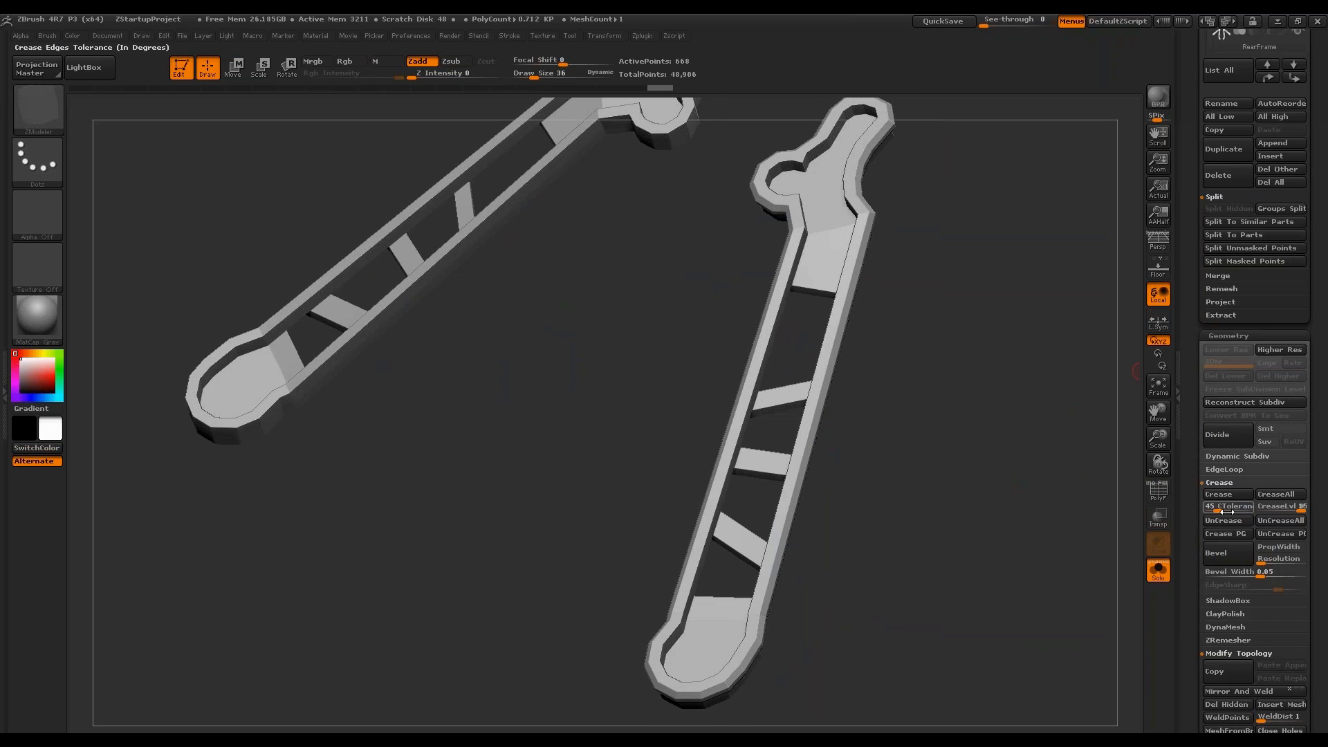
mouse_move(1141, 371)
left_mouse_down()
mouse_move(1039, 520)
mouse_move(1002, 422)
left_mouse_up()
key("d")
key("d")
key("d")
Set the ZModeler edge action to Crease with the Edge target, and crease rim edges at the arm's rounded upper end.
left_click(1158, 493)
left_click_drag(857, 249, 853, 317, "alt")
key("space")
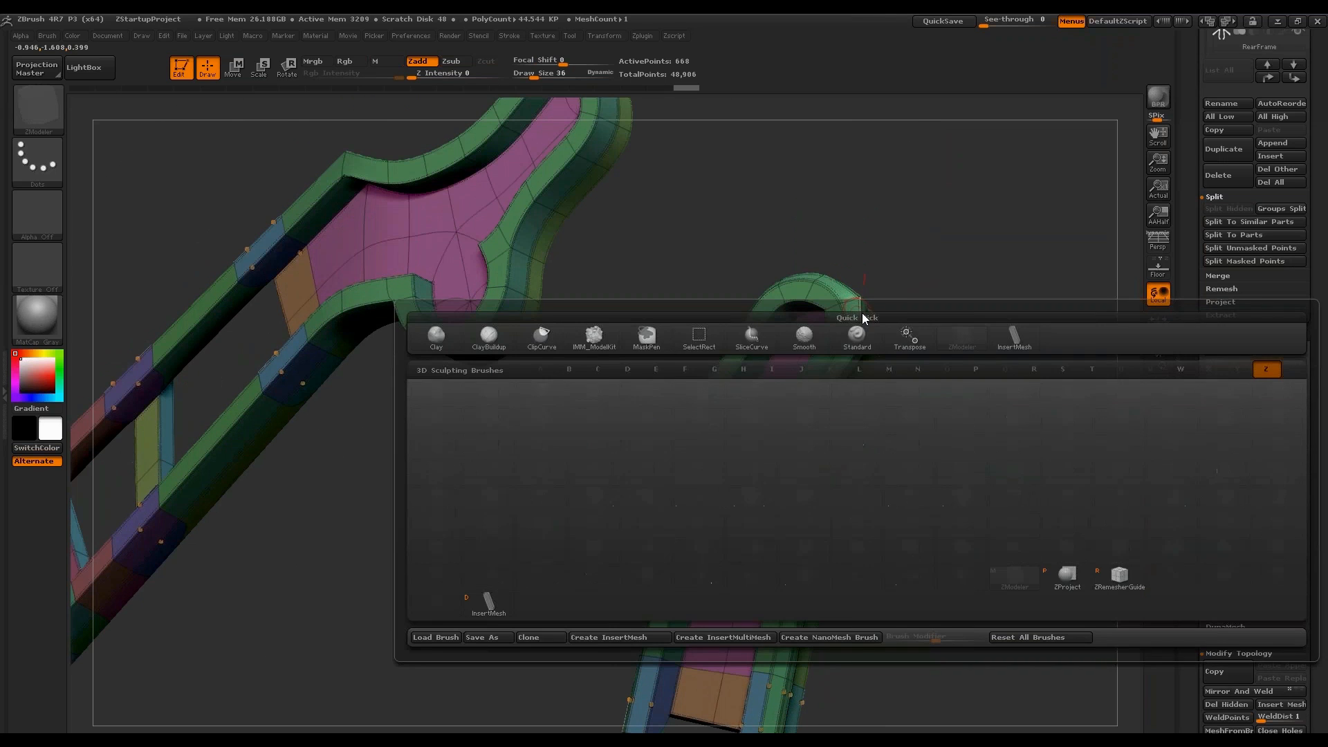
key("space")
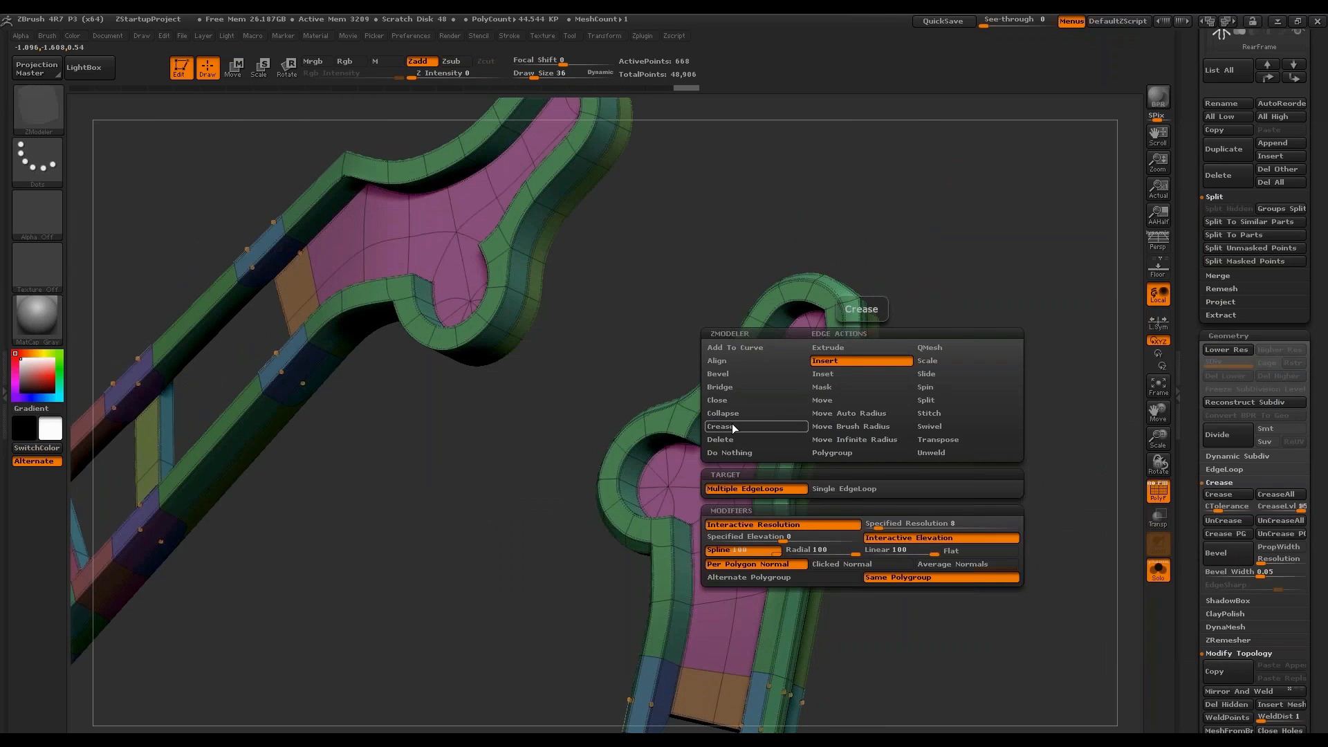
left_click(732, 426)
left_click_drag(858, 373, 861, 294)
left_click_drag(937, 273, 874, 349)
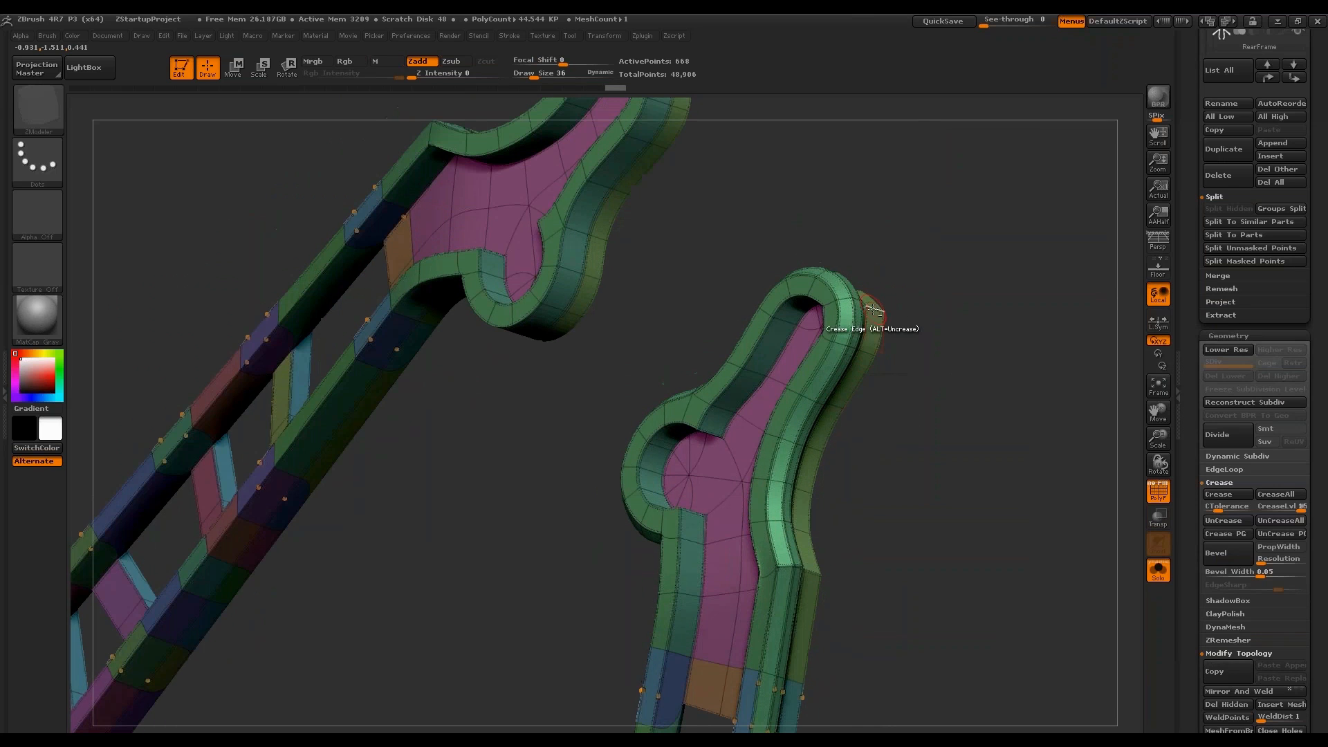
left_click_drag(904, 295, 874, 356)
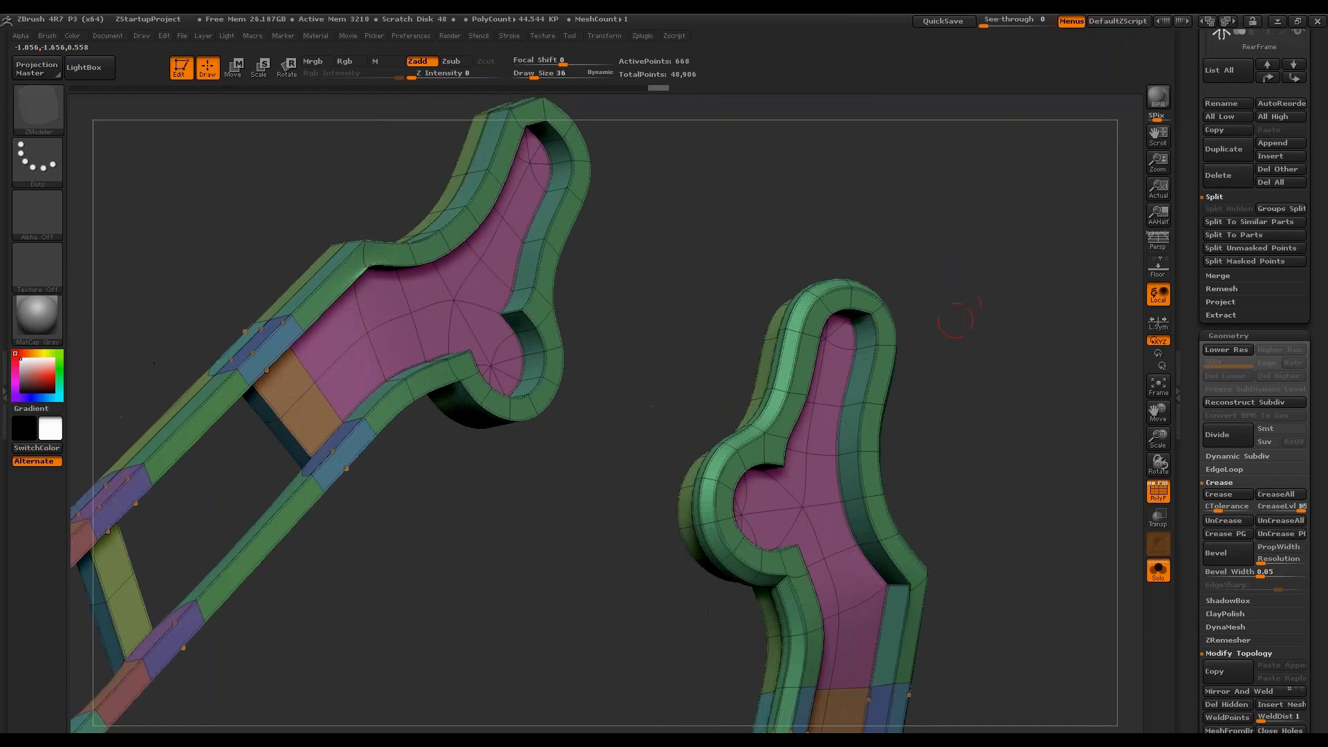
mouse_move(964, 317)
left_mouse_down()
mouse_move(969, 297)
mouse_move(699, 450)
mouse_move(830, 369)
left_mouse_up()
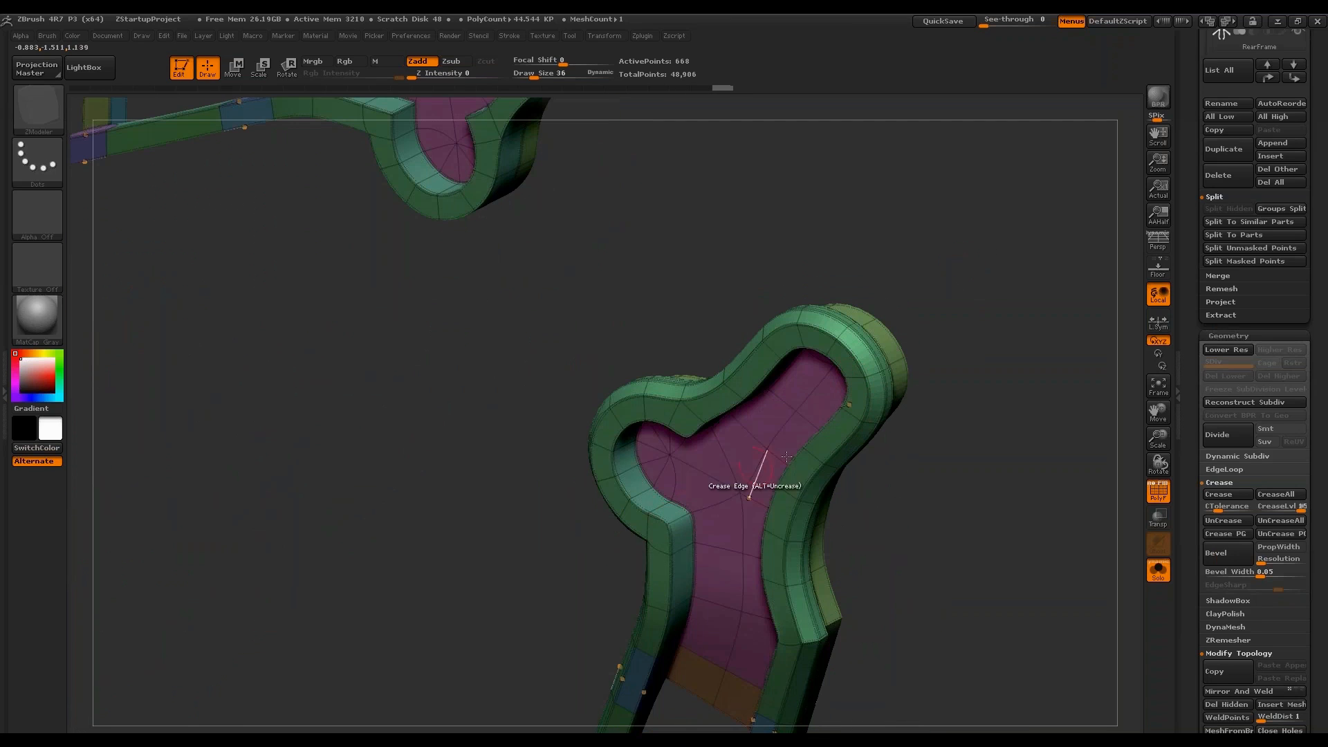
mouse_move(739, 460)
left_mouse_down("shift")
mouse_move(1000, 404)
mouse_move(948, 296)
mouse_move(806, 516)
mouse_move(747, 456)
mouse_move(800, 525)
mouse_move(858, 474)
mouse_move(979, 436)
mouse_move(983, 415)
mouse_move(990, 453)
left_mouse_up("shift")
left_click(1158, 493)
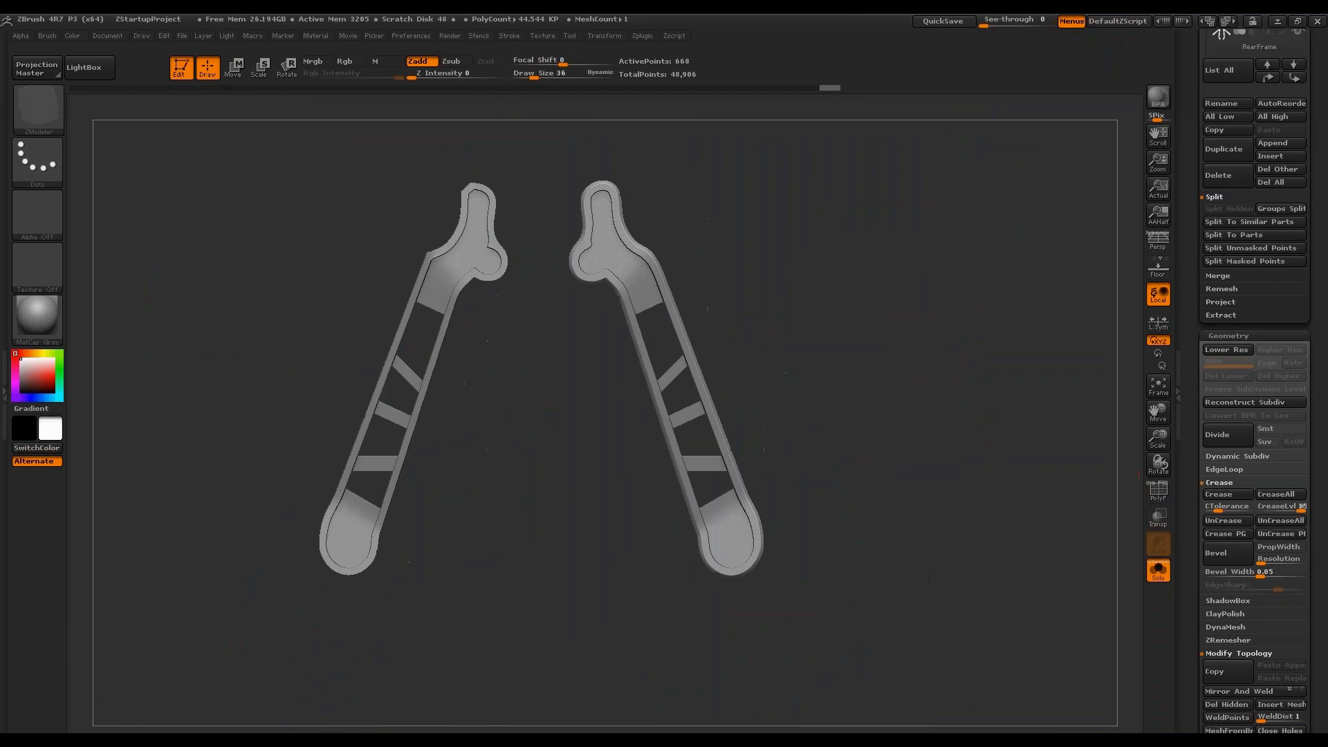
Switch to the Plastic_FrontArms tool, open the Sunshower drone model, and view the whole assembled drone.
left_click_drag(1191, 391, 1190, 514)
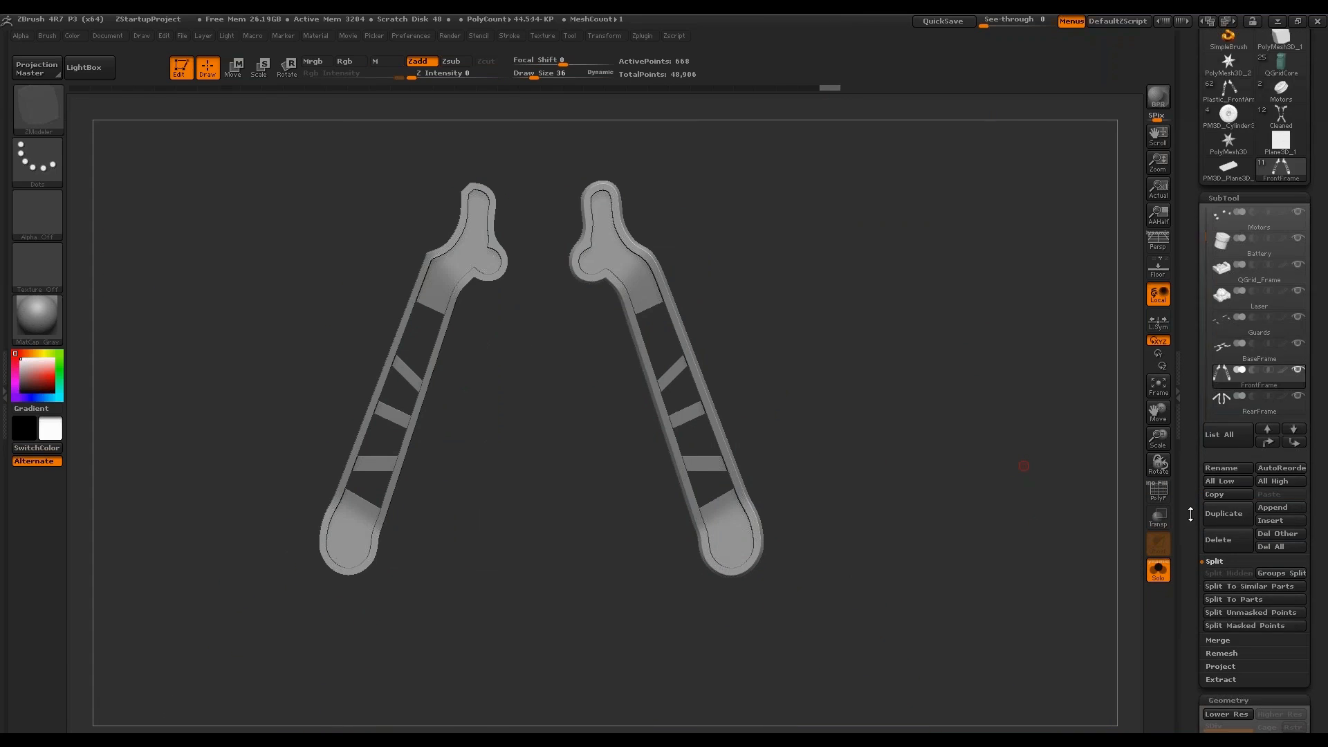
left_click(1243, 104)
left_click(1158, 386)
left_click_drag(1106, 388, 1038, 341)
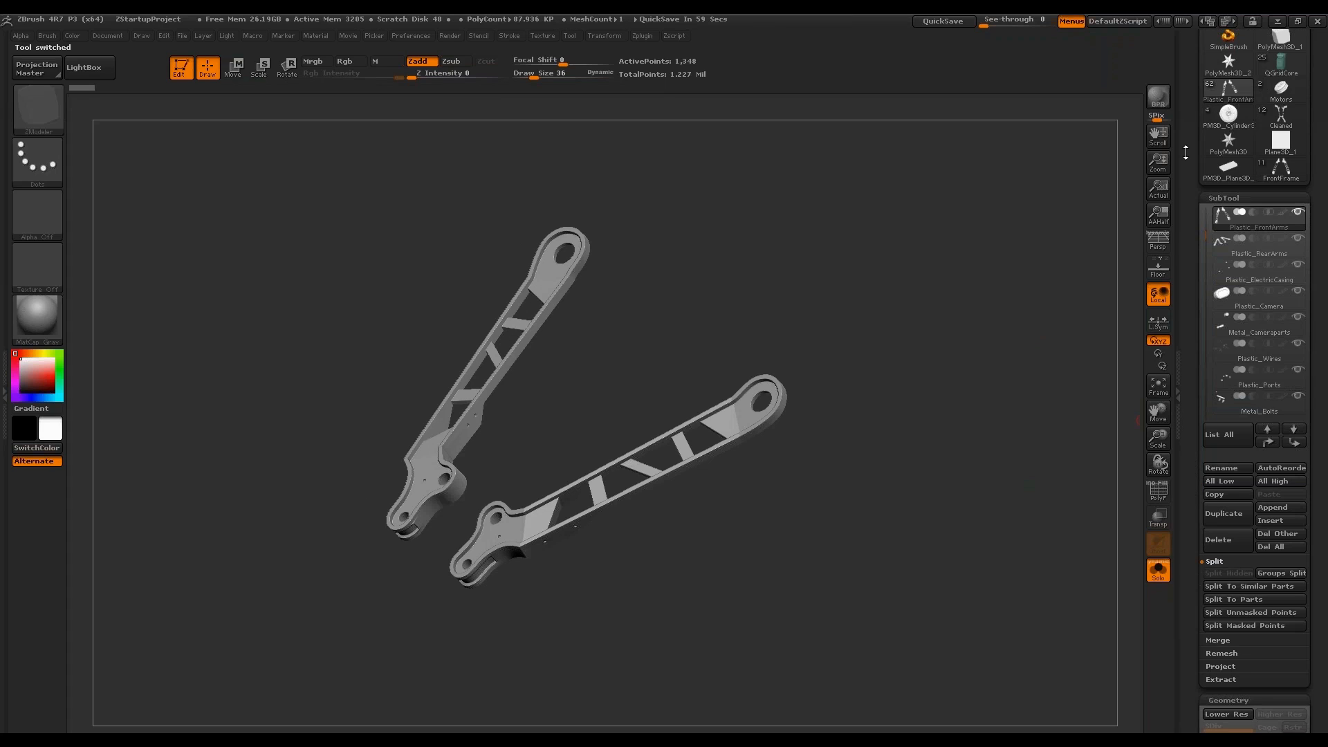
scroll(1186, 152, "up", 3)
left_click(1239, 239)
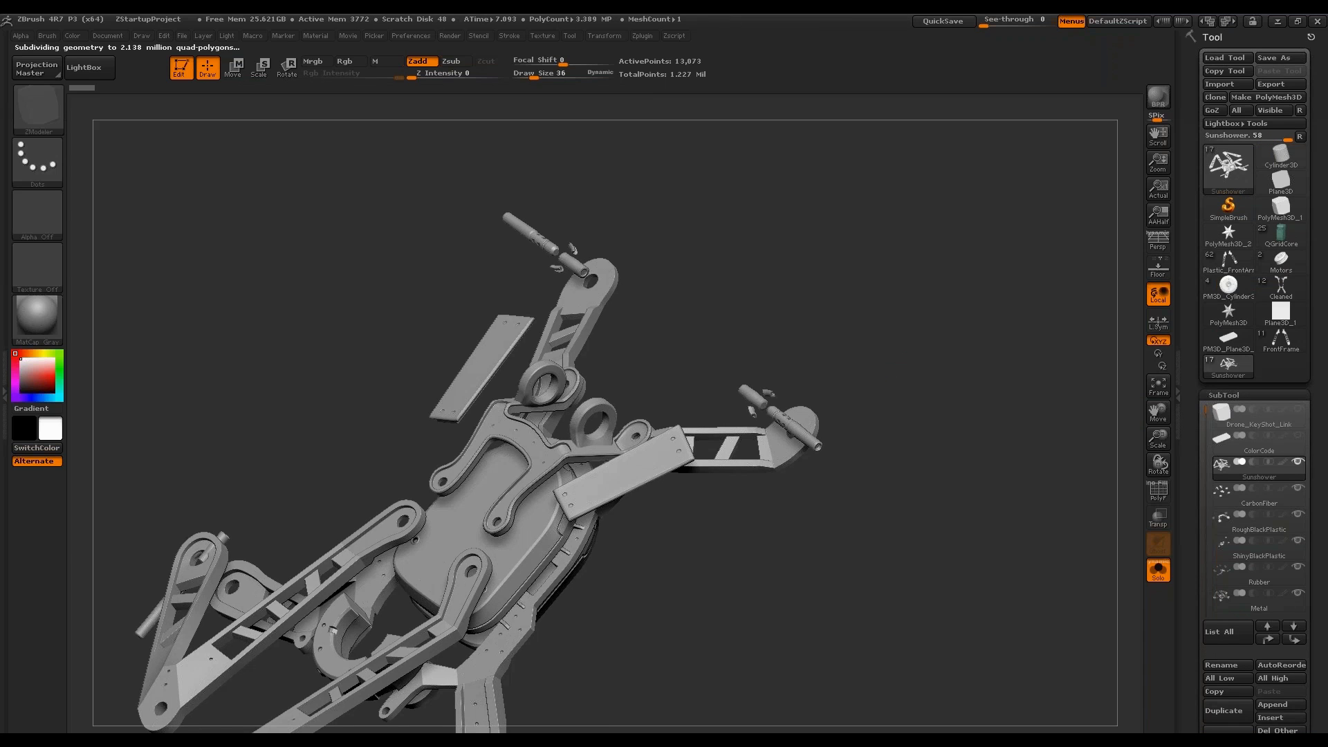
left_click_drag(1080, 571, 1000, 464)
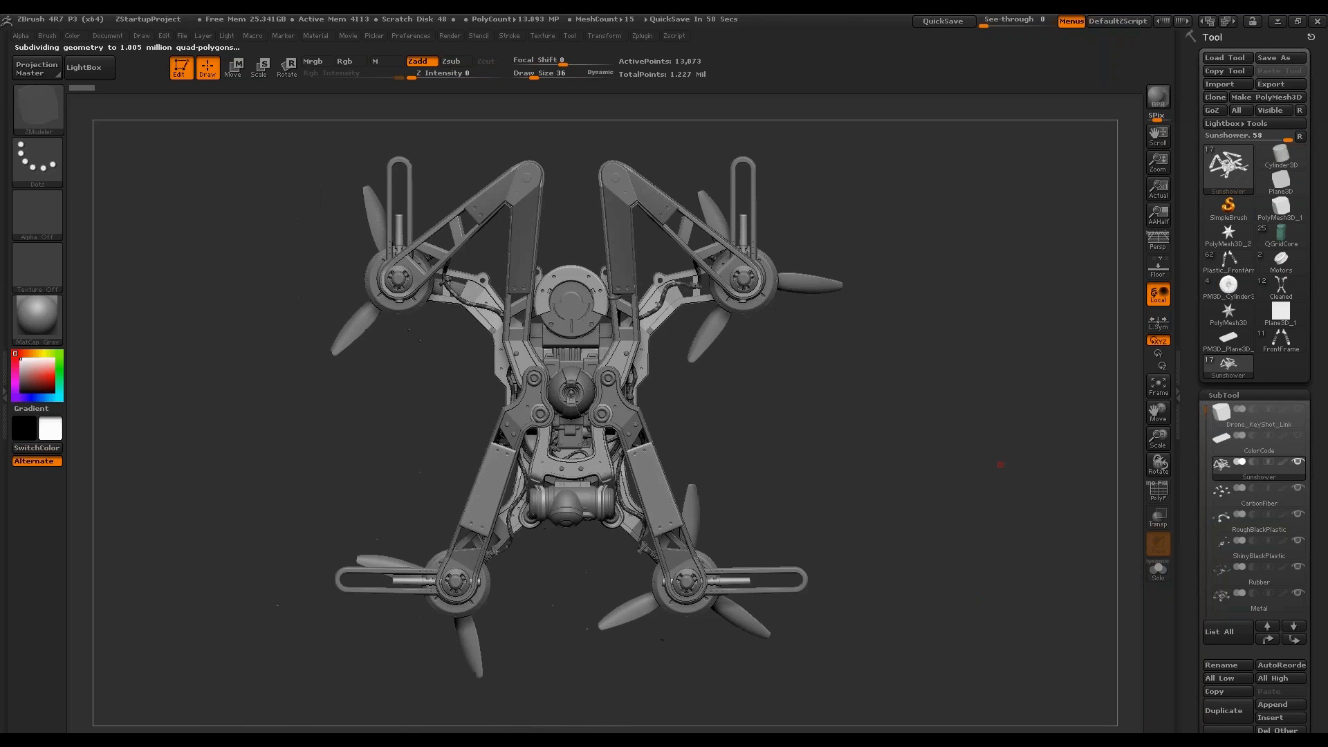
Bring in a Cylinder3D primitive, show its polyframe, and convert it to a PolyMesh3D.
left_click(1290, 164)
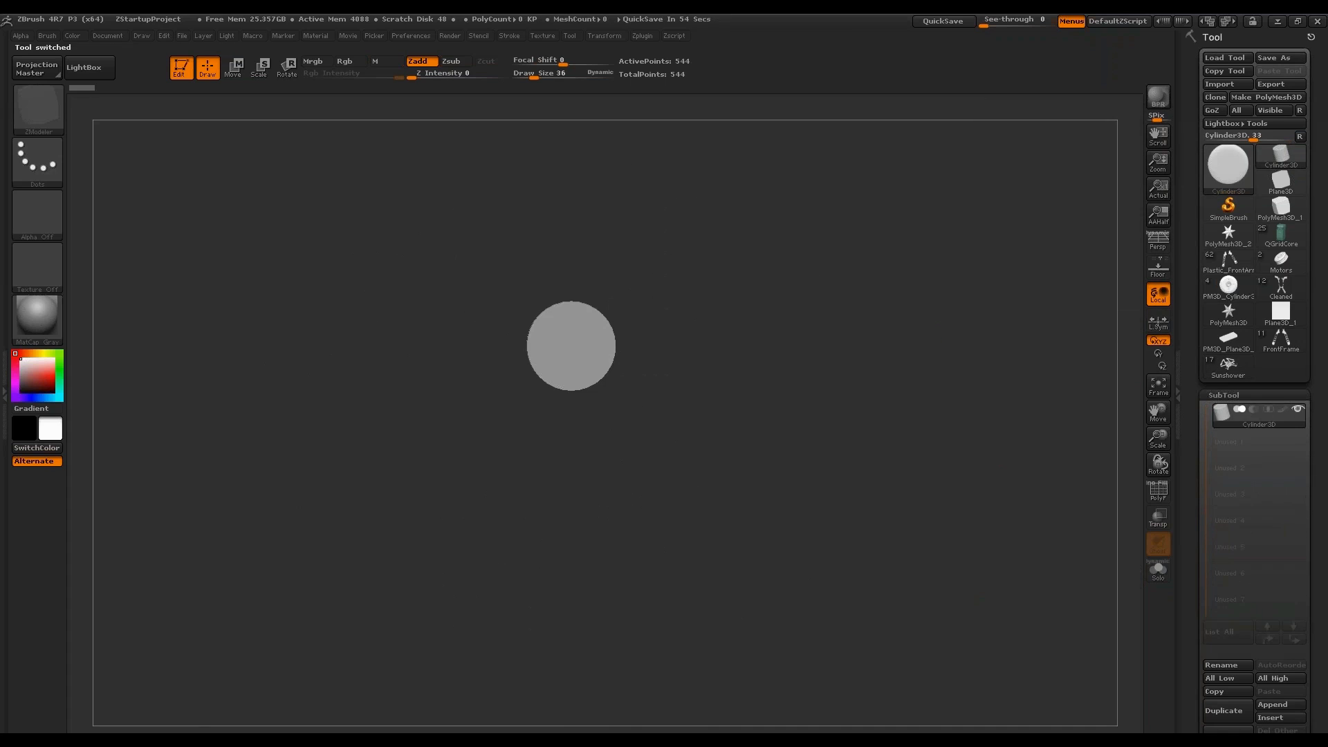
key("shift+f")
left_click_drag(1061, 508, 1041, 633, "alt")
left_click(1297, 98)
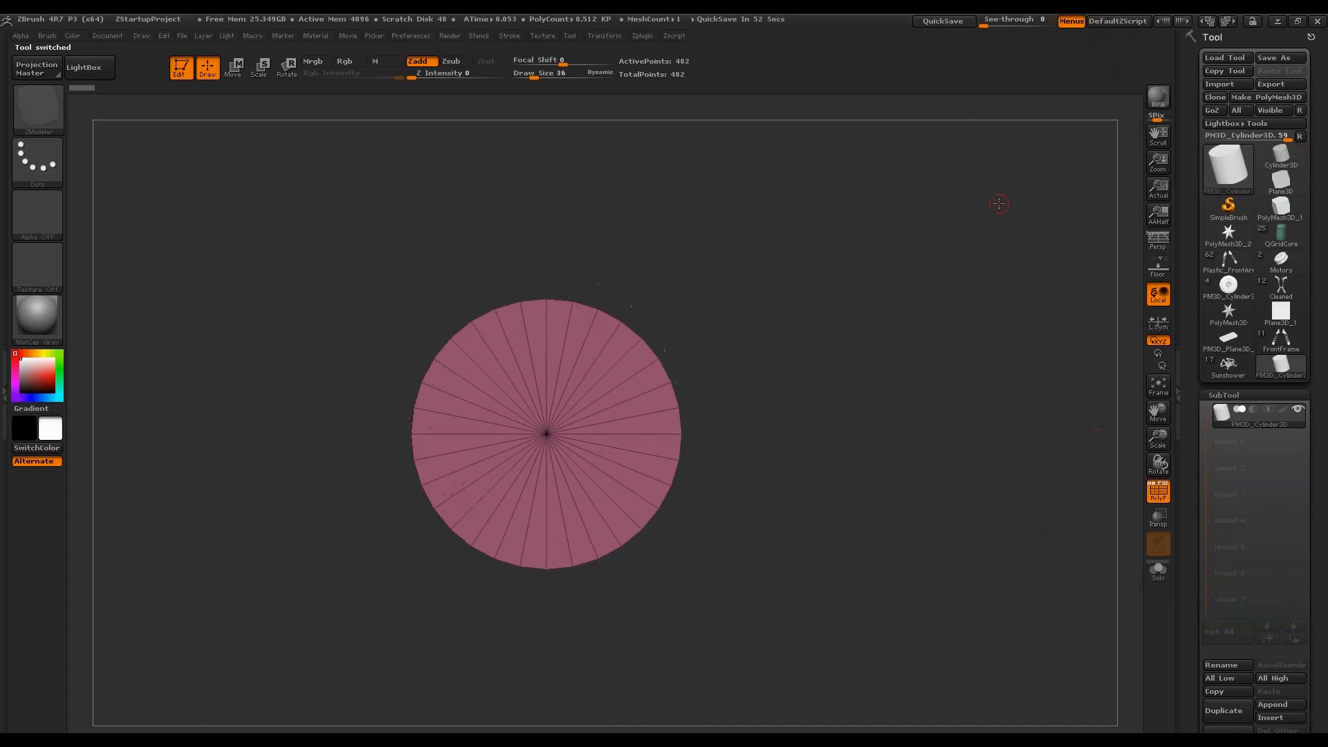
Mask one side of the cylinder in the end-on view and invert the mask so only that side stays editable.
key("ctrl")
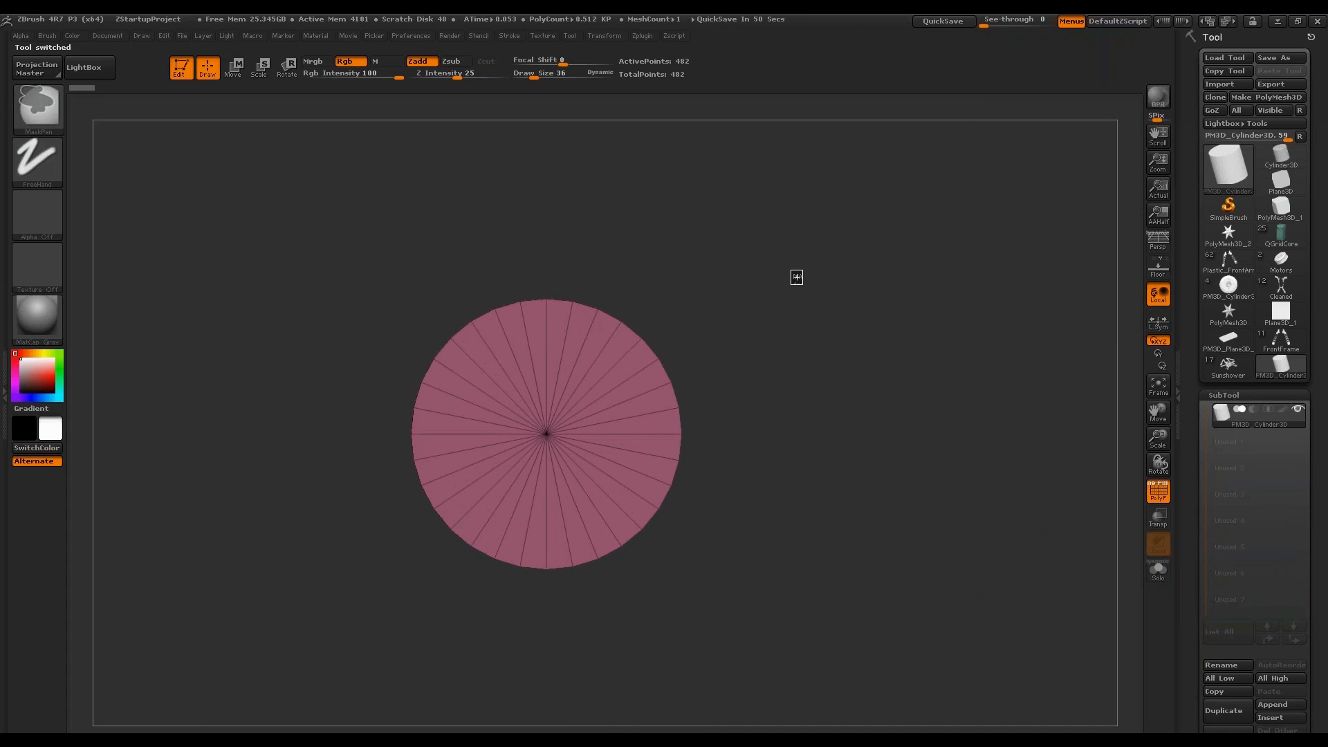
mouse_move(874, 513)
left_mouse_down()
mouse_move(816, 474)
mouse_move(857, 350)
left_mouse_up()
key("ctrl")
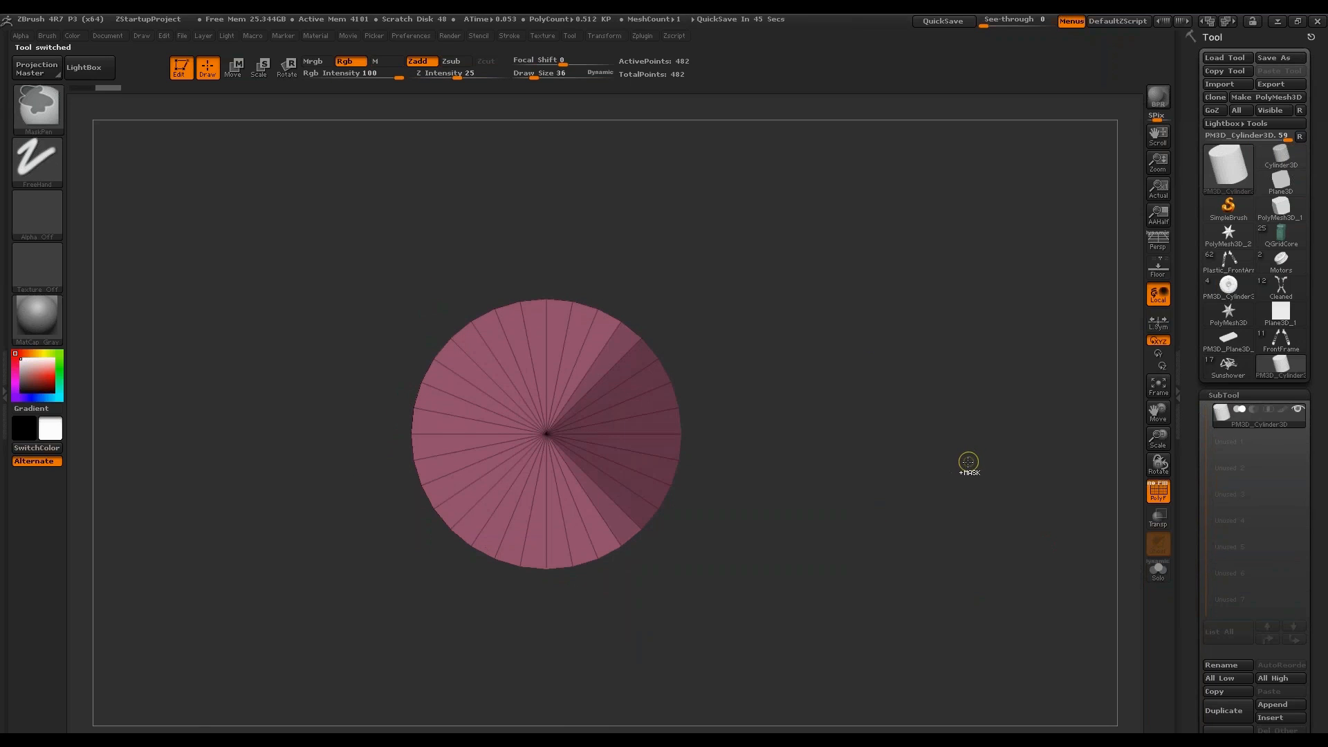
left_click(936, 409, "ctrl")
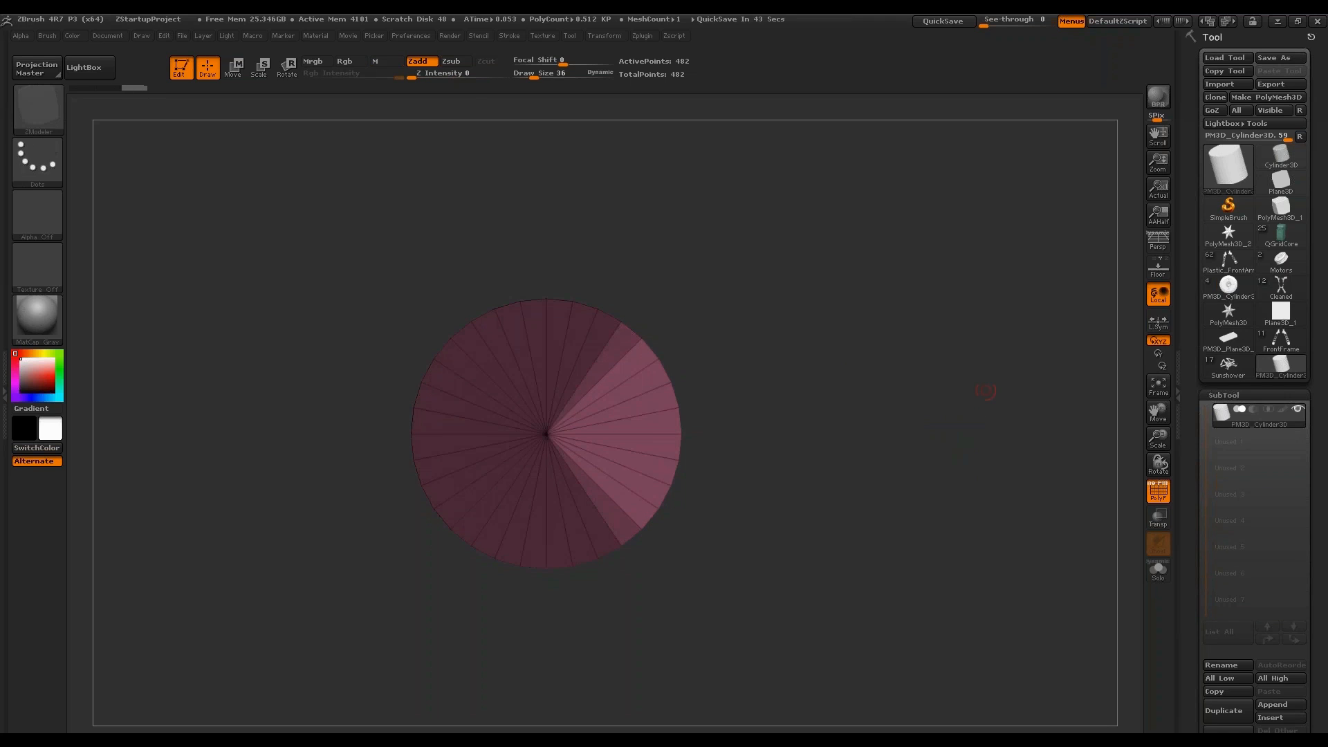
Use the ClipCurve brush to flatten the unmasked side of the cylinder into a straight face.
key("ctrl")
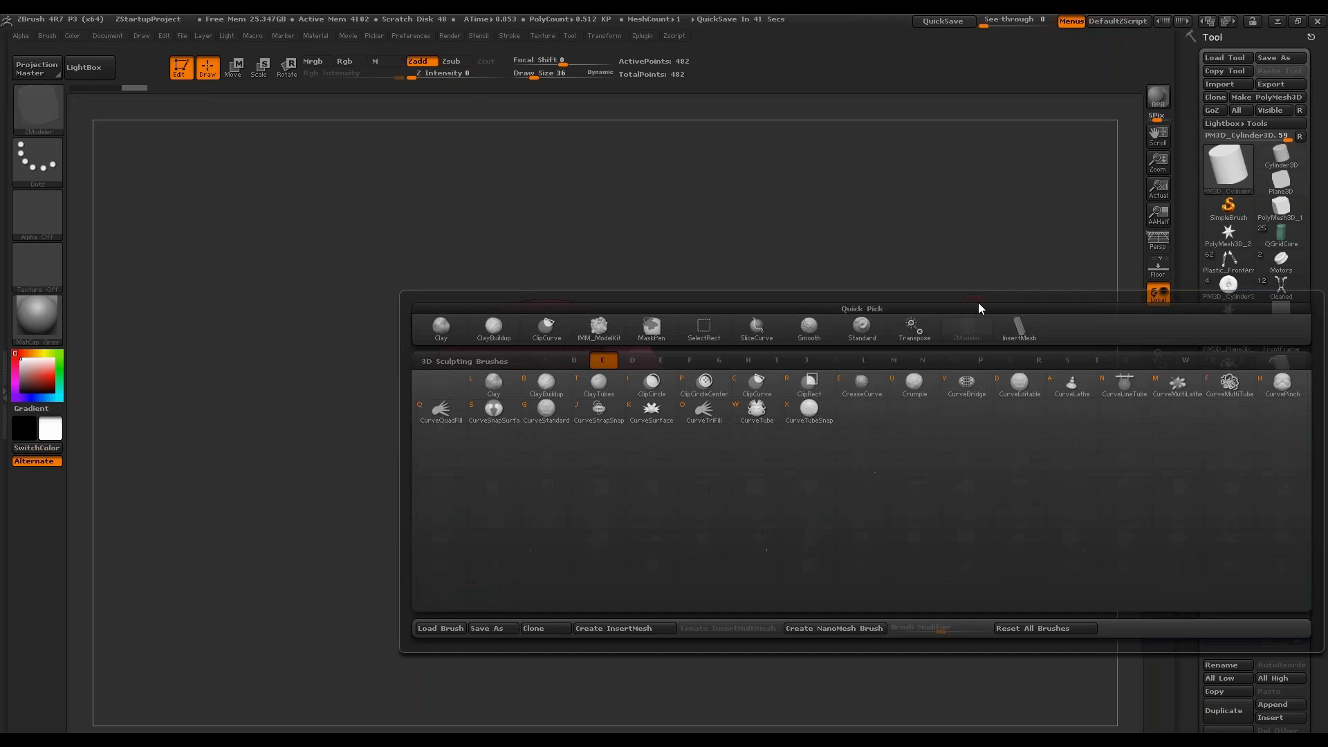
key("ctrl+shift")
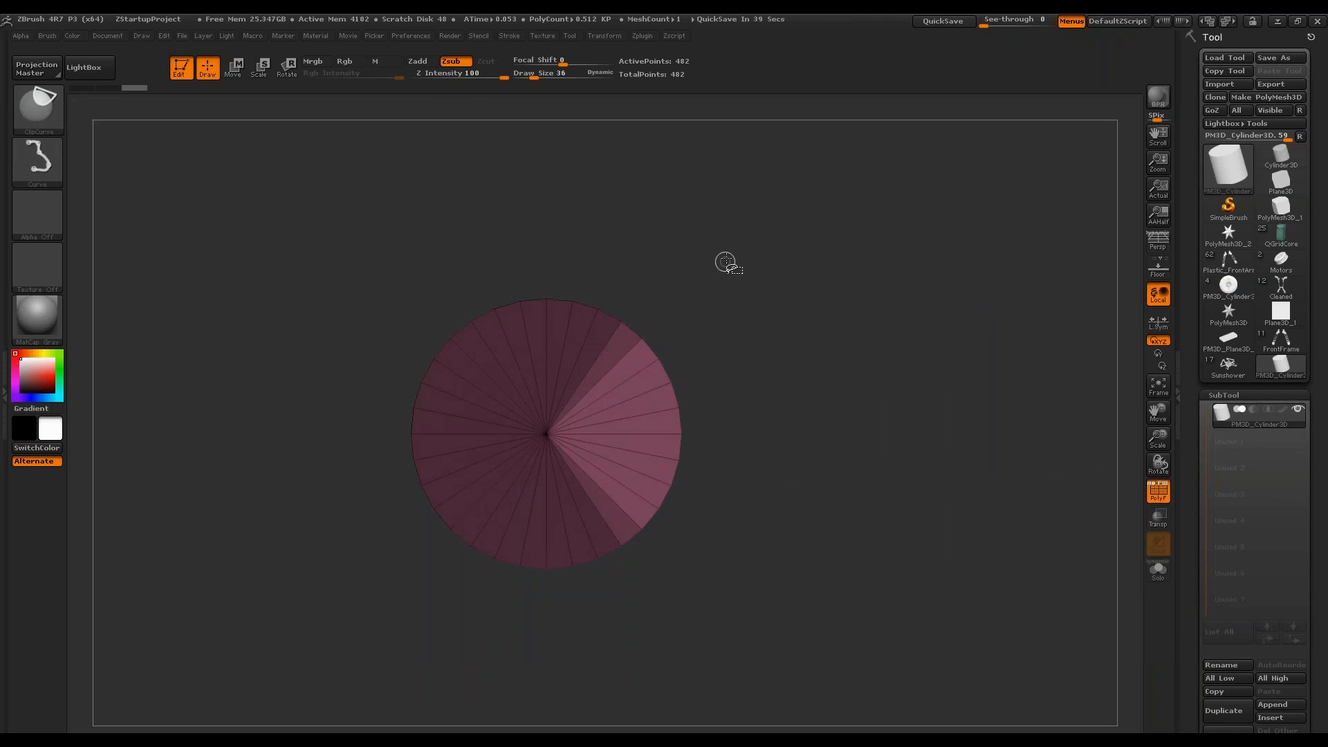
mouse_move(725, 261)
left_mouse_down("ctrl+shift")
mouse_move(729, 668)
mouse_move(747, 242)
left_mouse_up("ctrl+shift")
mouse_move(724, 641)
left_mouse_down("ctrl+shift")
mouse_move(737, 297)
mouse_move(721, 216)
mouse_move(747, 220)
mouse_move(693, 236)
left_mouse_up("ctrl+shift")
left_click_drag(919, 409, 927, 467)
Return to the ZModeler brush and inspect the clipped cylinder without its polyframe and with dynamic subdivision.
key("b")
key("z")
key("m")
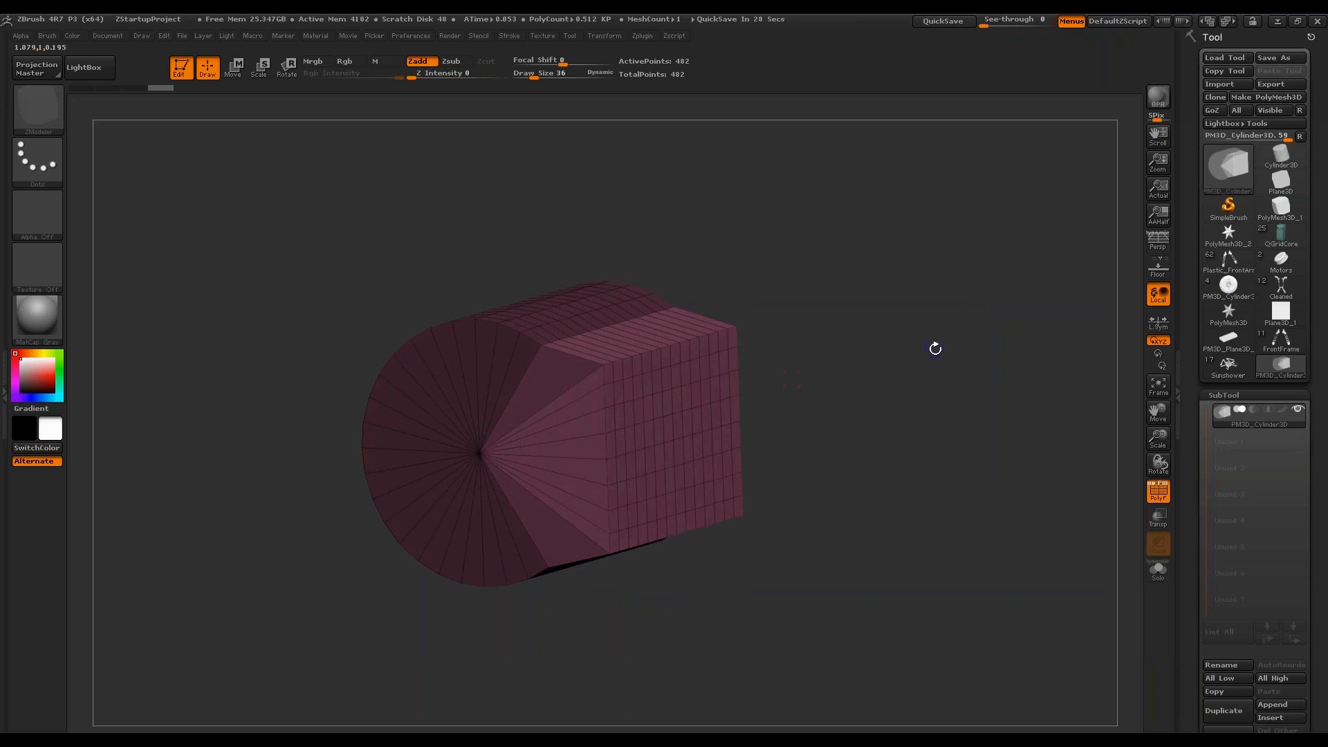
left_click_drag(934, 350, 962, 475)
left_click(1158, 491)
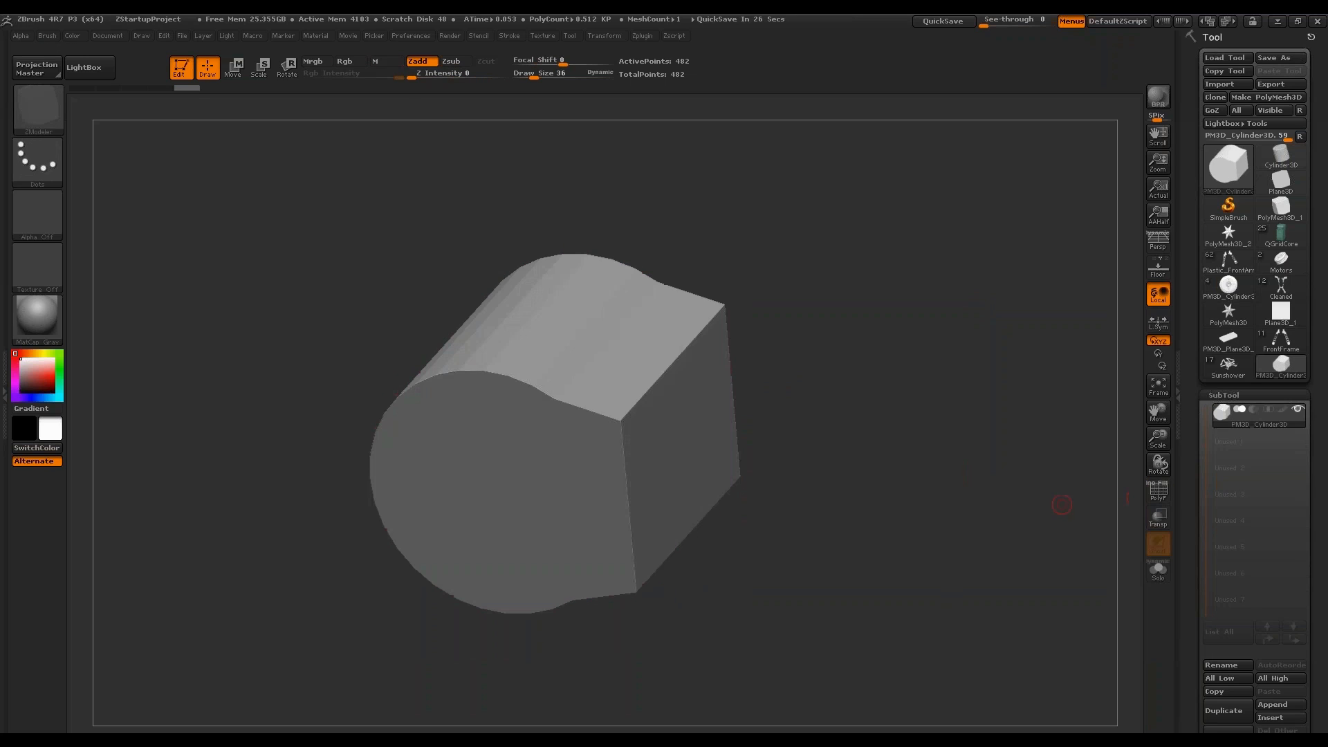
mouse_move(1061, 503)
left_mouse_down()
mouse_move(1100, 481)
mouse_move(1051, 475)
mouse_move(1058, 501)
left_mouse_up()
left_click(1158, 492)
key("d")
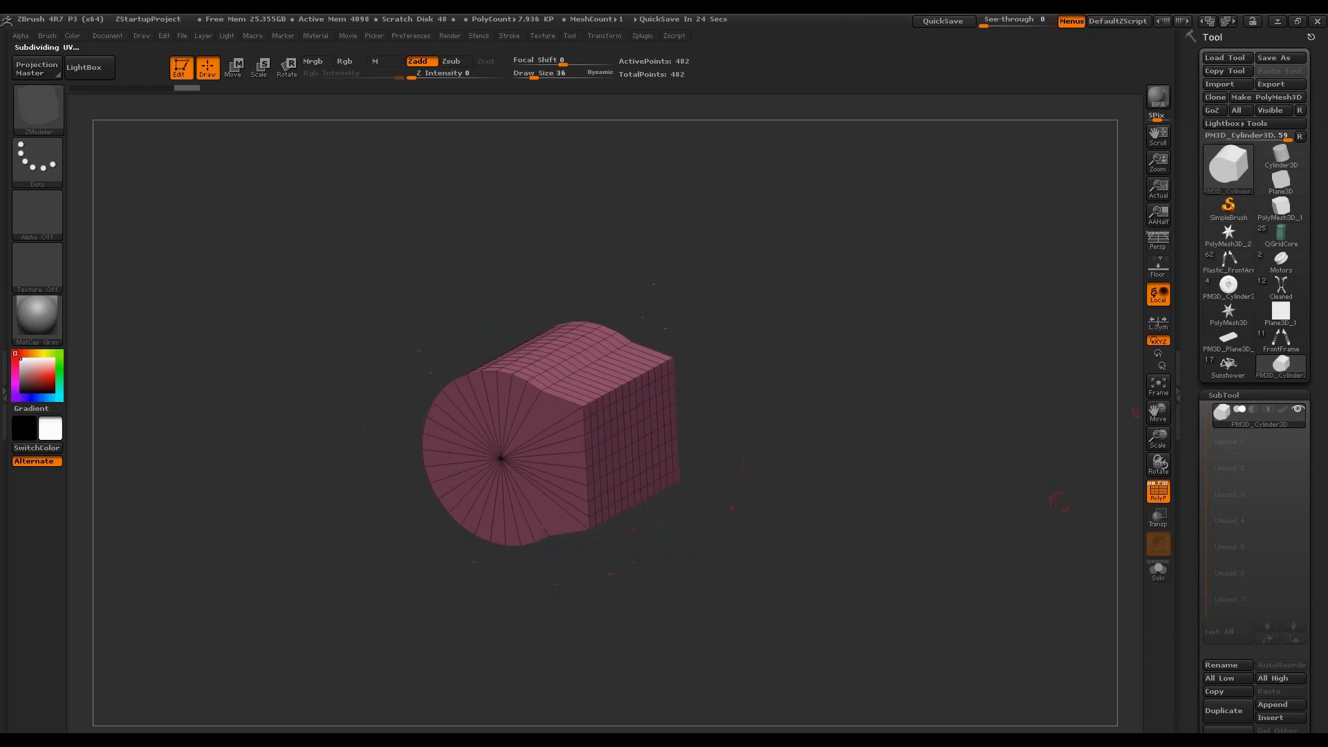
Switch back to the Sunshower drone, view it in perspective without polyframe, and look up the KeyShot external renderer option.
left_click(1209, 371)
key("f")
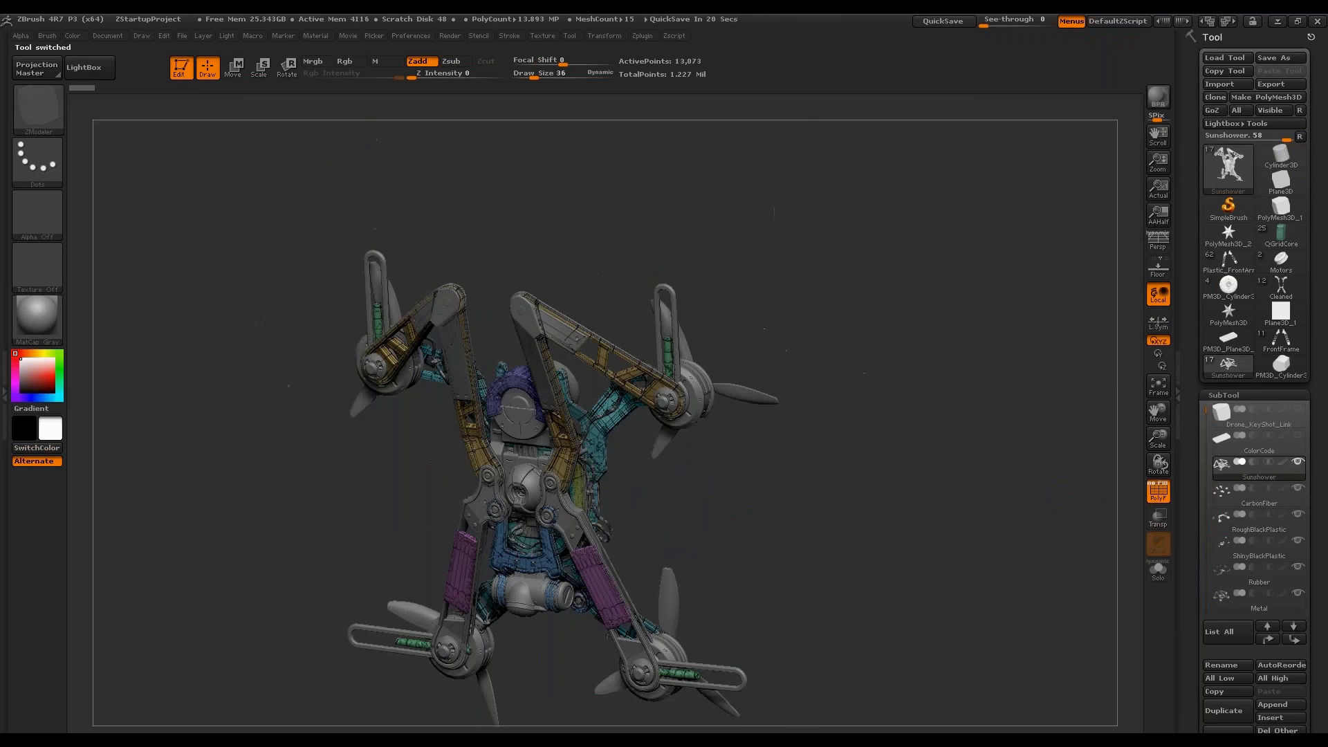
left_click_drag(1013, 505, 1060, 438)
key("p")
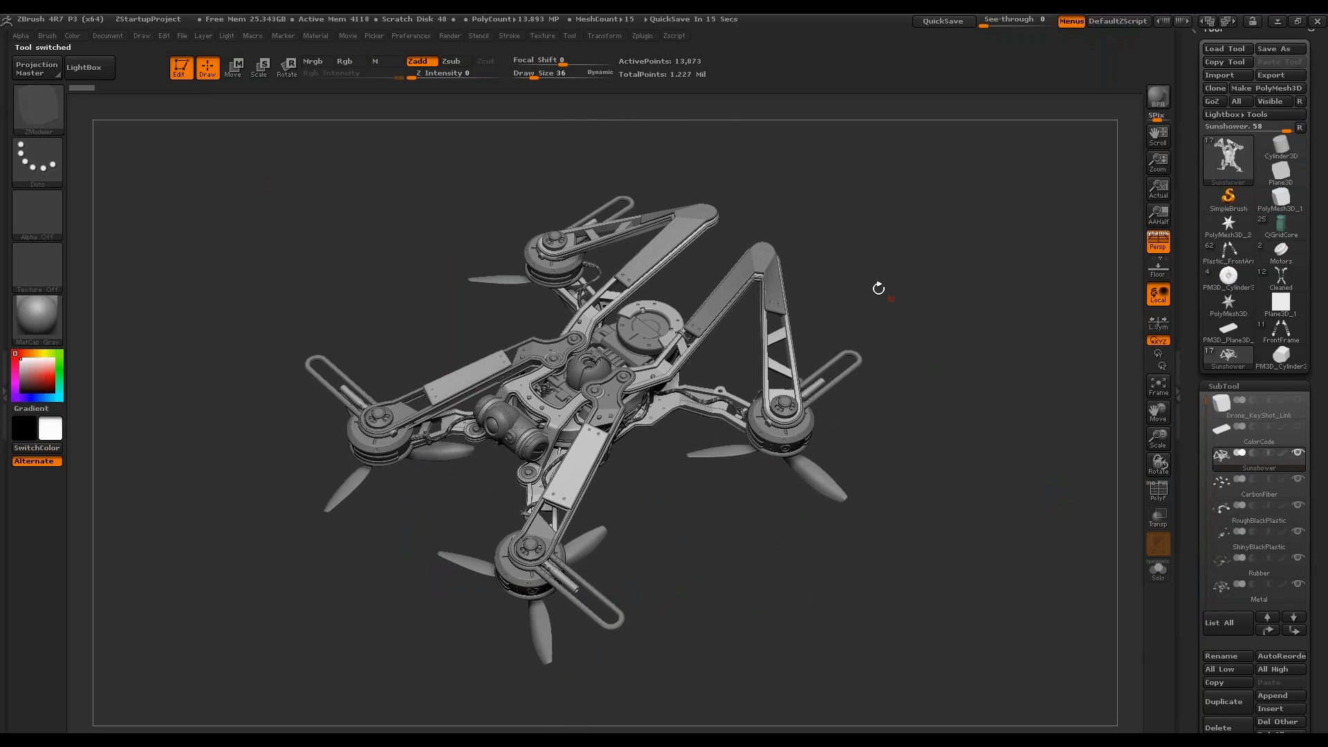
left_click(453, 38)
left_click(483, 121)
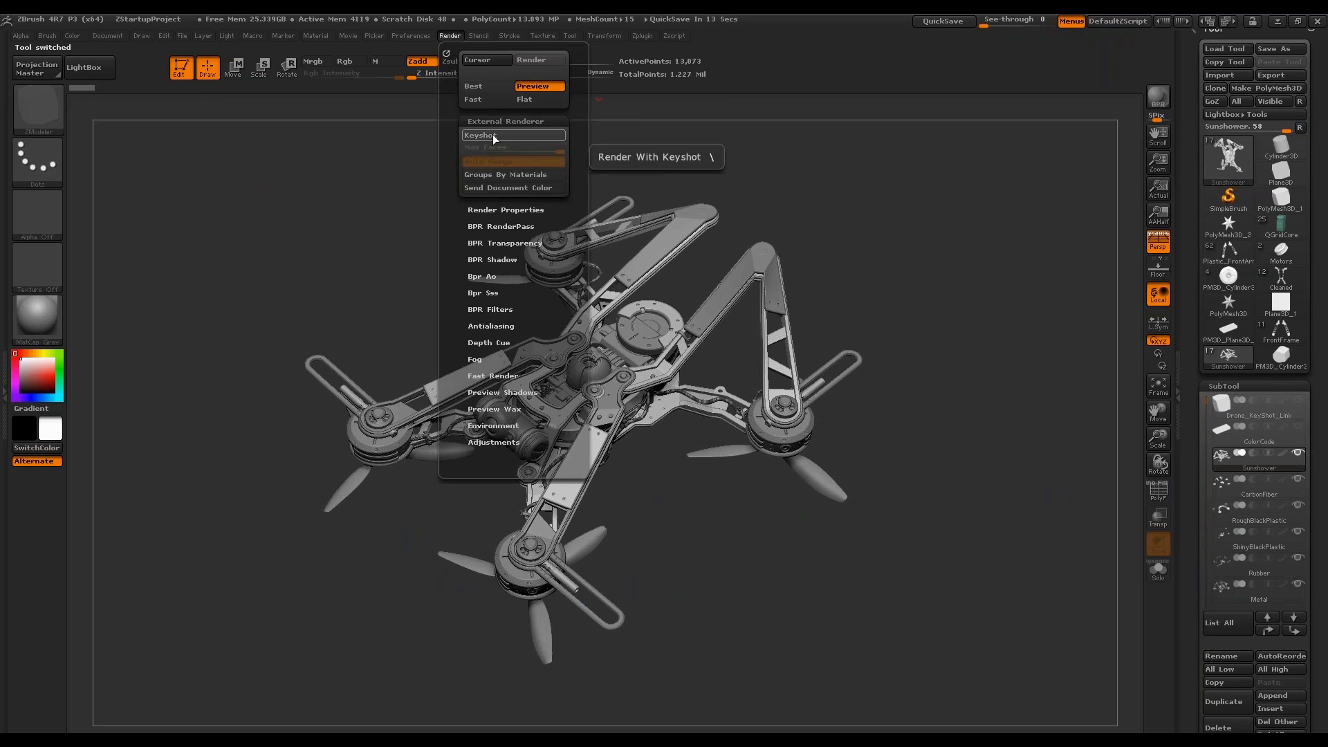
left_click_drag(1015, 370, 1009, 388)
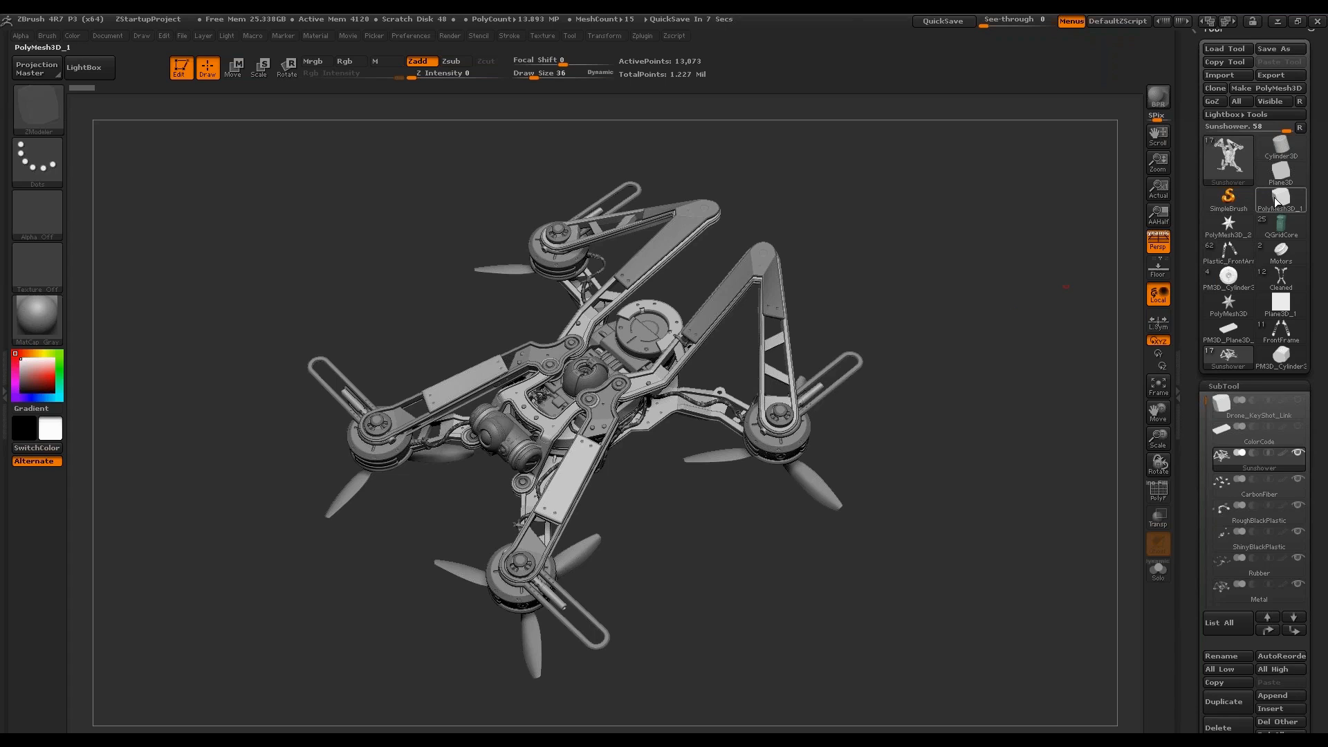
Bring in a fresh Cylinder3D with polyframe shown, convert it to a PolyMesh3D, and select the ZModeler brush.
mouse_move(1279, 201)
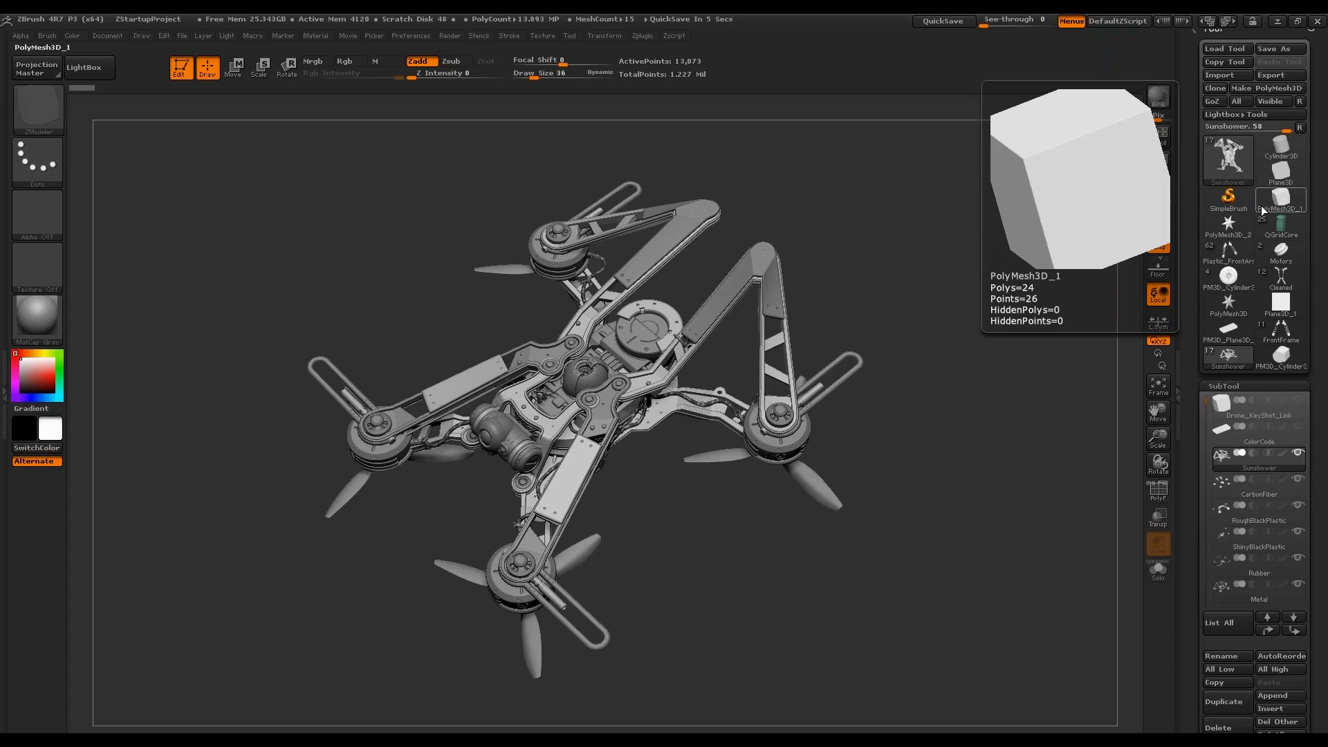
left_click(1281, 145)
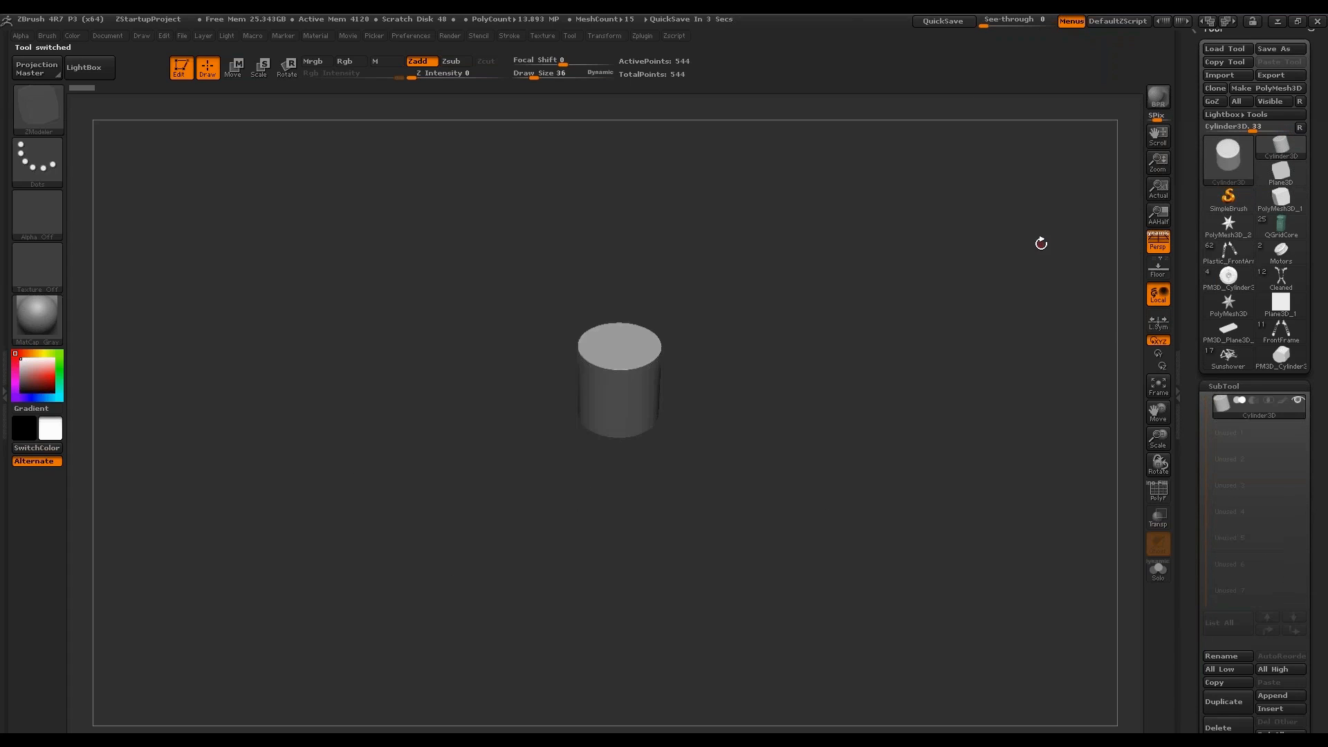
left_click_drag(1041, 244, 1023, 397, "alt")
key("shift+f")
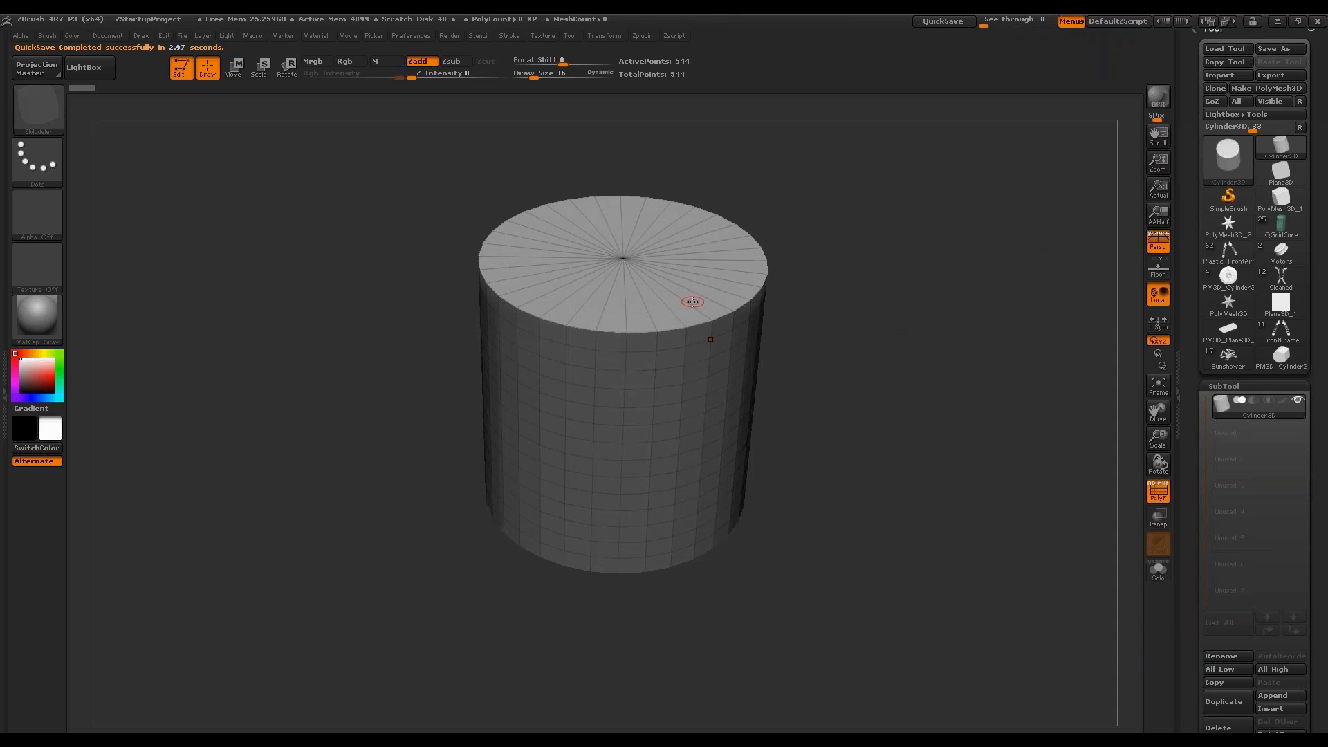
left_click(1269, 88)
key("b")
key("m")
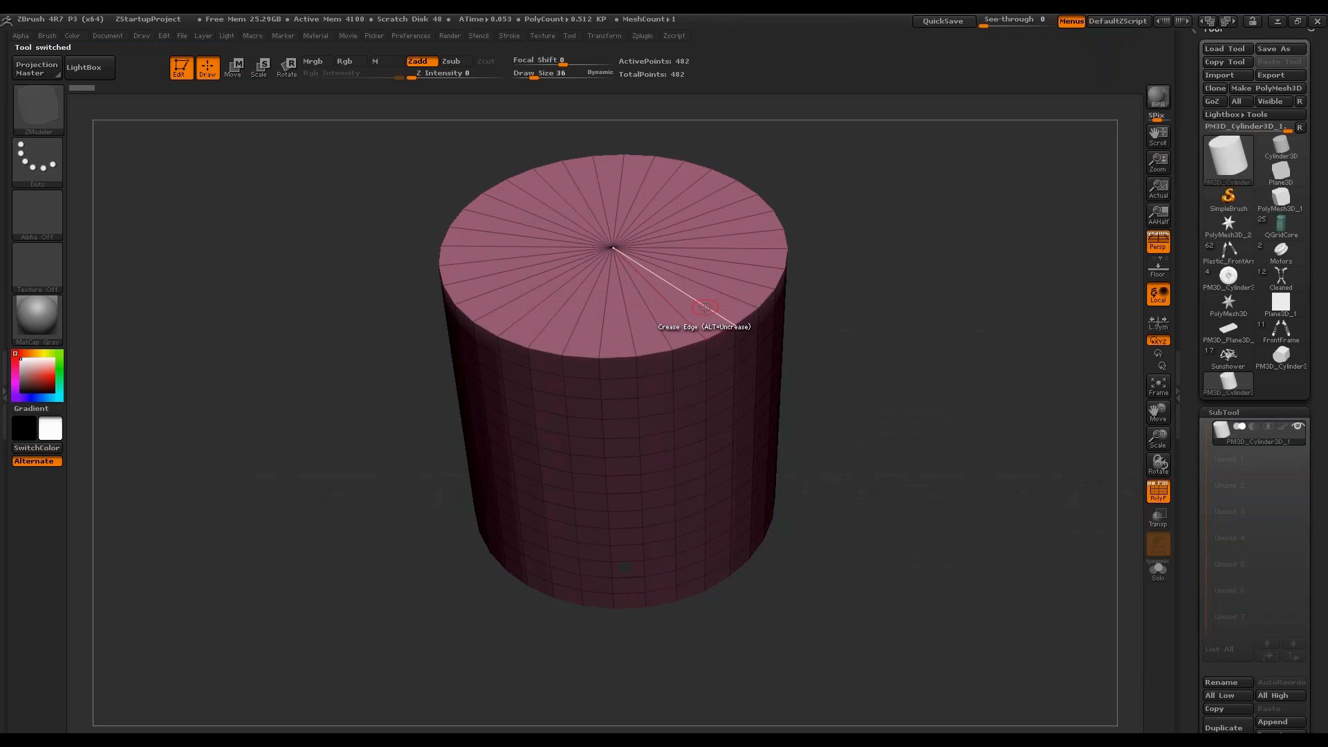
Insert a single edge loop inside the cylinder's top rim, and slide the upper side loop with Slide targeting EdgeLoop Complete.
key("space")
left_click(708, 447)
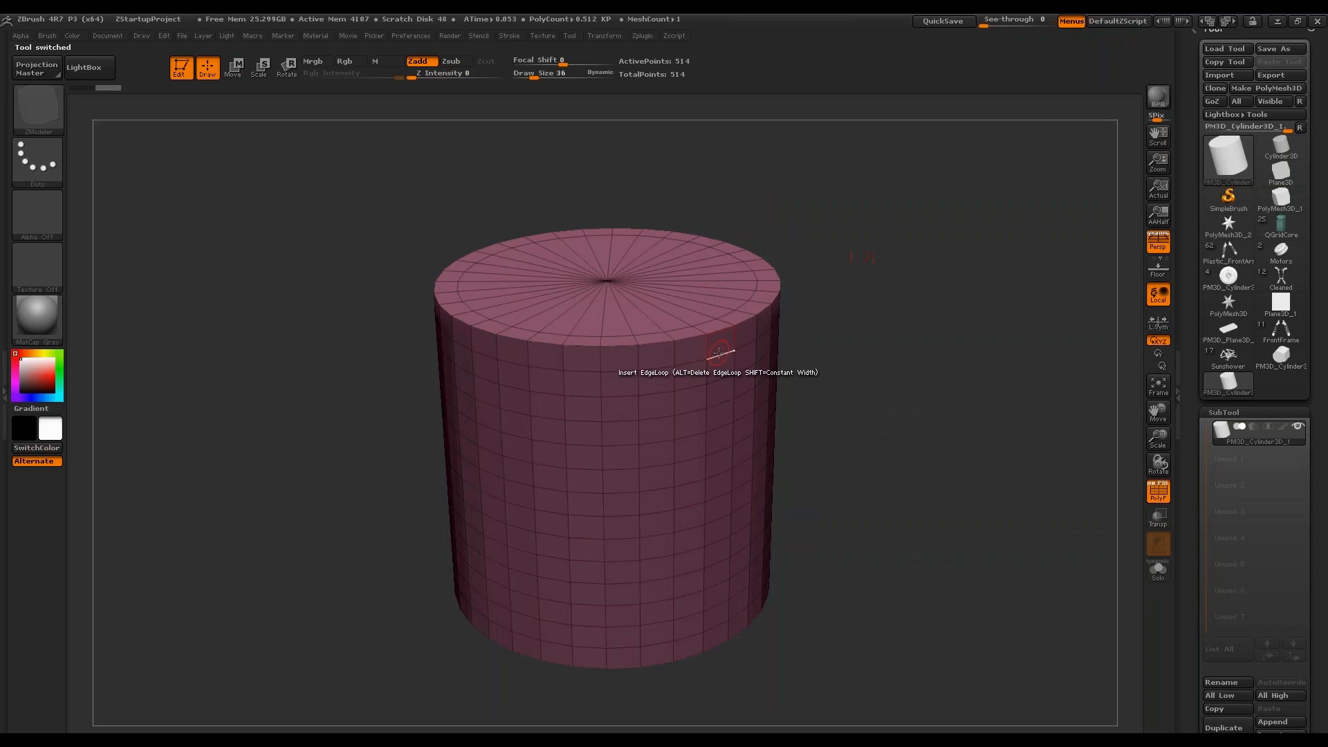
key("space")
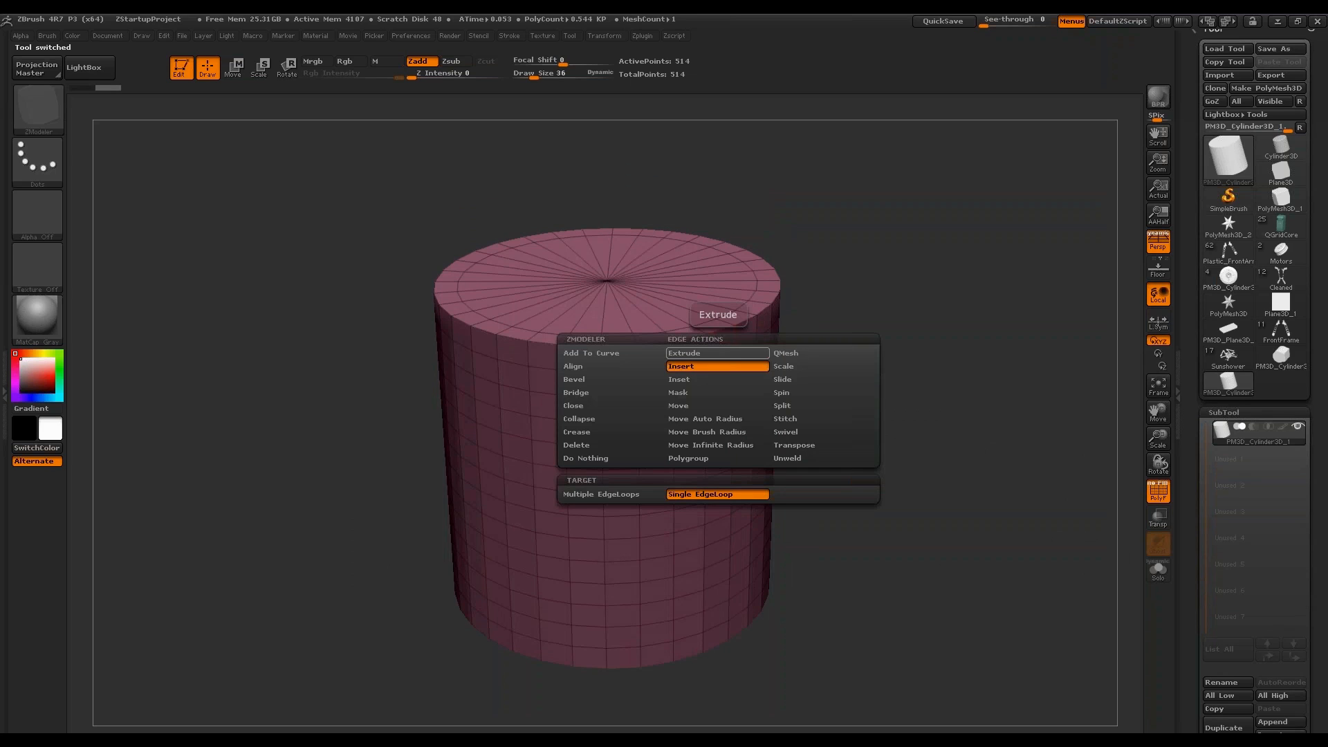
left_click(786, 380)
left_click(718, 494)
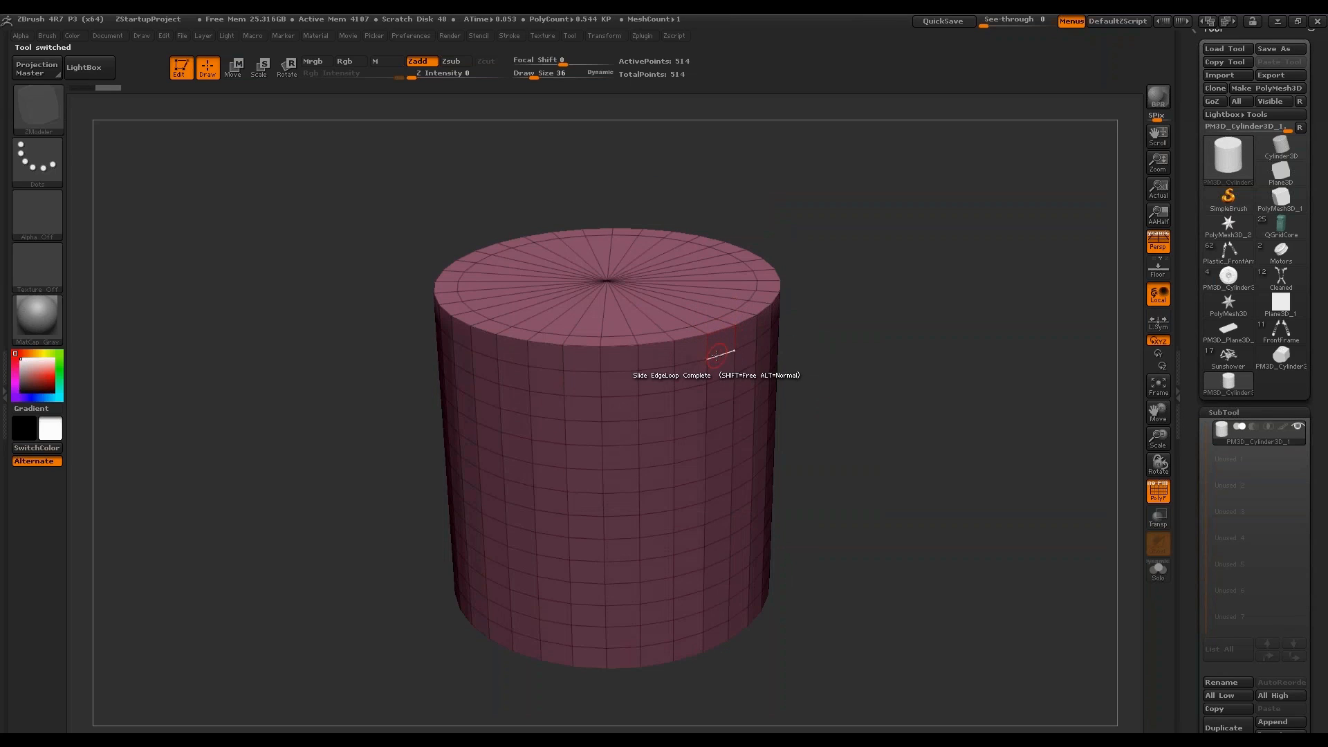
left_click_drag(725, 367, 726, 357)
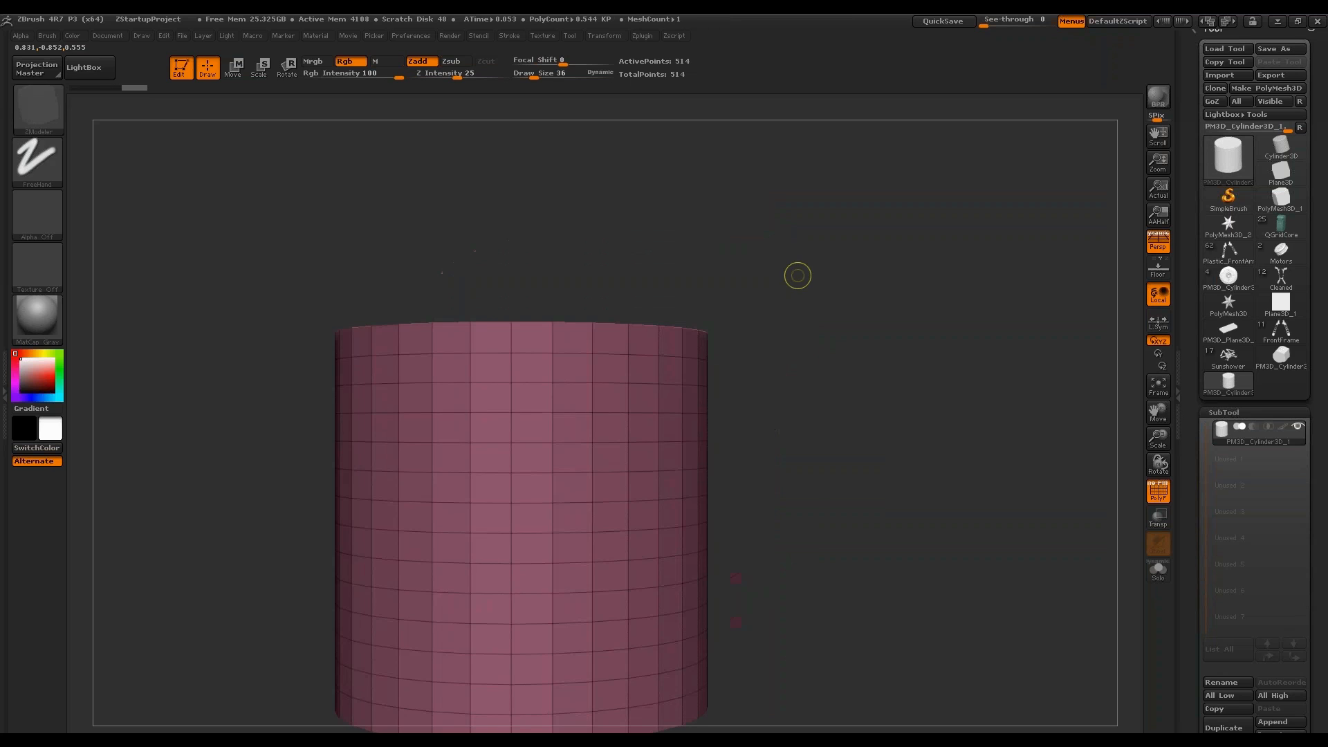
Turn perspective off, mask one half of the cylinder, slide the upper edge loop on the unmasked half, and clear the mask.
right_click_drag(798, 274, 855, 354, "ctrl")
key("p")
left_click_drag(293, 247, 631, 731, "ctrl")
left_click_drag(837, 377, 792, 415)
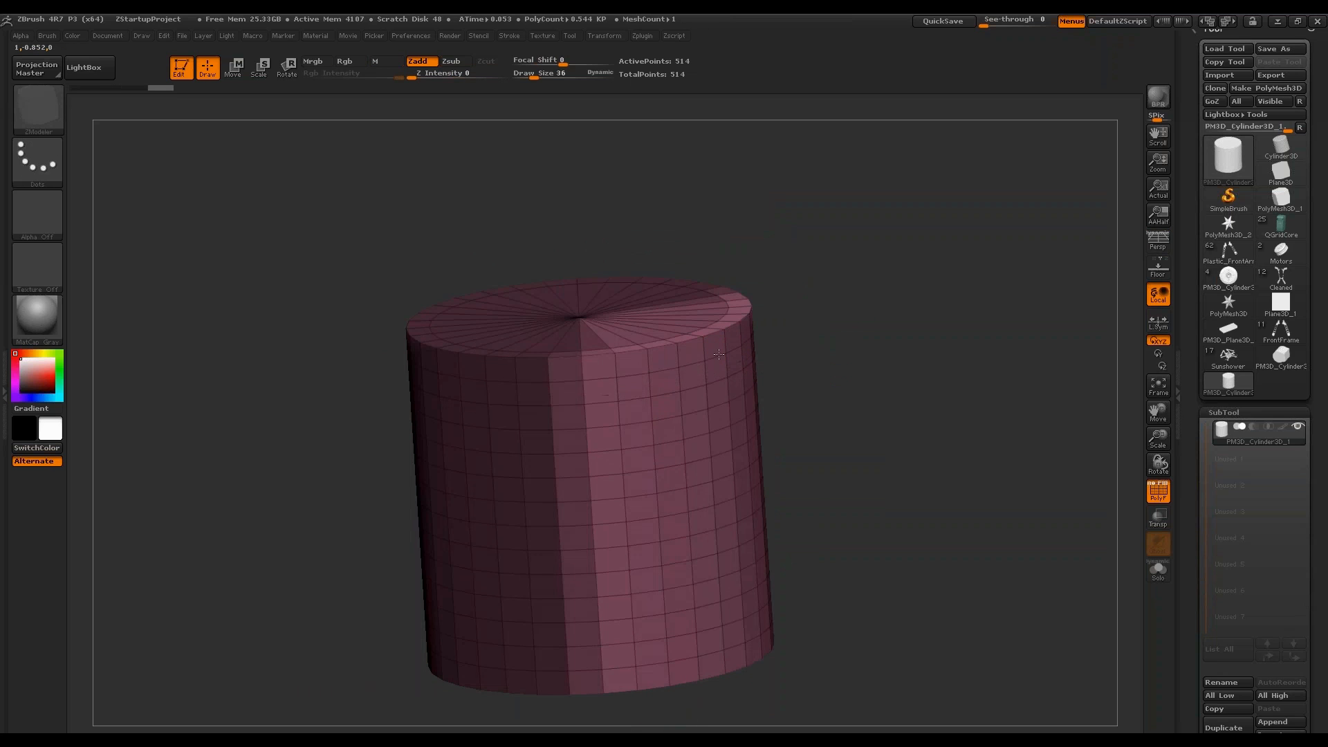
left_click_drag(599, 369, 873, 327)
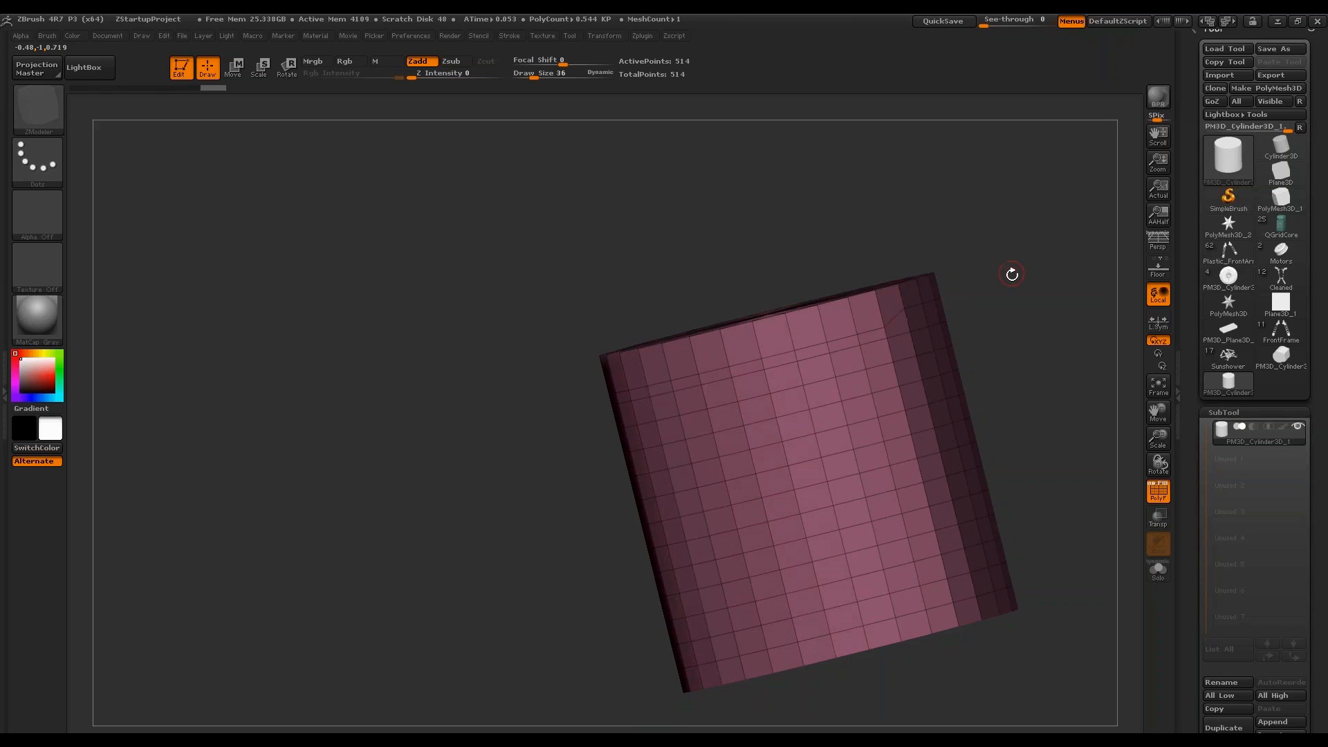
mouse_move(1011, 274)
left_mouse_down()
mouse_move(1058, 270)
mouse_move(1002, 294)
mouse_move(997, 278)
mouse_move(1007, 350)
mouse_move(994, 296)
mouse_move(990, 320)
left_mouse_up()
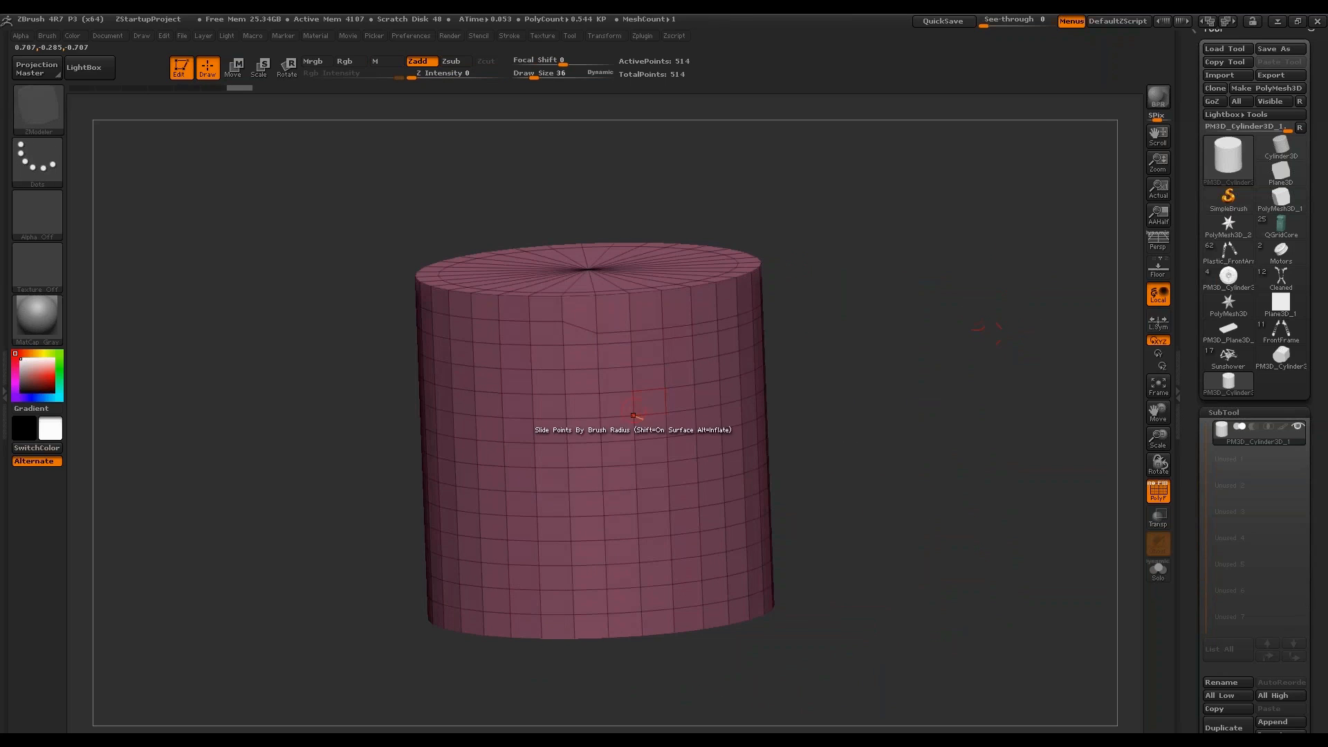
Set the ZModeler polygon action to Polygroup and assign two separate rectangular polygroups on the cylinder's side.
mouse_move(740, 325)
left_mouse_down()
mouse_move(775, 332)
mouse_move(723, 325)
left_mouse_up()
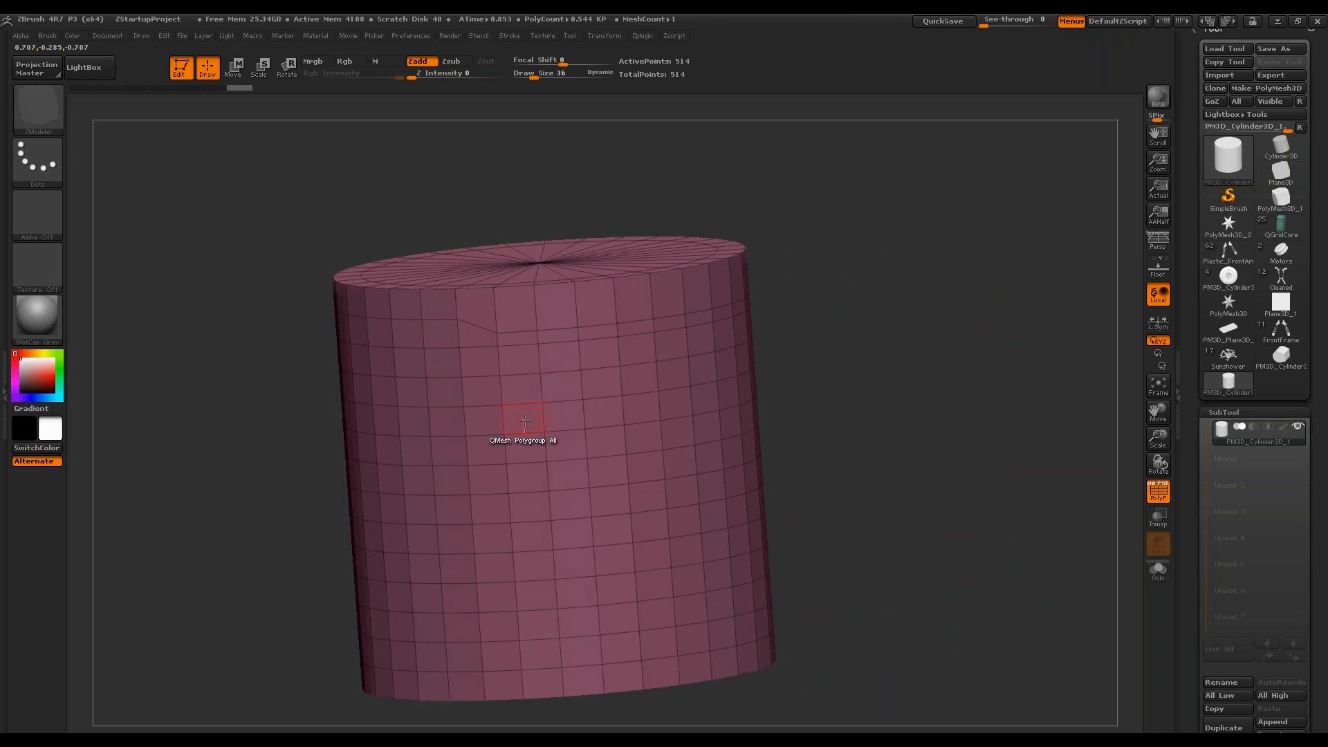
left_click_drag(830, 291, 865, 304)
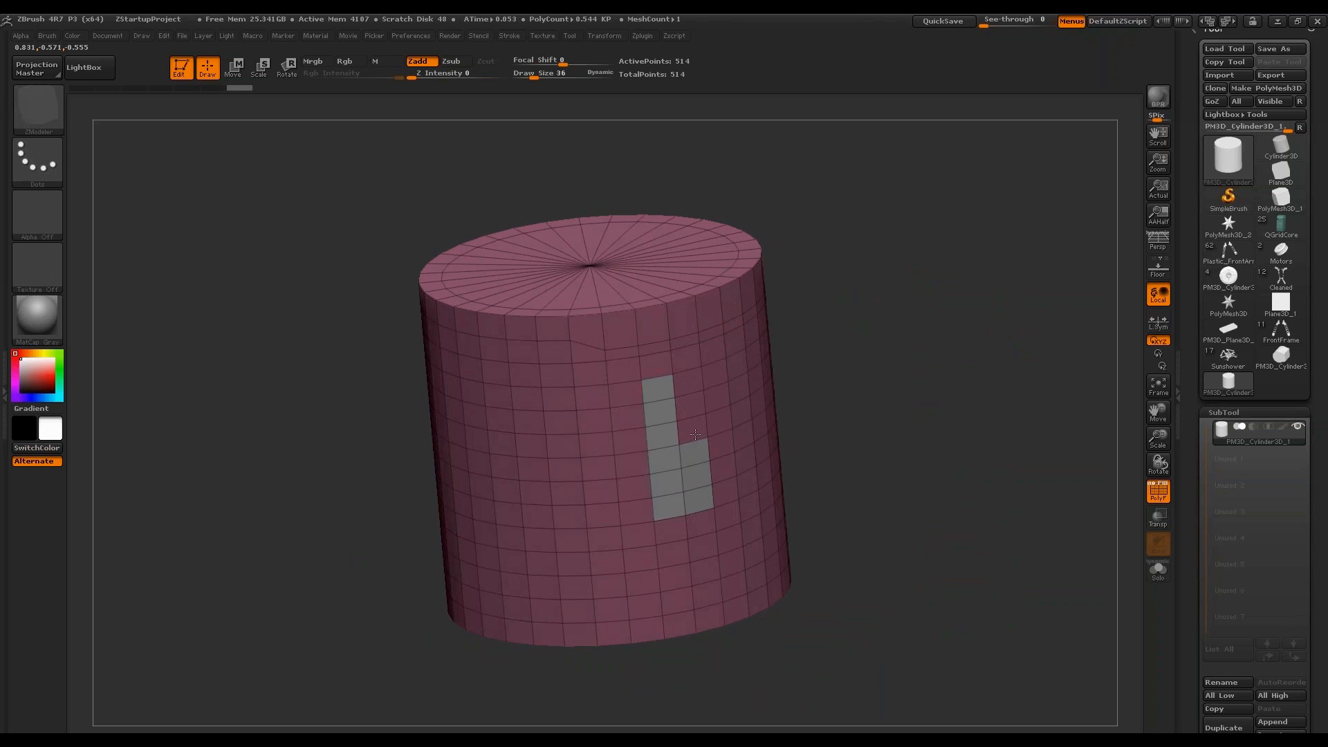
key("space")
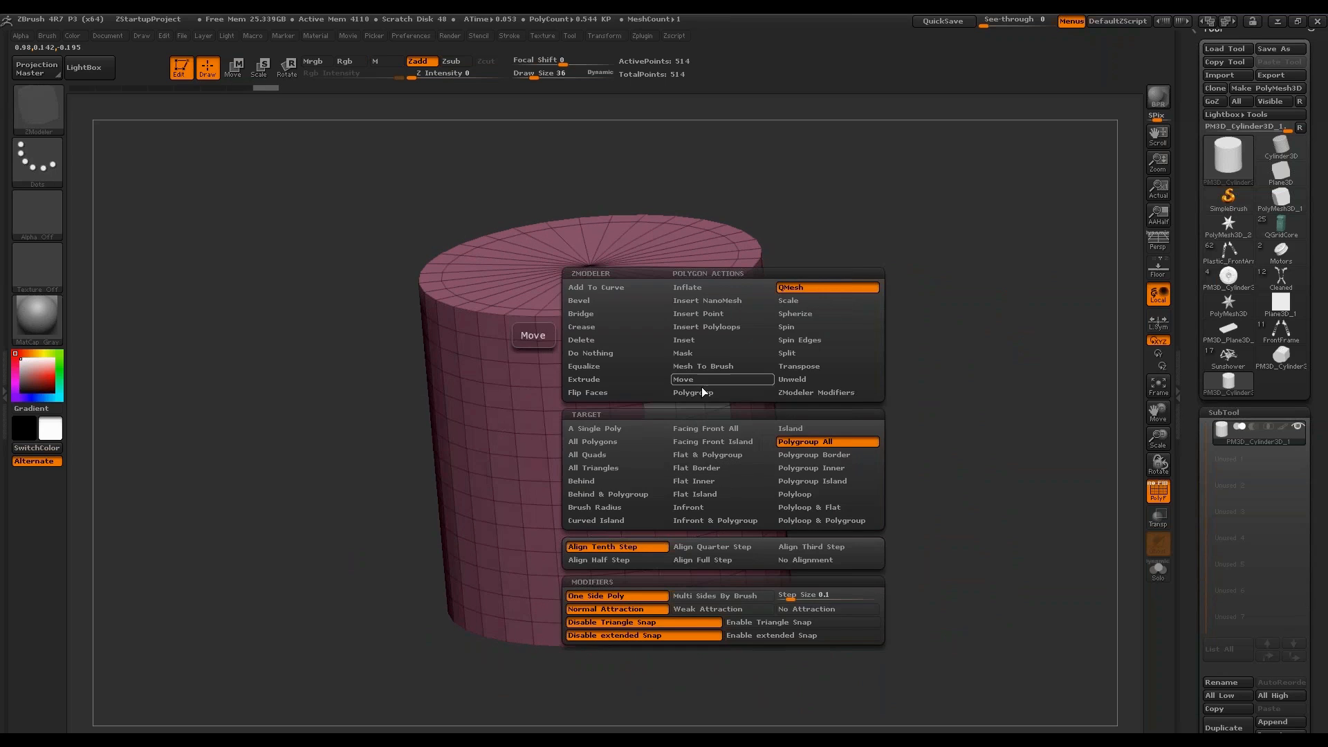
left_click(720, 411)
left_click_drag(759, 358, 888, 381)
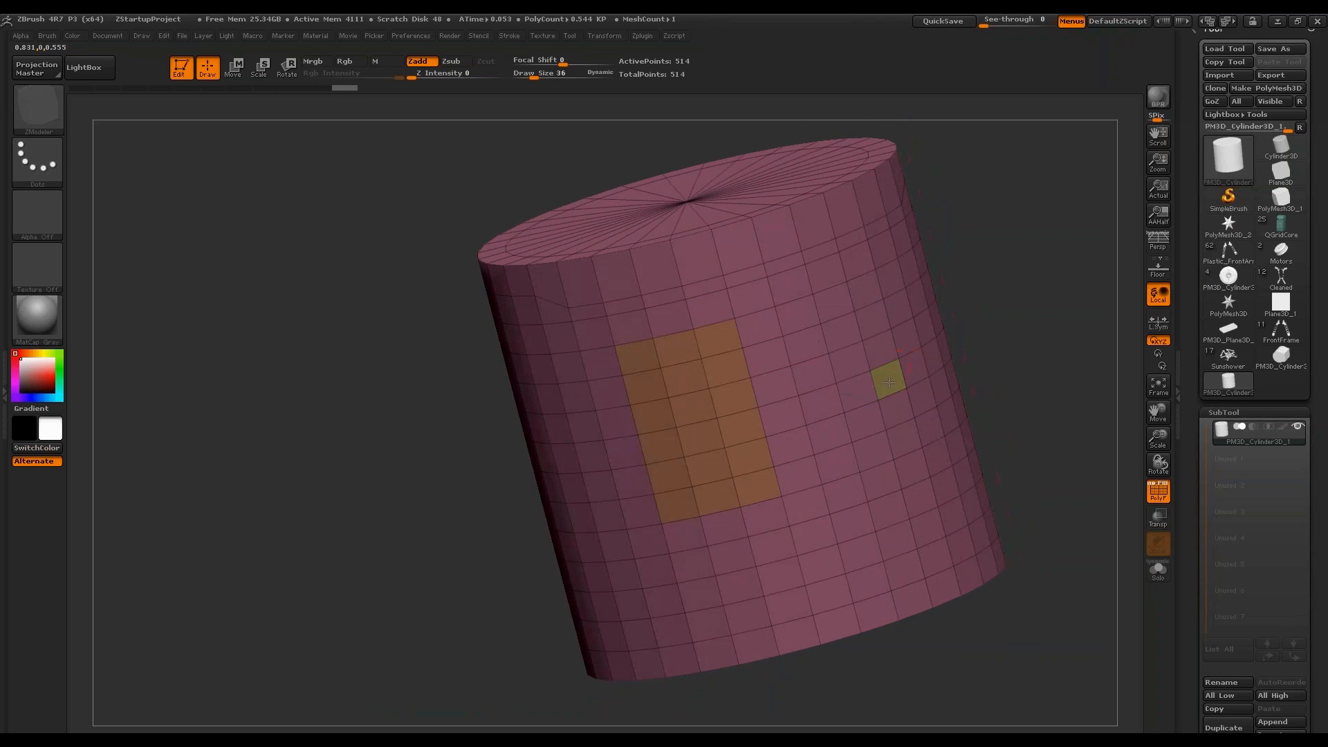
left_click_drag(858, 316, 837, 302)
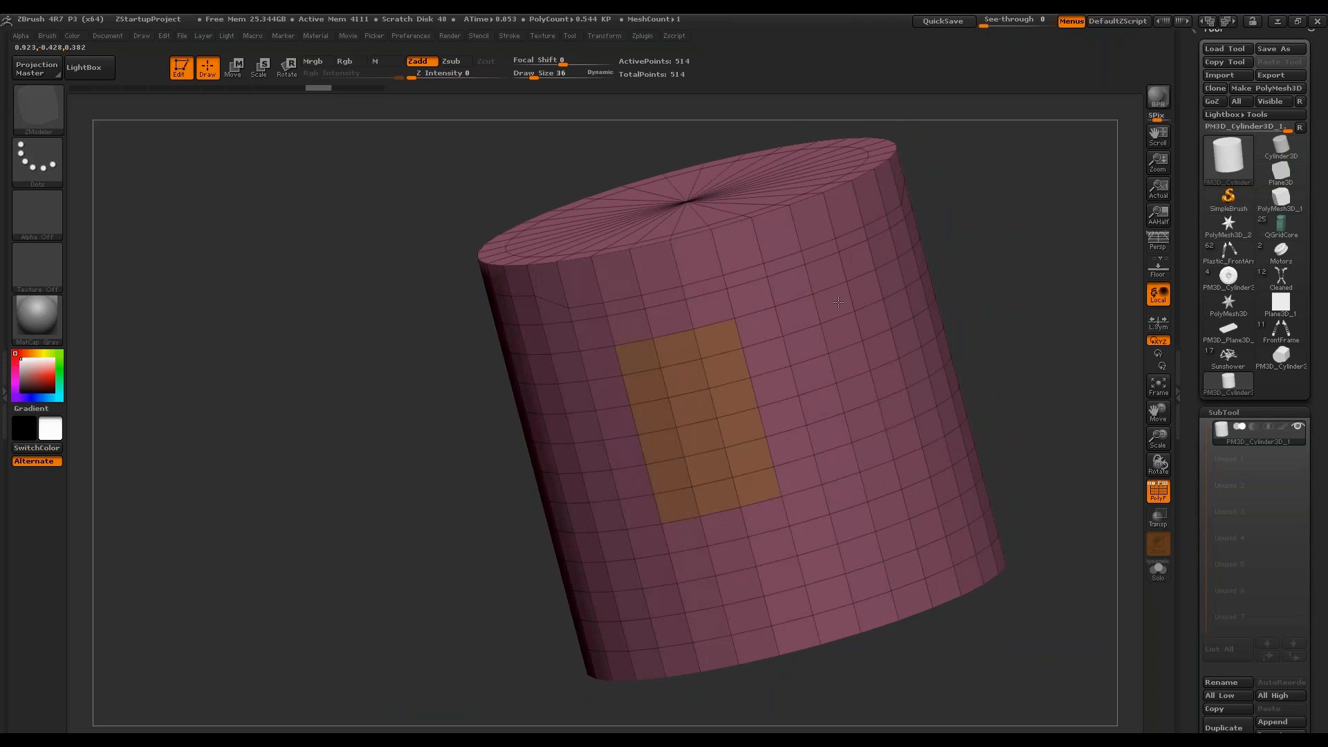
left_click_drag(996, 249, 961, 222)
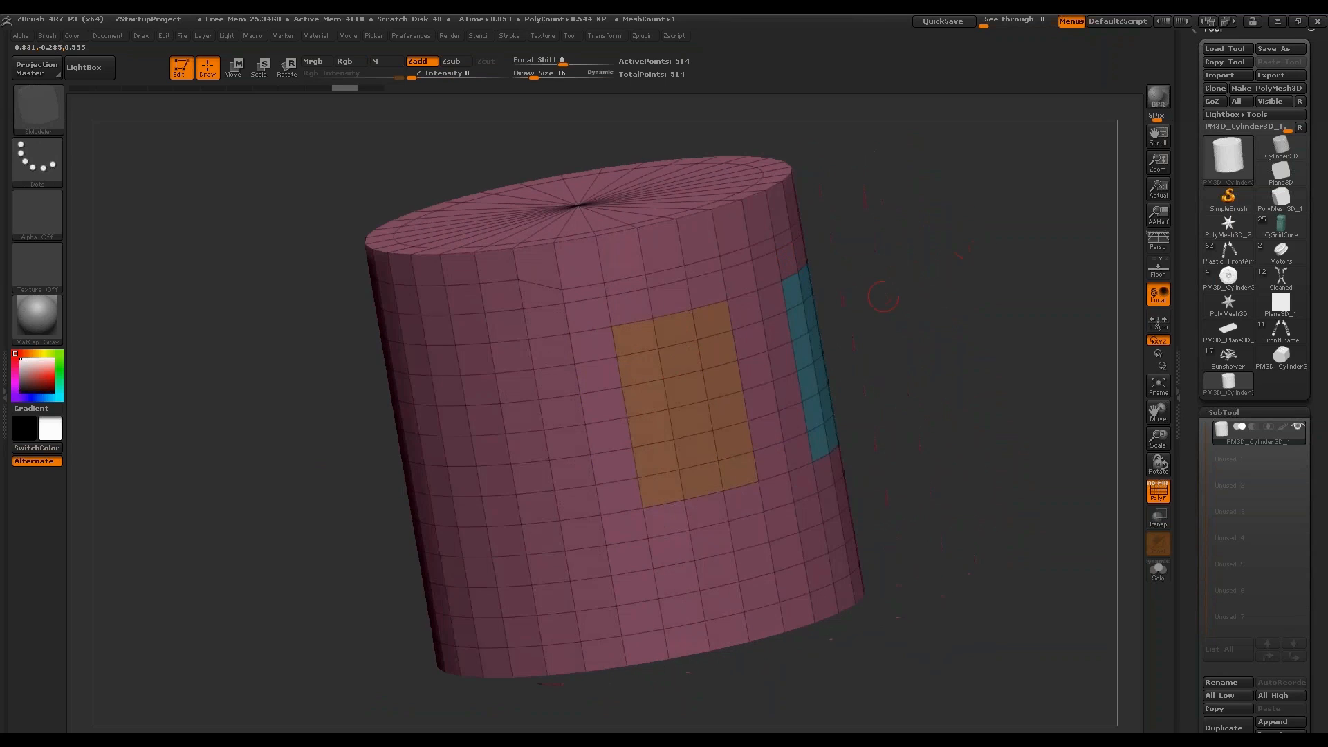
Assign a new polygroup to a small two-polygon strip just below the blue rectangular polygroup on the cylinder's side.
left_click_drag(883, 298, 857, 334)
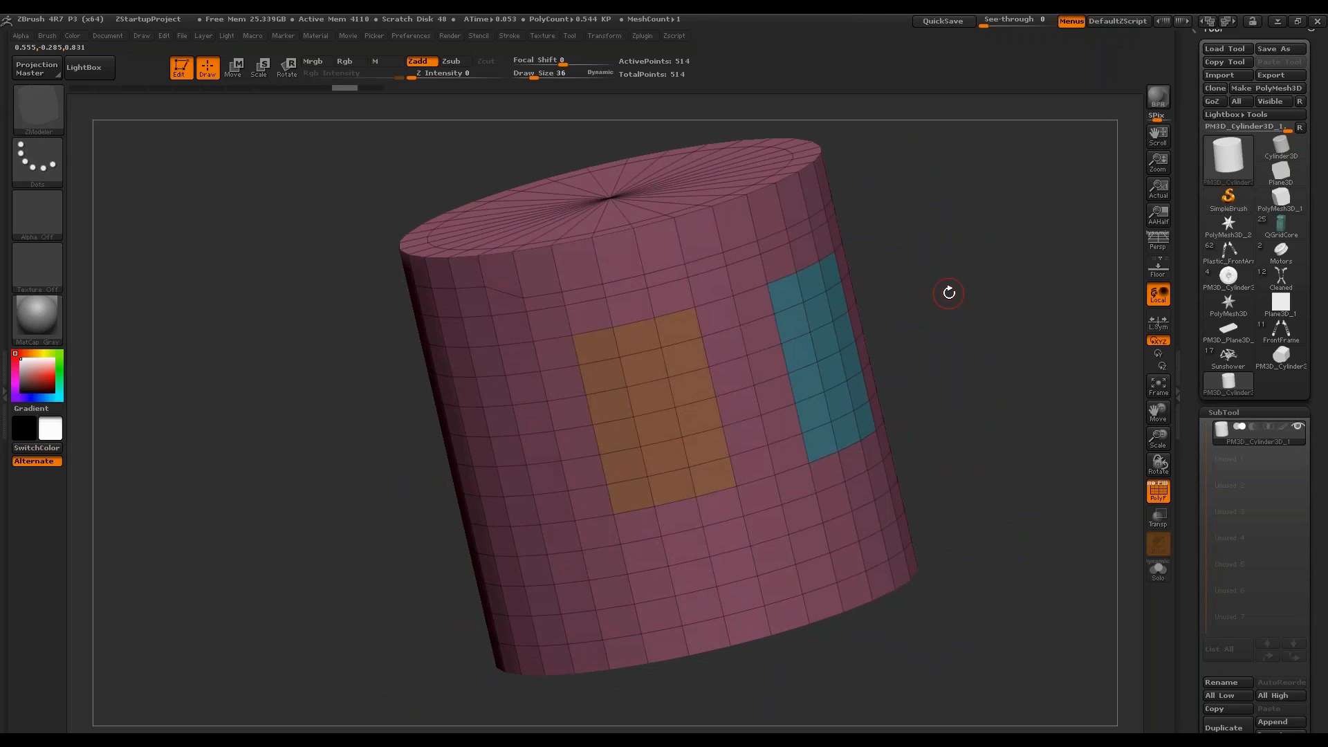
left_click_drag(837, 498, 859, 493)
left_click(860, 493)
left_click(860, 493)
left_click(860, 493)
left_click(860, 493)
left_click(860, 493)
left_click(859, 493)
left_click_drag(932, 421, 964, 312)
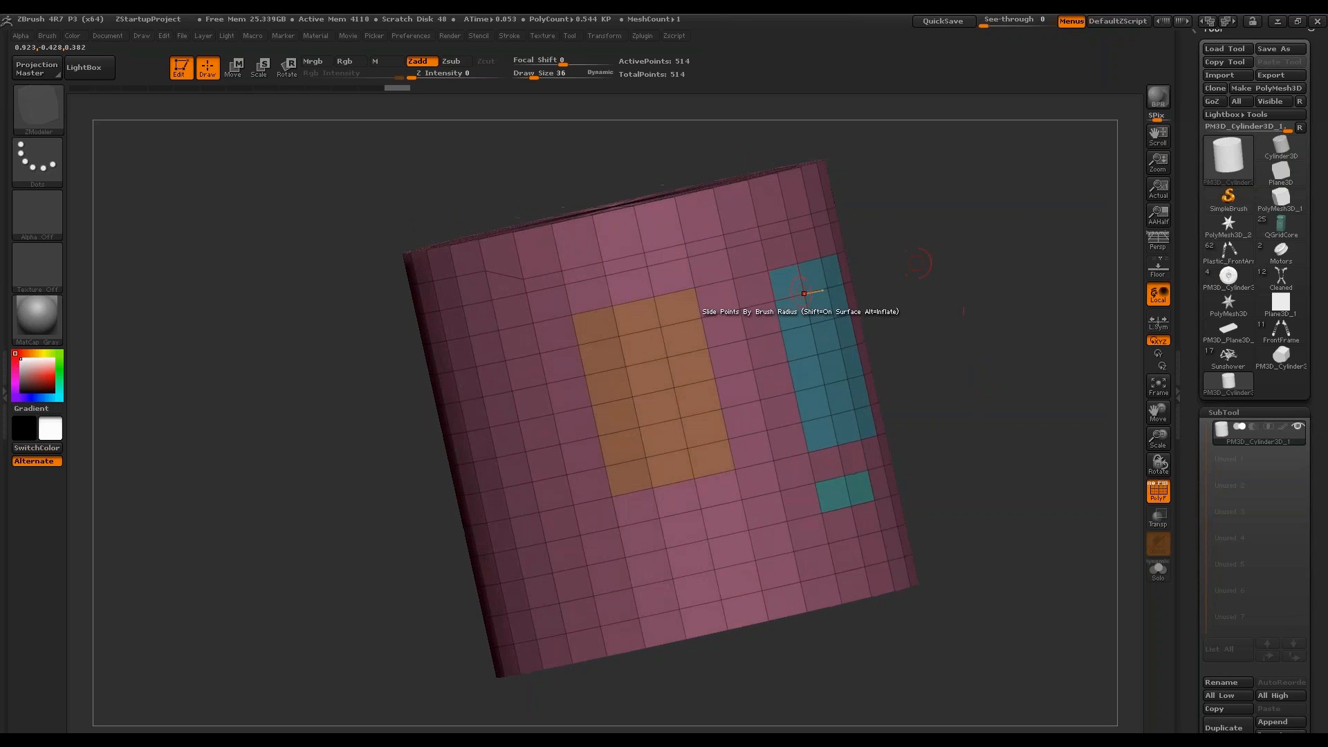
Pick the orange rectangle's polygroup with the Polygroup action and paint it over the whole blue rectangle.
left_click_drag(768, 297, 695, 456)
key("space")
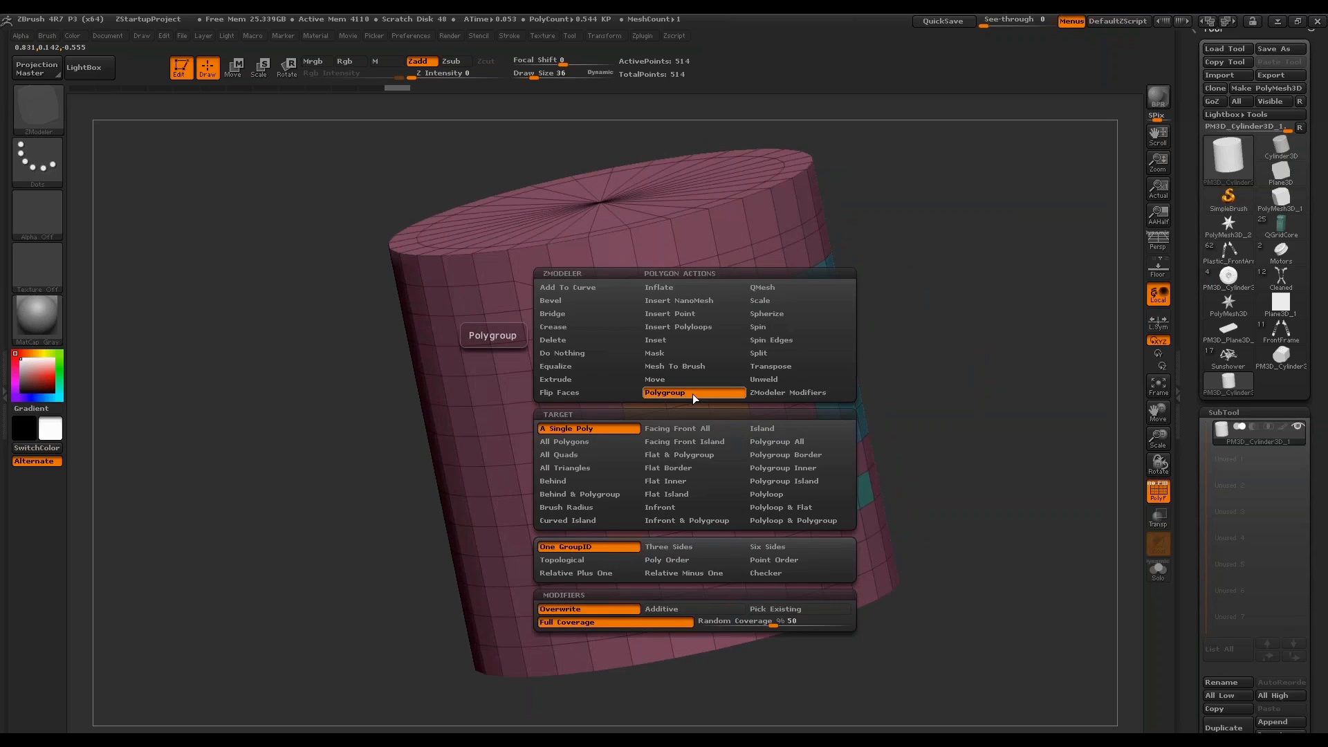
left_click(685, 441)
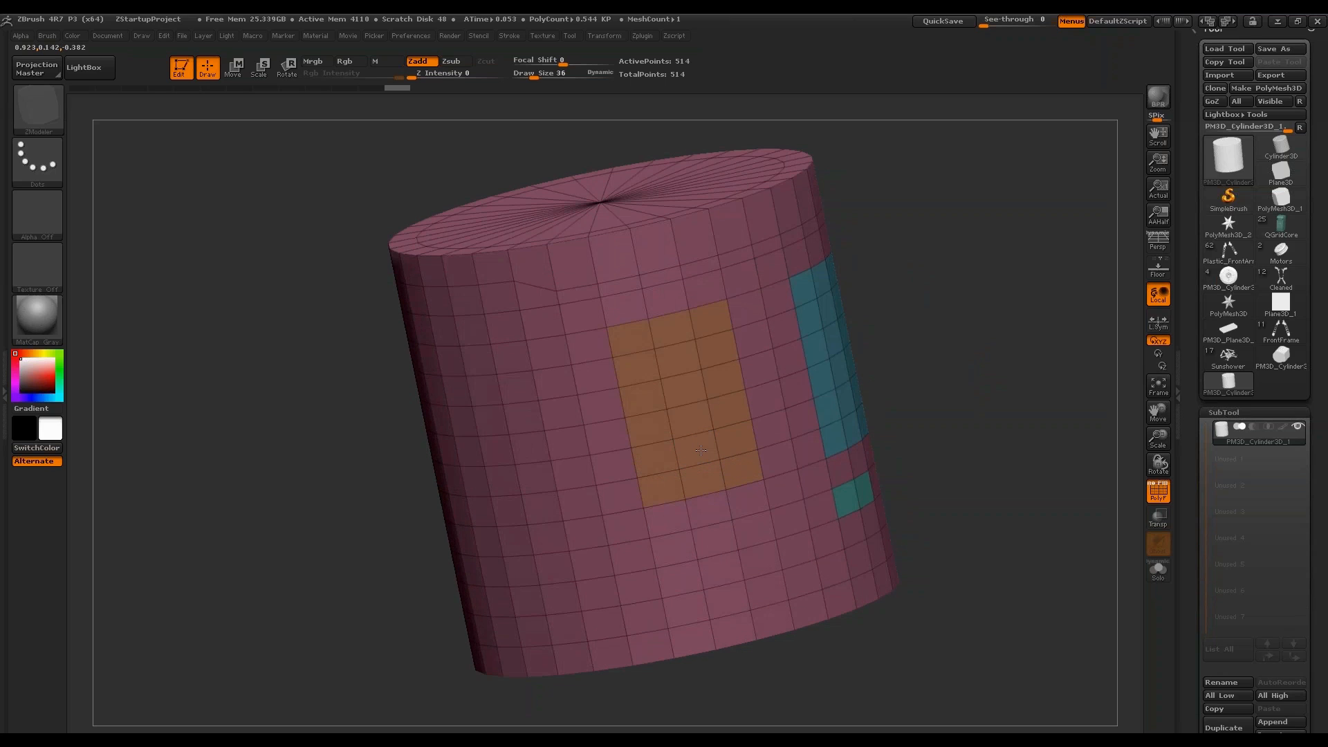
left_click_drag(920, 485, 857, 325)
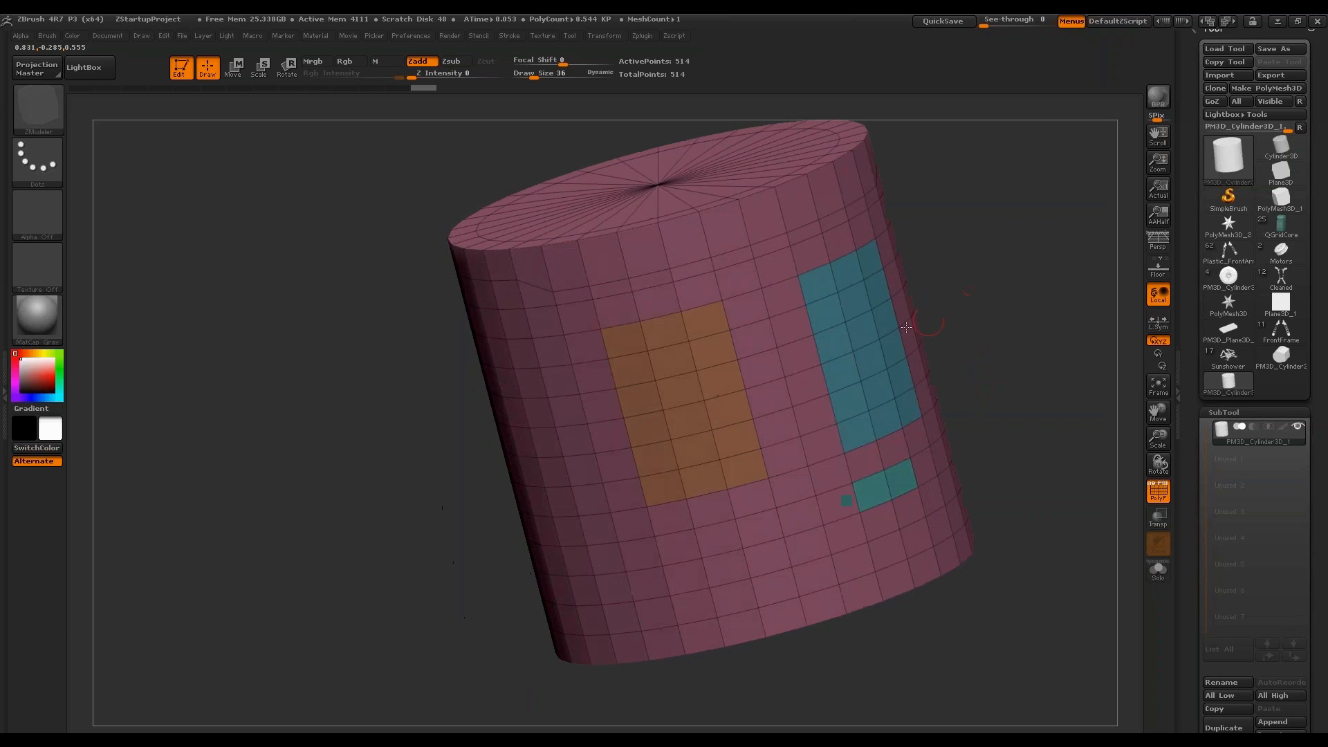
mouse_move(912, 282)
left_mouse_down()
mouse_move(795, 363)
mouse_move(800, 317)
mouse_move(740, 330)
mouse_move(798, 294)
mouse_move(795, 362)
left_mouse_up()
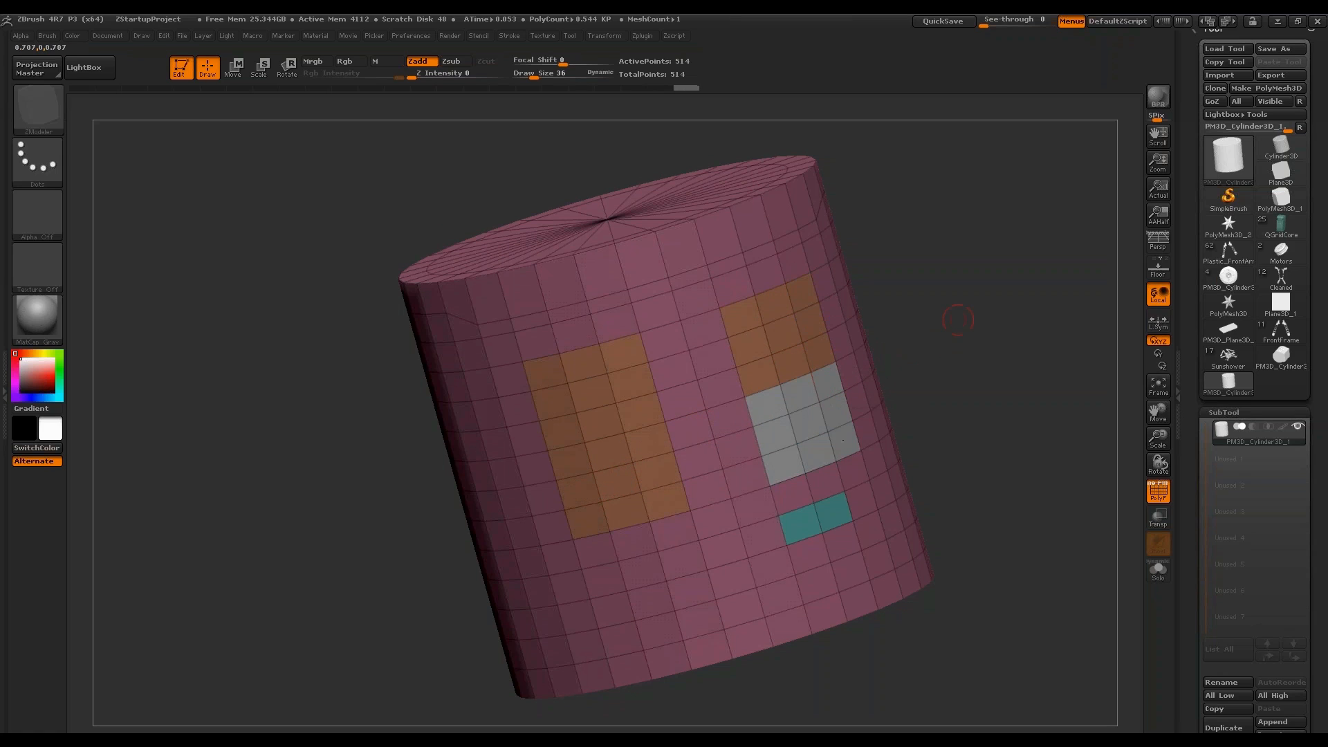
left_click_drag(893, 308, 920, 335)
left_click(800, 393)
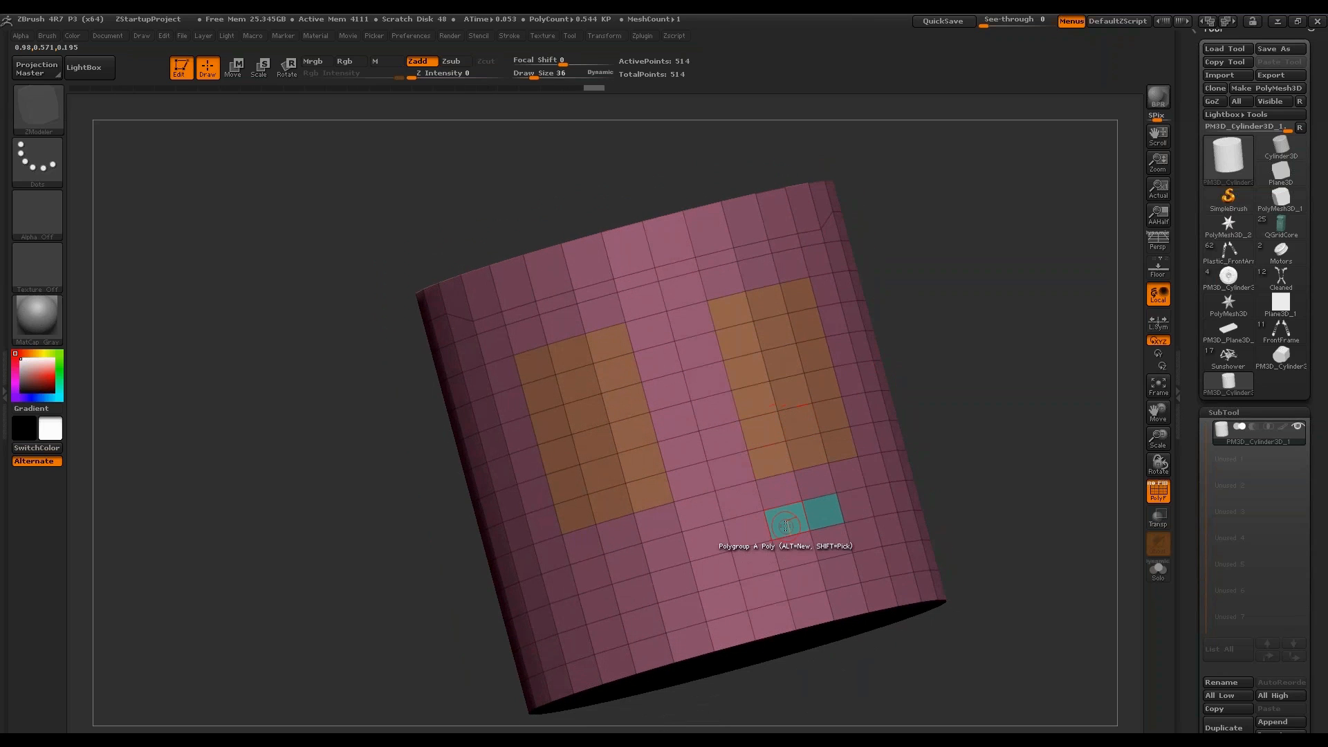
Pick the teal strip's polygroup and reassign the rectangle directly above it to that same group.
key("space")
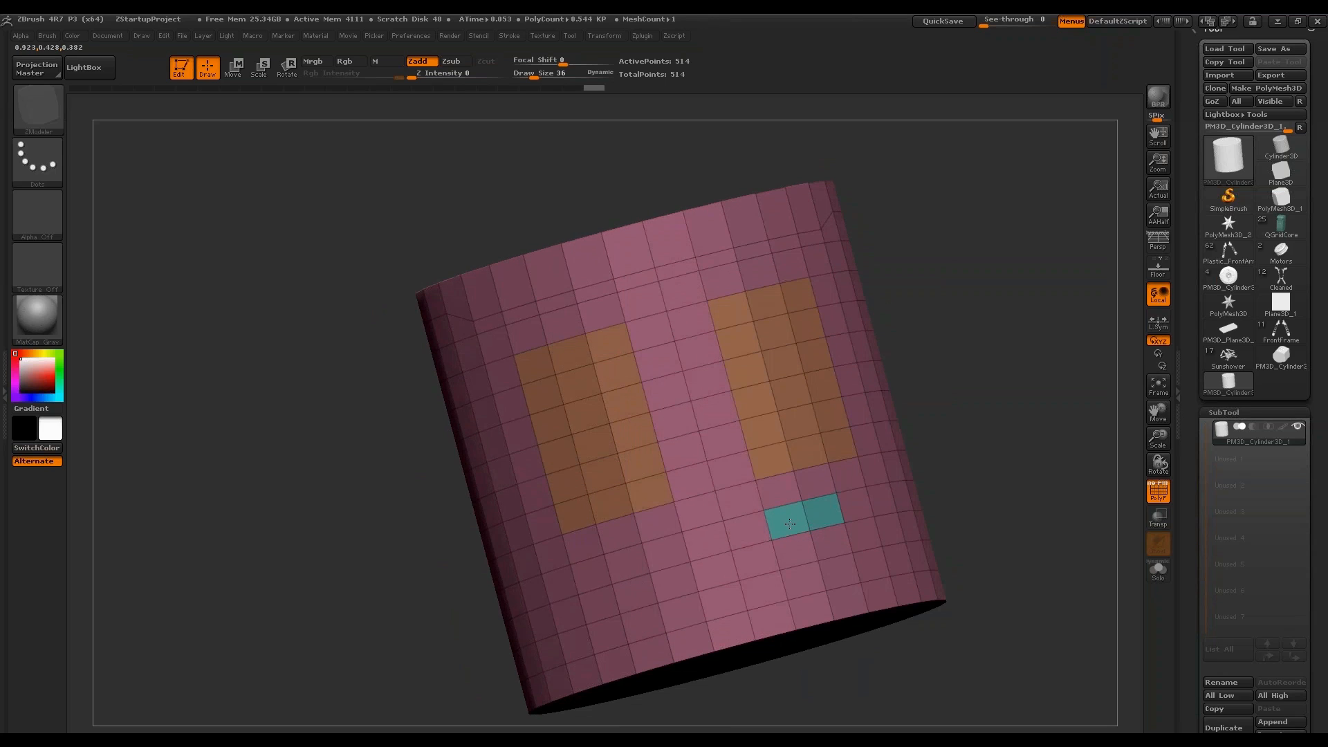
mouse_move(799, 424)
left_mouse_down()
mouse_move(790, 391)
mouse_move(773, 453)
mouse_move(816, 435)
mouse_move(806, 374)
mouse_move(796, 392)
mouse_move(758, 359)
mouse_move(775, 325)
mouse_move(815, 317)
left_mouse_up()
left_click_drag(899, 325, 1006, 309)
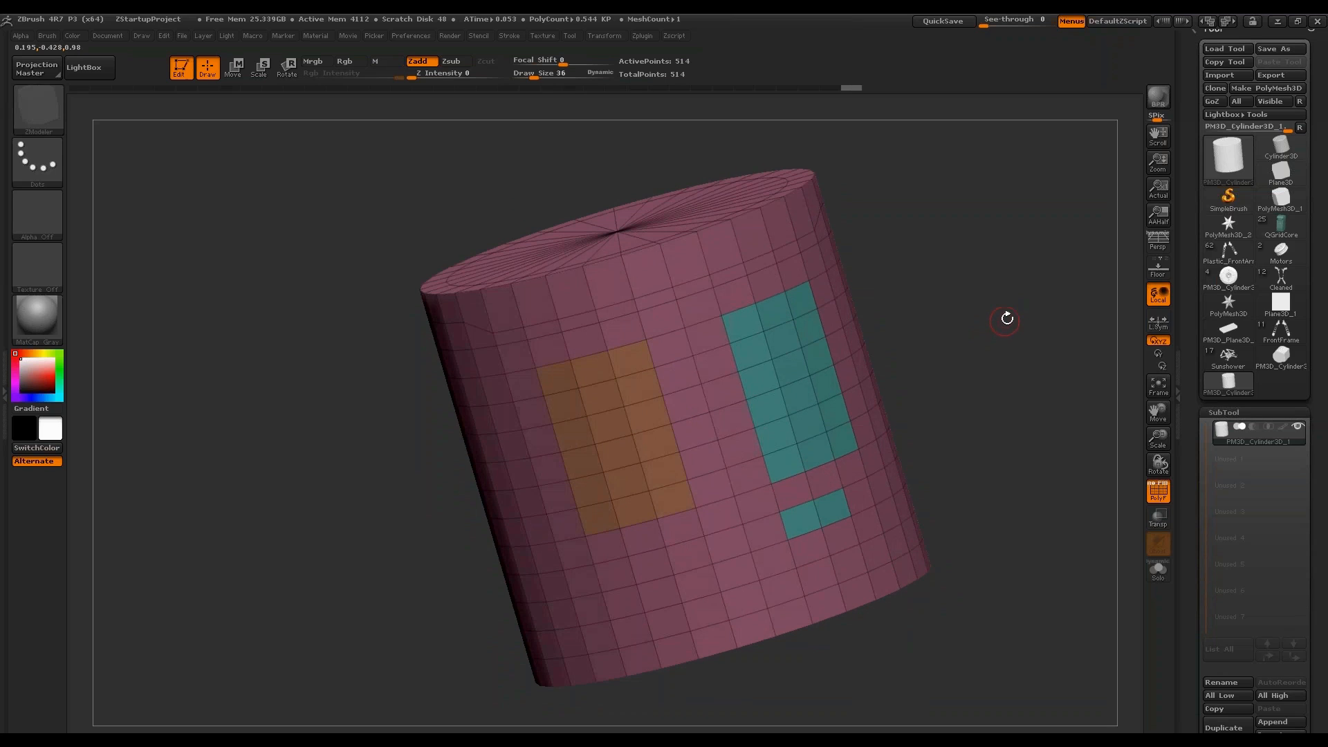
Apply Mirror And Weld from Modify Topology to copy the cylinder's polygroups onto its opposite side.
left_click_drag(1069, 353, 1037, 409, "shift")
left_click(1158, 386)
mouse_move(1195, 433)
left_mouse_down()
mouse_move(1195, 387)
mouse_move(1195, 442)
left_mouse_up()
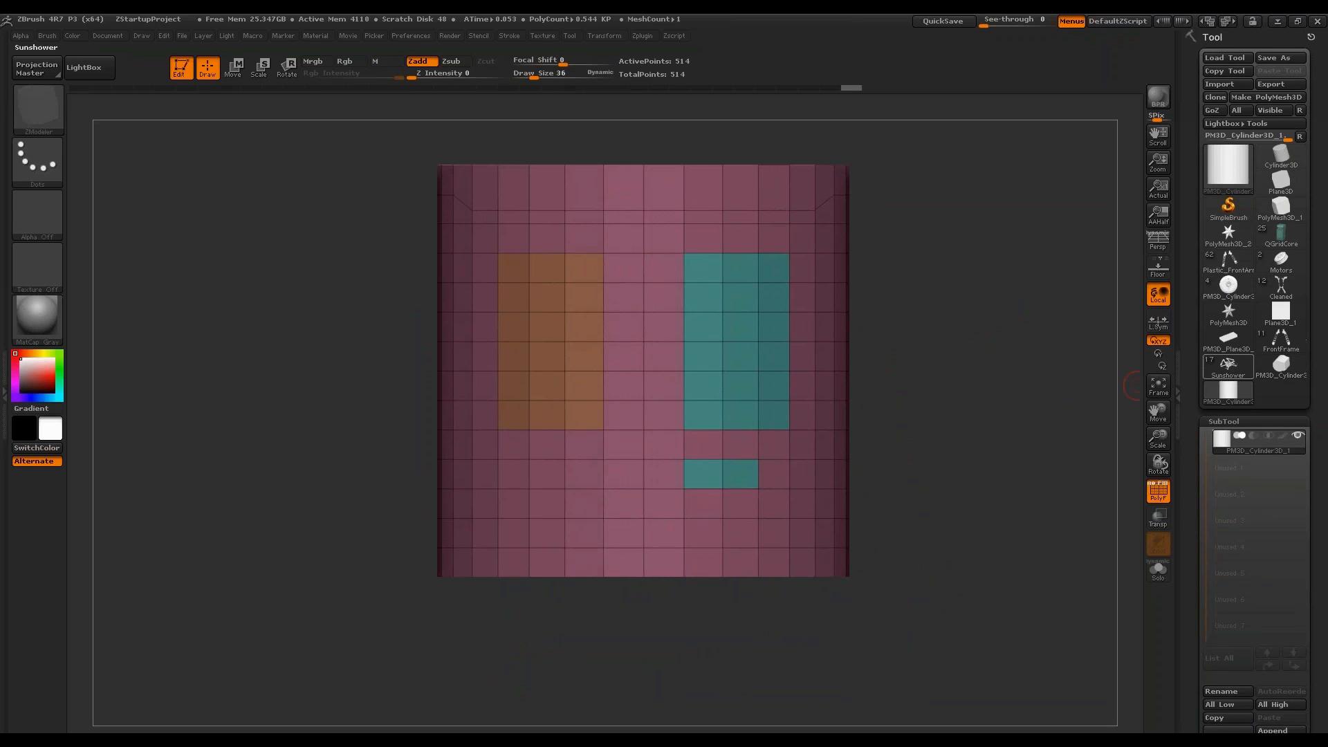
mouse_move(1284, 293)
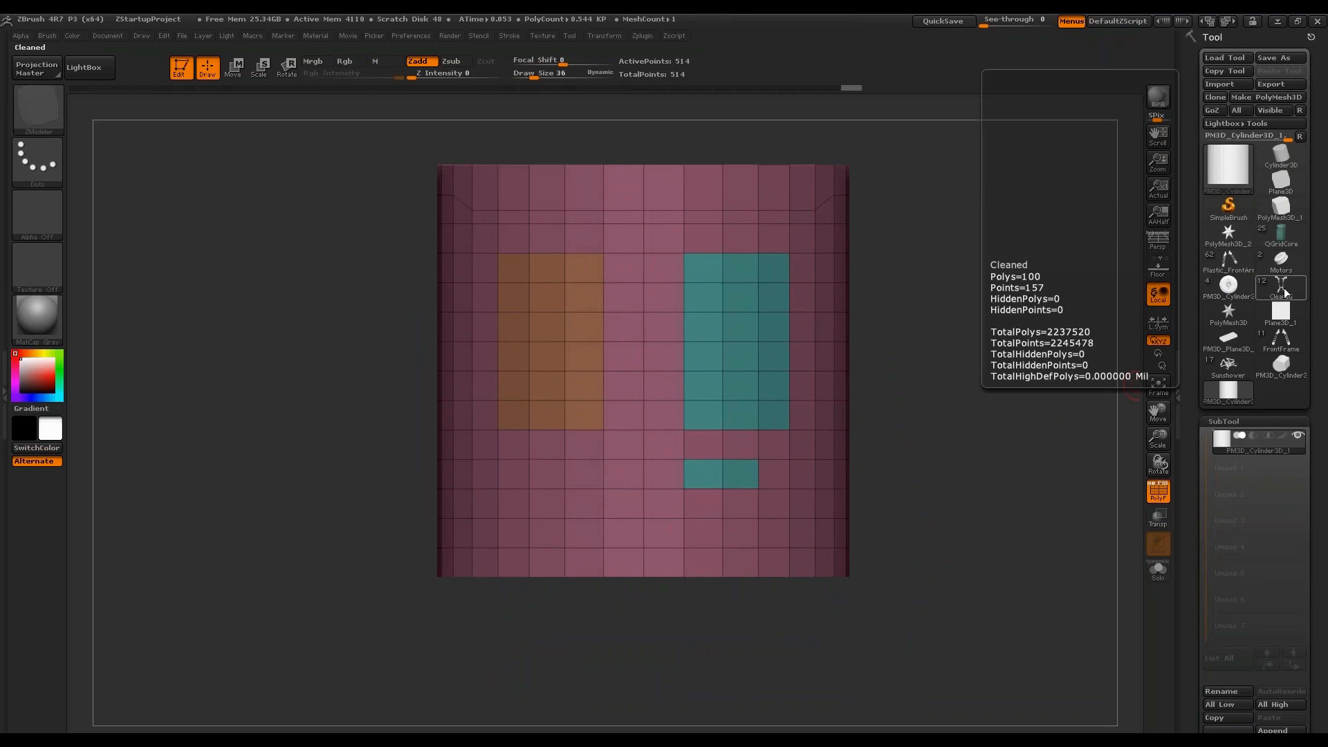
left_click_drag(1195, 477, 1195, 174)
key("ctrl")
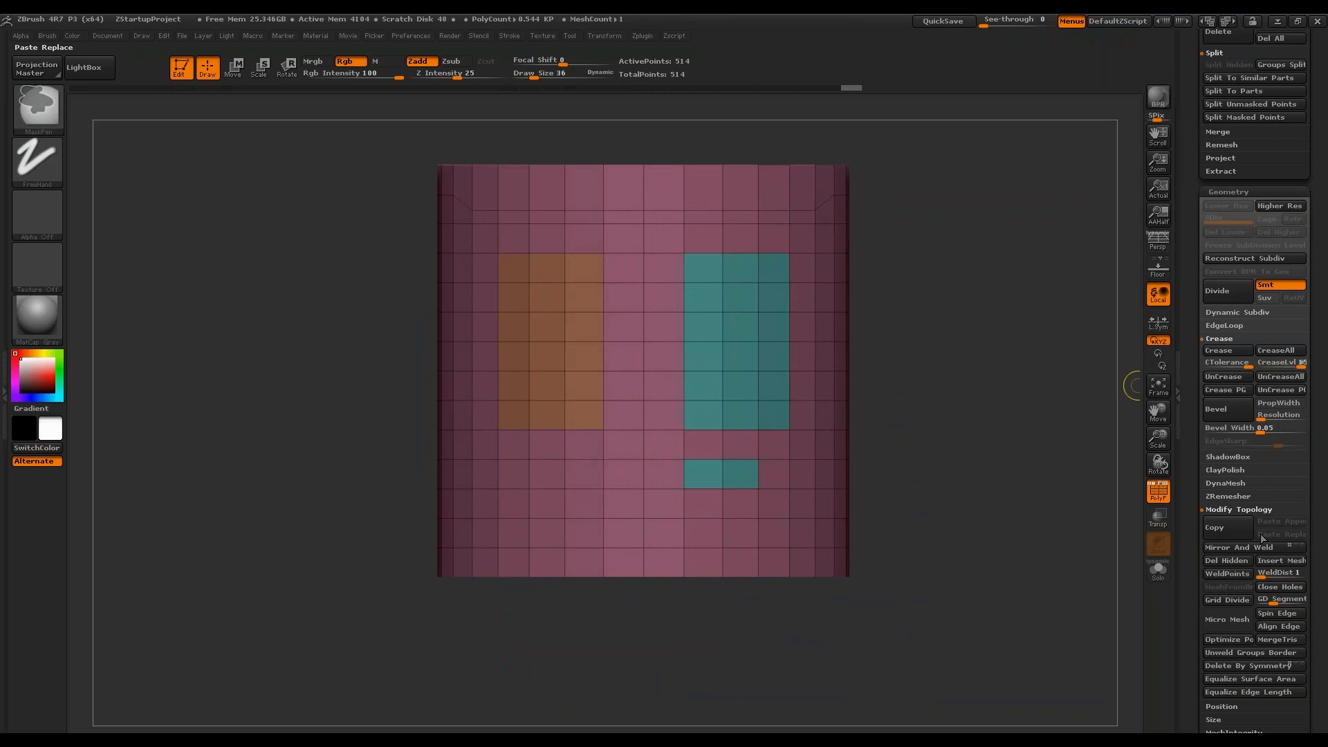
left_click_drag(1195, 574, 1196, 296)
left_click_drag(1059, 451, 1044, 476)
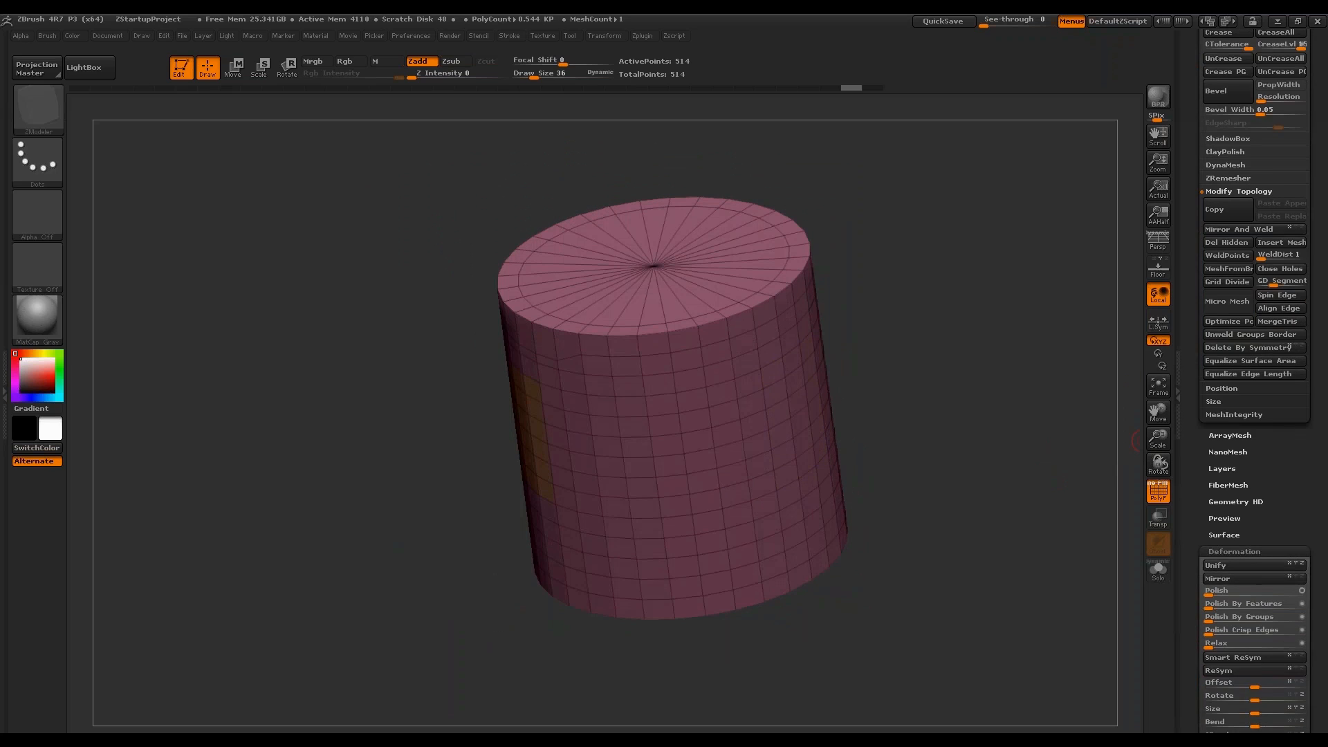
left_click_drag(1014, 374, 1068, 357)
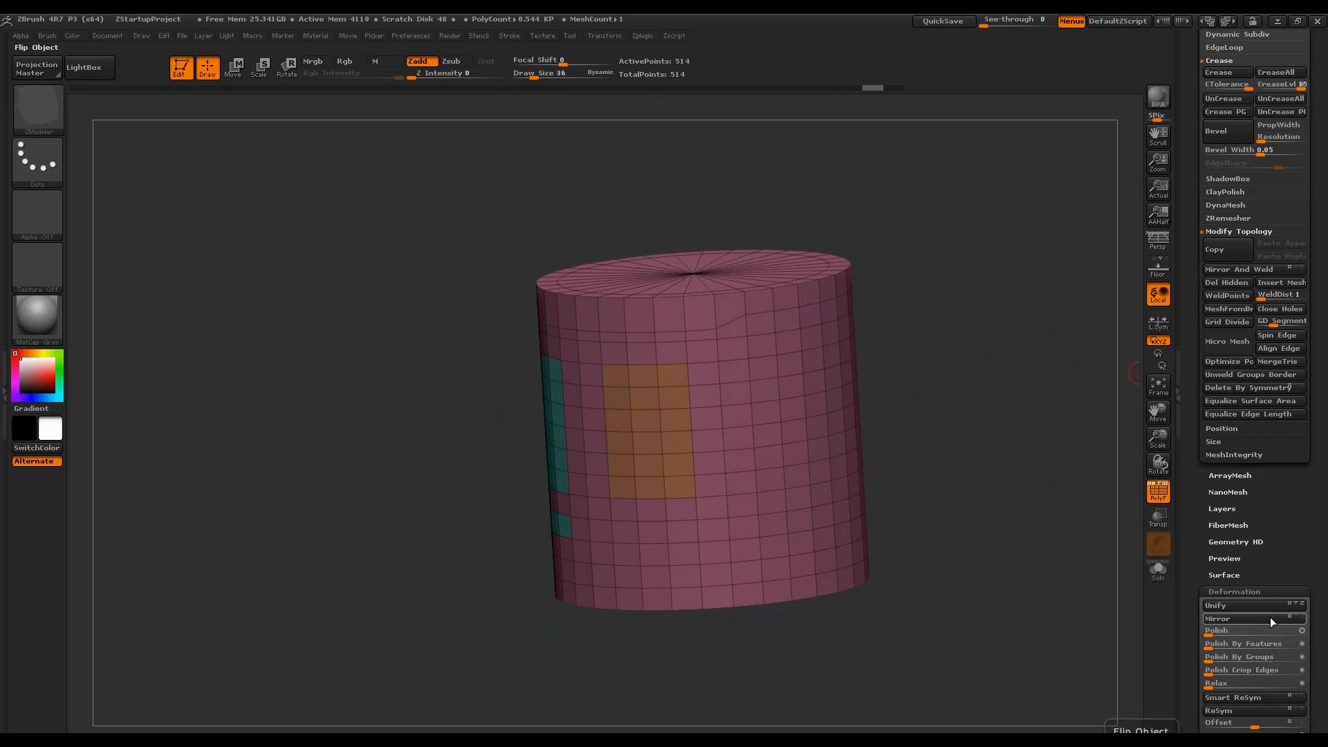
left_click_drag(1122, 326, 899, 368)
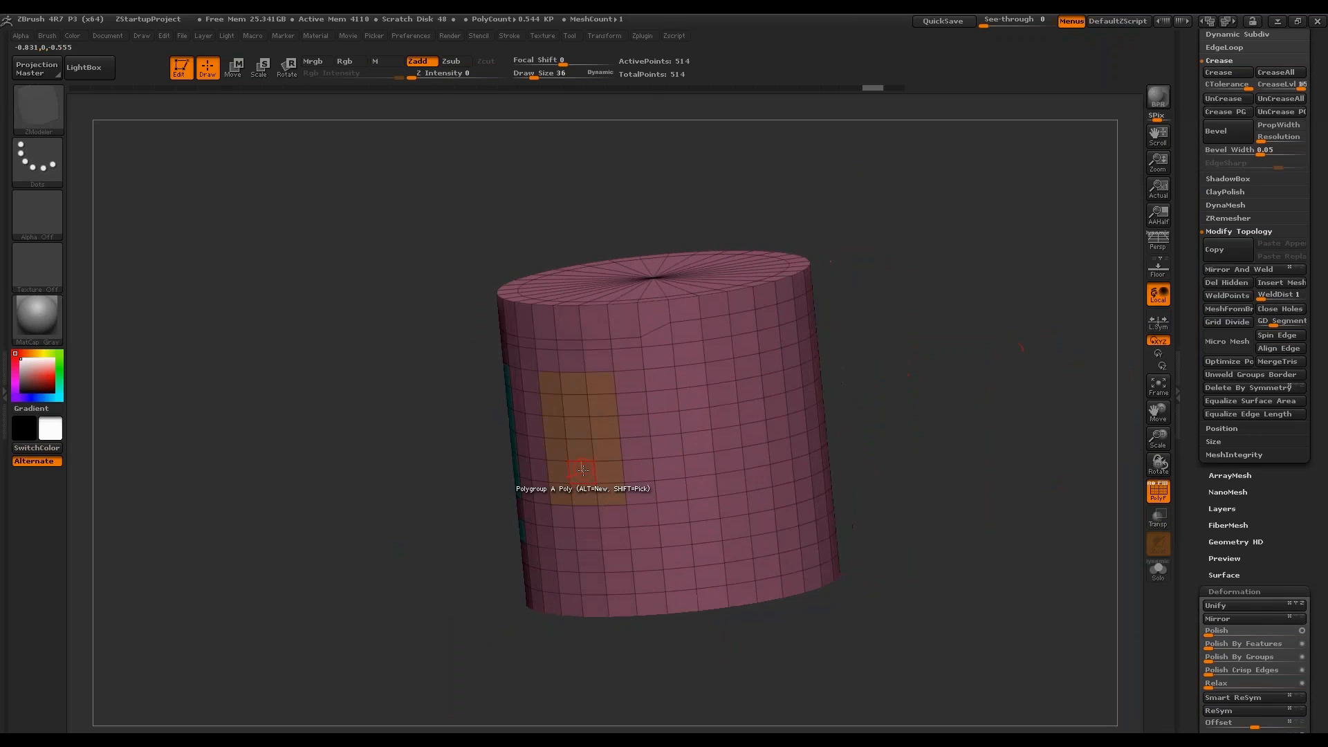
left_click_drag(971, 418, 906, 387)
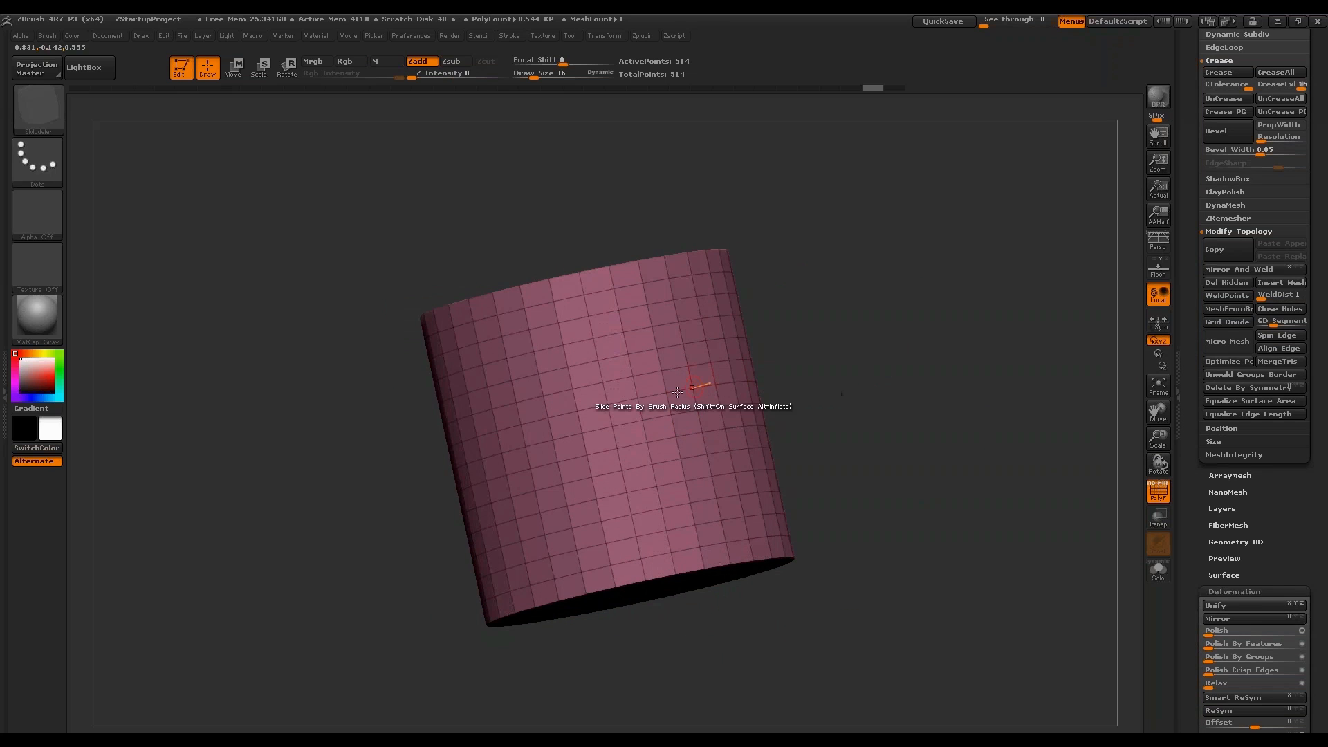
left_click_drag(774, 408, 673, 371)
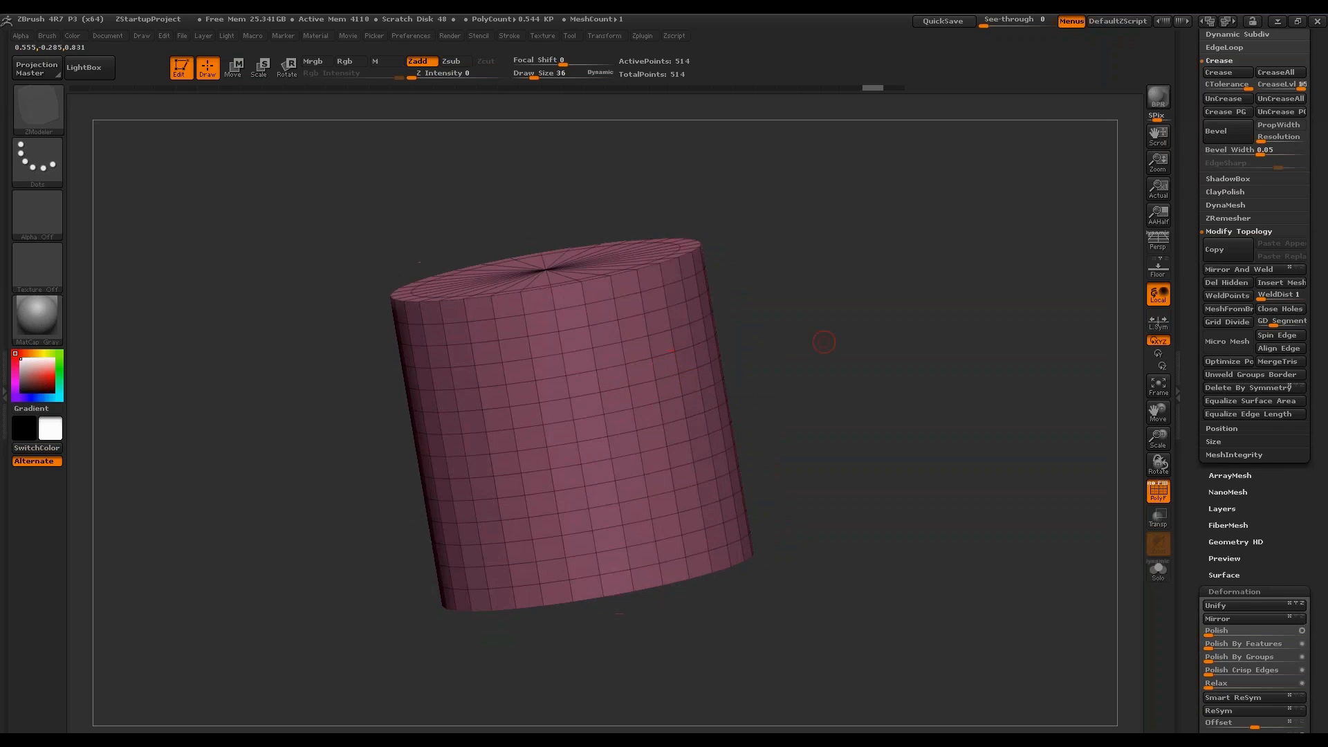
left_click_drag(827, 341, 999, 267)
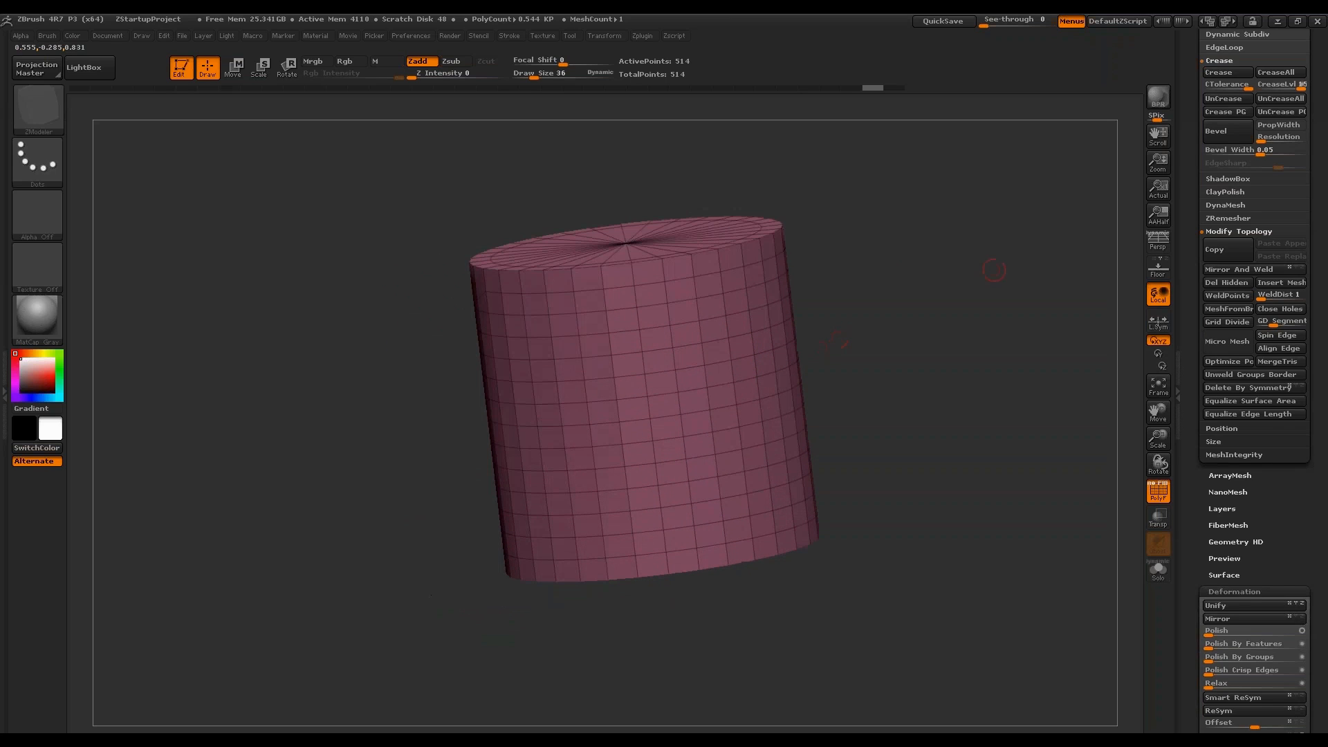
left_click(1262, 270)
left_click_drag(975, 335, 940, 343, "shift")
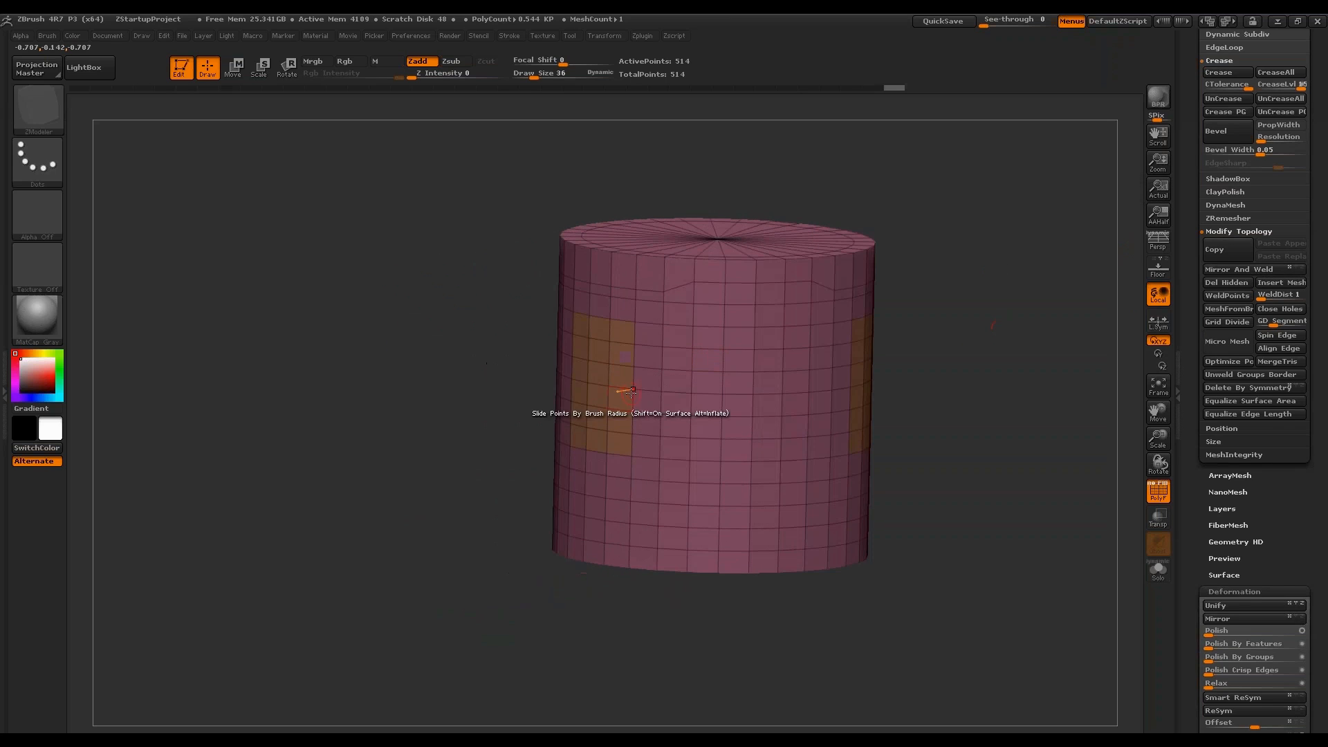
left_click_drag(928, 261, 821, 365)
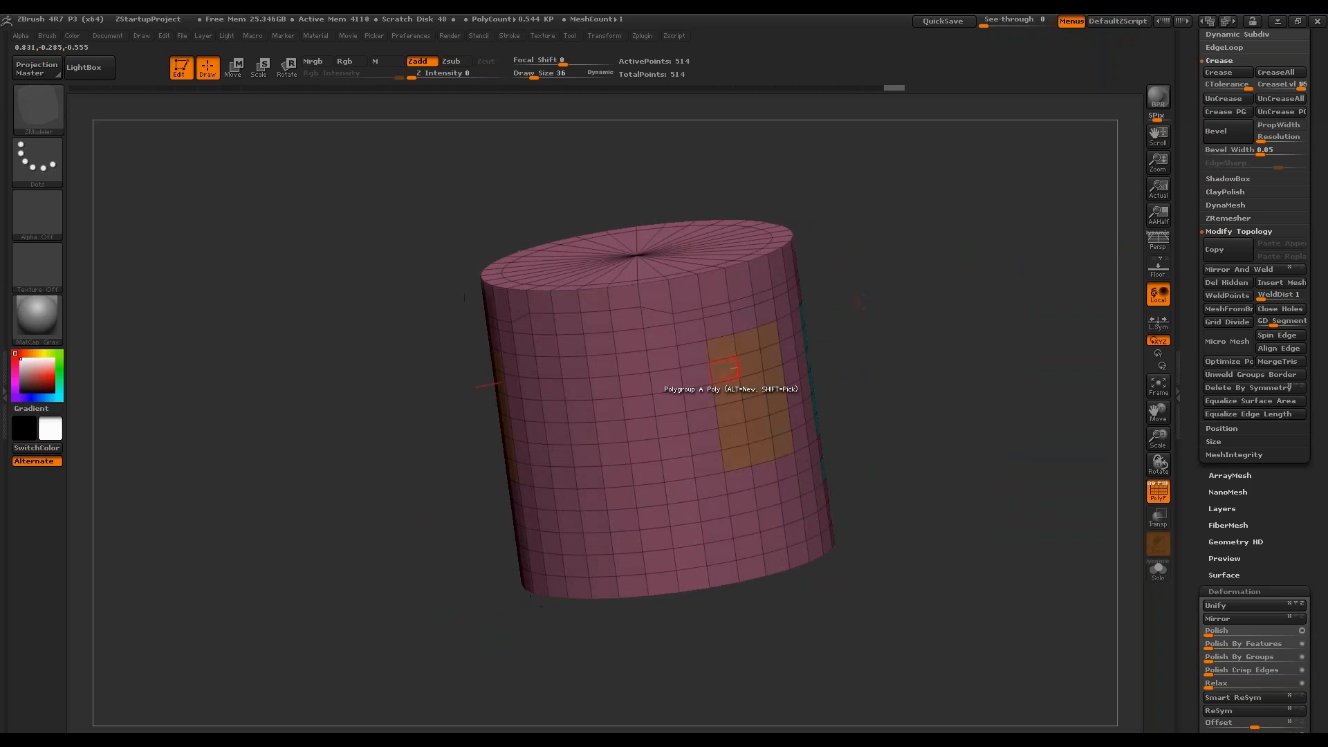
Assign a separate polygroup to the polygon loop below the cylinder's top rim, and extrude that loop outward with QMesh.
left_click_drag(913, 304, 962, 320)
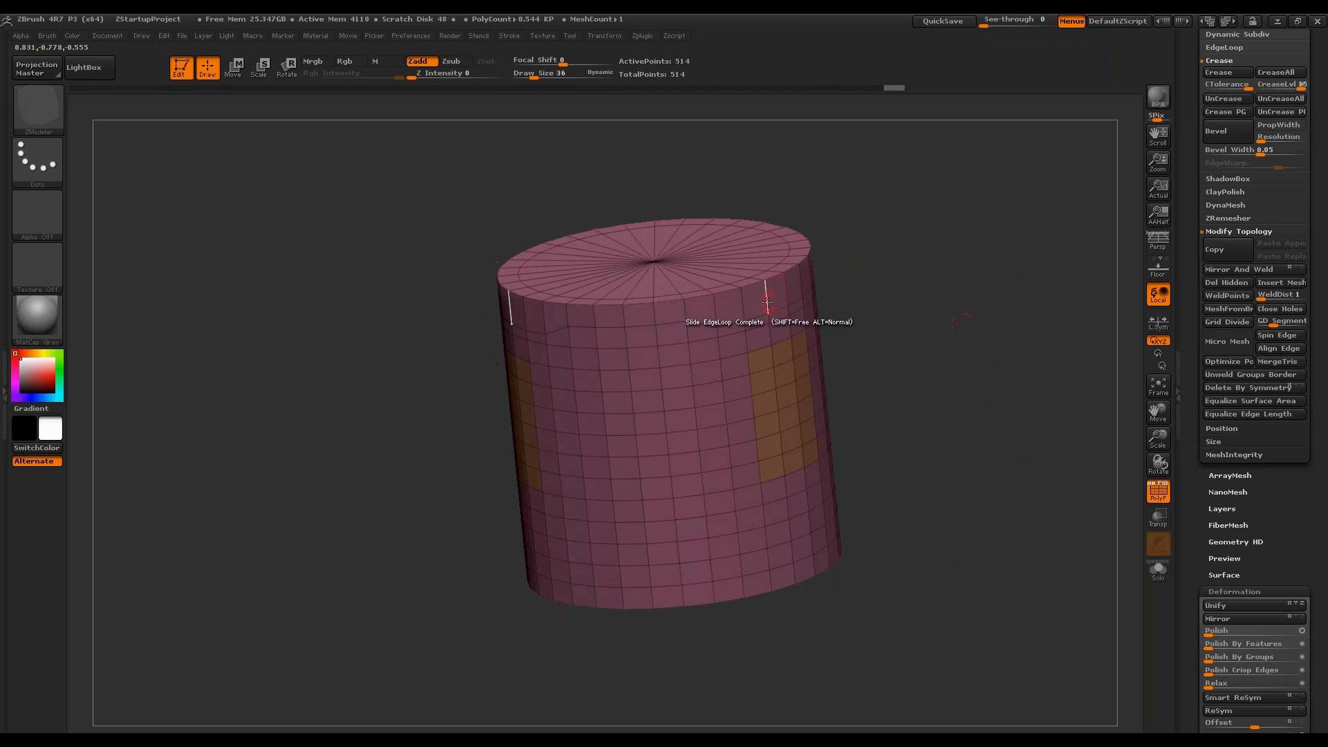
key("space")
left_click(745, 392)
left_click(765, 298)
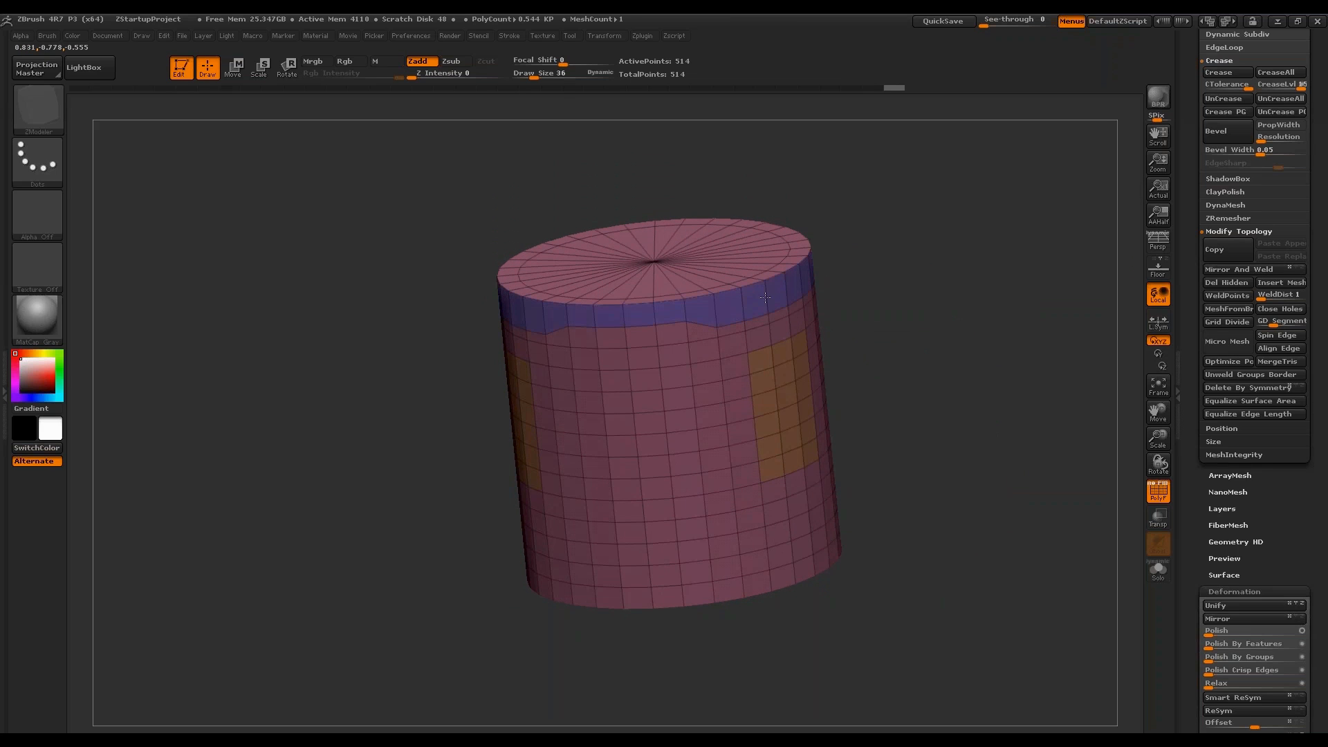
key("space")
left_click(833, 288)
left_click_drag(762, 300, 782, 308)
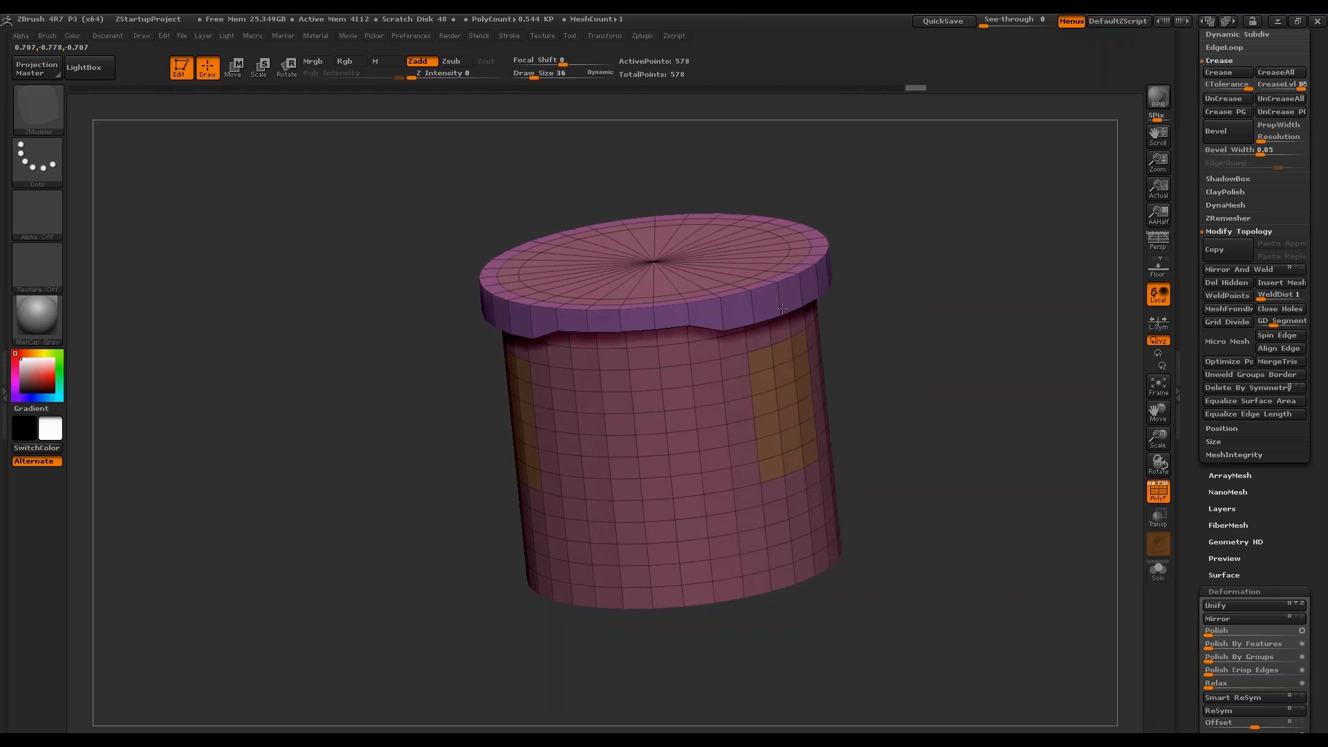
left_click_drag(899, 305, 1134, 207)
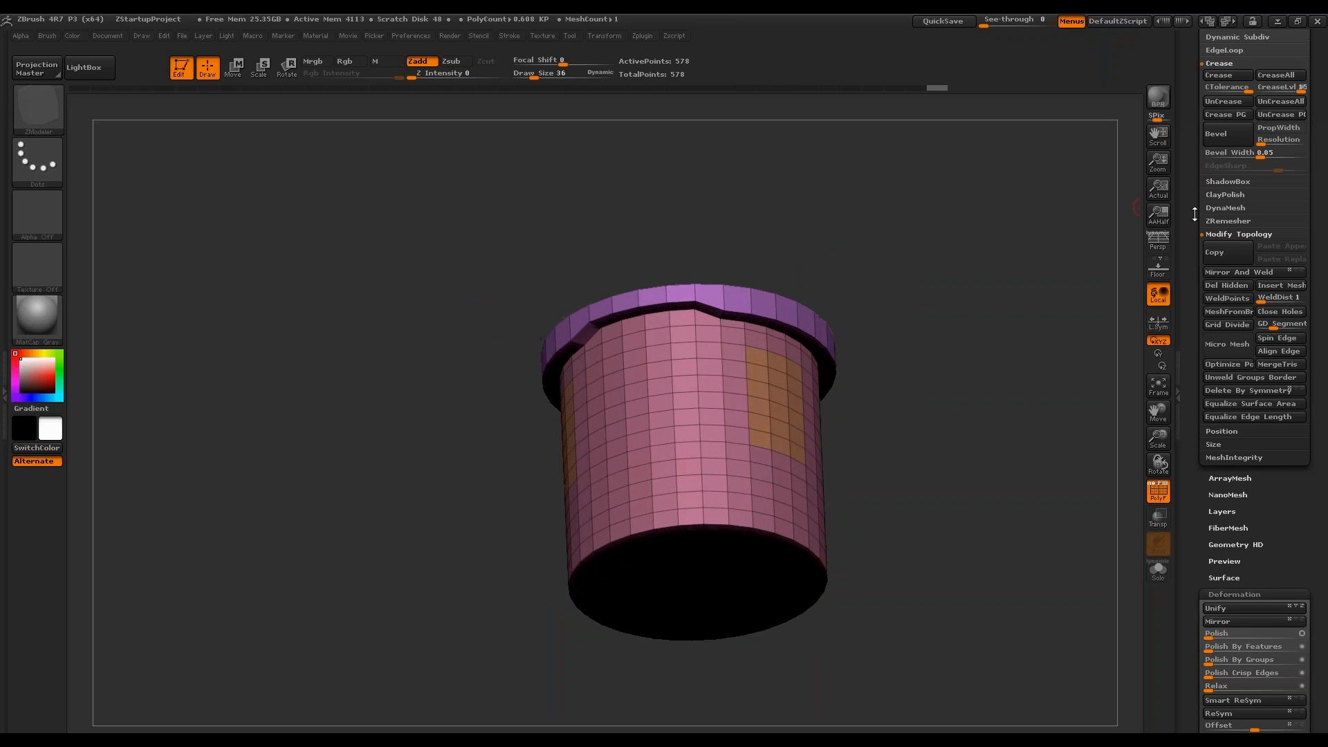
Load the Sunshower drone tool, frame it with polyframe off, and turn perspective on.
scroll(1217, 222, "up", 10)
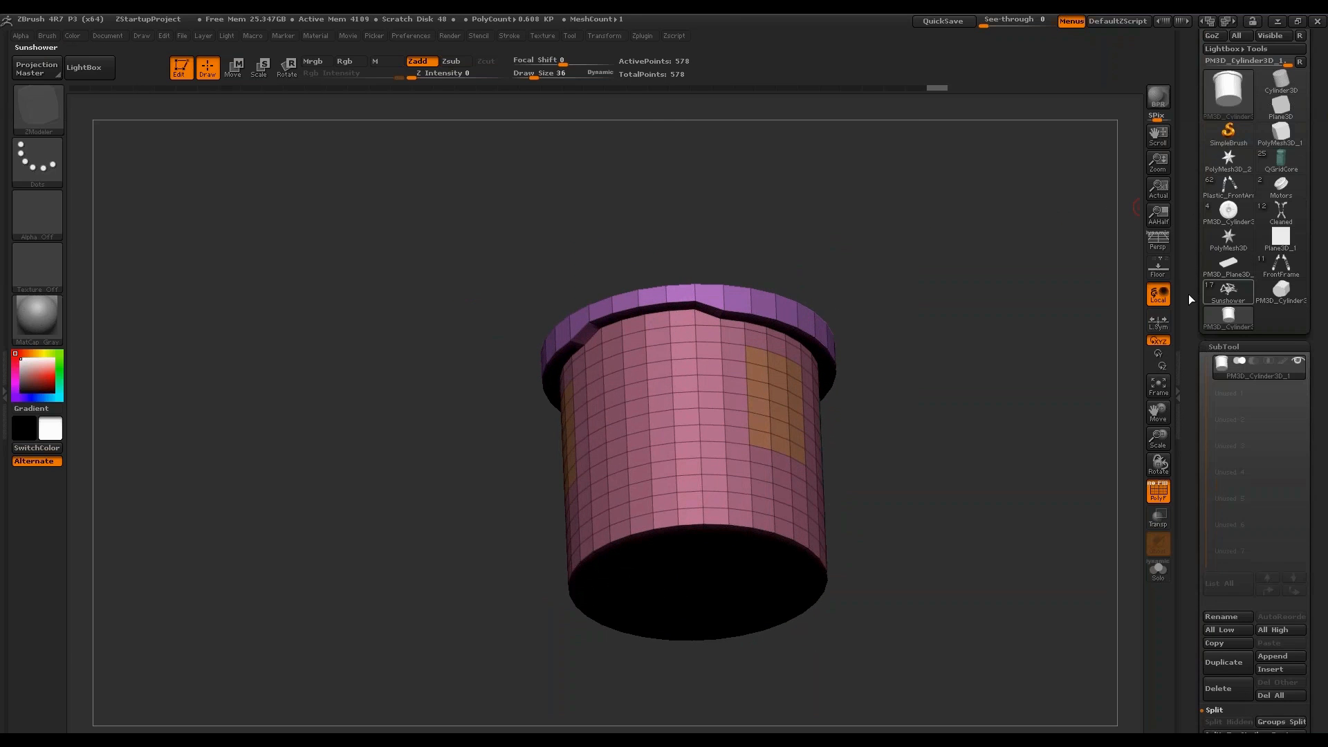
left_click(1217, 294)
left_click_drag(1048, 201, 1075, 351, "alt")
key("shift+f")
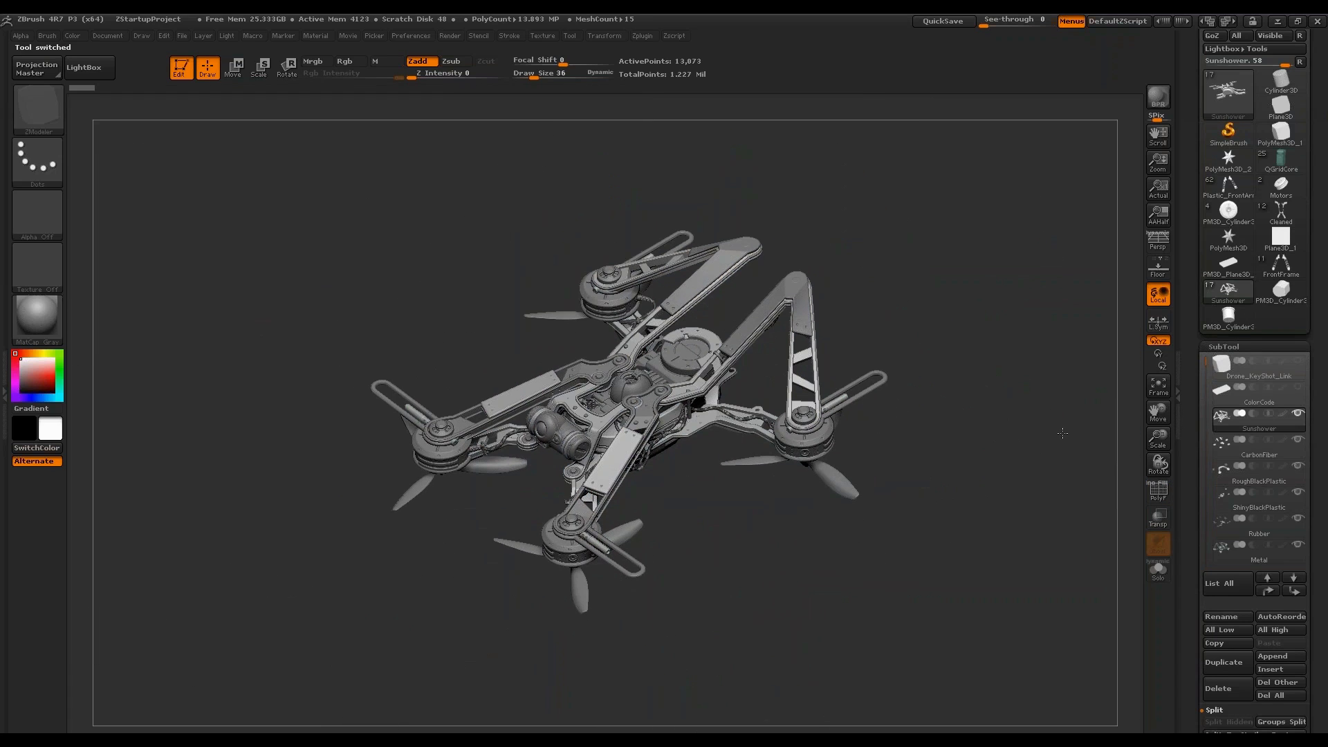
key("p")
left_click_drag(1065, 433, 1058, 415)
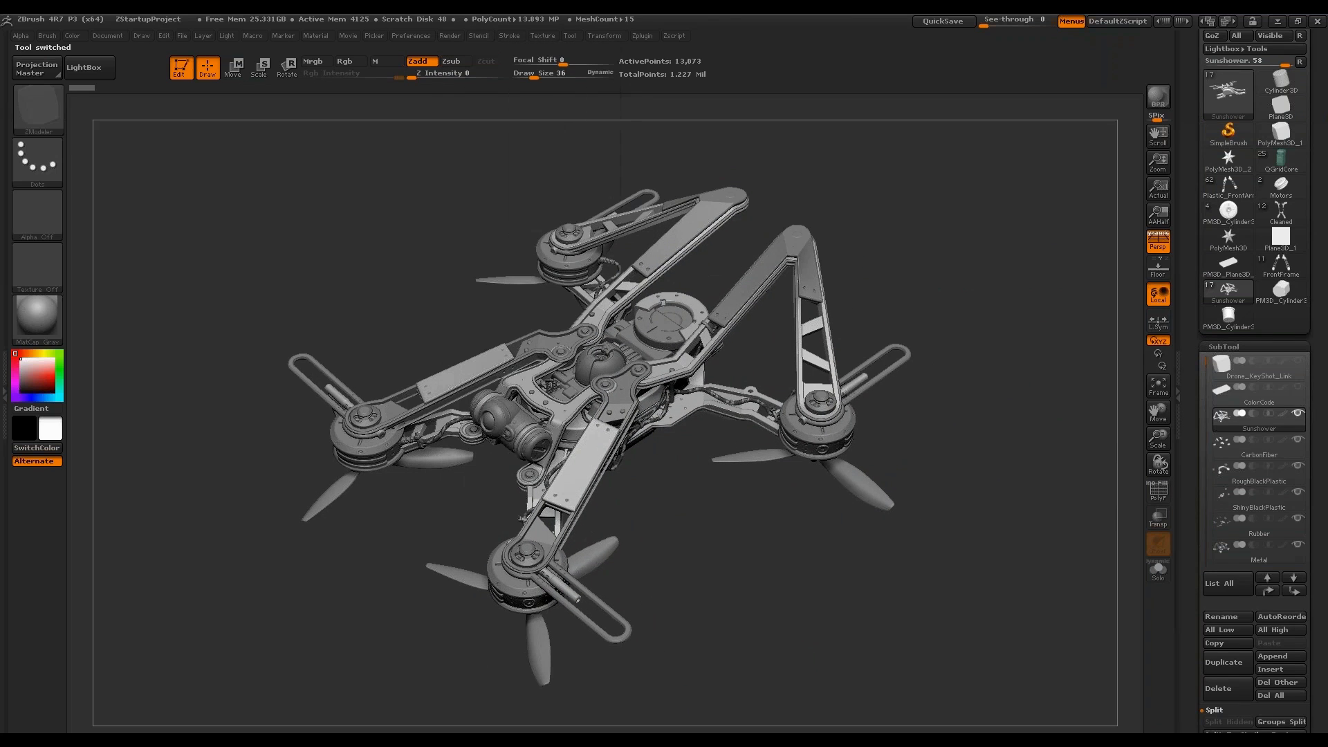
key("alt+Tab")
left_click_drag(927, 313, 980, 292)
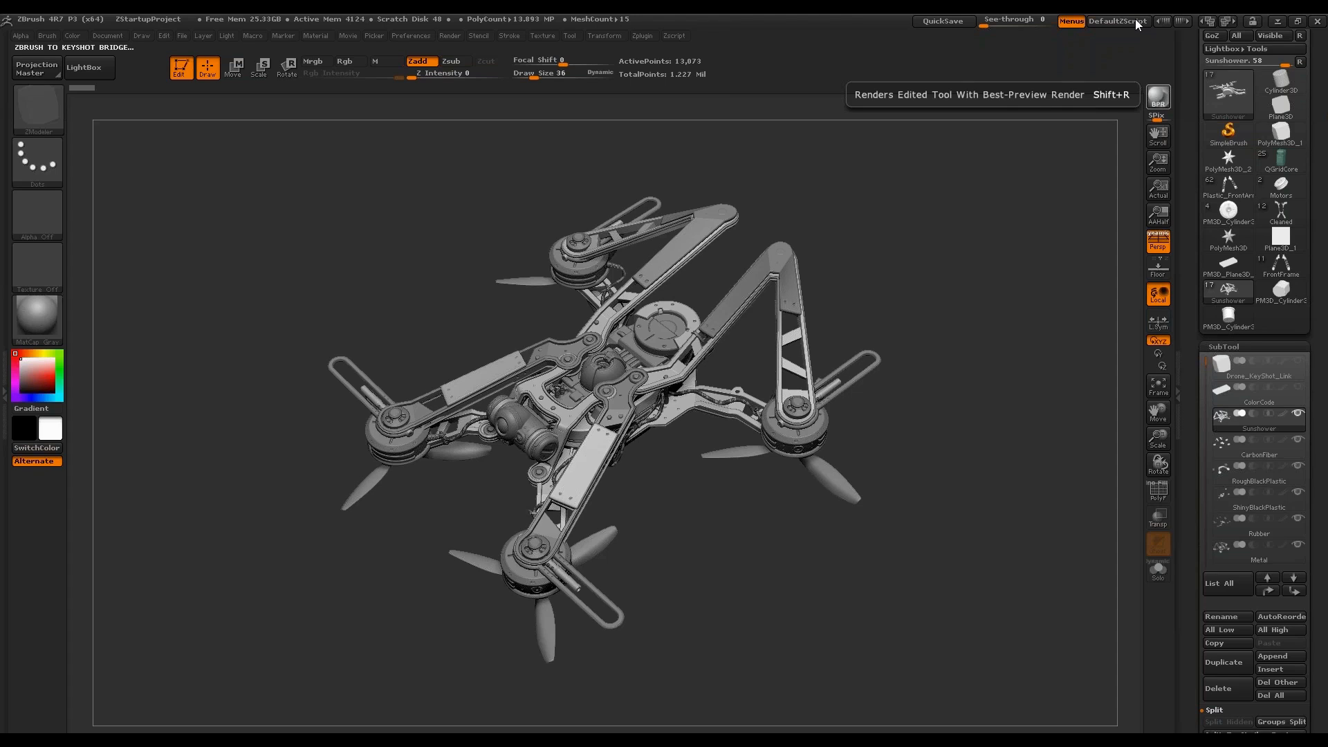
Send the drone to KeyShot with a Best-Preview Render, bring the KeyShot window into view, and orbit to an elevated view of the model.
key("shift+r")
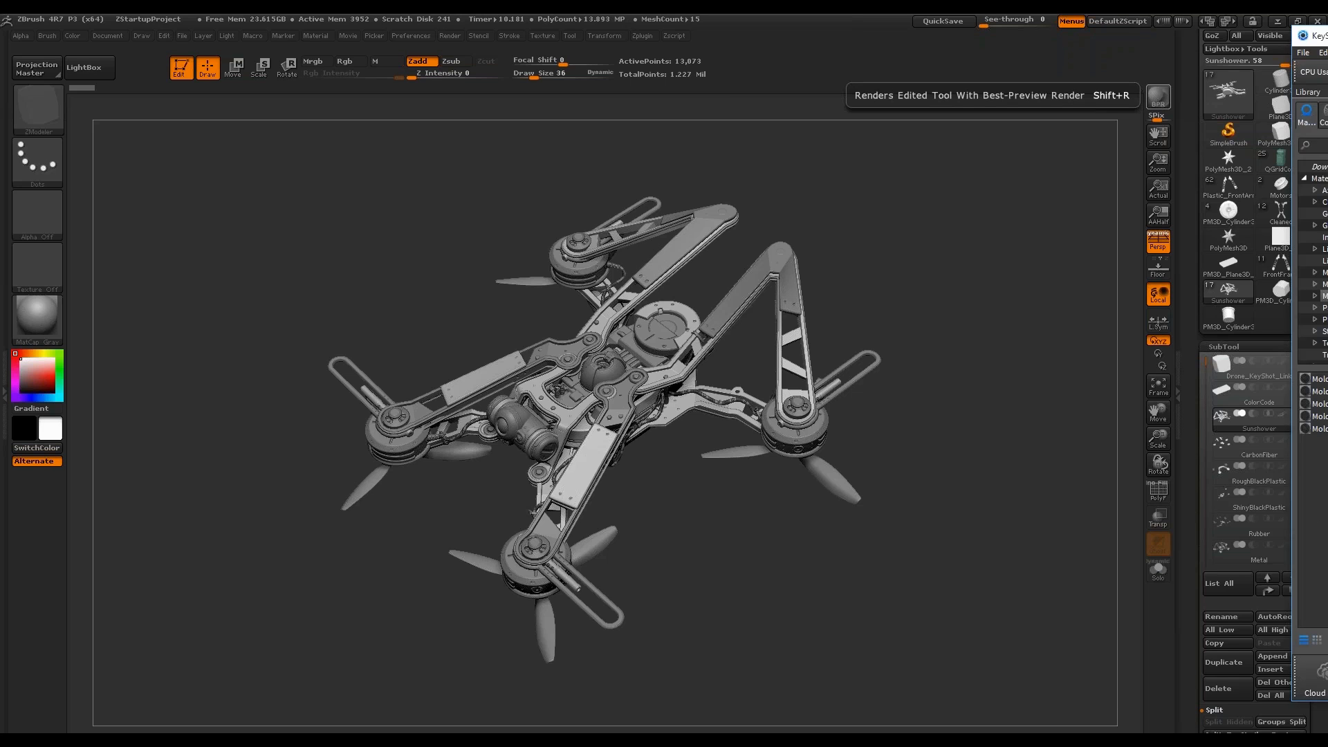
left_click_drag(1327, 41, 403, 63)
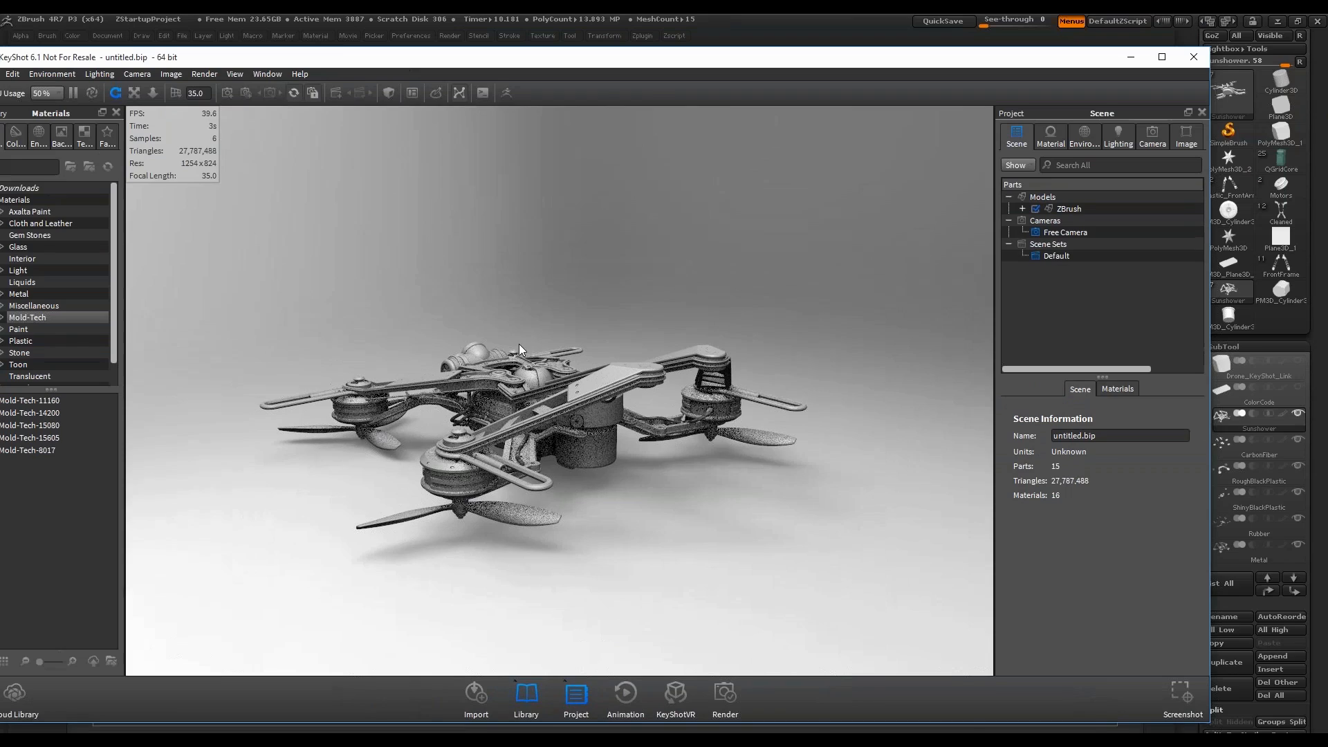
left_click_drag(397, 231, 415, 360)
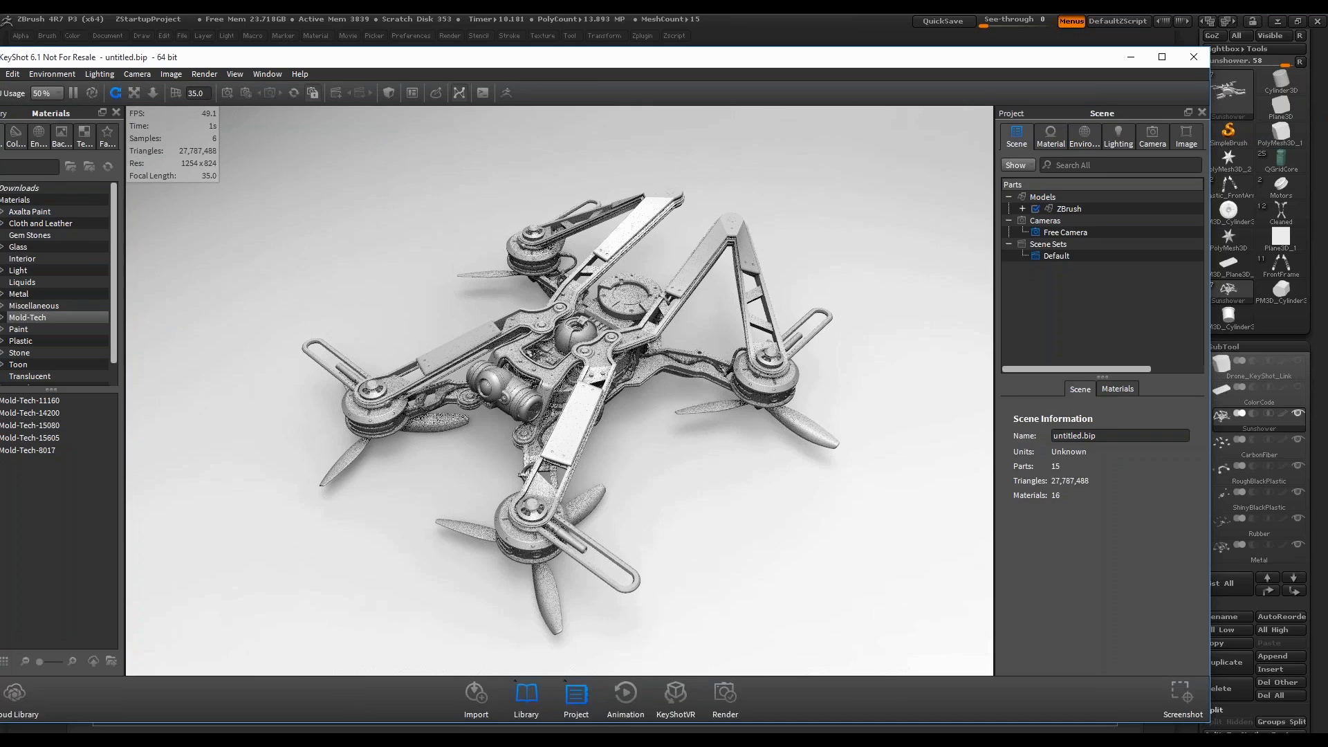
left_click_drag(172, 61, 196, 63)
Apply the Drone_CarbonFiberLogos material from the Miscellaneous library to the drone's arm plates, then to the central disc and propellers.
left_click(75, 309)
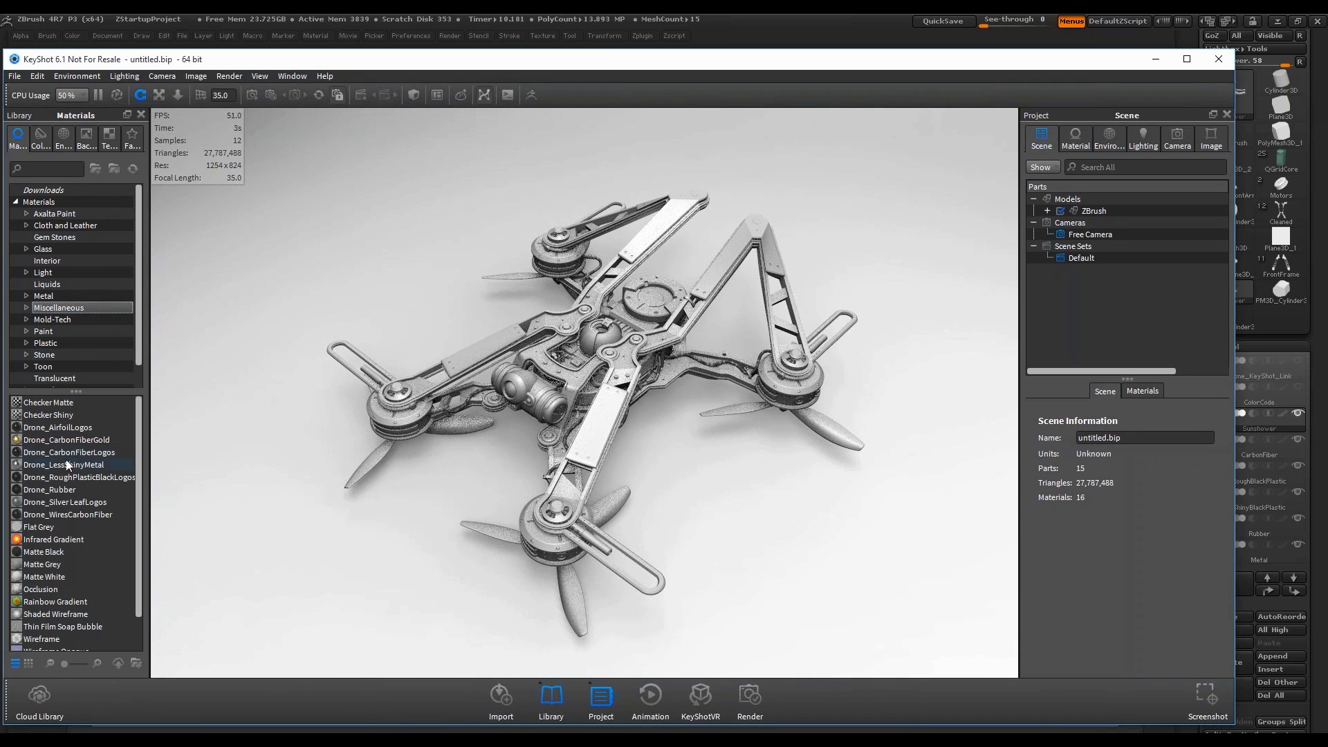
left_click(1047, 210)
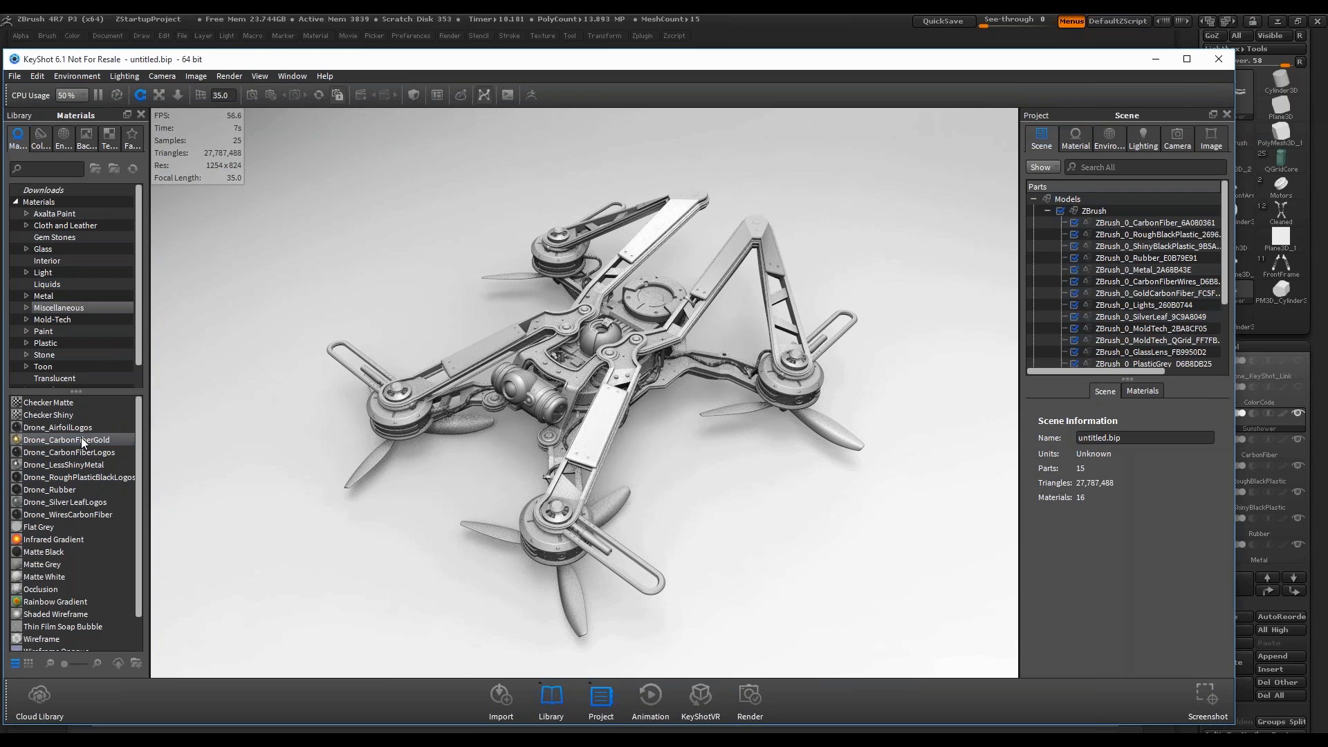
left_click_drag(21, 456, 755, 296)
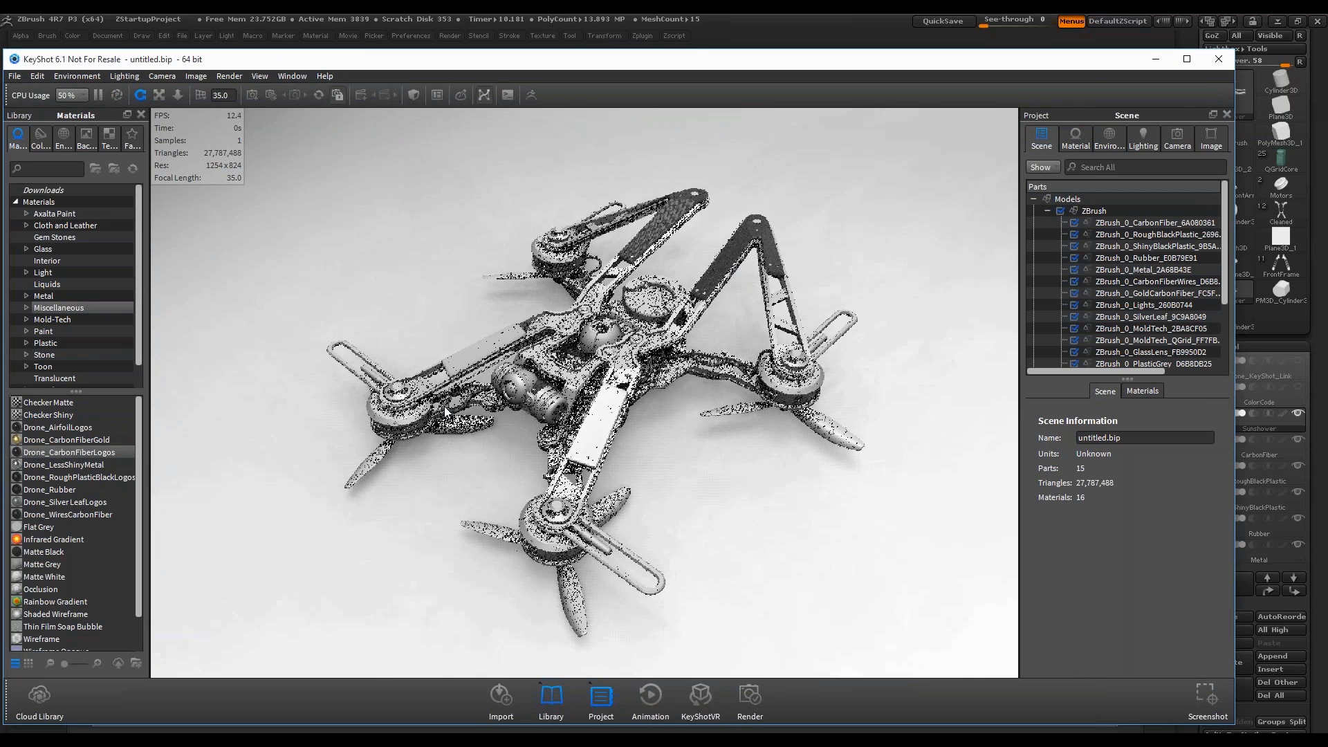
left_click_drag(26, 453, 651, 305)
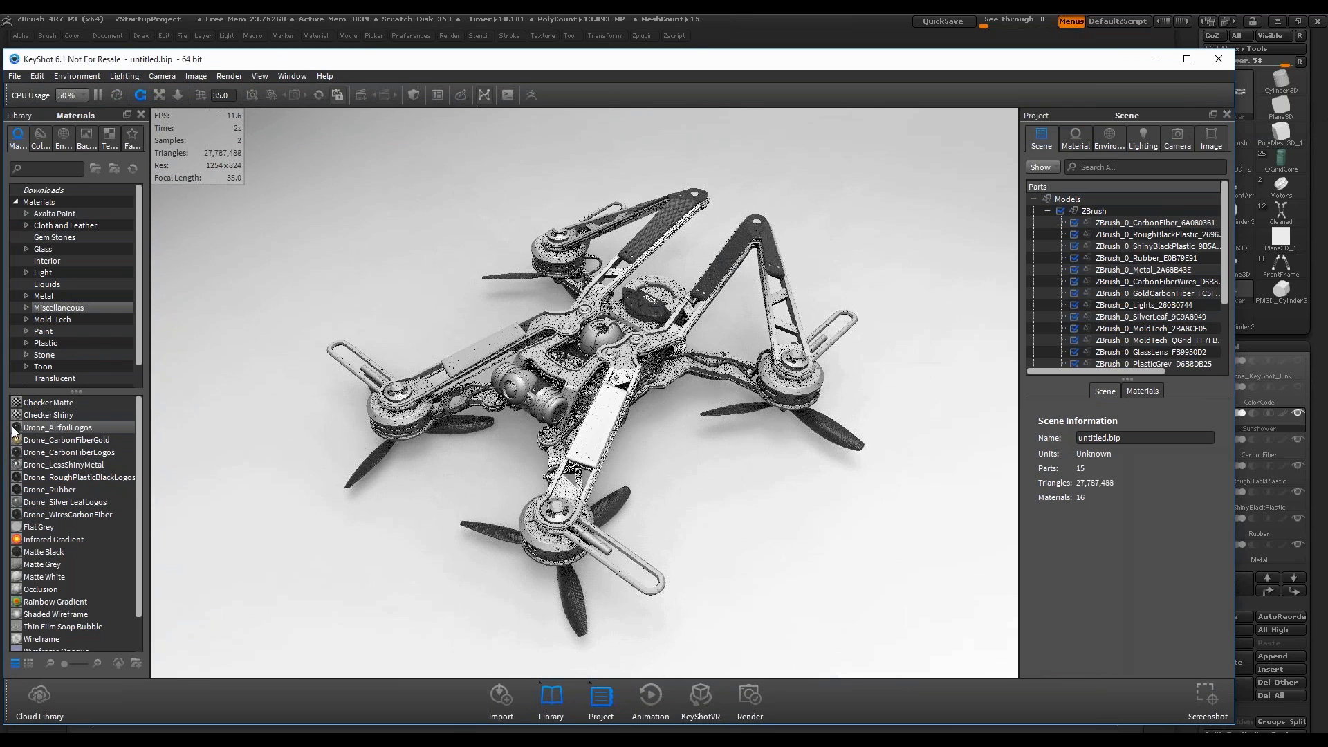
Apply Drone_AirfoilLogos to the upper arm covers, Drone_Rubber to the rubber fittings near the camera, and Drone_WiresCarbonFiber to the wiring.
left_click_drag(17, 430, 702, 251)
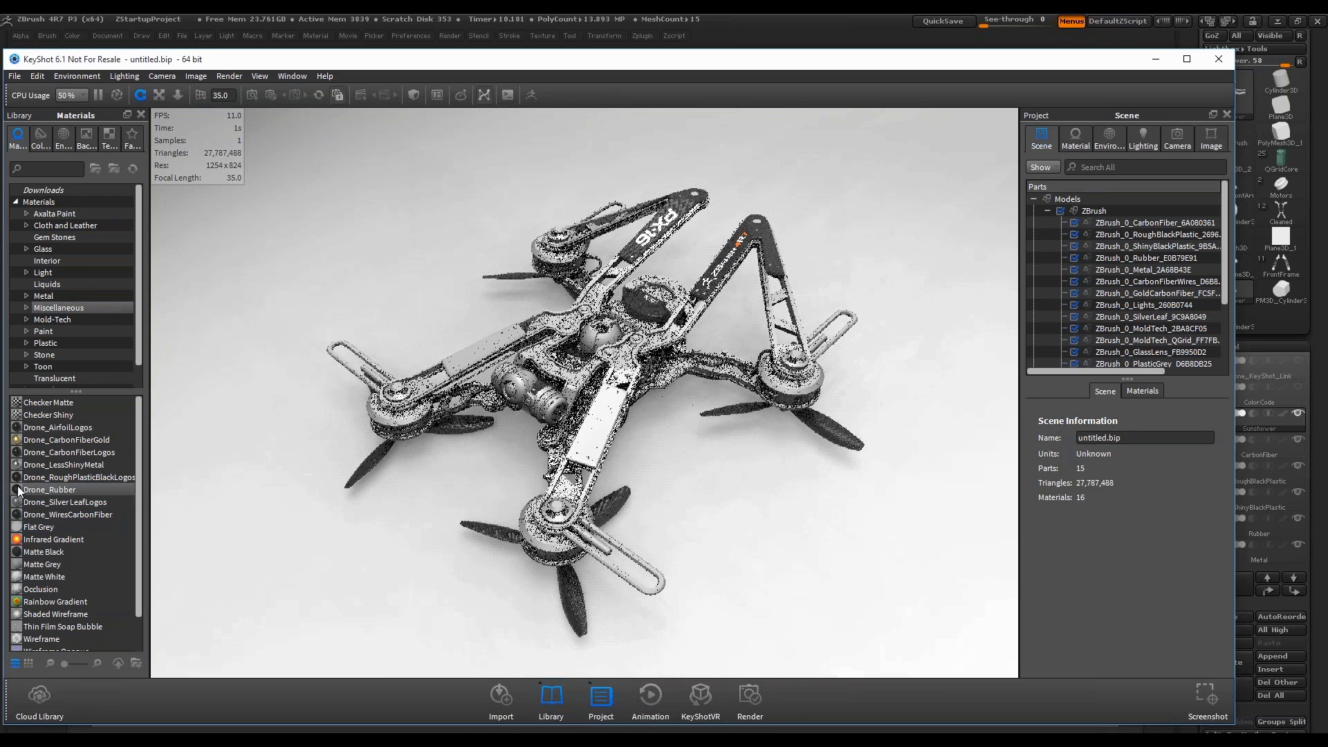
left_click_drag(42, 489, 552, 465)
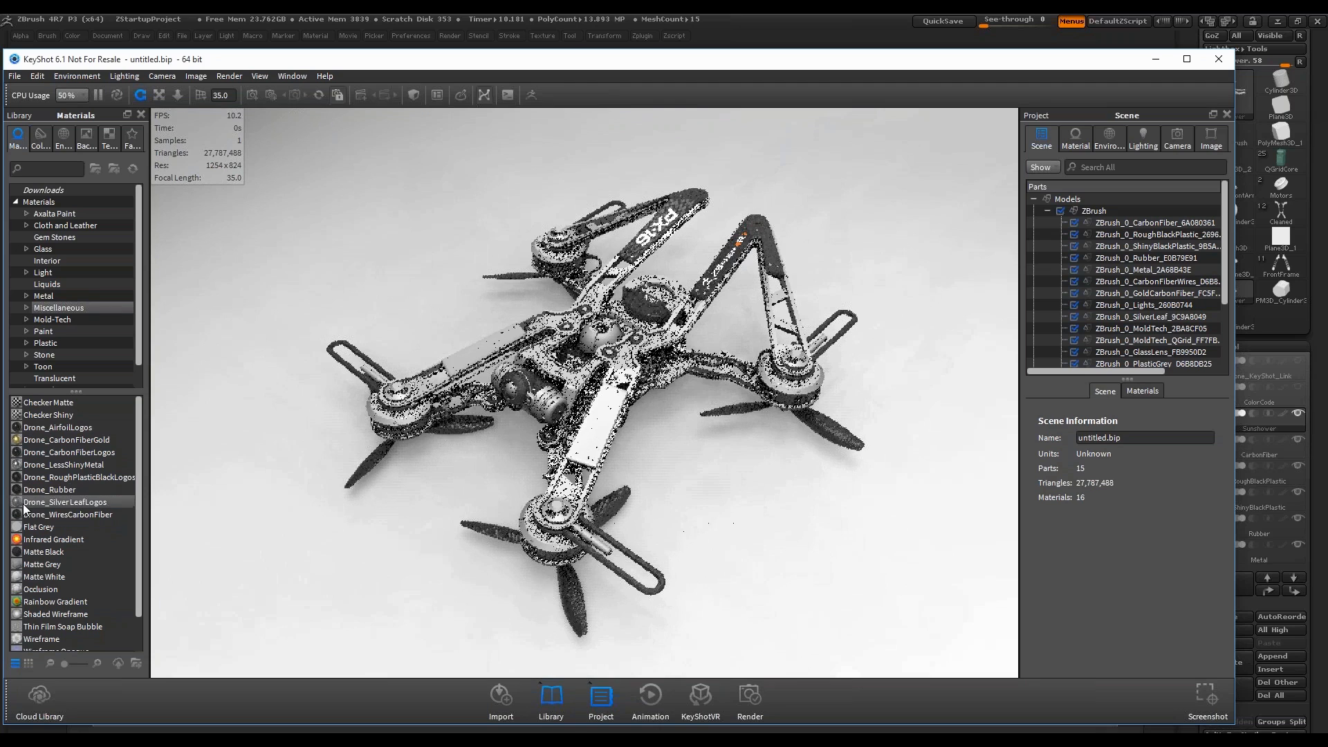
left_click_drag(42, 514, 551, 515)
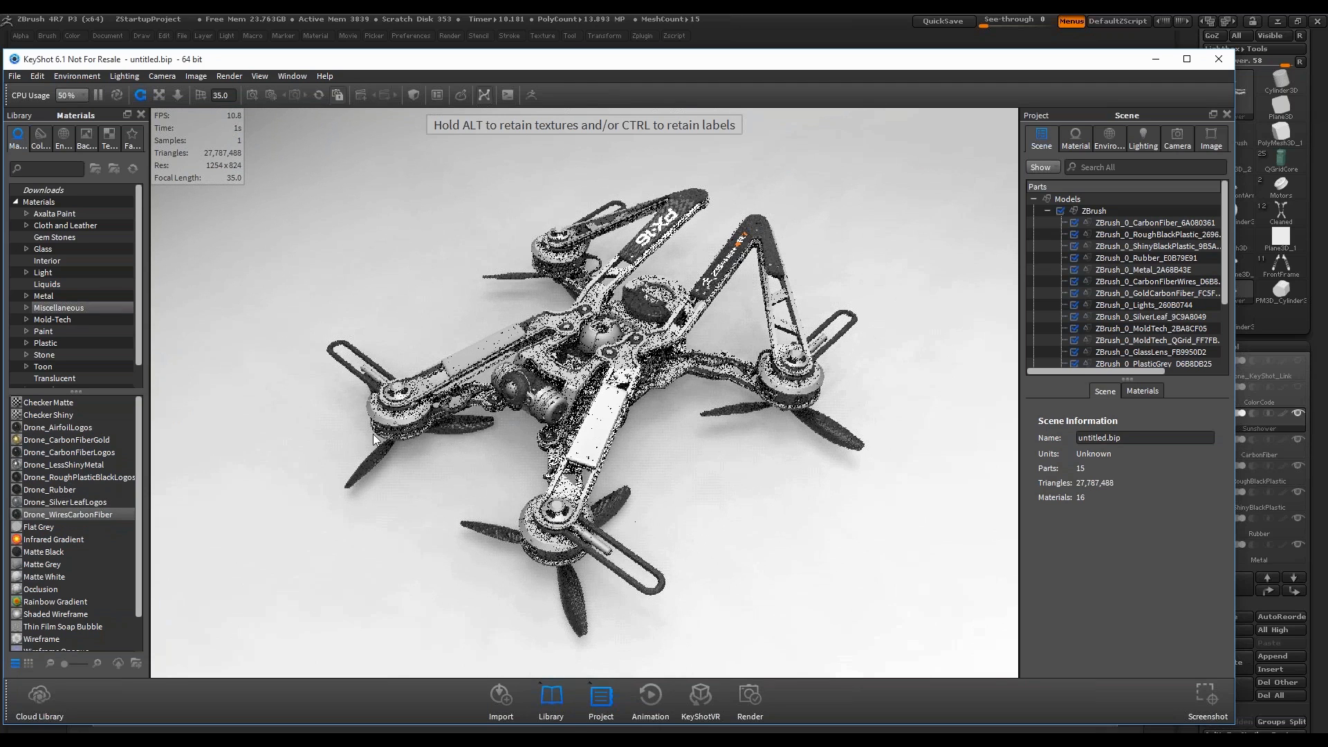
left_click_drag(18, 447, 552, 515)
left_click_drag(68, 514, 659, 381)
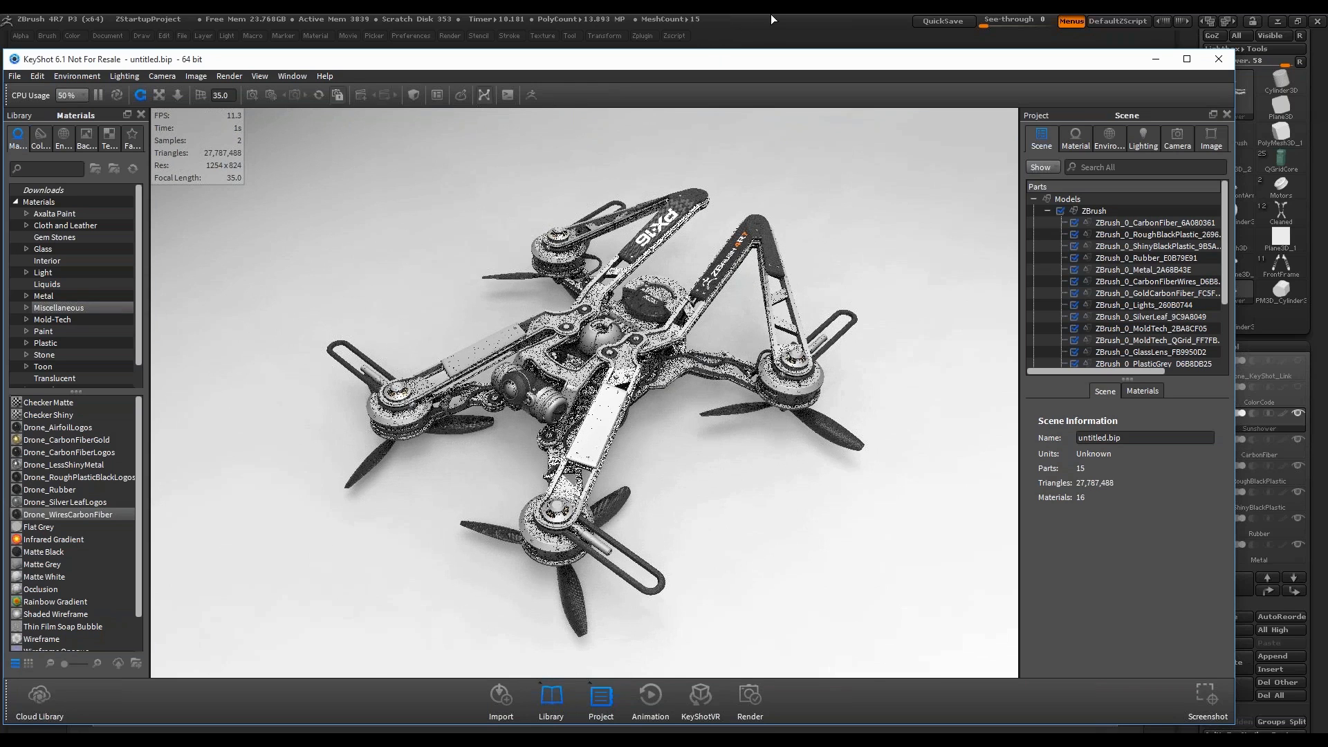
Switch to ZBrush to review the drone and its render options, and return to KeyShot to view the model from another angle.
left_click(1155, 59)
left_click_drag(969, 442, 1010, 470)
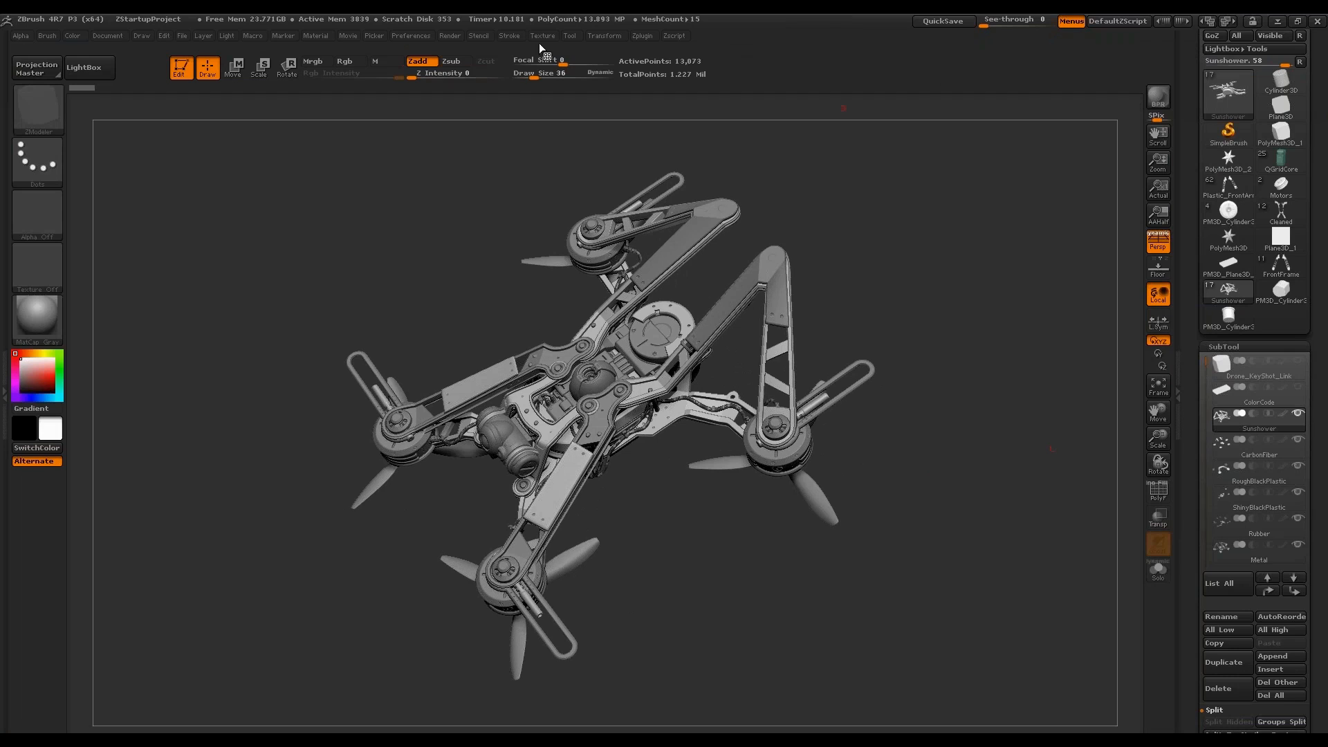
left_click(451, 36)
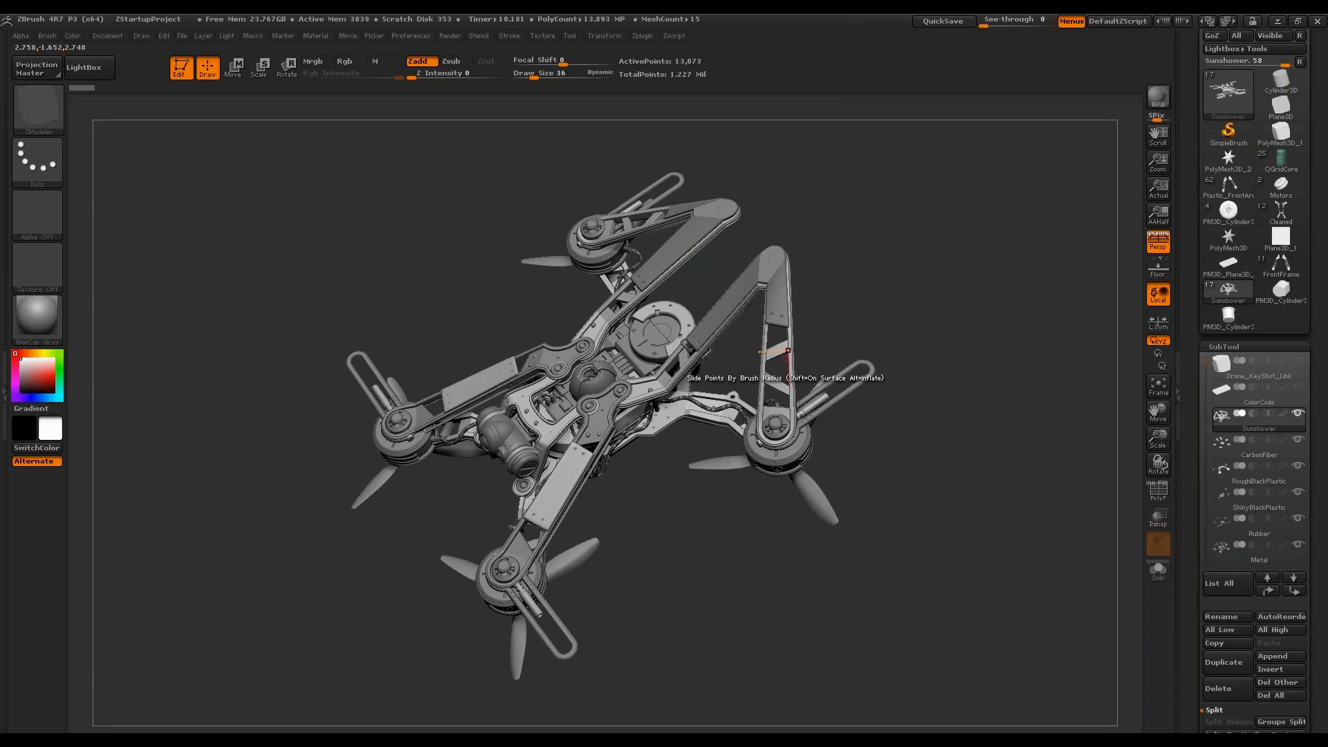
left_click_drag(868, 387, 1031, 413)
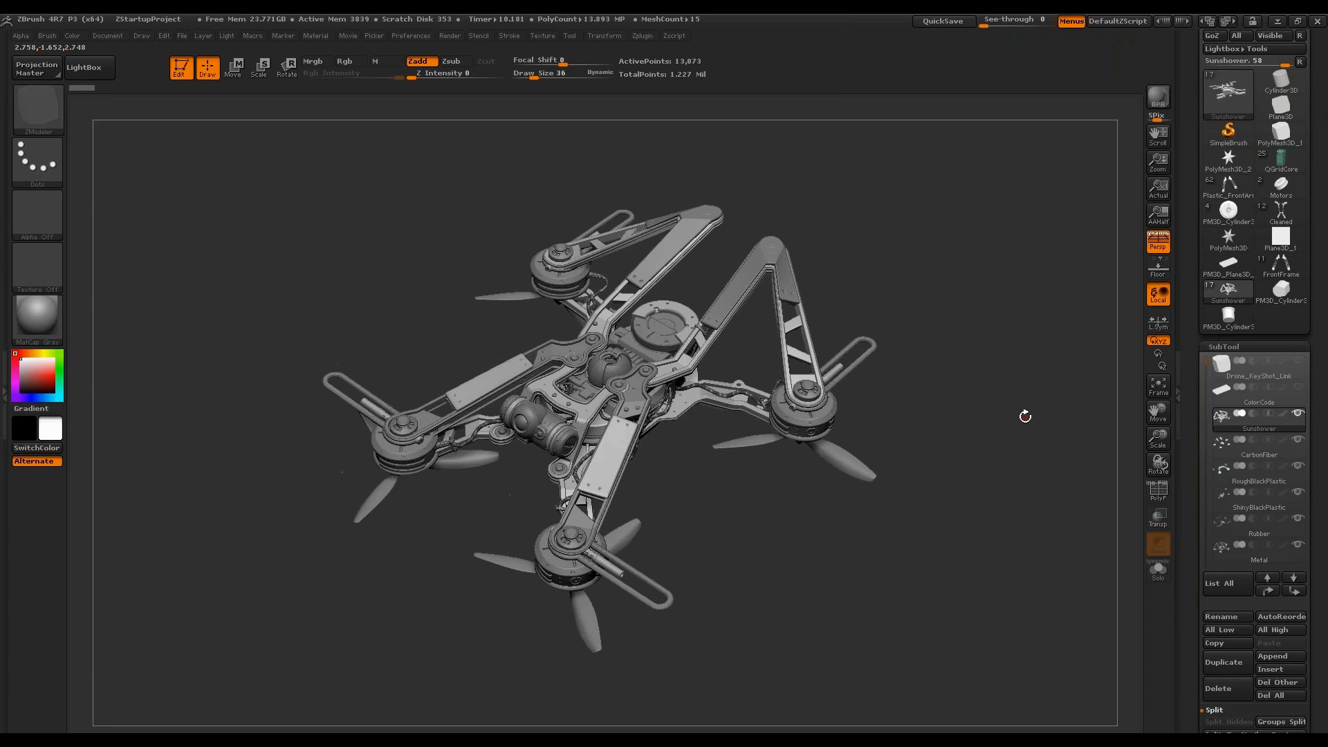
left_click_drag(1044, 357, 1032, 370)
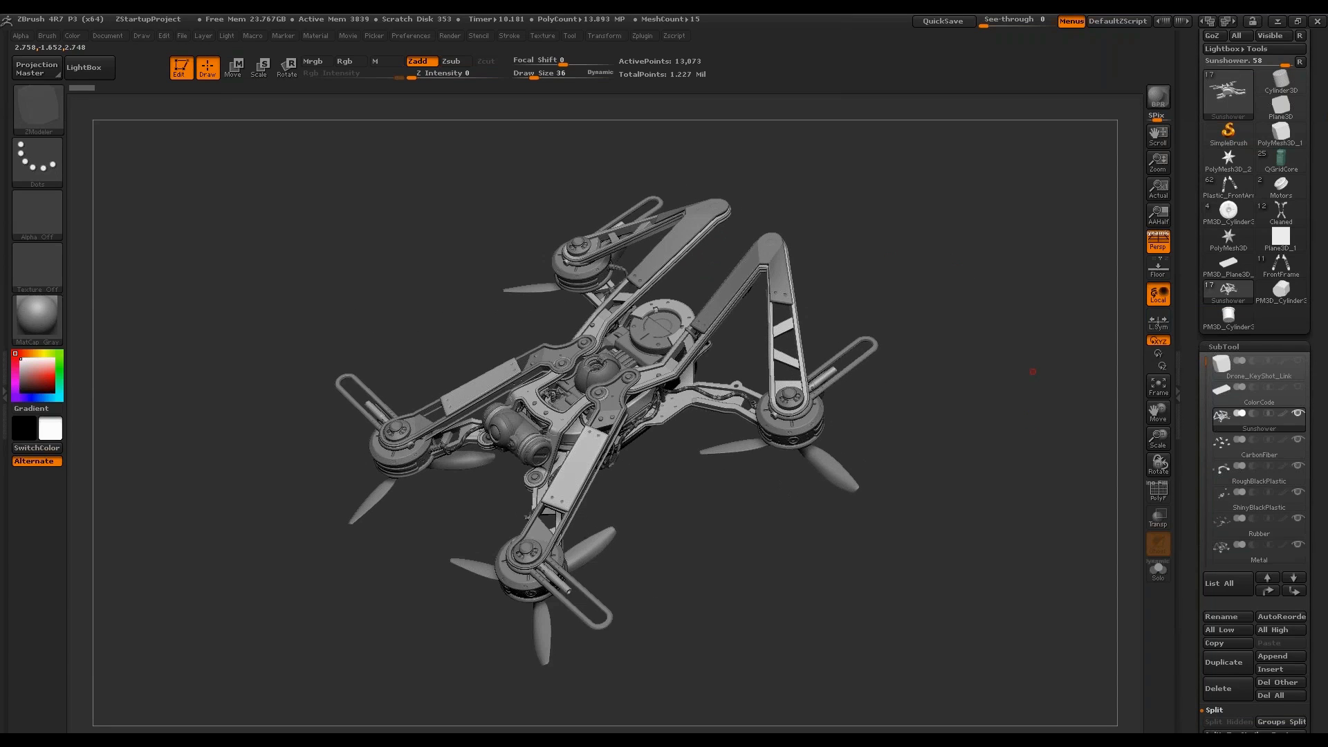
key("alt+Tab")
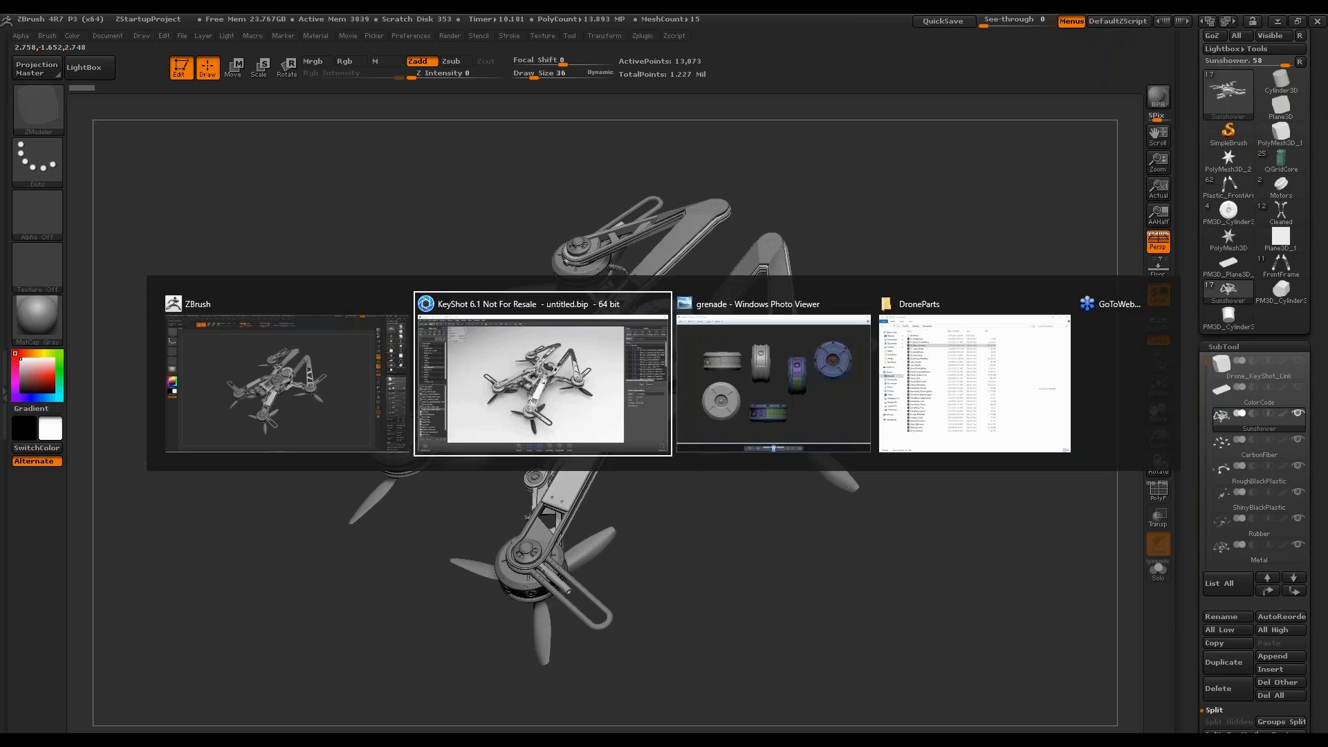
left_click_drag(872, 547, 754, 558)
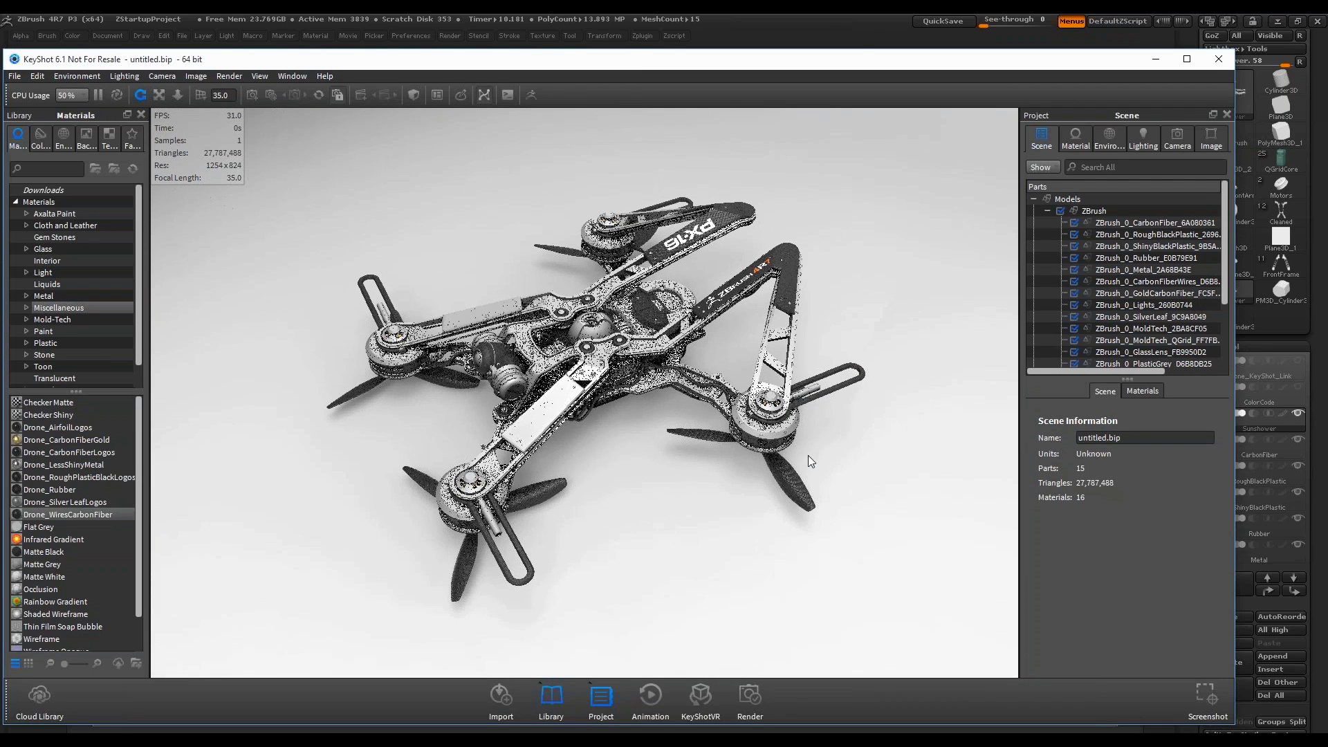
Apply Drone_RoughPlasticBlackLogos to the motor housings and inner arm brackets, and Drone_LessShinyMetal to the metal motor parts.
left_click(95, 479)
left_click_drag(21, 481, 145, 405)
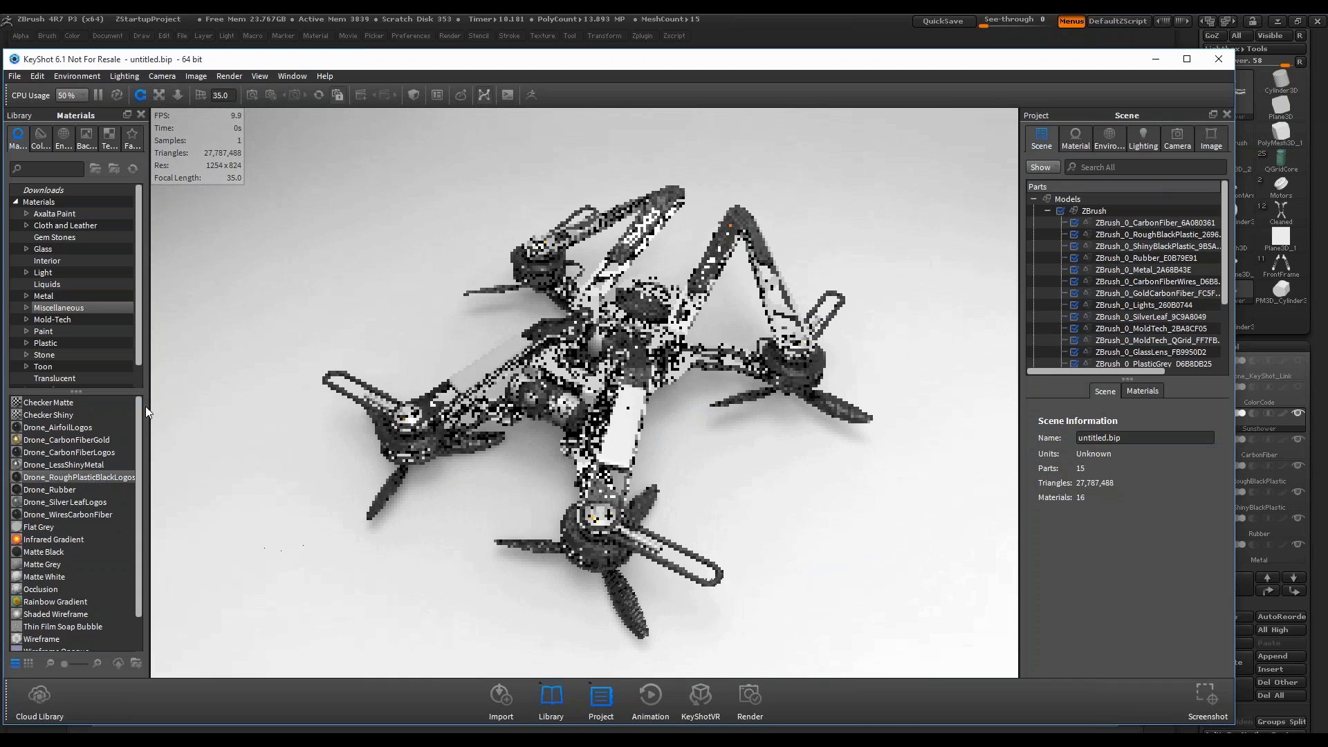
left_click(94, 450)
left_click(93, 439)
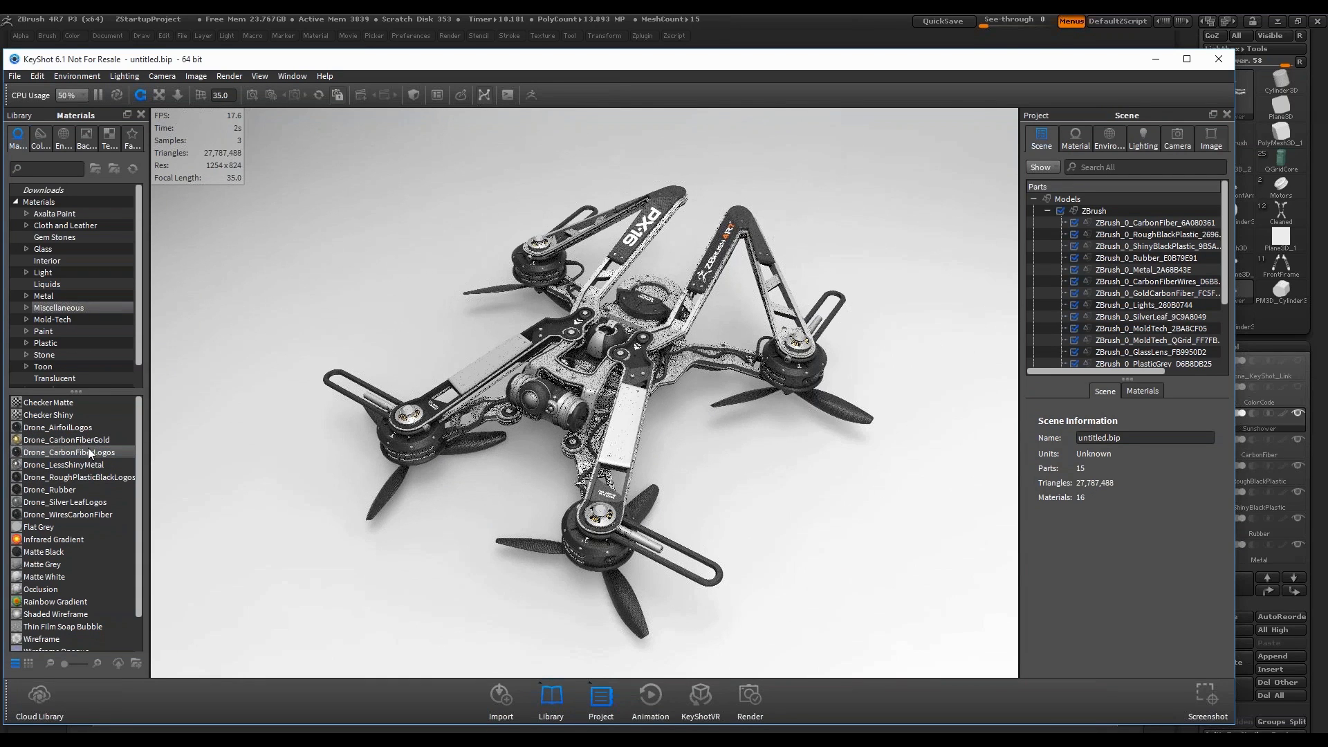
left_click(76, 465)
left_click_drag(19, 465, 418, 451)
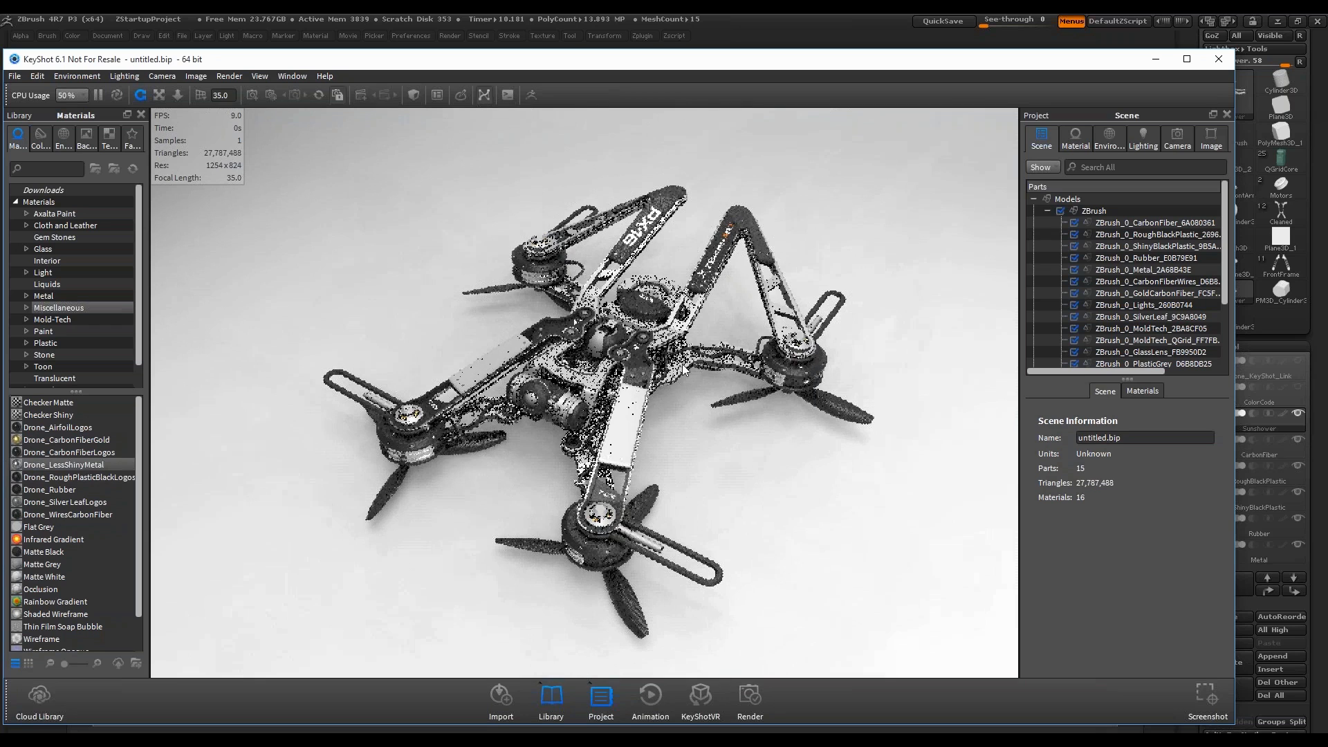
Switch to ZBrush, isolate the Sunshower subtool in top view, and step down through the subtools to EngineCarbonFiber.
key("alt+Tab")
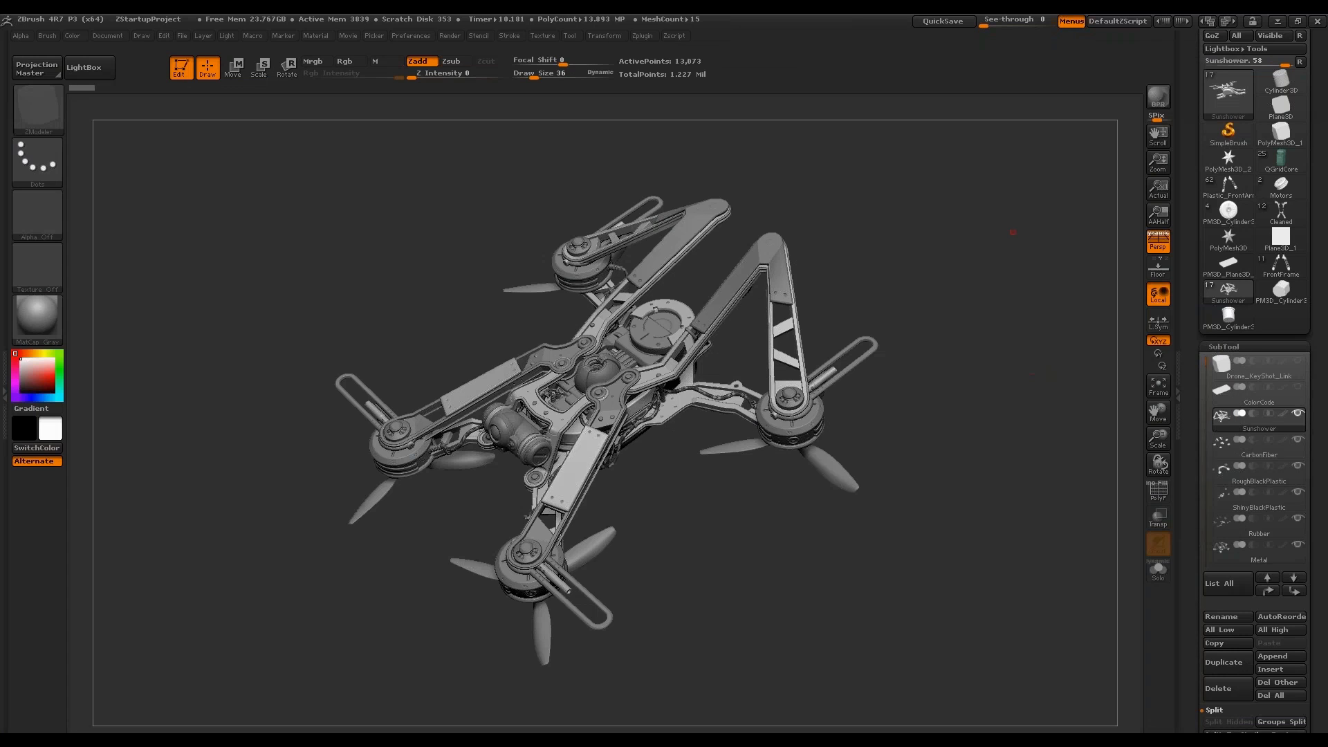
left_click(1297, 413, "shift")
left_click_drag(899, 311, 816, 336)
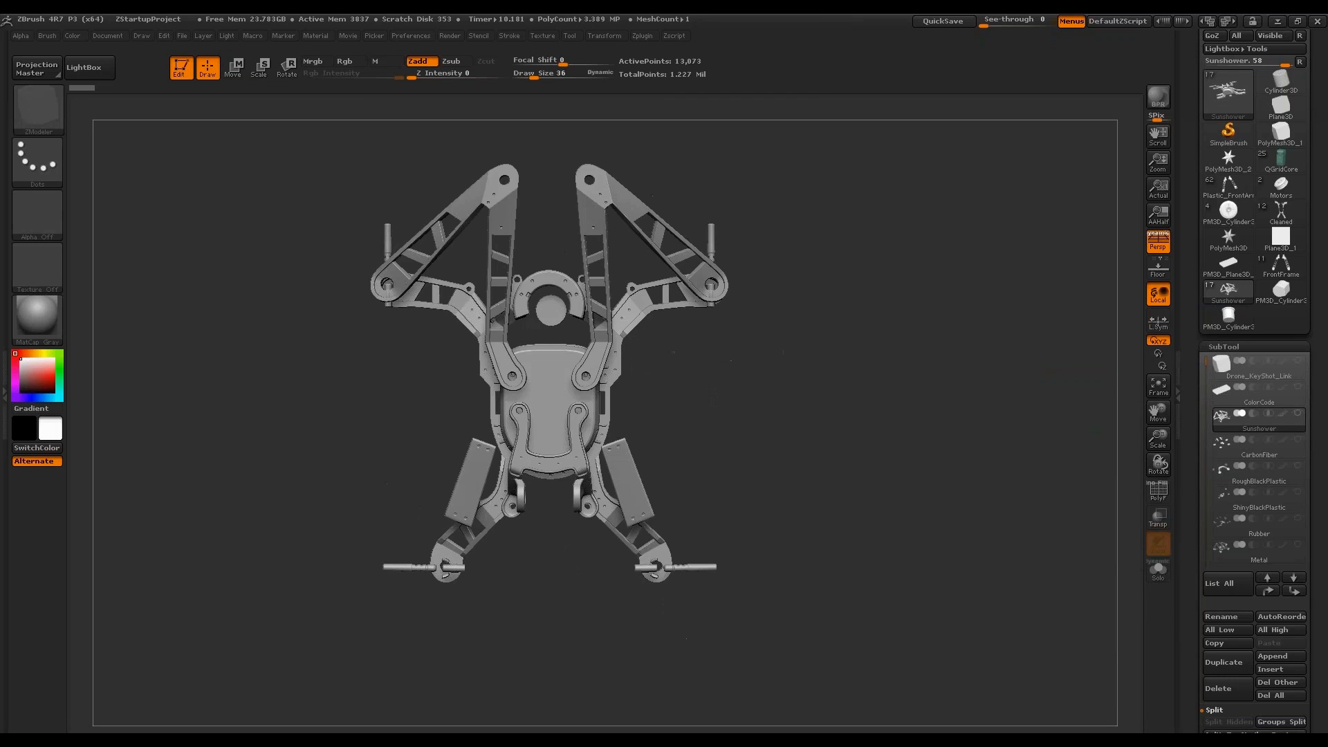
key("alt+Down")
key("alt+Down")
key("alt+Down")
key("alt+Down")
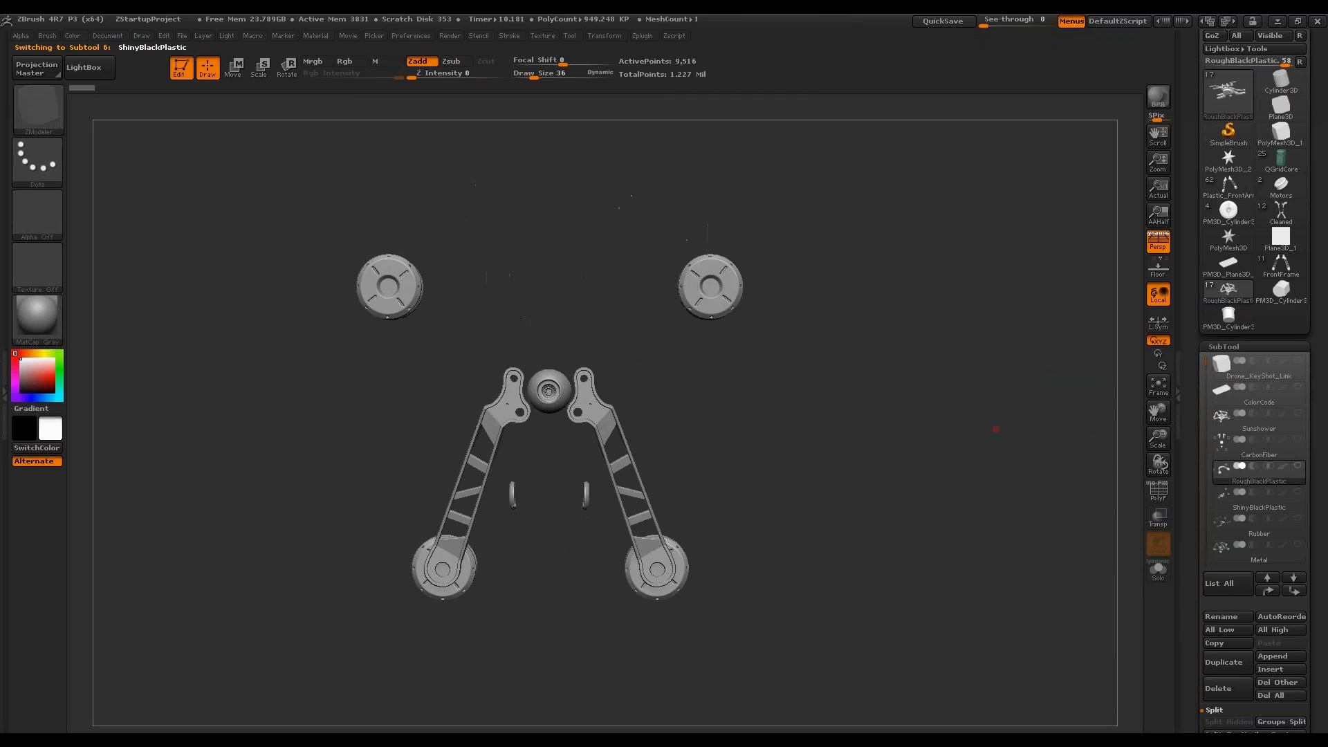
key("alt+Down")
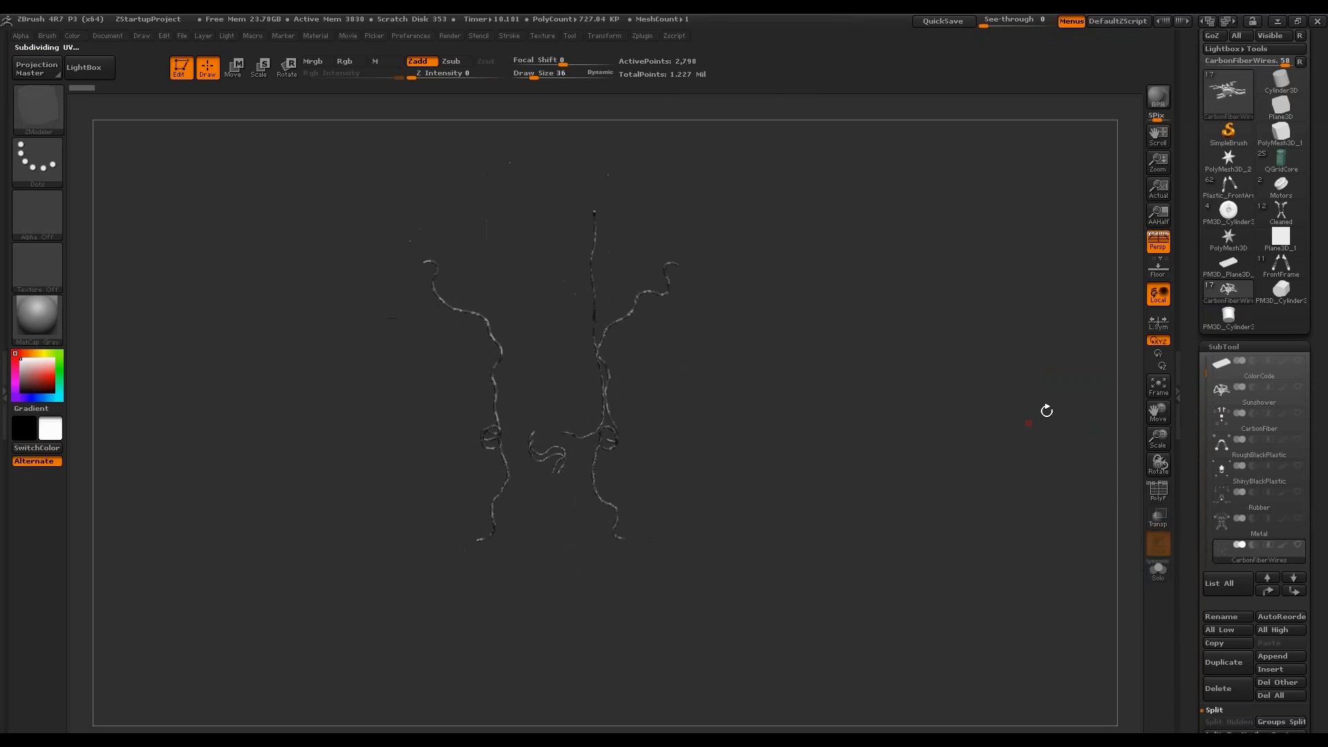
key("alt+Down")
key("alt+Down")
key("alt+Down")
key("alt+Down")
key("alt+Down")
key("alt+Down")
key("alt+Down")
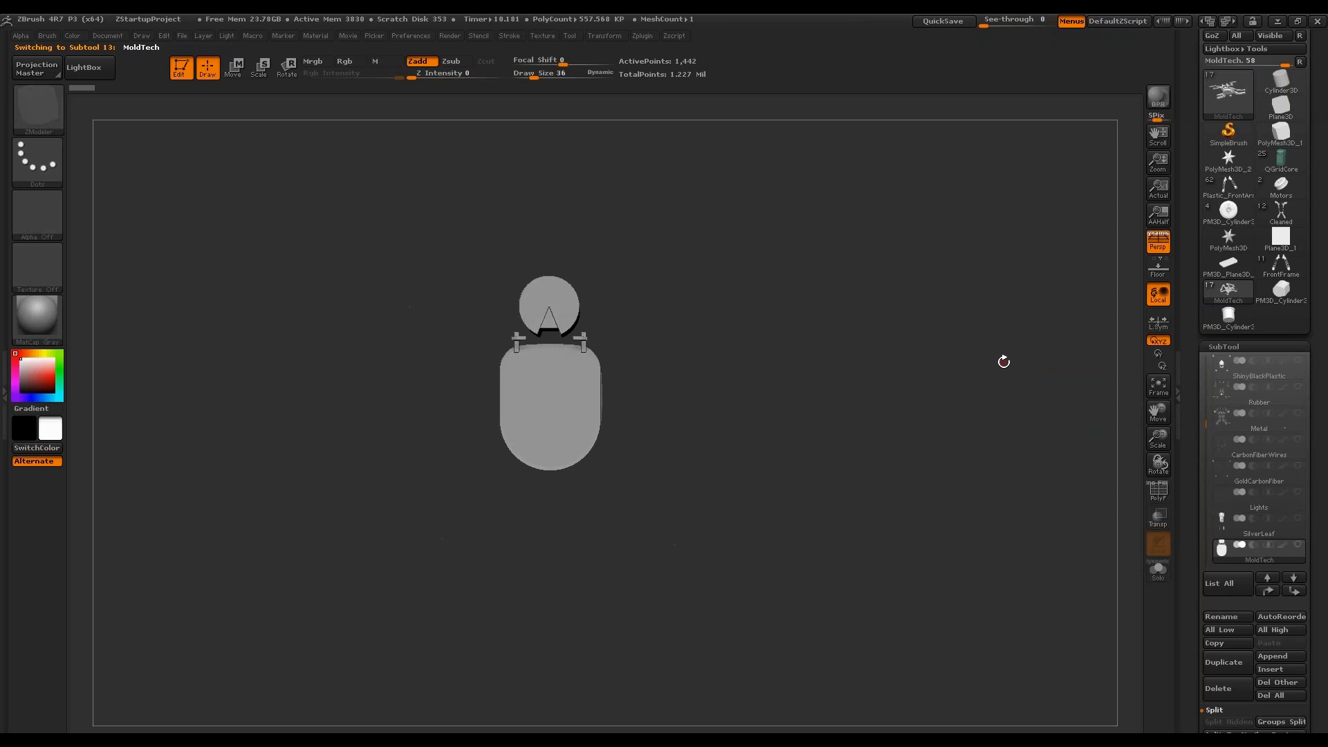
key("alt+Down")
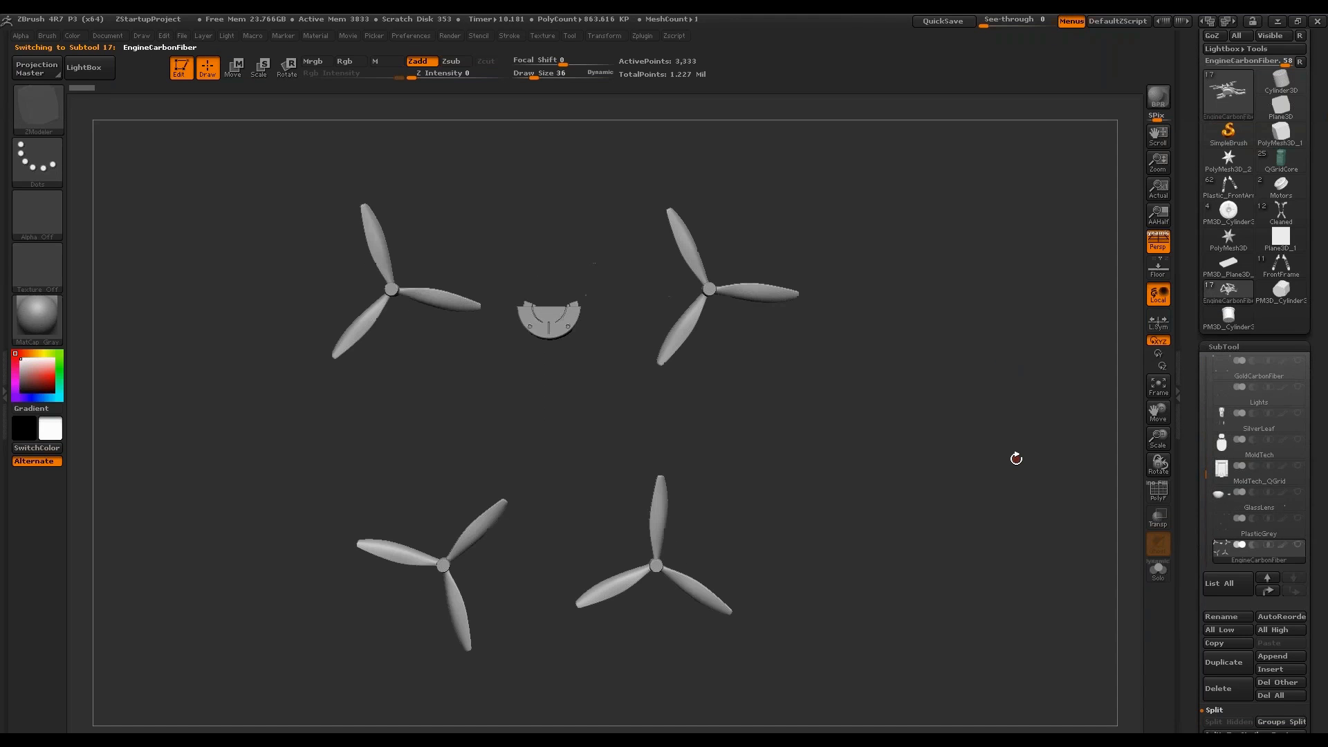
Step back up through the subtools to Sunshower and make all subtools visible.
key("alt+Up")
key("alt+Up")
key("alt+Up")
key("alt+Up")
key("alt+Up")
key("alt+Up")
key("alt+Up")
key("alt+Up")
key("alt+Up")
key("alt+Up")
key("alt+Up")
key("alt+Up")
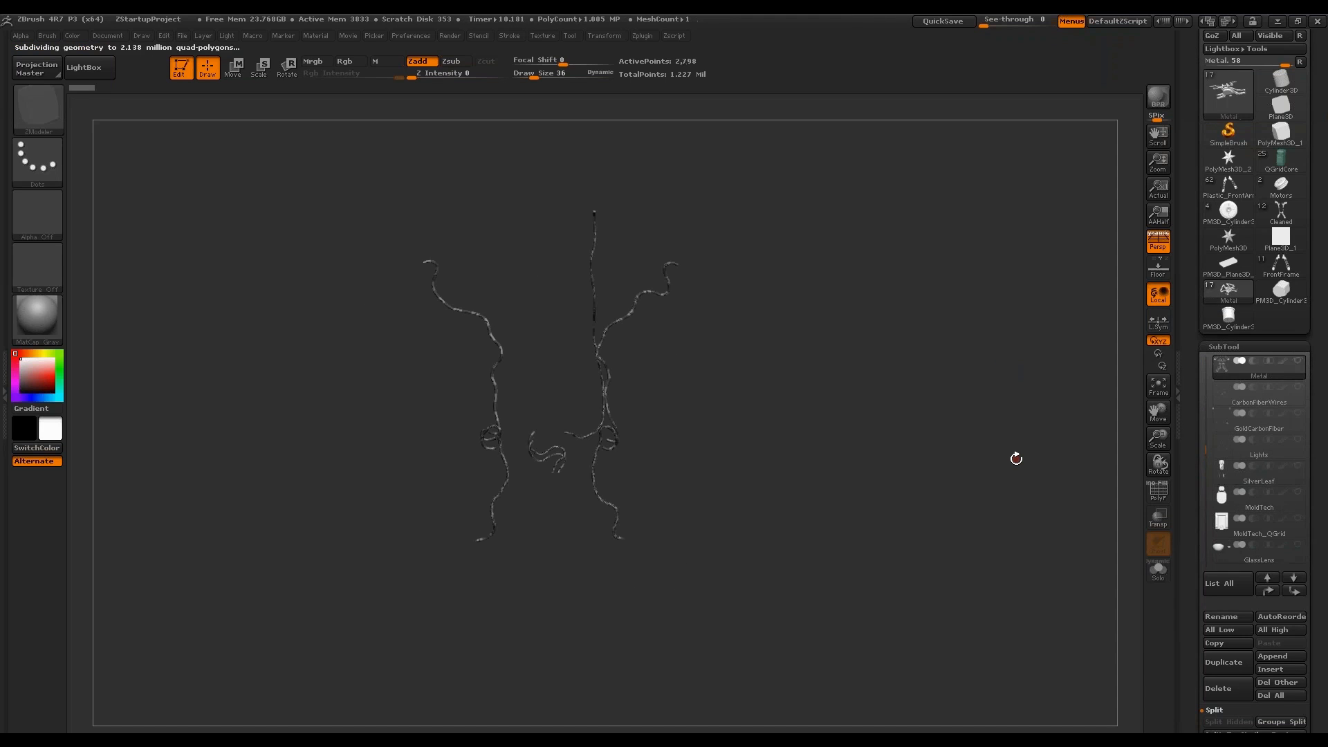
key("alt+Up")
key("alt+Up")
key("alt+Up")
key("alt+Up")
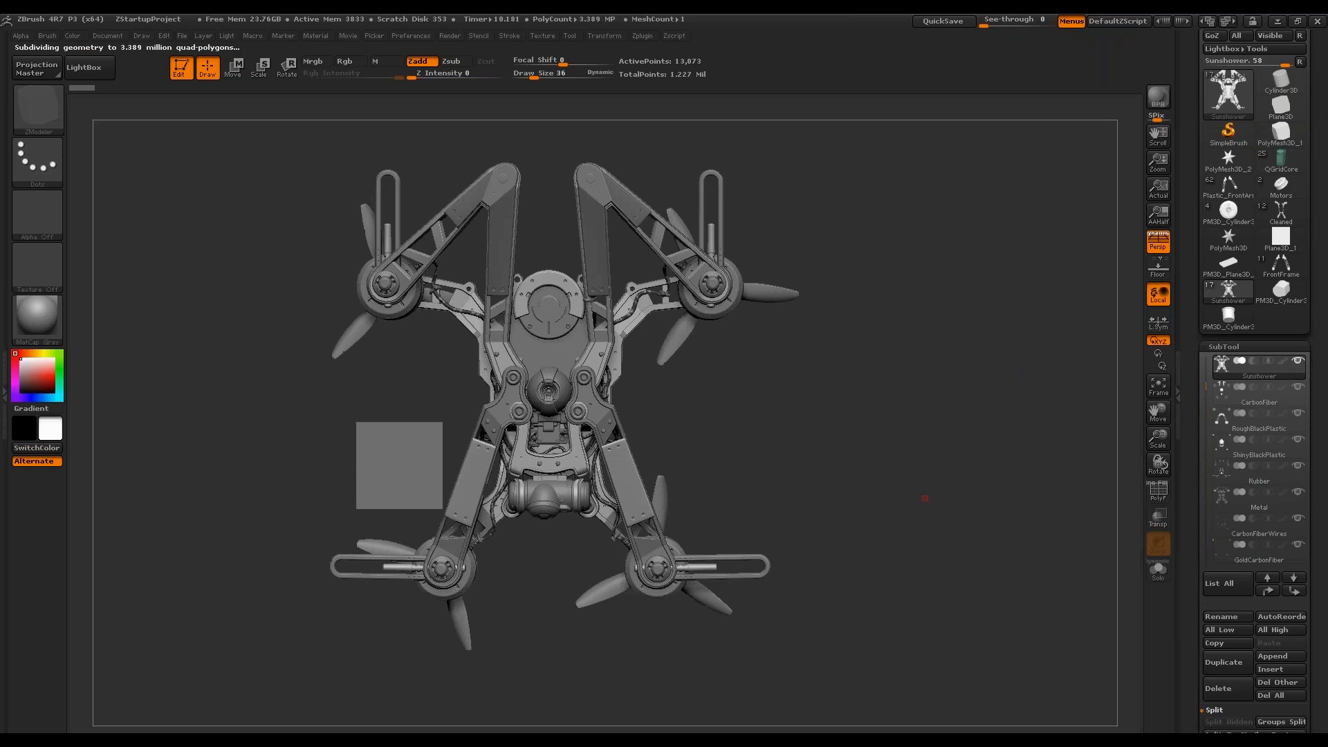
Hide the ColorCode plane subtool beside the drone.
left_click_drag(963, 462, 1024, 439)
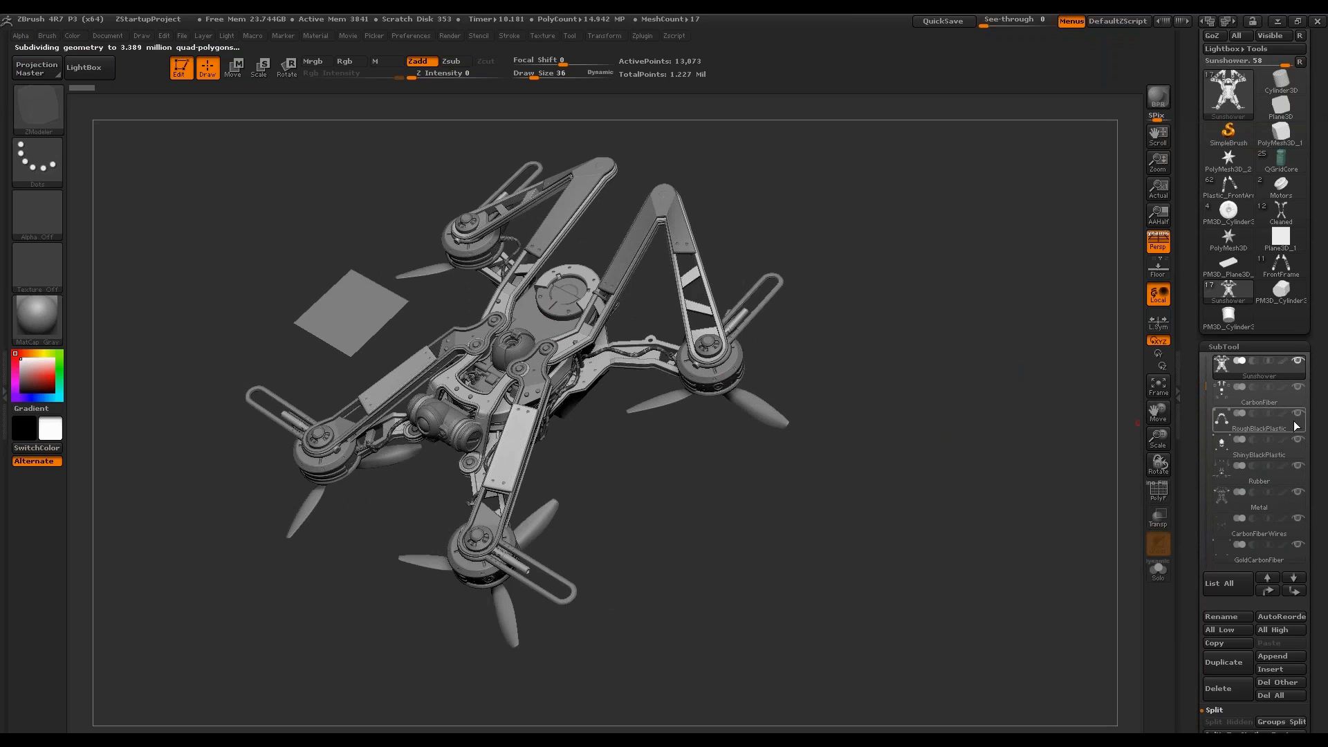
left_click_drag(1207, 387, 1207, 361)
left_click(1298, 387)
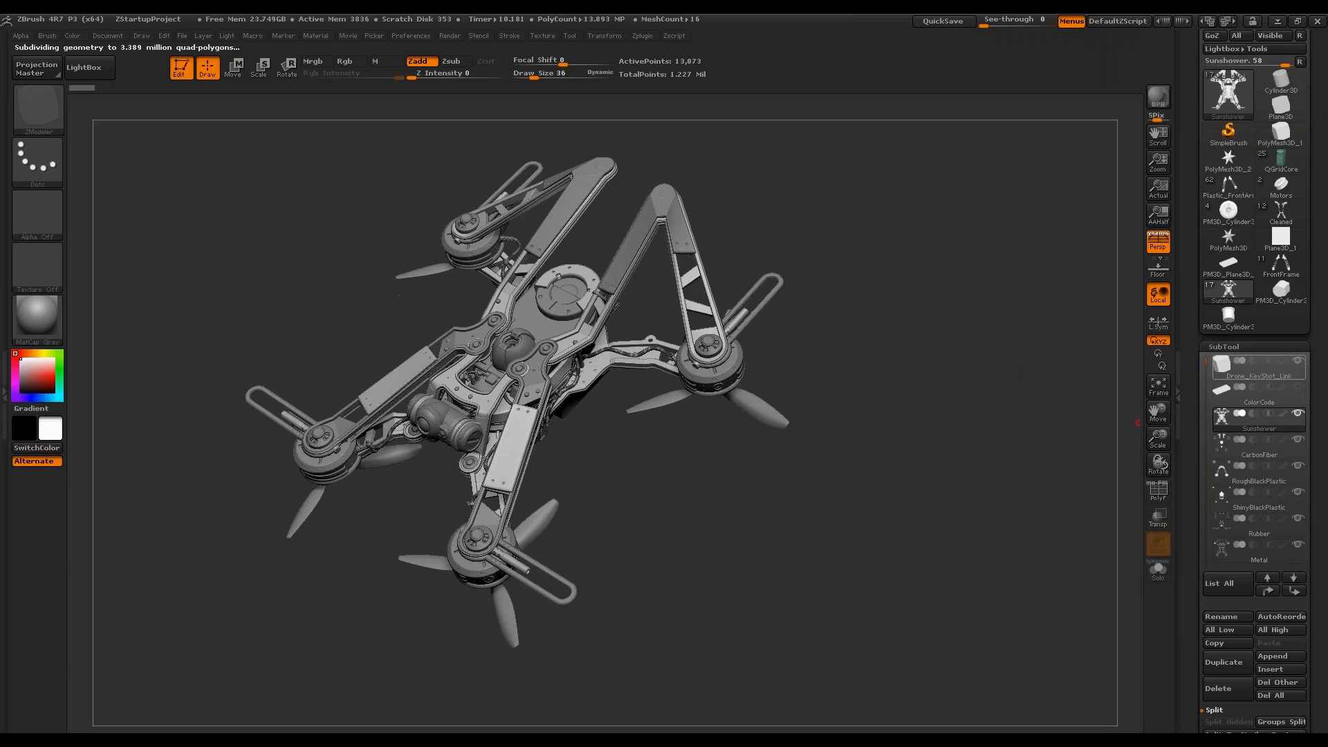
Switch to KeyShot and apply the Amazon Moss_743282 material from the Axalta Paint library to the drone's frame and arm plates.
key("alt+Tab")
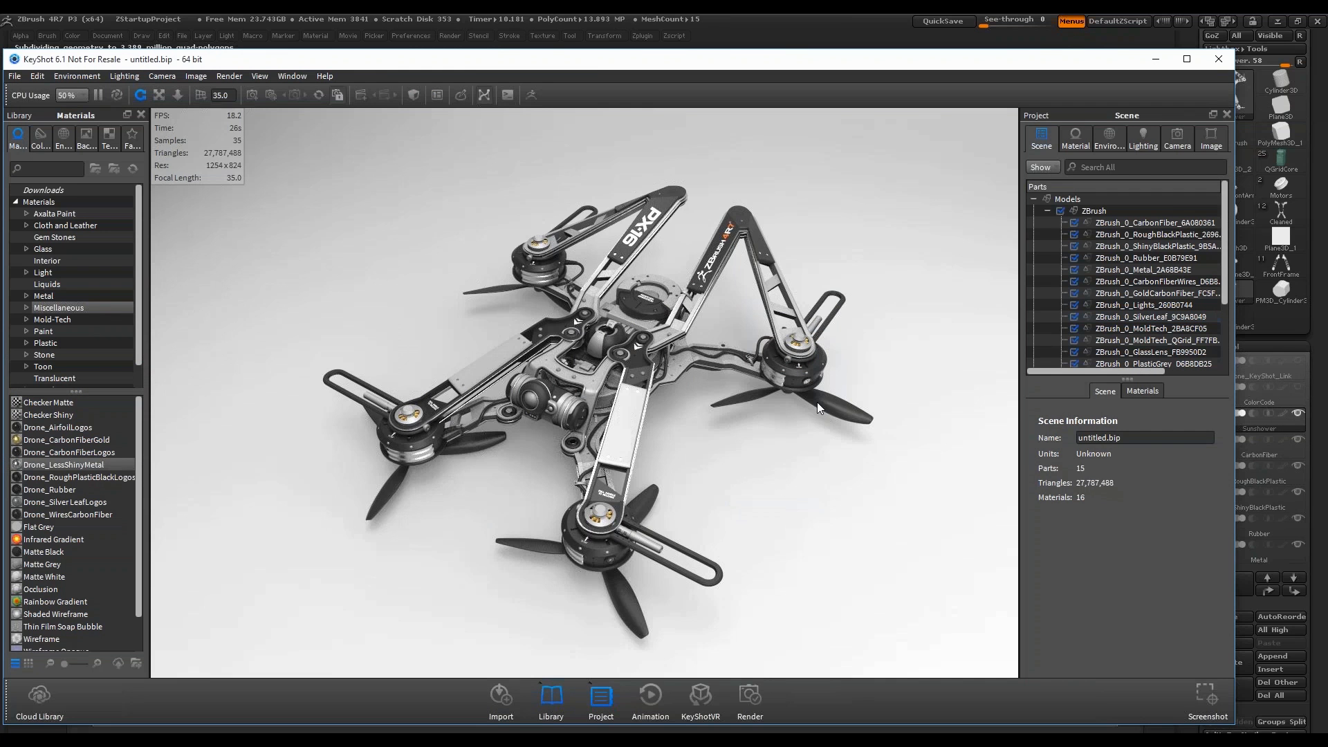
left_click(55, 214)
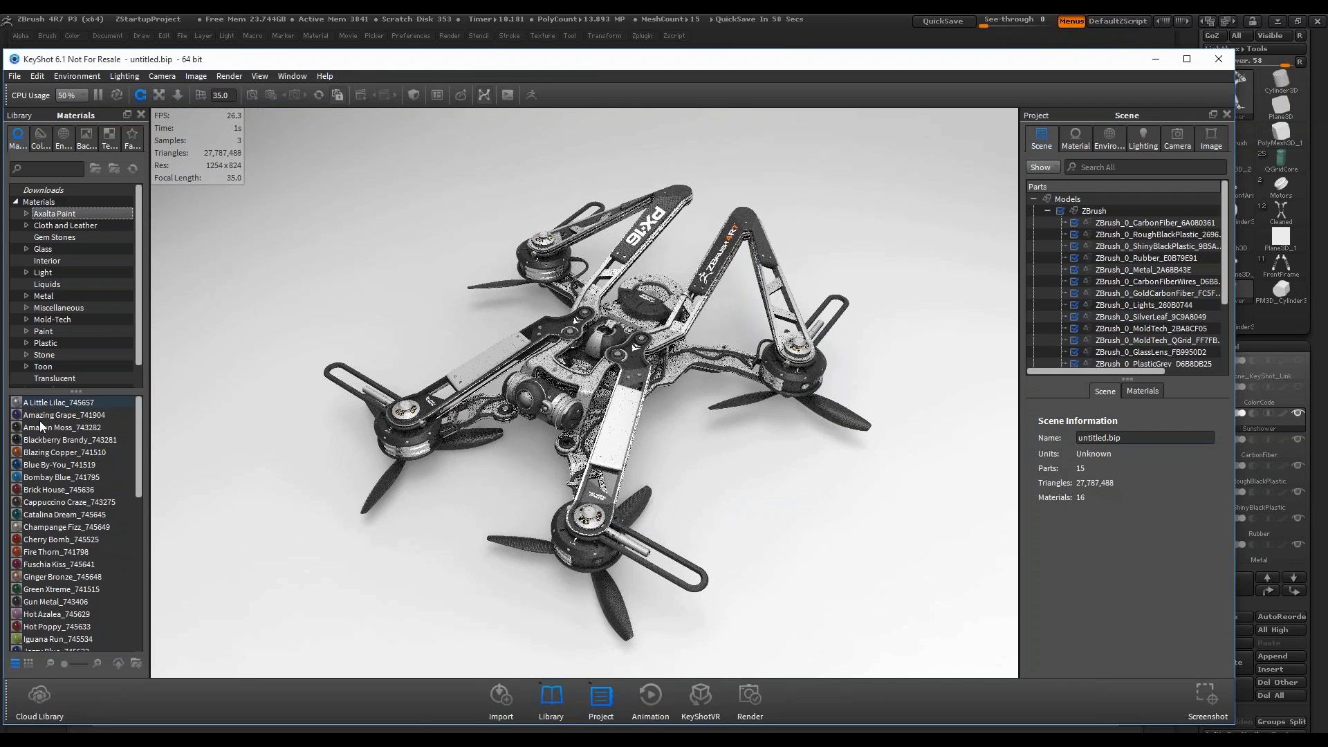
left_click_drag(39, 427, 625, 432)
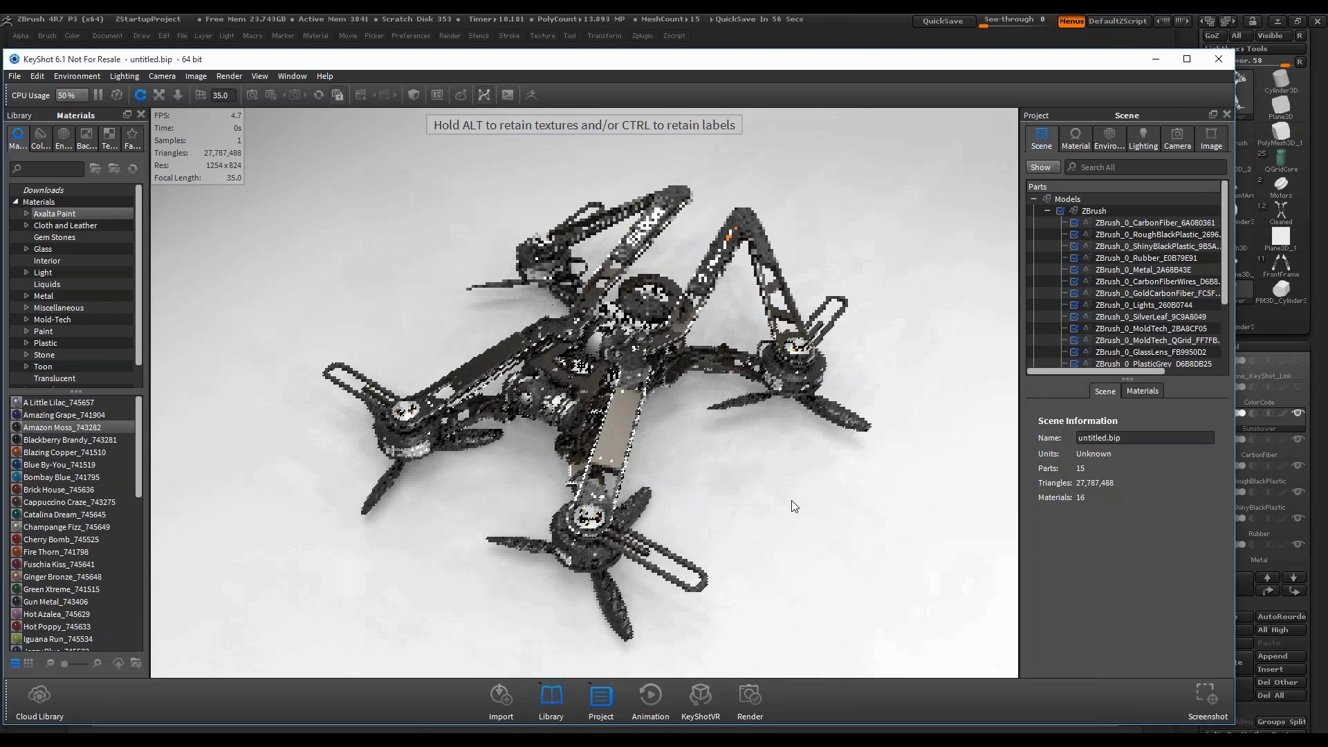
mouse_move(792, 501)
left_mouse_down()
mouse_move(778, 463)
mouse_move(776, 491)
left_mouse_up()
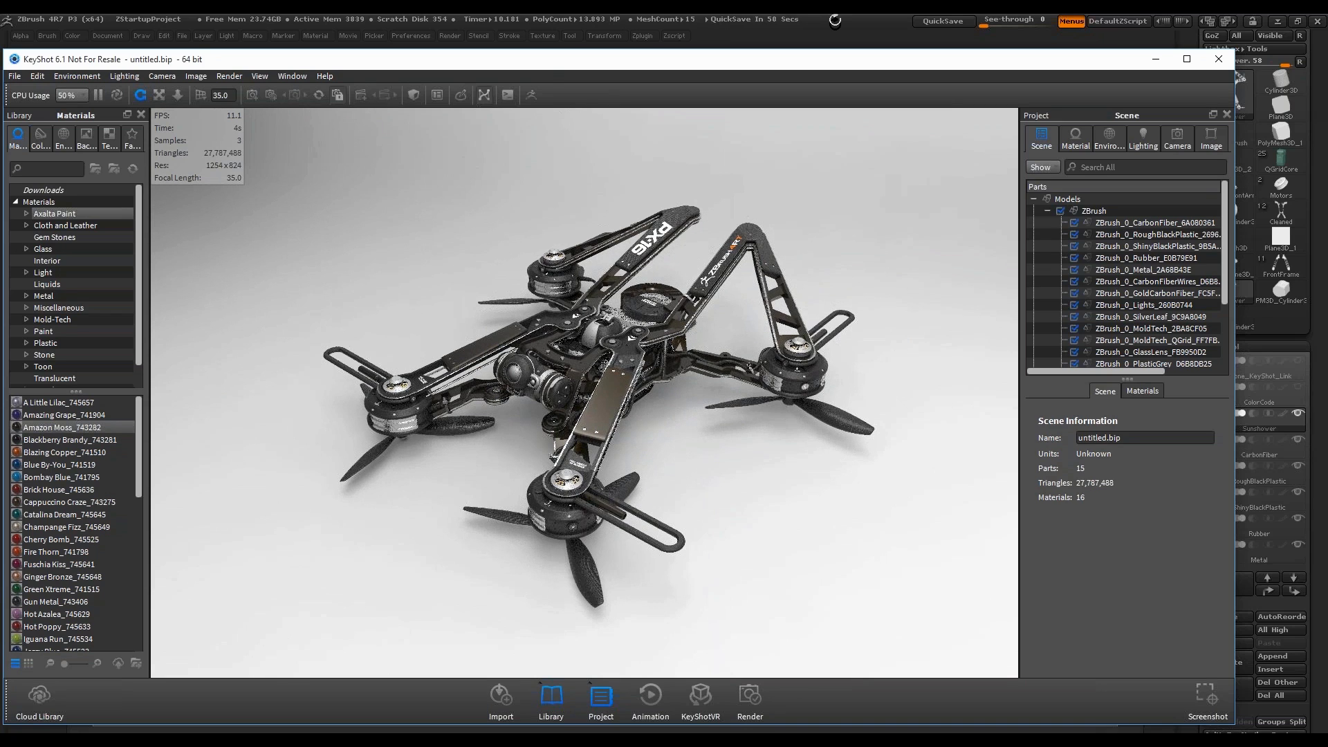
Switch to ZBrush, move the Sunshower subtool straight up above the other parts, and send the drone to KeyShot with a Best-Preview Render.
key("alt+Tab")
left_click_drag(940, 388, 1014, 438)
key("w")
left_click_drag(659, 343, 661, 186)
key("ctrl+d")
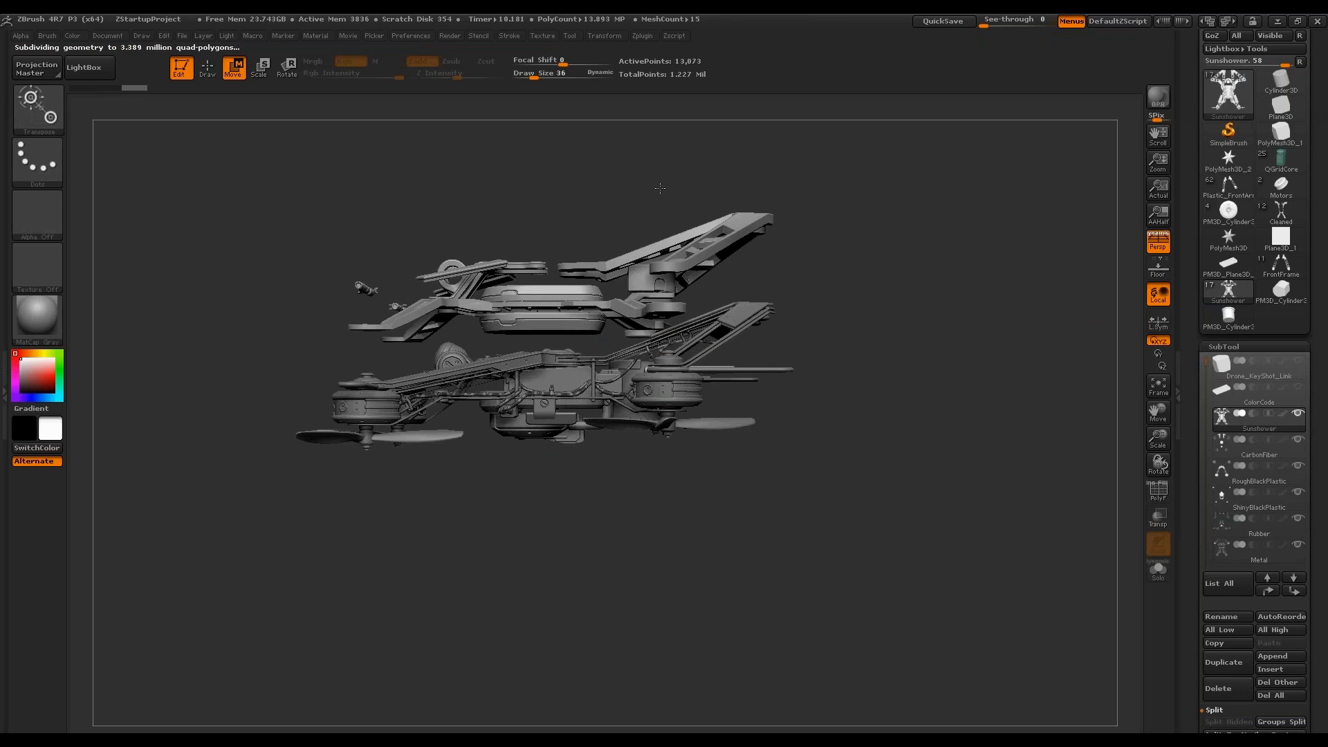
left_click_drag(937, 335, 947, 362)
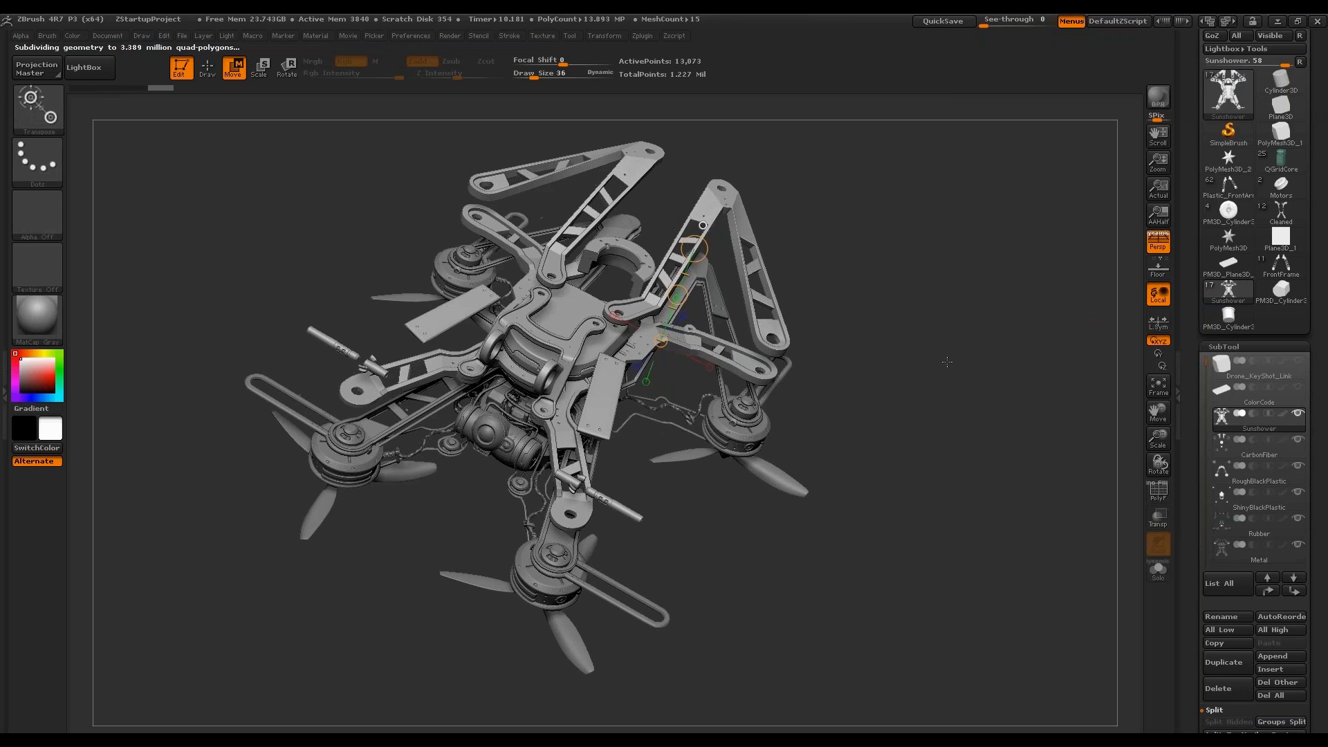
left_click(1153, 102)
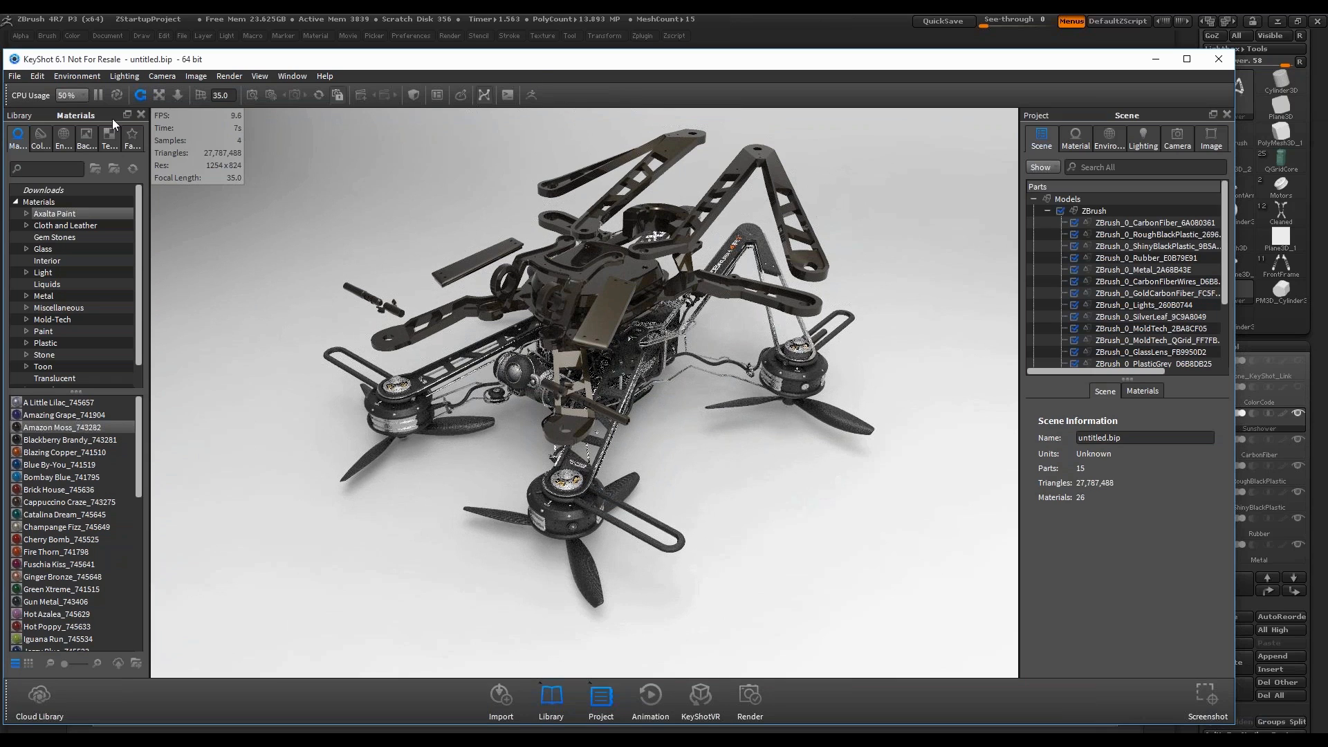
Set KeyShot's CPU usage to 38%.
left_click(76, 92)
left_click(84, 127)
left_click(81, 95)
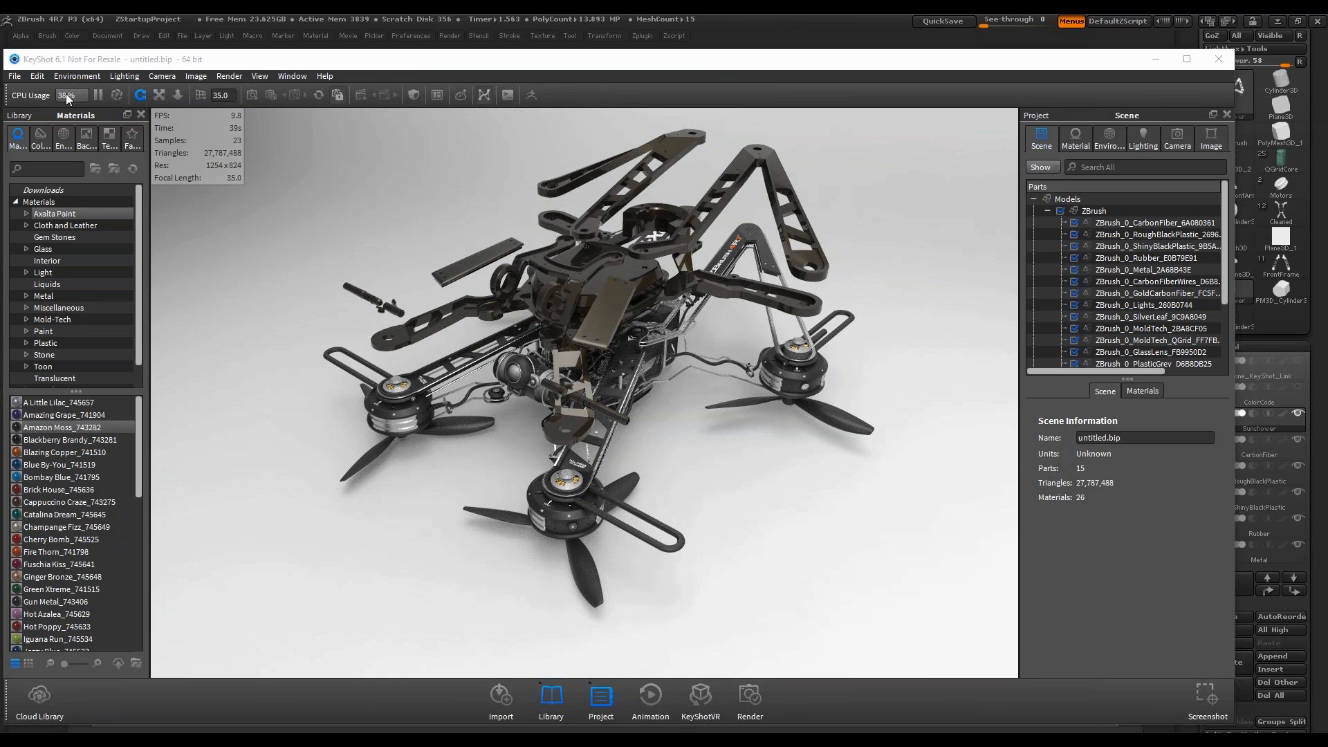
Return to ZBrush, undo the Sunshower subtool's move, and resend the drone to KeyShot with a Best-Preview Render.
left_click(1155, 59)
mouse_move(872, 374)
left_mouse_down()
mouse_move(861, 271)
mouse_move(832, 326)
mouse_move(878, 399)
mouse_move(951, 294)
mouse_move(996, 341)
mouse_move(941, 332)
left_mouse_up()
key("ctrl+z")
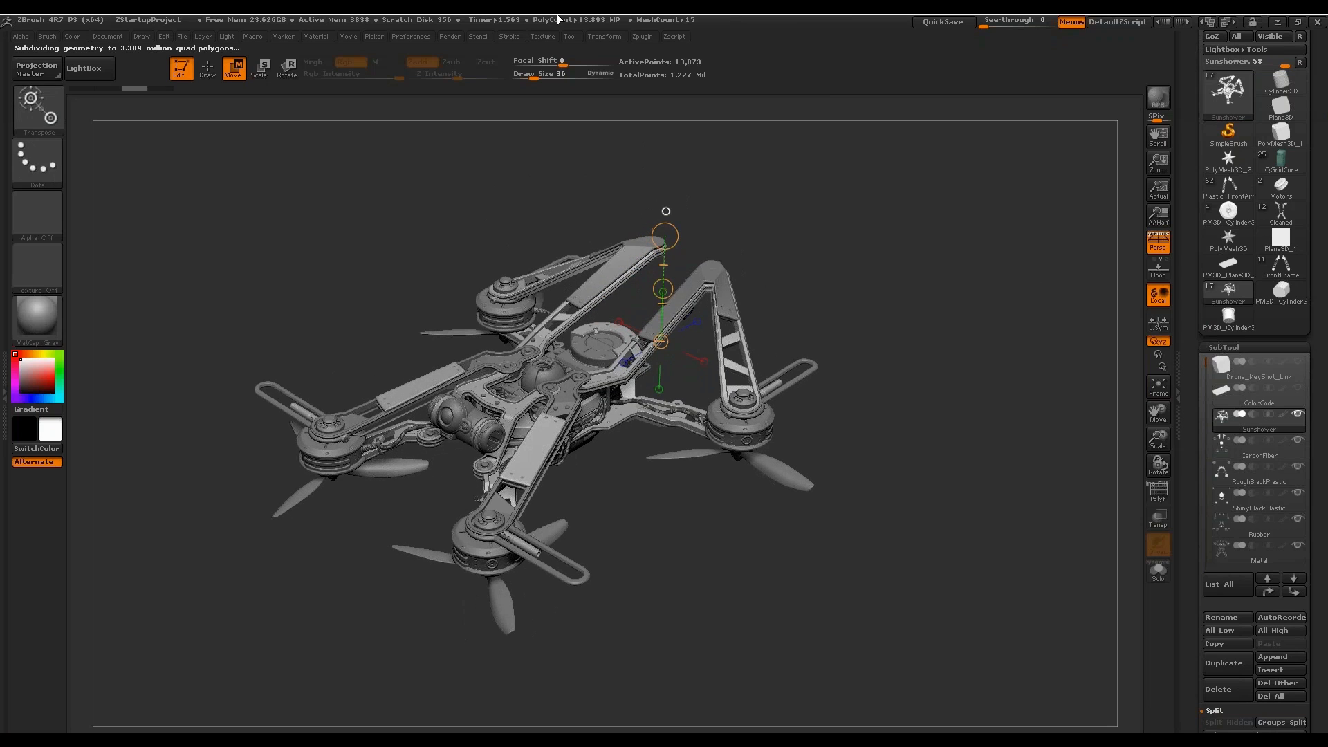
left_click(451, 38)
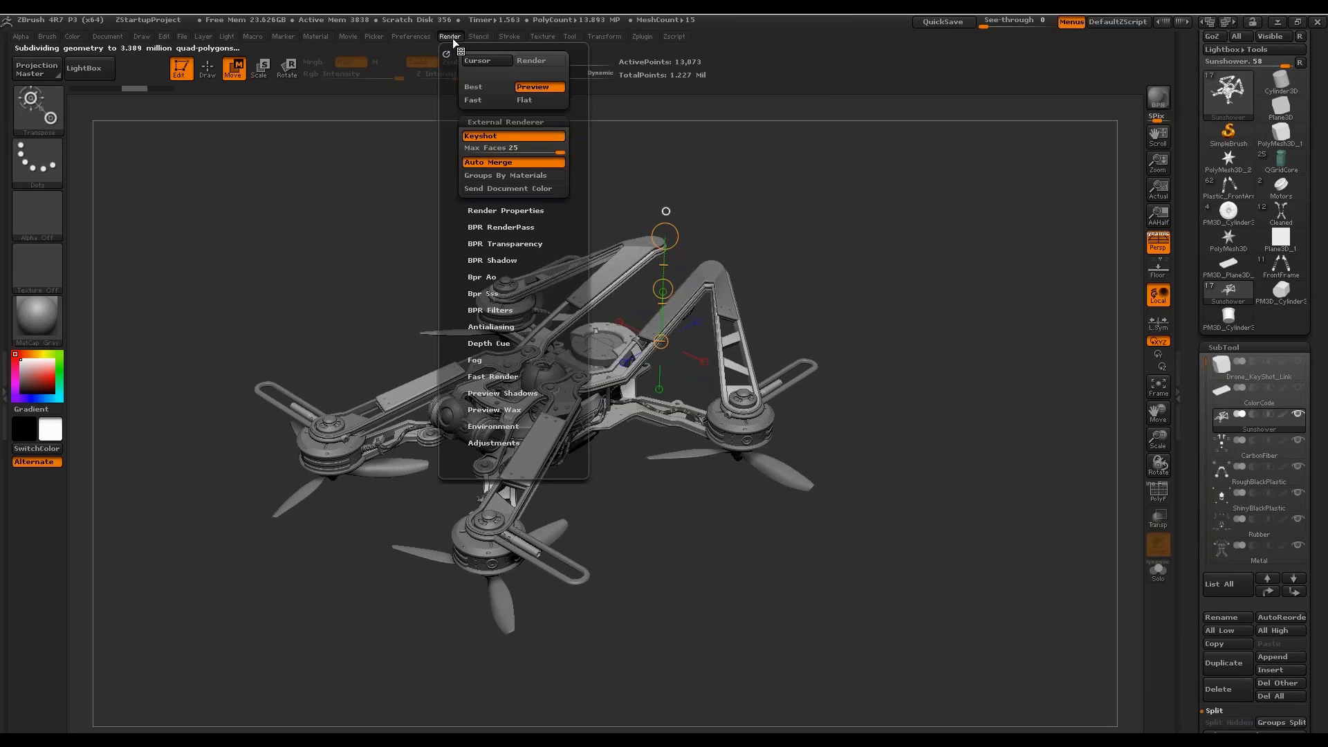
left_click(500, 139)
left_click(502, 141)
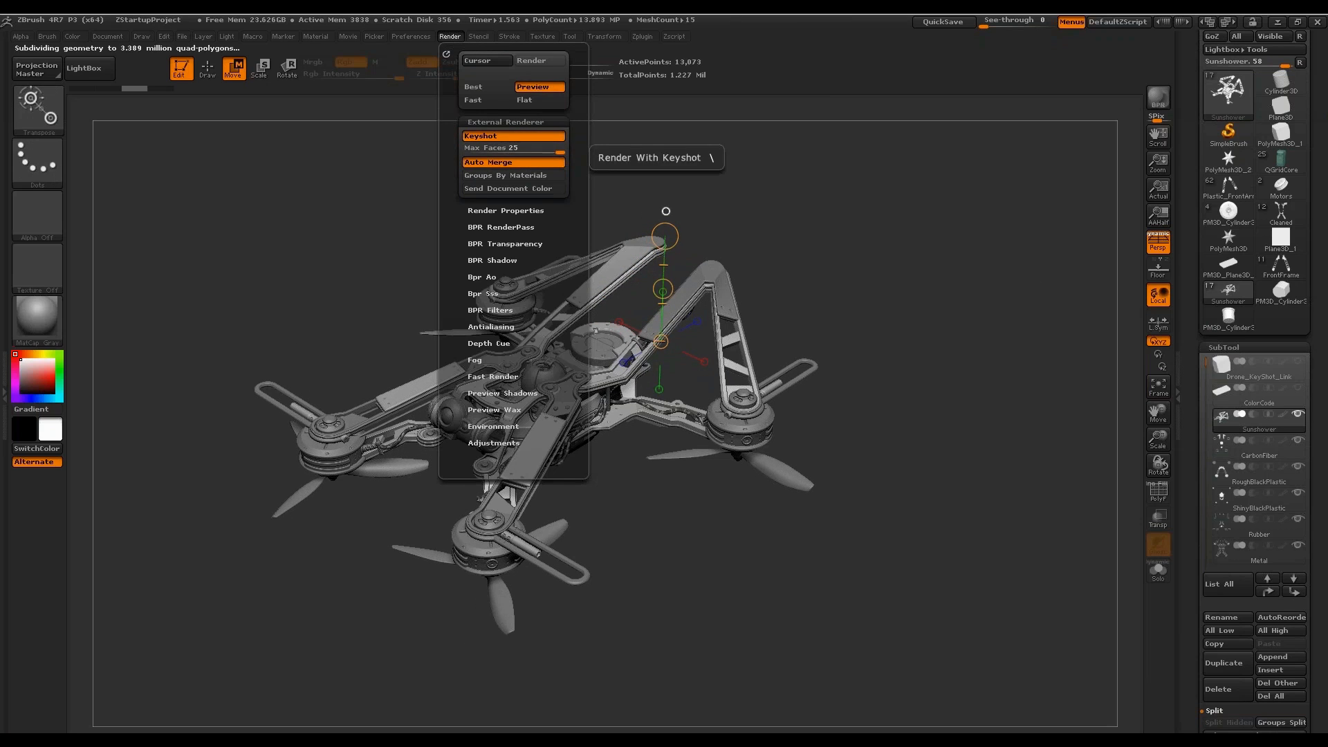
left_click(1158, 99)
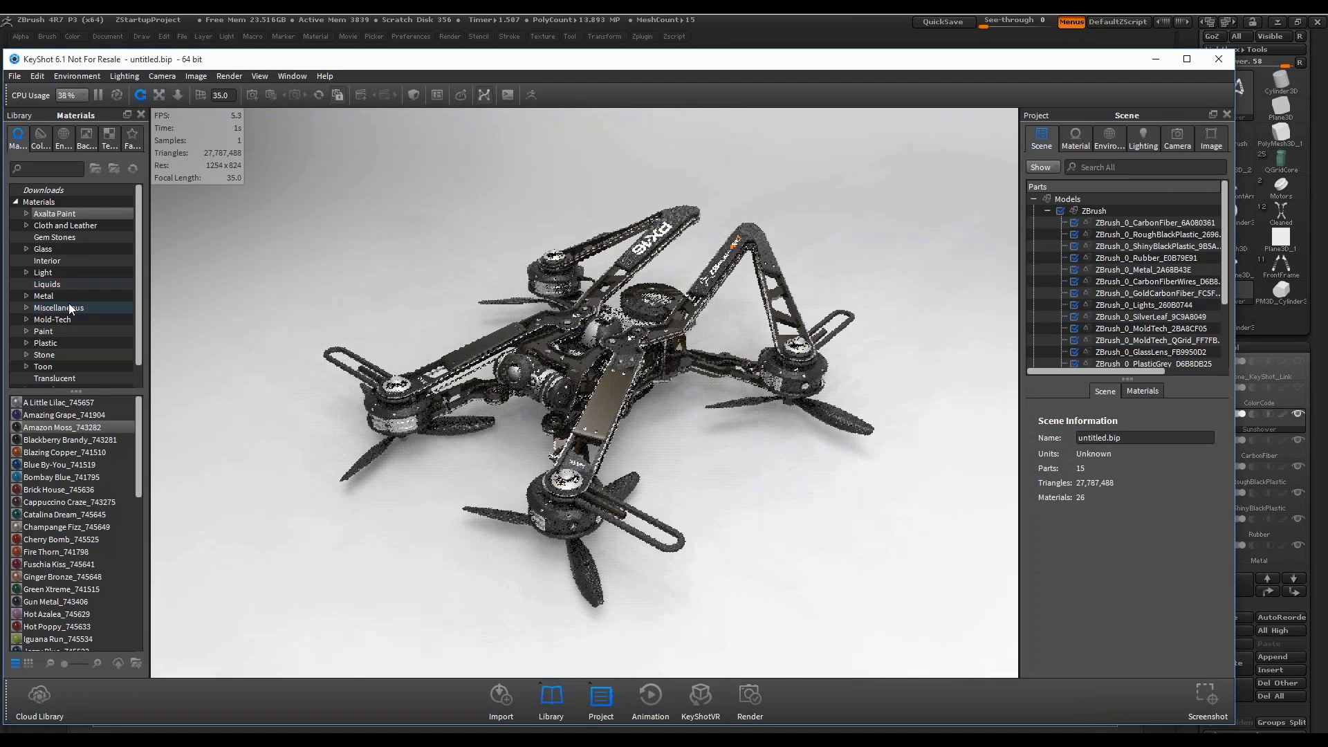
Apply the Mold-Tech-15080 material from the Mold-Tech library to the drone's central body.
left_click(43, 319)
left_click_drag(47, 426, 559, 388)
left_click_drag(559, 388, 884, 392)
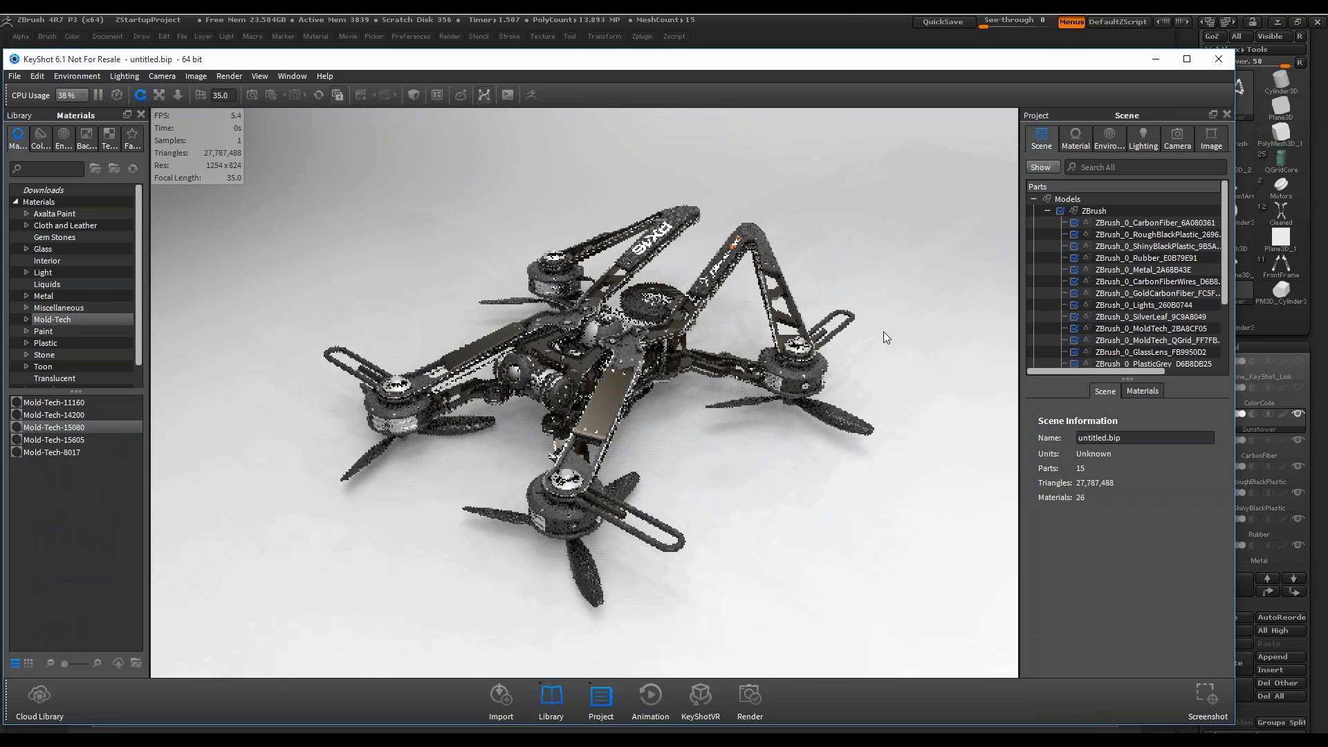
left_click_drag(882, 331, 465, 245)
Set the sculpting-desk image with the wooden stand from the ZBrush backplates as the scene's background.
left_click(86, 138)
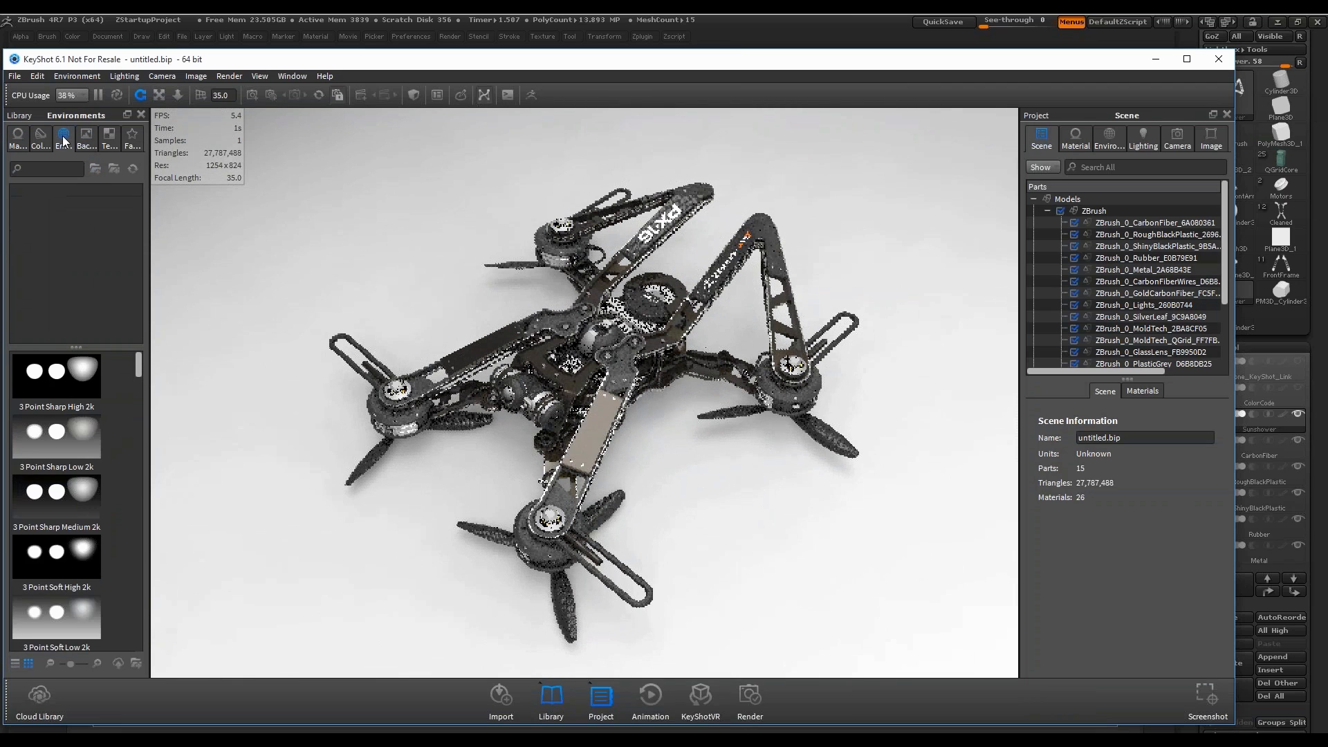
left_click(65, 664)
left_click_drag(68, 666, 67, 666)
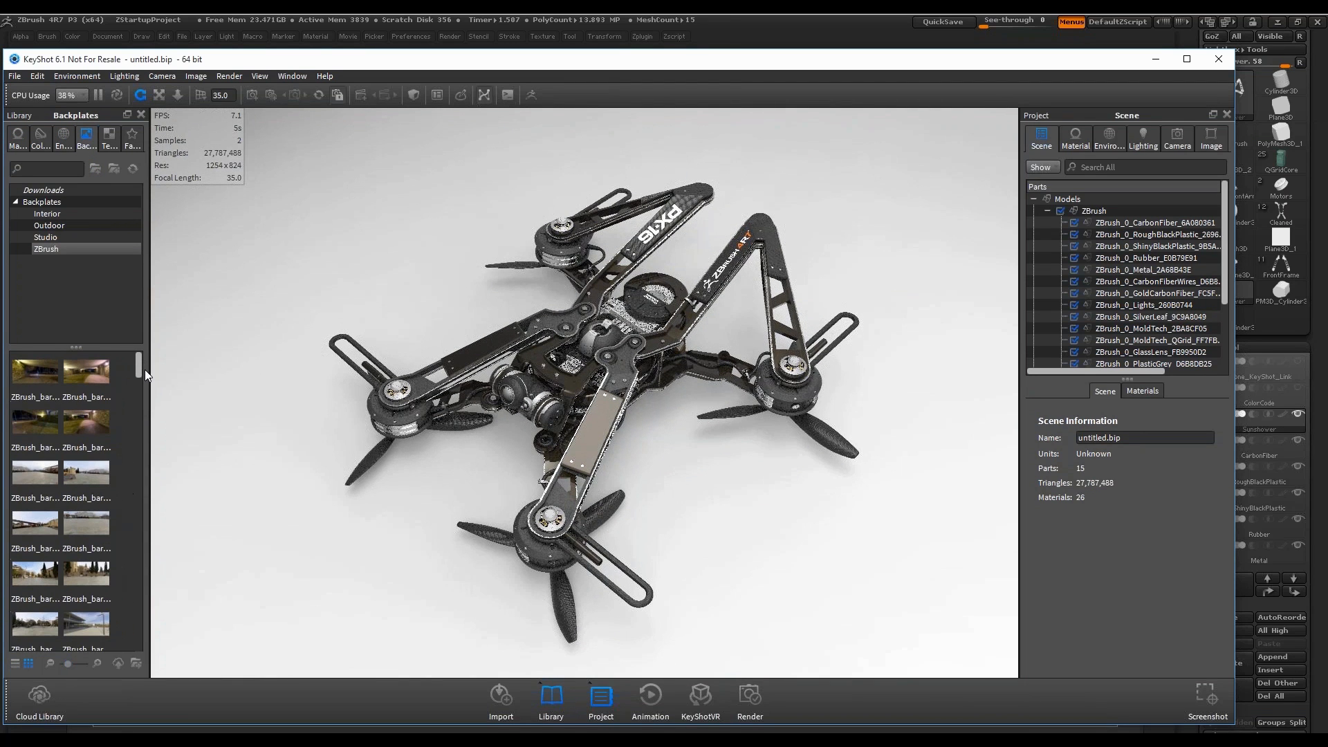
left_click_drag(141, 363, 136, 638)
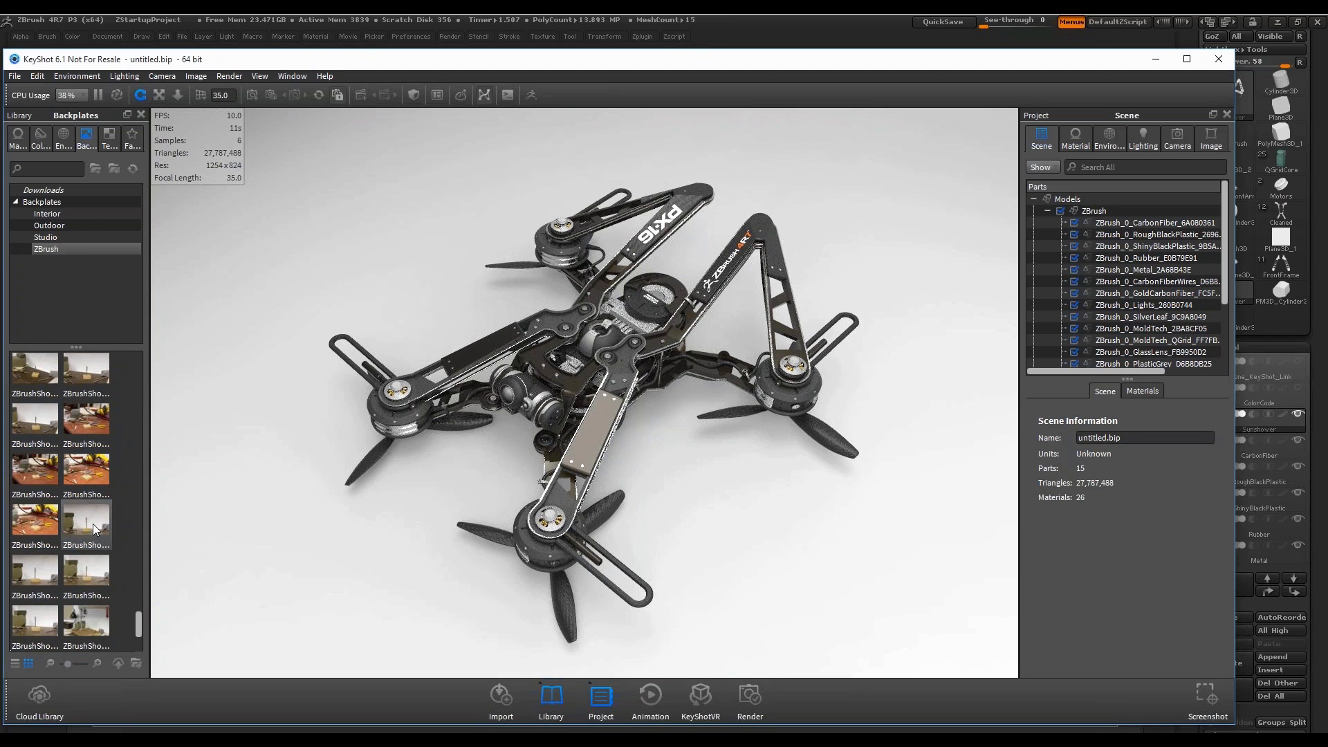
left_click_drag(95, 530, 303, 225)
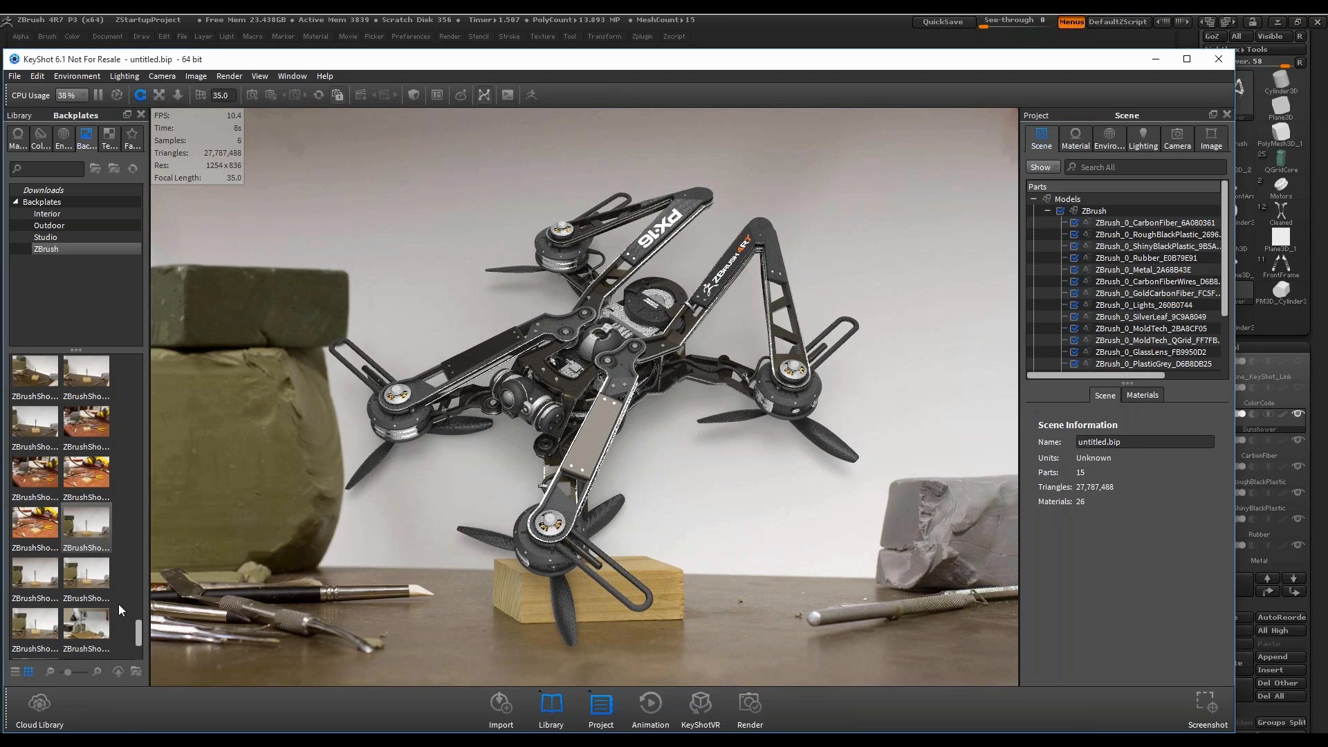
Browse the other ZBrush backplates and the ZBrush environment images.
left_click_drag(142, 629, 136, 368)
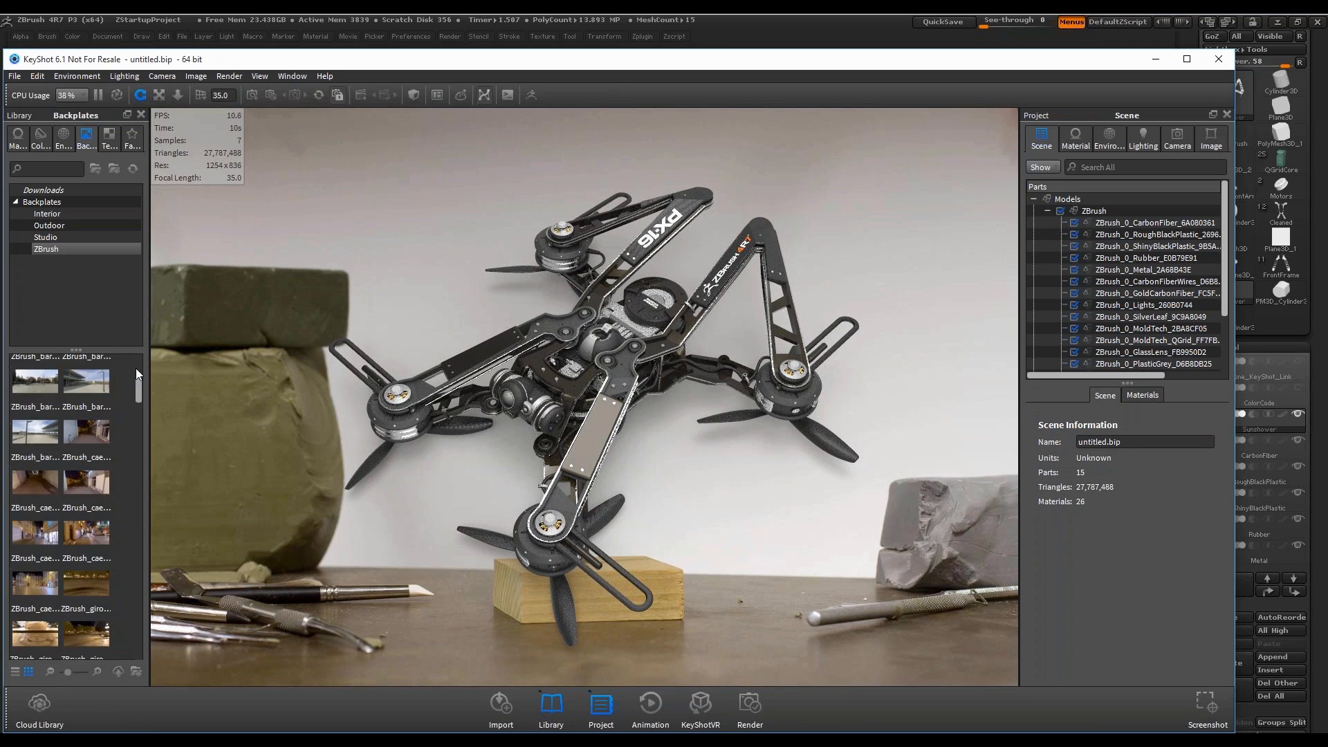
left_click(63, 137)
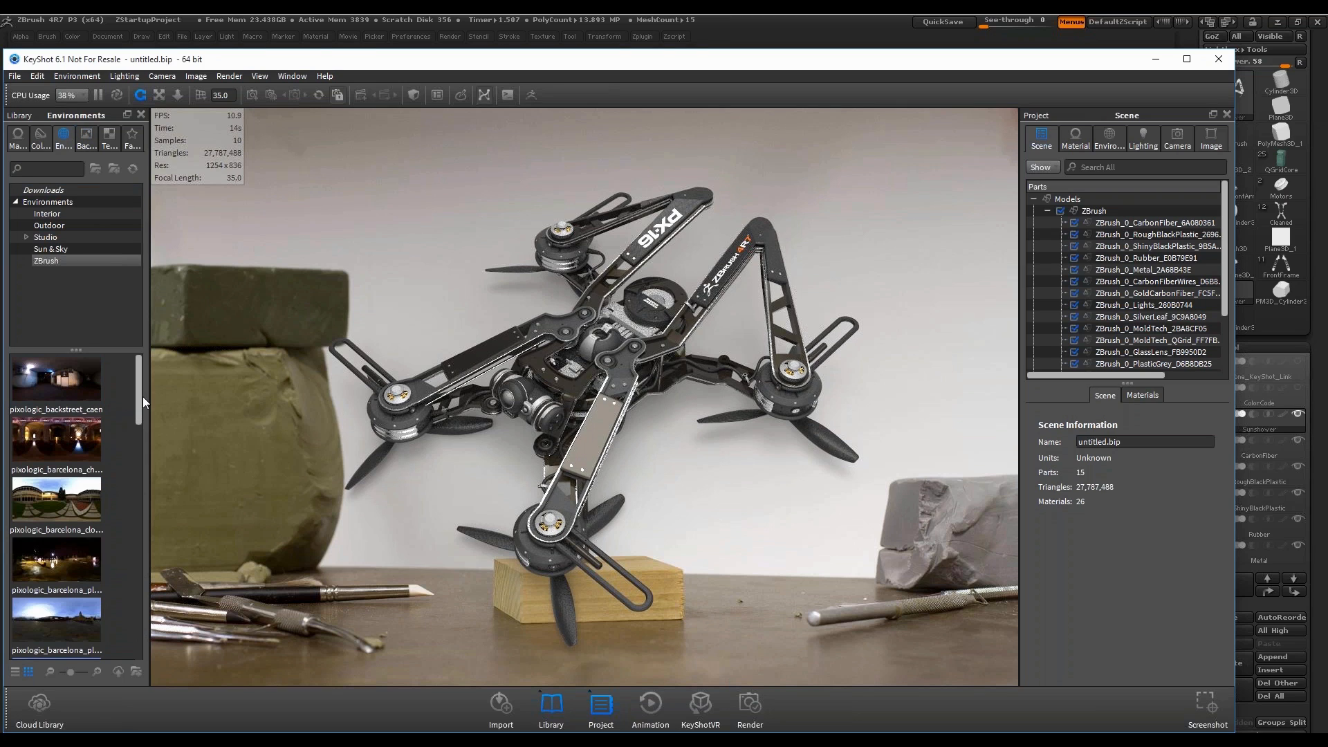
mouse_move(136, 400)
left_mouse_down()
mouse_move(158, 662)
mouse_move(140, 397)
left_mouse_up()
Apply the ZBrush Clay Brown material from the ZBrush library to the whole ZBrush model.
left_click(17, 137)
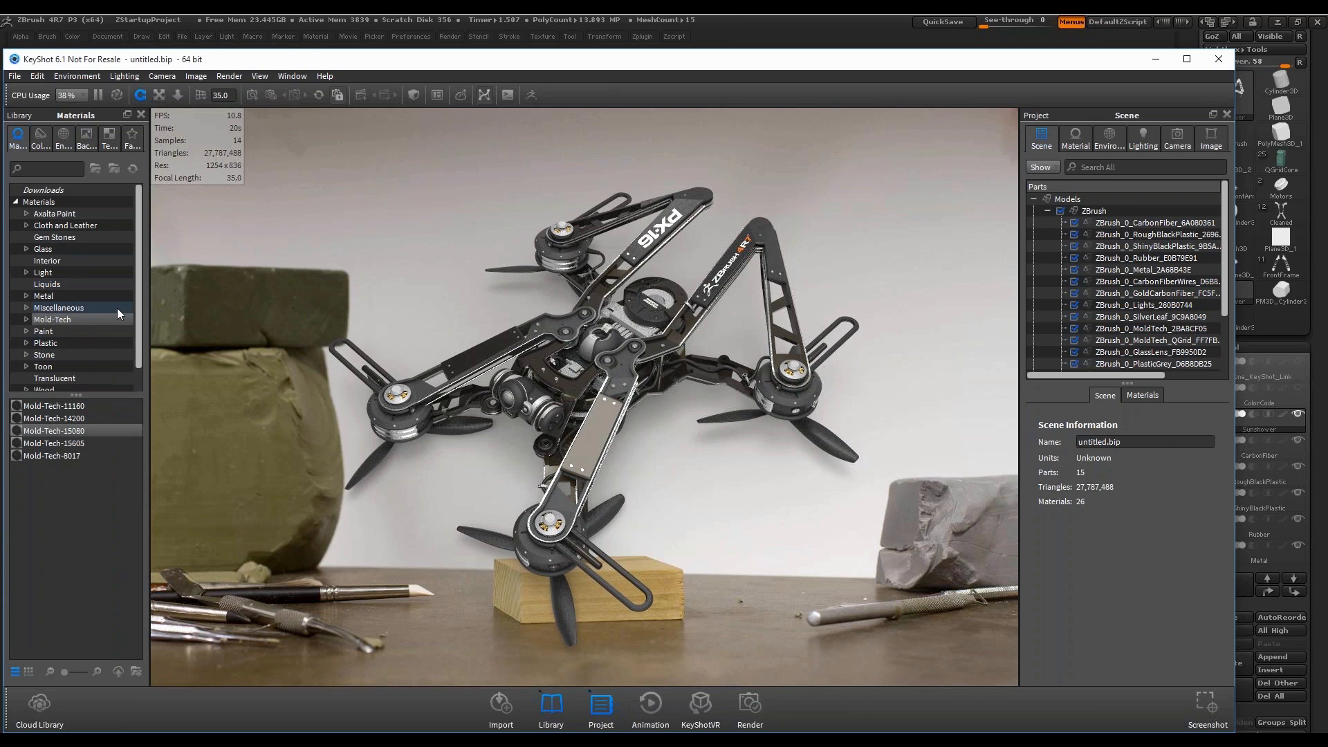
scroll(136, 305, "down", 2)
left_click(81, 374)
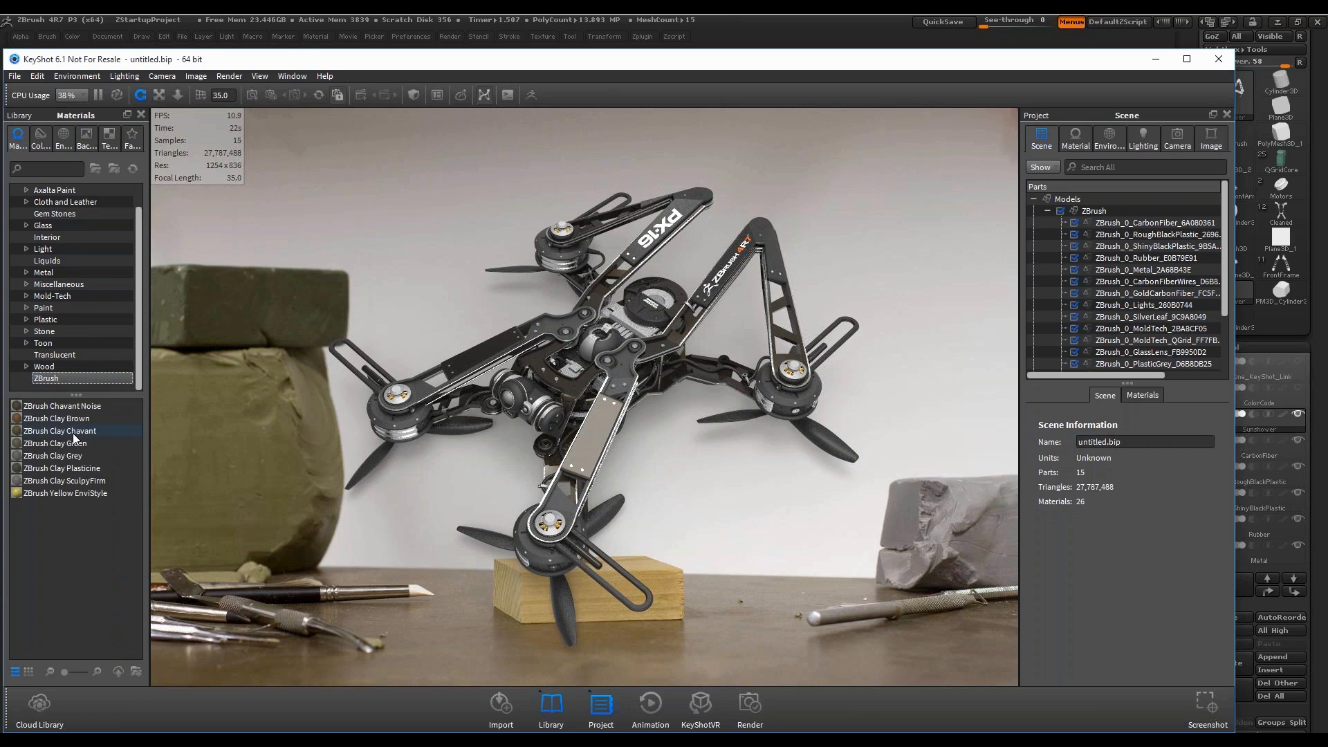
mouse_move(77, 418)
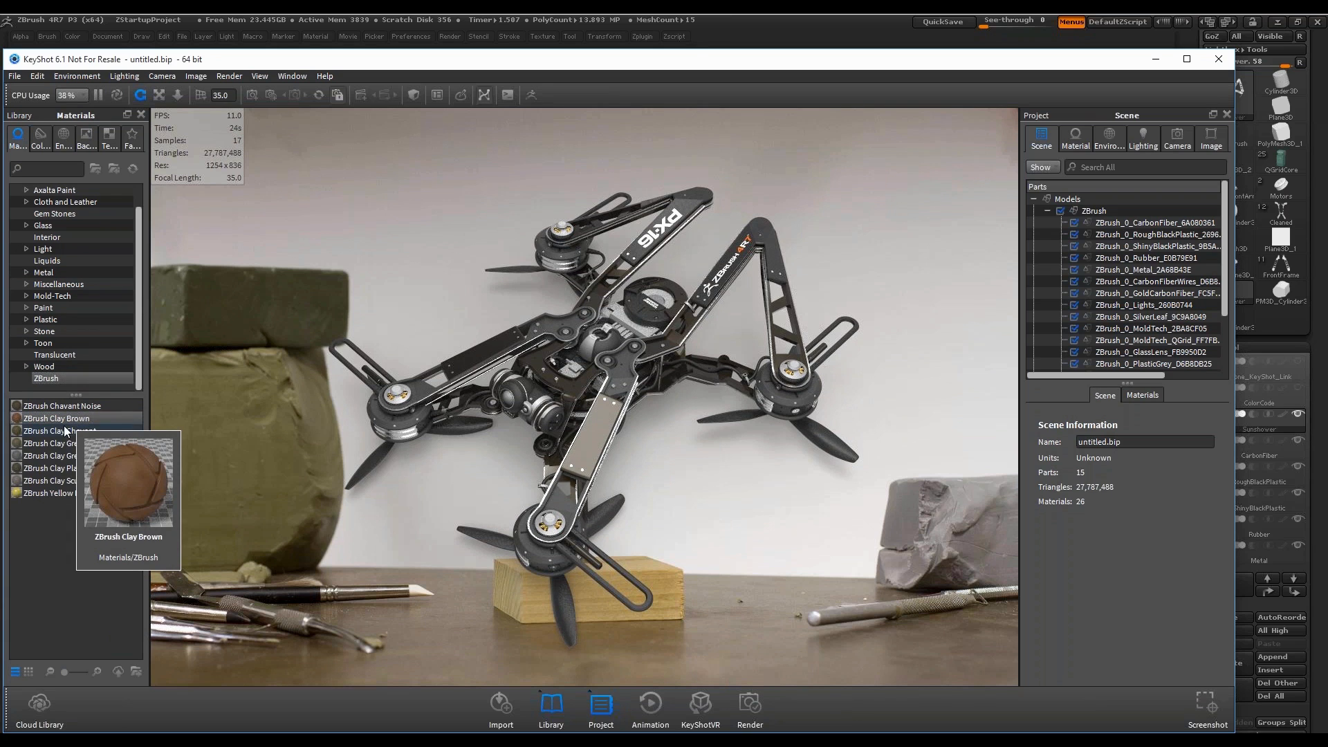
left_click_drag(79, 420, 605, 419)
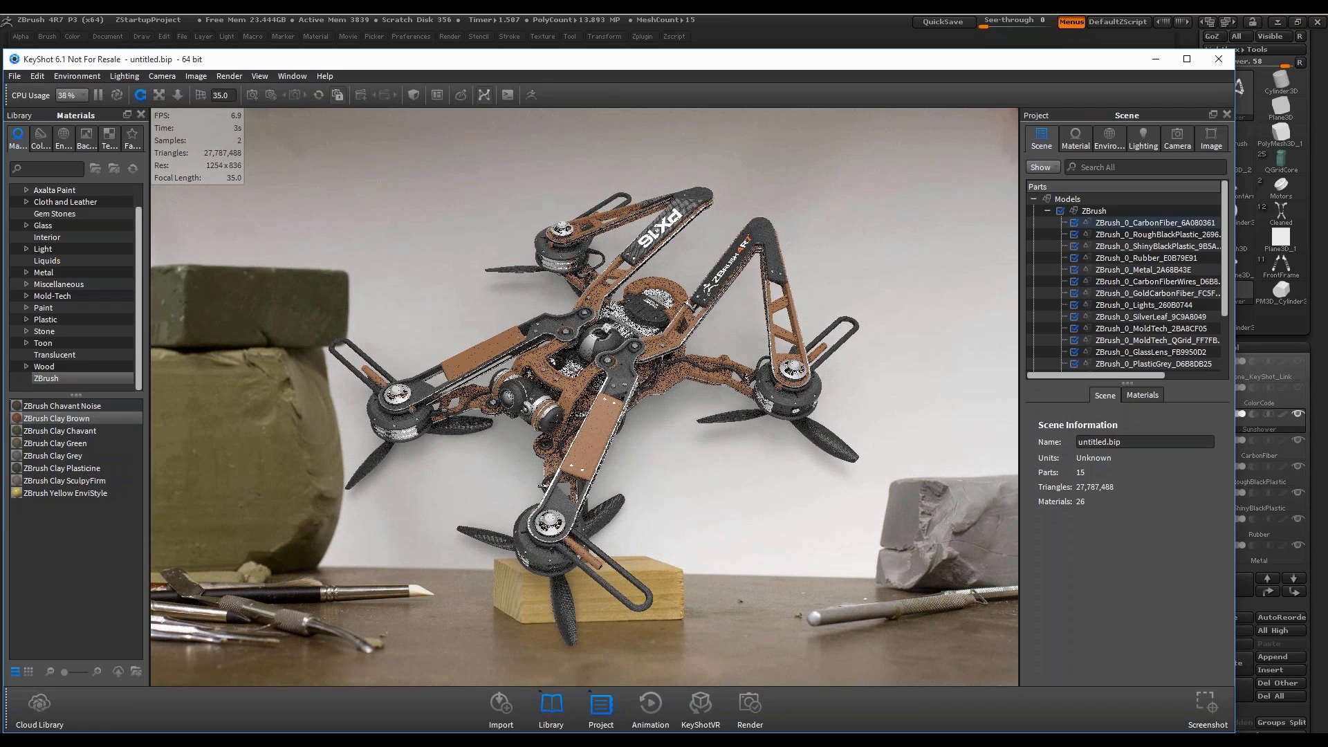
left_click_drag(1141, 219, 1106, 213)
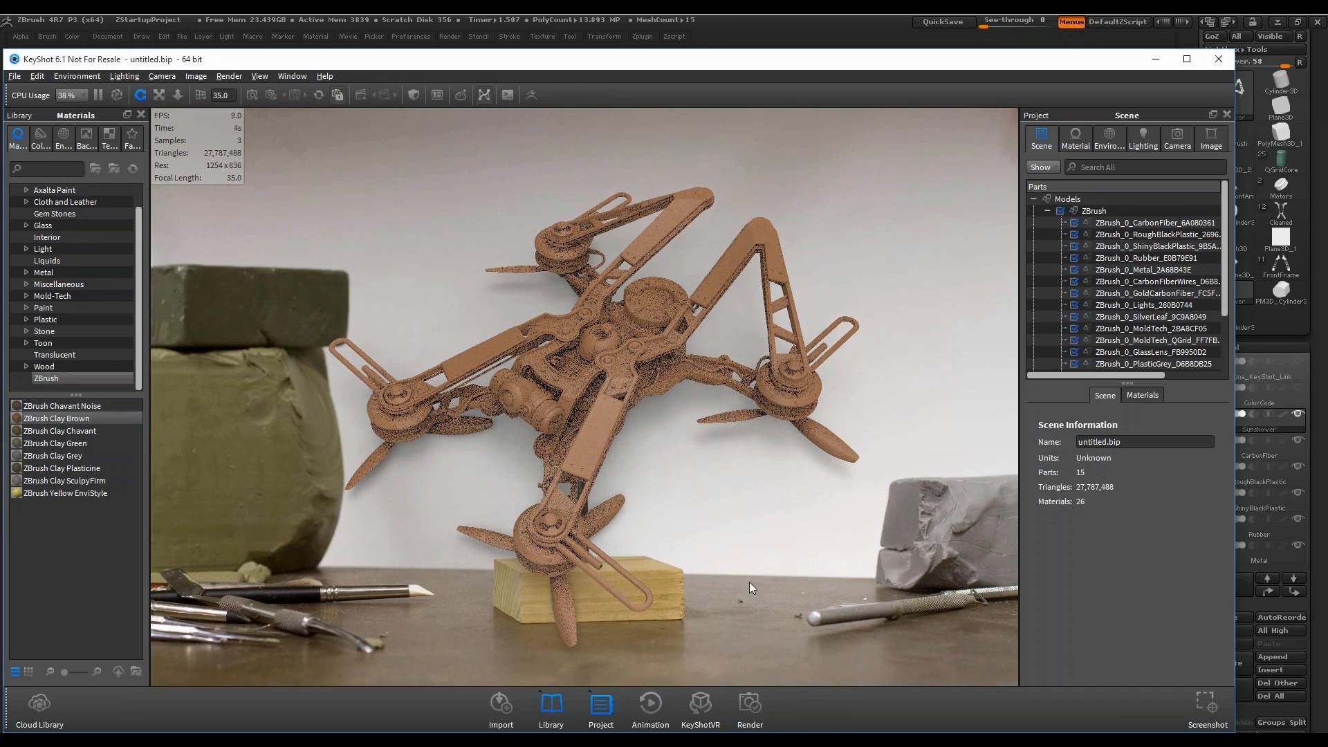
Position the drone over the backplate's wooden stand and set the camera's focal length to 27.0.
left_click_drag(749, 582, 774, 497)
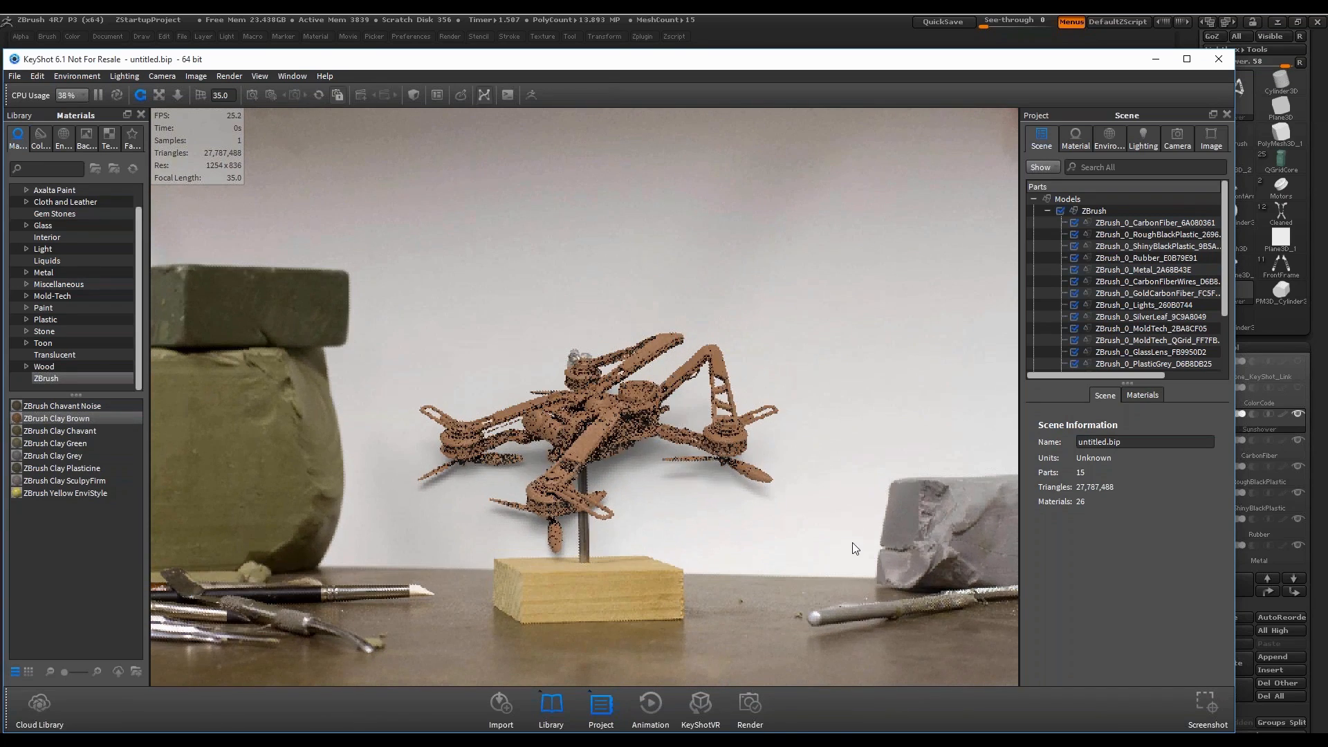
left_click_drag(864, 537, 866, 577)
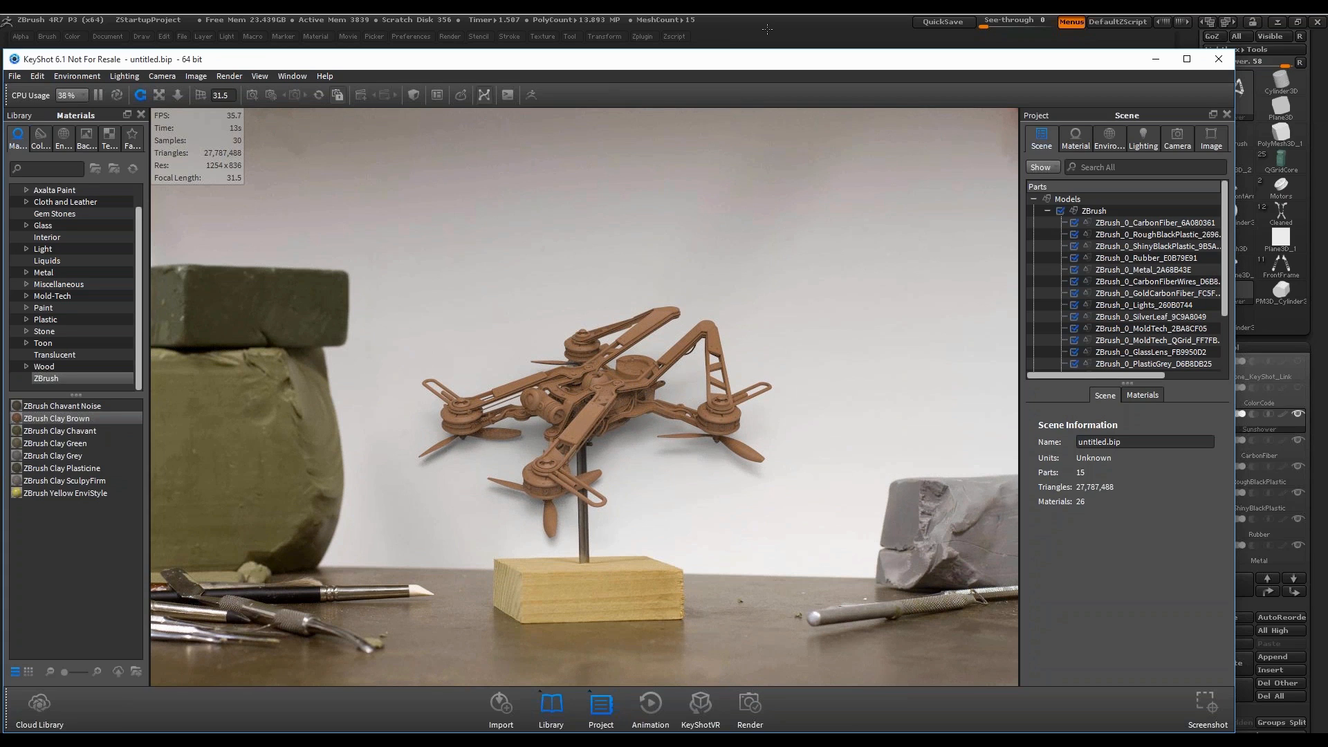
double_click(224, 97)
type("27.0")
key("Return")
left_click_drag(878, 463, 620, 434)
Apply the Drone_AirfoilLogos material from the Miscellaneous library to the whole drone.
left_click(86, 139)
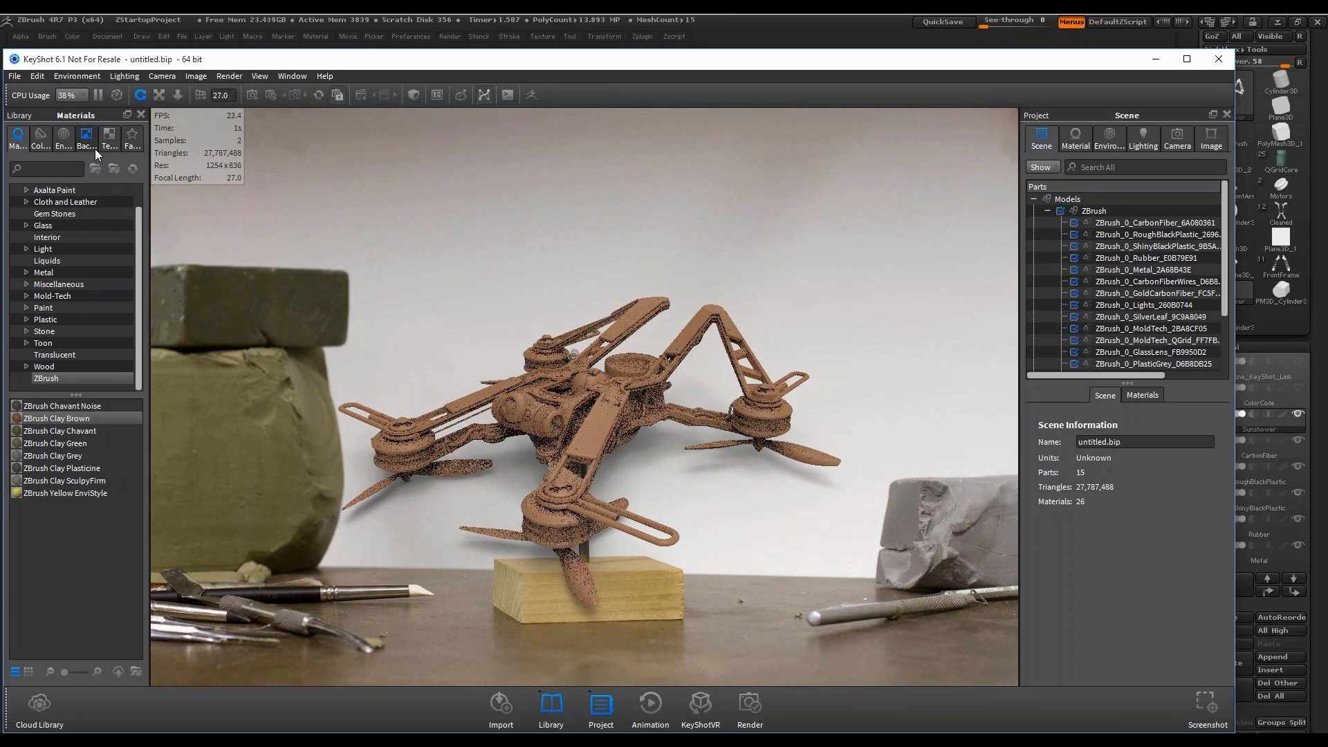
left_click(18, 137)
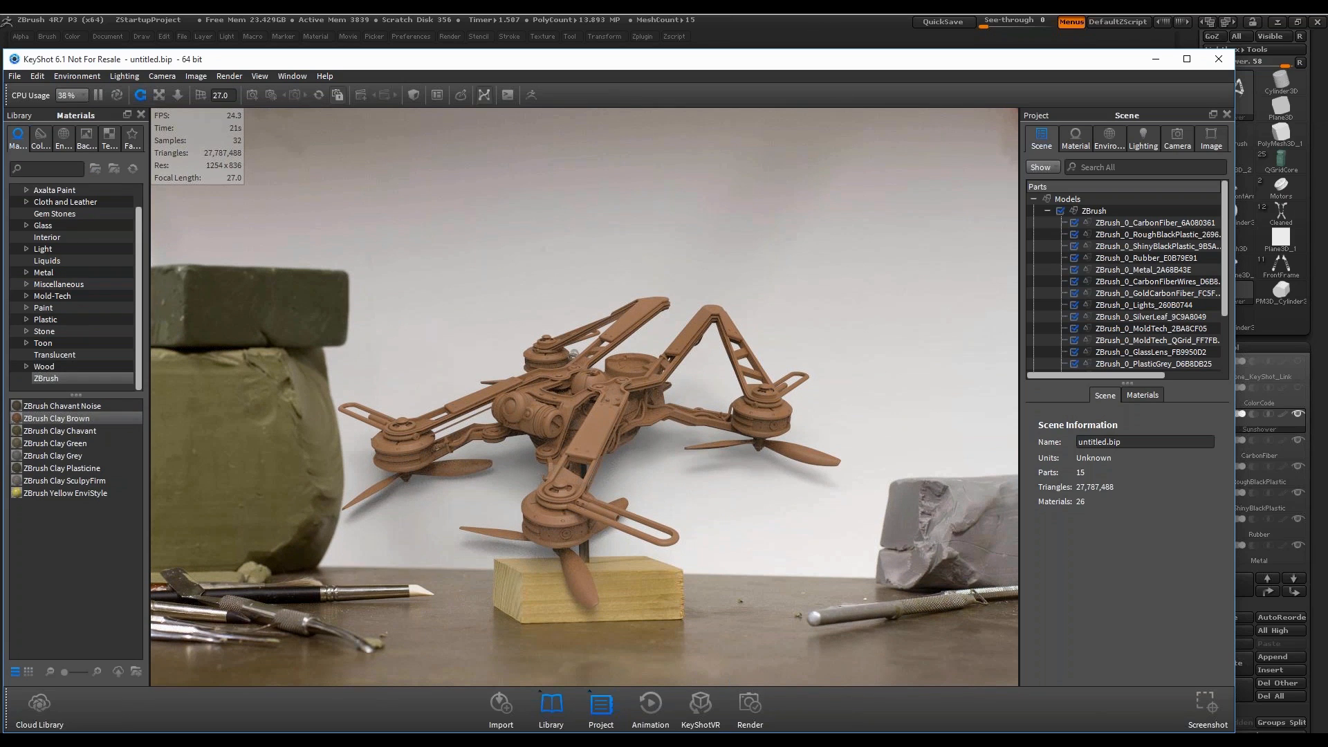
left_click(90, 284)
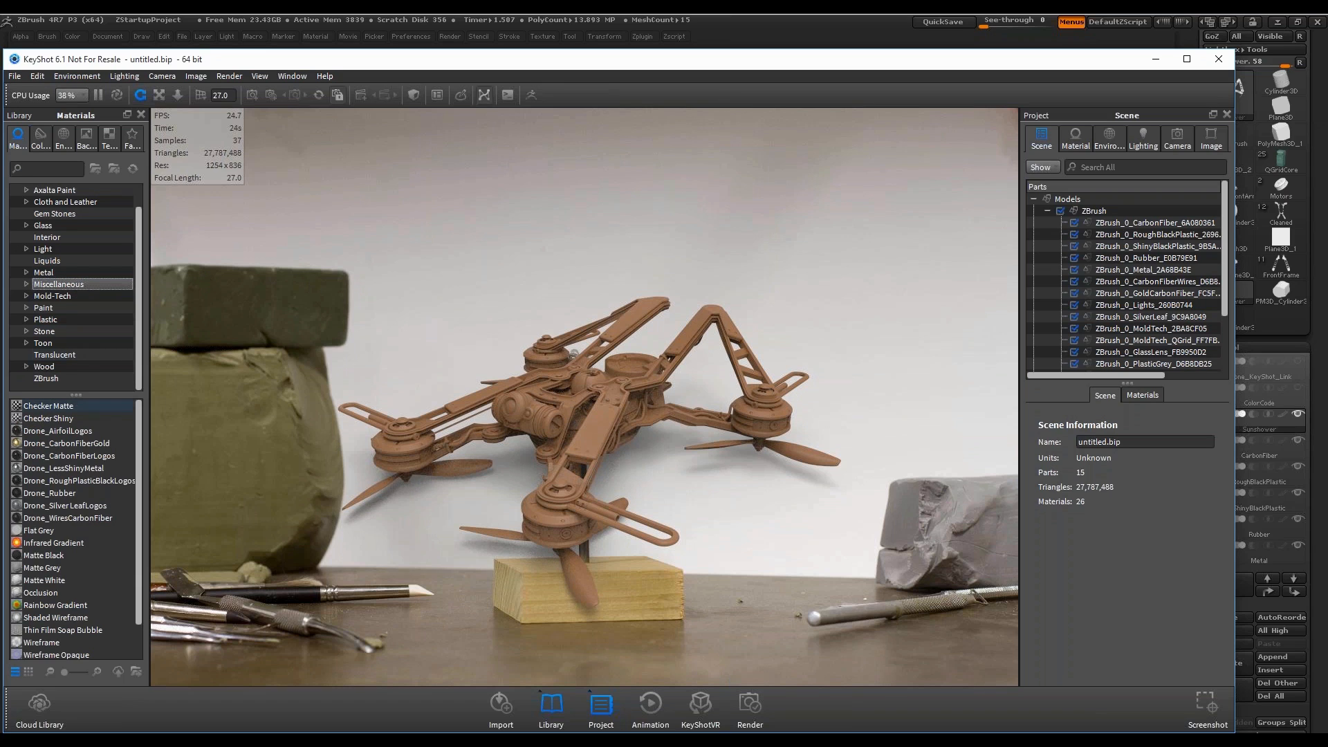
left_click(32, 434)
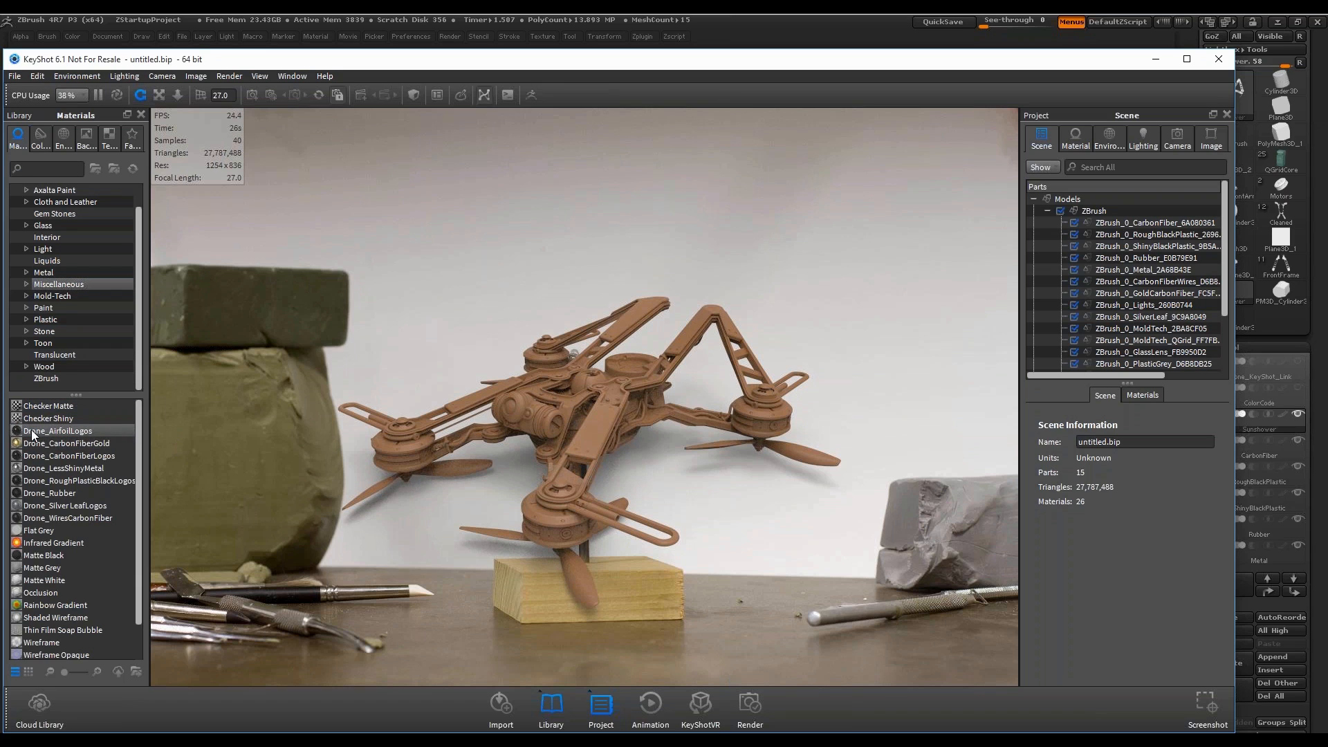
left_click_drag(32, 434, 567, 484)
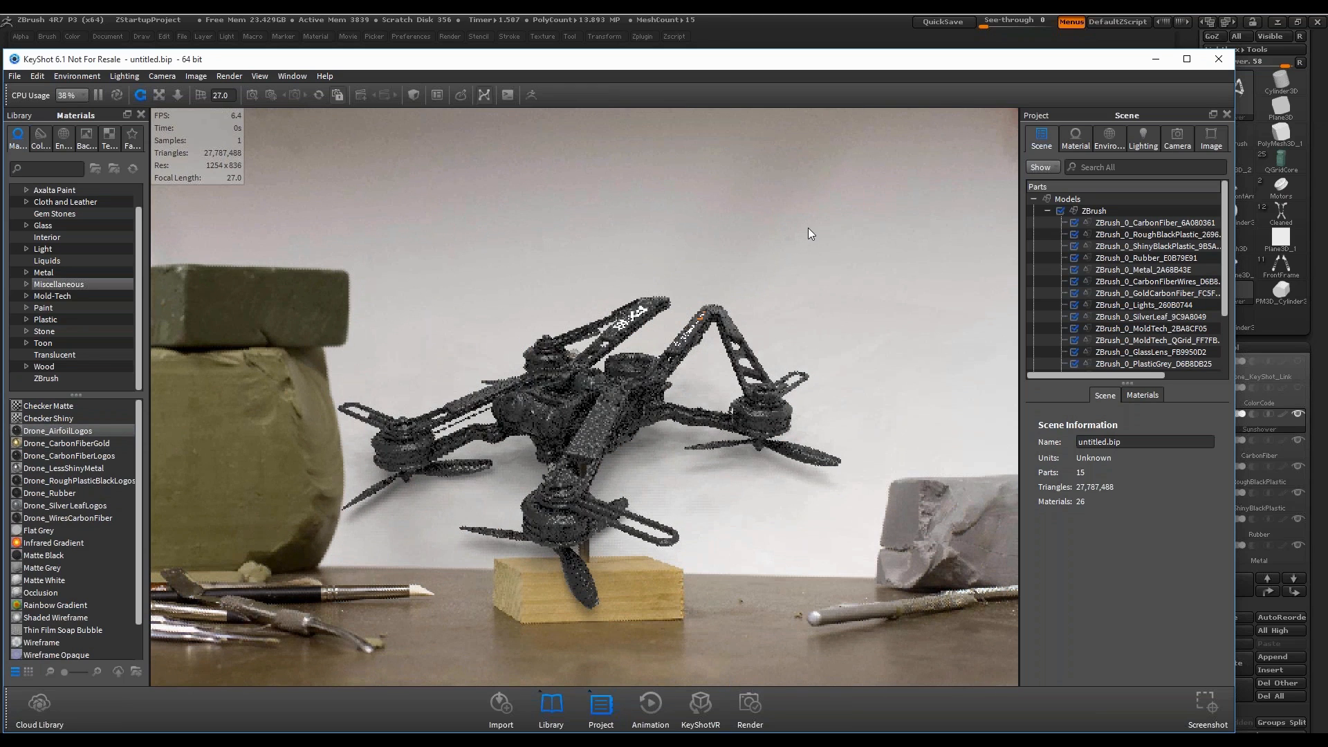
Select the CarbonFiber and Sunshower parts one after the other to inspect them, and clear the selection.
left_click(719, 330)
right_click(844, 296)
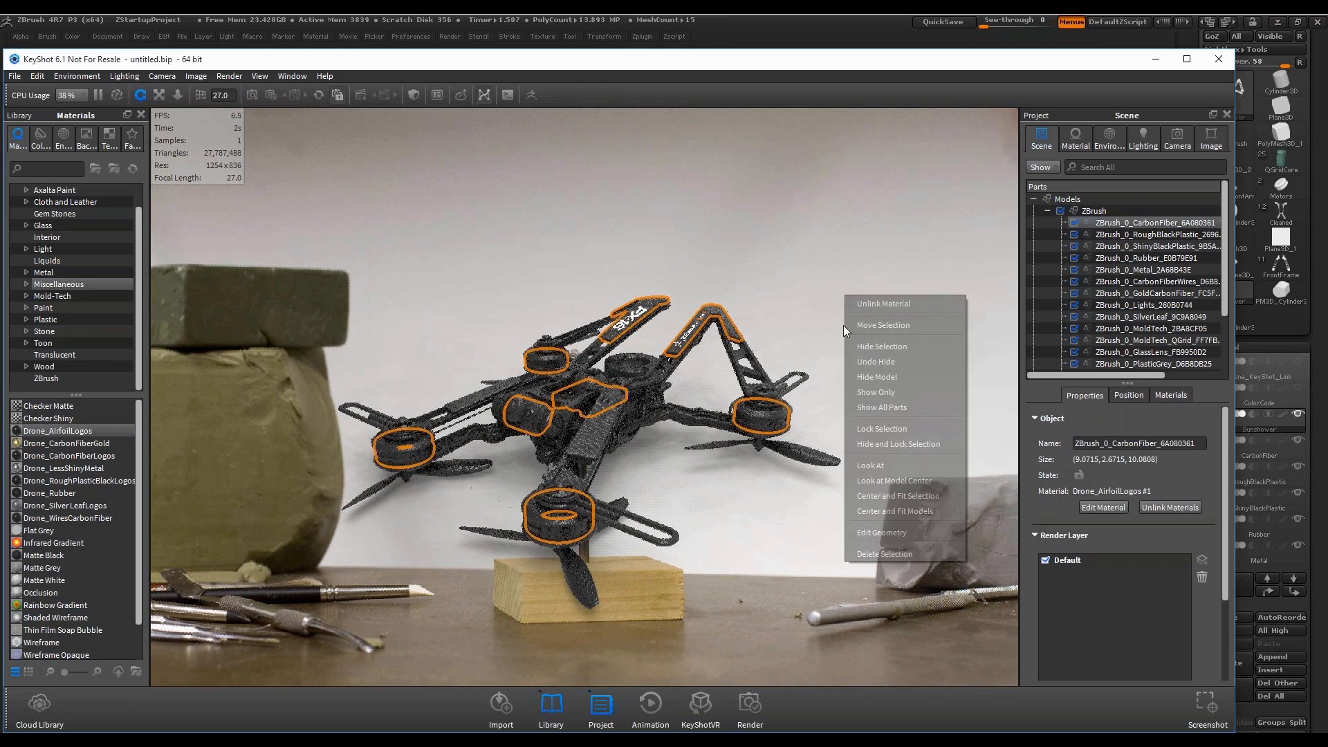
left_click_drag(828, 317, 801, 324)
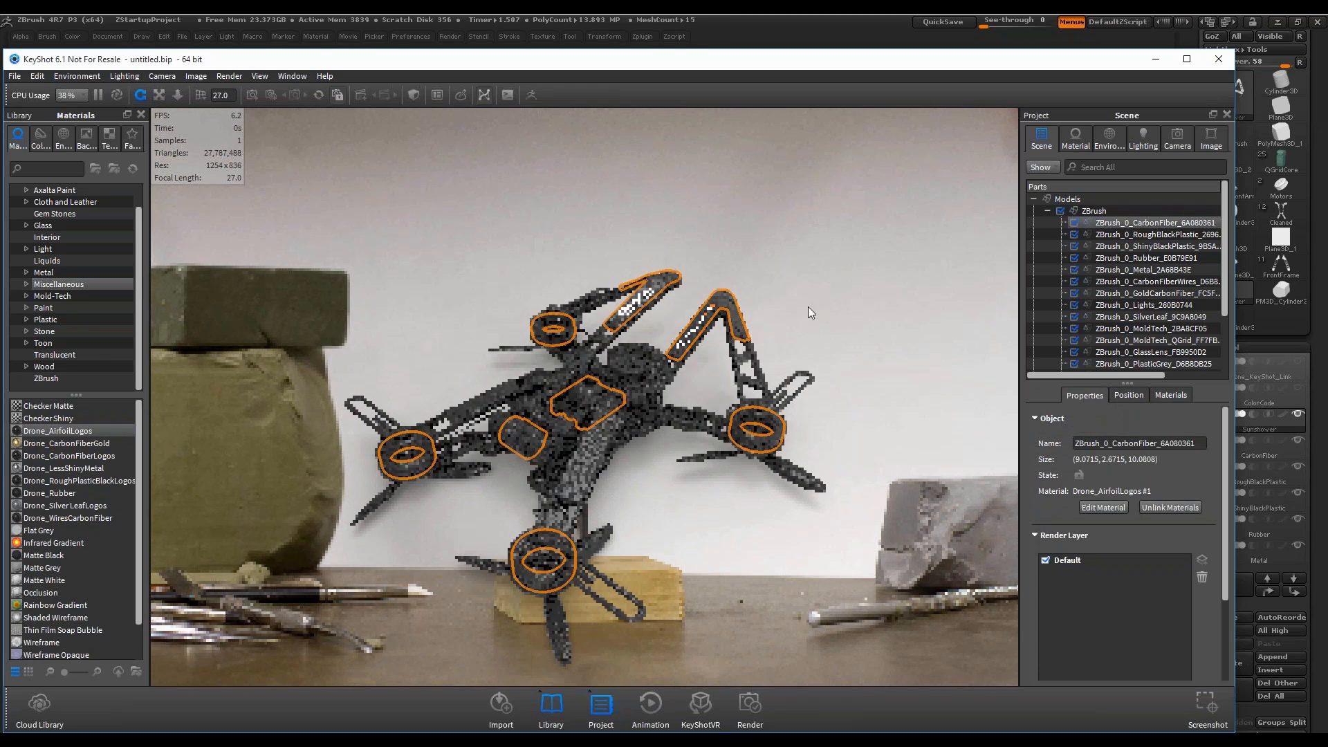
left_click(589, 467)
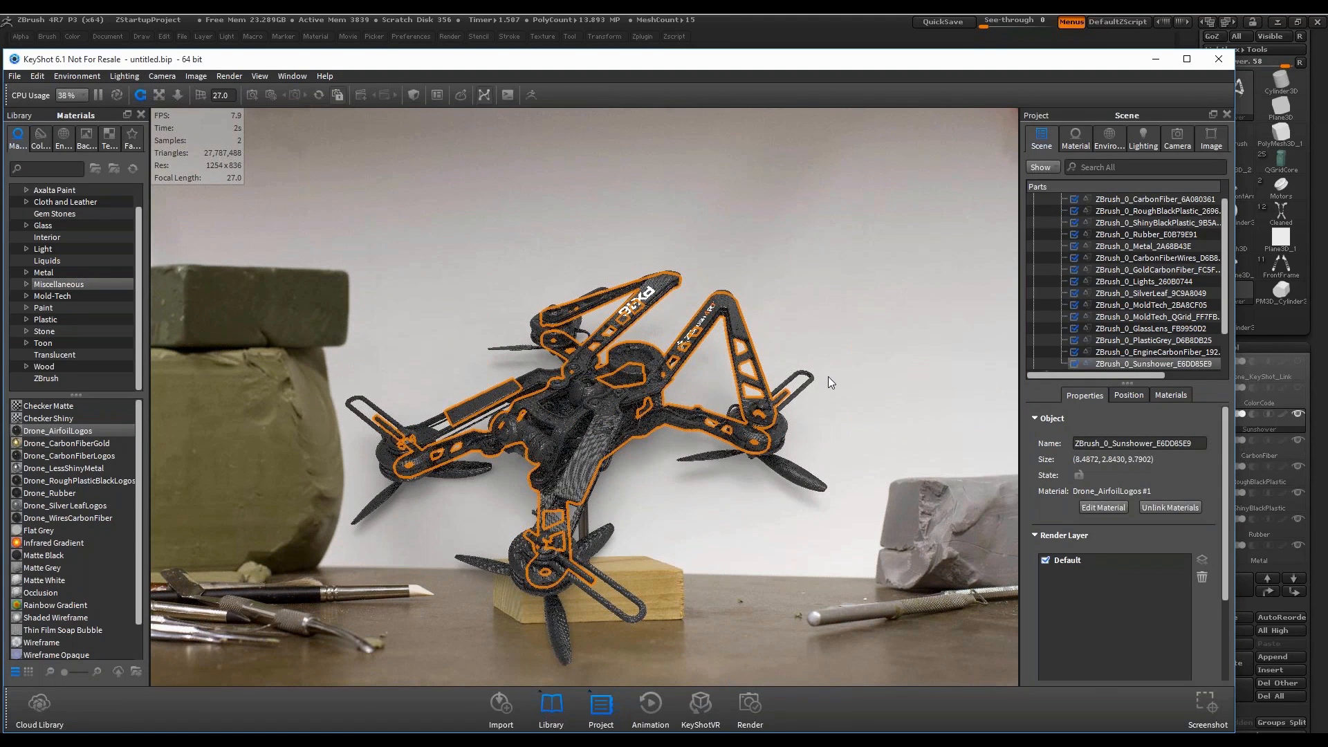
left_click(828, 377)
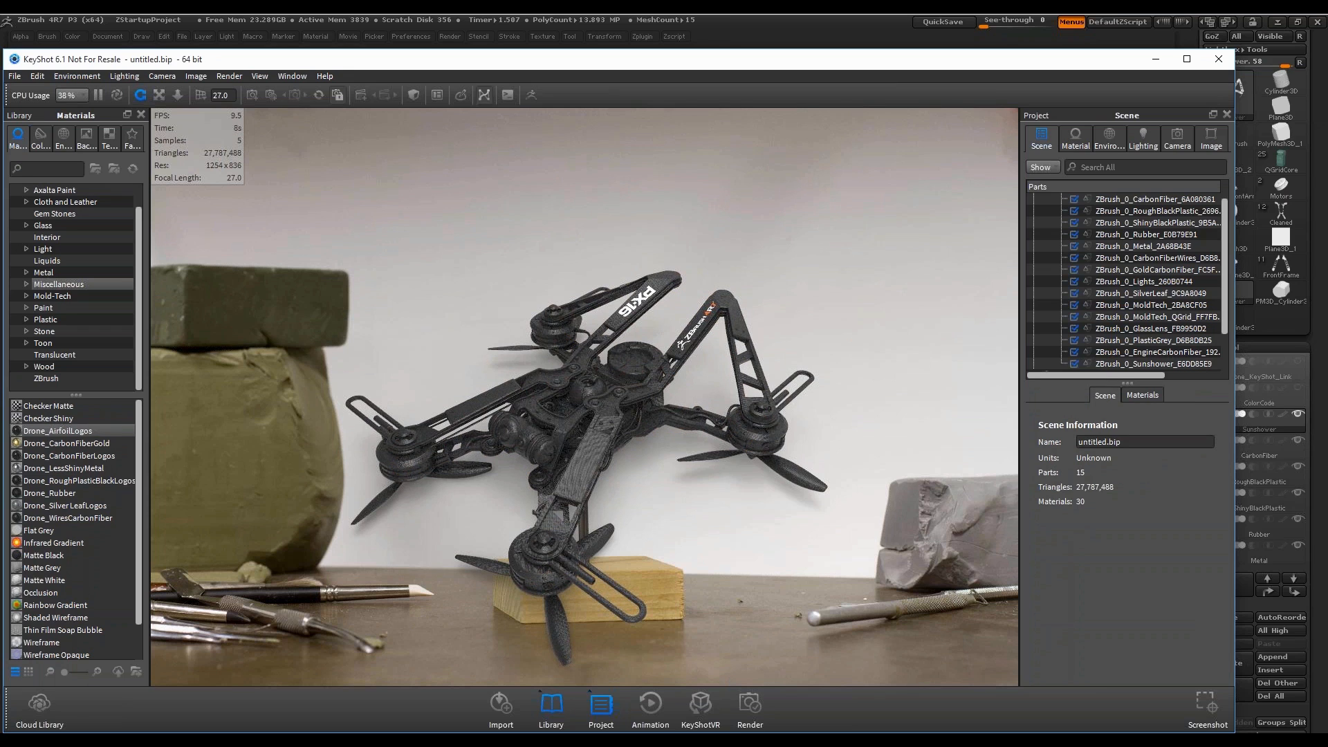
Switch to ZBrush, return the drone to Draw mode, and switch to Photos to view 10_Webinar_DroneColored_01 - Copy.jpg.
key("alt+Tab")
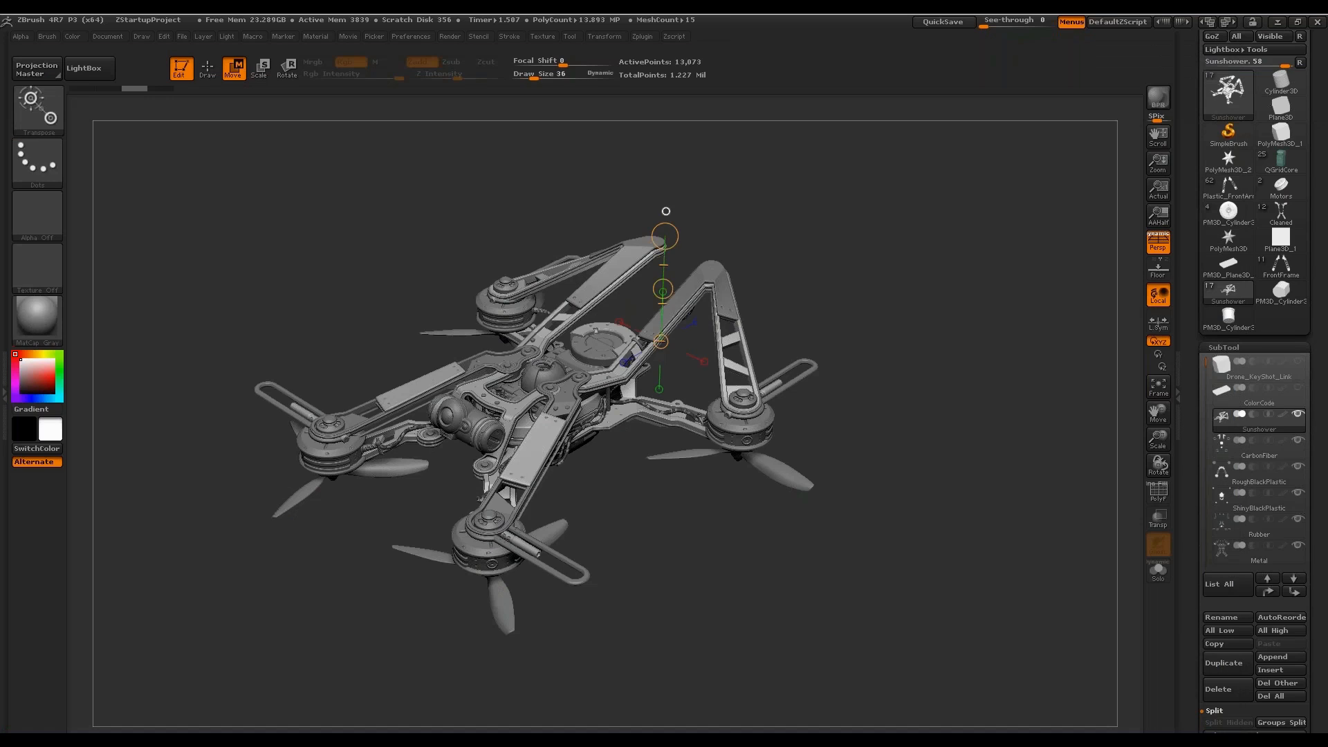
left_click_drag(922, 480, 130, 128, "alt")
key("q")
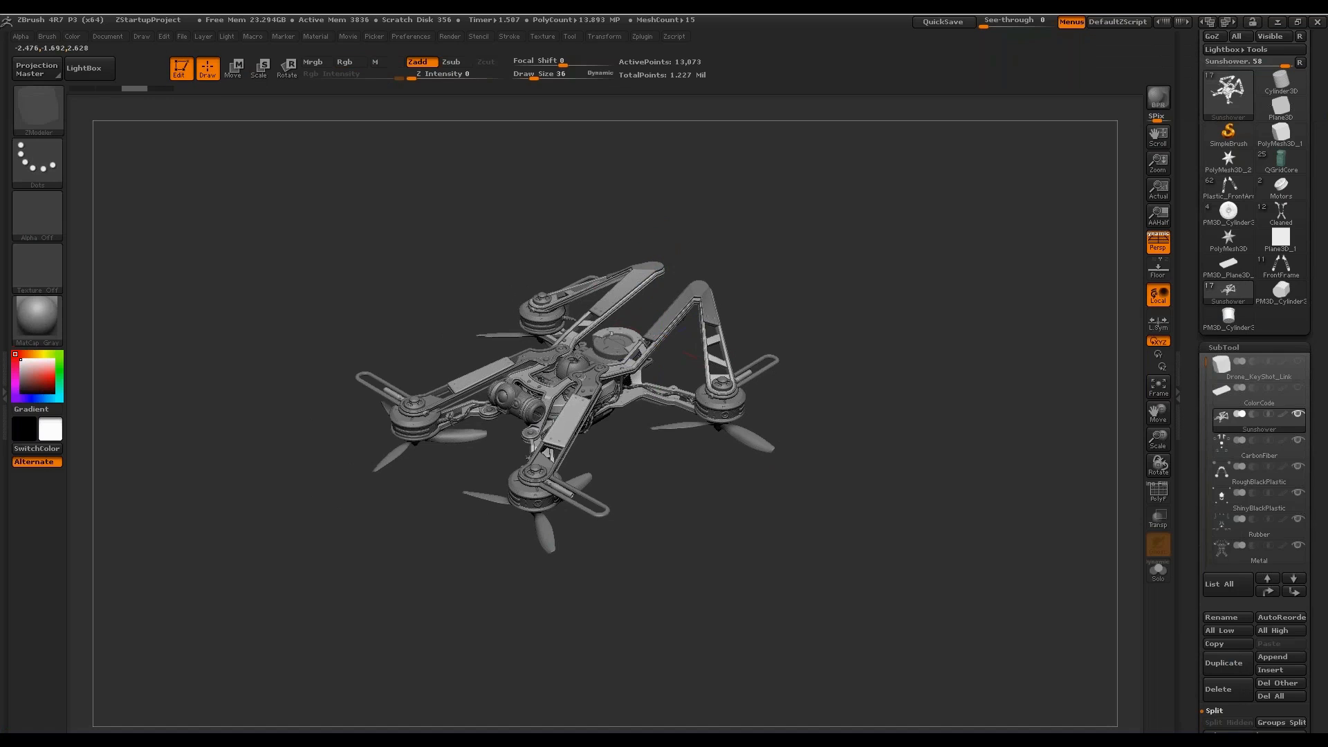
left_click_drag(664, 238, 1070, 439, "alt")
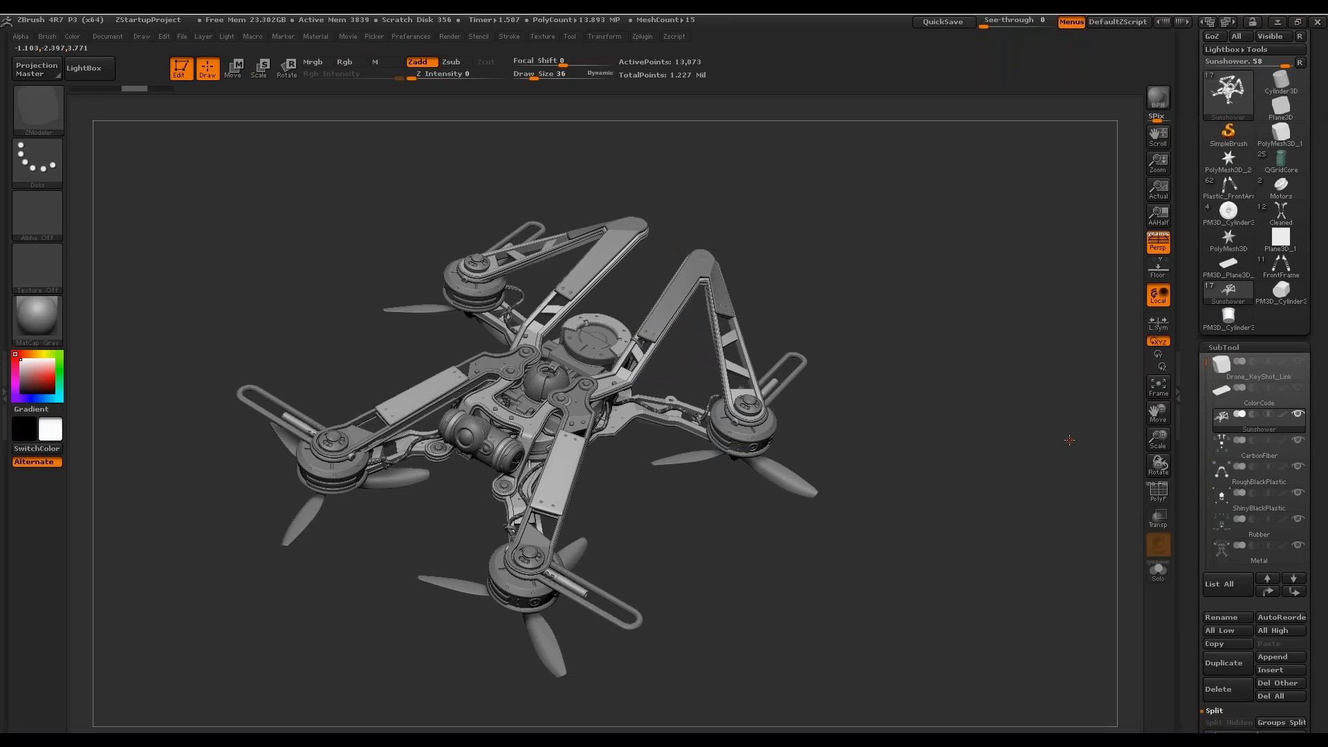
key("alt+Tab")
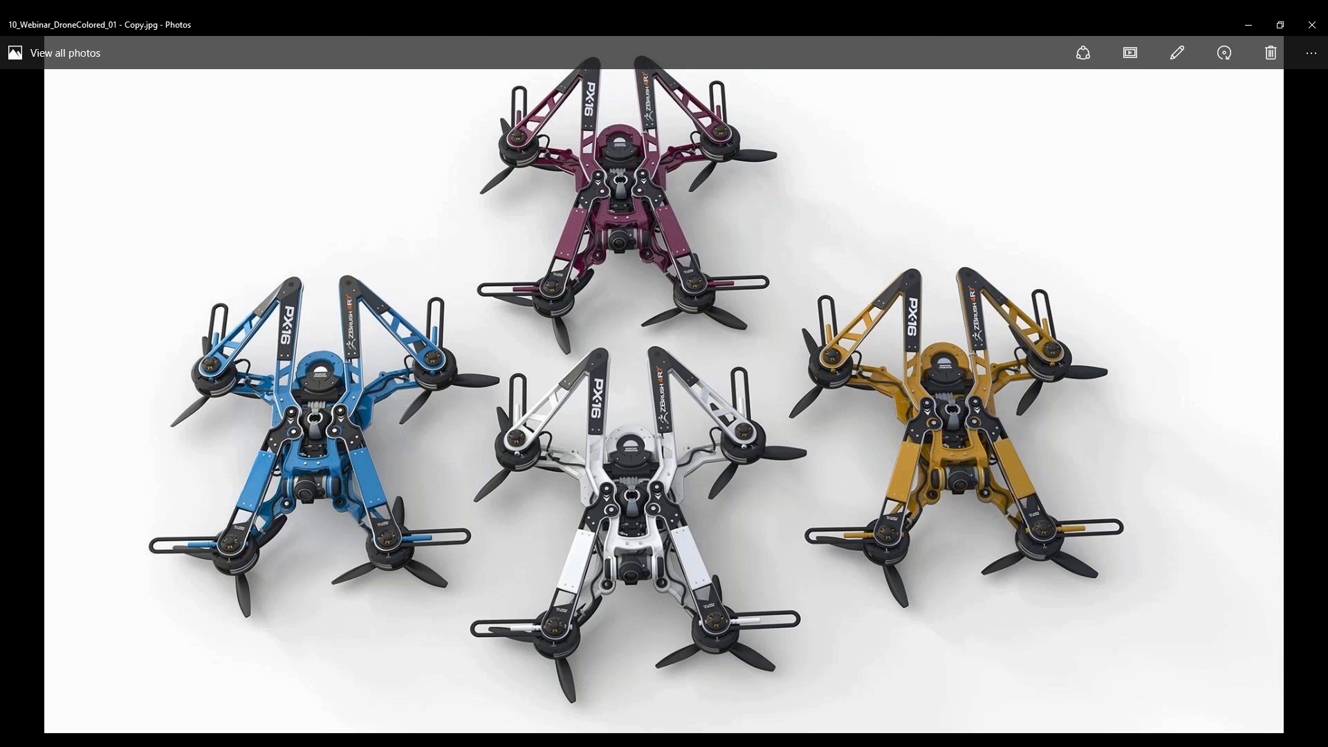
Return to ZBrush, load the PolyMesh3D_2 star, and initialize it as a QCube with PolyFrame display on.
key("alt+Tab")
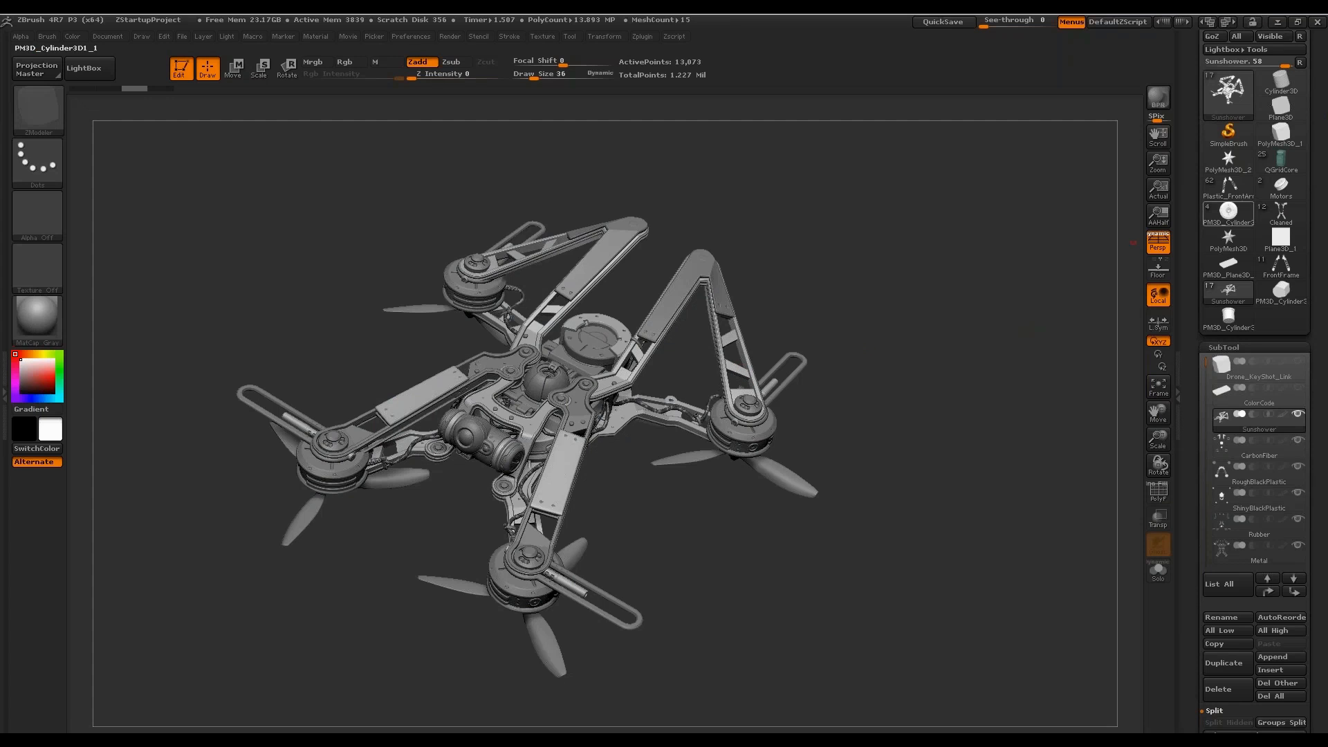
left_click(1238, 165)
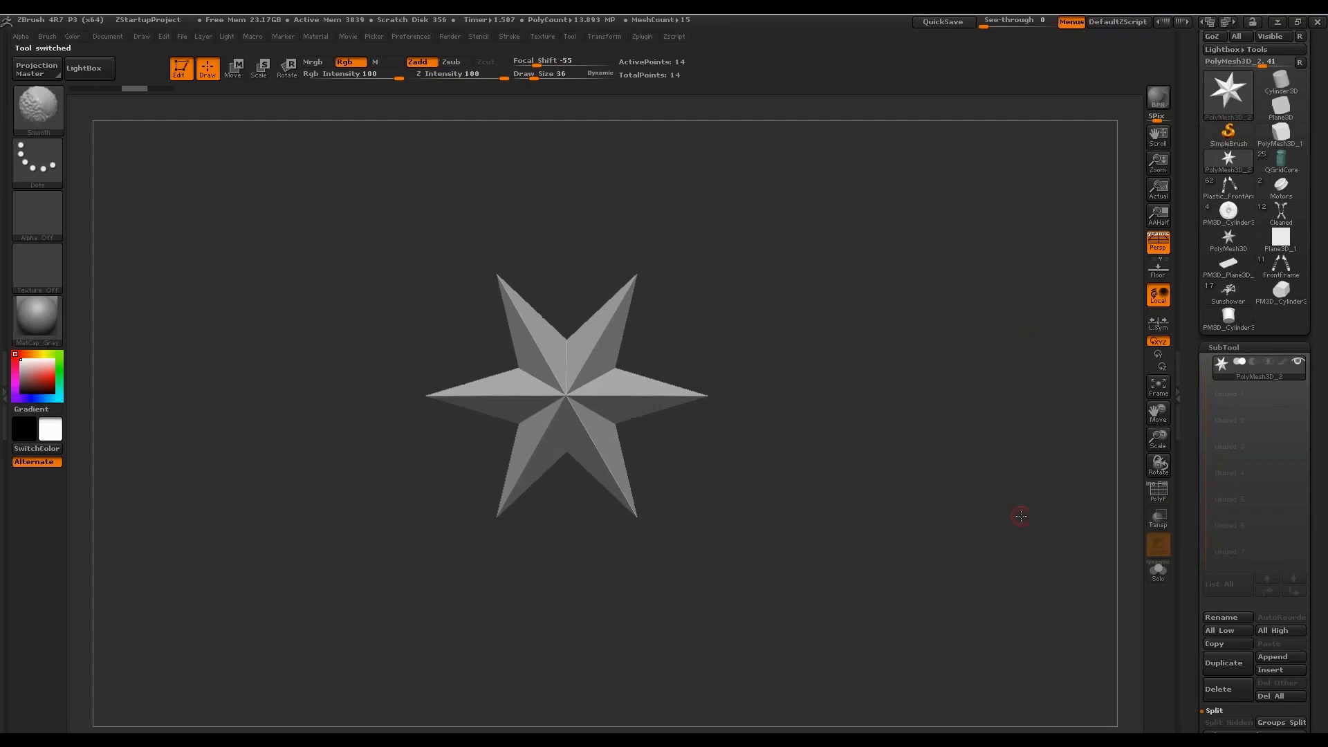
left_click_drag(1186, 537, 1212, 455)
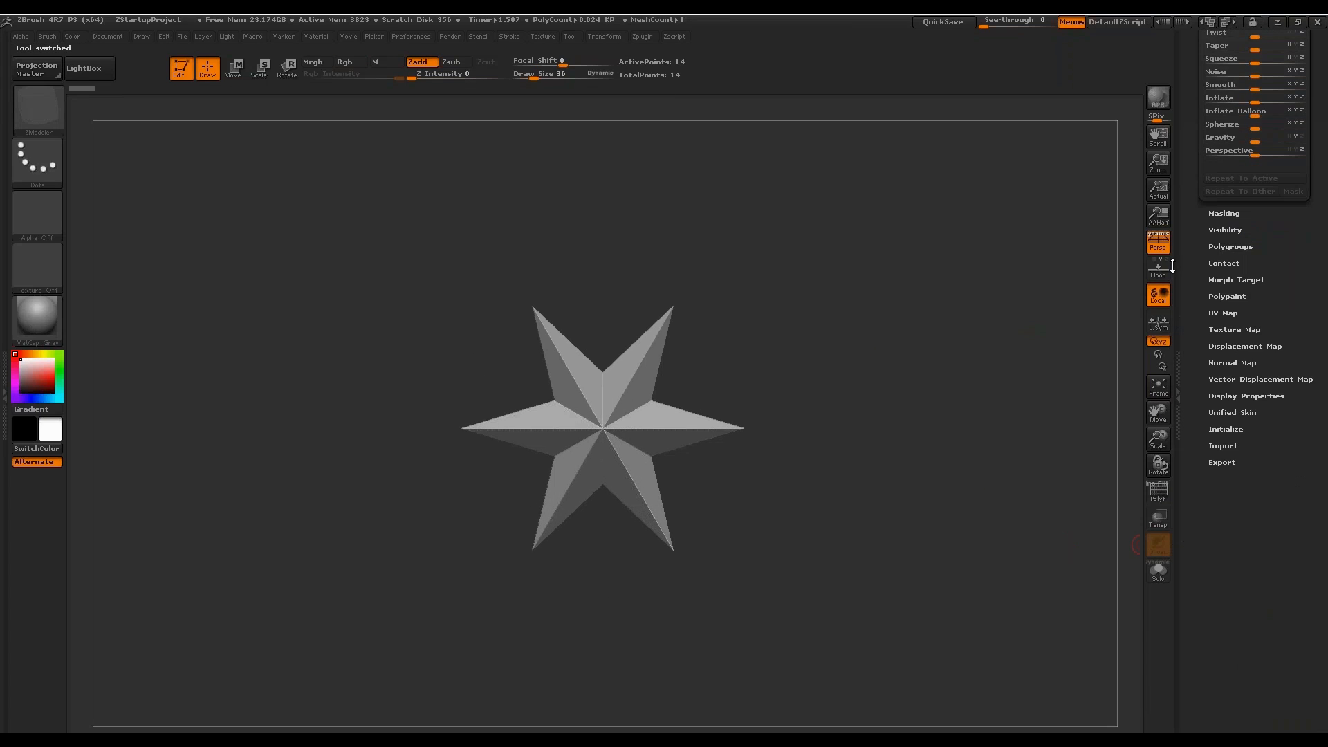
left_click(1226, 428)
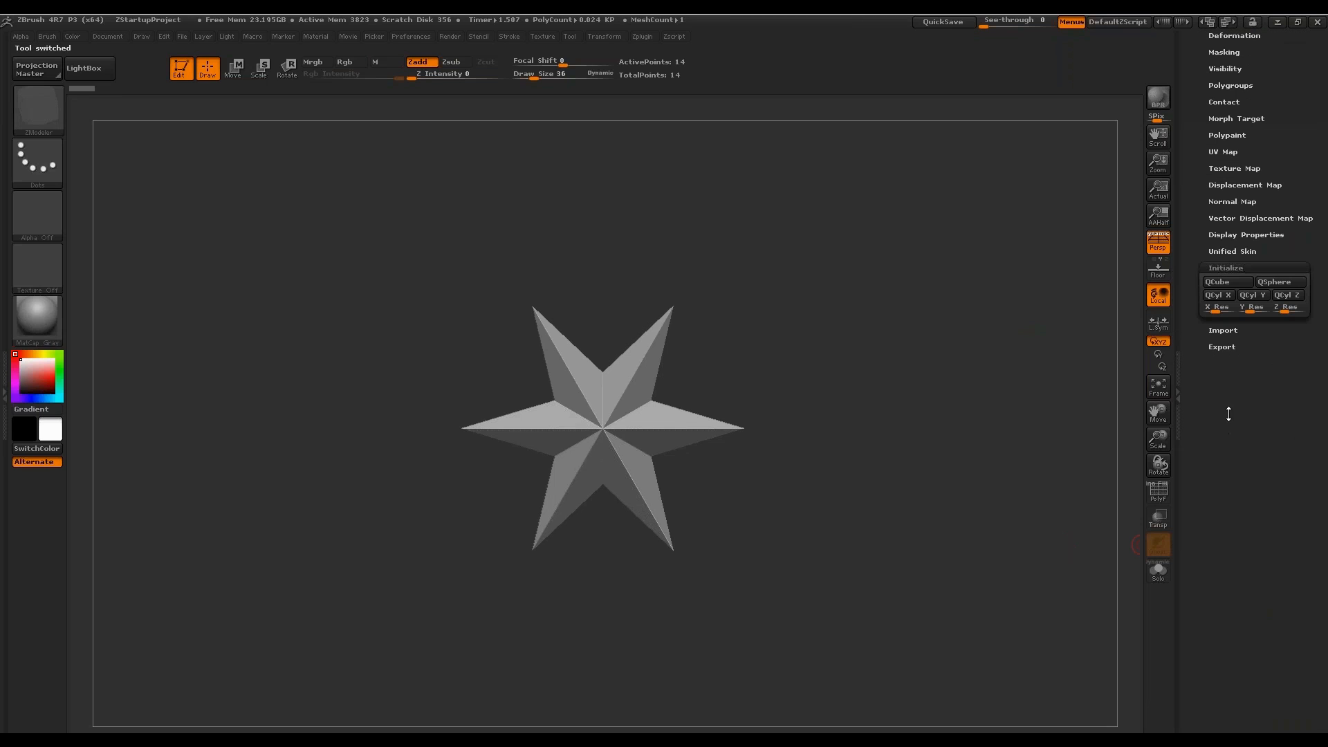
left_click(1217, 281)
left_click(1157, 491)
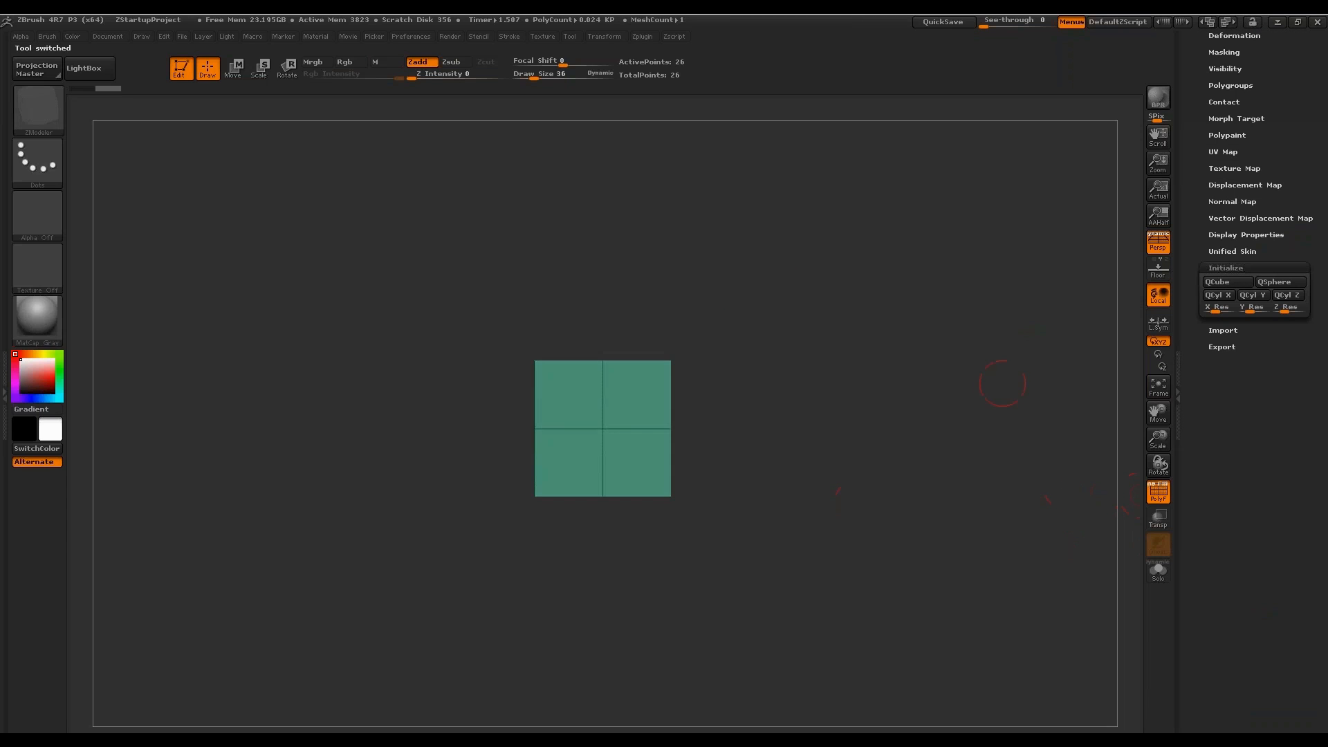
key("f")
Set the ZModeler edge action to Insert EdgeLoop and insert extra edge loops across the cube.
key("b")
key("m")
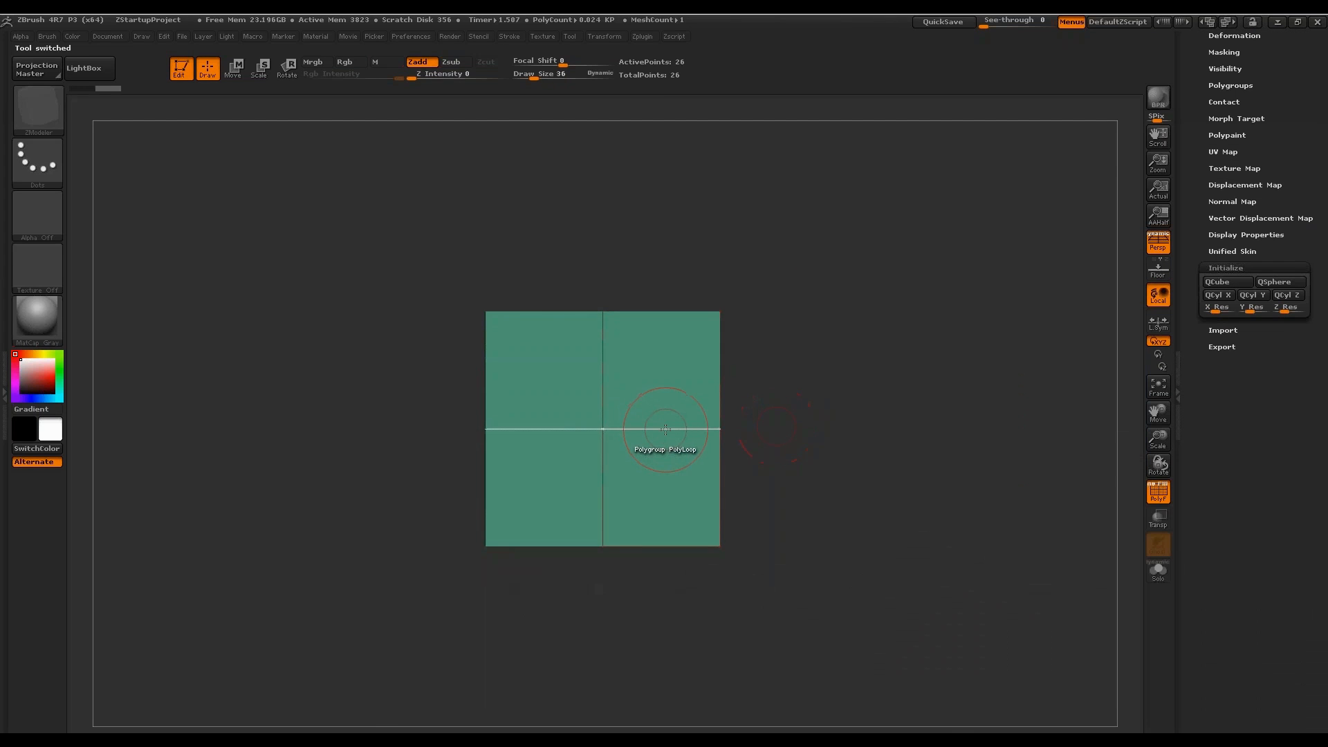
key("space")
left_click(692, 419)
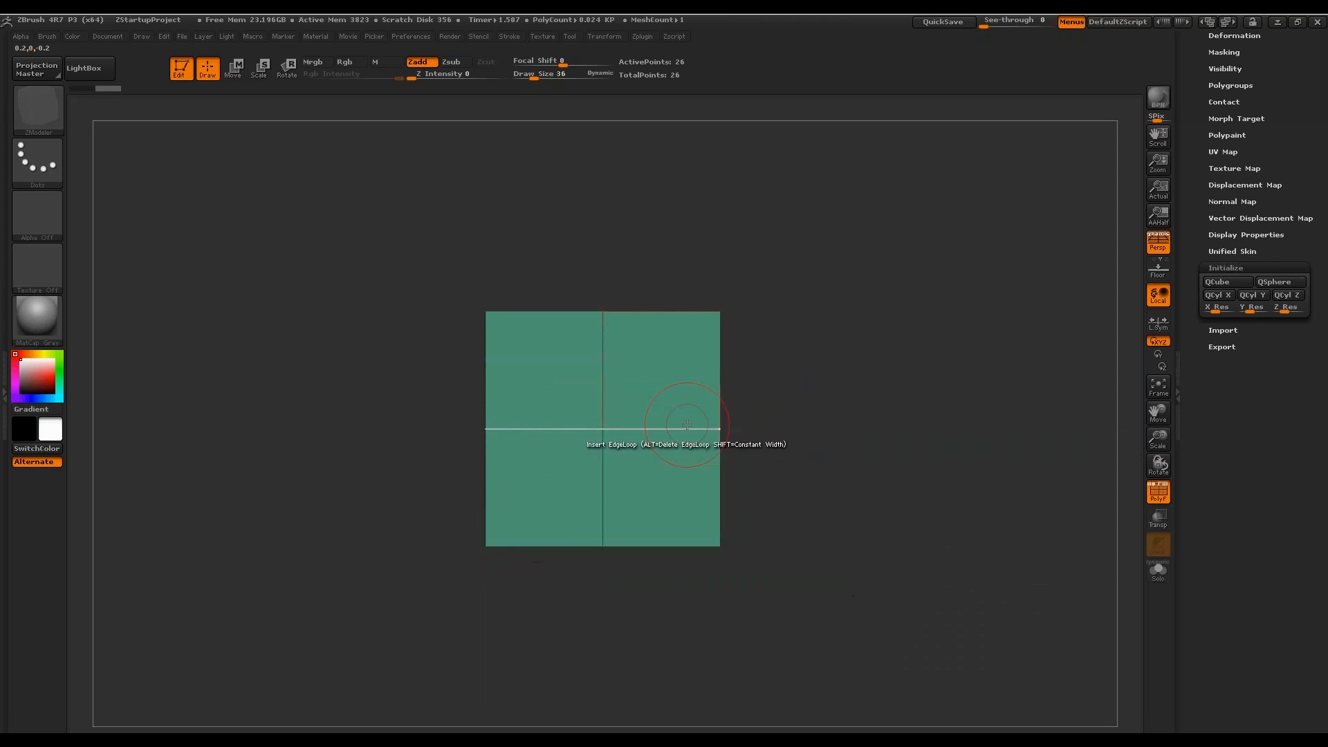
mouse_move(682, 429)
left_mouse_down()
mouse_move(658, 429)
mouse_move(668, 418)
left_mouse_up()
left_click_drag(719, 337, 698, 415)
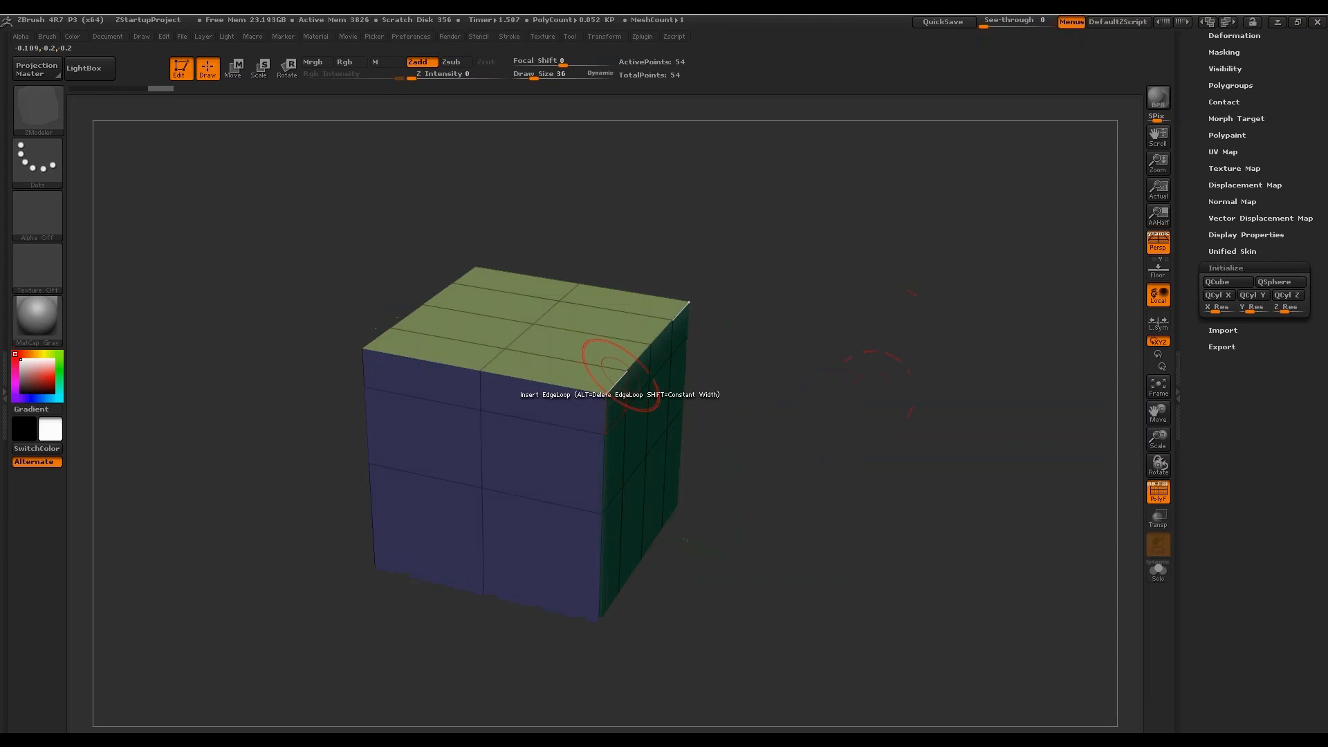
Pull the two centre polygons of the cube's green side outward with QMesh twice, forming a two-segment arm.
left_click_drag(880, 350, 852, 343)
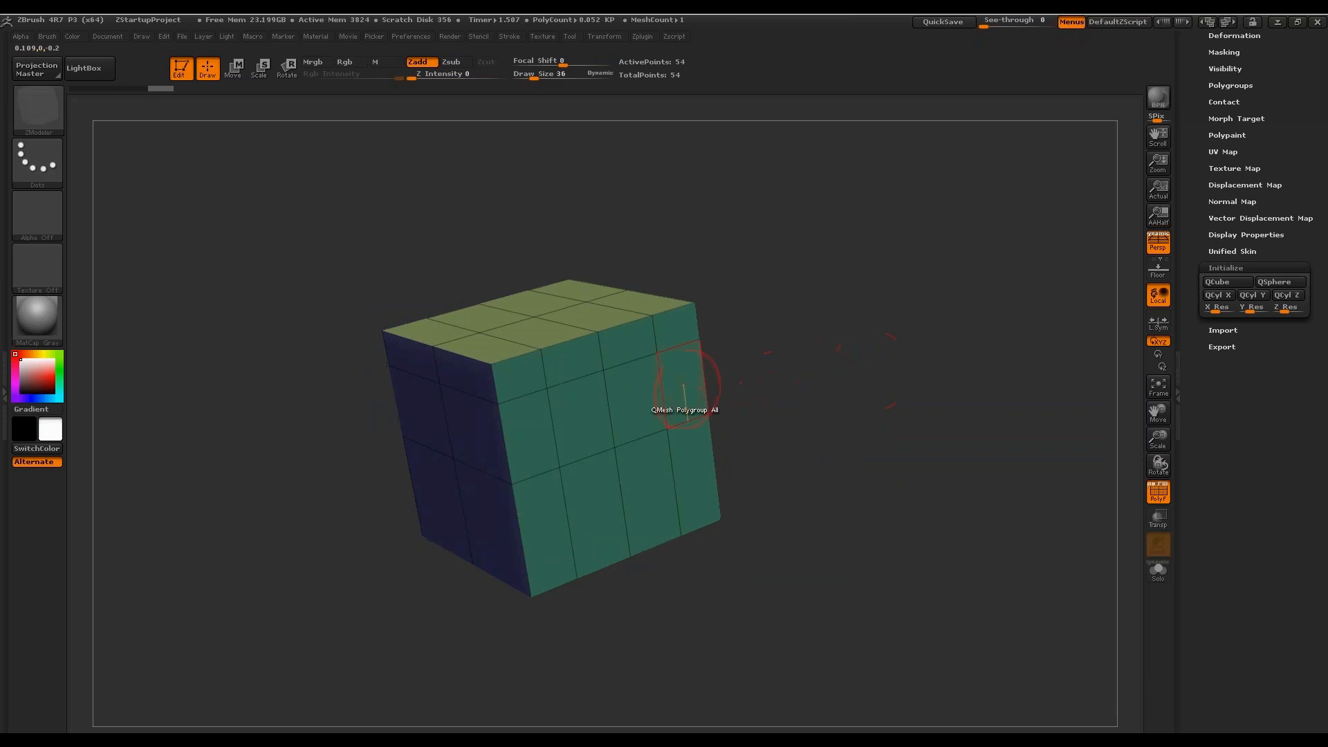
left_click(633, 415)
left_click_drag(768, 387, 829, 366)
left_click_drag(637, 415, 953, 393)
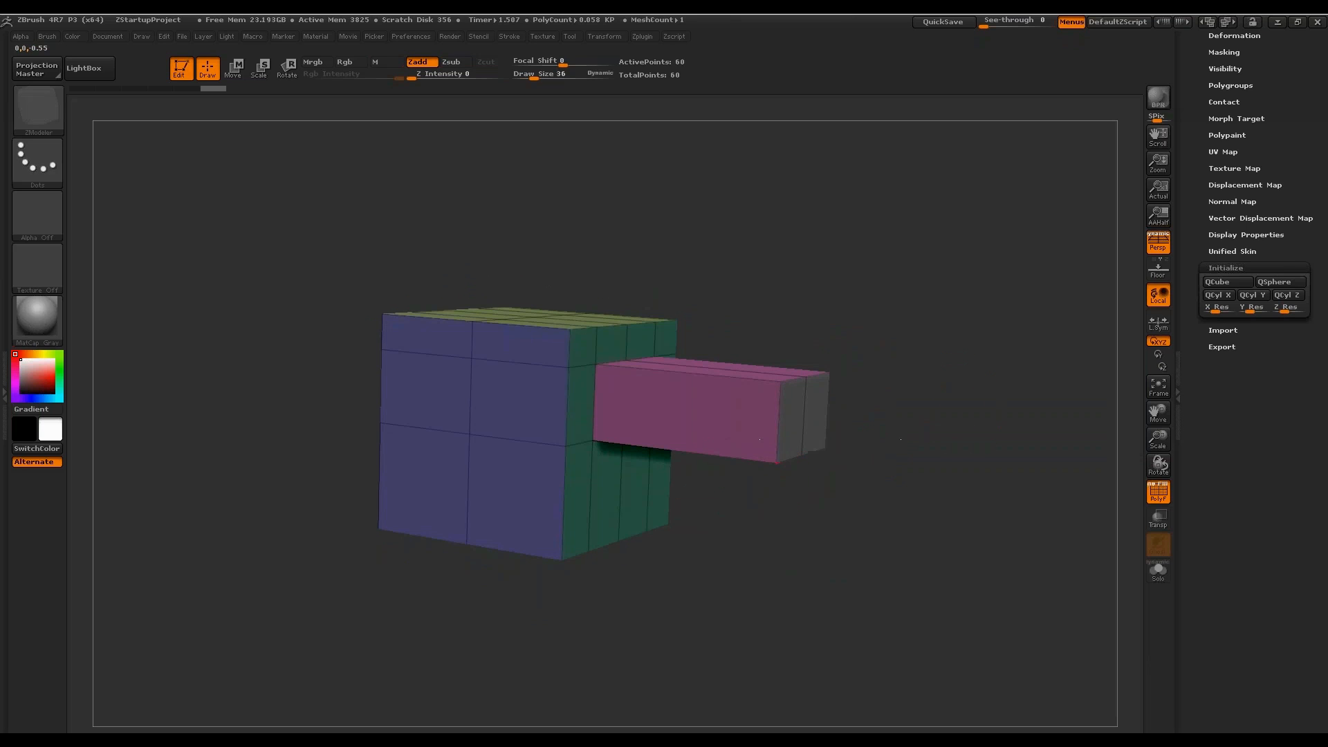
left_click_drag(803, 421, 866, 431)
left_click_drag(943, 399, 978, 385, "shift")
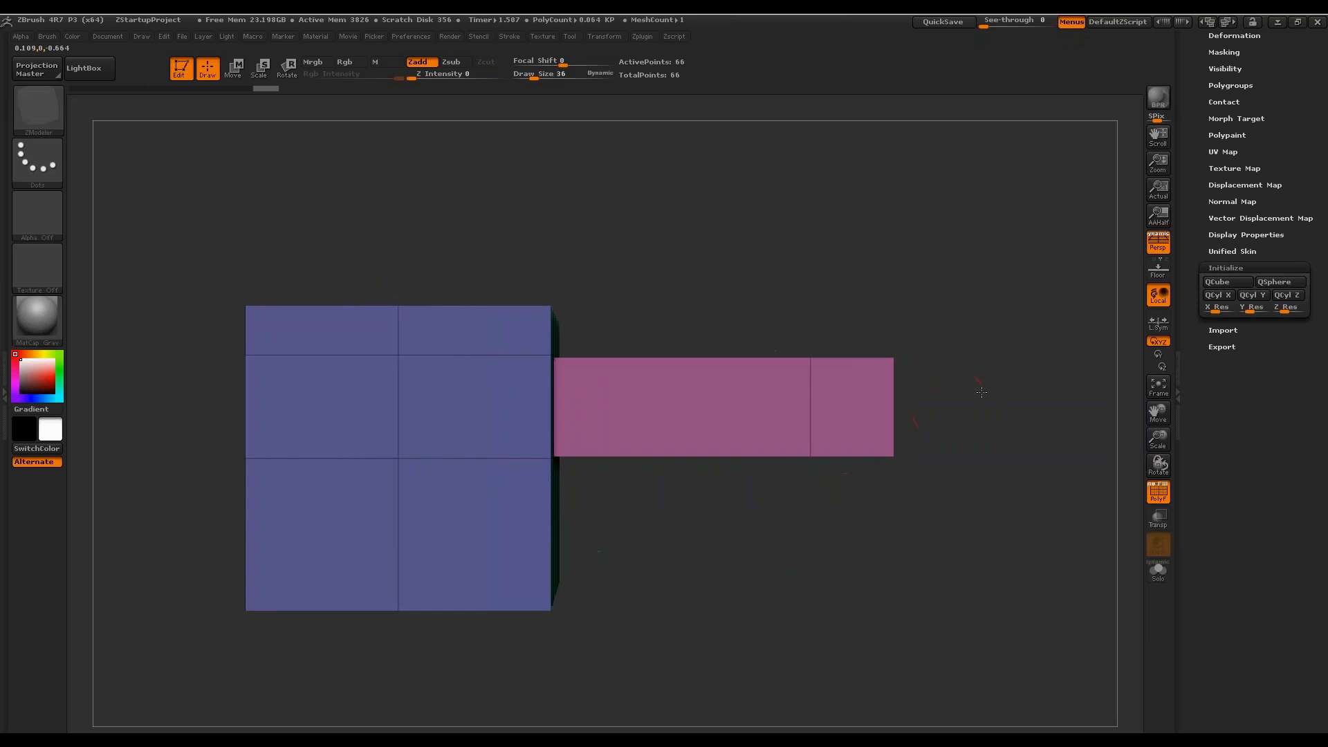
Put the arm's end segment into its own polygroup and mask the rest of the mesh.
key("ctrl")
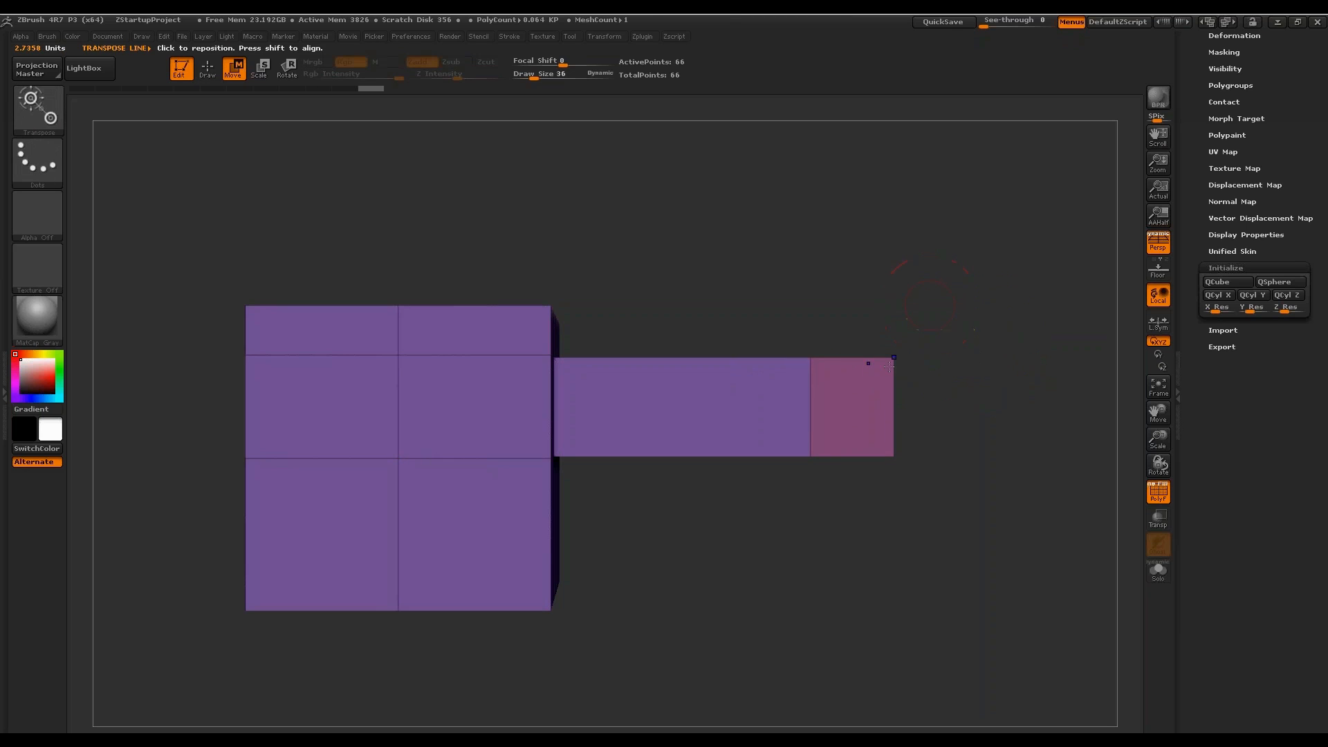
mouse_move(892, 358)
left_mouse_down()
mouse_move(990, 357)
mouse_move(913, 357)
left_mouse_up()
key("ctrl+z")
left_click(850, 408, "ctrl")
key("ctrl+z")
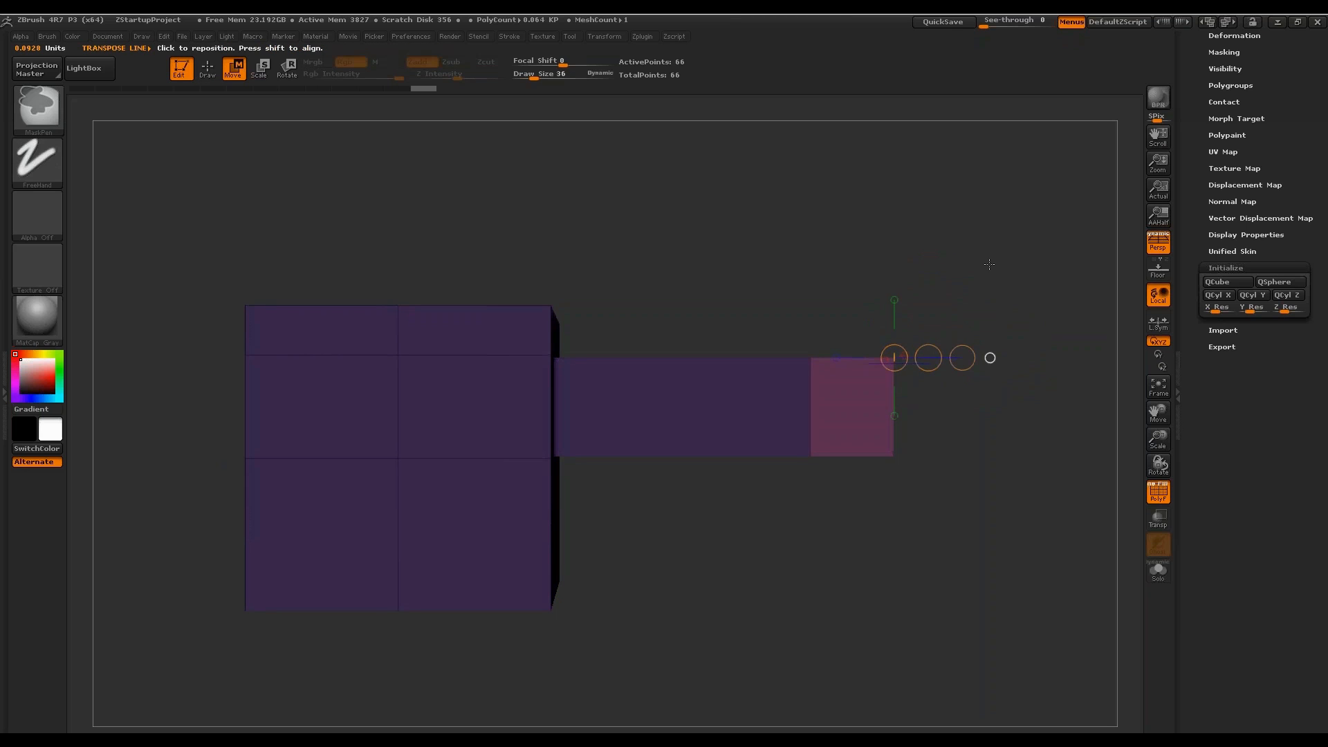
Turn off perspective, reshape the arm's unmasked end segment into a slanted tip with Move, and return to Draw mode.
left_click_drag(423, 88, 397, 88)
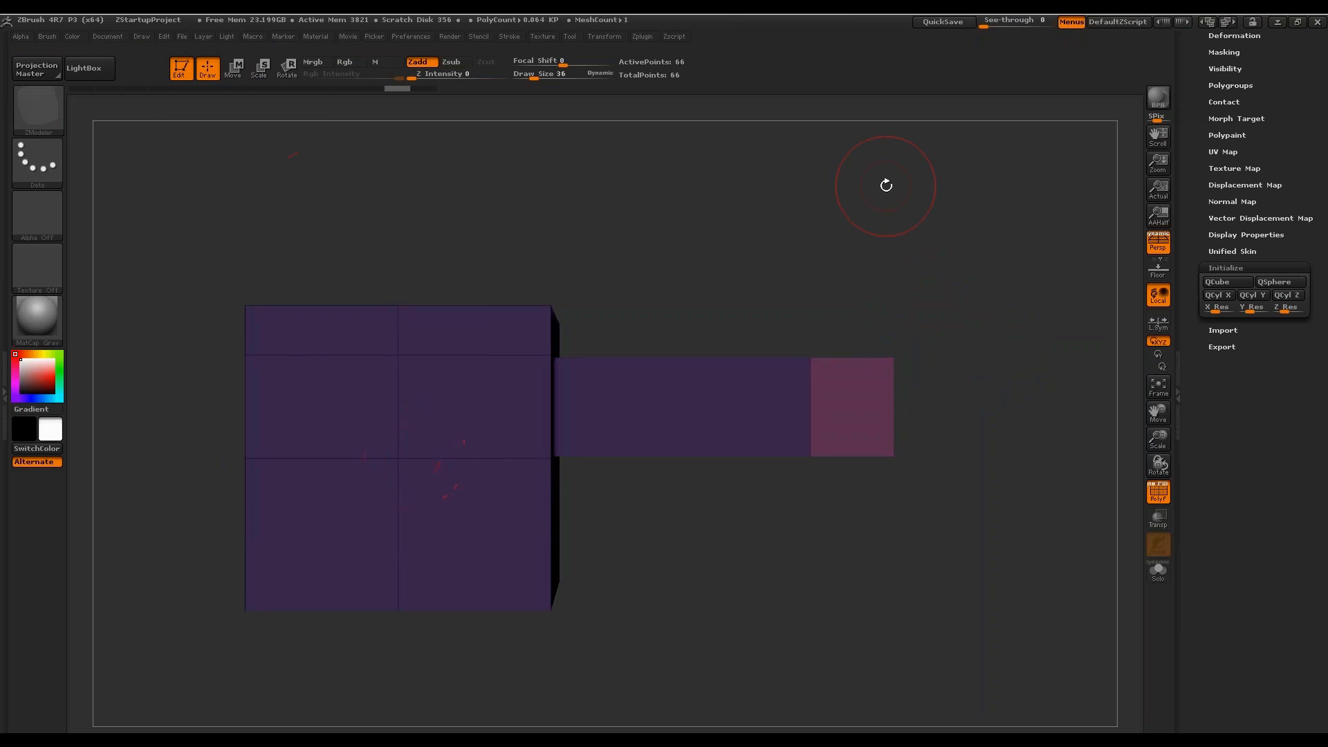
key("ctrl+shift+z")
key("ctrl+shift+z")
key("ctrl+shift+z")
key("ctrl+shift+z")
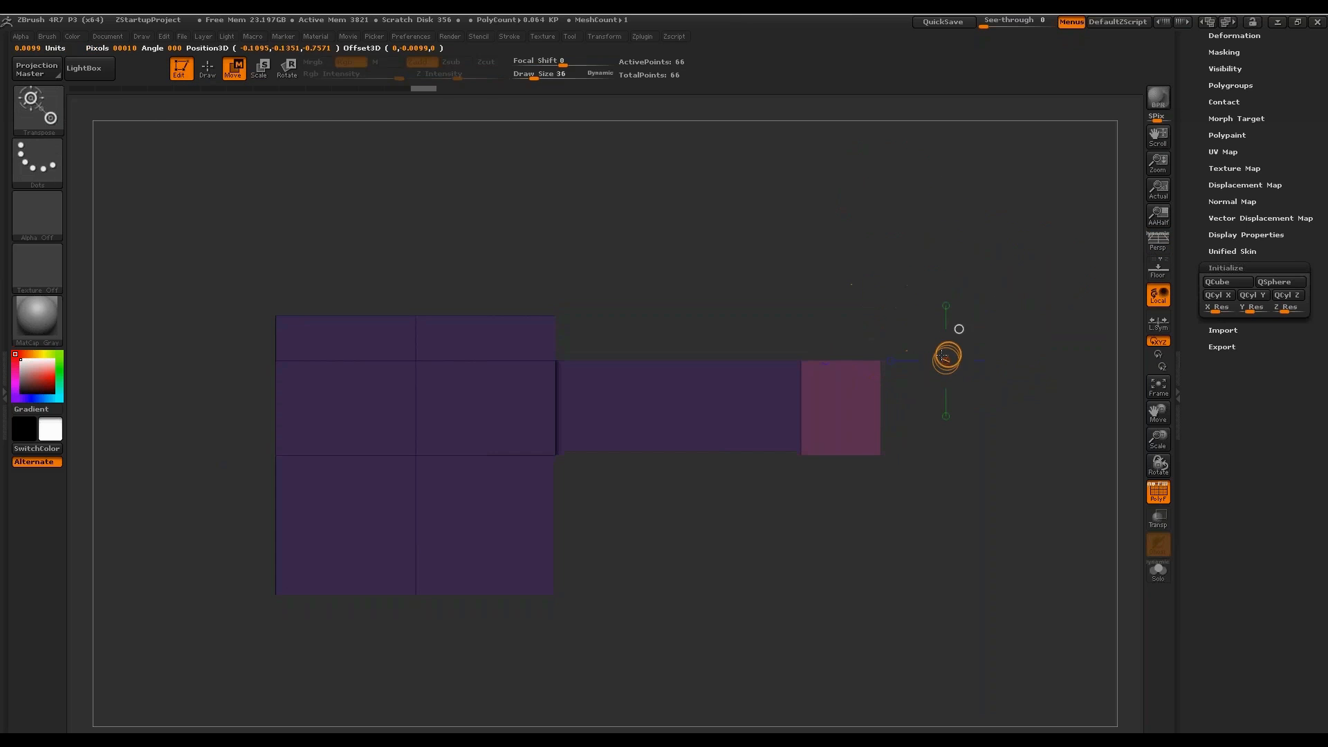
mouse_move(877, 359)
left_mouse_down()
mouse_move(894, 322)
mouse_move(726, 189)
left_mouse_up()
left_click(208, 68)
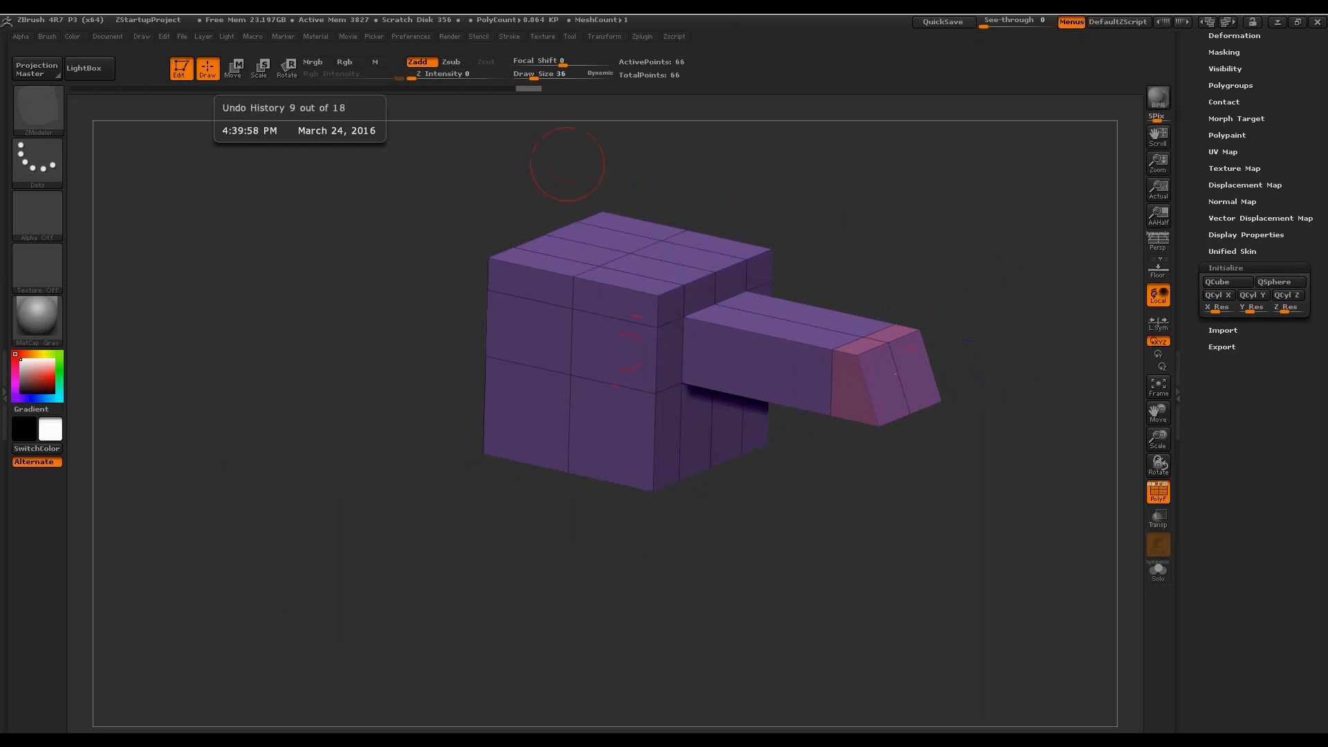
Set the ZModeler polygon action to Delete and remove the two centre polygons on the cube face opposite the arm.
left_click_drag(563, 163, 604, 401)
left_click(603, 405)
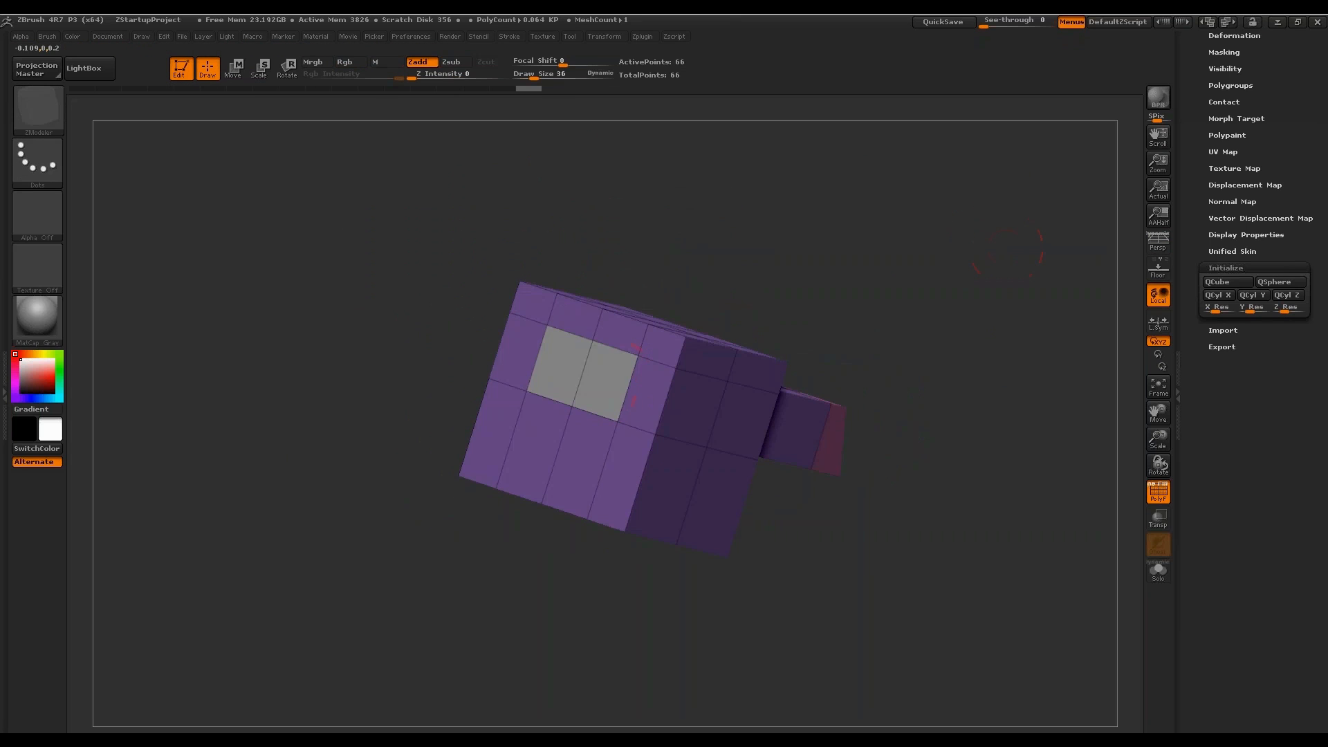
left_click_drag(817, 346, 854, 252)
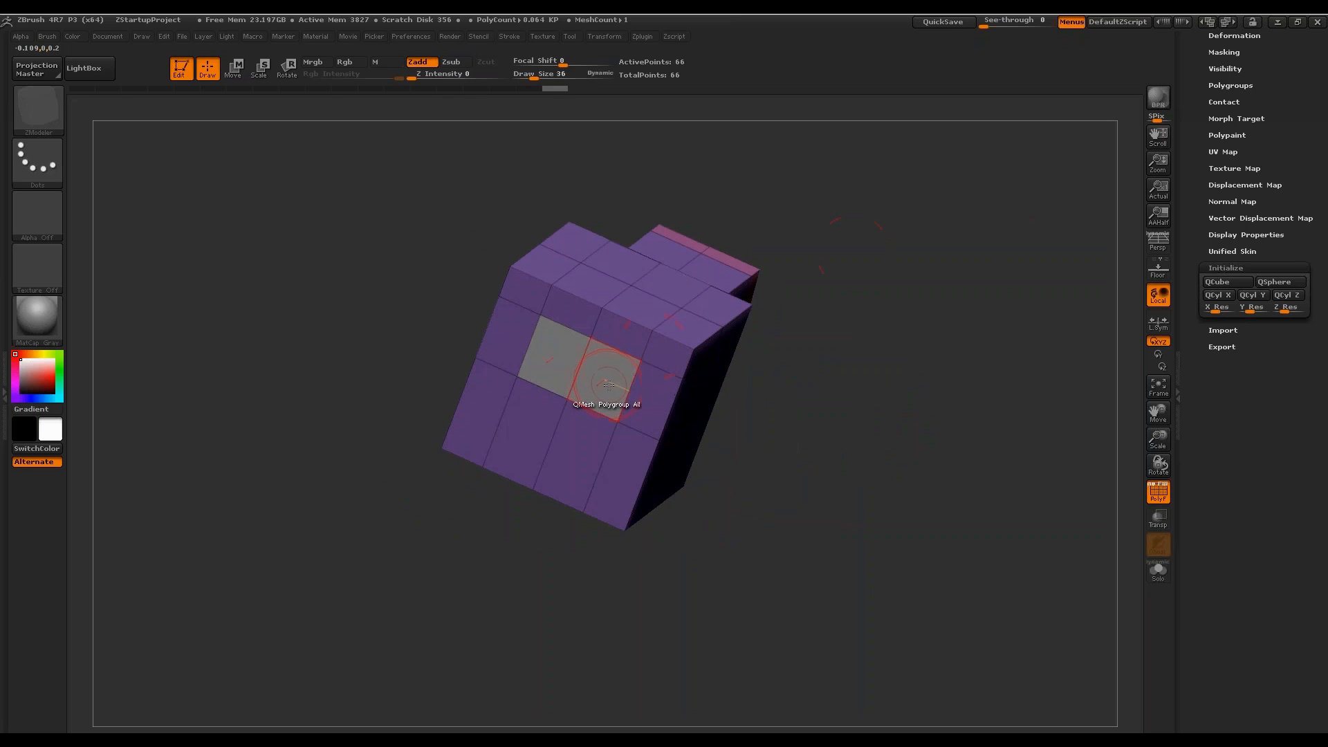
key("space")
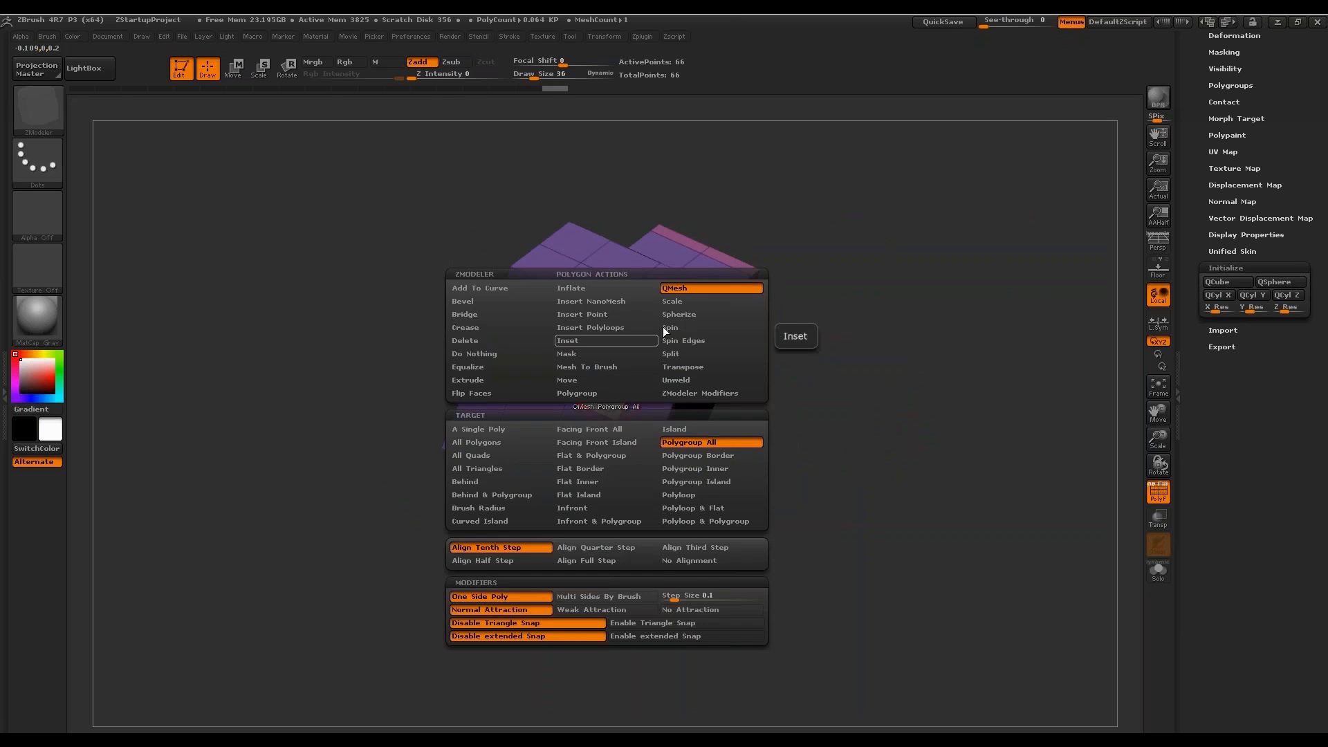
left_click(495, 339)
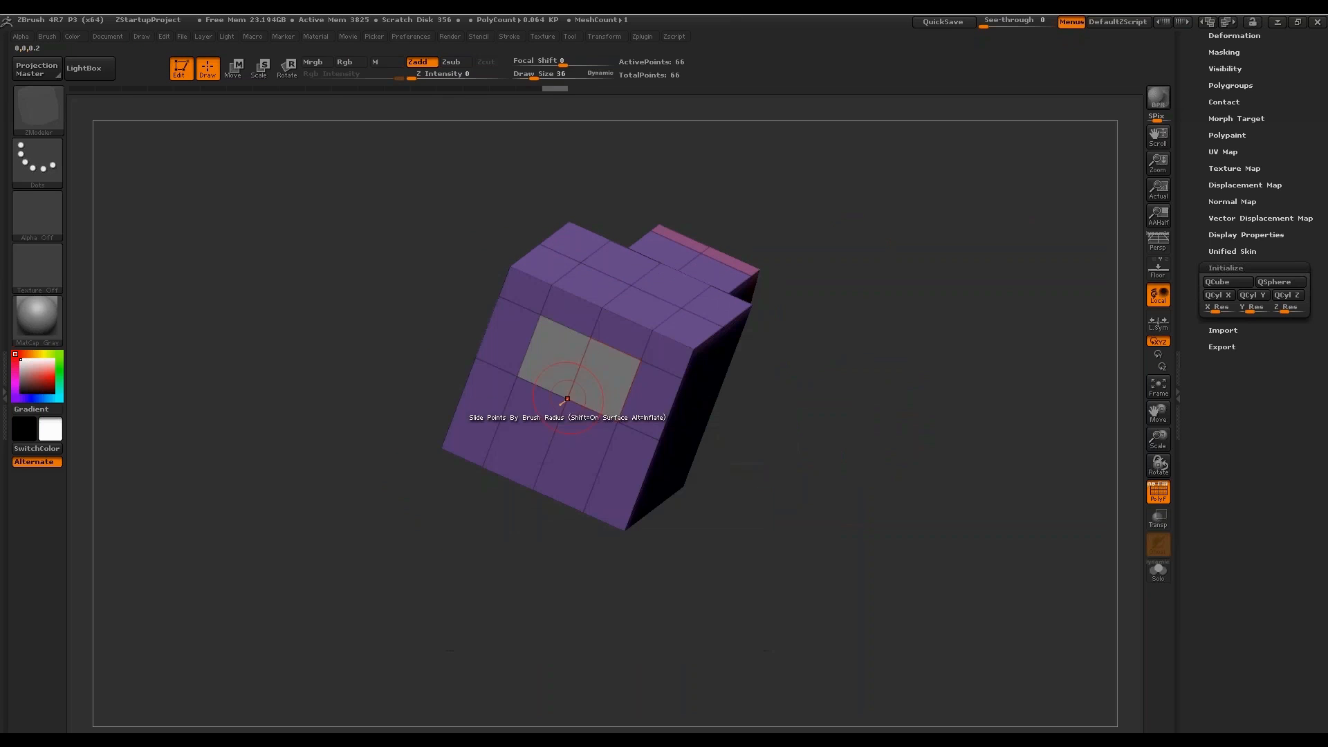
left_click(574, 363)
left_click_drag(800, 251, 633, 390)
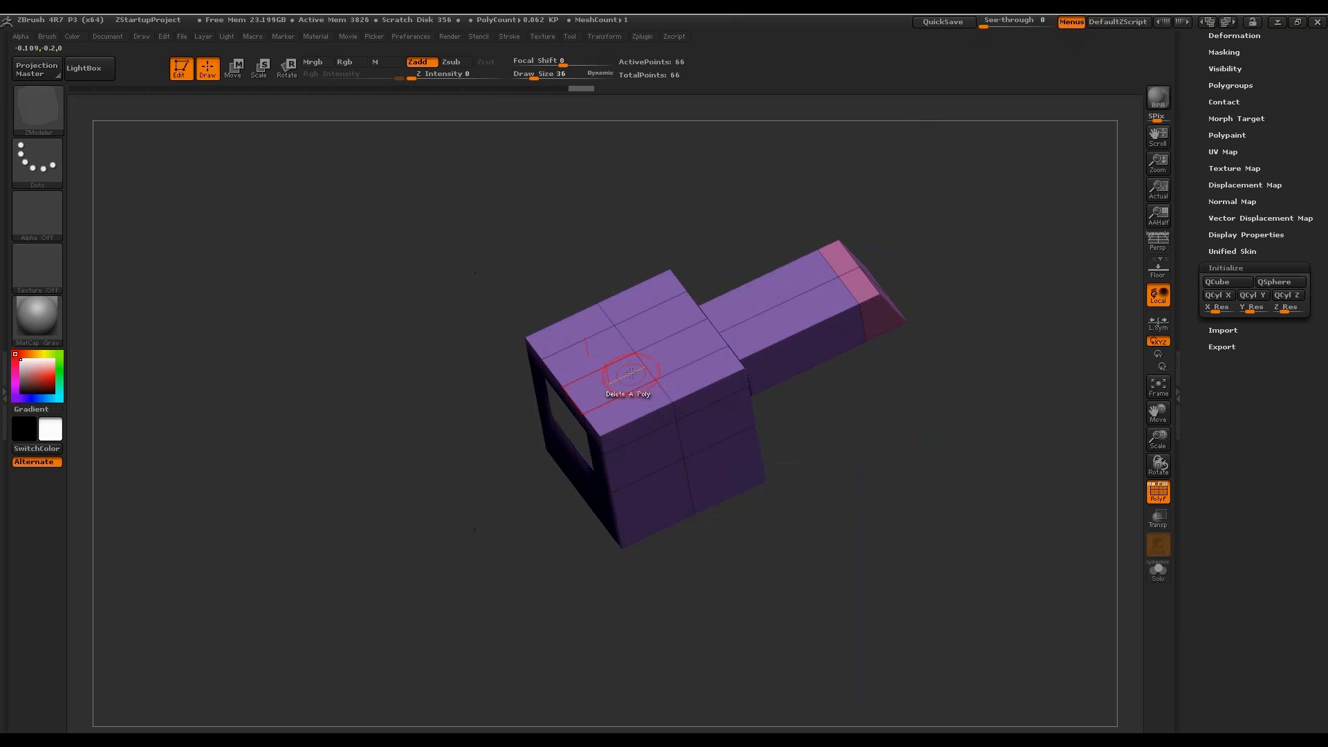
Insert an edge loop beside the open face and delete the neighbouring centre polygons on the adjacent face with the A Single Poly target.
key("space")
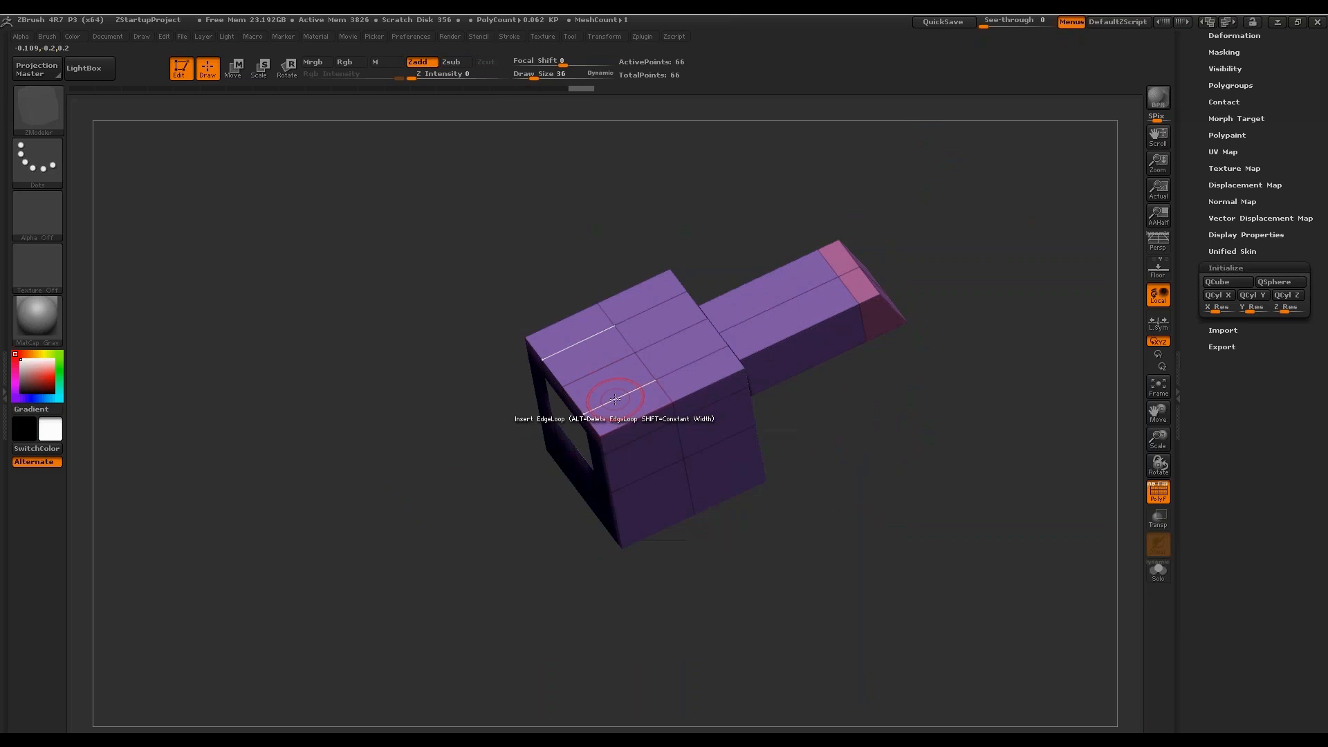
left_click(642, 388)
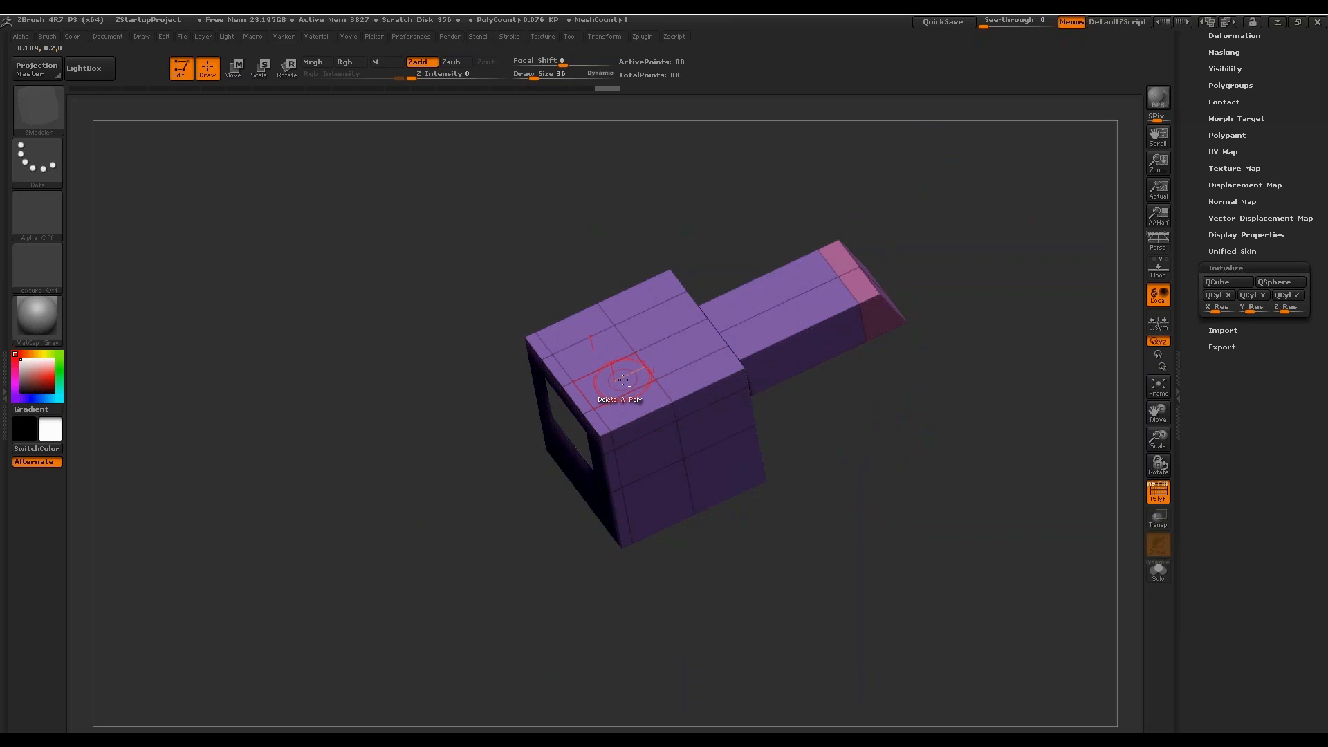
key("space")
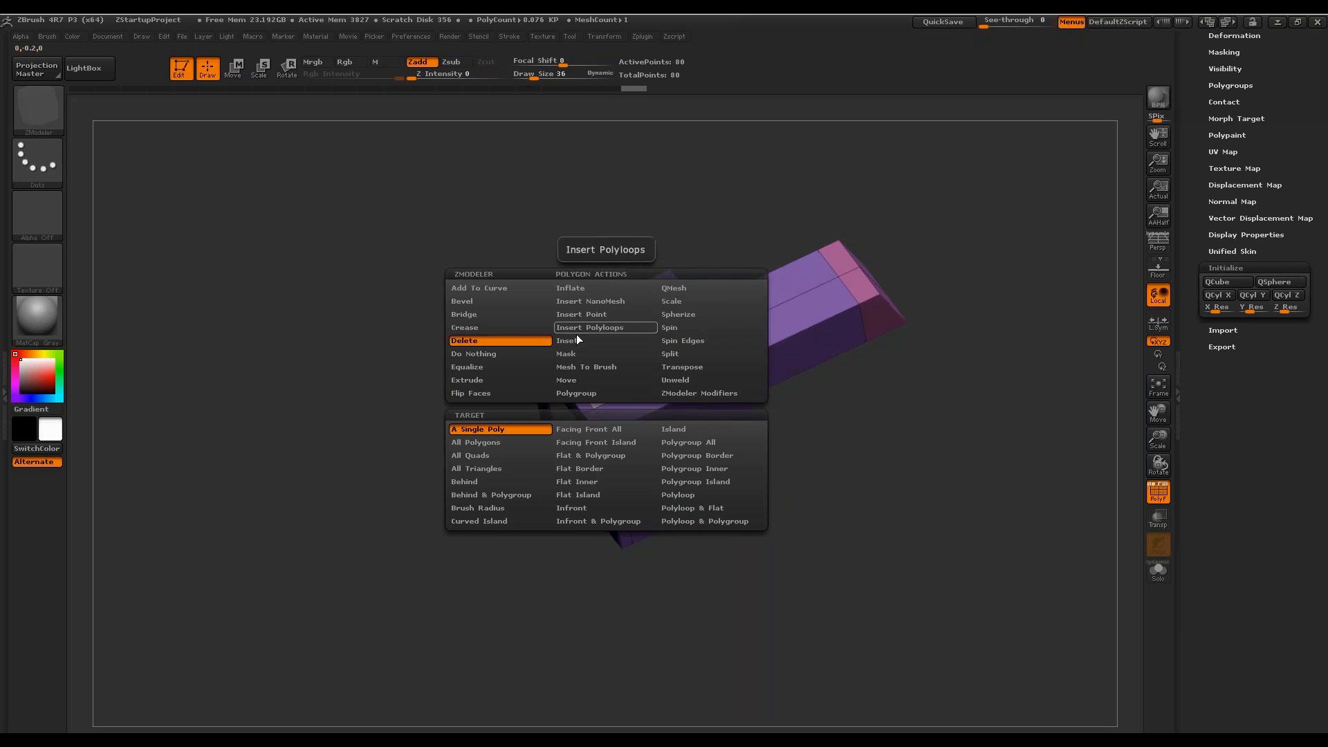
left_click(484, 429)
left_click(609, 361)
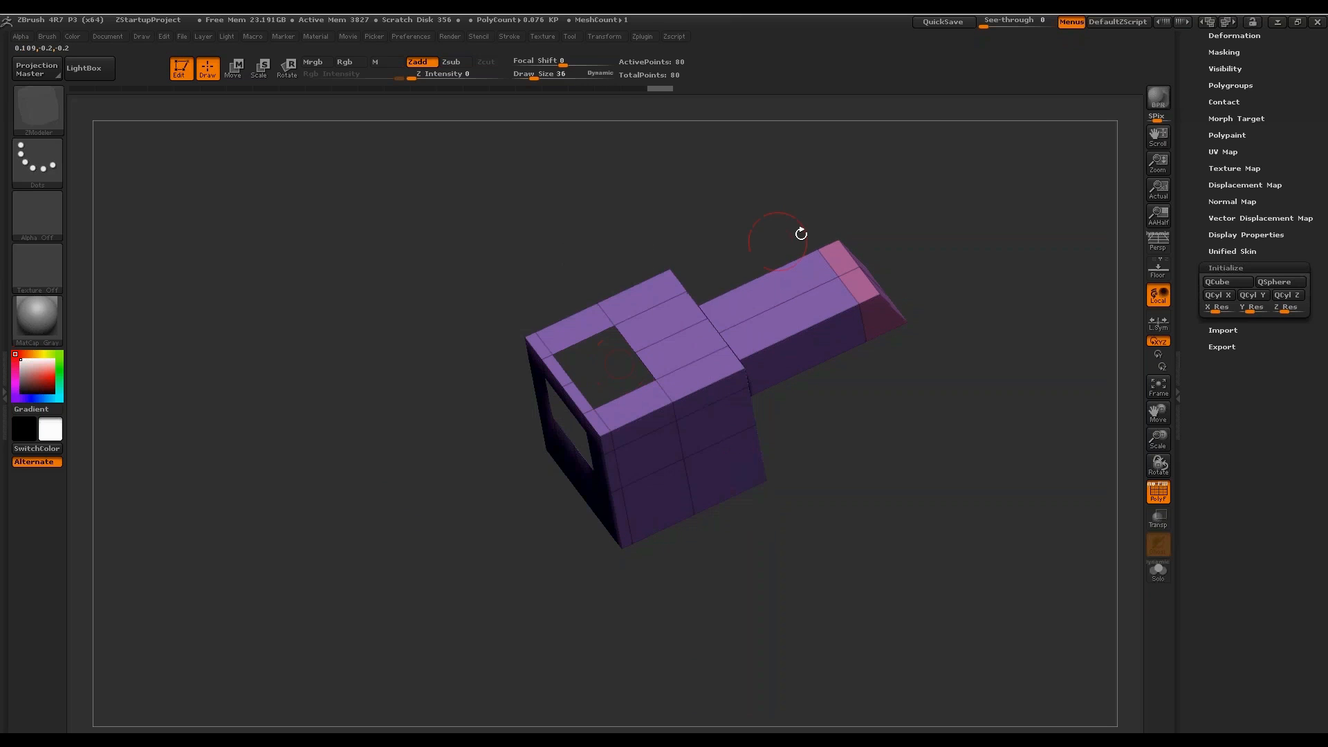
Set the edge action to Bridge Two Holes, connect both openings with a dense curved tube, and undo it.
left_click_drag(801, 234, 781, 253)
key("space")
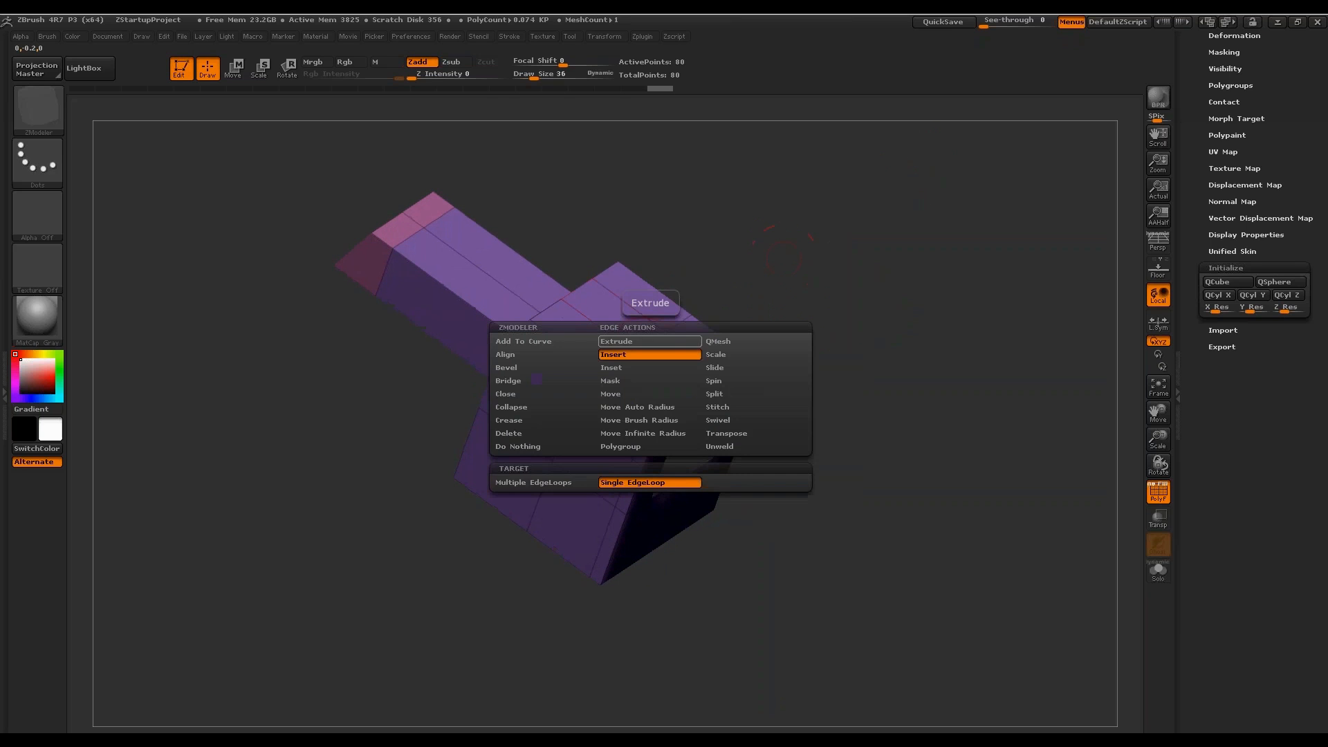
left_click(539, 380)
left_click(643, 482)
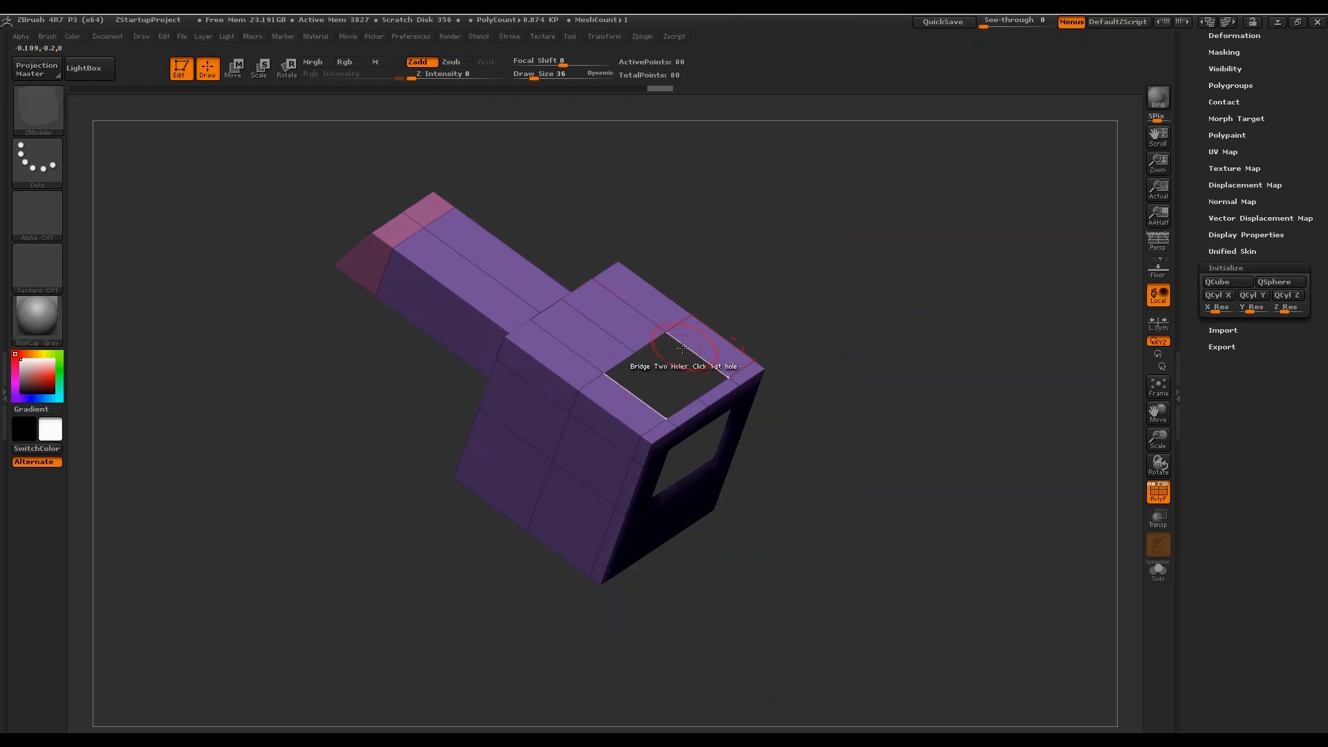
left_click(668, 361)
left_click_drag(754, 359, 1039, 261)
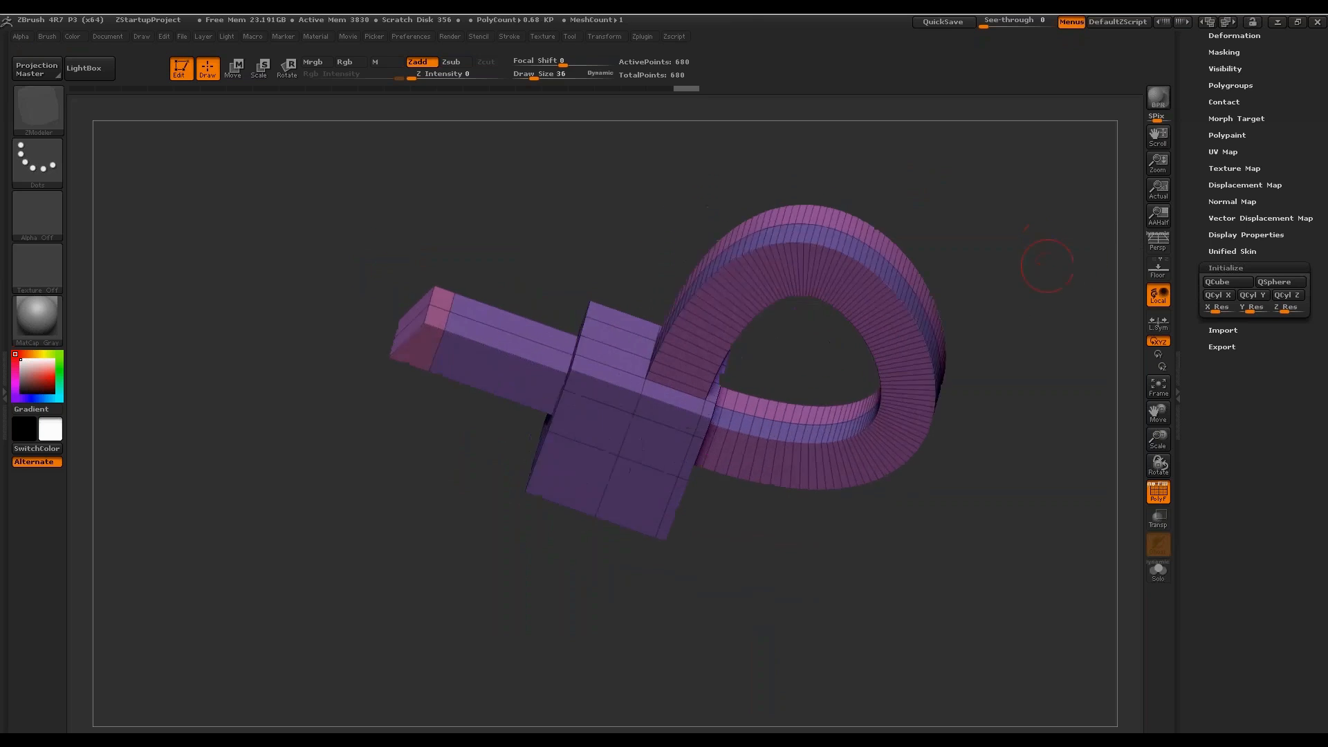
key("ctrl+z")
Bridge the two openings again with a curved tube of fewer segments and inspect the loop.
mouse_move(952, 255)
left_mouse_down()
mouse_move(979, 217)
mouse_move(975, 253)
left_mouse_up()
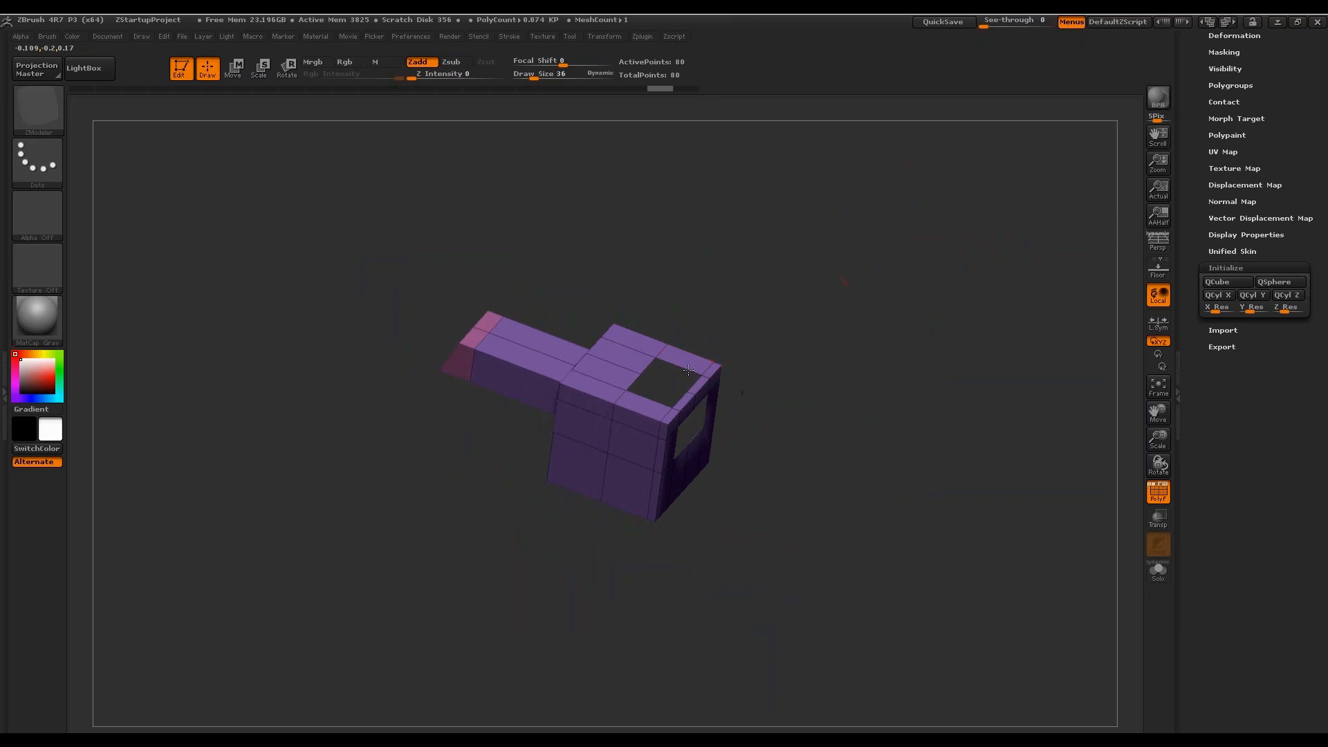
left_click(688, 370)
left_click_drag(695, 429, 1062, 326)
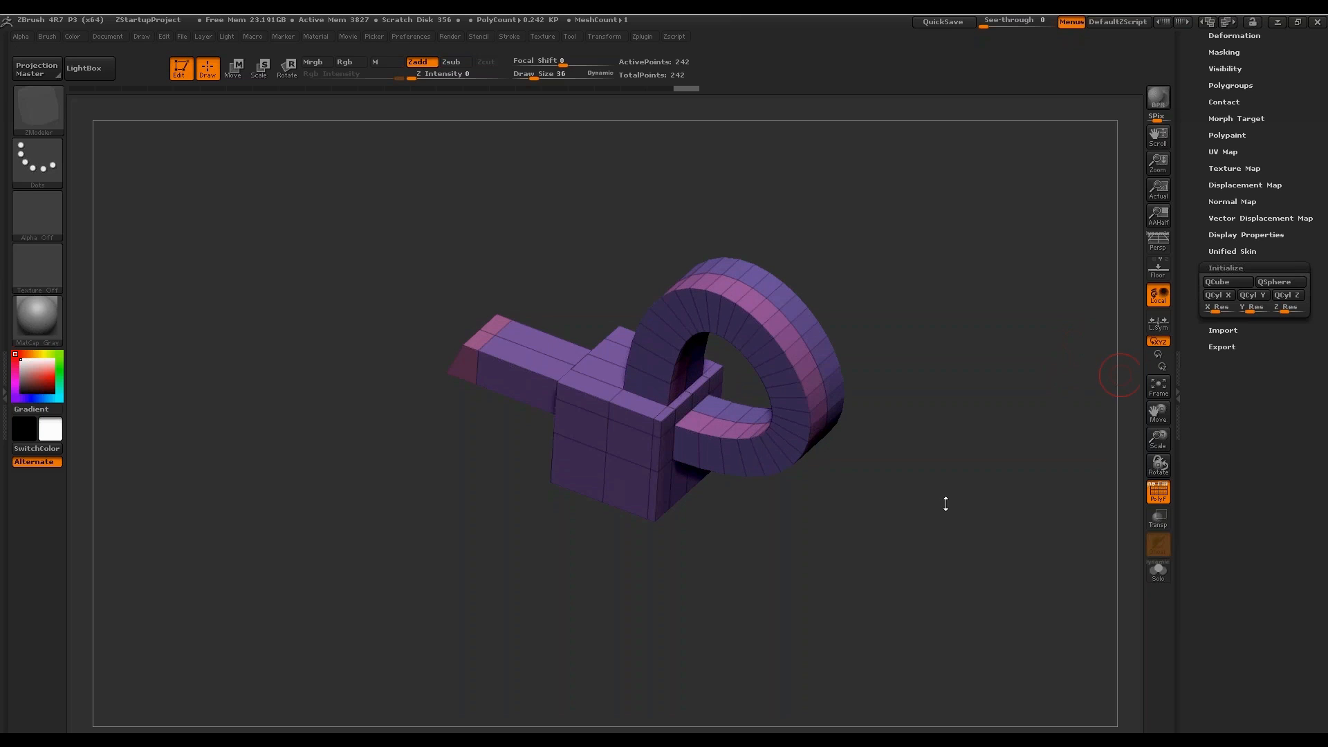
left_click_drag(946, 504, 1110, 326)
Load the Sunshower drone and the cylinder meshes one after another to view them, and return to PolyMesh3D_2.
left_click_drag(1233, 439, 1210, 726)
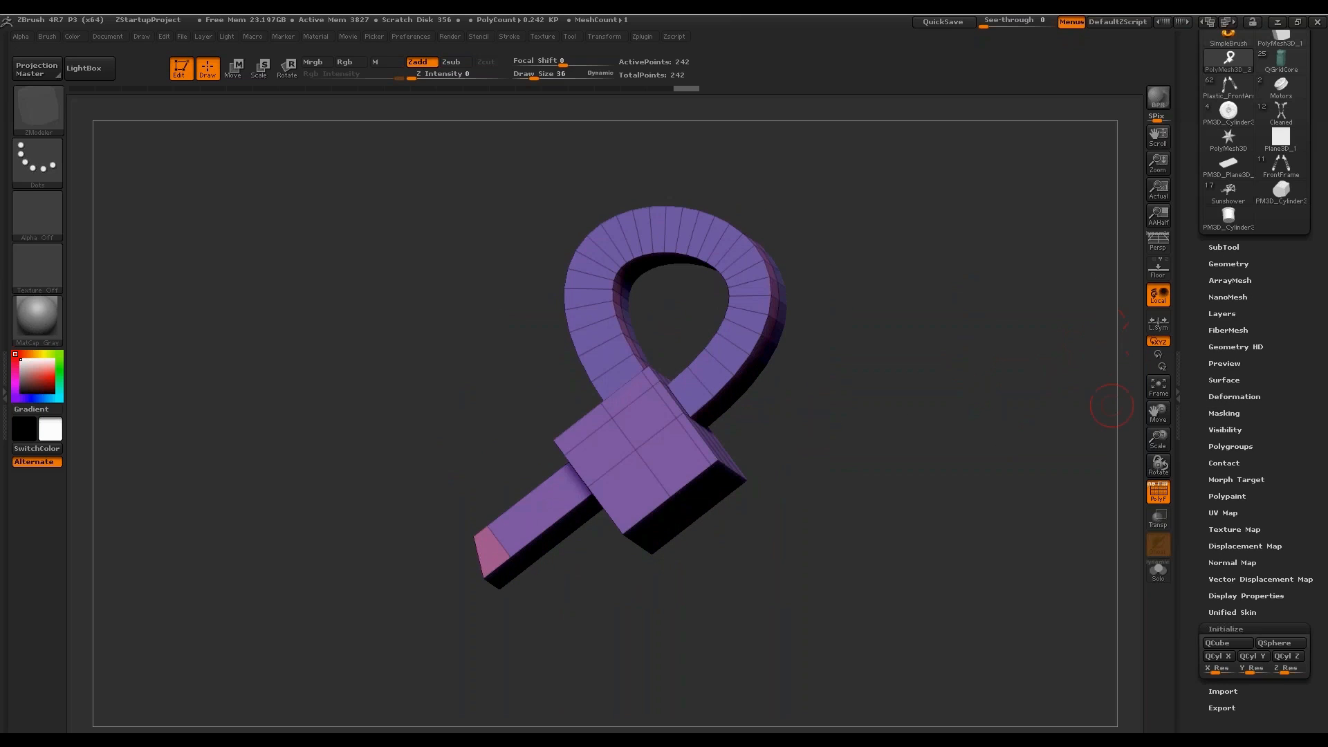
left_click_drag(1085, 235, 1134, 370)
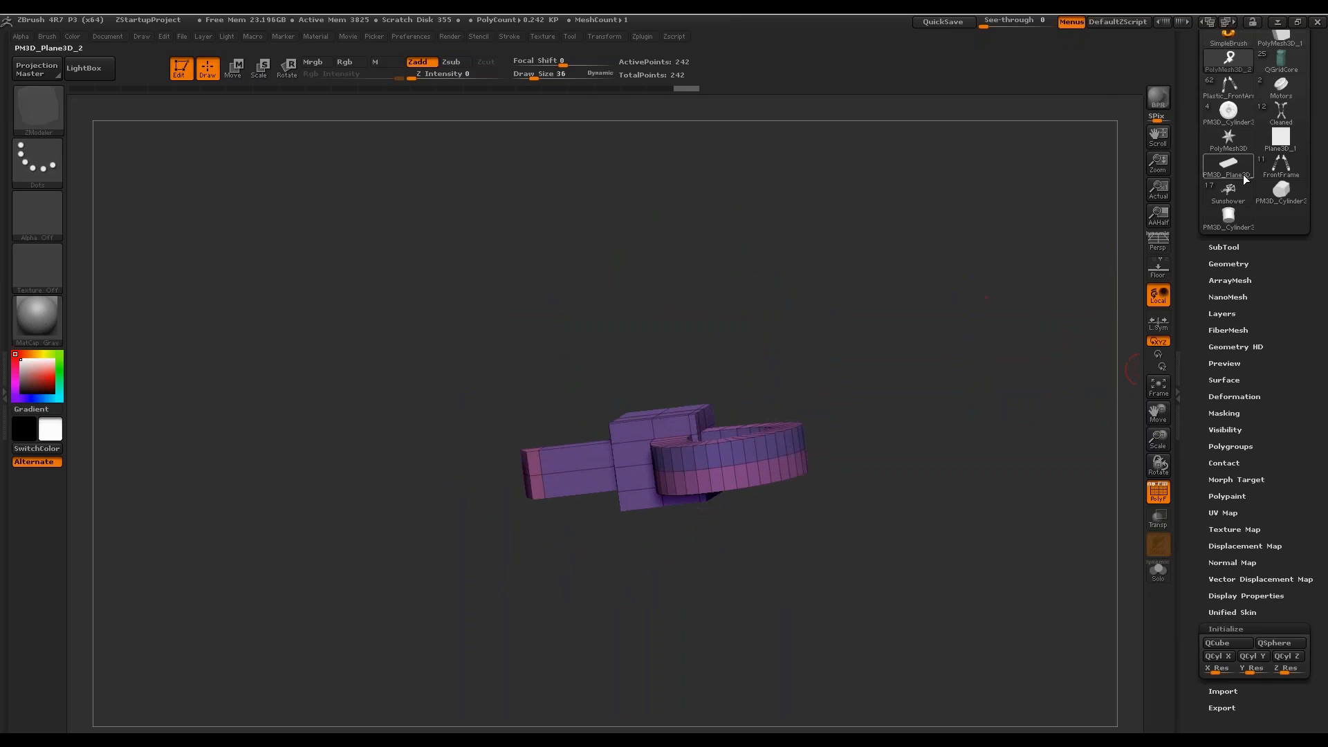
mouse_move(1238, 200)
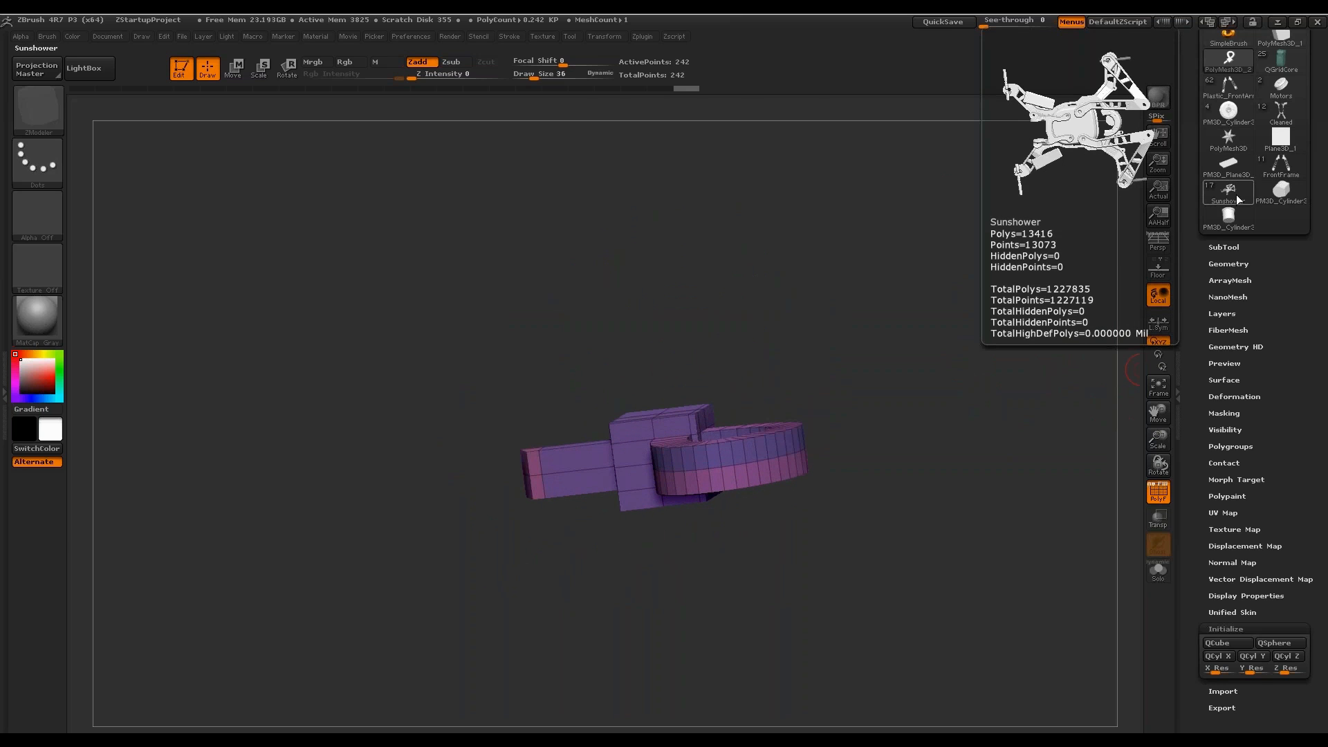
left_click(1238, 200)
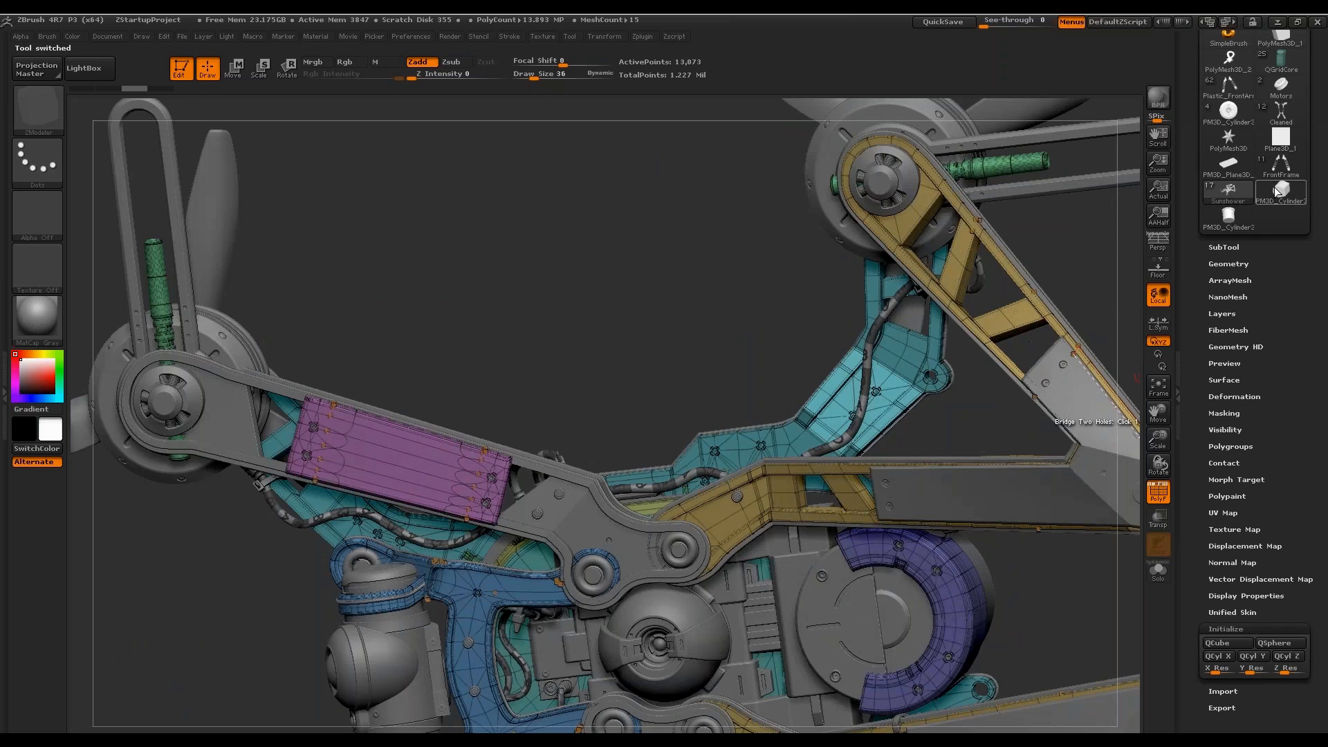
left_click(1276, 188)
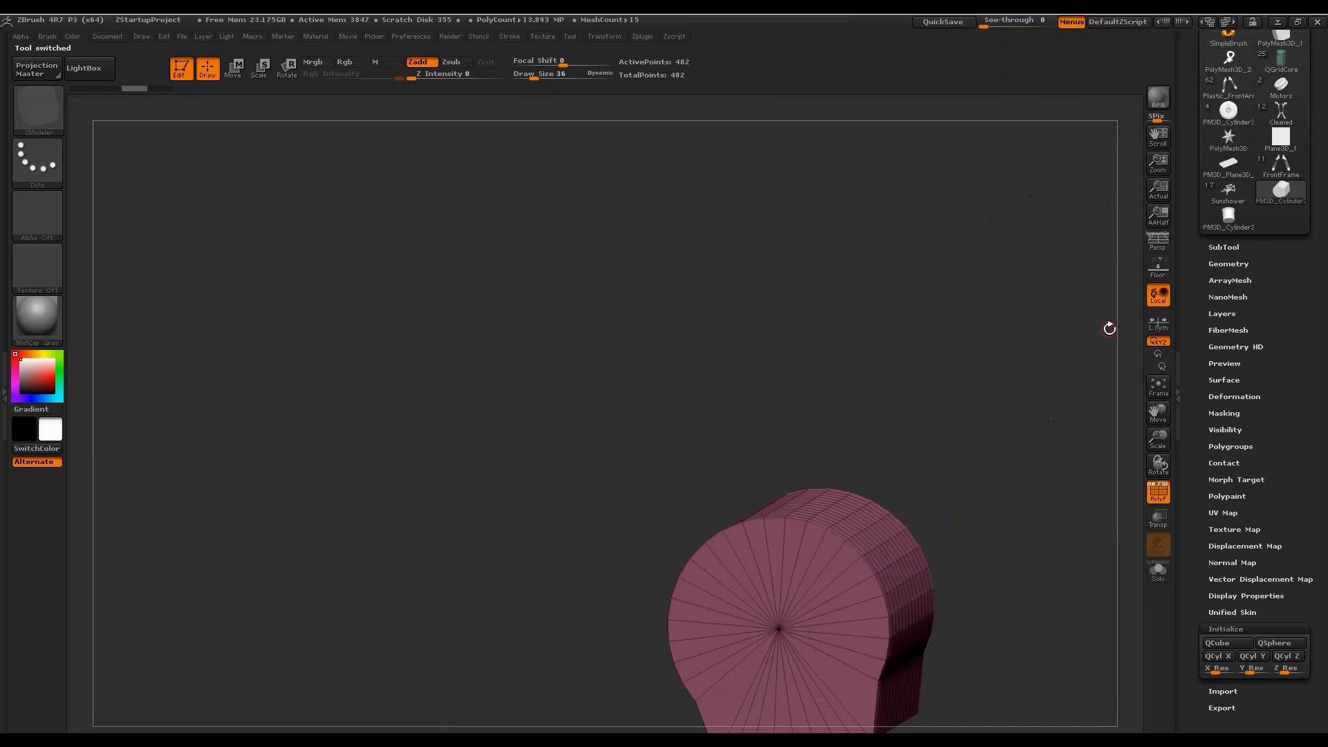
left_click(1280, 138)
left_click(1229, 218)
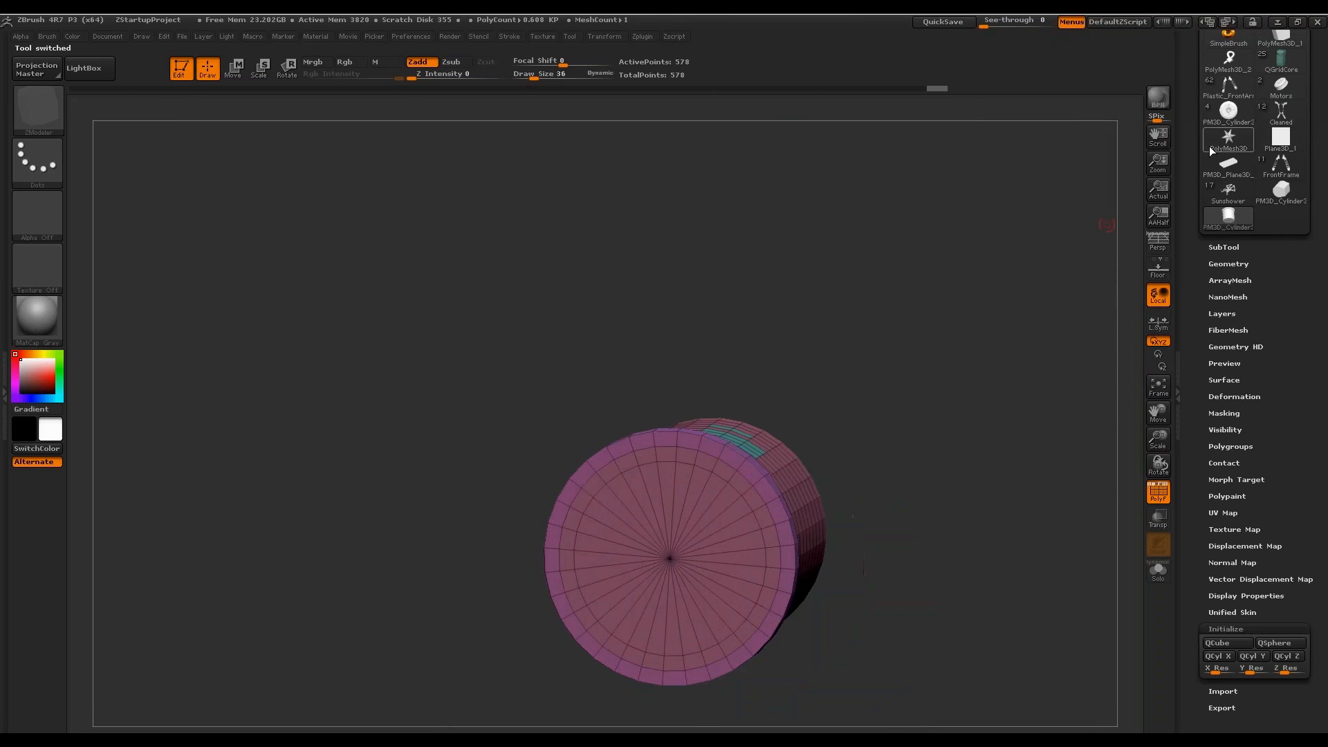
left_click(1229, 60)
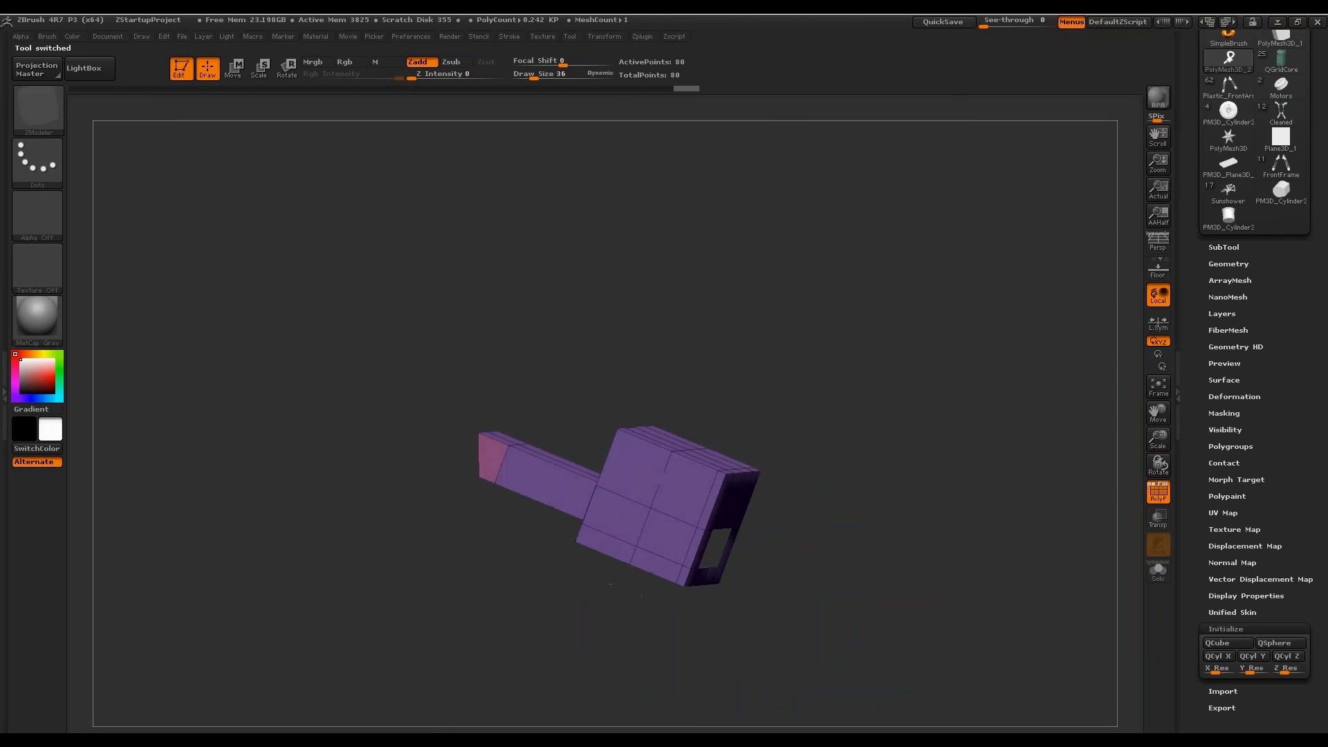
Undo the inserted edge loop and both openings, back to the closed cube with the slanted arm.
mouse_move(1009, 525)
left_mouse_down()
mouse_move(1027, 415)
mouse_move(980, 355)
mouse_move(937, 398)
mouse_move(931, 347)
mouse_move(918, 347)
mouse_move(941, 370)
mouse_move(954, 293)
mouse_move(756, 408)
left_mouse_up()
key("space")
key("ctrl+z")
key("ctrl+z")
key("ctrl+z")
key("ctrl+z")
key("ctrl+z")
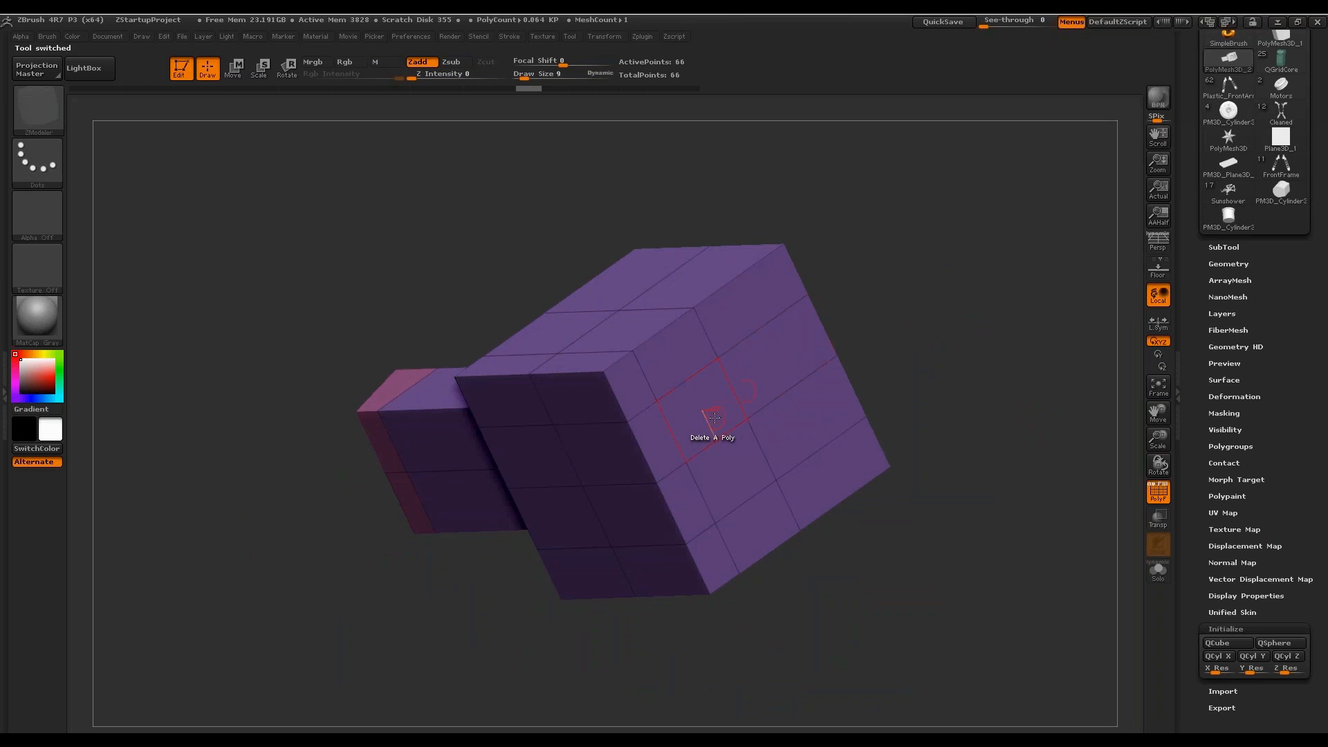
Delete the centre polygons on the face opposite the arm and on the adjacent side, inserting an edge loop beside their shared edge.
left_click(714, 417)
left_click_drag(740, 453, 808, 331)
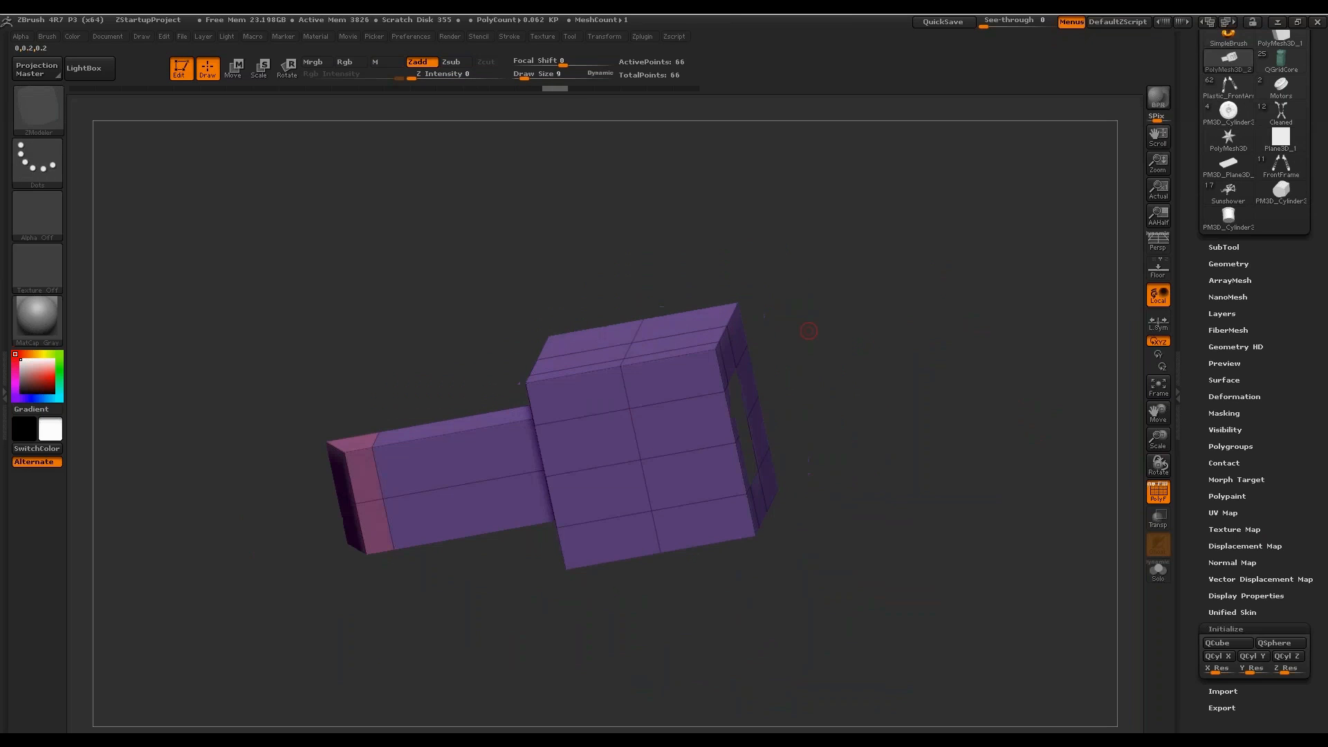
key("space")
left_click(695, 451)
left_click(674, 440)
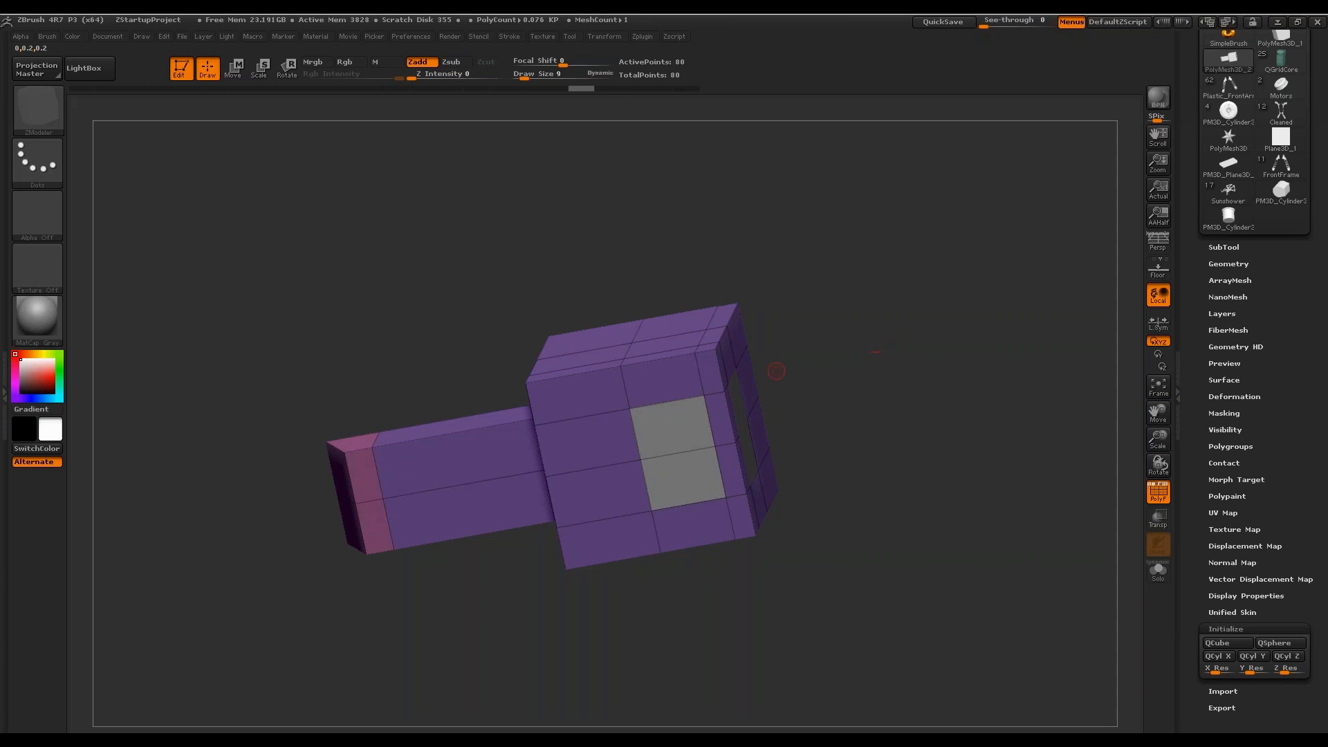
left_click(681, 434)
Bridge the two openings in the cube with a curved spline tube, using the edge Bridge action targeted at Two Holes.
left_click_drag(833, 350, 954, 332)
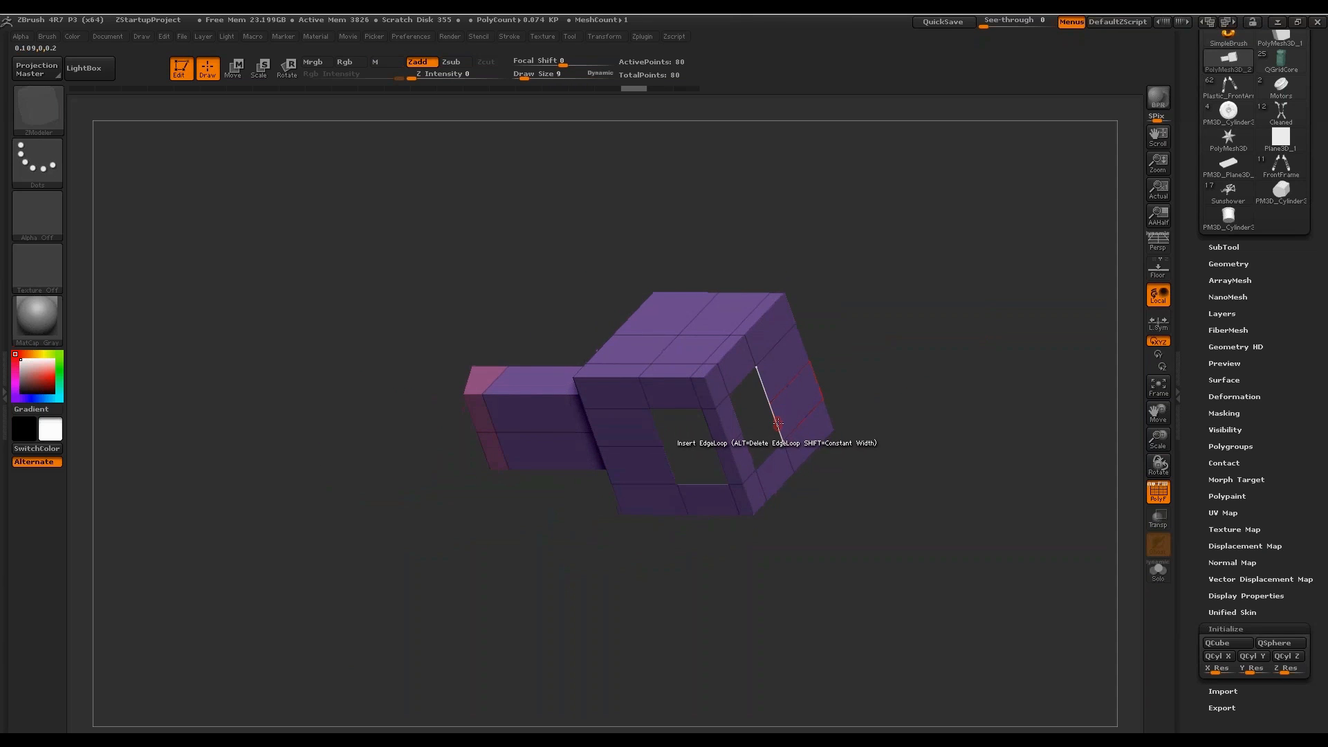
key("space")
left_click(661, 448)
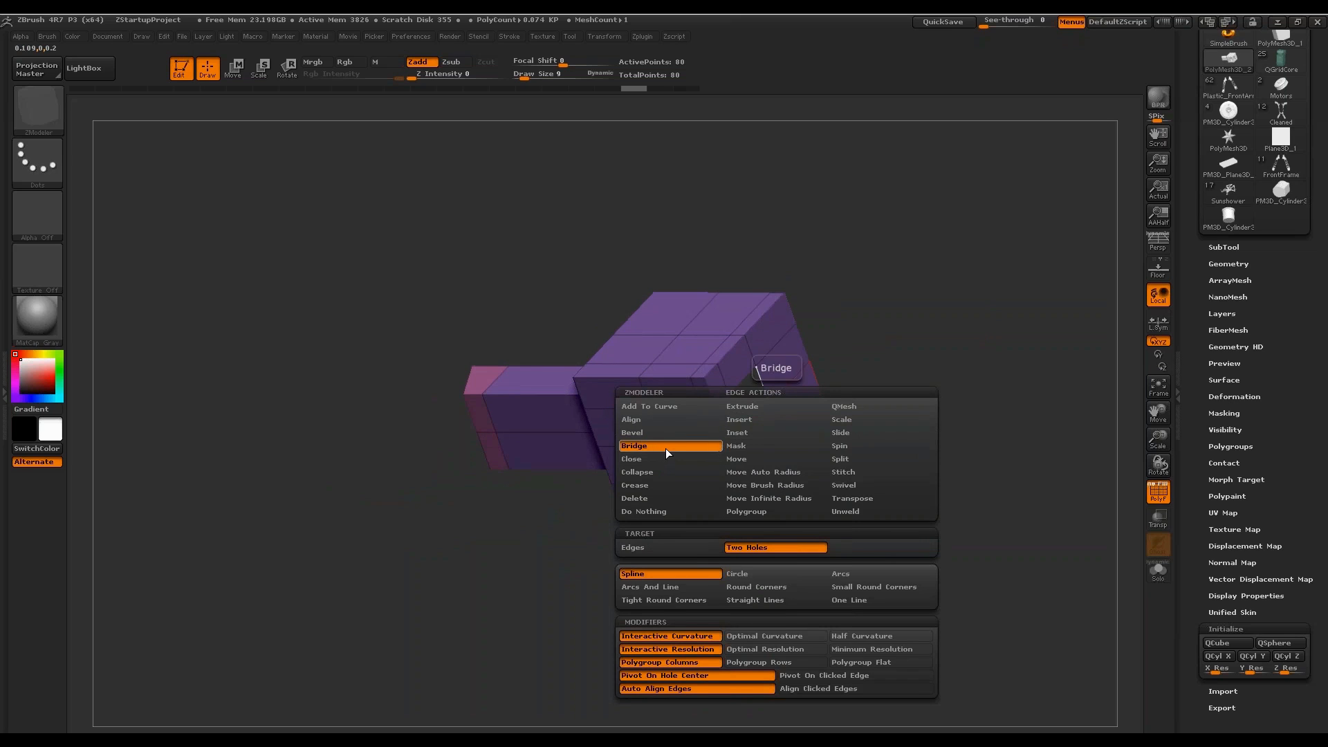
left_click(786, 550)
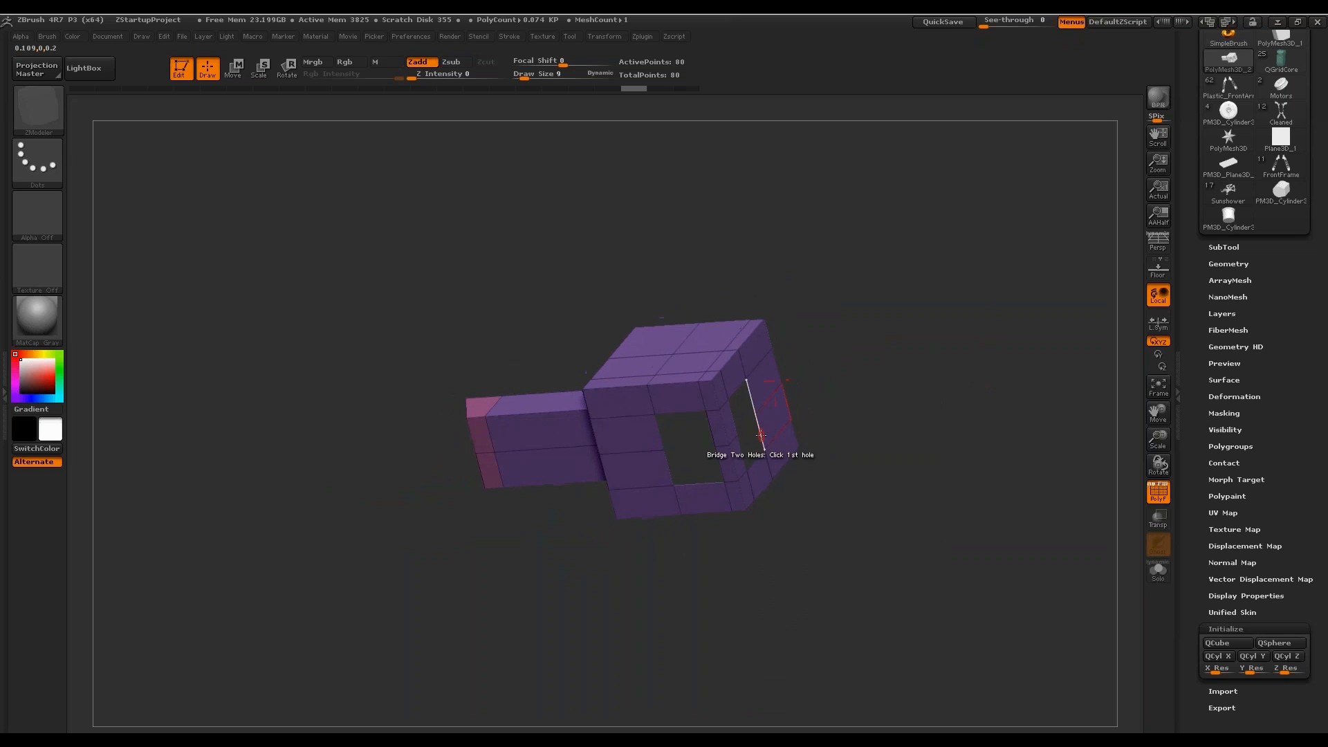
left_click_drag(906, 311, 891, 353)
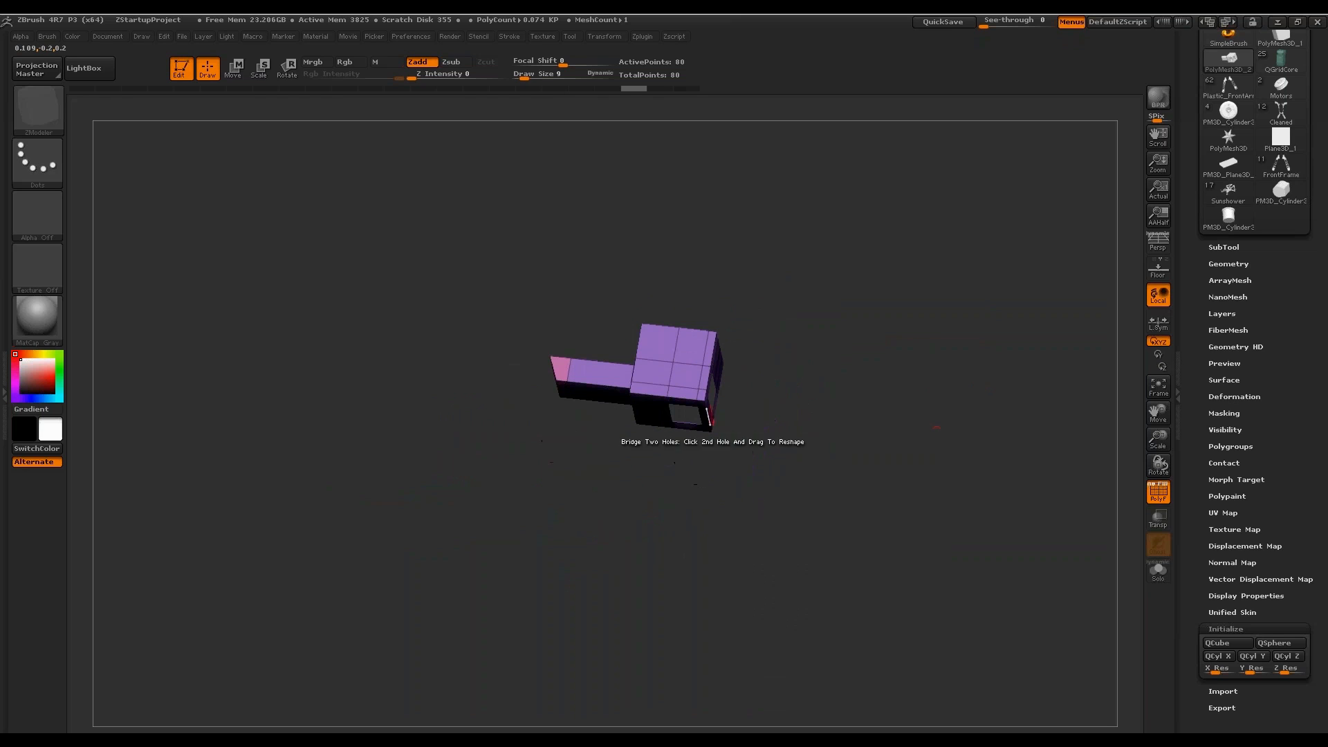
left_click(686, 422)
left_click_drag(712, 410, 1018, 372)
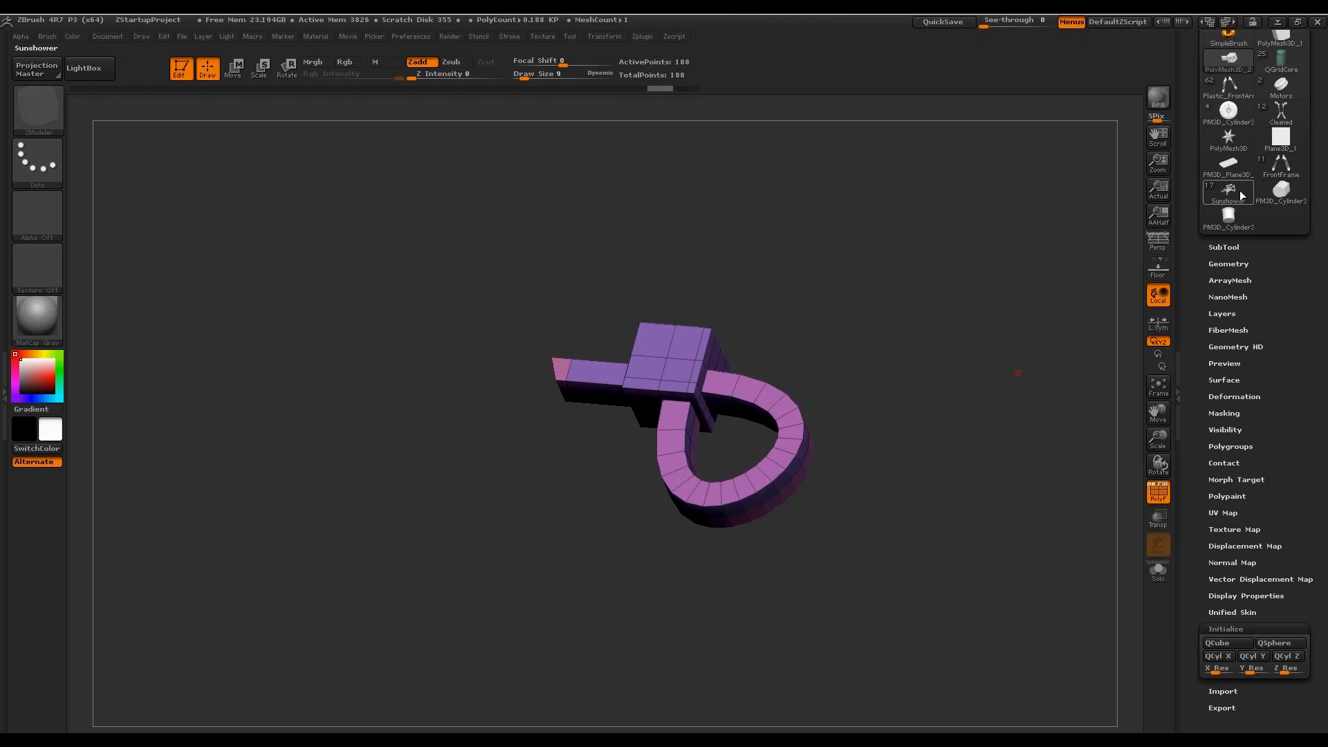
Load the 62-part drone mesh and isolate its Frame_ZipTies subtool with Solo.
left_click(1222, 128)
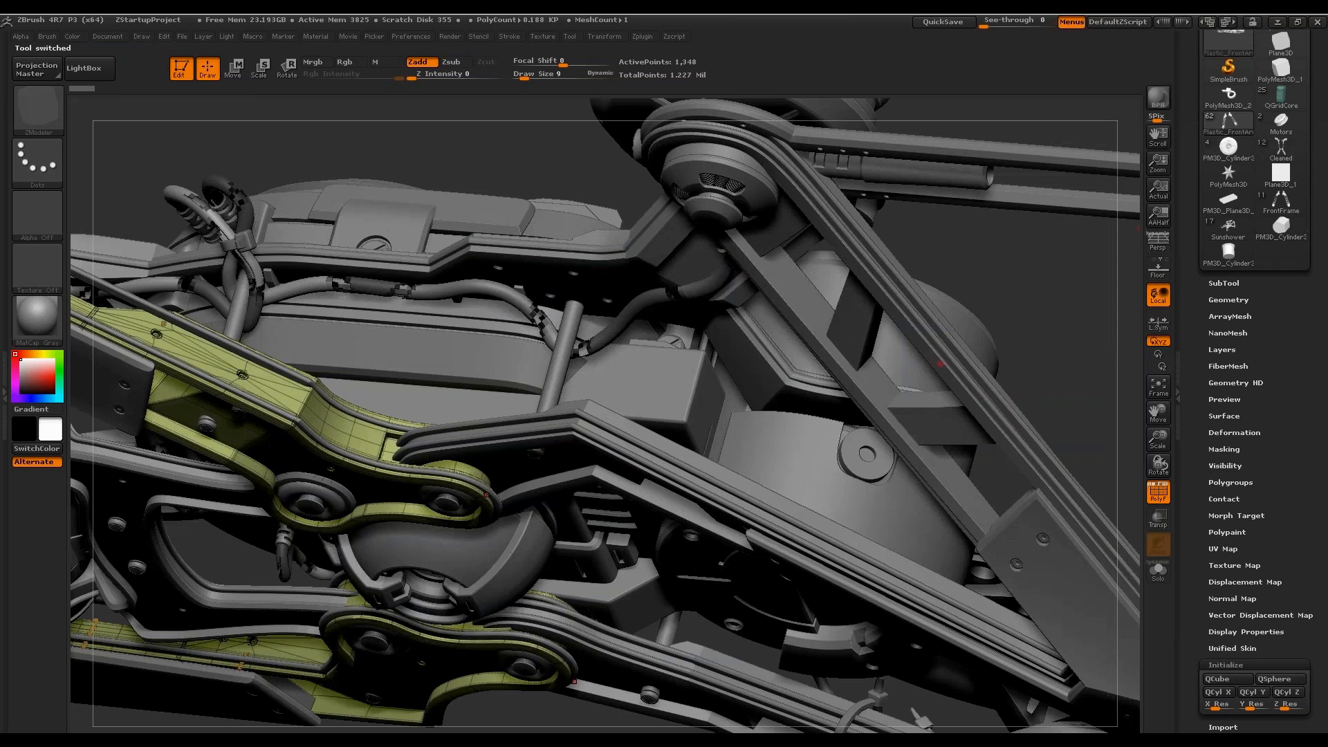
left_click_drag(769, 393, 1014, 348)
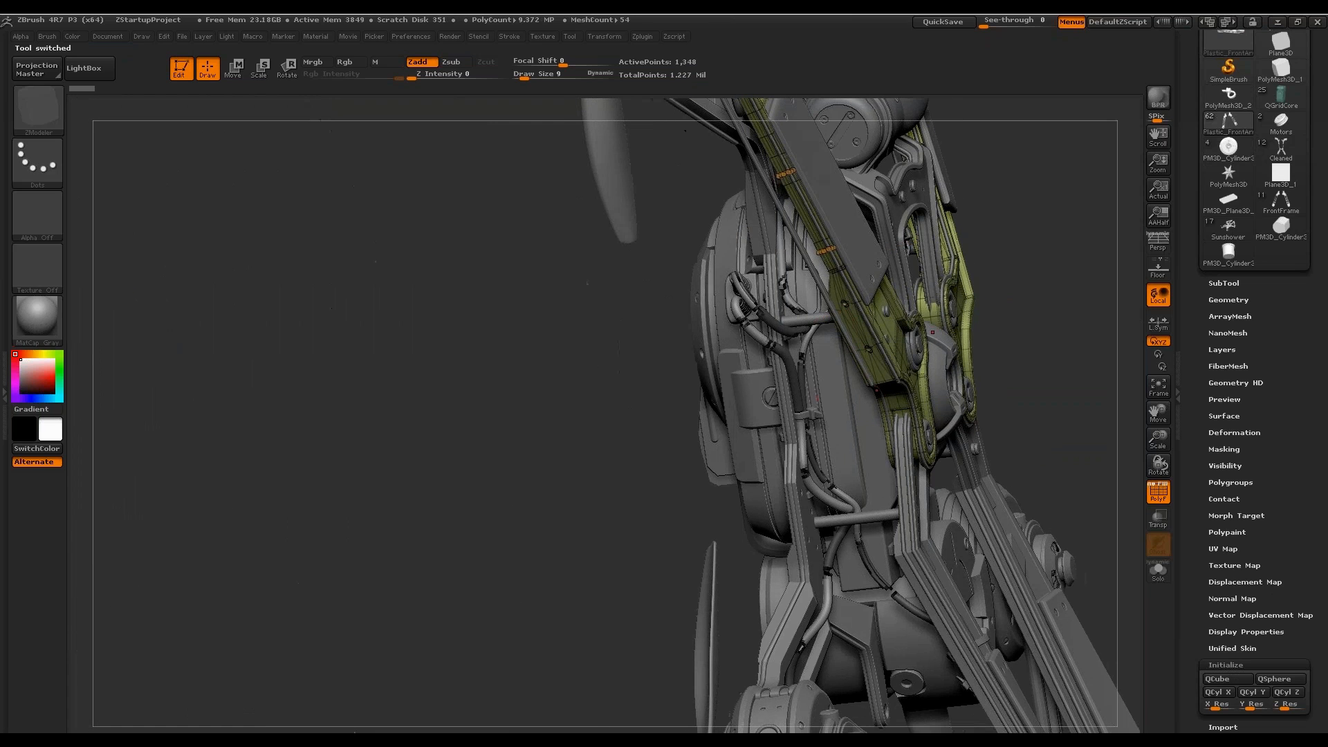
left_click(892, 325, "alt")
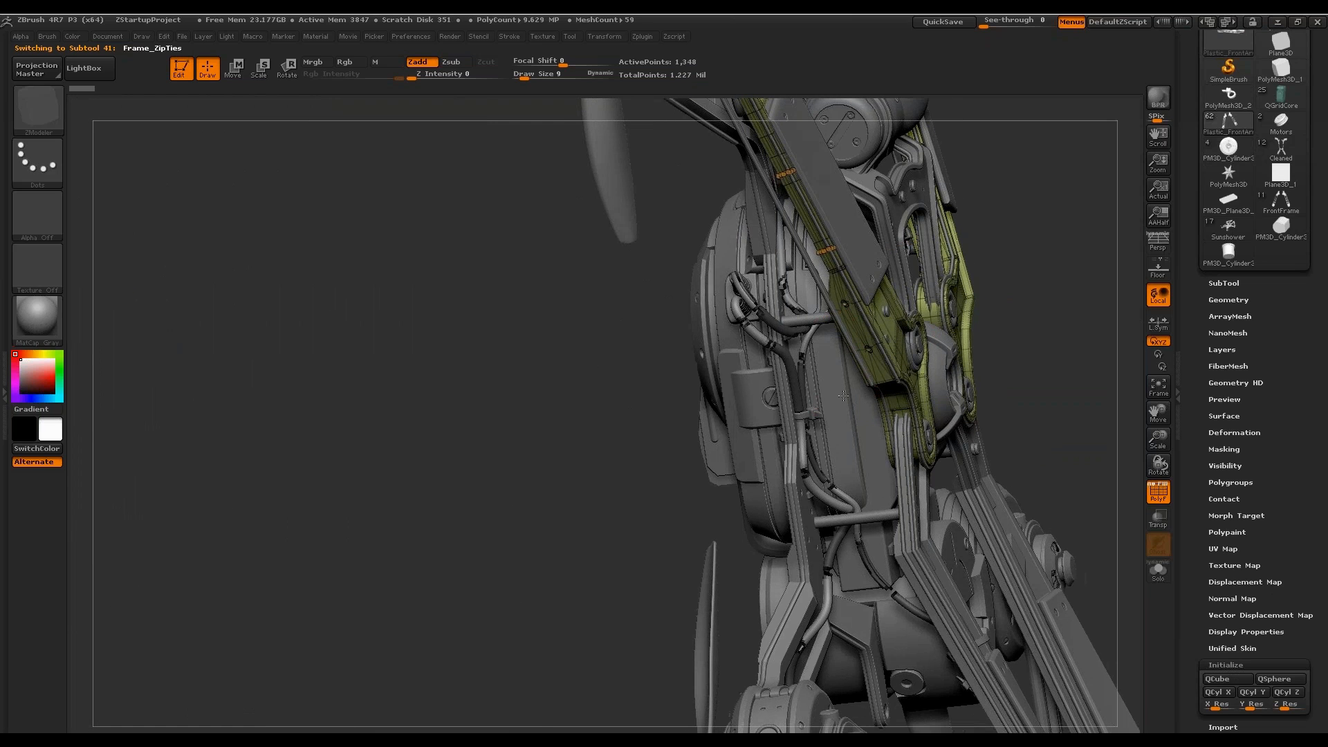
left_click(1160, 577)
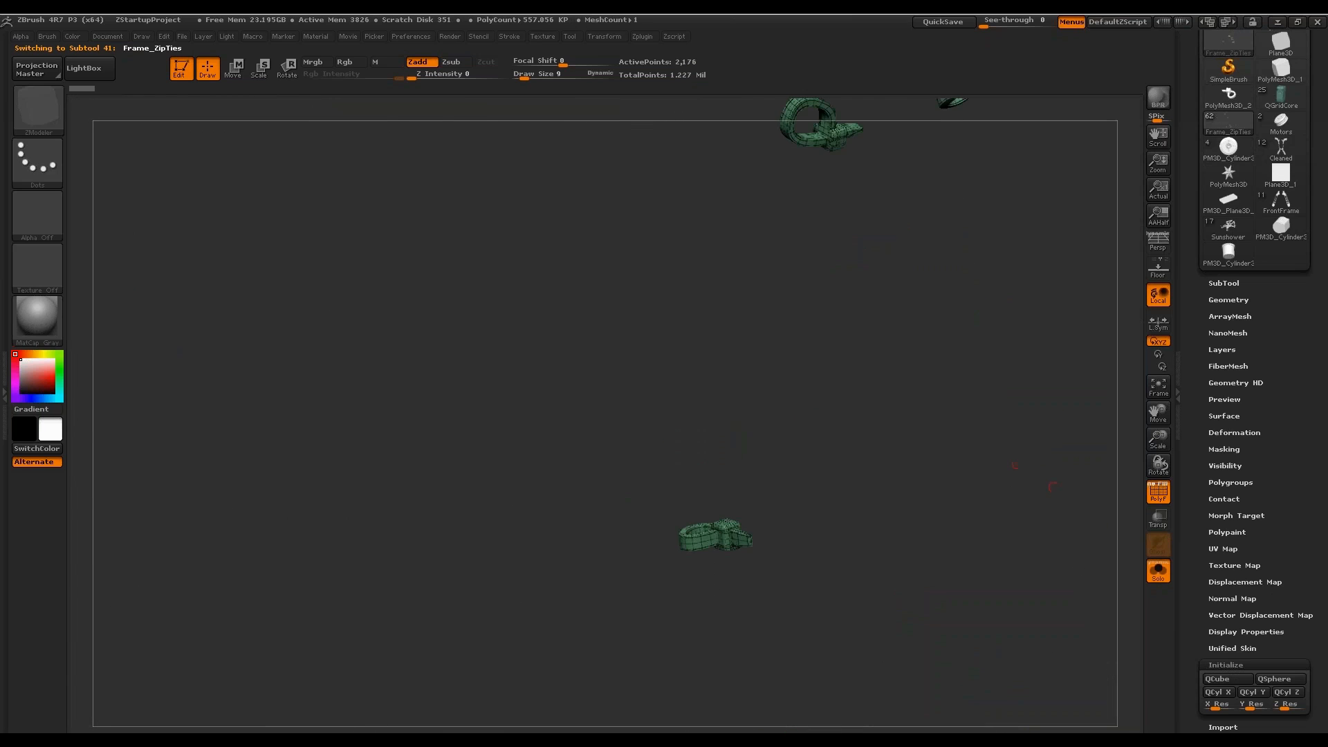
Turn off the polyframe display and examine the isolated zip ties from several angles.
left_click(1159, 493)
left_click_drag(1086, 515, 1005, 486)
left_click_drag(913, 481, 814, 534)
mouse_move(908, 507)
left_mouse_down()
mouse_move(987, 483)
mouse_move(1065, 488)
mouse_move(1030, 470)
mouse_move(1026, 438)
left_mouse_up()
left_click(1162, 500)
left_click(1159, 493)
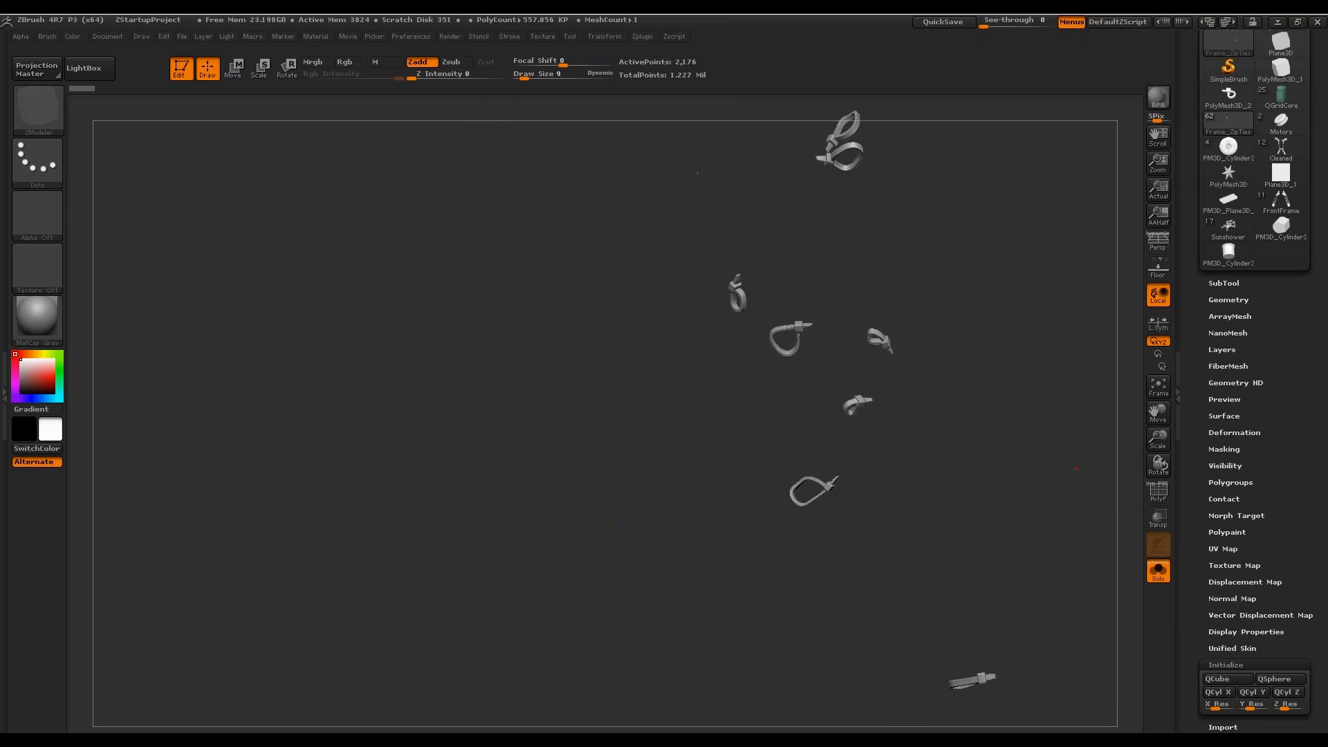
Show all the drone's subtools again and examine the zip ties in place around the camera and cables.
left_click_drag(1157, 413, 1022, 416)
left_click(1159, 571)
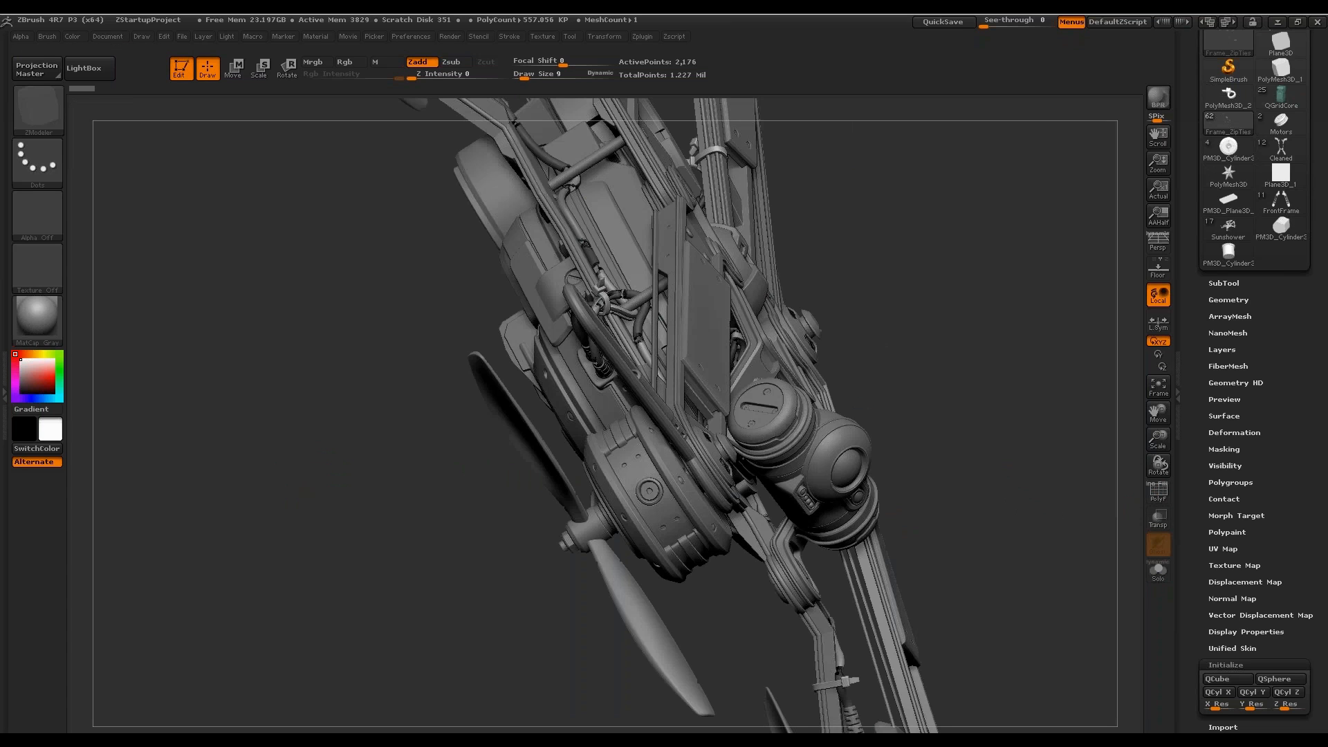
left_click_drag(1054, 515, 497, 660)
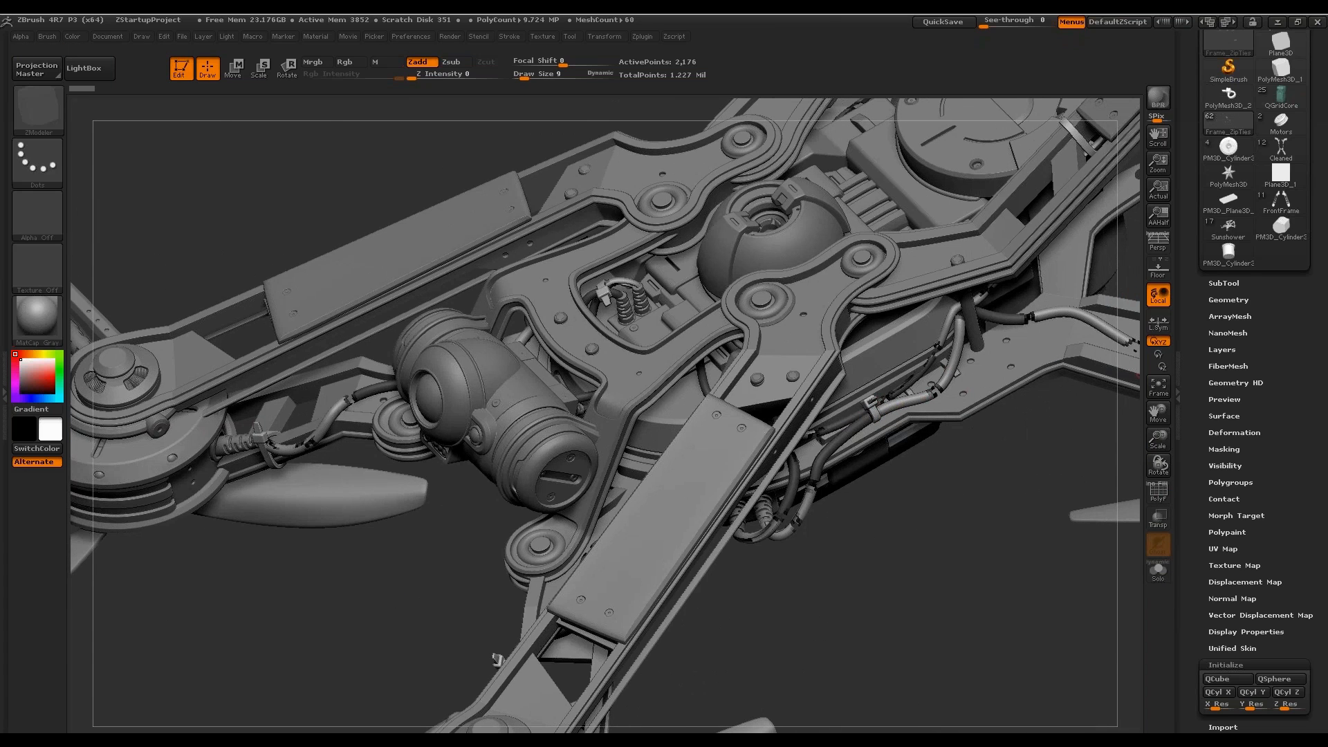
Open the texture map settings, select the Plastic_Wires subtool and turn off its texture.
scroll(1277, 454, "down", 2)
left_click(1237, 498)
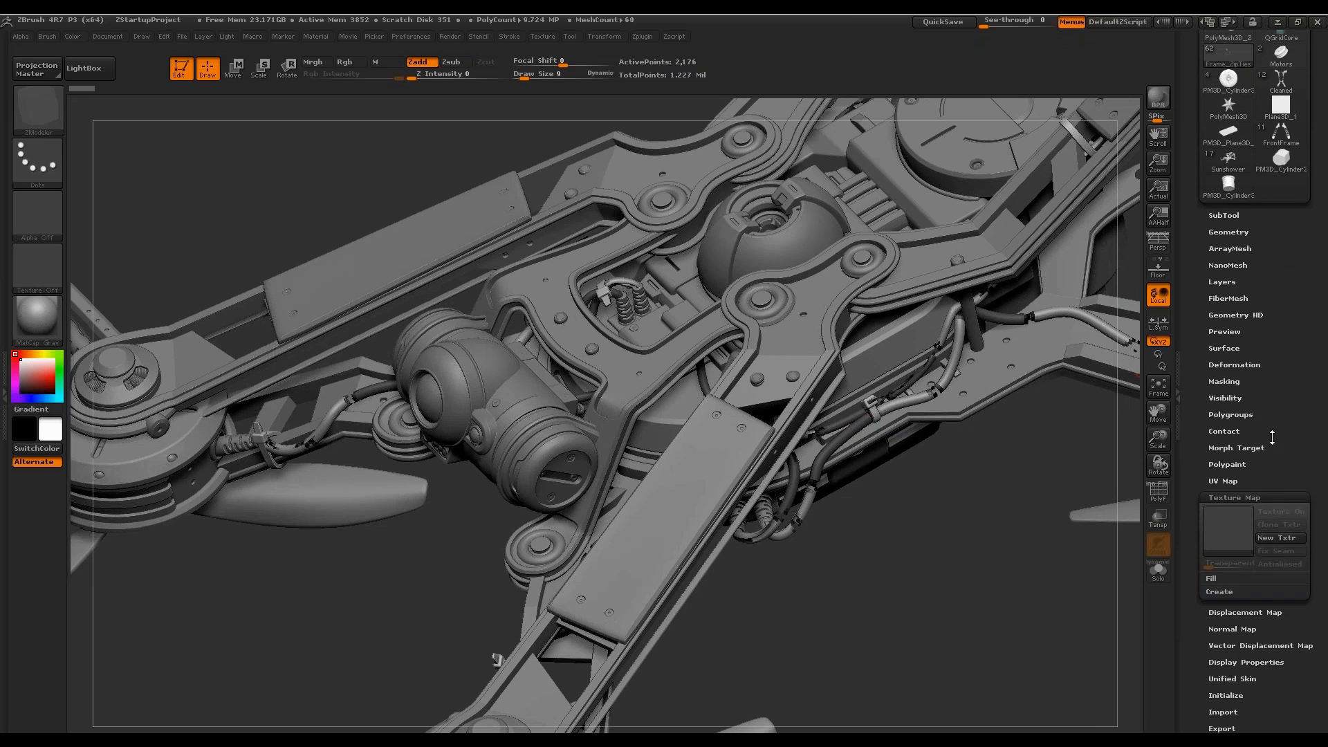
scroll(1266, 263, "up", 3)
mouse_move(1269, 195)
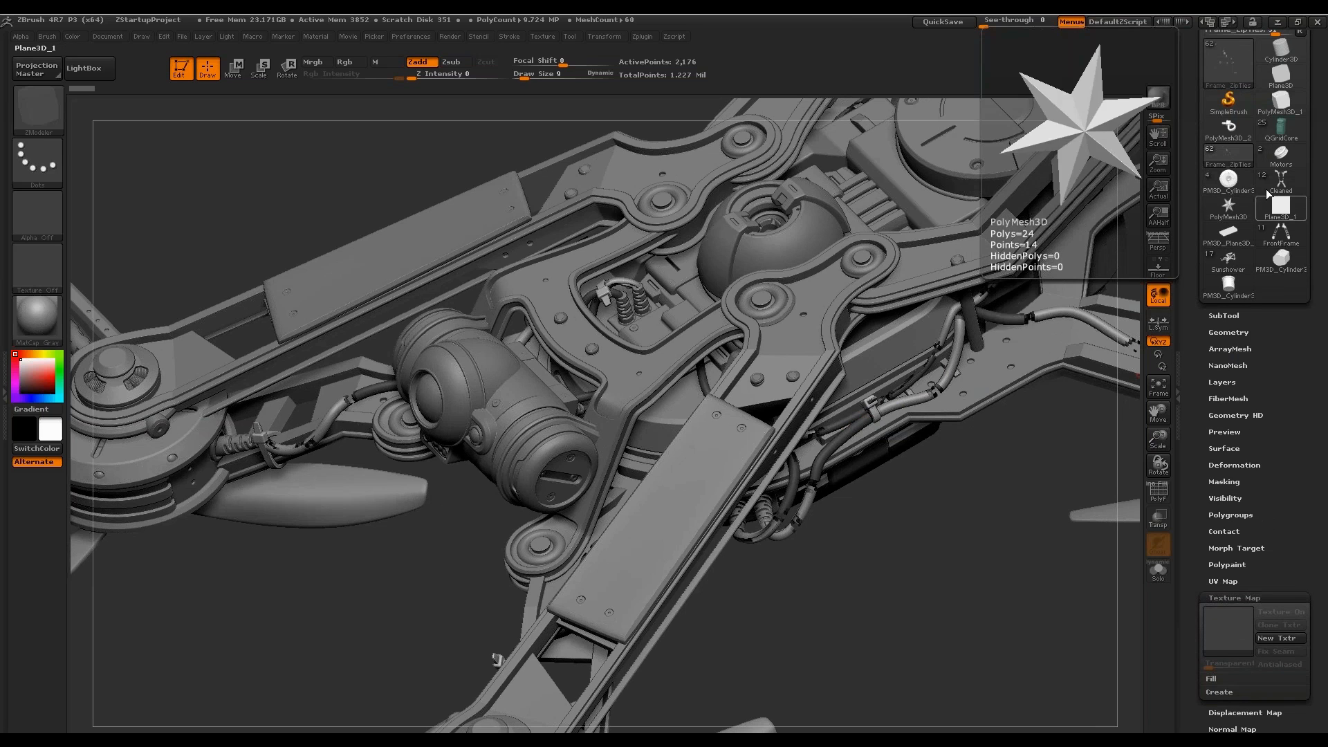
left_click(945, 379, "alt")
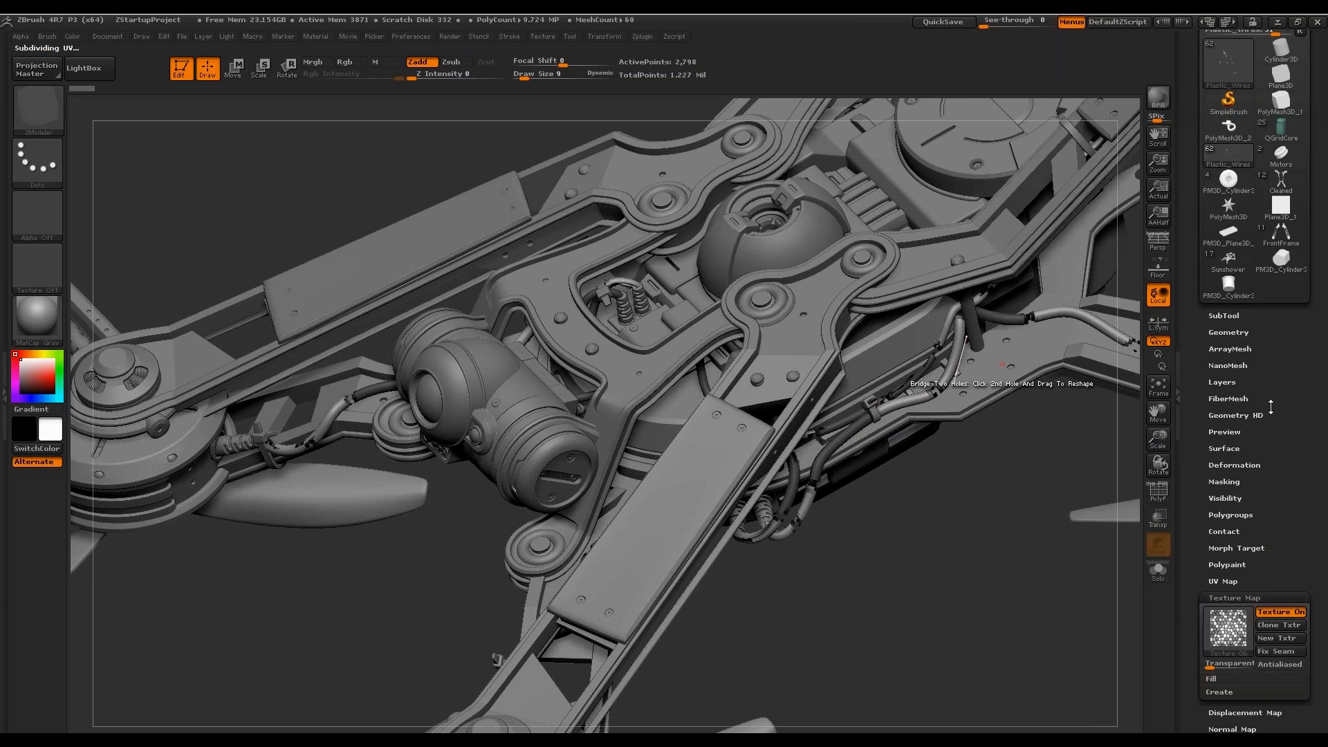
left_click(1277, 612)
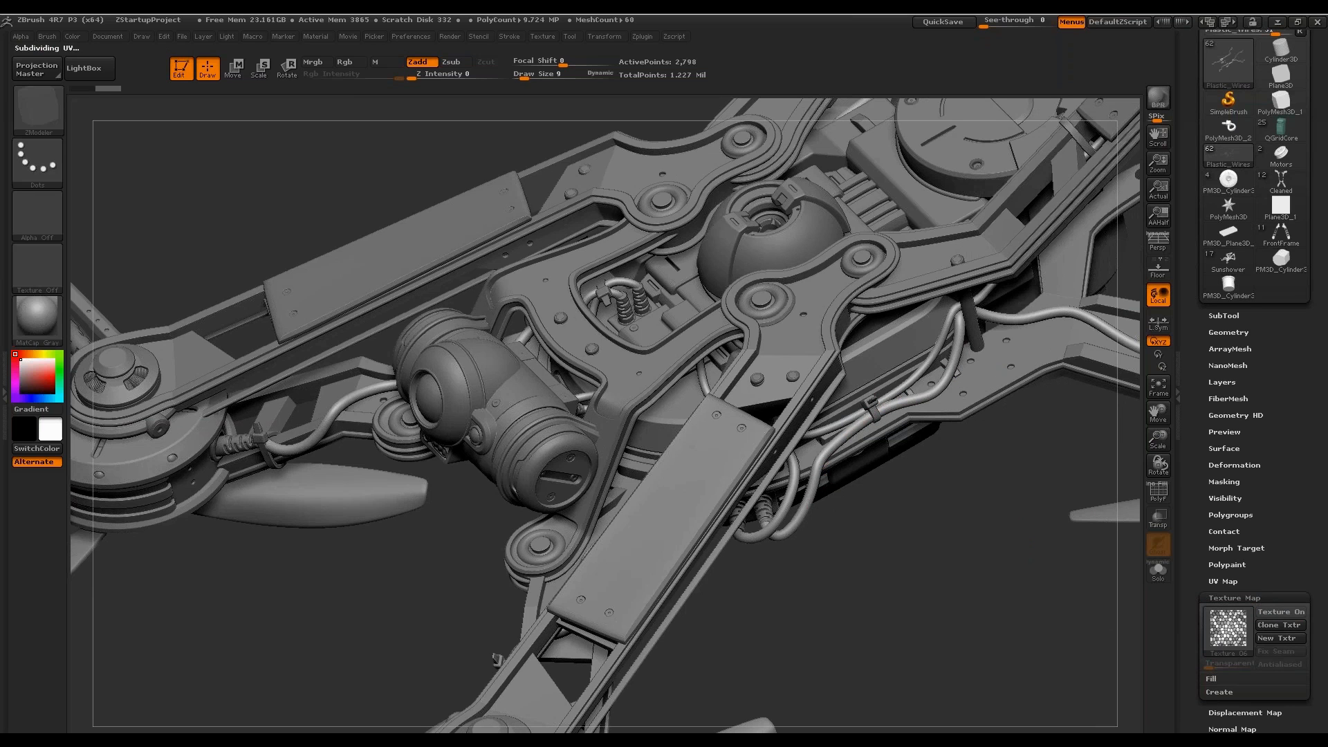
Display the whole drone in perspective, and switch to the Photos app with the coloured drone render.
mouse_move(496, 658)
left_mouse_down()
mouse_move(1024, 554)
mouse_move(972, 512)
mouse_move(892, 484)
left_mouse_up()
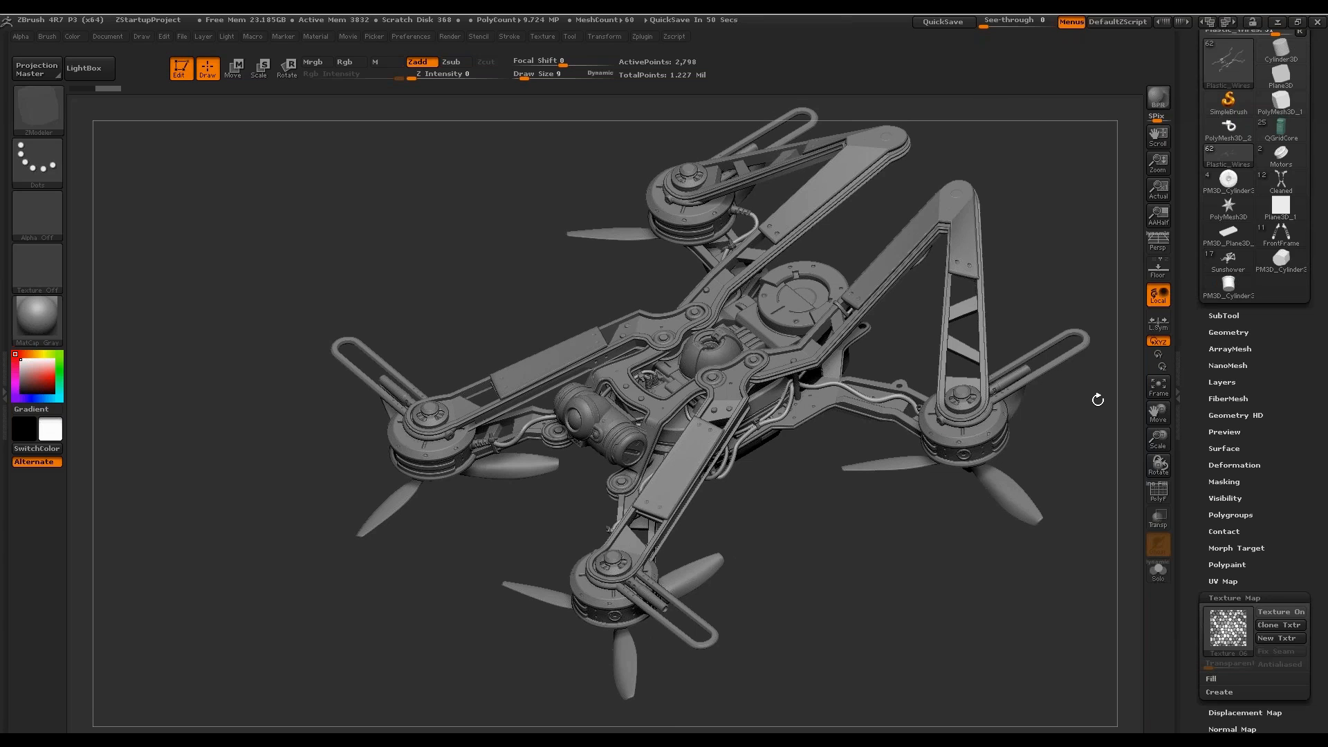
left_click_drag(871, 501, 1110, 444)
left_click(1158, 238)
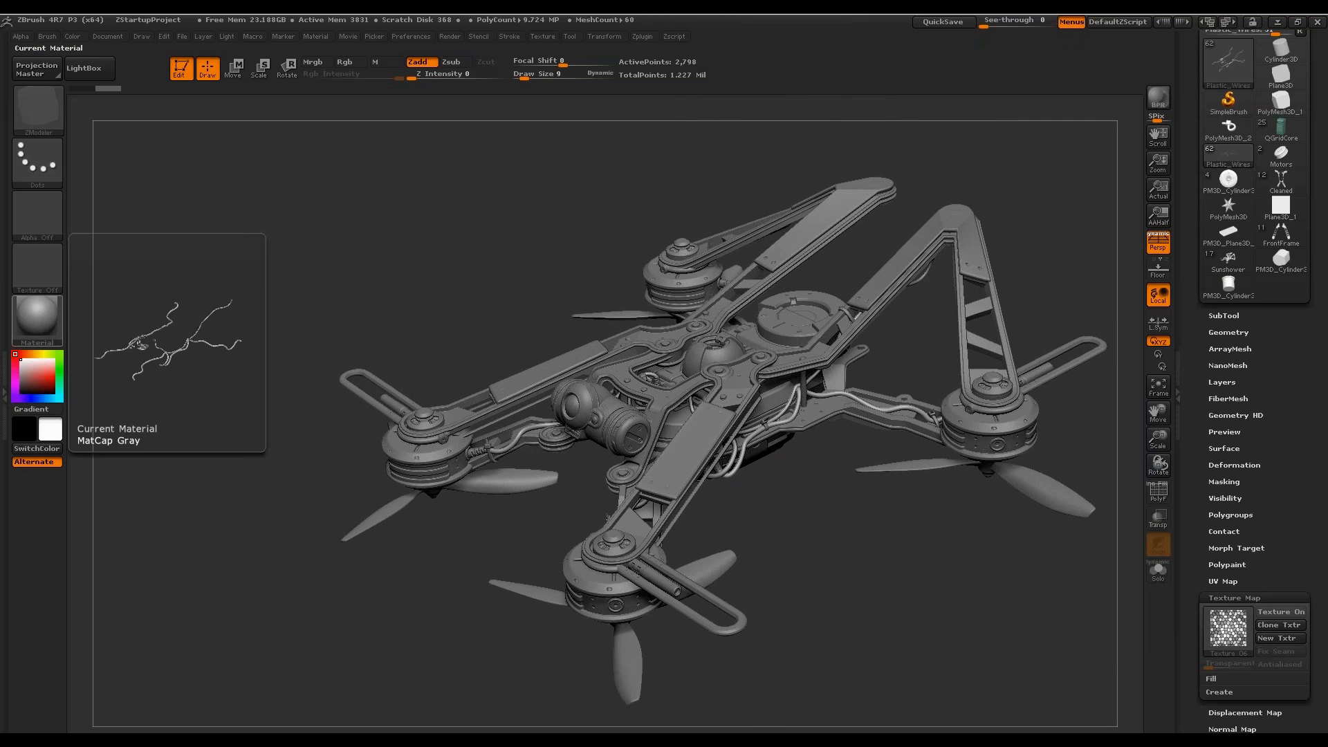
key("alt+Tab")
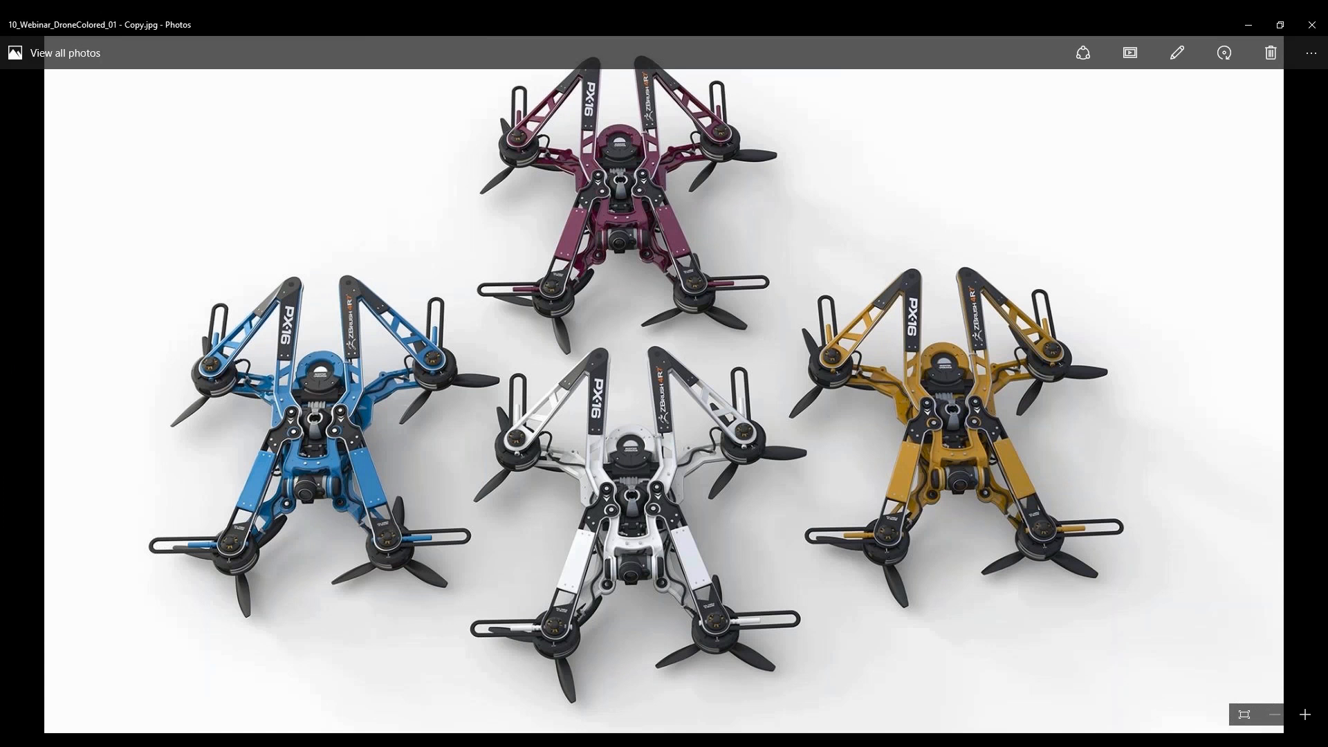